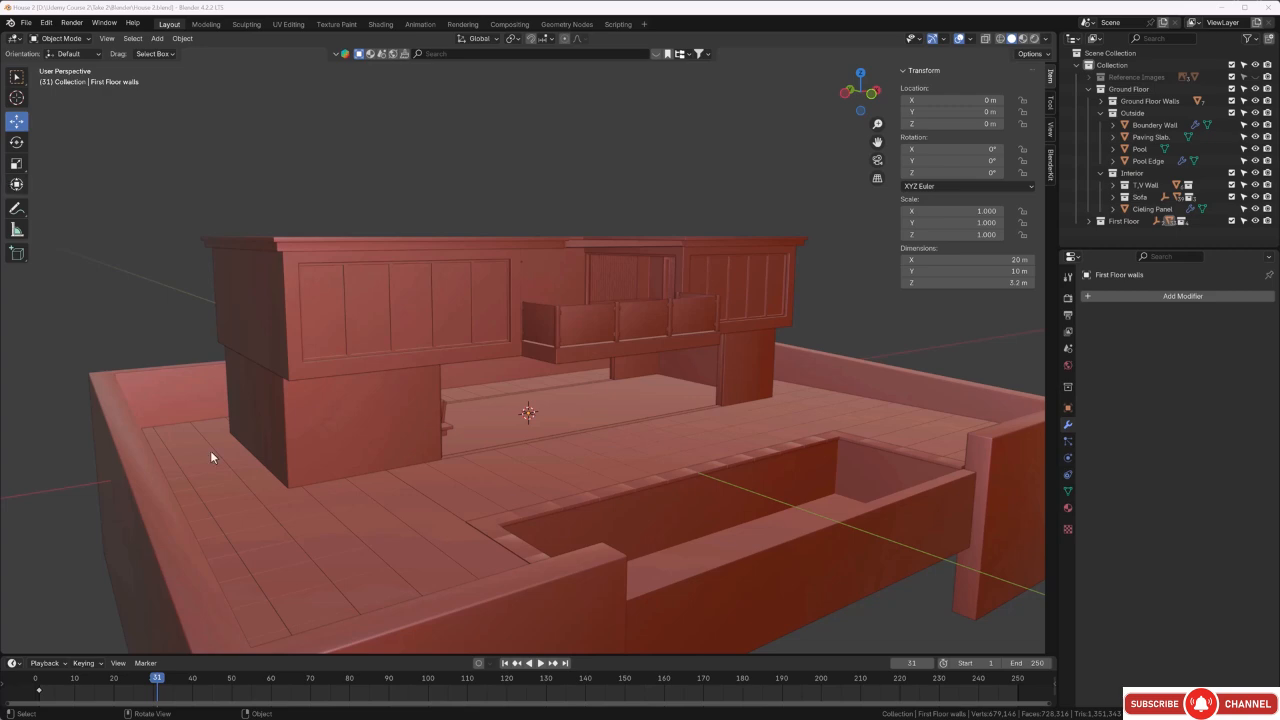
Examine the house model's facade, balcony, living room opening and pool terrace from several angles.
middle_click_drag(608, 495, 646, 468)
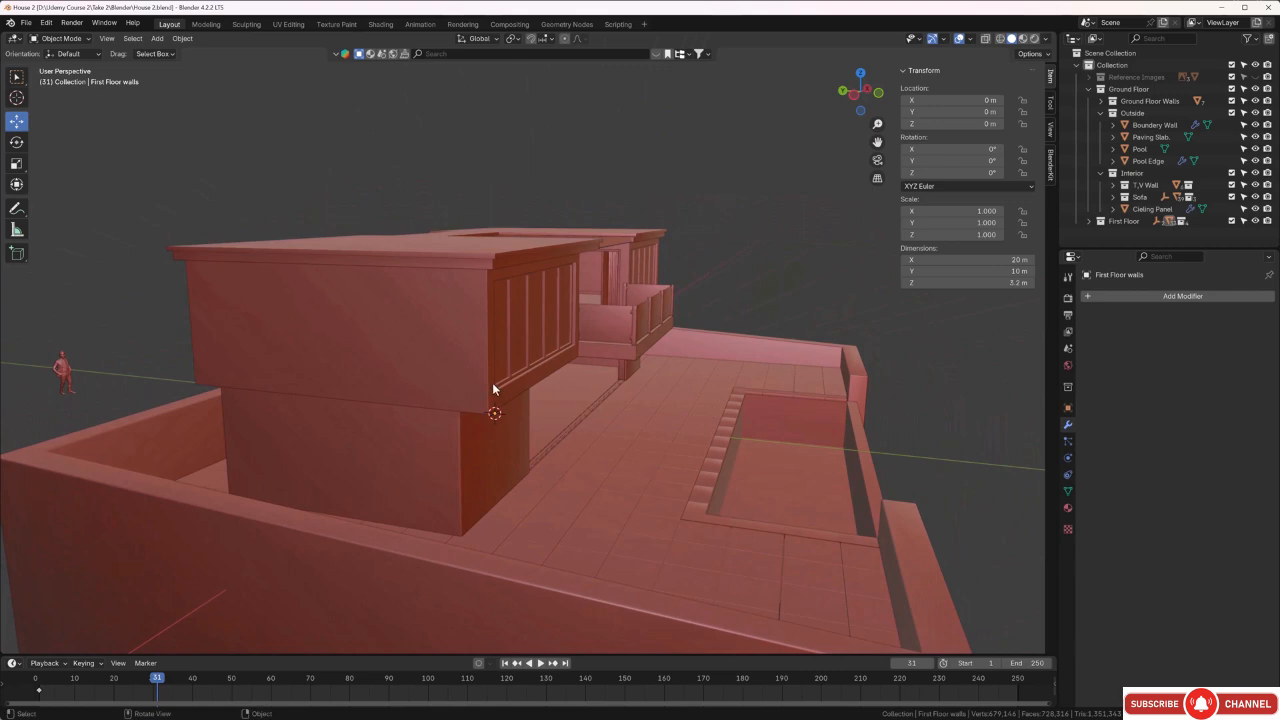
scroll(493, 384, "up", 3)
middle_click_drag(532, 440, 405, 449)
scroll(404, 443, "up", 5)
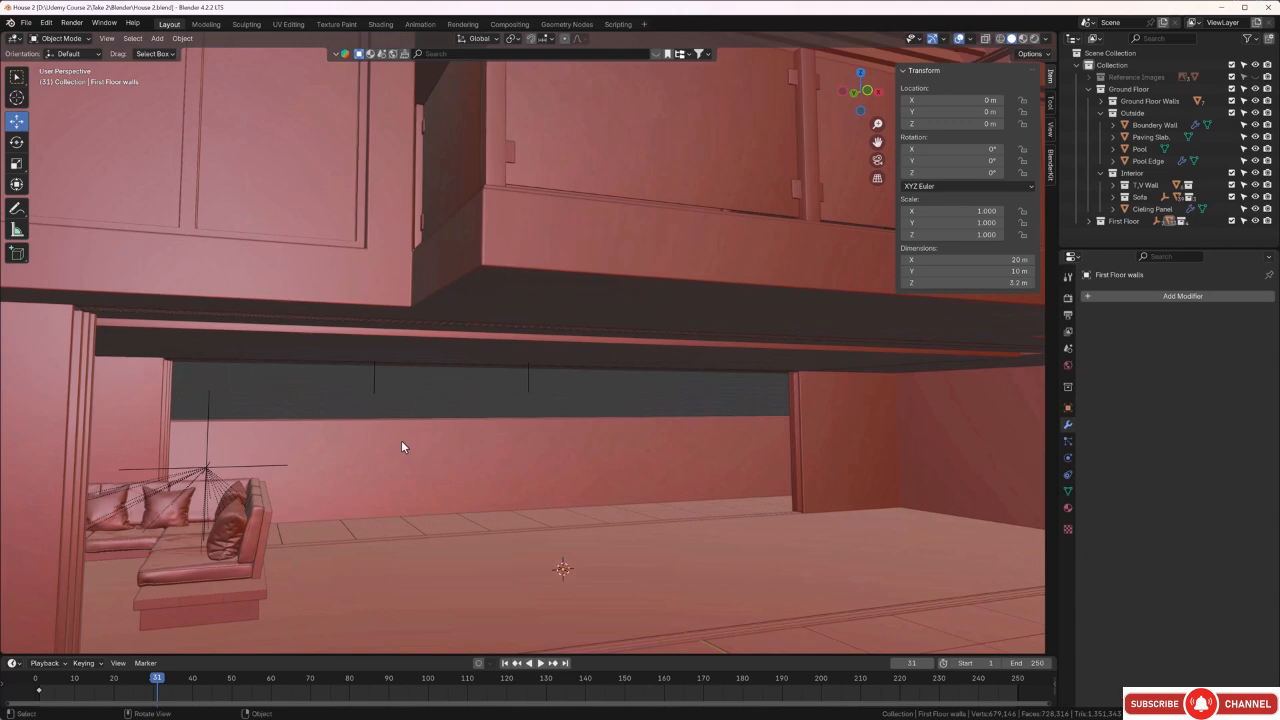
scroll(440, 440, "down", 4)
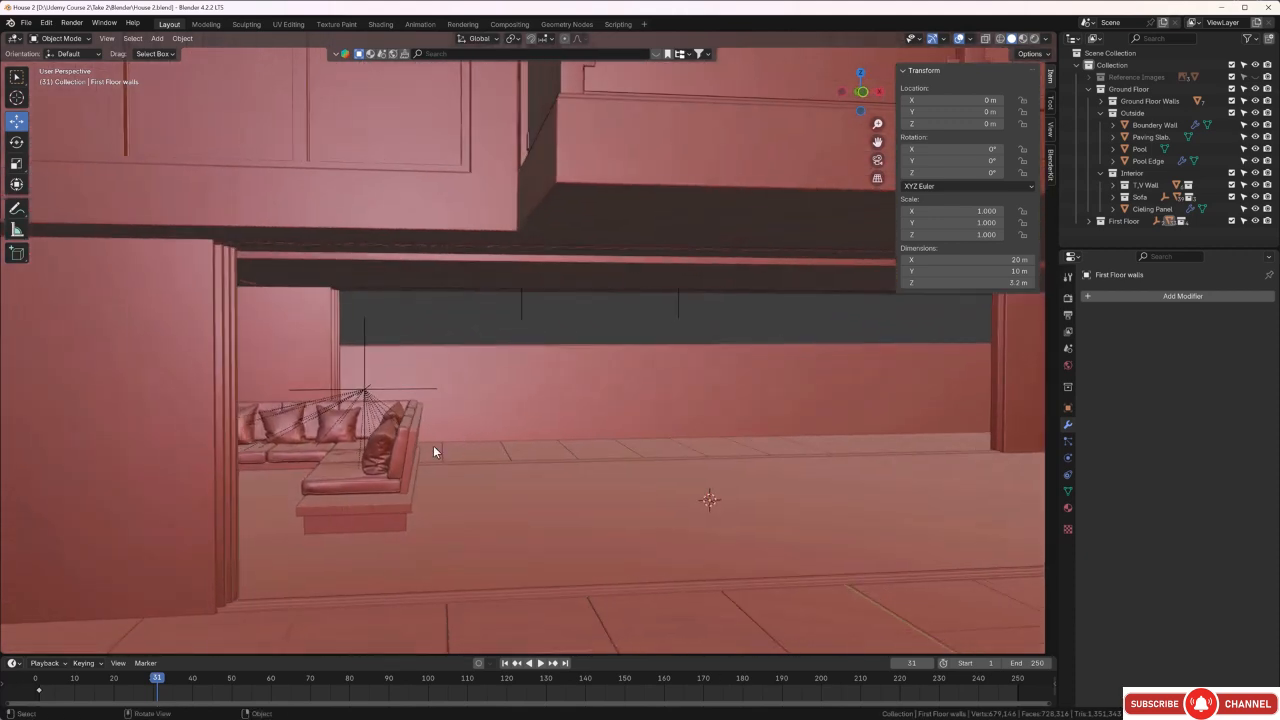
middle_click_drag(433, 452, 360, 457)
scroll(420, 445, "down", 8)
middle_click_drag(466, 439, 557, 445)
scroll(538, 364, "up", 3)
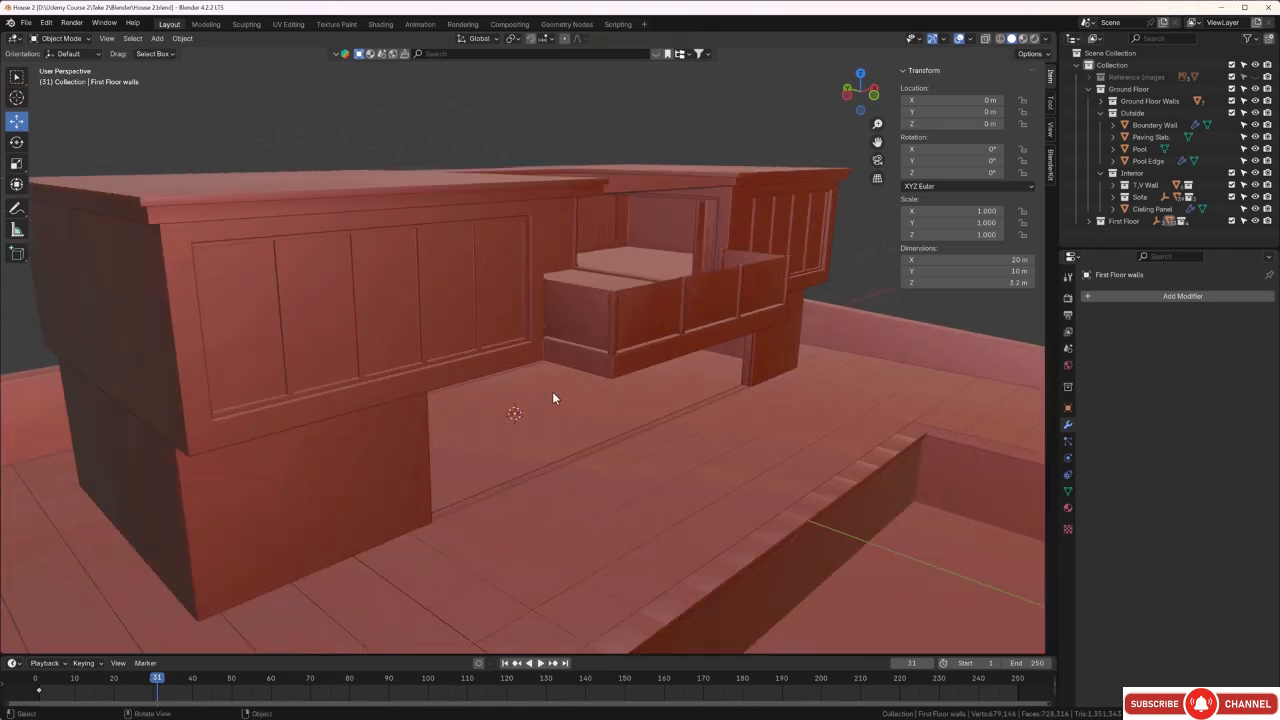
mouse_move(552, 398)
middle_mouse_down()
mouse_move(532, 390)
mouse_move(539, 398)
middle_mouse_up()
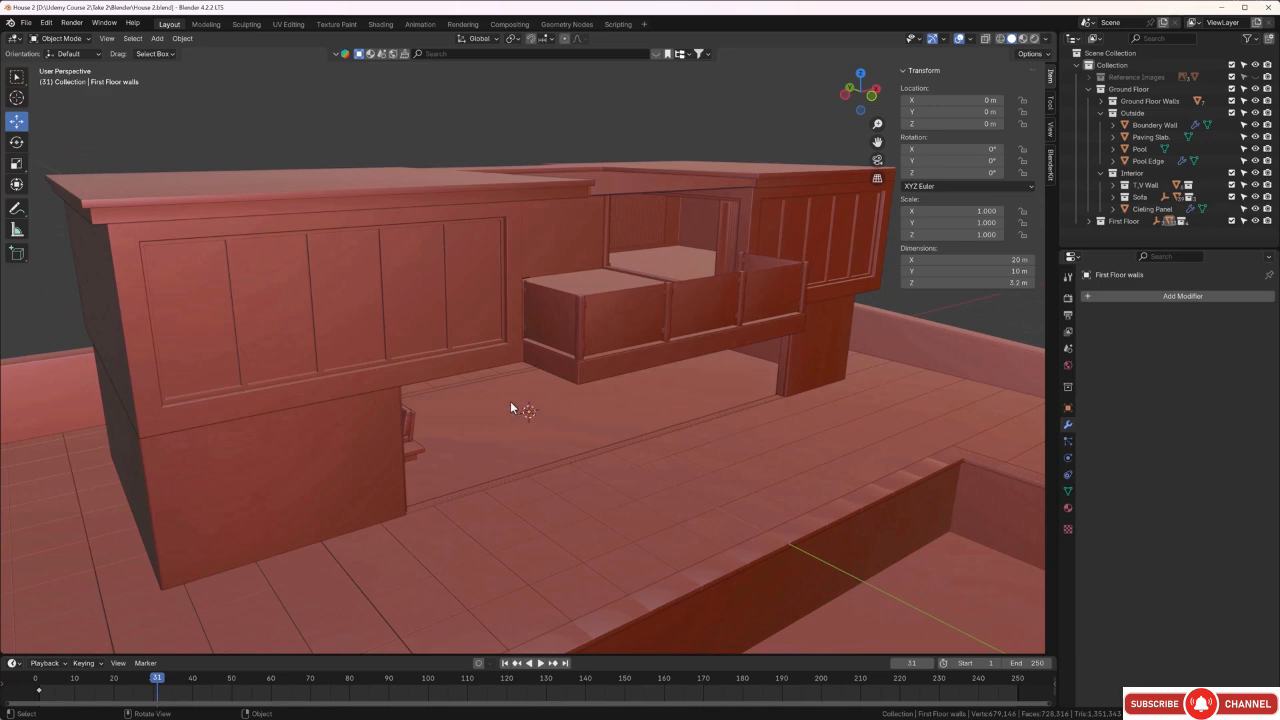
middle_click_drag(510, 404, 517, 391)
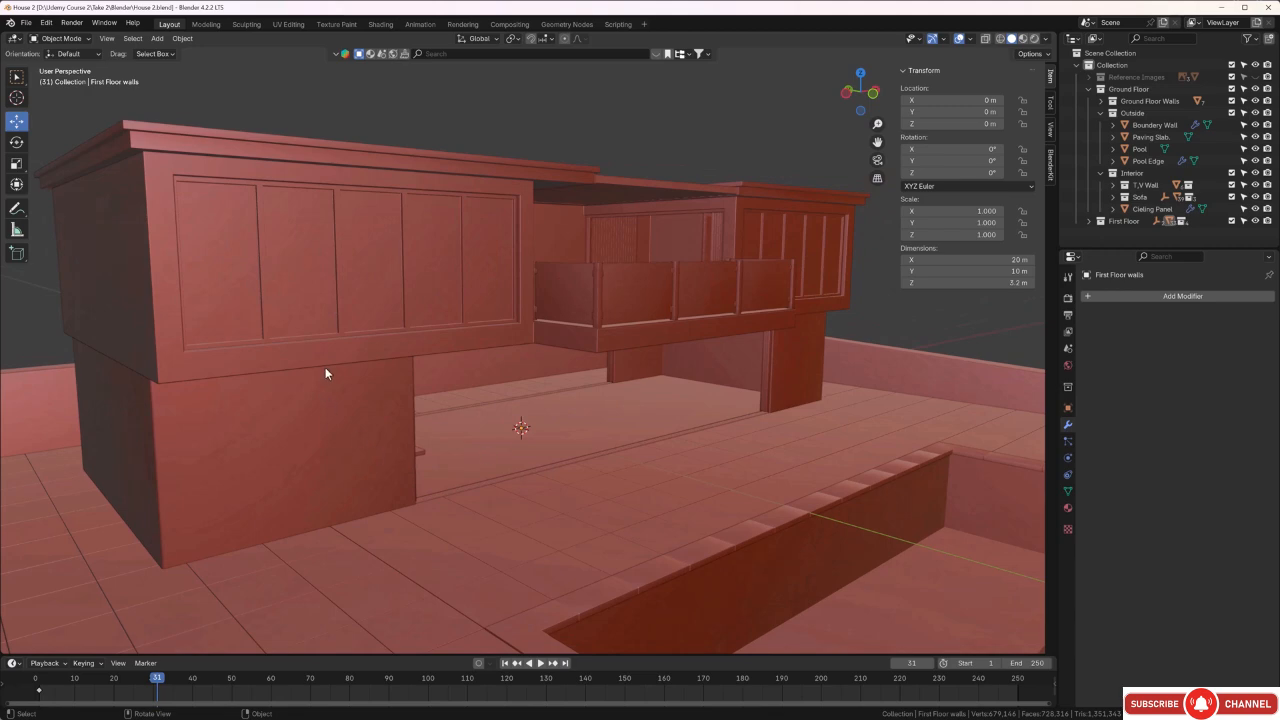
scroll(507, 402, "down", 2)
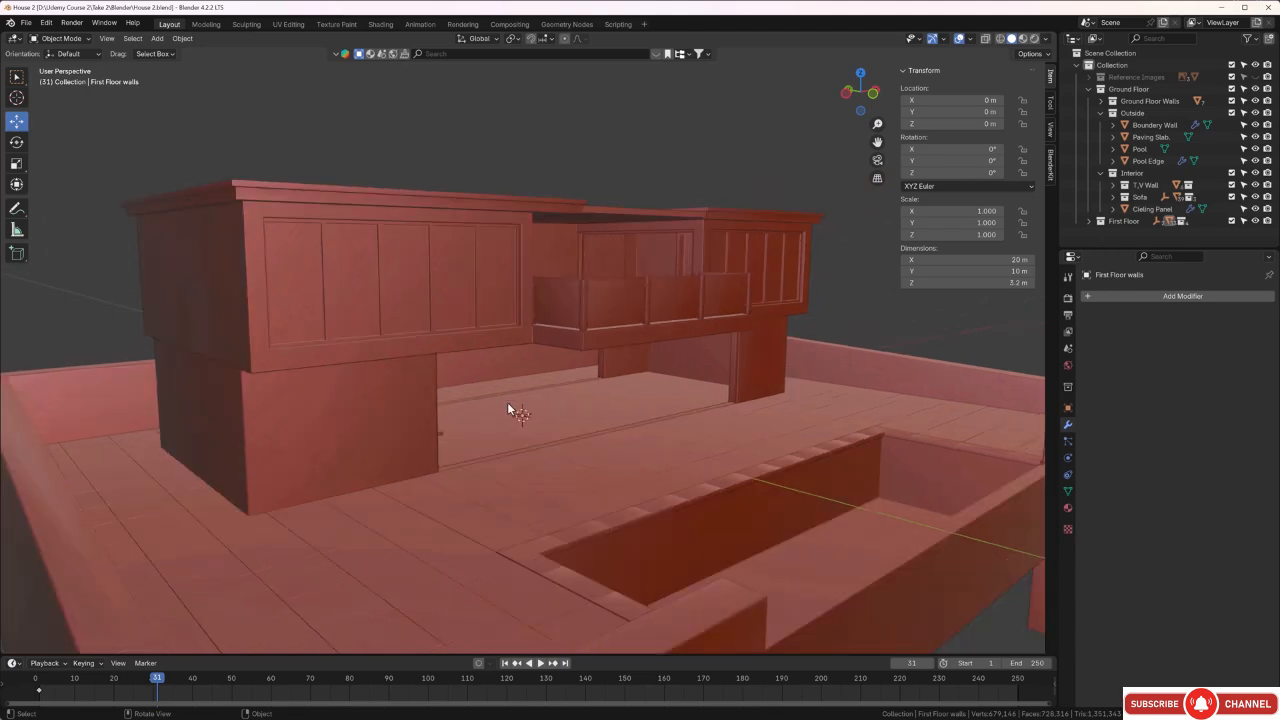
middle_click_drag(568, 417, 561, 428)
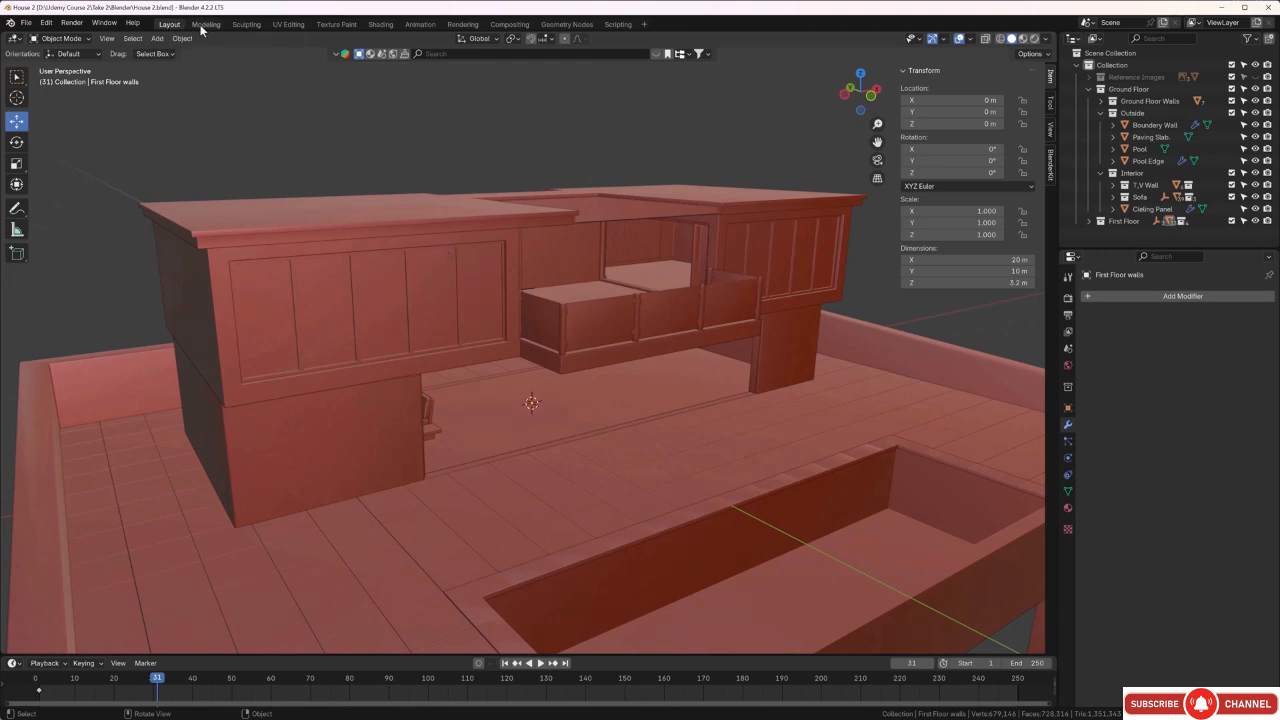
Switch to the Shading workspace, give the 3D viewport slightly more height, and turn the image editor into a UV Editor.
left_click(377, 24)
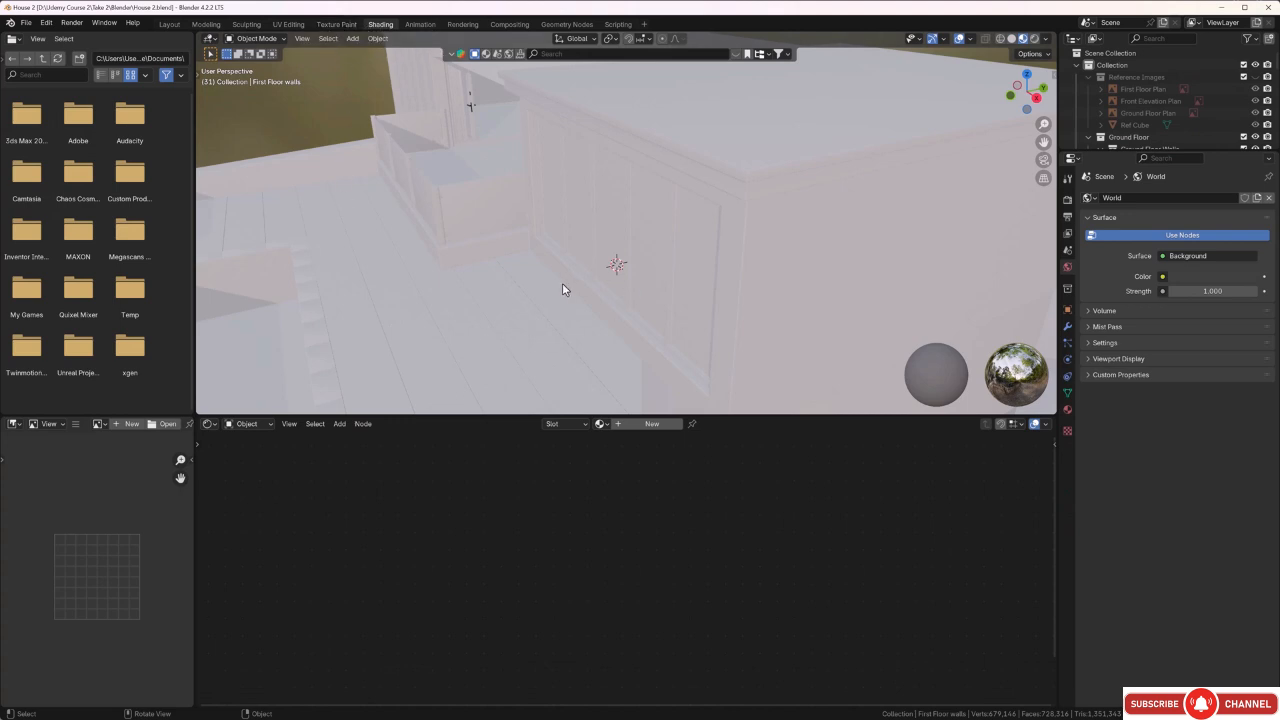
scroll(506, 277, "down", 4)
middle_click_drag(503, 277, 561, 370)
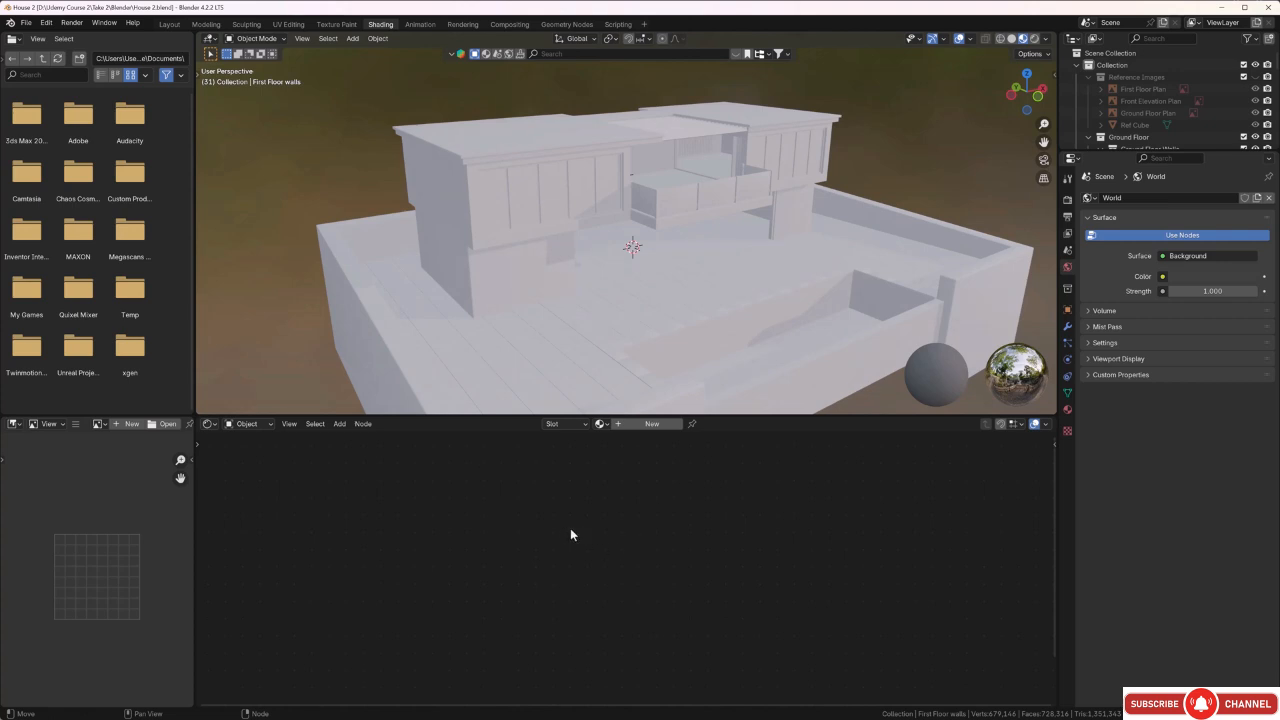
left_click_drag(472, 414, 471, 438)
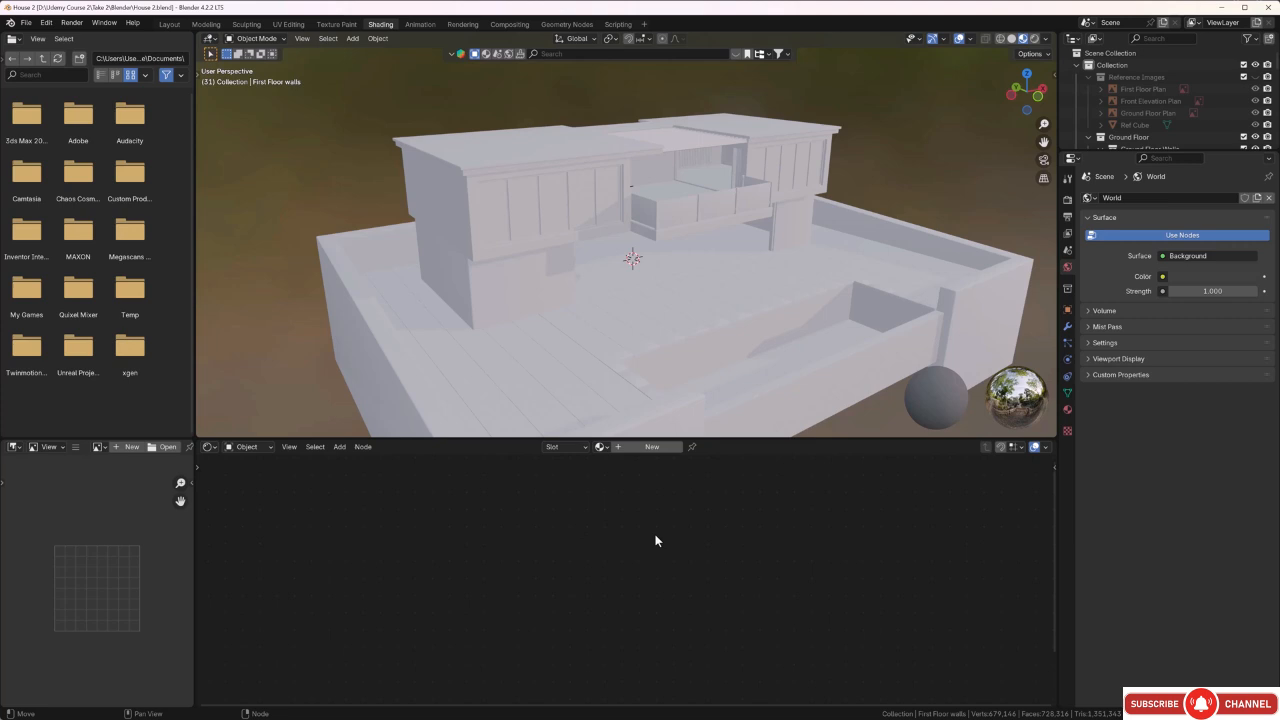
left_click(15, 448)
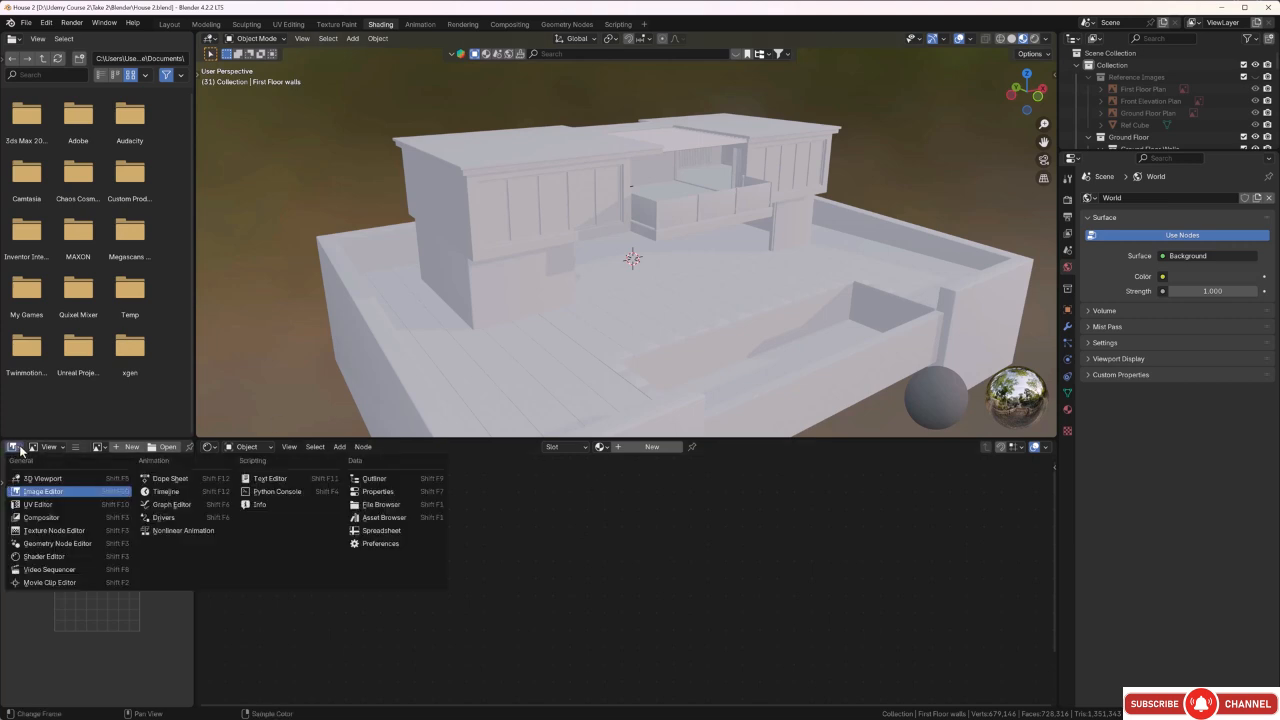
left_click(40, 506)
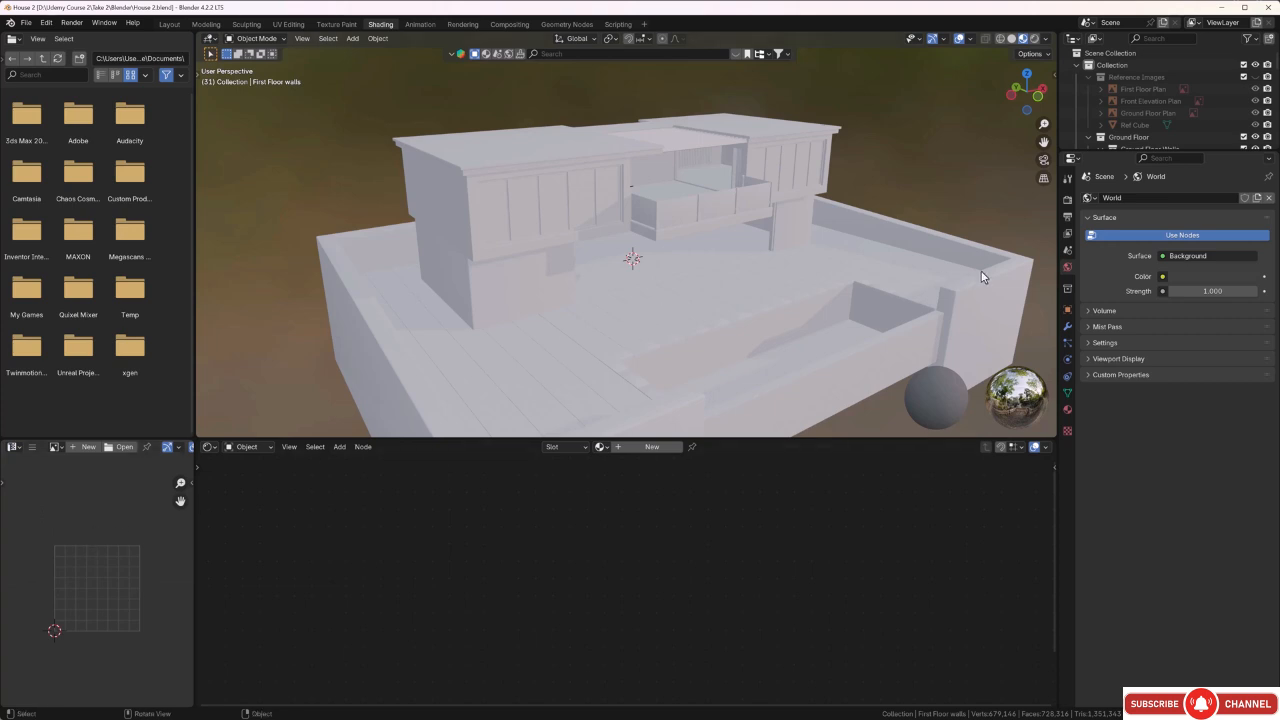
Set the scene's render engine to Cycles.
left_click(1067, 200)
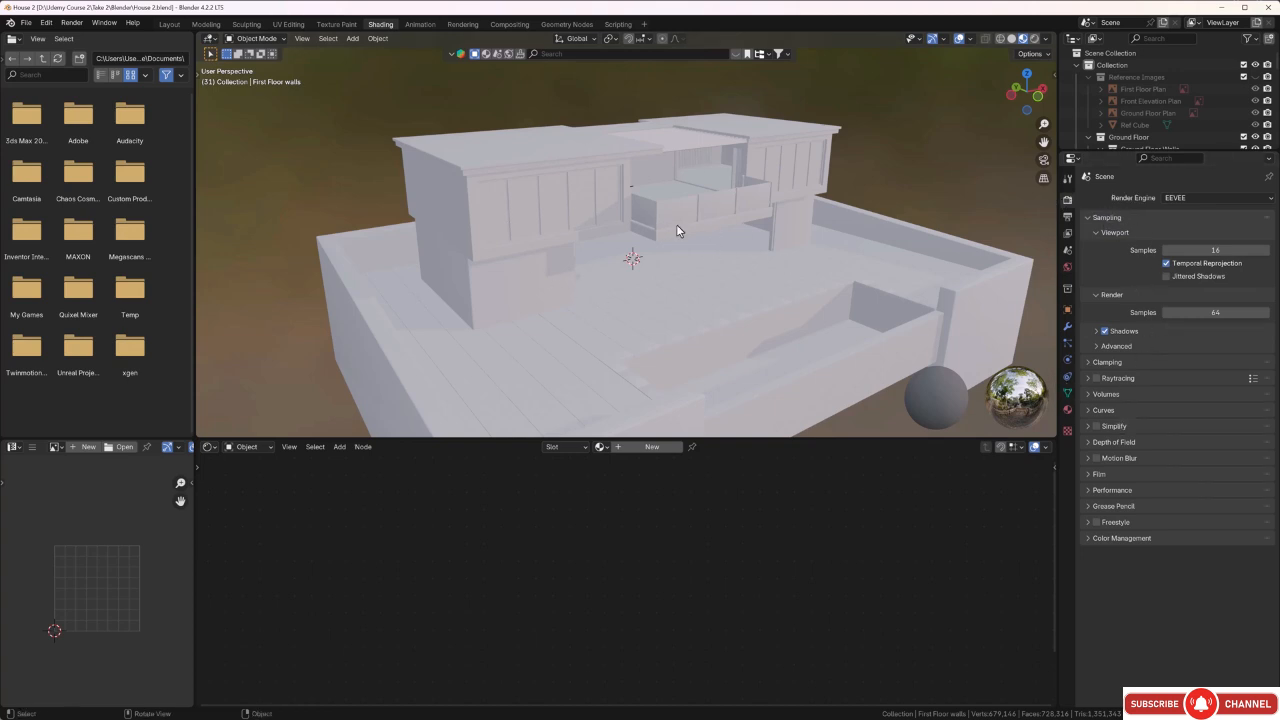
left_click(1250, 199)
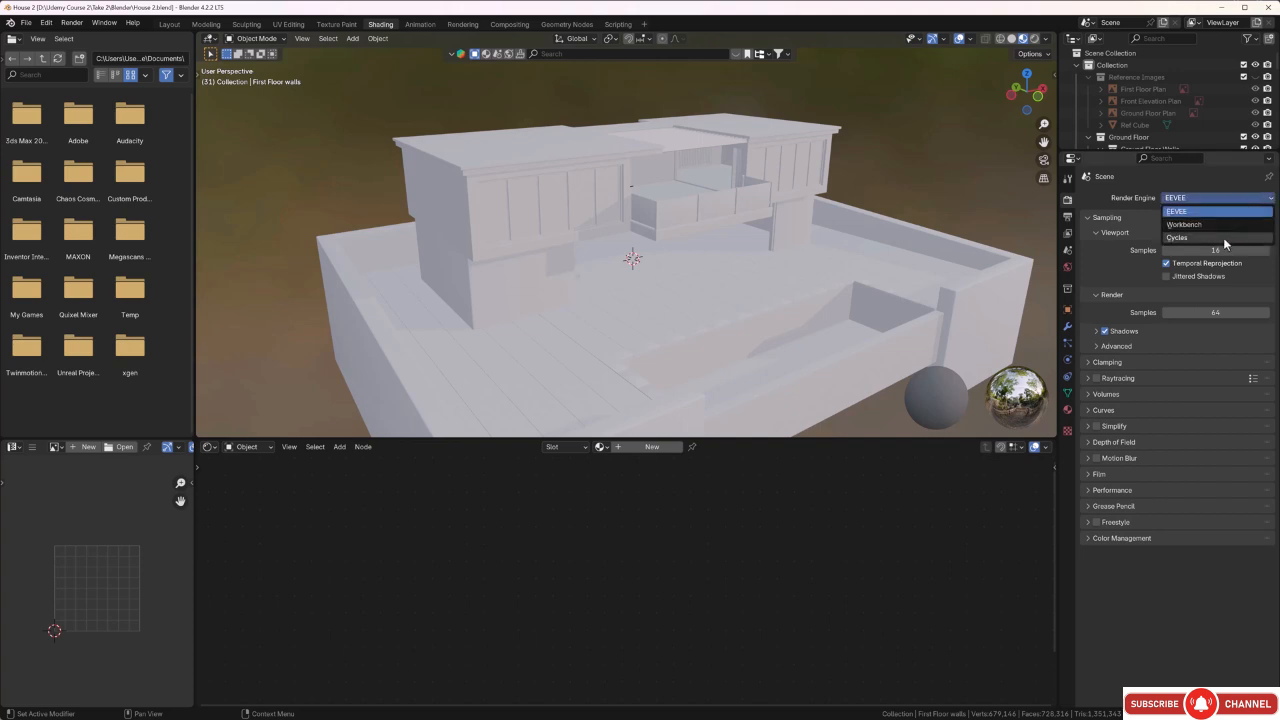
left_click(1223, 237)
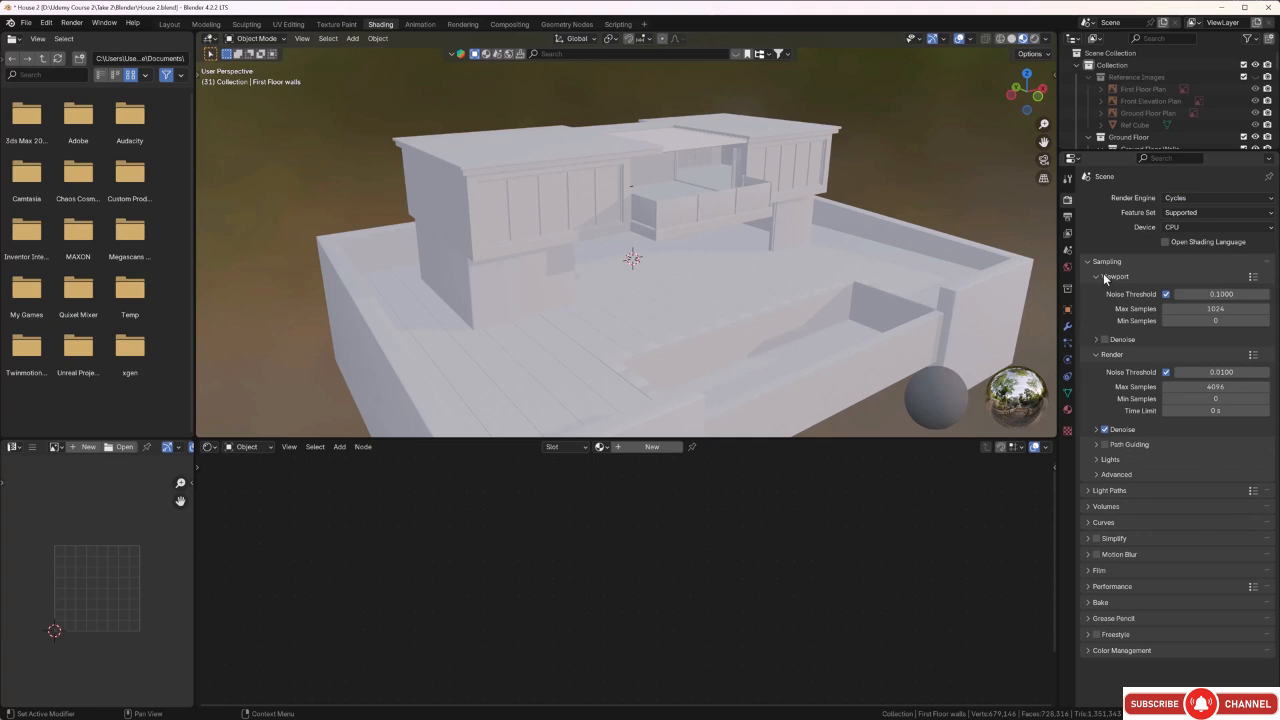
Enable denoising for viewport sampling and set the viewport's max samples to 15.
left_click(1105, 339)
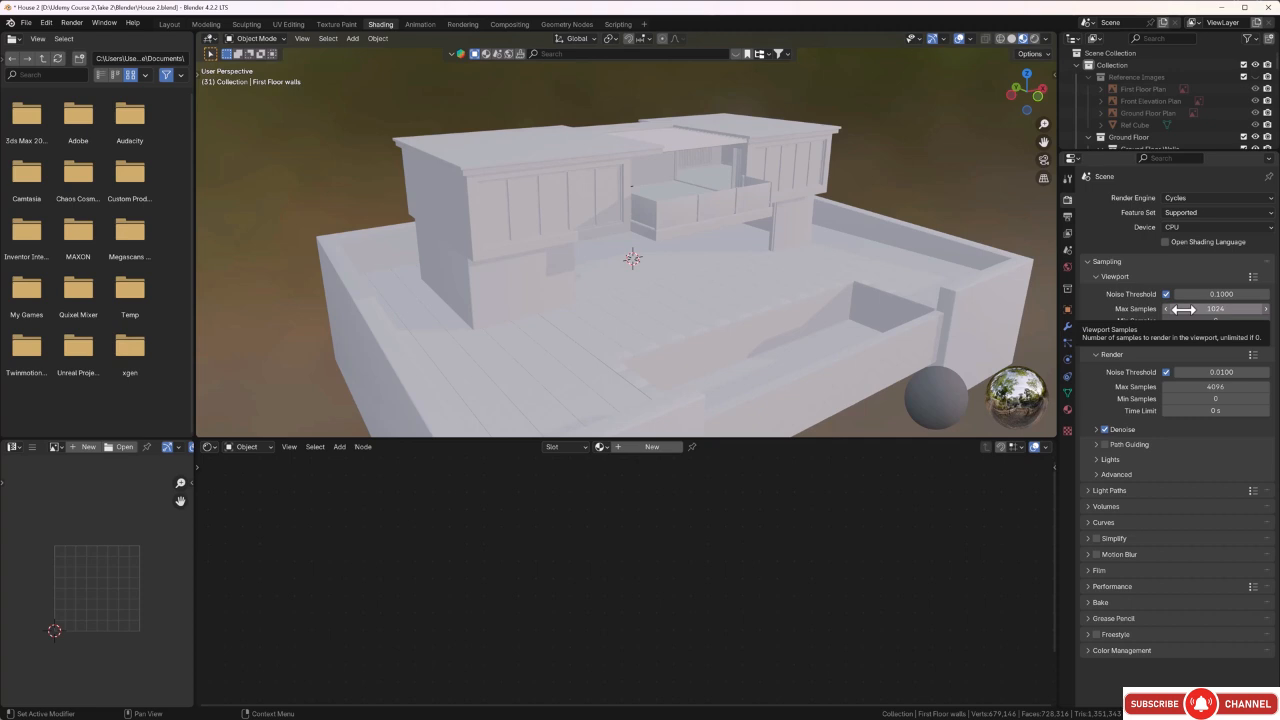
left_click_drag(1184, 309, 1085, 309)
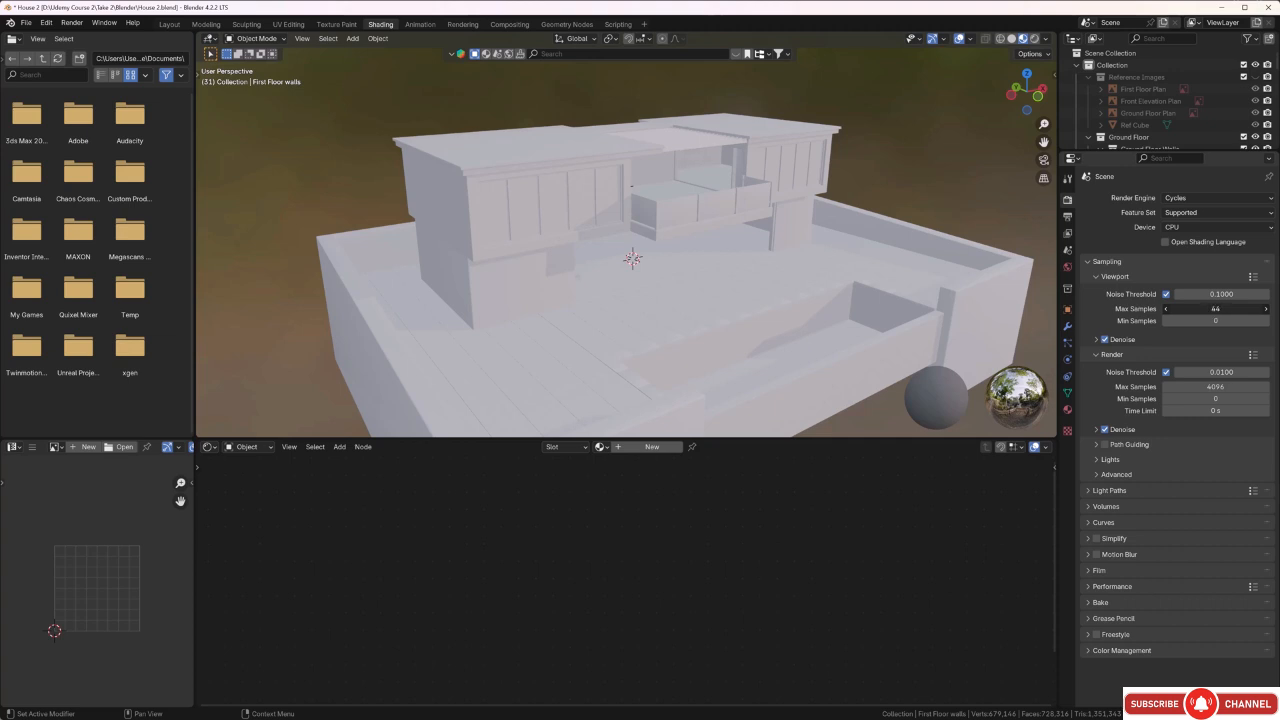
left_click_drag(1085, 309, 1080, 309)
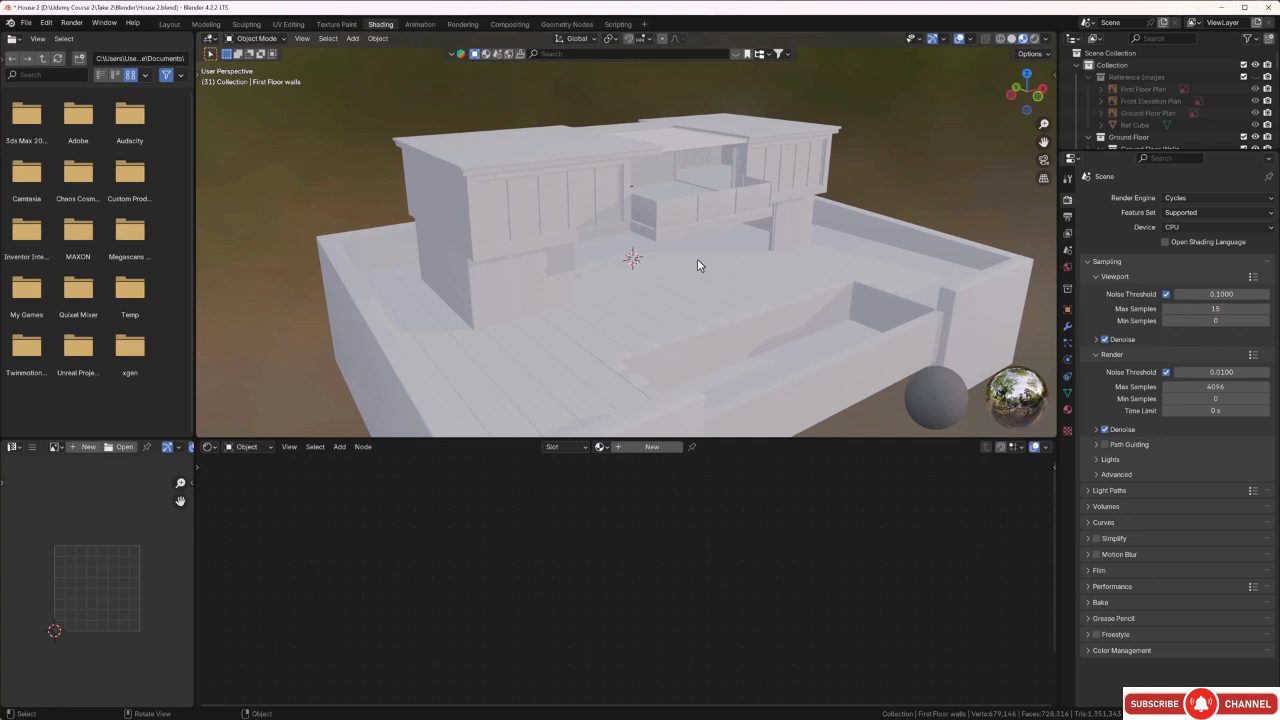
Examine the house and the blurred environment background in the material preview from several angles.
middle_click_drag(697, 258, 717, 257)
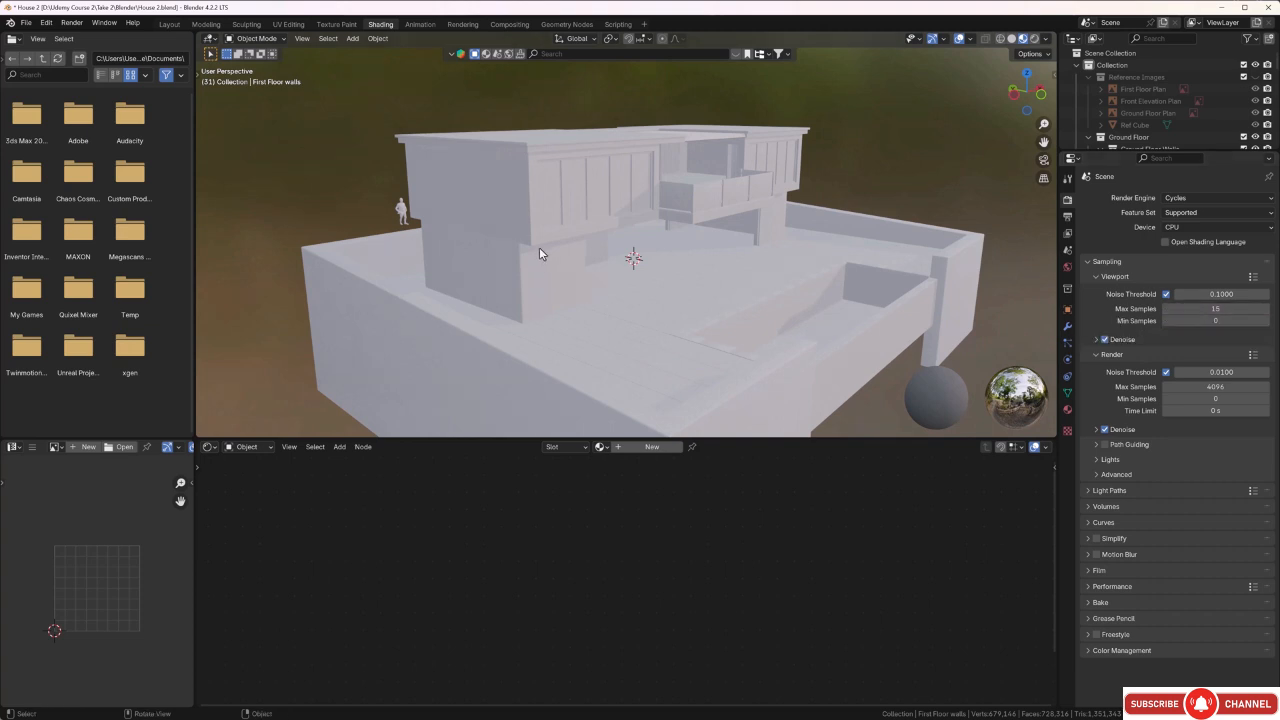
middle_click_drag(671, 264, 628, 269)
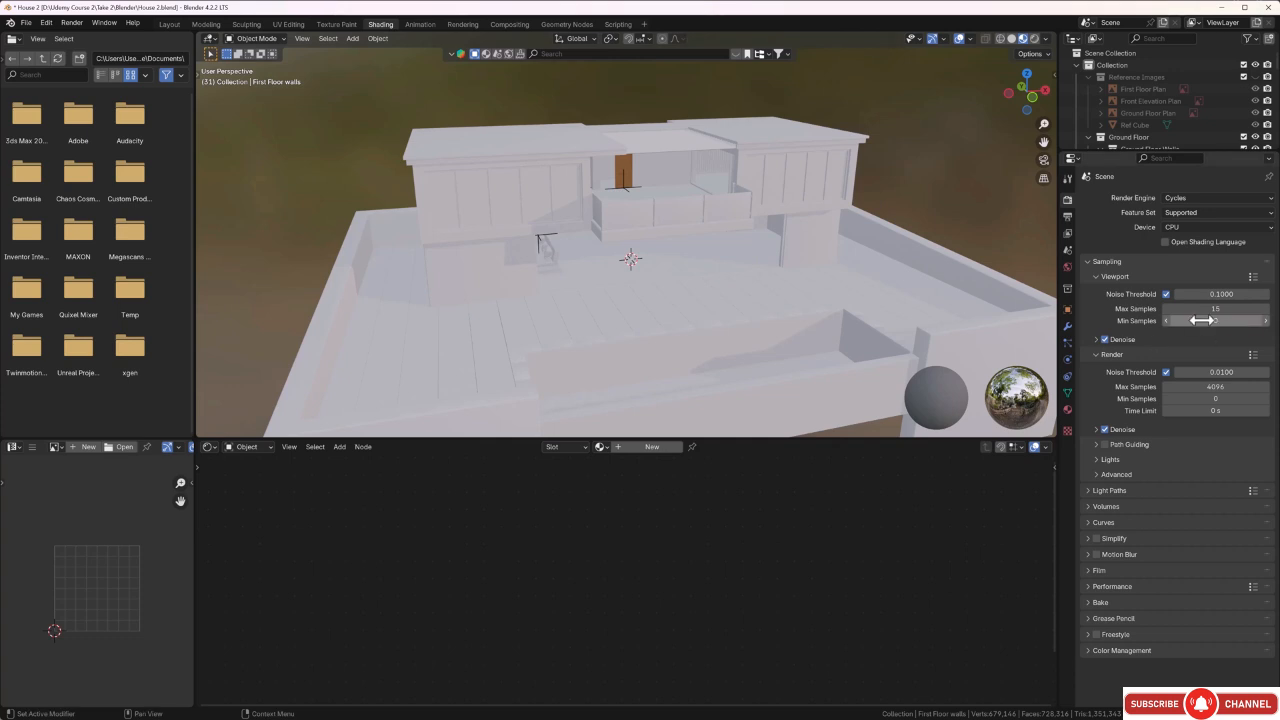
left_click_drag(1207, 310, 1180, 310)
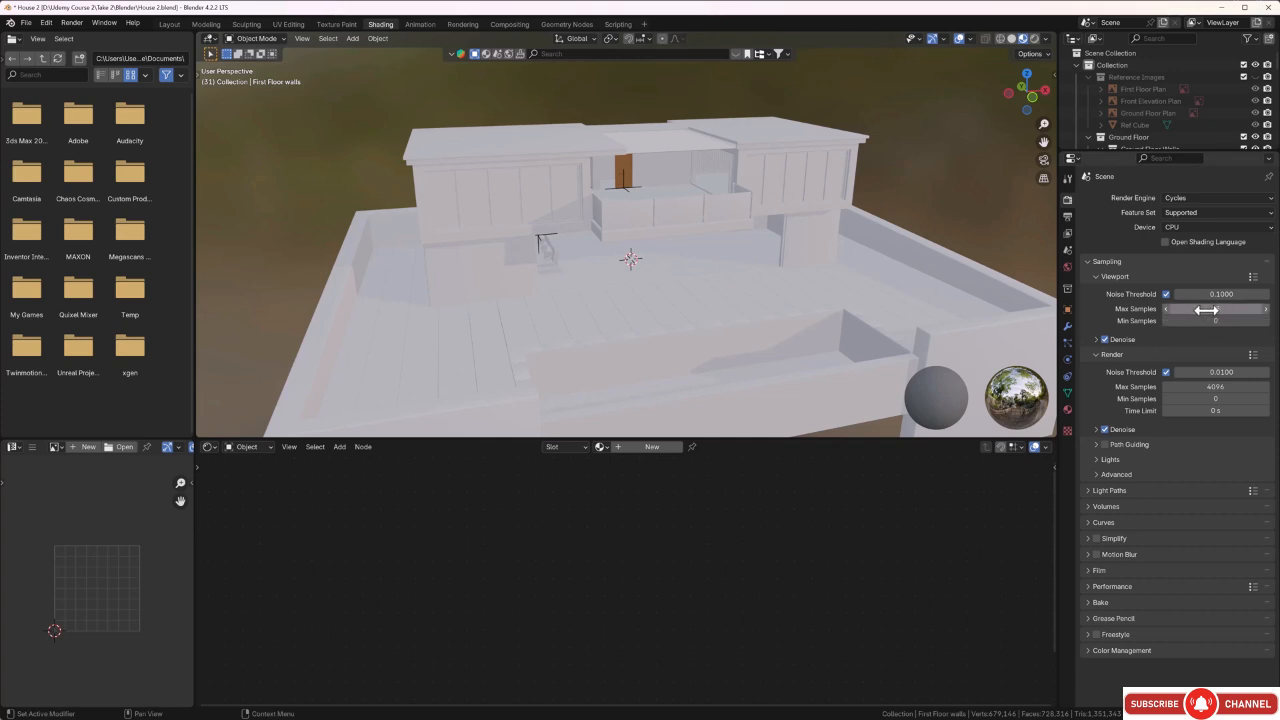
middle_click_drag(615, 205, 630, 240)
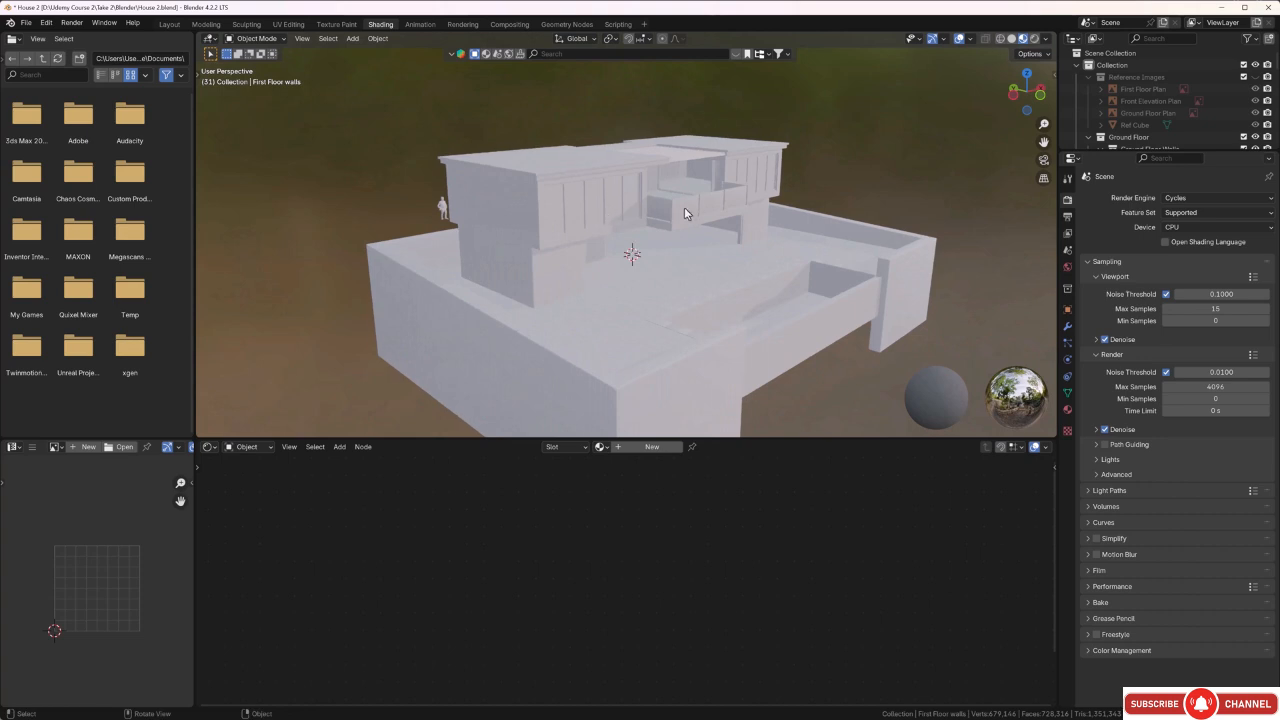
middle_click_drag(697, 208, 534, 118)
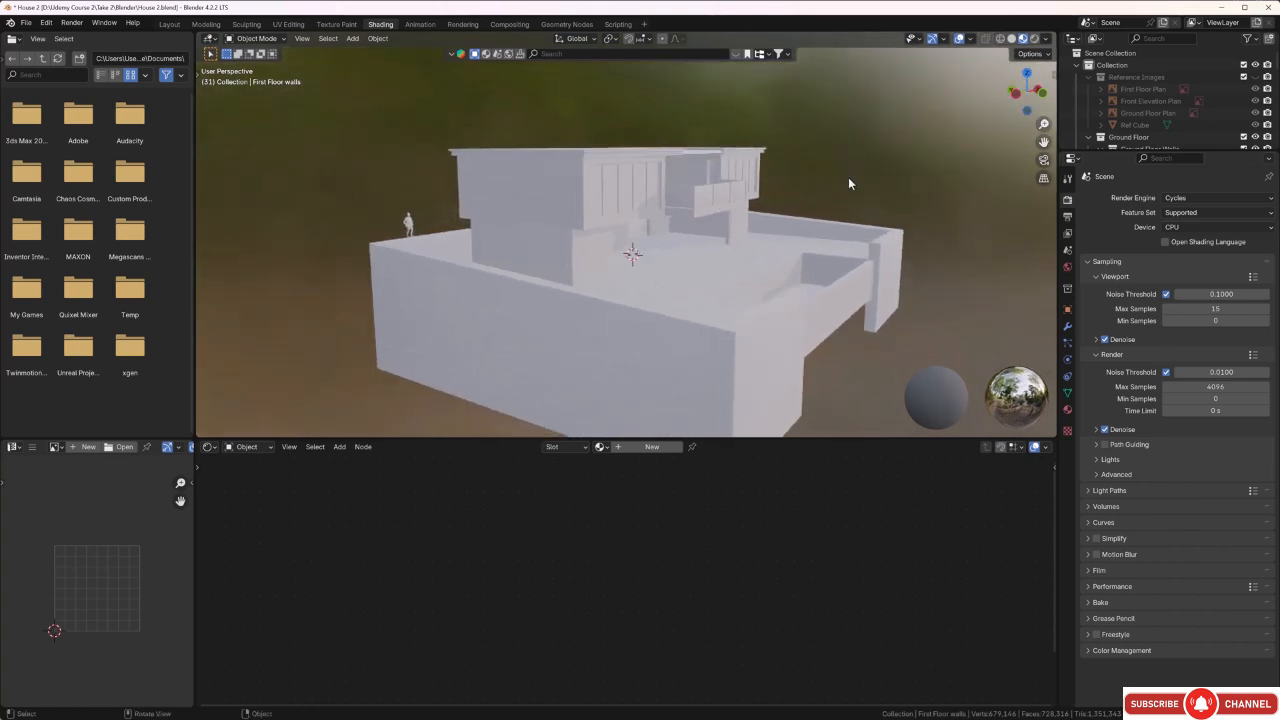
middle_click_drag(848, 177, 810, 204)
scroll(787, 180, "down", 4)
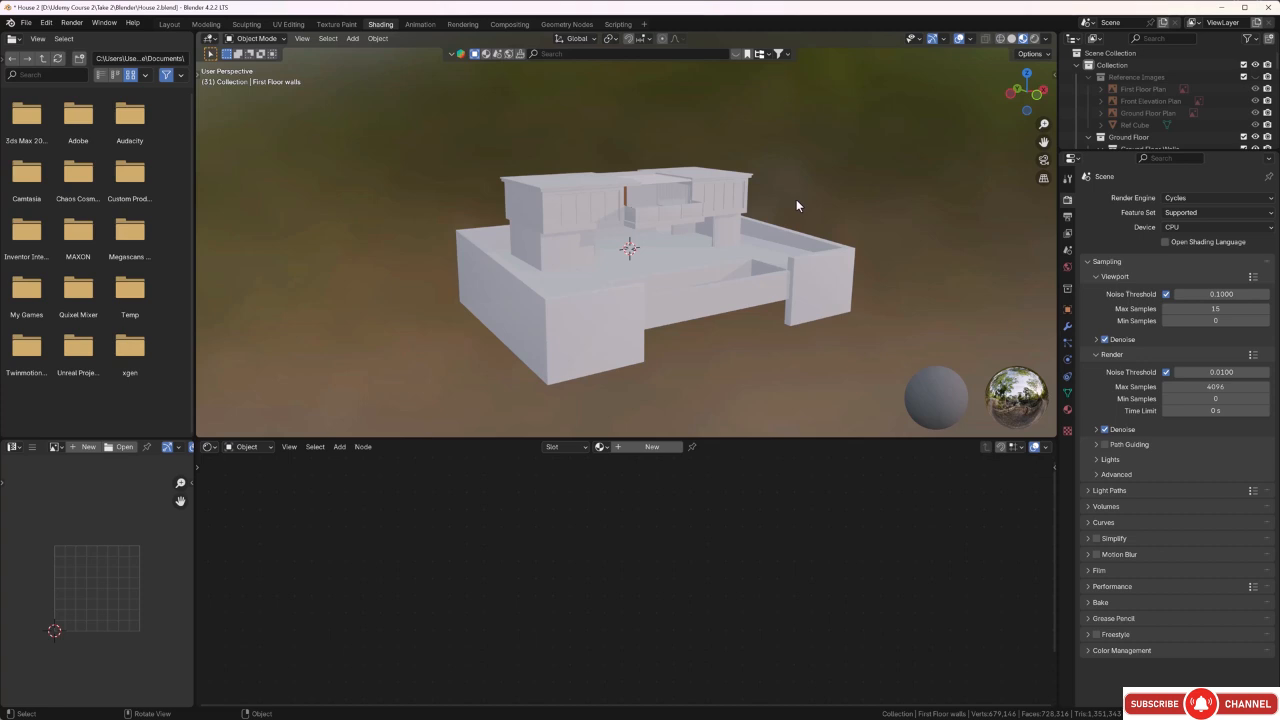
middle_click_drag(796, 200, 790, 190)
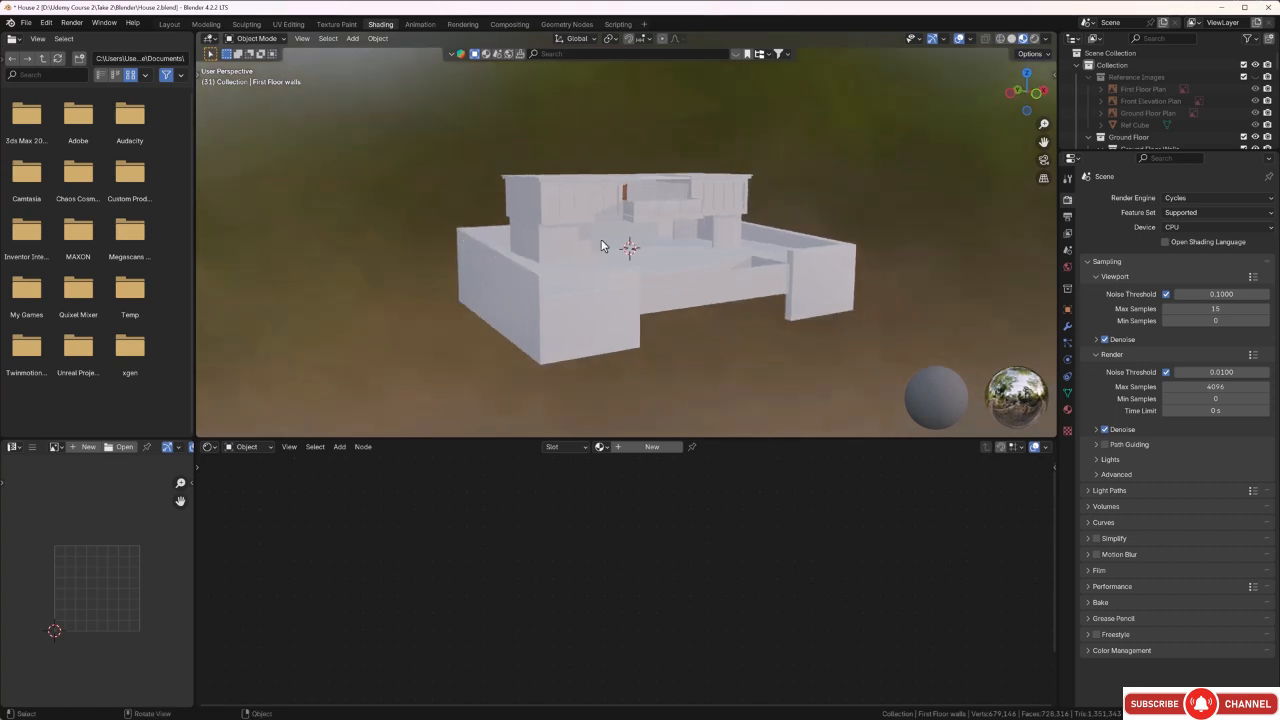
scroll(603, 239, "up", 3)
mouse_move(607, 231)
middle_mouse_down()
mouse_move(631, 237)
mouse_move(617, 233)
middle_mouse_up()
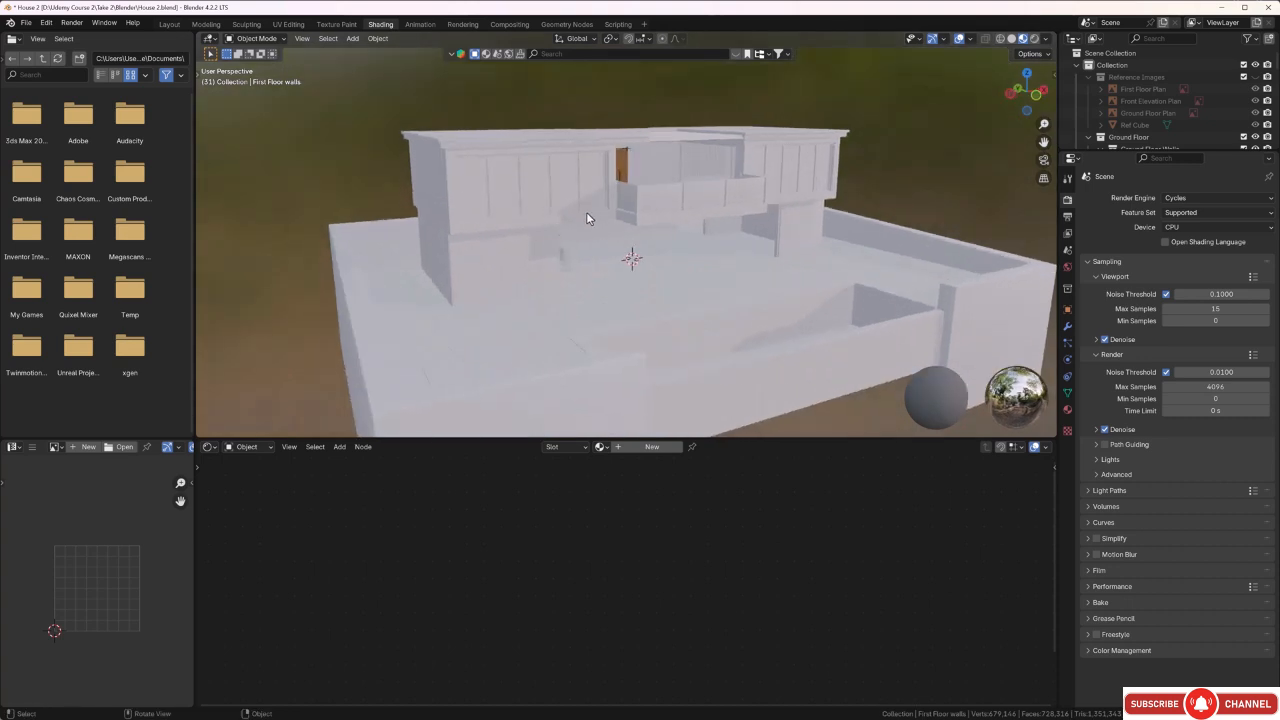
middle_click_drag(703, 259, 729, 263)
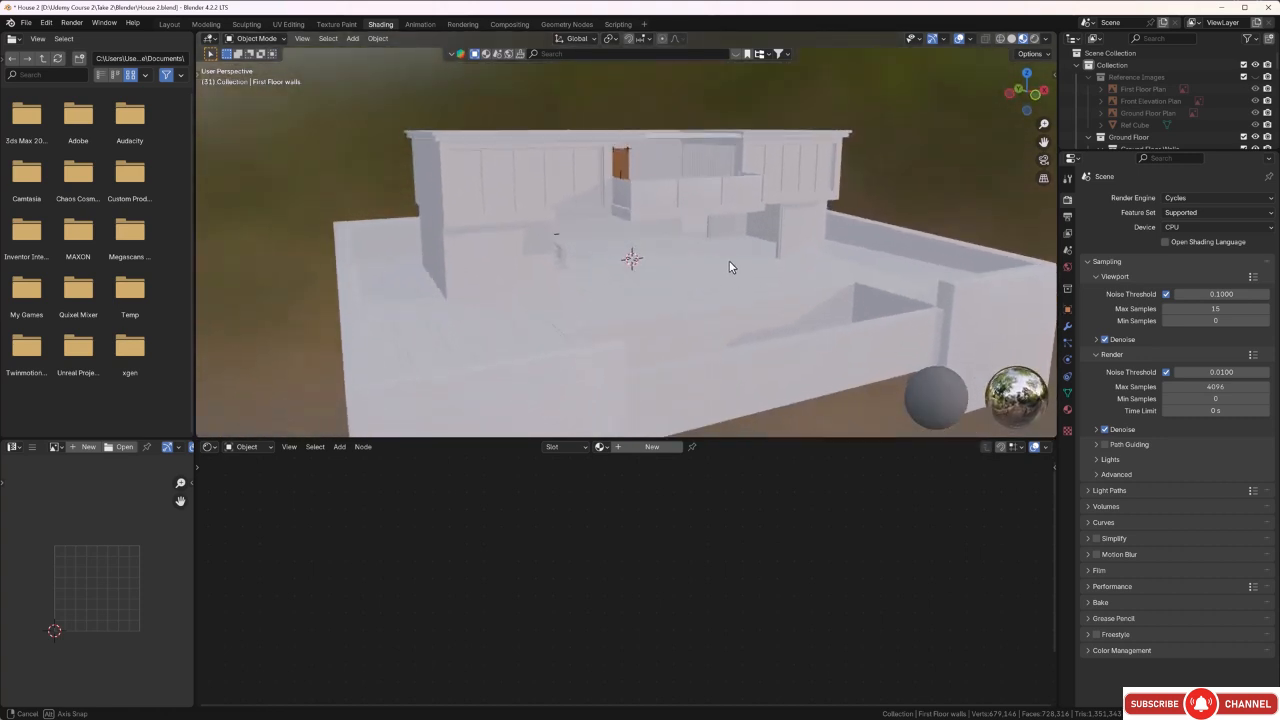
Set the material preview's background blur to 0 and check the environment image around the house.
left_click(1046, 40)
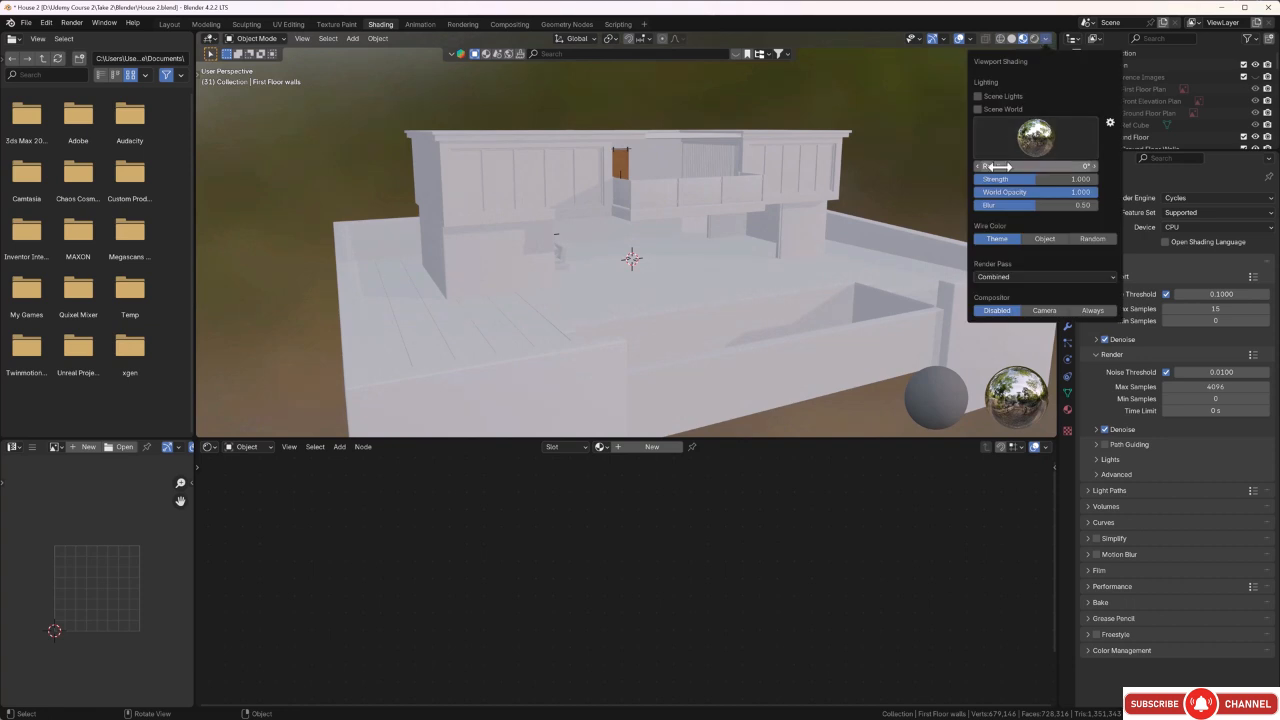
left_click_drag(1027, 205, 982, 205)
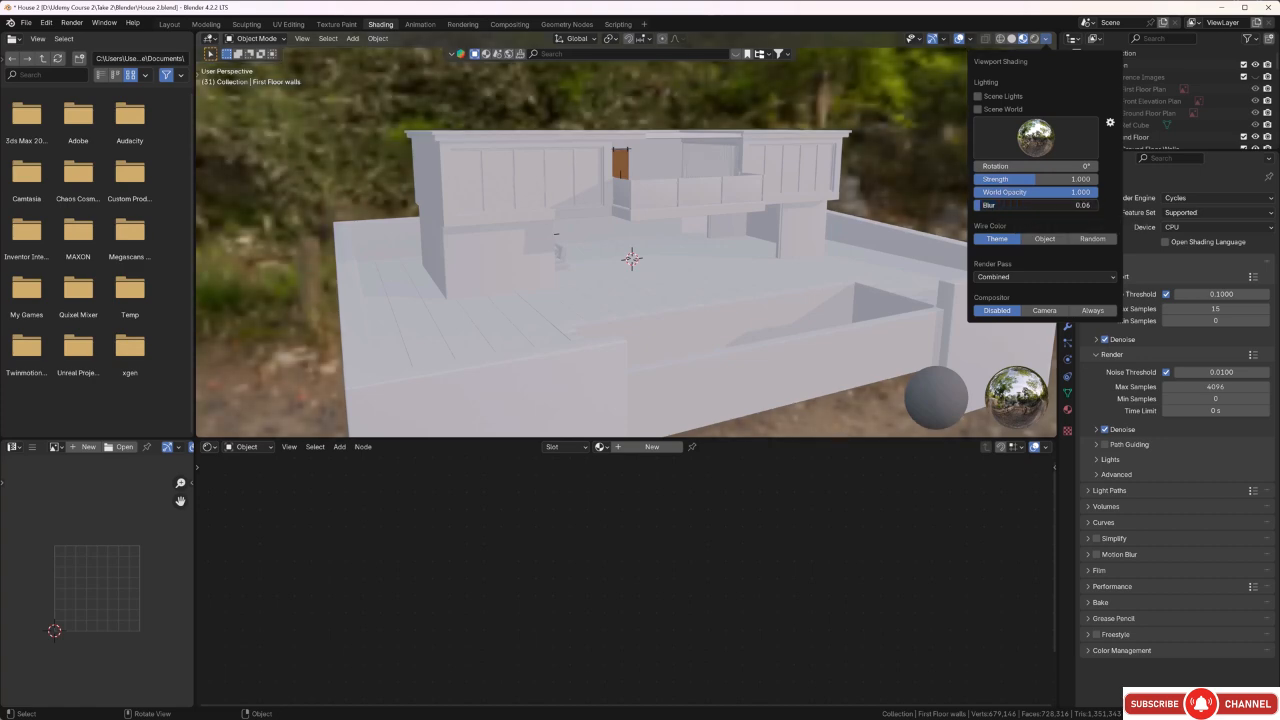
mouse_move(523, 185)
middle_mouse_down()
mouse_move(554, 188)
mouse_move(475, 196)
mouse_move(366, 135)
mouse_move(463, 149)
mouse_move(443, 163)
mouse_move(511, 161)
mouse_move(431, 165)
mouse_move(514, 181)
middle_mouse_up()
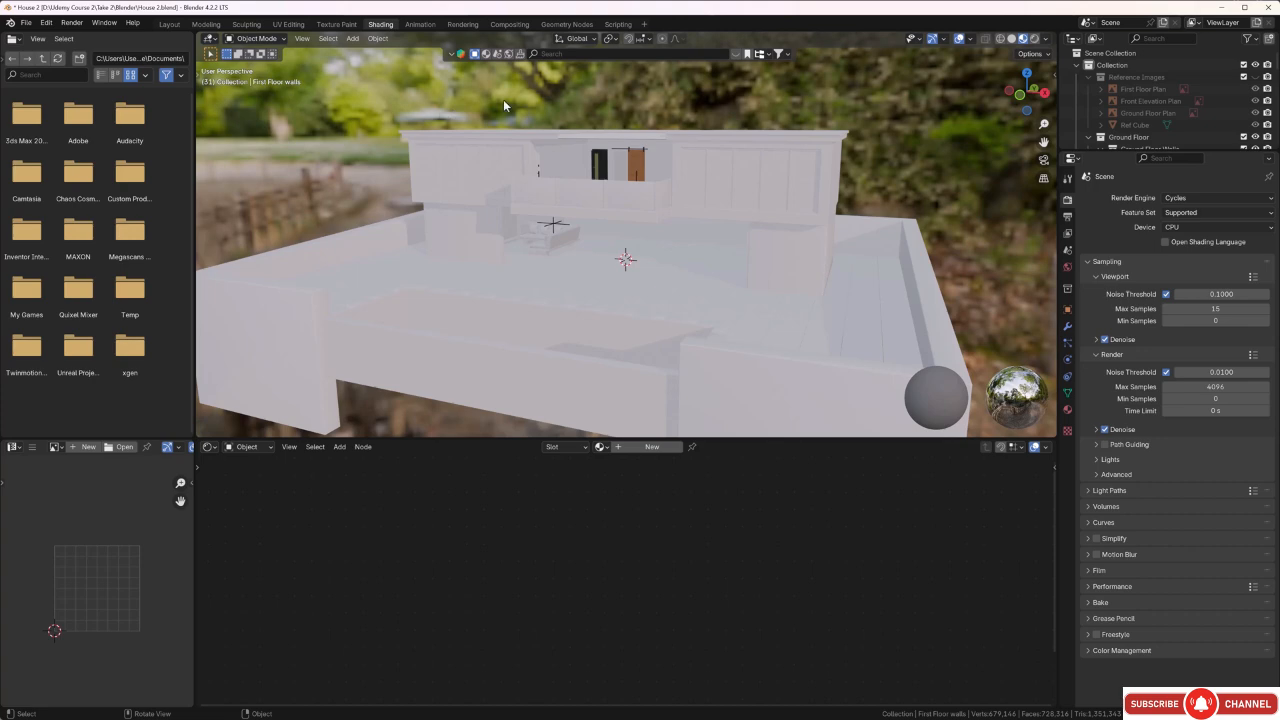
middle_click_drag(715, 118, 755, 158)
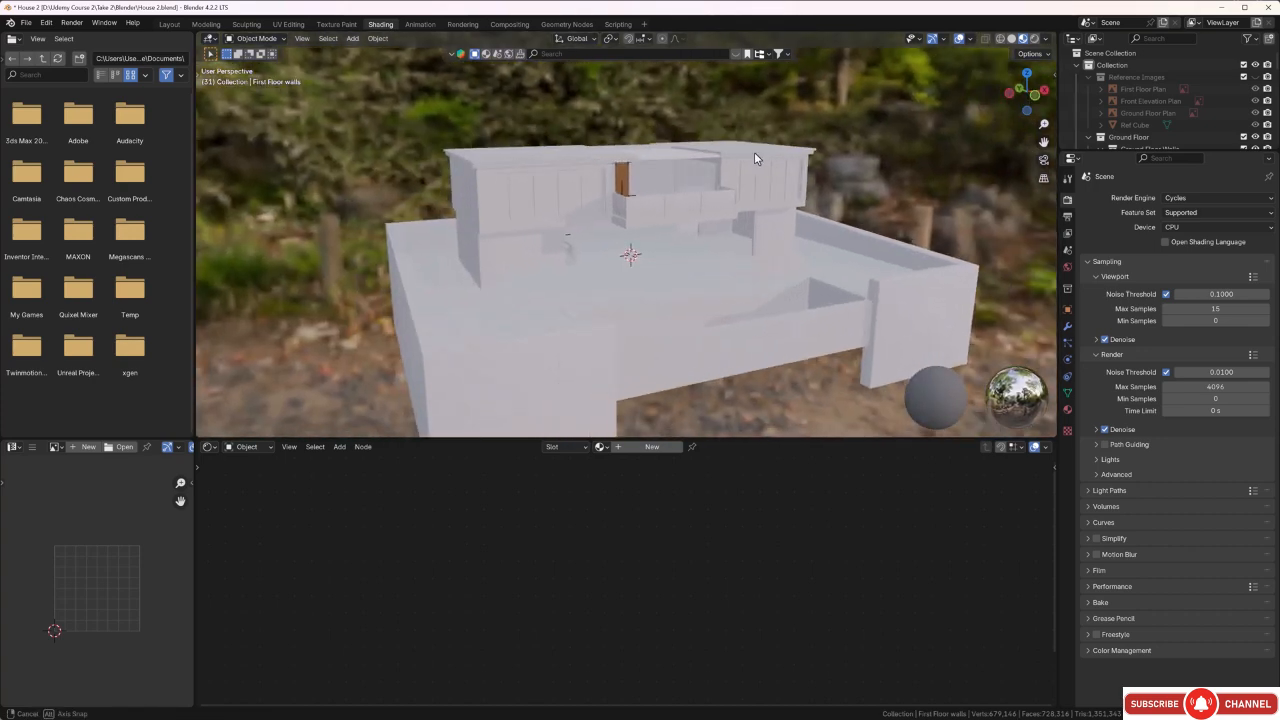
Lower the material preview's World Opacity to its minimum to hide the environment image behind the house.
left_click(1046, 39)
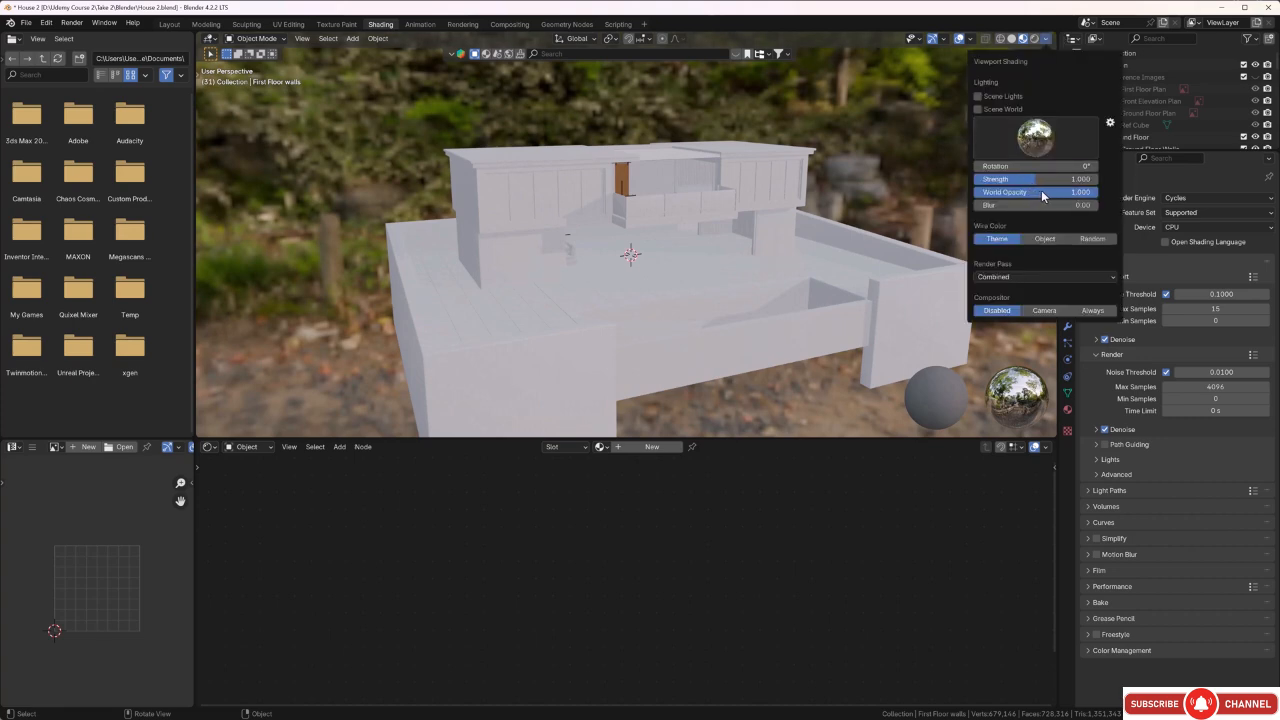
left_click_drag(1045, 193, 915, 193)
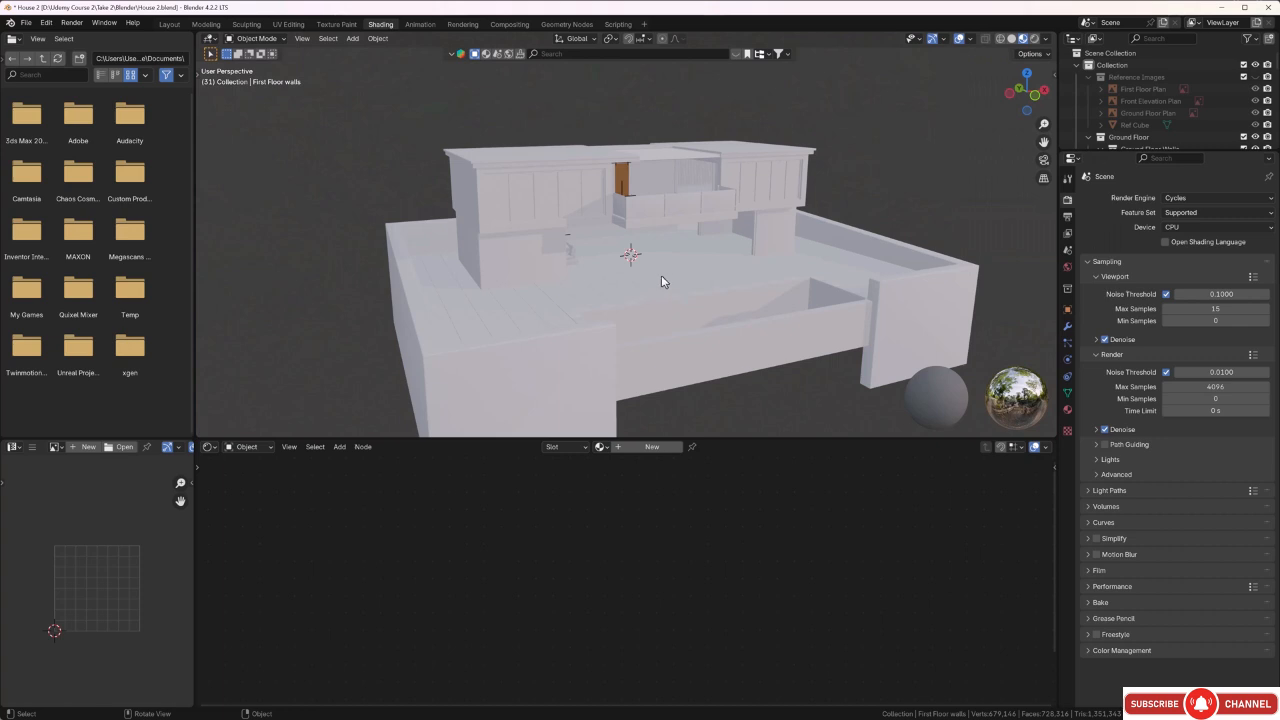
mouse_move(661, 275)
middle_mouse_down()
mouse_move(679, 267)
mouse_move(537, 188)
middle_mouse_up()
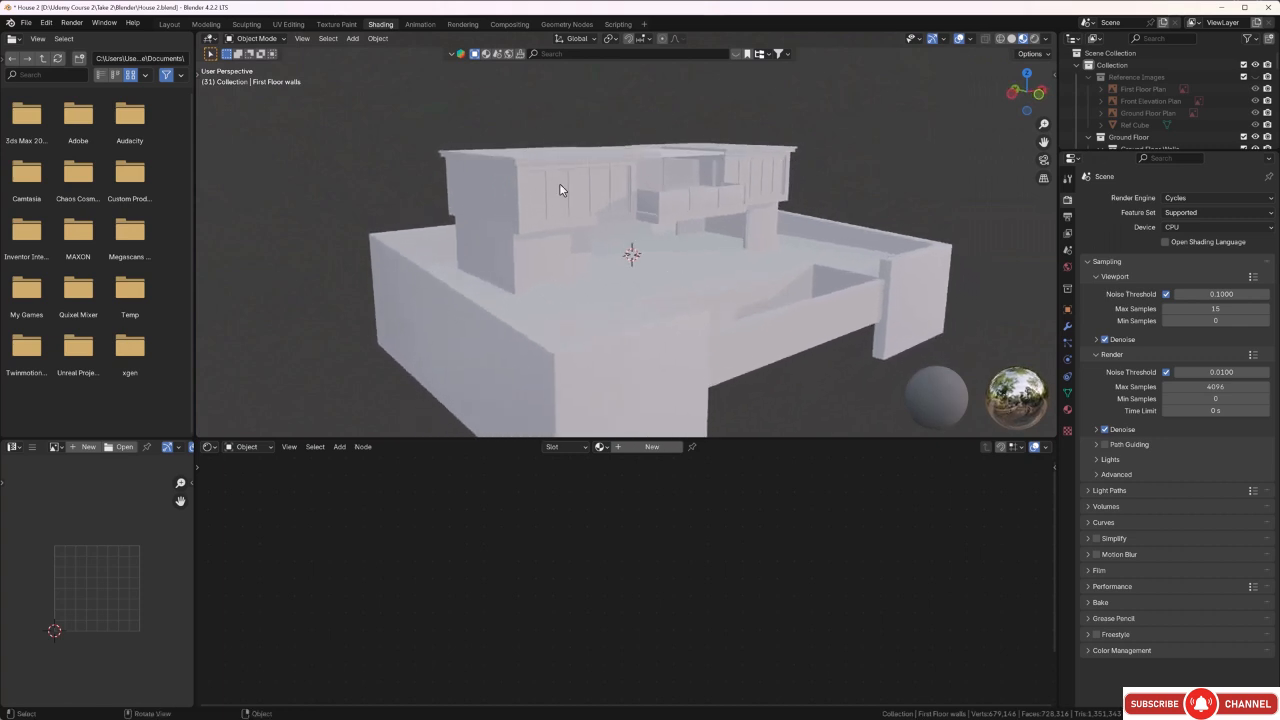
Raise the material preview's World Opacity to about 0.505 and rotate the environment image around the house.
middle_click_drag(624, 182, 555, 222)
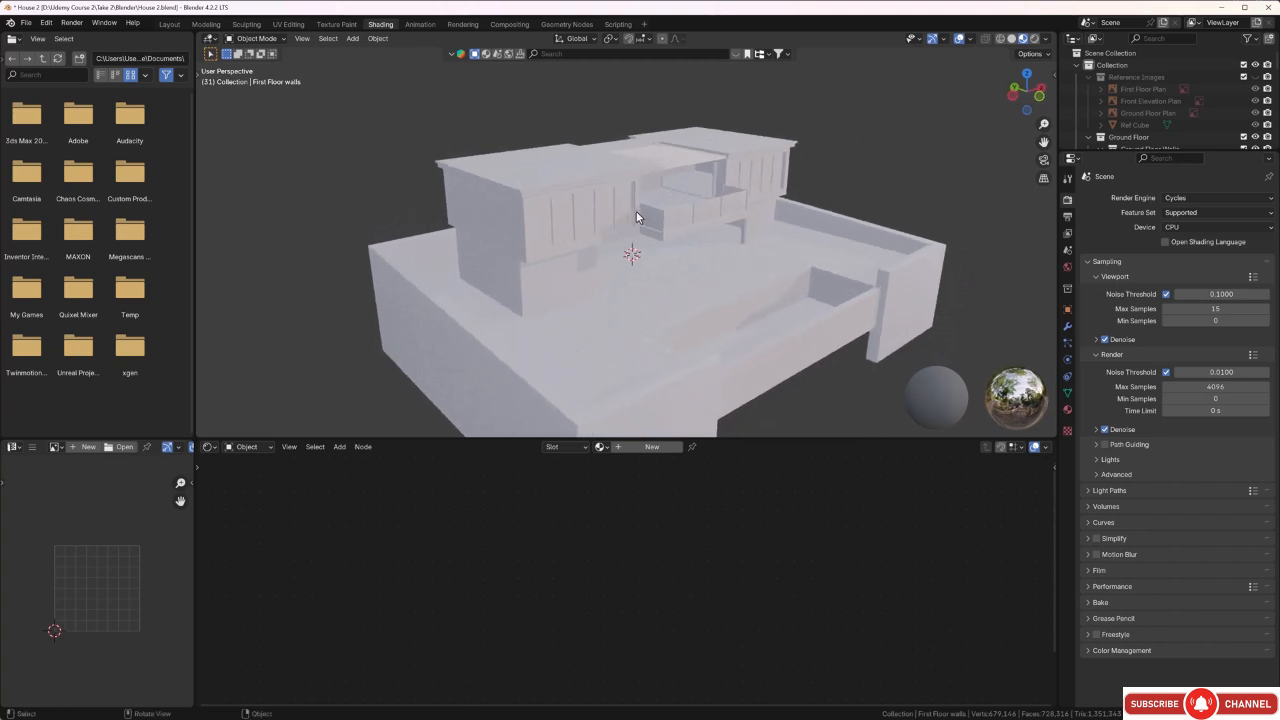
middle_click_drag(636, 211, 630, 204)
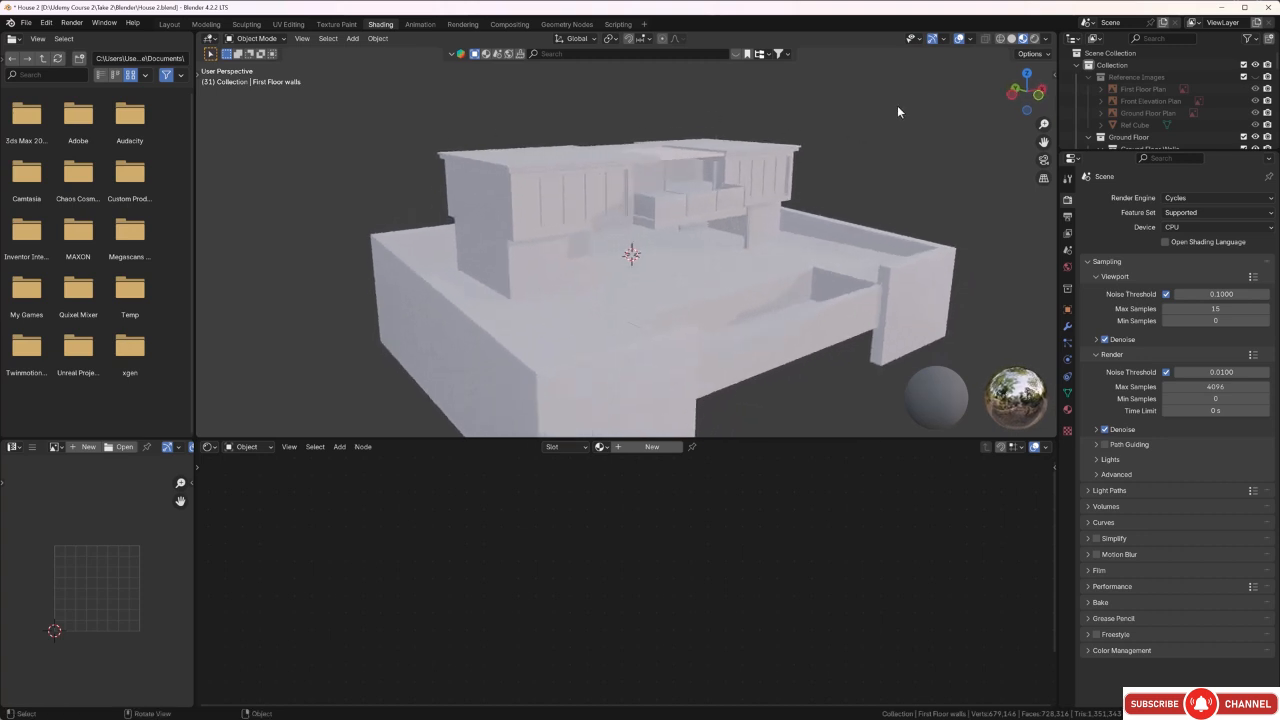
left_click(1046, 38)
mouse_move(1040, 192)
left_mouse_down()
mouse_move(1075, 192)
mouse_move(1000, 181)
mouse_move(1068, 181)
mouse_move(1032, 181)
mouse_move(1032, 165)
mouse_move(1279, 165)
left_mouse_up()
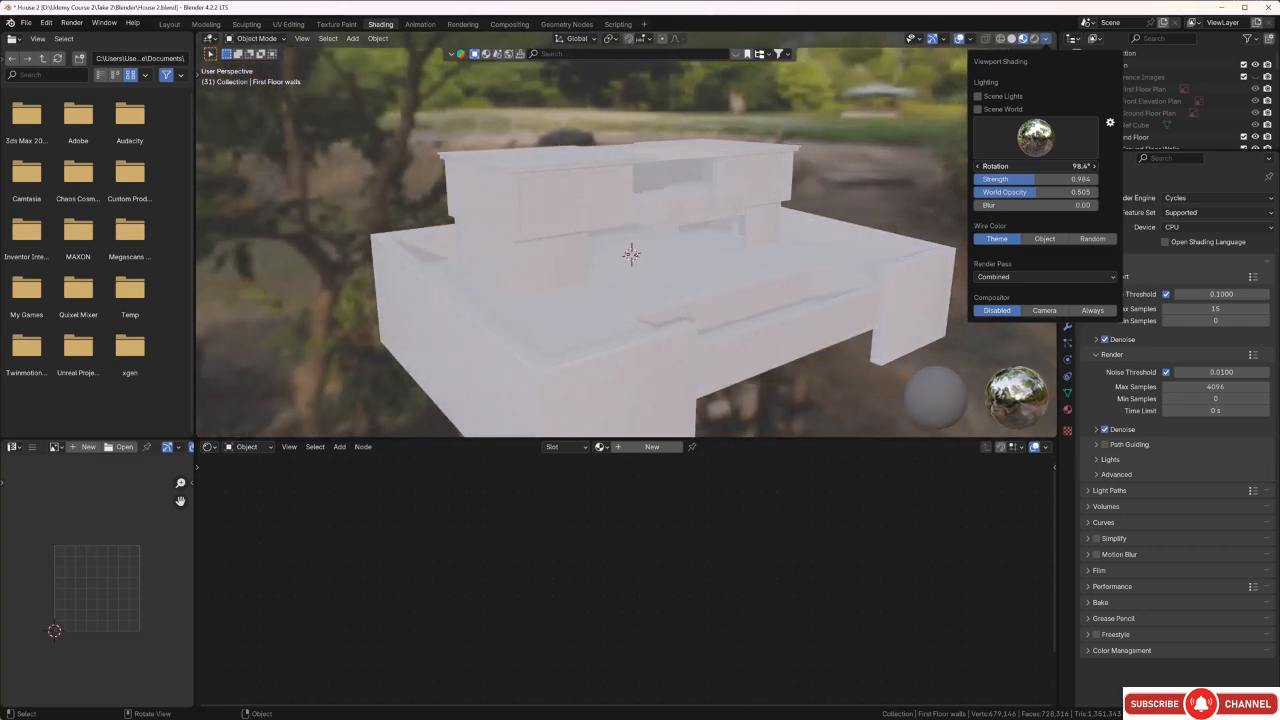
mouse_move(1035, 165)
left_mouse_down()
mouse_move(1091, 165)
mouse_move(914, 165)
left_mouse_up()
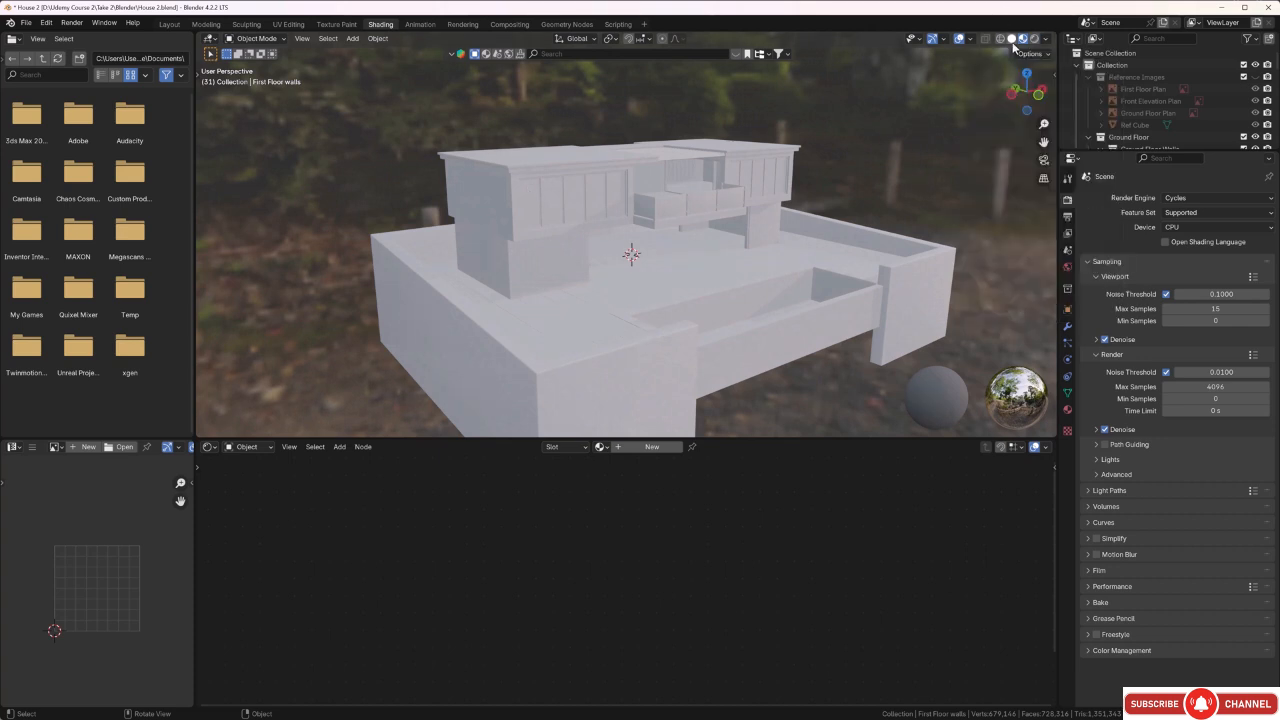
Lower the World Opacity to its minimum and switch the viewport to rendered shading to examine the house.
left_click(1044, 40)
left_click_drag(1036, 192, 975, 192)
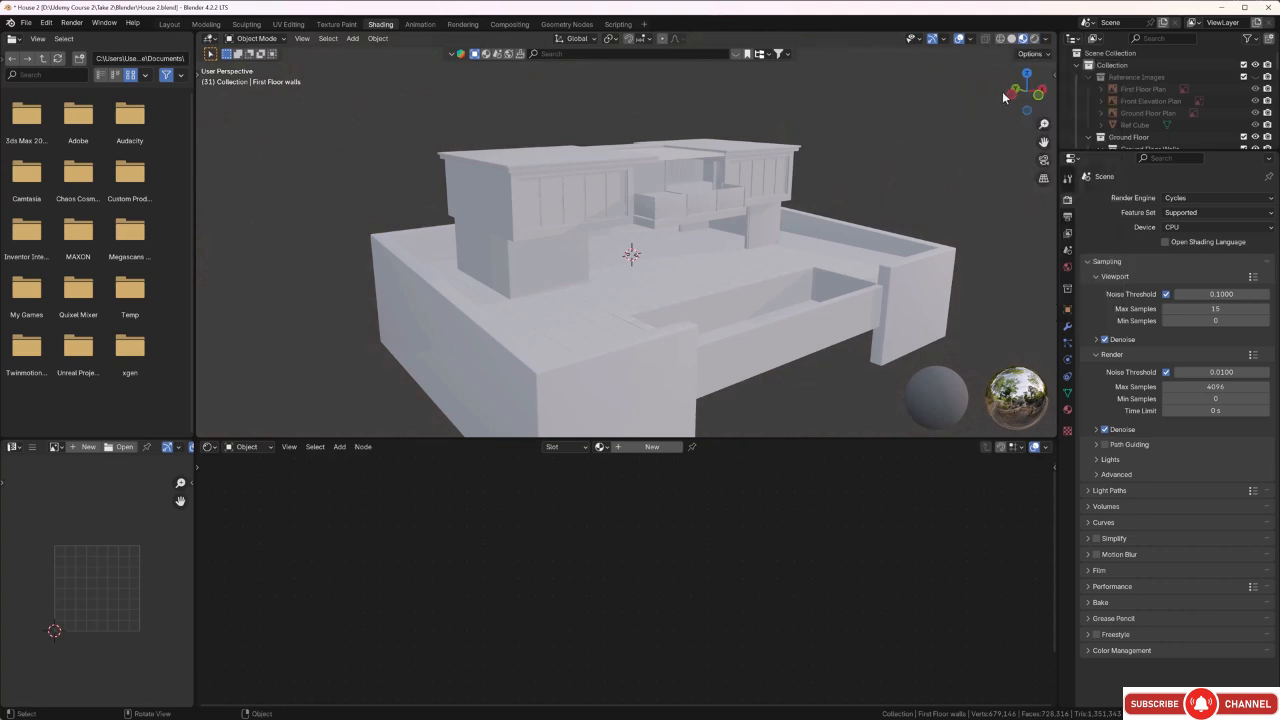
left_click(1034, 39)
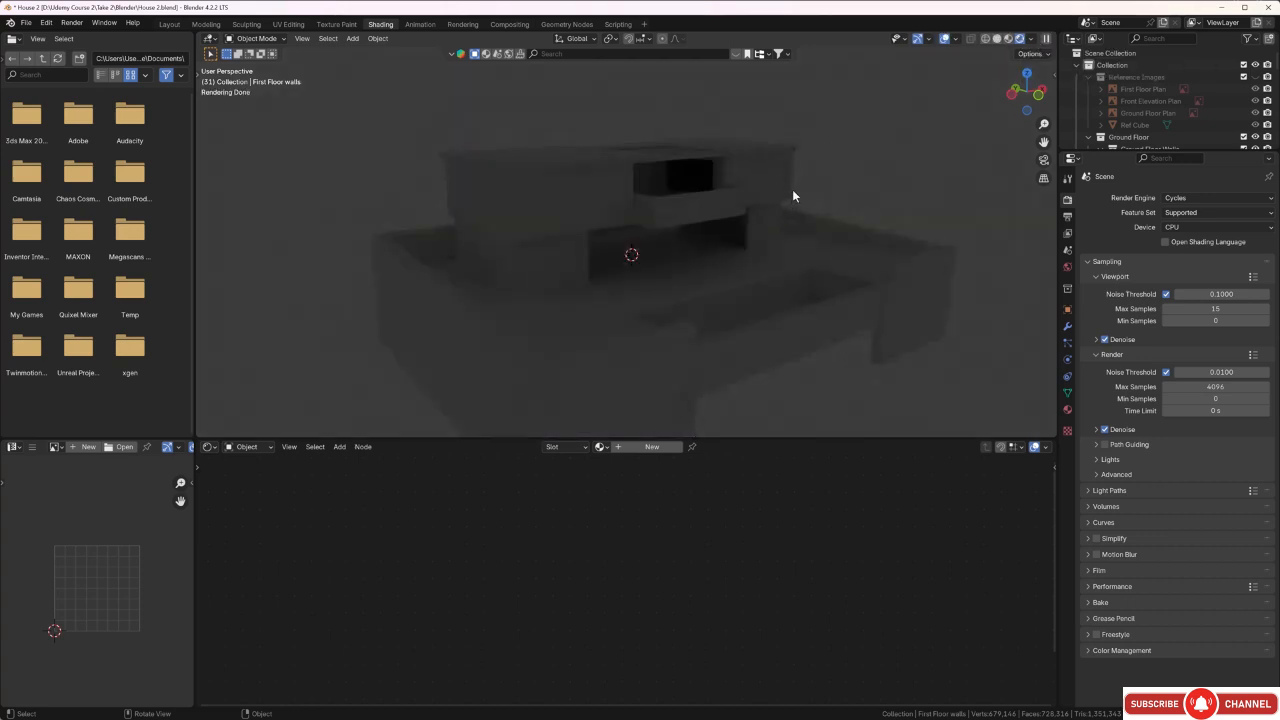
mouse_move(792, 189)
middle_mouse_down()
mouse_move(777, 183)
mouse_move(785, 191)
middle_mouse_up()
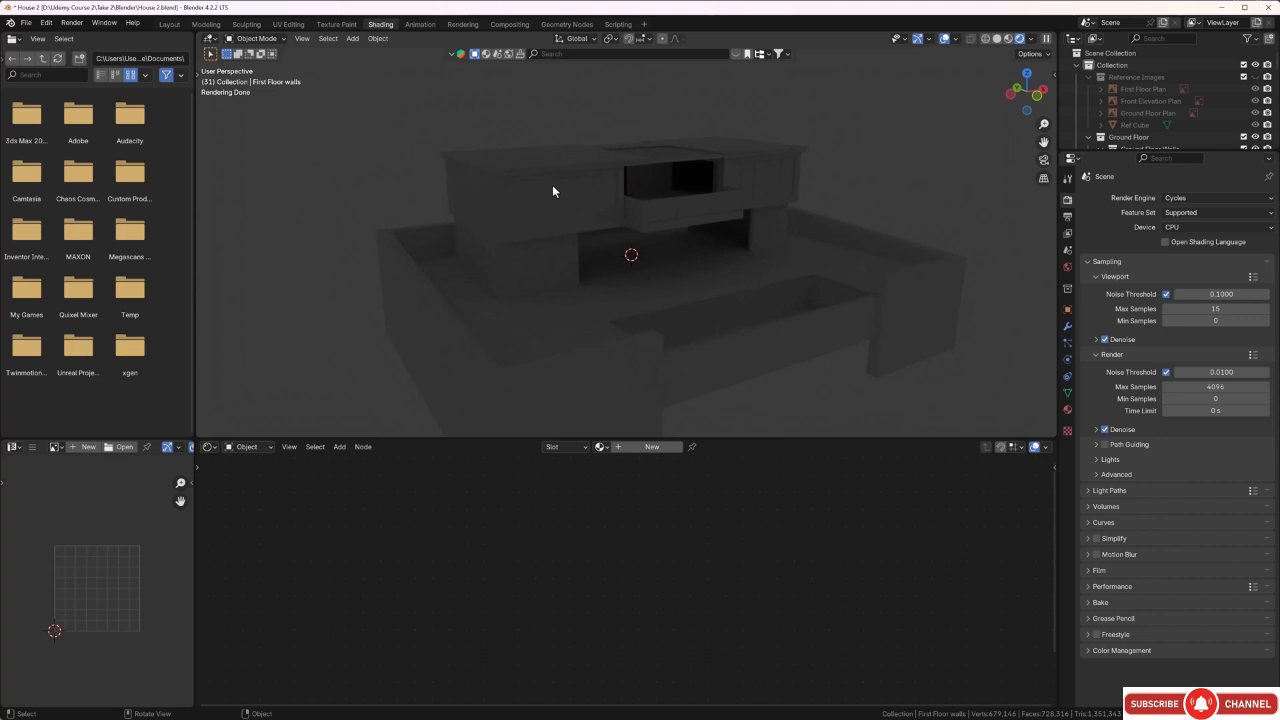
mouse_move(553, 190)
middle_mouse_down()
mouse_move(549, 215)
mouse_move(632, 203)
mouse_move(568, 218)
mouse_move(547, 207)
middle_mouse_up()
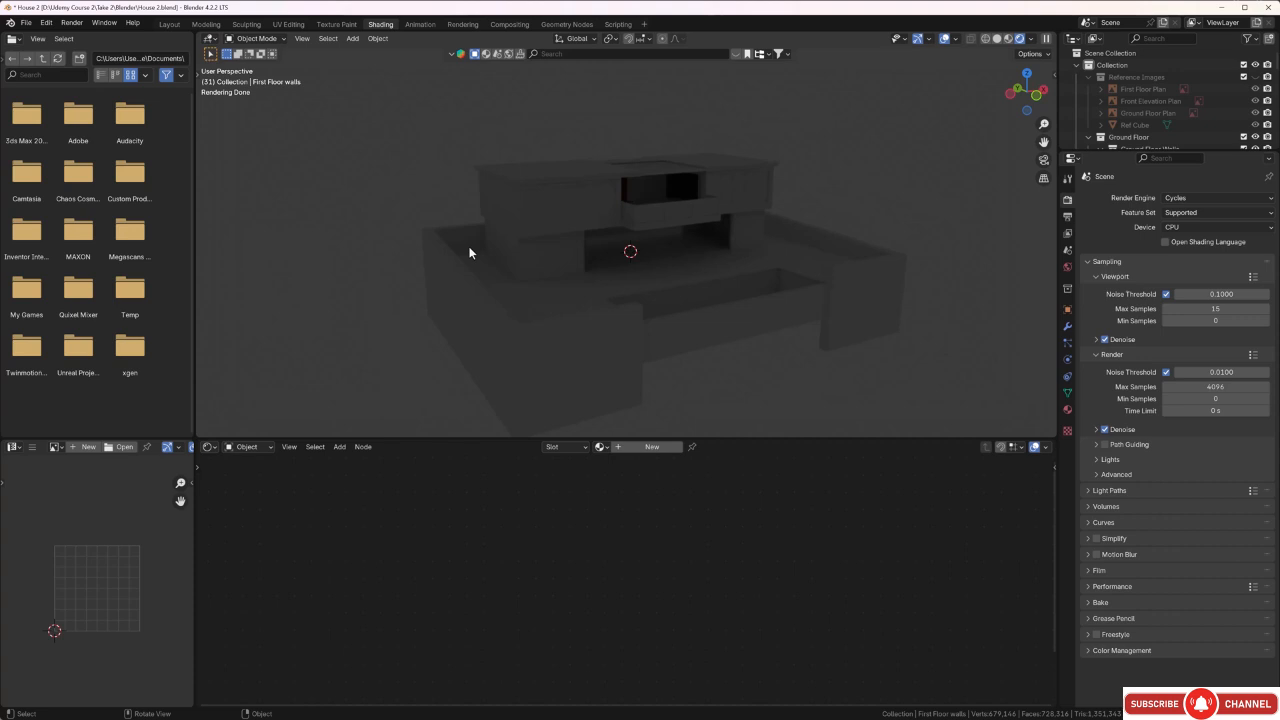
middle_click_drag(566, 276, 629, 249)
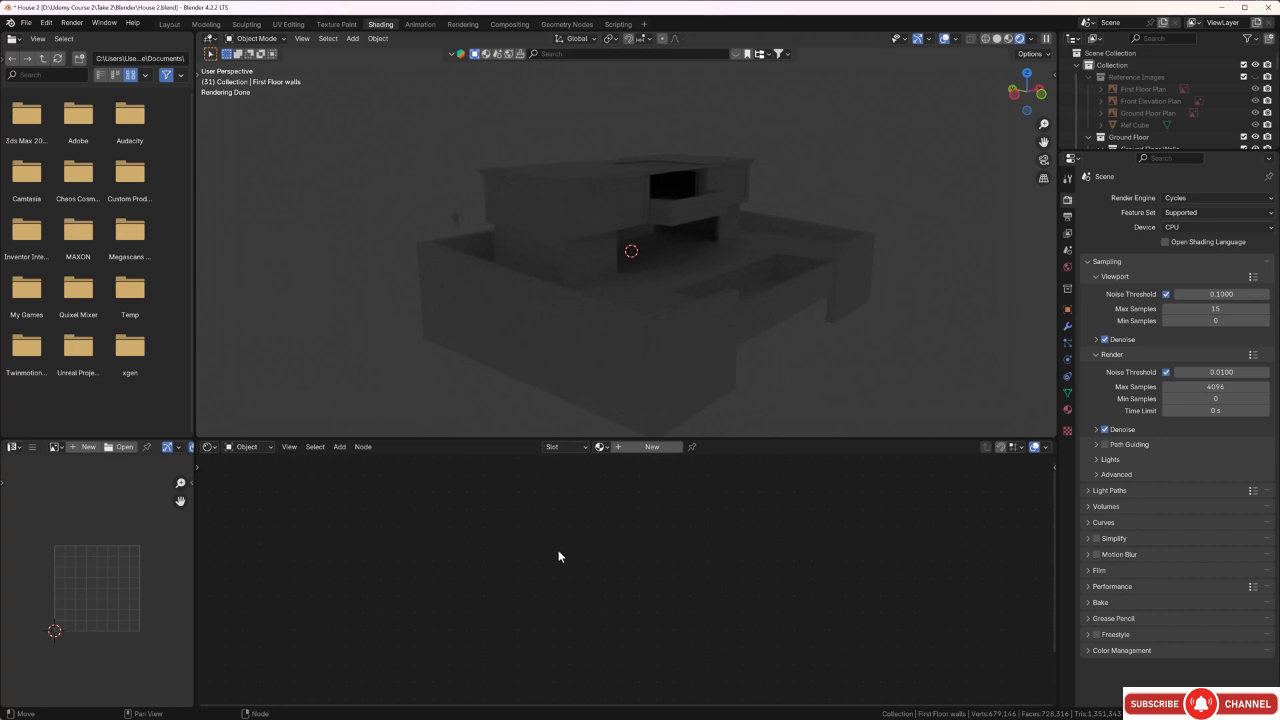
Switch the shader editor from Object to World and bring the Background and World Output nodes into view.
left_click(250, 447)
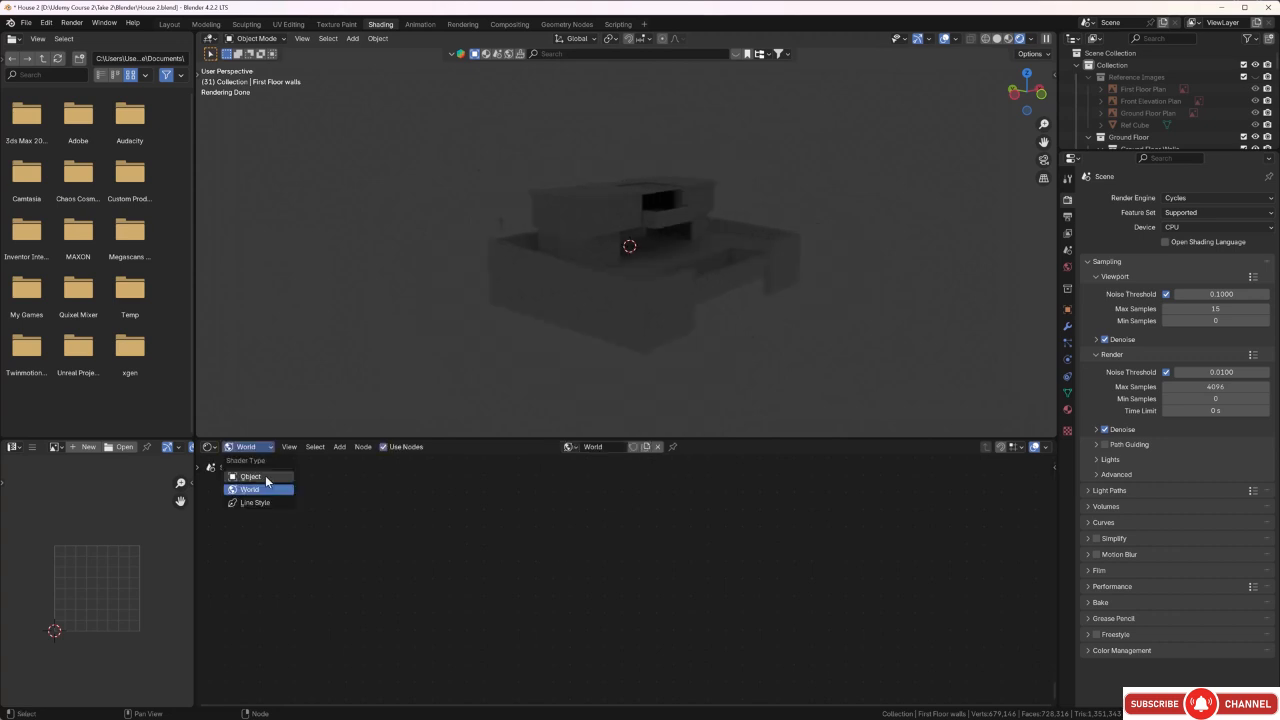
left_click(265, 478)
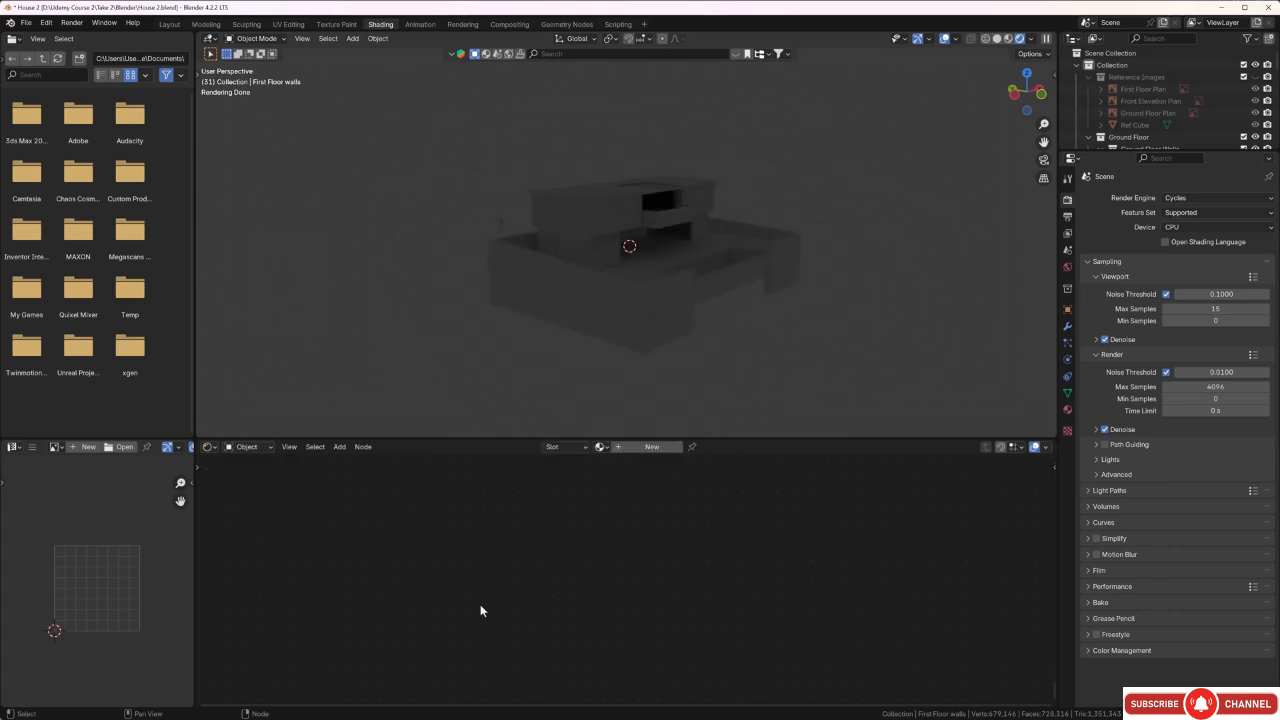
left_click(268, 447)
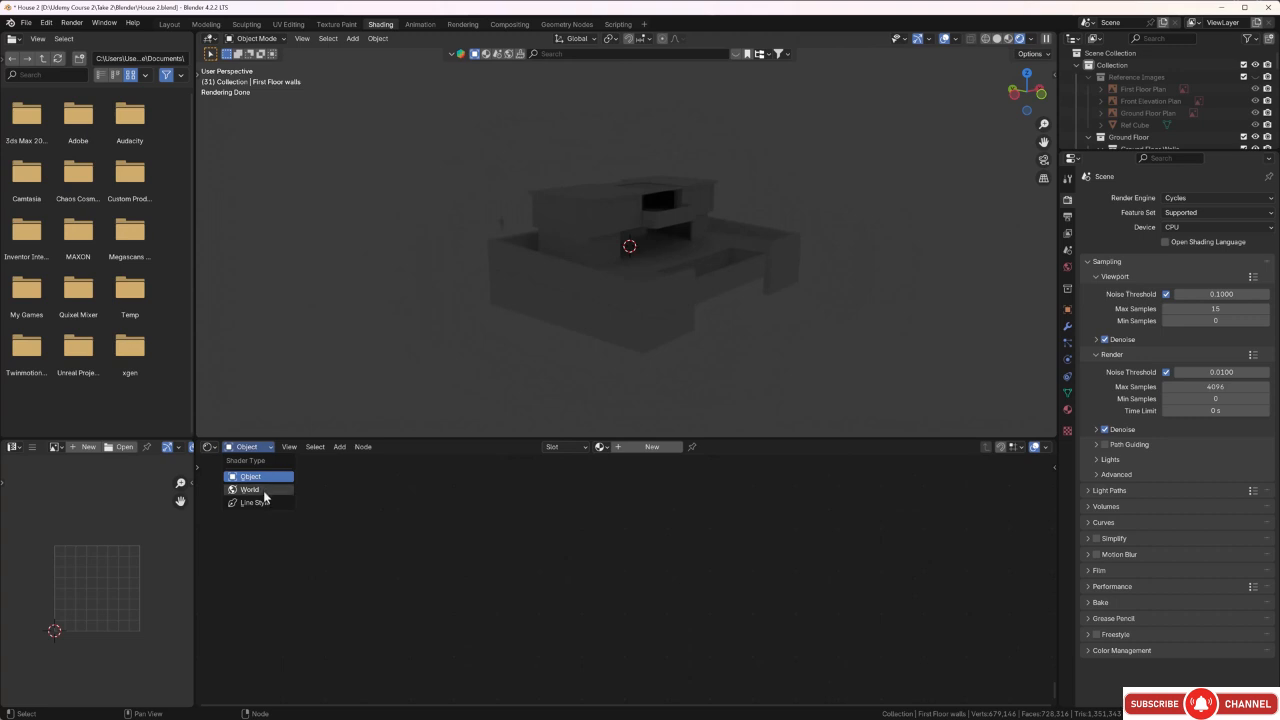
left_click(250, 489)
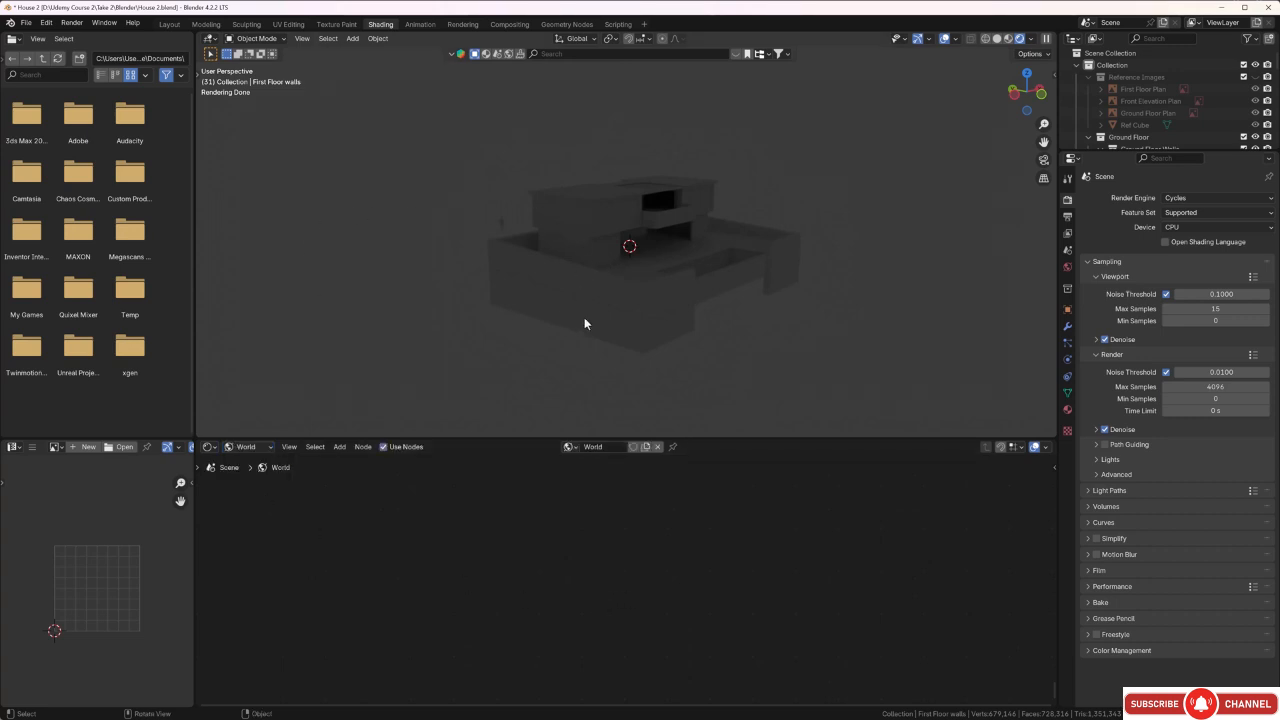
middle_click_drag(643, 548, 632, 589)
scroll(608, 557, "up", 1)
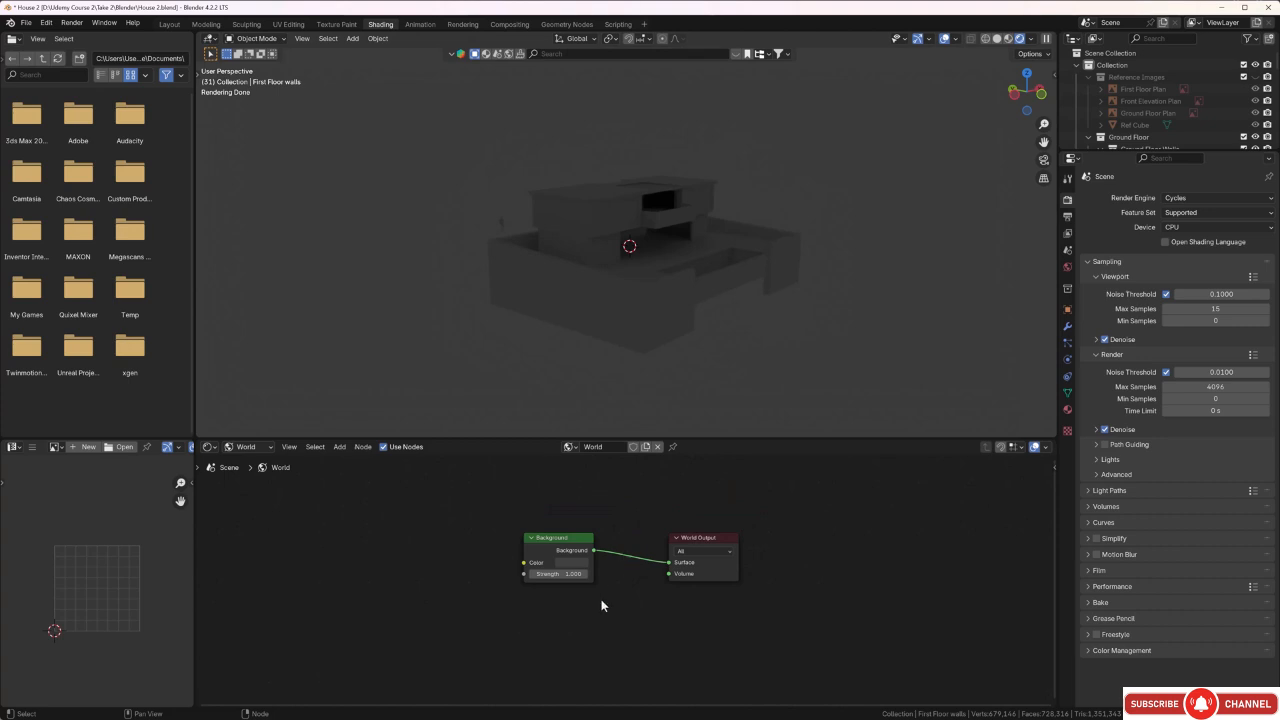
Add an Environment Texture node to the world shader, placed before the Background node.
middle_click_drag(579, 633, 622, 630)
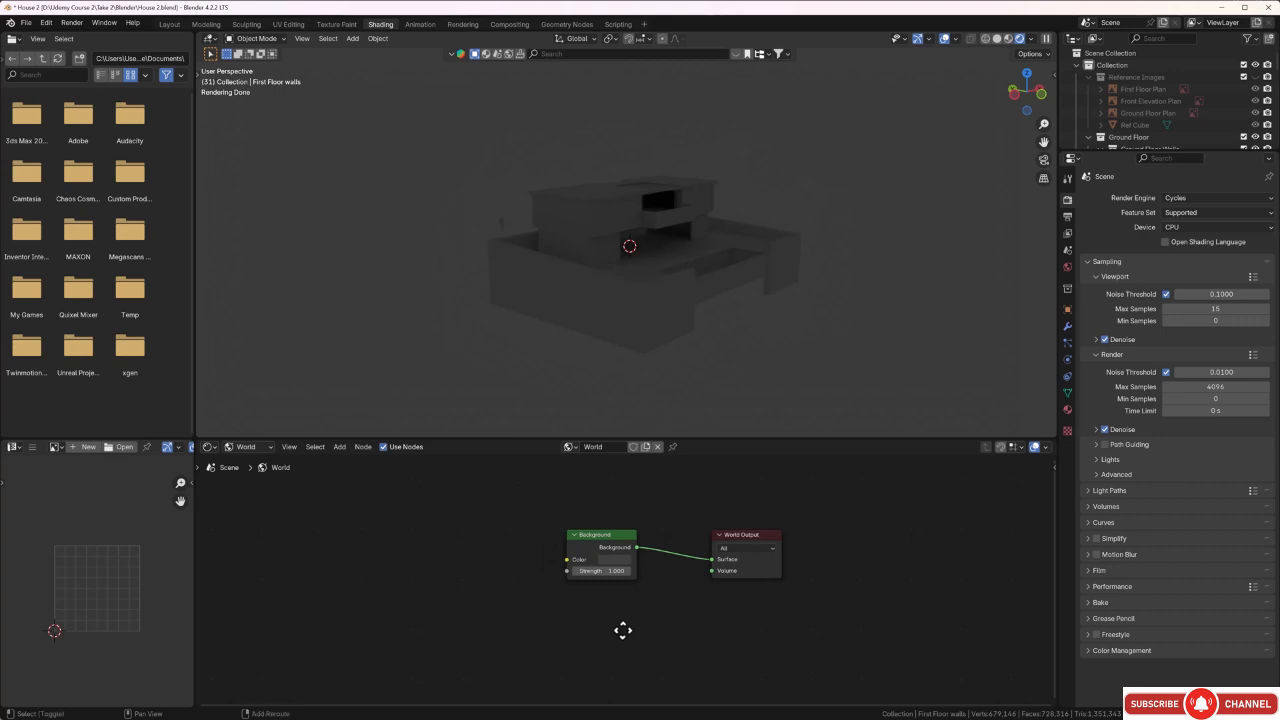
key("shift+a")
mouse_move(622, 628)
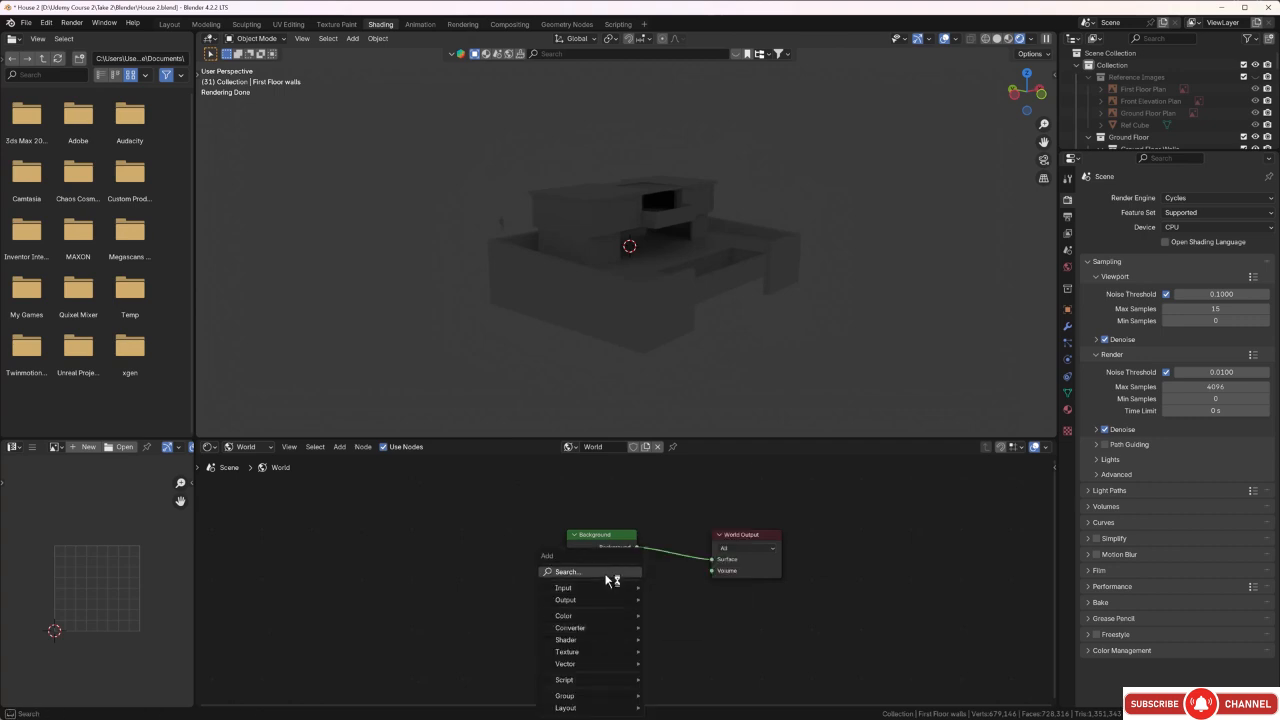
left_click(607, 573)
type("en")
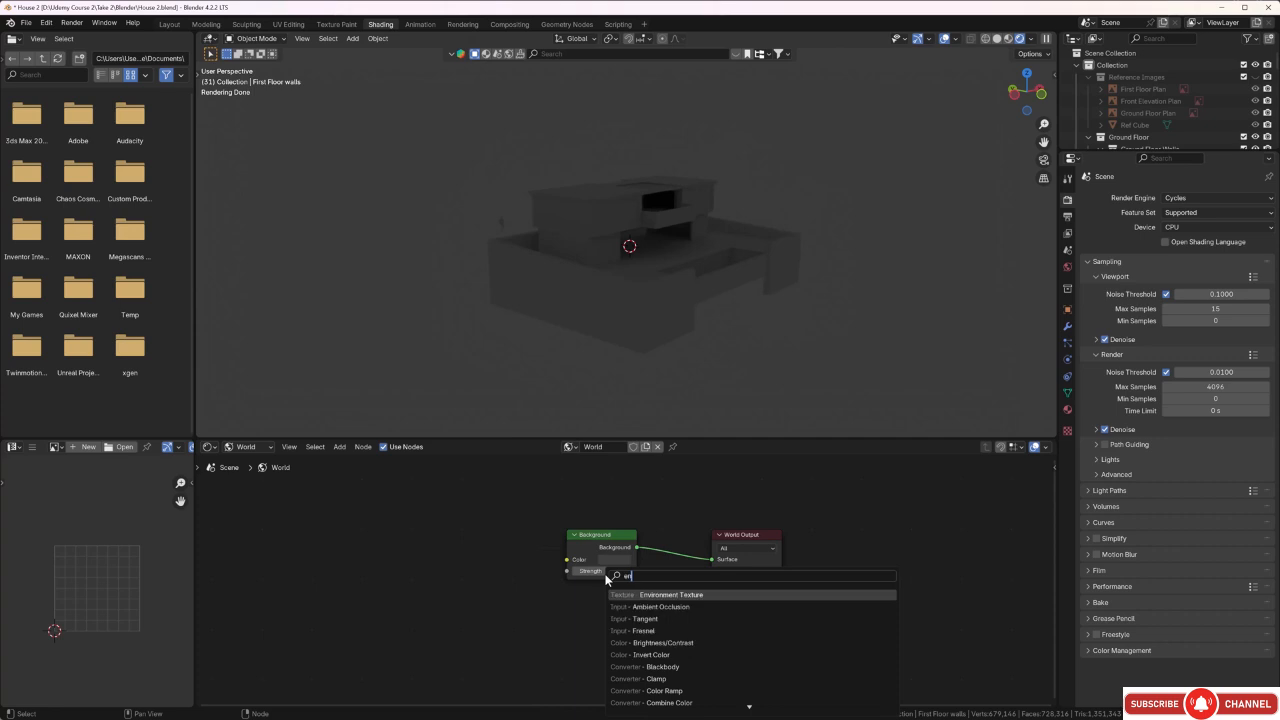
left_click(665, 596)
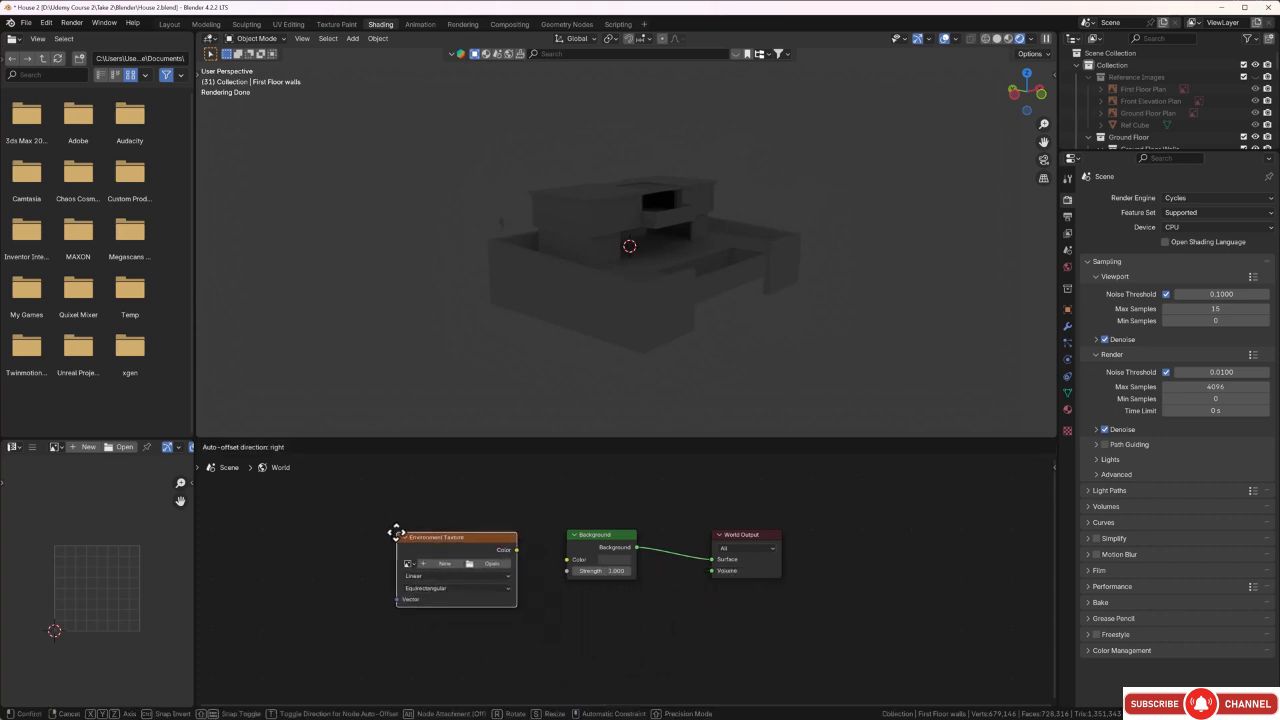
left_click(389, 529)
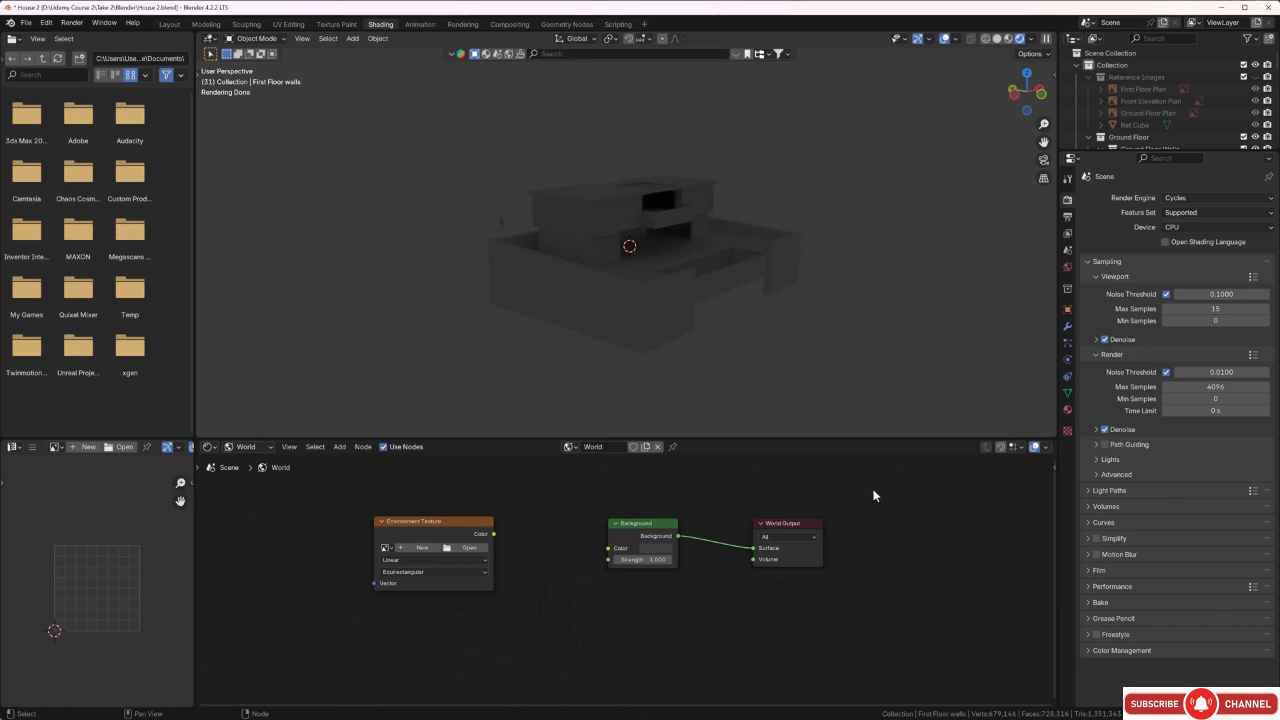
Move the Background and World Output nodes farther from the Environment Texture node and add an RGB Curves node in the gap.
left_click_drag(868, 488, 550, 626)
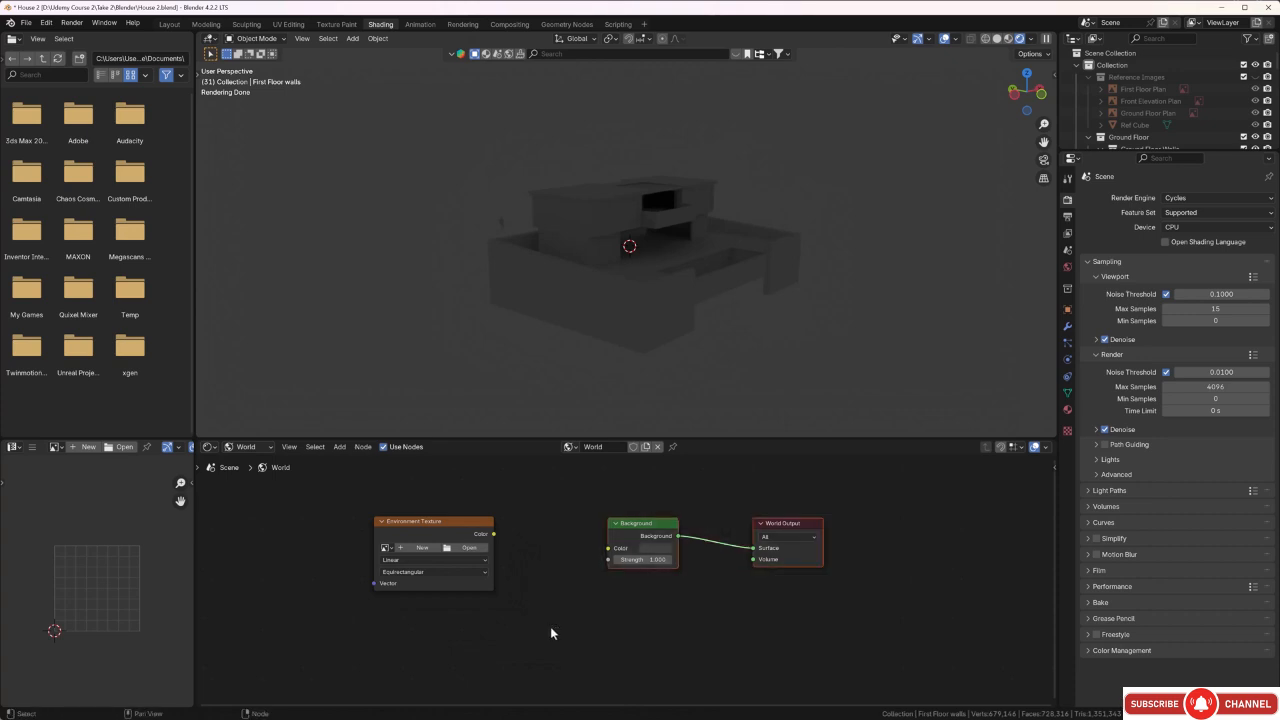
key("g")
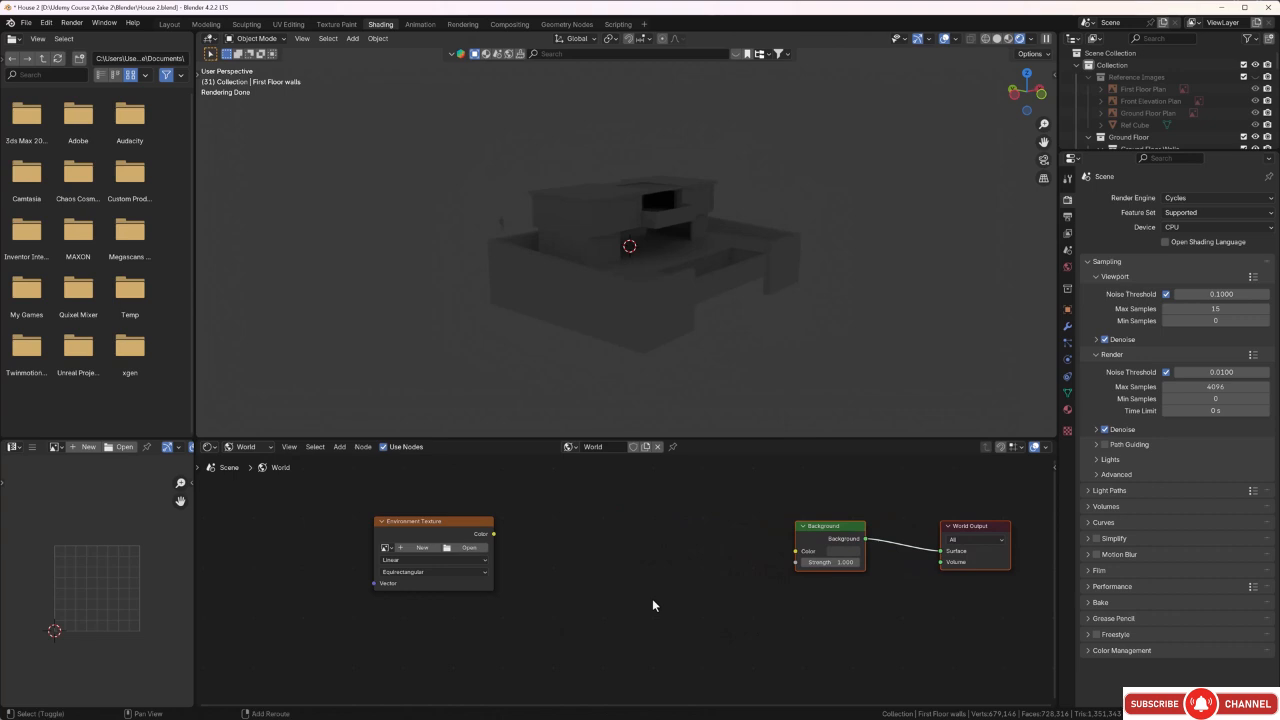
key("shift+a")
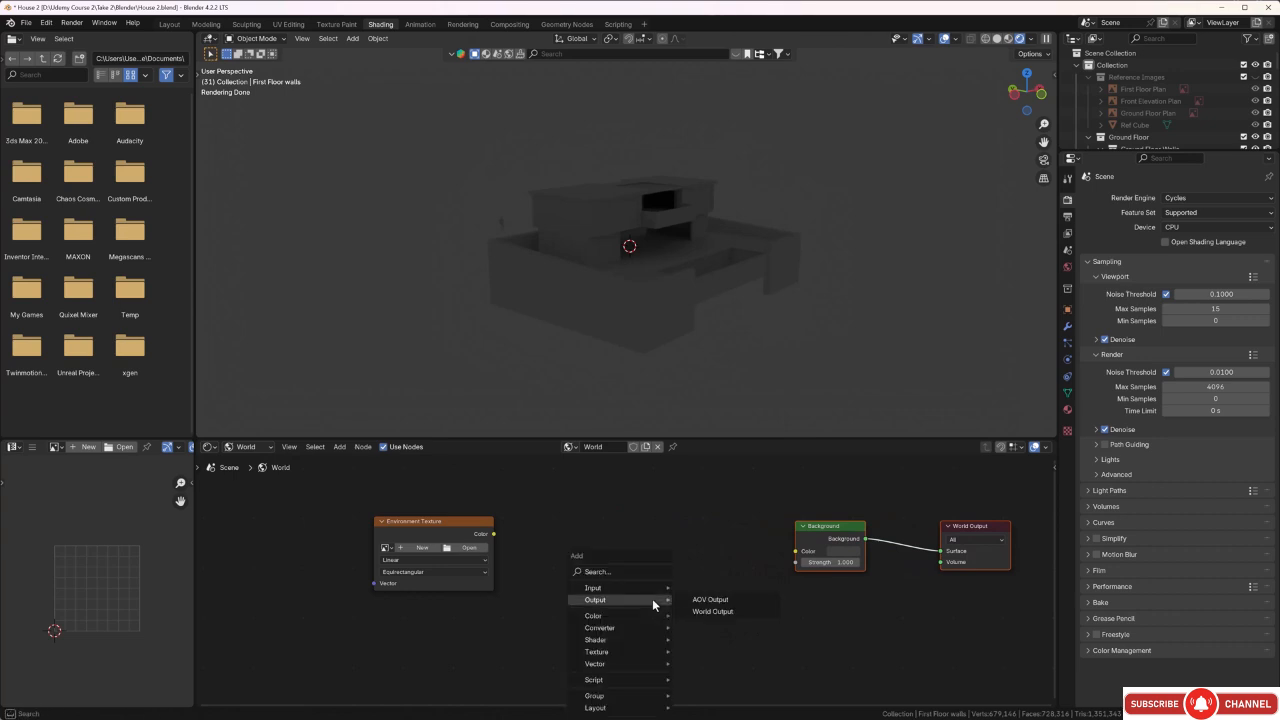
left_click(636, 574)
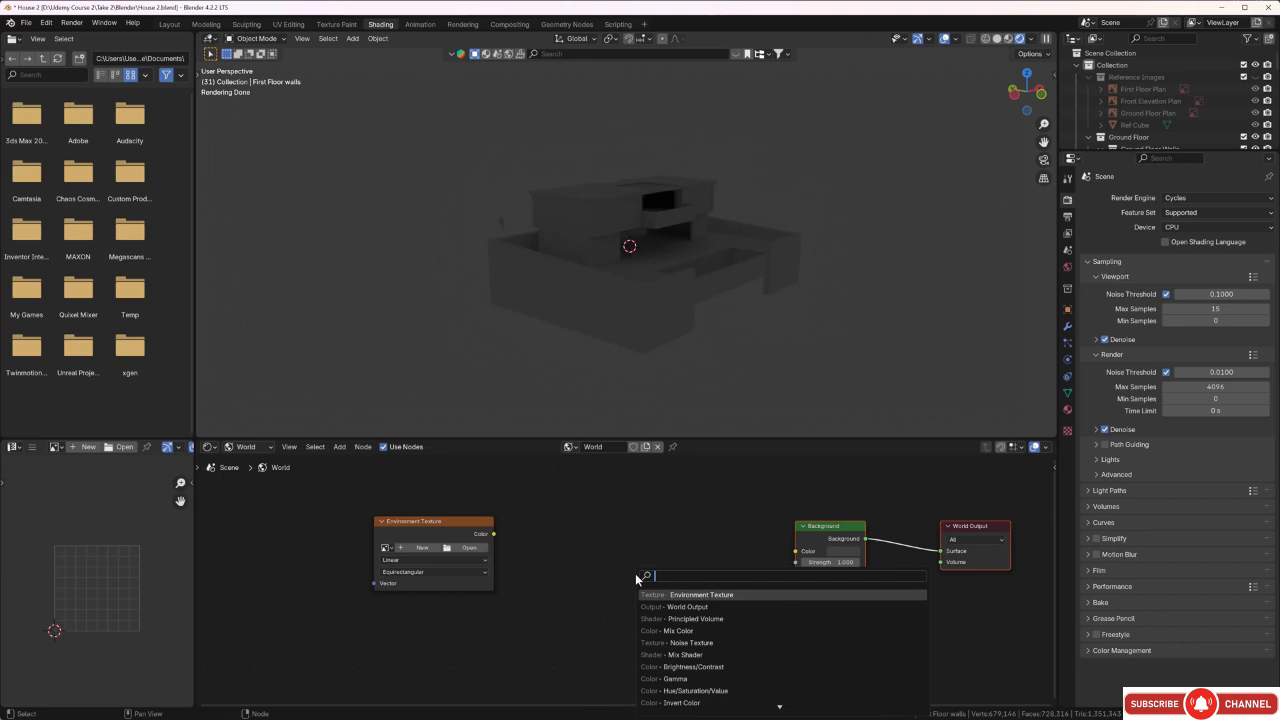
type("rgb")
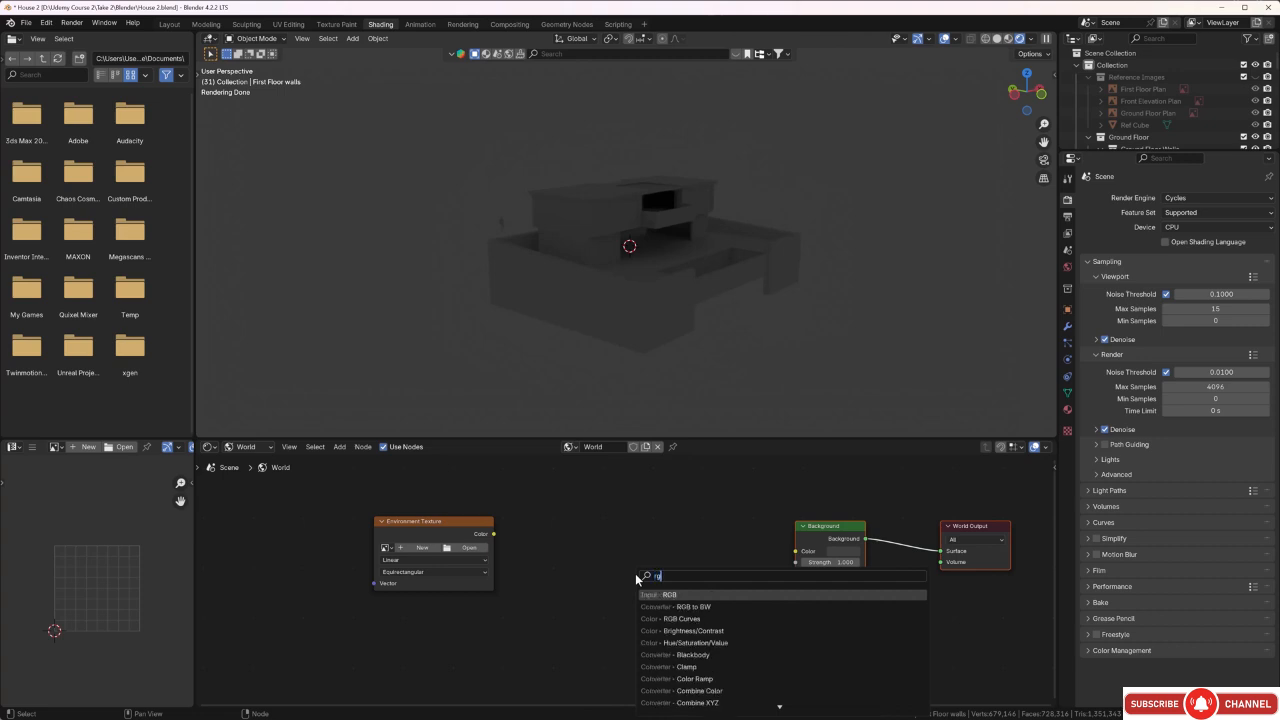
key("Down")
key("Down")
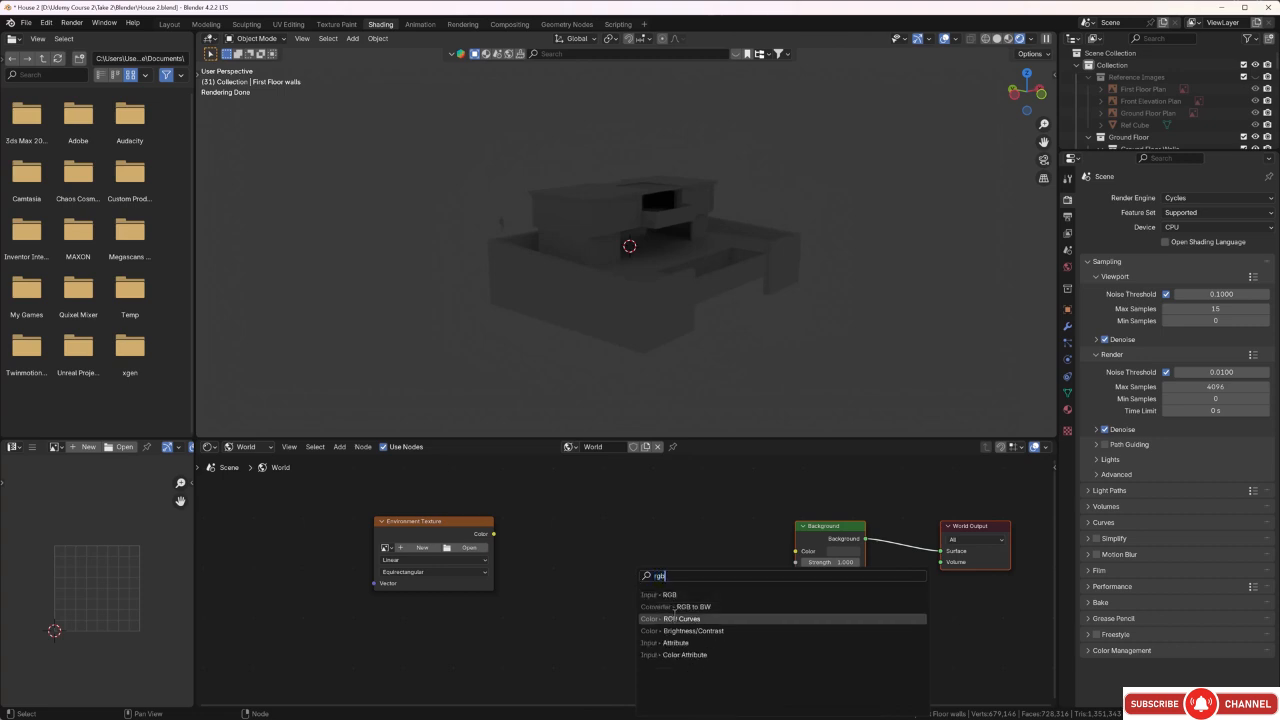
key("Return")
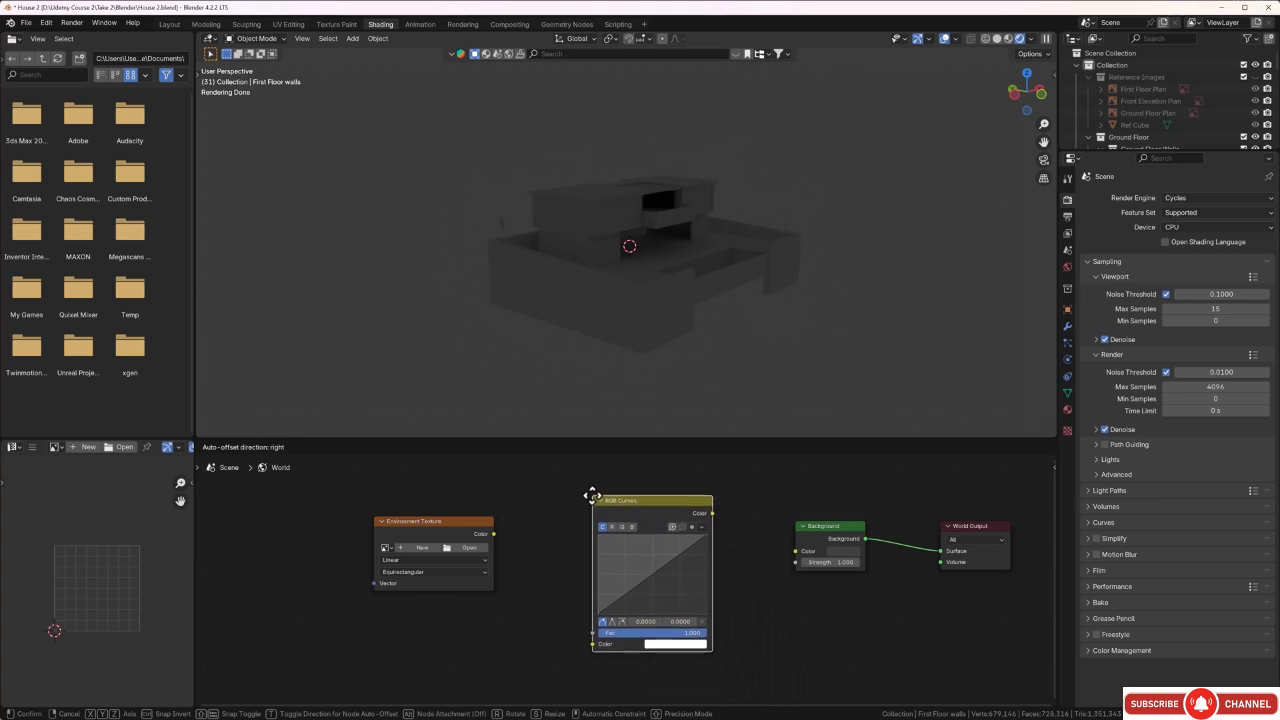
left_click(591, 490)
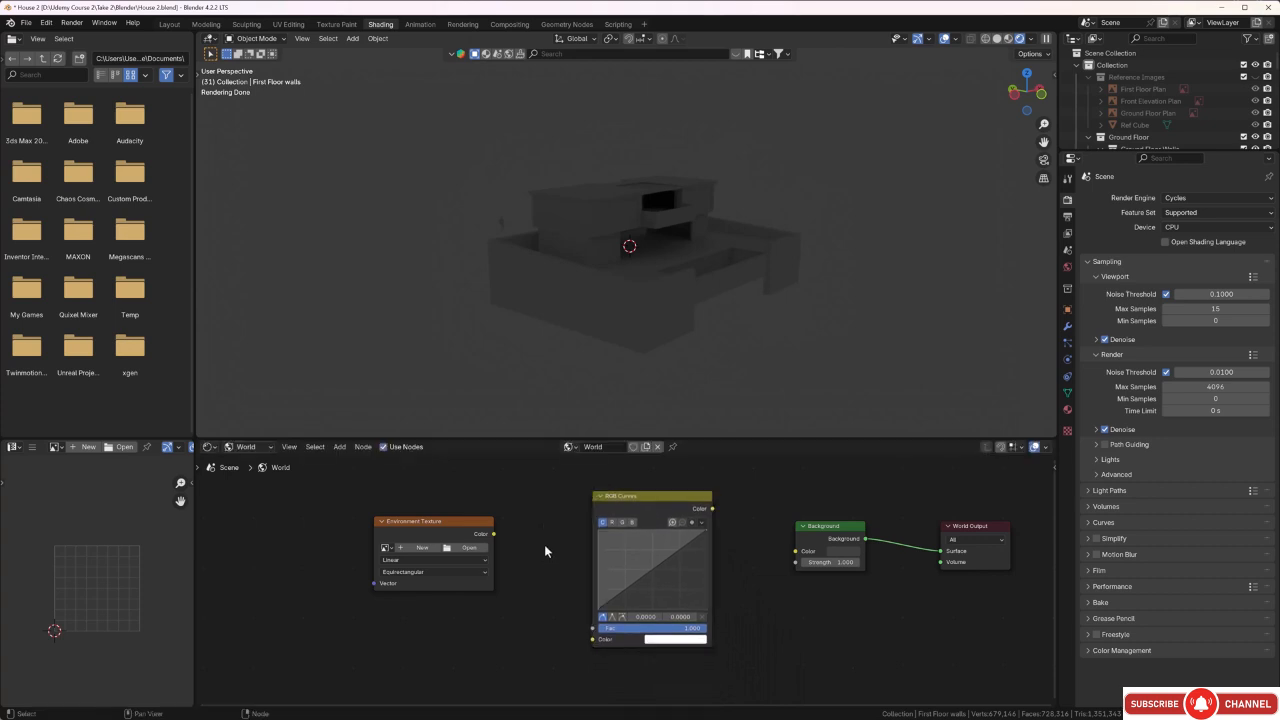
Connect the Environment Texture's Color through RGB Curves to the Background's Color input and check the rendered house.
left_click_drag(493, 535, 590, 644)
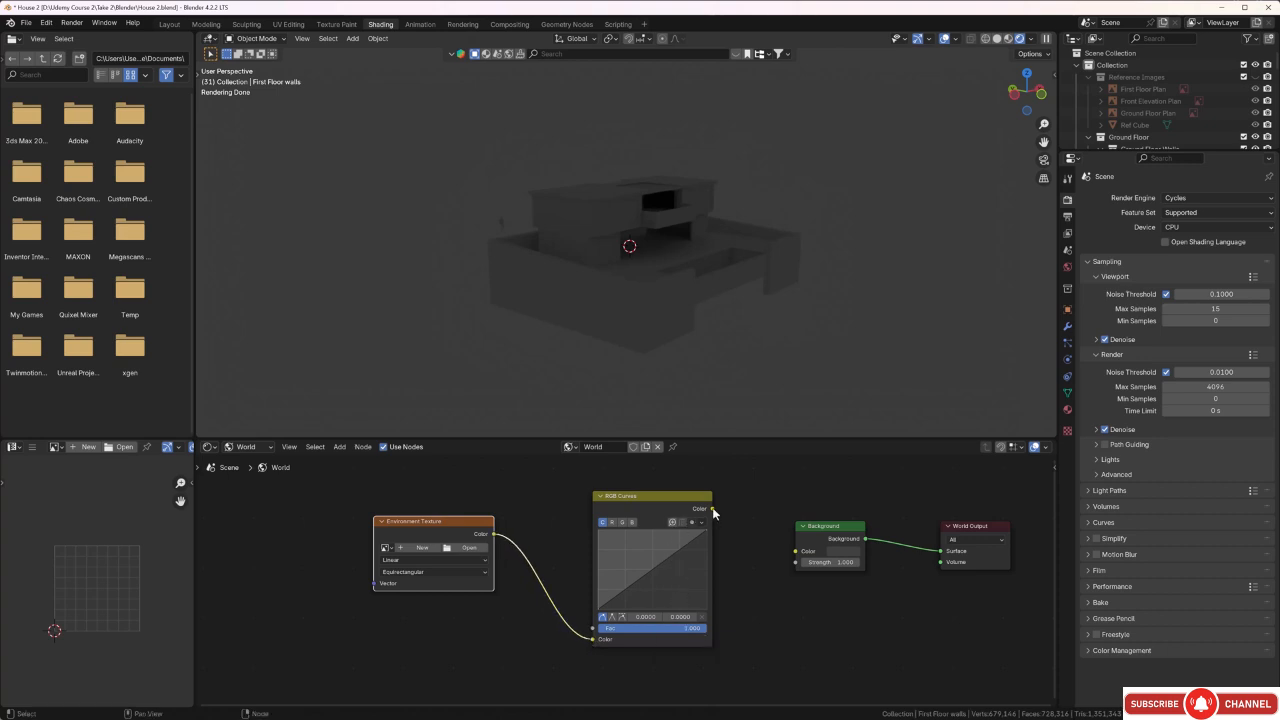
left_click_drag(711, 509, 792, 553)
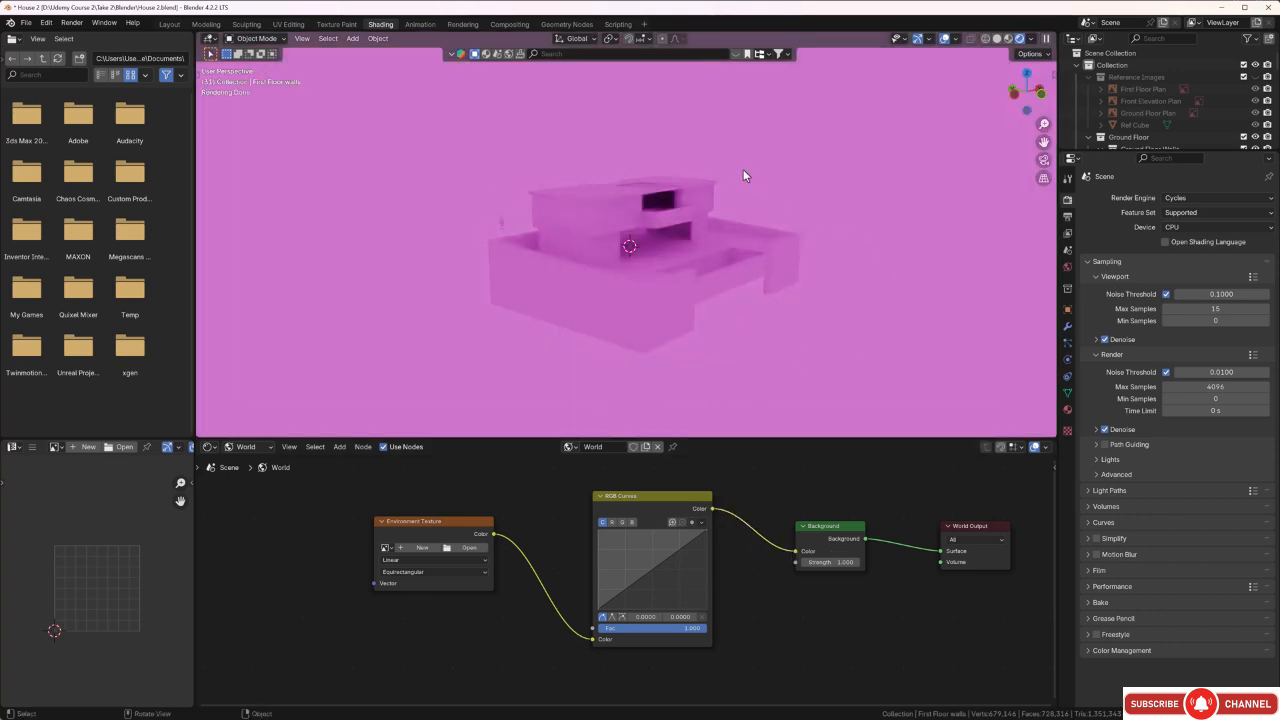
mouse_move(787, 340)
middle_mouse_down()
mouse_move(806, 323)
mouse_move(783, 317)
middle_mouse_up()
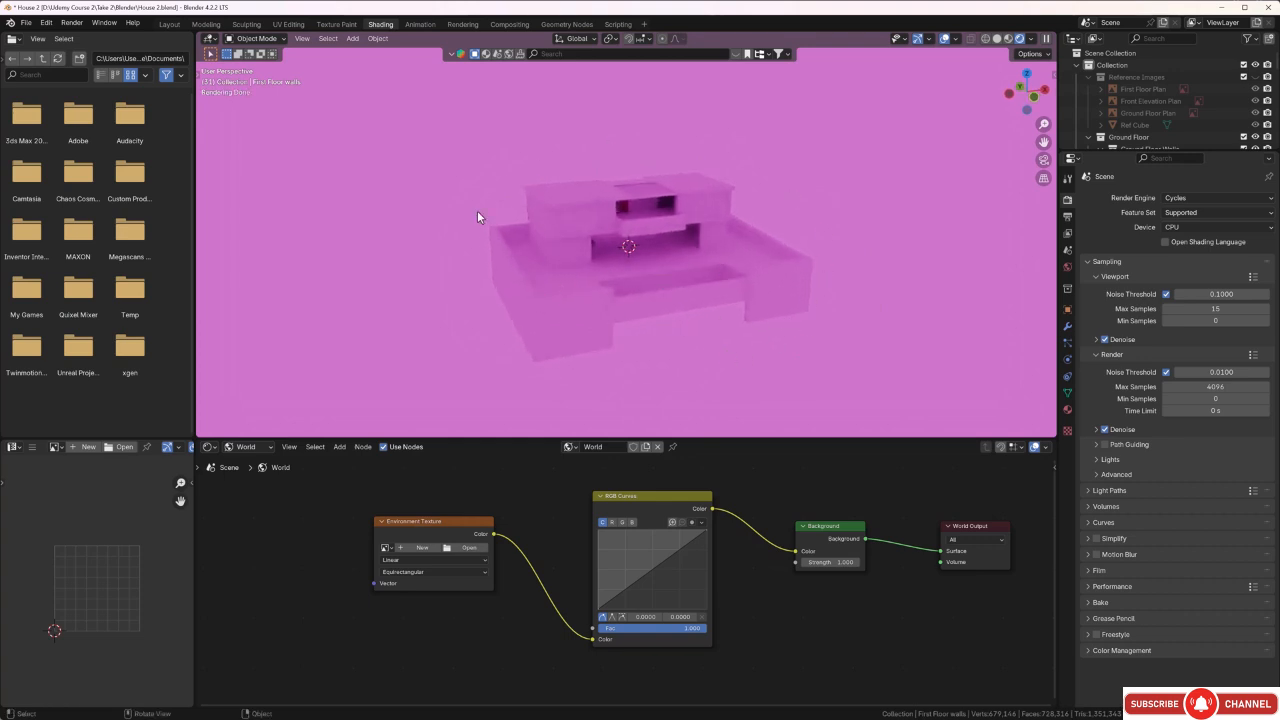
middle_click_drag(643, 297, 688, 312)
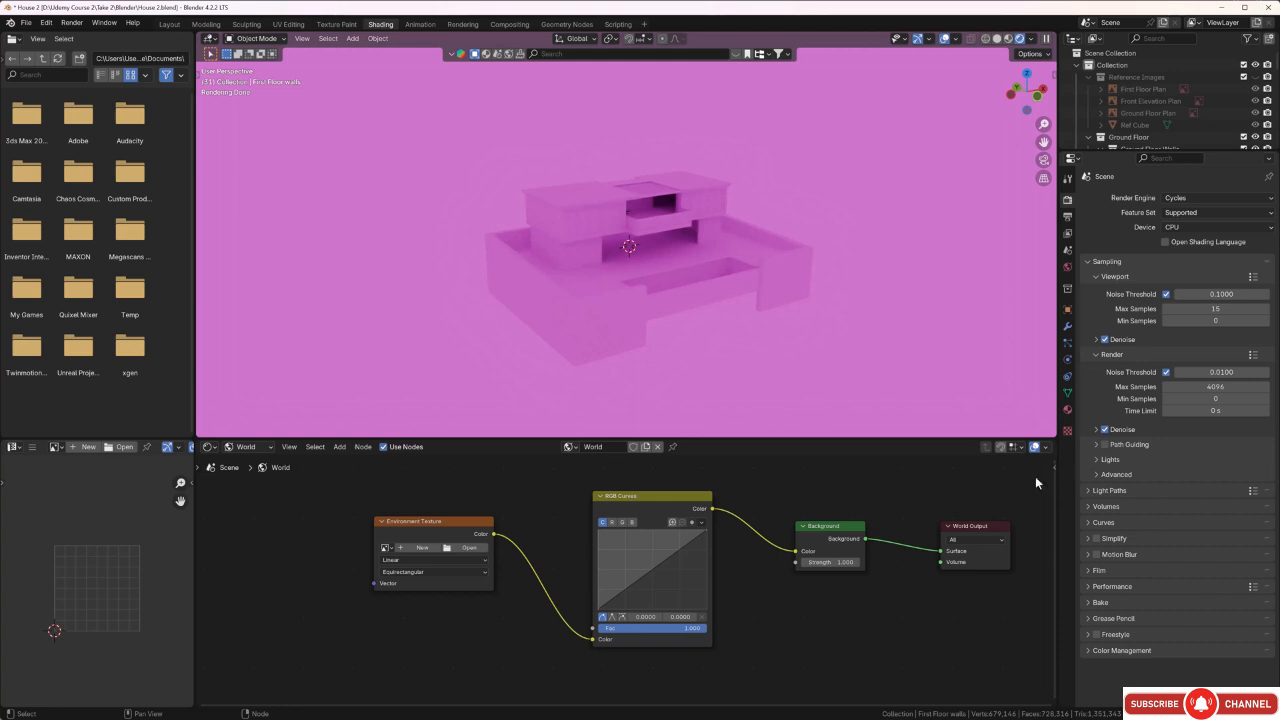
Show the shader editor's sidebar, narrow it, and move the World Output node closer to the Background node.
key("n")
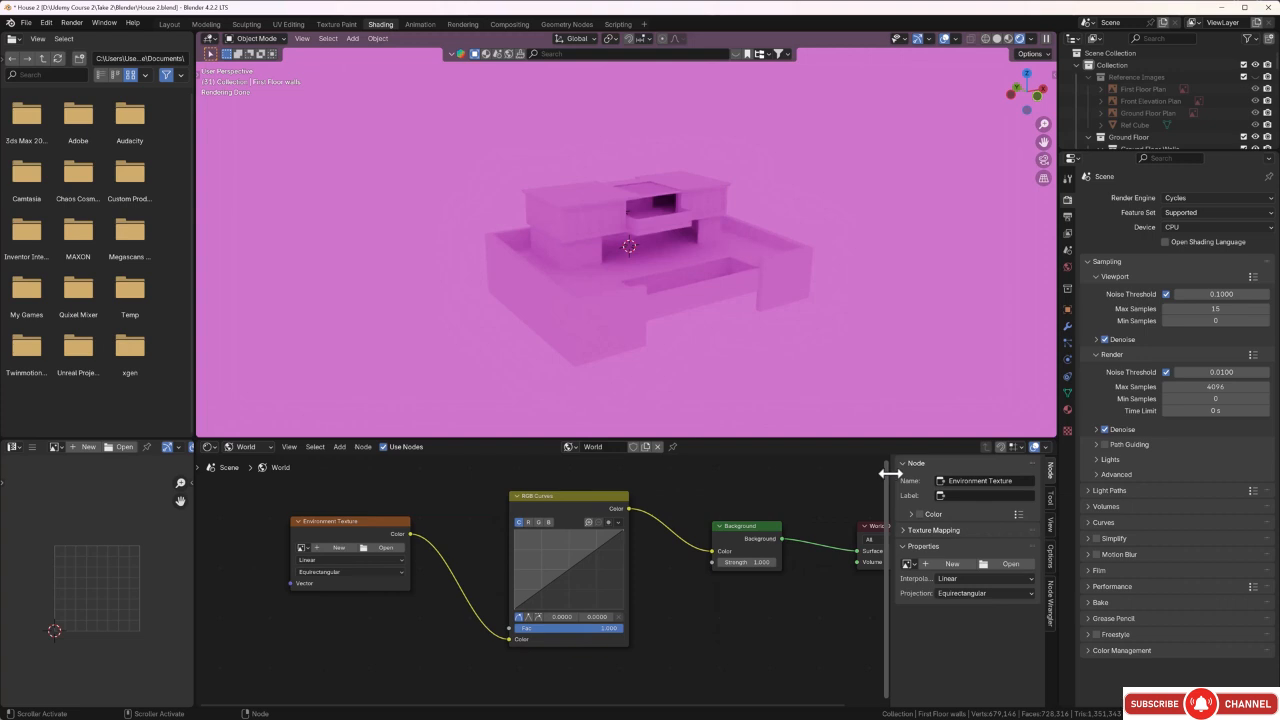
left_click_drag(890, 476, 950, 476)
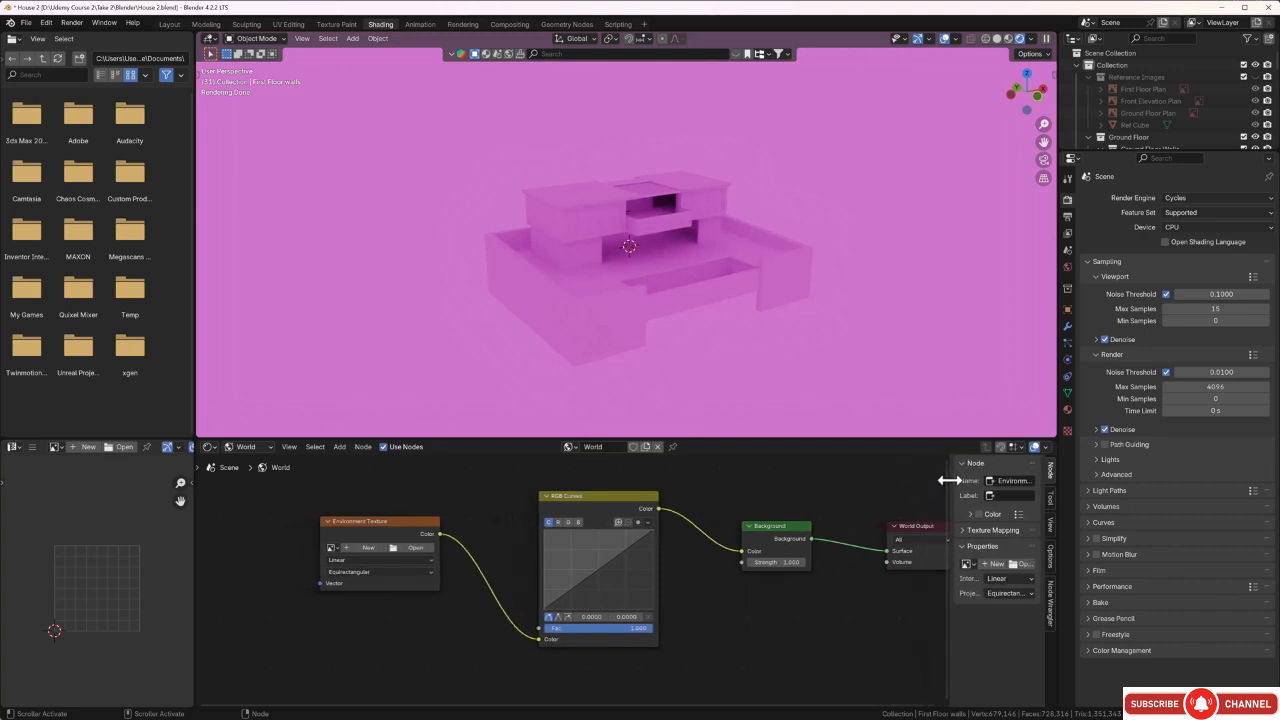
left_click_drag(918, 535, 886, 535)
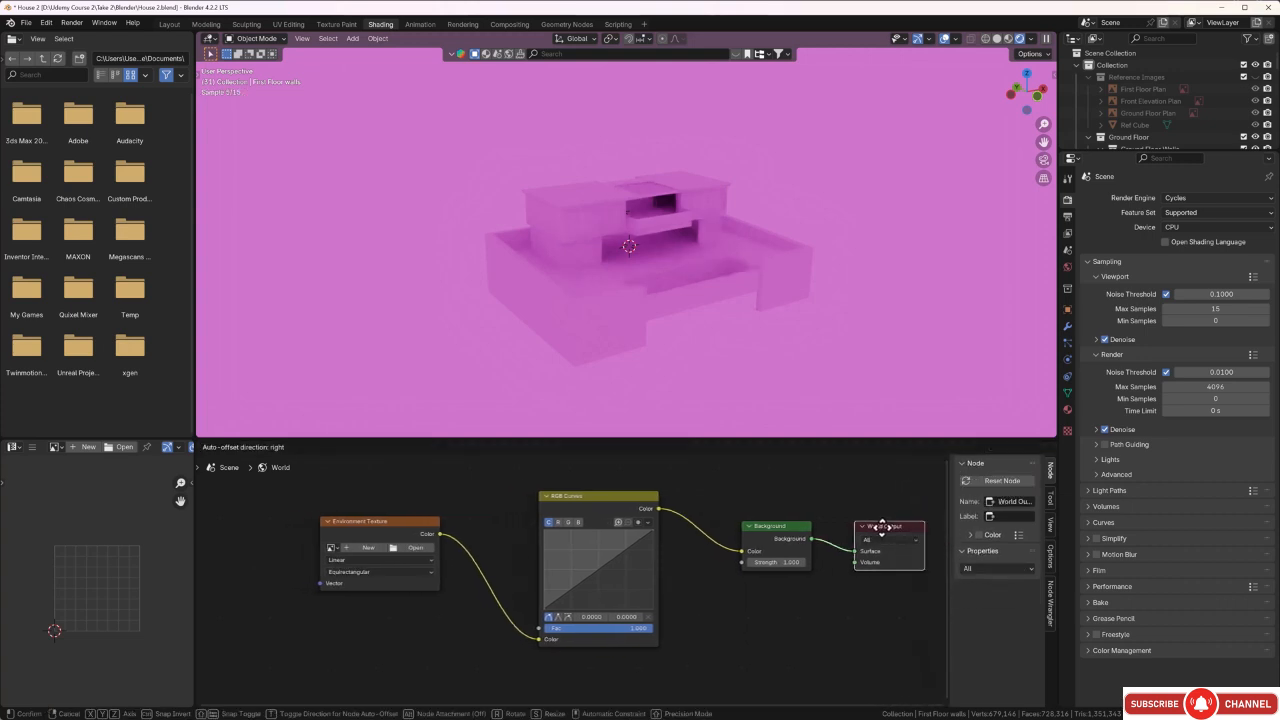
Use Node Wrangler's Add Texture Setup on the Environment Texture node to attach Texture Coordinate and Mapping nodes.
left_click(1050, 600)
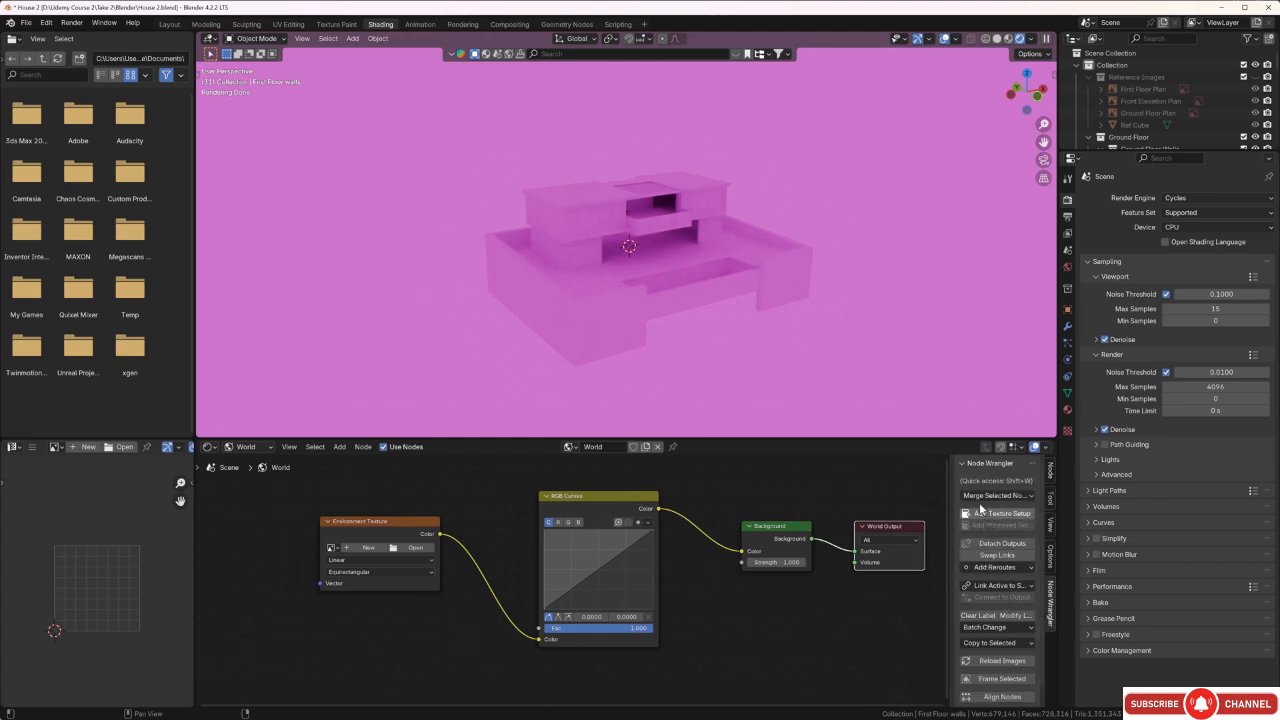
left_click(362, 522)
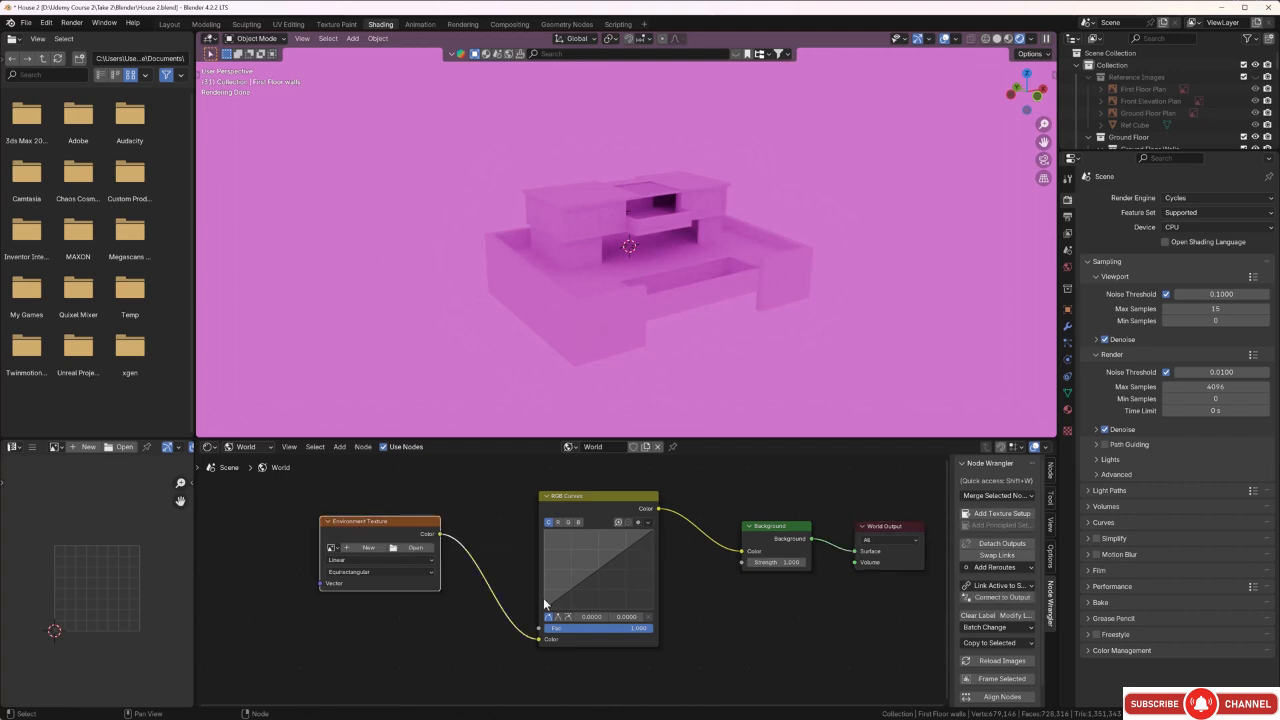
left_click(1004, 521)
middle_click_drag(429, 646, 540, 602)
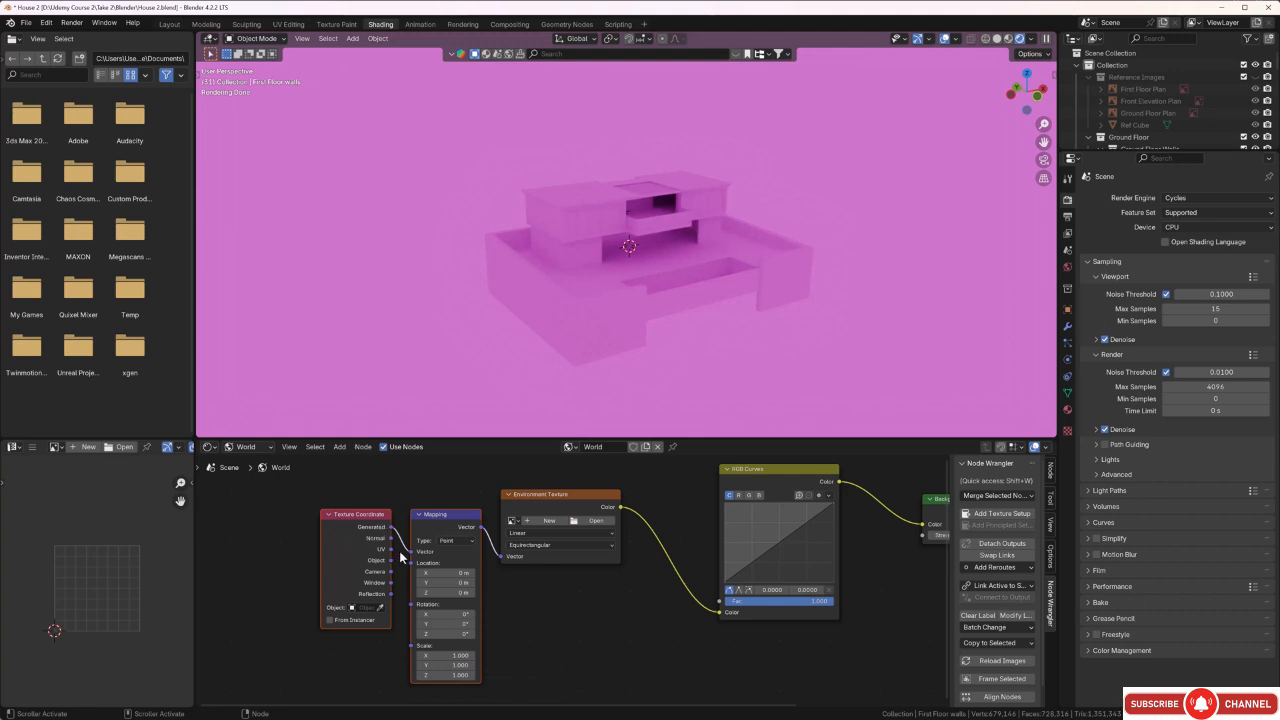
scroll(639, 640, "down", 1)
middle_click_drag(645, 656, 629, 645)
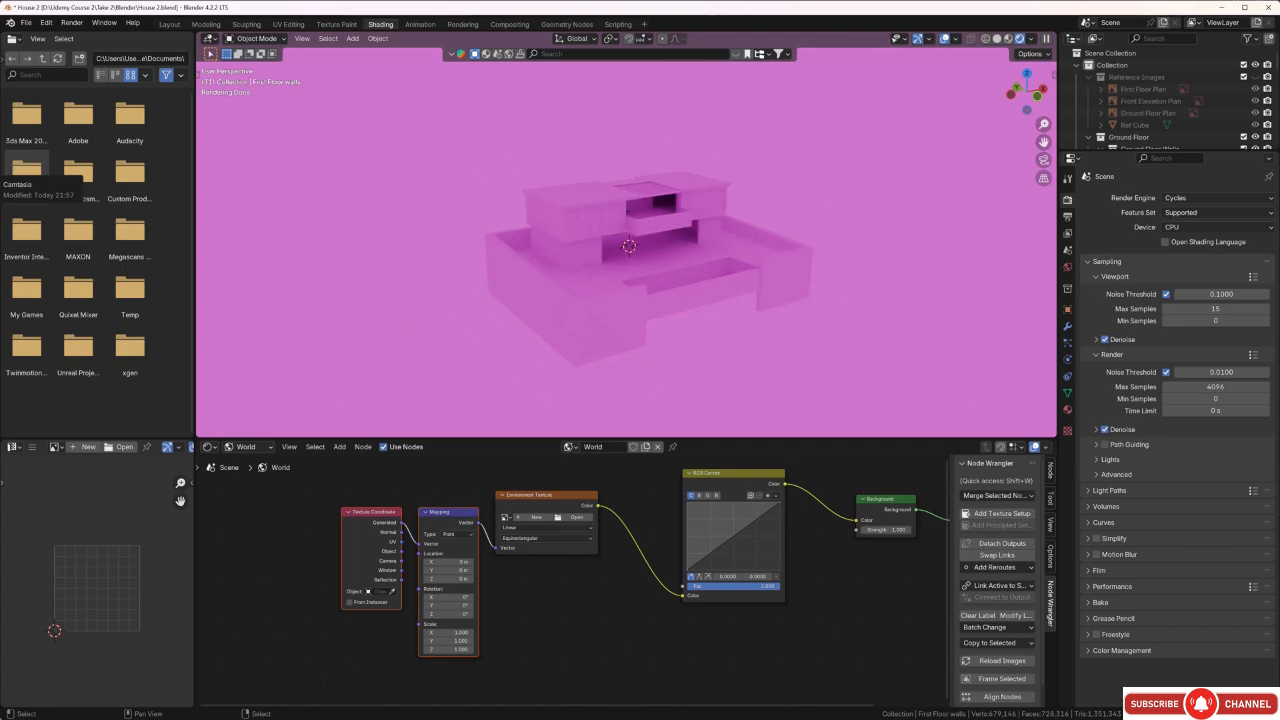
Switch to the browser with the HDRI-Haven site, dismiss the ad overlay and maximise the window.
left_click_drag(0, 100, 652, 57)
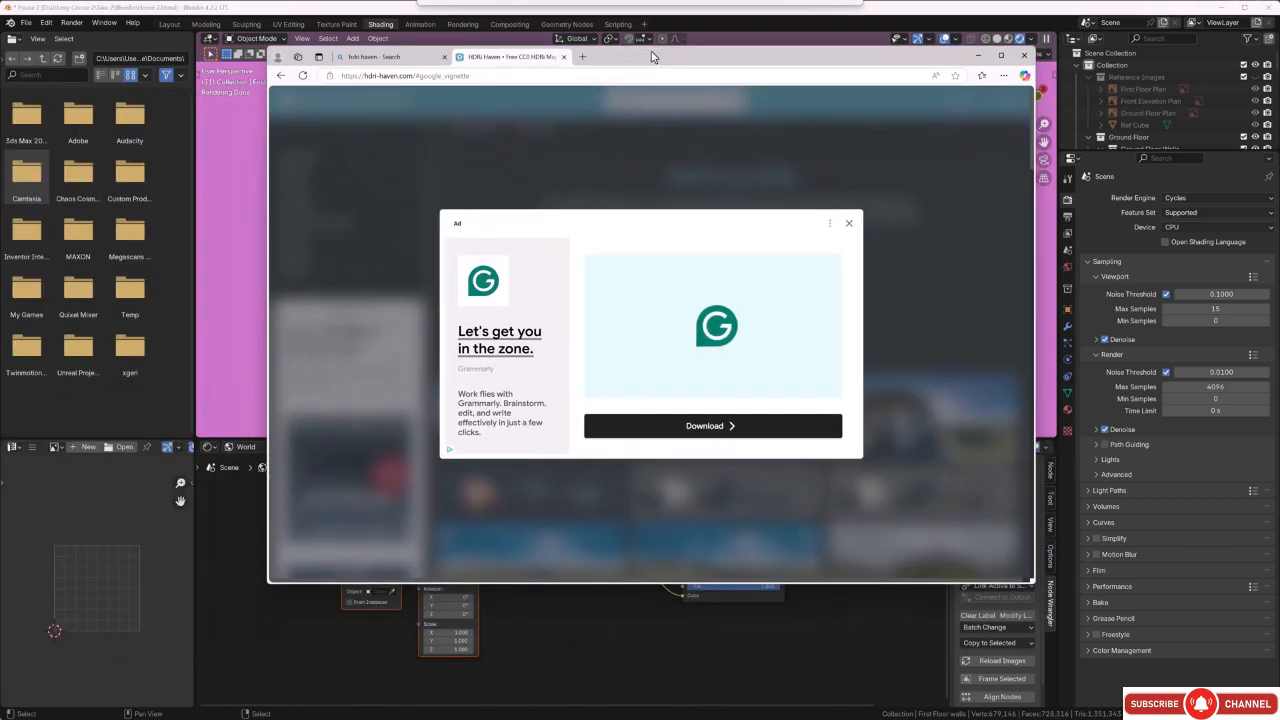
left_click(849, 223)
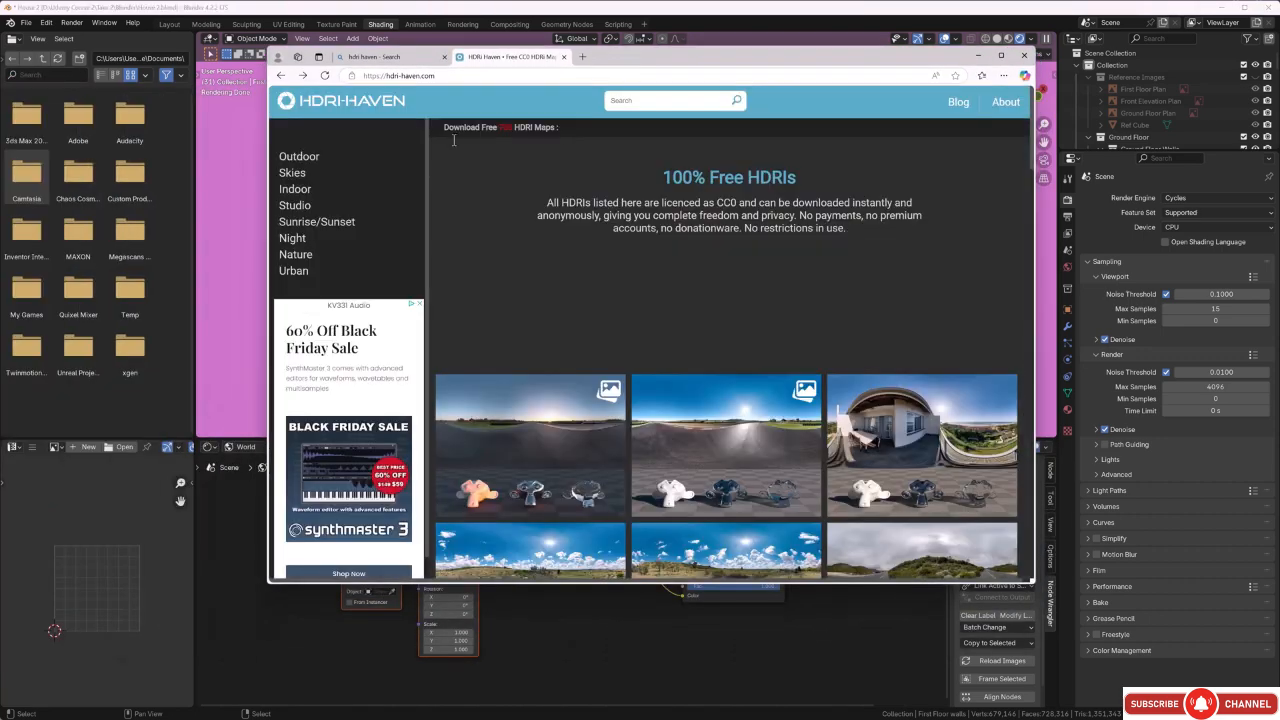
left_click(1001, 55)
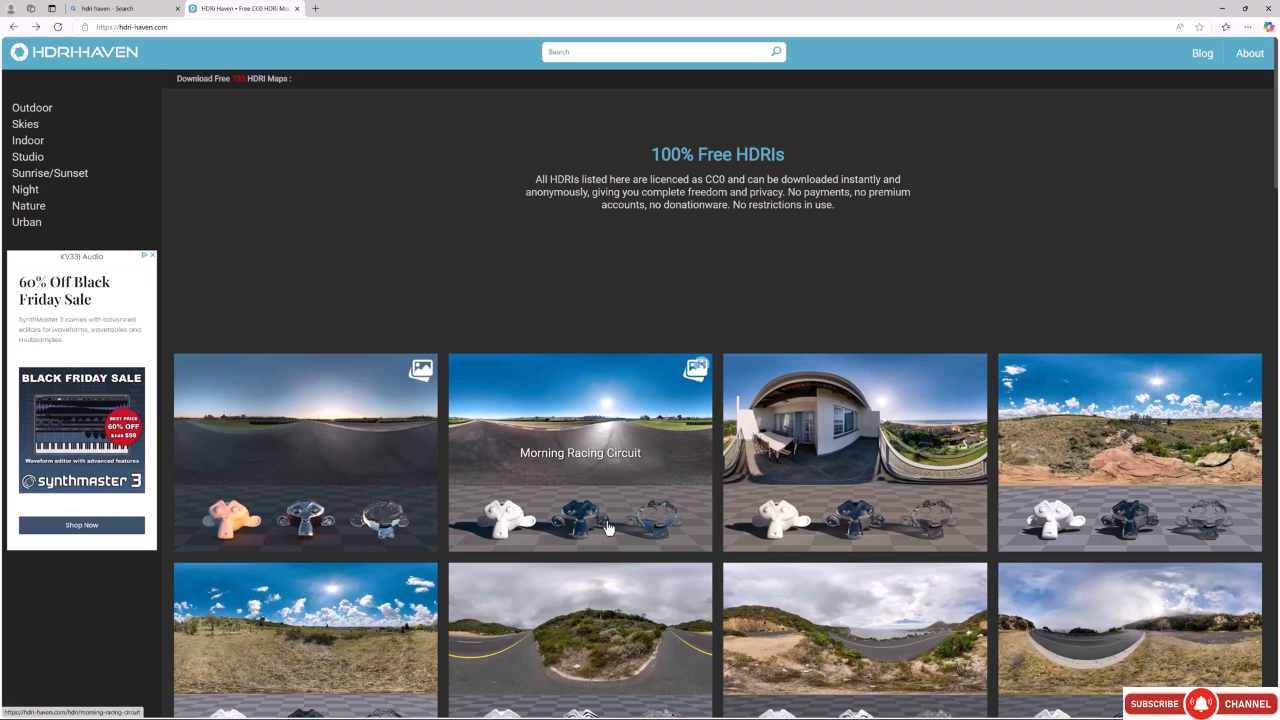
Browse HDRI-Haven's full list of free HDRI maps.
scroll(800, 500, "down", 3)
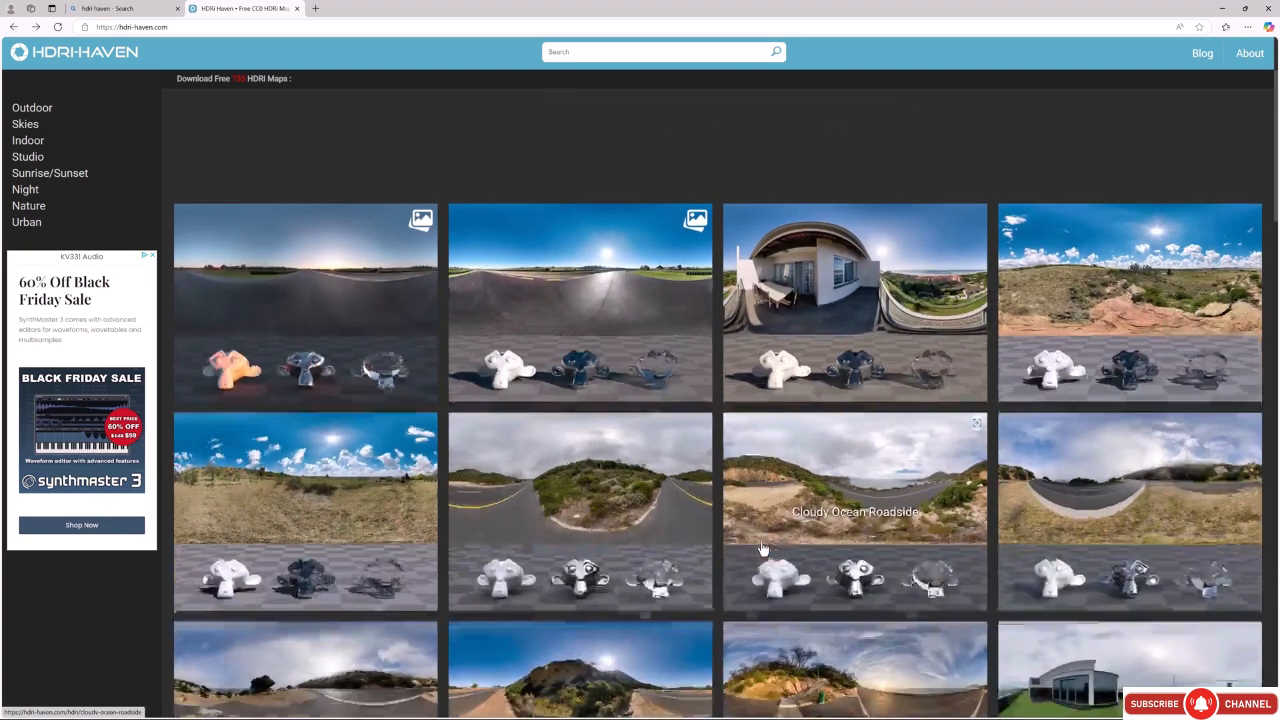
scroll(762, 547, "down", 3)
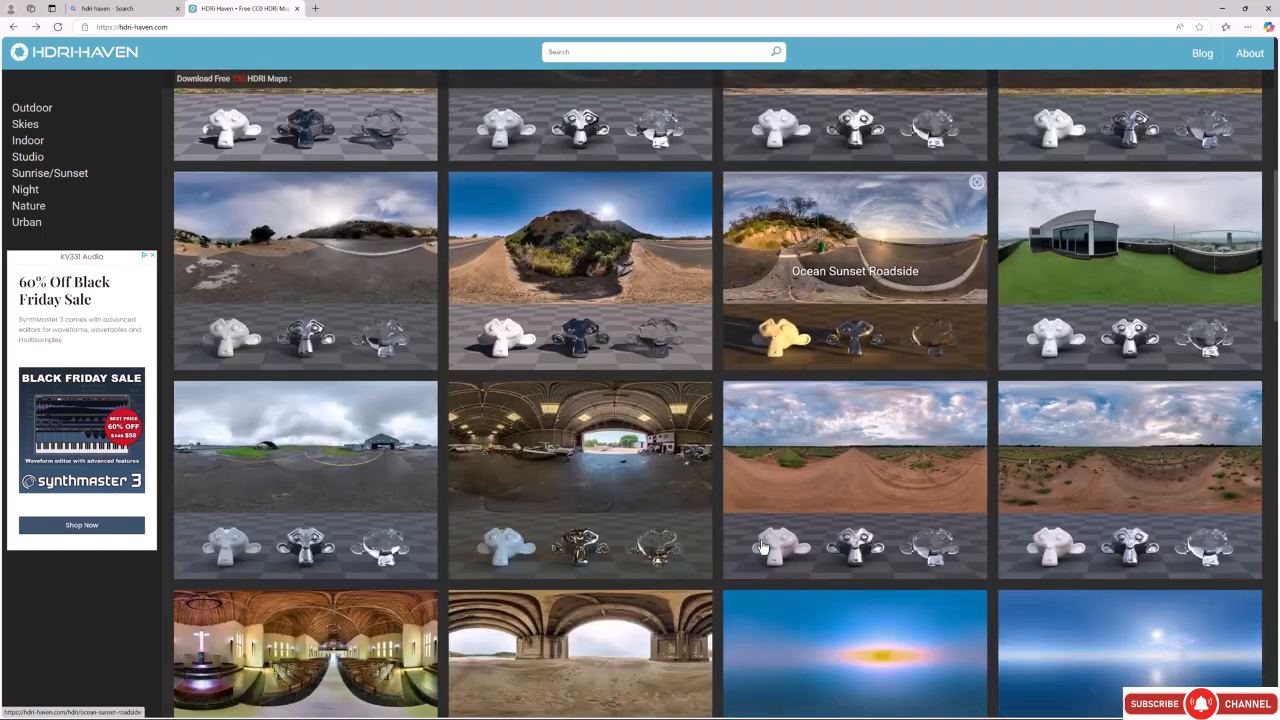
scroll(762, 547, "down", 3)
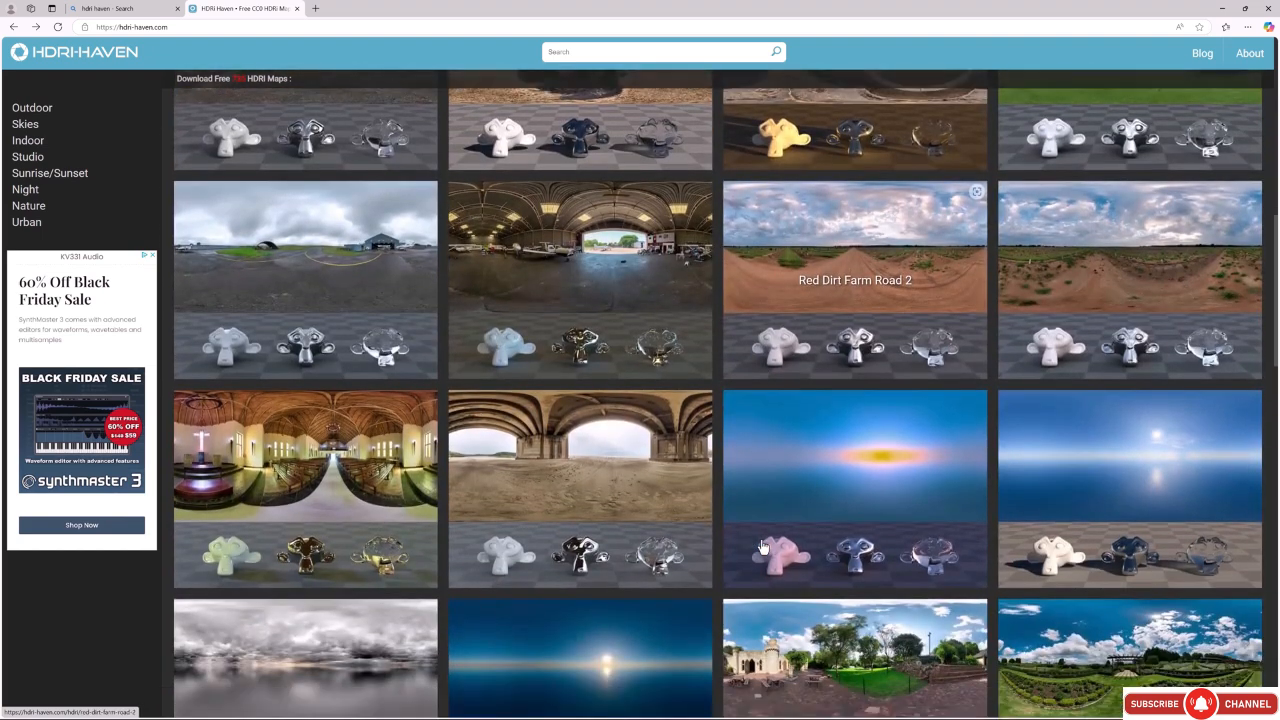
scroll(762, 547, "down", 1)
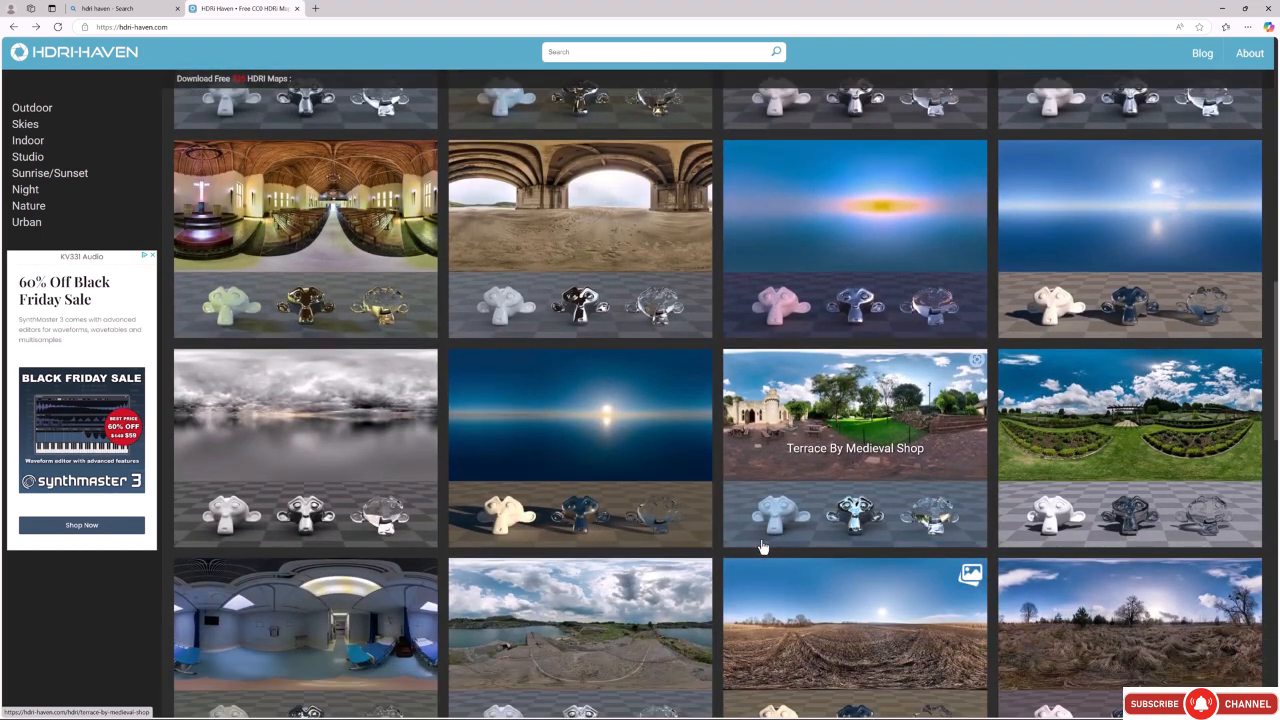
scroll(762, 547, "down", 1)
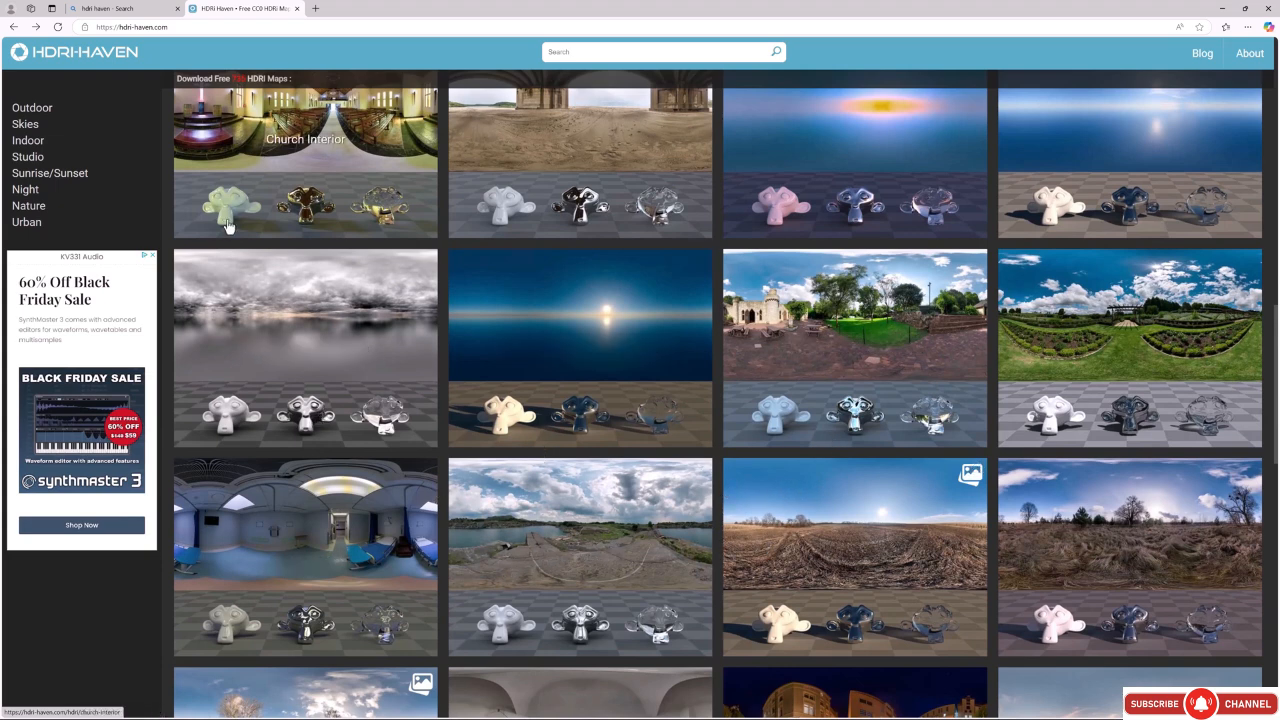
Look through the Indoor and Skies categories, including the Partly Cloudy and Nature skies, for suitable HDRI maps.
left_click(45, 147)
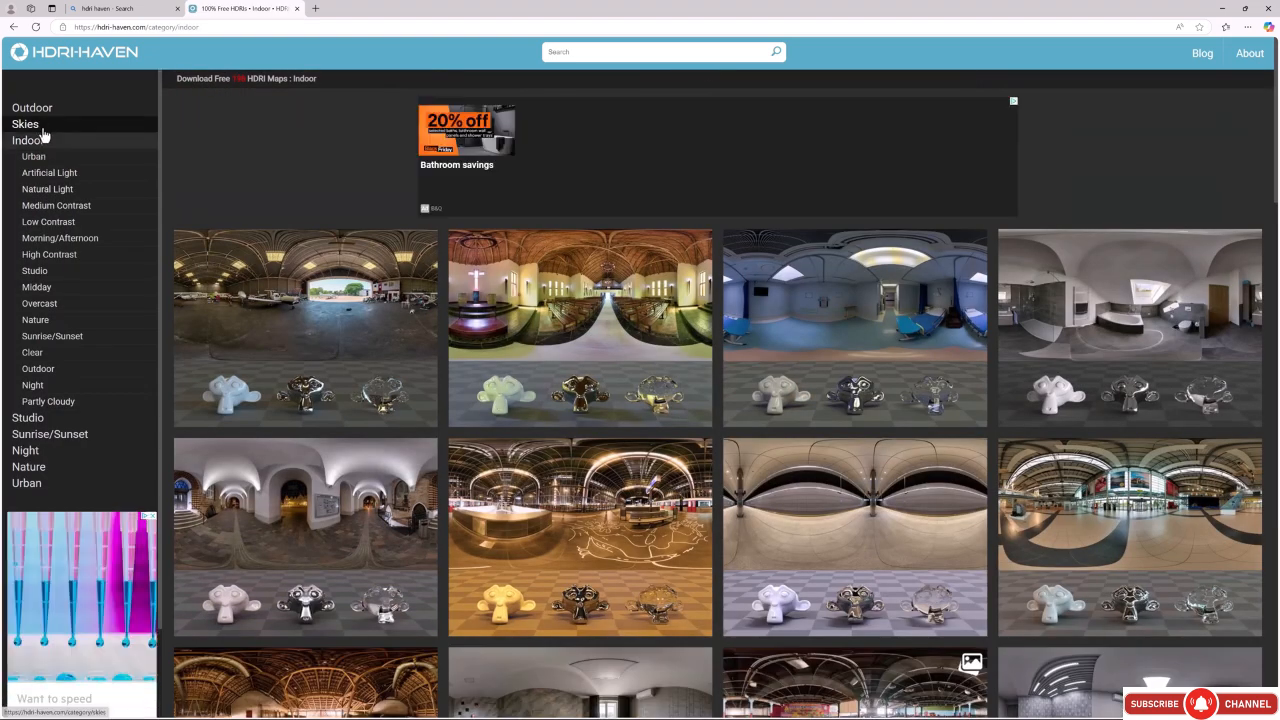
left_click(42, 128)
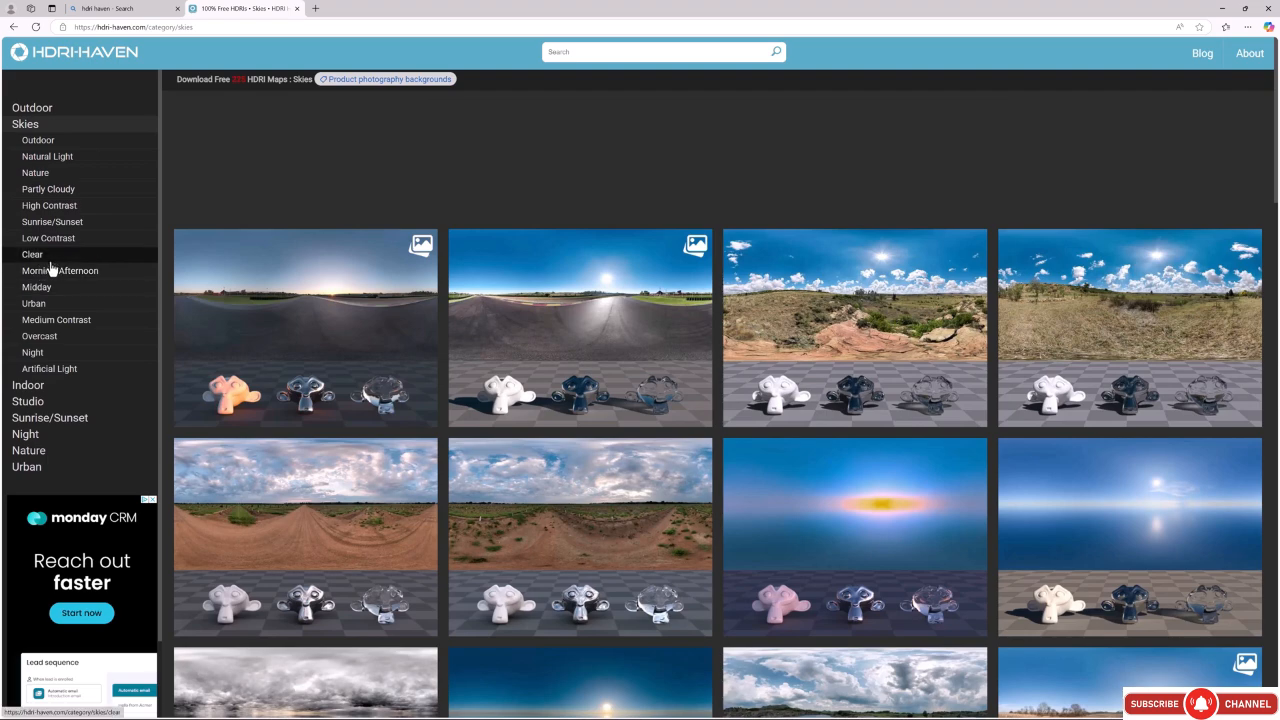
left_click(52, 189)
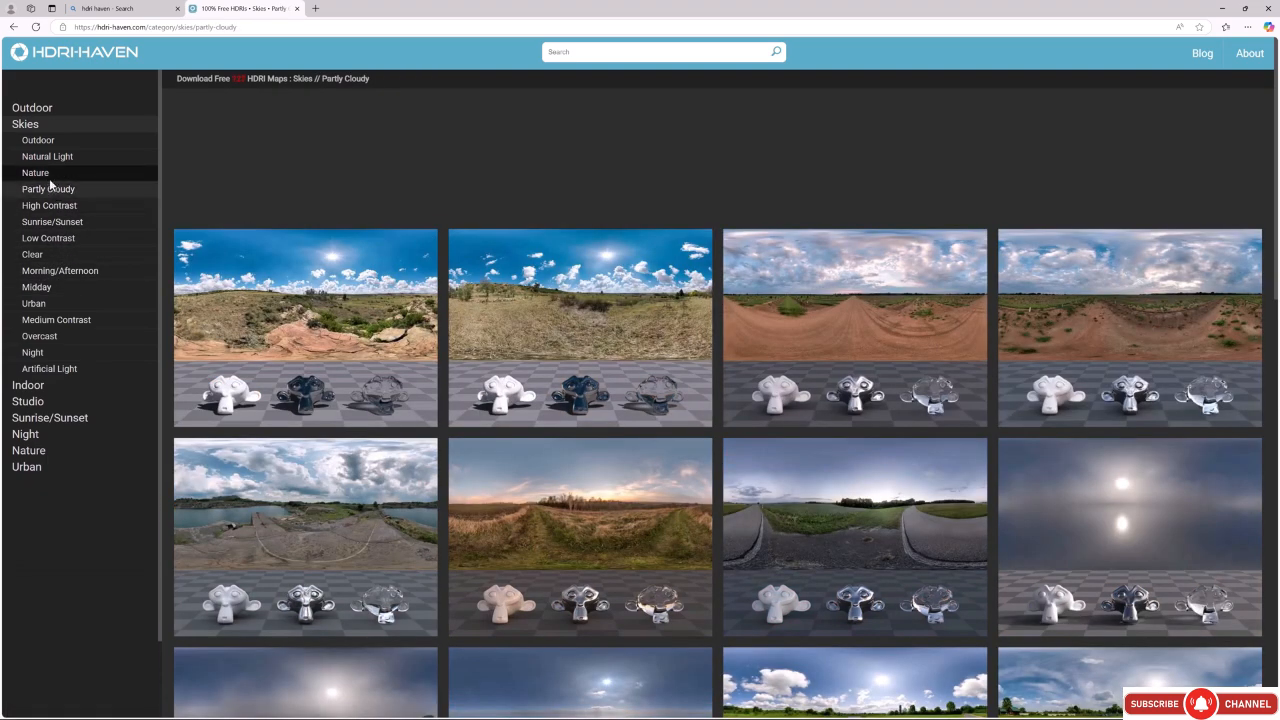
left_click(47, 175)
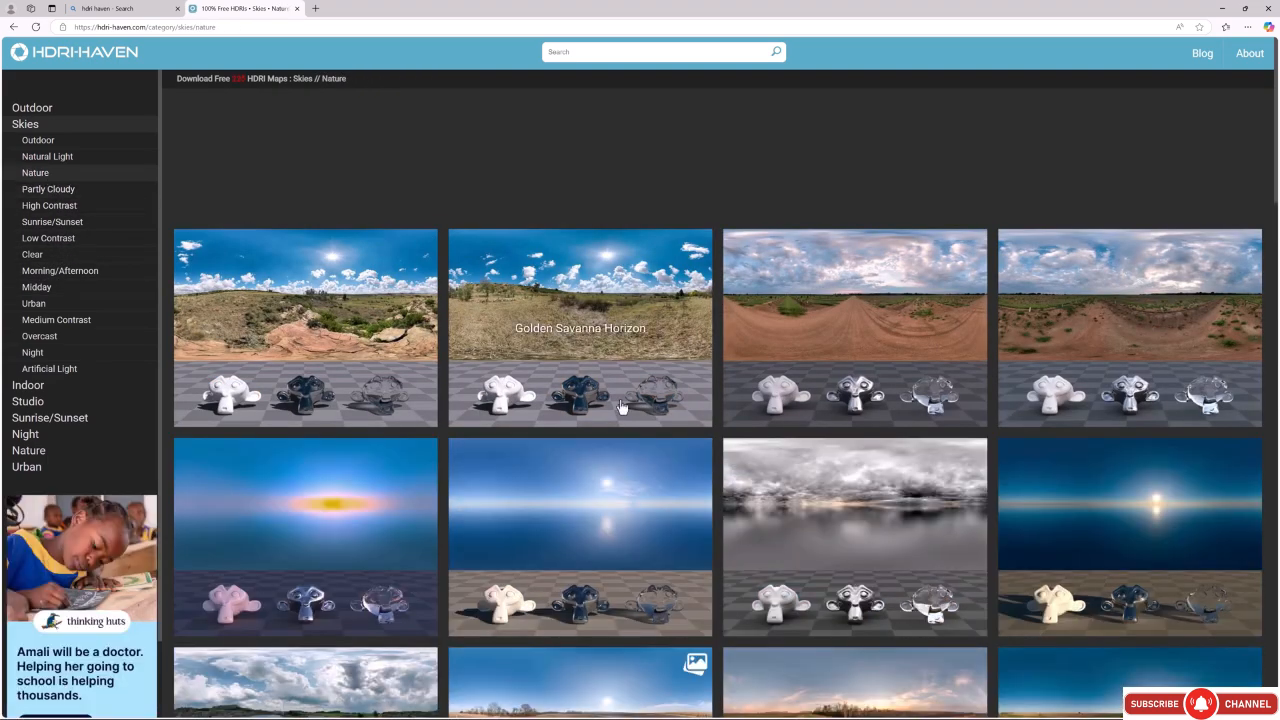
scroll(689, 441, "down", 2)
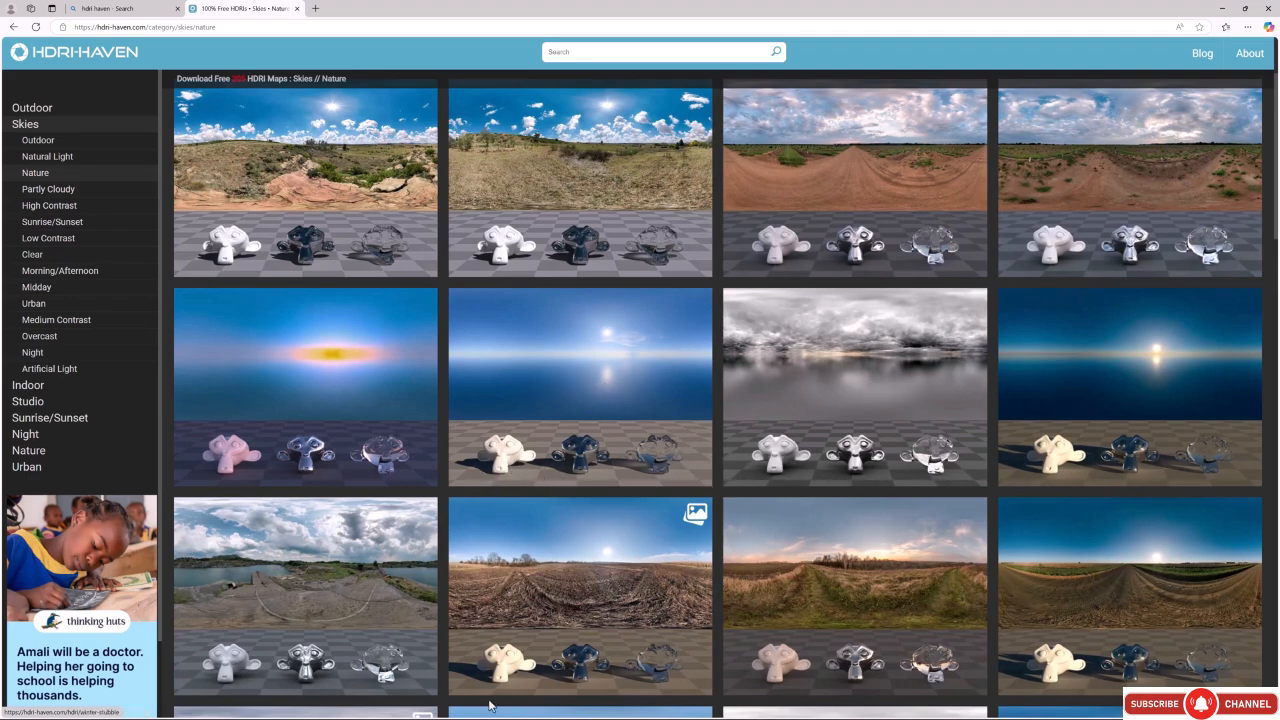
scroll(507, 591, "down", 2)
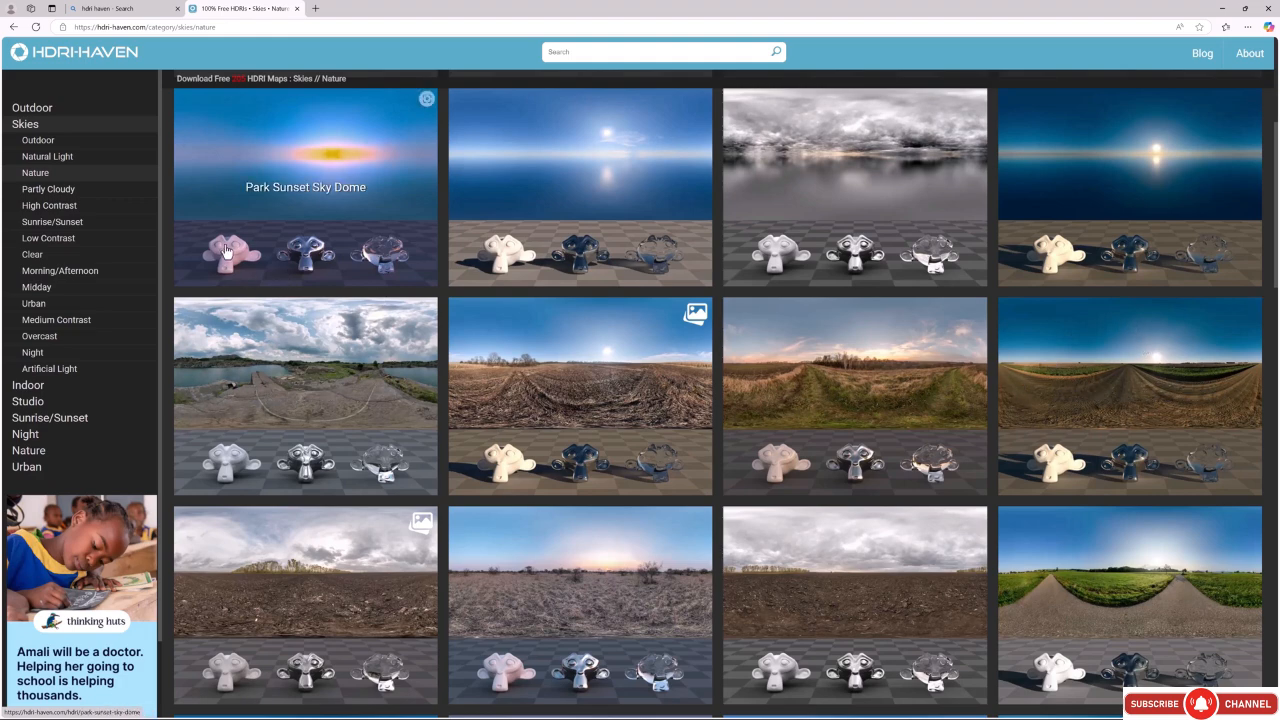
scroll(603, 609, "down", 1)
scroll(601, 605, "down", 2)
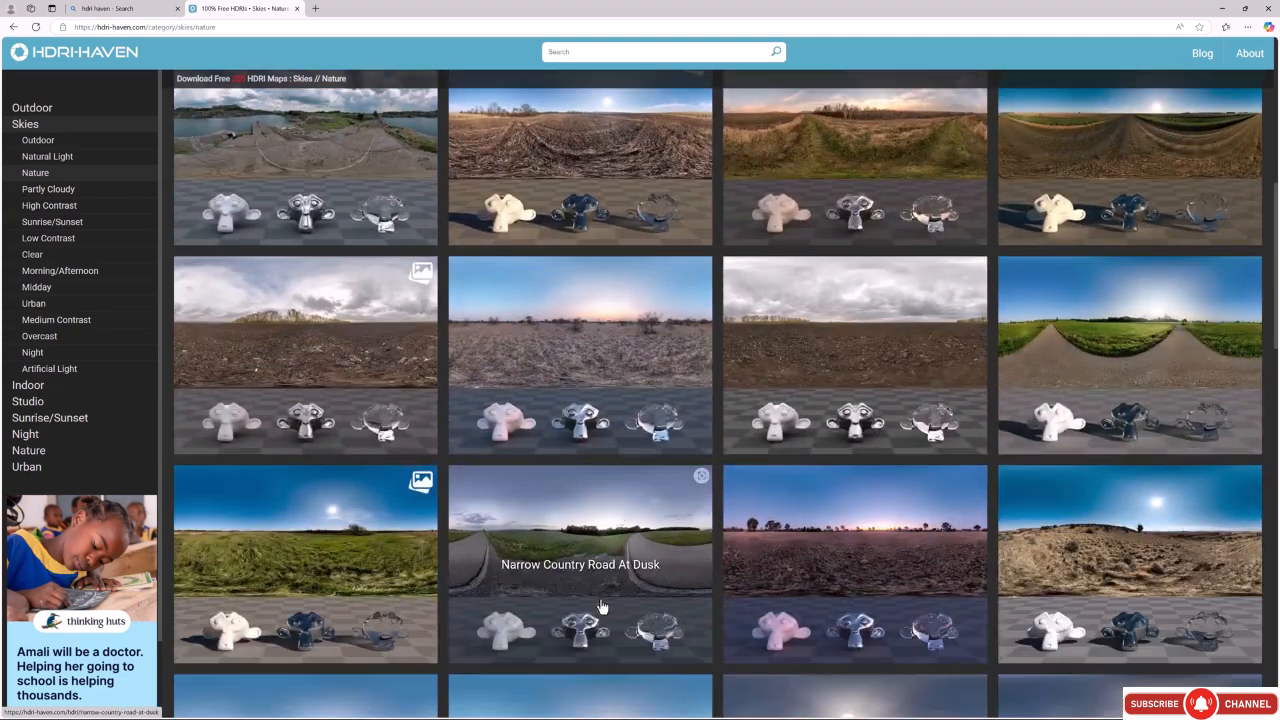
scroll(711, 590, "down", 2)
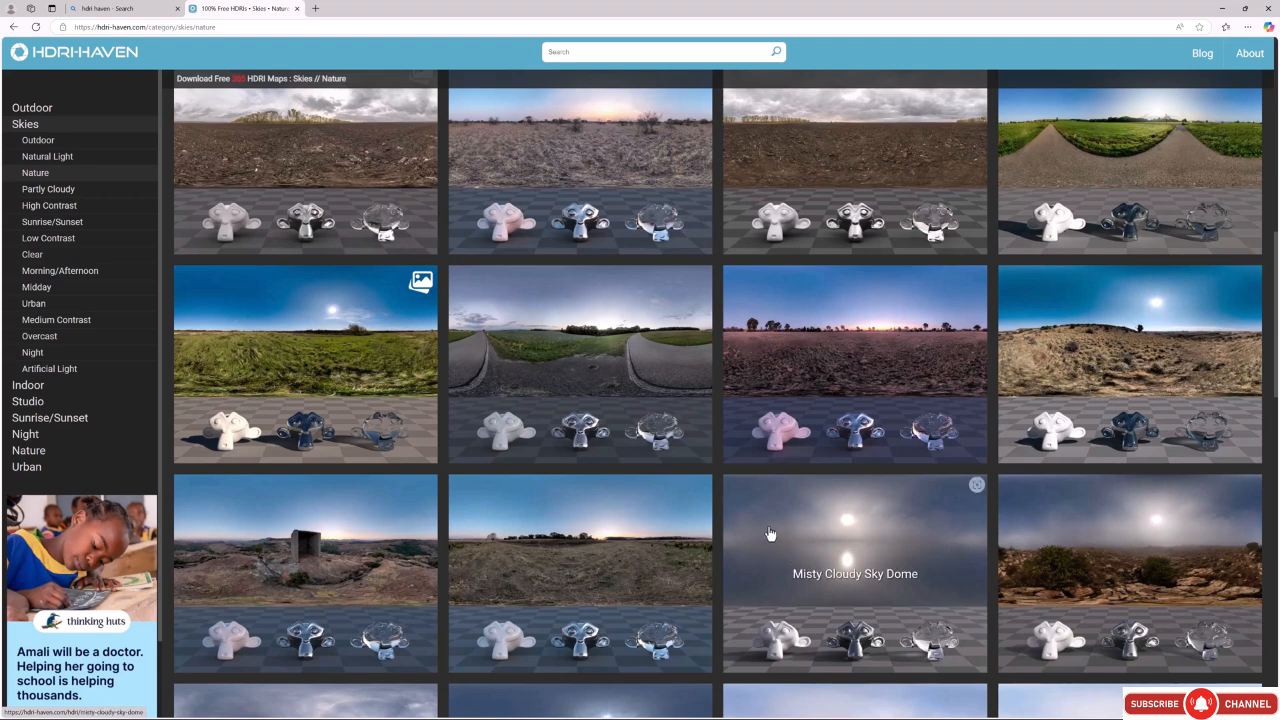
Search the site for "cannon" and download the Rocky Hill Above The Sea HDRI map at 8K.
left_click(610, 54)
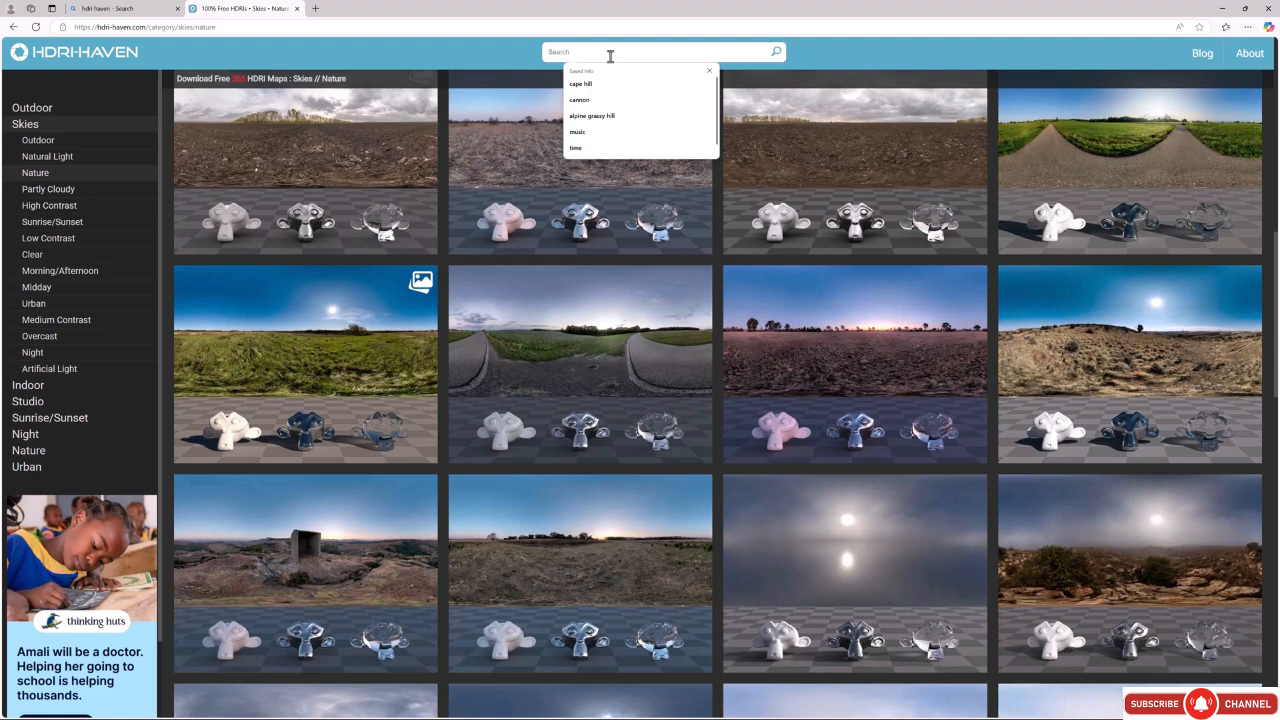
type("cannon")
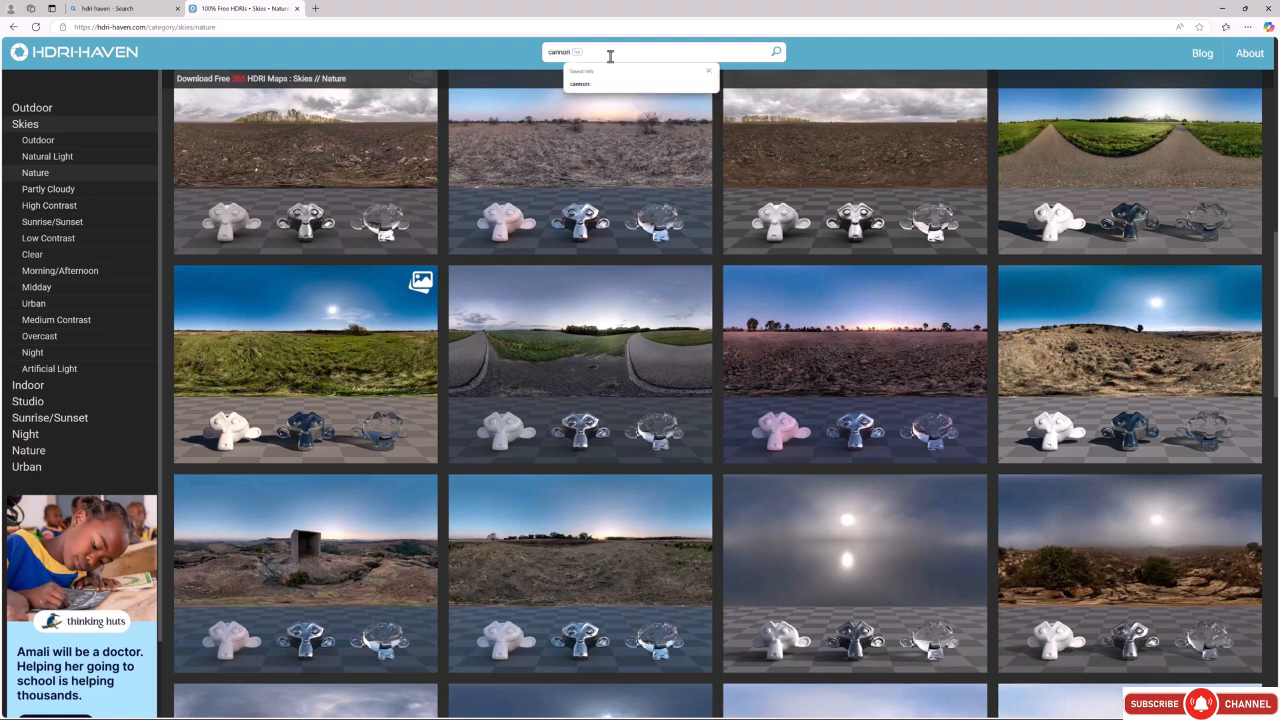
key("Return")
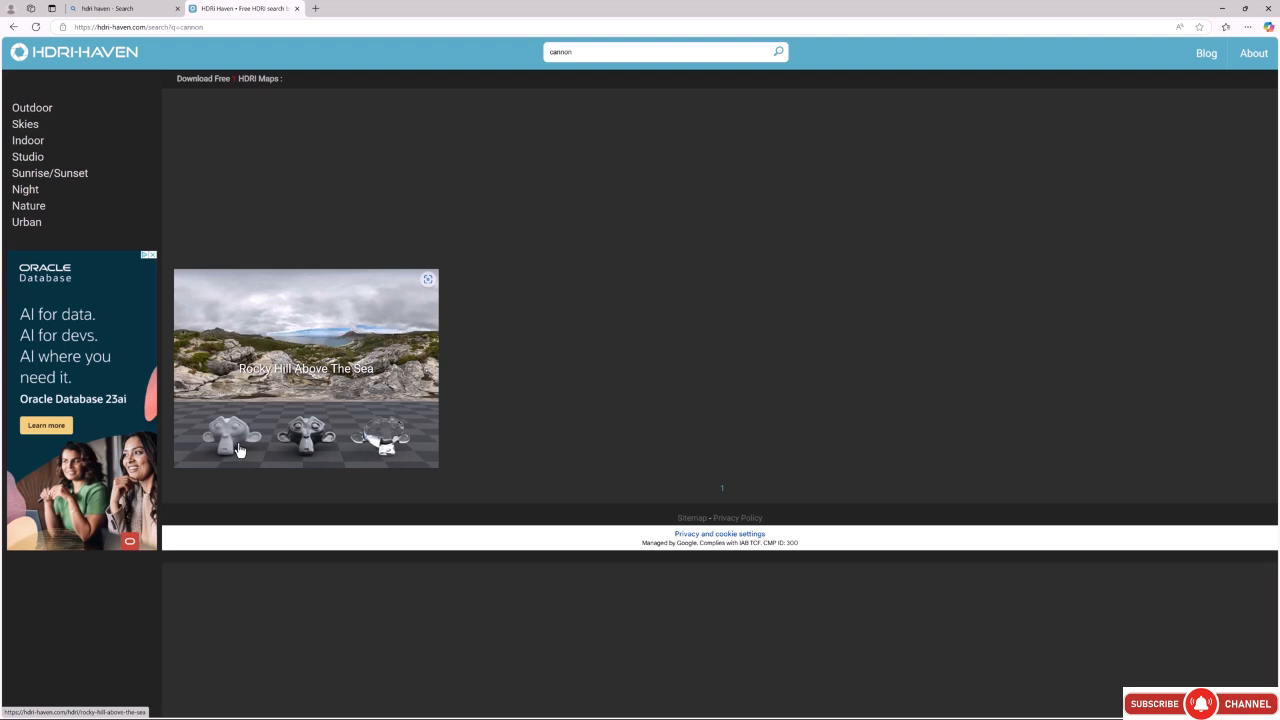
left_click(366, 335)
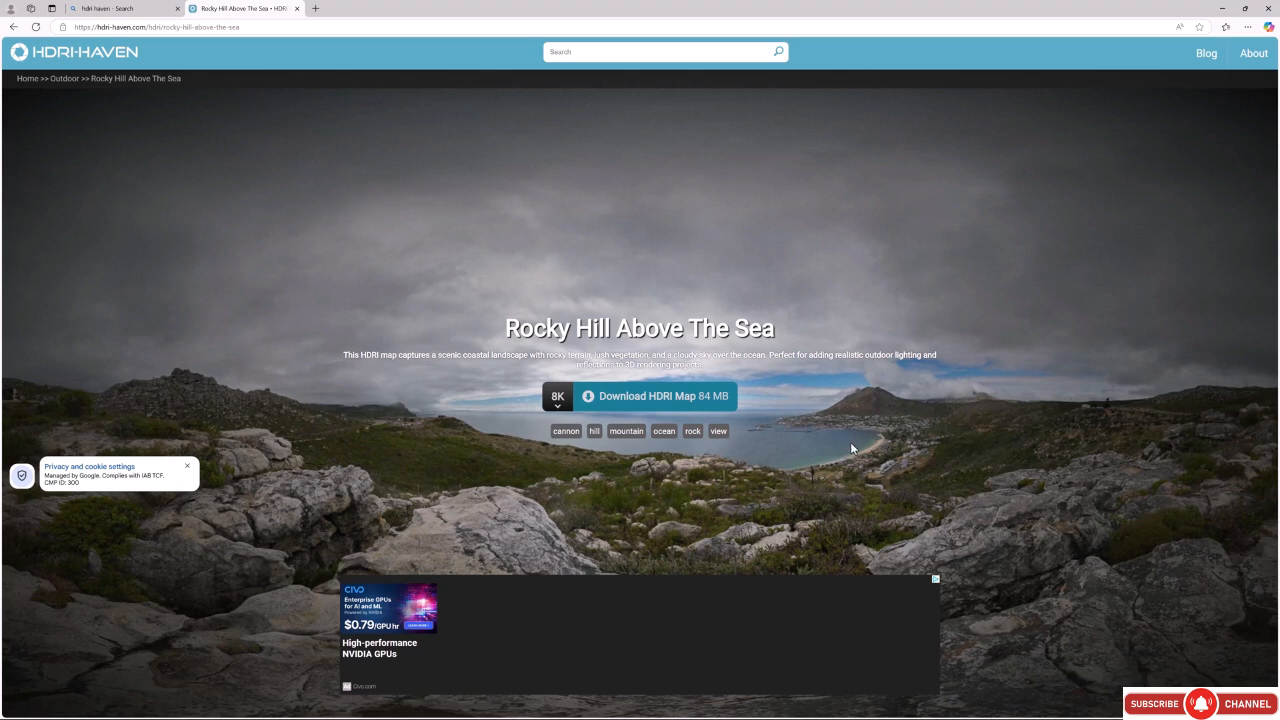
mouse_move(559, 410)
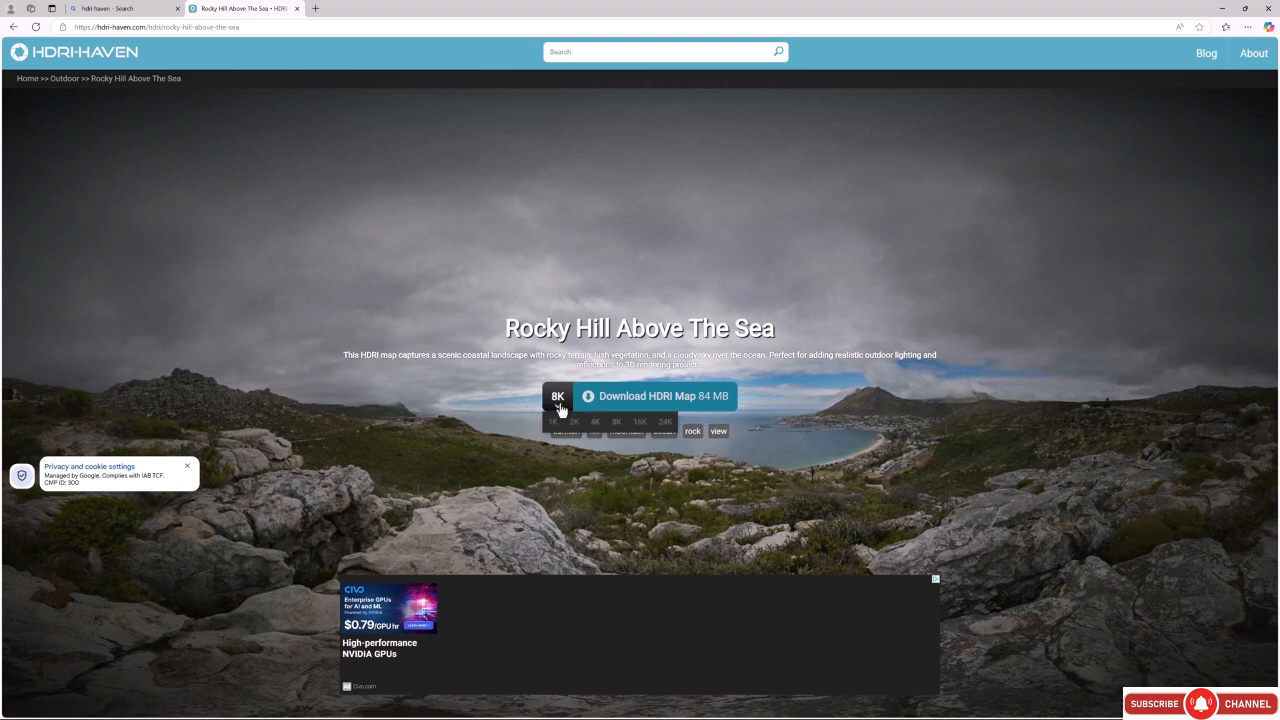
left_click(640, 396)
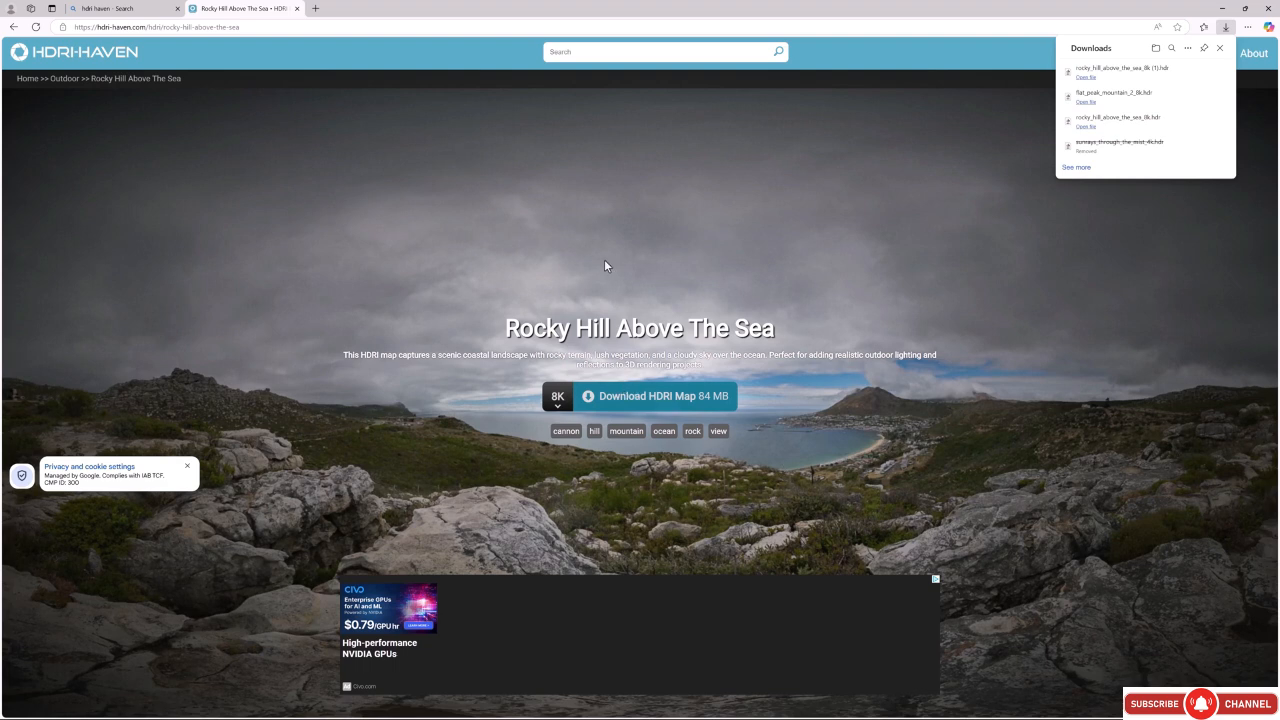
Return to the search results, search for "flat peak" instead and open the Flat Peak Mountain 2 HDRI page.
left_click(14, 28)
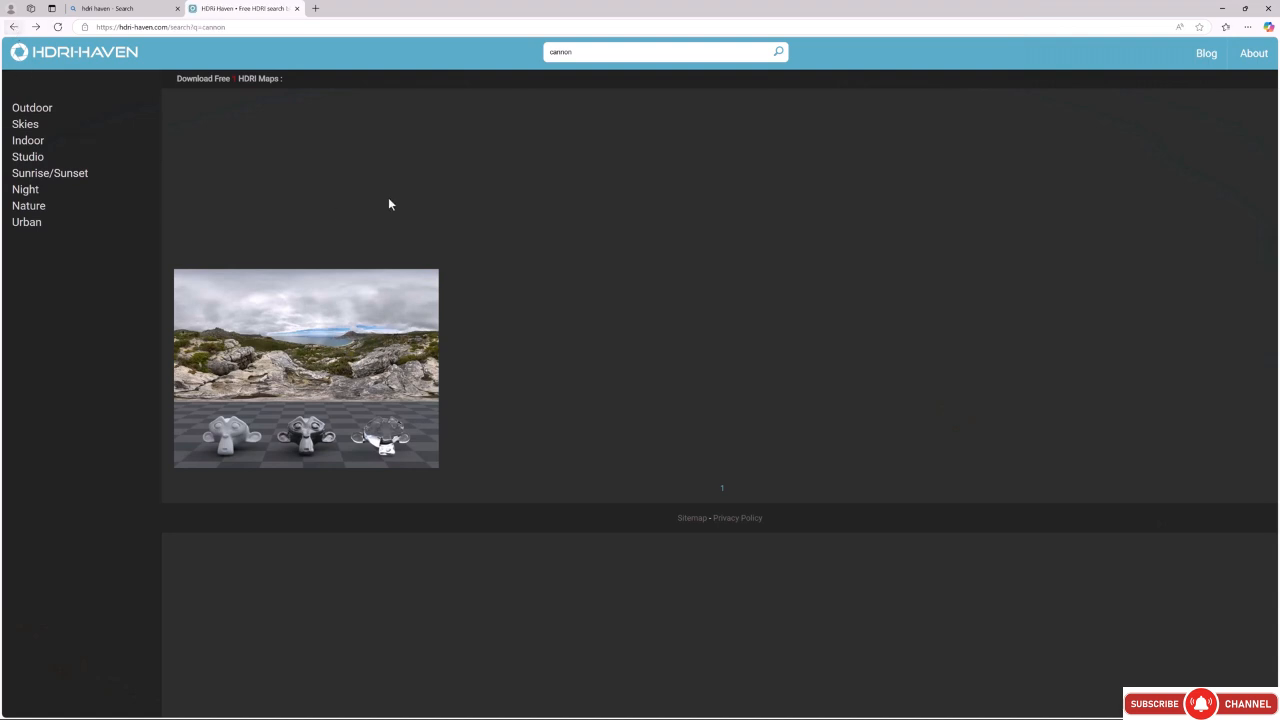
left_click(581, 52)
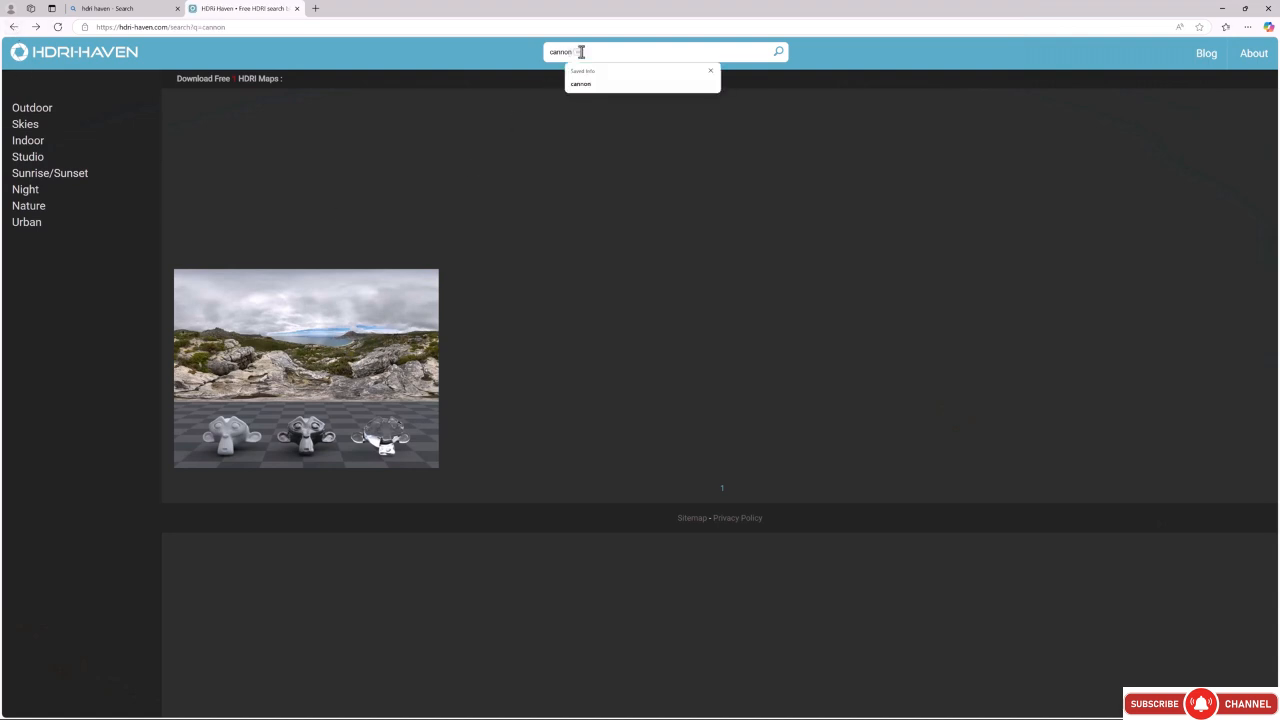
key("ctrl+a")
key("BackSpace")
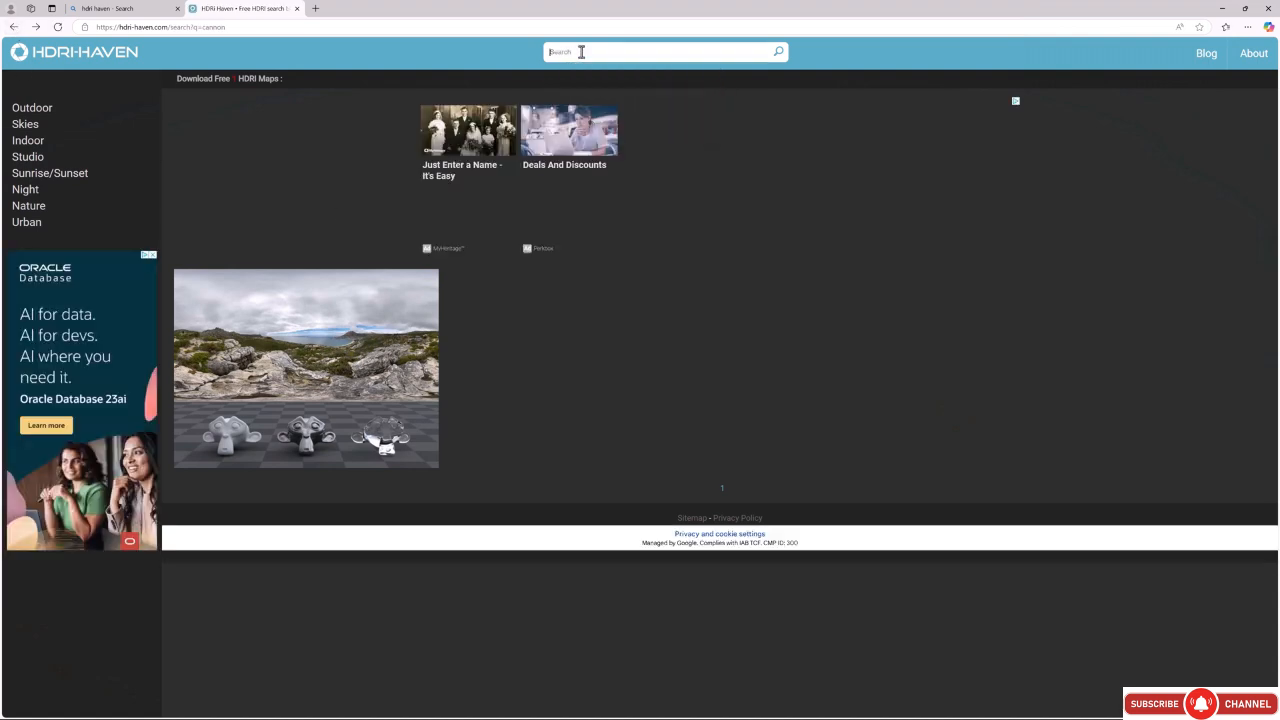
type("flat peak")
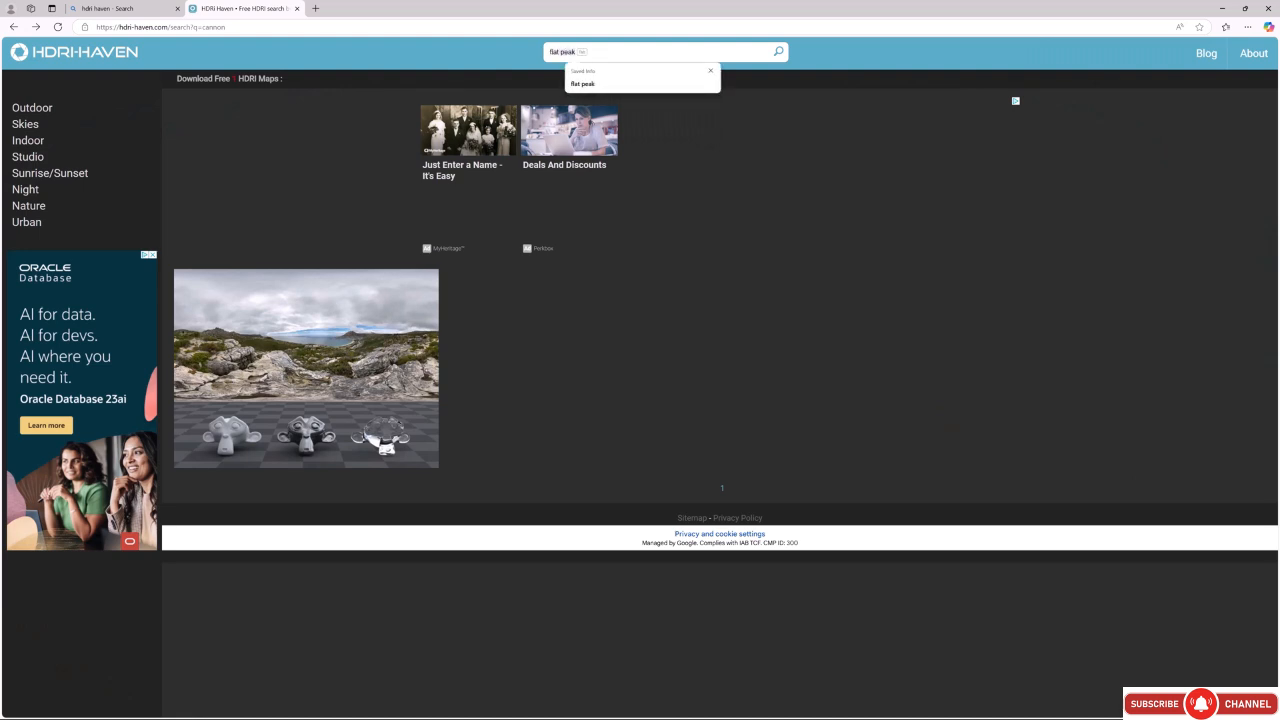
left_click(608, 84)
key("Return")
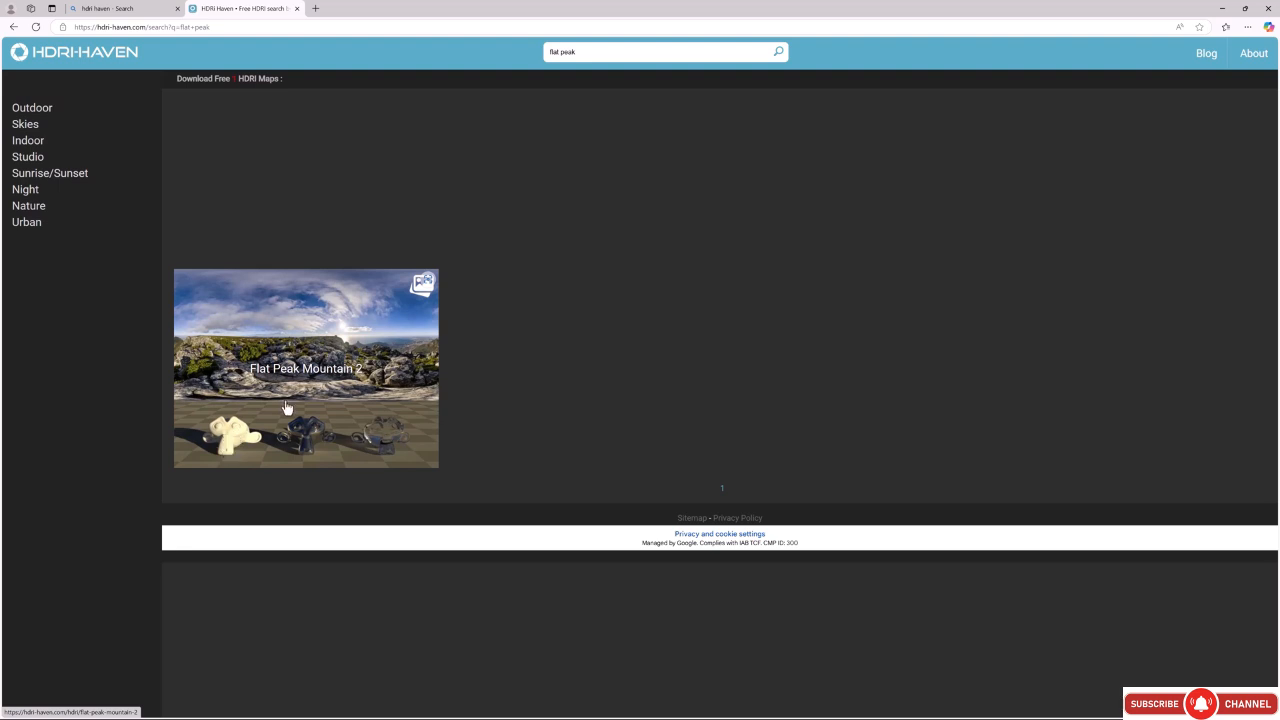
left_click(311, 356)
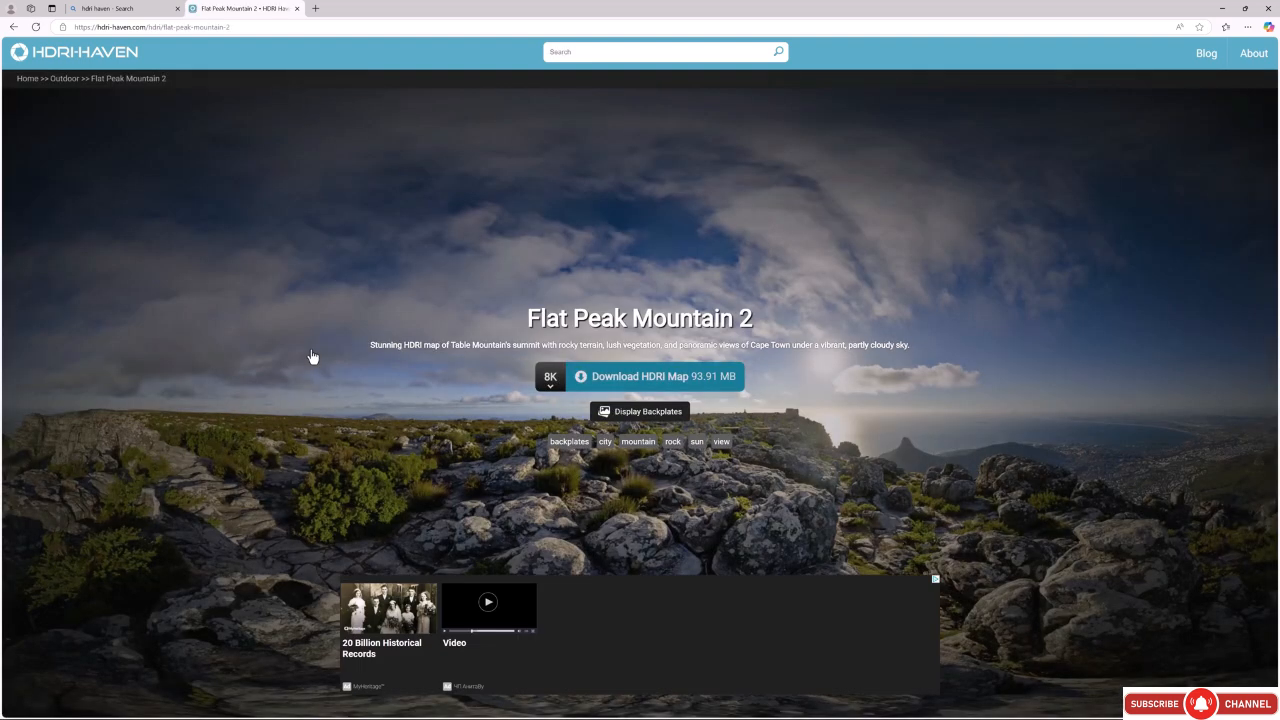
Download the Flat Peak Mountain 2 HDRI map at 8K and switch back to Blender.
mouse_move(550, 391)
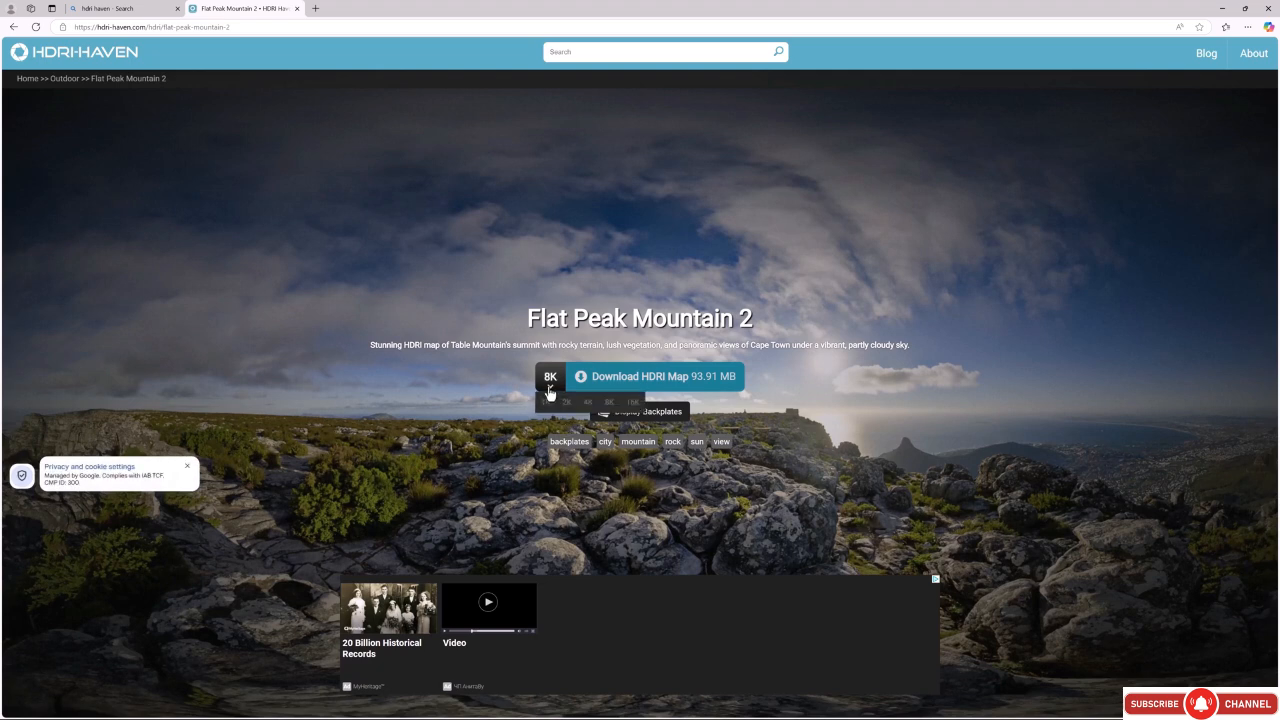
left_click(640, 382)
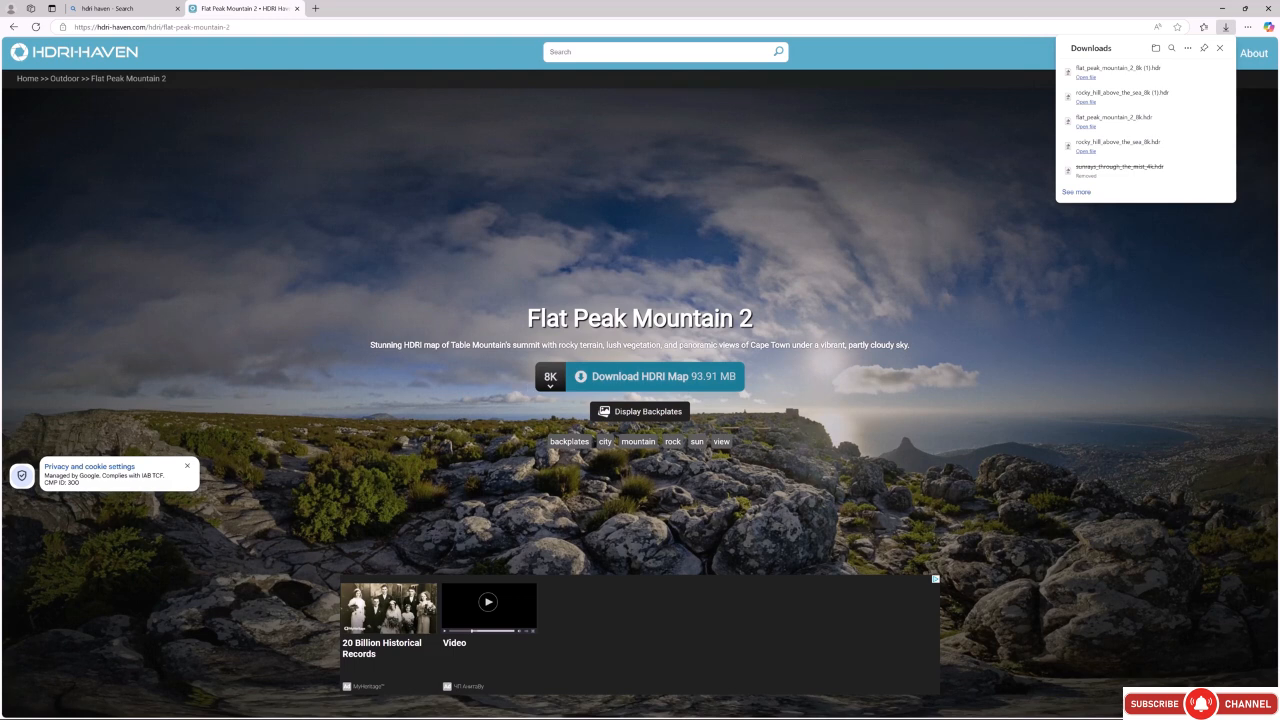
double_click(600, 12)
mouse_move(598, 12)
left_mouse_down()
mouse_move(361, 14)
mouse_move(0, 95)
left_mouse_up()
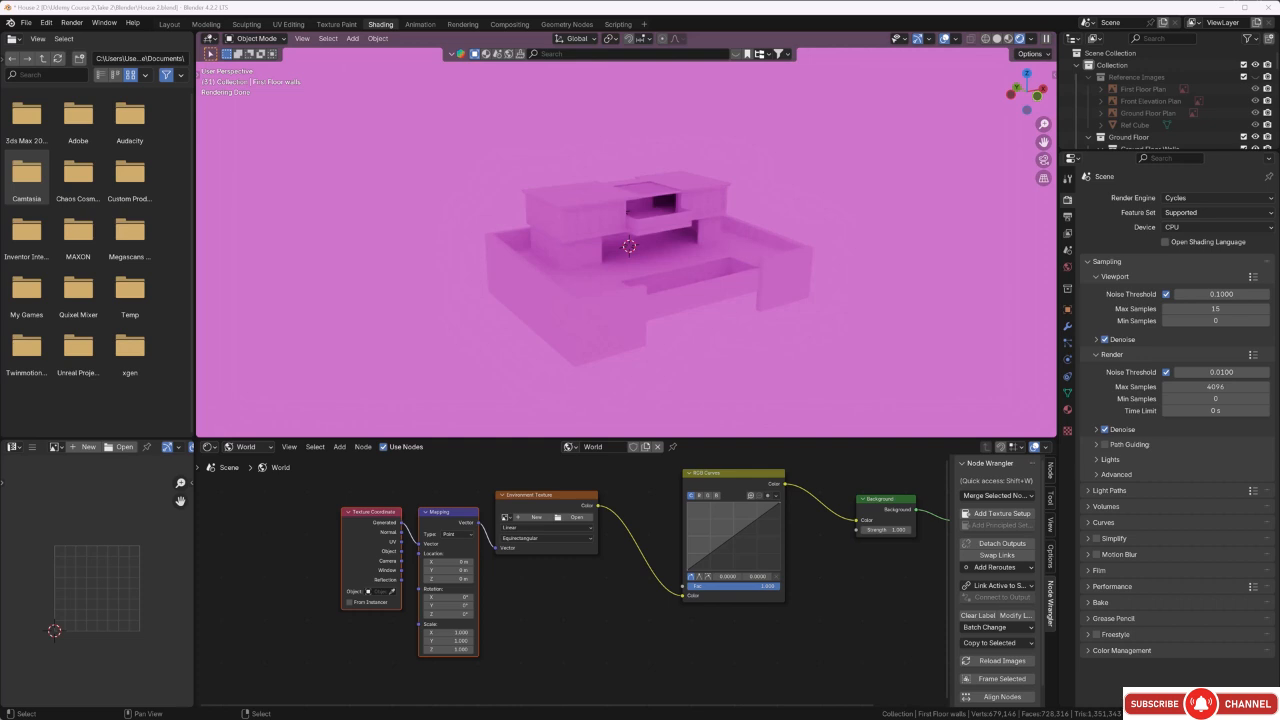
Load rocky_hill_above_the_sea_8k.hdr from the Take 2 folder into the world's Environment Texture node.
left_click(566, 518)
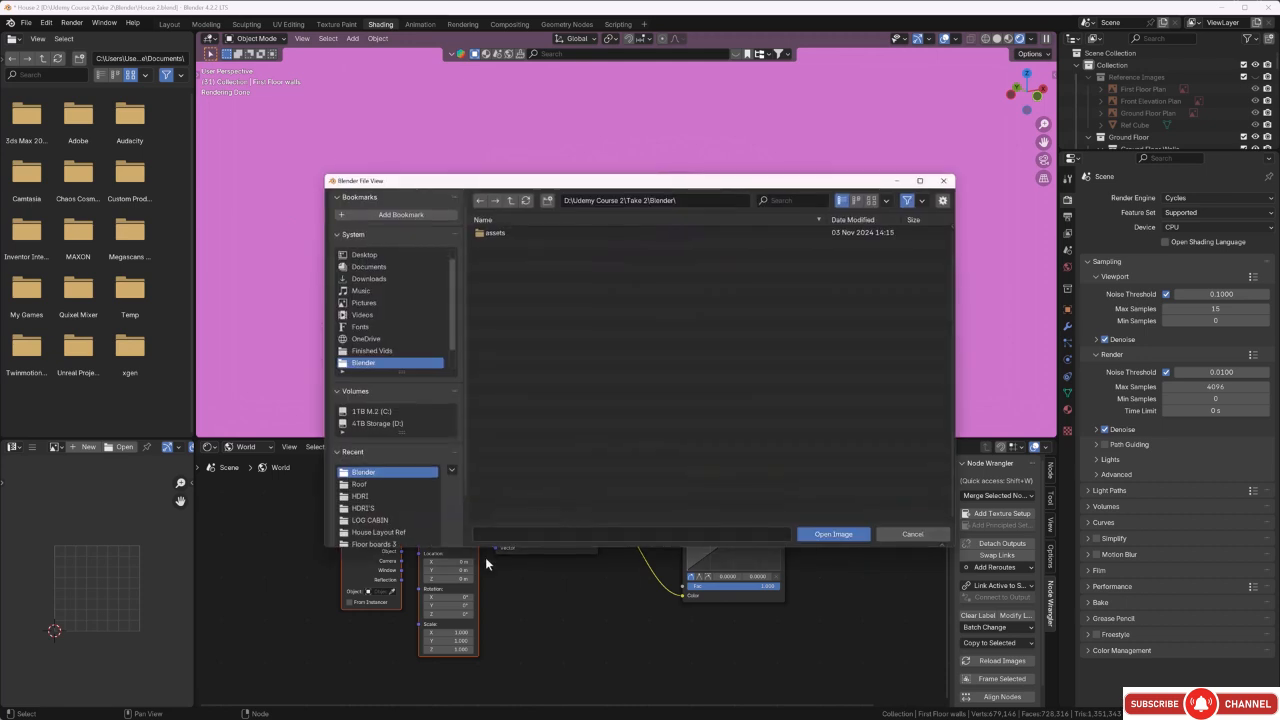
left_click(510, 201)
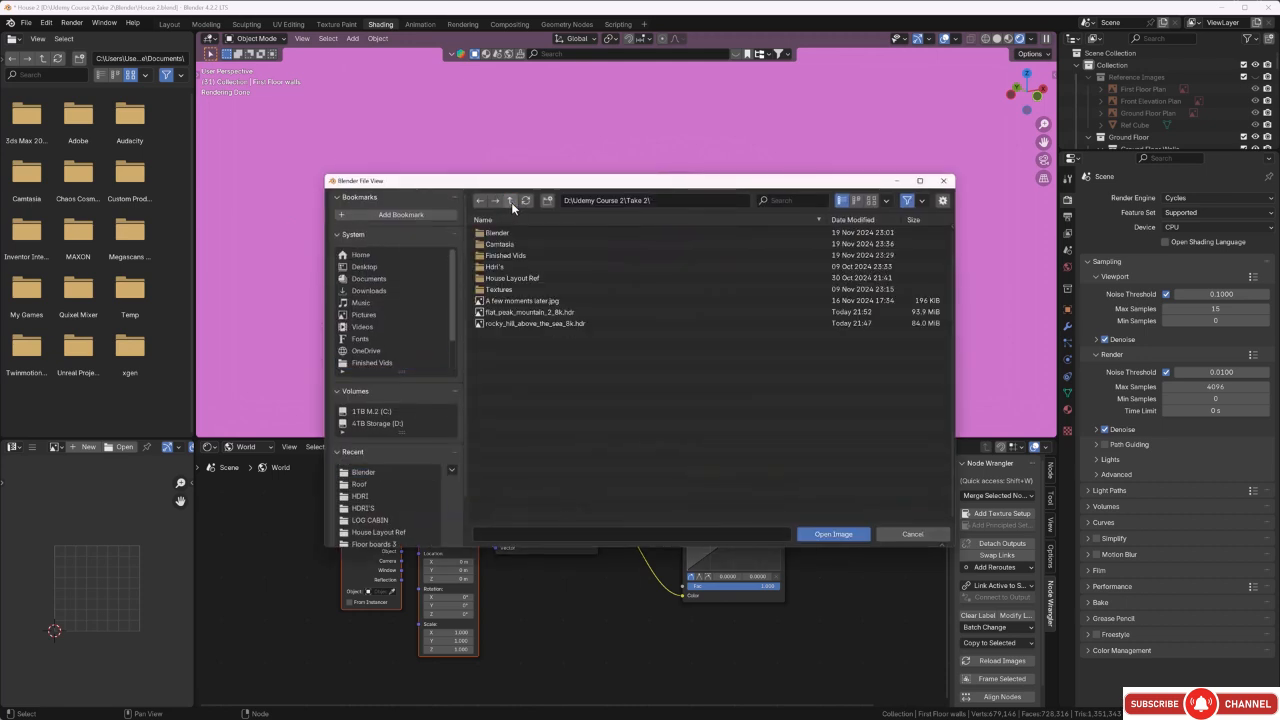
left_click(527, 323)
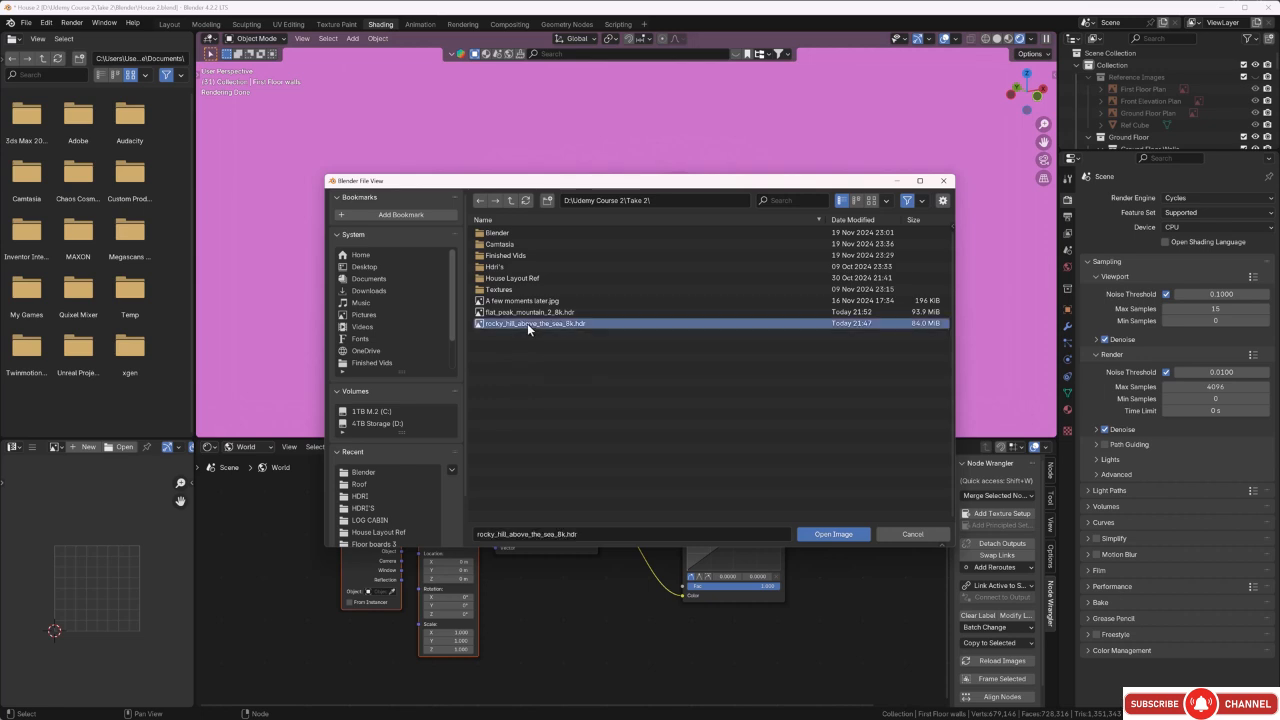
left_click(830, 534)
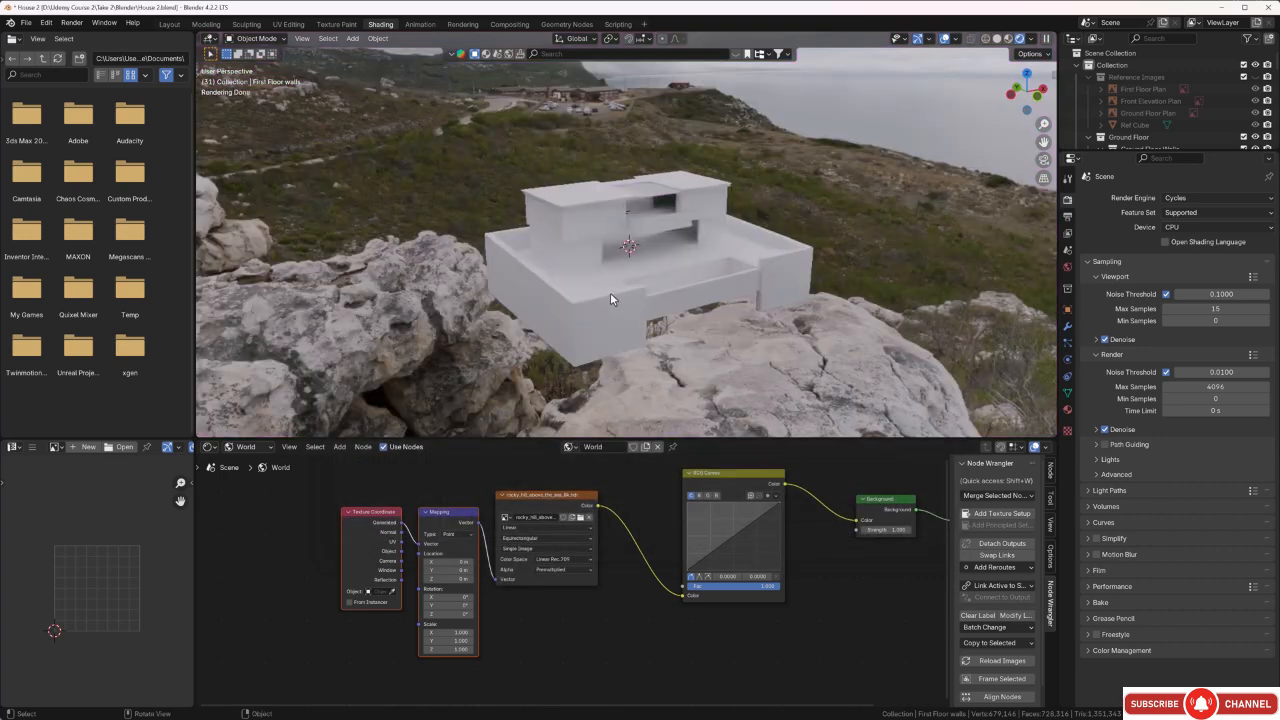
Rotate the Rocky Hill environment around the house by setting the Mapping node's Z rotation to about 52°.
middle_click_drag(610, 292, 768, 290)
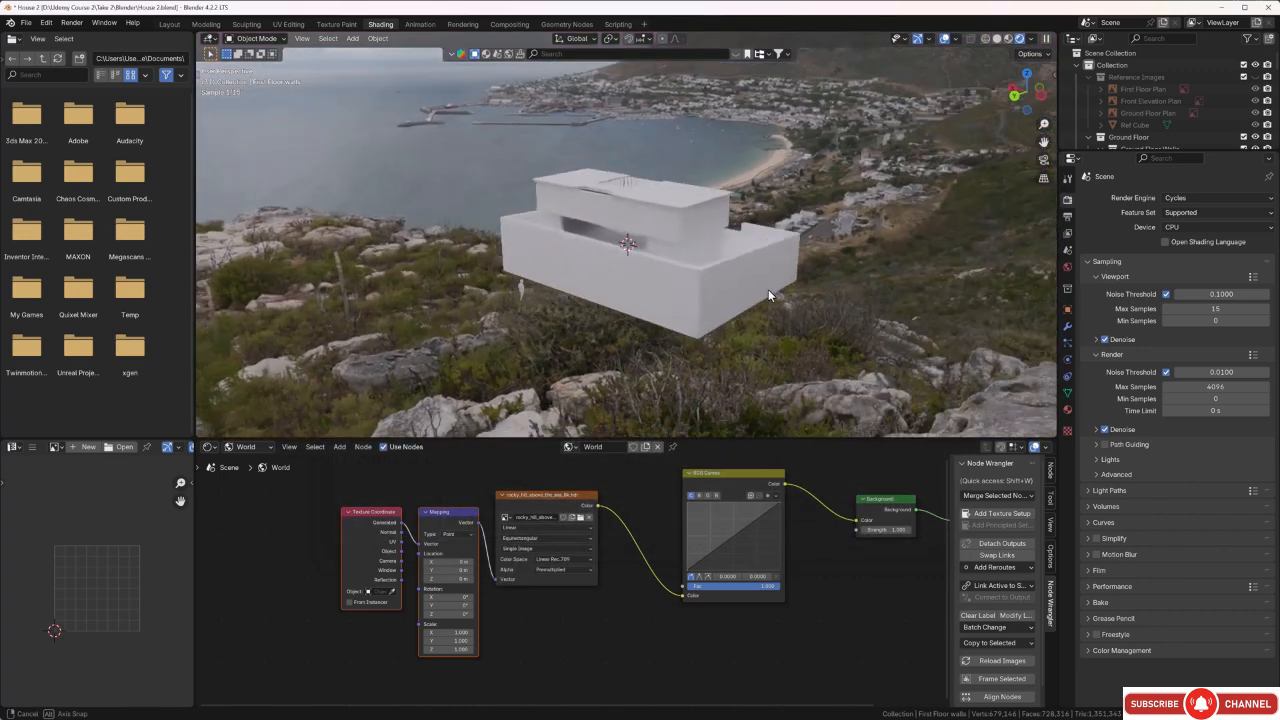
middle_click_drag(719, 244, 737, 232)
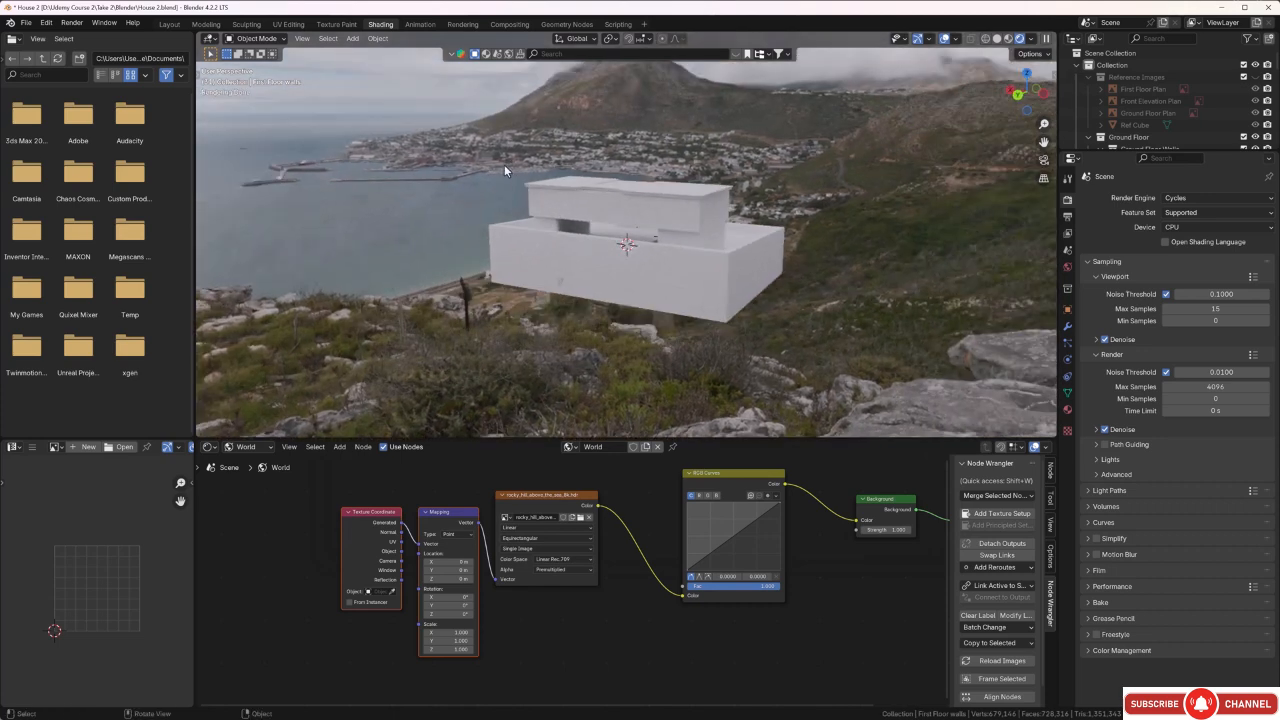
middle_click_drag(497, 187, 889, 282)
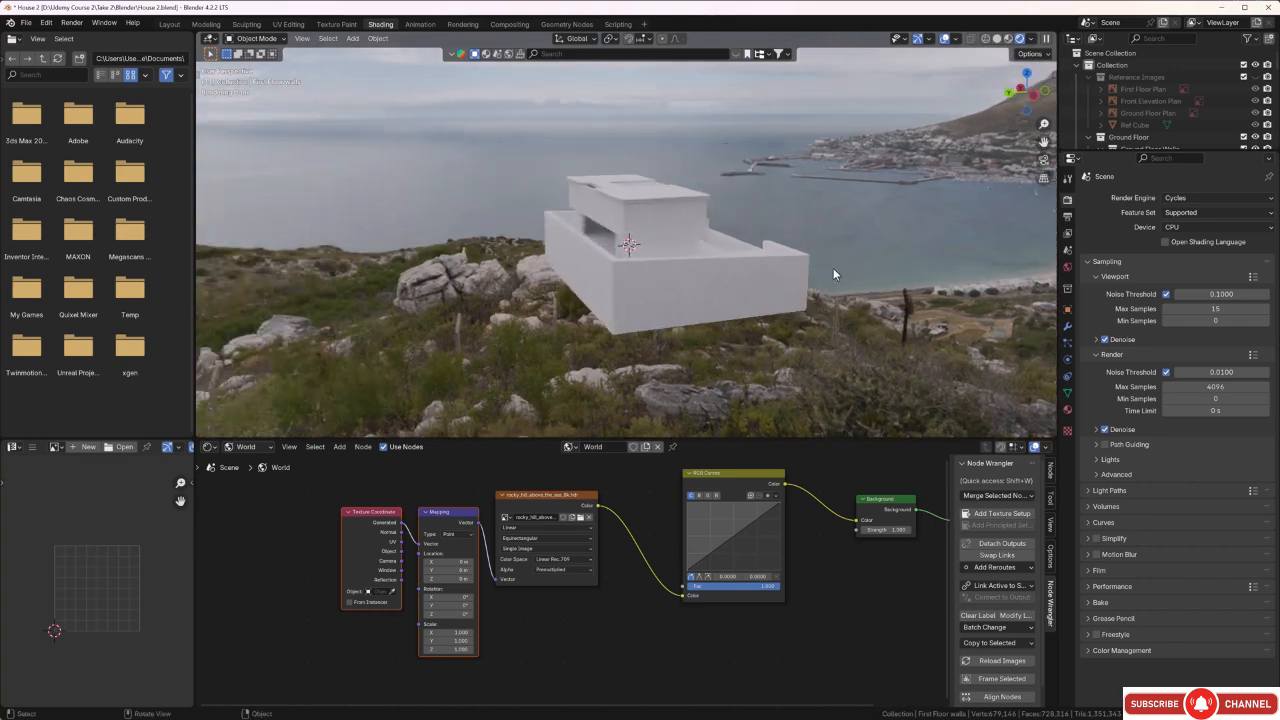
middle_click_drag(749, 268, 785, 230)
scroll(635, 273, "up", 3)
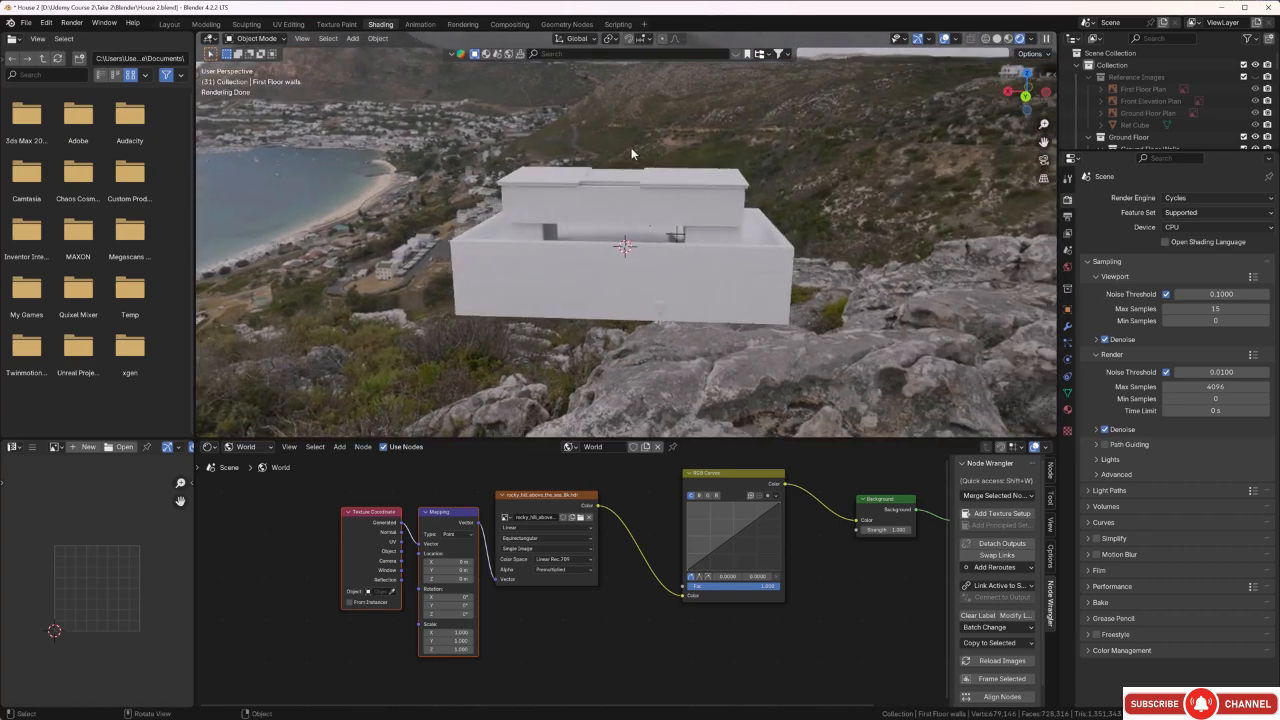
left_click_drag(448, 613, 510, 614)
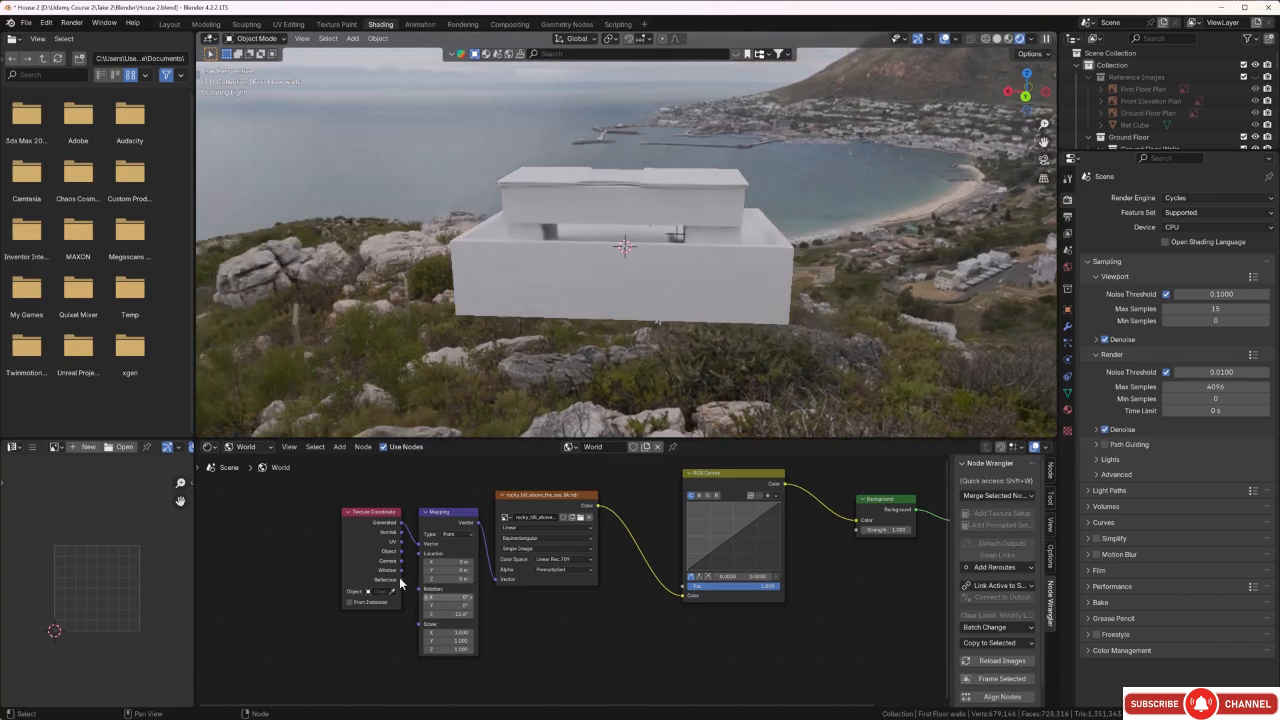
Try shifting the HDRI background vertically with the Mapping node's Z location, then step it back to 0 m.
middle_click_drag(837, 283, 532, 249)
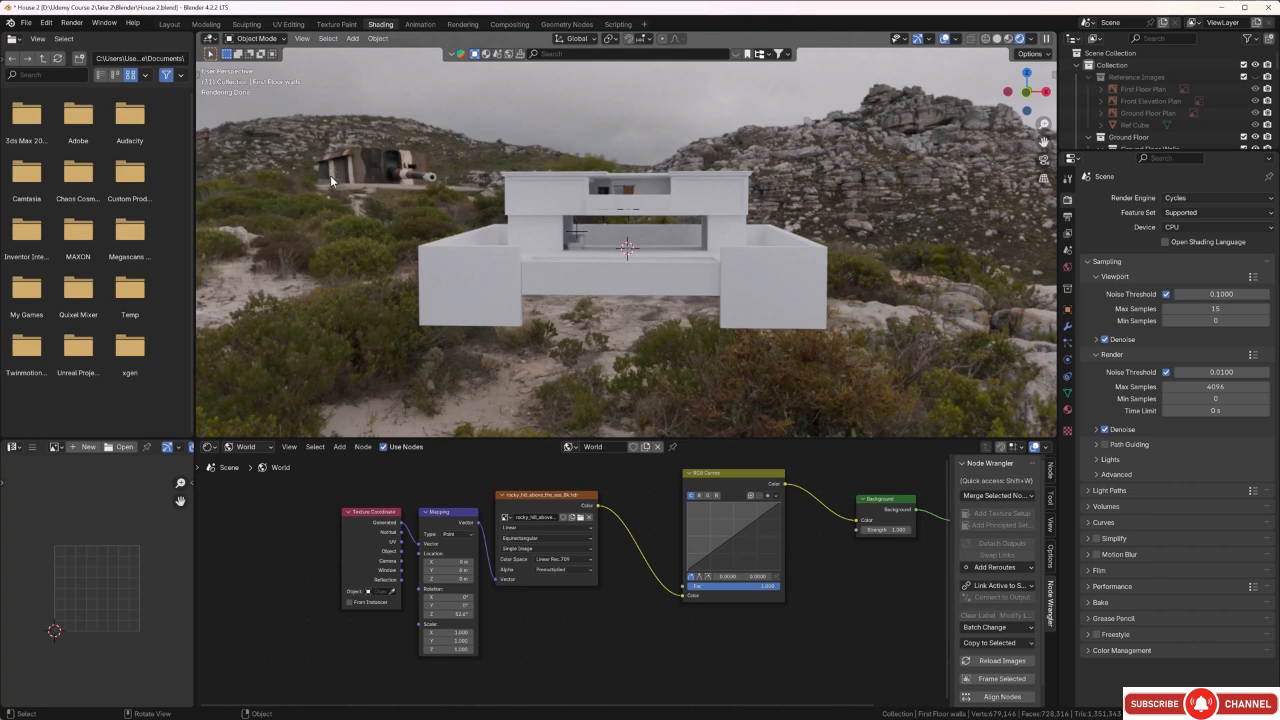
middle_click_drag(428, 259, 508, 266)
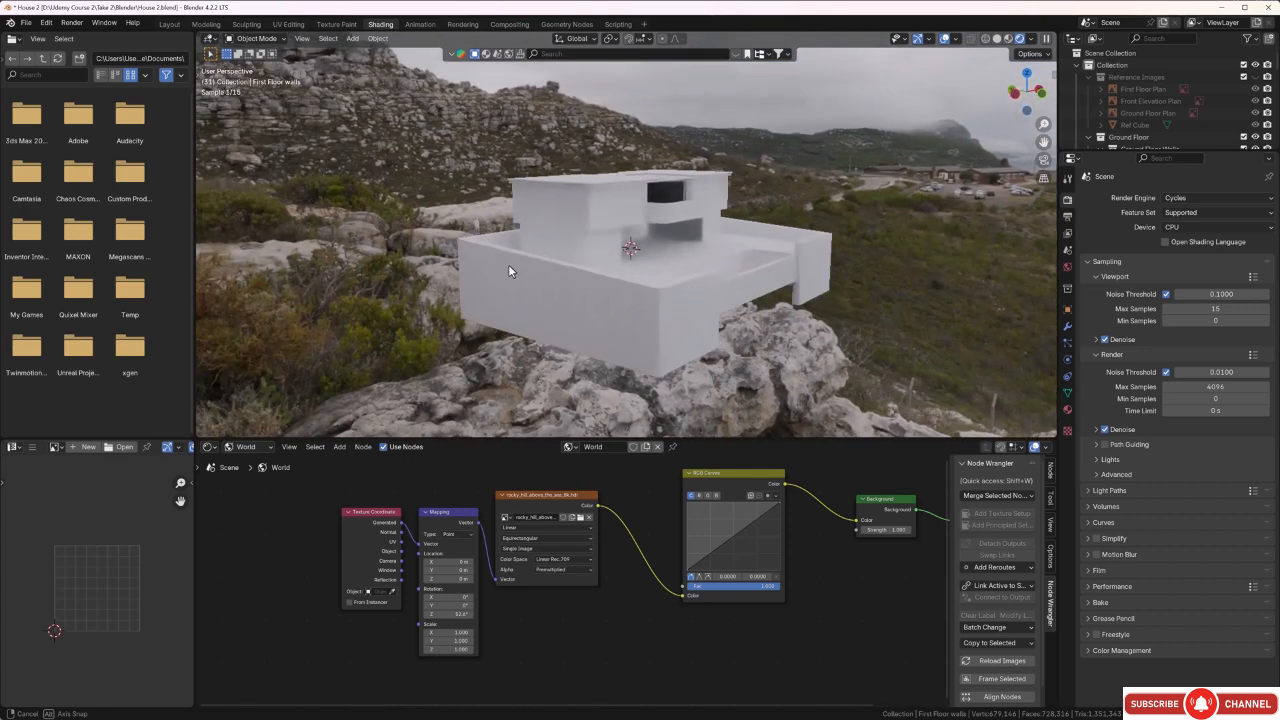
left_click_drag(447, 578, 476, 578)
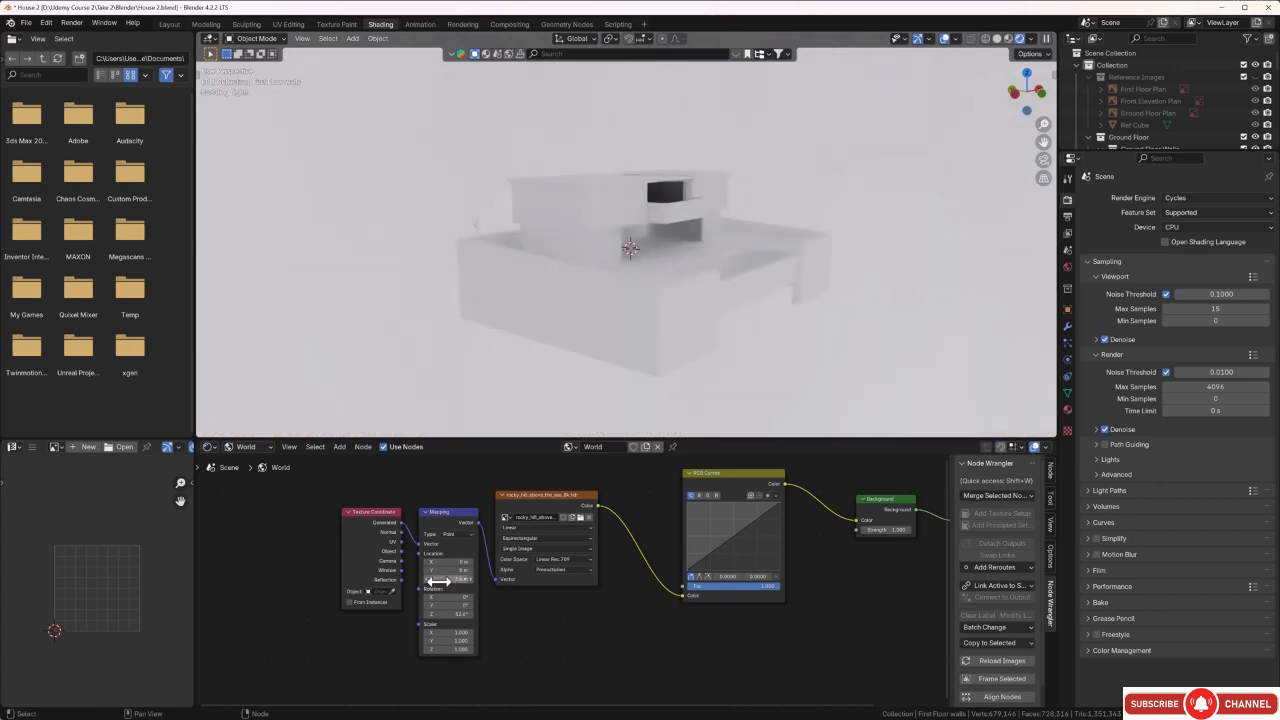
left_click(426, 582)
left_click(426, 582)
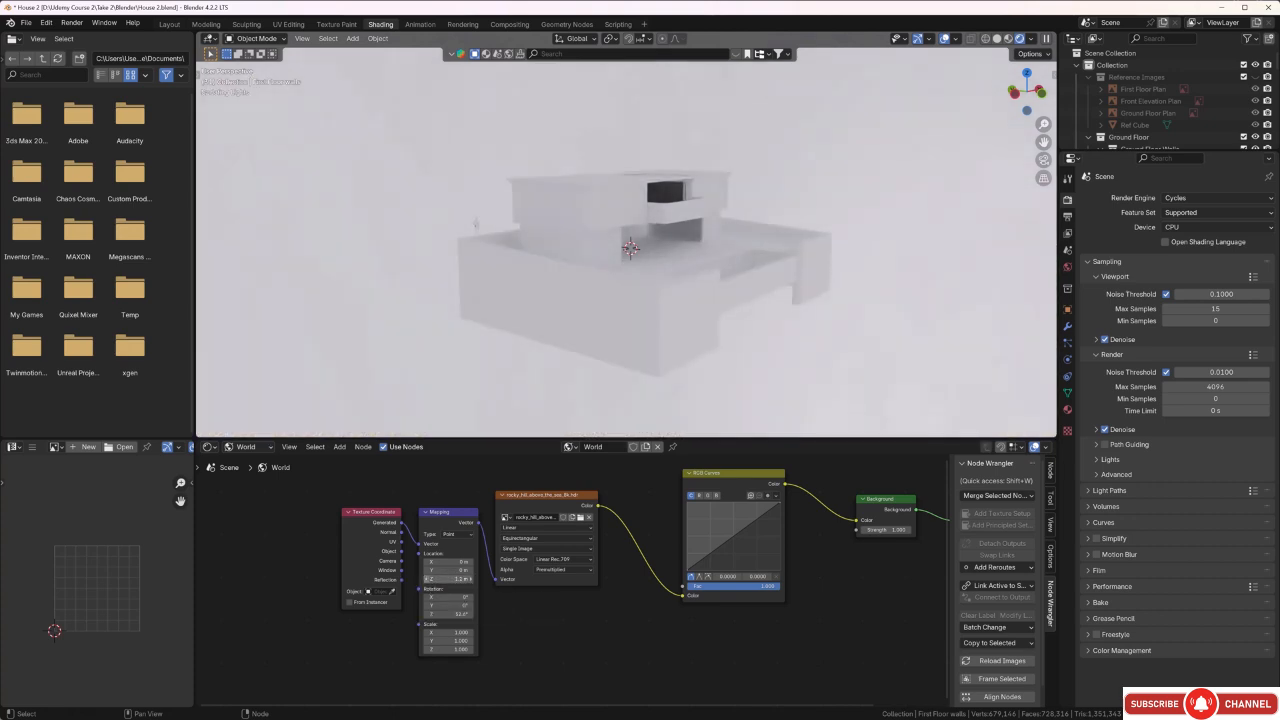
left_click(426, 582)
left_click(426, 582)
left_click(426, 582)
left_click(426, 582)
left_click(426, 582)
left_click(426, 582)
left_click(426, 582)
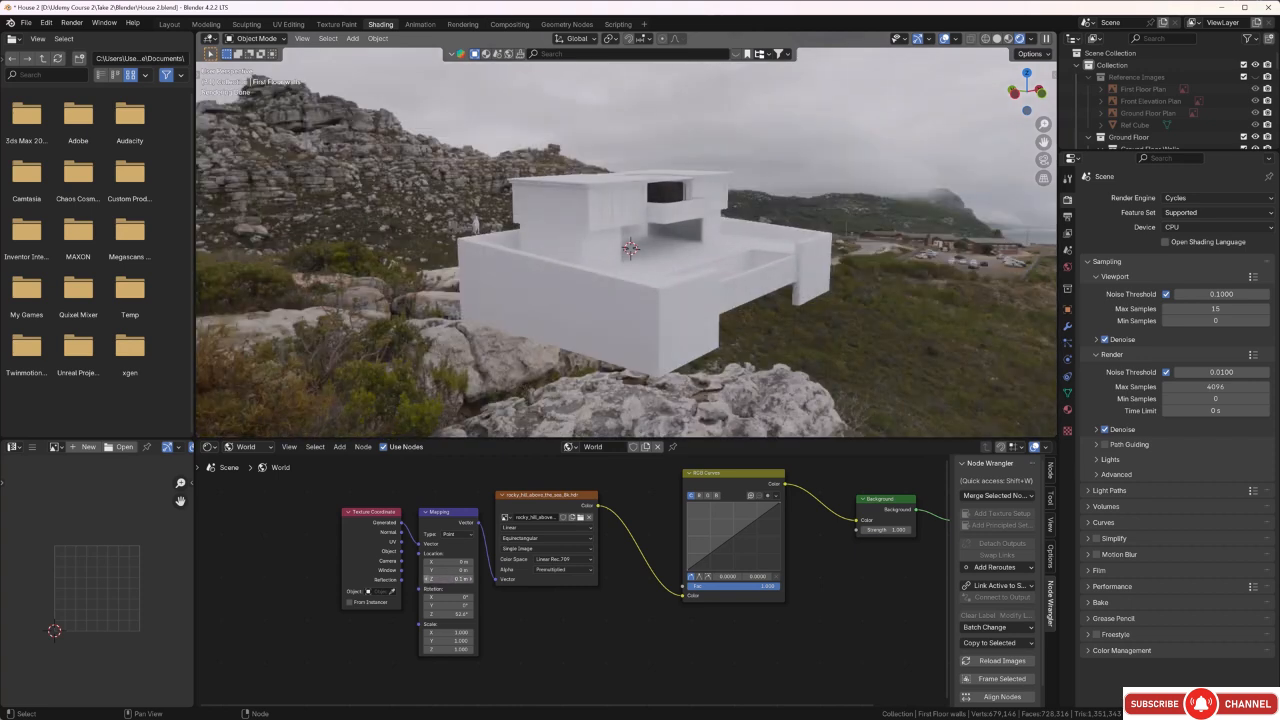
left_click(428, 587)
Examine the house from several sides and close up under the Rocky Hill HDRI's lighting.
middle_click_drag(548, 320, 732, 334)
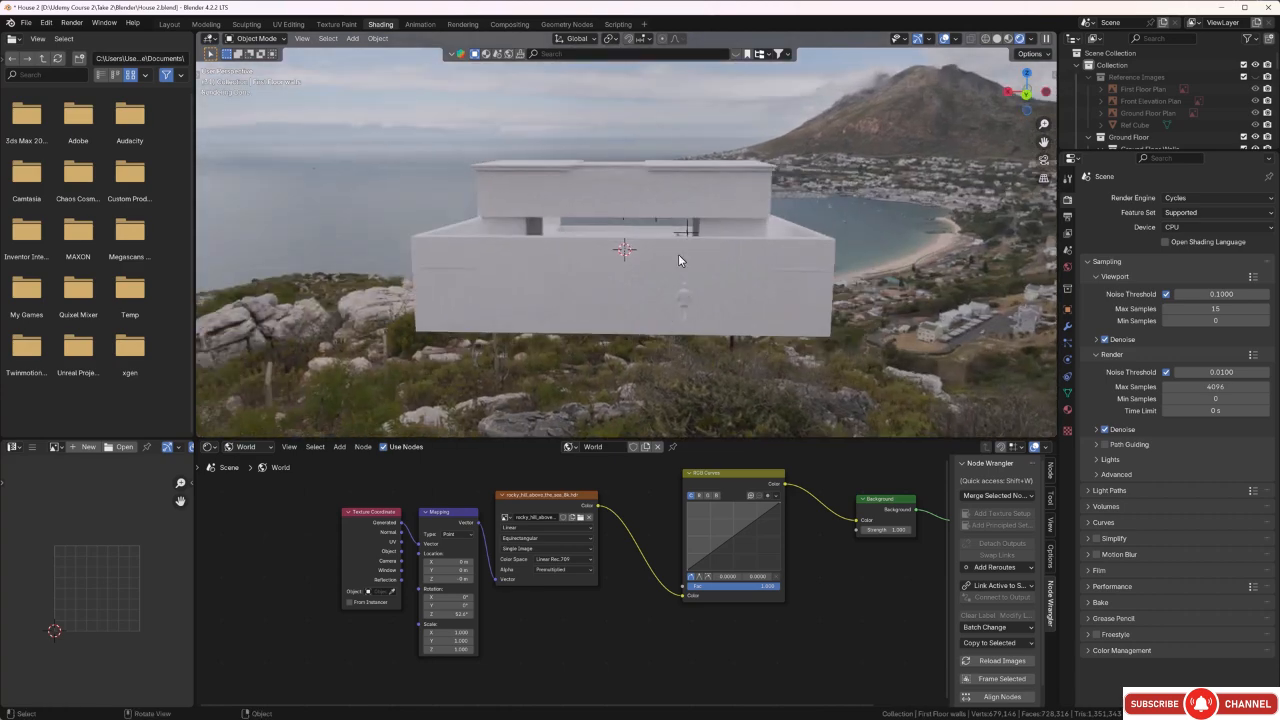
middle_click_drag(678, 260, 613, 268)
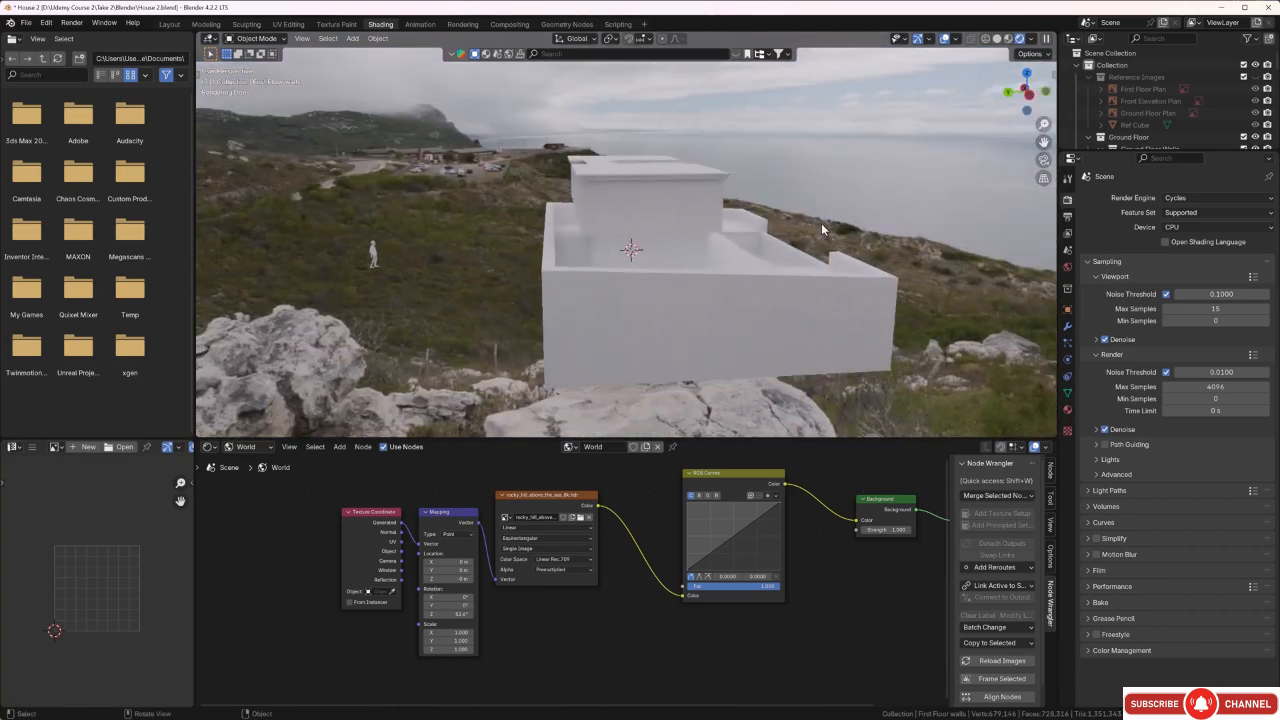
middle_click_drag(821, 229, 876, 226)
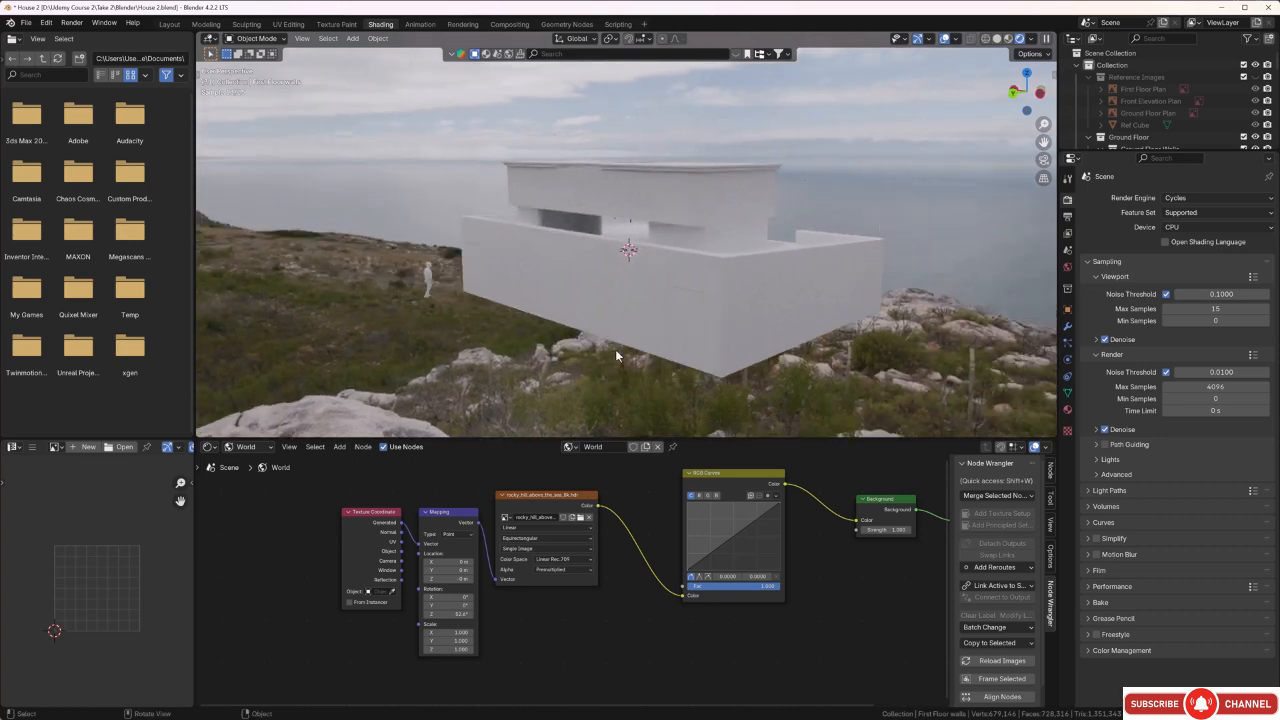
middle_click_drag(799, 308, 657, 309)
scroll(653, 264, "up", 3)
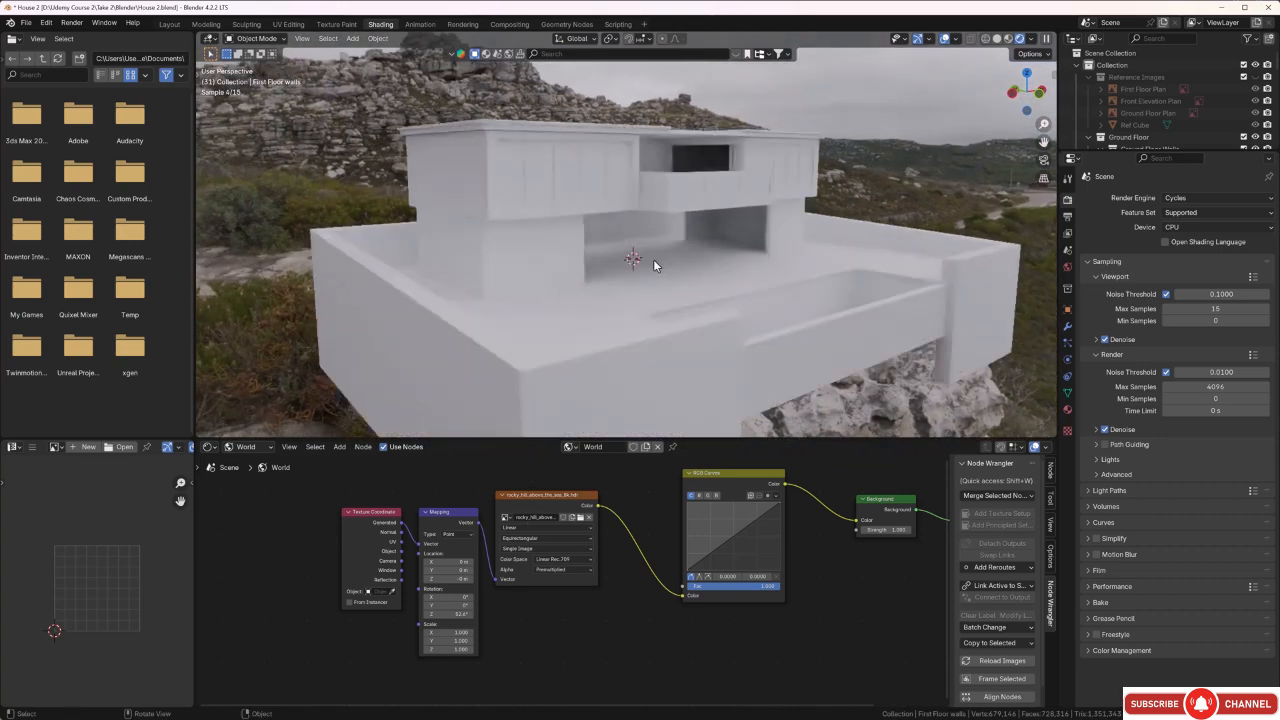
scroll(653, 260, "up", 1)
scroll(652, 261, "up", 2)
mouse_move(652, 261)
middle_mouse_down()
mouse_move(674, 361)
mouse_move(639, 274)
middle_mouse_up()
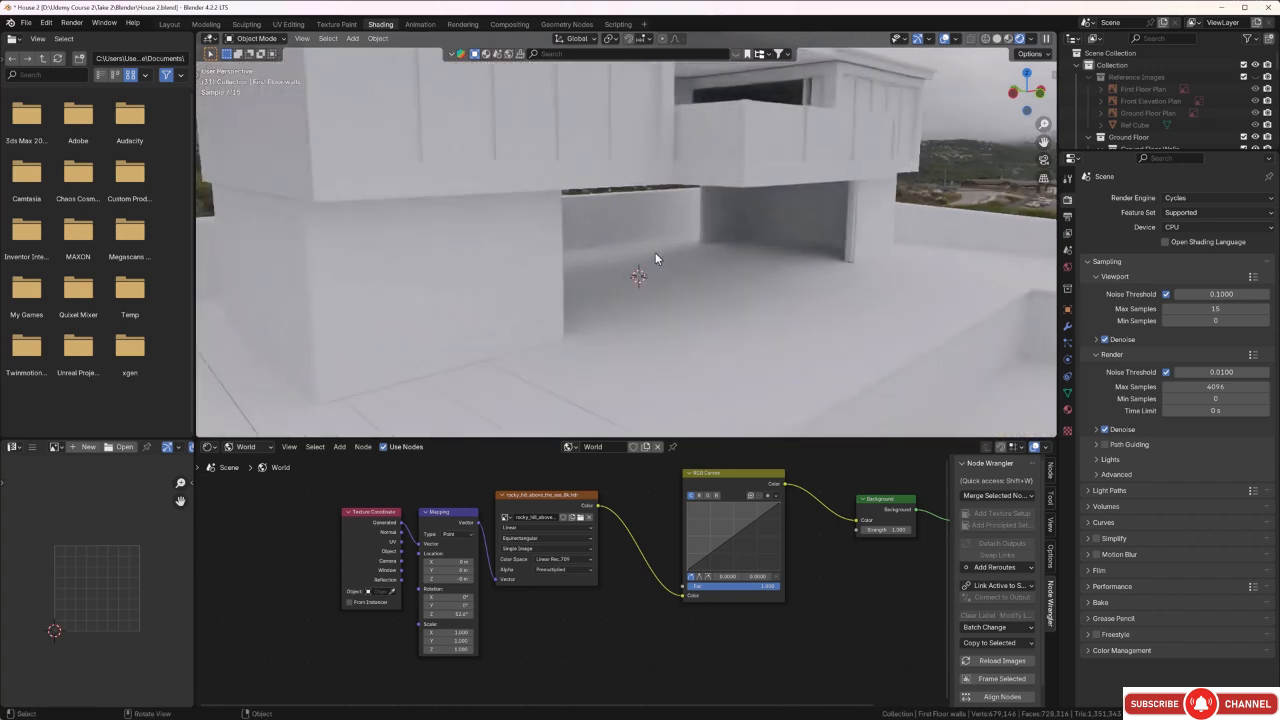
Replace the Environment Texture node's image with flat_peak_mountain_2_8k.hdr.
left_click(581, 518)
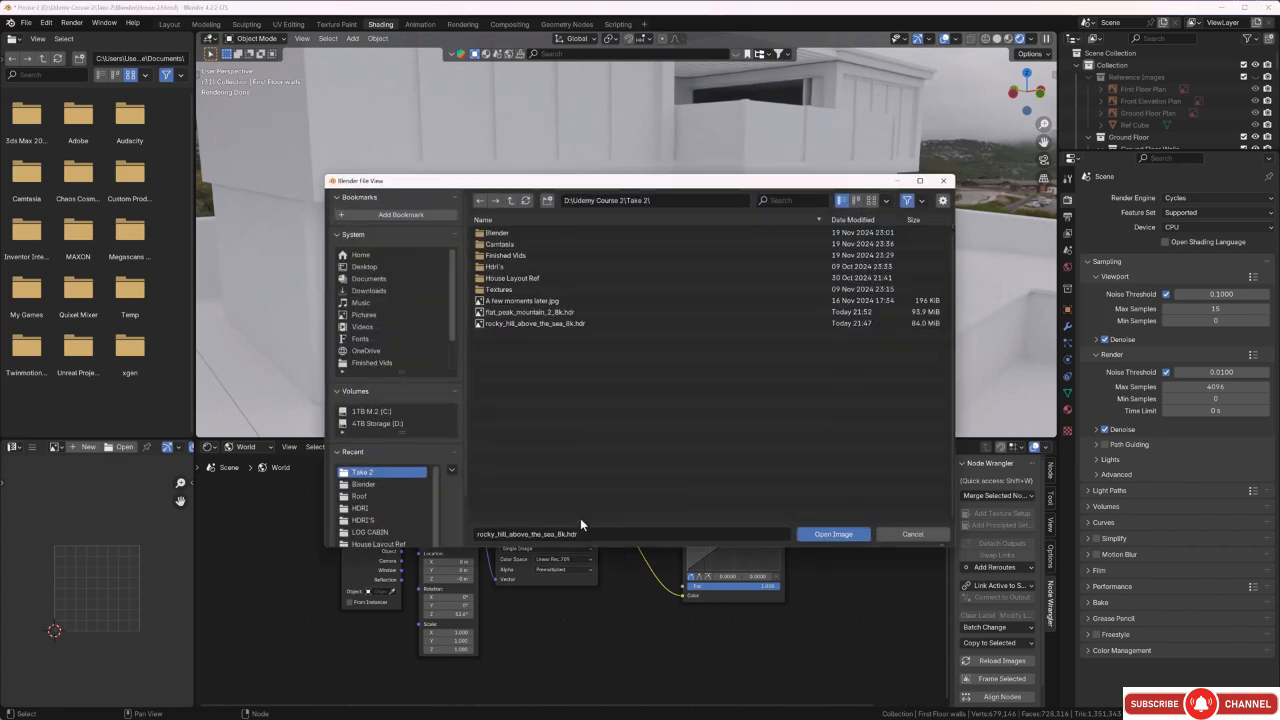
left_click(518, 312)
left_click(834, 534)
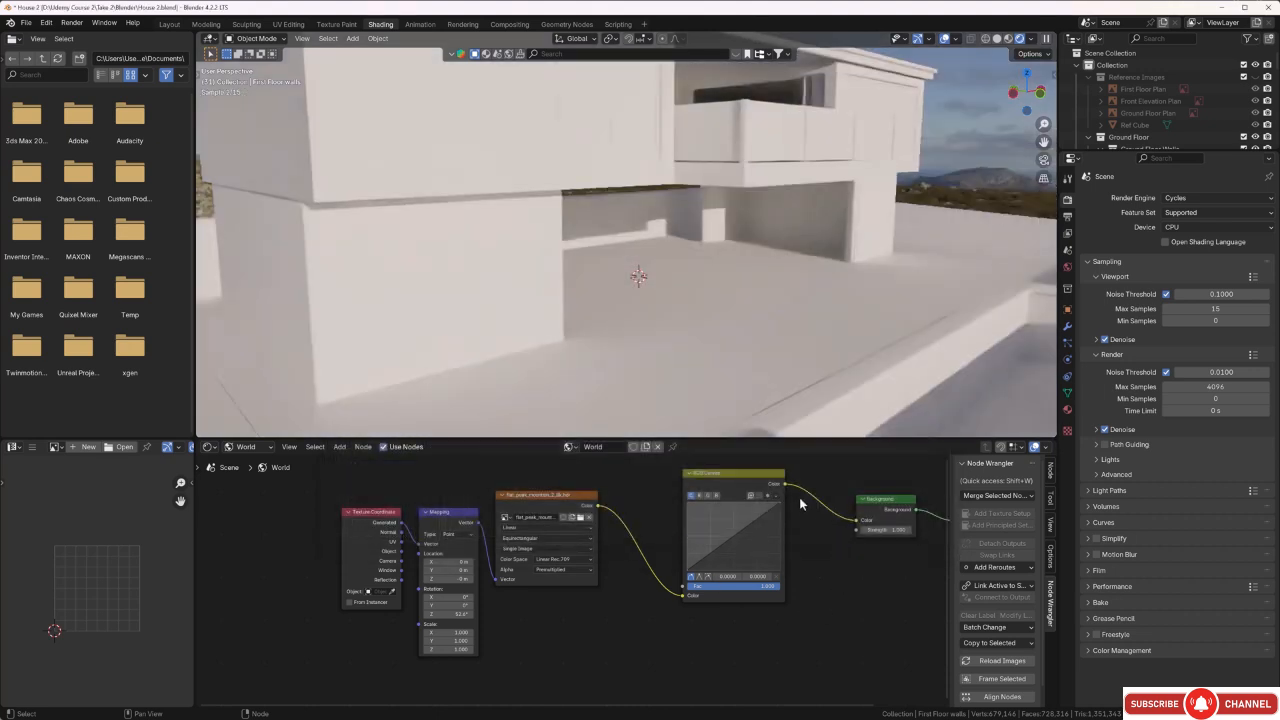
Examine the sunlight and shadows that the Flat Peak Mountain HDRI casts on the house's walls and terrace.
scroll(702, 352, "down", 2)
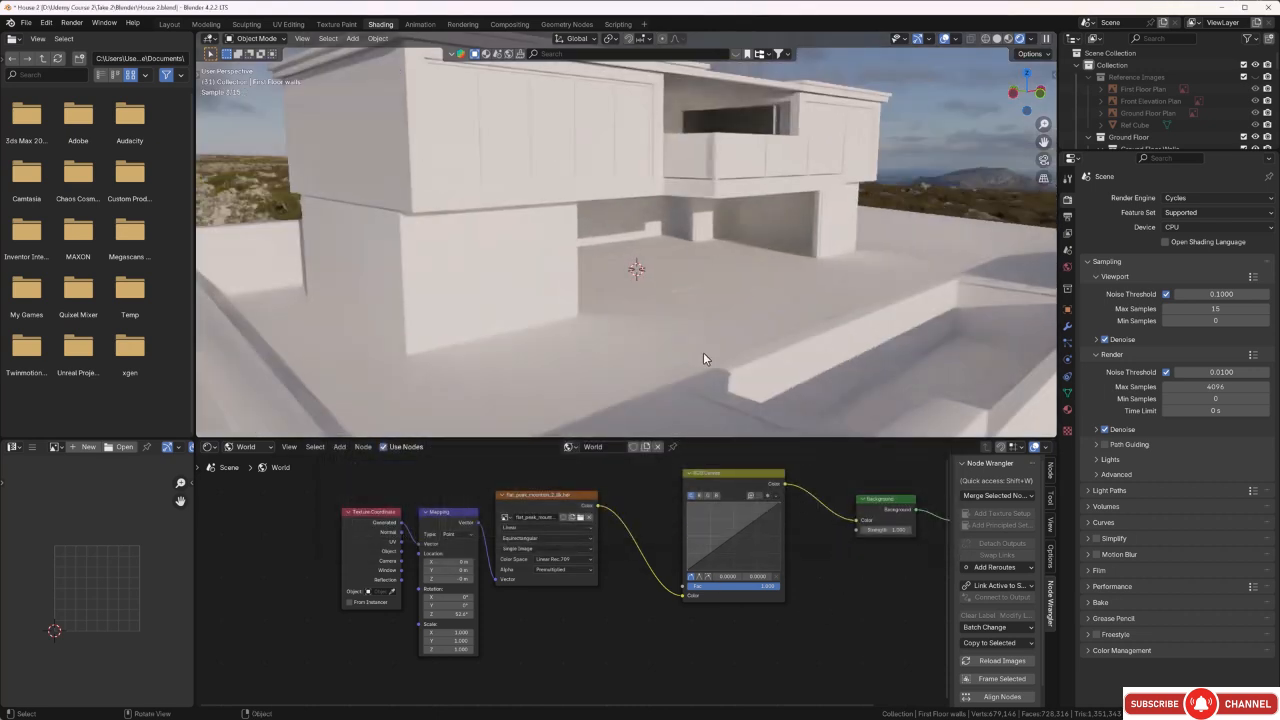
scroll(658, 350, "down", 2)
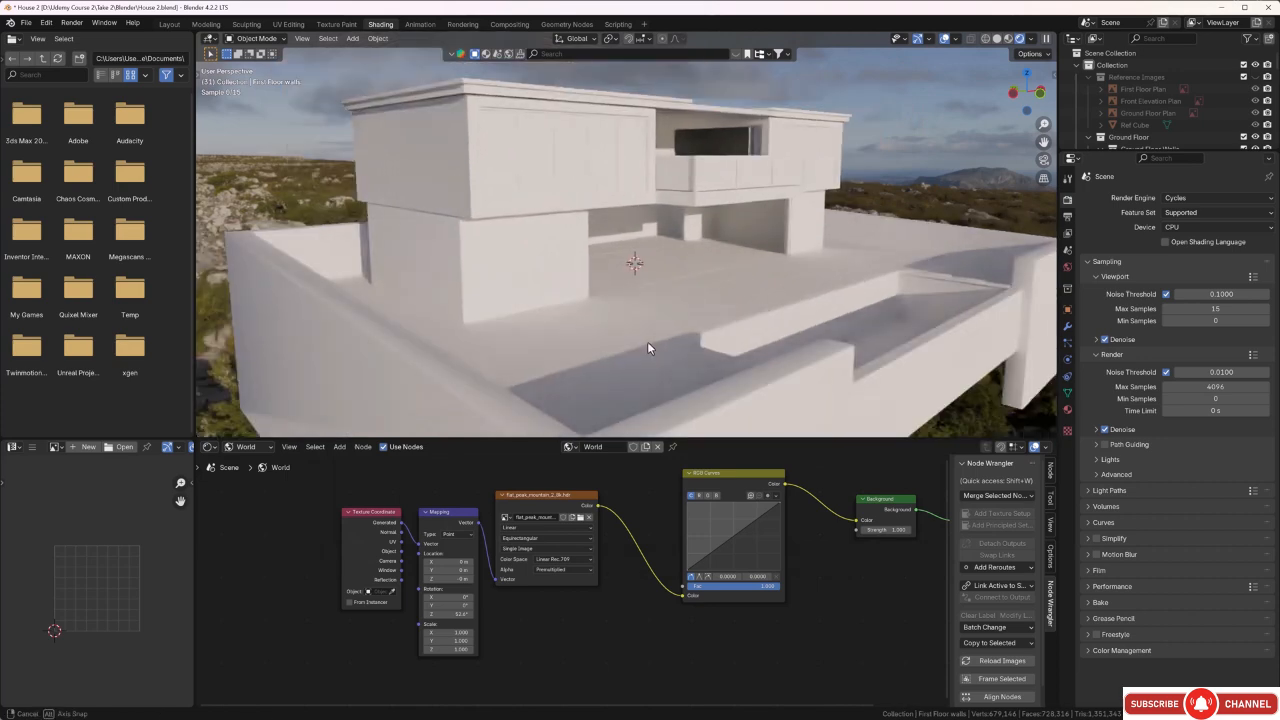
middle_click_drag(647, 341, 663, 345)
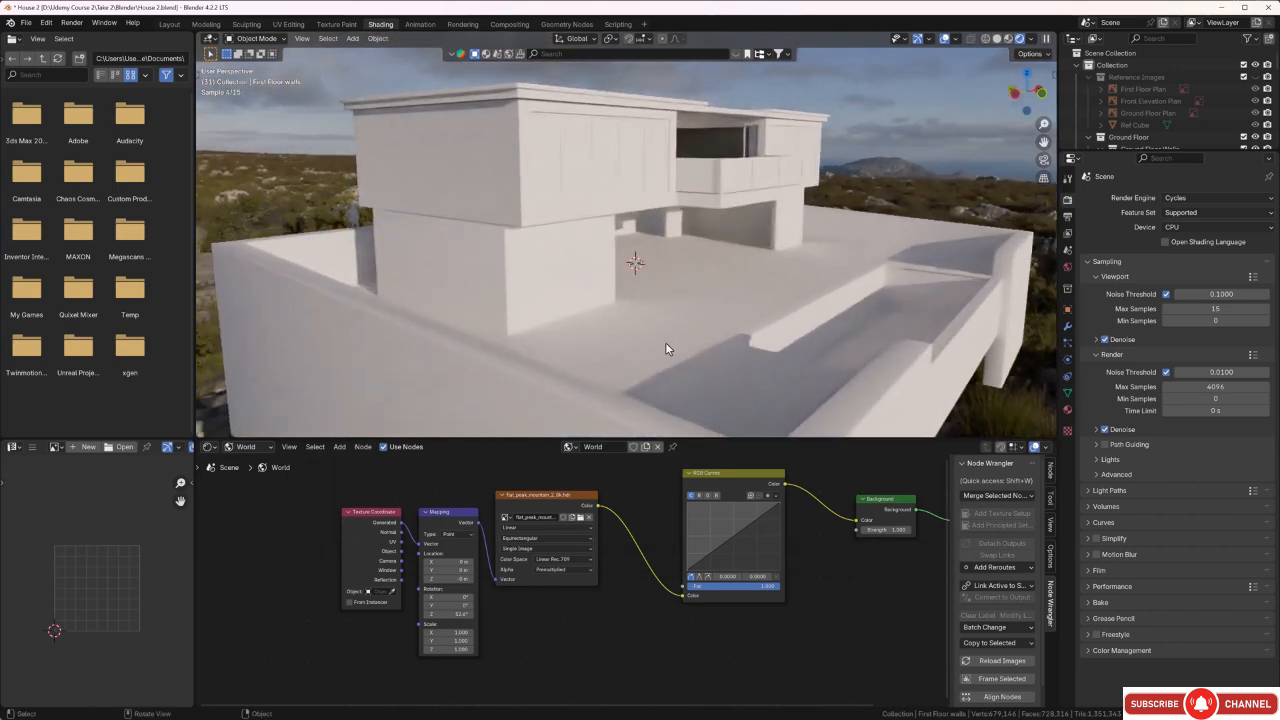
scroll(686, 309, "up", 2)
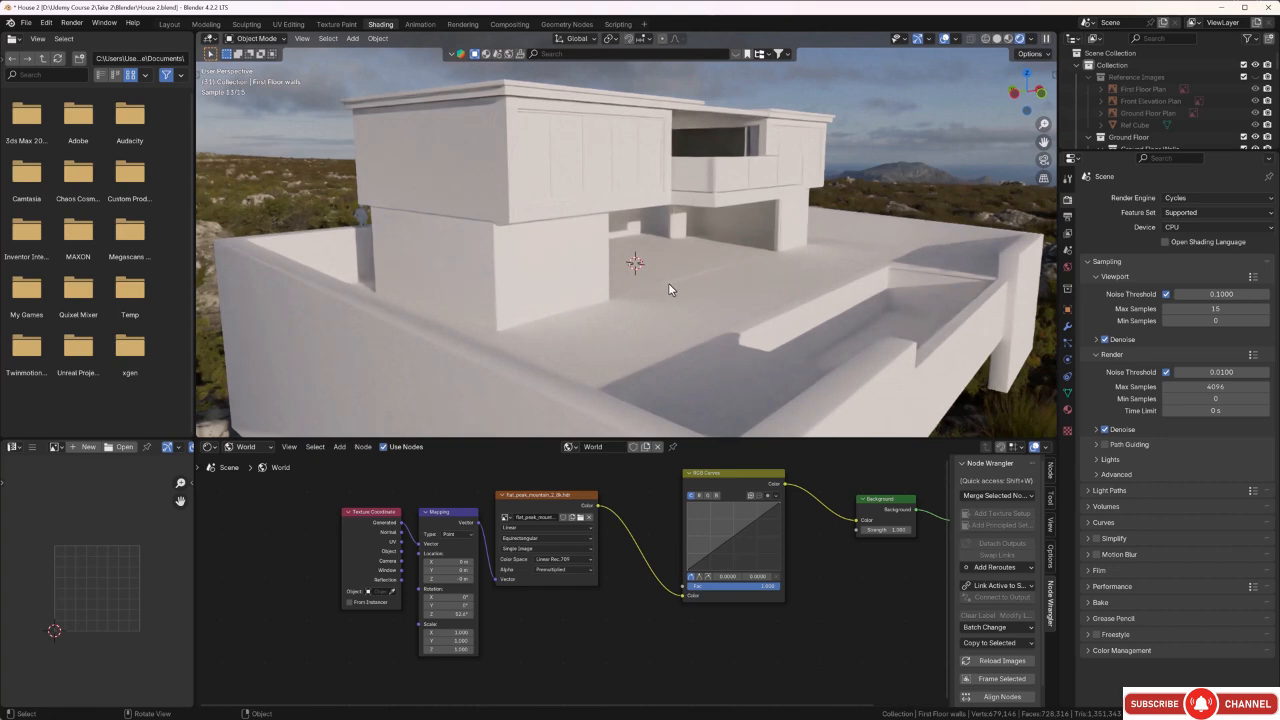
scroll(669, 280, "up", 5)
middle_click_drag(691, 296, 649, 260)
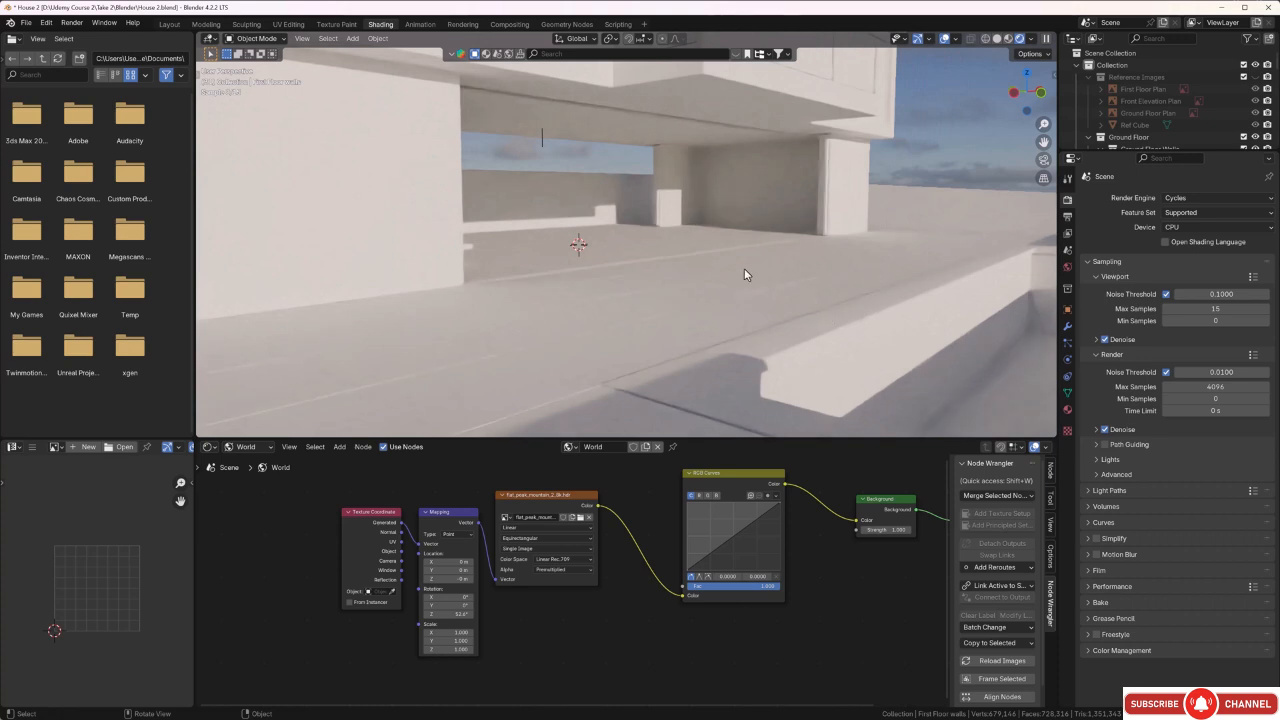
middle_click_drag(658, 274, 668, 280)
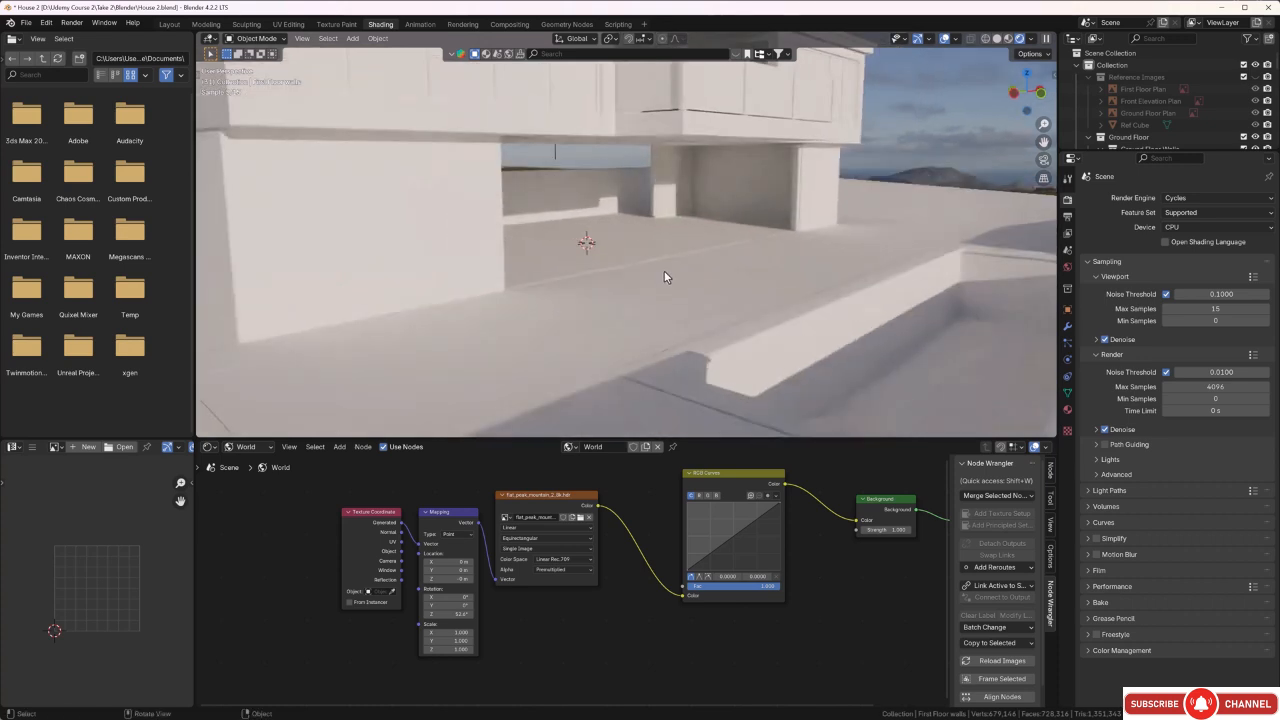
scroll(662, 265, "down", 6)
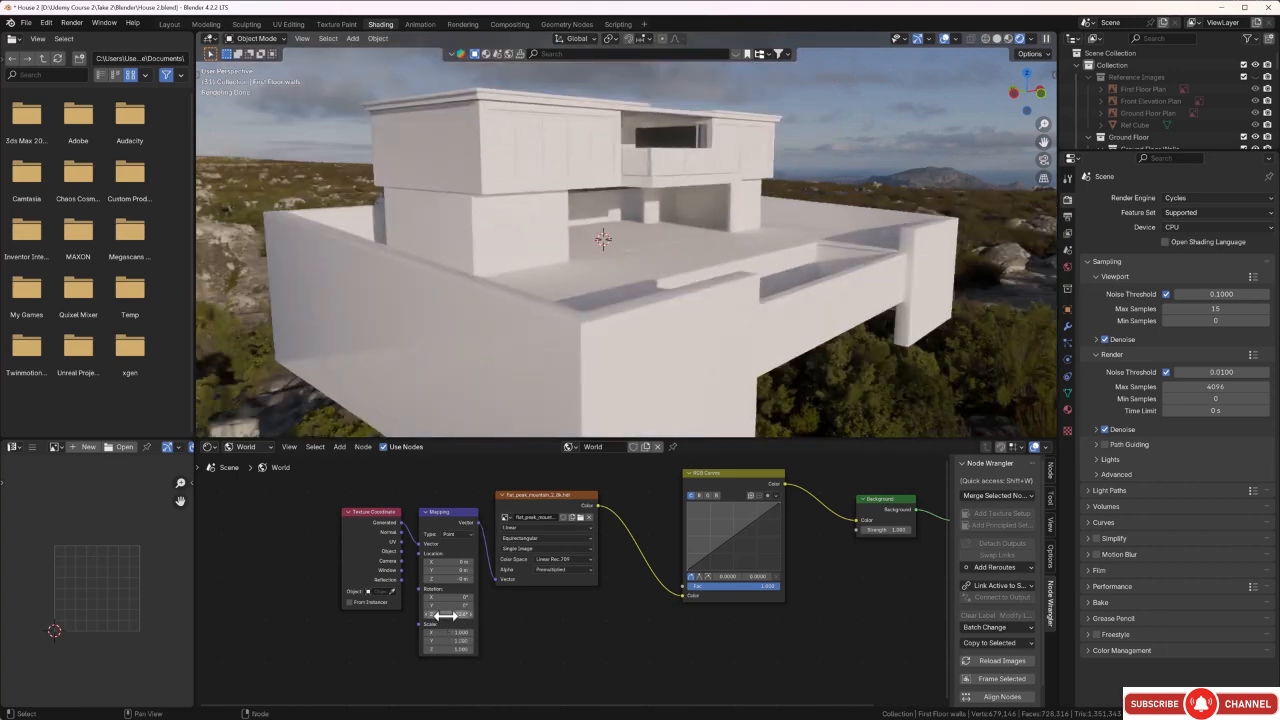
Rotate the Flat Peak Mountain environment about Z through about 125° and 320° to change the sunlight's direction on the house.
scroll(680, 390, "down", 2)
middle_click_drag(583, 322, 690, 330)
middle_click_drag(881, 375, 771, 383)
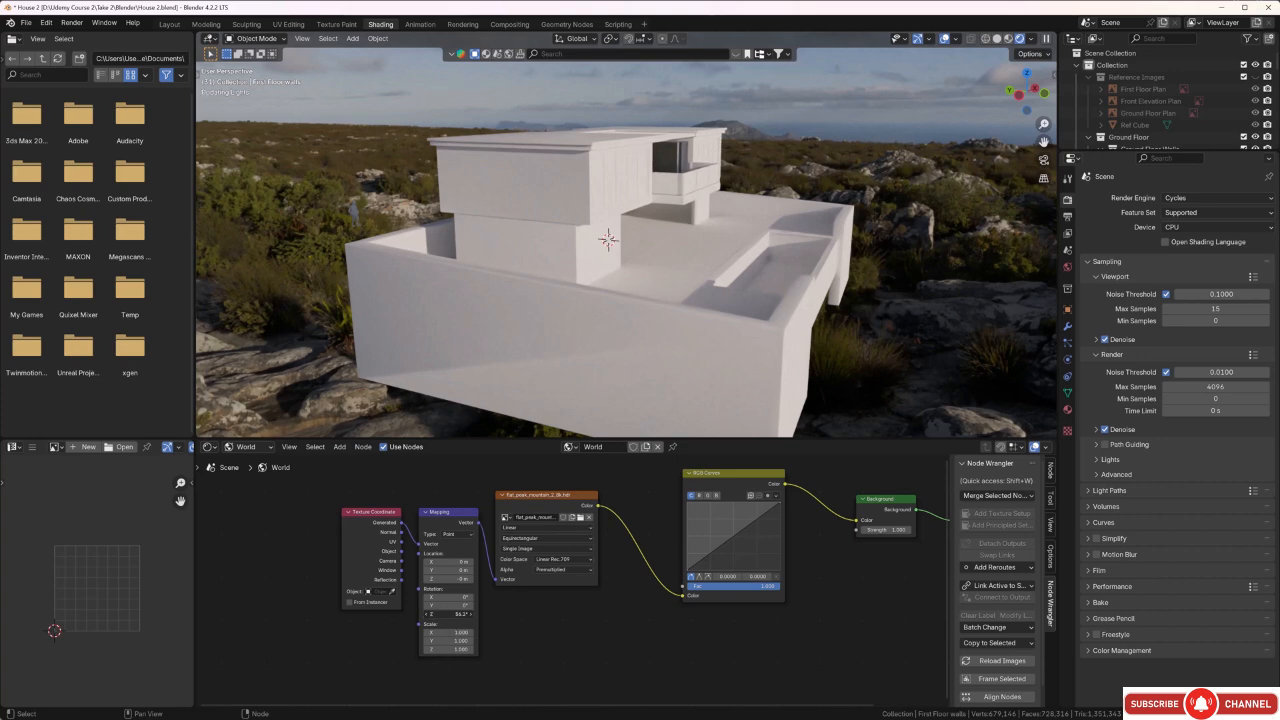
left_click_drag(447, 613, 503, 613)
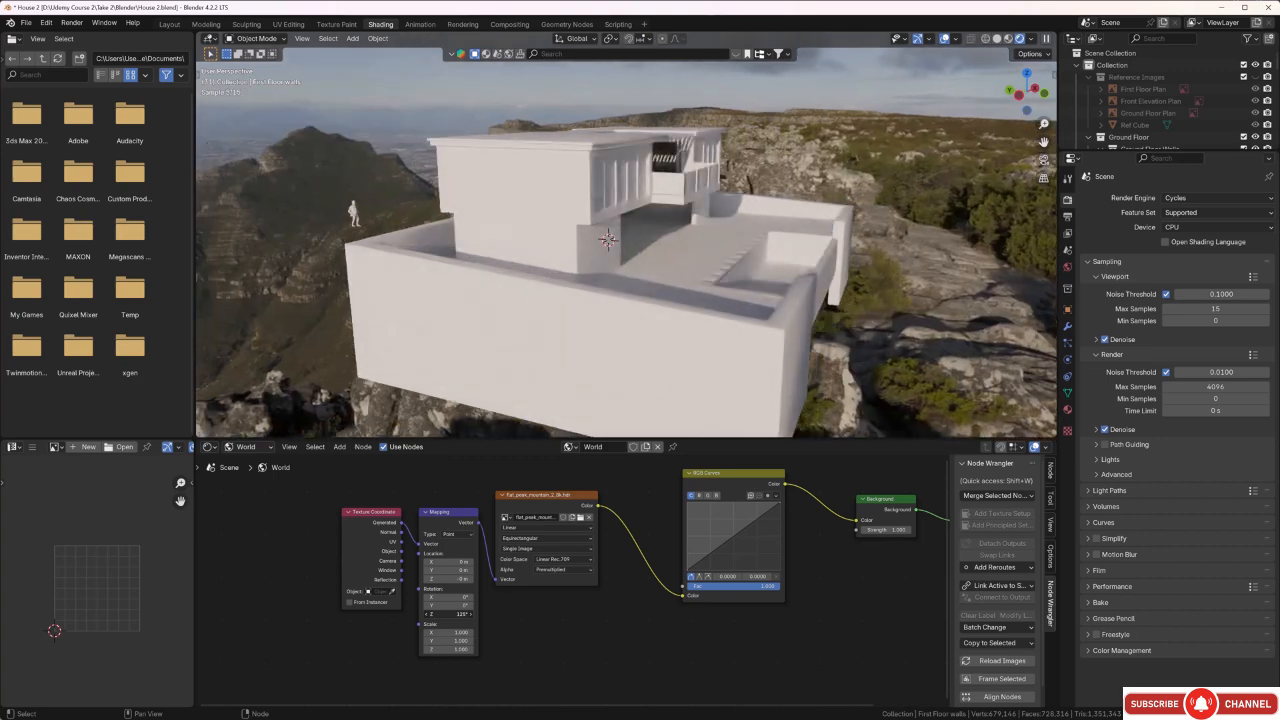
left_click_drag(503, 613, 548, 613)
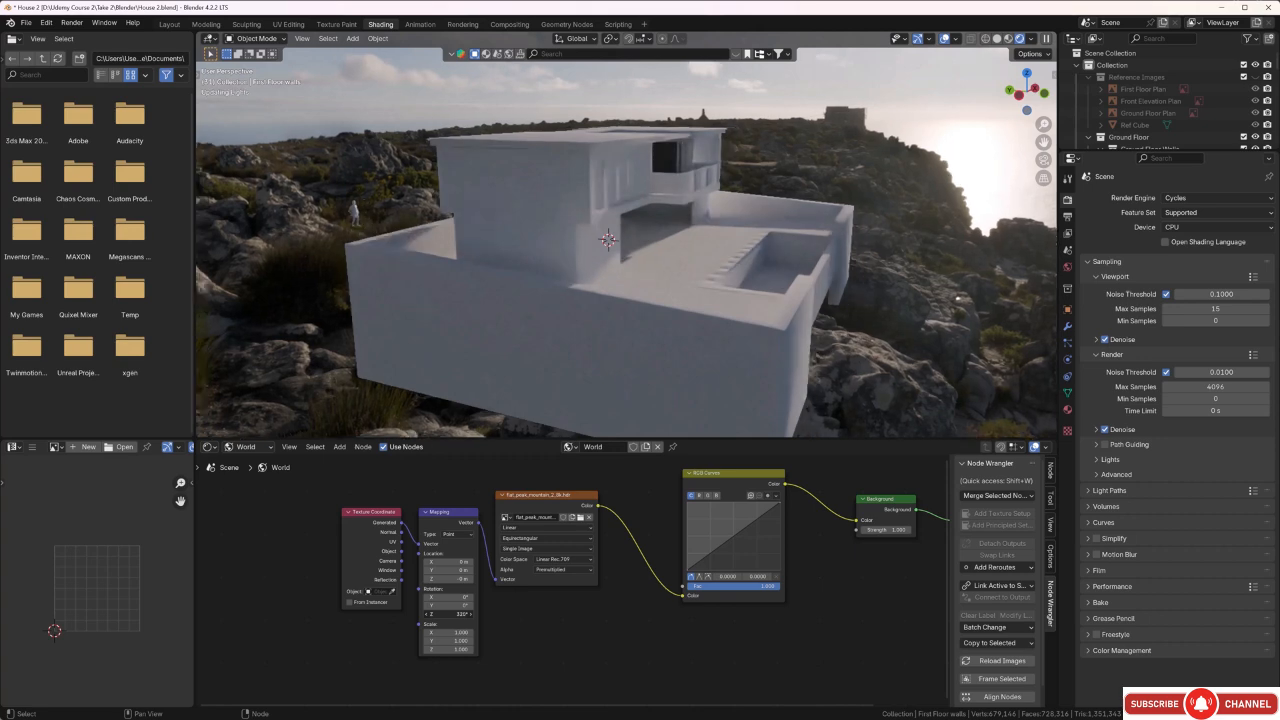
left_click_drag(448, 614, 461, 613)
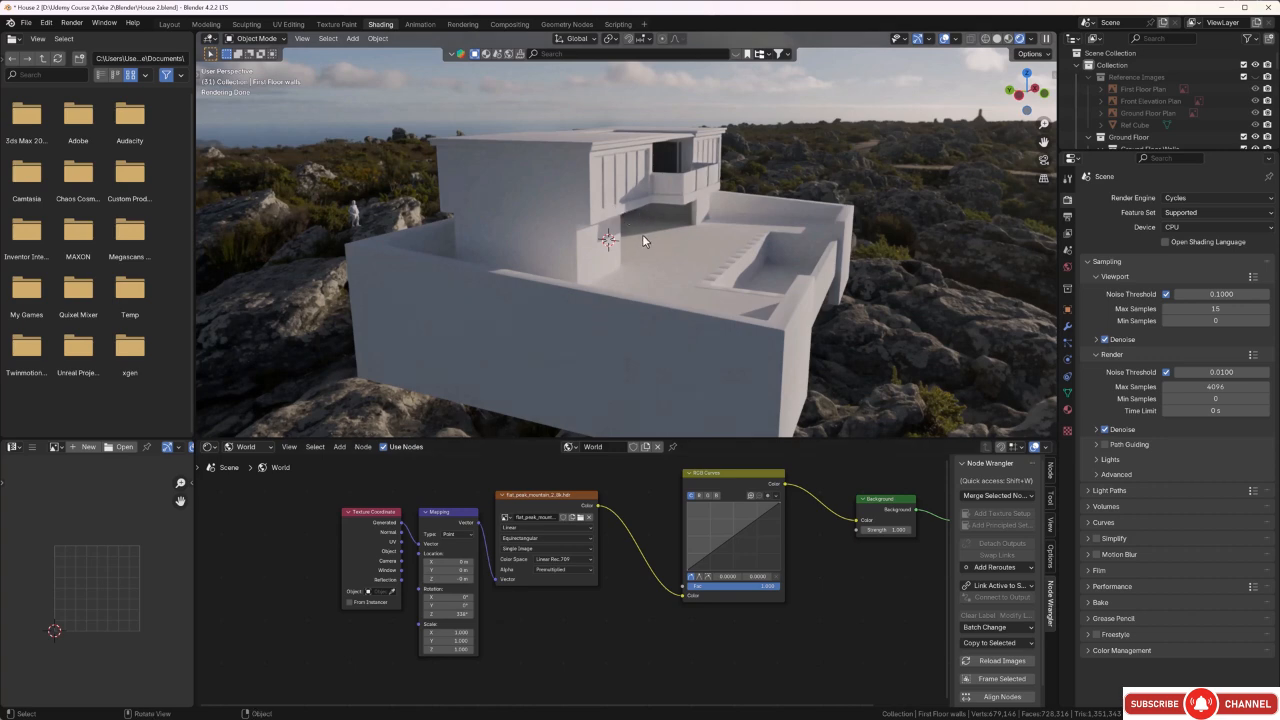
Set the Mapping node's Z location to -0.1 m and slightly raise the Background node's strength.
left_click(427, 579)
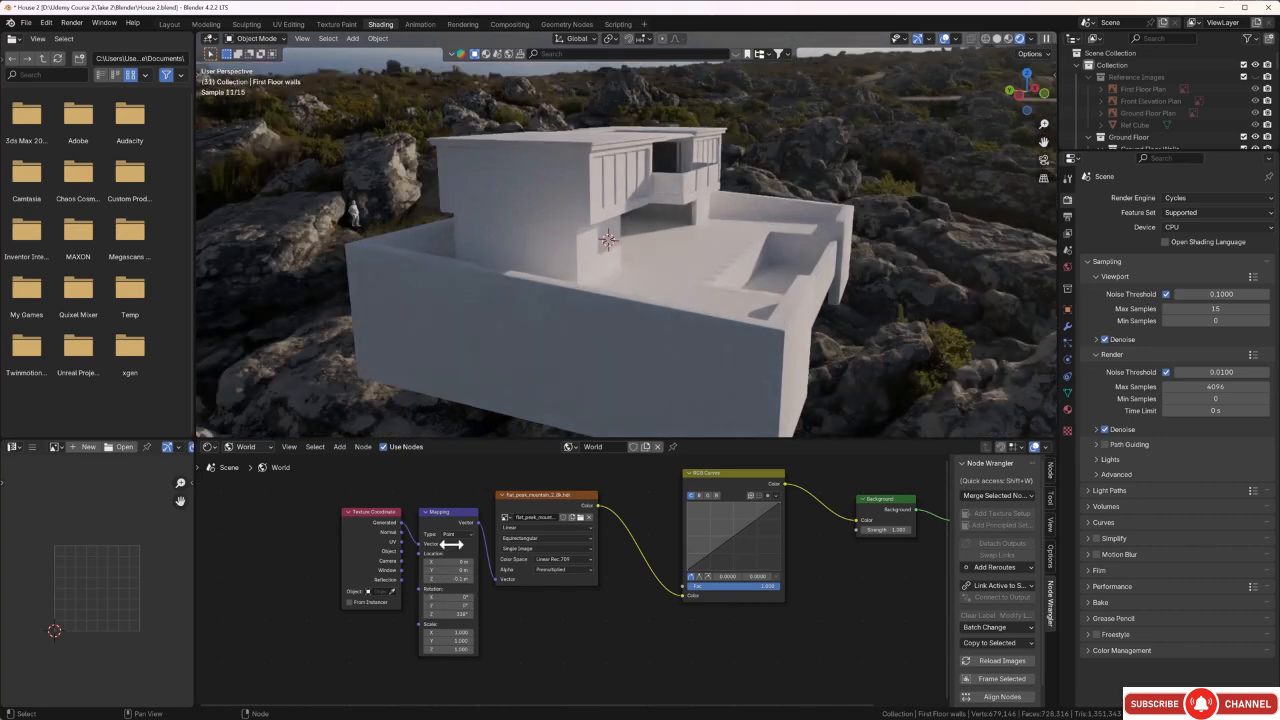
middle_click_drag(653, 308, 610, 240)
scroll(553, 231, "up", 3)
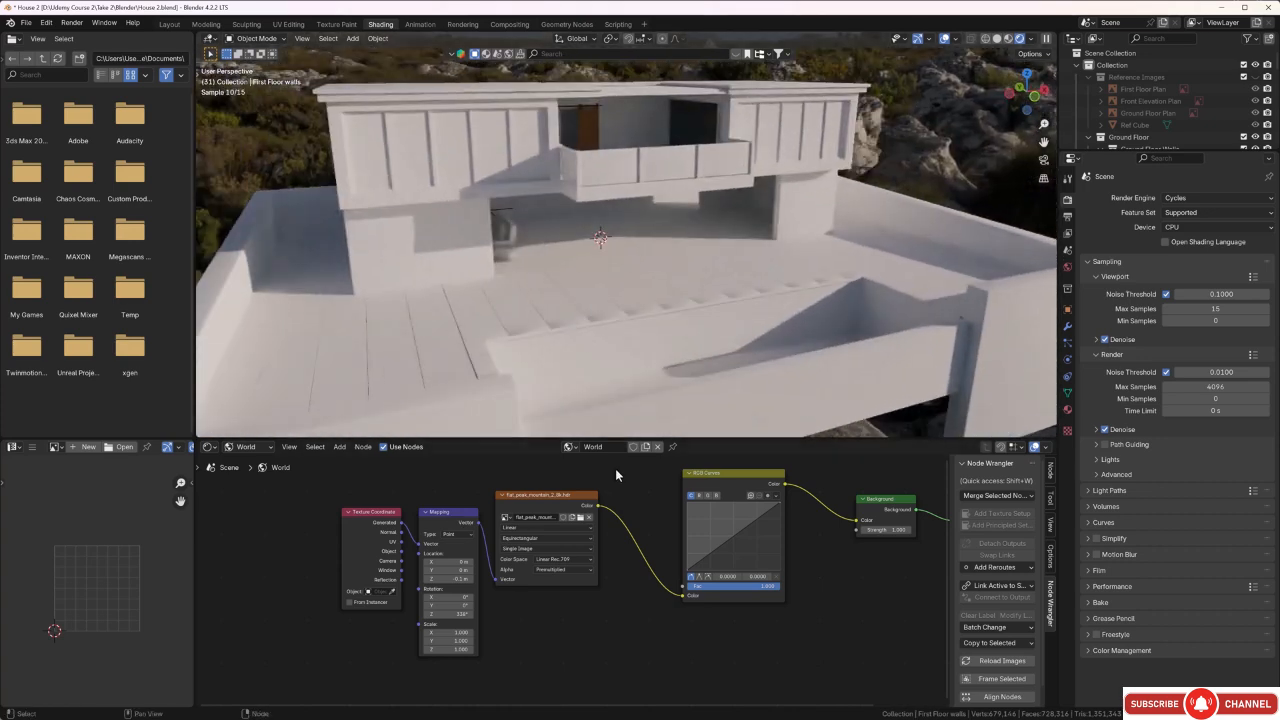
left_click(910, 532)
left_click(910, 532)
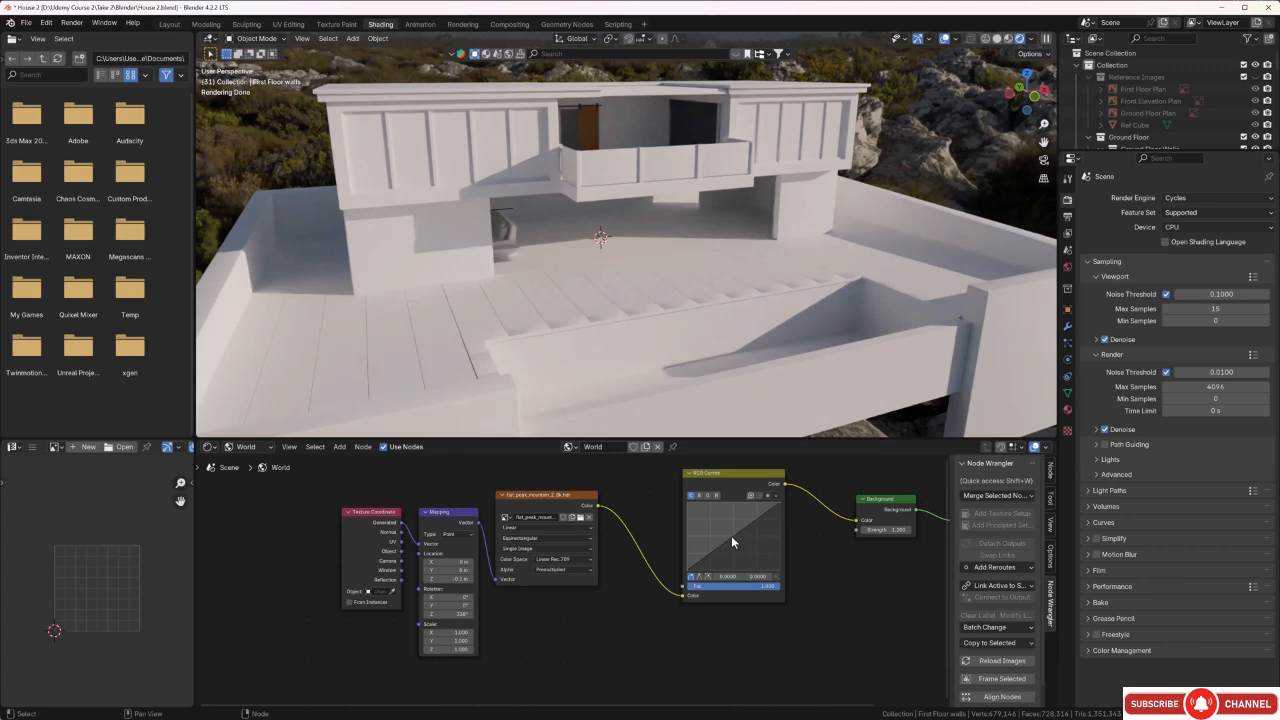
Save the file and add a control point to the RGB Curves node, testing darker and brighter bends before settling it near the diagonal.
left_click(731, 535)
key("ctrl+s")
left_click_drag(731, 537, 735, 543)
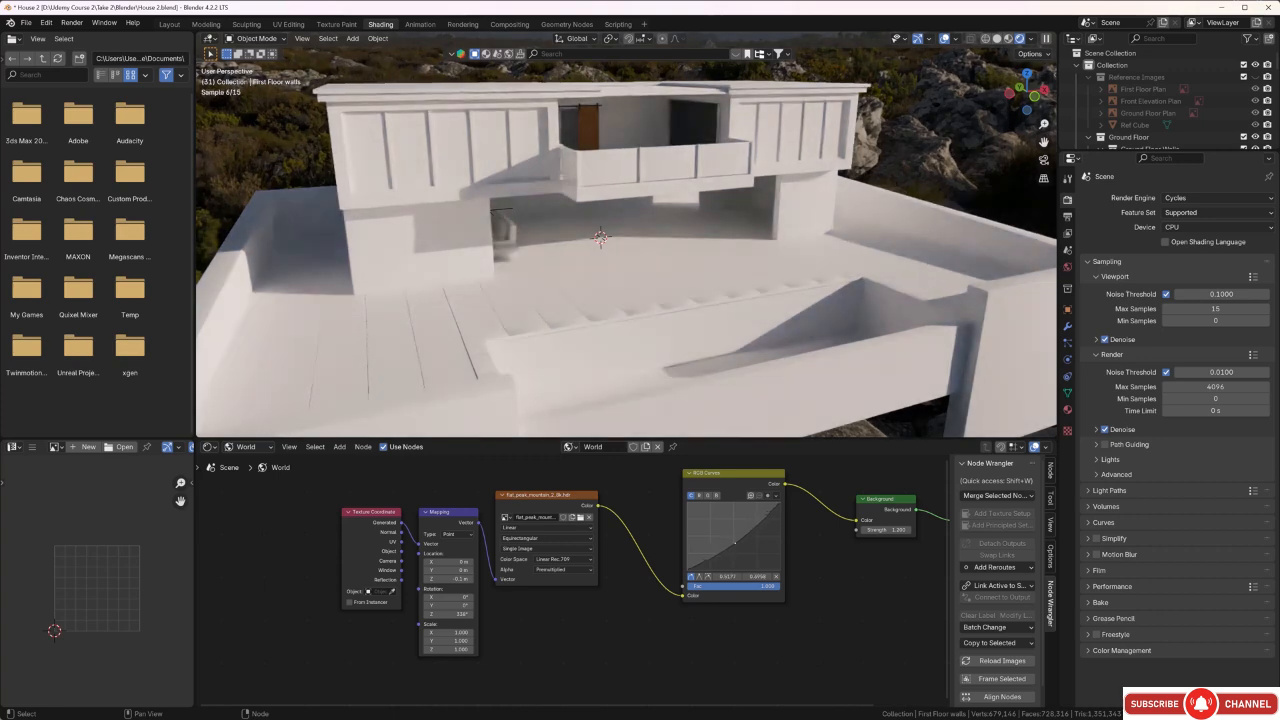
left_click_drag(735, 543, 754, 550)
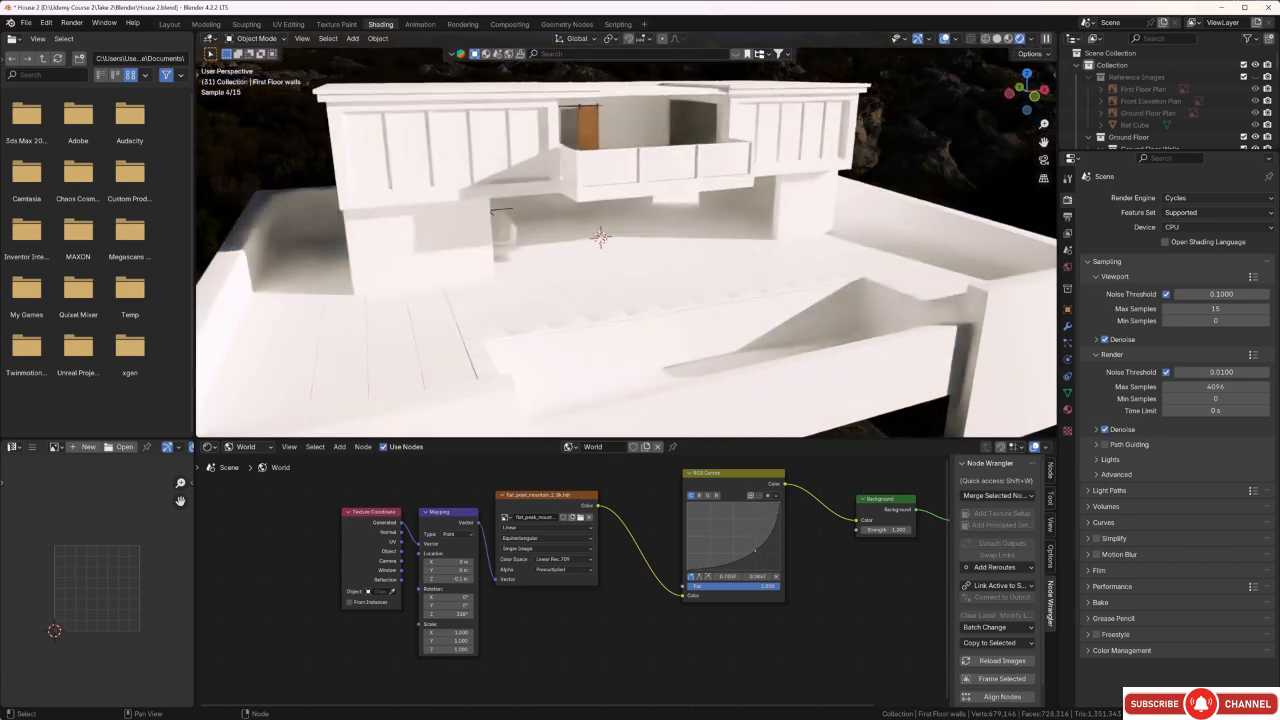
left_click_drag(755, 552, 721, 527)
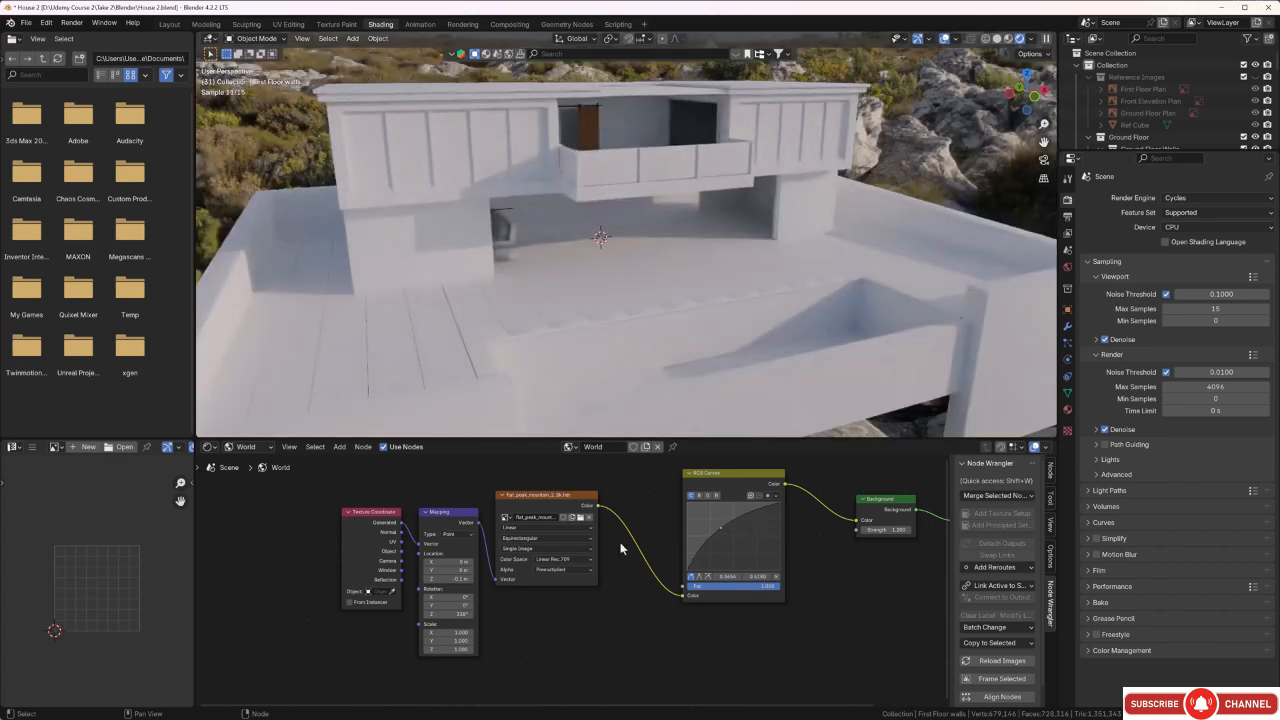
left_click_drag(722, 530, 719, 548)
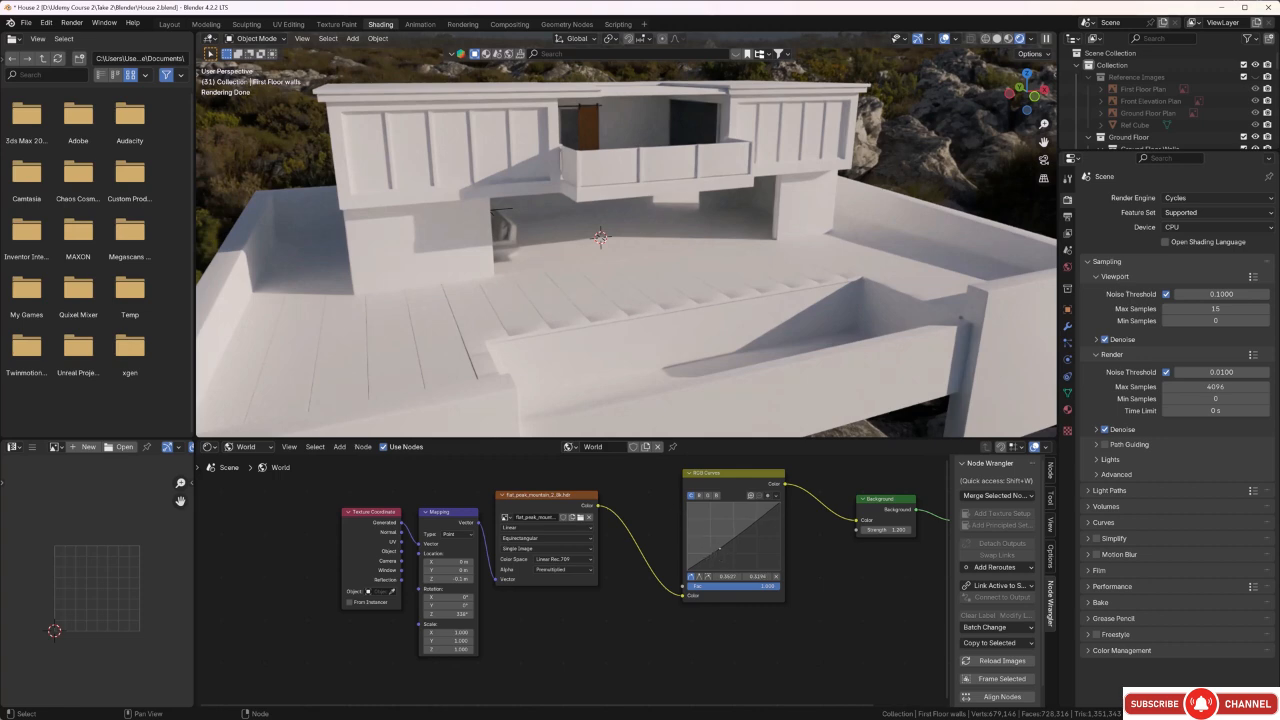
left_click_drag(718, 547, 720, 553)
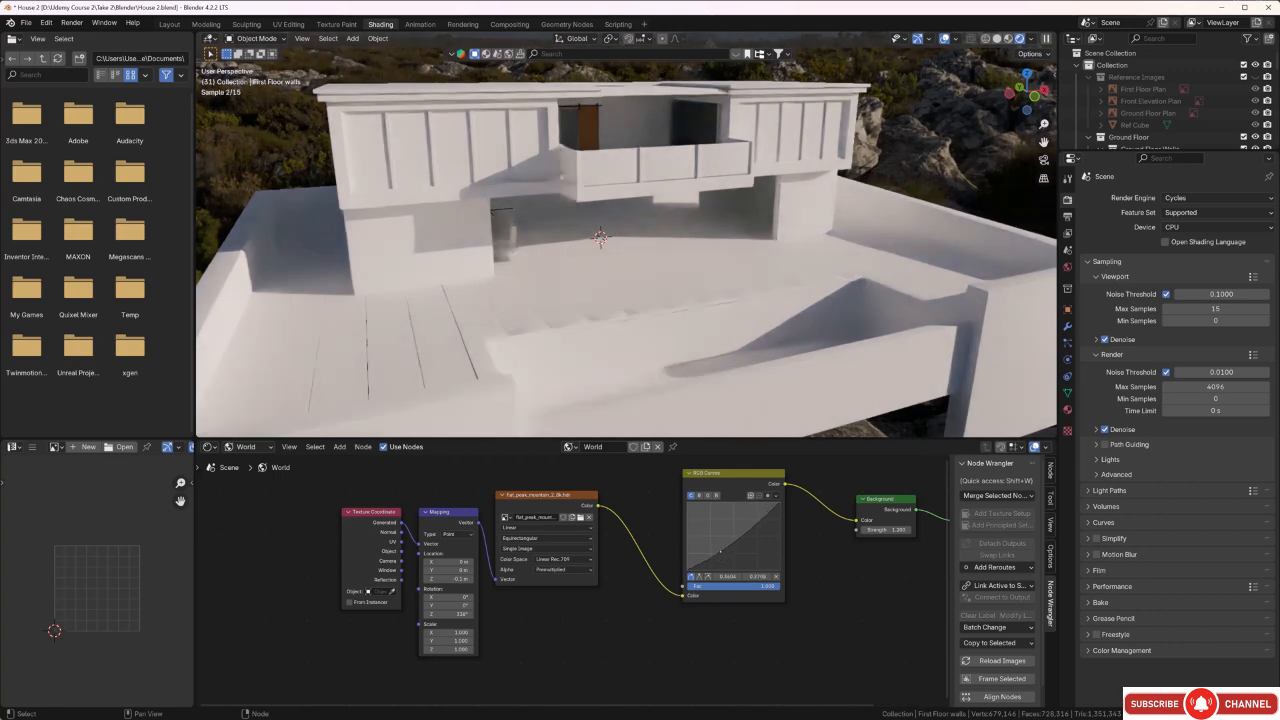
left_click_drag(720, 551, 708, 553)
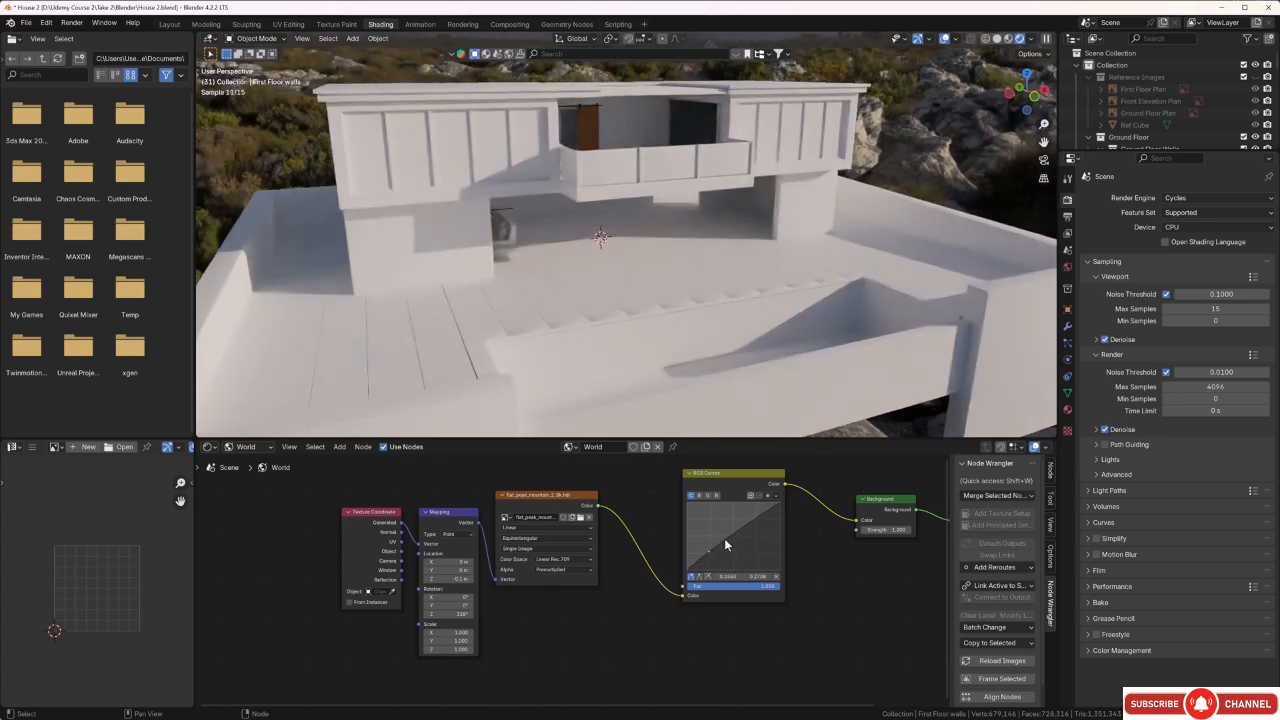
Add a second control point to the RGB Curves node and pull the curve's midtones down to strengthen the environment's contrast.
left_click(725, 540)
left_click_drag(725, 540, 726, 543)
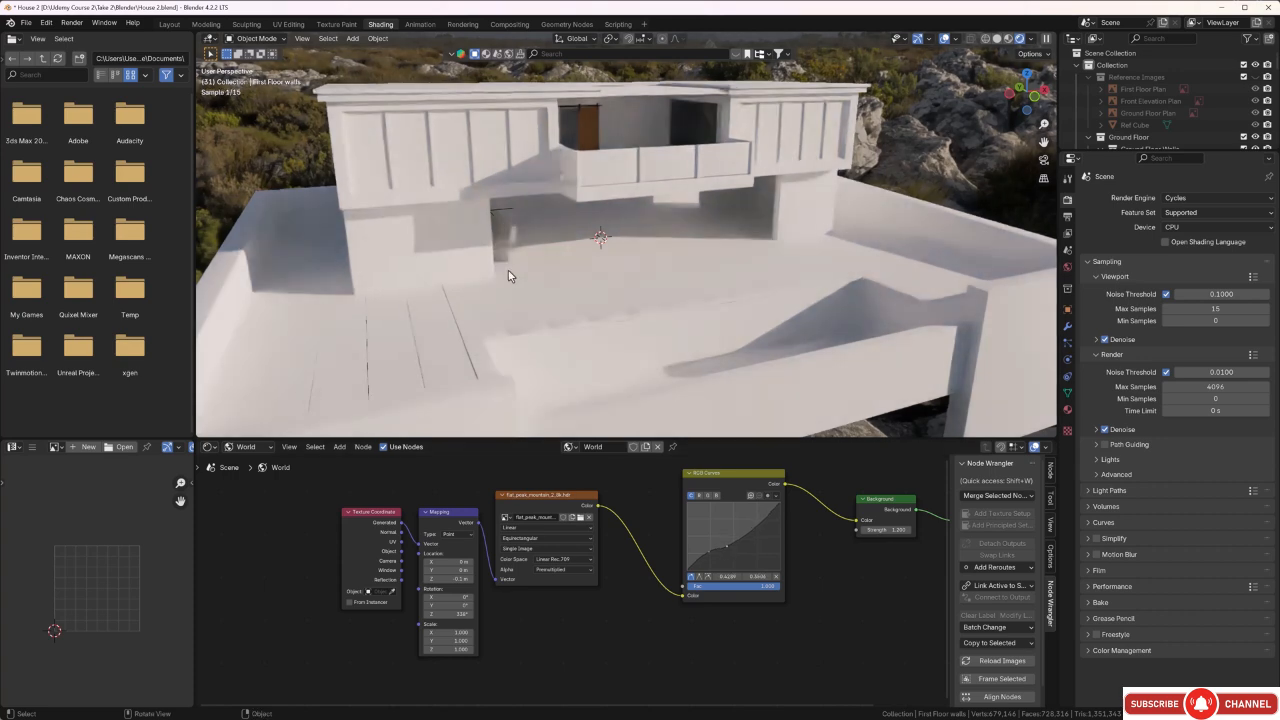
middle_click_drag(538, 265, 522, 256)
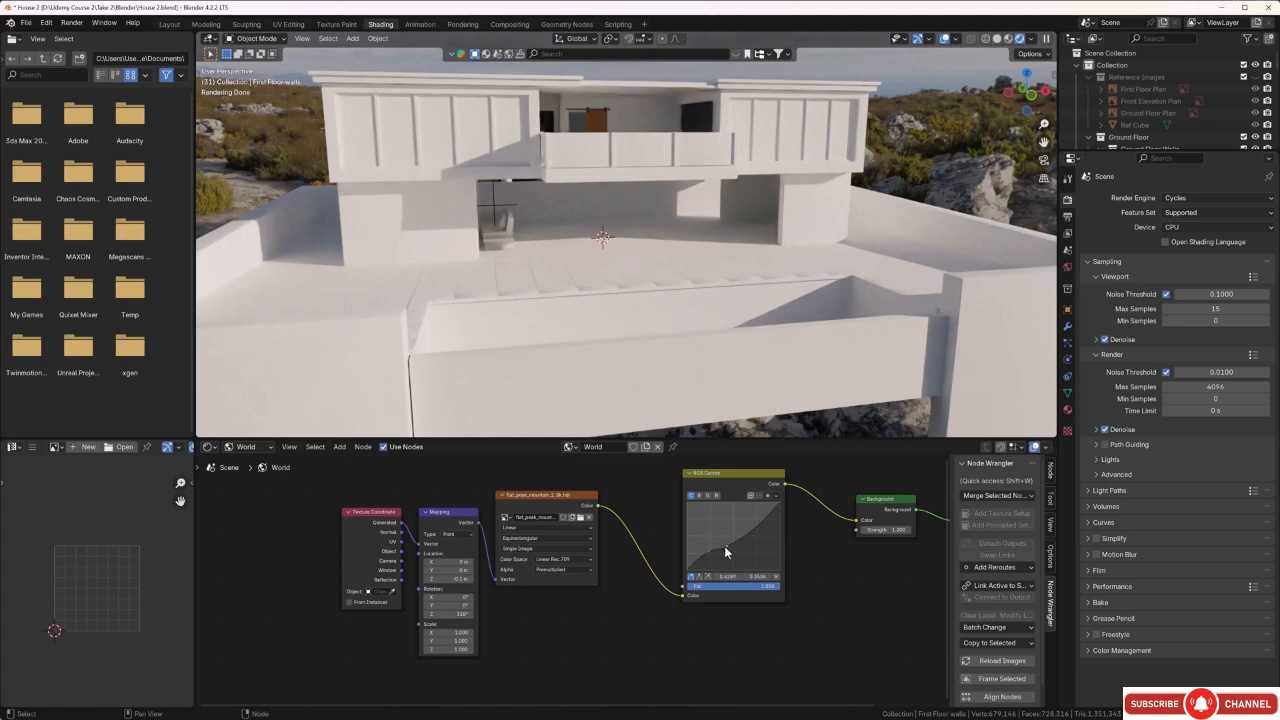
mouse_move(712, 562)
left_mouse_down()
mouse_move(690, 565)
mouse_move(705, 549)
mouse_move(702, 560)
left_mouse_up()
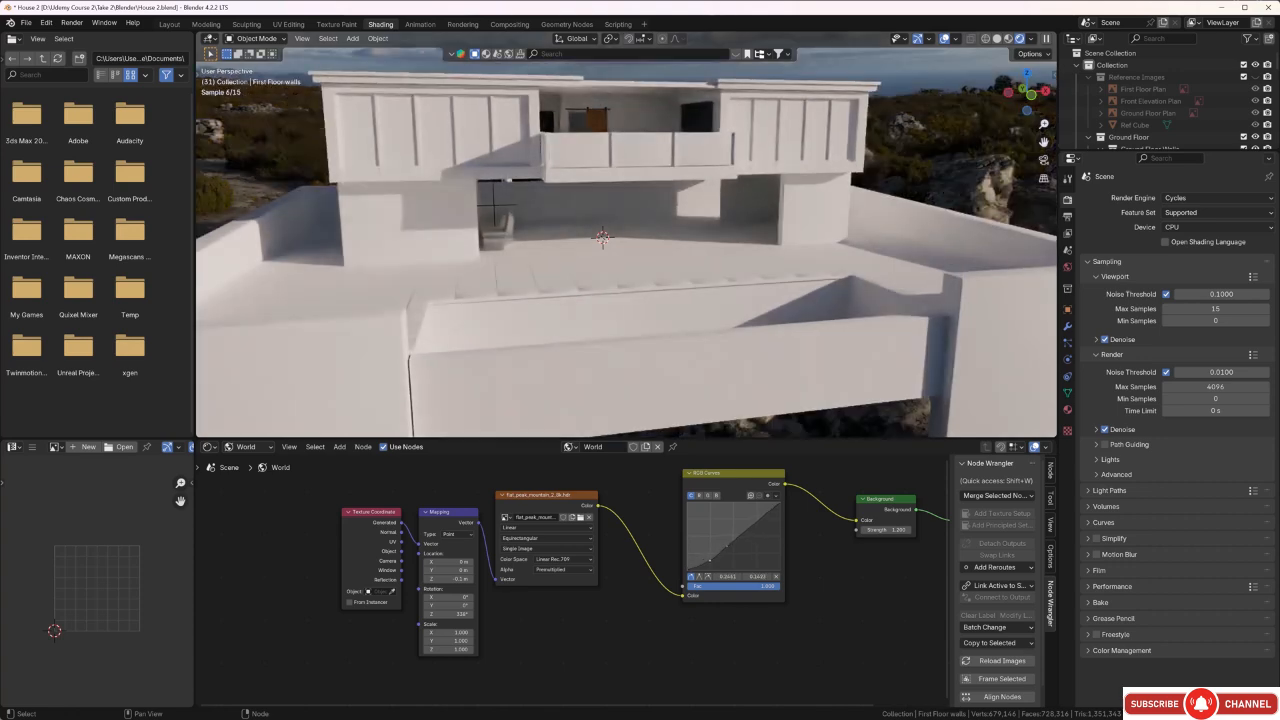
middle_click_drag(463, 215, 485, 259)
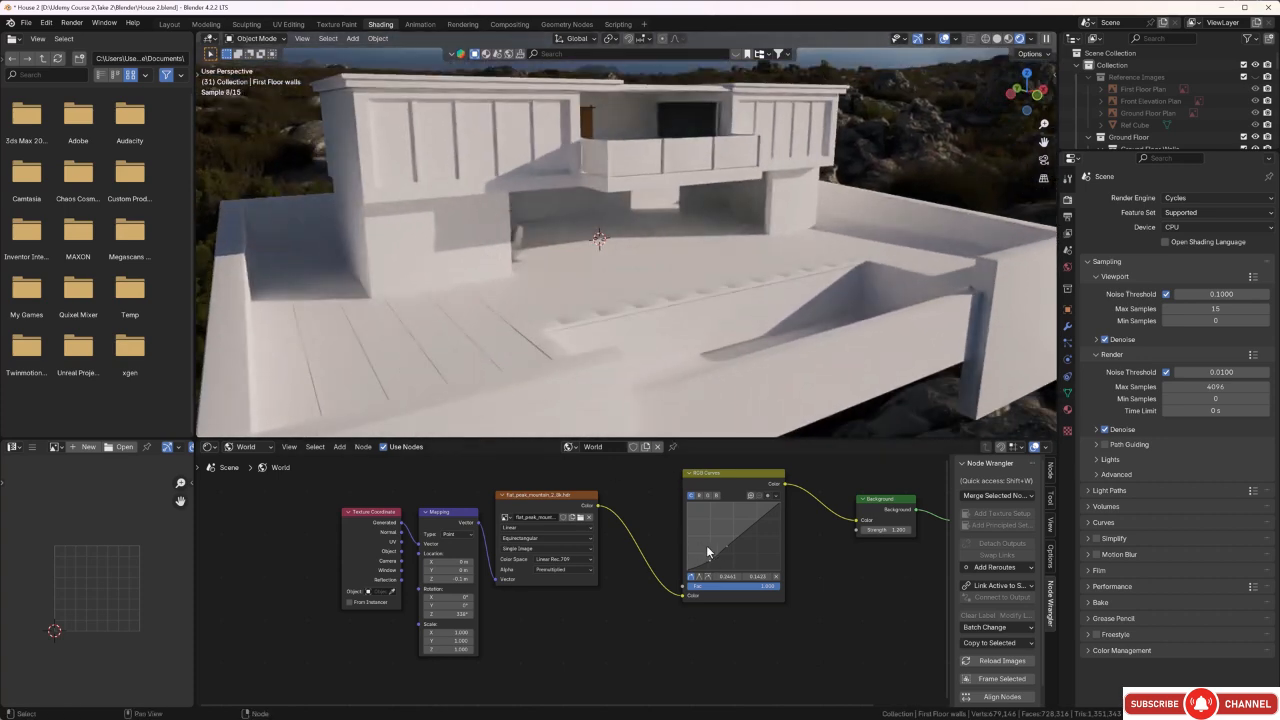
left_click_drag(727, 548, 730, 550)
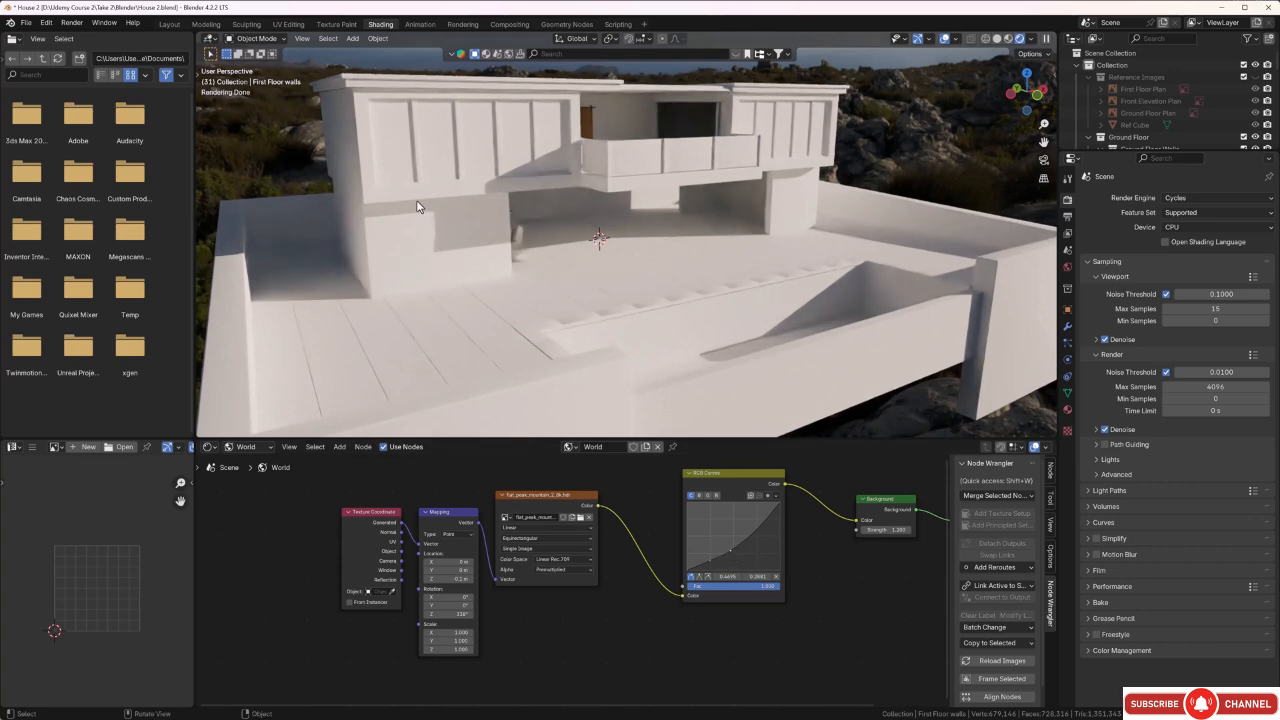
mouse_move(523, 214)
middle_mouse_down()
mouse_move(507, 220)
mouse_move(531, 226)
middle_mouse_up()
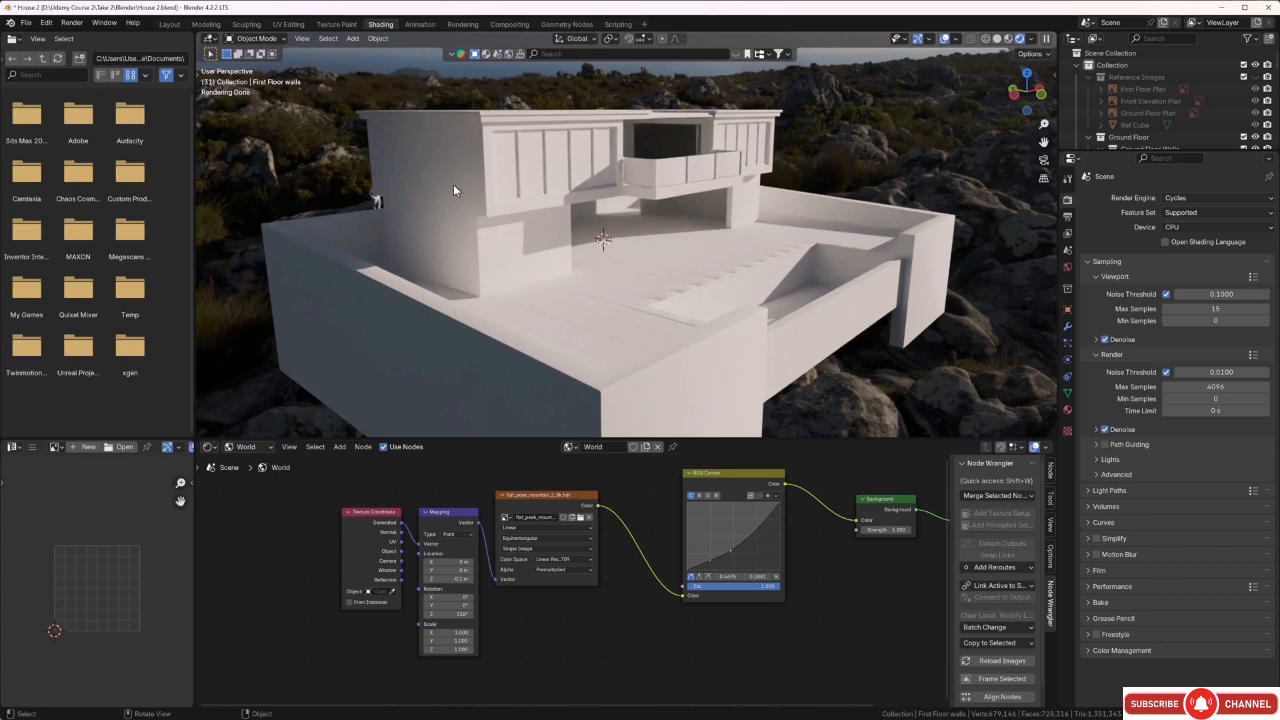
middle_click_drag(481, 204, 483, 212)
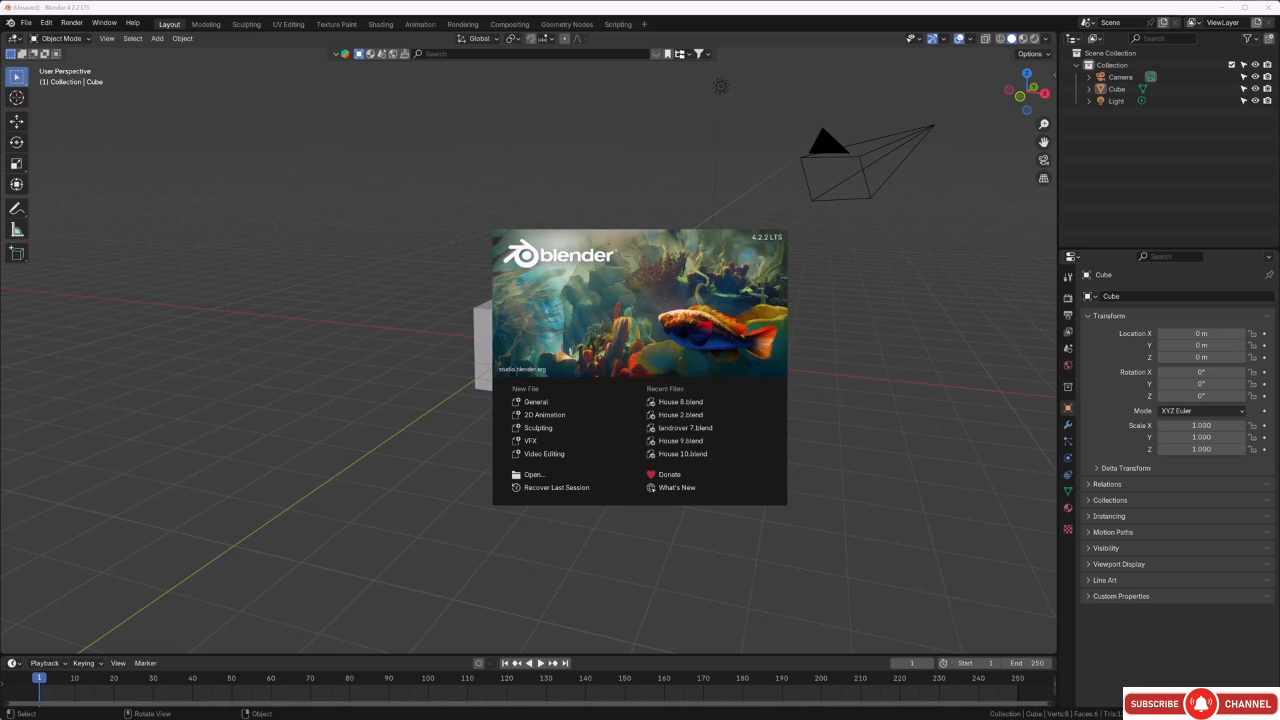
Dismiss the splash screen of the new scene and delete the default camera and light, keeping only the cube.
left_click(371, 267)
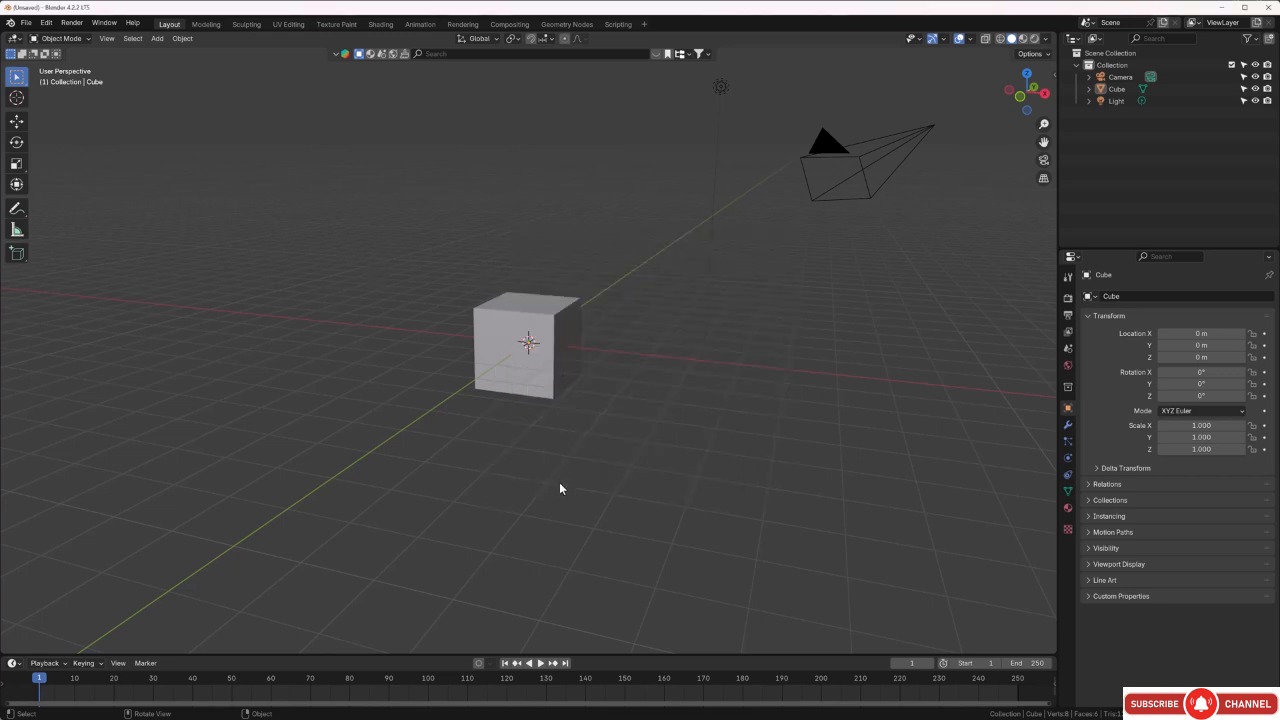
middle_click_drag(559, 477, 593, 456)
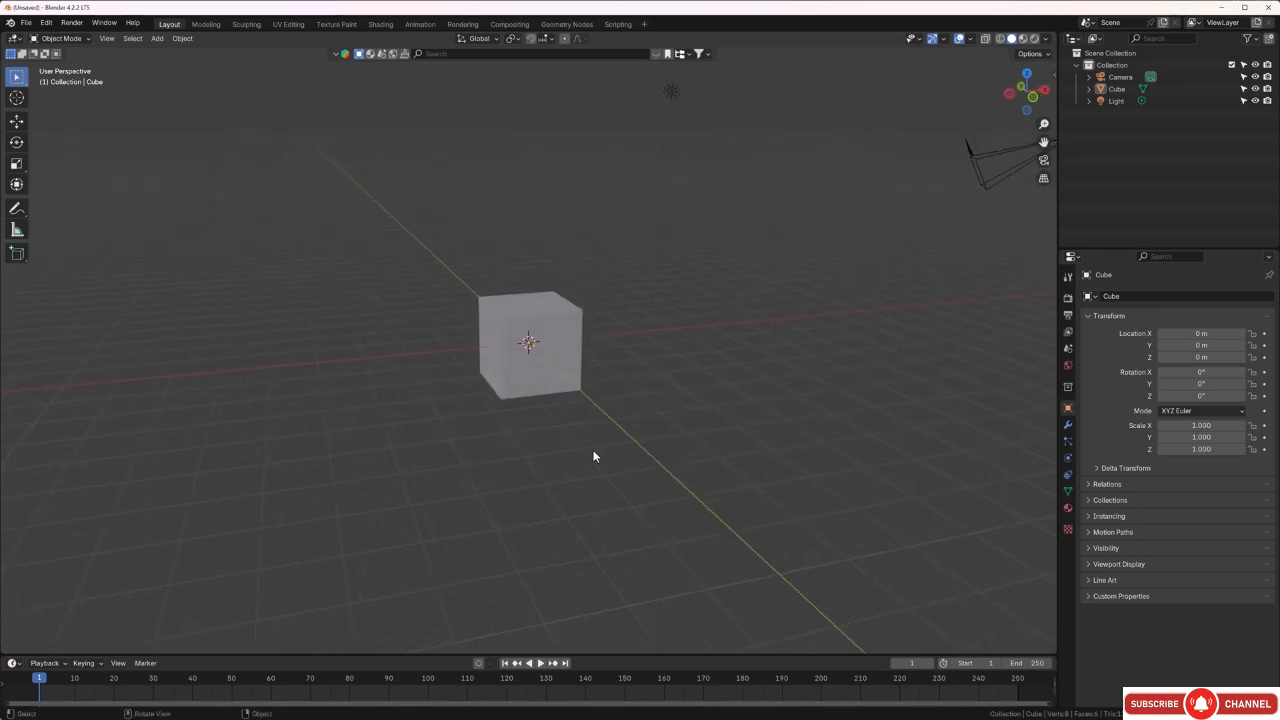
scroll(594, 452, "down", 2)
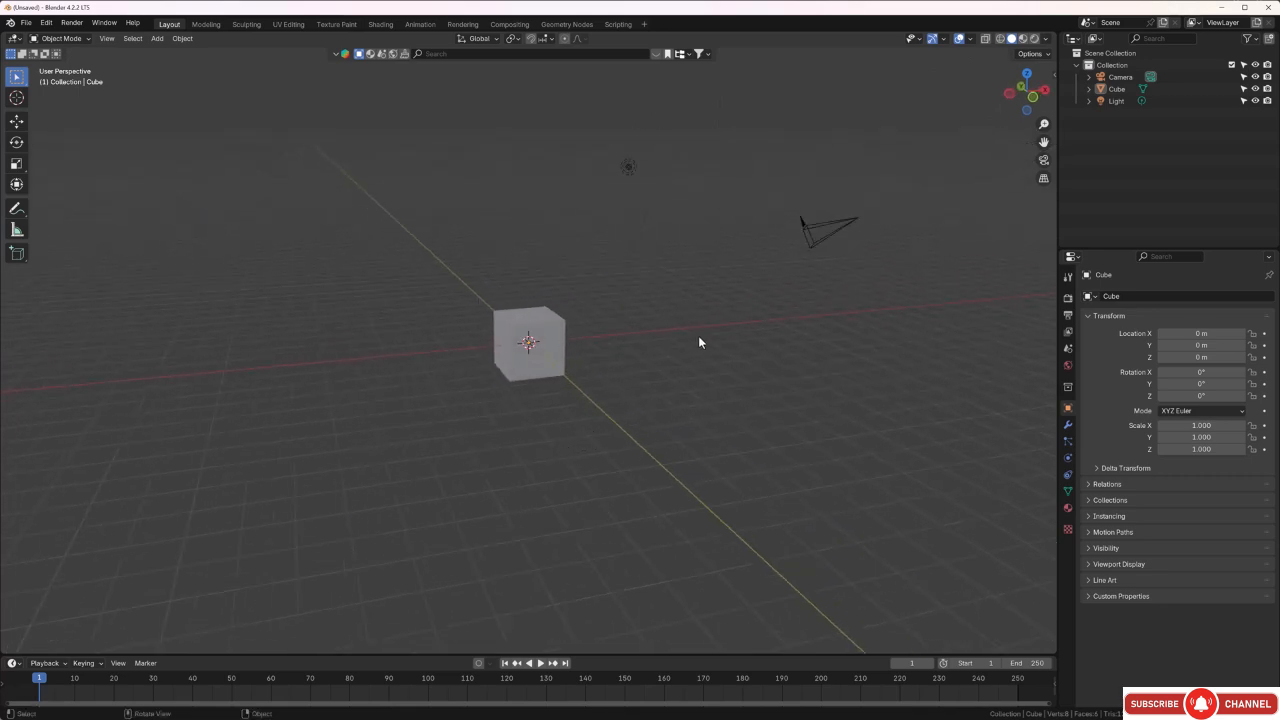
left_click_drag(878, 129, 604, 239)
key("Delete")
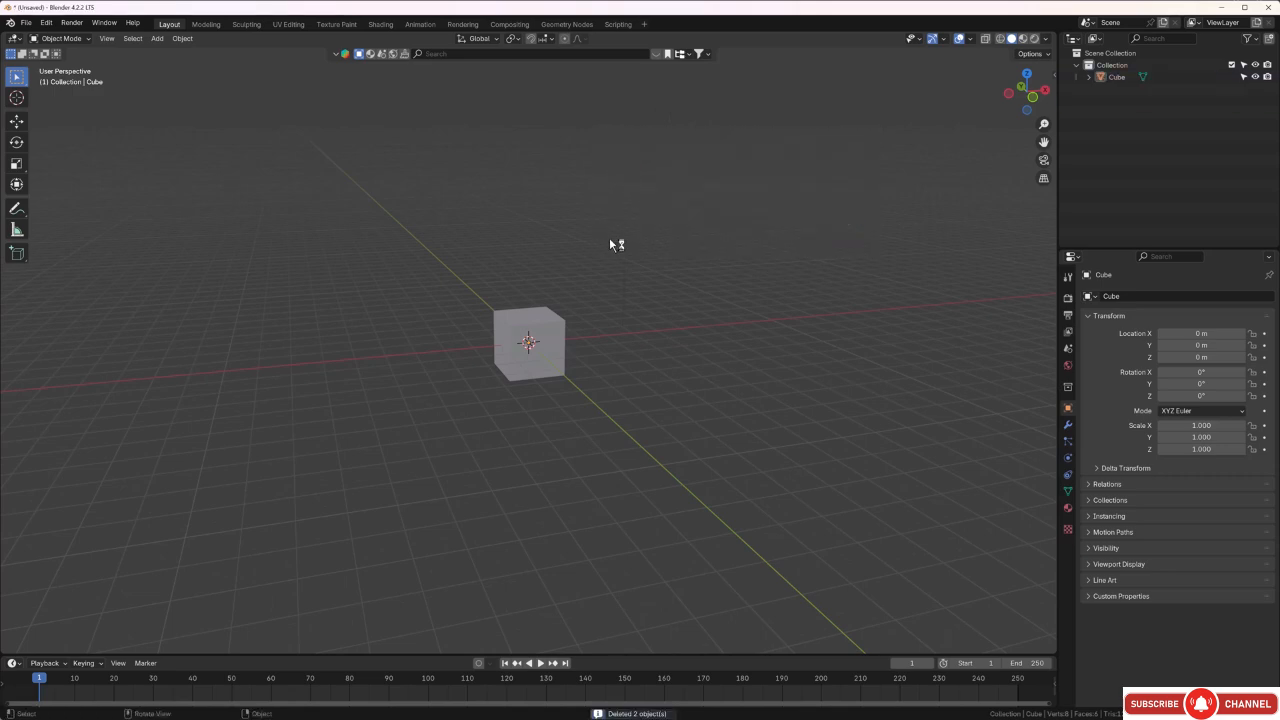
middle_click_drag(651, 251, 600, 228)
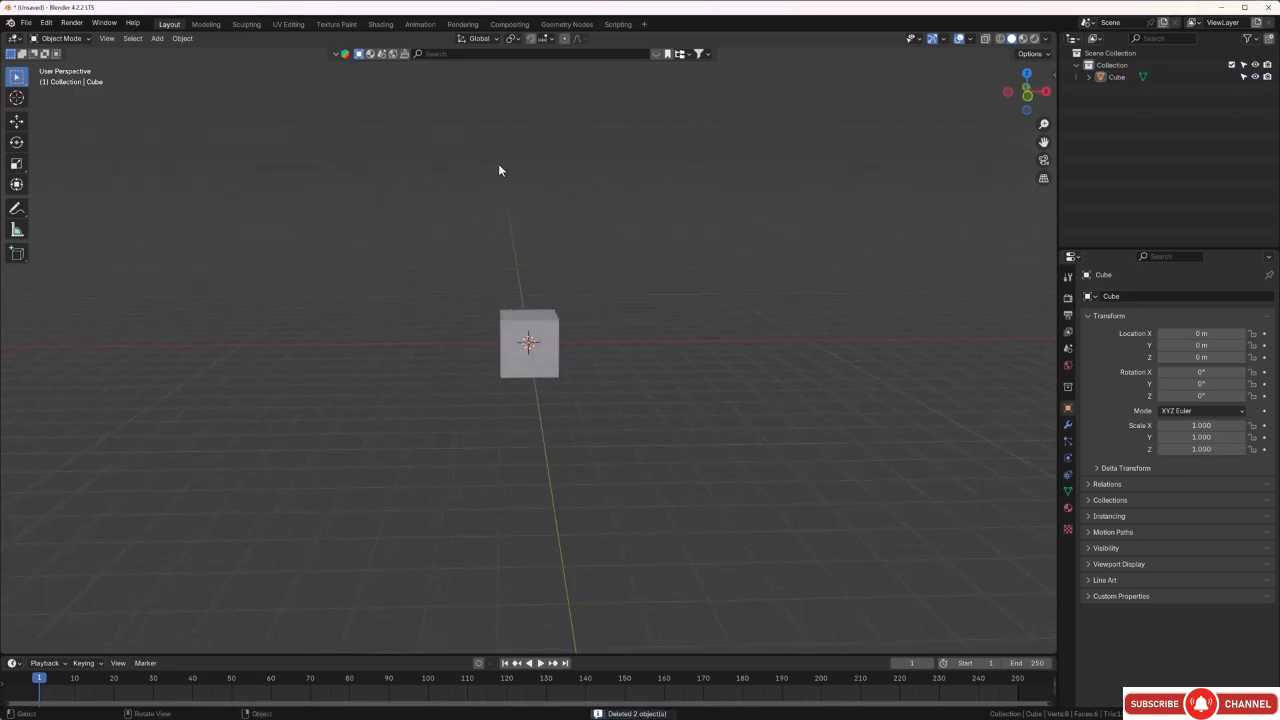
Switch to the Shading workspace, deselect the cube's material nodes and change the Image Editor area to a UV Editor.
left_click(380, 24)
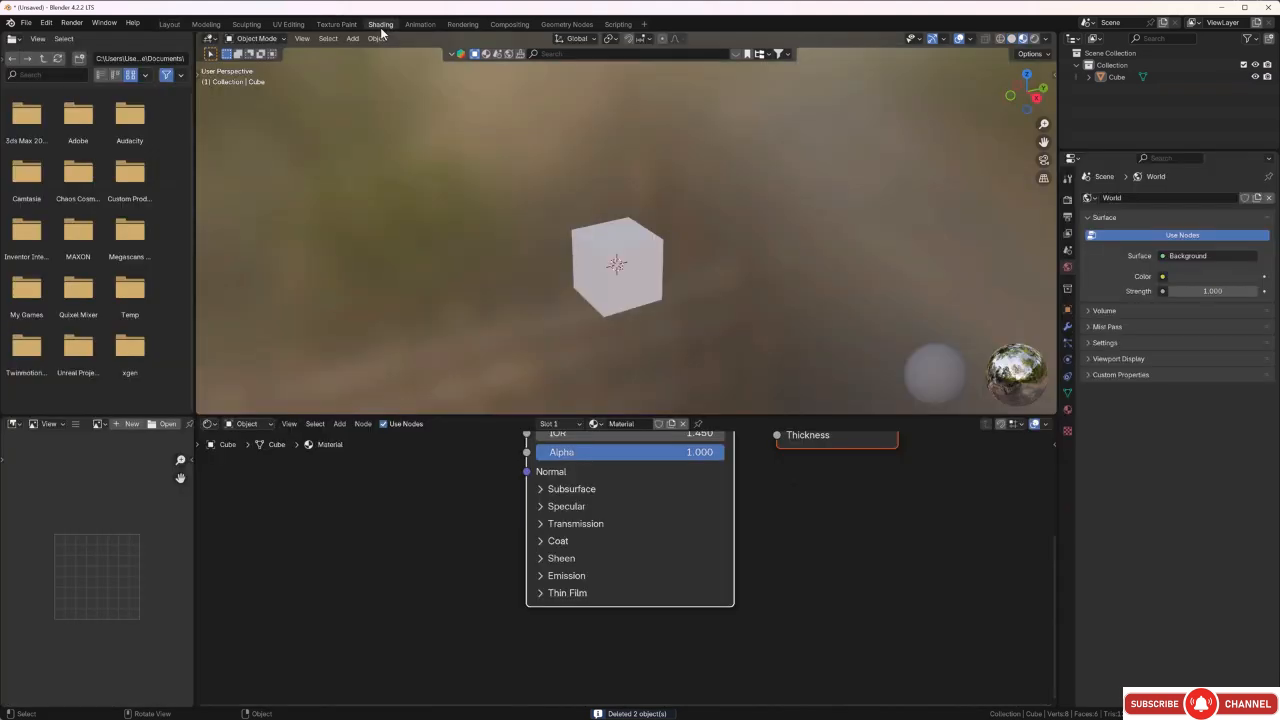
middle_click_drag(557, 285, 583, 277)
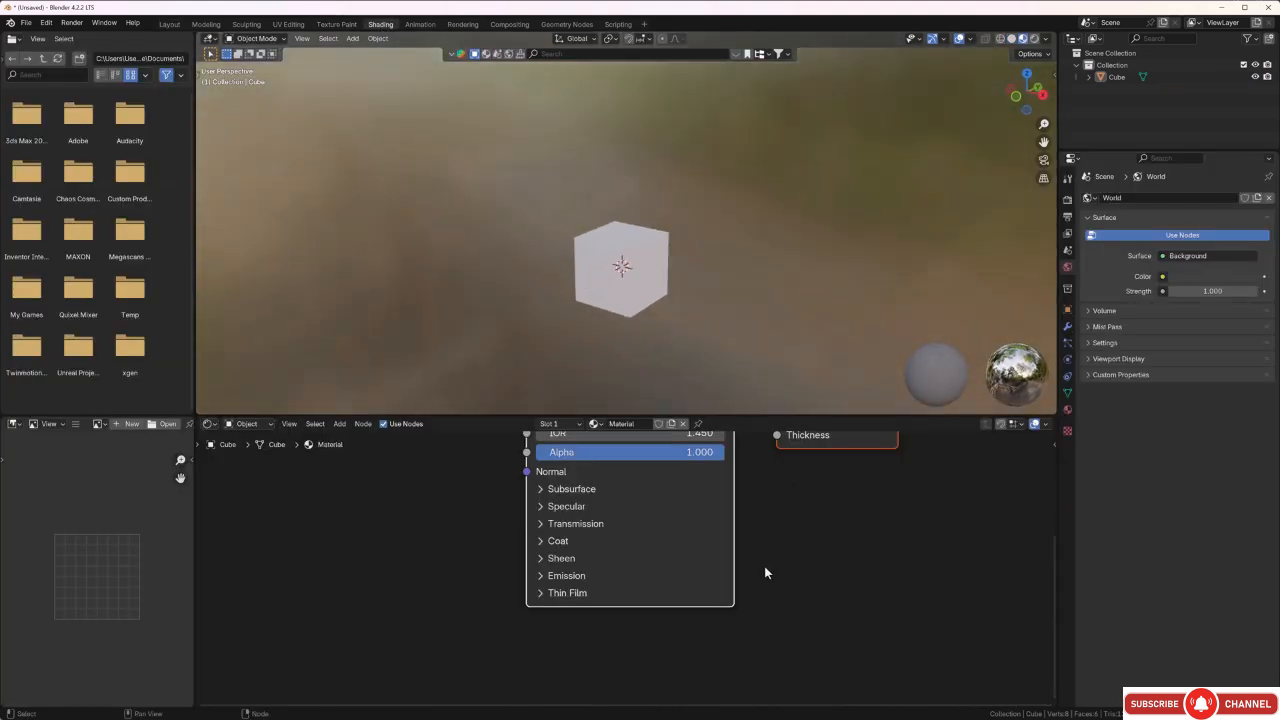
scroll(763, 565, "down", 5)
middle_click_drag(786, 537, 775, 599)
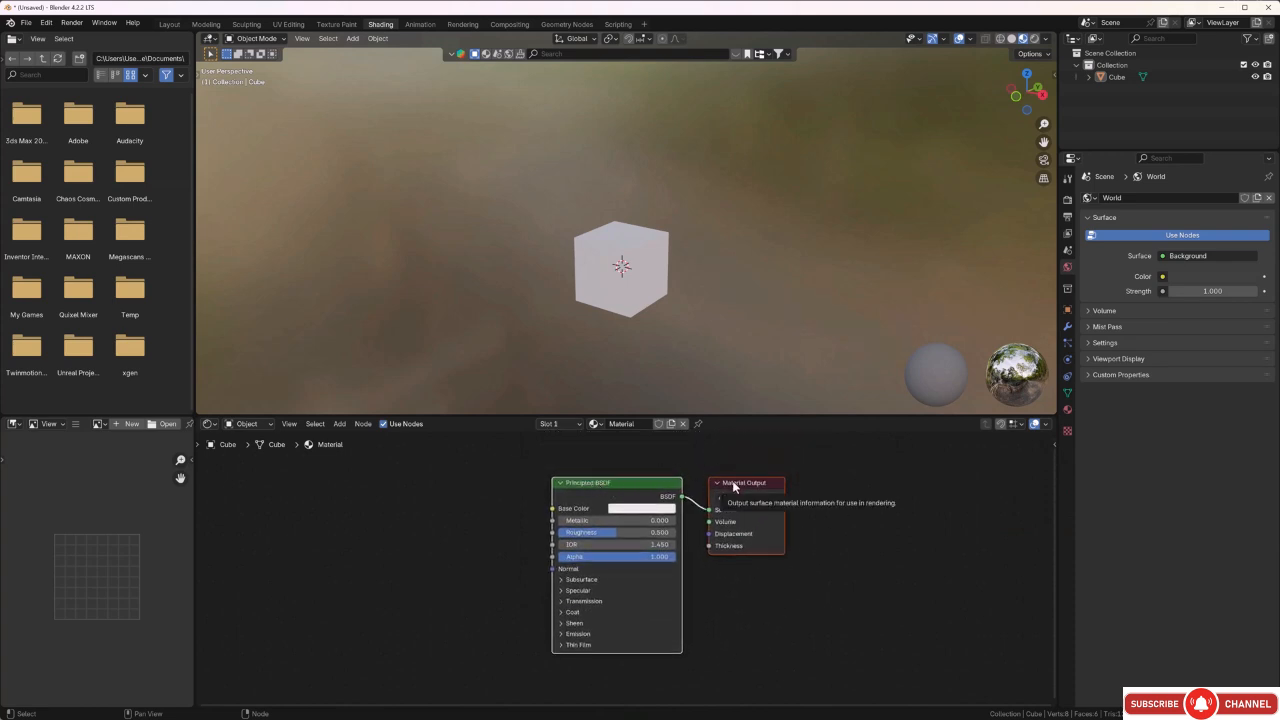
left_click(514, 526)
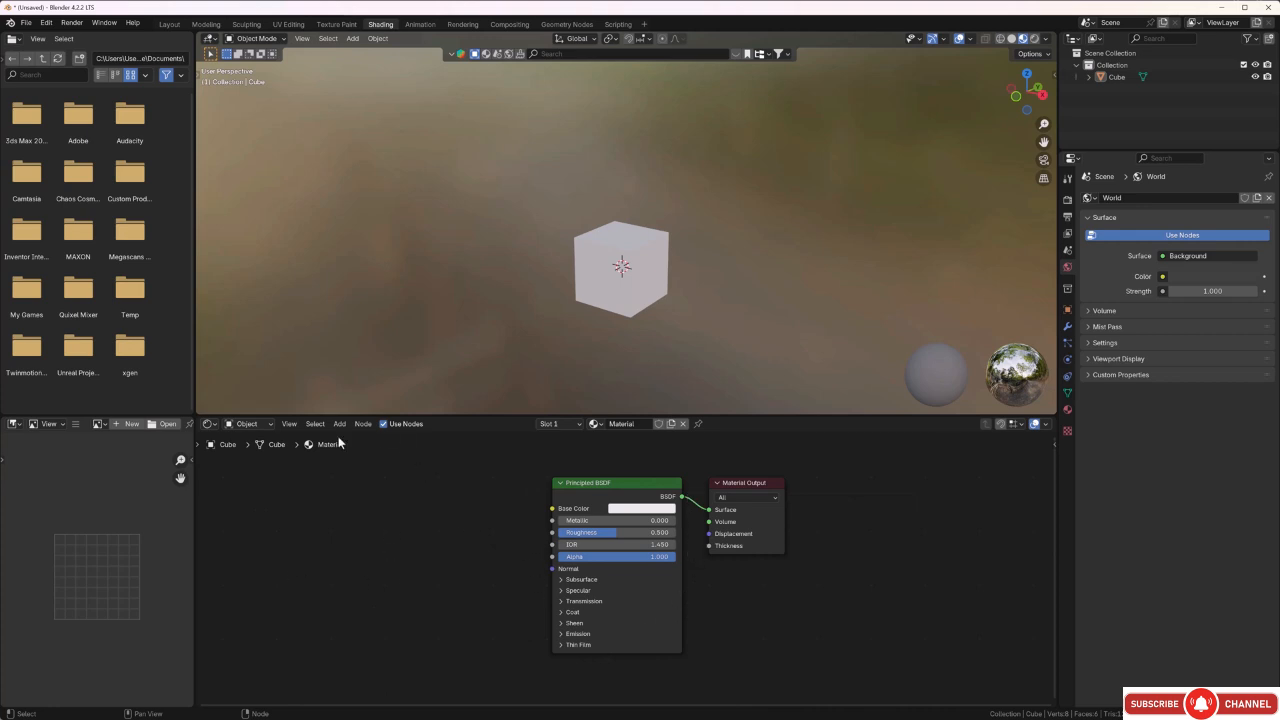
left_click(15, 425)
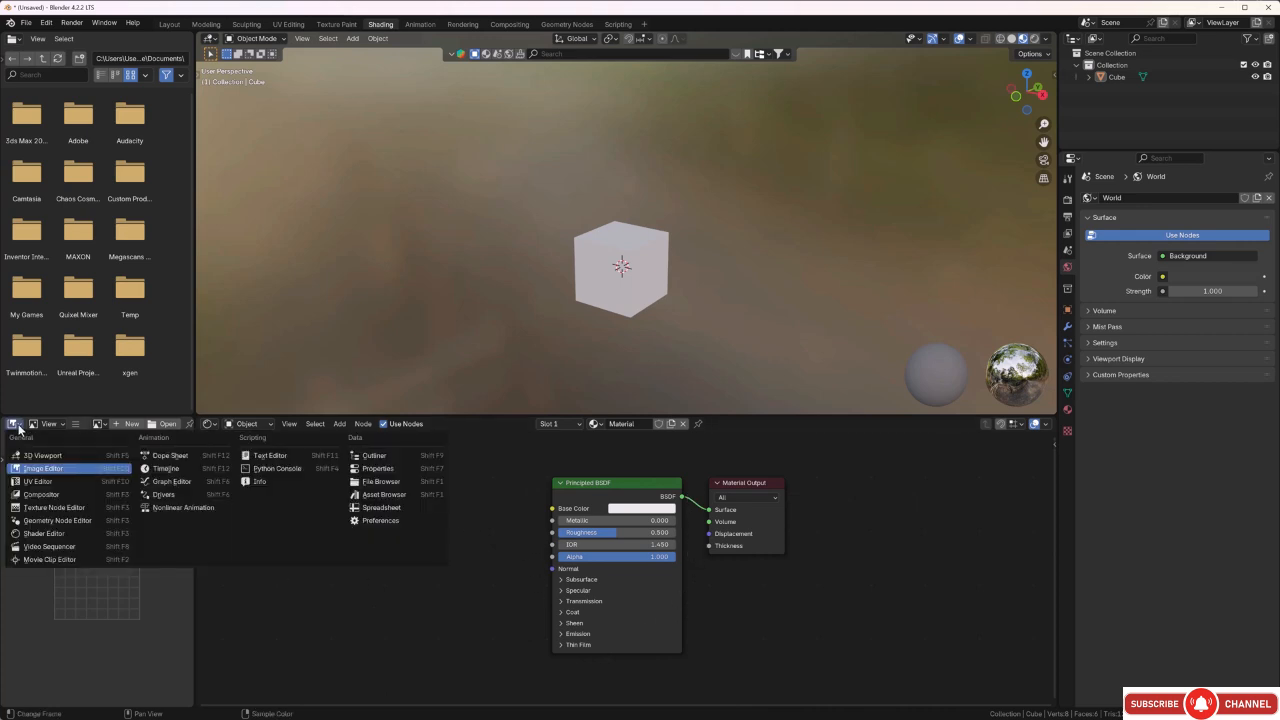
left_click(47, 483)
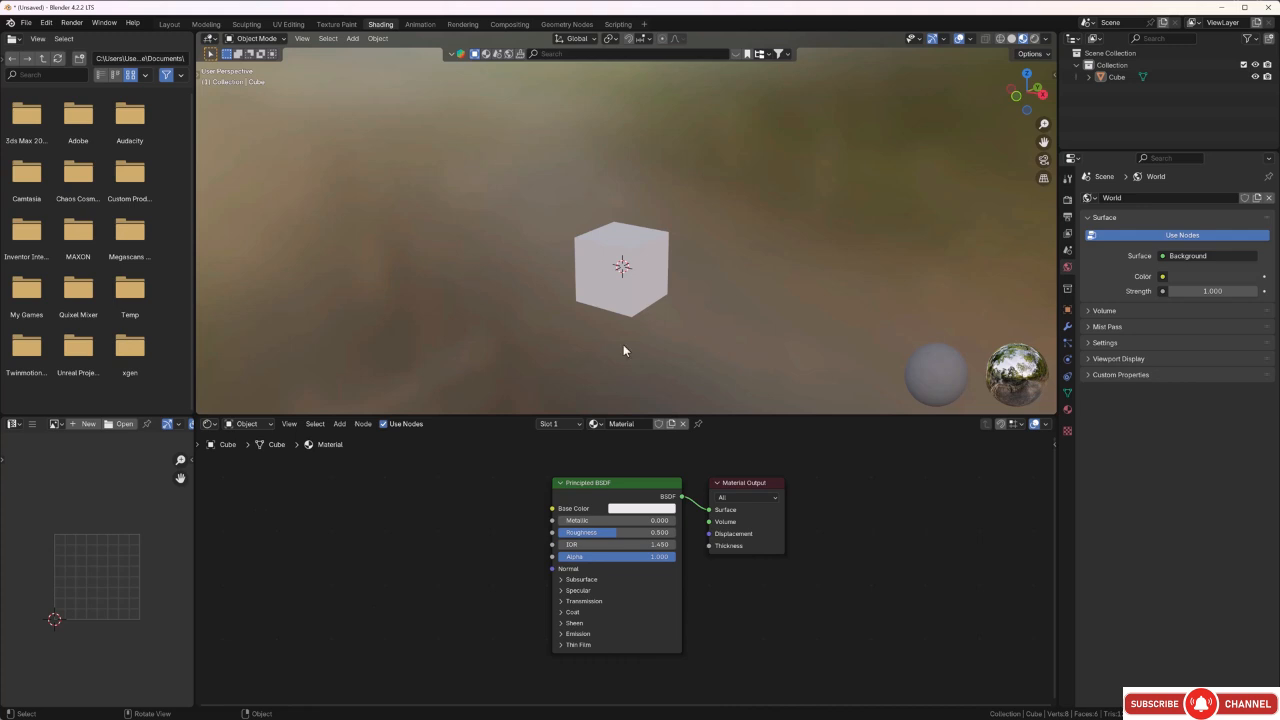
Examine the cube's unwrapped faces in the UV Editor by temporarily putting the cube in Edit Mode.
middle_click_drag(740, 322, 590, 265)
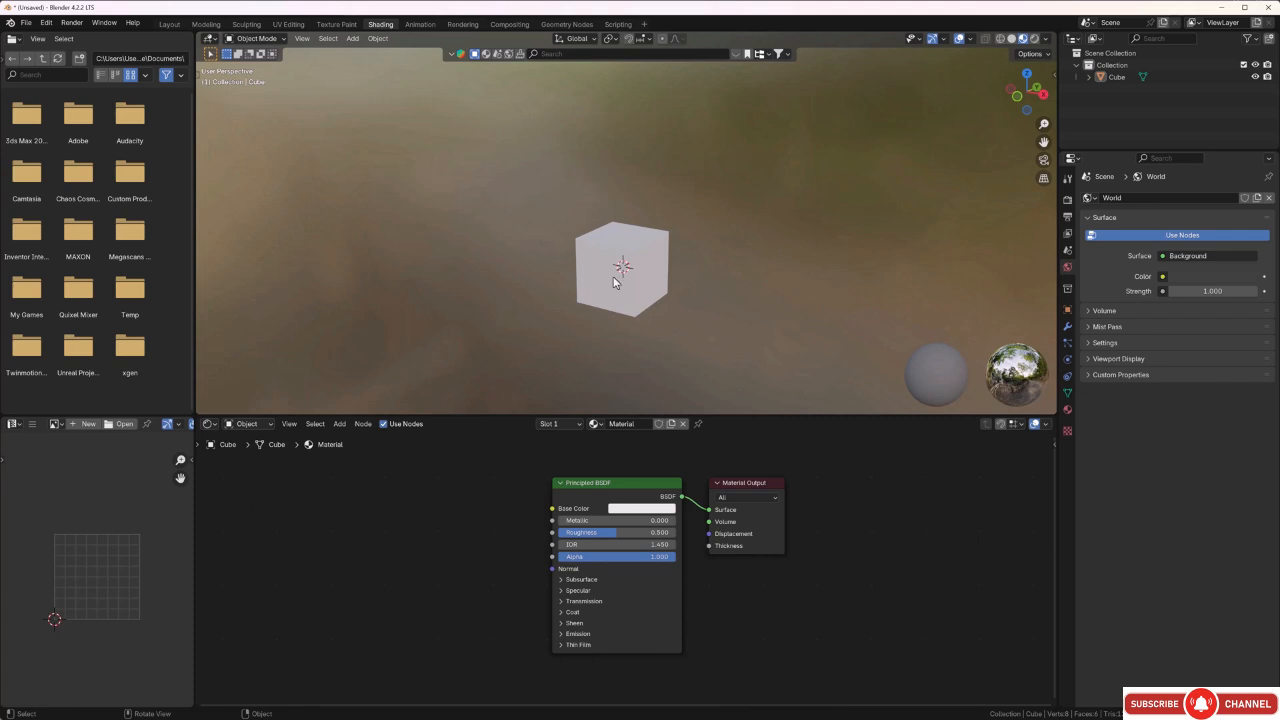
middle_click_drag(590, 283, 585, 287)
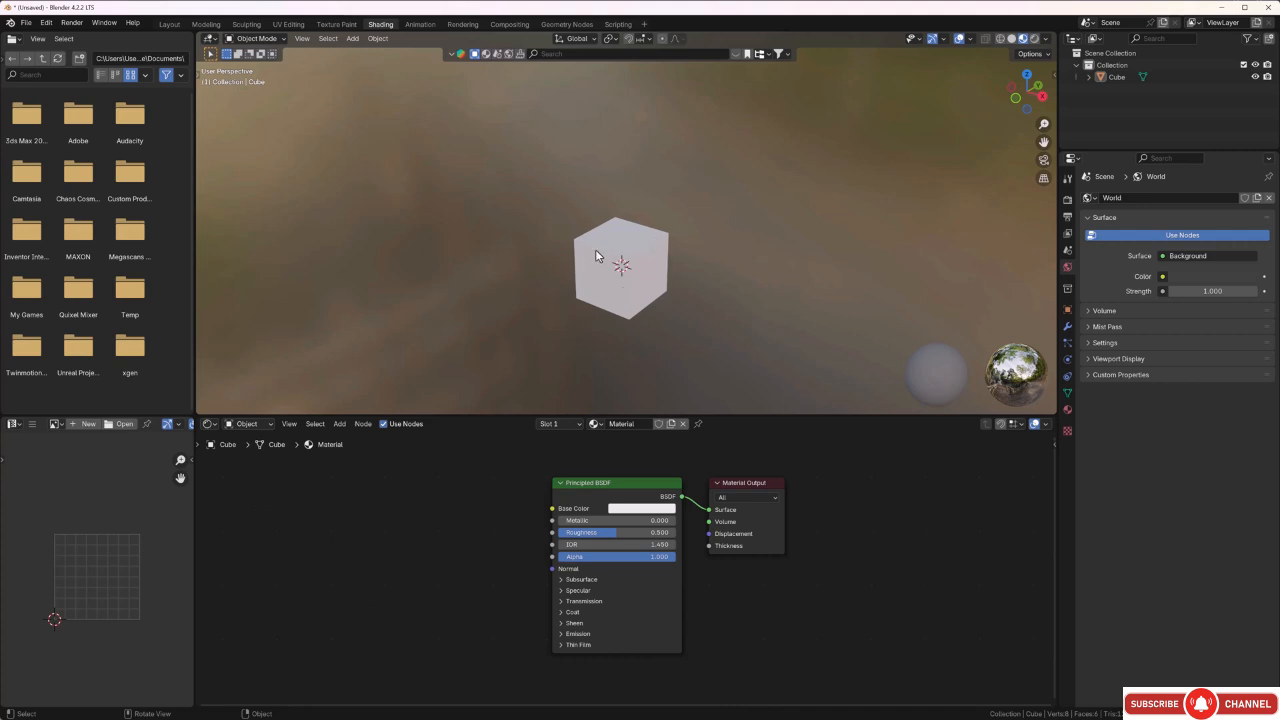
left_click(630, 242)
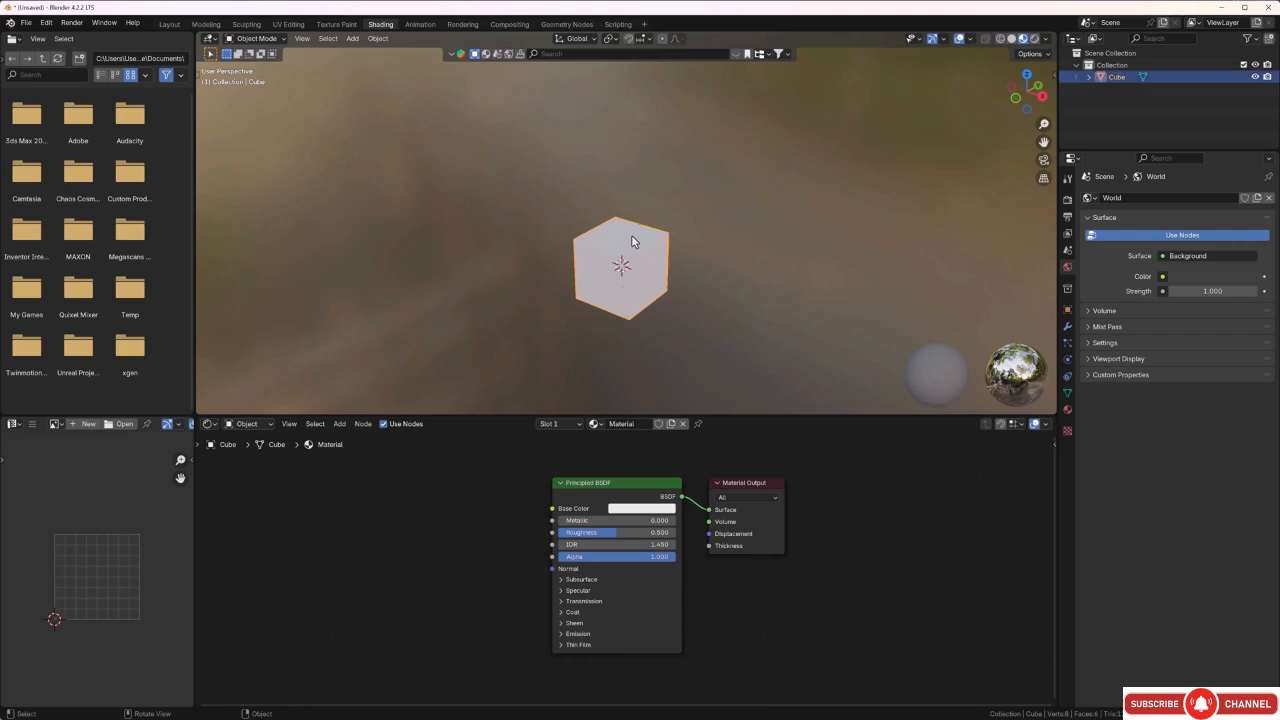
key("Tab")
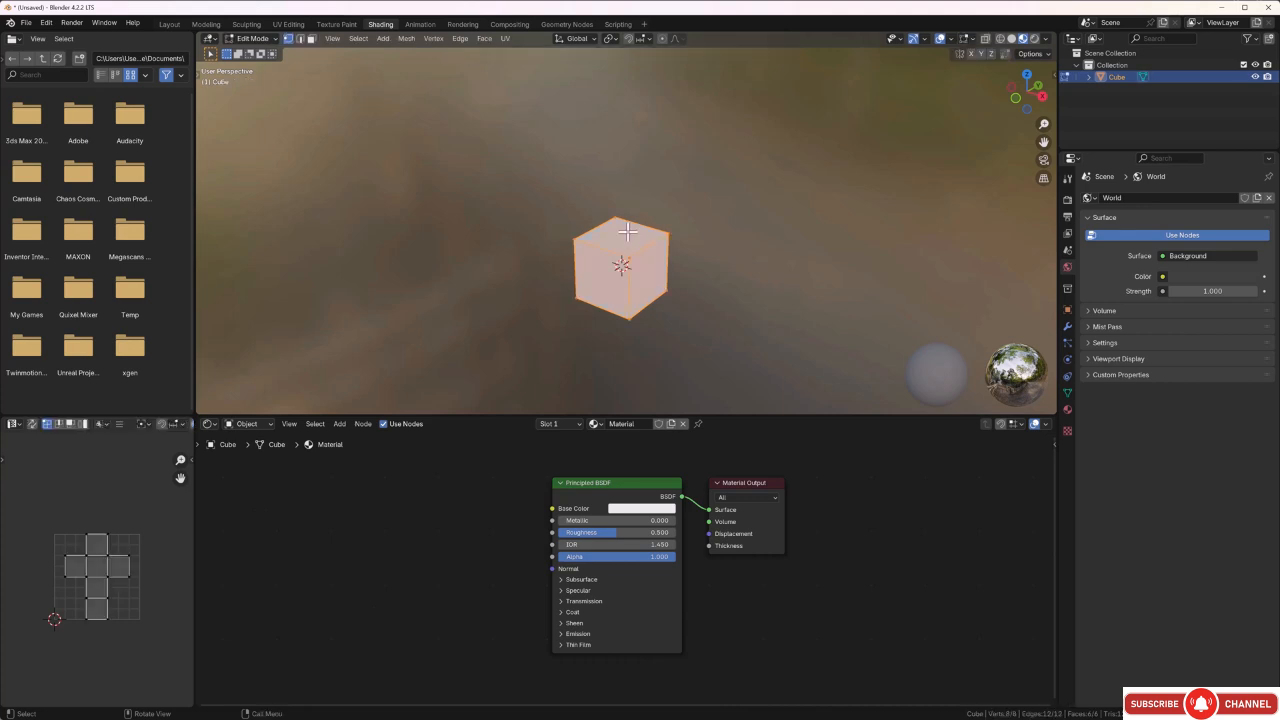
scroll(82, 576, "up", 3)
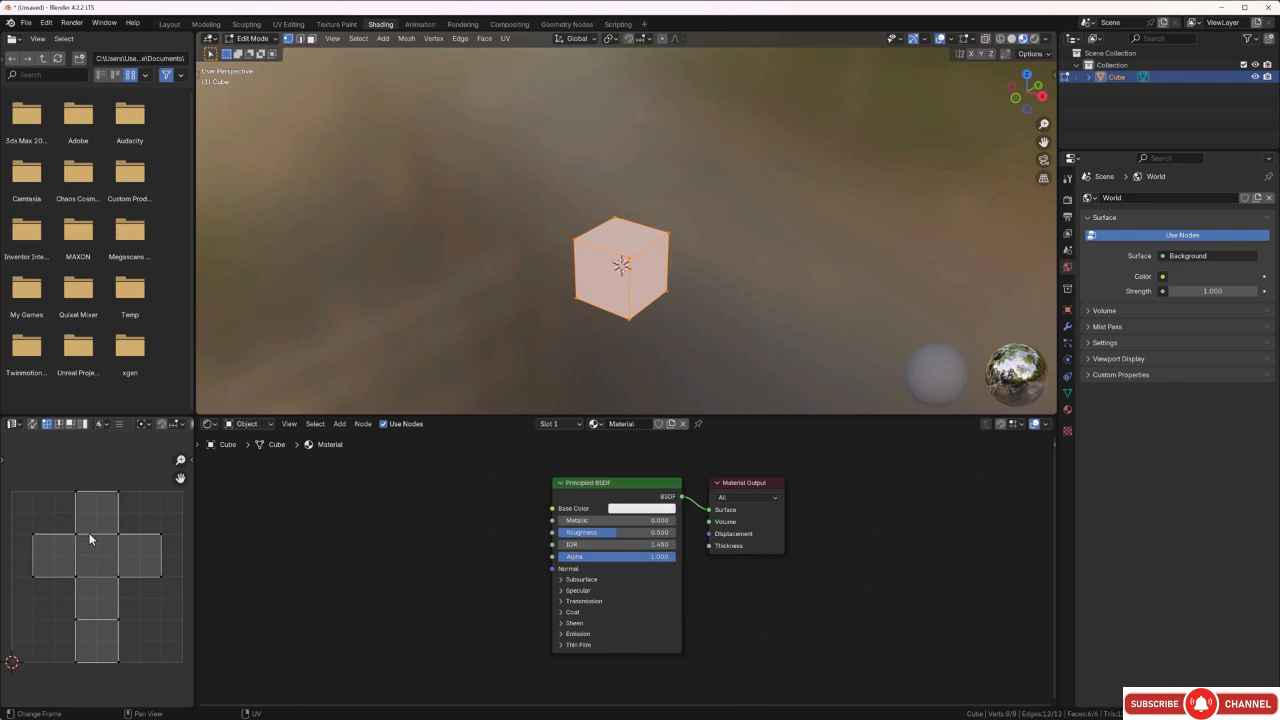
key("Tab")
Delete the default cube from the scene.
left_click(419, 236)
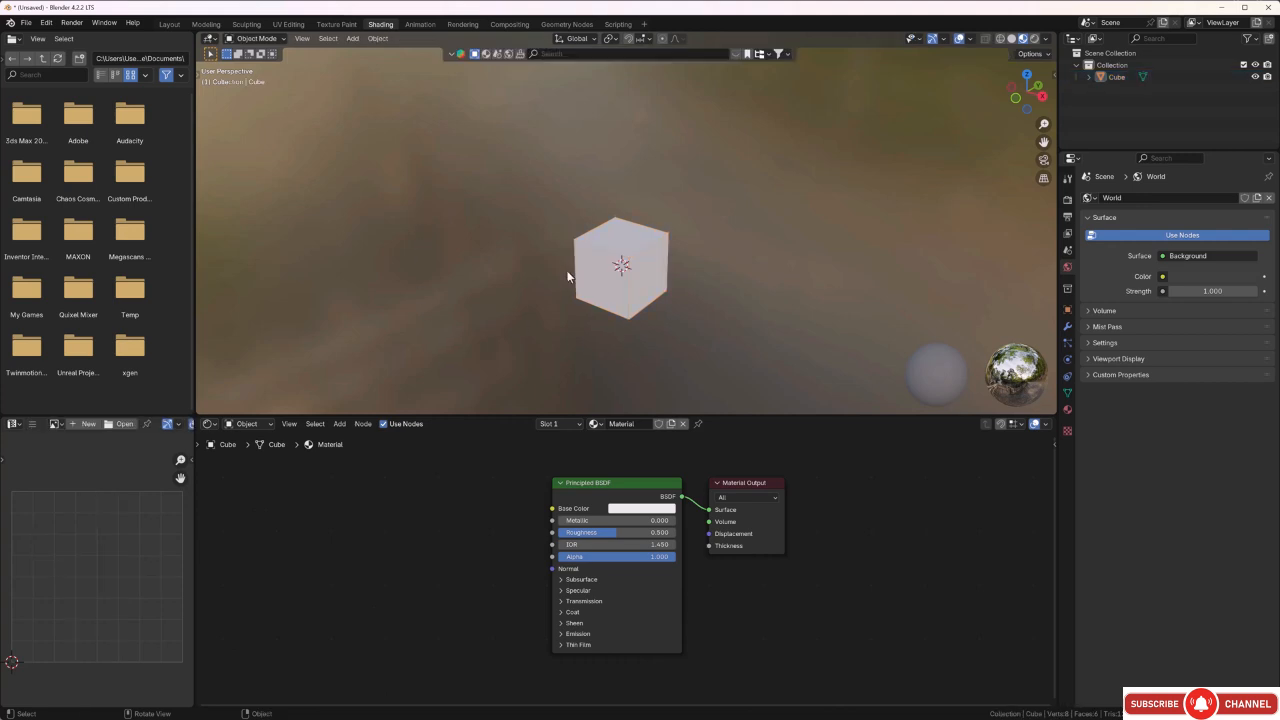
left_click(648, 296)
key("Delete")
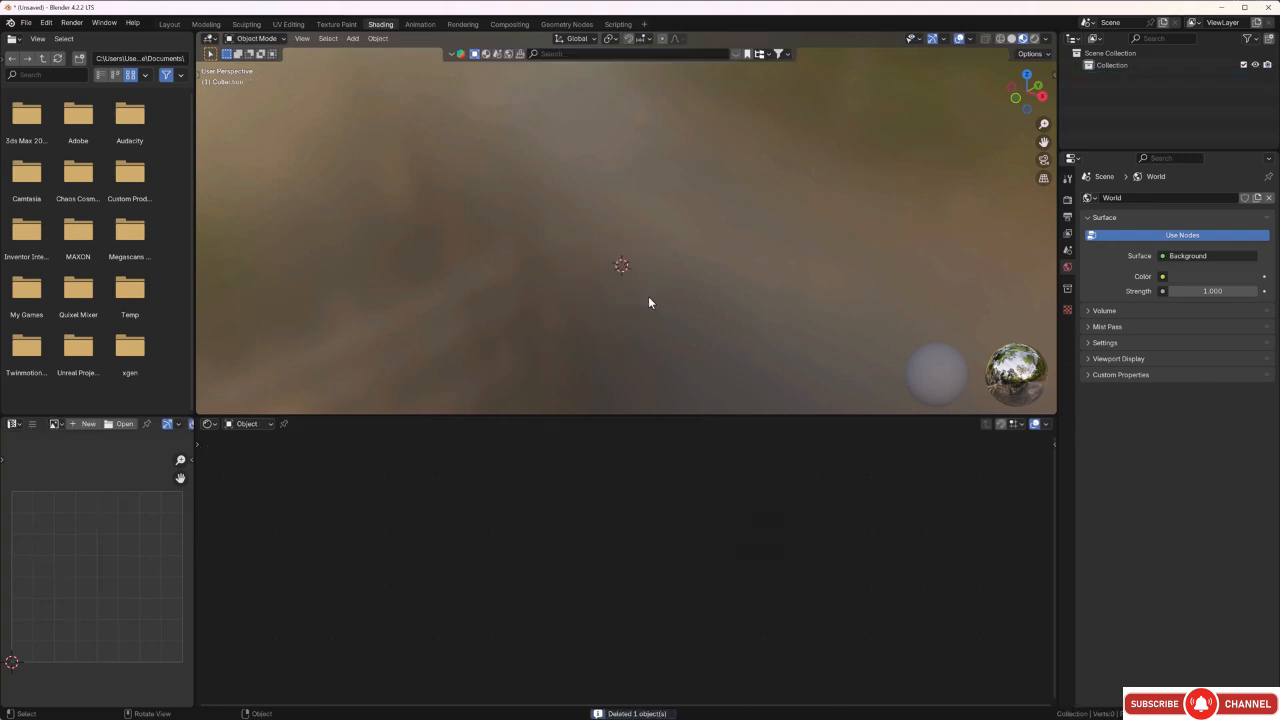
Add a cylinder mesh to the empty scene and put it in Edit Mode.
key("shift+a")
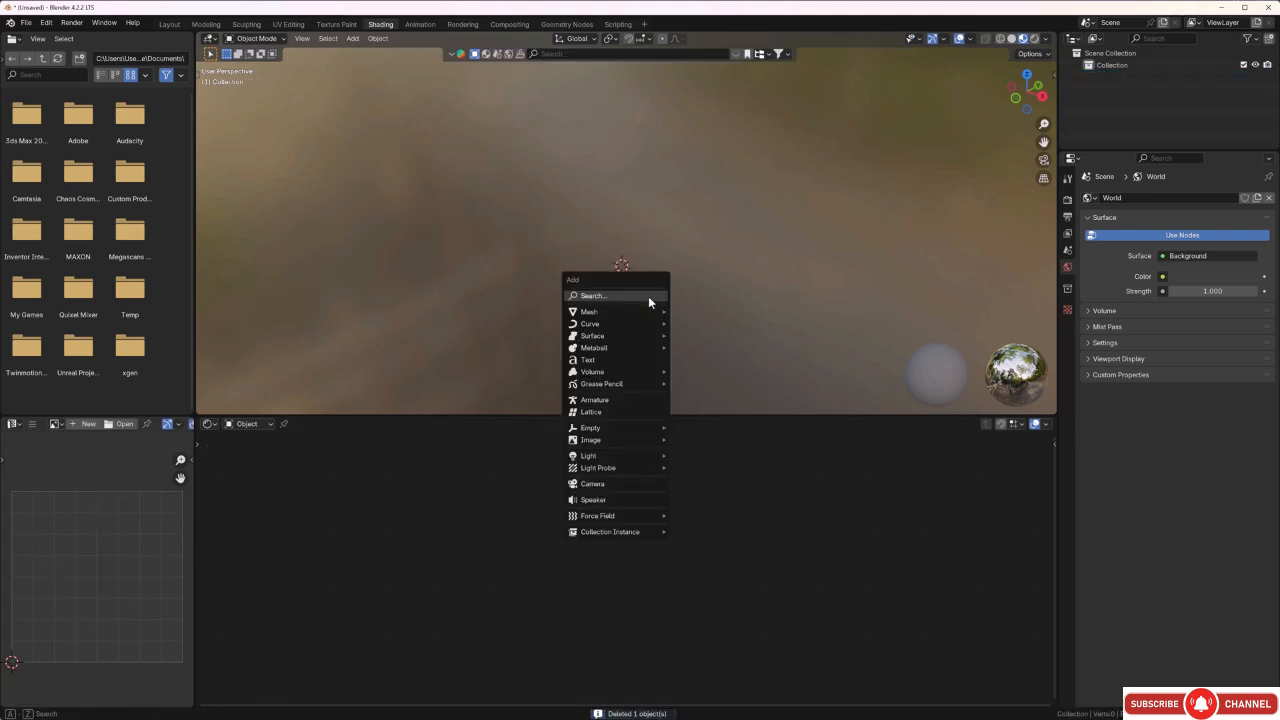
mouse_move(642, 316)
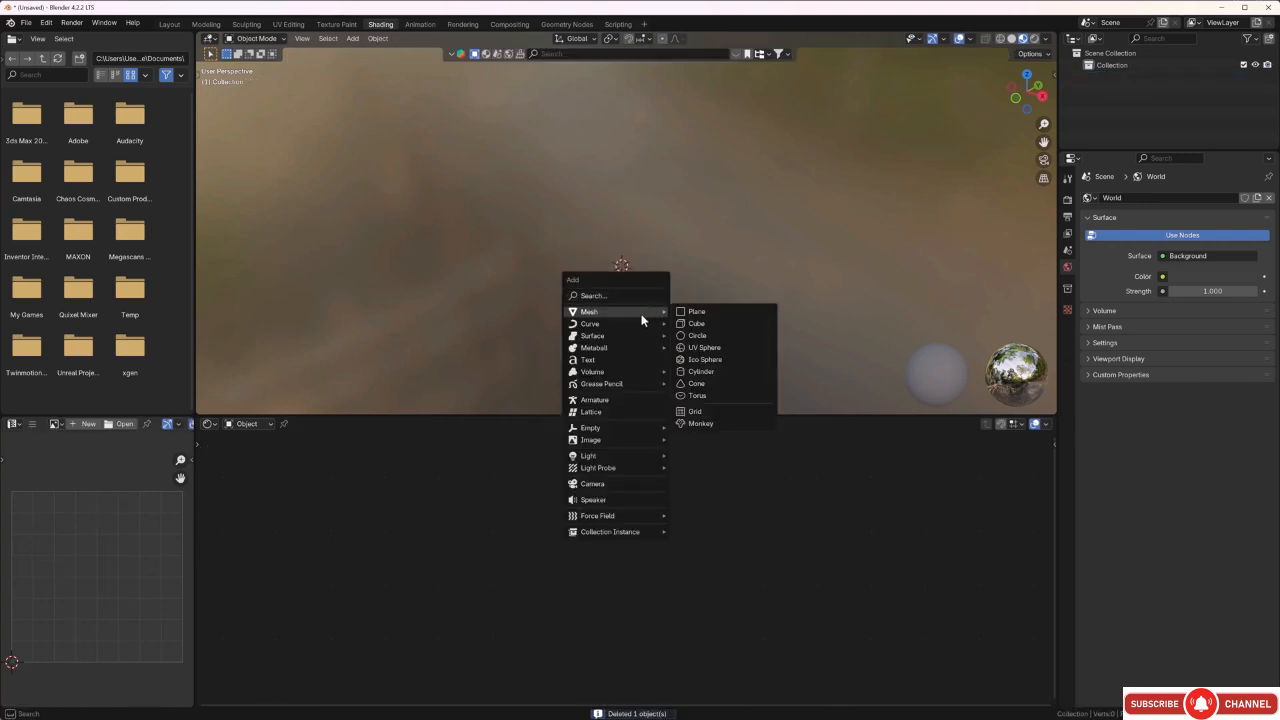
left_click(712, 371)
left_click(714, 312)
middle_click_drag(697, 313, 686, 312)
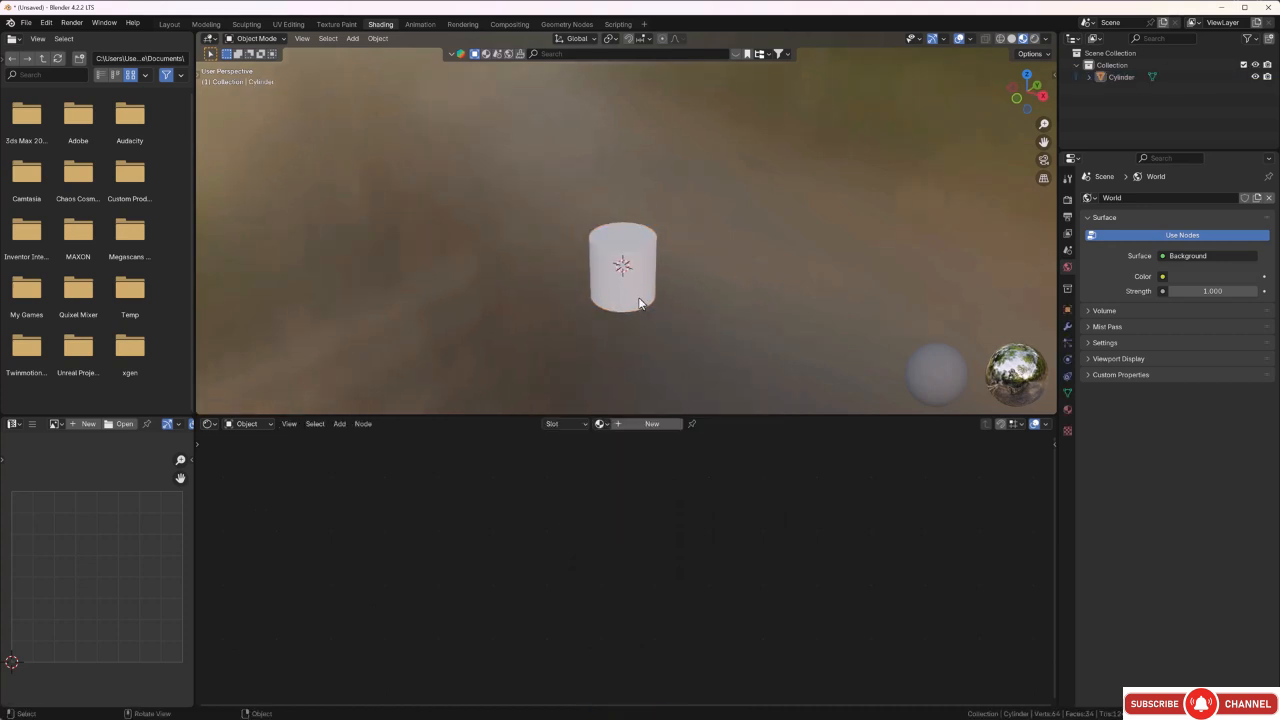
scroll(643, 282, "up", 1)
left_click(645, 267)
key("Tab")
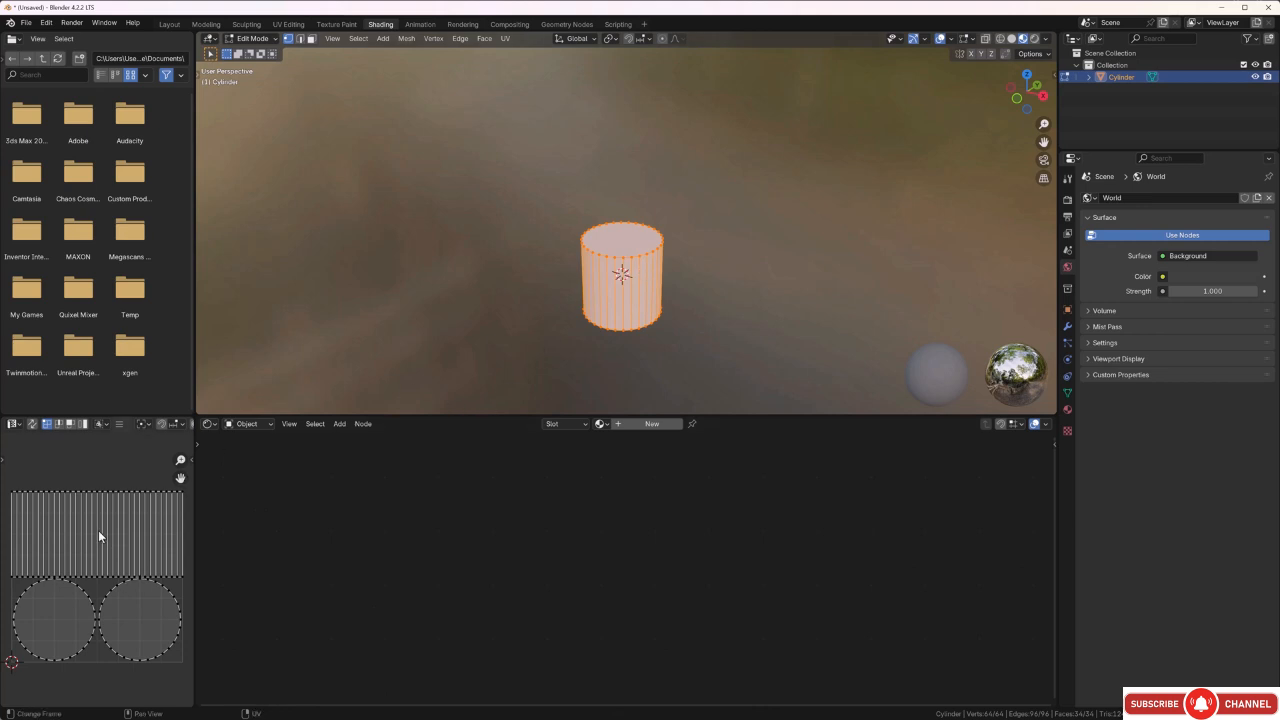
Unwrap all of the cylinder's faces with Smart UV Project using an island margin of 0.010.
left_click(503, 224)
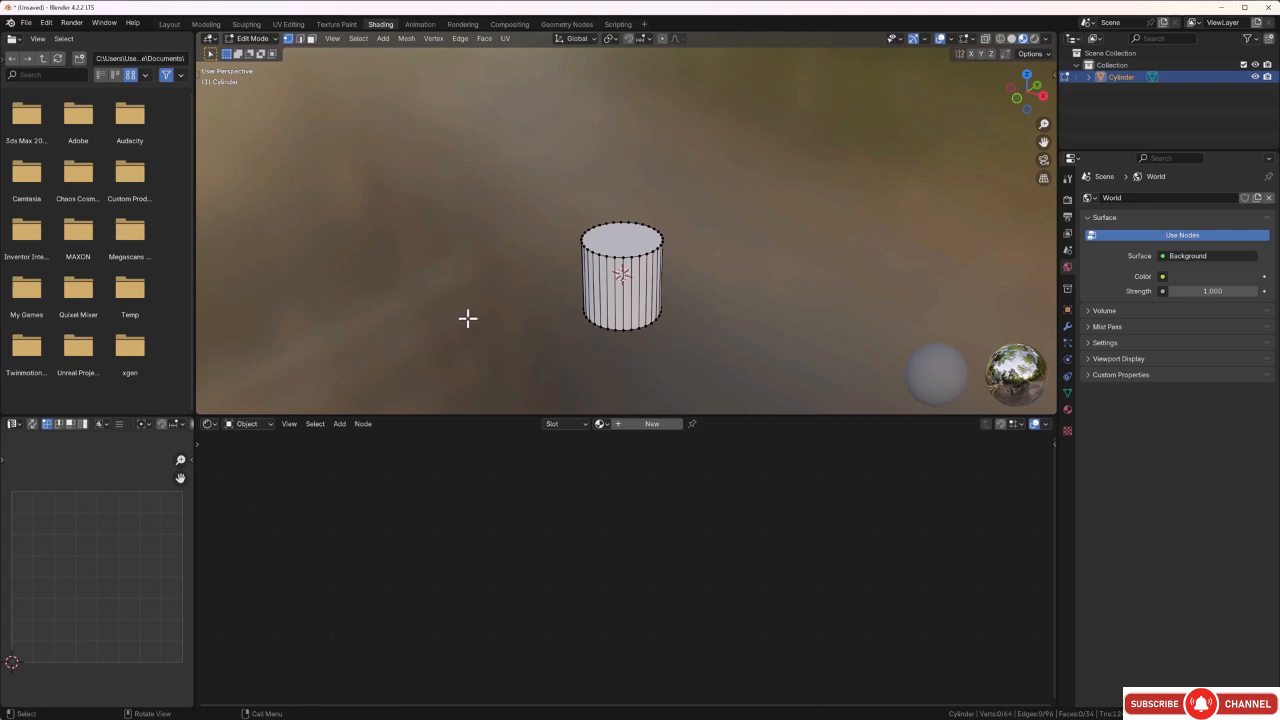
key("a")
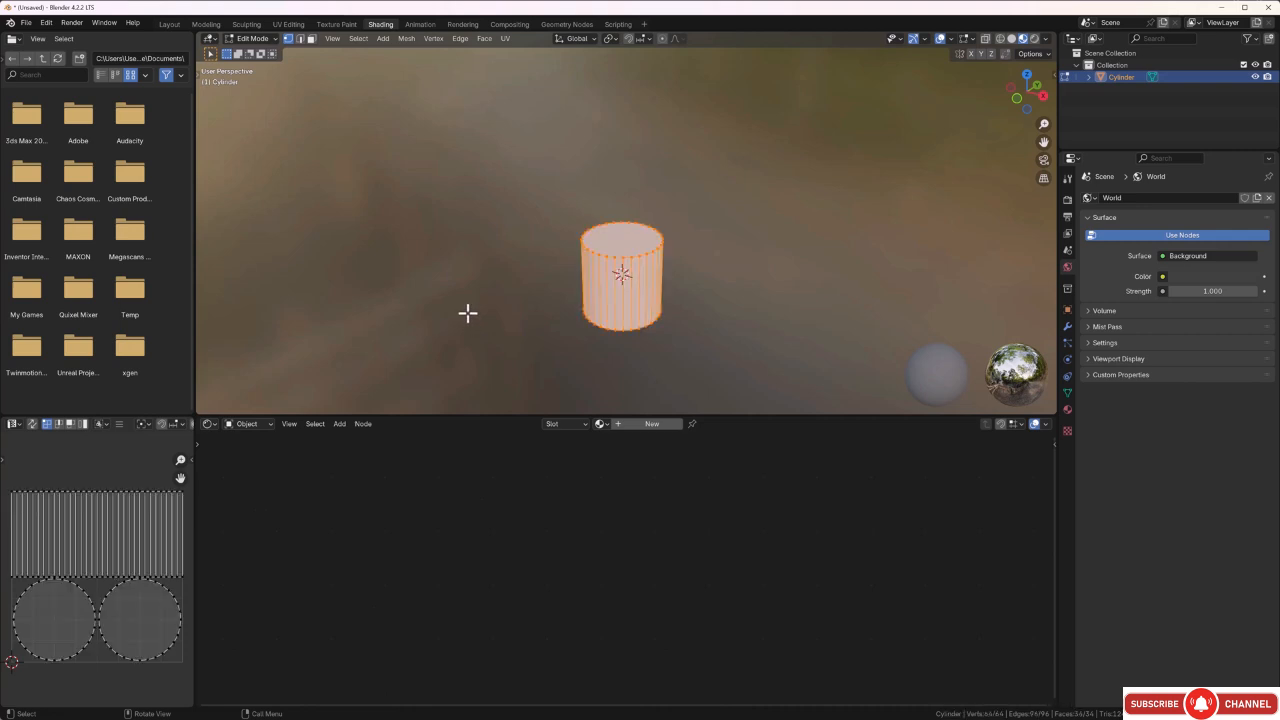
key("u")
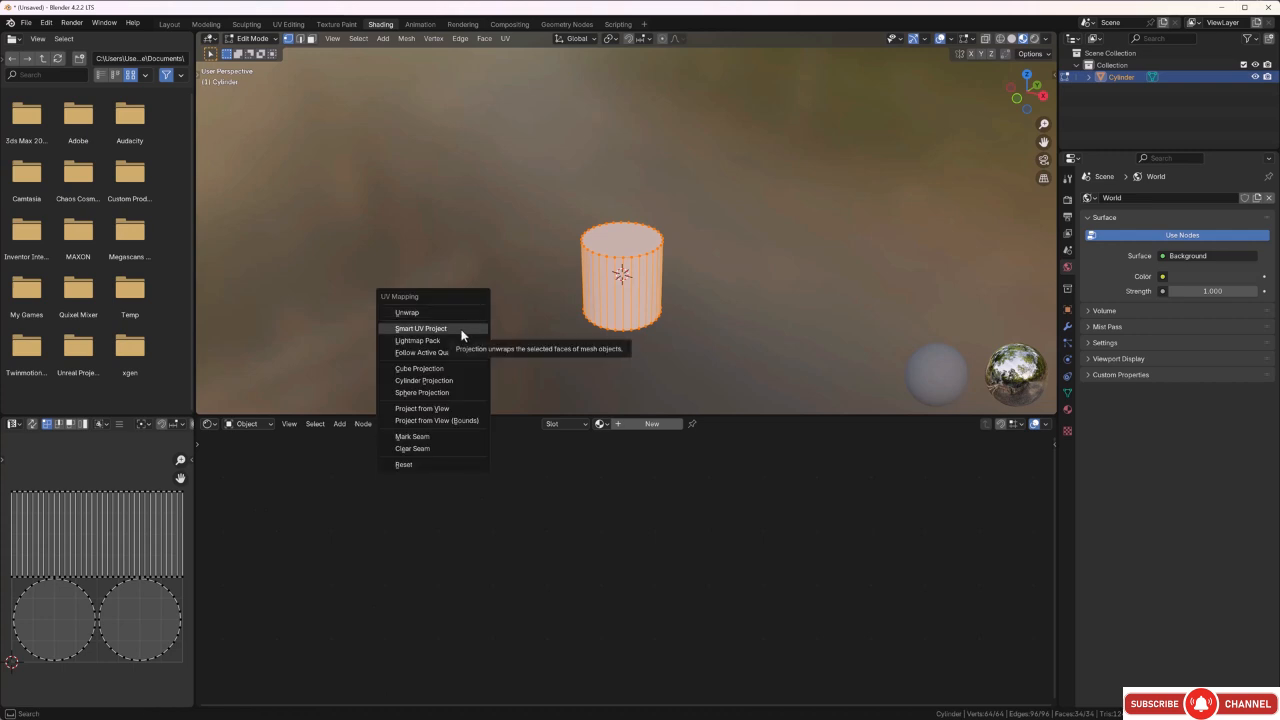
left_click(462, 331)
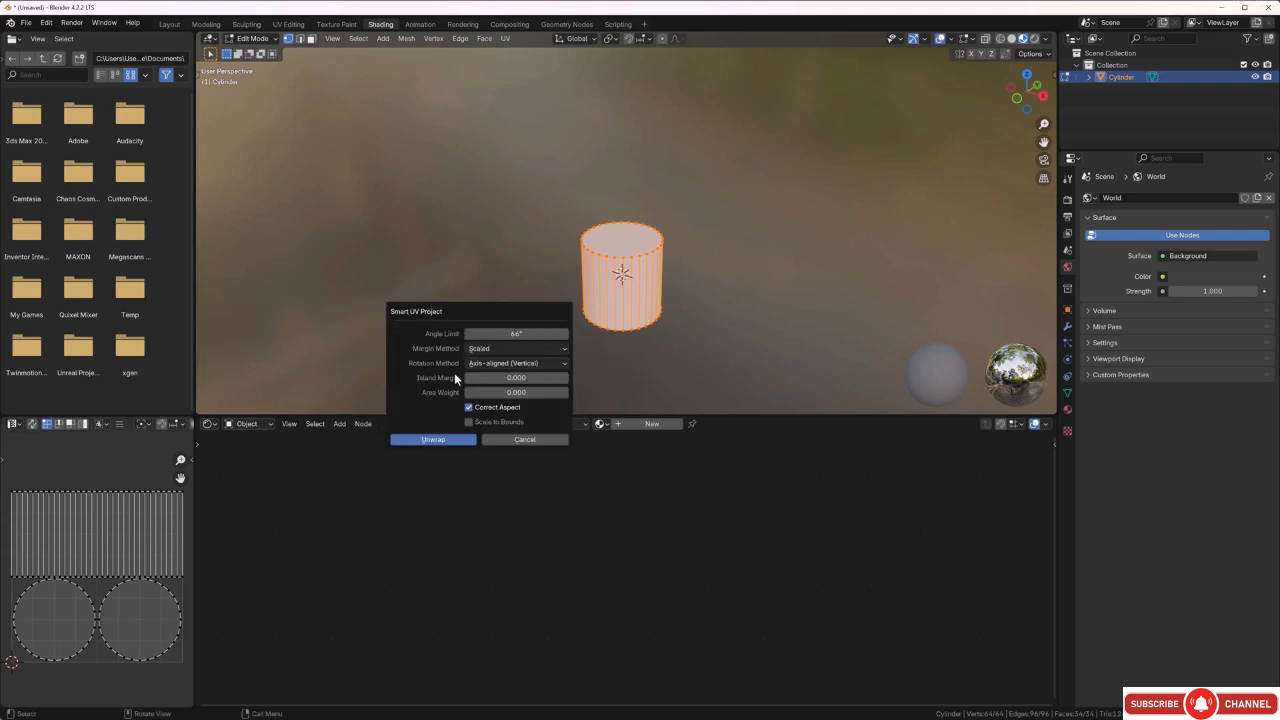
left_click(566, 379)
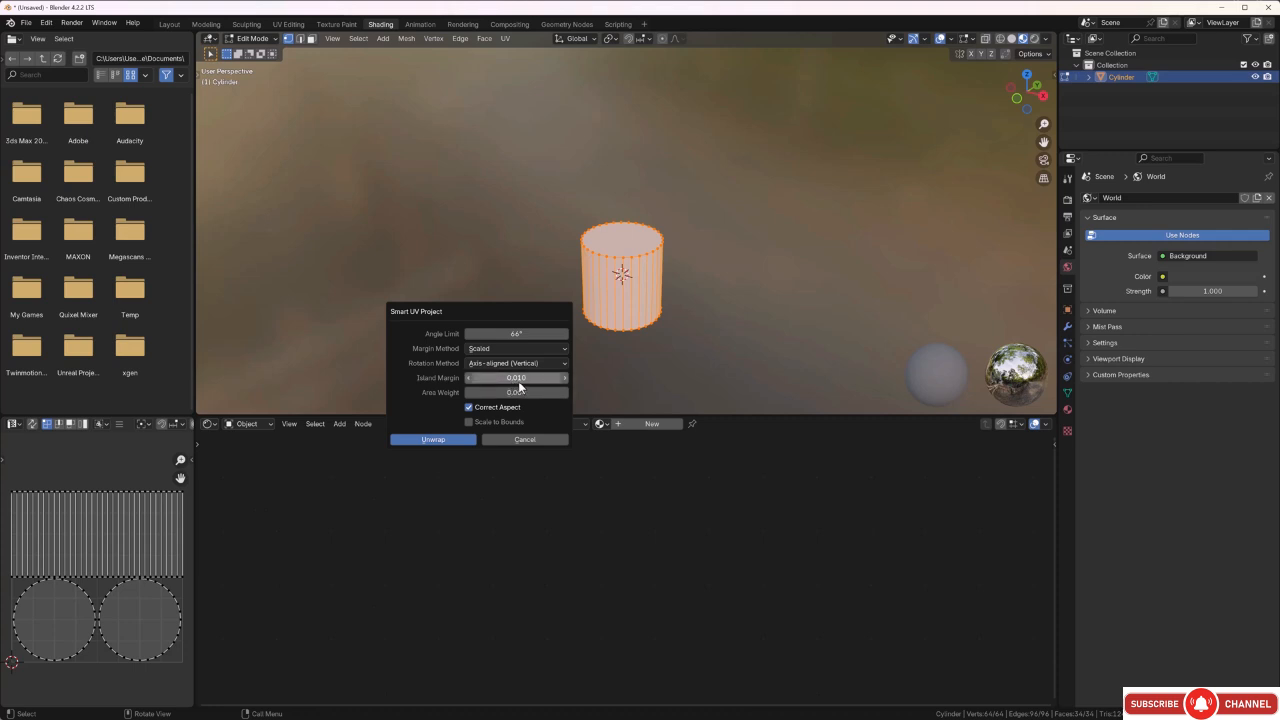
left_click(448, 441)
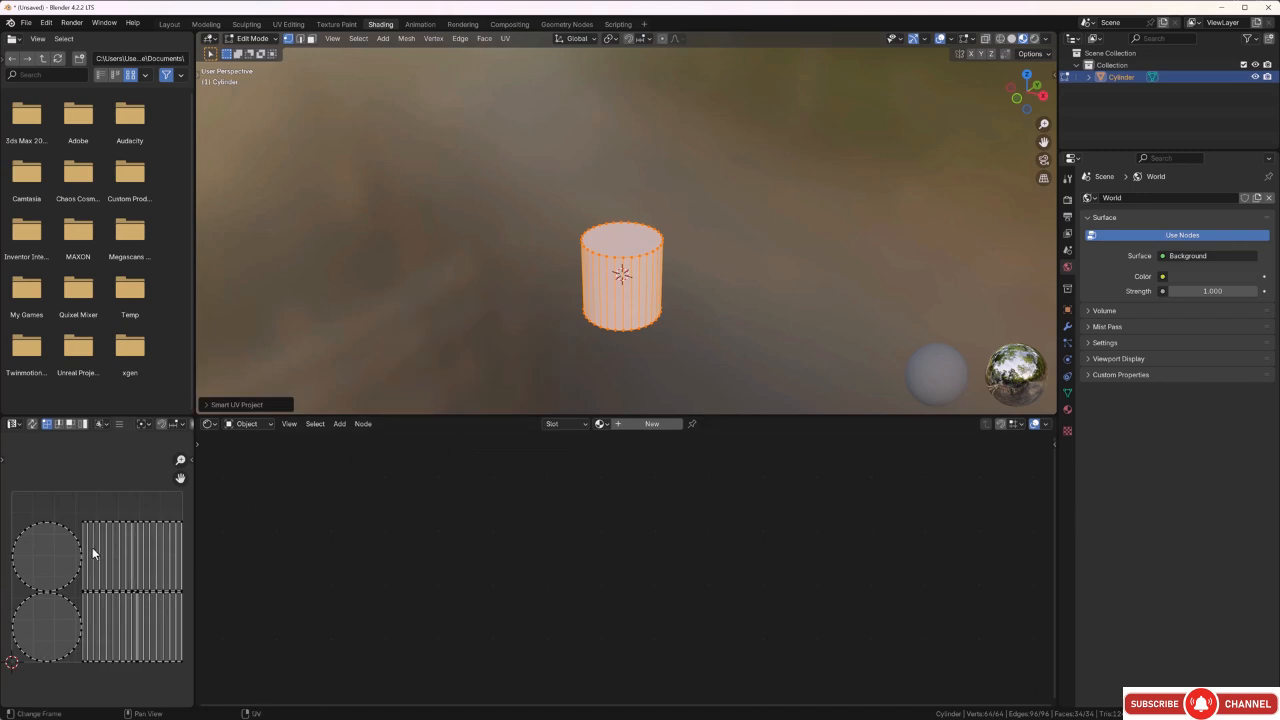
left_click(516, 266)
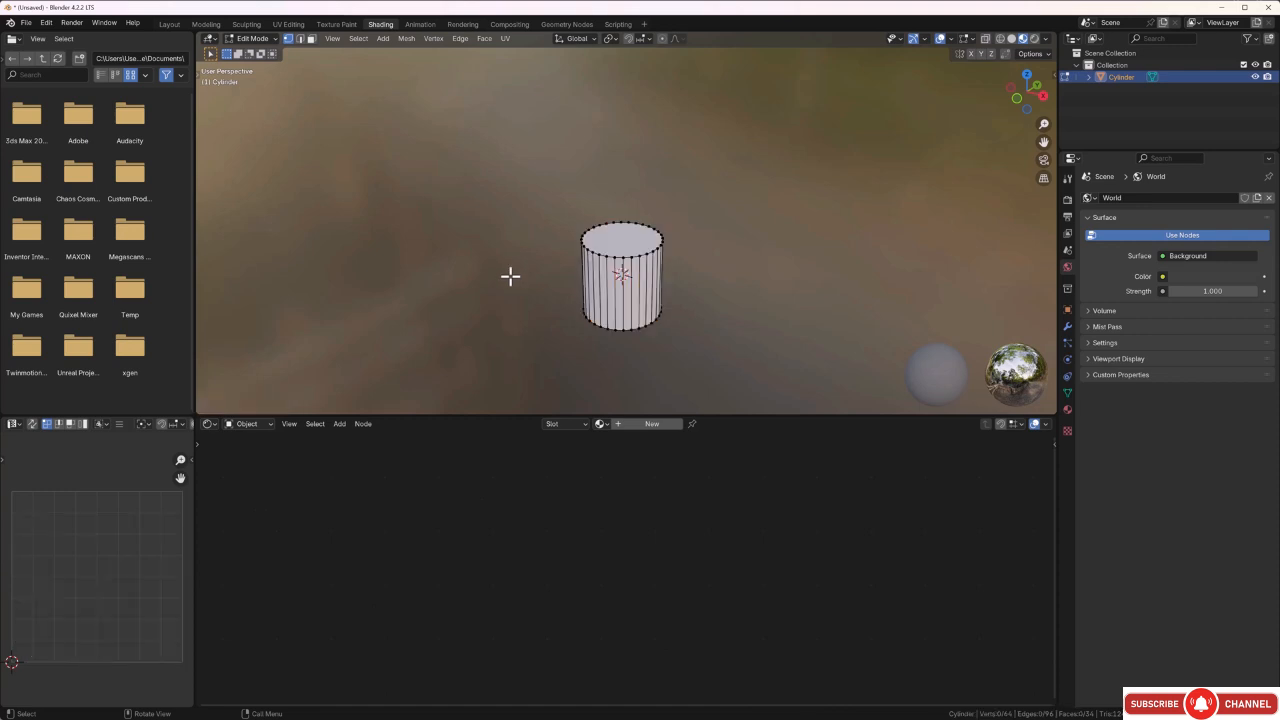
Mark one vertical edge on the front of the cylinder's side as a seam in edge select mode.
scroll(628, 292, "up", 2)
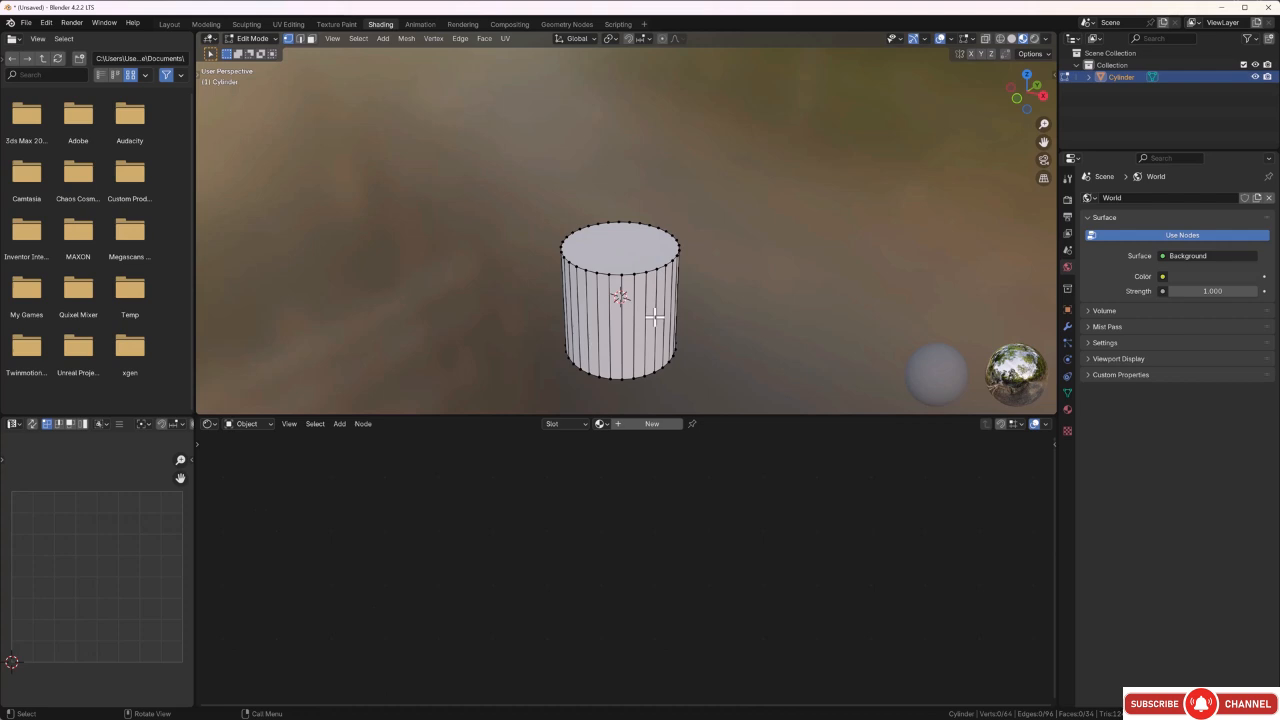
key("2")
left_click(622, 328)
left_click(752, 290)
left_click(623, 339)
right_click(623, 339)
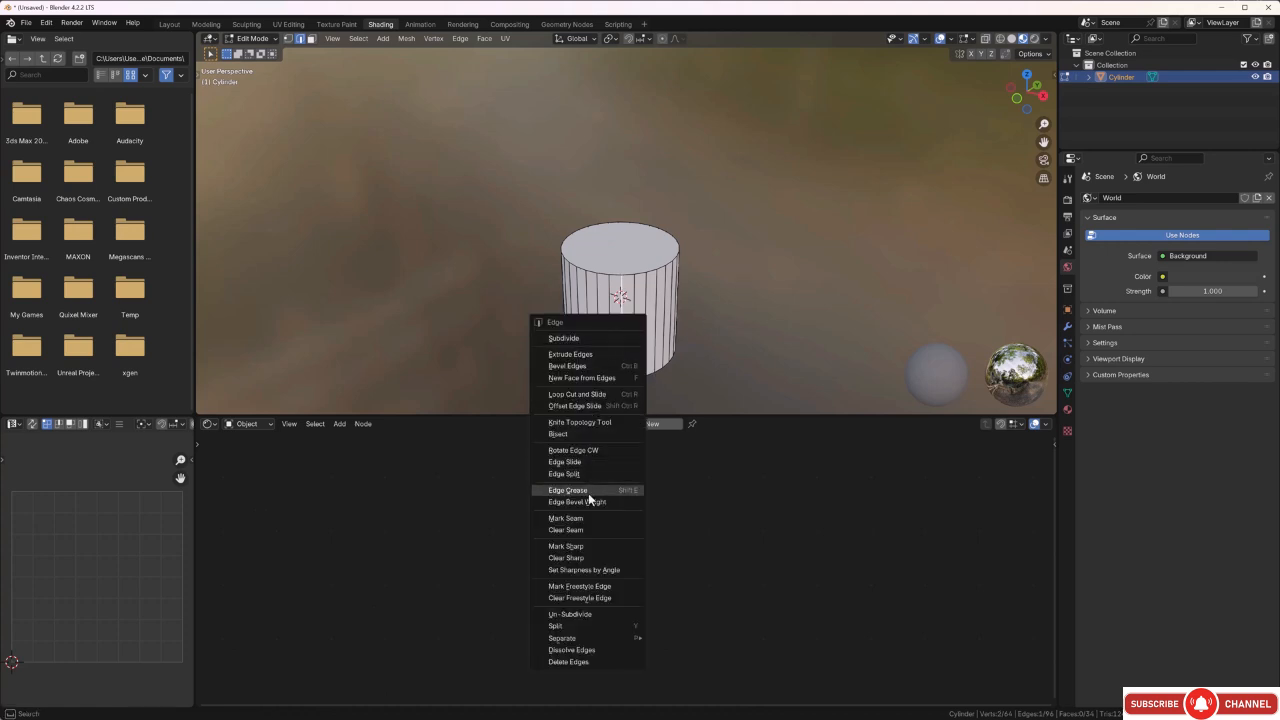
left_click(584, 518)
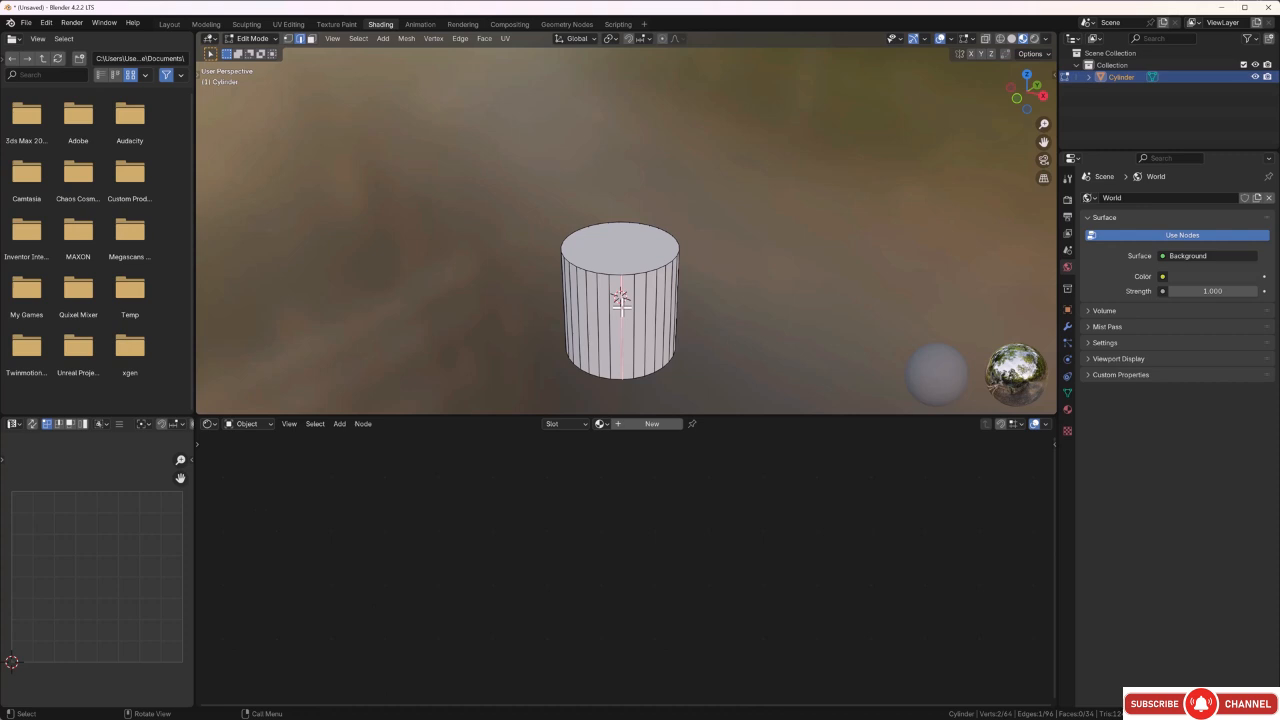
Mark the edge loops around the cylinder's top and bottom caps as seams.
left_click(618, 276, "ctrl")
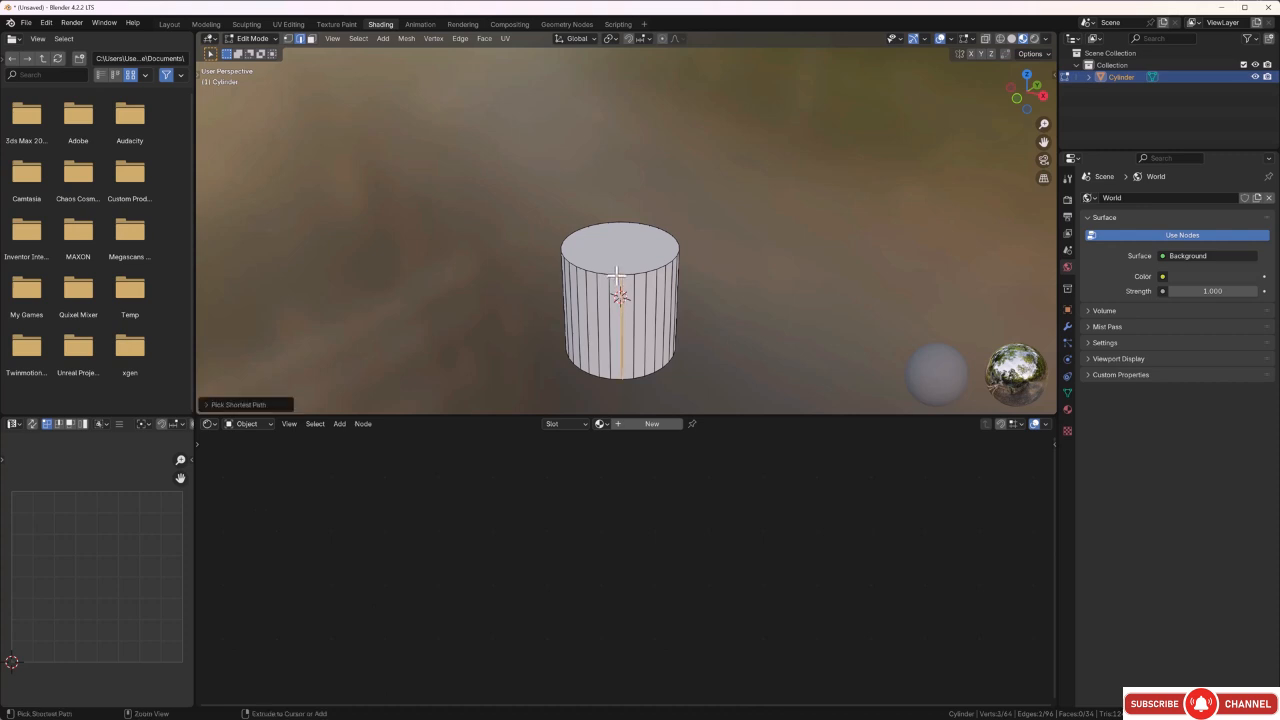
left_click(861, 296)
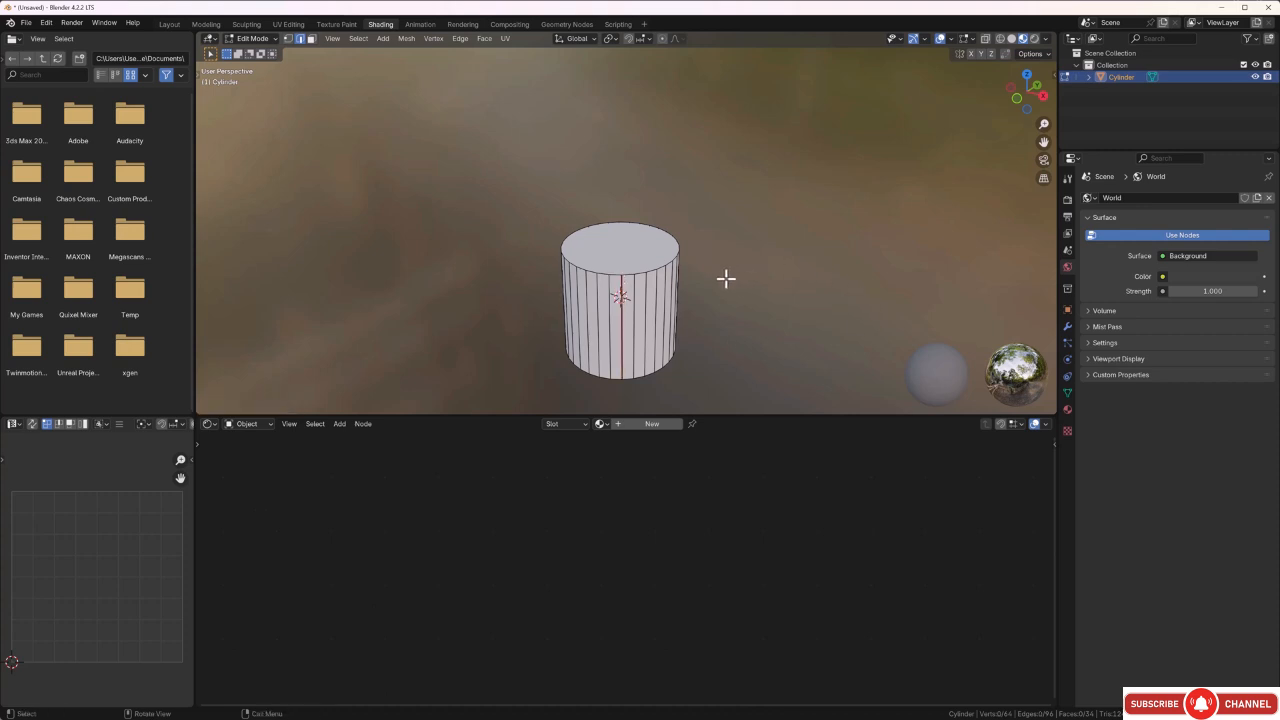
left_click(615, 275, "alt")
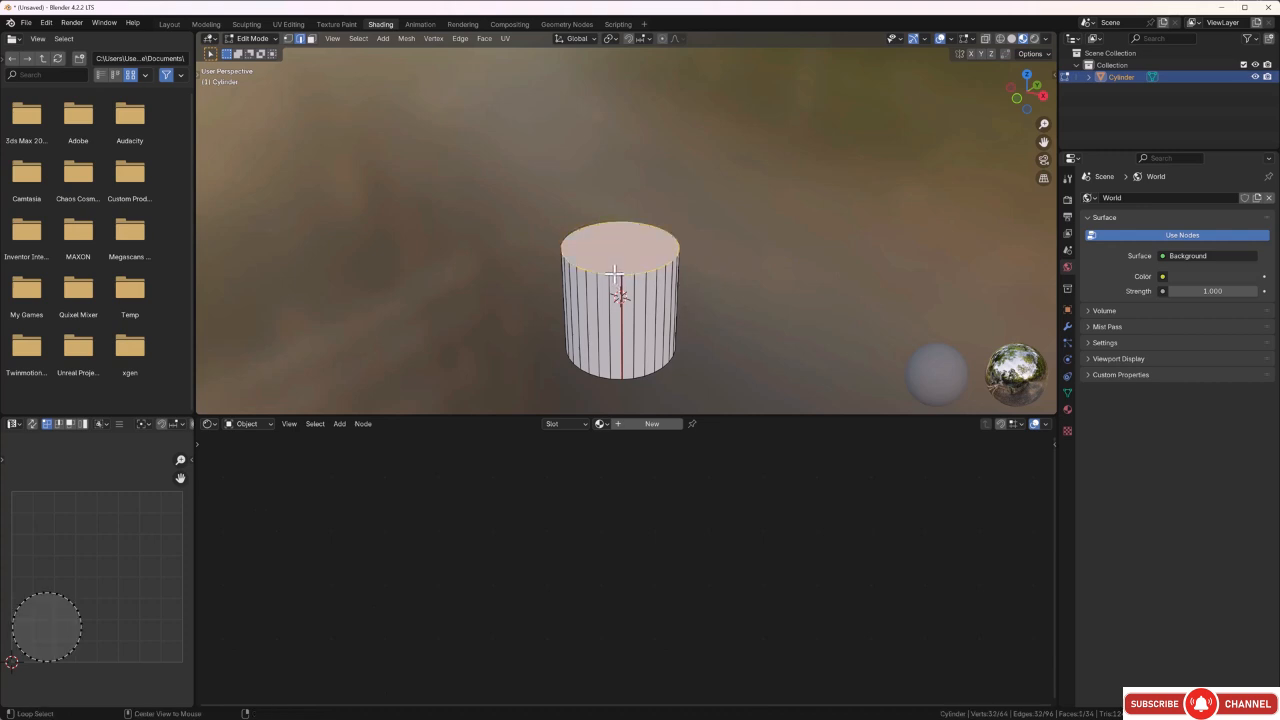
middle_click_drag(628, 320, 645, 238)
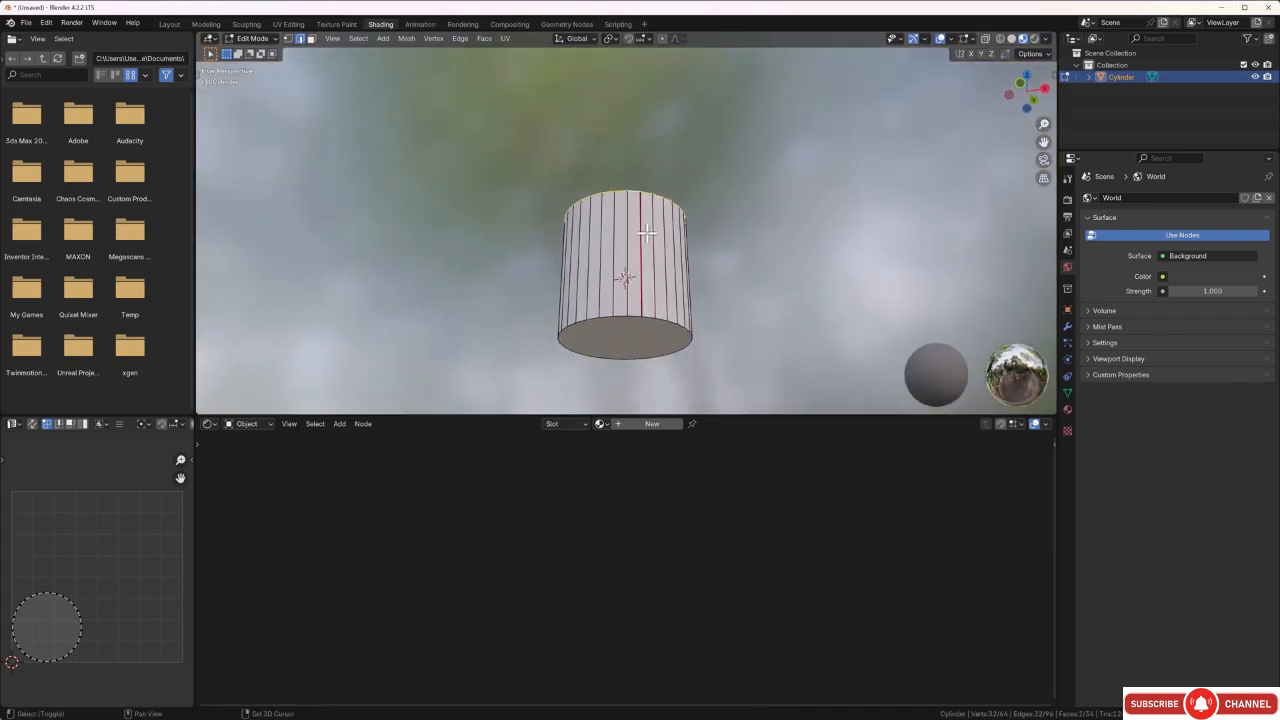
left_click(634, 318, "alt+shift")
key("ctrl+e")
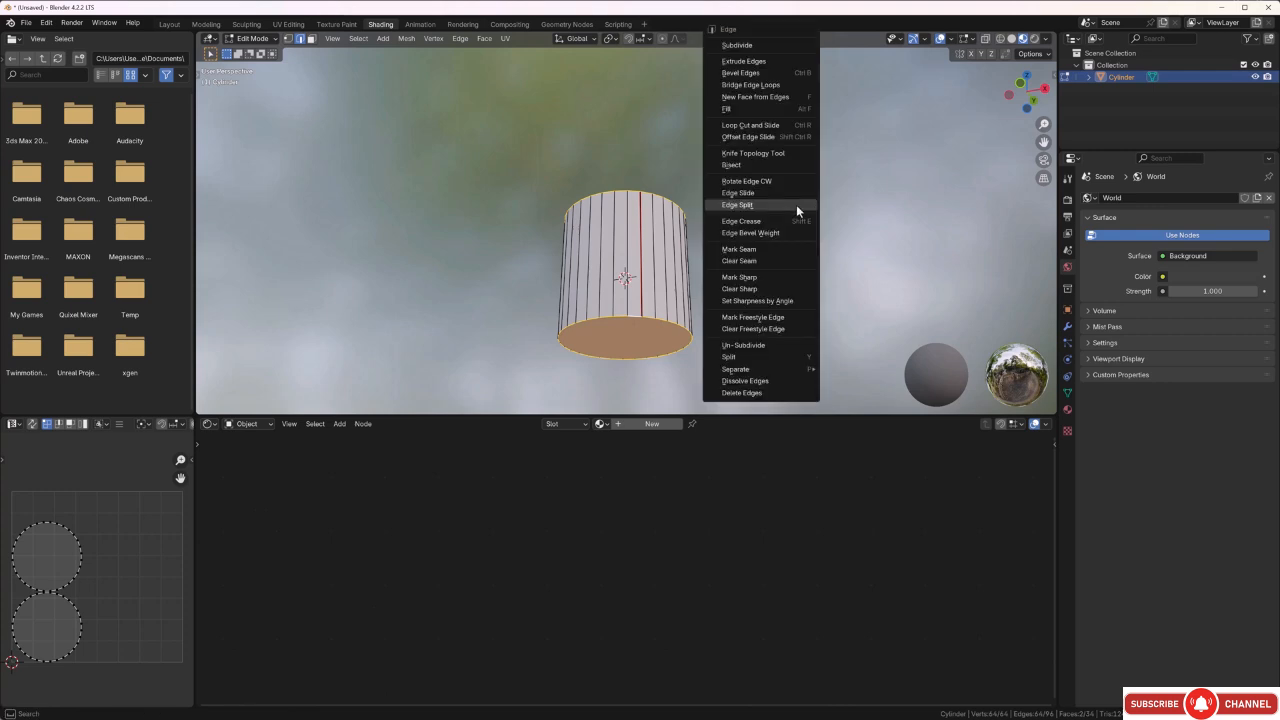
left_click(770, 250)
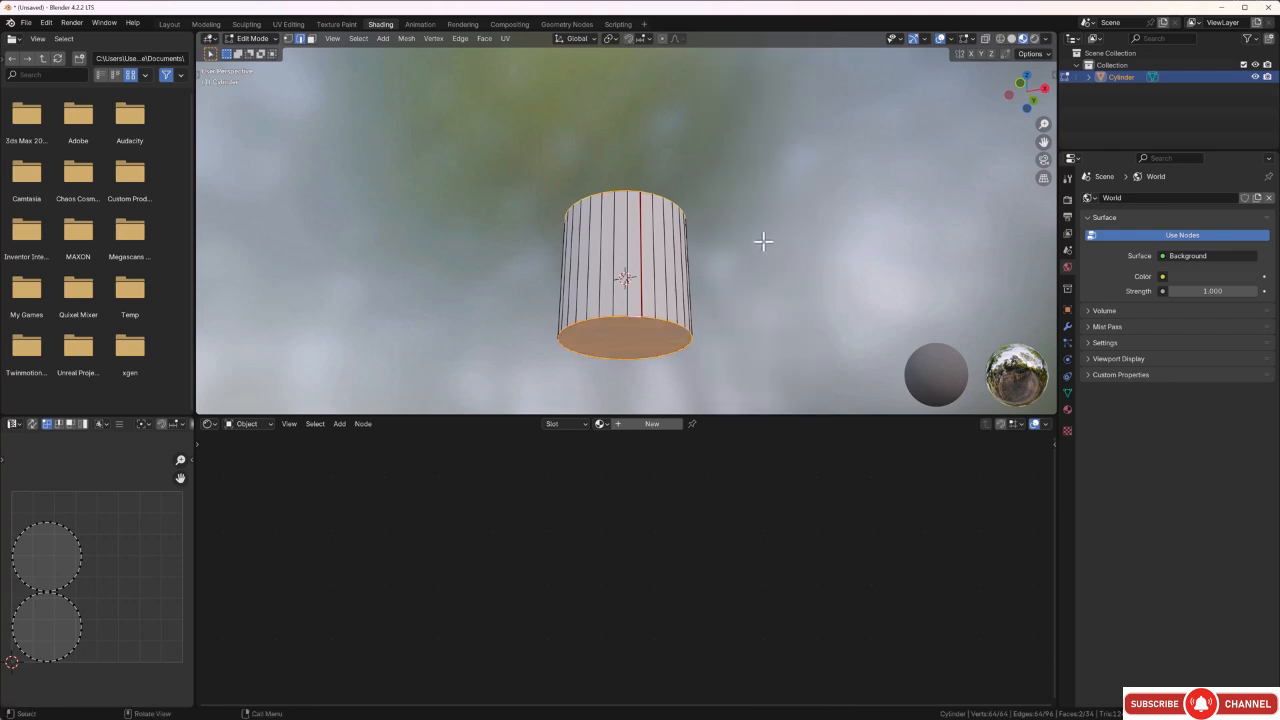
left_click(763, 241)
Unwrap the whole cylinder along its marked seams with the standard Unwrap operation.
middle_click_drag(786, 229, 786, 297)
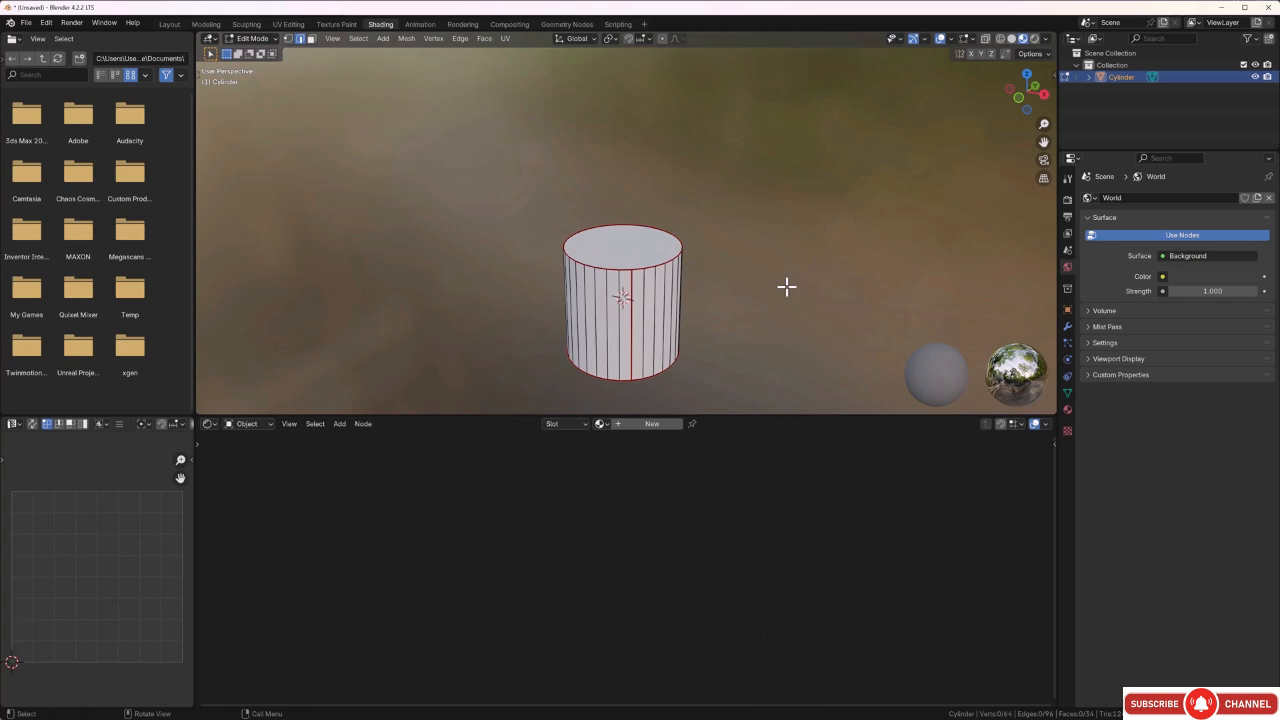
key("a")
key("u")
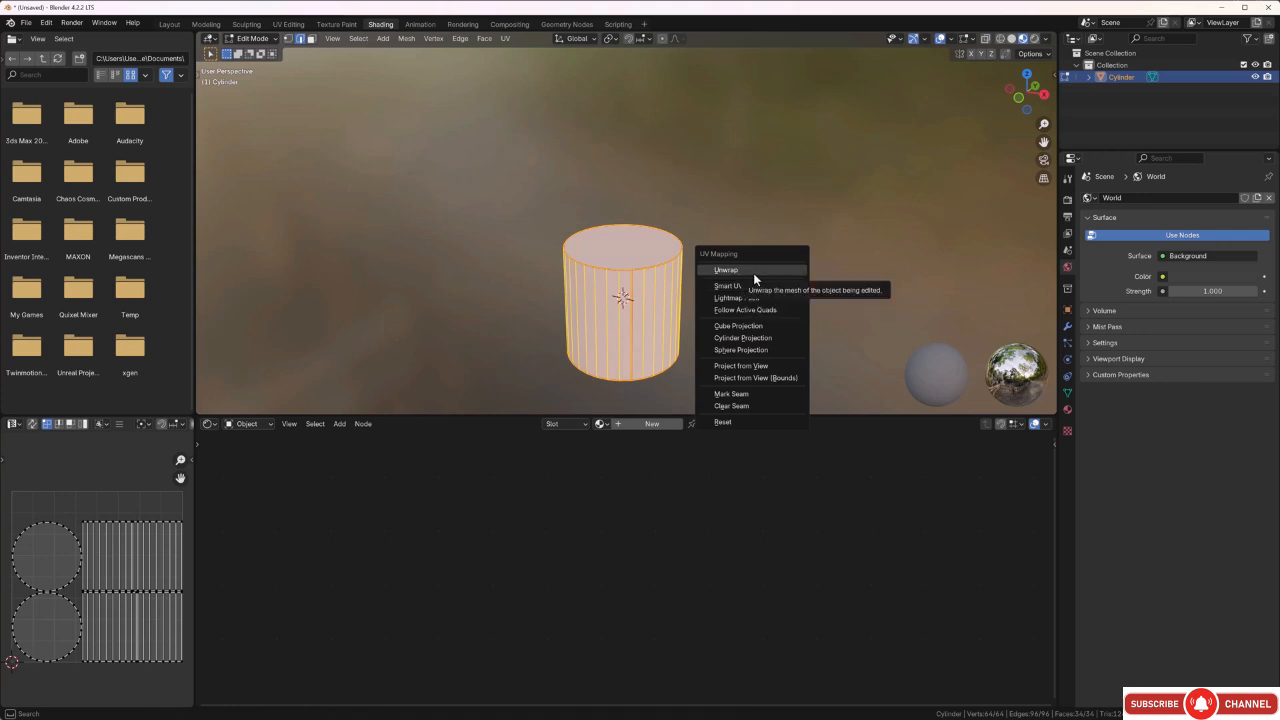
left_click(754, 274)
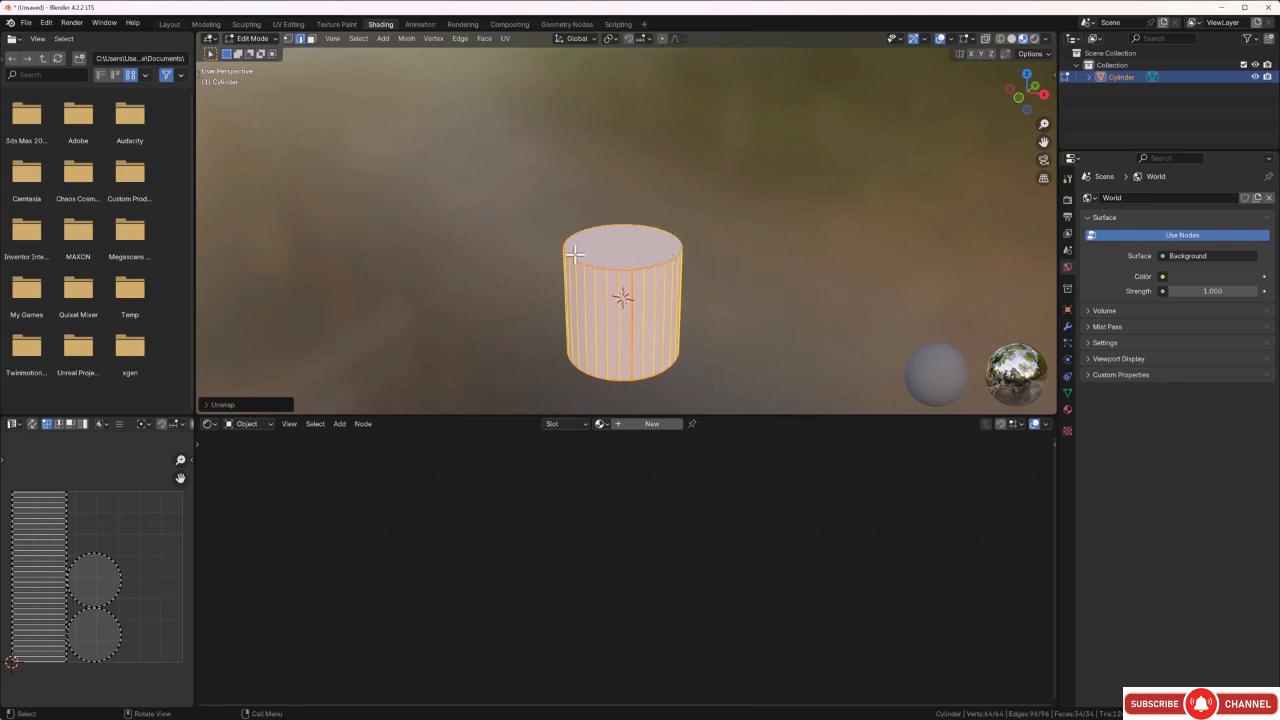
left_click(801, 273)
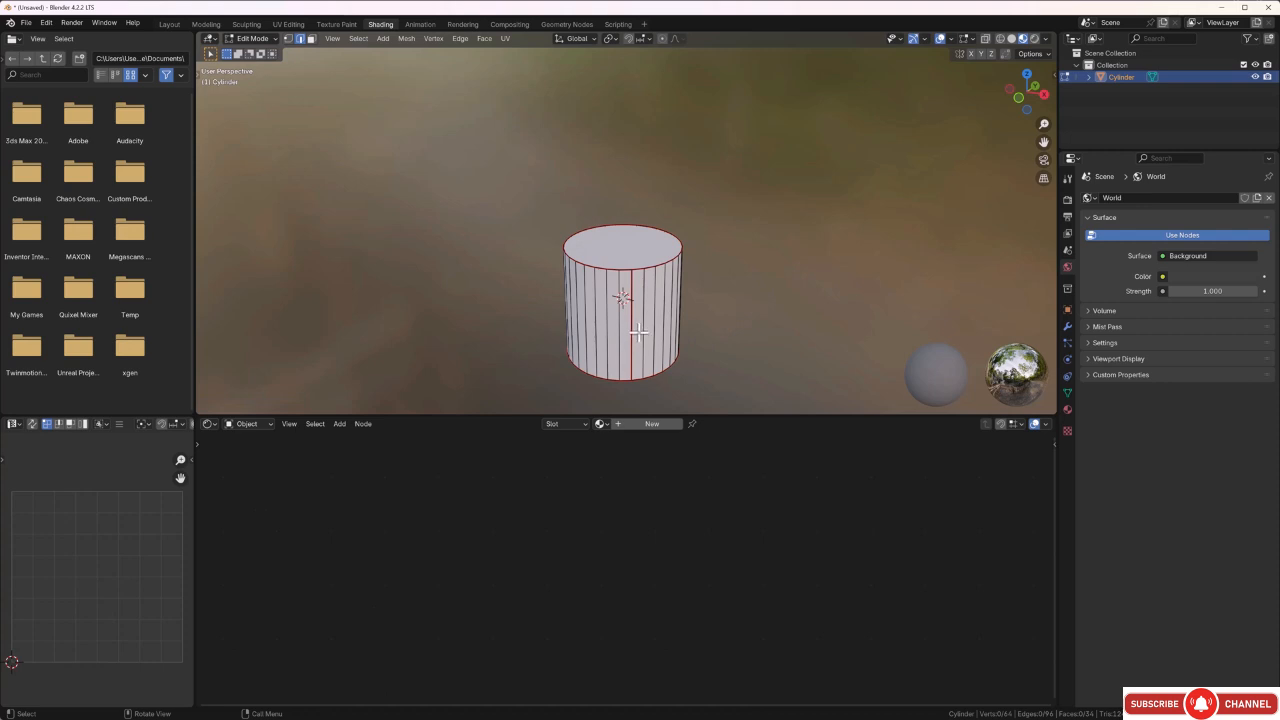
Examine where the side face next to the vertical seam and its neighbouring faces lie in the UV layout, using face selection.
key("3")
left_click(637, 329)
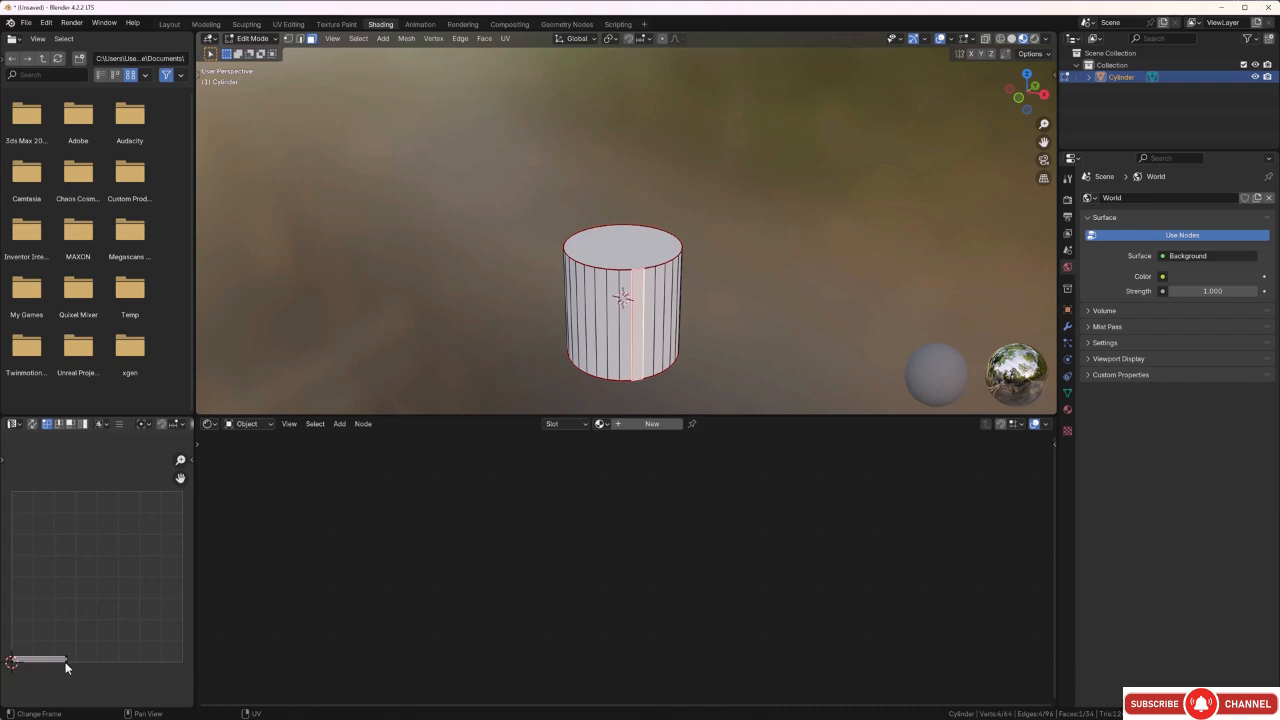
middle_click_drag(766, 331, 702, 332)
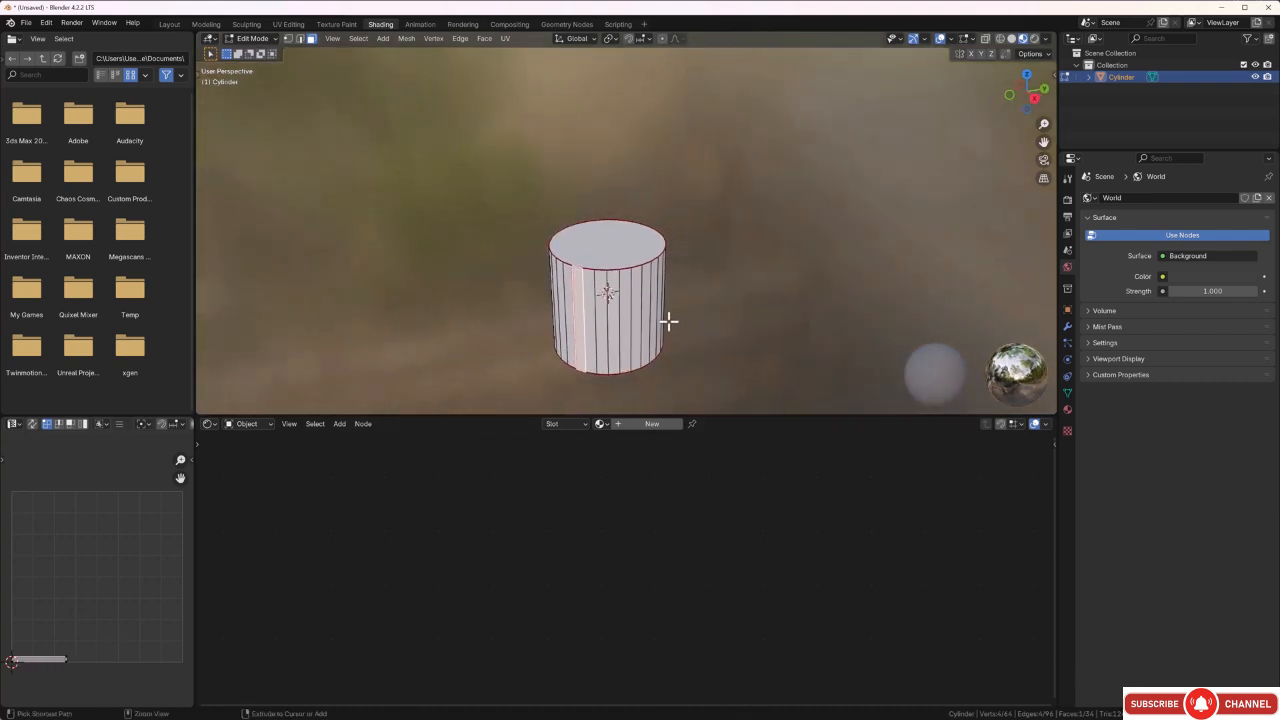
left_click(652, 310, "ctrl")
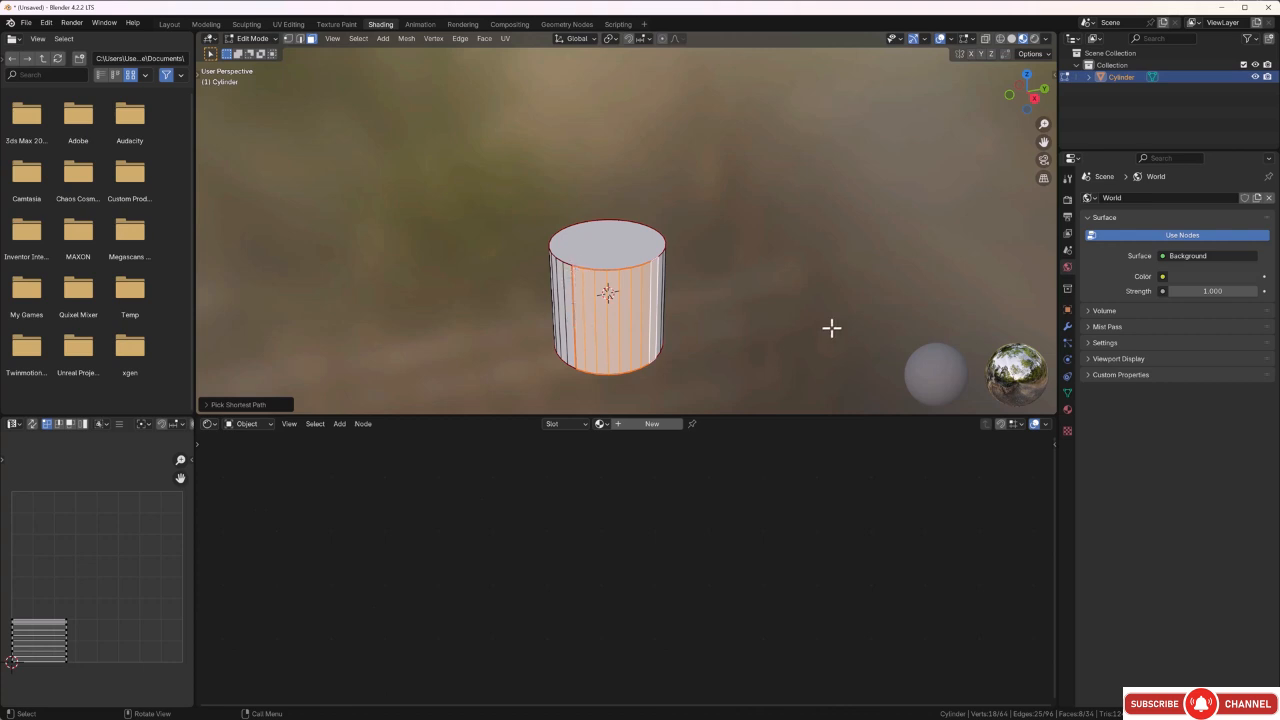
middle_click_drag(826, 314, 606, 290)
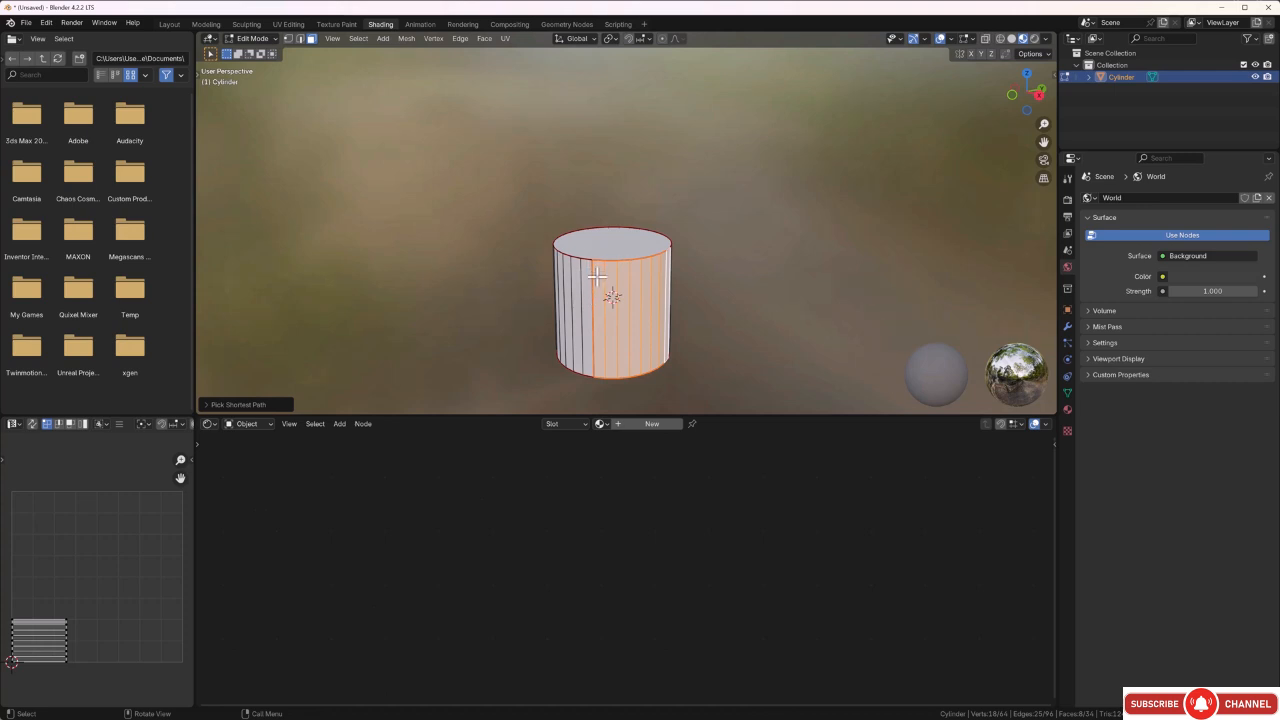
left_click(783, 273)
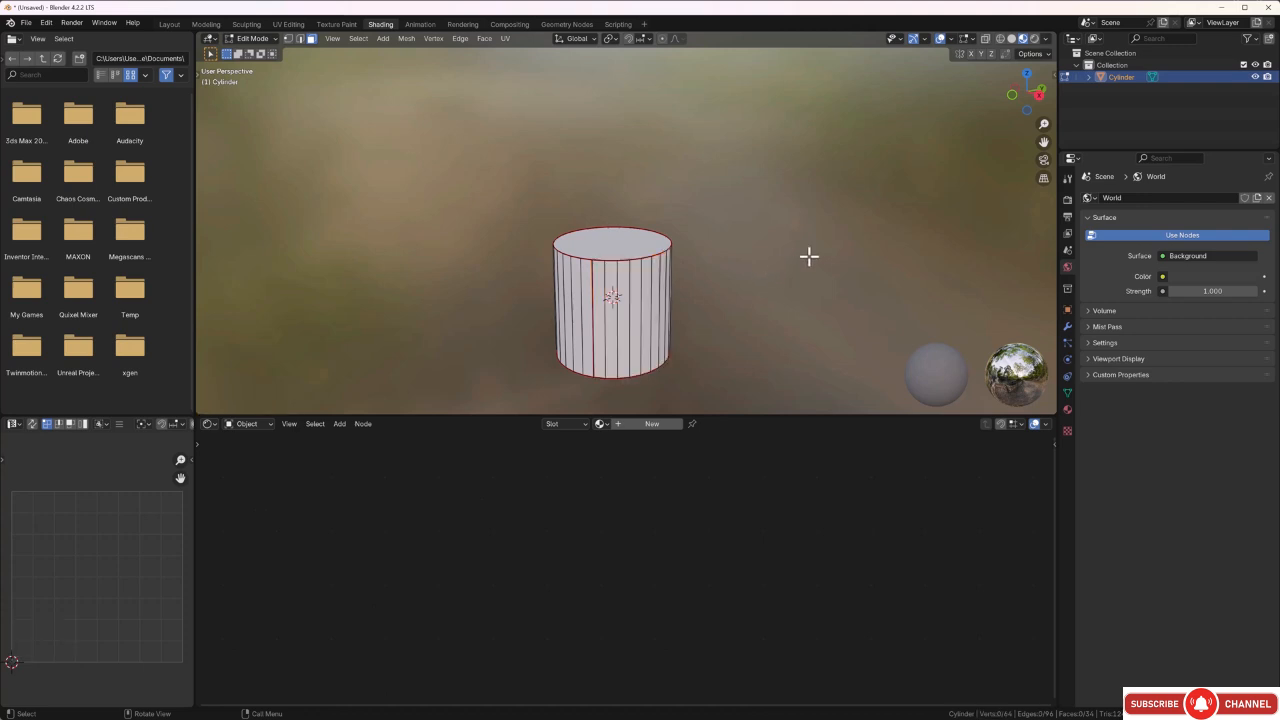
middle_click_drag(808, 257, 668, 274)
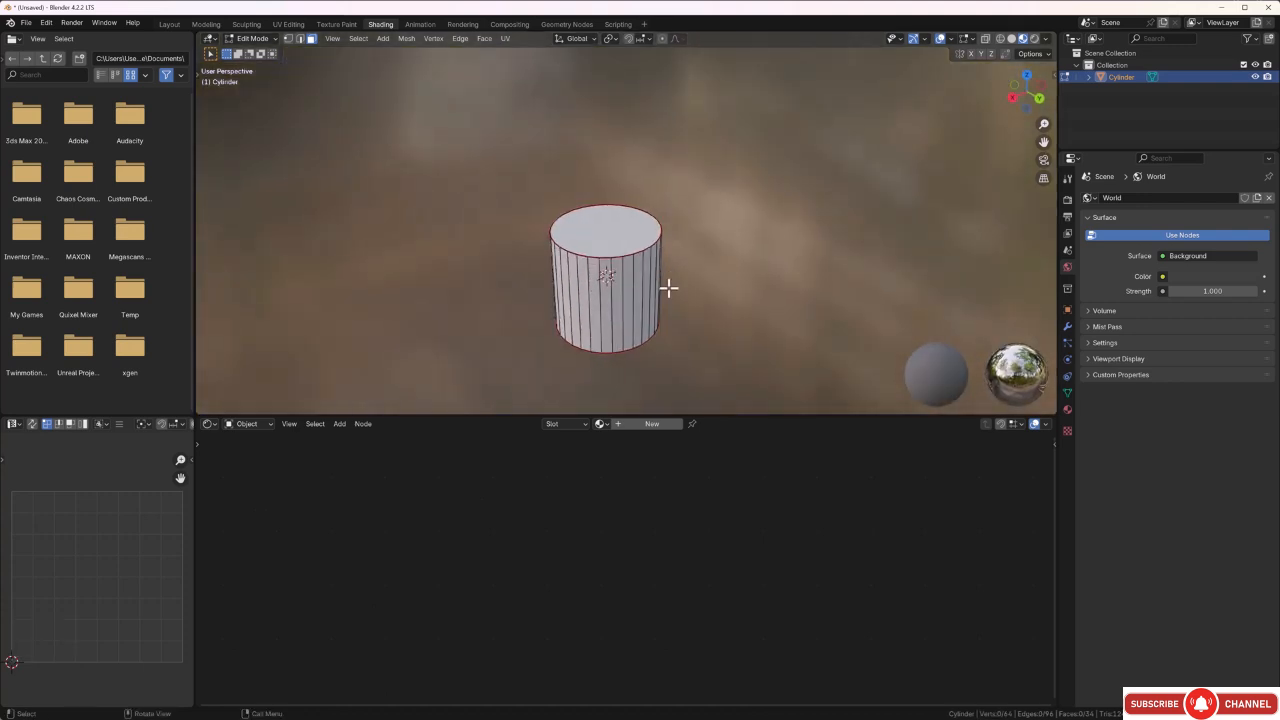
middle_click_drag(689, 311, 685, 307)
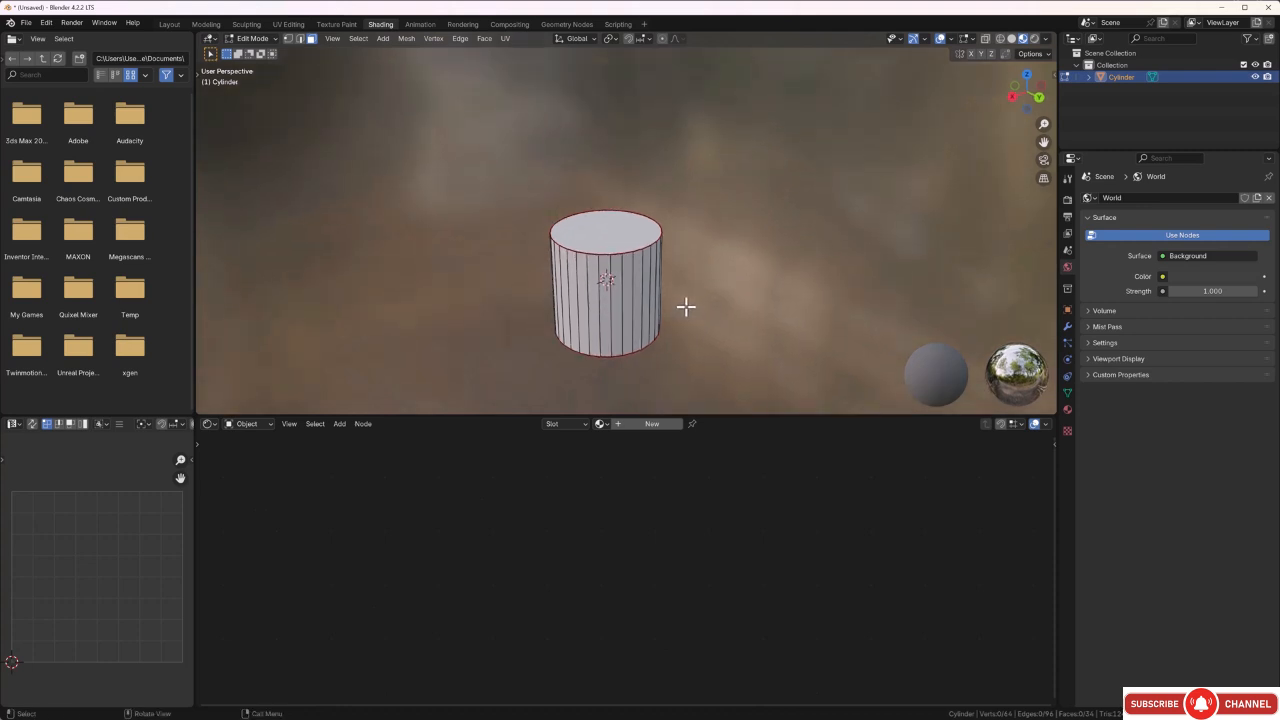
scroll(462, 252, "up", 1)
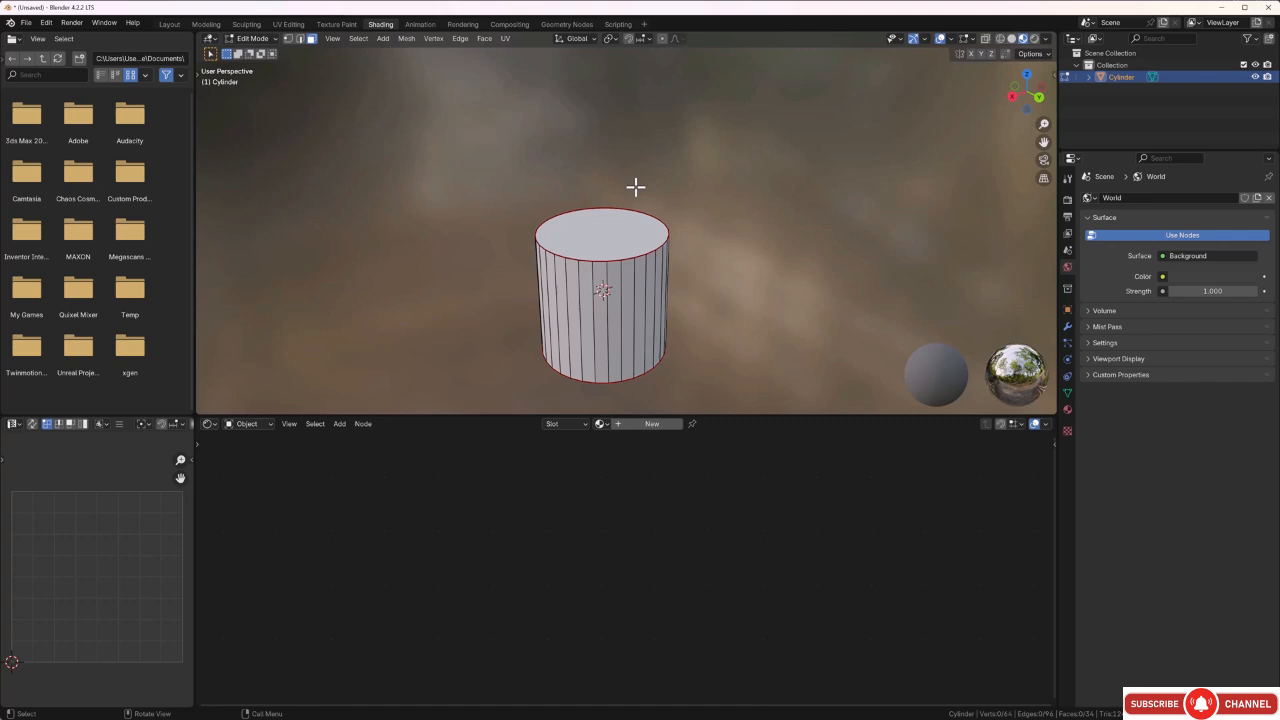
scroll(700, 225, "down", 2)
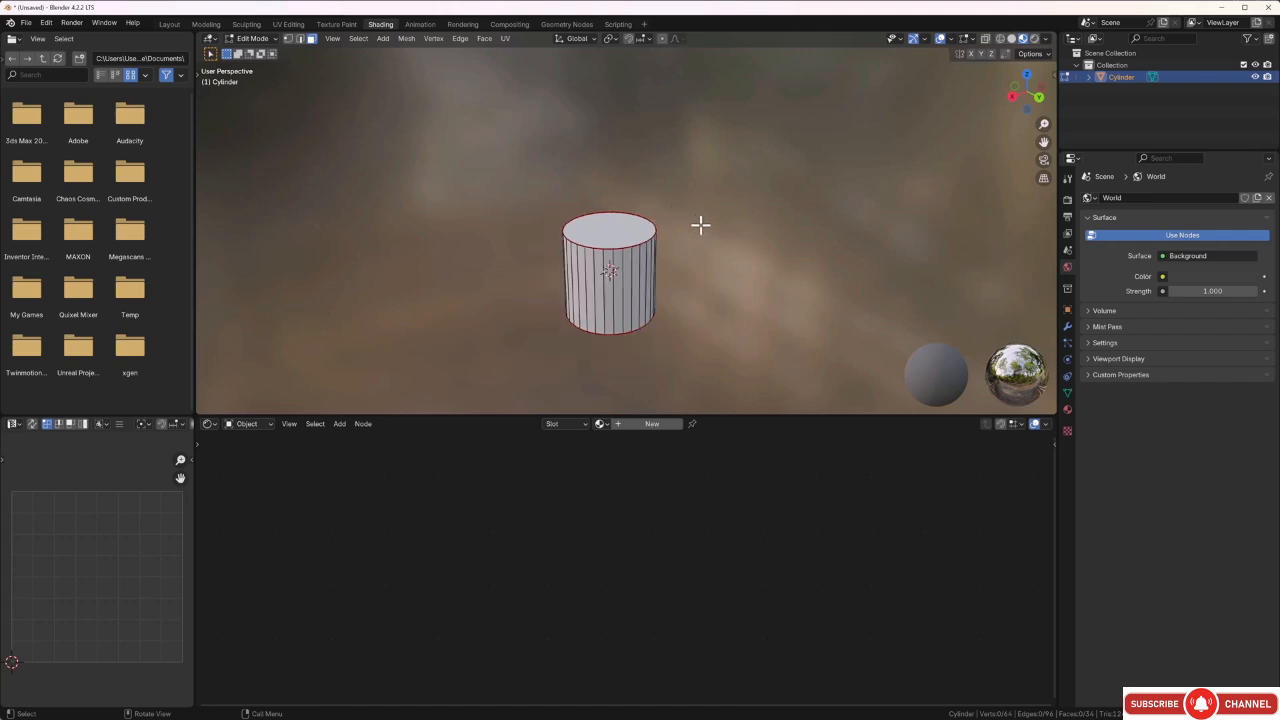
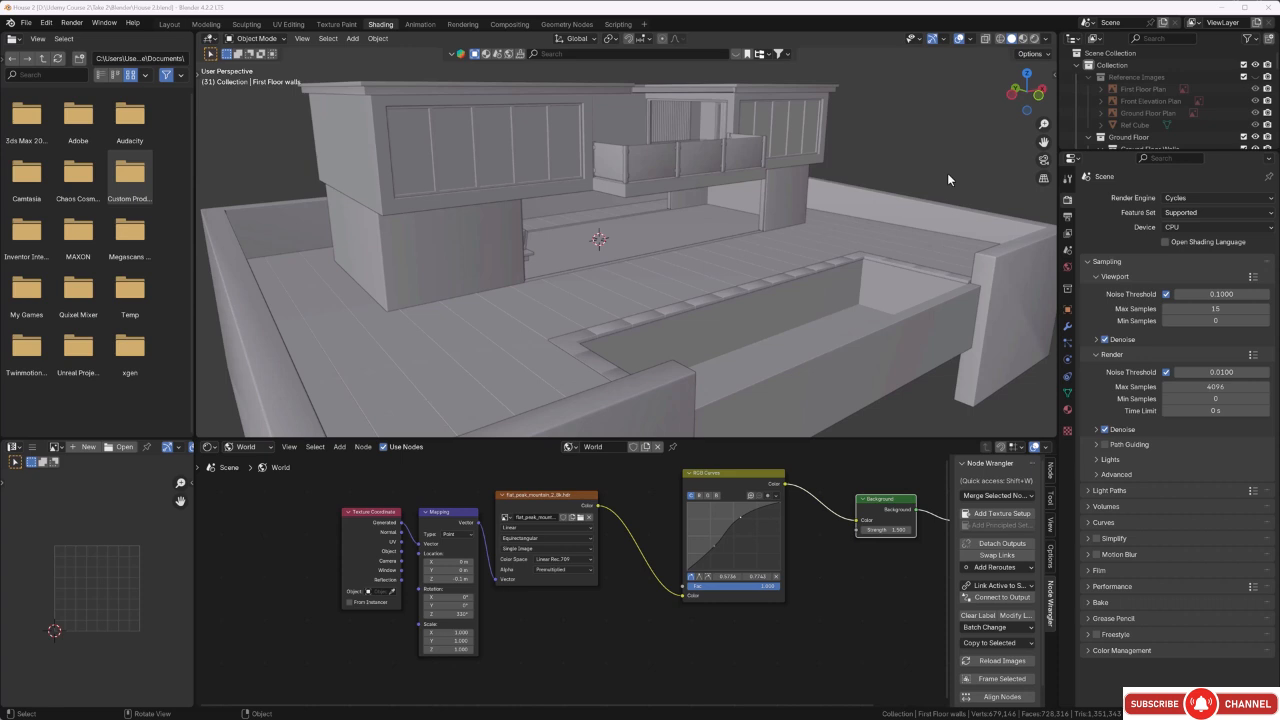
Show the house in material preview shading and set the Cycles render device to GPU Compute.
left_click(1023, 39)
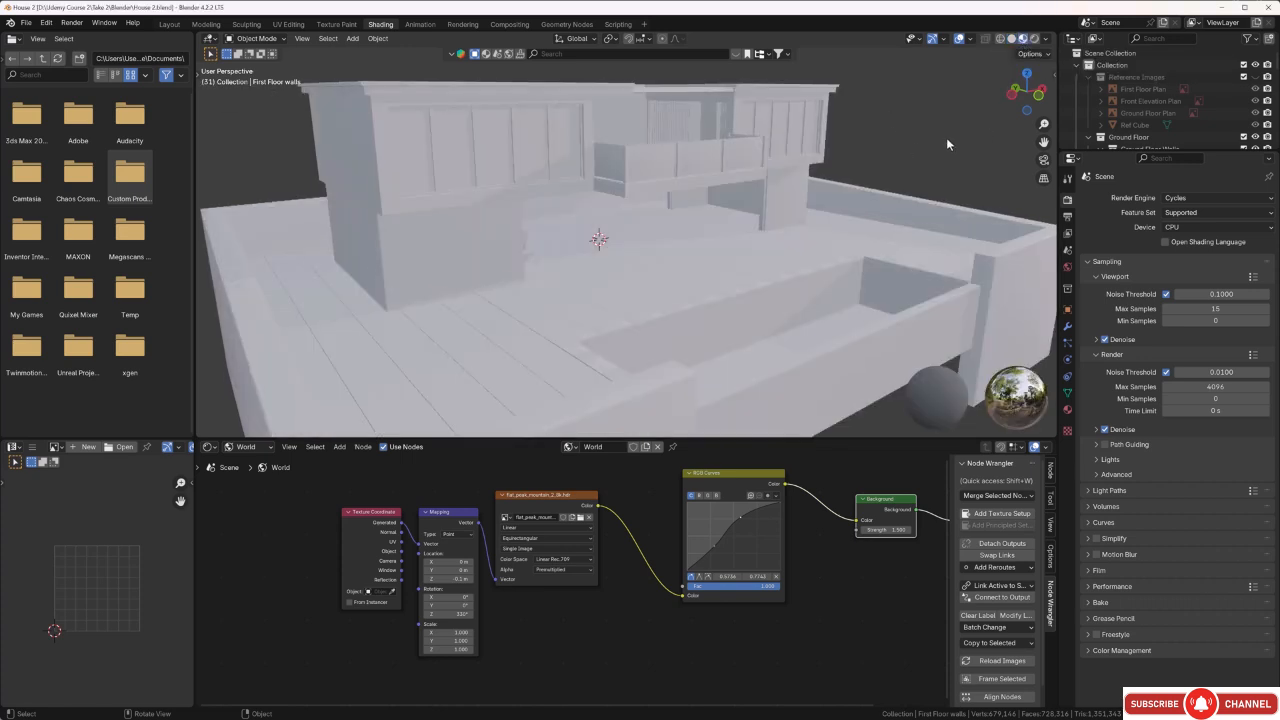
middle_click_drag(946, 137, 816, 135)
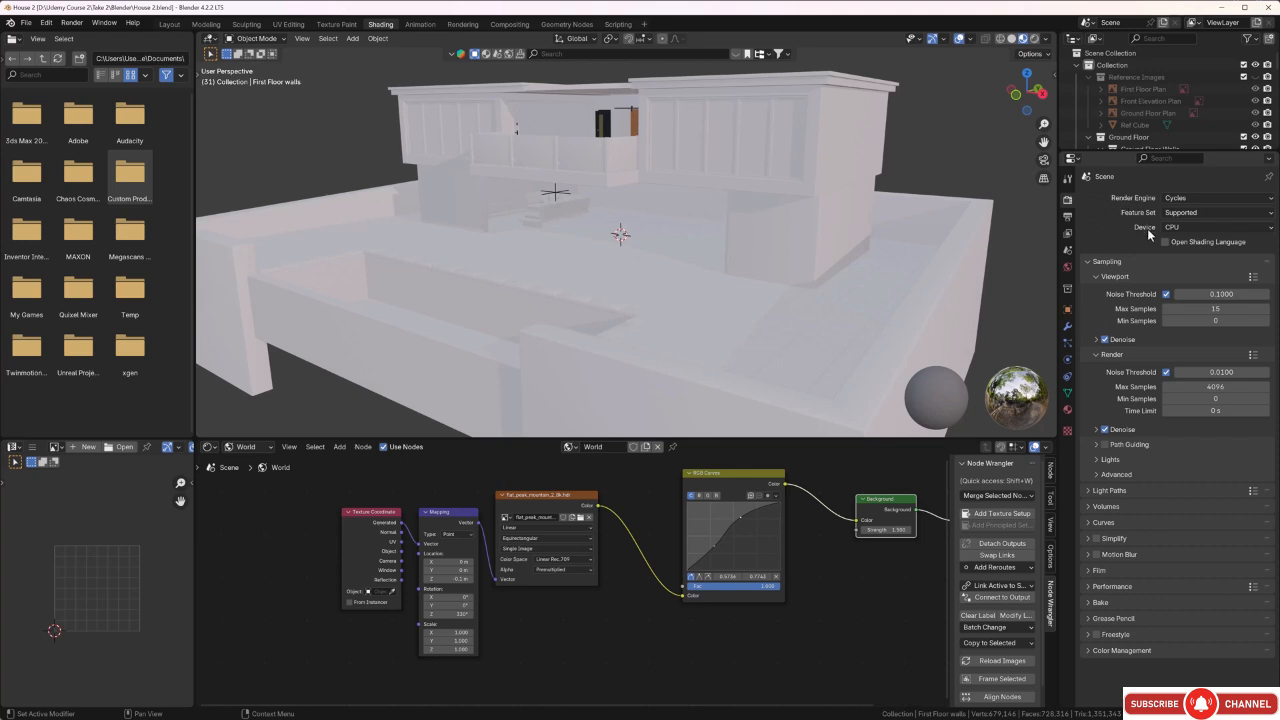
left_click(1192, 229)
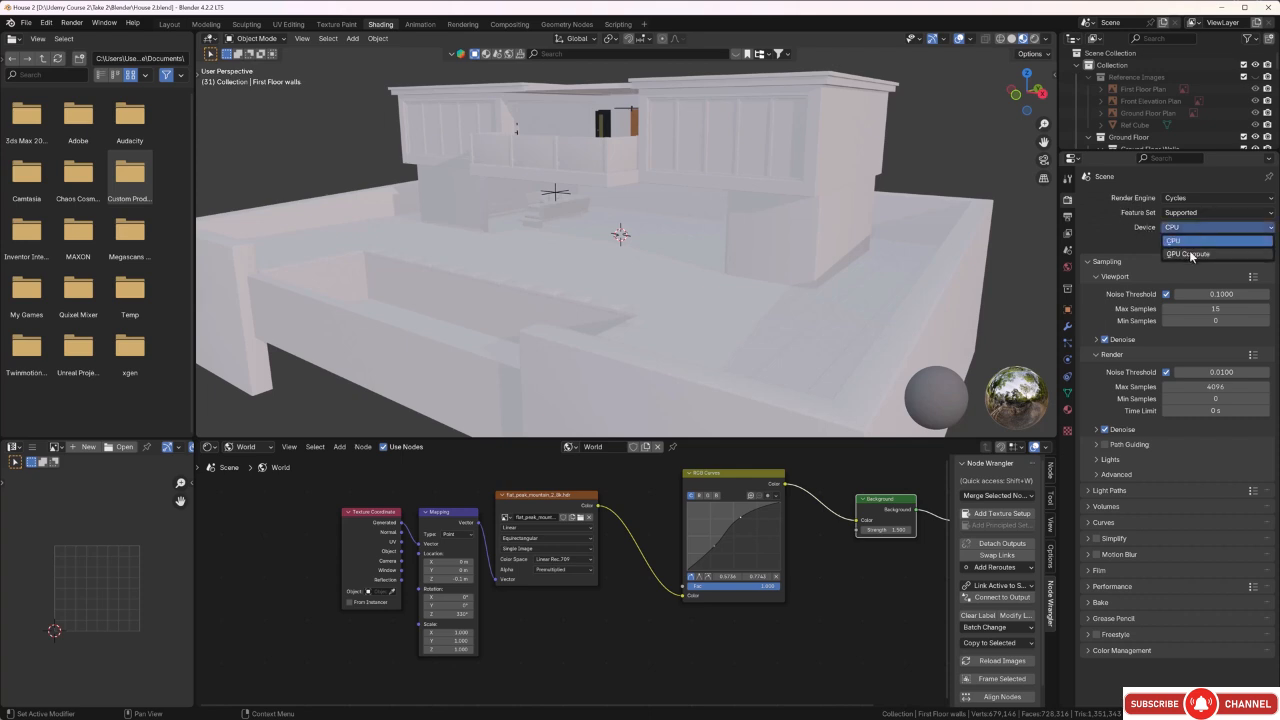
left_click(1190, 255)
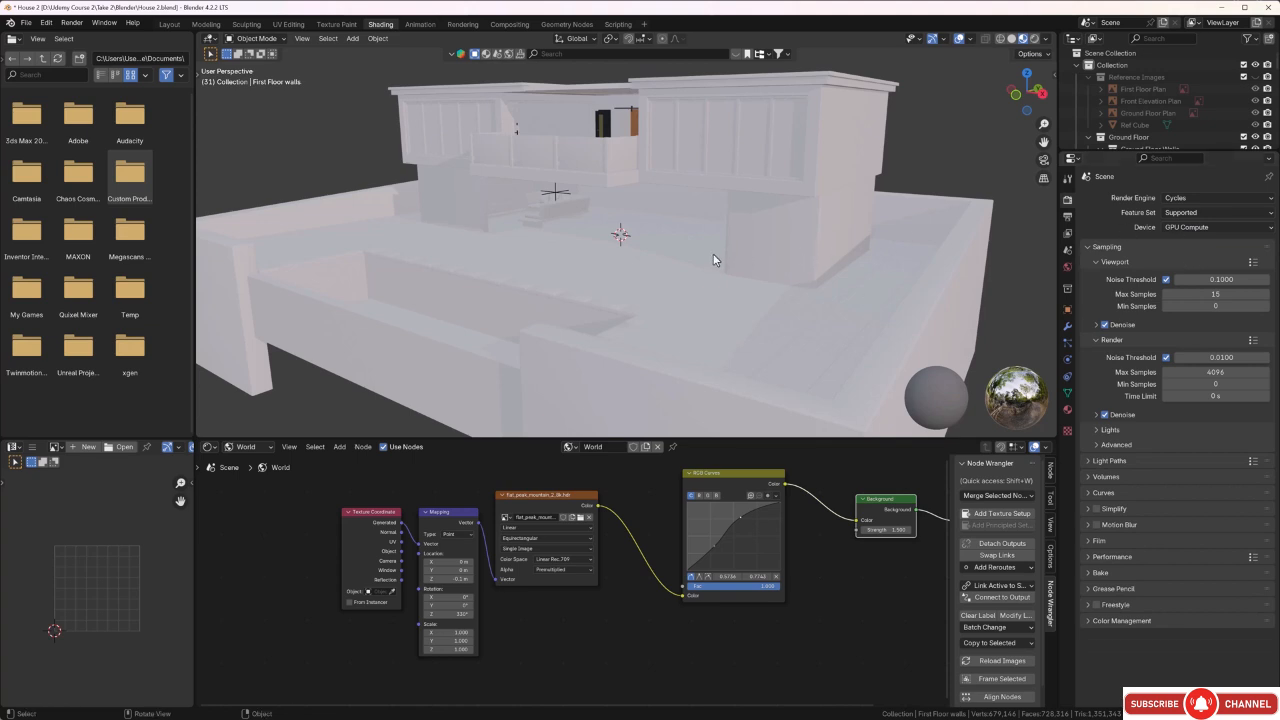
Switch the shader editor from World to Object shading.
middle_click_drag(740, 246, 752, 163)
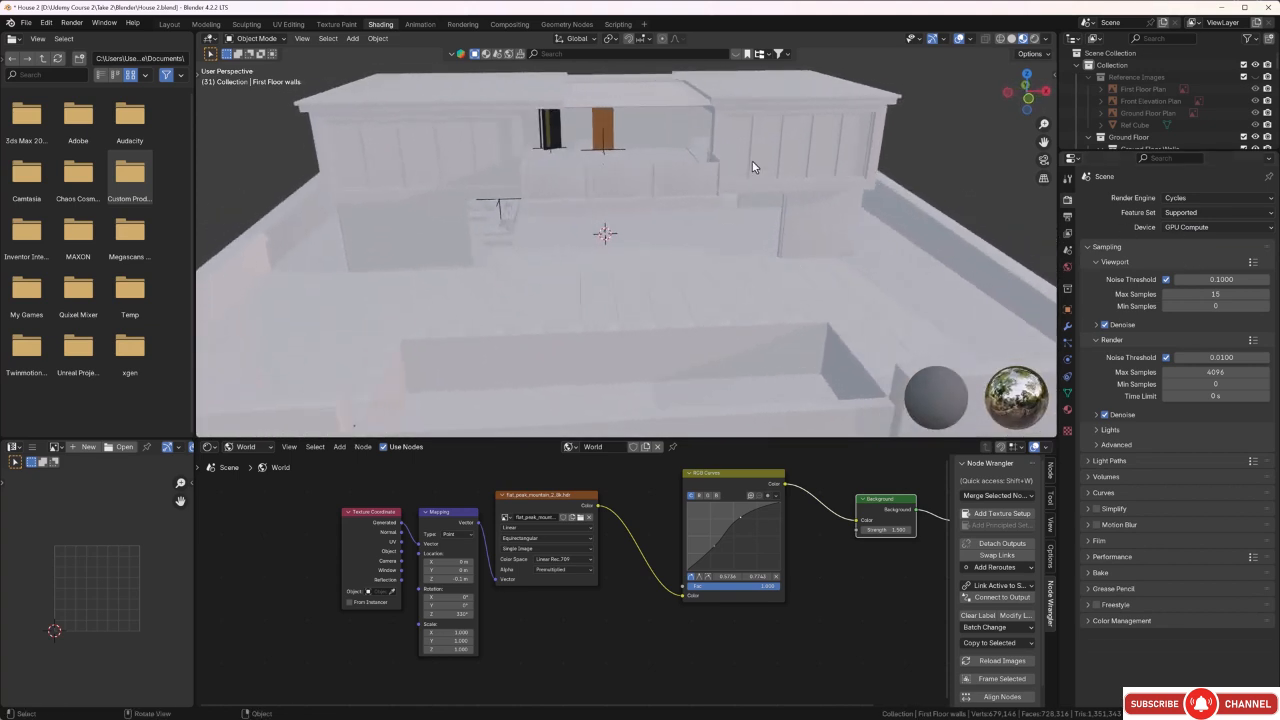
left_click(268, 450)
left_click(266, 481)
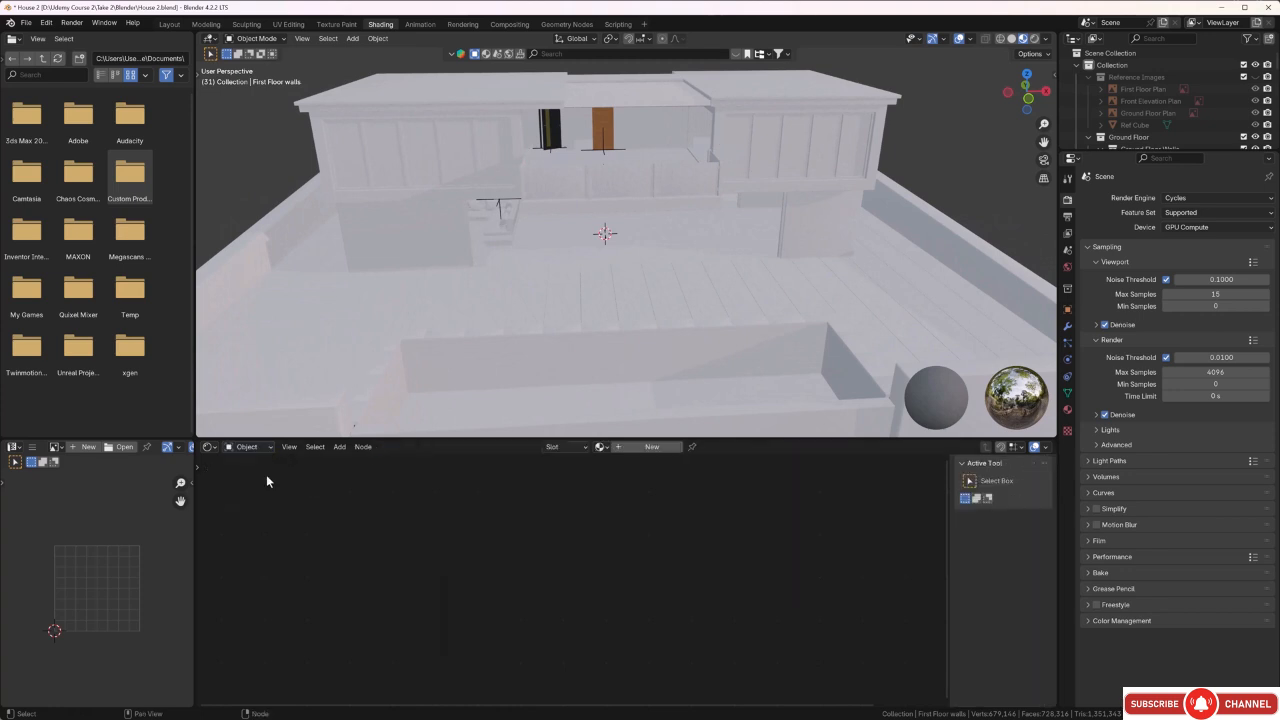
scroll(162, 608, "down", 1)
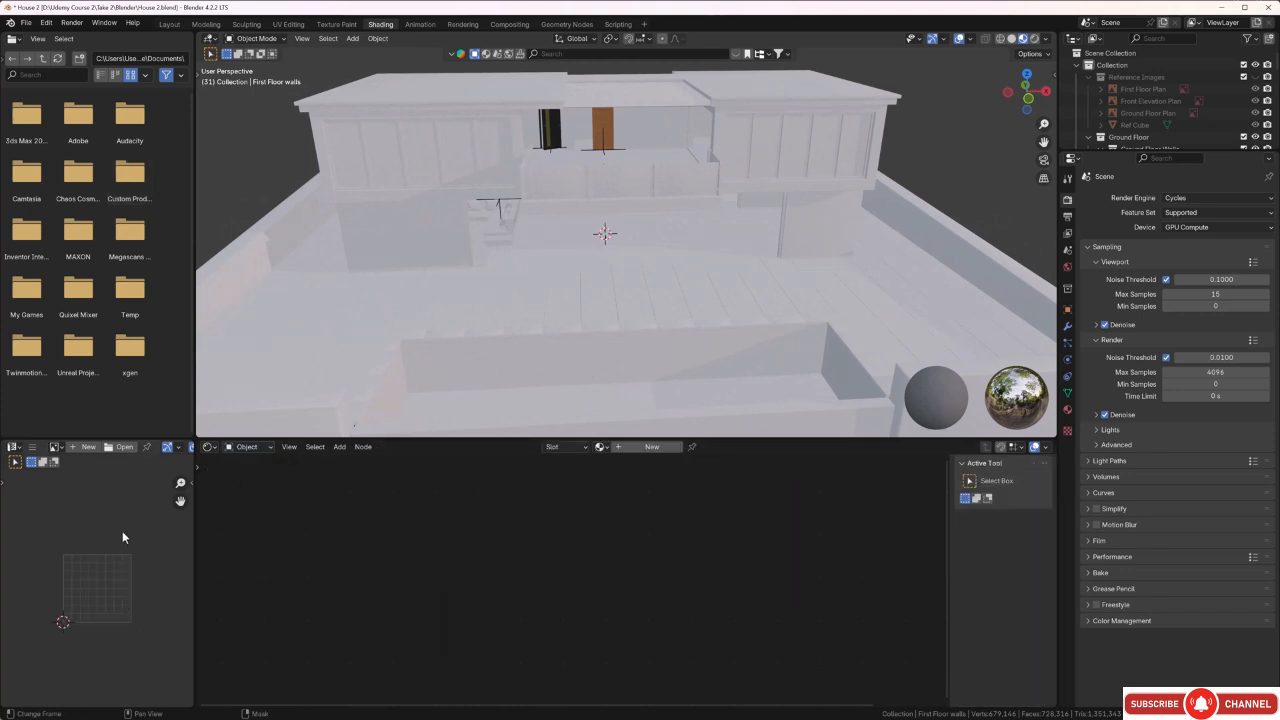
left_click(15, 447)
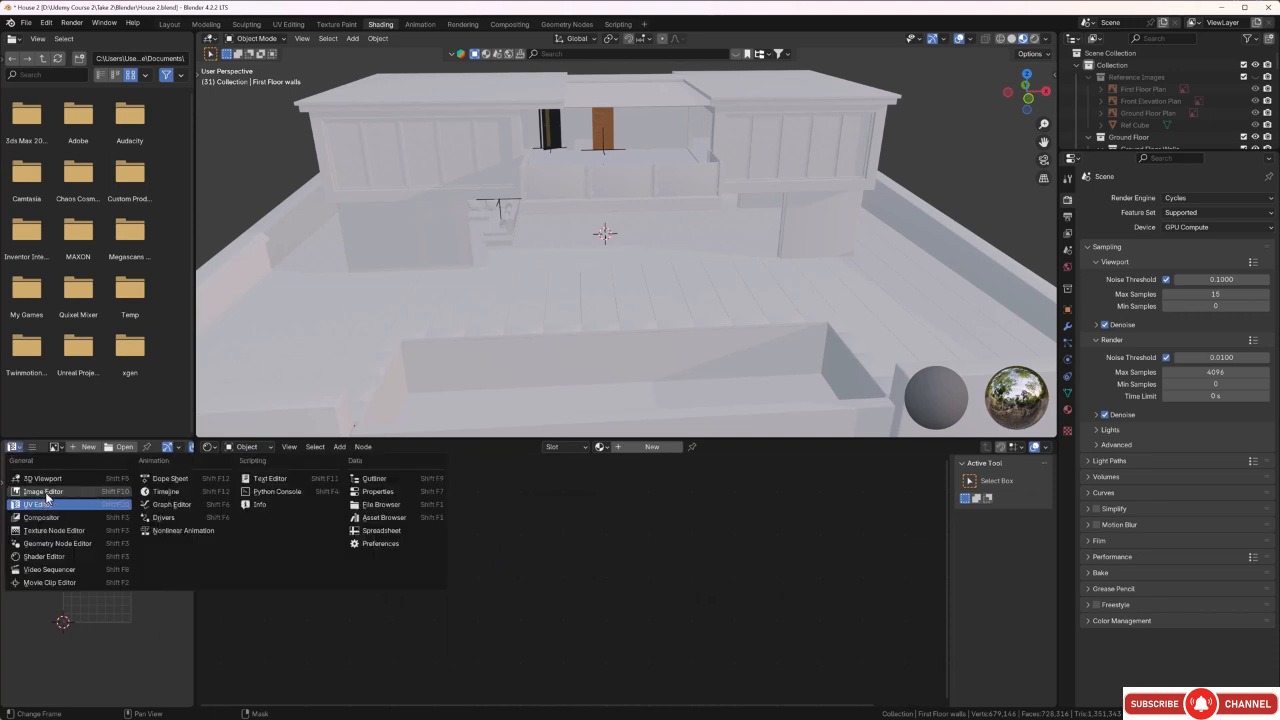
left_click(45, 492)
Examine the balcony's glass railing panels from several angles, selecting the panel object to identify it.
middle_click_drag(530, 313, 530, 250)
scroll(450, 190, "up", 3)
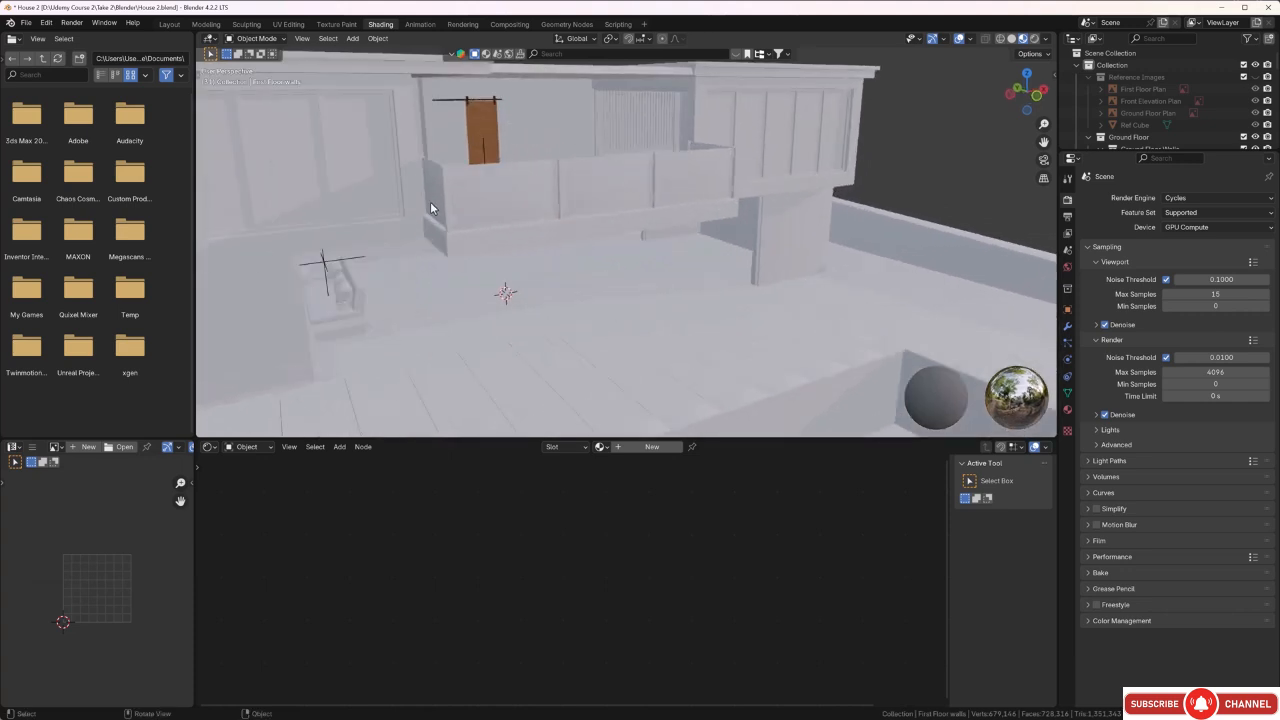
scroll(430, 201, "up", 2)
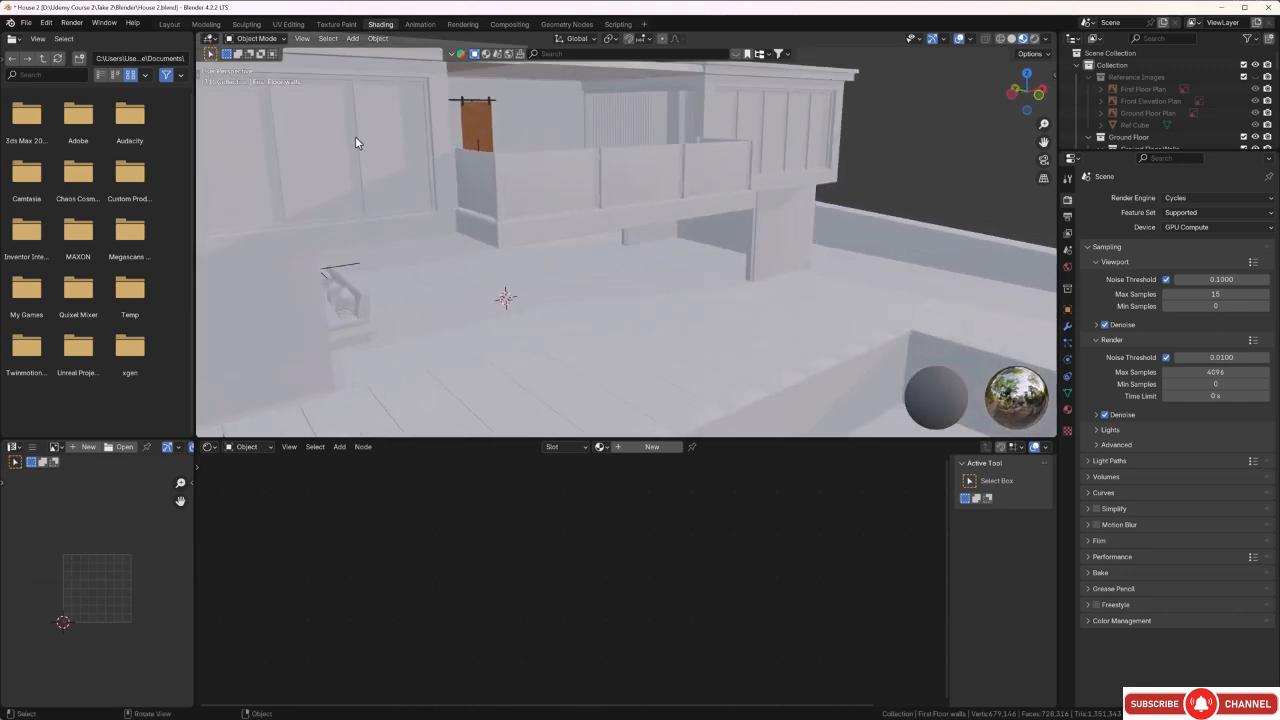
scroll(575, 233, "up", 4)
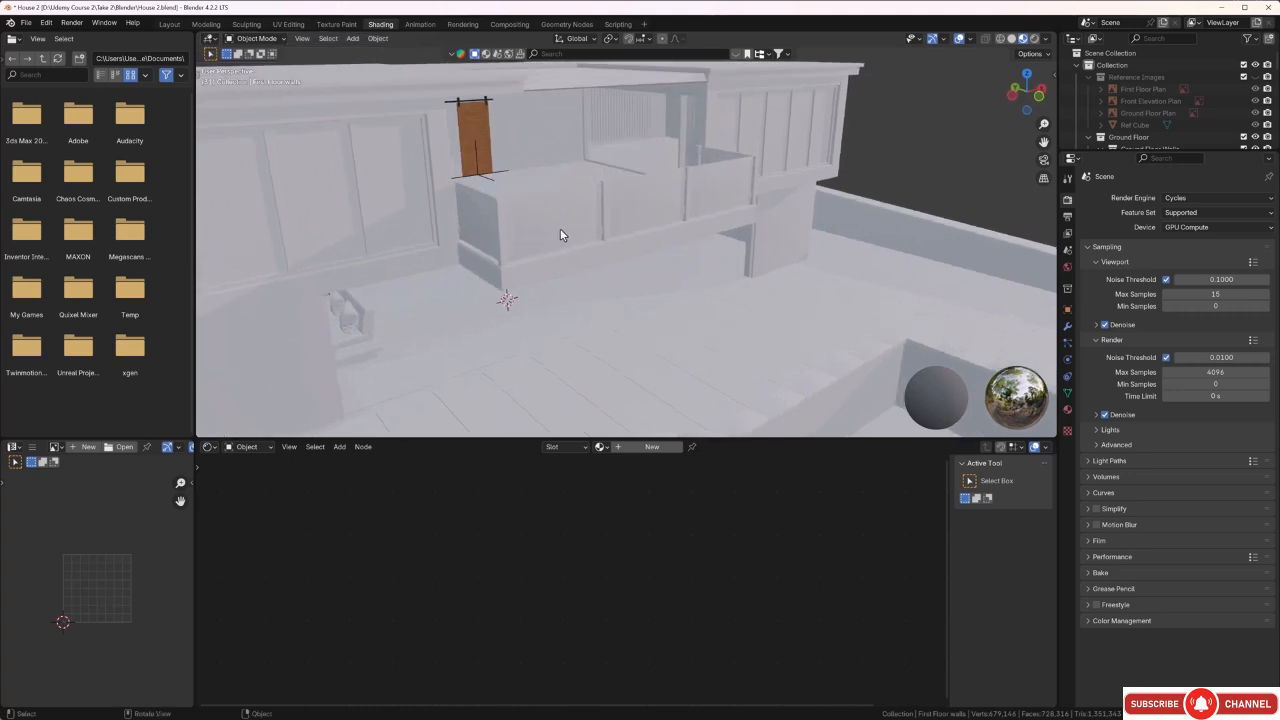
left_click(558, 214)
middle_click_drag(554, 208, 532, 213)
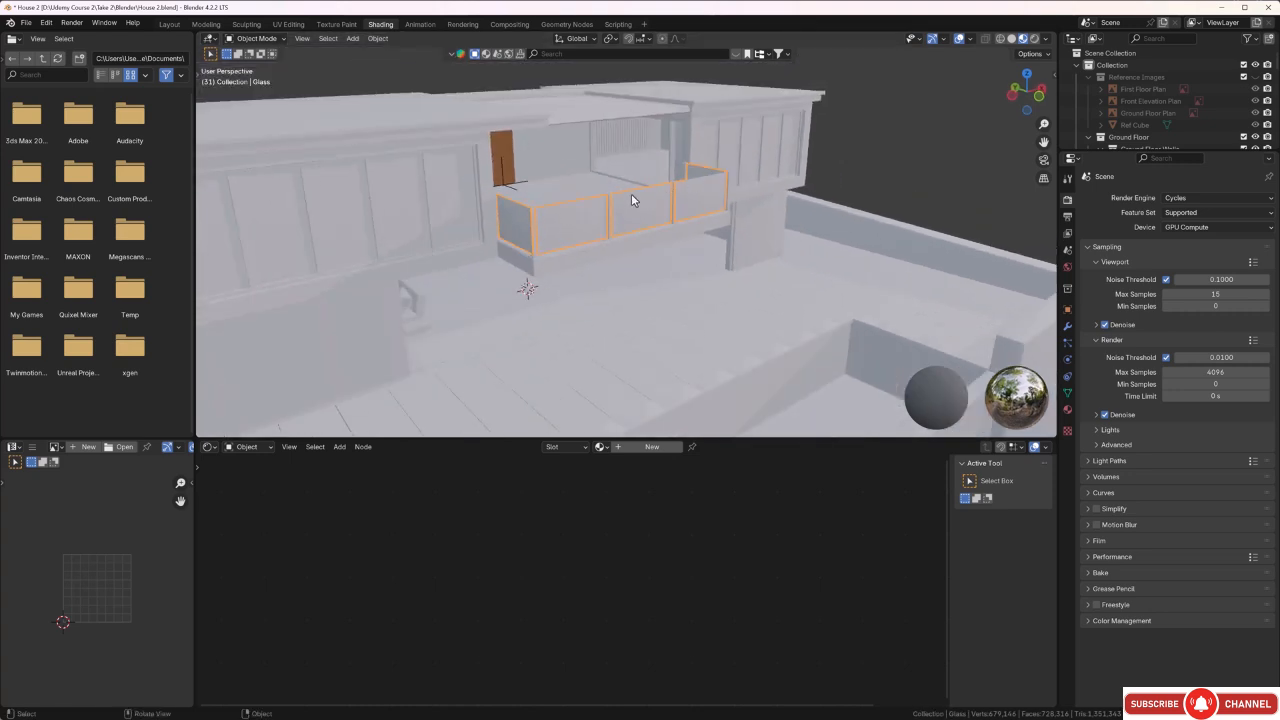
middle_click_drag(651, 196, 562, 197)
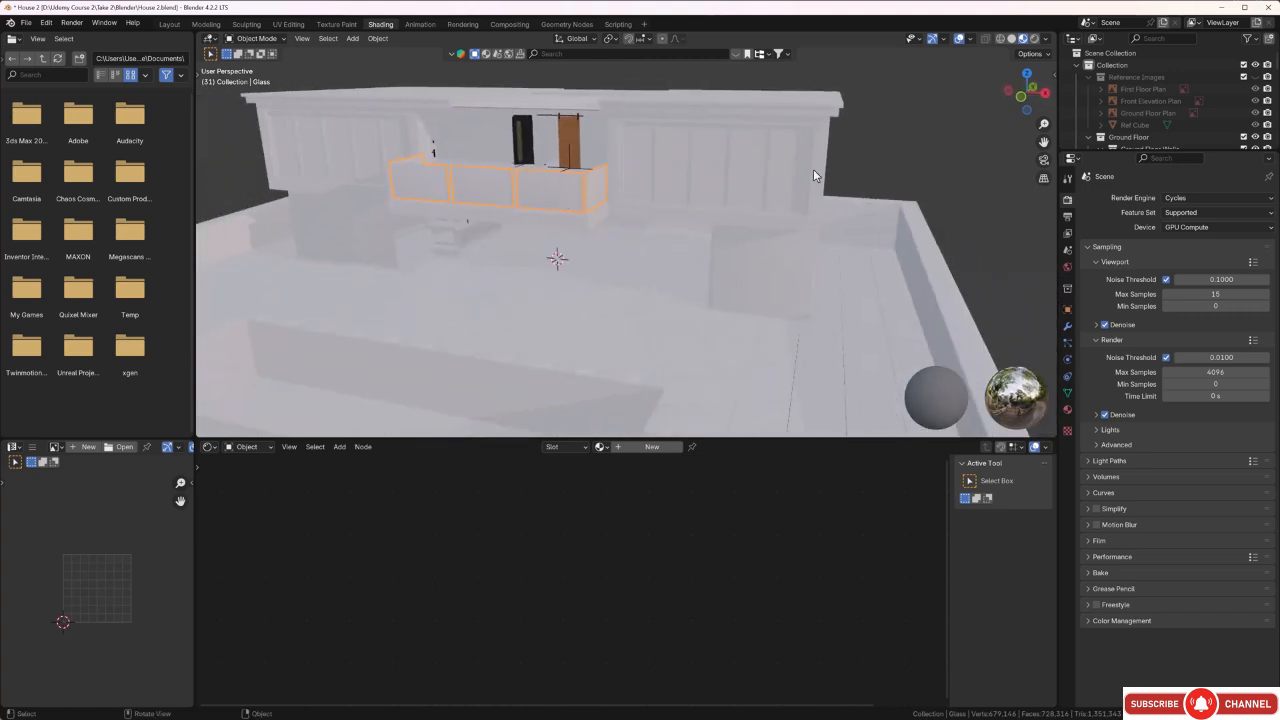
scroll(739, 152, "up", 1)
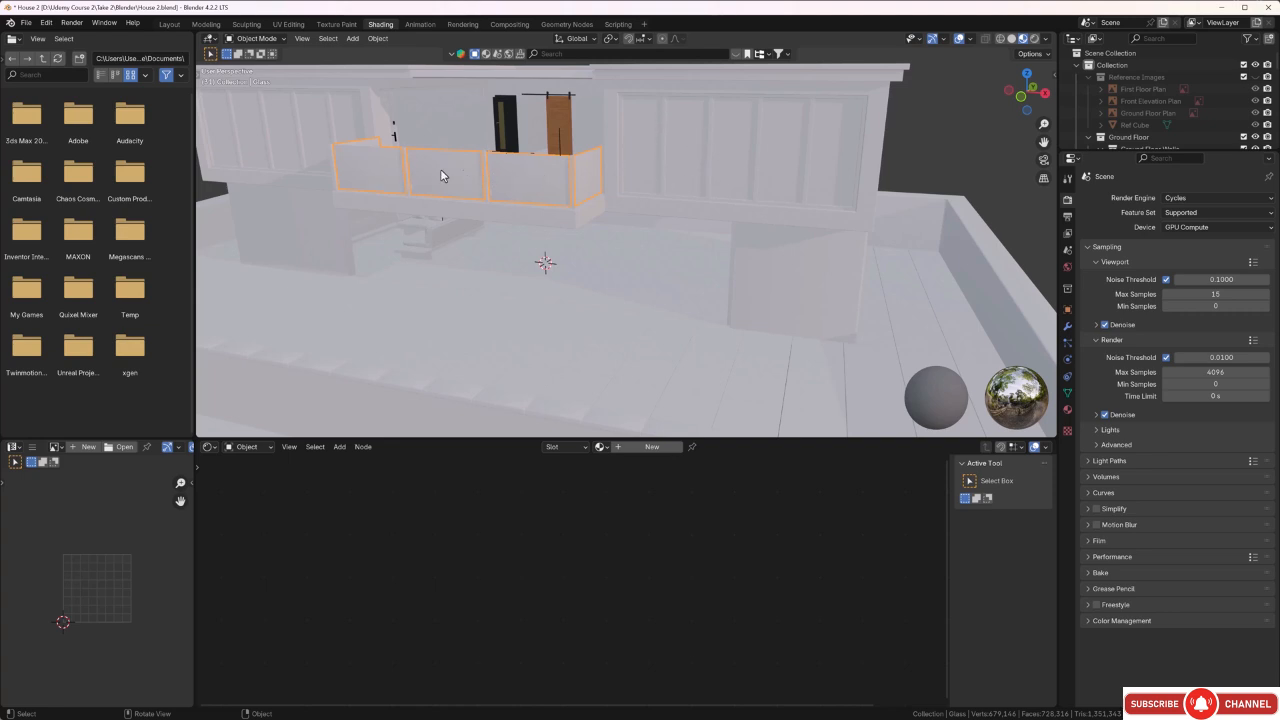
middle_click_drag(430, 184, 535, 186)
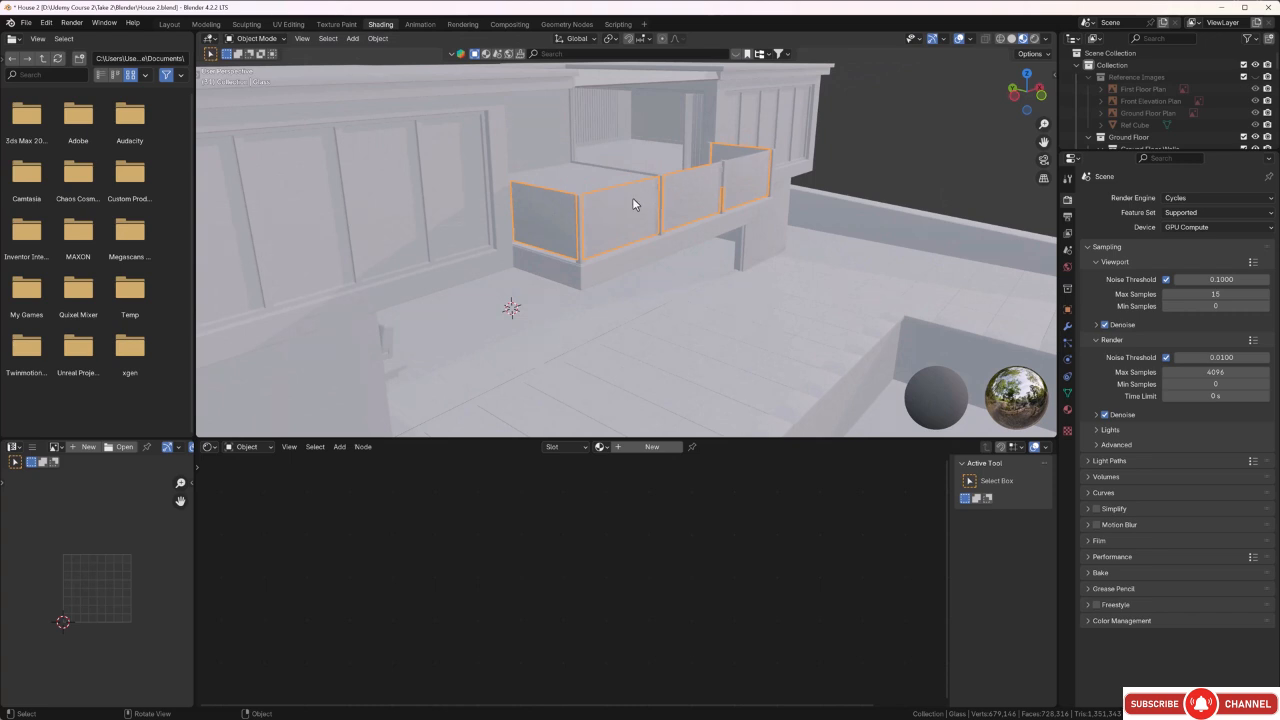
left_click(907, 131)
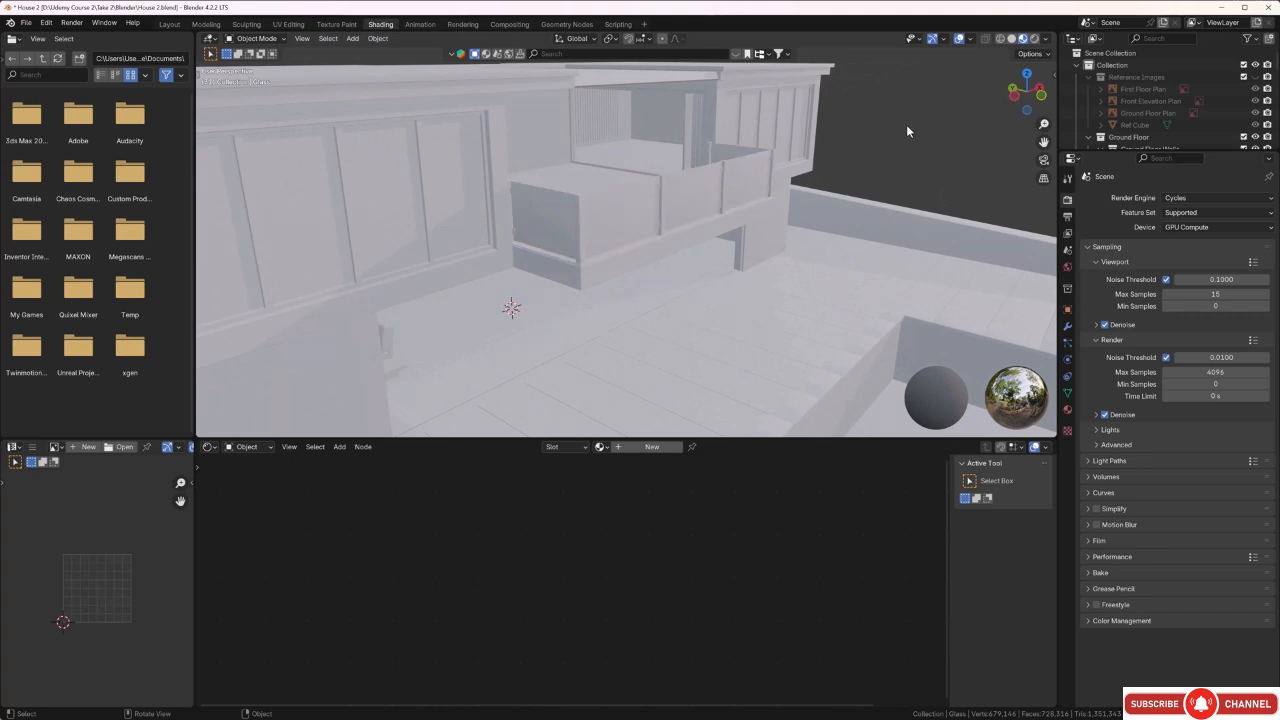
Display the house in rendered viewport shading with the balcony railing in close view.
left_click(1035, 39)
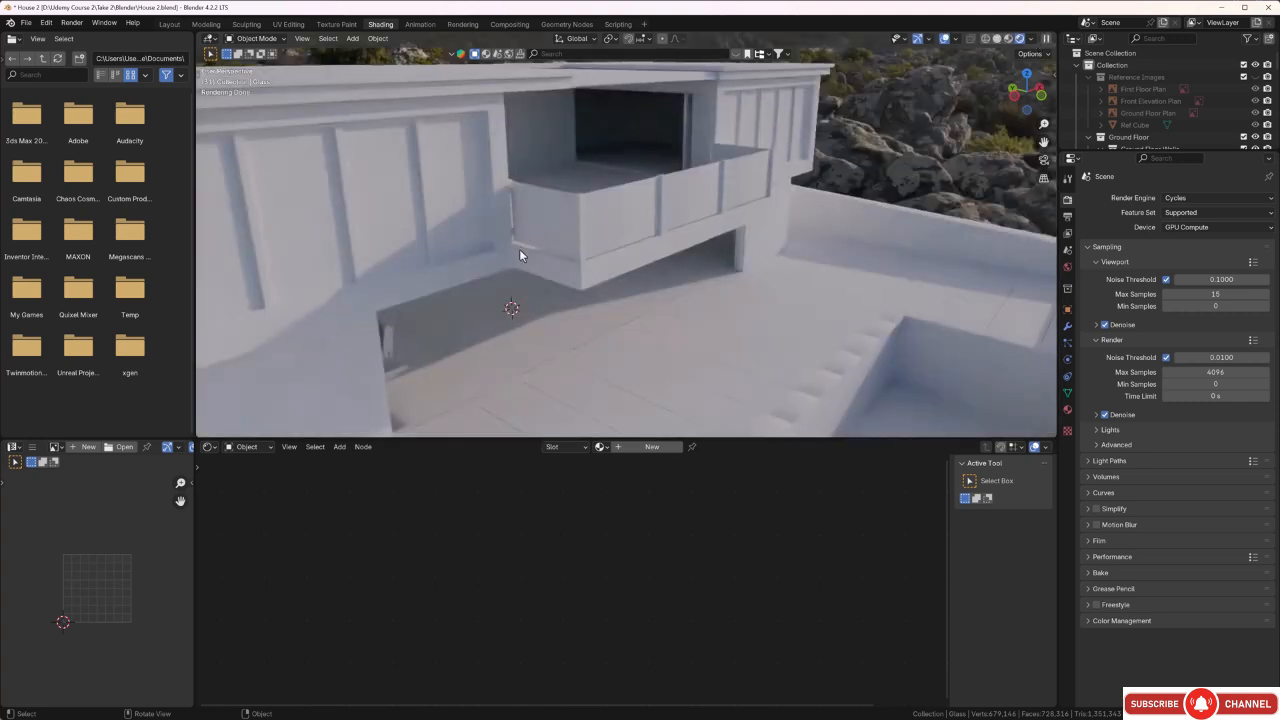
middle_click_drag(522, 287, 529, 276)
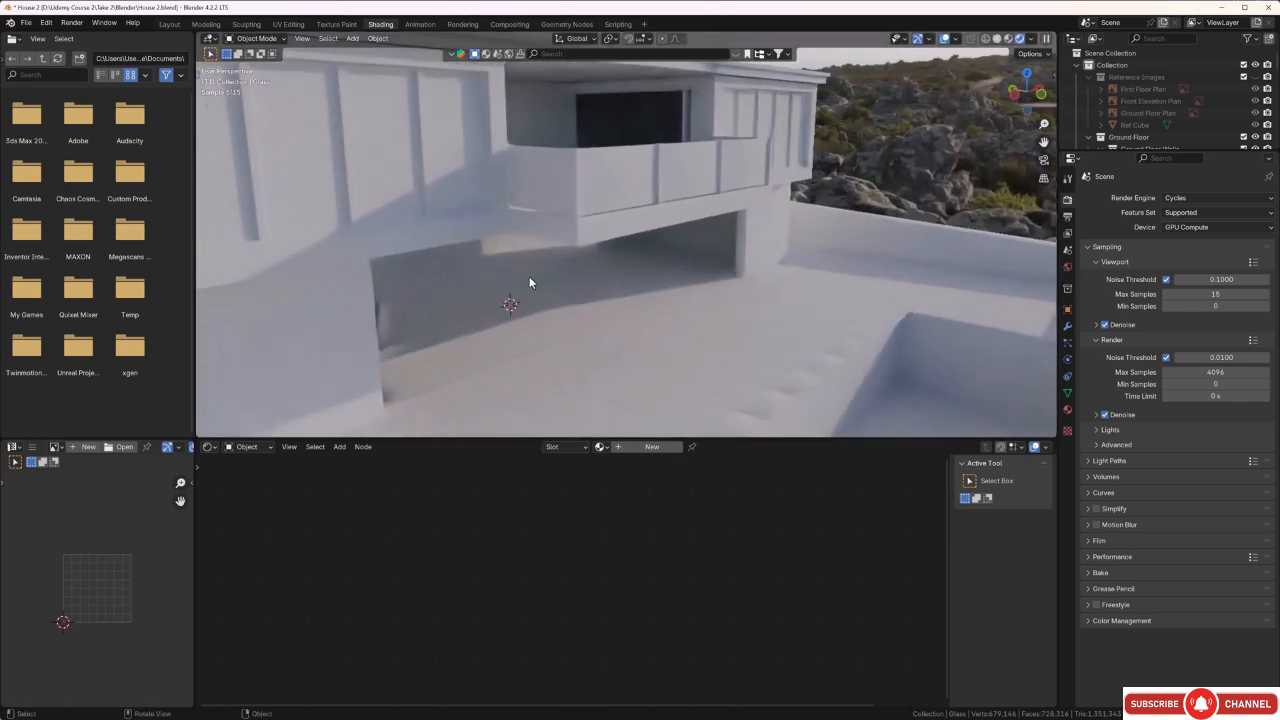
scroll(574, 273, "up", 3)
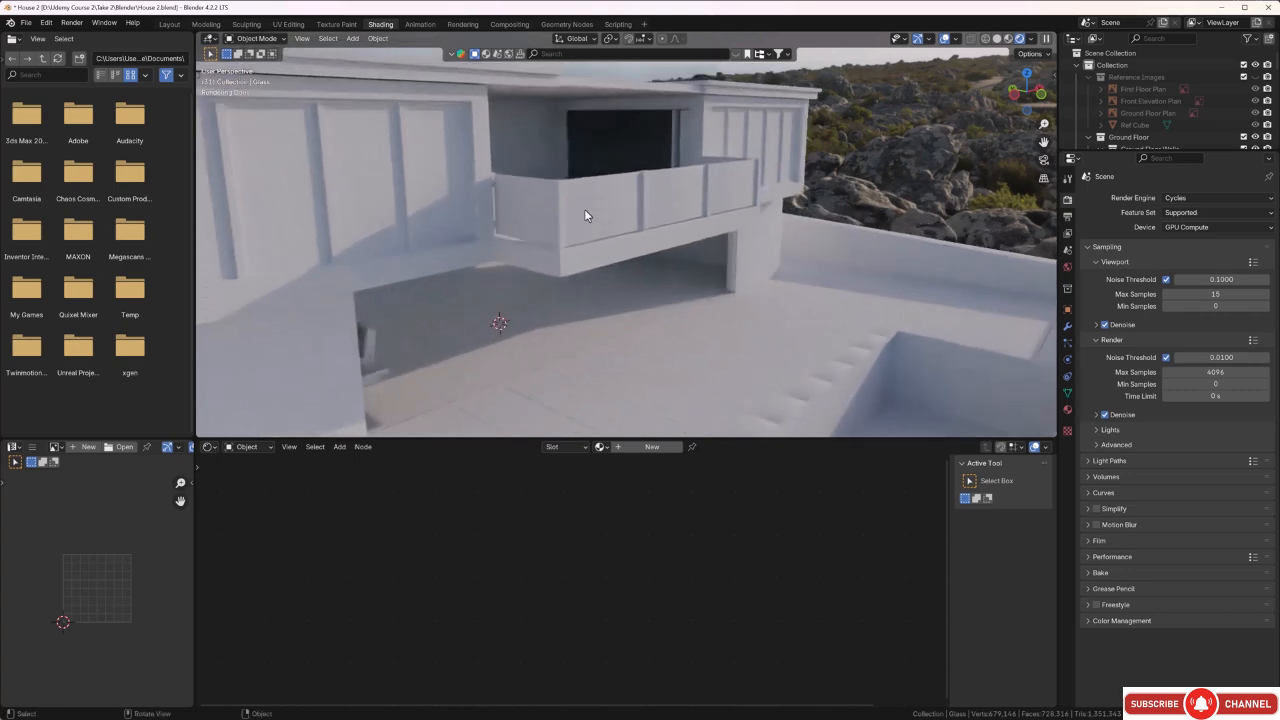
middle_click_drag(593, 211, 588, 218, "shift")
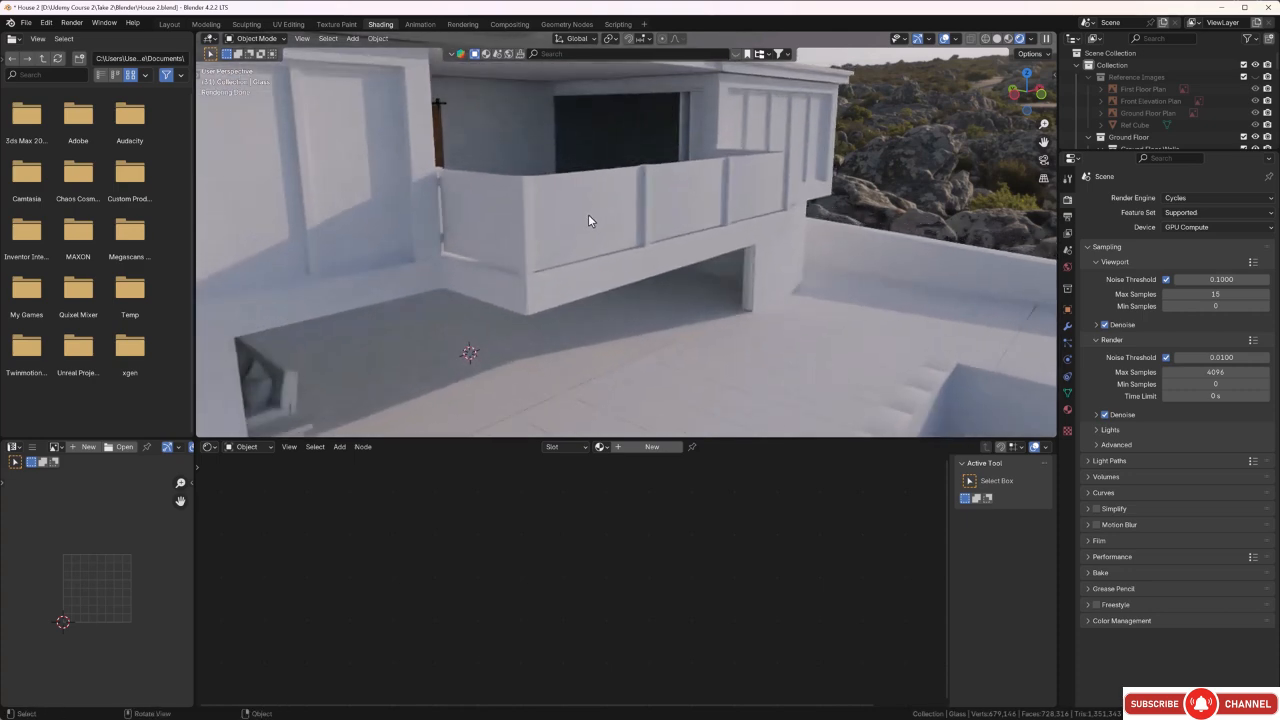
Give the balcony's glass railing panels a new material named Glass.
left_click(588, 216)
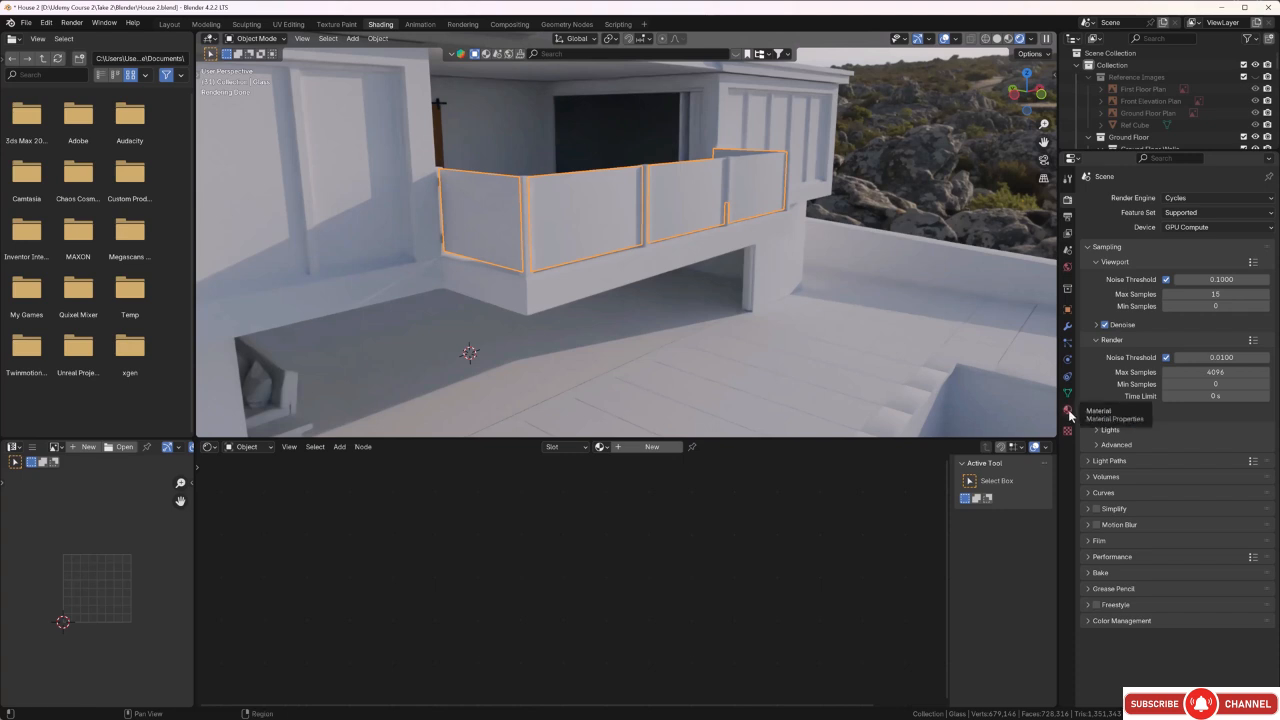
left_click(1068, 413)
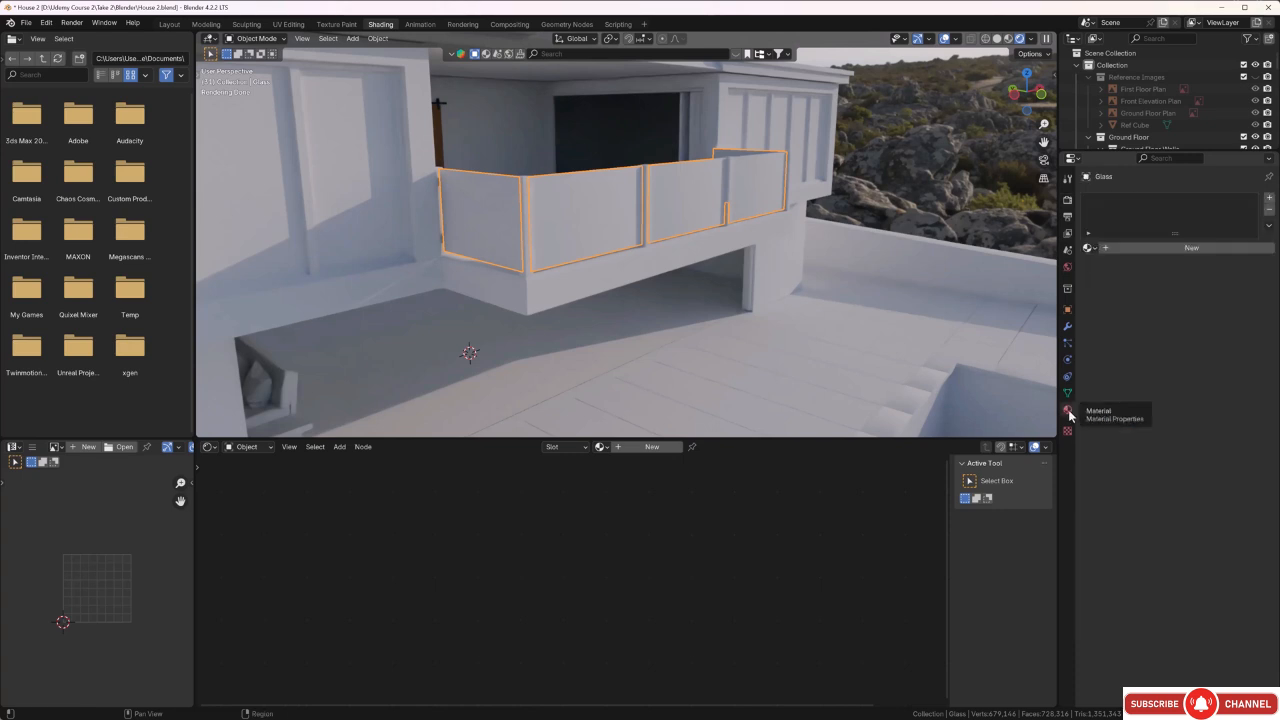
left_click(1140, 248)
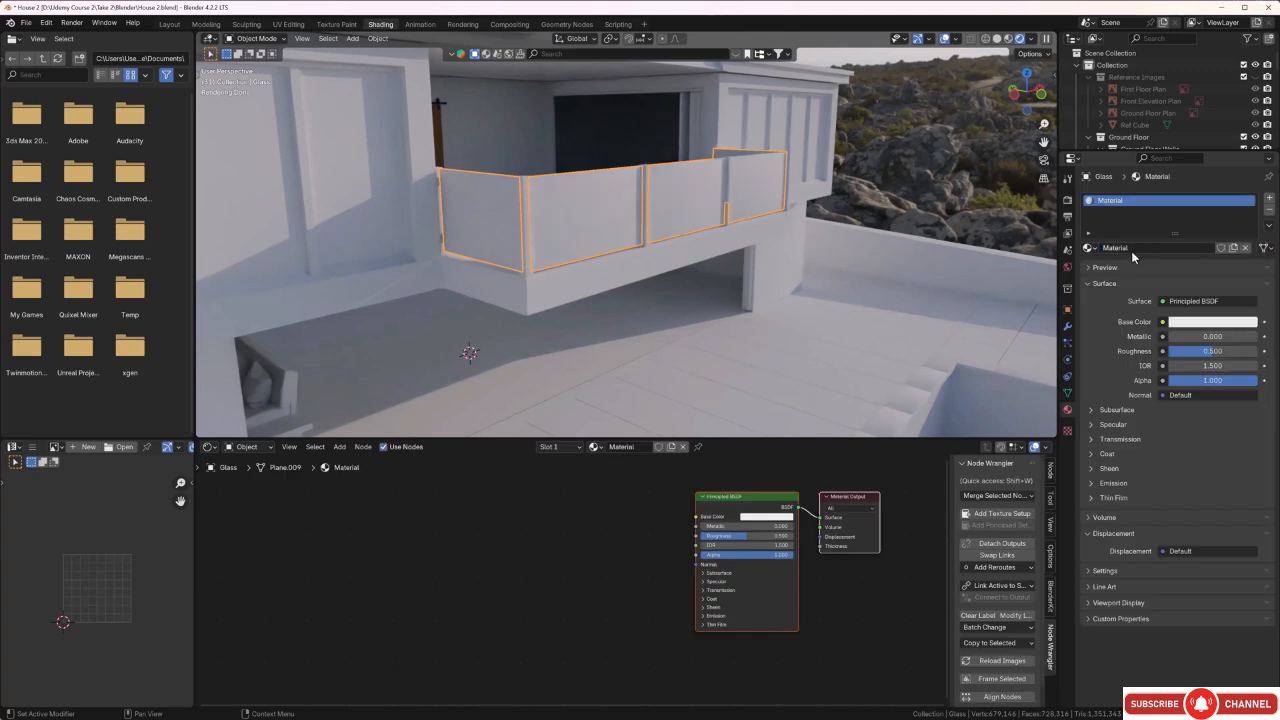
left_click(1130, 247)
key("BackSpace")
key("BackSpace")
key("BackSpace")
key("BackSpace")
key("BackSpace")
key("BackSpace")
key("BackSpace")
key("BackSpace")
type("Glass")
key("Return")
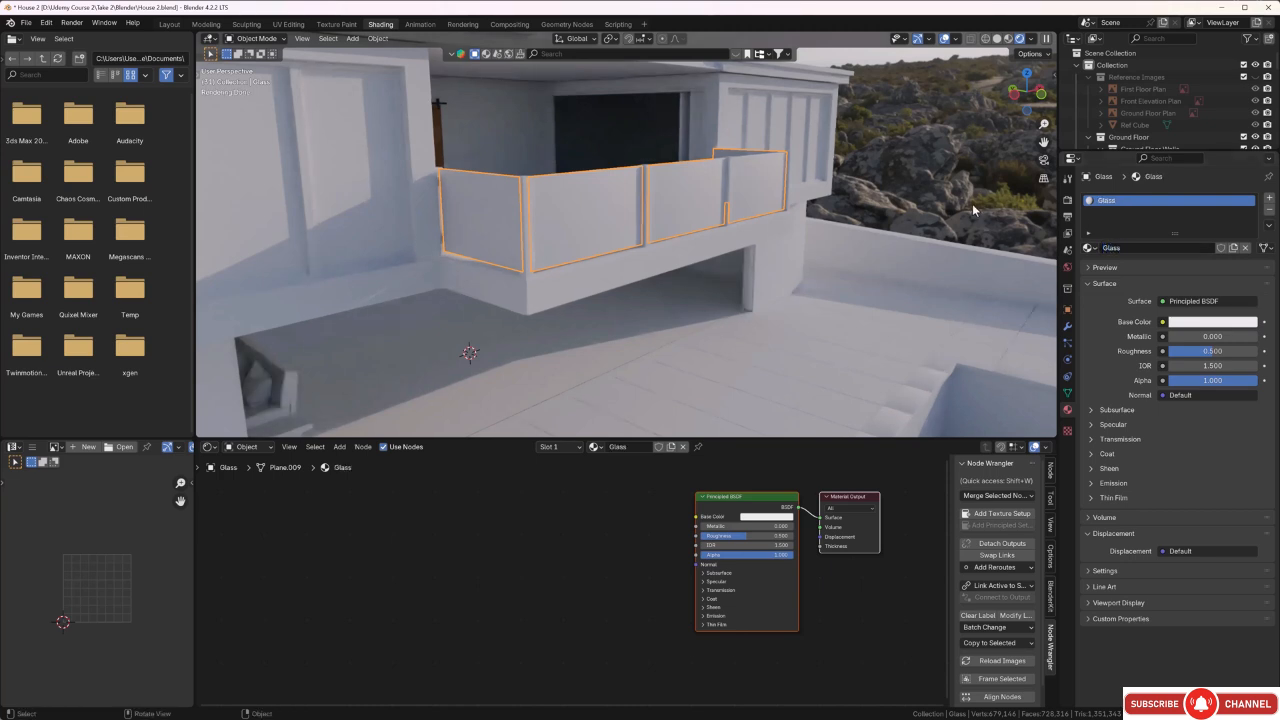
middle_click_drag(972, 203, 880, 300)
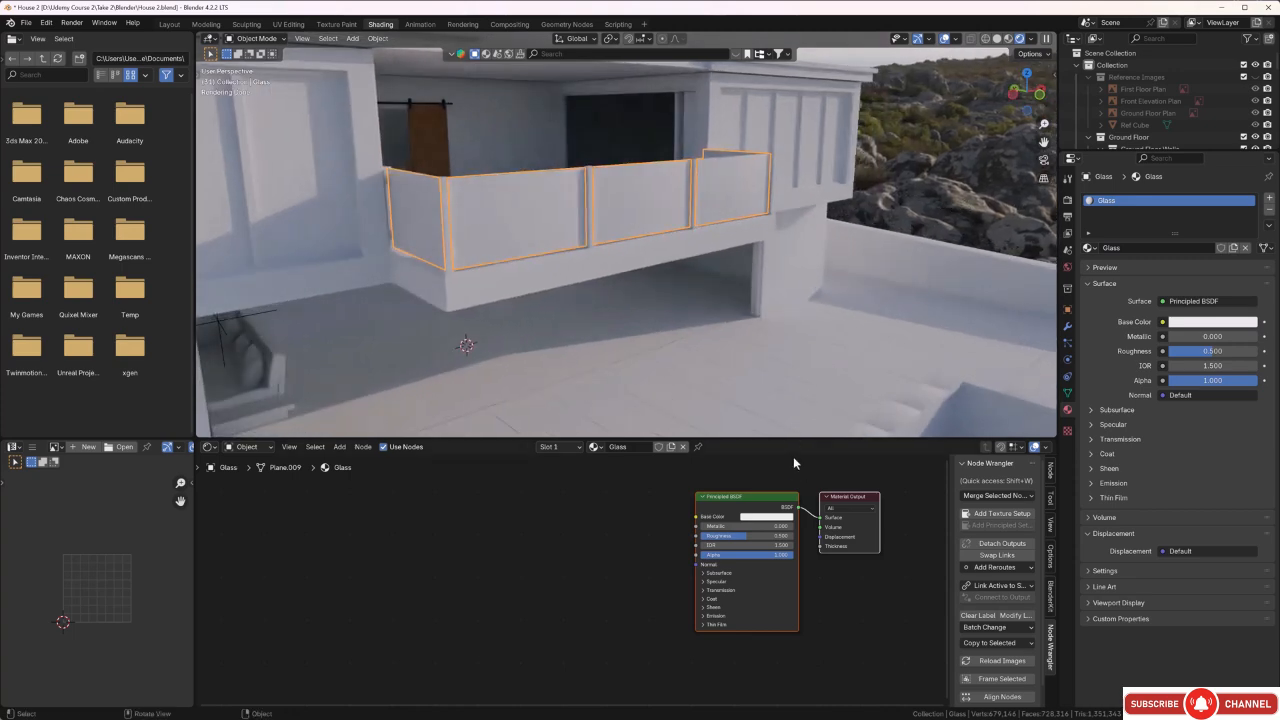
middle_click_drag(666, 526, 620, 556)
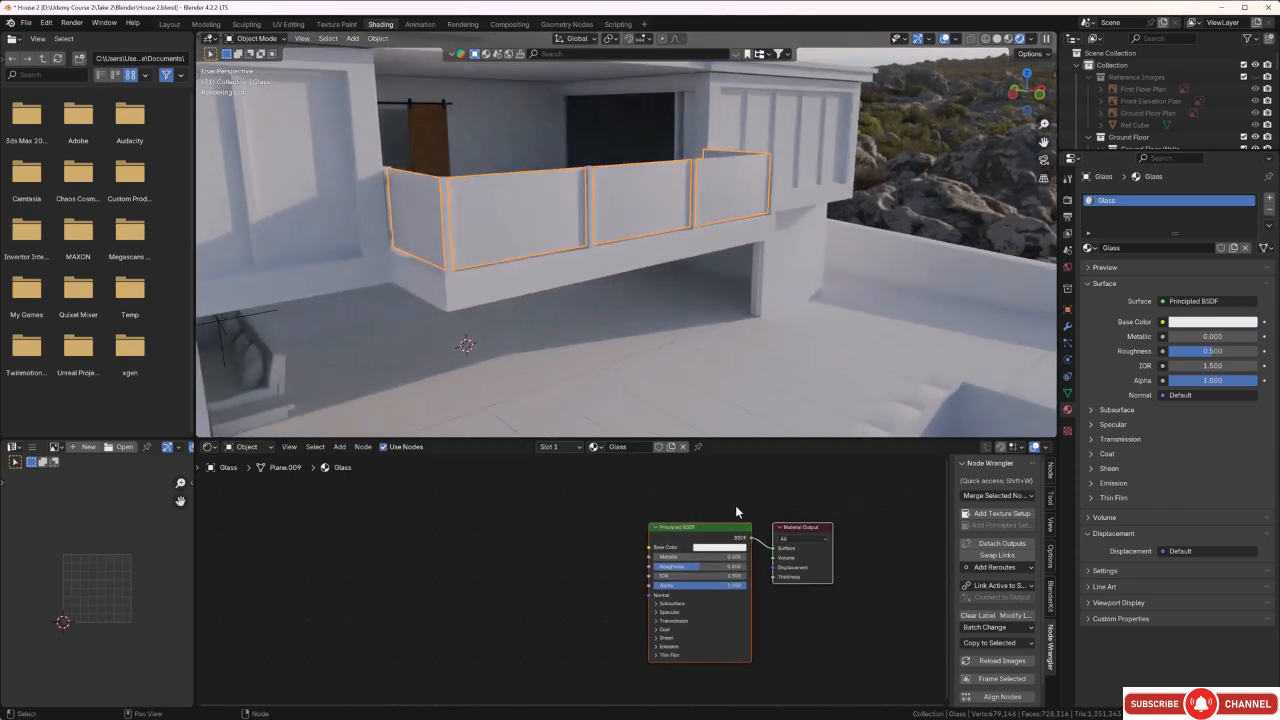
scroll(716, 541, "up", 1)
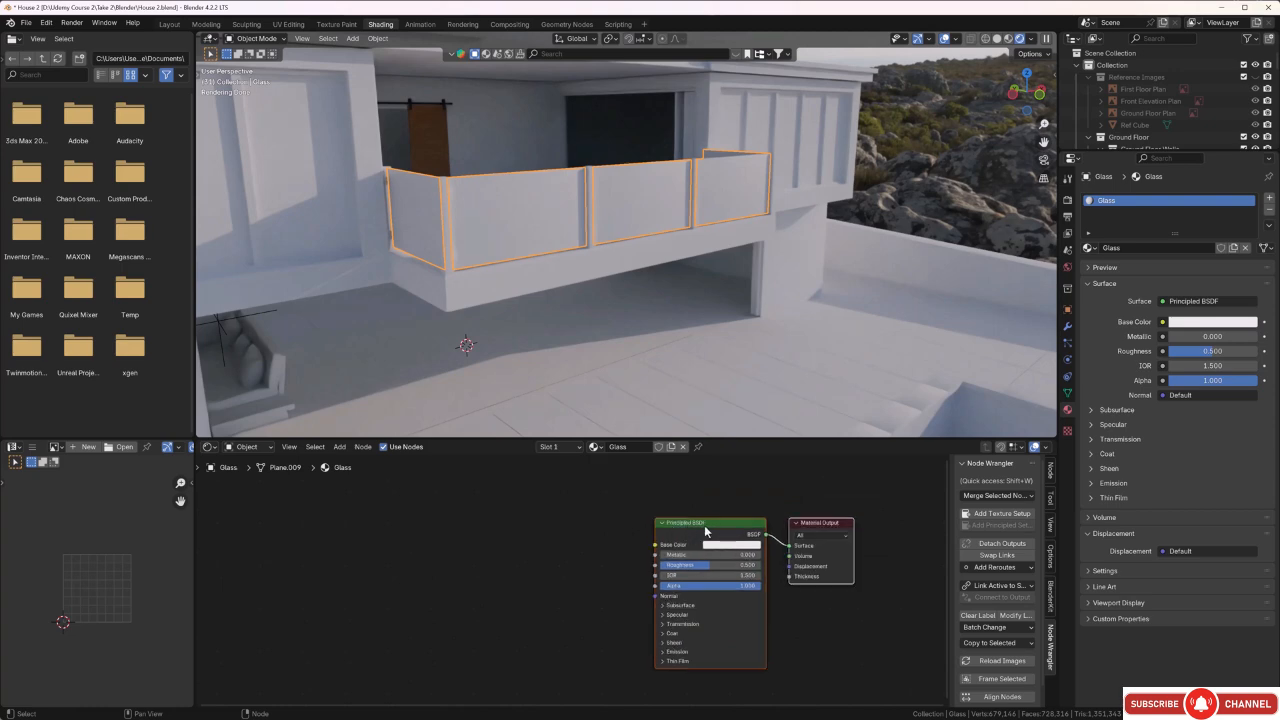
key("ctrl+s")
left_click(744, 498)
scroll(742, 491, "down", 1)
middle_click_drag(743, 490, 669, 522)
scroll(686, 531, "up", 1)
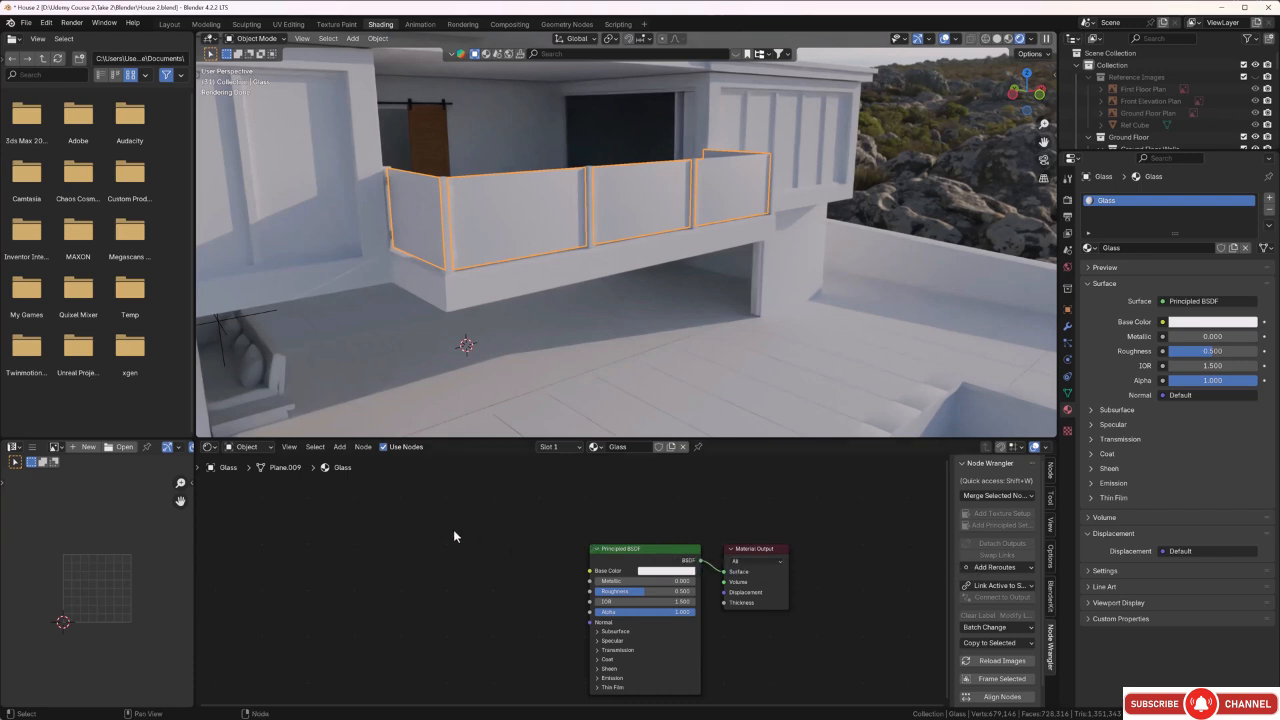
Add a Transparent BSDF node above the Principled BSDF and move the Material Output node farther right to make room between them.
middle_click_drag(568, 536, 530, 560)
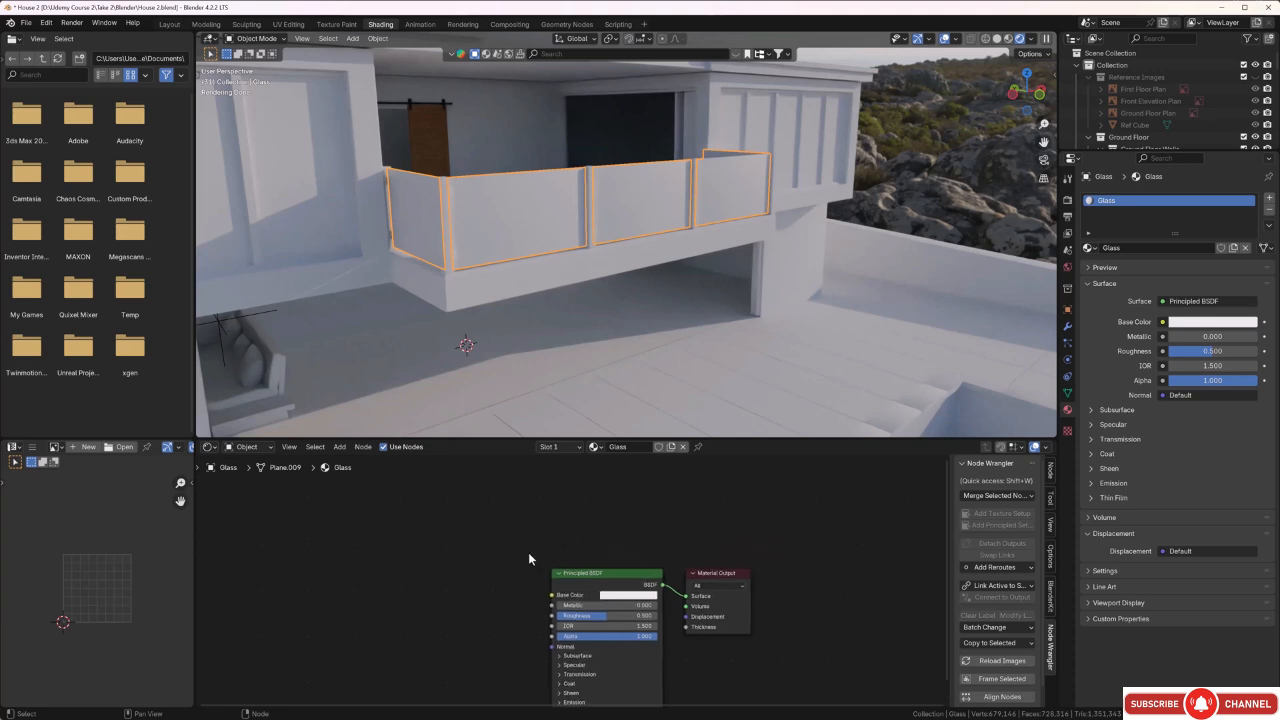
key("shift+a")
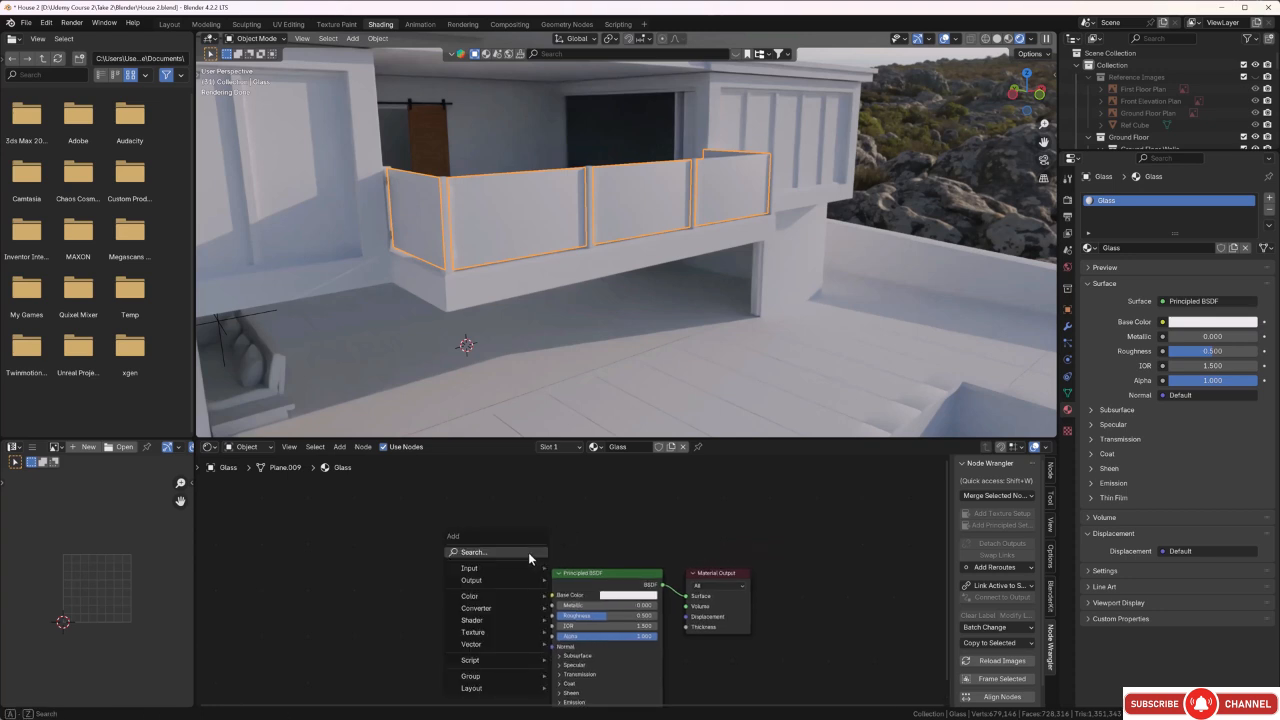
left_click(528, 552)
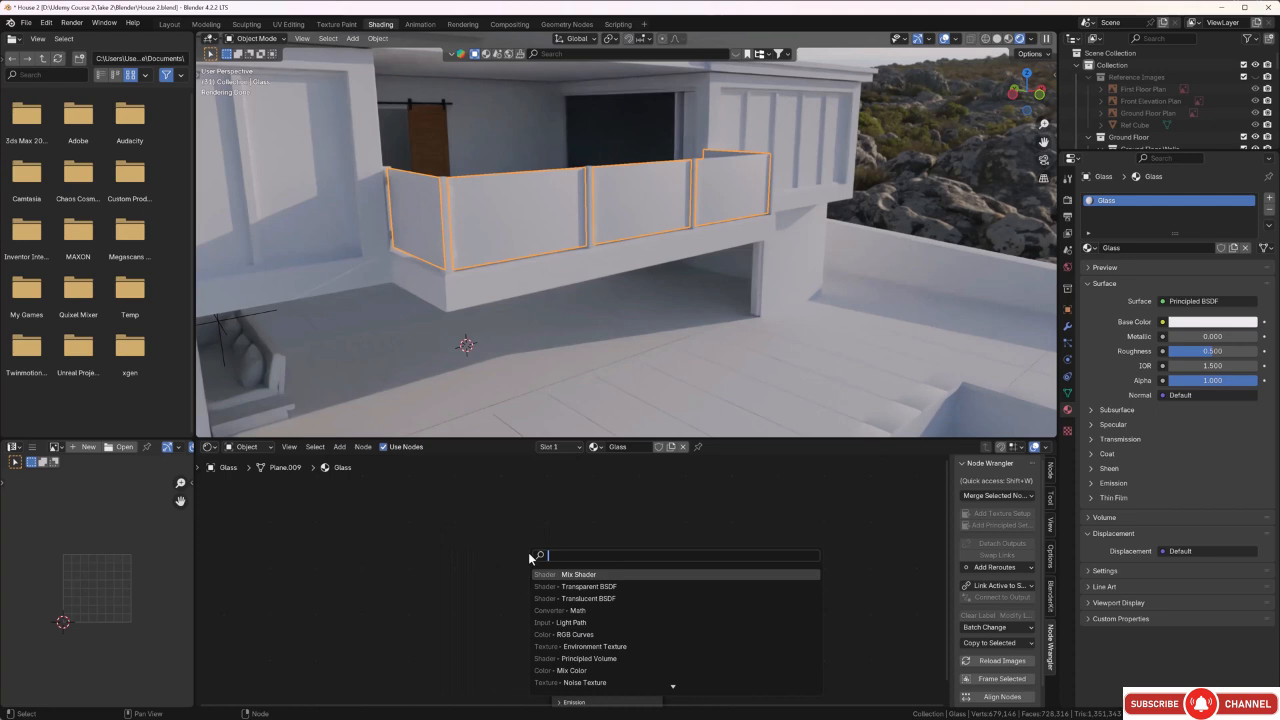
type("tran")
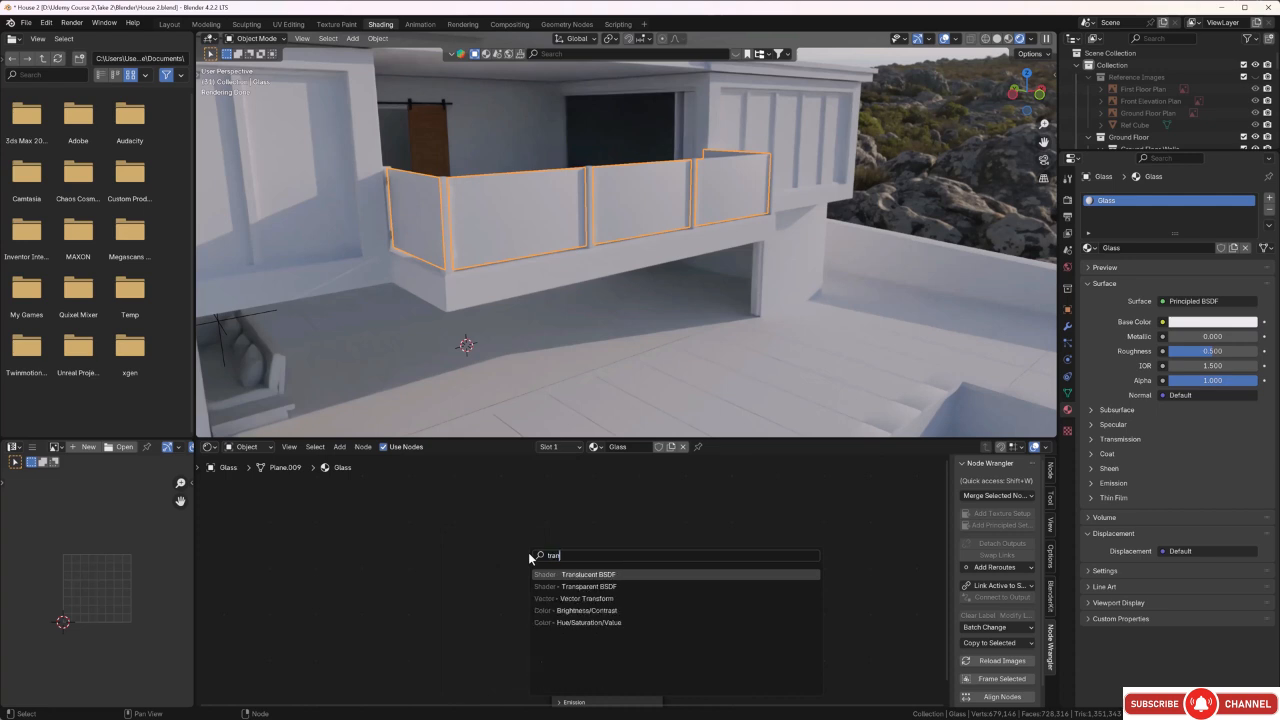
left_click(581, 587)
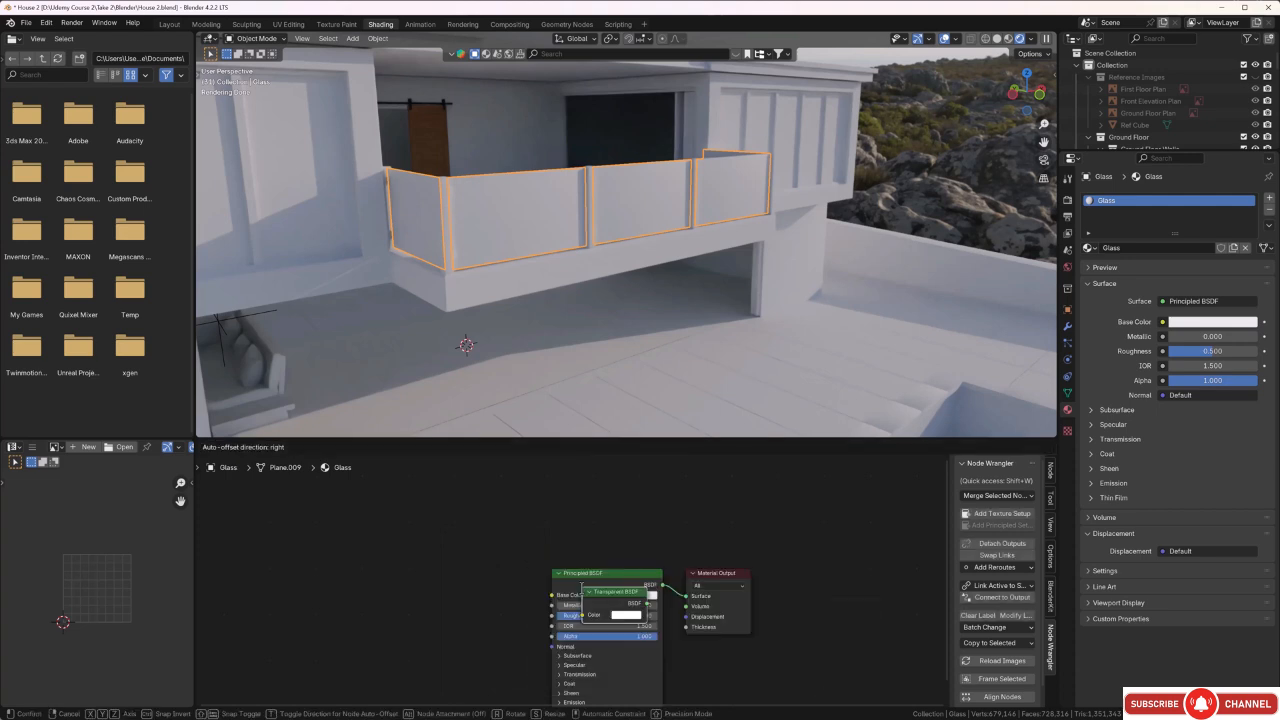
left_click(588, 507)
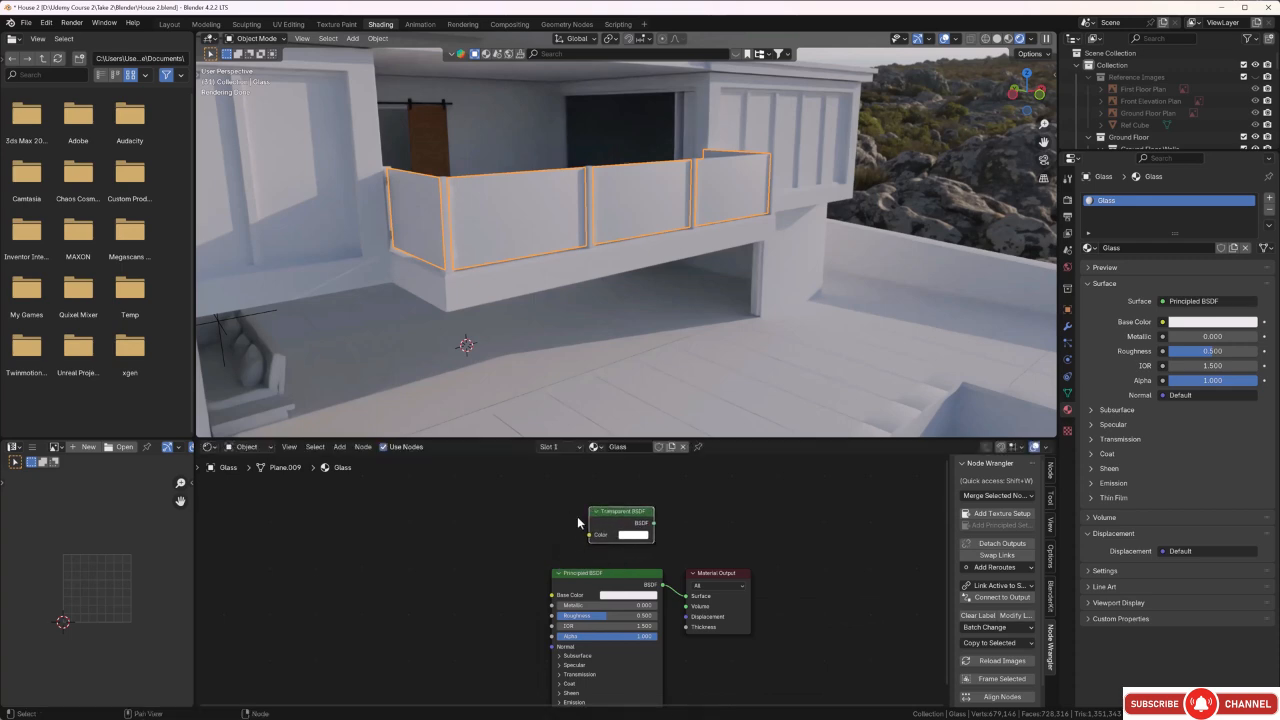
left_click_drag(716, 579, 879, 557)
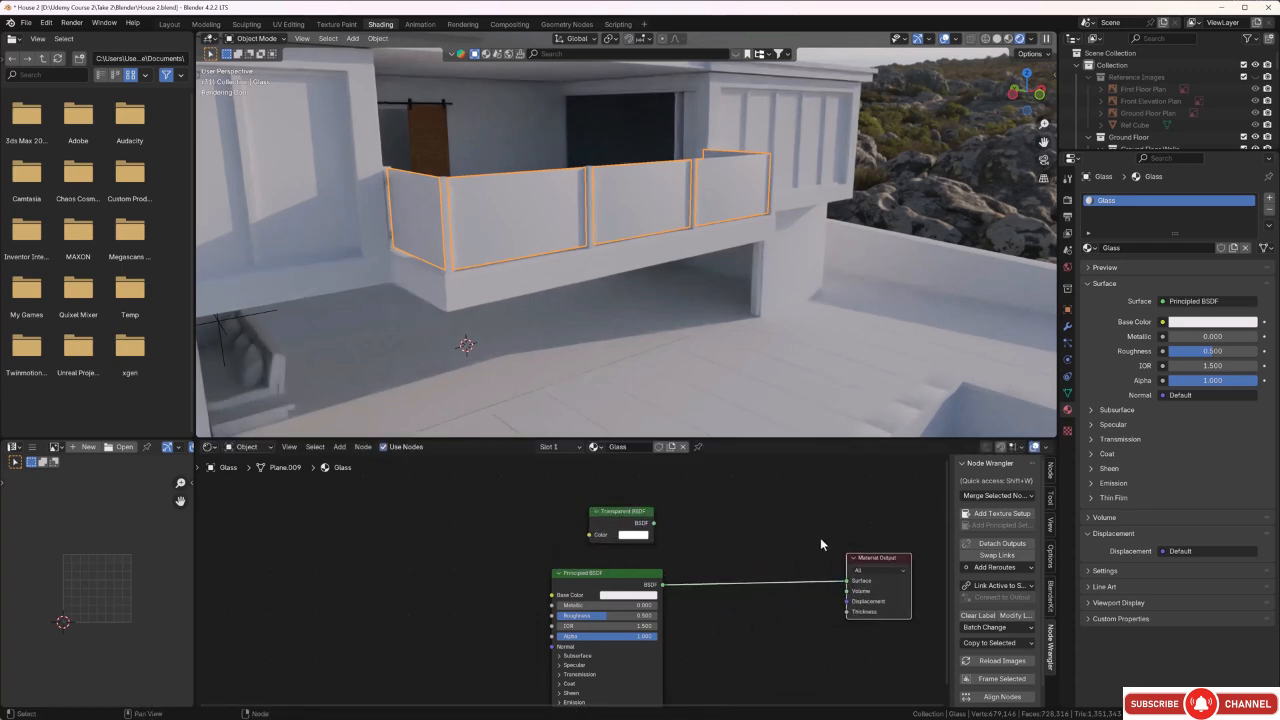
left_click(758, 546)
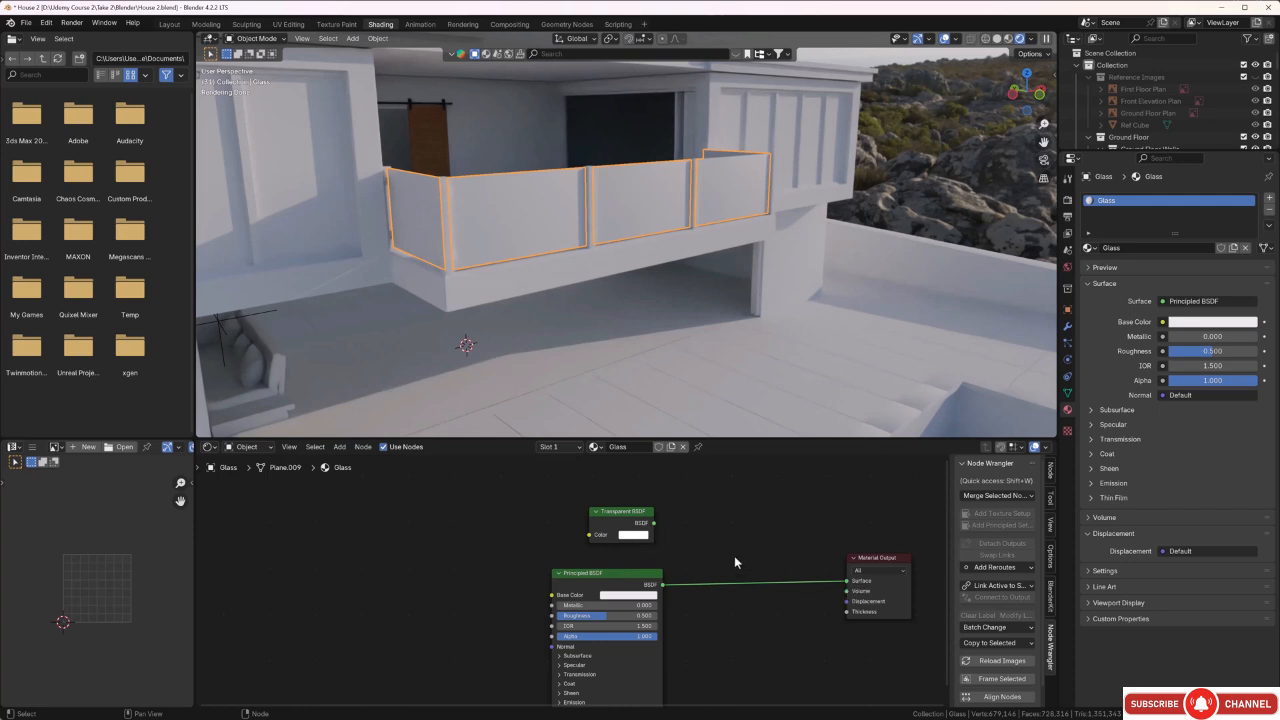
Add a Mix Shader combining the Transparent BSDF as first shader and the Principled BSDF as second, and feed it into the Material Output's Surface.
key("shift+a")
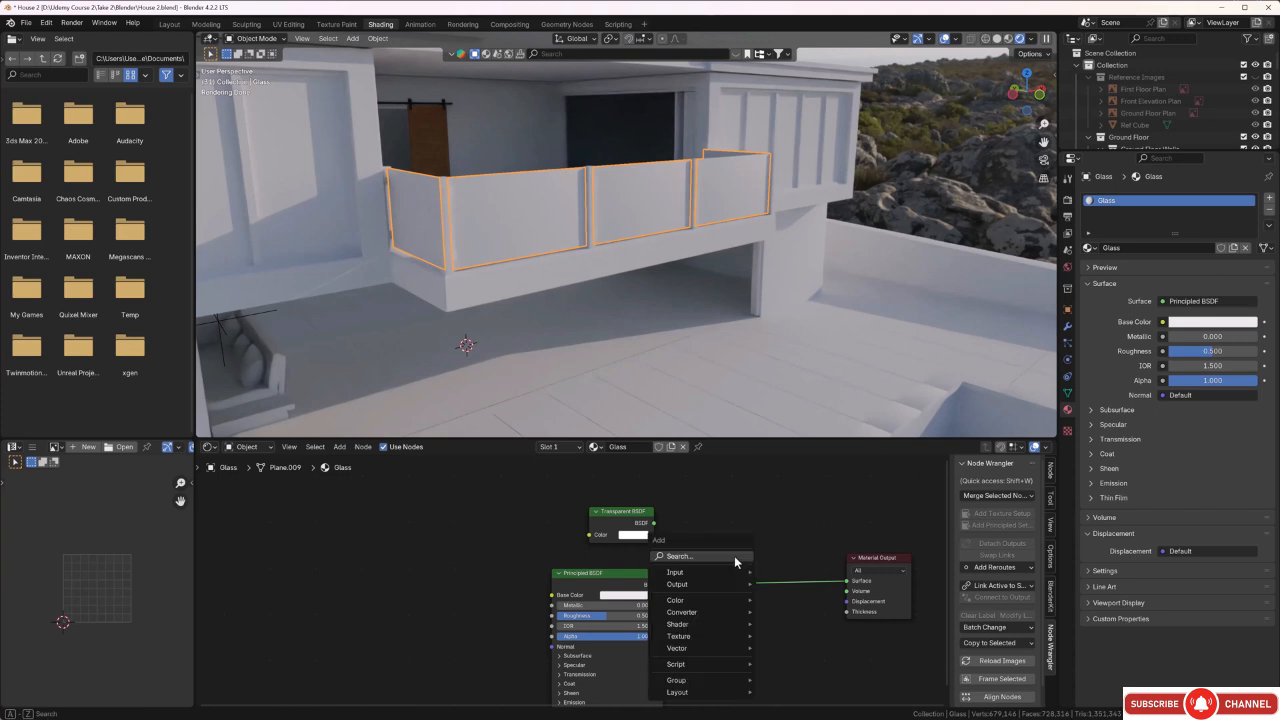
left_click(735, 557)
type("mi")
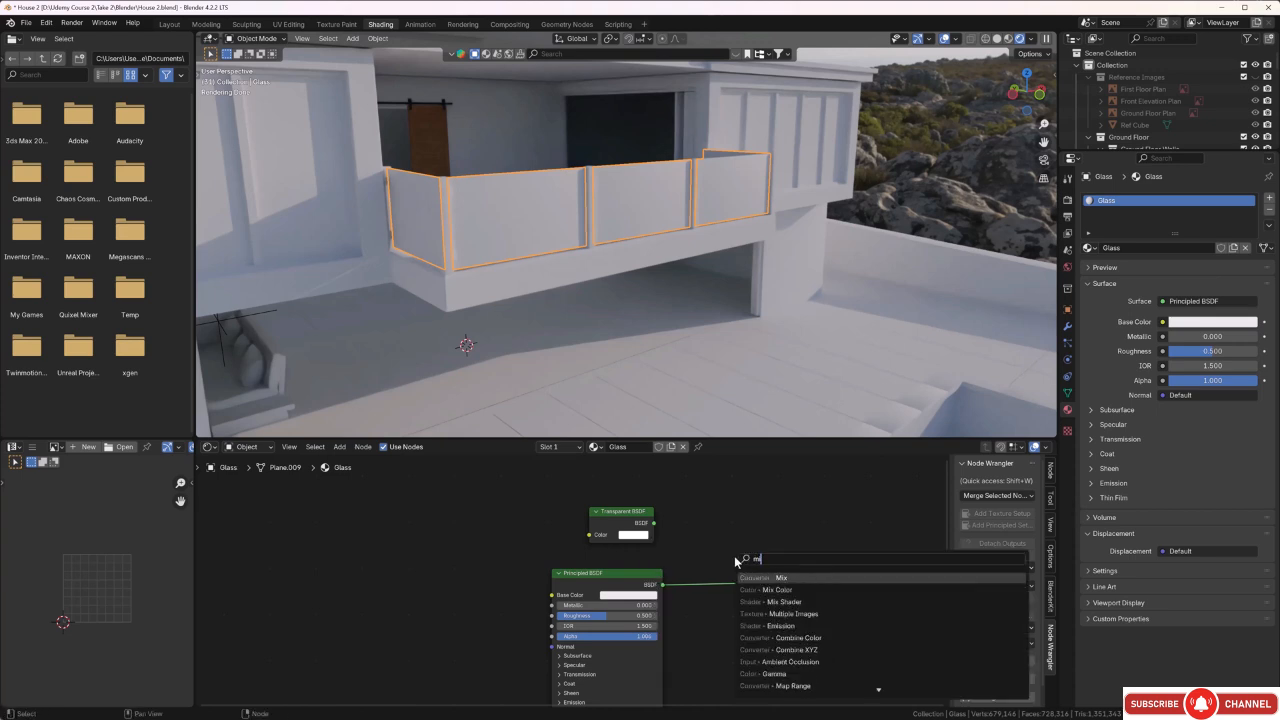
left_click(770, 601)
left_click(731, 520)
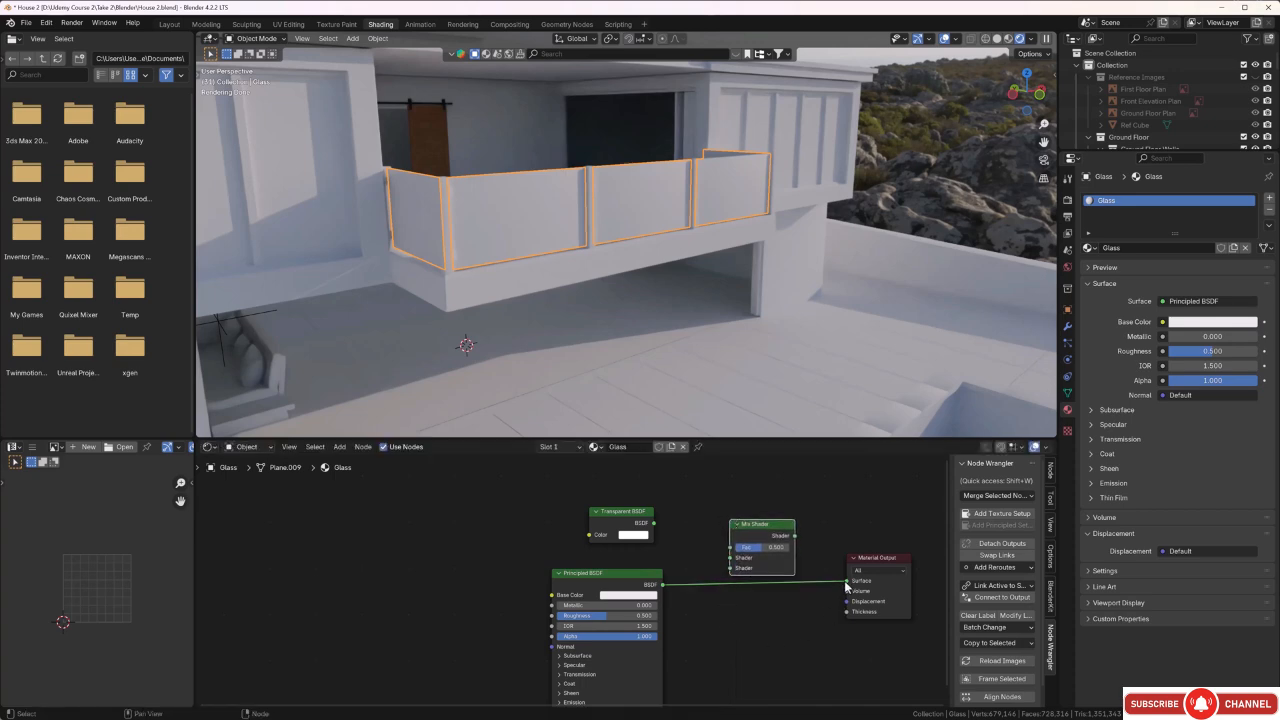
left_click_drag(846, 581, 730, 568)
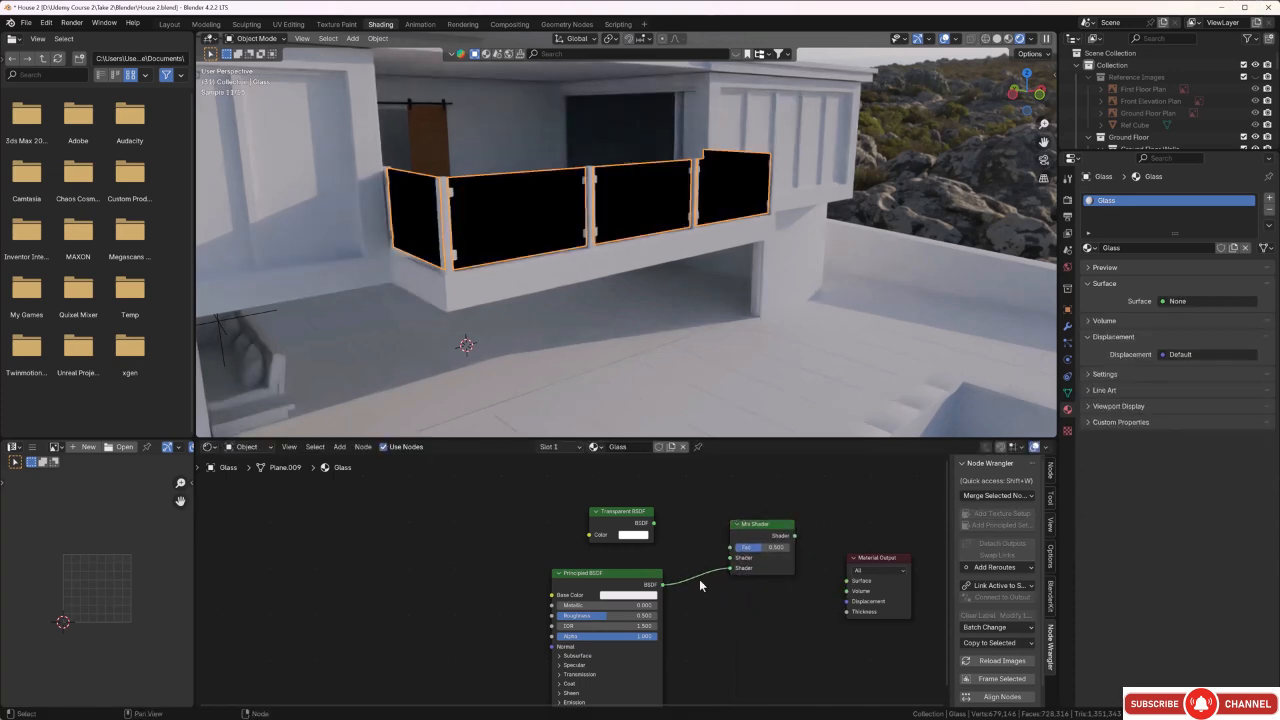
left_click_drag(653, 522, 846, 582)
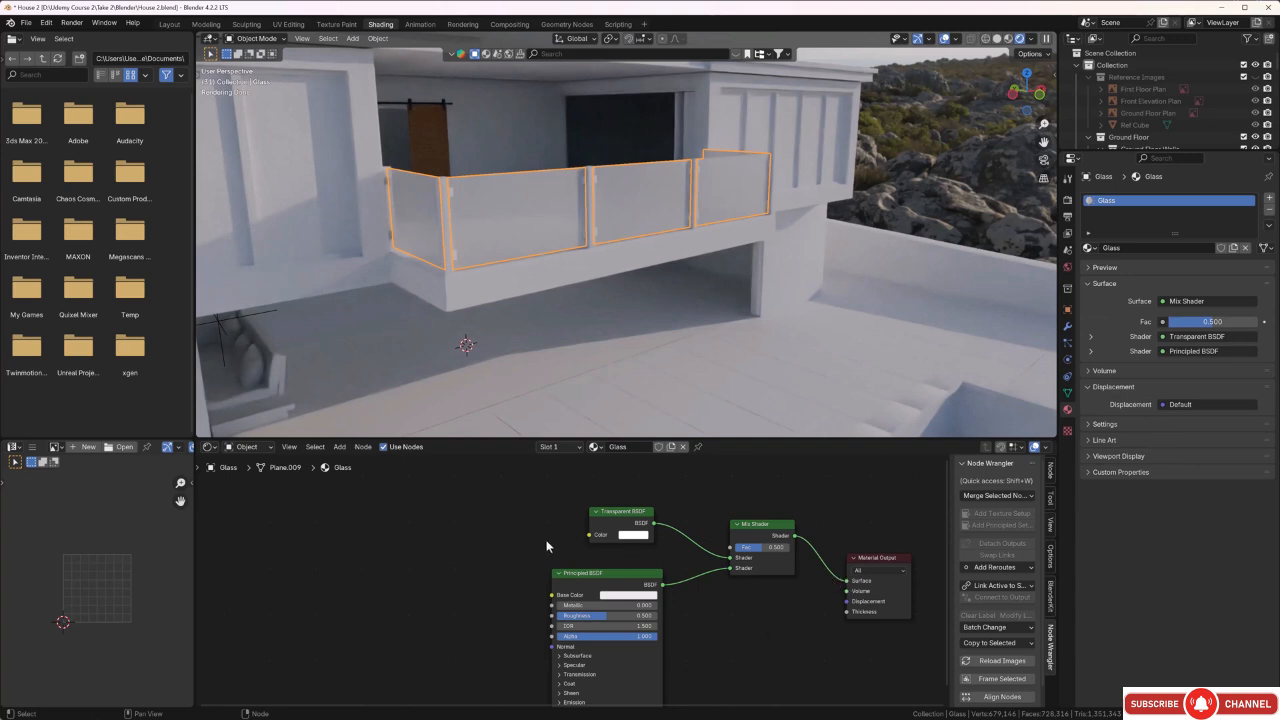
Add a Light Path node to the left of the Transparent and Principled BSDF nodes.
middle_click_drag(547, 546, 615, 562)
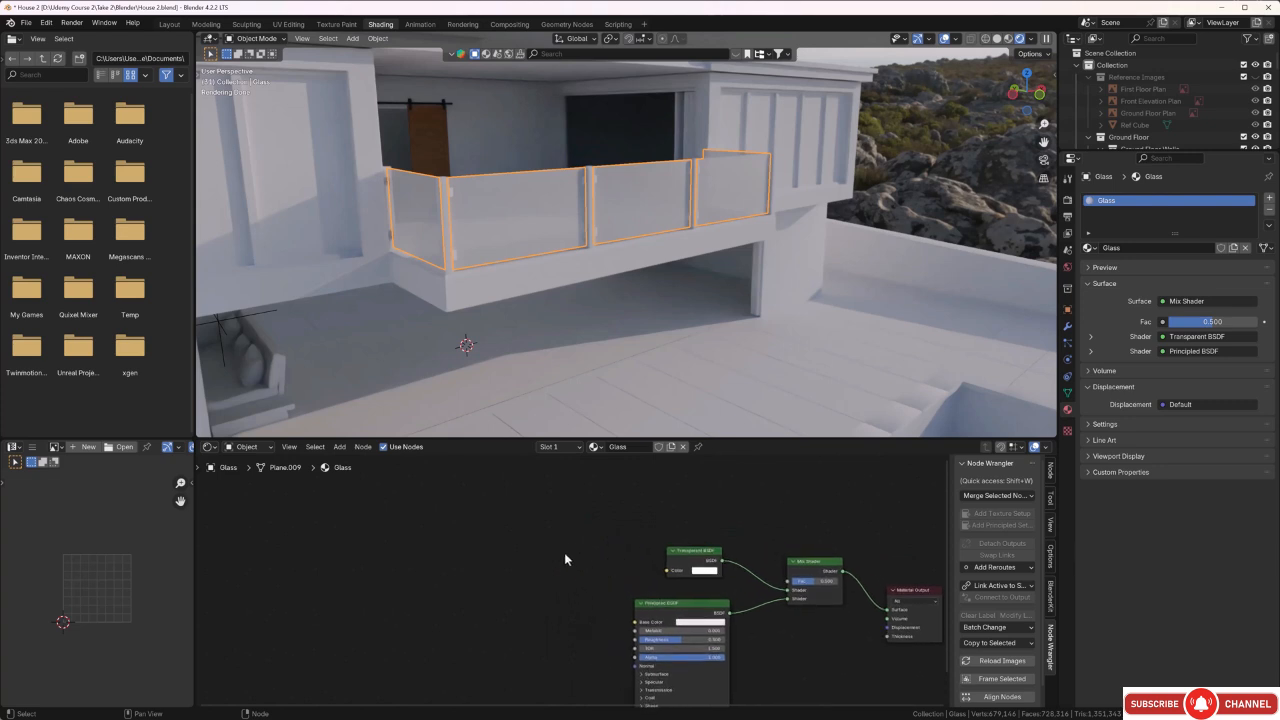
middle_click_drag(565, 550, 568, 565)
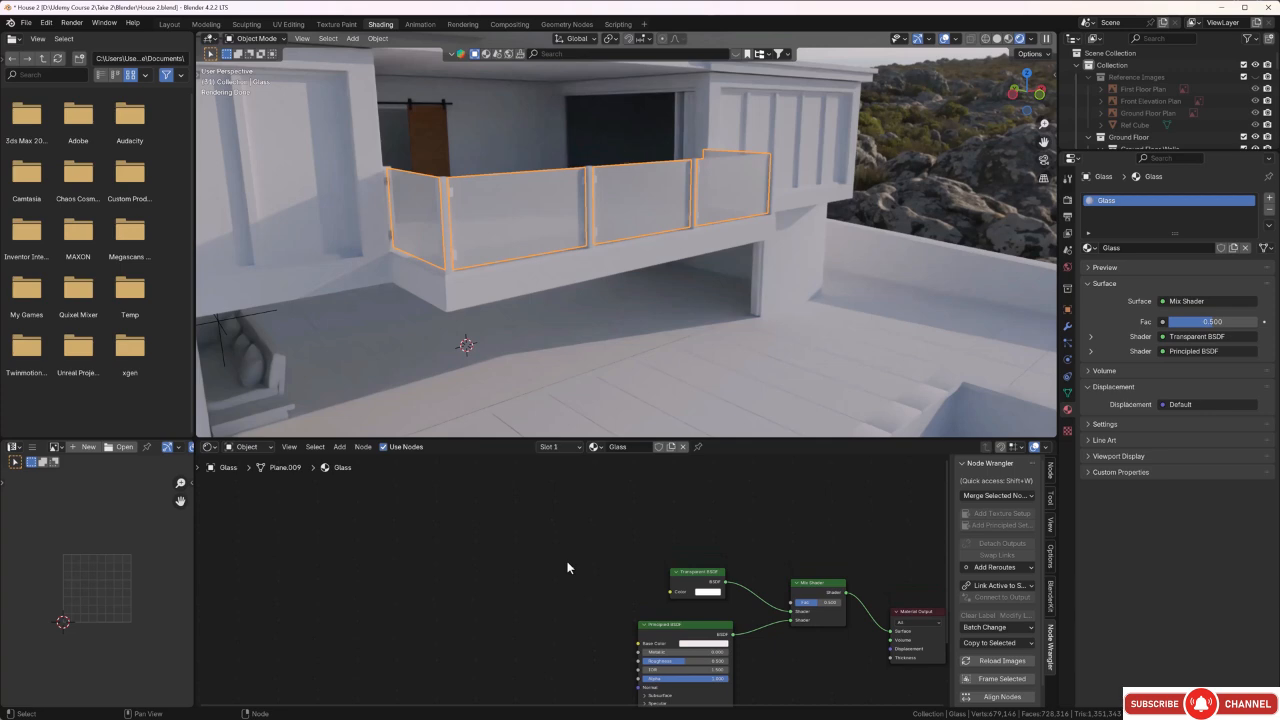
key("shift+a")
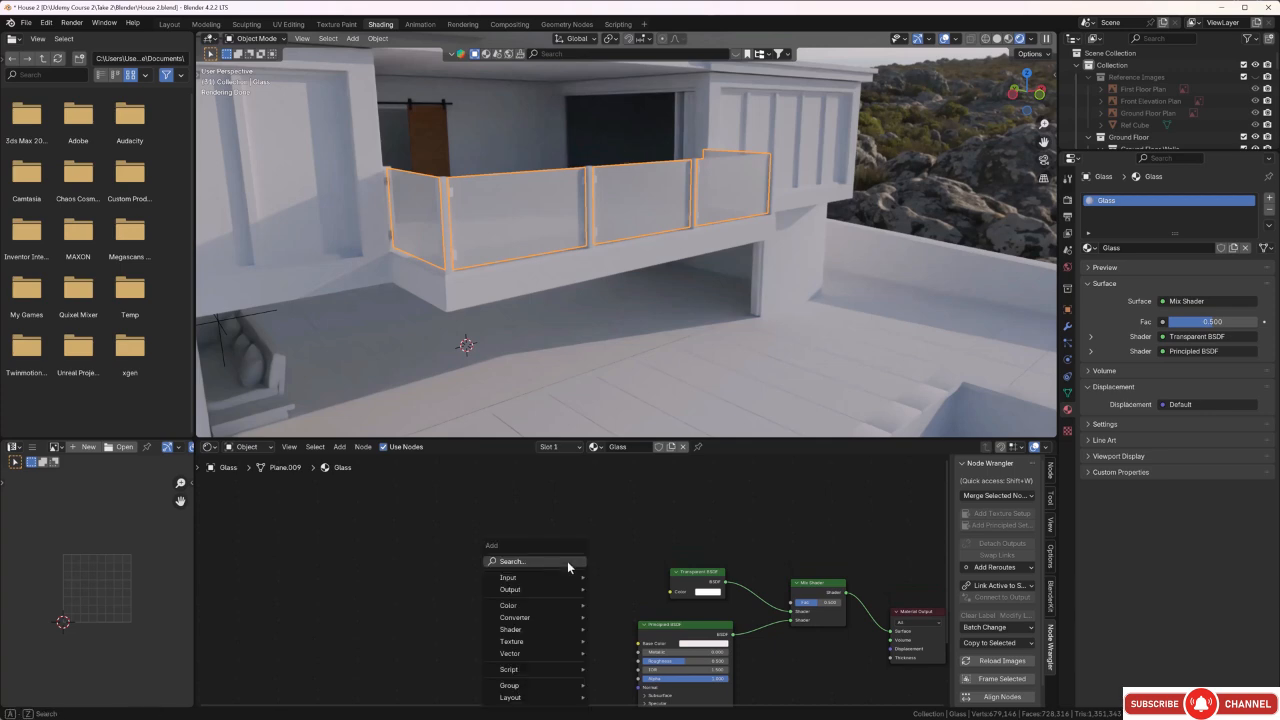
left_click(567, 561)
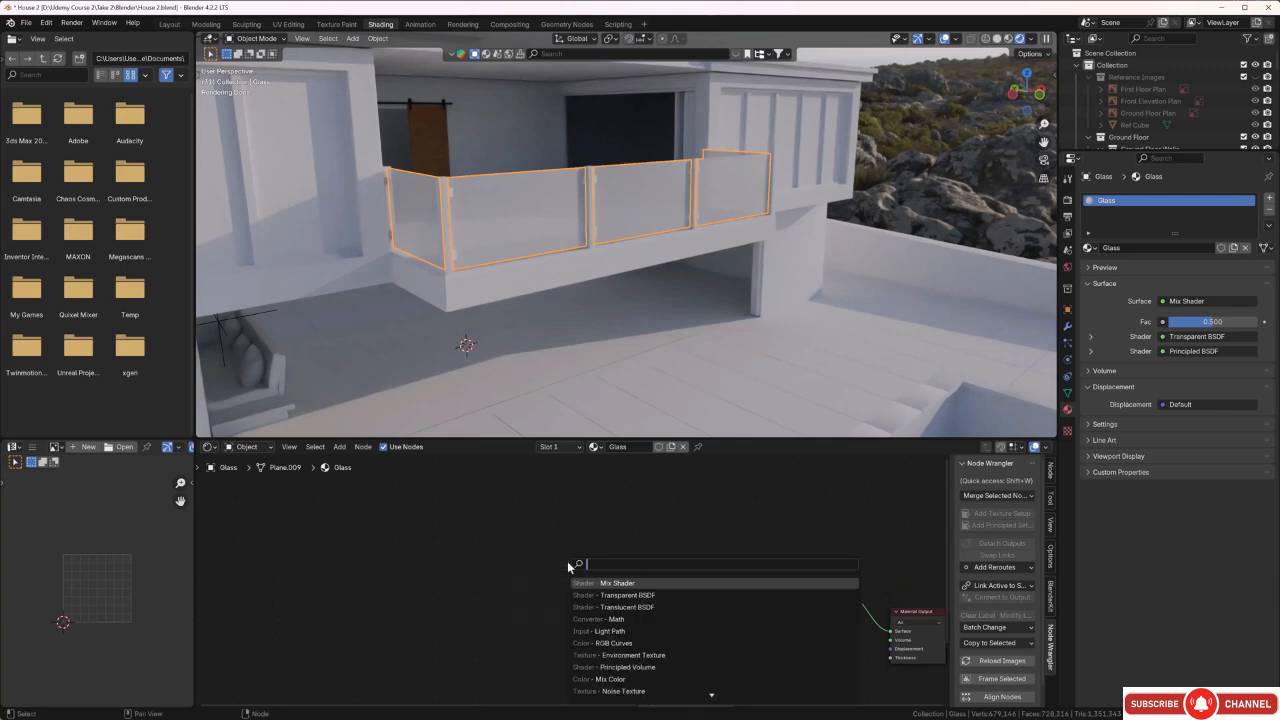
type("ligh")
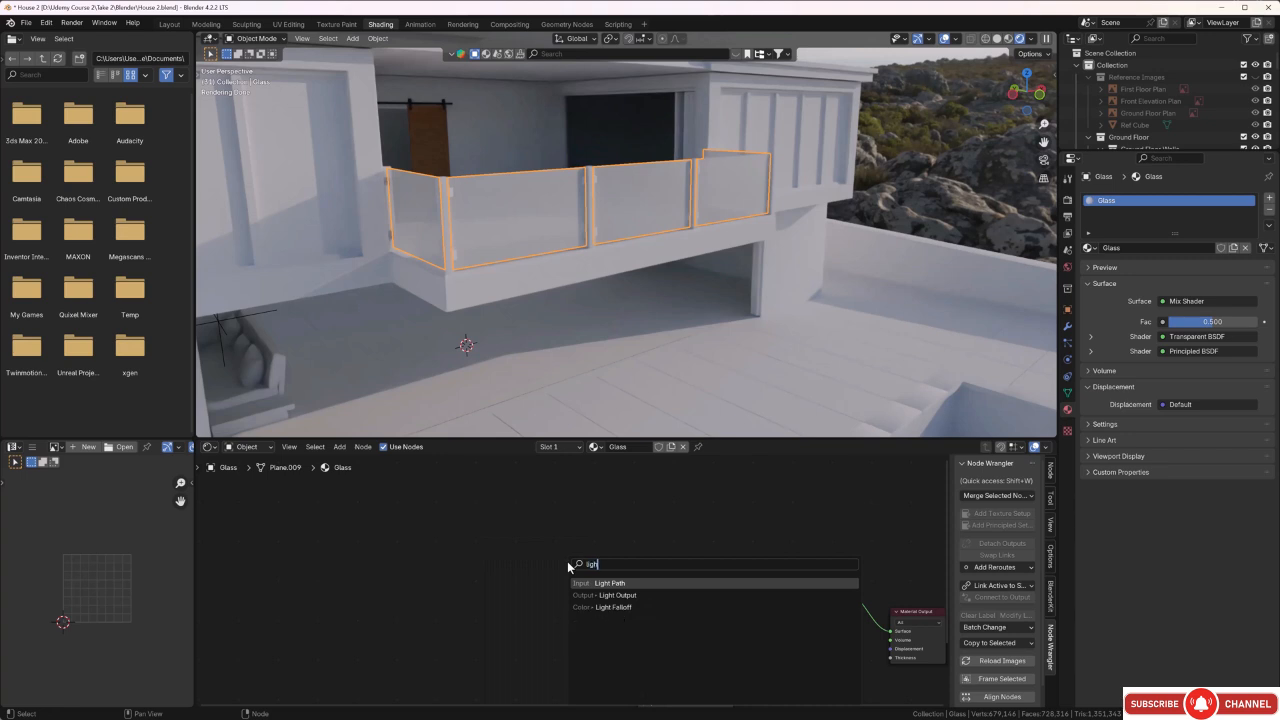
left_click(627, 585)
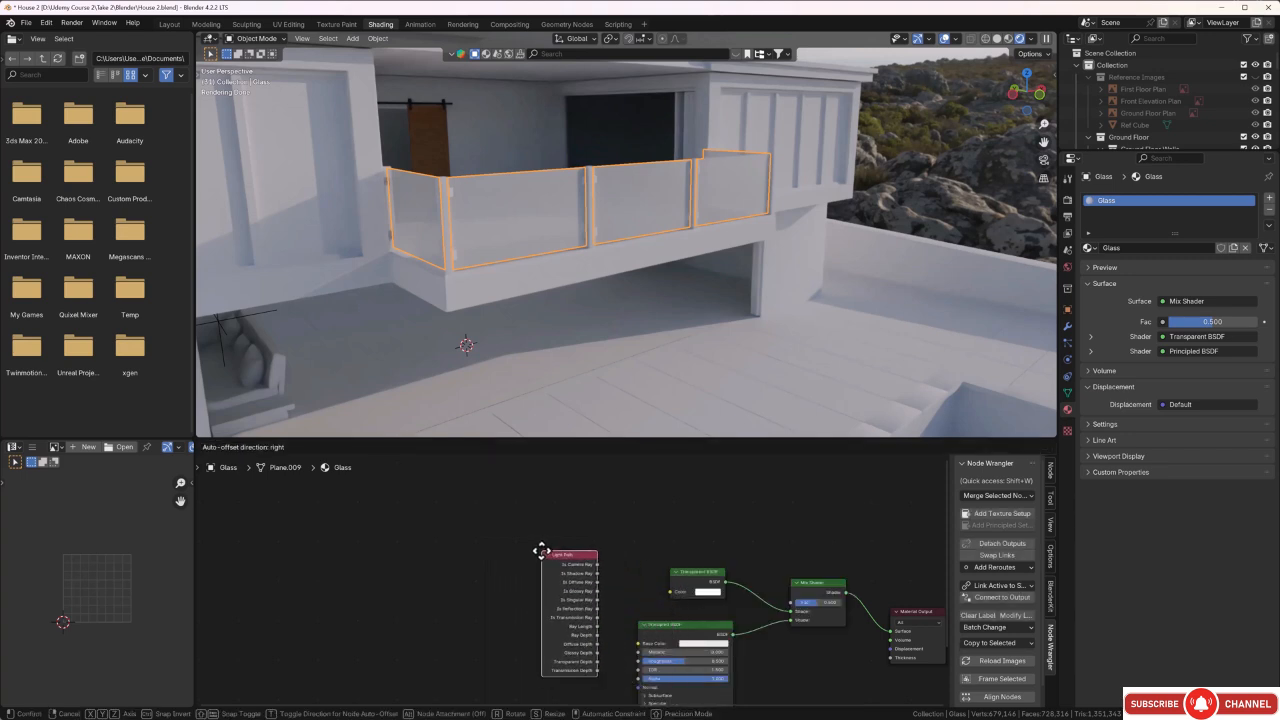
left_click(541, 551)
left_click(630, 539)
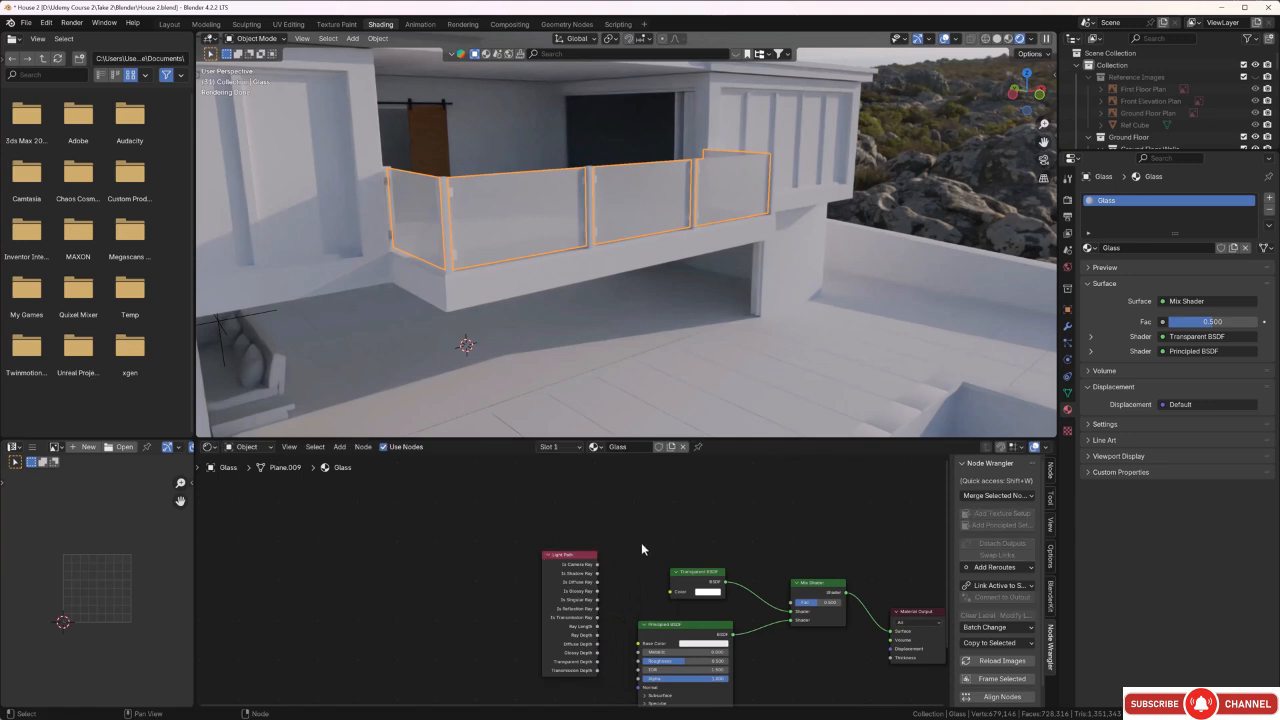
Add a Math node using the Add operation, above and between the Light Path and Transparent BSDF nodes.
scroll(607, 595, "up", 3)
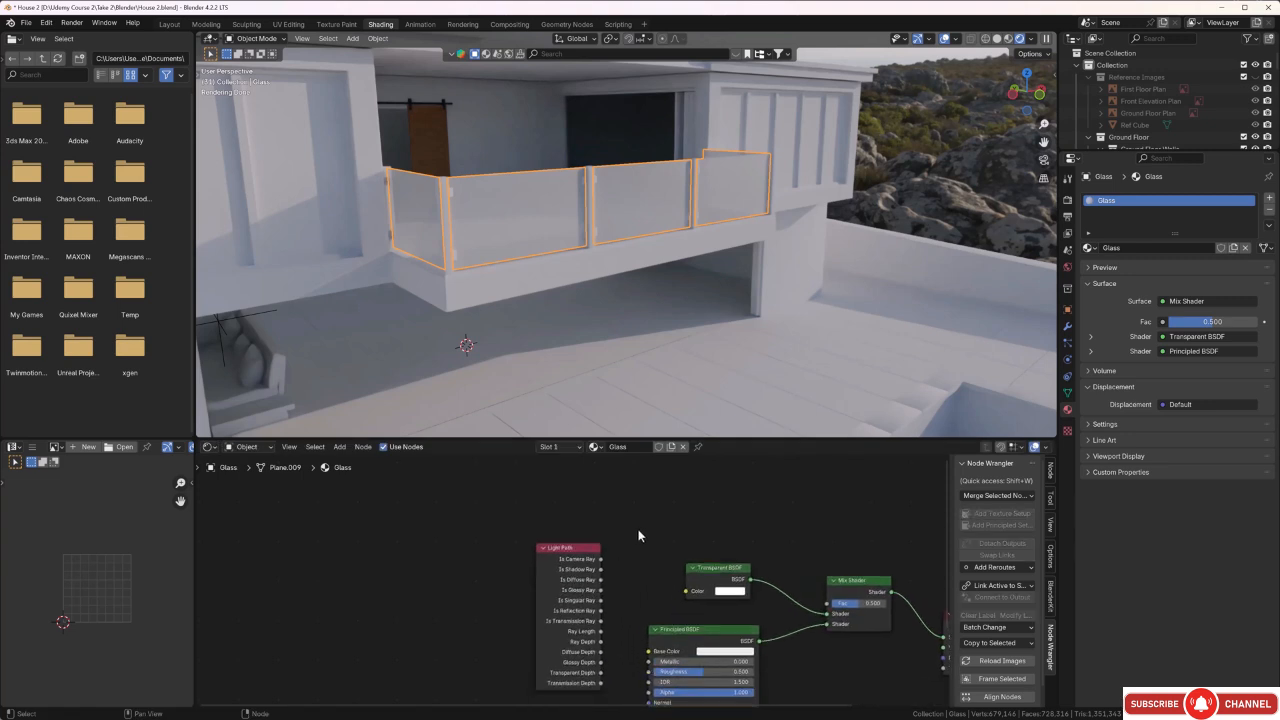
key("shift+a")
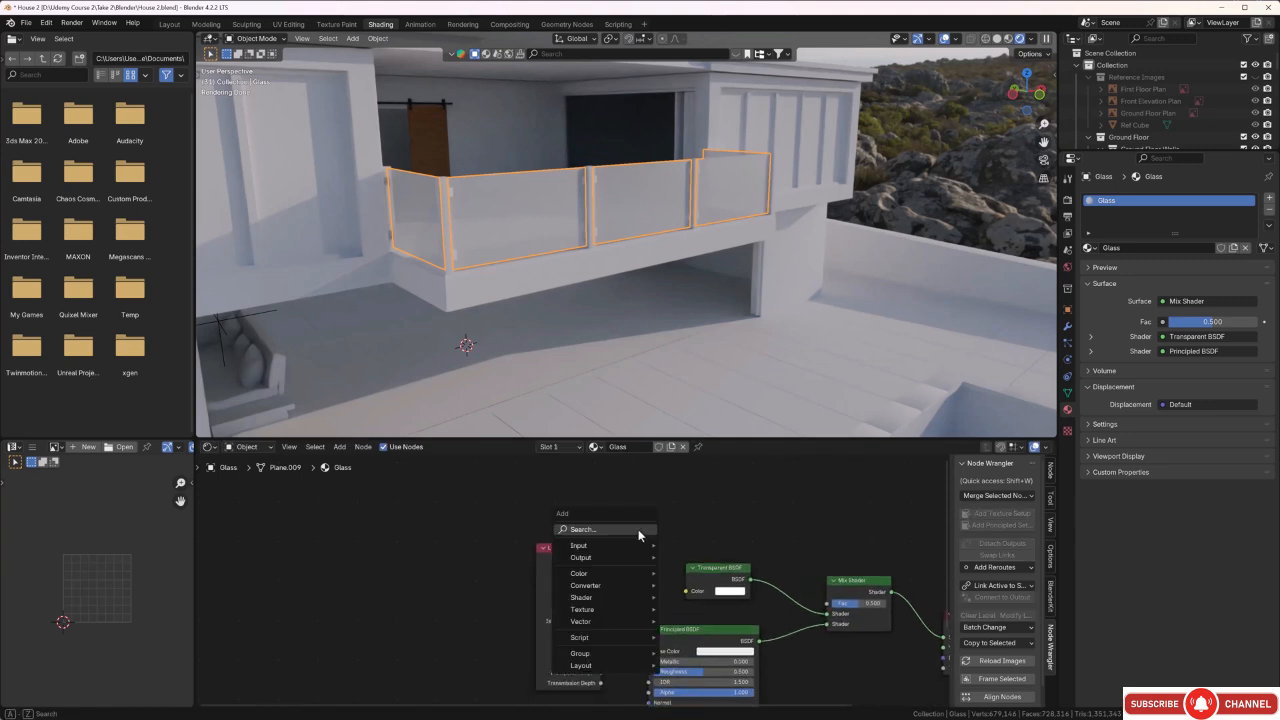
type("ma")
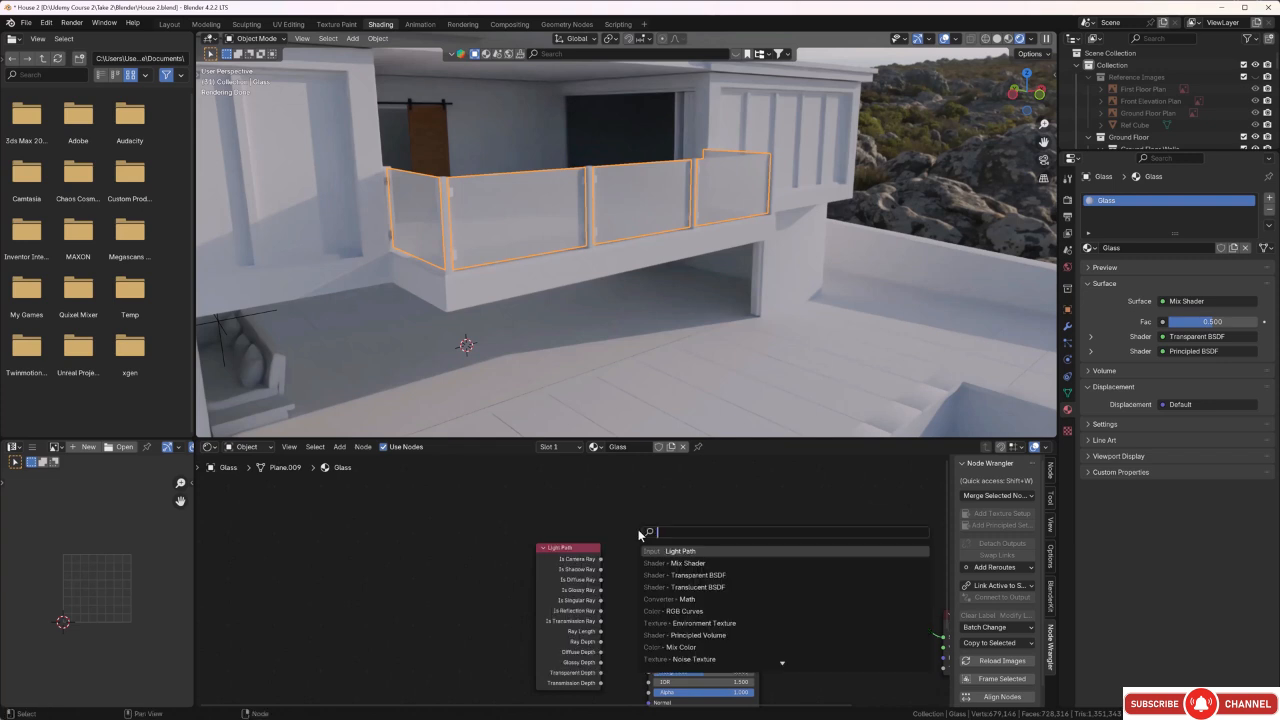
type("t")
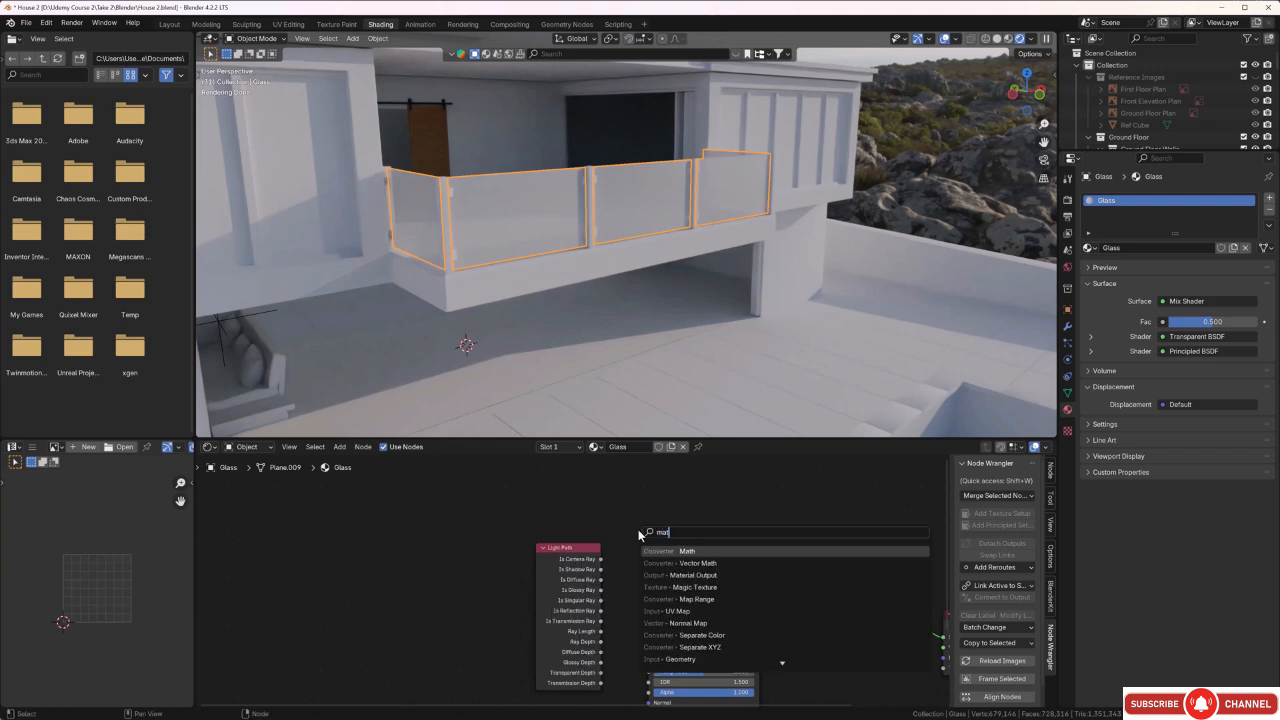
key("Return")
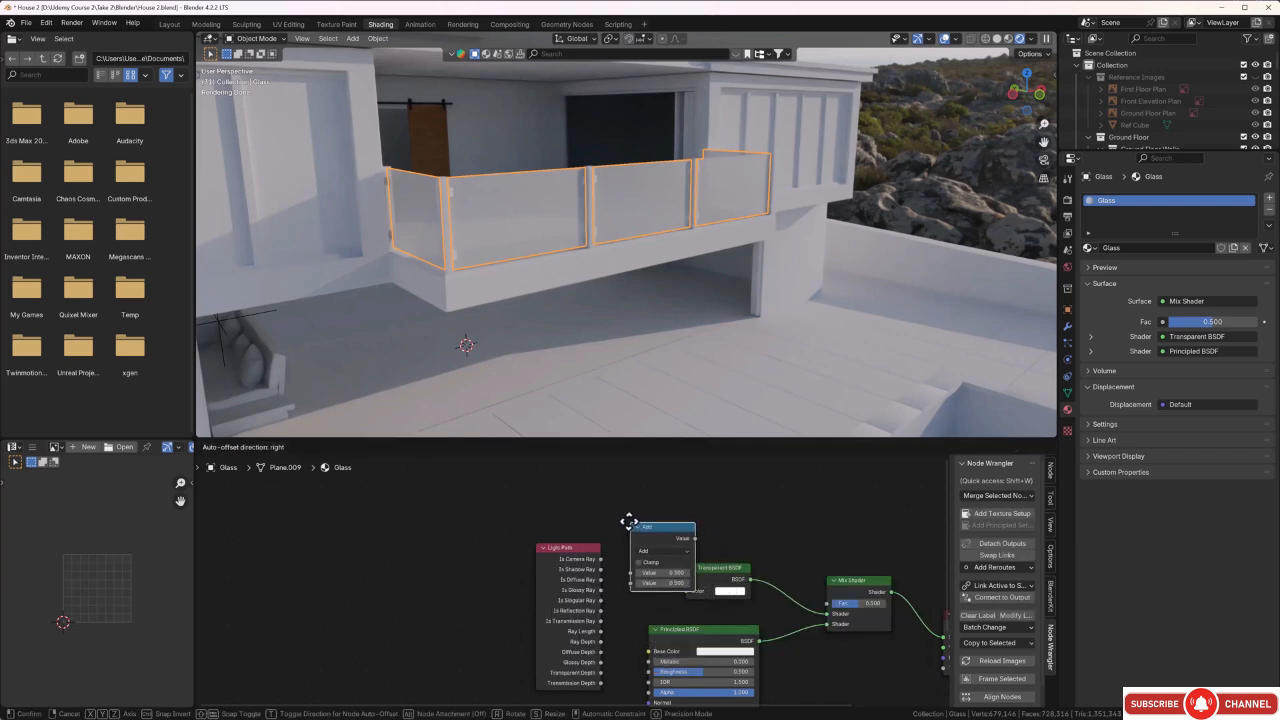
left_click(615, 492)
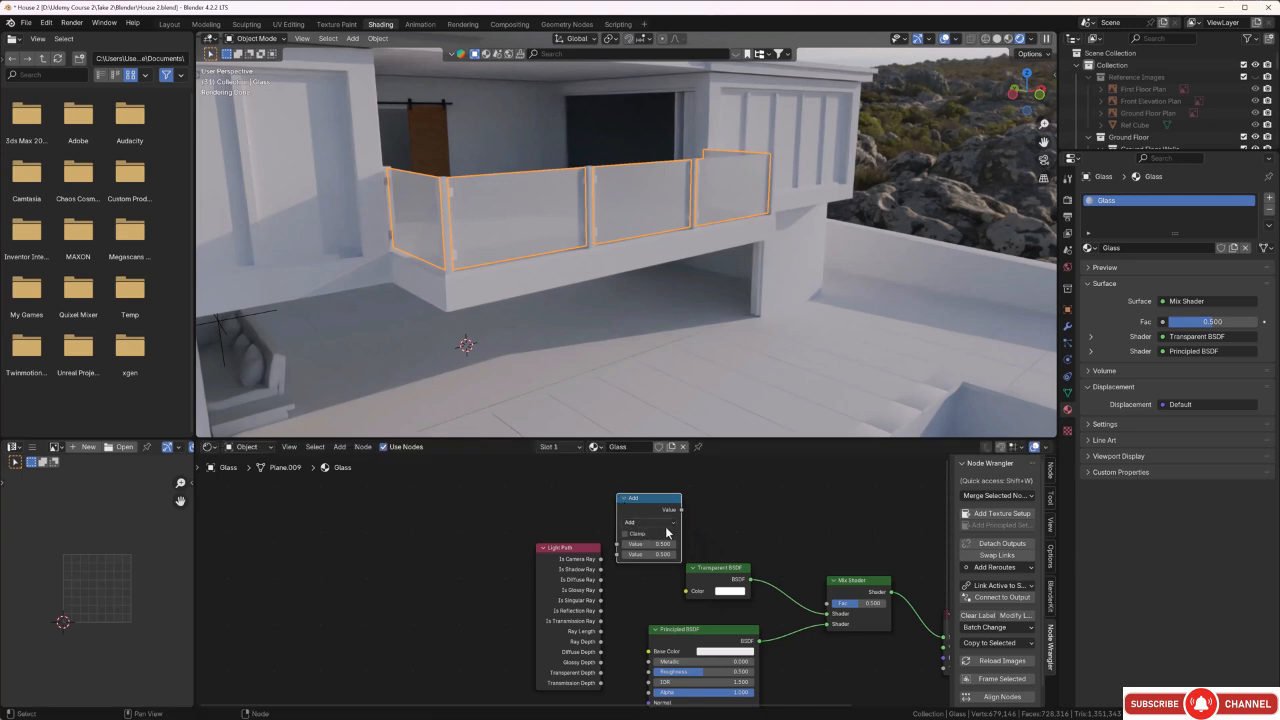
Shift the Transparent BSDF and Mix Shader nodes up and right, and place the Math node in the gap beside the Light Path node.
left_click_drag(735, 574, 767, 544)
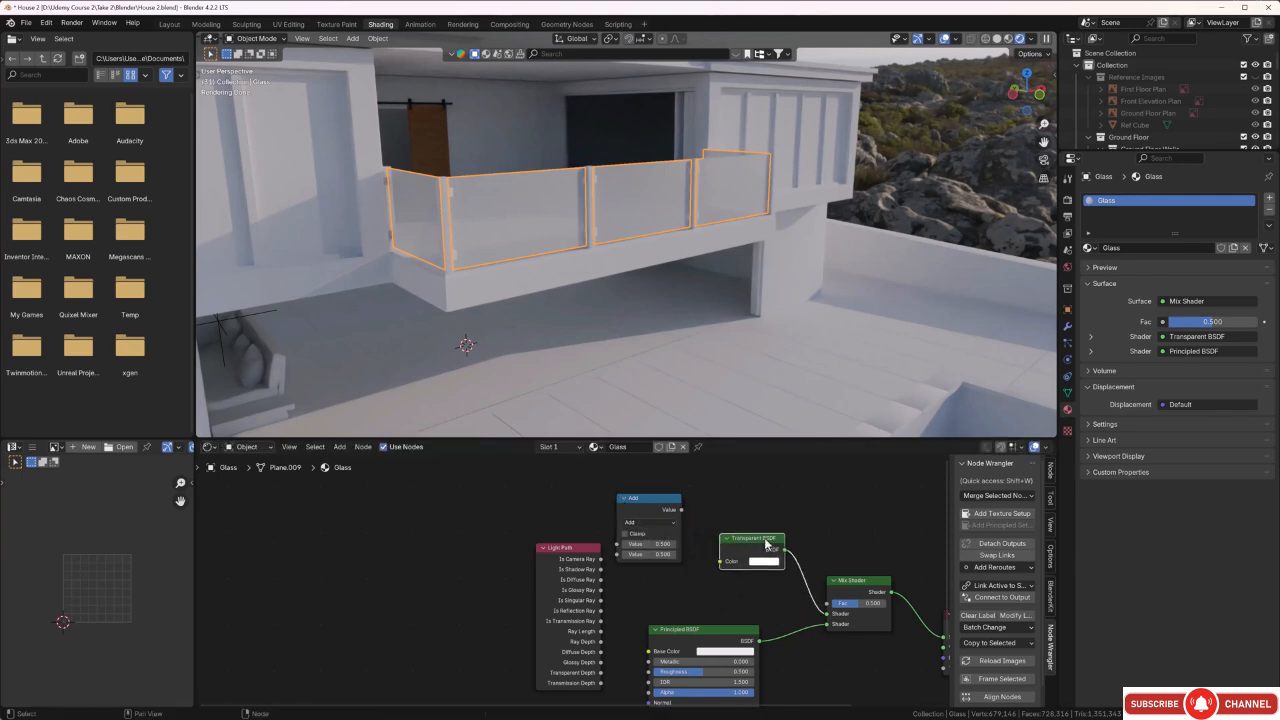
left_click_drag(862, 582, 883, 565)
left_click_drag(750, 535, 776, 523)
left_click_drag(658, 510, 676, 542)
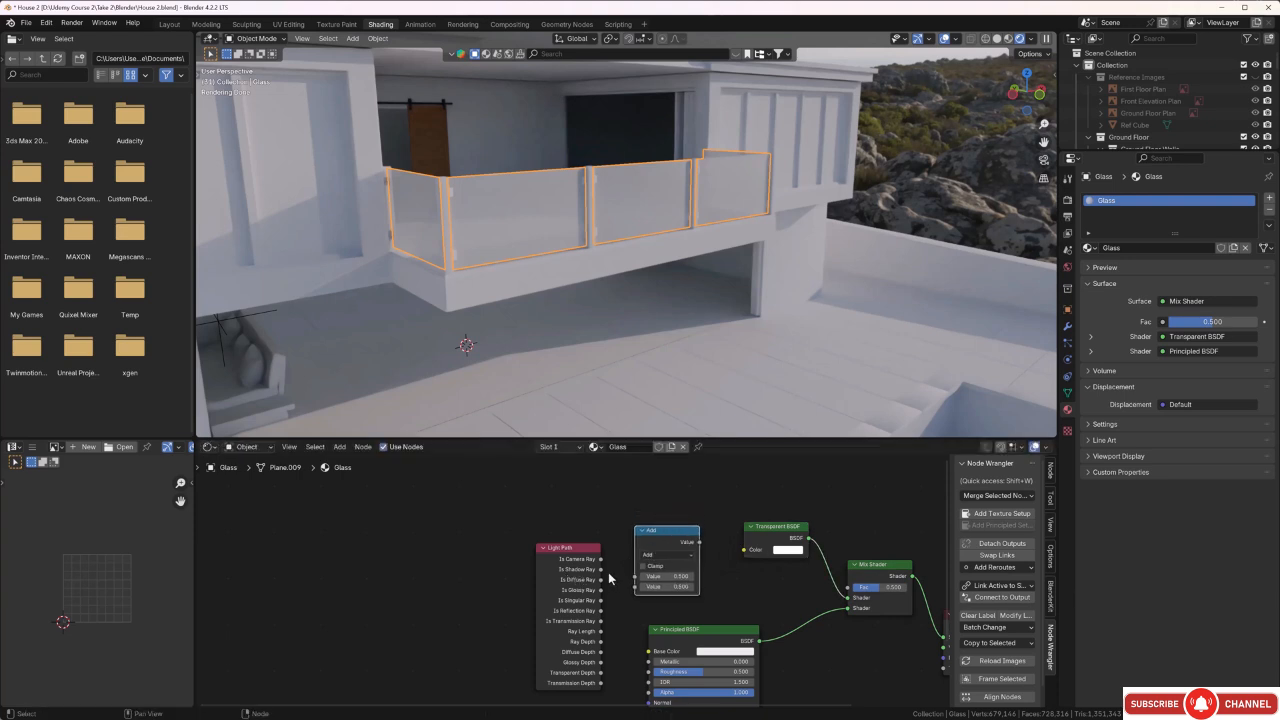
Drive the Mix Shader's Fac from the Light Path's Is Shadow Ray output through the Math node's first value, and deselect the railing panels.
left_click_drag(600, 569, 632, 586)
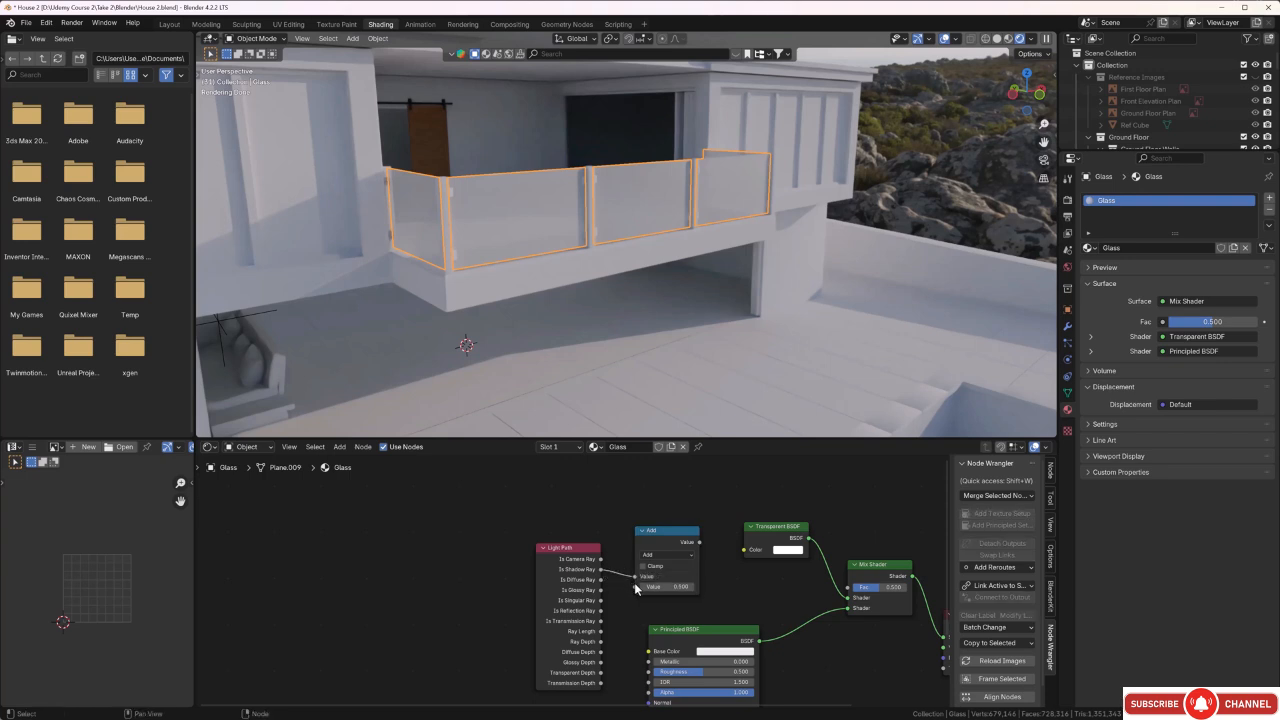
middle_click_drag(764, 588, 749, 587)
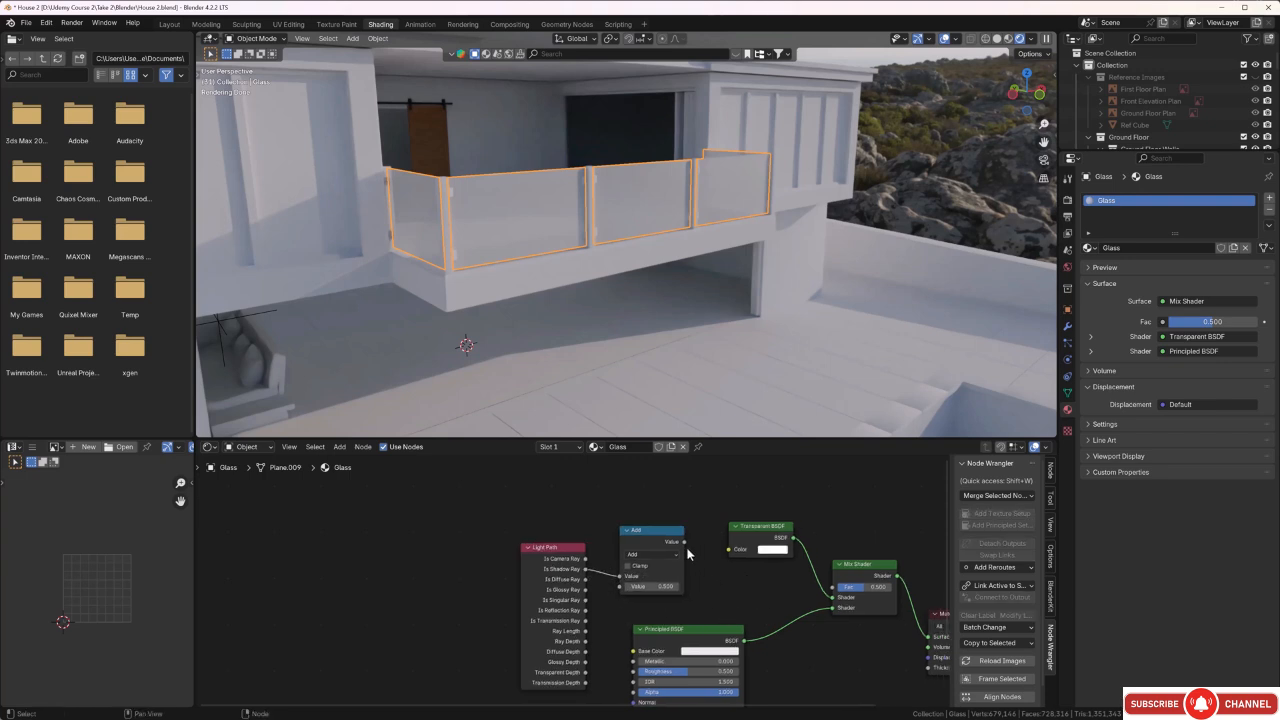
left_click_drag(684, 541, 831, 594)
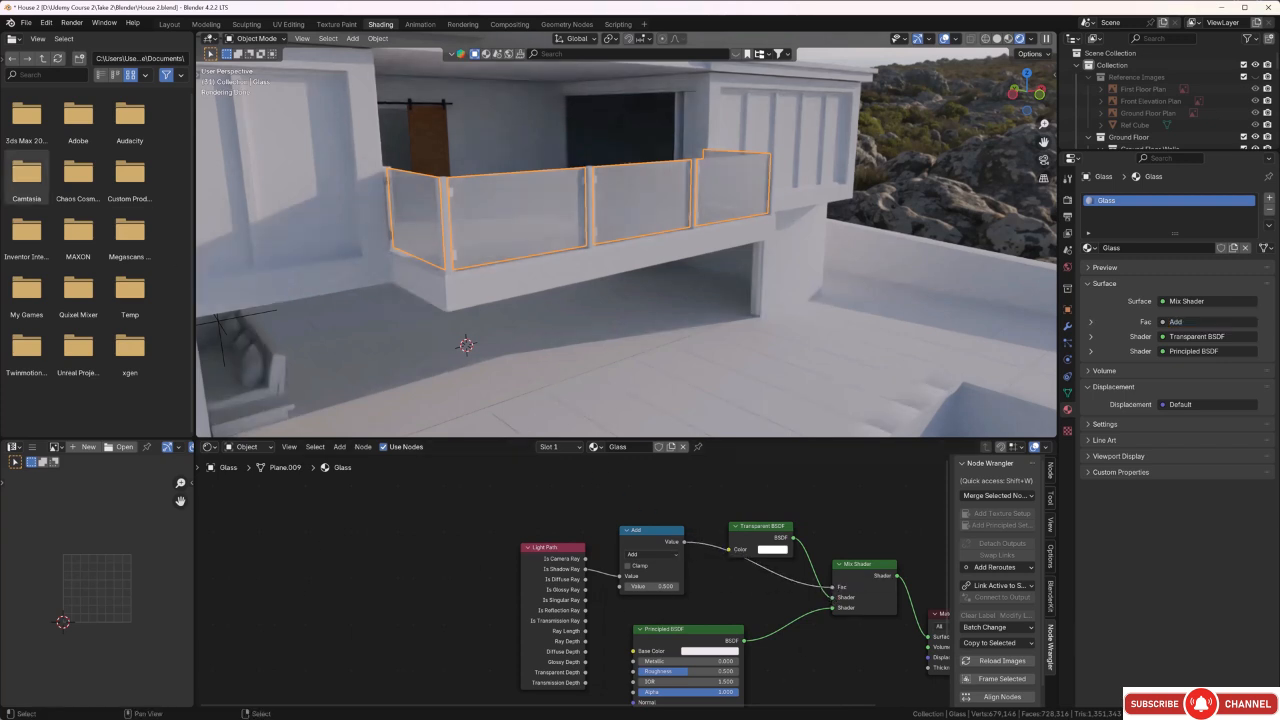
key("alt+a")
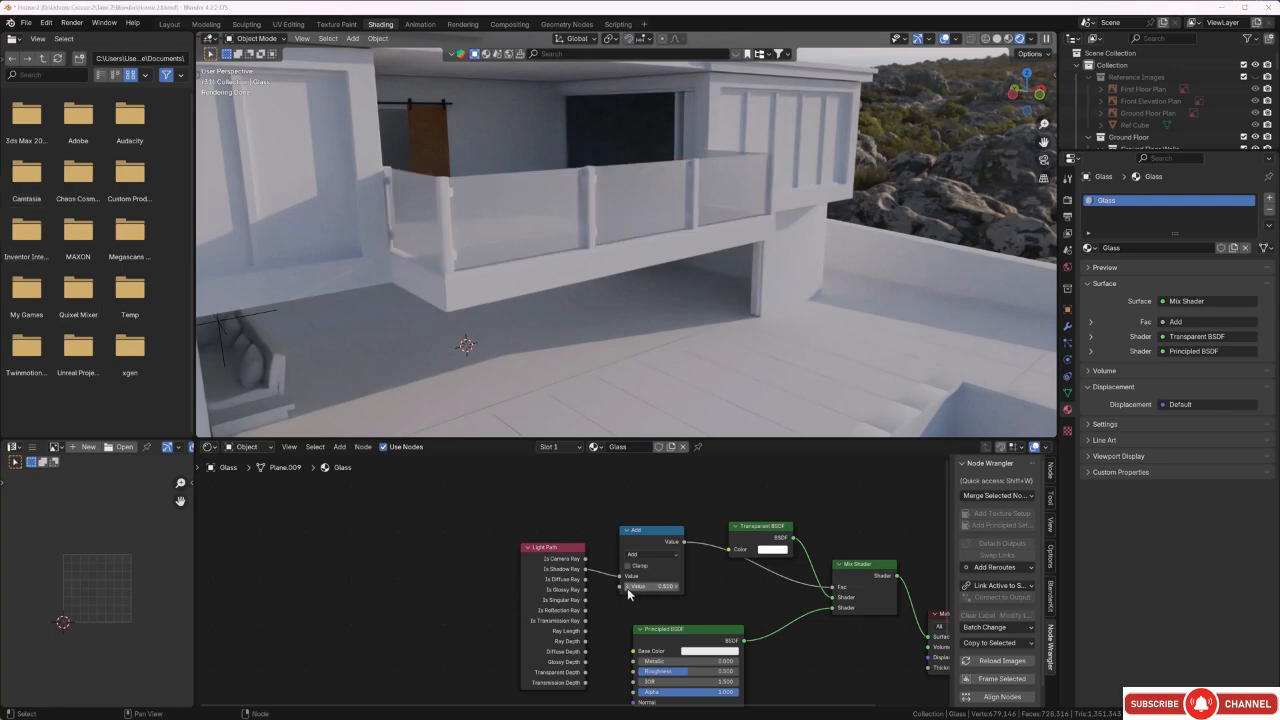
Set the Math node's second value to 0.1 and the Principled BSDF's roughness to 0.018.
mouse_move(627, 590)
left_mouse_down()
mouse_move(670, 590)
mouse_move(636, 588)
left_mouse_up()
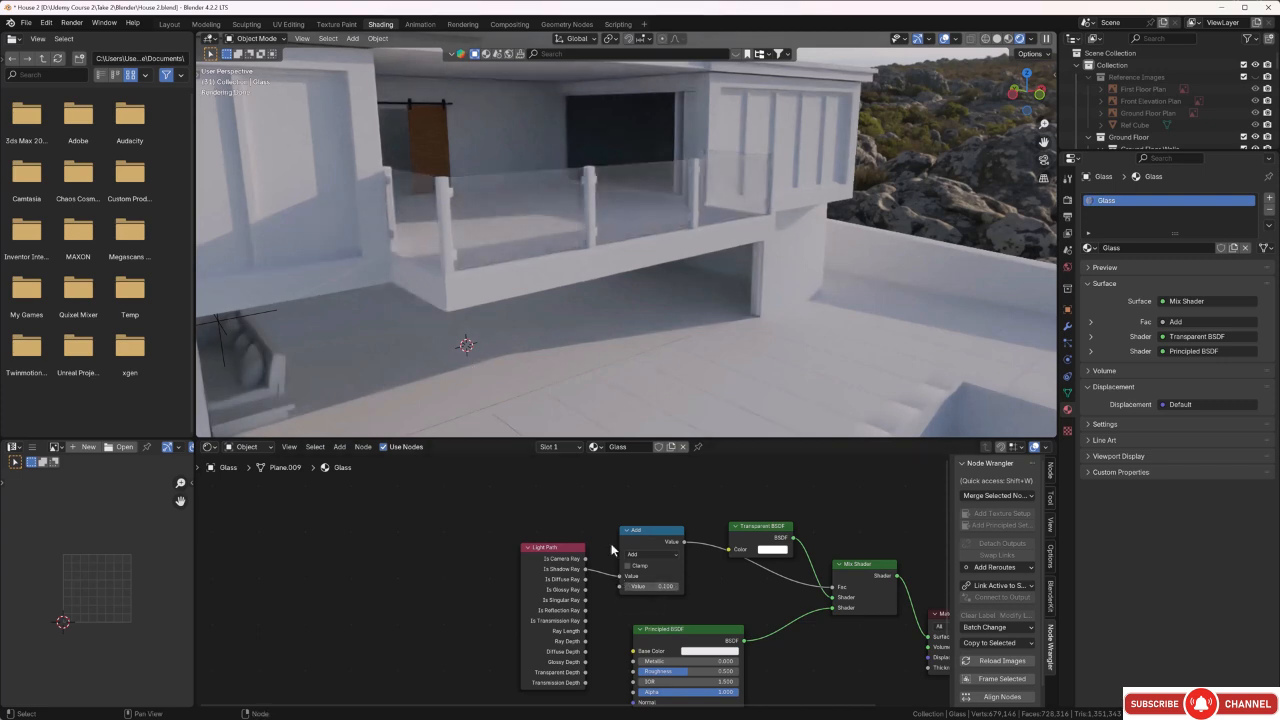
middle_click_drag(650, 625, 612, 515)
scroll(631, 583, "up", 2)
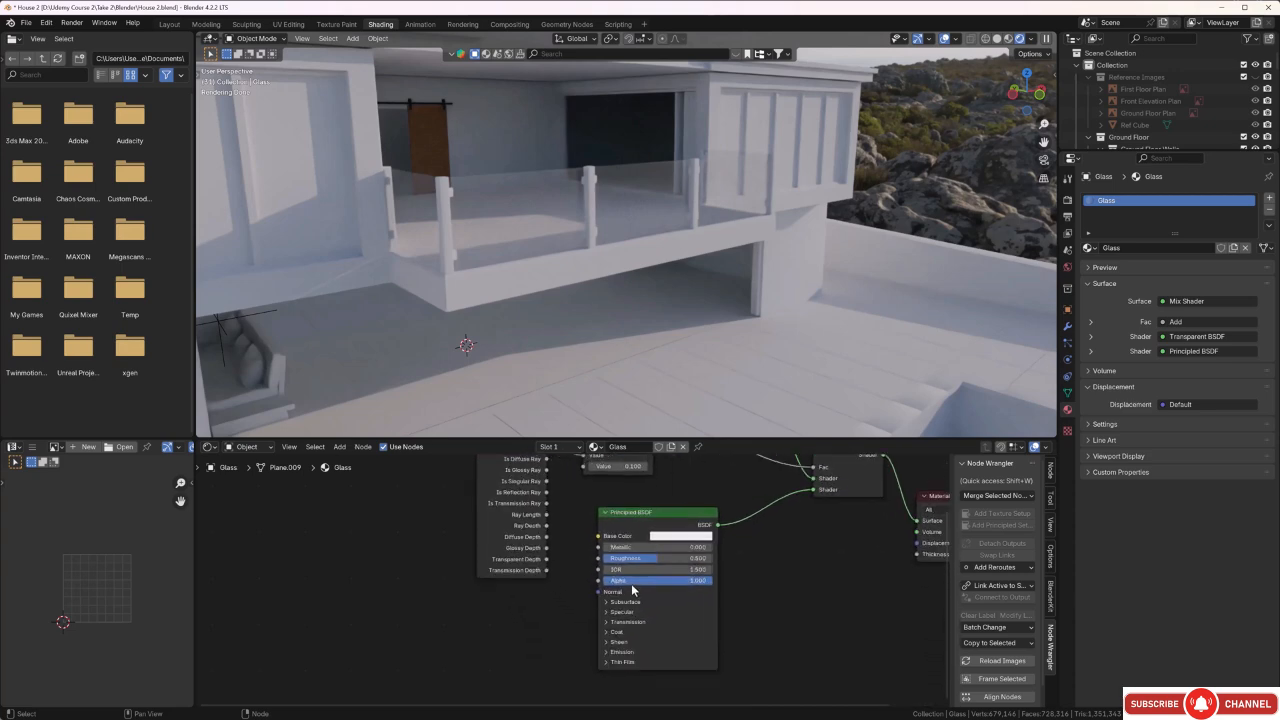
left_click_drag(661, 556, 608, 556)
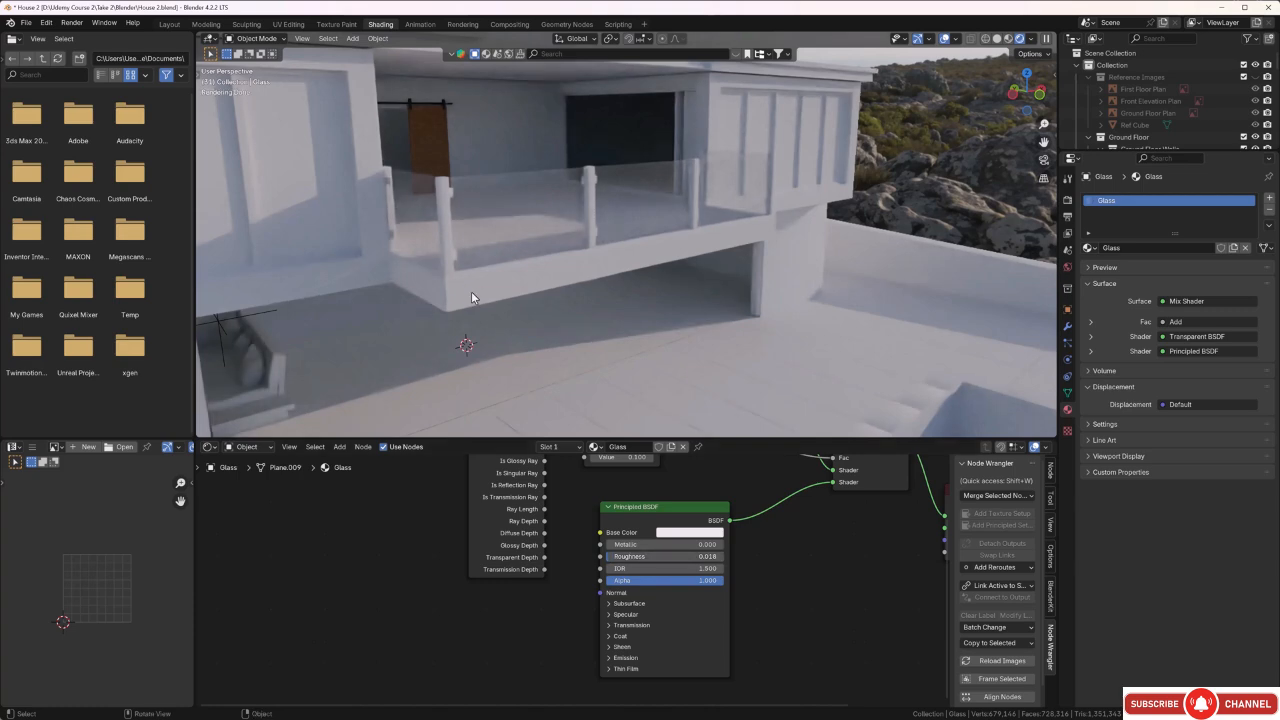
Set the Principled BSDF's IOR to 6.3 and its alpha to 0.505, checking the glass reflections on the balcony from several angles.
middle_click_drag(471, 293, 499, 287)
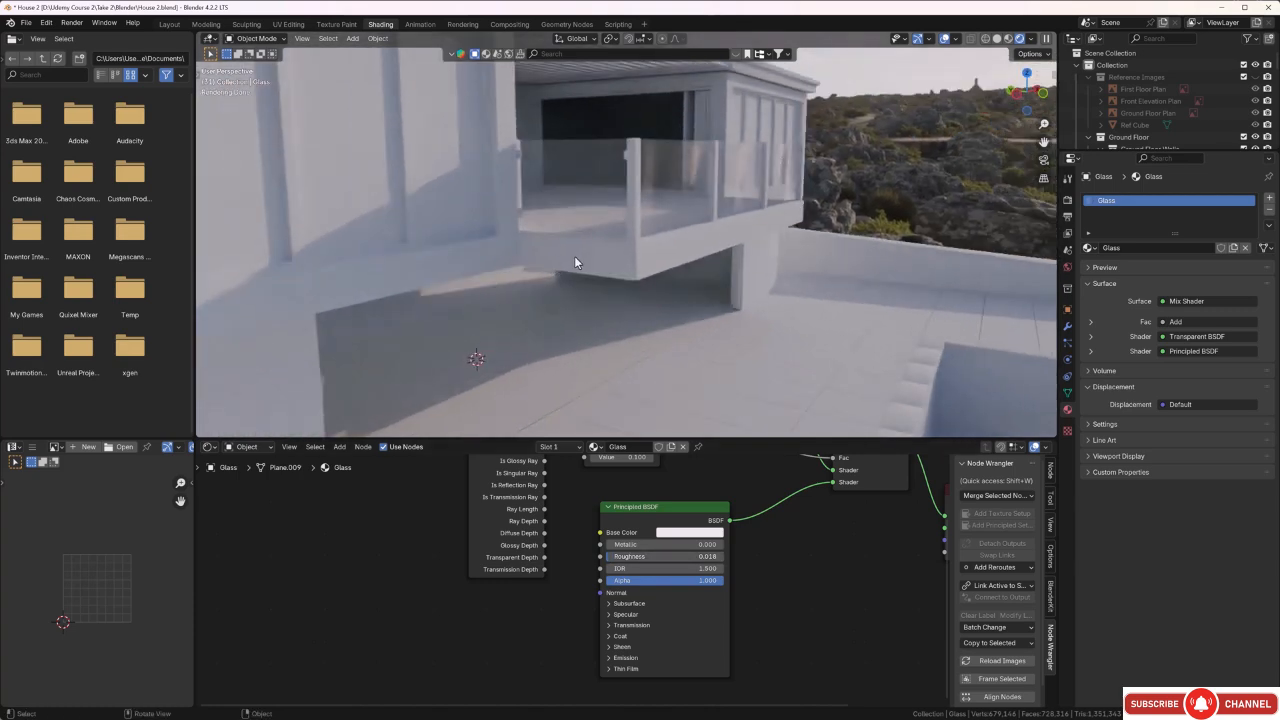
middle_click_drag(575, 257, 572, 261)
scroll(631, 231, "up", 3)
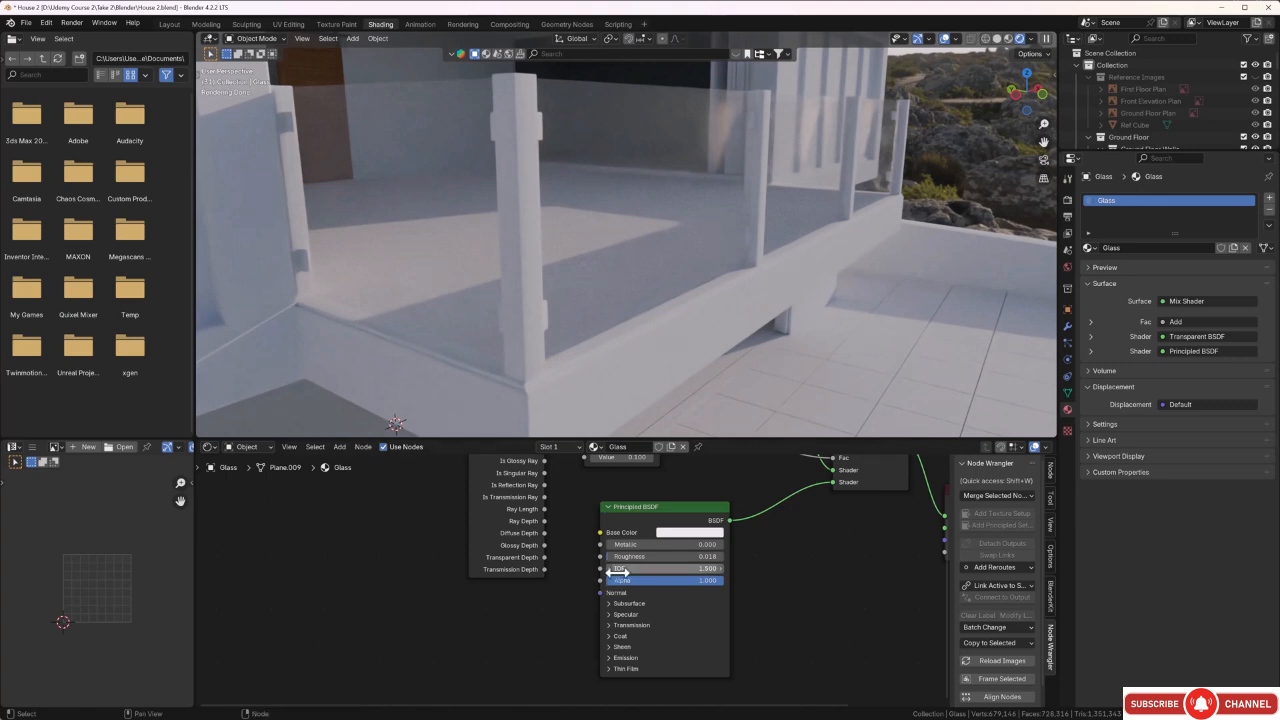
left_click_drag(617, 569, 676, 569)
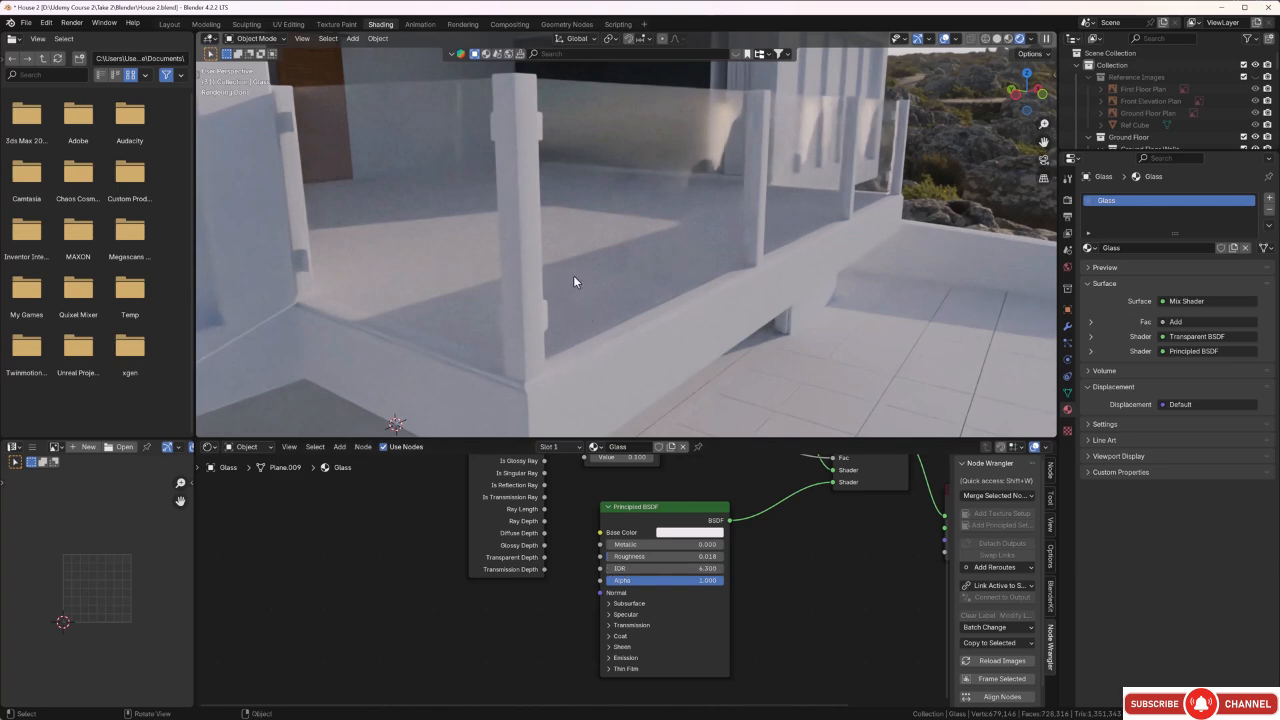
middle_click_drag(553, 287, 618, 265)
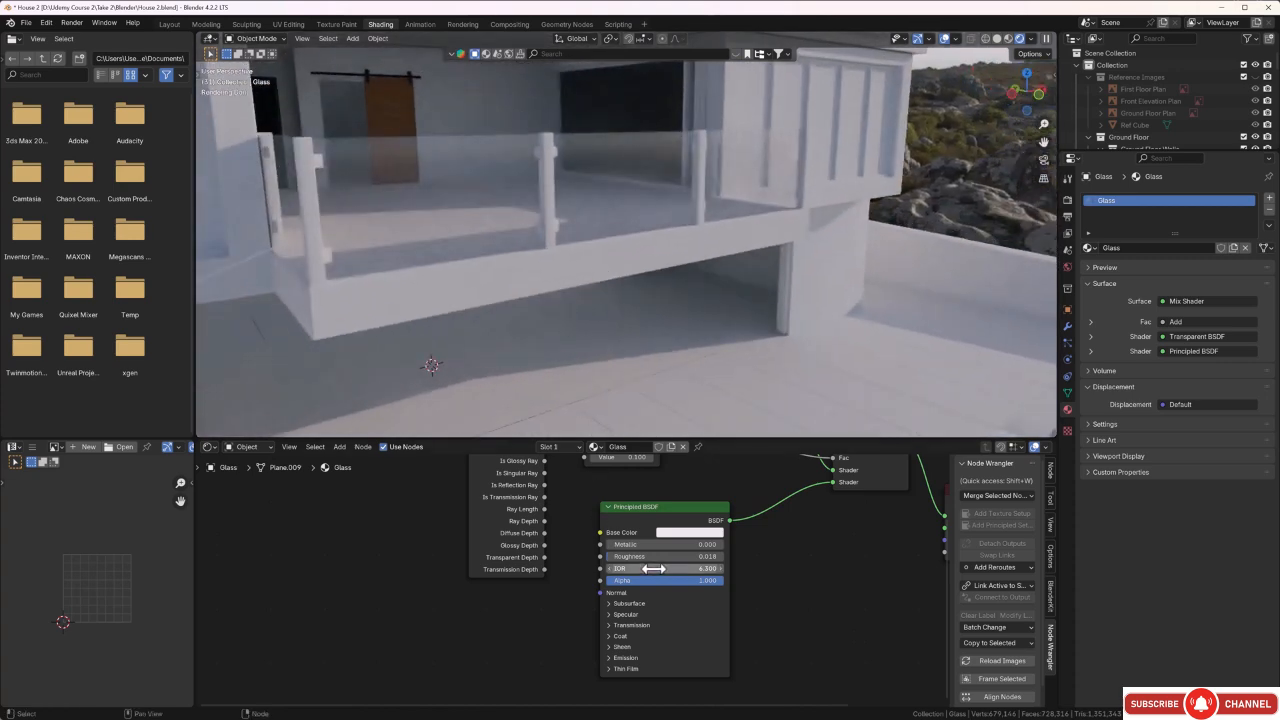
left_click_drag(712, 580, 675, 580)
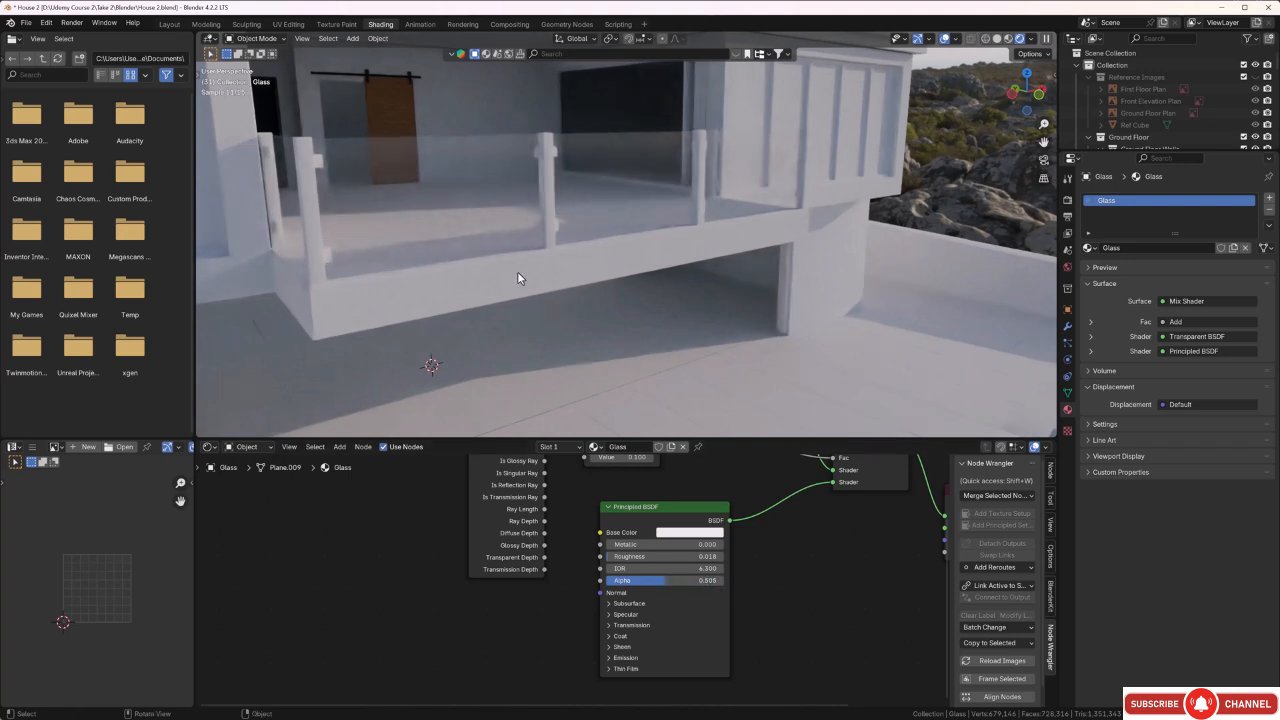
middle_click_drag(517, 271, 539, 273)
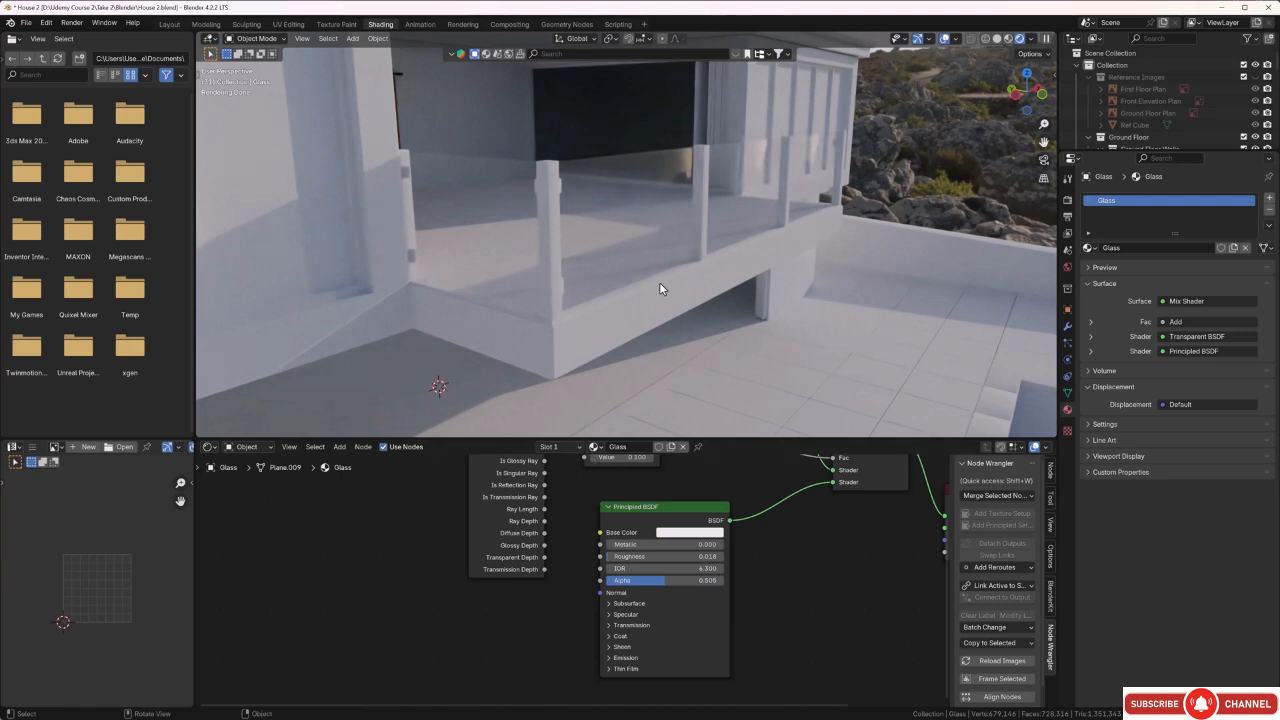
Lower the Transparent BSDF colour's brightness value to about 0.92 and check the balcony glass from several angles.
middle_click_drag(696, 488, 685, 568)
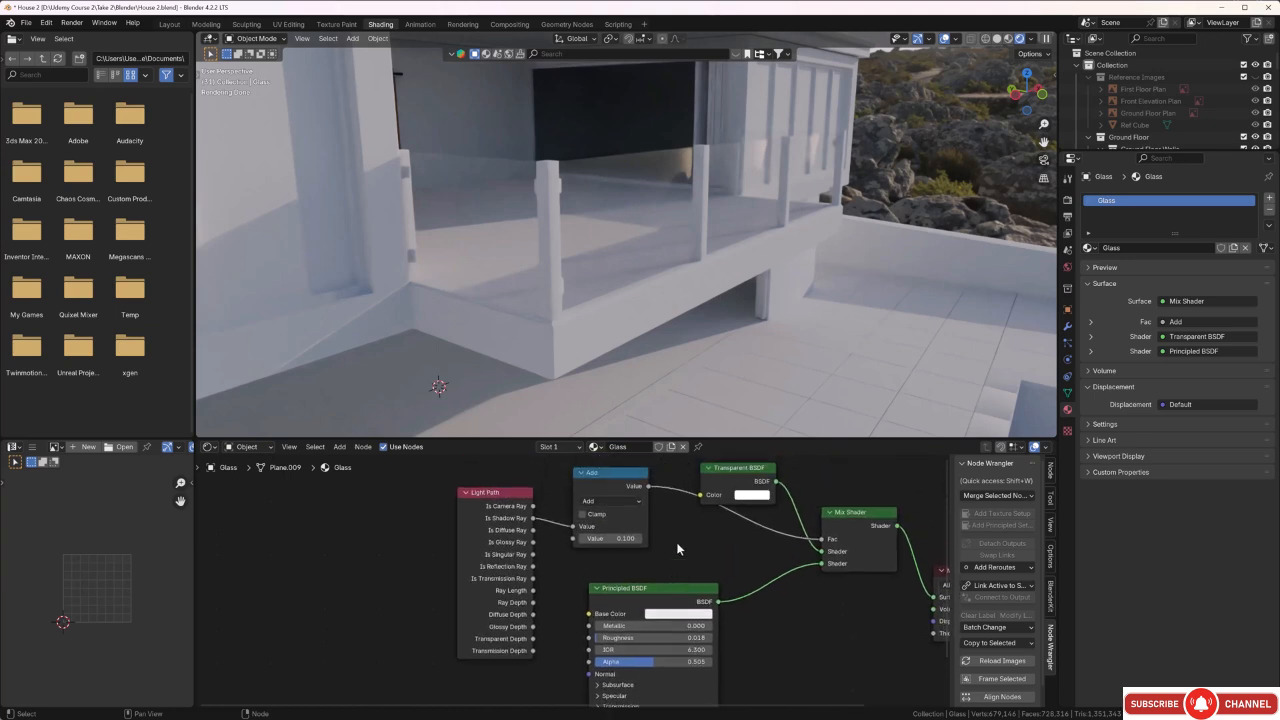
left_click(754, 496)
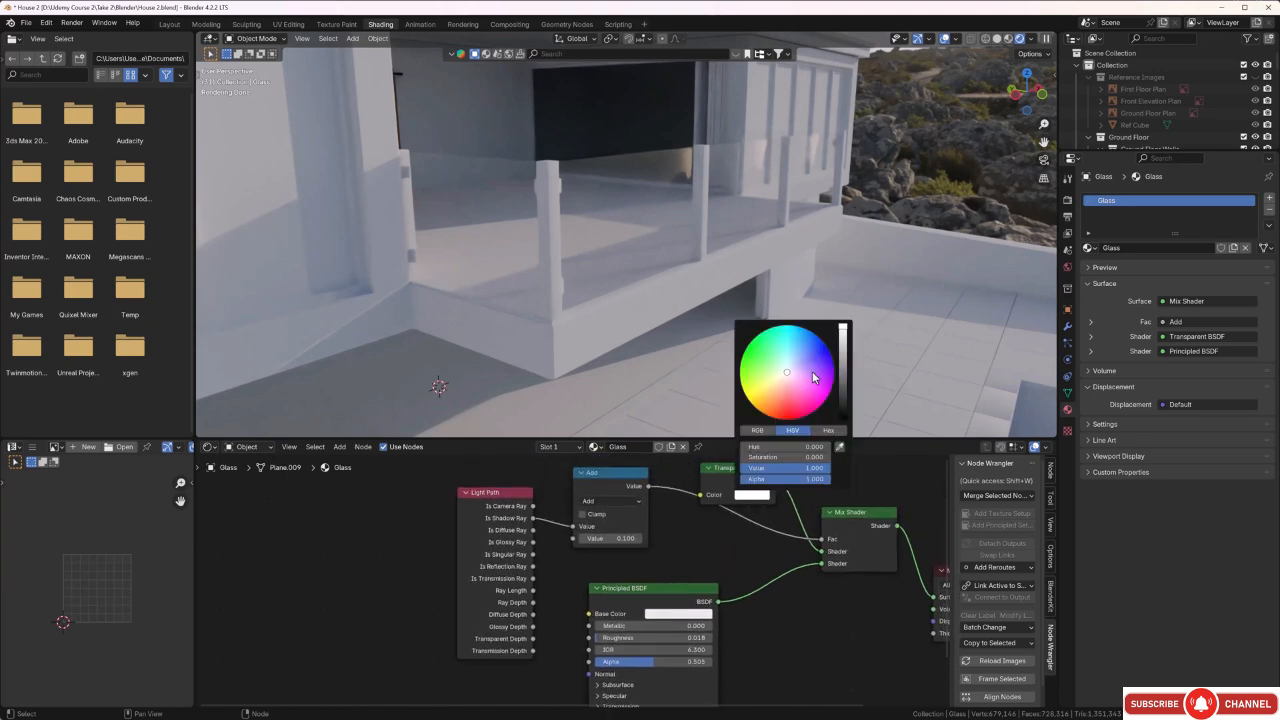
left_click(843, 333)
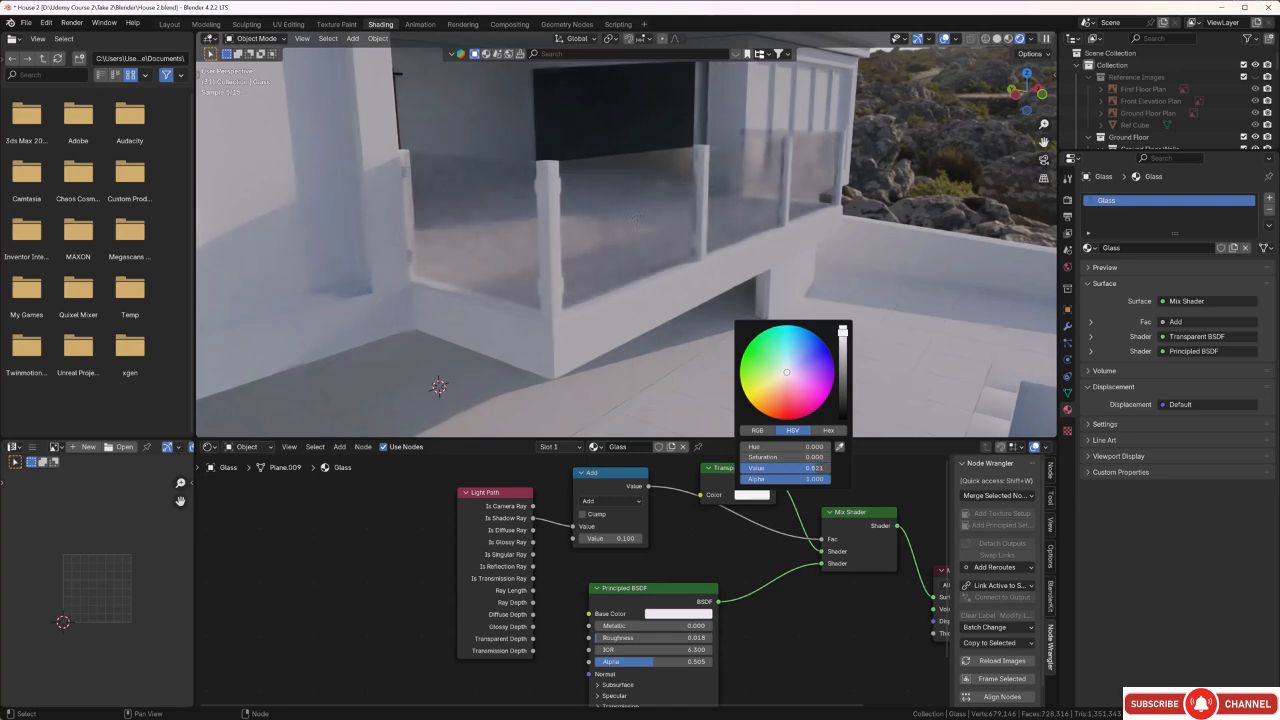
mouse_move(848, 257)
middle_mouse_down()
mouse_move(717, 254)
mouse_move(795, 243)
mouse_move(852, 268)
middle_mouse_up()
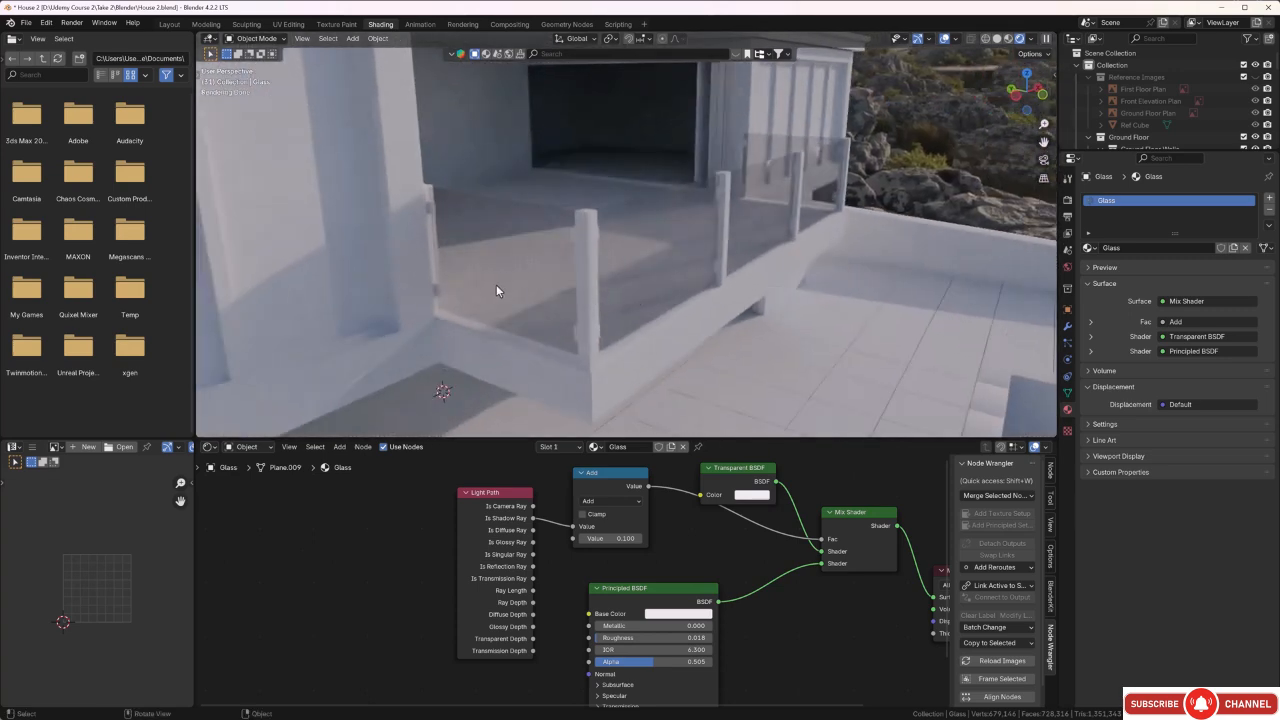
scroll(720, 680, "down", 3)
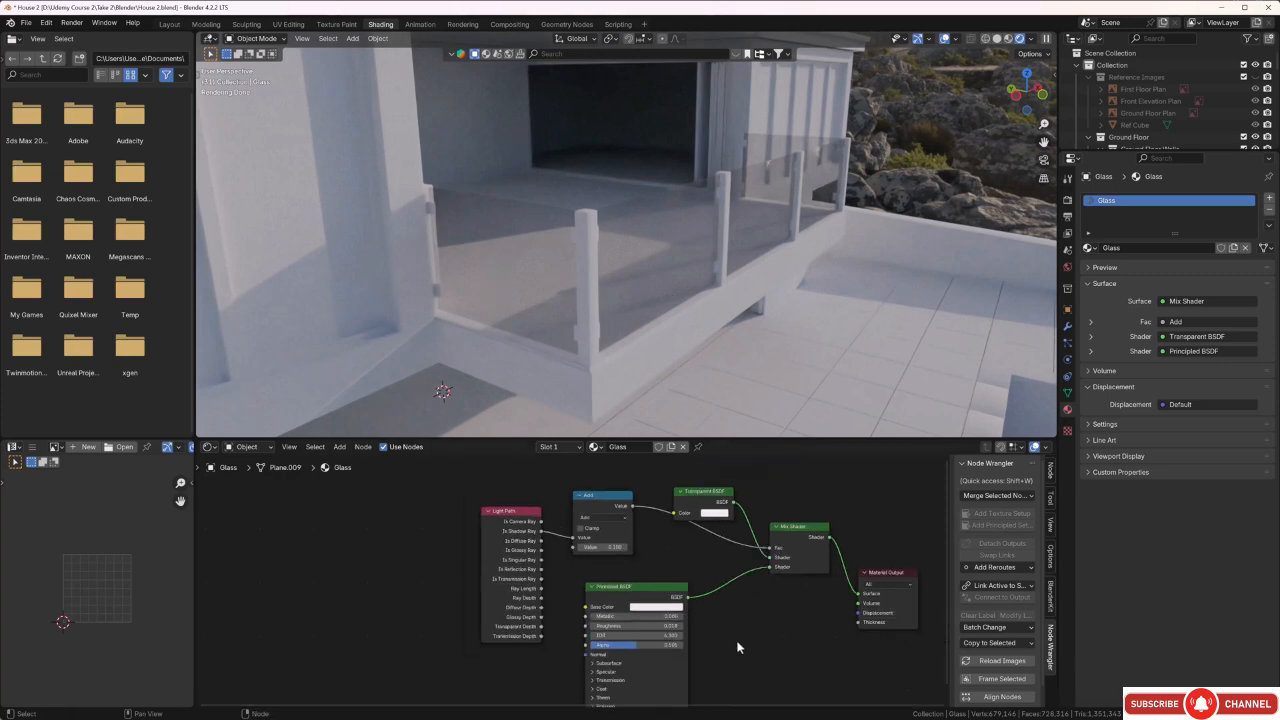
middle_click_drag(758, 644, 703, 627)
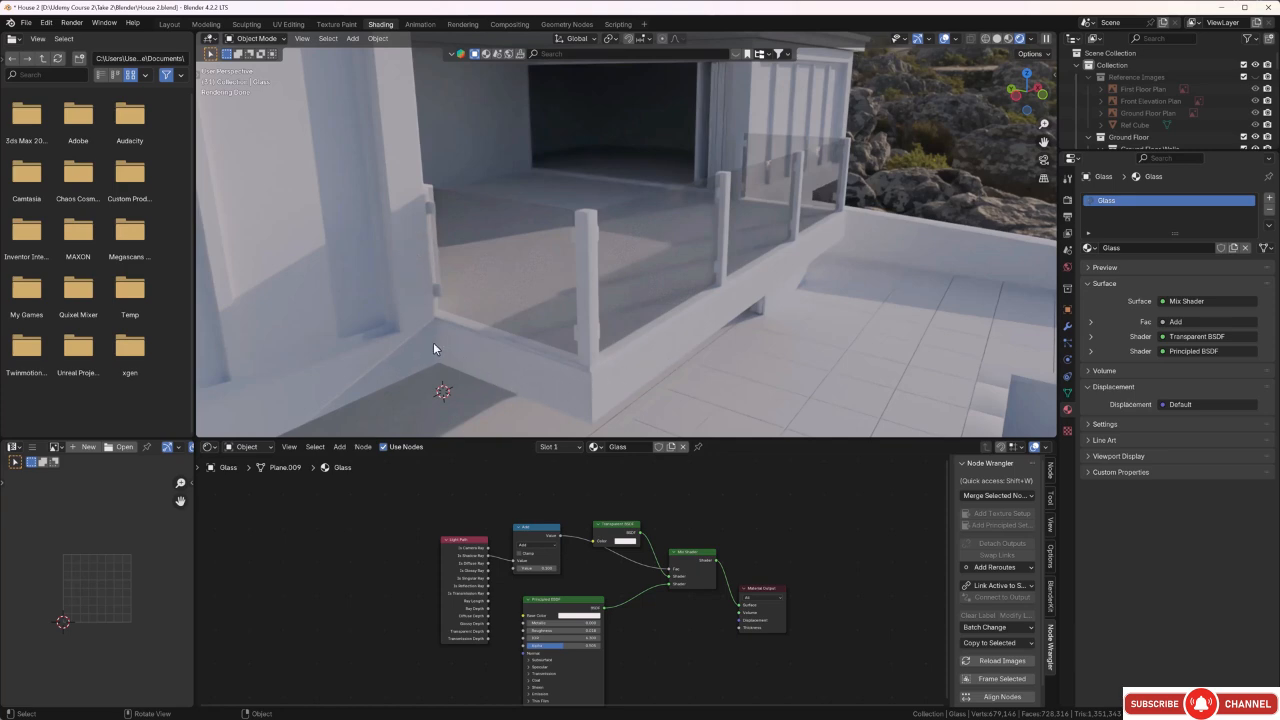
middle_click_drag(433, 341, 593, 156)
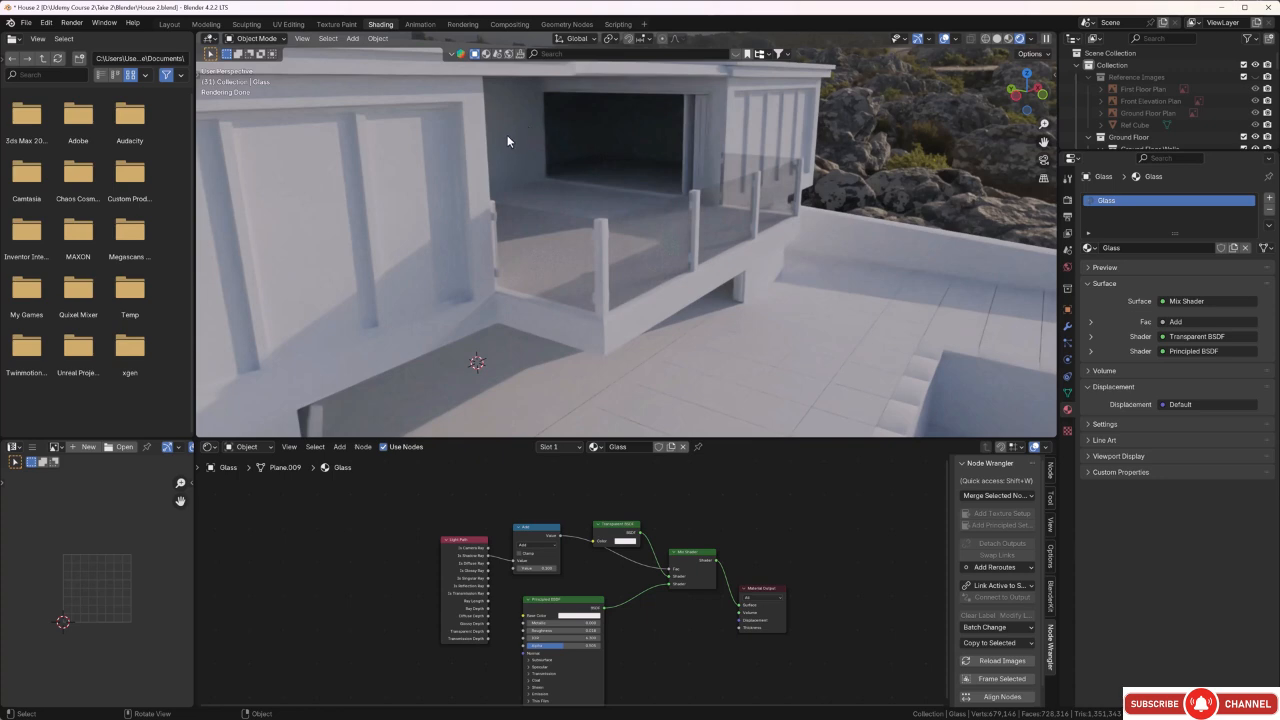
middle_click_drag(507, 135, 571, 272)
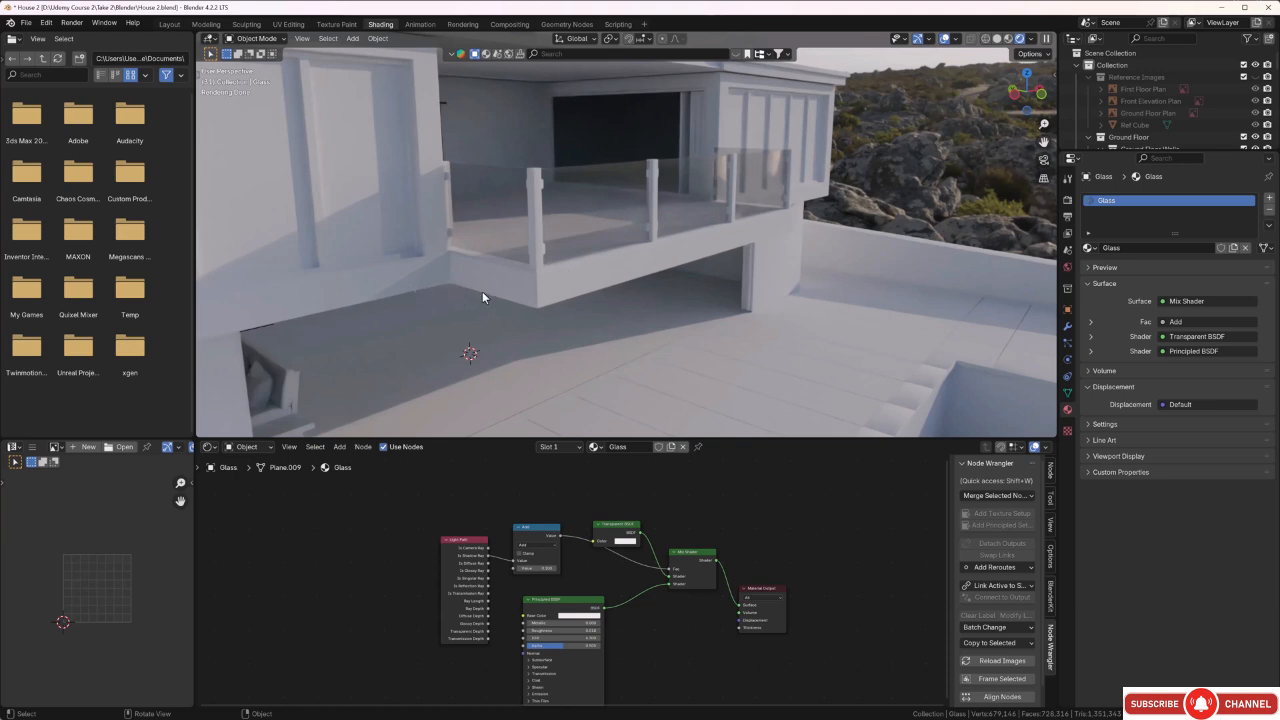
Save the project as a new version named House 3.blend with compression enabled.
left_click(28, 25)
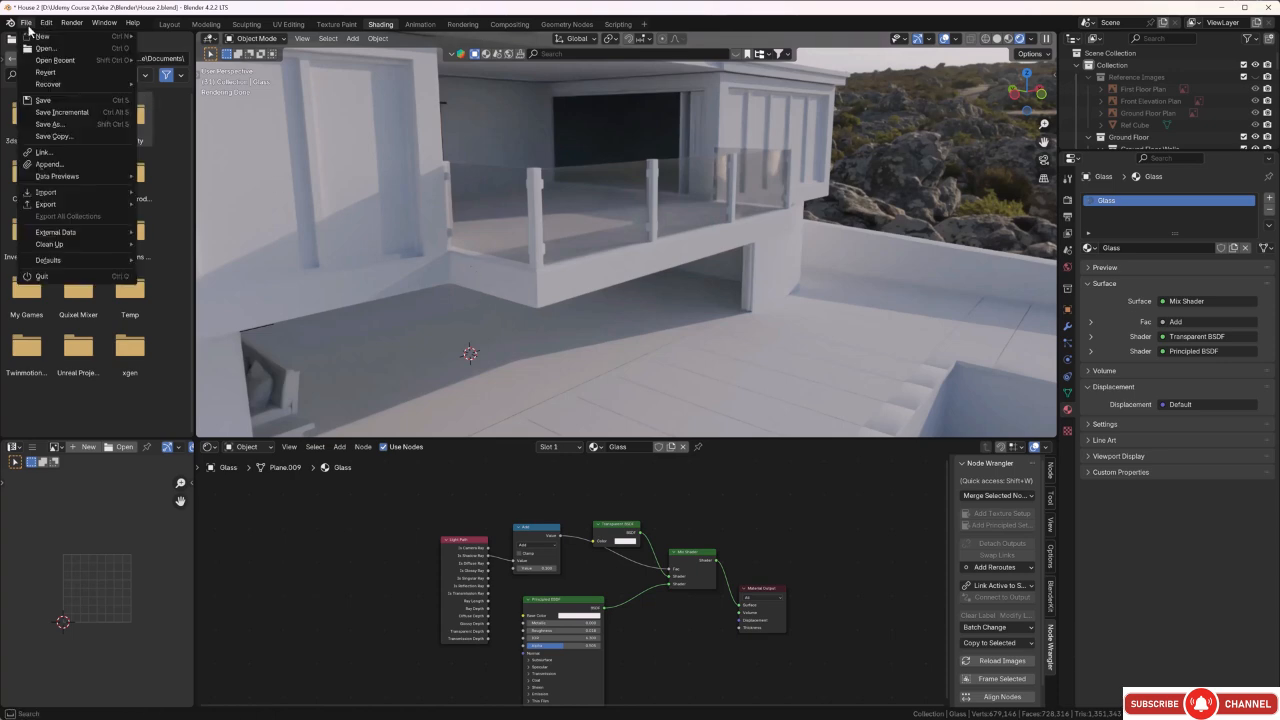
left_click(69, 124)
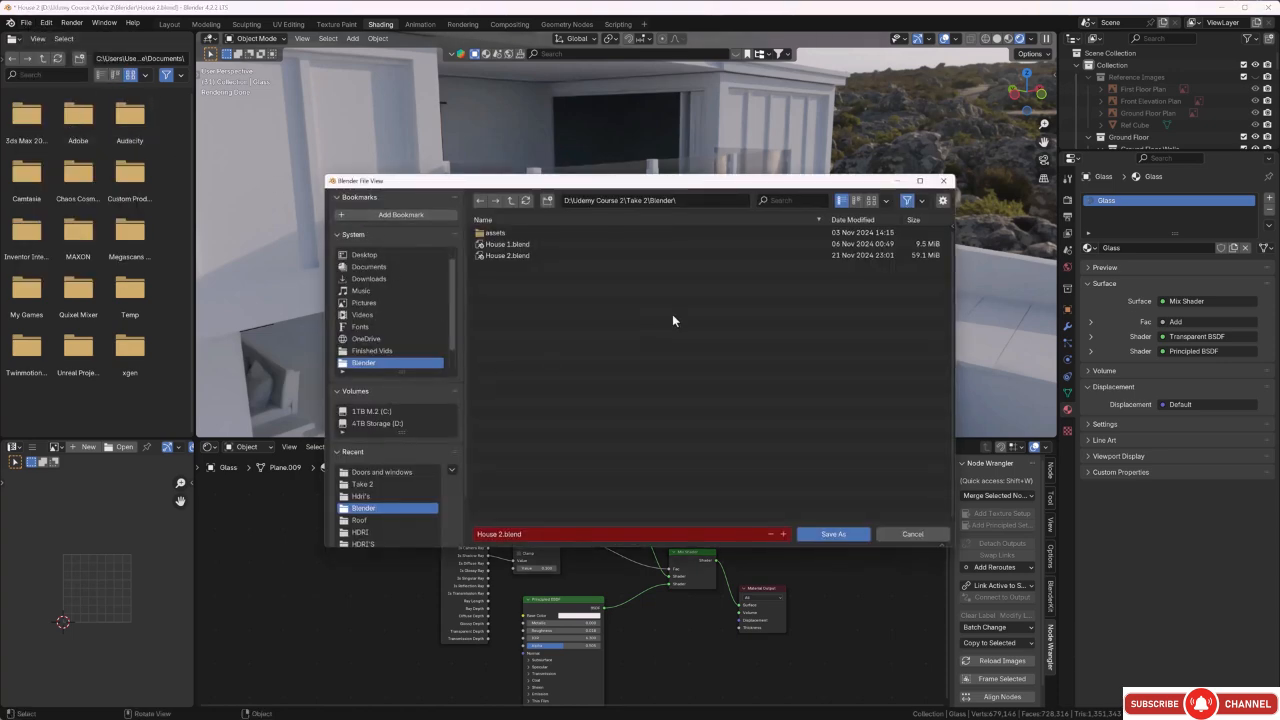
left_click(942, 202)
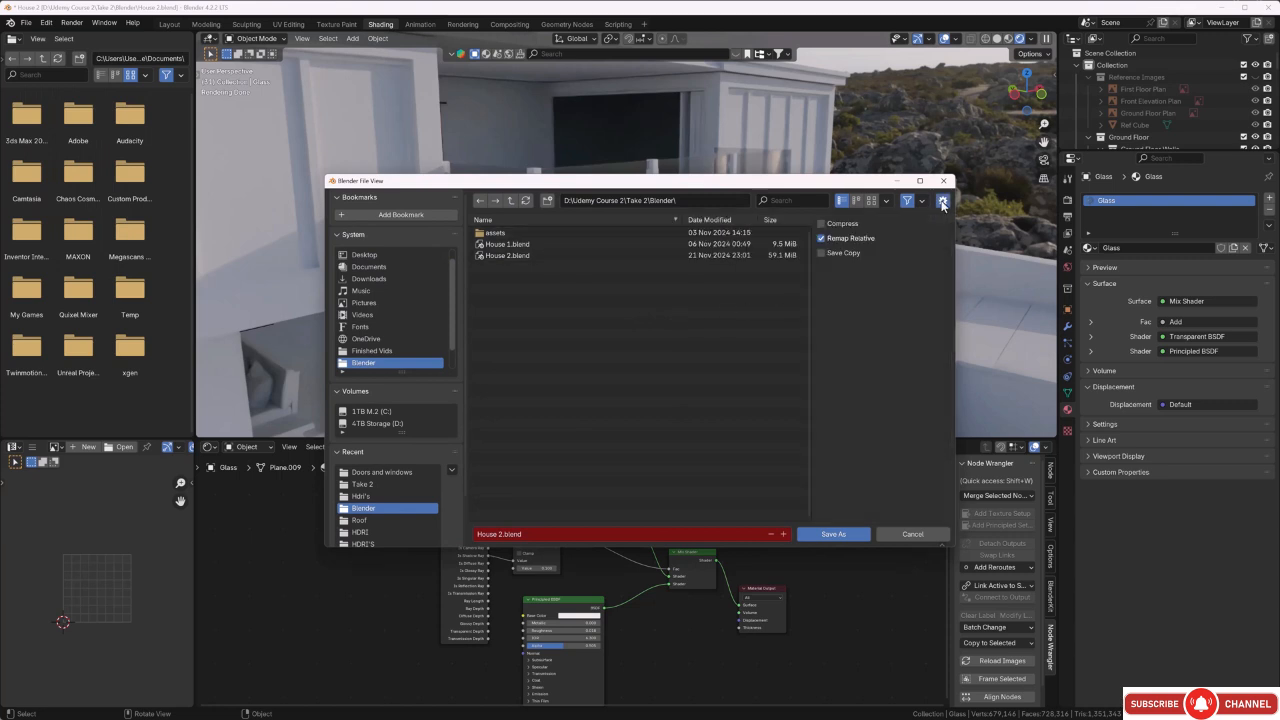
left_click(821, 224)
left_click(784, 534)
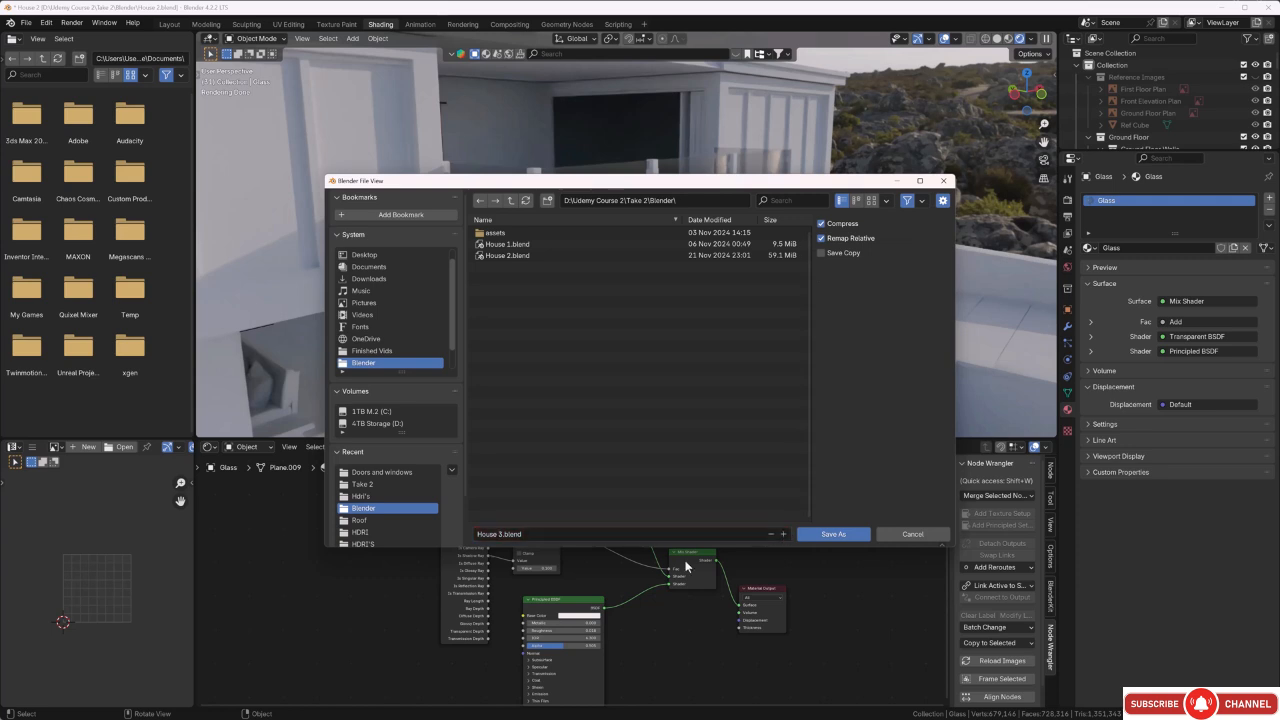
left_click(818, 533)
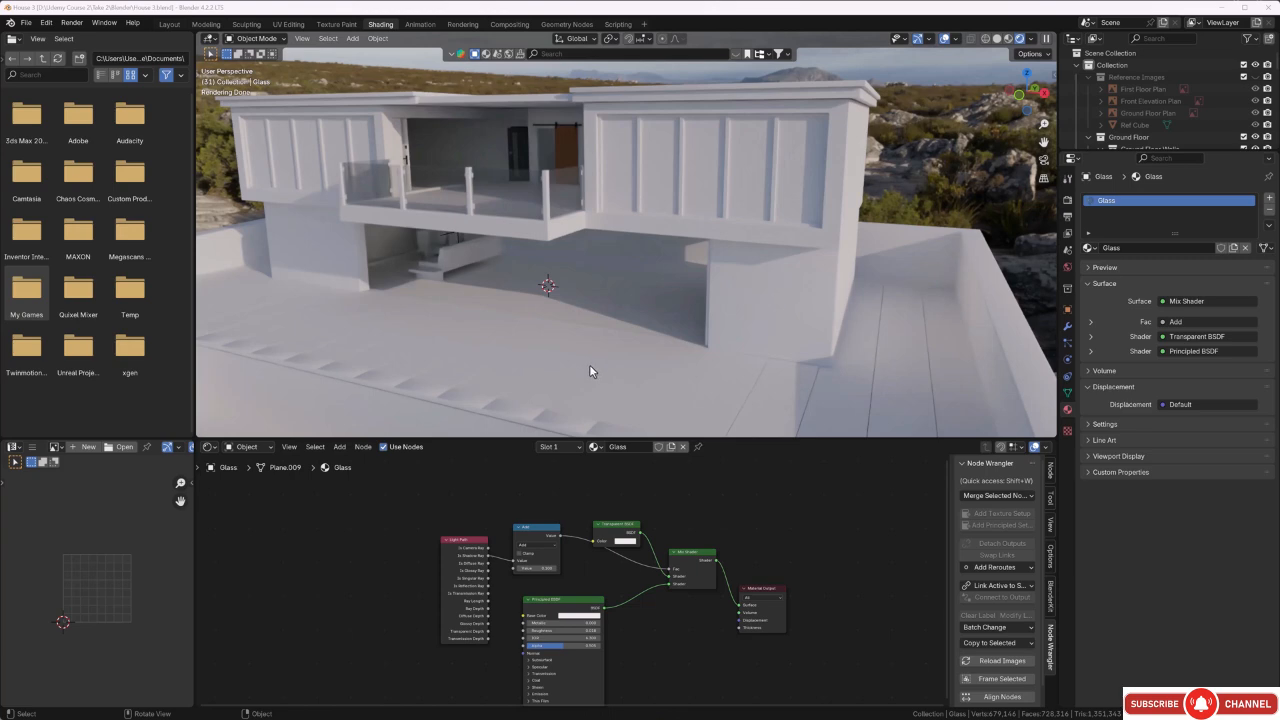
Select the large five-pane window on the upper floor and isolate it in local view.
middle_click_drag(590, 365, 565, 300)
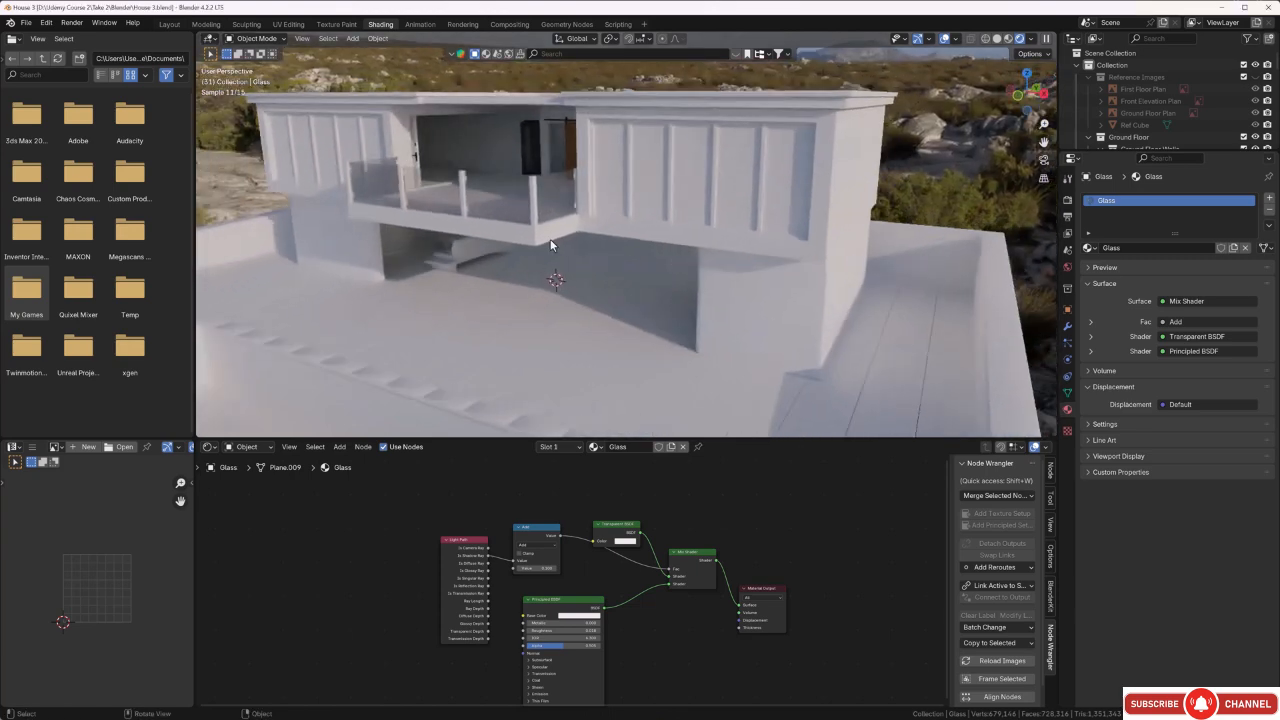
scroll(530, 230, "up", 3)
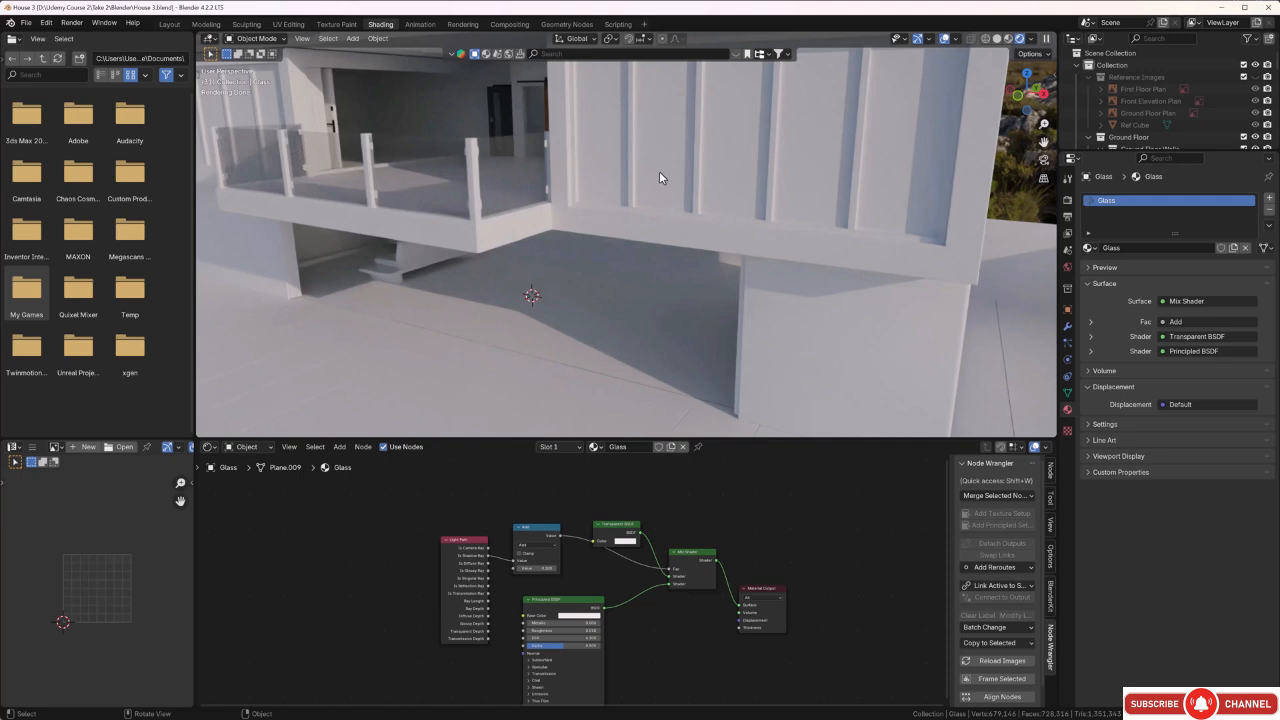
middle_click_drag(689, 194, 684, 203)
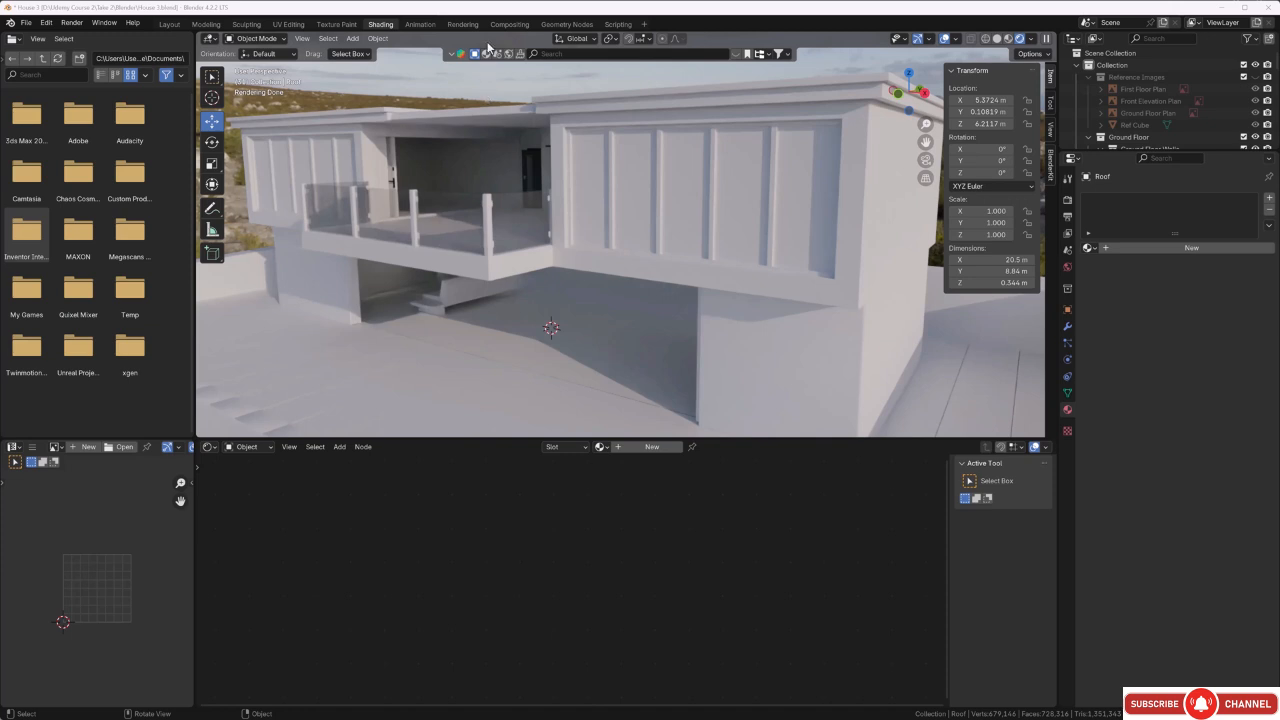
left_click(674, 198)
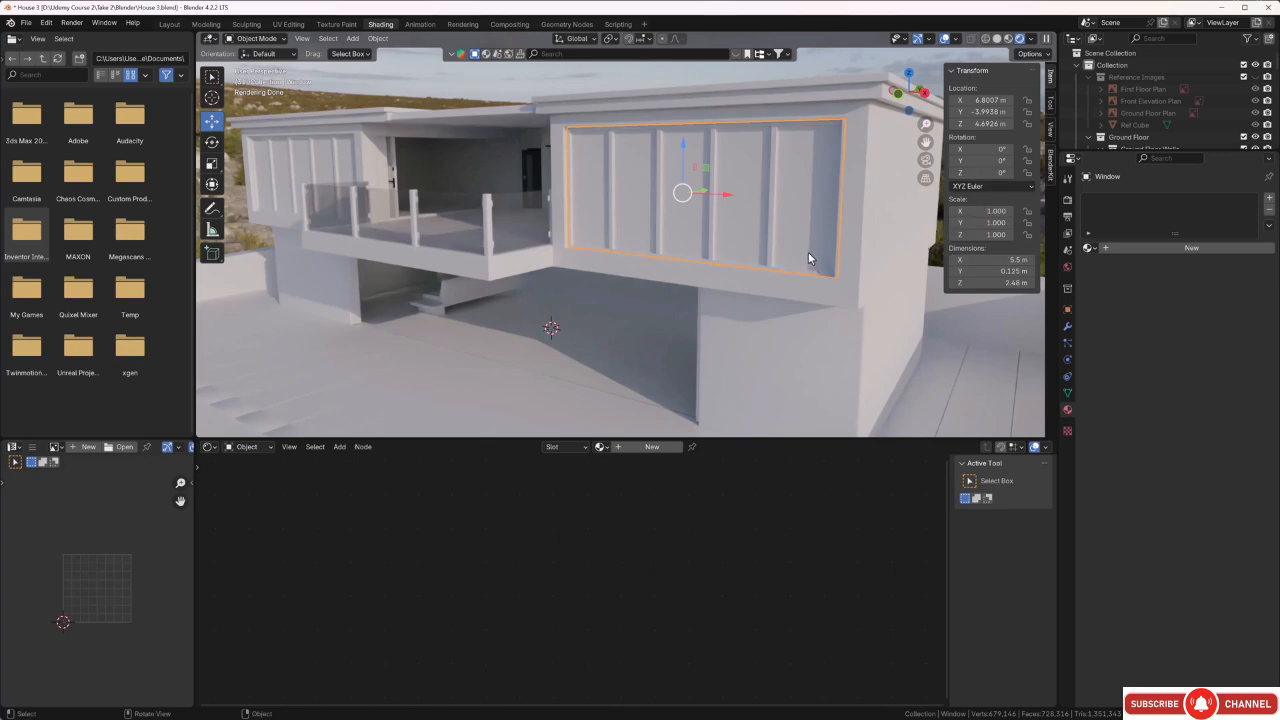
key("KP_Divide")
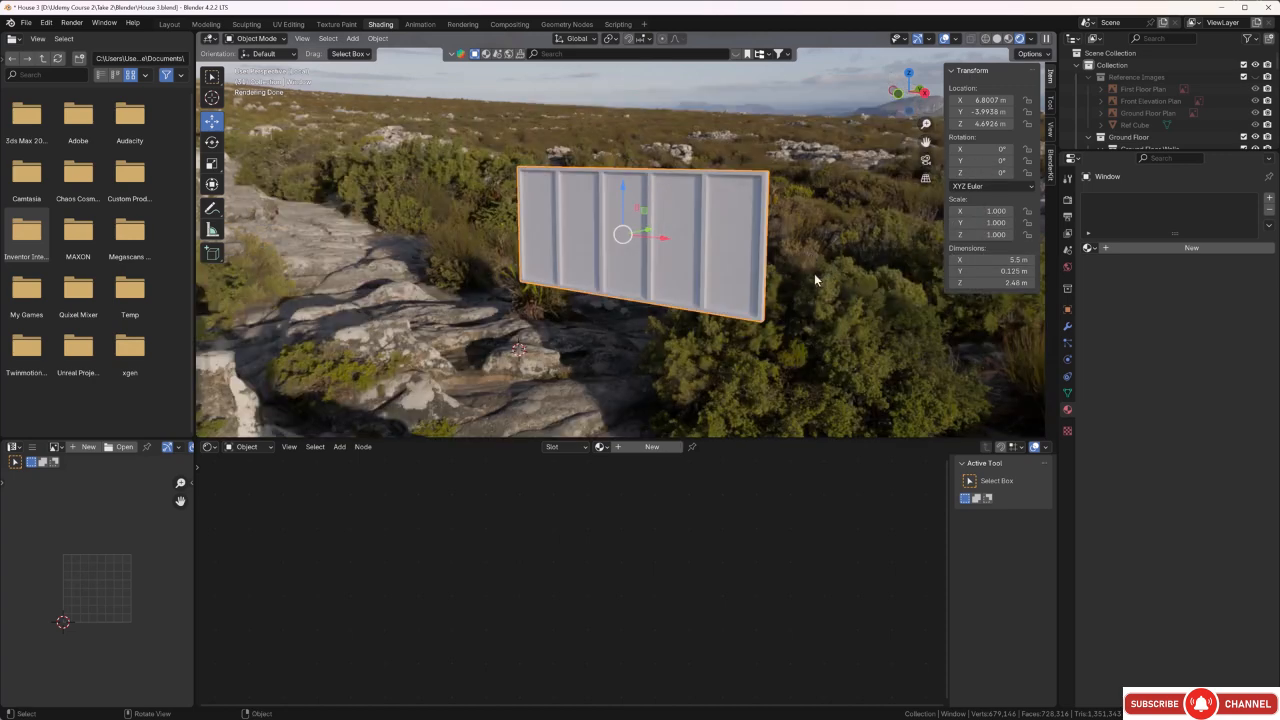
scroll(814, 273, "up", 3)
scroll(813, 270, "up", 3)
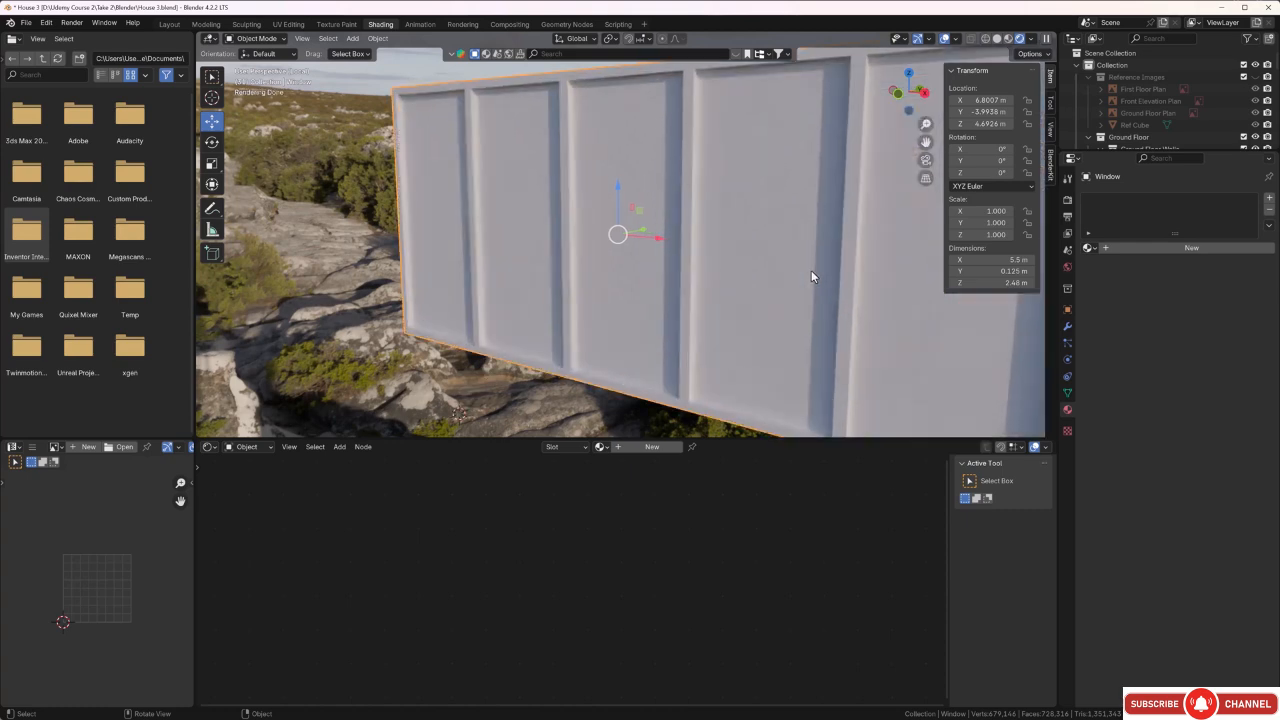
scroll(811, 270, "down", 2)
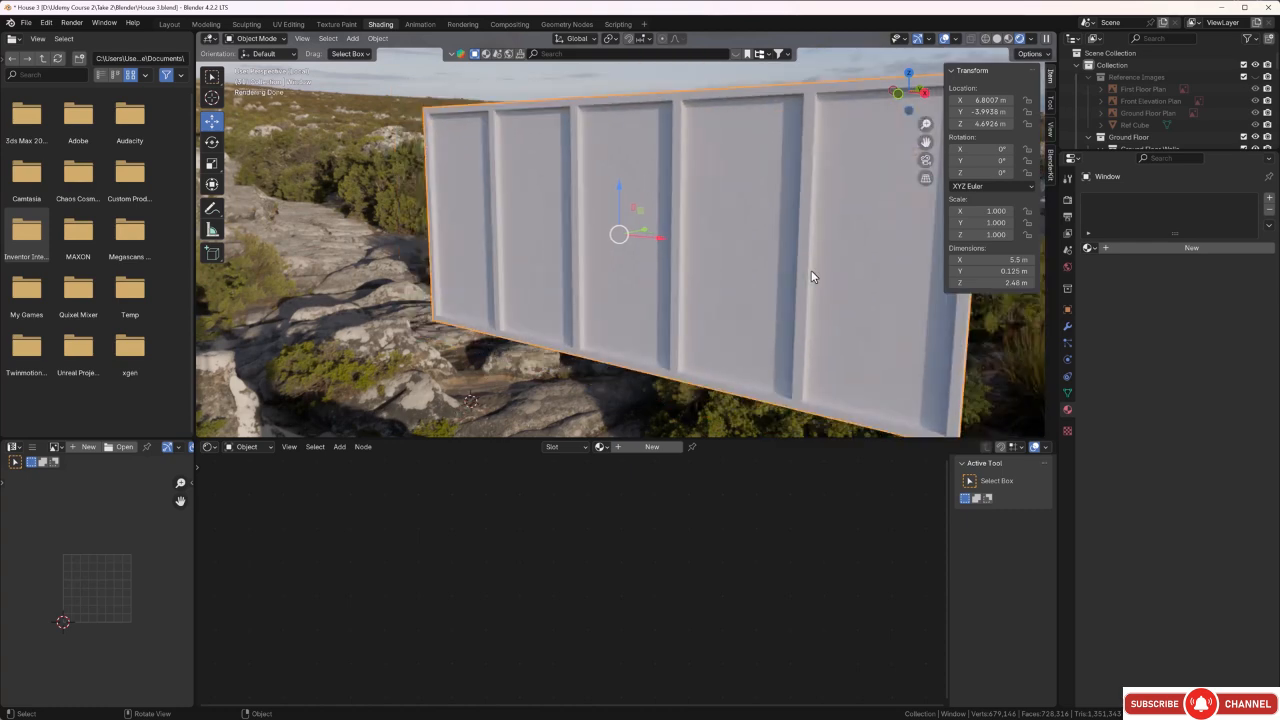
Unwrap the window's entire mesh with Smart UV Project using an increased island margin, and check the UV layout.
key("Tab")
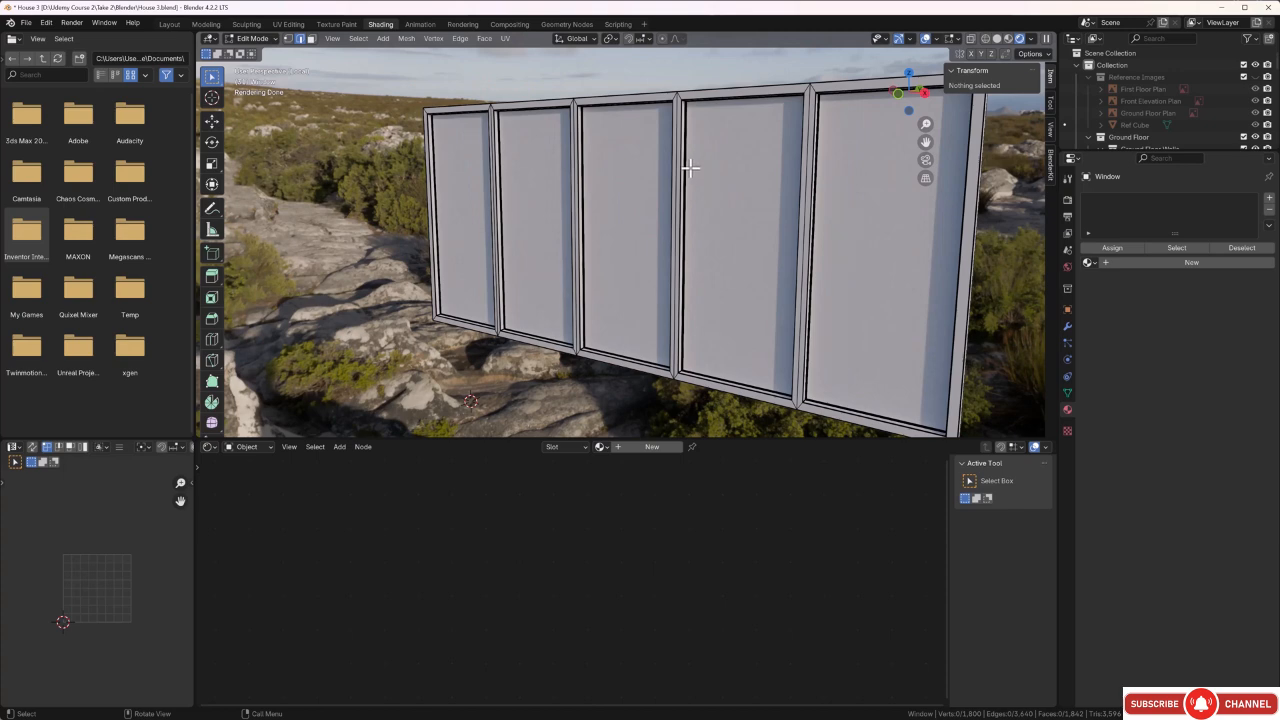
key("a")
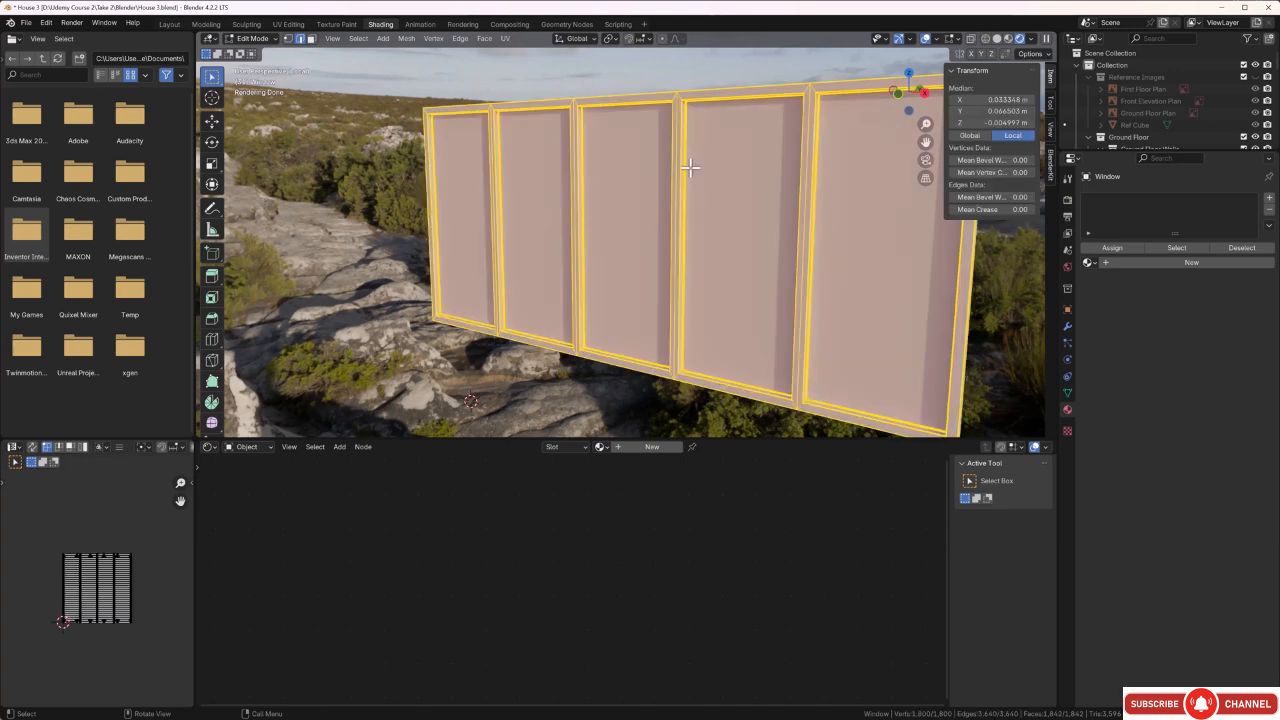
key("u")
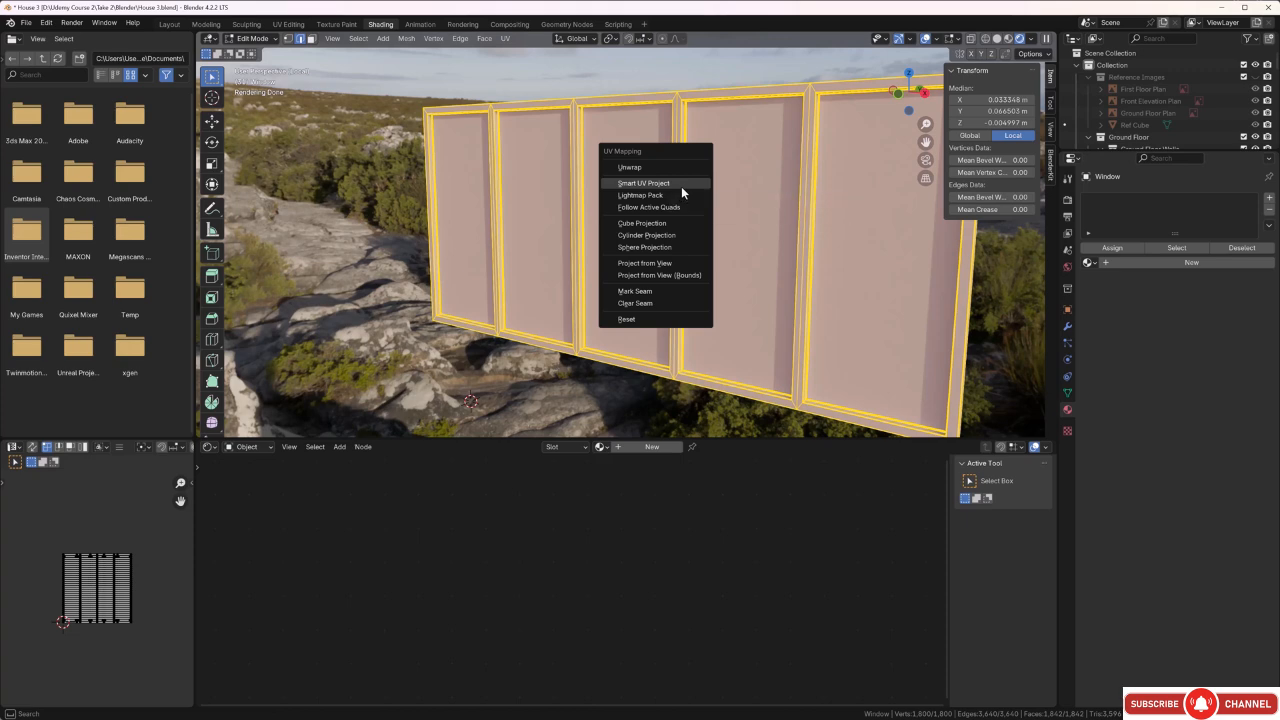
left_click(681, 186)
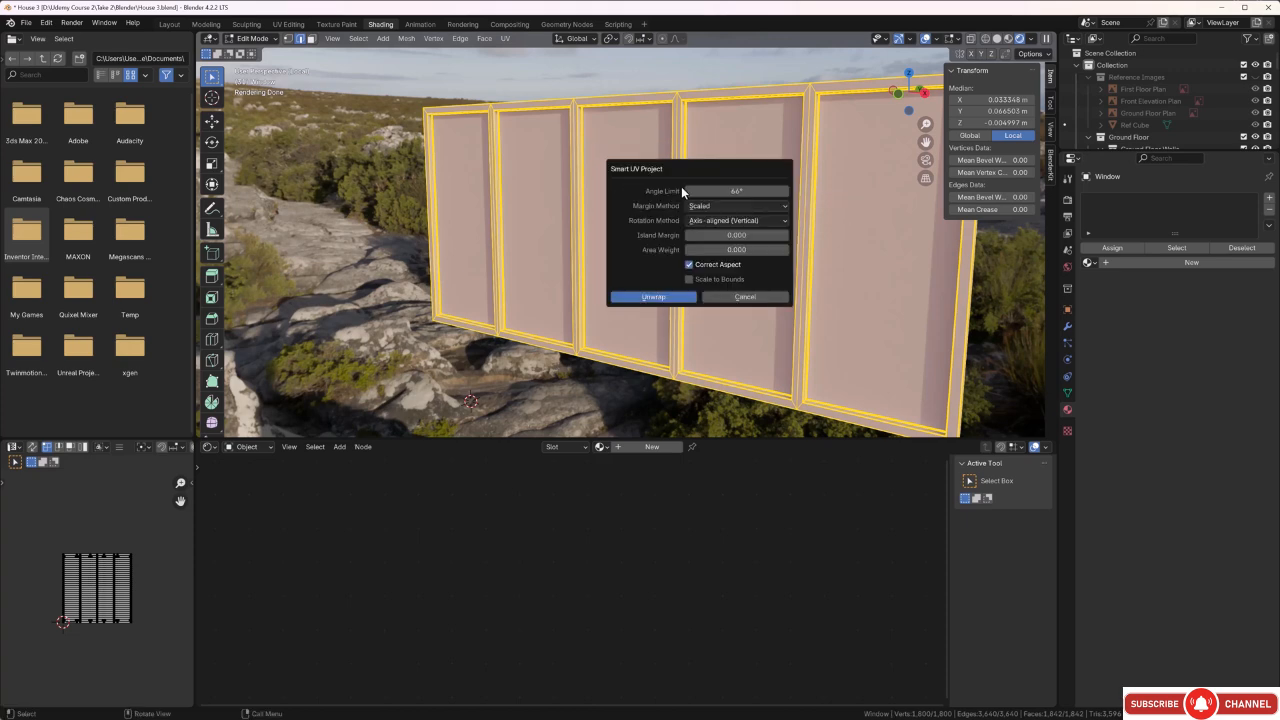
left_click(785, 235)
left_click(785, 235)
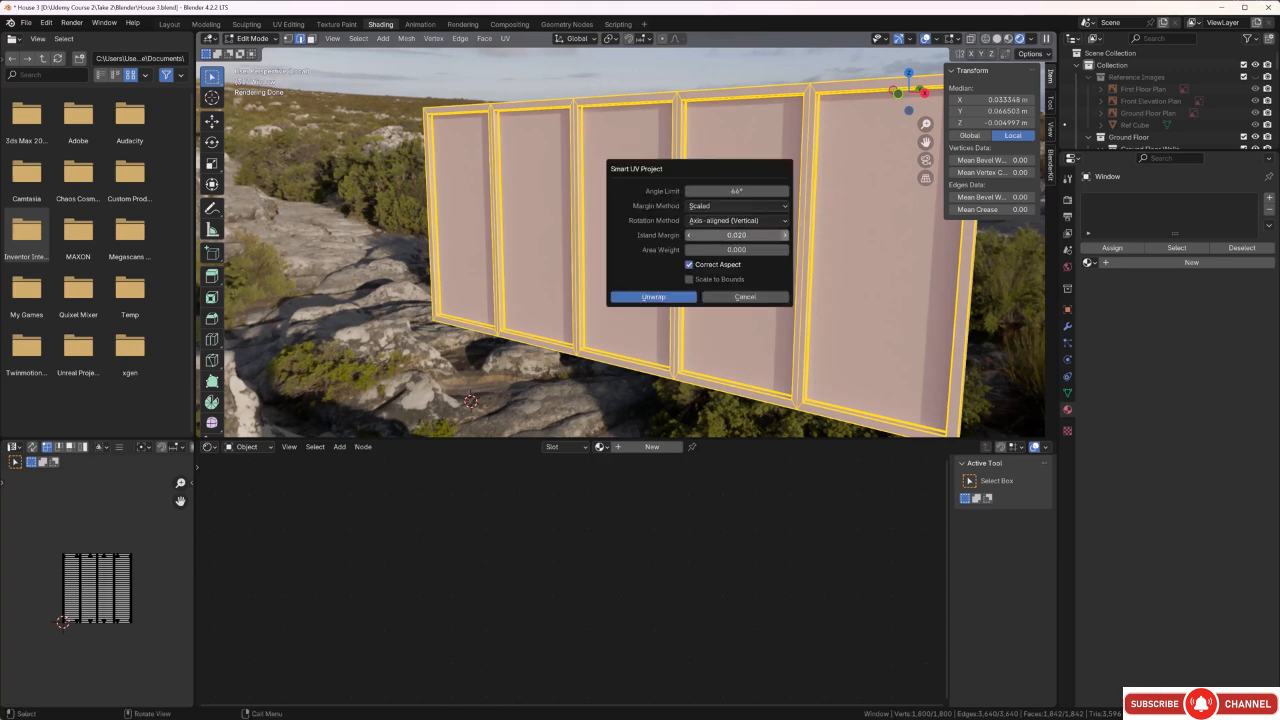
left_click(680, 299)
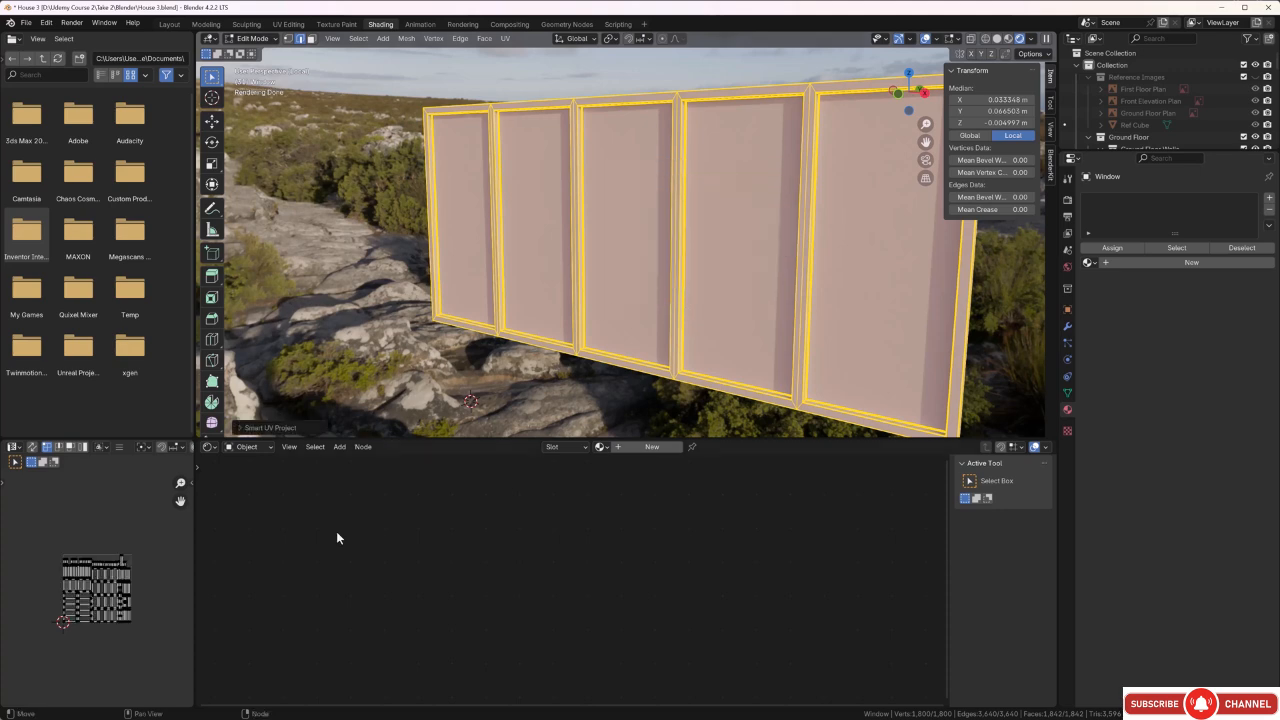
scroll(125, 615, "up", 8)
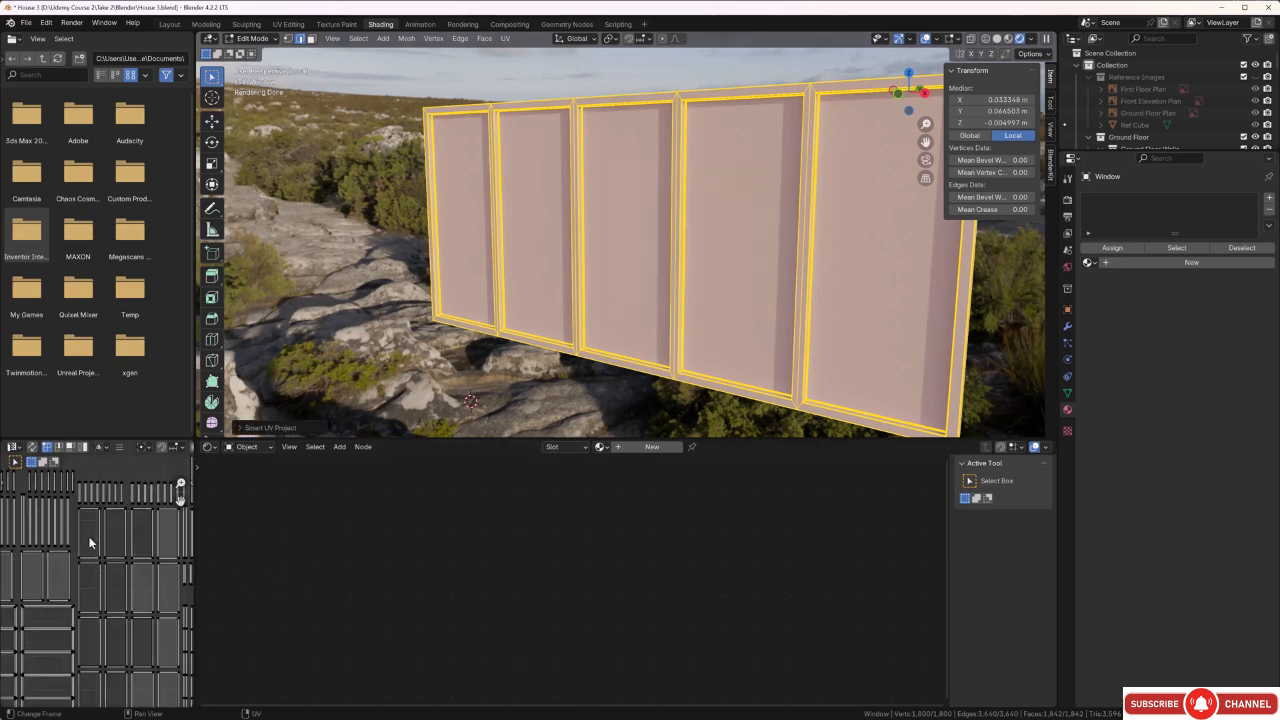
scroll(57, 519, "down", 1)
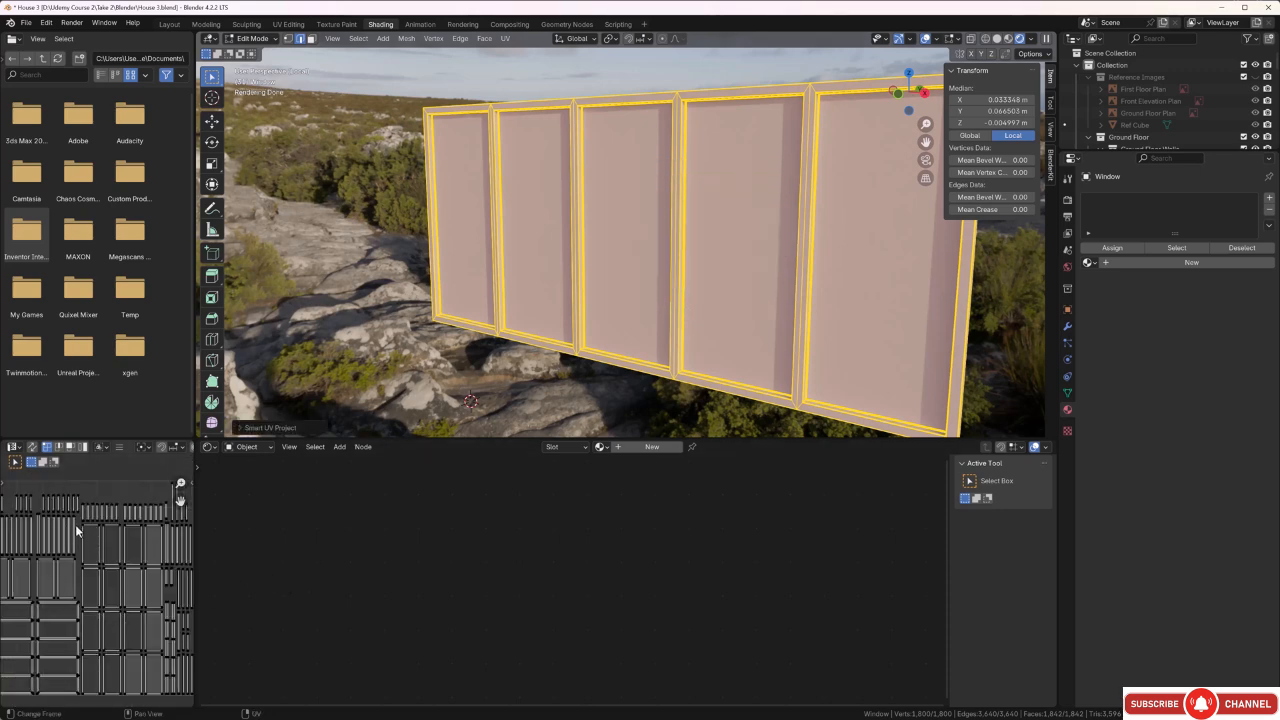
scroll(75, 524, "down", 2)
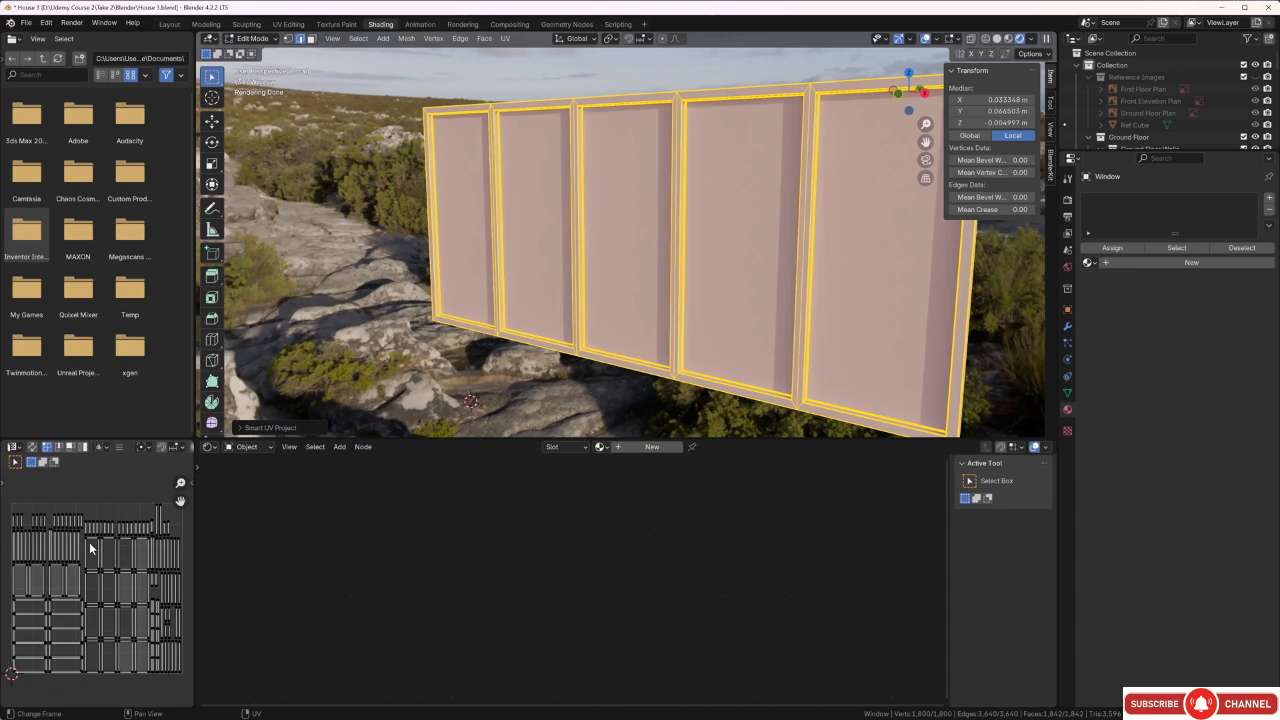
middle_click_drag(654, 246, 637, 258)
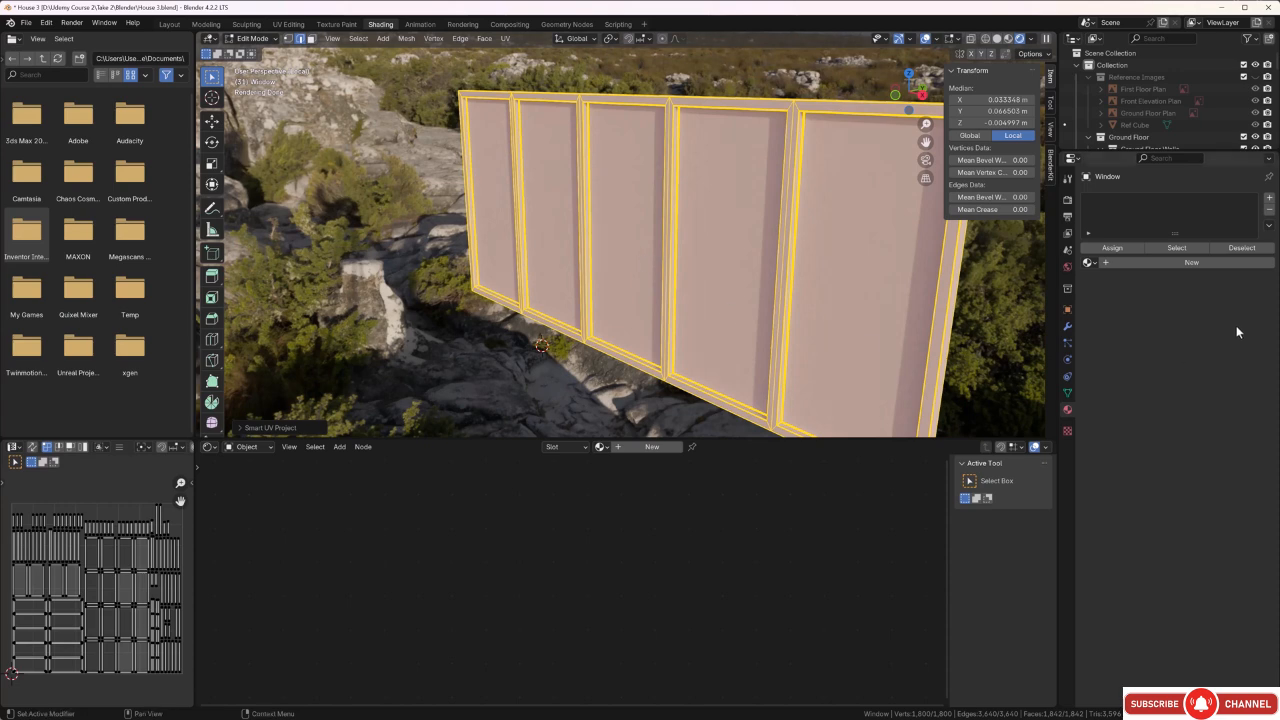
Add a new material to the window and name it "Window frame".
left_click(1169, 264)
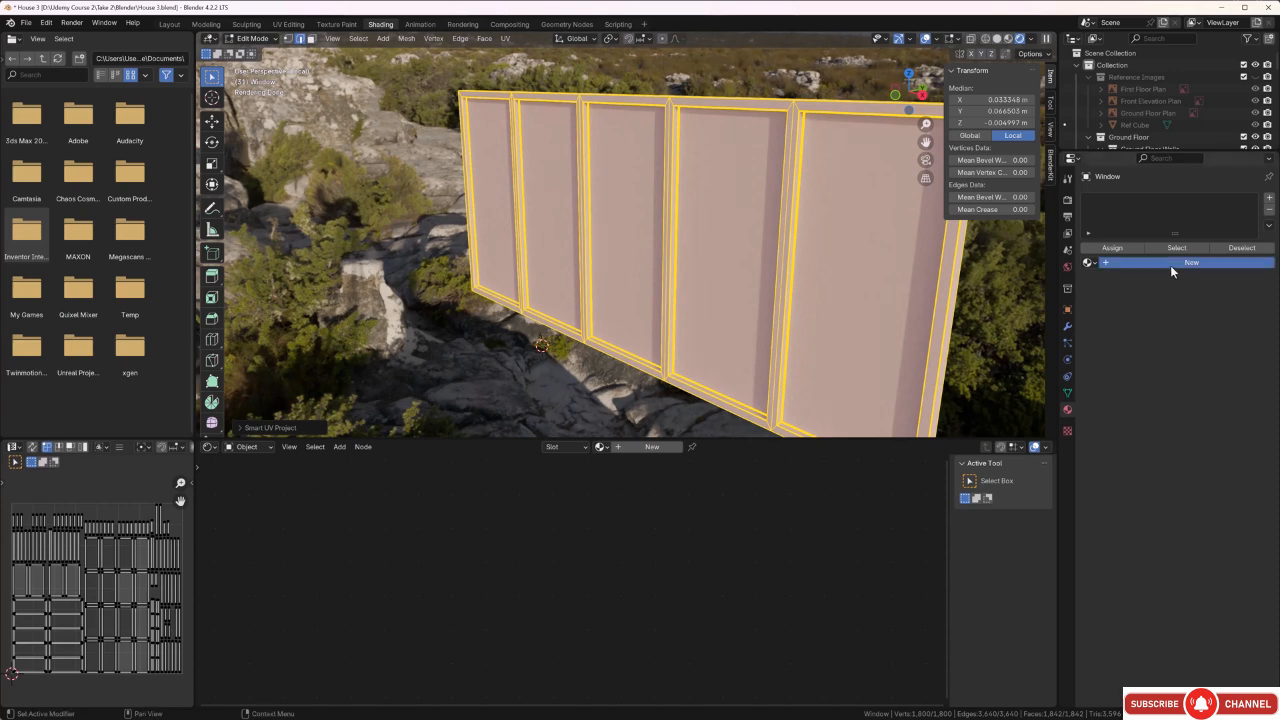
double_click(1155, 263)
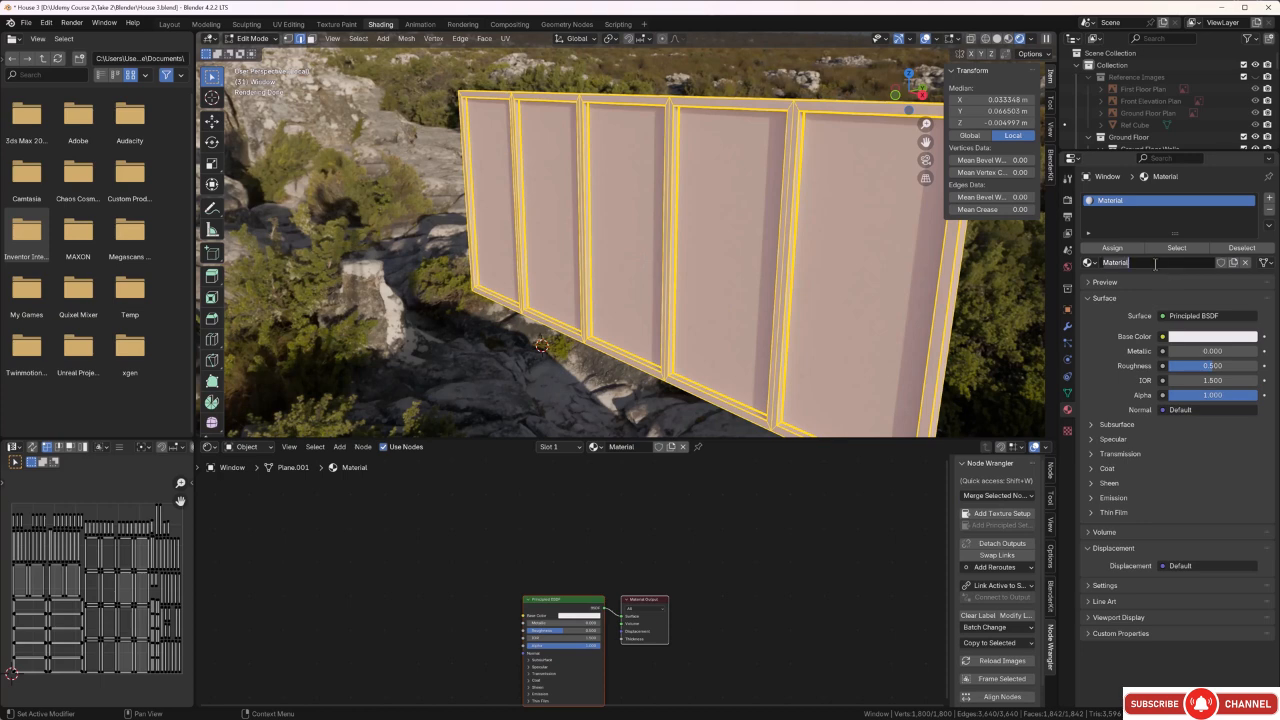
key("BackSpace")
type("Window frame")
key("Return")
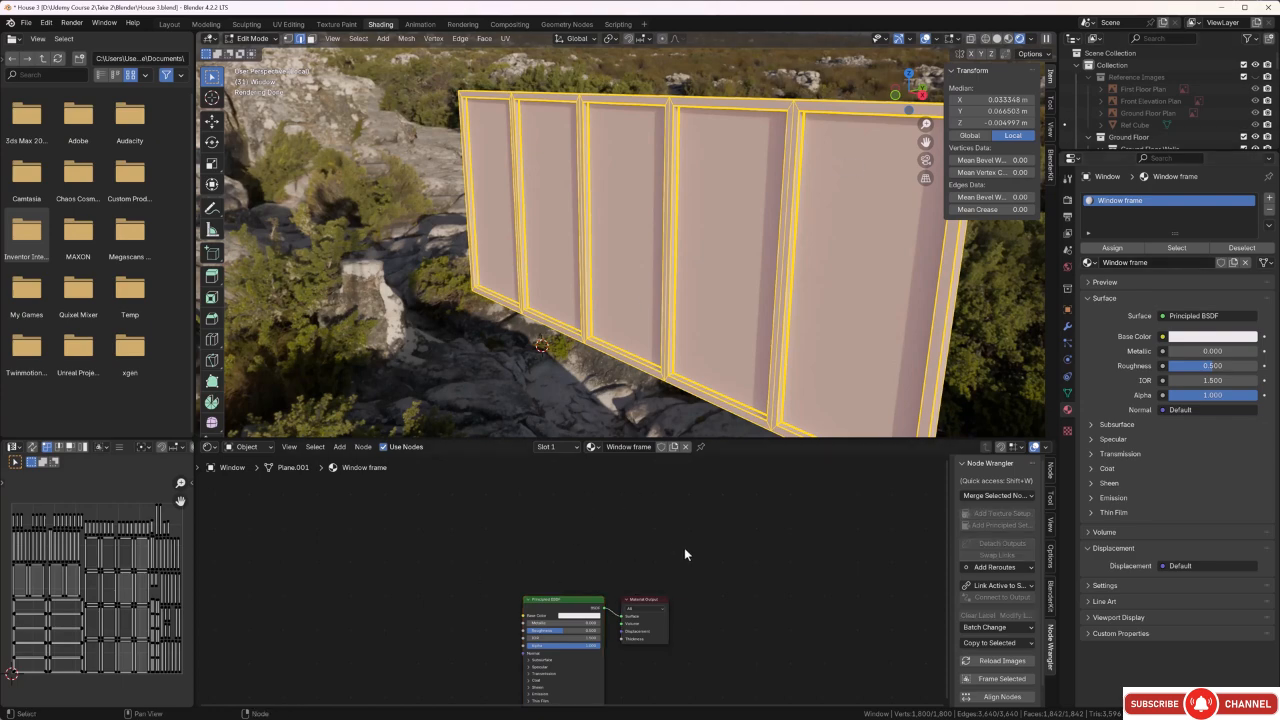
Start a Node Wrangler principled texture setup on the Window frame material's Principled BSDF and browse to Textures\Others\Doors and windows.
middle_click_drag(530, 310, 562, 381)
left_click(542, 379)
scroll(673, 552, "down", 2)
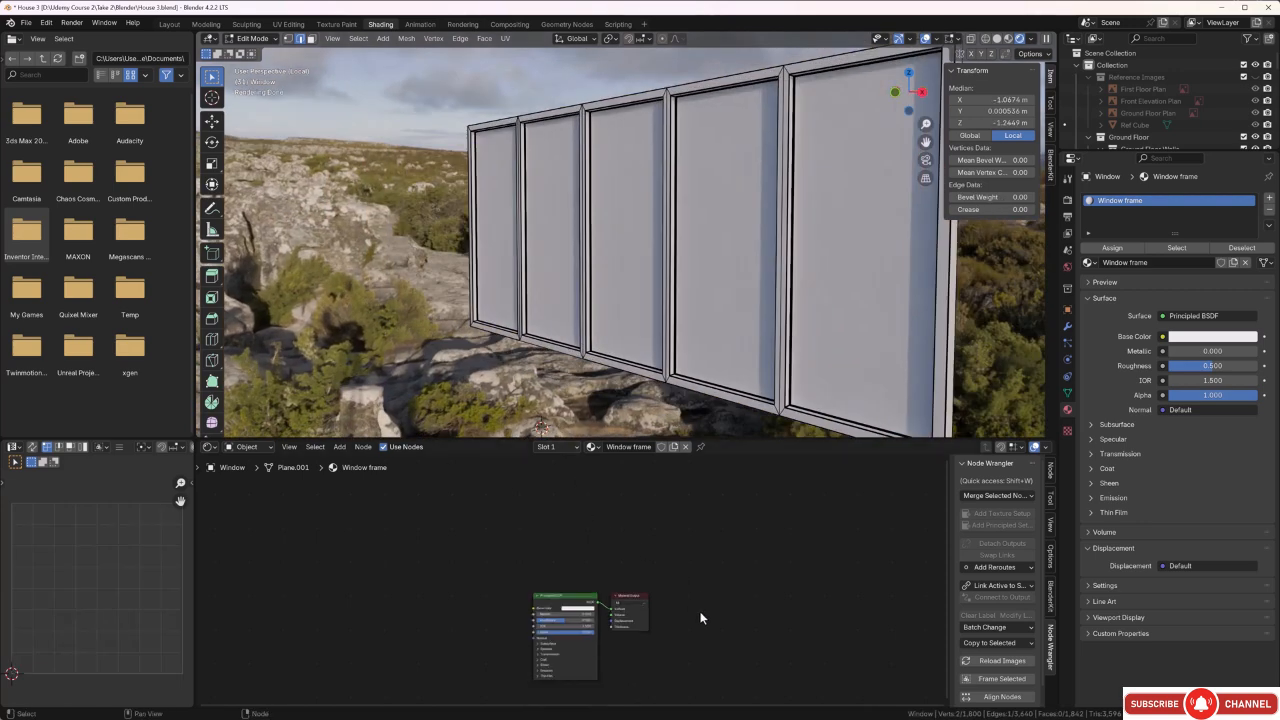
middle_click_drag(700, 611, 720, 543)
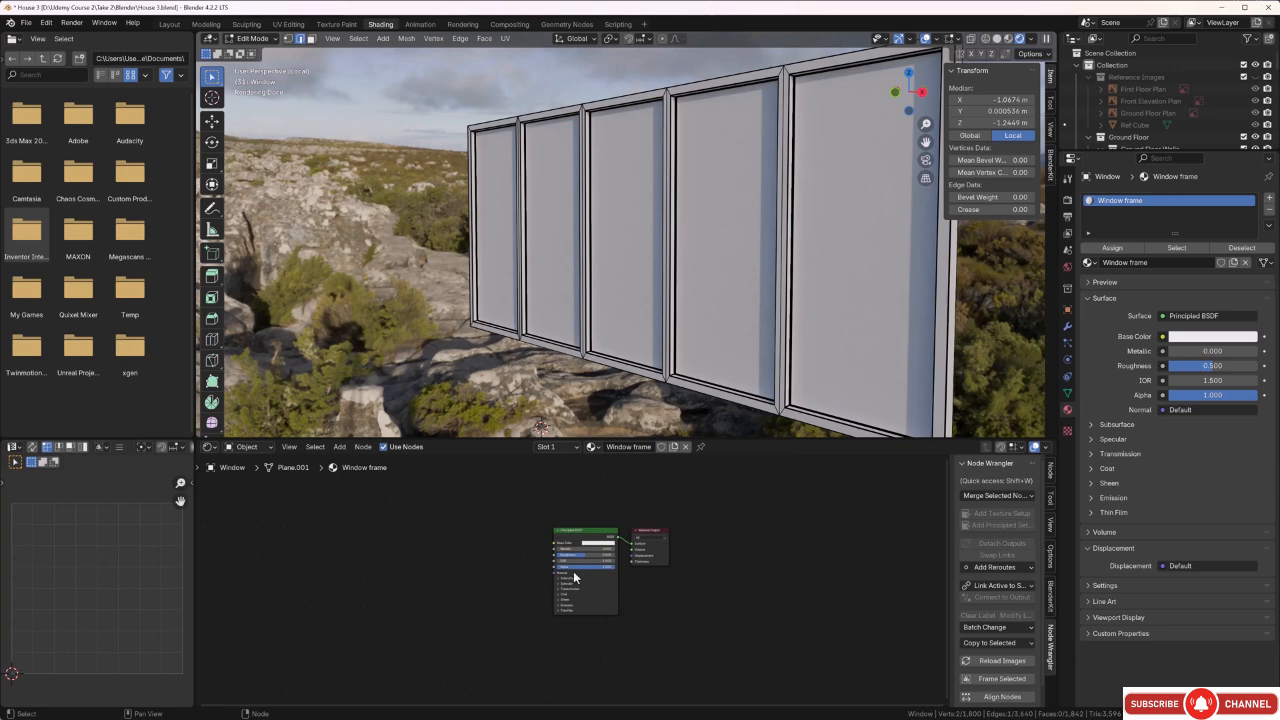
left_click(572, 533)
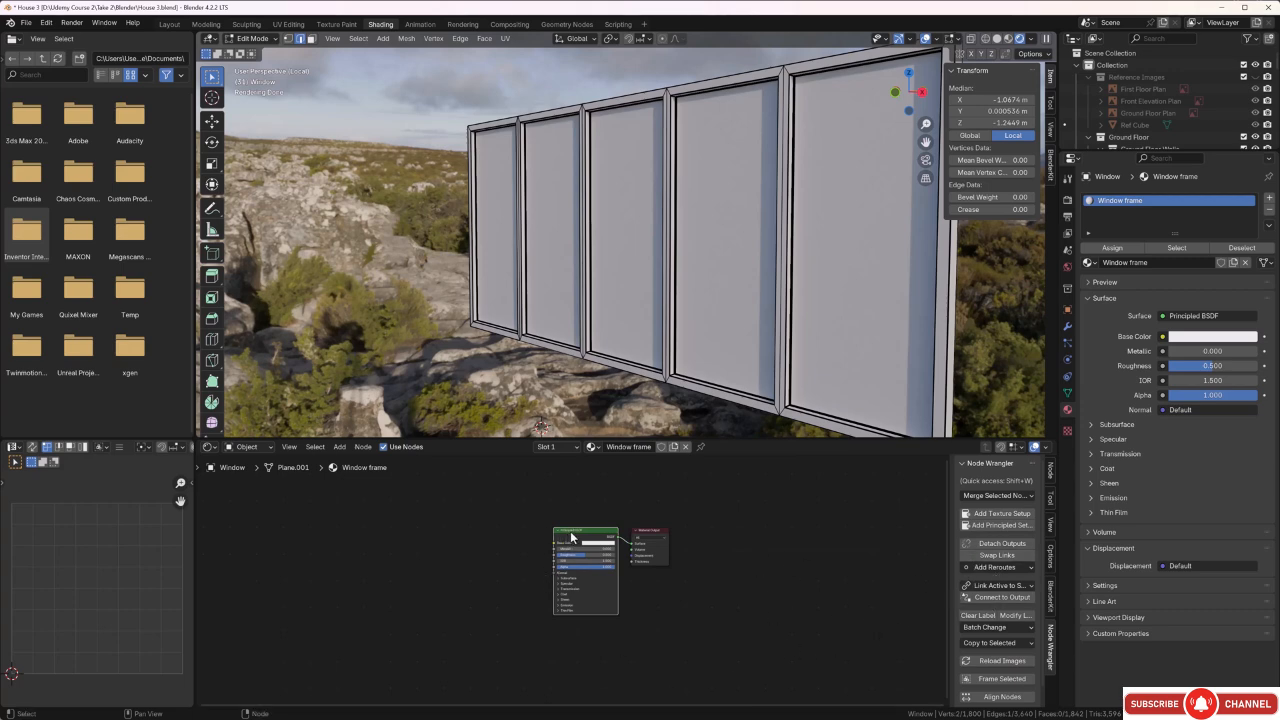
left_click(1001, 526)
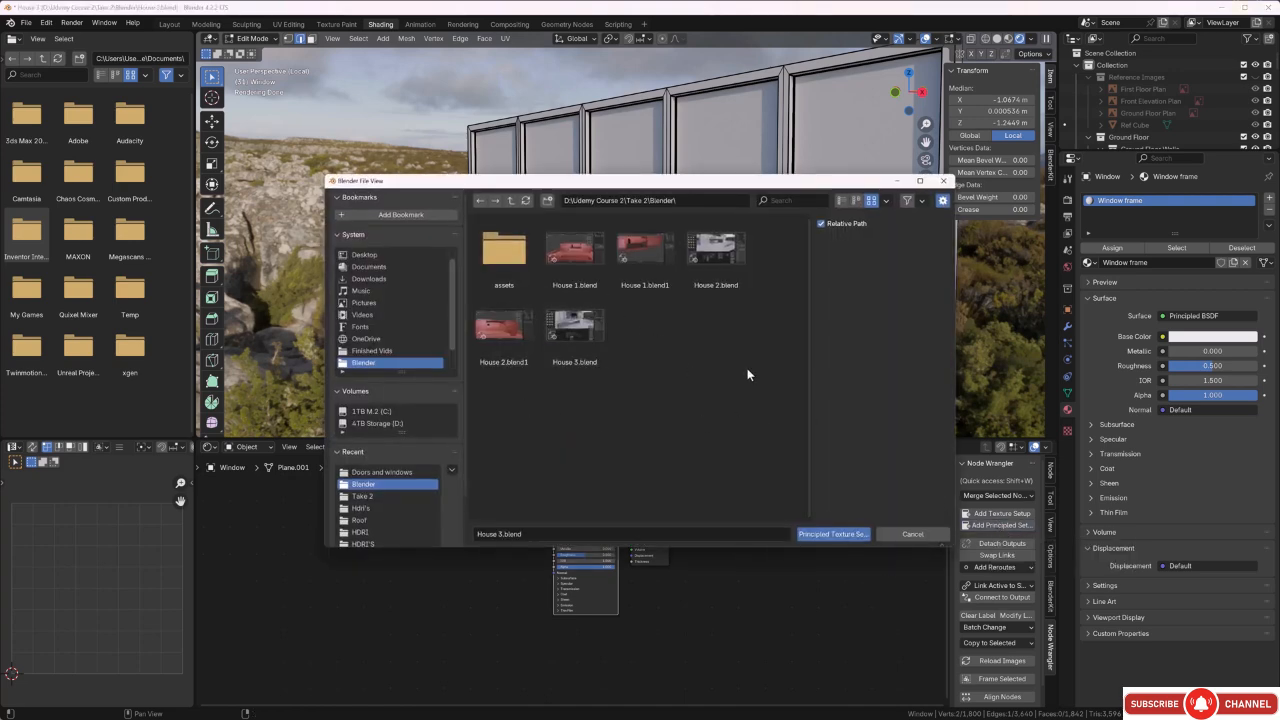
left_click(509, 201)
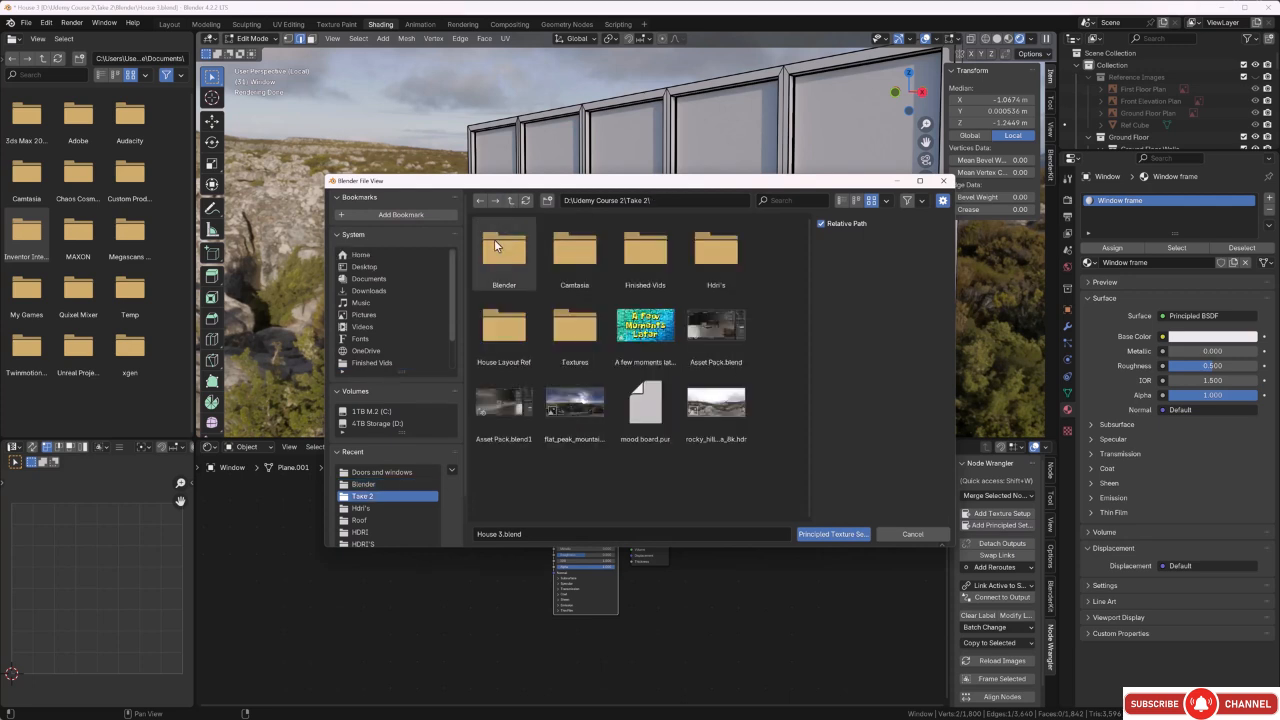
double_click(564, 335)
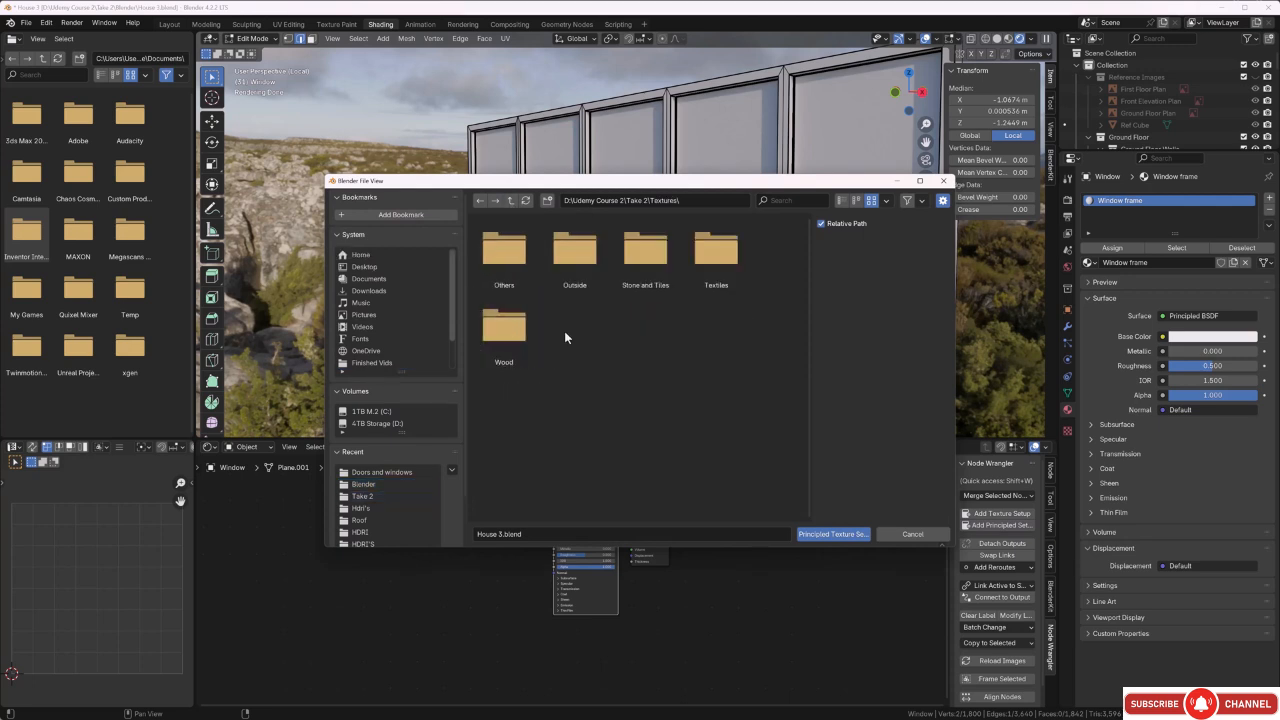
double_click(497, 264)
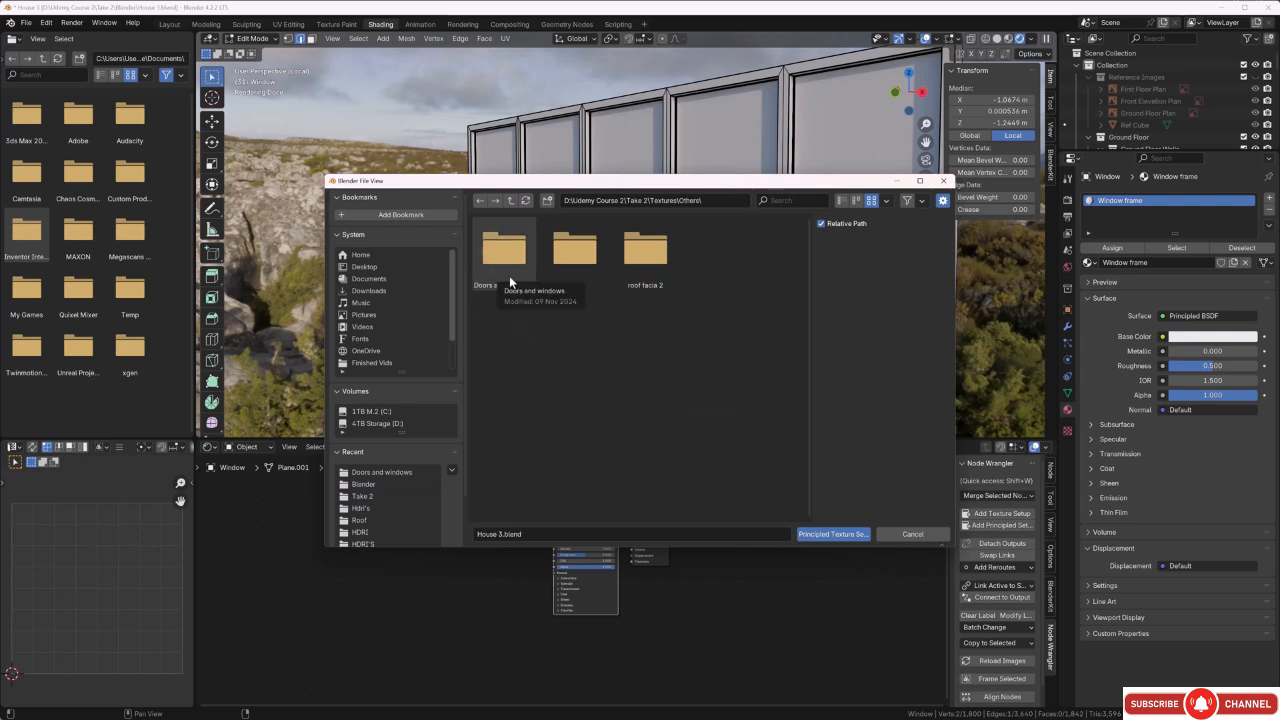
double_click(509, 275)
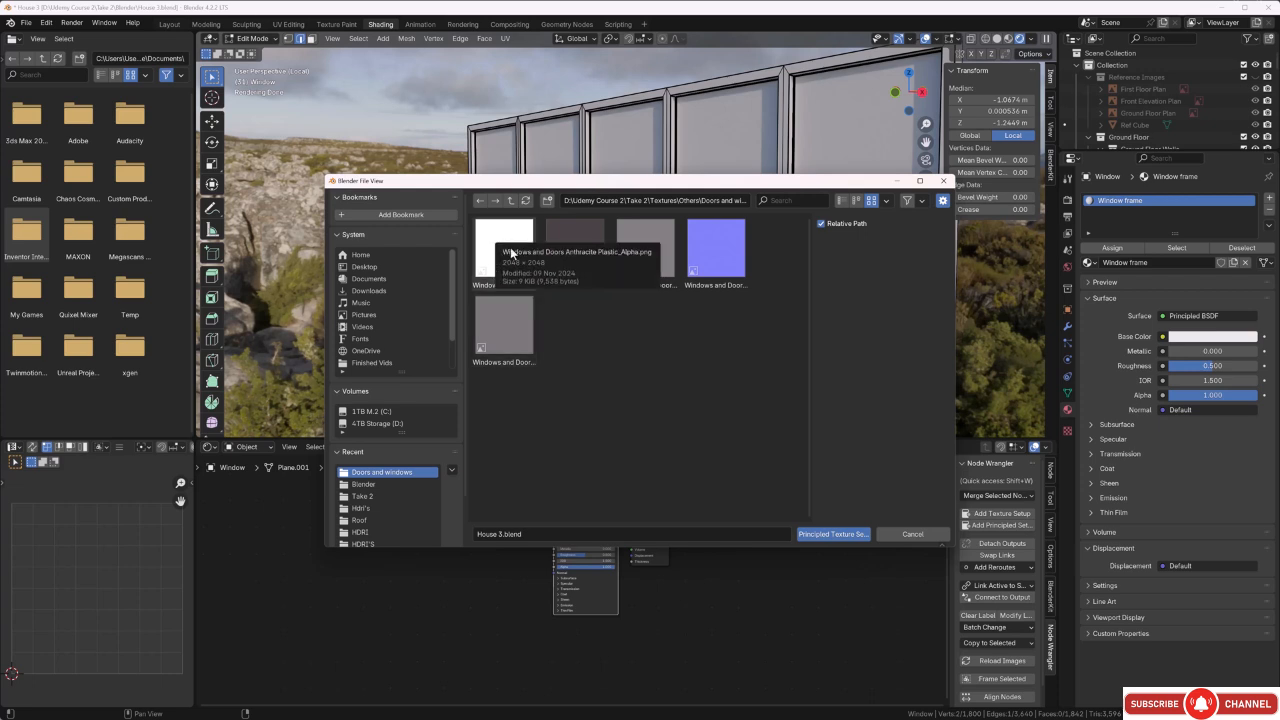
Load the Windows and Doors Anthracite Plastic base color, displacement, normal and roughness maps into the Window frame material, leaving the nodes deselected.
left_click(572, 237)
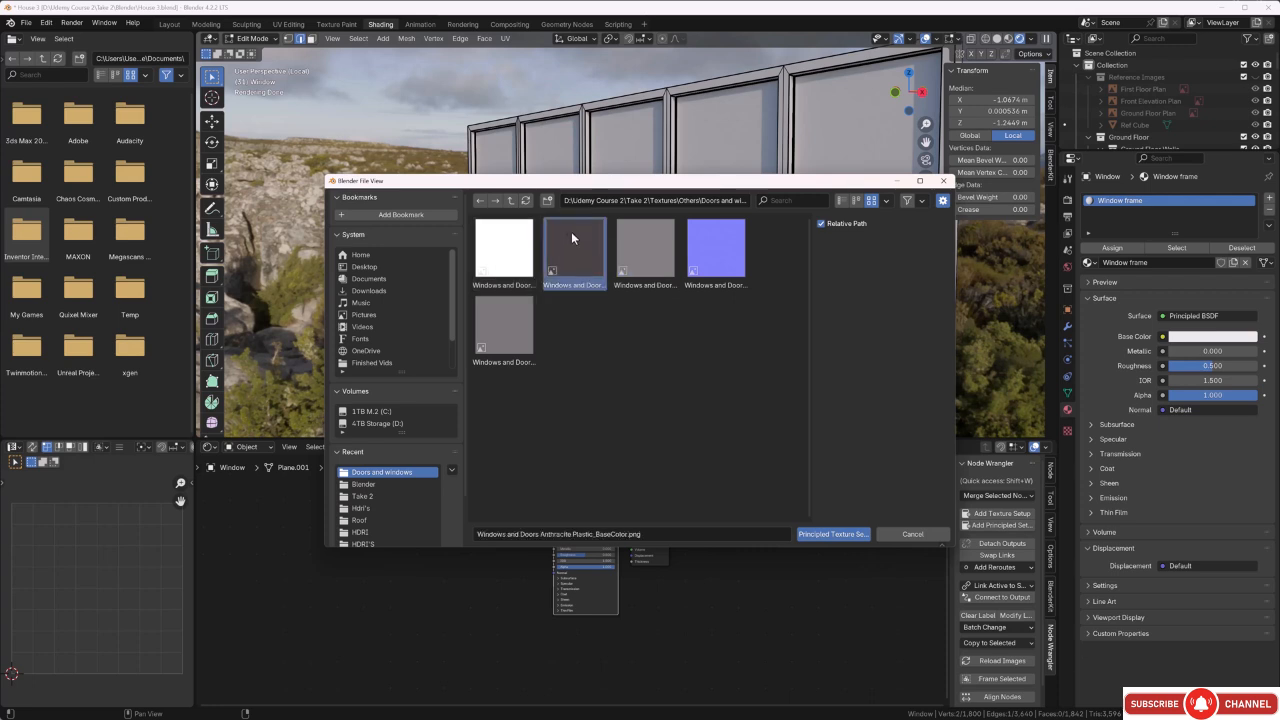
left_click(620, 259, "ctrl")
left_click(697, 262, "ctrl")
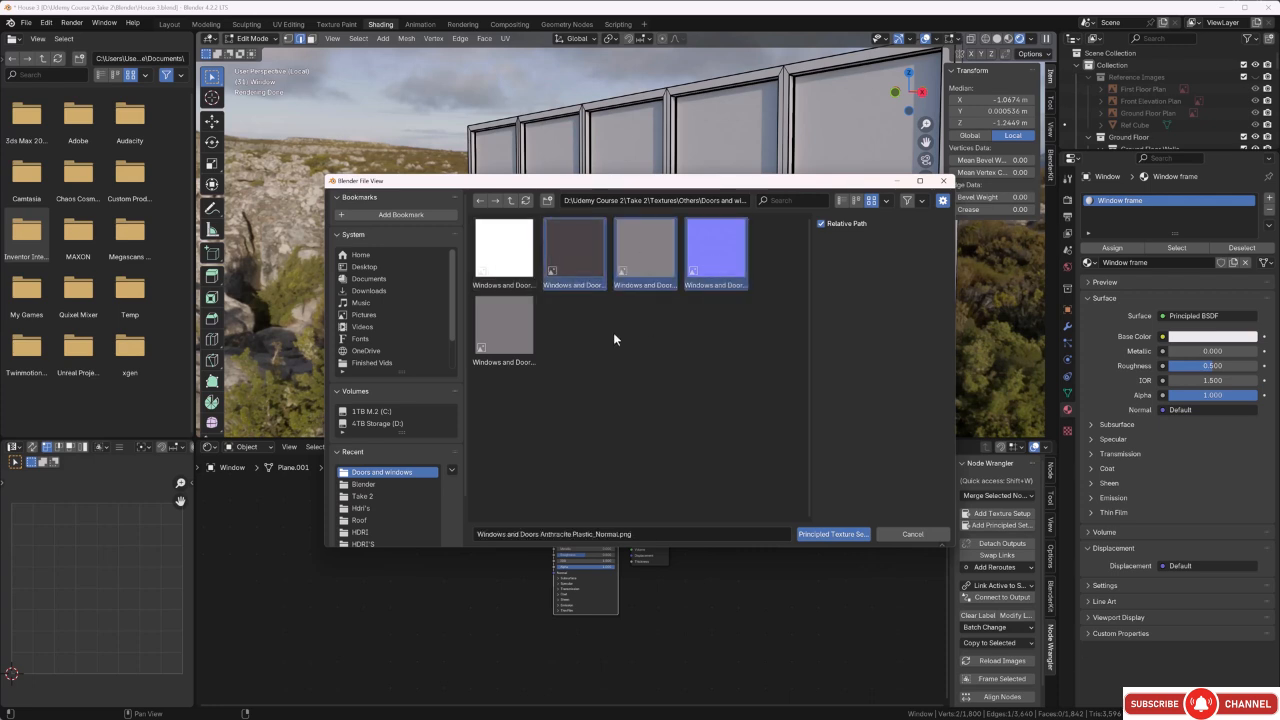
left_click(518, 334, "ctrl")
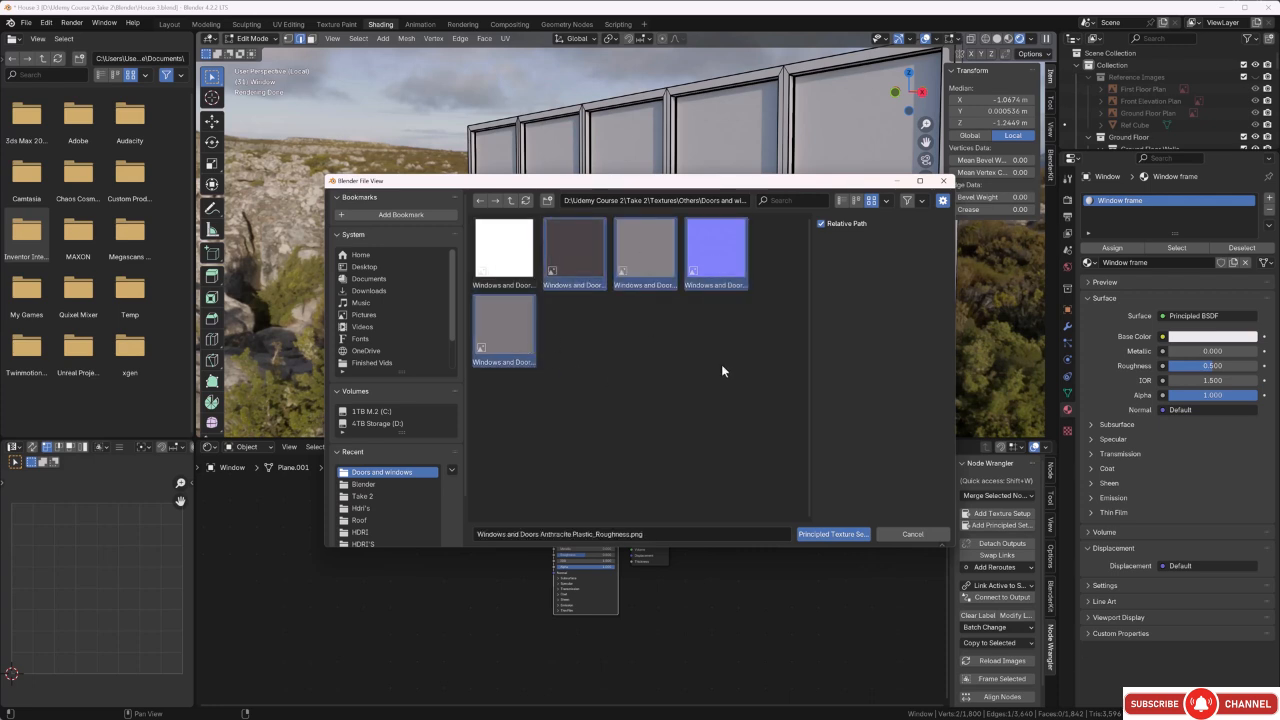
left_click(828, 537)
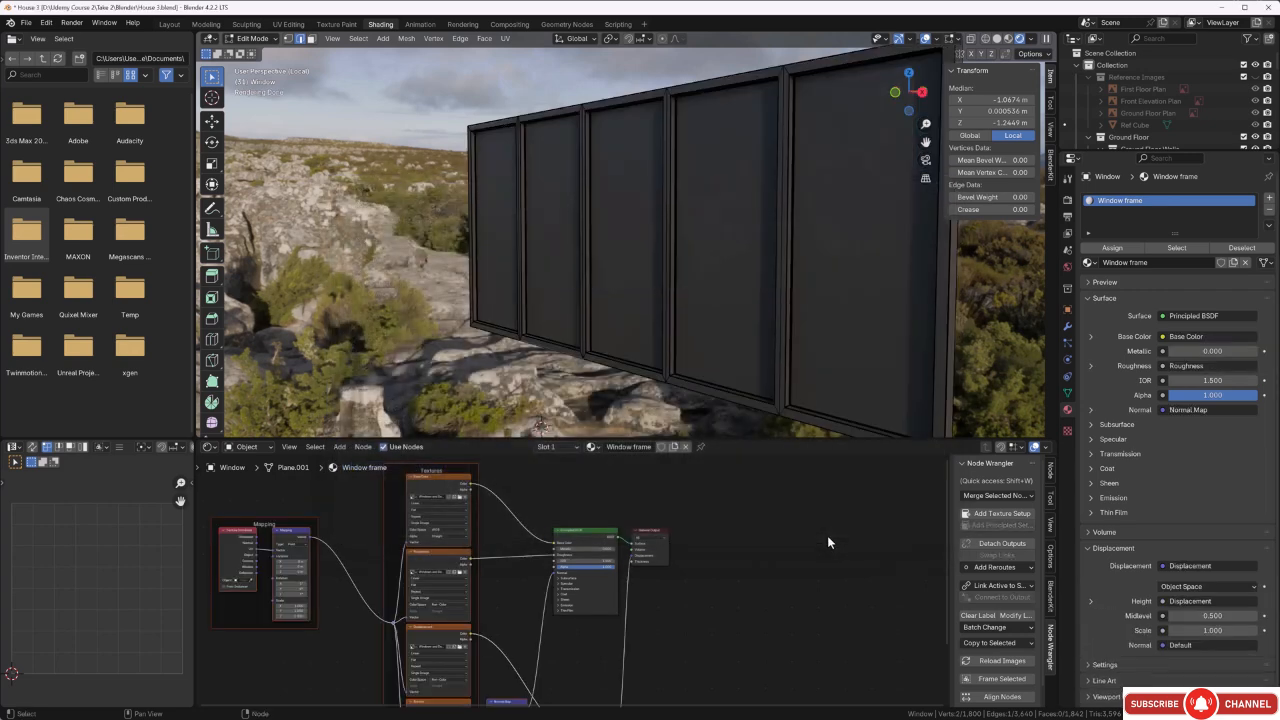
scroll(764, 584, "down", 1)
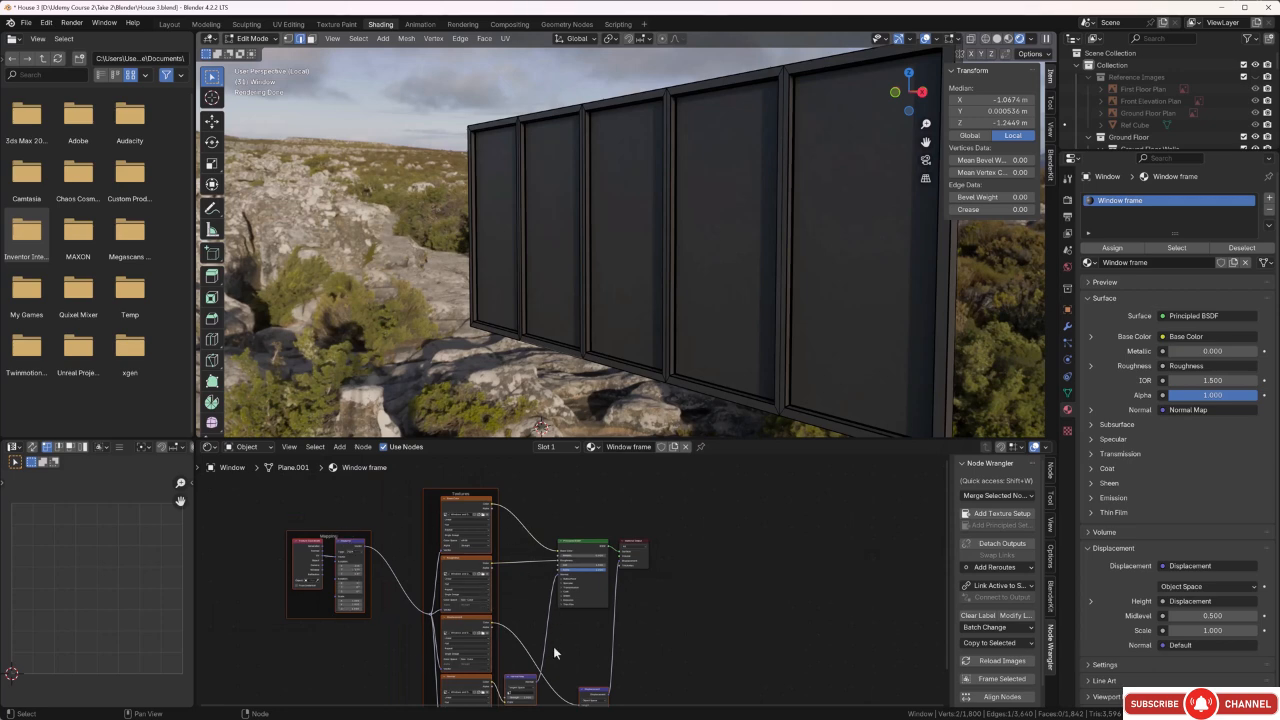
left_click(749, 594)
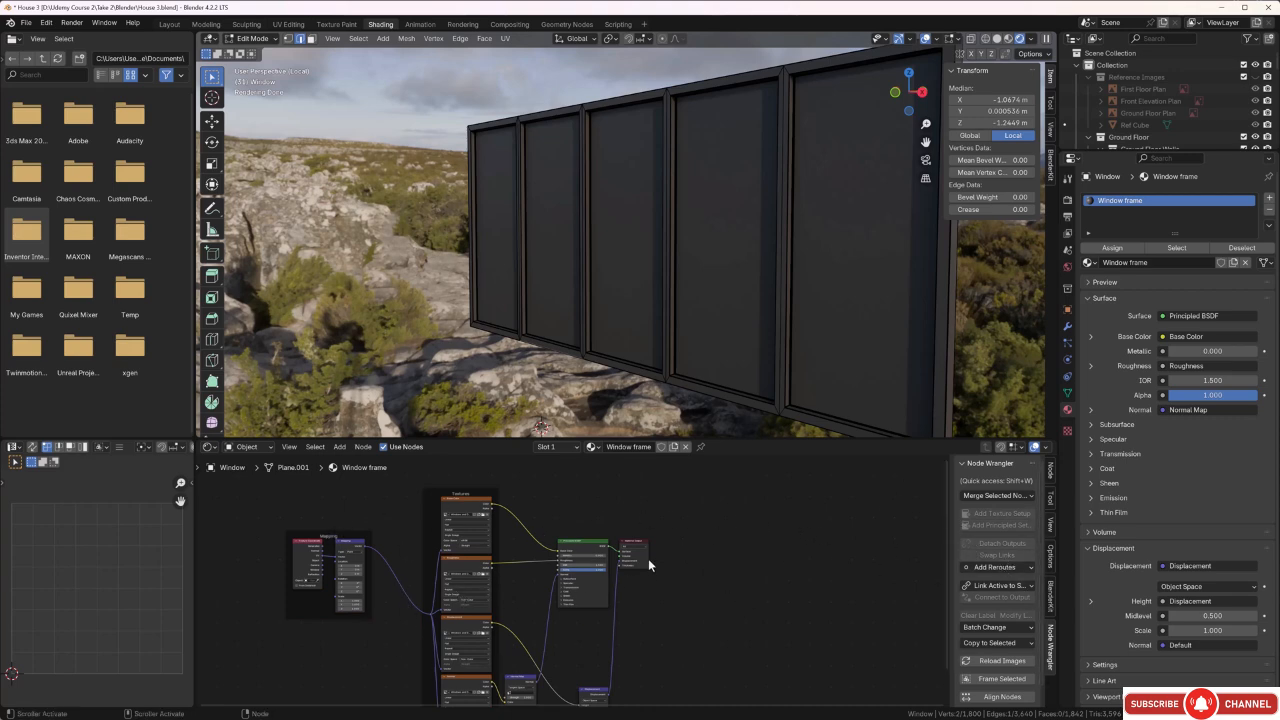
Examine the Window frame node tree, from the mapping nodes through the texture maps to the normal map and displacement nodes.
scroll(314, 610, "up", 3)
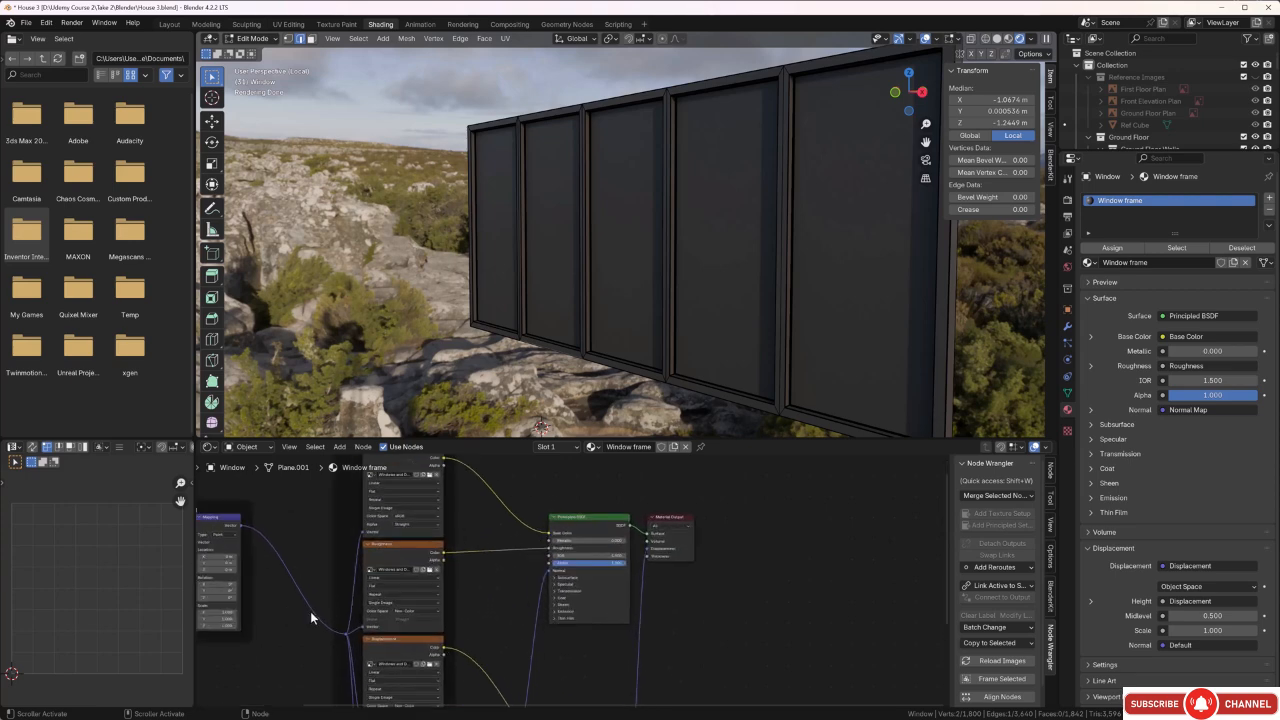
middle_click_drag(310, 611, 516, 606)
scroll(520, 585, "up", 2)
scroll(562, 572, "up", 1)
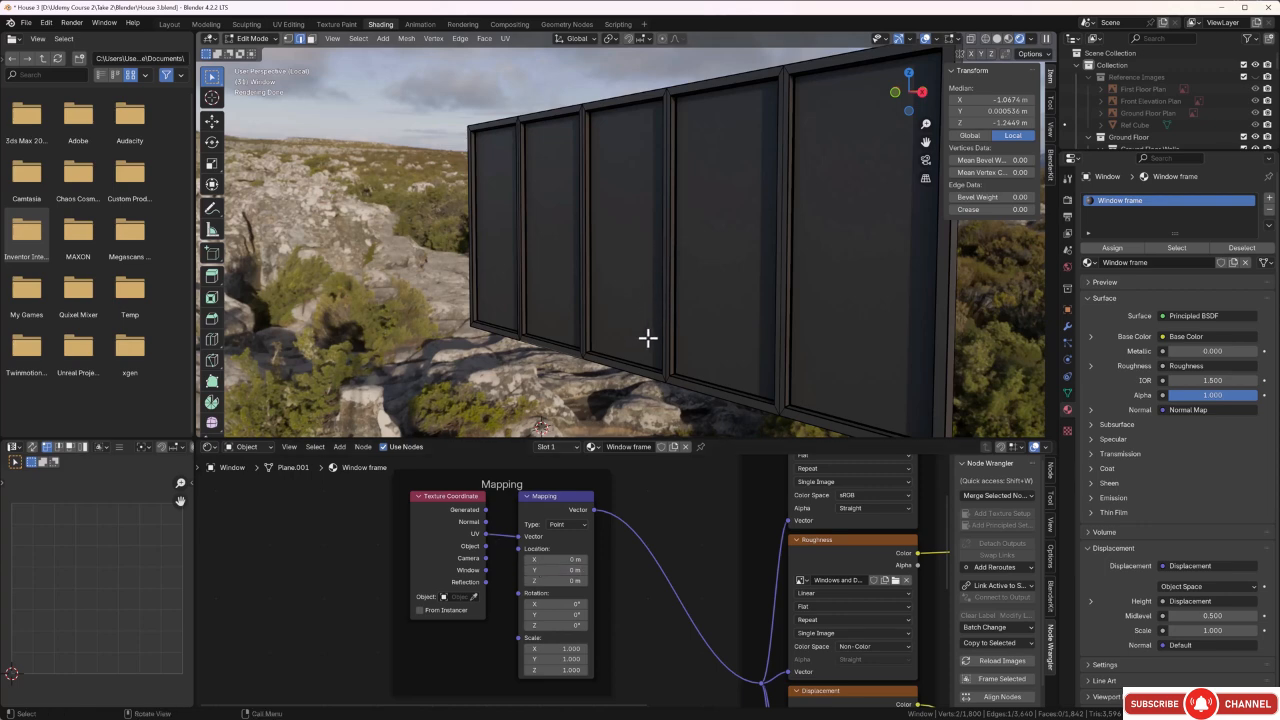
scroll(634, 586, "down", 2)
scroll(633, 582, "down", 2)
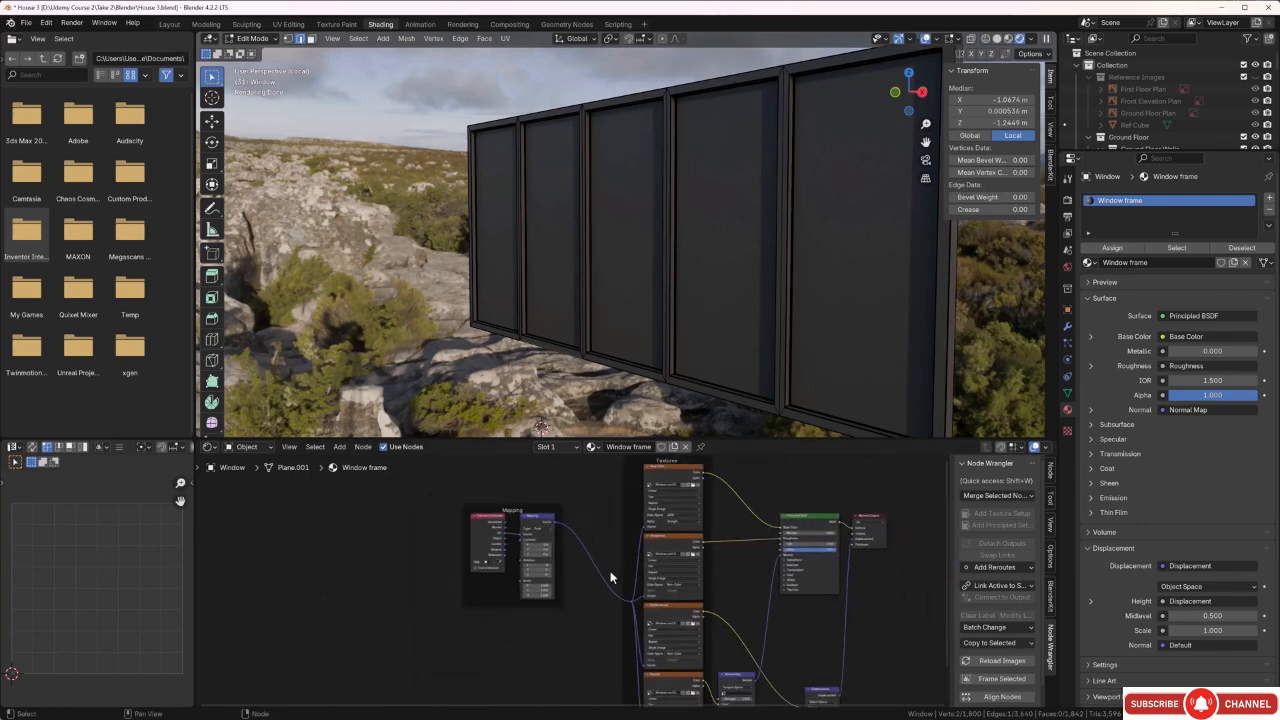
scroll(658, 505, "up", 3)
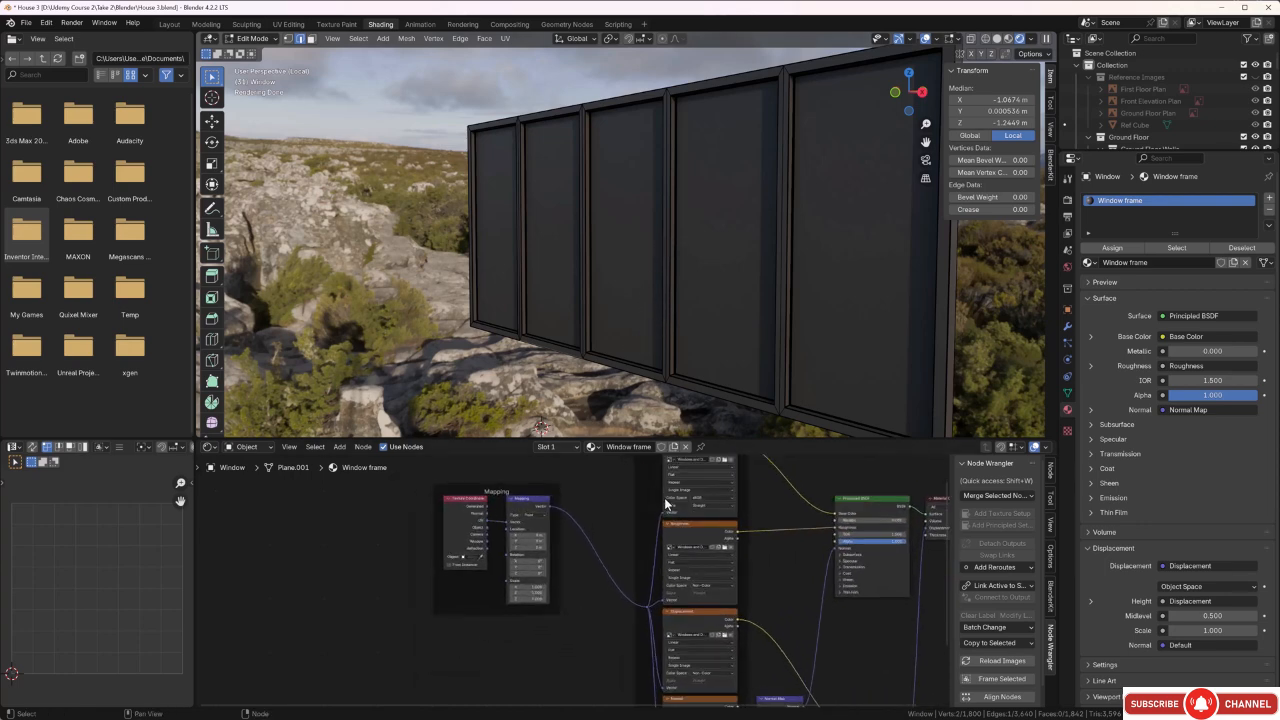
scroll(708, 665, "down", 4)
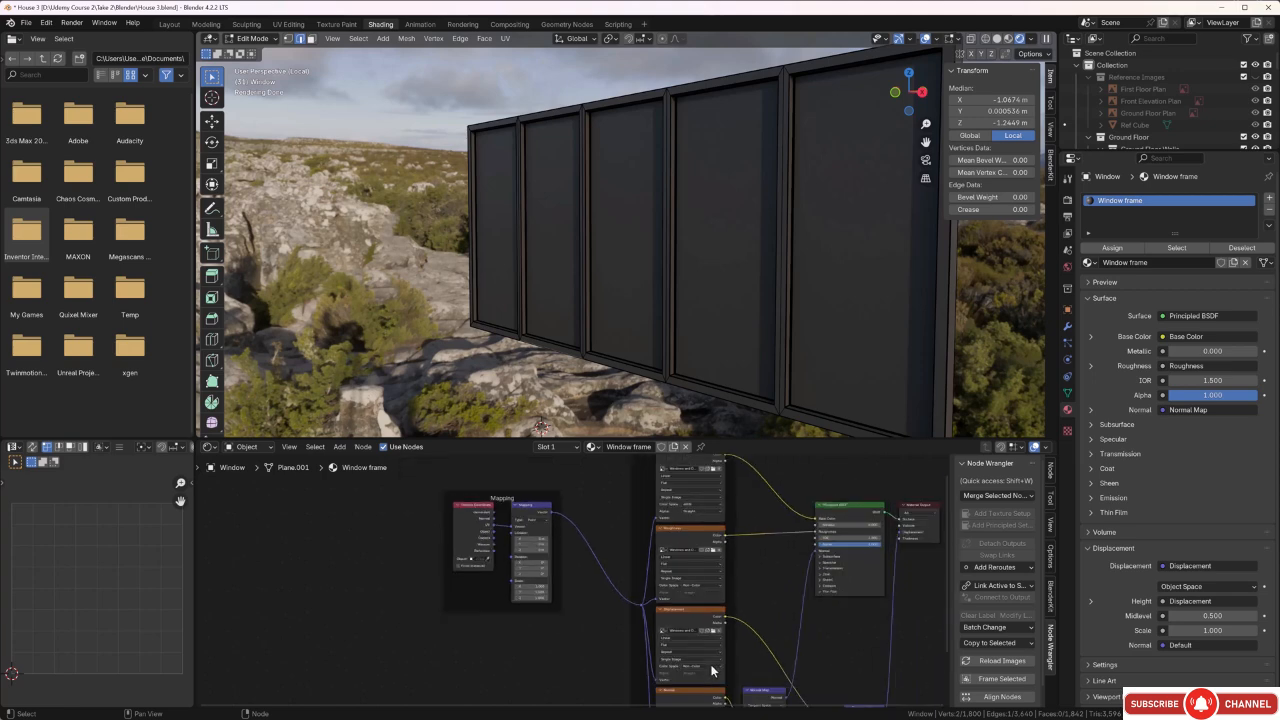
middle_click_drag(713, 668, 698, 554)
scroll(677, 598, "up", 3)
scroll(714, 600, "down", 3)
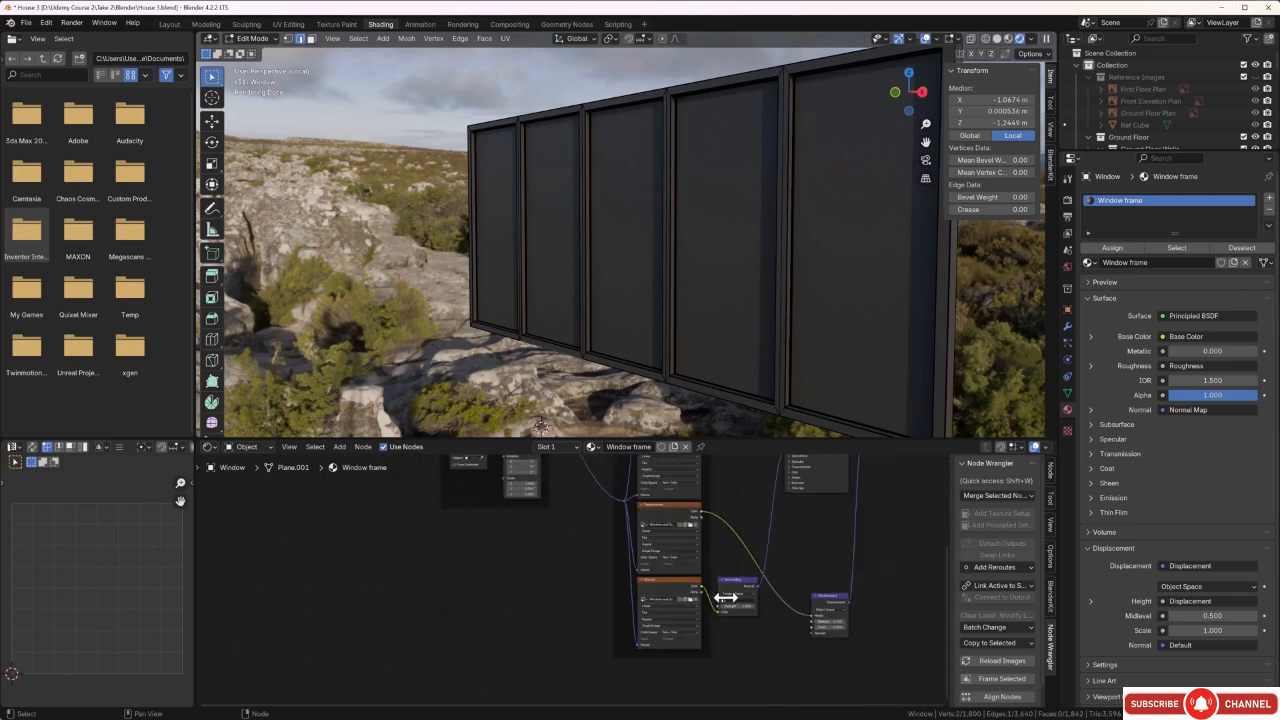
middle_click_drag(776, 560, 727, 547)
scroll(682, 638, "up", 2)
scroll(688, 648, "up", 1)
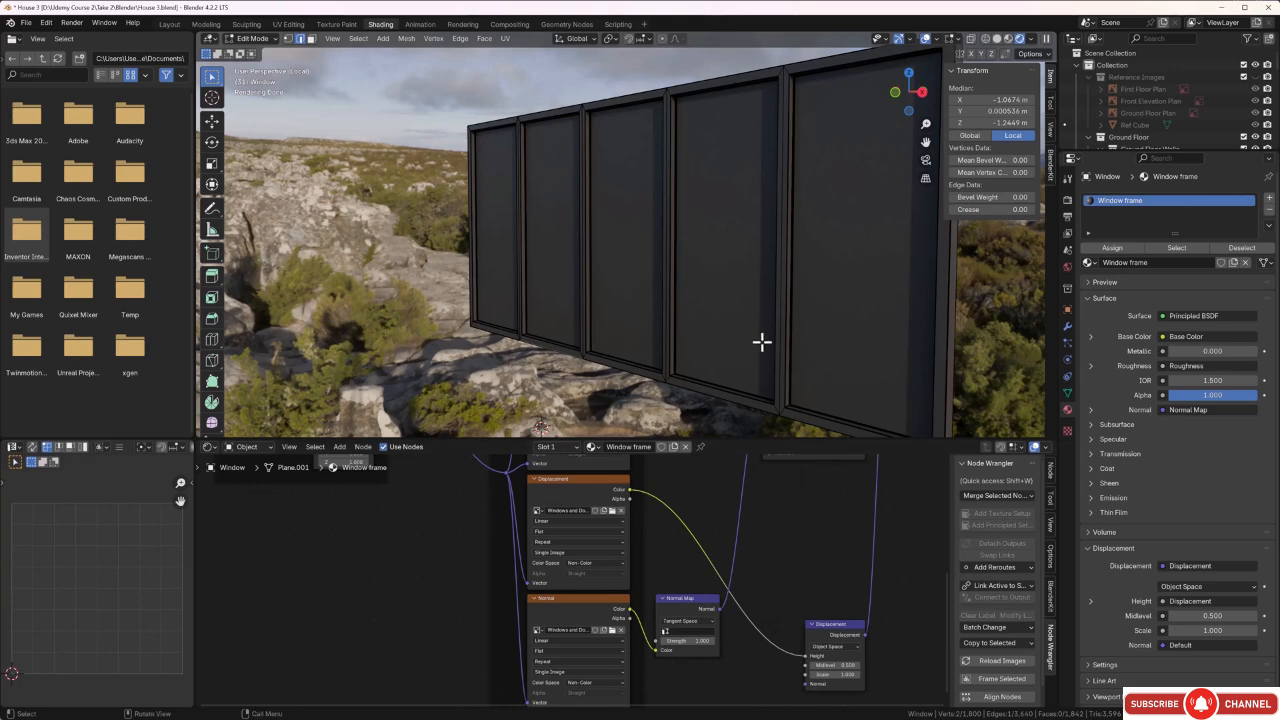
Inspect the frame surface up close in Object Mode, then scale all of the window's UV islands up to about 3.24 times.
scroll(737, 322, "up", 1)
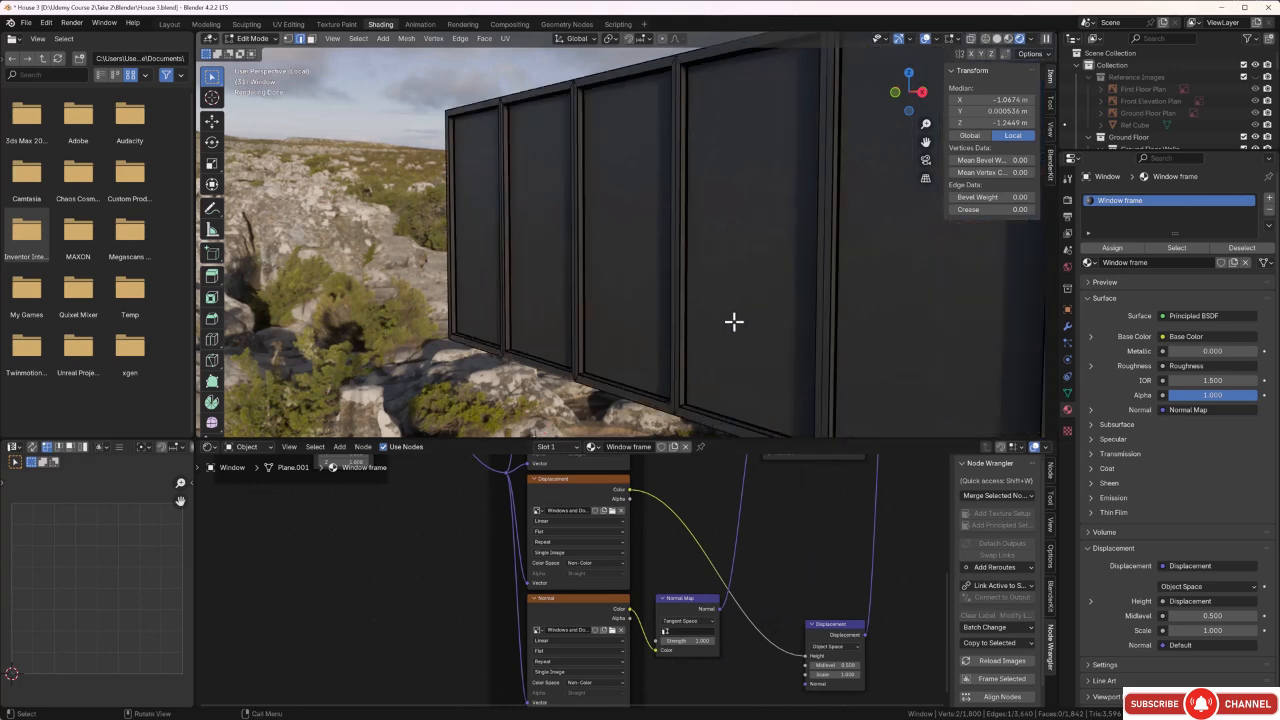
key("Tab")
scroll(726, 324, "up", 4)
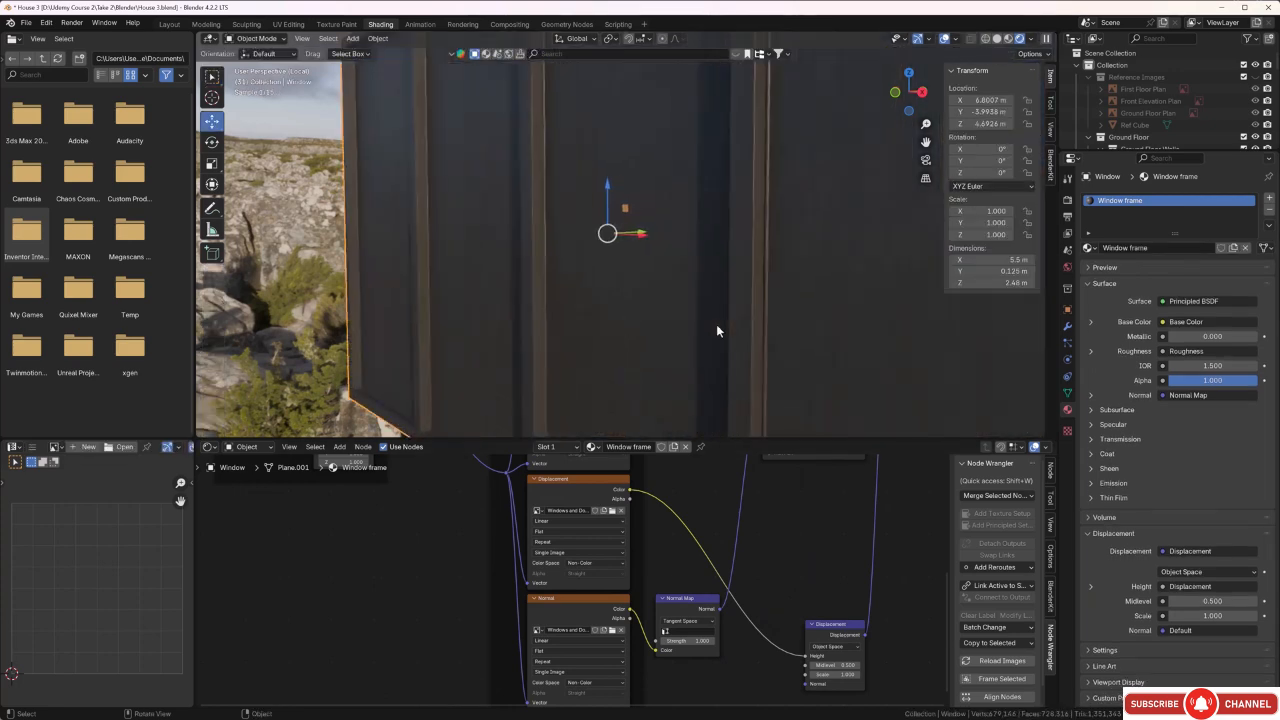
scroll(711, 333, "up", 3)
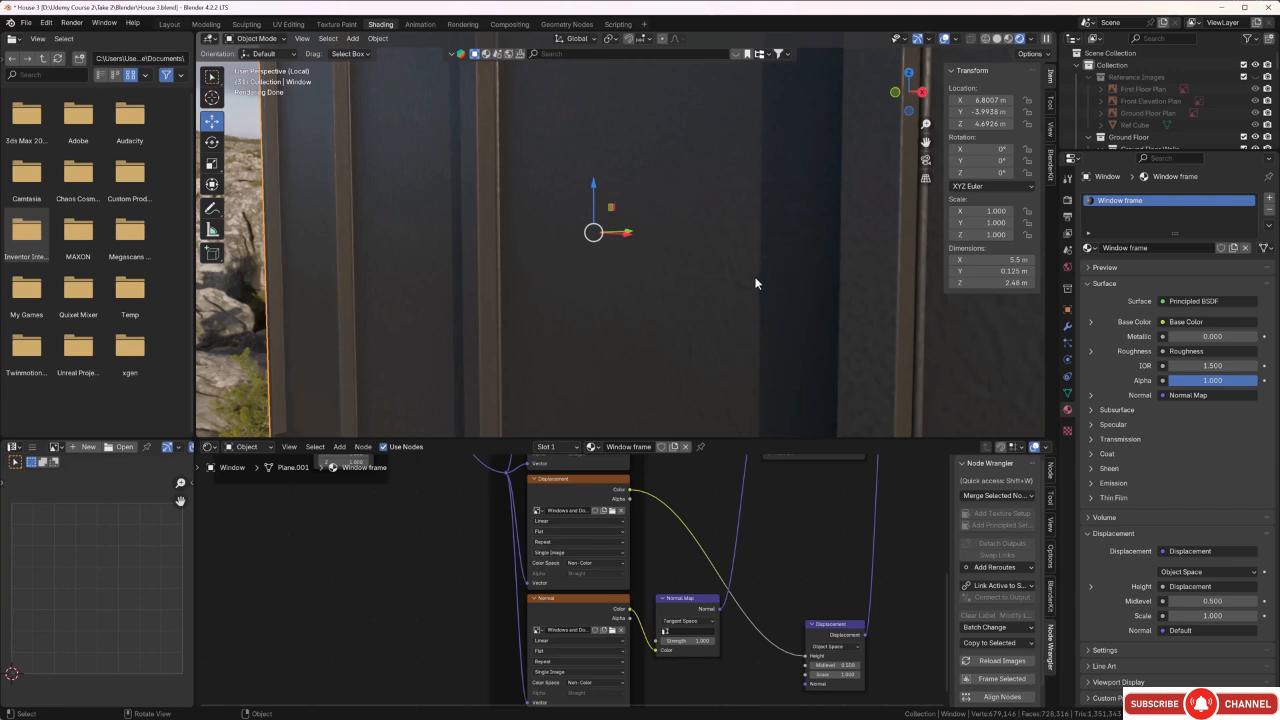
key("Tab")
key("a")
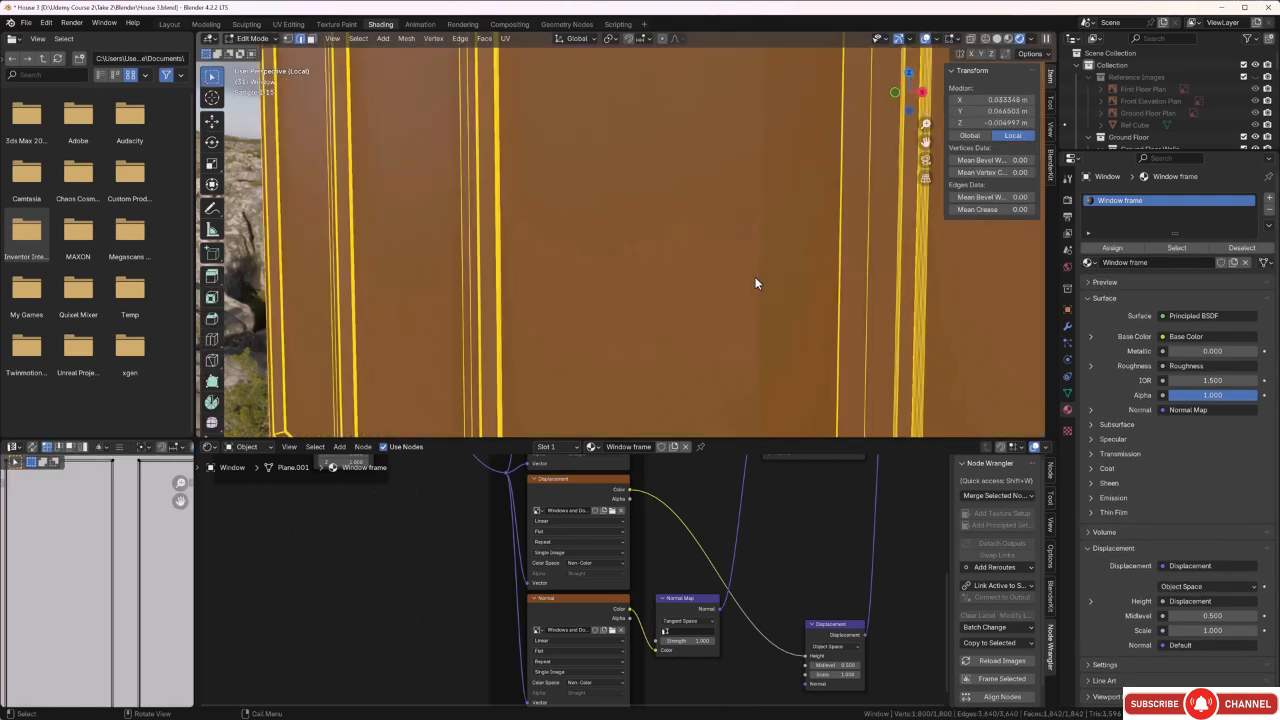
scroll(139, 549, "up", 2)
scroll(139, 549, "down", 5)
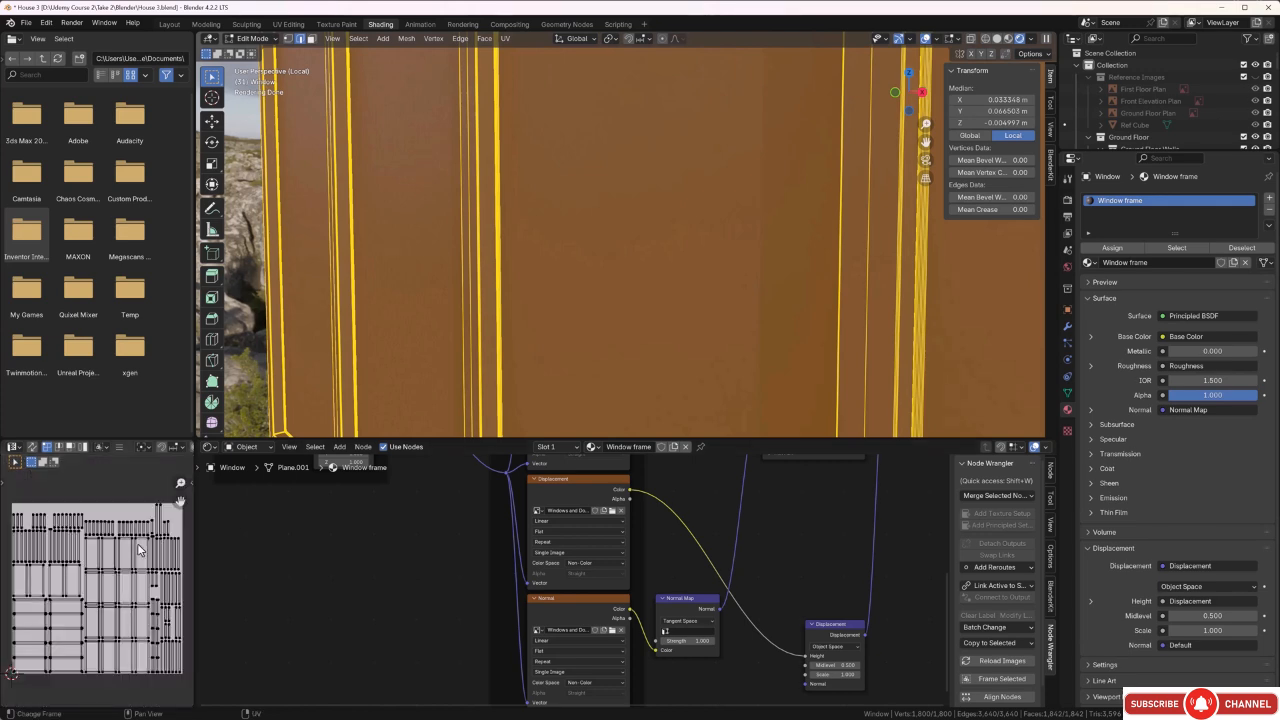
left_click_drag(152, 528, 40, 648)
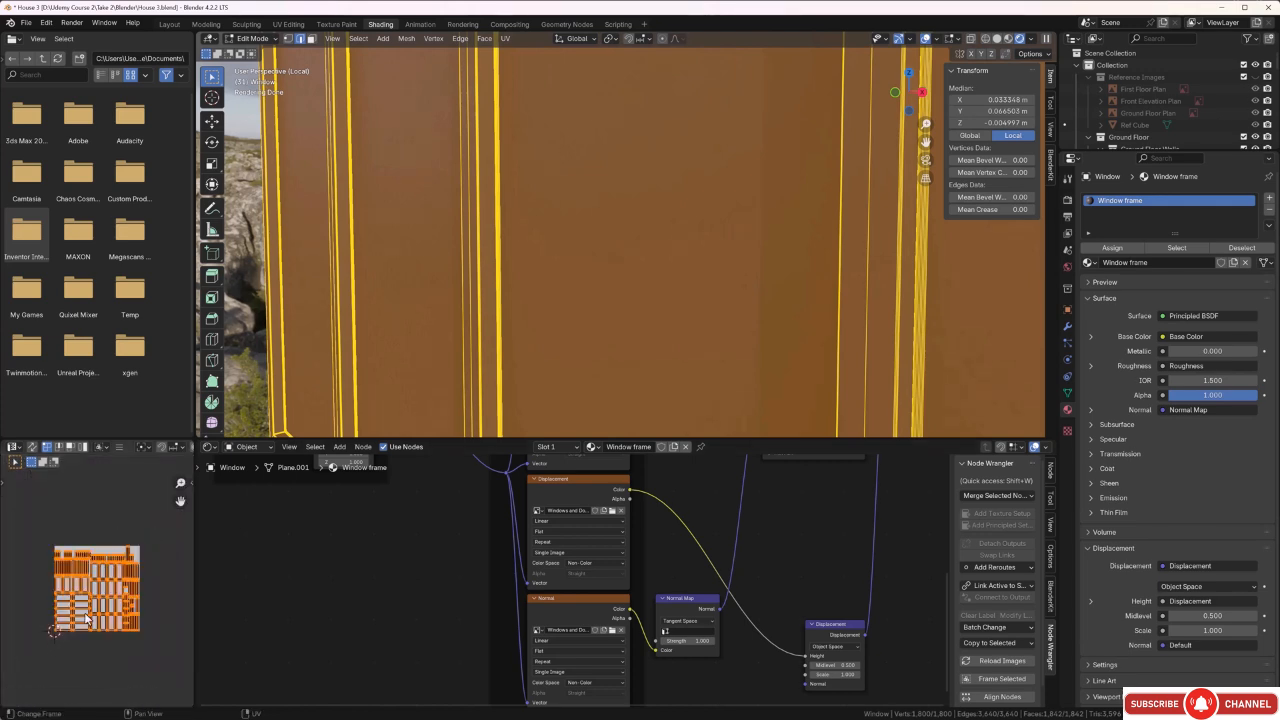
key("s")
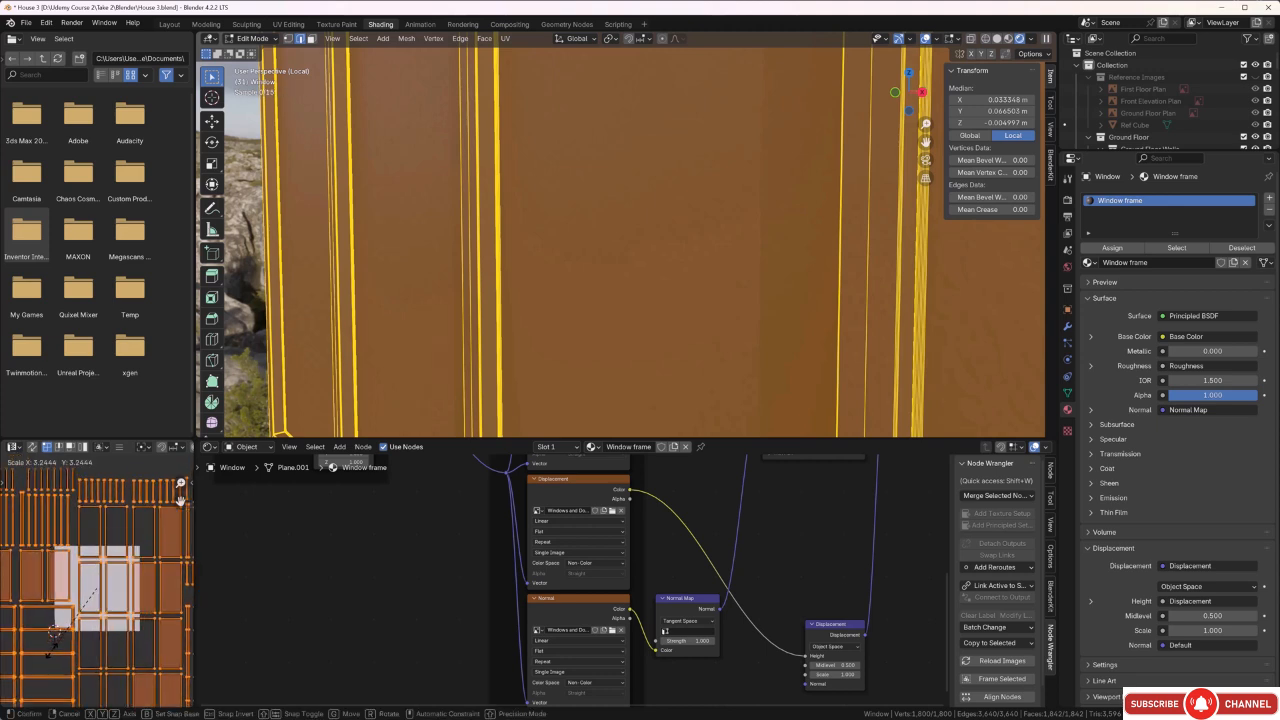
left_click(46, 649)
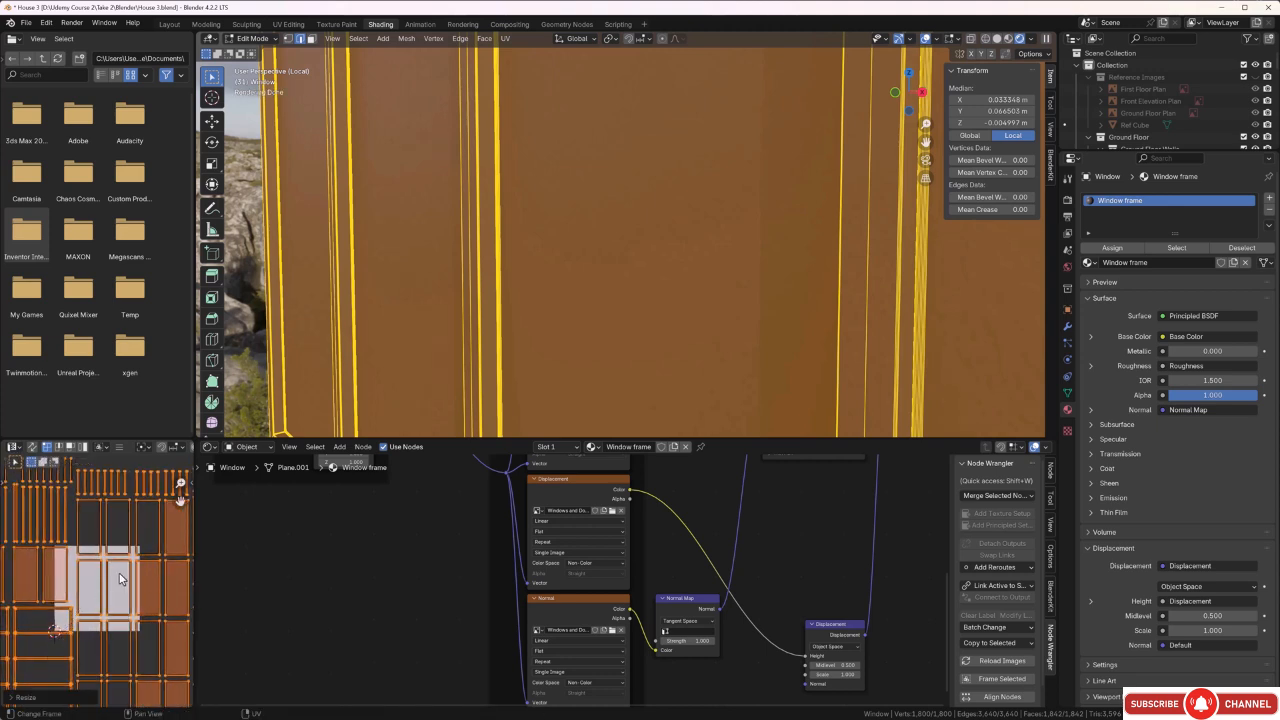
Inspect the frame texture up close, then scale all of the window's UV islands up again by about 2.4 times.
left_click(246, 373)
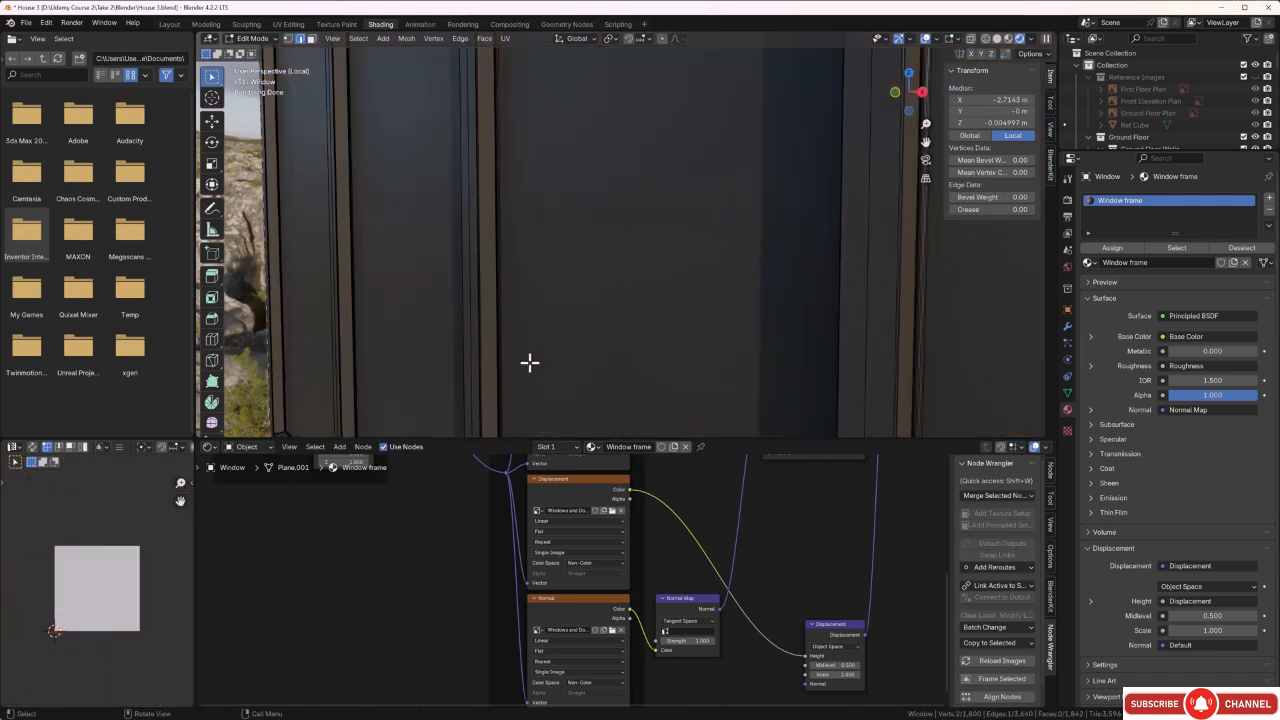
scroll(541, 361, "up", 4)
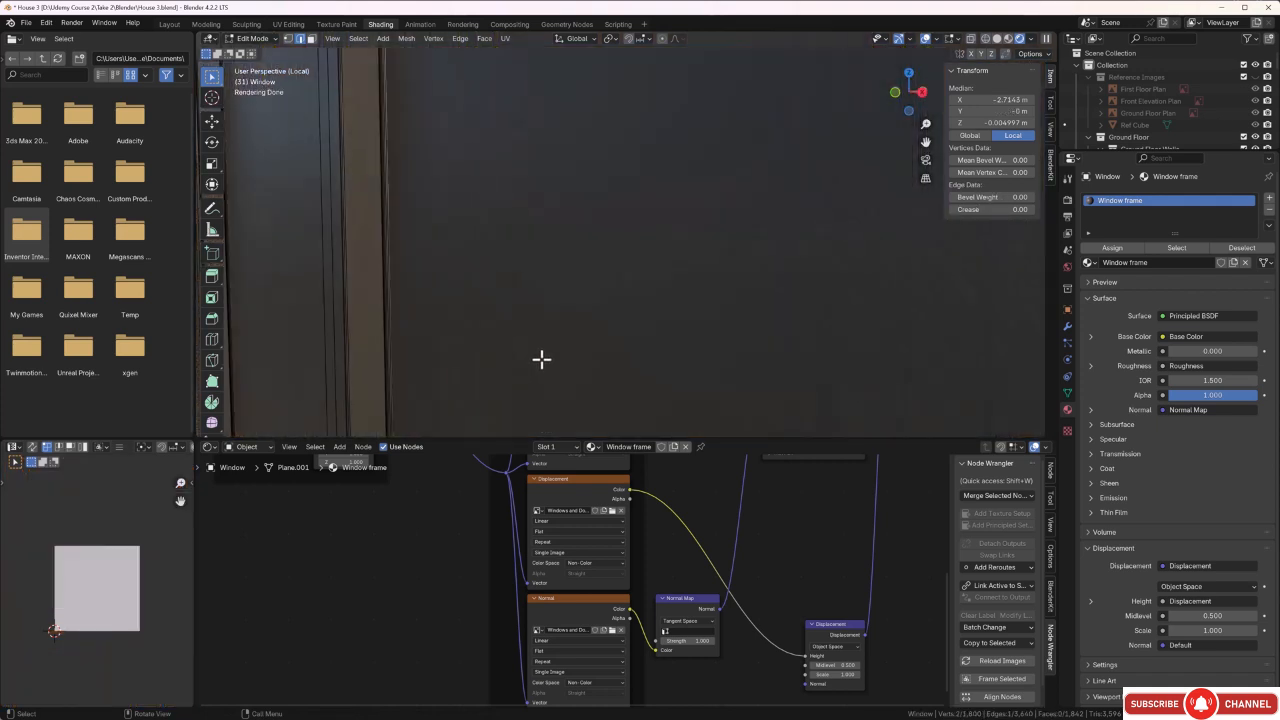
middle_click_drag(497, 351, 483, 323)
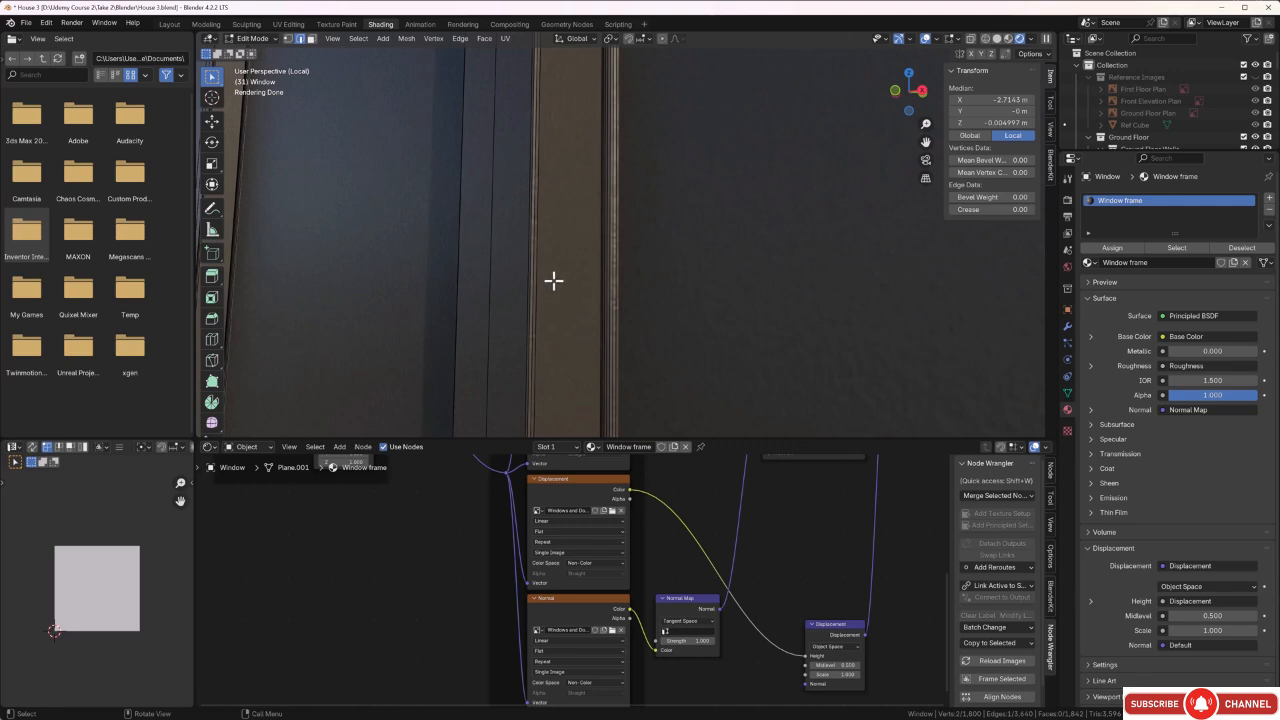
scroll(554, 281, "down", 2)
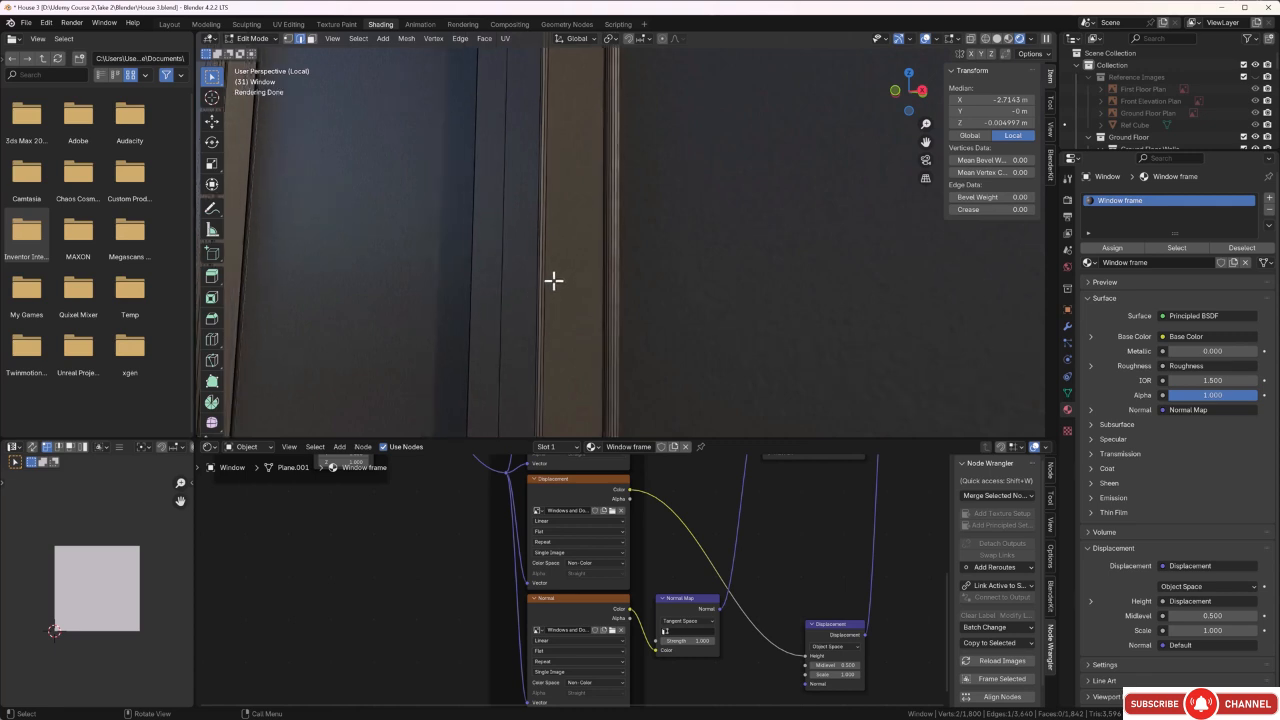
key("a")
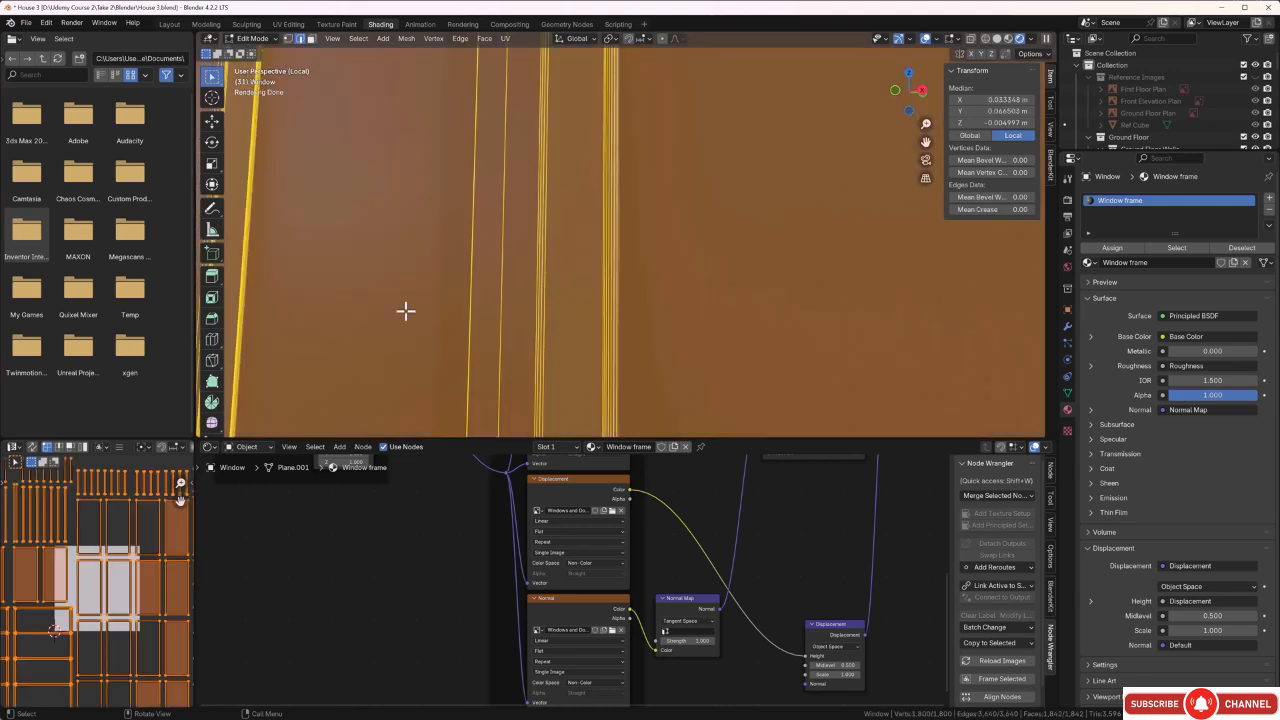
scroll(130, 549, "down", 4)
key("b")
left_click_drag(130, 549, 48, 660)
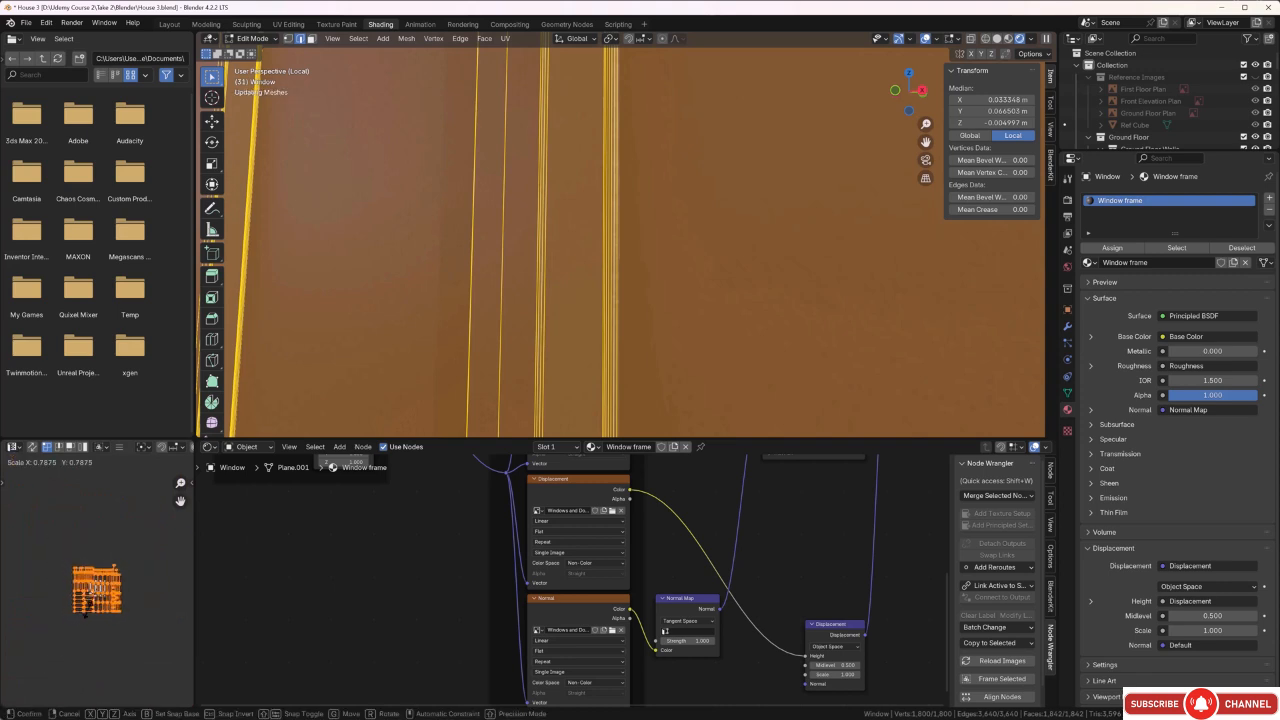
key("s")
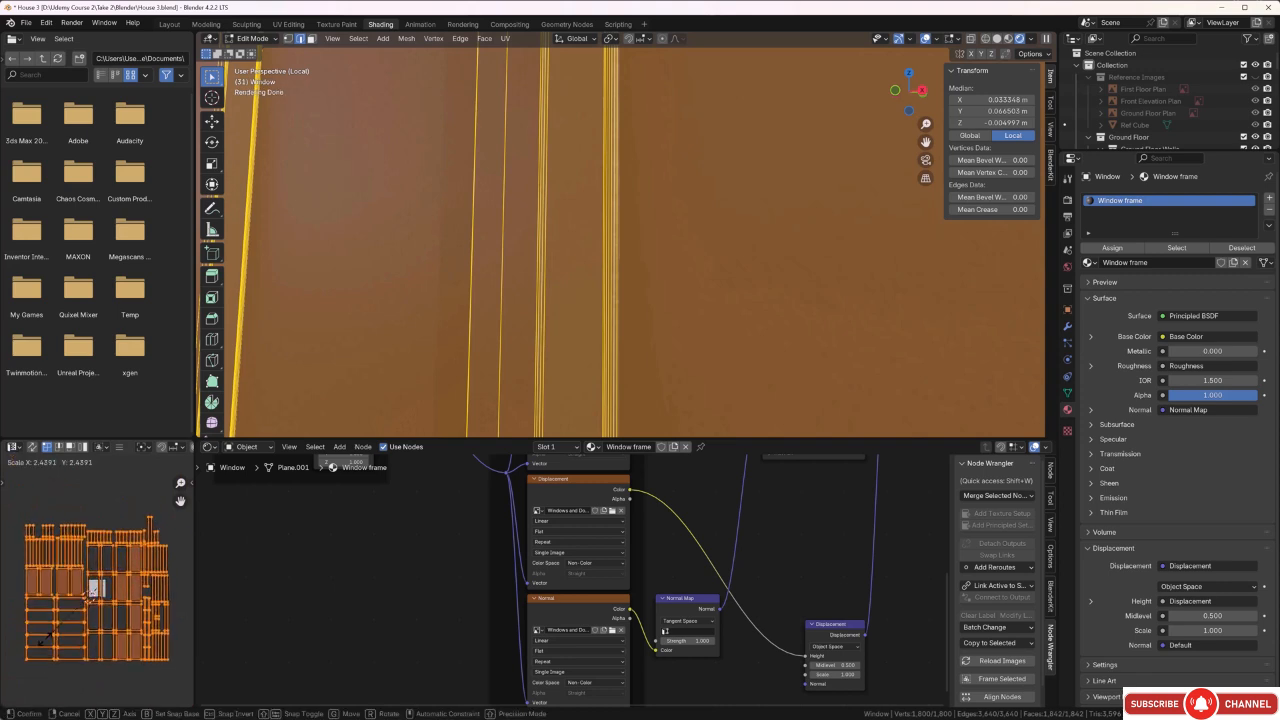
left_click(48, 645)
Examine the rescaled texture along the window's vertical frame profiles up close, finishing in Object Mode.
left_click(451, 331)
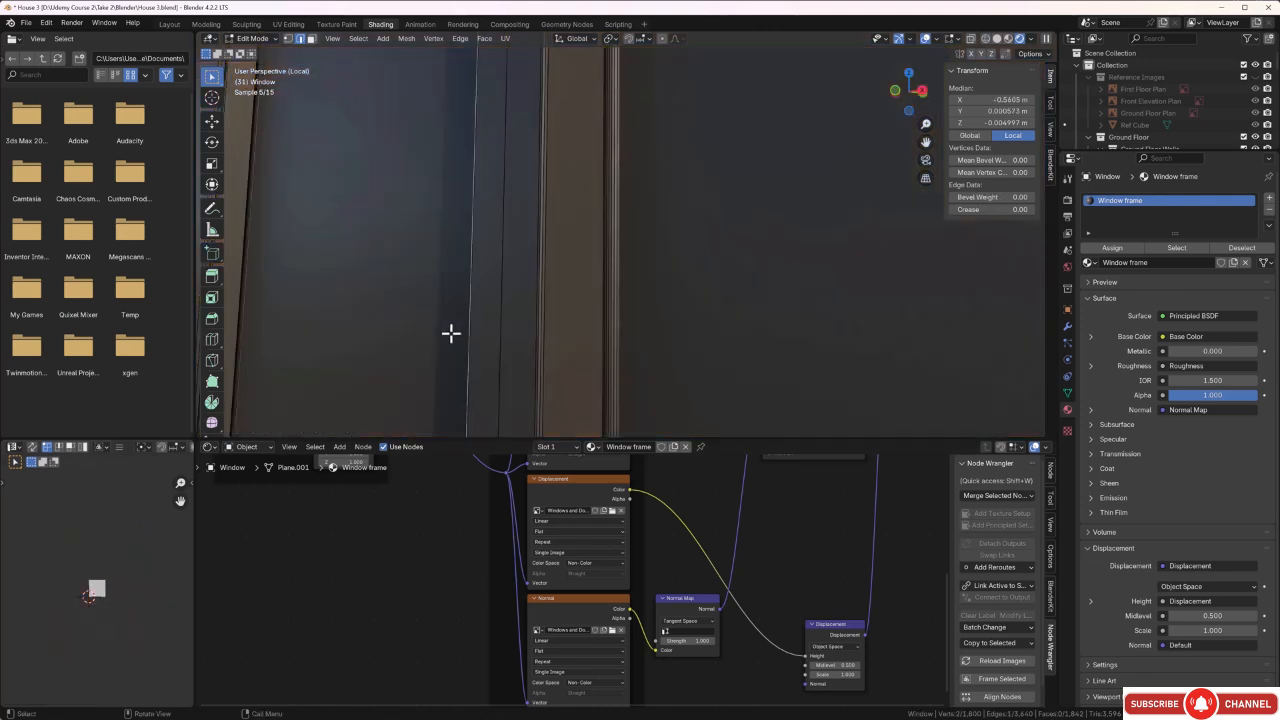
middle_click_drag(451, 333, 597, 343)
scroll(597, 343, "up", 3)
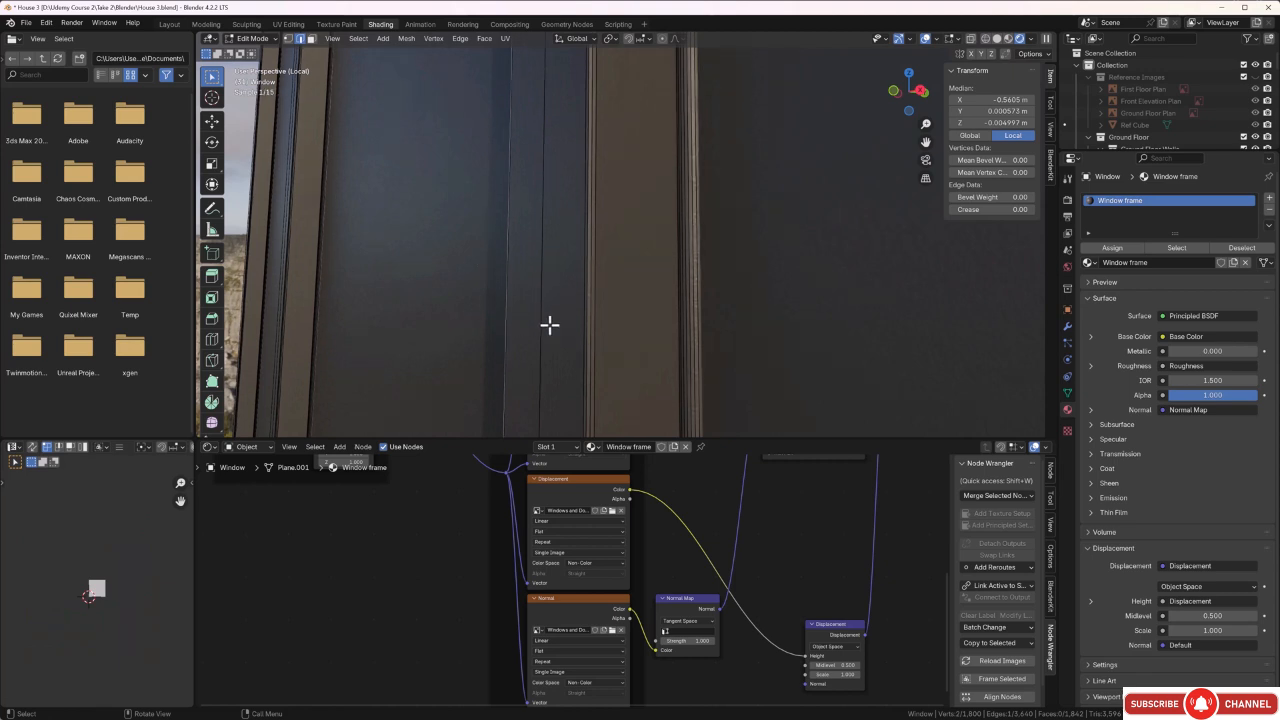
scroll(547, 324, "down", 3)
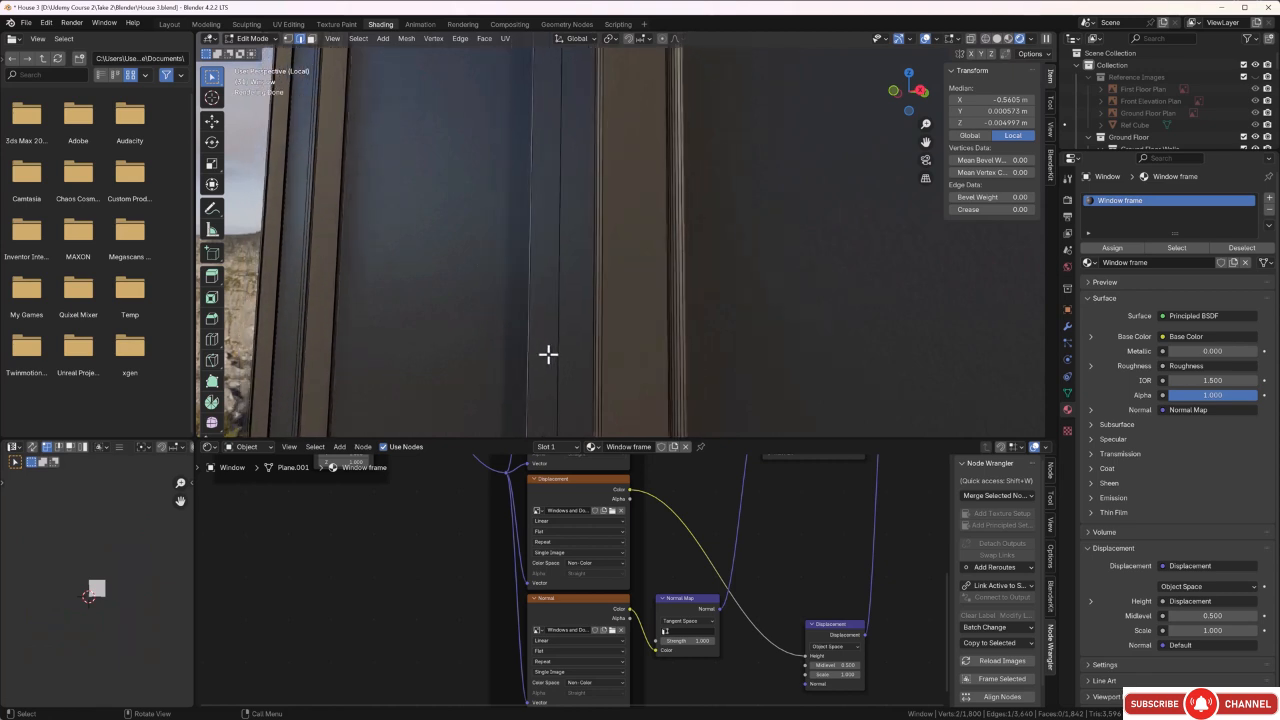
scroll(548, 353, "down", 2)
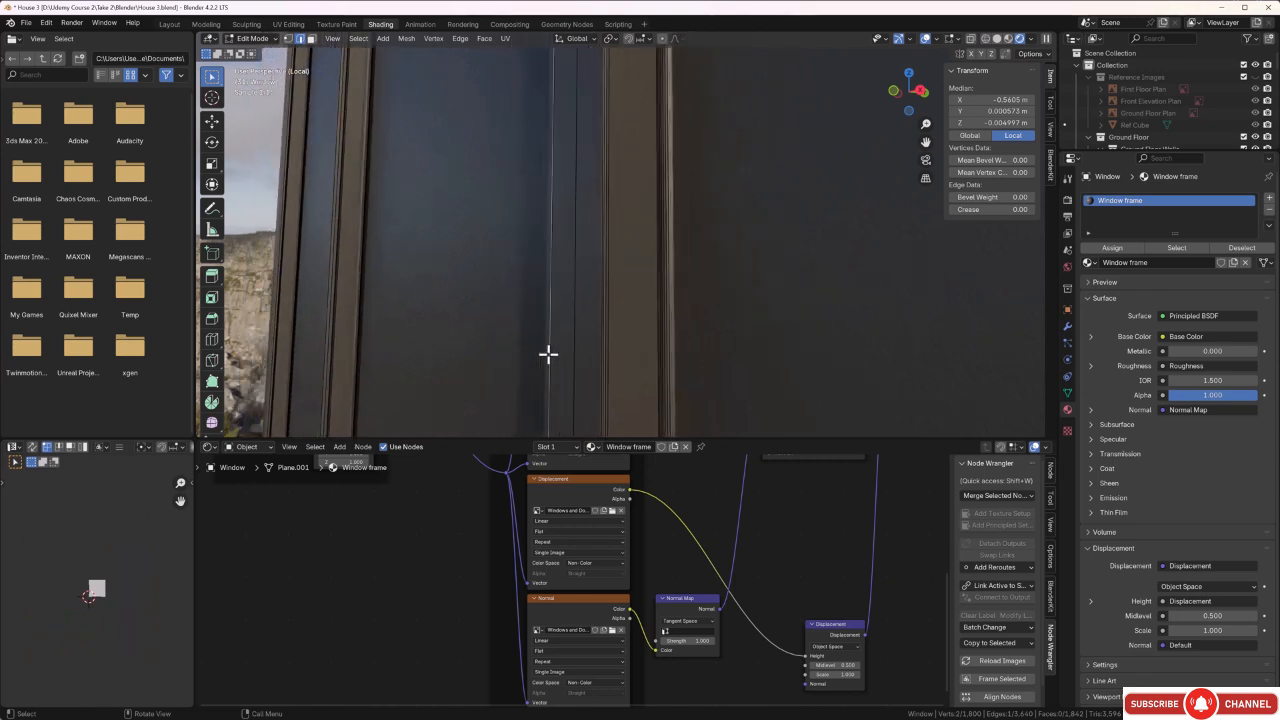
left_click(264, 338)
key("Tab")
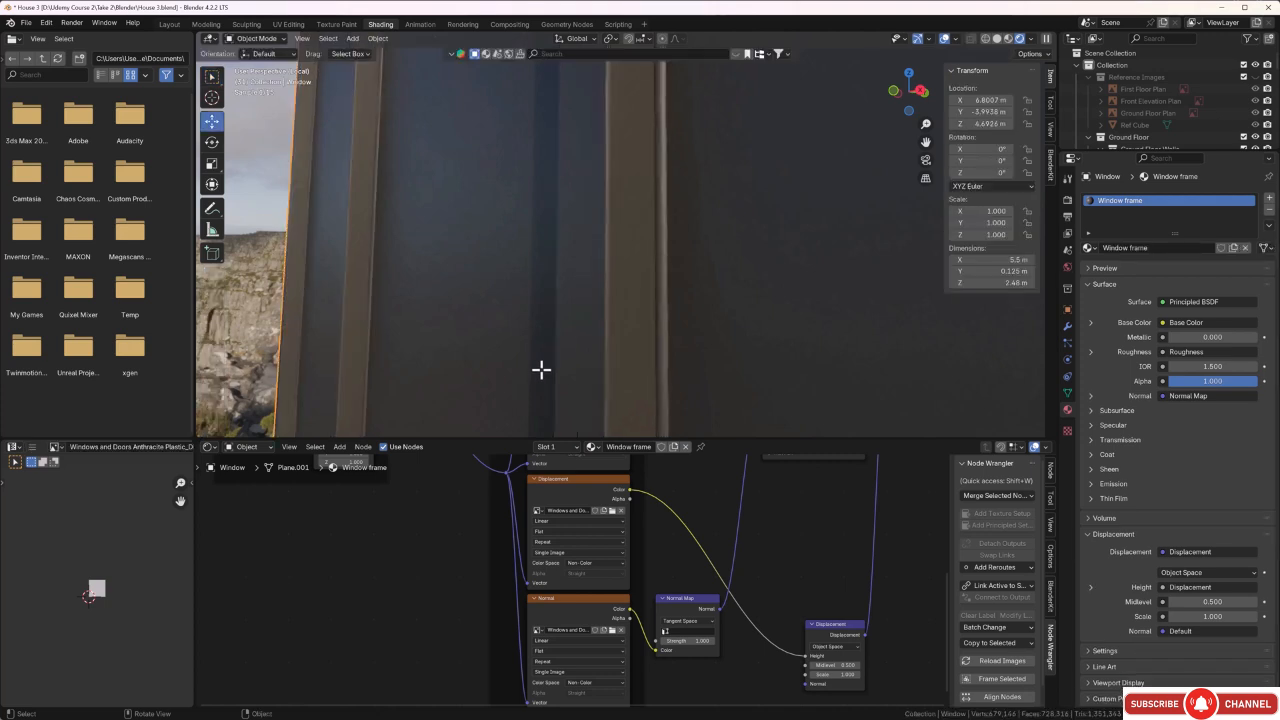
scroll(623, 368, "up", 2)
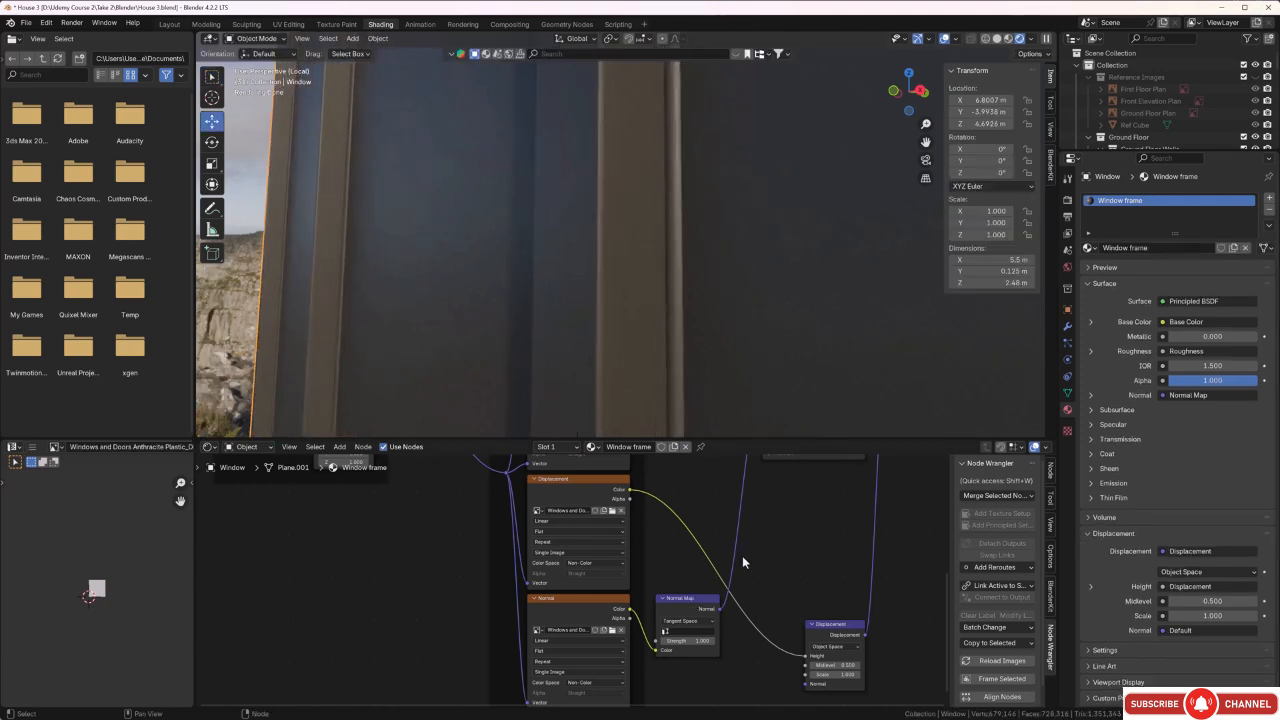
Set the Window frame material's Principled BSDF to Metallic 0.497 and IOR 2.500.
middle_click_drag(774, 530, 748, 626)
middle_click_drag(780, 592, 716, 460)
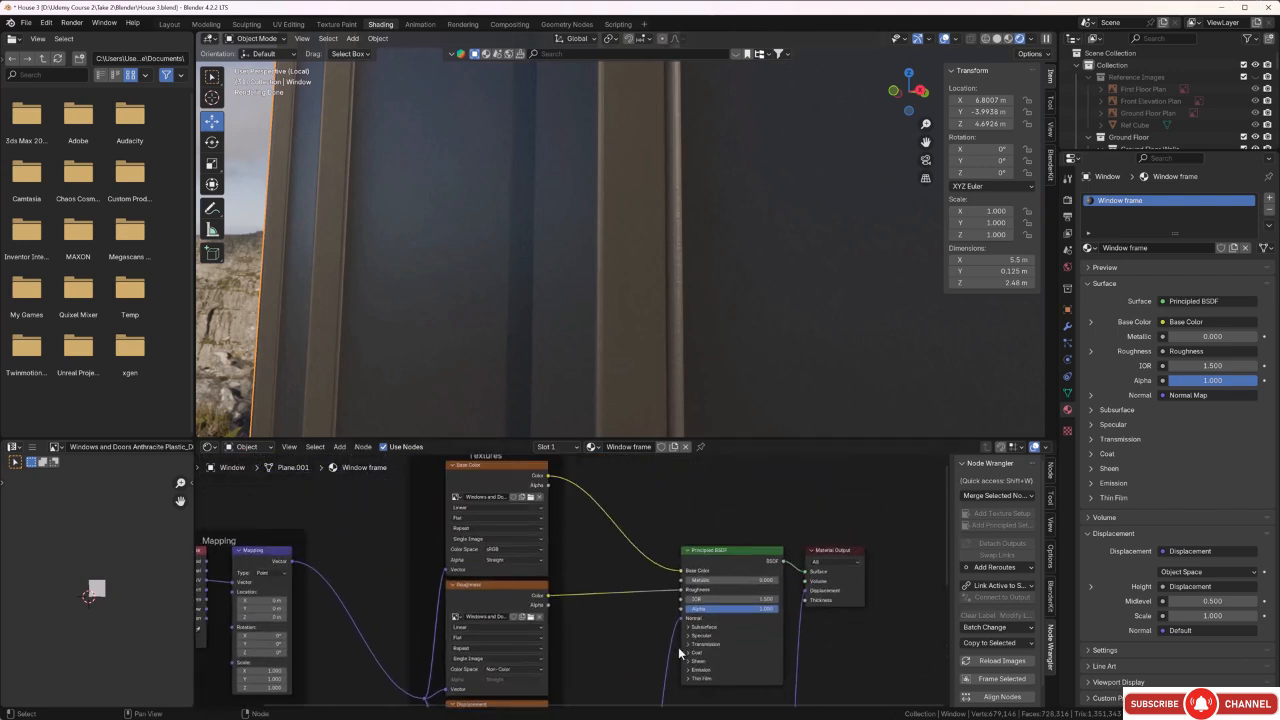
scroll(678, 647, "up", 2)
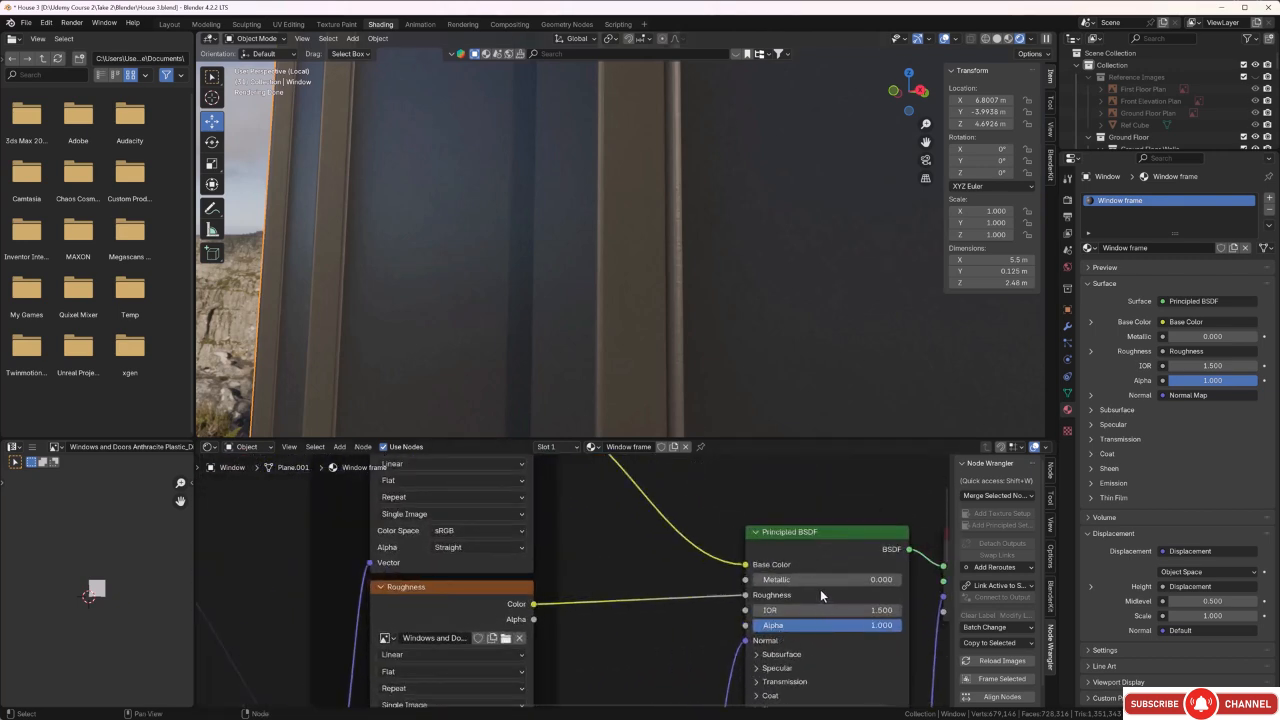
left_click_drag(803, 579, 828, 580)
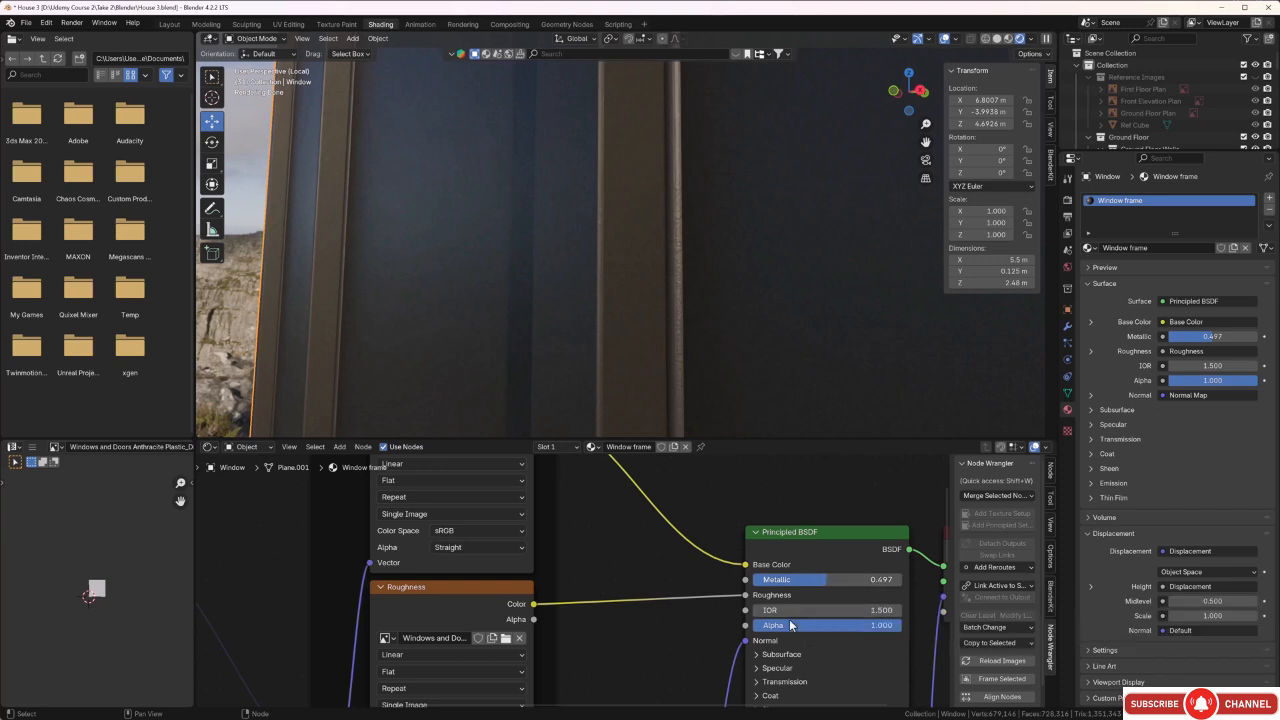
mouse_move(786, 615)
left_mouse_down()
mouse_move(812, 615)
mouse_move(800, 614)
left_mouse_up()
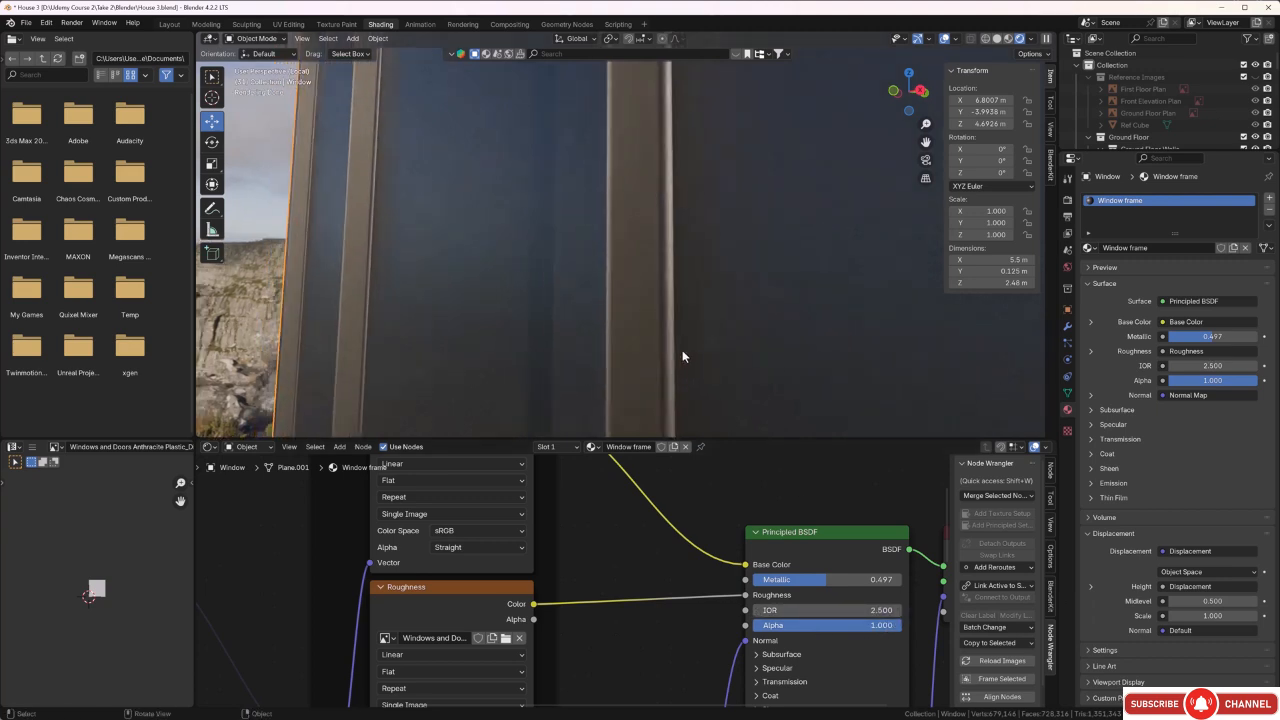
Select the five large pane faces on one side of the window in Edit Mode, using face selection.
middle_click_drag(658, 364, 585, 345)
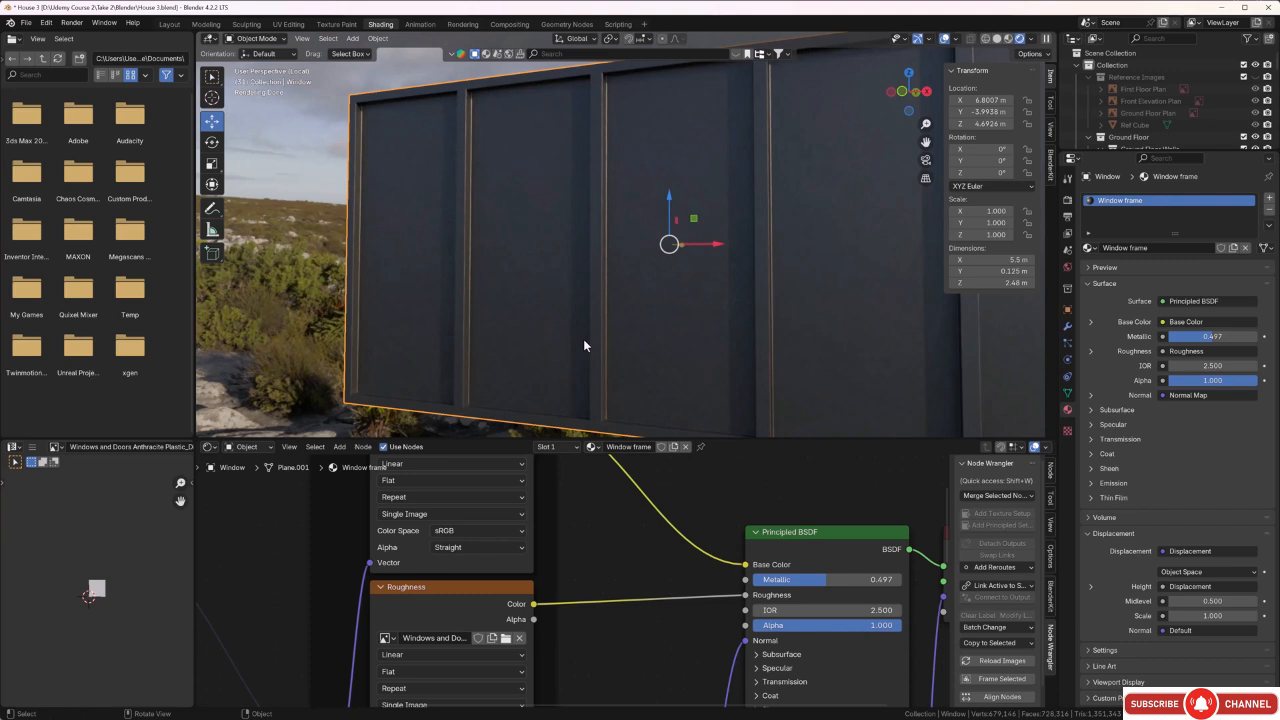
key("Tab")
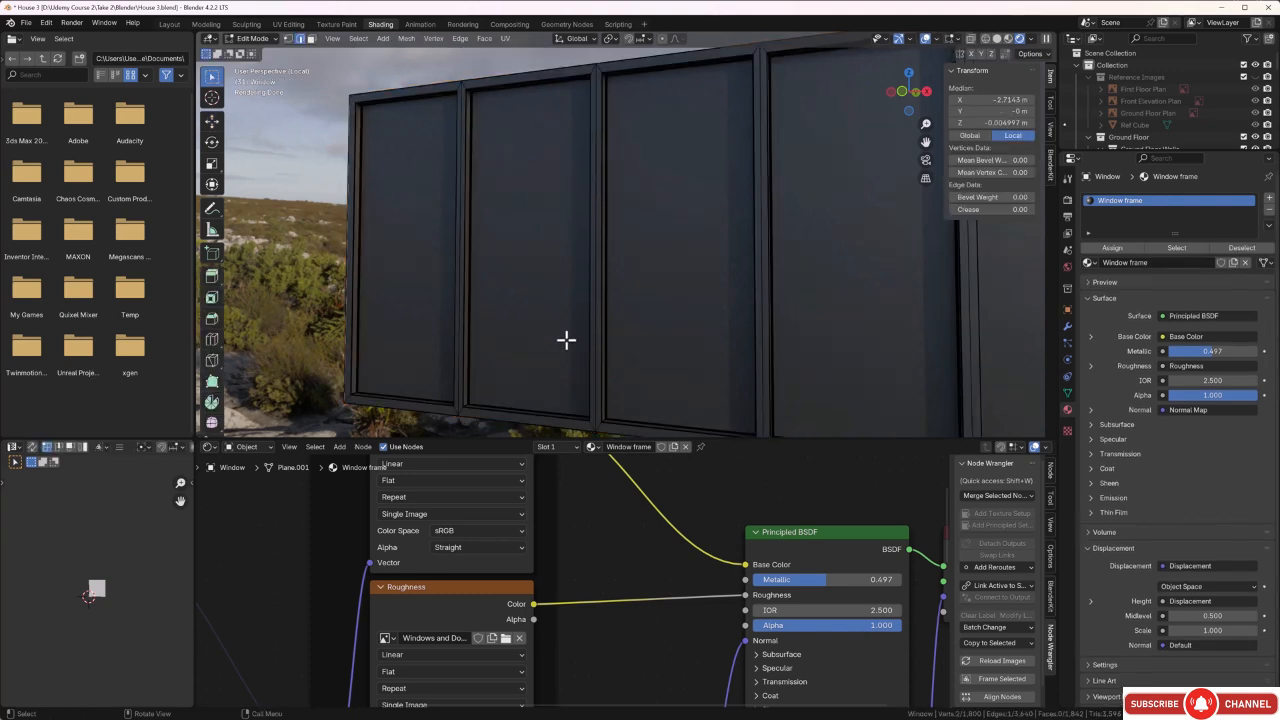
left_click(400, 314)
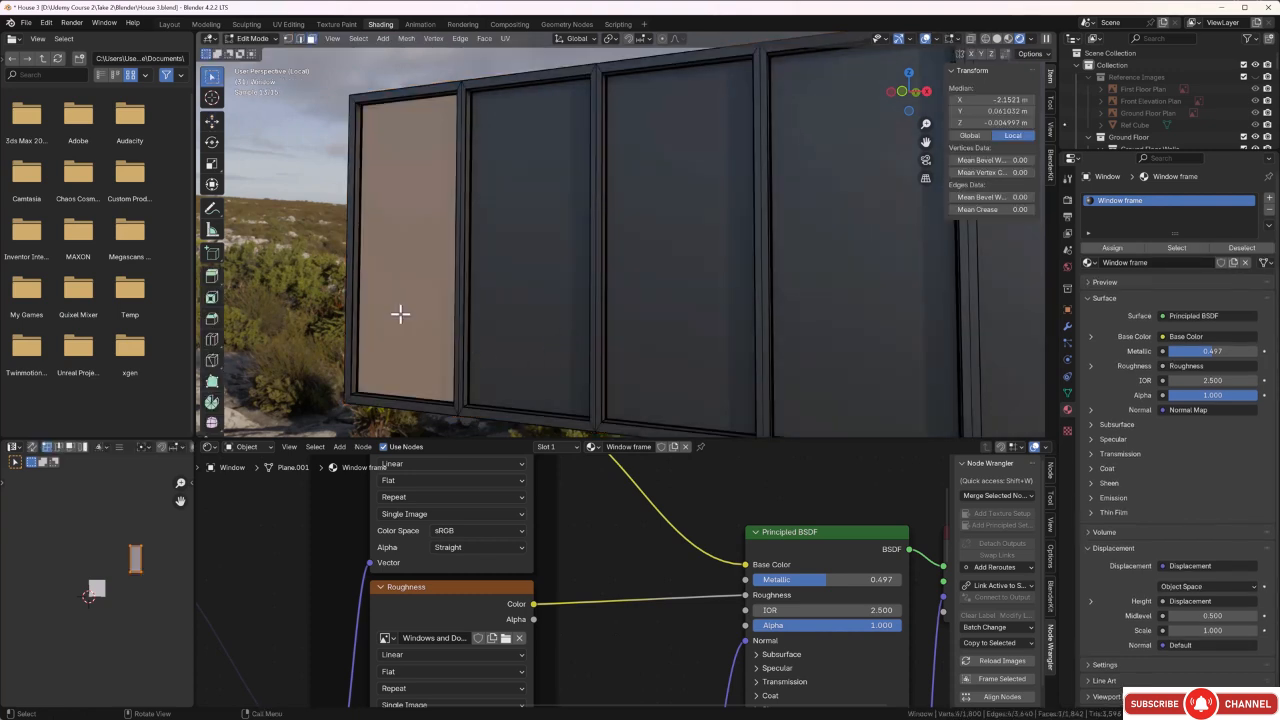
left_click(490, 292, "shift")
left_click(704, 305, "shift")
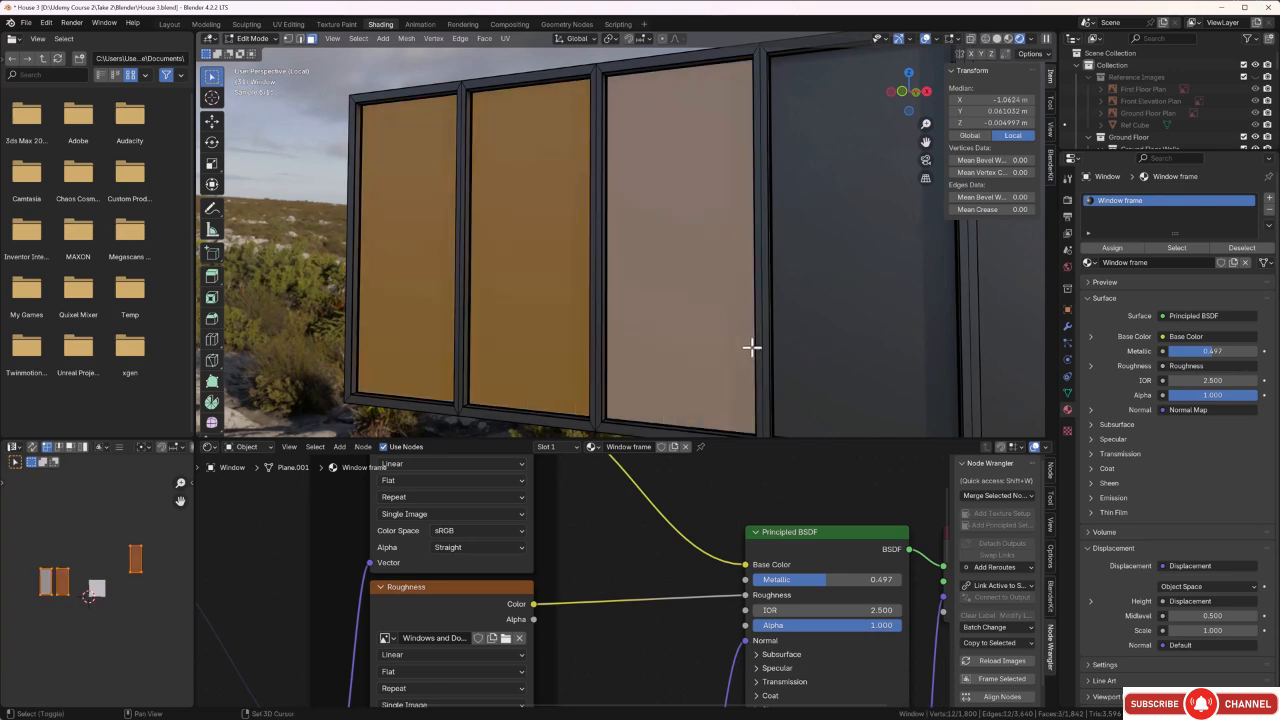
left_click(823, 314, "shift")
left_click(866, 351, "shift")
Add the five matching pane faces on the window's opposite side to the selection.
scroll(866, 351, "down", 4)
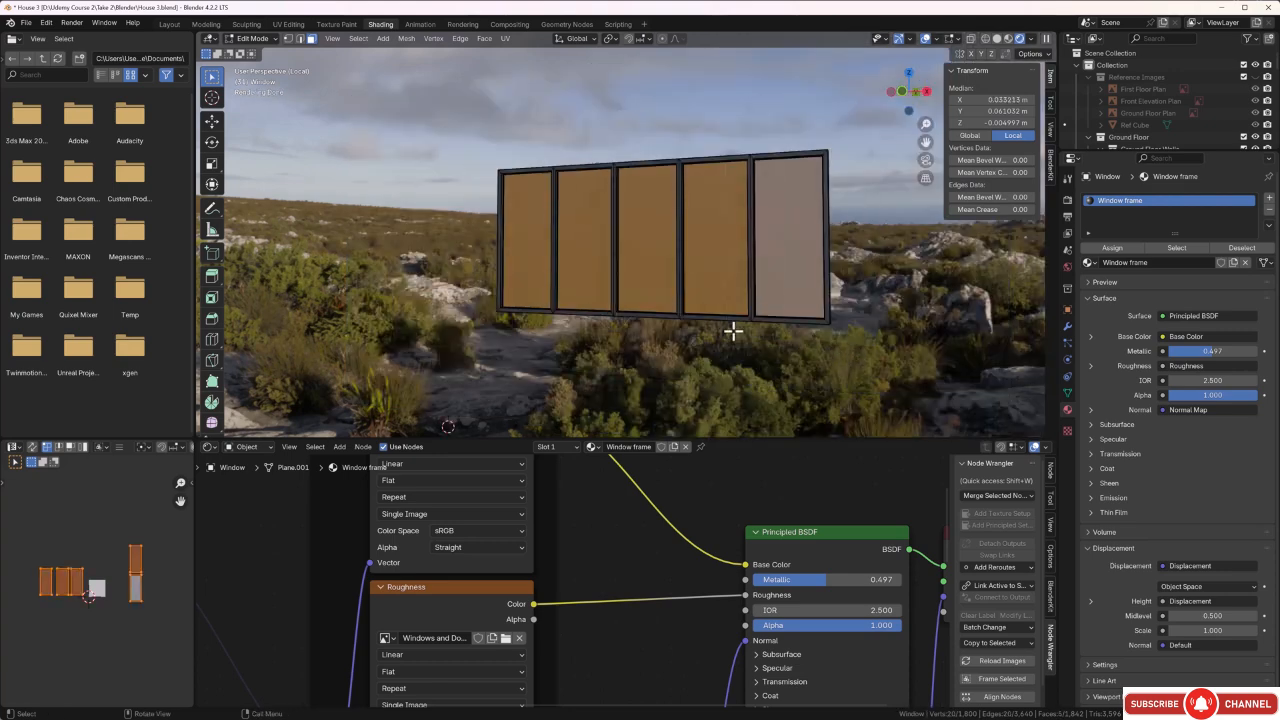
middle_click_drag(734, 331, 994, 337)
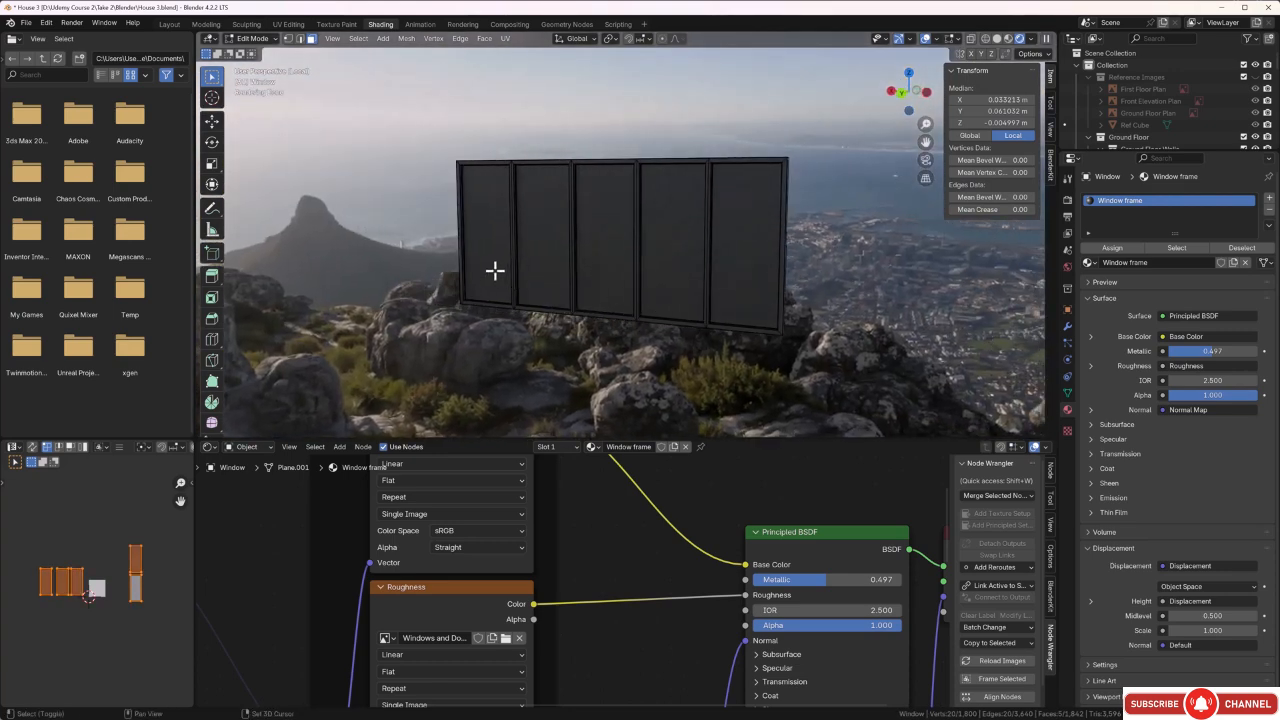
left_click(494, 271, "shift")
left_click(560, 257, "shift")
left_click(622, 264, "shift")
left_click(664, 274, "shift")
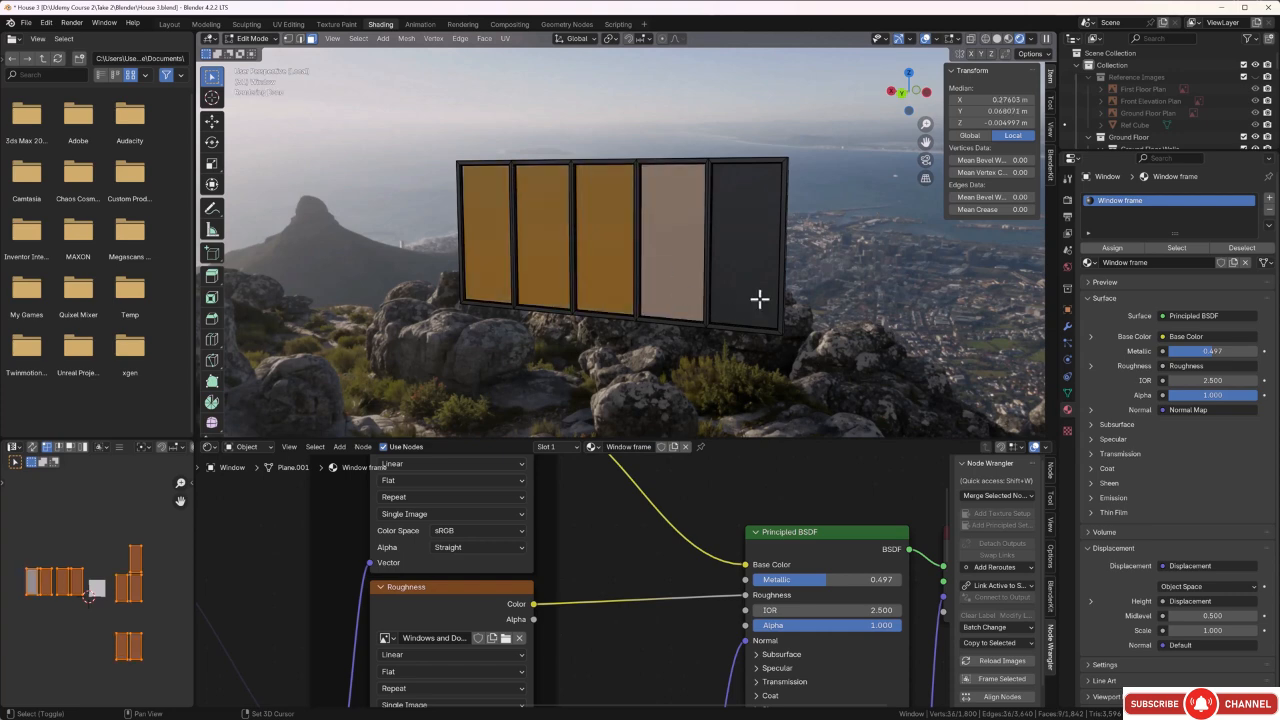
left_click(760, 292, "shift")
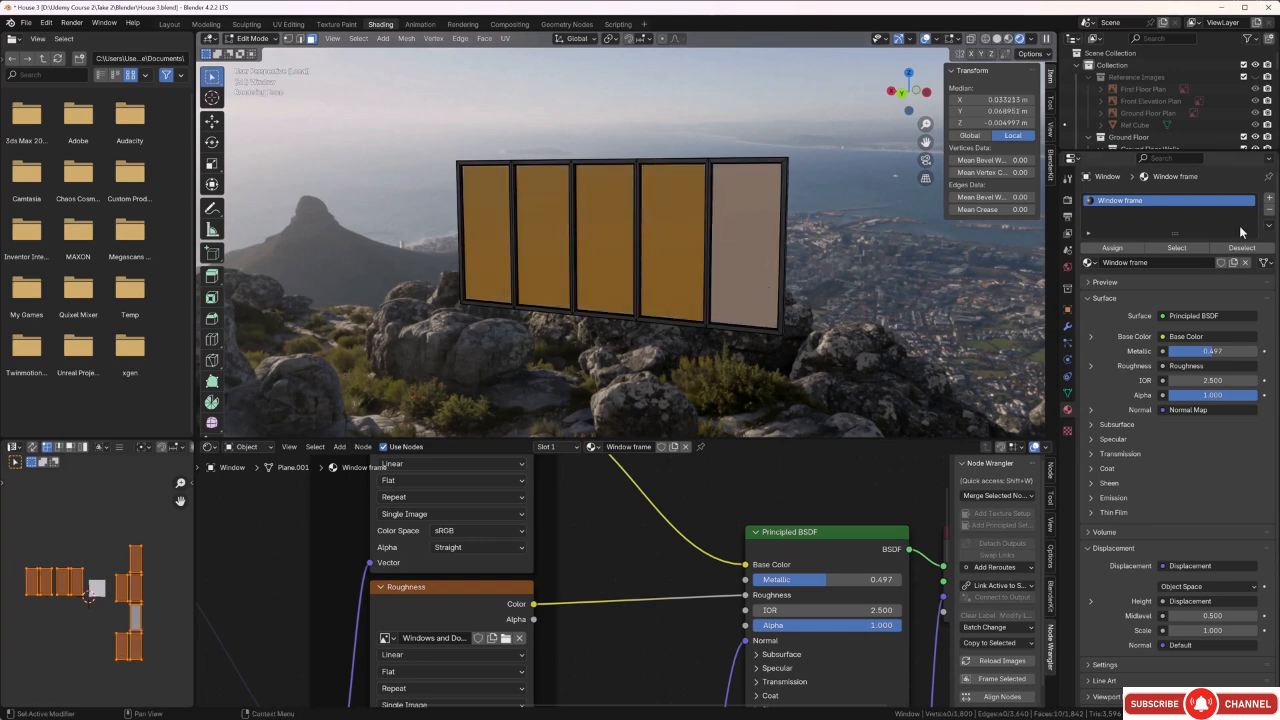
Add a second material slot with the existing Glass material, assign it to the selected panes, and deselect everything.
left_click(1270, 202)
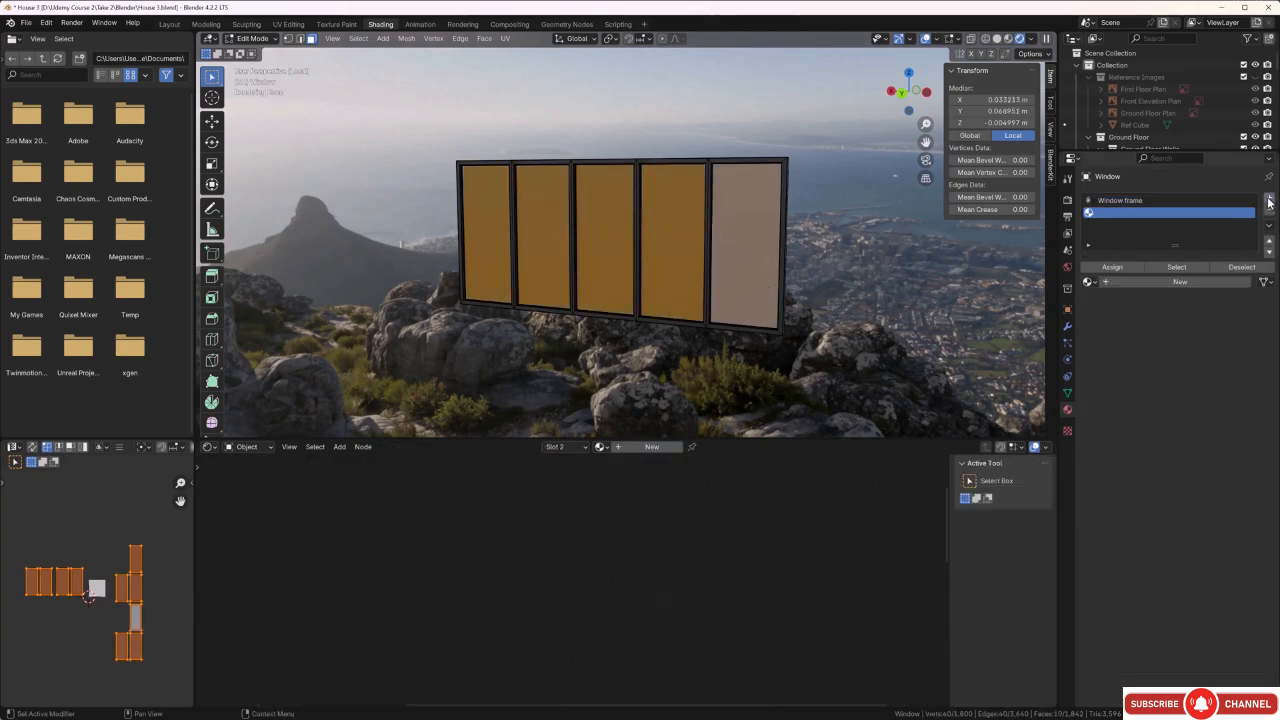
left_click(1089, 282)
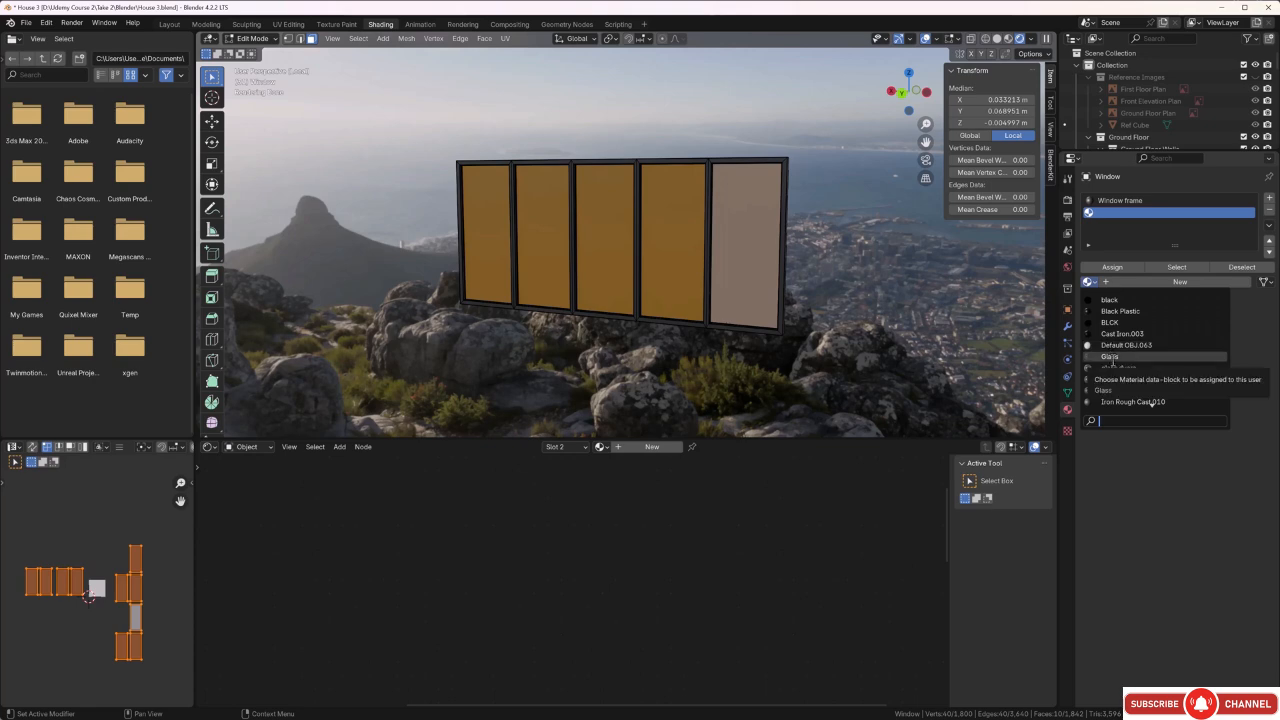
left_click(1110, 357)
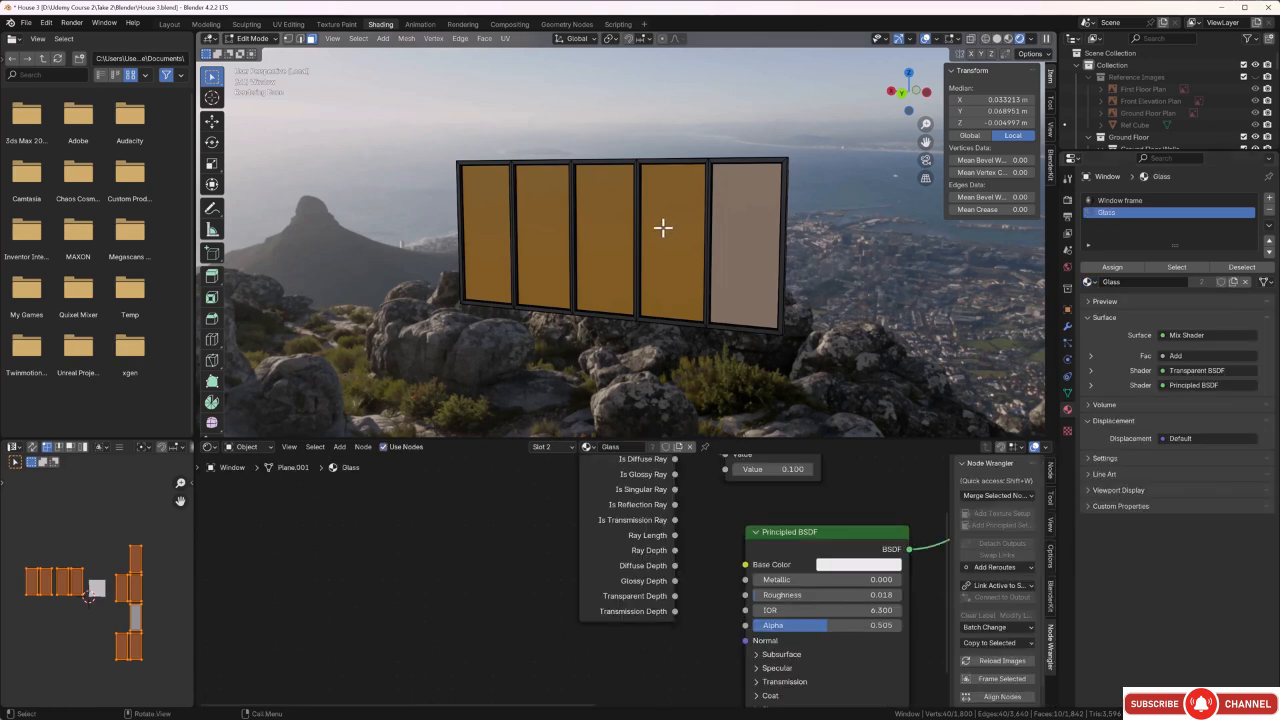
left_click(1134, 266)
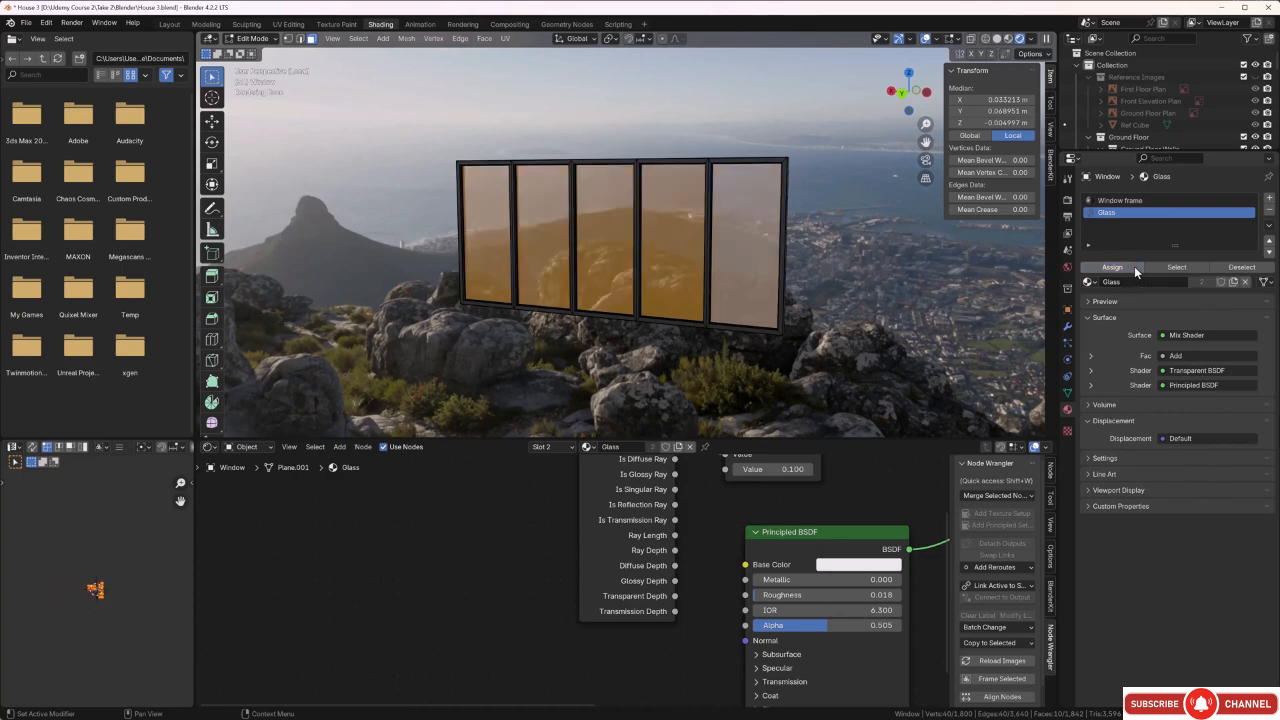
left_click(814, 290)
Inspect the glass panes and frame edges up close, then add a third material slot with a new material named Rubber seal.
middle_click_drag(814, 294, 557, 294)
scroll(623, 294, "up", 3)
scroll(740, 392, "up", 5)
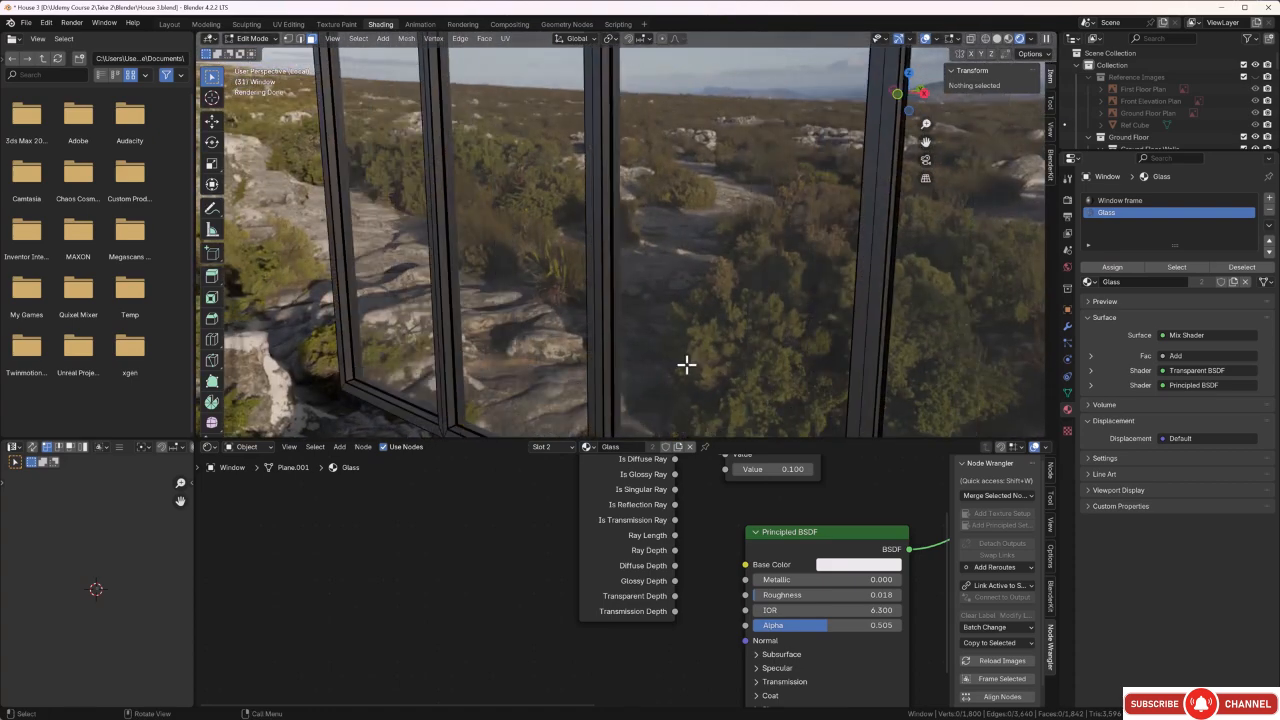
scroll(592, 322, "up", 2)
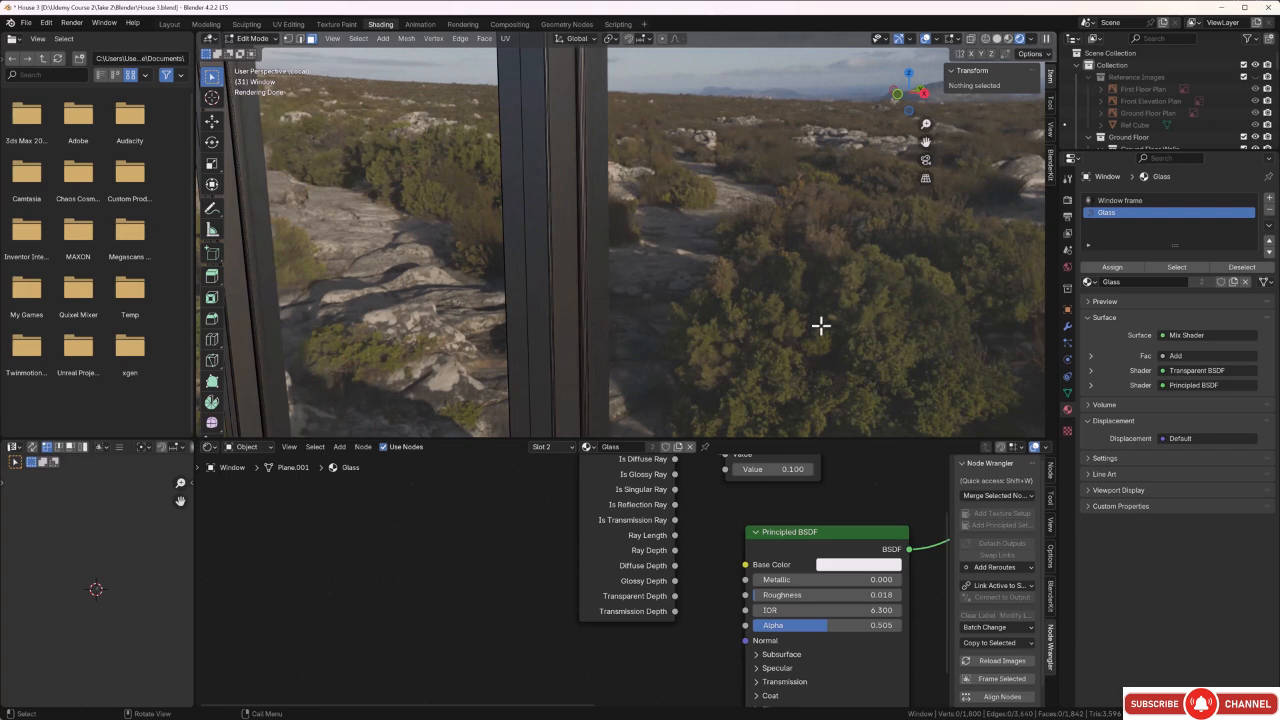
left_click(1271, 199)
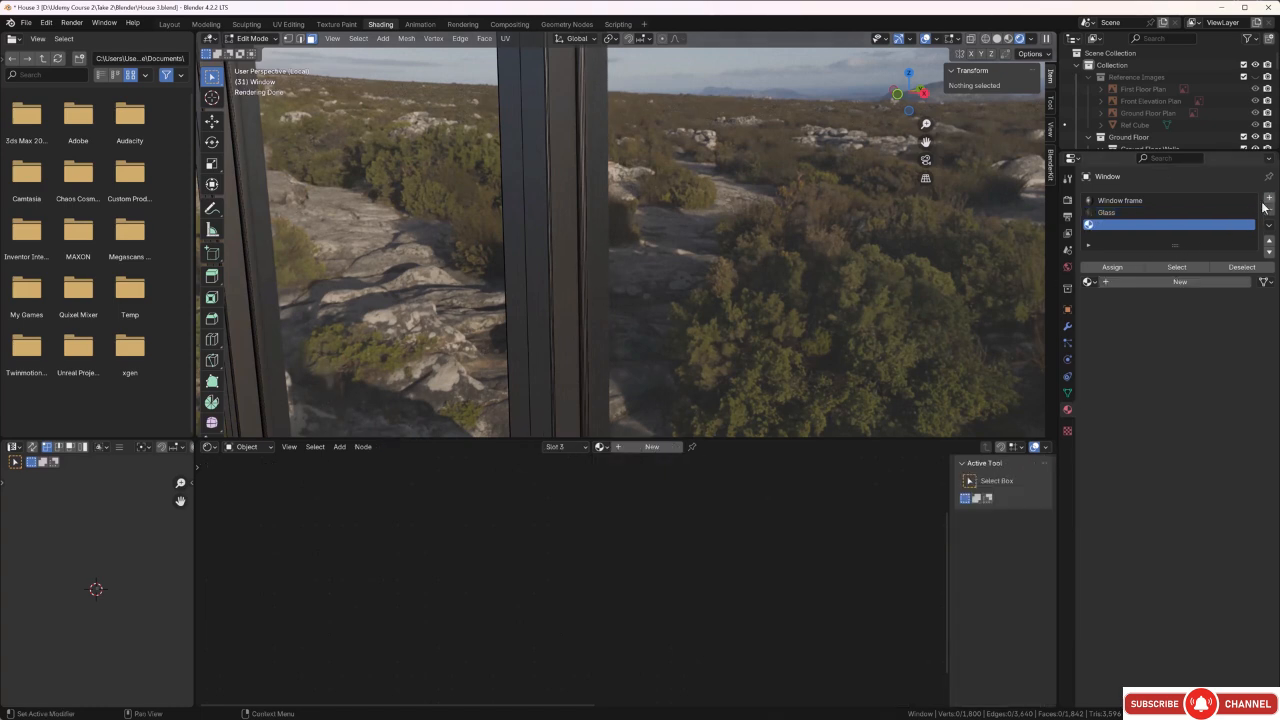
left_click(1166, 281)
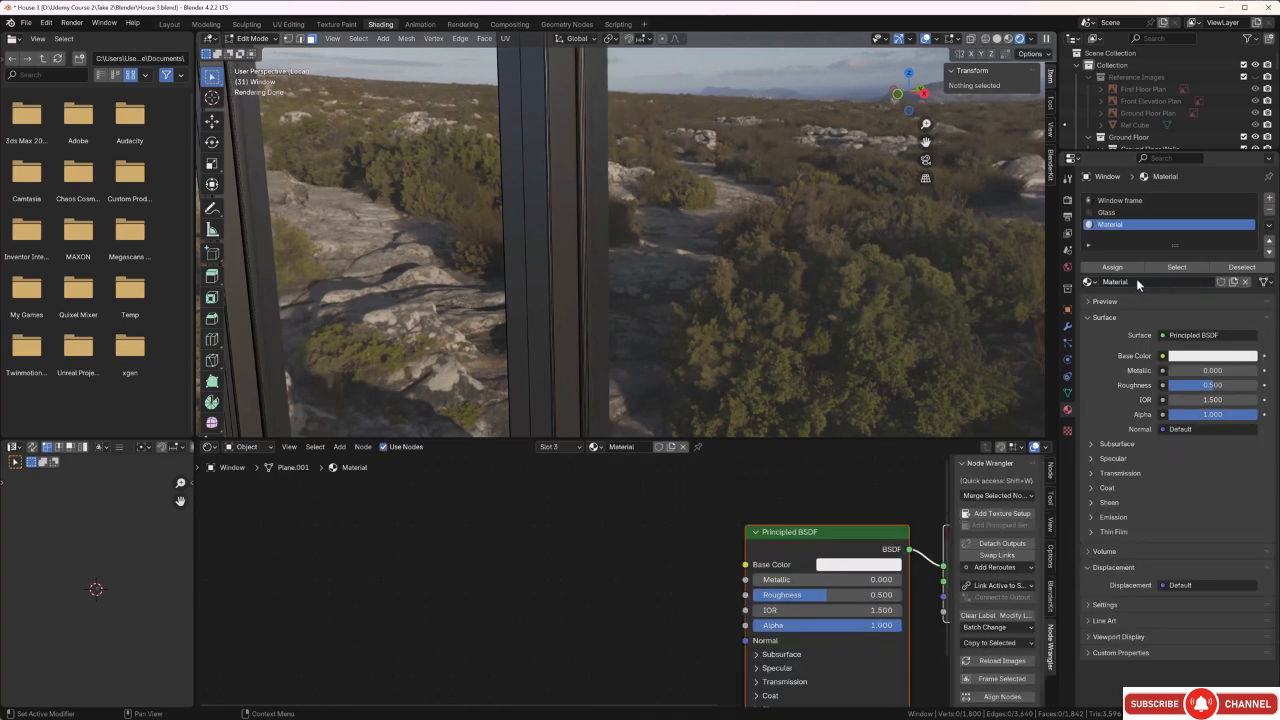
left_click(1136, 282)
key("BackSpace")
type("Rubber se")
key("Return")
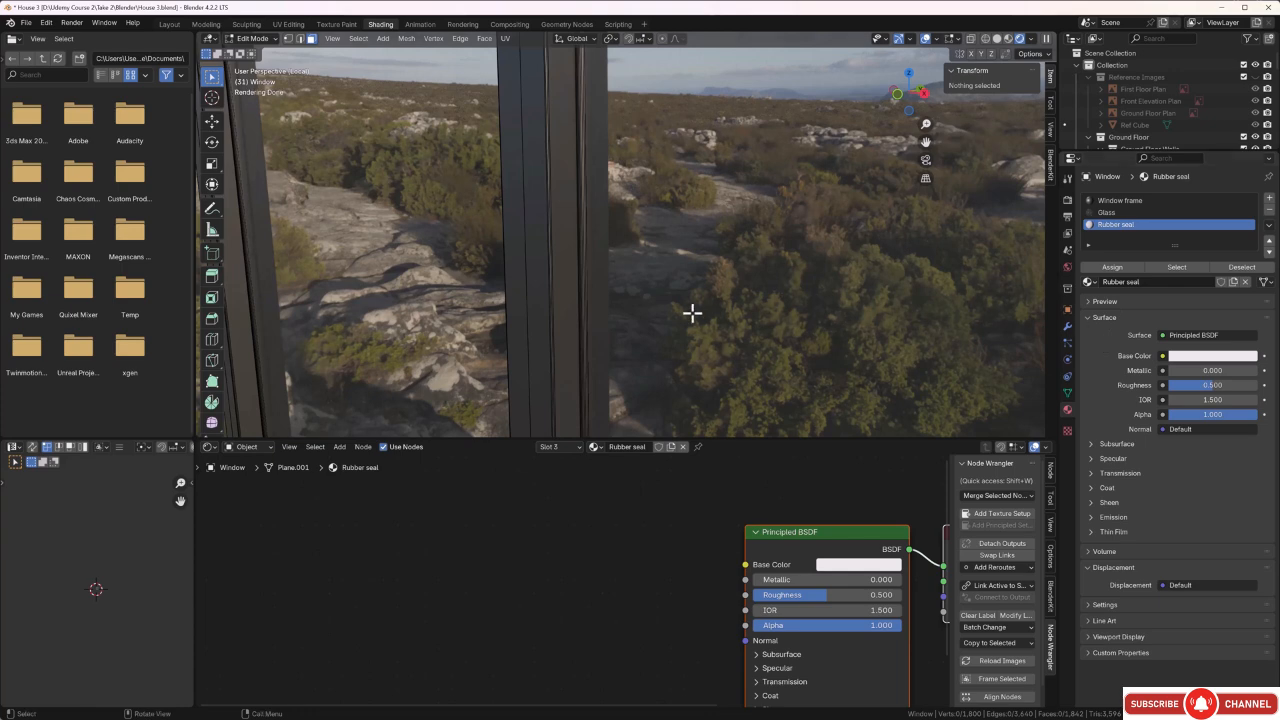
Select one narrow seal face along the inner frame edge of each of the five panes on one side of the window.
left_click(583, 286)
middle_click_drag(634, 286, 531, 277)
left_click(512, 268, "shift")
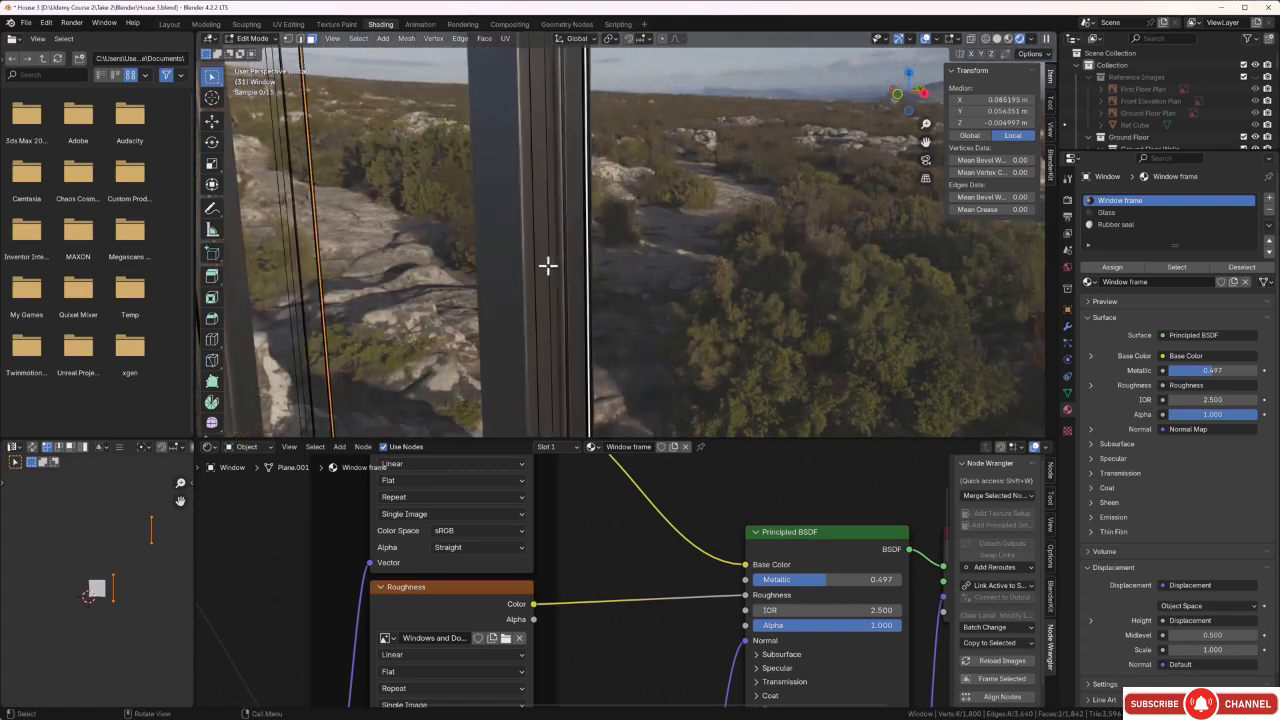
scroll(548, 265, "down", 3)
middle_click_drag(711, 303, 631, 301)
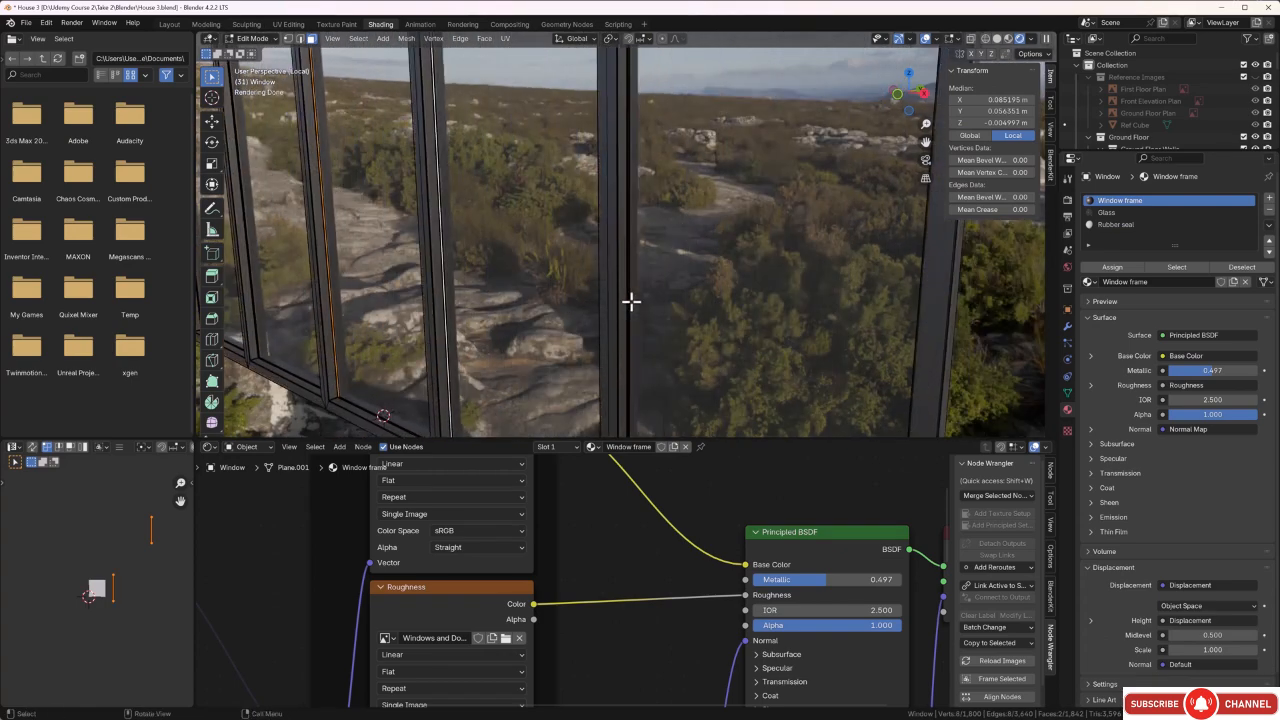
scroll(631, 301, "up", 5)
left_click(675, 290, "shift")
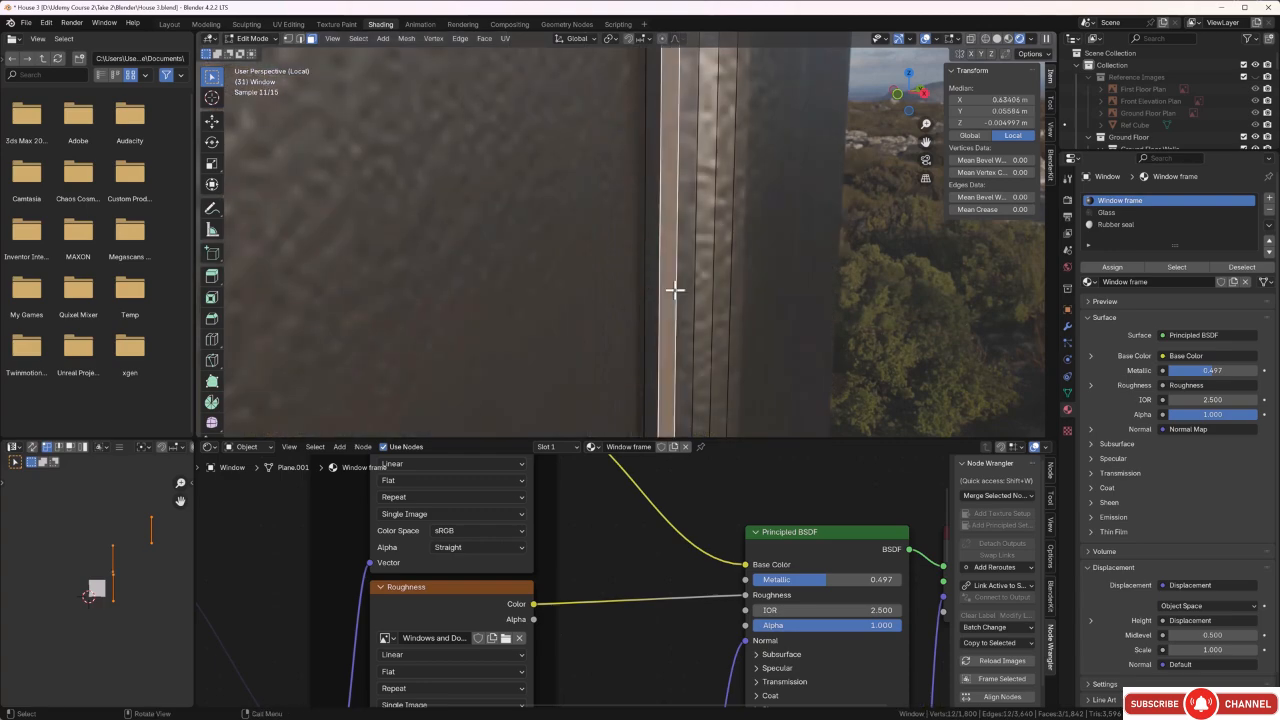
scroll(676, 289, "down", 5)
middle_click_drag(543, 269, 909, 343)
scroll(594, 329, "up", 5)
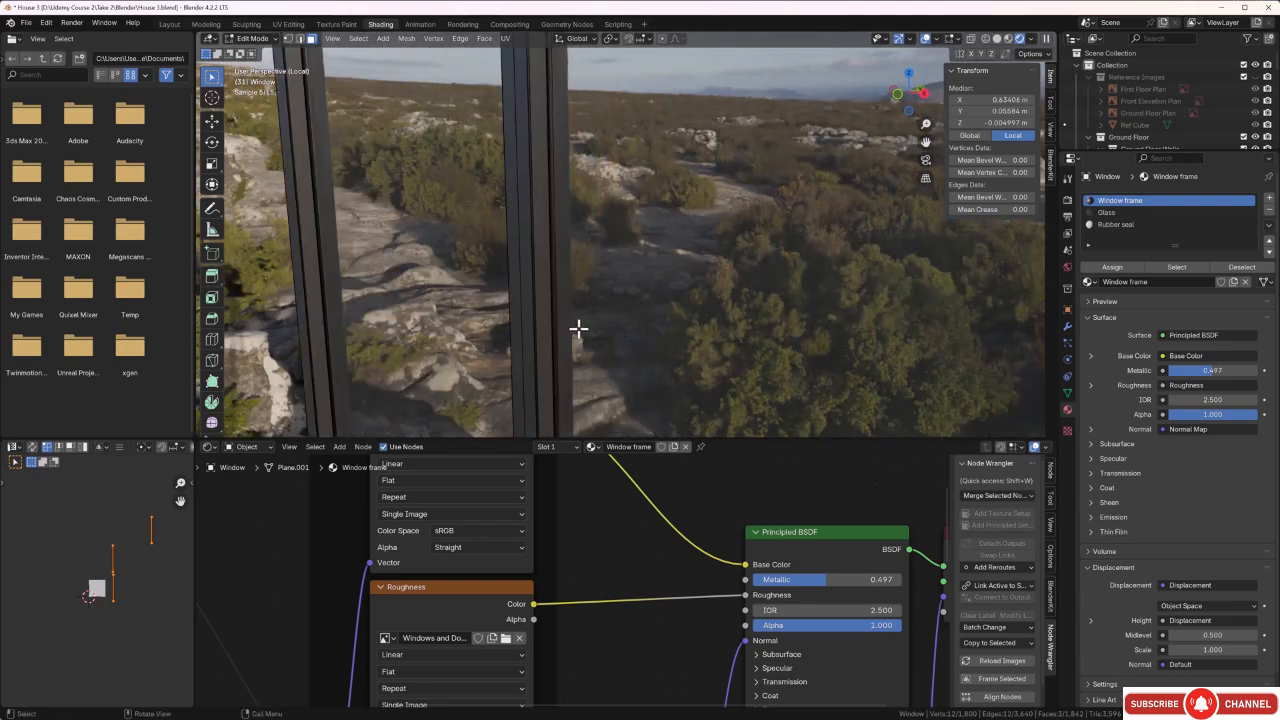
left_click(553, 325, "shift")
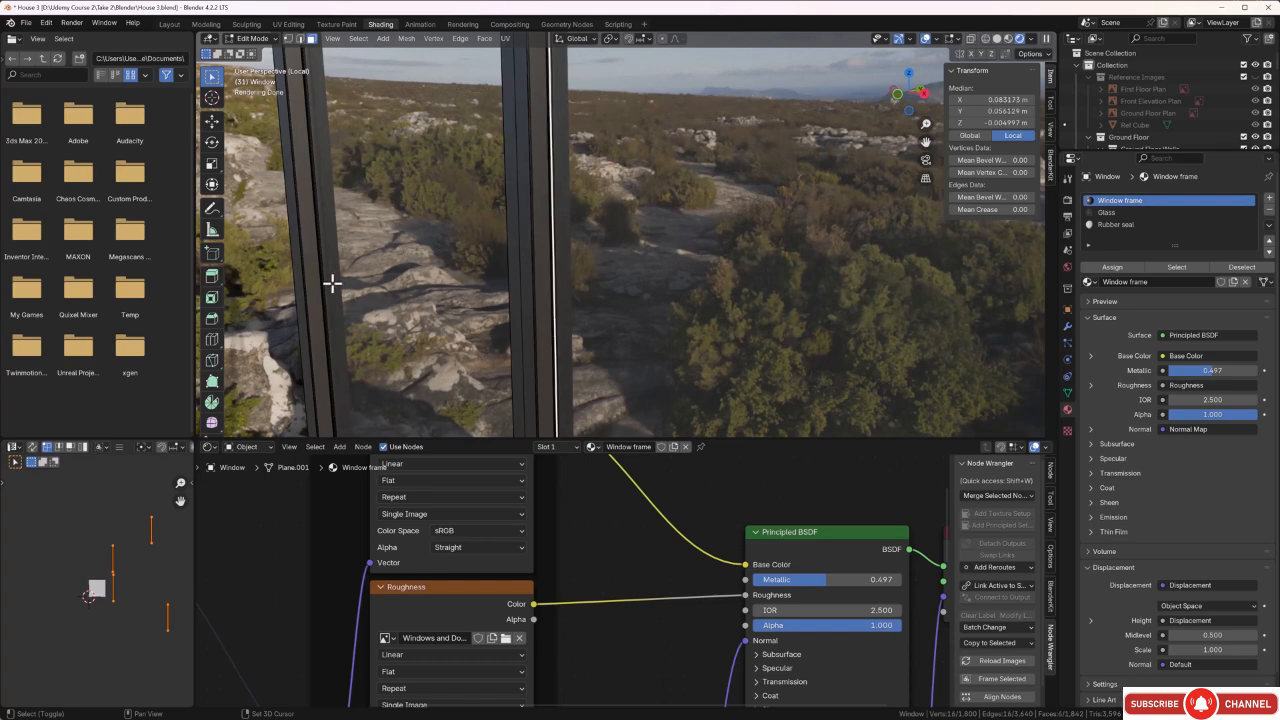
left_click(322, 278, "shift")
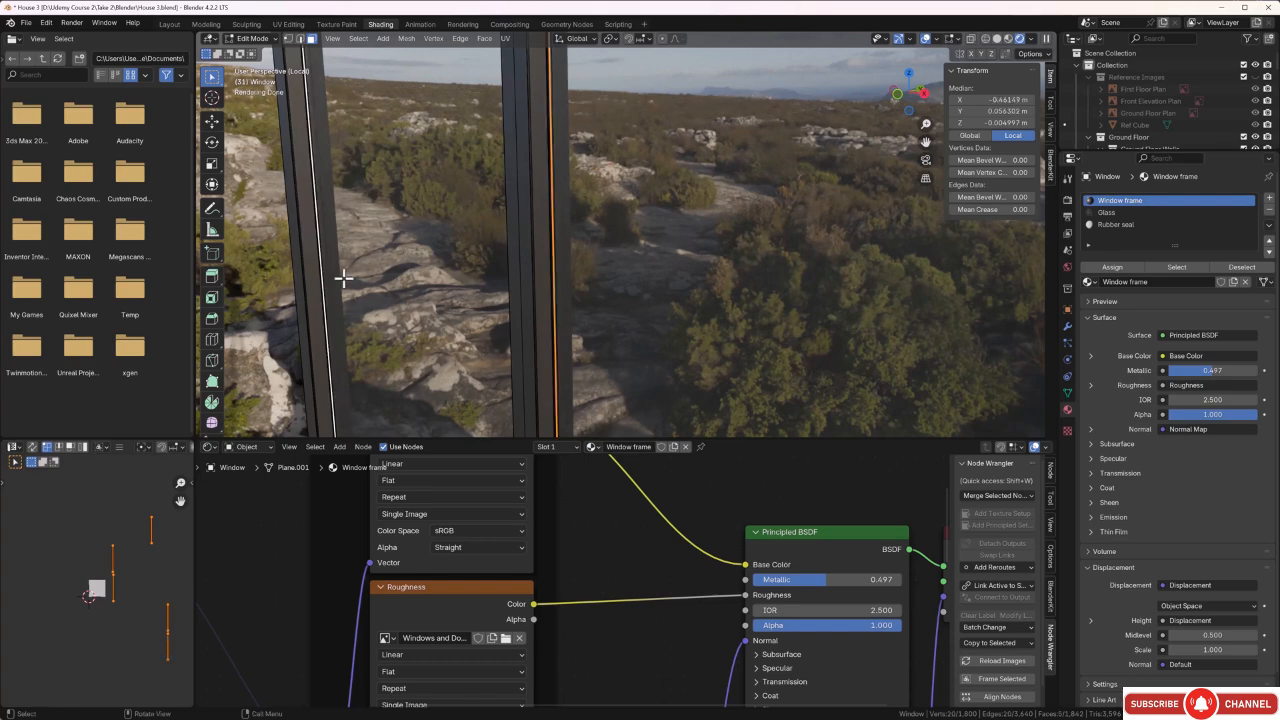
Add the five matching narrow seal faces on the window's opposite side to the selection.
scroll(422, 268, "down", 4)
middle_click_drag(424, 270, 700, 288)
scroll(701, 287, "down", 3)
scroll(701, 287, "down", 3)
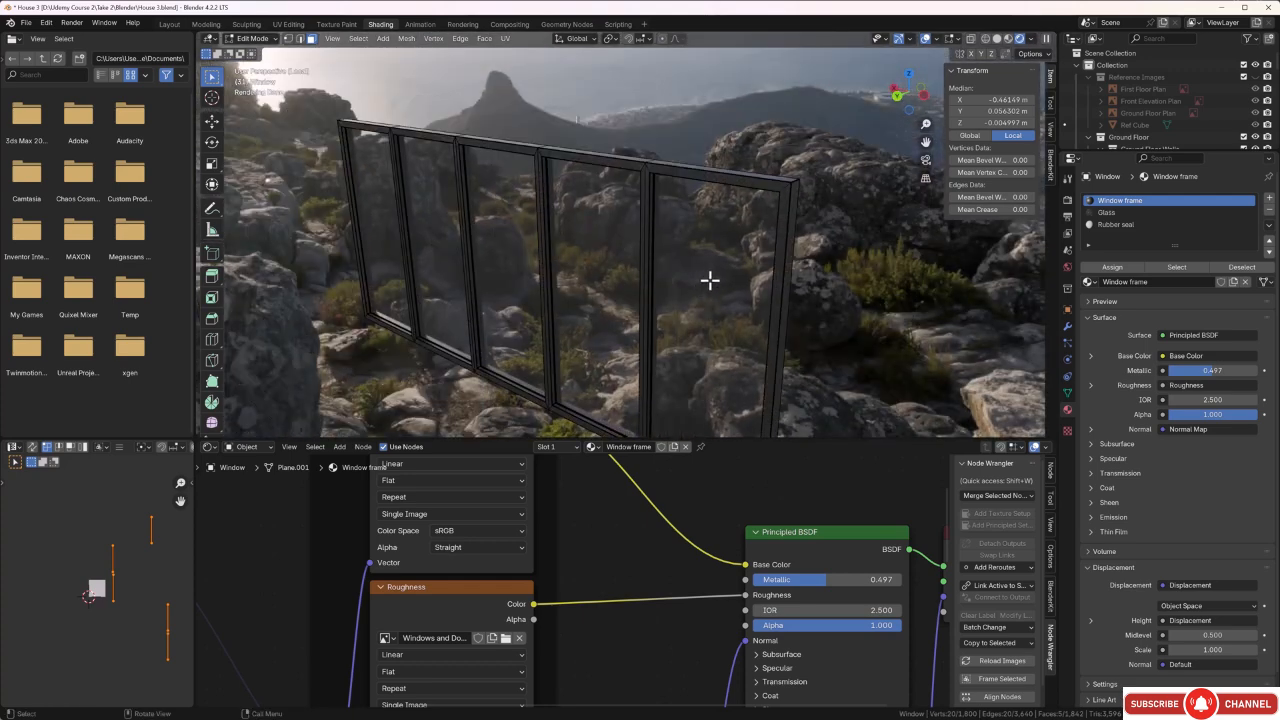
scroll(681, 292, "up", 5)
scroll(693, 303, "up", 2)
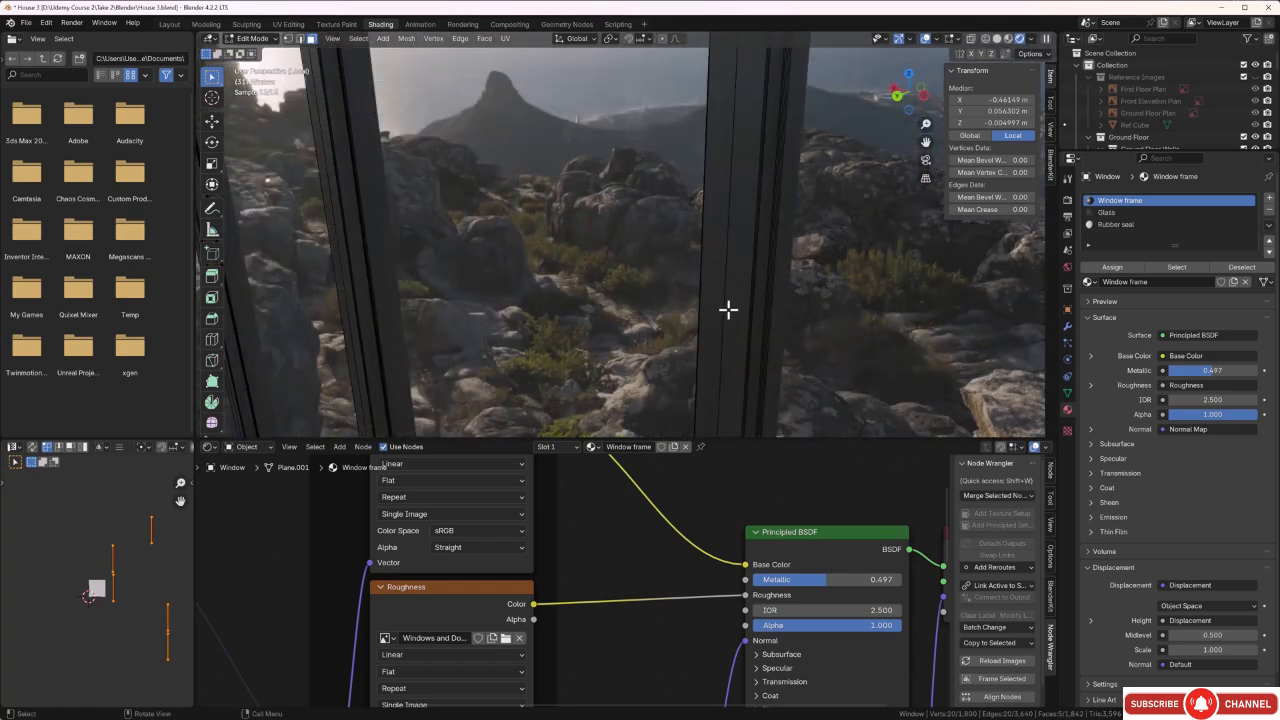
left_click(769, 274, "shift")
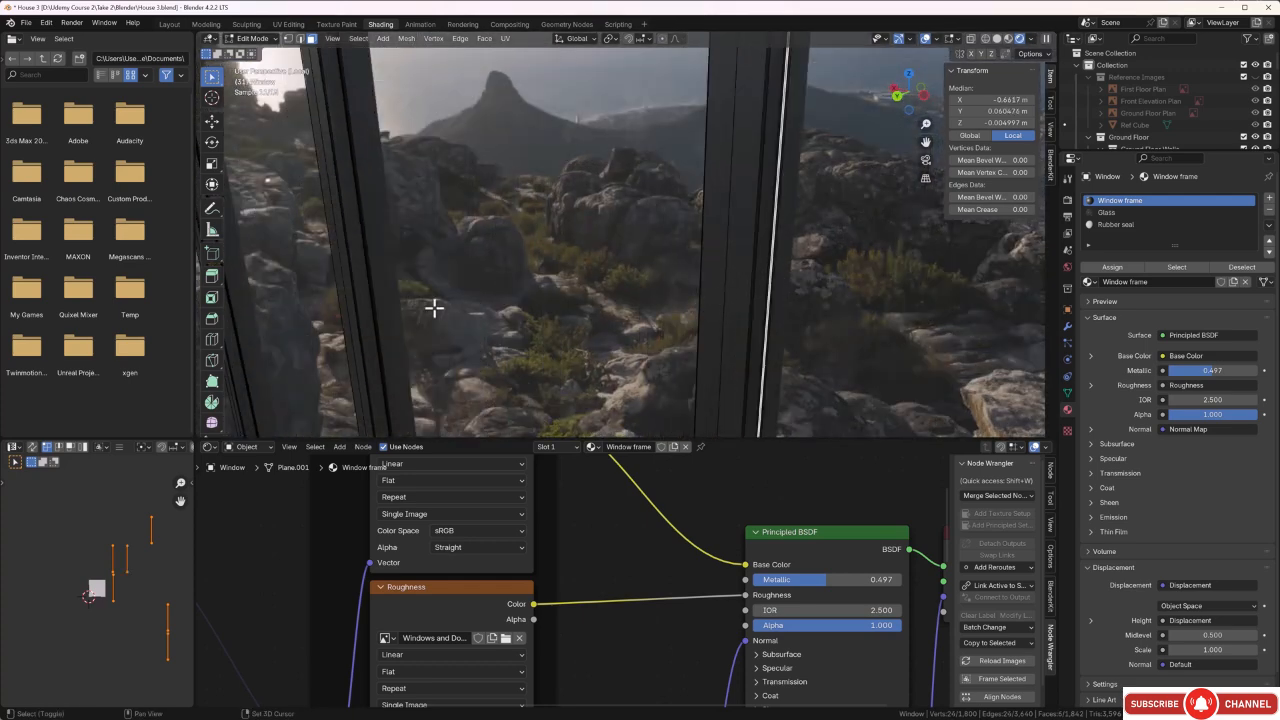
left_click(365, 256, "shift")
scroll(370, 258, "down", 5)
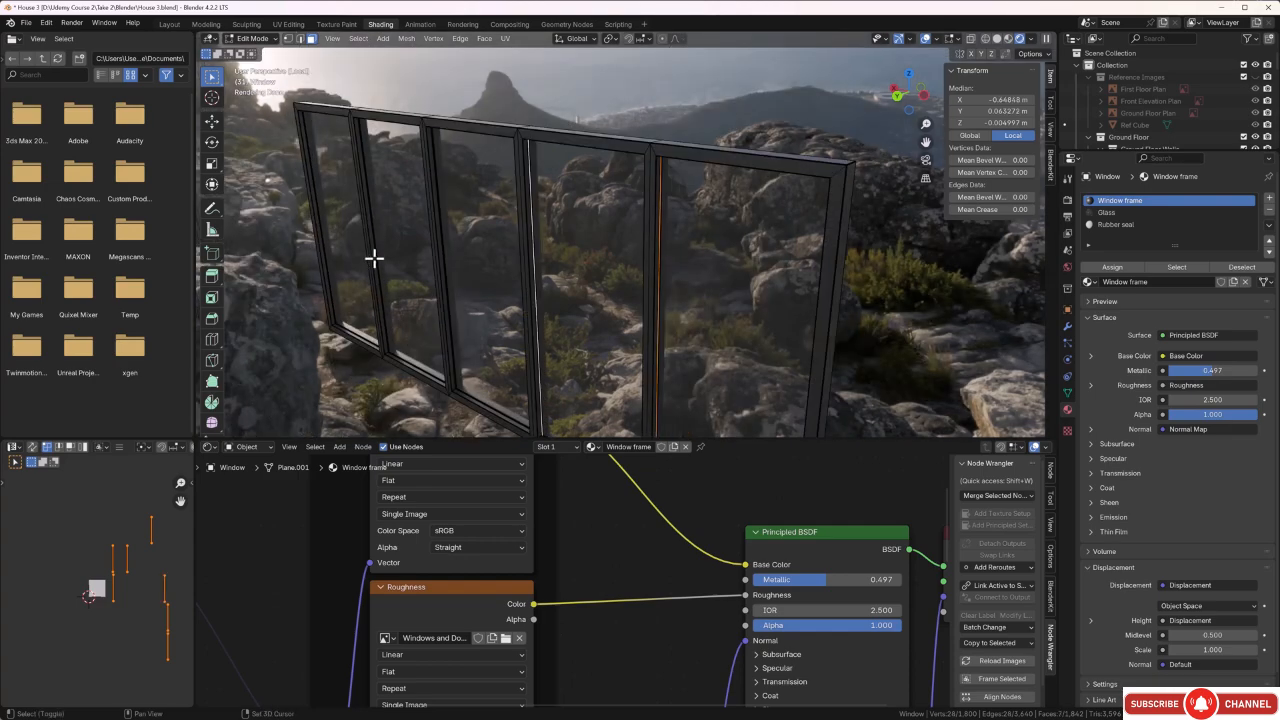
middle_click_drag(371, 257, 643, 340)
scroll(515, 290, "down", 4)
scroll(600, 335, "up", 6)
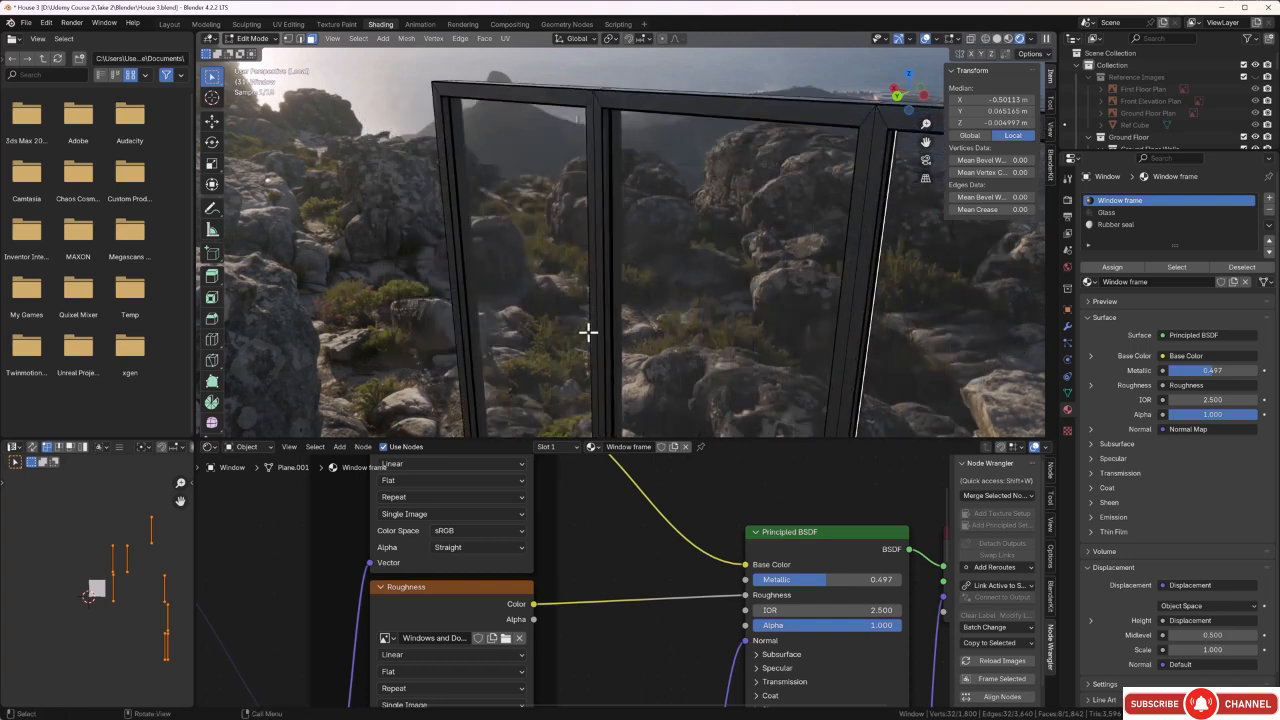
left_click(597, 311, "shift")
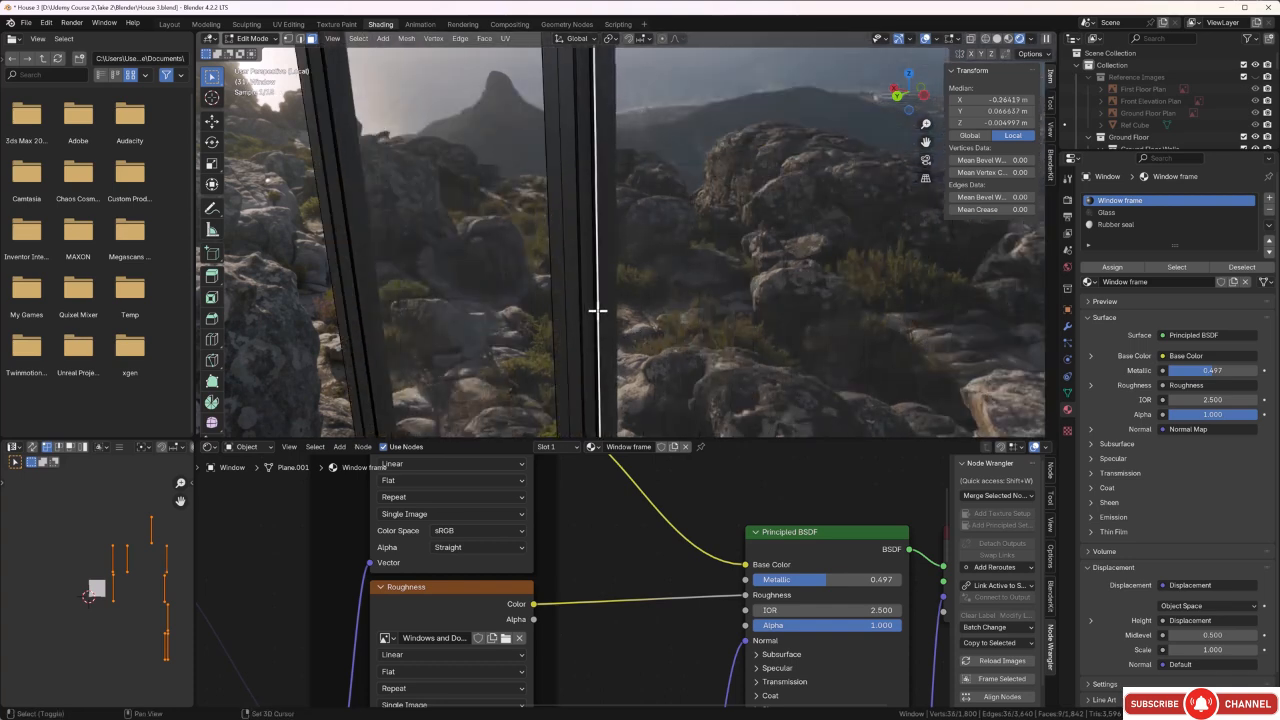
left_click(350, 262, "shift")
Grow the face selection with Select More until the complete seal loops around all panes are covered.
key("KP_Decimal")
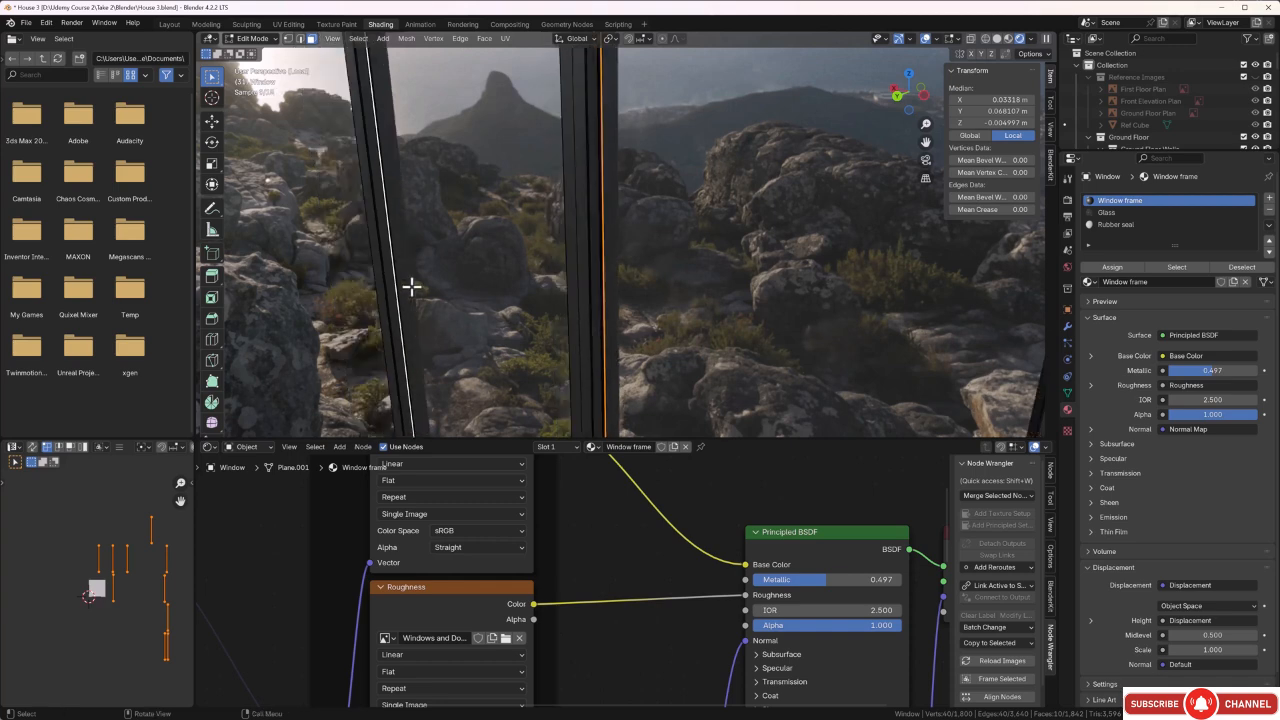
middle_click_drag(628, 318, 474, 280)
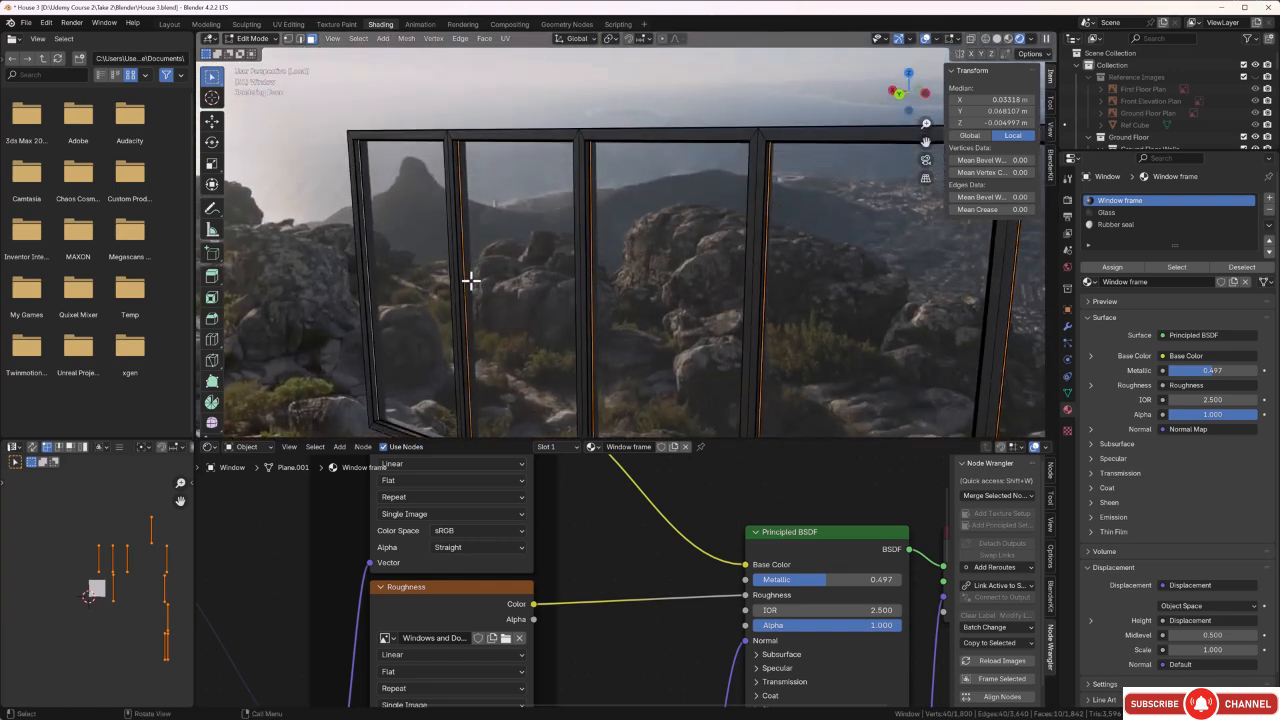
key("ctrl+KP_Add")
key("ctrl+KP_Add")
key("ctrl+KP_Add")
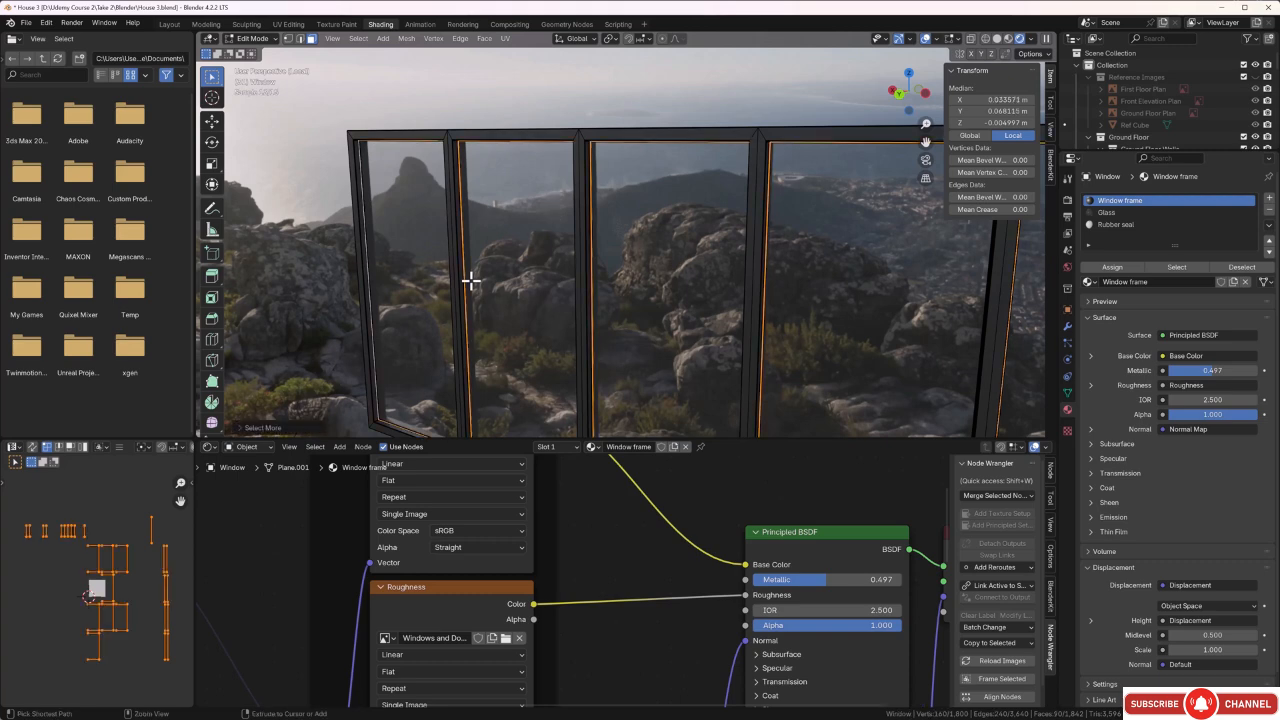
Assign the Rubber seal material to the selected seal faces and return to Object Mode.
left_click(1127, 225)
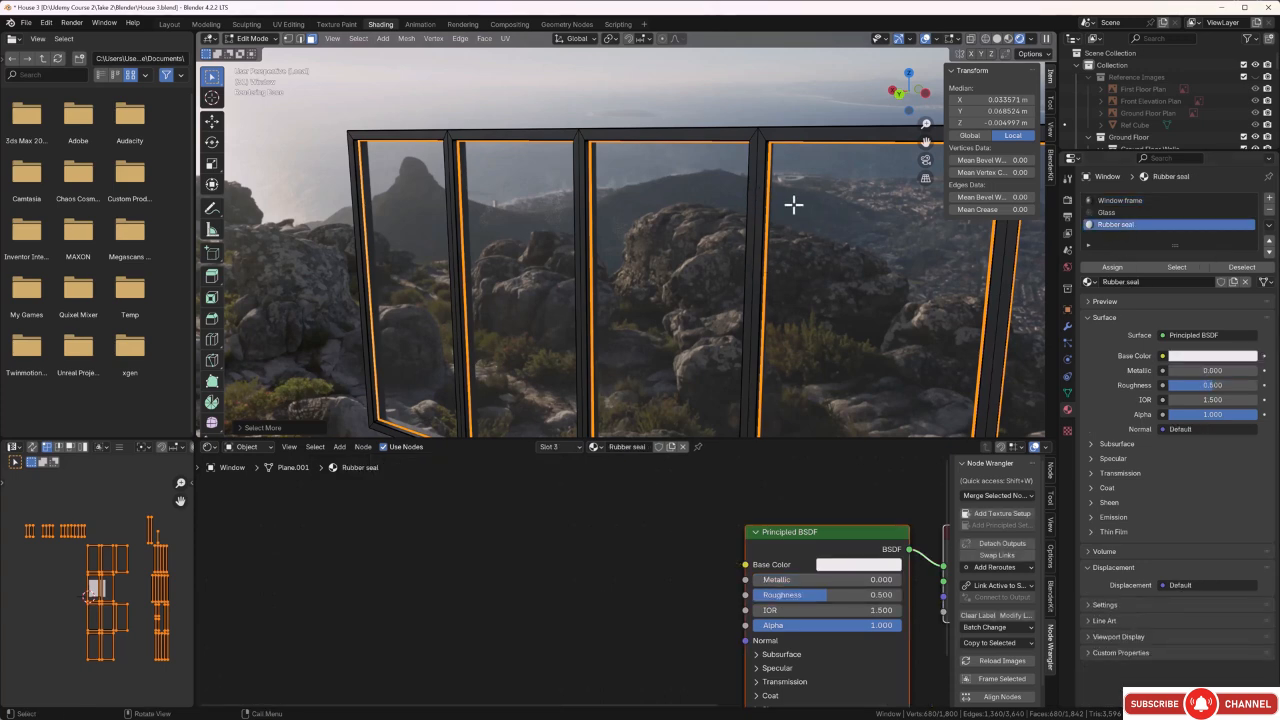
left_click(1113, 267)
left_click(819, 361)
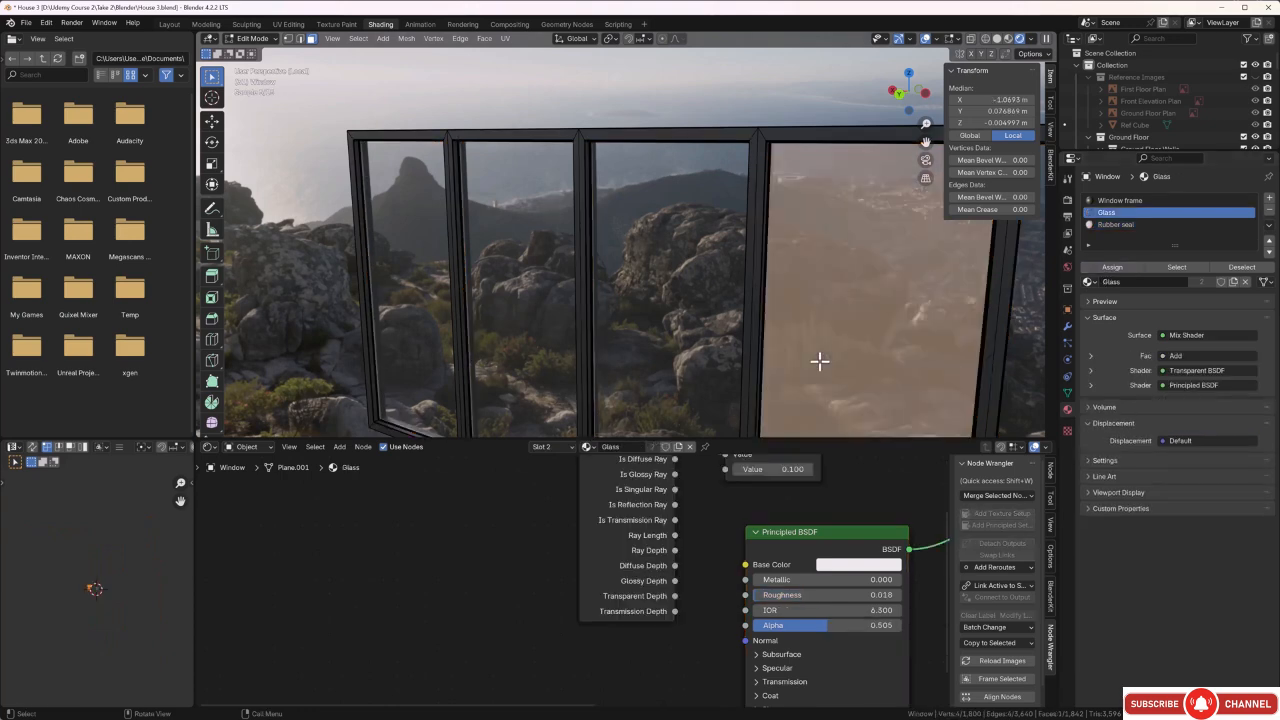
key("Tab")
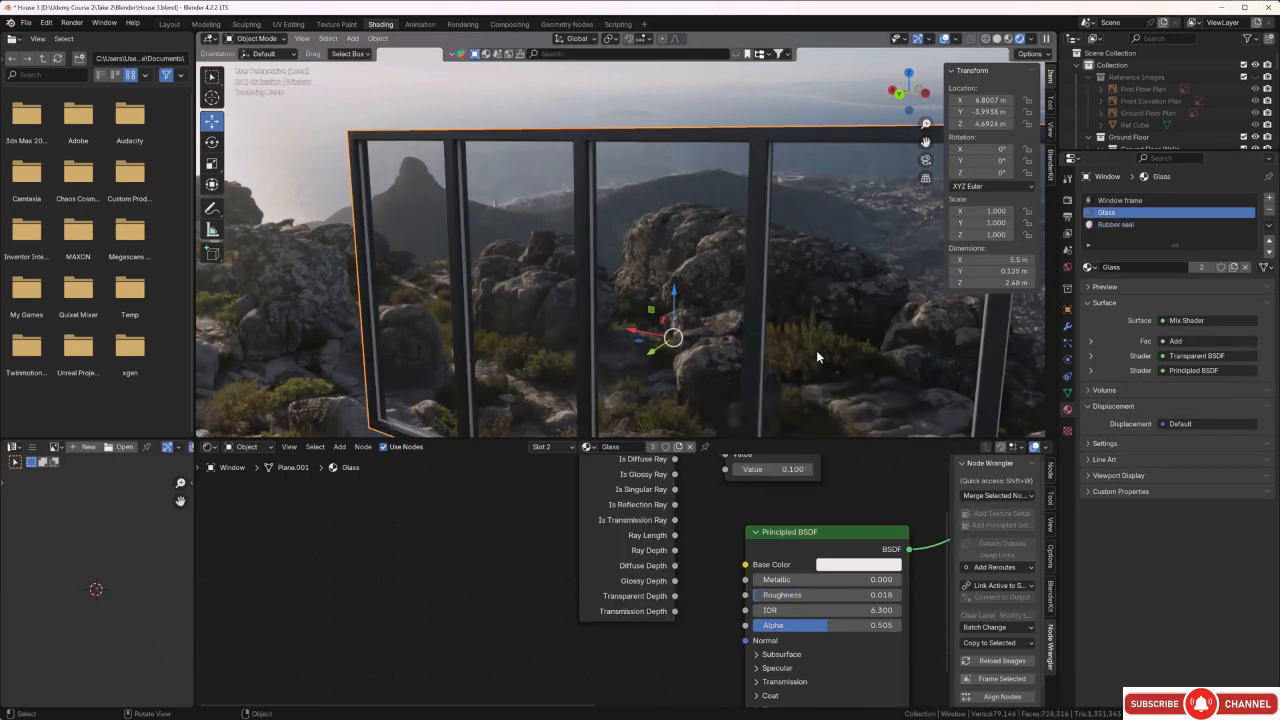
Examine the seals between the frames and glass panes close up and from a low angle.
middle_click_drag(818, 347, 631, 319)
scroll(604, 336, "up", 2)
scroll(540, 338, "up", 2)
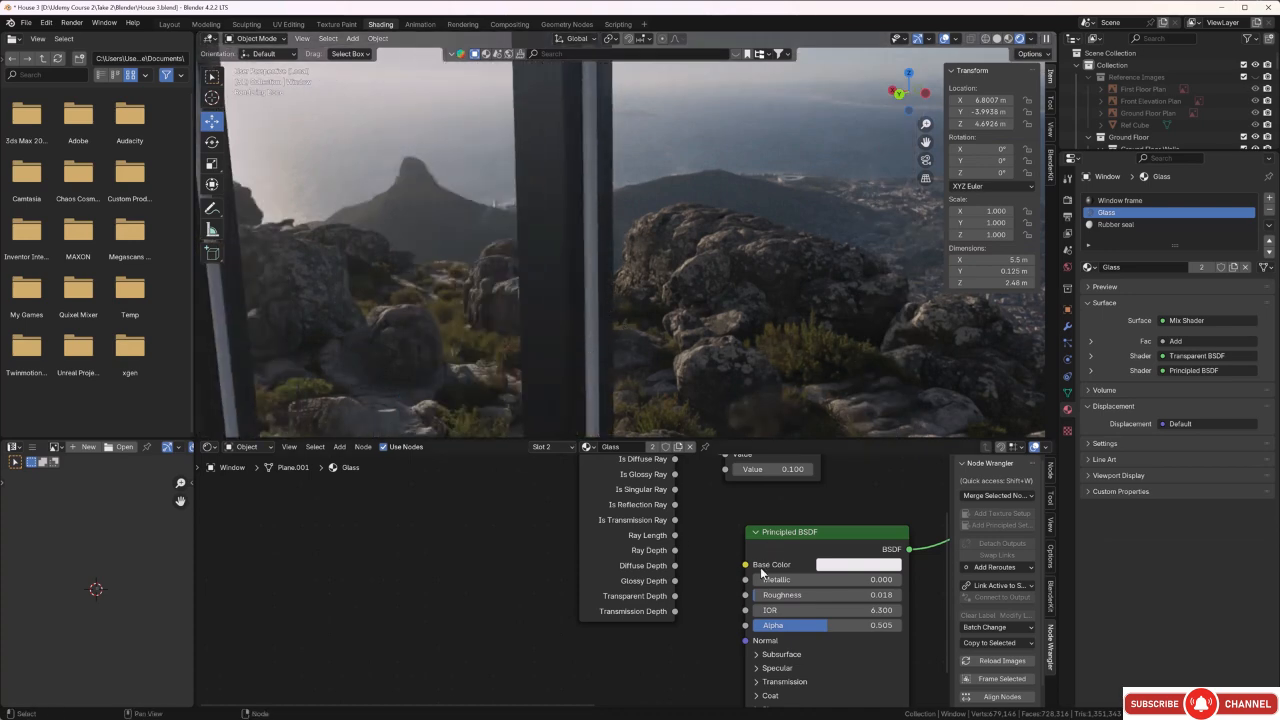
scroll(742, 610, "down", 2)
middle_click_drag(696, 667, 695, 643)
scroll(711, 626, "up", 1)
scroll(752, 356, "down", 4)
middle_click_drag(752, 356, 731, 330)
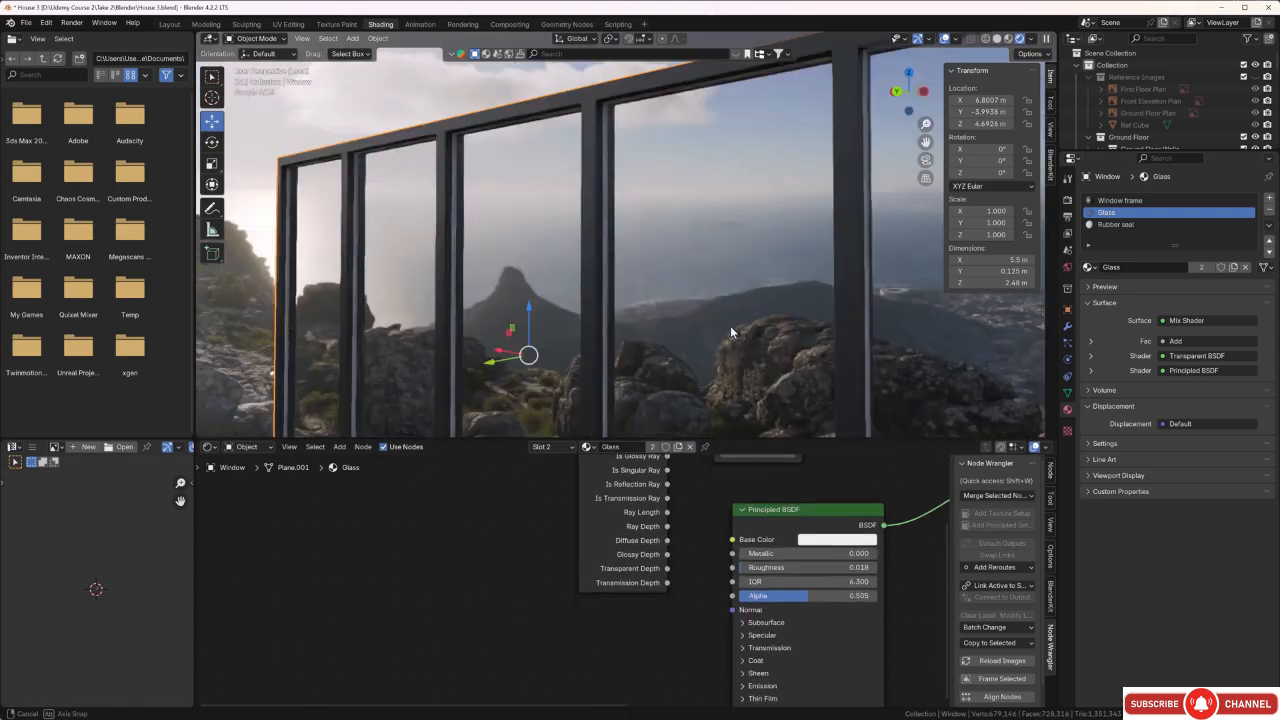
Darken the Rubber seal material's base colour to a near-black with a value of about 0.034.
left_click(1116, 225)
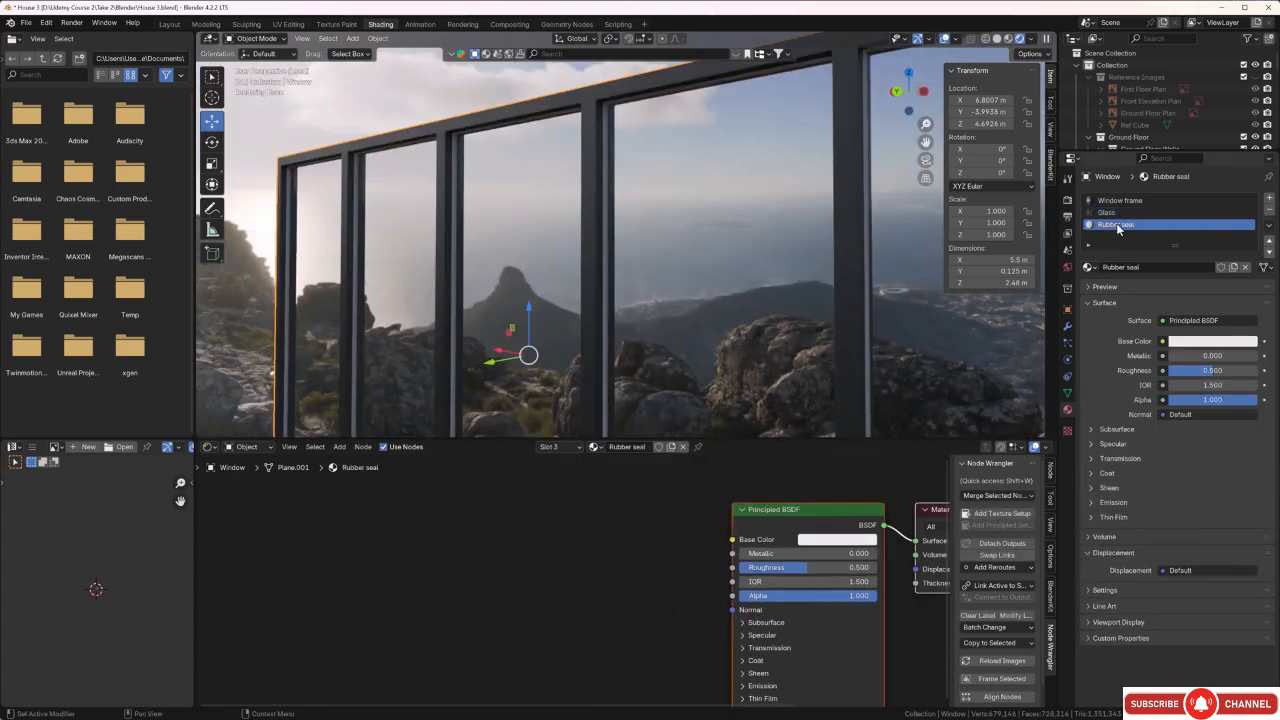
left_click(815, 543)
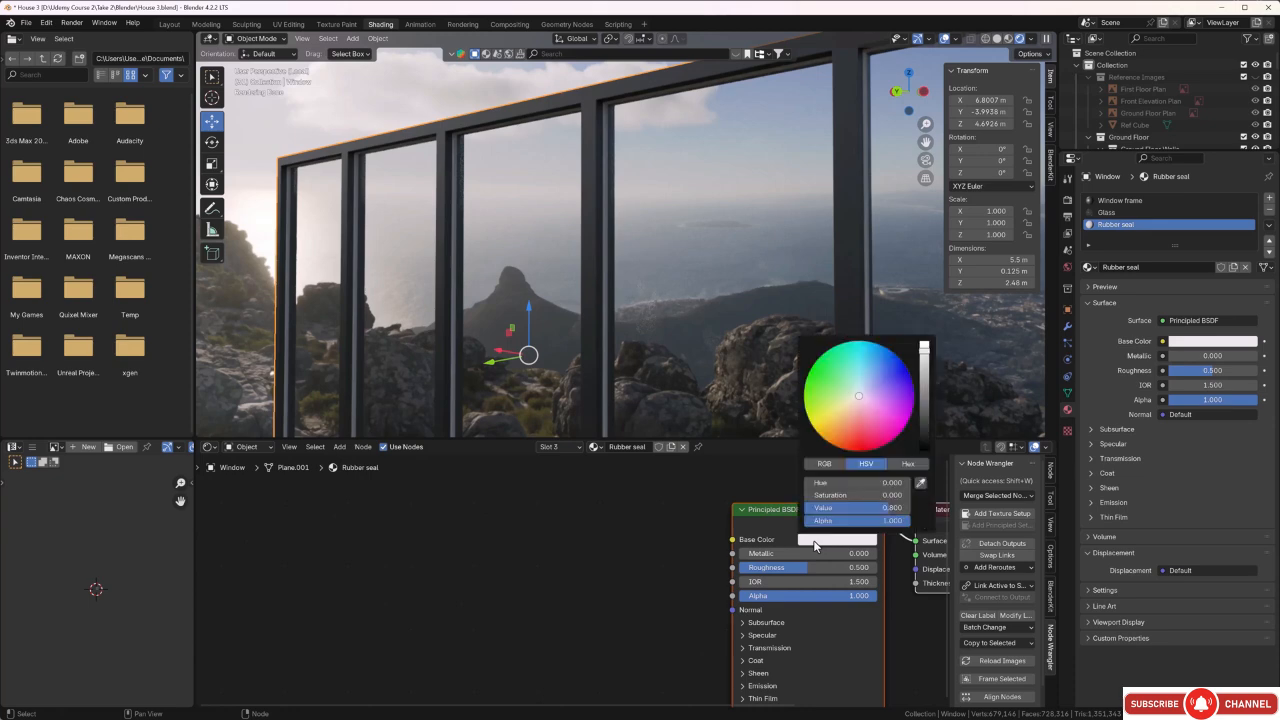
left_click(824, 542)
left_click_drag(925, 358, 924, 428)
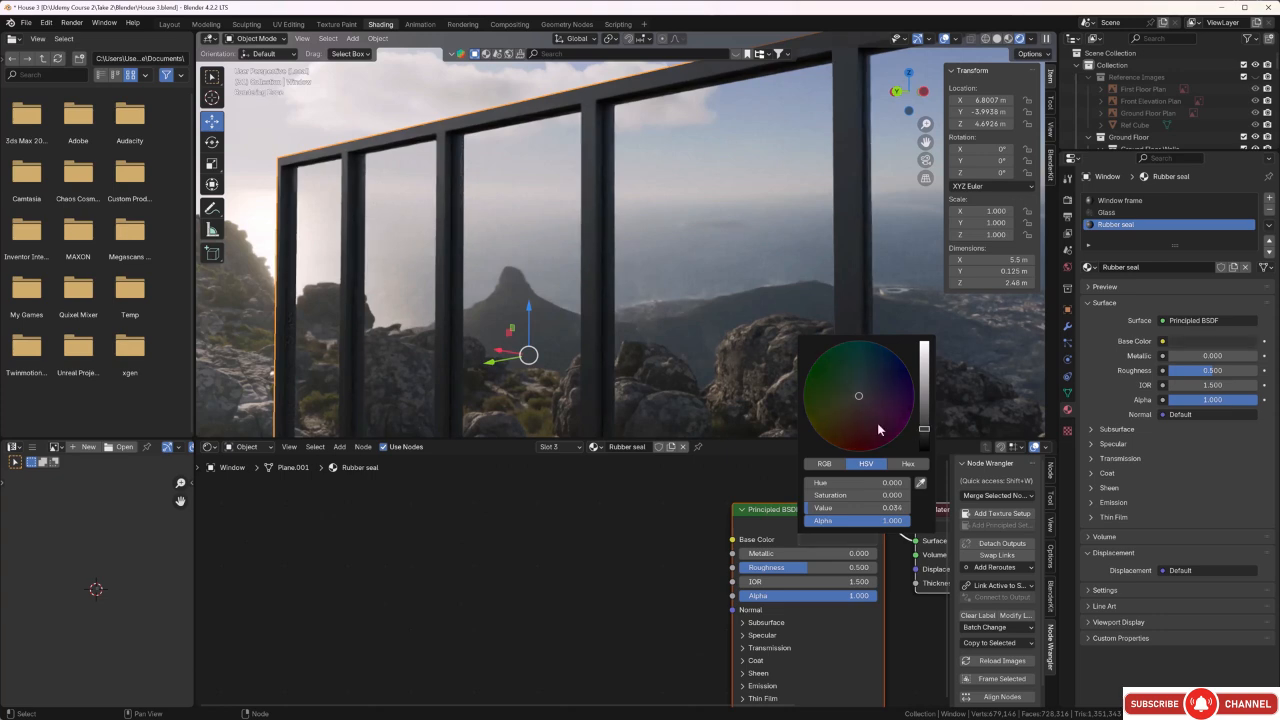
Set the Rubber seal material's roughness to 0.805 and its metallic to 0.112.
middle_click_drag(651, 378, 625, 378)
scroll(623, 368, "up", 5)
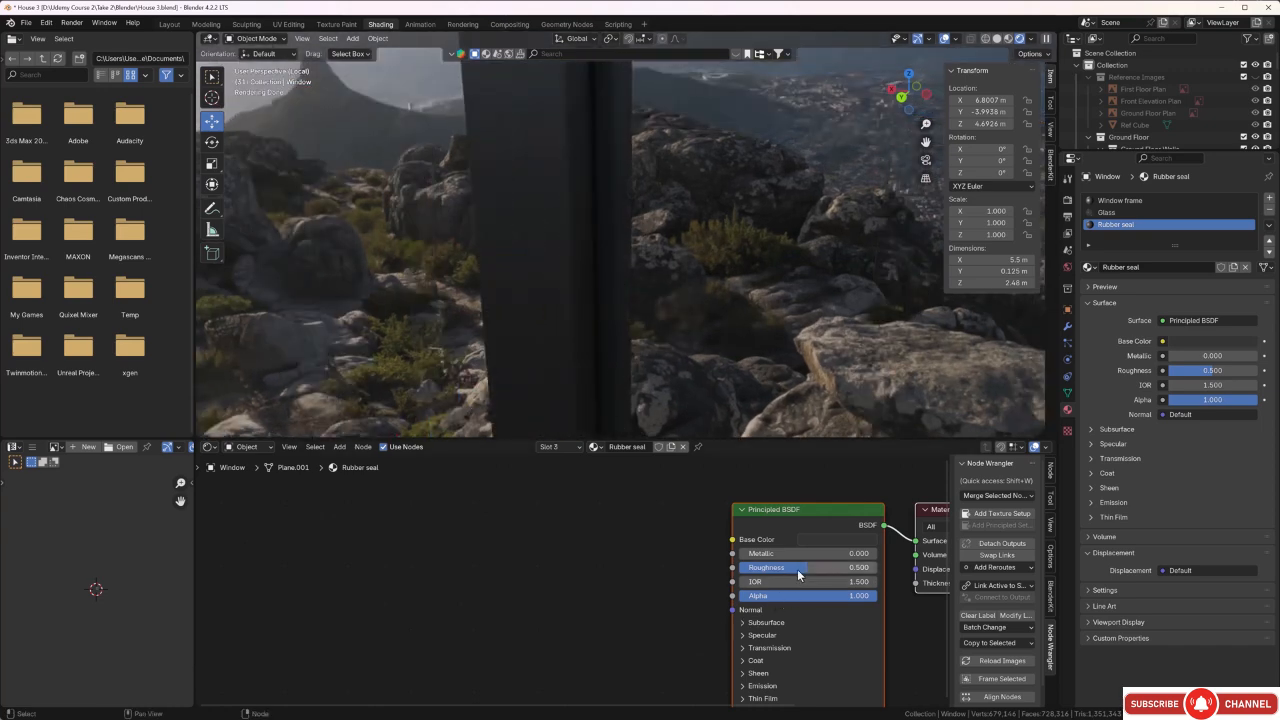
left_click_drag(816, 567, 828, 567)
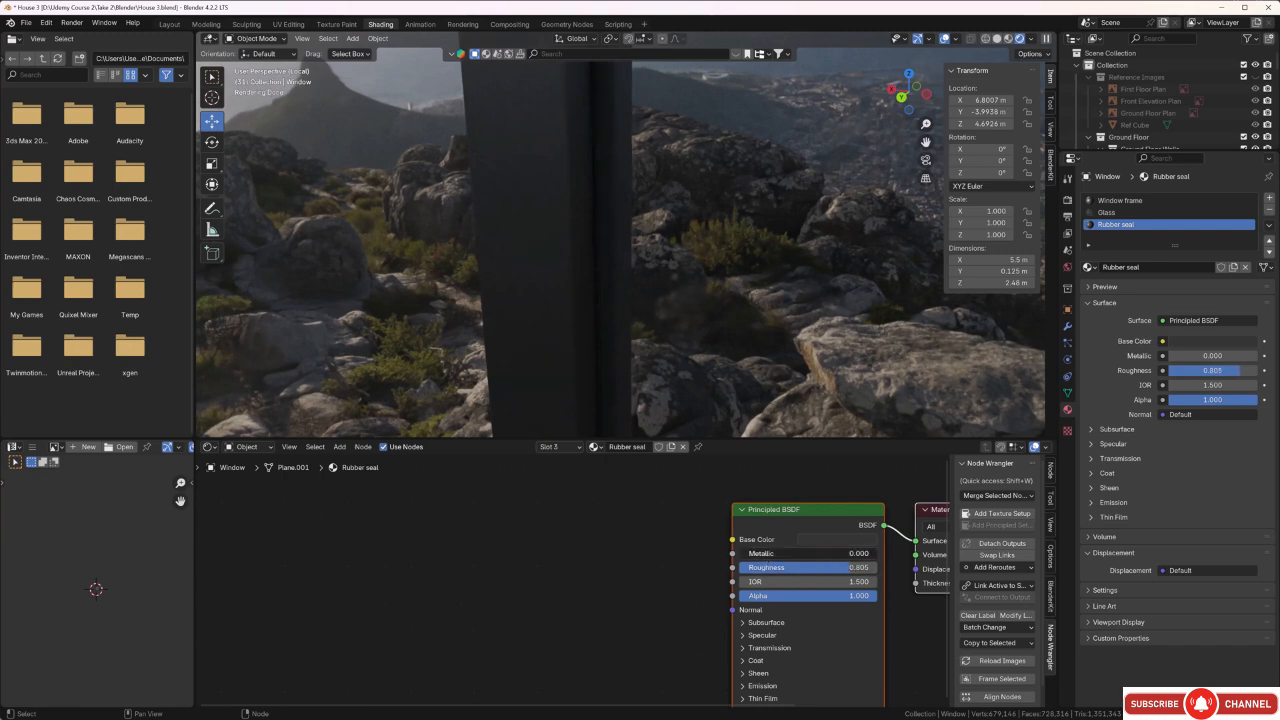
left_click_drag(754, 553, 755, 553)
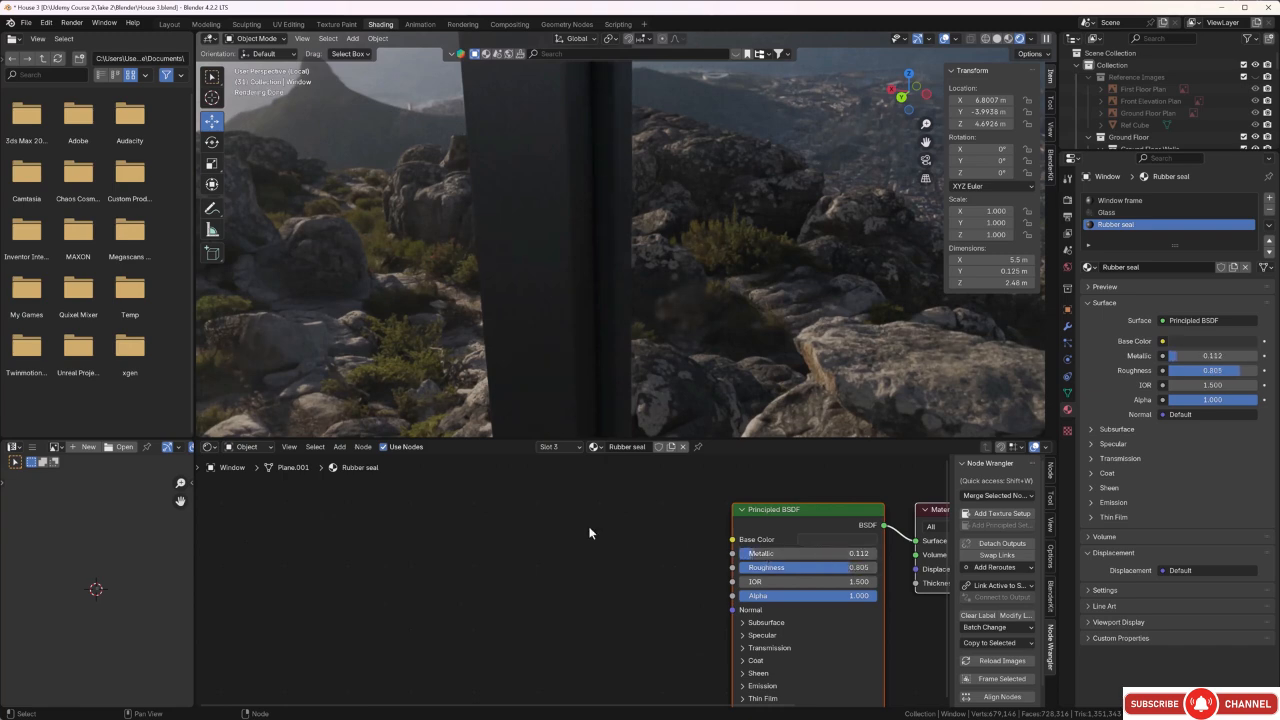
Check the finished window from its other side, exit local view to show the whole house, and deselect the window.
middle_click_drag(575, 284, 761, 313)
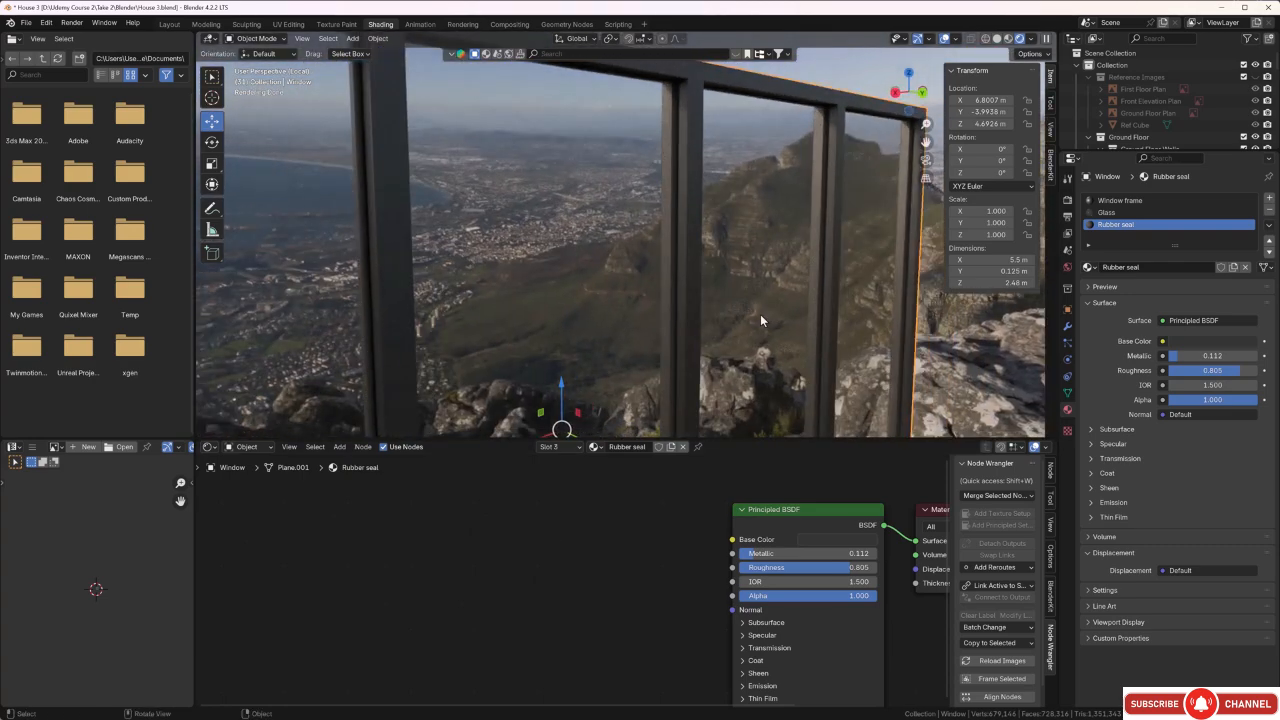
scroll(760, 314, "down", 8)
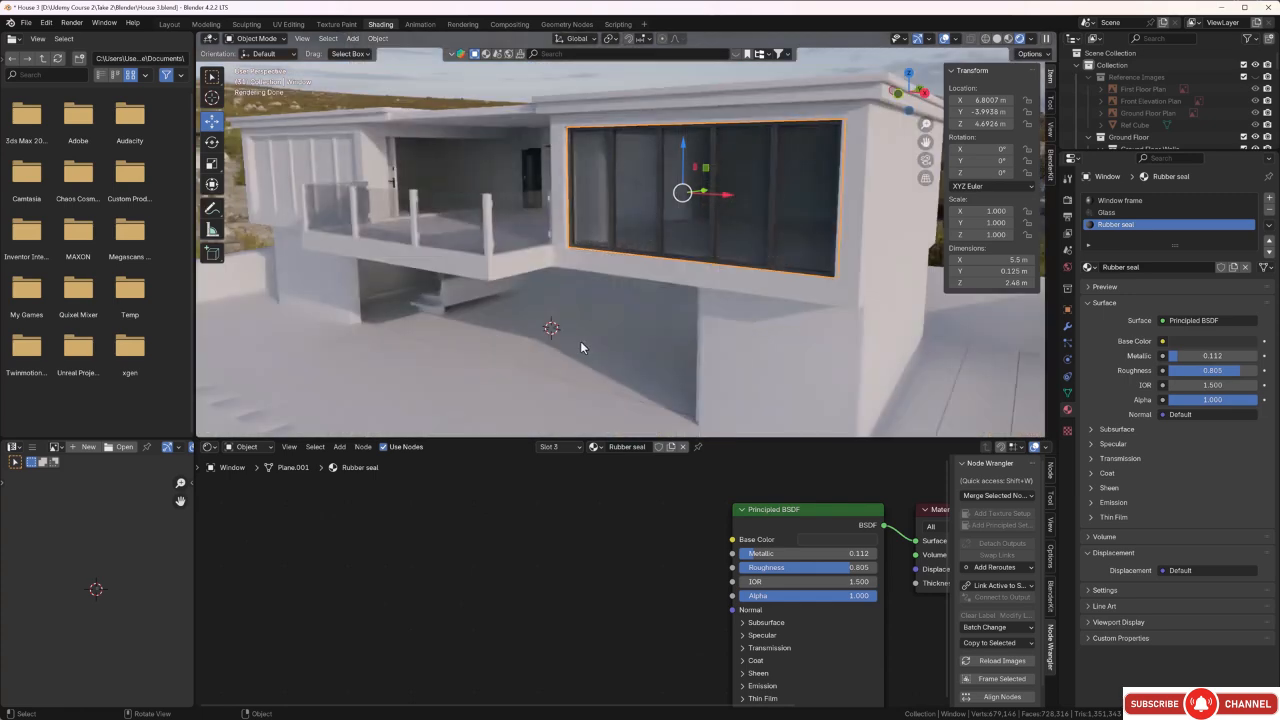
middle_click_drag(580, 341, 666, 339)
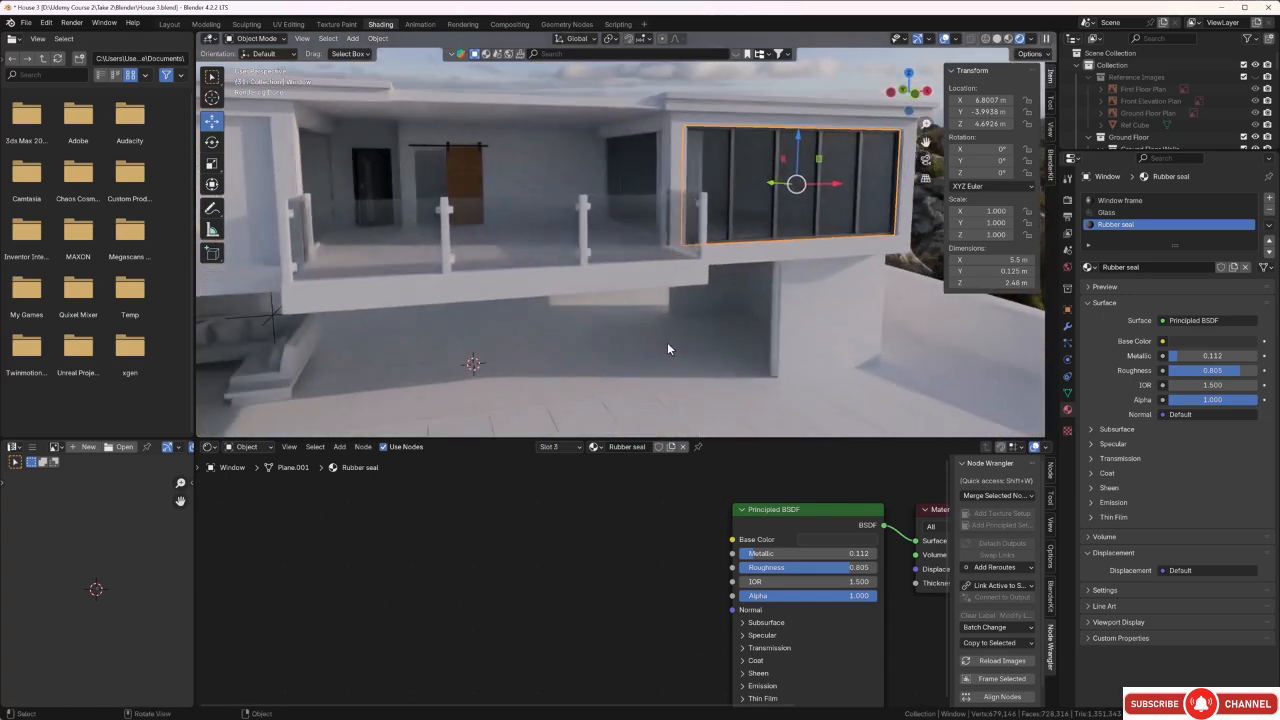
left_click(538, 82)
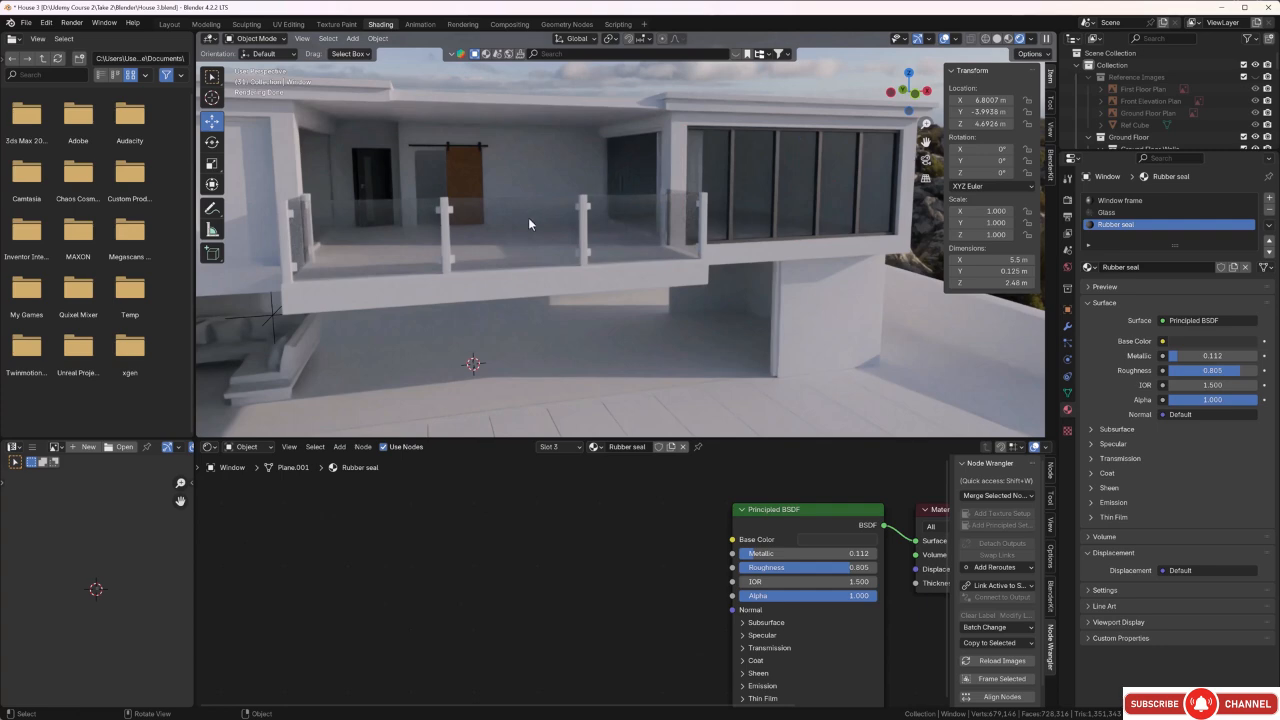
Isolate the untextured second upper-floor window in local view and apply its rotation and scale.
middle_click_drag(508, 248, 835, 244, "shift")
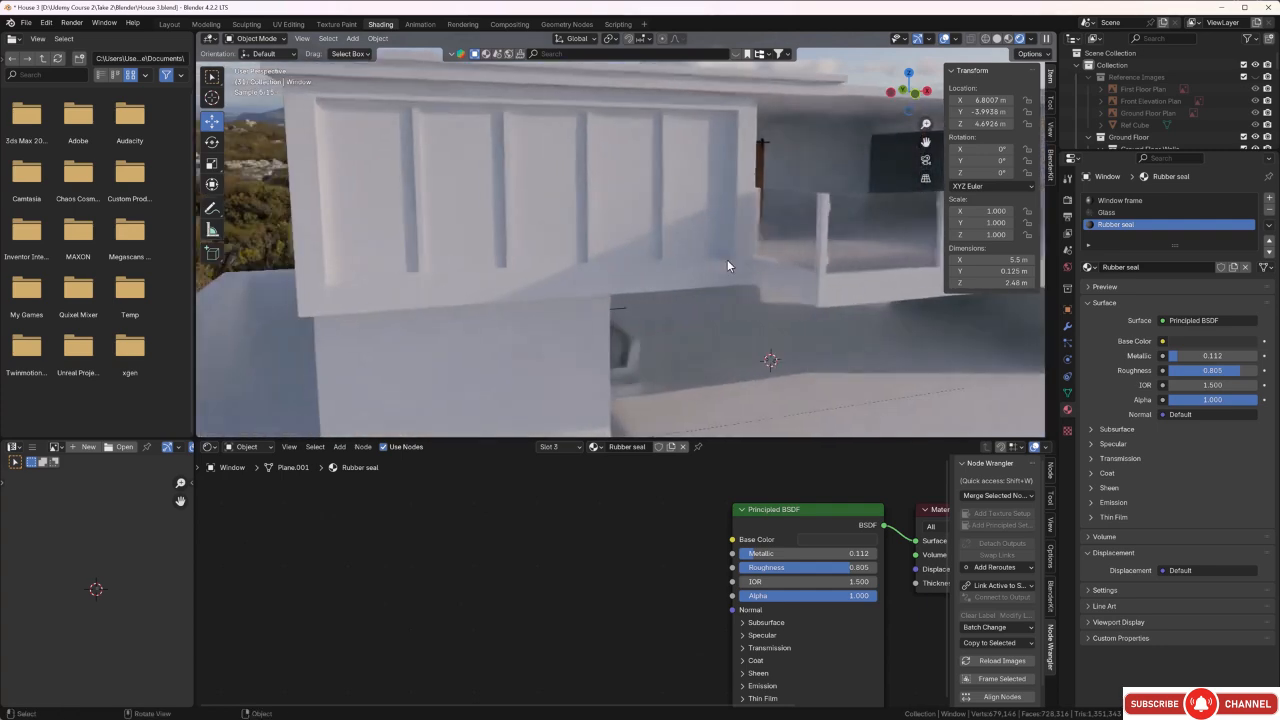
middle_click_drag(727, 263, 671, 265, "shift")
left_click(600, 249)
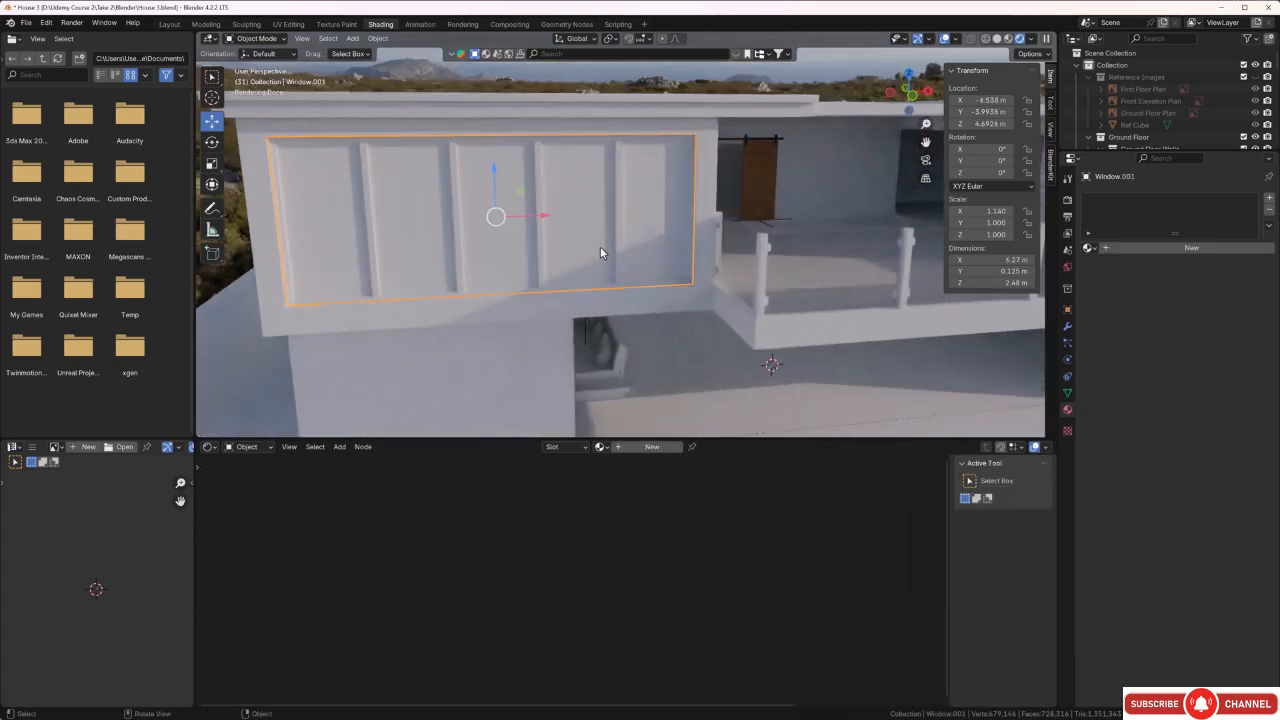
key("KP_Divide")
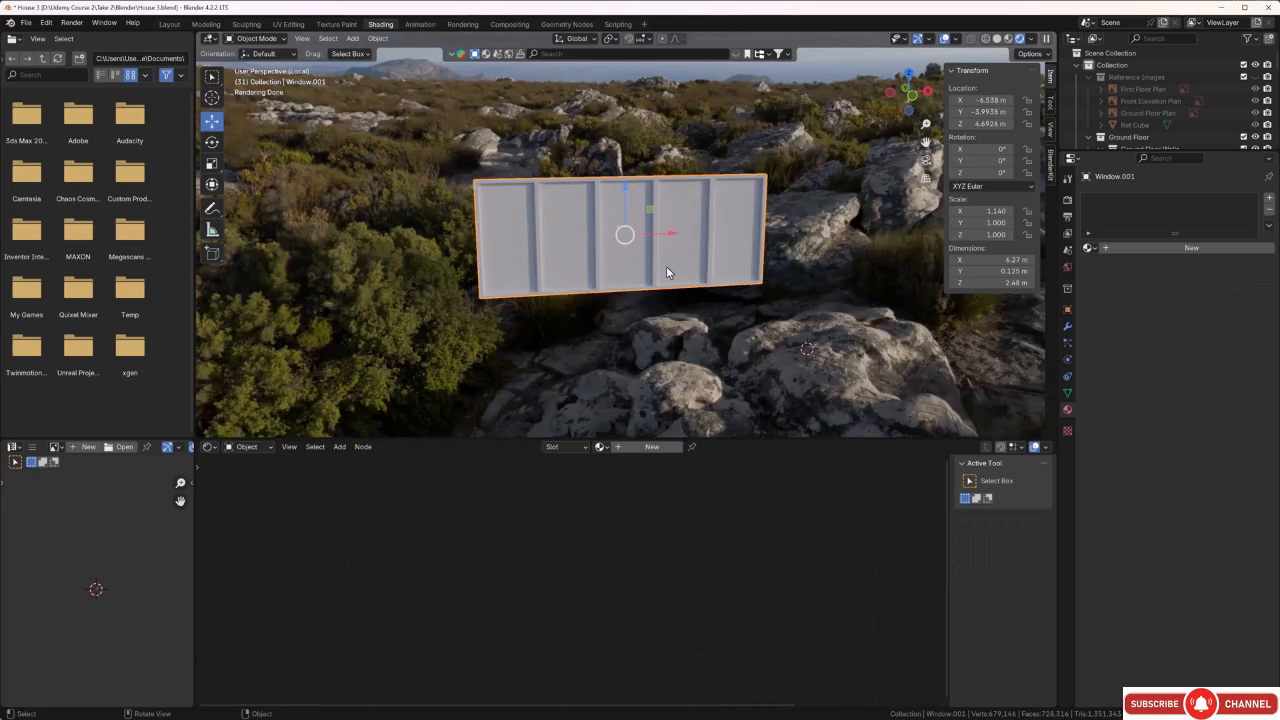
middle_click_drag(666, 266, 783, 281)
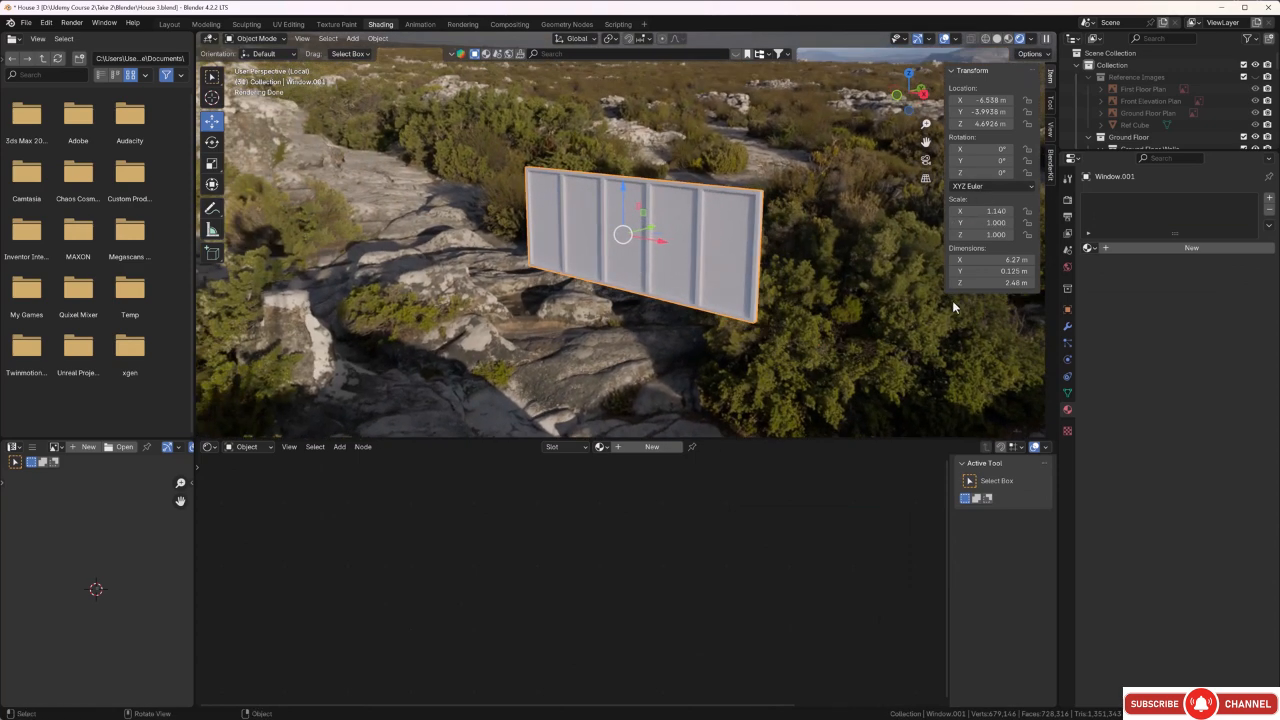
key("ctrl+a")
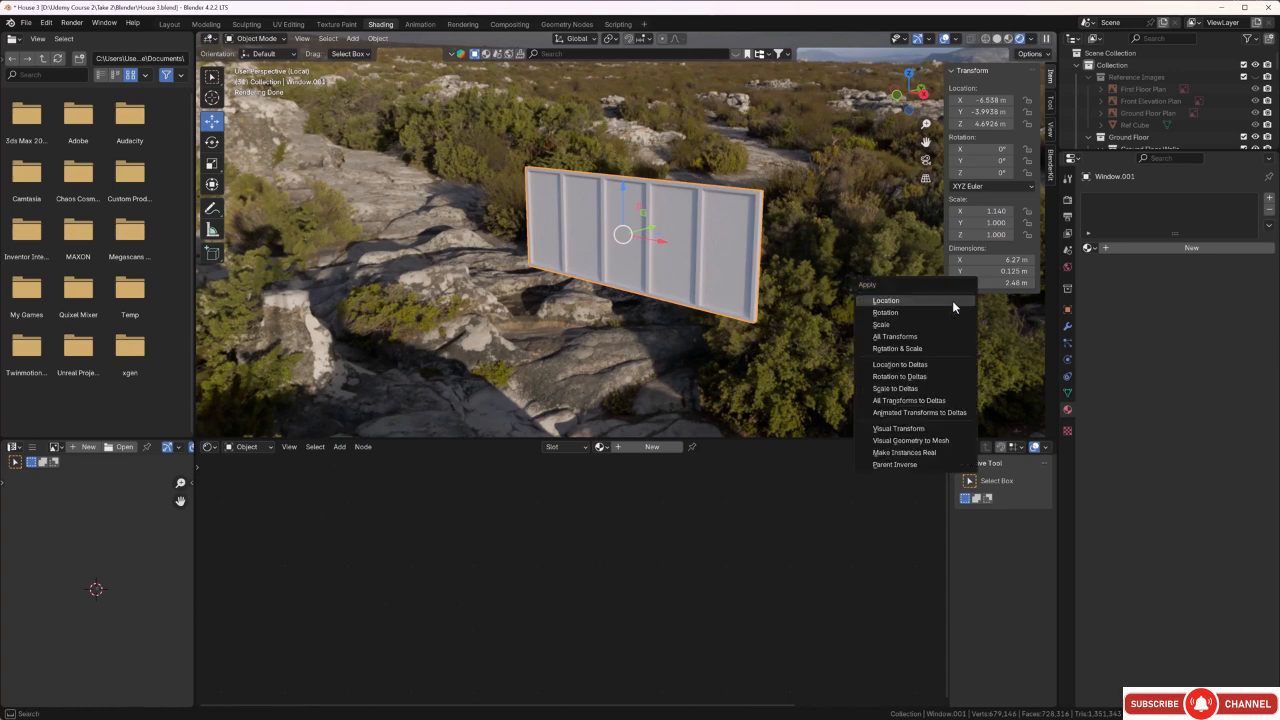
left_click(927, 349)
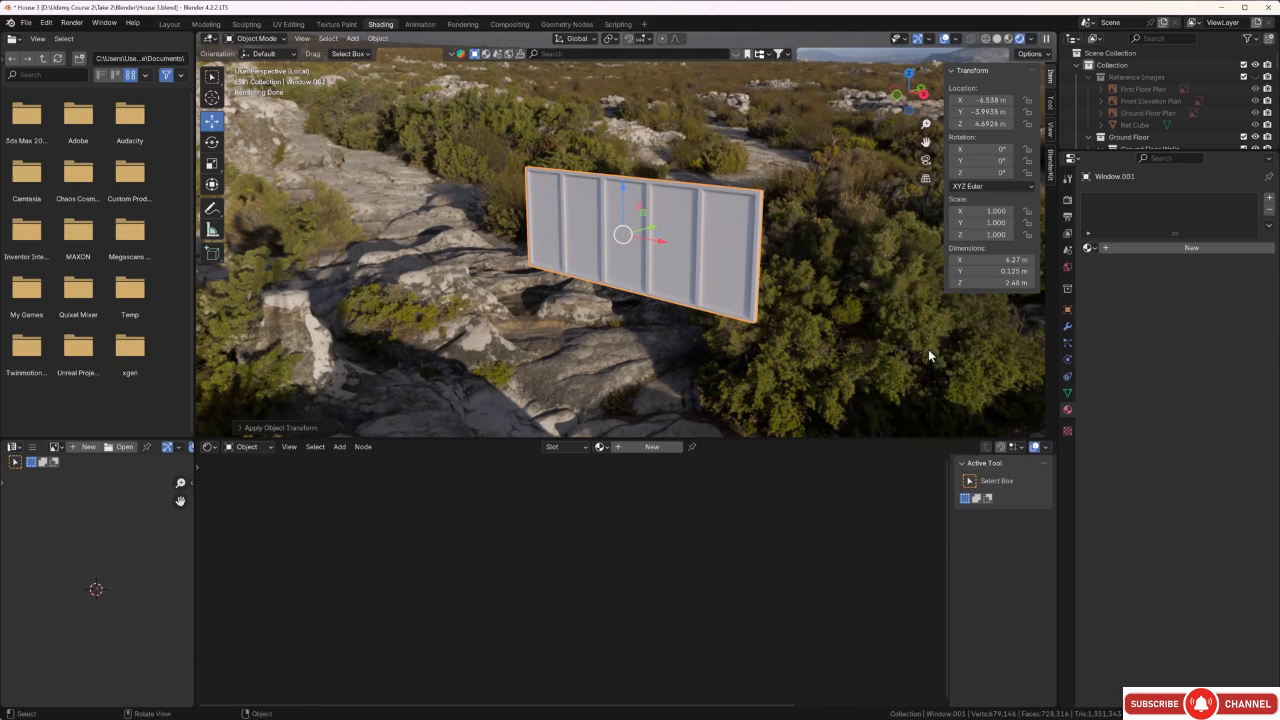
Unwrap all faces of the isolated window with Smart UV Project and check the resulting UV layout.
middle_click_drag(905, 345, 891, 323)
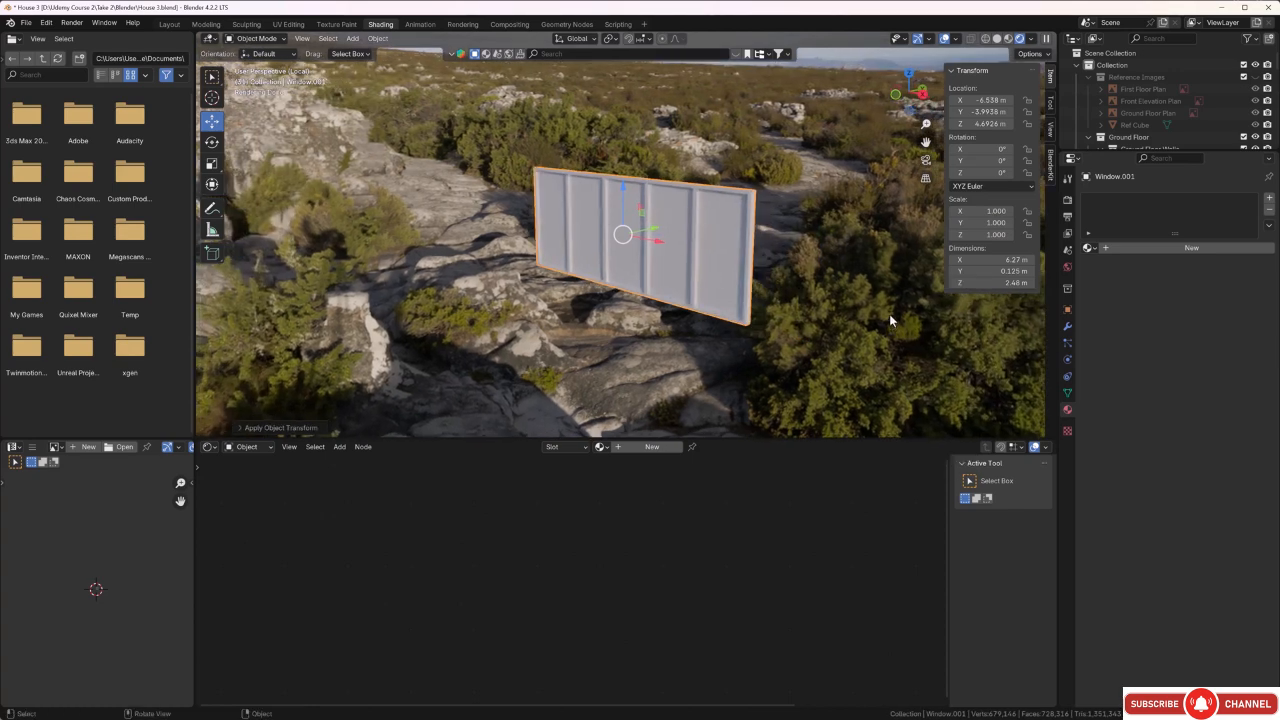
key("Tab")
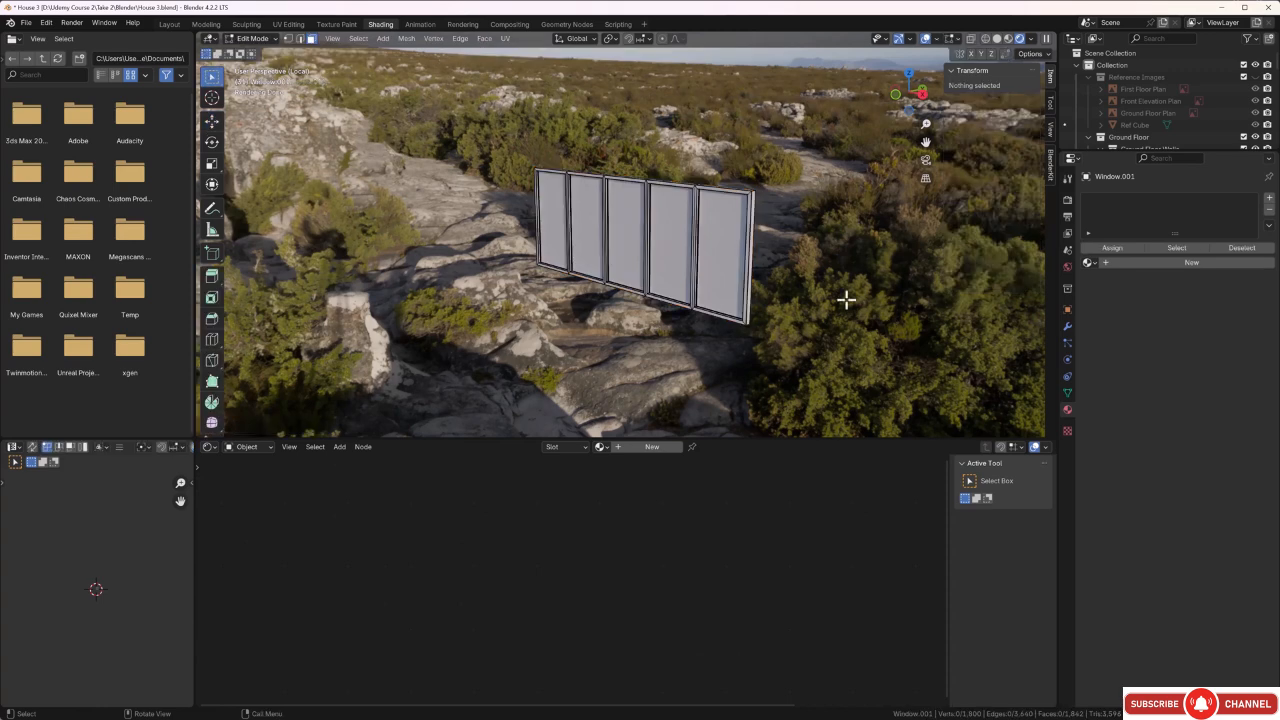
key("a")
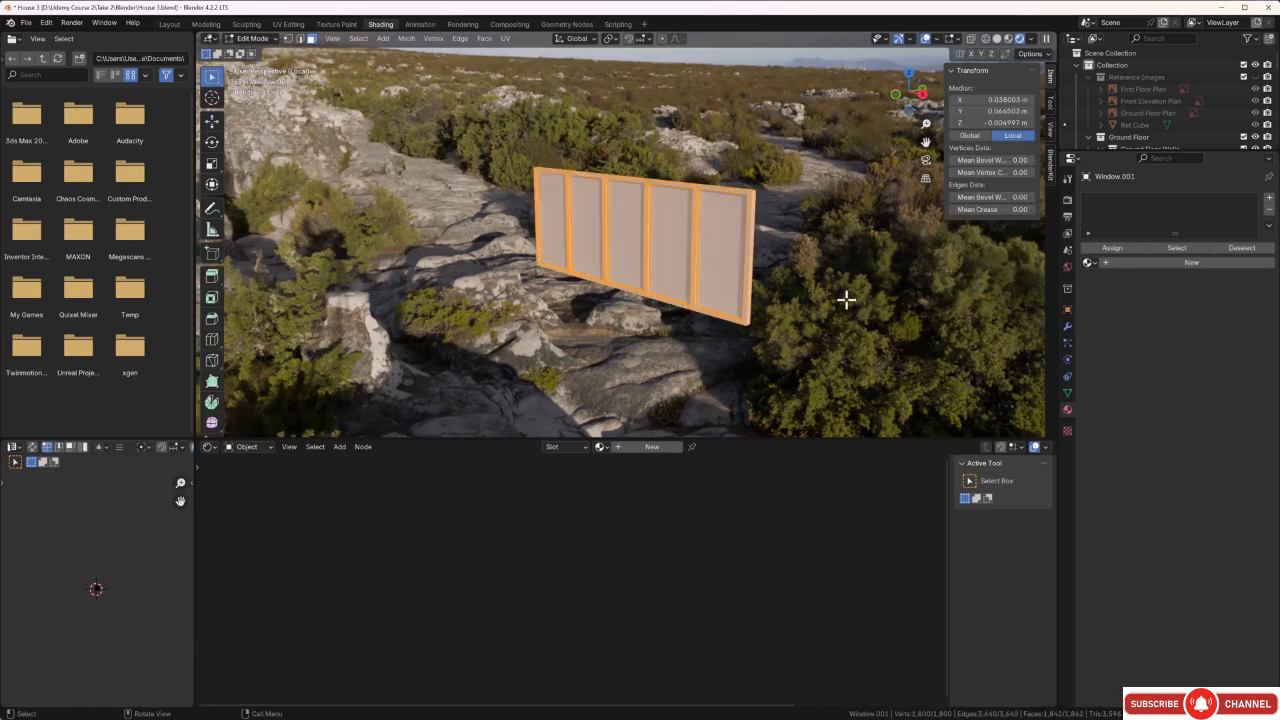
key("u")
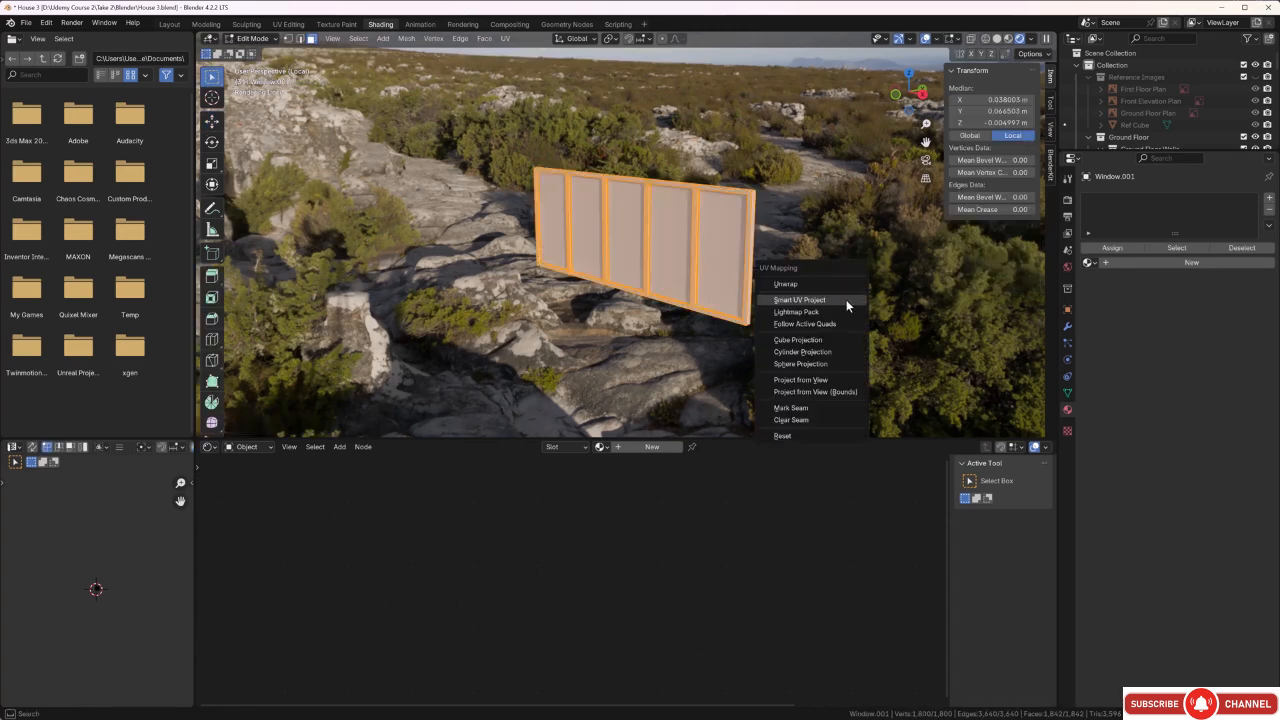
left_click(846, 299)
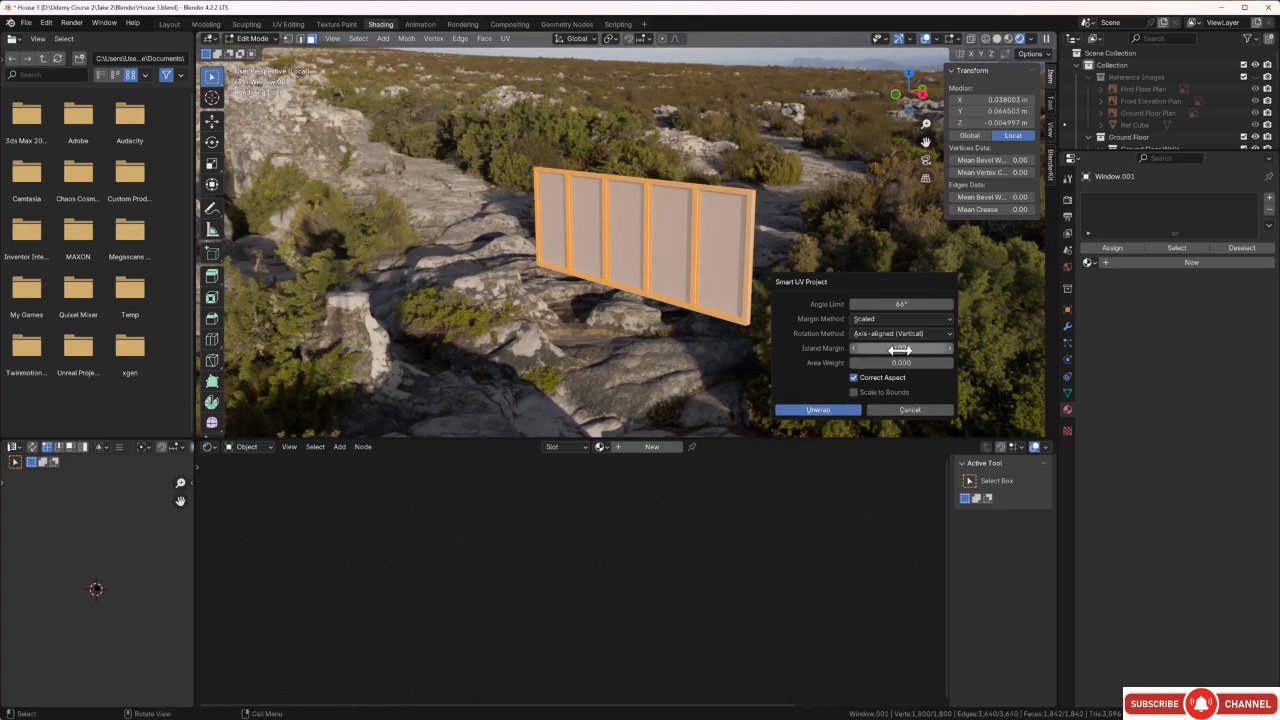
left_click(818, 410)
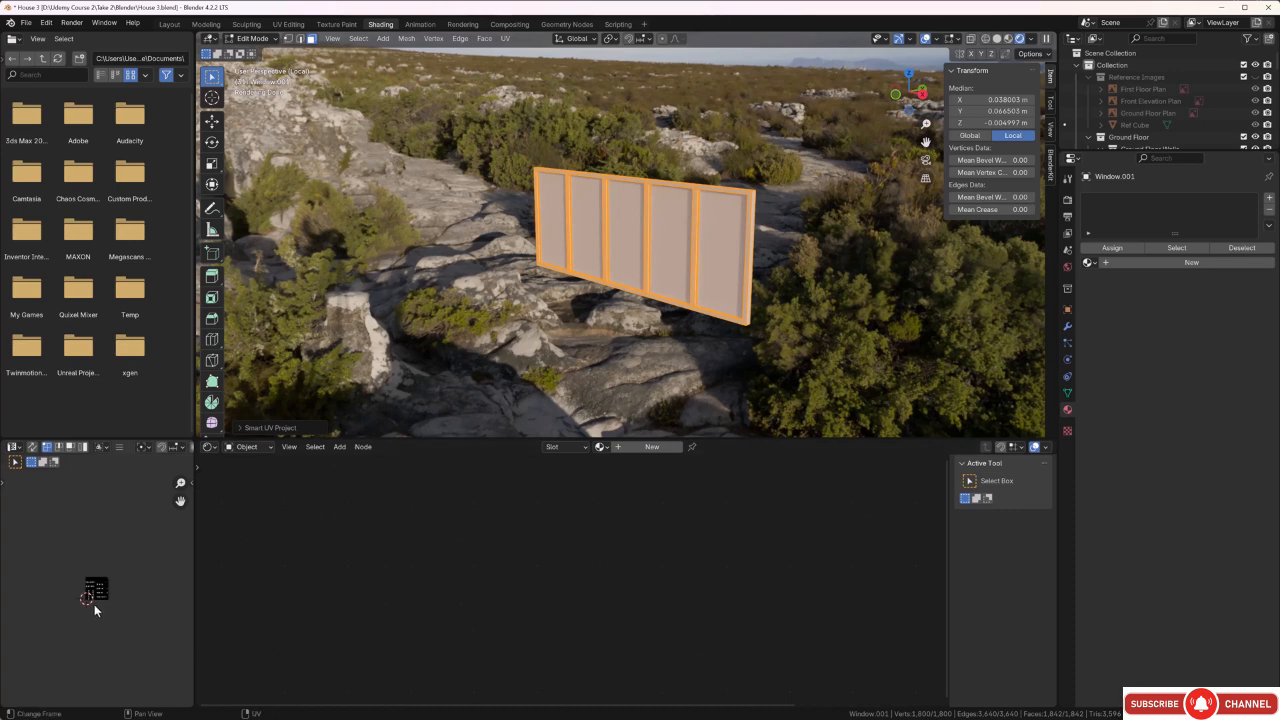
scroll(95, 598, "up", 8)
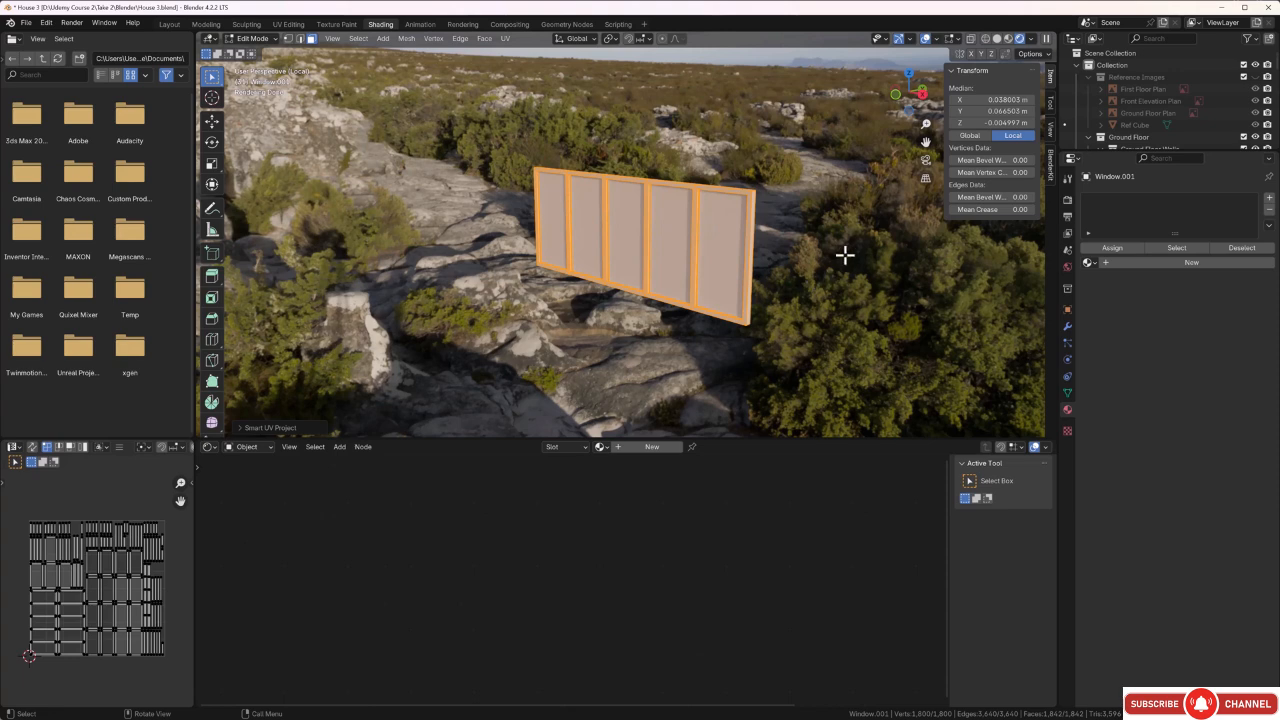
Add a material slot holding the existing Window frame material to the whole window and deselect its faces.
left_click(1269, 199)
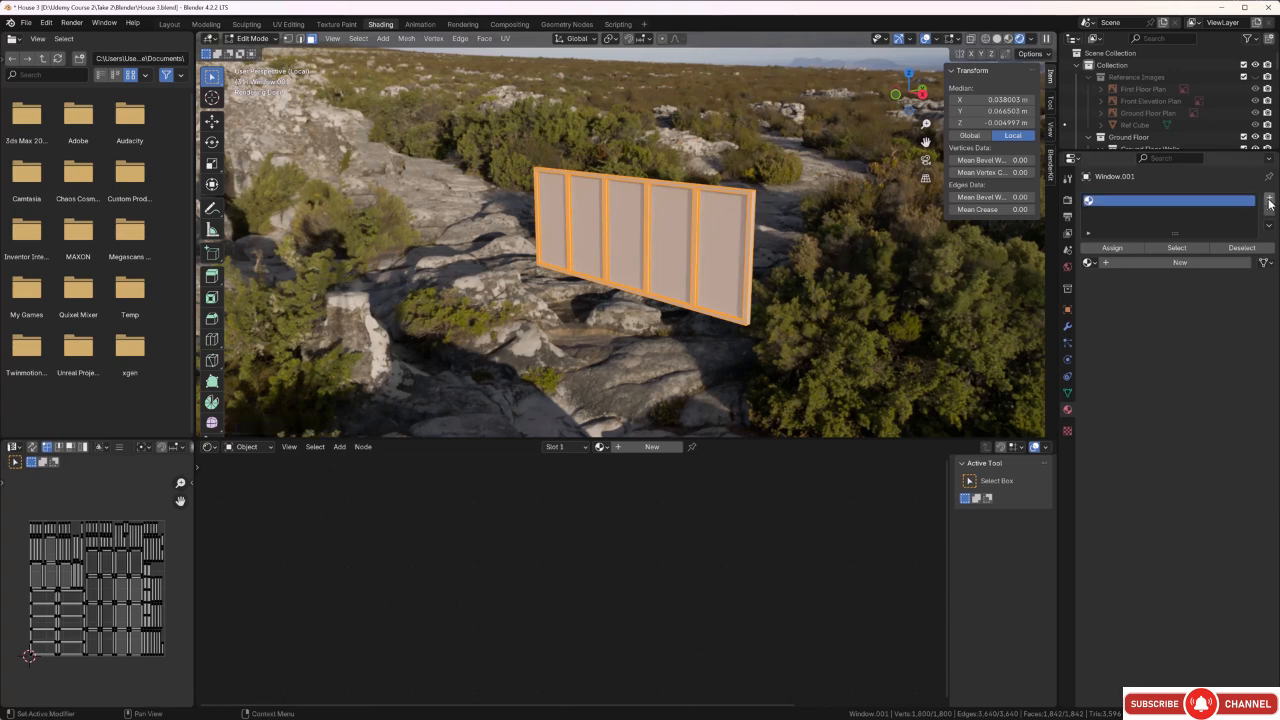
left_click(1094, 263)
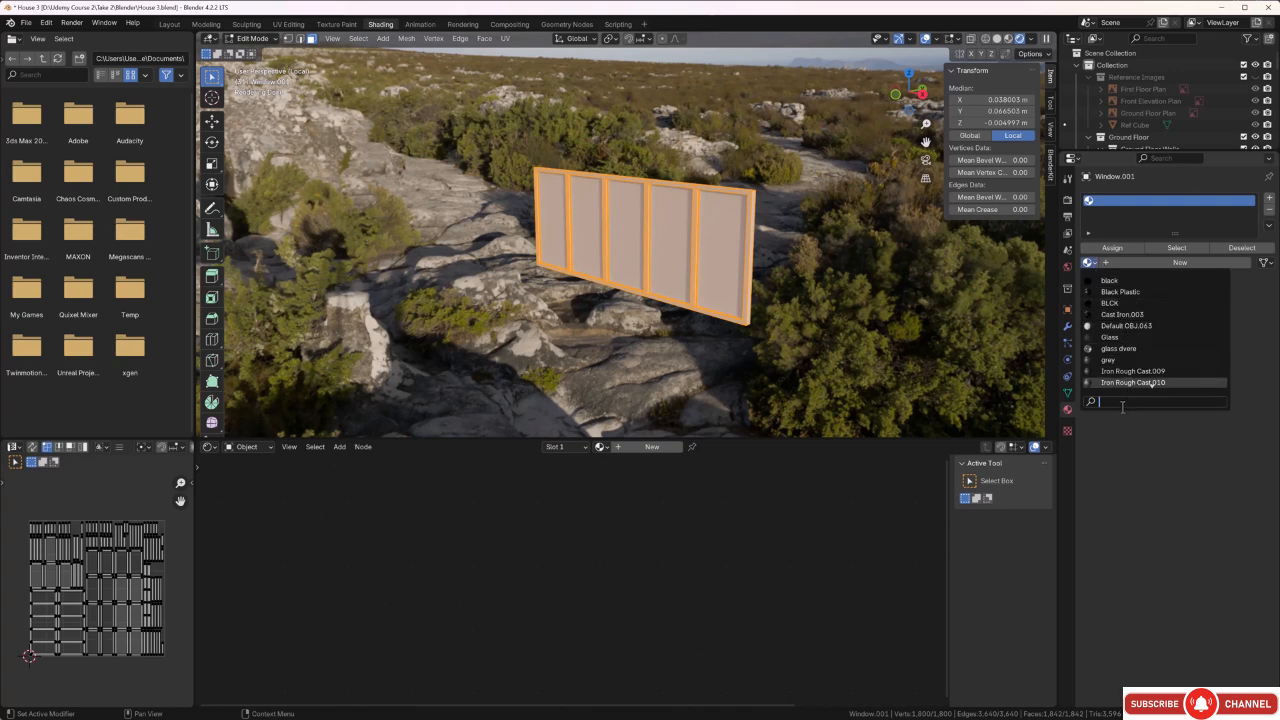
type("w")
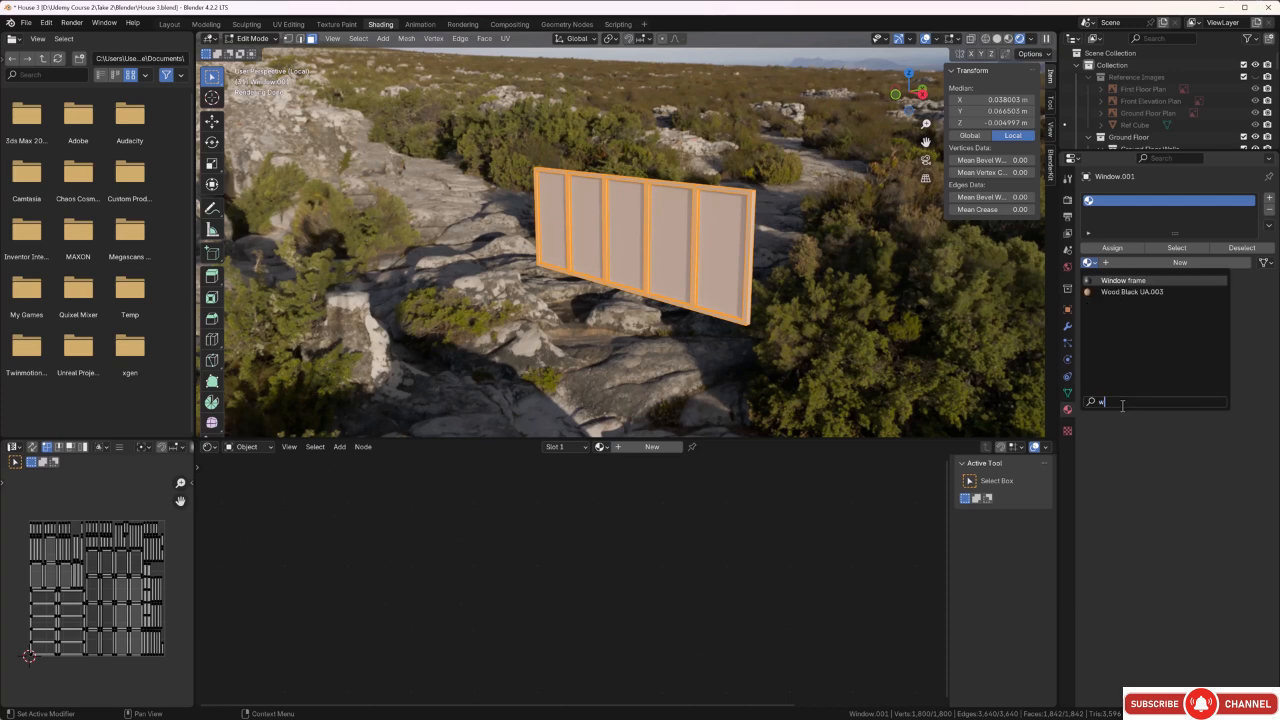
type("in")
left_click(1129, 283)
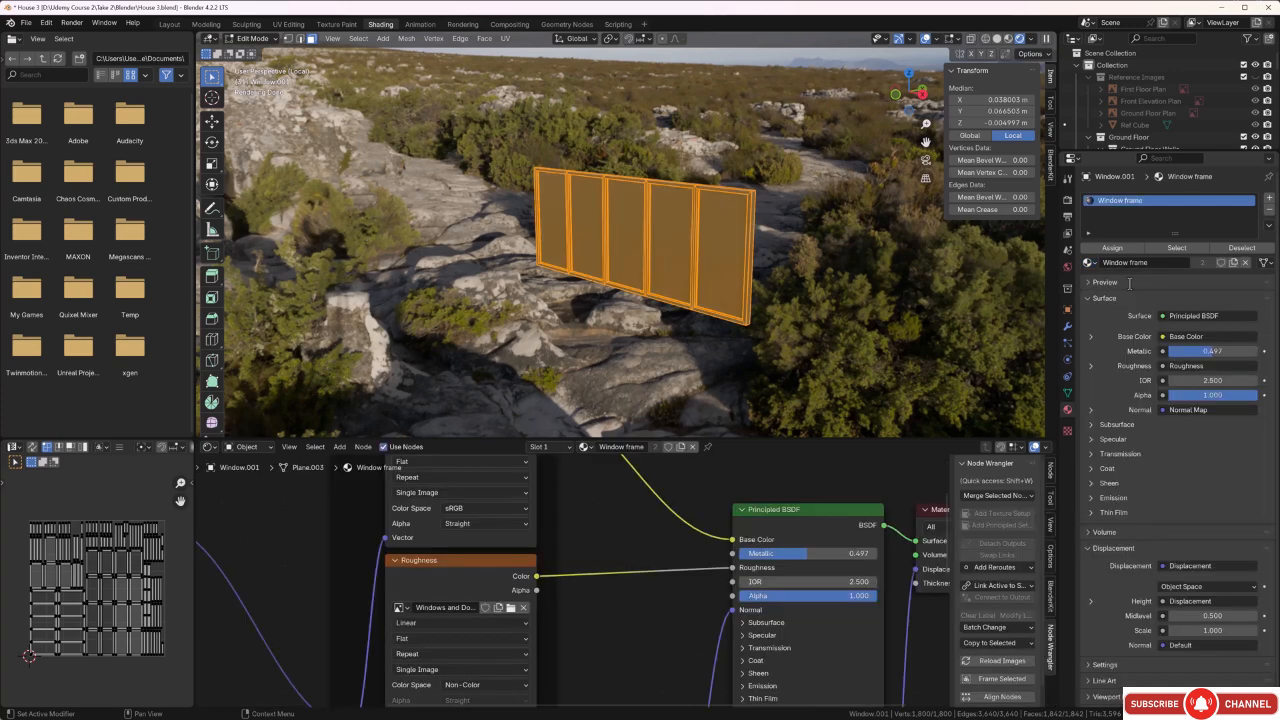
key("alt+a")
scroll(723, 297, "up", 5)
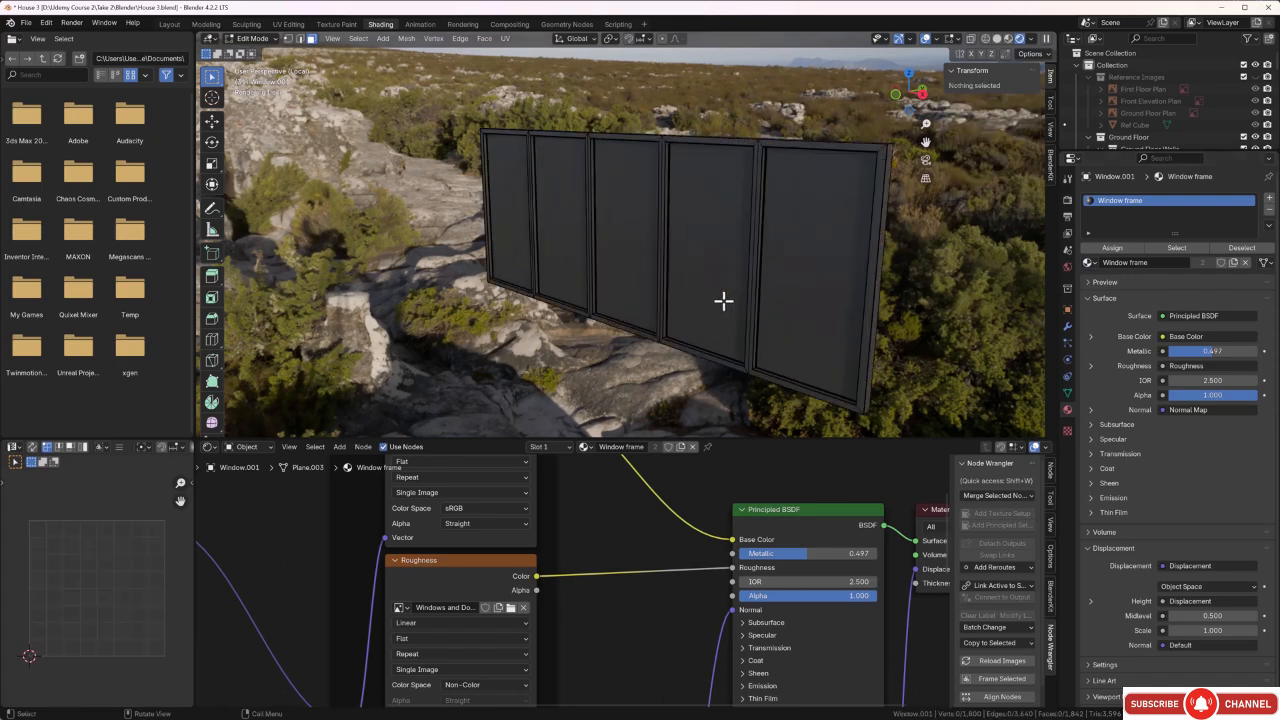
middle_click_drag(752, 299, 1020, 343)
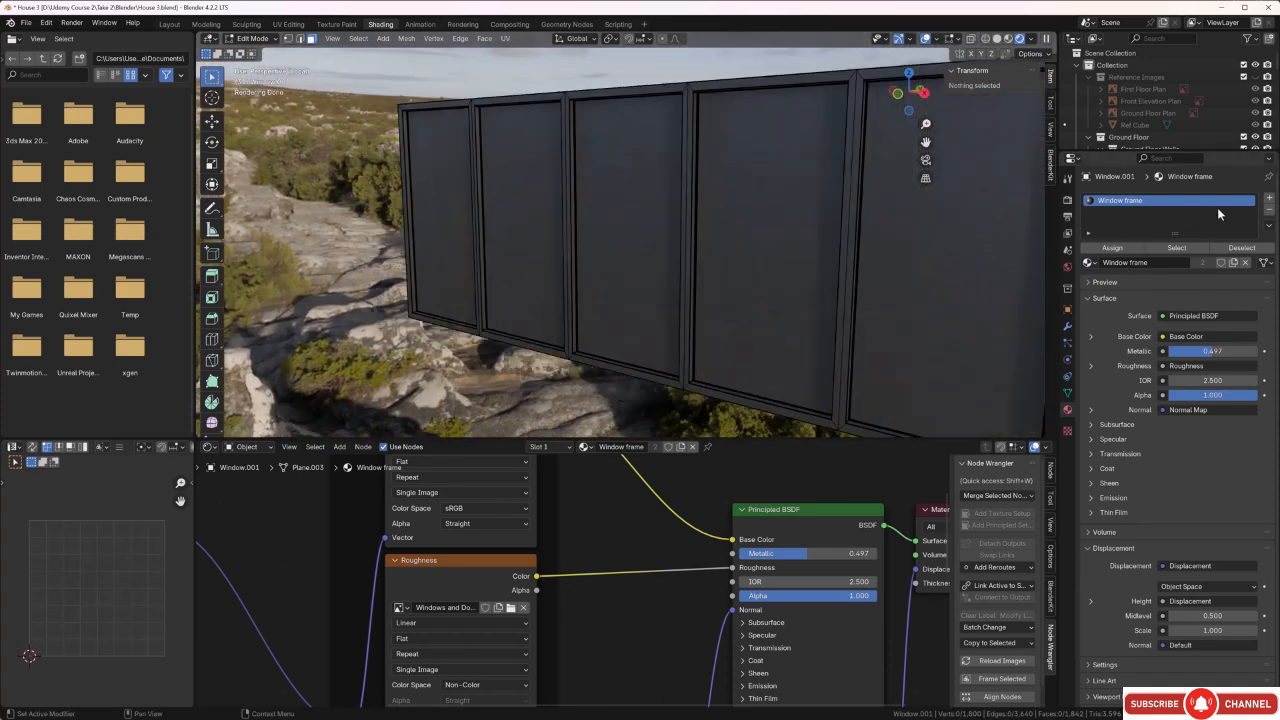
Add a second material slot to the window and link the existing Glass material to it.
left_click(1270, 200)
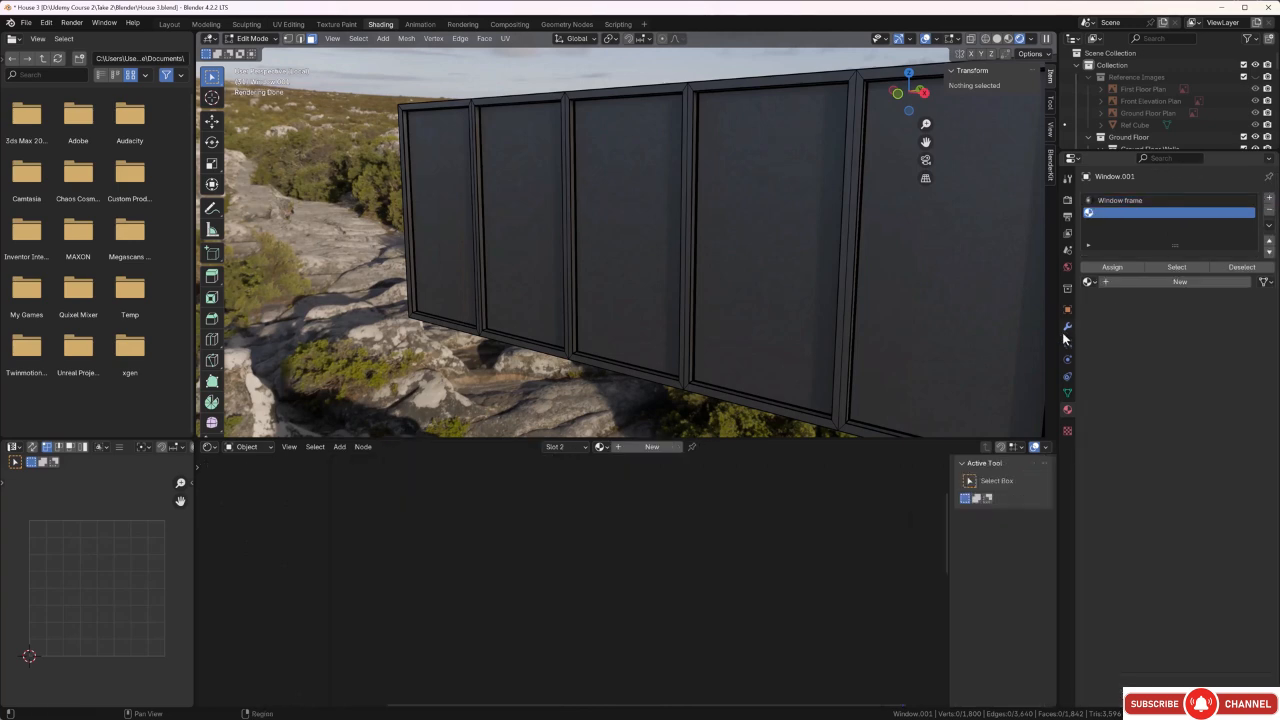
left_click(1089, 282)
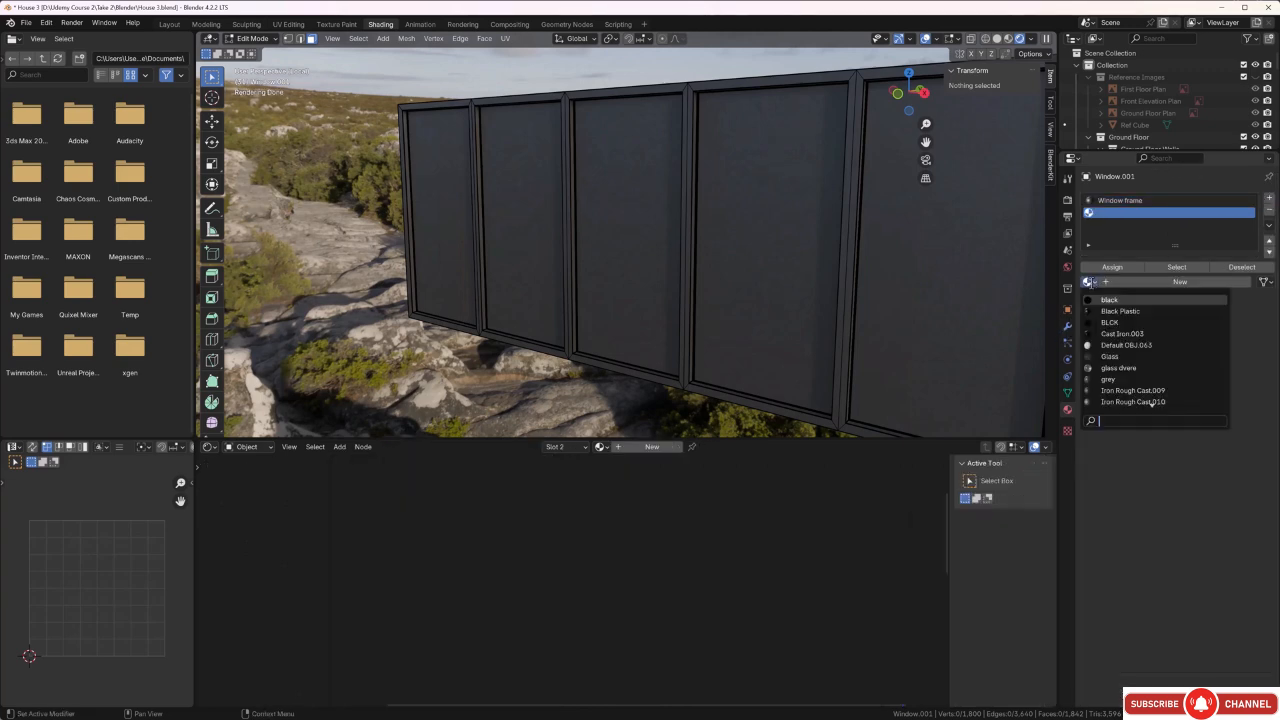
left_click(1113, 357)
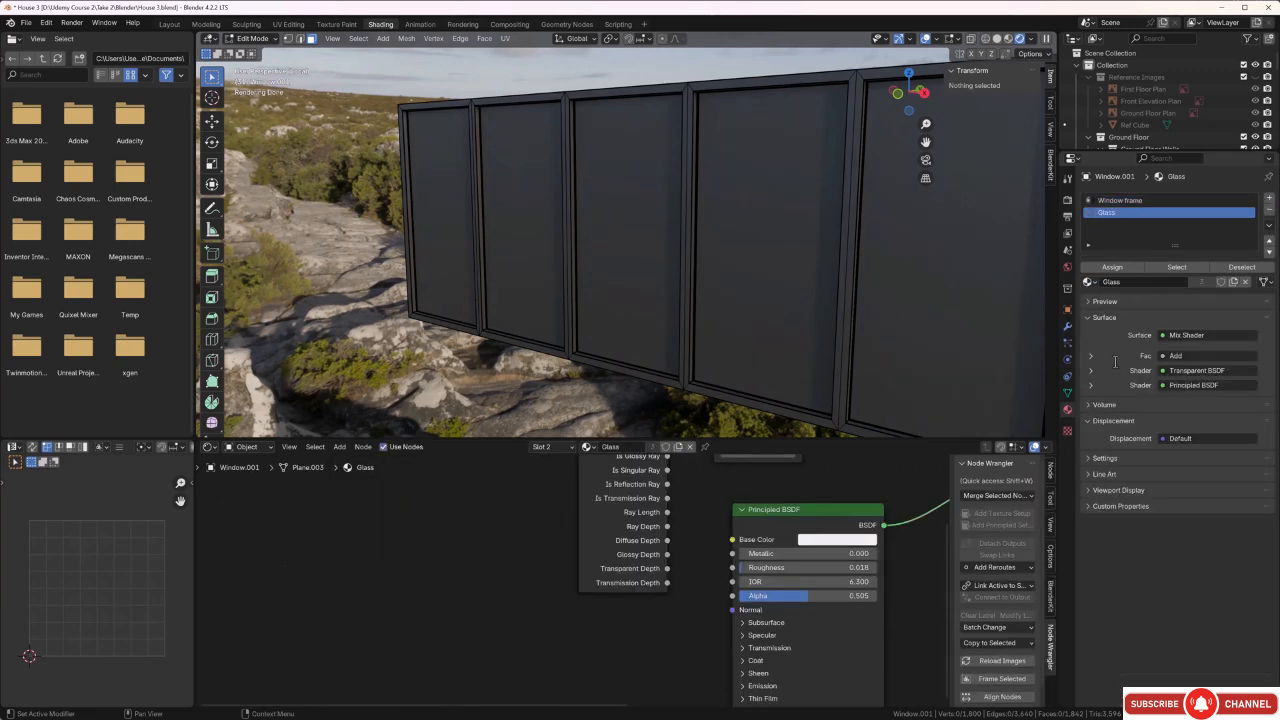
left_click(956, 325)
Assign the Glass material to the front and back faces of all five window panes, then deselect them.
left_click(798, 316, "shift")
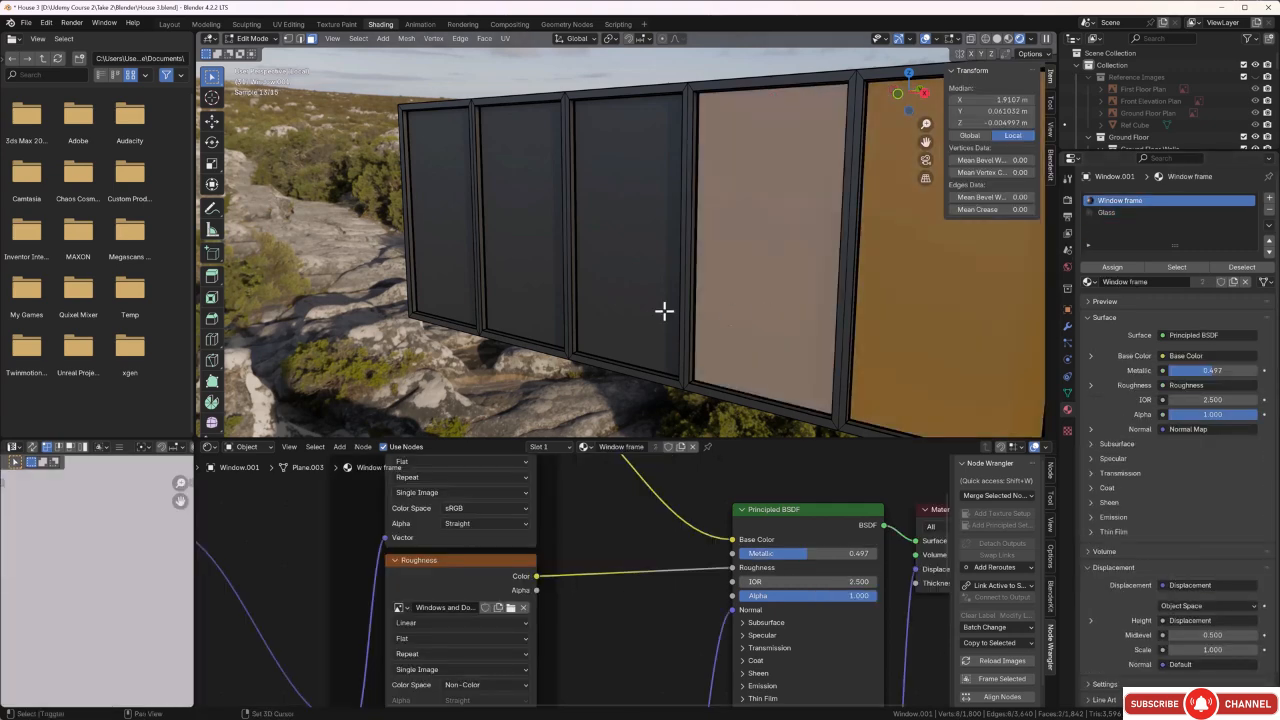
left_click(644, 298, "shift")
left_click(533, 287, "shift")
left_click(478, 284, "shift")
mouse_move(457, 300)
middle_mouse_down()
mouse_move(606, 309)
mouse_move(459, 313)
middle_mouse_up()
left_click(462, 310, "shift")
left_click(528, 288, "shift")
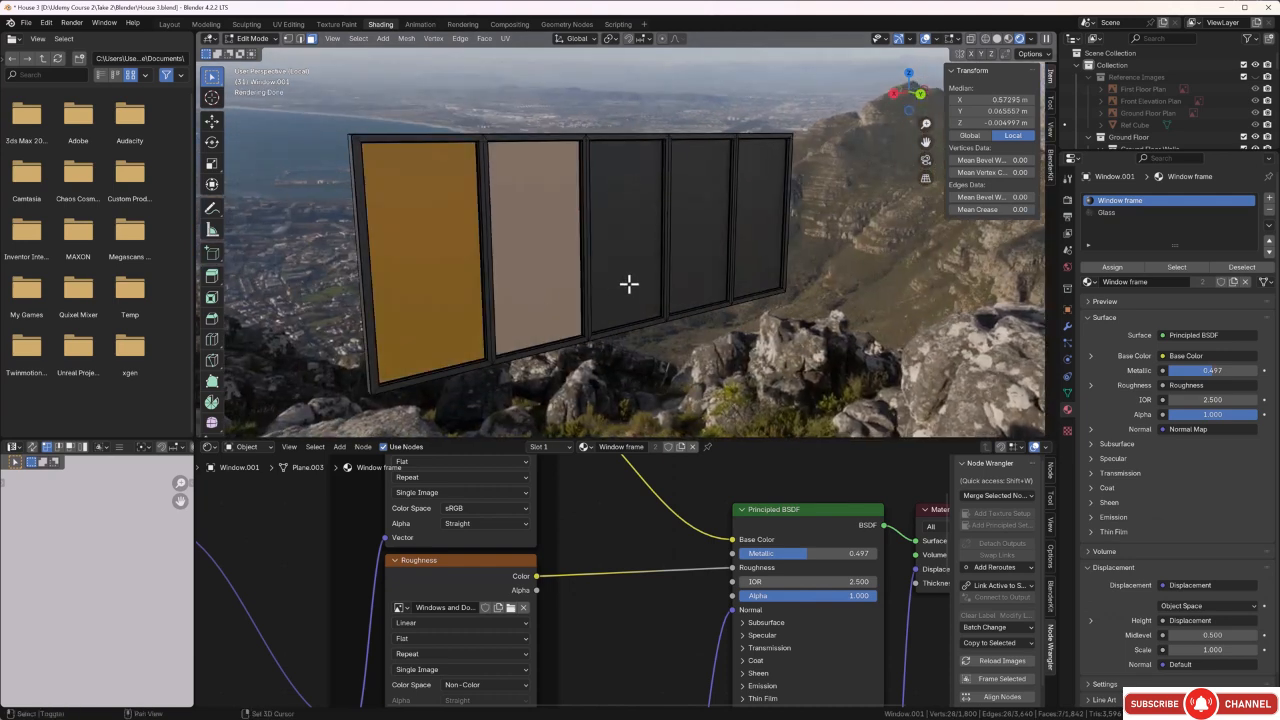
left_click(631, 282, "shift")
left_click(697, 261, "shift")
left_click(758, 253, "shift")
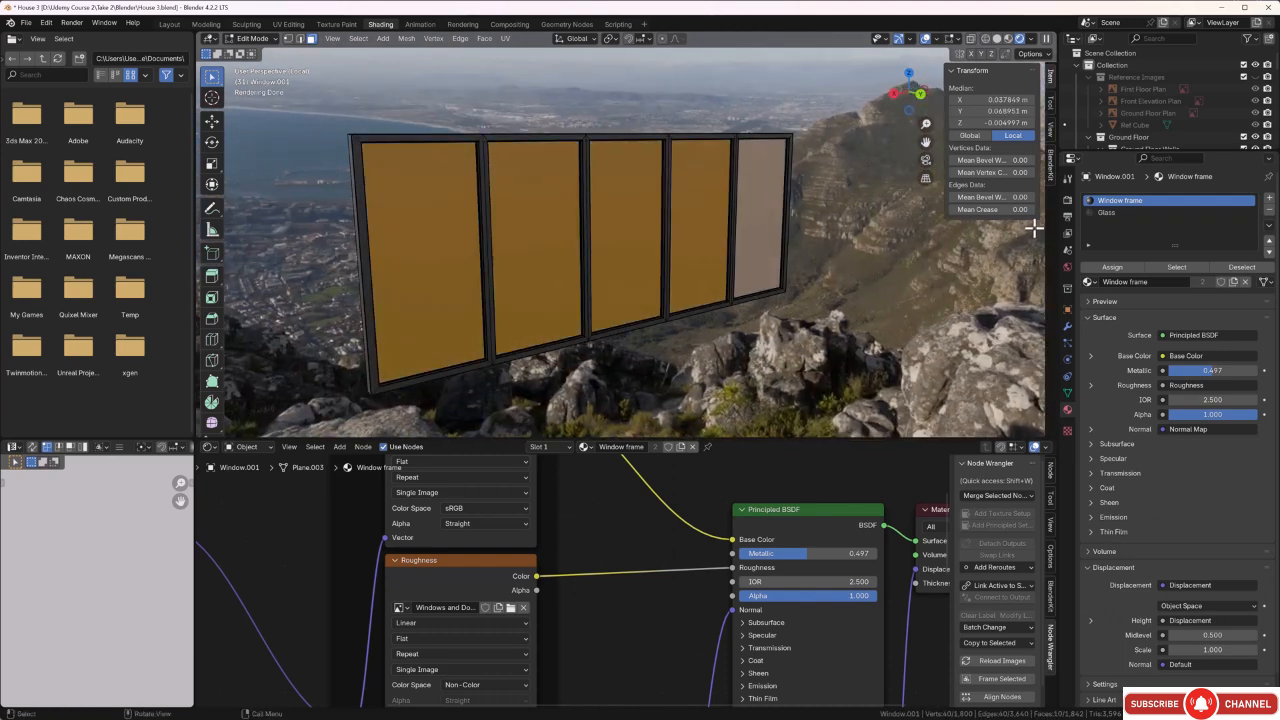
left_click(1106, 213)
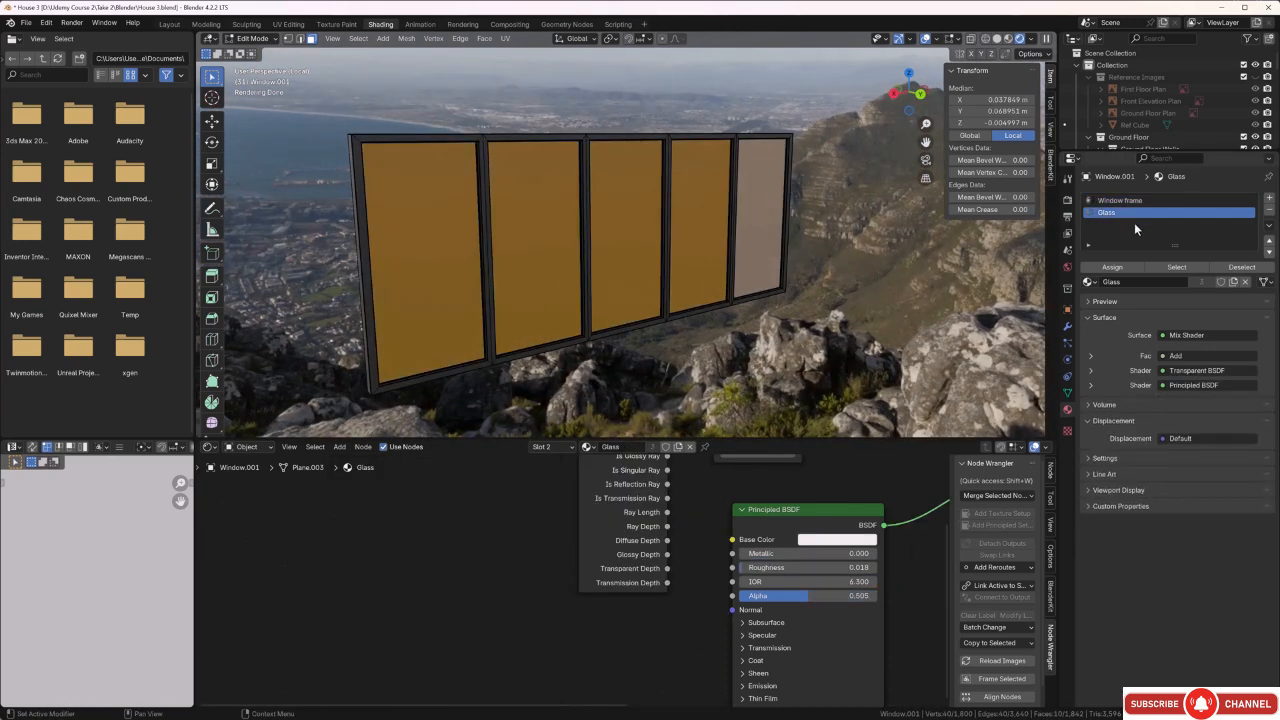
left_click(1130, 267)
left_click(875, 333)
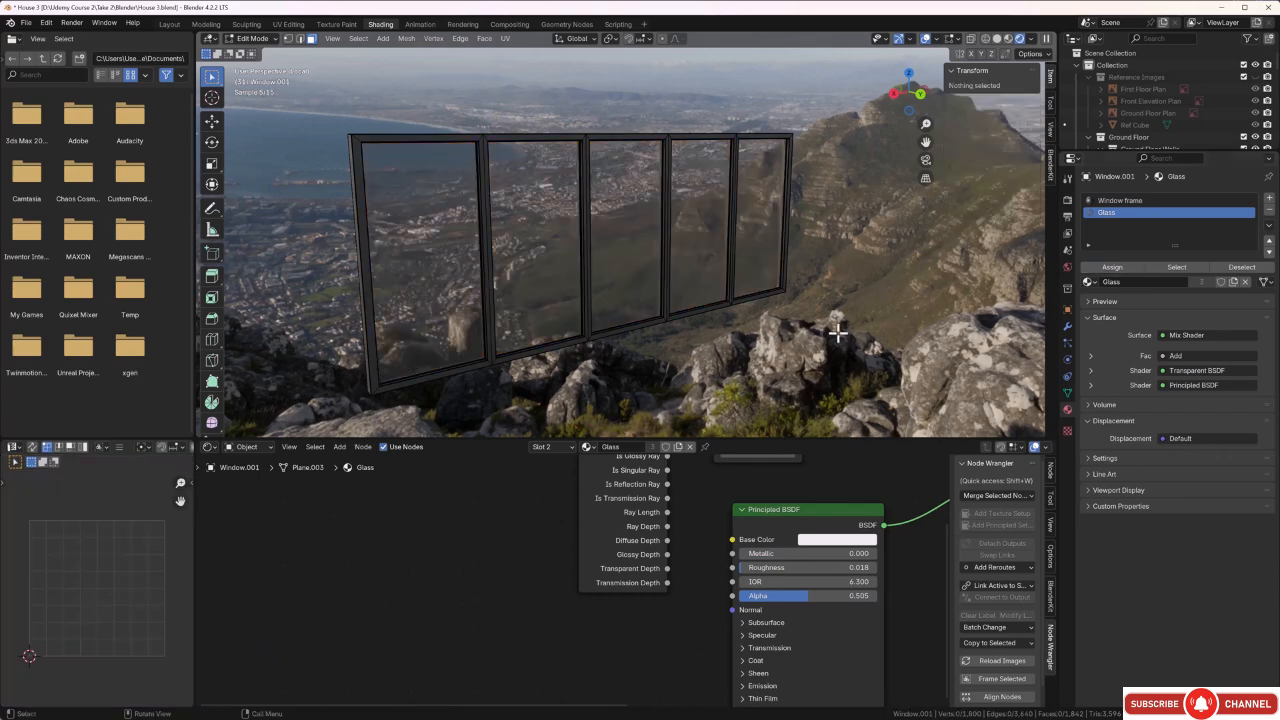
Add a third material slot to the window and link the existing Rubber seal material to it.
middle_click_drag(834, 331, 911, 322)
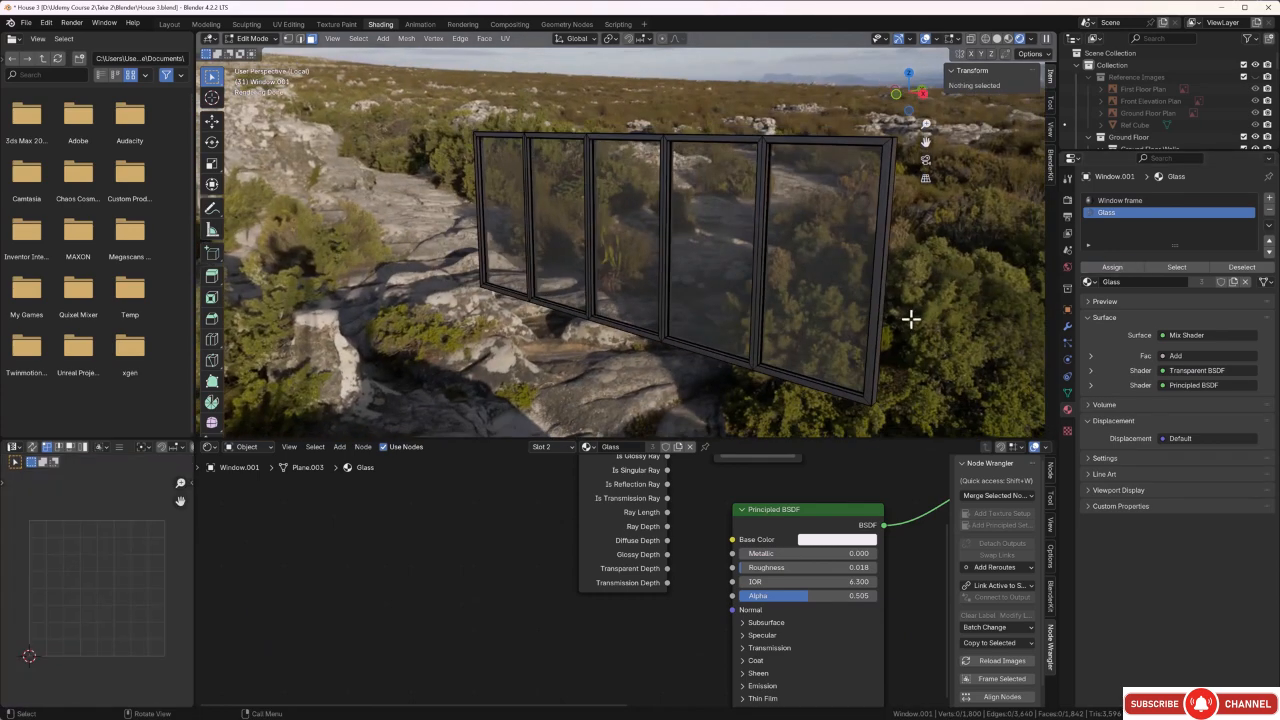
left_click(1270, 200)
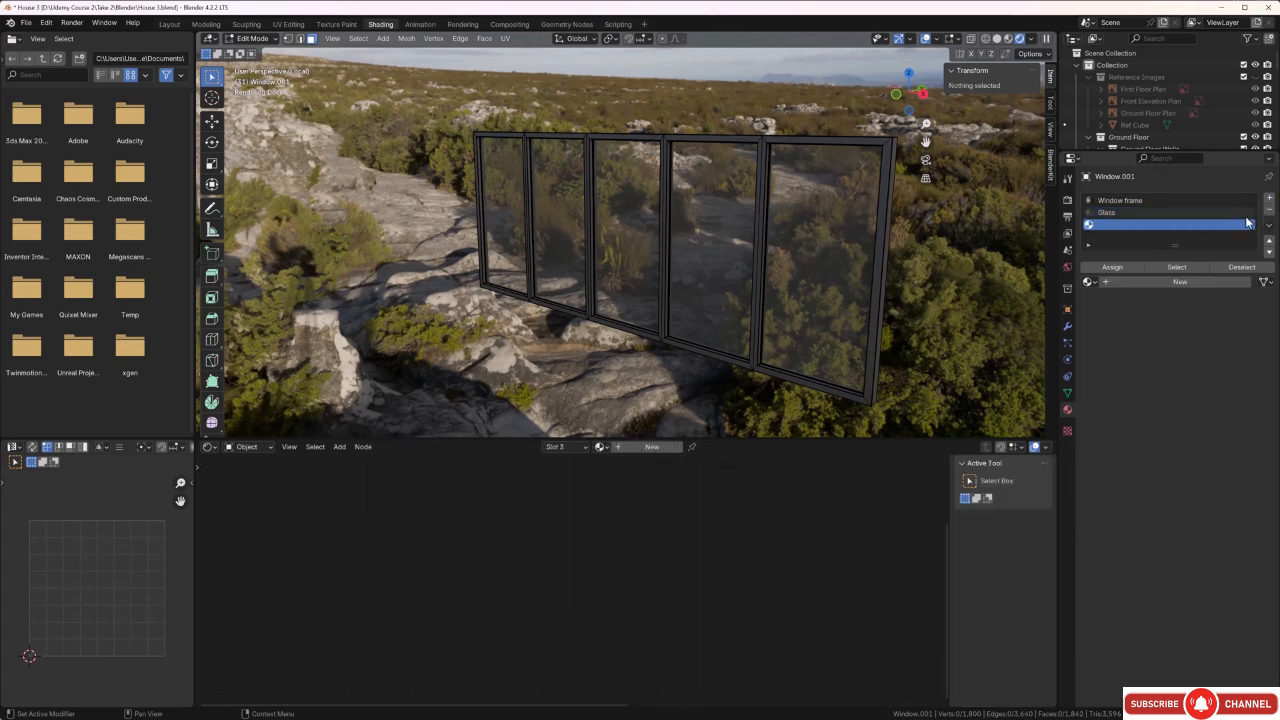
left_click(1089, 282)
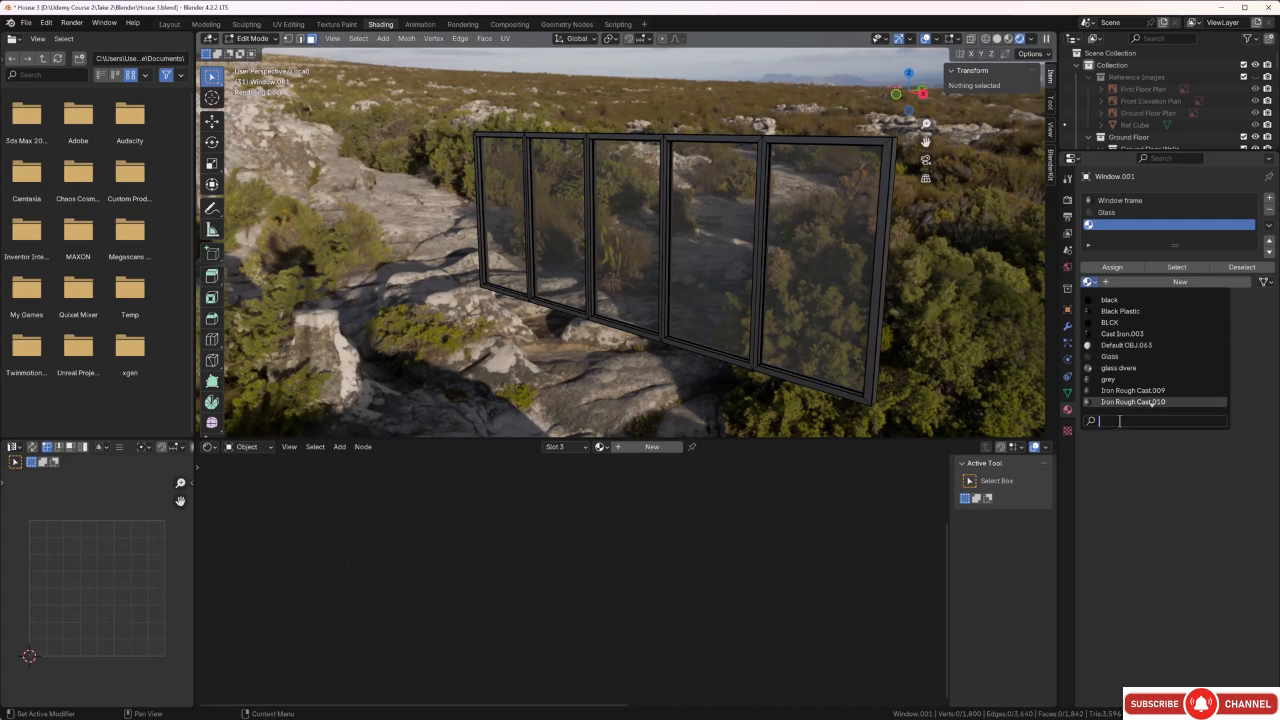
type("ru")
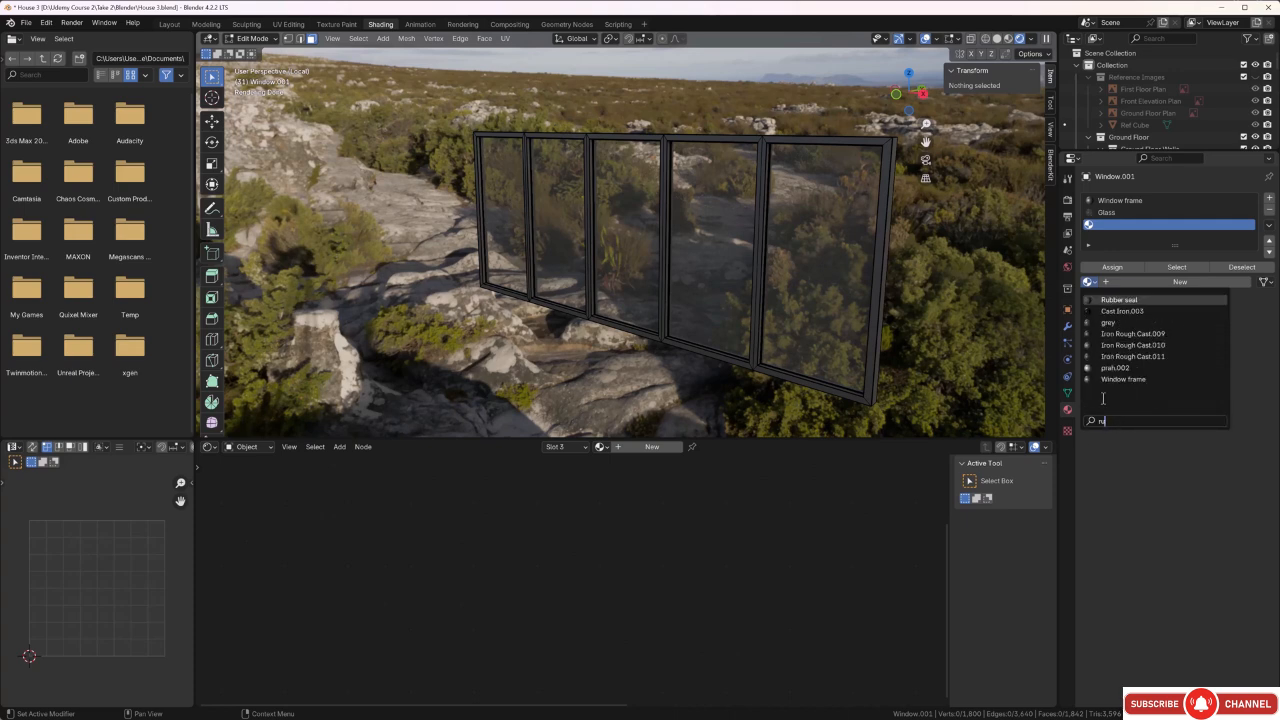
left_click(1121, 301)
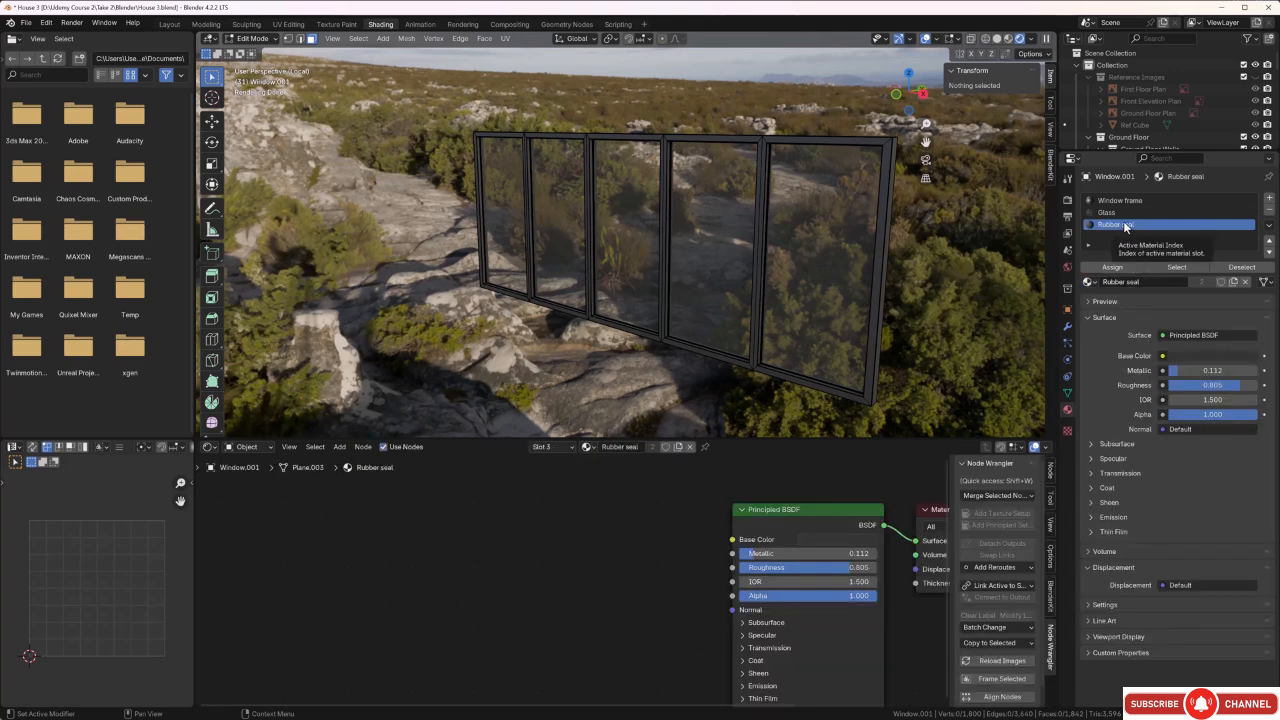
Select one vertical rubber seal face beside each of the five panes on the near side of the window.
scroll(754, 357, "up", 4)
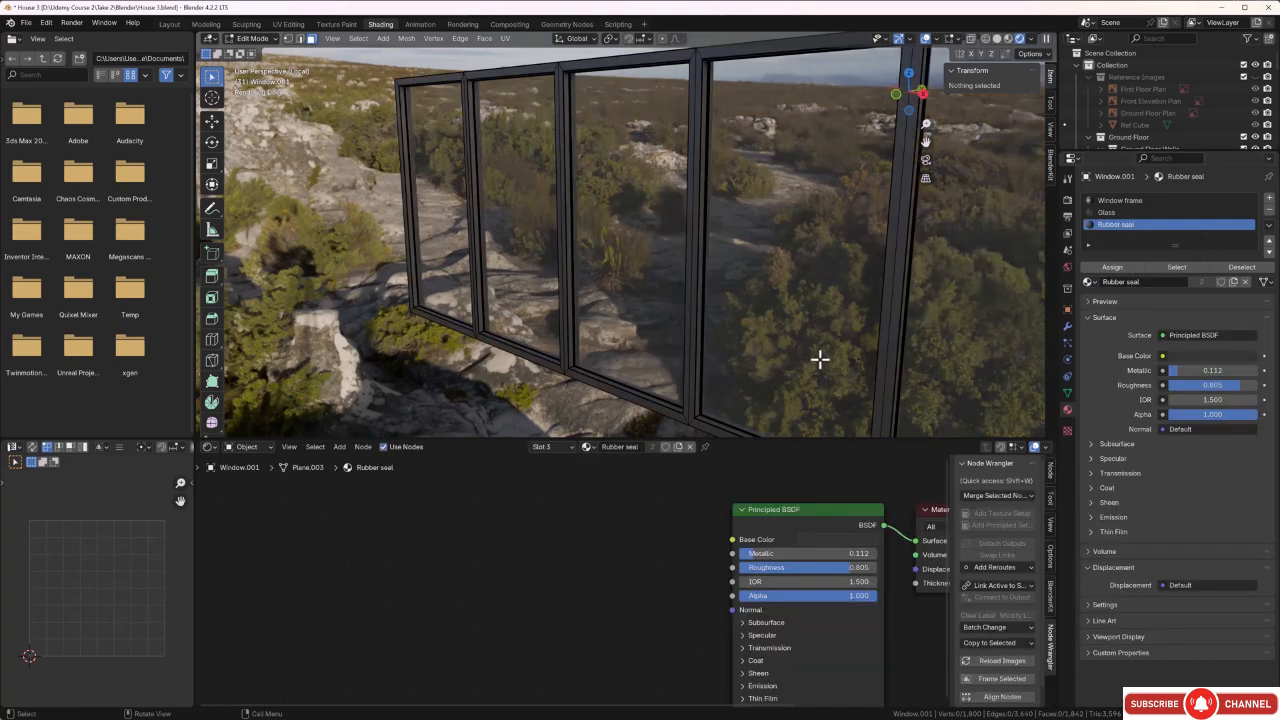
scroll(827, 357, "up", 5)
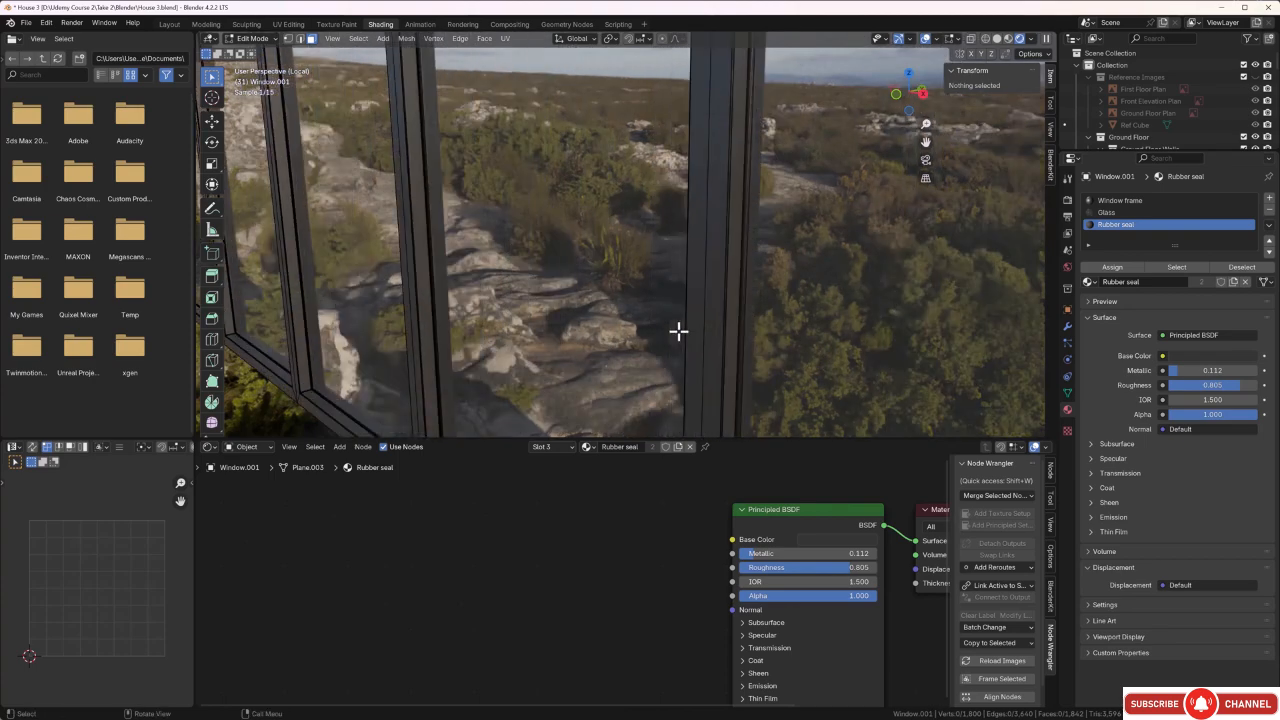
left_click(742, 327)
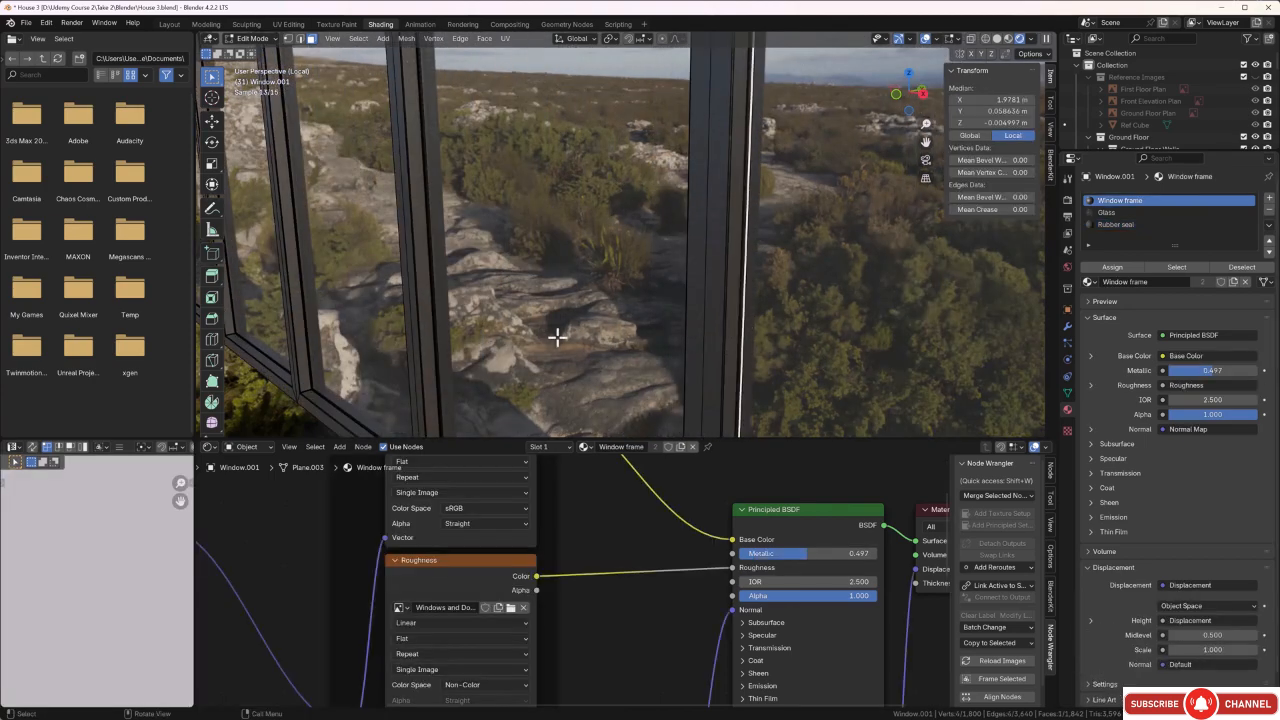
left_click(466, 311, "shift")
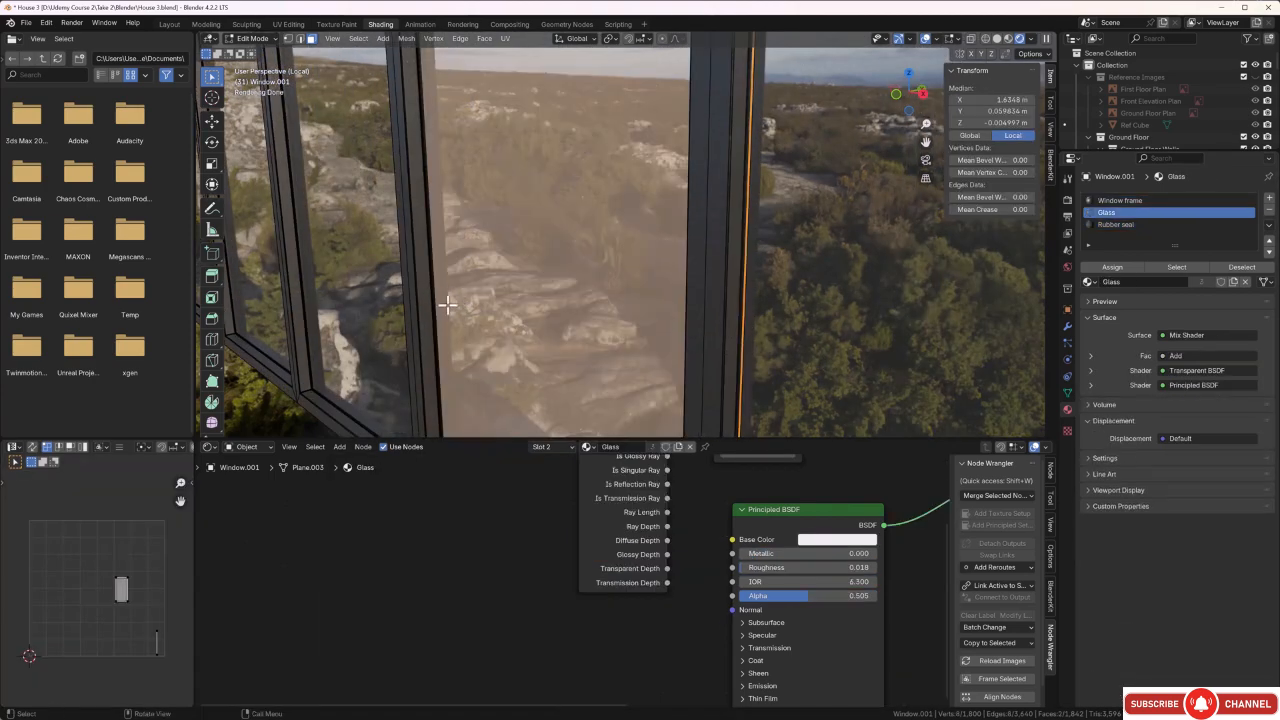
left_click(432, 297, "shift")
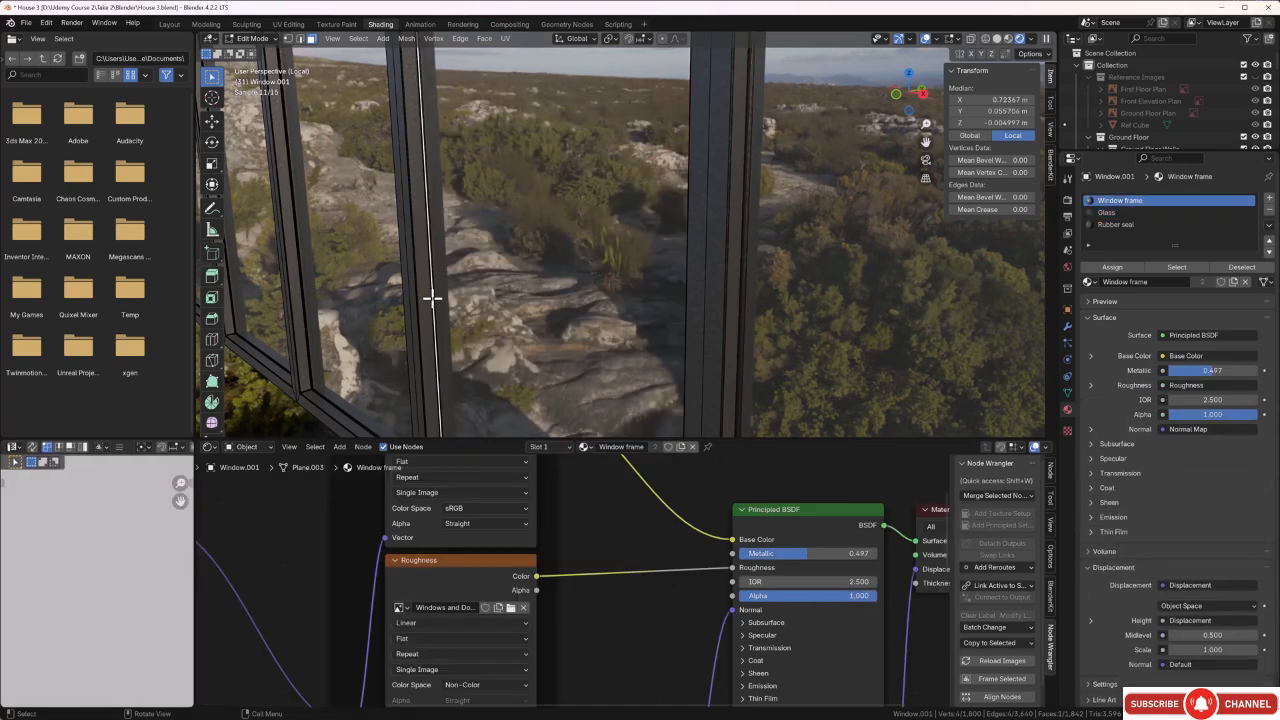
left_click(744, 308, "shift")
middle_click_drag(743, 306, 809, 370)
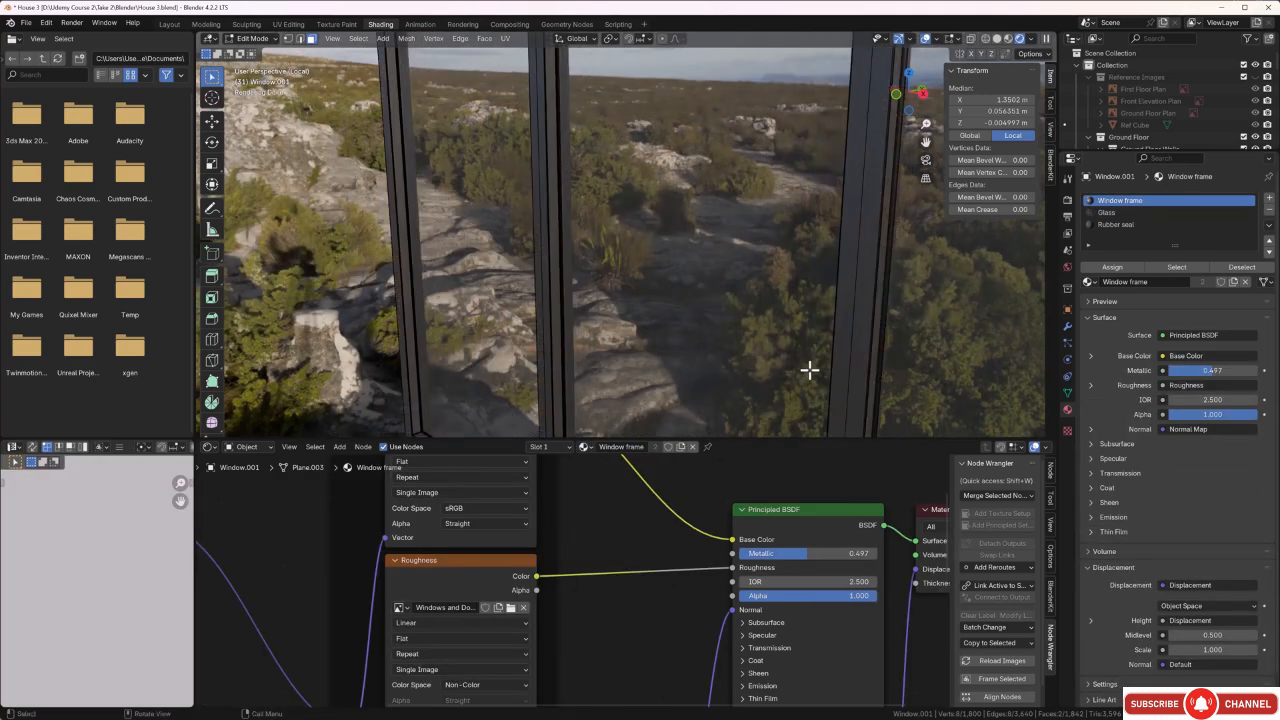
left_click(881, 341, "shift")
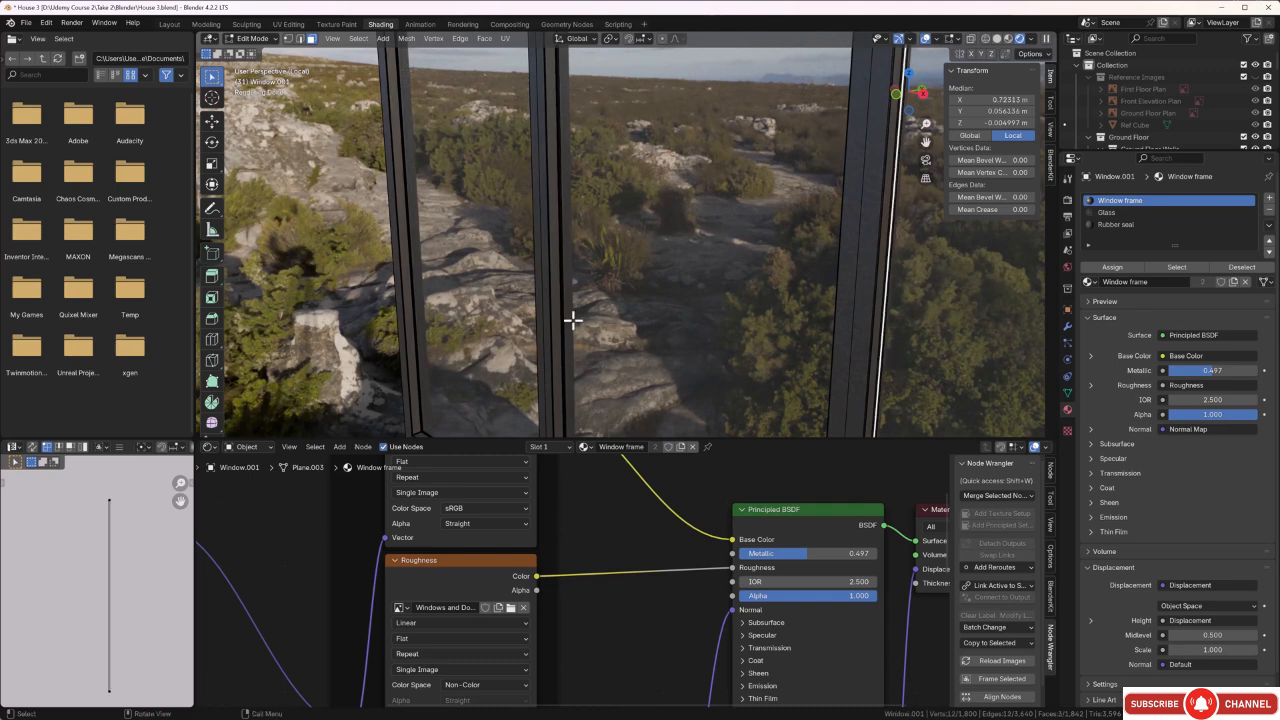
mouse_move(574, 317)
middle_mouse_down()
mouse_move(423, 337)
mouse_move(1020, 428)
mouse_move(534, 374)
mouse_move(560, 337)
middle_mouse_up()
left_click(538, 315, "shift")
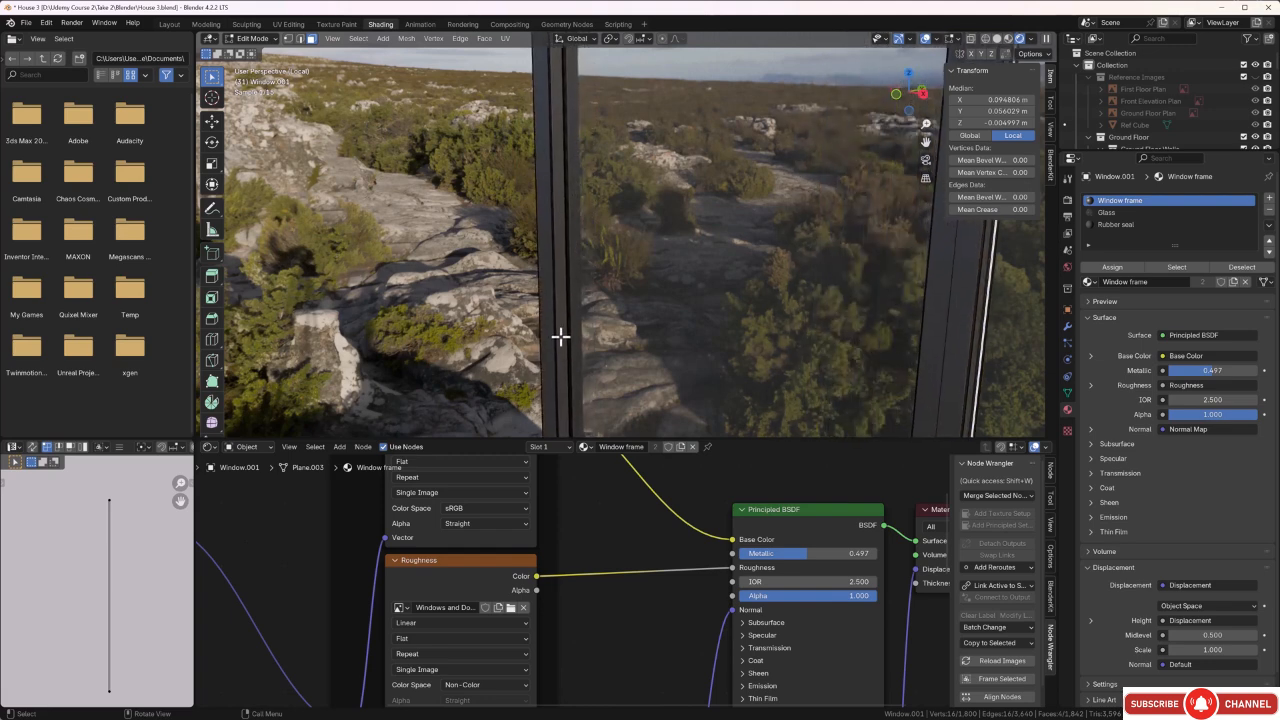
left_click(568, 327, "shift")
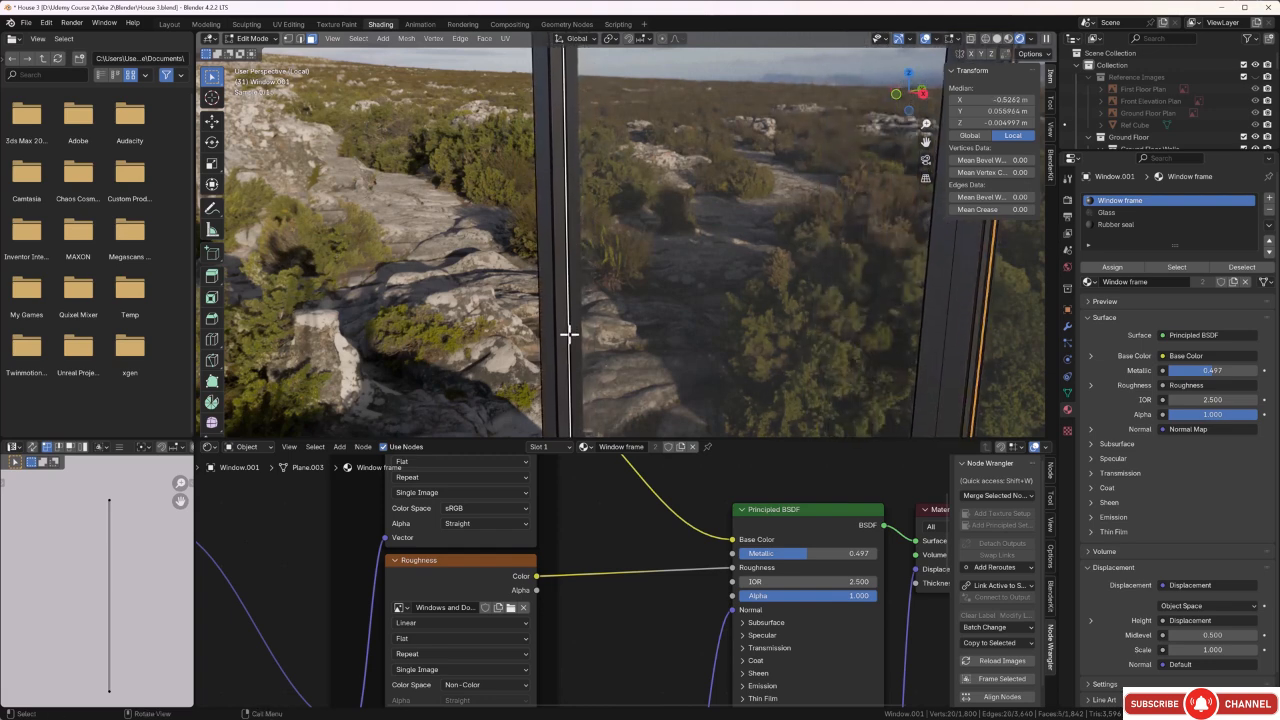
Add one vertical seal face beside each of the first three panes on the window's opposite side to the selection.
scroll(674, 378, "down", 6)
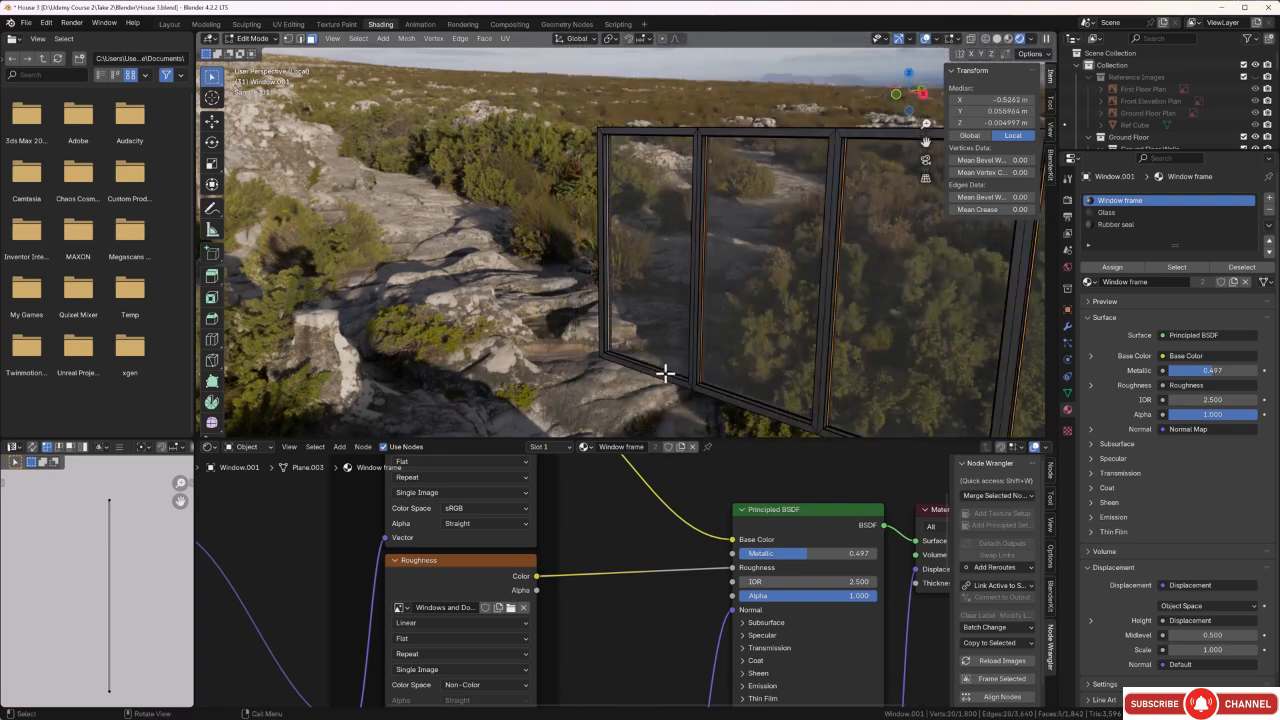
middle_click_drag(686, 369, 726, 351)
scroll(653, 371, "up", 5)
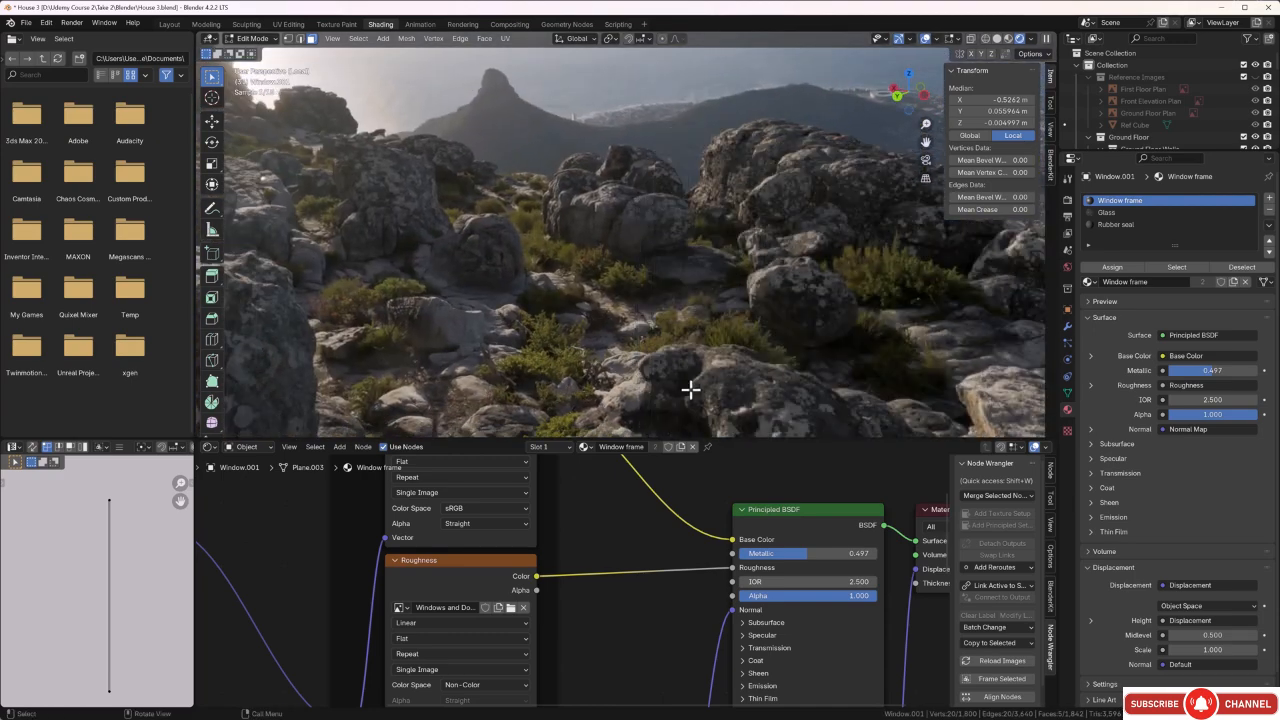
scroll(754, 403, "down", 1)
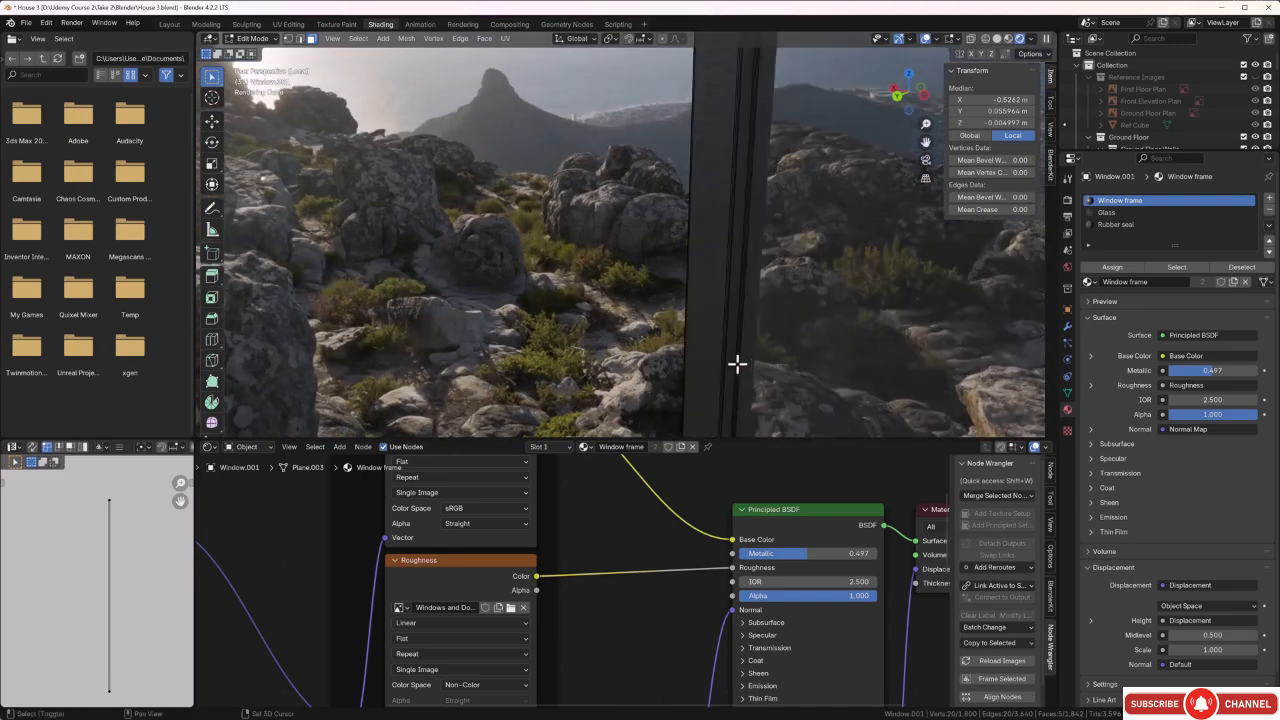
middle_click_drag(743, 366, 726, 337)
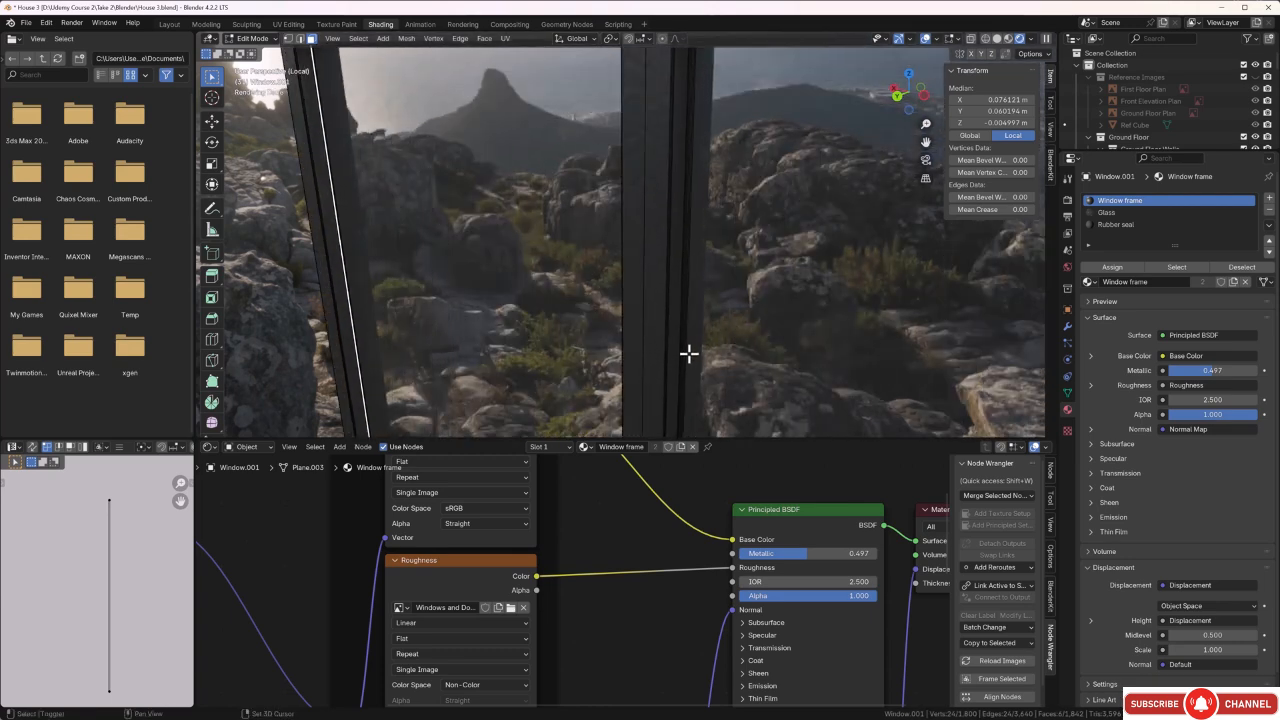
left_click(684, 354, "shift")
scroll(687, 356, "down", 5)
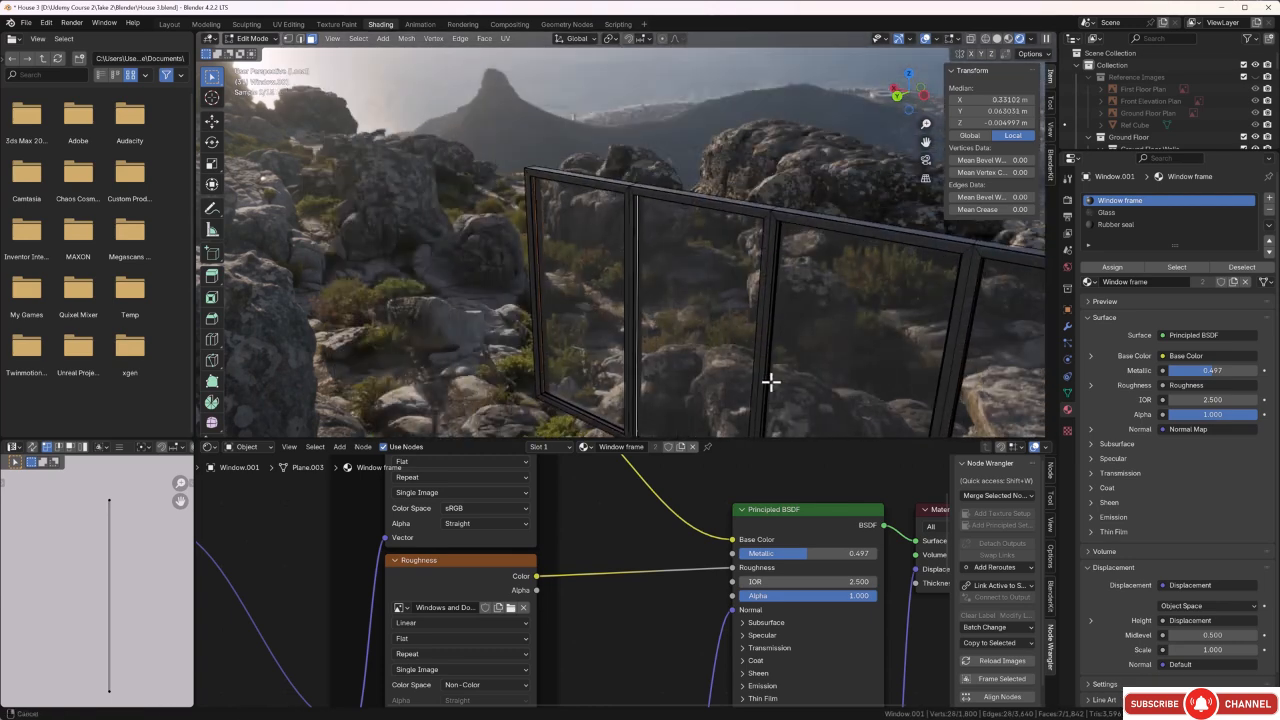
middle_click_drag(769, 383, 713, 368, "shift")
scroll(714, 362, "up", 1)
scroll(722, 362, "up", 4)
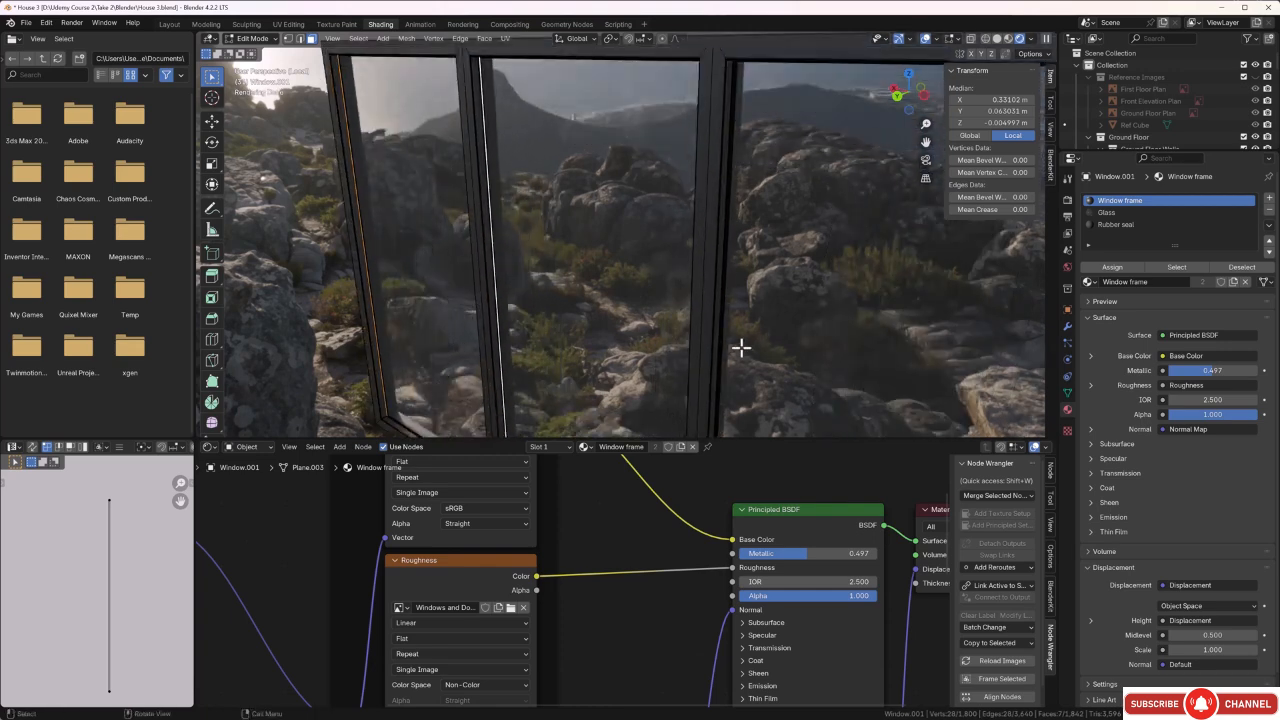
left_click(720, 353, "shift")
Add one vertical seal face beside each of the remaining two panes on the opposite side to the selection.
scroll(731, 357, "down", 5)
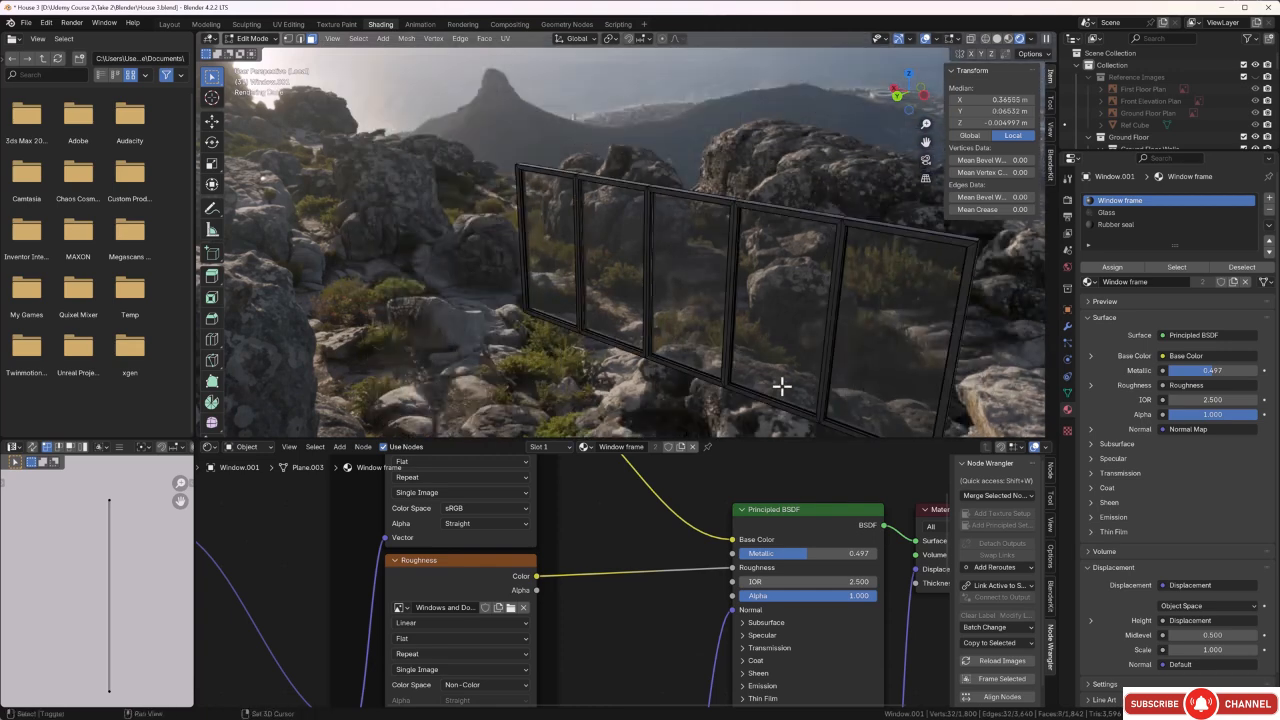
middle_click_drag(780, 383, 743, 377)
scroll(748, 365, "up", 3)
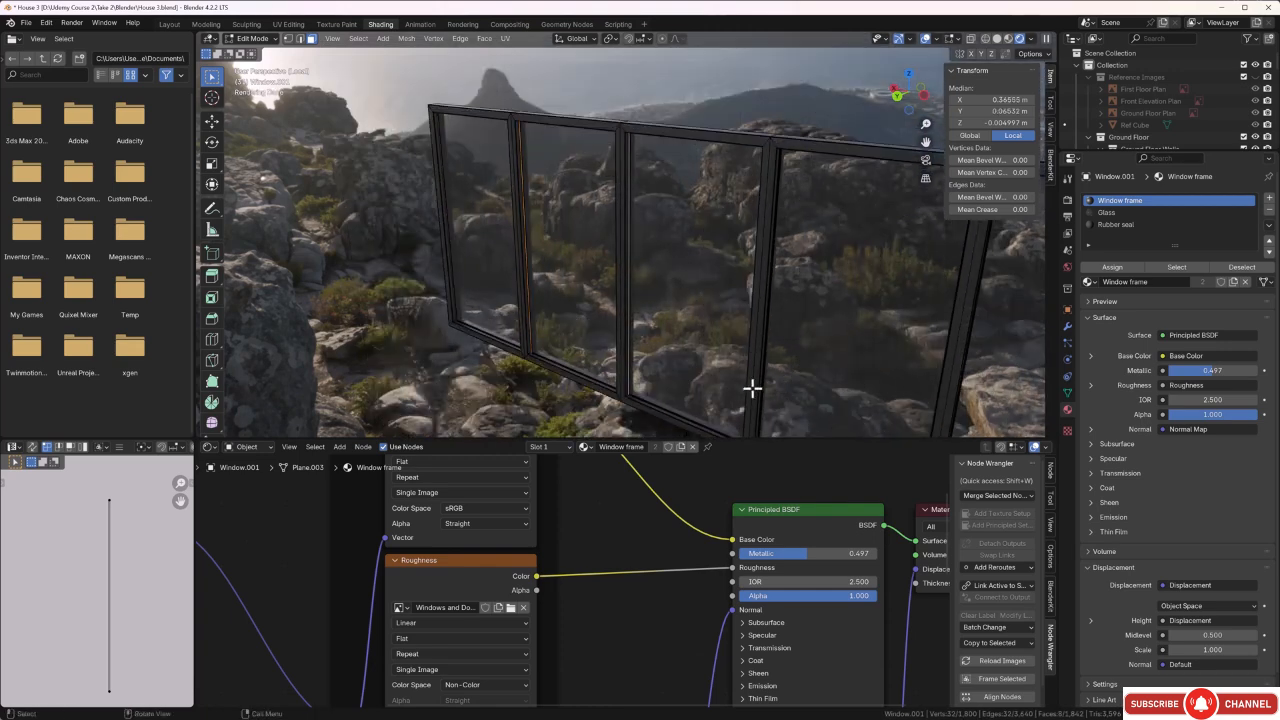
scroll(846, 413, "up", 3)
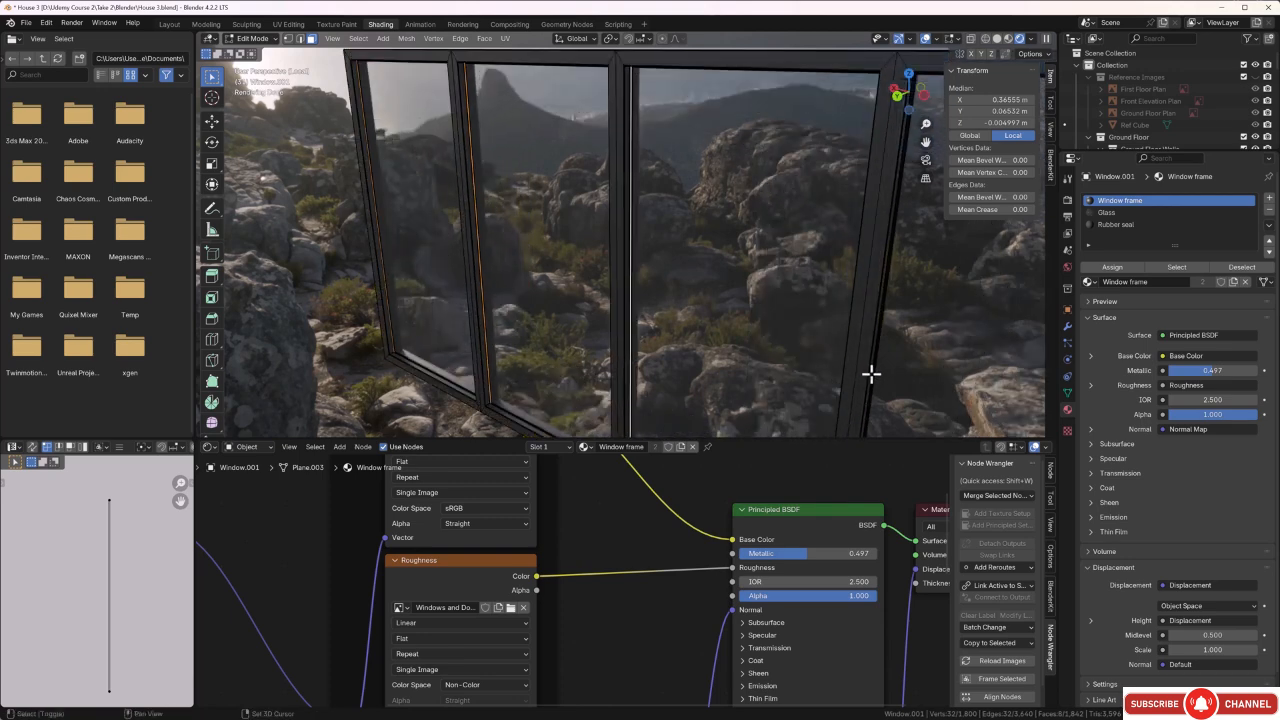
scroll(880, 367, "down", 5)
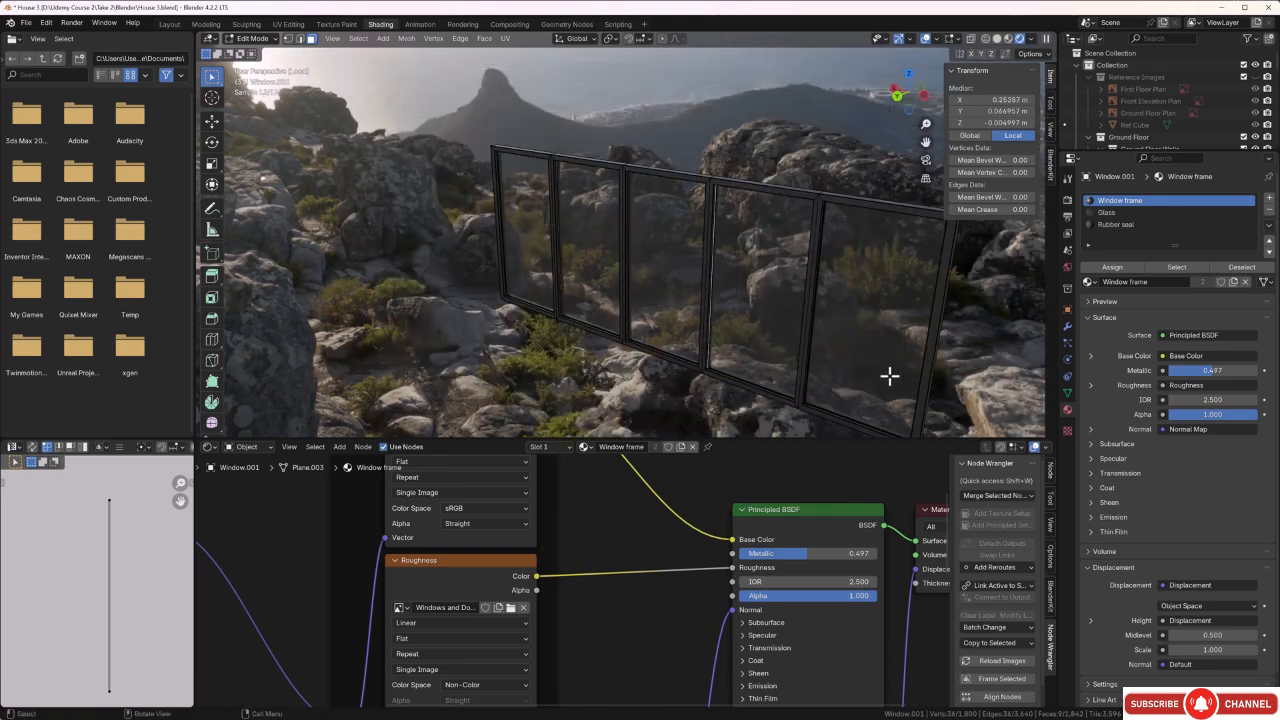
middle_click_drag(889, 371, 843, 380)
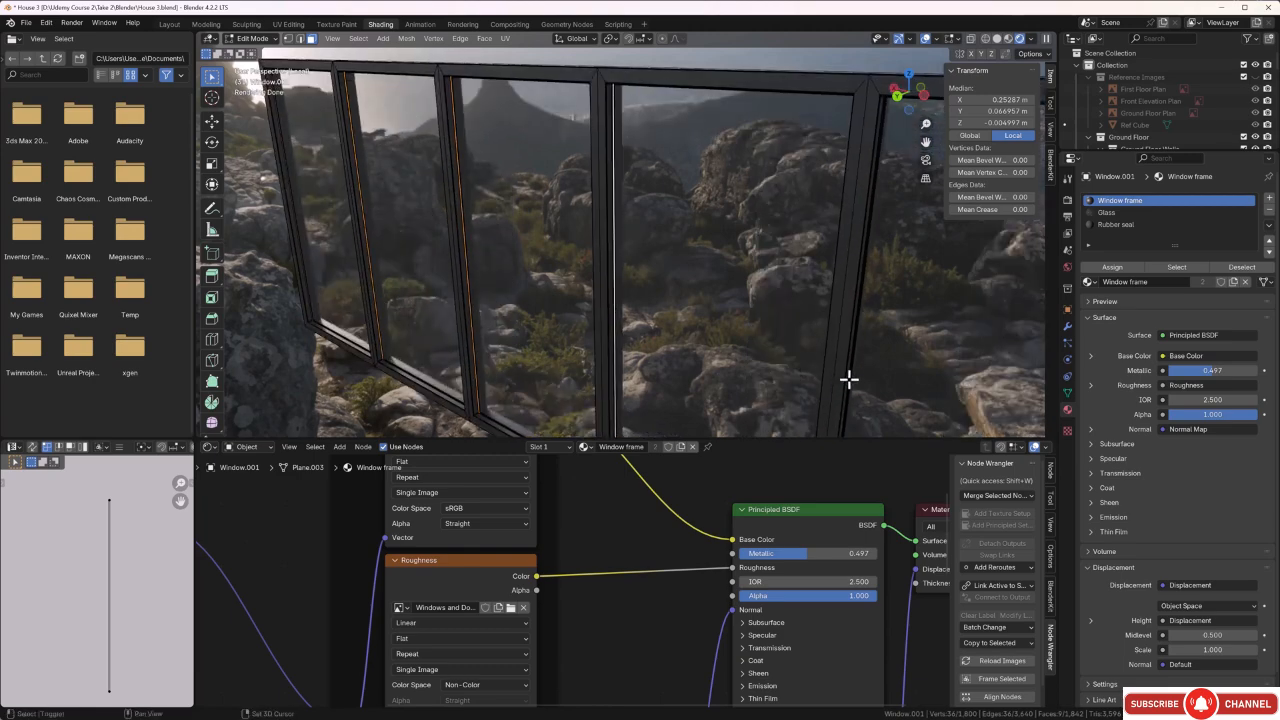
left_click(850, 374, "shift")
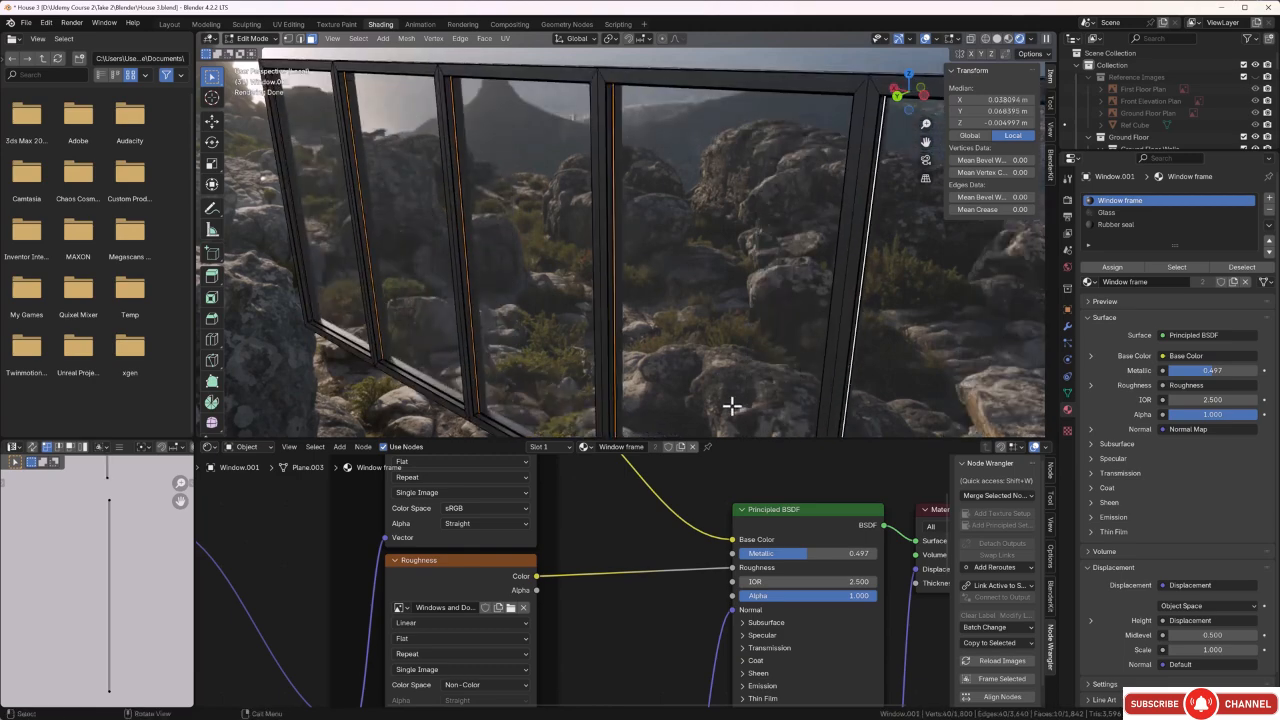
scroll(732, 405, "down", 5)
mouse_move(686, 409)
middle_mouse_down()
mouse_move(723, 391)
mouse_move(685, 399)
middle_mouse_up()
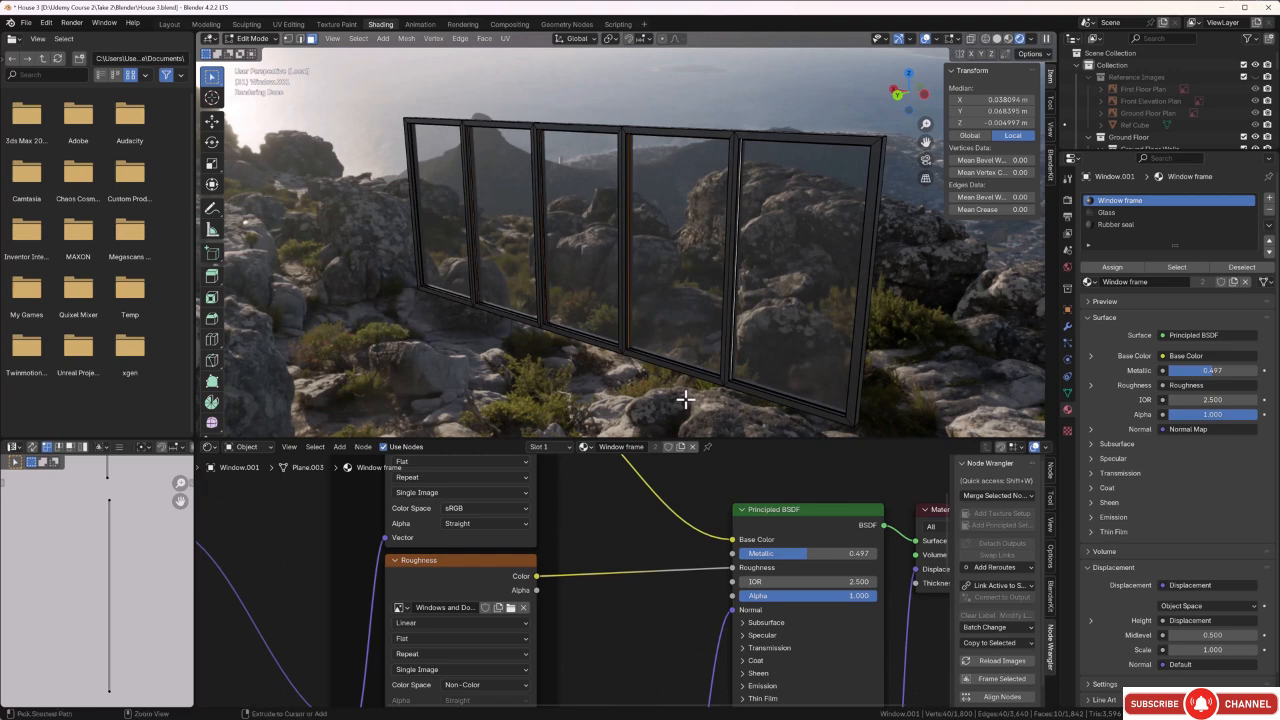
Grow the selection to the complete seal strips around all panes, assign the Rubber seal material to them, and deselect.
key("ctrl+KP_Add")
key("ctrl+KP_Add")
key("ctrl+KP_Add")
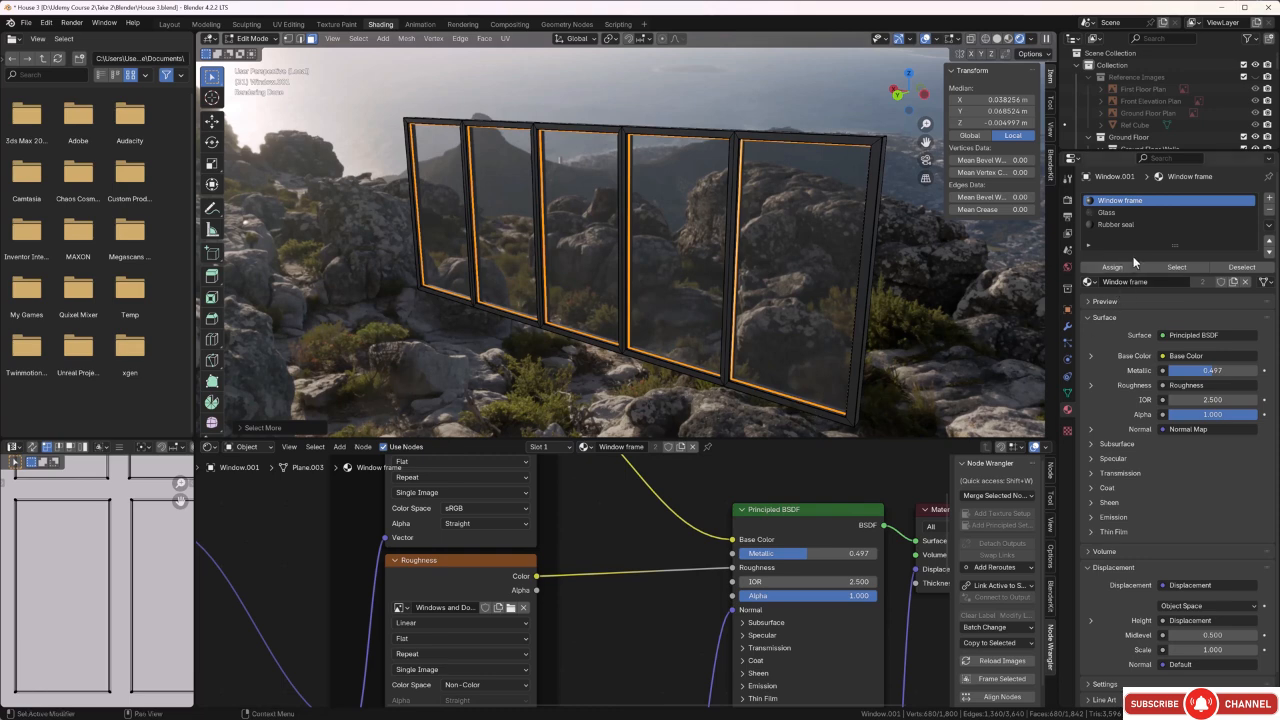
left_click(1137, 225)
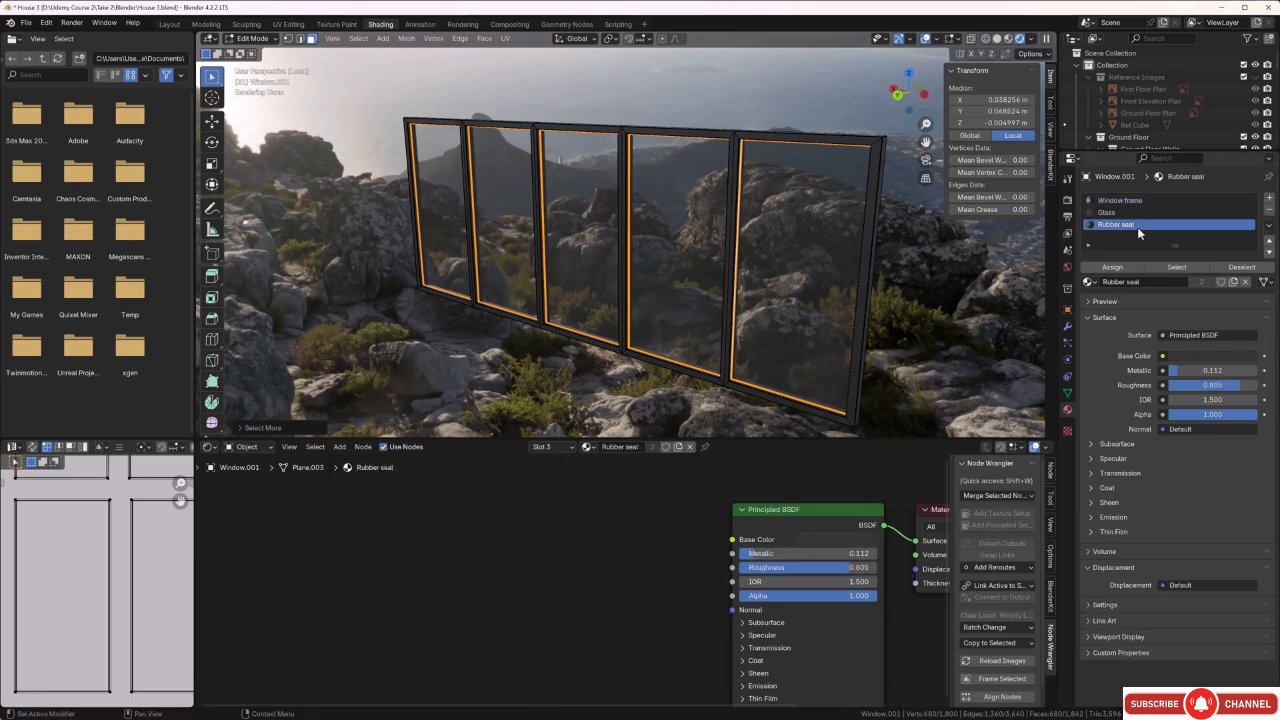
left_click(1130, 269)
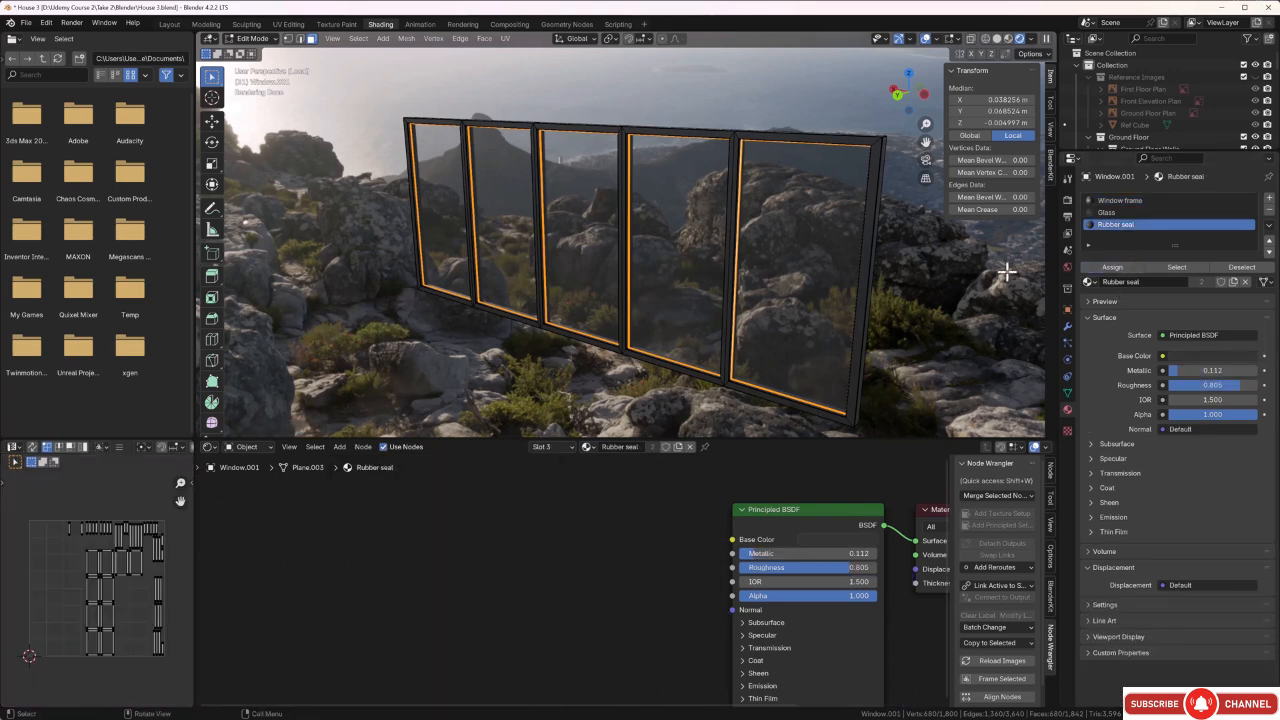
left_click(954, 322)
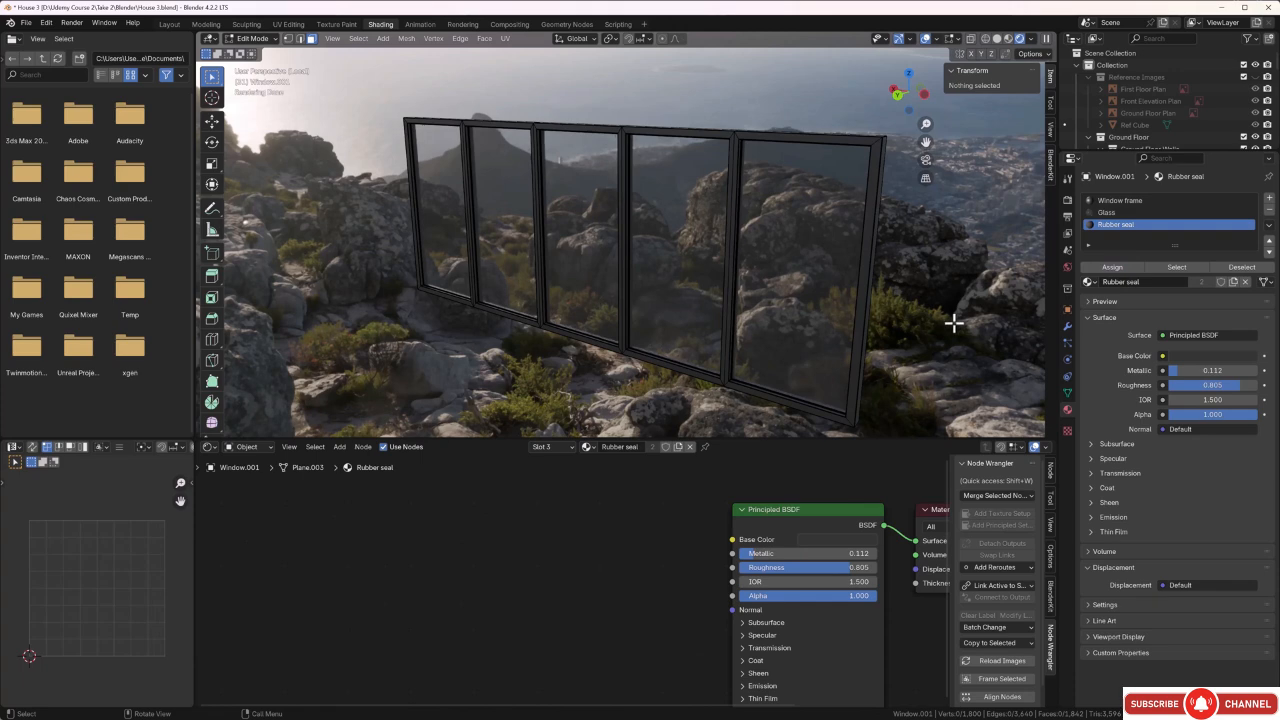
Examine the window's seals, frame and glass up close in Object Mode.
key("Tab")
middle_click_drag(926, 334, 737, 371)
scroll(736, 371, "up", 5)
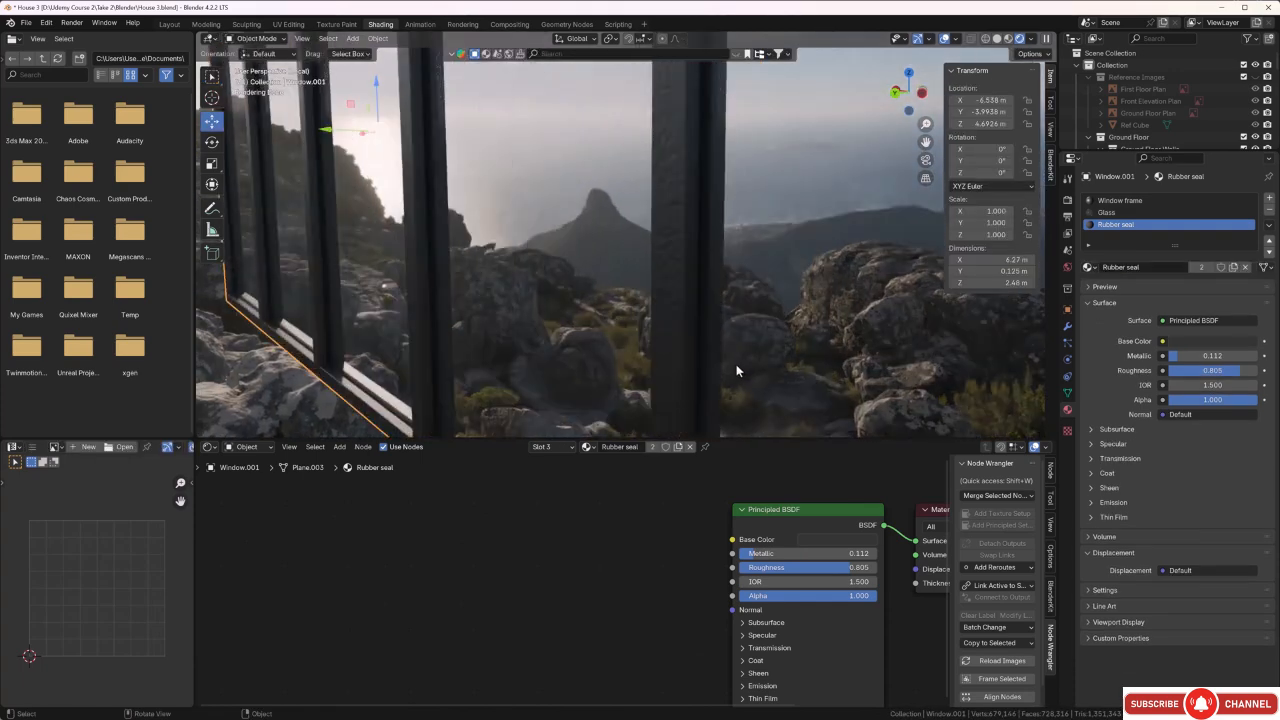
scroll(737, 360, "down", 5)
scroll(734, 351, "up", 5)
scroll(729, 353, "up", 2)
scroll(730, 354, "down", 3)
Select a vertical mullion face in Edit Mode and grow the selection across the connected frame and glass faces.
key("Tab")
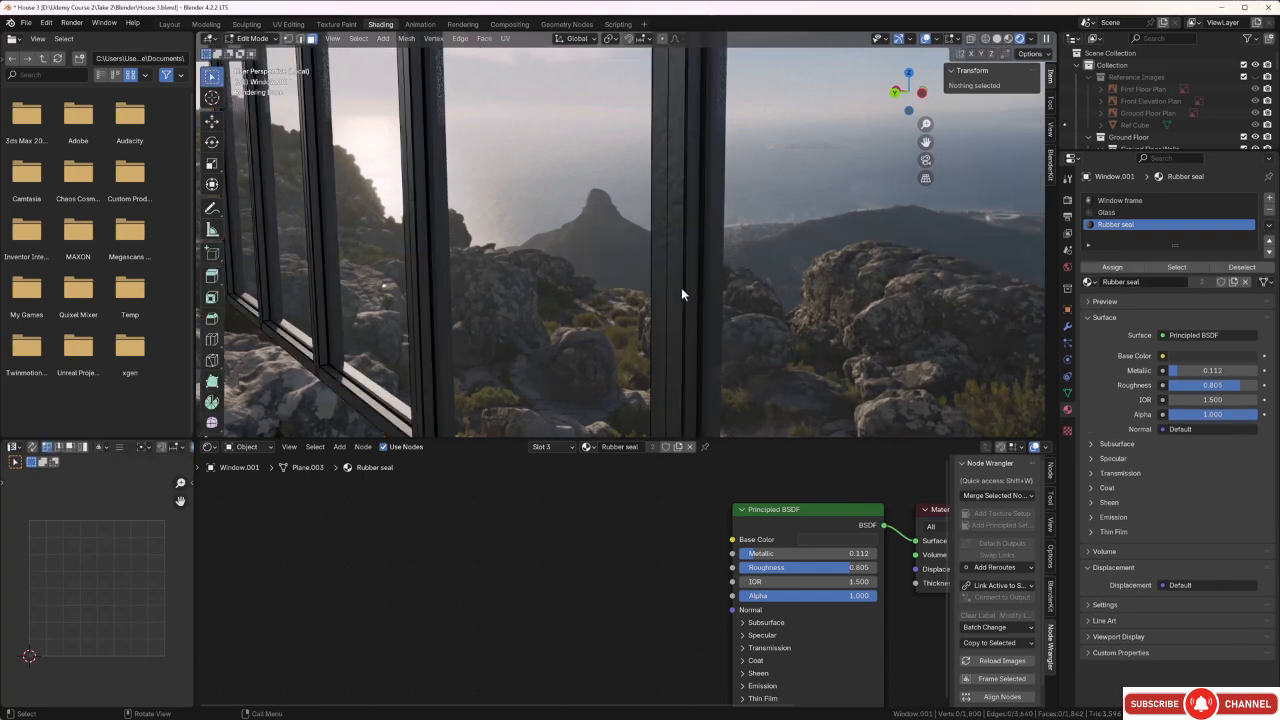
left_click(675, 288)
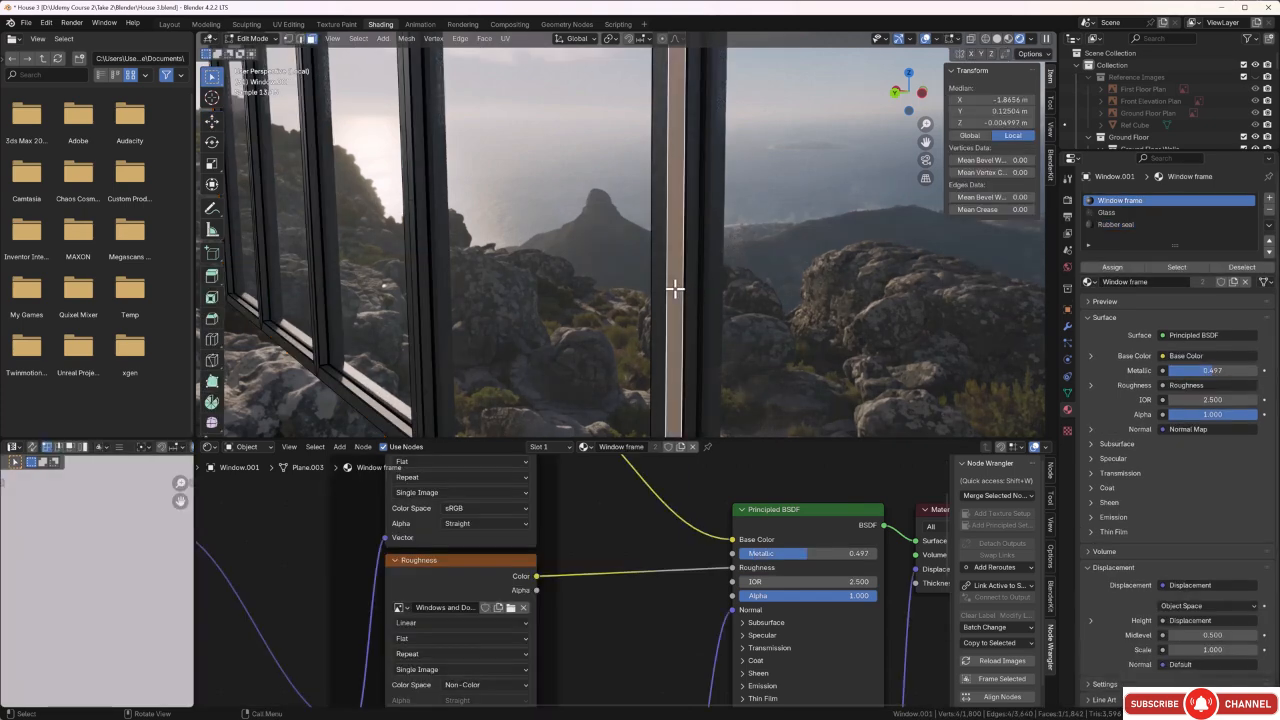
key("ctrl+KP_Add")
key("ctrl+KP_Add")
key("ctrl+KP_Add")
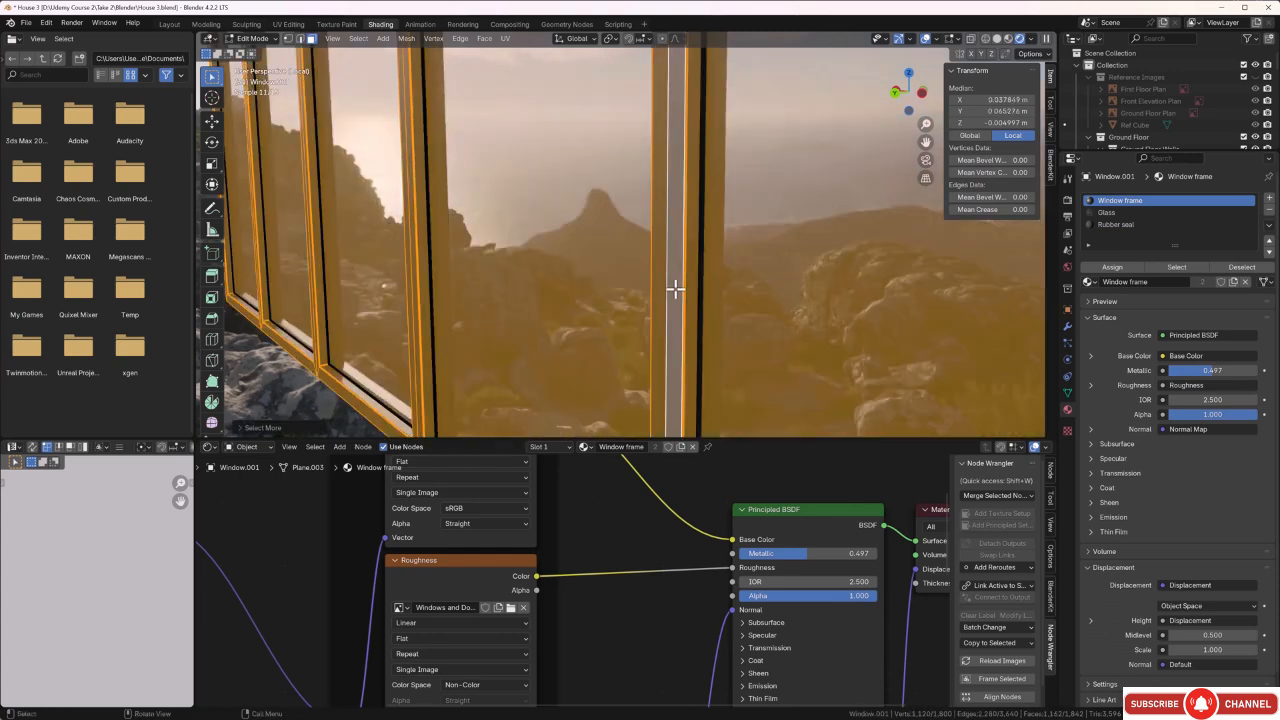
key("KP_Decimal")
Deselect the glass faces of all five panes on both sides of the window, keeping only the frame selected.
left_click(686, 283, "shift")
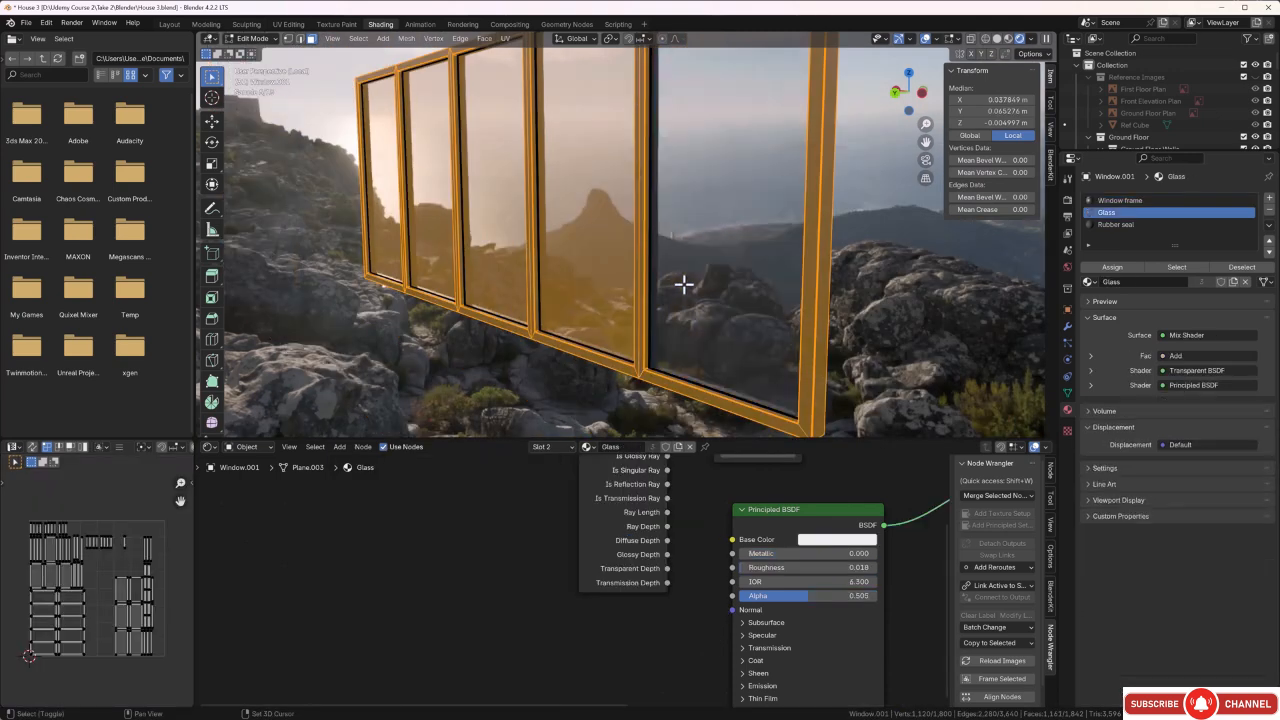
left_click(609, 280, "shift")
left_click(486, 271, "shift")
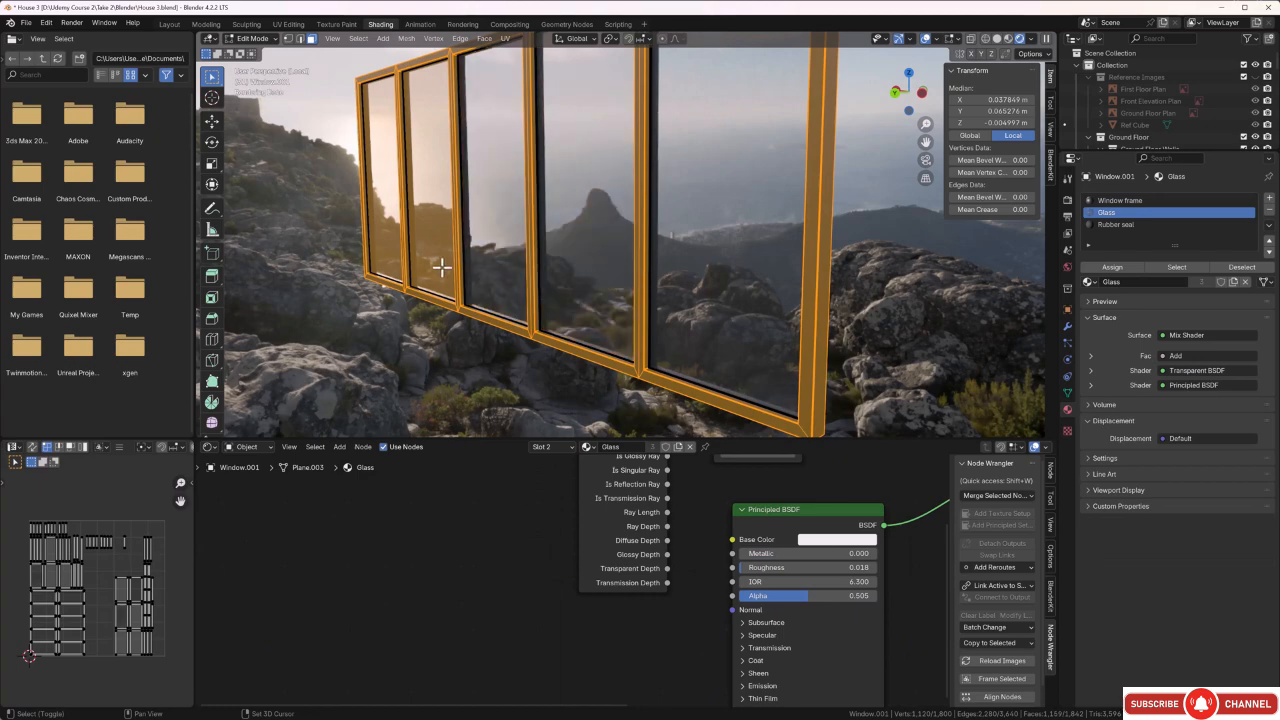
left_click(443, 266, "shift")
left_click(397, 262, "shift")
middle_click_drag(397, 262, 449, 297)
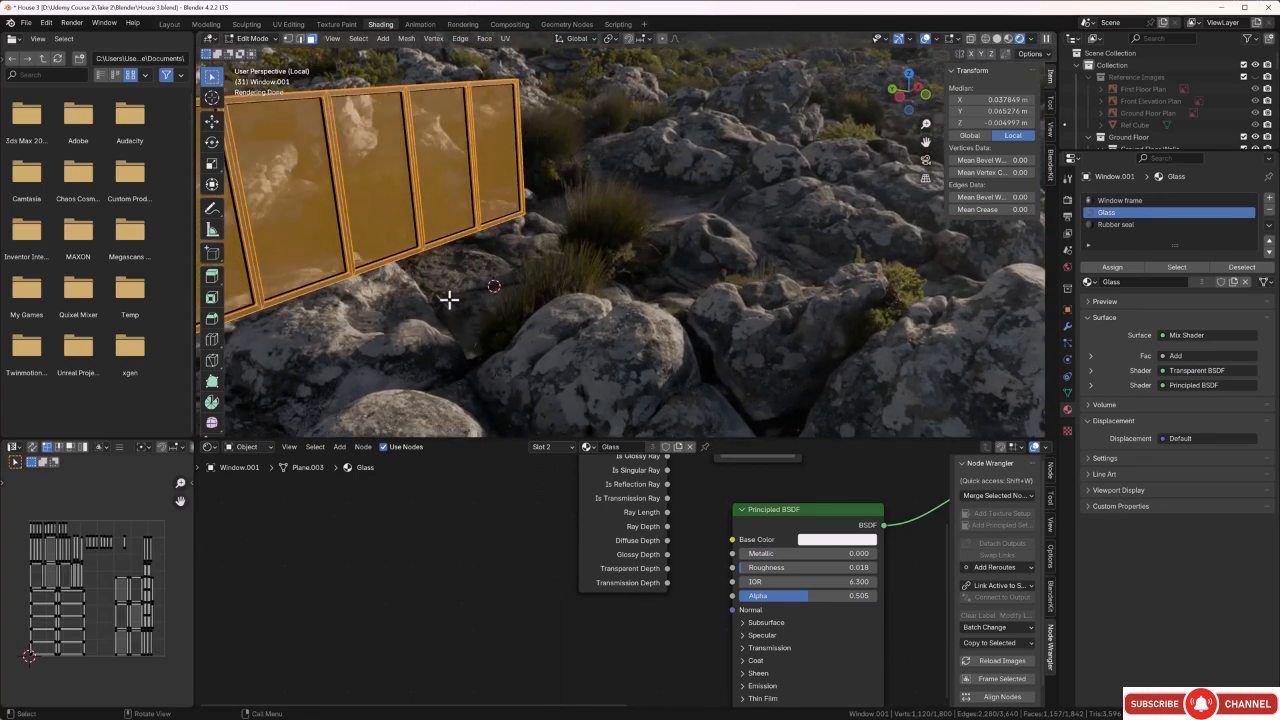
left_click(440, 200, "shift")
left_click(491, 177, "shift")
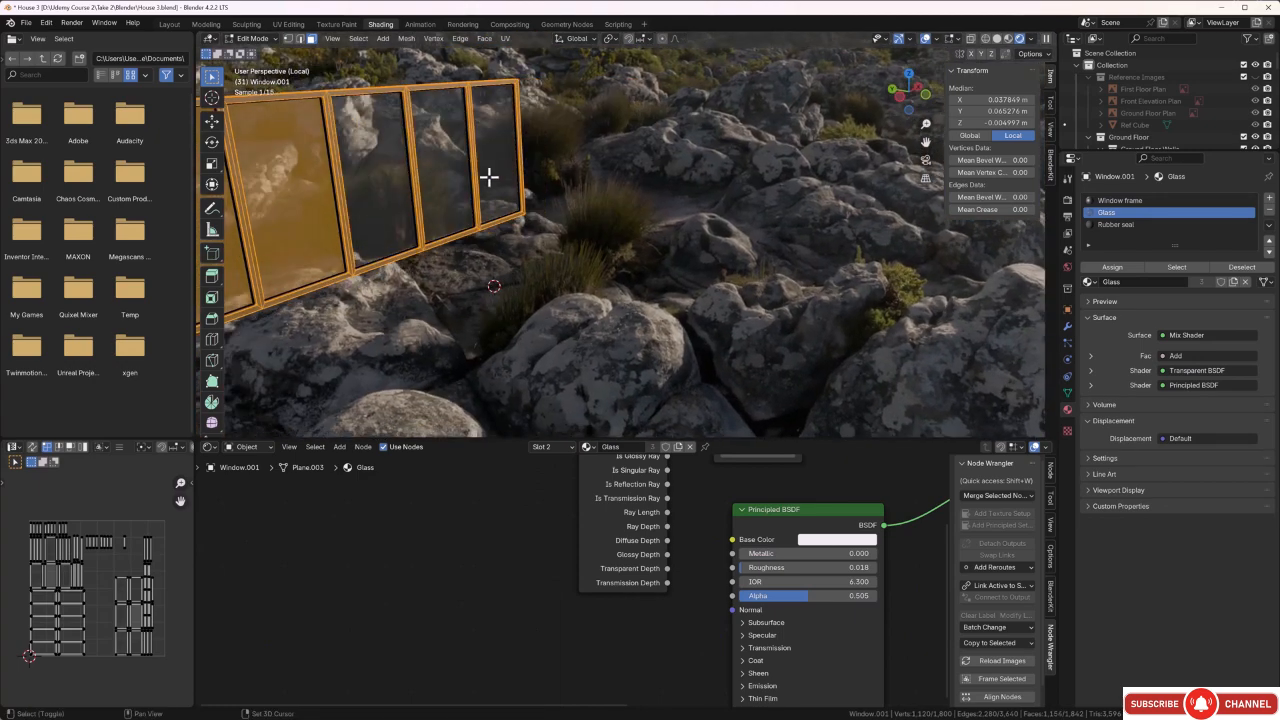
left_click(306, 231, "shift")
left_click(235, 276, "shift")
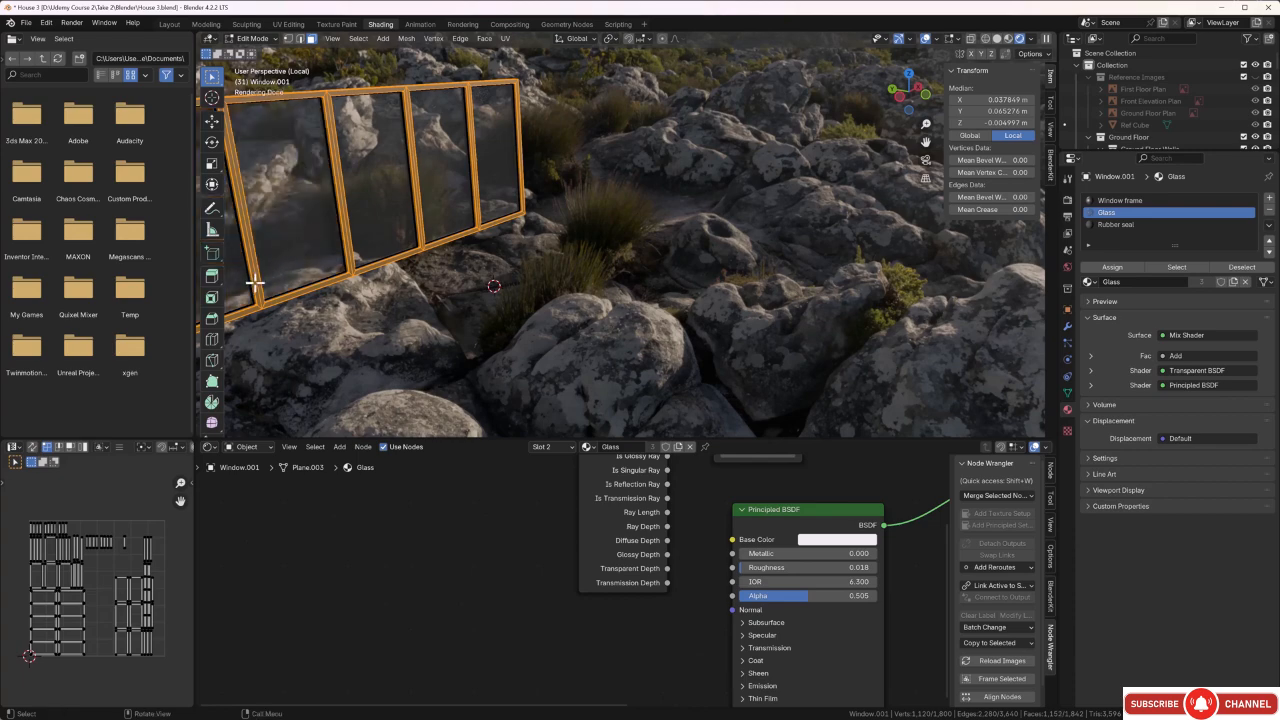
Select all UV islands of the window frame in the UV editor and scale them up evenly.
middle_click_drag(249, 281, 374, 275)
middle_click_drag(618, 387, 640, 310)
left_click_drag(25, 508, 183, 700)
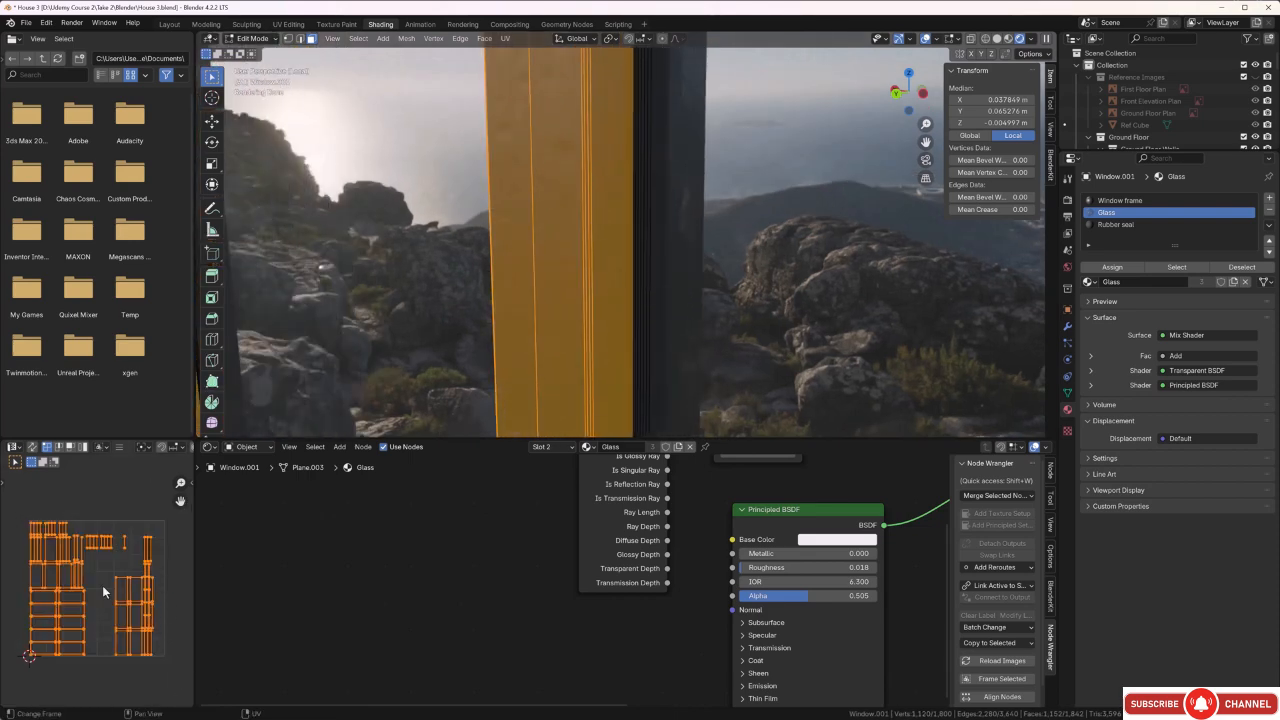
key("s")
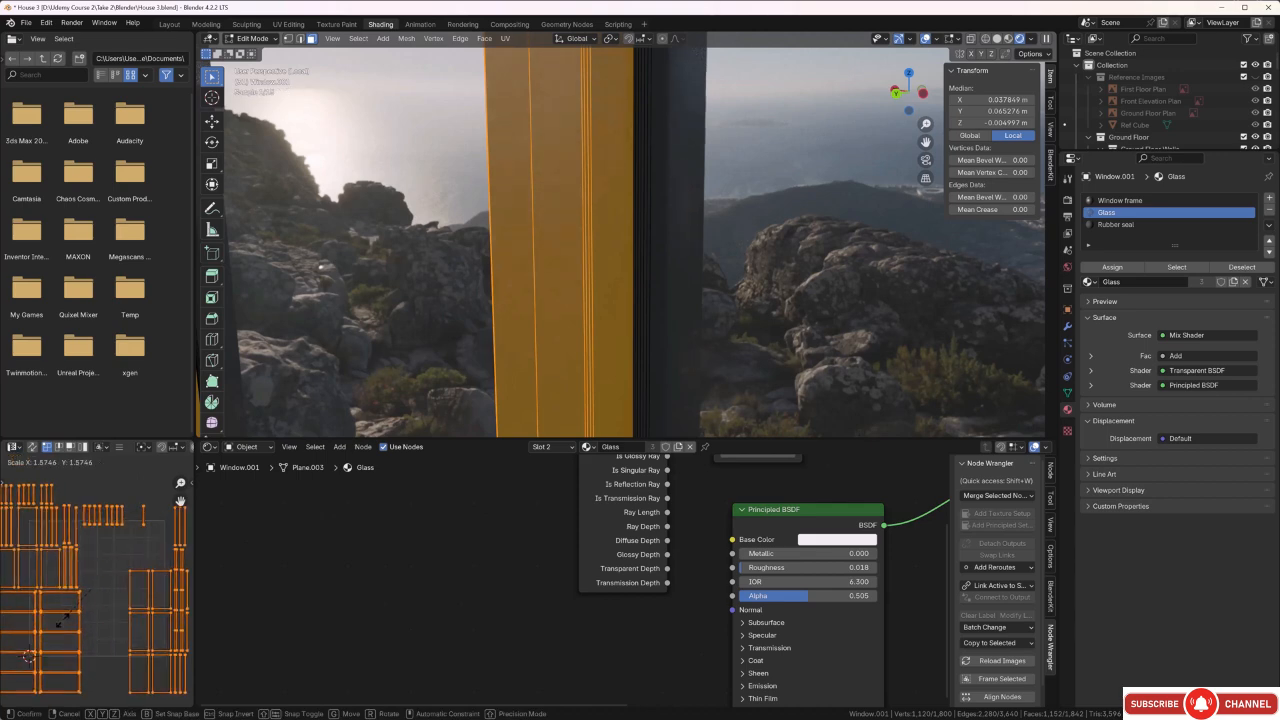
left_click(28, 652)
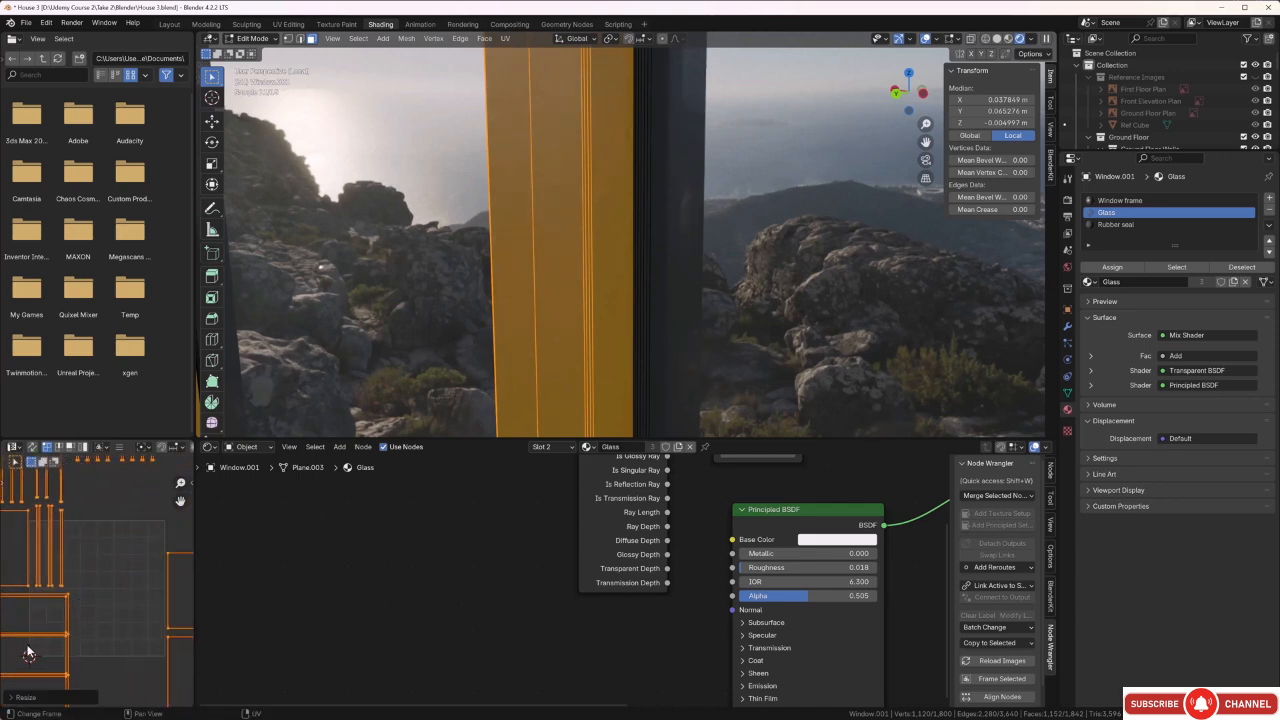
Enlarge the window frame's UV islands again, uniformly by a factor of about 2.5.
scroll(285, 574, "down", 3)
scroll(149, 547, "down", 4)
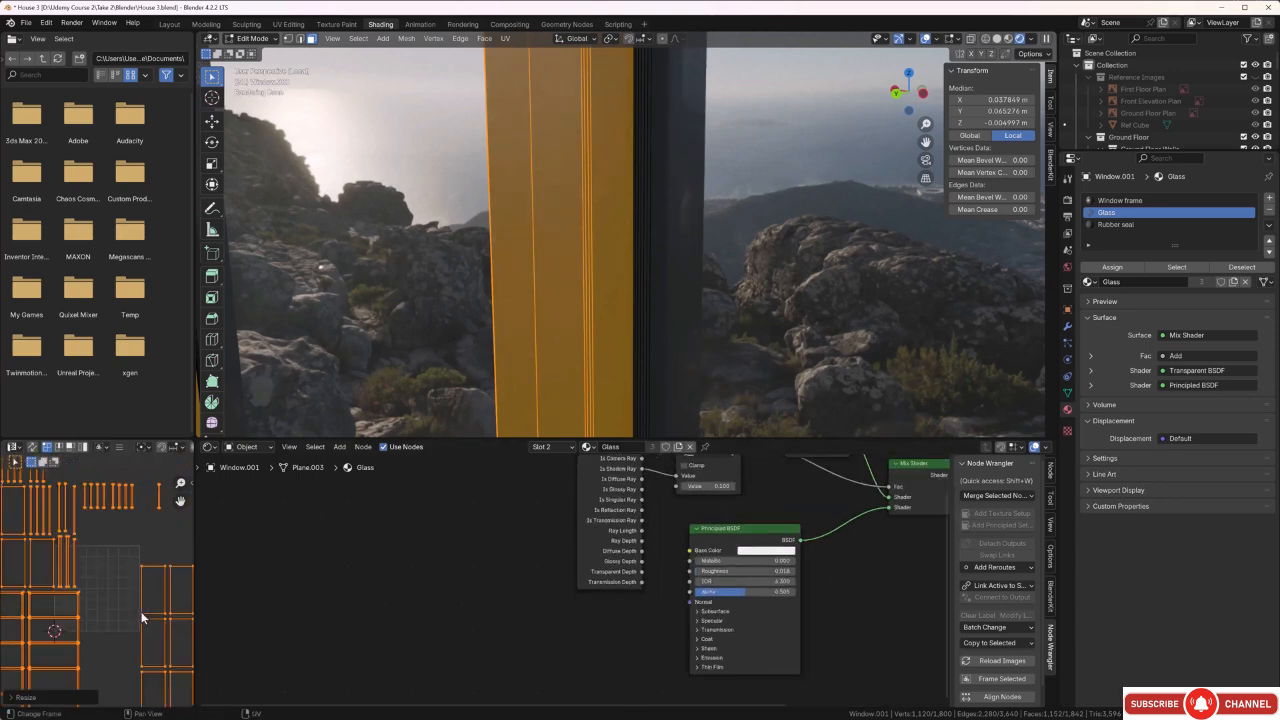
left_click_drag(160, 518, 46, 672)
middle_click_drag(108, 607, 117, 589, "shift")
scroll(122, 590, "down", 2)
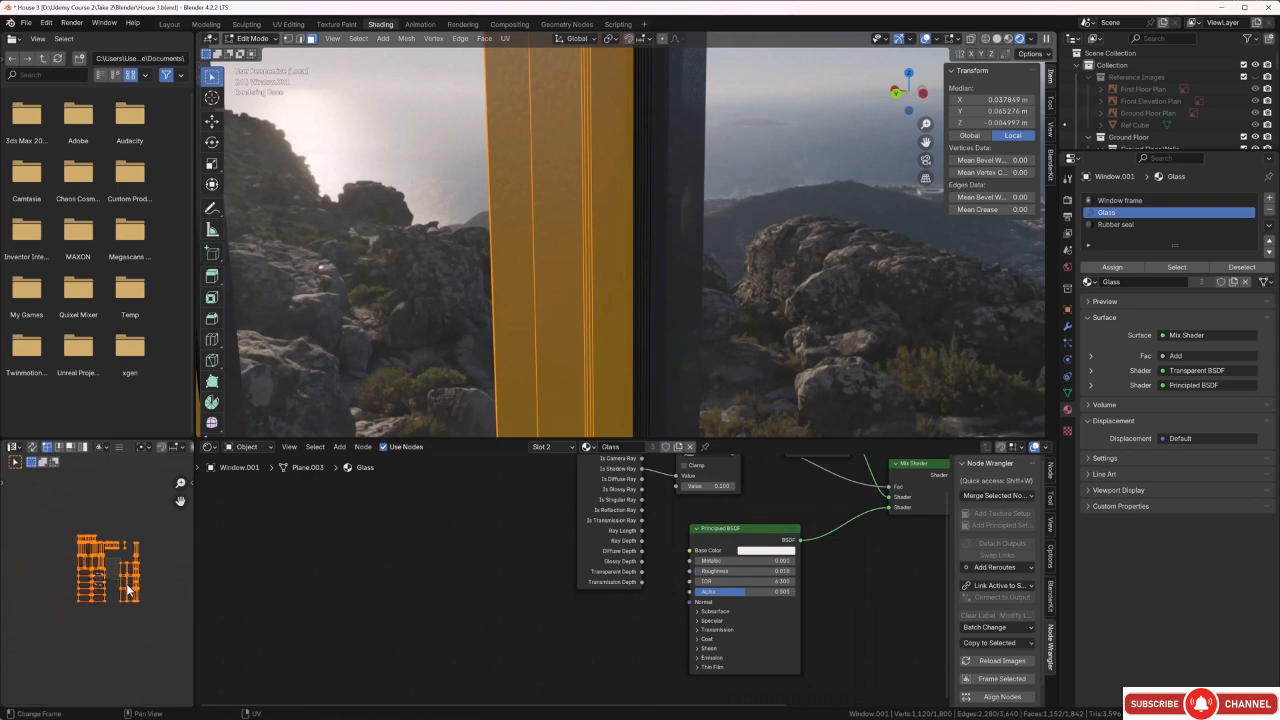
key("s")
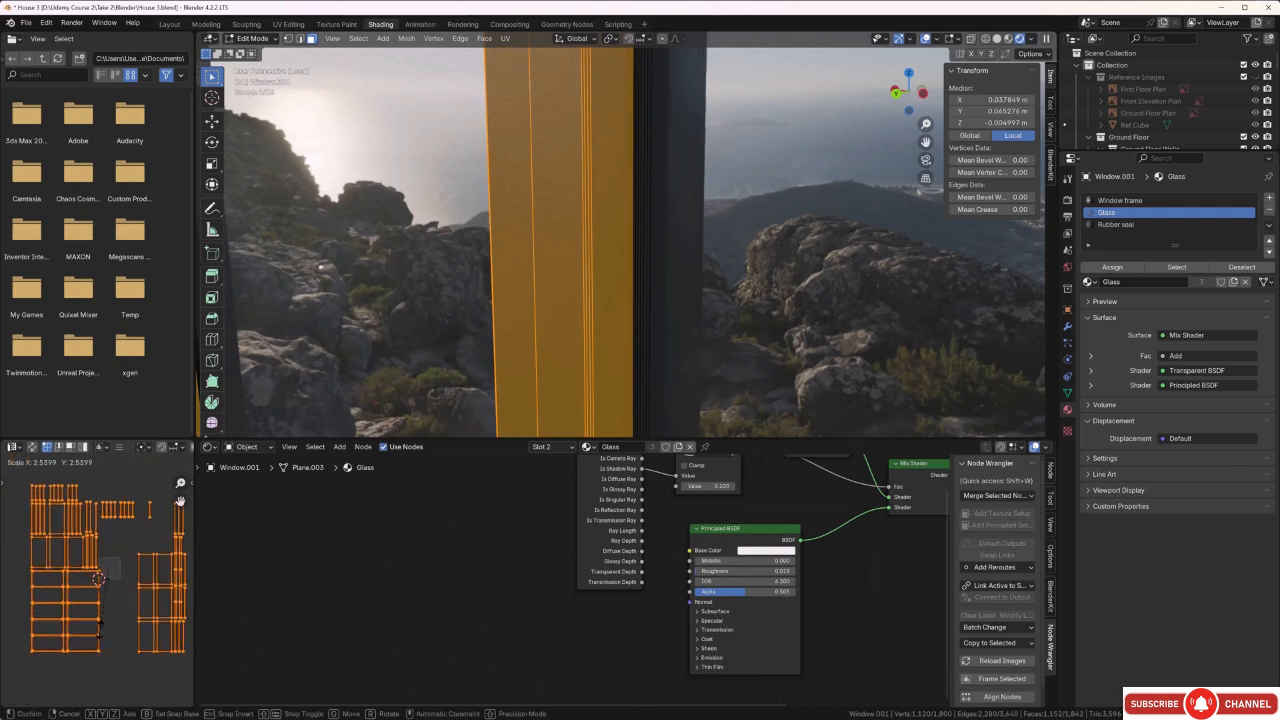
left_click(181, 499)
scroll(586, 334, "up", 1)
scroll(587, 334, "down", 1)
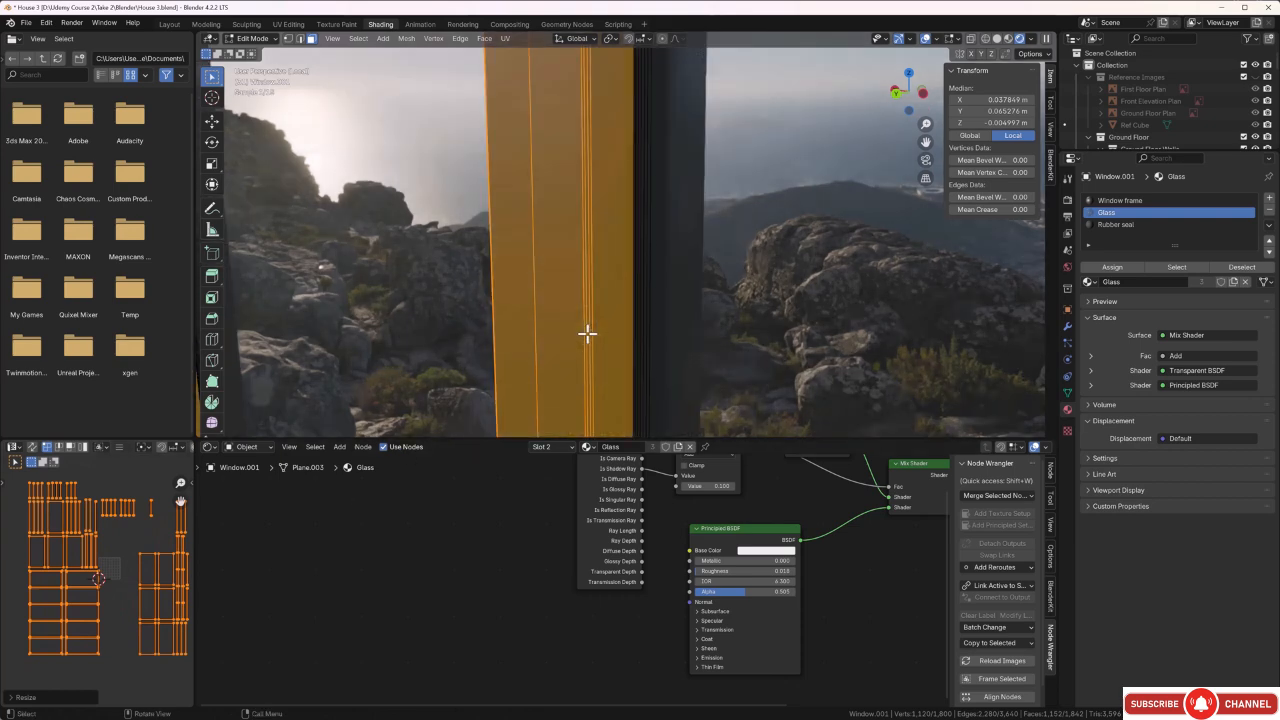
Drop the frame selection, return to Object Mode and examine the frame's rescaled texture up close and across the whole window.
key("g")
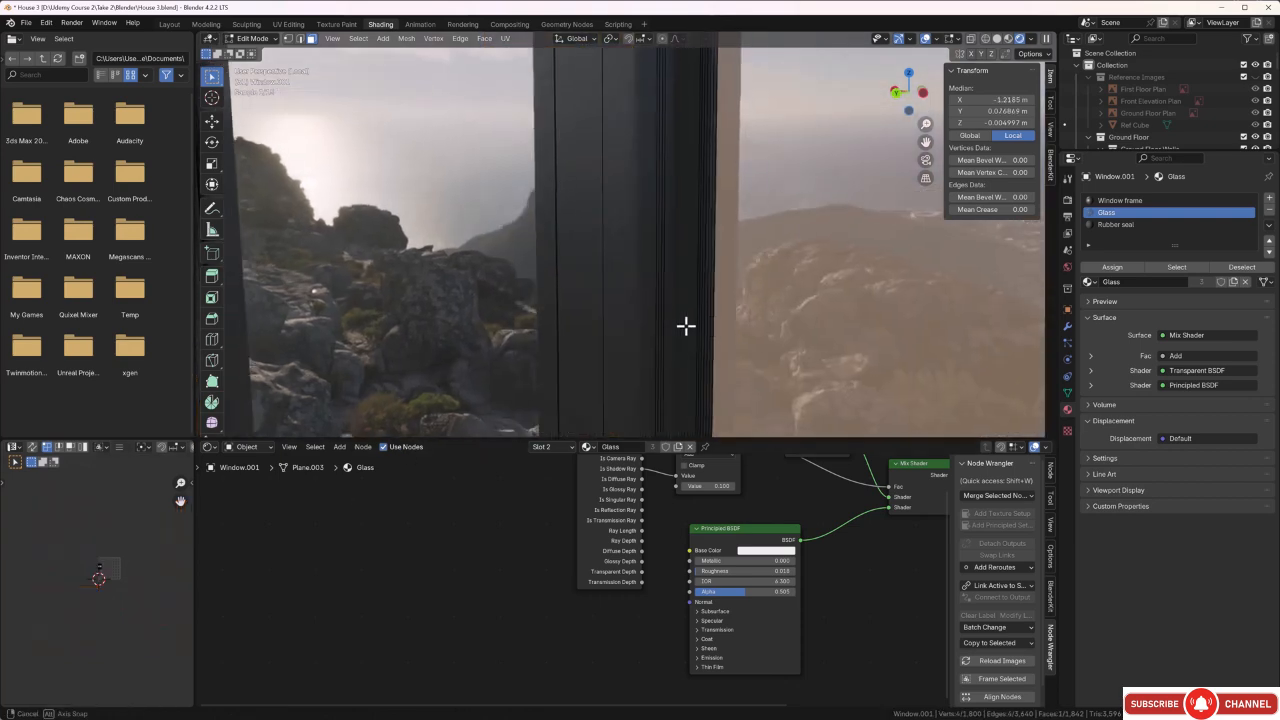
middle_click_drag(685, 325, 683, 324)
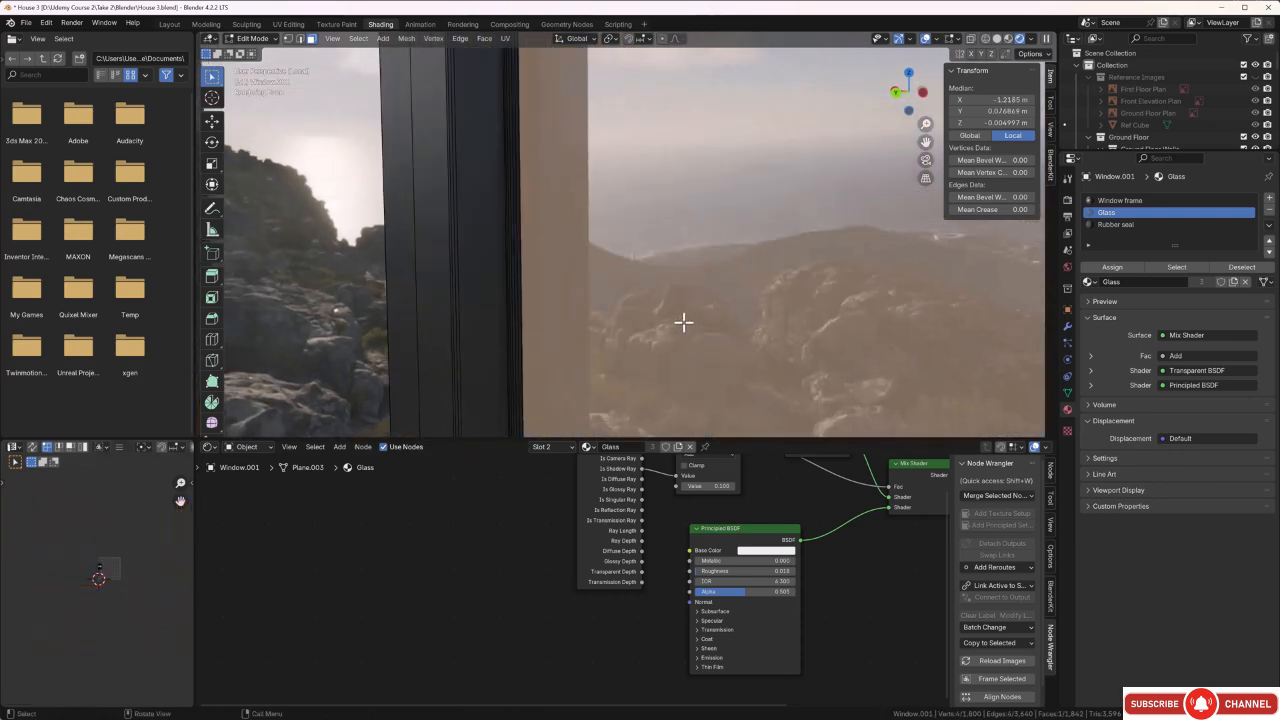
key("Tab")
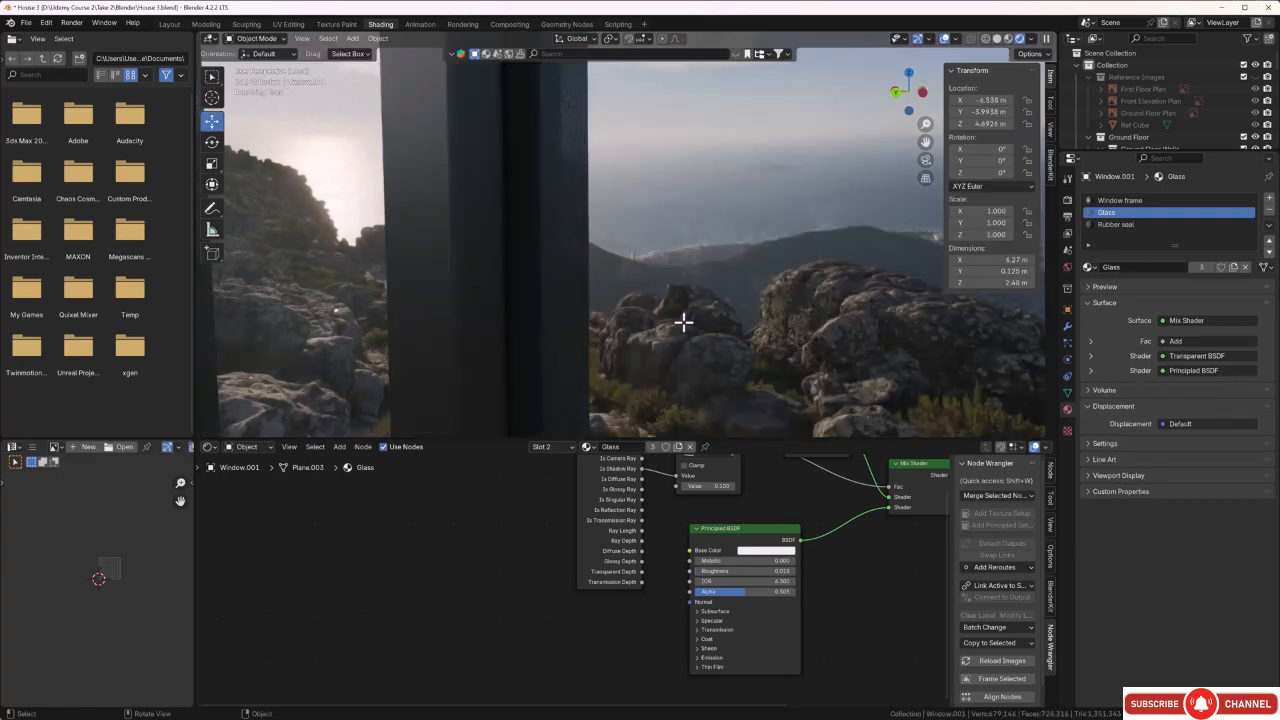
middle_click_drag(683, 321, 516, 354)
middle_click_drag(788, 264, 621, 399, "shift")
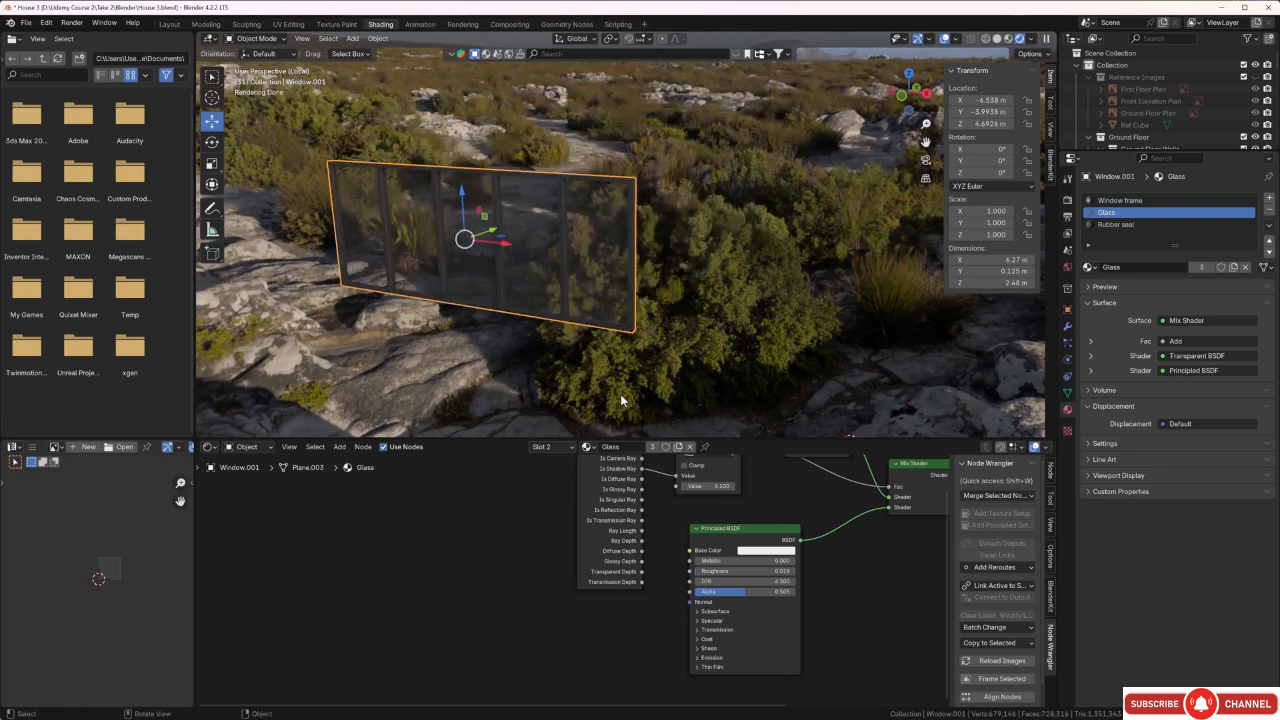
Leave the window's local view to bring back the whole house and view the window in the facade beside the balcony.
key("KP_Divide")
middle_click_drag(568, 336, 539, 336)
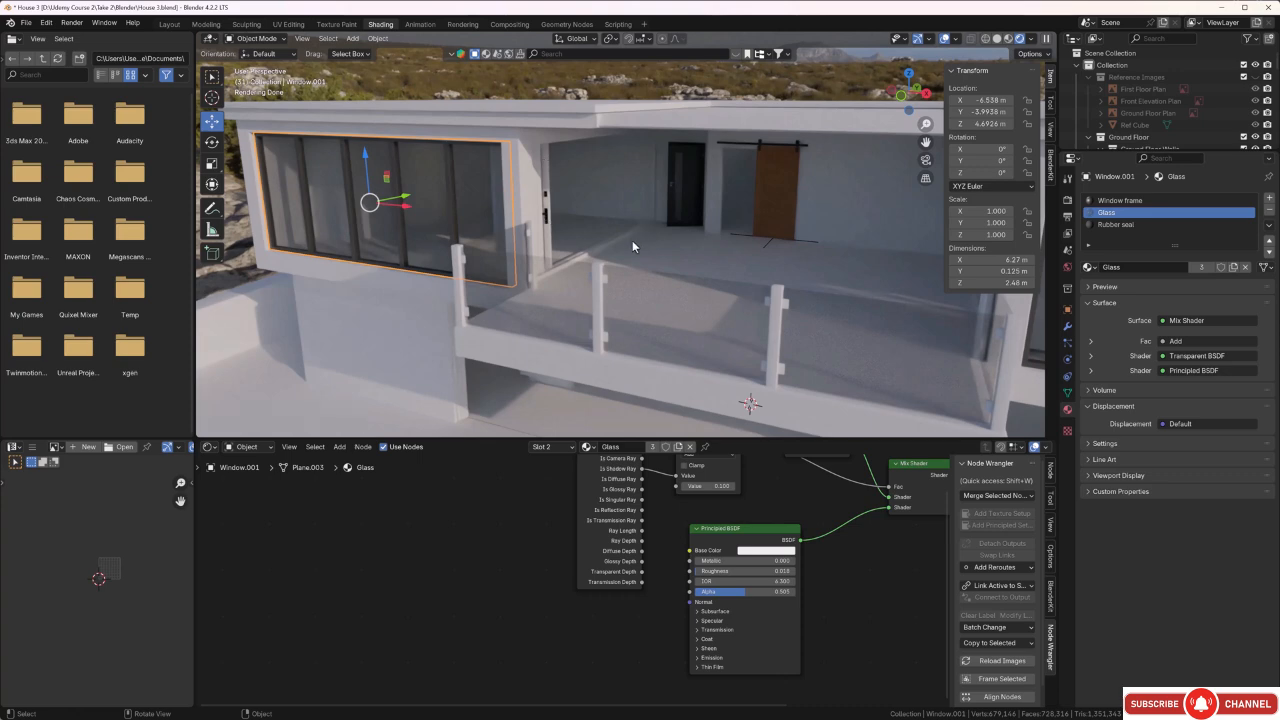
middle_click_drag(632, 240, 650, 231)
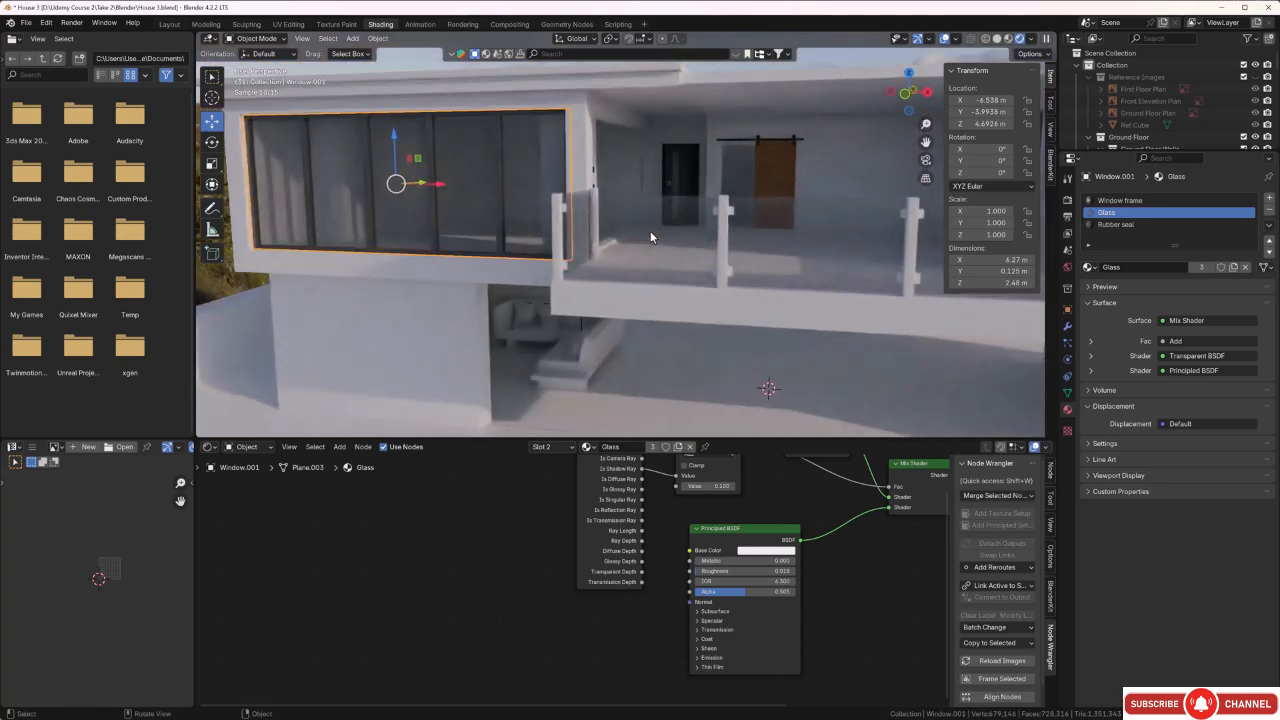
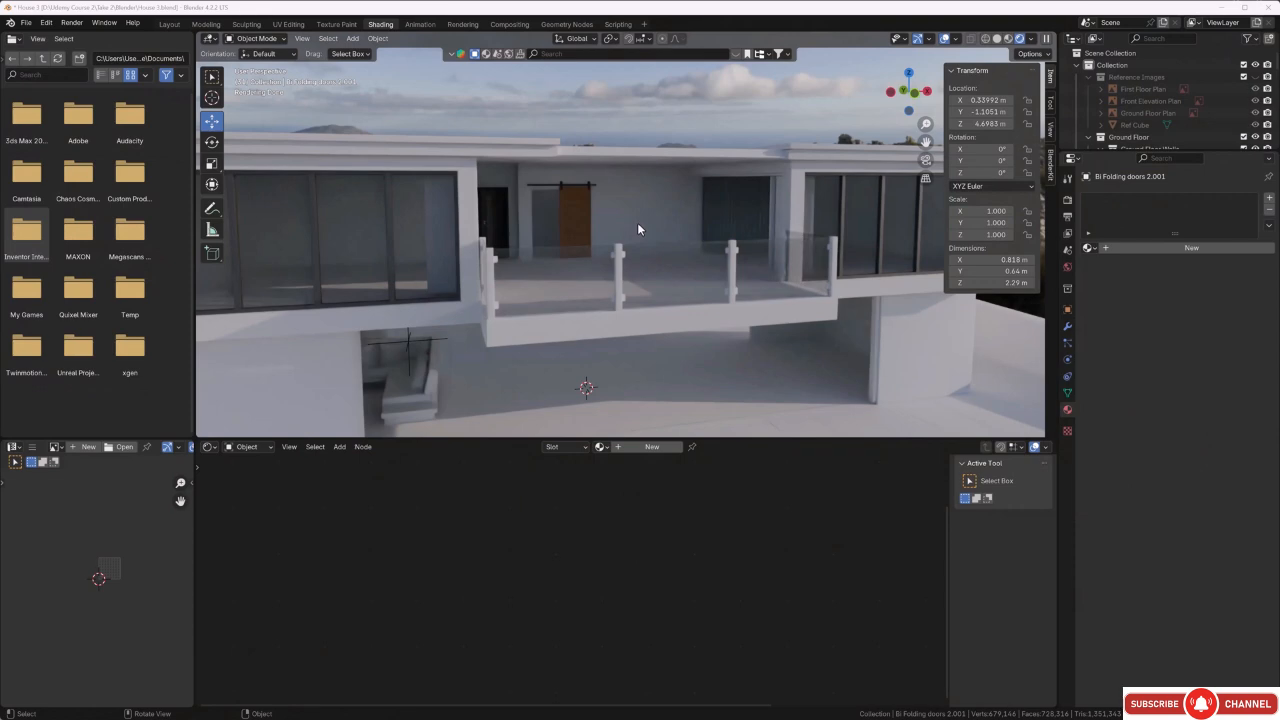
Select the folded bi-folding doors at the edge of the balcony opening and isolate them in local view.
middle_click_drag(664, 245, 686, 258)
scroll(846, 254, "up", 3)
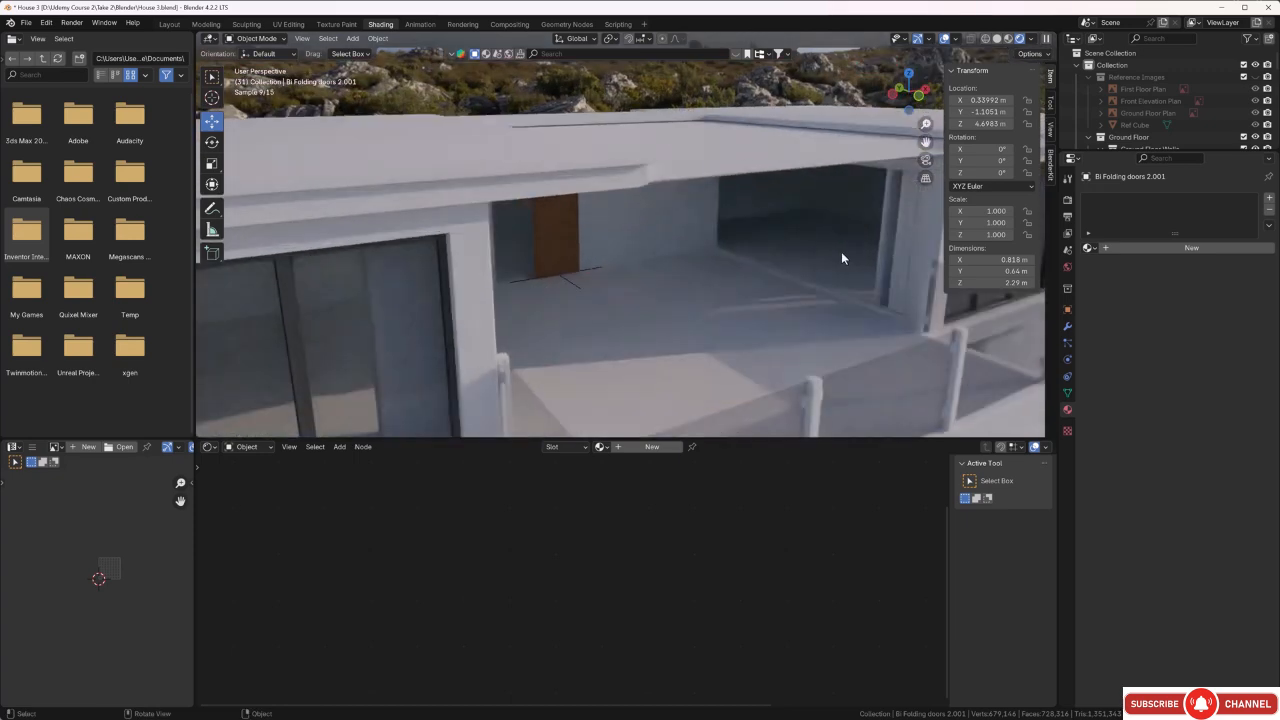
middle_click_drag(836, 250, 817, 251)
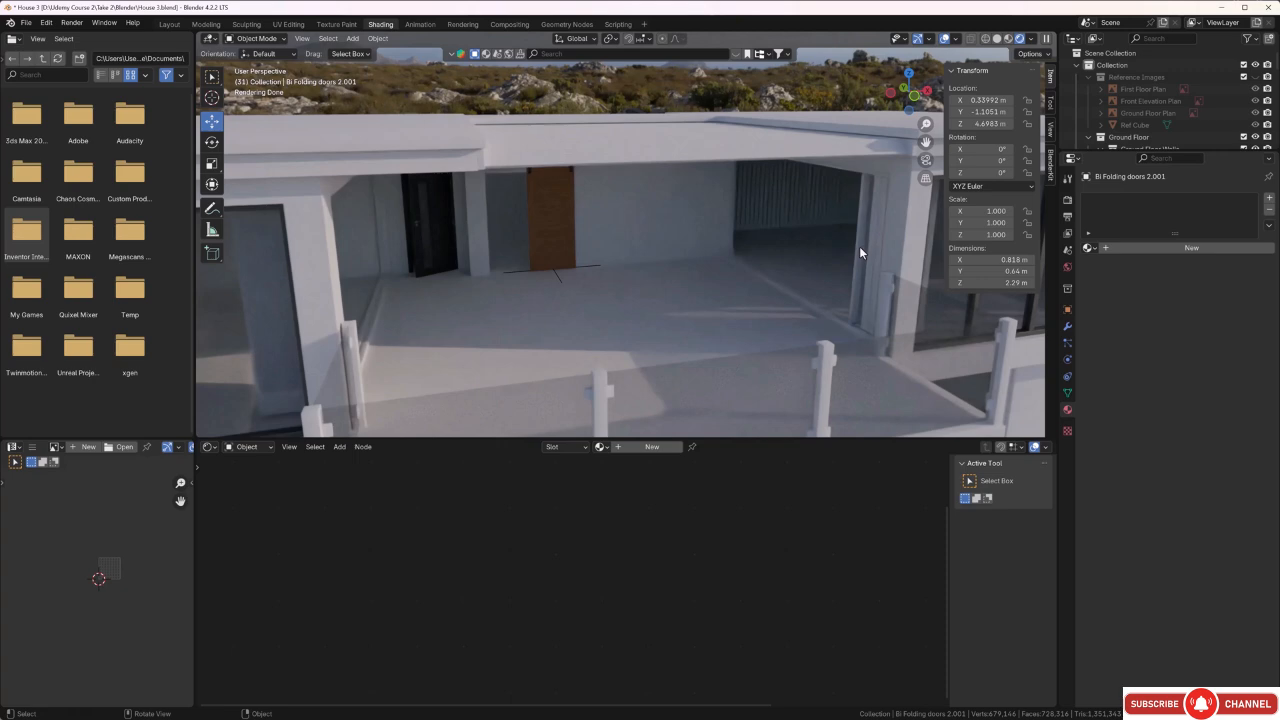
left_click(859, 246)
scroll(737, 250, "down", 4)
middle_click_drag(757, 250, 715, 249)
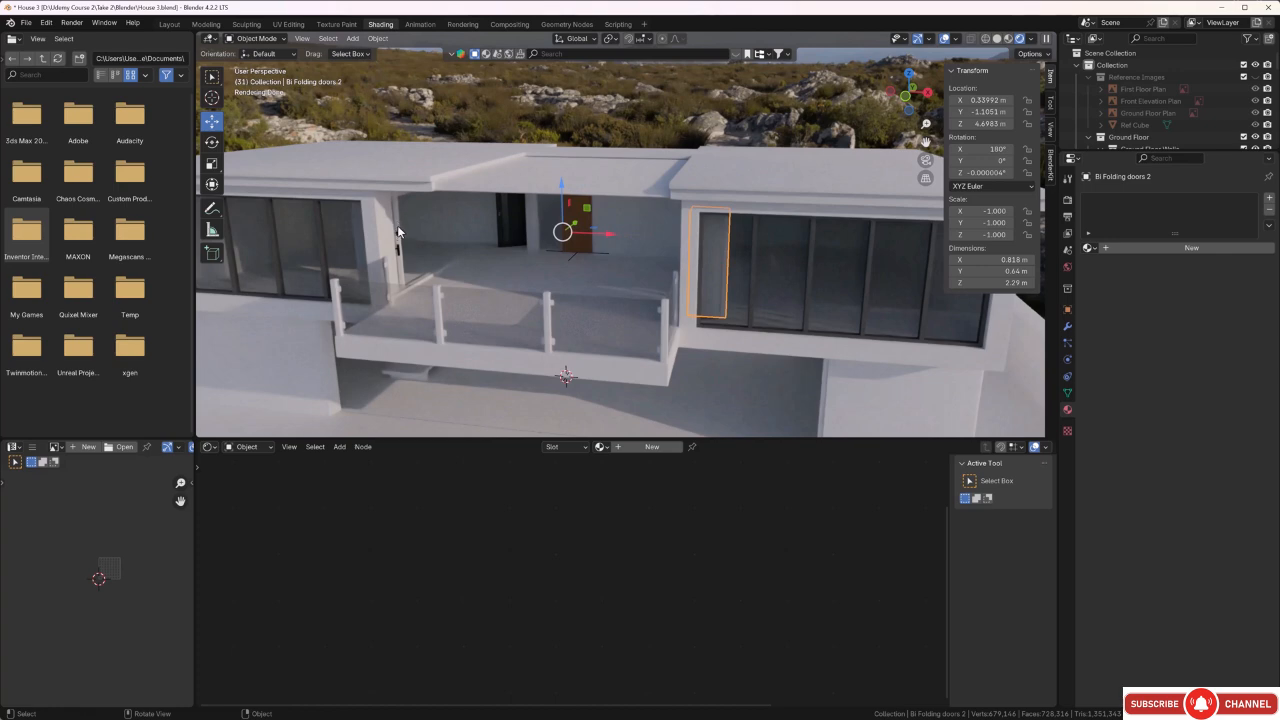
middle_click_drag(502, 256, 541, 255)
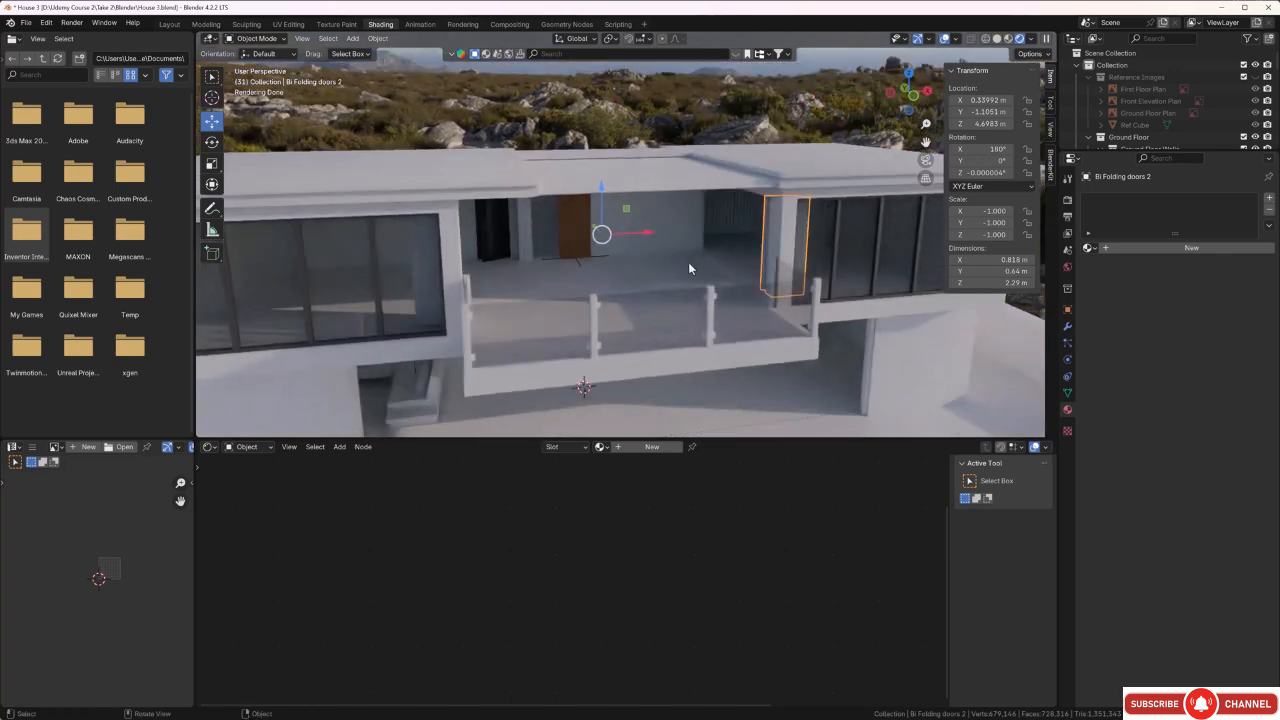
middle_click_drag(763, 236, 364, 185)
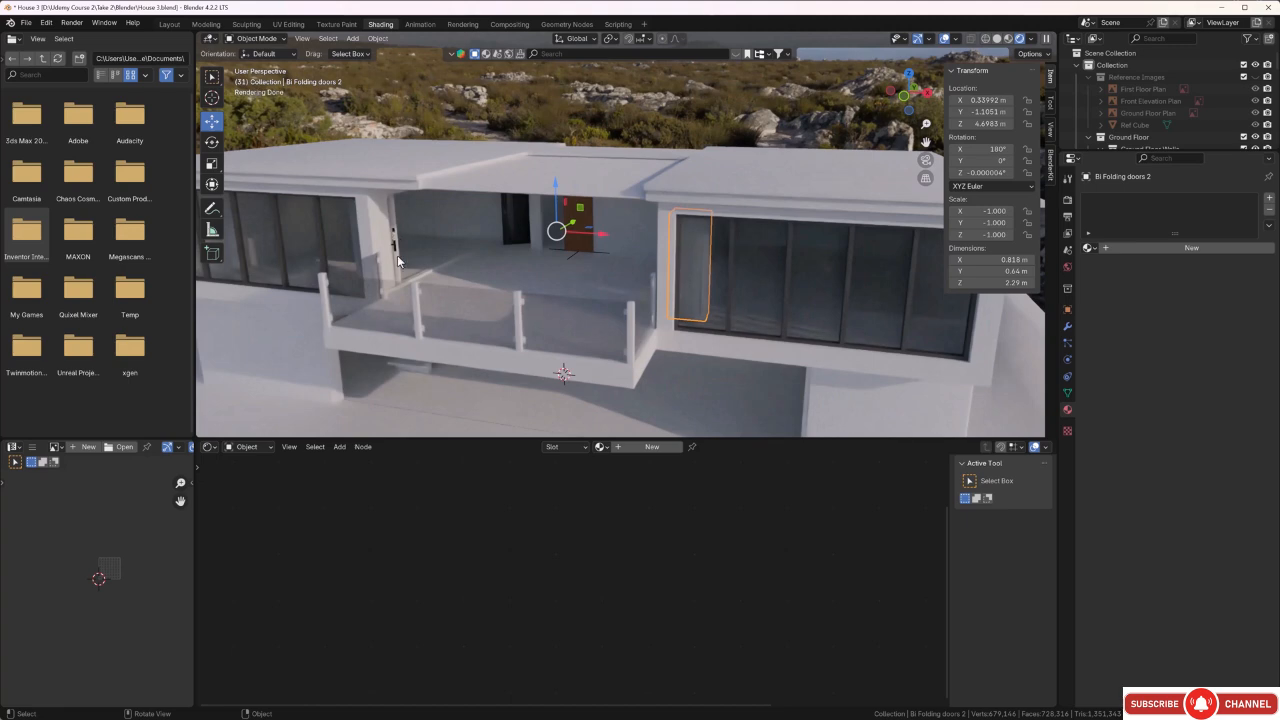
middle_click_drag(410, 255, 605, 286)
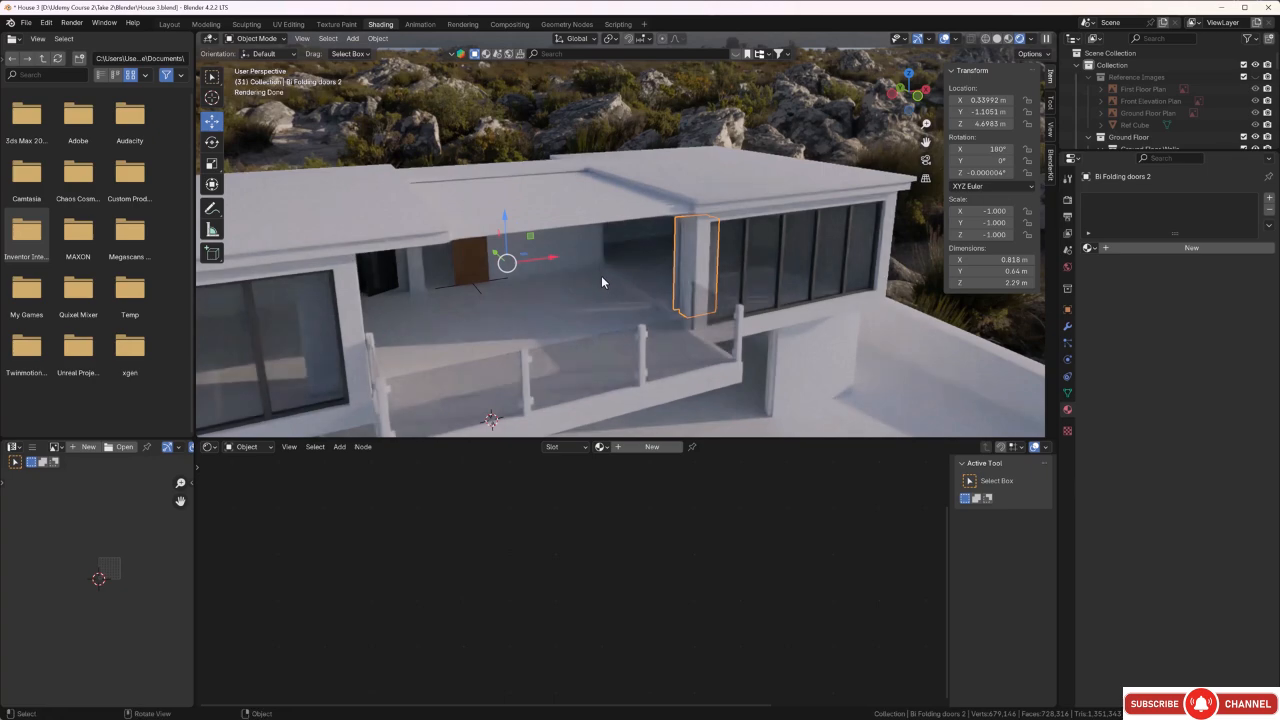
key("KP_Divide")
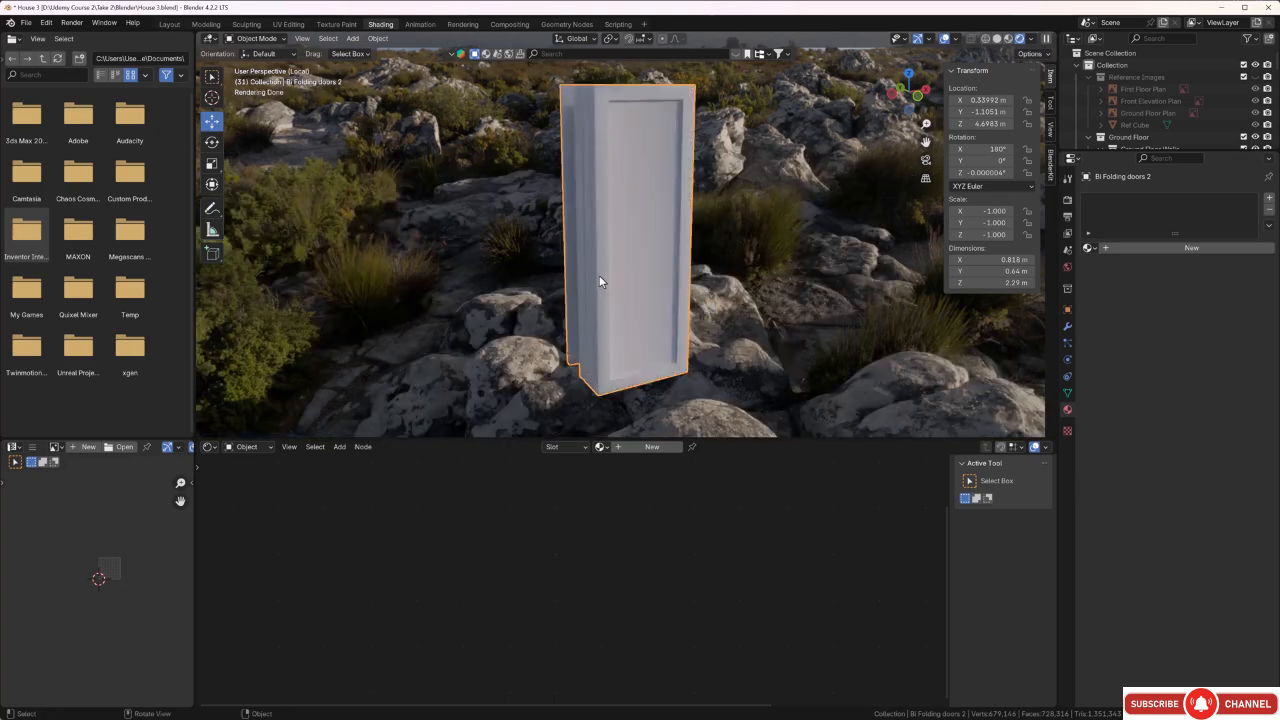
middle_click_drag(599, 275, 734, 272)
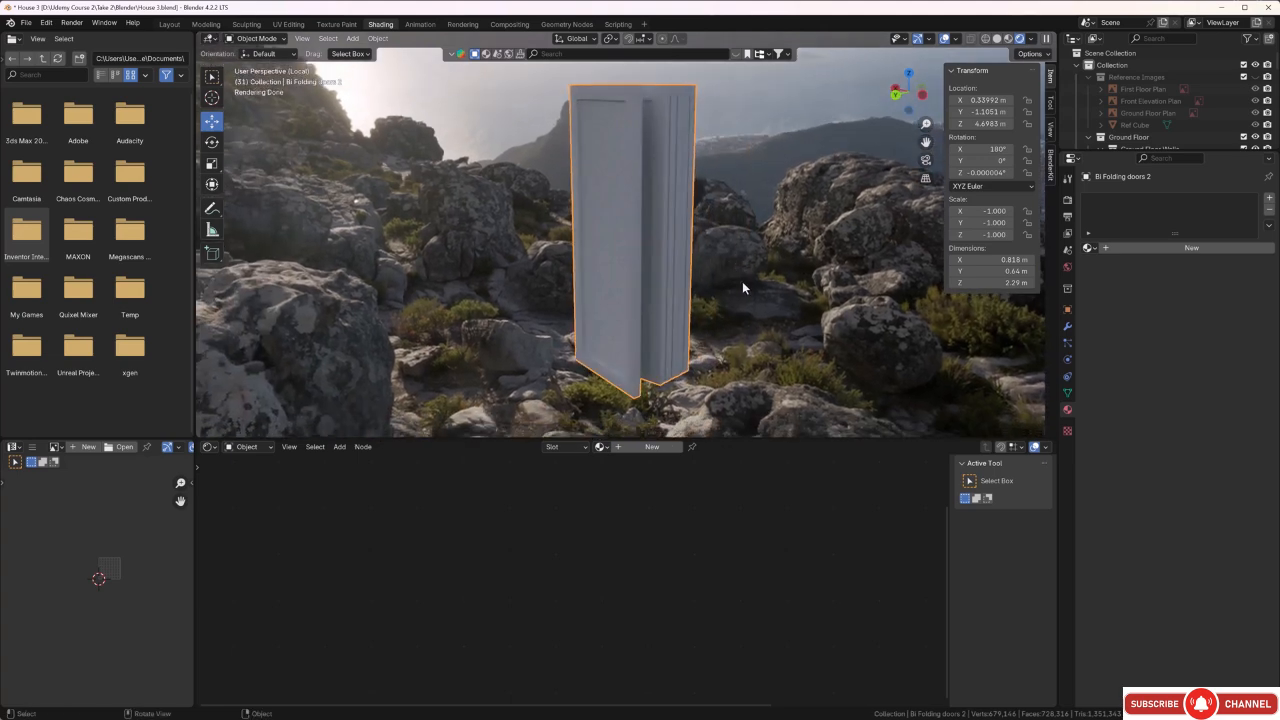
Add a material slot to the bi-folding doors and assign the existing Window frame material to it.
left_click(1271, 200)
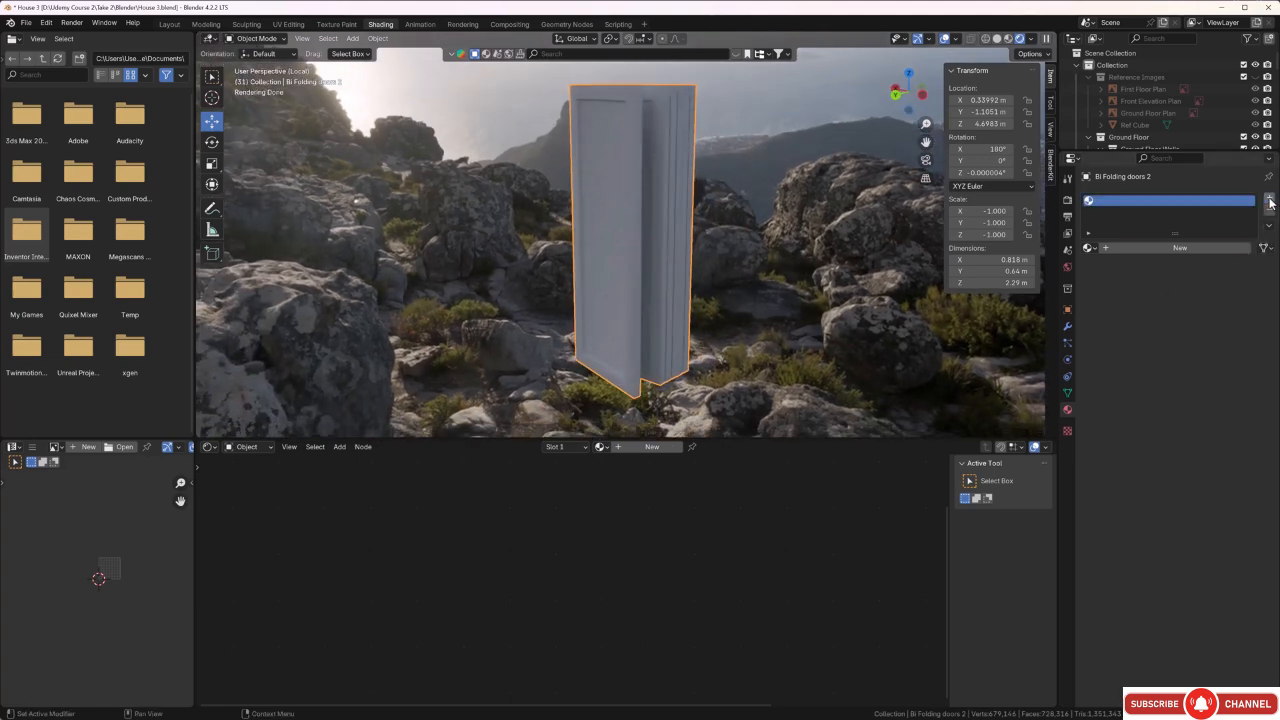
left_click(1094, 249)
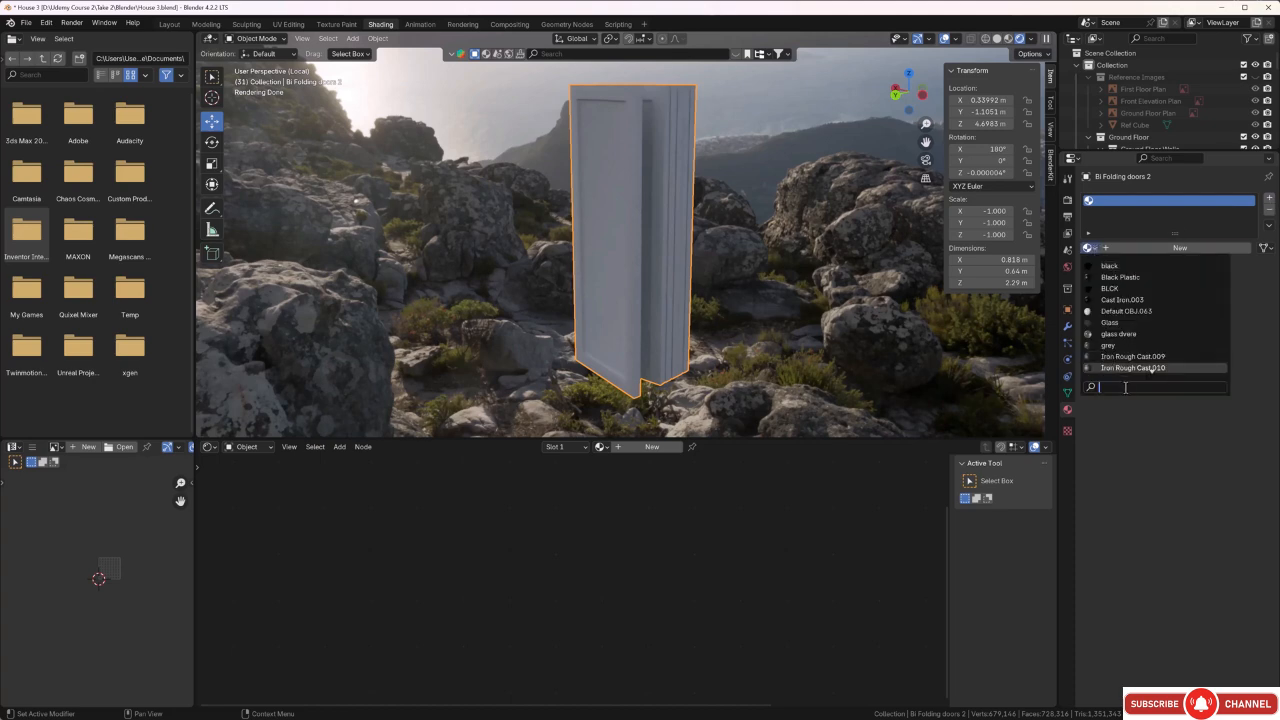
type("w")
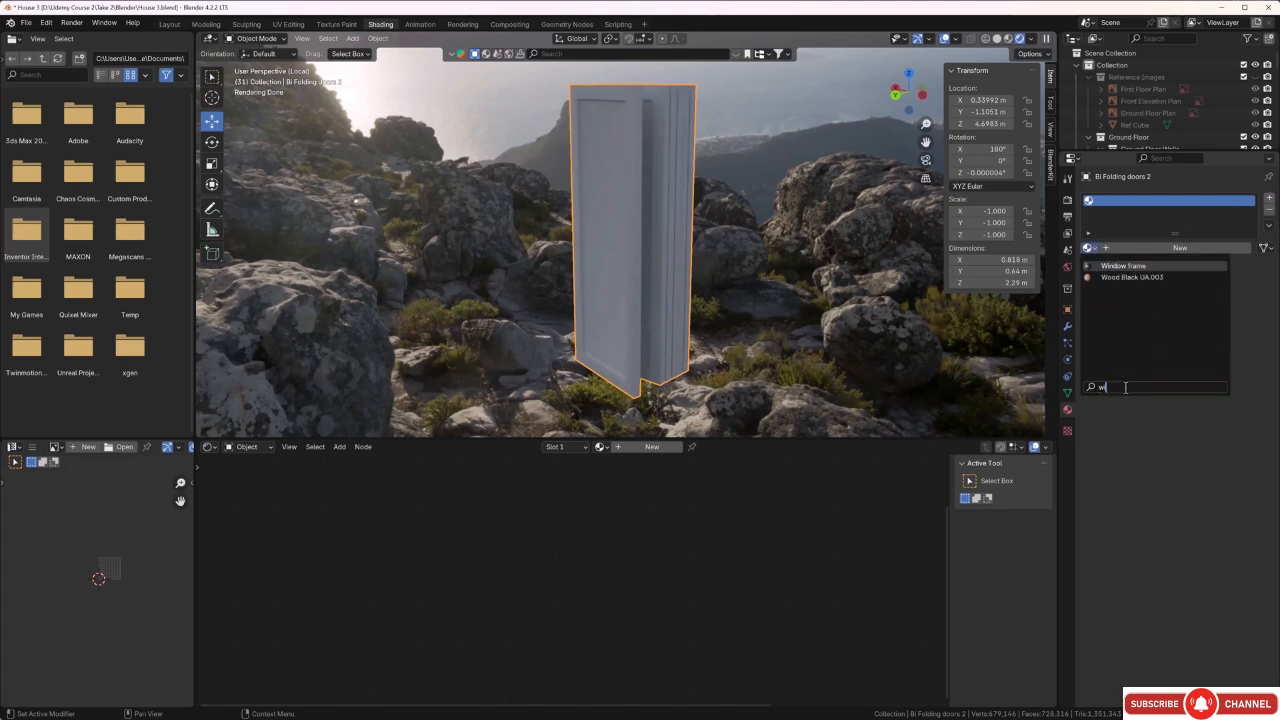
left_click(1124, 266)
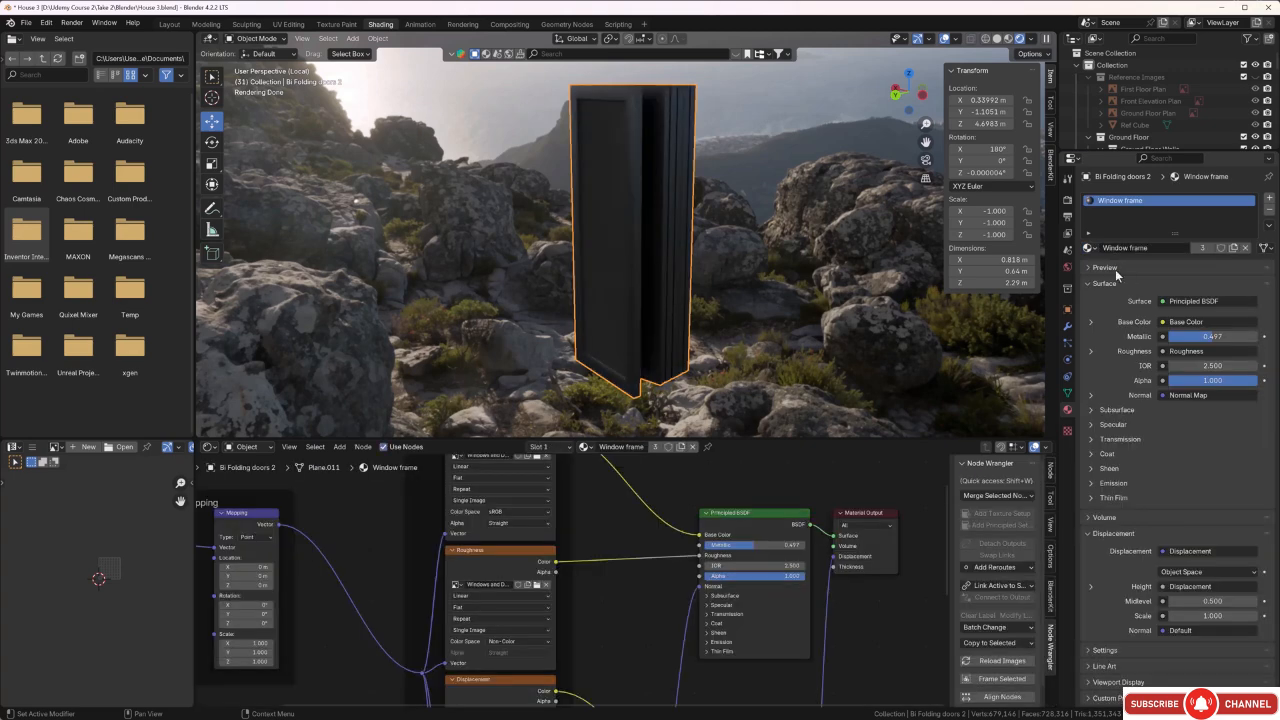
Unwrap the entire bi-folding doors mesh with Smart UV Project, using a 66° angle limit and zero island margin.
scroll(675, 226, "up", 5)
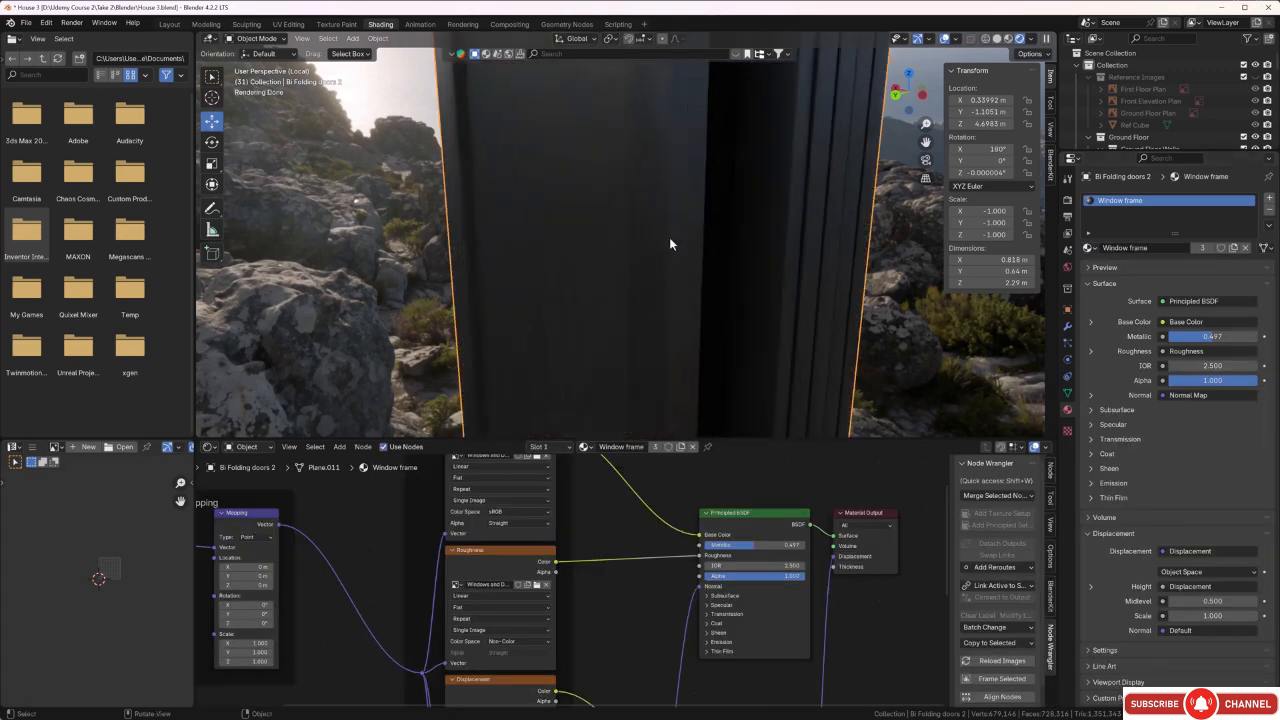
middle_click_drag(669, 248, 682, 240)
scroll(720, 190, "up", 2)
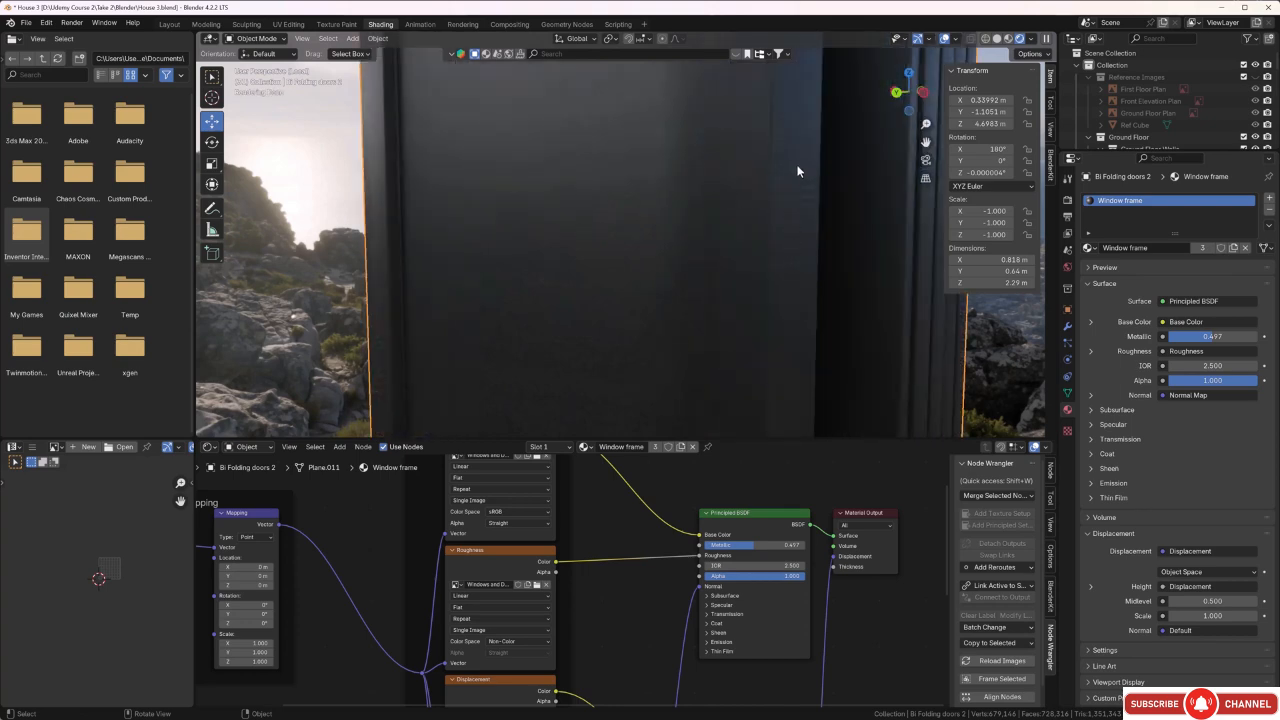
mouse_move(795, 171)
middle_mouse_down()
mouse_move(791, 186)
mouse_move(810, 170)
mouse_move(784, 191)
middle_mouse_up()
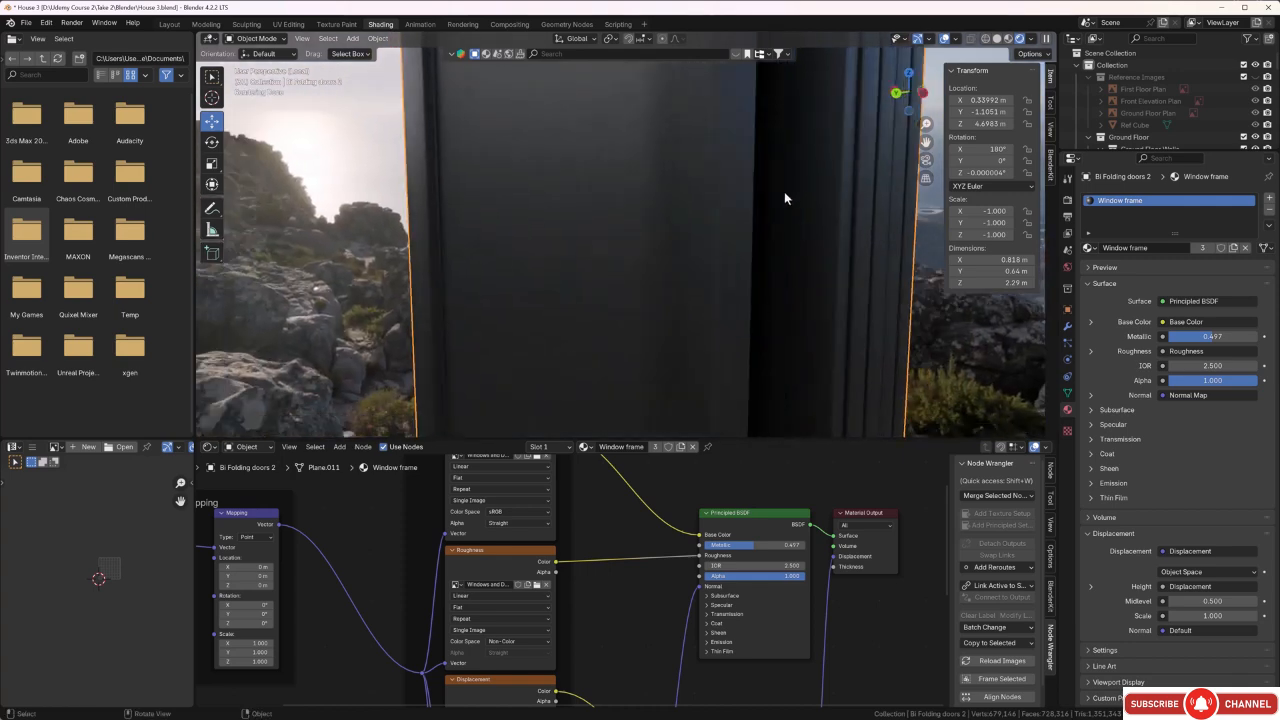
key("Tab")
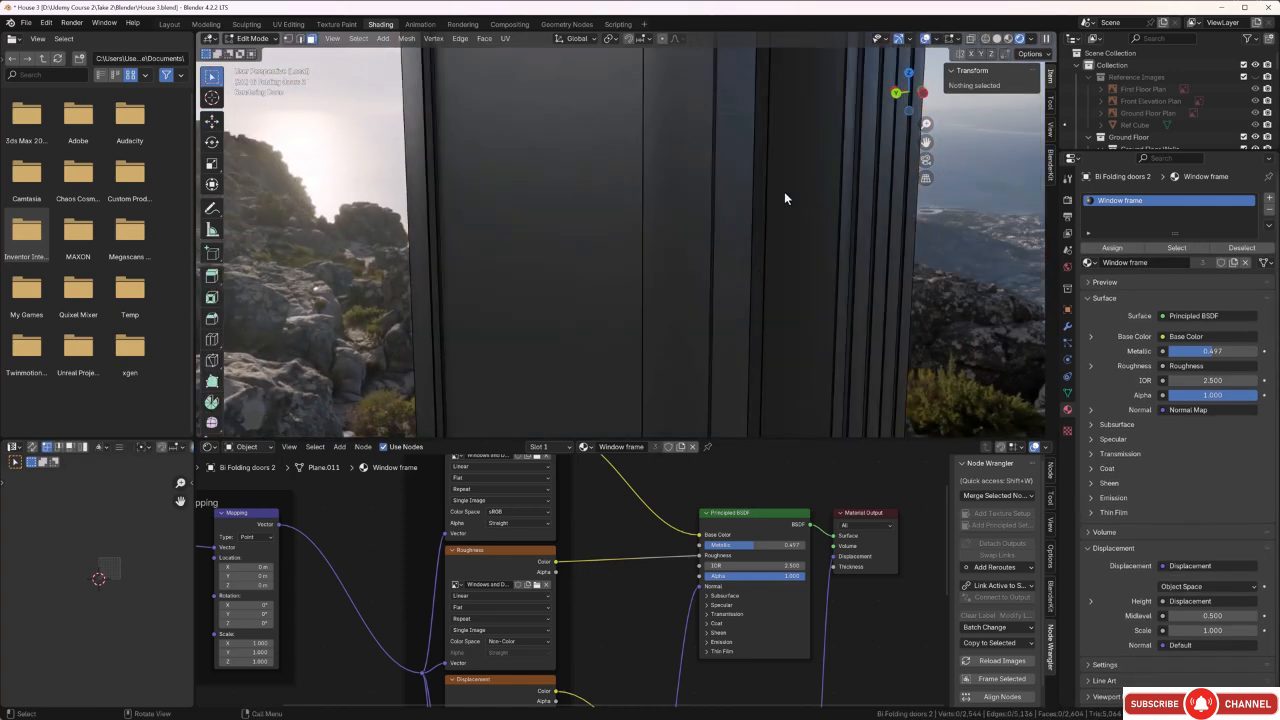
key("a")
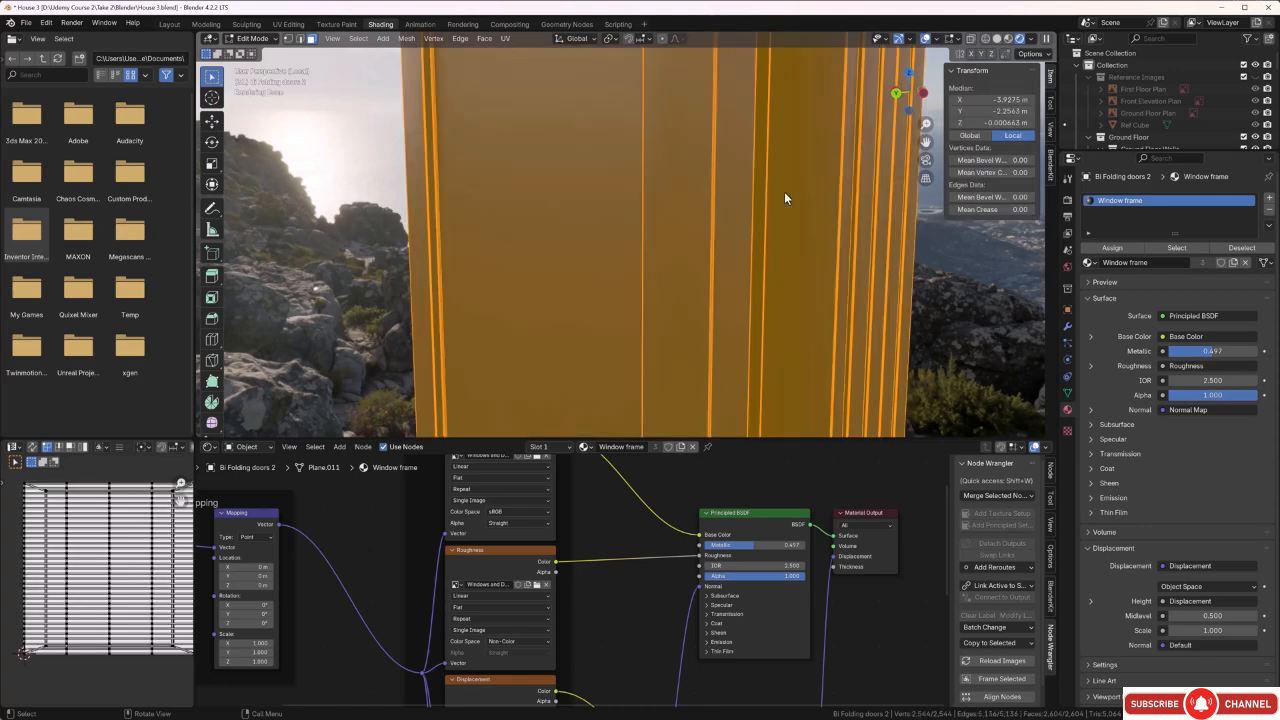
key("u")
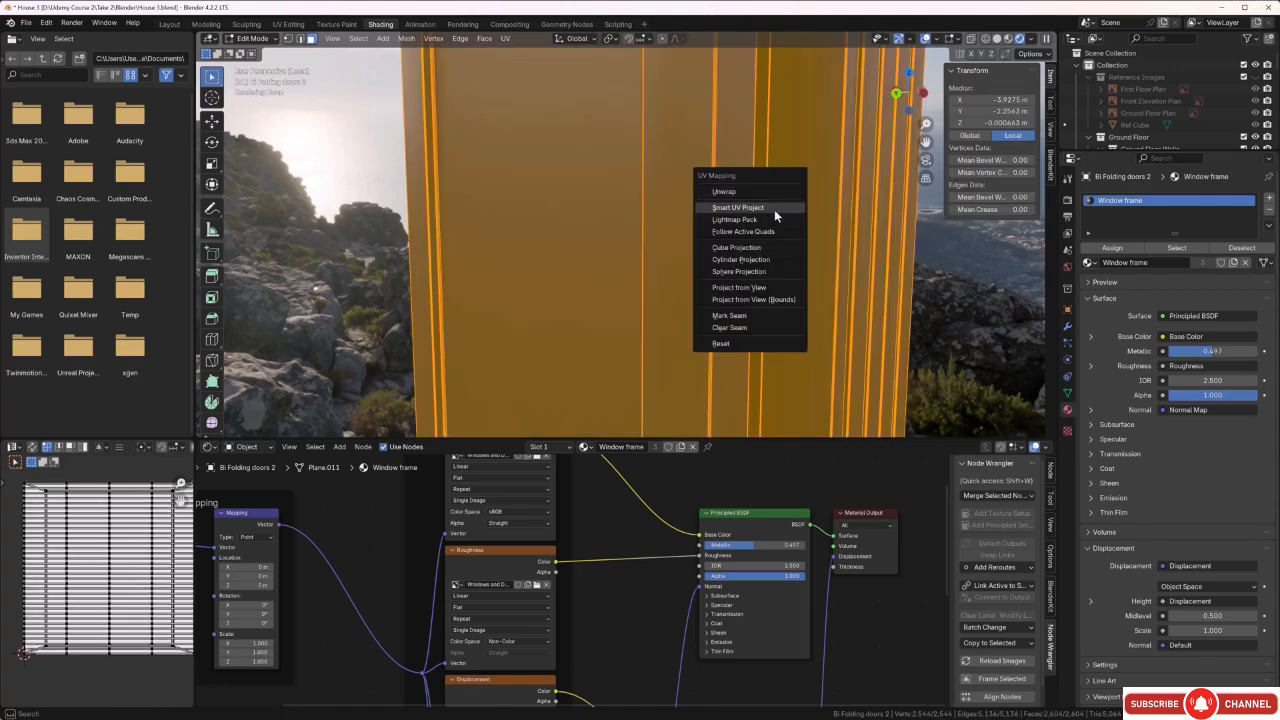
left_click(774, 209)
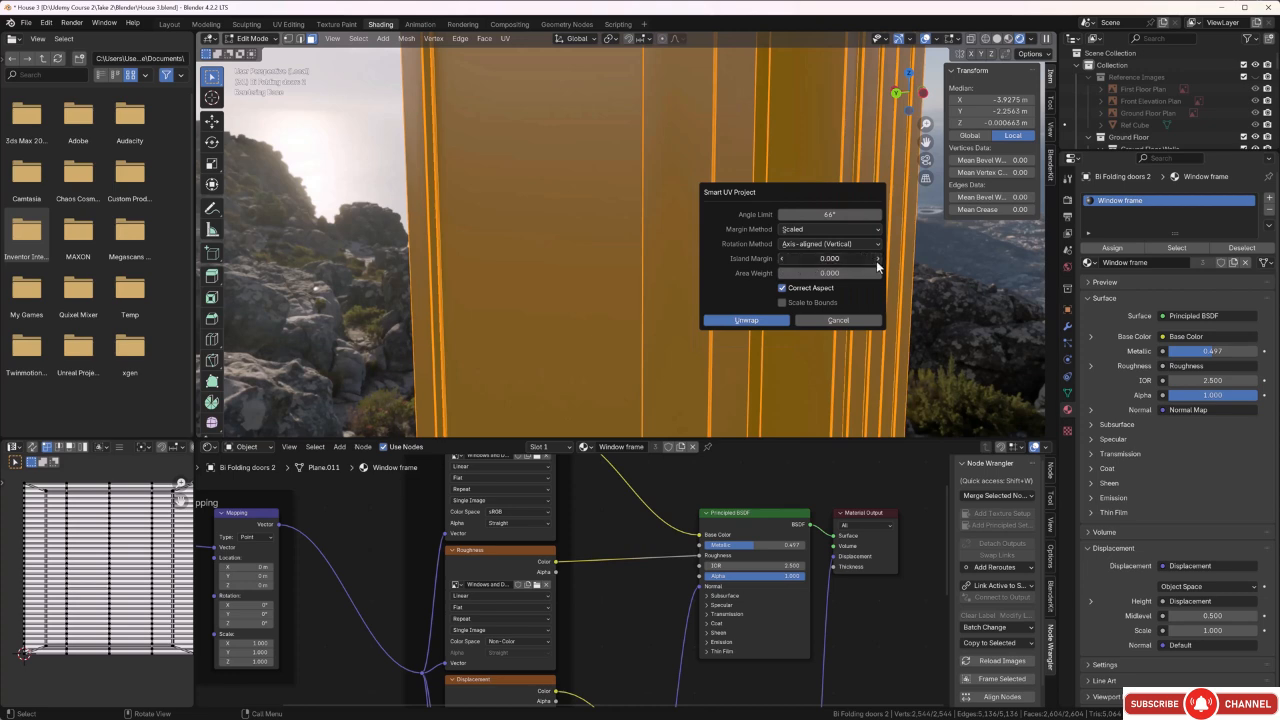
left_click(772, 321)
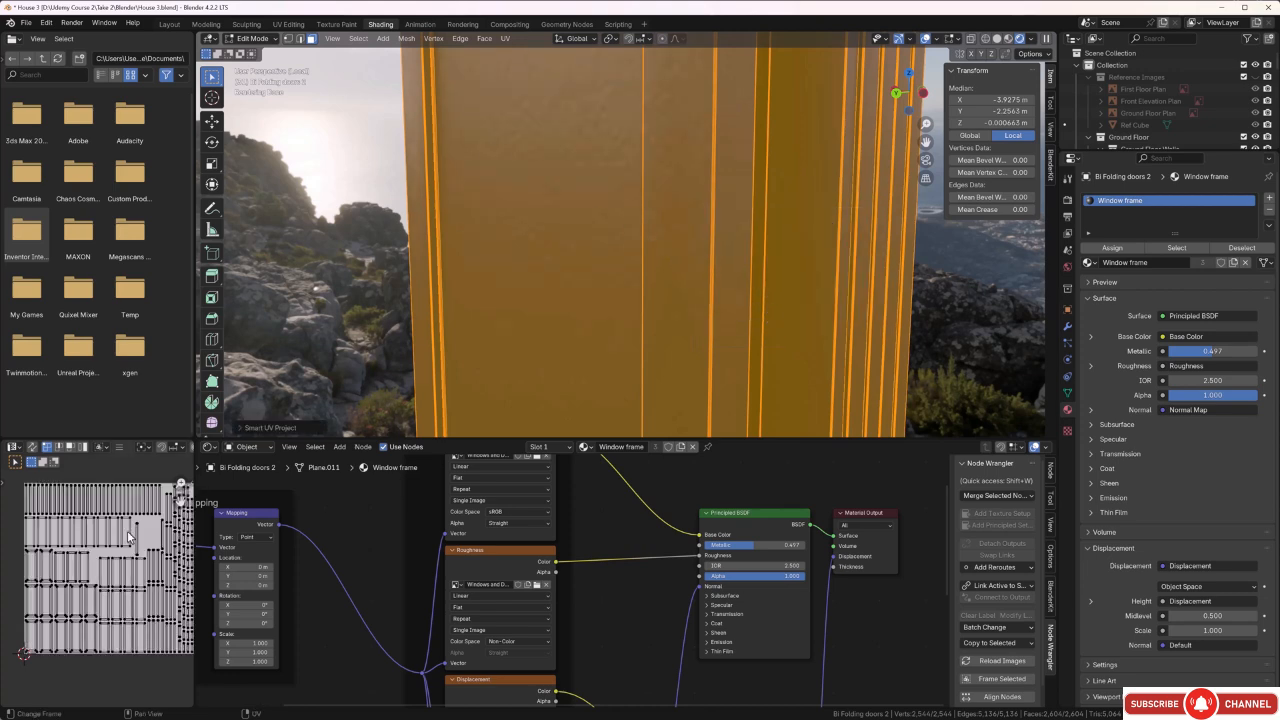
Select all of the doors' UV islands in the UV editor and scale them up uniformly by about 2.7.
scroll(135, 522, "down", 3)
key("b")
left_click_drag(155, 528, 59, 647)
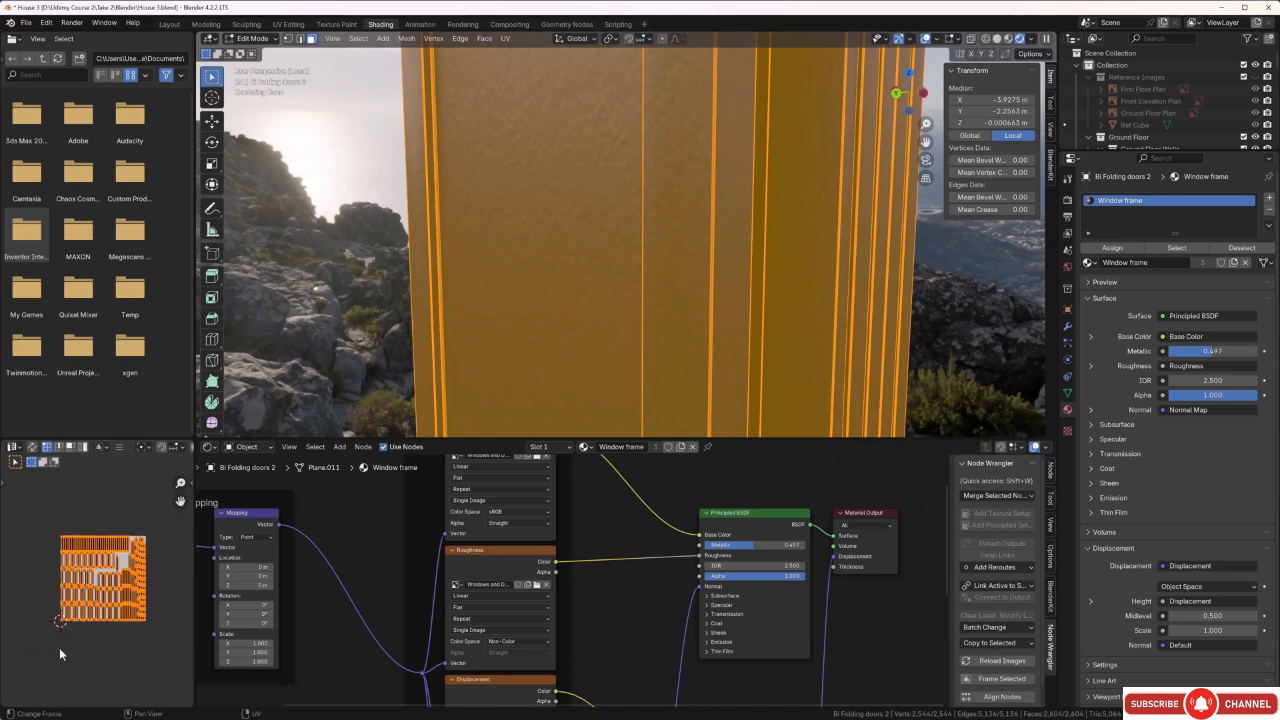
key("s")
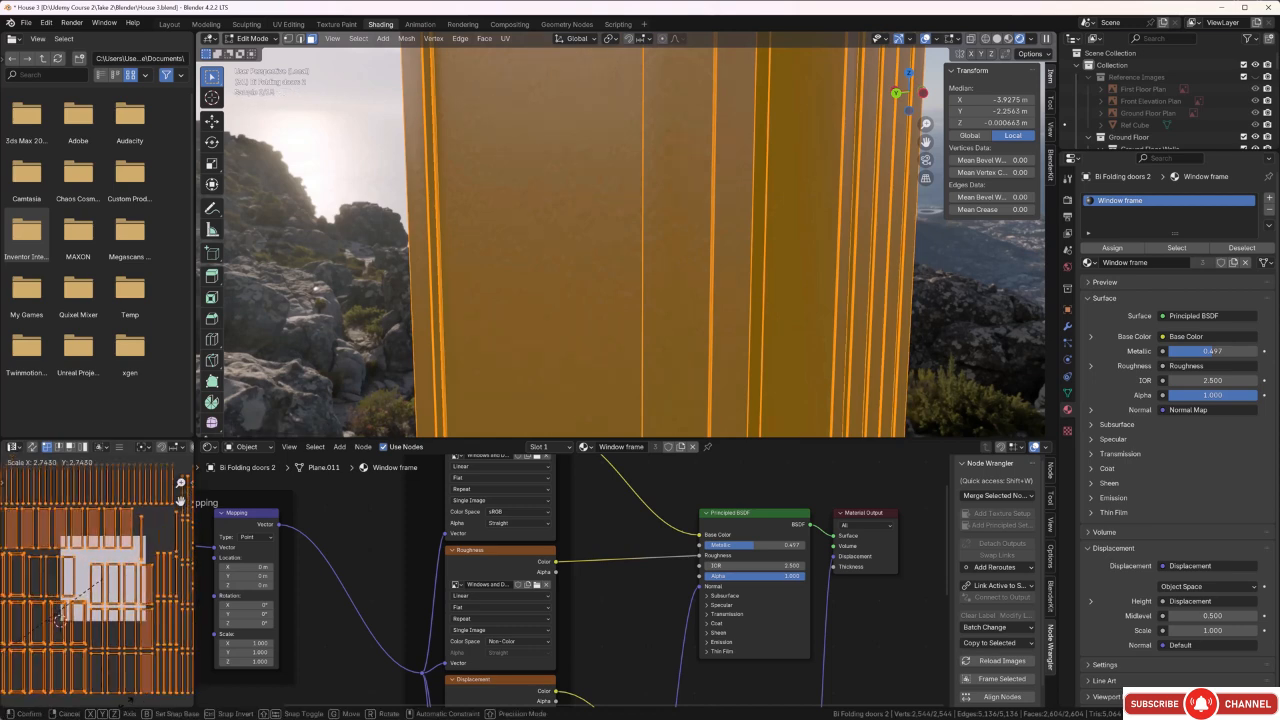
left_click(556, 453)
Enlarge the doors' UV islands uniformly a second time for a finer frame texture.
scroll(720, 289, "up", 3)
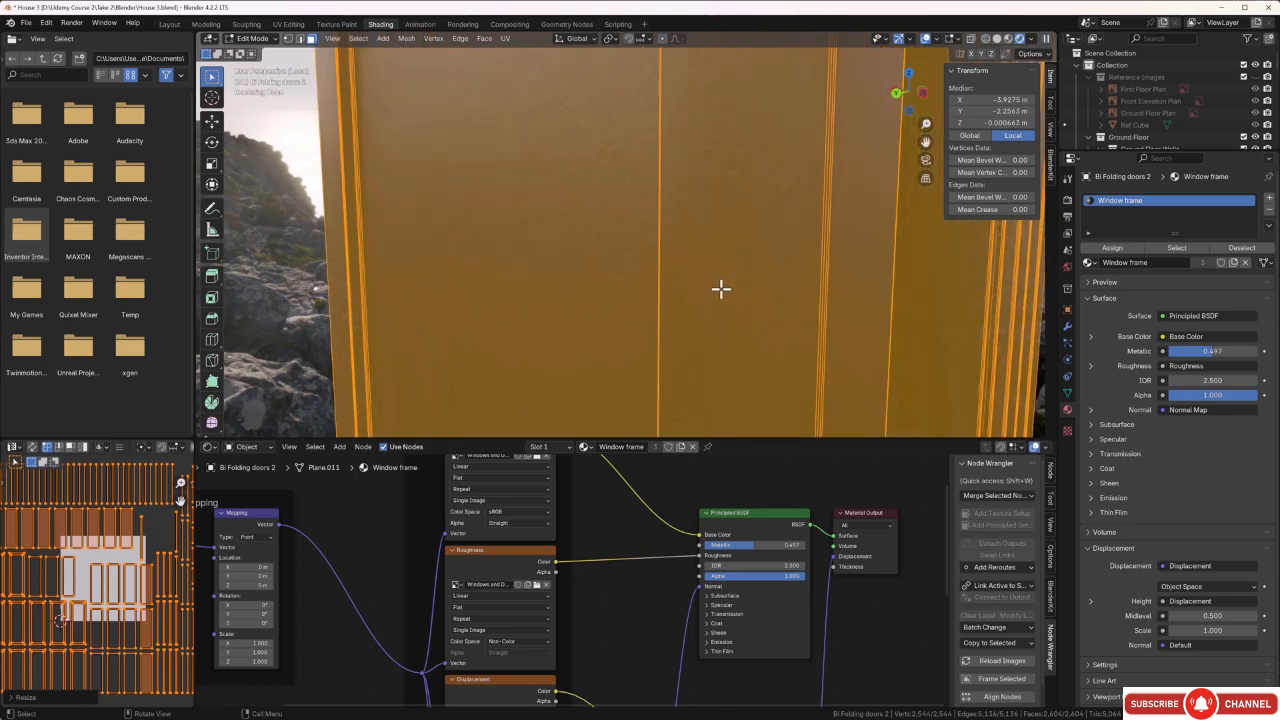
scroll(130, 563, "down", 5)
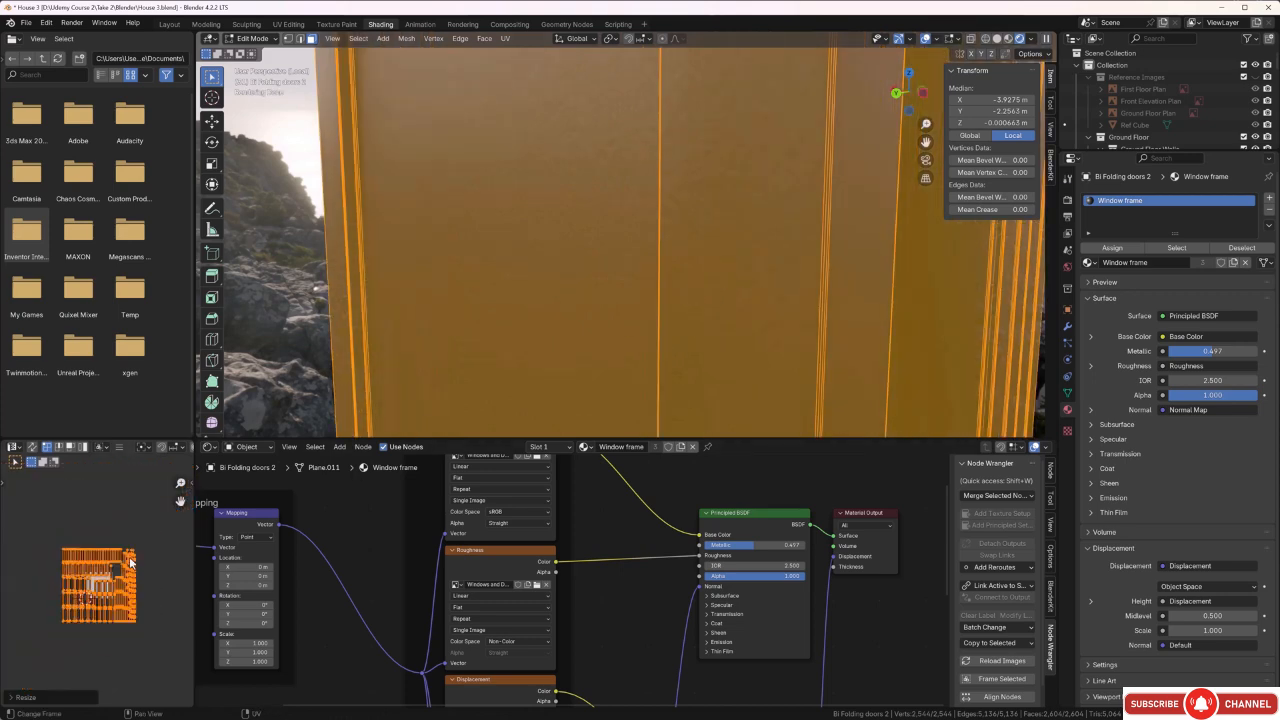
key("s")
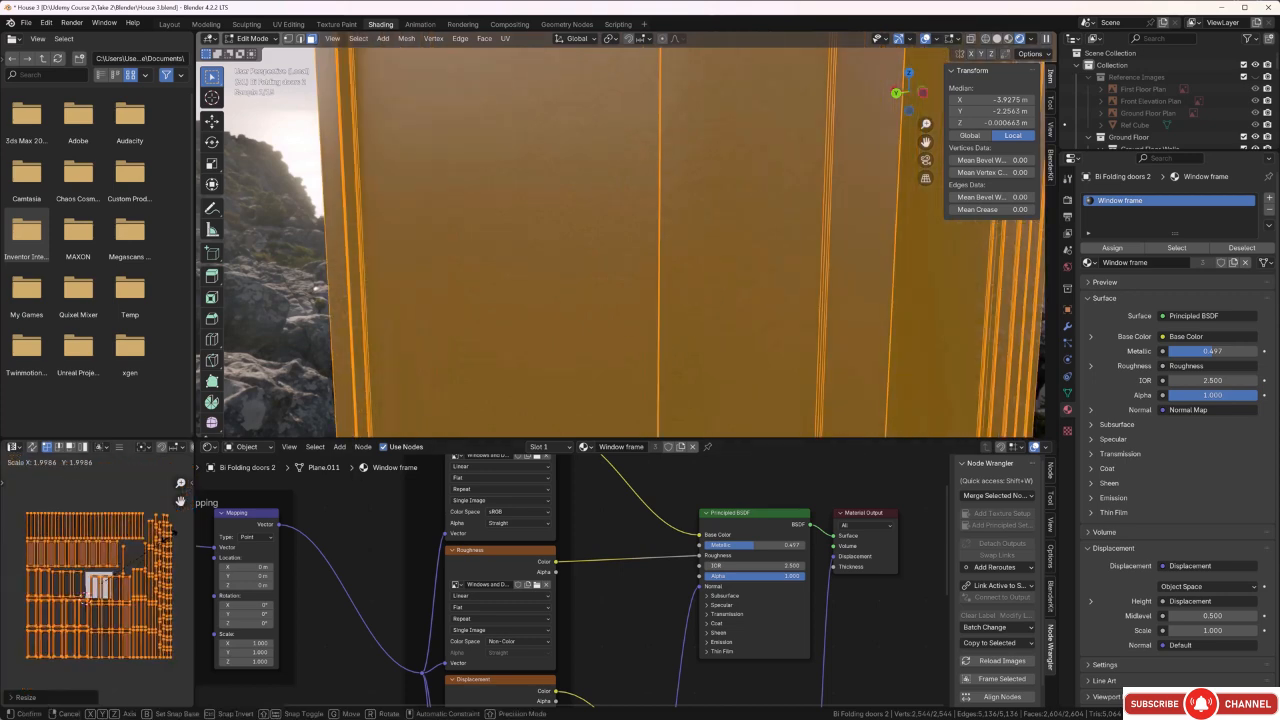
left_click(180, 485)
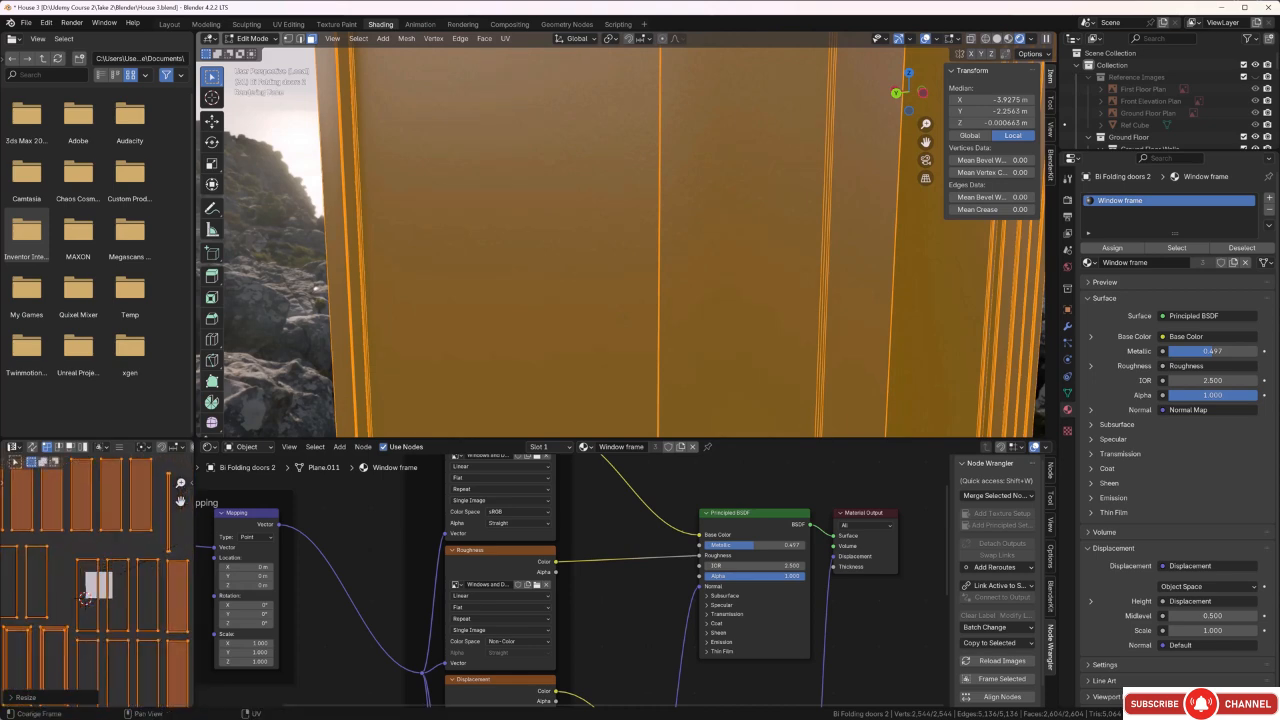
Drop the full mesh selection and examine the doors' rescaled frame texture up close, returning to Object Mode.
left_click(796, 254)
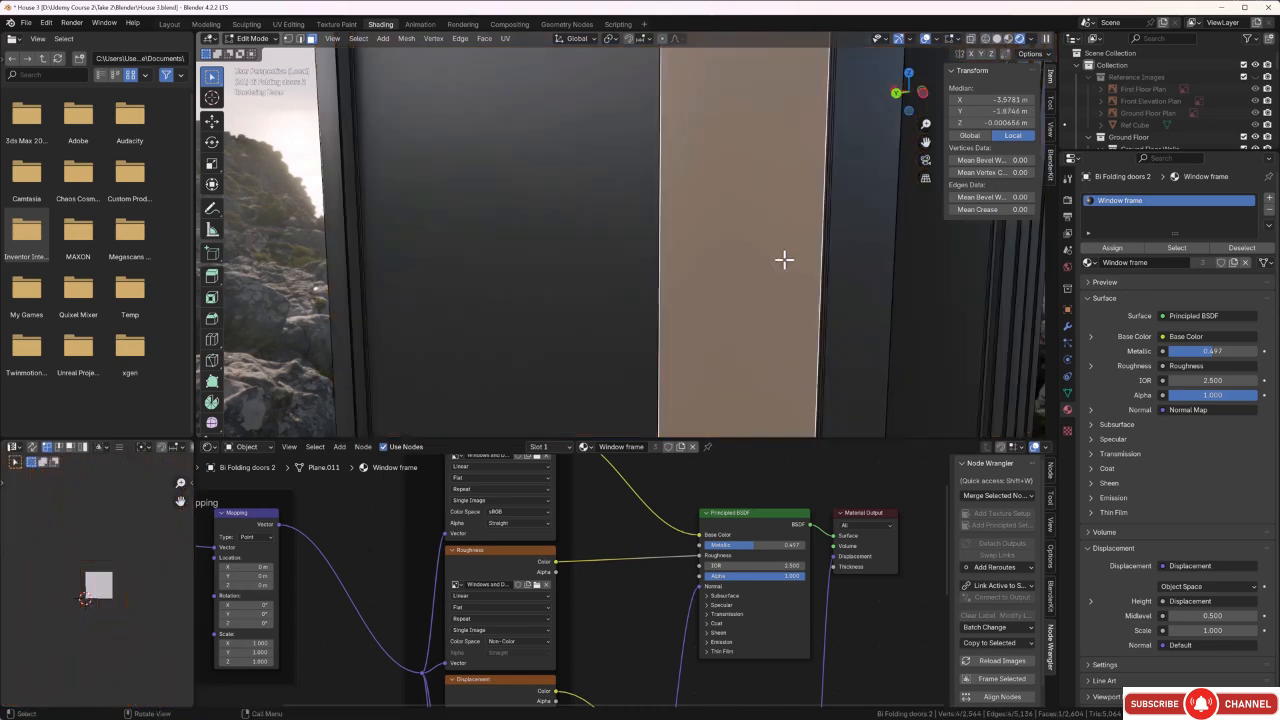
mouse_move(784, 259)
middle_mouse_down()
mouse_move(814, 277)
mouse_move(805, 269)
middle_mouse_up()
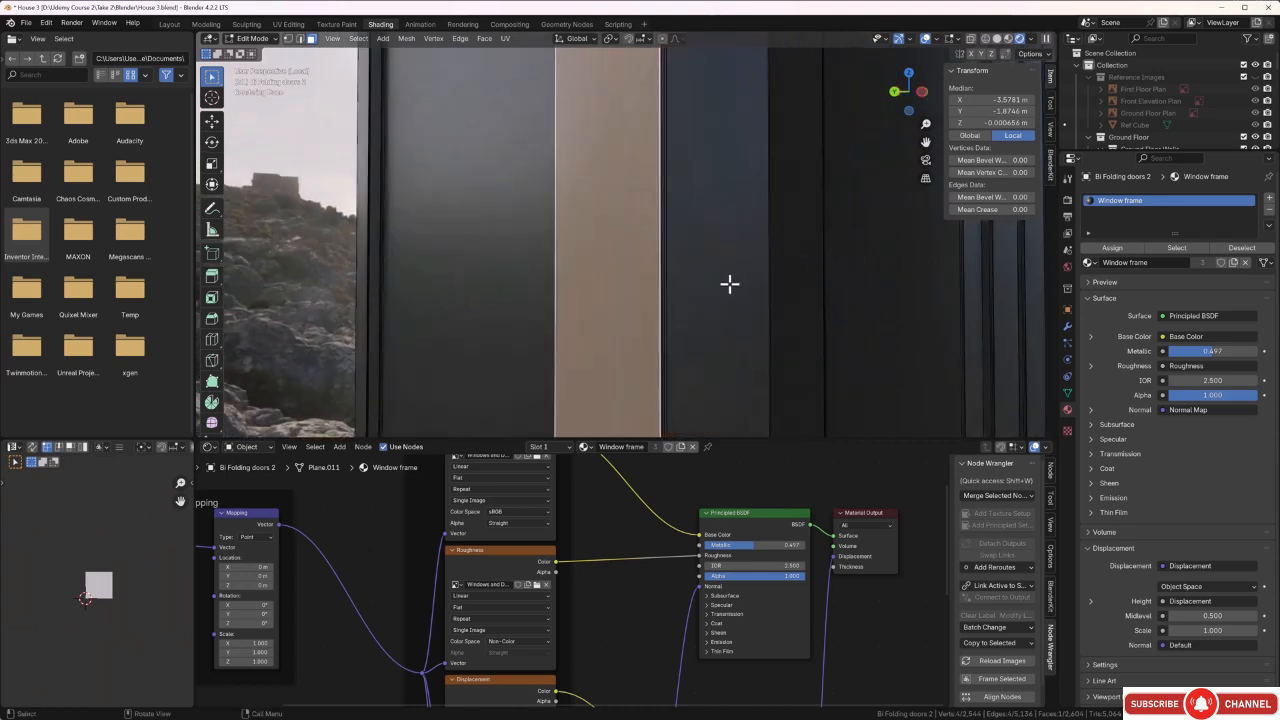
scroll(740, 286, "up", 2)
scroll(855, 316, "up", 2)
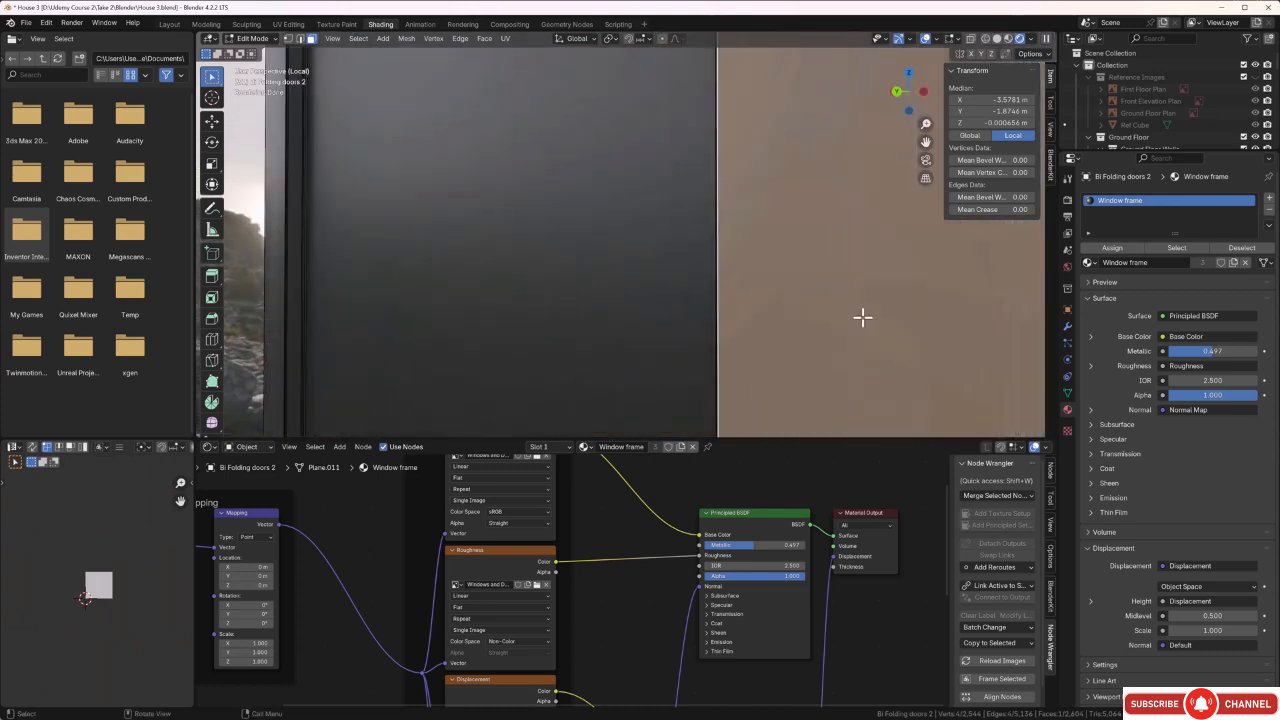
scroll(860, 316, "down", 3)
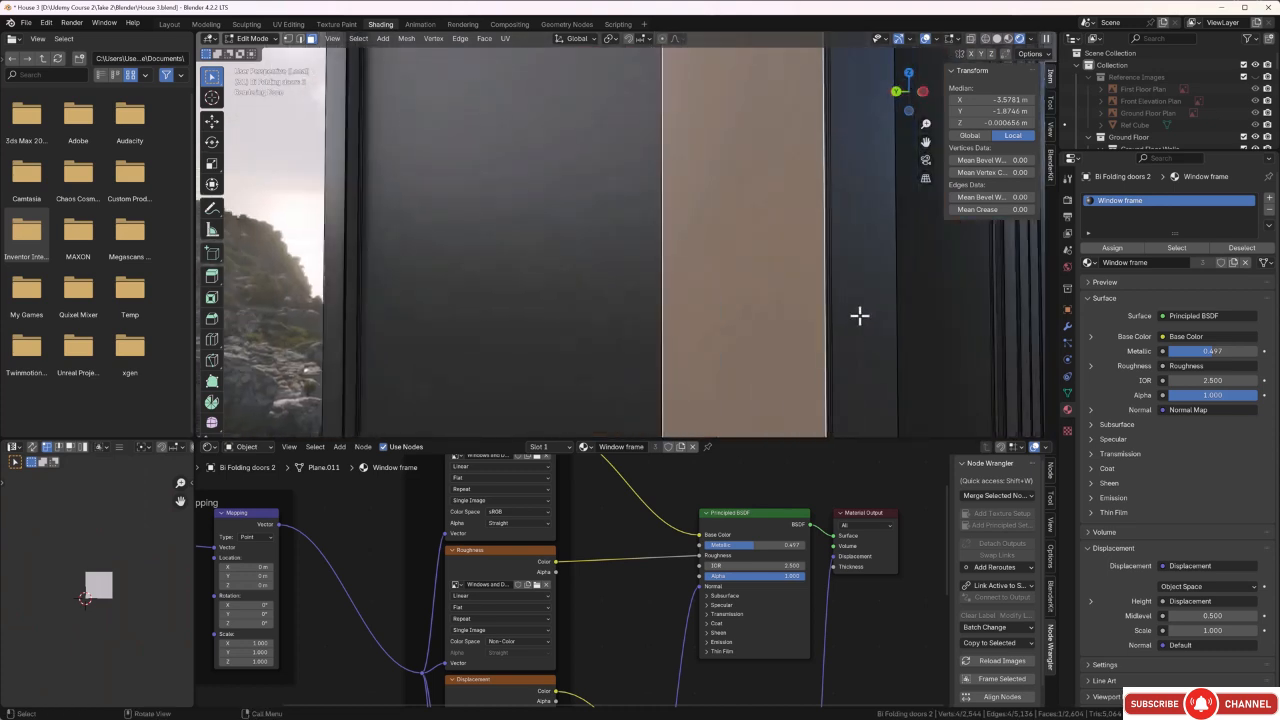
key("Tab")
scroll(860, 318, "down", 2)
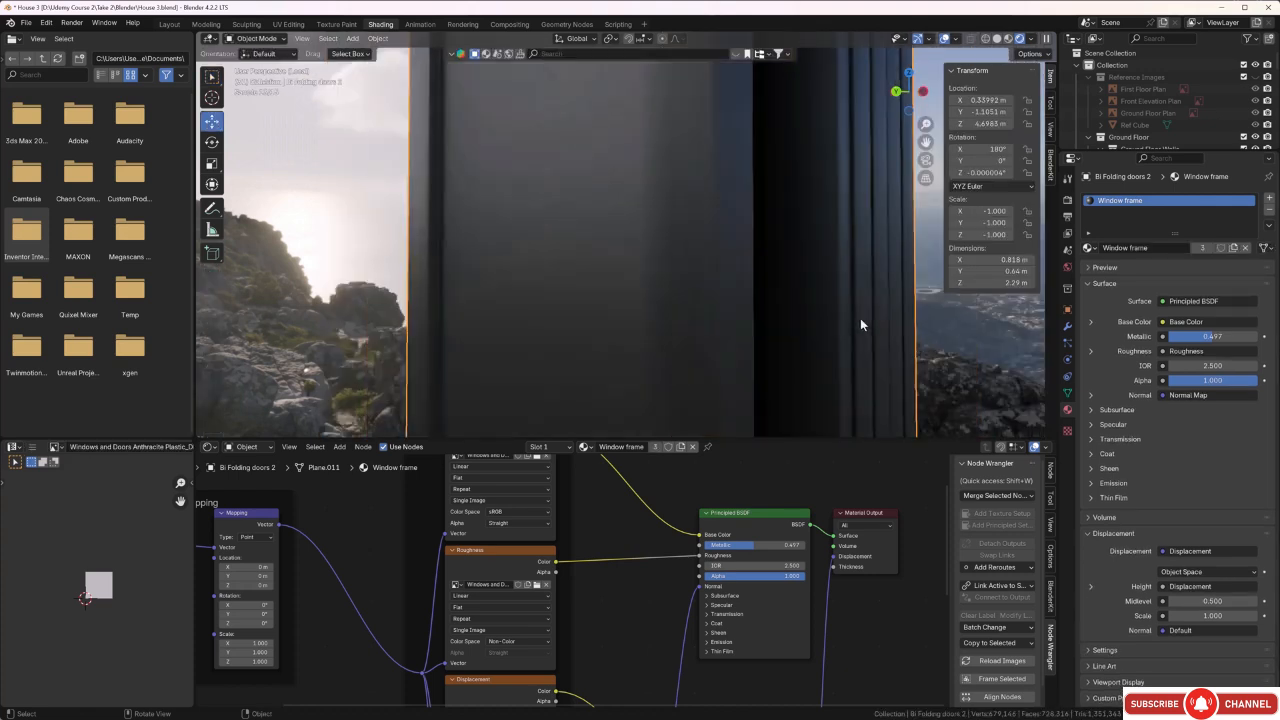
middle_click_drag(860, 318, 869, 328)
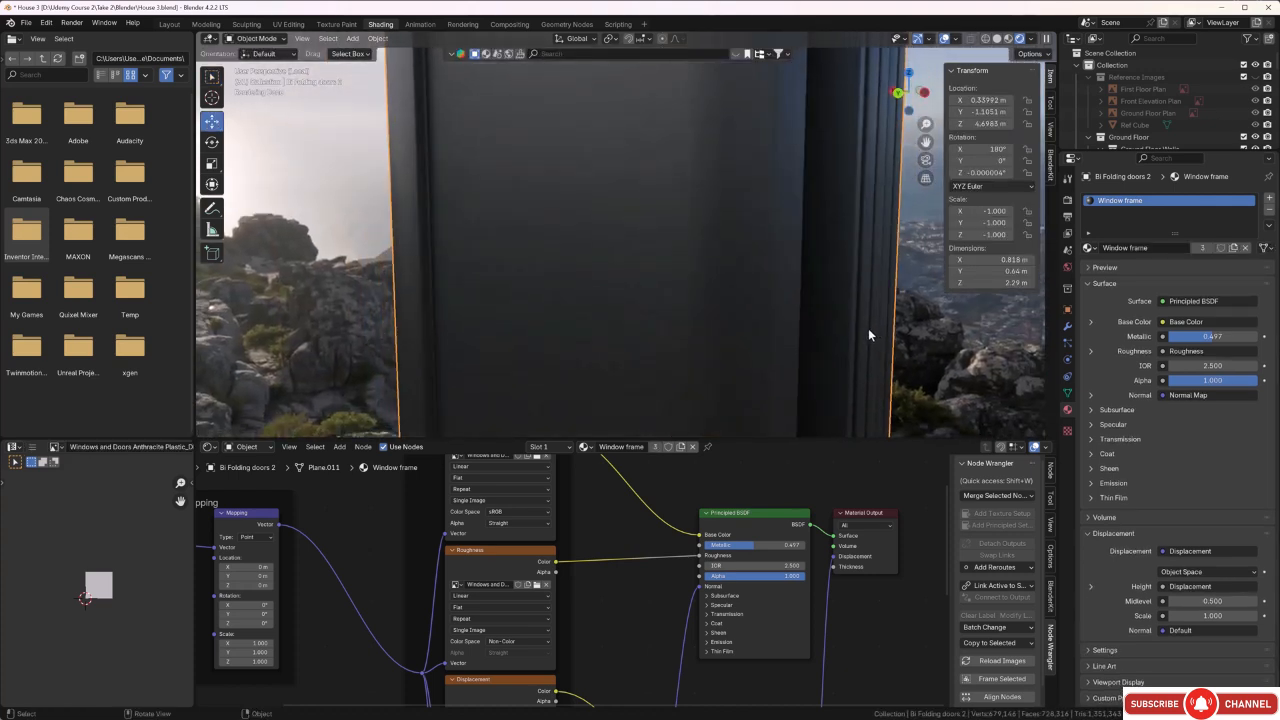
In Edit Mode, select the first pane faces of the bi-folding doors and display the mesh as wireframe.
key("Tab")
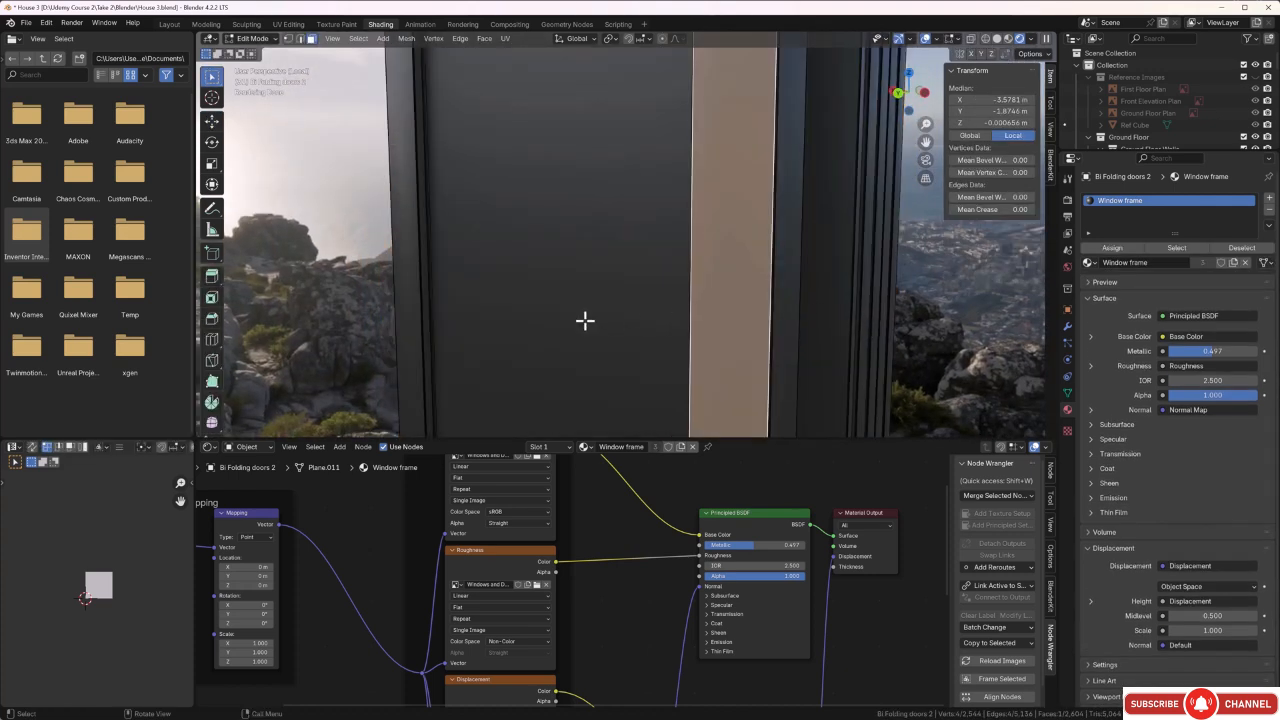
middle_click_drag(580, 318, 513, 342)
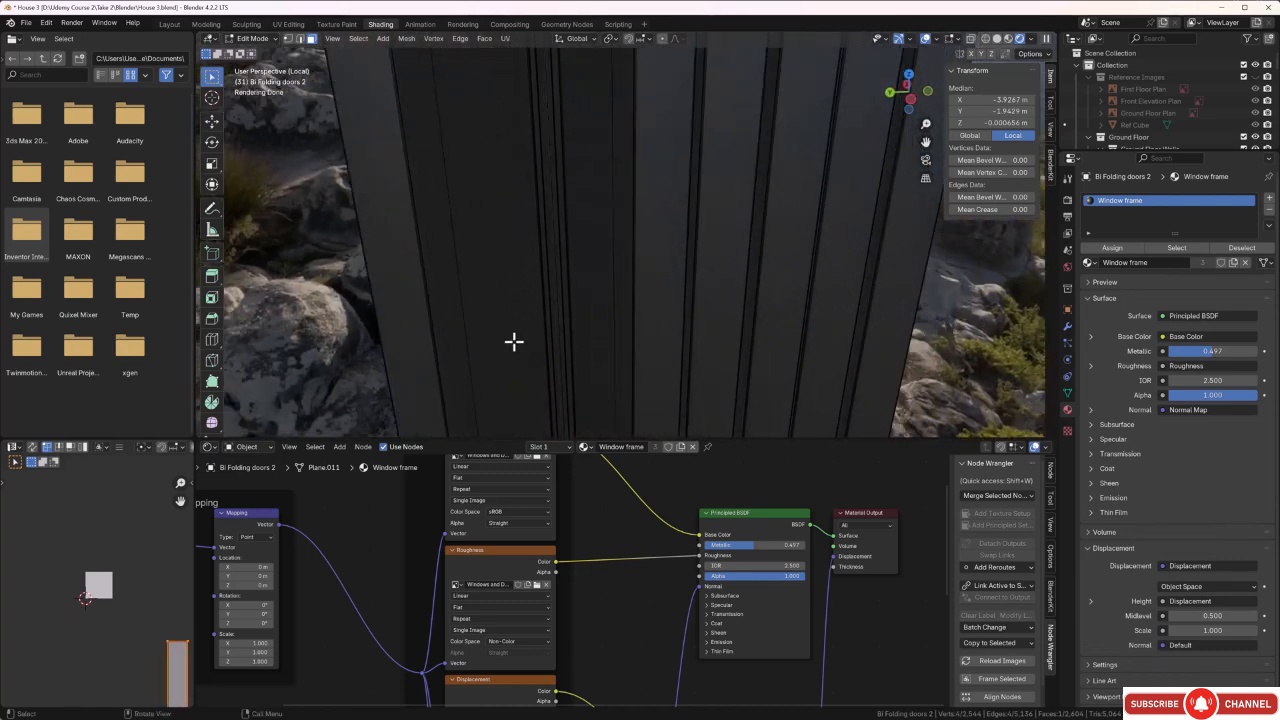
left_click(491, 284)
left_click(590, 243, "shift")
scroll(586, 258, "down", 3)
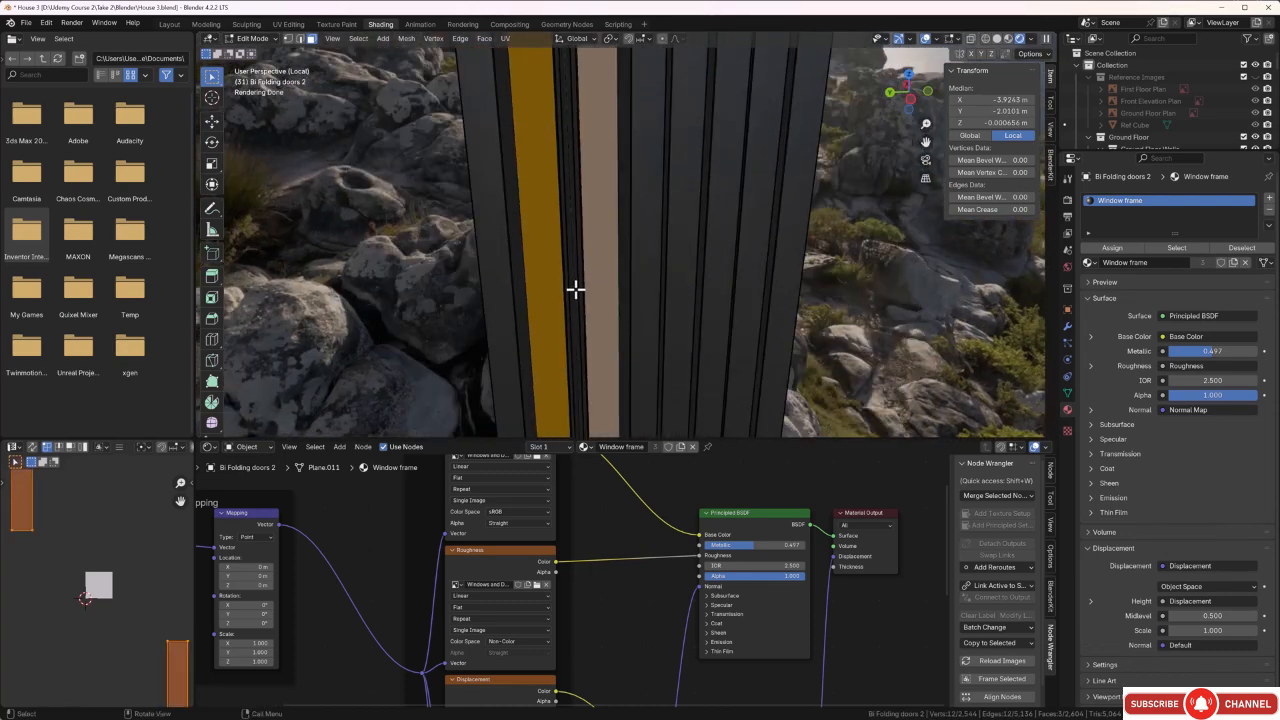
middle_click_drag(574, 289, 726, 281)
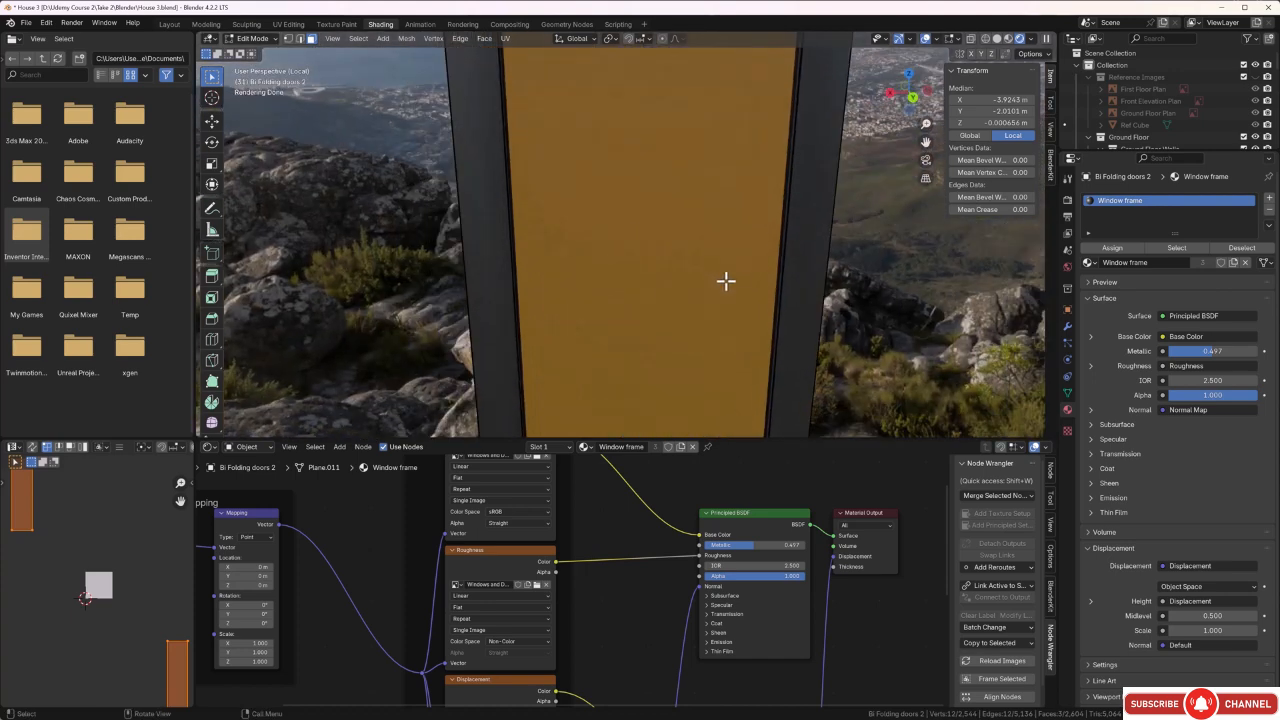
key("z")
left_click(634, 286)
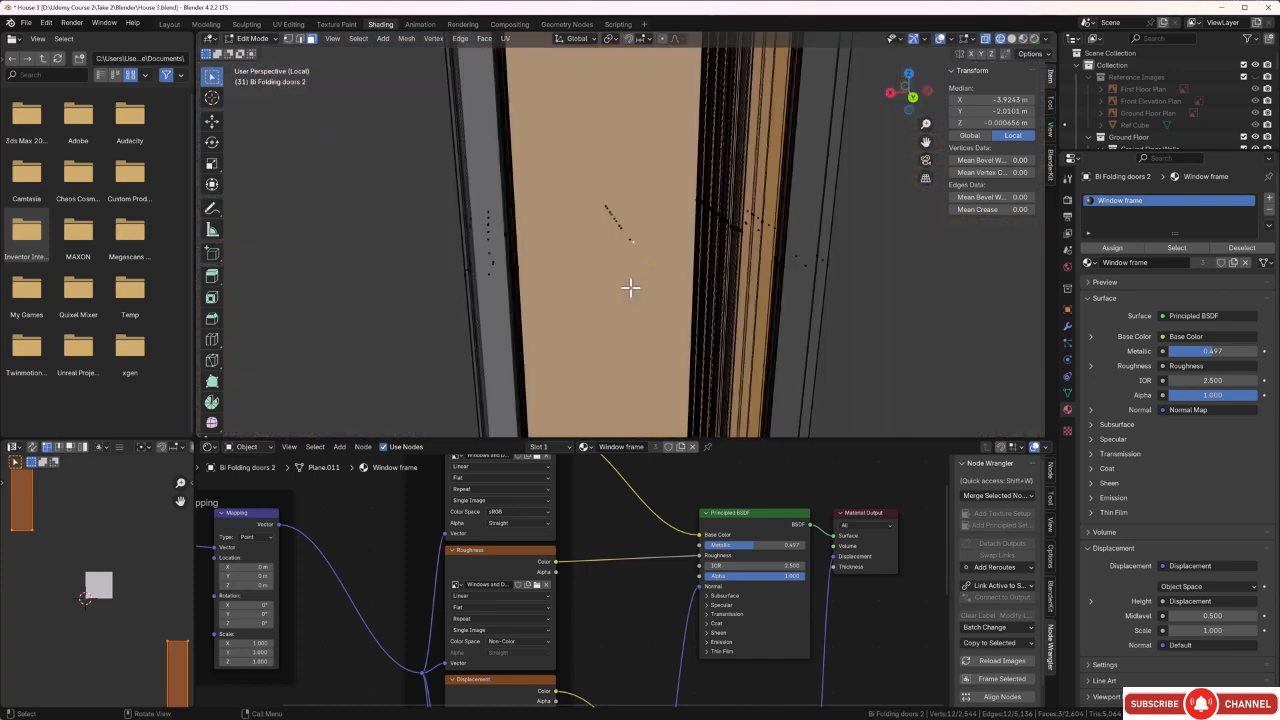
Add the pane faces on both sides of all the remaining folded door panels to the selection.
middle_click_drag(629, 286, 612, 268)
left_click_drag(682, 181, 599, 277)
middle_click_drag(598, 277, 727, 333)
left_click(856, 277)
middle_click_drag(869, 277, 728, 241)
left_click_drag(671, 180, 586, 329)
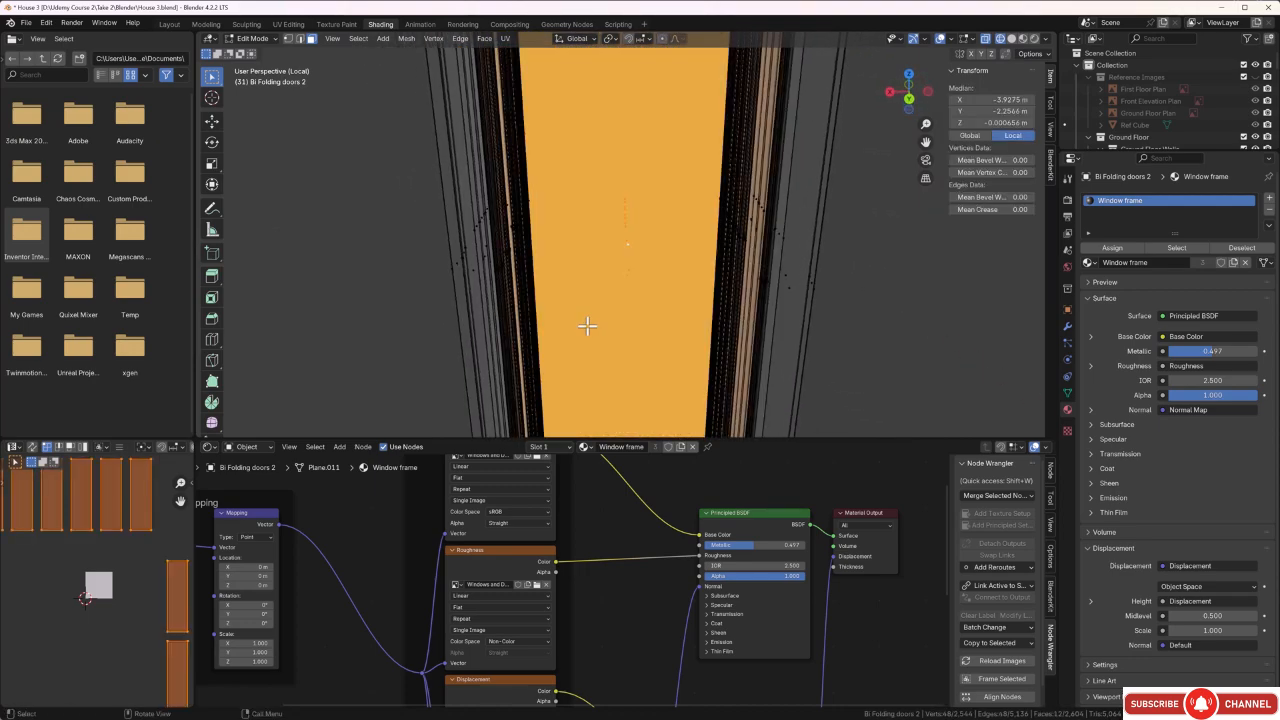
Add a second material slot with the existing Glass material, assign it to the selected panes, and clear the selection.
middle_click_drag(586, 329, 743, 338)
left_click(1268, 200)
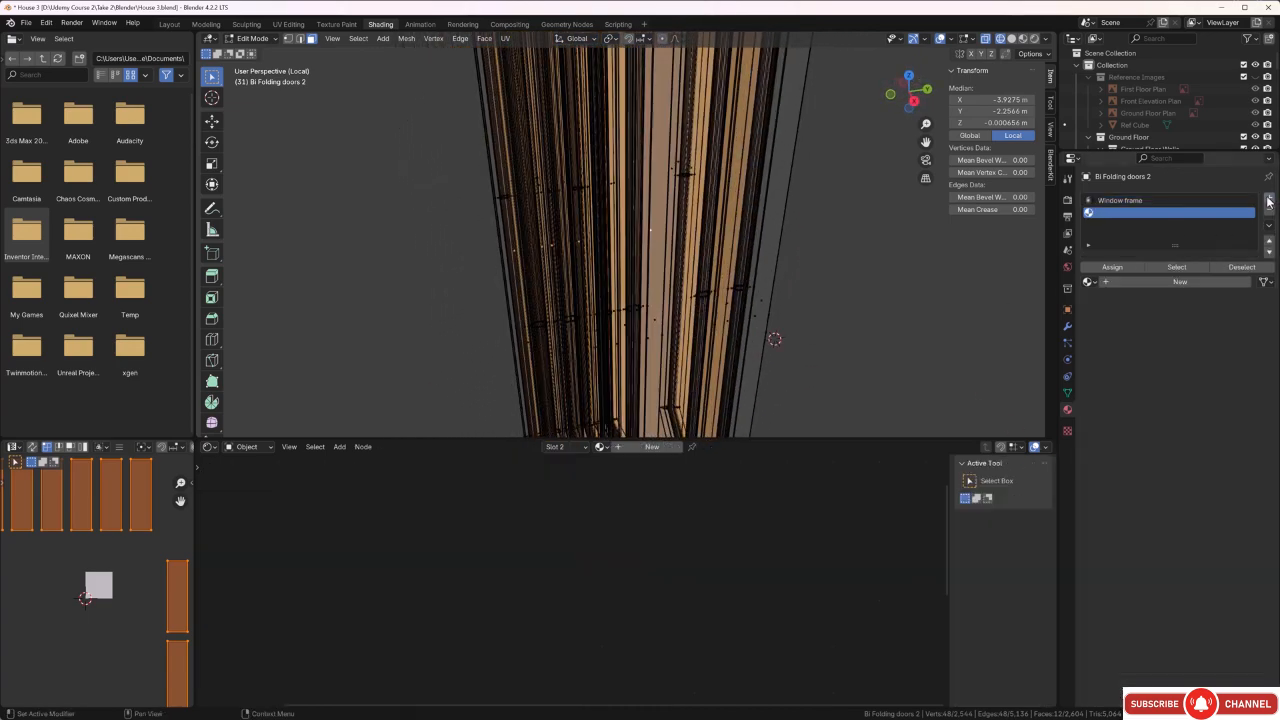
left_click(1090, 282)
left_click(1110, 357)
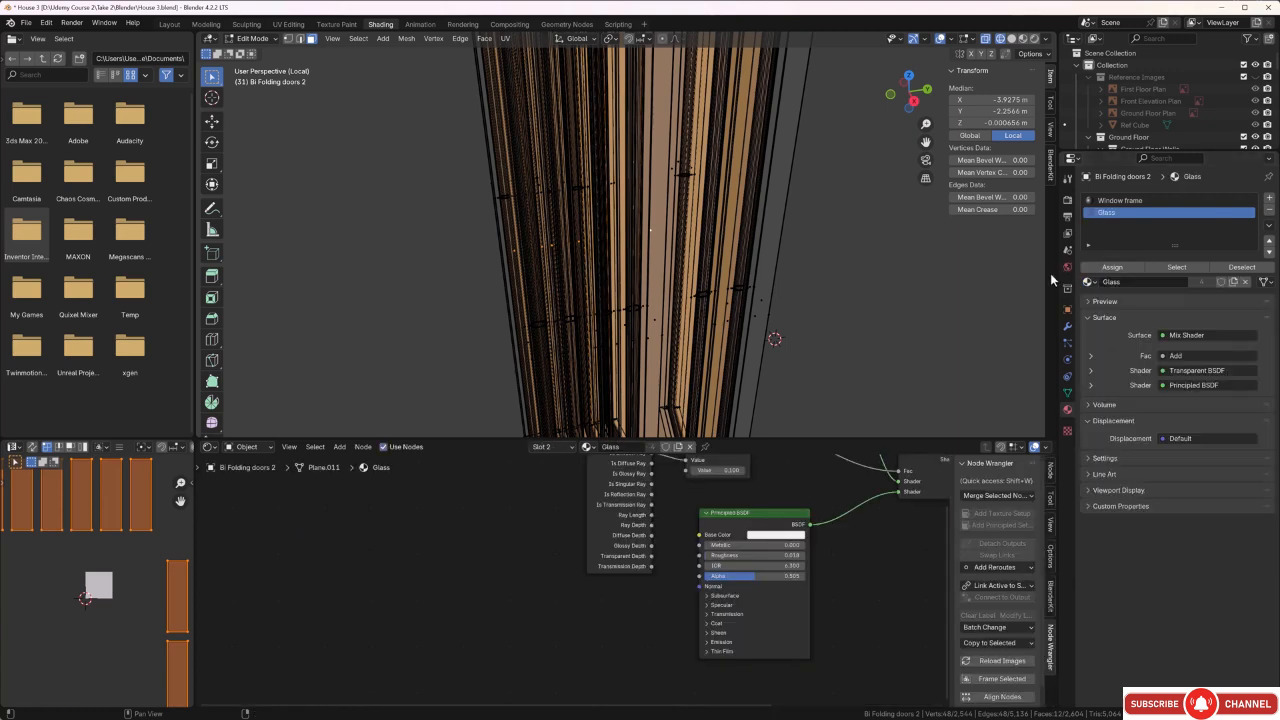
left_click(1112, 270)
left_click(861, 283)
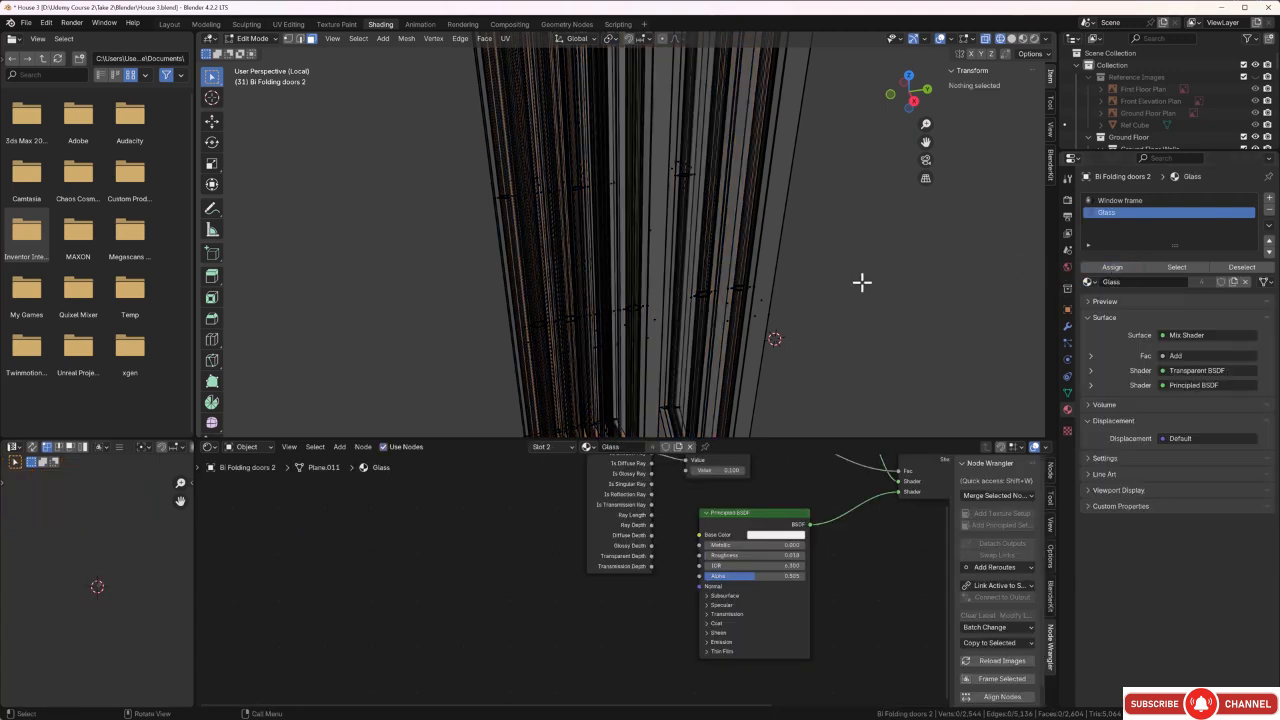
Switch to rendered shading and examine the glass panes from several angles in Object Mode.
middle_click_drag(860, 282, 800, 266)
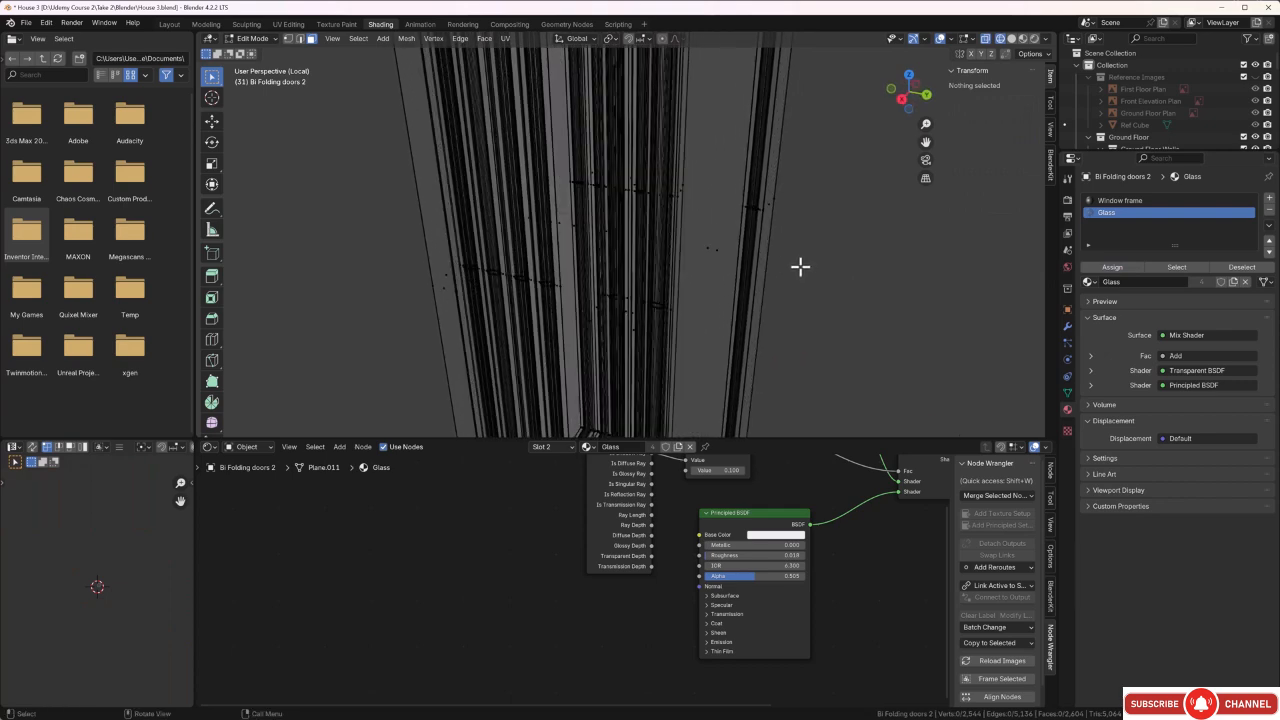
key("z")
left_click(880, 266)
mouse_move(882, 271)
middle_mouse_down()
mouse_move(866, 281)
mouse_move(872, 272)
middle_mouse_up()
left_click(1034, 38)
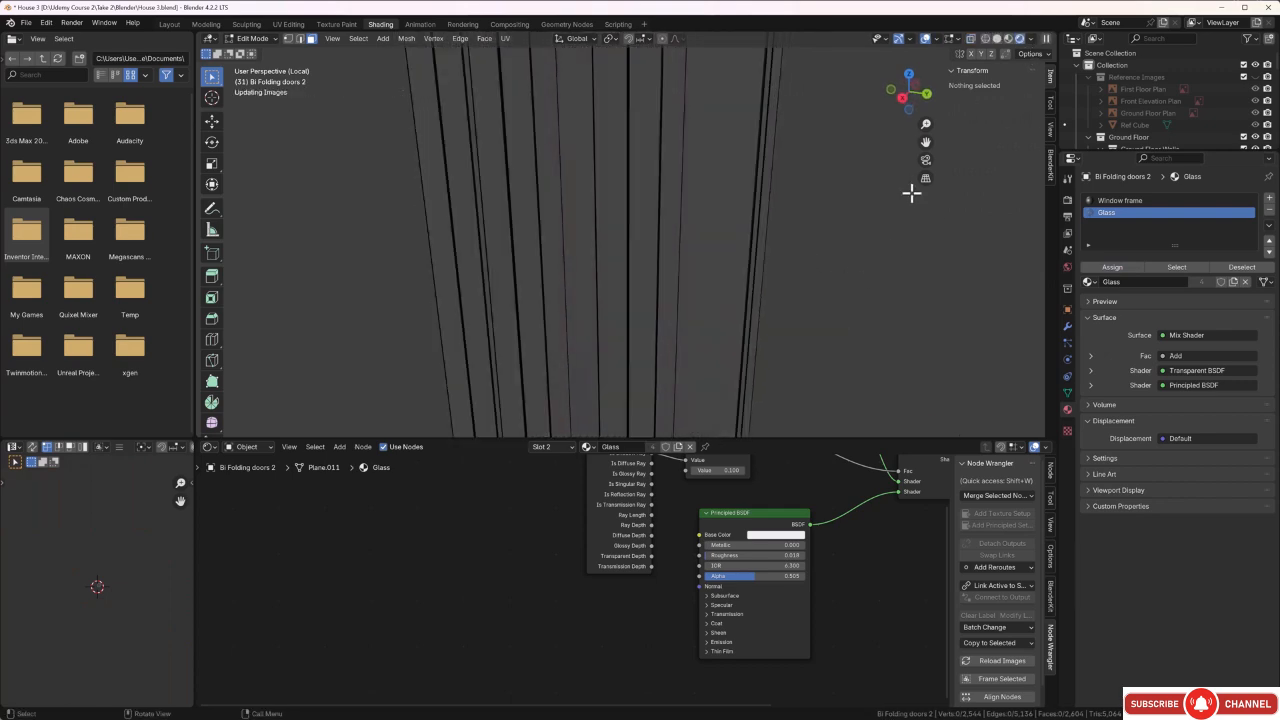
middle_click_drag(848, 278, 483, 238)
key("Tab")
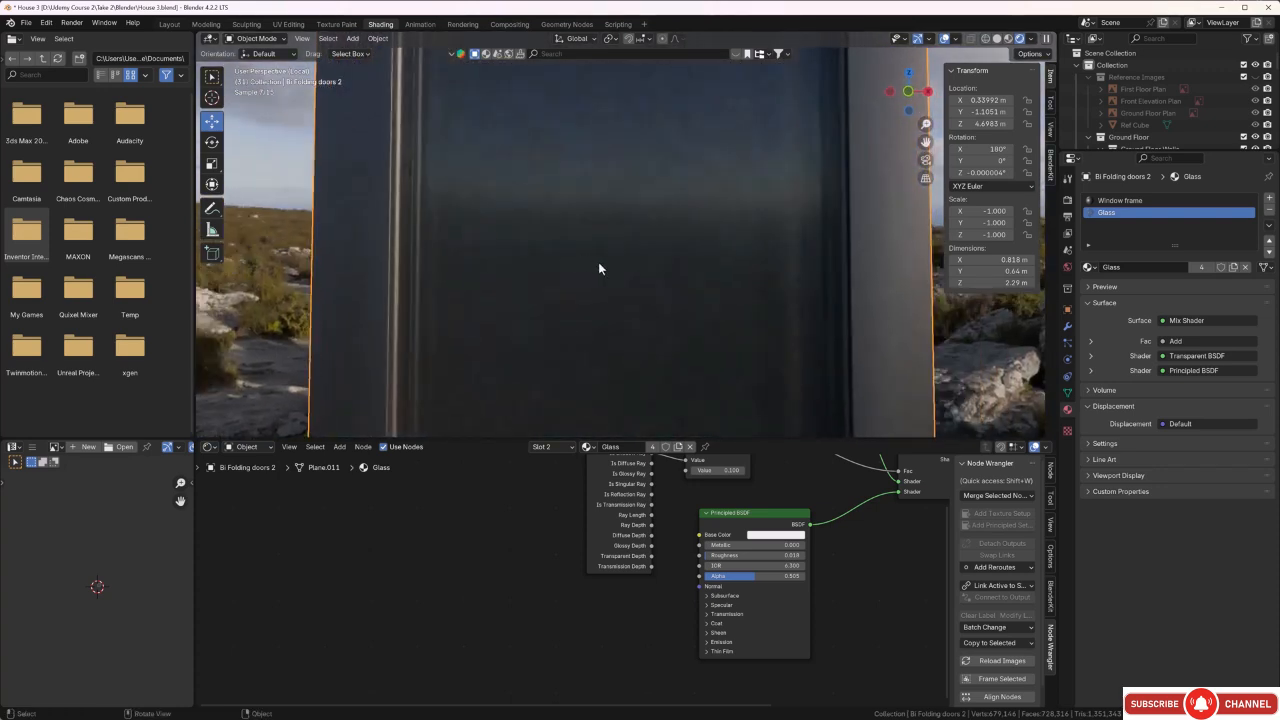
middle_click_drag(610, 251, 514, 272)
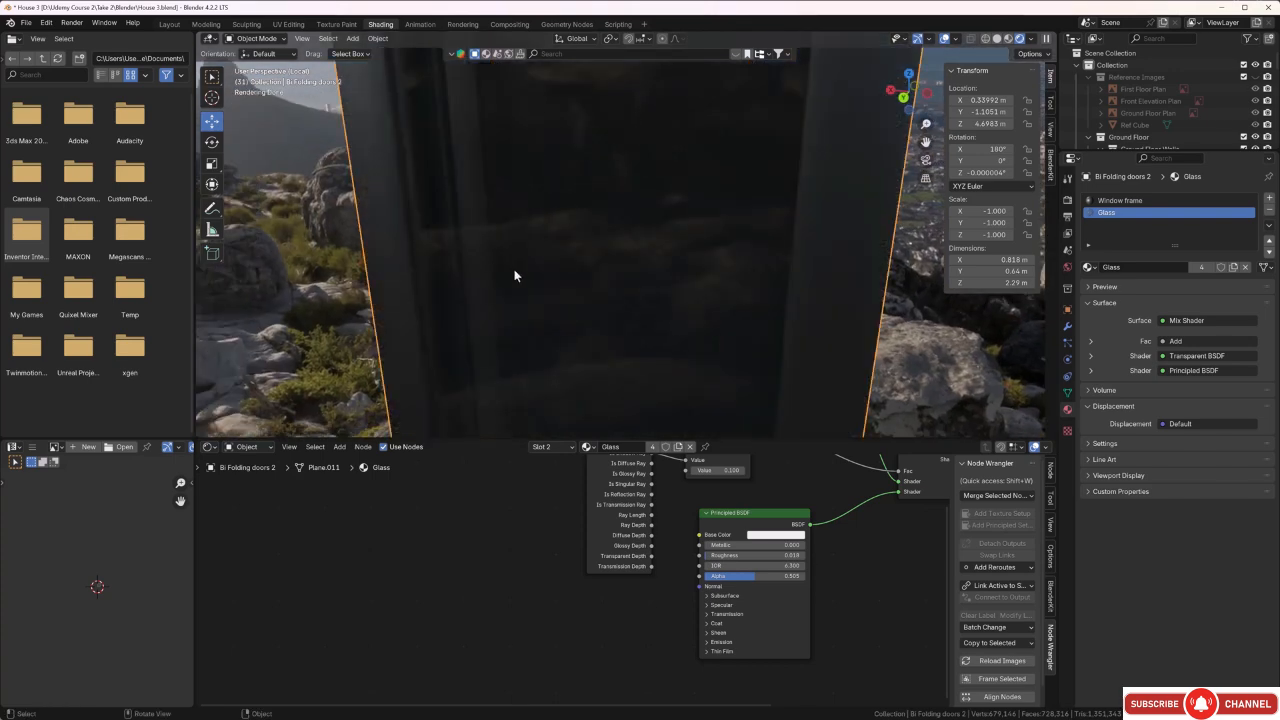
In Edit Mode with wireframe shading, select the two seal faces along the bottom of the first door panel's pane.
key("Tab")
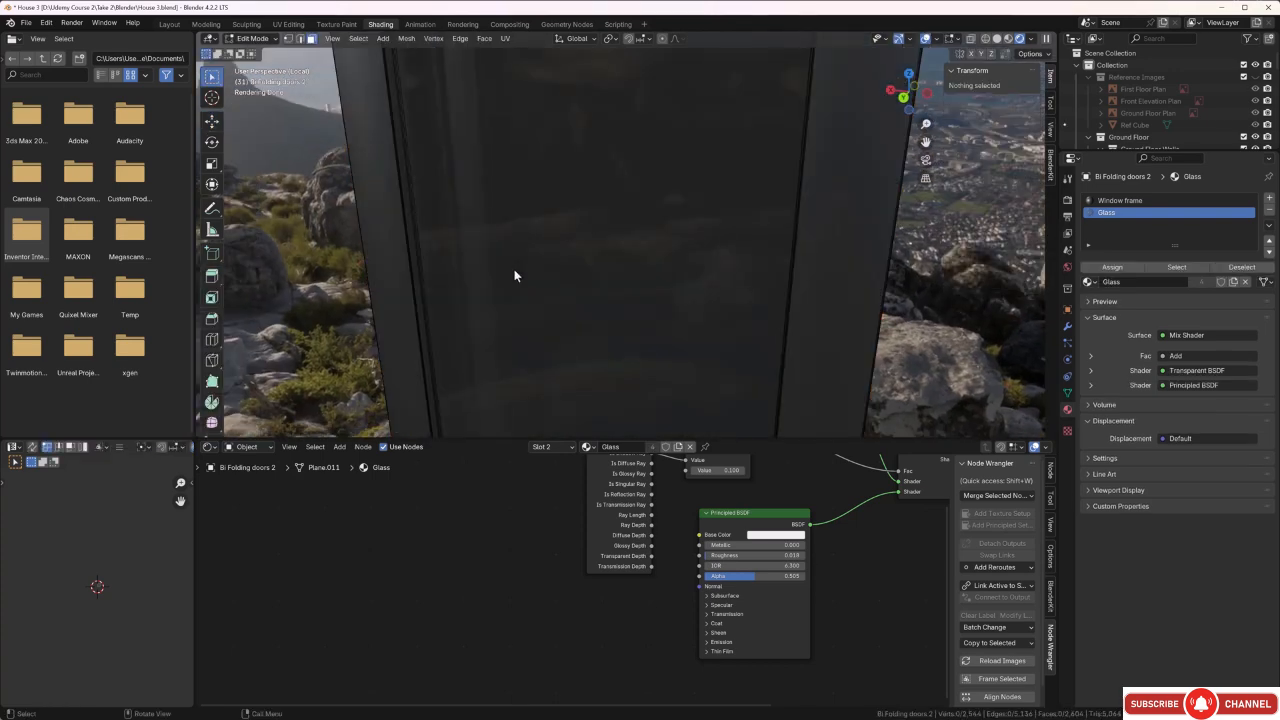
key("z")
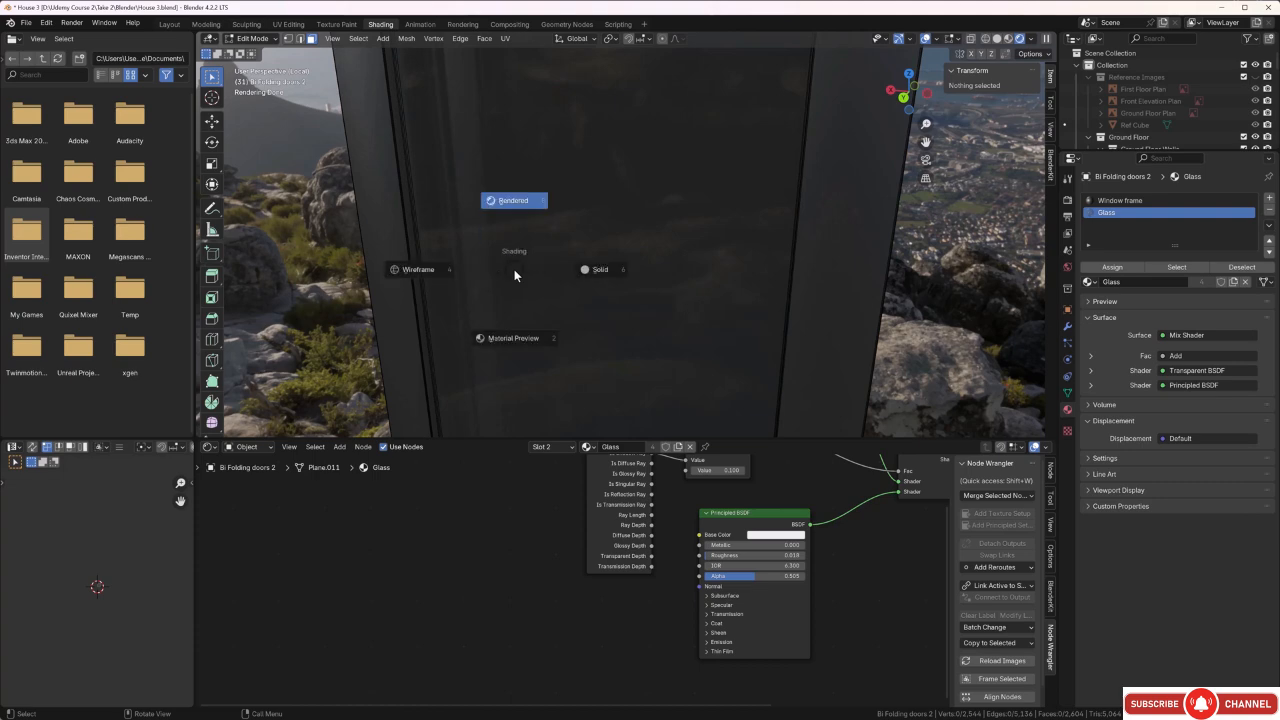
left_click(420, 270)
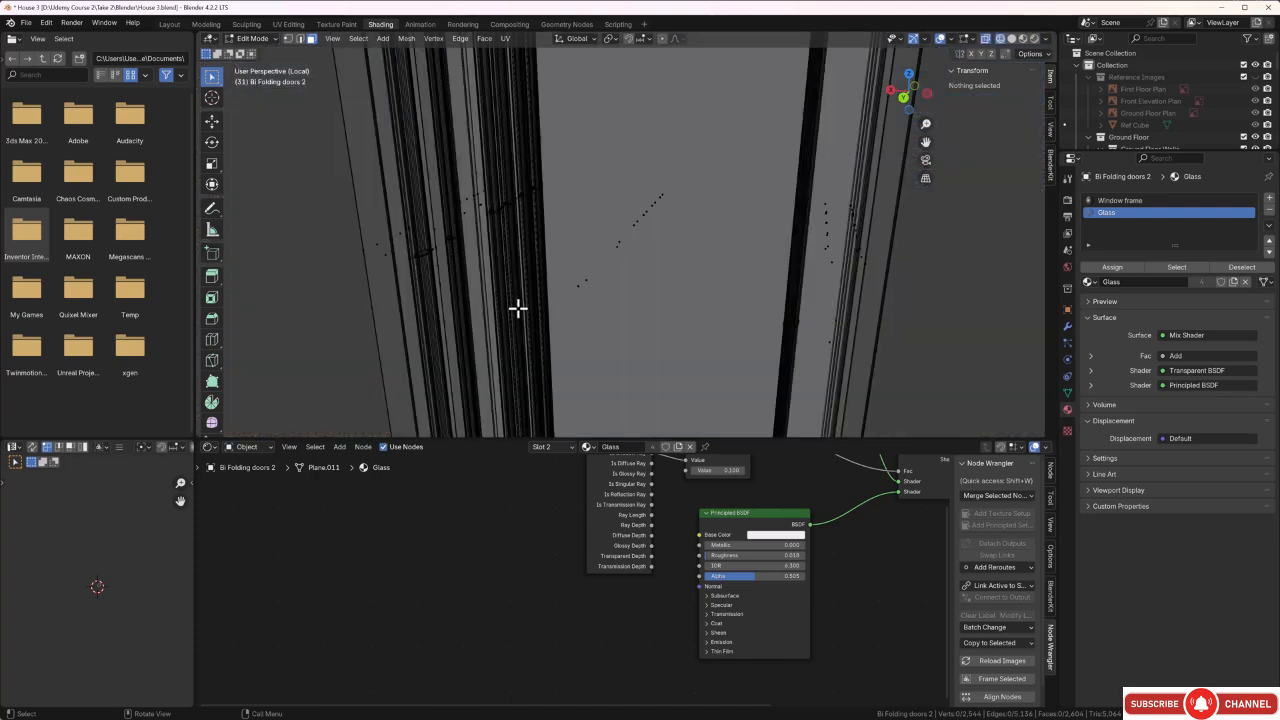
middle_click_drag(518, 308, 548, 92, "shift")
middle_click_drag(649, 404, 604, 250, "shift")
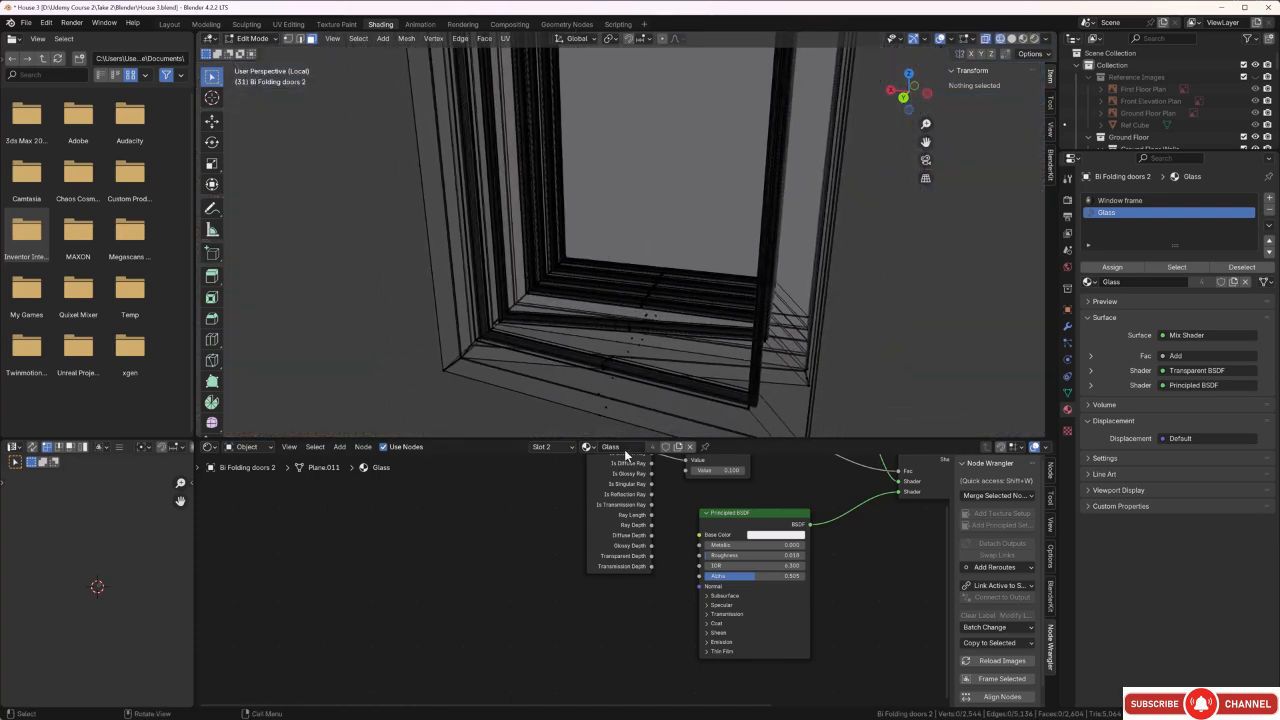
scroll(618, 380, "up", 5)
middle_click_drag(618, 406, 669, 266, "shift")
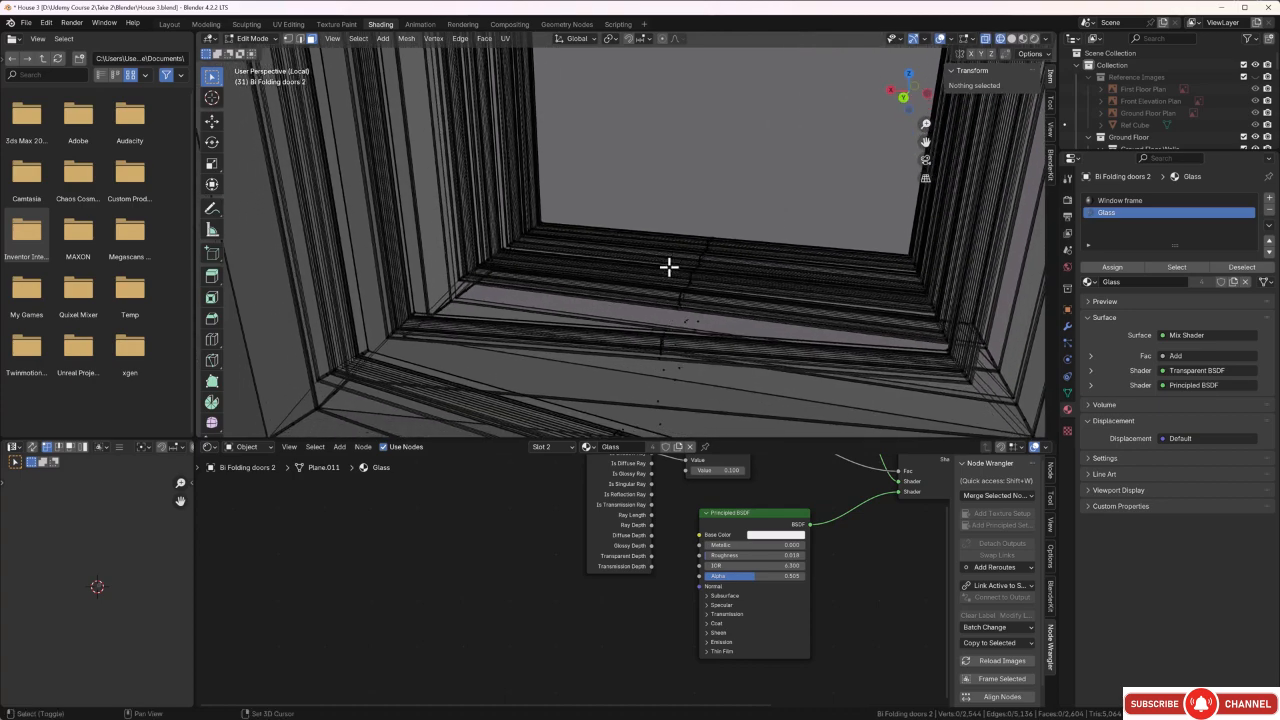
middle_click_drag(654, 350, 691, 234, "shift")
scroll(620, 391, "up", 2)
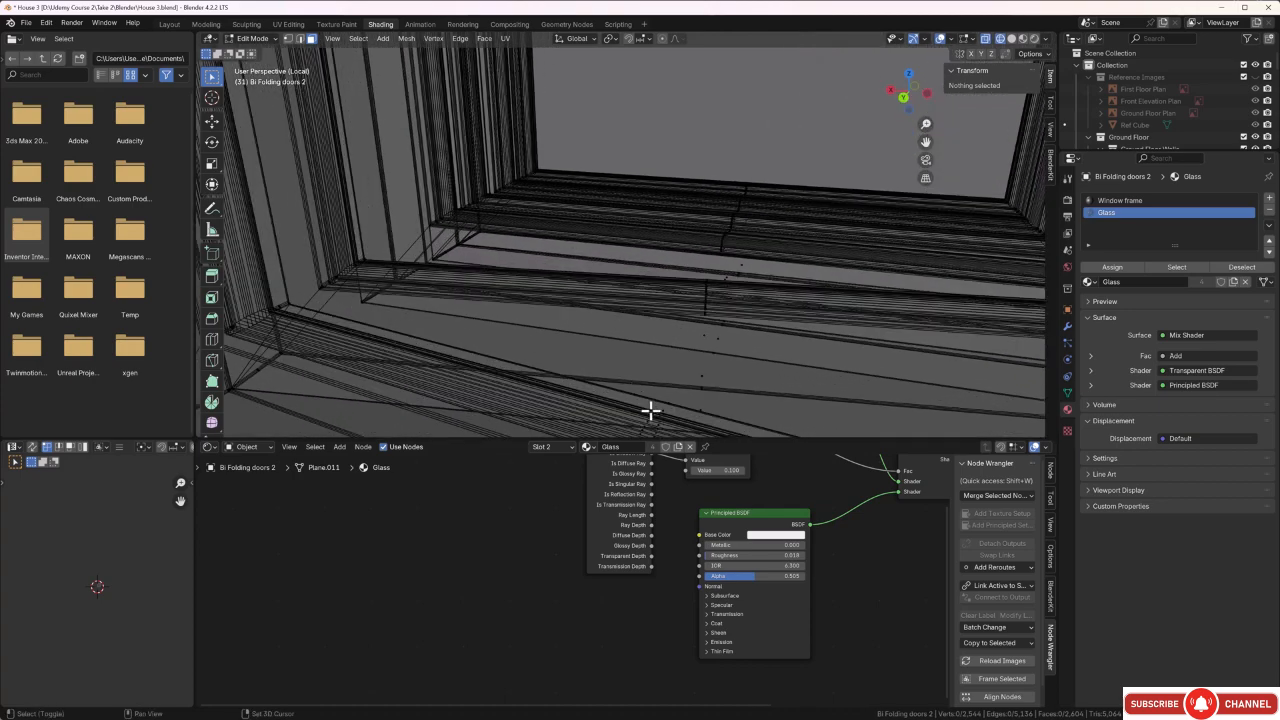
middle_click_drag(651, 411, 649, 346, "shift")
left_click(645, 395)
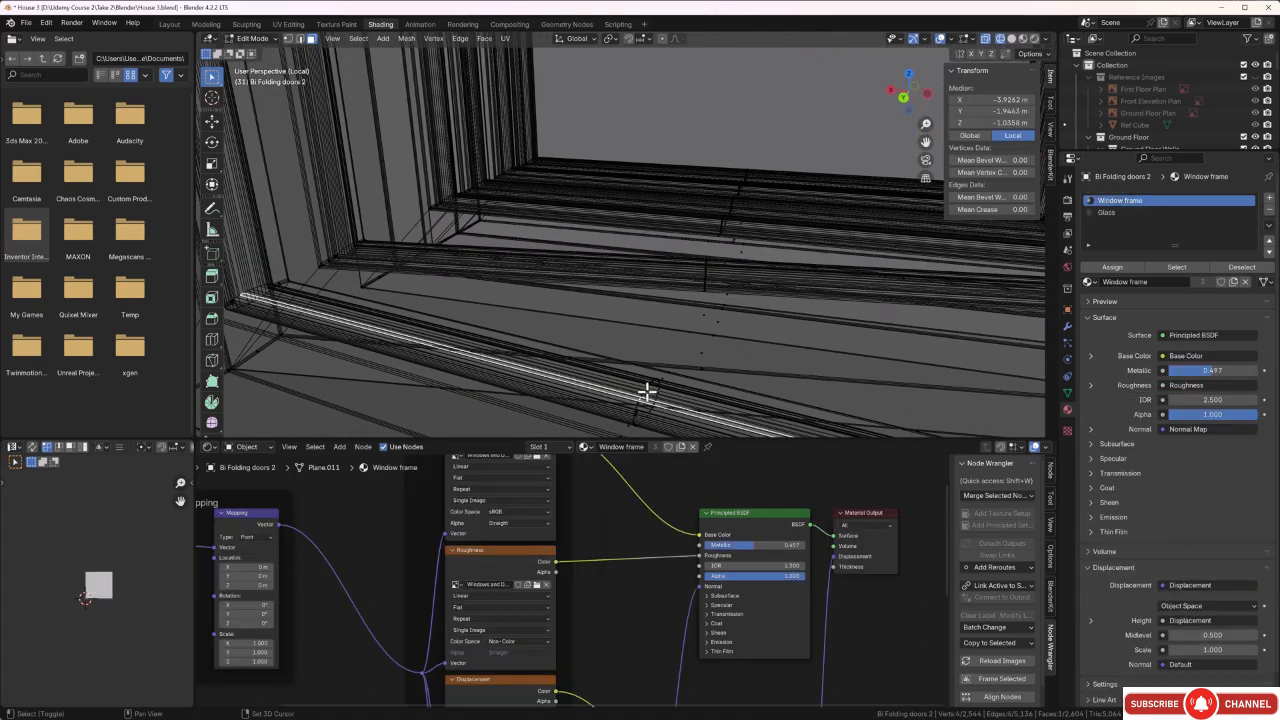
left_click(652, 381, "shift")
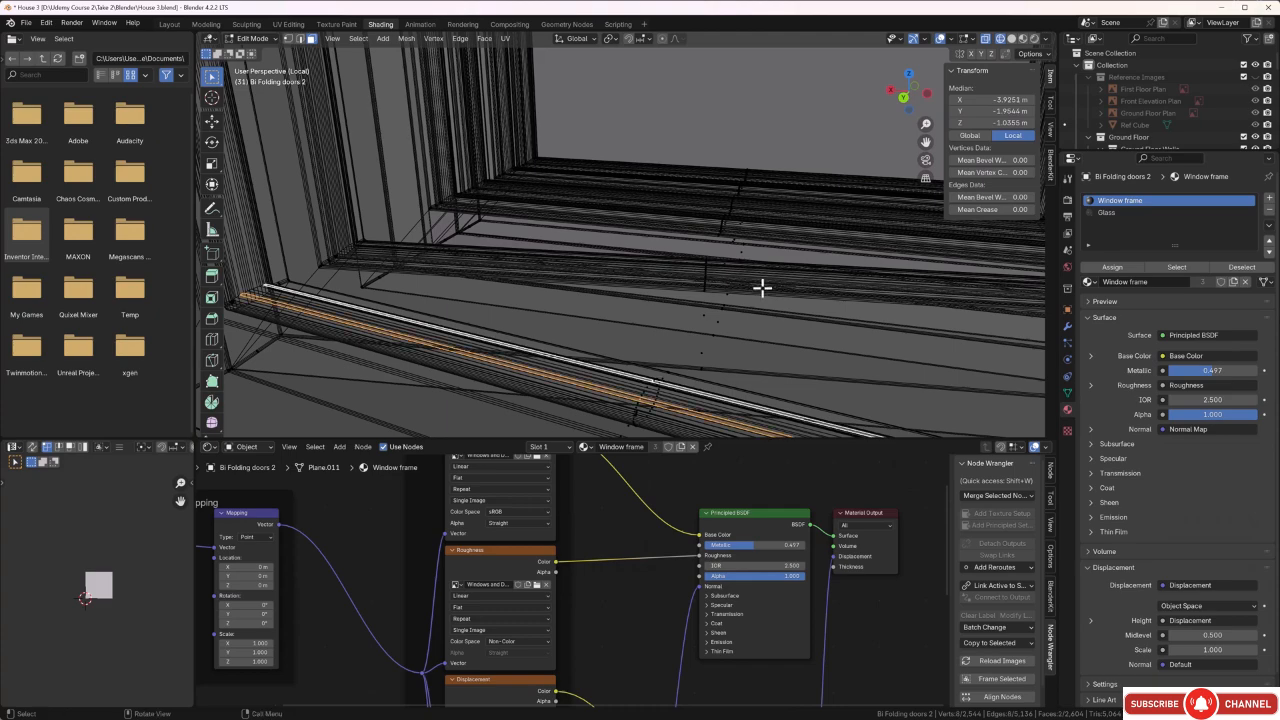
Add the bottom seal faces on both sides of the second and third door panels to the selection.
middle_click_drag(763, 286, 600, 317)
left_click(609, 314, "shift")
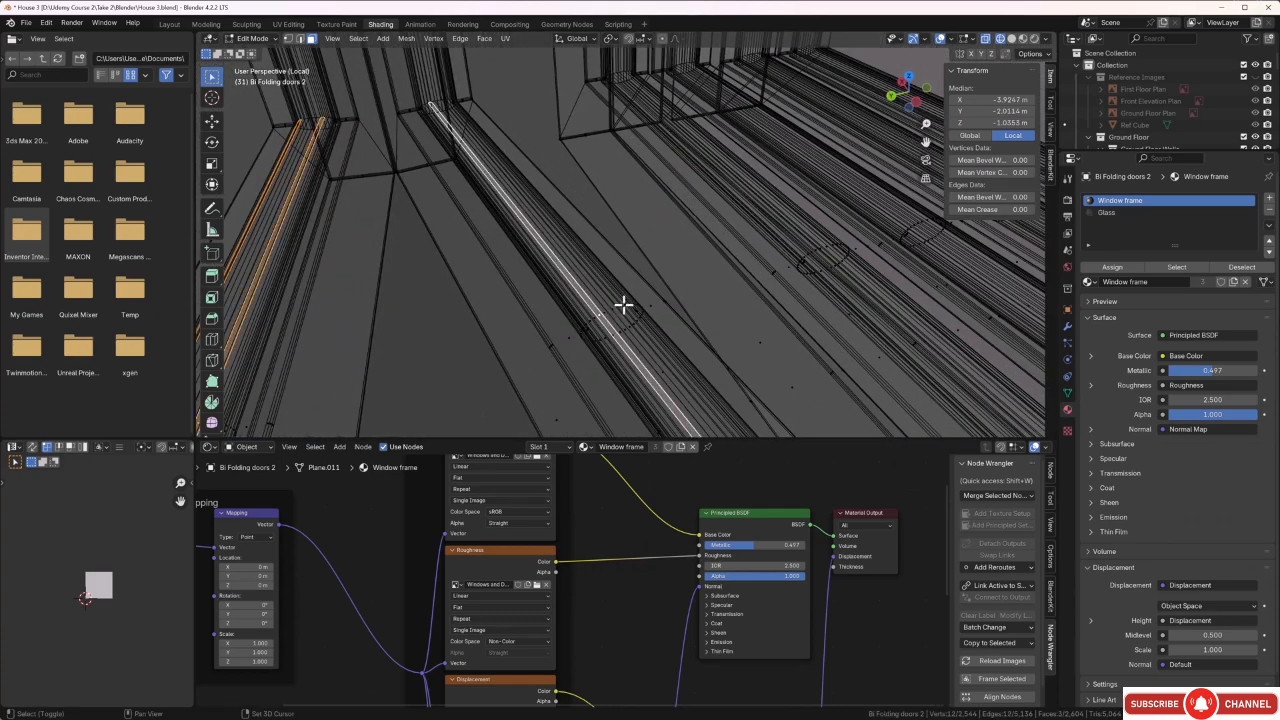
left_click(623, 305, "shift")
left_click(811, 255, "shift")
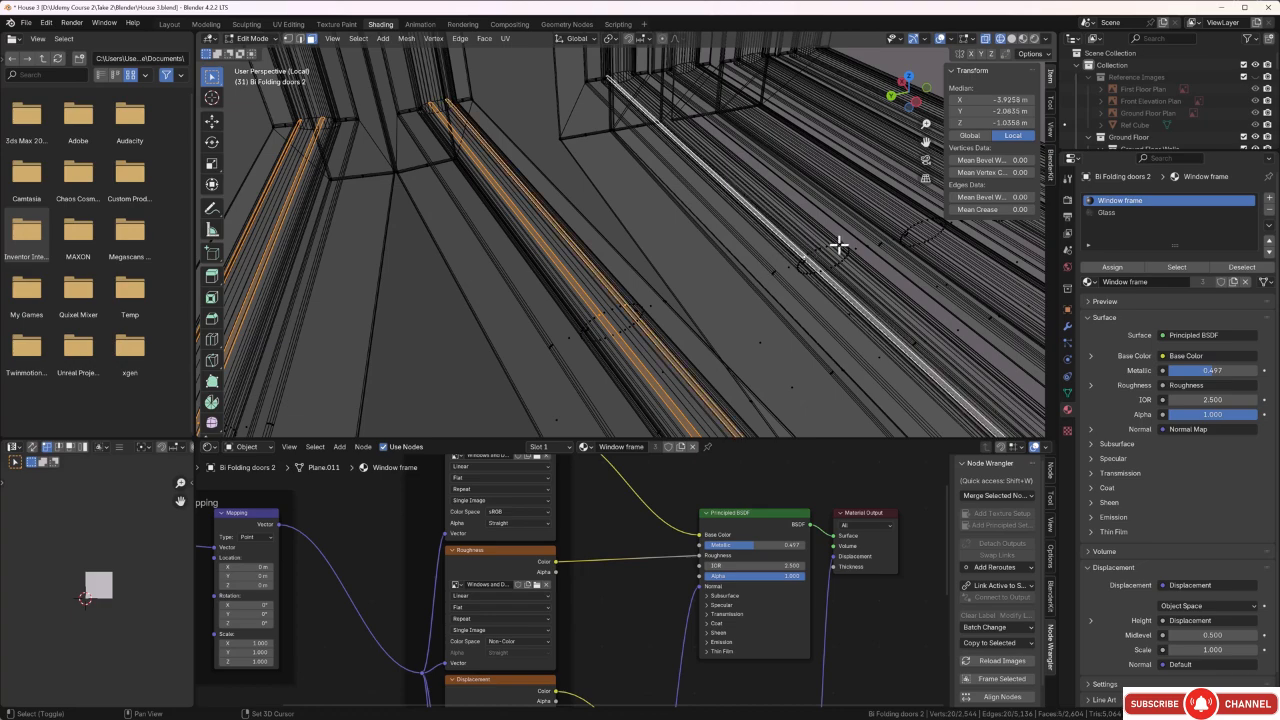
left_click(840, 256, "shift")
Add the bottom seal faces on both sides of the last three door panels to the selection.
middle_click_drag(843, 277, 686, 314)
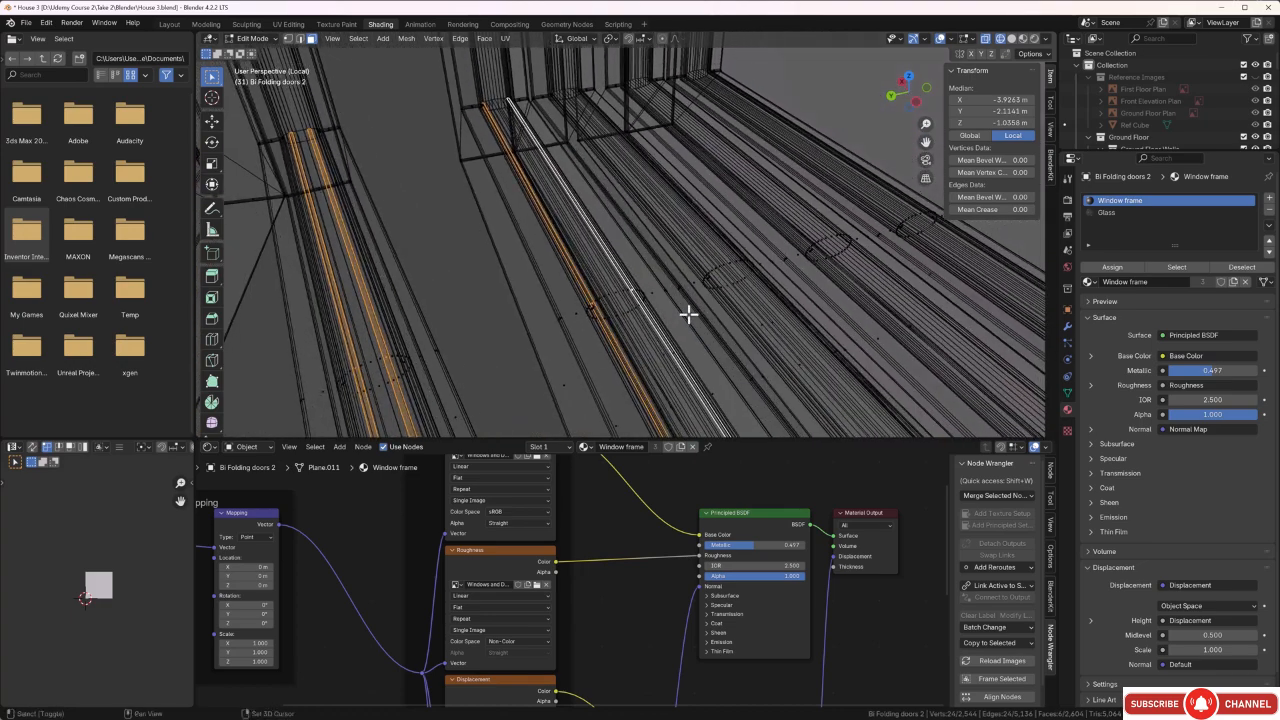
left_click(737, 262, "shift")
left_click(774, 256, "shift")
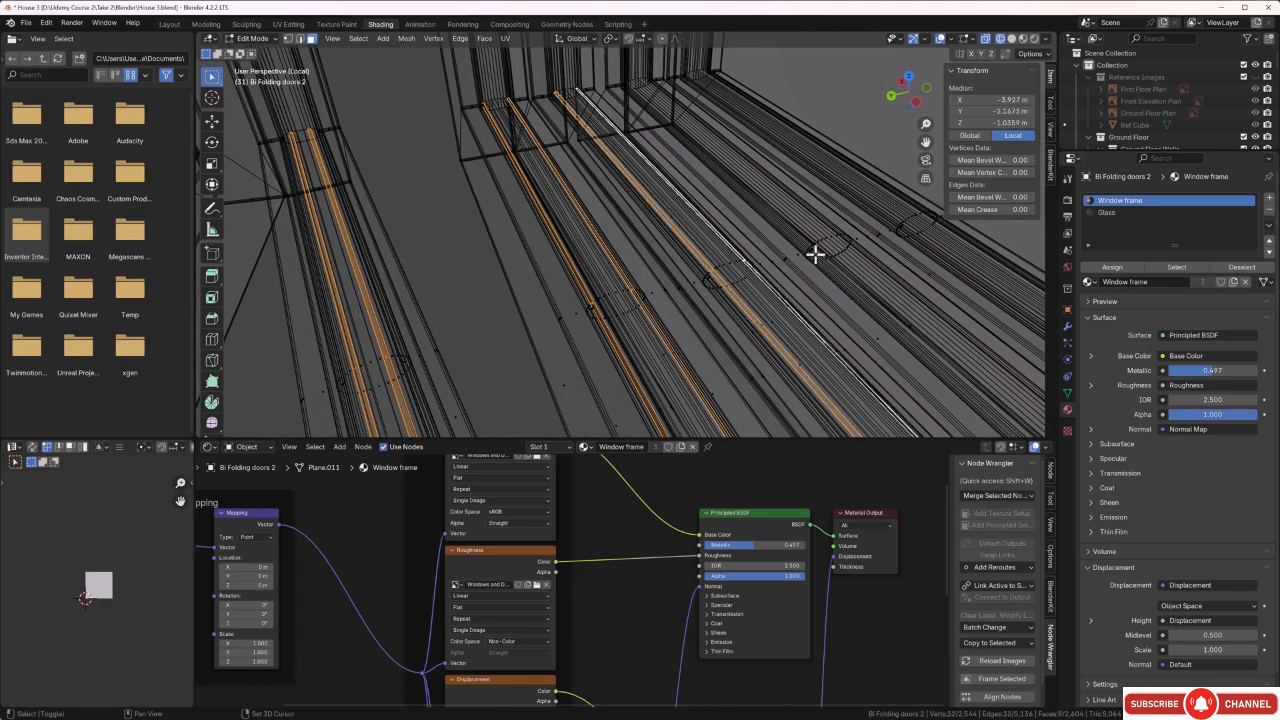
left_click(816, 254, "shift")
left_click(843, 237, "shift")
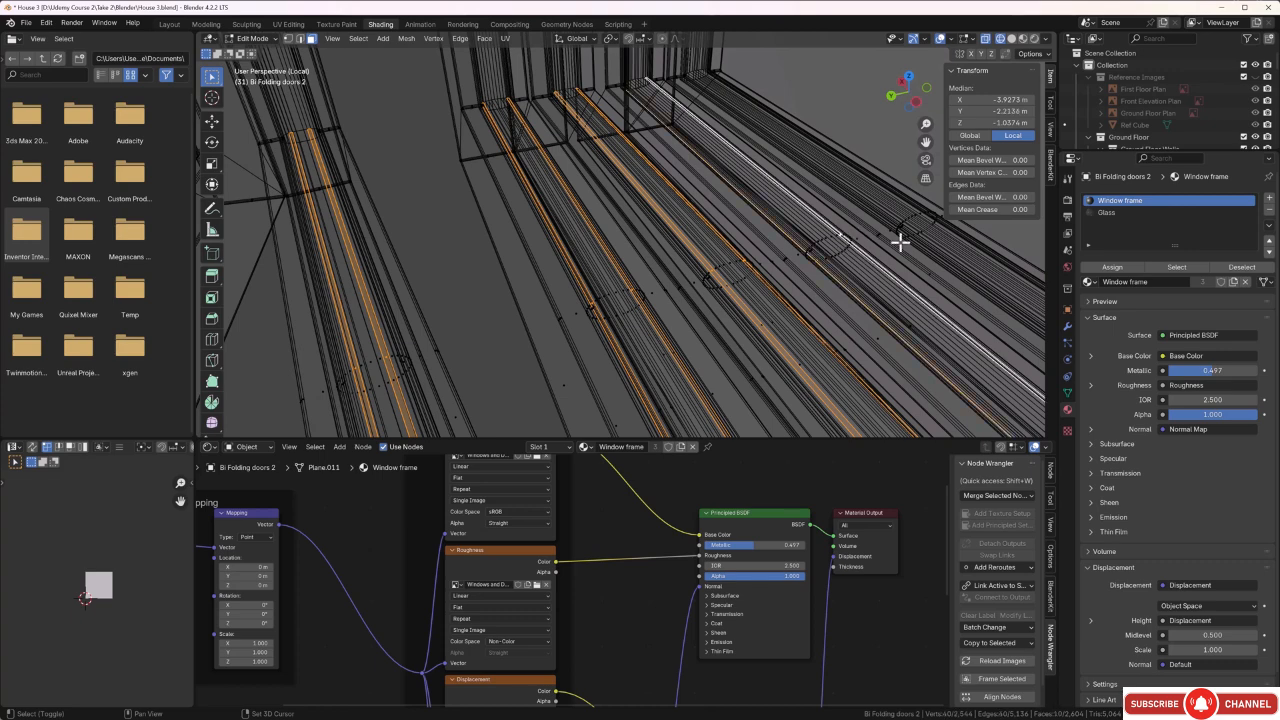
left_click(919, 216, "shift")
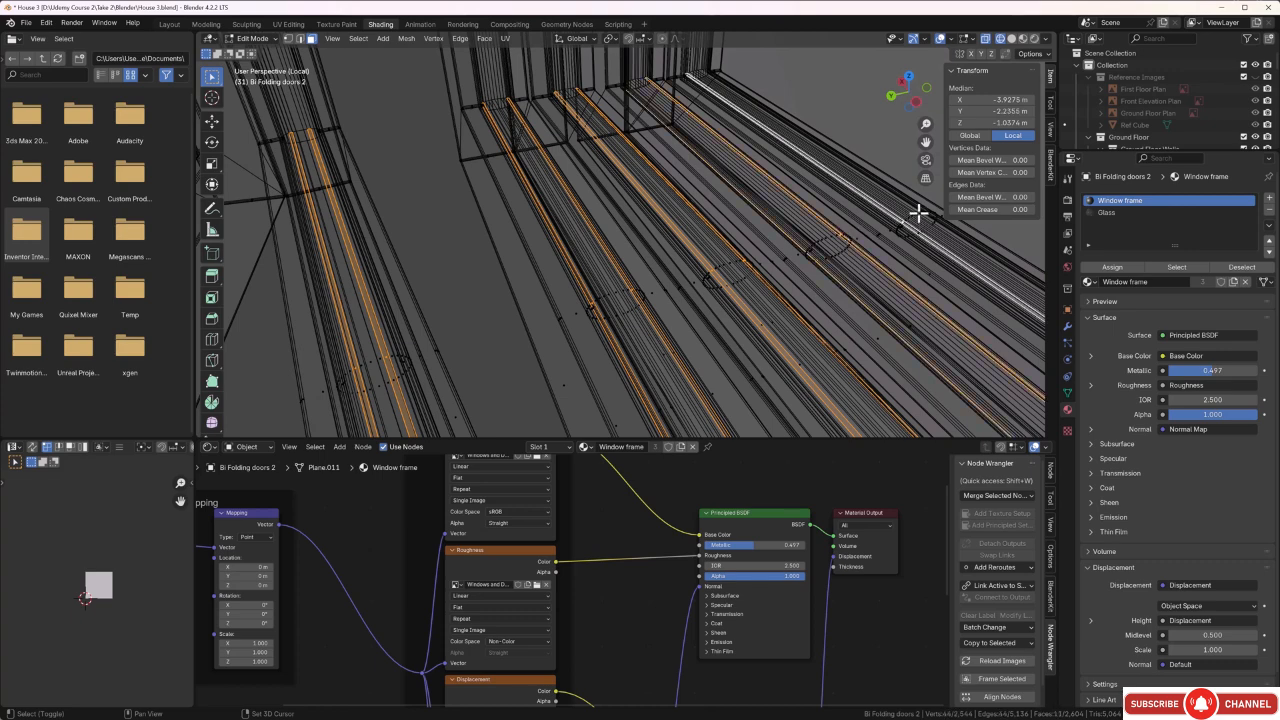
left_click(915, 218, "shift")
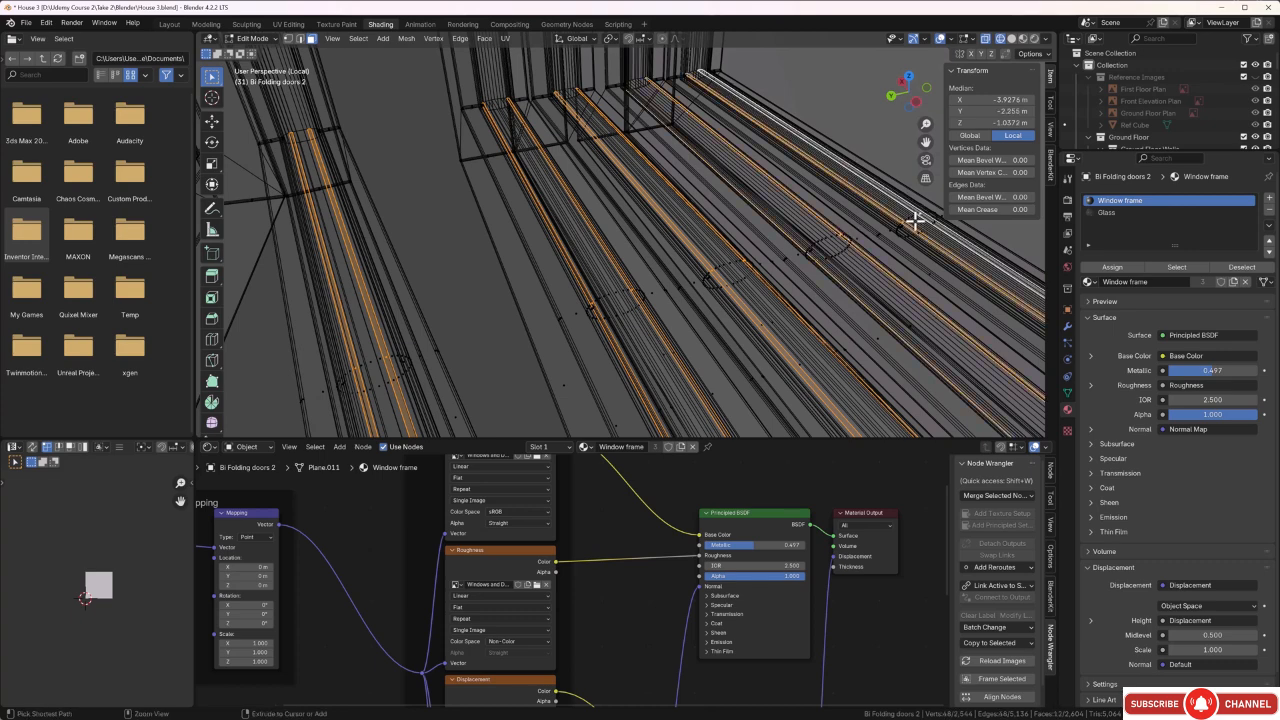
Grow the face selection repeatedly until it covers the complete seals around every pane.
key("ctrl+KP_Add")
key("ctrl+KP_Add")
key("ctrl+KP_Add")
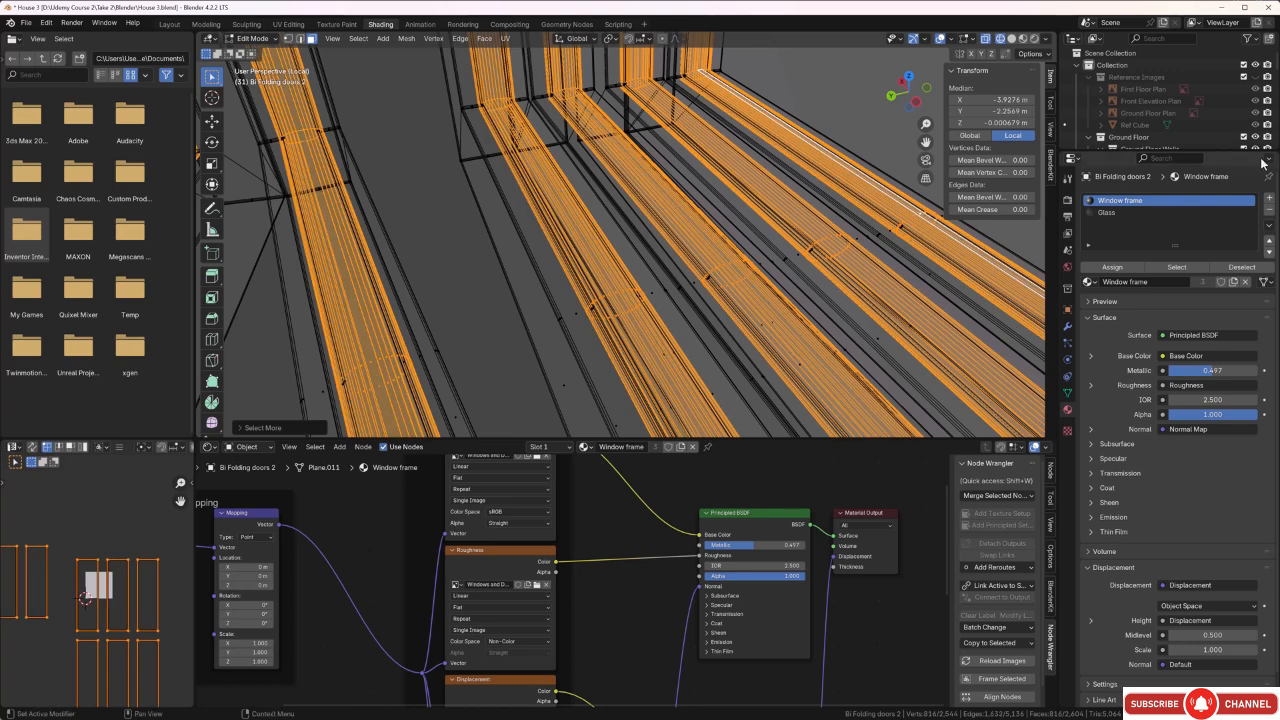
Add a third material slot with the existing Rubber seal material and assign it to the selected seal faces.
left_click(1268, 198)
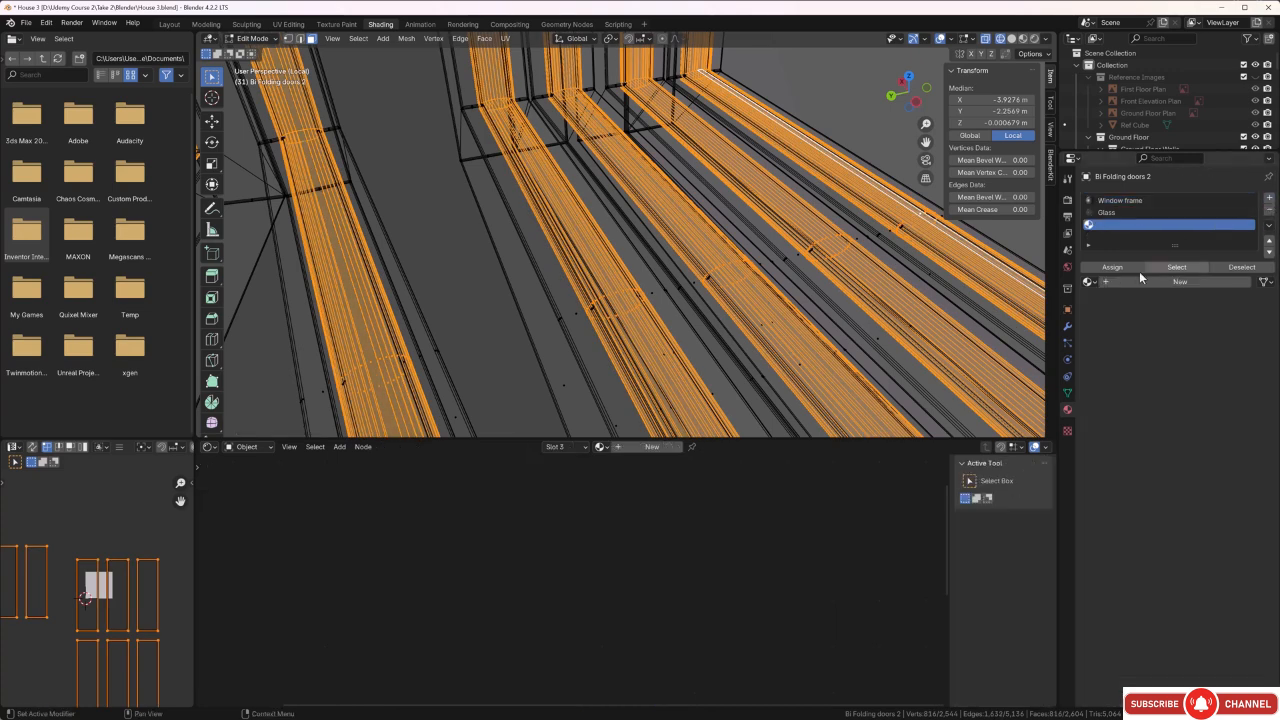
left_click(1094, 284)
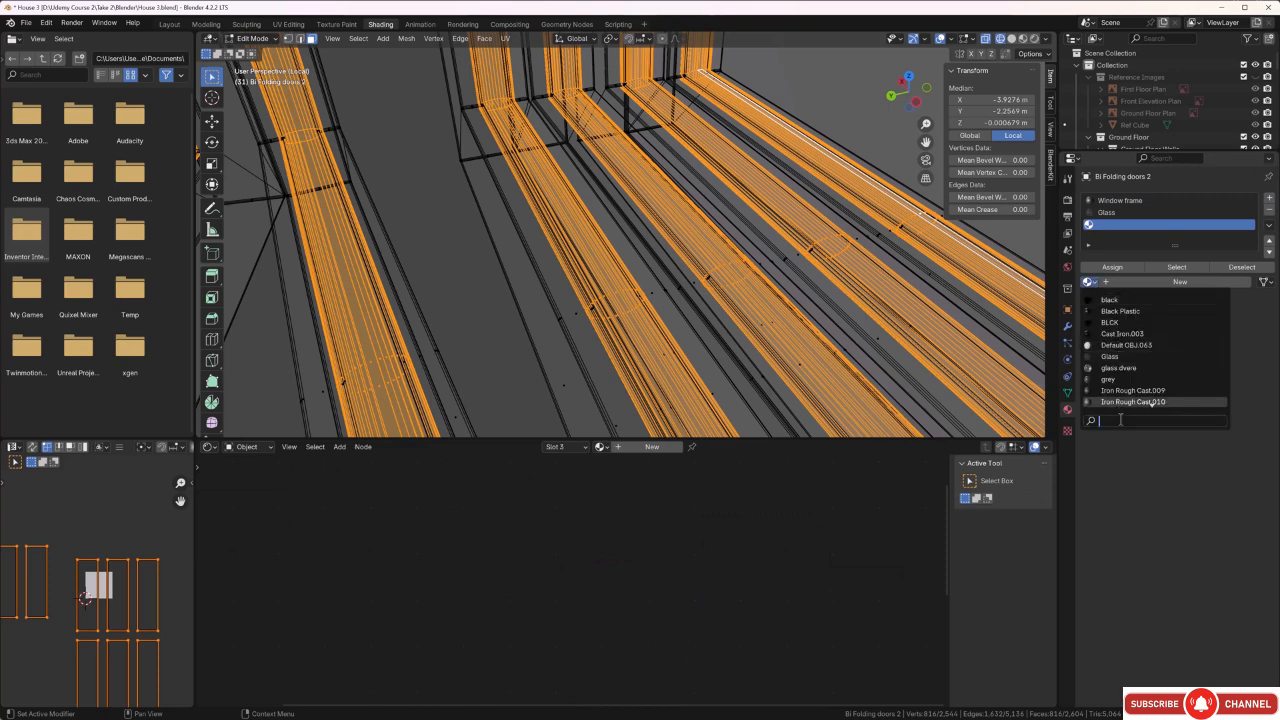
type("ru")
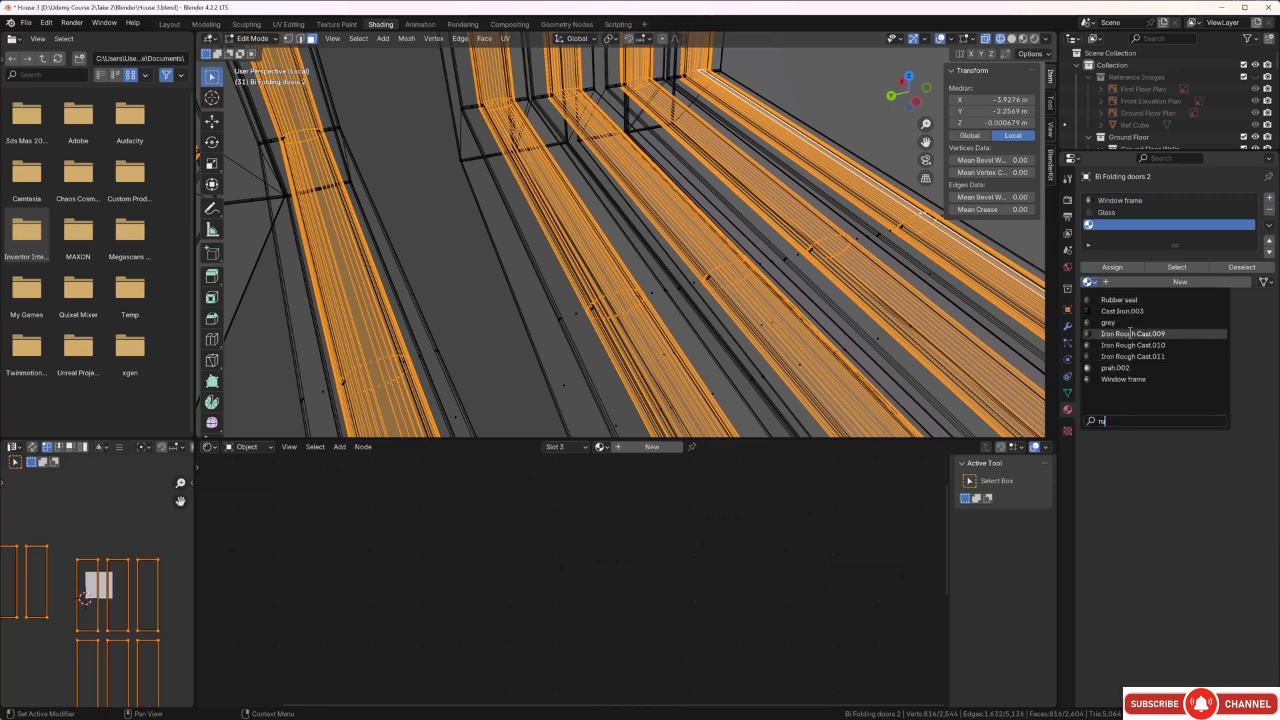
left_click(1129, 301)
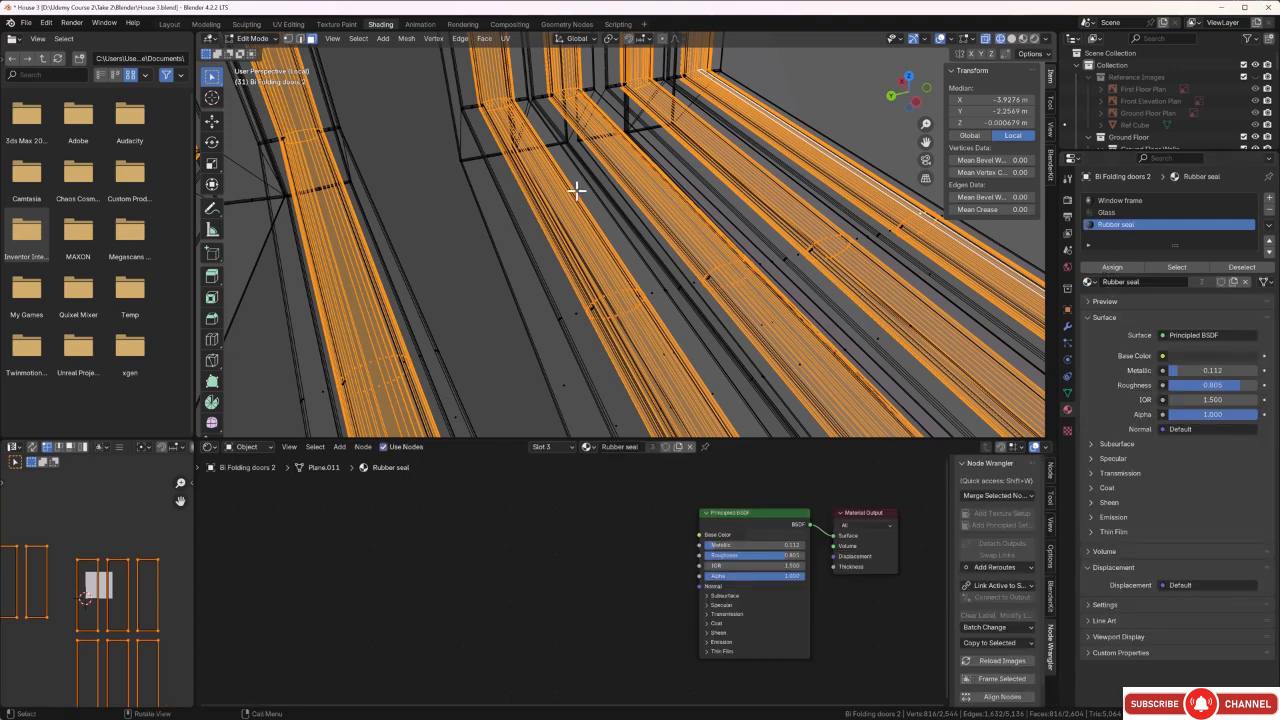
left_click(1114, 268)
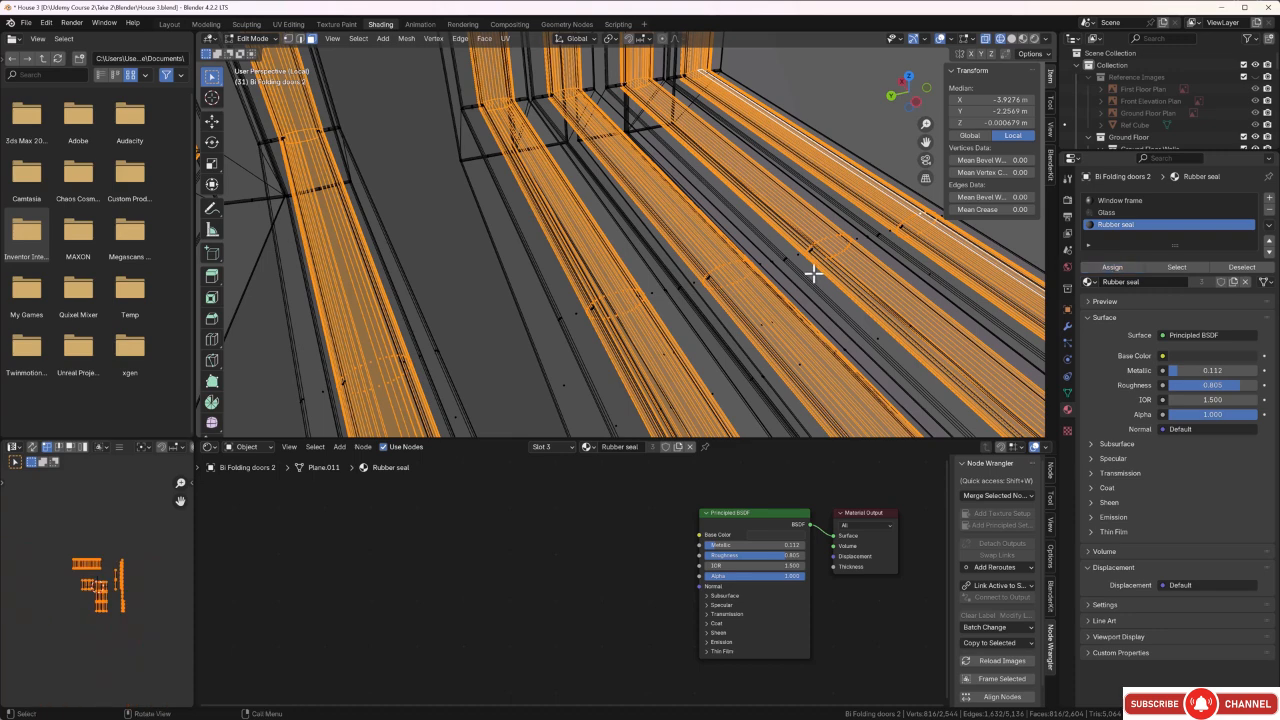
Change the viewport from wireframe to rendered shading to show the materials on the bi-folding door panels.
key("z")
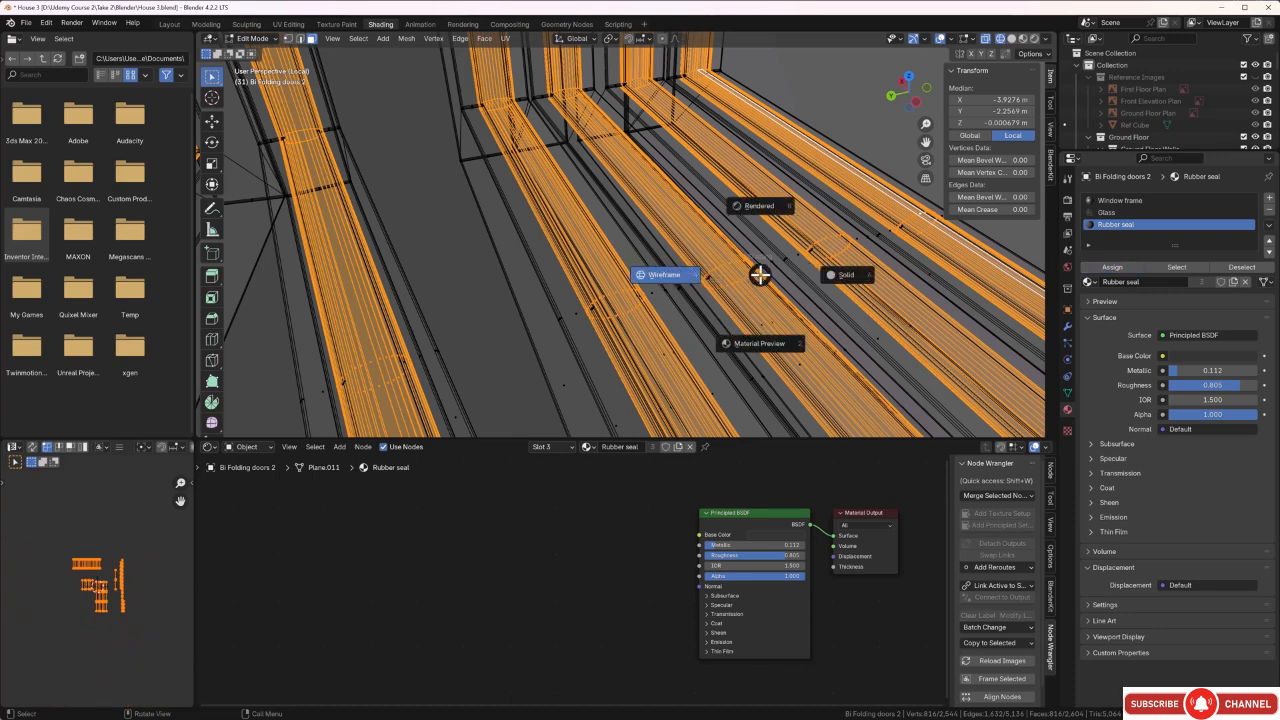
left_click(839, 274)
scroll(677, 274, "down", 3)
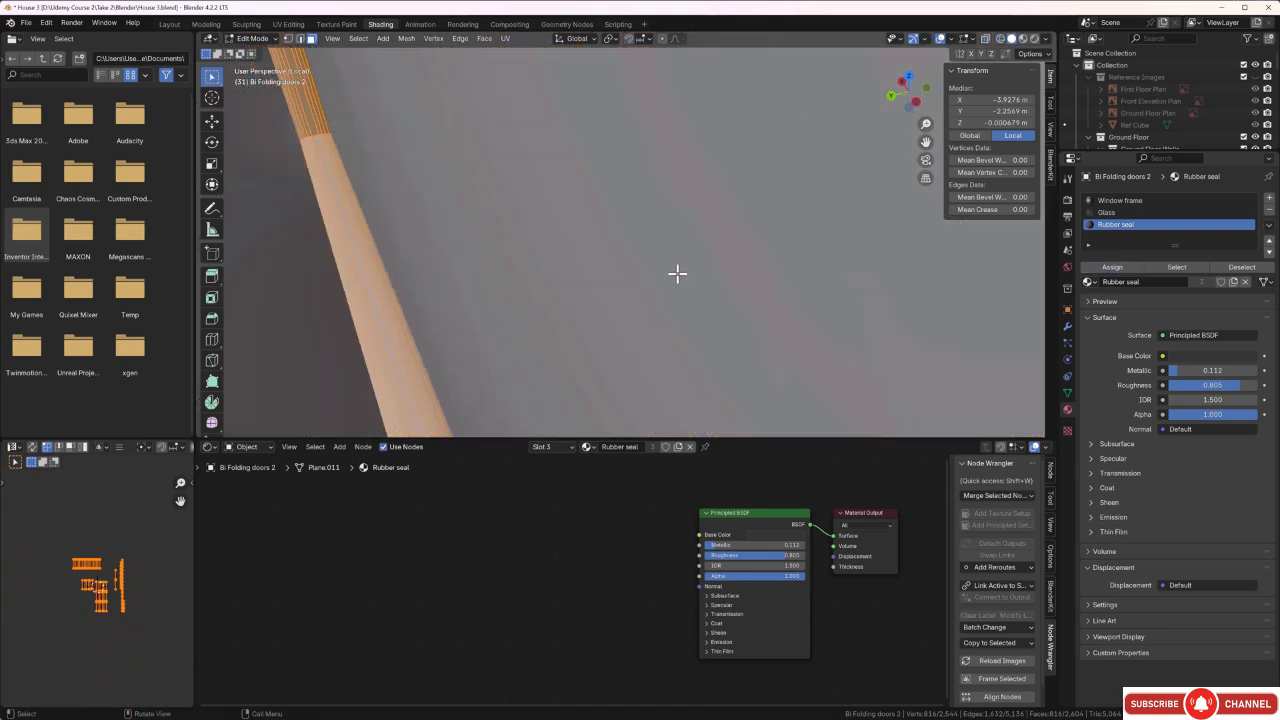
scroll(677, 274, "down", 5)
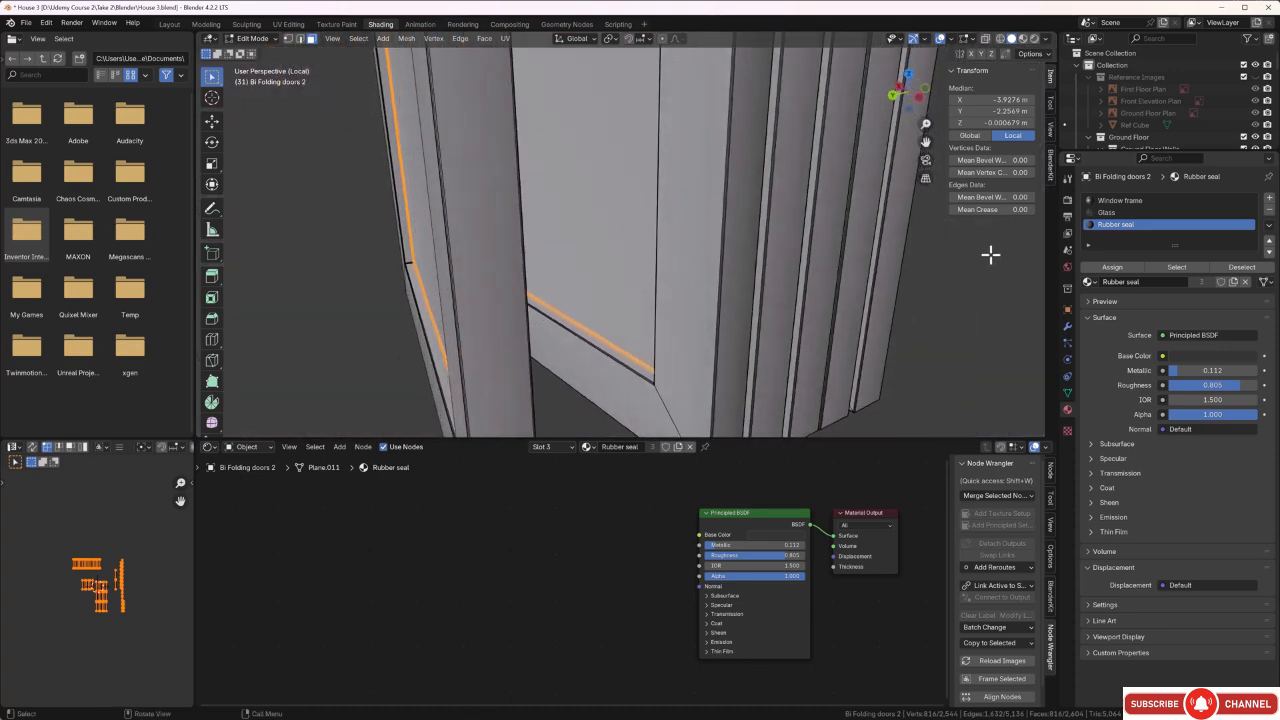
left_click(1036, 39)
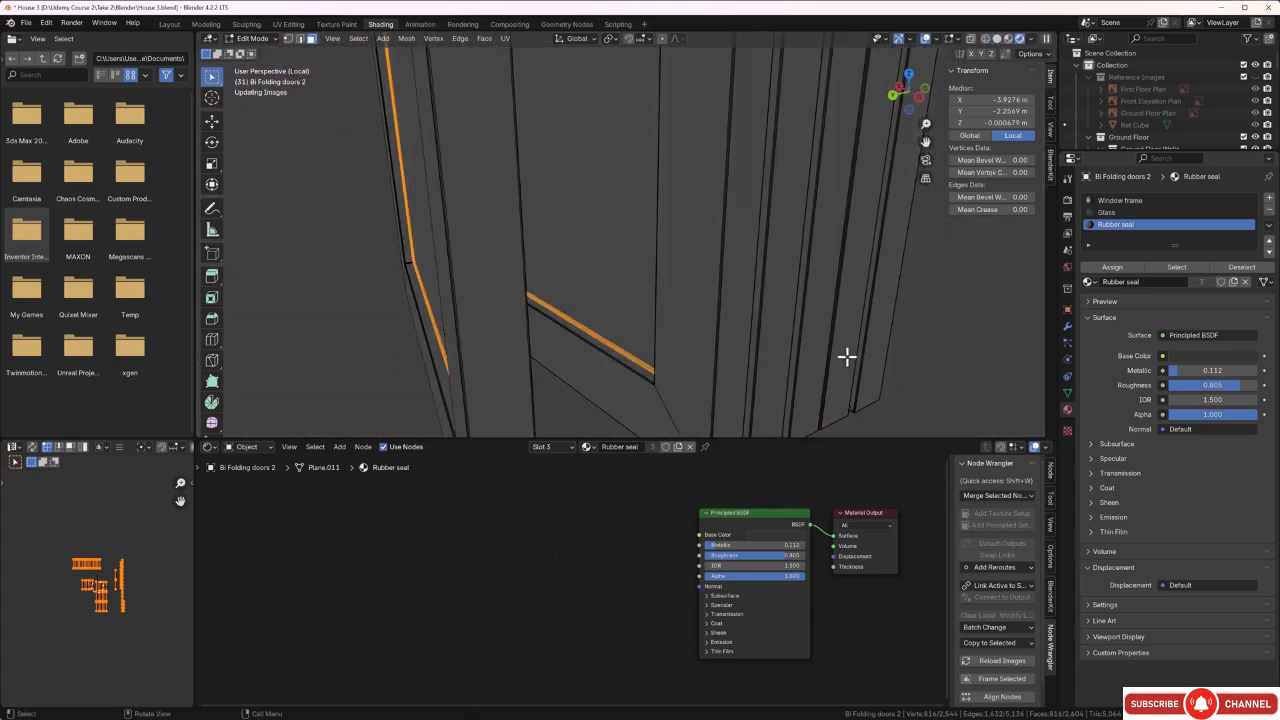
Deselect the seal faces, leave Edit Mode and exit local view to bring back the whole house.
key("alt+a")
middle_click_drag(822, 340, 839, 292)
key("Tab")
scroll(808, 329, "down", 3)
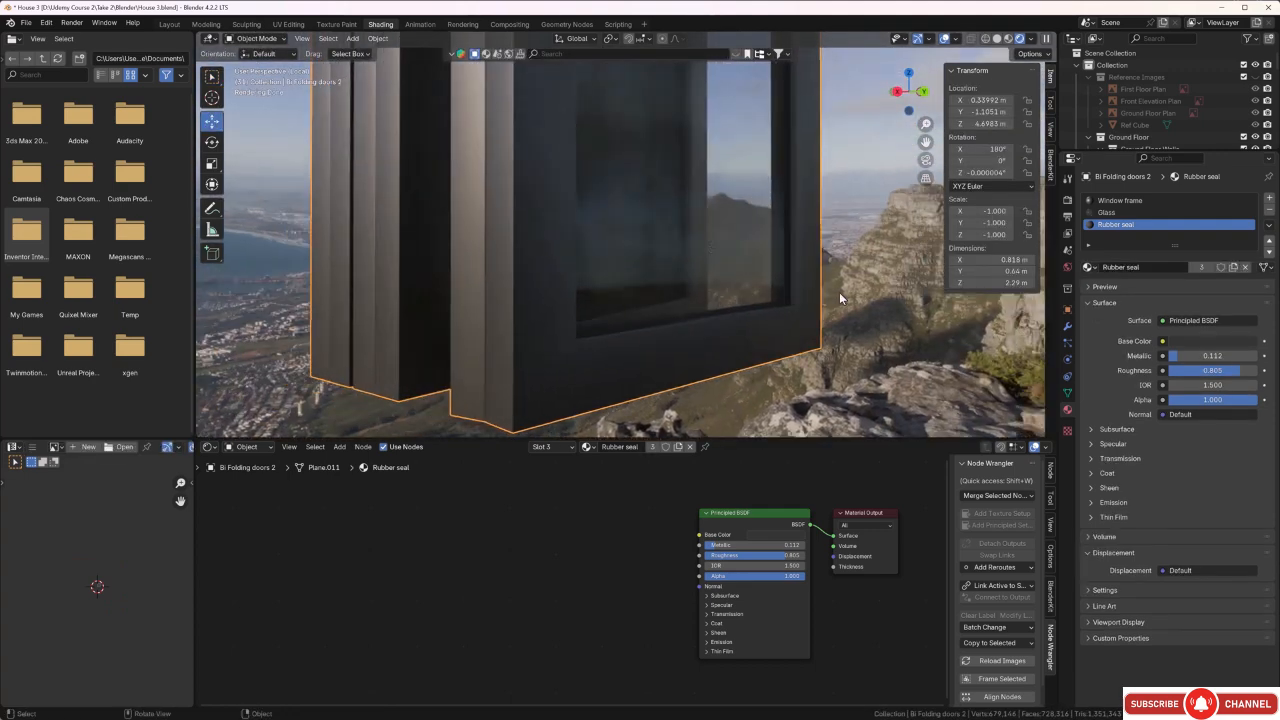
key("KP_Divide")
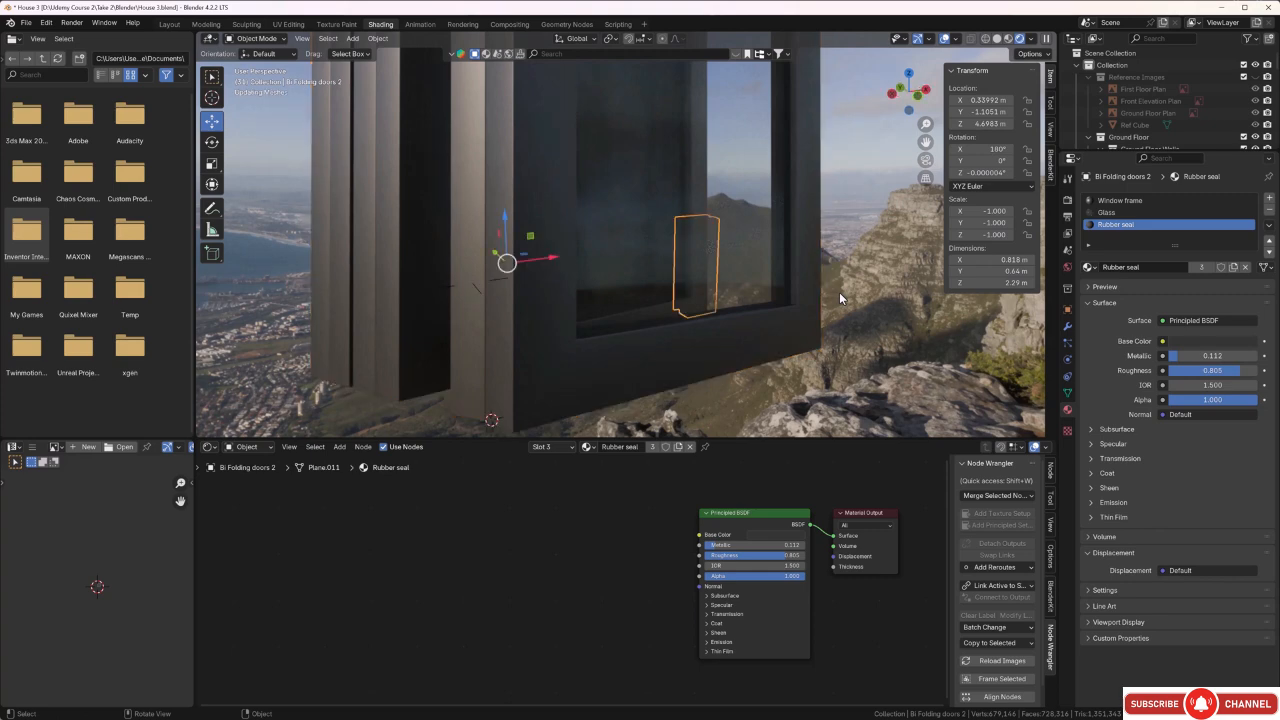
Select both outer bi-folding door frames around the upper-floor terrace openings and isolate them in local view.
middle_click_drag(778, 284, 638, 297)
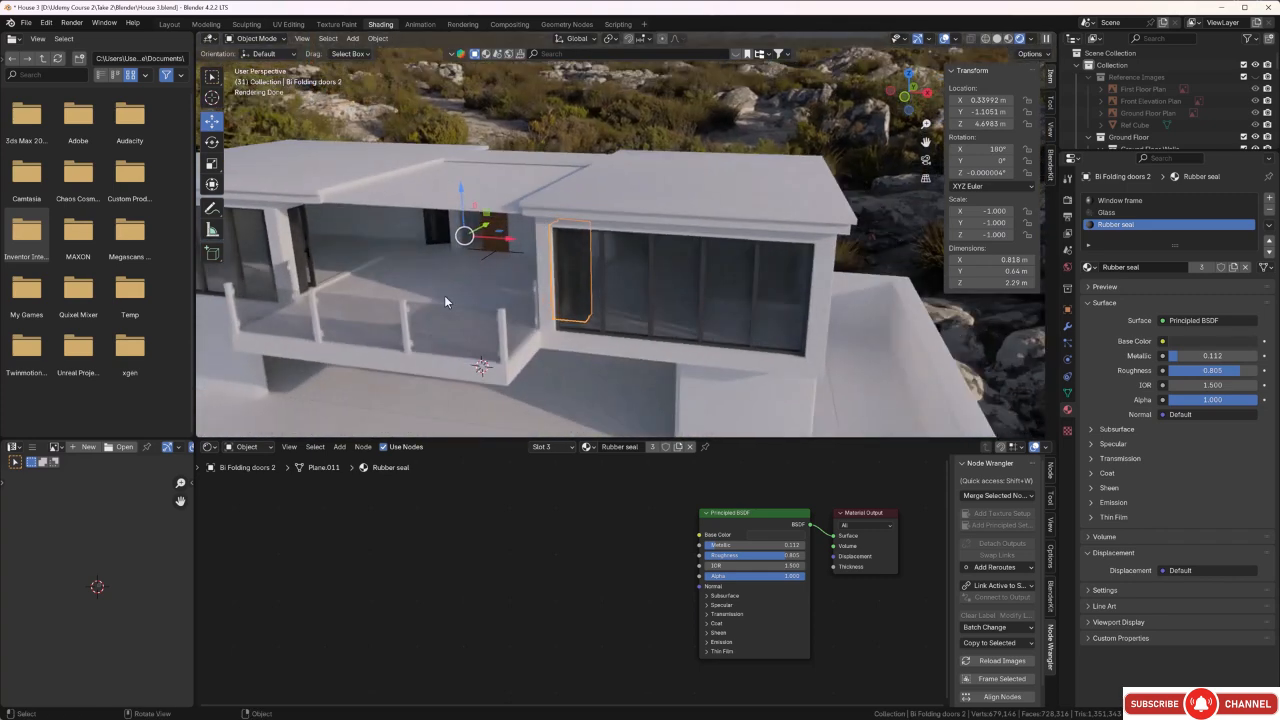
middle_click_drag(420, 298, 471, 326)
scroll(632, 289, "up", 1)
scroll(632, 289, "up", 1)
left_click(660, 307)
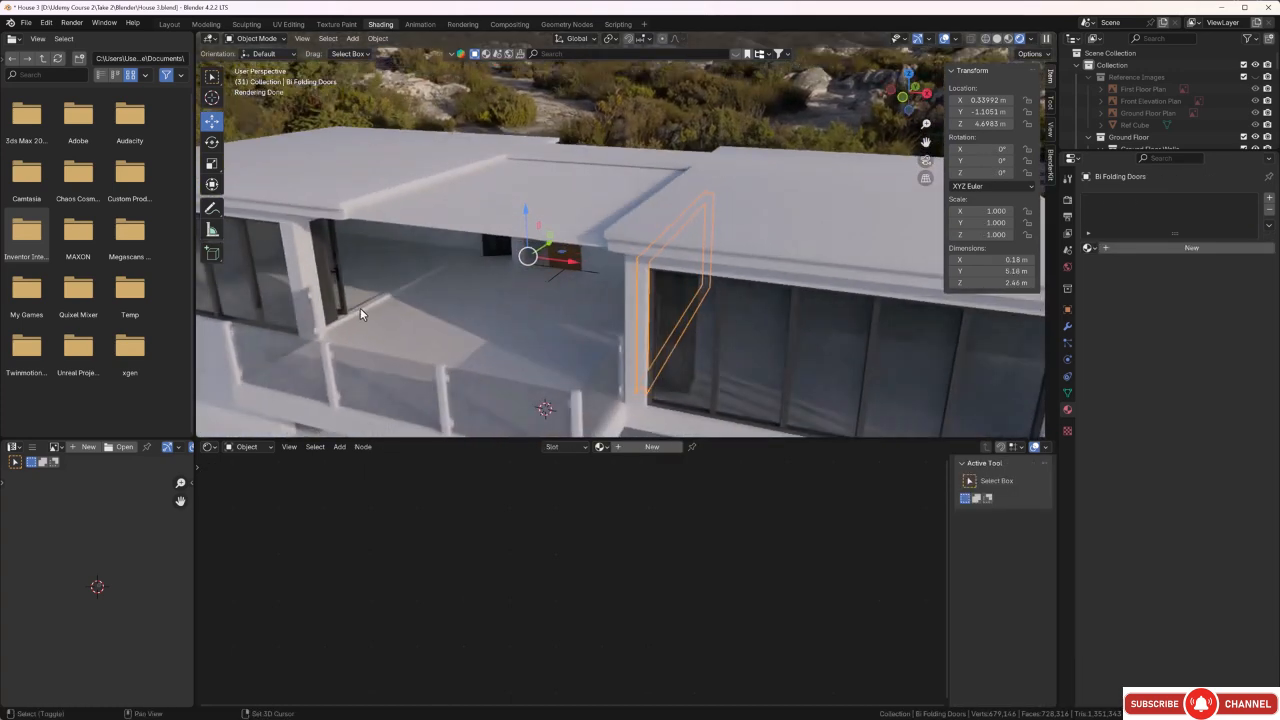
key("shift+d")
left_click(398, 304)
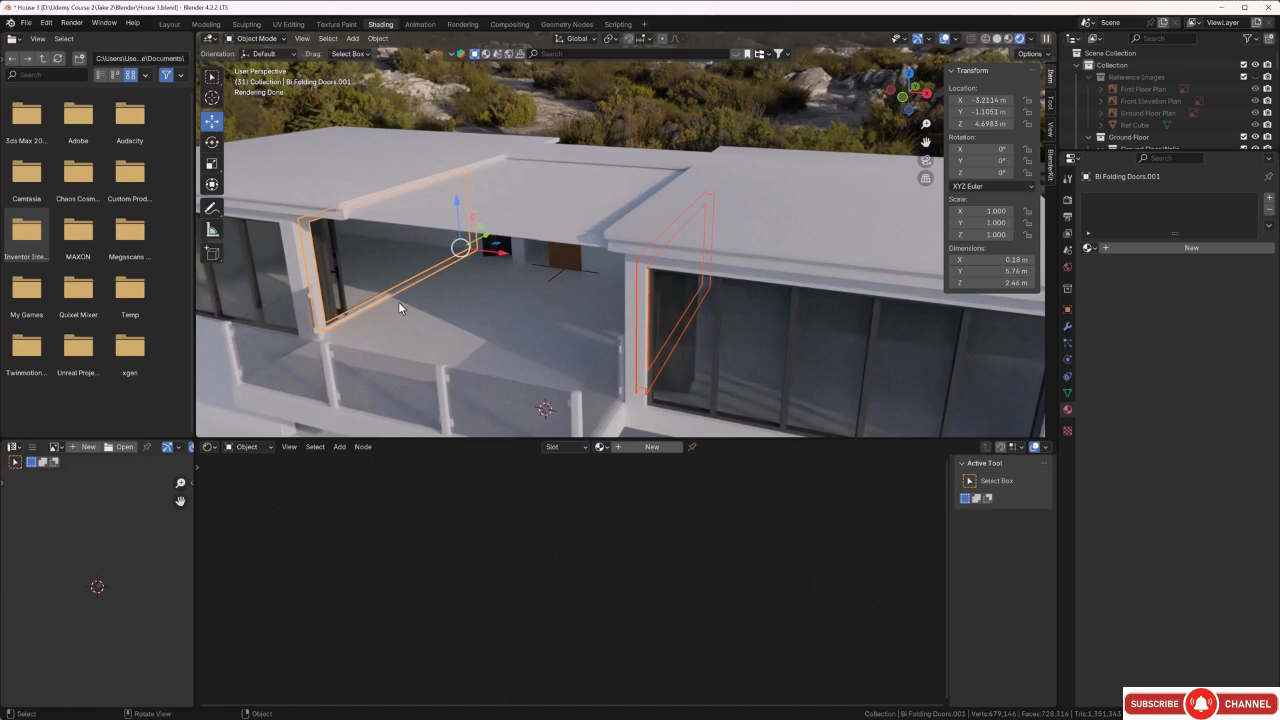
key("KP_Divide")
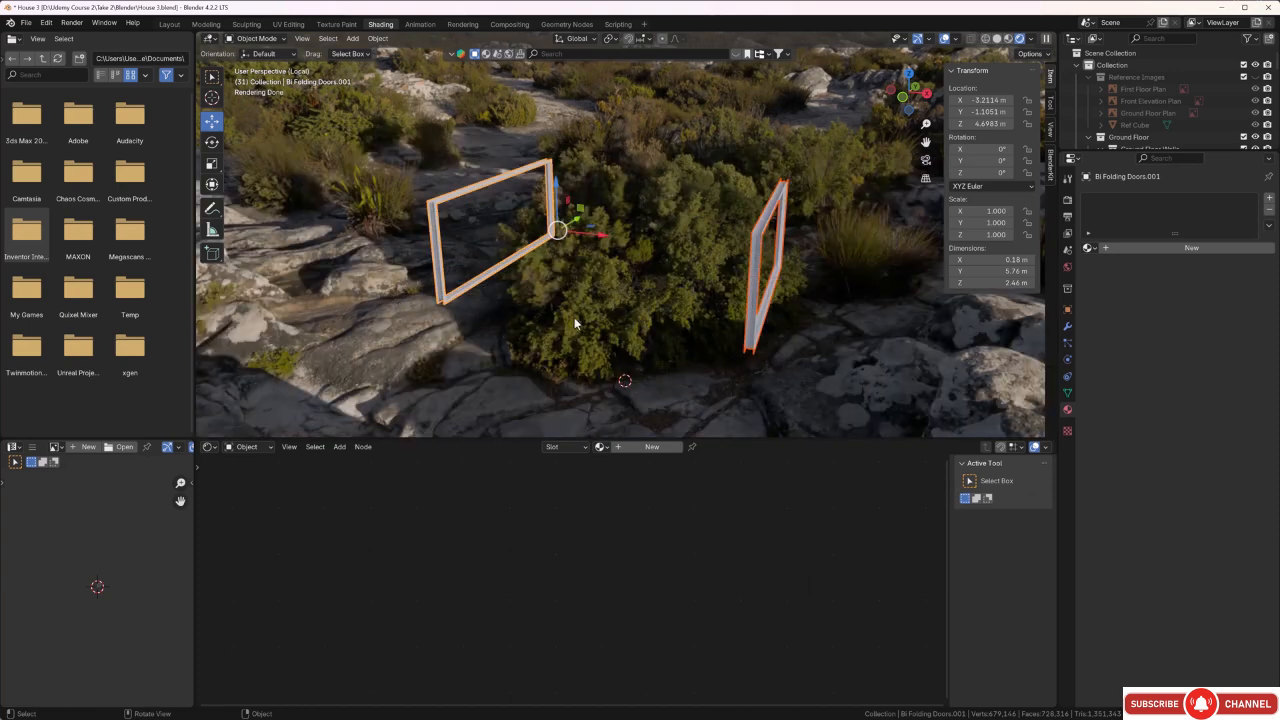
Examine the profiles of the two isolated door frames from several angles.
middle_click_drag(574, 317, 606, 370)
left_click(705, 312)
scroll(634, 329, "up", 5)
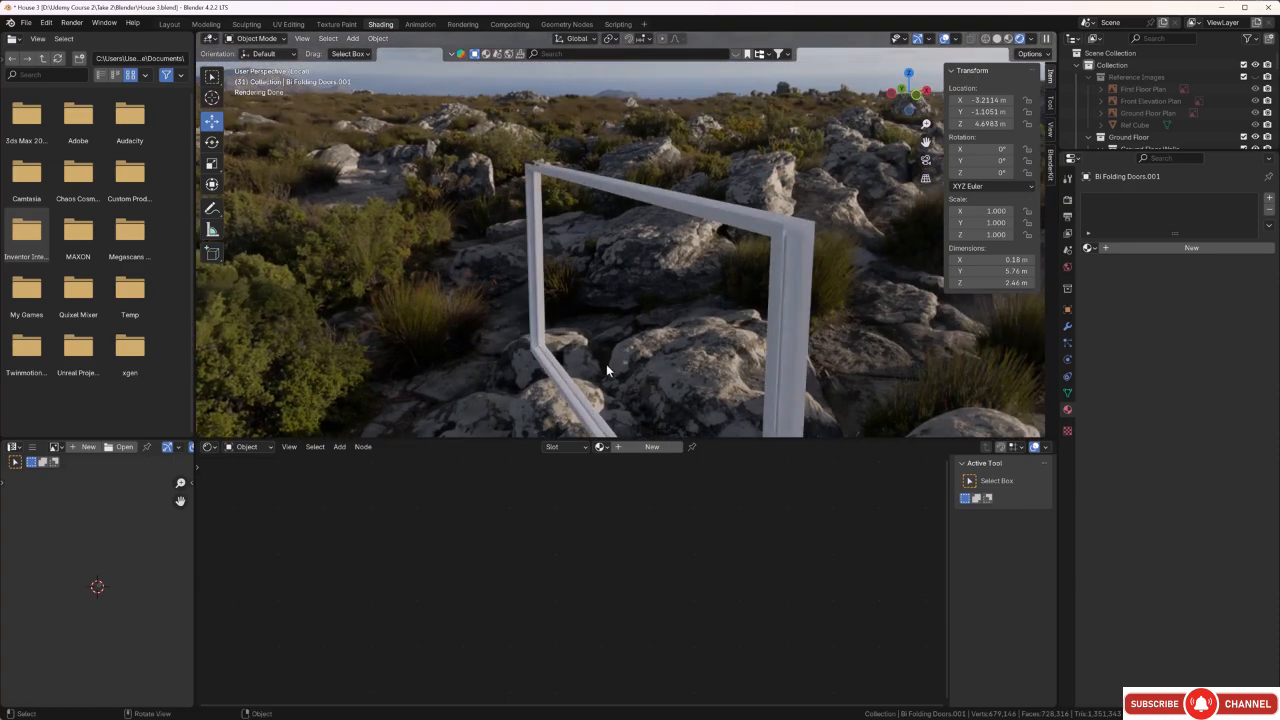
left_click(568, 397)
scroll(672, 305, "down", 3)
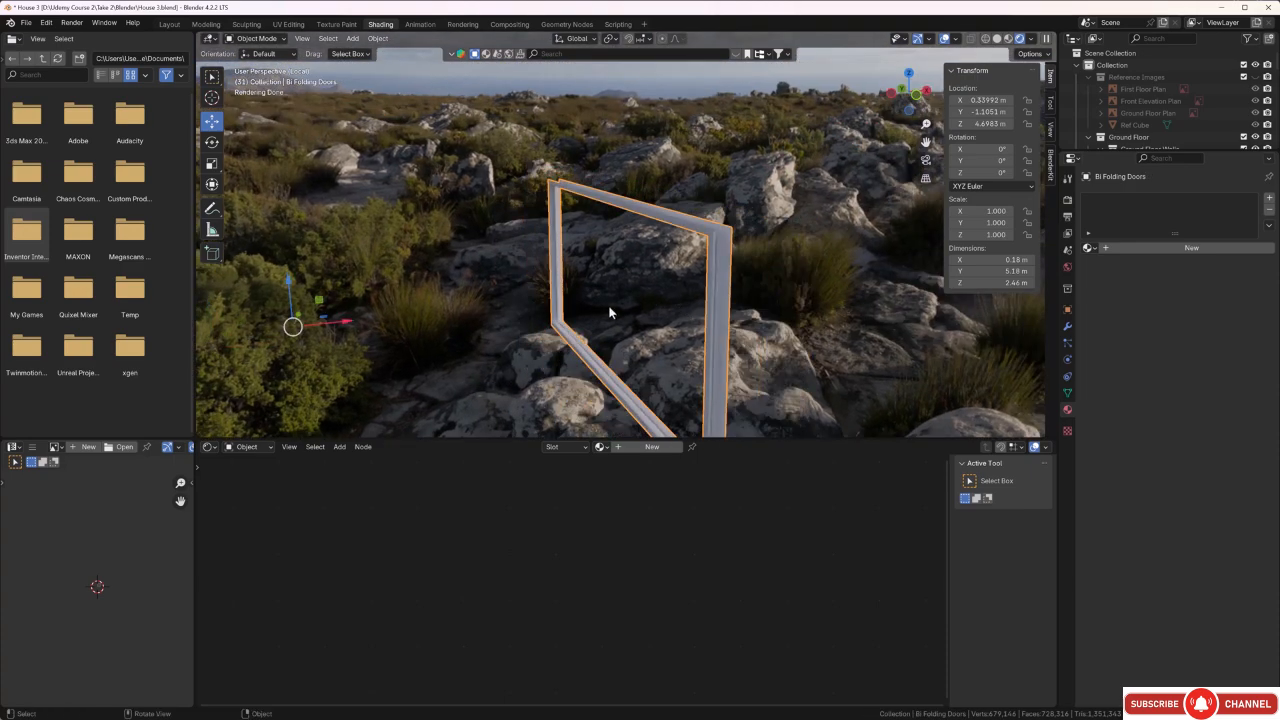
middle_click_drag(609, 311, 485, 349)
middle_click_drag(386, 326, 525, 332, "shift")
left_click(371, 254)
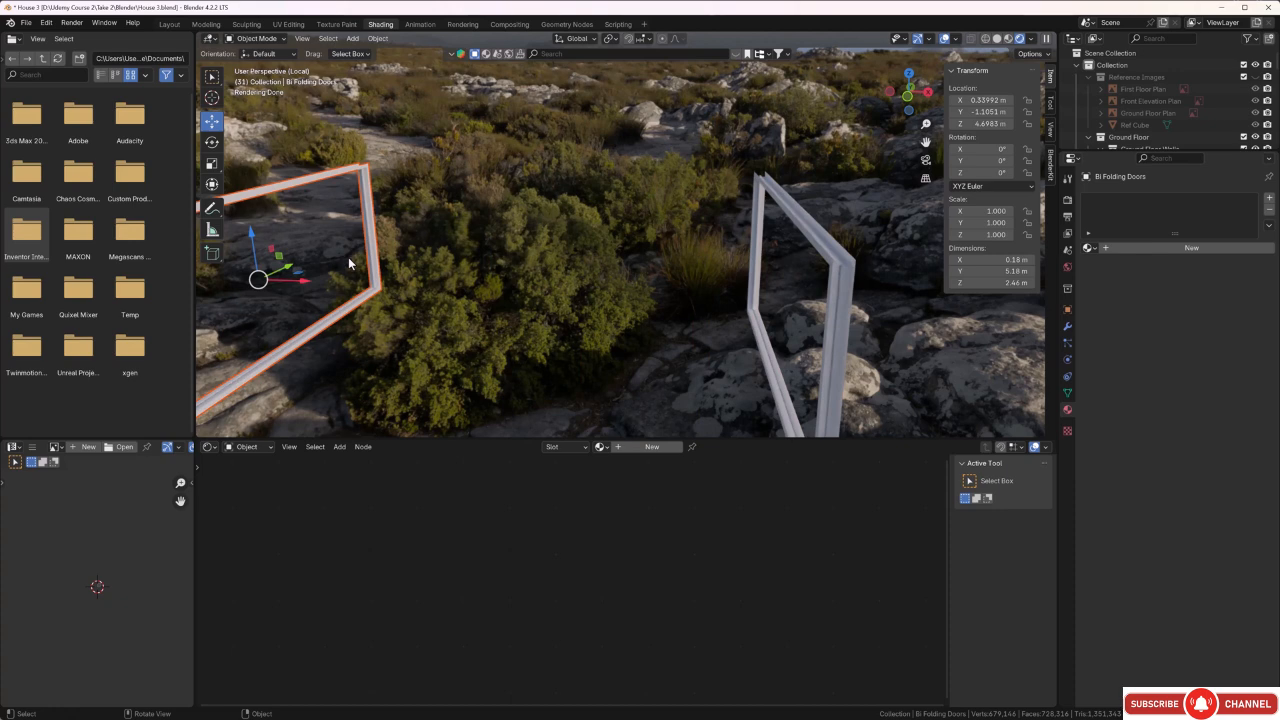
left_click(588, 305)
middle_click_drag(588, 305, 640, 362)
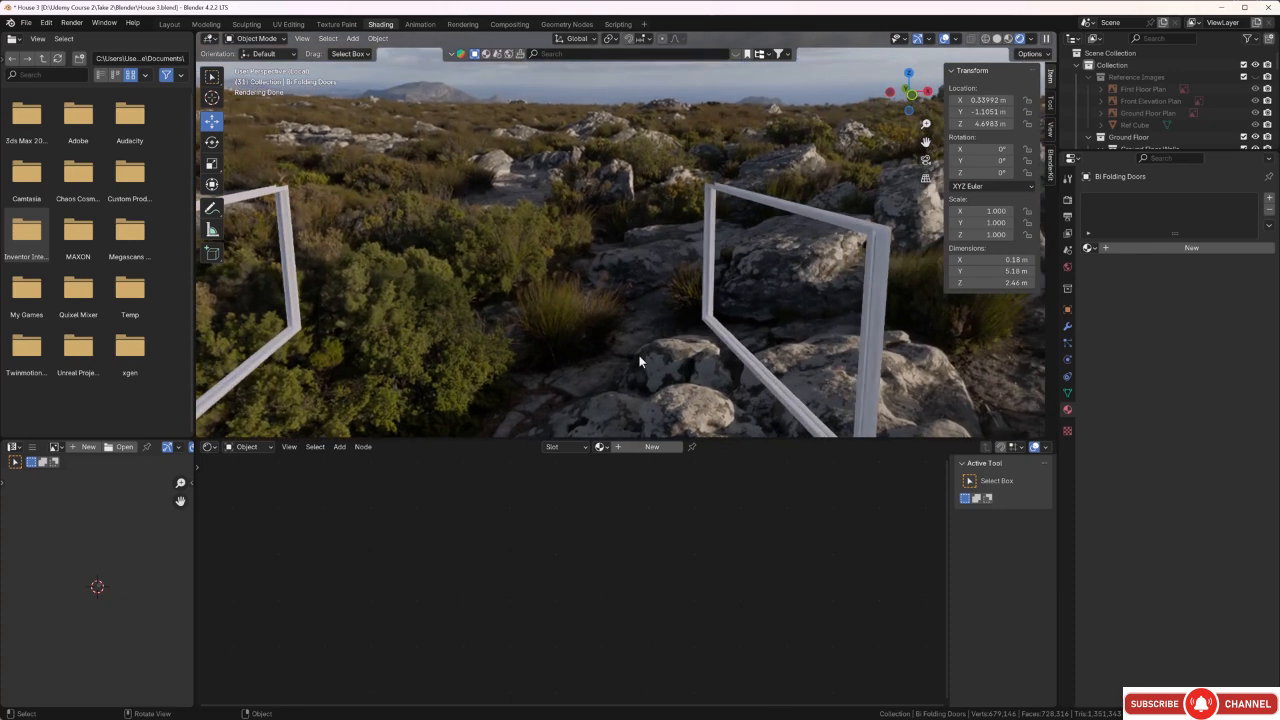
Unwrap all faces of the shorter door frame with Smart UV Project, using a 66° angle limit and 0.020 island margin.
left_click(733, 356)
key("Tab")
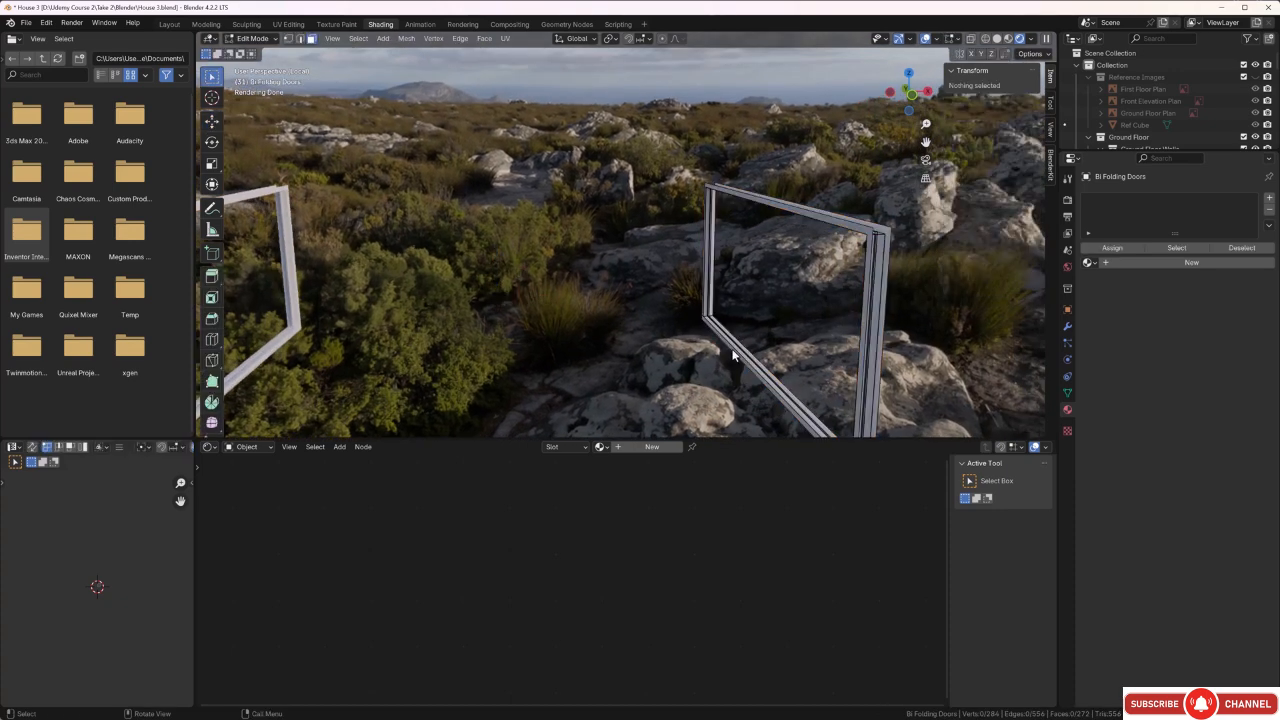
key("a")
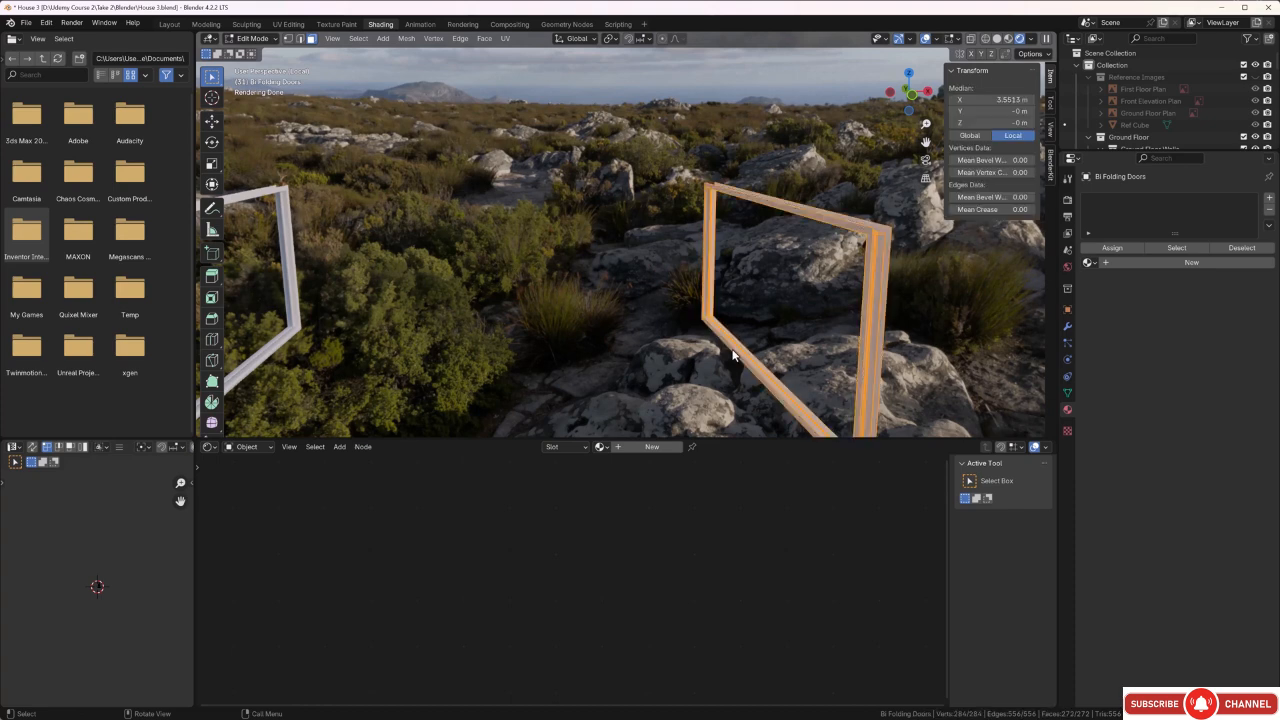
key("u")
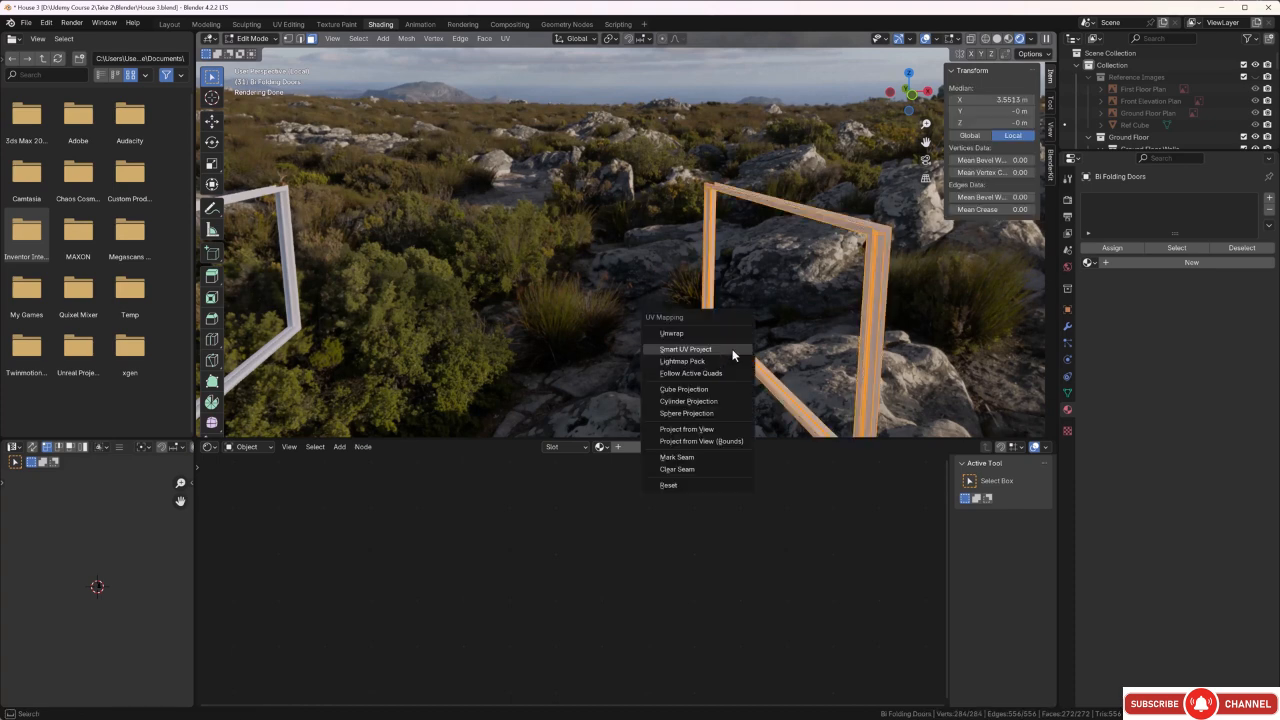
left_click(733, 352)
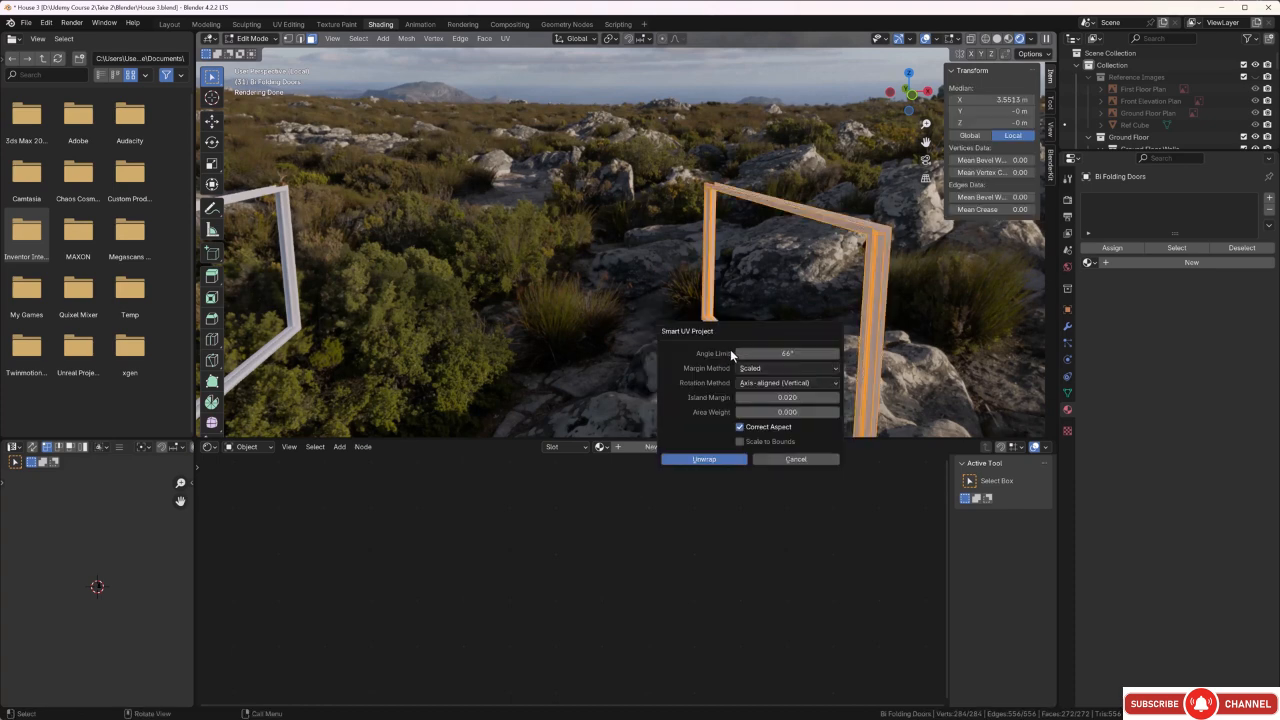
left_click(724, 460)
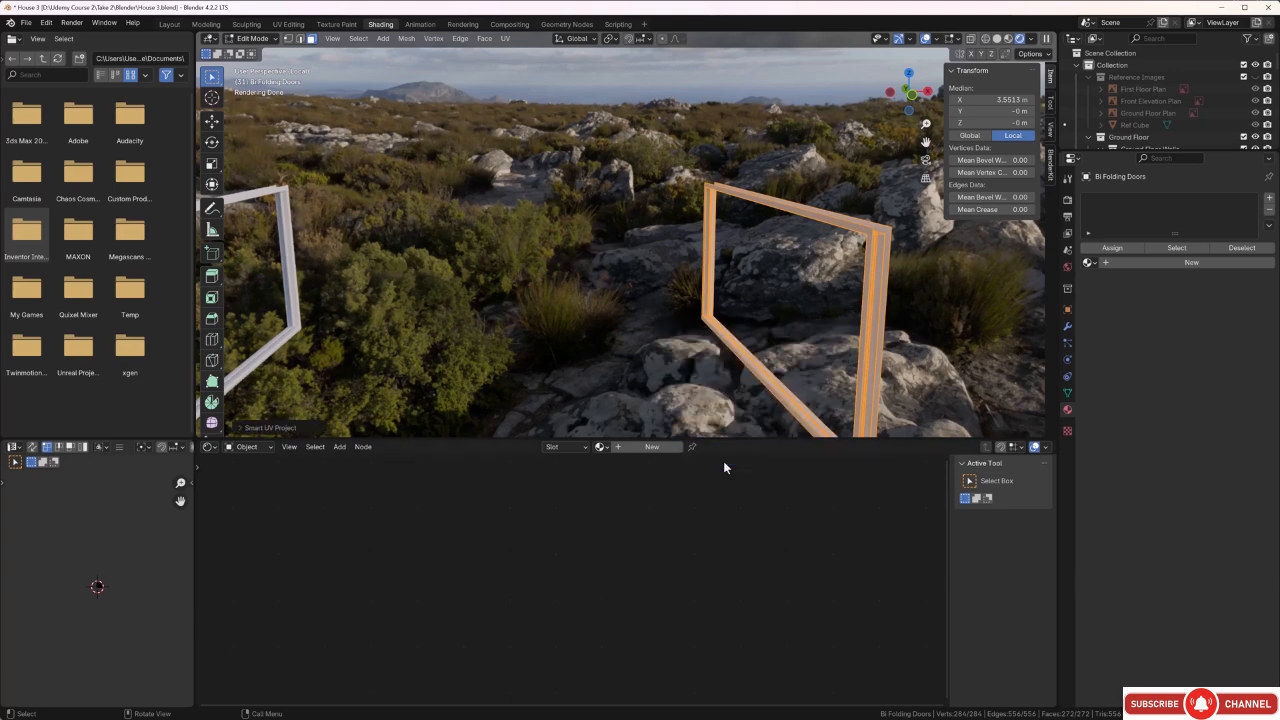
left_click(557, 312)
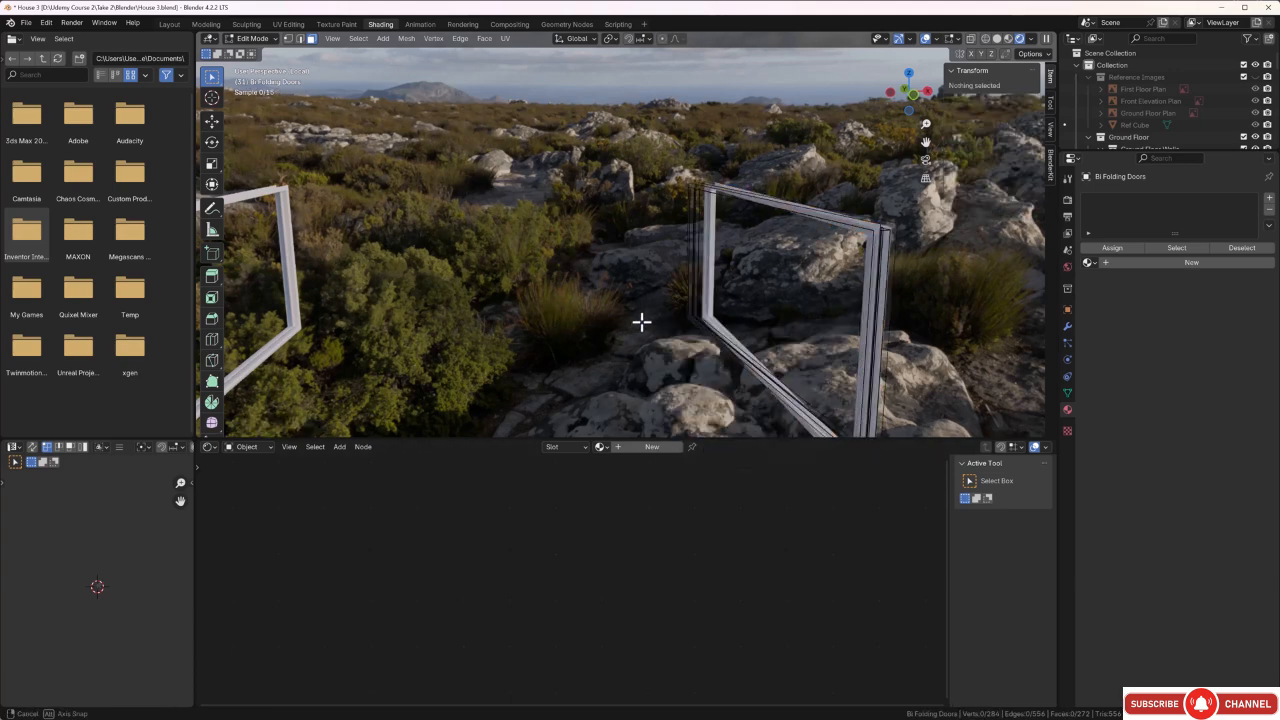
Apply the existing Window frame material to the unwrapped door frame.
middle_click_drag(643, 320, 636, 316)
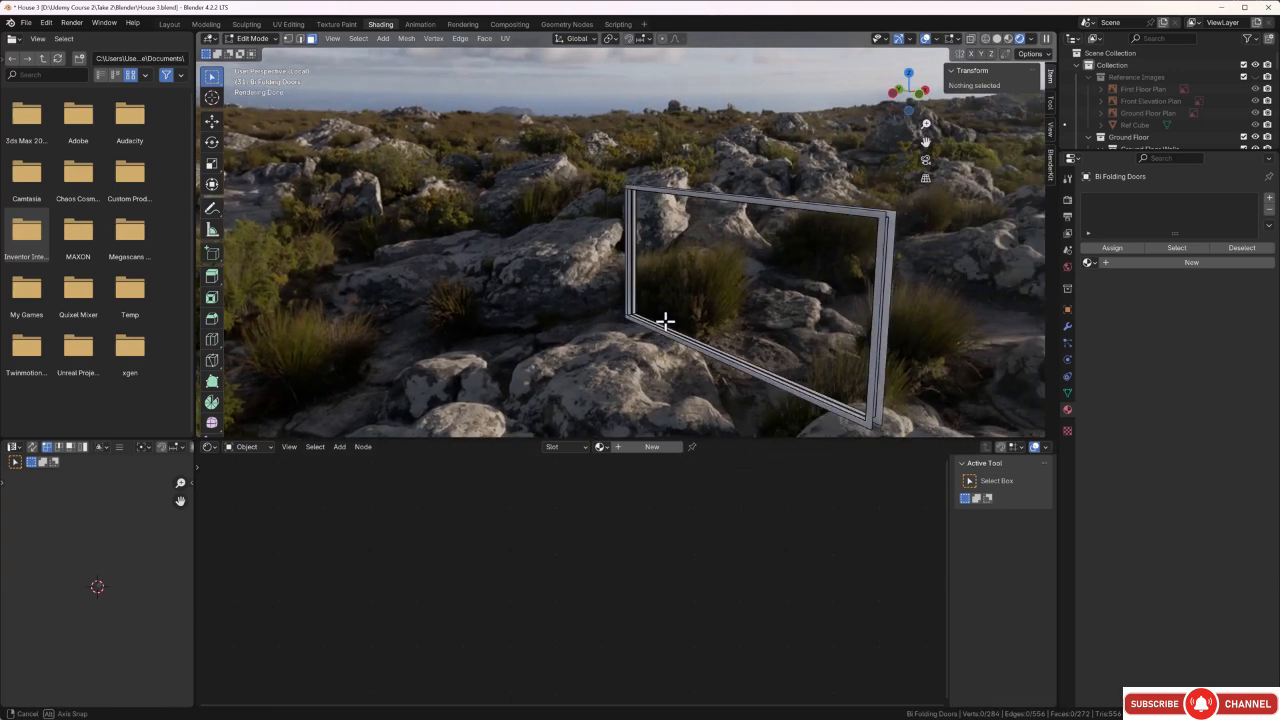
left_click(604, 447)
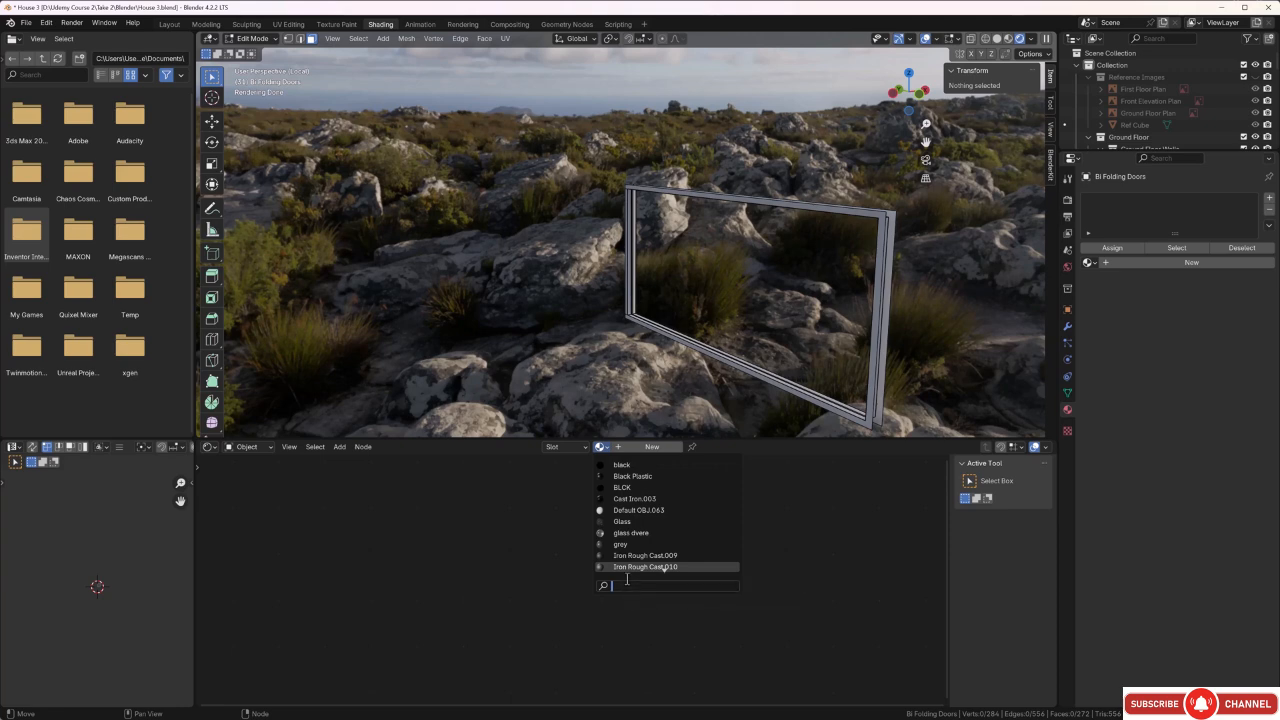
type("w")
left_click(627, 466)
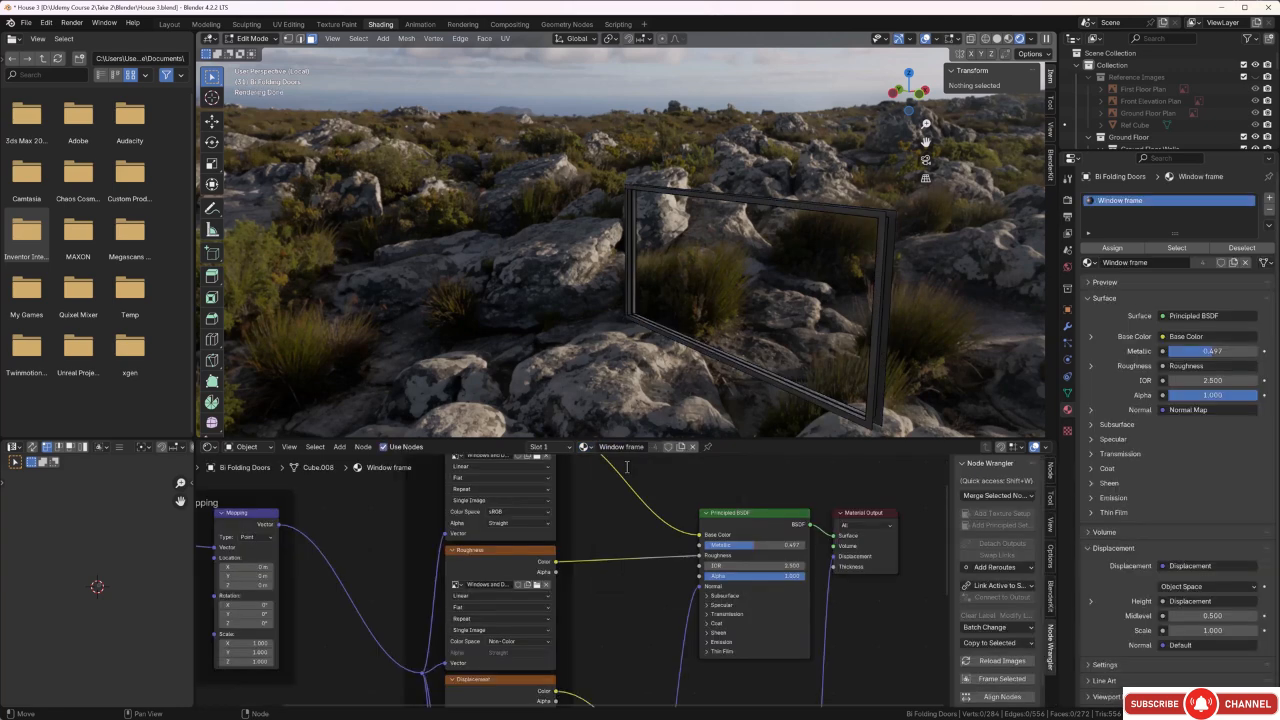
Scale all UV islands of the door frame by about -4.13 on both axes to make its texture finer.
middle_click_drag(697, 349, 614, 171)
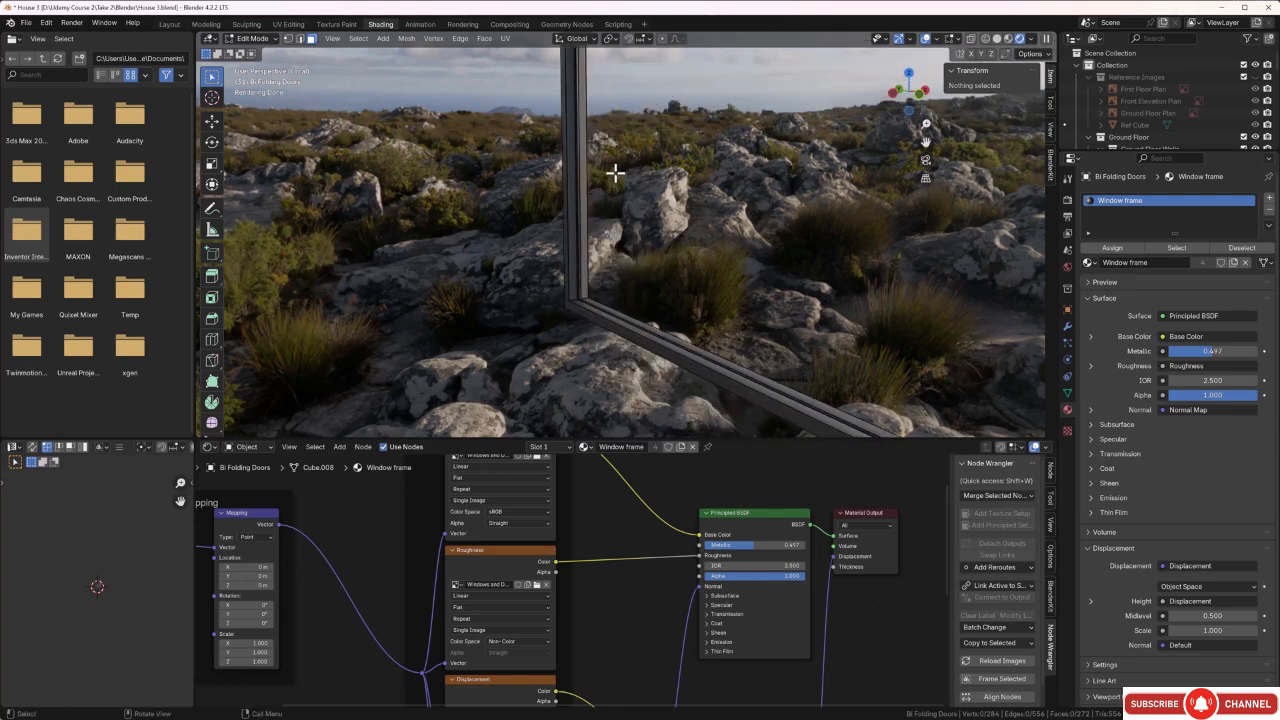
key("b")
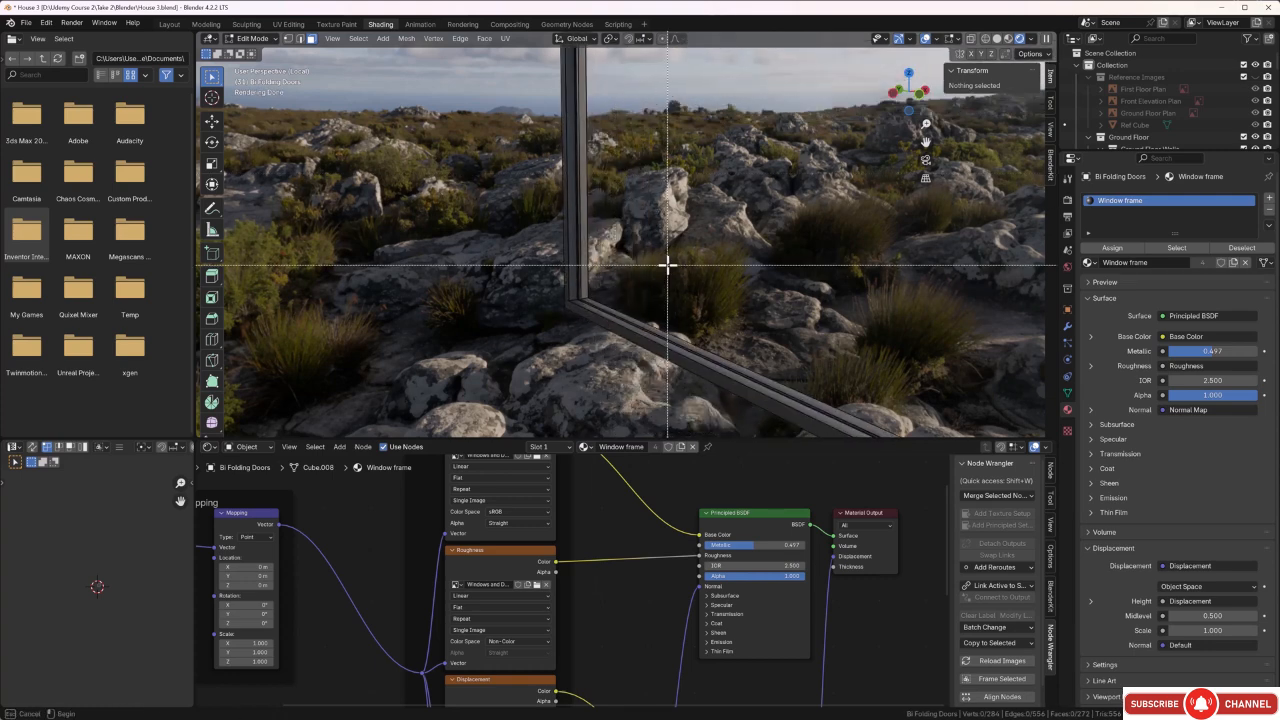
left_click_drag(668, 264, 750, 414)
scroll(735, 396, "up", 3)
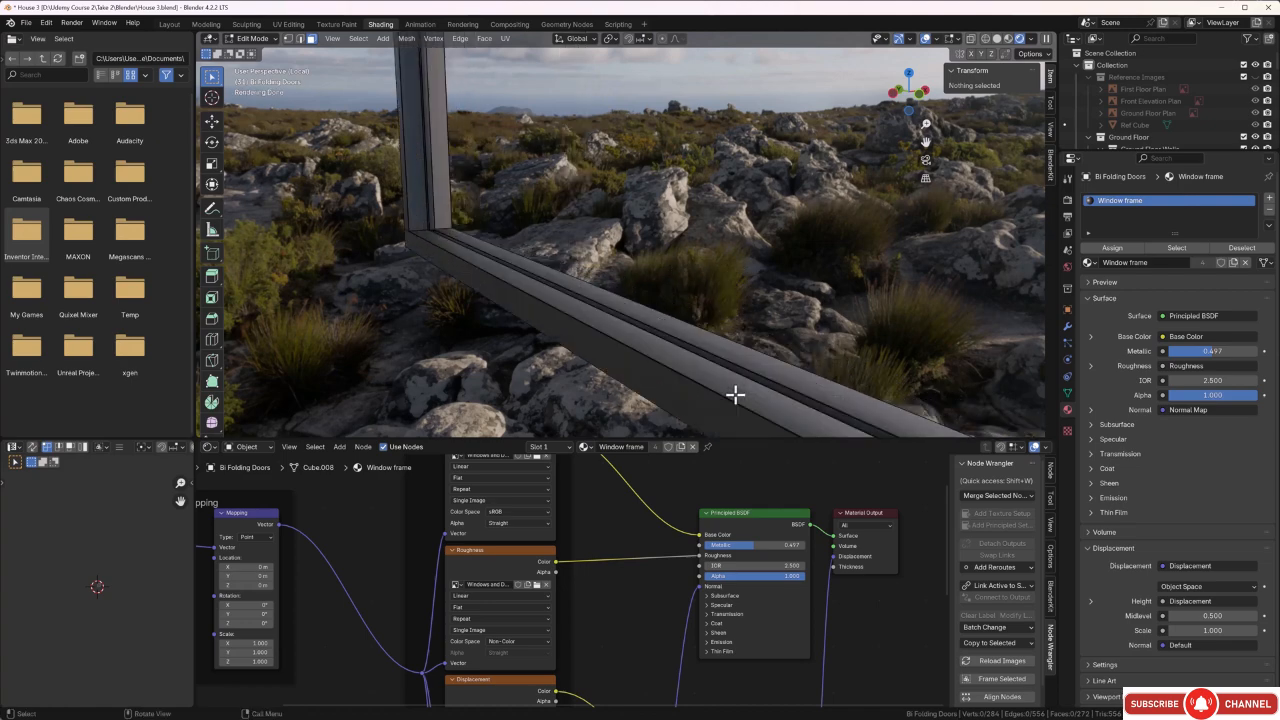
middle_click_drag(691, 429, 730, 324, "shift")
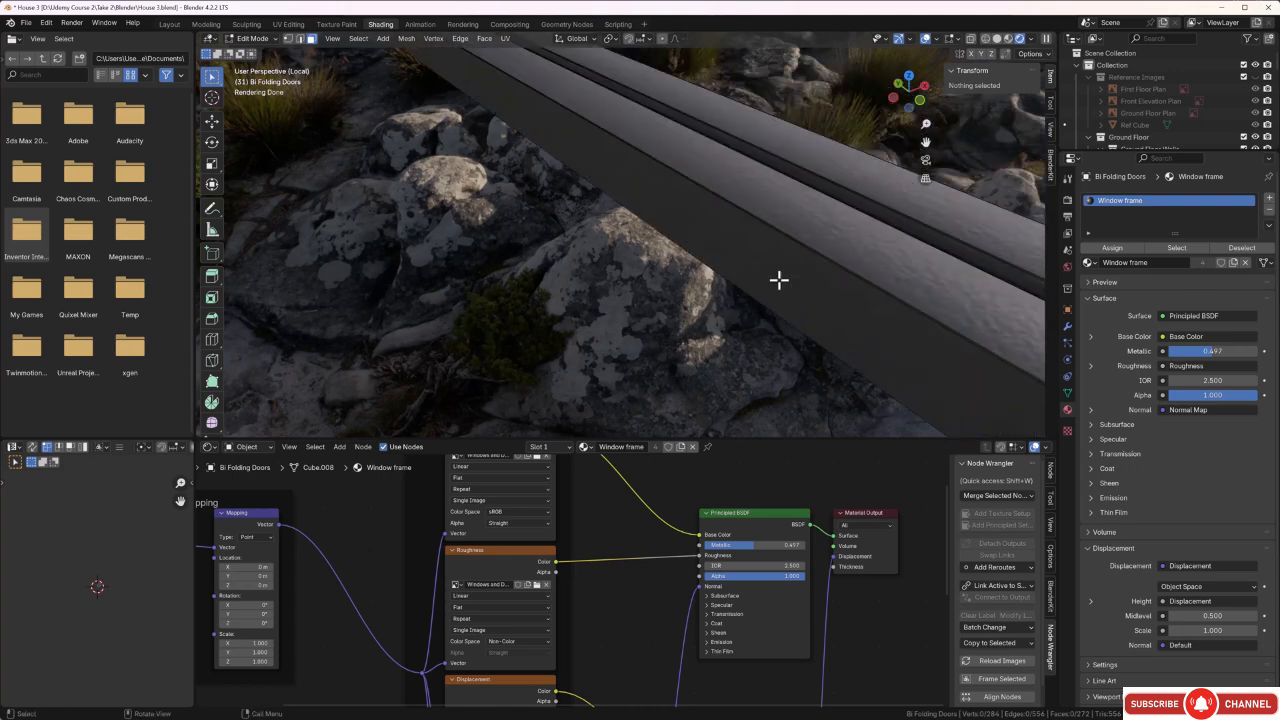
key("a")
left_click_drag(127, 549, 71, 625)
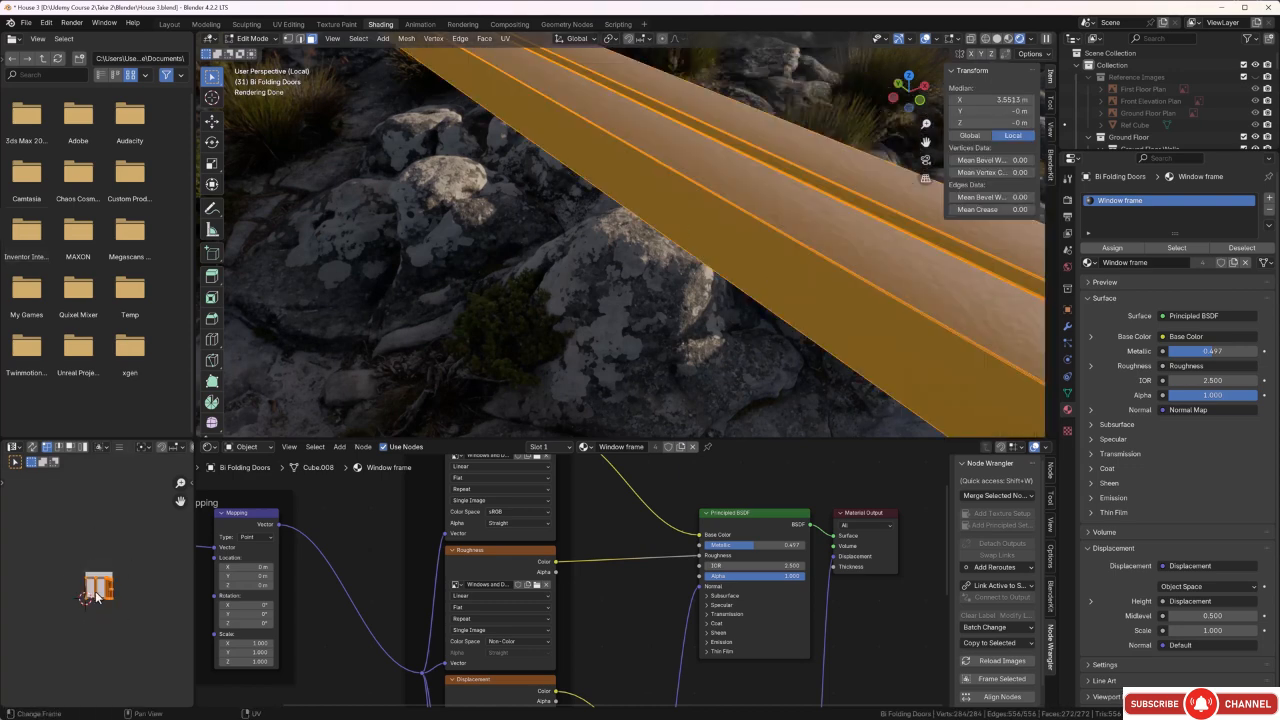
key("s")
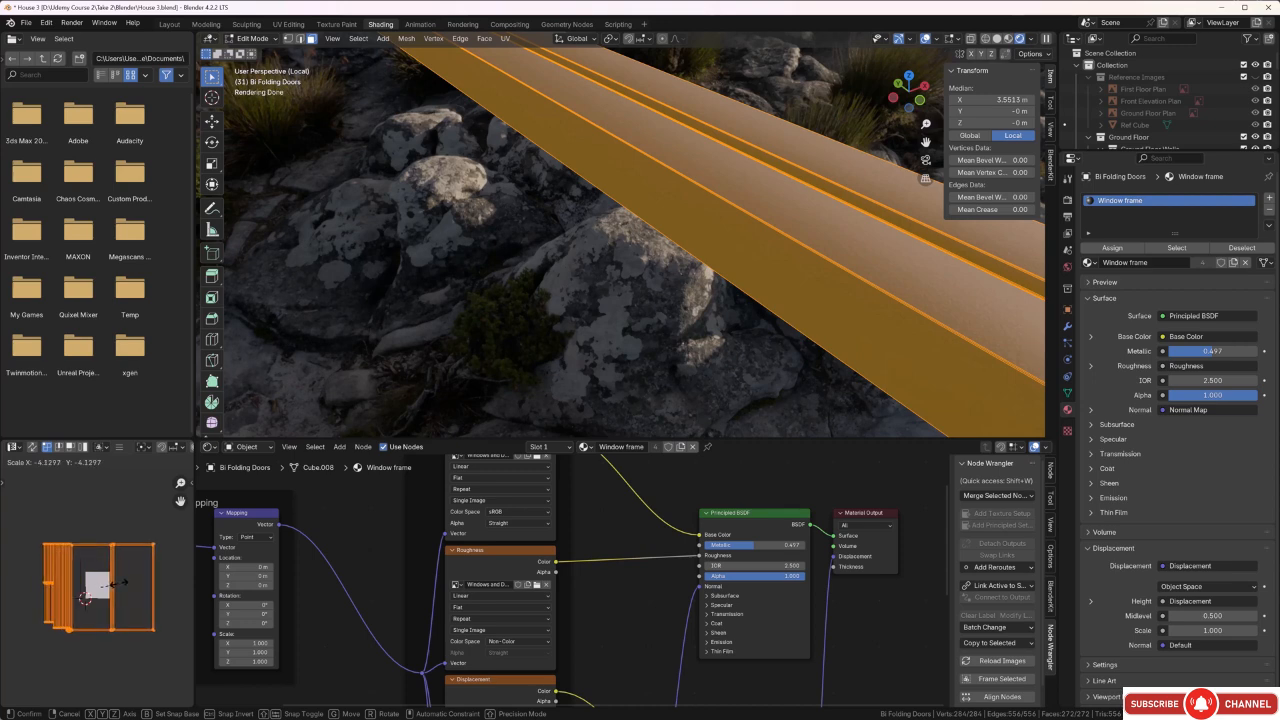
left_click(119, 583)
left_click(467, 291)
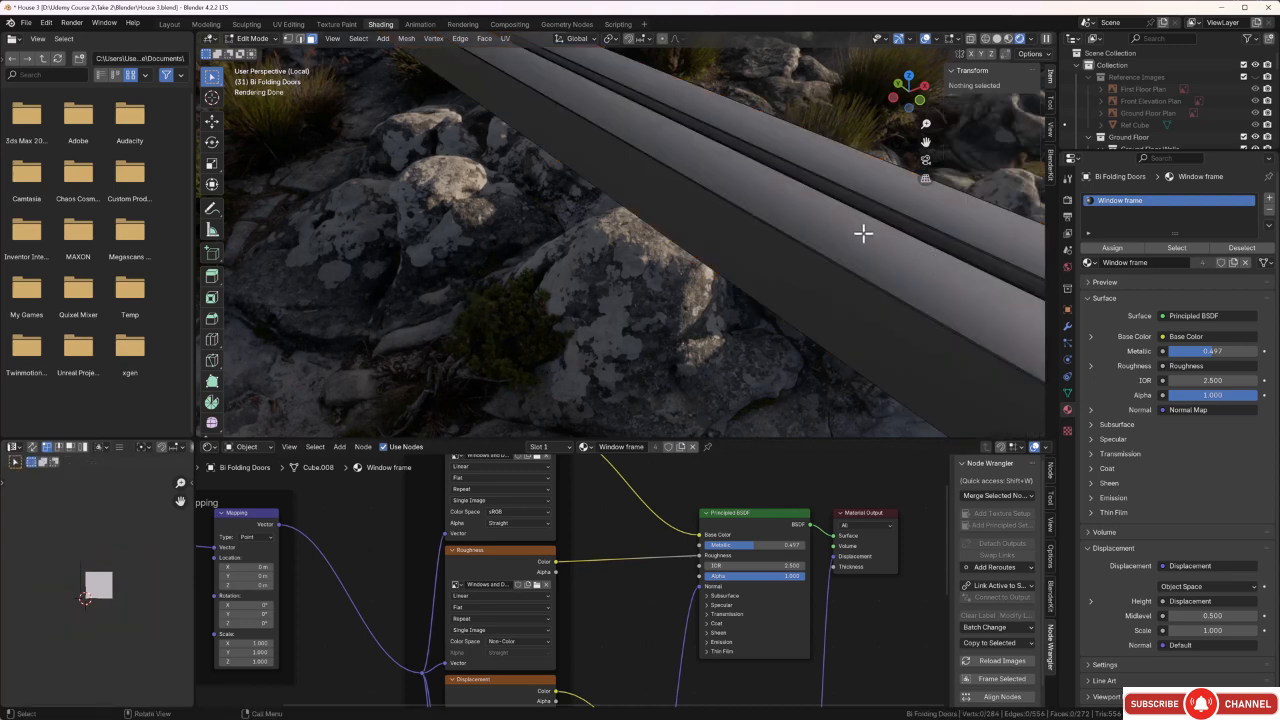
Leave Edit Mode and select the other, still untextured bi-folding door frame.
key("Tab")
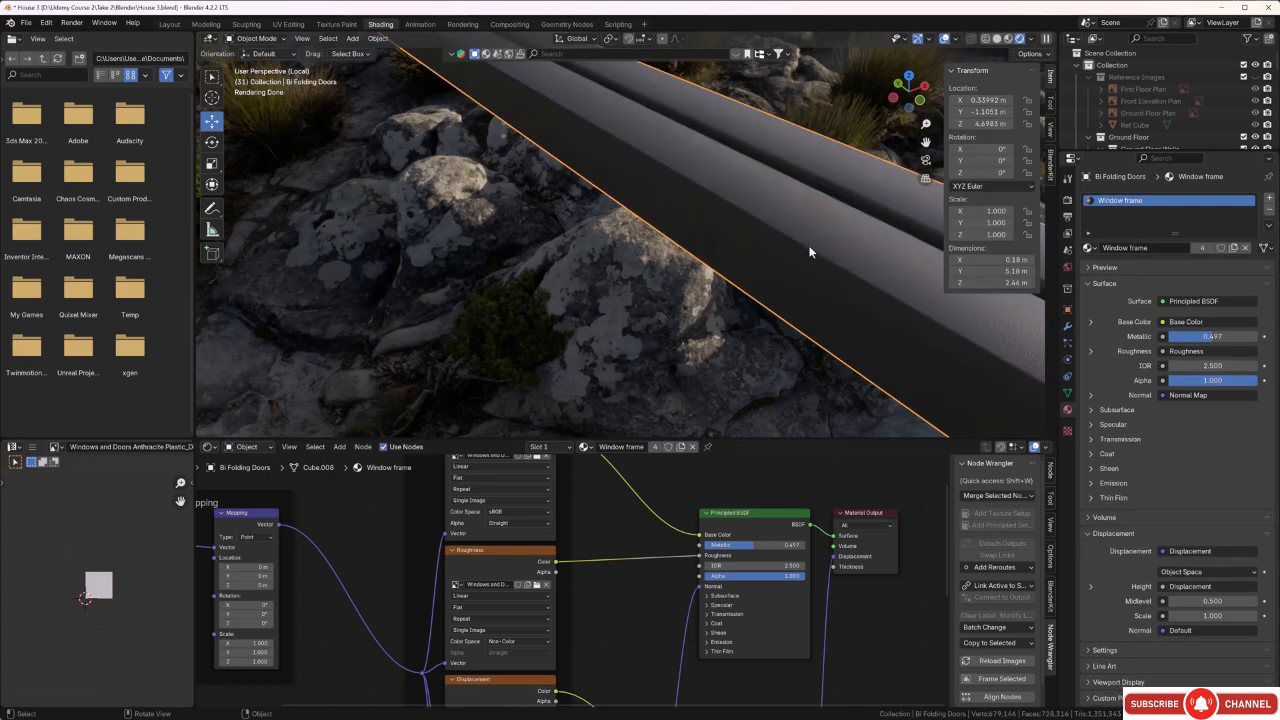
scroll(729, 258, "down", 8)
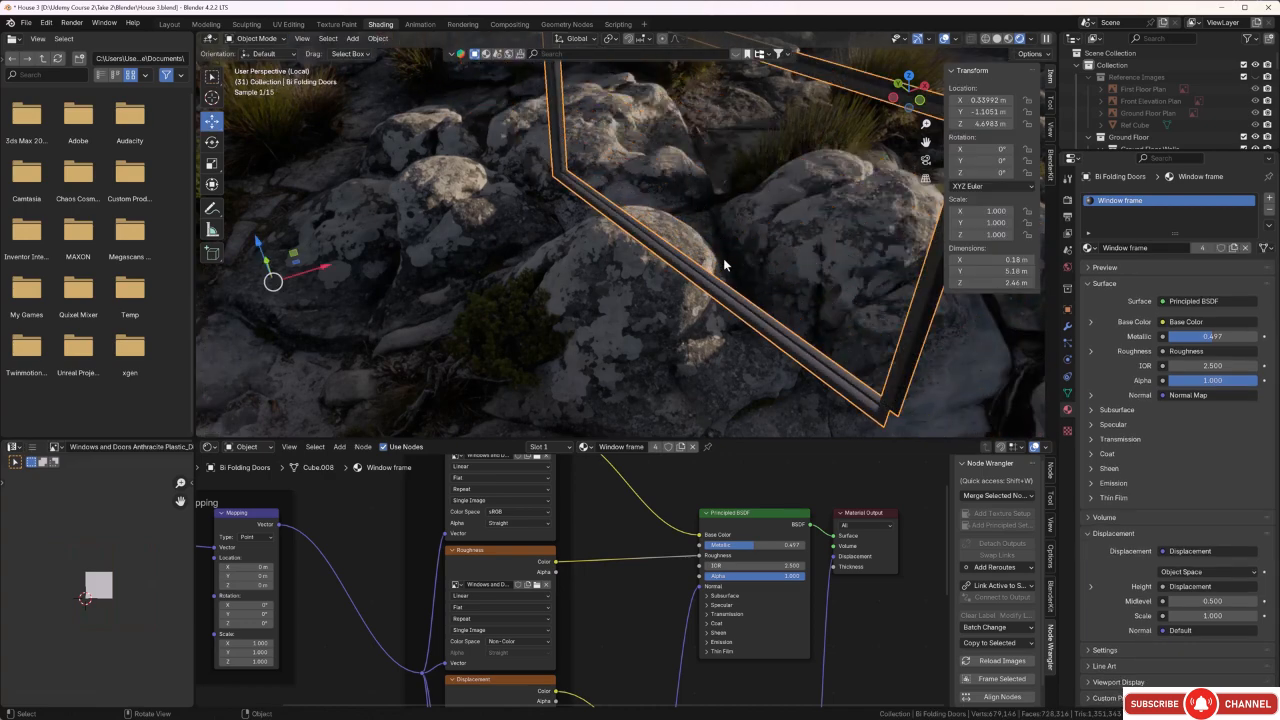
middle_click_drag(704, 321, 664, 303)
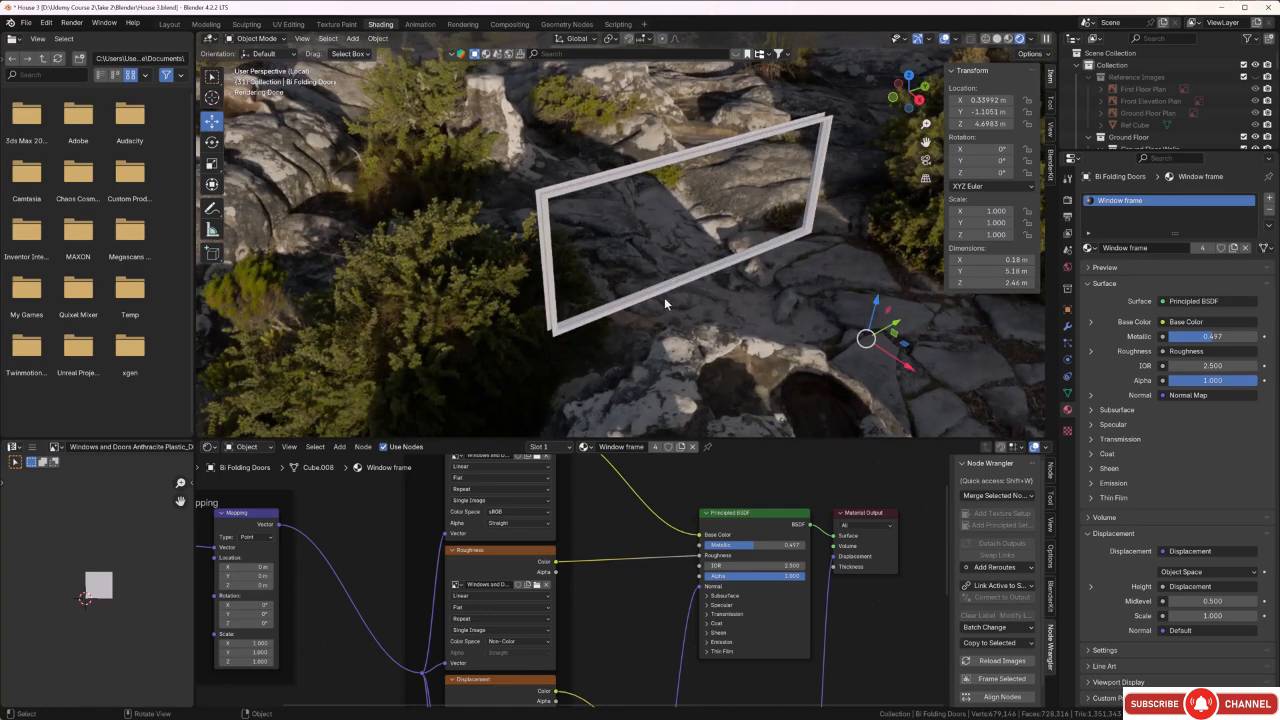
scroll(641, 301, "up", 6)
scroll(638, 288, "up", 5)
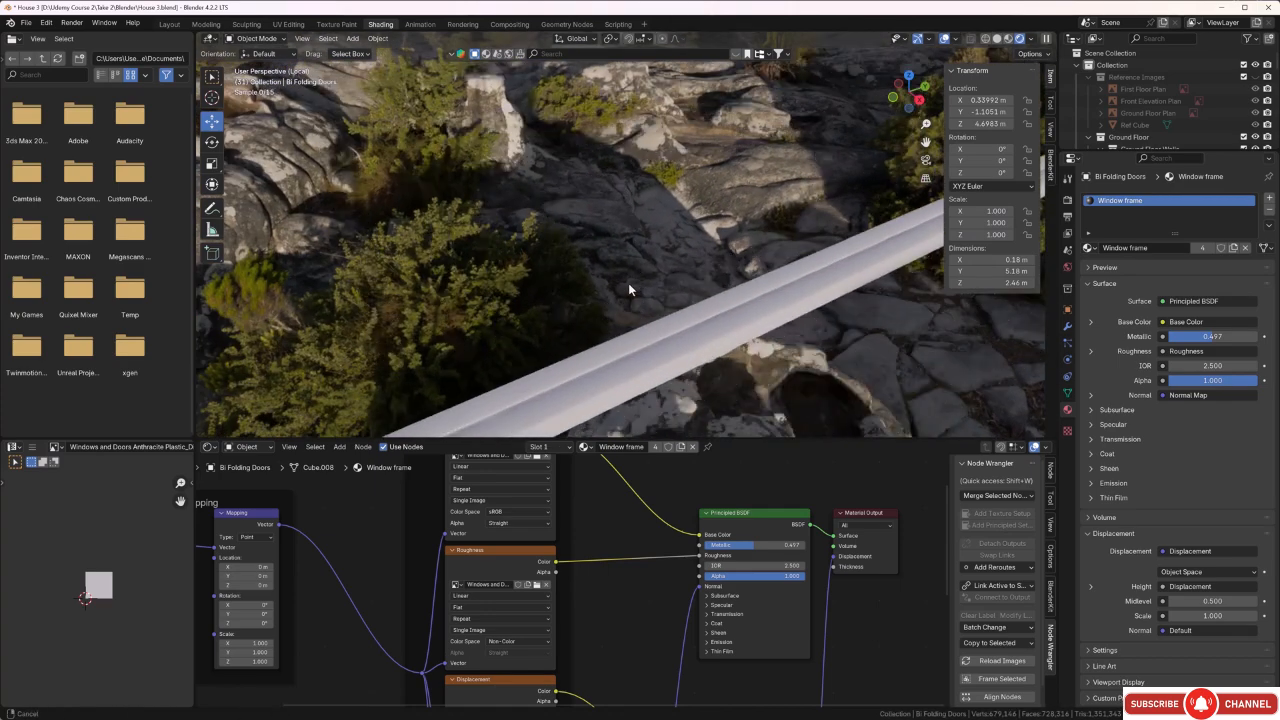
left_click(638, 284)
scroll(750, 272, "down", 1)
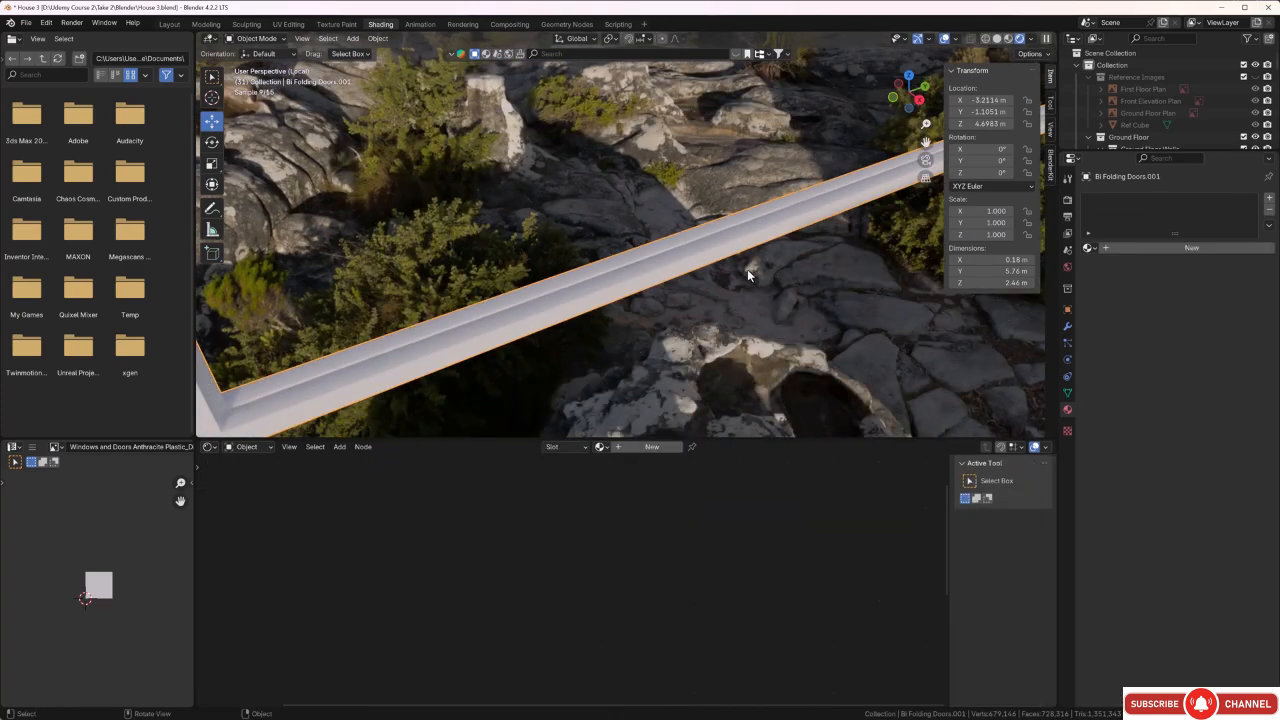
Unwrap all faces of the second bi-folding door frame with Smart UV Project, using a 66° angle limit and 0.020 island margin.
key("Tab")
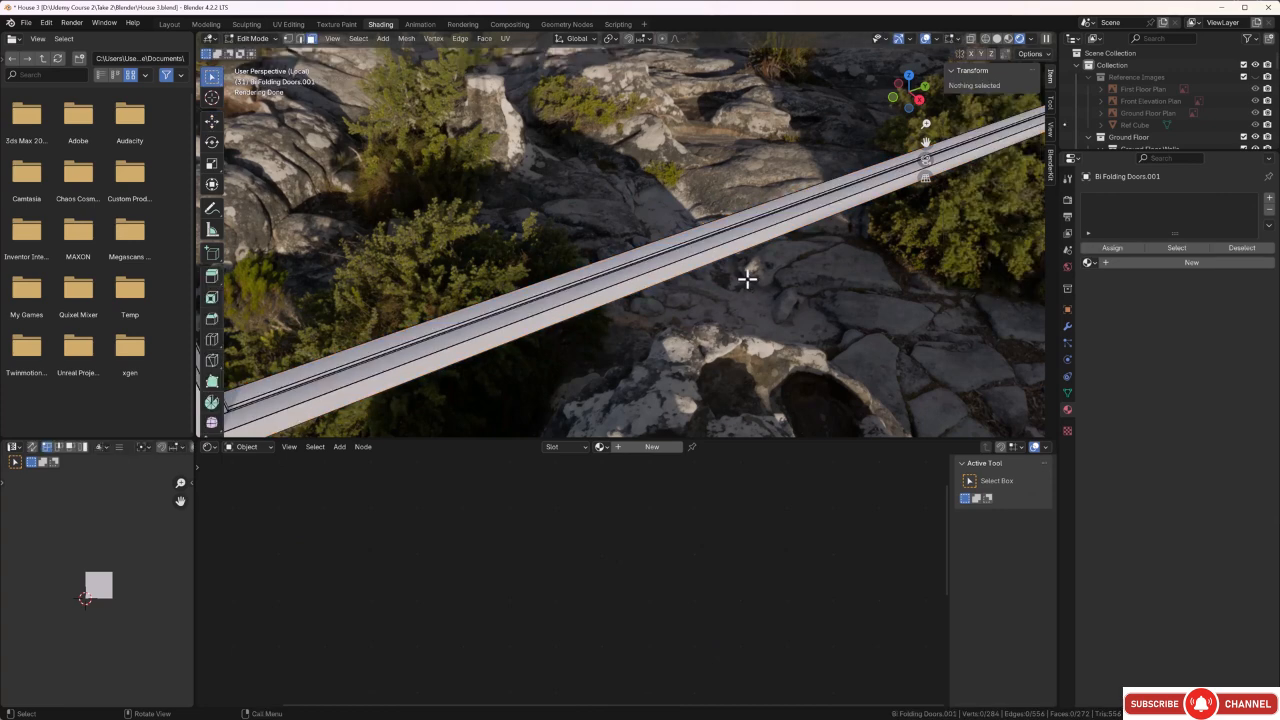
key("a")
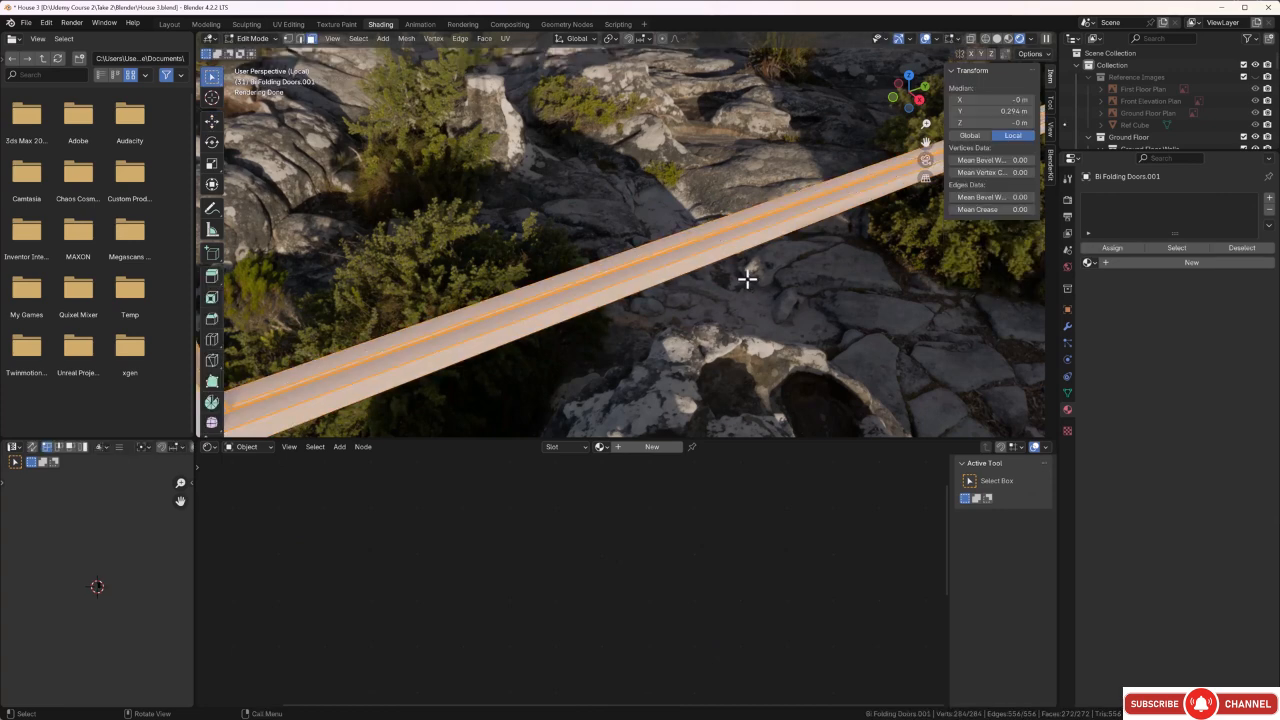
key("u")
left_click(743, 277)
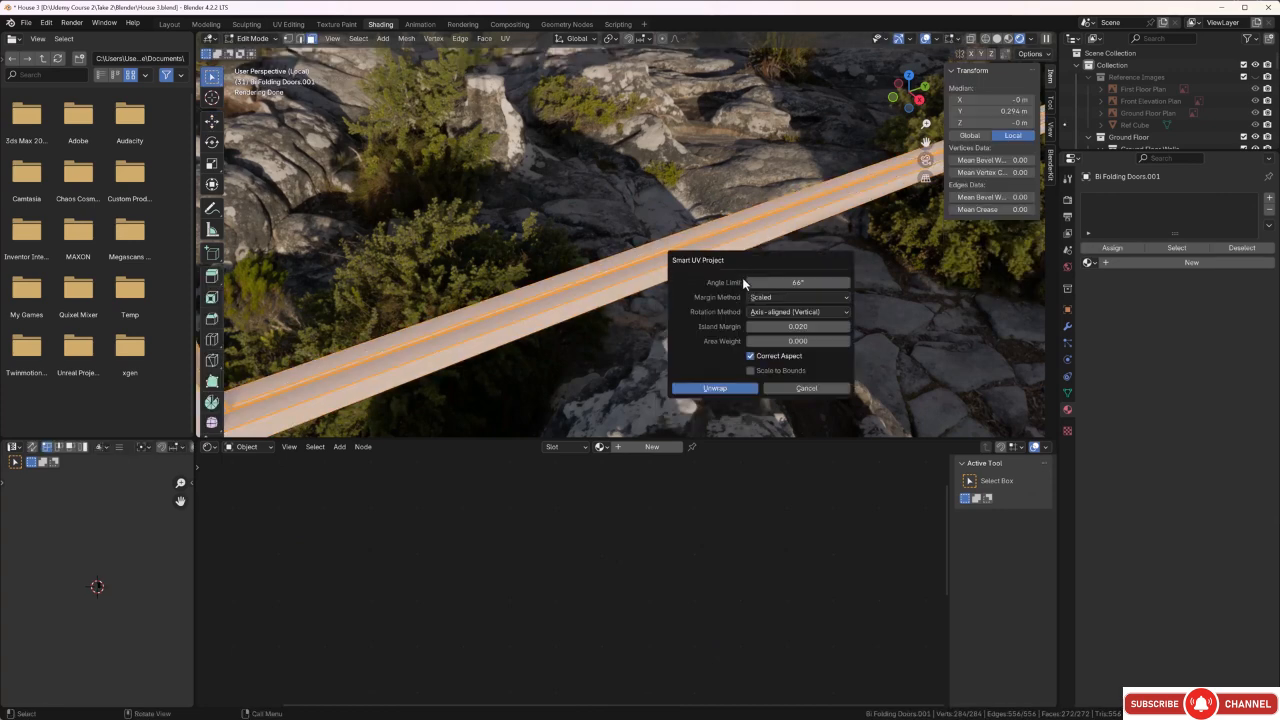
left_click(738, 390)
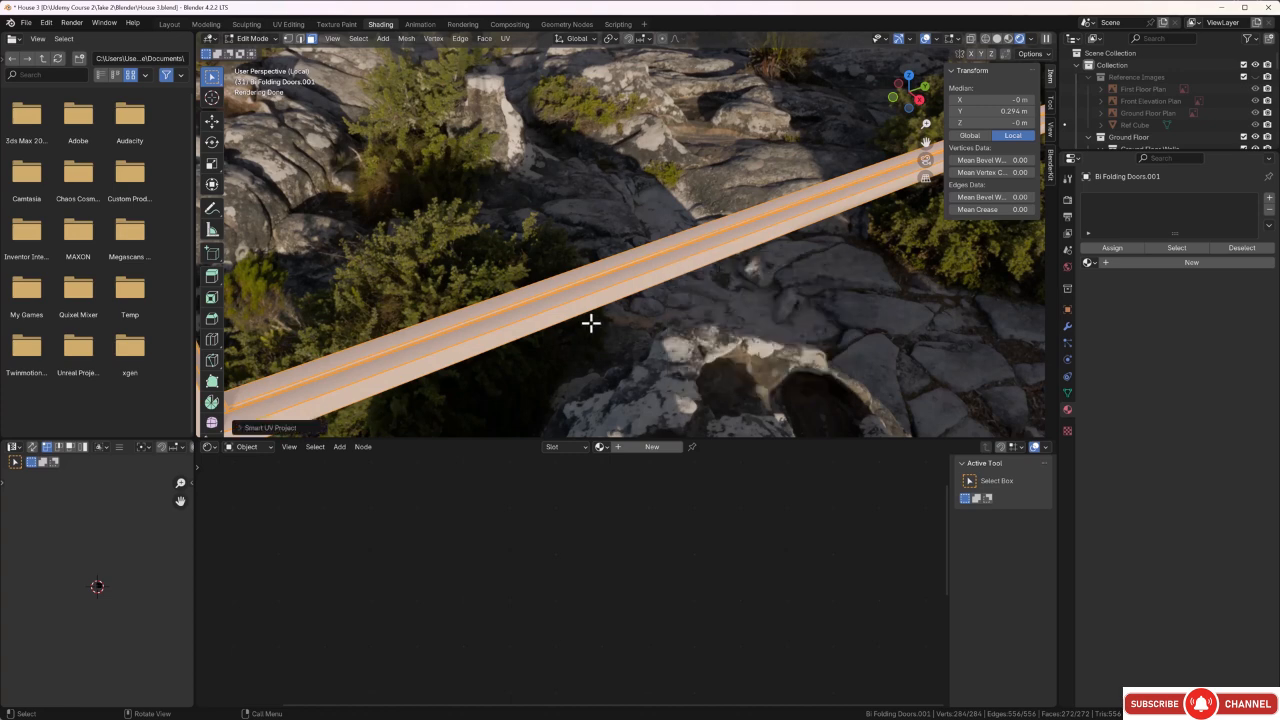
Apply the existing Window frame material to the unwrapped second door frame.
left_click(605, 446)
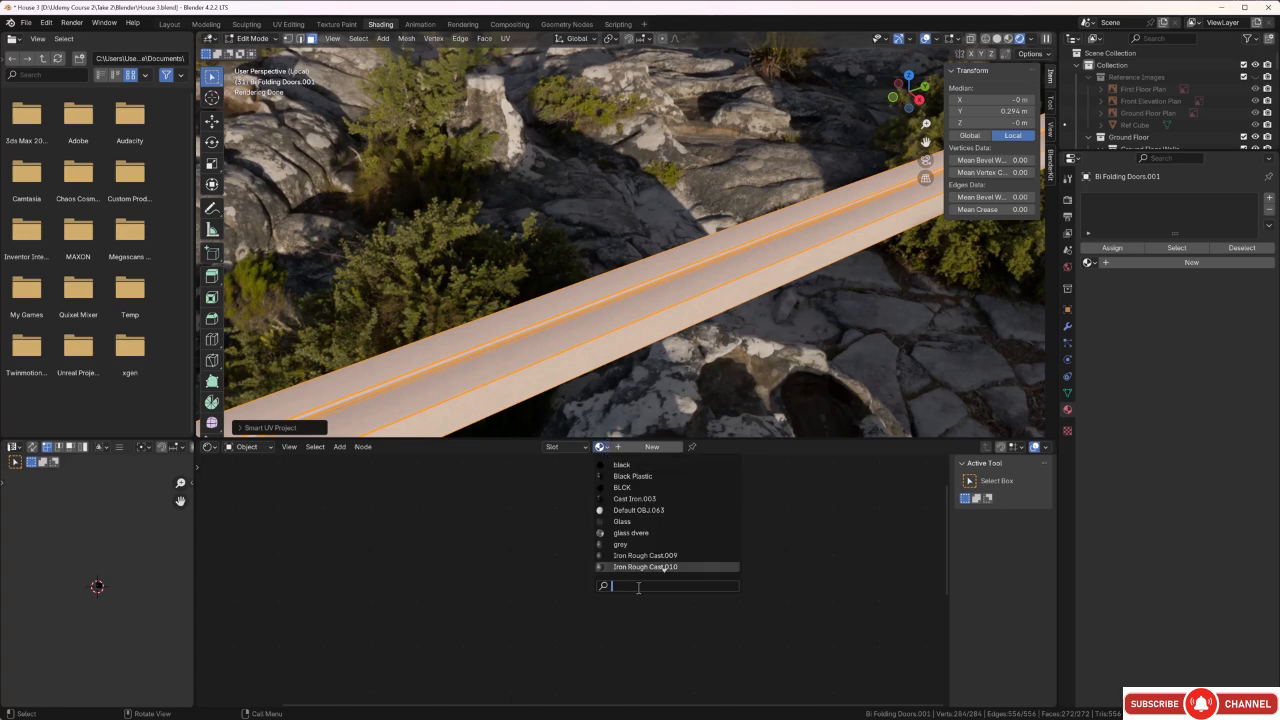
type("window")
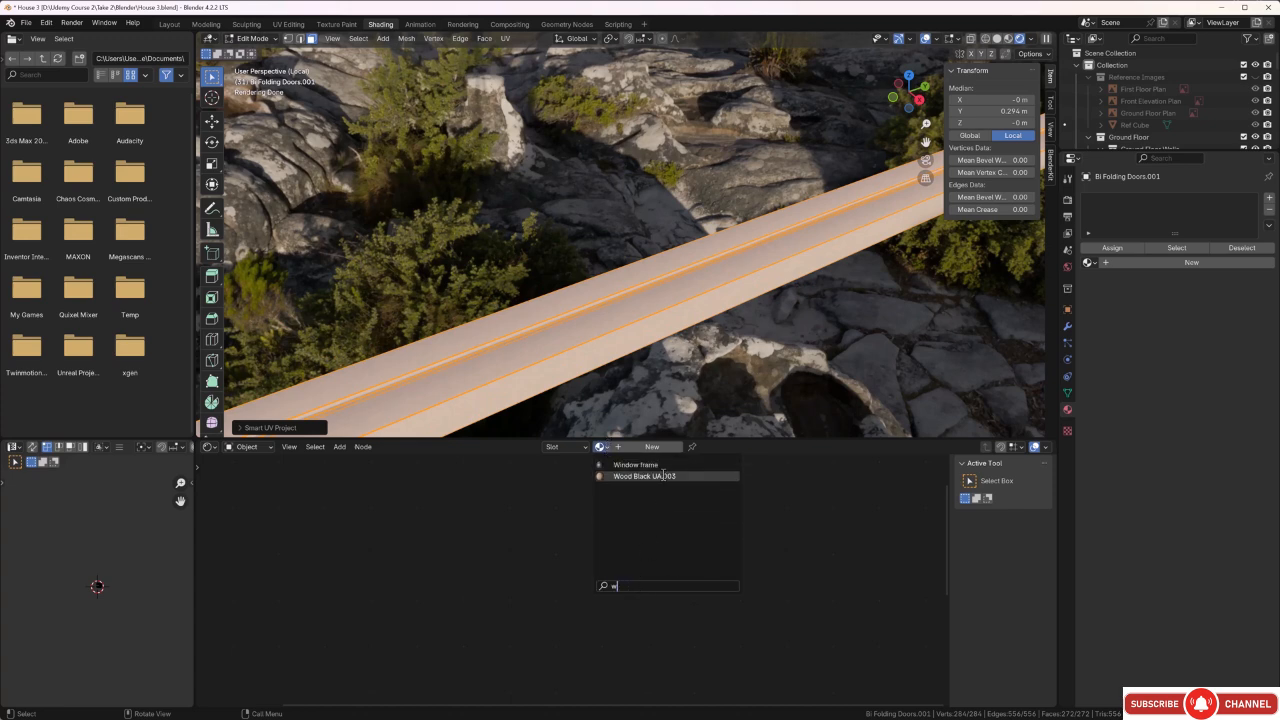
left_click(662, 467)
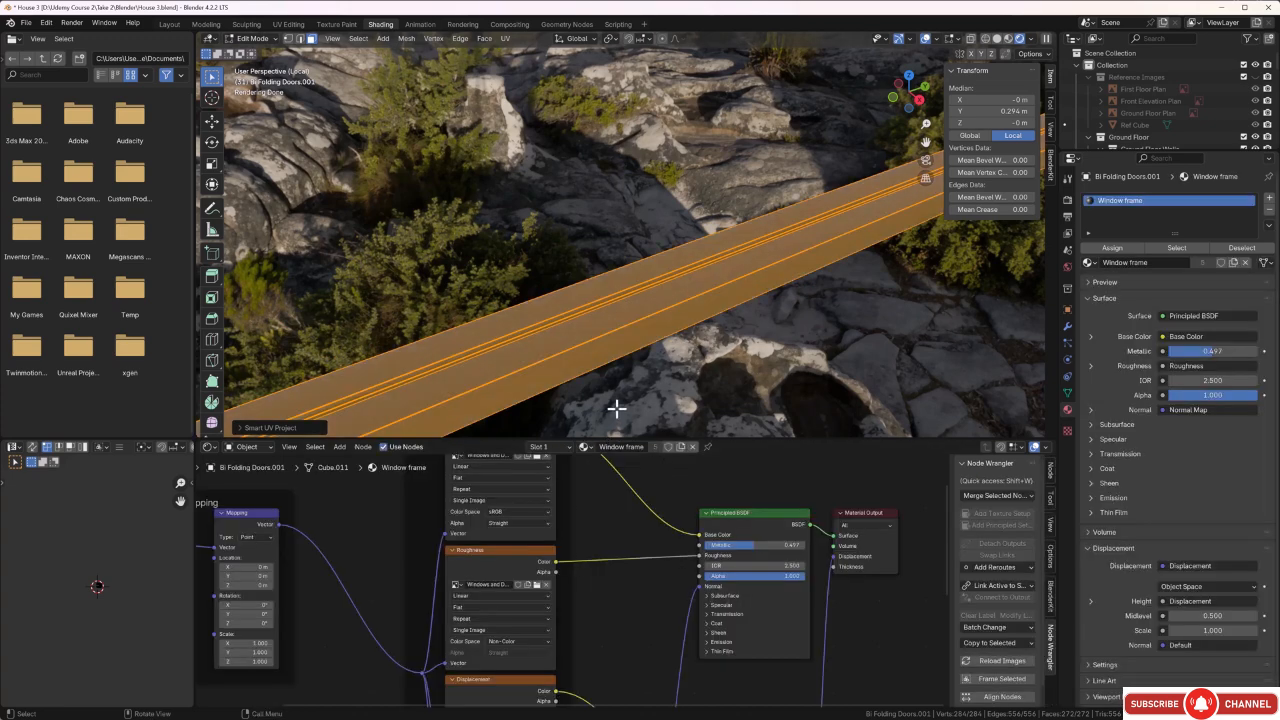
Scale all UV islands of the second door frame up several times on both axes to make its texture finer.
scroll(654, 385, "up", 2)
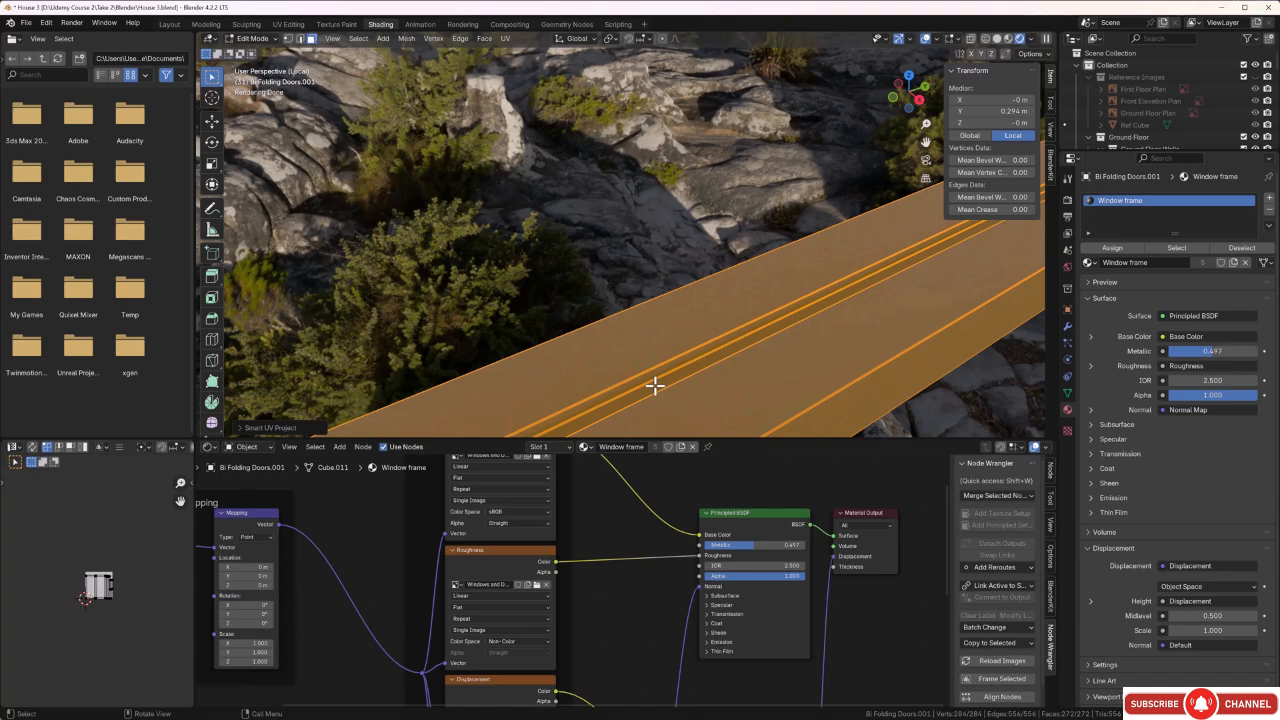
middle_click_drag(655, 385, 665, 316)
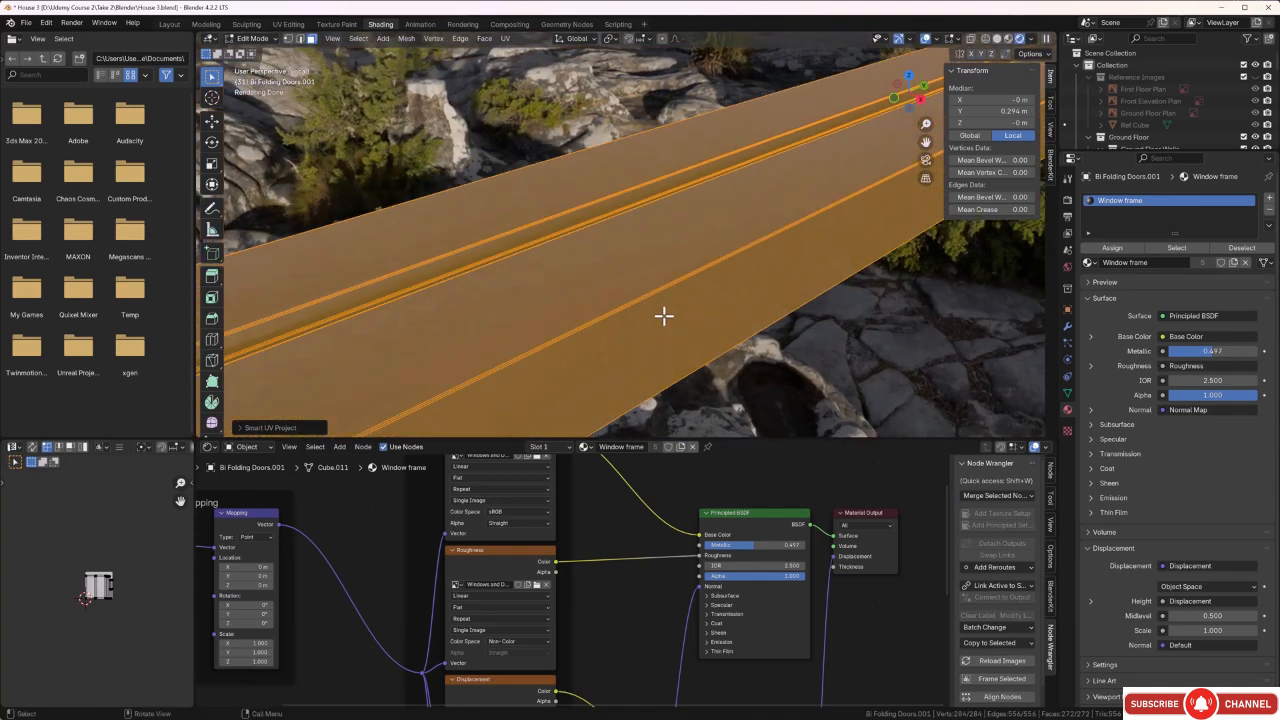
left_click_drag(144, 546, 69, 636)
key("s")
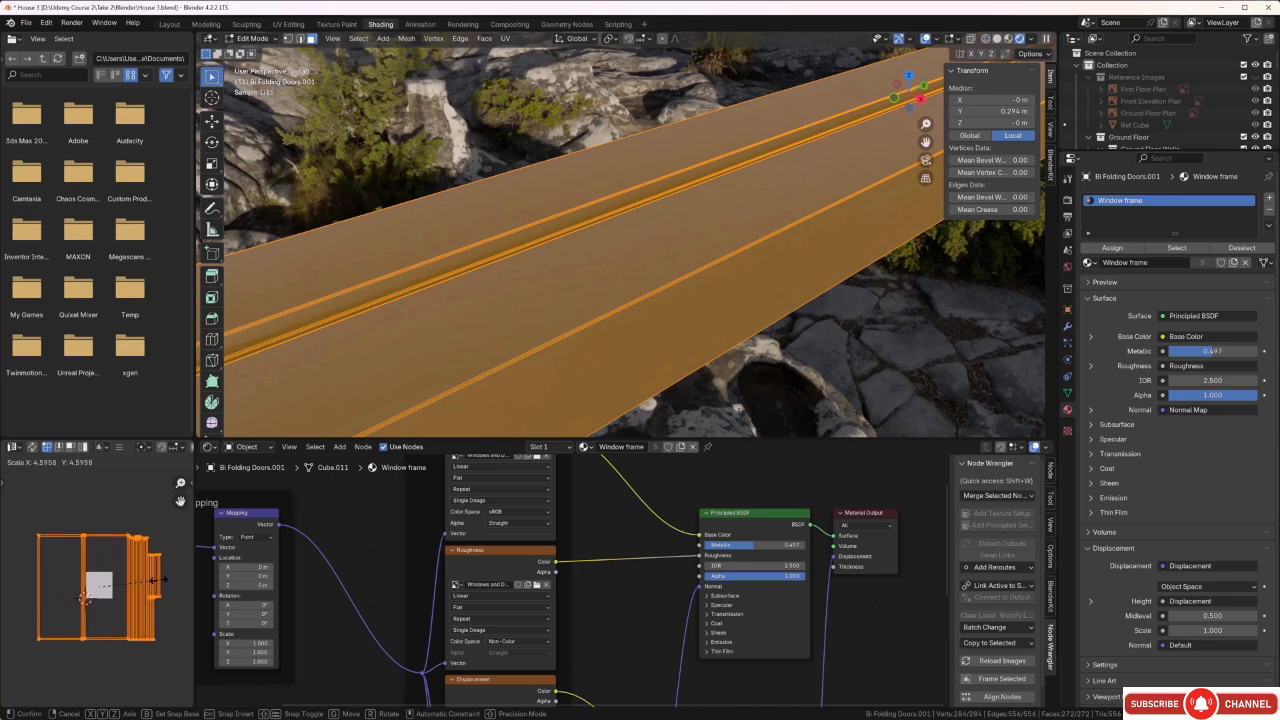
left_click(172, 579)
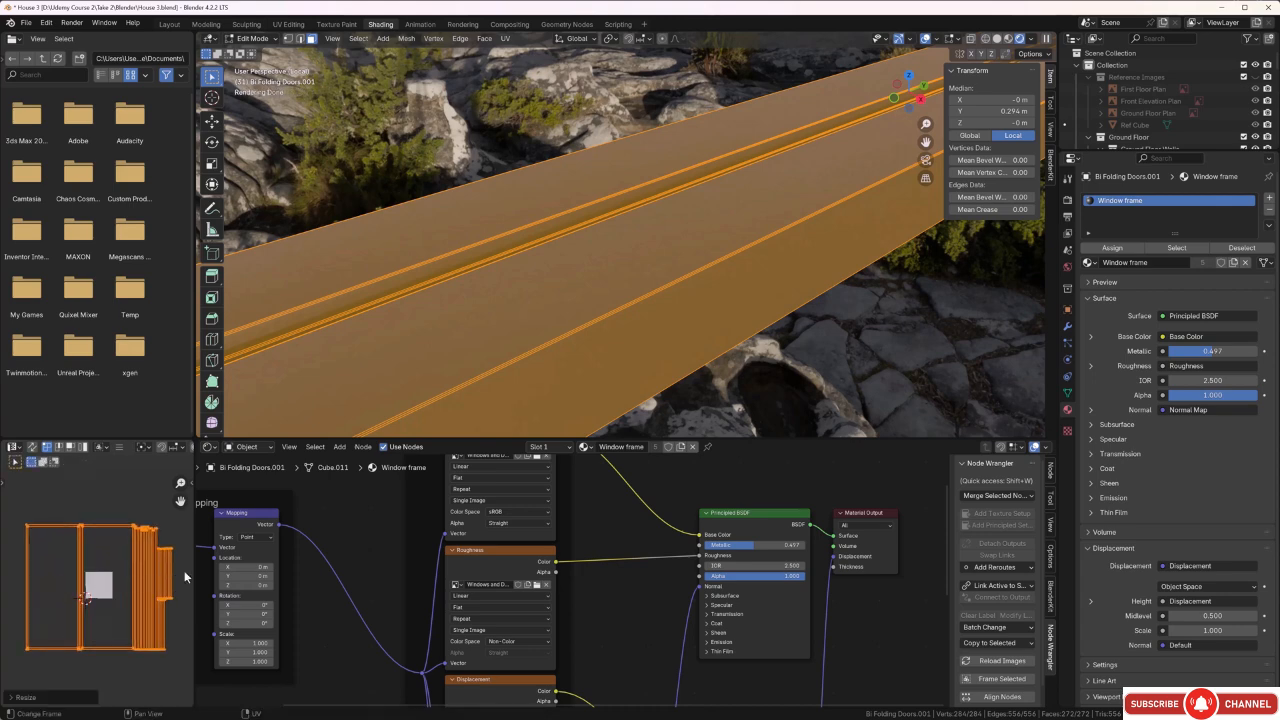
left_click(794, 378)
middle_click_drag(794, 375, 797, 371)
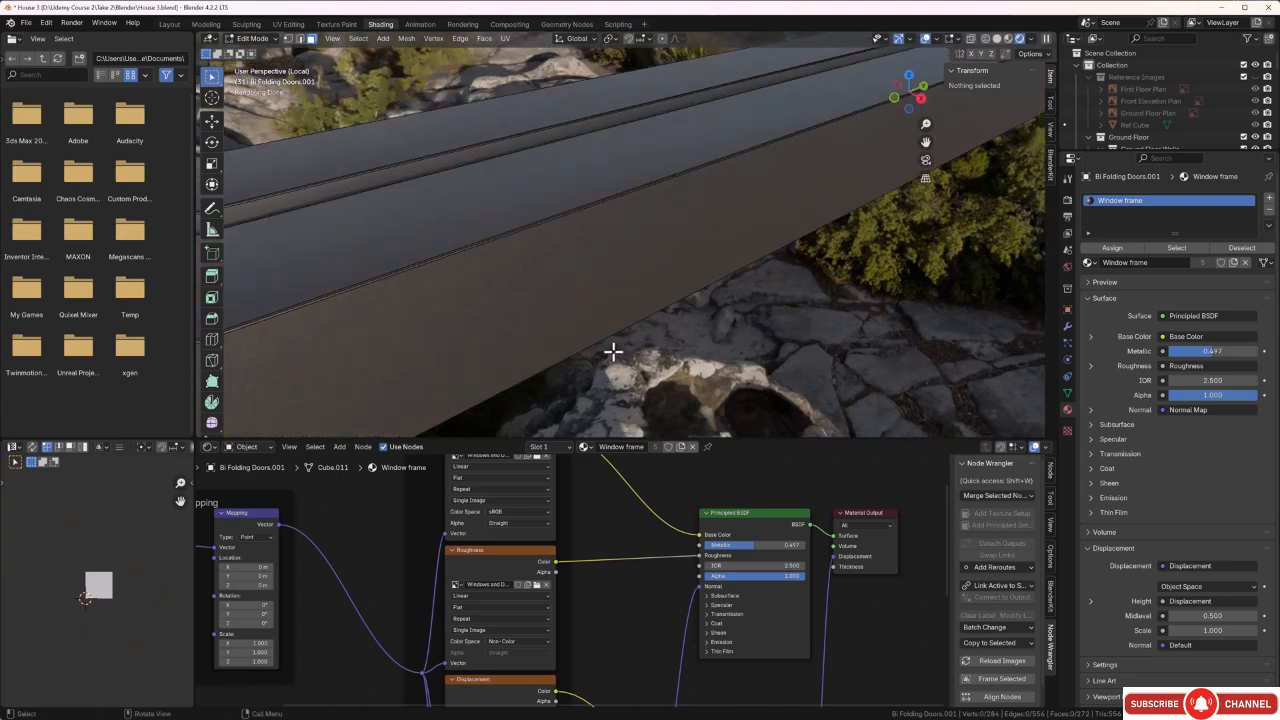
Reselect all faces of the door frame and scale their UV islands again slightly, by about 1.2 on both axes.
key("a")
scroll(181, 539, "down", 2)
left_click_drag(171, 530, 106, 608)
key("s")
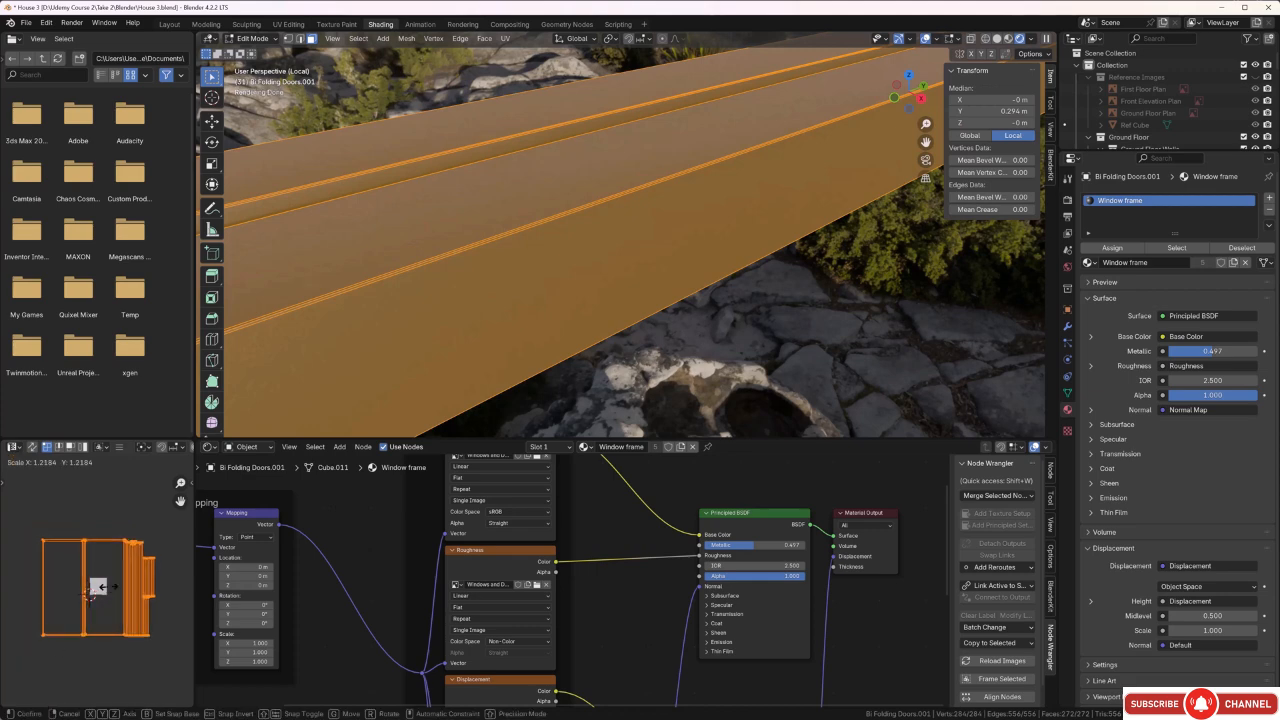
left_click(112, 598)
left_click(674, 347)
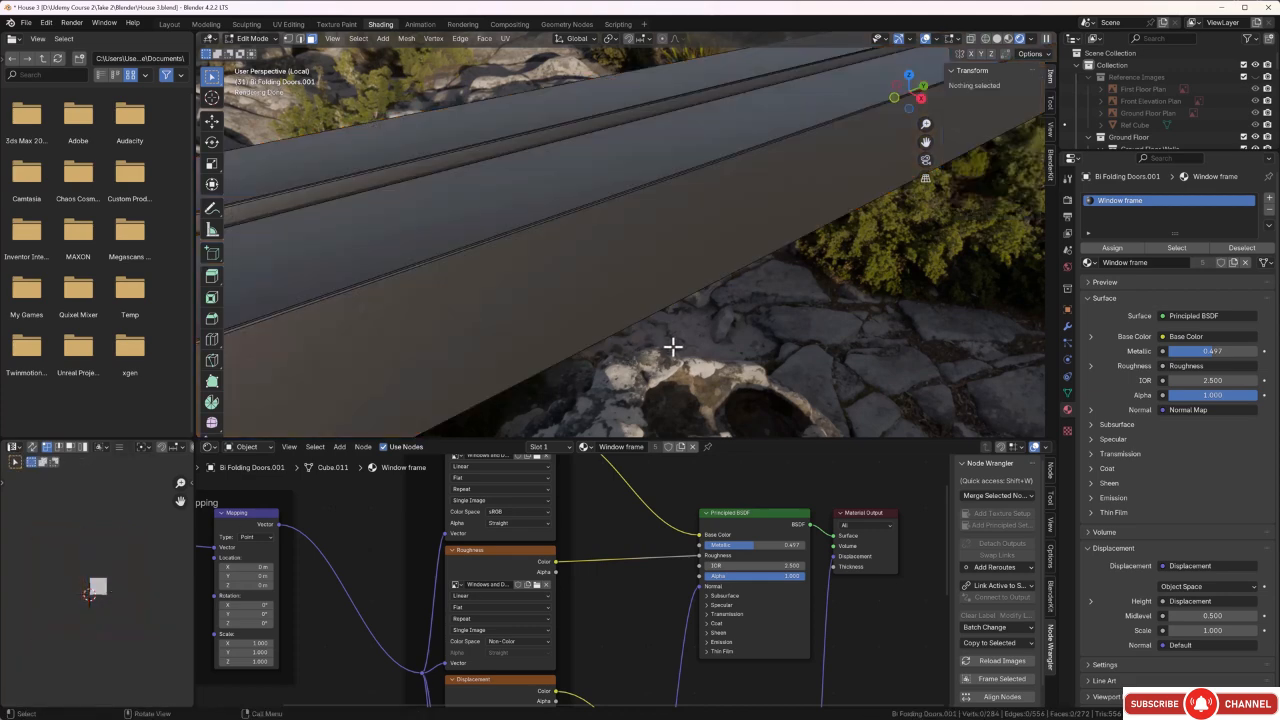
middle_click_drag(673, 347, 678, 348)
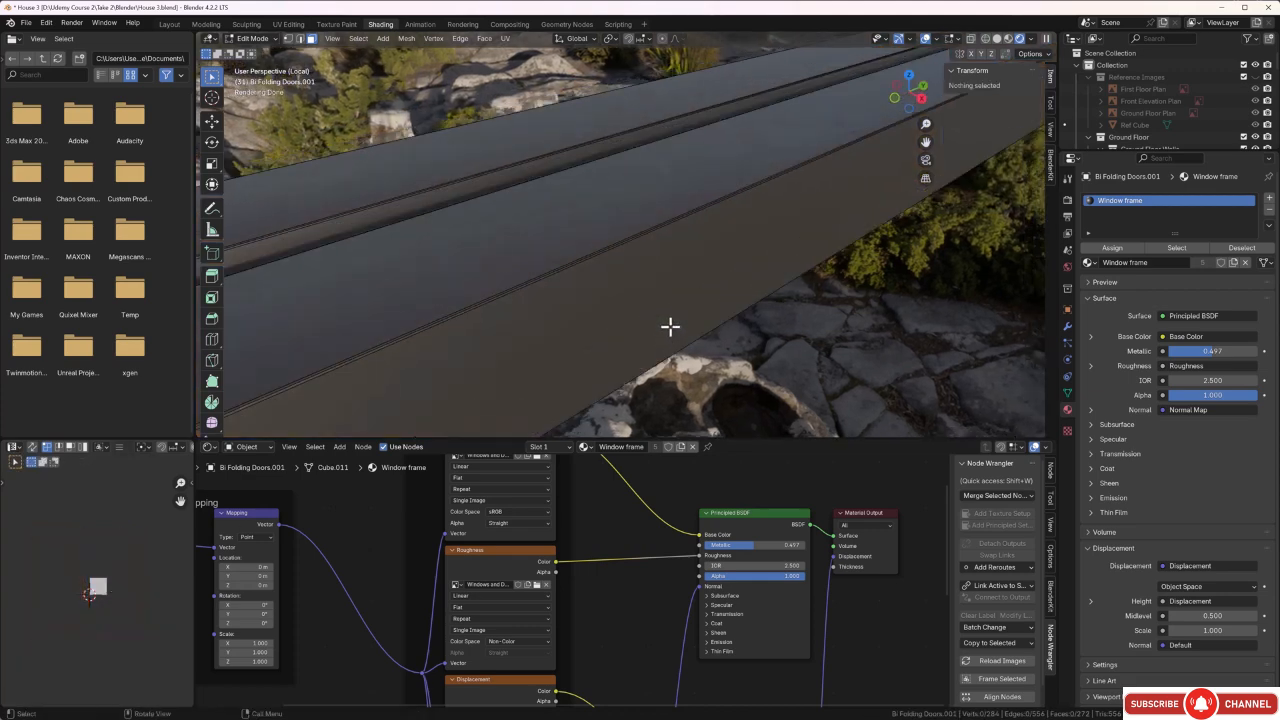
Leave Edit Mode and exit the isolated view to bring back the whole house.
key("Tab")
scroll(662, 289, "down", 6)
middle_click_drag(656, 292, 668, 255)
key("KP_Divide")
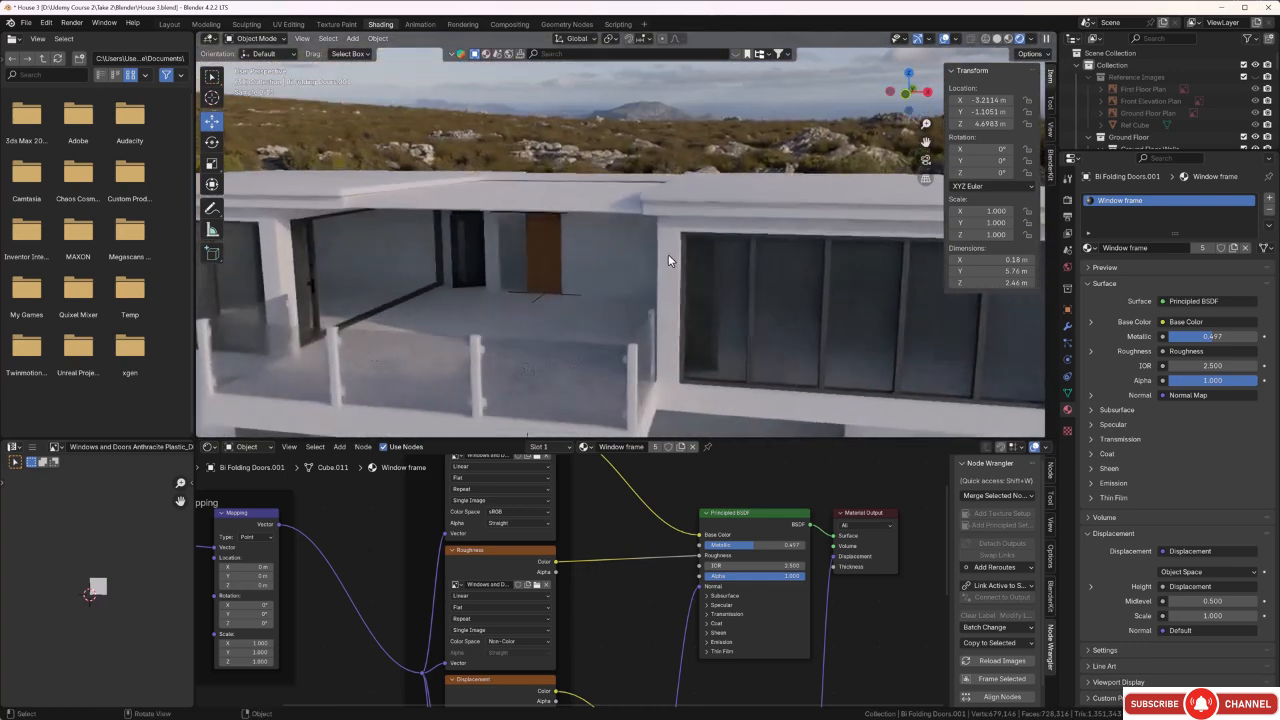
Select the ground floor door object beneath the balcony and isolate it in local view.
middle_click_drag(572, 323, 694, 174, "shift")
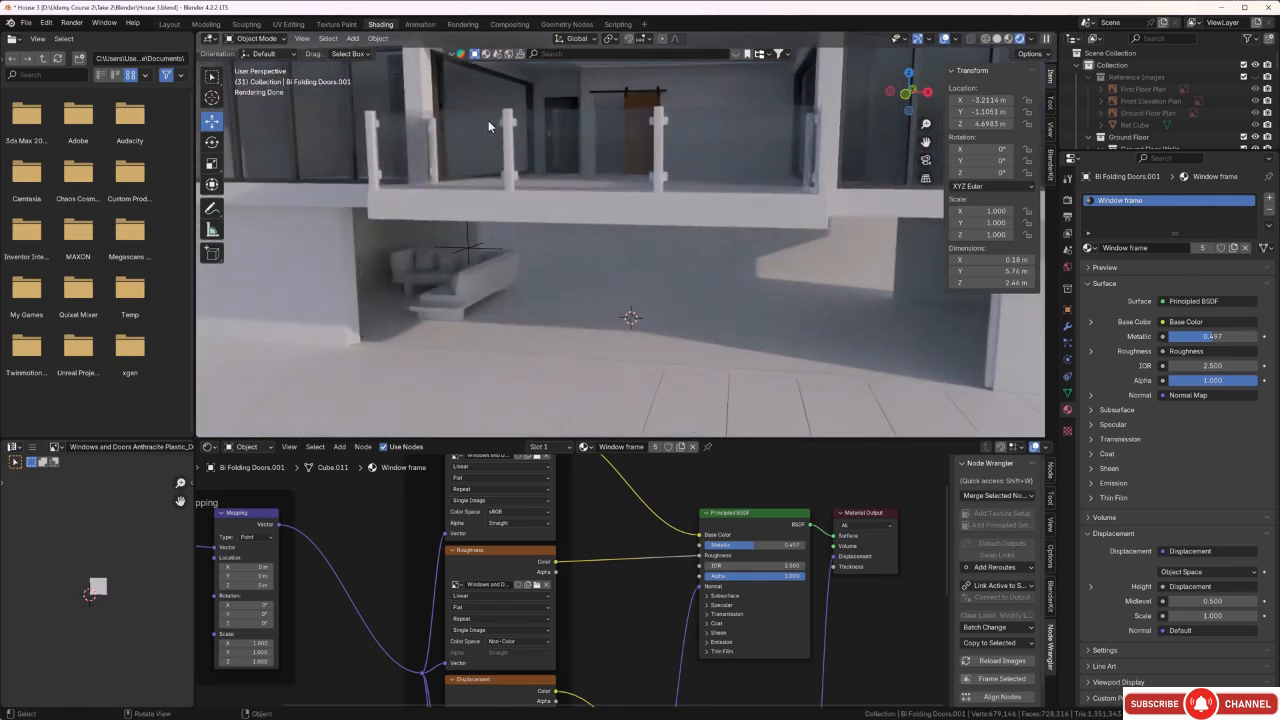
scroll(443, 304, "down", 2)
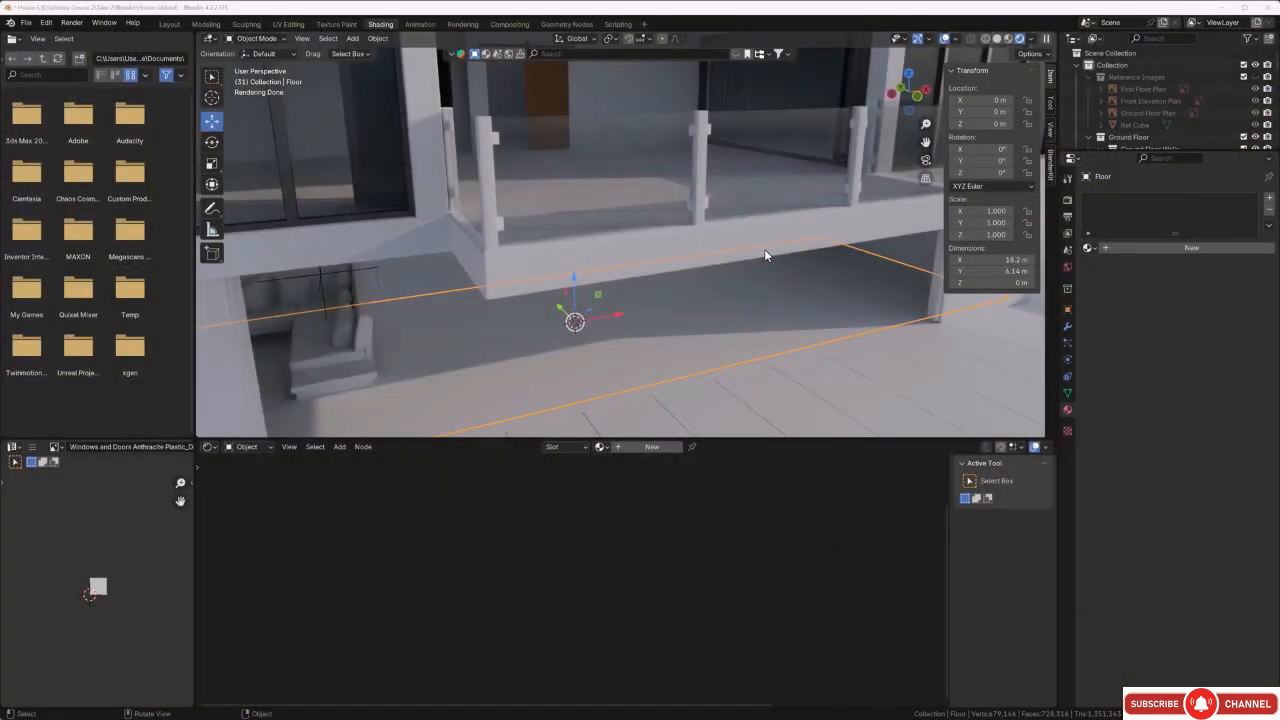
middle_click_drag(723, 276, 674, 261)
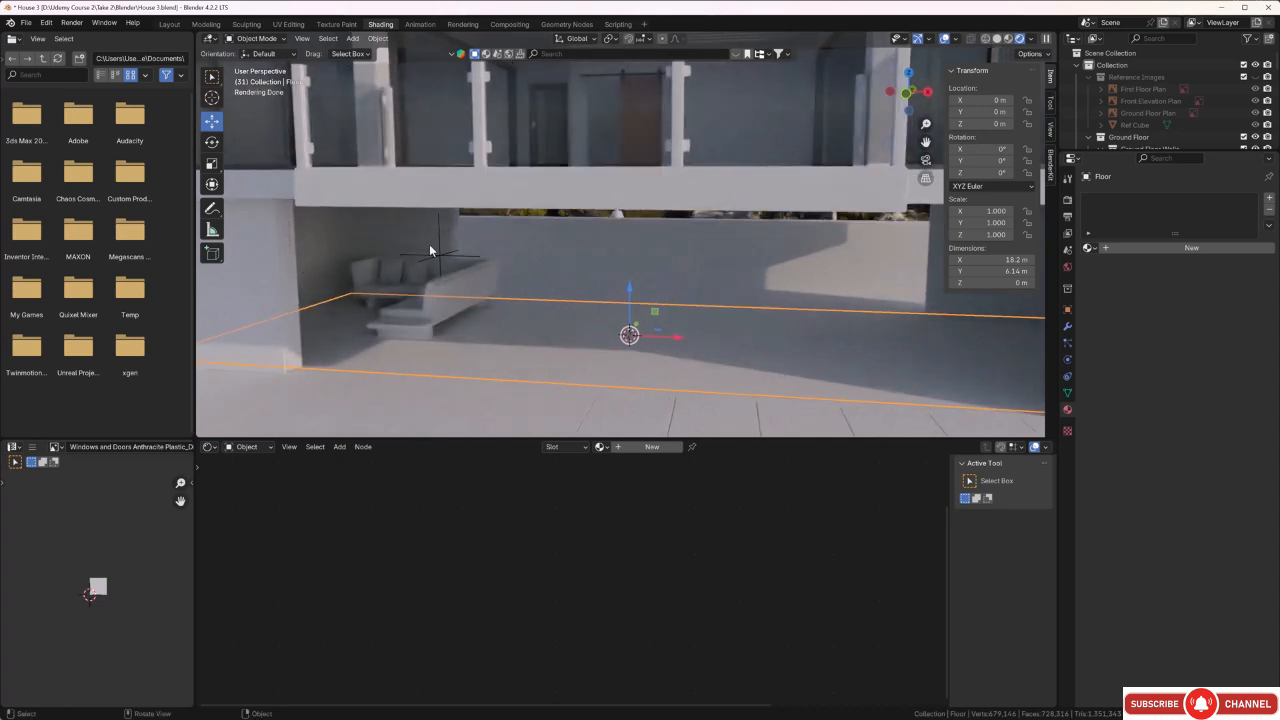
middle_click_drag(452, 260, 461, 282)
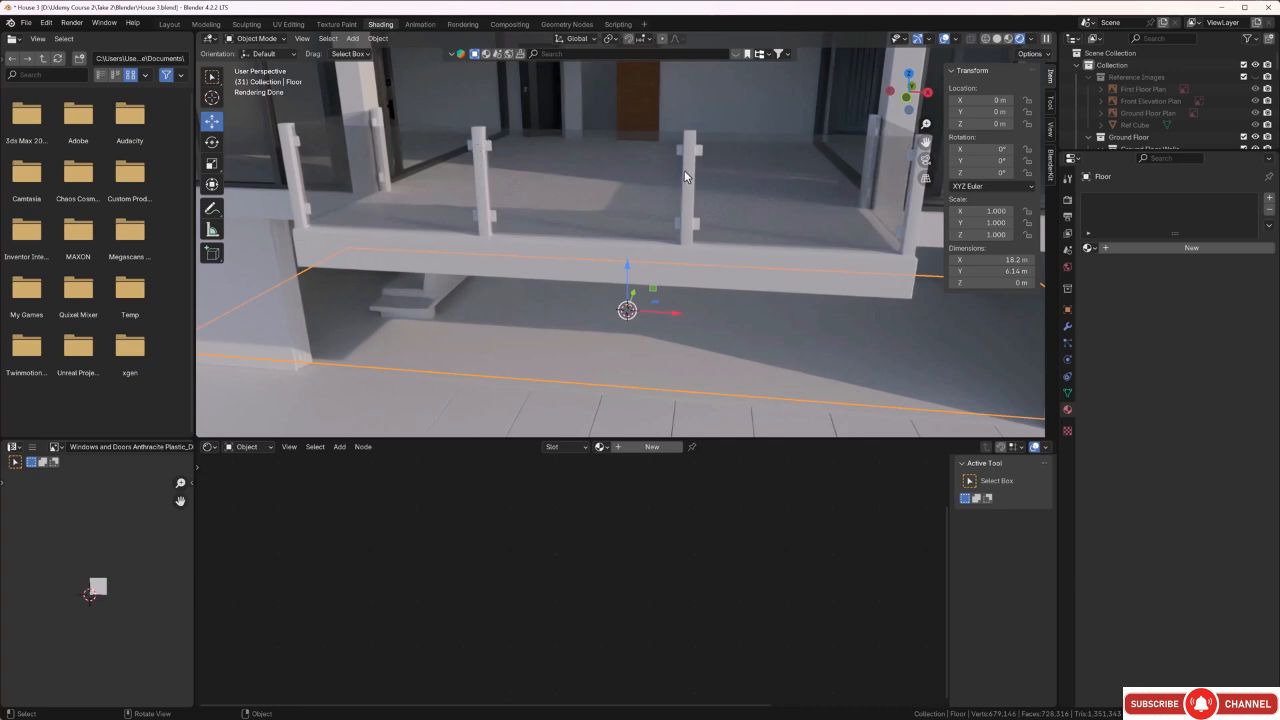
left_click(297, 323)
middle_click_drag(373, 314, 377, 305)
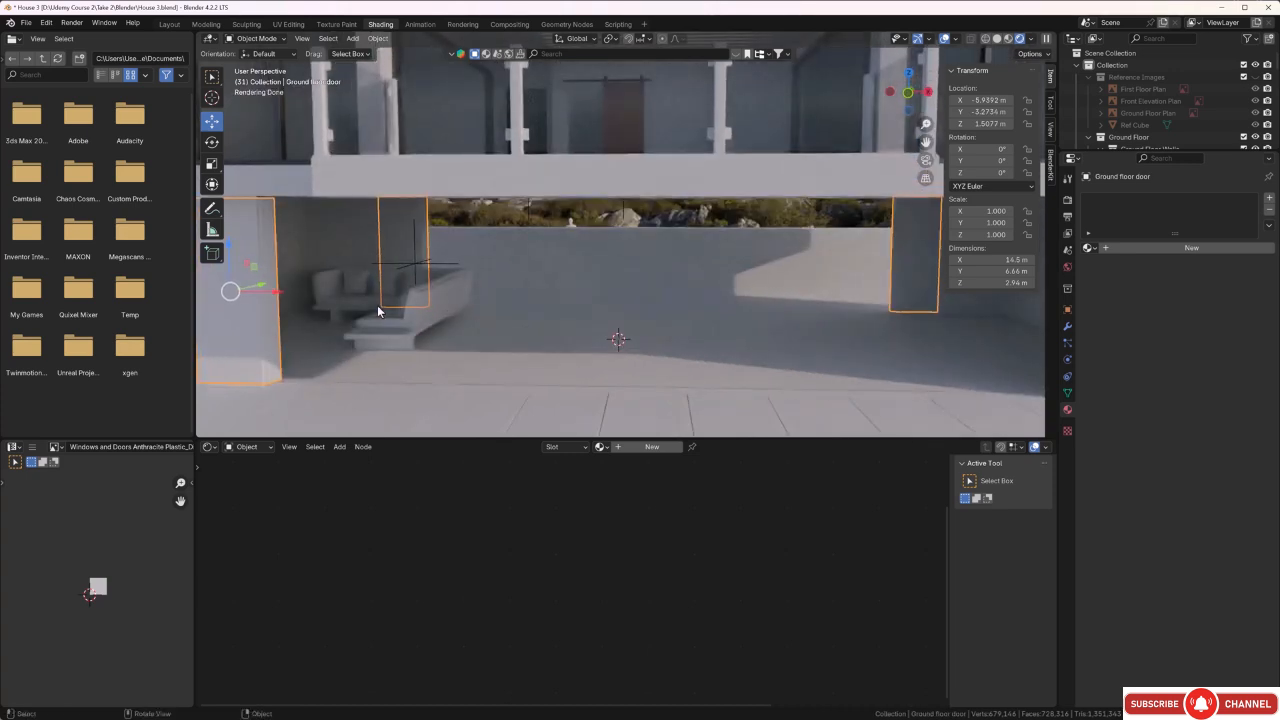
key("KP_Divide")
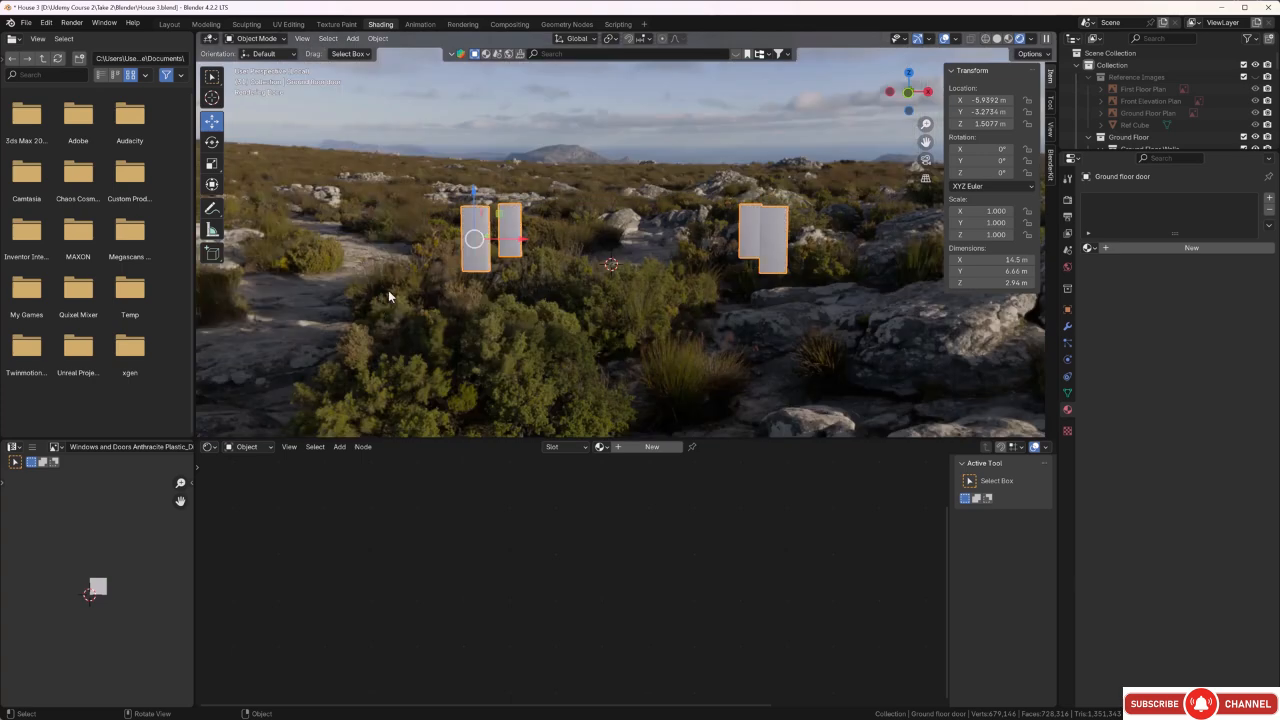
Unwrap all faces of the ground floor doors with Smart UV Project, using a 66° angle limit and 0.010 island margin.
middle_click_drag(388, 290, 467, 283)
scroll(607, 187, "up", 2)
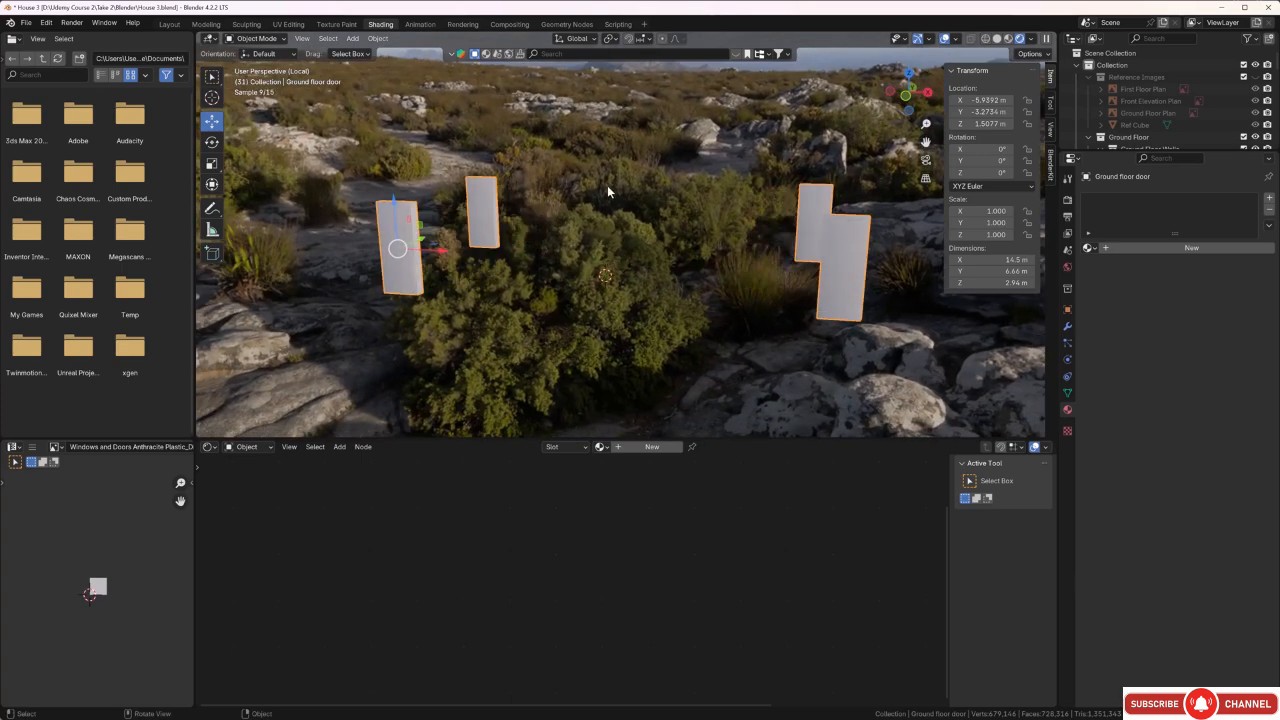
middle_click_drag(607, 189, 596, 197)
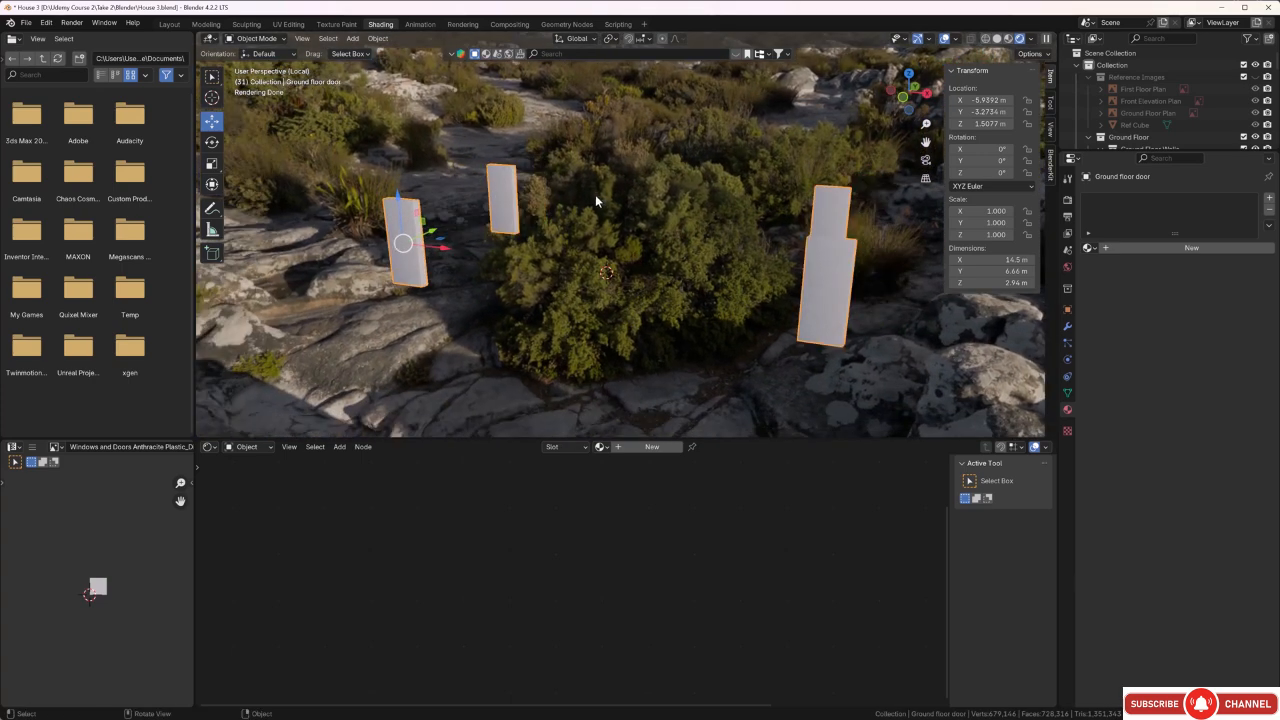
key("g")
left_click(503, 284)
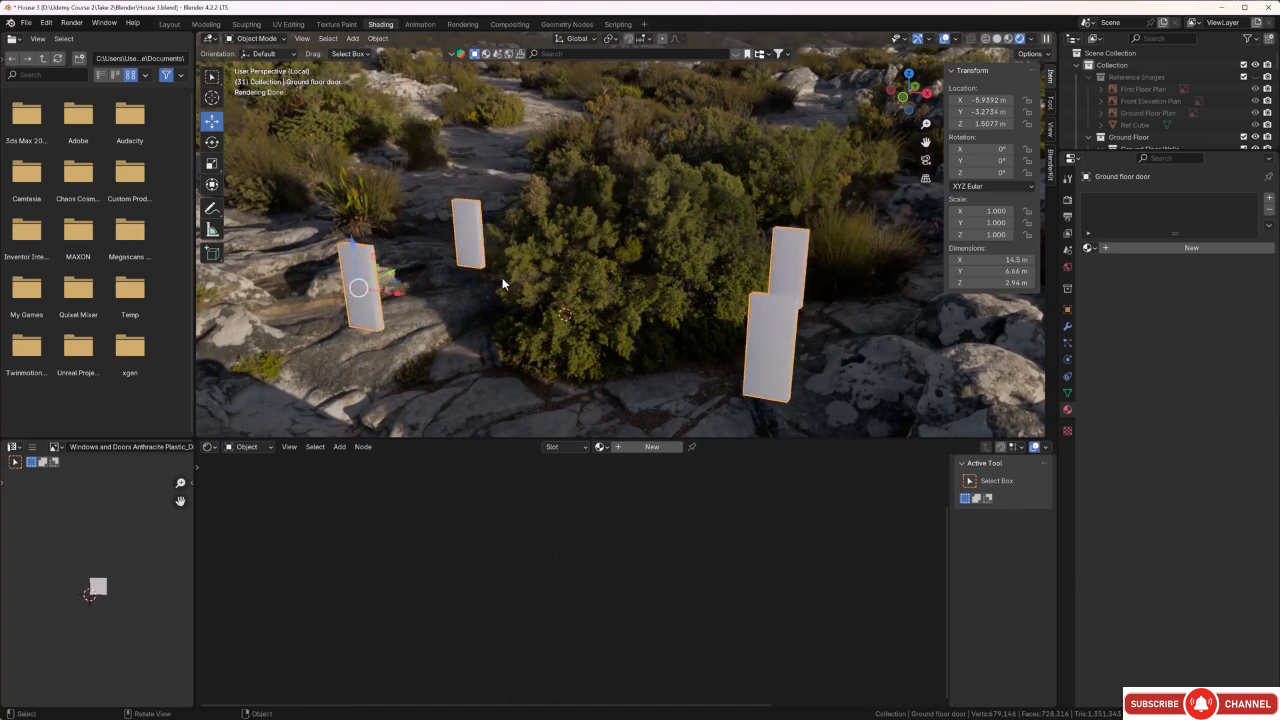
middle_click_drag(441, 311, 478, 274, "shift")
scroll(389, 232, "up", 2)
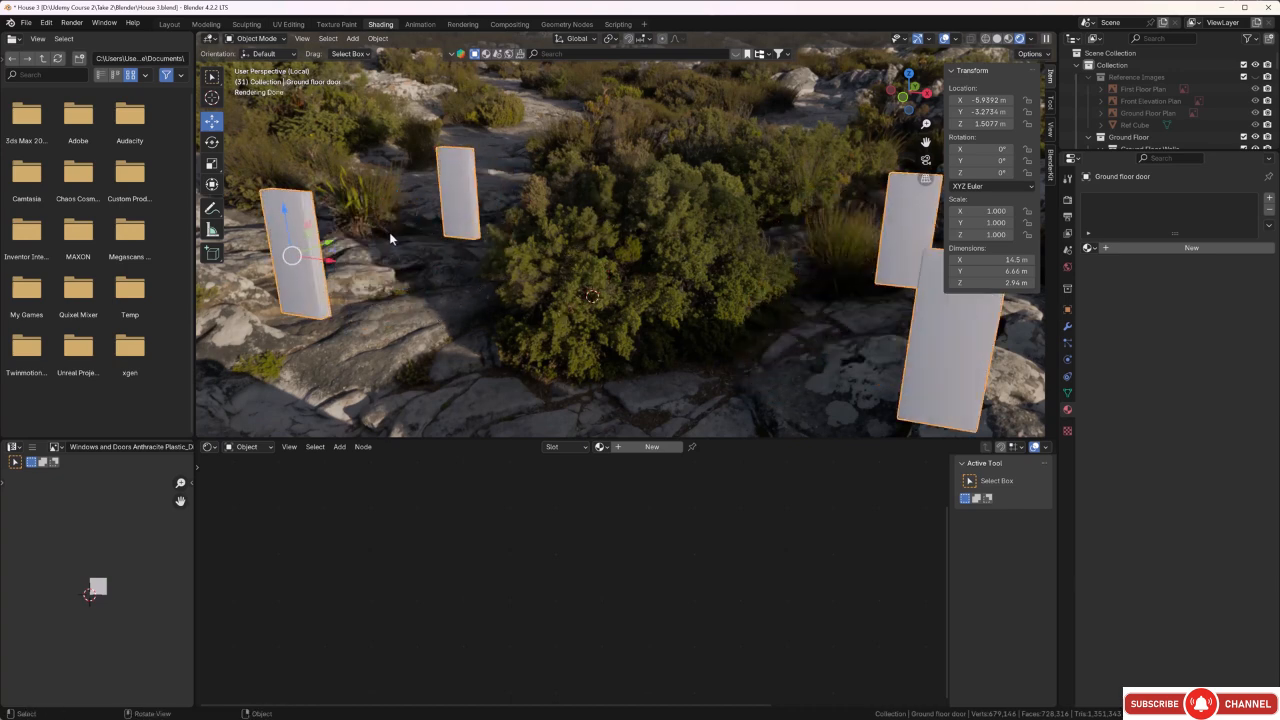
middle_click_drag(374, 243, 552, 253, "shift")
scroll(504, 210, "up", 3)
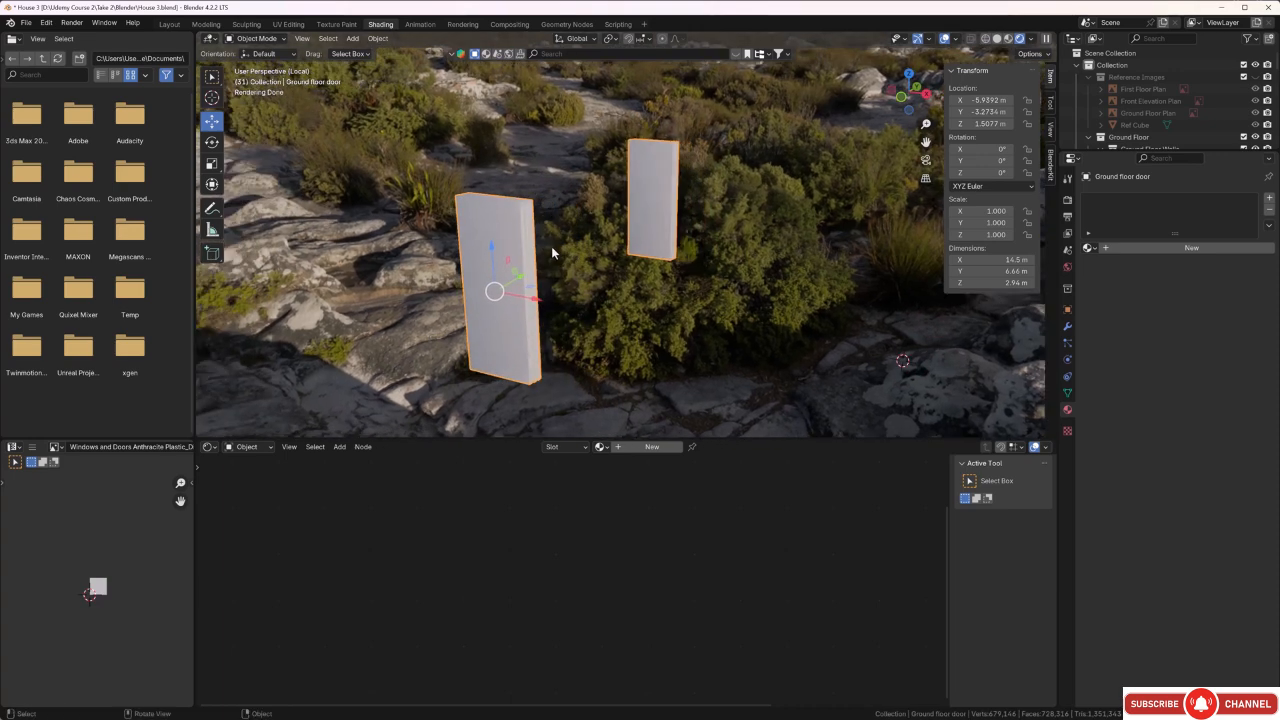
key("Tab")
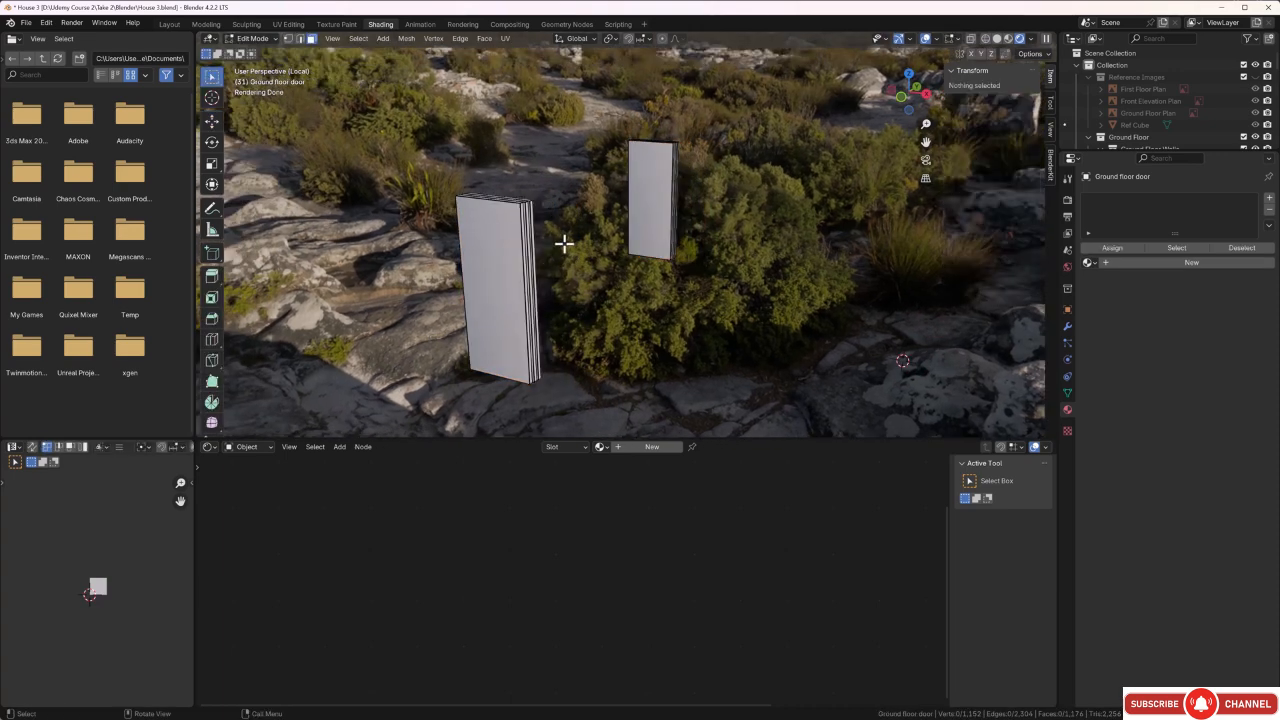
key("a")
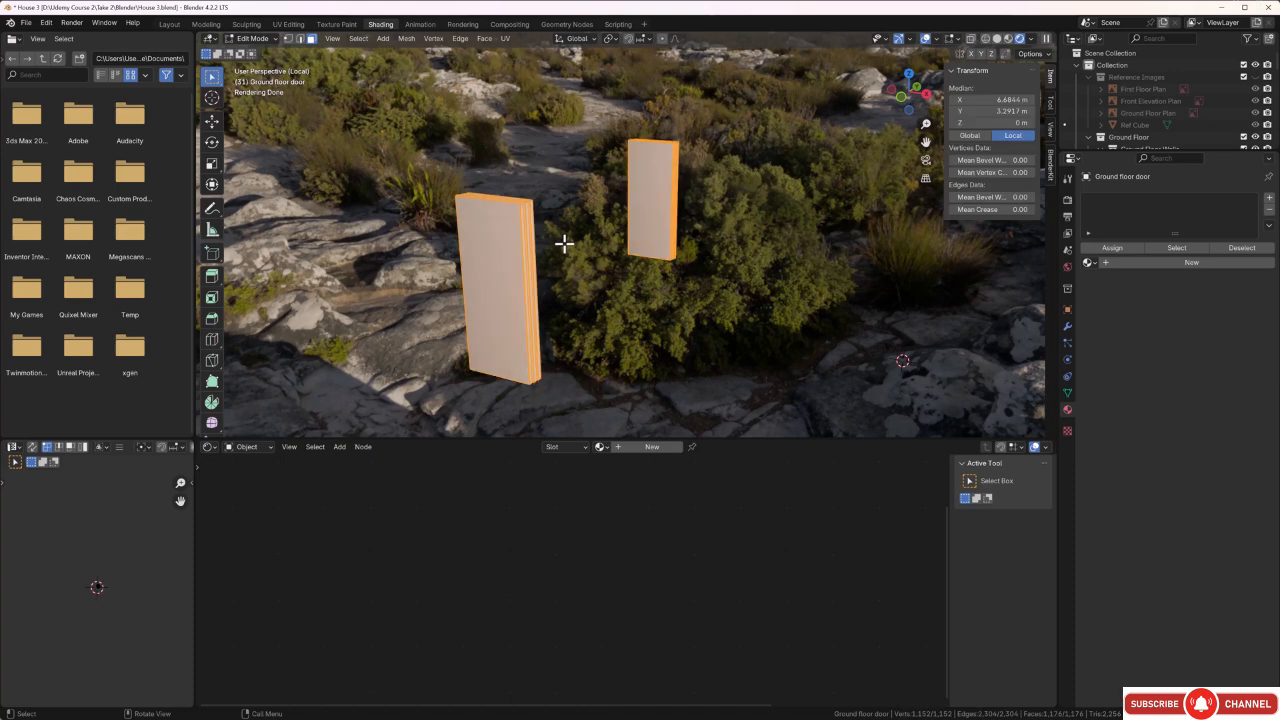
key("u")
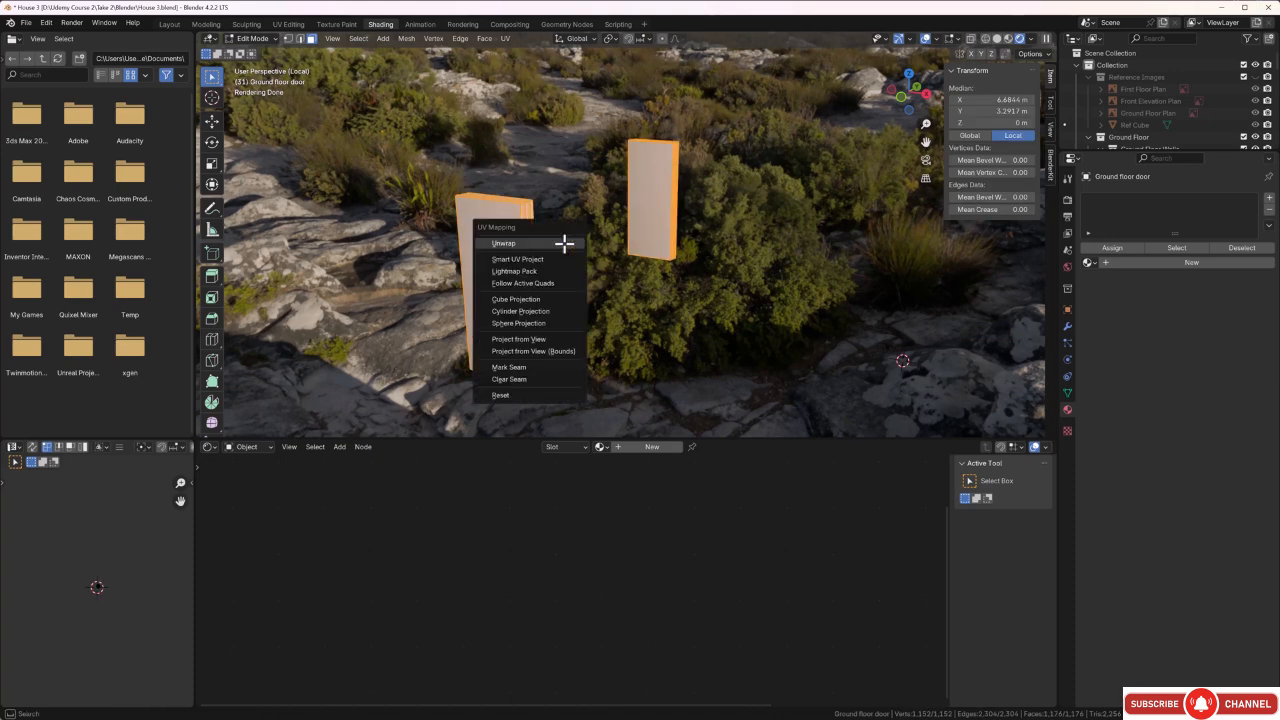
left_click(556, 259)
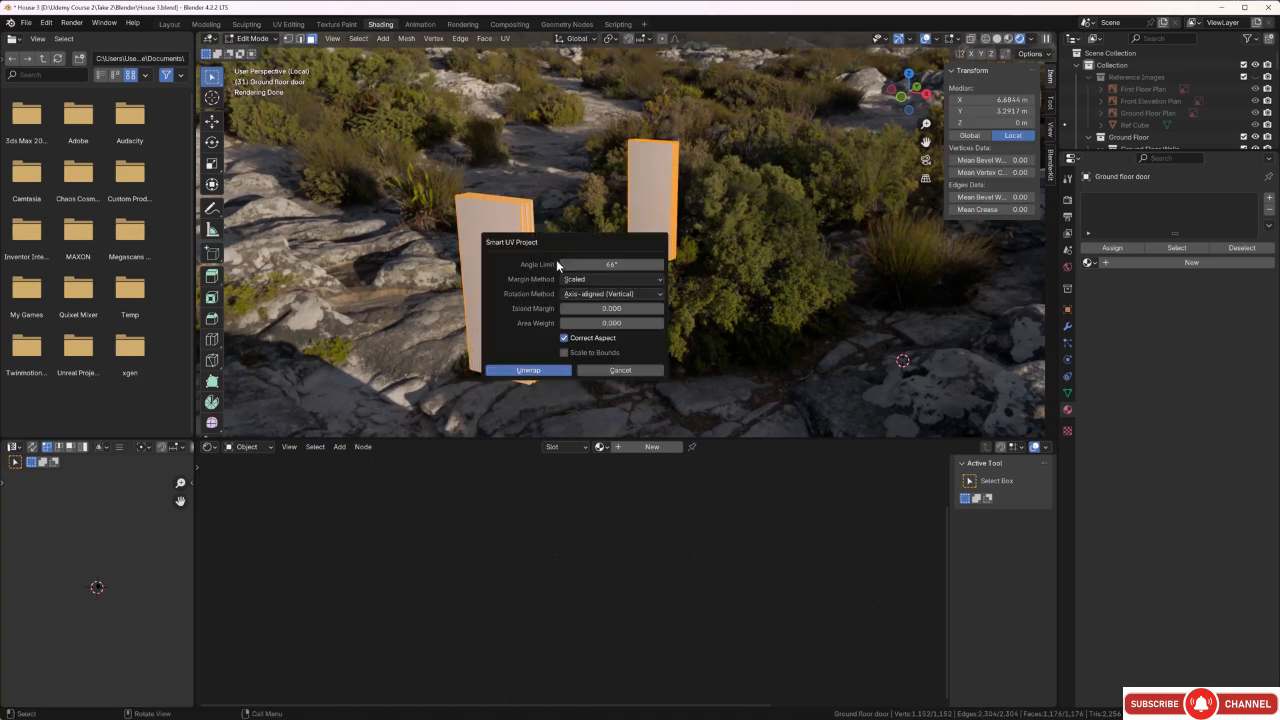
left_click(659, 310)
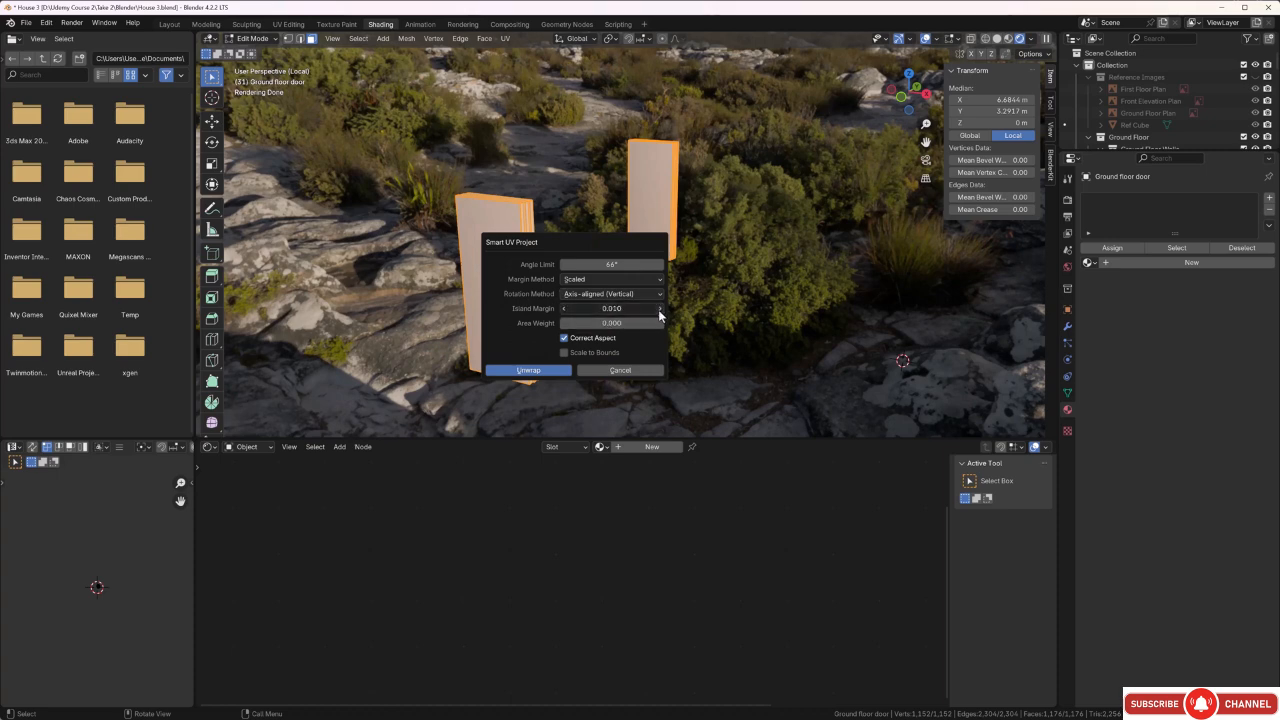
left_click(564, 370)
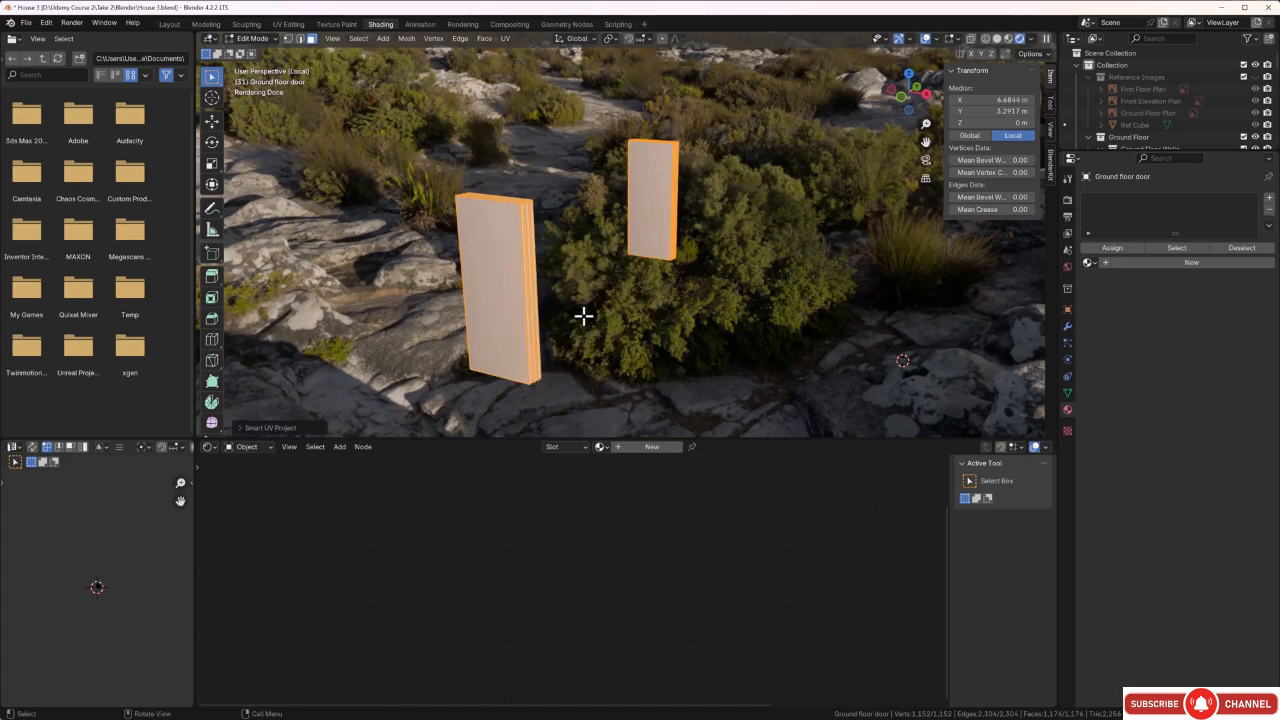
Assign the existing Window frame material to the ground floor doors.
left_click(606, 447)
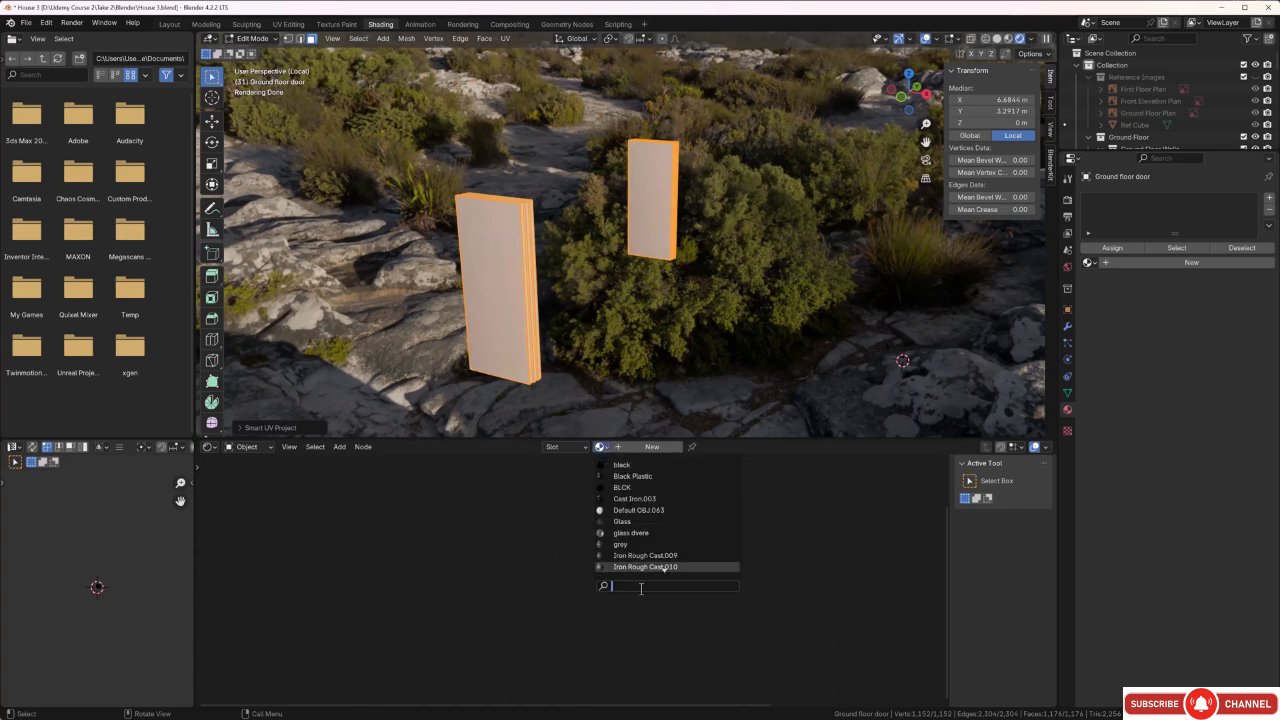
type("w")
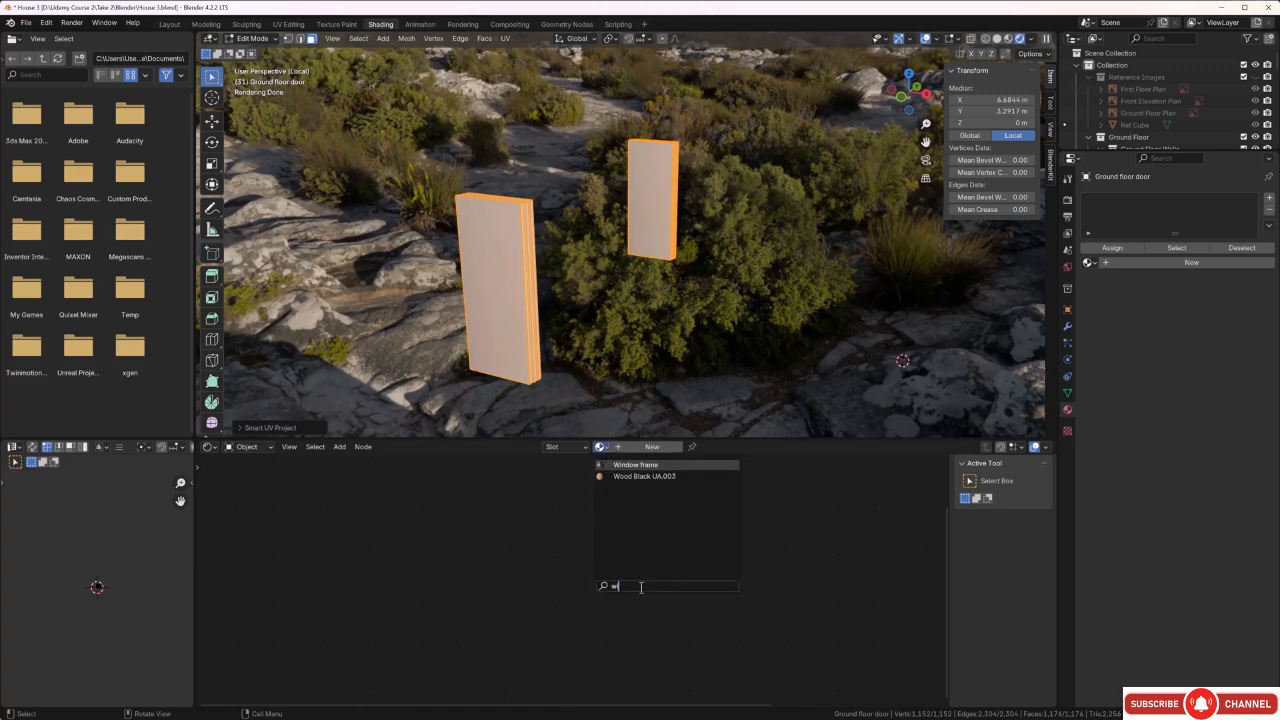
left_click(636, 465)
Select all UV islands of the ground floor doors and scale them up uniformly.
scroll(510, 280, "up", 5)
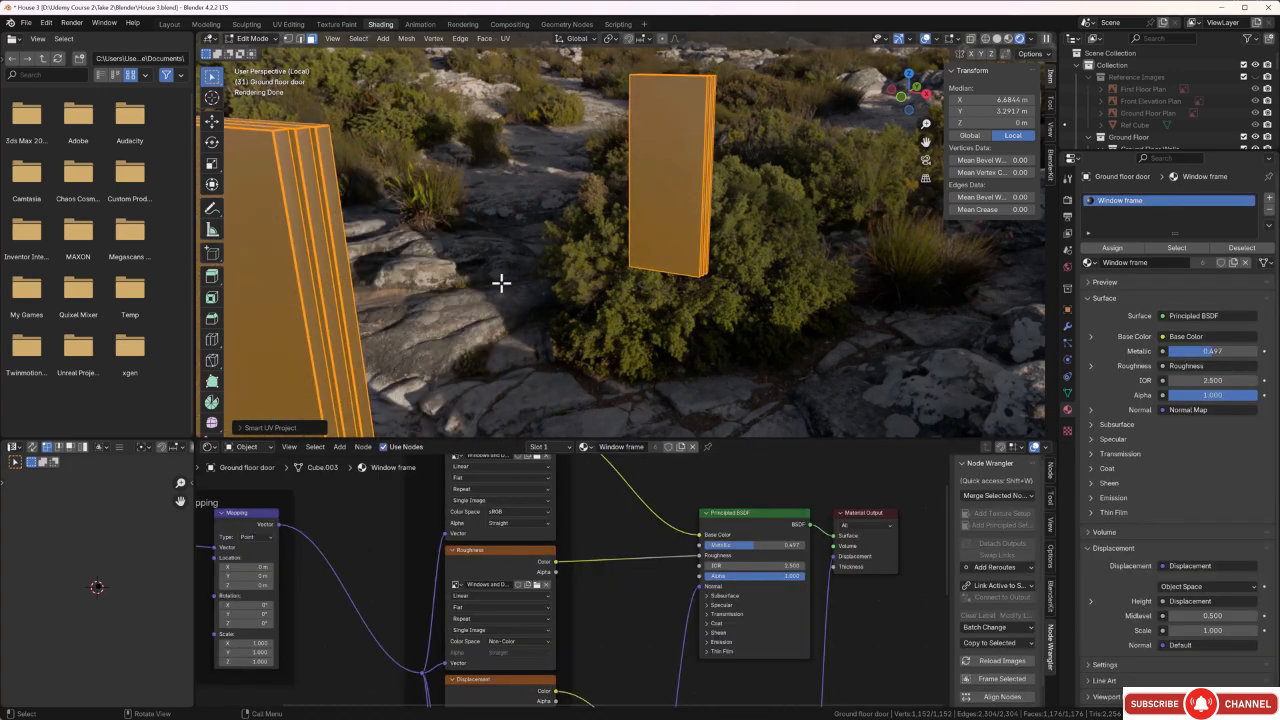
scroll(457, 291, "up", 4)
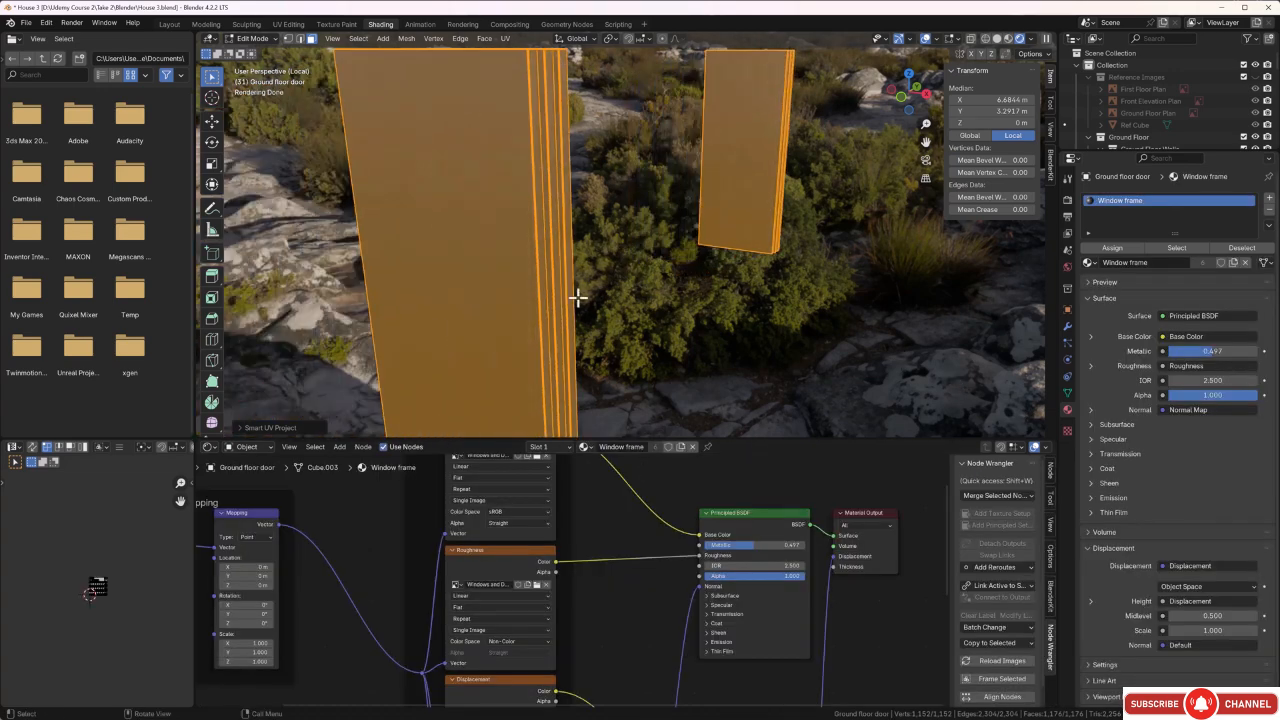
scroll(578, 297, "up", 4)
scroll(474, 294, "up", 3)
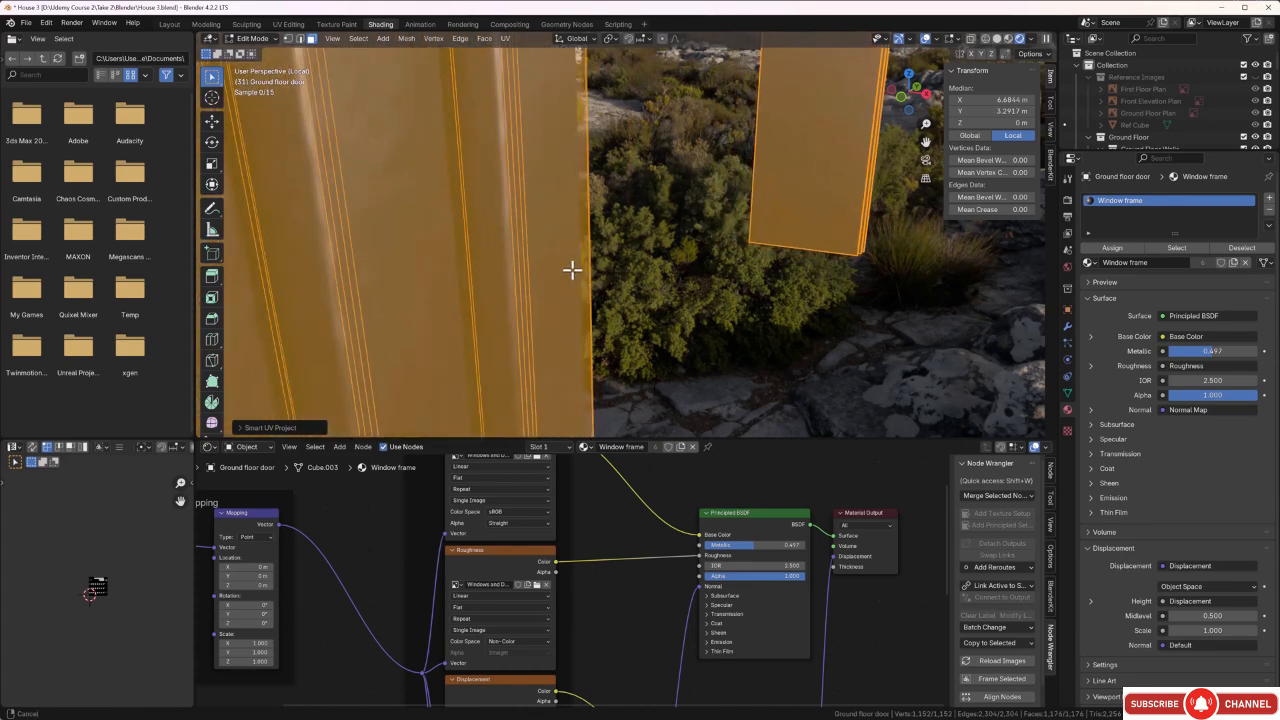
scroll(589, 263, "up", 3)
mouse_move(586, 266)
middle_mouse_down()
mouse_move(597, 263)
mouse_move(586, 266)
middle_mouse_up()
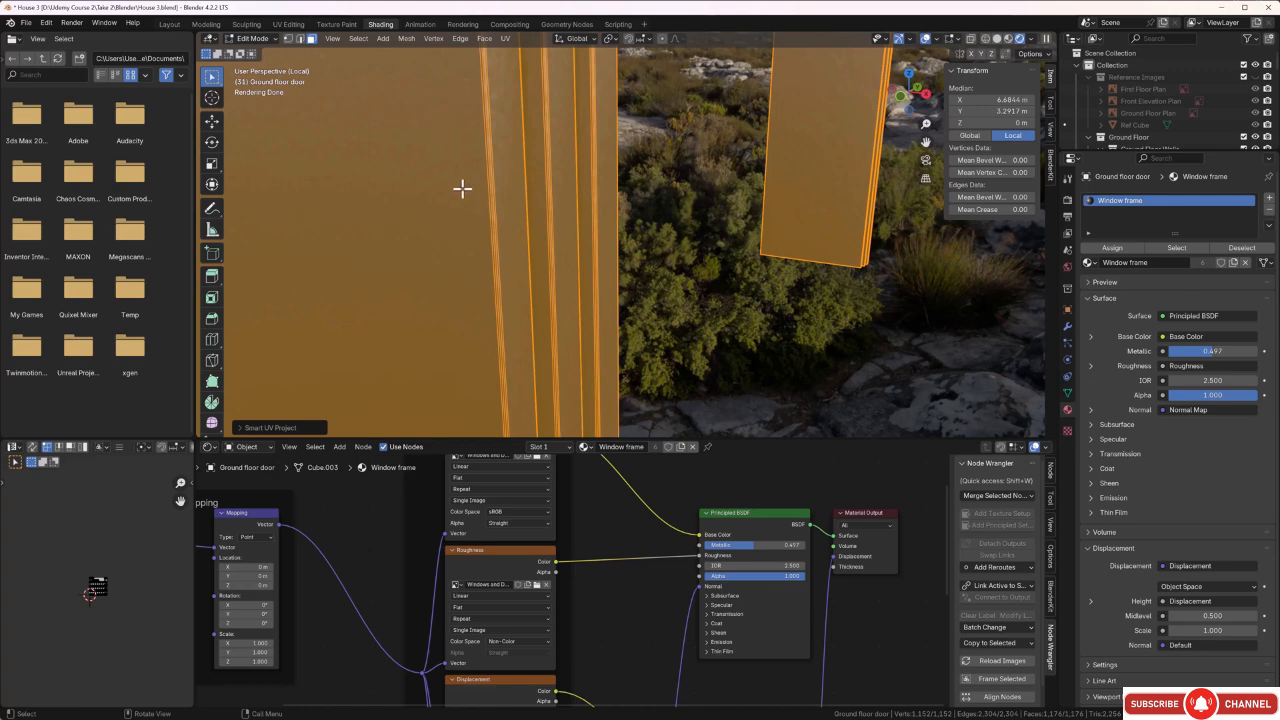
left_click_drag(126, 561, 67, 617)
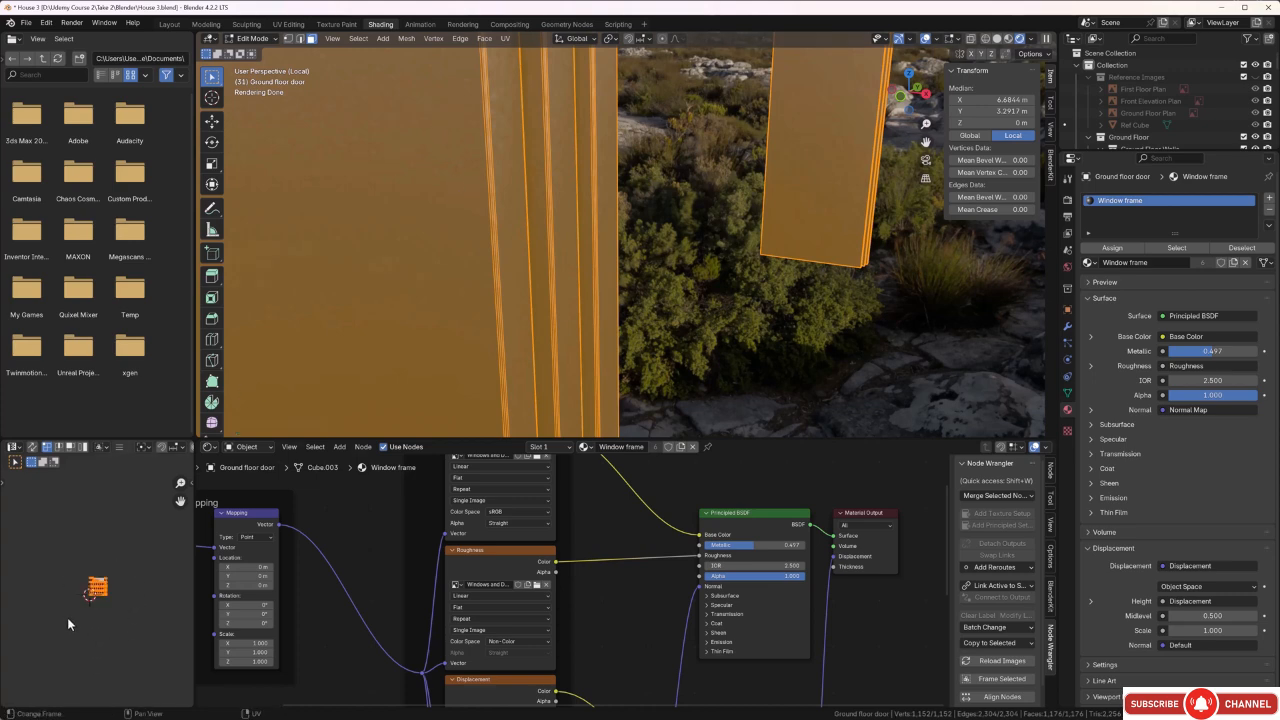
key("s")
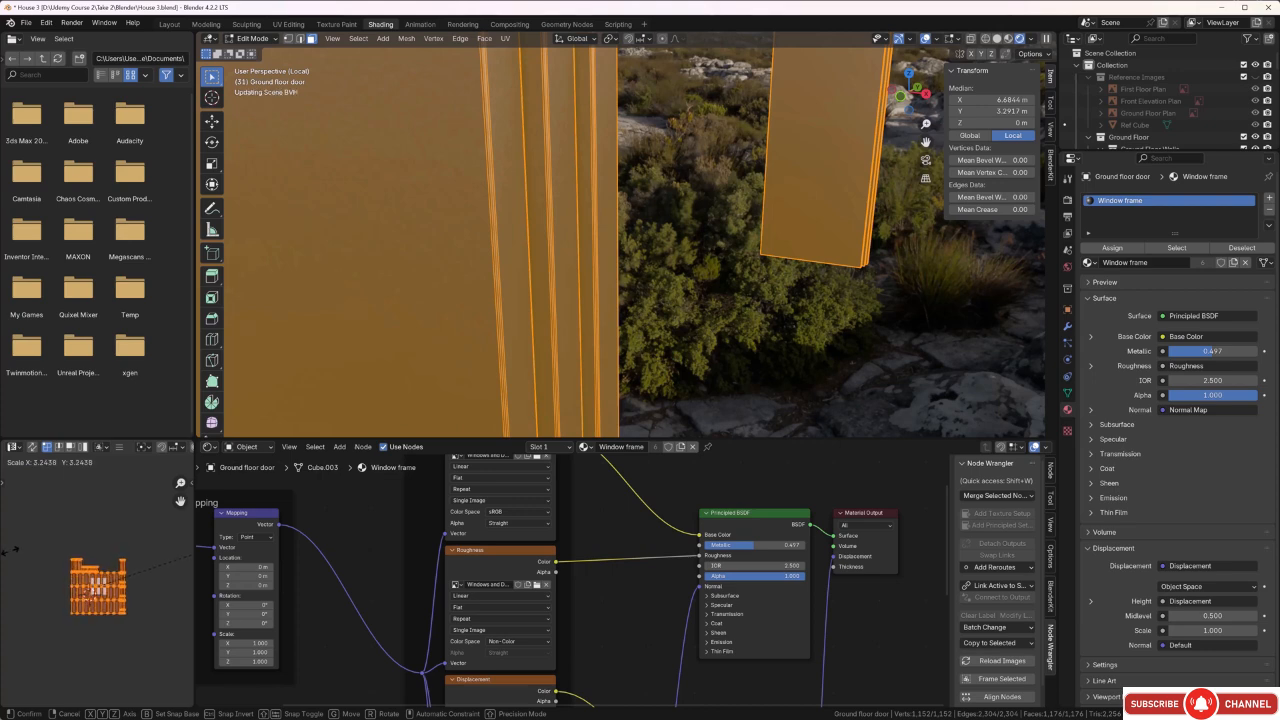
left_click(53, 535)
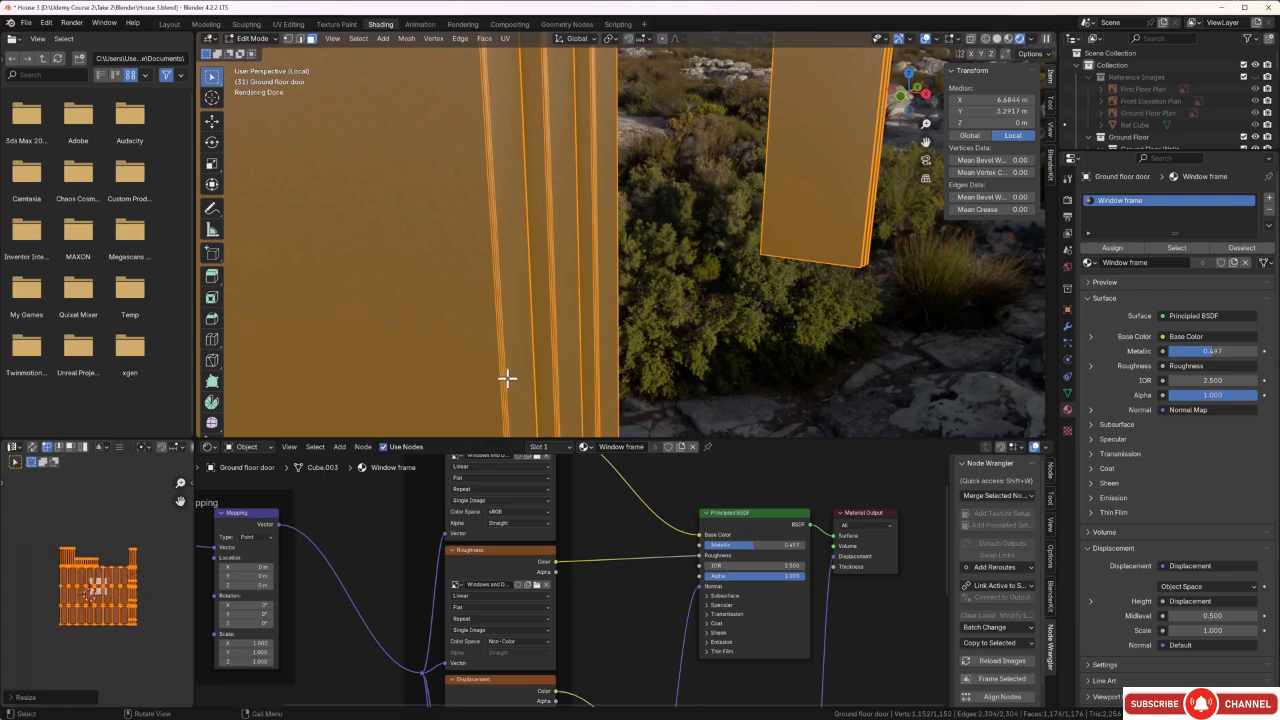
Check the texture on the ground floor doors, then reselect all faces and enlarge their UV islands further.
left_click(677, 317)
middle_click_drag(675, 314, 514, 326)
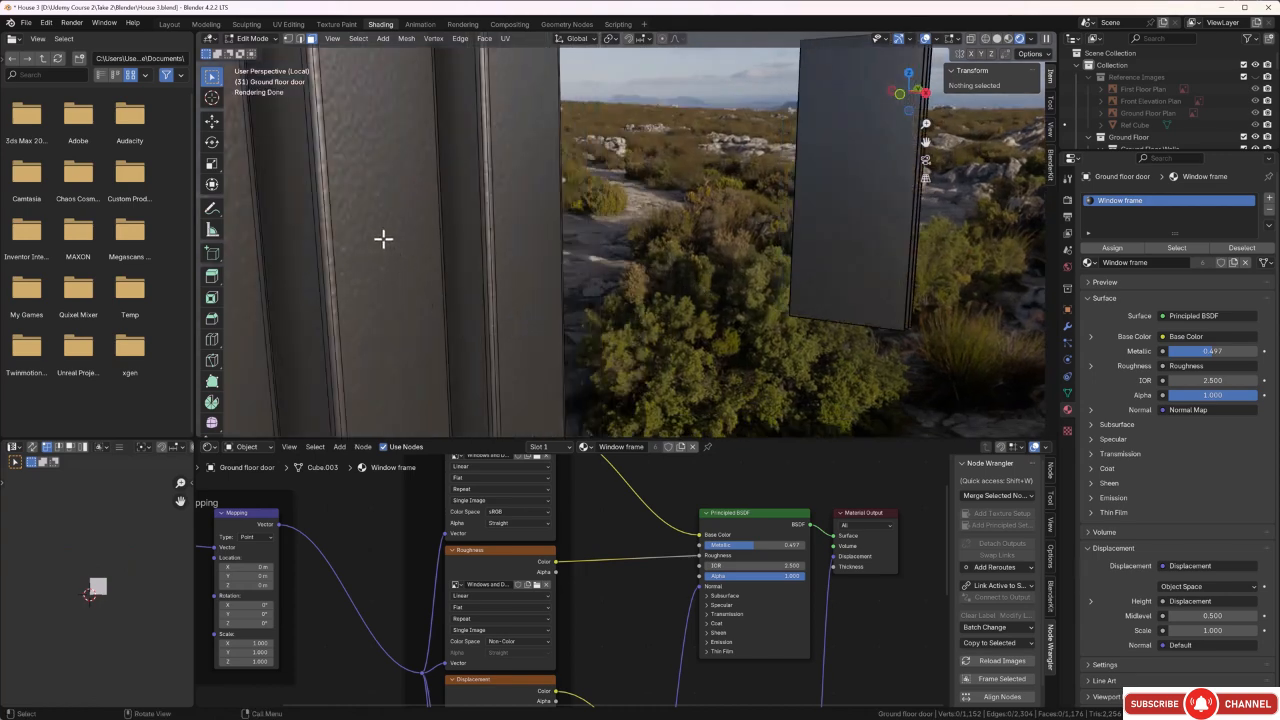
key("a")
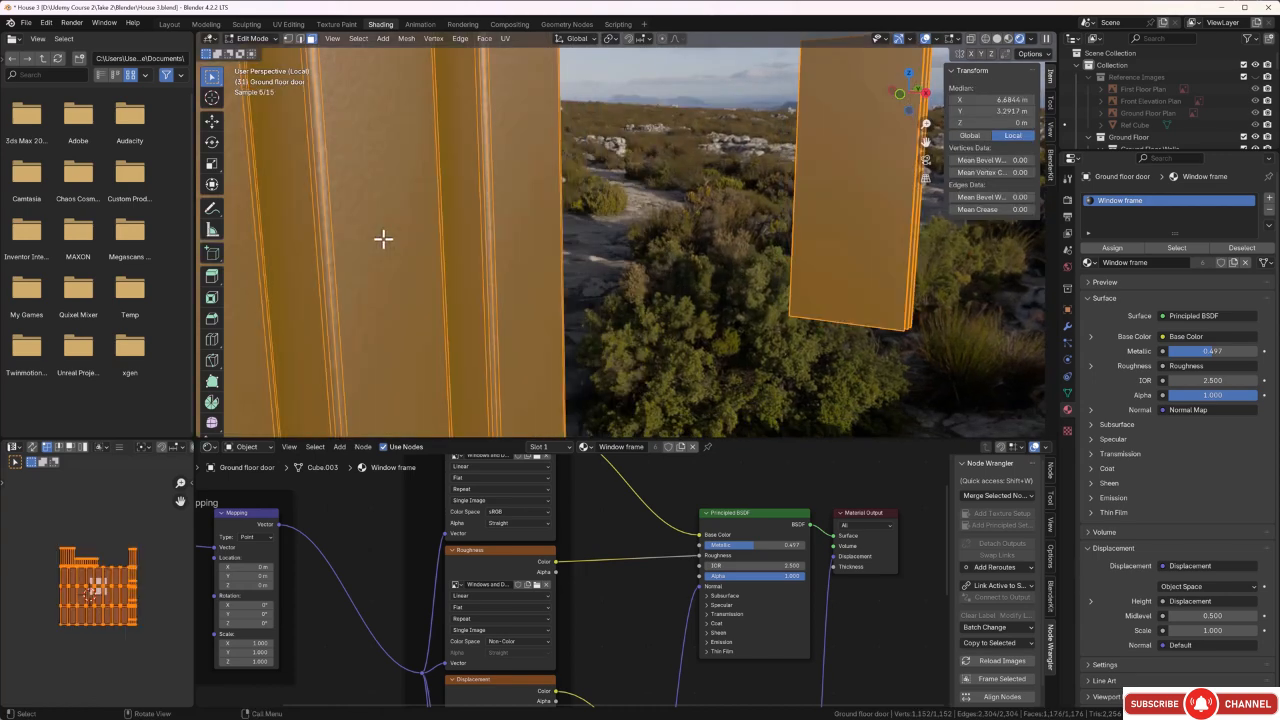
key("s")
left_click(115, 587)
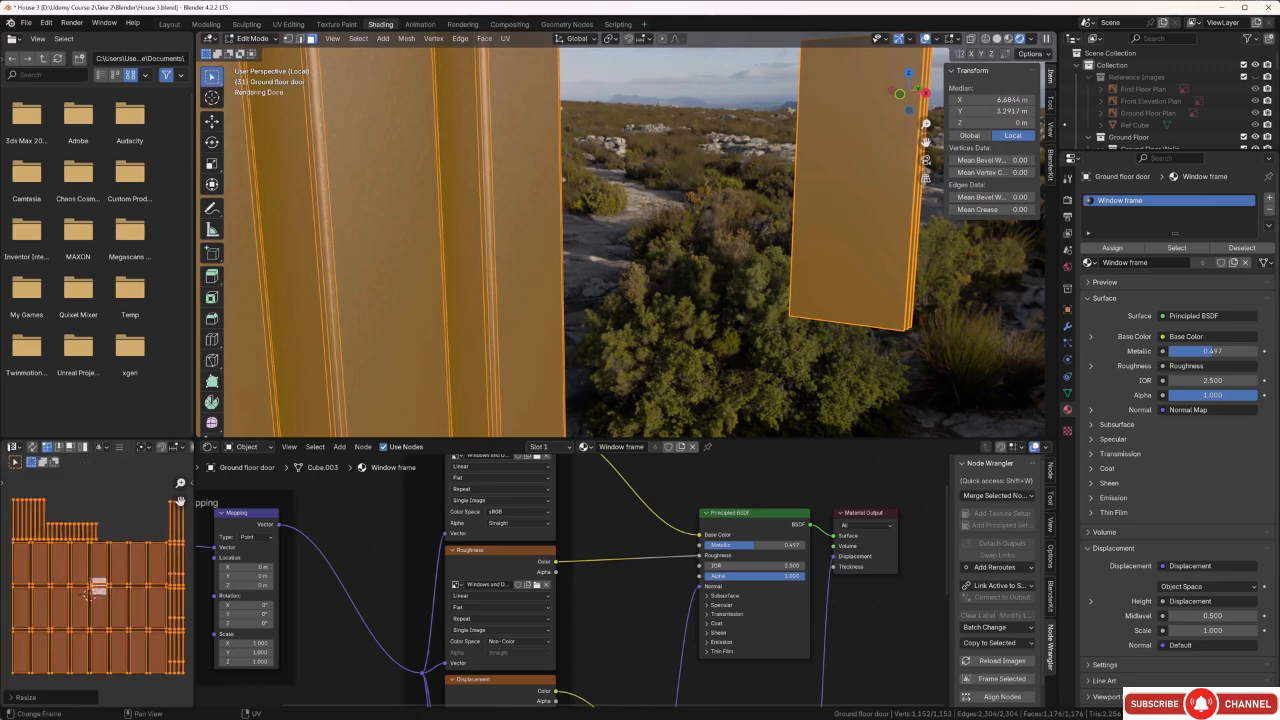
Deselect the door faces, leave Edit Mode and exit the isolated view to show the whole house.
left_click(630, 302)
middle_click_drag(630, 302, 637, 342)
key("Tab")
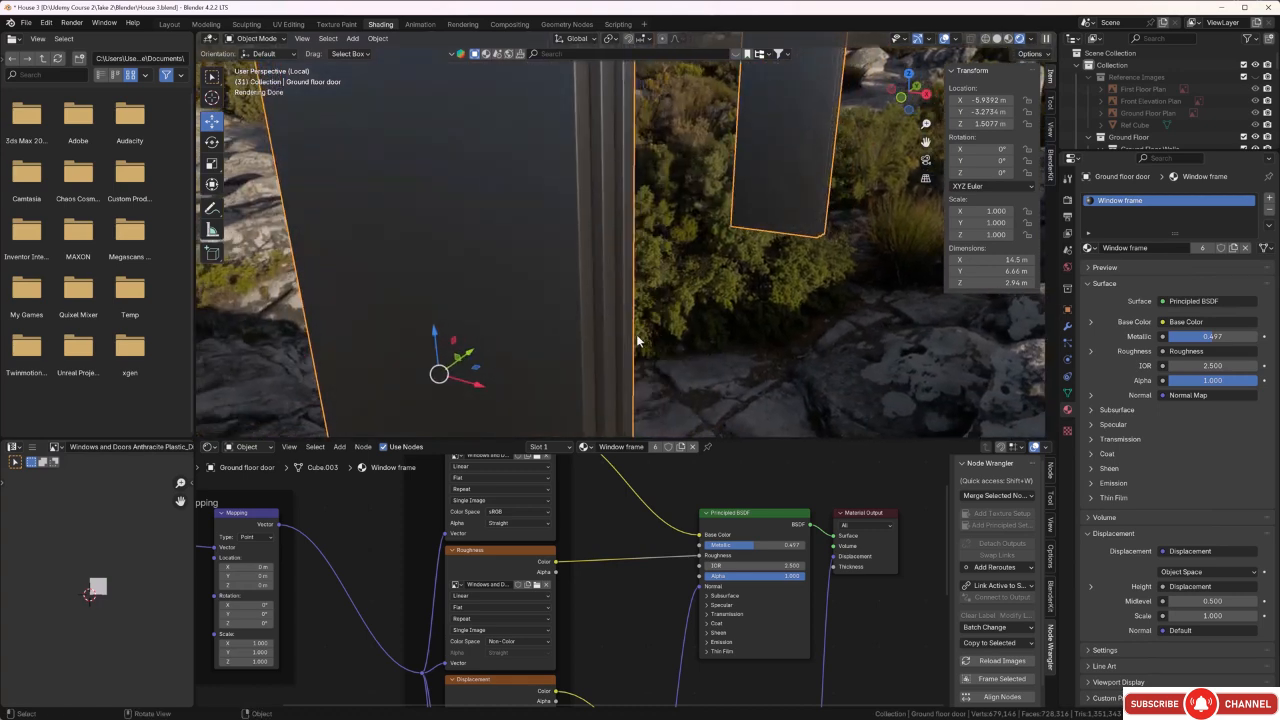
key("KP_Divide")
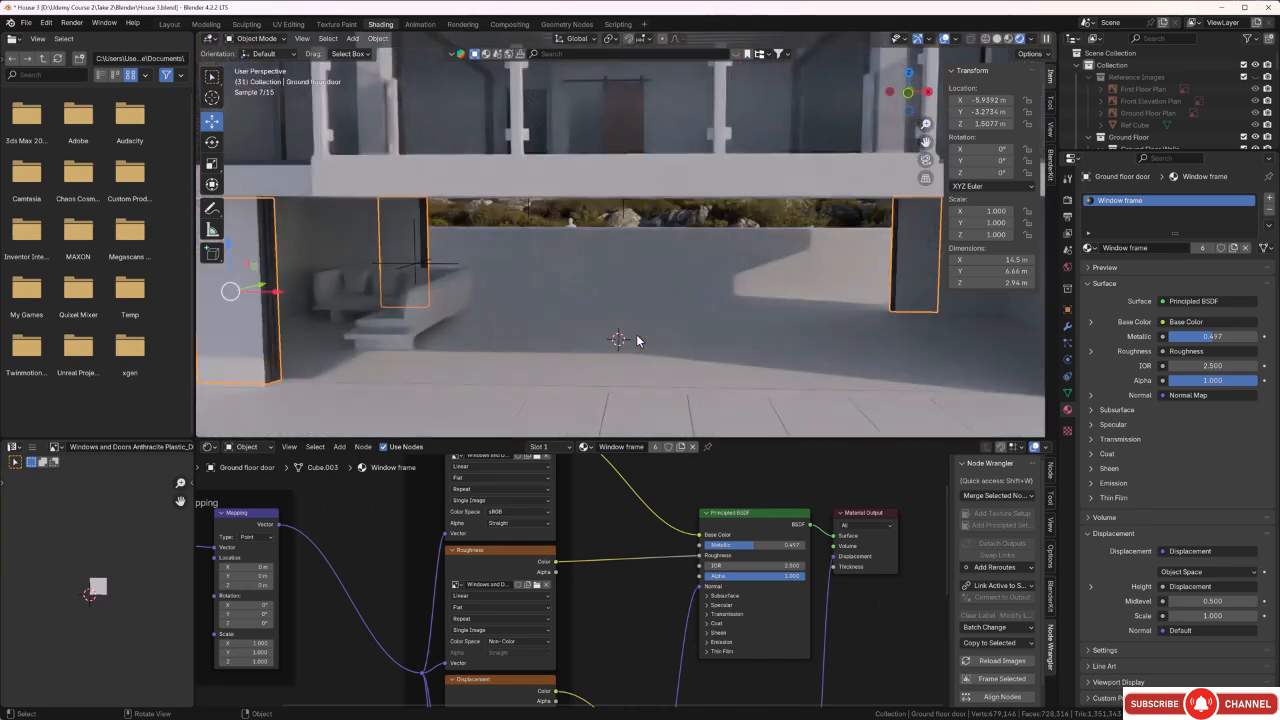
Select the balcony railing posts object and isolate it in local view.
middle_click_drag(650, 322, 574, 249)
scroll(552, 257, "up", 4)
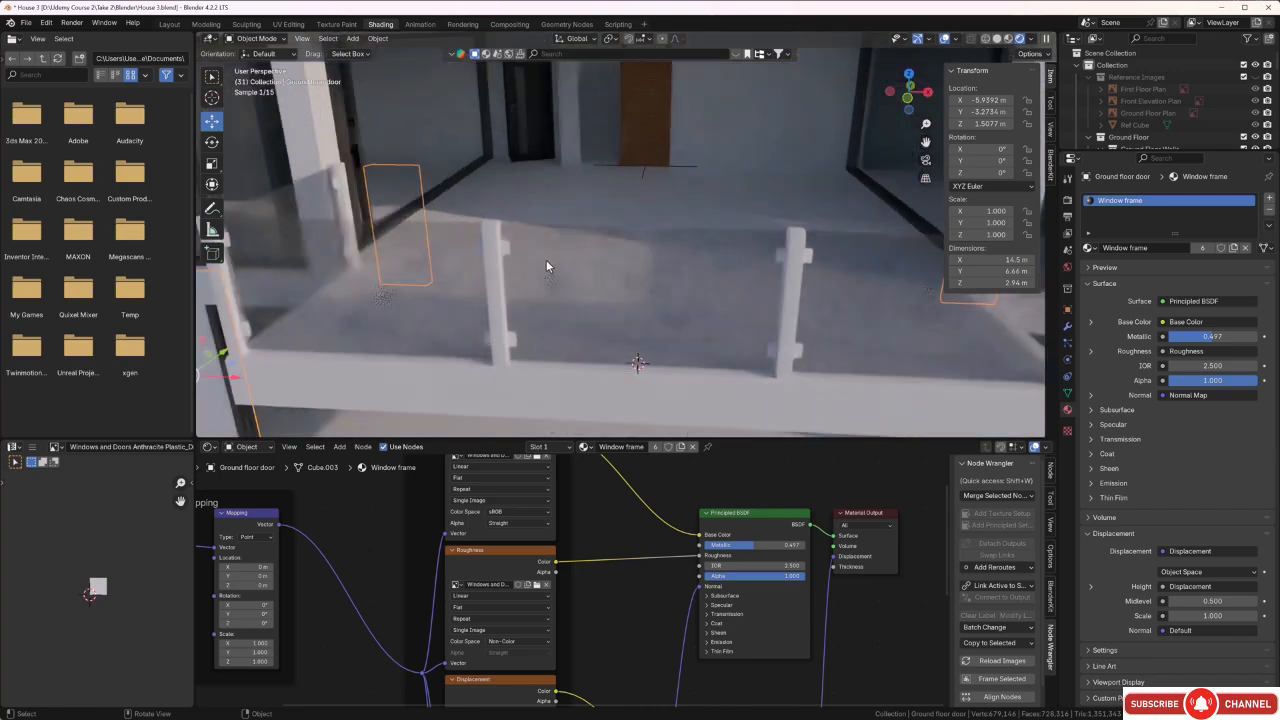
middle_click_drag(538, 267, 662, 280)
left_click(669, 287)
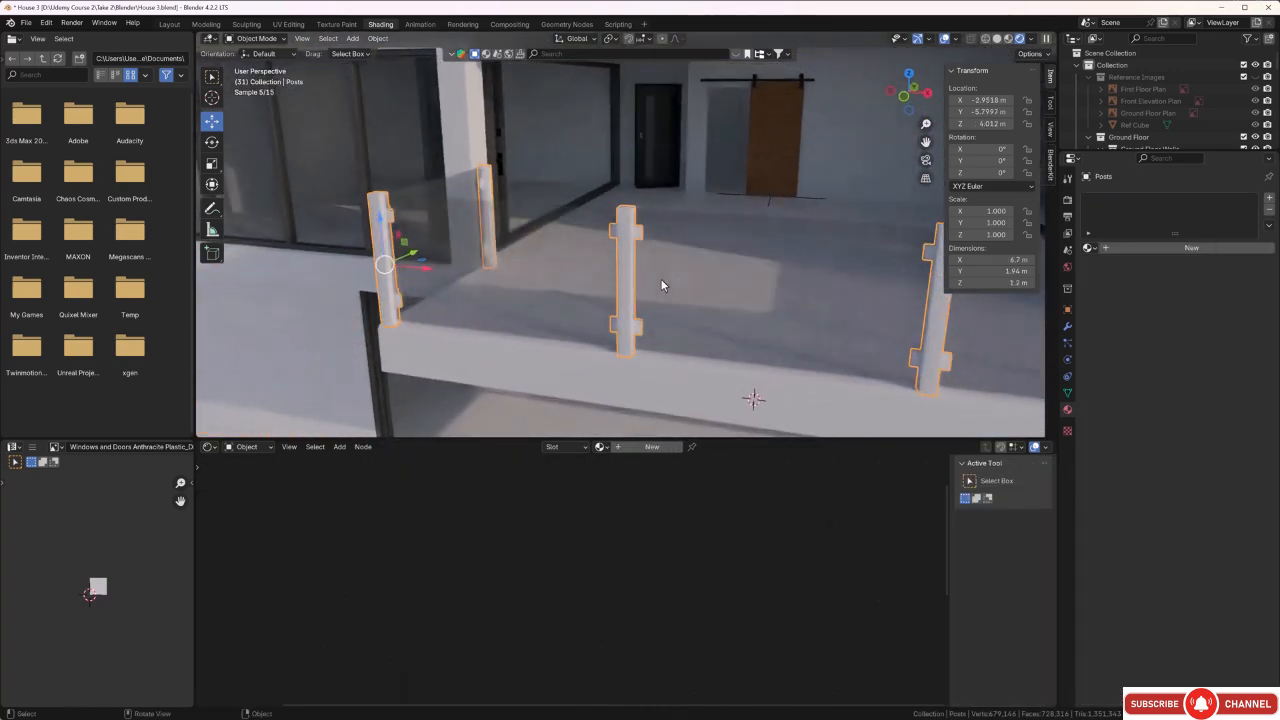
key("KP_Divide")
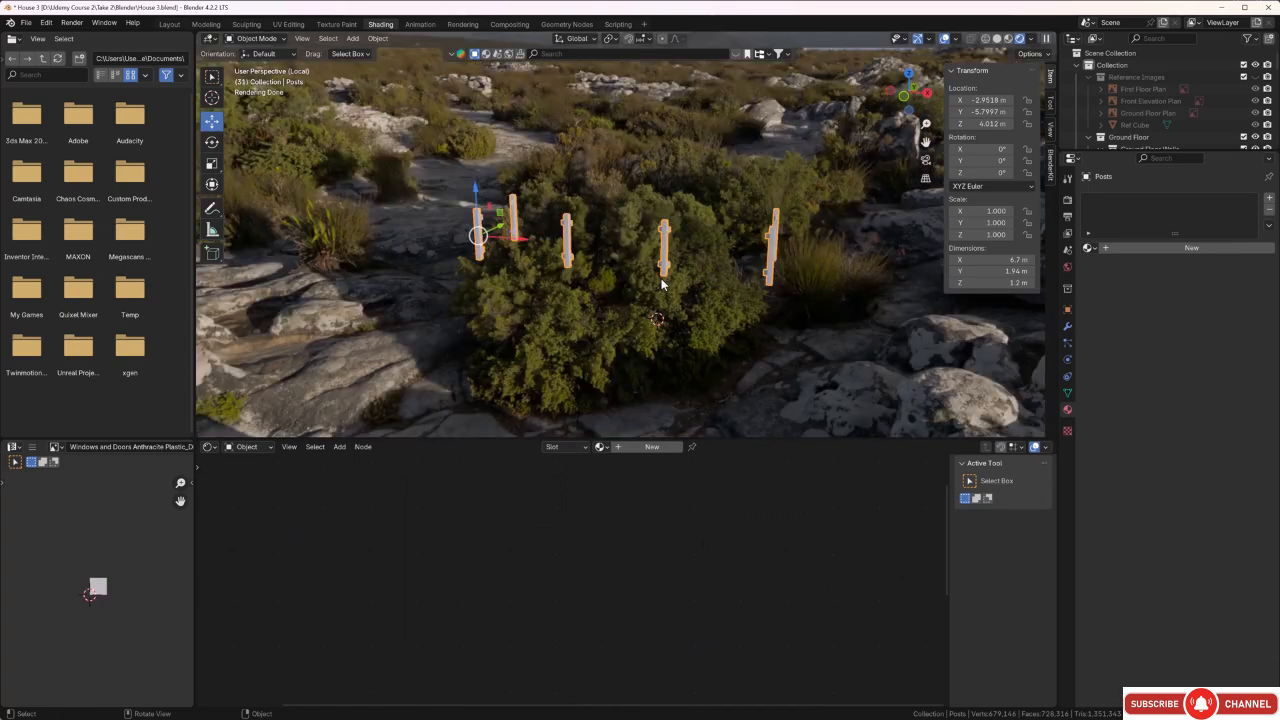
Unwrap all faces of the railing posts with Smart UV Project, using a 66° angle limit and 0.020 island margin, and check the UV layout.
scroll(692, 220, "up", 5)
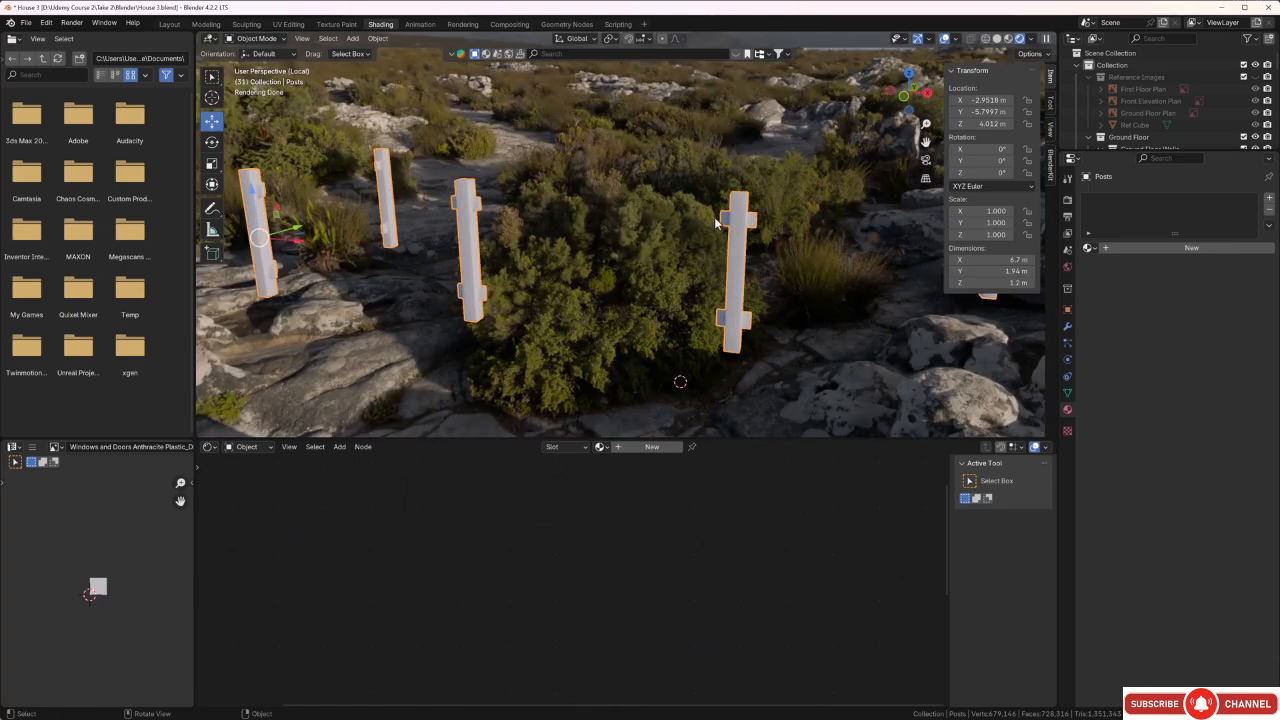
scroll(757, 246, "up", 2)
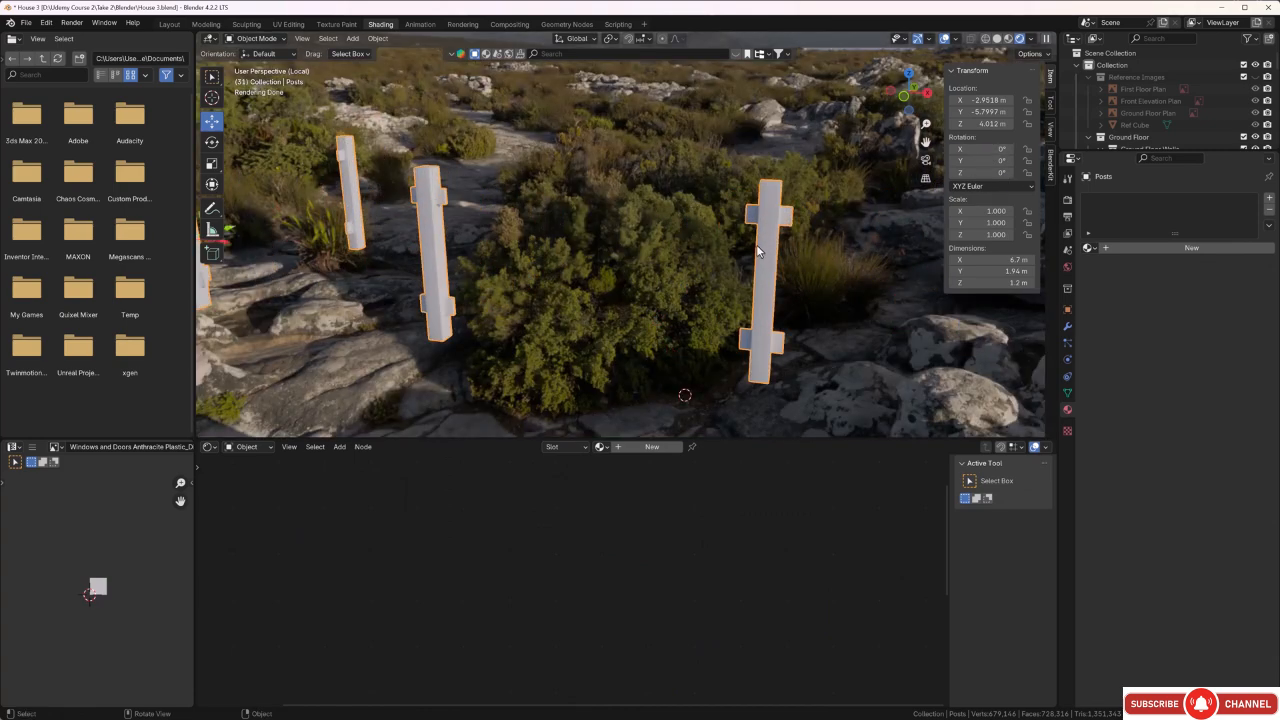
middle_click_drag(753, 243, 776, 255)
key("Tab")
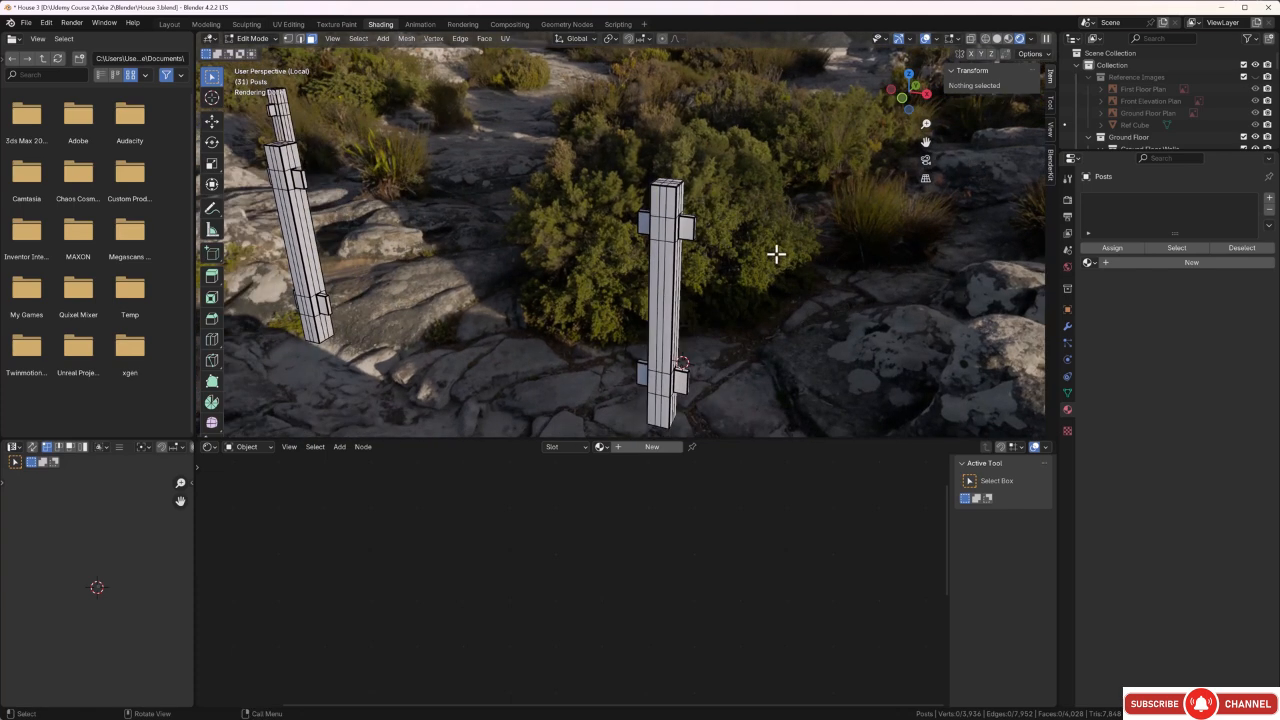
key("a")
key("u")
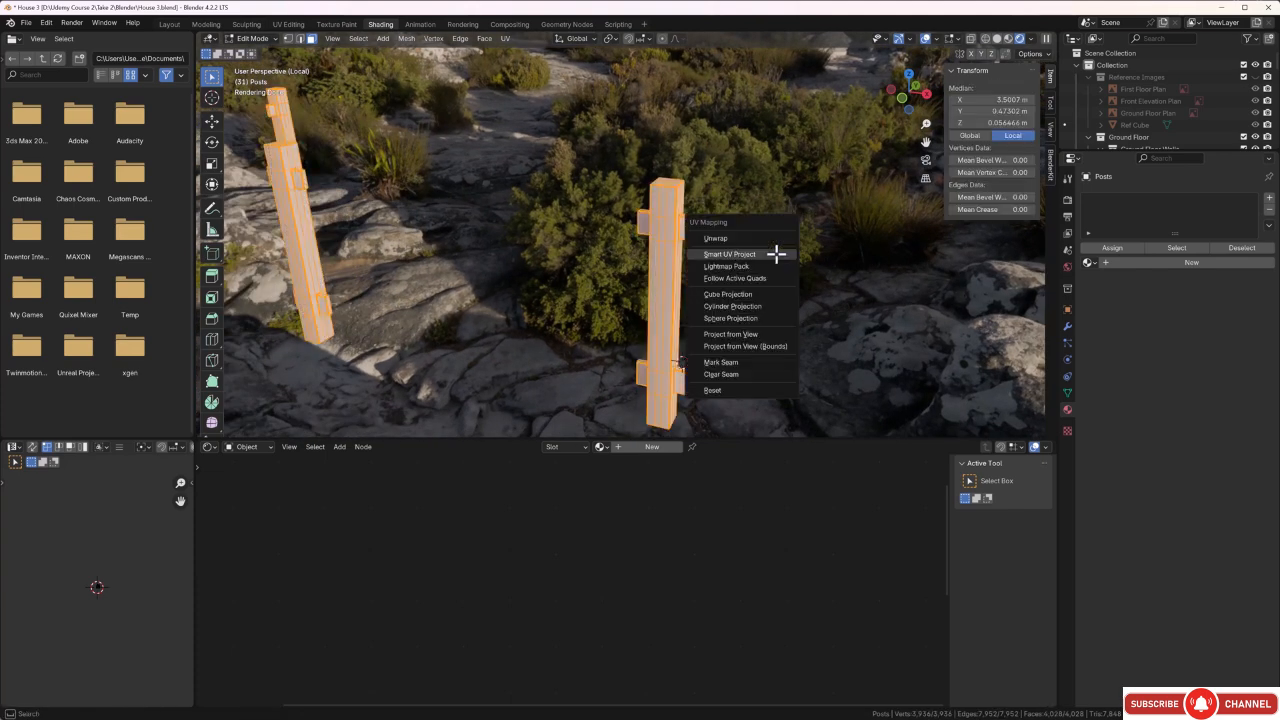
left_click(776, 254)
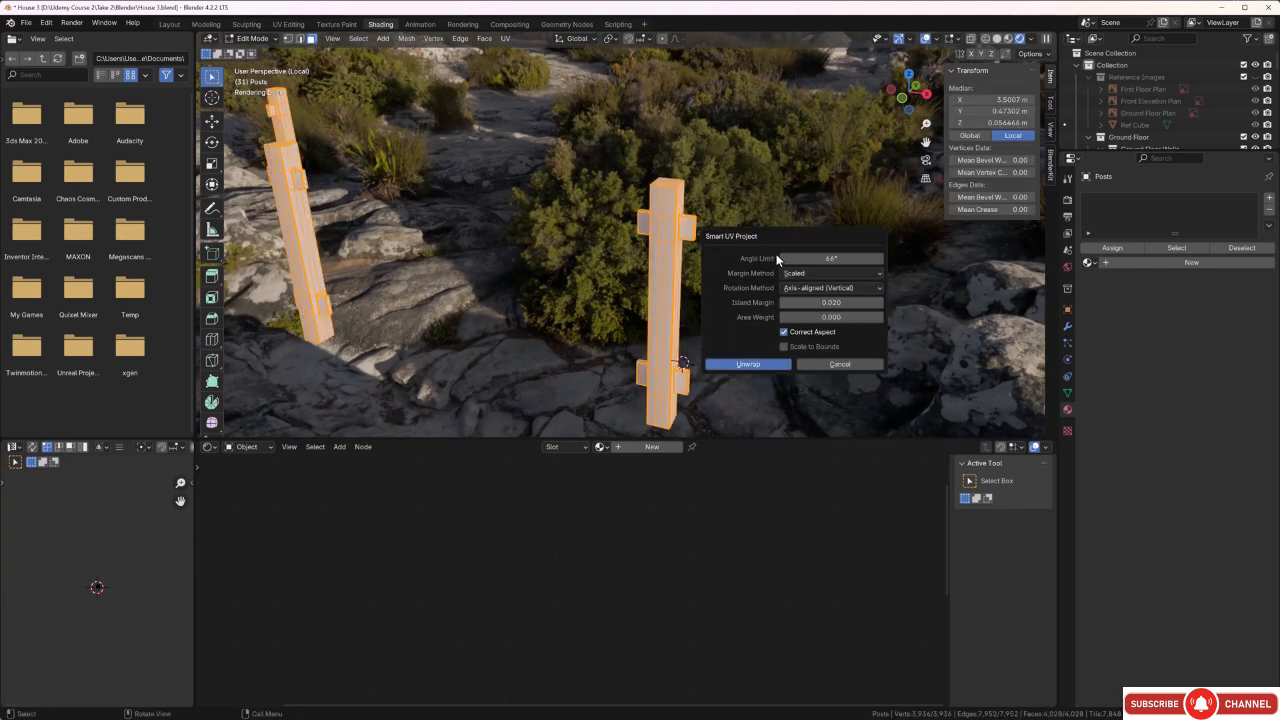
left_click(759, 366)
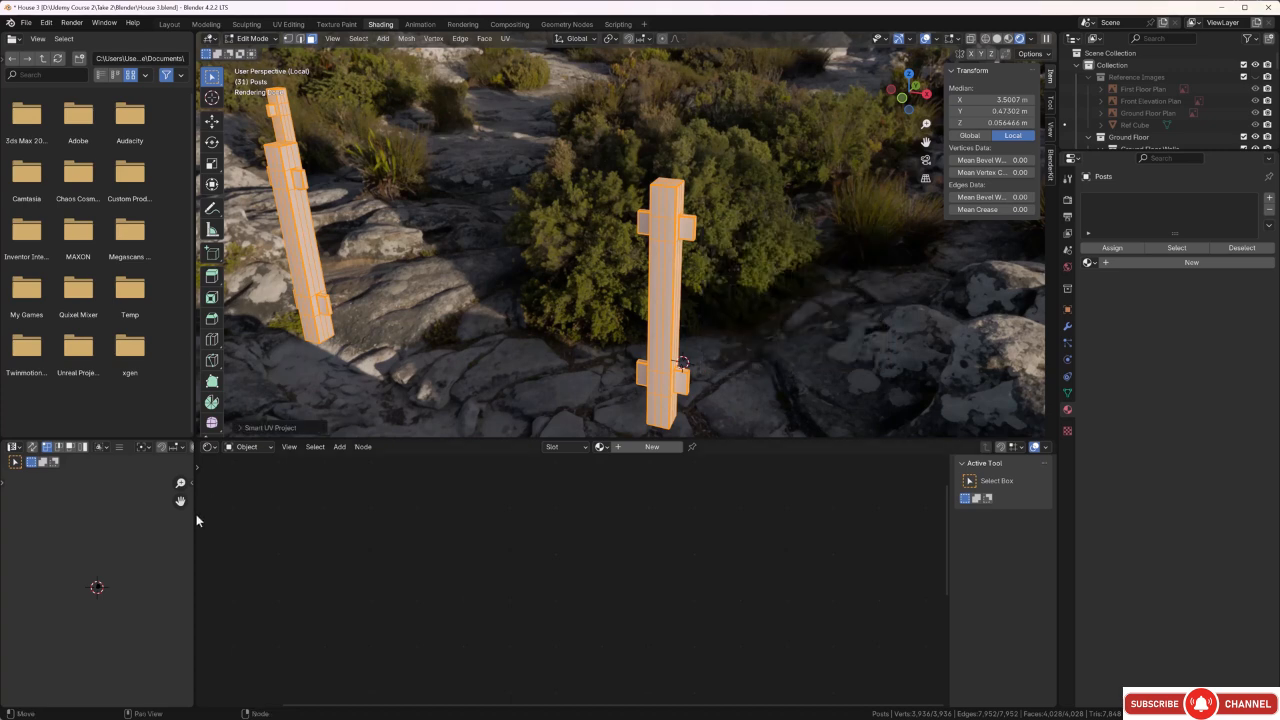
scroll(98, 590, "up", 6)
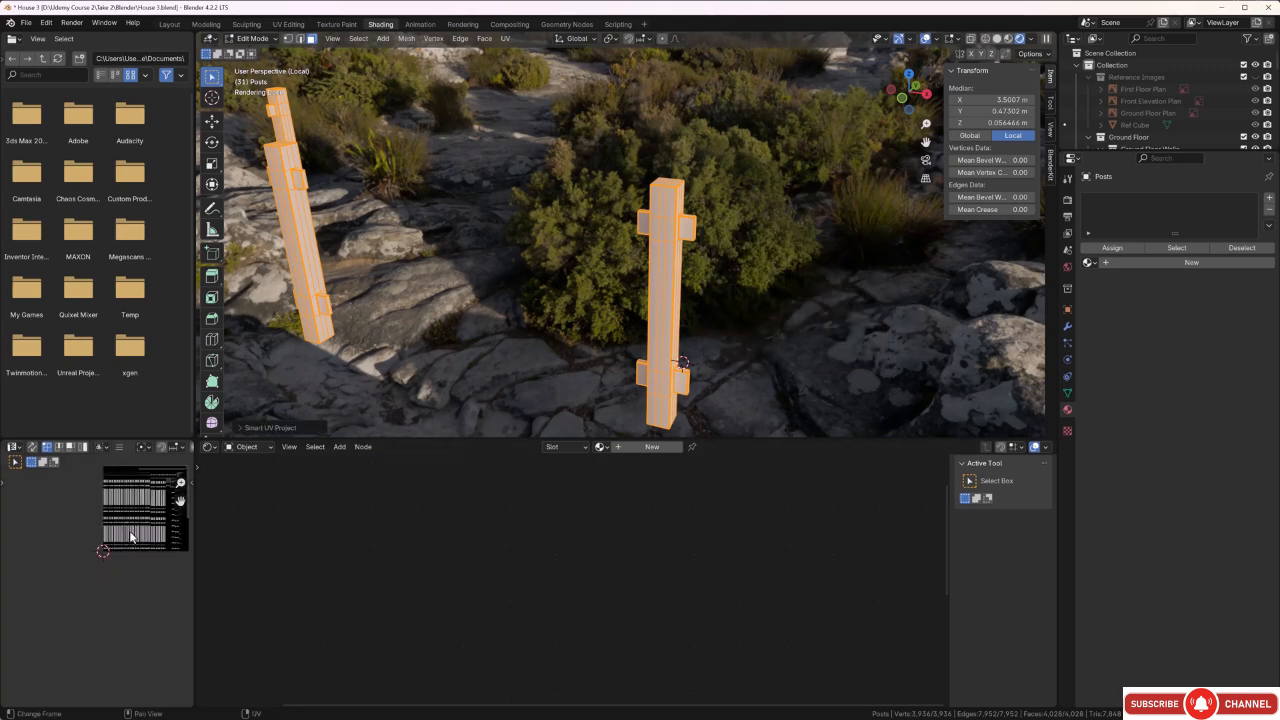
scroll(133, 507, "up", 5)
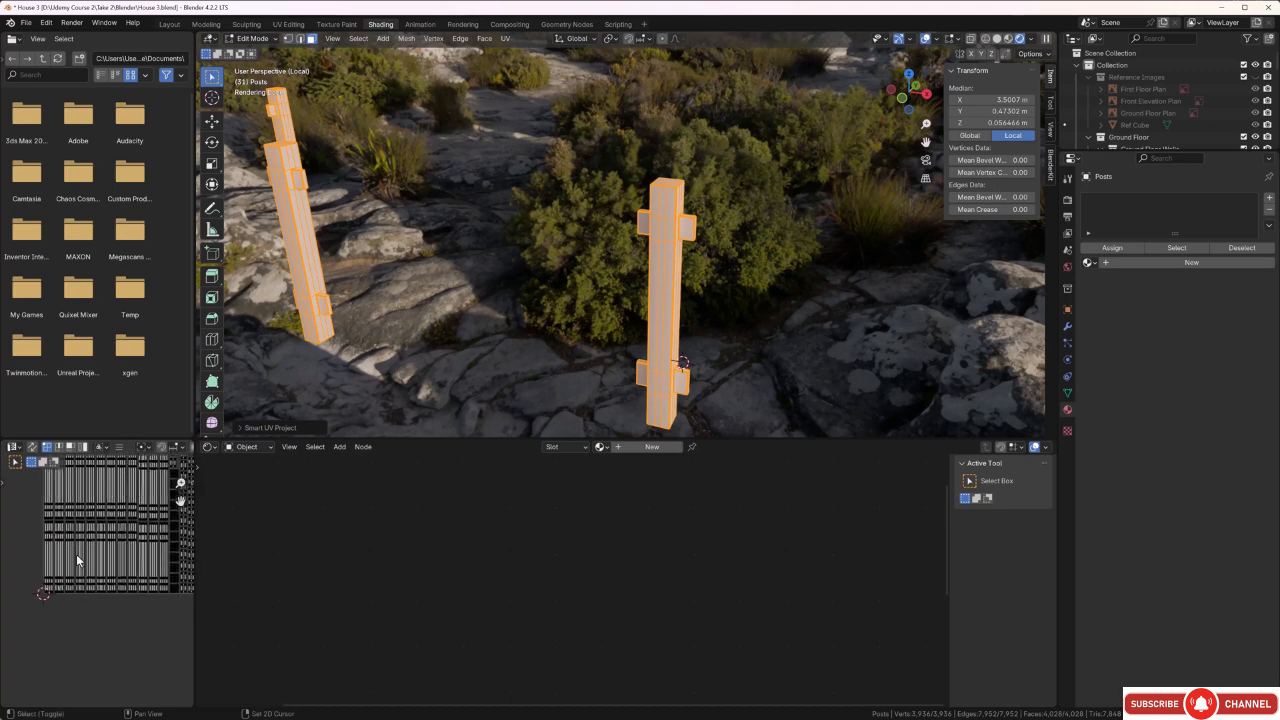
scroll(47, 566, "down", 8)
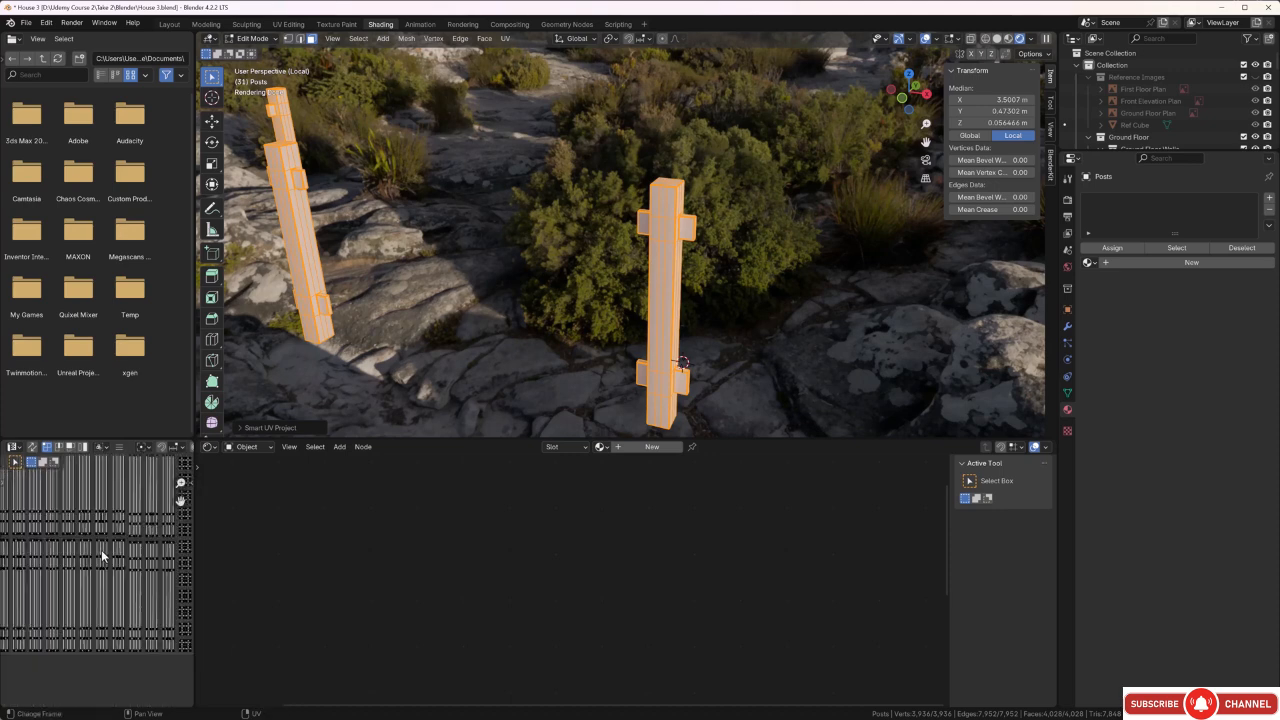
middle_click_drag(47, 567, 59, 579)
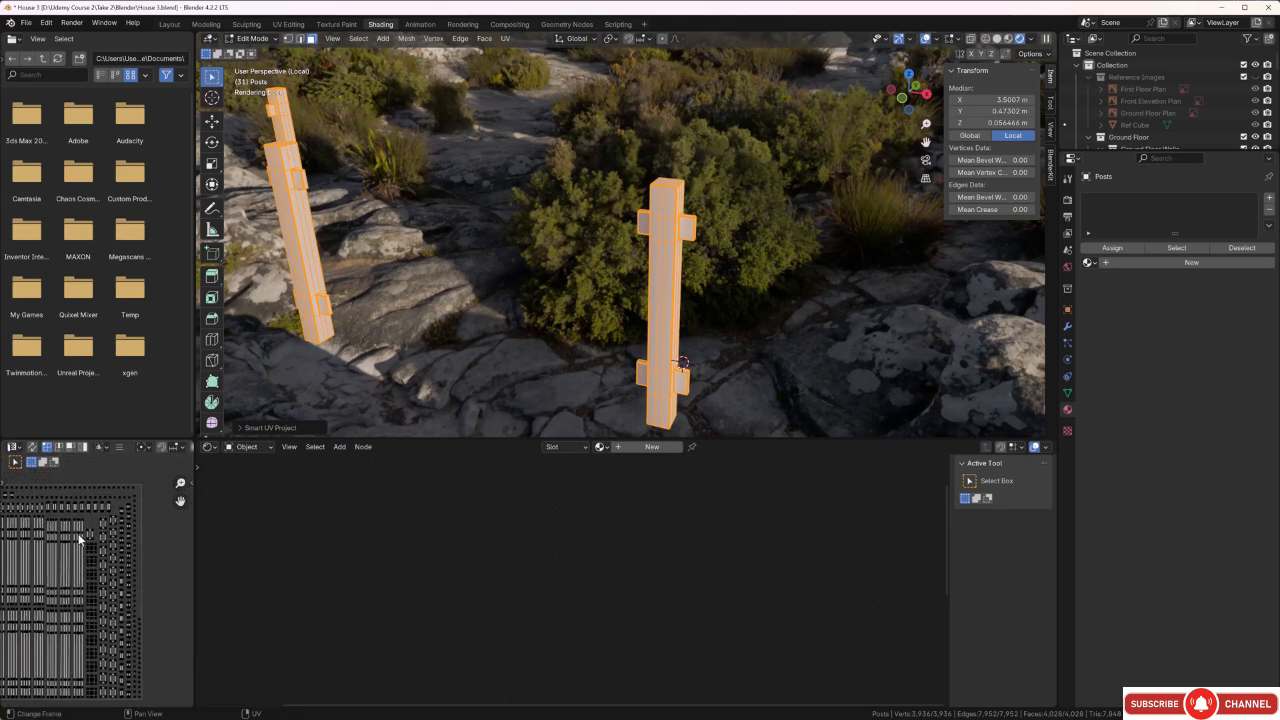
middle_click_drag(79, 537, 169, 555)
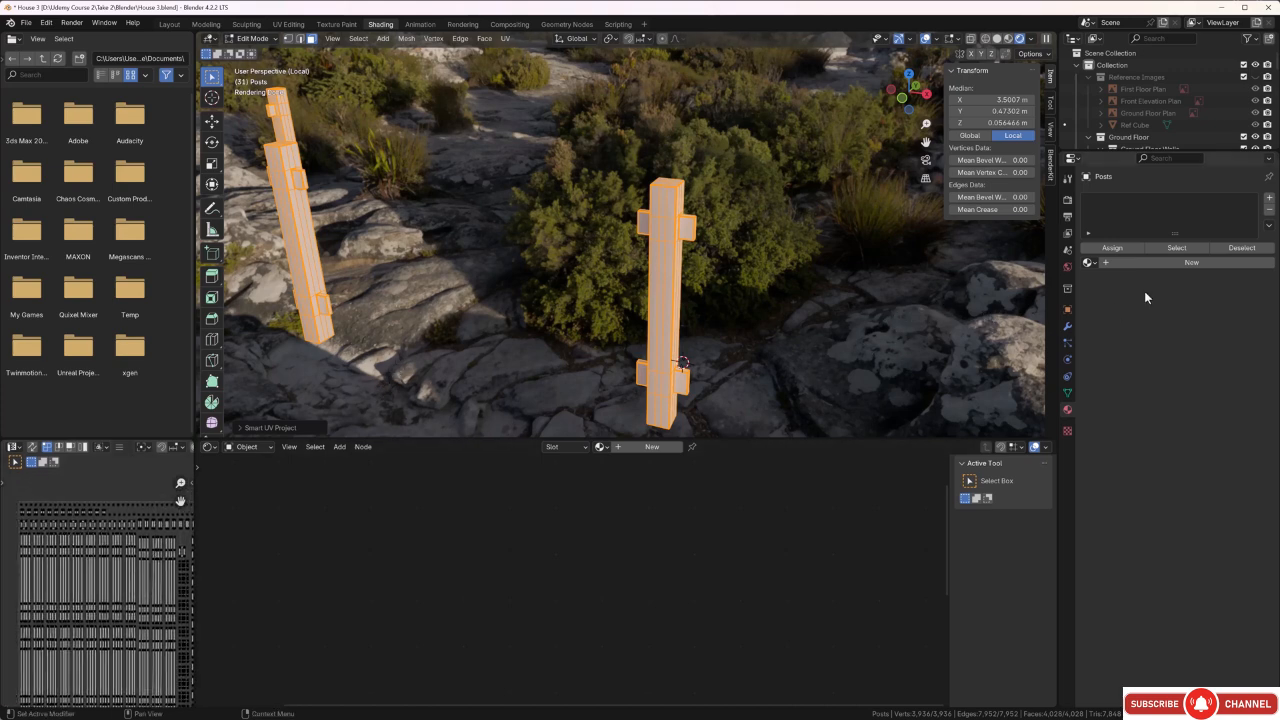
Add a material slot to the railing posts and create a new material named Handrail posts.
left_click(1269, 197)
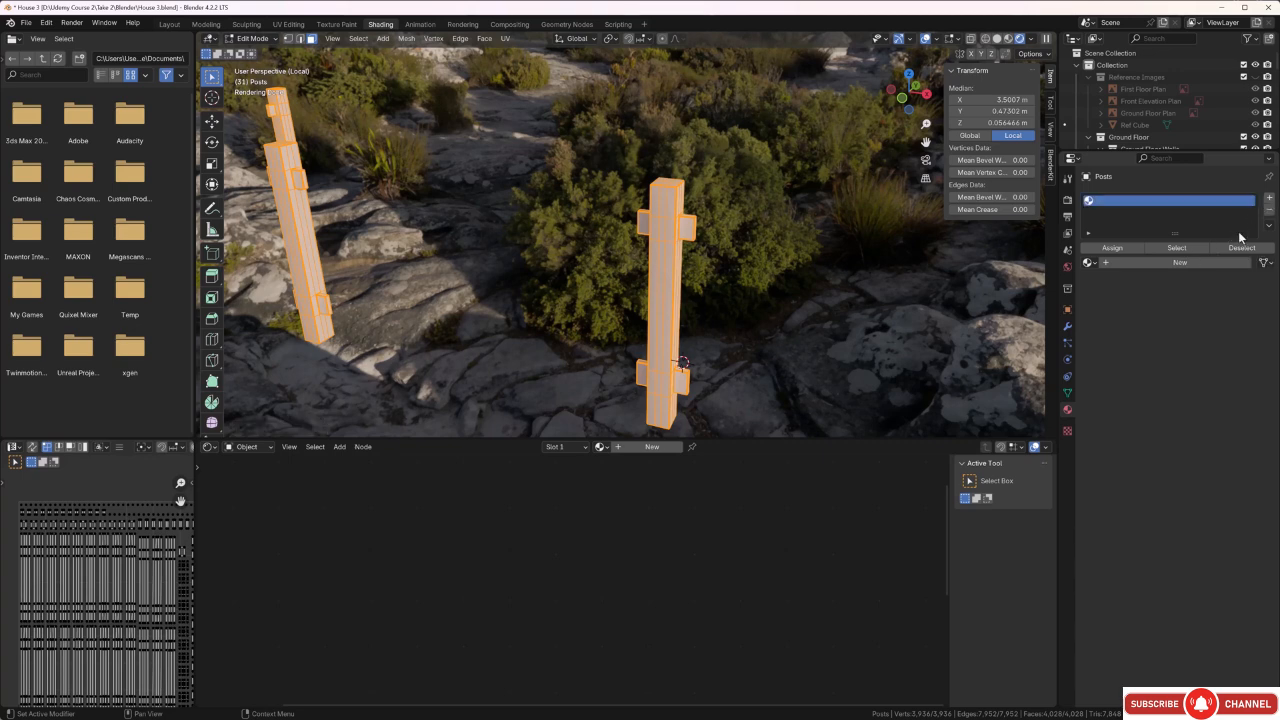
left_click(1147, 264)
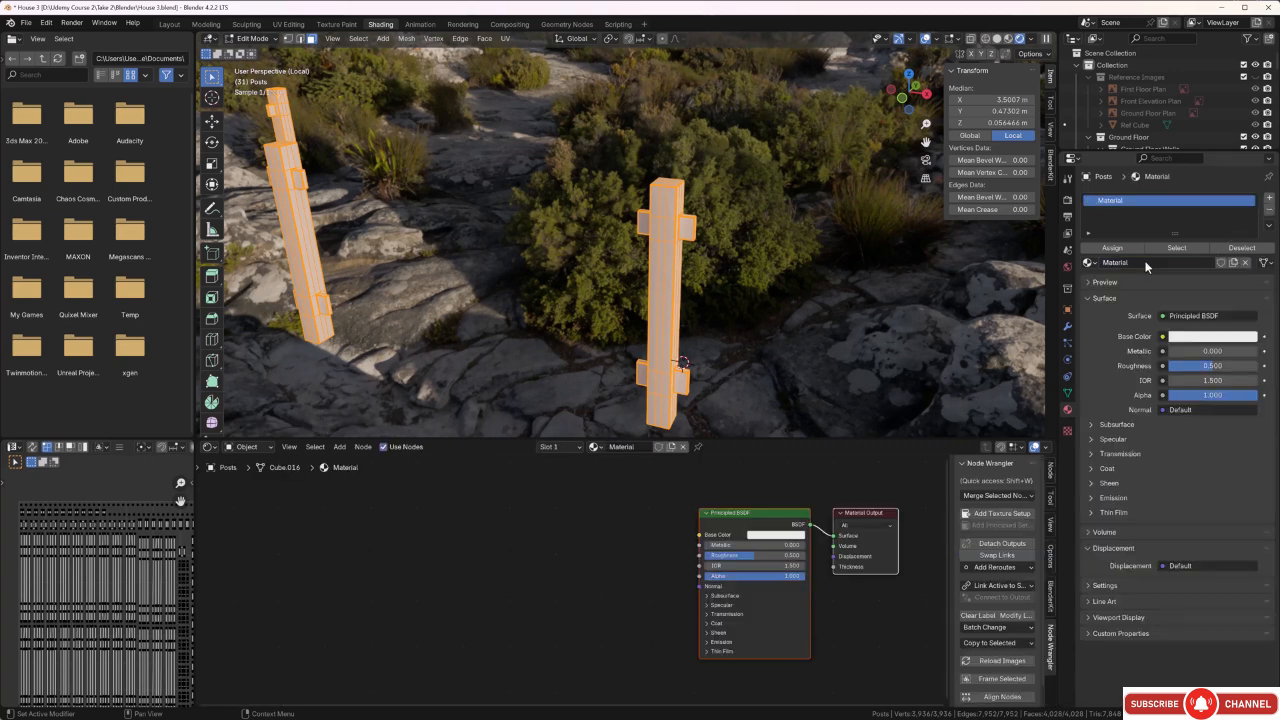
double_click(1140, 262)
key("BackSpace")
type("Handrail posts")
key("Return")
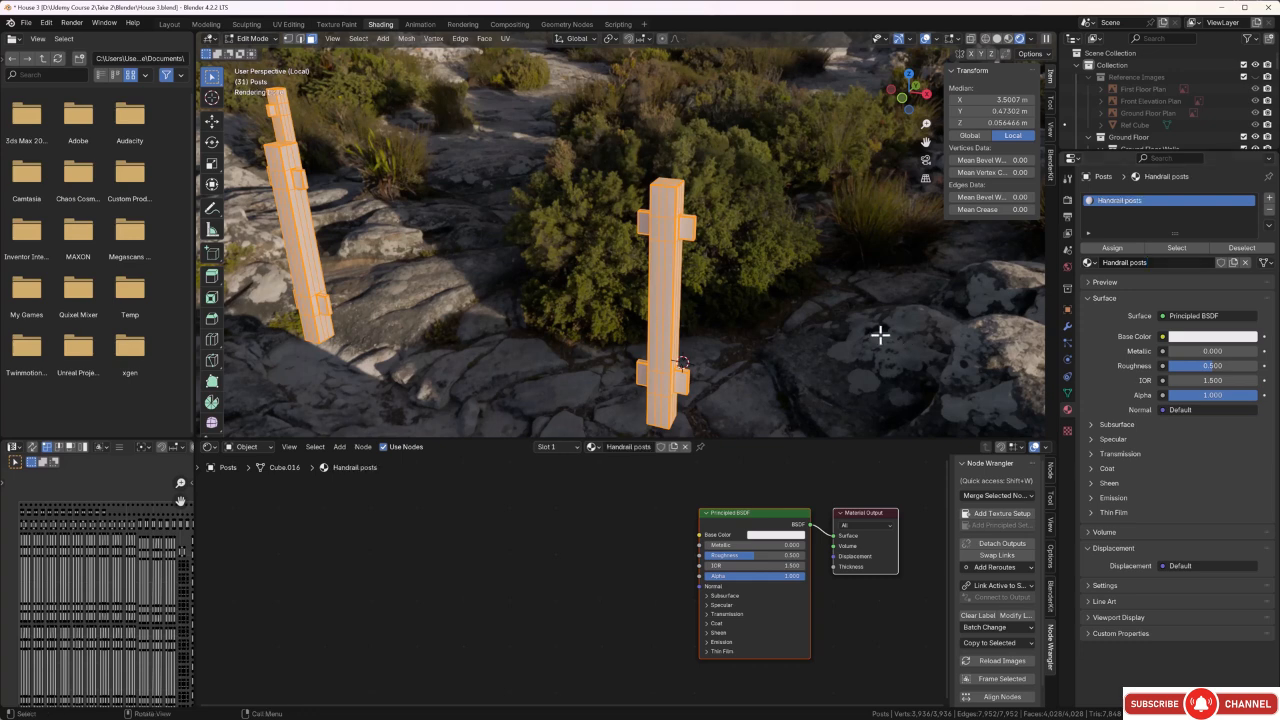
left_click(866, 326)
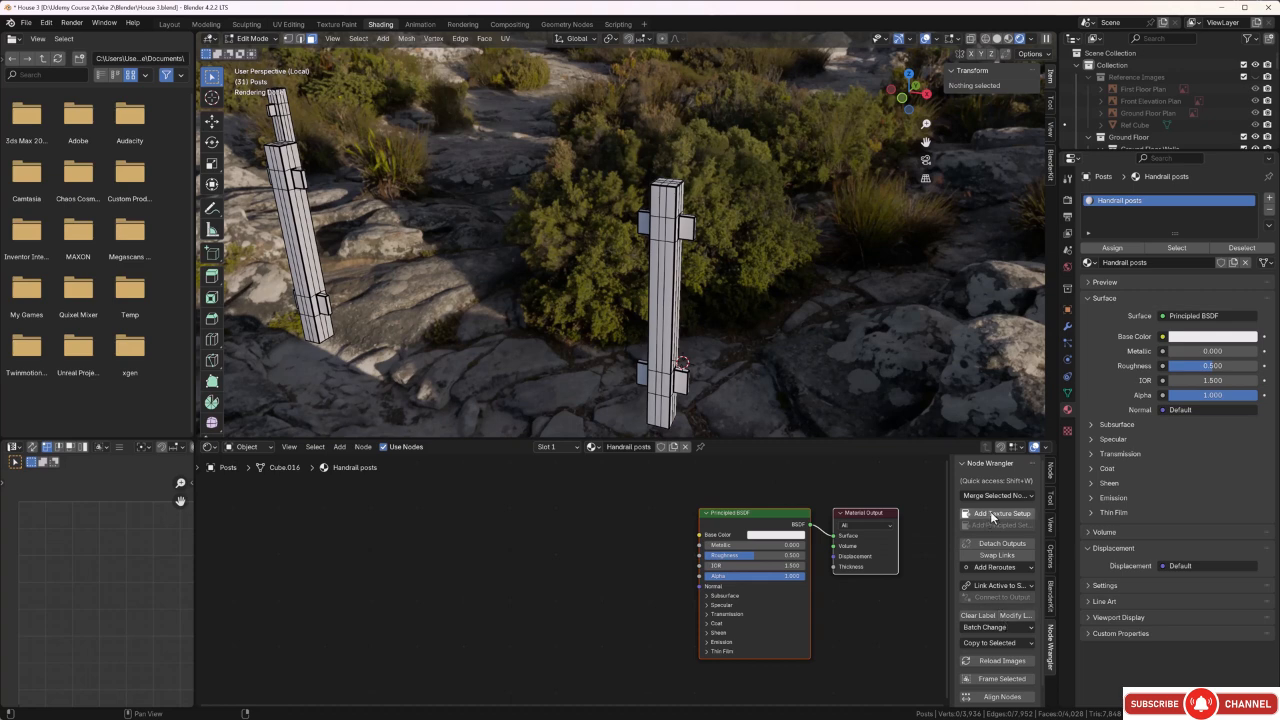
Build the Handrail posts shader with a Principled texture setup from all four Rail Posts maps in the Textures\Others\Posts folder.
left_click(757, 516)
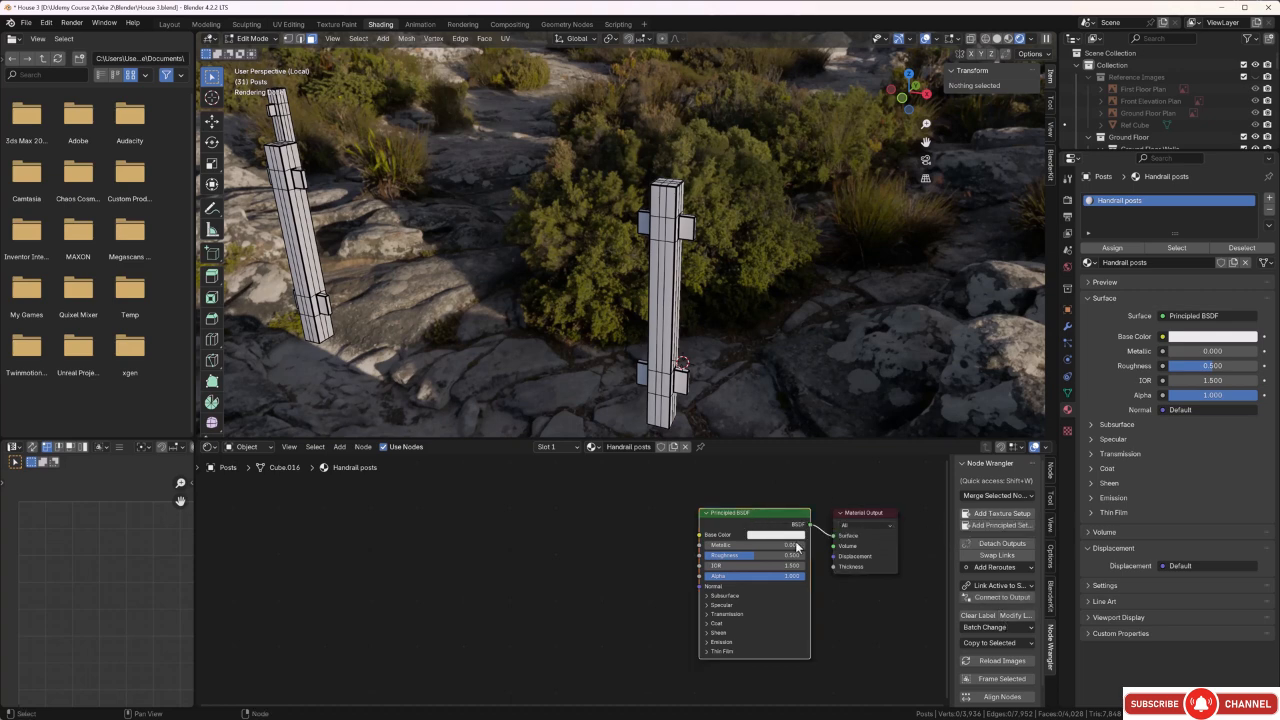
left_click(998, 528)
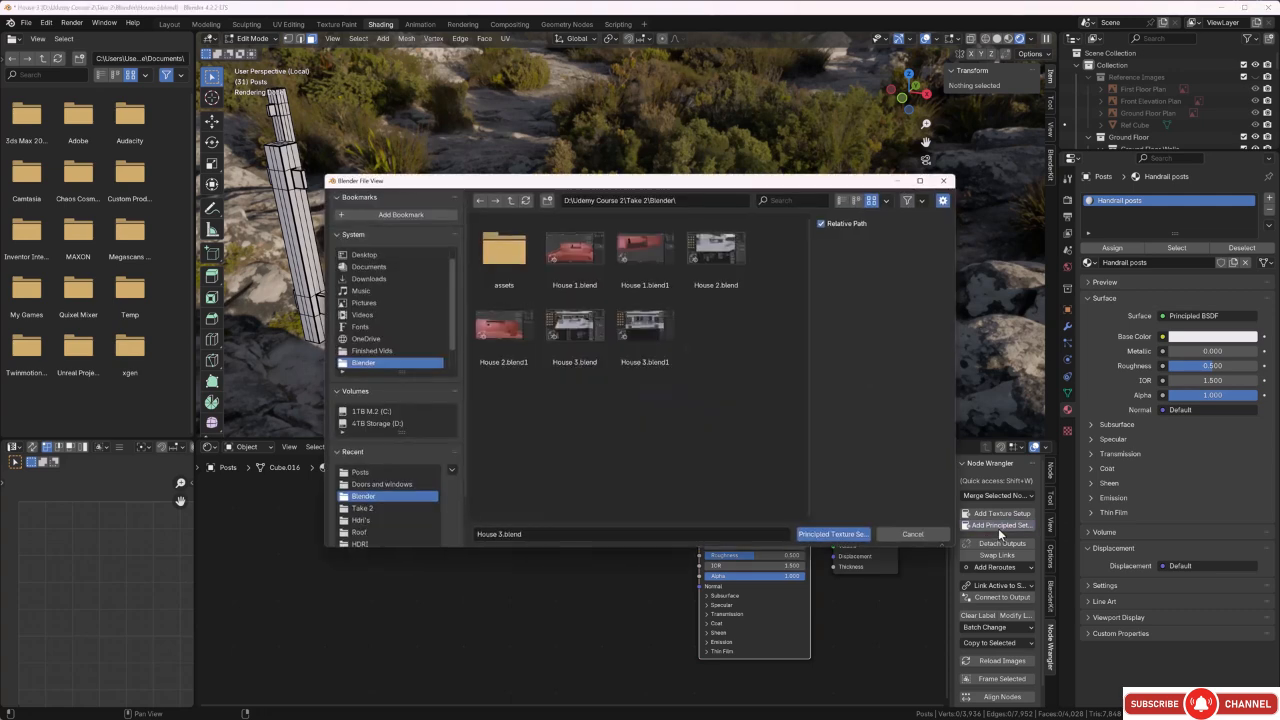
left_click(511, 201)
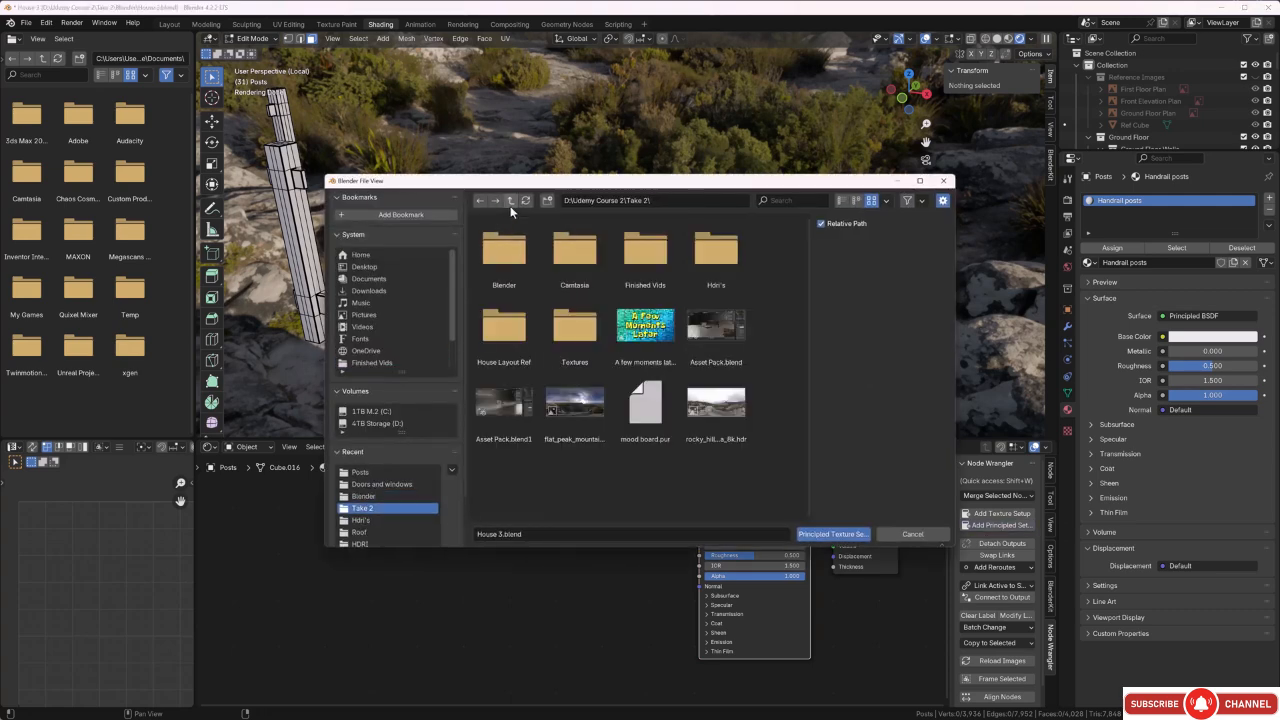
double_click(575, 350)
double_click(494, 267)
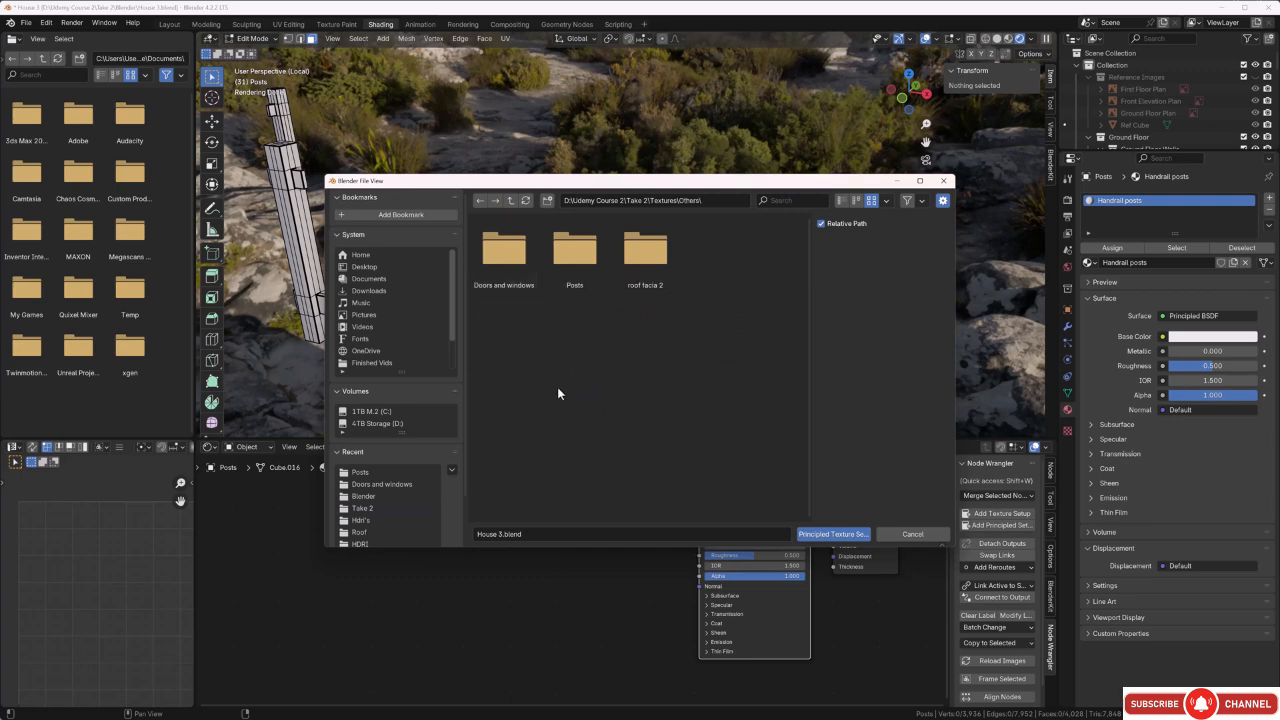
double_click(578, 268)
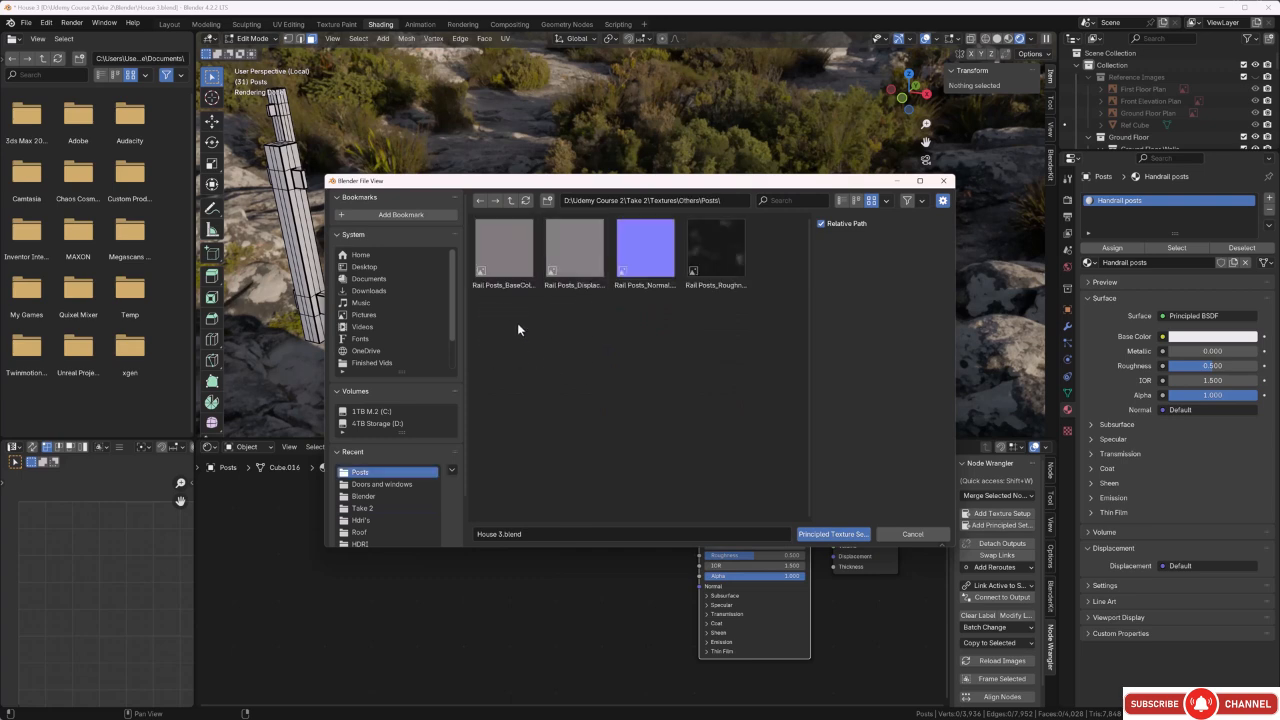
key("a")
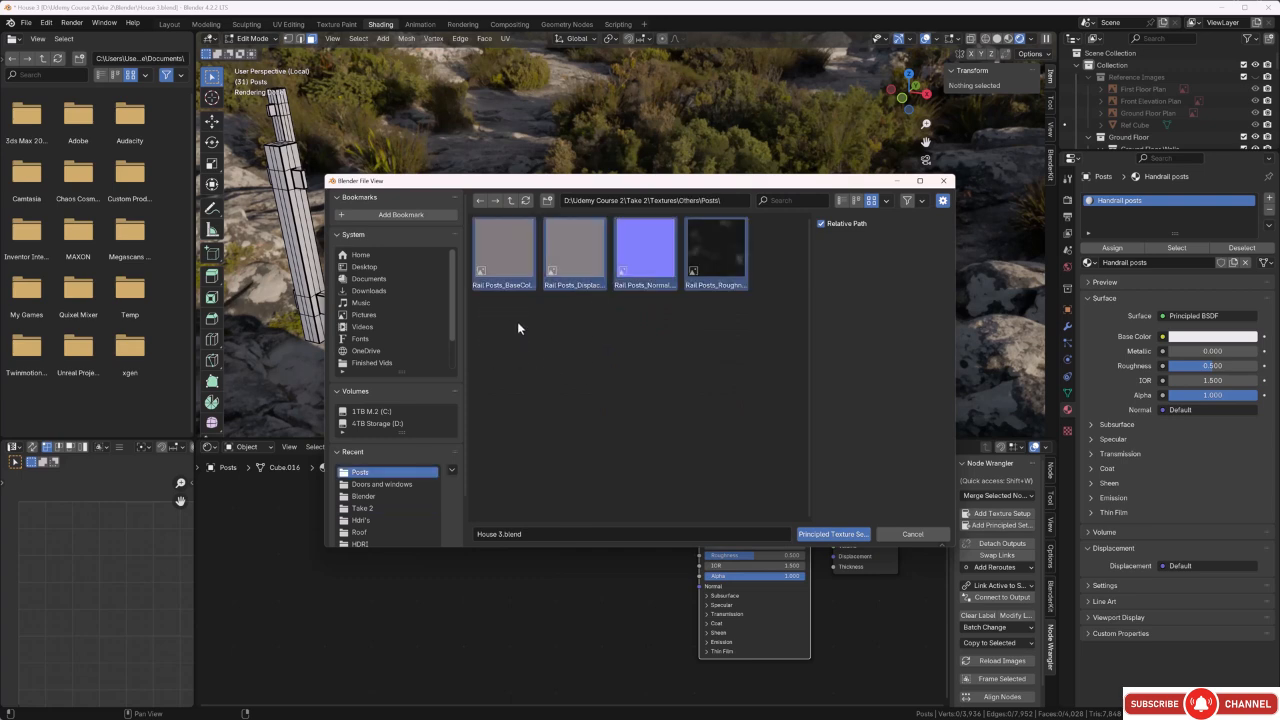
left_click(824, 535)
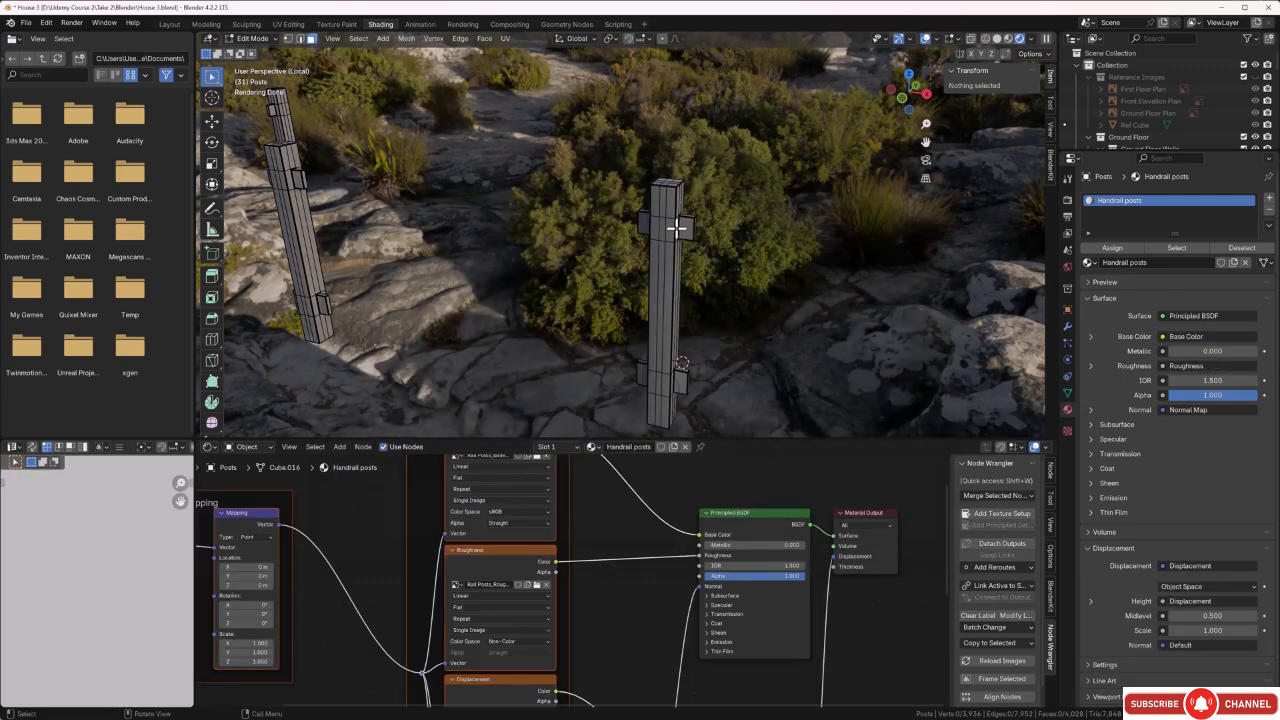
Inspect the applied texture on the railing posts up close and leave Edit Mode.
scroll(674, 226, "up", 5)
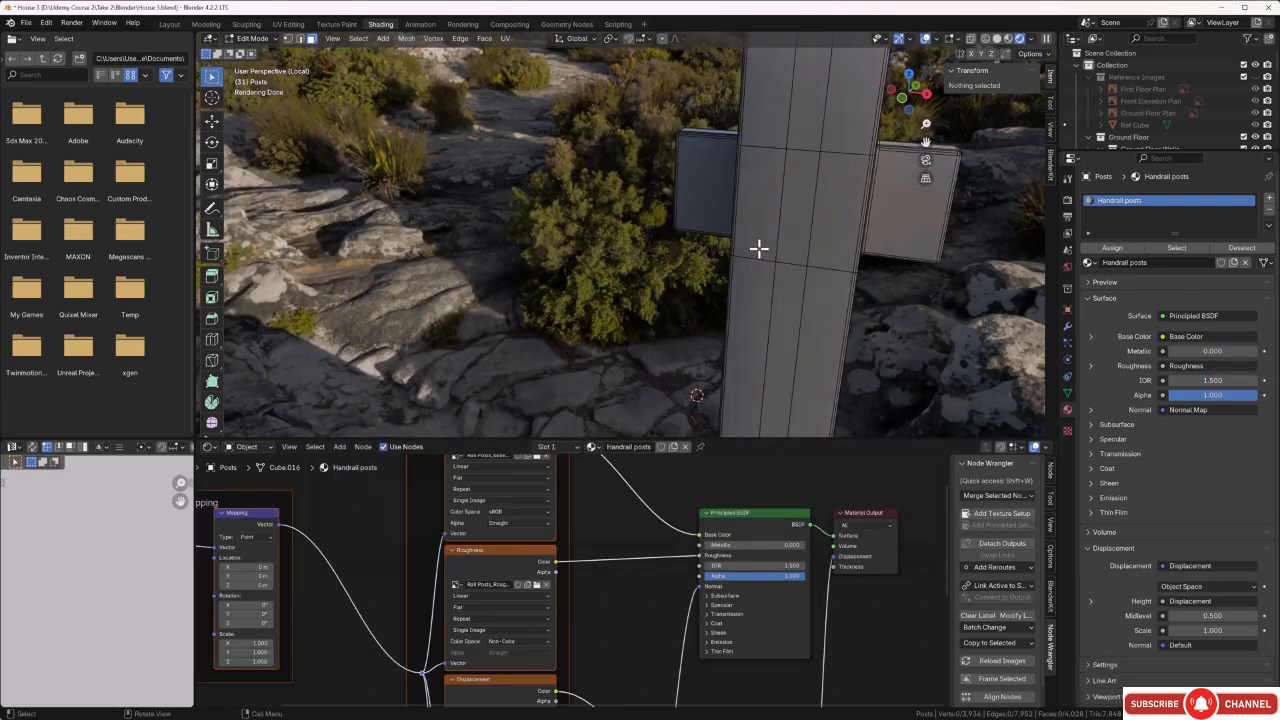
scroll(768, 244, "up", 4)
middle_click_drag(751, 243, 743, 240)
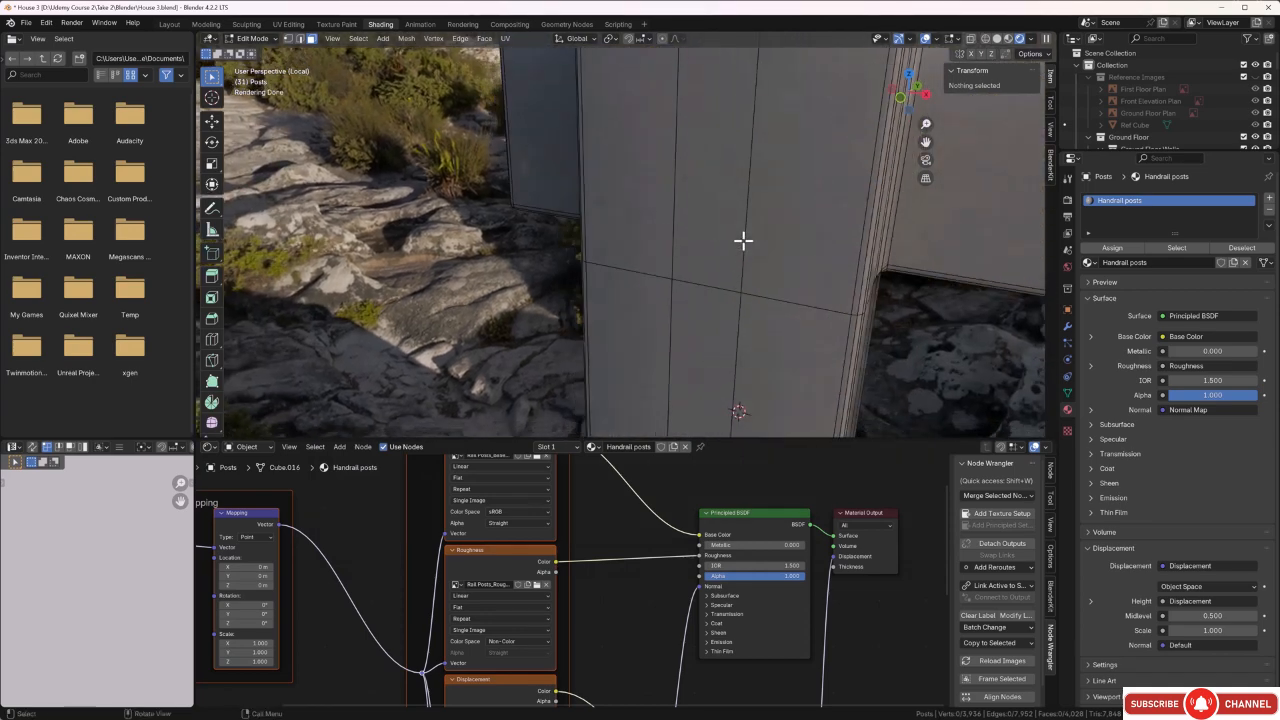
key("Tab")
scroll(743, 240, "down", 6)
mouse_move(742, 246)
middle_mouse_down()
mouse_move(774, 248)
mouse_move(733, 243)
mouse_move(748, 246)
middle_mouse_up()
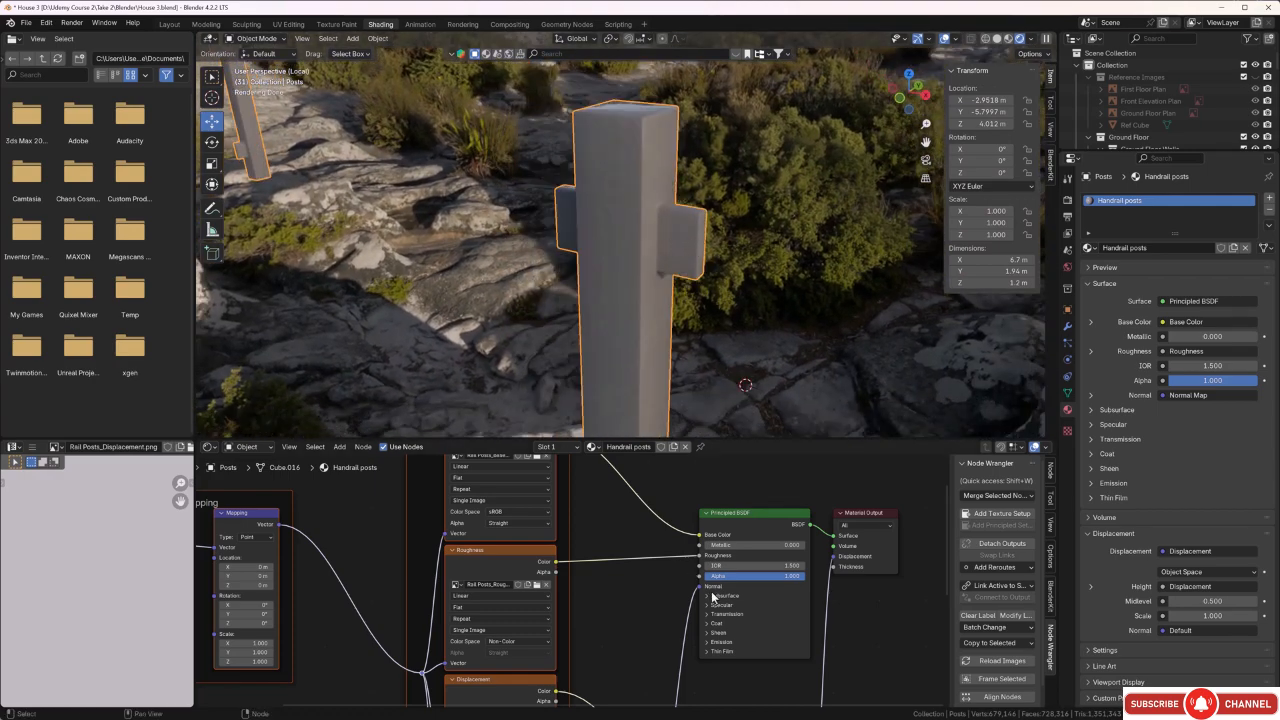
Set the Handrail posts Principled BSDF to Metallic 0.670 and IOR 5.800, checking the reflections on the posts.
scroll(746, 592, "up", 3)
middle_click_drag(758, 572, 608, 597)
left_click_drag(650, 561, 718, 561)
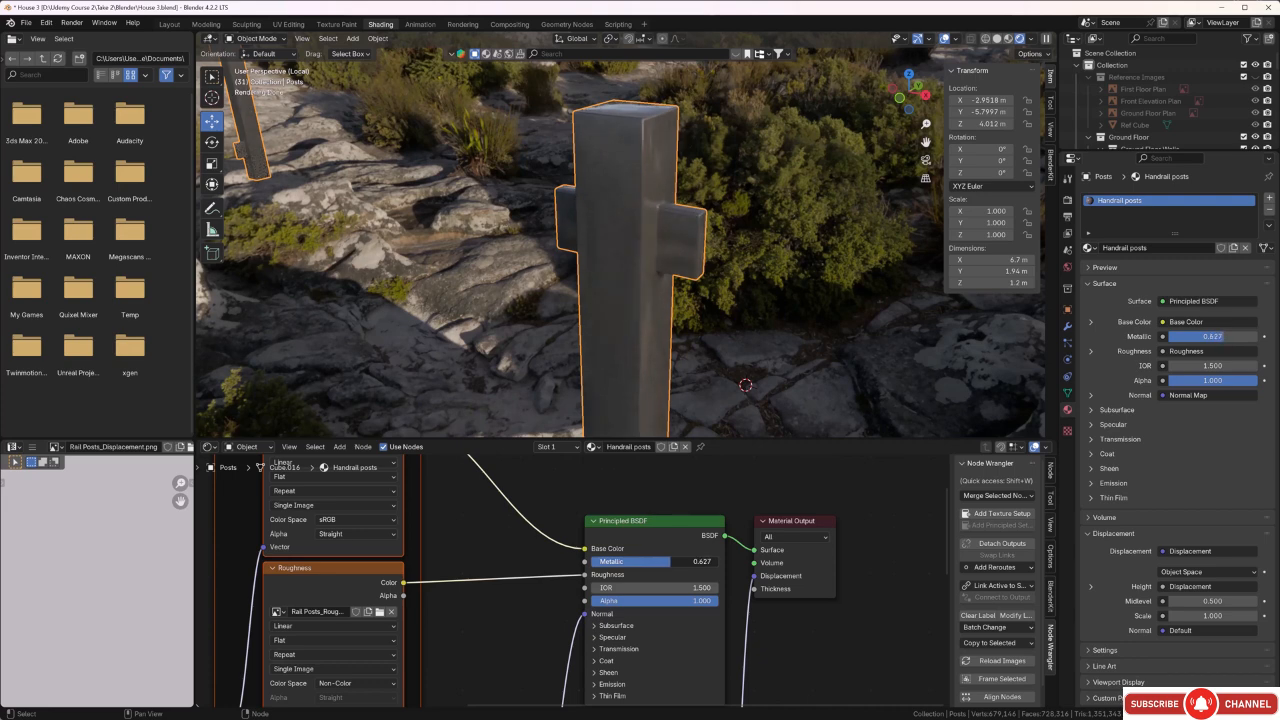
left_click_drag(672, 561, 690, 587)
mouse_move(506, 350)
middle_mouse_down()
mouse_move(528, 332)
mouse_move(552, 340)
mouse_move(505, 340)
middle_mouse_up()
scroll(464, 296, "up", 2)
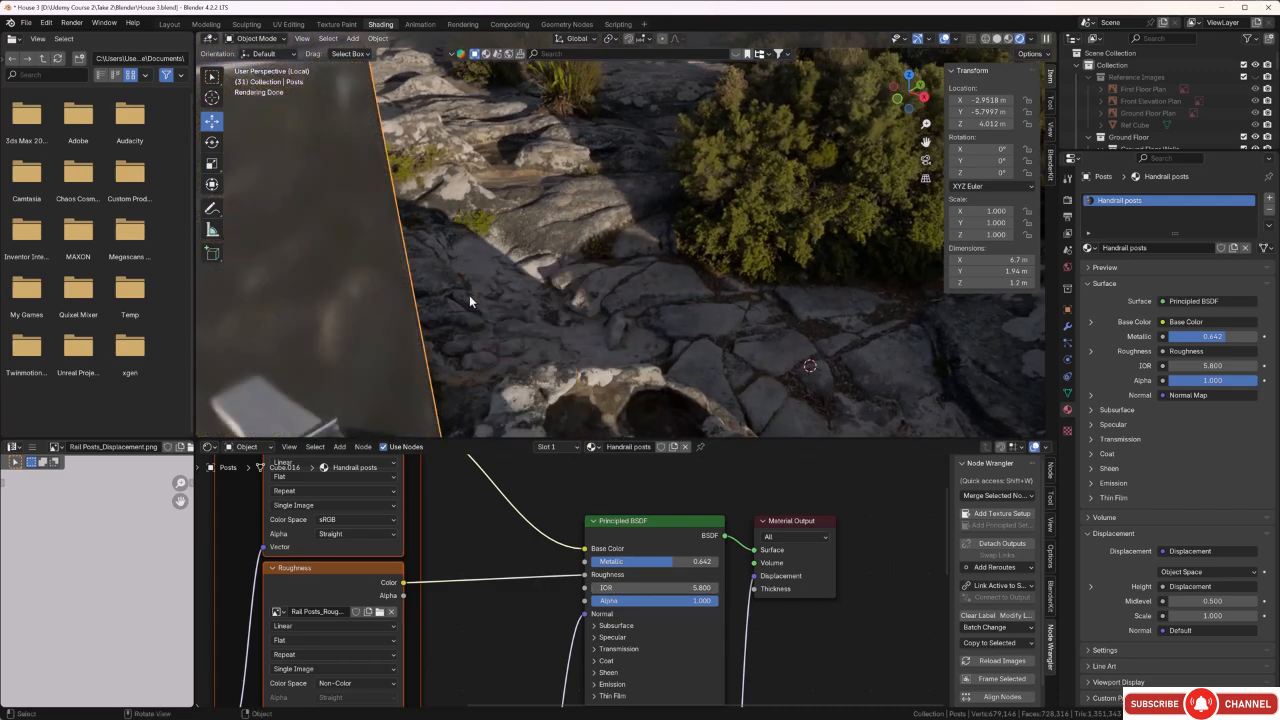
scroll(472, 279, "down", 1)
middle_click_drag(472, 278, 502, 288, "shift")
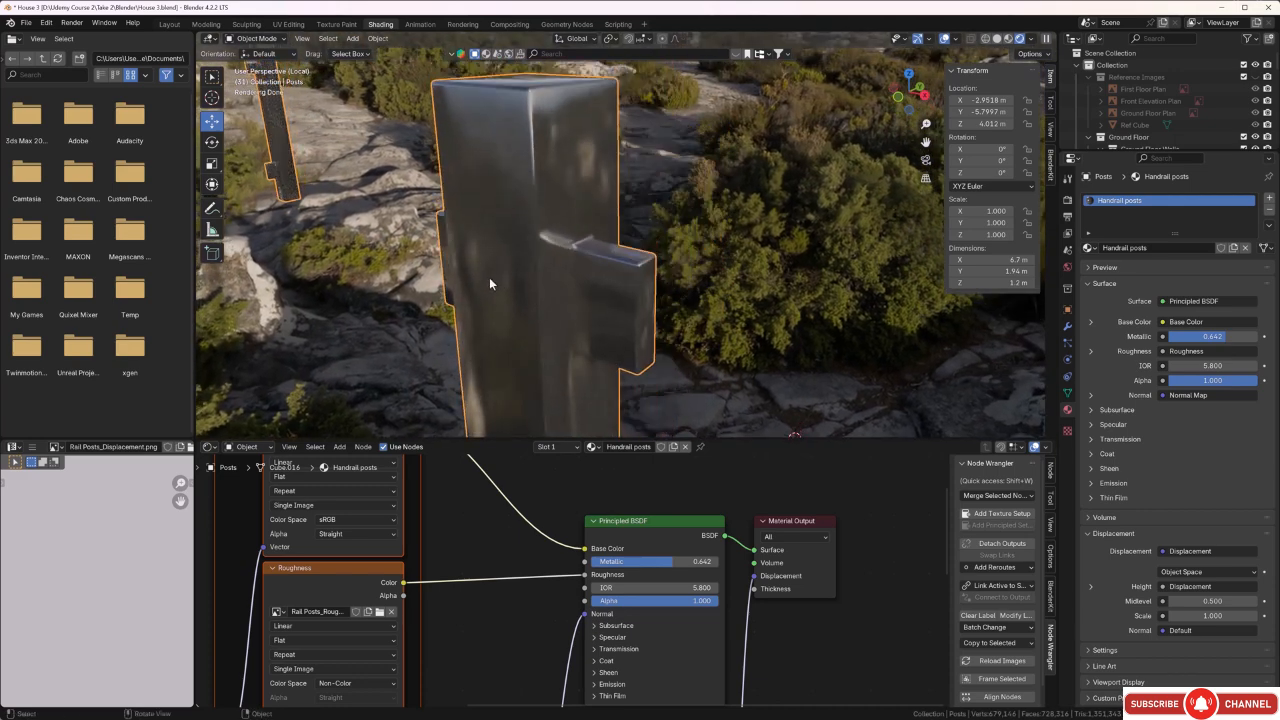
middle_click_drag(479, 244, 471, 274)
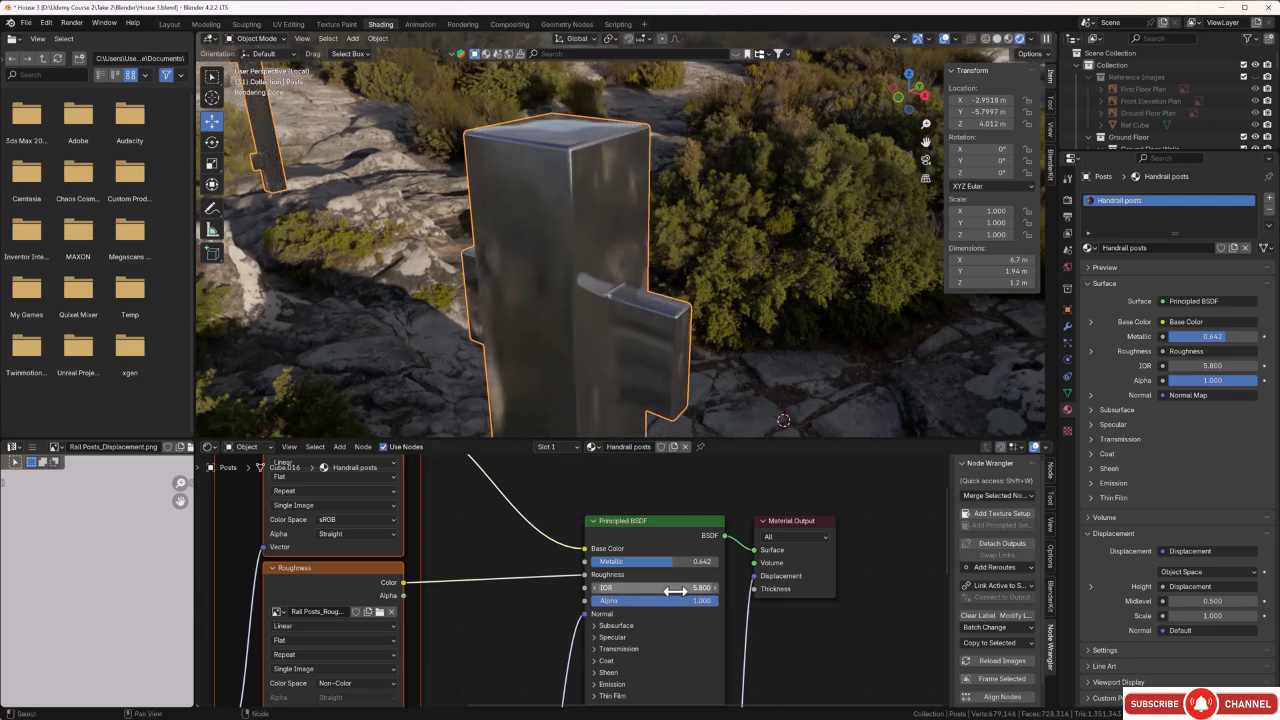
mouse_move(674, 562)
left_mouse_down()
mouse_move(662, 562)
mouse_move(690, 562)
mouse_move(676, 562)
left_mouse_up()
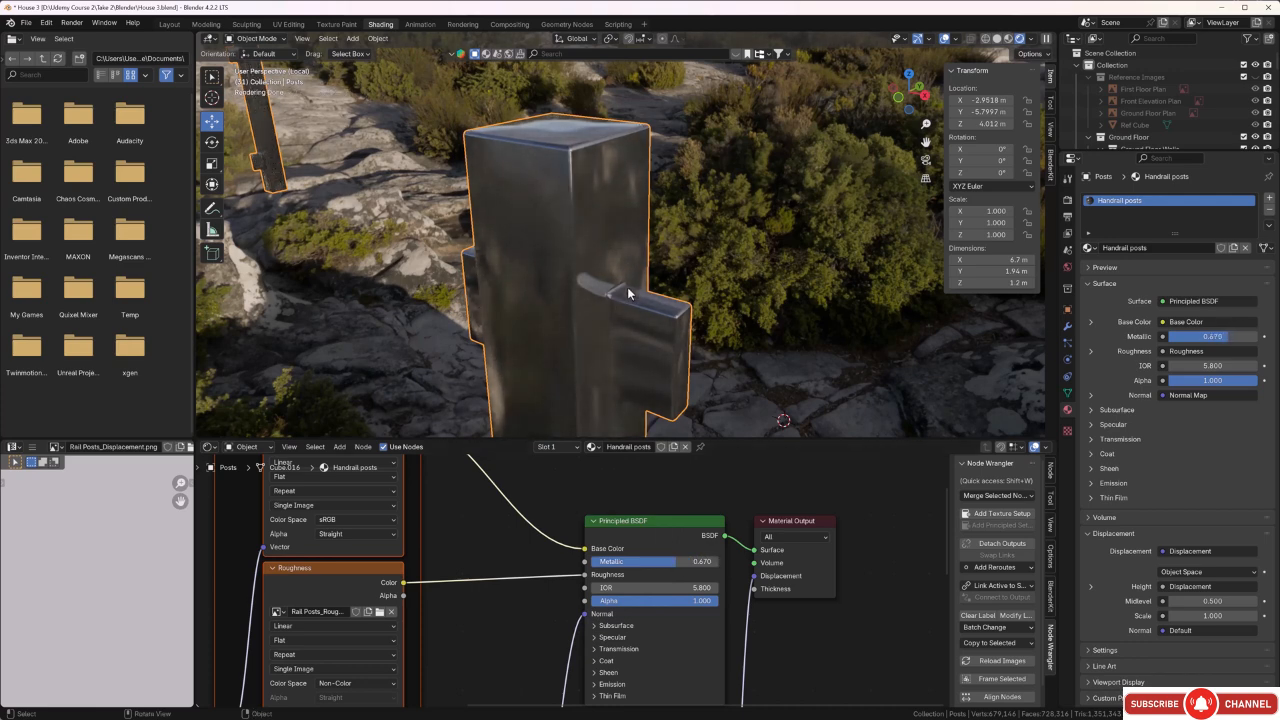
Examine the metallic finish on the tops, edges and brackets of the railing posts from several sides.
middle_click_drag(627, 287, 583, 278)
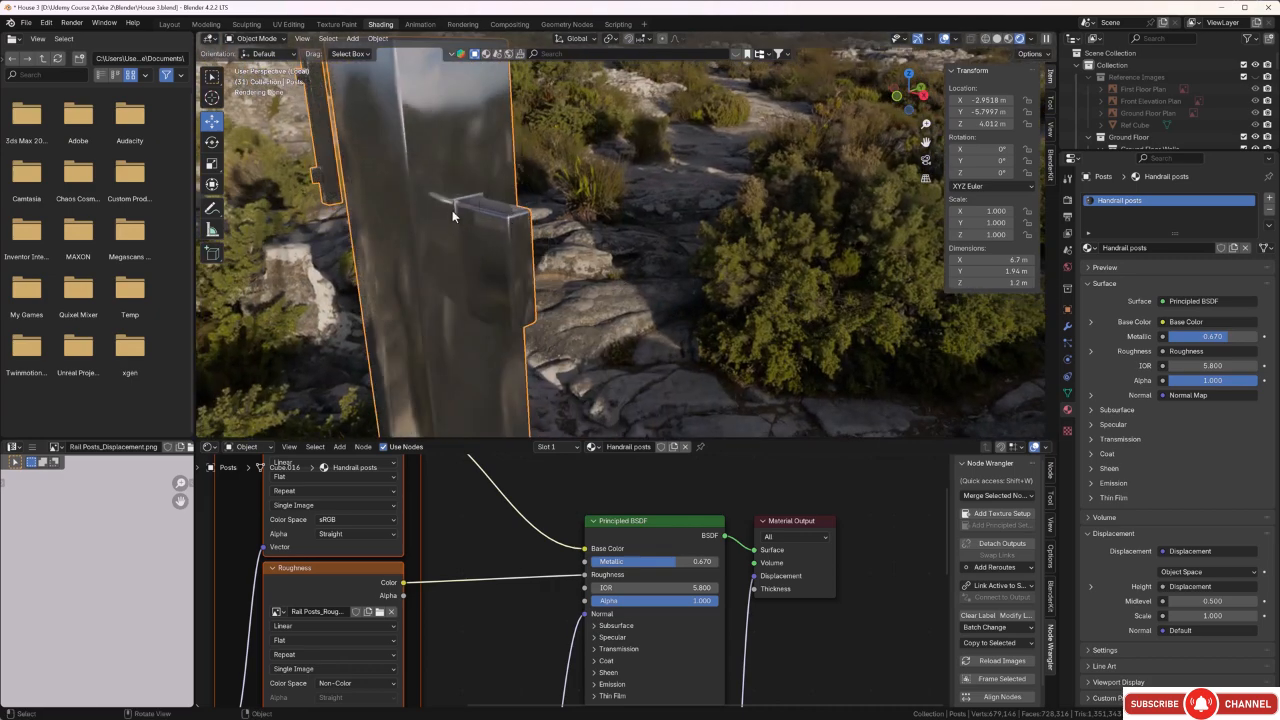
scroll(450, 255, "down", 4)
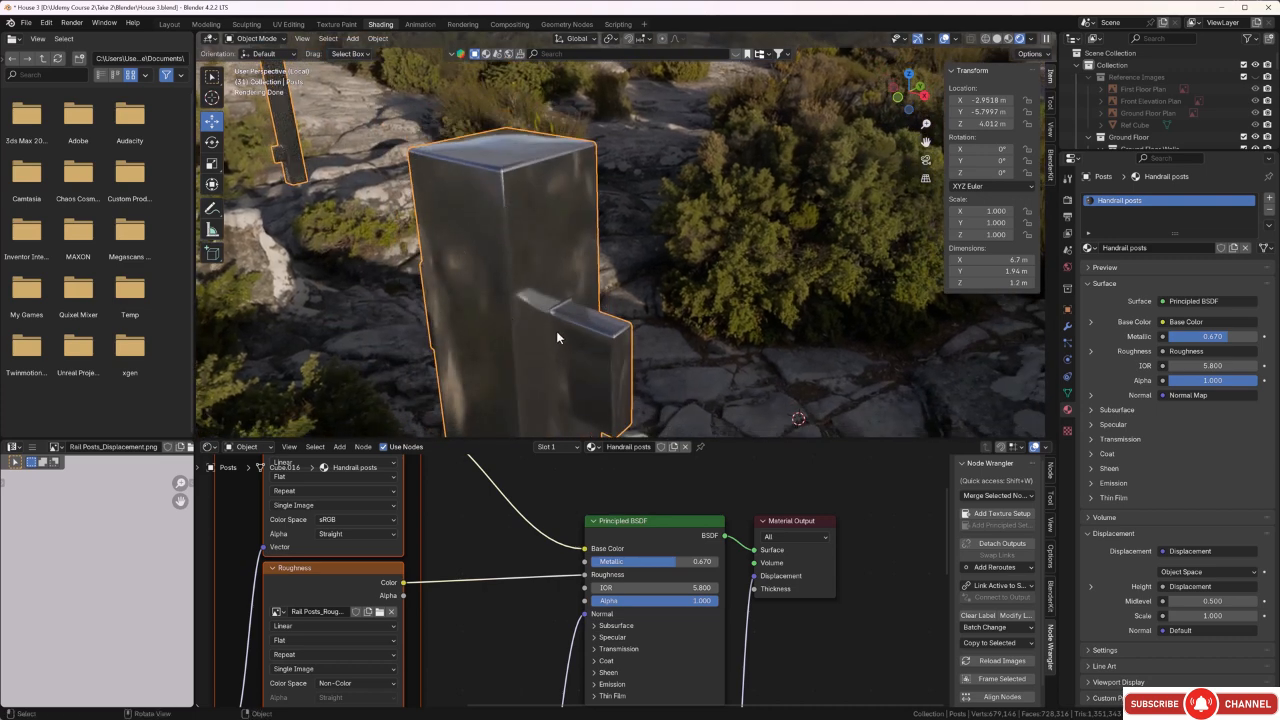
middle_click_drag(556, 334, 533, 252)
scroll(531, 318, "up", 2)
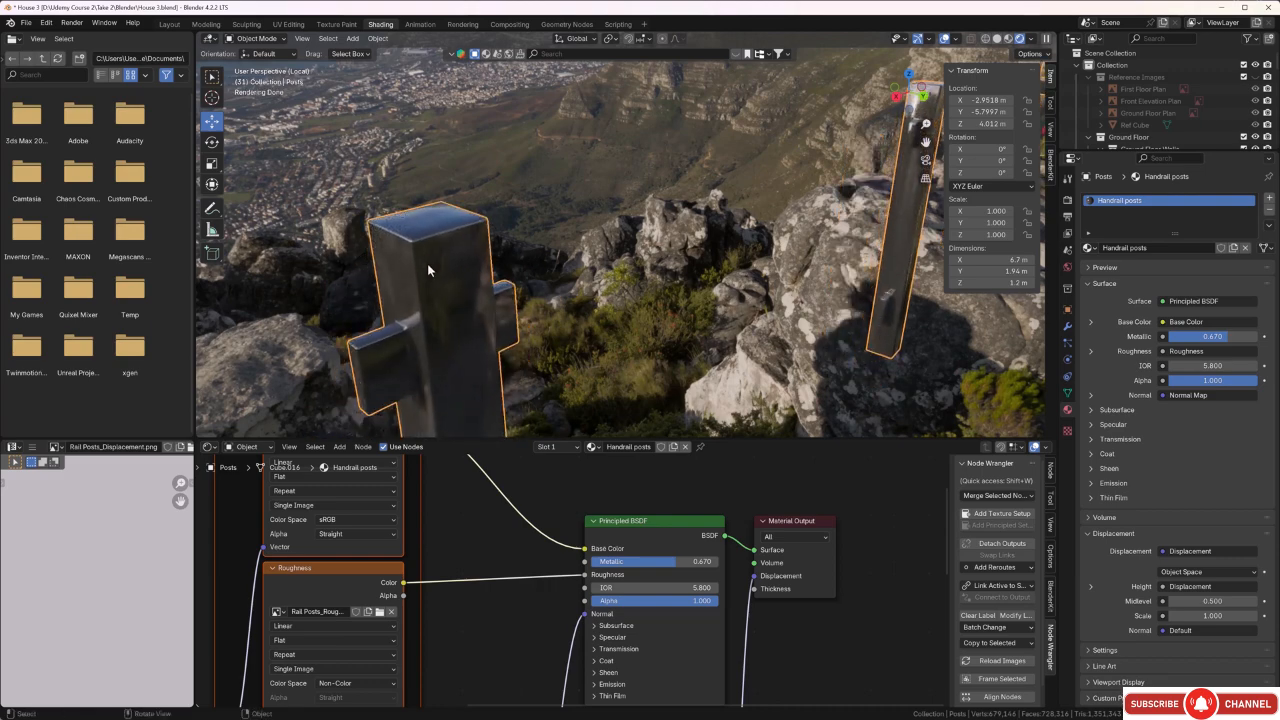
middle_click_drag(426, 267, 470, 258)
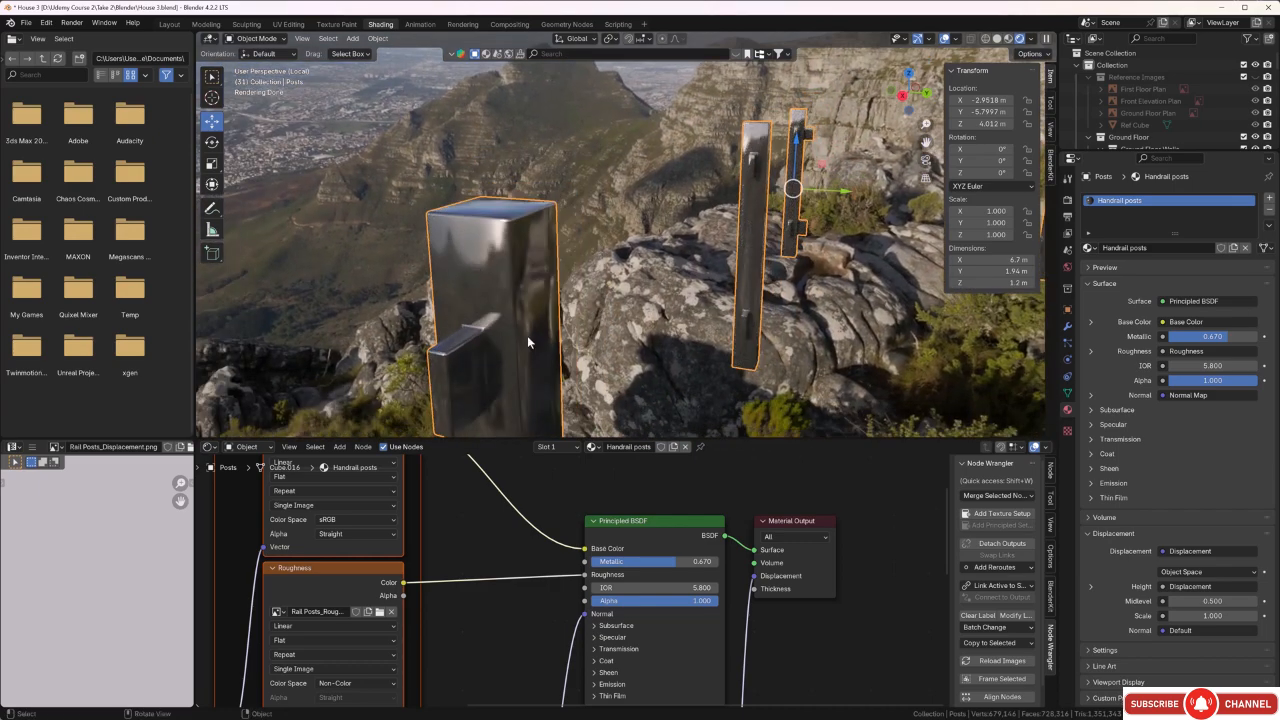
middle_click_drag(527, 335, 541, 320)
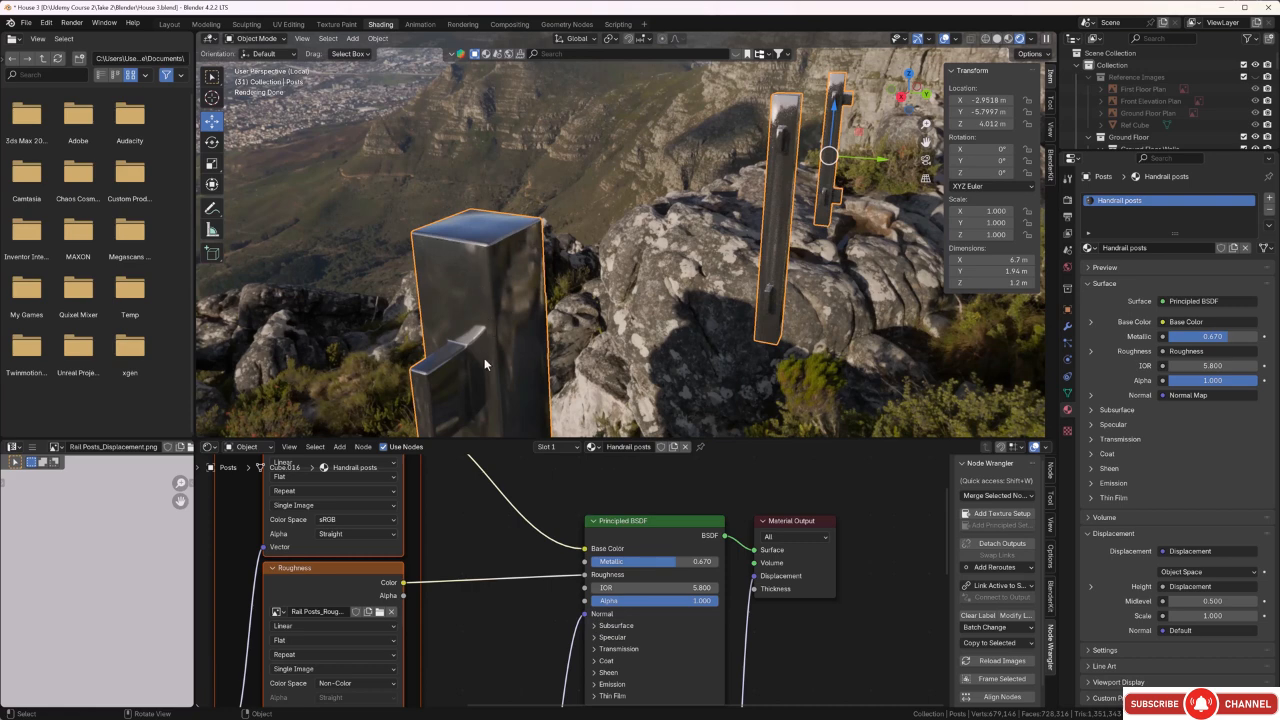
scroll(484, 358, "down", 3)
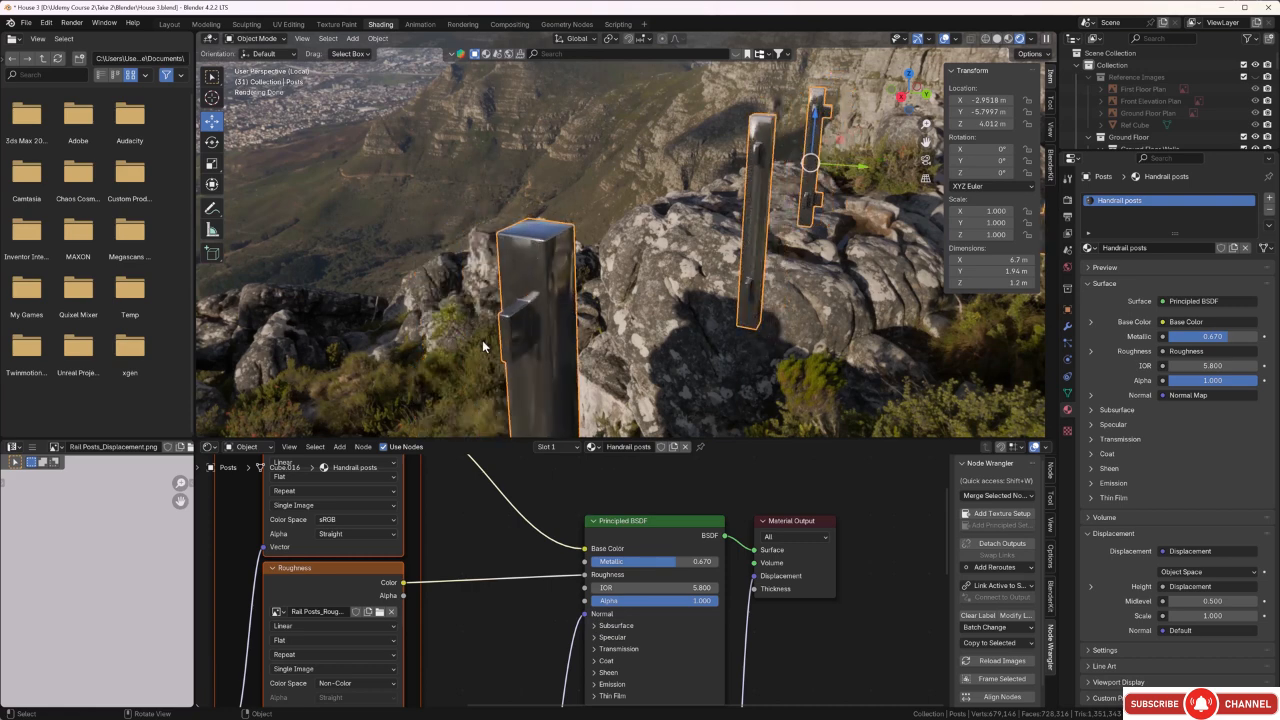
Duplicate the complete Handrail posts node setup, place the copy below the original, and enlarge the node editor.
scroll(702, 462, "down", 7)
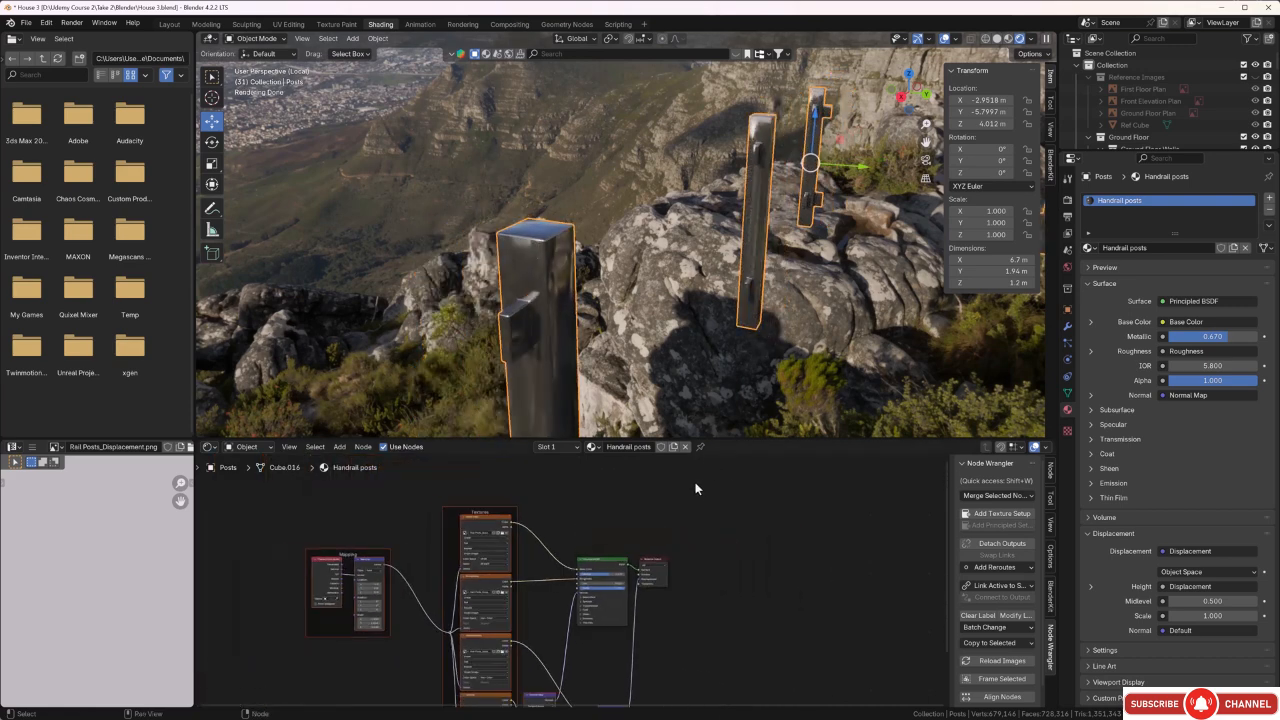
scroll(688, 500, "down", 3)
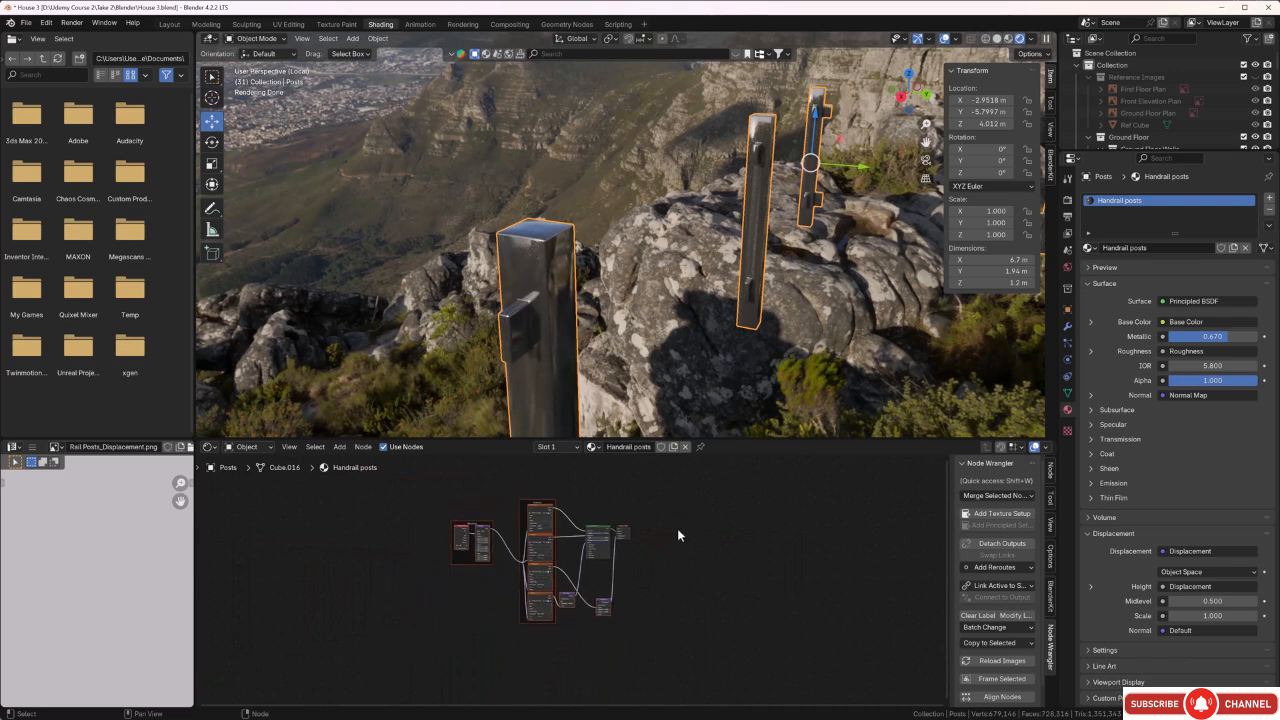
left_click_drag(668, 505, 457, 651)
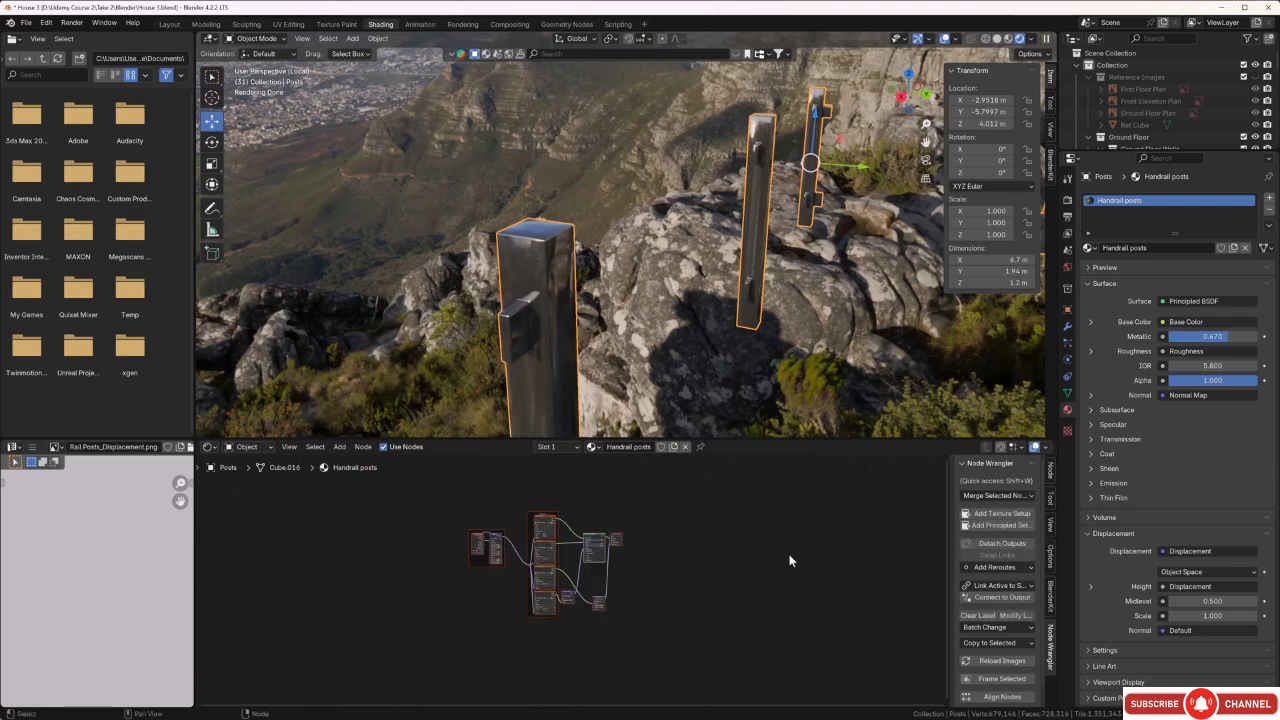
key("g")
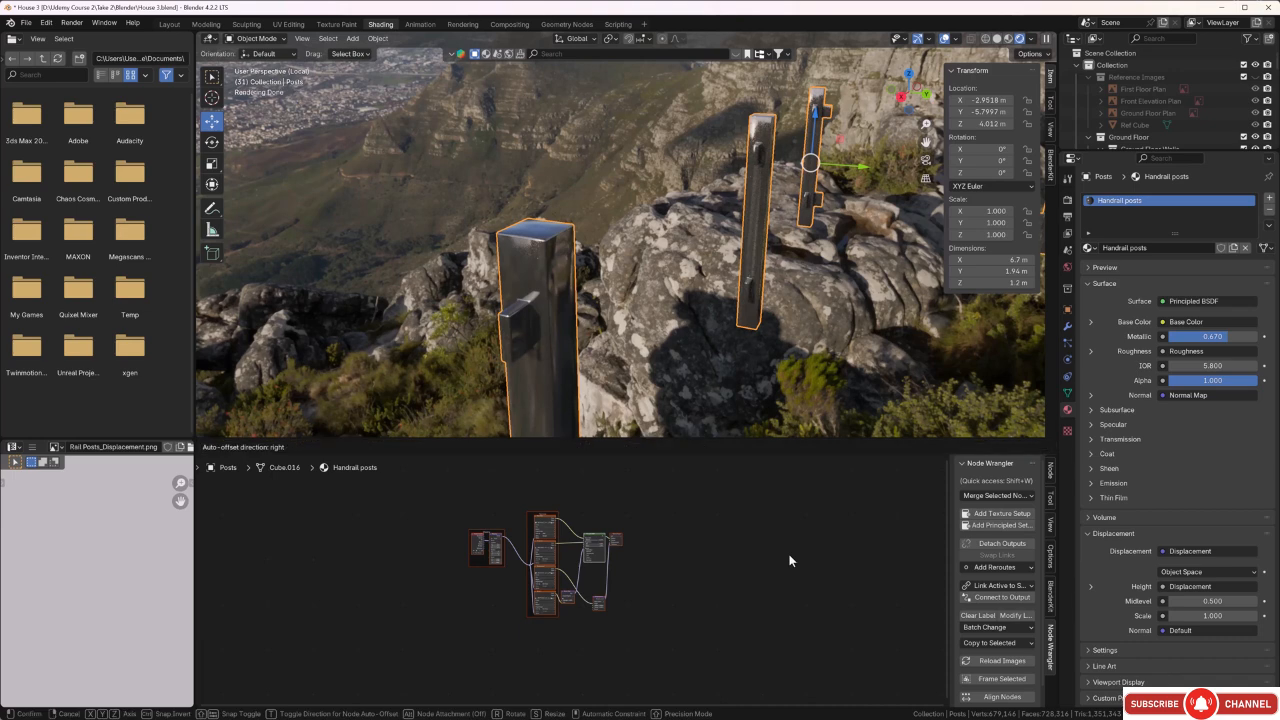
left_click(781, 665)
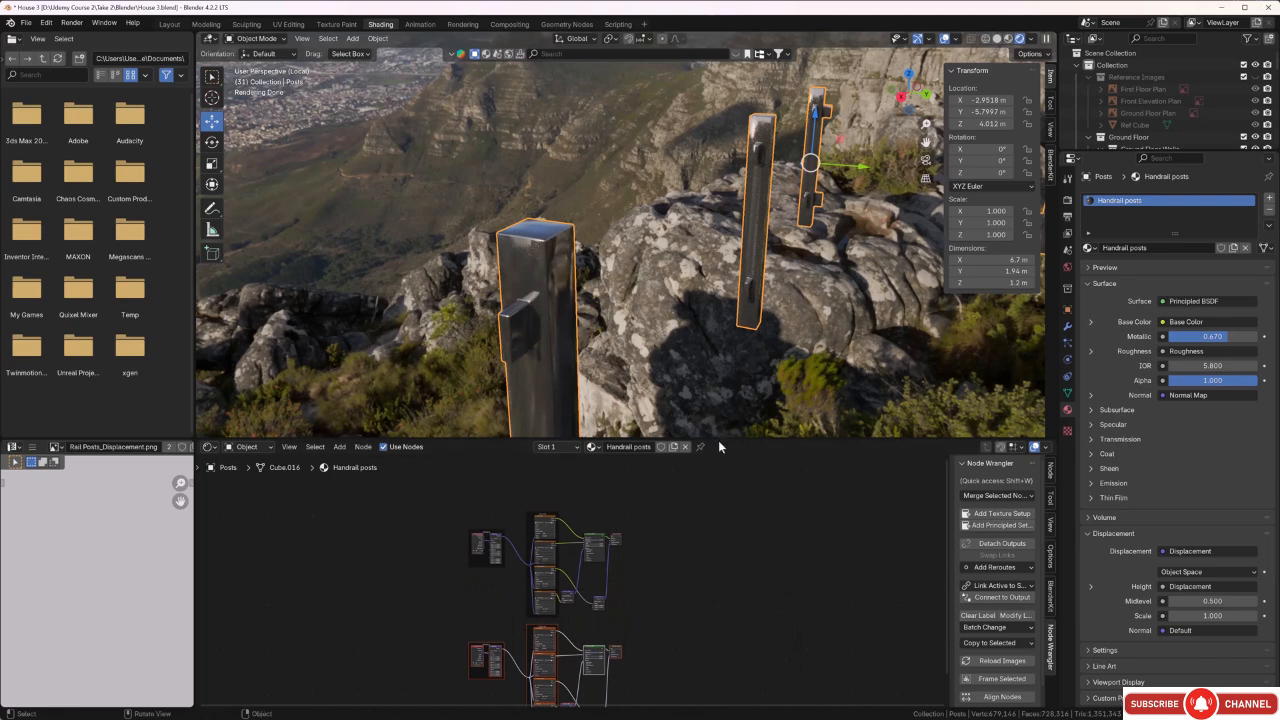
left_click_drag(718, 440, 735, 268)
scroll(594, 451, "up", 5)
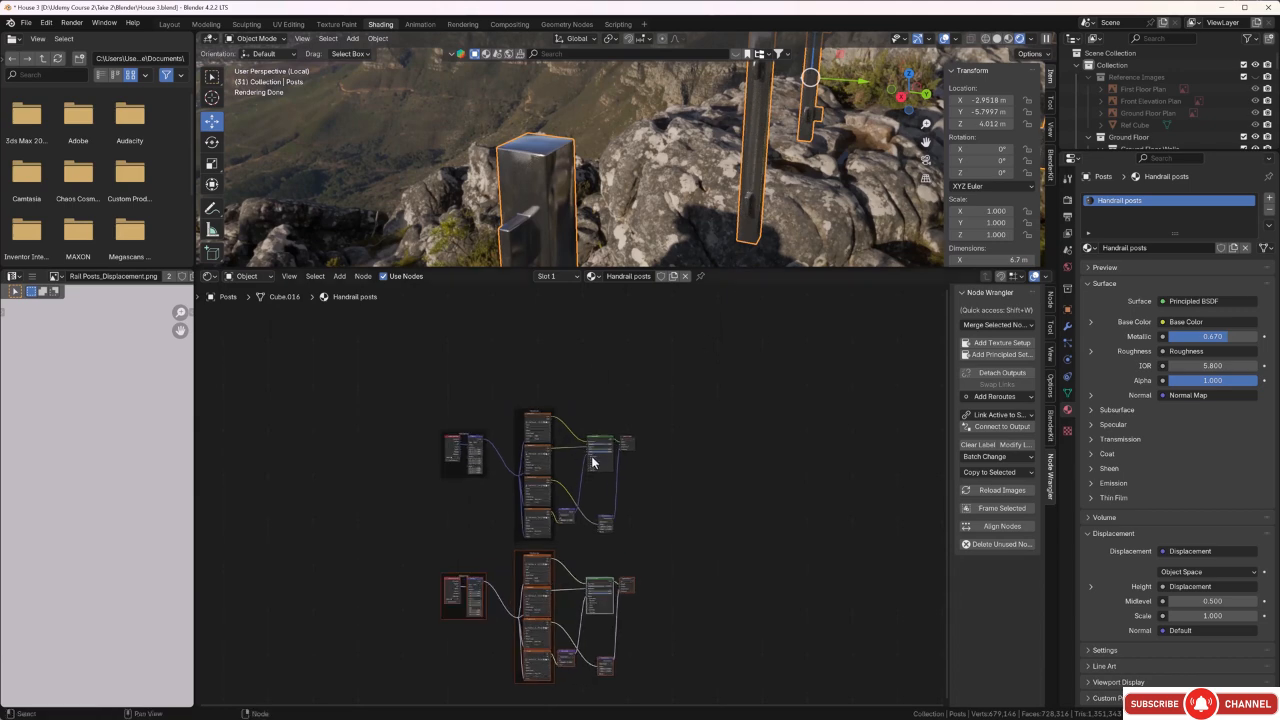
scroll(686, 537, "down", 2)
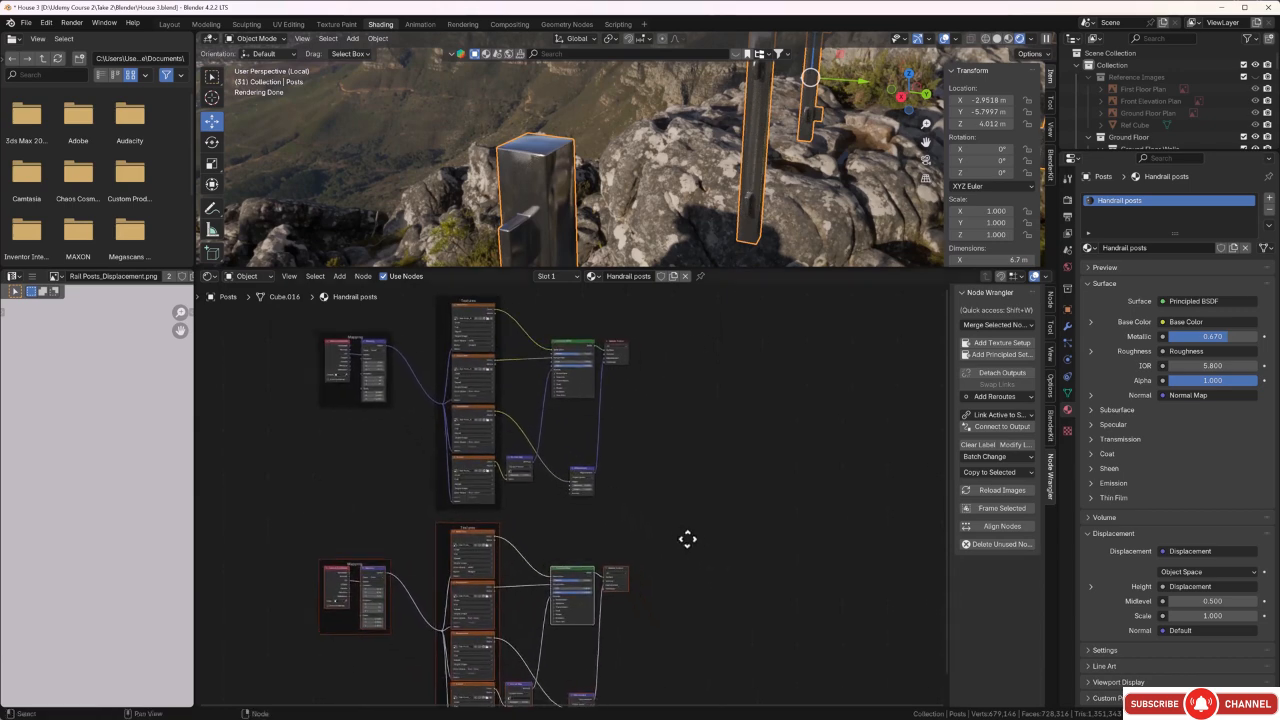
Move both Material Output nodes farther from their shaders and delete the Material Output of the duplicated setup.
middle_click_drag(663, 509, 643, 528)
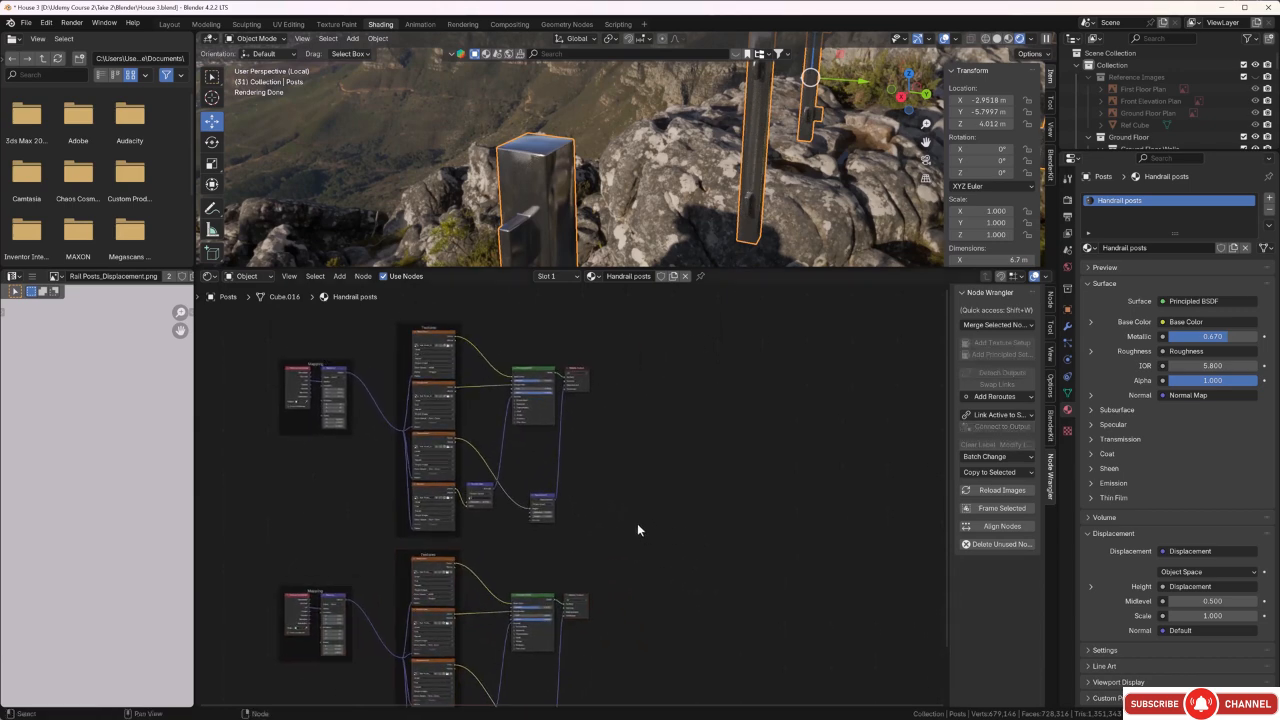
left_click_drag(581, 376, 682, 405)
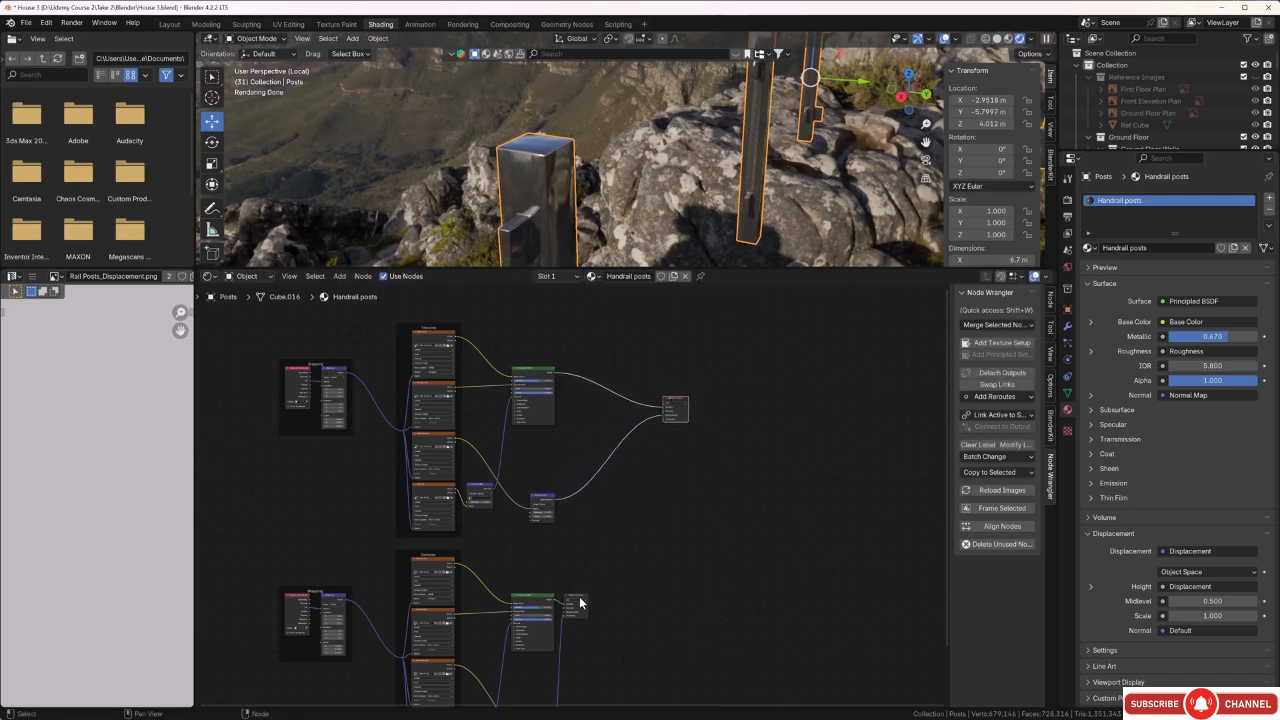
left_click_drag(580, 602, 690, 589)
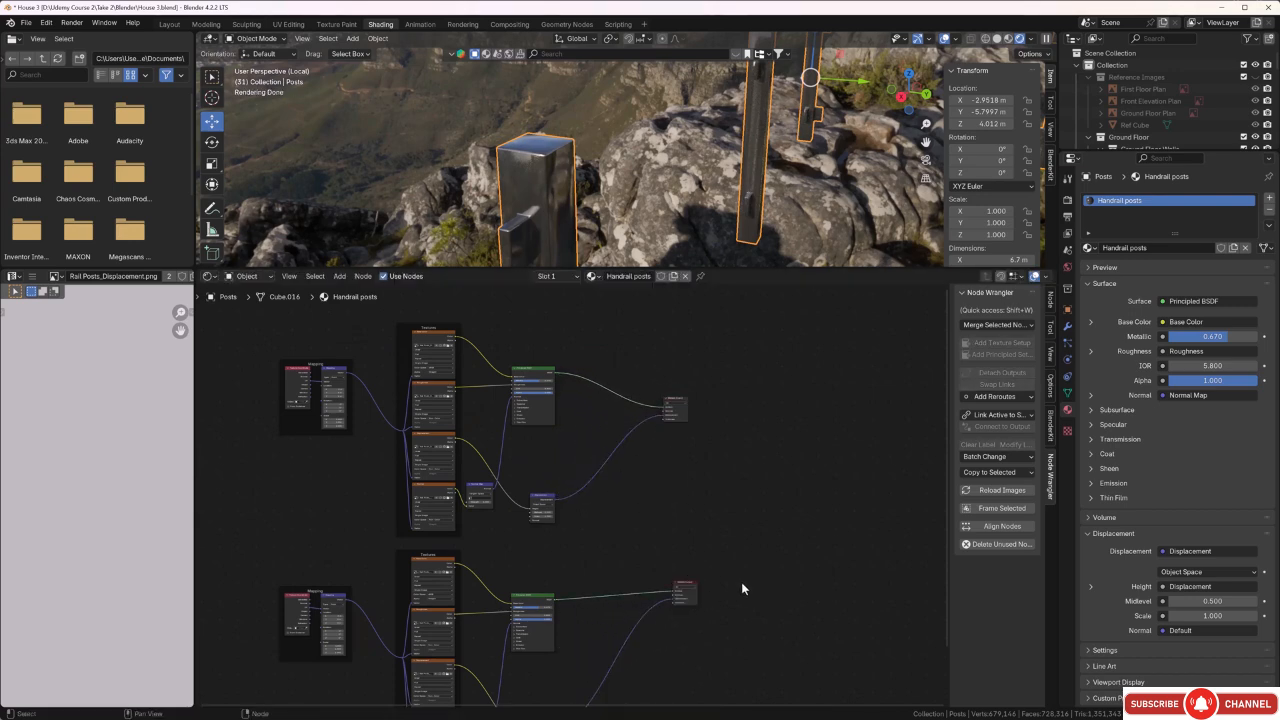
scroll(689, 600, "up", 3)
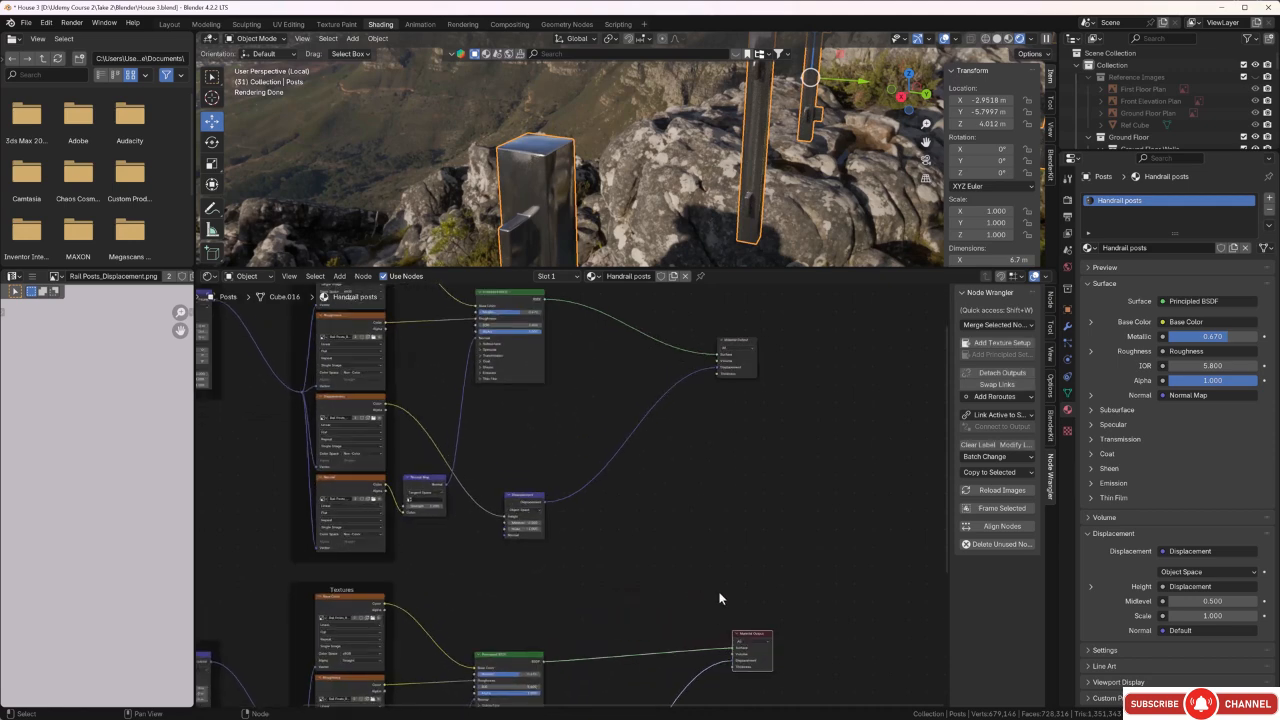
key("Delete")
Add a Mix Shader node and insert it into the link between the original Principled BSDF and the Material Output.
scroll(700, 576, "down", 3)
middle_click_drag(700, 574, 639, 579)
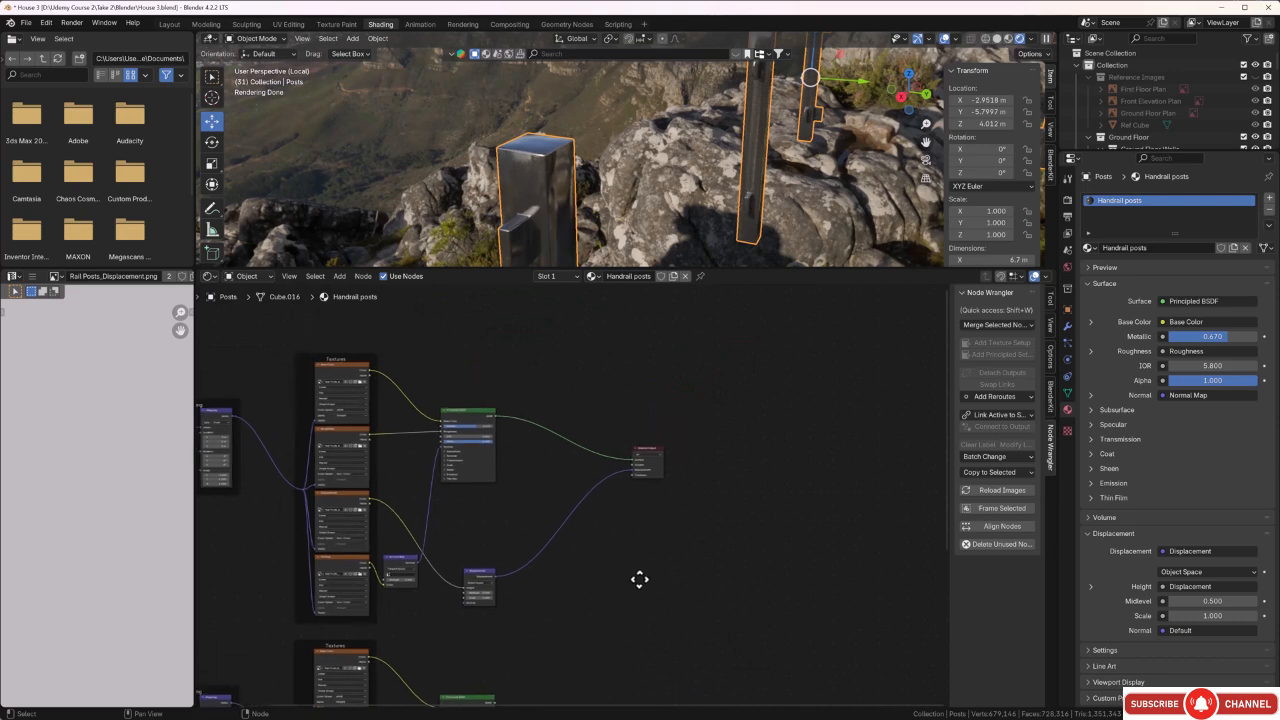
key("shift+a")
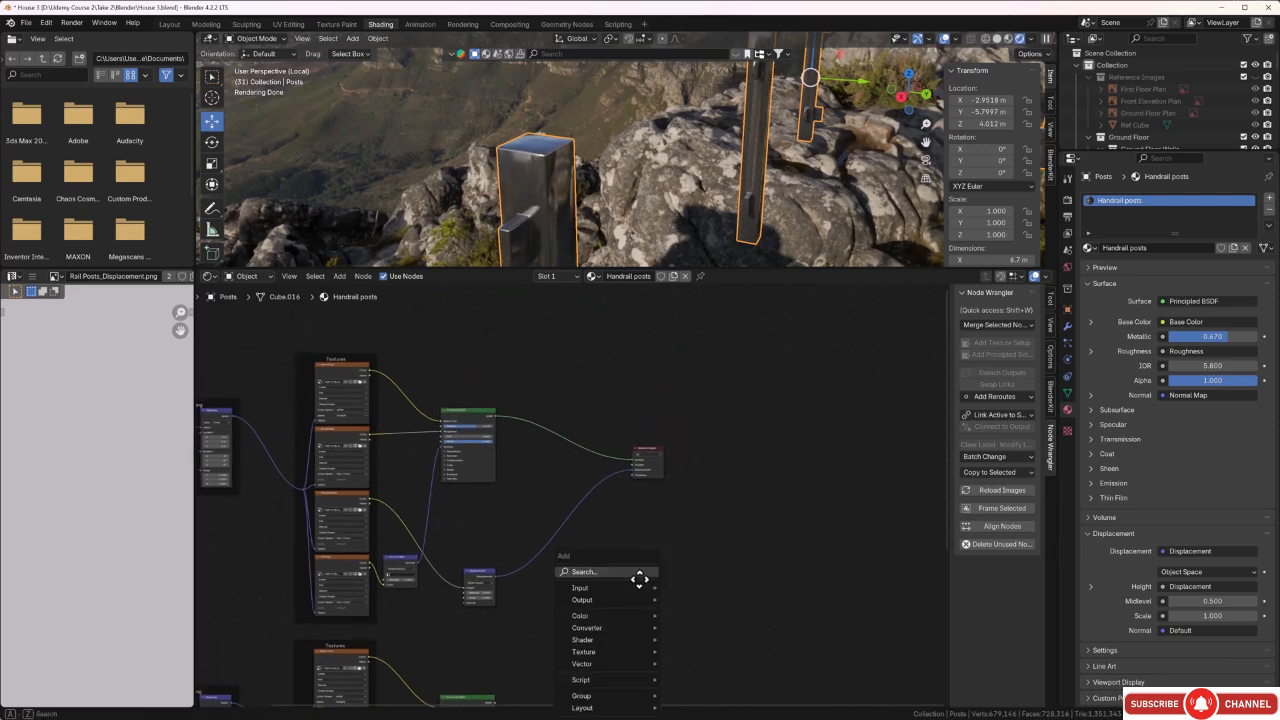
type("mi")
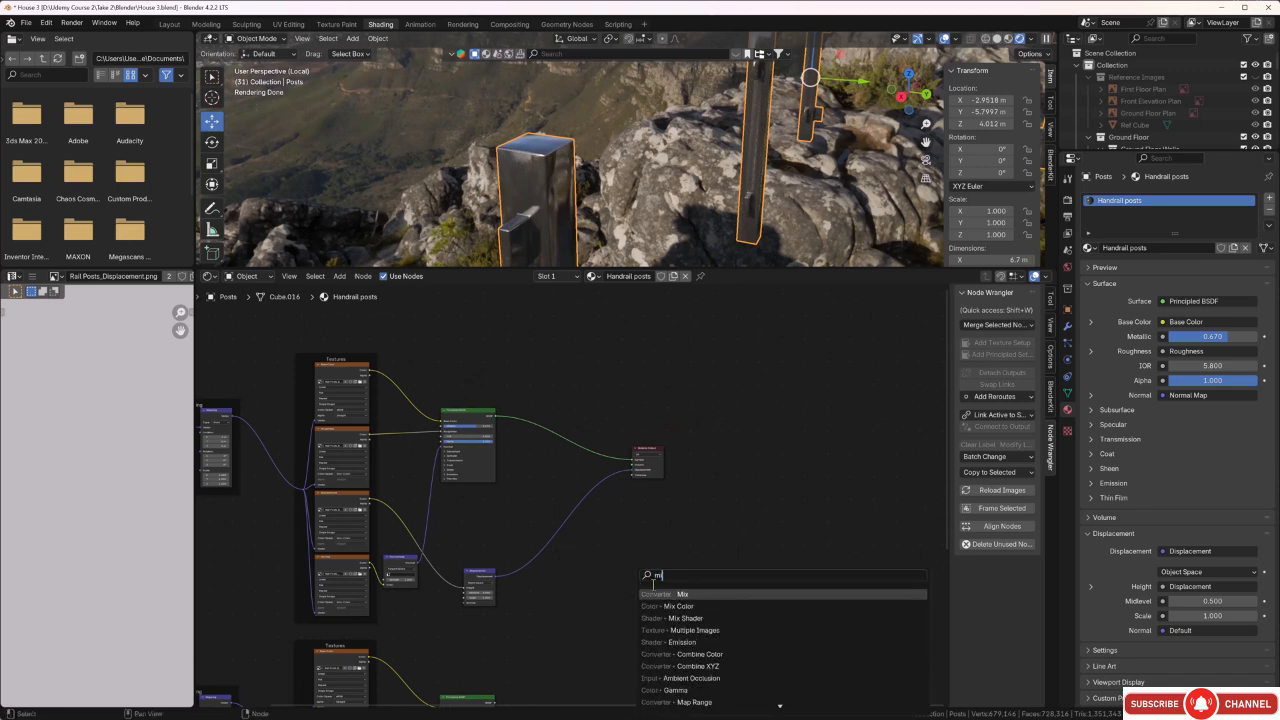
left_click(678, 618)
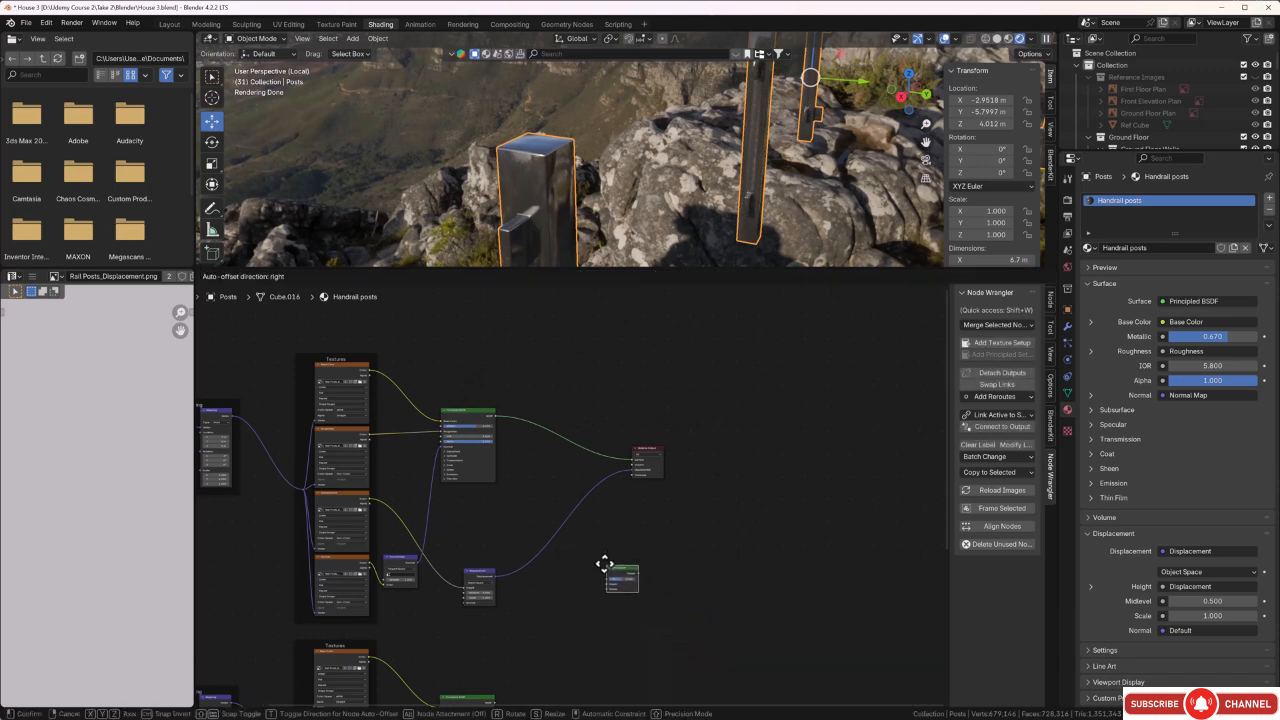
left_click(531, 453)
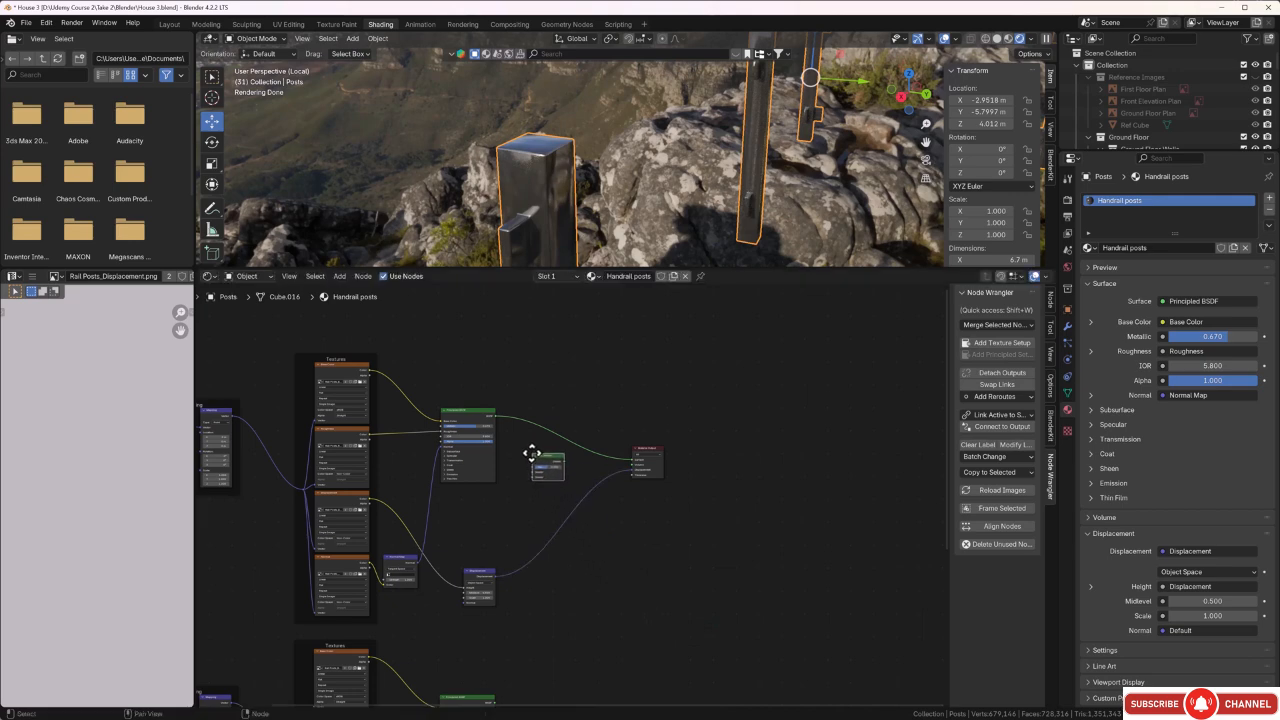
left_click_drag(547, 461, 566, 420)
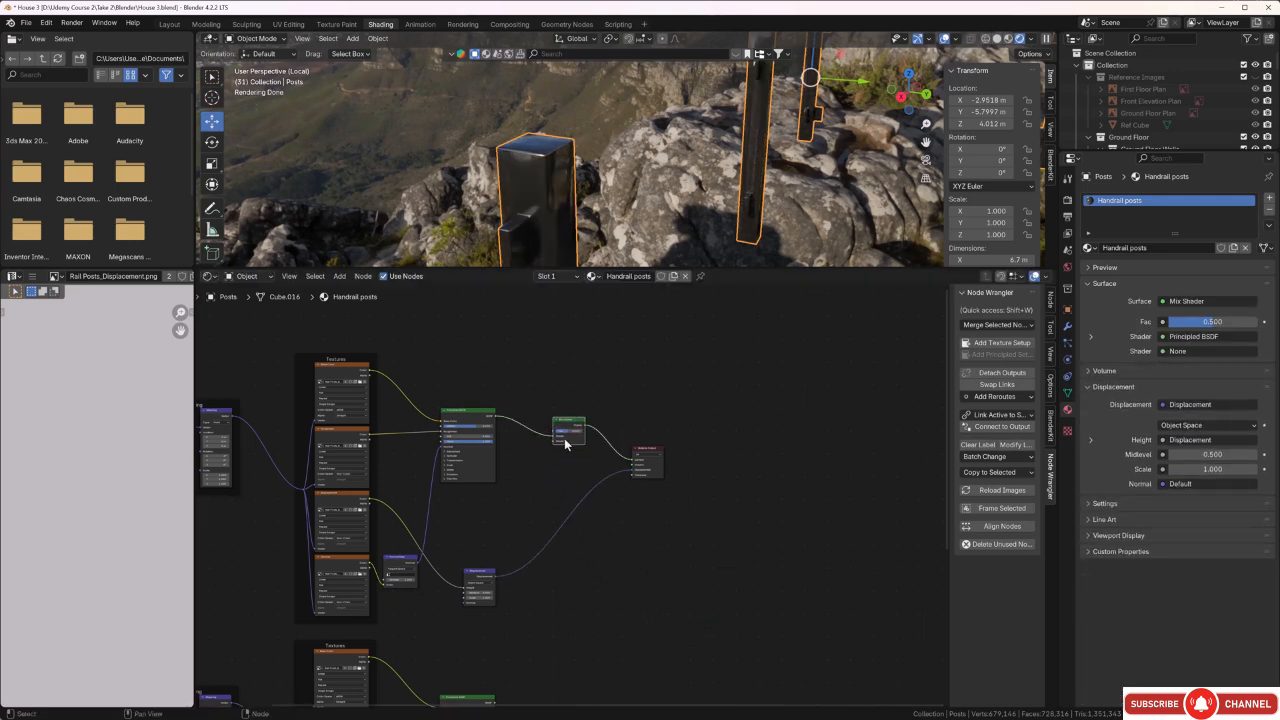
Connect the duplicated Principled BSDF's output to the second Shader input of the Mix Shader.
scroll(568, 436, "up", 2)
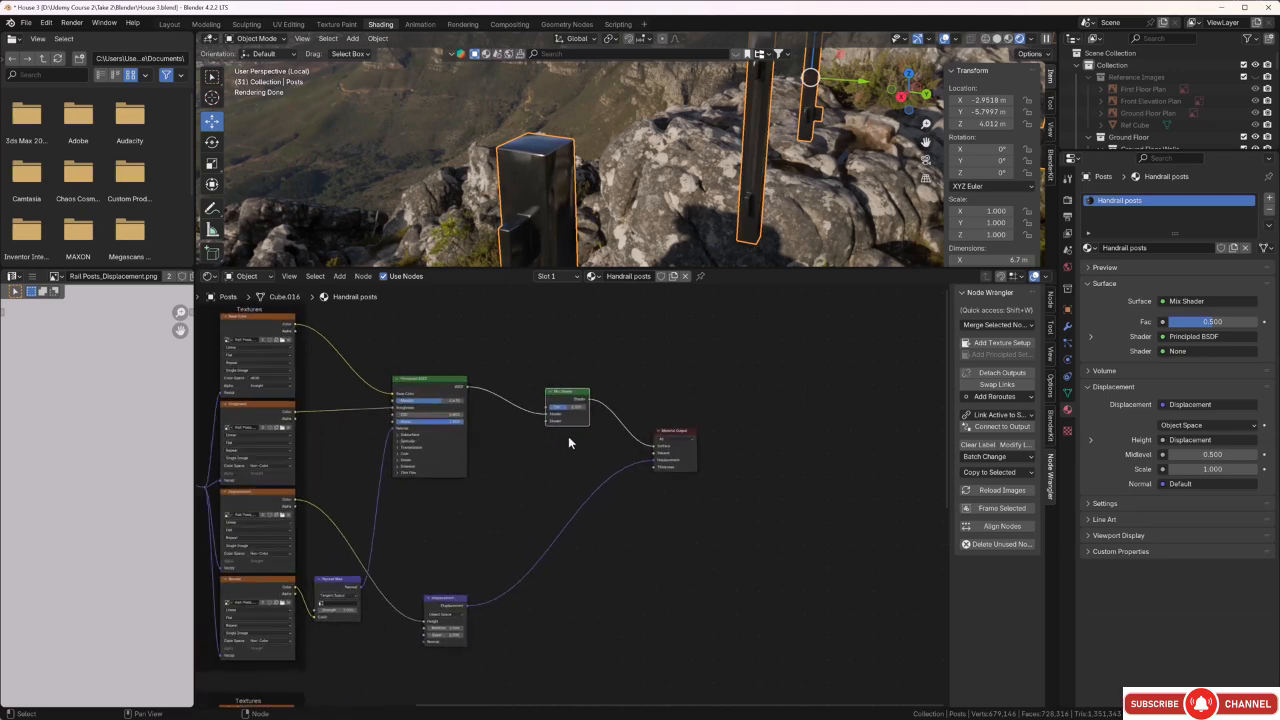
scroll(568, 436, "down", 3)
middle_click_drag(556, 608, 551, 500)
scroll(514, 586, "up", 4)
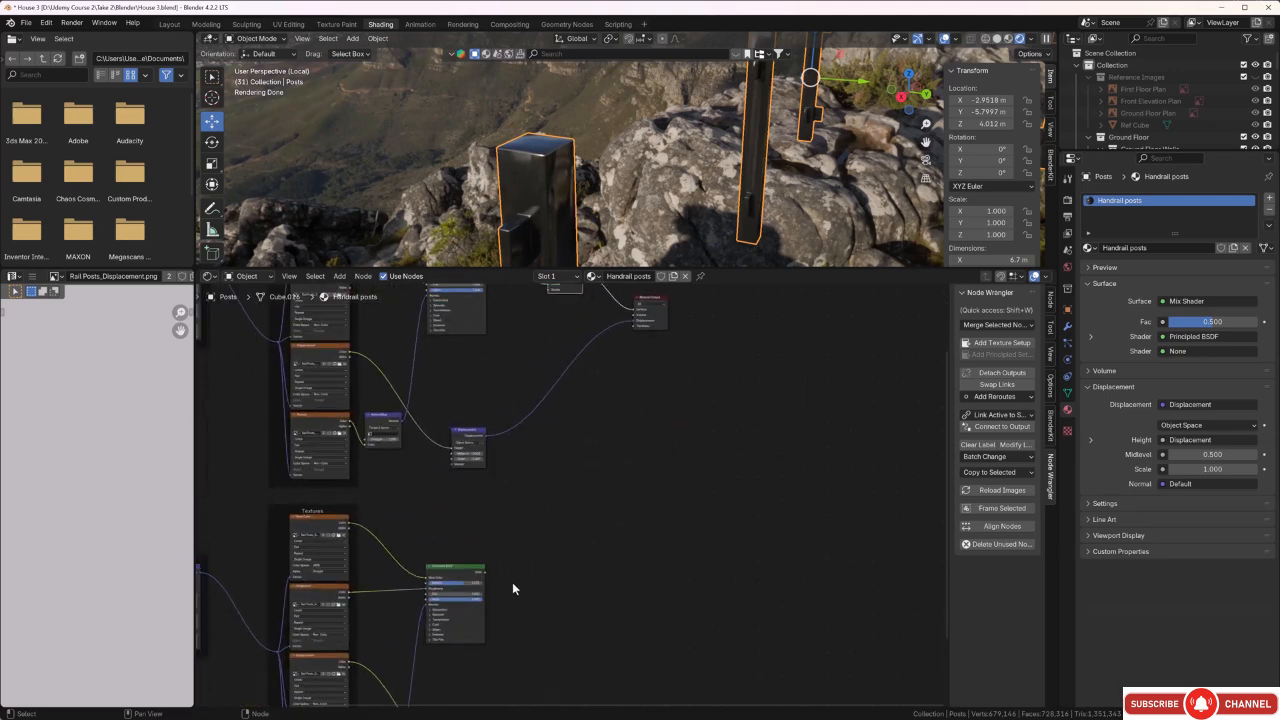
left_click_drag(470, 584, 541, 403)
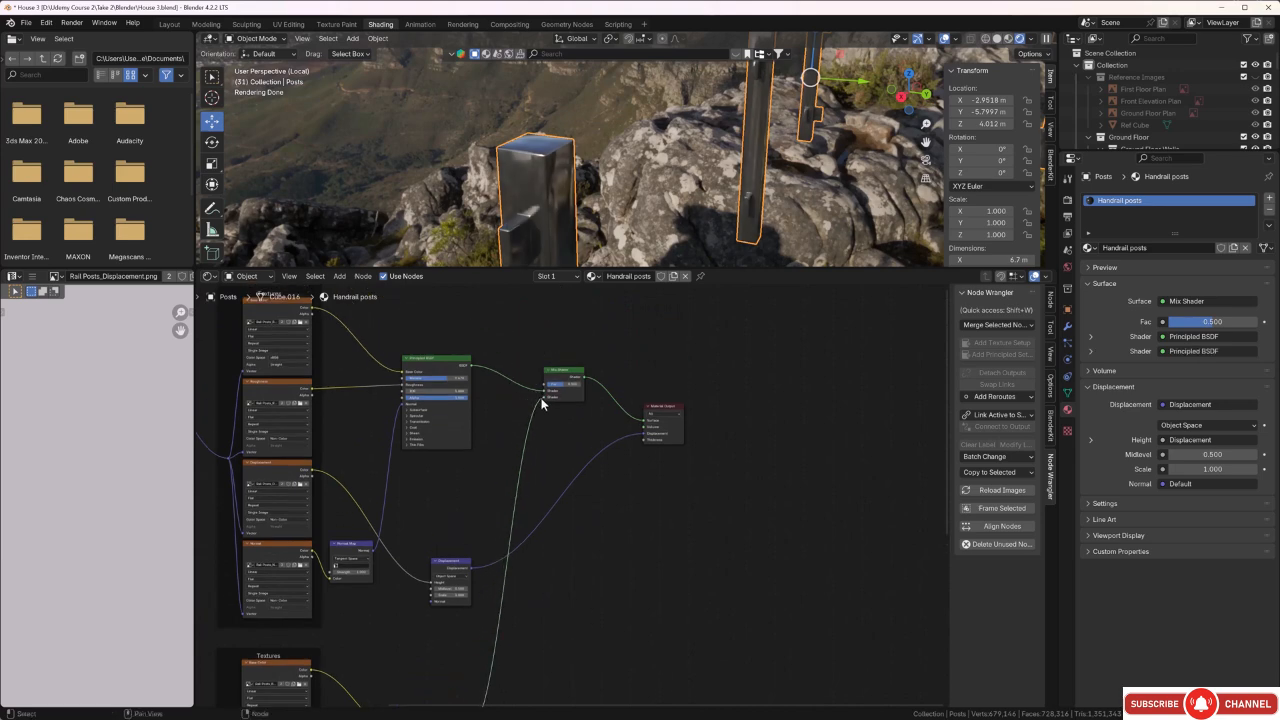
Disconnect the Base Color texture from the duplicated Principled BSDF and delete that texture node from the duplicated setup.
scroll(551, 598, "down", 3)
middle_click_drag(551, 602, 642, 486)
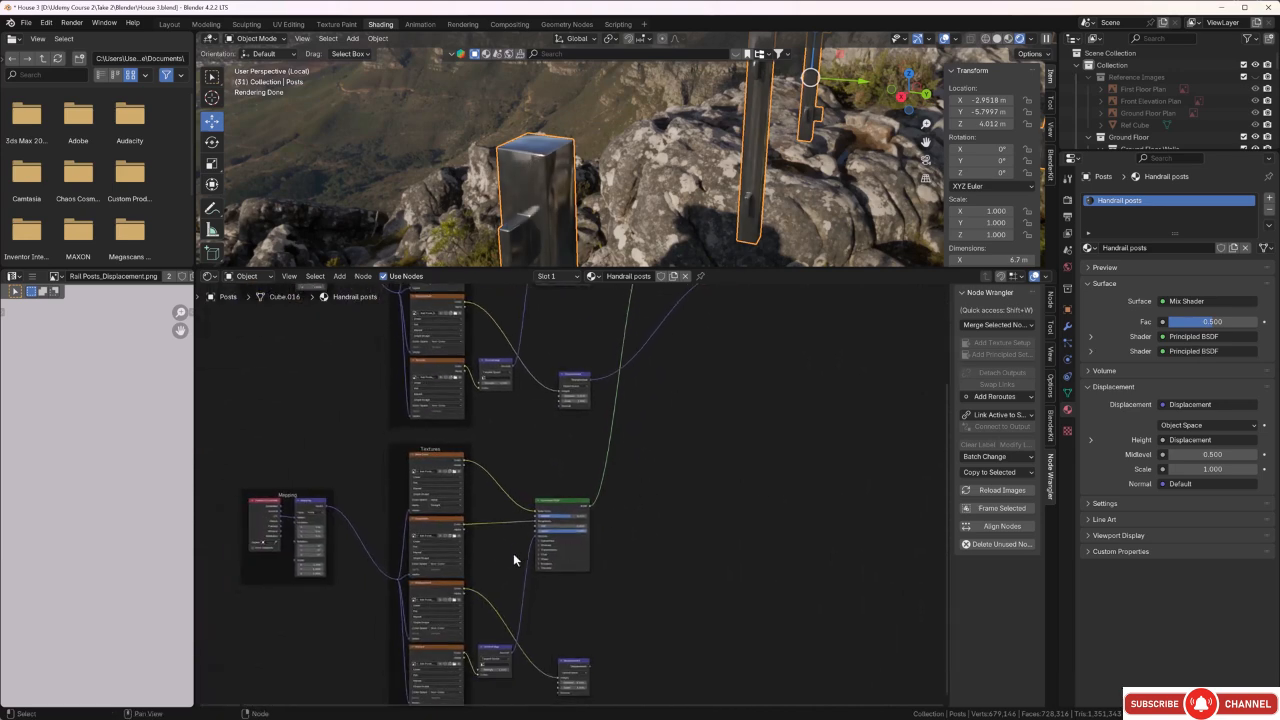
scroll(513, 553, "up", 4)
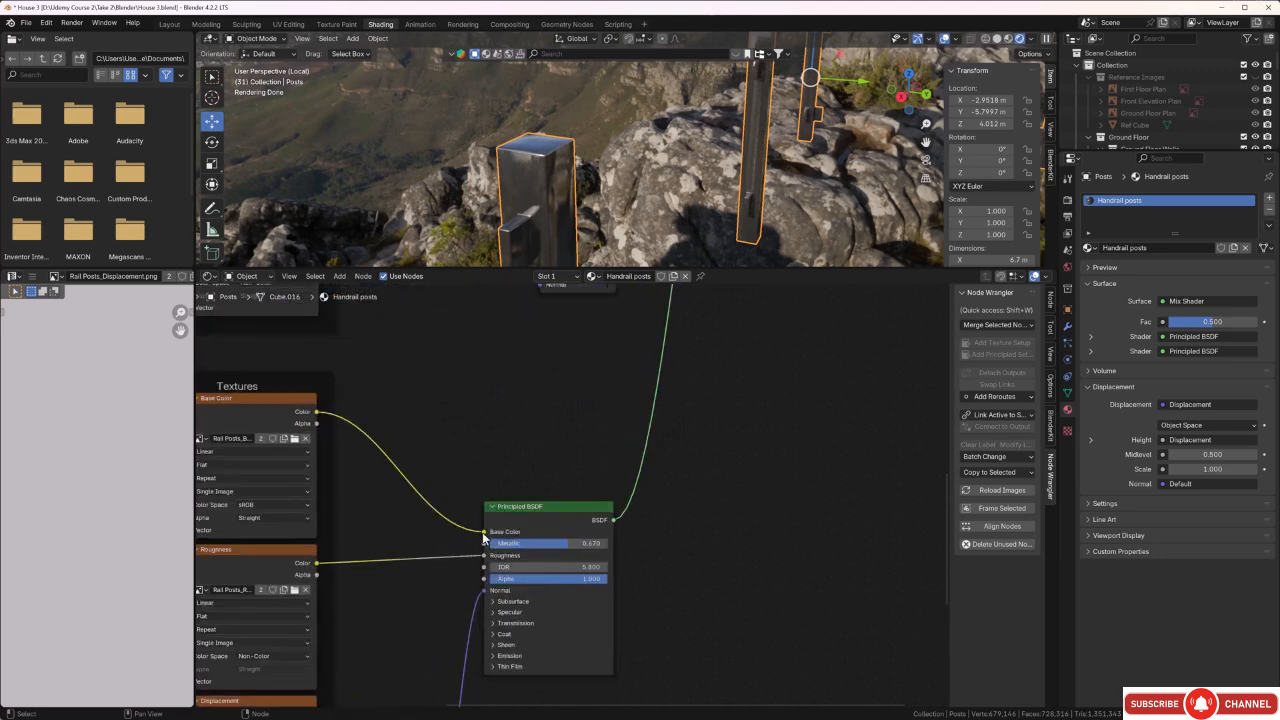
left_click_drag(484, 538, 331, 425)
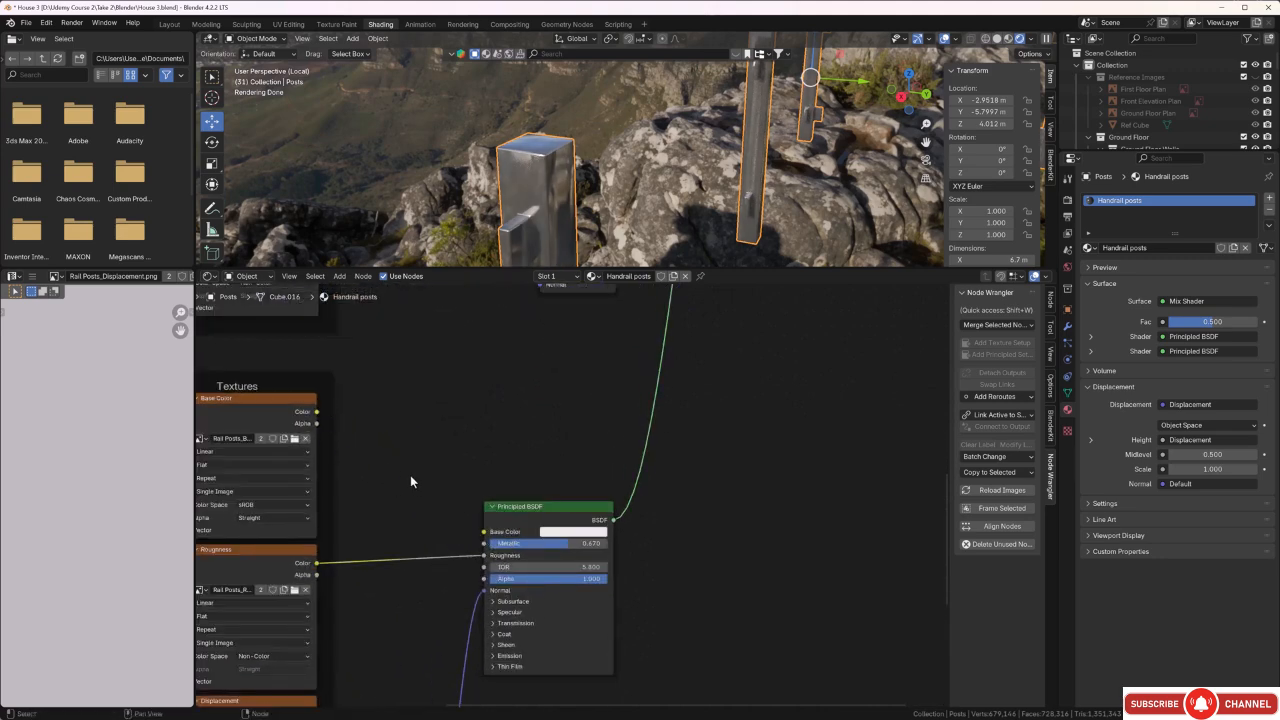
scroll(404, 479, "down", 2)
middle_click_drag(398, 481, 494, 545)
left_click(360, 473)
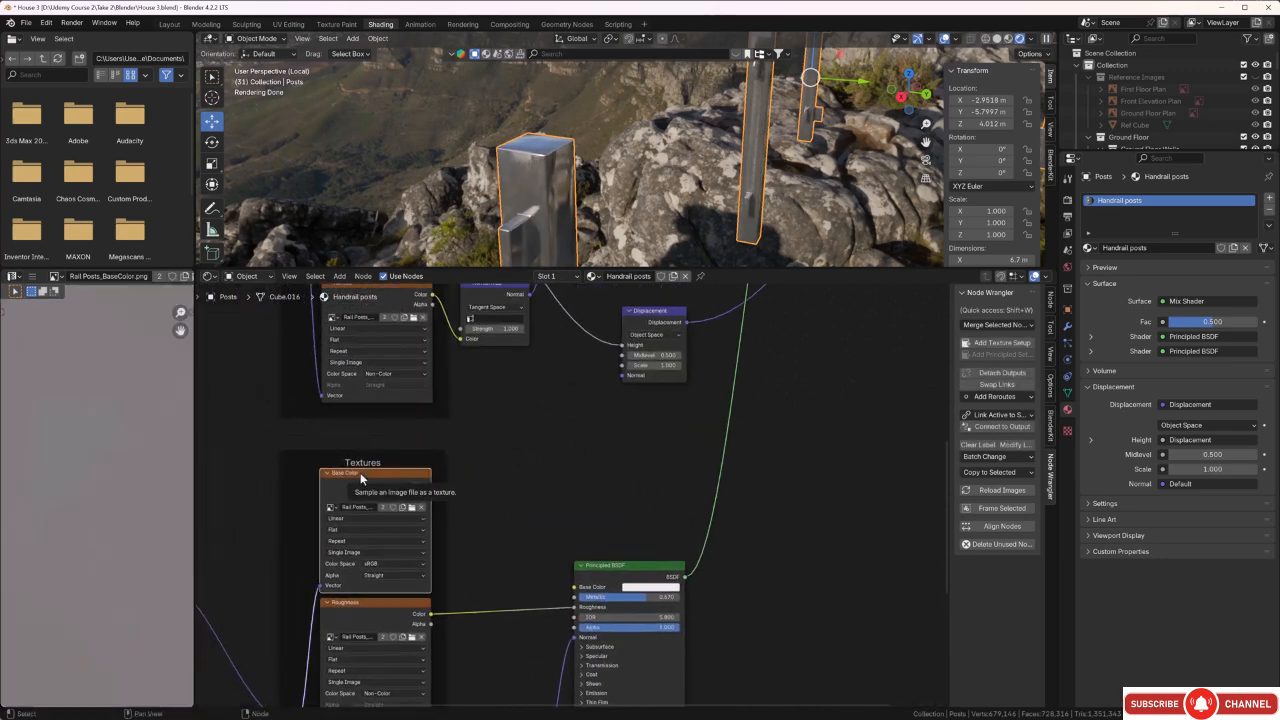
scroll(430, 510, "down", 3)
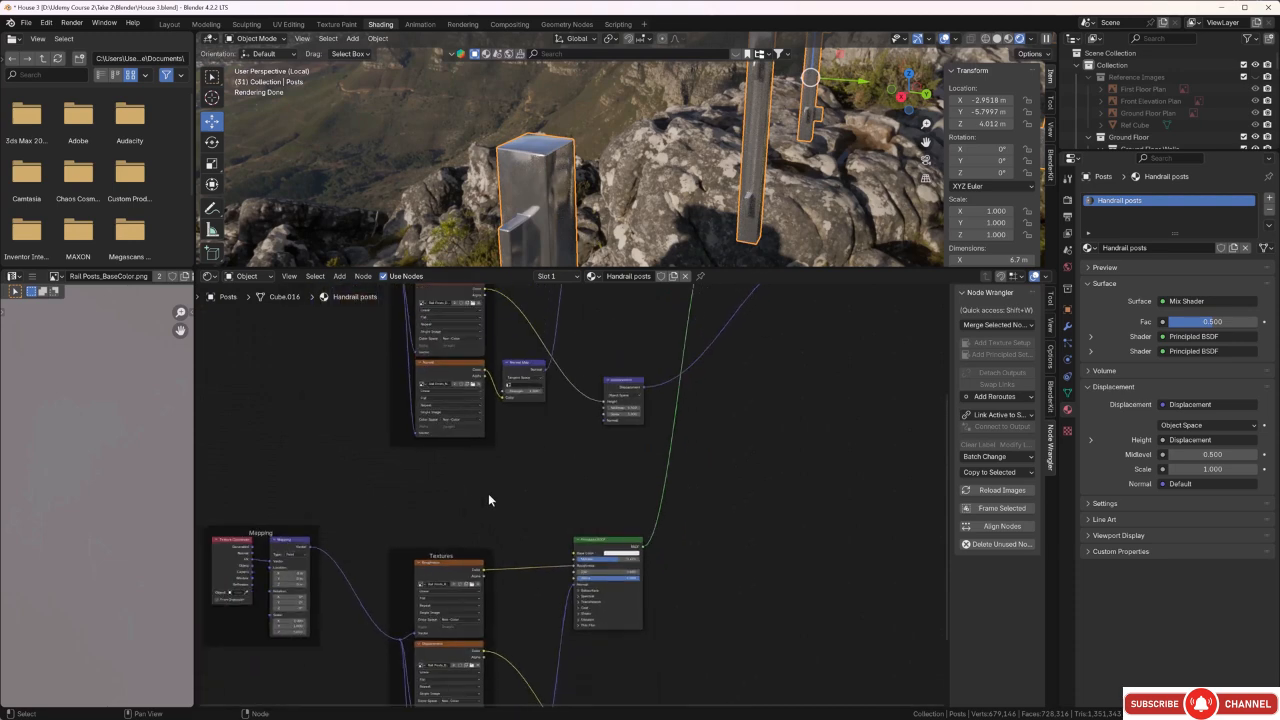
middle_click_drag(489, 497, 362, 590)
Add a Bevel input node in the empty space above the original Principled BSDF and Mix Shader.
middle_click_drag(654, 497, 581, 655)
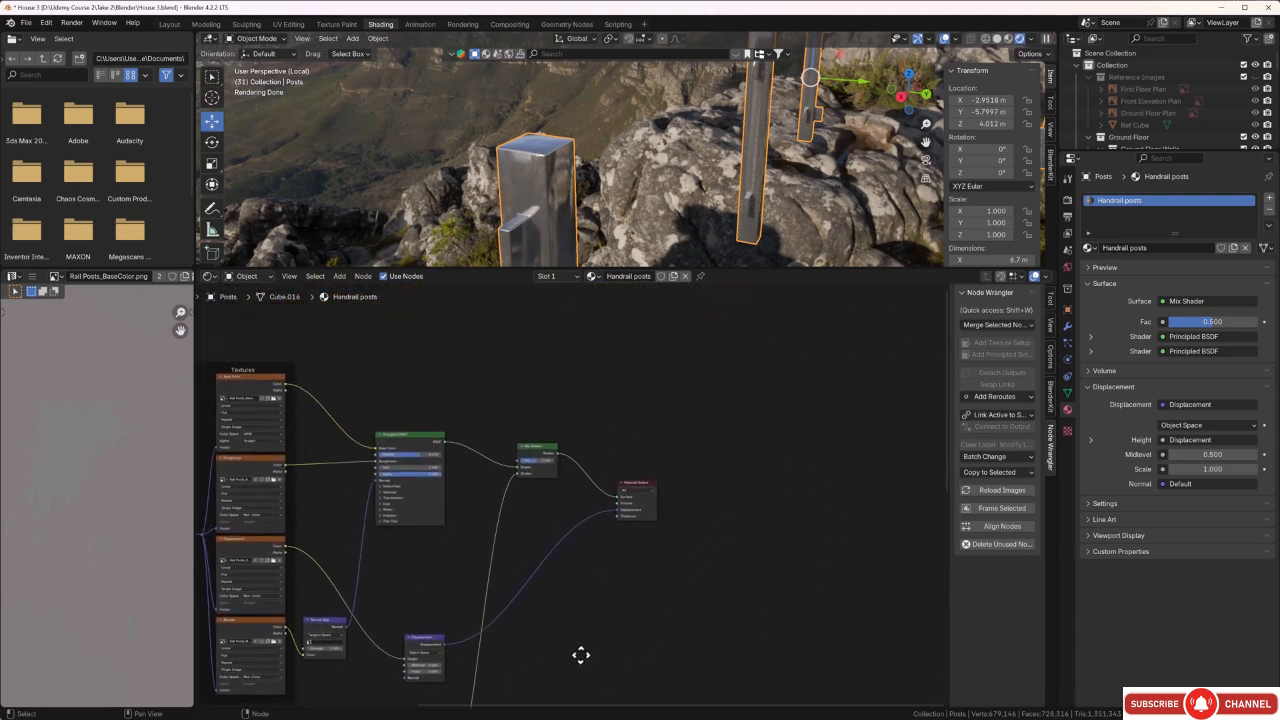
scroll(474, 389, "up", 4)
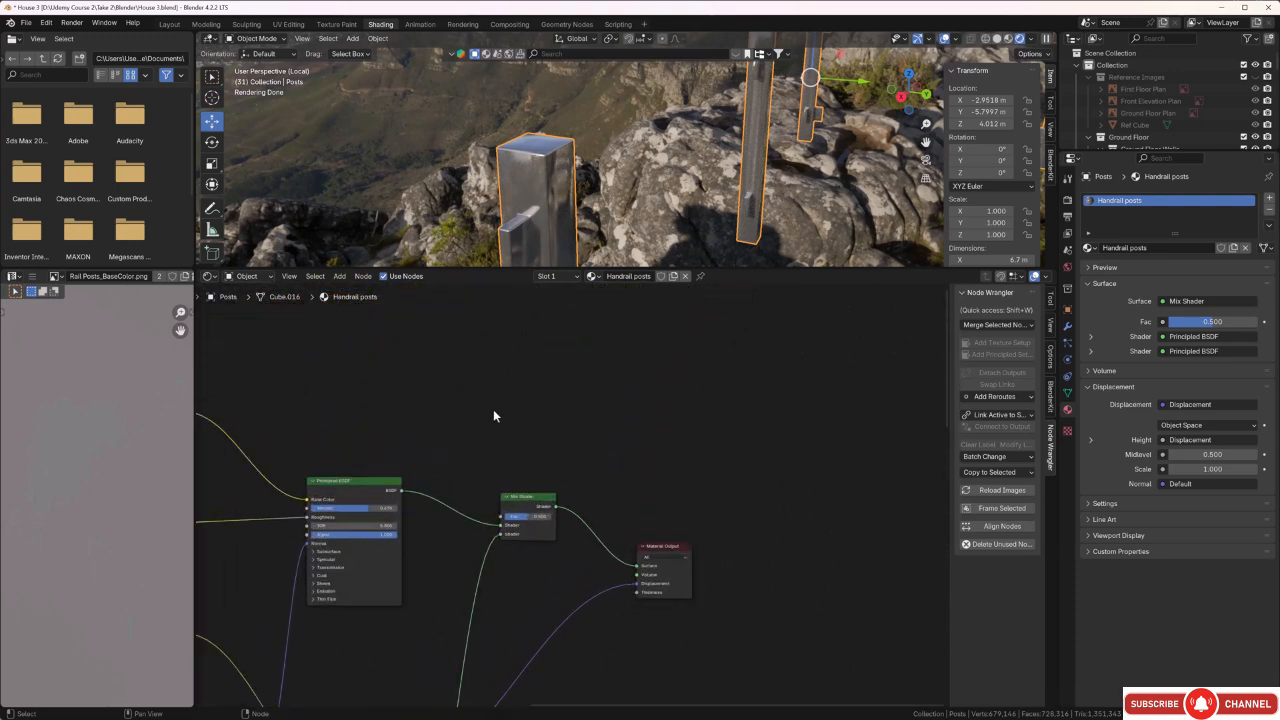
middle_click_drag(493, 416, 616, 467)
scroll(597, 467, "down", 1)
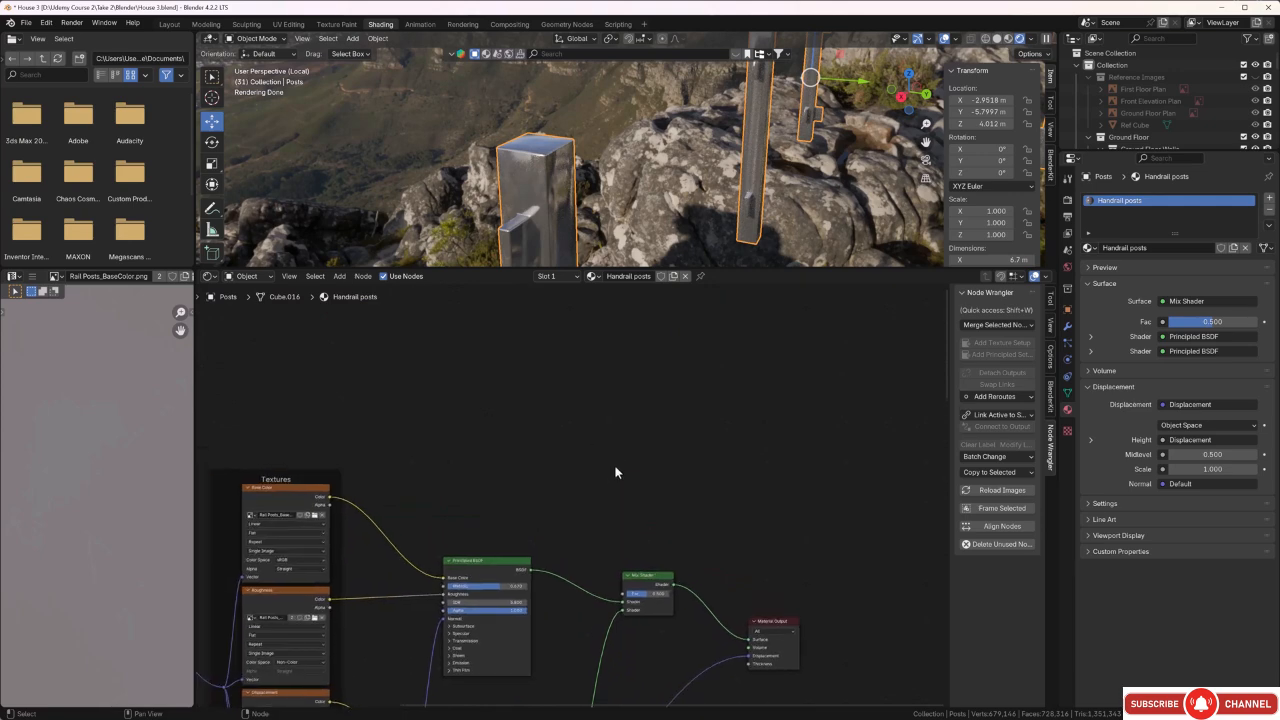
key("shift+a")
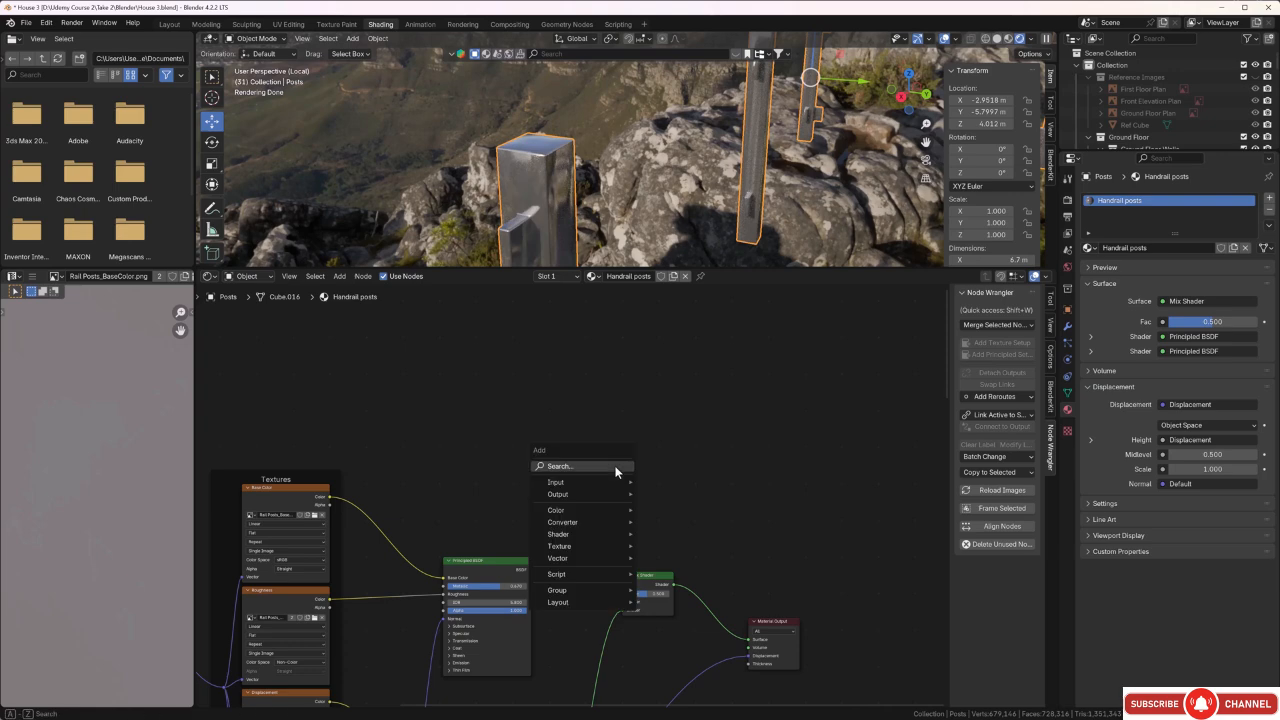
left_click(616, 467)
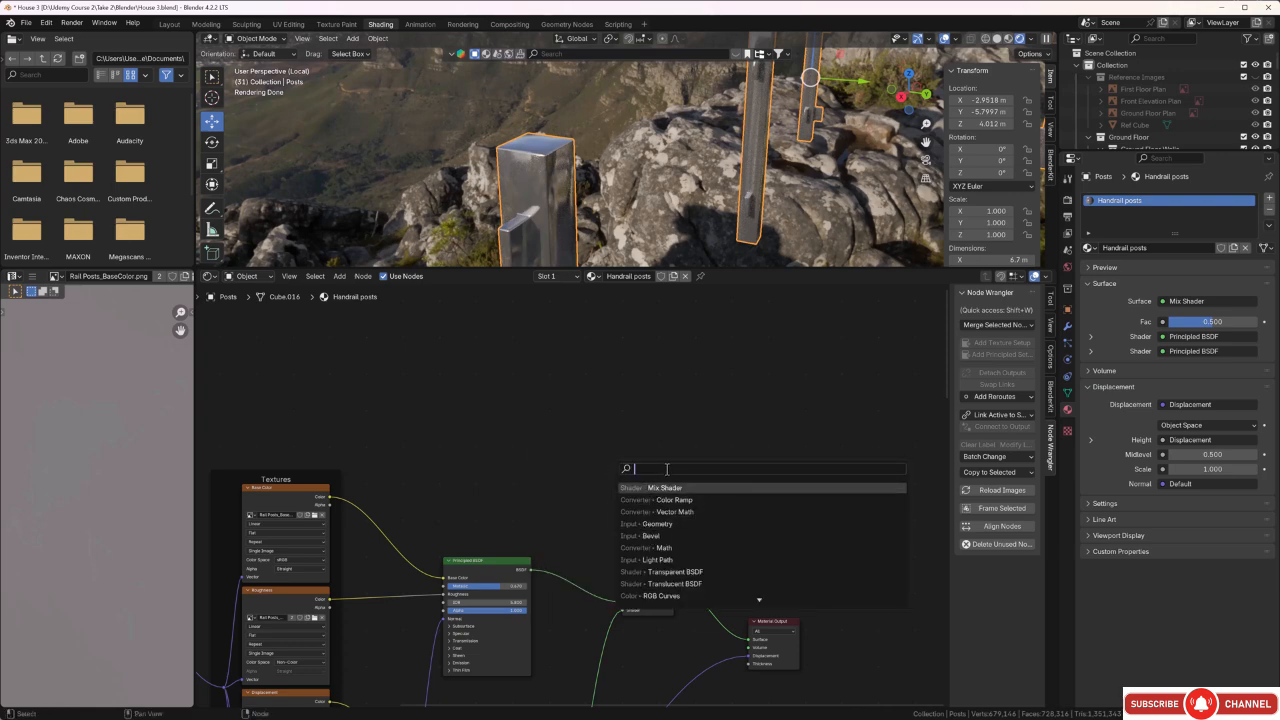
type("be")
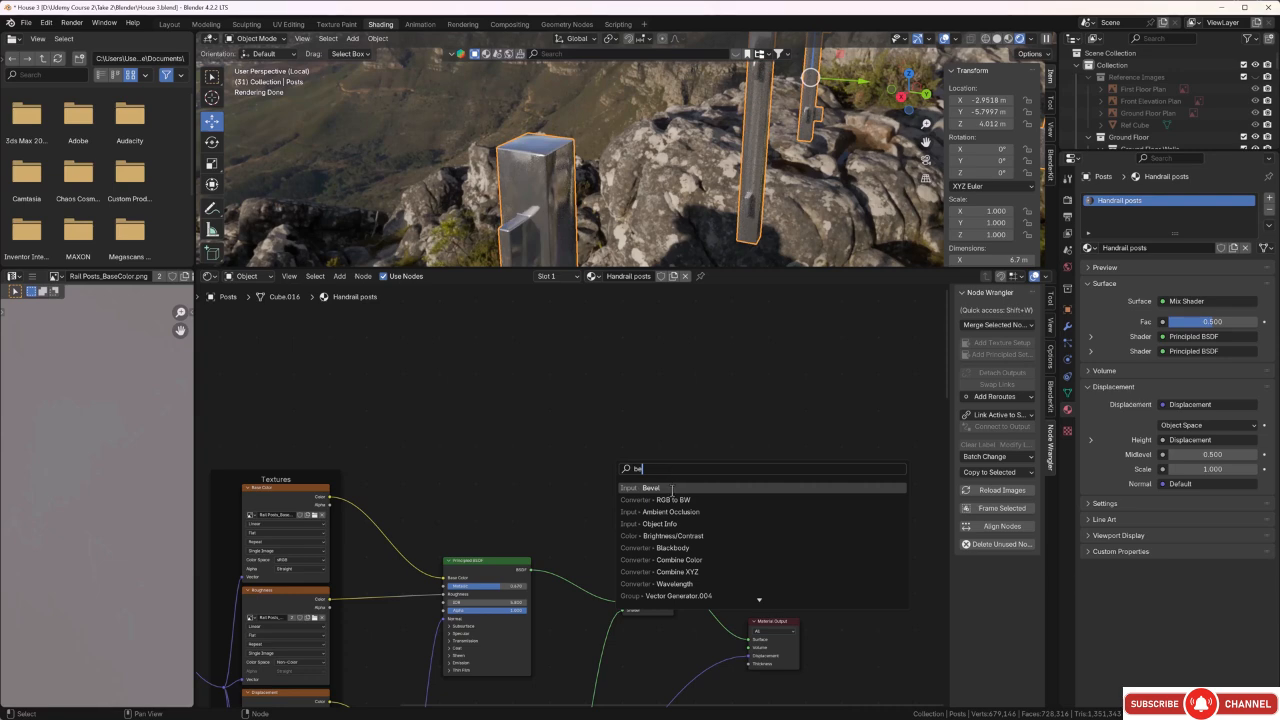
left_click(672, 487)
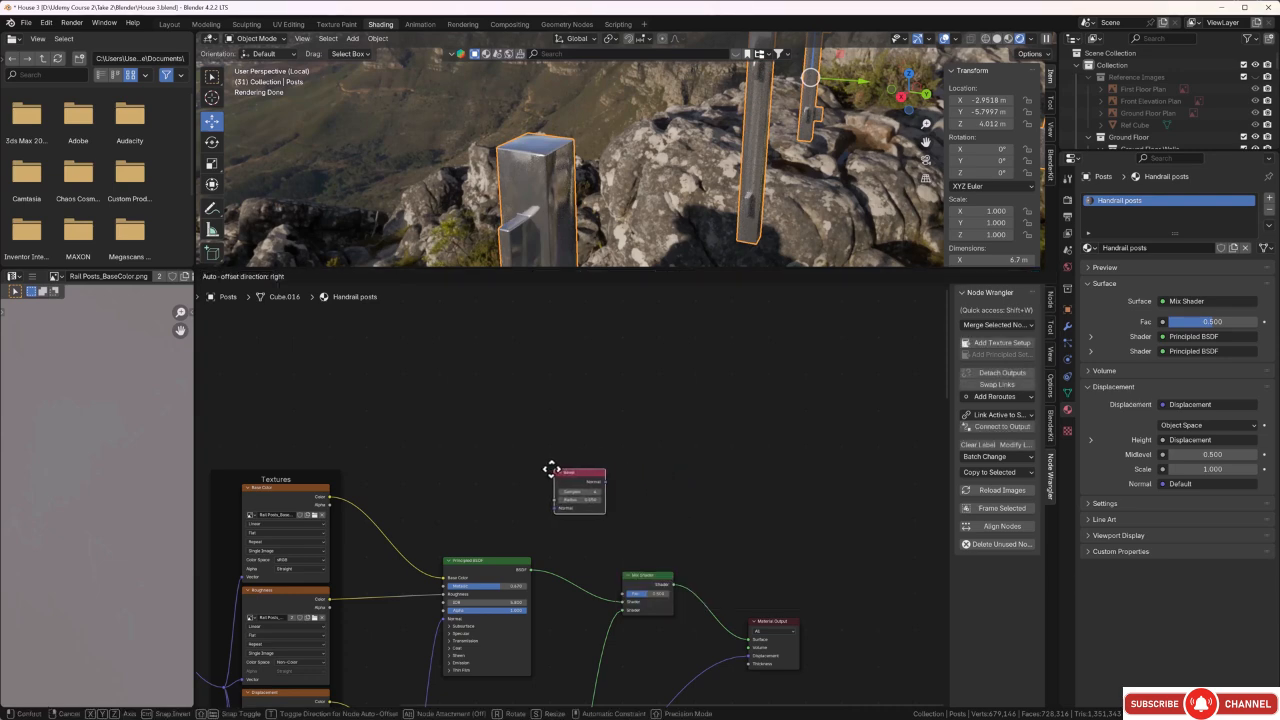
left_click(562, 446)
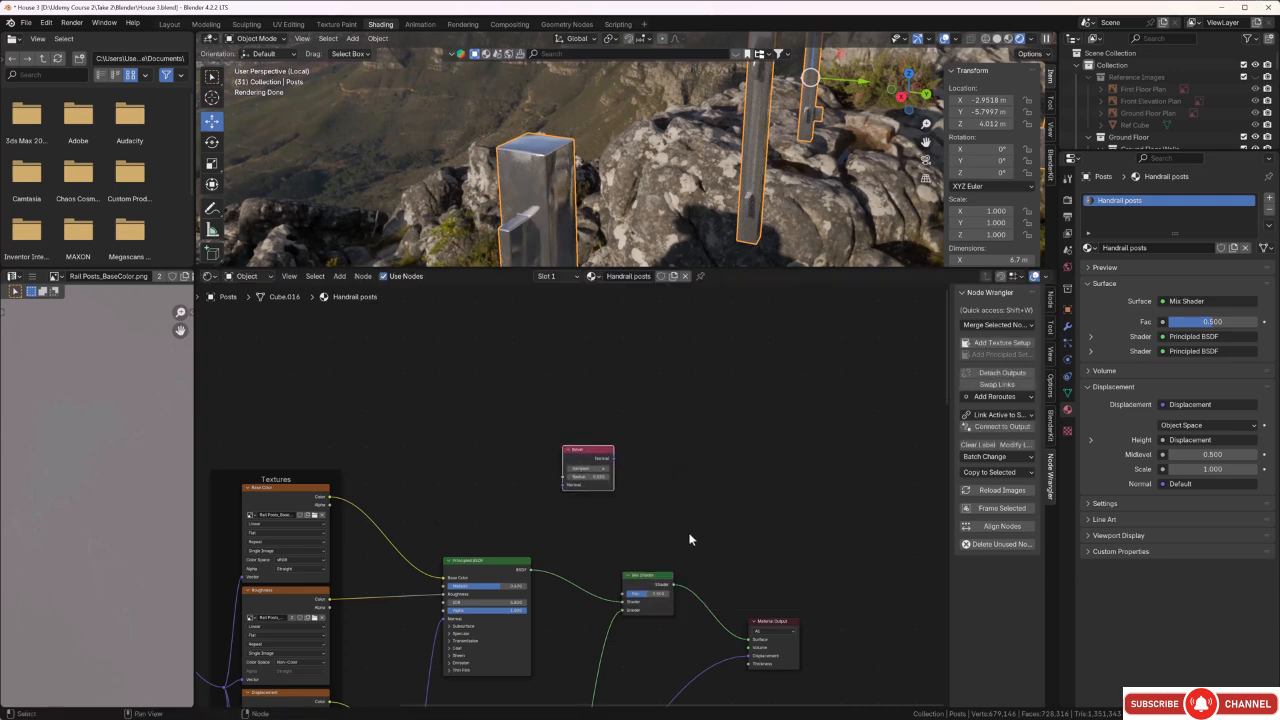
Spread the nodes out by moving the Material Output and Mix Shader farther from the Principled BSDF and shifting the Bevel node slightly.
middle_click_drag(689, 534, 662, 513)
scroll(789, 477, "down", 2)
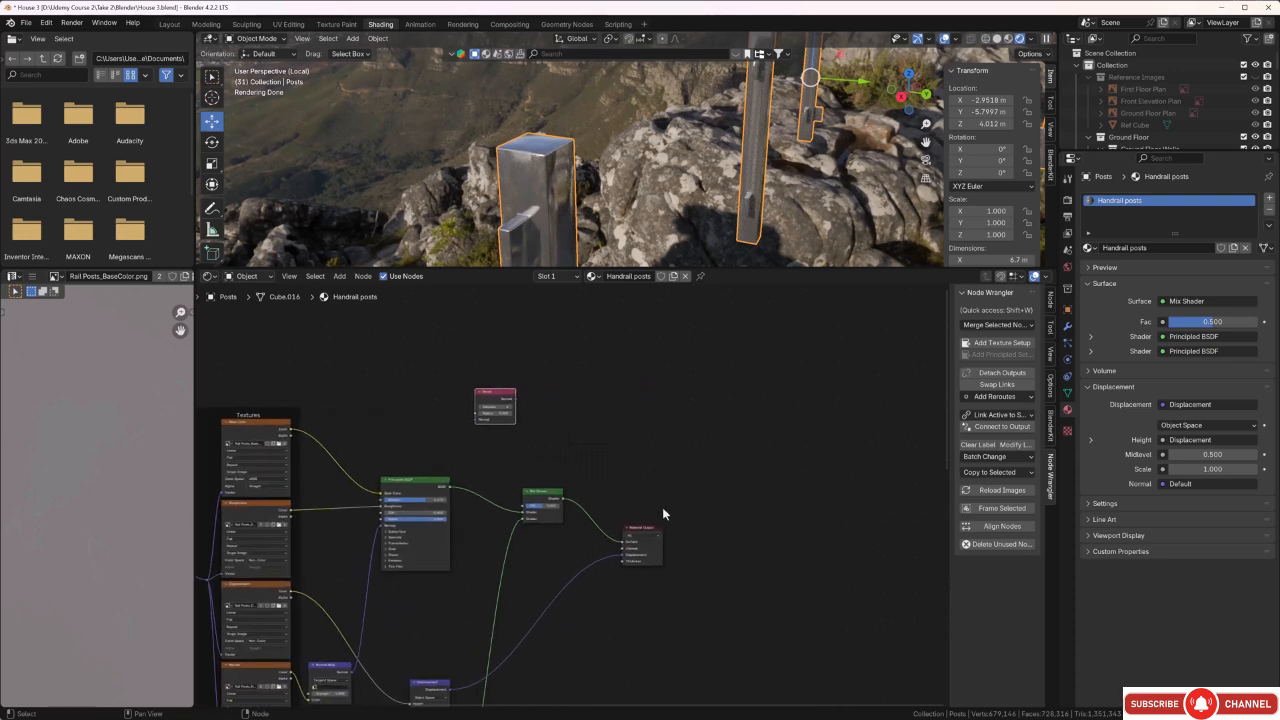
left_click_drag(639, 528, 757, 496)
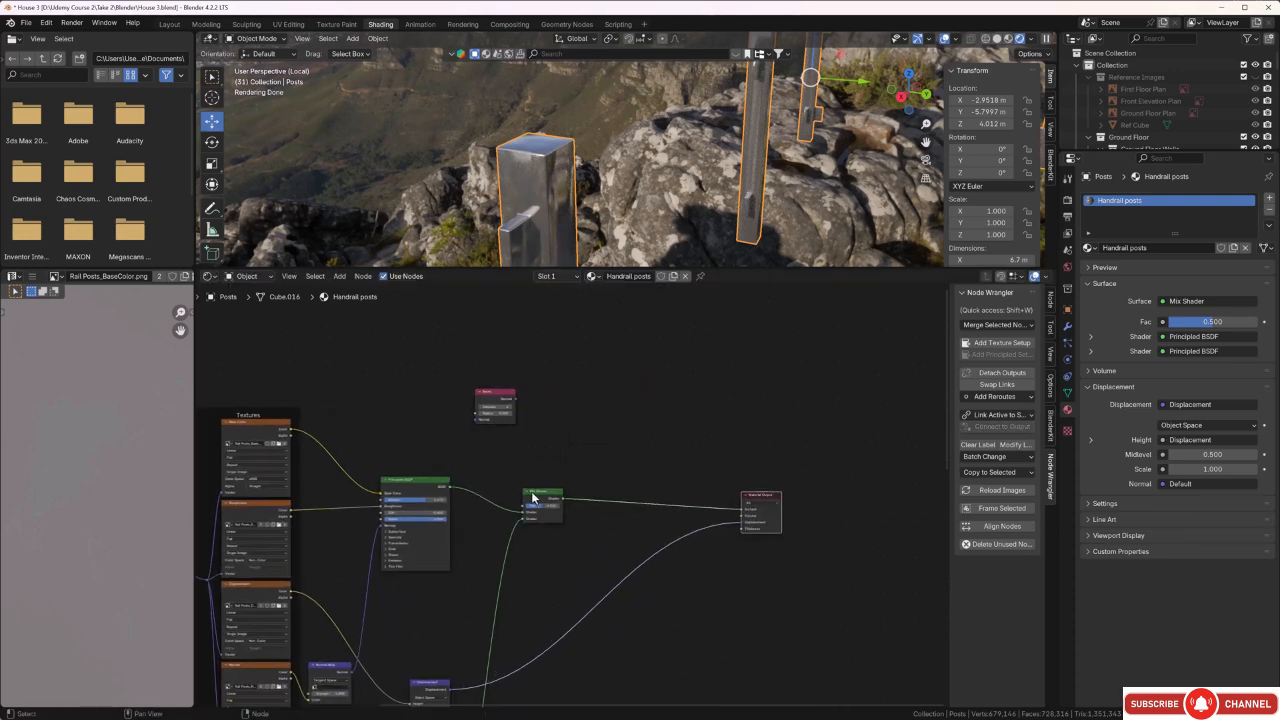
left_click_drag(534, 492, 565, 507)
left_click_drag(495, 397, 478, 405)
middle_click_drag(600, 401, 621, 432)
Add a Geometry input node and place it directly above the Bevel node.
key("shift+a")
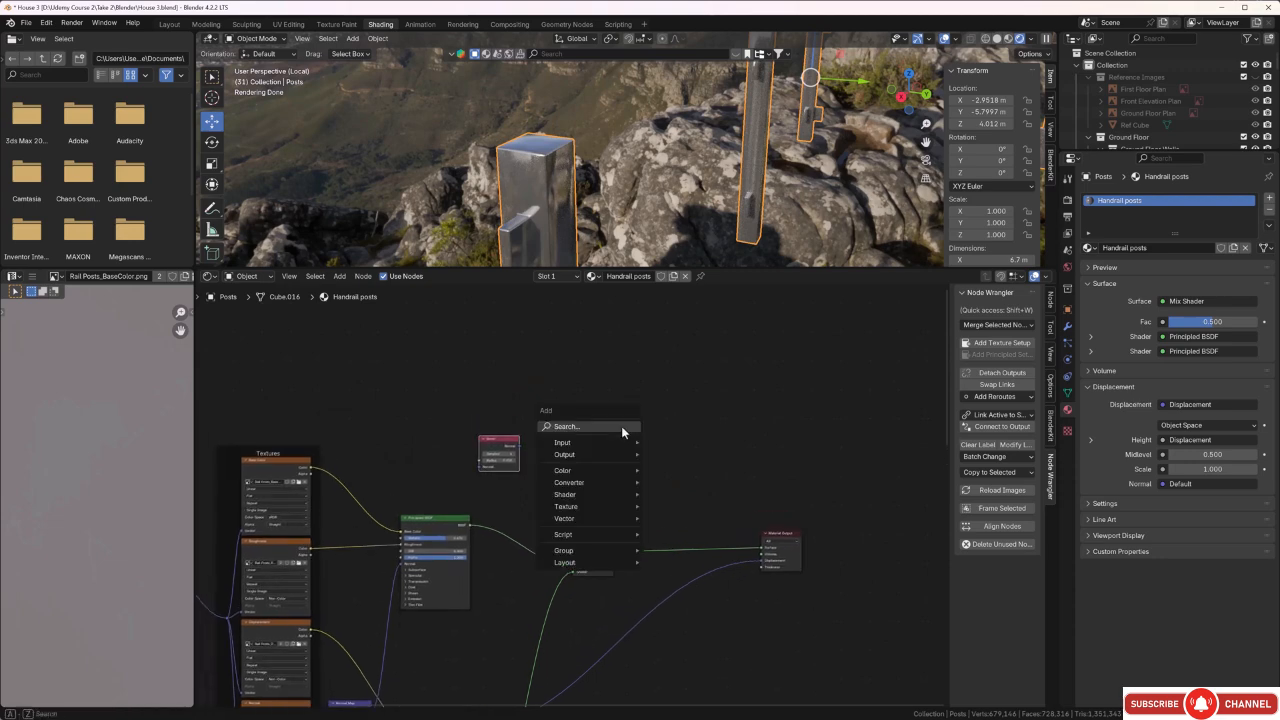
left_click(621, 427)
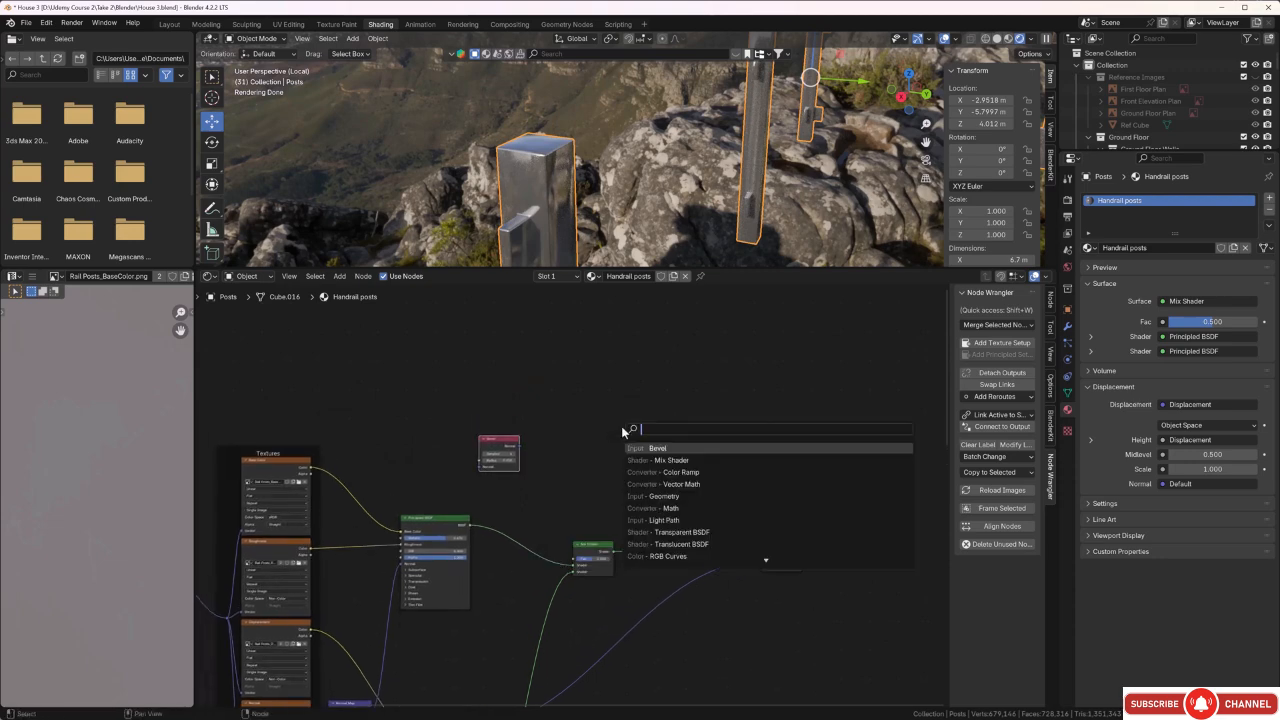
type("g")
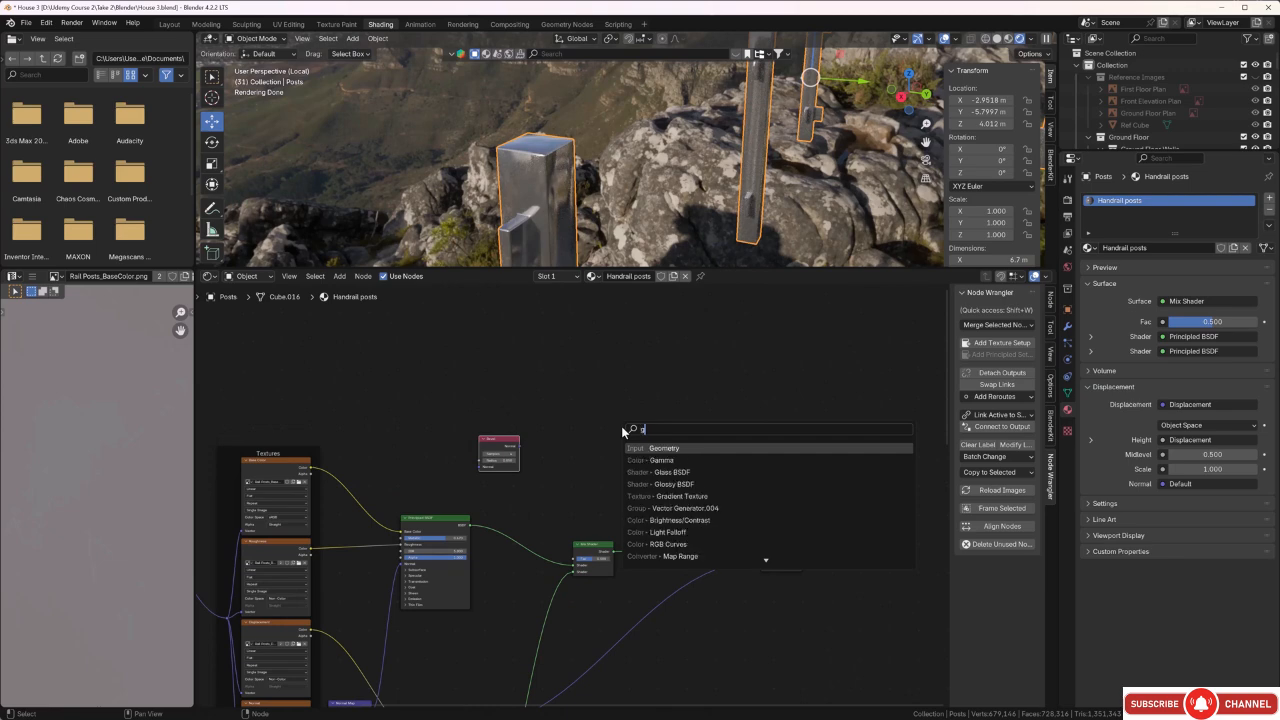
type("eo")
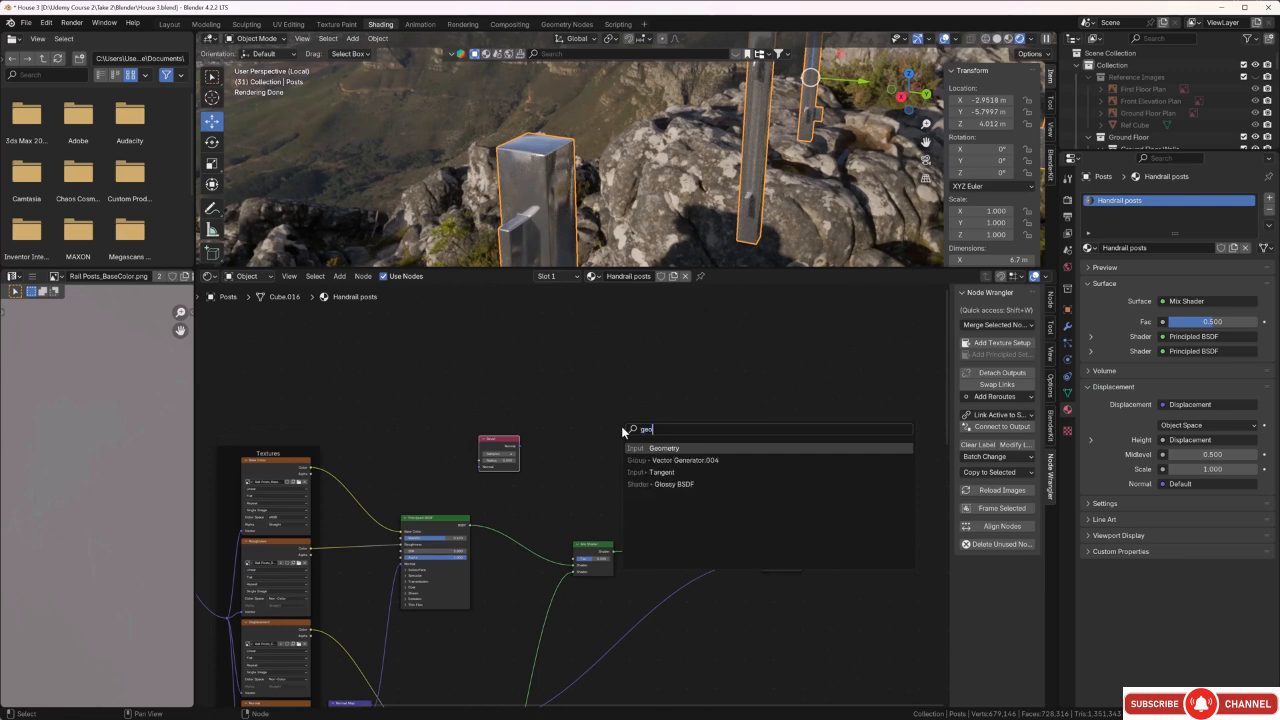
left_click(661, 450)
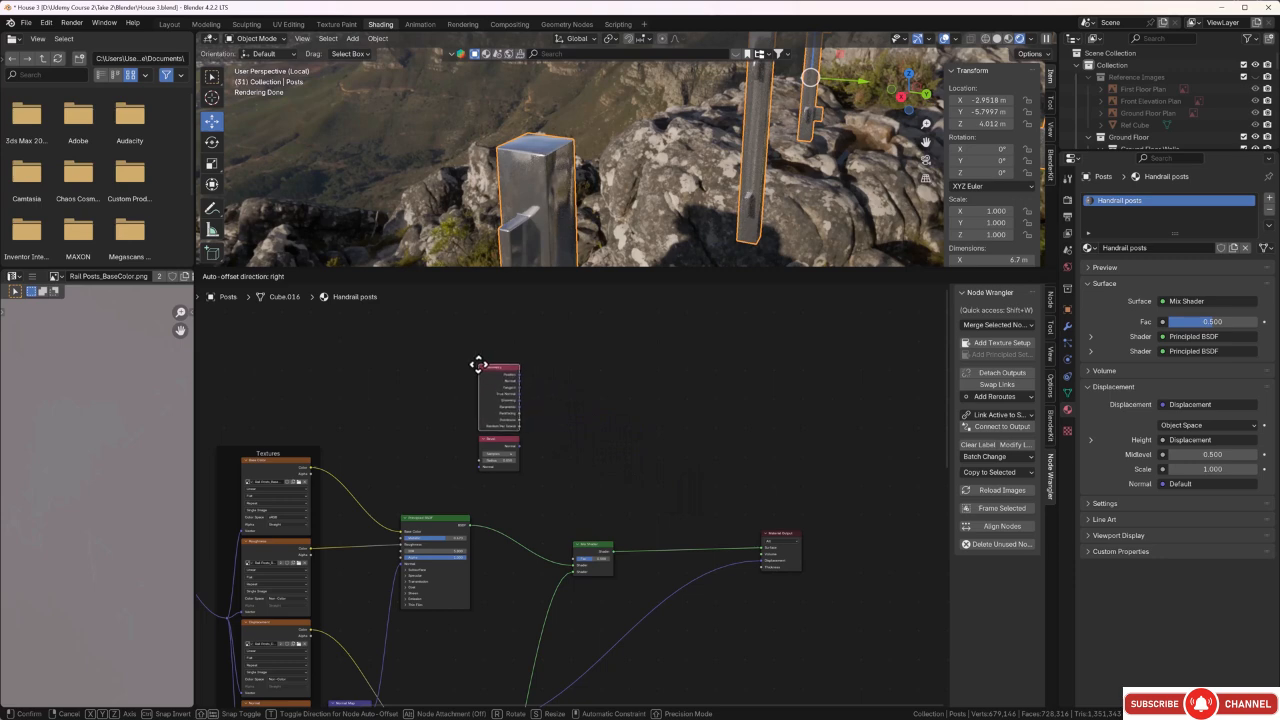
left_click(479, 367)
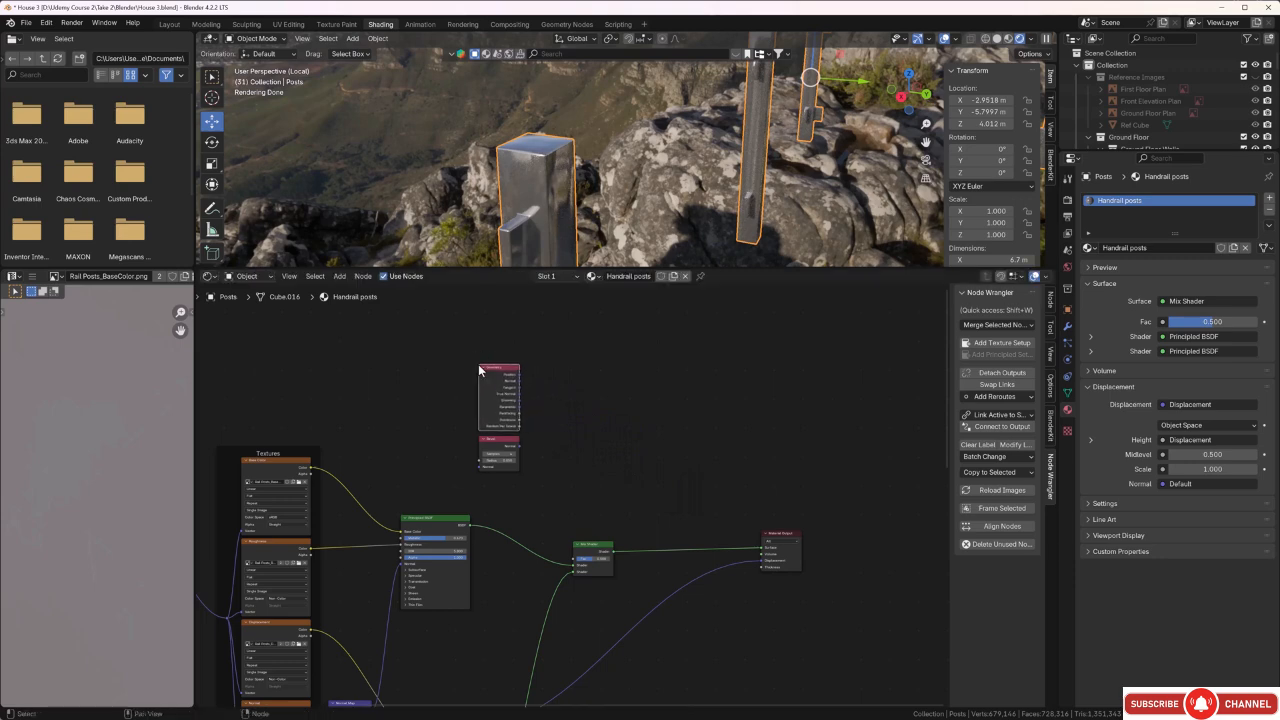
Add a Vector Math node and place it between the Geometry and Bevel nodes and the Material Output, above the Mix Shader.
middle_click_drag(621, 412, 610, 429)
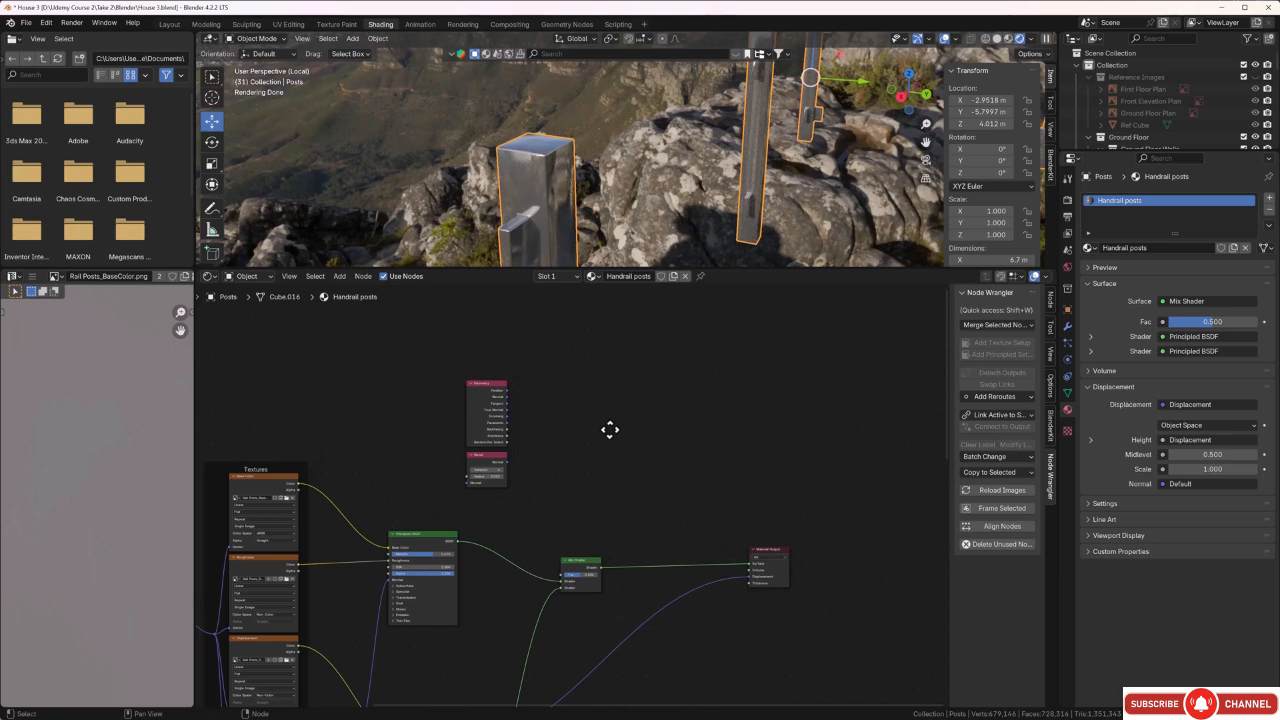
key("shift+a")
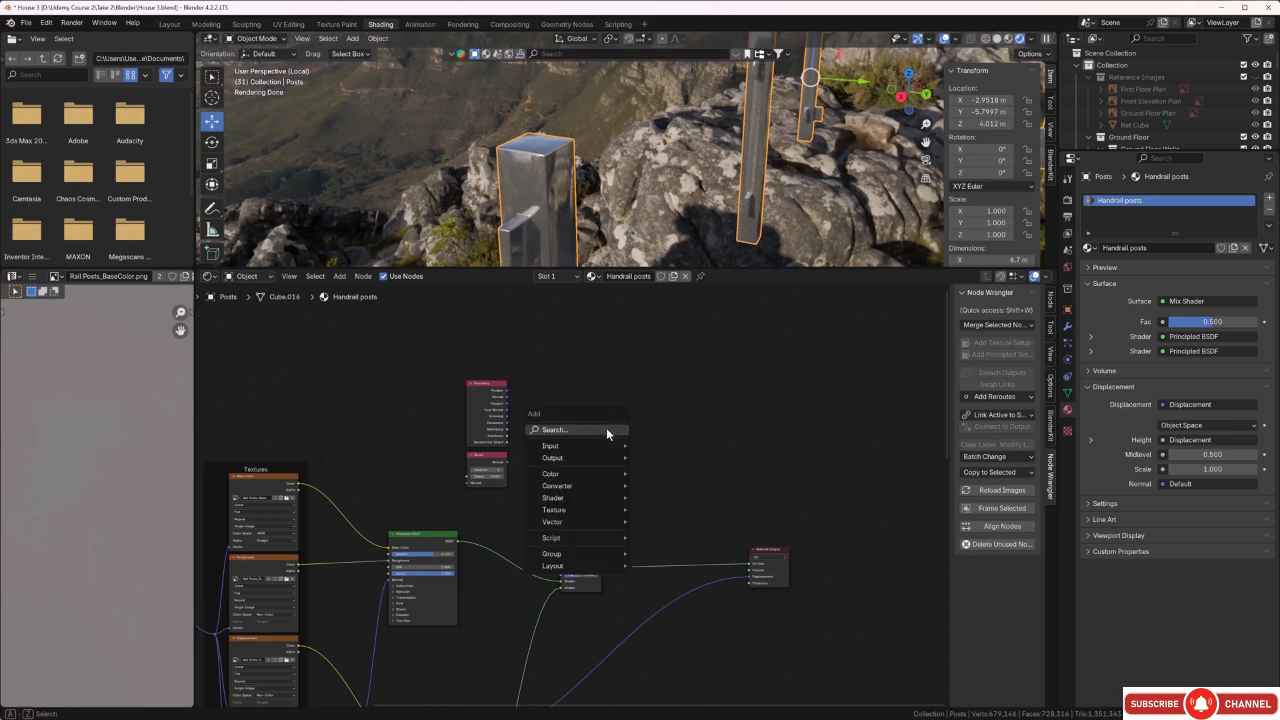
left_click(607, 430)
type("ve")
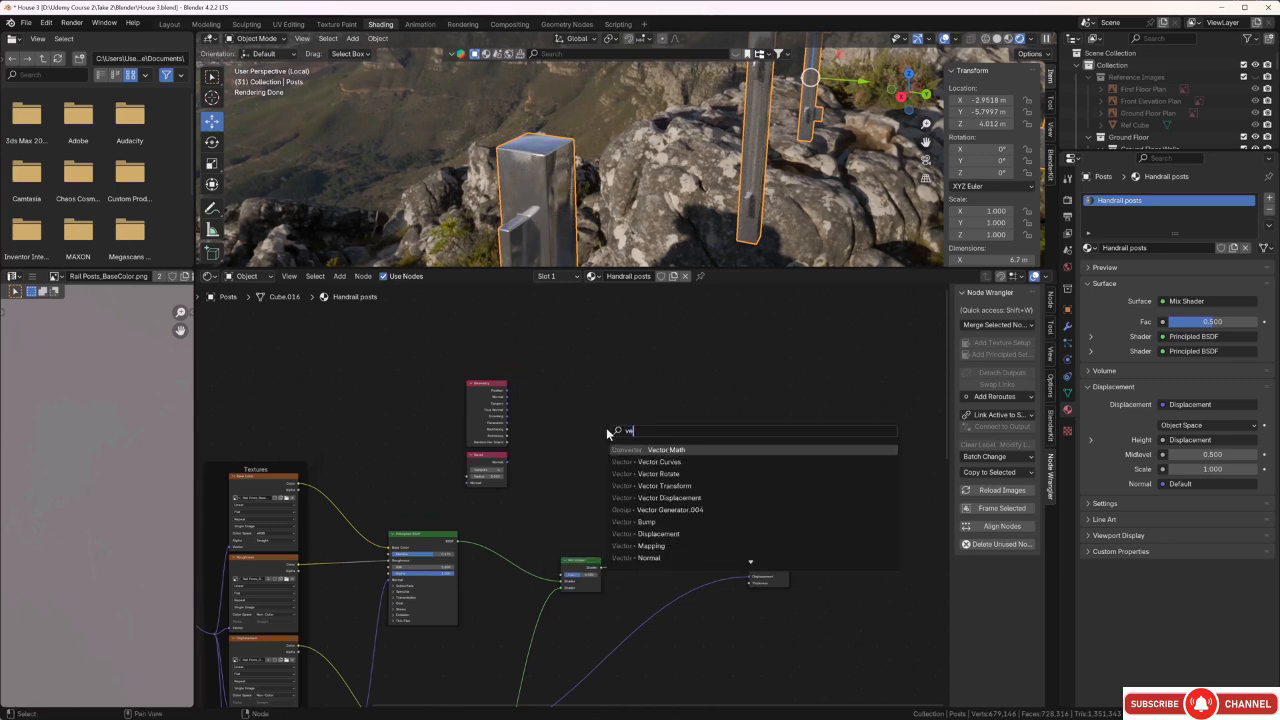
left_click(665, 449)
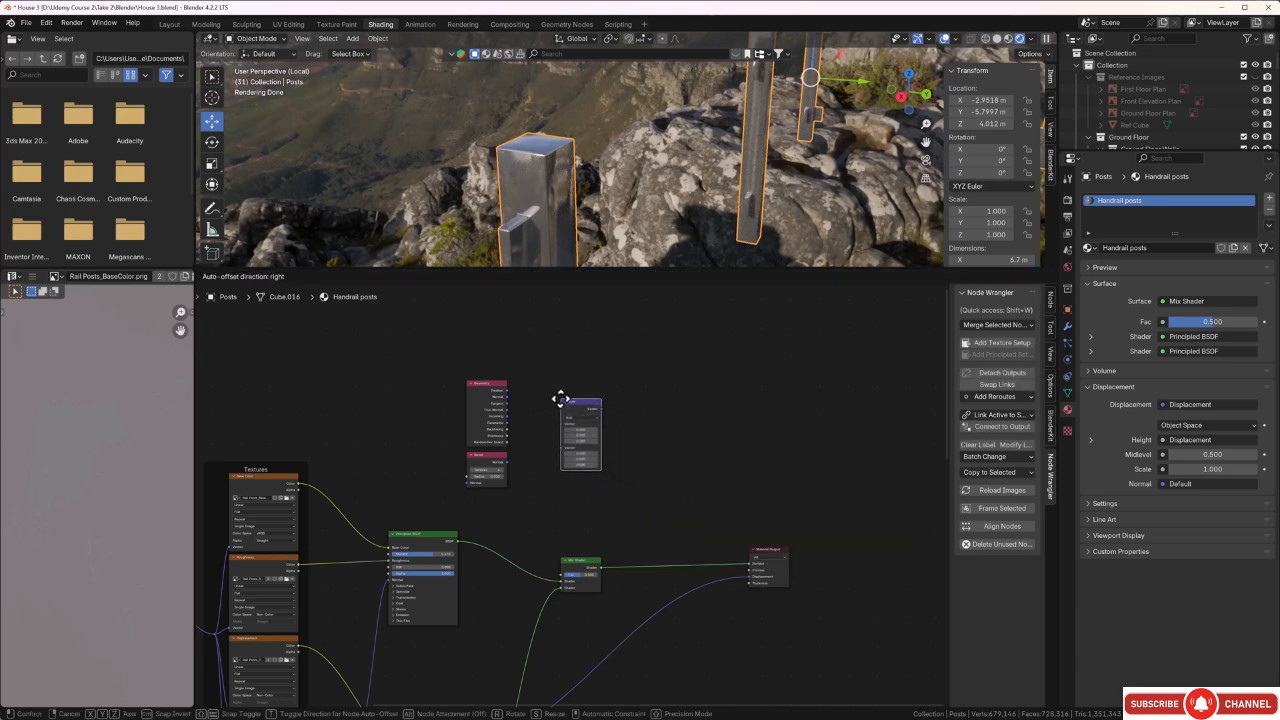
left_click(560, 399)
middle_click_drag(653, 443, 604, 464)
scroll(604, 482, "up", 2)
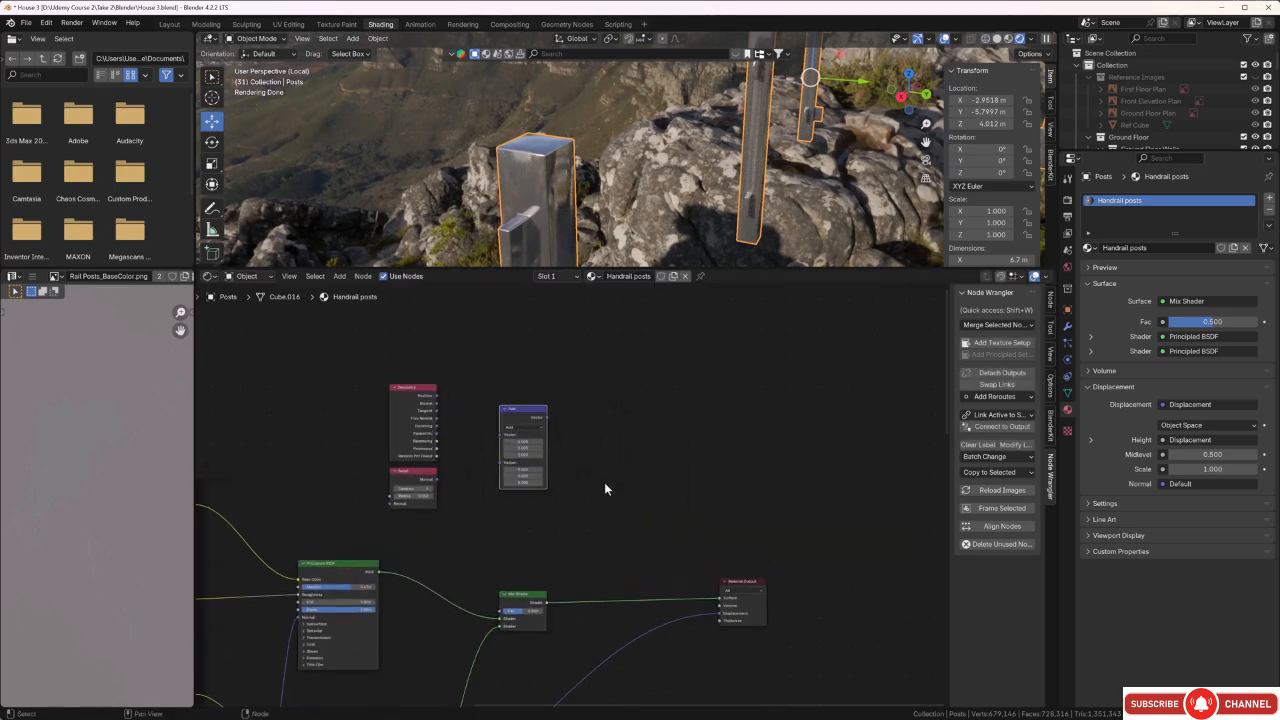
Add a Color Ramp node and place it between the Vector Math node and the Material Output, above the Mix Shader.
key("shift+a")
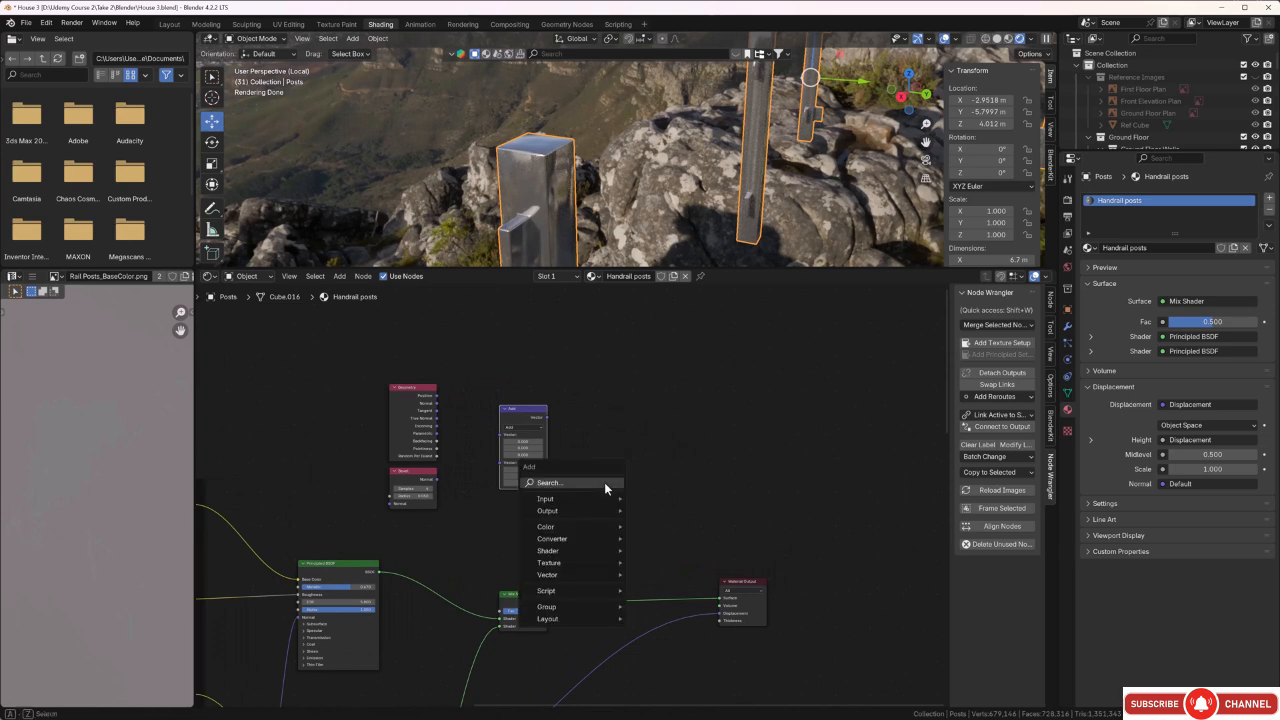
left_click(604, 482)
type("co")
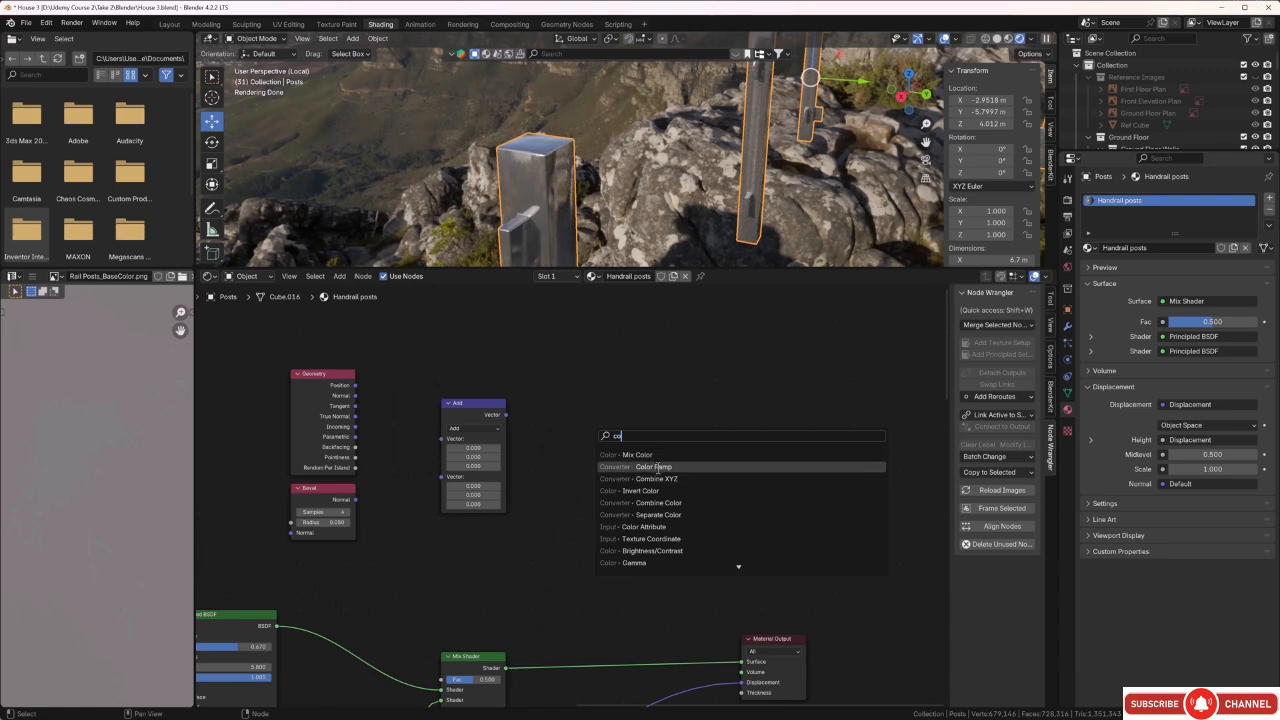
left_click(657, 467)
left_click(585, 426)
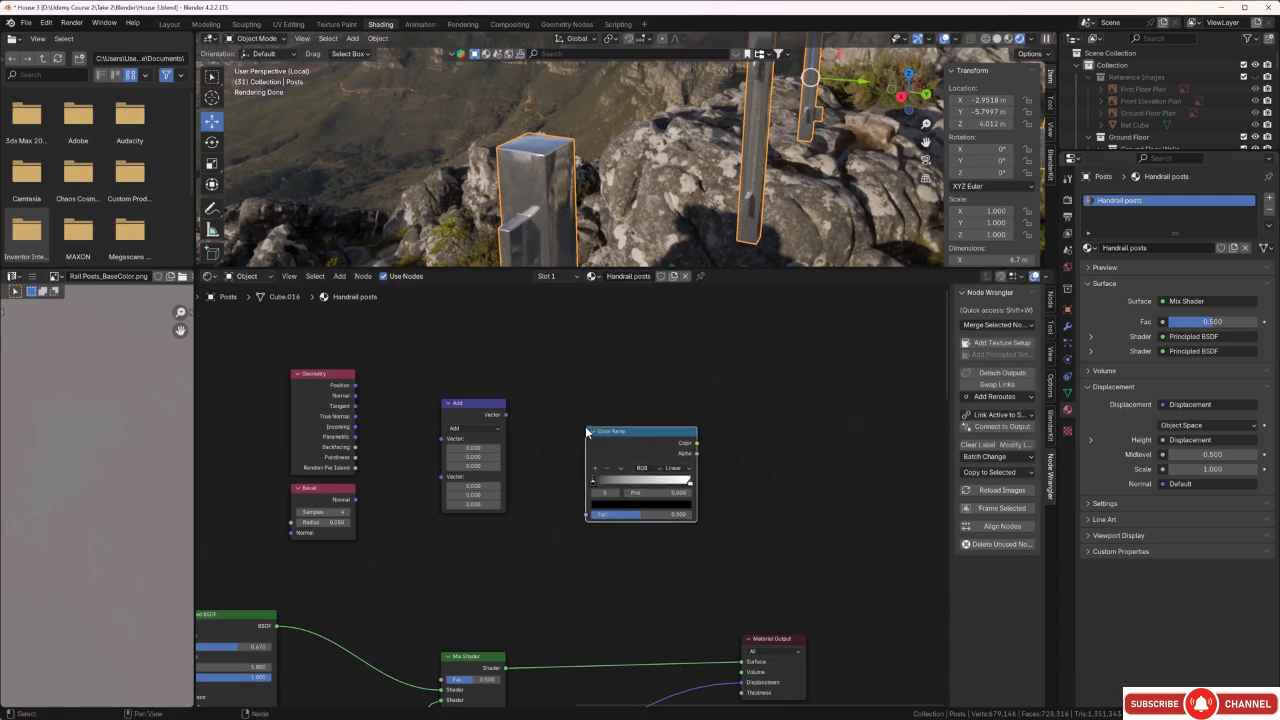
Set the Vector Math node to Dot Product, fed by the Geometry normal first and the Bevel normal second, and save the file.
middle_click_drag(391, 593, 506, 559)
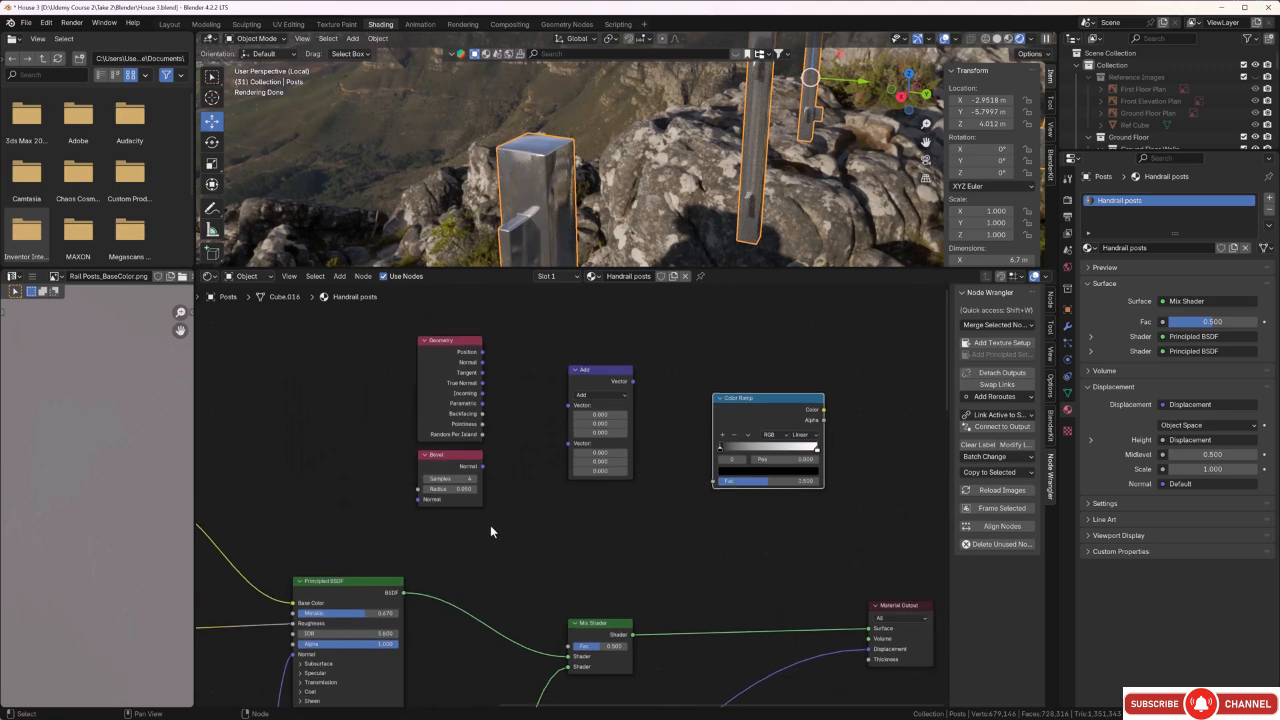
left_click_drag(482, 466, 561, 444)
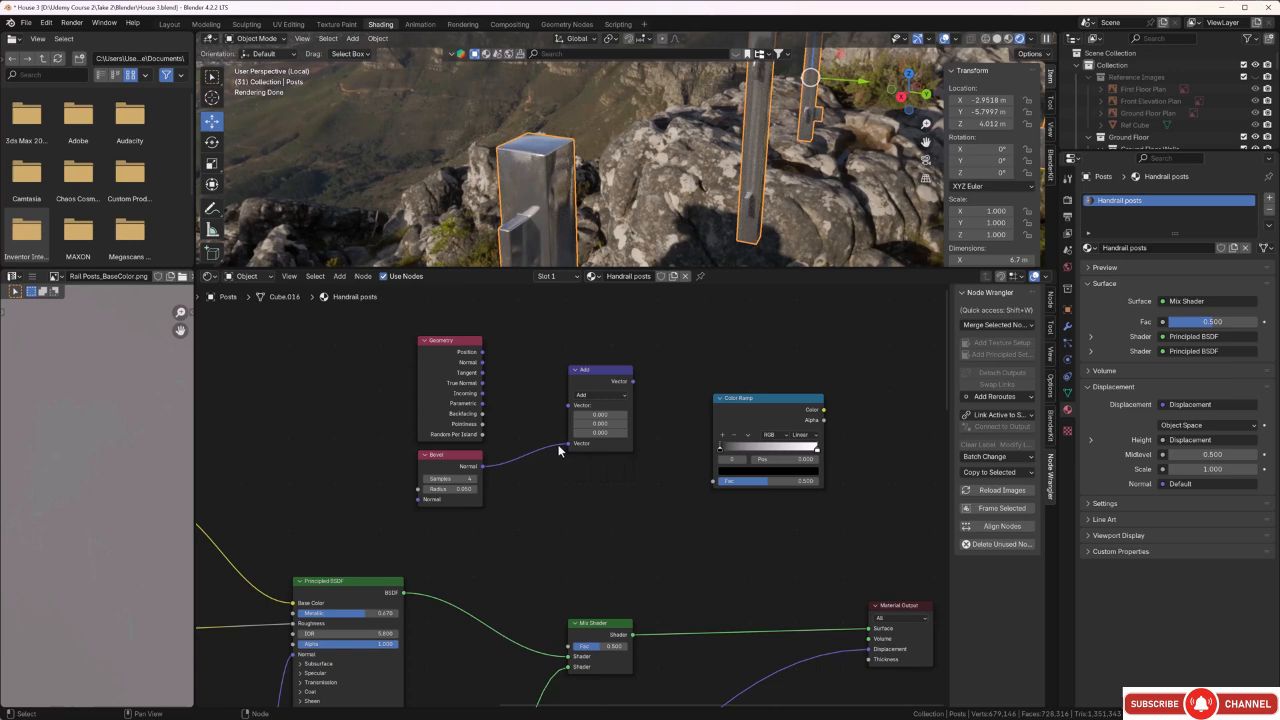
left_click(616, 395)
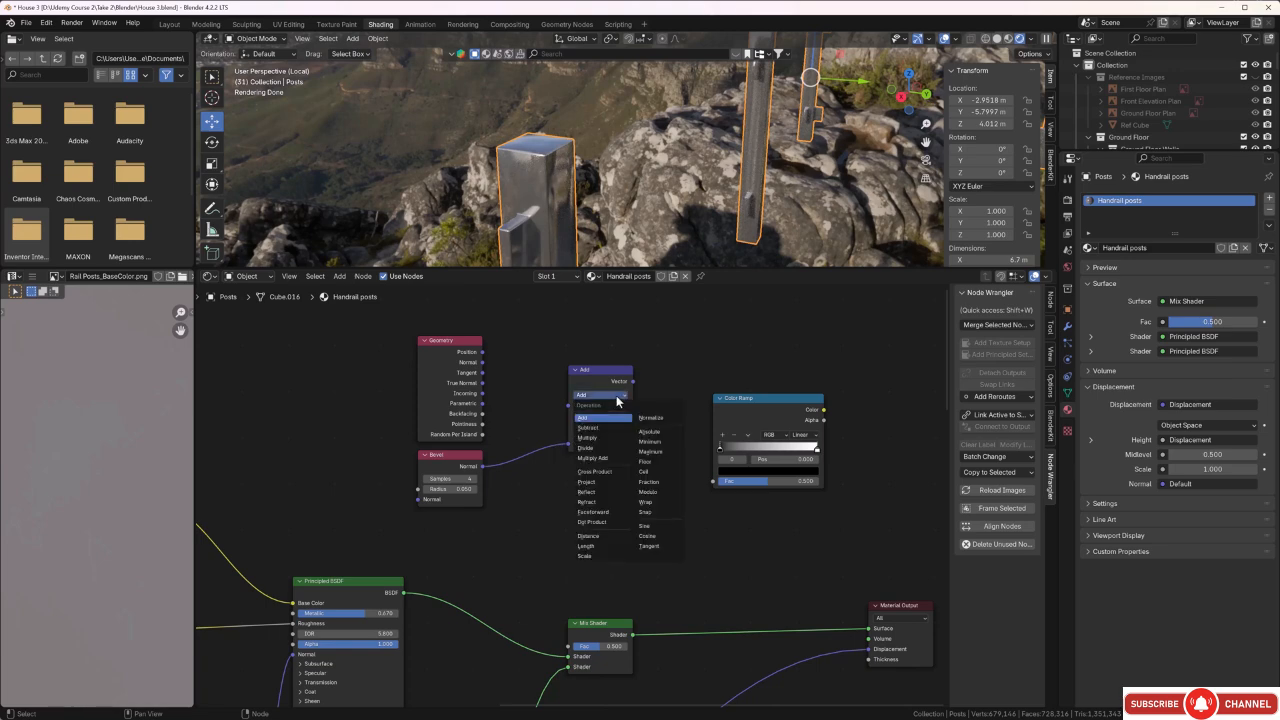
left_click(605, 521)
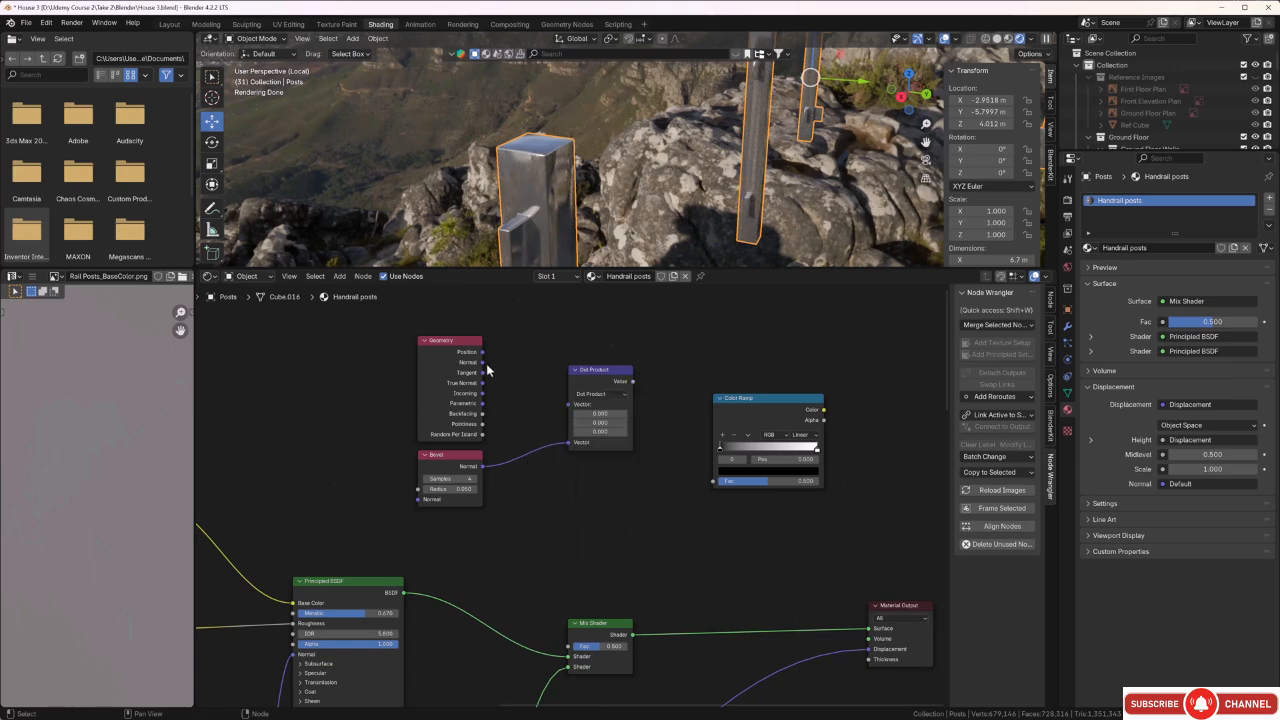
left_click_drag(482, 362, 566, 413)
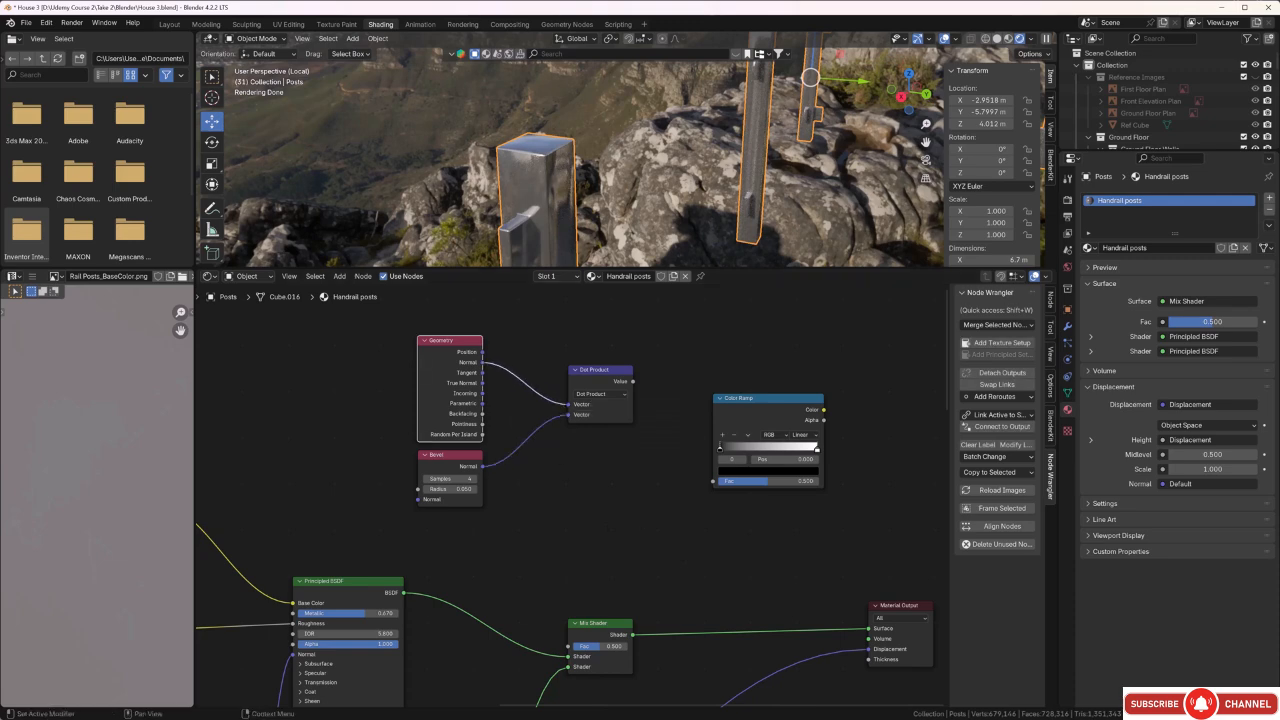
key("ctrl+s")
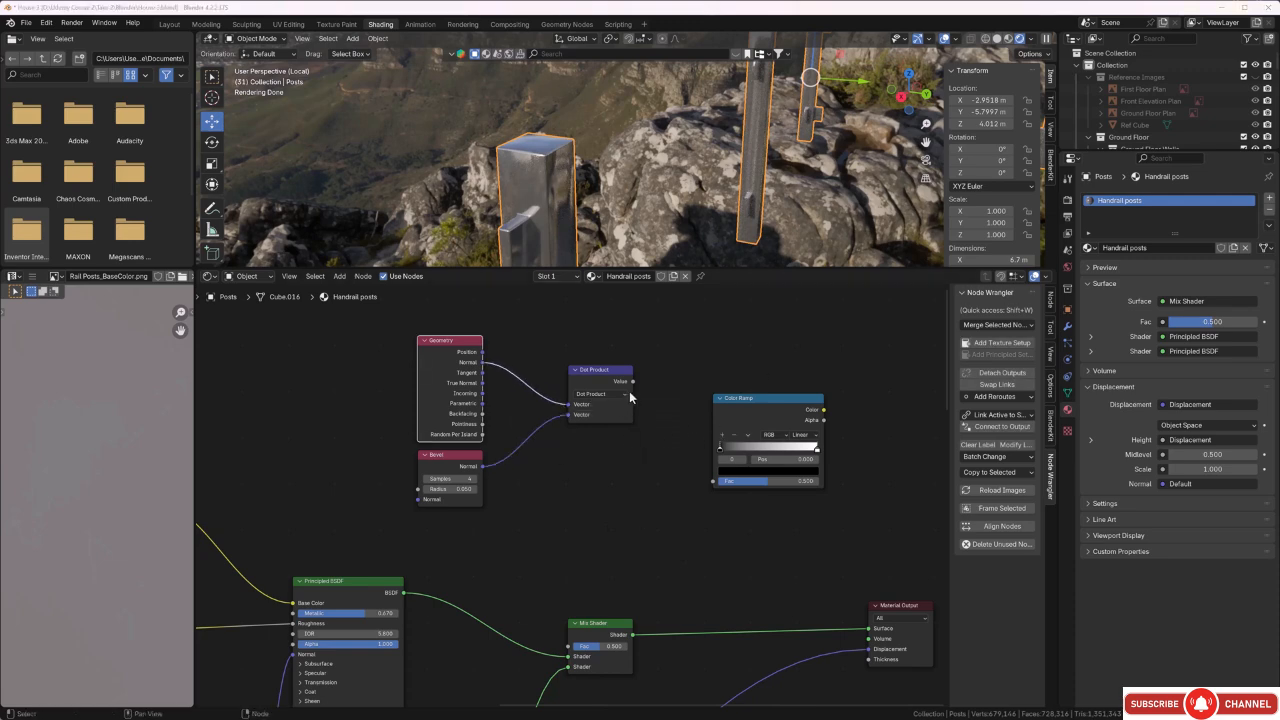
Link the Dot Product value to the Color Ramp's Fac and the ramp's Color to the Material Output's Surface to preview the mask.
left_click_drag(634, 385, 712, 481)
scroll(668, 491, "down", 6)
middle_click_drag(668, 491, 552, 441)
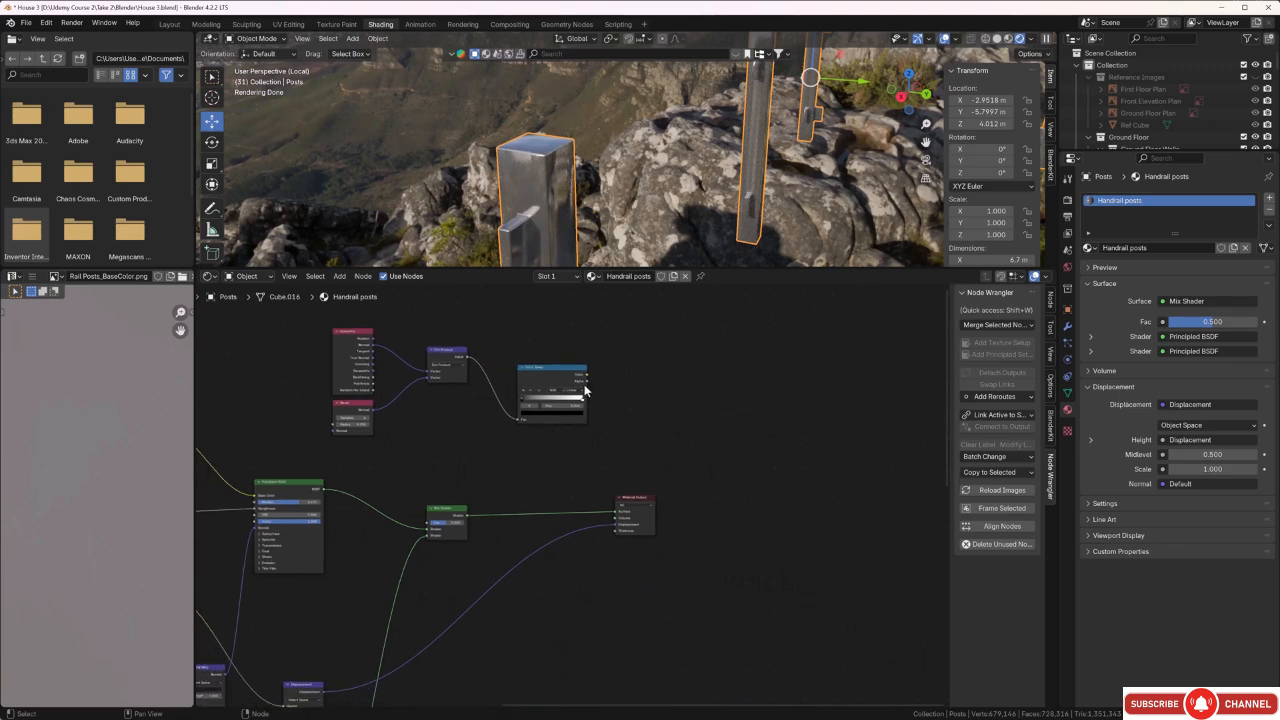
scroll(600, 407, "up", 1)
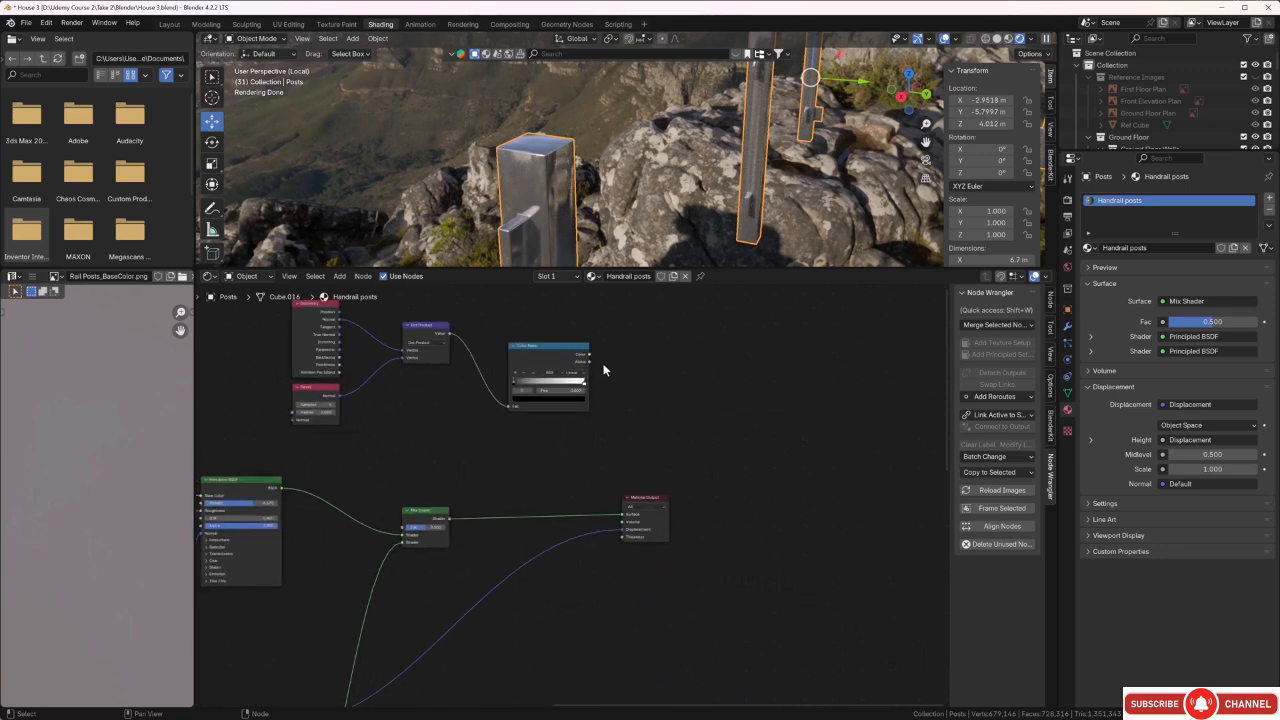
left_click_drag(589, 355, 597, 415)
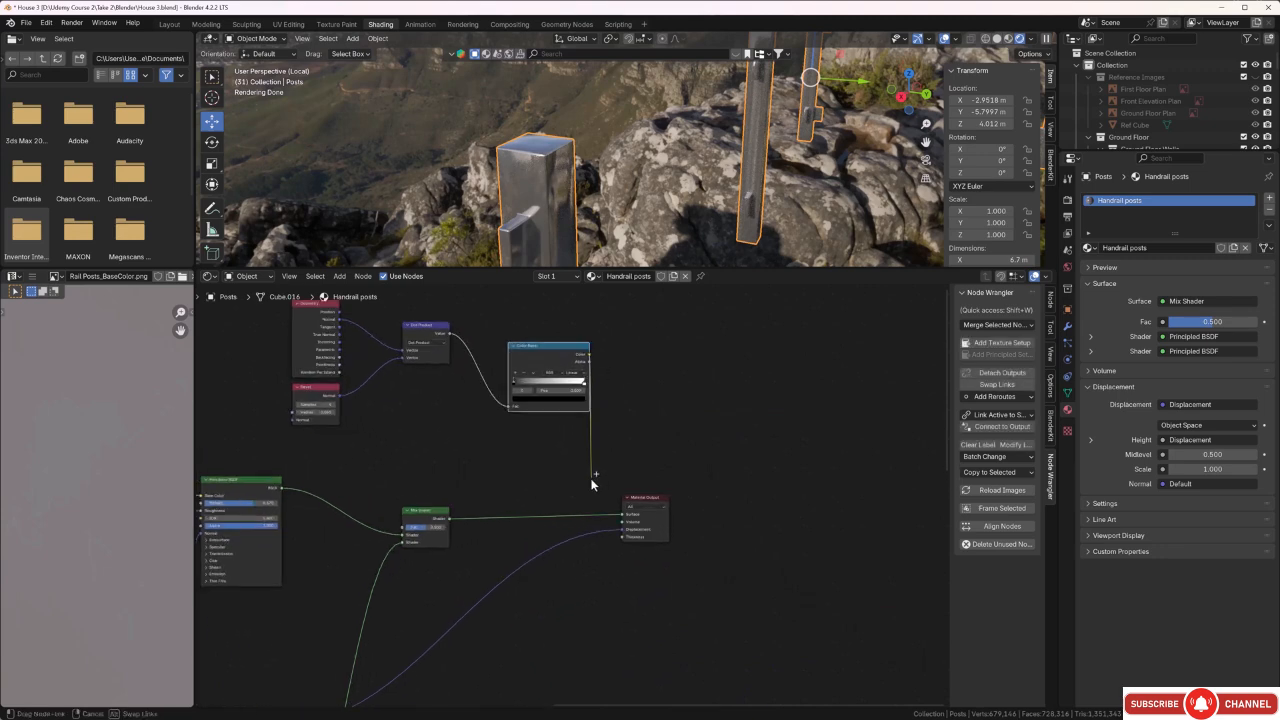
left_click_drag(591, 484, 622, 514)
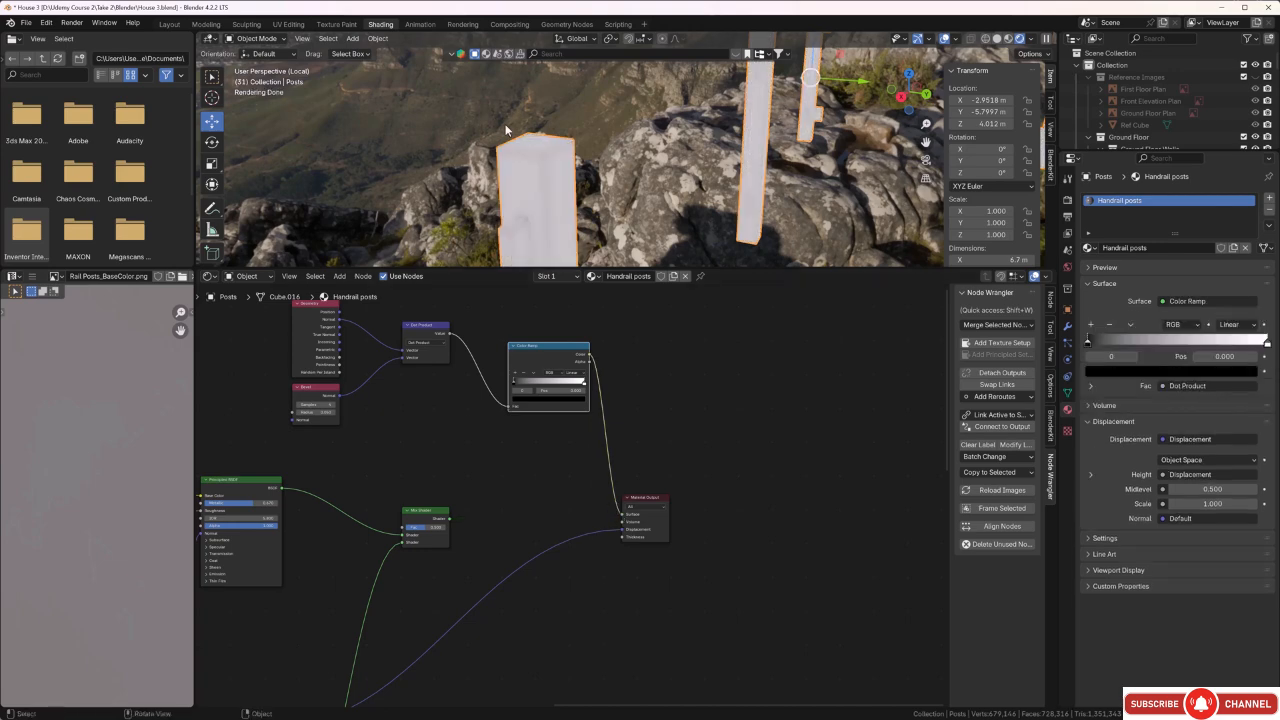
Shift the Color Ramp's black stop past the middle toward the white stop to strengthen the edge mask on the posts.
middle_click_drag(506, 130, 542, 148)
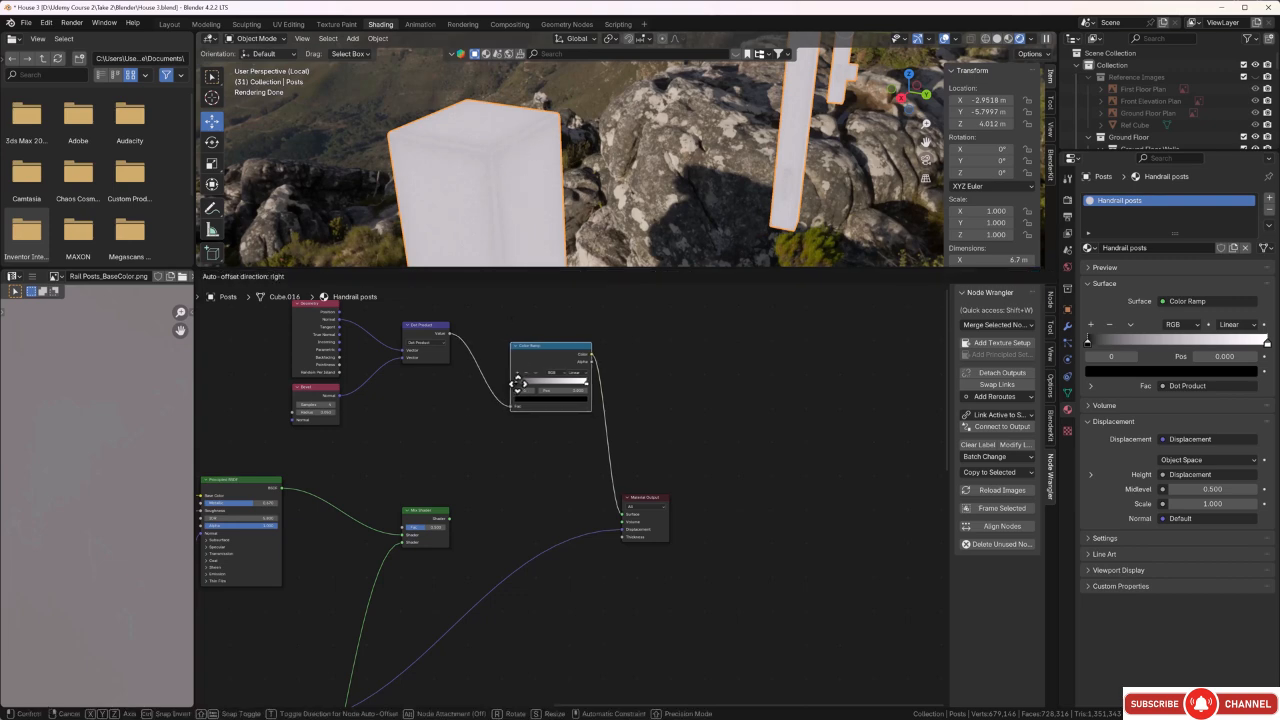
left_click_drag(517, 385, 562, 389)
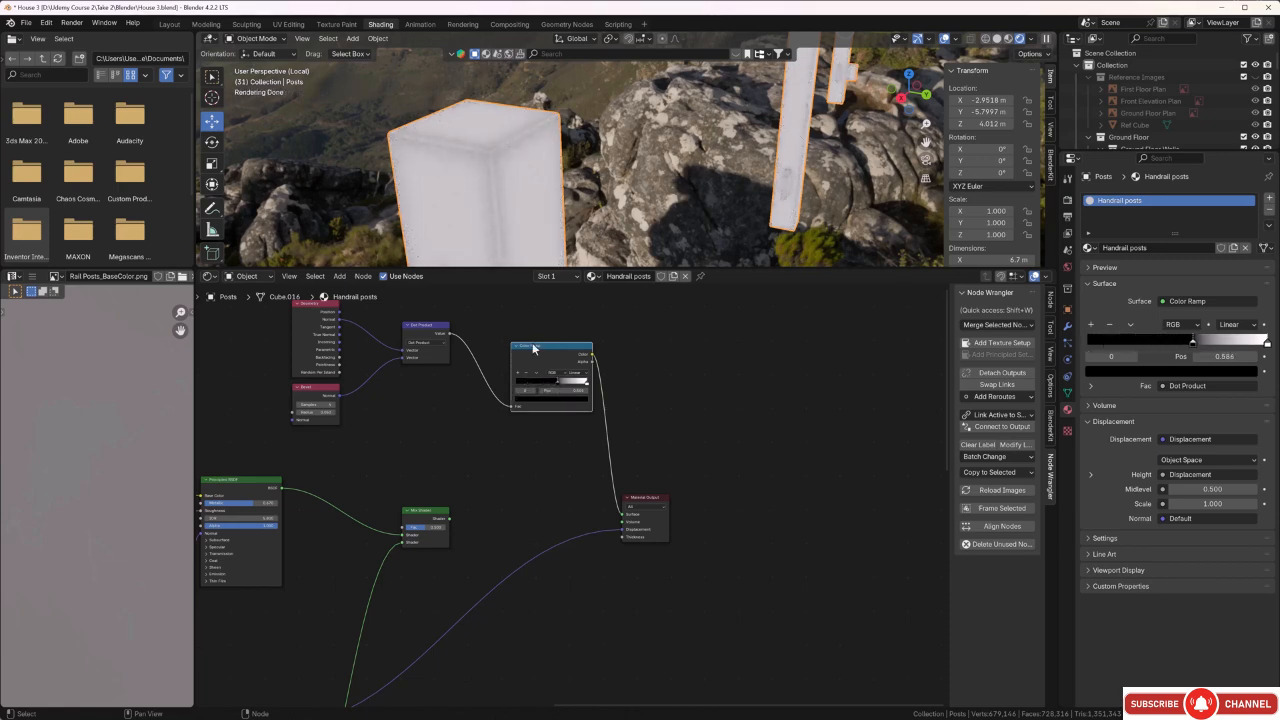
middle_click_drag(632, 134, 597, 116)
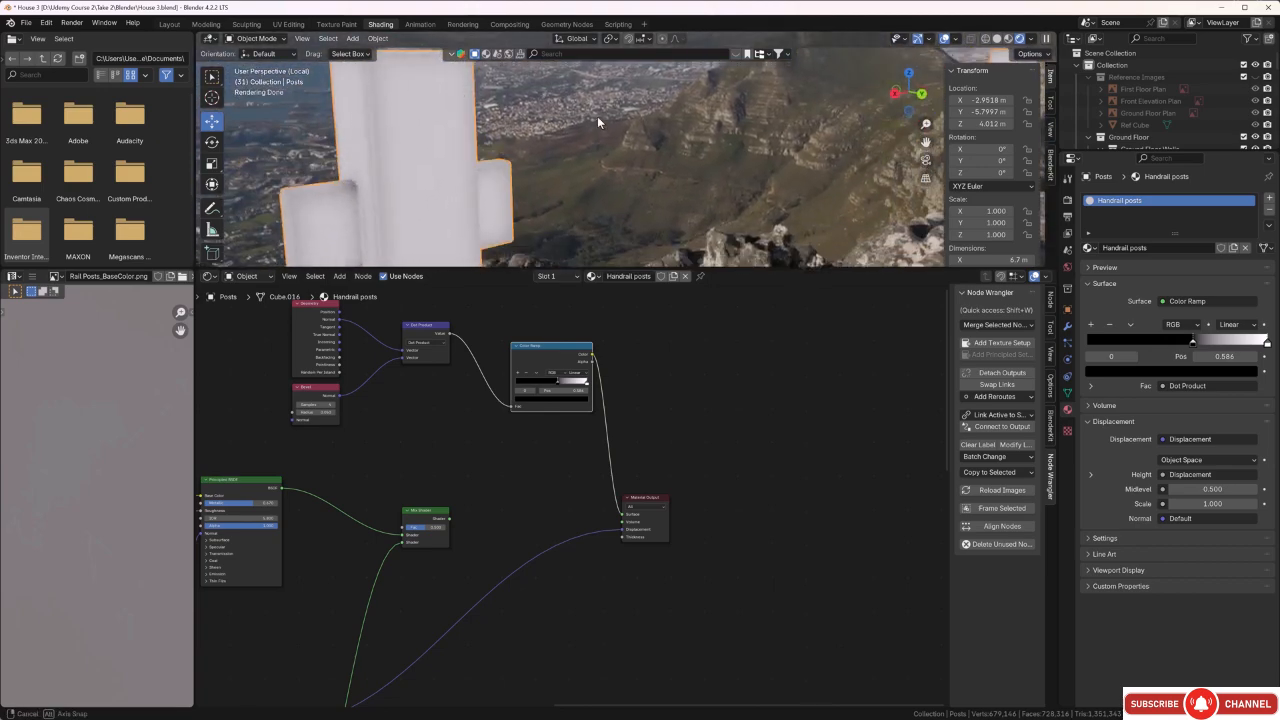
middle_click_drag(356, 192, 389, 206)
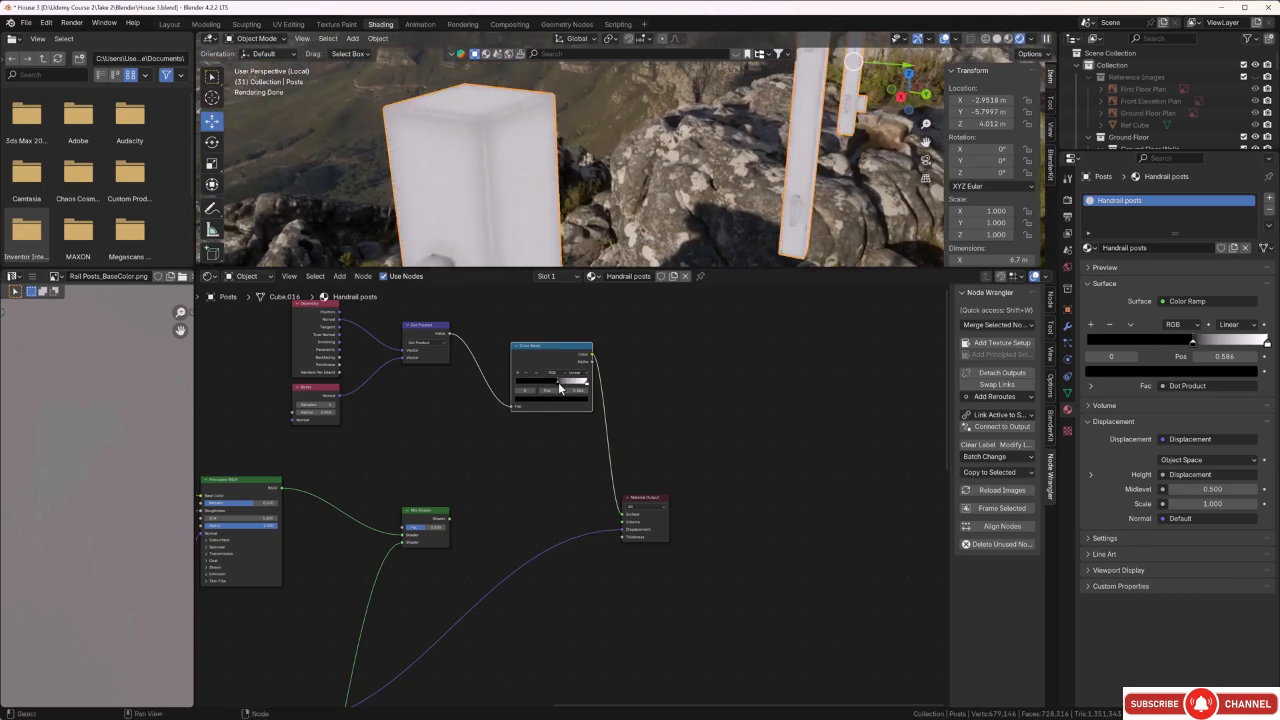
left_click_drag(559, 389, 565, 389)
Connect the Color Ramp's Color to the Mix Shader's Fac and restore the Mix Shader's link to the Material Output's Surface.
mouse_move(622, 517)
left_mouse_down()
mouse_move(460, 470)
mouse_move(400, 409)
mouse_move(386, 490)
mouse_move(400, 530)
mouse_move(612, 520)
left_mouse_up()
middle_click_drag(556, 475, 564, 465)
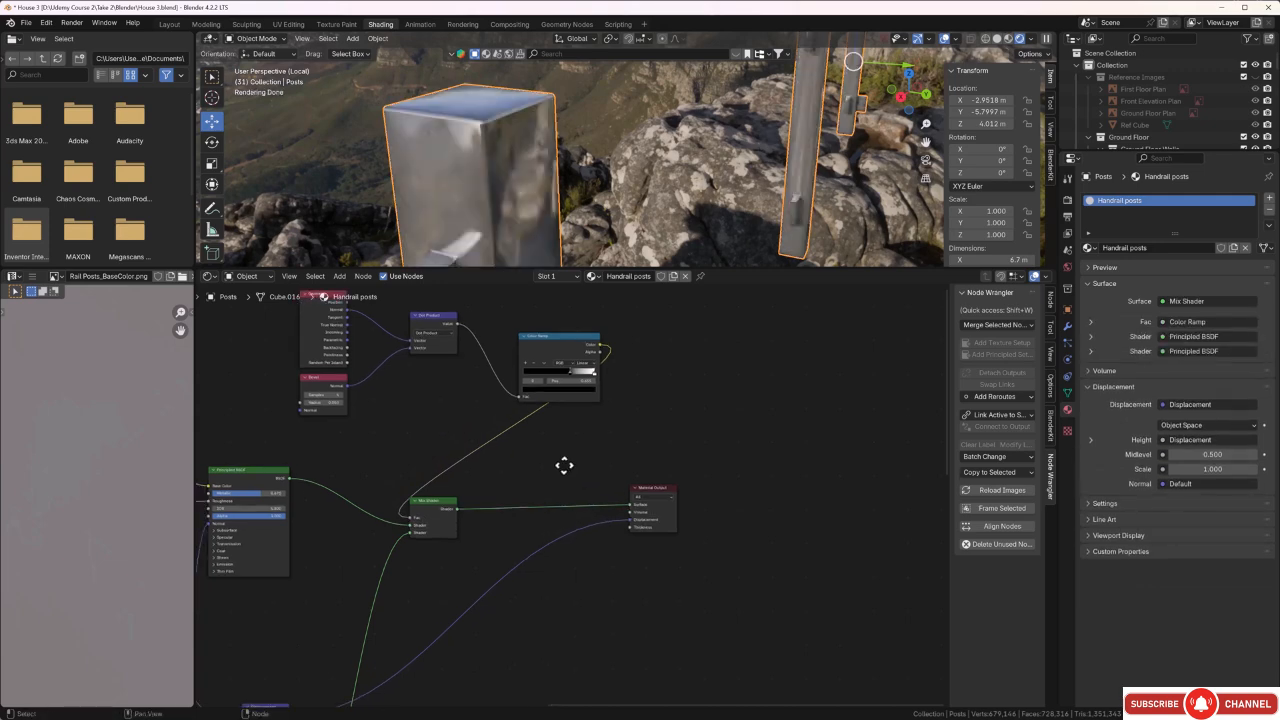
middle_click_drag(484, 504, 546, 459)
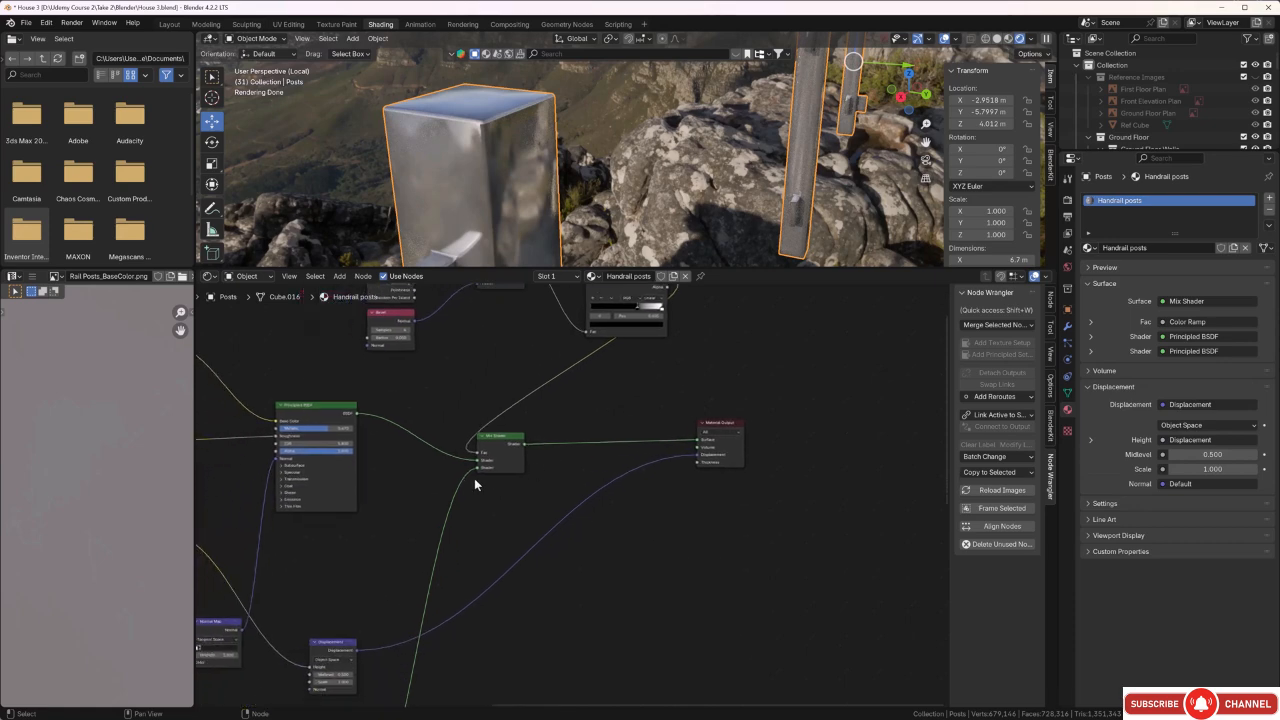
Swap the Mix Shader's shader inputs so the lower Principled BSDF feeds the first and the original one the second.
mouse_move(477, 468)
left_mouse_down()
mouse_move(462, 465)
mouse_move(475, 462)
left_mouse_up()
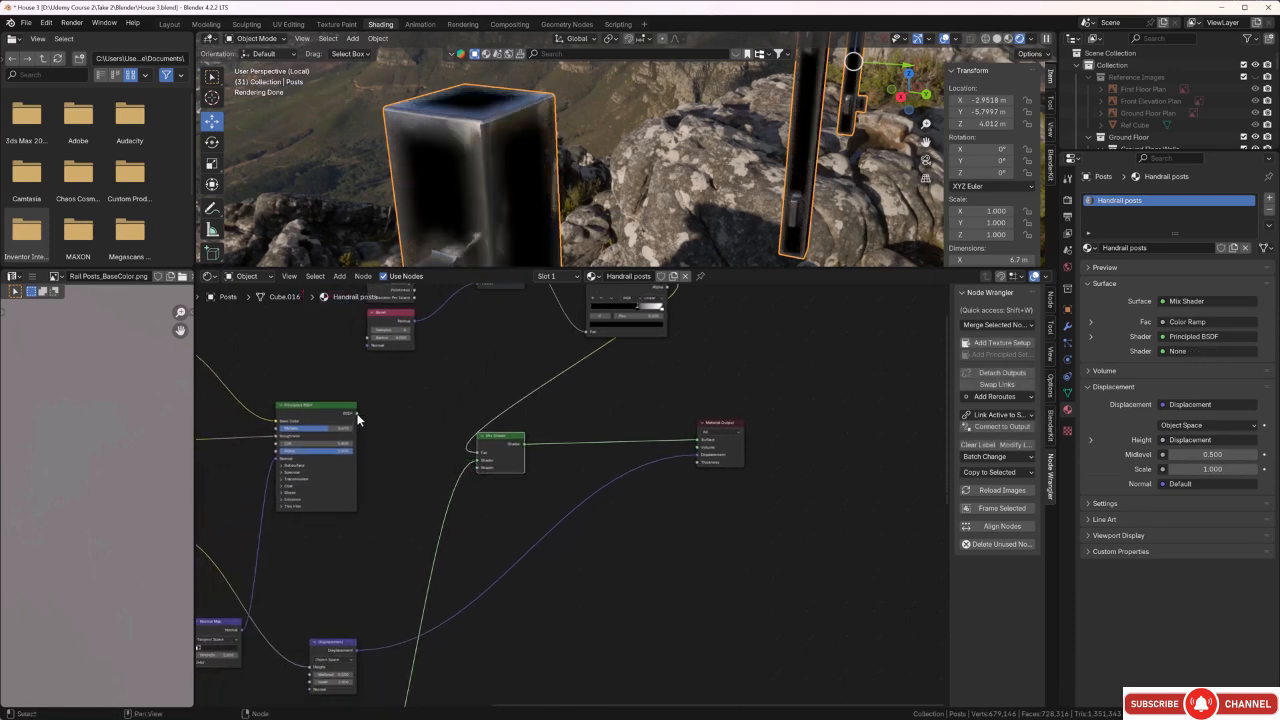
left_click_drag(357, 415, 475, 469)
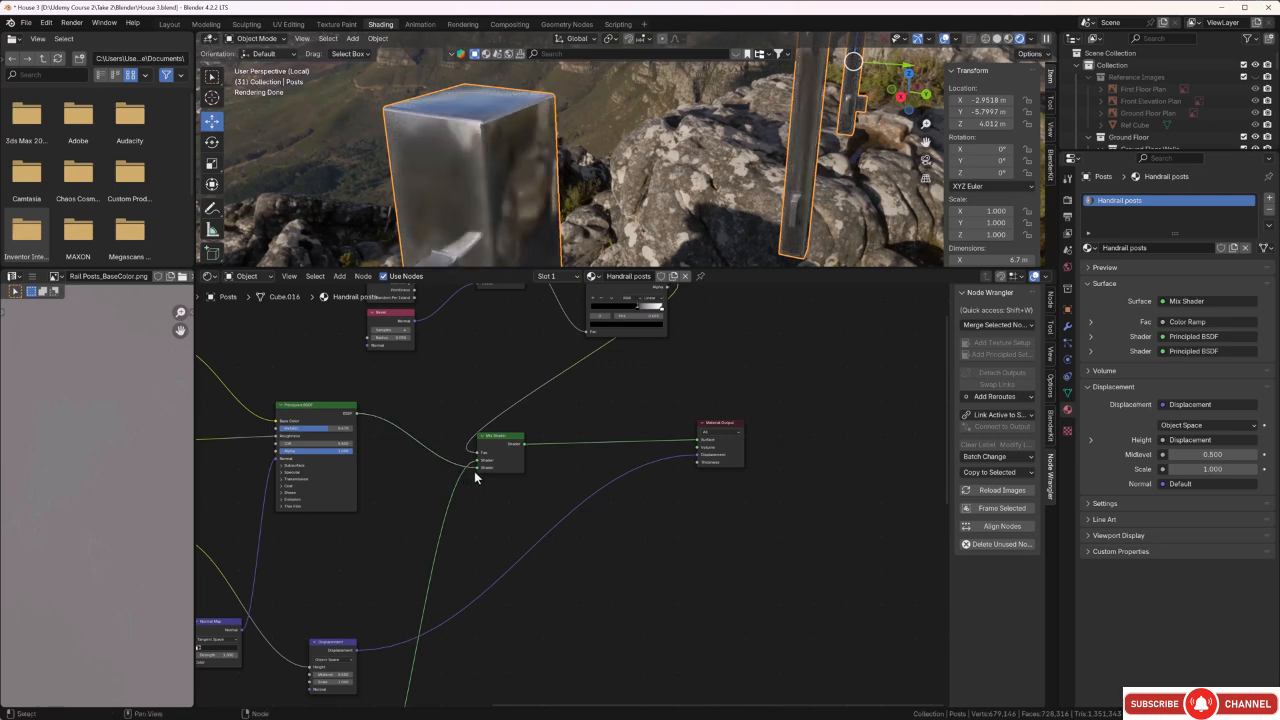
middle_click_drag(521, 100, 503, 140)
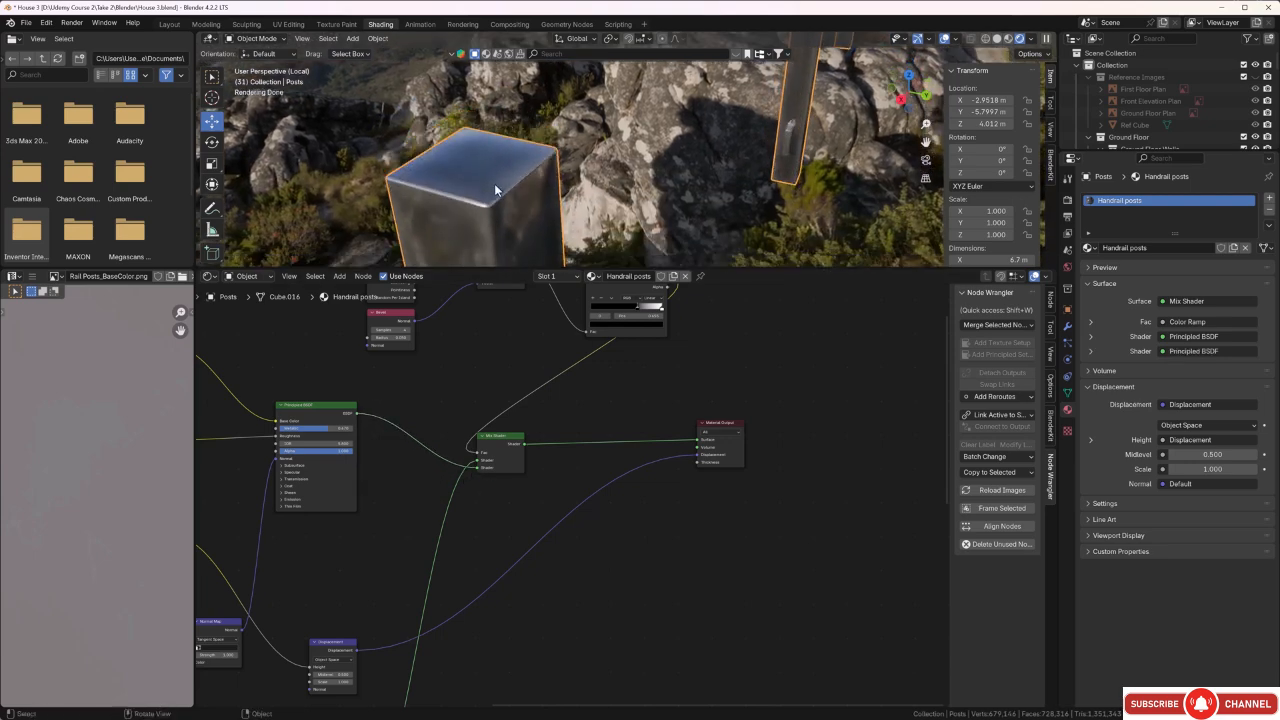
middle_click_drag(495, 190, 488, 133)
Darken the lower Principled BSDF's base color to near black and check the posts' edges.
scroll(572, 576, "down", 3)
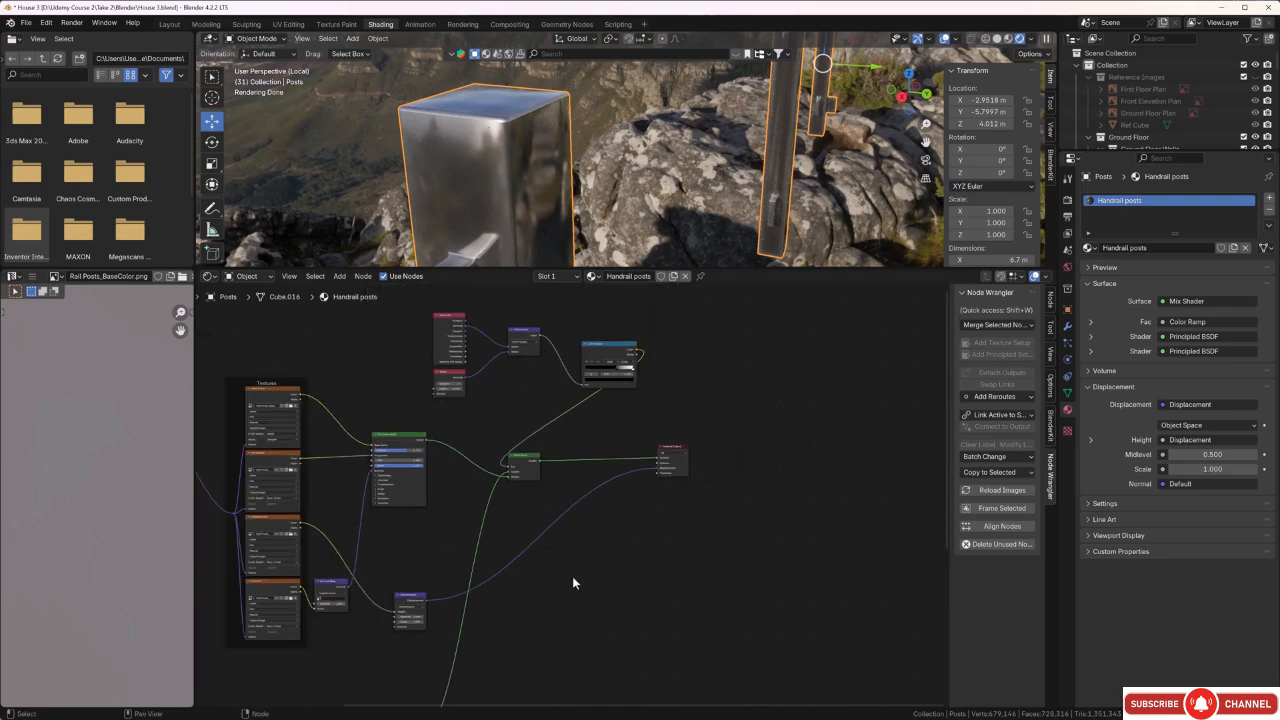
middle_click_drag(572, 588, 609, 494)
scroll(497, 538, "up", 1)
scroll(496, 543, "up", 4)
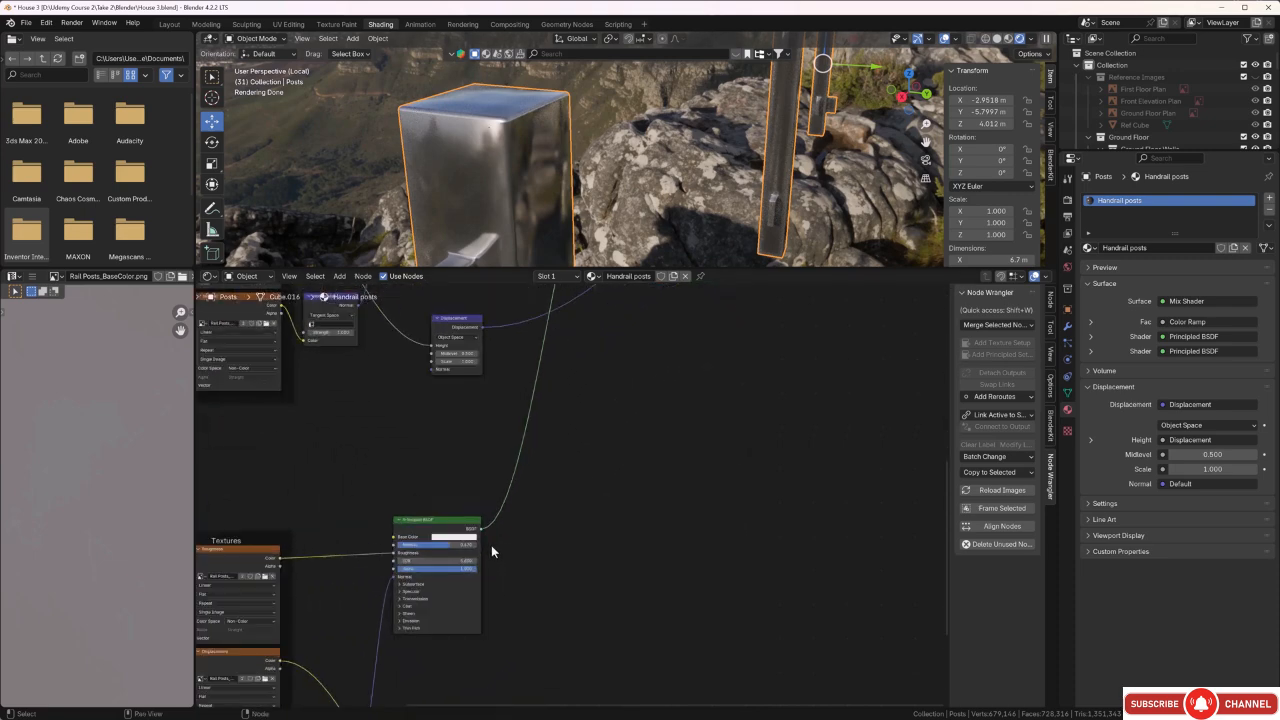
left_click(415, 552)
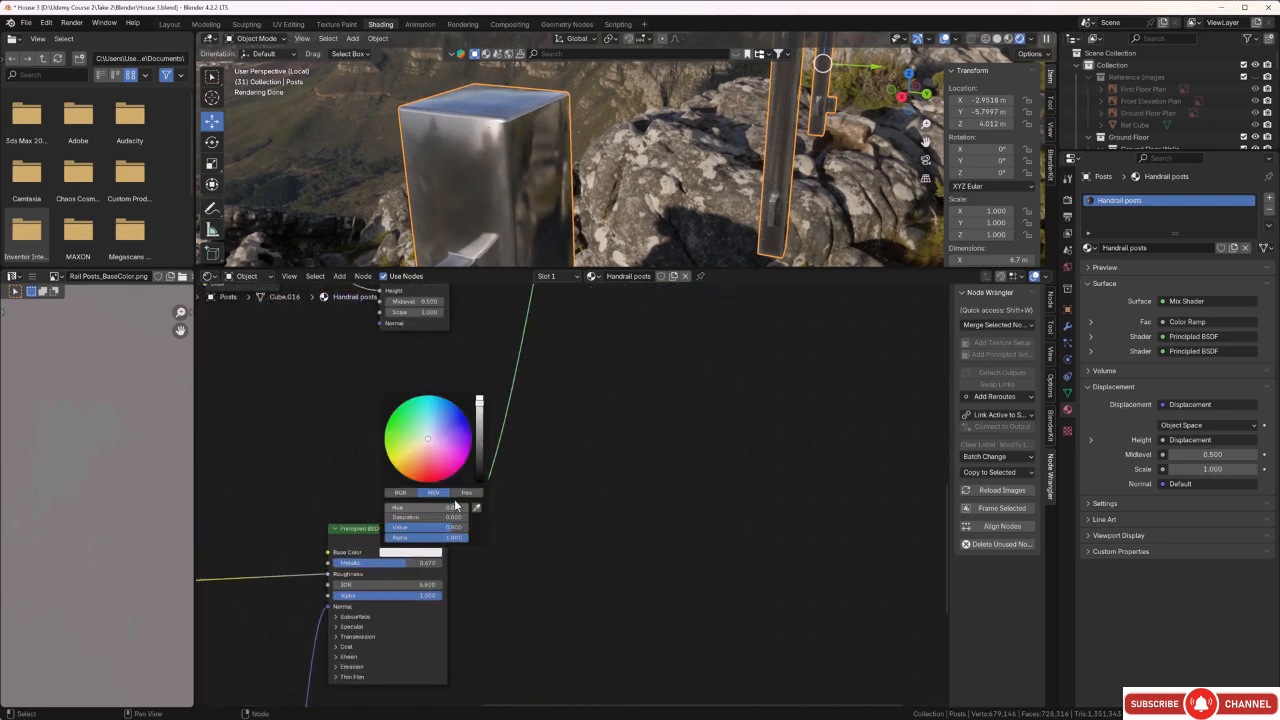
left_click_drag(479, 401, 479, 469)
middle_click_drag(566, 182, 545, 167)
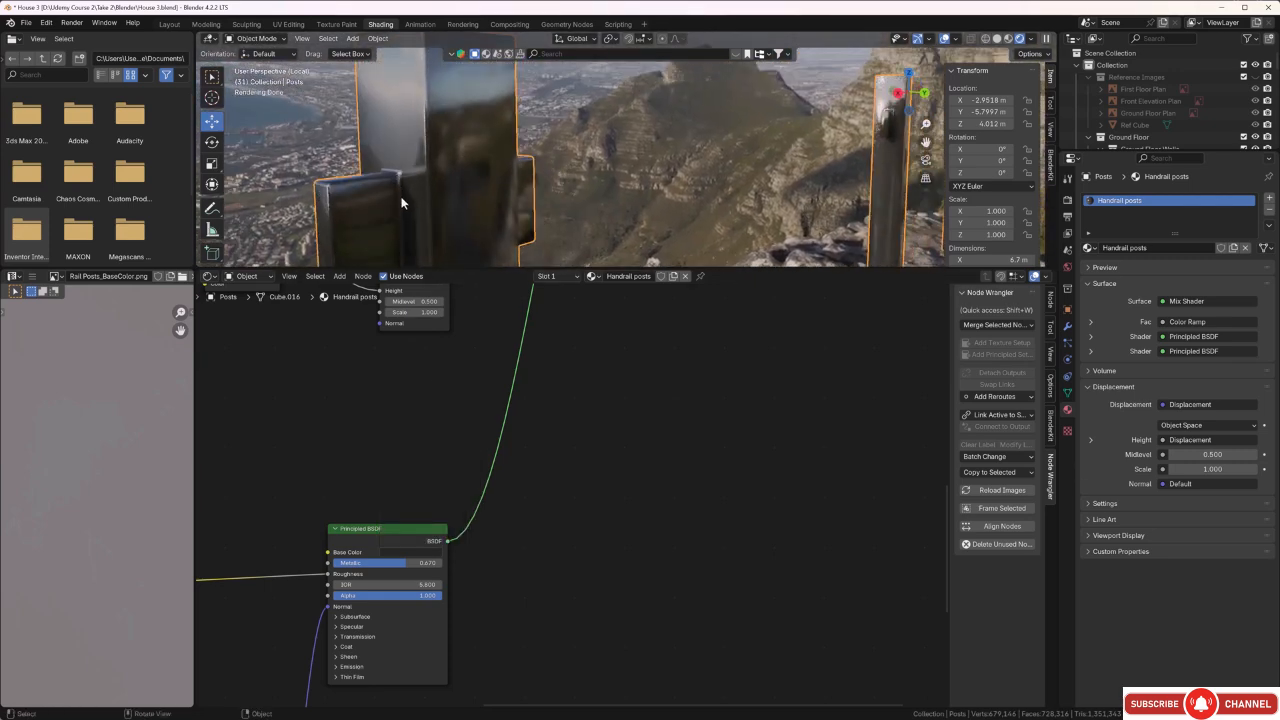
middle_click_drag(398, 218, 370, 230)
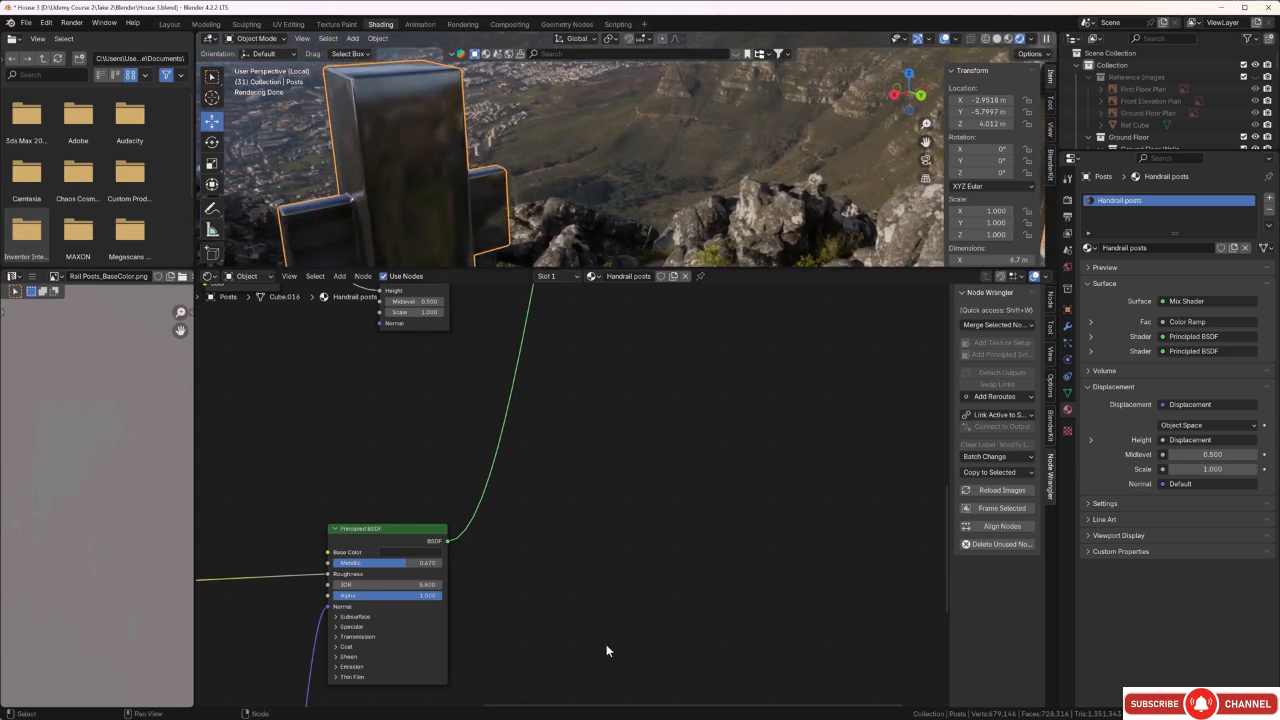
Set the original Principled BSDF's Metallic to 0.449 and IOR to 2.600, and check the posts from several sides.
scroll(606, 600, "down", 2)
scroll(612, 530, "down", 1)
middle_click_drag(641, 400, 600, 564)
middle_click_drag(573, 470, 570, 537)
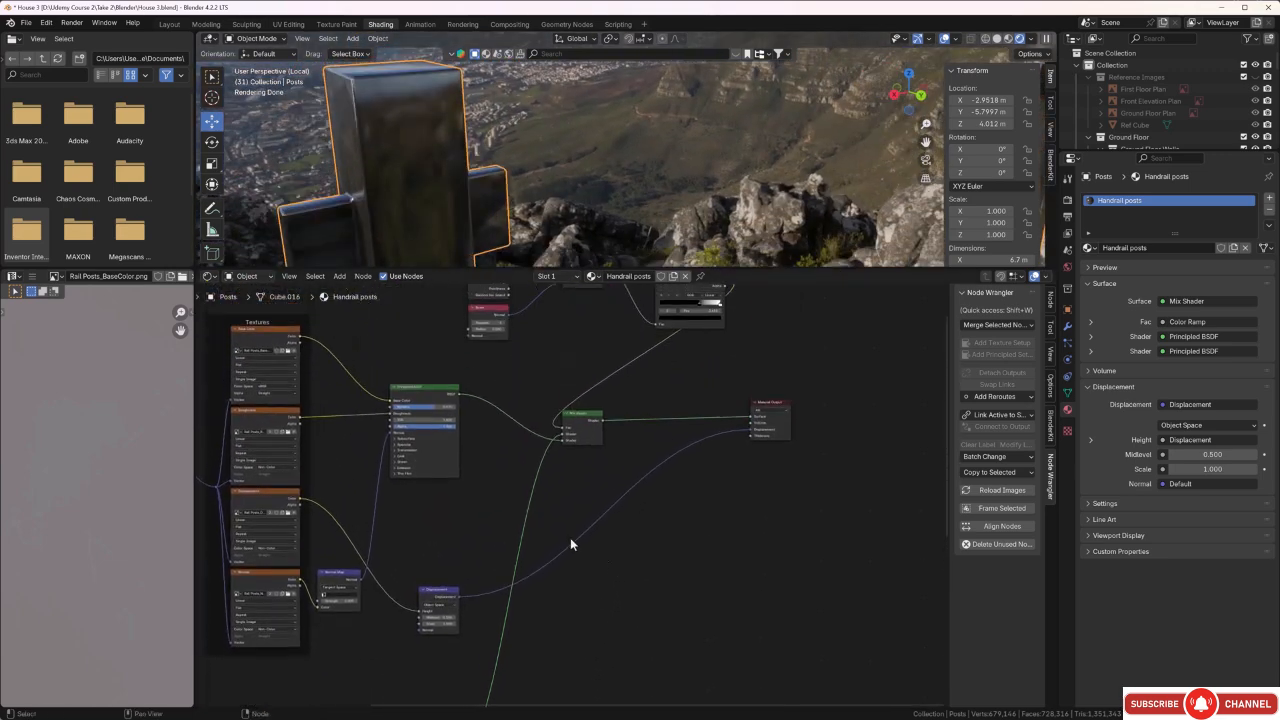
scroll(510, 490, "up", 1)
scroll(419, 419, "up", 3)
middle_click_drag(433, 424, 571, 523)
scroll(571, 523, "up", 3)
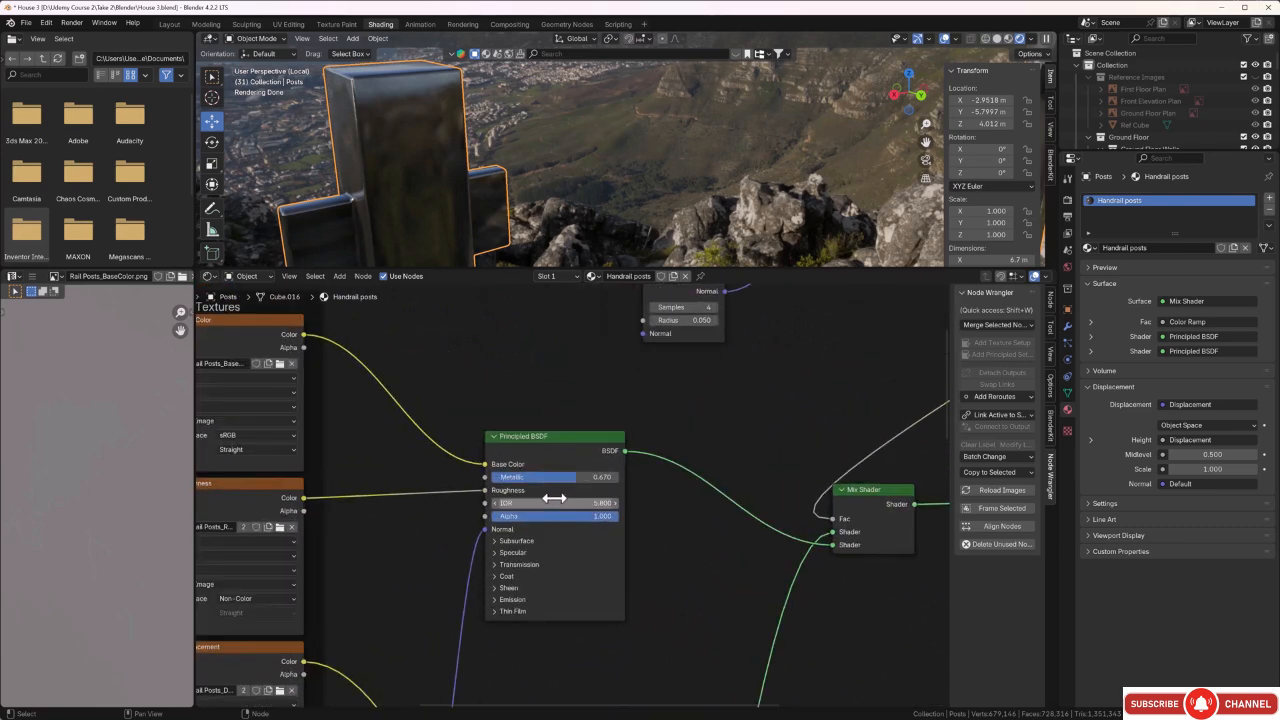
left_click_drag(575, 479, 545, 503)
middle_click_drag(520, 145, 541, 229)
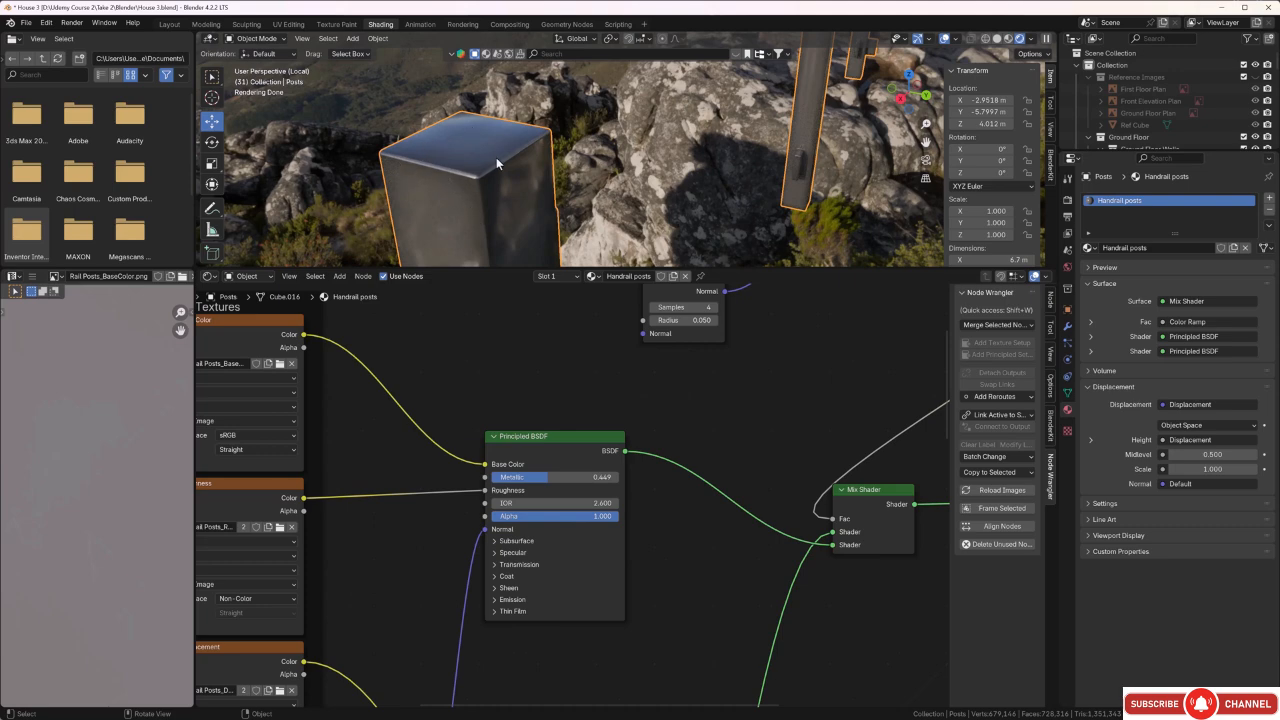
middle_click_drag(496, 157, 510, 208)
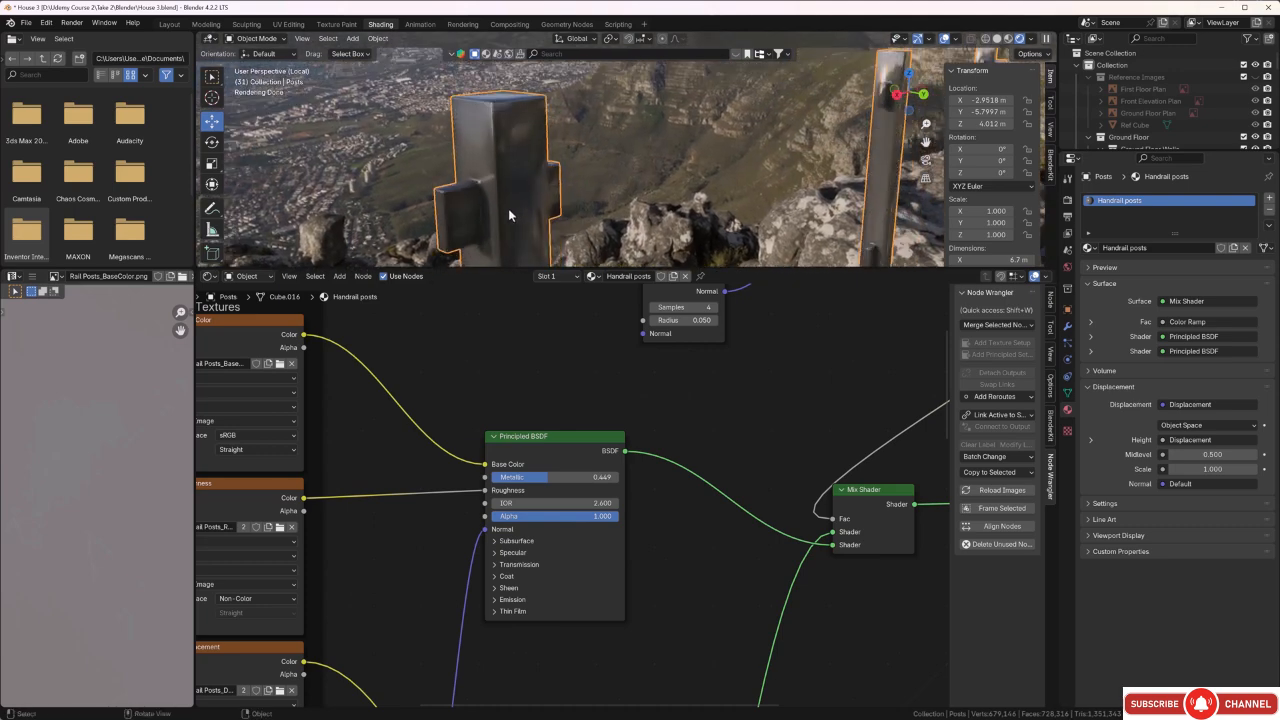
Leave the posts' isolated view to show the whole house, and deselect the posts.
key("KP_Divide")
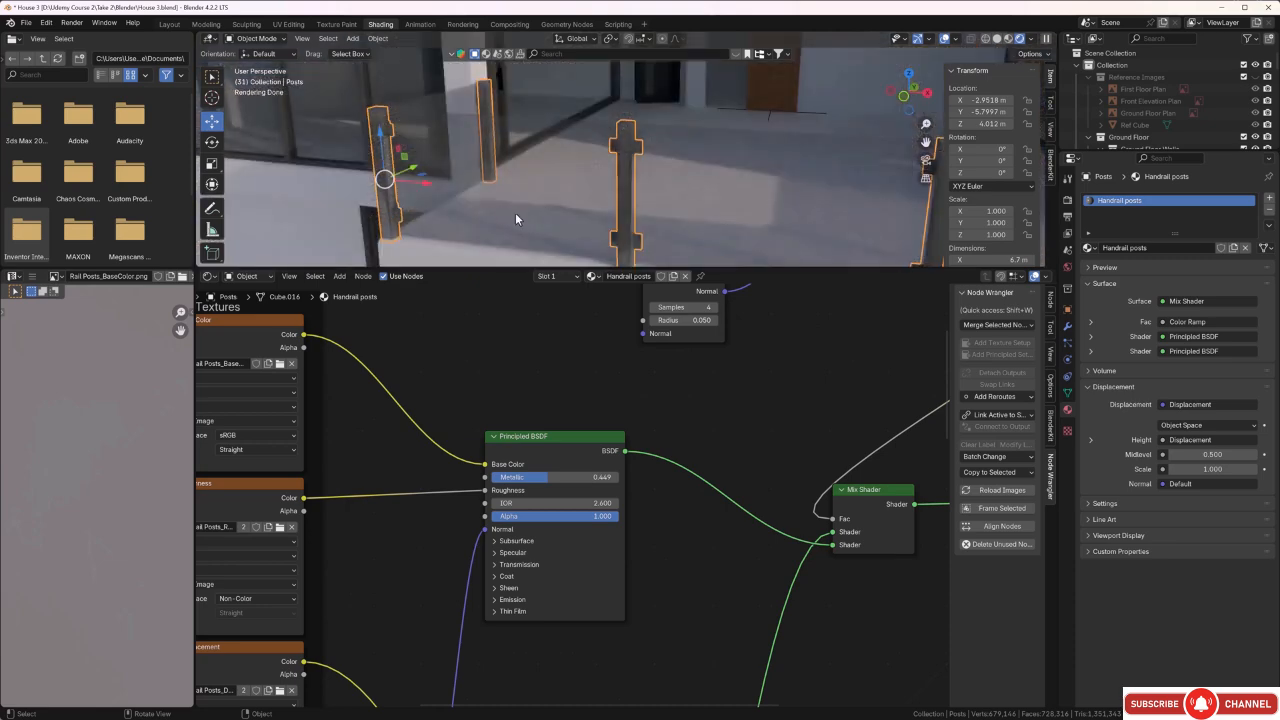
mouse_move(515, 212)
middle_mouse_down()
mouse_move(520, 198)
mouse_move(593, 184)
mouse_move(514, 201)
middle_mouse_up()
scroll(528, 192, "down", 3)
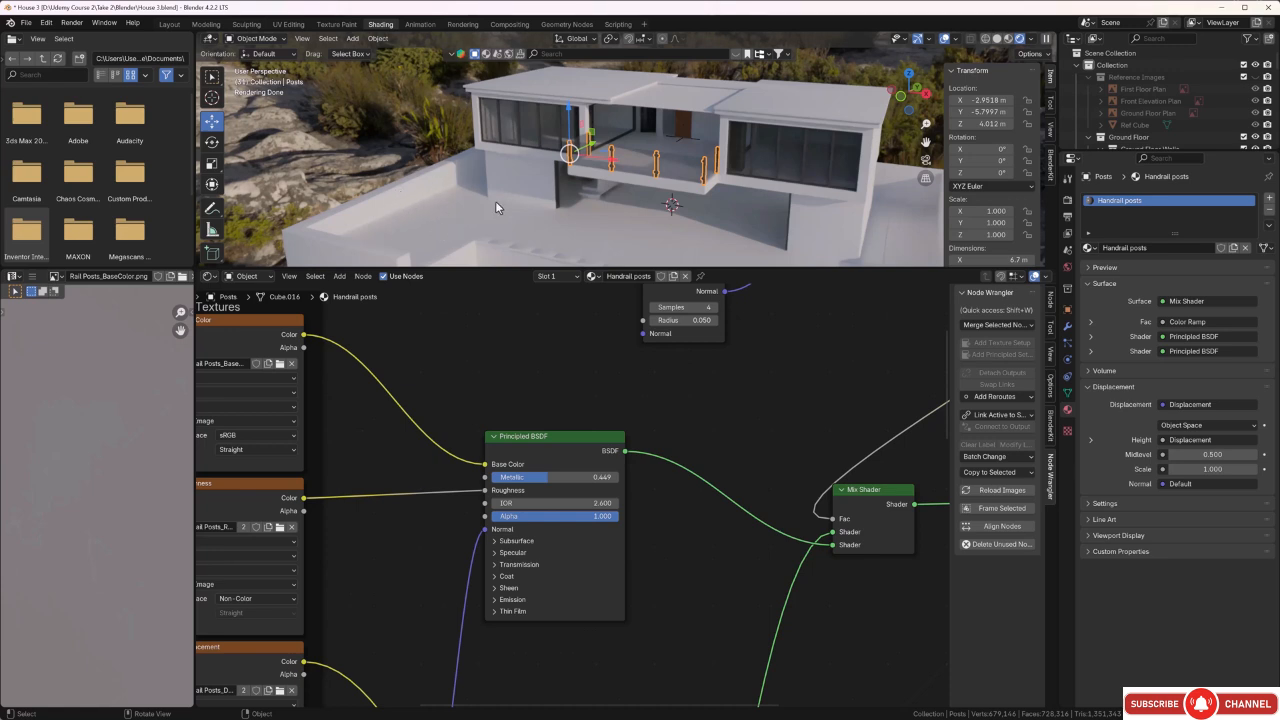
left_click(408, 117)
middle_click_drag(405, 162, 410, 154)
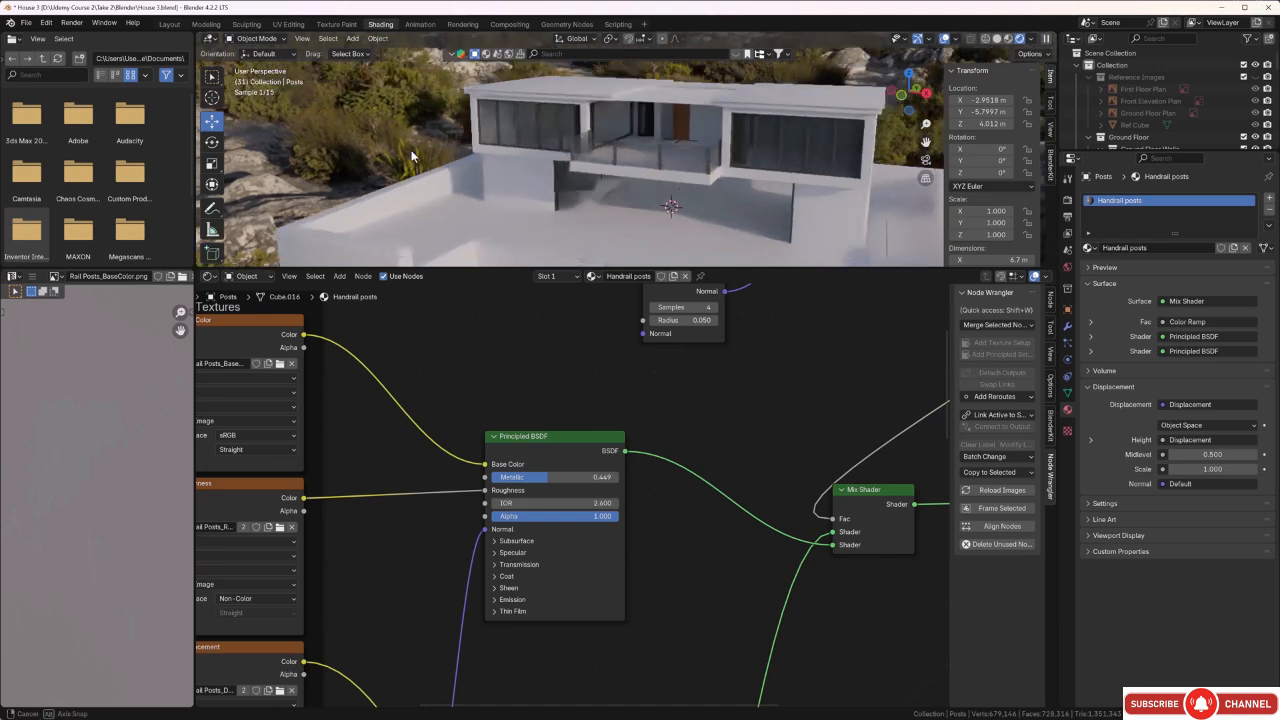
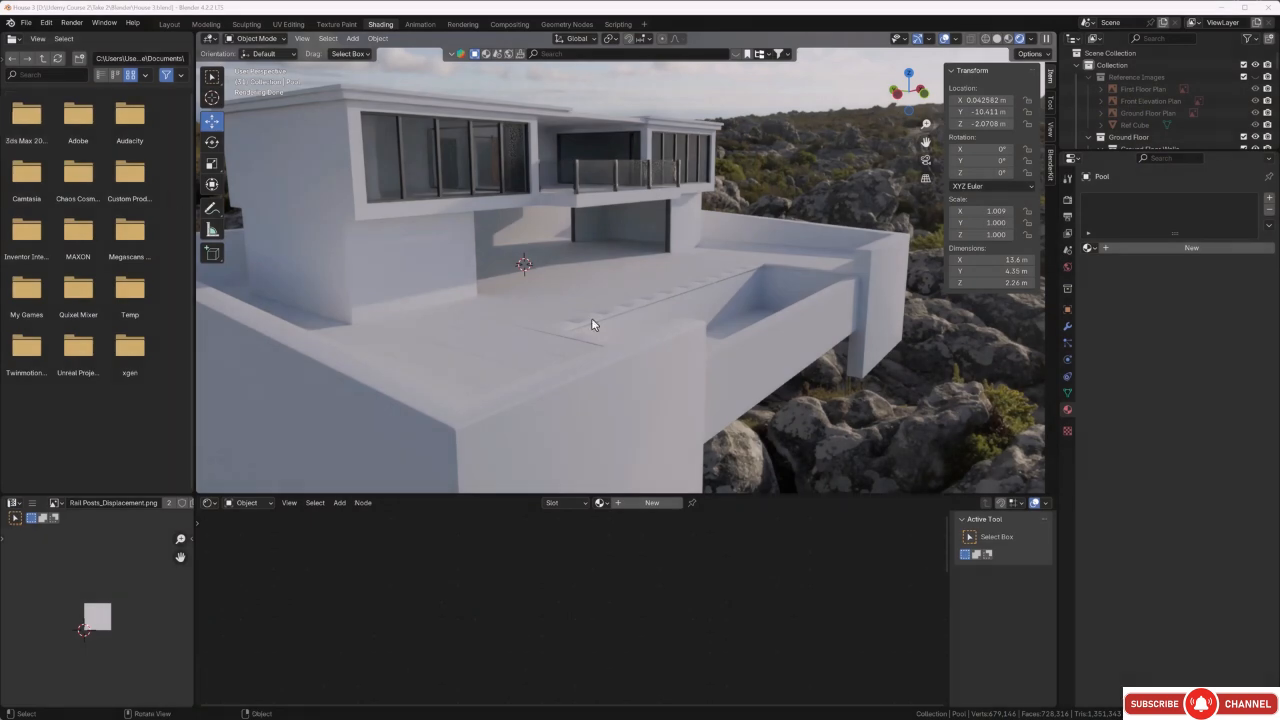
Select the paving slab beside the pool and apply its rotation and scale.
middle_click_drag(666, 307, 513, 305)
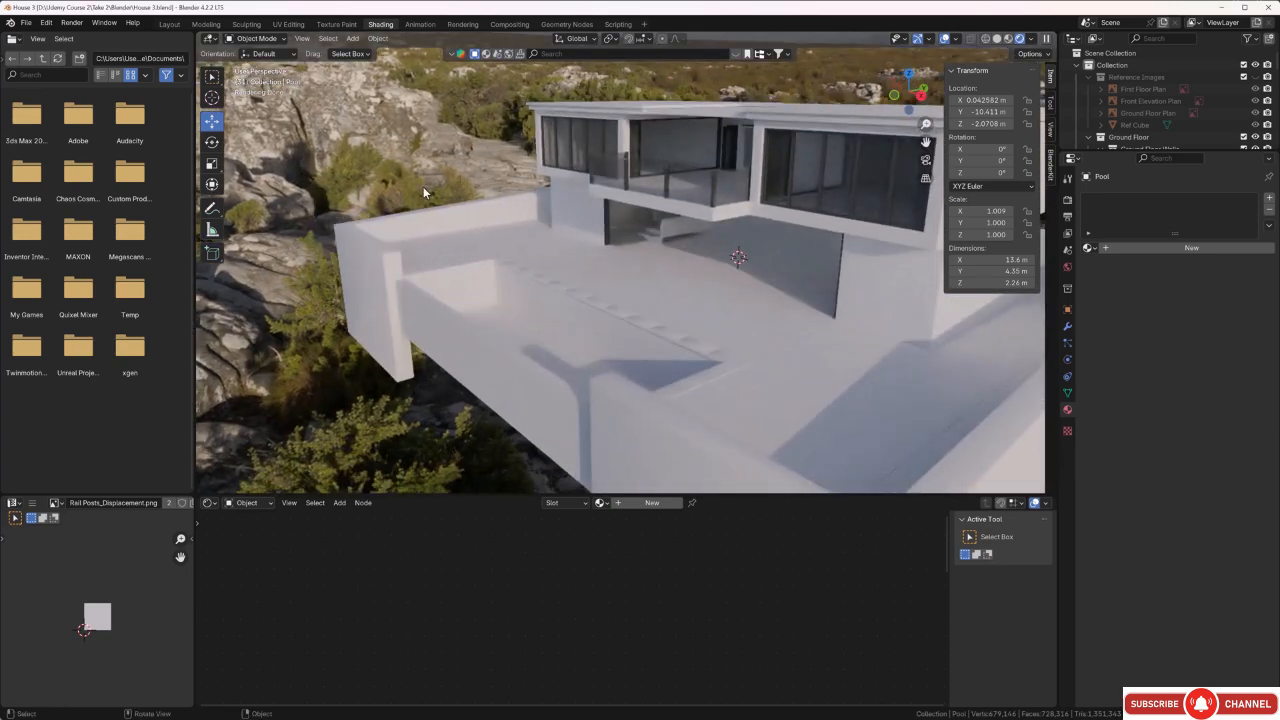
mouse_move(438, 278)
middle_mouse_down()
mouse_move(469, 259)
mouse_move(463, 277)
middle_mouse_up()
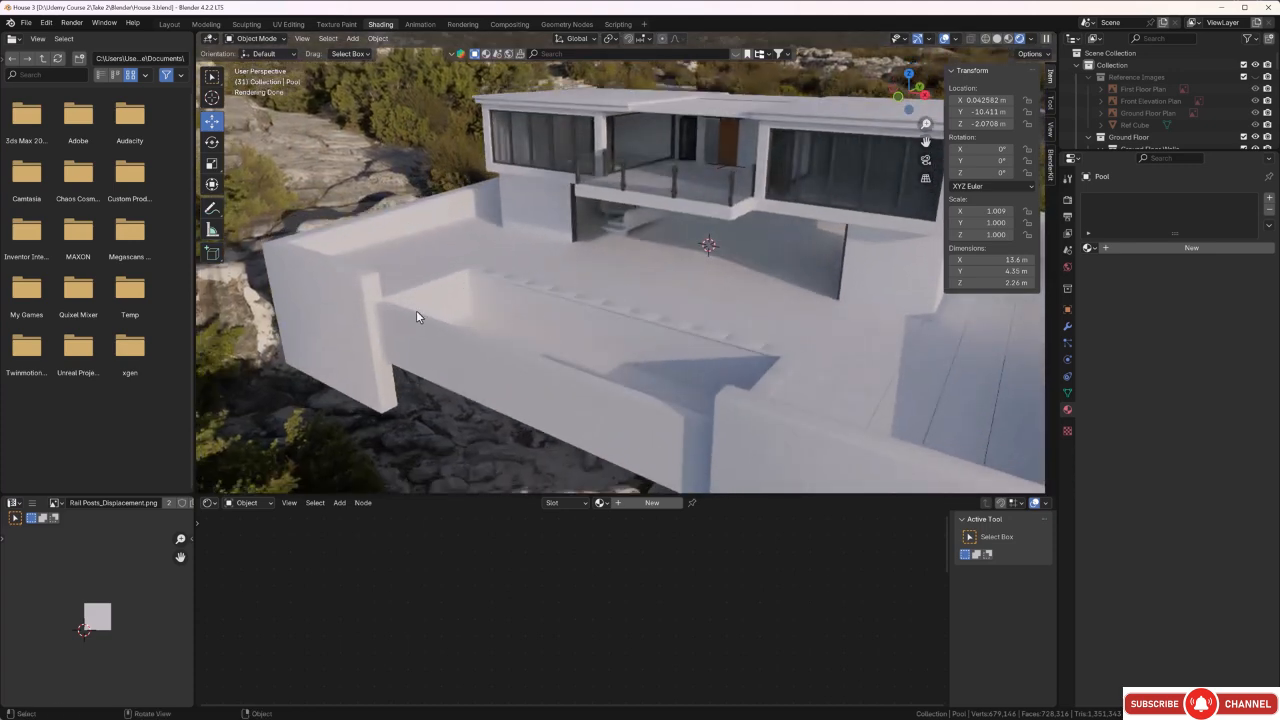
scroll(525, 352, "up", 5)
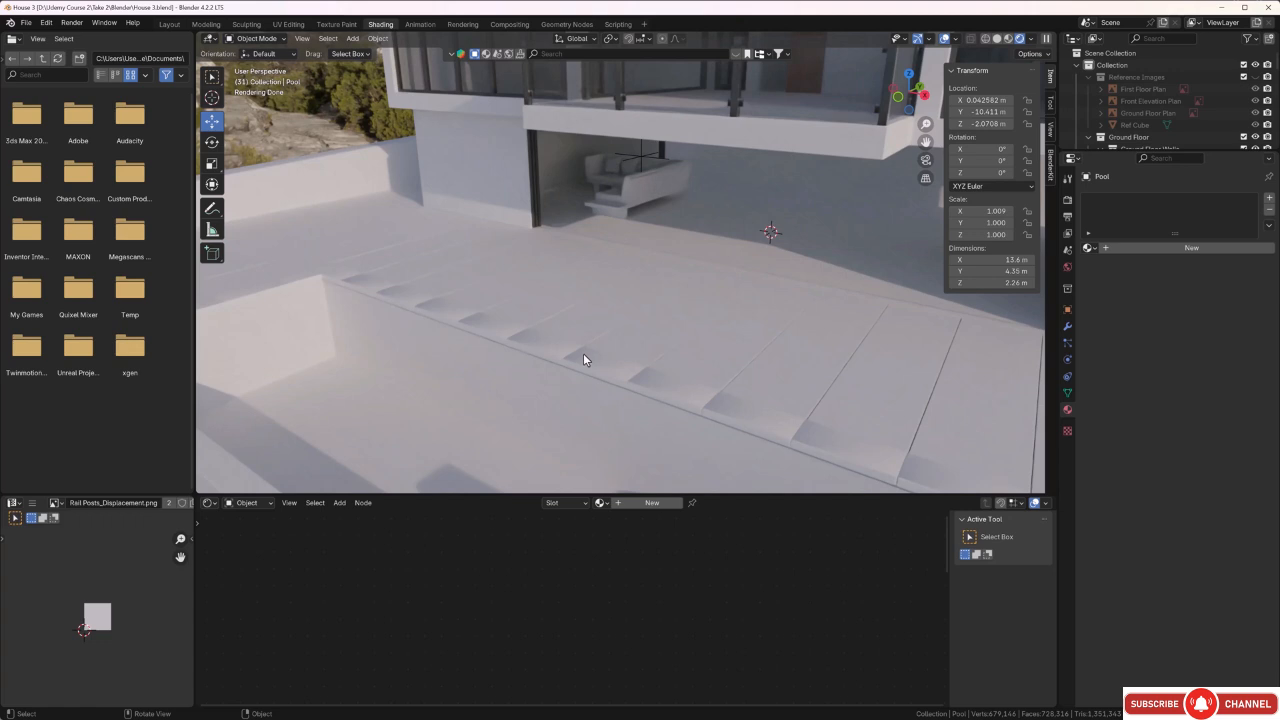
scroll(583, 353, "down", 2)
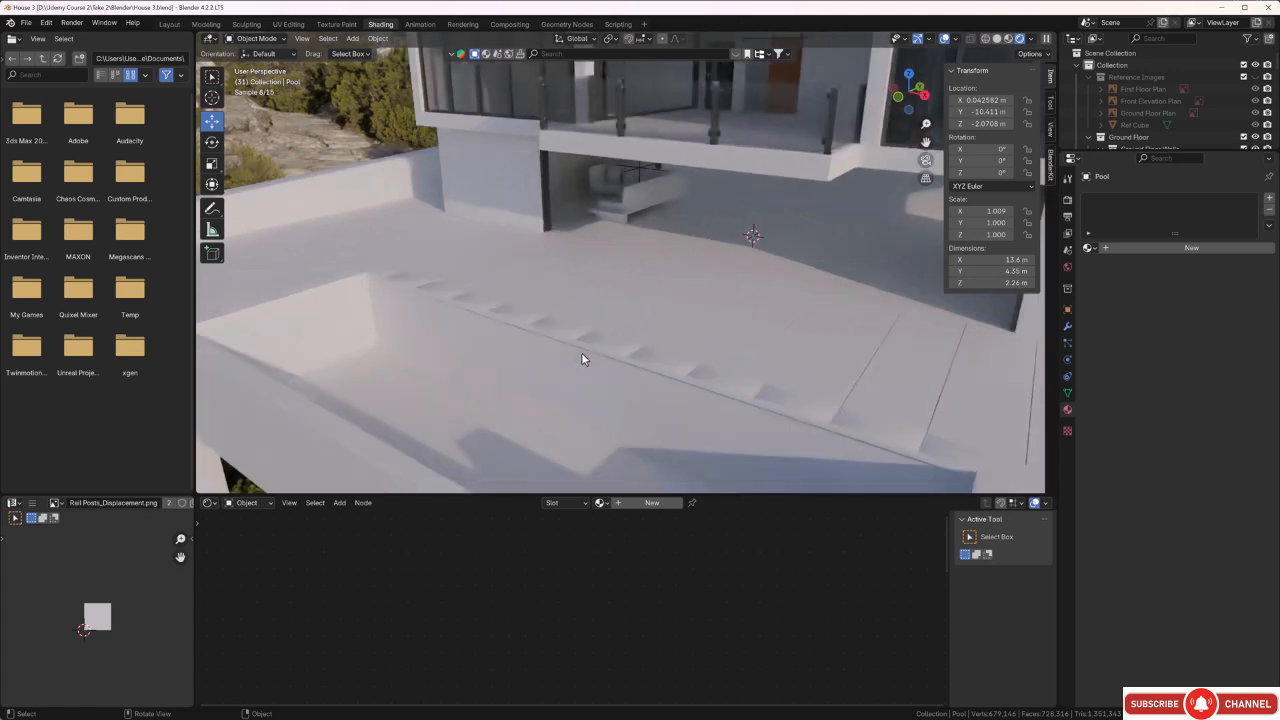
scroll(581, 352, "down", 3)
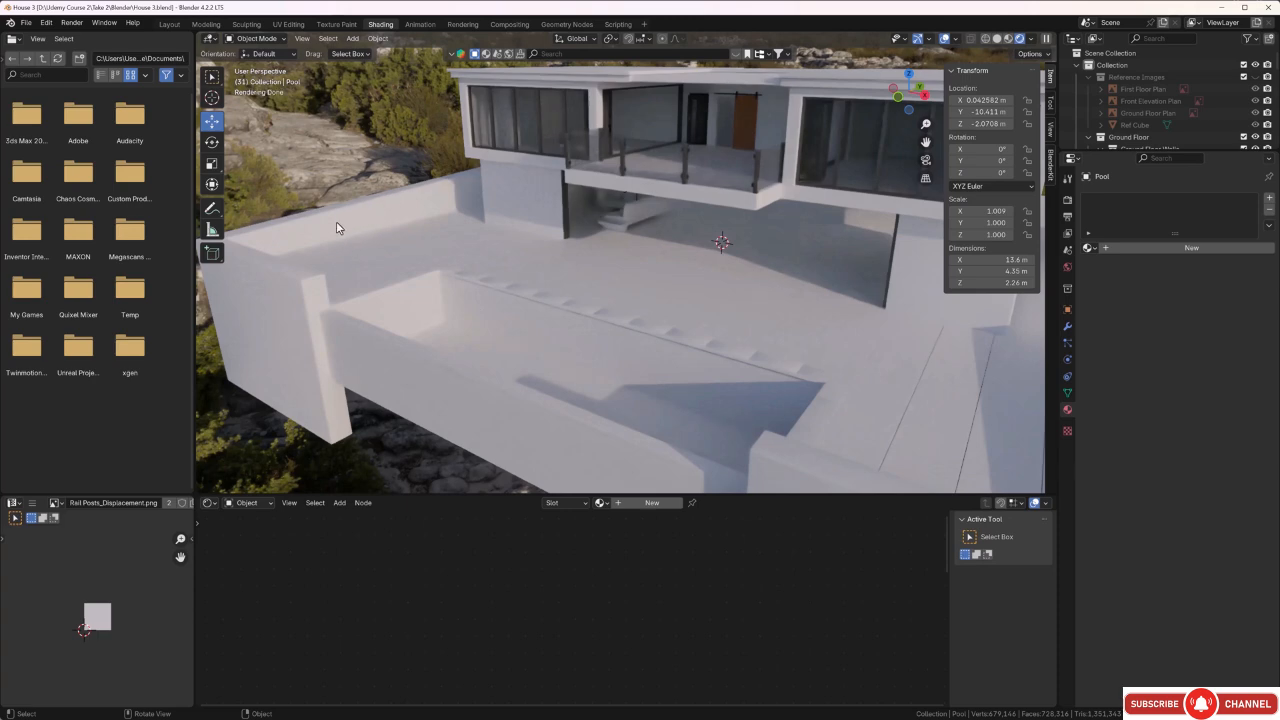
middle_click_drag(431, 266, 577, 299)
scroll(577, 299, "up", 2)
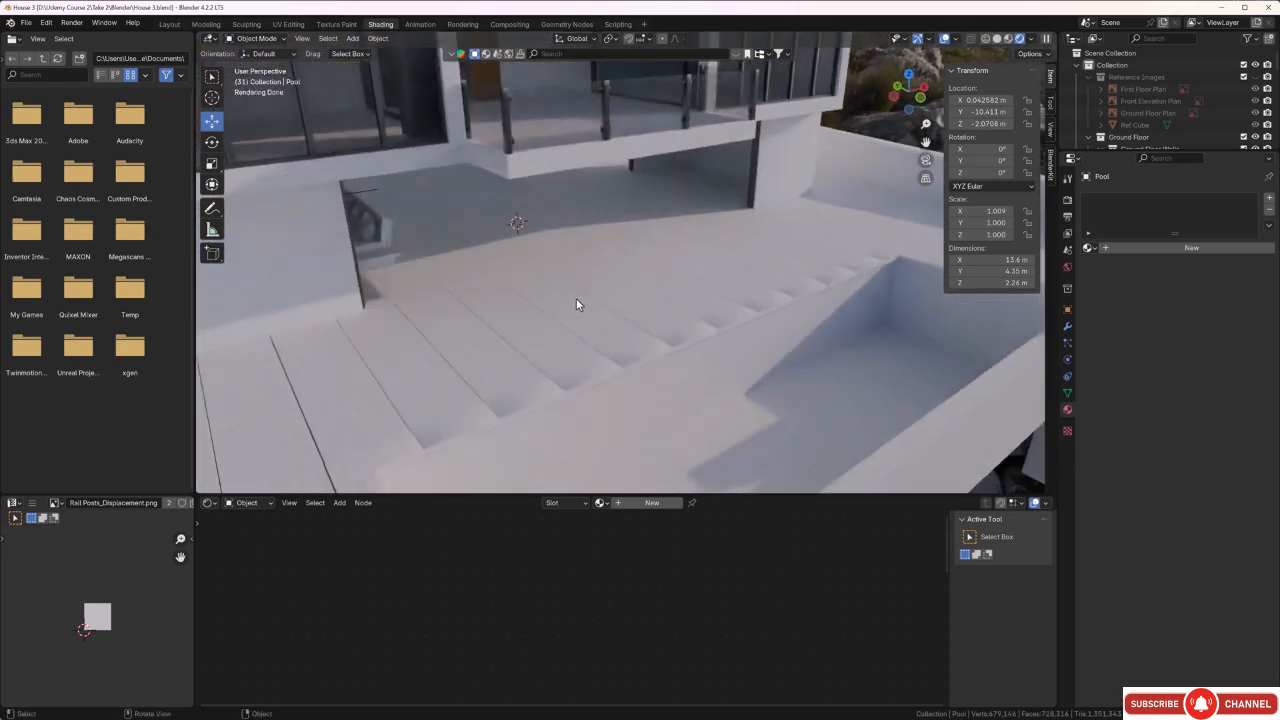
left_click(565, 311)
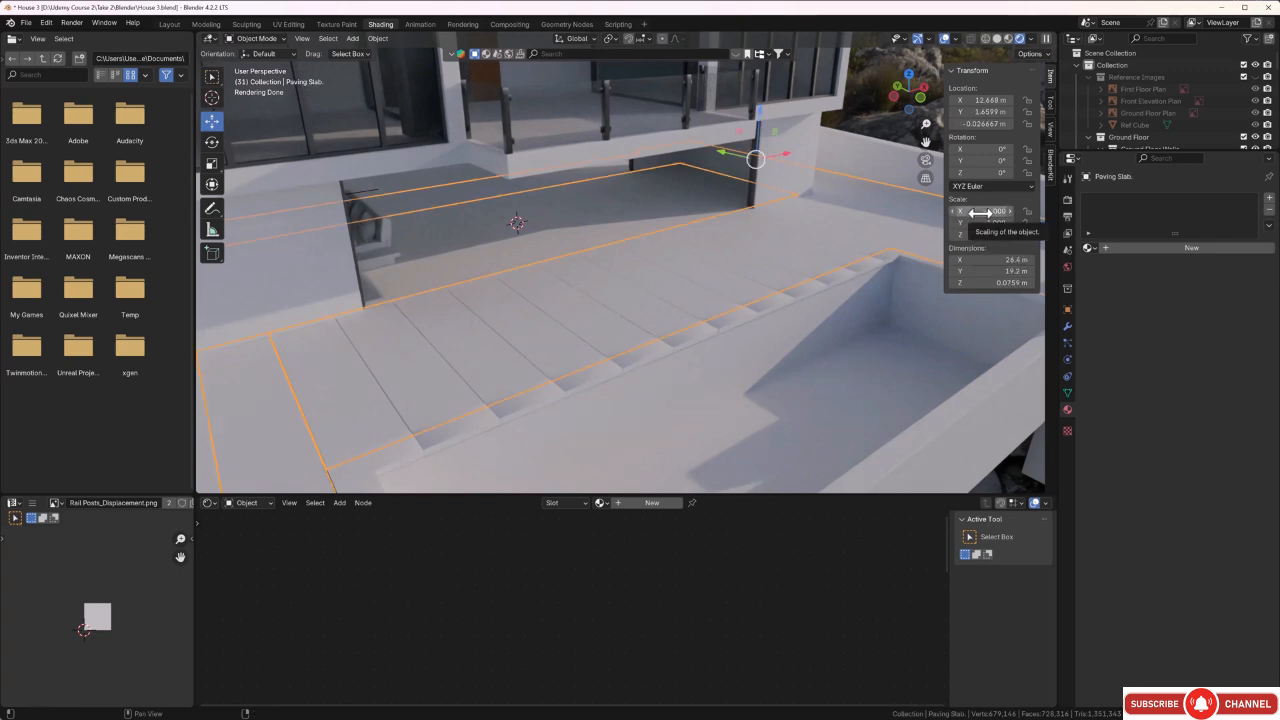
key("minus")
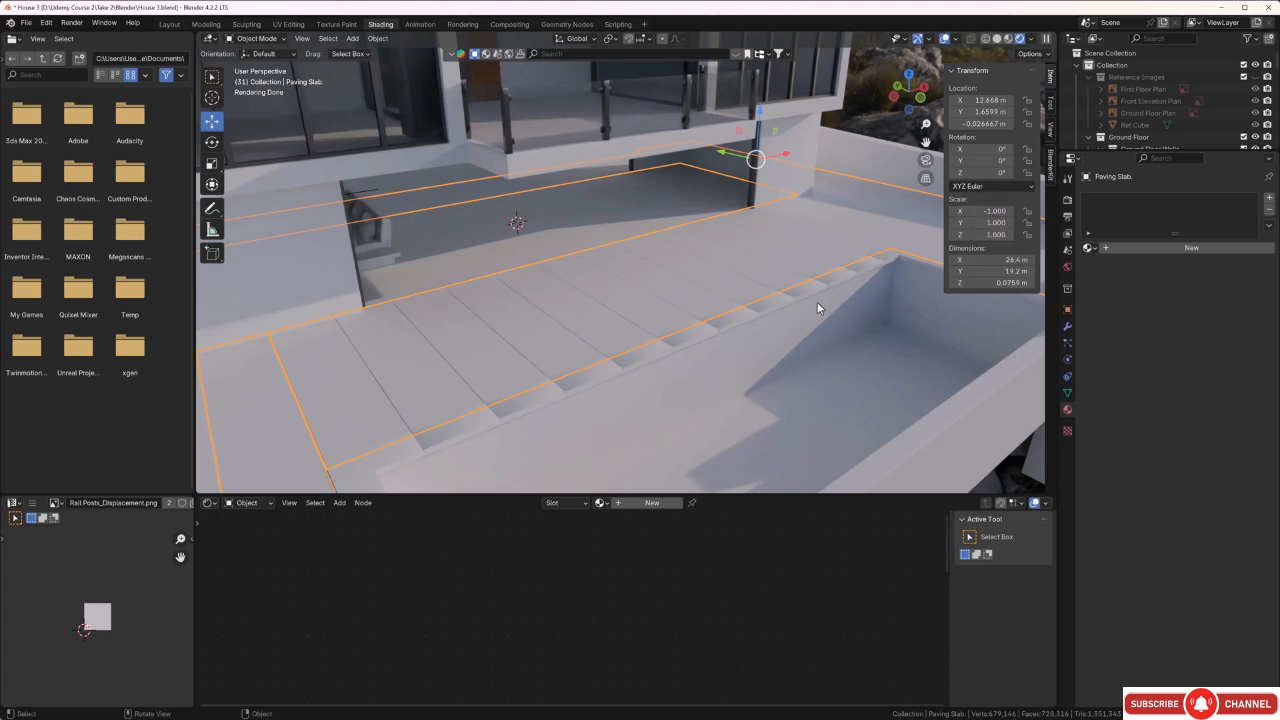
key("ctrl+a")
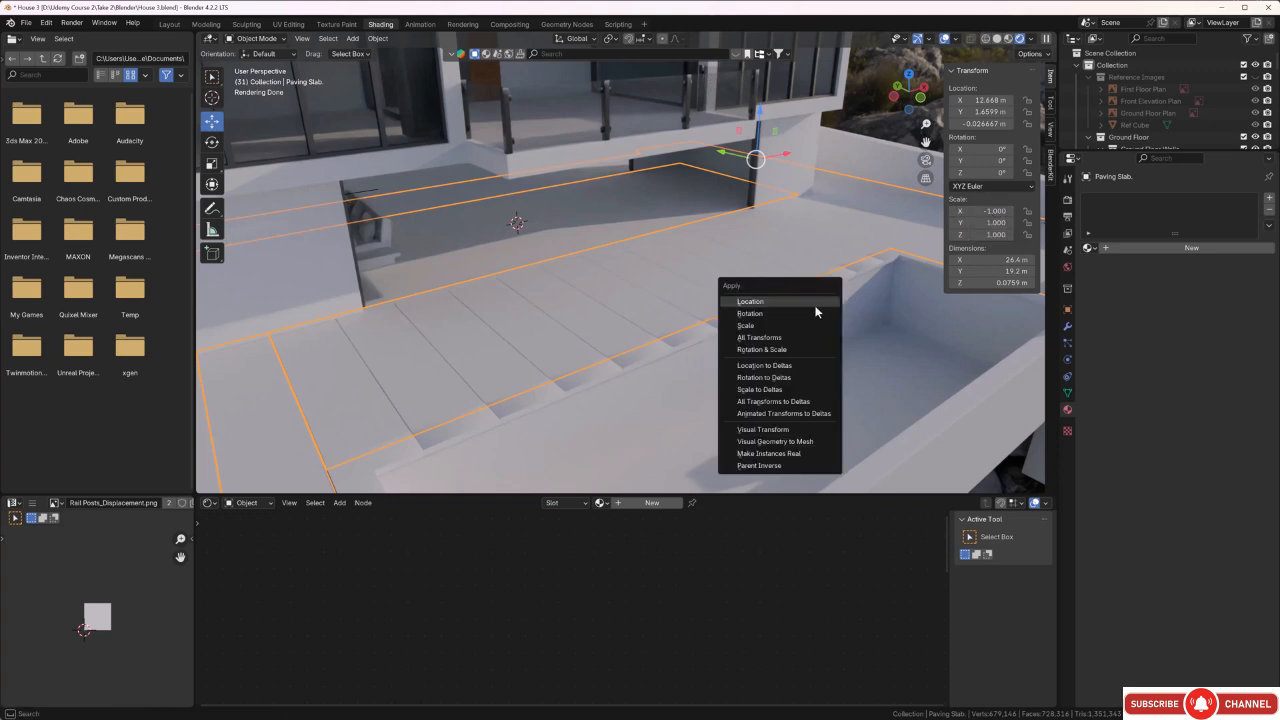
left_click(795, 347)
Unwrap all faces of the paving slab with Smart UV Project, using a small island margin.
middle_click_drag(783, 342, 755, 322)
key("Tab")
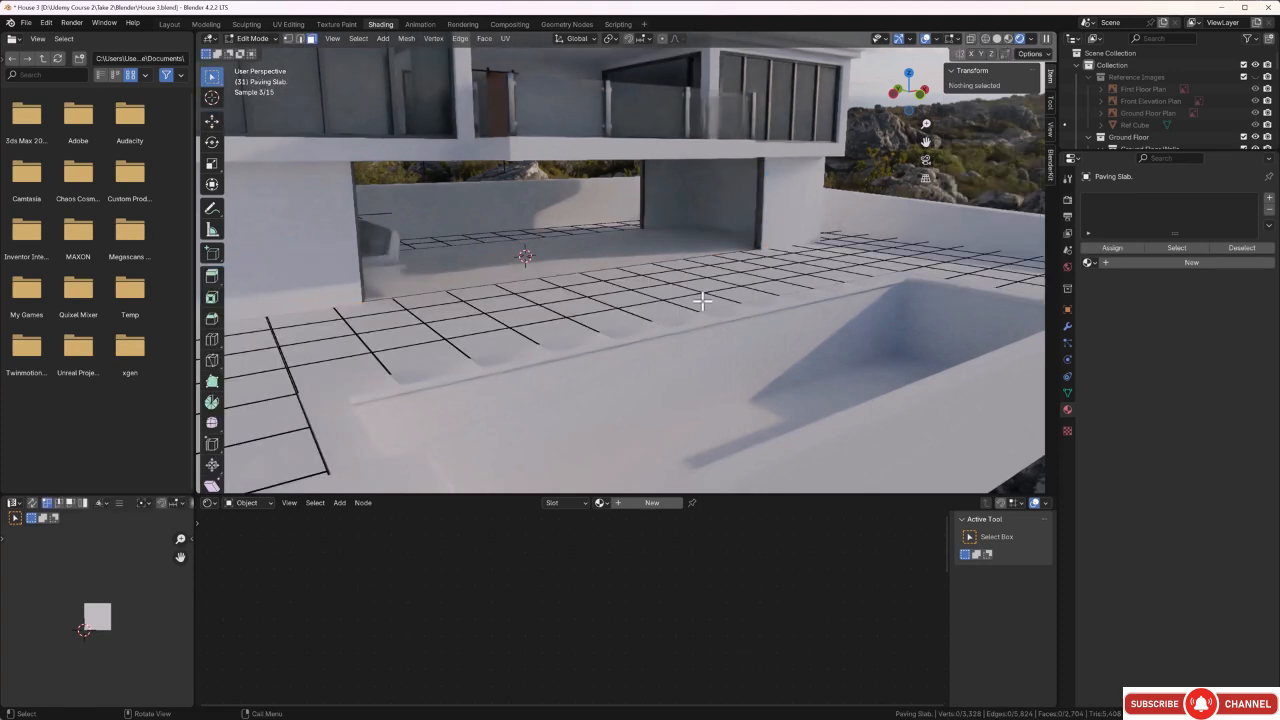
key("a")
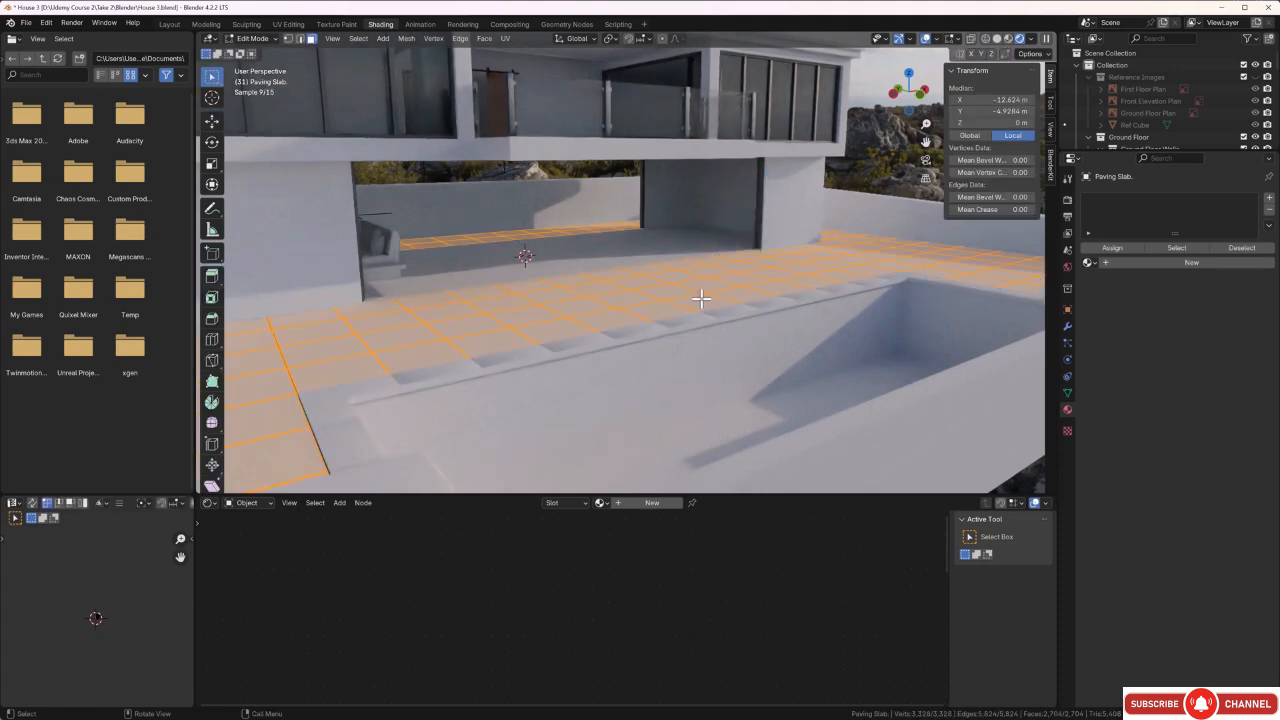
key("u")
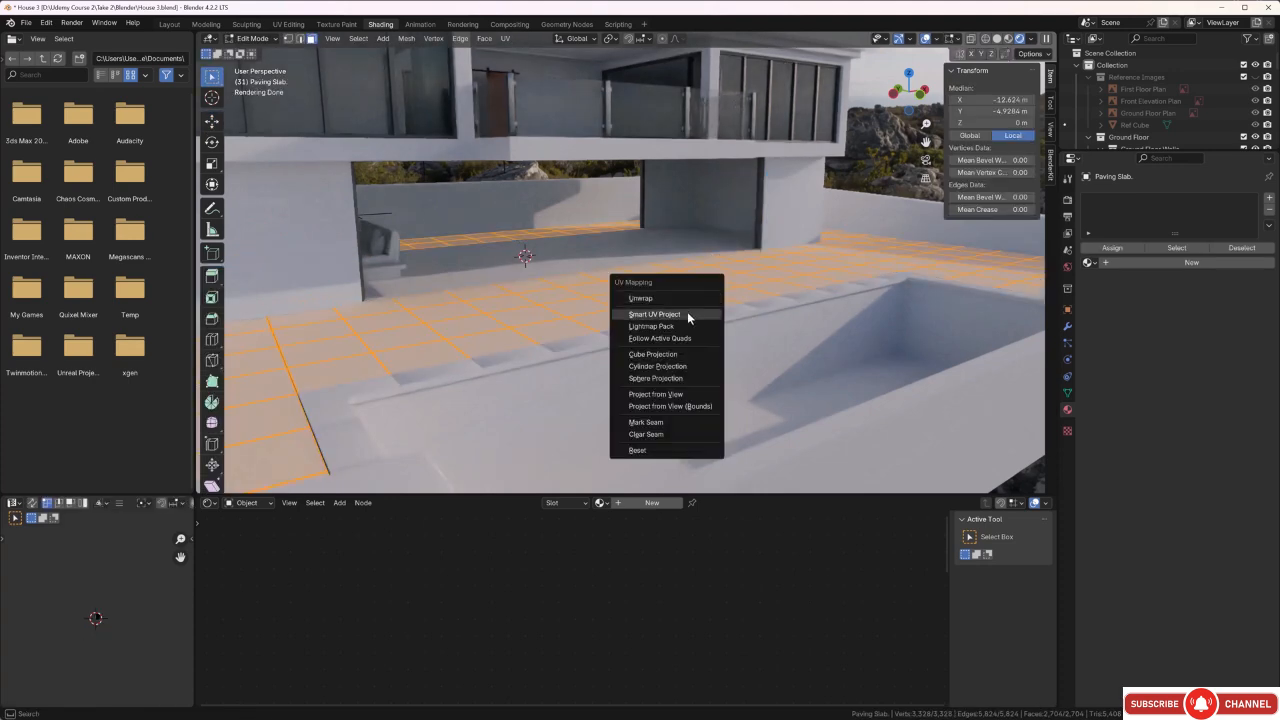
left_click(687, 314)
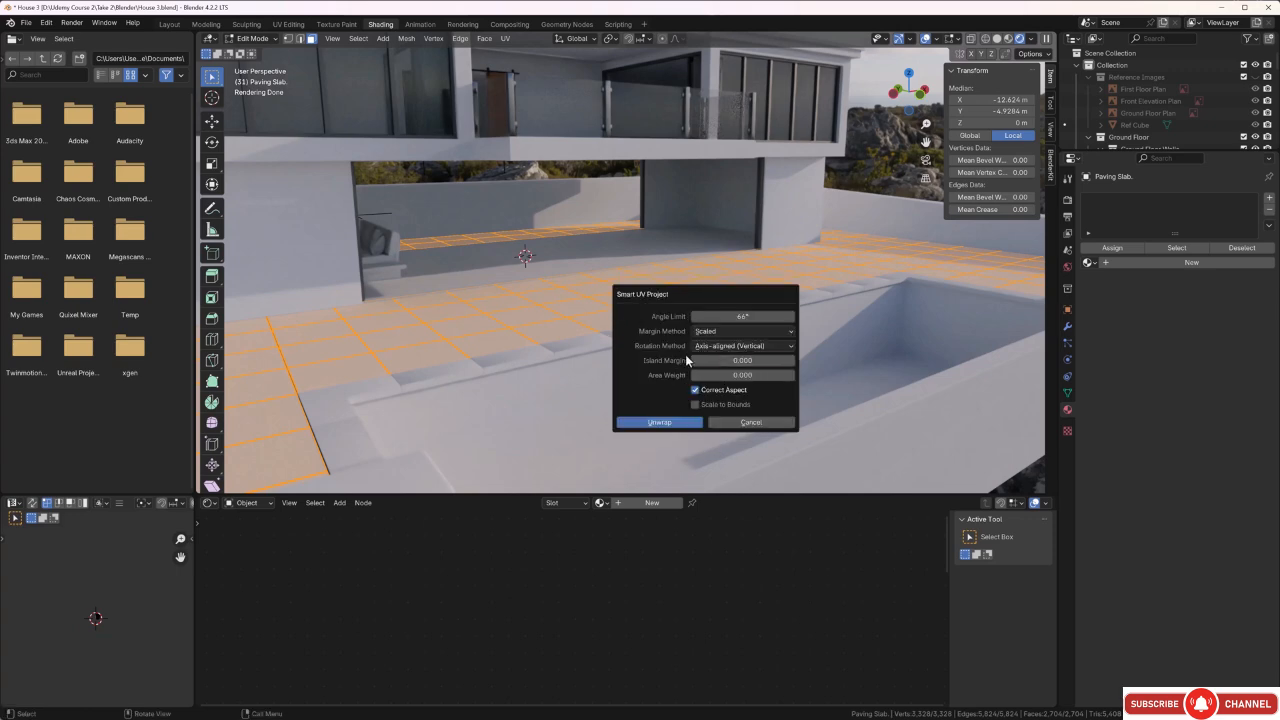
left_click(792, 363)
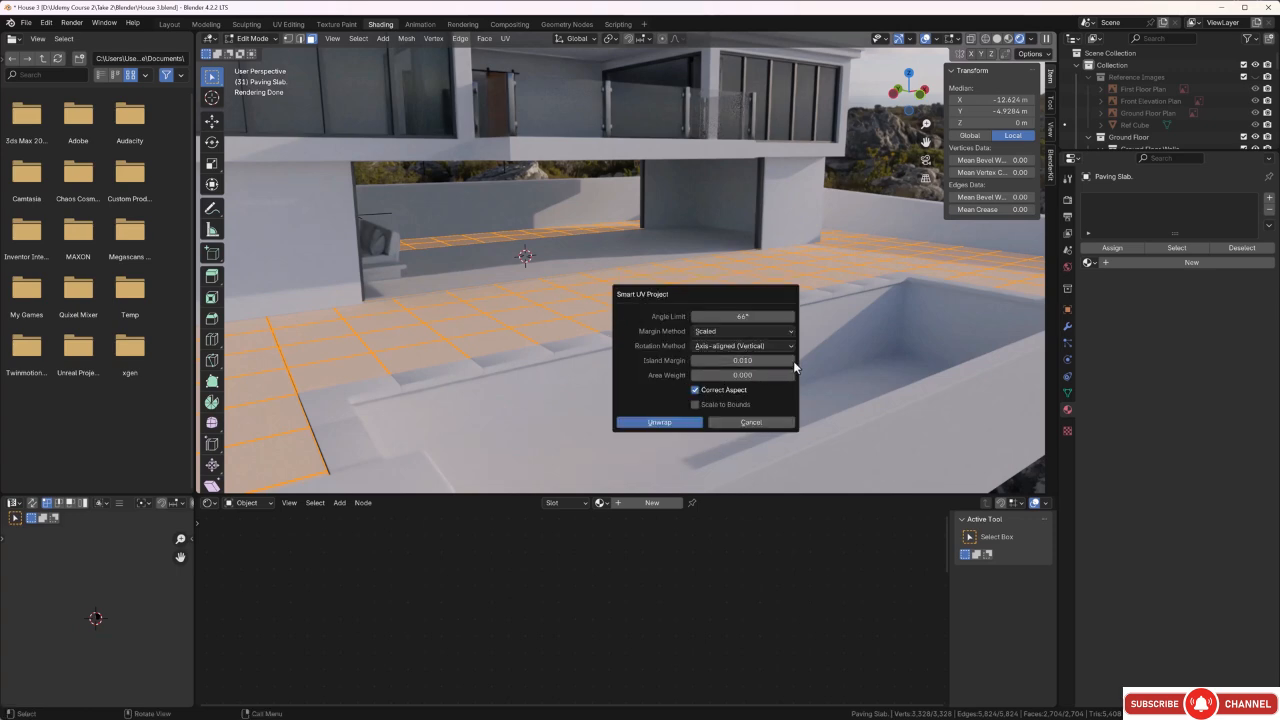
left_click(696, 422)
middle_click_drag(669, 374, 674, 398)
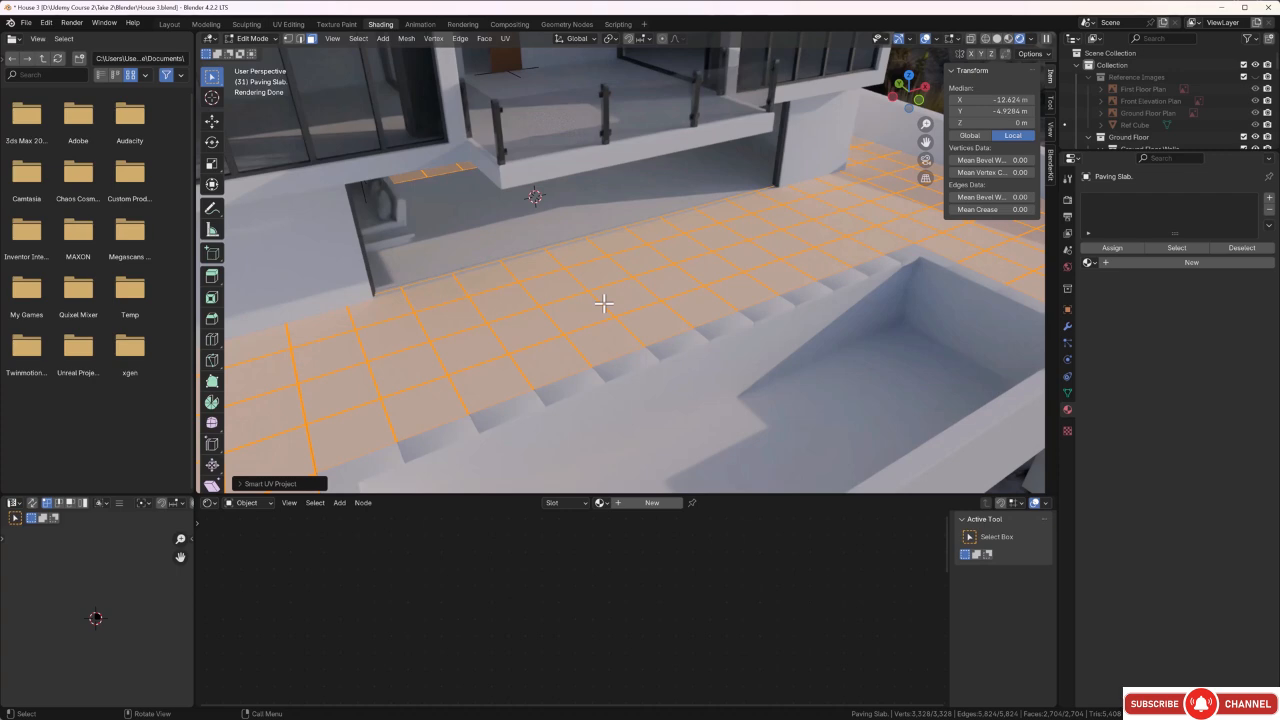
key("Tab")
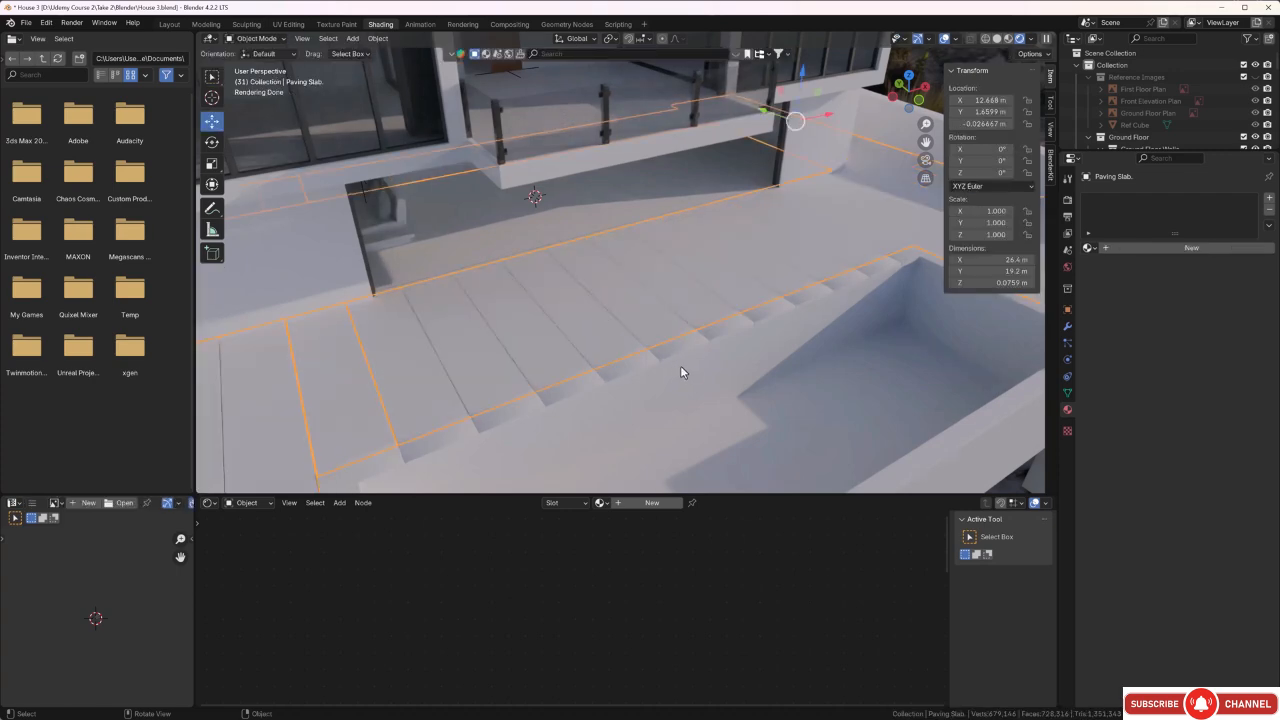
Create a new material on the paving slab and name it Paving slabs.
middle_click_drag(680, 365, 674, 367)
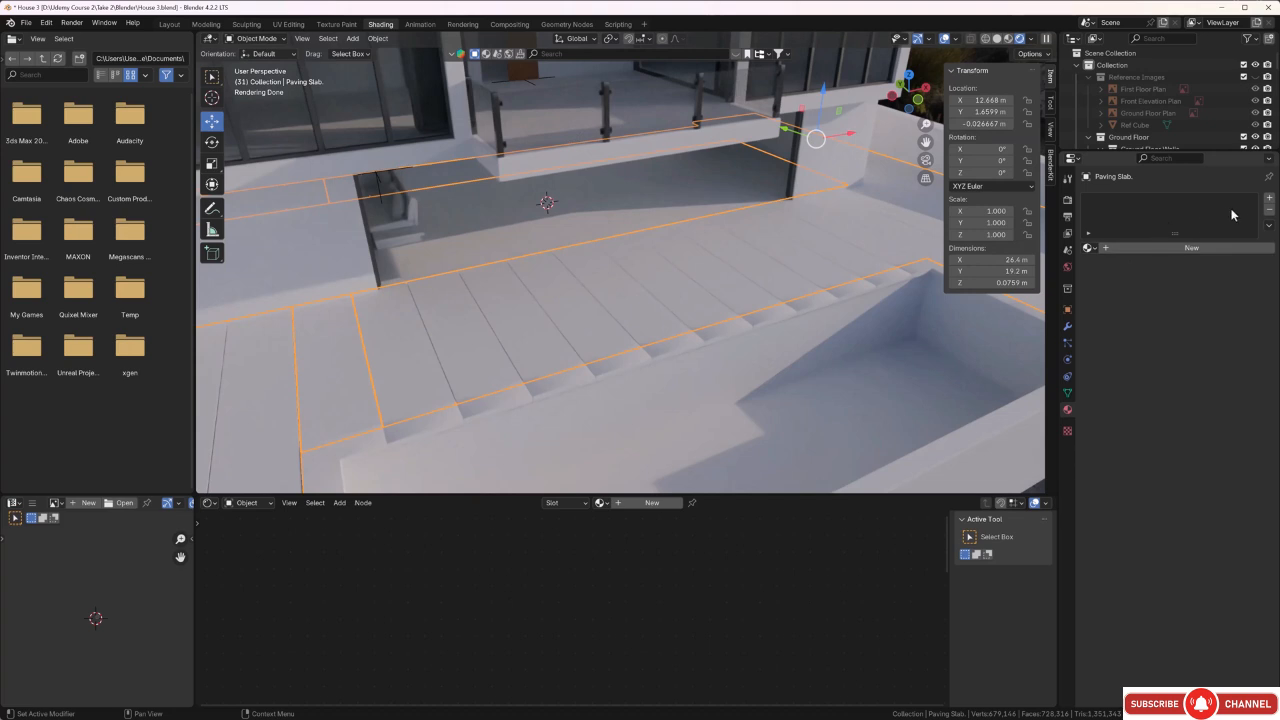
left_click(1269, 198)
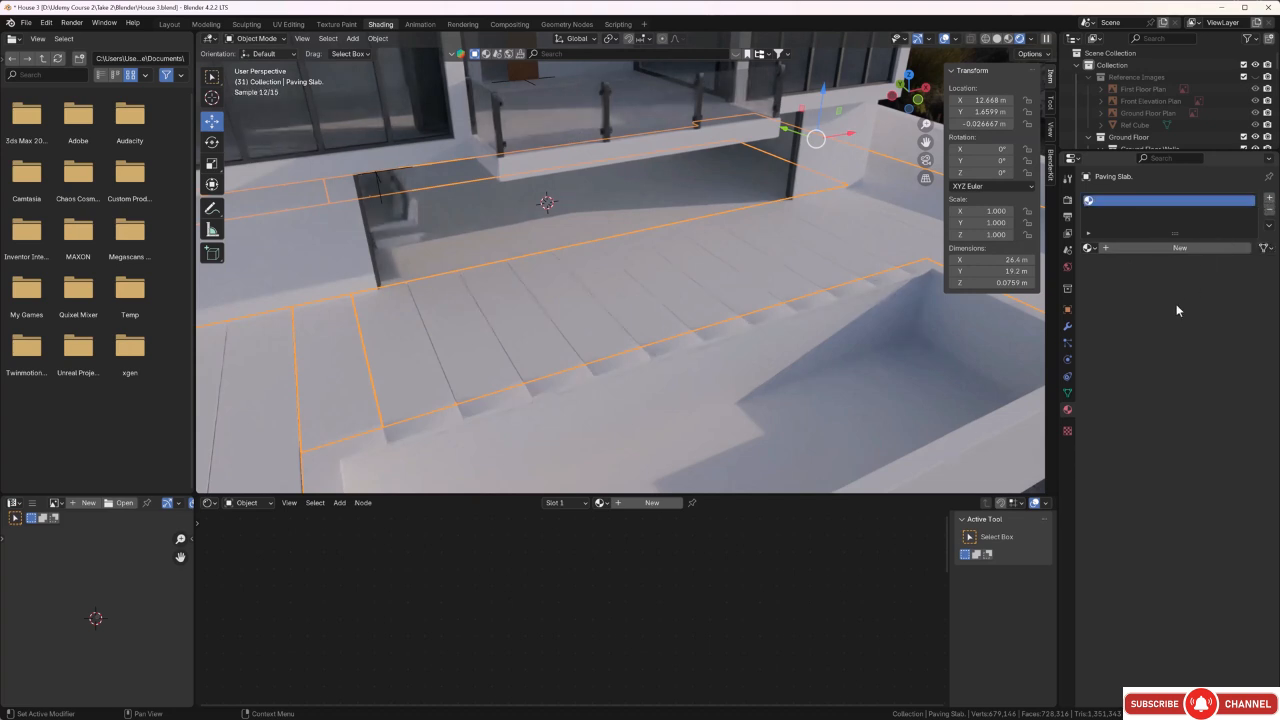
left_click(1158, 248)
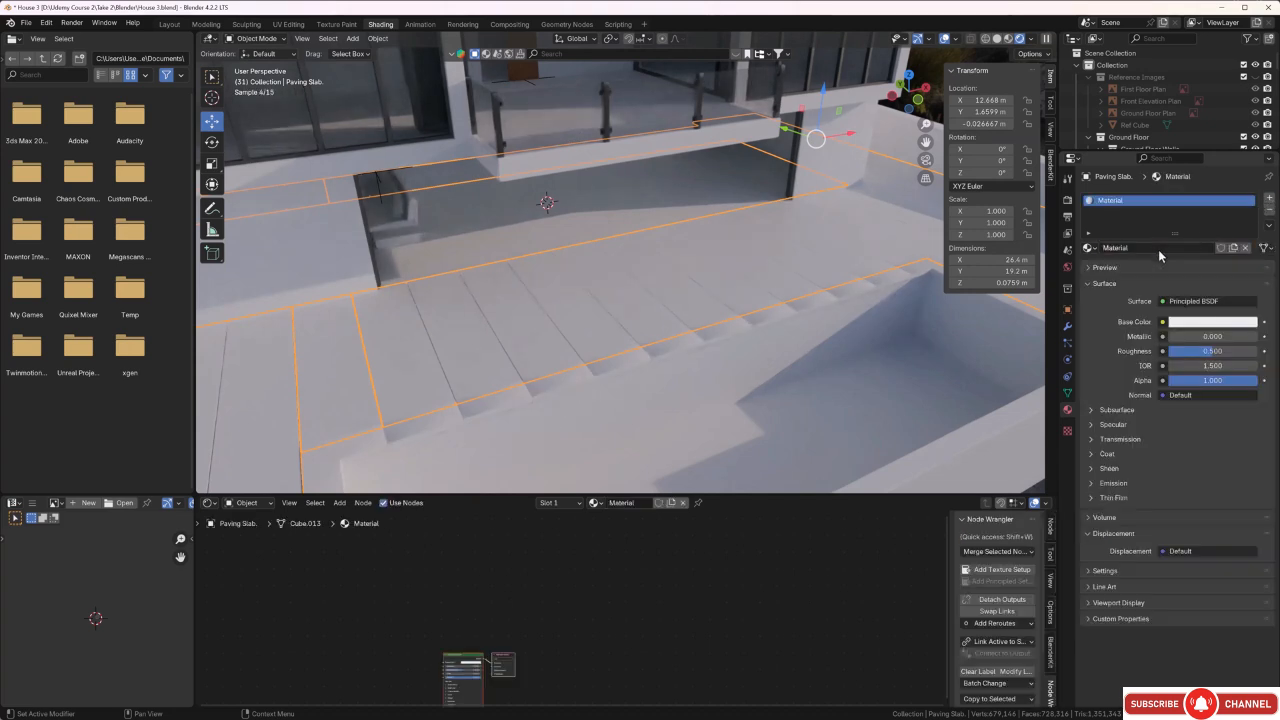
left_click(1139, 249)
left_click(1139, 248)
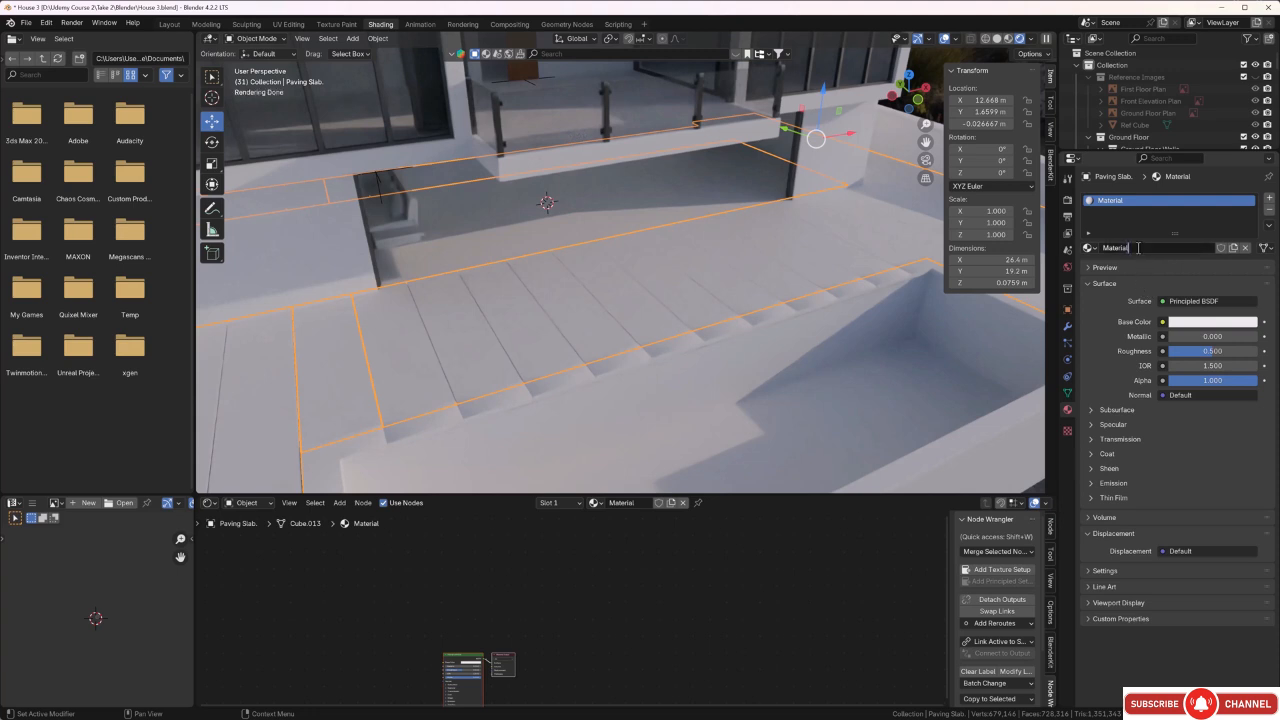
key("ctrl+BackSpace")
type("Paving slabs")
key("Return")
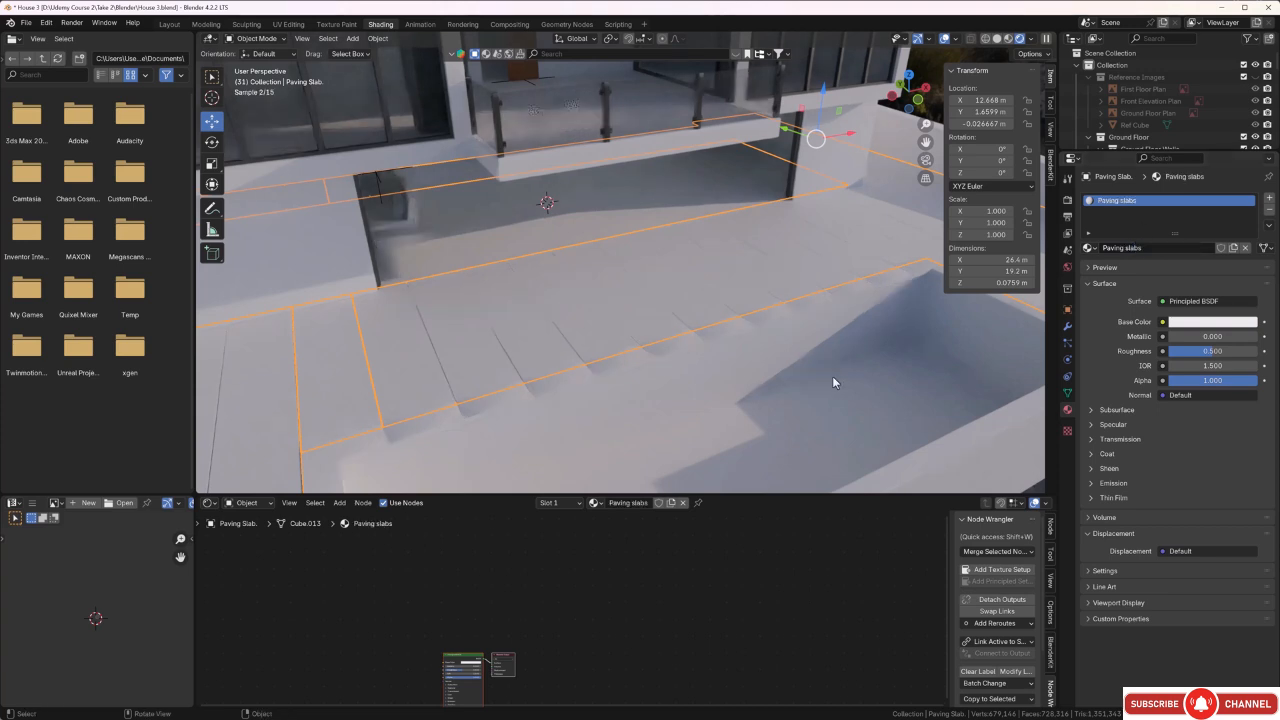
Enlarge the shader editor and load all Paving slabs wet maps from Textures\Outside onto the Principled BSDF with Node Wrangler's Principled setup.
middle_click_drag(620, 582, 658, 530)
scroll(560, 617, "up", 3)
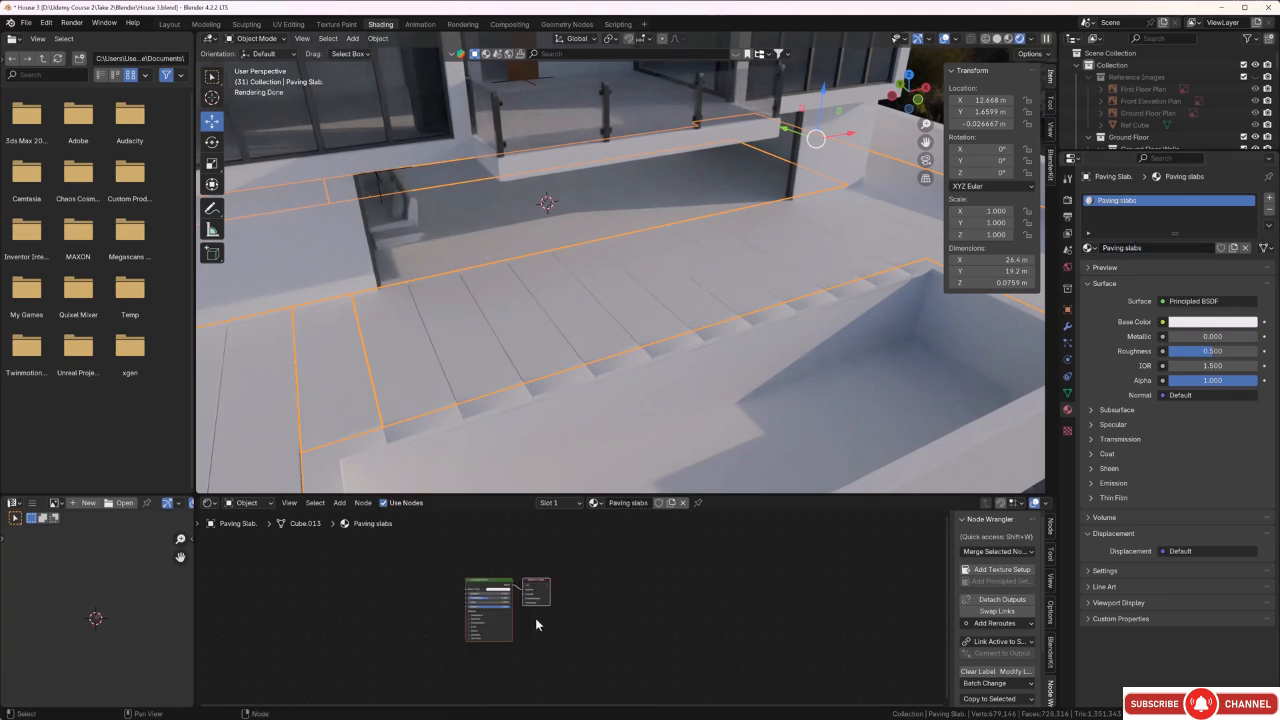
left_click_drag(490, 497, 512, 369)
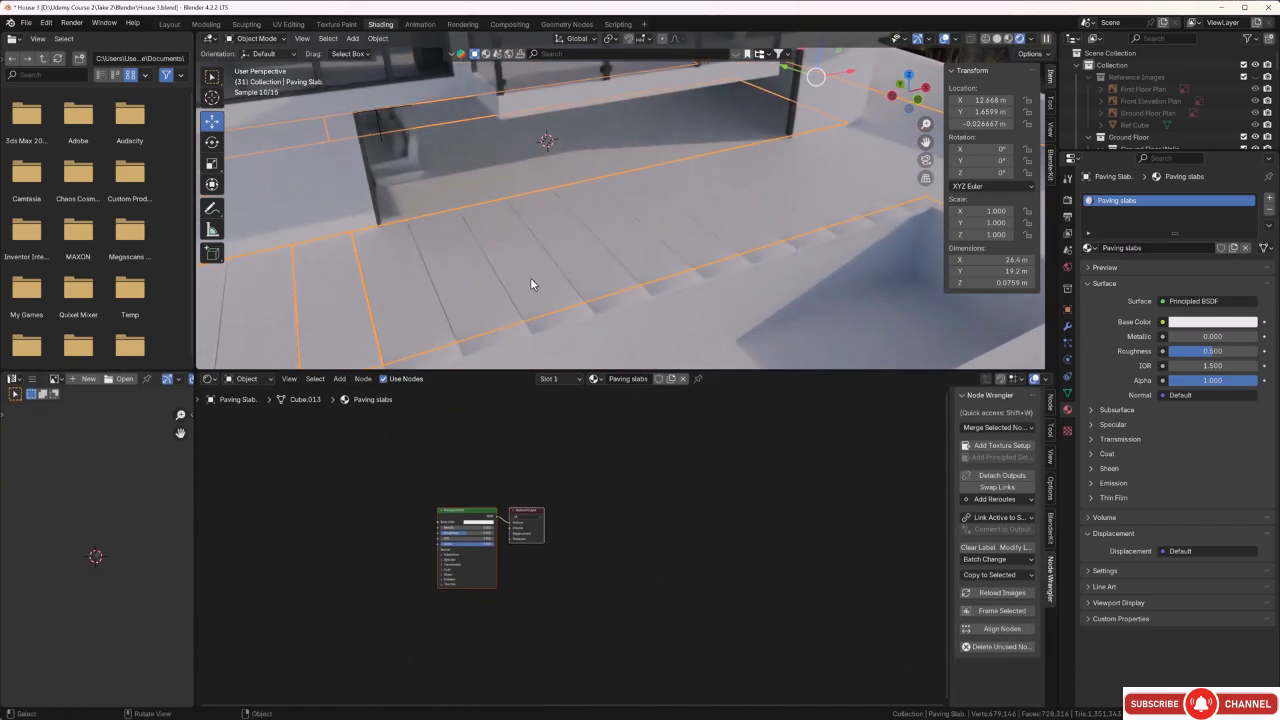
middle_click_drag(530, 277, 580, 234)
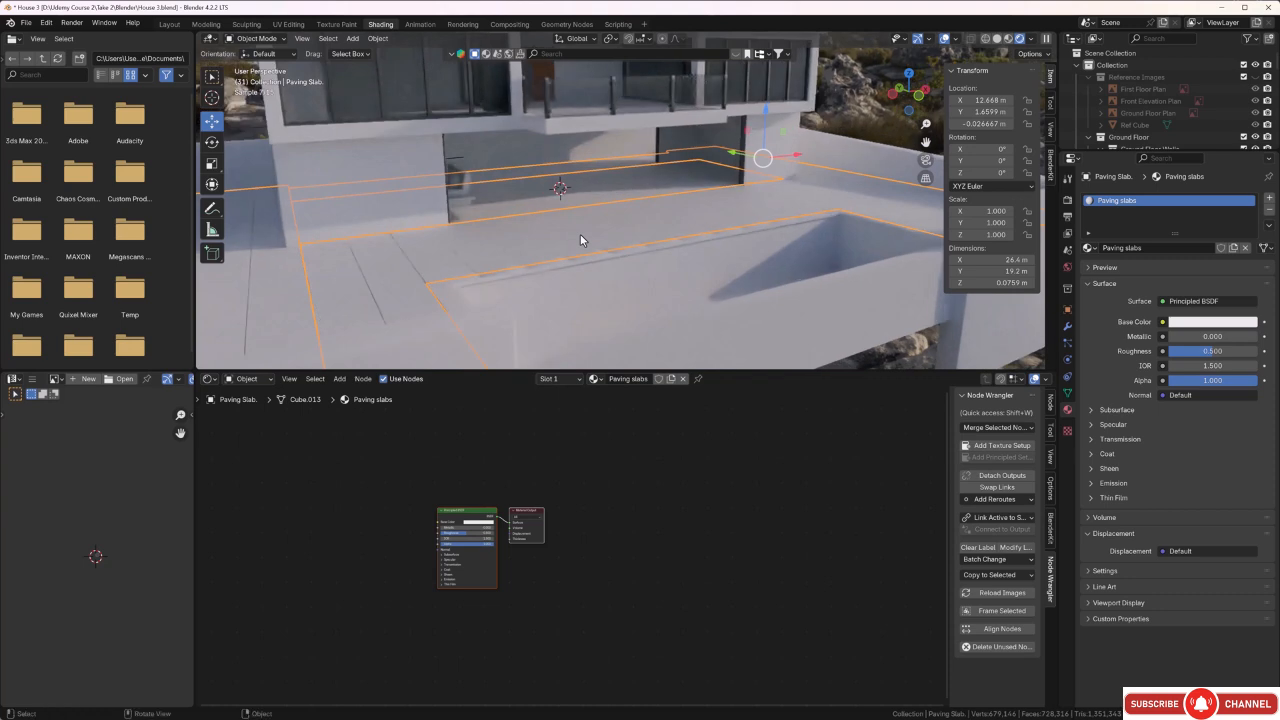
left_click(460, 517)
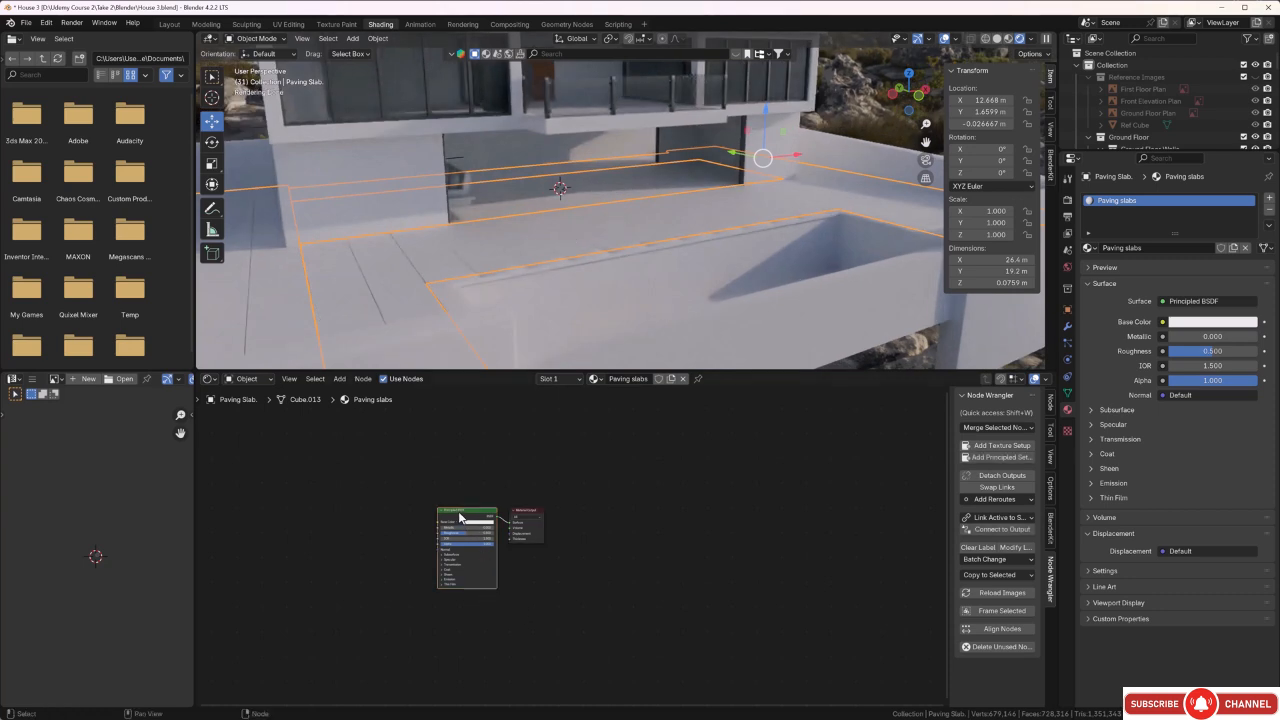
left_click(1000, 457)
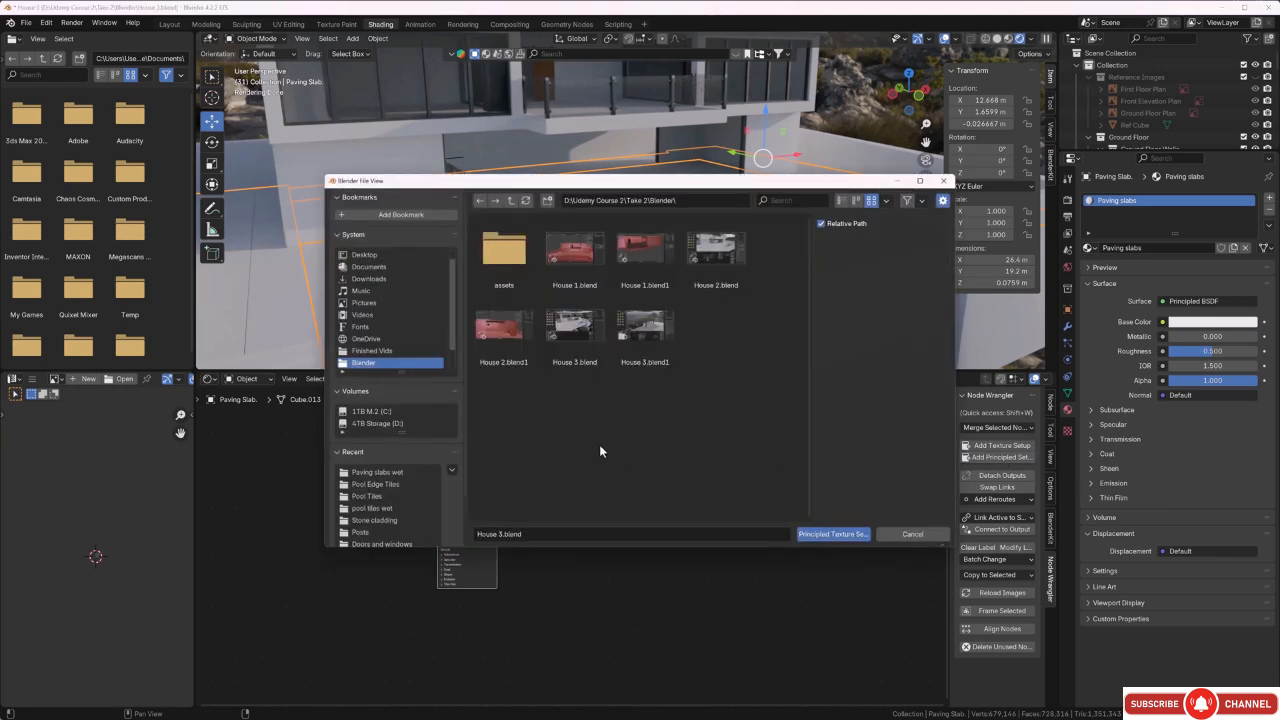
left_click(512, 201)
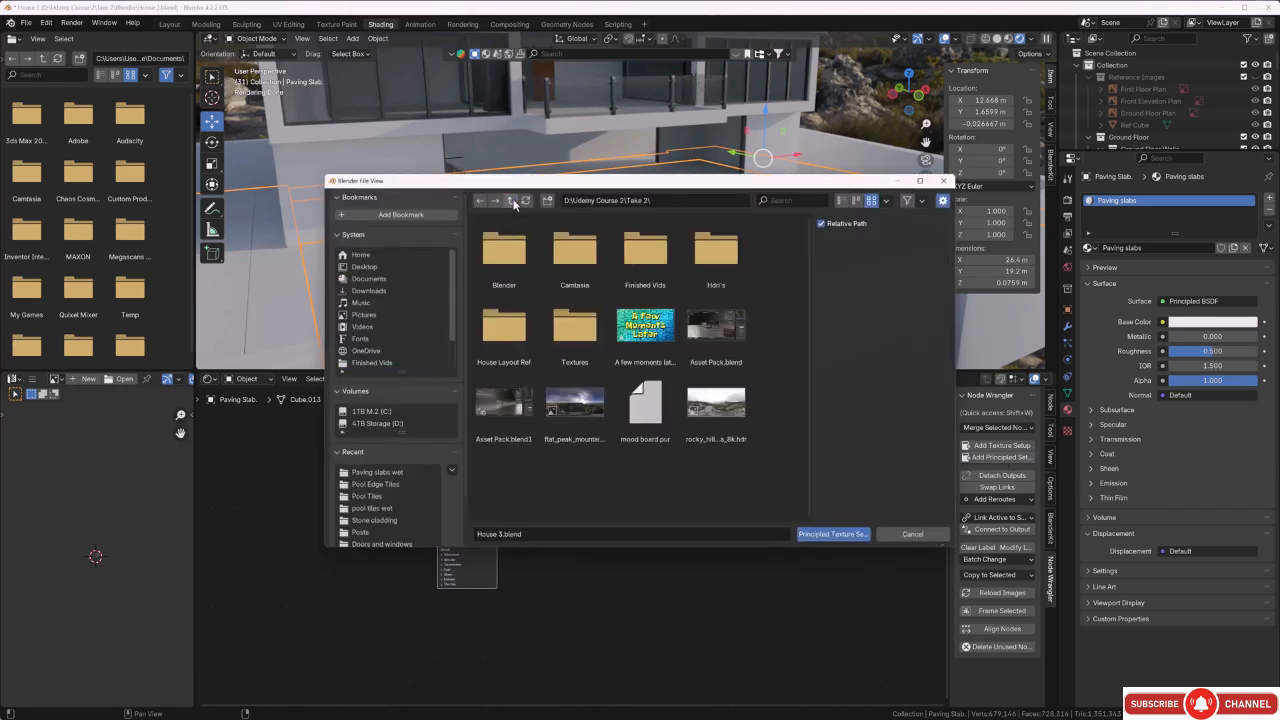
double_click(567, 336)
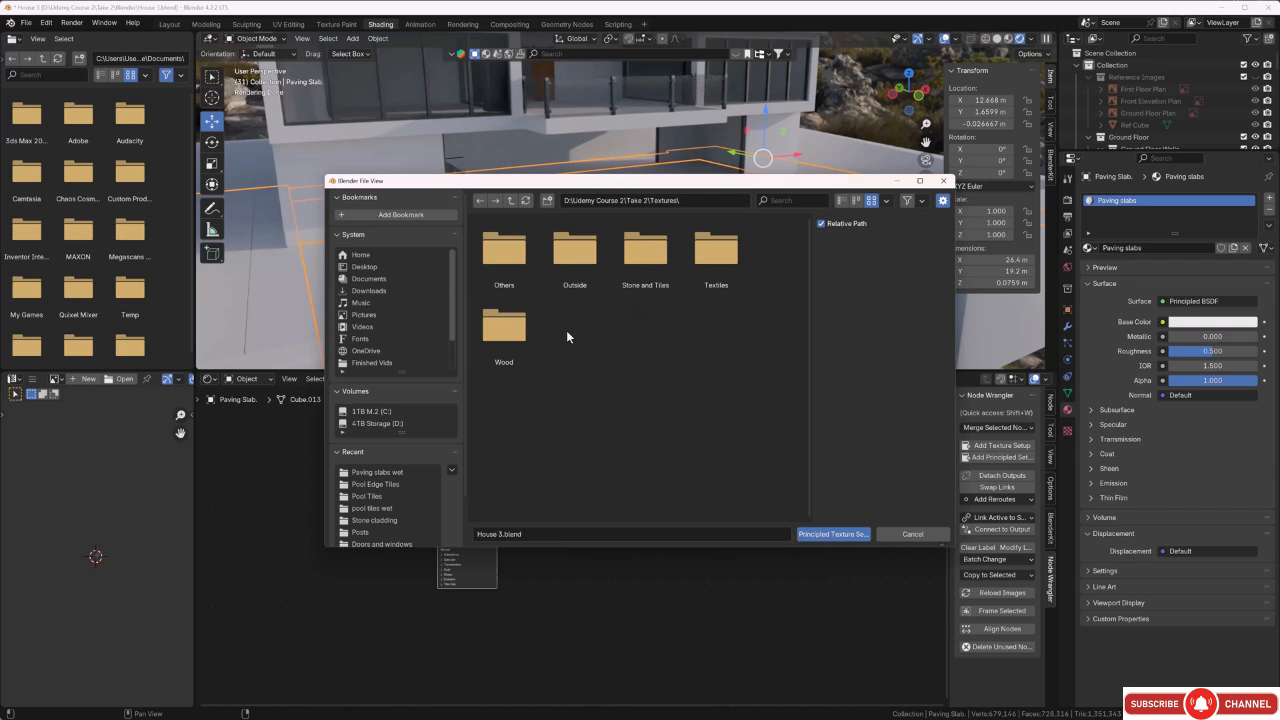
double_click(565, 271)
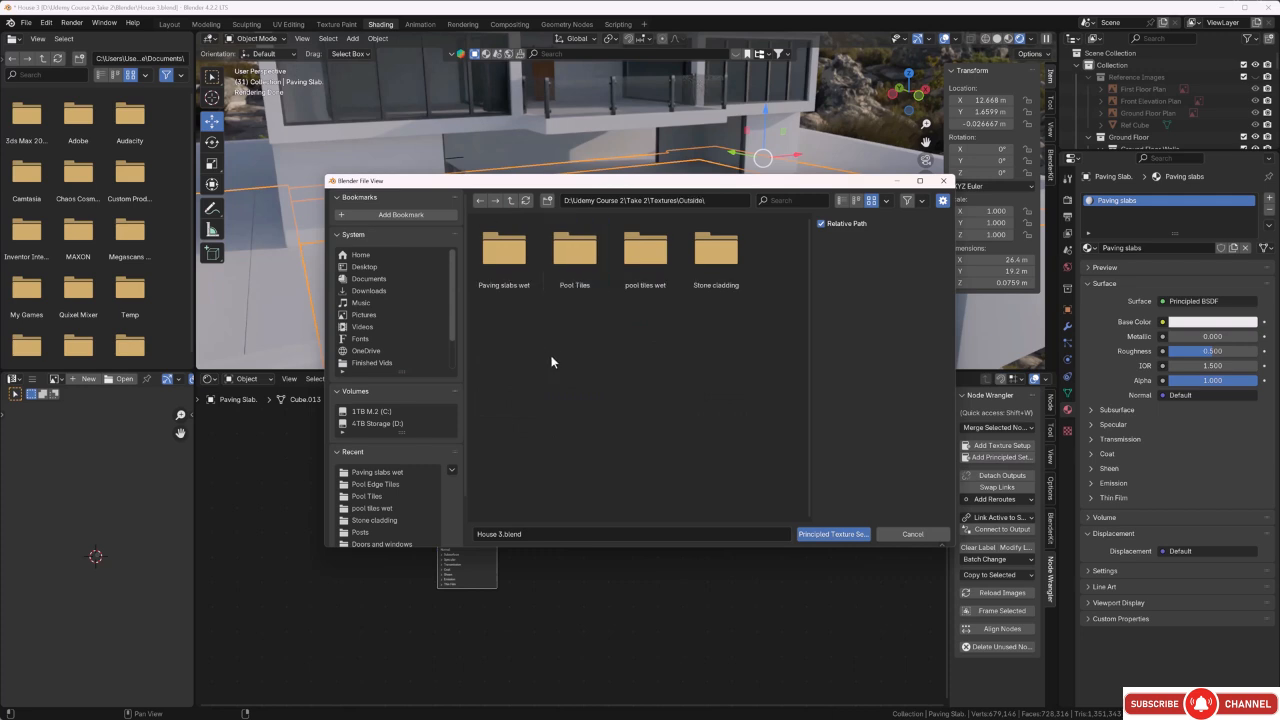
double_click(506, 250)
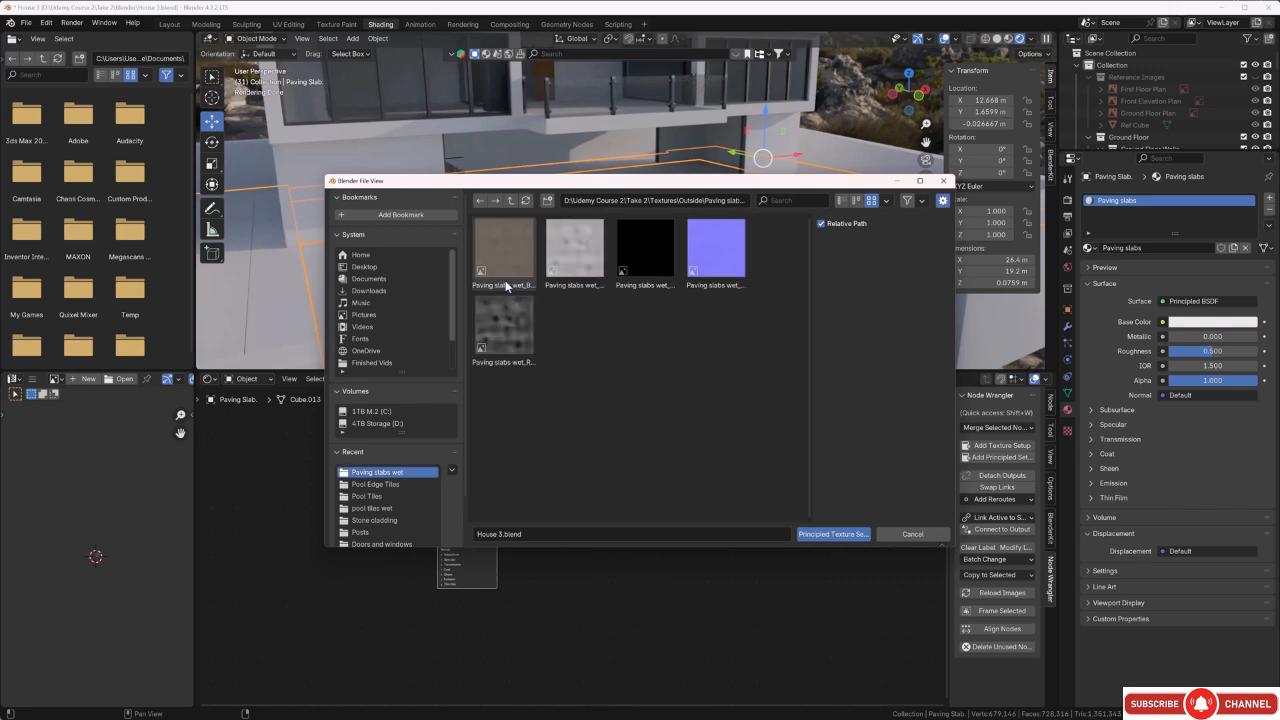
key("a")
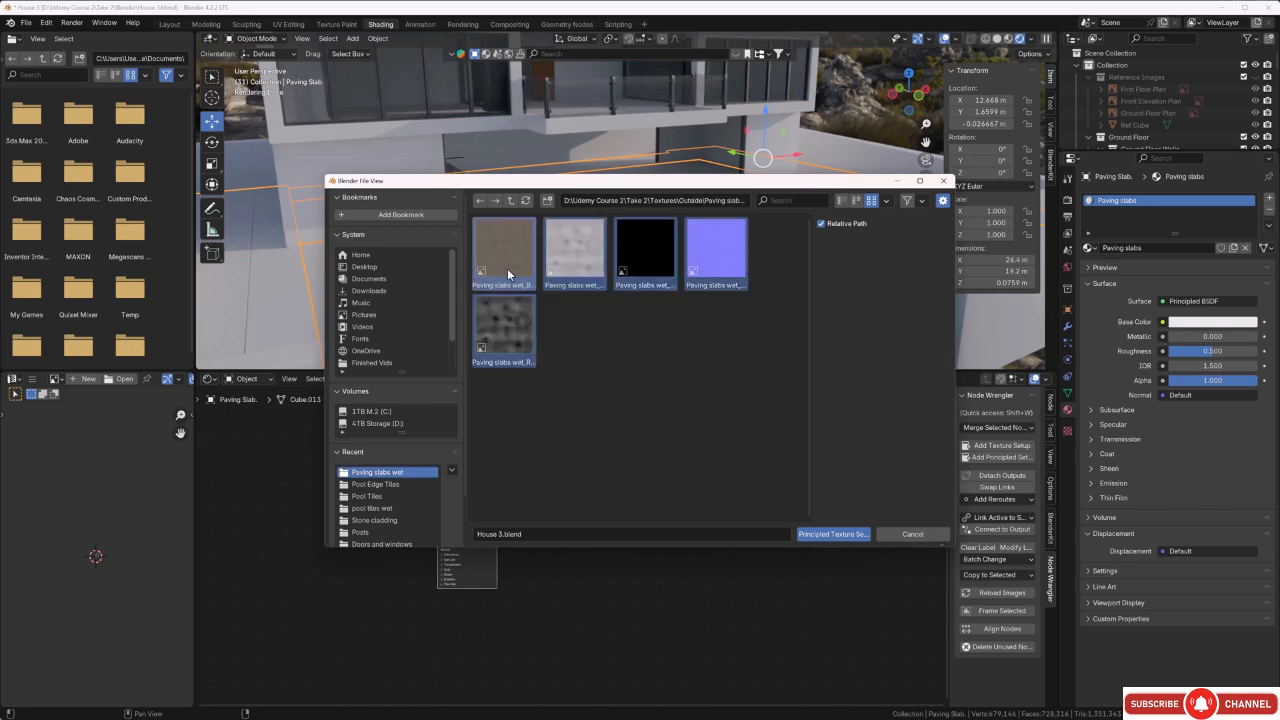
left_click(808, 536)
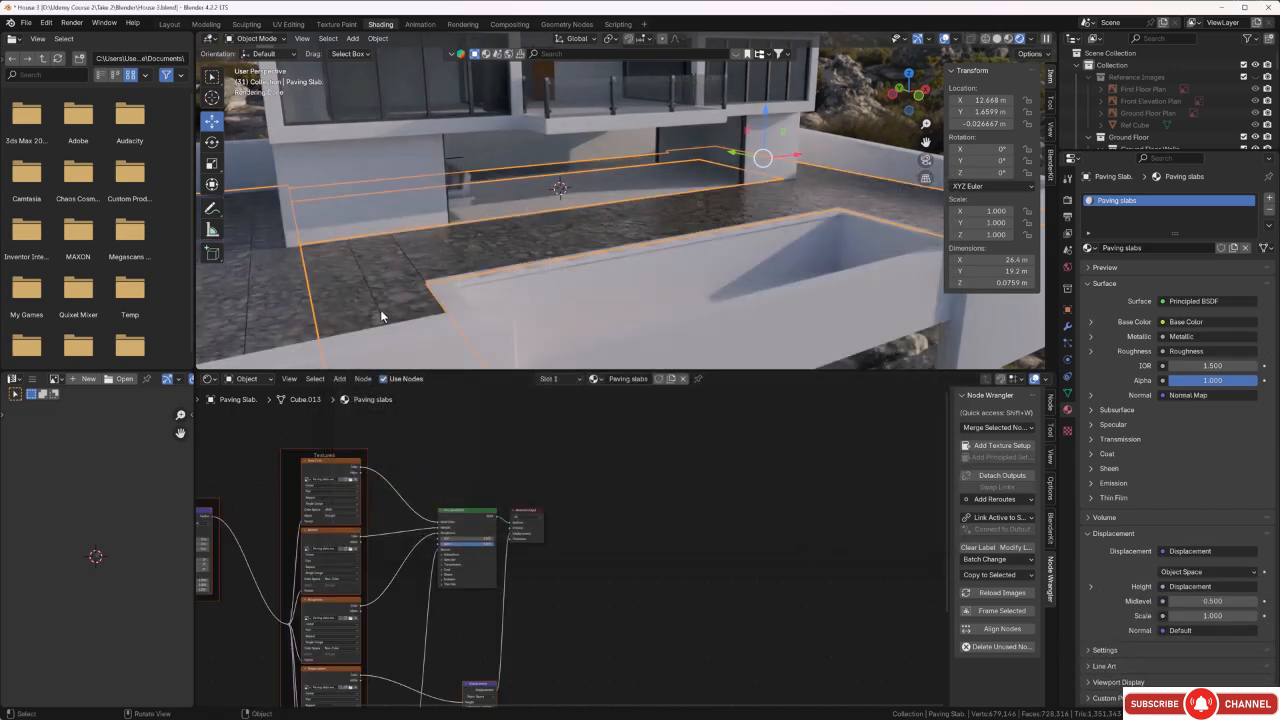
Scale the paving slab's UVs up about 11.9 times and check the texture on the terrace.
middle_click_drag(381, 310, 502, 295)
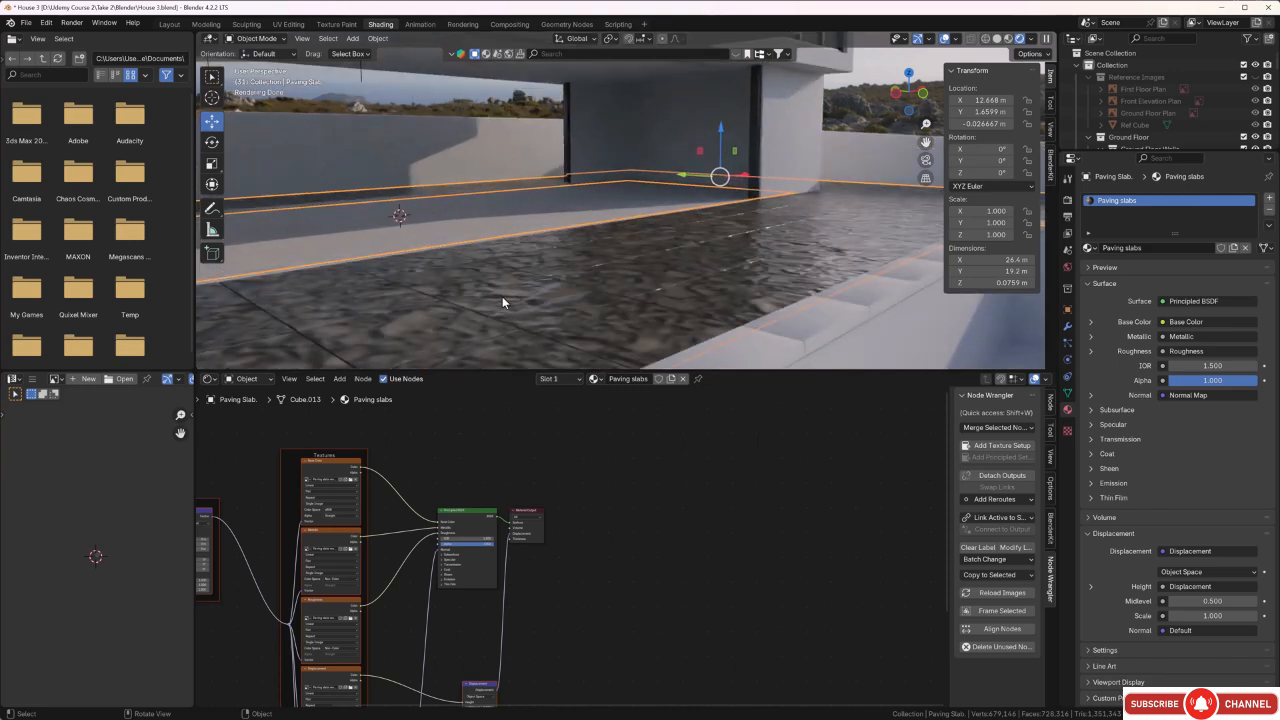
key("Tab")
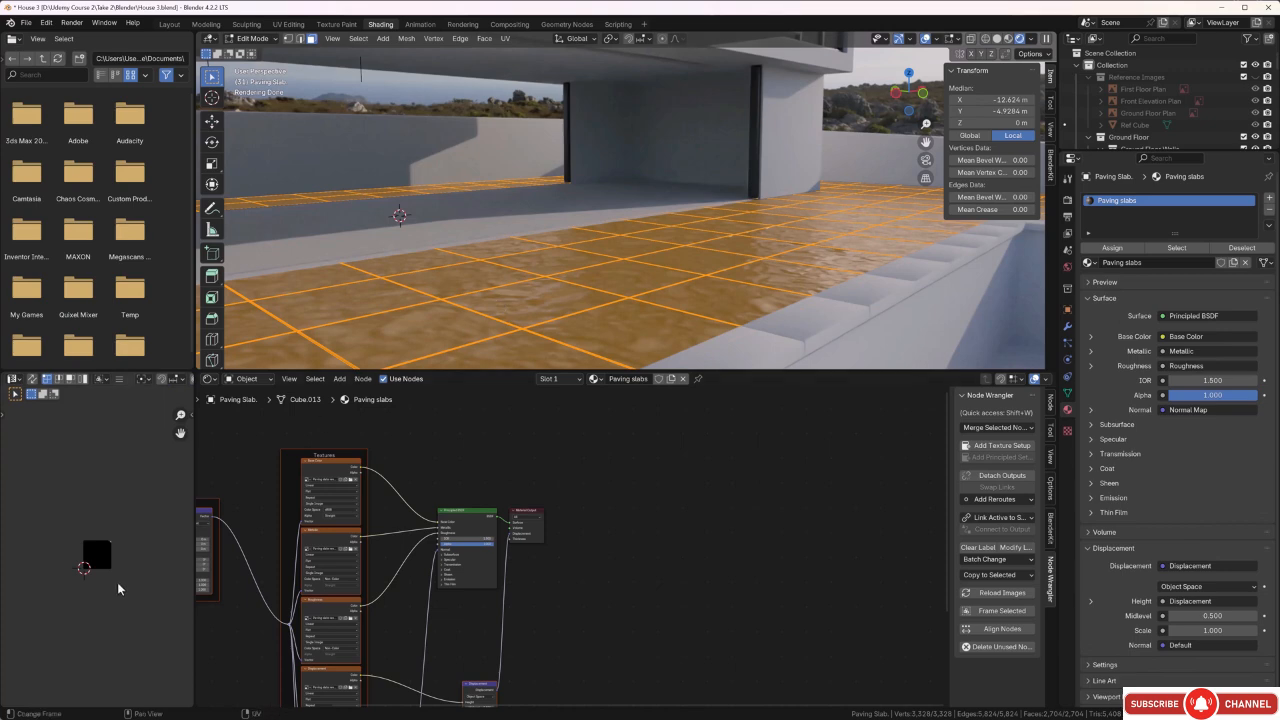
left_click_drag(146, 512, 73, 596)
key("s")
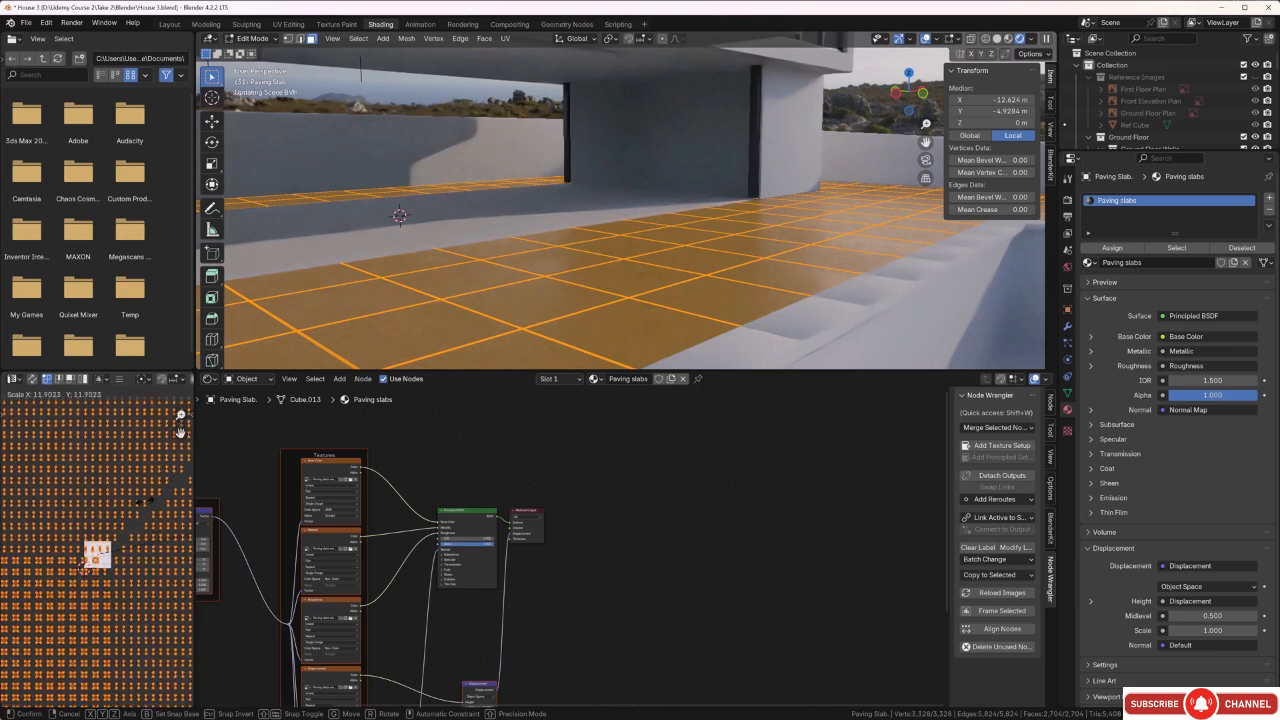
left_click(66, 510)
scroll(638, 323, "up", 1)
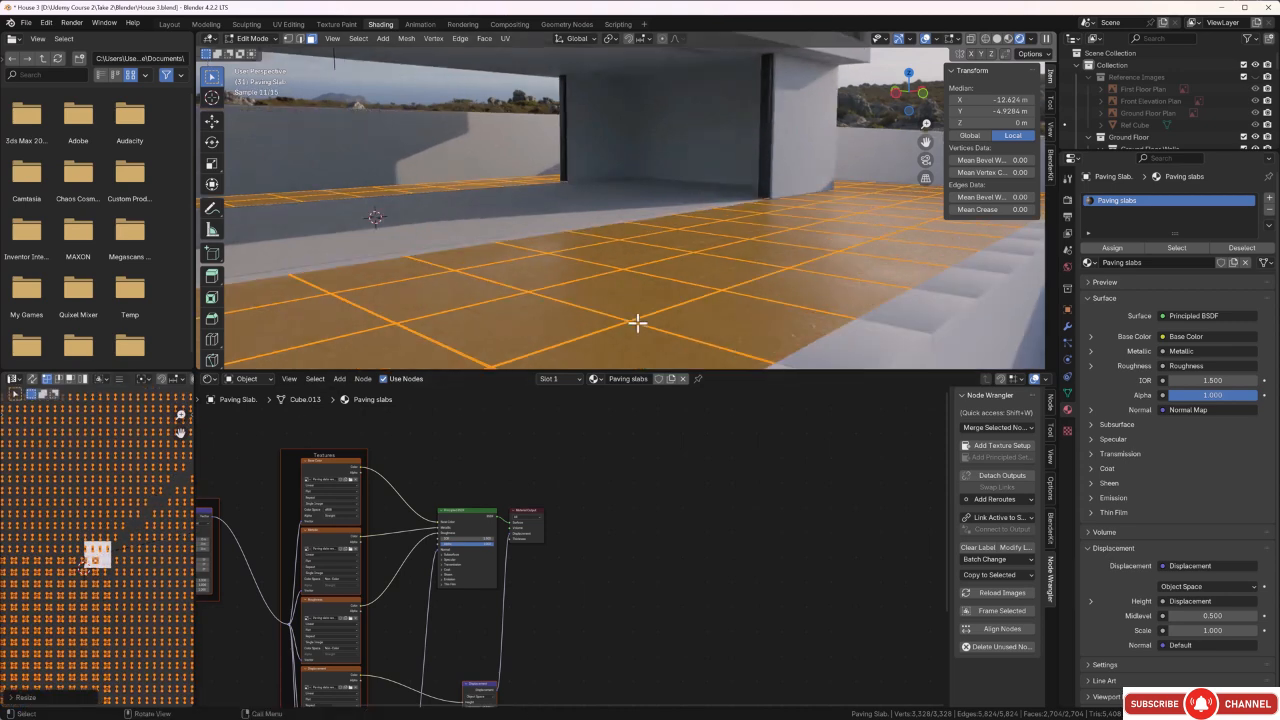
Inspect the paving texture without the selection highlight, reselect all of the slab's faces and scale their UVs up about 3.03 times.
middle_click_drag(638, 323, 626, 324)
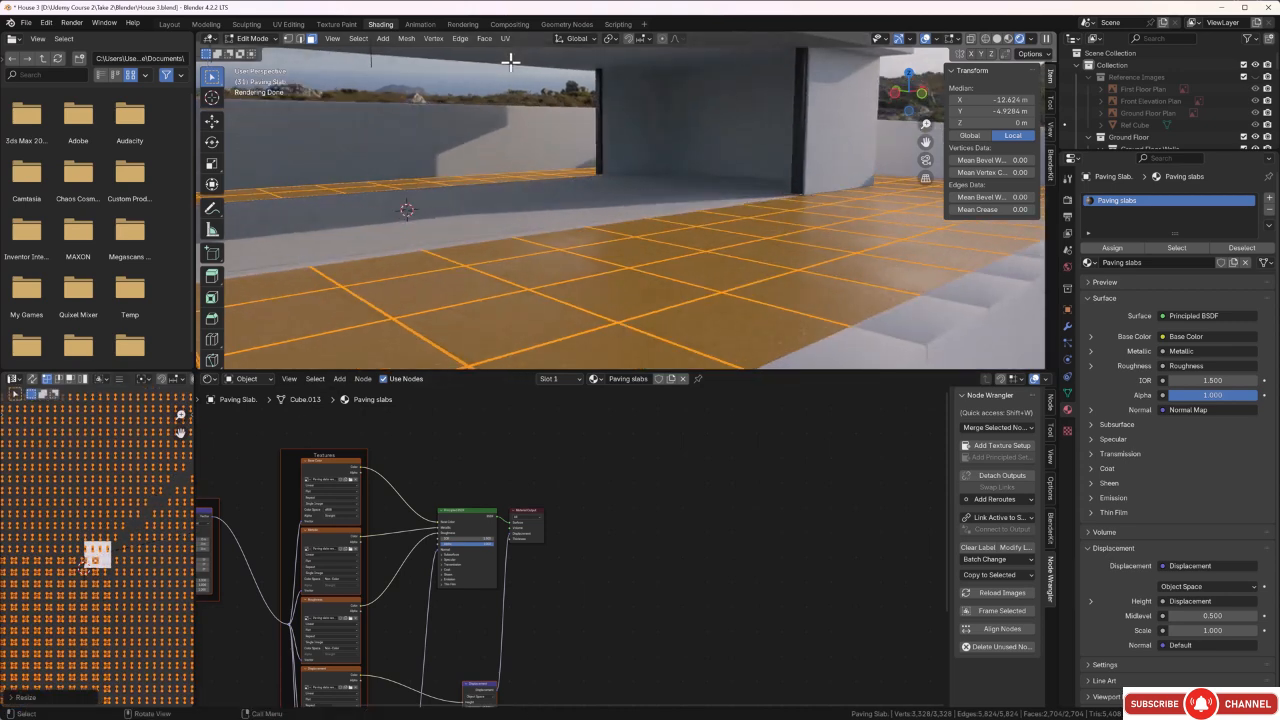
key("alt+a")
middle_click_drag(739, 354, 649, 297)
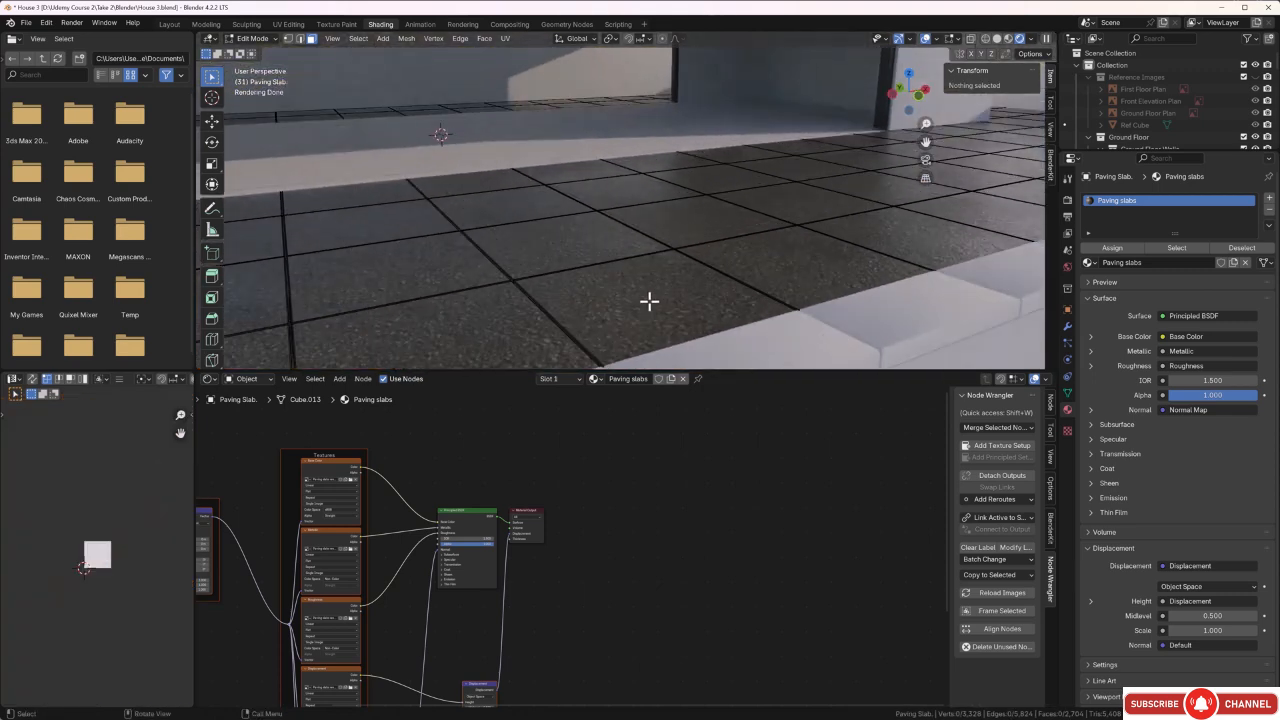
key("a")
scroll(100, 545, "down", 3)
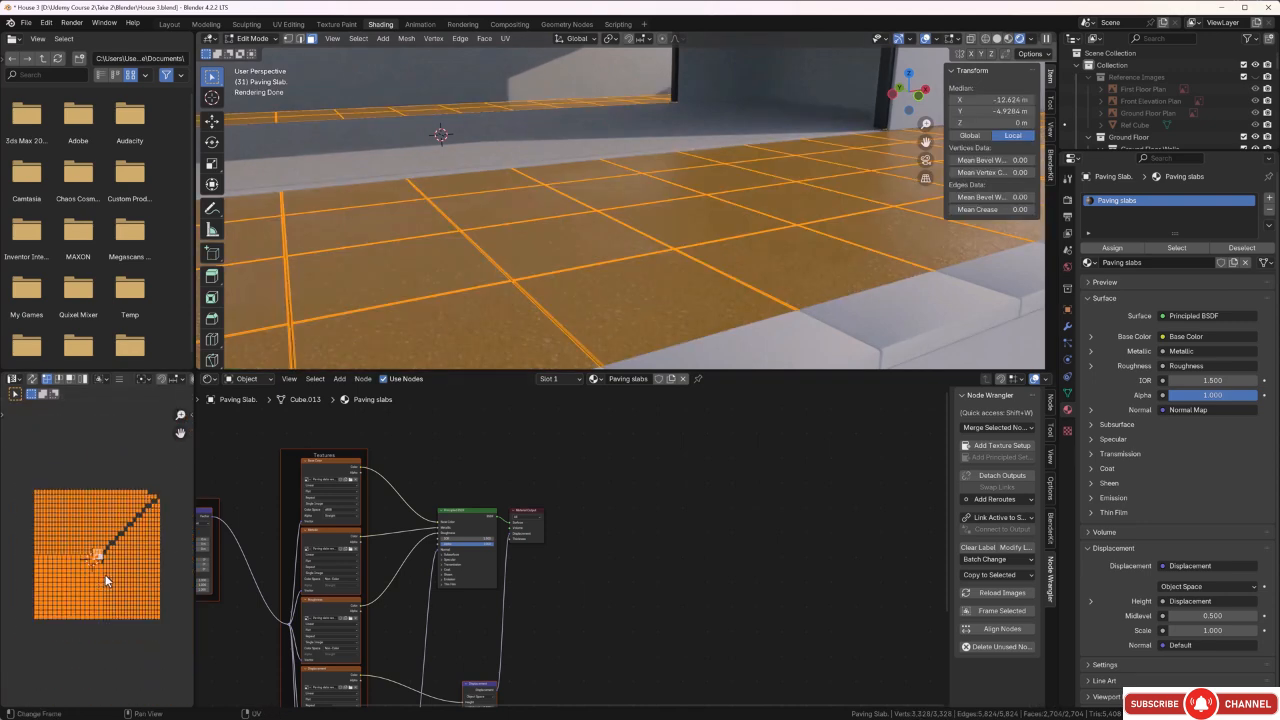
scroll(134, 565, "up", 2)
scroll(130, 568, "down", 5)
left_click_drag(152, 499, 52, 626)
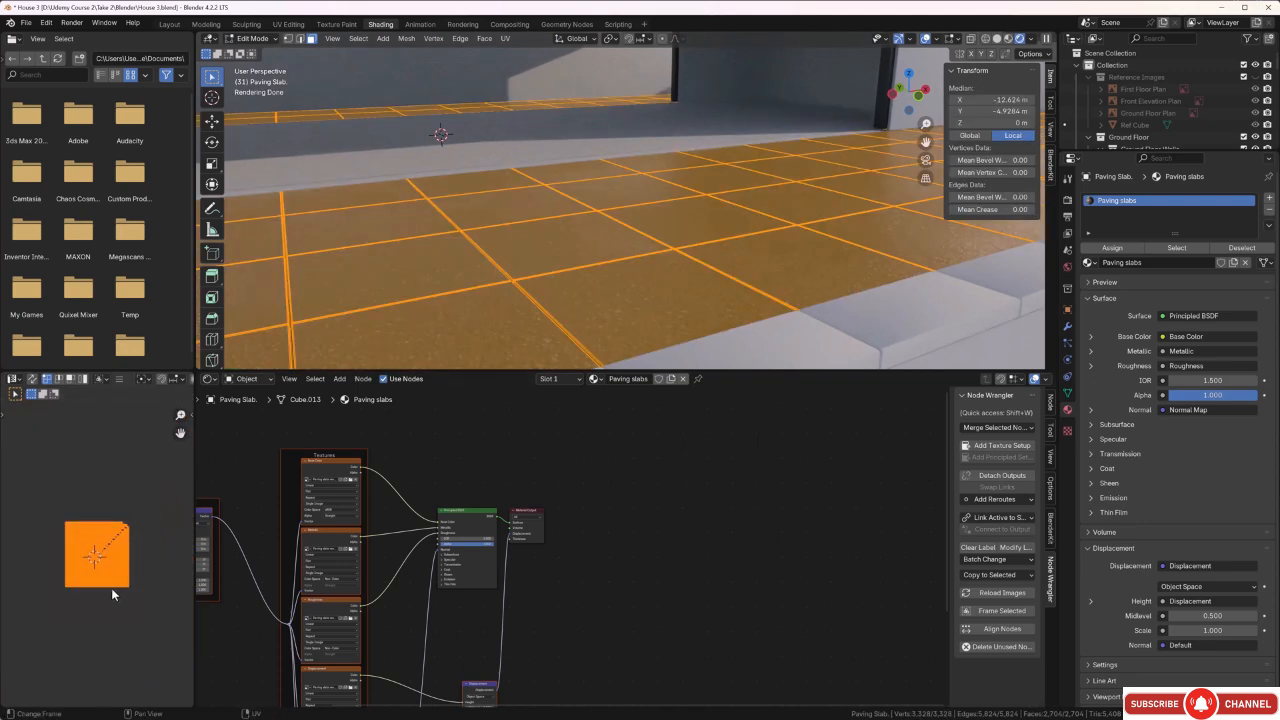
key("s")
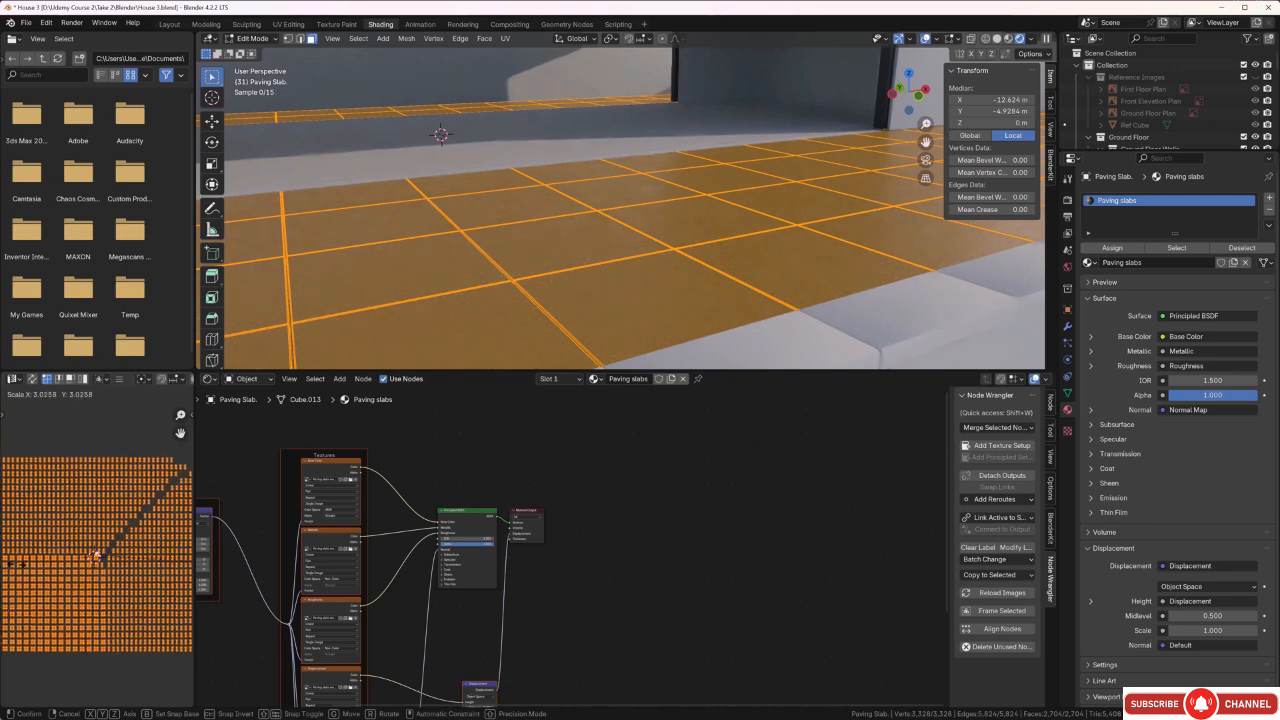
left_click(18, 564)
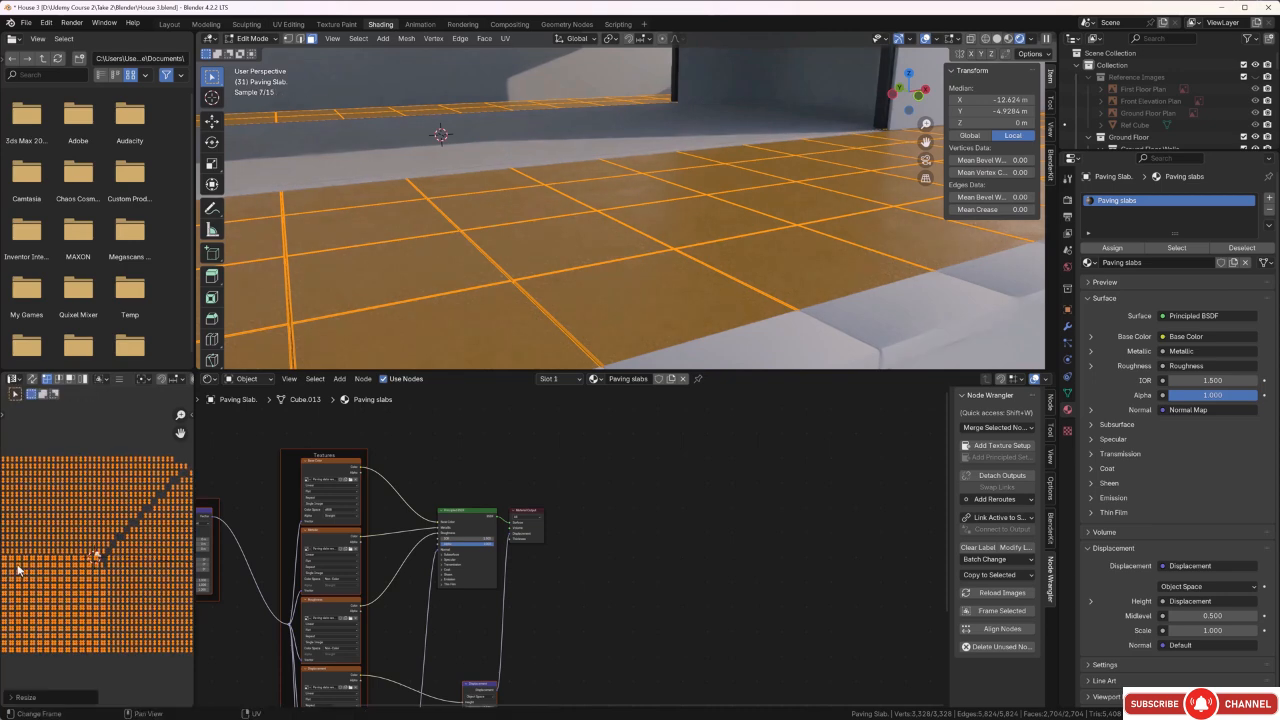
Deselect the slab's faces, check the paving texture scale across the terrace and return to Object Mode.
left_click(528, 131)
middle_click_drag(478, 186, 480, 167)
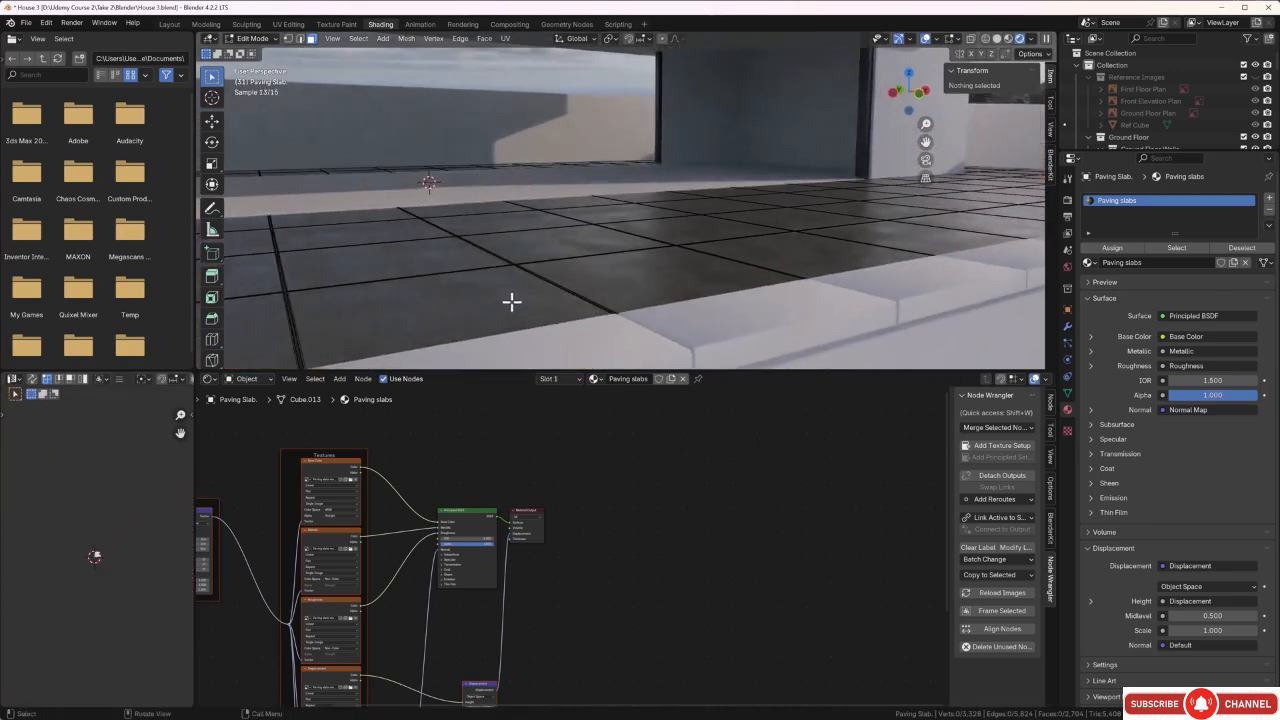
scroll(511, 305, "up", 2)
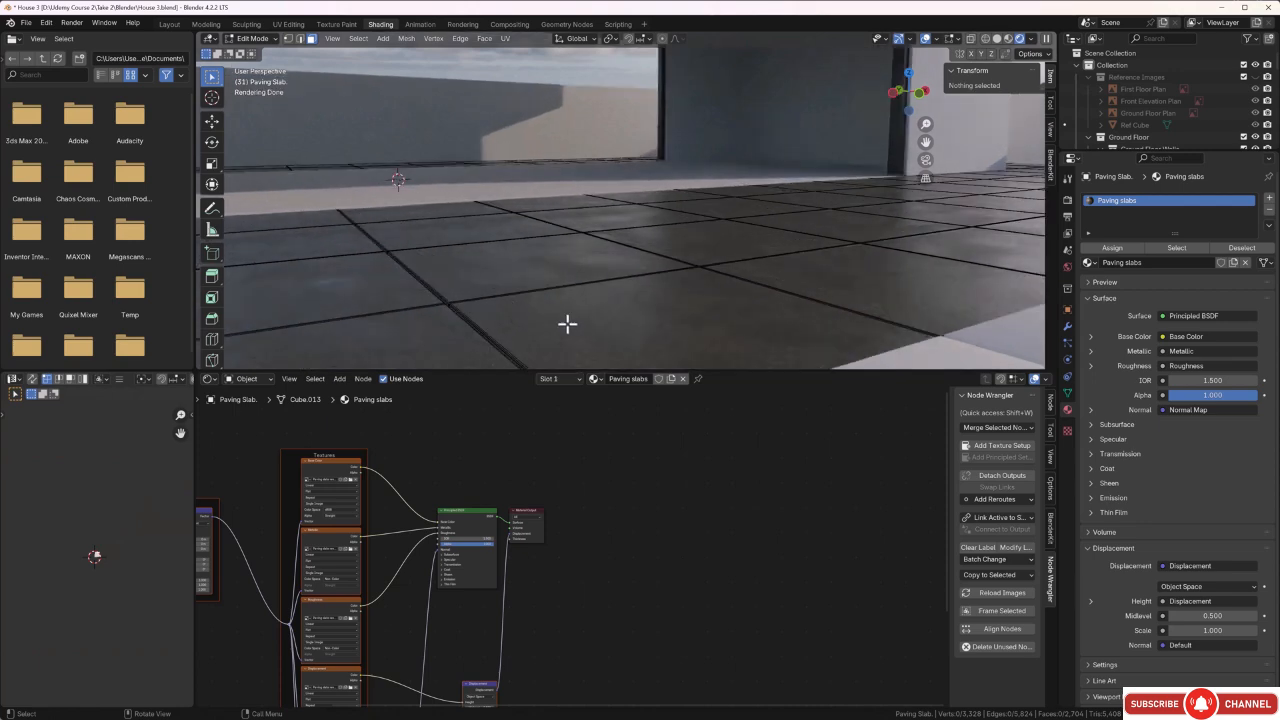
middle_click_drag(711, 334, 583, 337)
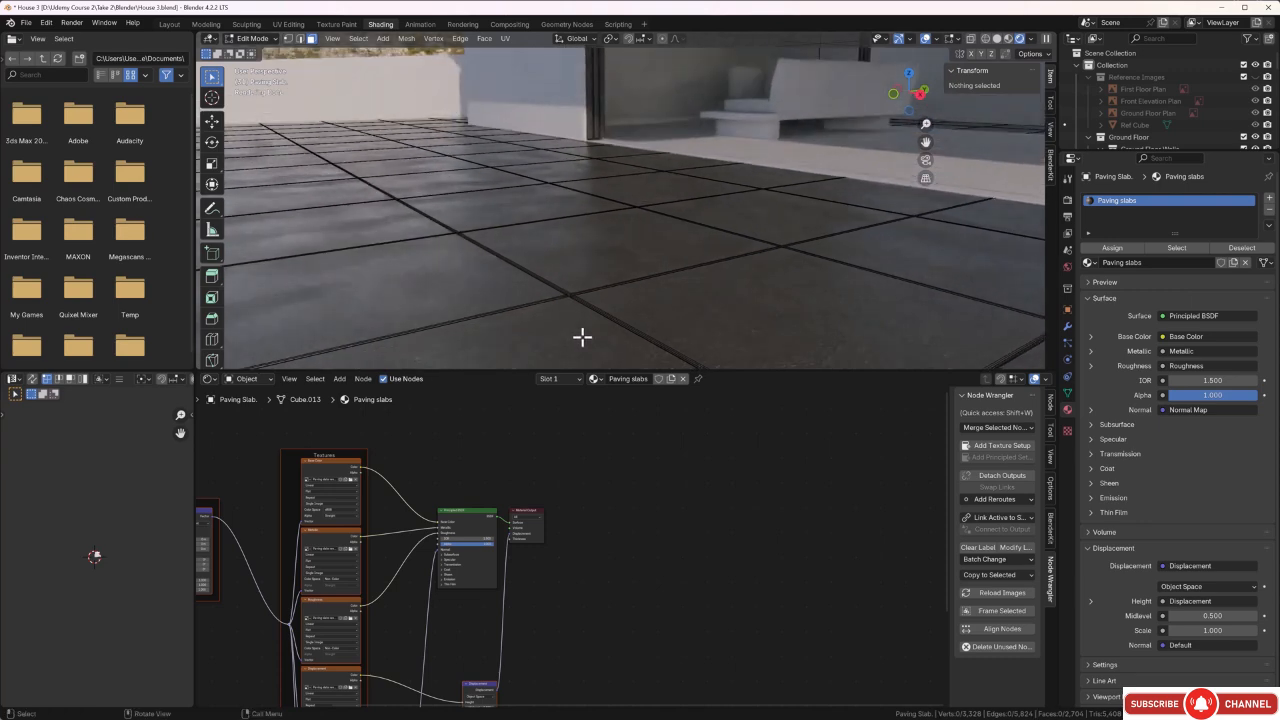
key("Tab")
middle_click_drag(582, 337, 628, 318)
scroll(588, 290, "down", 3)
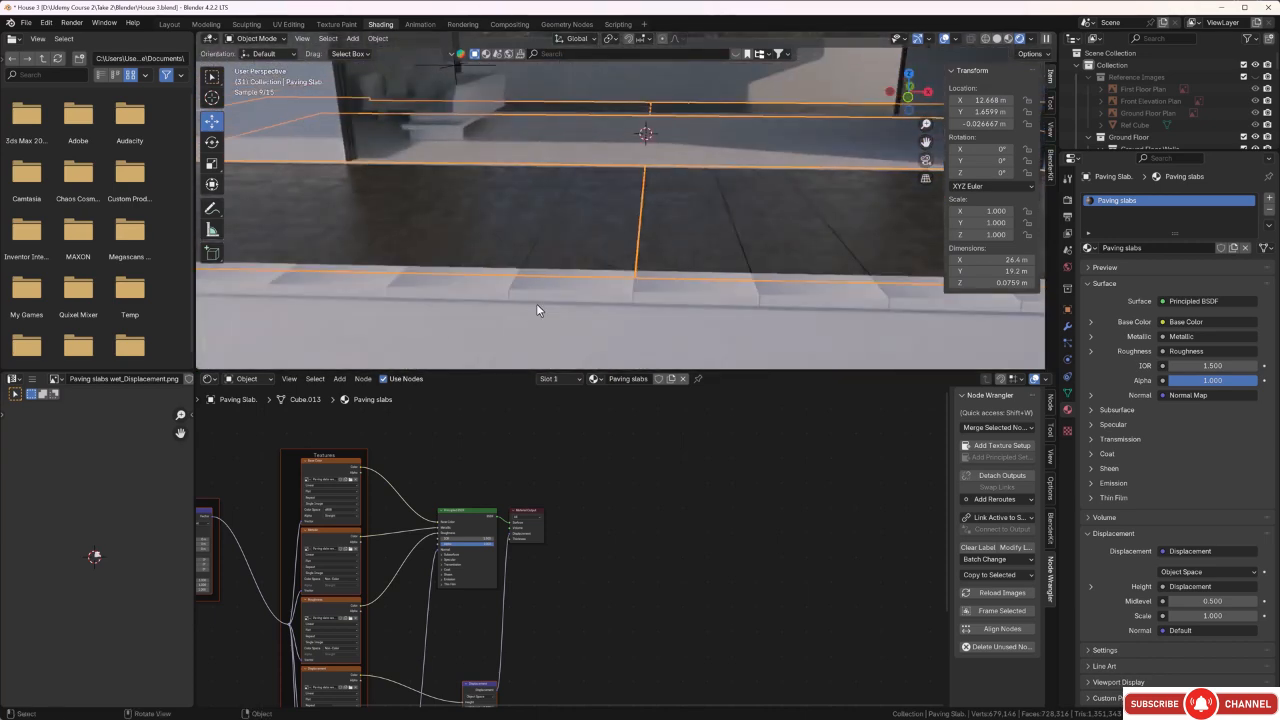
Select the pool and apply its rotation and scale.
middle_click_drag(536, 303, 517, 263)
scroll(577, 248, "down", 2)
scroll(577, 260, "down", 4)
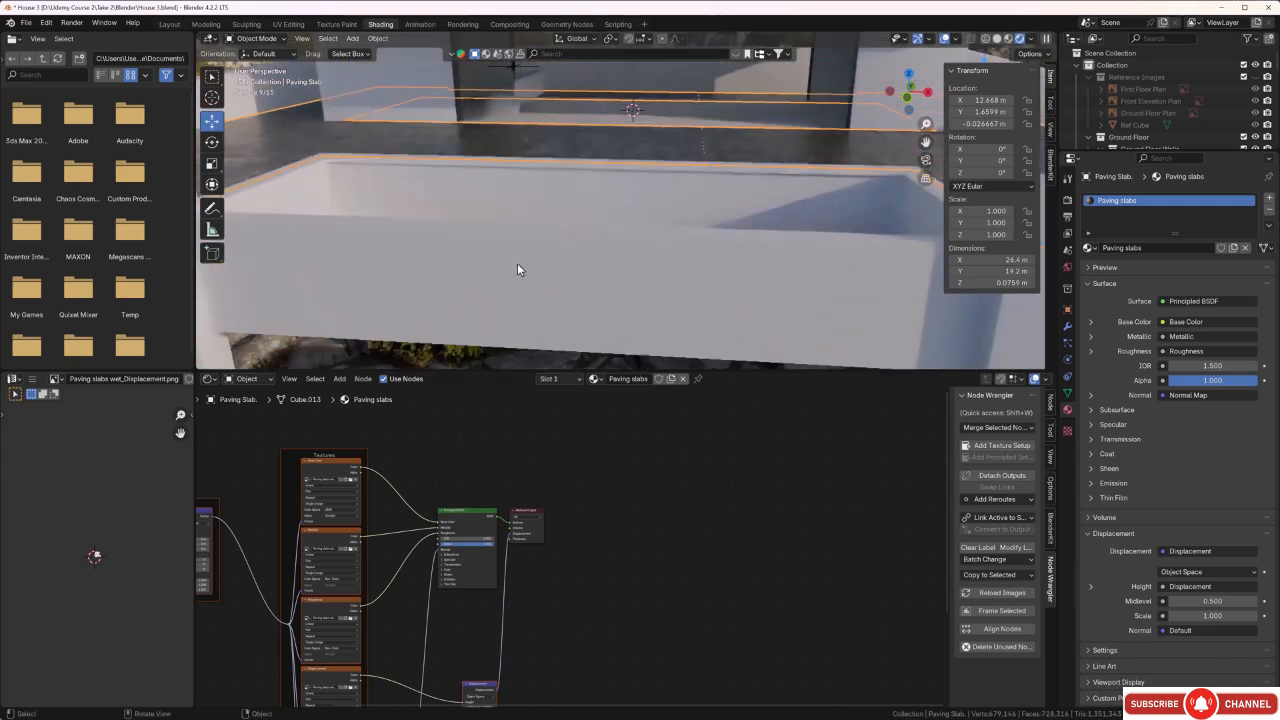
left_click(519, 265)
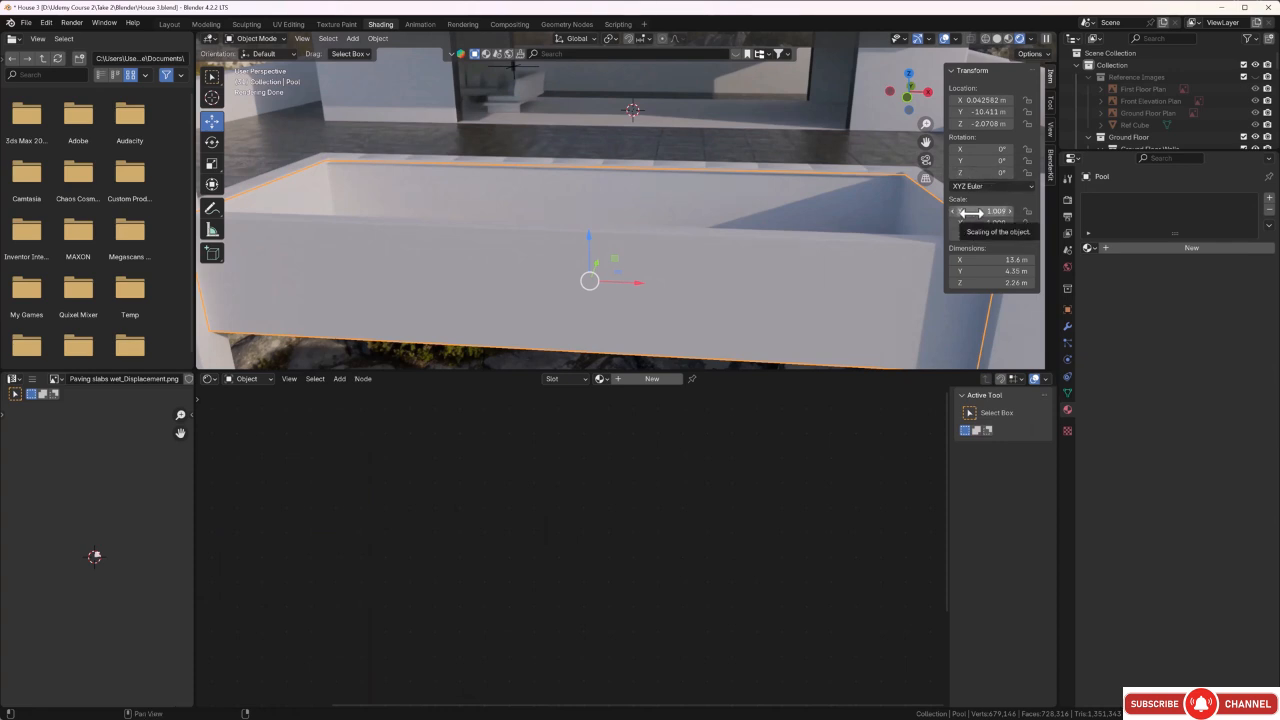
key("ctrl+a")
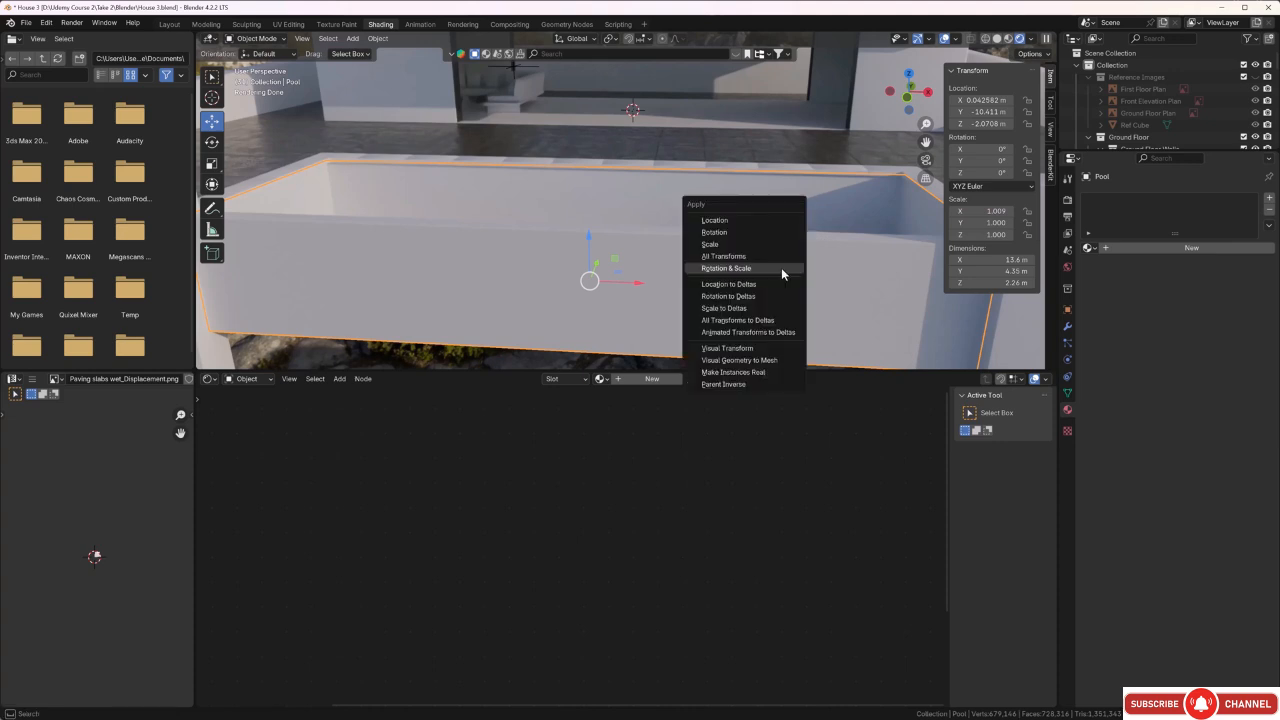
left_click(781, 267)
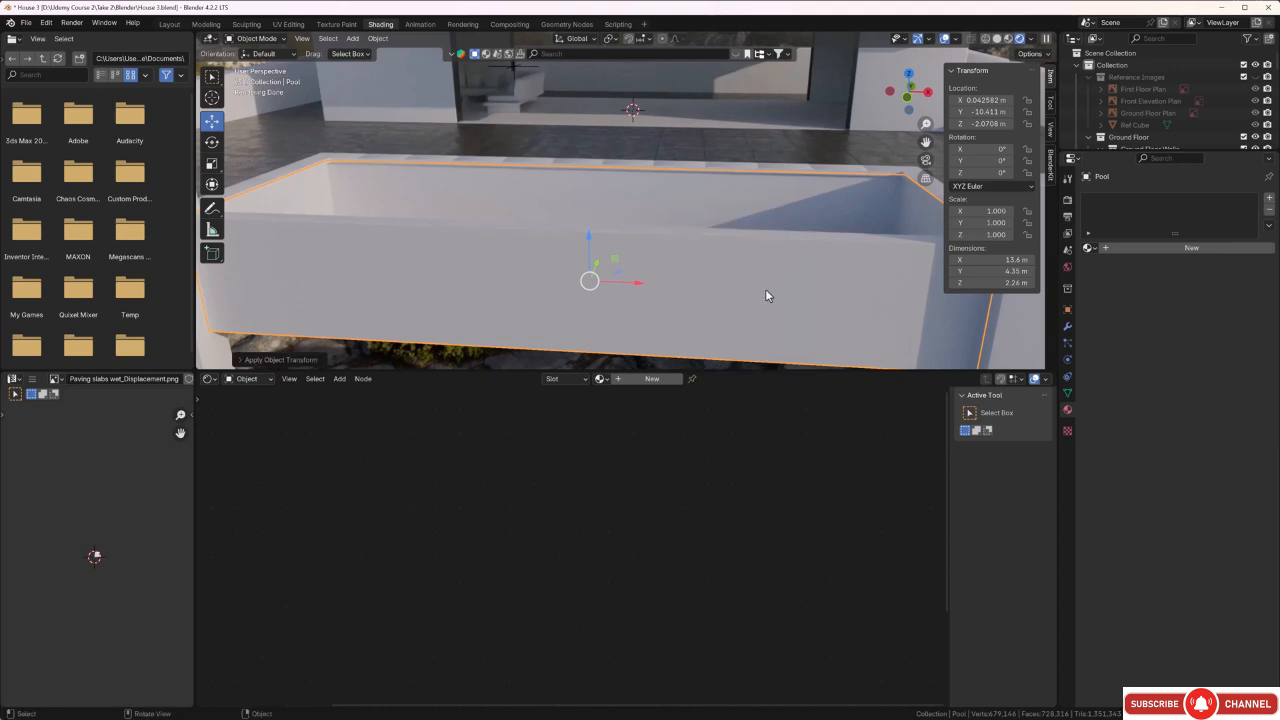
Unwrap all faces of the pool with Smart UV Project, using an island margin of 0.020, and return to Object Mode.
key("Tab")
middle_click_drag(712, 289, 745, 293)
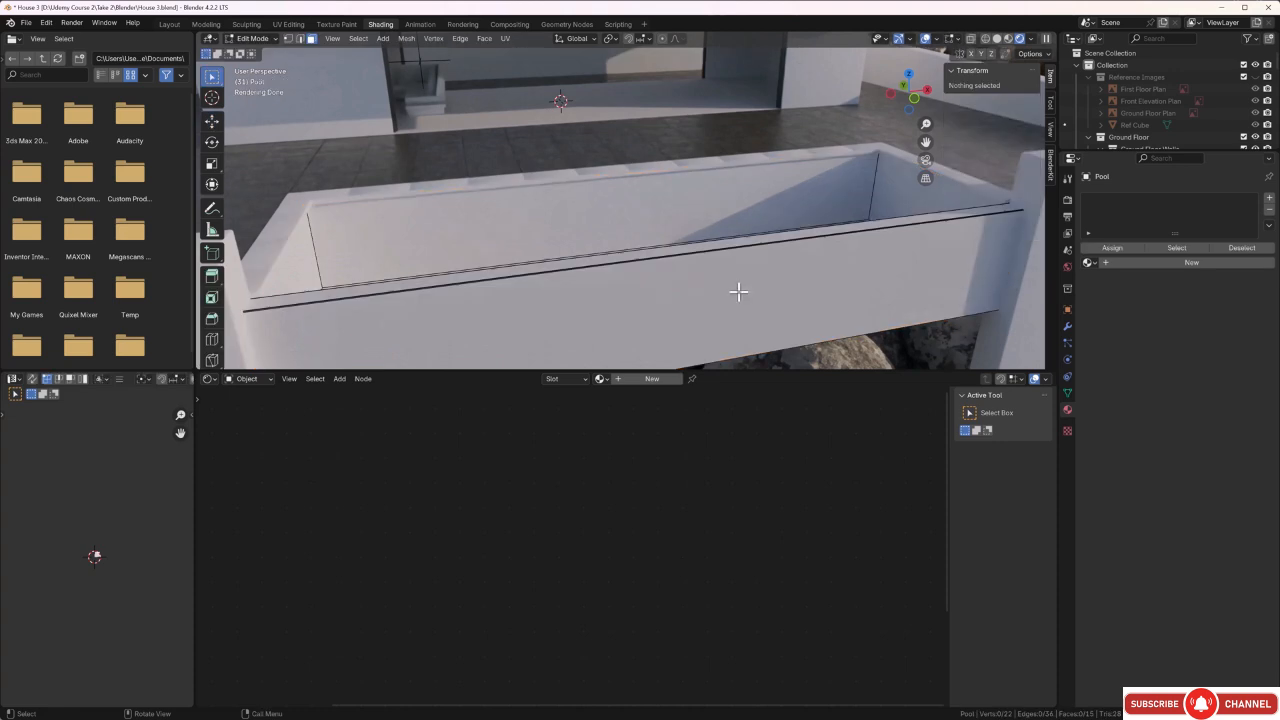
key("a")
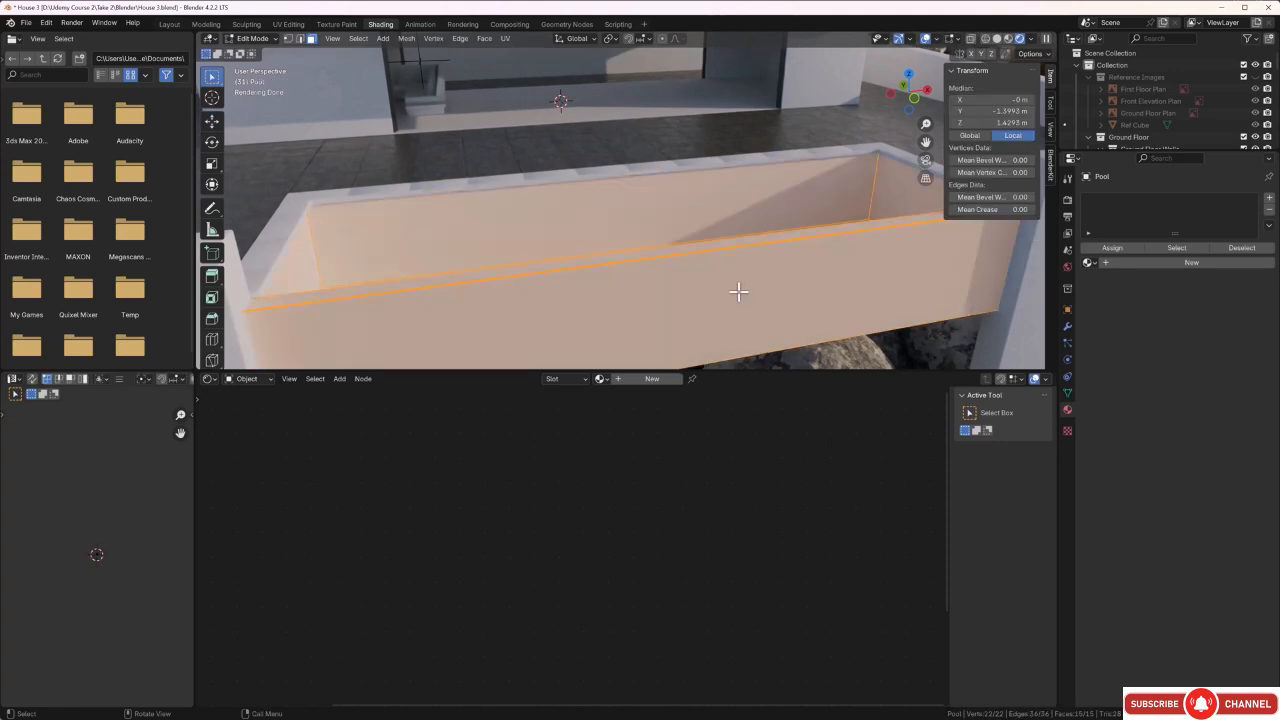
key("u")
left_click(738, 291)
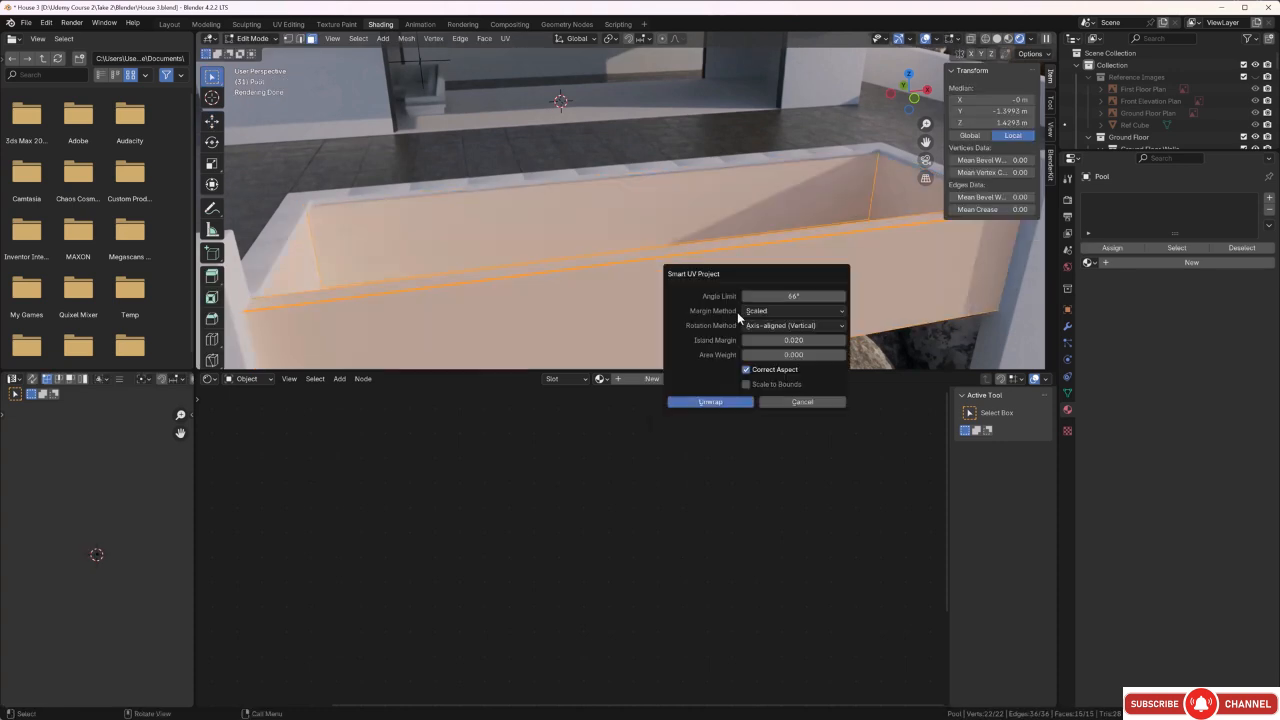
left_click(728, 402)
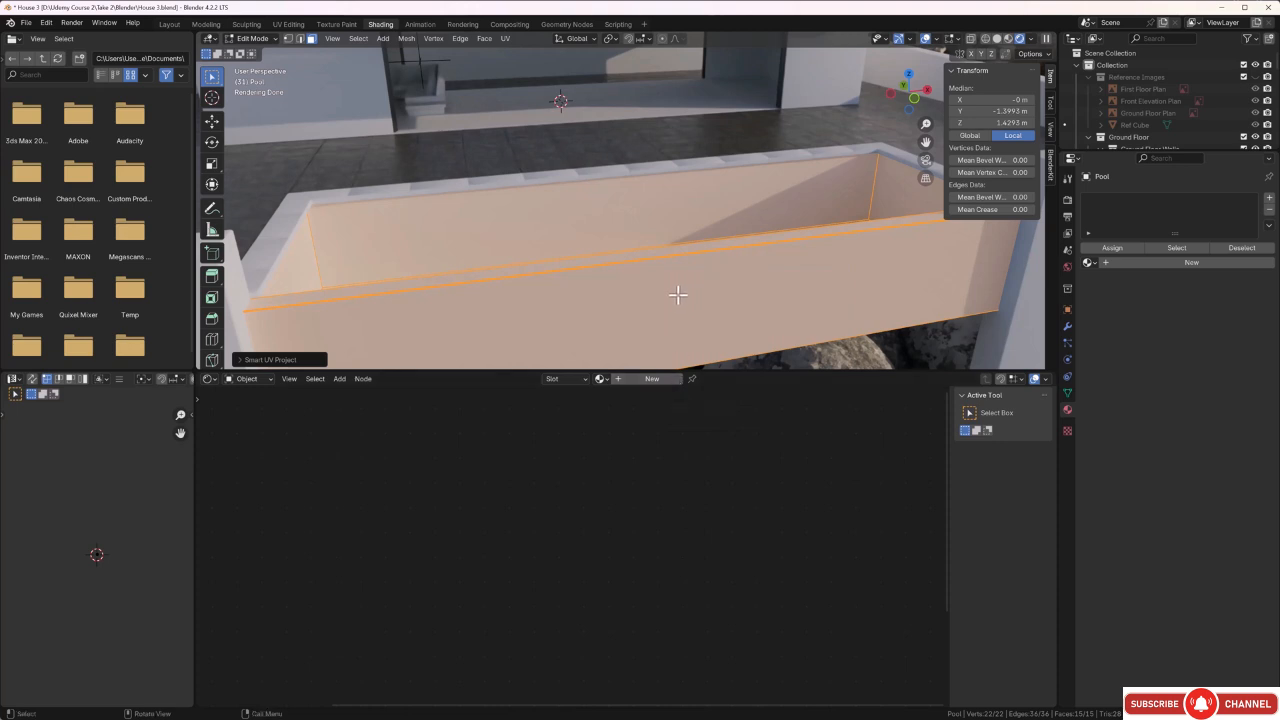
key("Tab")
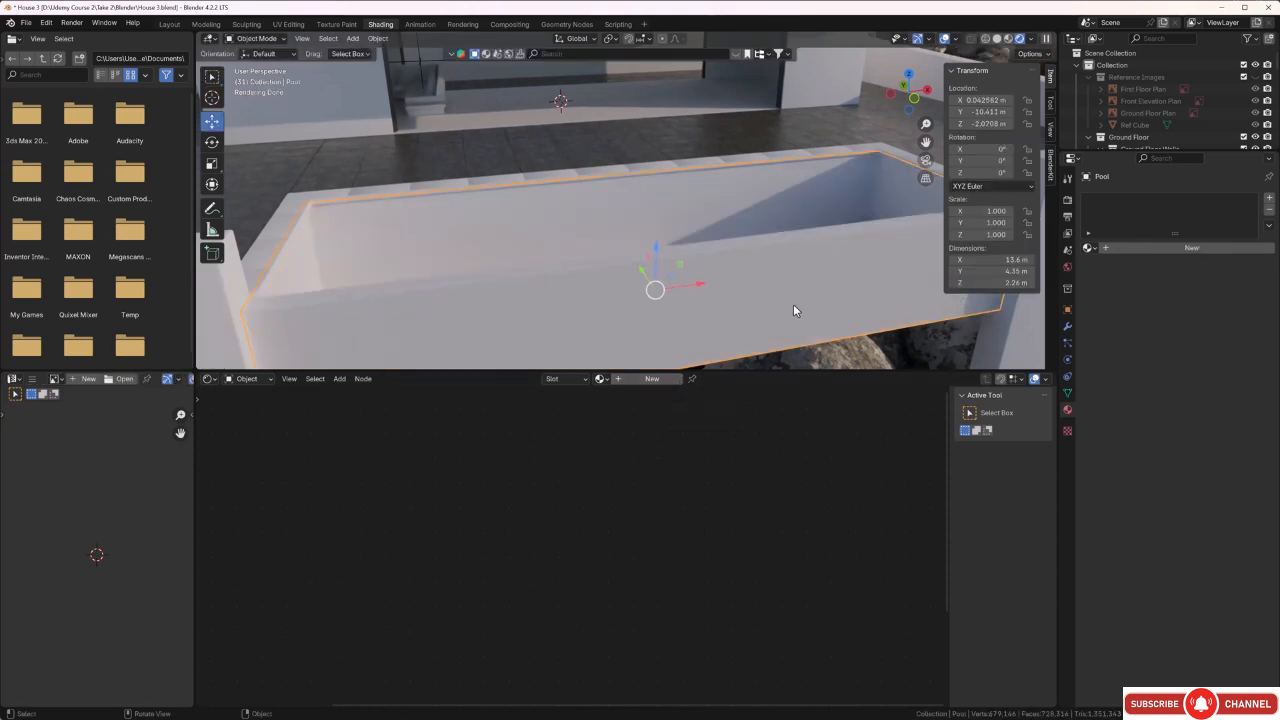
Create a new material on the pool and name it Pool Tiles.
left_click(1268, 199)
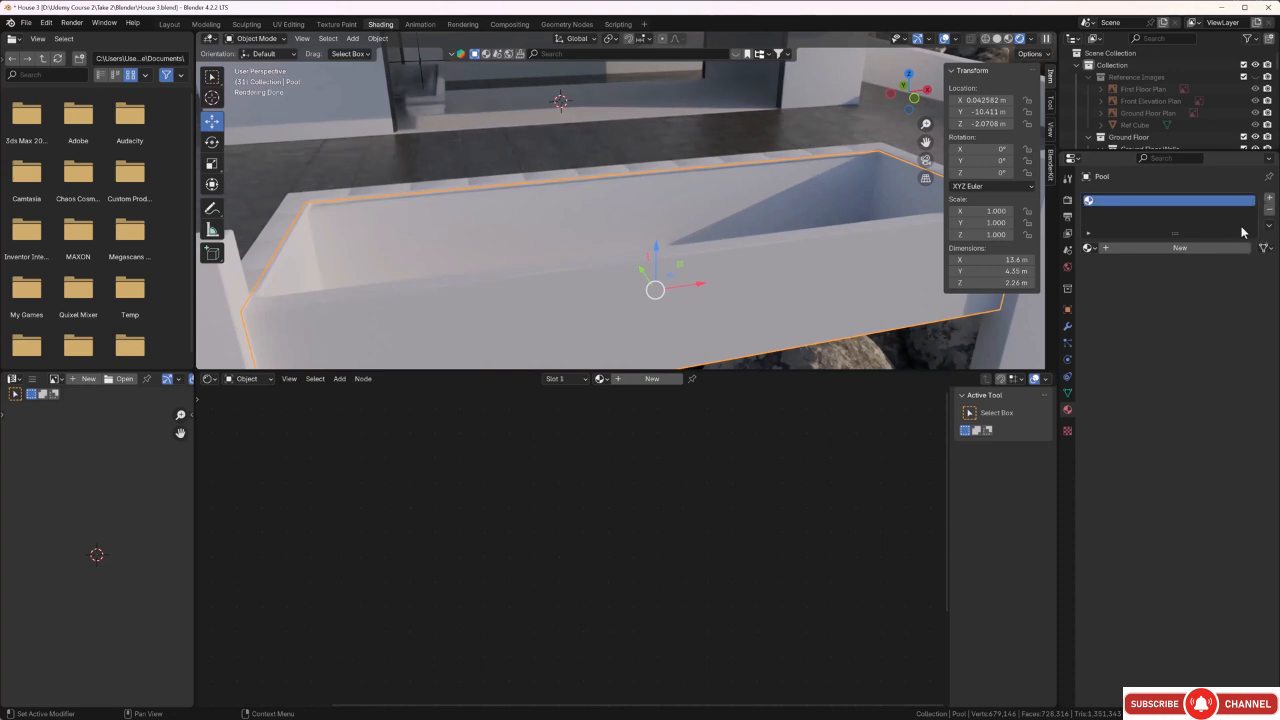
left_click(1196, 248)
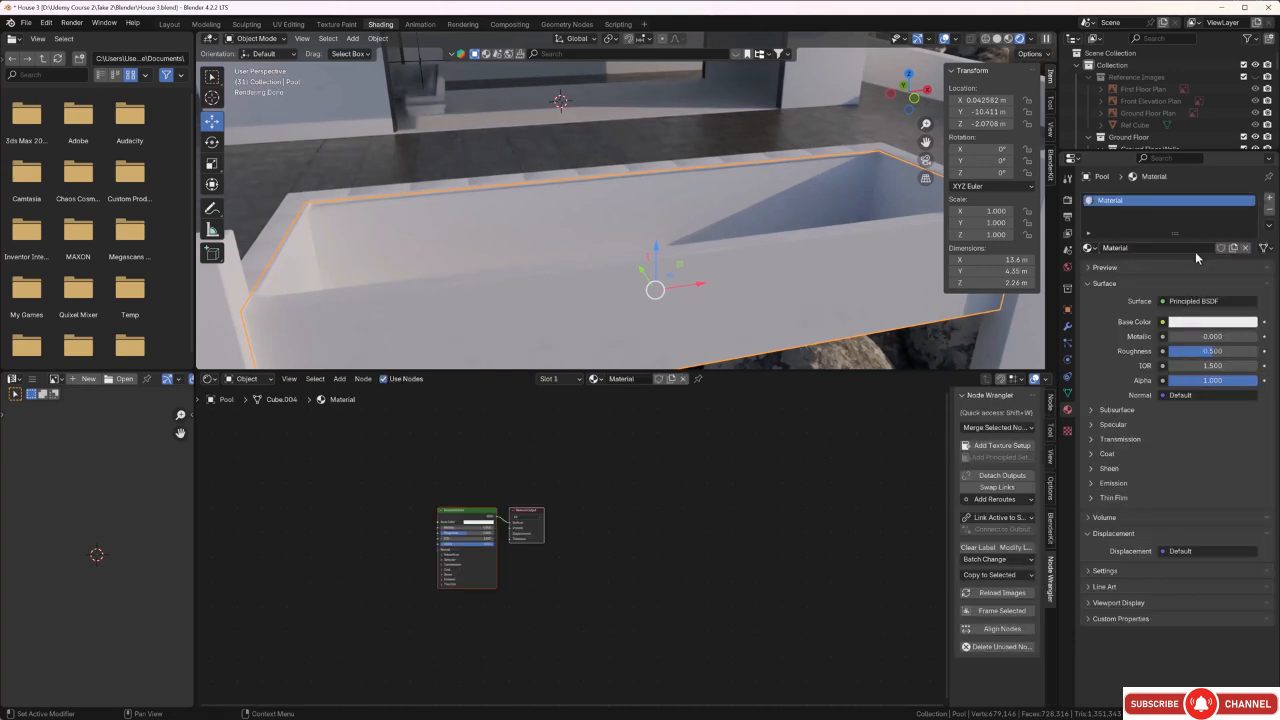
left_click(1140, 249)
key("BackSpace")
type("Pool Tiles")
key("Return")
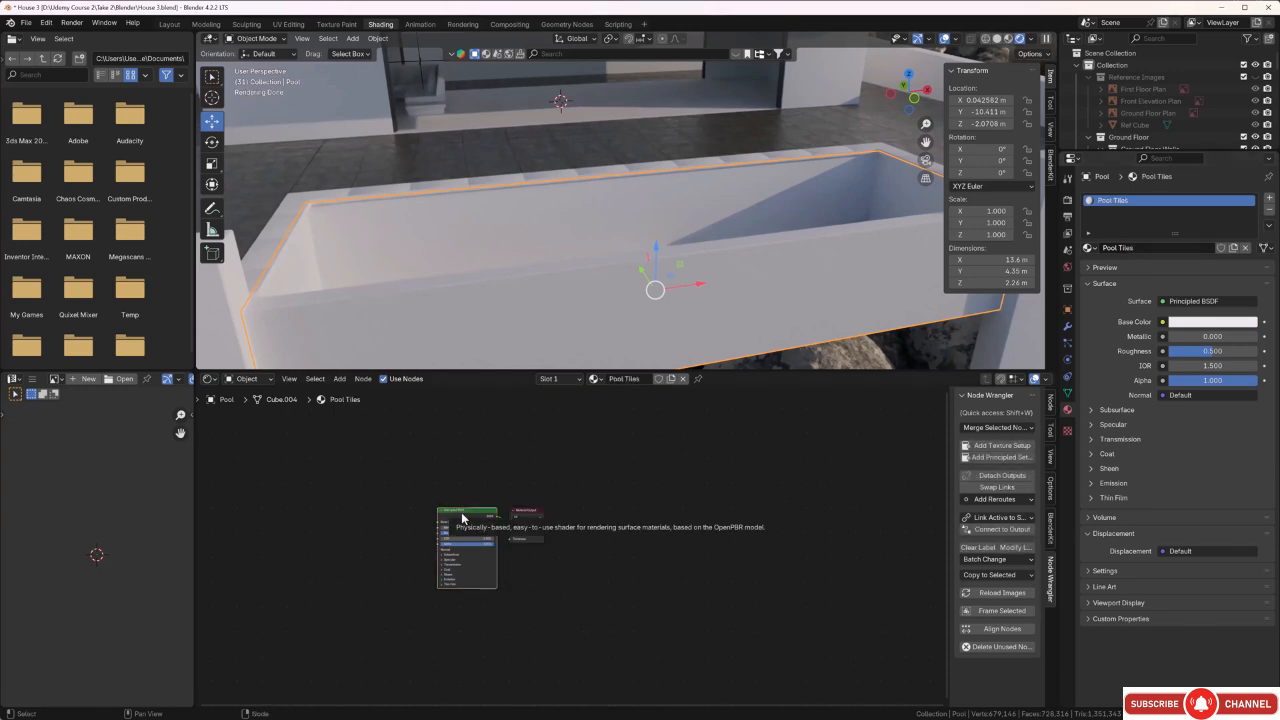
Load all pool tiles wet maps from Textures\Outside onto the Principled BSDF with Node Wrangler's Principled setup.
left_click(994, 457)
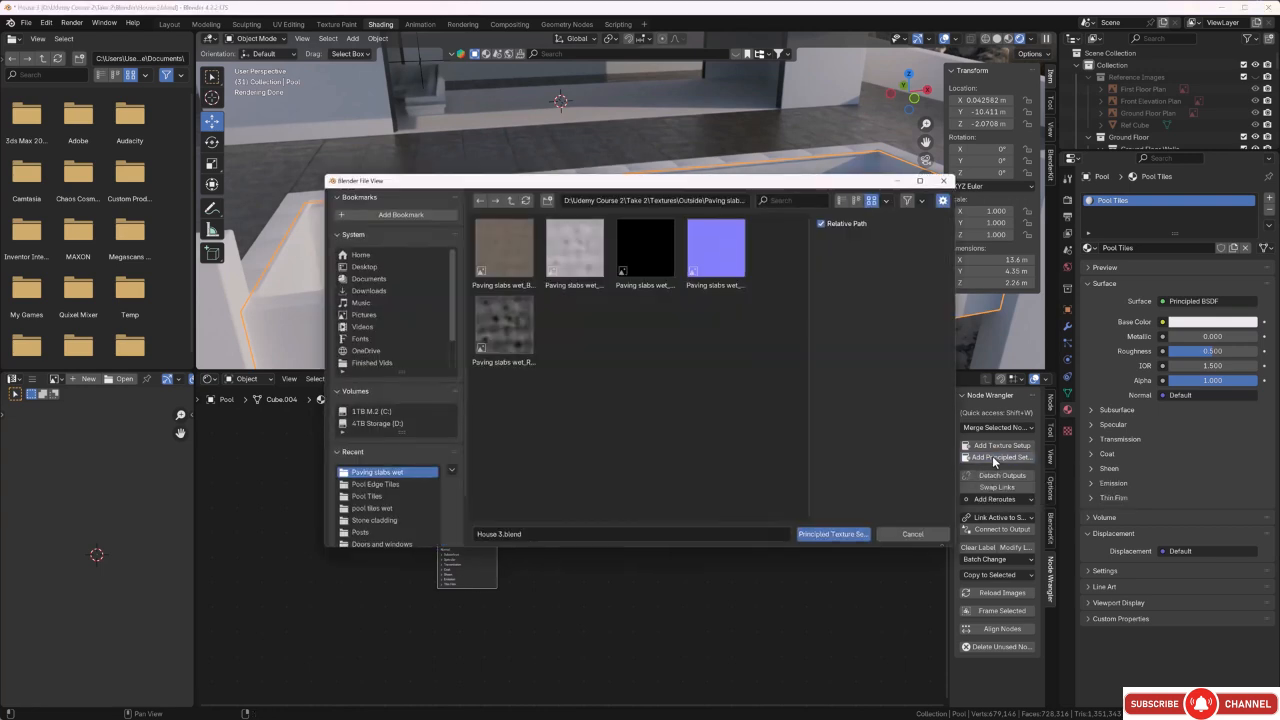
left_click(509, 200)
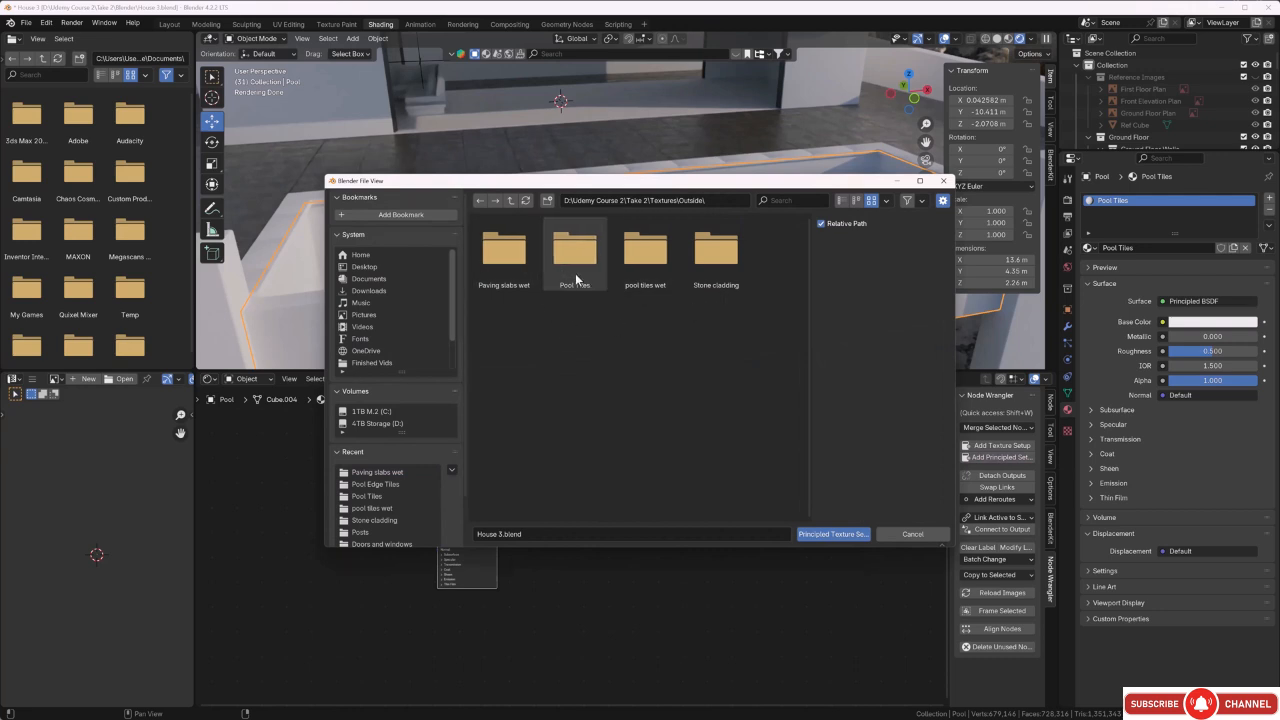
double_click(625, 280)
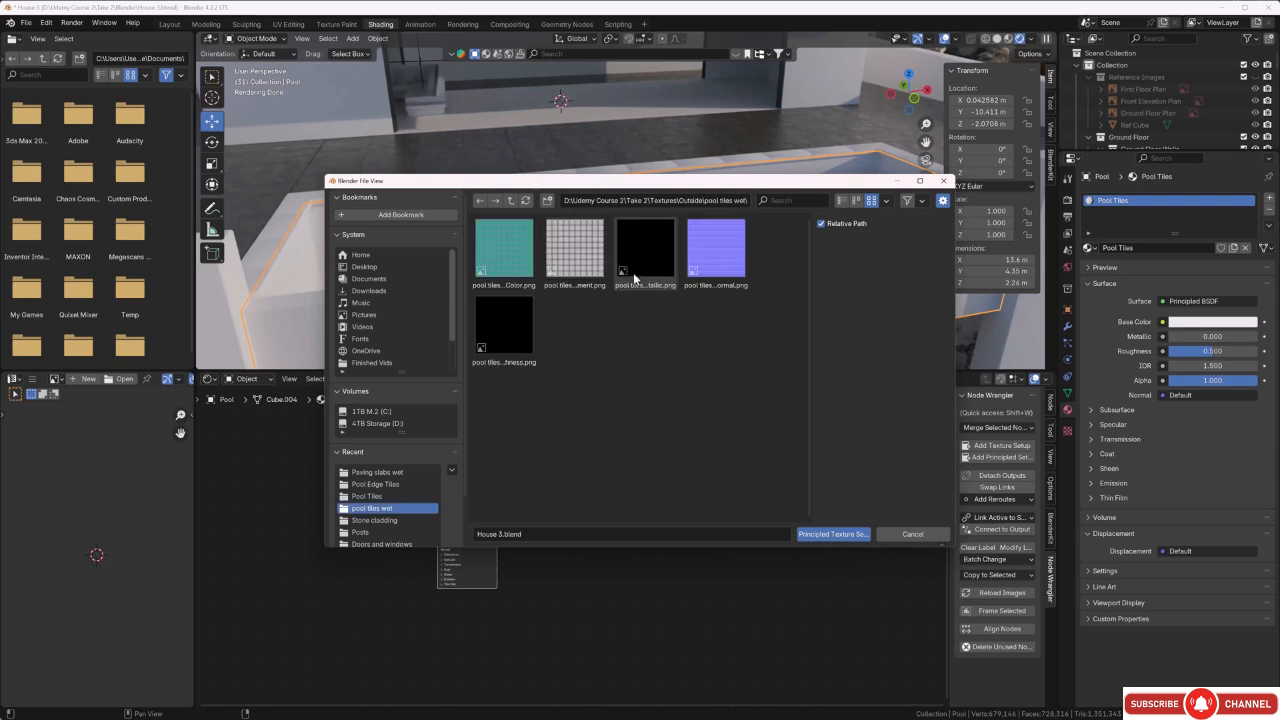
key("a")
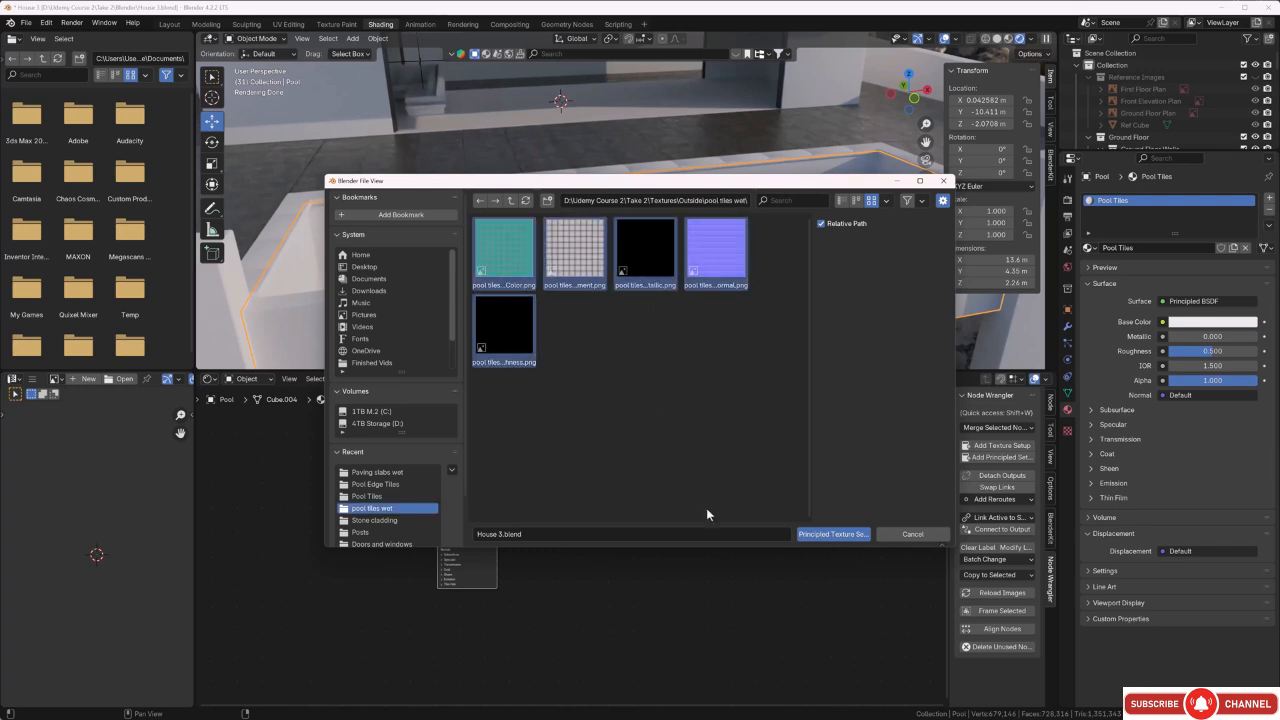
left_click(826, 534)
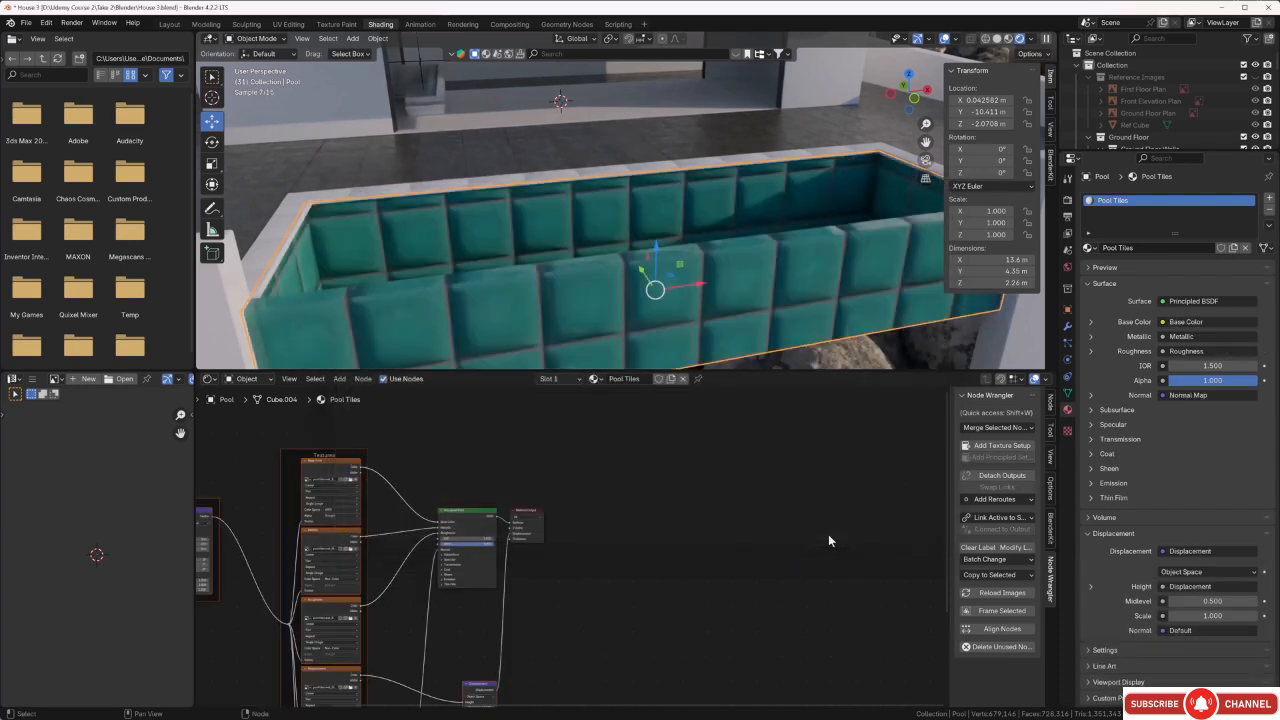
Scale all of the pool's UVs up about 25 times and check the tile size on the pool walls.
middle_click_drag(602, 329, 586, 297)
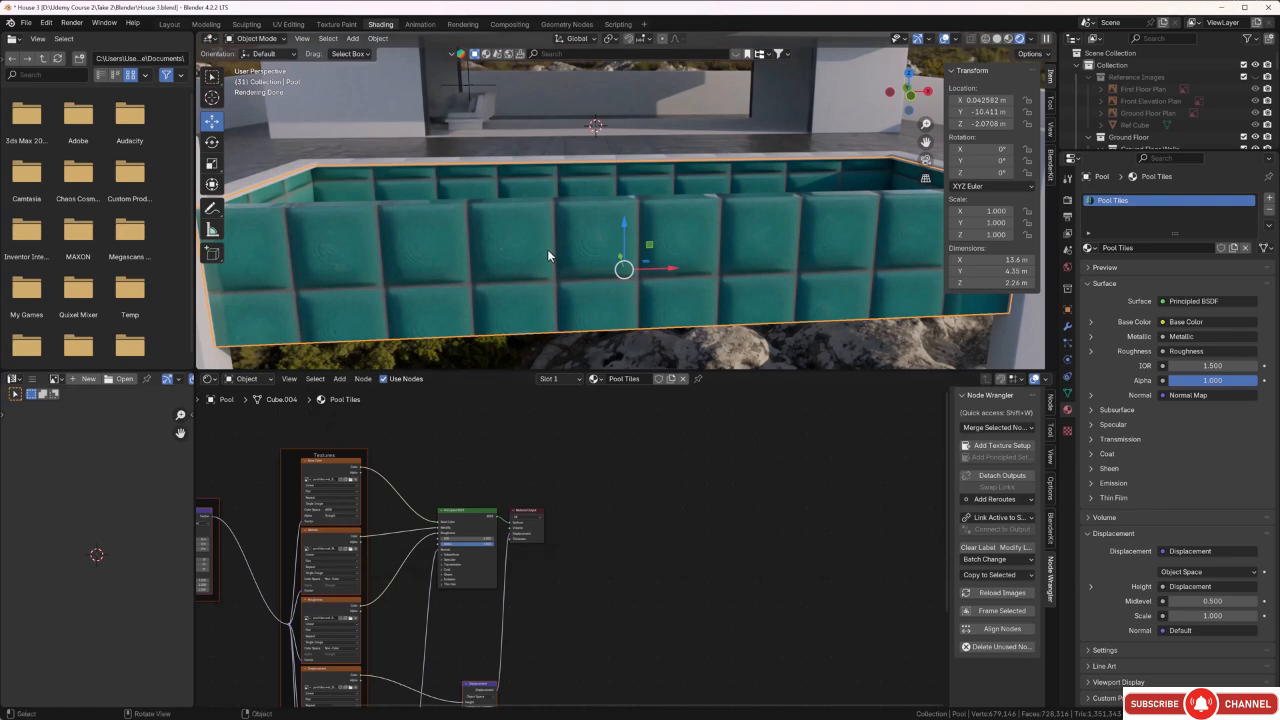
key("Tab")
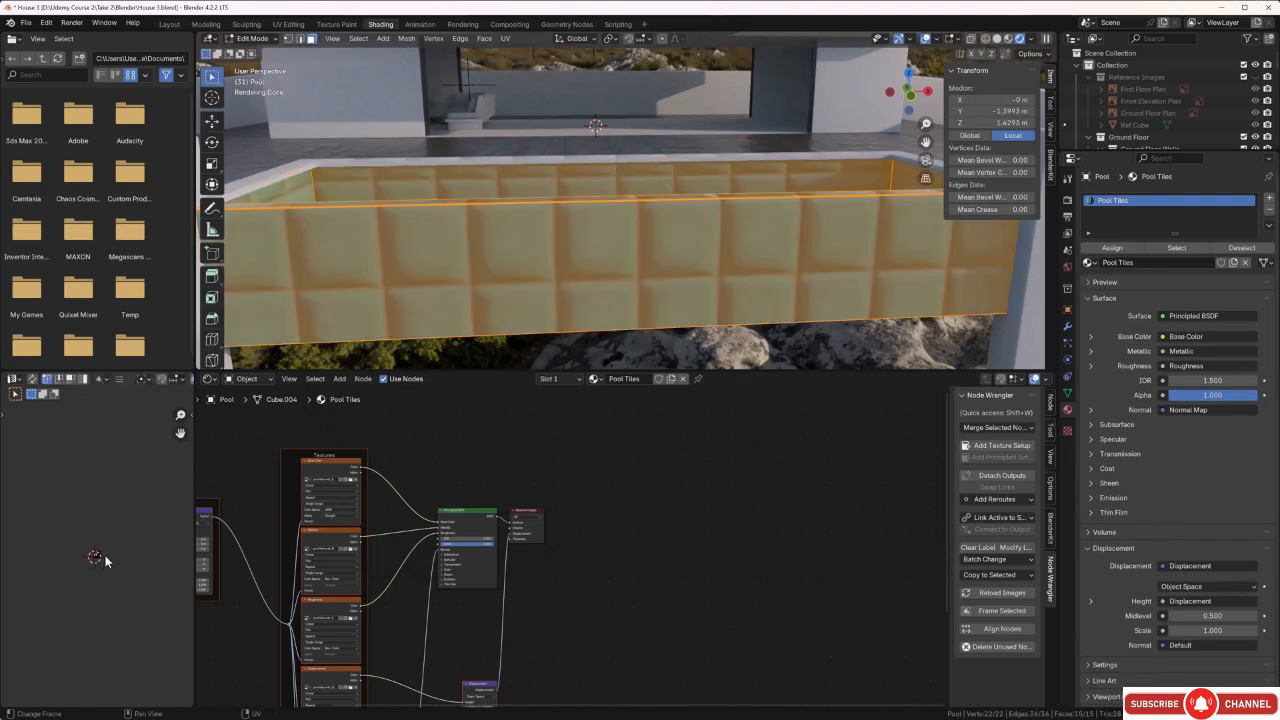
left_click_drag(115, 527, 67, 602)
key("s")
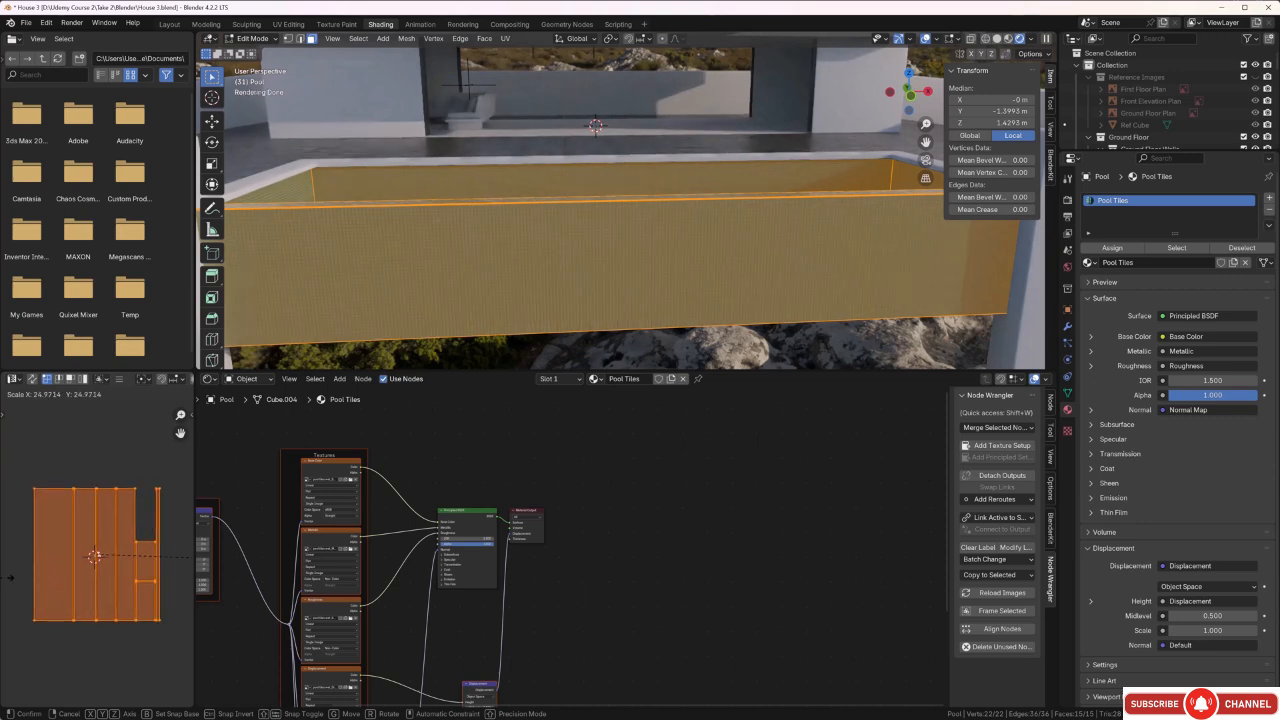
left_click(190, 556)
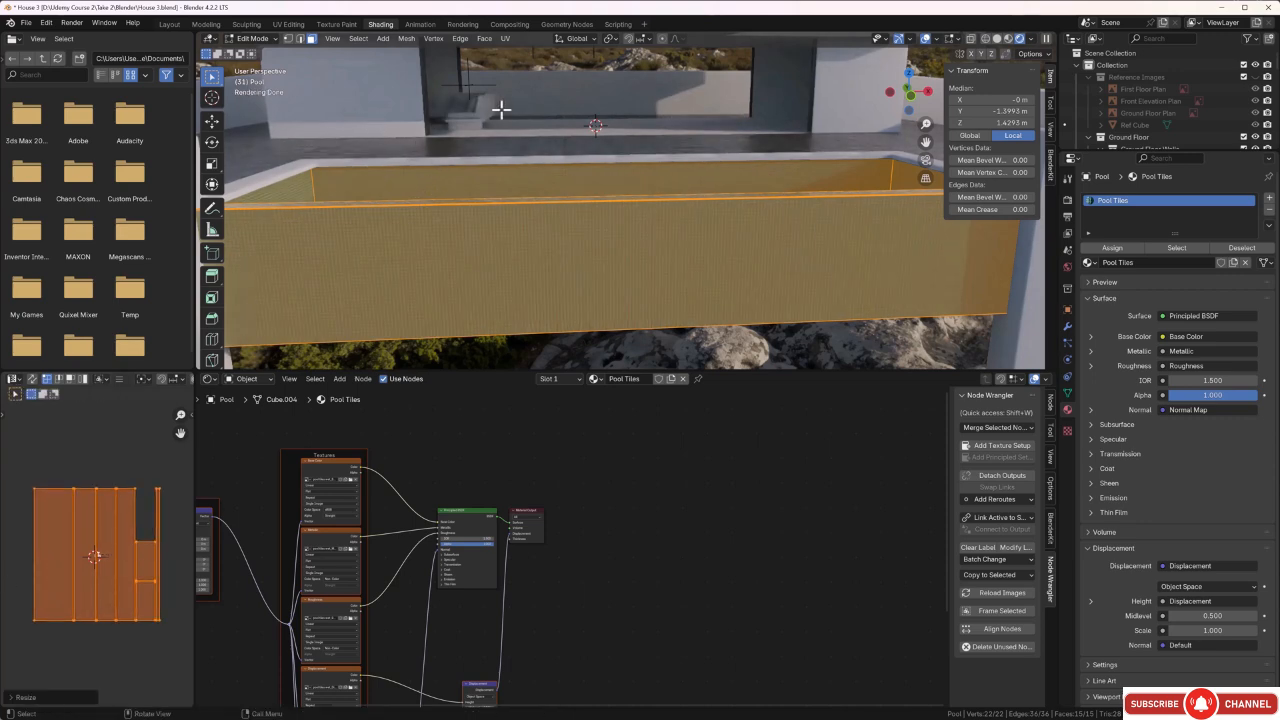
left_click(519, 80)
middle_click_drag(494, 160, 534, 174)
scroll(577, 226, "up", 3)
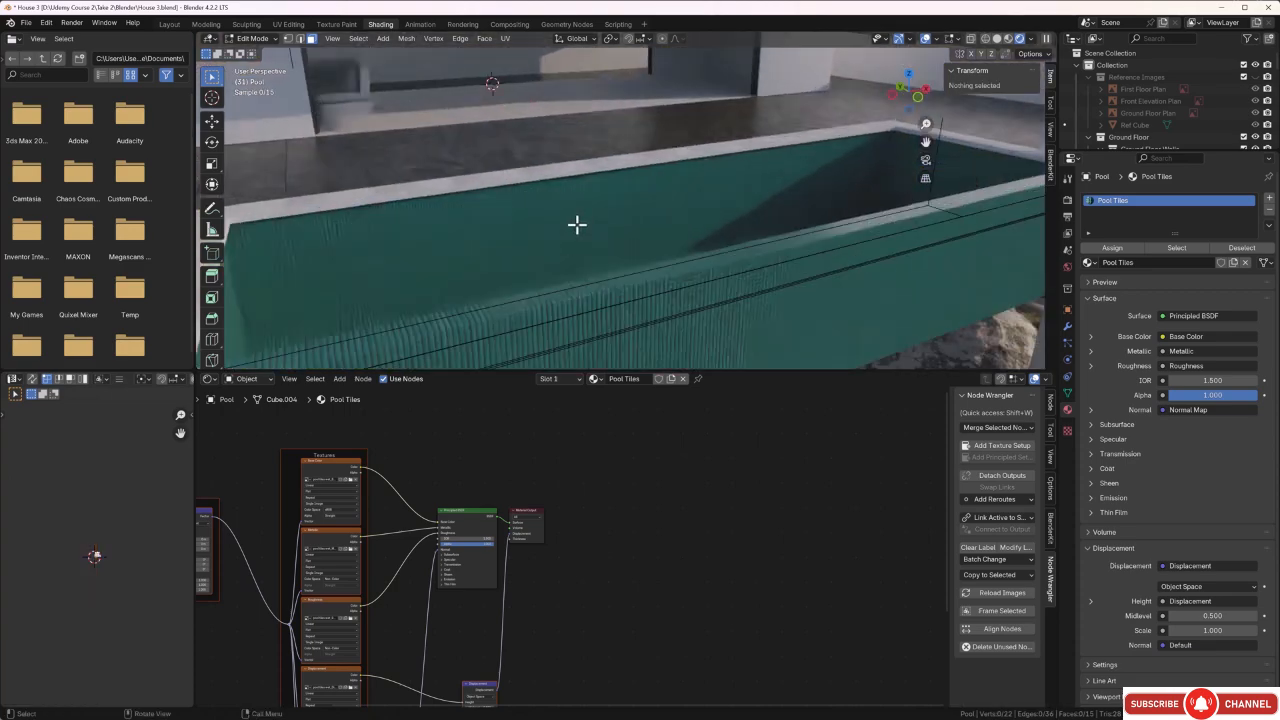
scroll(576, 235, "up", 3)
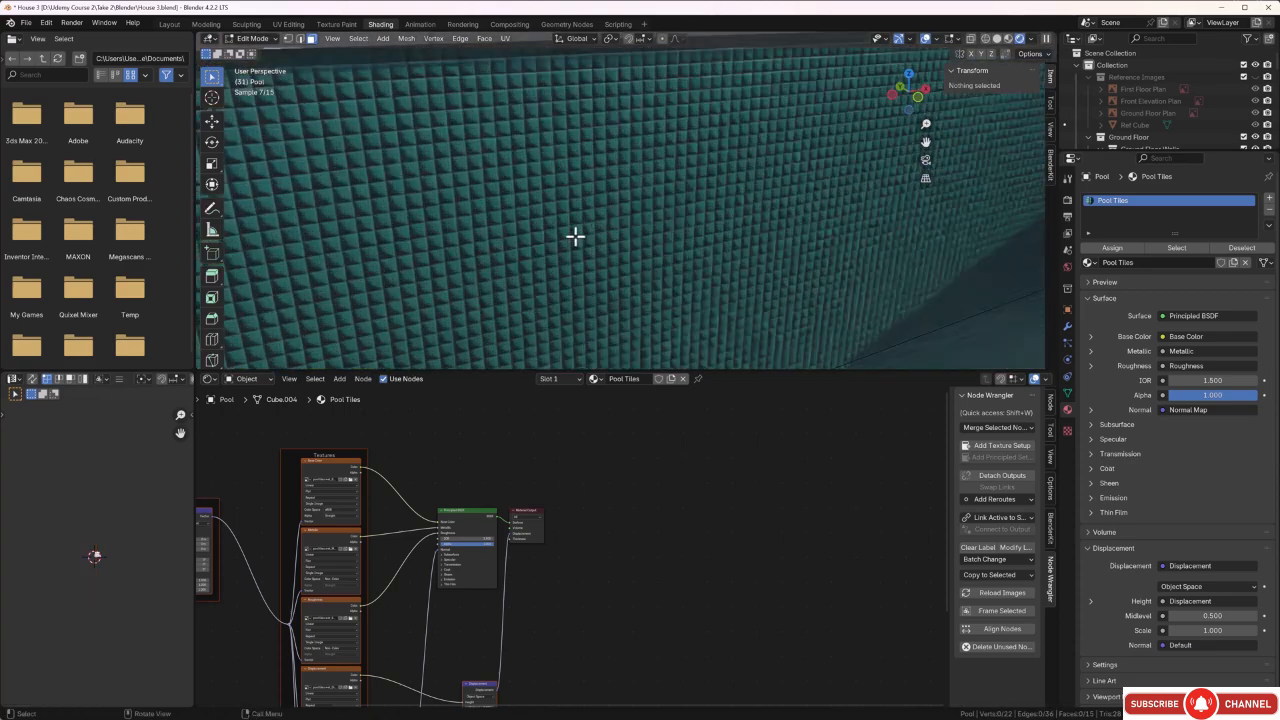
middle_click_drag(576, 235, 488, 226)
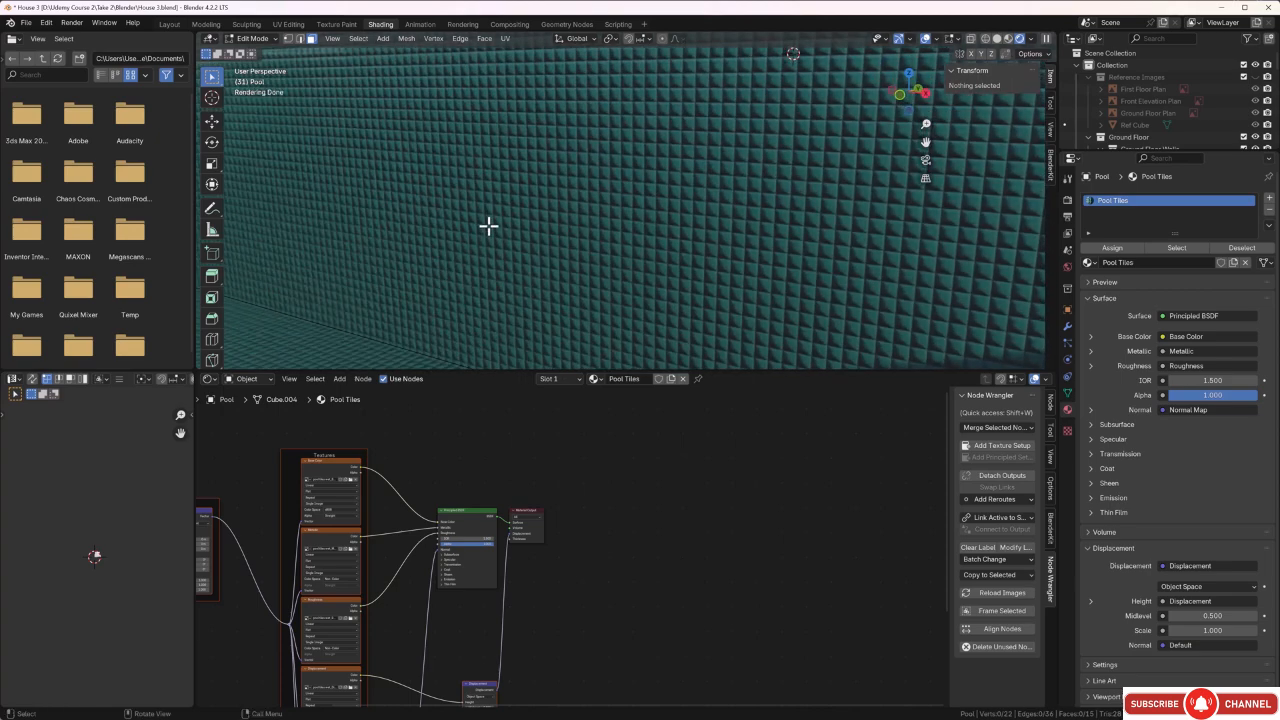
key("Tab")
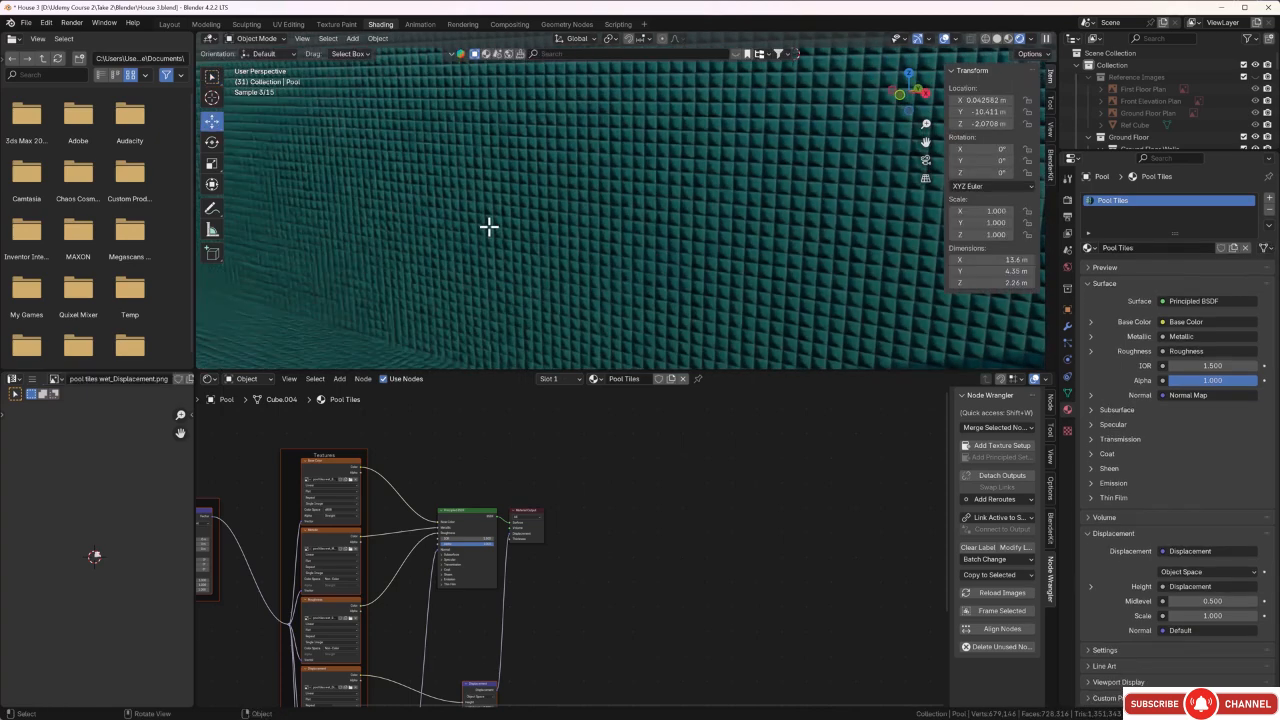
Disconnect the displacement link from the Material Output in the Pool Tiles material.
middle_click_drag(488, 226, 499, 158)
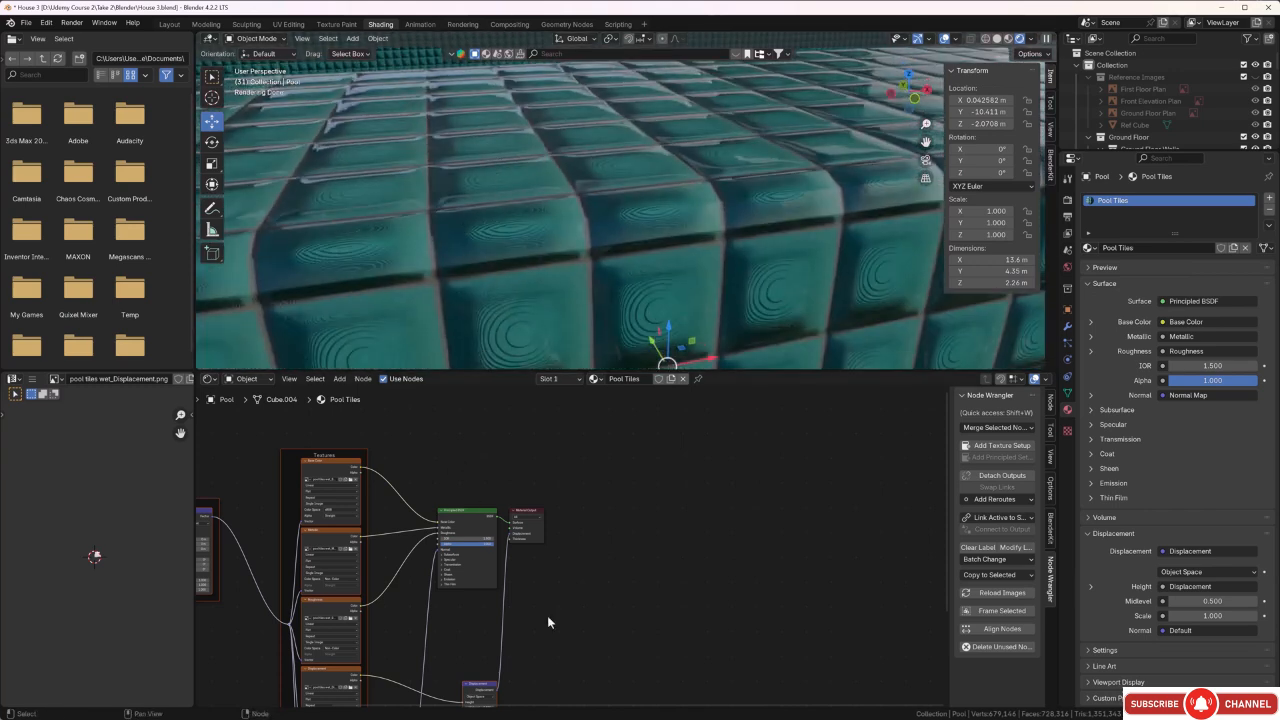
scroll(552, 621, "down", 1)
middle_click_drag(552, 621, 549, 606)
scroll(520, 521, "up", 4)
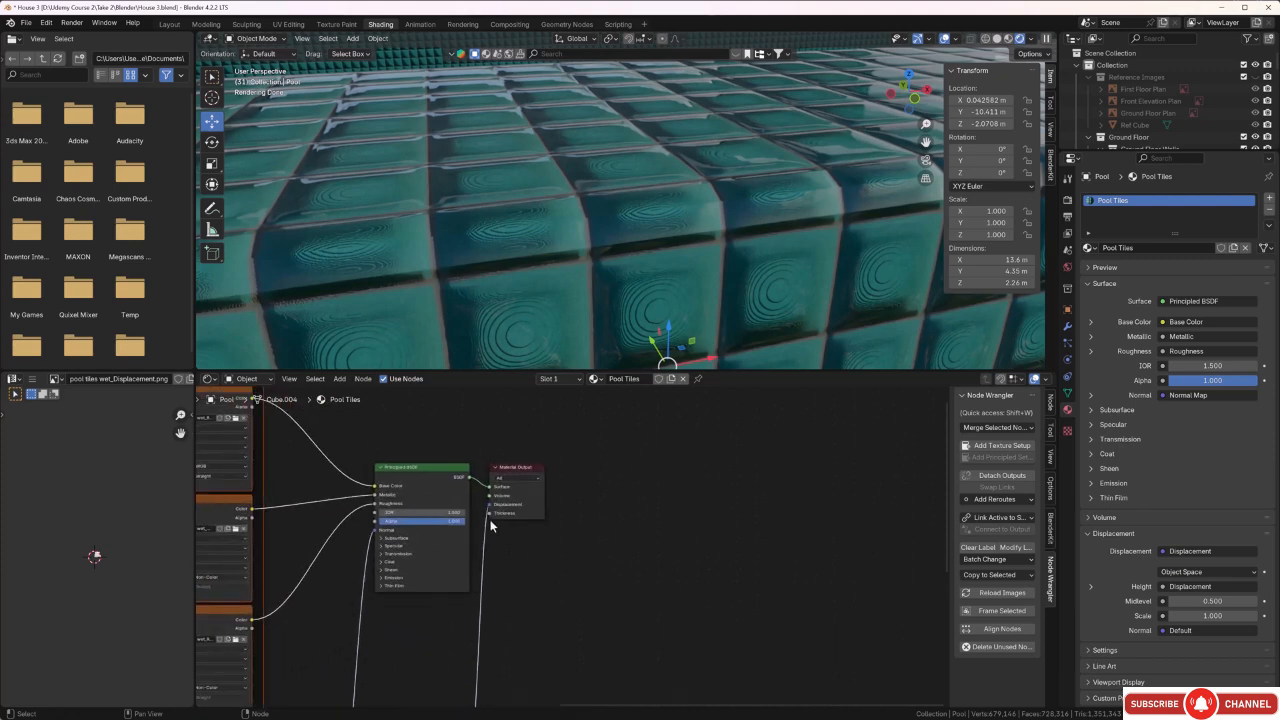
scroll(490, 519, "up", 2)
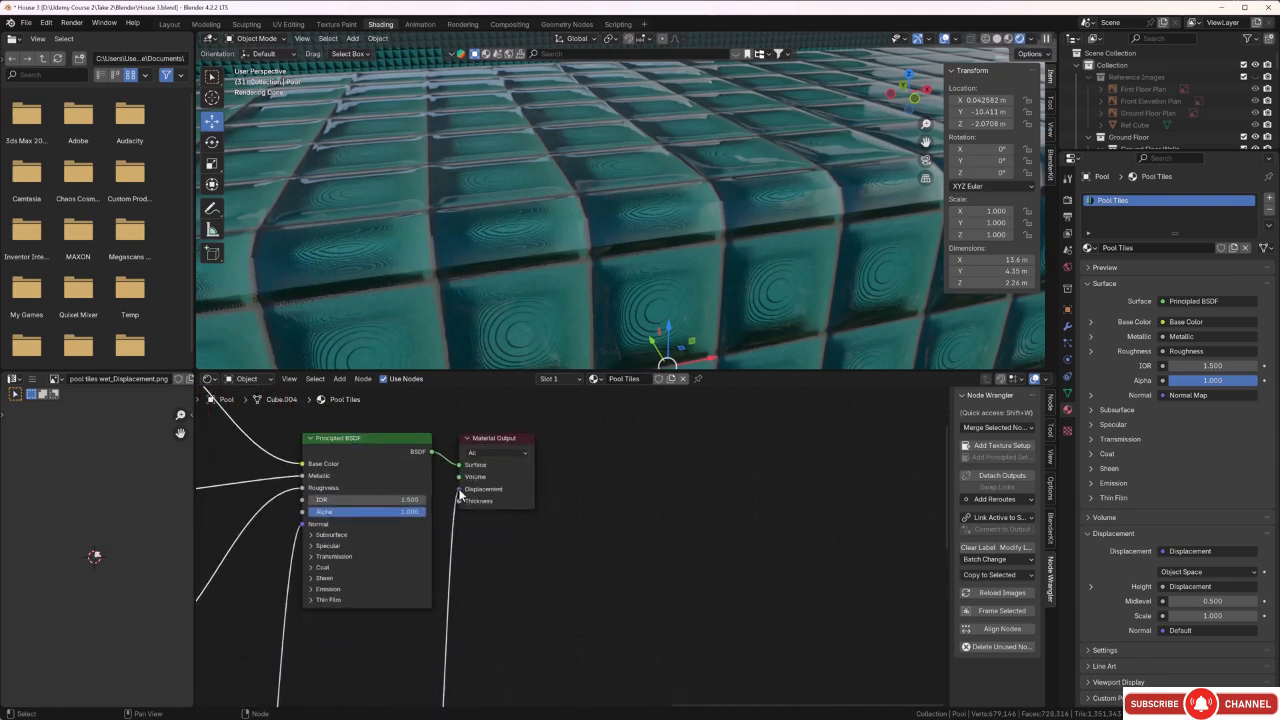
left_click_drag(459, 489, 440, 512)
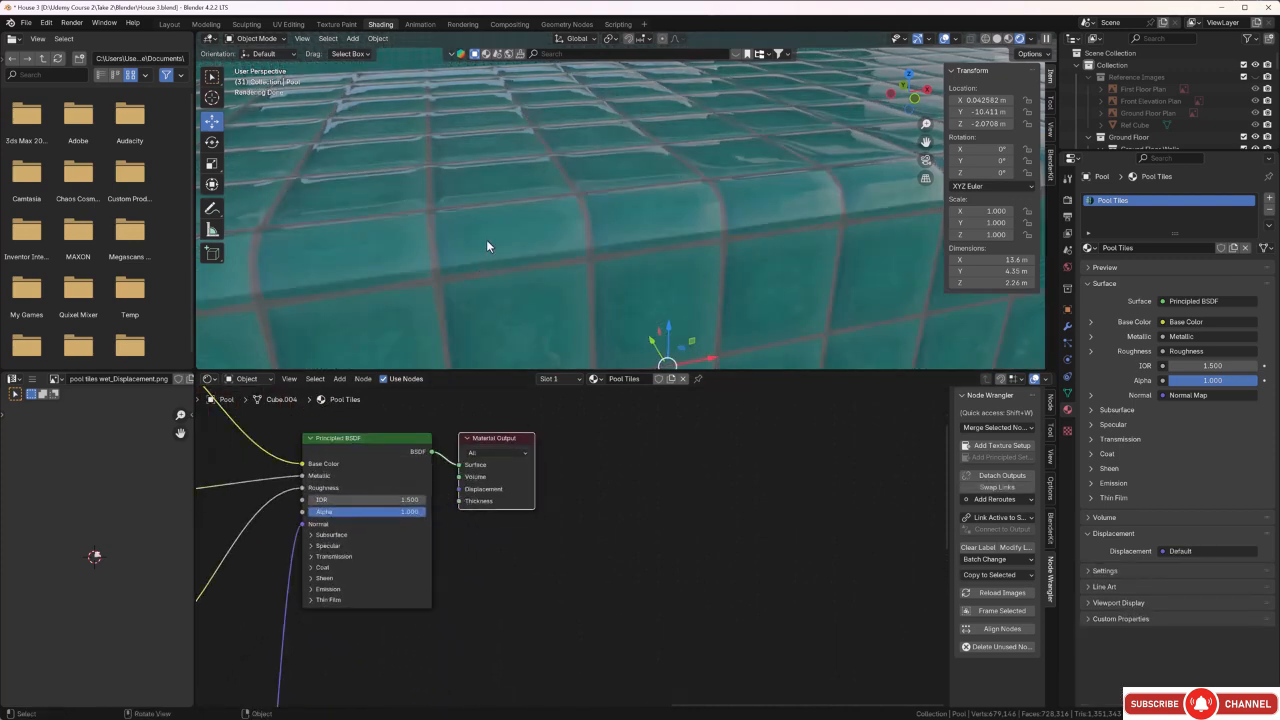
Examine the pool's tiled surfaces up close and within the terrace from several angles, with displacement disconnected.
middle_click_drag(487, 245, 577, 230)
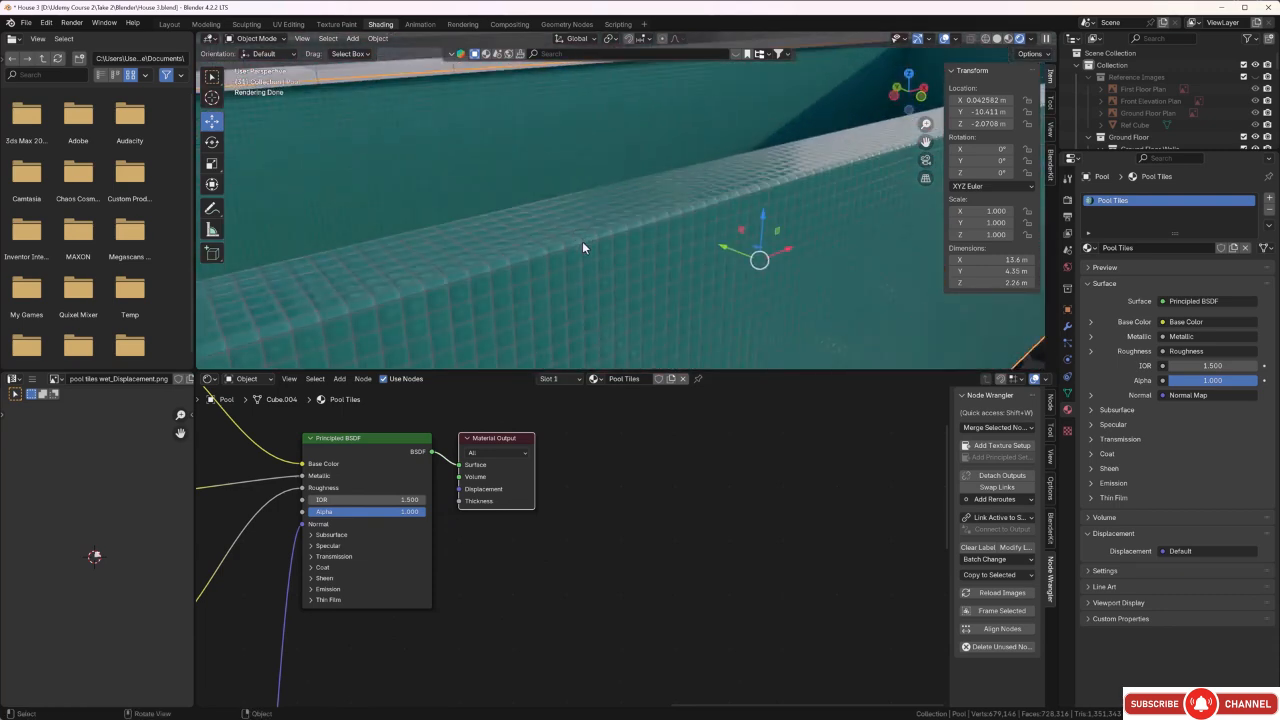
middle_click_drag(573, 262, 521, 258)
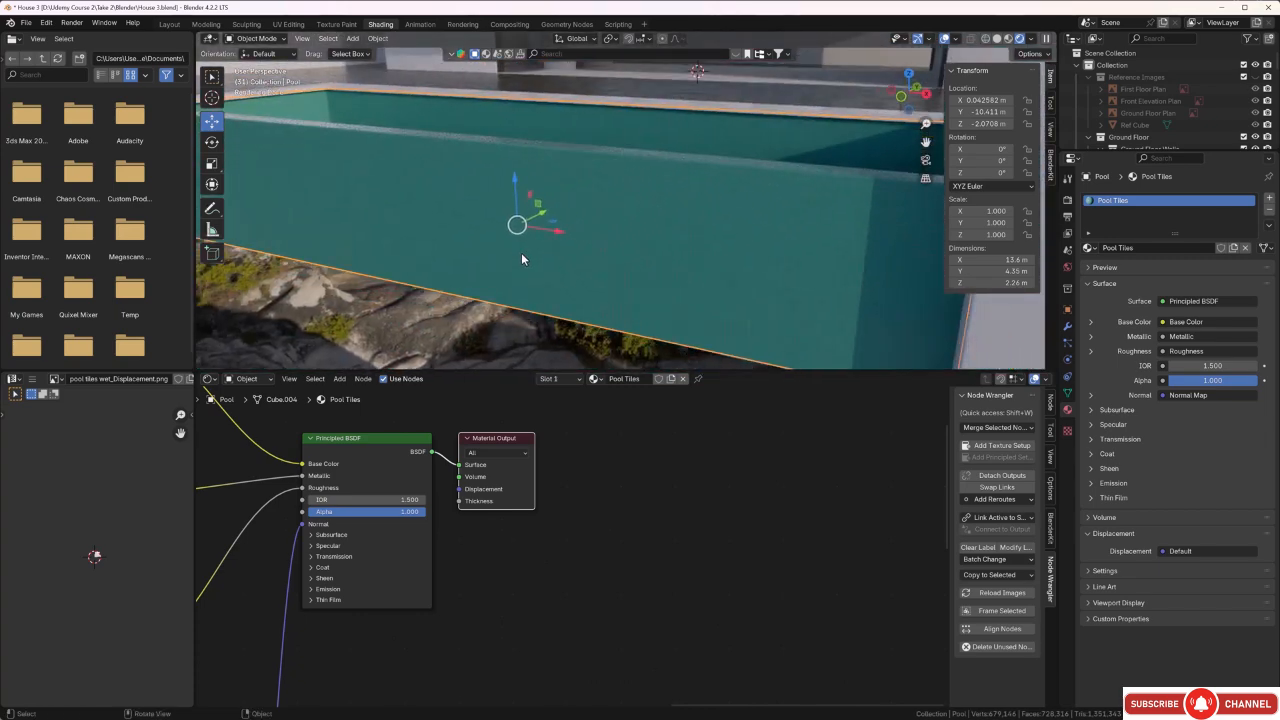
scroll(577, 517, "down", 7)
middle_click_drag(588, 501, 589, 523)
middle_click_drag(459, 273, 529, 262)
scroll(460, 279, "down", 4)
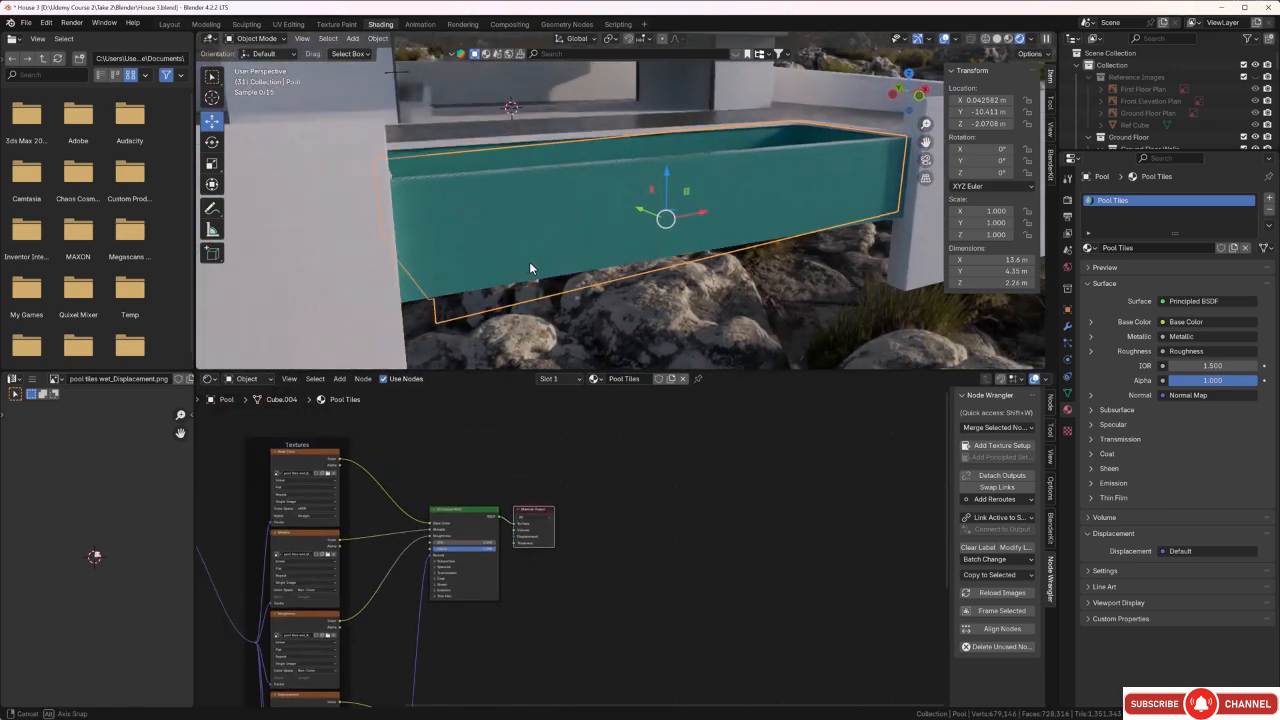
scroll(529, 262, "down", 4)
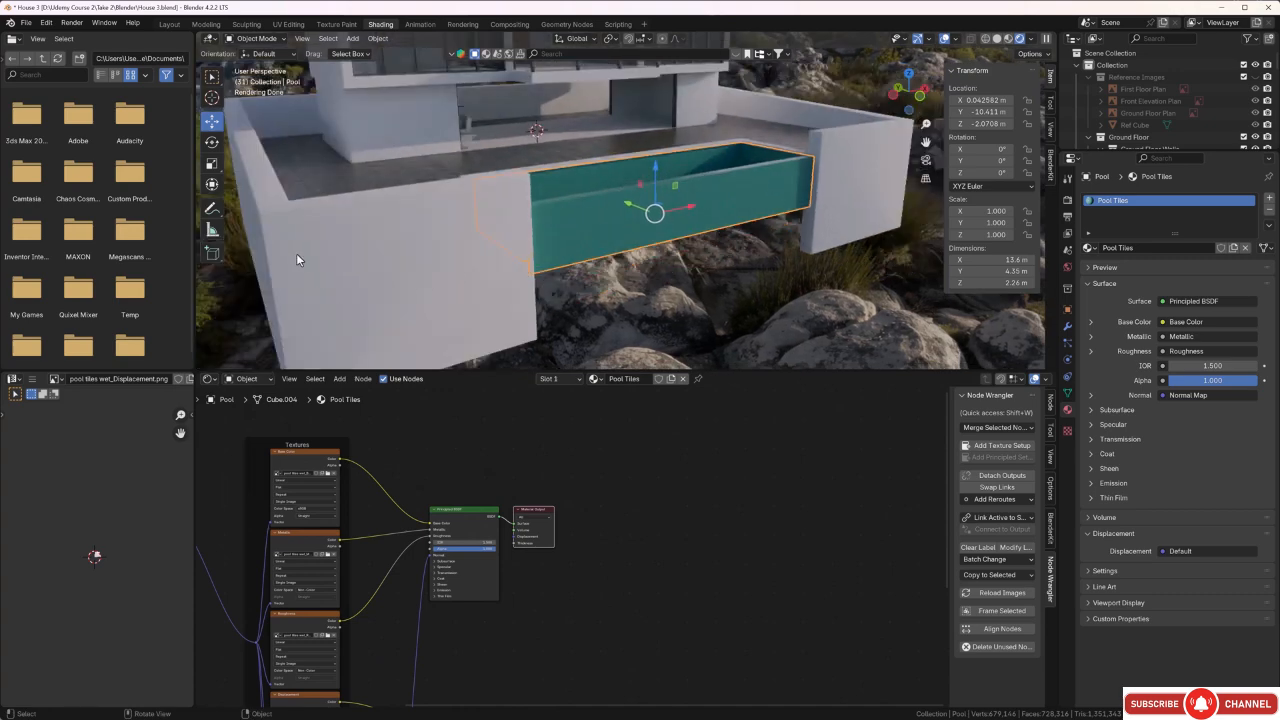
Select the Pool Edge object around the pool's rim and apply its rotation and scale.
middle_click_drag(465, 269, 412, 300)
scroll(418, 194, "up", 4)
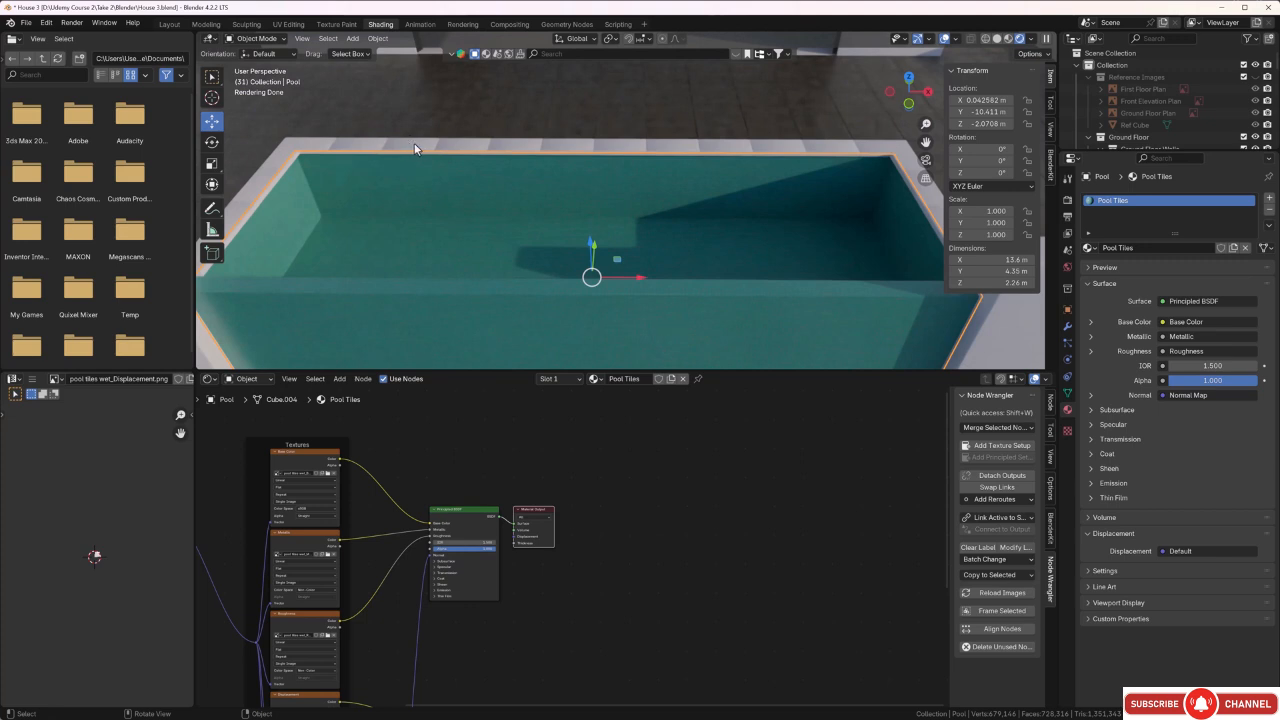
left_click(414, 148)
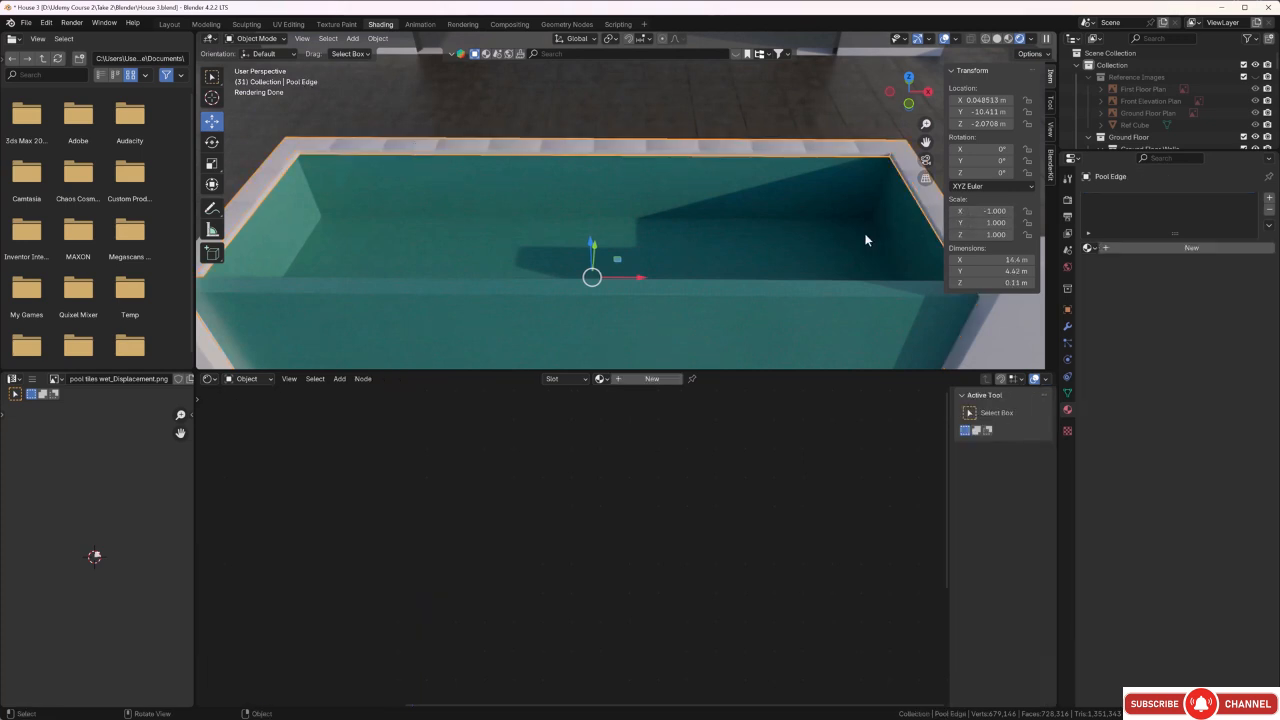
key("ctrl+a")
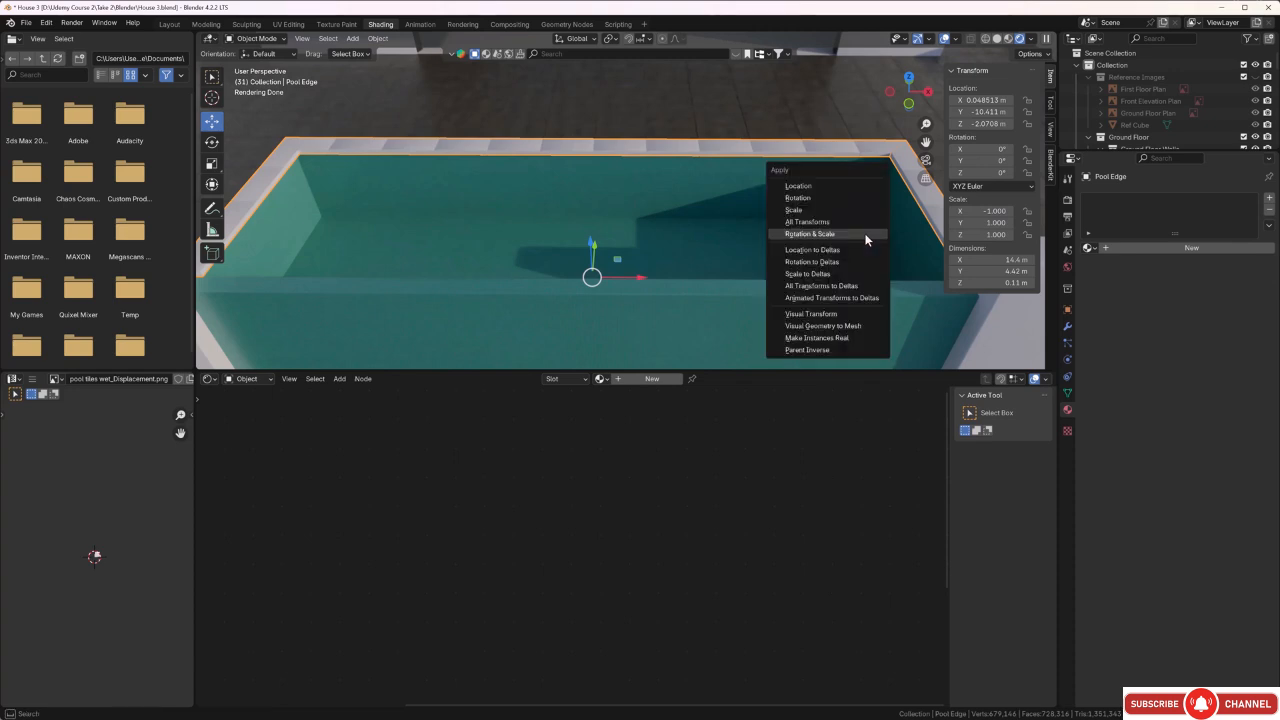
left_click(812, 233)
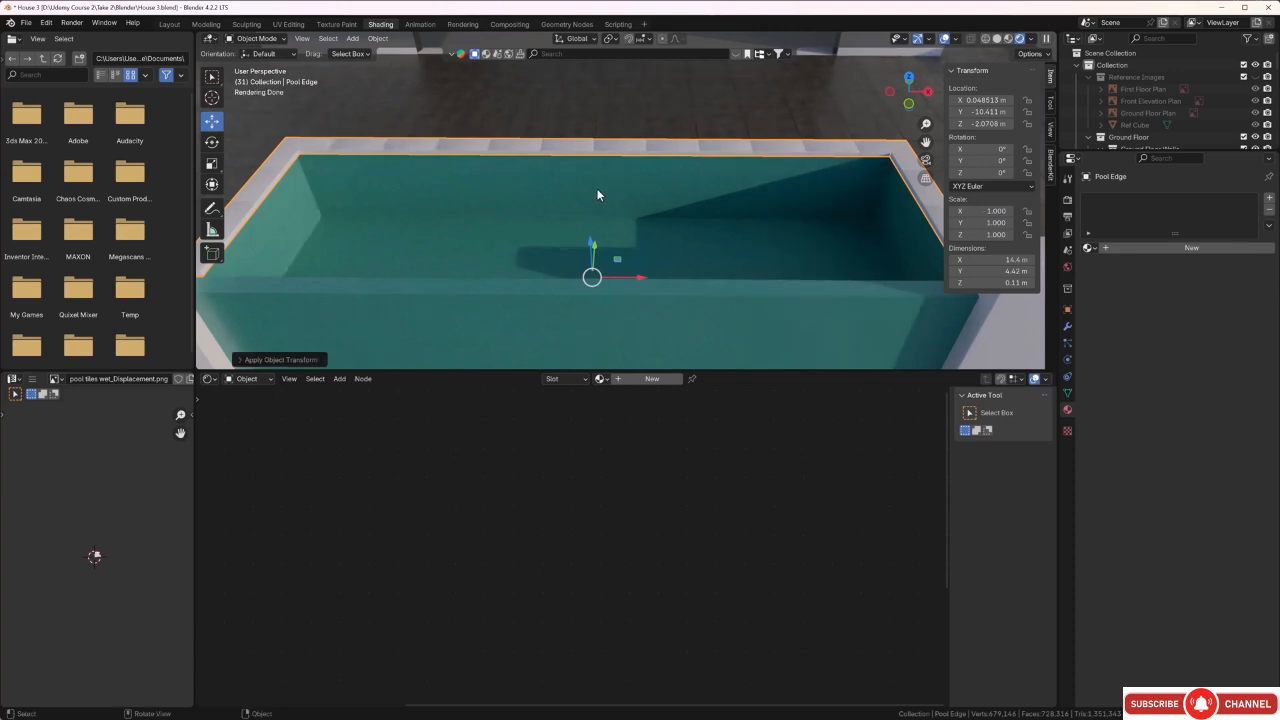
Unwrap all faces of the pool edge with Smart UV Project, using an island margin of 0.020, and return to Object Mode.
middle_click_drag(597, 190, 630, 180)
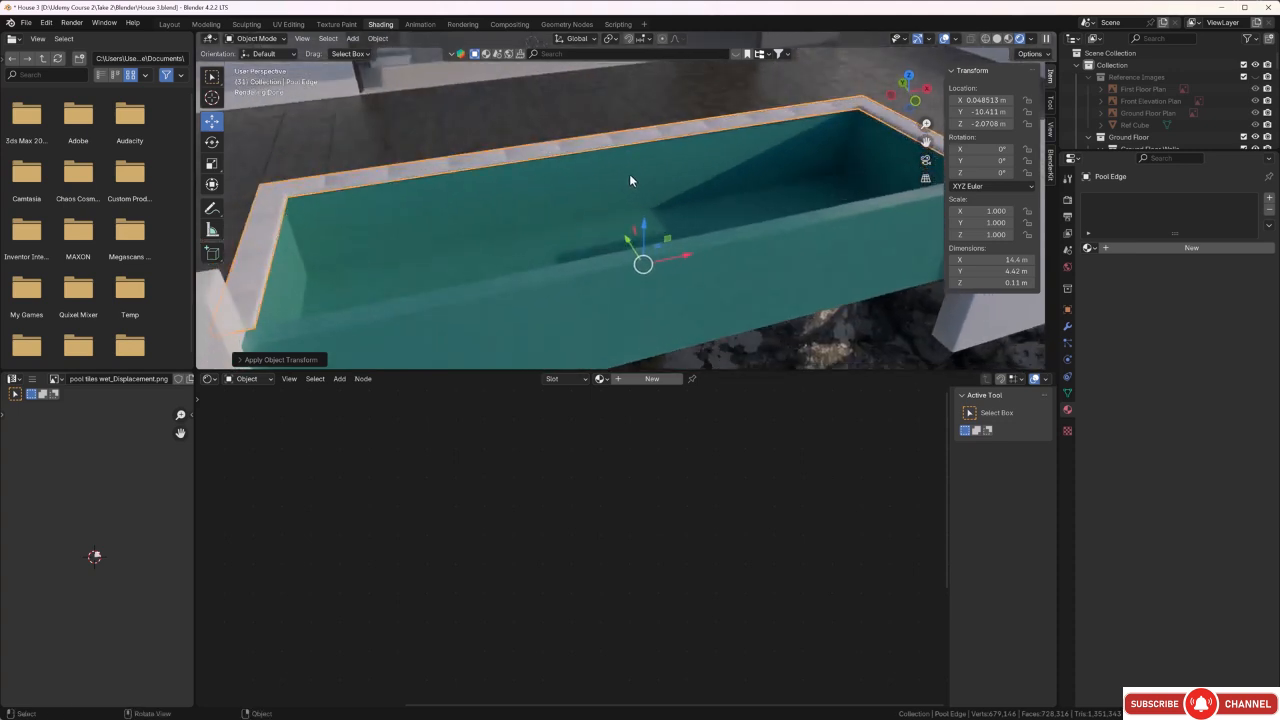
key("Tab")
key("a")
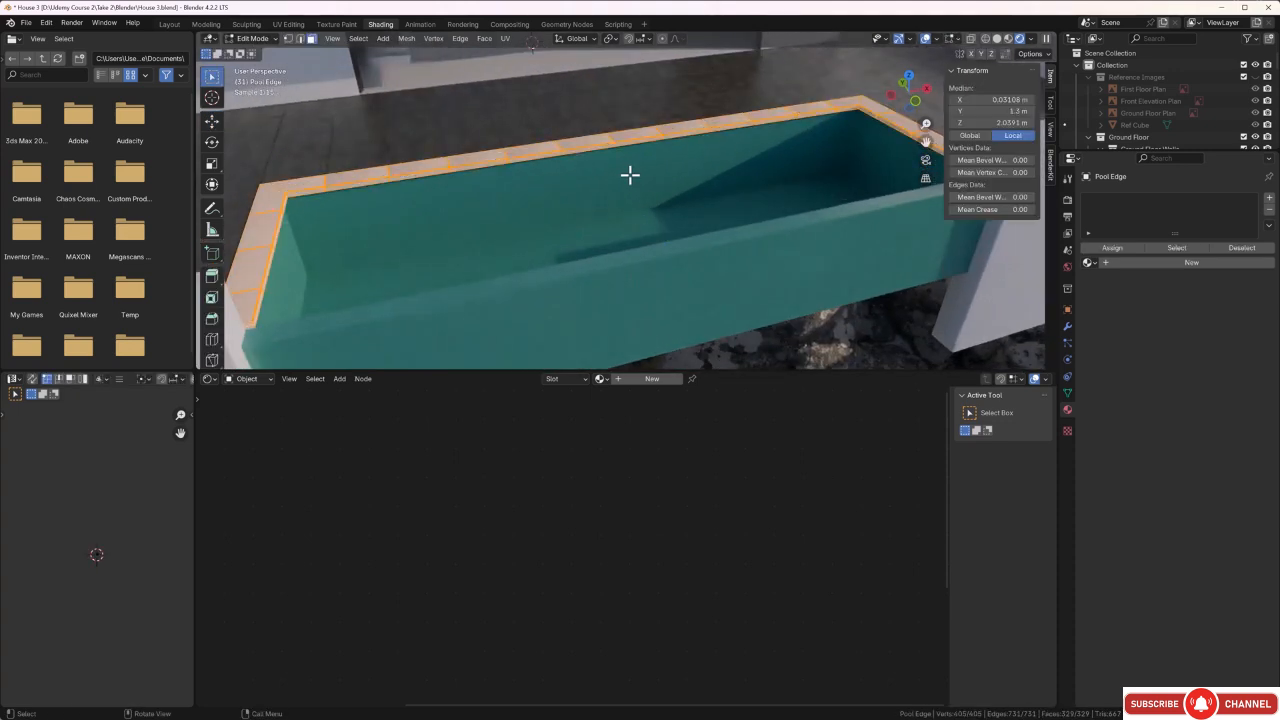
key("u")
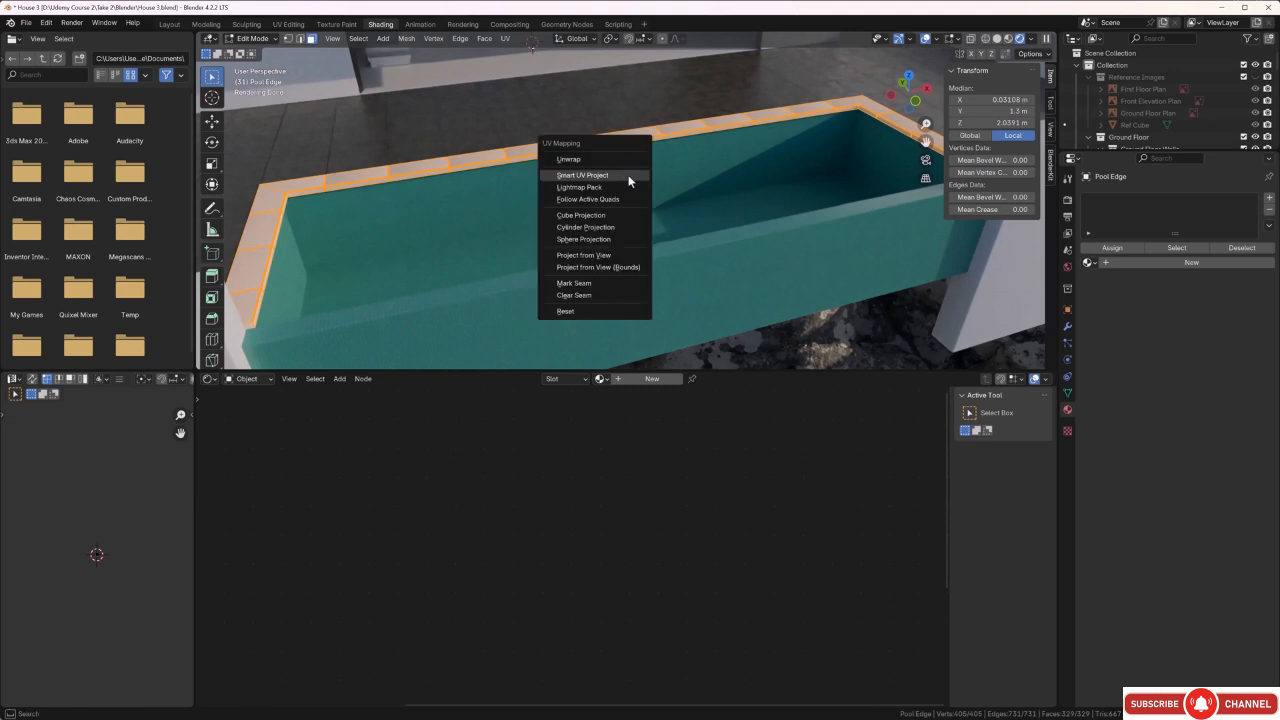
left_click(629, 176)
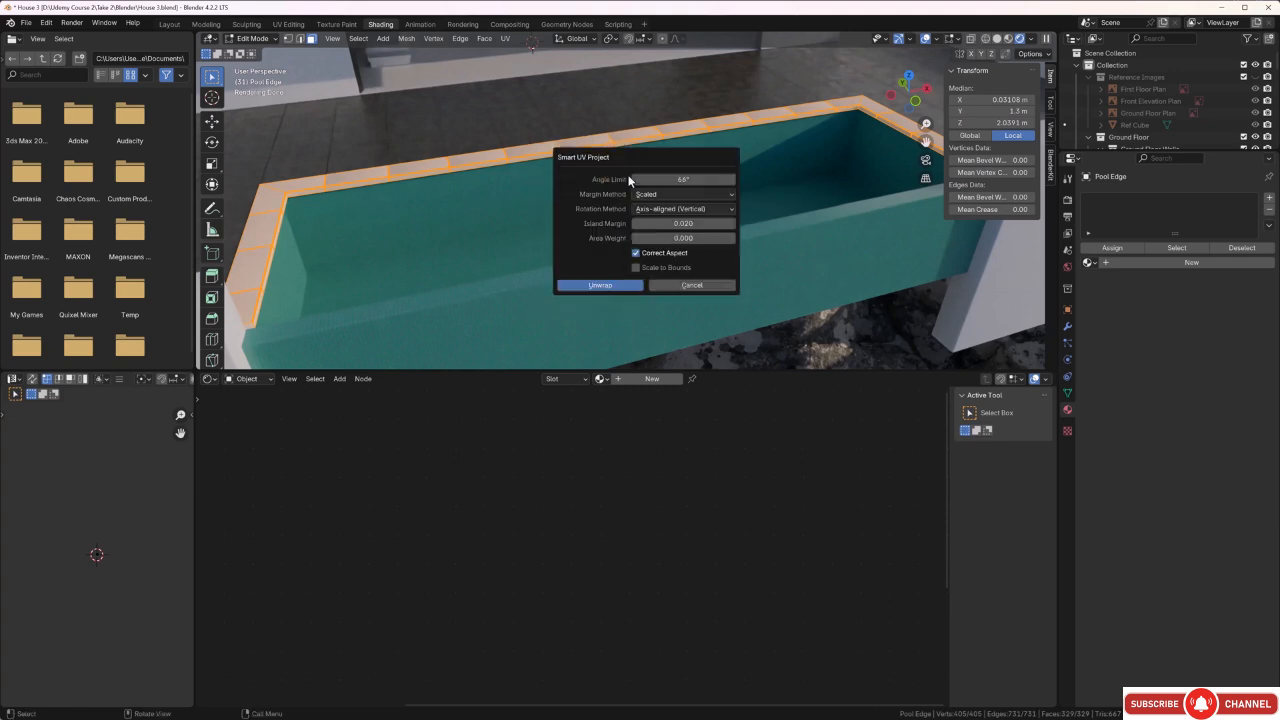
left_click(623, 287)
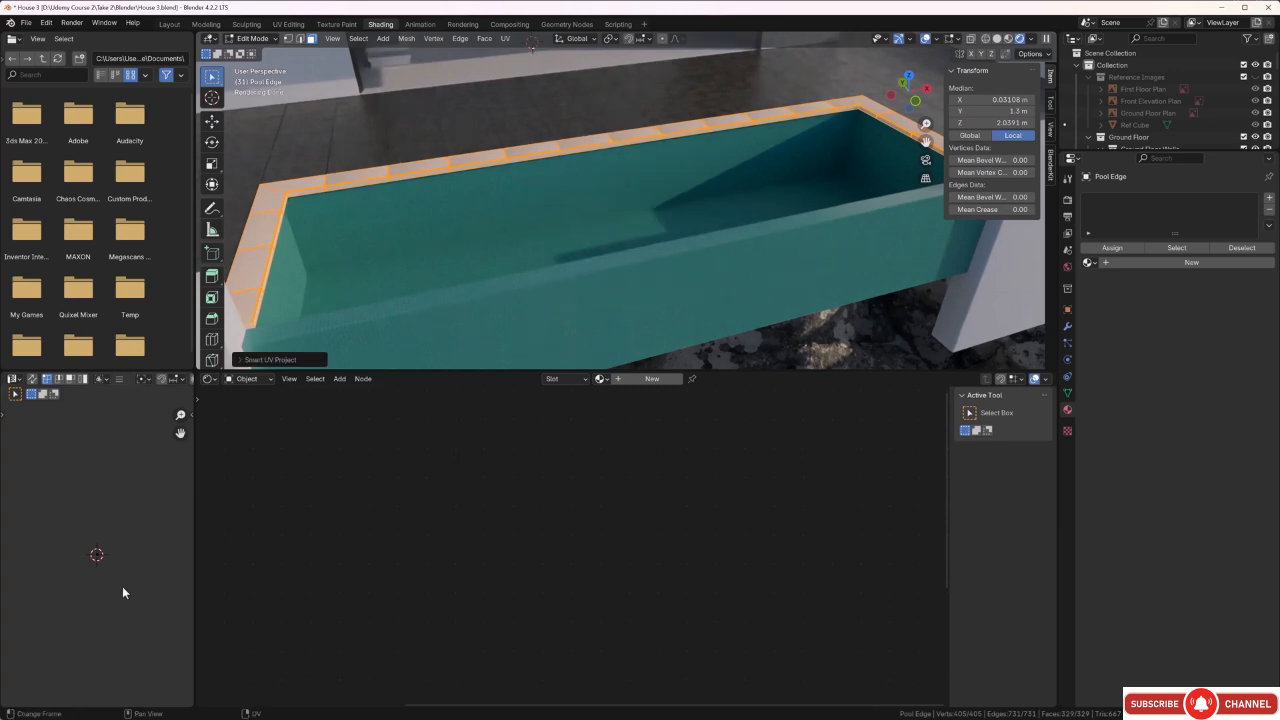
scroll(94, 564, "up", 6)
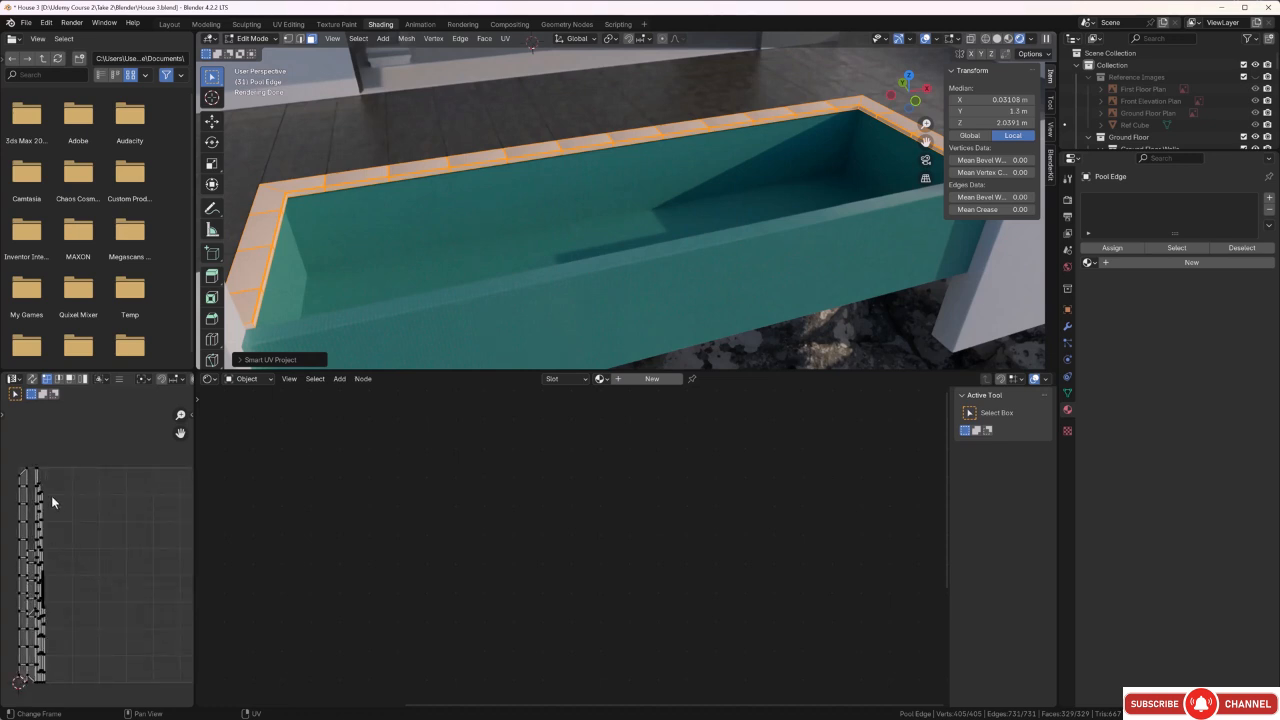
scroll(51, 495, "down", 1)
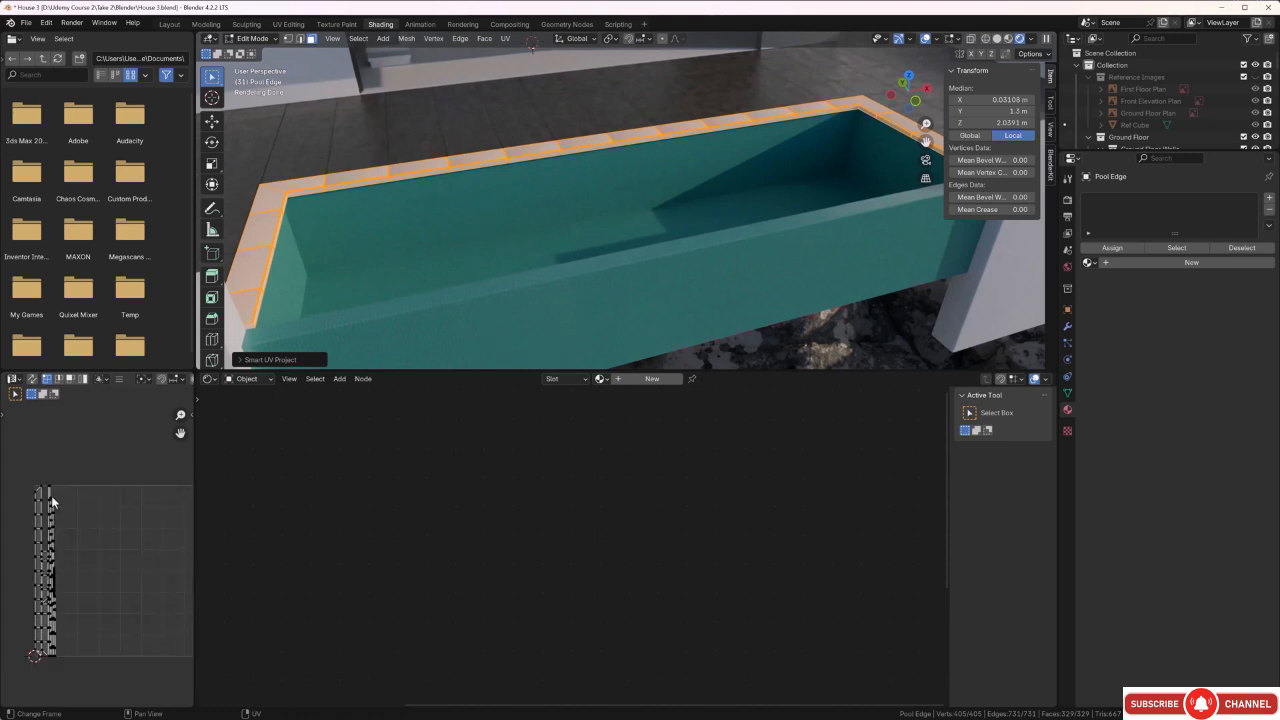
middle_click_drag(548, 249, 526, 237)
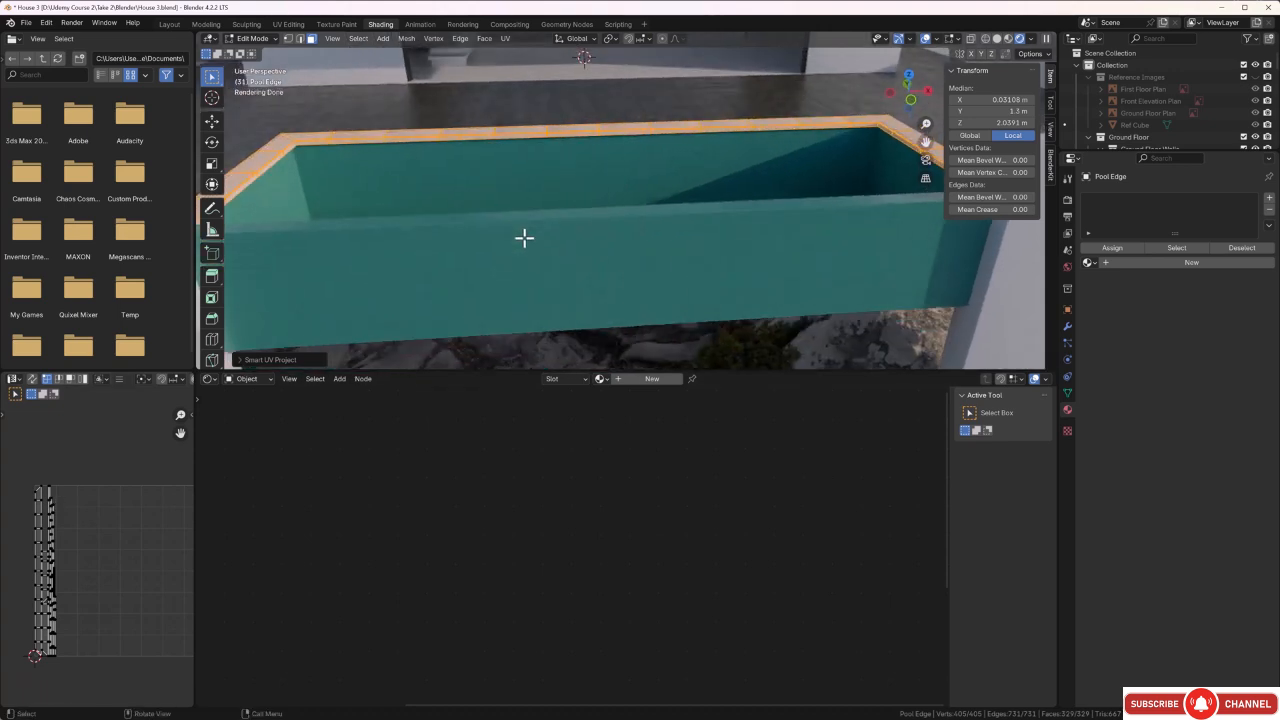
key("Tab")
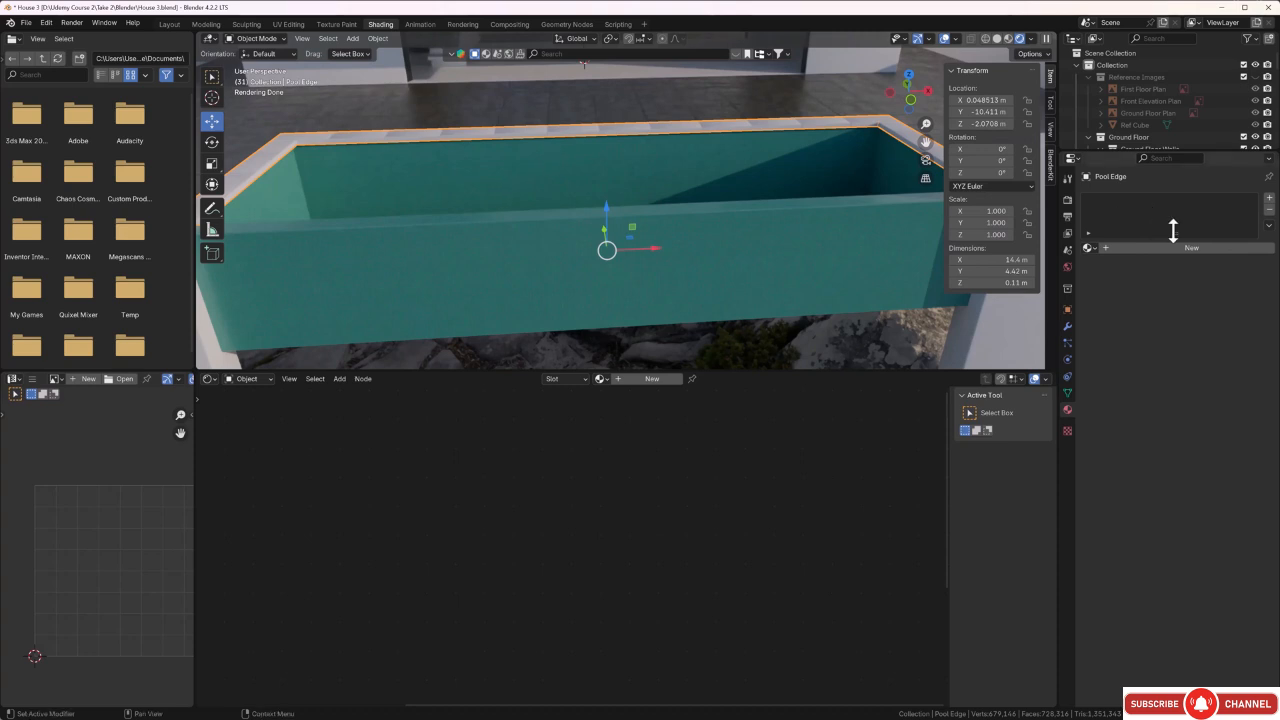
Create a new material on the pool edge and name it Pool edge tiles.
left_click(1270, 200)
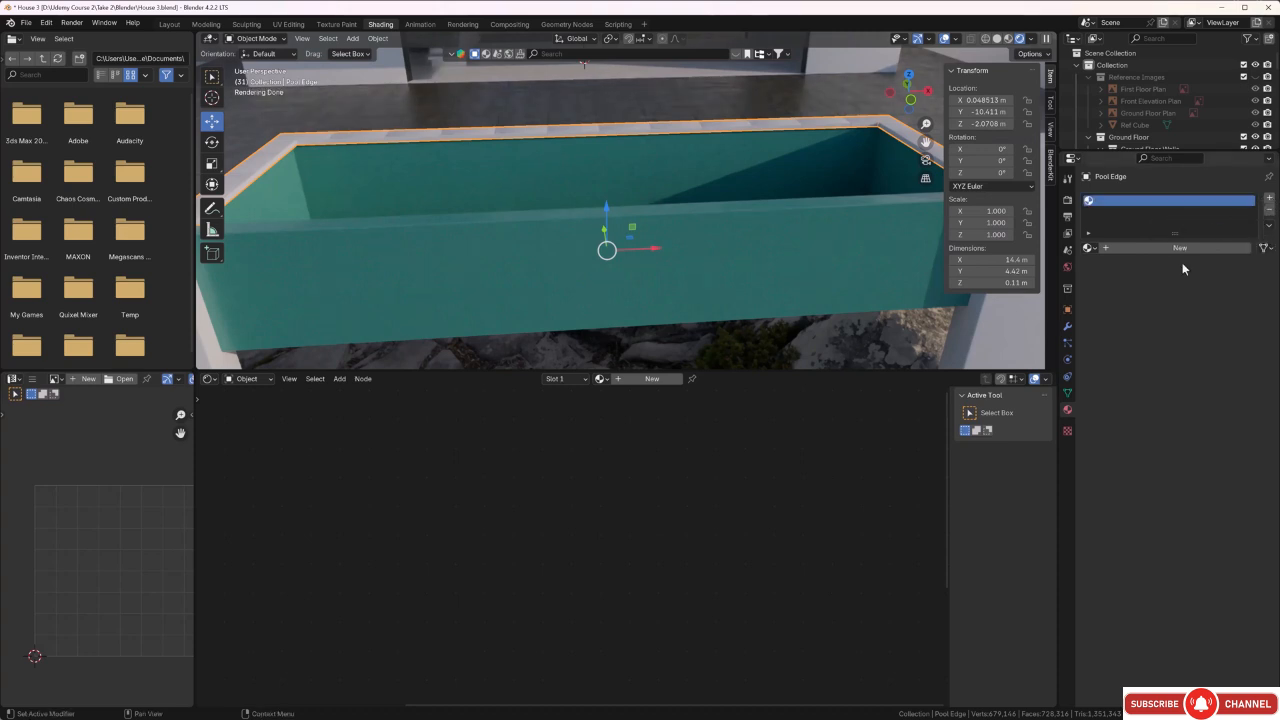
left_click(1133, 247)
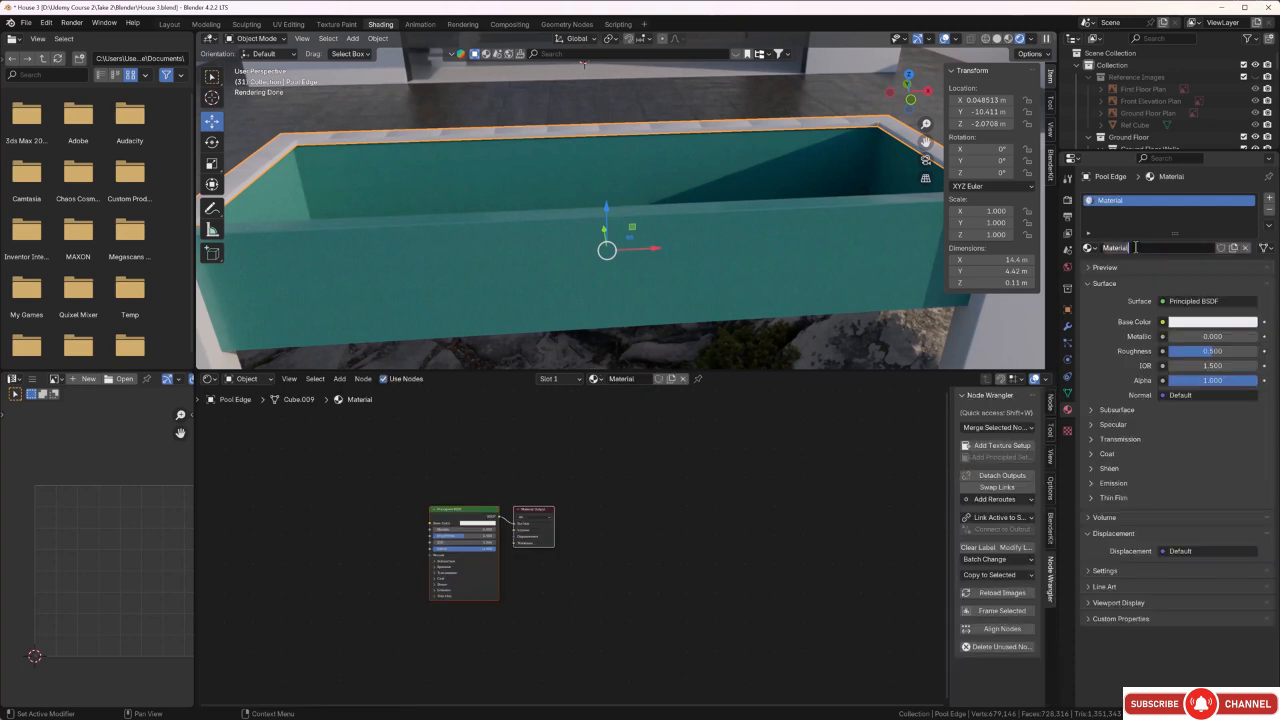
key("BackSpace")
type("Pool edge tiles")
key("Return")
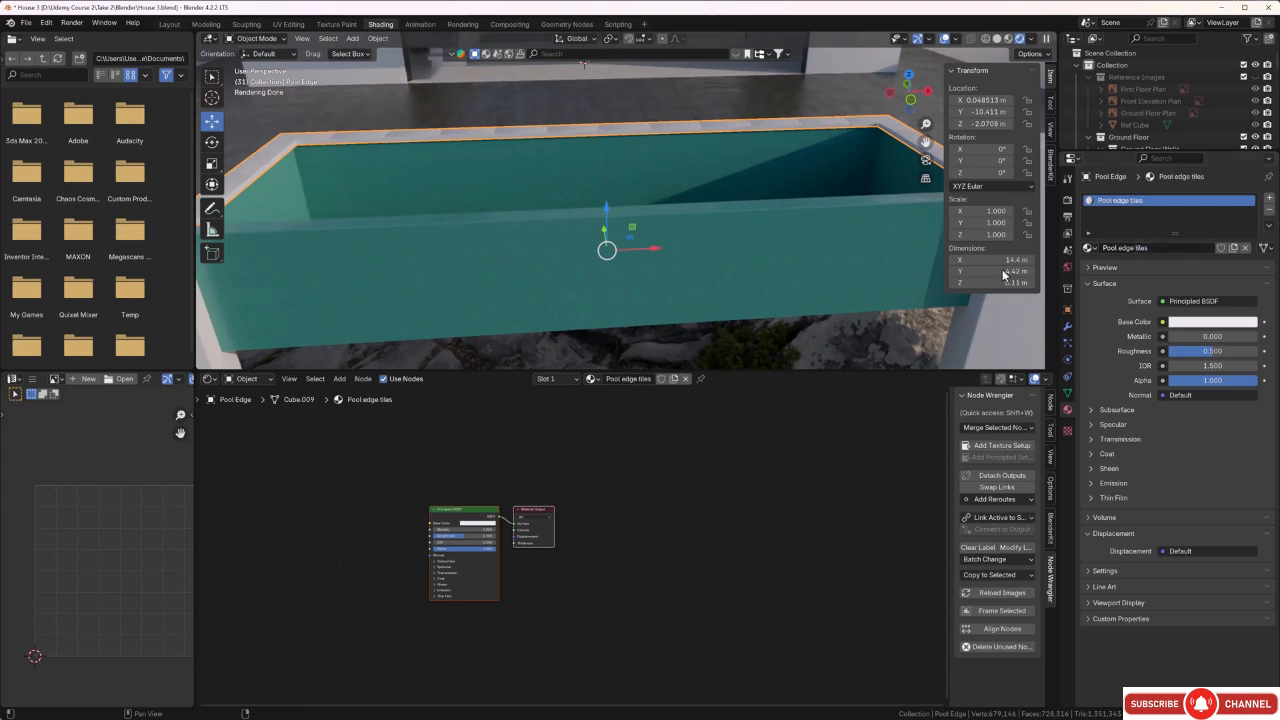
Start a Principled texture setup on the Pool edge tiles shader and browse to the Stone and Tiles\Pool Edge Tiles folder.
scroll(598, 567, "down", 1)
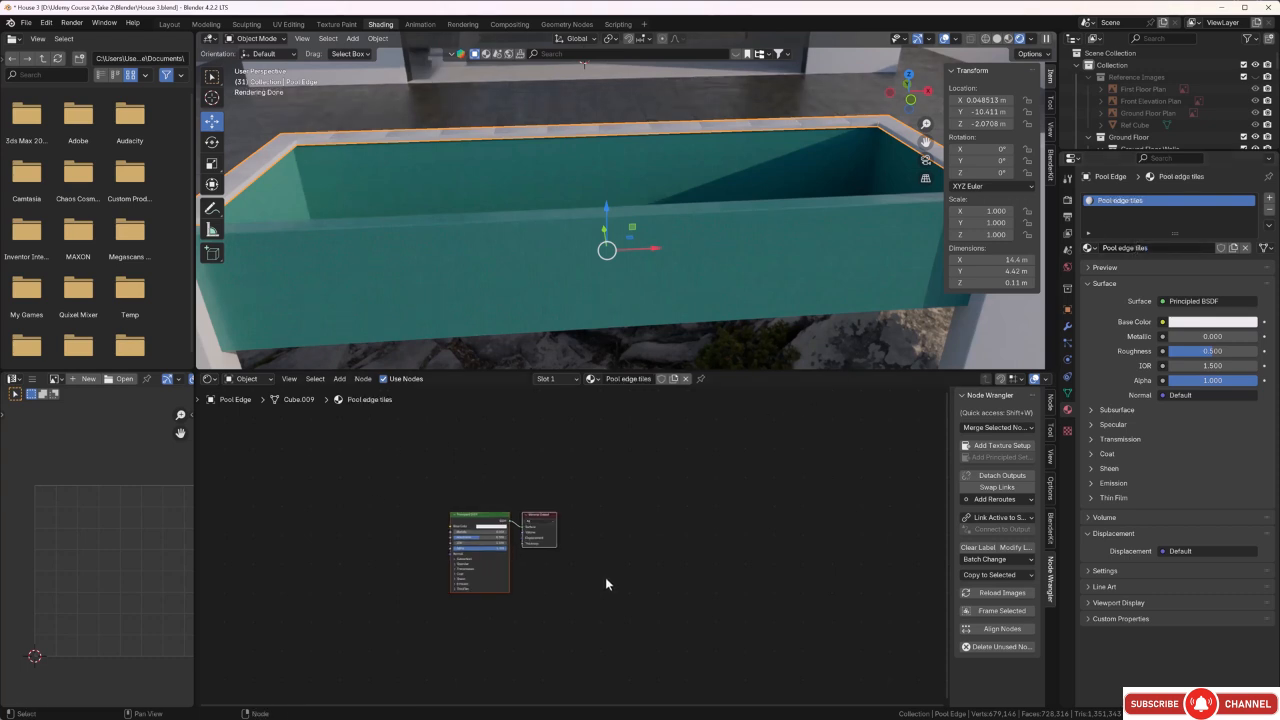
middle_click_drag(588, 578, 722, 567)
scroll(722, 567, "up", 4)
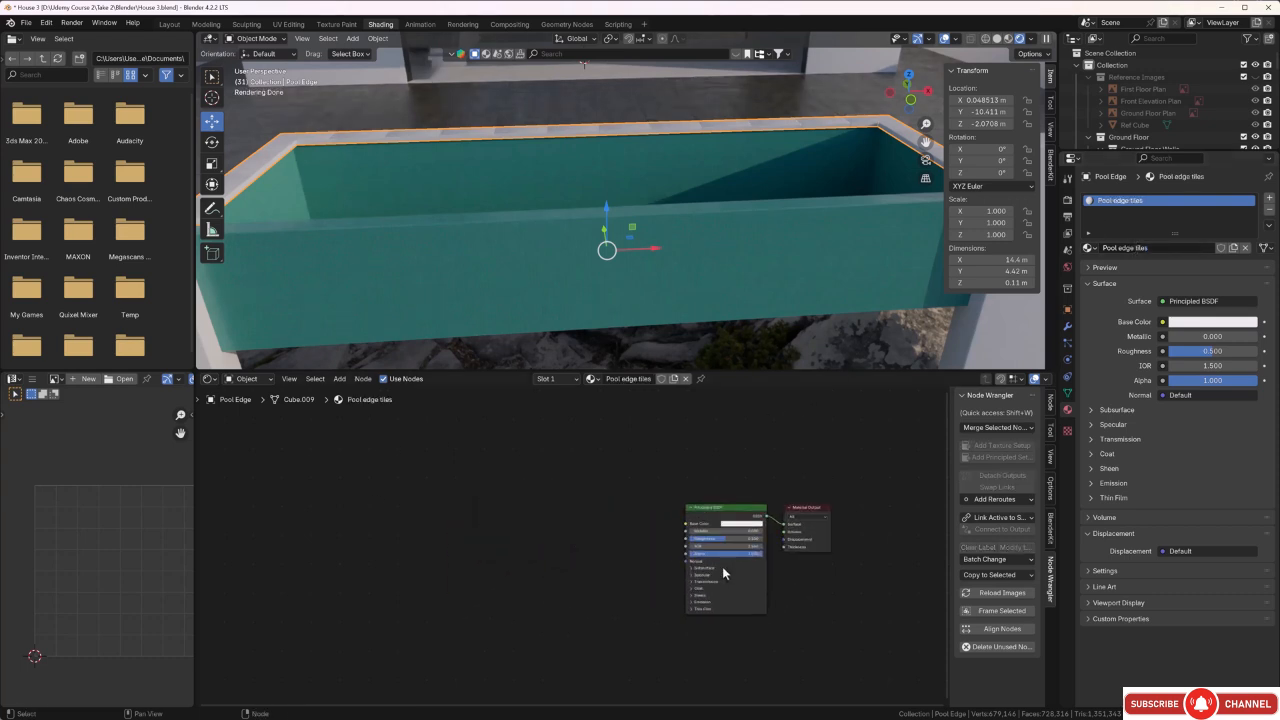
left_click(737, 510)
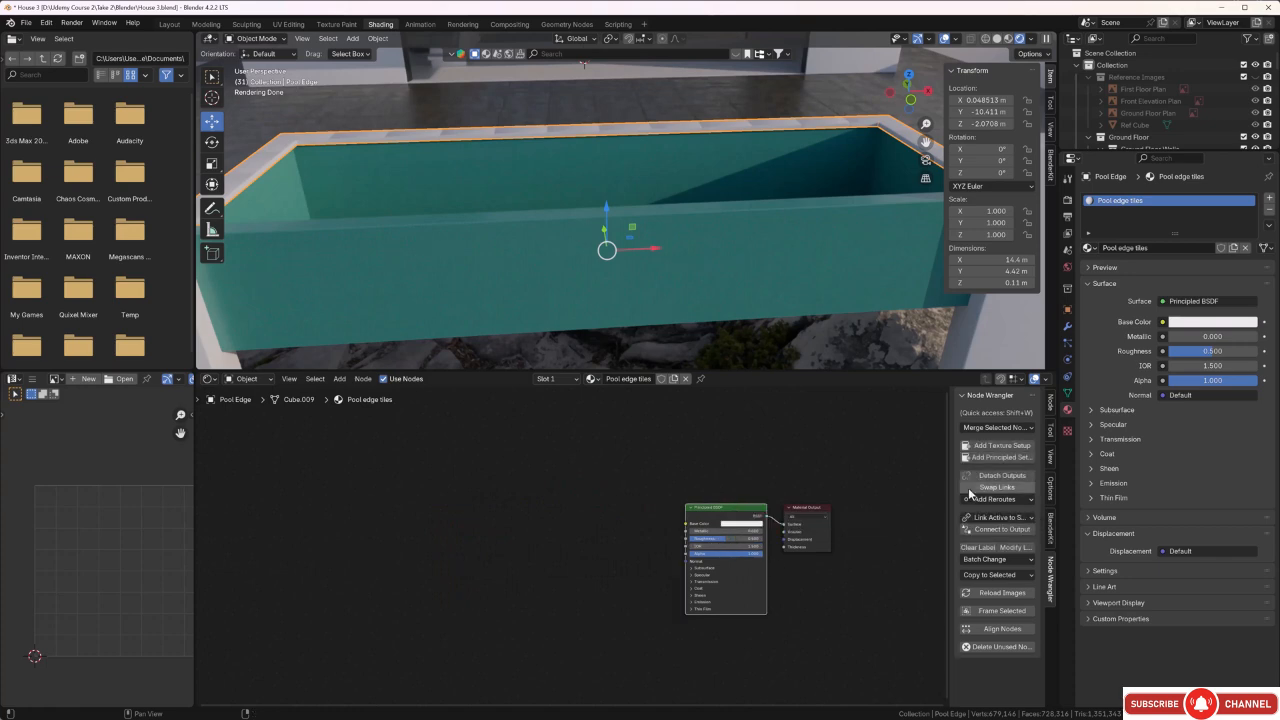
left_click(1002, 457)
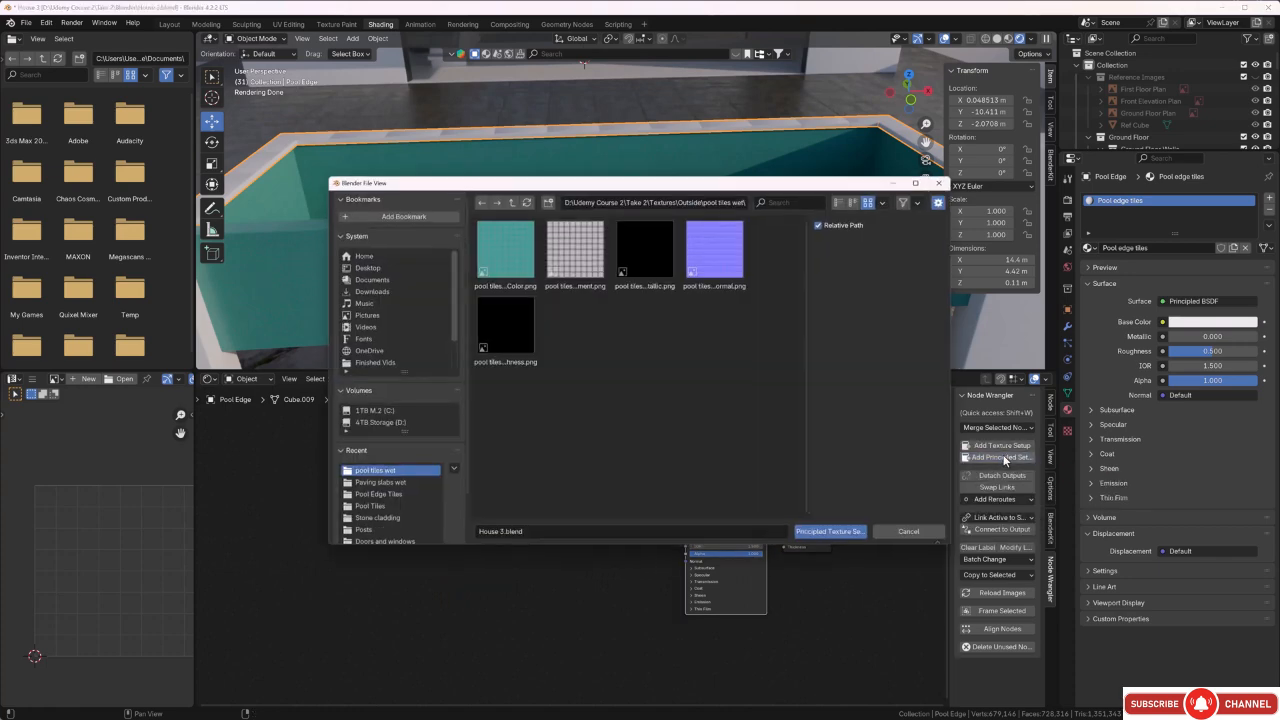
left_click(510, 202)
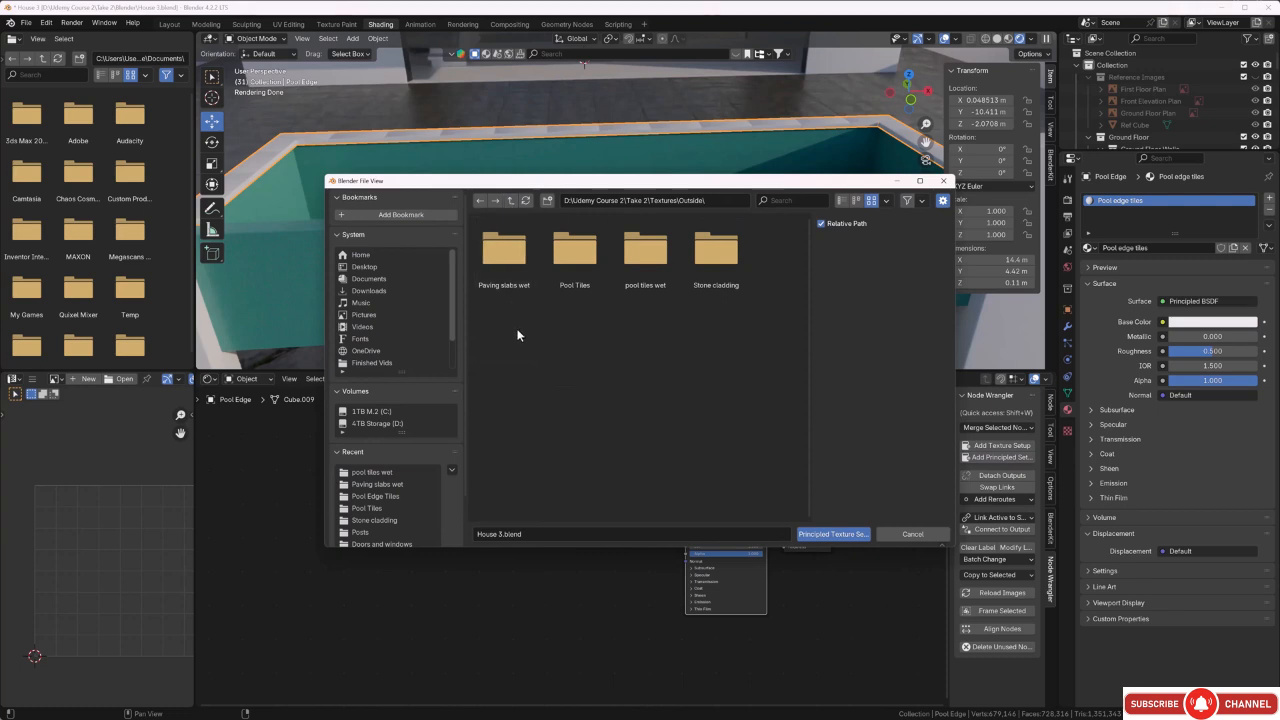
left_click(510, 202)
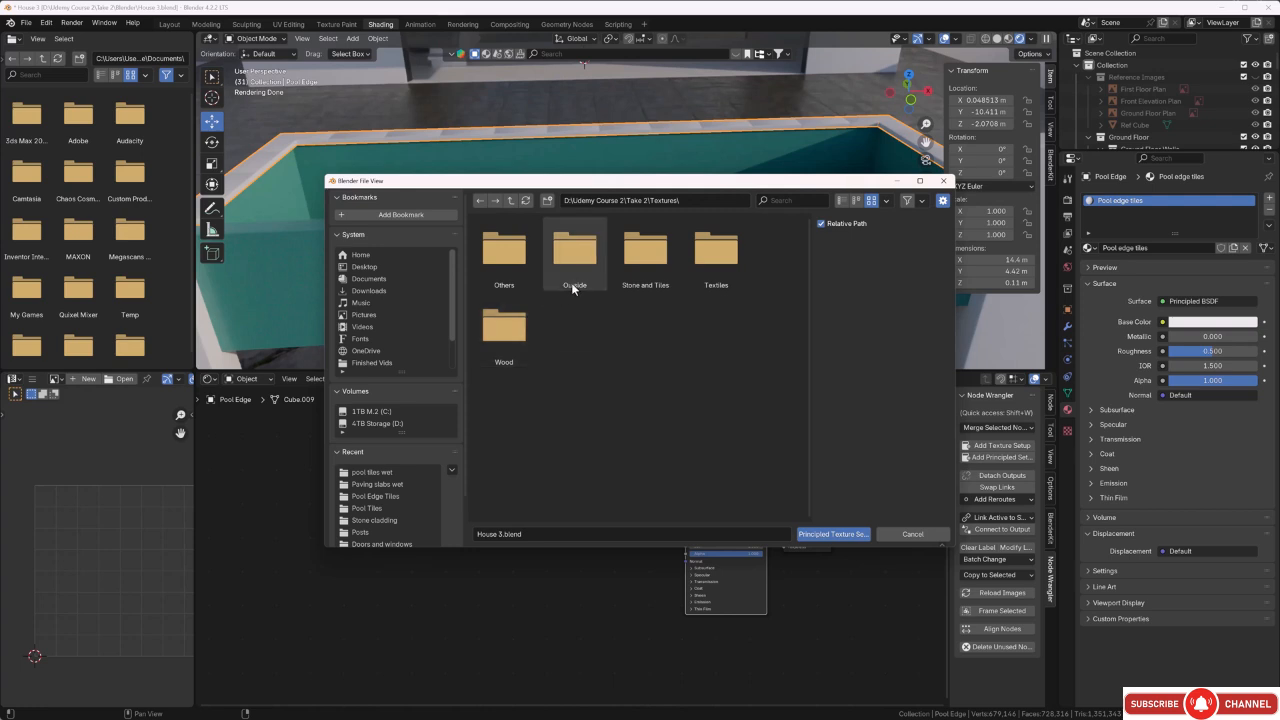
double_click(516, 284)
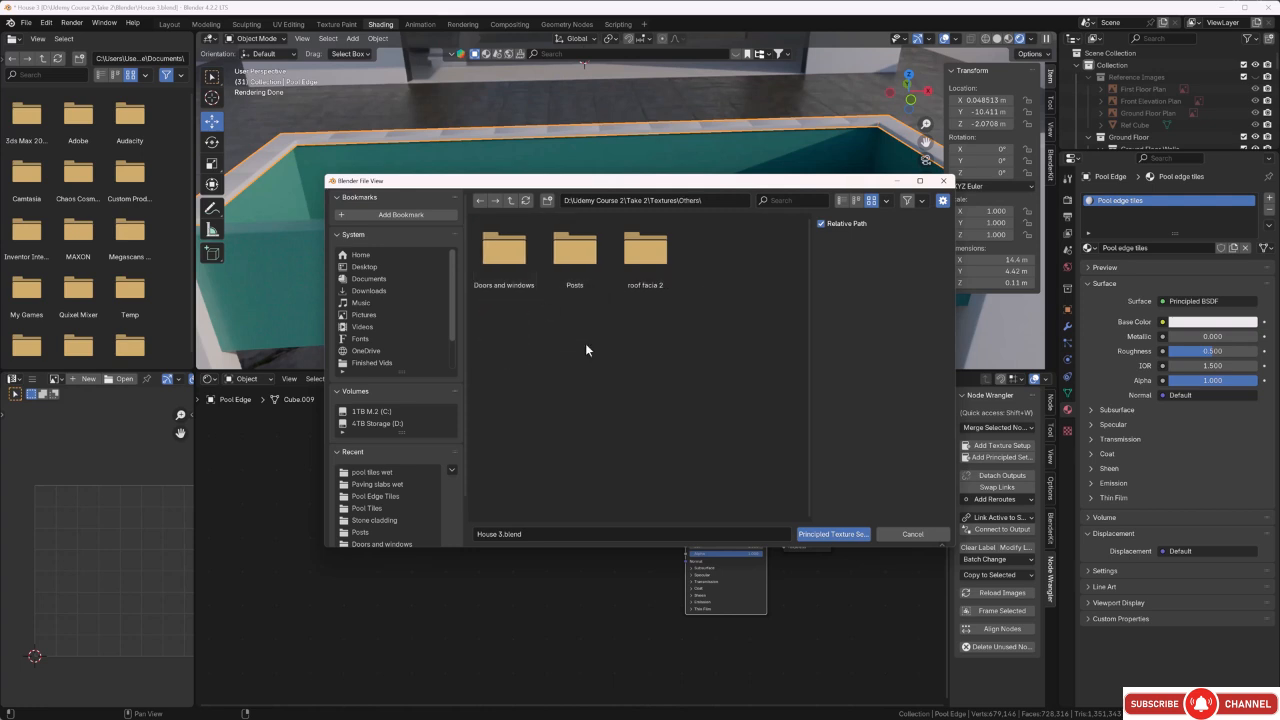
left_click(511, 201)
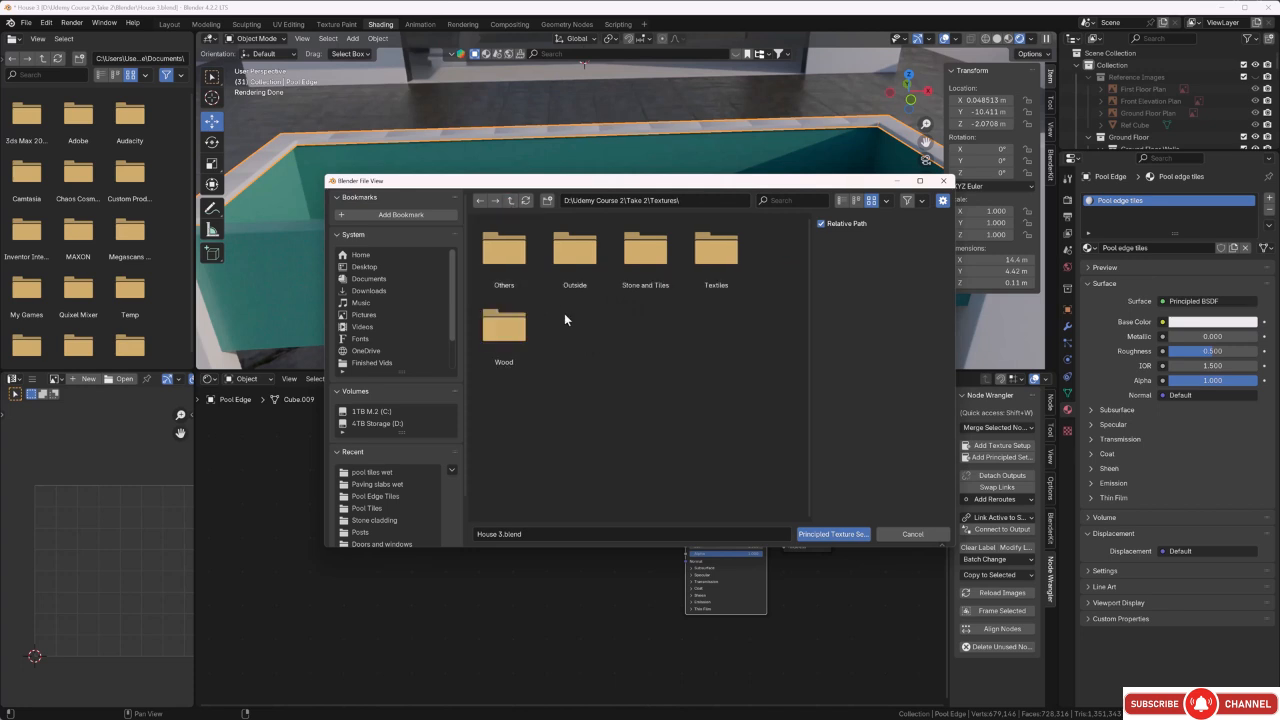
double_click(637, 275)
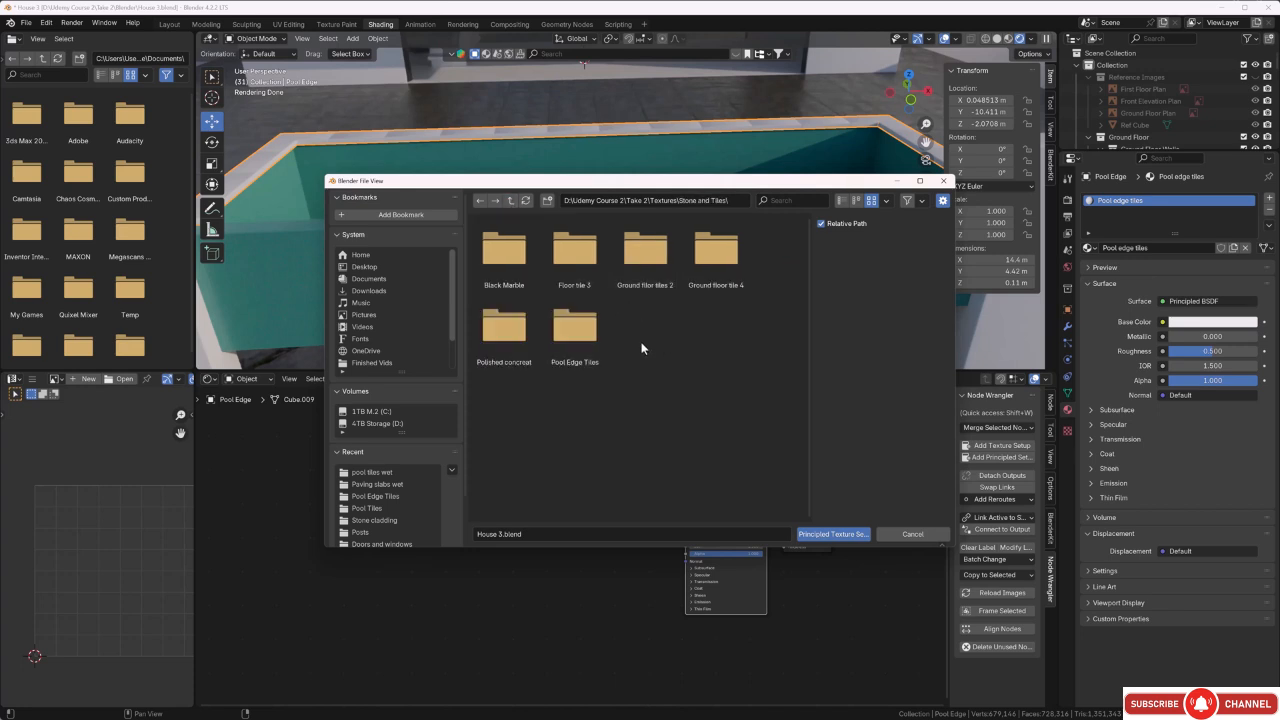
double_click(576, 338)
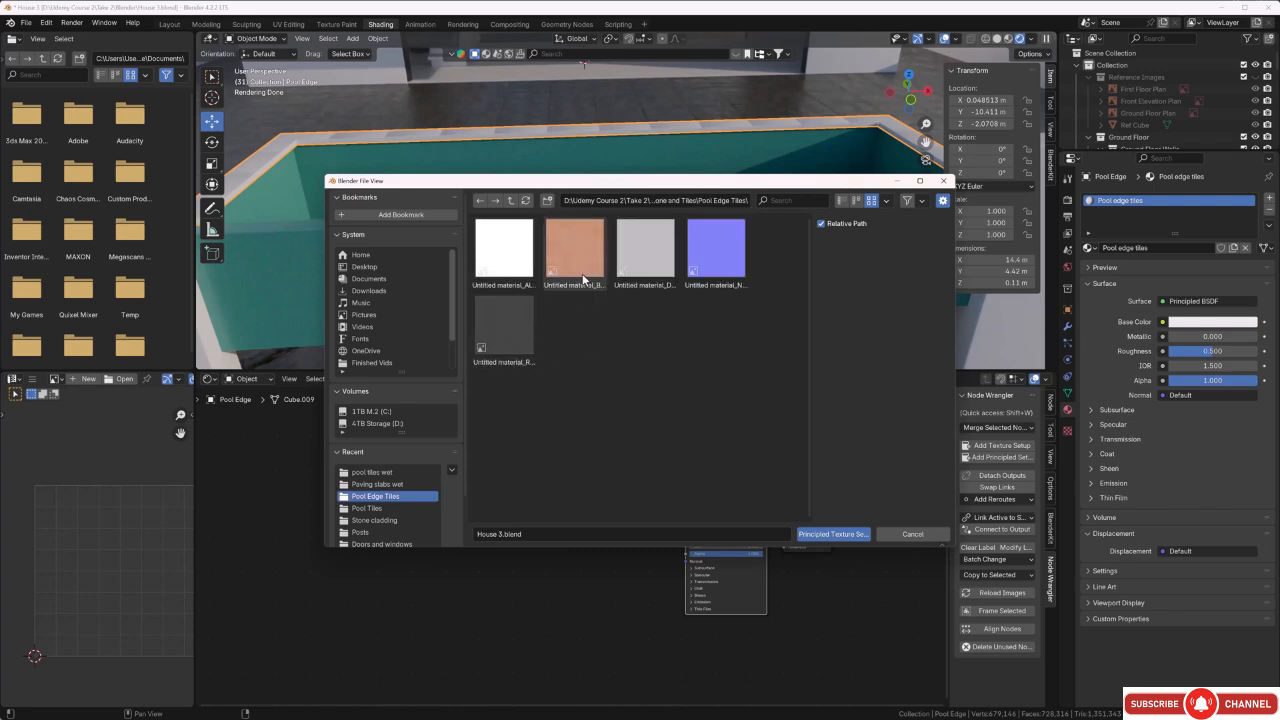
Load the base colour, displacement, normal and roughness maps into the pool edge material, leaving out the alpha map.
left_click(587, 274)
left_click(640, 258, "shift")
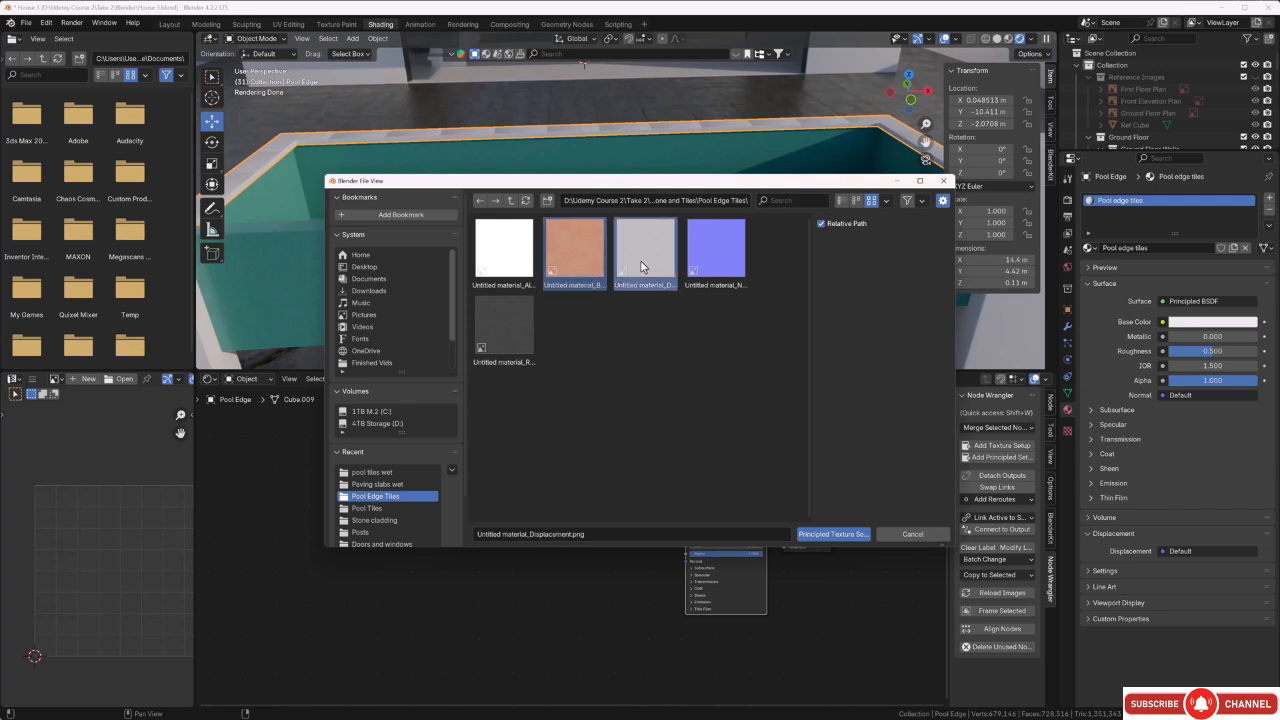
left_click(720, 264, "shift")
left_click(509, 336, "shift")
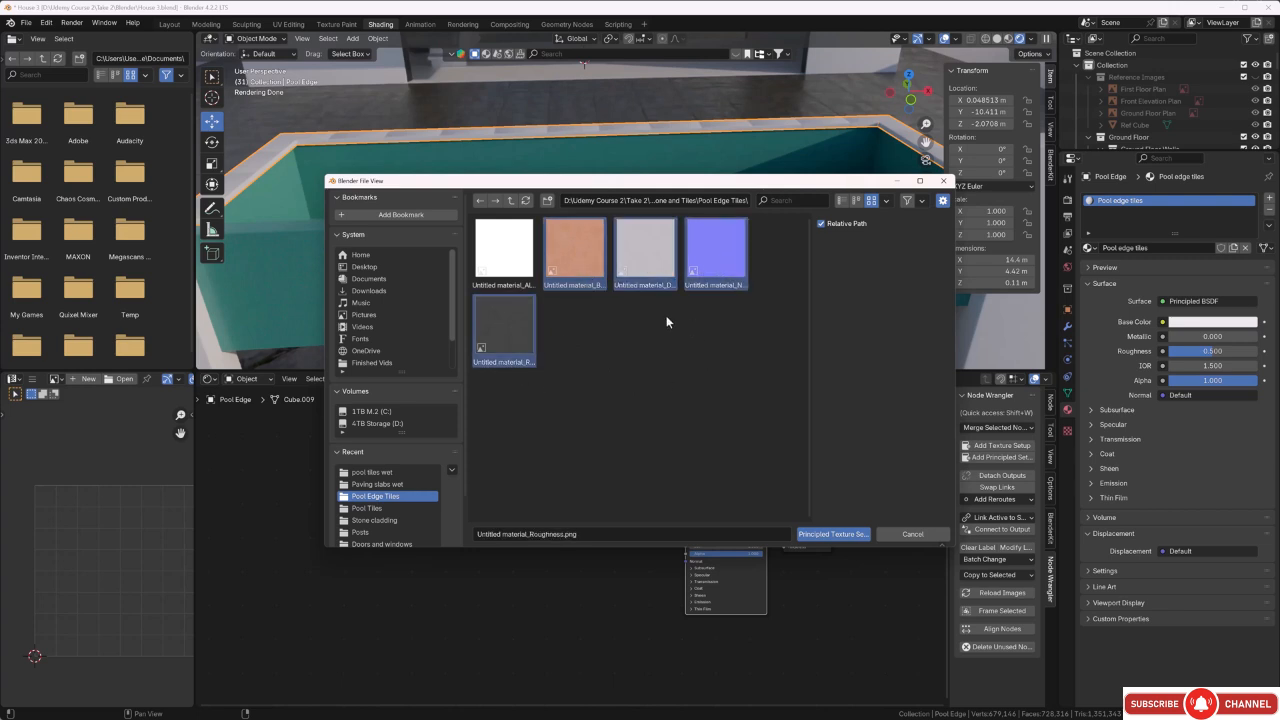
left_click(815, 536)
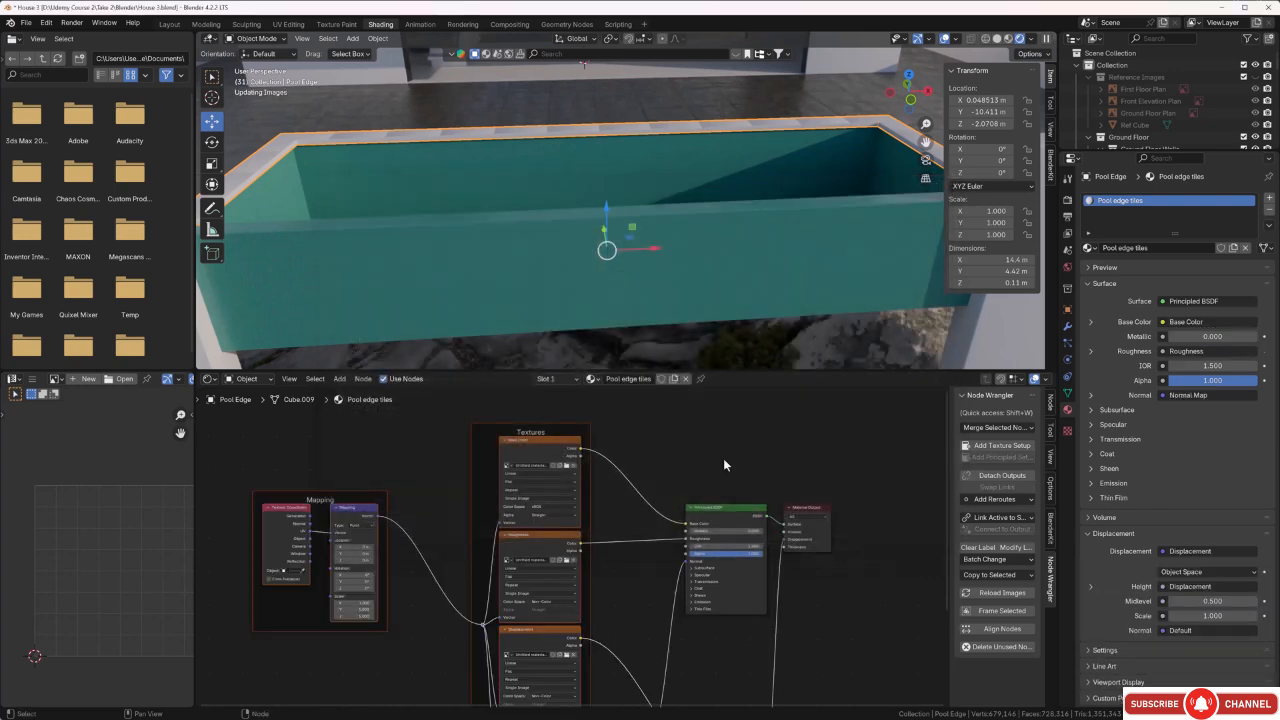
Disconnect the displacement link from the Material Output of the Pool edge tiles material.
middle_click_drag(453, 206, 403, 178)
scroll(400, 240, "up", 4)
scroll(388, 204, "up", 2)
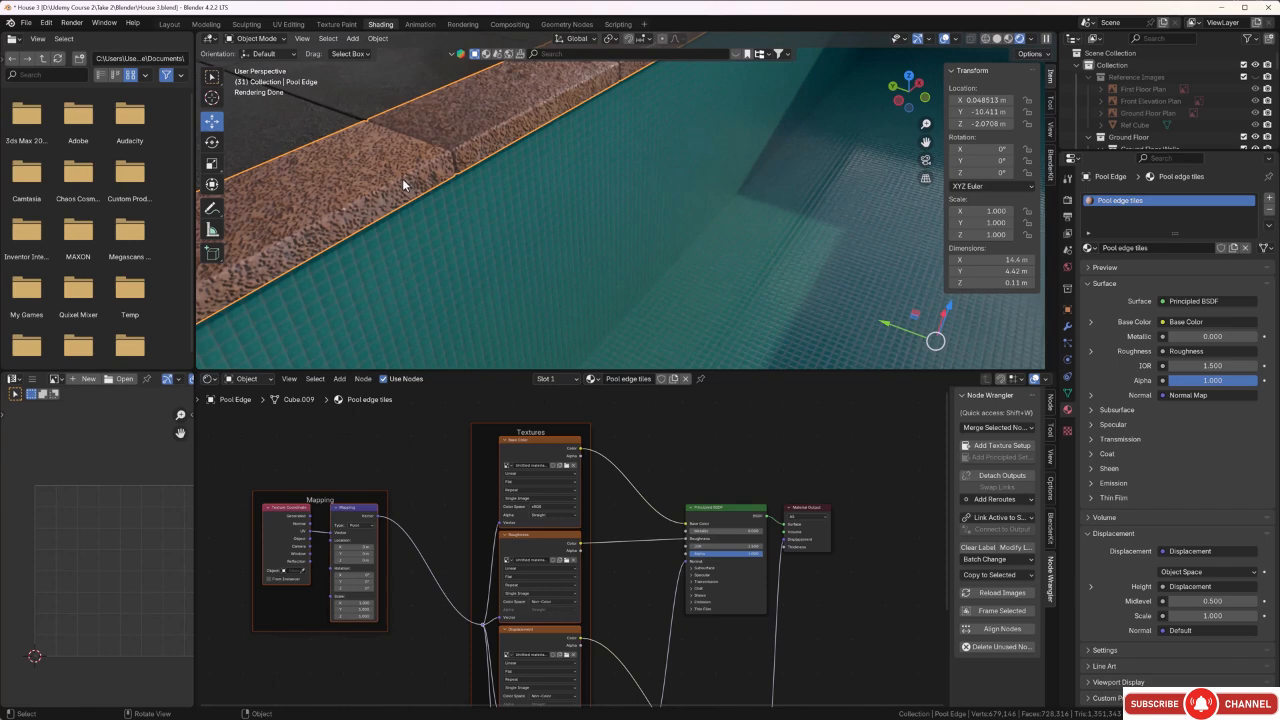
scroll(821, 573, "up", 4)
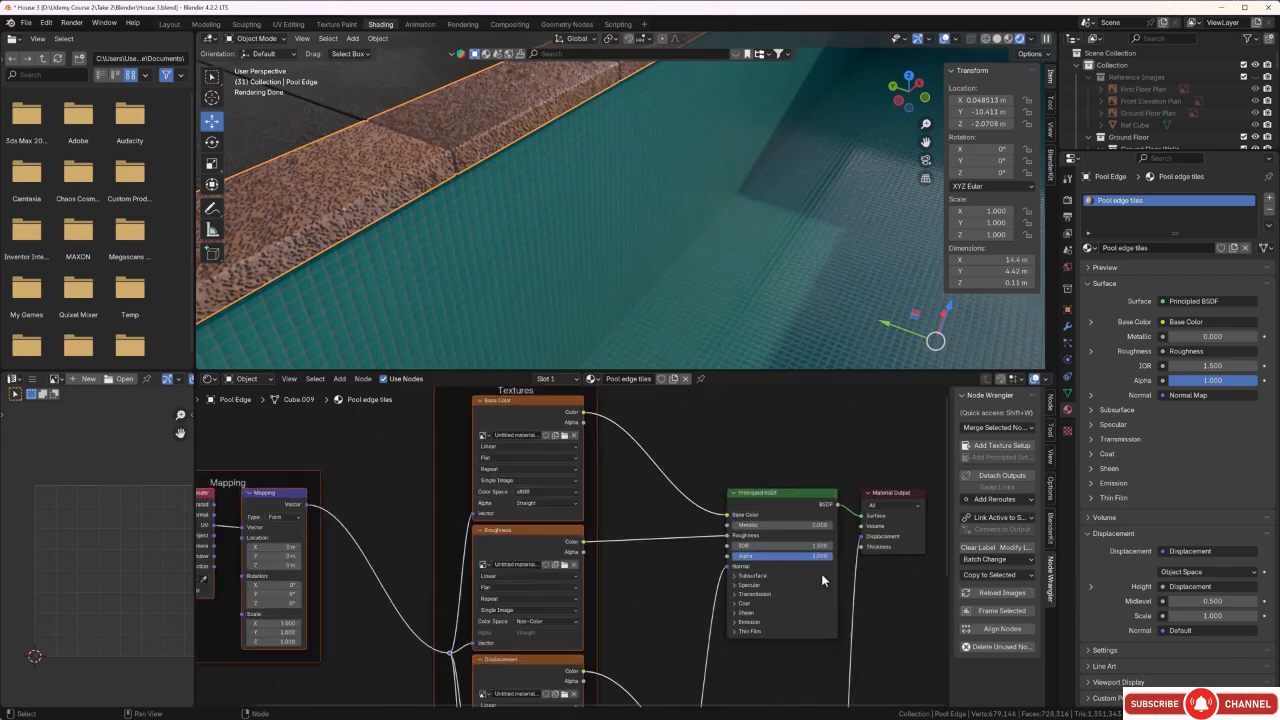
middle_click_drag(821, 573, 663, 557)
scroll(717, 554, "up", 4)
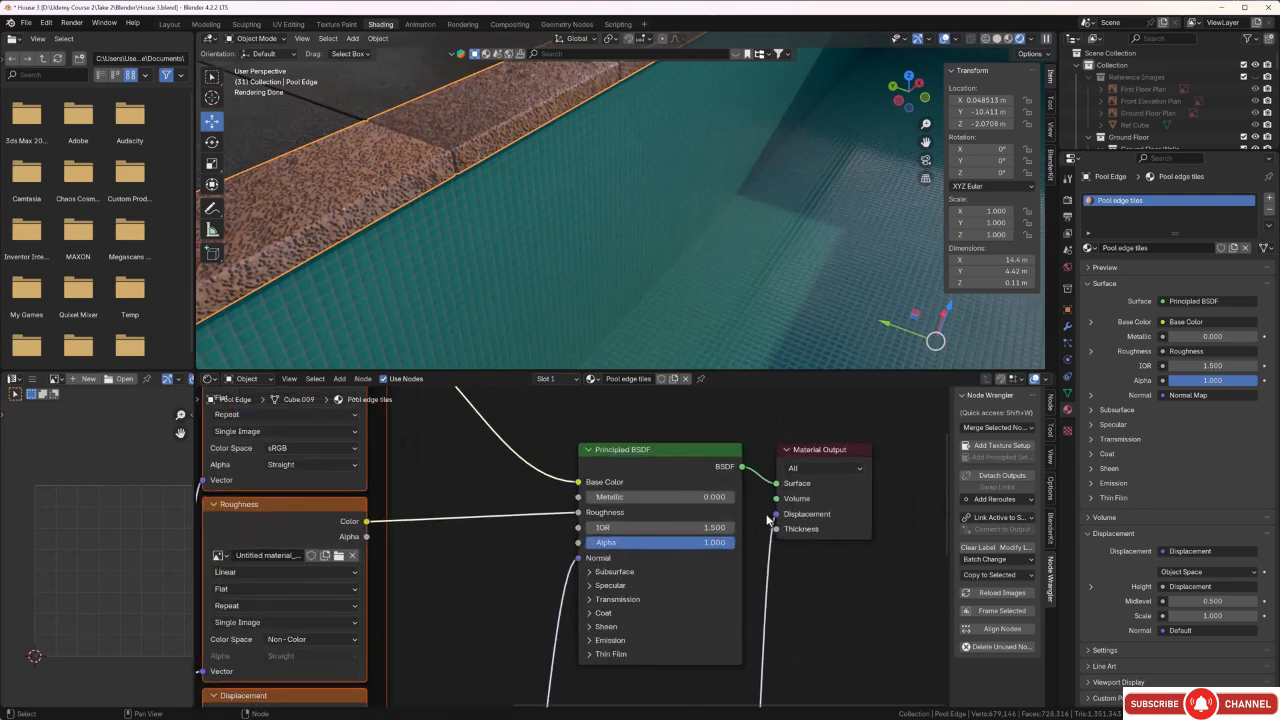
left_click_drag(777, 515, 765, 520)
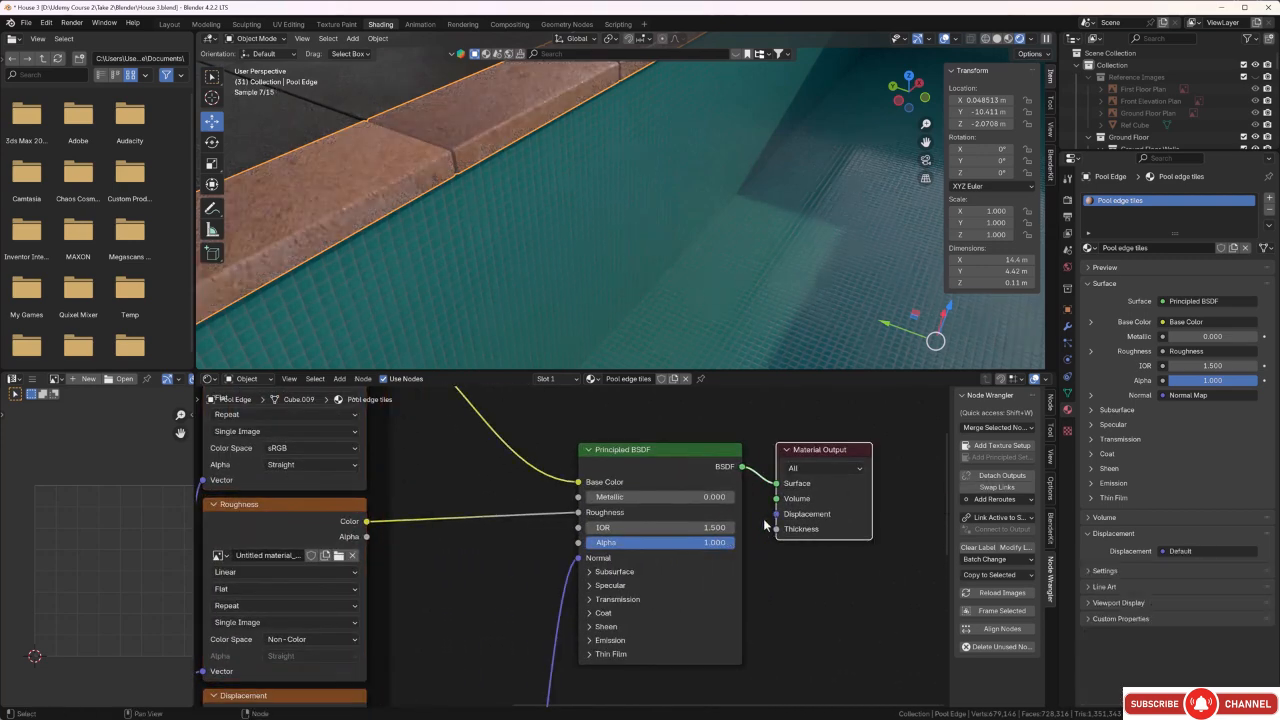
Enter Edit Mode on the pool edge, scale all its UVs up by about 4.5 and clear the selection.
middle_click_drag(449, 294, 463, 284)
scroll(463, 284, "up", 1)
scroll(434, 244, "up", 2)
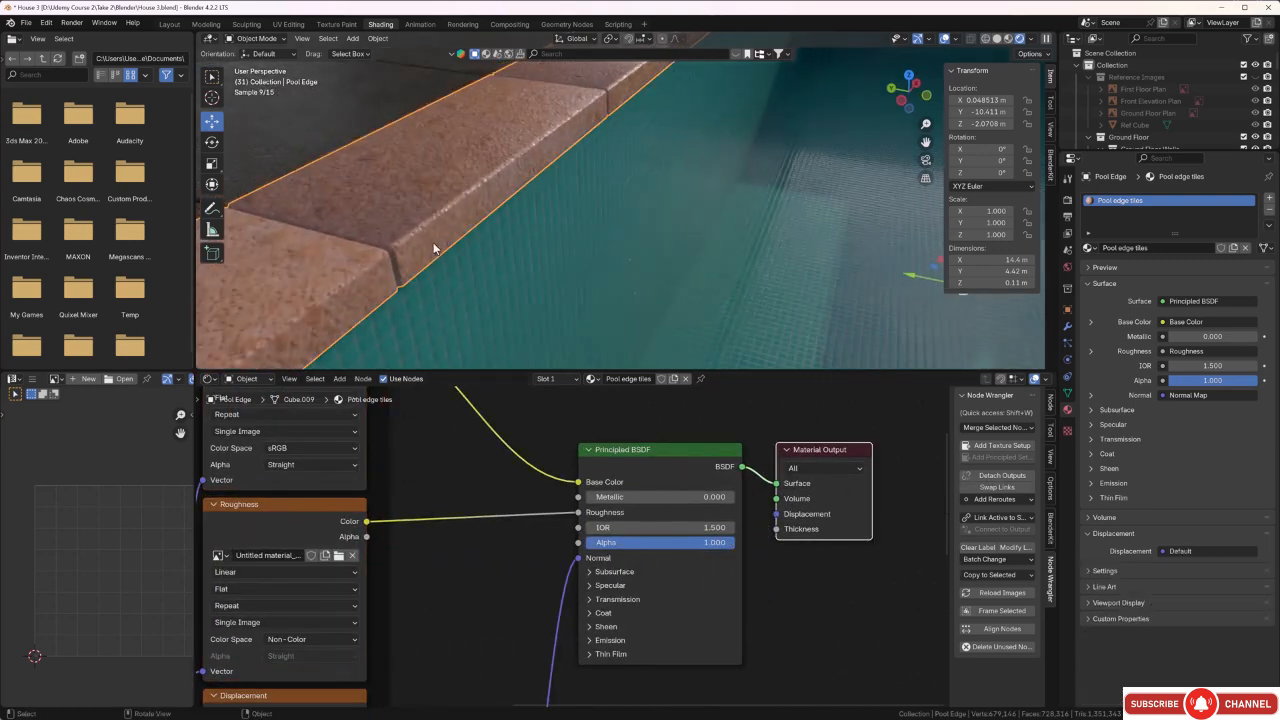
scroll(422, 240, "up", 3)
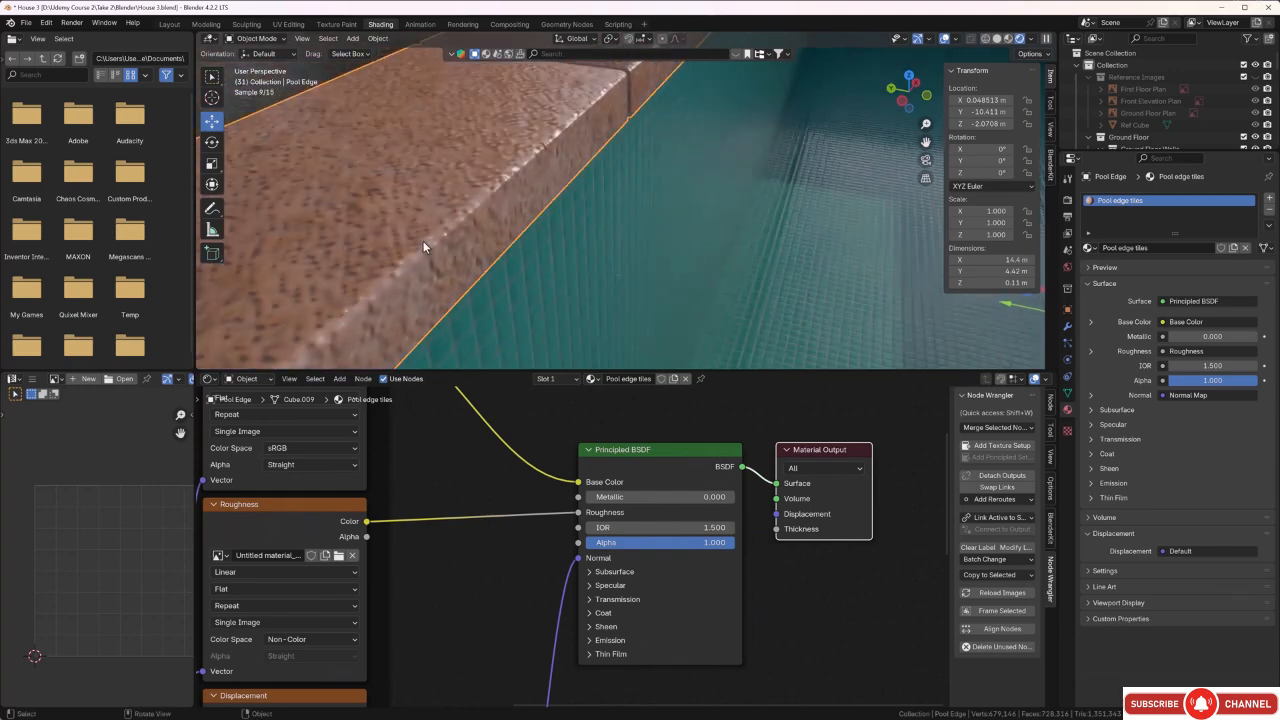
scroll(423, 240, "down", 5)
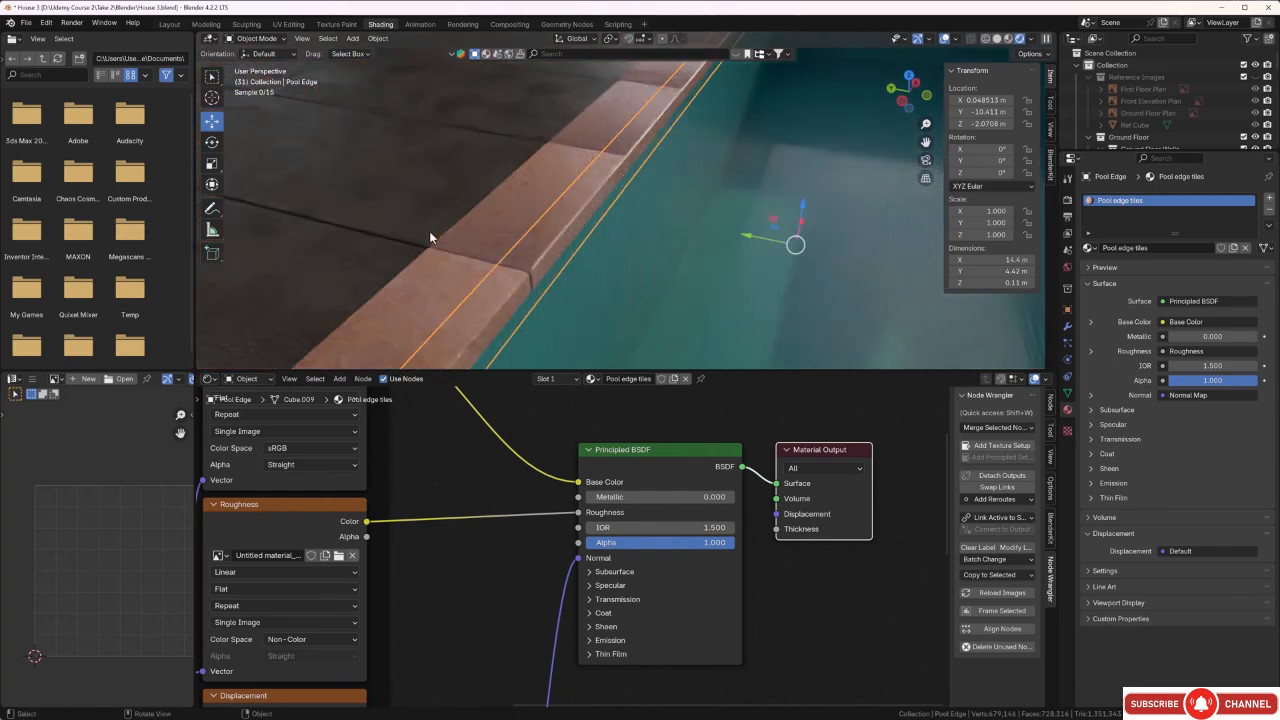
middle_click_drag(429, 231, 536, 266)
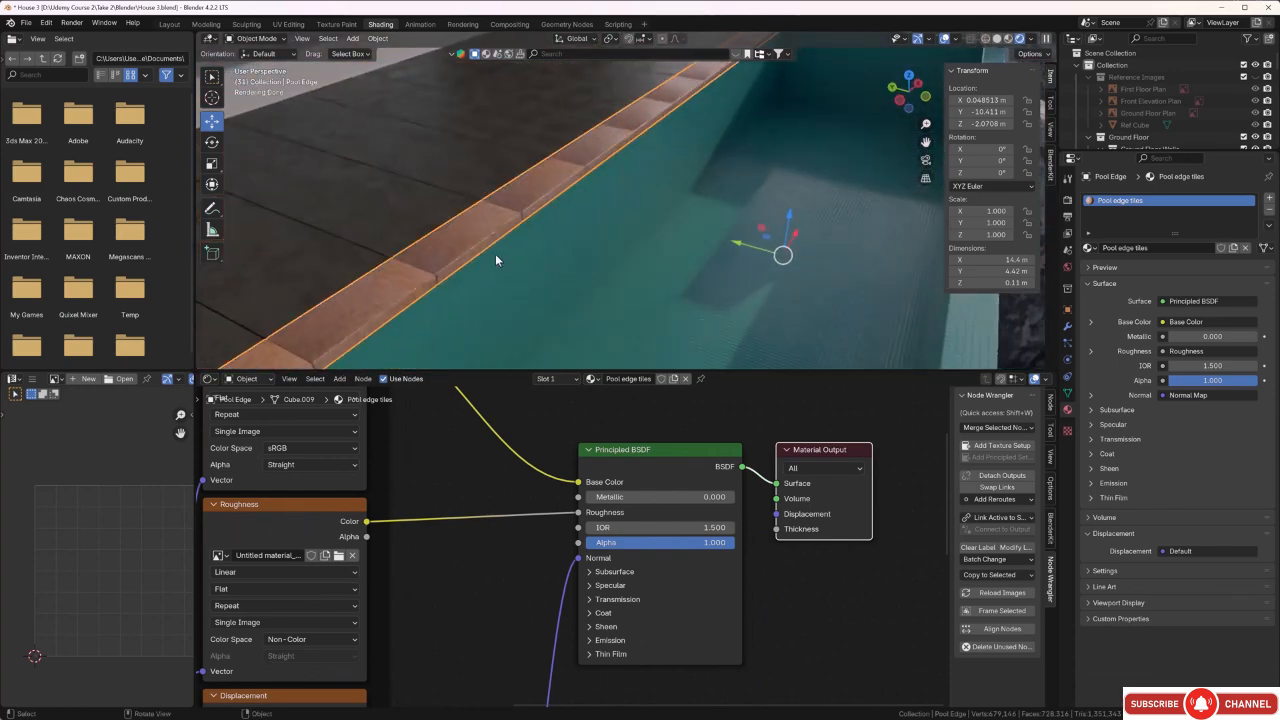
key("Tab")
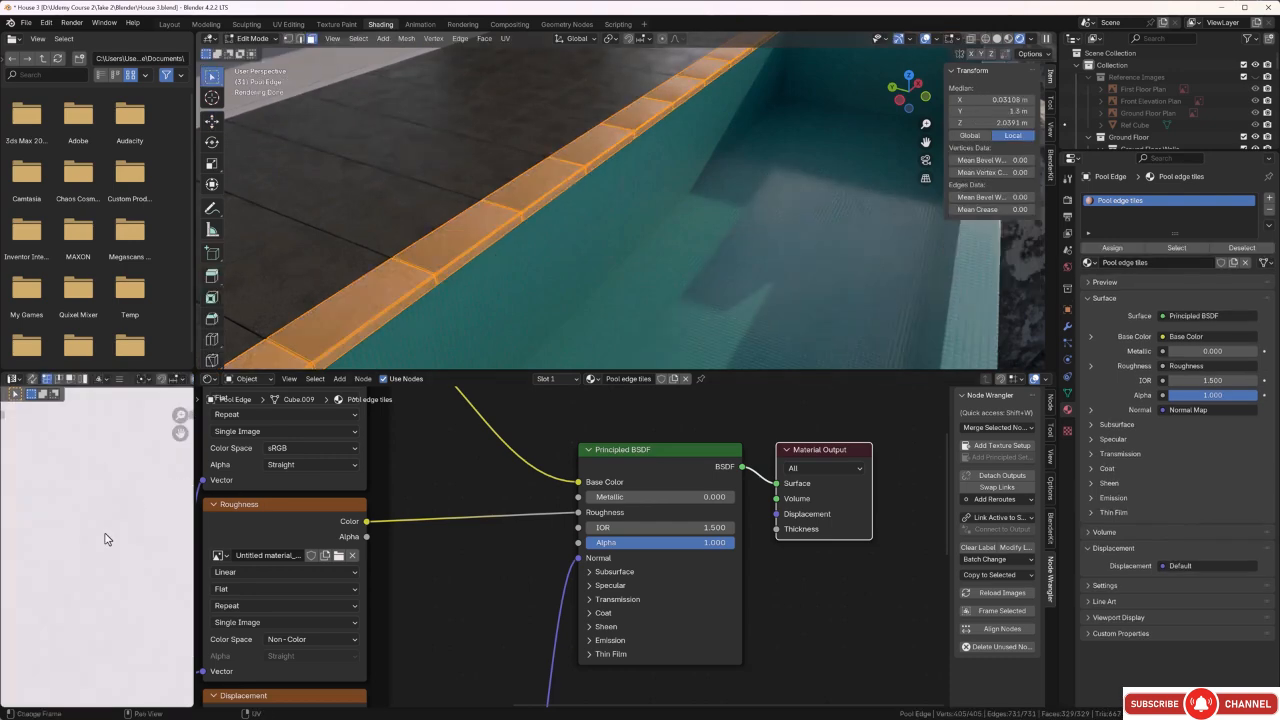
scroll(109, 533, "down", 2)
left_click_drag(108, 480, 40, 642)
key("s")
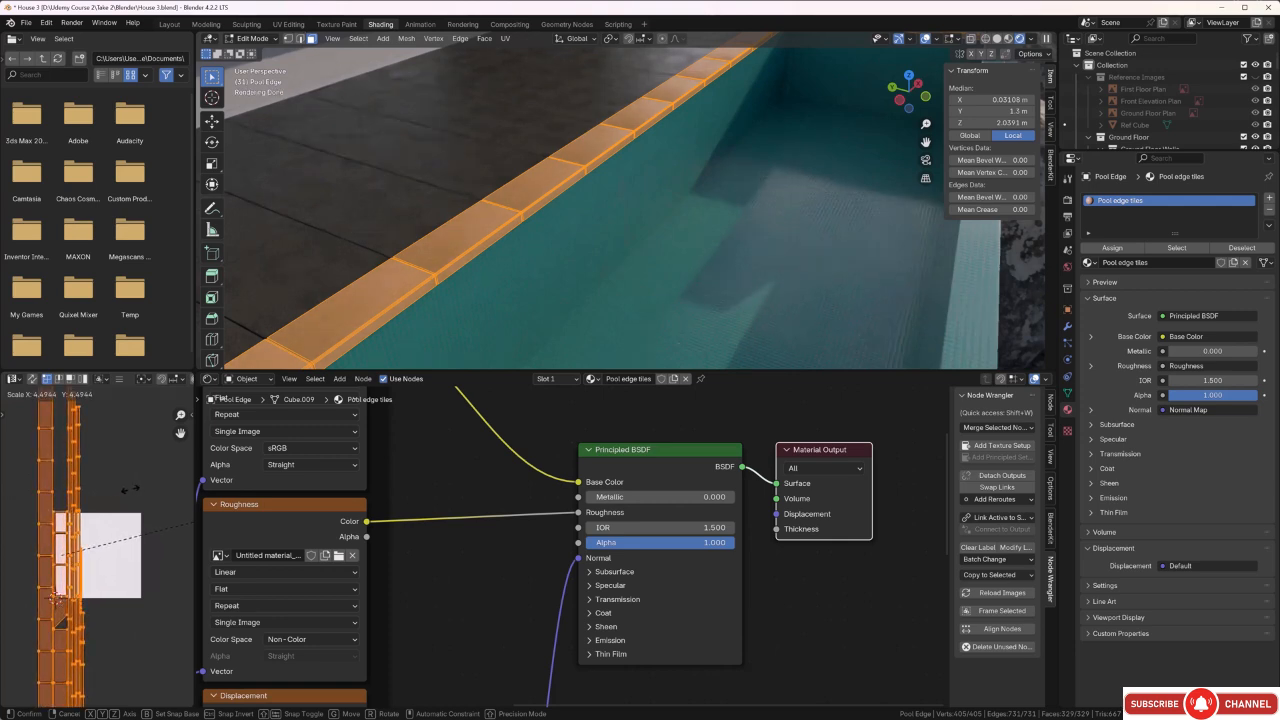
left_click(130, 489)
key("alt+a")
Check the texture size on the edge tiles, scale all their UVs up again by about 2.2 and deselect everything.
scroll(405, 210, "up", 6)
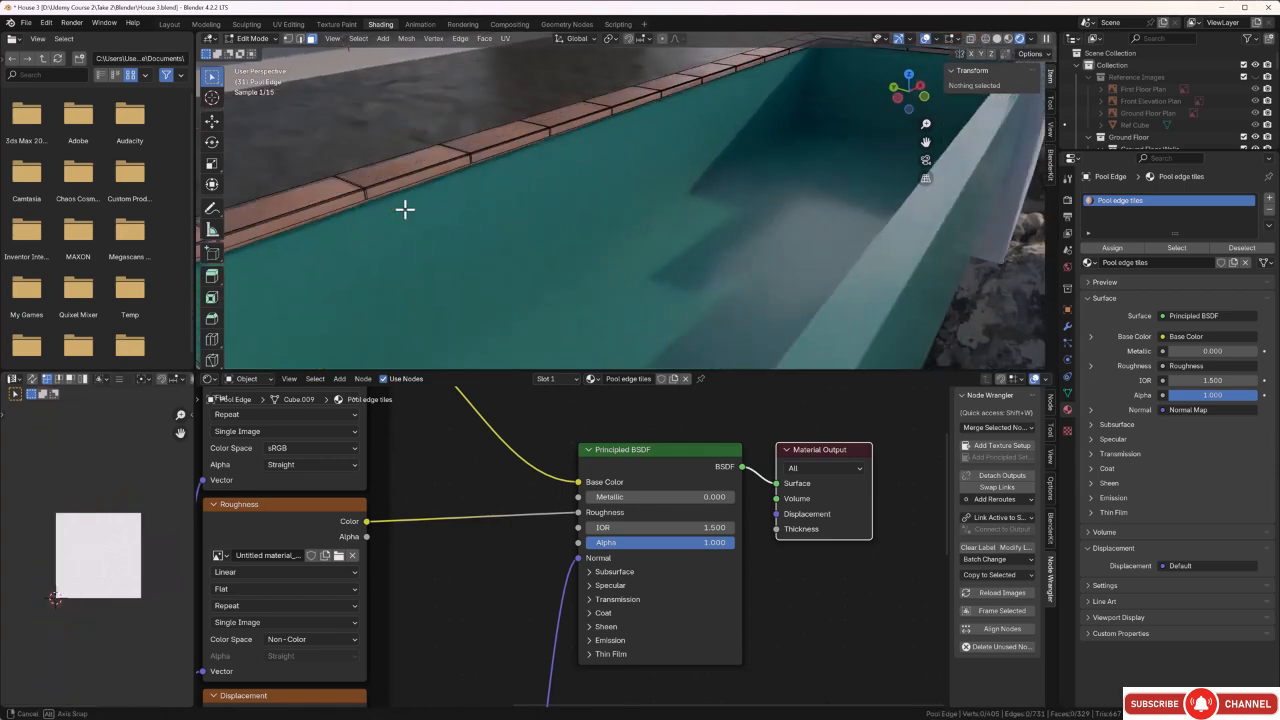
middle_click_drag(392, 181, 414, 187)
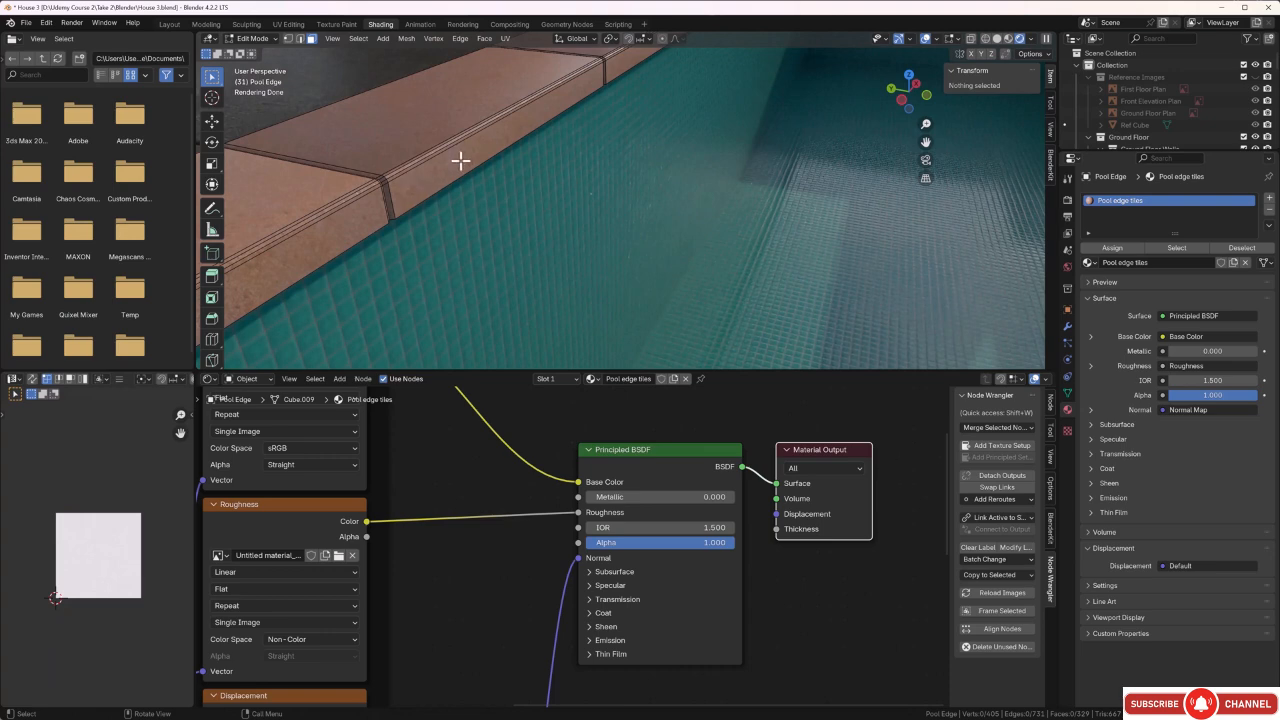
key("Tab")
middle_click_drag(456, 175, 438, 199)
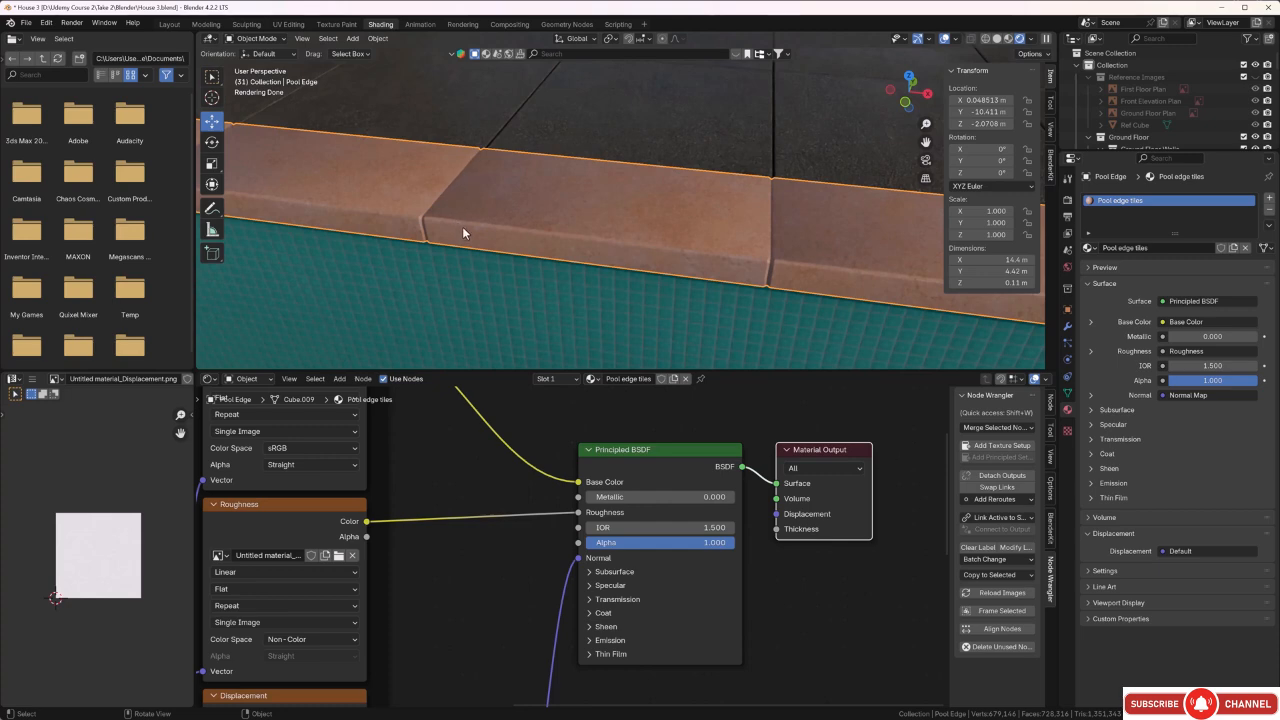
middle_click_drag(468, 221, 462, 219)
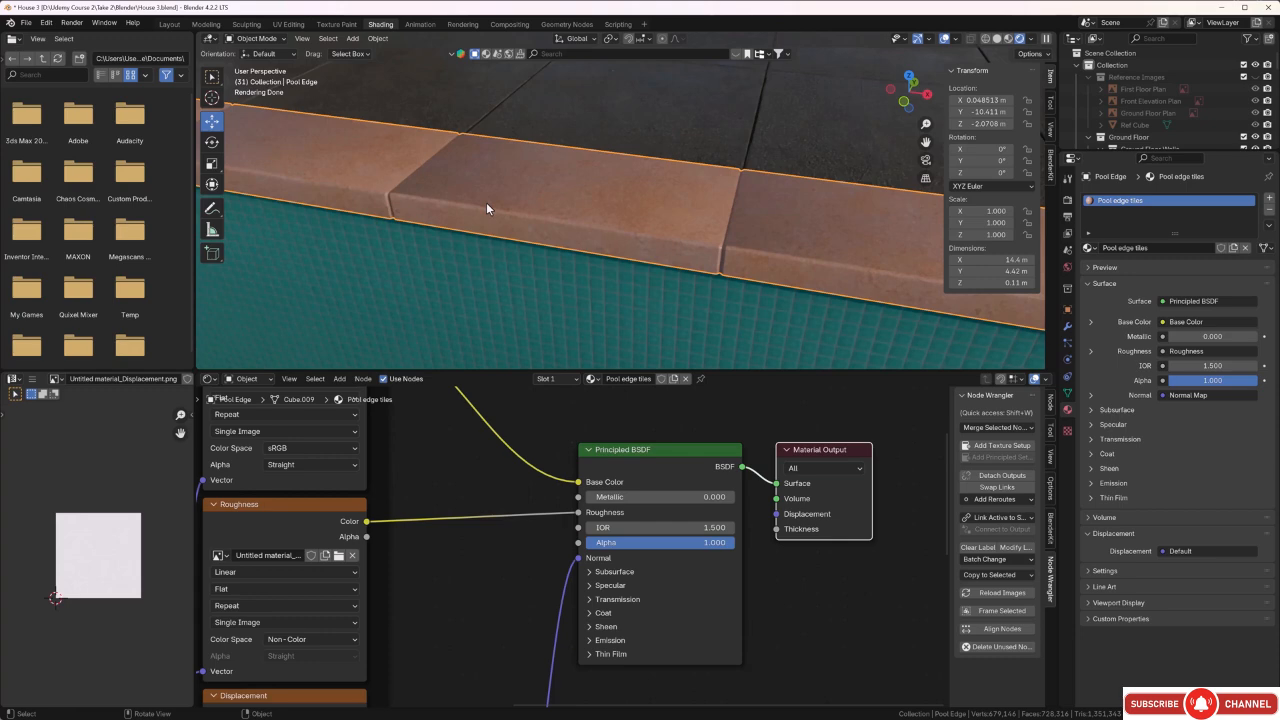
key("Tab")
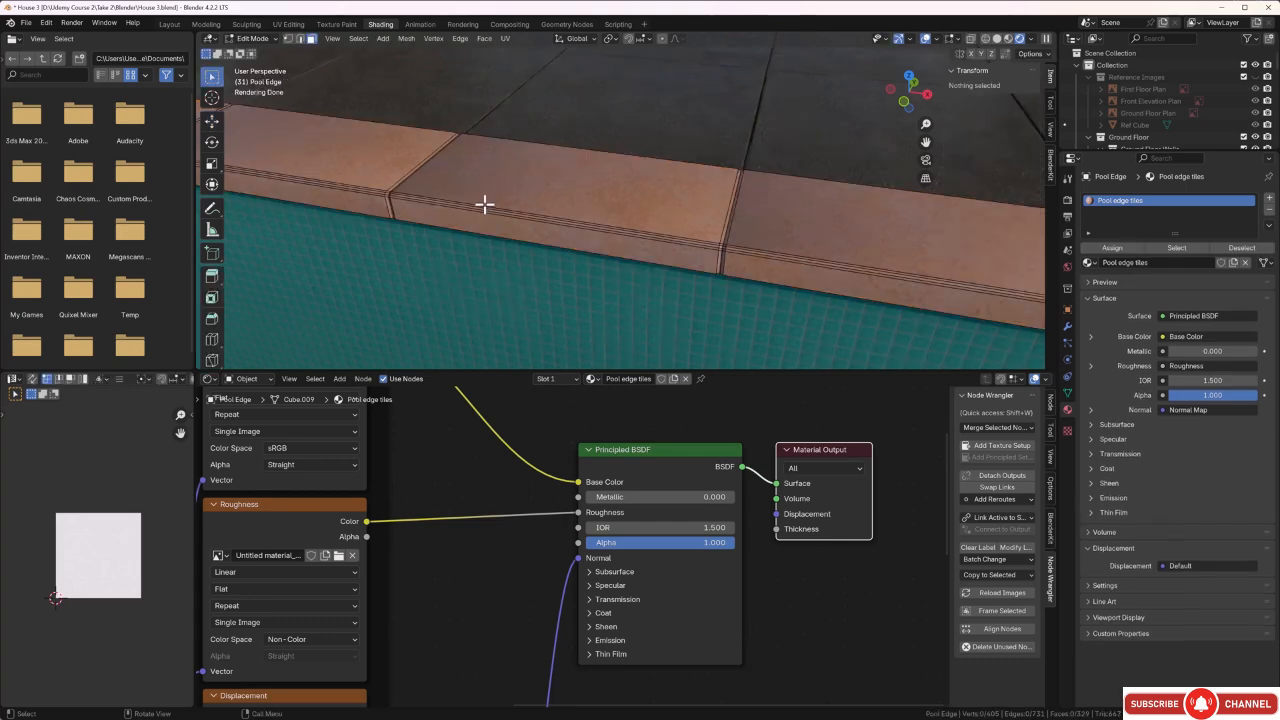
scroll(107, 392, "down", 4)
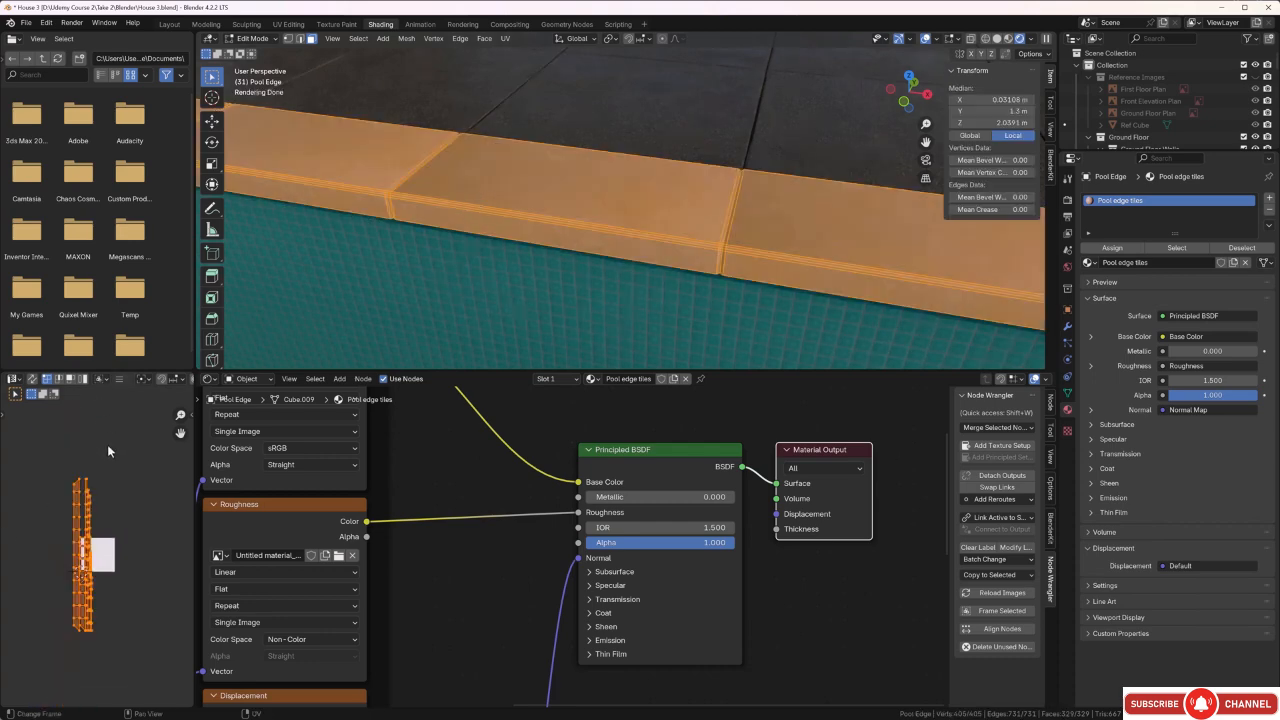
left_click_drag(125, 455, 45, 647)
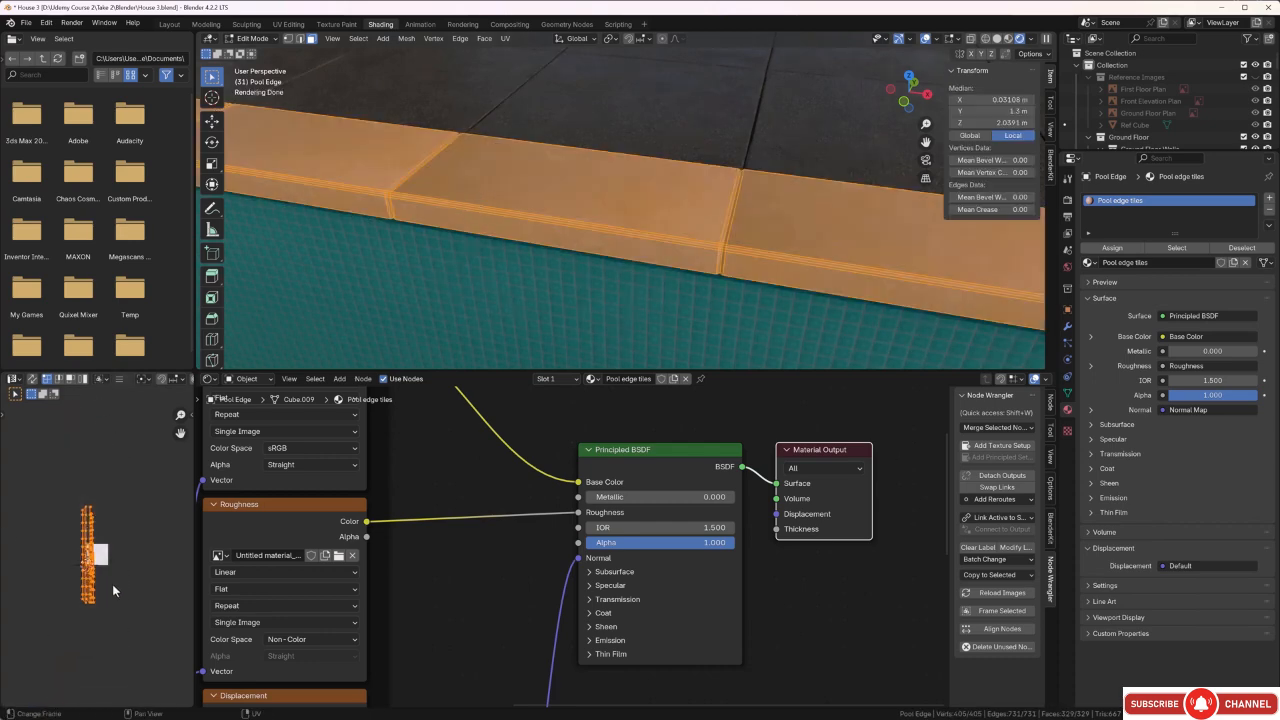
key("s")
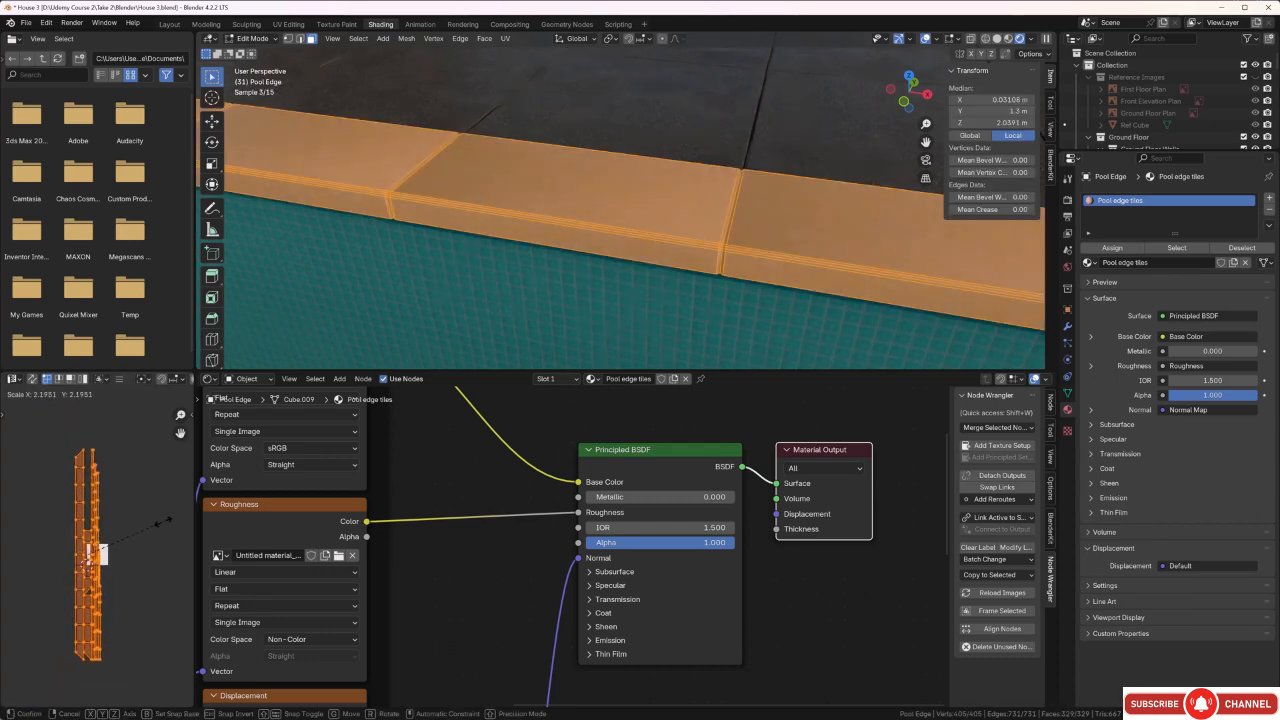
left_click(163, 522)
left_click(418, 270)
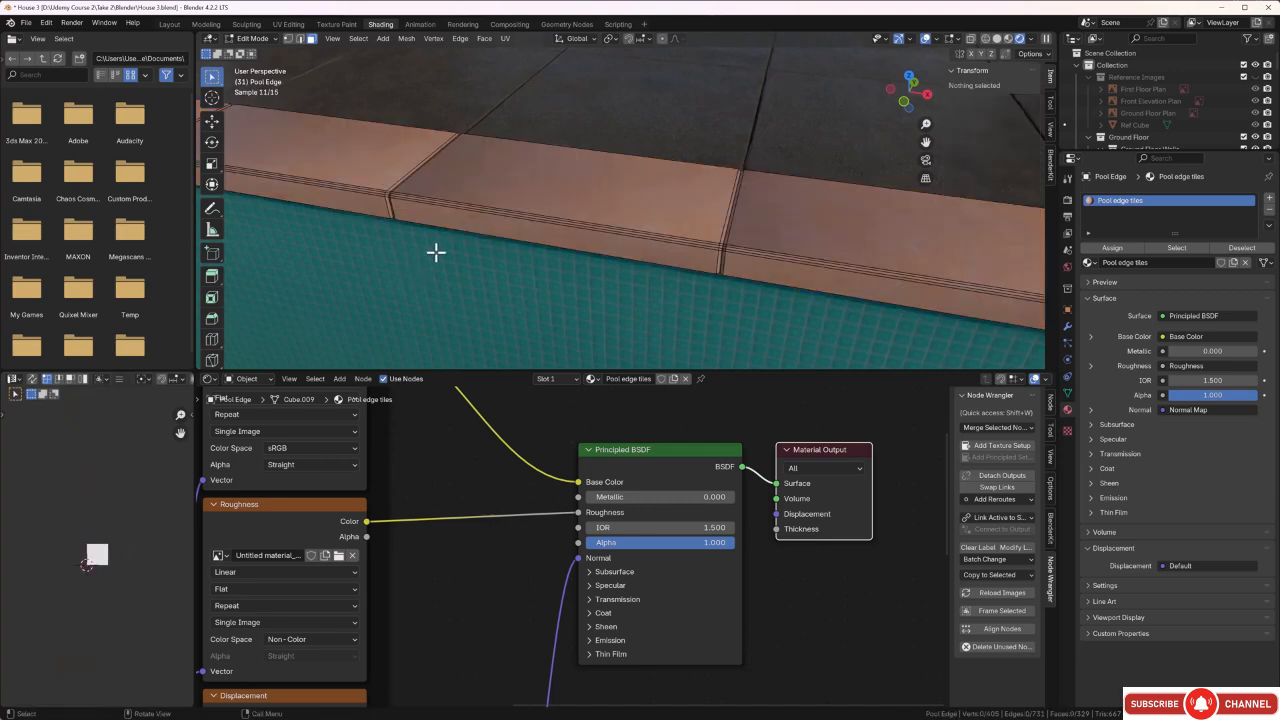
Delete the Displacement image texture node and the Displacement node from the Pool edge tiles material.
middle_click_drag(436, 252, 483, 243)
scroll(472, 233, "up", 4)
scroll(472, 233, "down", 3)
scroll(489, 537, "down", 7)
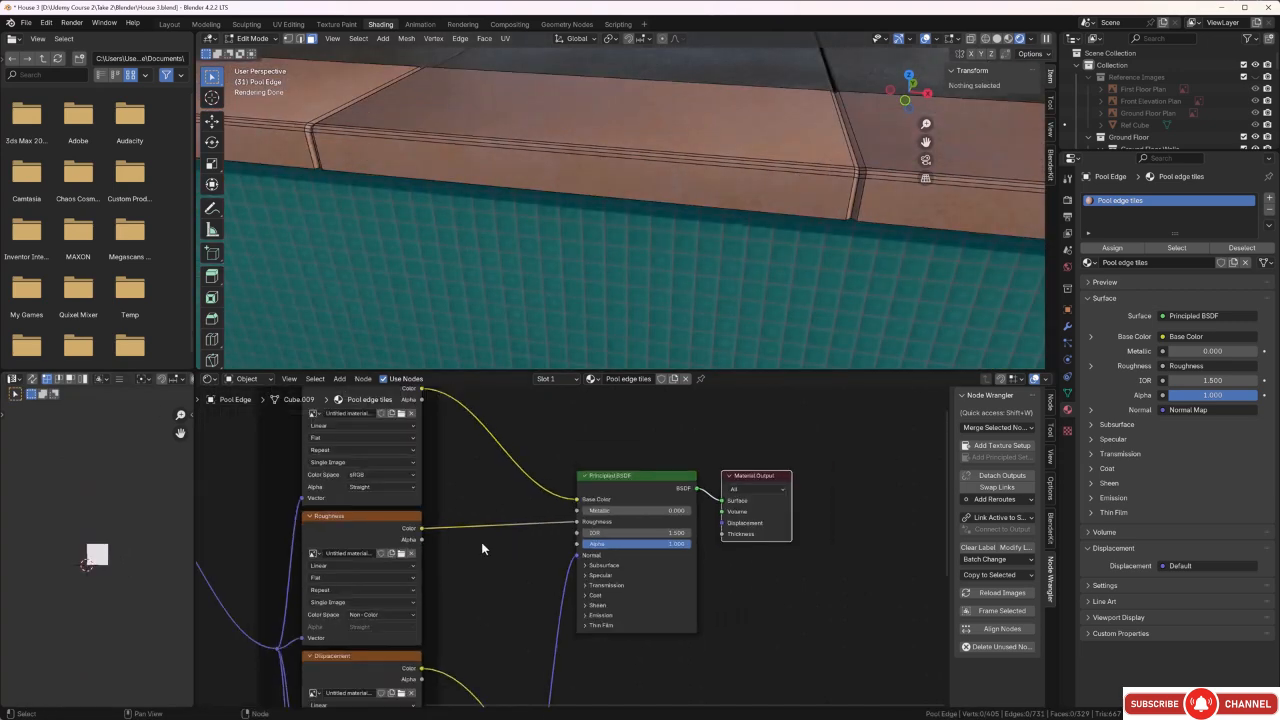
scroll(540, 555, "down", 3)
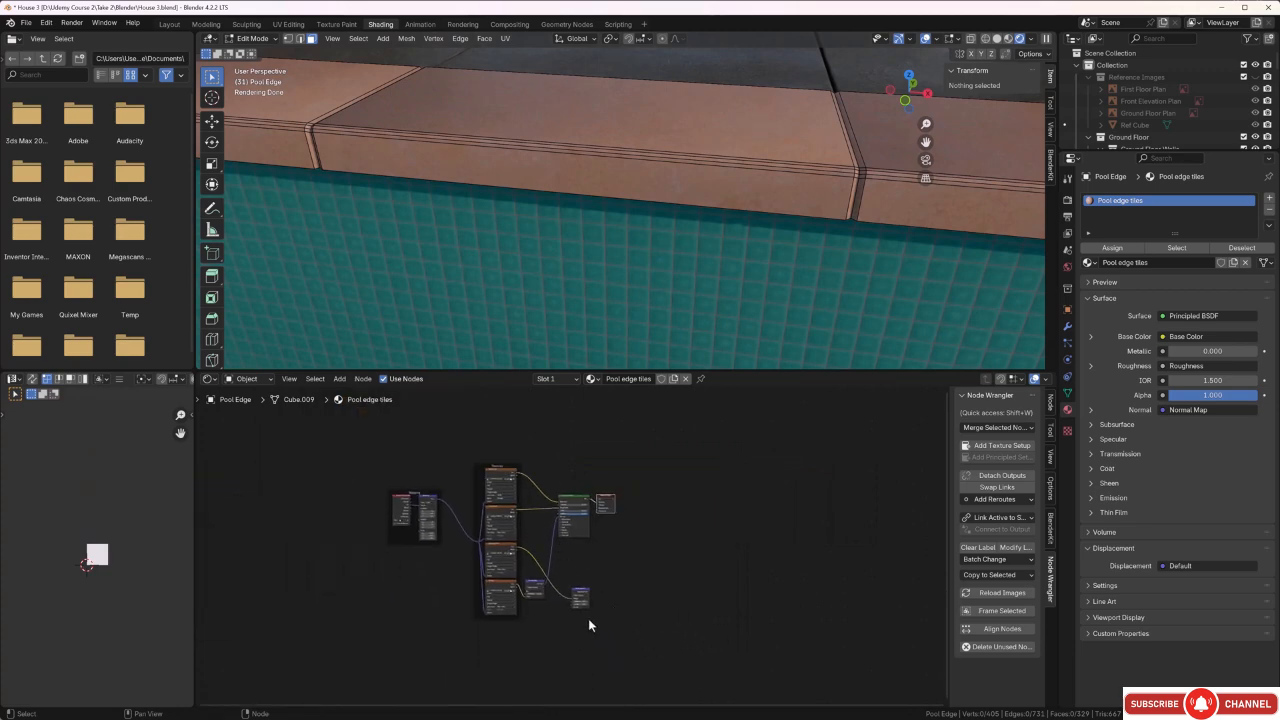
scroll(550, 603, "up", 5)
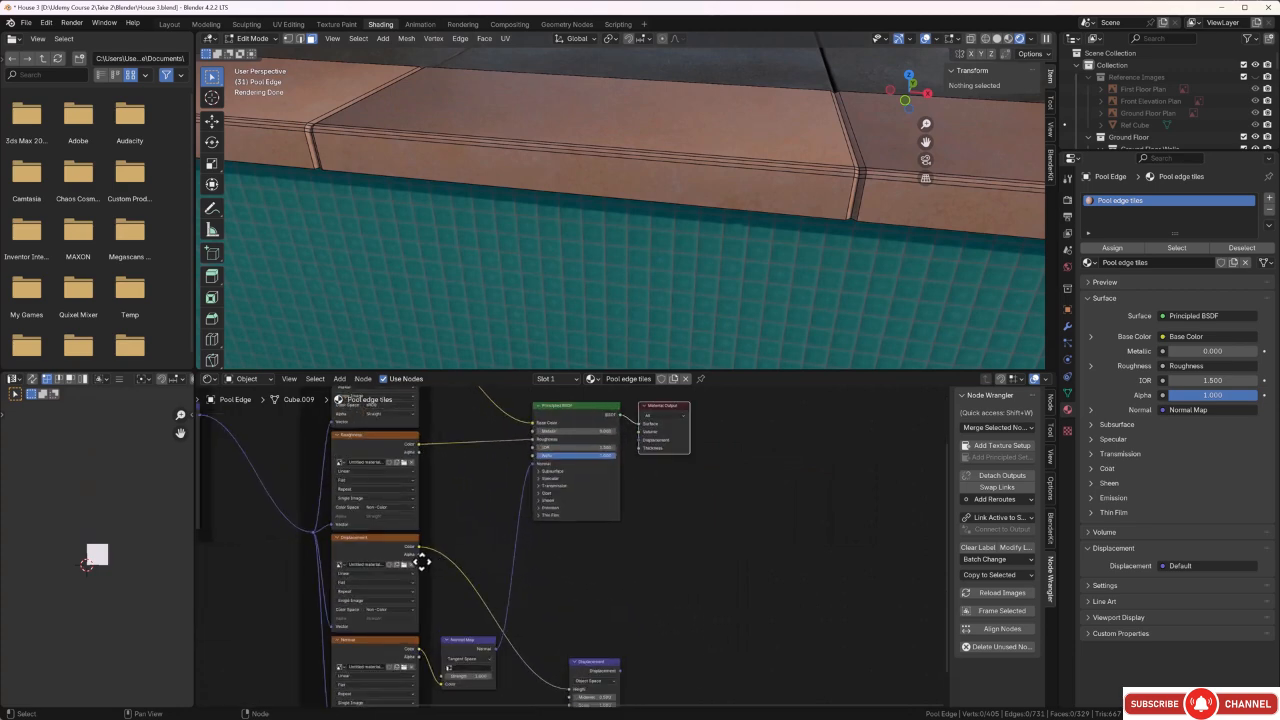
left_click(377, 539)
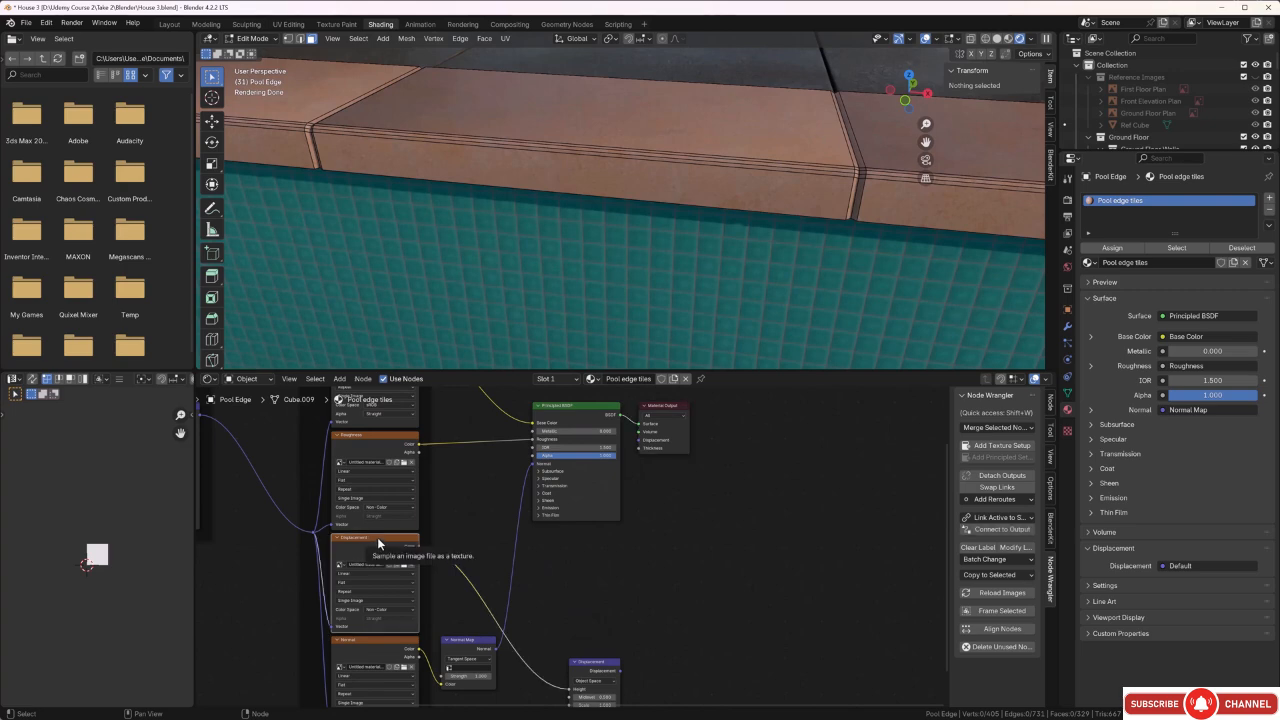
key("x")
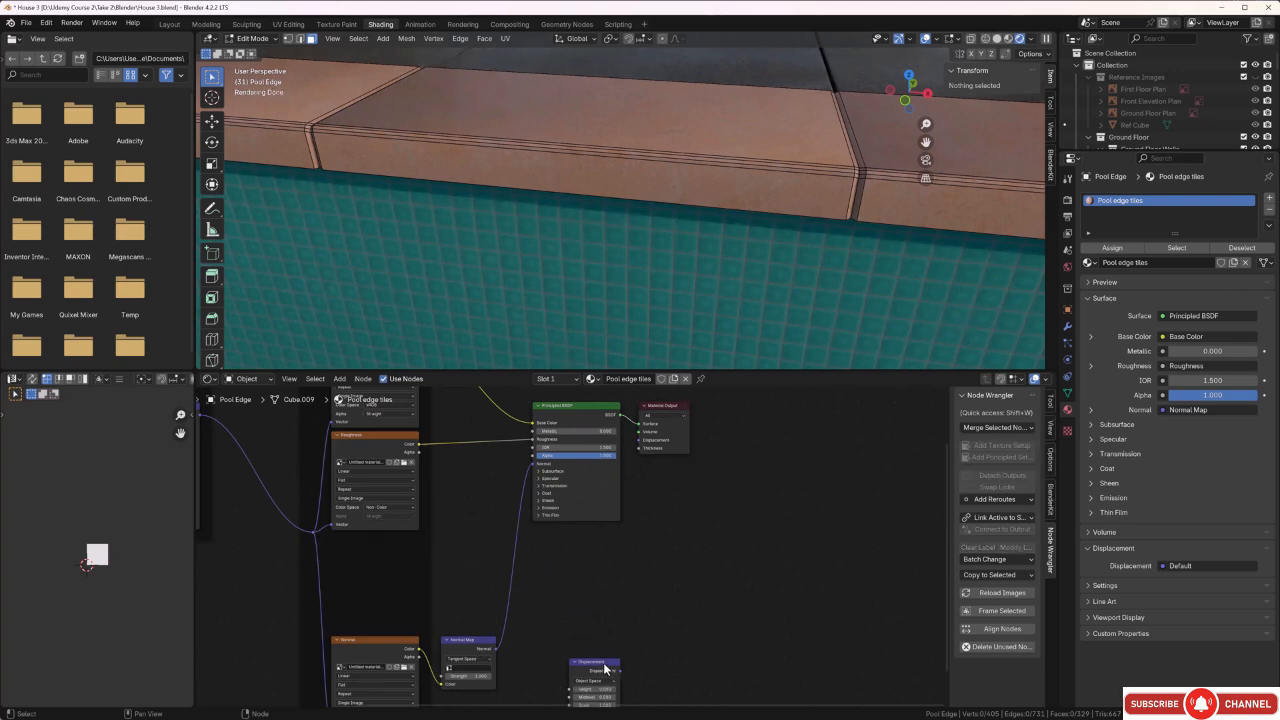
left_click(604, 668)
key("x")
scroll(607, 619, "down", 4)
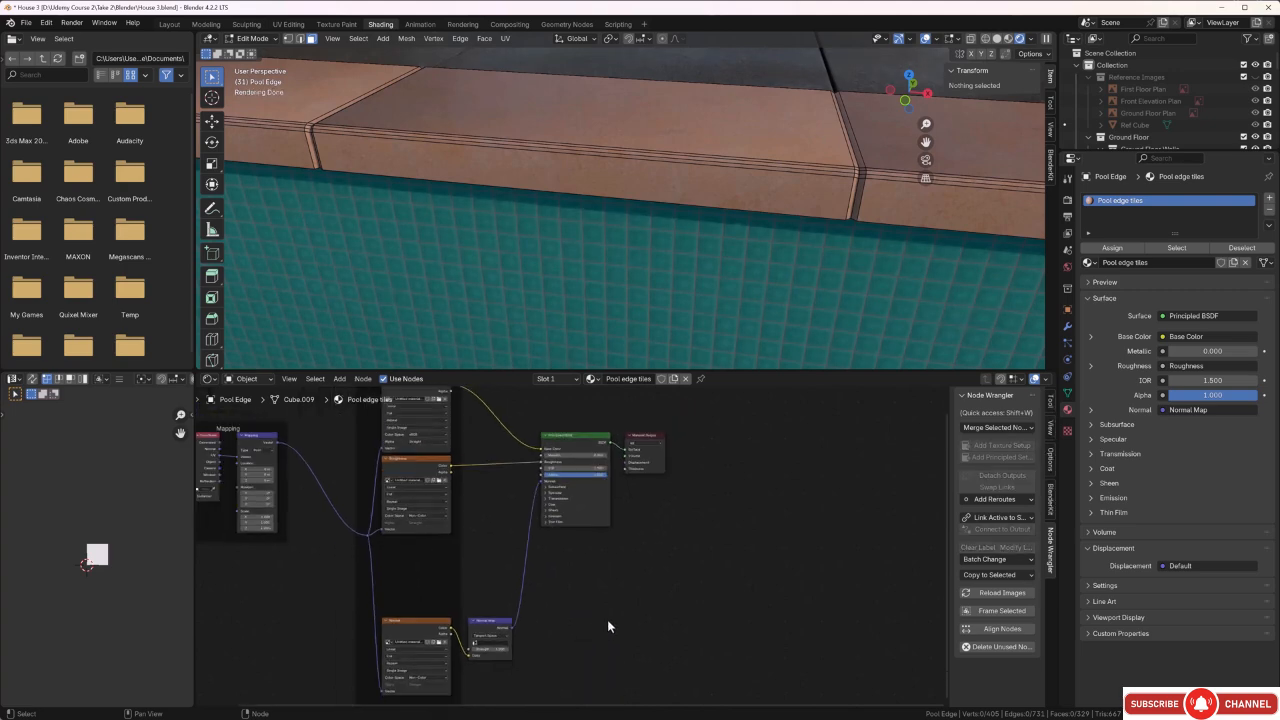
Duplicate the whole Pool edge tiles node setup, place the copy directly below the original and deselect it.
scroll(607, 619, "down", 4)
middle_click_drag(607, 619, 605, 600)
left_click_drag(674, 437, 411, 620)
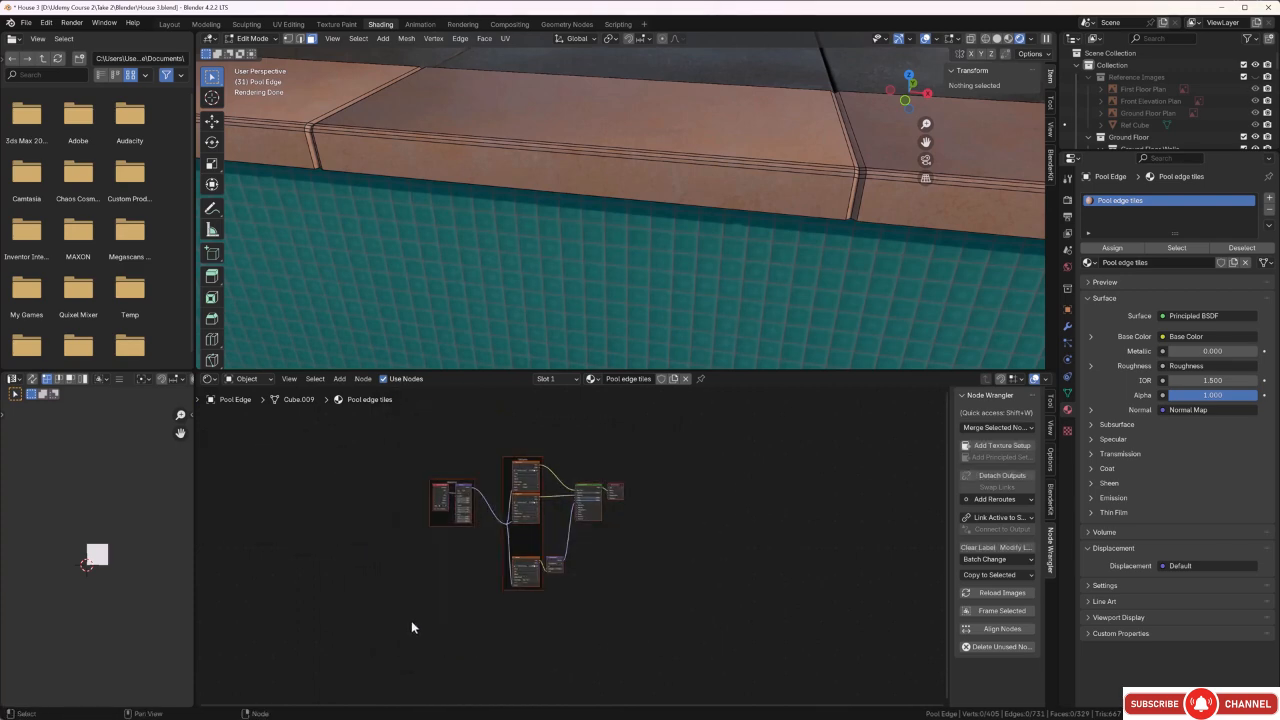
key("g")
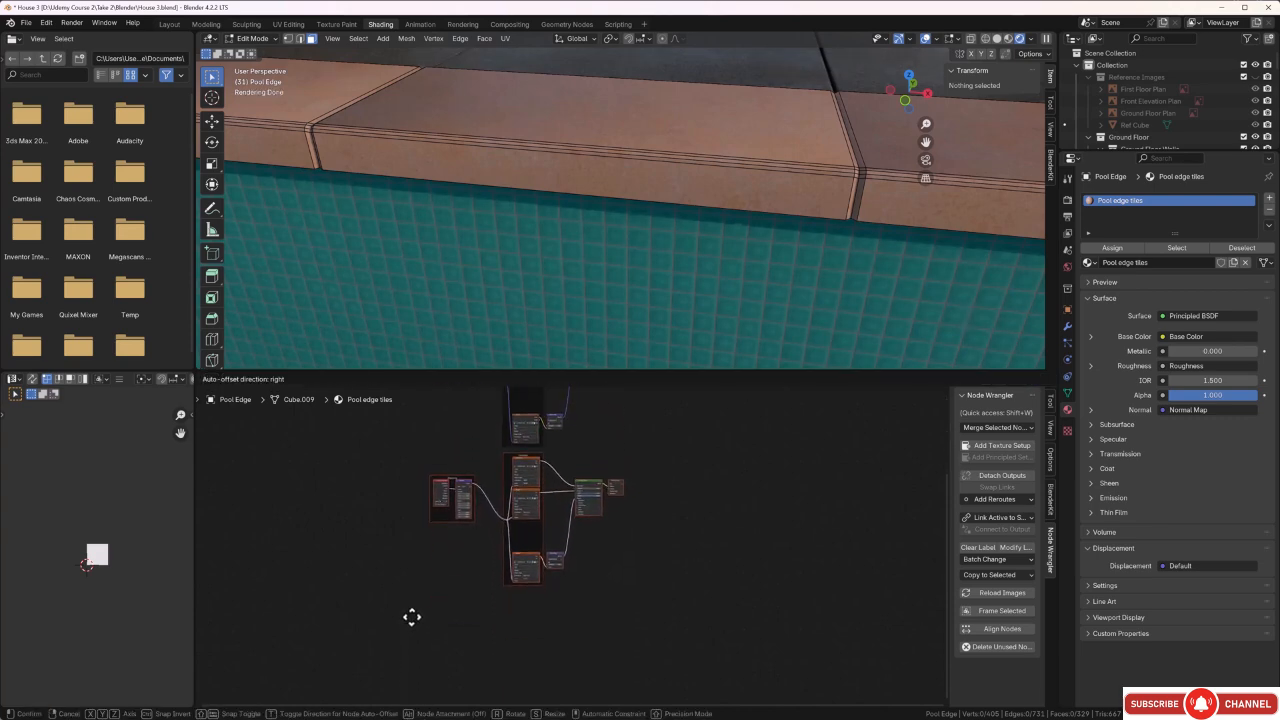
left_click(411, 616)
left_click(658, 574)
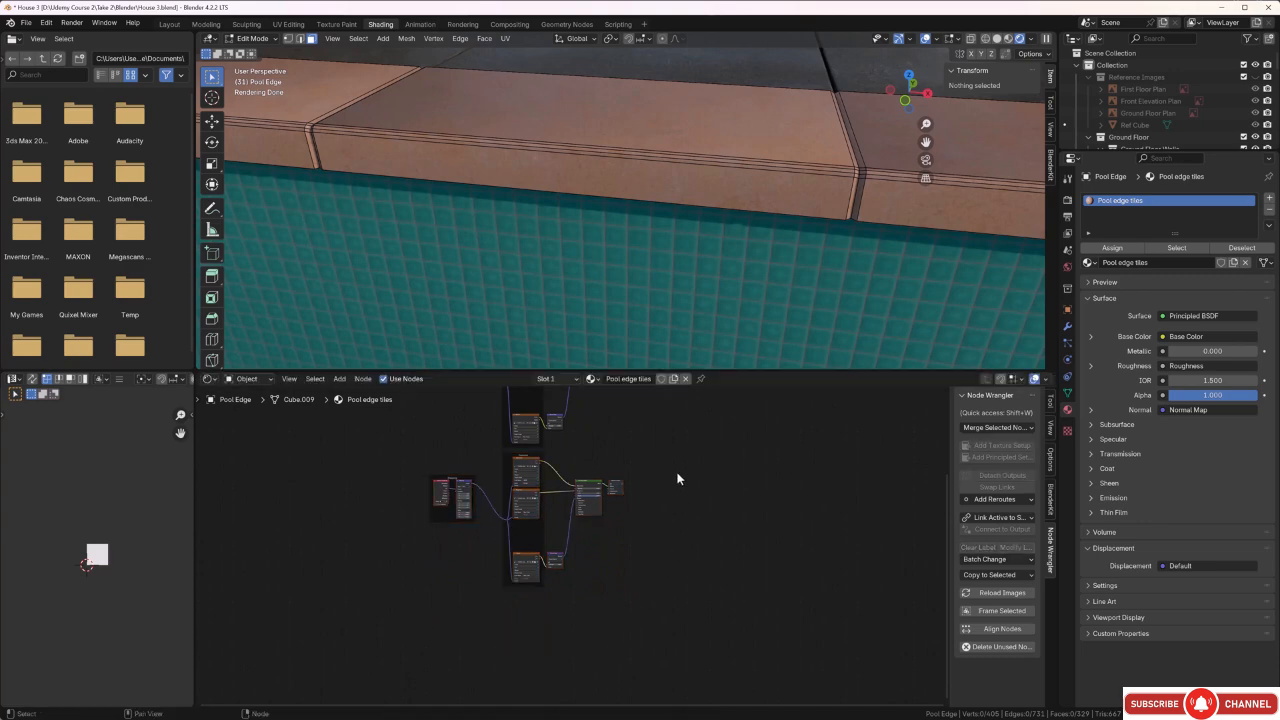
Move the duplicated Principled BSDF and Material Output up, closer to the original setup, and clear the selection.
middle_click_drag(677, 477, 666, 507)
scroll(603, 556, "up", 4)
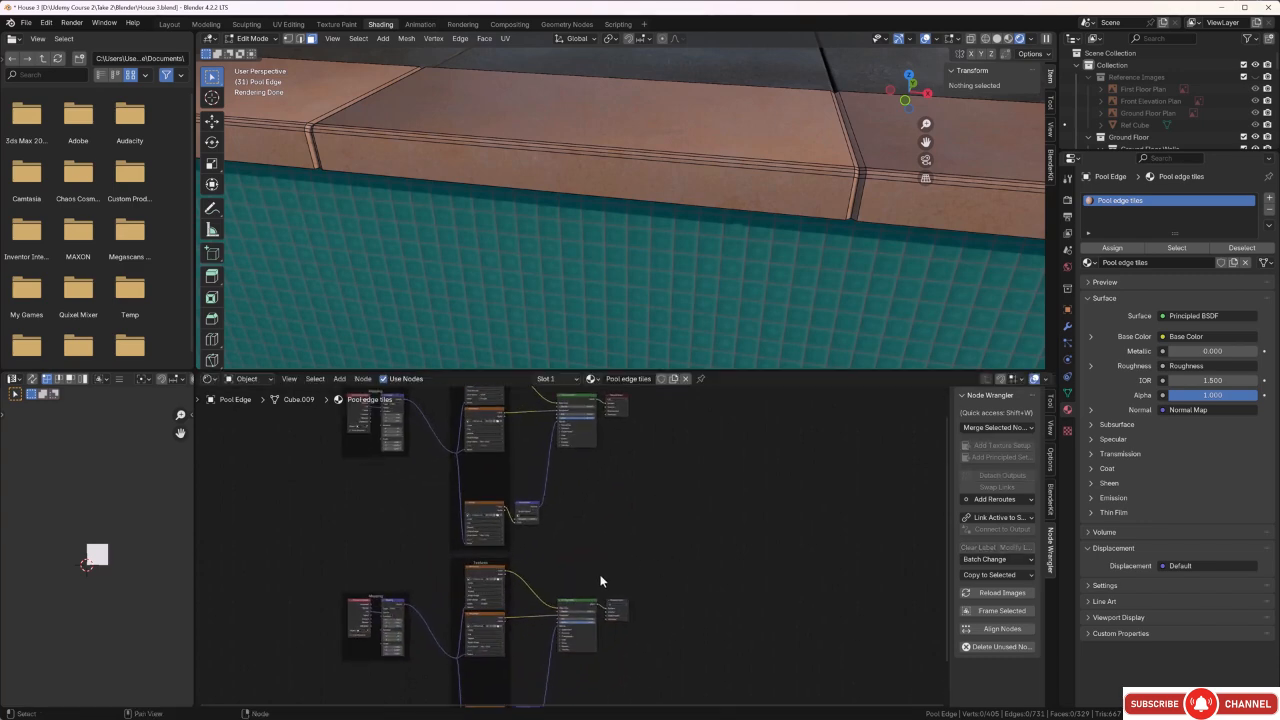
scroll(595, 527, "up", 2)
left_click_drag(670, 505, 553, 613)
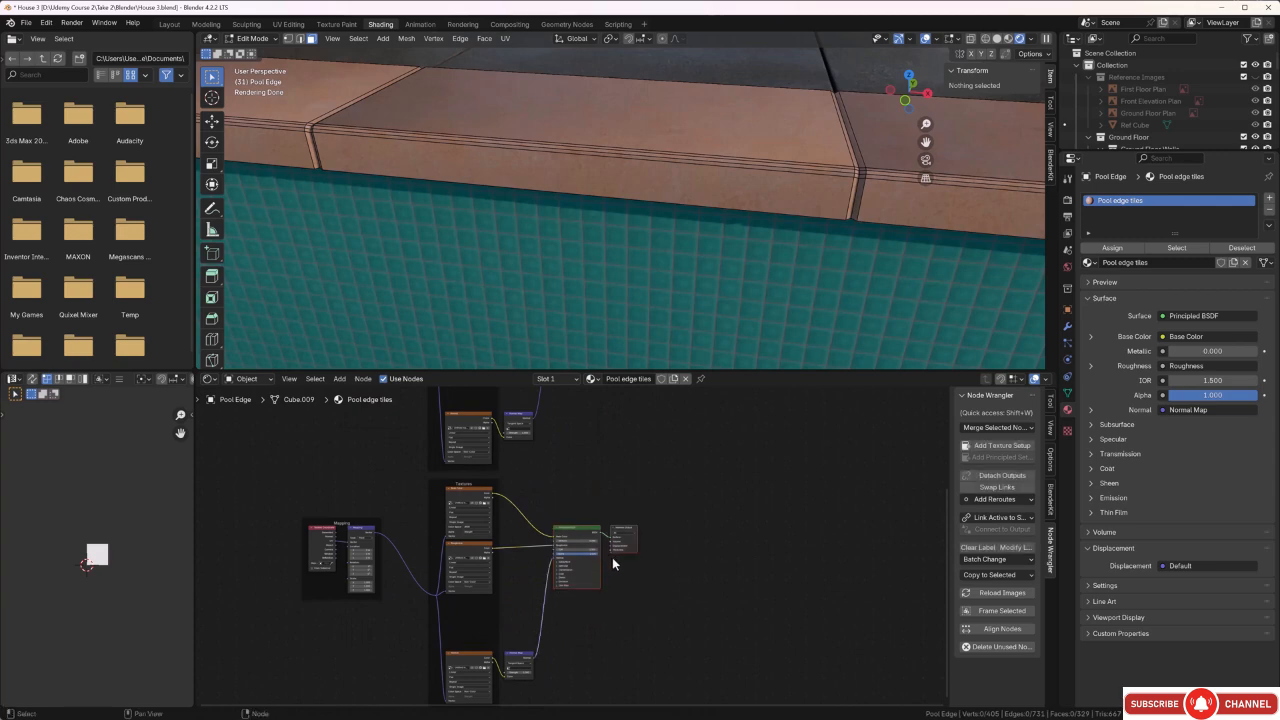
key("g")
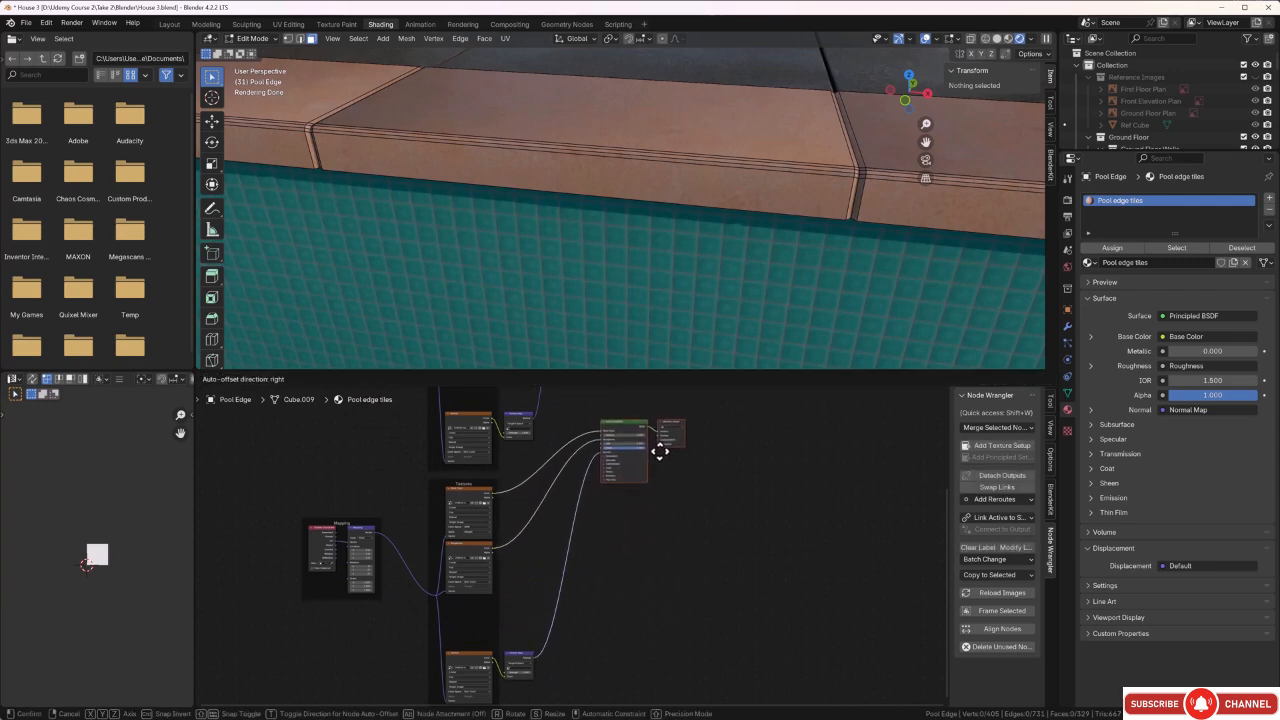
left_click(661, 451)
middle_click_drag(685, 493, 661, 635)
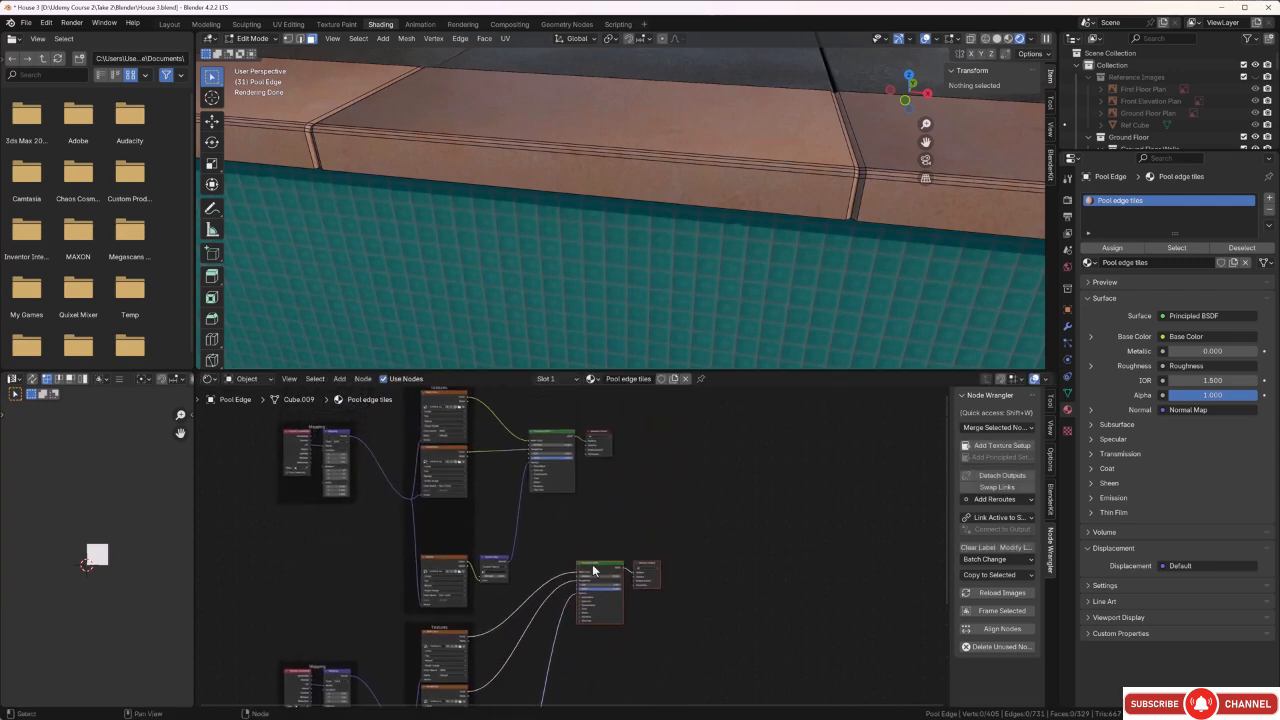
left_click(619, 514)
Delete the duplicated Material Output node from the lower setup.
scroll(635, 535, "up", 3)
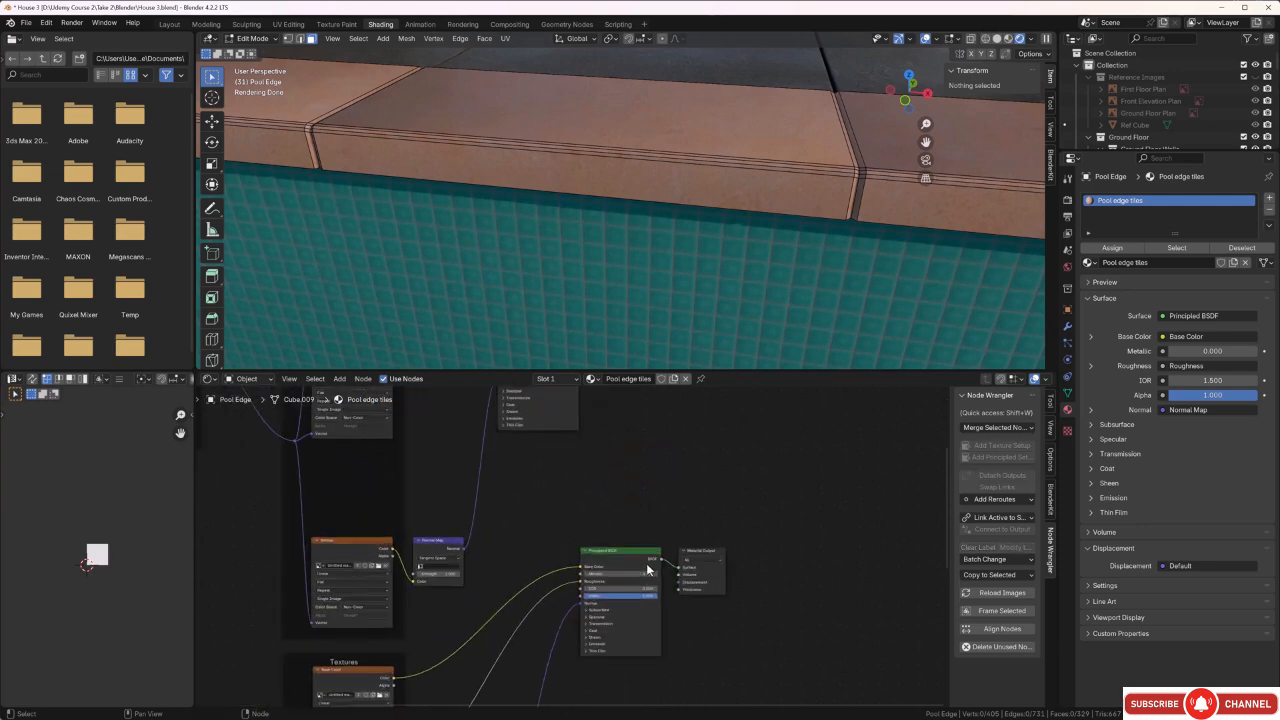
middle_click_drag(612, 542, 532, 492)
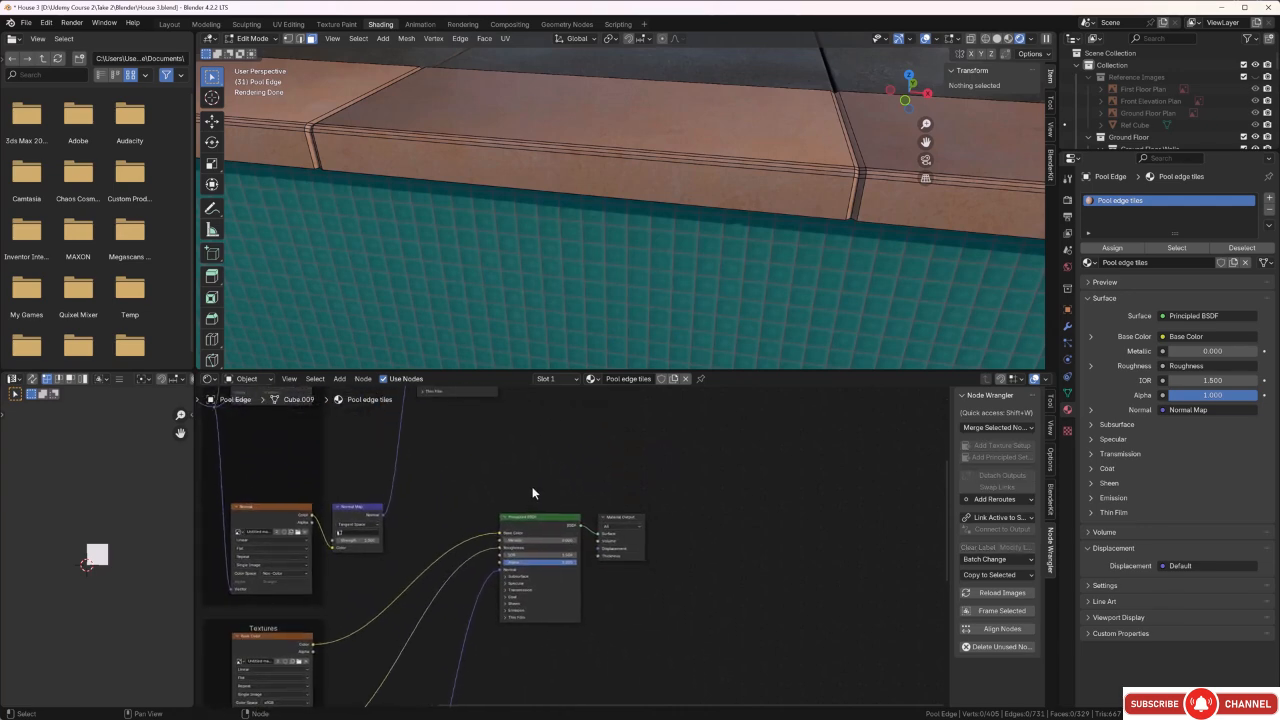
left_click(632, 518)
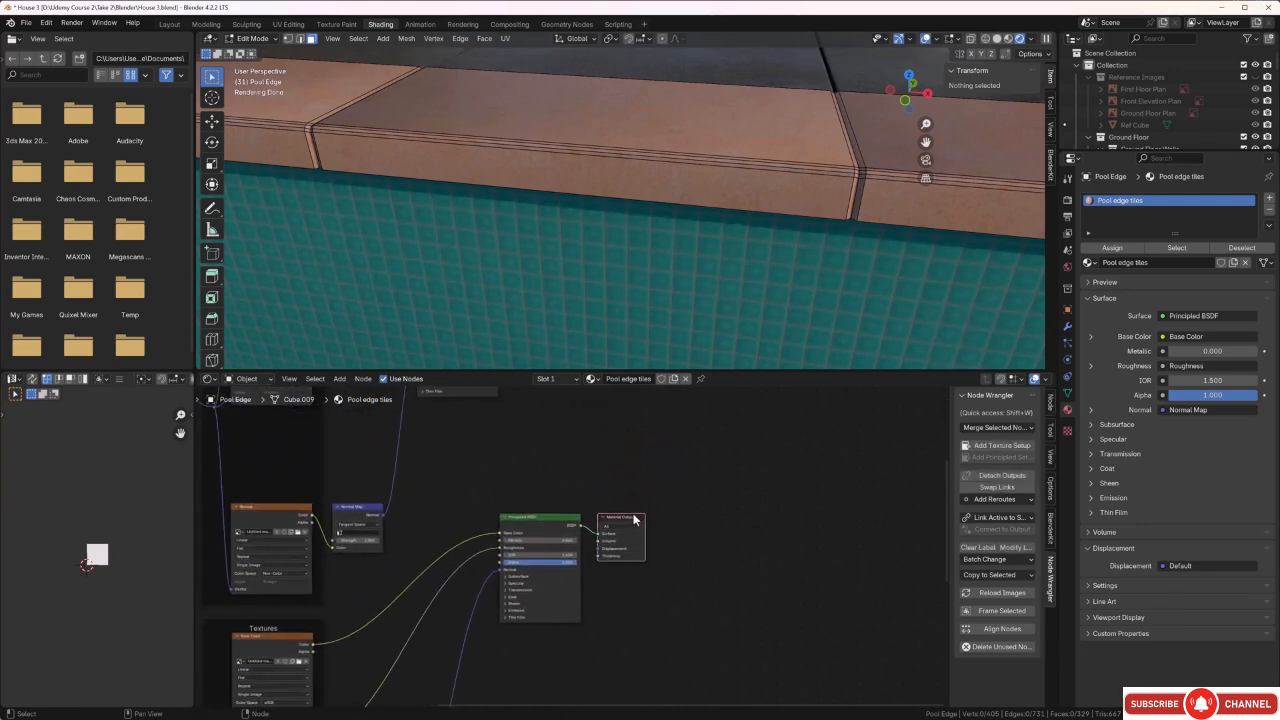
key("Delete")
Move the original Material Output well away from the textures and align the original Principled BSDF above its duplicate.
scroll(595, 500, "down", 4)
middle_click_drag(595, 481, 595, 593)
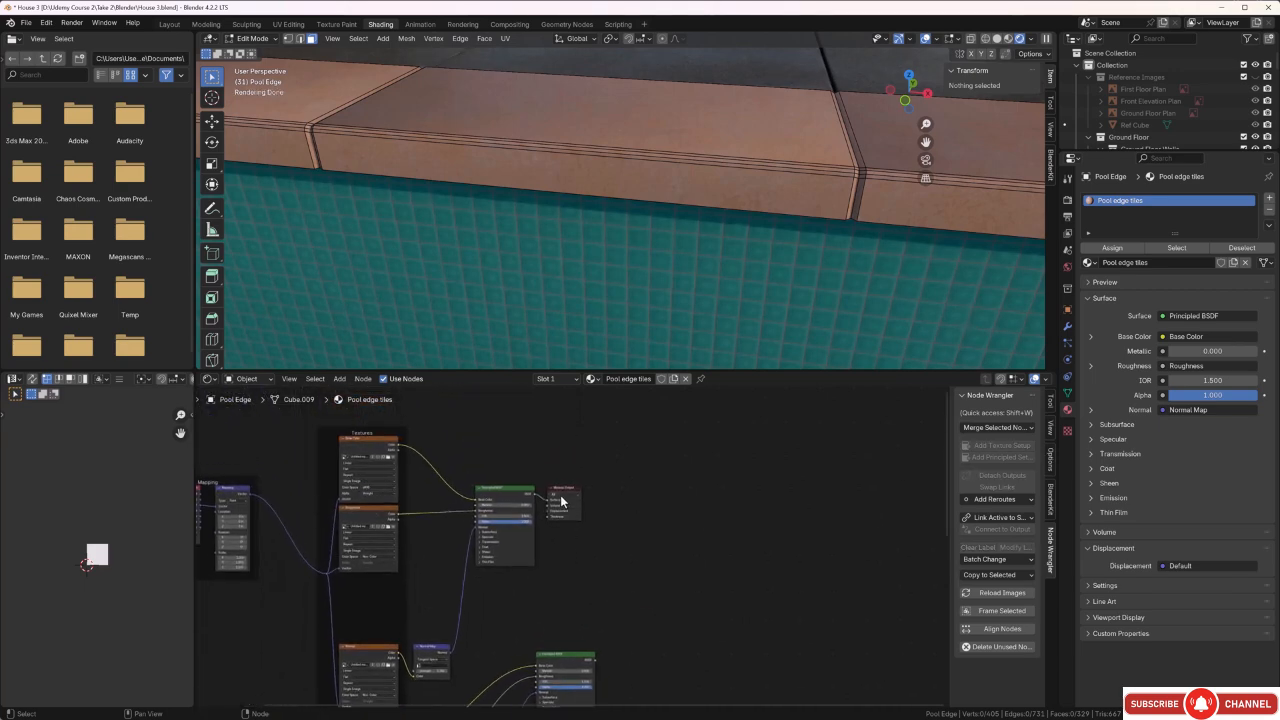
left_click_drag(562, 500, 734, 495)
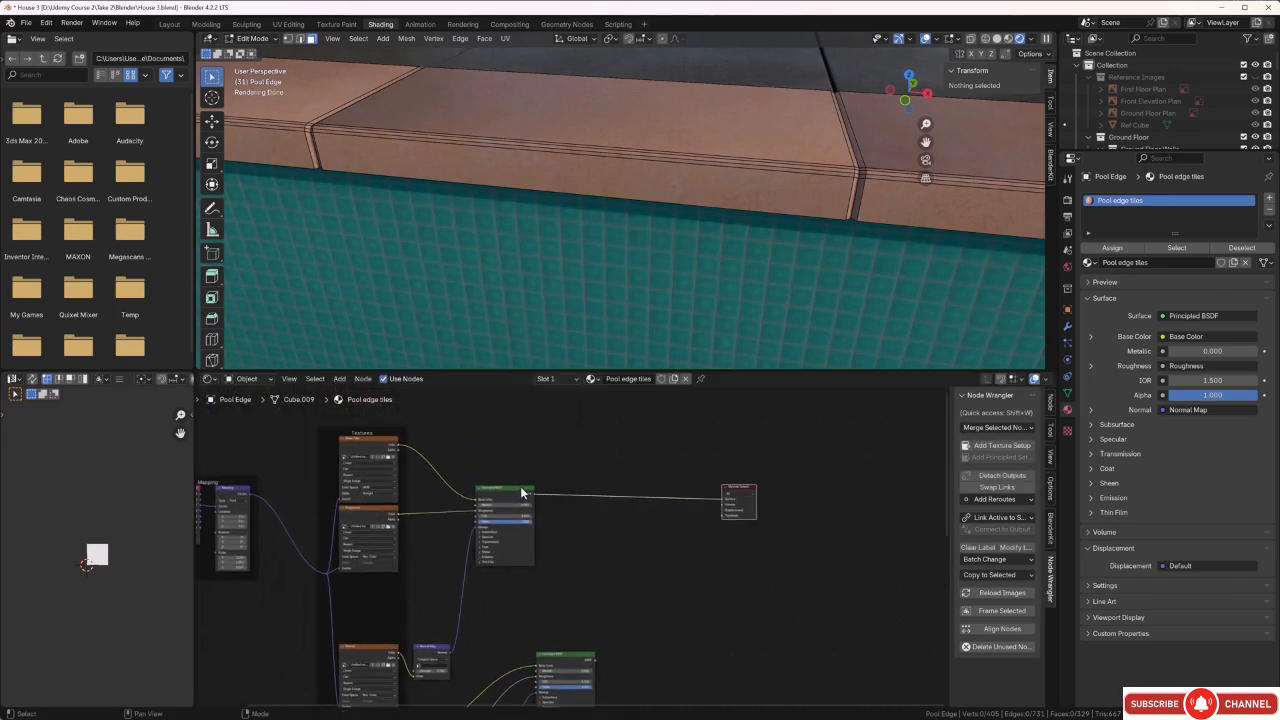
left_click_drag(521, 492, 586, 503)
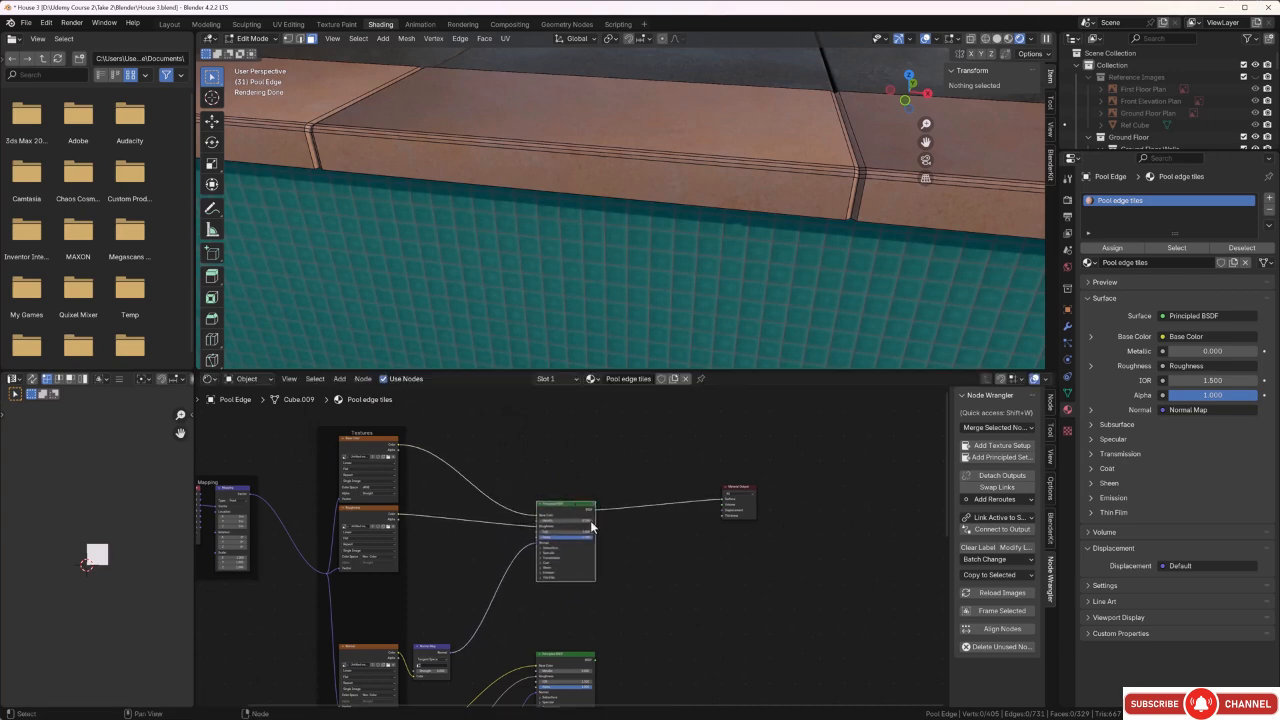
left_click(669, 591)
Insert a Mix Shader node into the link between the original Principled BSDF and the Material Output.
middle_click_drag(669, 591, 628, 536)
scroll(604, 536, "up", 1)
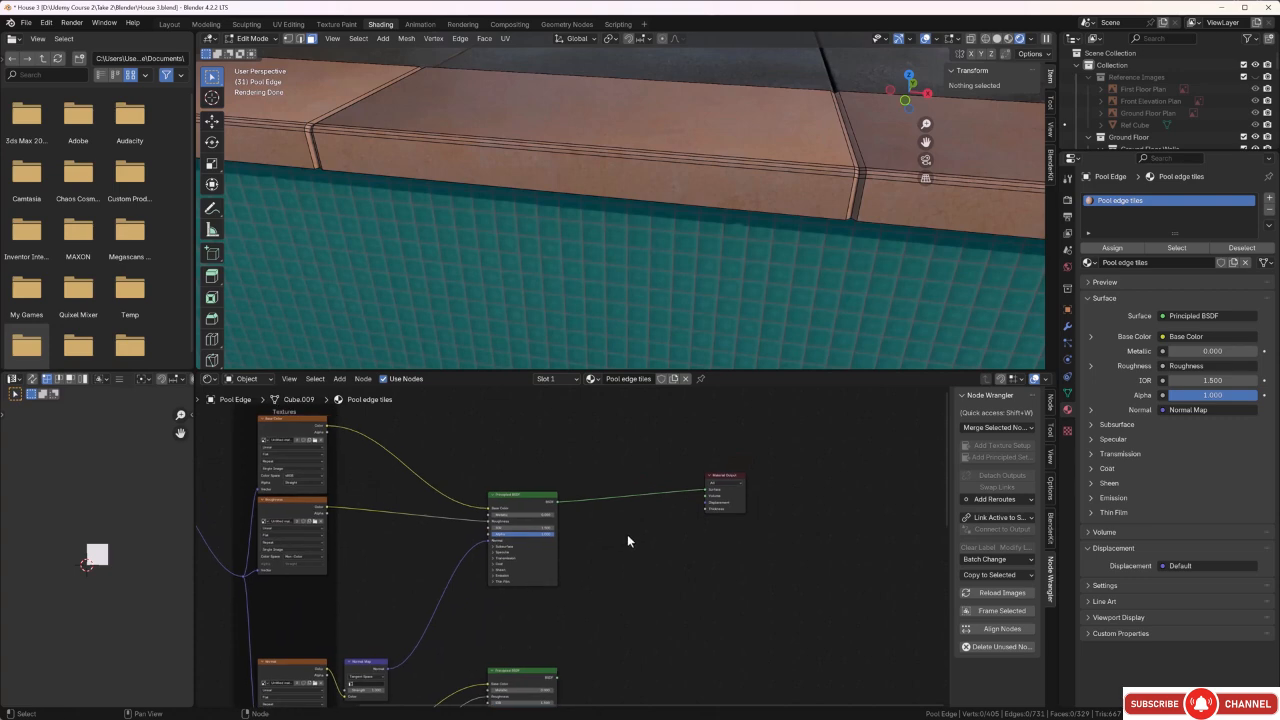
key("shift+a")
left_click(627, 534)
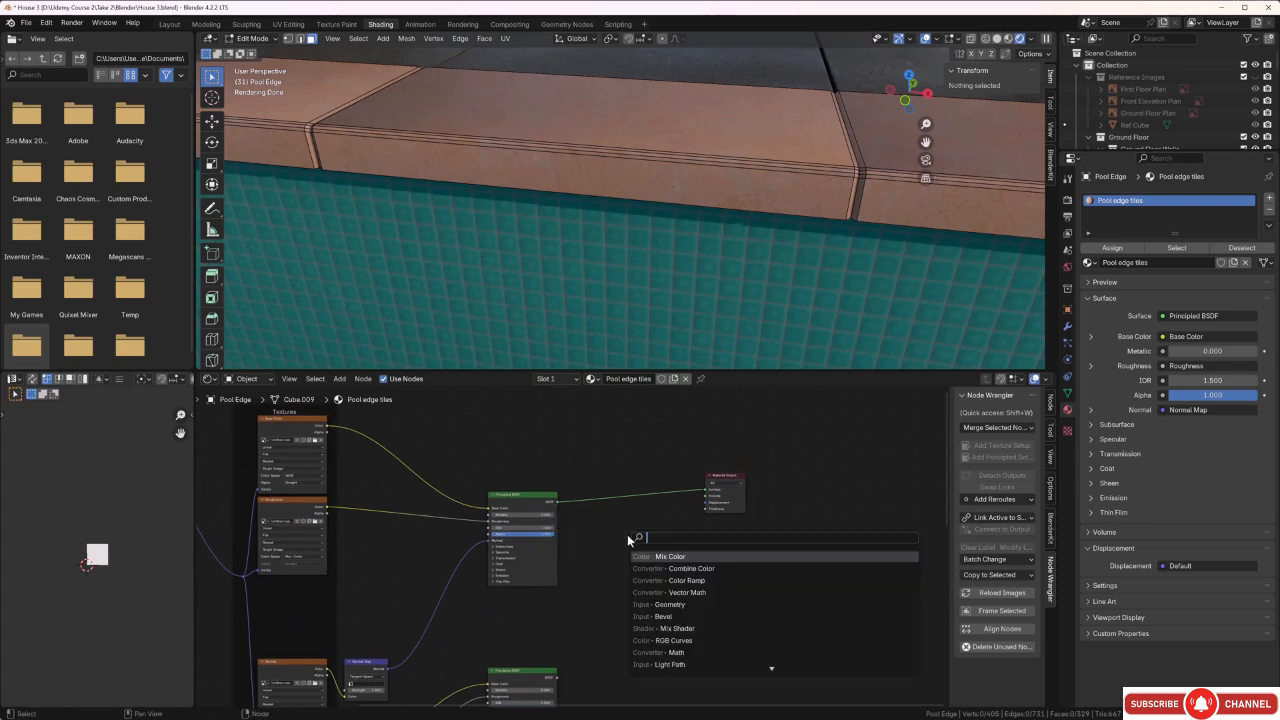
left_click(676, 628)
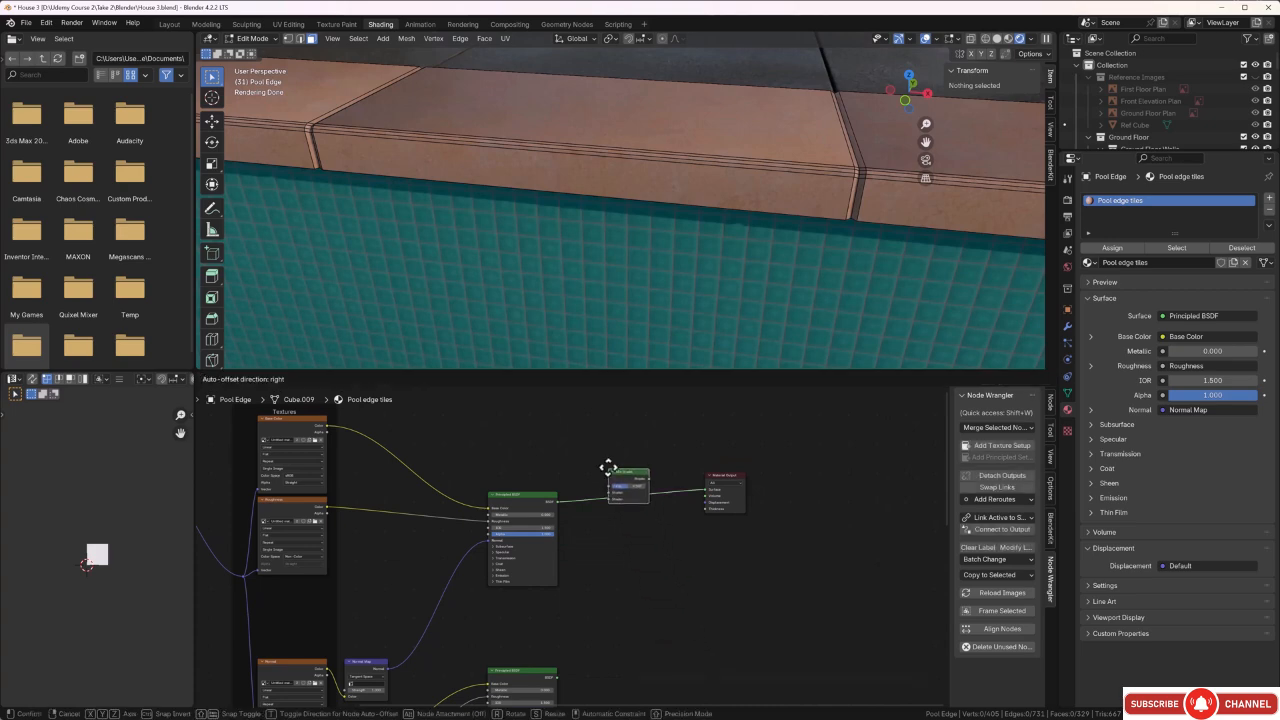
left_click(608, 471)
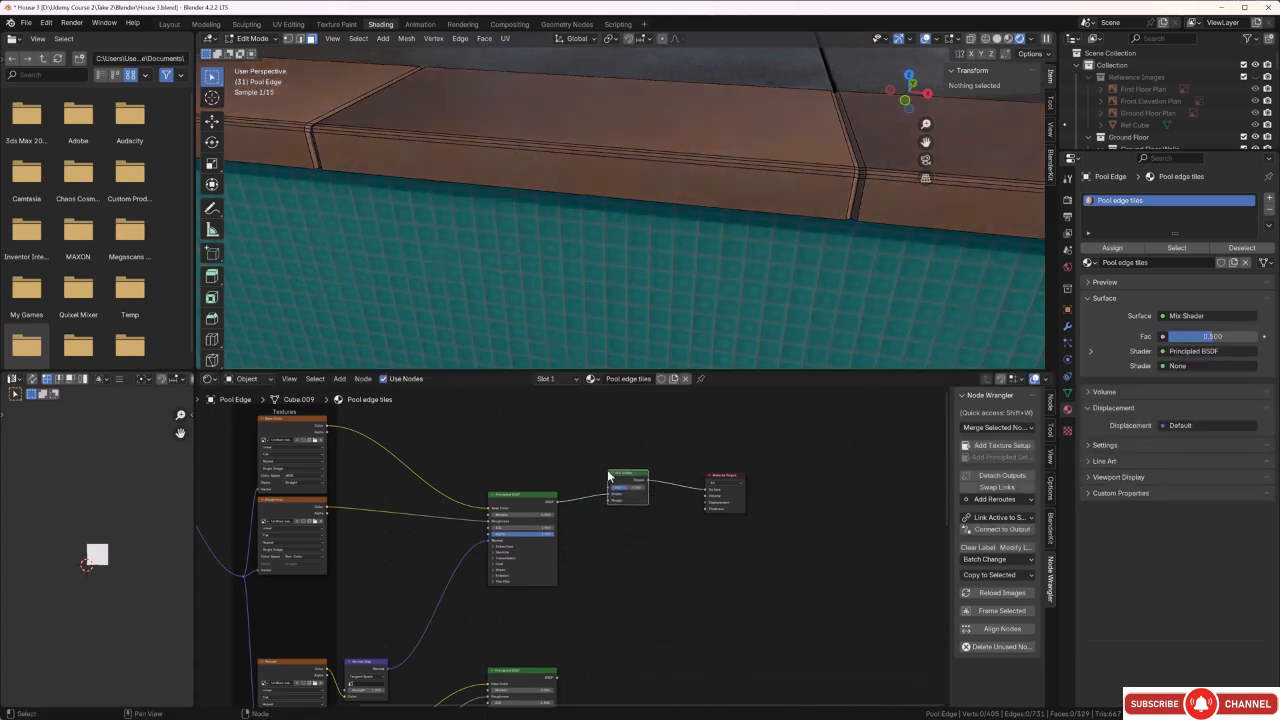
Reconnect the original Principled BSDF to the Mix Shader's second shader input and link the duplicate BSDF to the first.
scroll(615, 487, "up", 4)
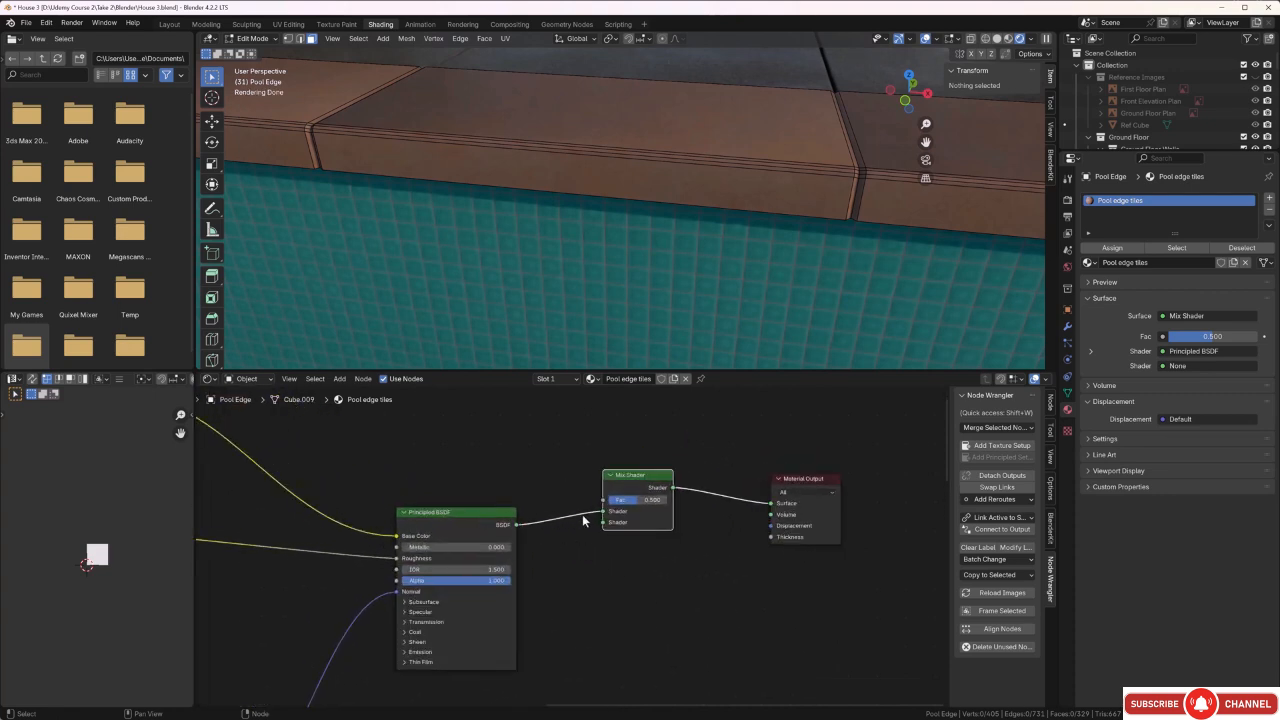
mouse_move(604, 512)
left_mouse_down()
mouse_move(583, 513)
mouse_move(599, 524)
left_mouse_up()
scroll(618, 547, "down", 2)
middle_click_drag(608, 614, 620, 516)
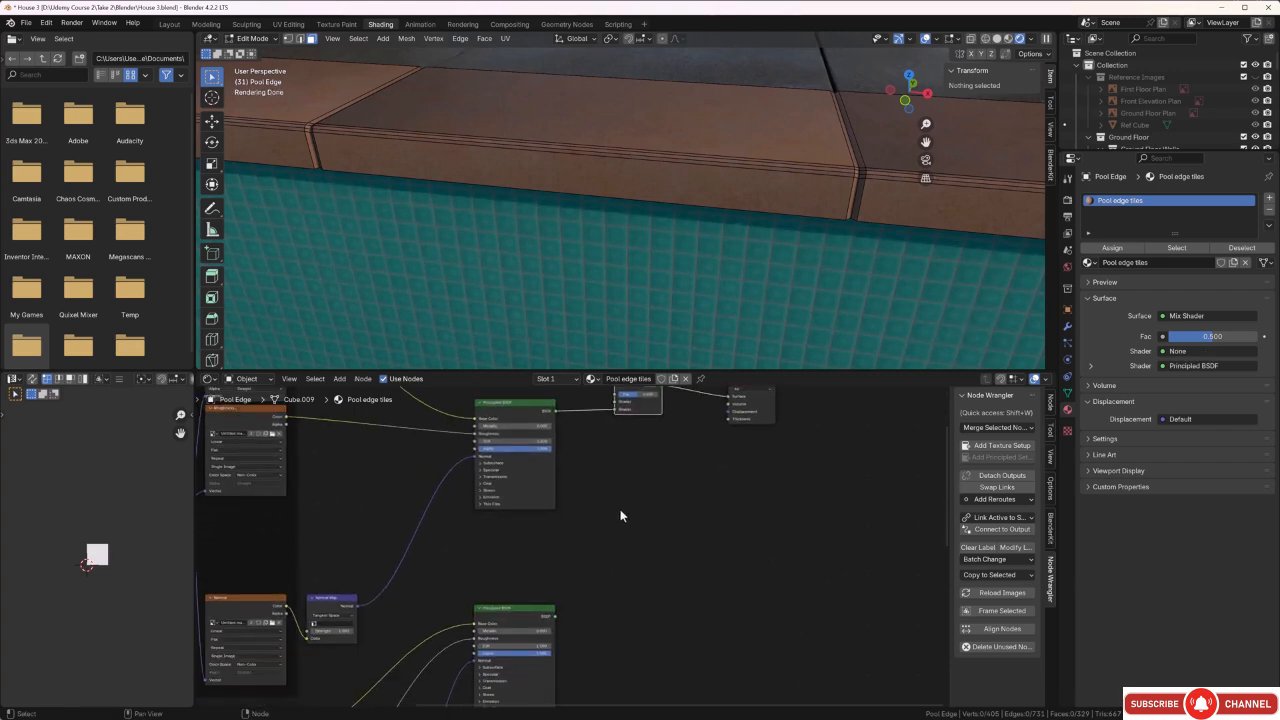
left_click_drag(556, 616, 610, 480)
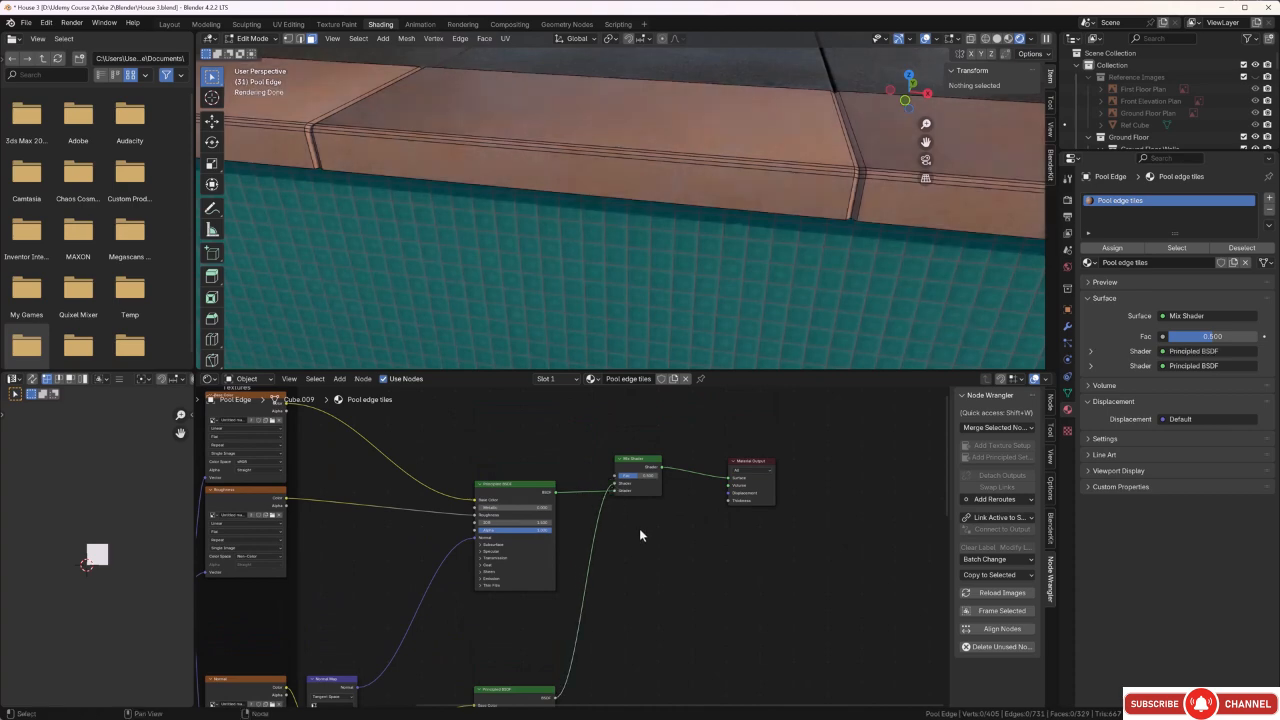
Add a Bevel node just above the original Principled BSDF.
scroll(639, 528, "down", 1)
middle_click_drag(663, 605, 664, 635)
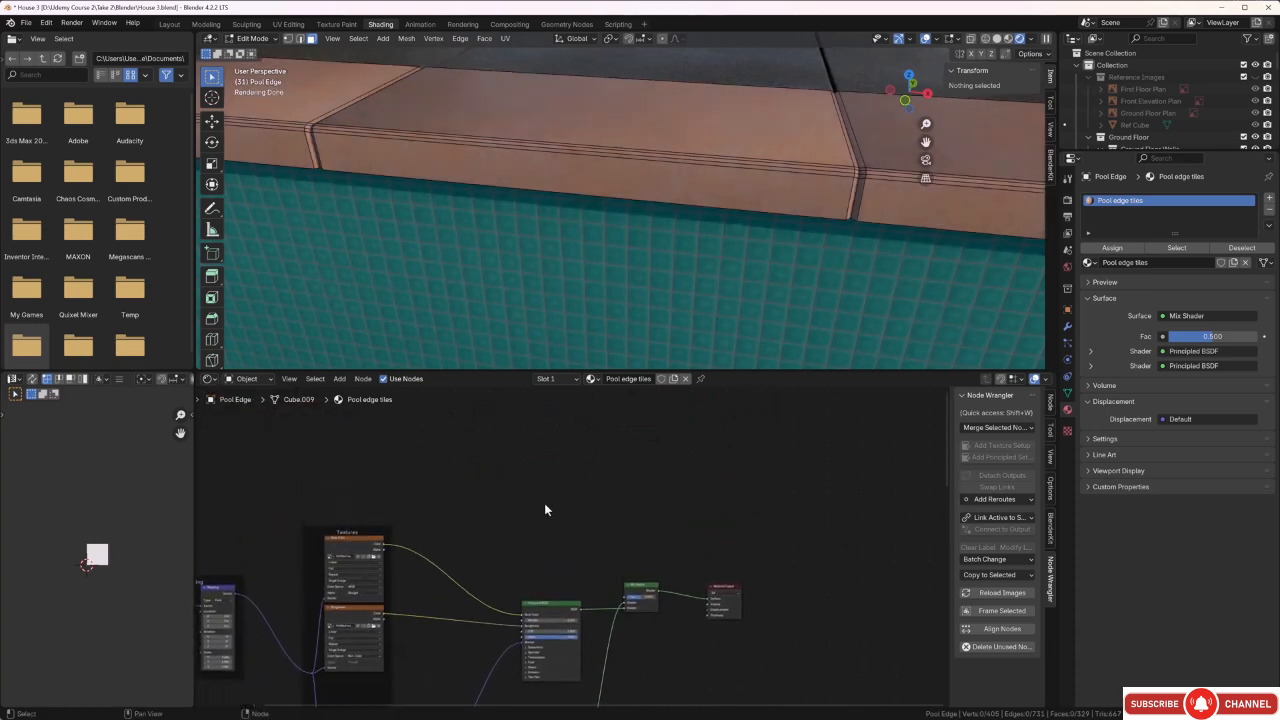
middle_click_drag(542, 538, 546, 515)
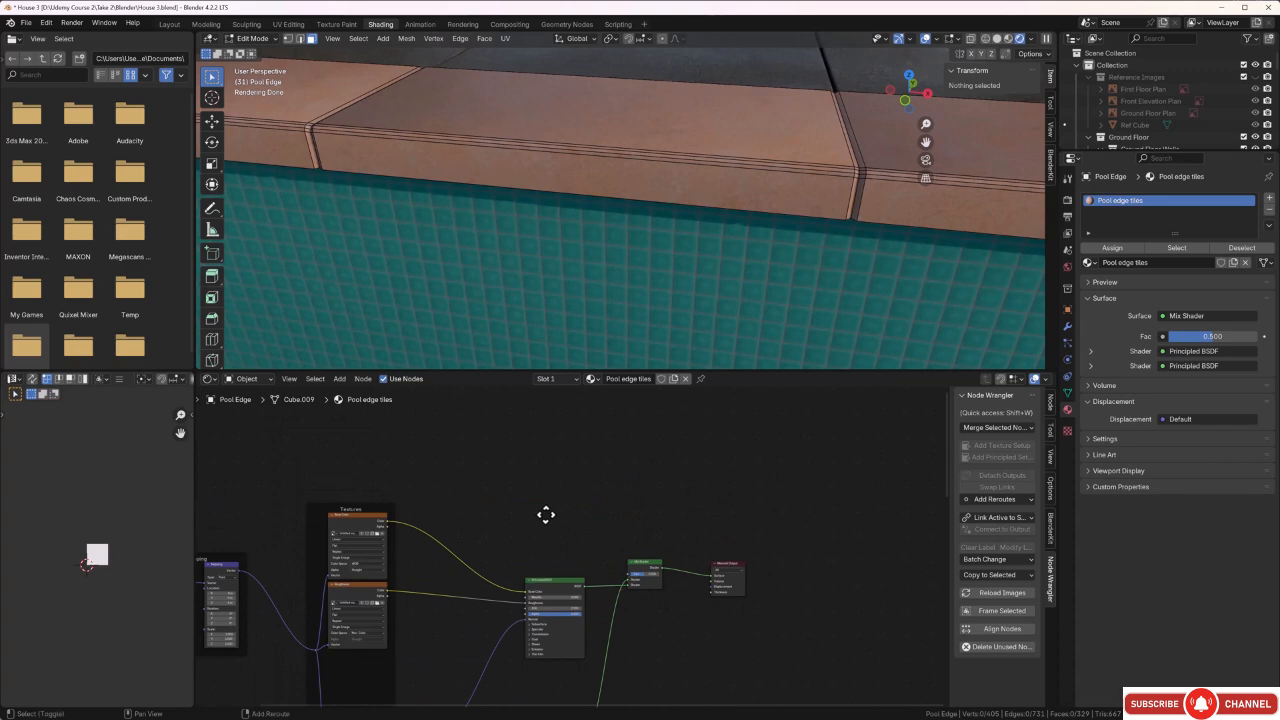
key("shift+a")
left_click(546, 515)
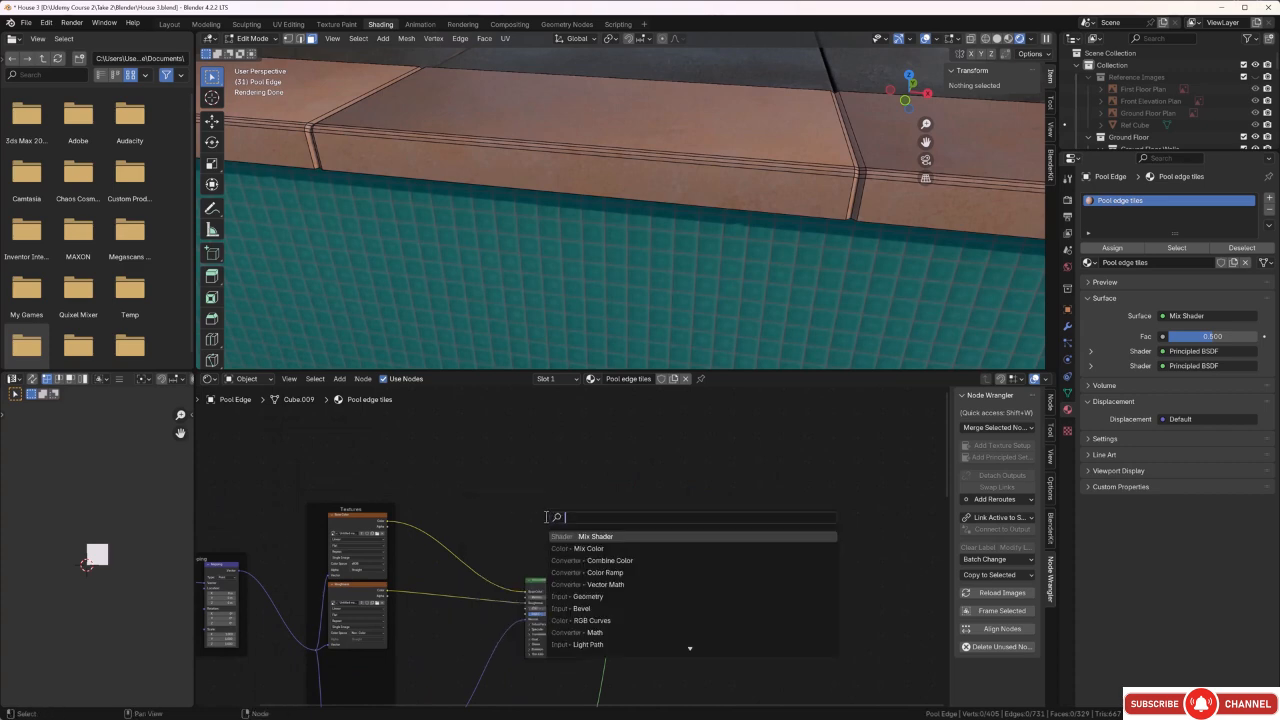
left_click(585, 598)
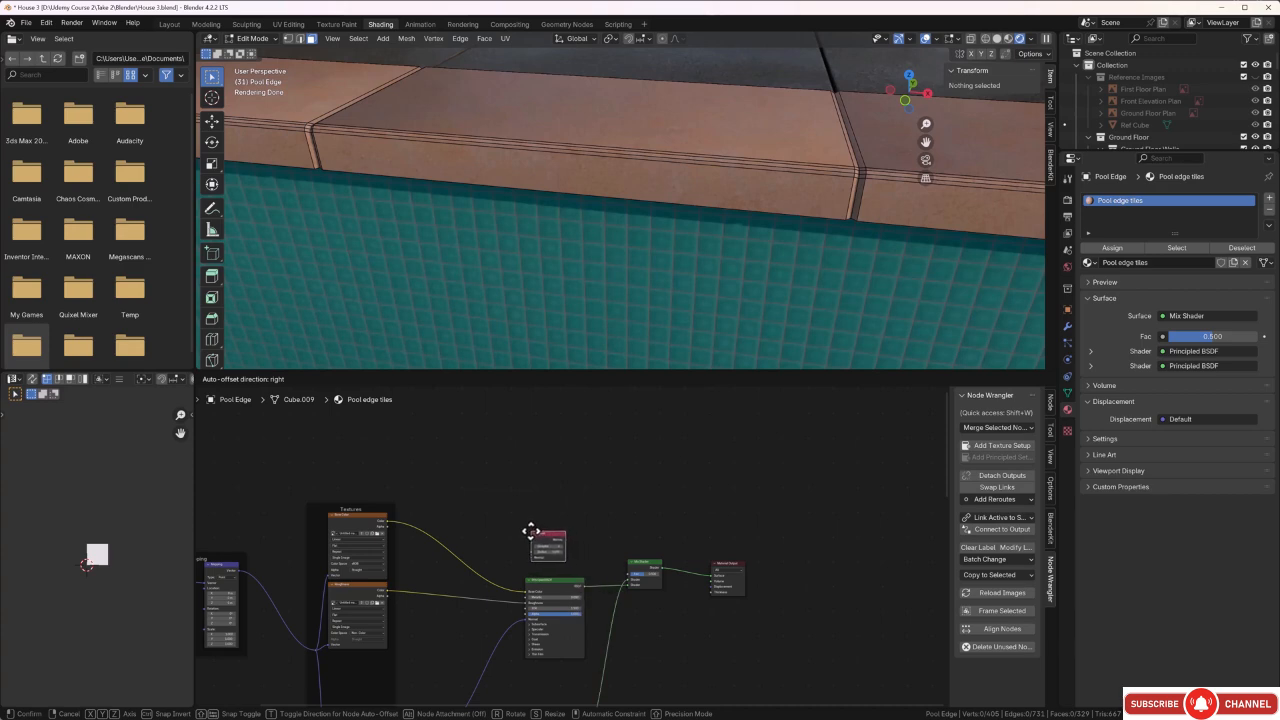
left_click(531, 531)
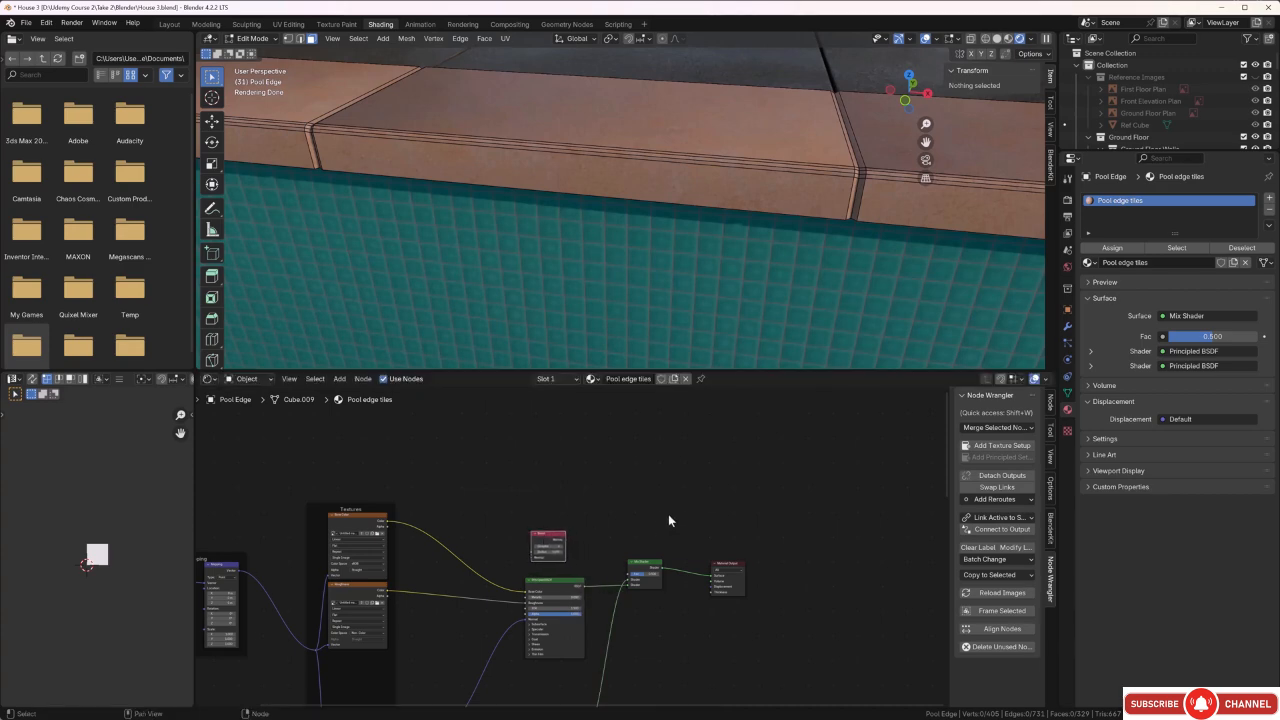
Add a Geometry node directly above the Bevel node and deselect it.
key("shift+a")
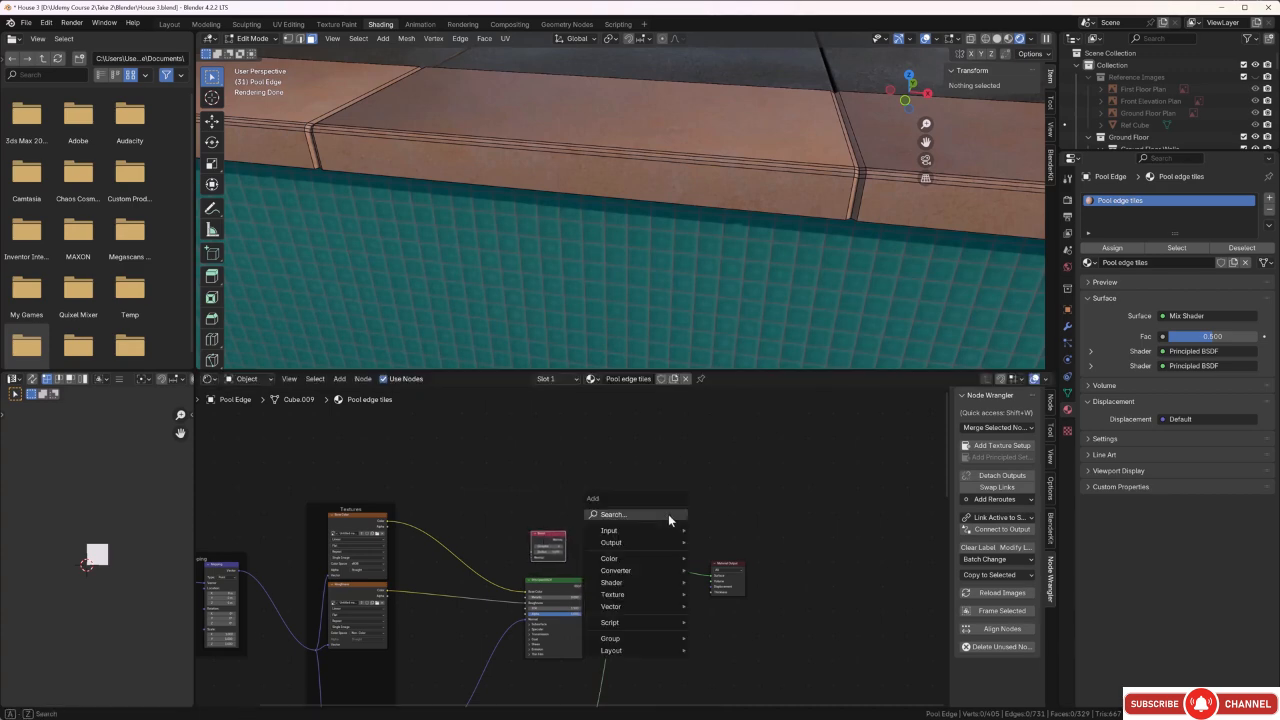
left_click(668, 514)
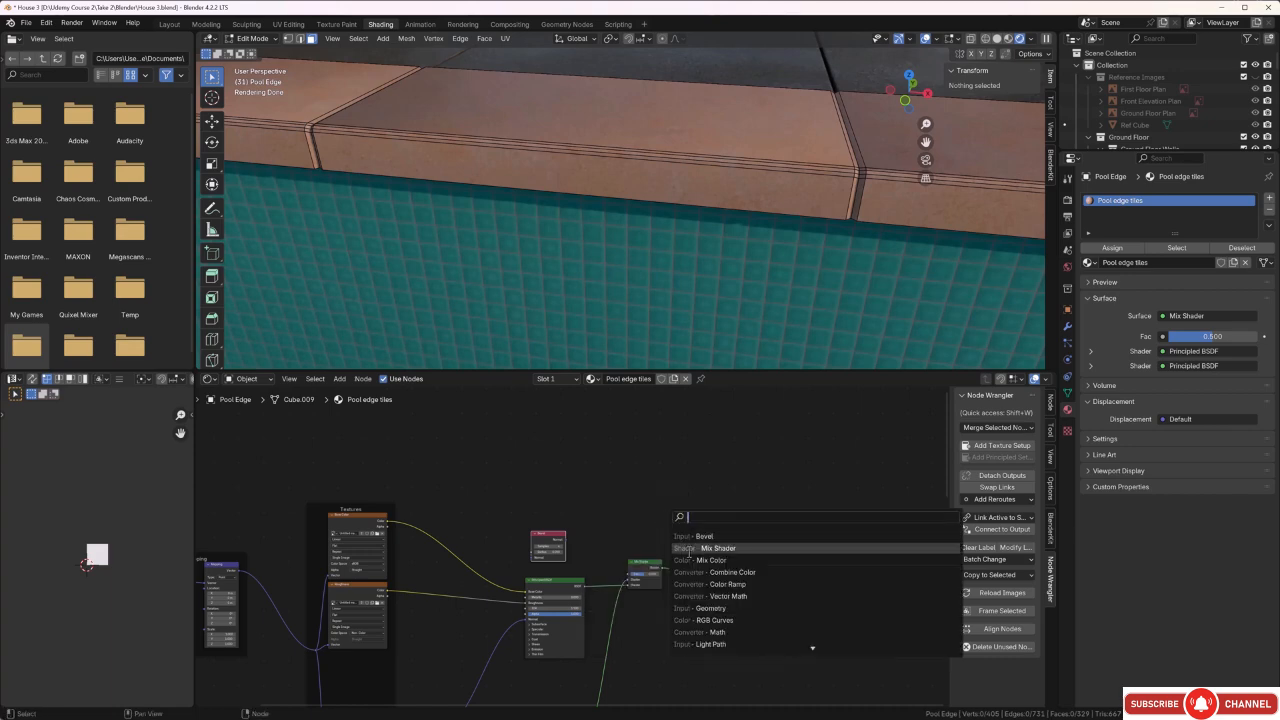
left_click(708, 608)
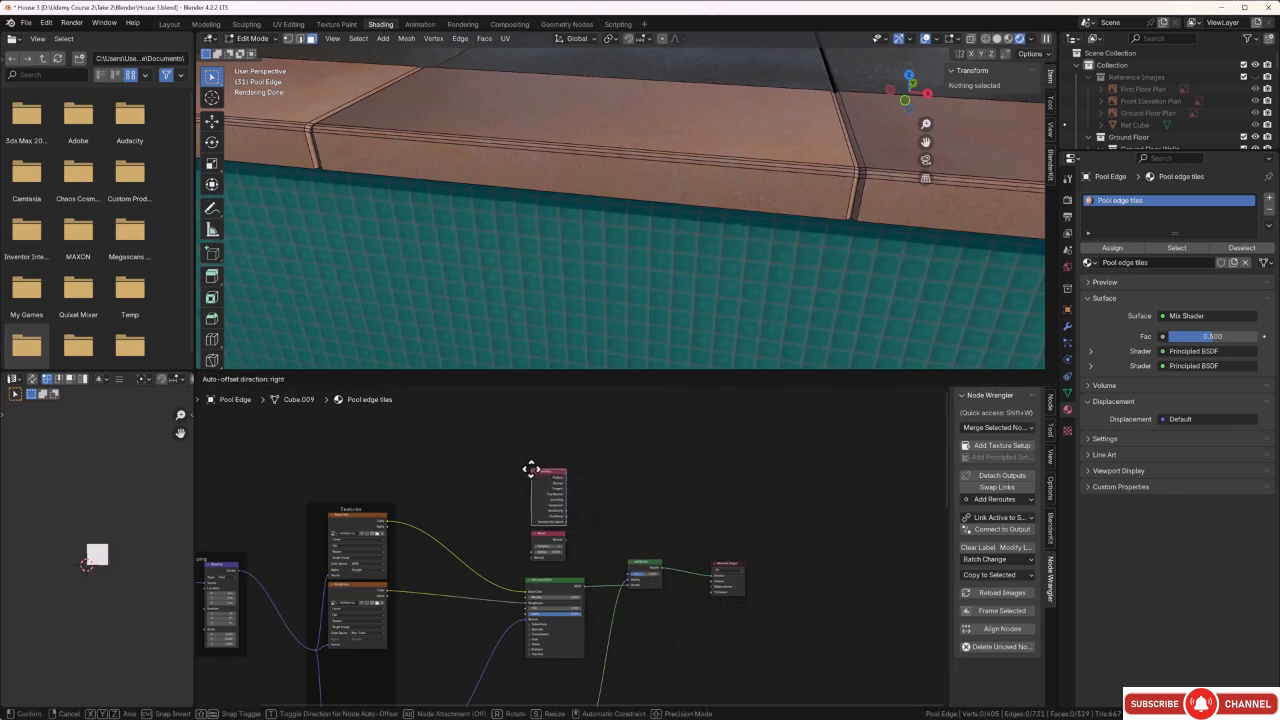
left_click(531, 469)
left_click(618, 511)
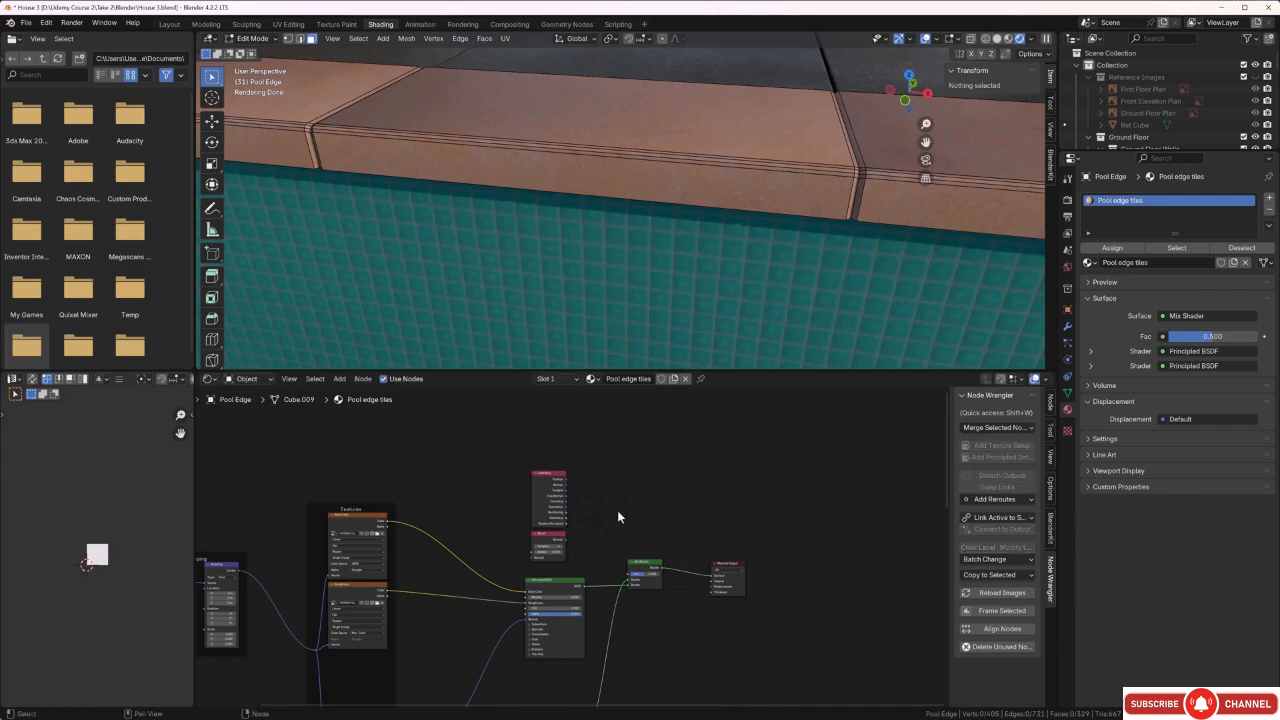
Add a Vector Math node just beside the Geometry node in the Pool edge tiles material.
key("shift+a")
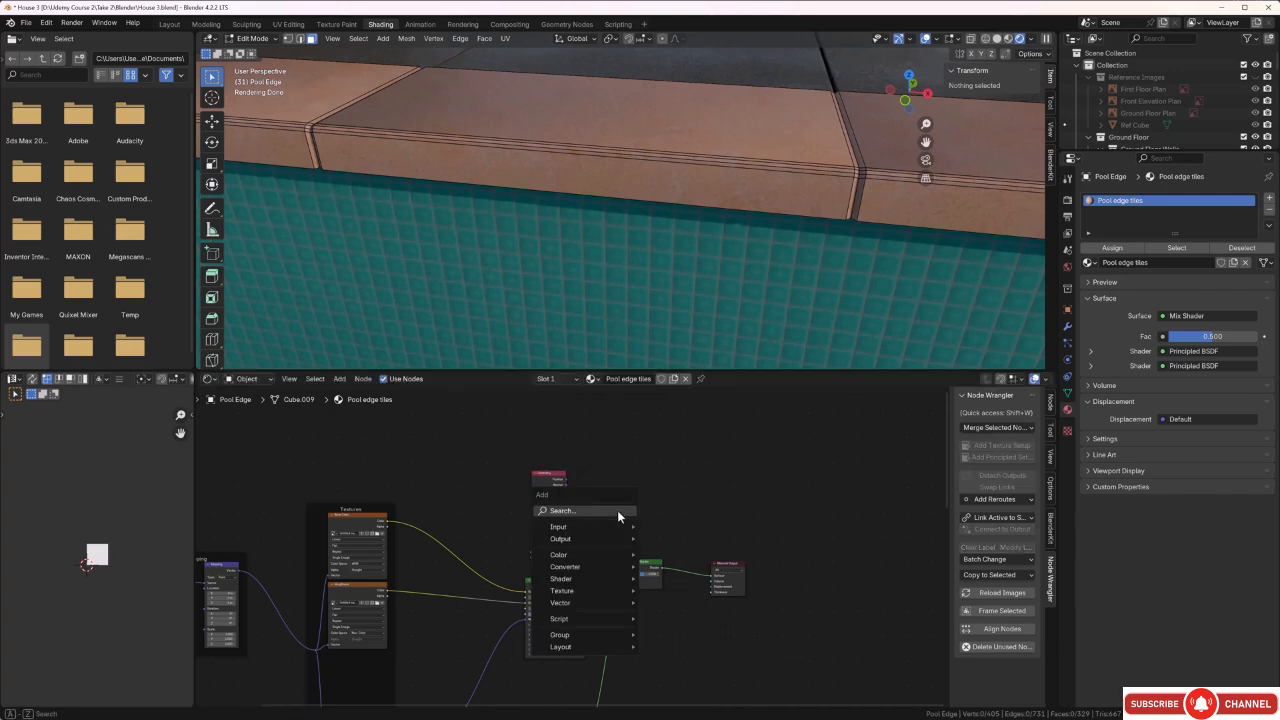
left_click(617, 510)
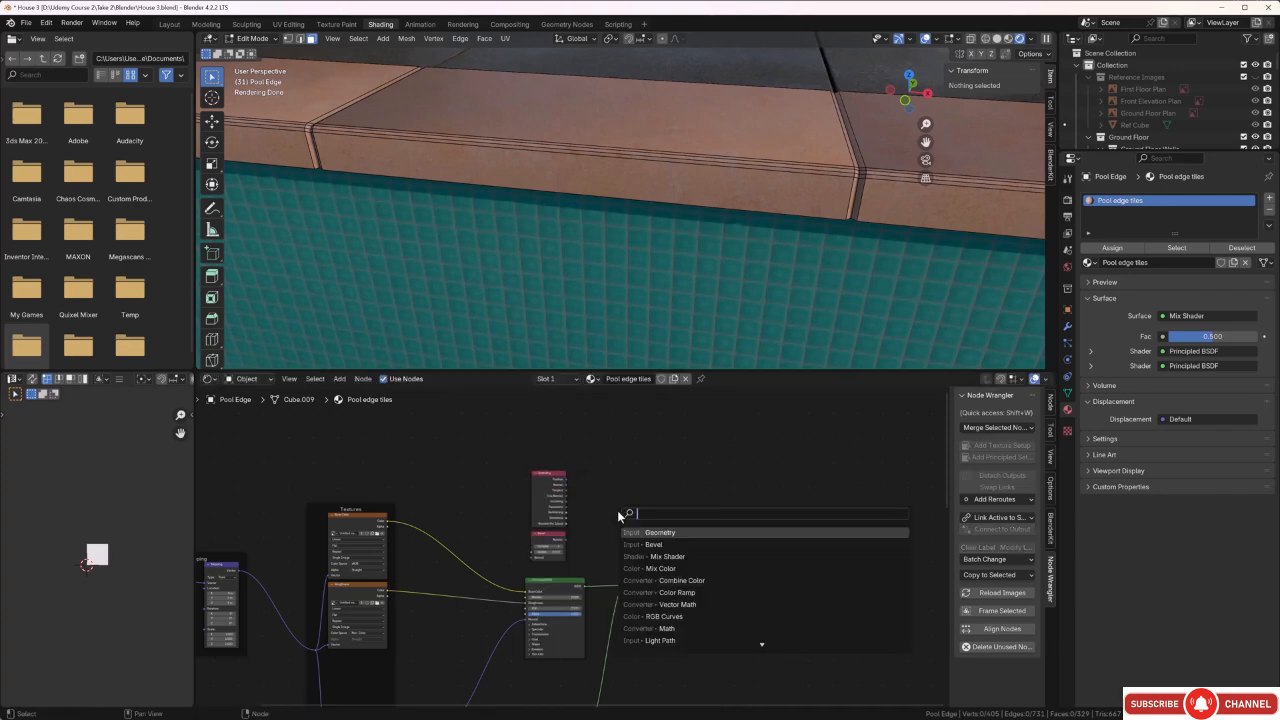
left_click(680, 604)
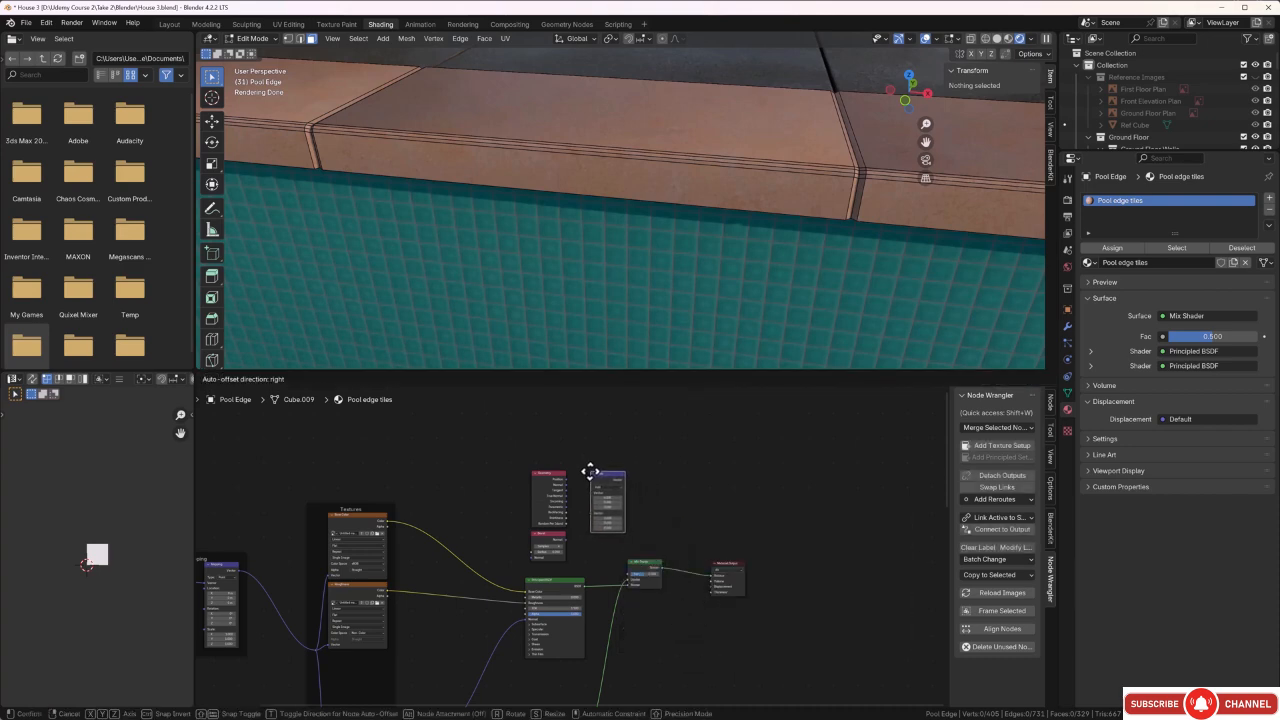
left_click(590, 471)
Add a Color Ramp node beside the Vector Math node, above the Mix Shader.
middle_click_drag(682, 494, 644, 501)
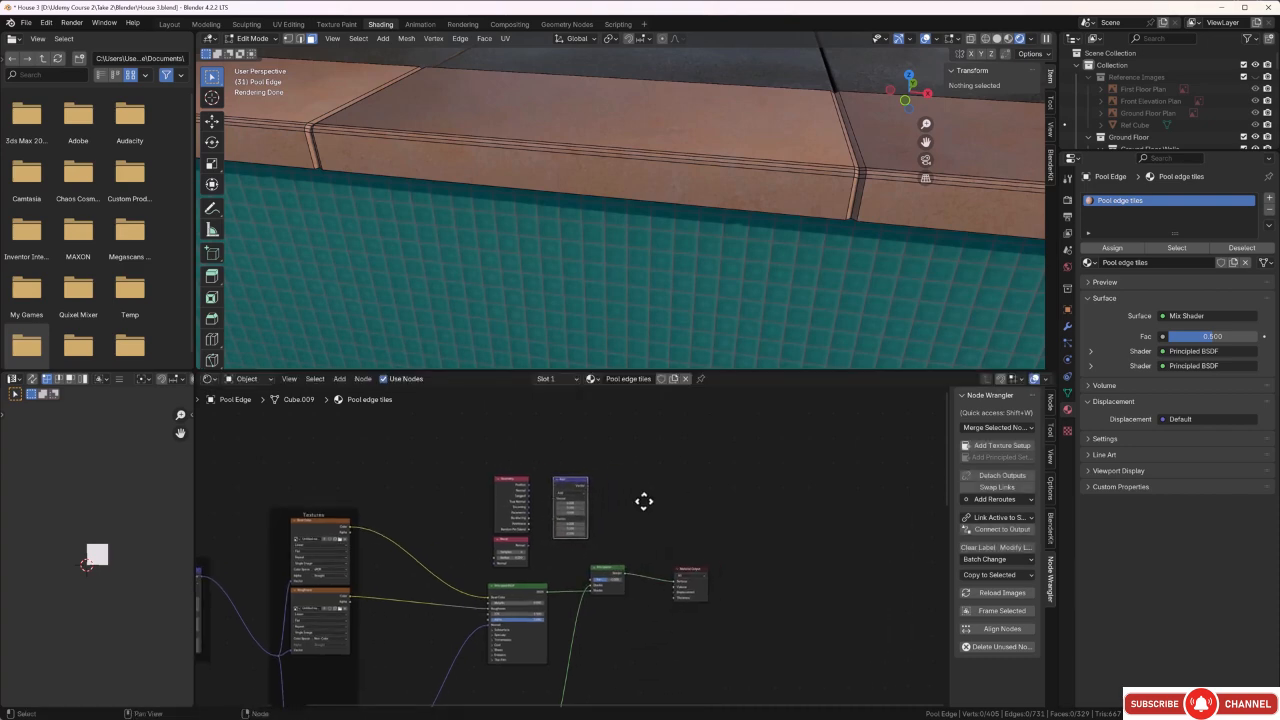
key("shift+a")
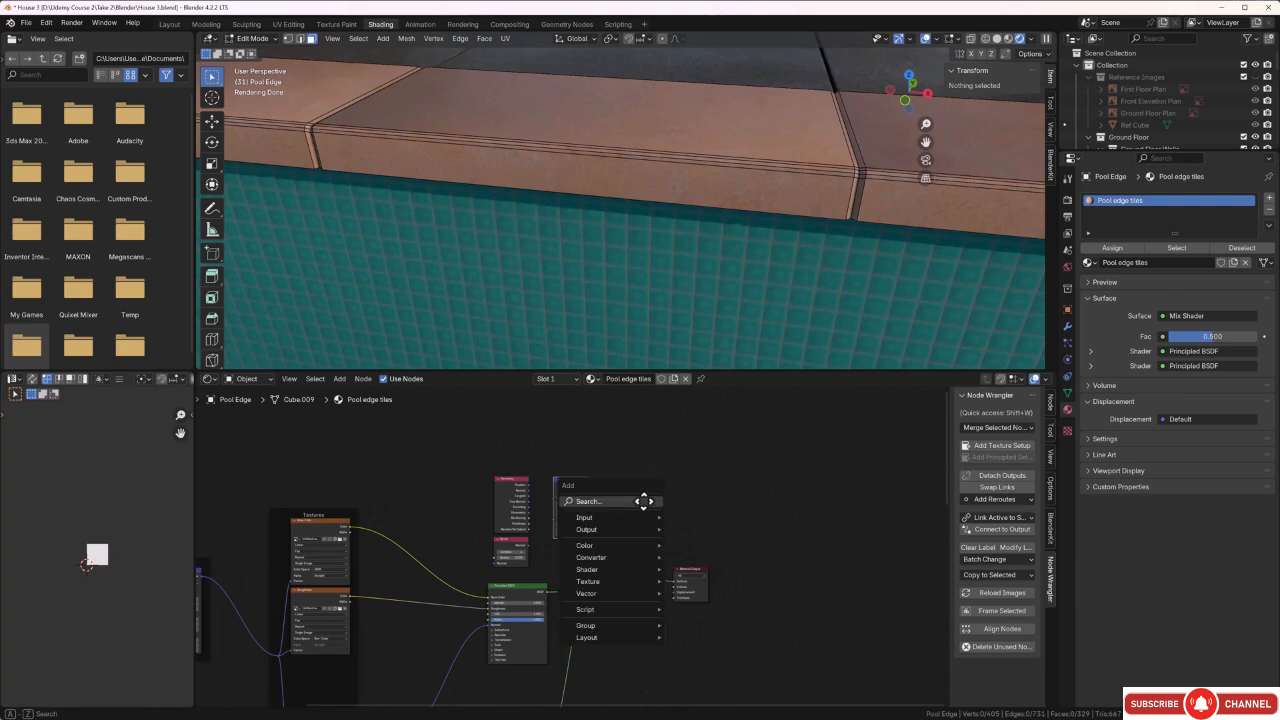
left_click(643, 501)
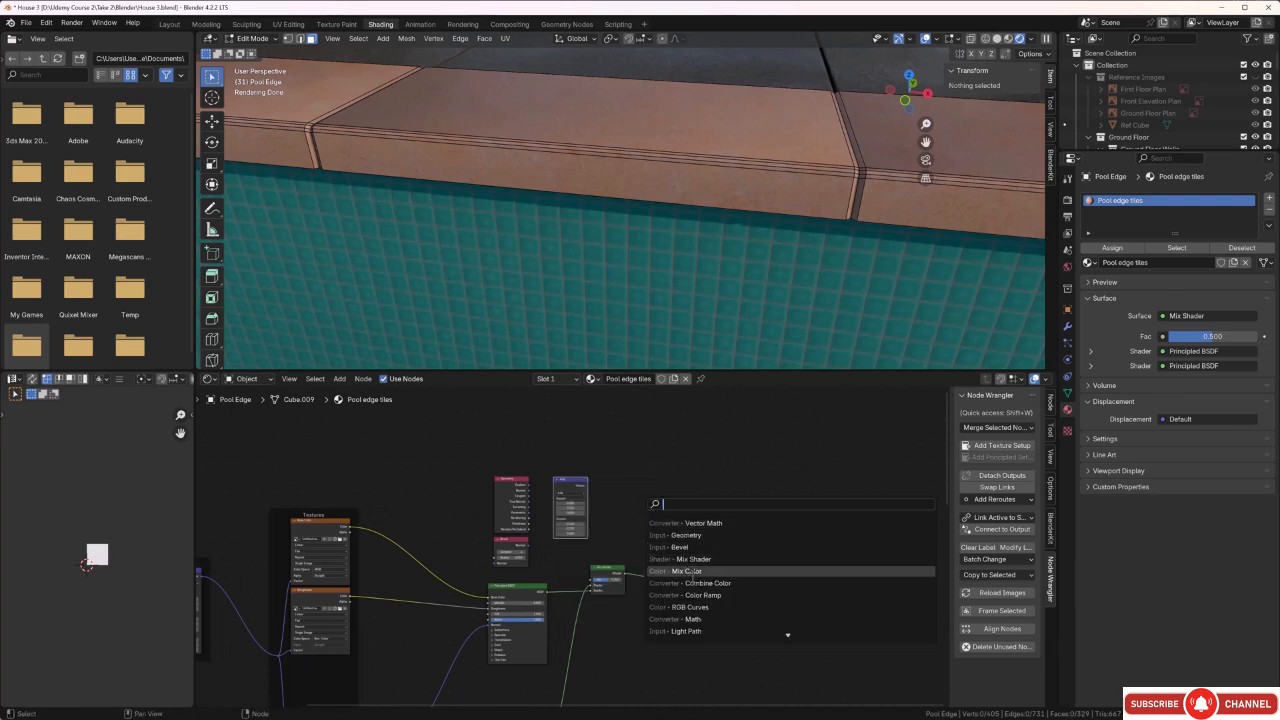
left_click(698, 595)
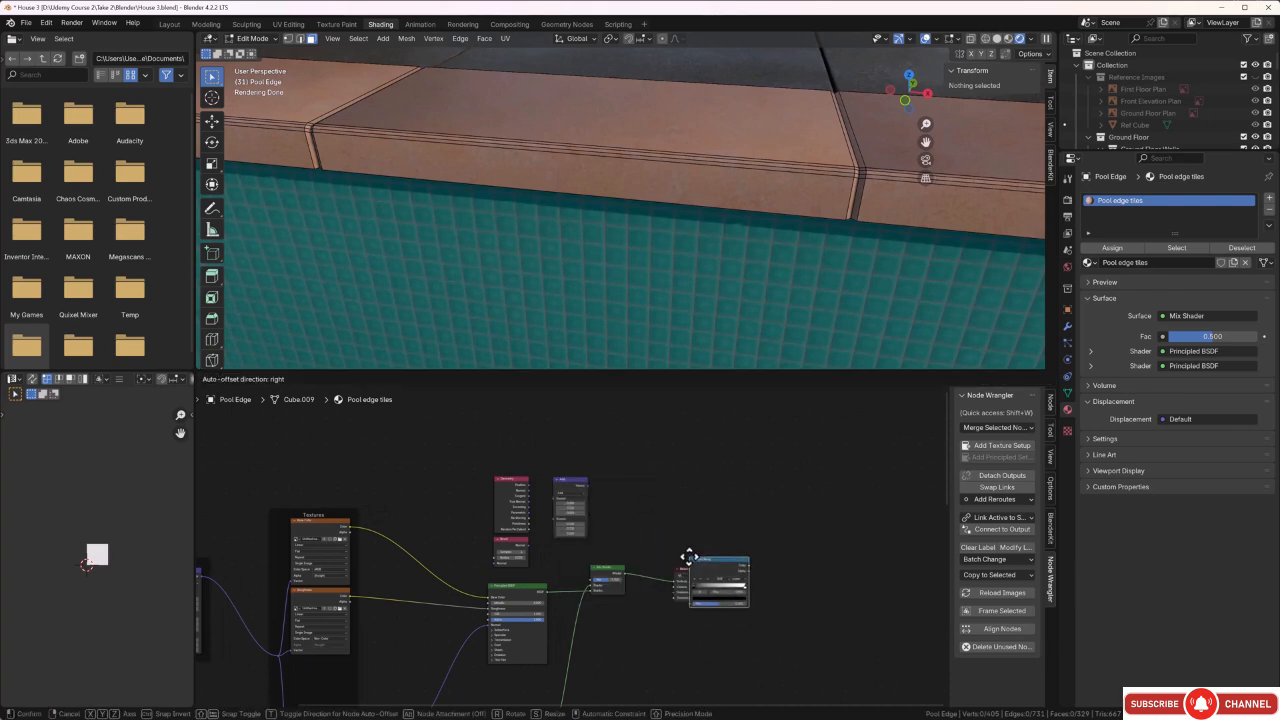
left_click(608, 497)
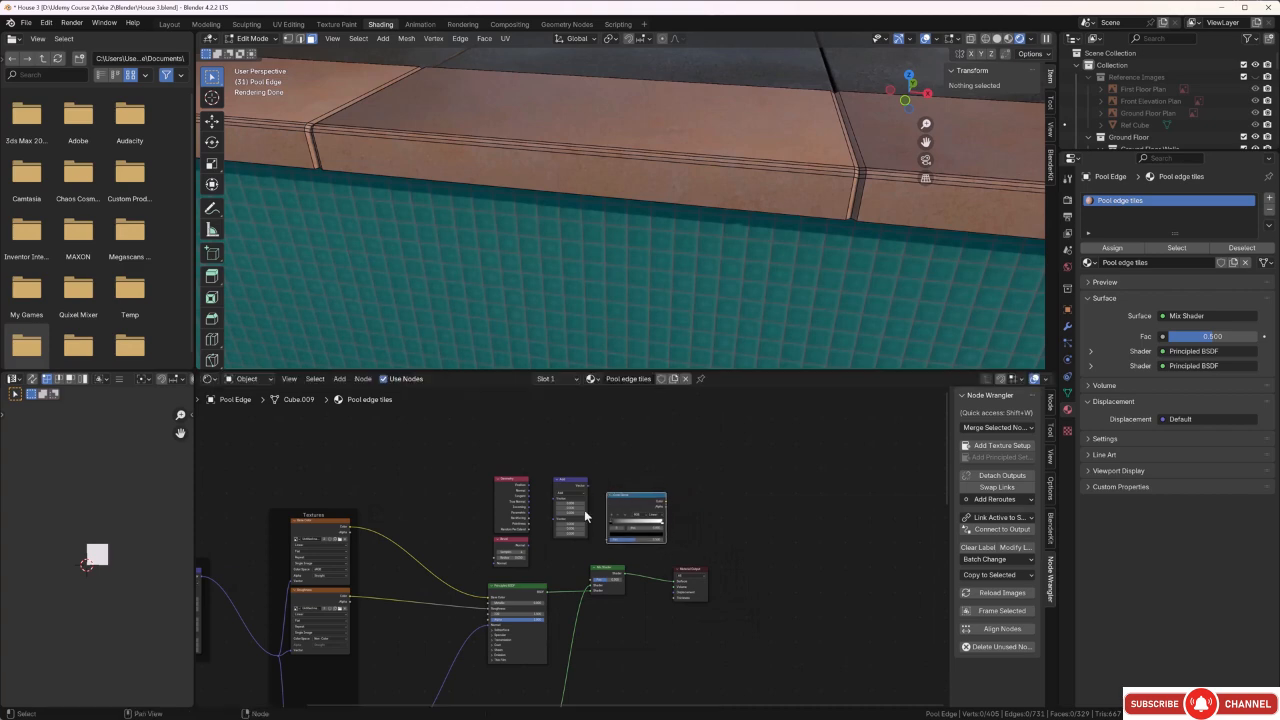
Link the Geometry and Bevel normals to the Vector Math node's first and second inputs, and its output to the Color Ramp's Fac.
scroll(584, 509, "up", 5)
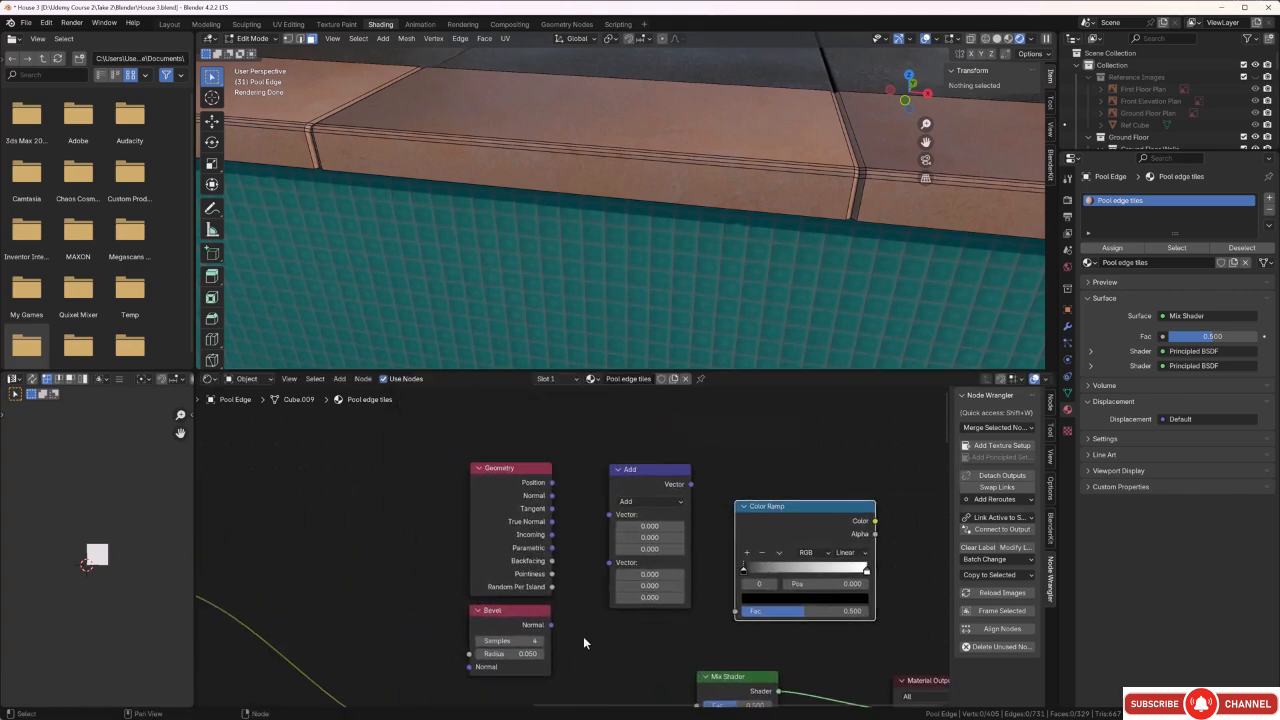
left_click_drag(553, 626, 609, 565)
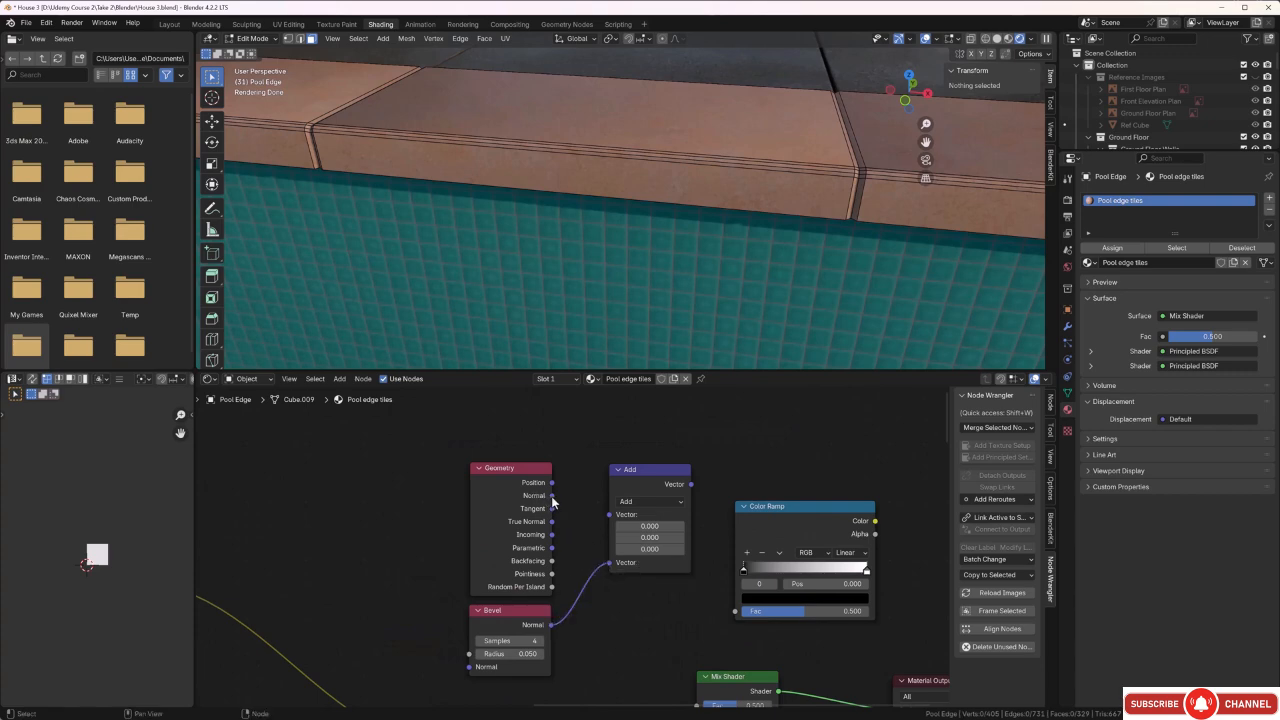
left_click_drag(552, 496, 604, 522)
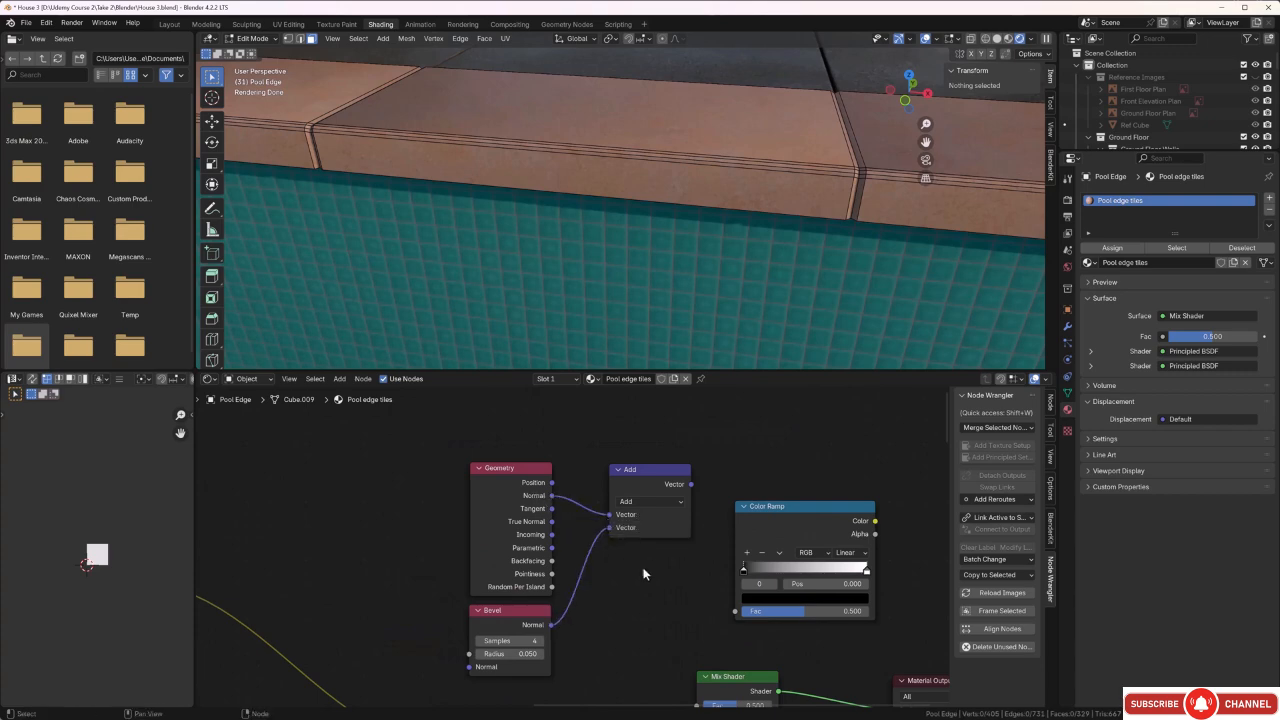
left_click_drag(690, 484, 724, 615)
Move the Material Output away from the Mix Shader and feed its Surface from the Color Ramp's Color instead of the Mix Shader.
middle_click_drag(724, 615, 588, 517)
scroll(587, 517, "down", 1)
middle_click_drag(756, 520, 736, 534)
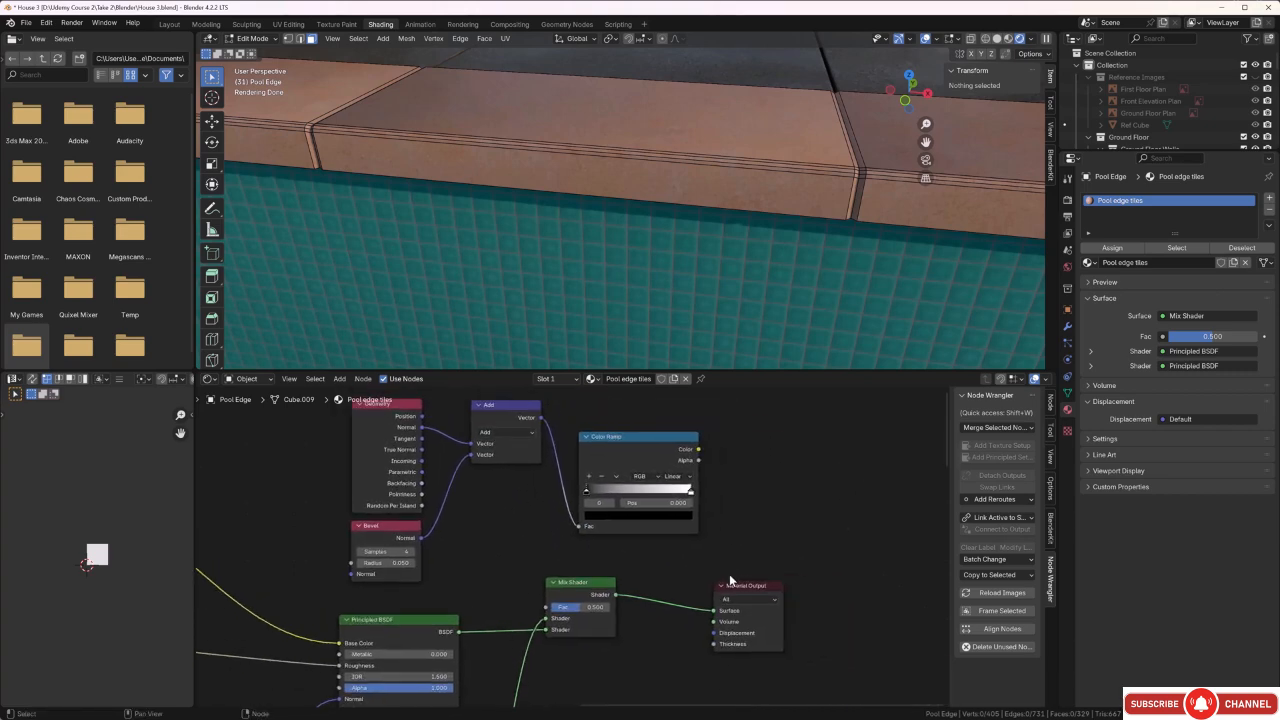
left_click_drag(735, 591, 821, 550)
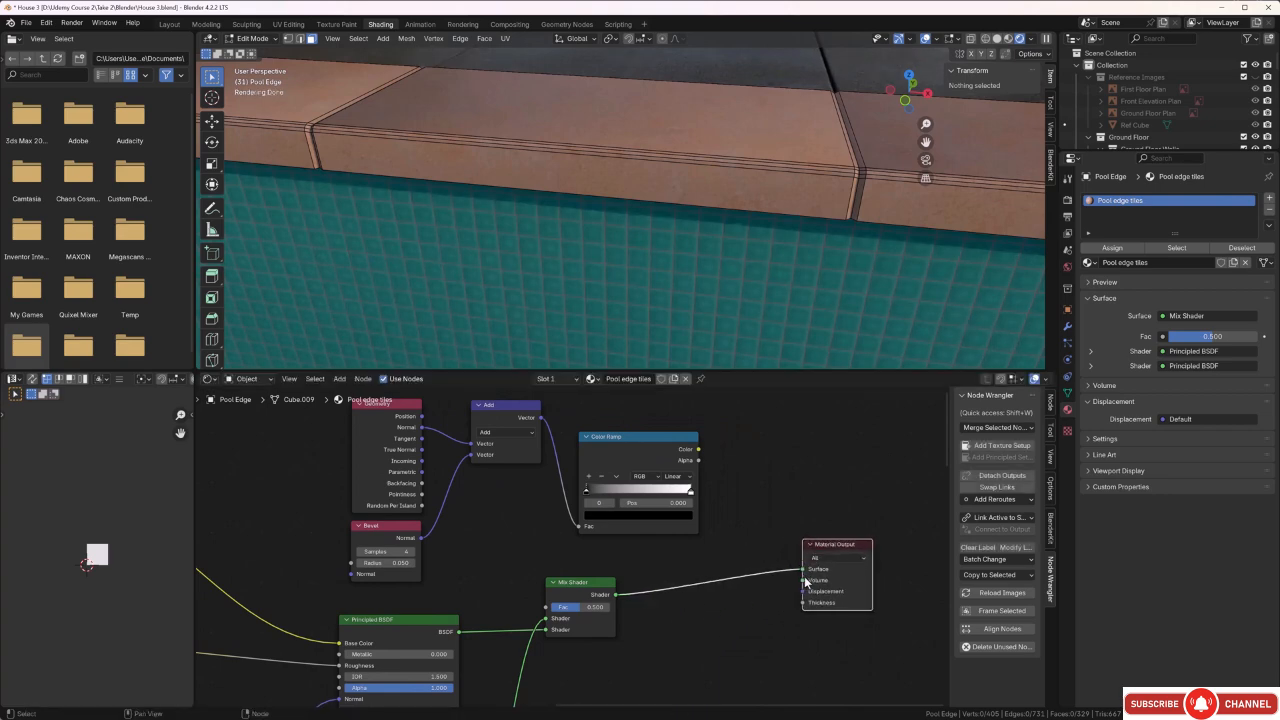
left_click_drag(803, 569, 731, 588)
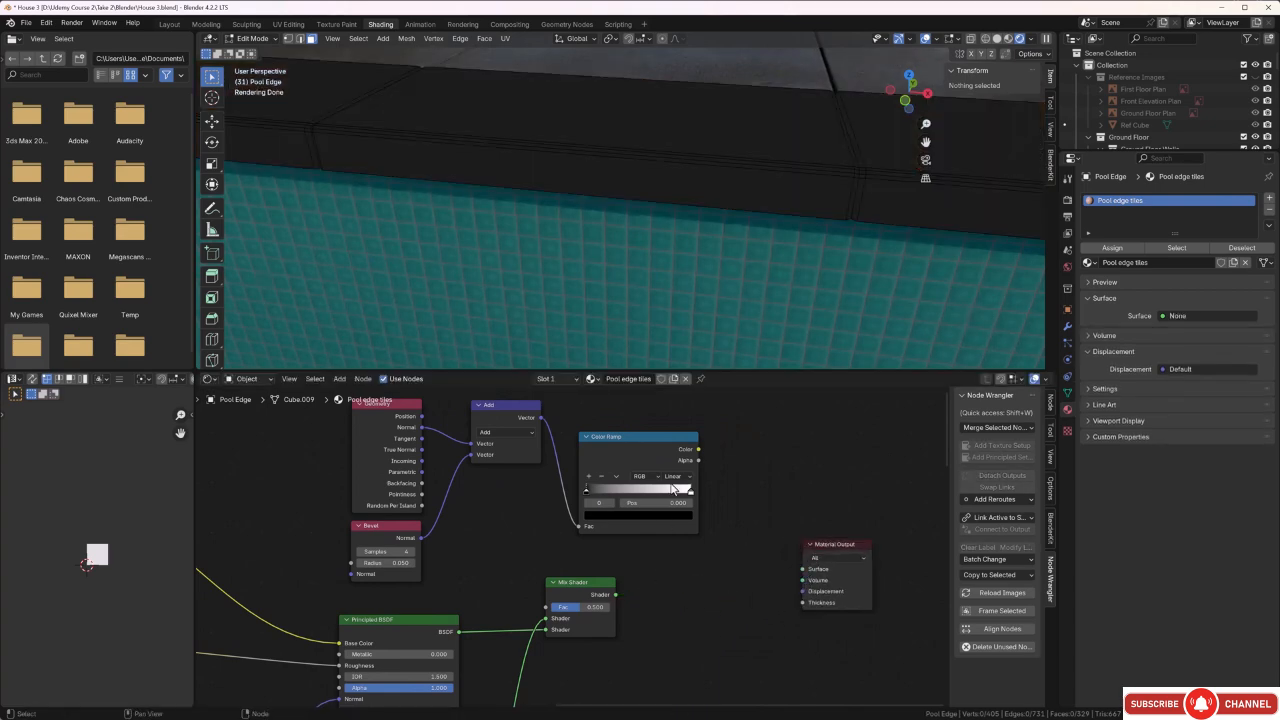
left_click_drag(699, 452, 795, 570)
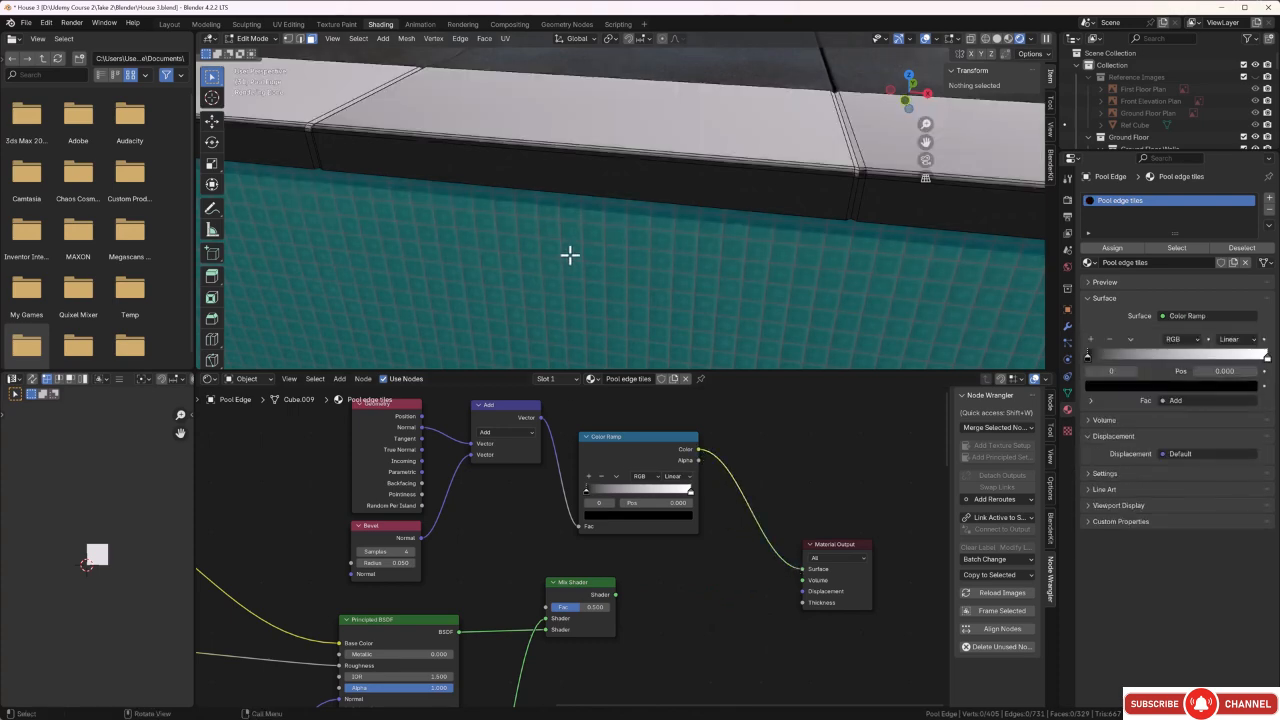
Set the Vector Math operation to Dot Product and link its Value output to the Color Ramp's Fac.
middle_click_drag(569, 254, 563, 220)
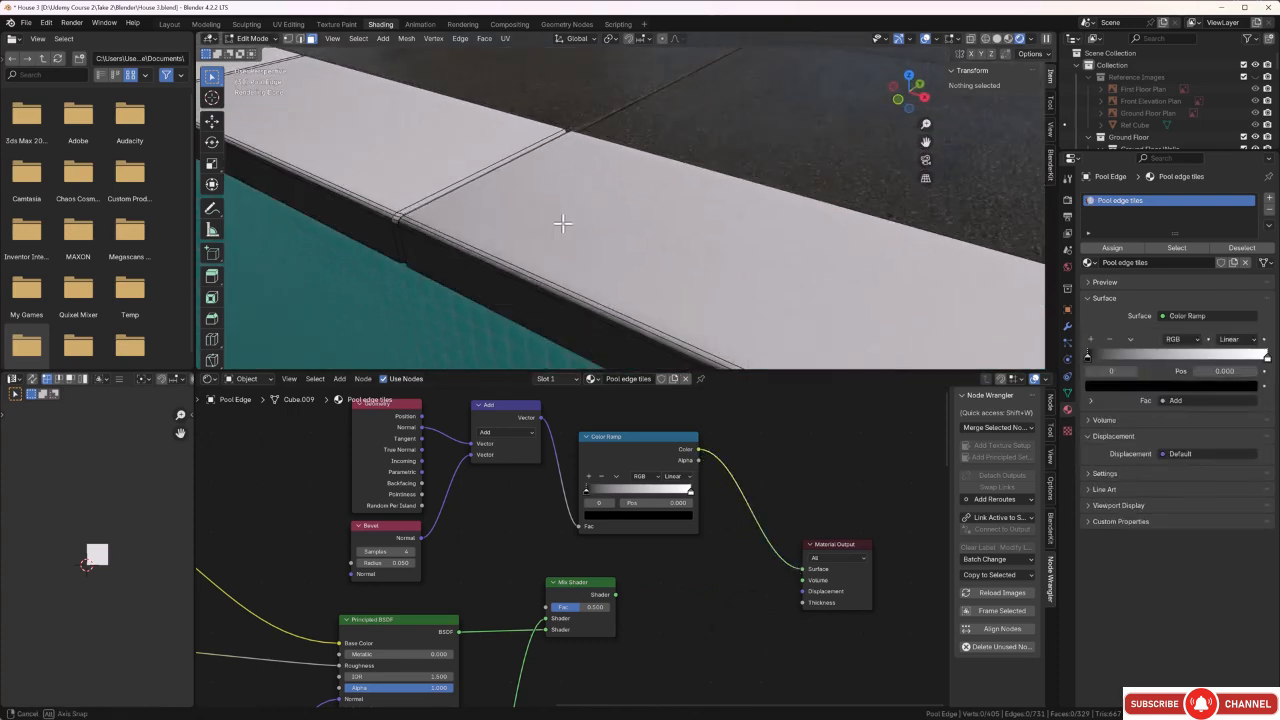
left_click(507, 432)
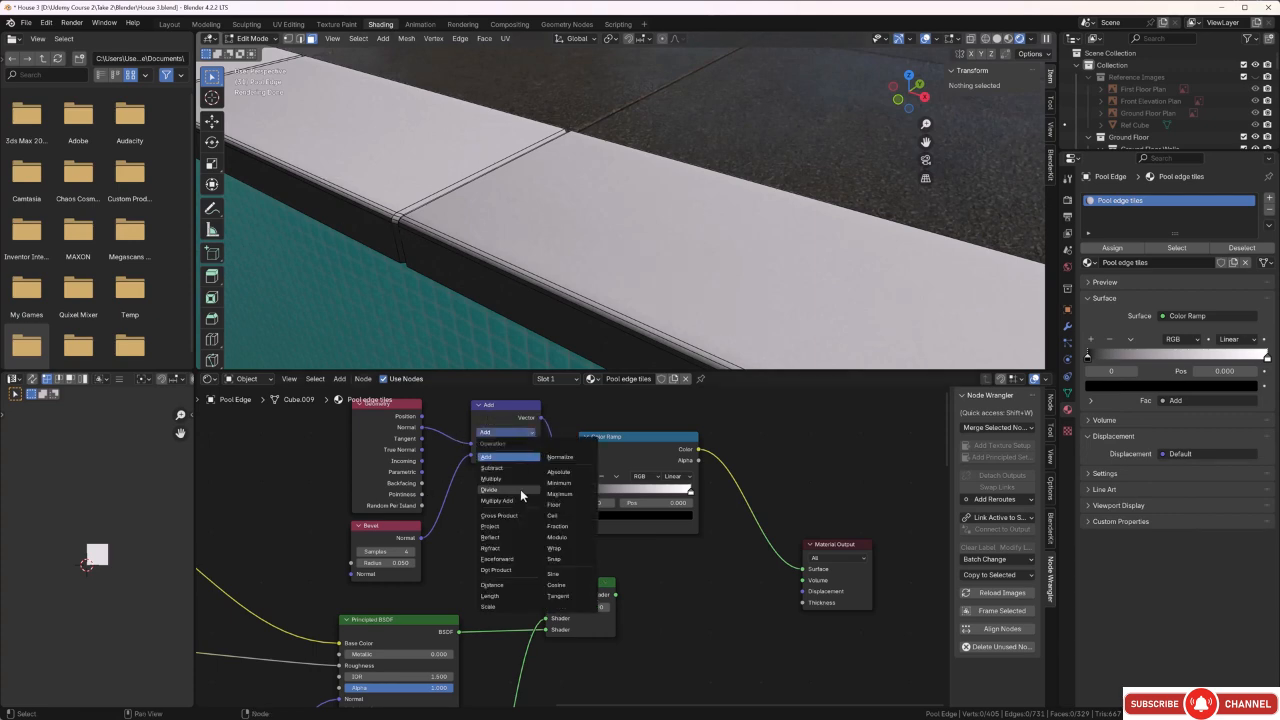
left_click(517, 572)
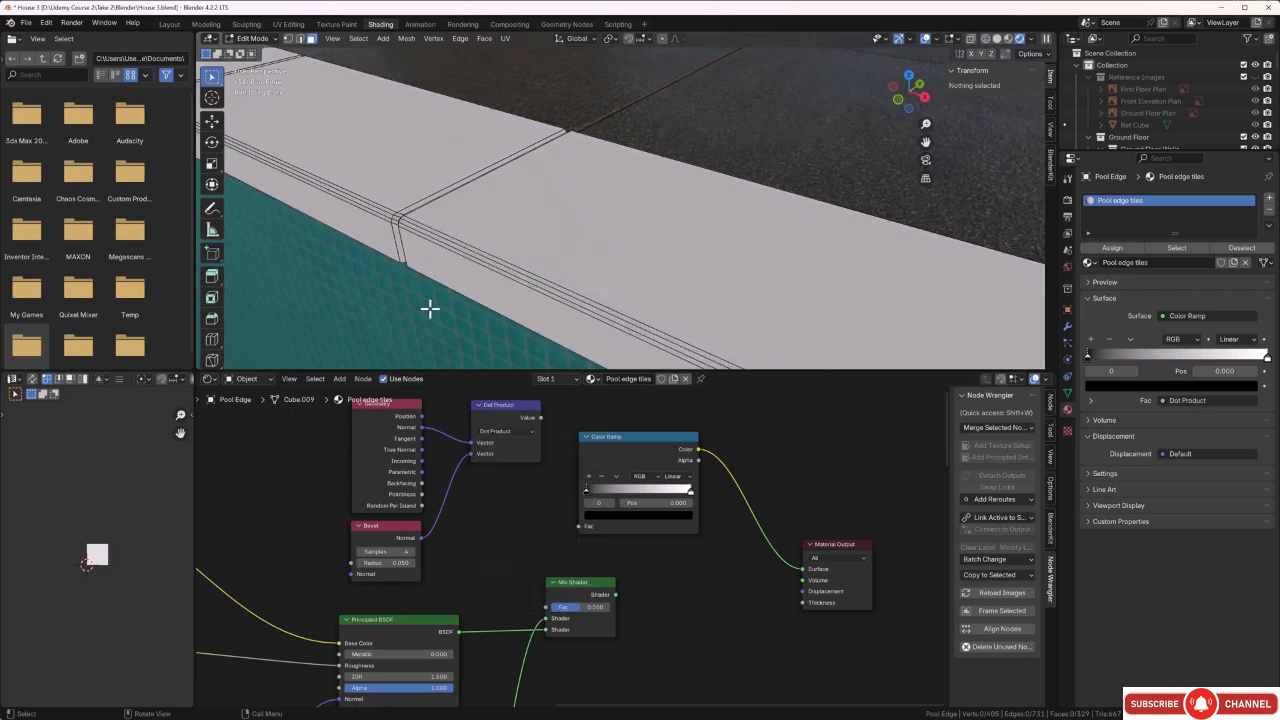
middle_click_drag(429, 306, 465, 278)
middle_click_drag(513, 522, 491, 543)
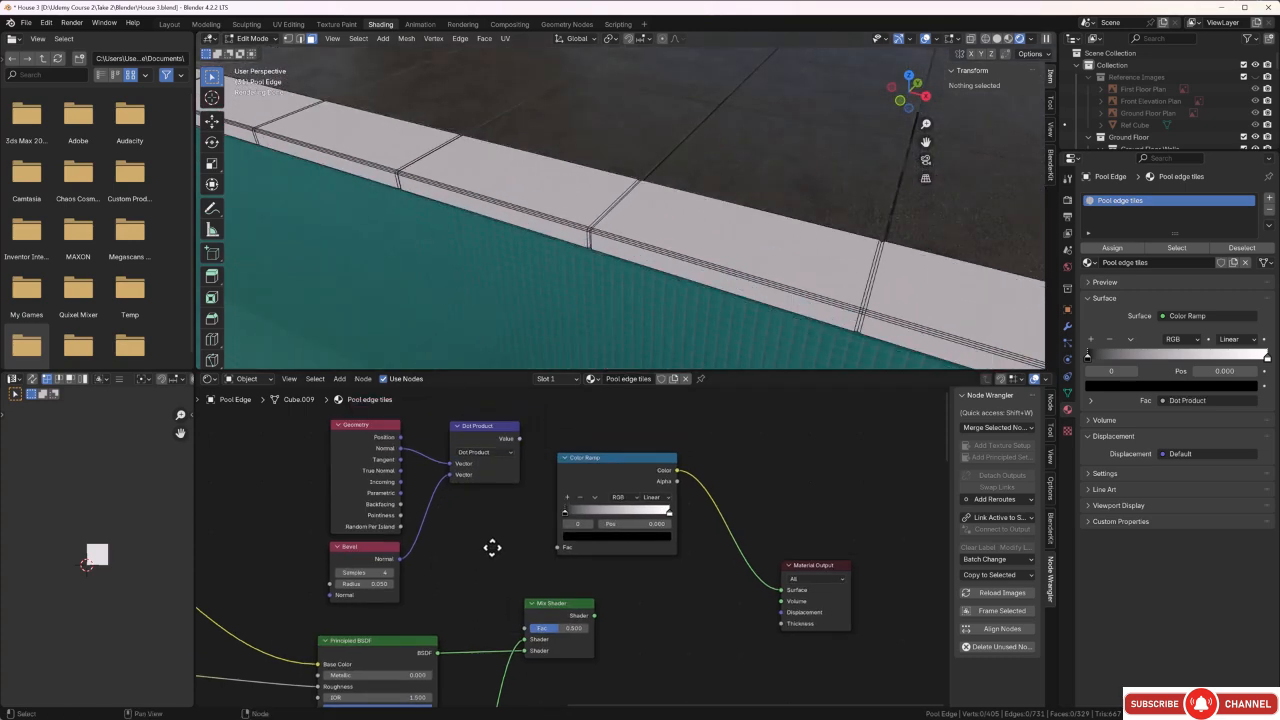
left_click_drag(519, 439, 536, 491)
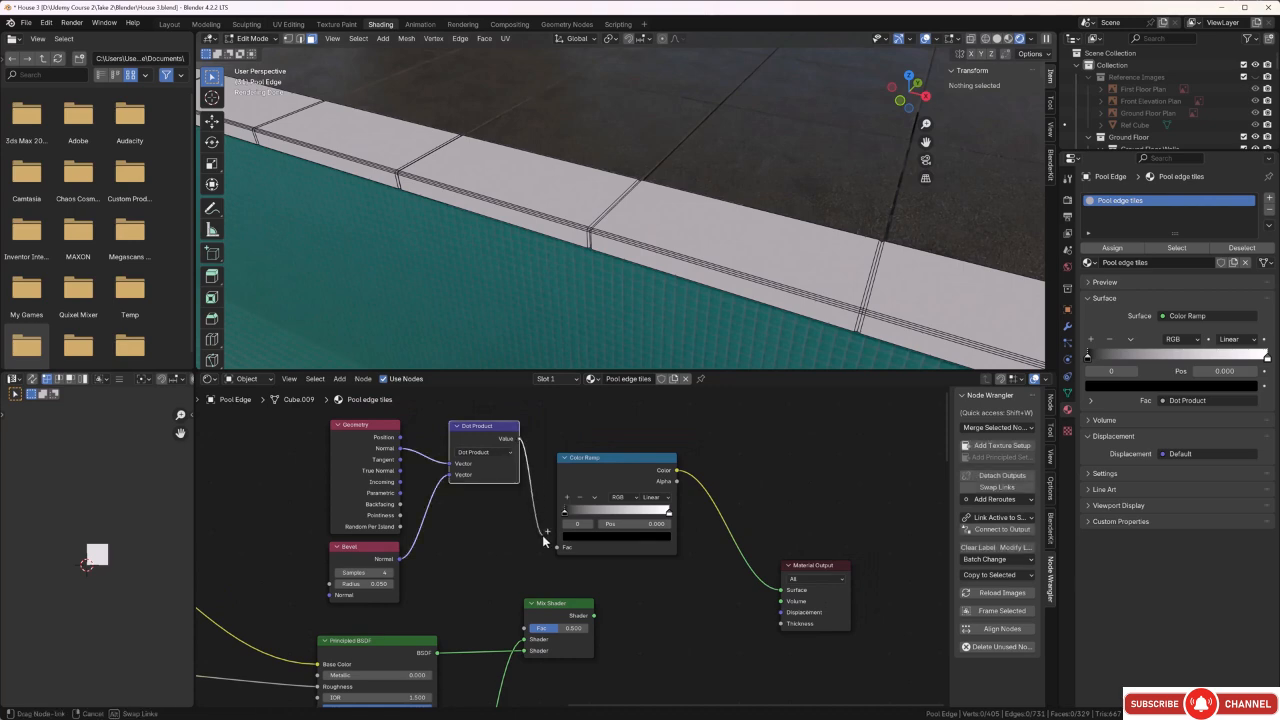
left_click_drag(545, 541, 552, 547)
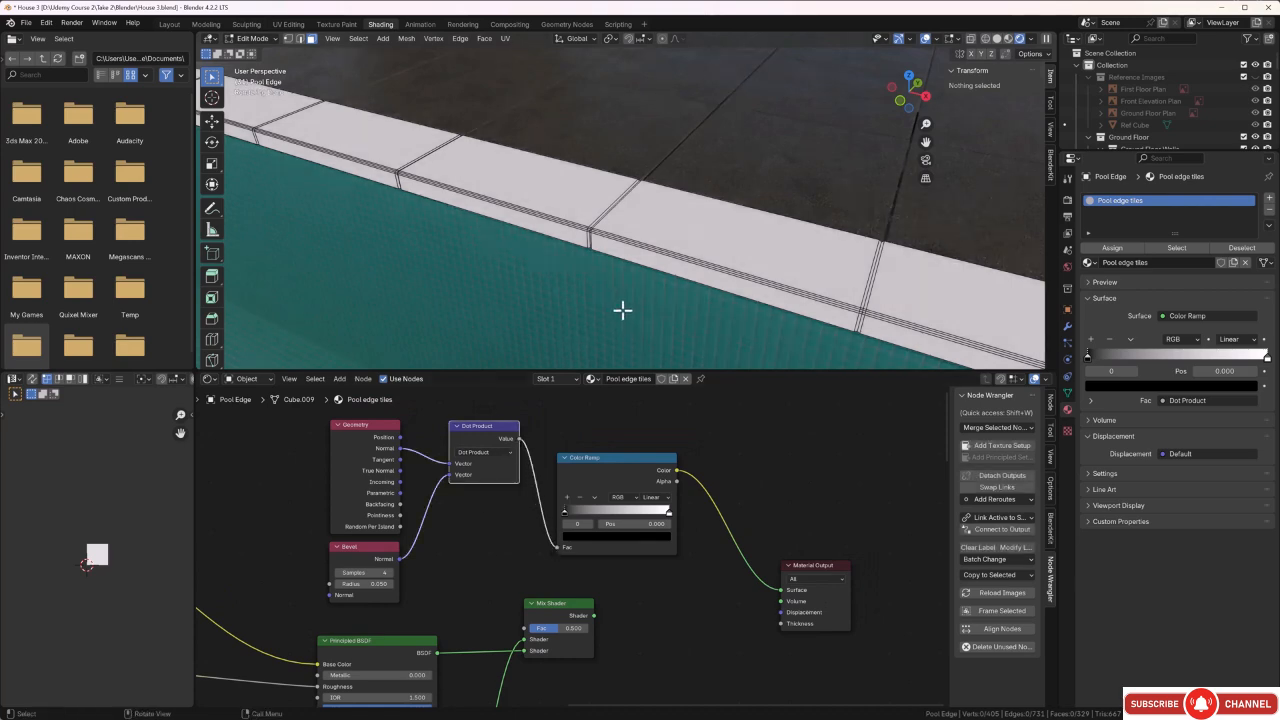
Move the Color Ramp's black stop to position 0.728 and check the mask on the pool edge tiles.
middle_click_drag(623, 309, 623, 289)
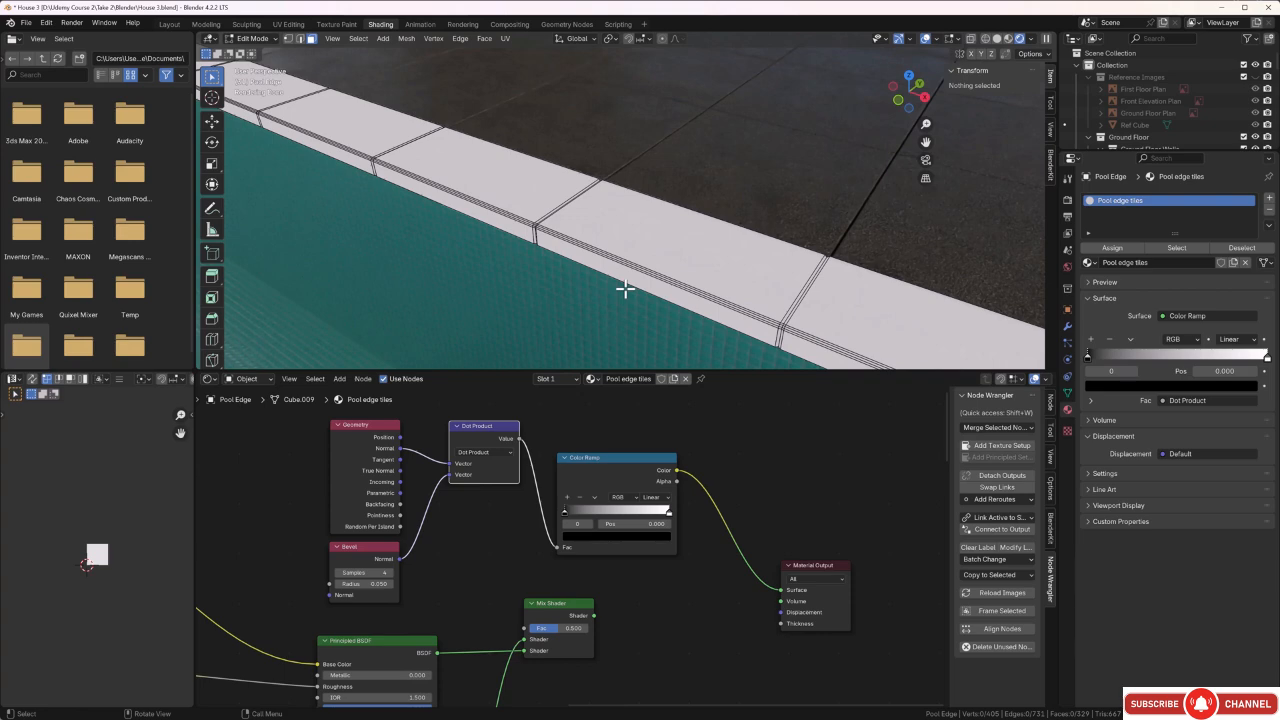
scroll(591, 283, "up", 3)
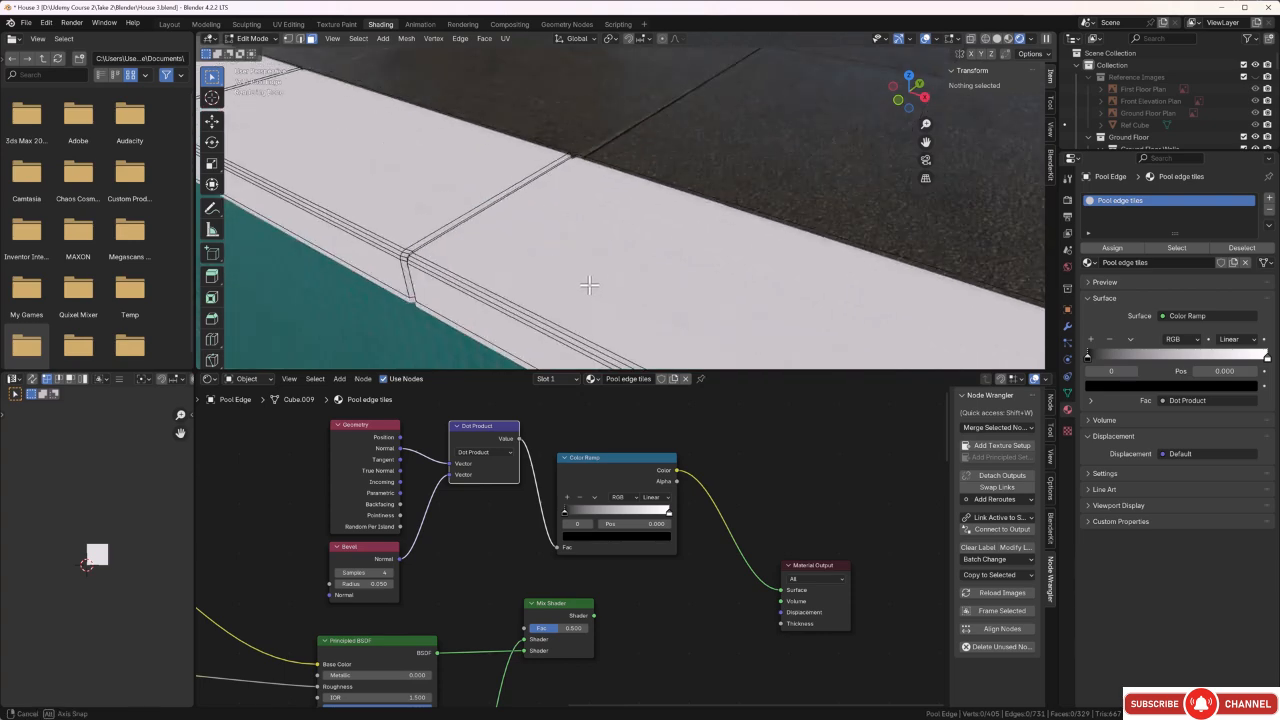
middle_click_drag(592, 295, 590, 279, "shift")
scroll(590, 279, "down", 2)
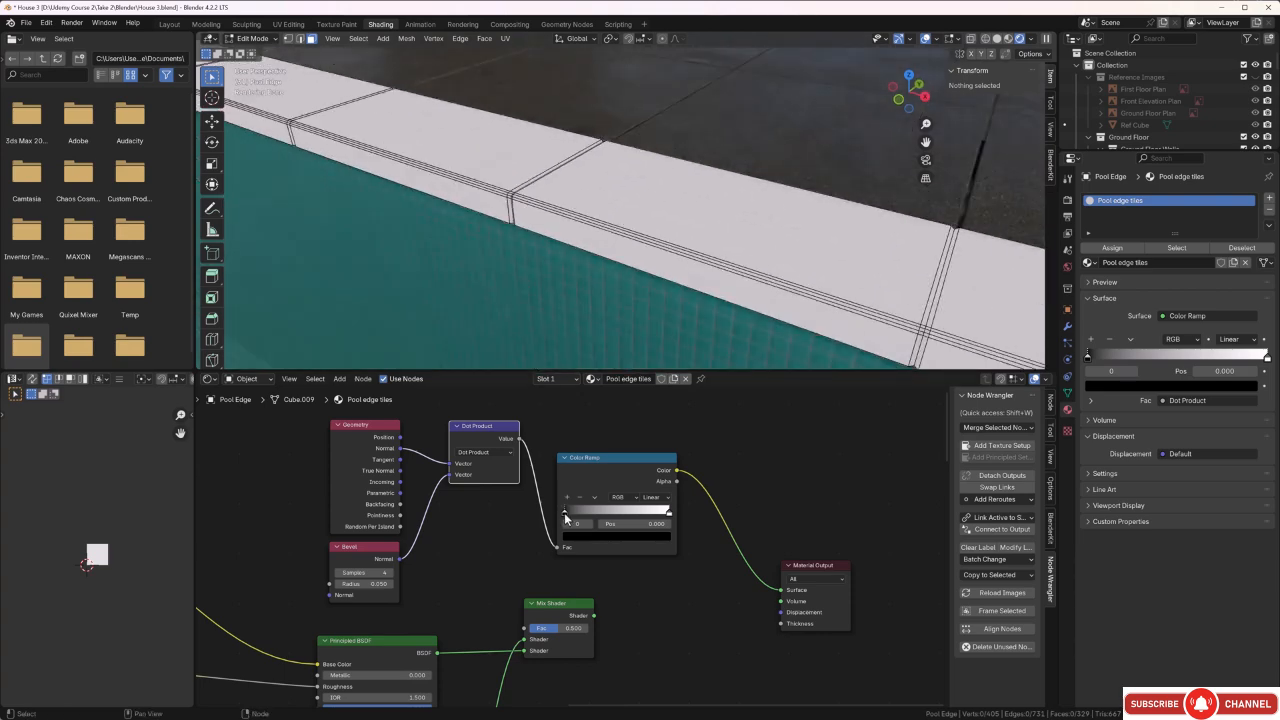
left_click_drag(564, 512, 644, 517)
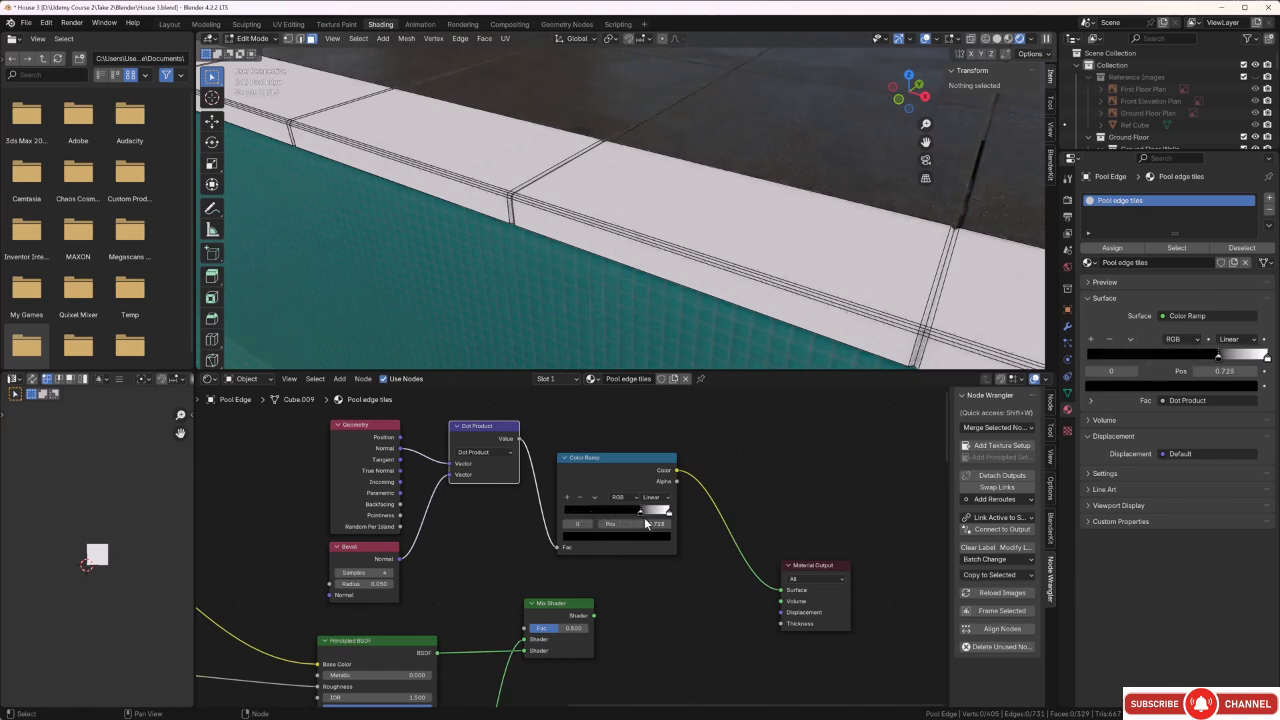
scroll(642, 285, "up", 5)
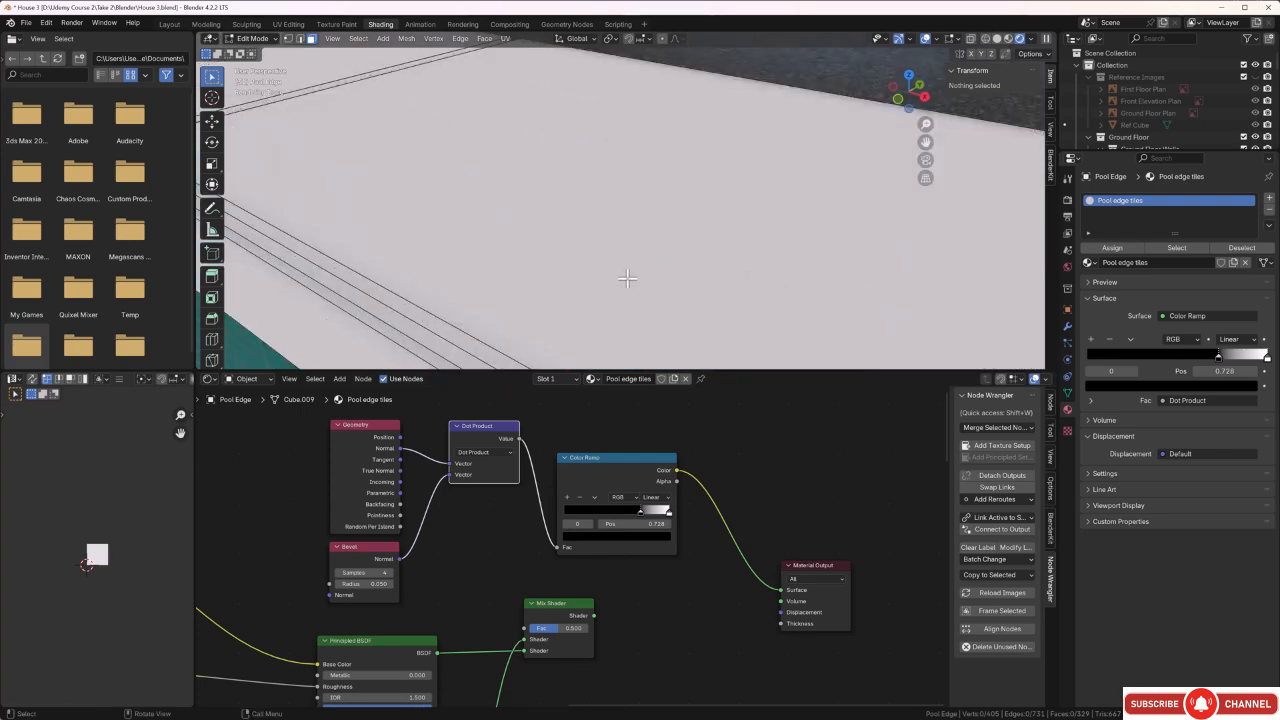
scroll(623, 277, "down", 2)
scroll(600, 280, "down", 3)
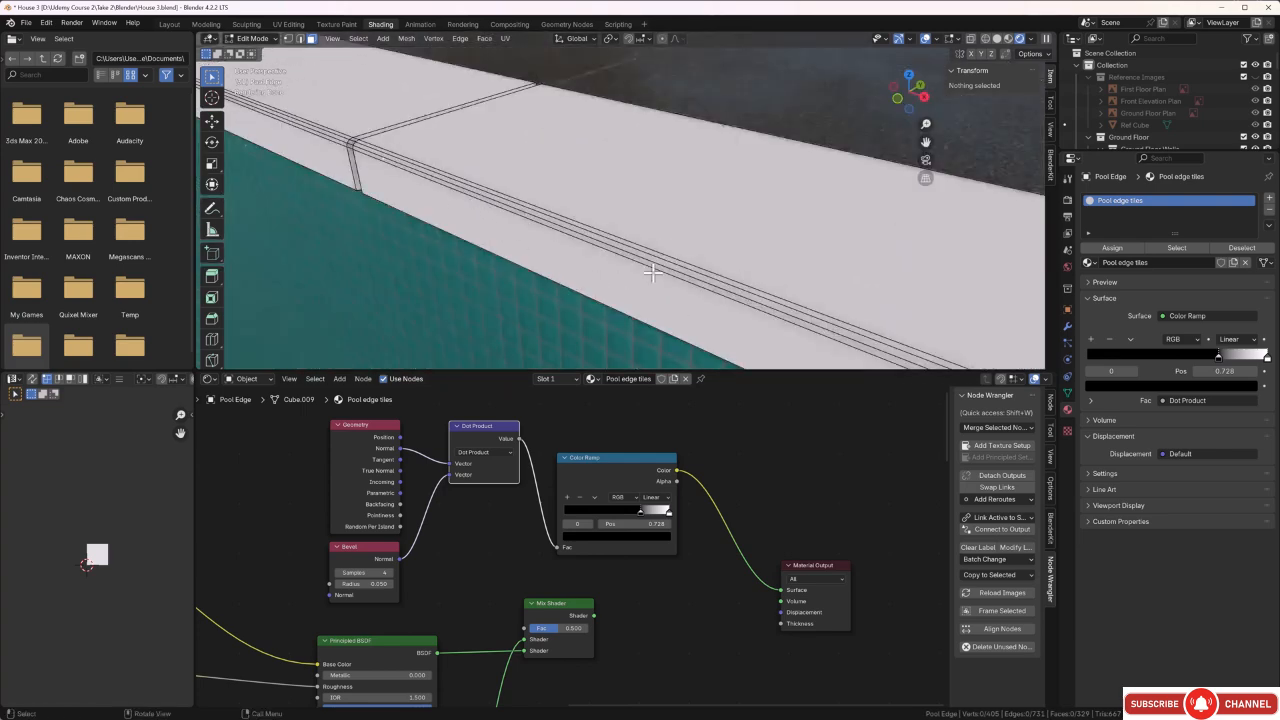
Leave Edit Mode on the pool edge and move the Color Ramp's black stop to position 0.868.
key("Tab")
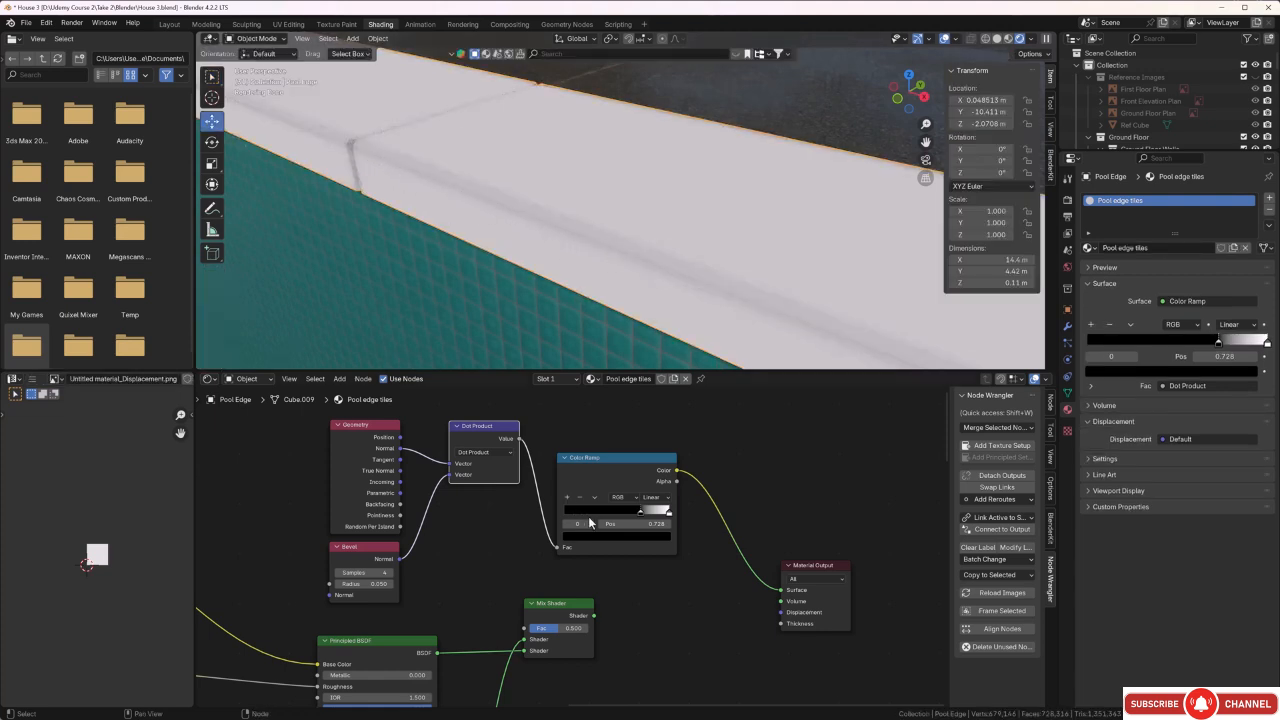
left_click_drag(638, 512, 655, 515)
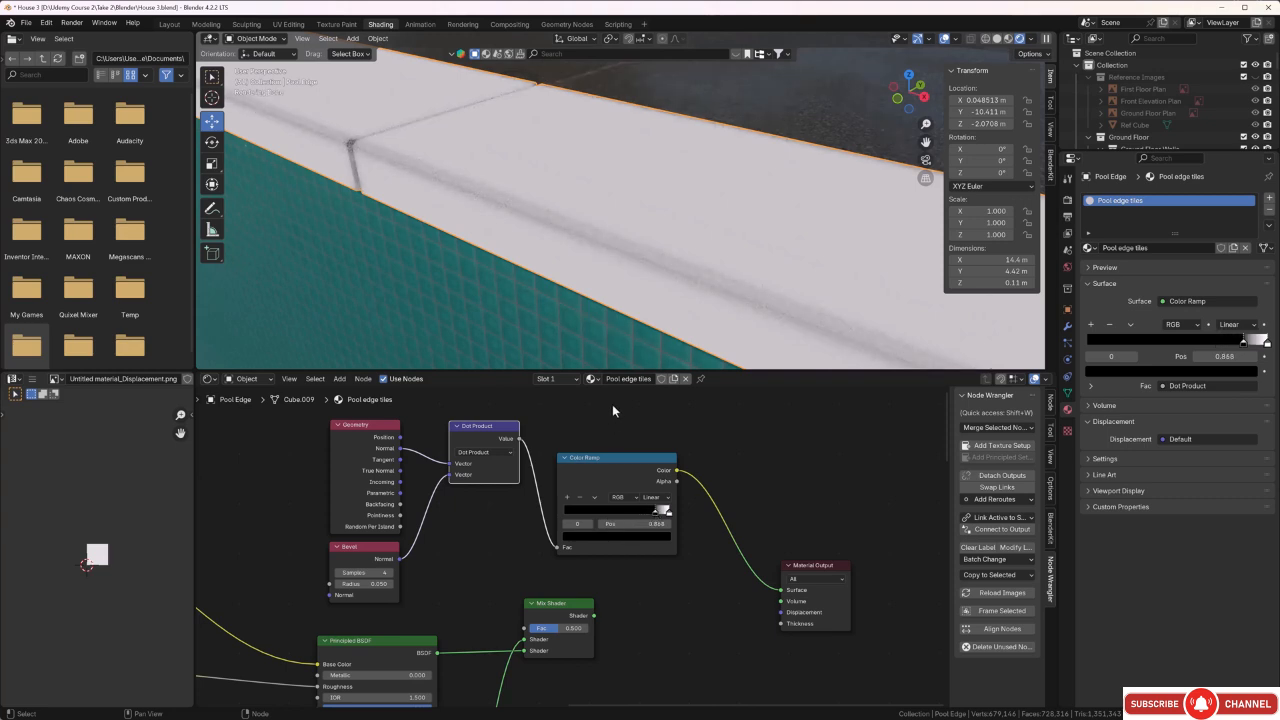
scroll(533, 265, "down", 8)
middle_click_drag(567, 216, 564, 218)
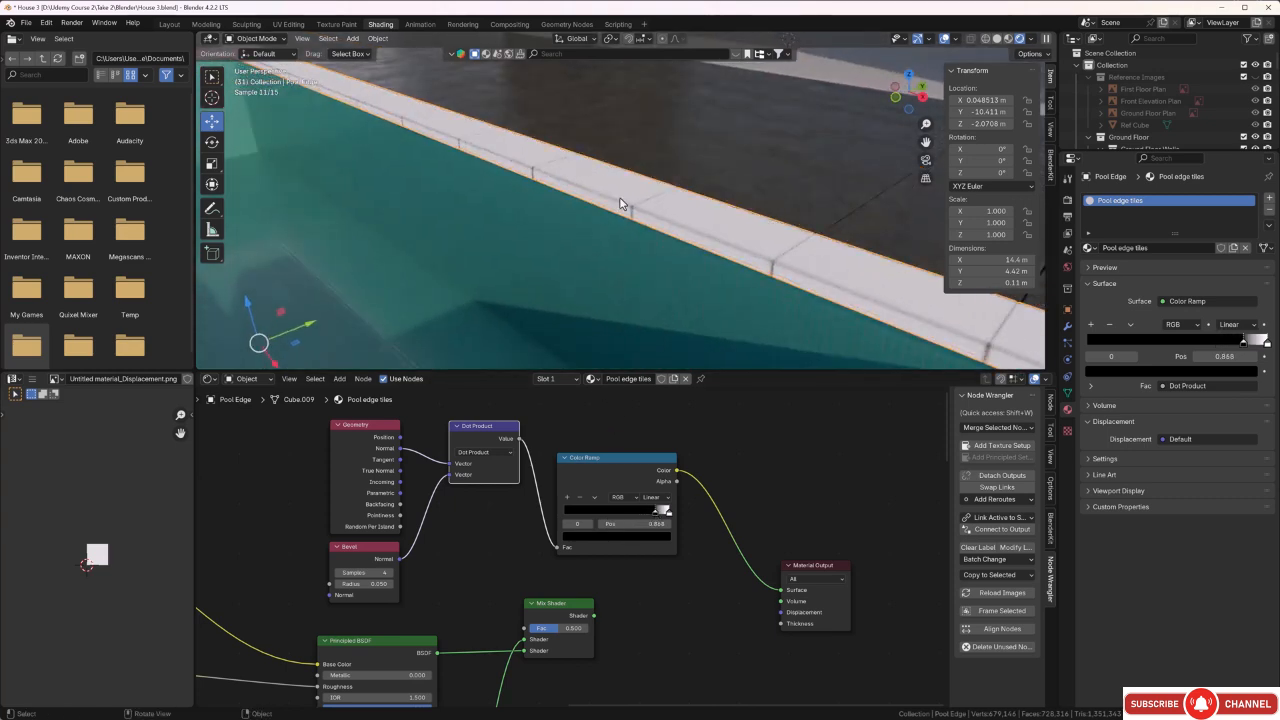
Set the Bevel node's radius to 0.150 and the Color Ramp's black stop to position 0.769.
scroll(620, 203, "up", 5)
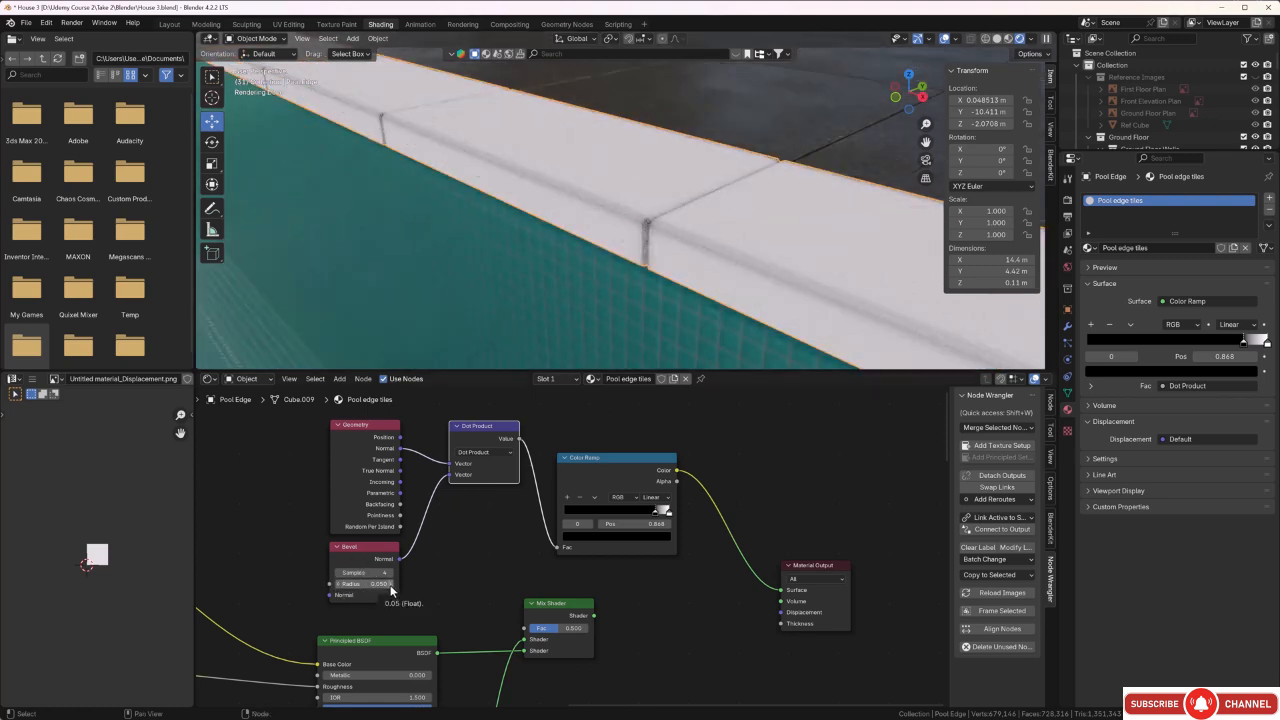
left_click_drag(390, 588, 430, 588)
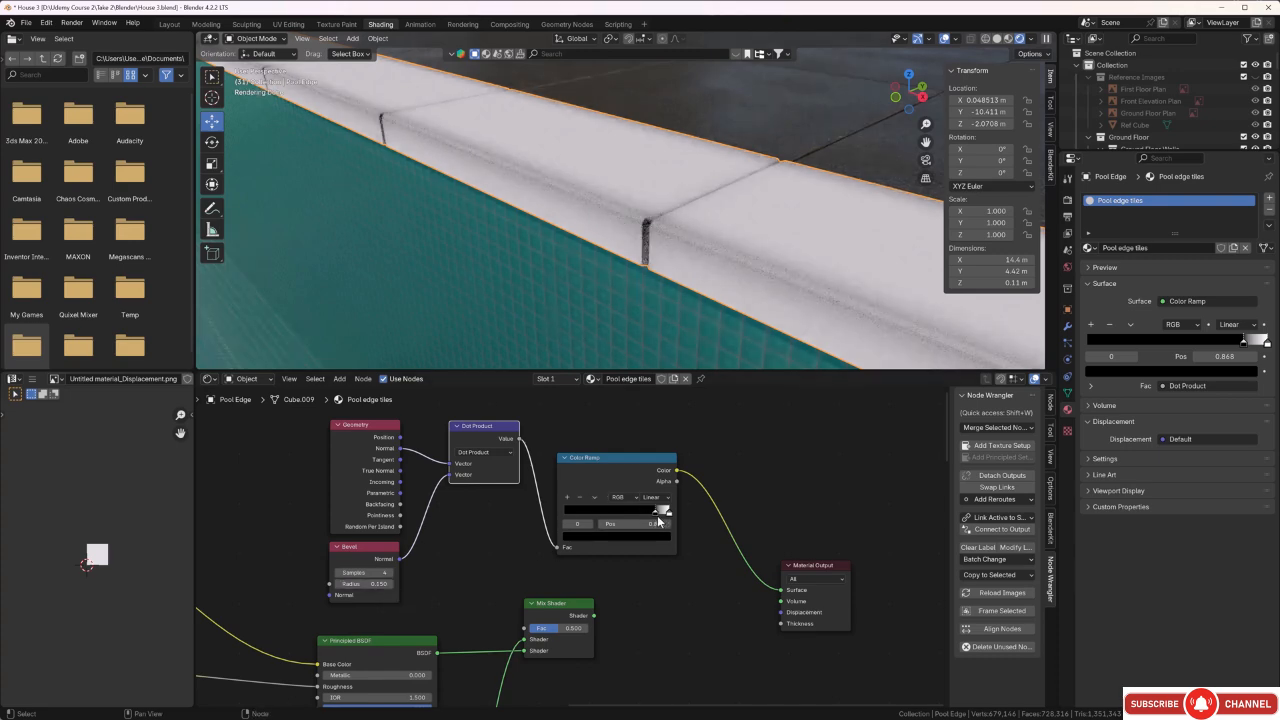
left_click_drag(657, 516, 645, 512)
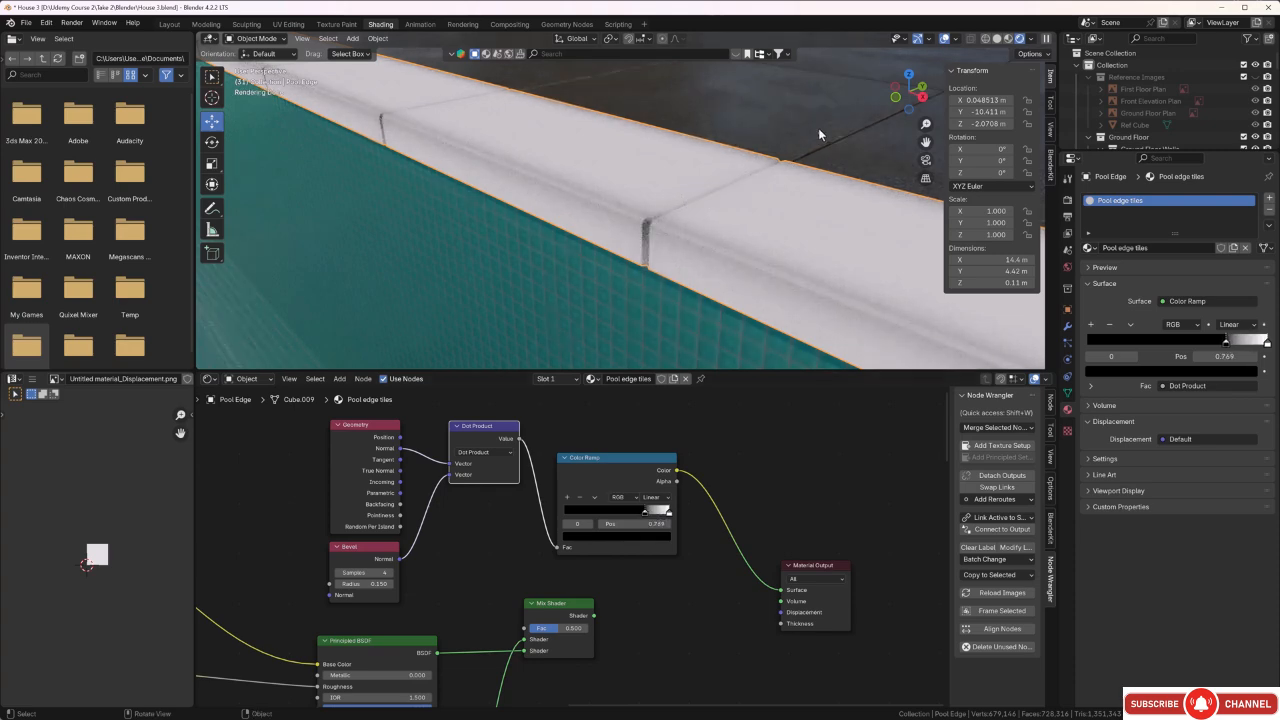
middle_click_drag(818, 128, 720, 194)
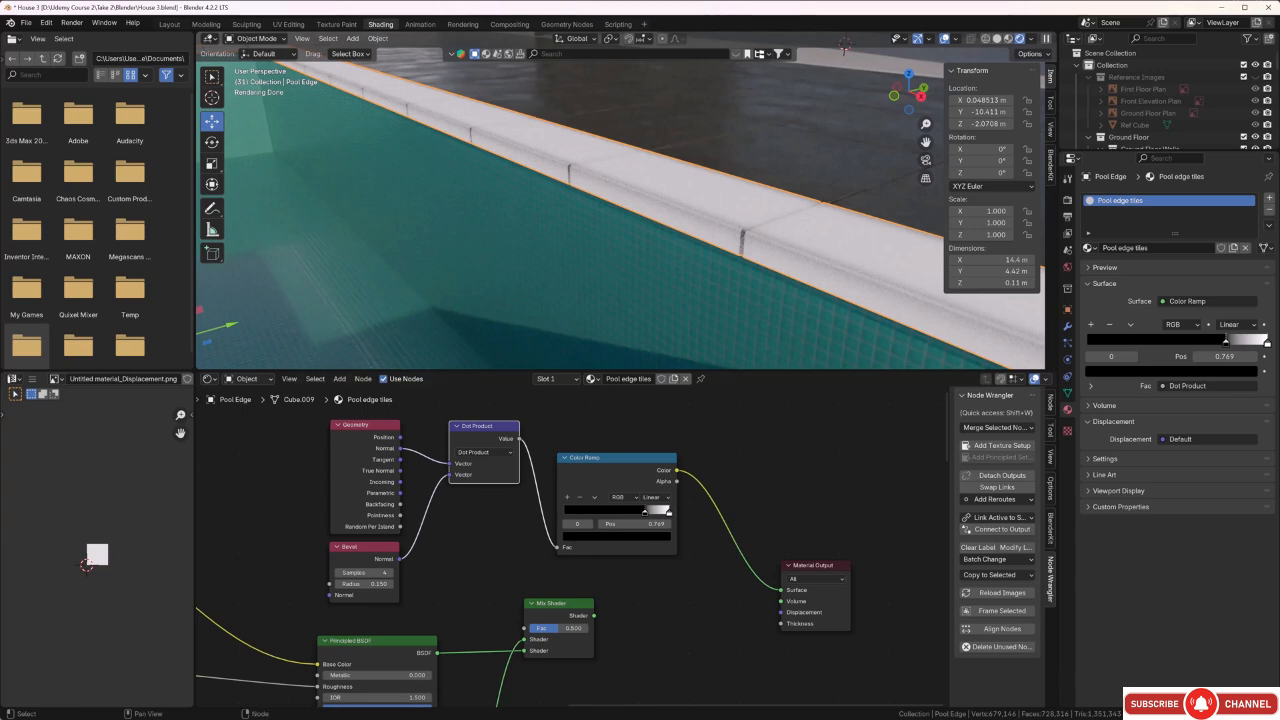
middle_click_drag(665, 631, 671, 602)
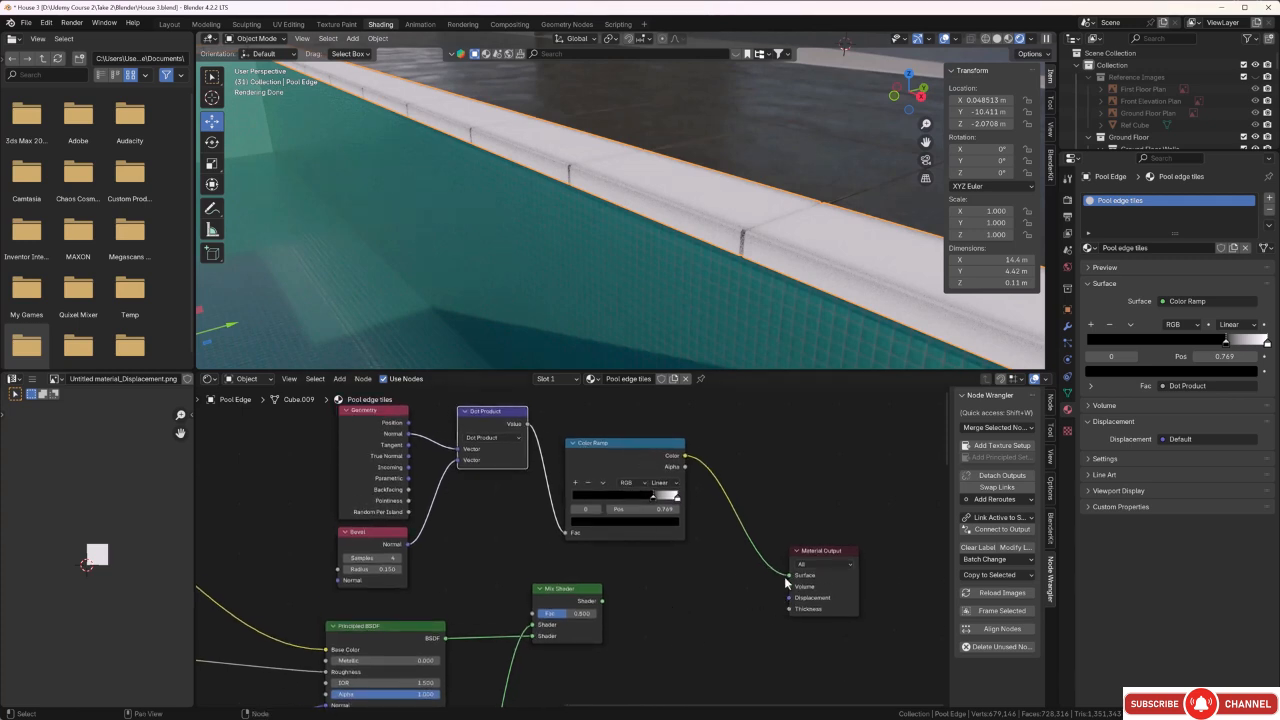
Link the Color Ramp's Color to the Mix Shader's Fac and the Mix Shader's output to the Material Output's Surface.
mouse_move(787, 576)
left_mouse_down()
mouse_move(543, 588)
mouse_move(495, 605)
mouse_move(530, 612)
mouse_move(788, 576)
left_mouse_up()
middle_click_drag(660, 310, 683, 278)
scroll(683, 278, "up", 2)
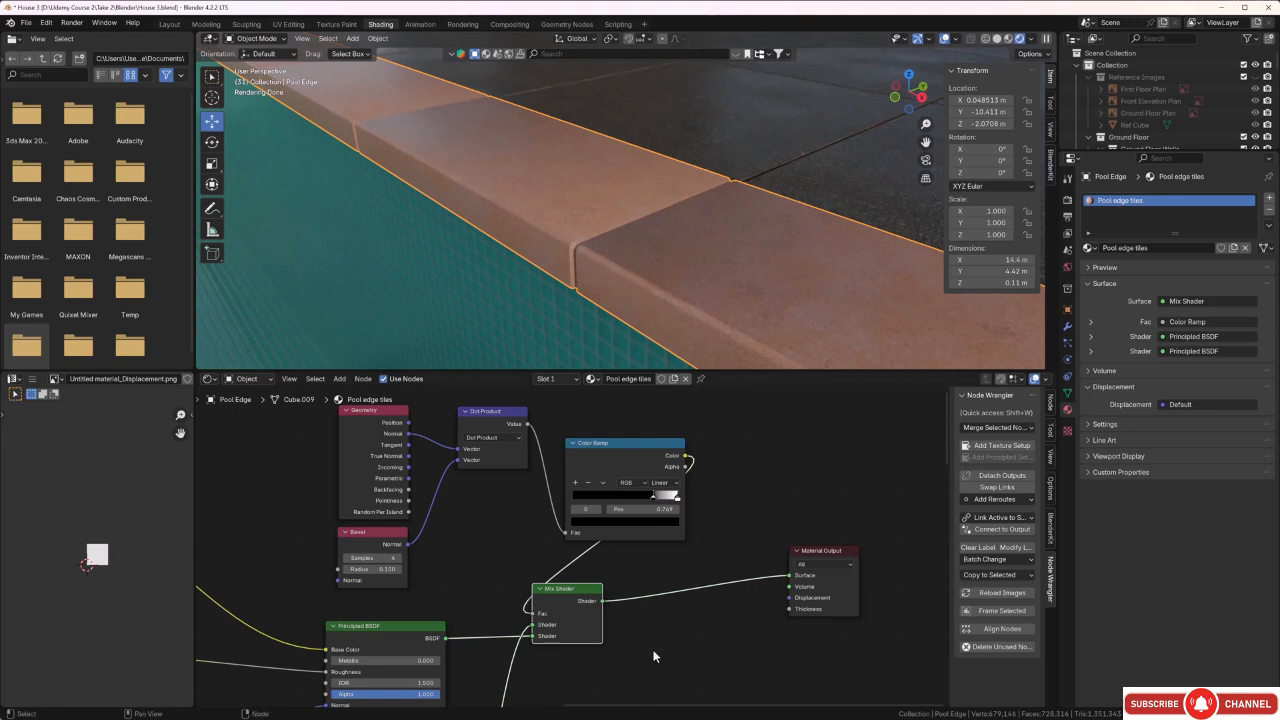
Disconnect the Base Color texture from the second Principled BSDF and delete that texture node.
scroll(652, 634, "down", 4)
middle_click_drag(634, 703, 811, 524)
middle_click_drag(552, 590, 489, 578)
scroll(540, 528, "up", 3)
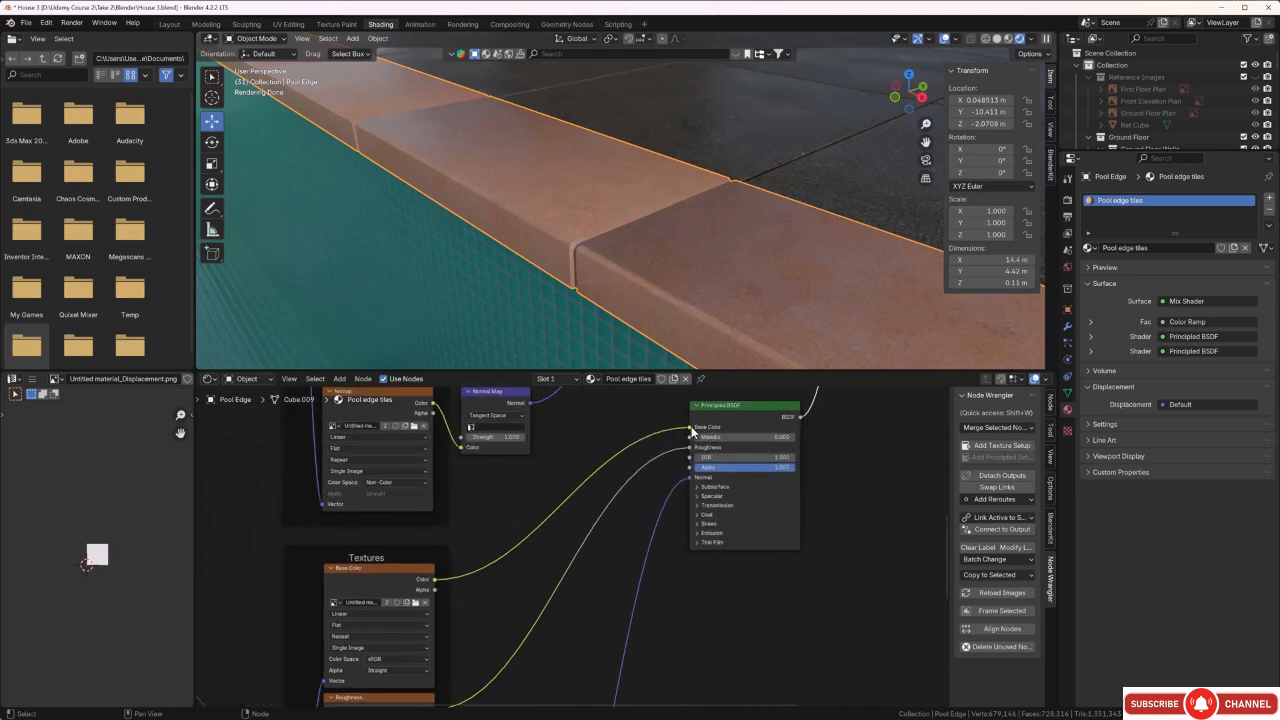
left_click_drag(692, 431, 646, 440)
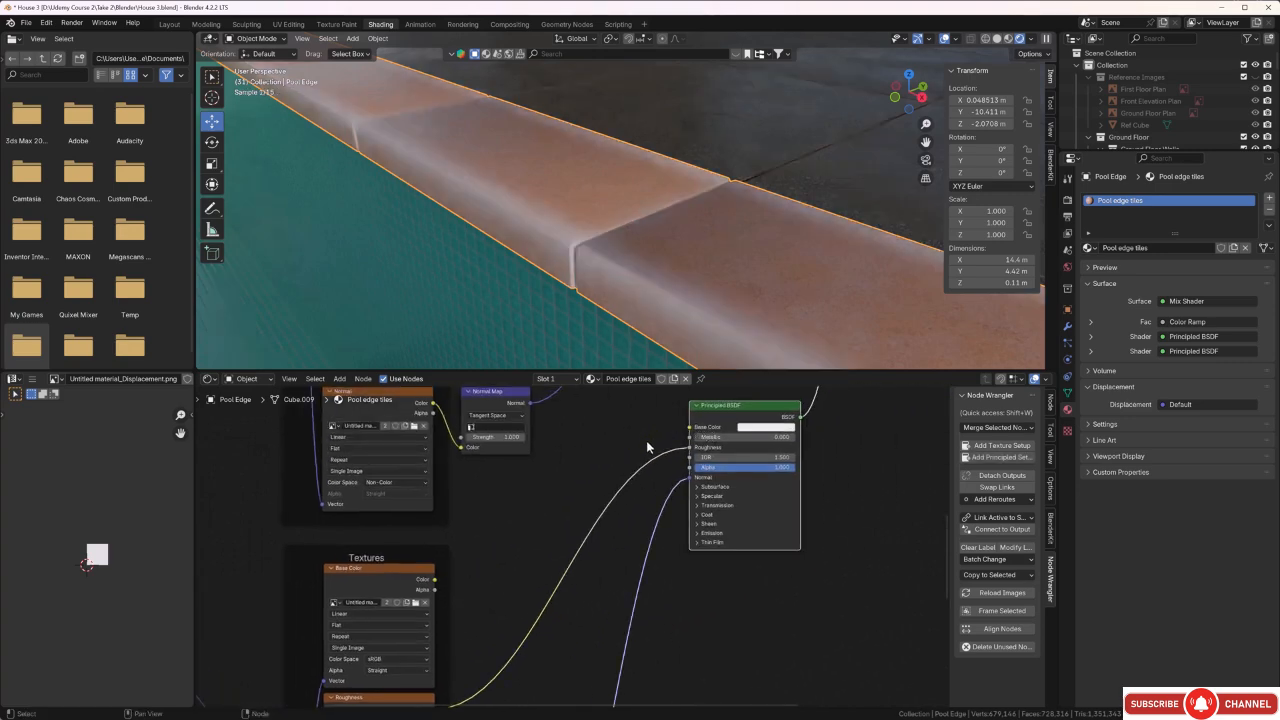
left_click(394, 567)
key("x")
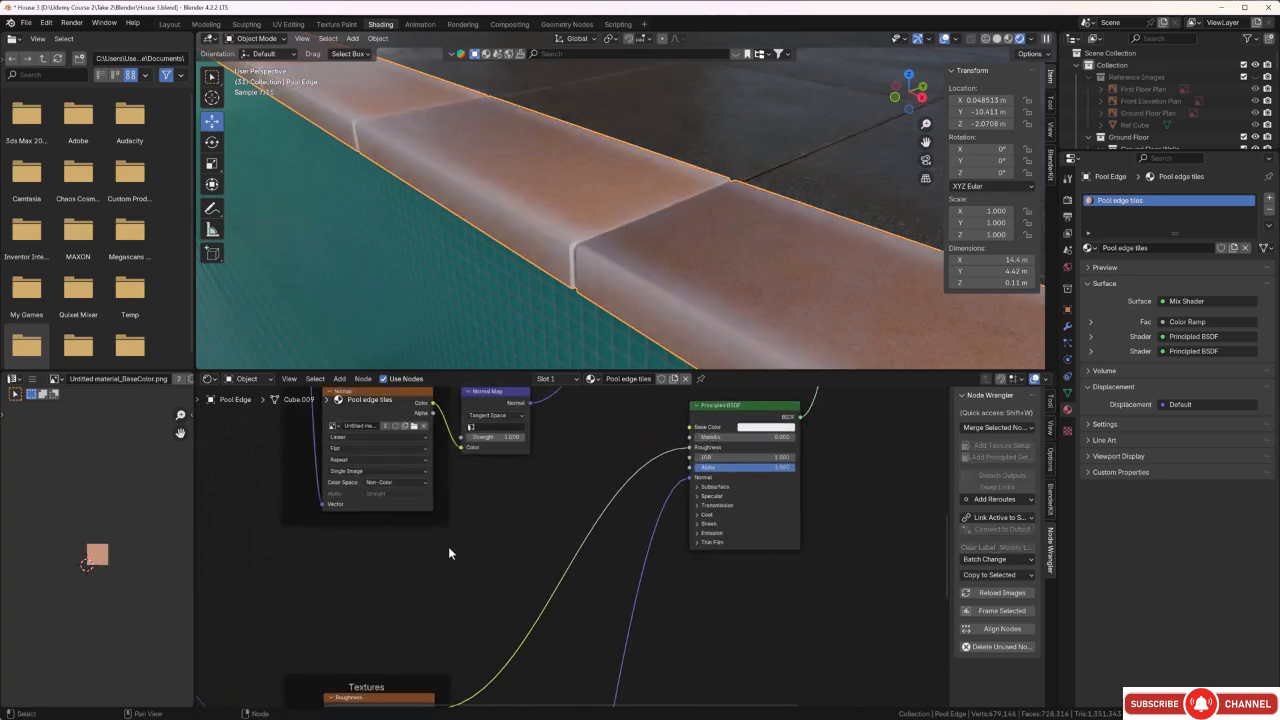
Darken the second Principled BSDF's Base Color to a grey with a value of about 0.18 and check the tile edges.
scroll(555, 528, "down", 1)
middle_click_drag(506, 514, 471, 534)
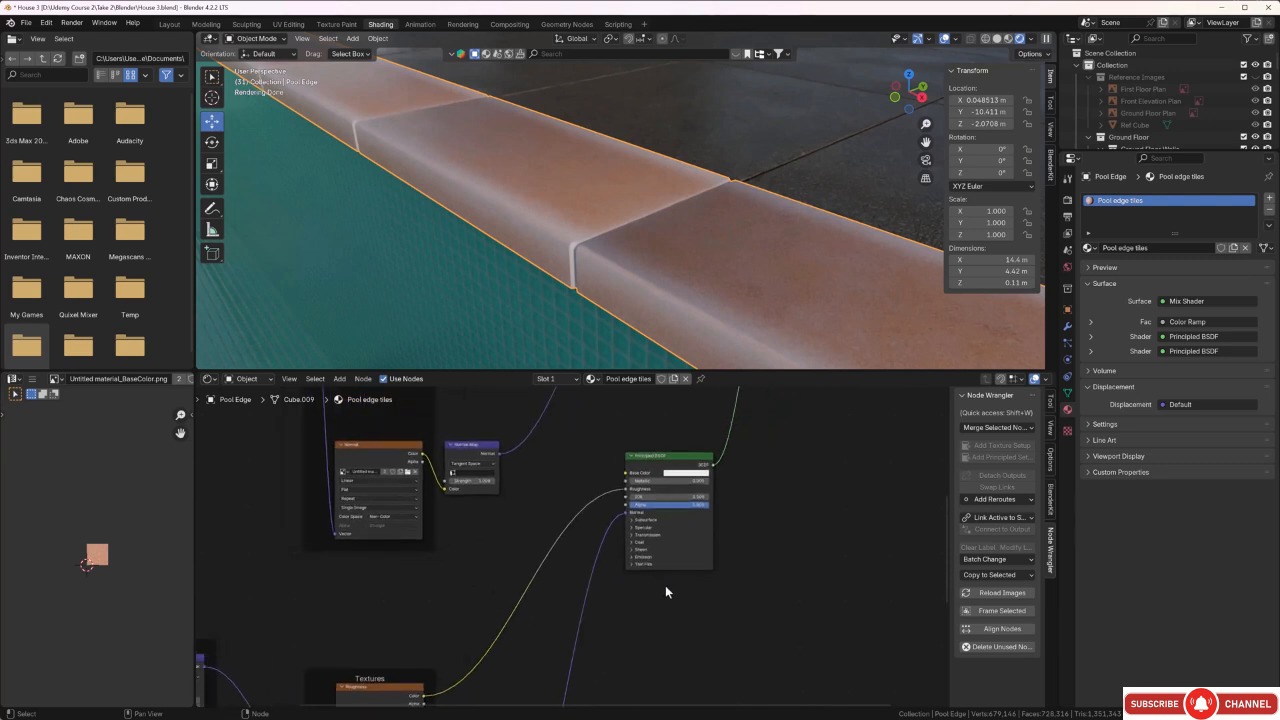
middle_click_drag(615, 502, 561, 528)
scroll(562, 530, "up", 3)
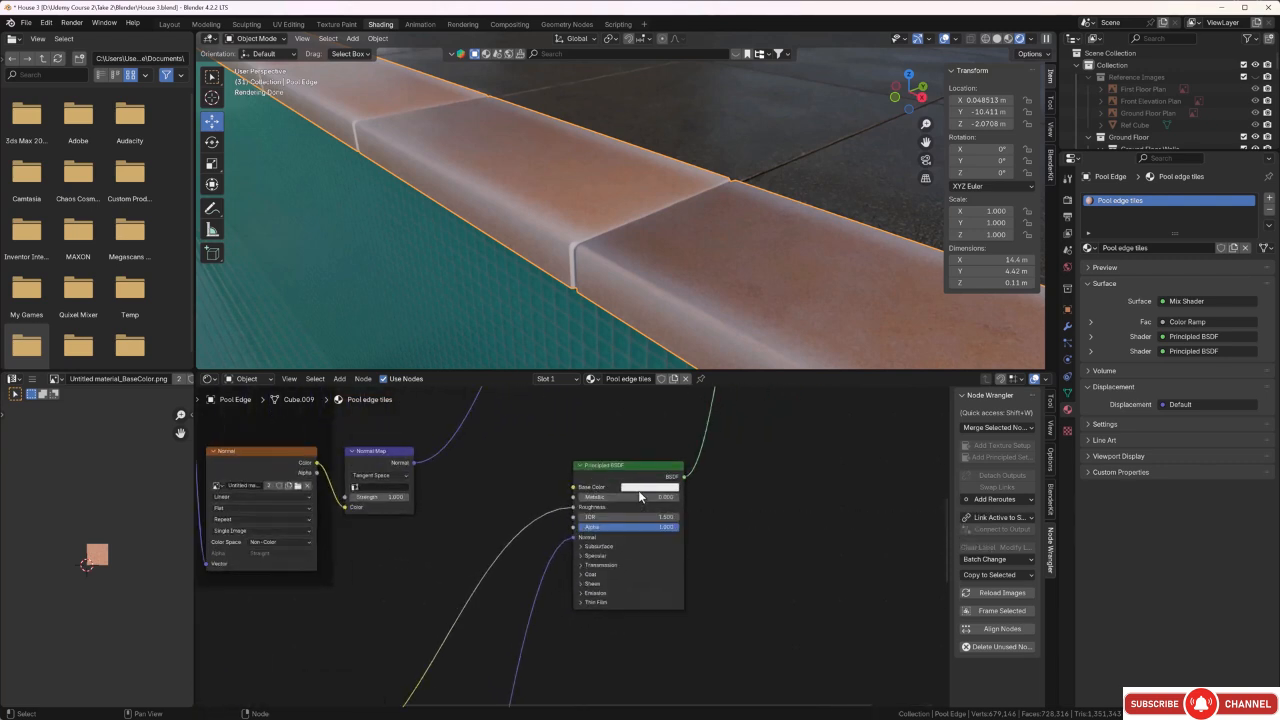
left_click(641, 494)
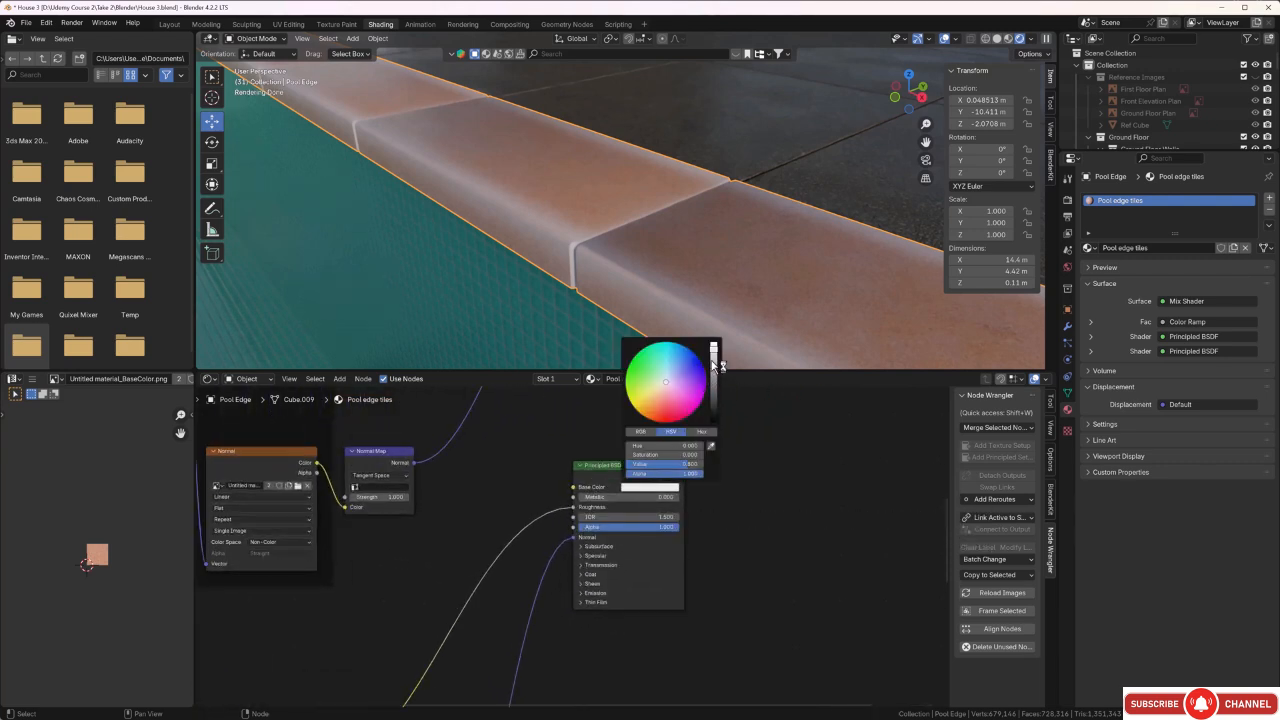
left_click_drag(713, 350, 713, 384)
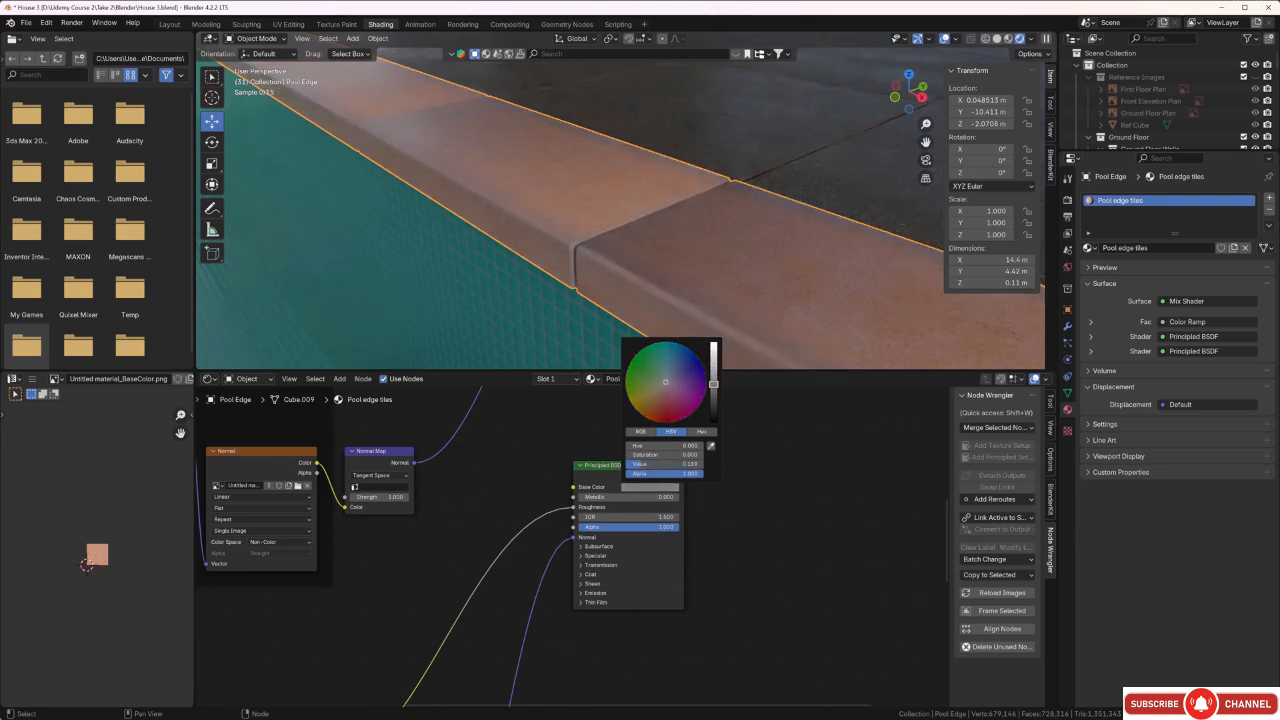
middle_click_drag(668, 210, 626, 230)
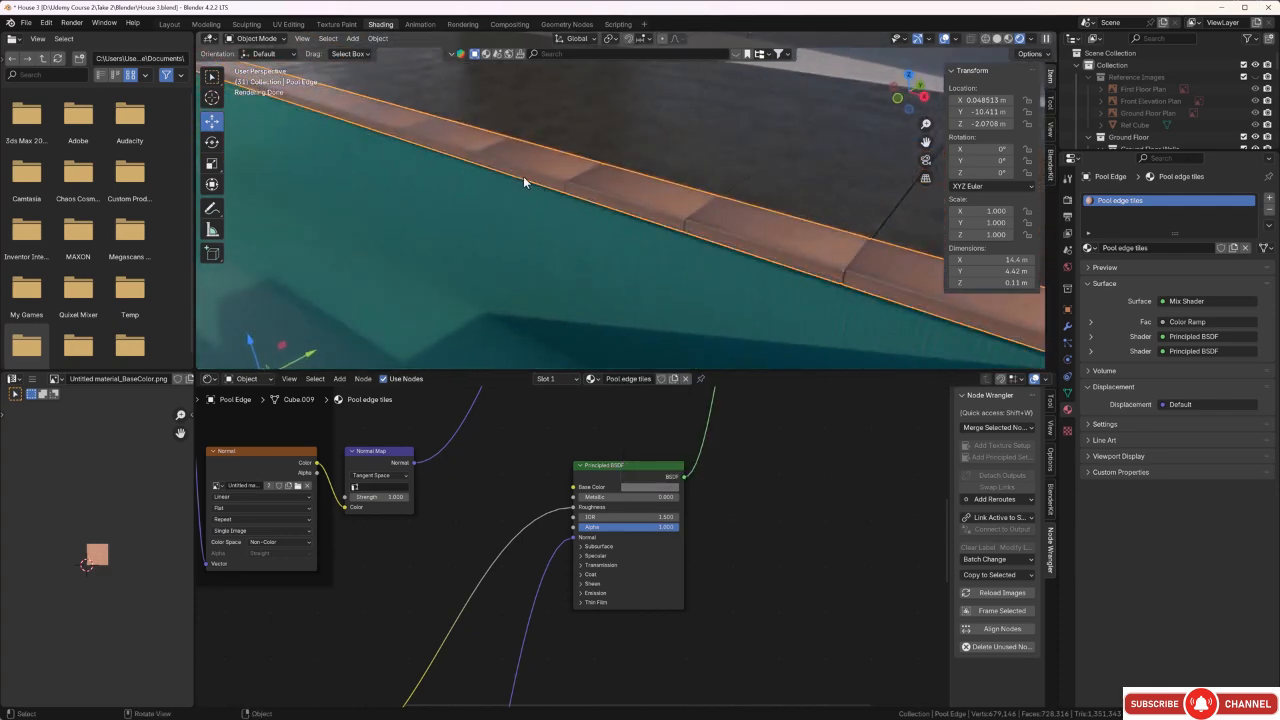
scroll(608, 218, "up", 3)
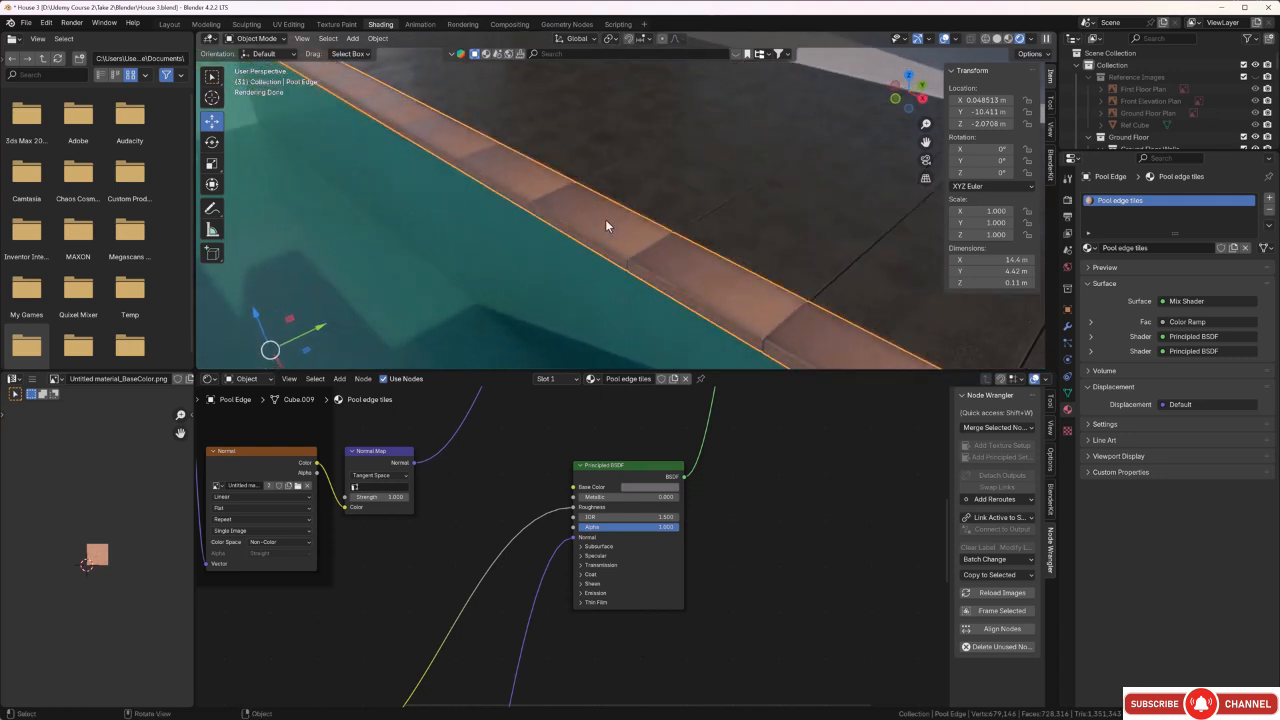
Try a radius of 0.050 on the Bevel node and check the pool edge tiles up close.
middle_click_drag(501, 514, 494, 657)
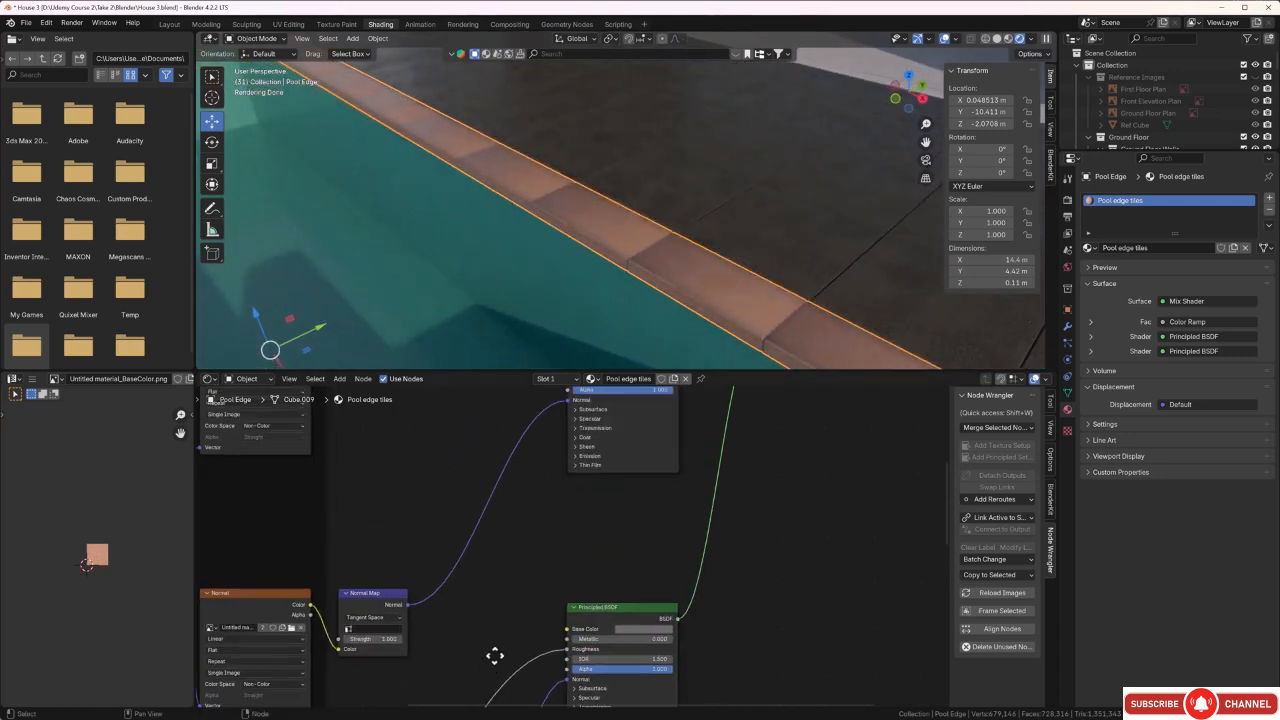
scroll(496, 557, "down", 1)
middle_click_drag(497, 437, 461, 542)
middle_click_drag(479, 472, 472, 540)
middle_click_drag(550, 477, 515, 539)
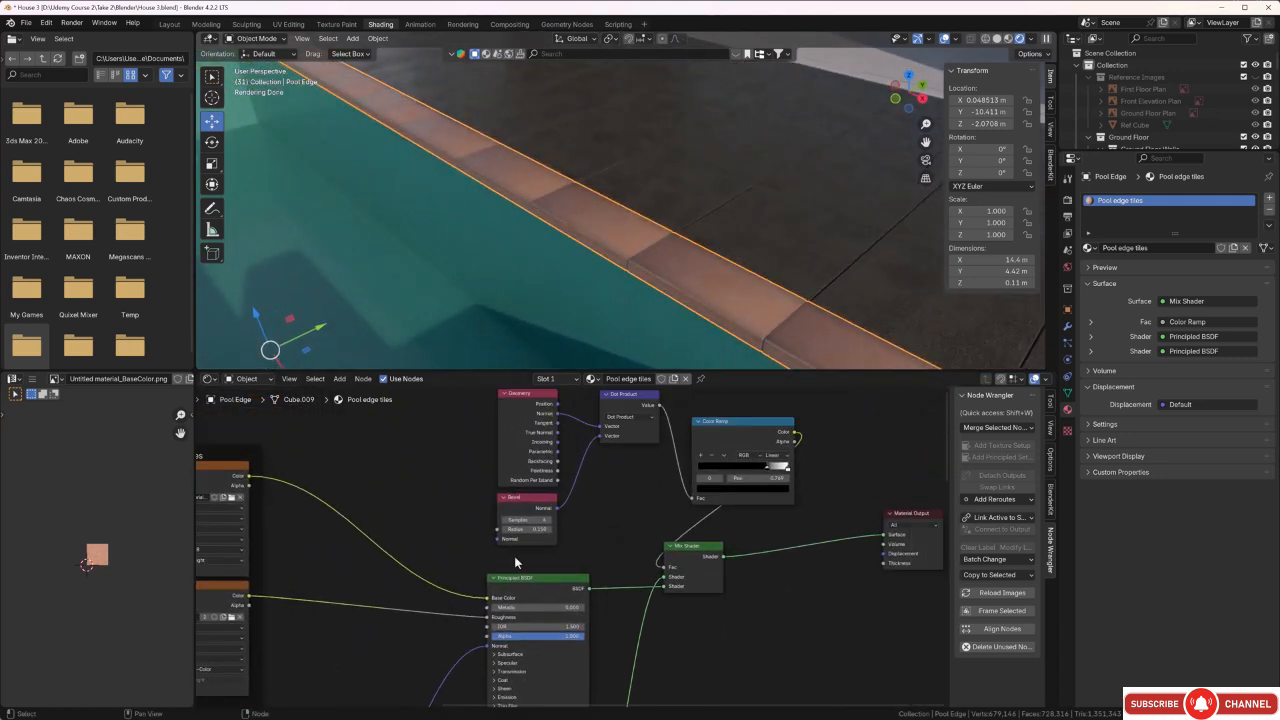
scroll(516, 538, "up", 8)
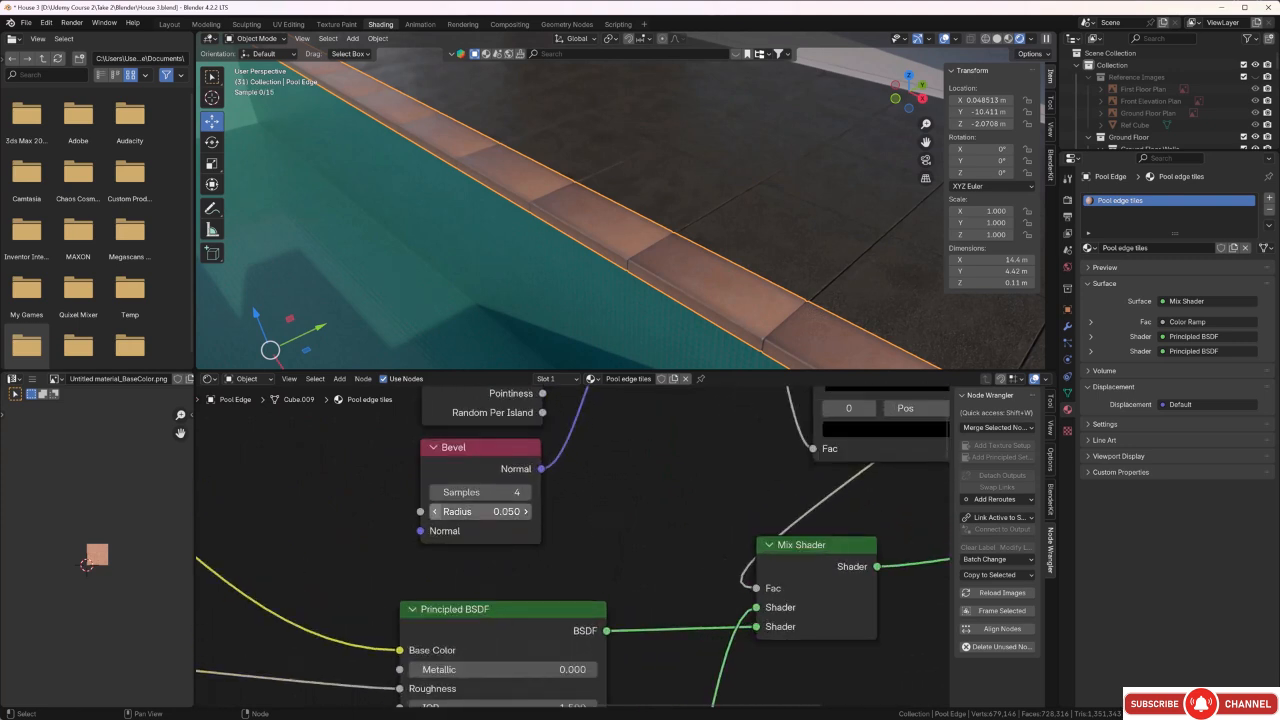
scroll(712, 338, "up", 3)
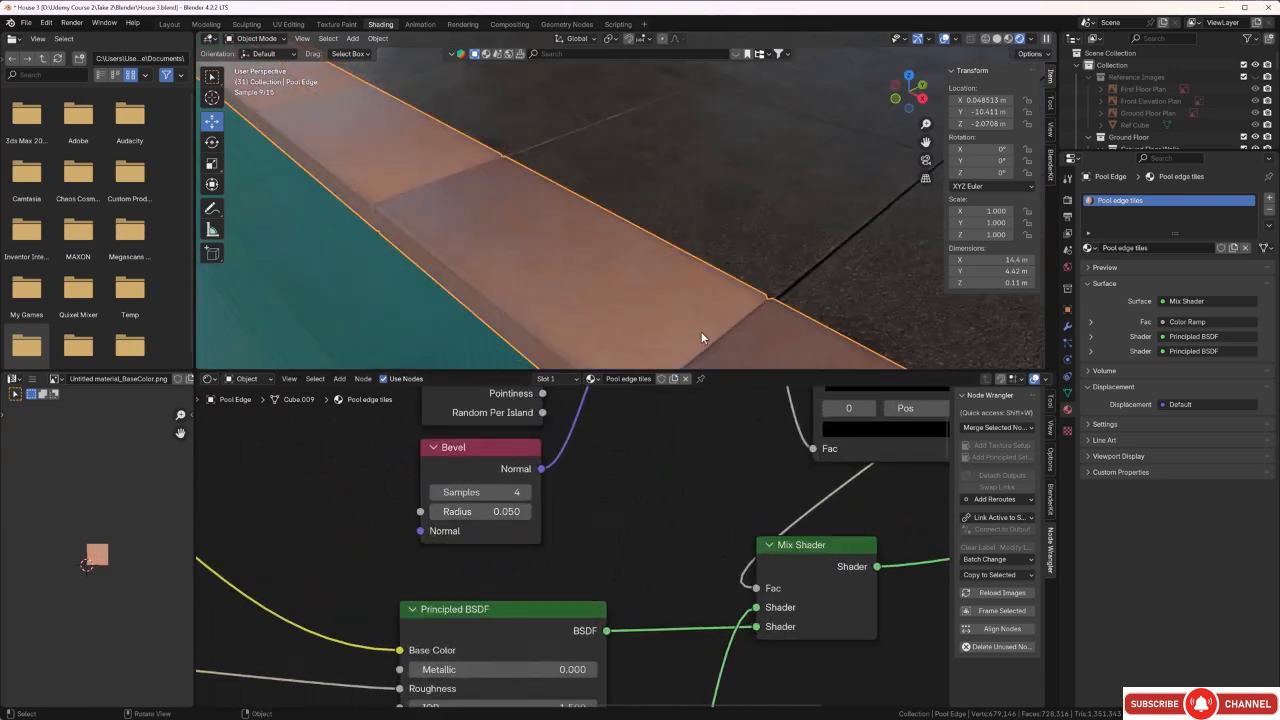
scroll(699, 331, "down", 3, "shift")
Return the Bevel node's radius to 0.150 and try 6 samples before going back to 4.
left_click_drag(495, 511, 525, 511)
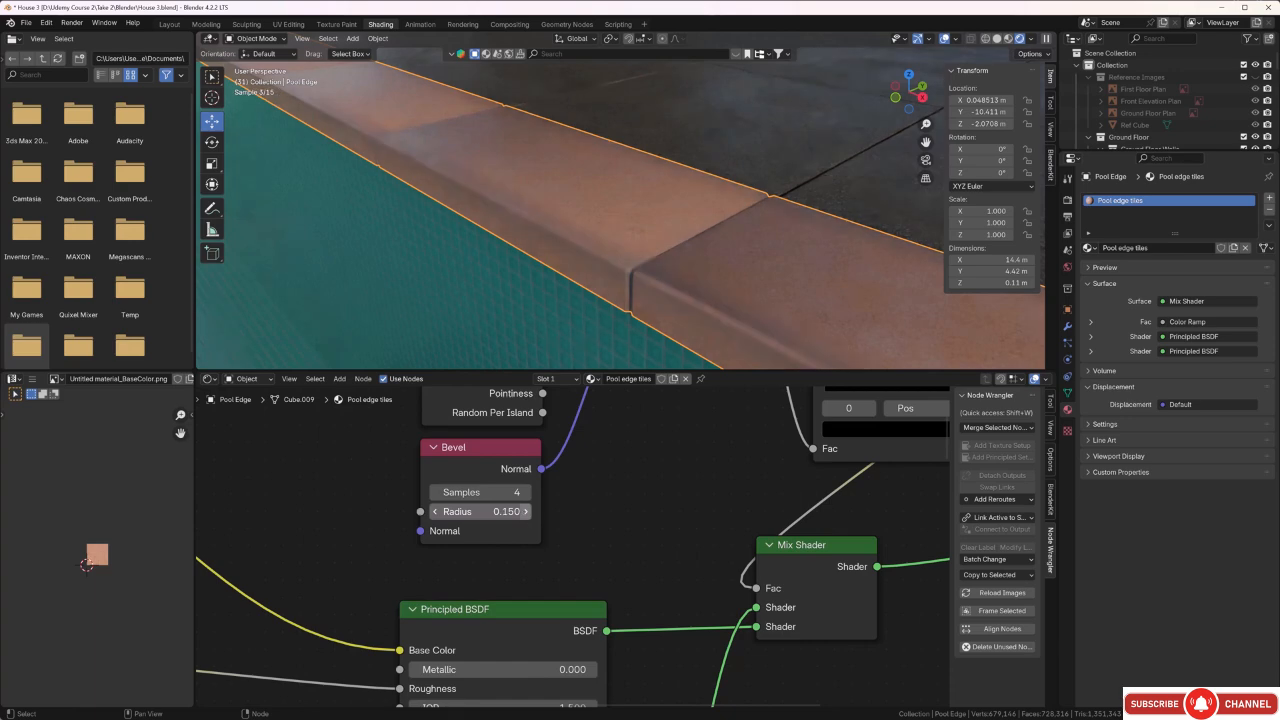
left_click(526, 493)
left_click(526, 493)
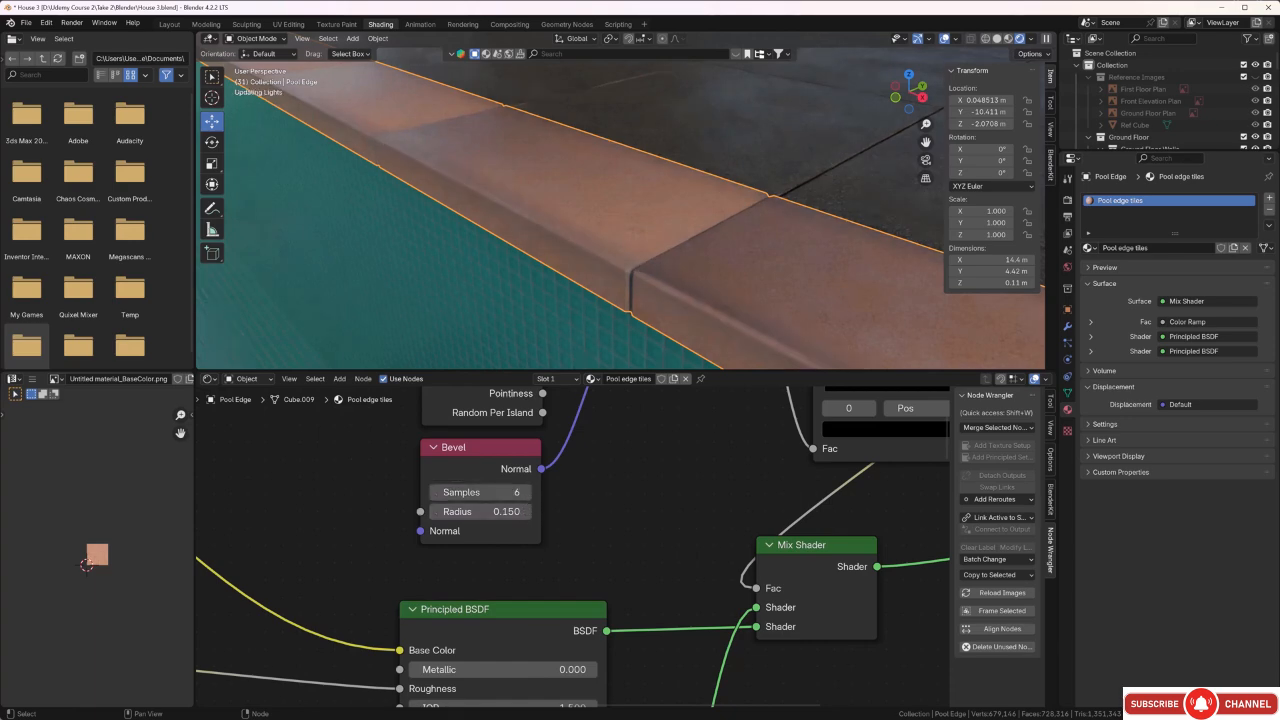
left_click(436, 492)
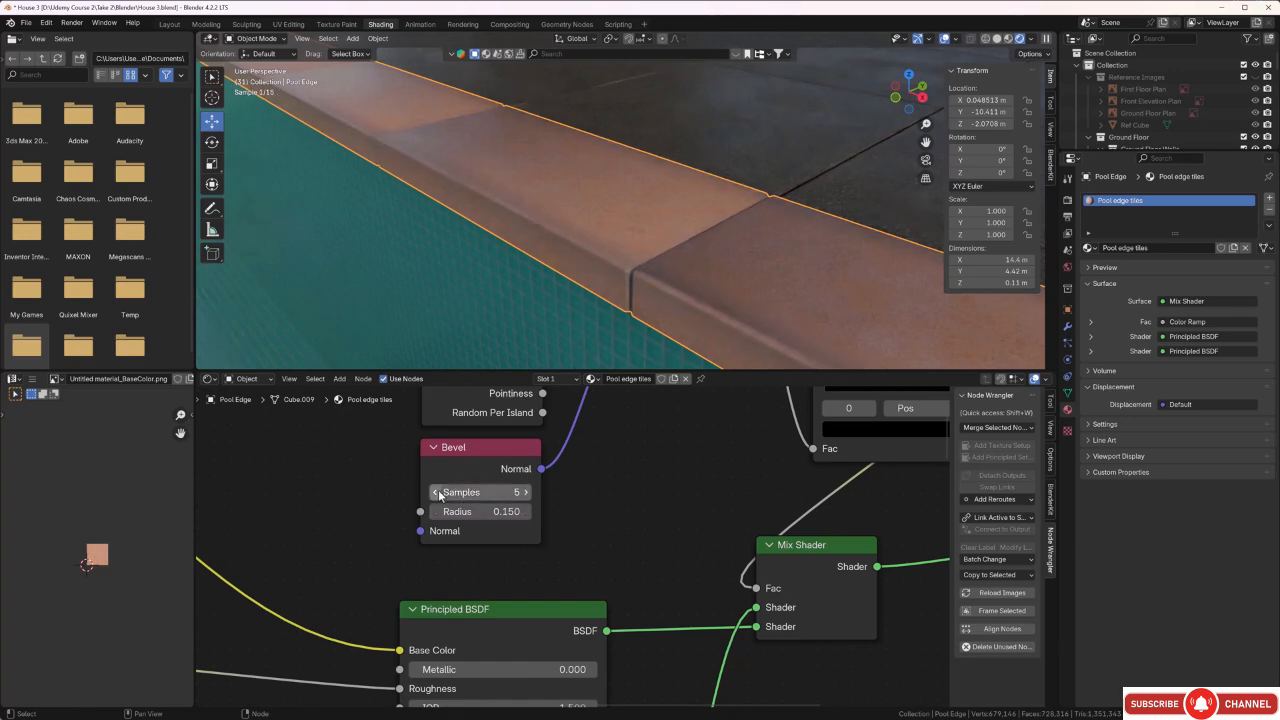
Set the Bevel node's radius to 0.250 and check the worn edges along the pool tiles.
left_click(525, 514)
left_click(525, 514)
left_click(525, 514)
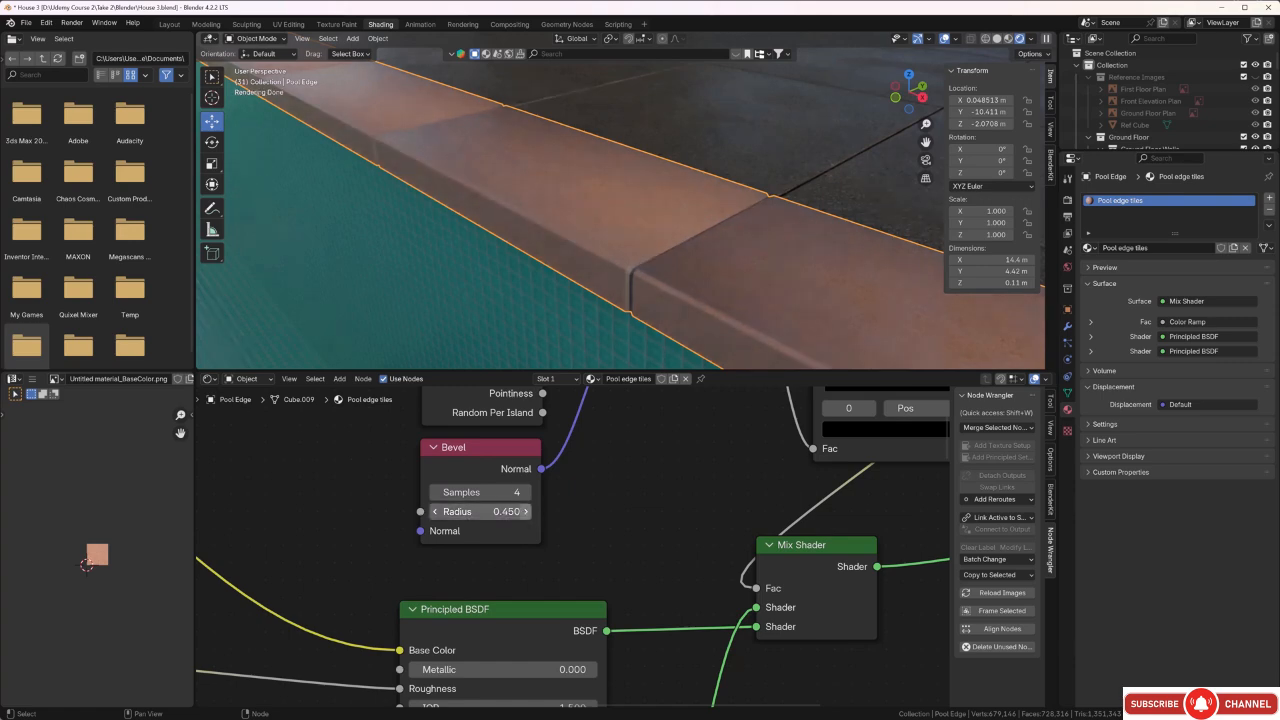
left_click(436, 511)
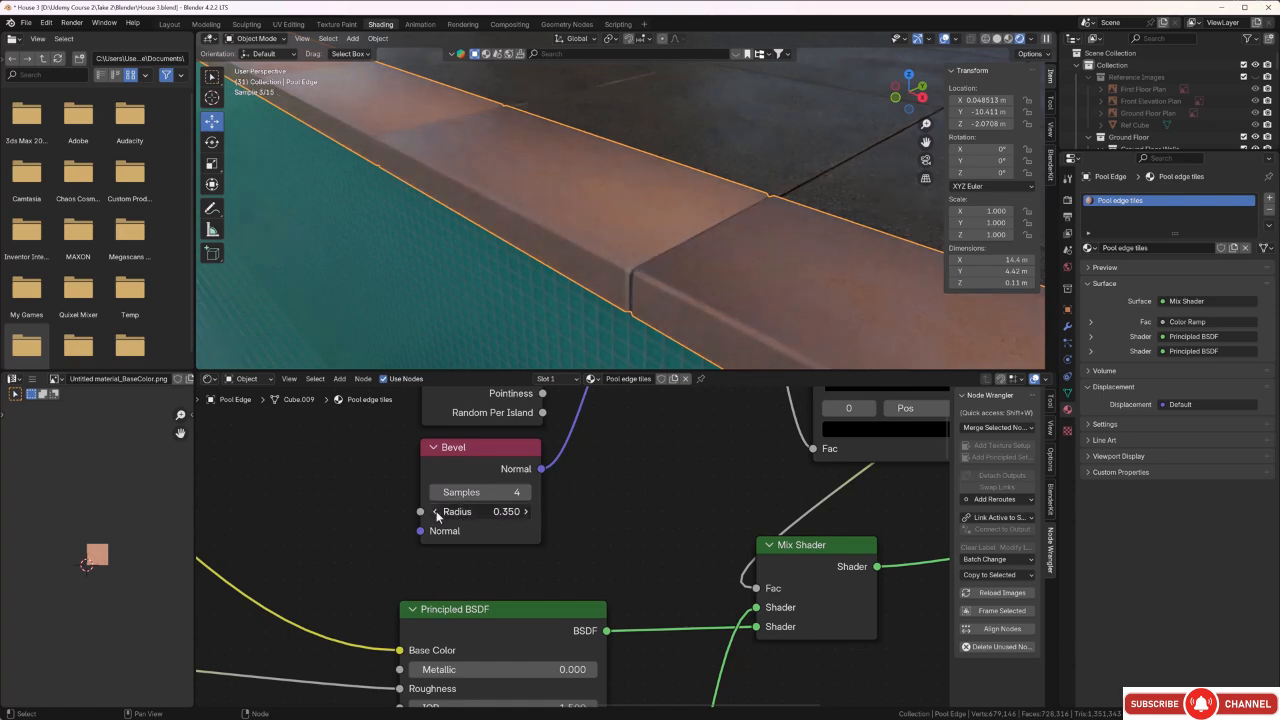
left_click(436, 511)
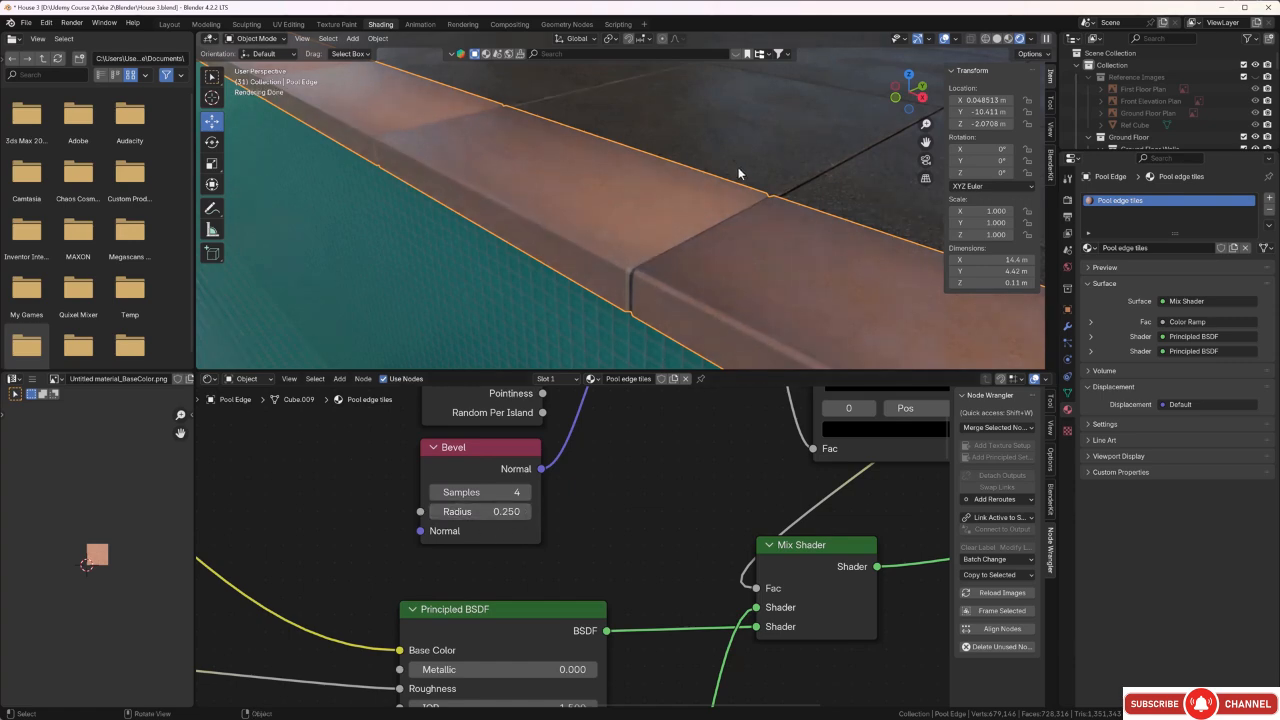
middle_click_drag(581, 229, 731, 236)
scroll(645, 538, "down", 2)
scroll(645, 531, "down", 3)
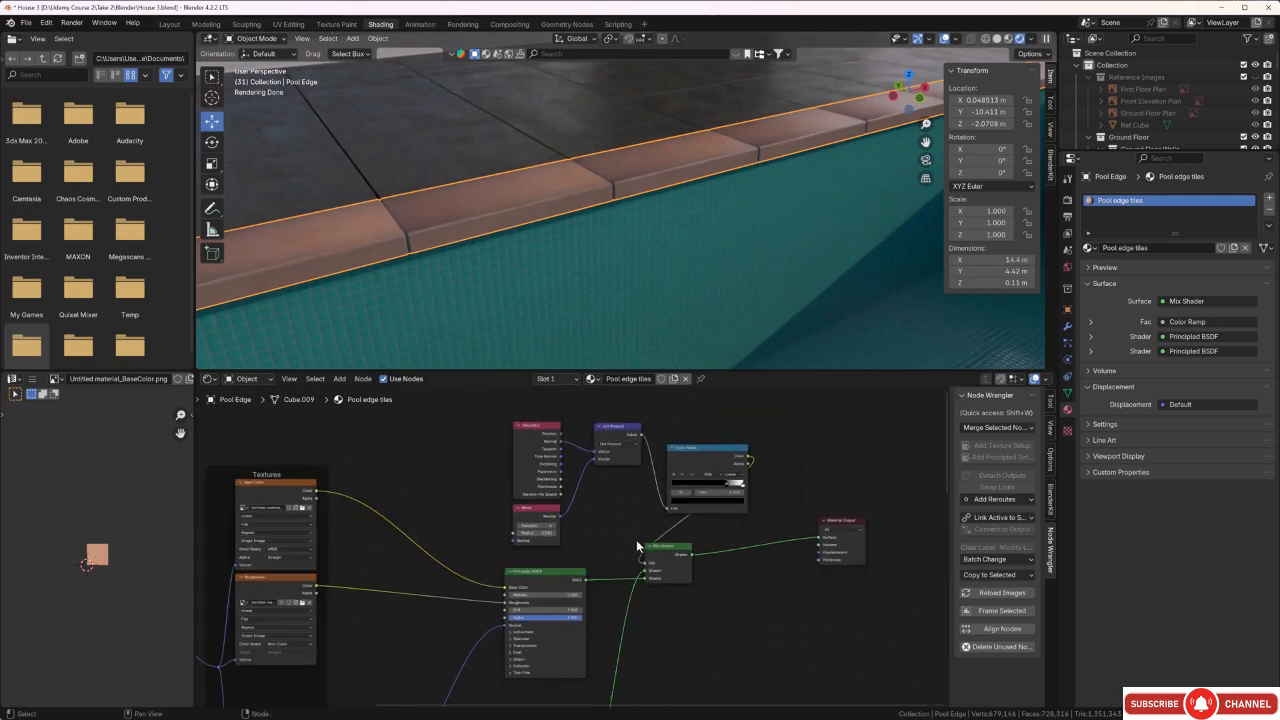
Add a Mix Color node between the first Base Color texture and its Principled BSDF, leaving it unconnected.
middle_click_drag(636, 539, 660, 474)
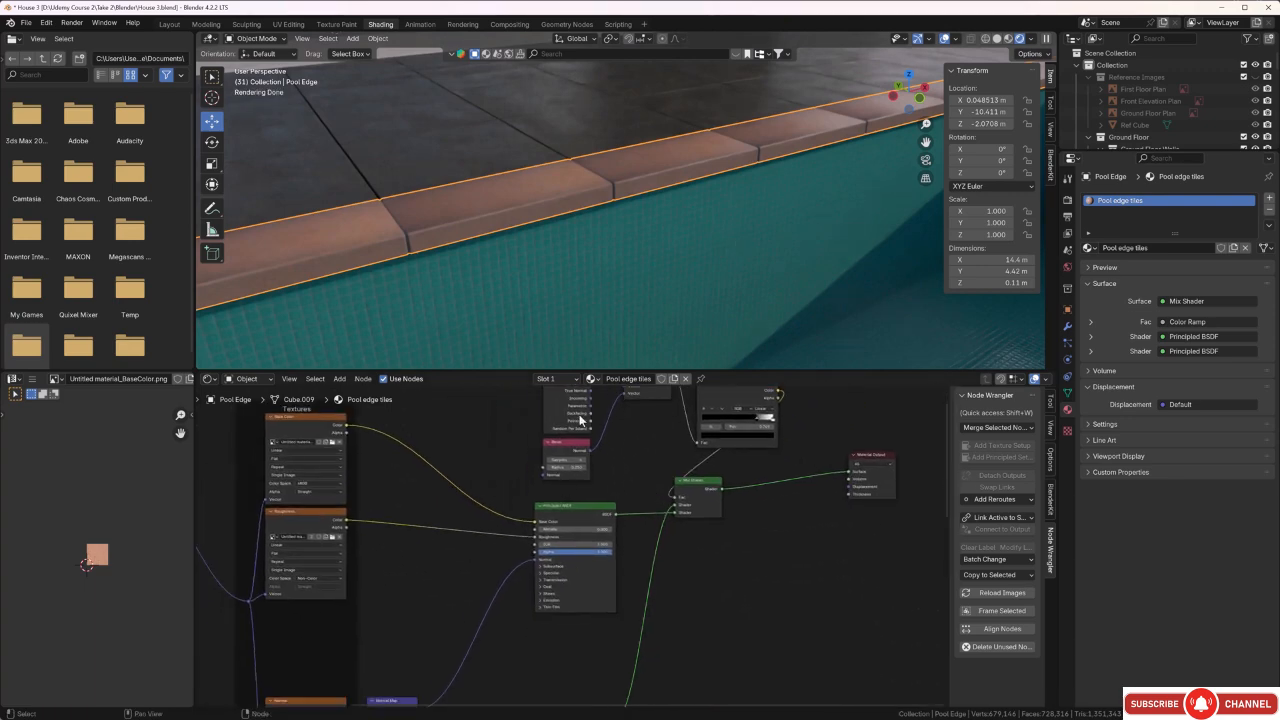
scroll(650, 488, "down", 1)
scroll(472, 192, "down", 2)
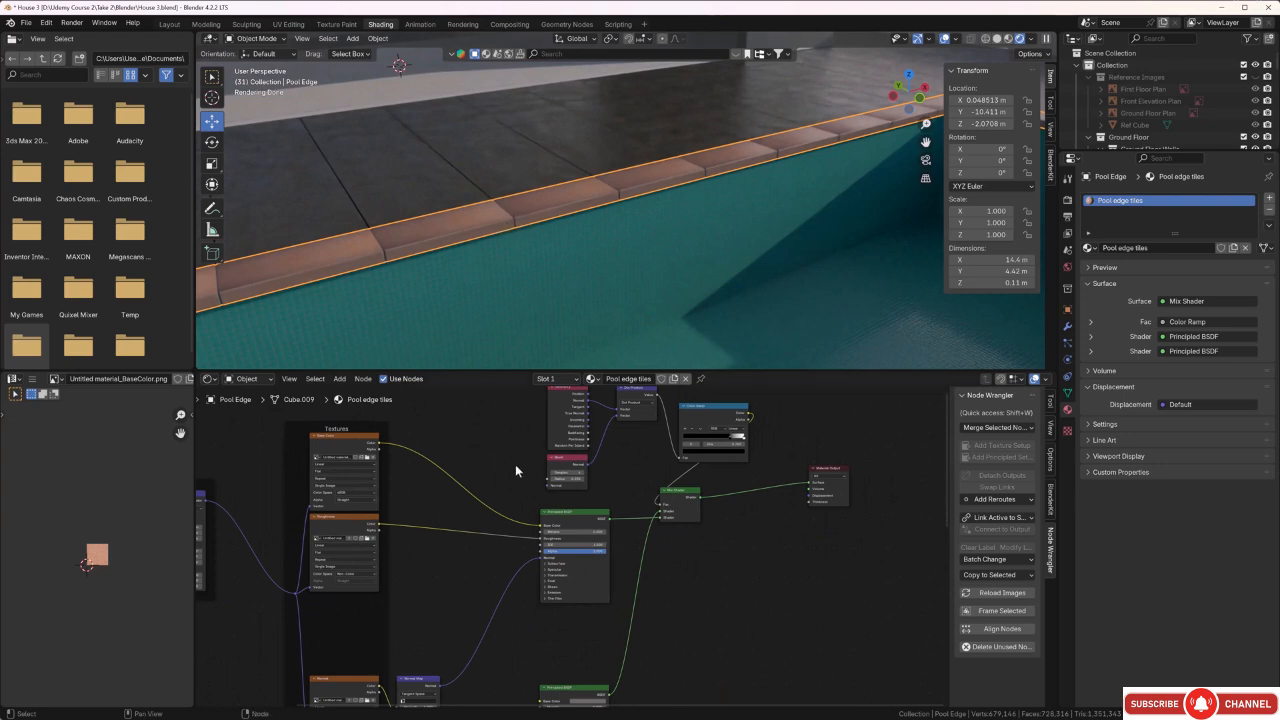
middle_click_drag(515, 464, 539, 486)
scroll(515, 503, "down", 5)
scroll(541, 484, "up", 6)
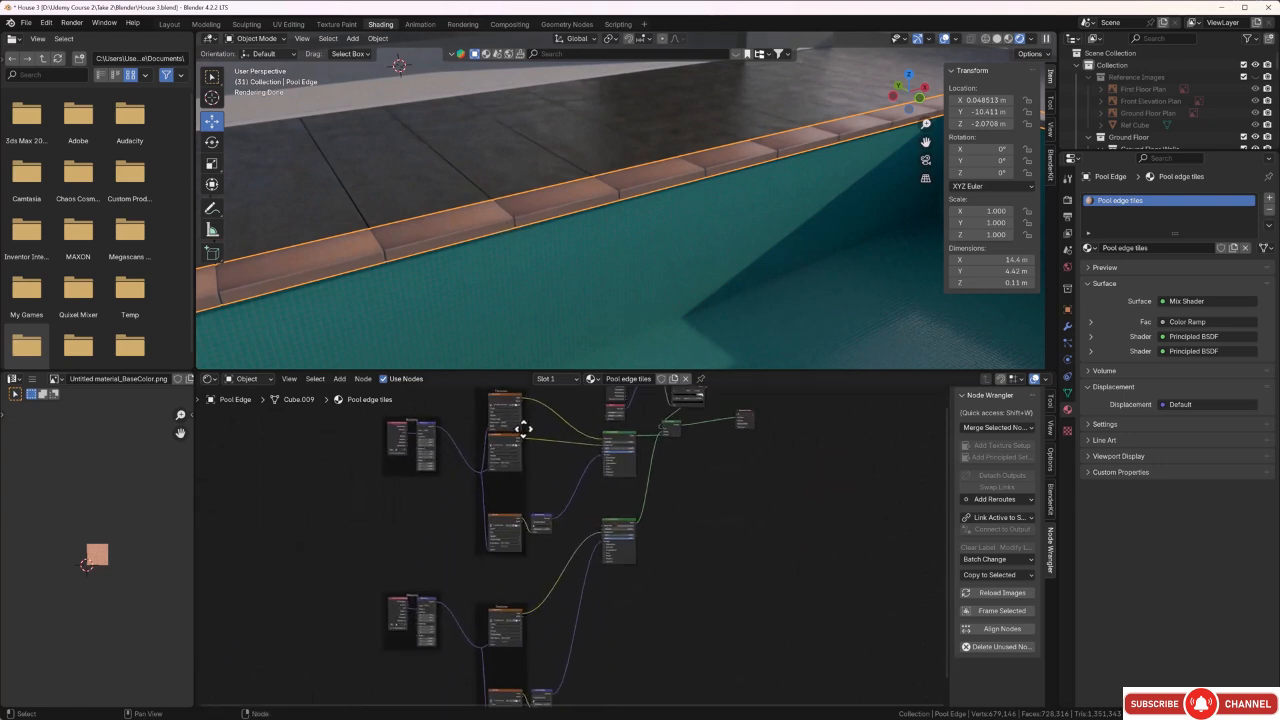
middle_click_drag(542, 389, 478, 547)
scroll(504, 519, "up", 4)
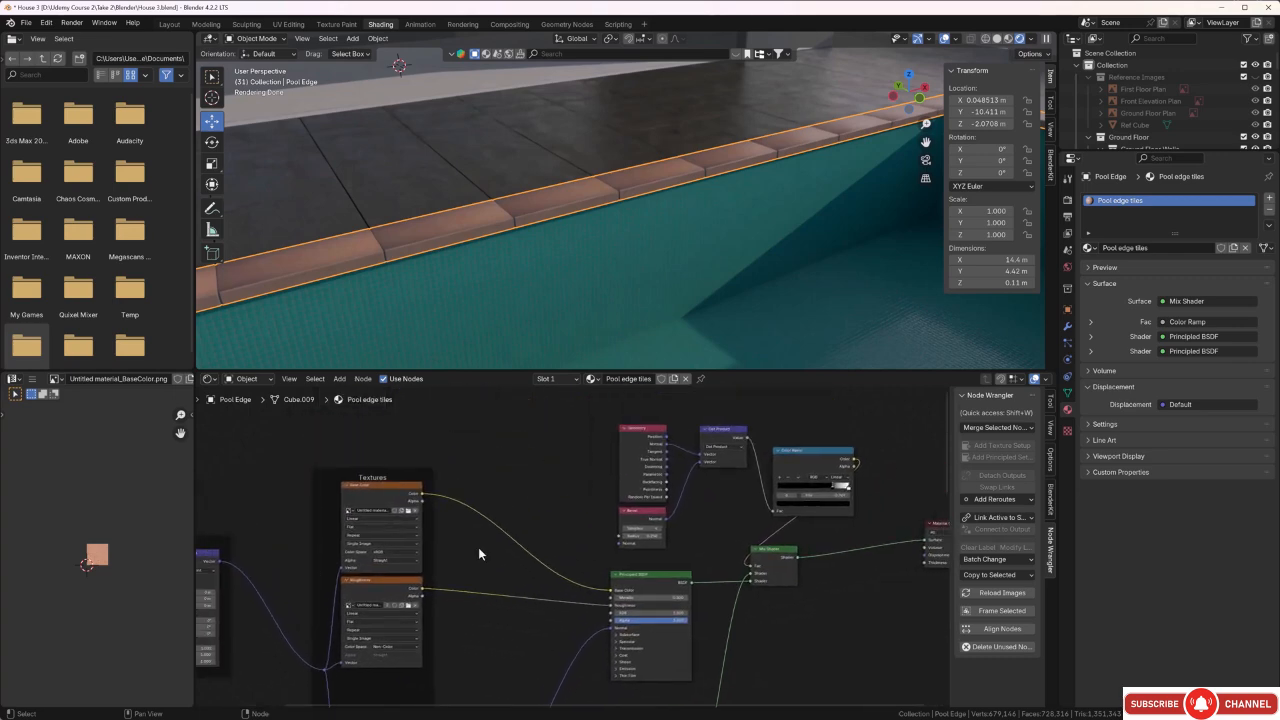
key("shift+a")
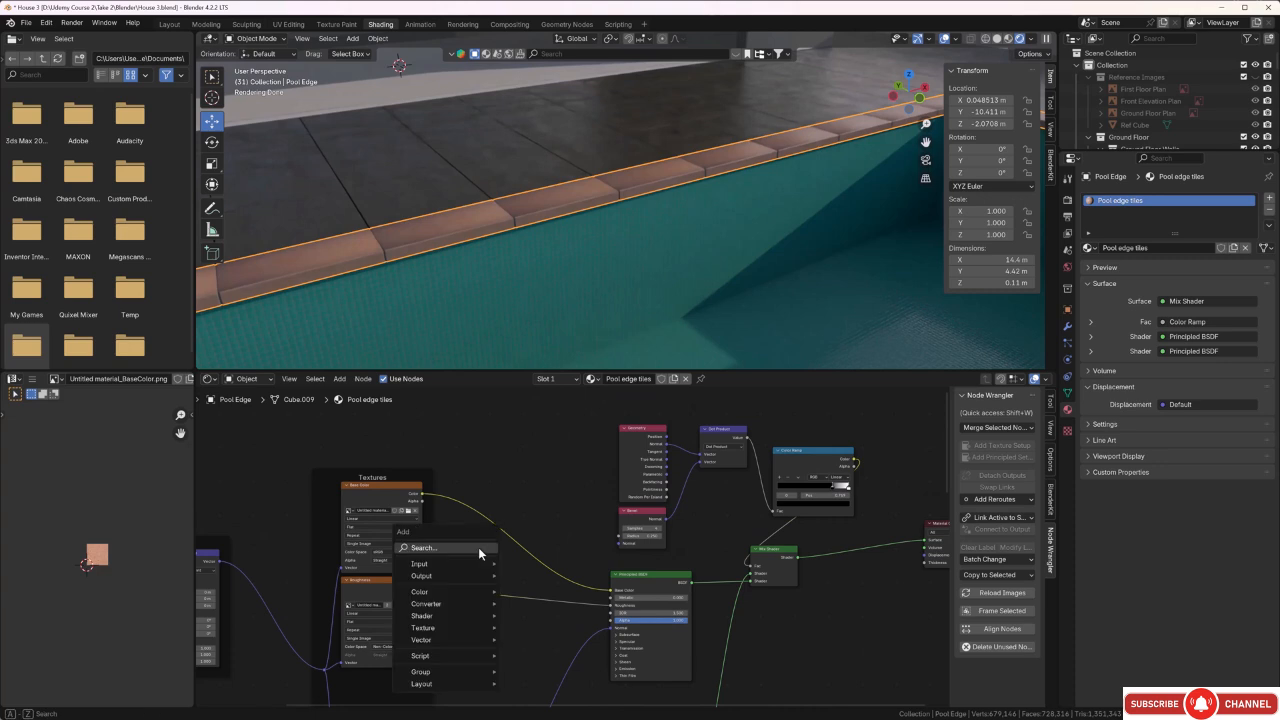
left_click(478, 547)
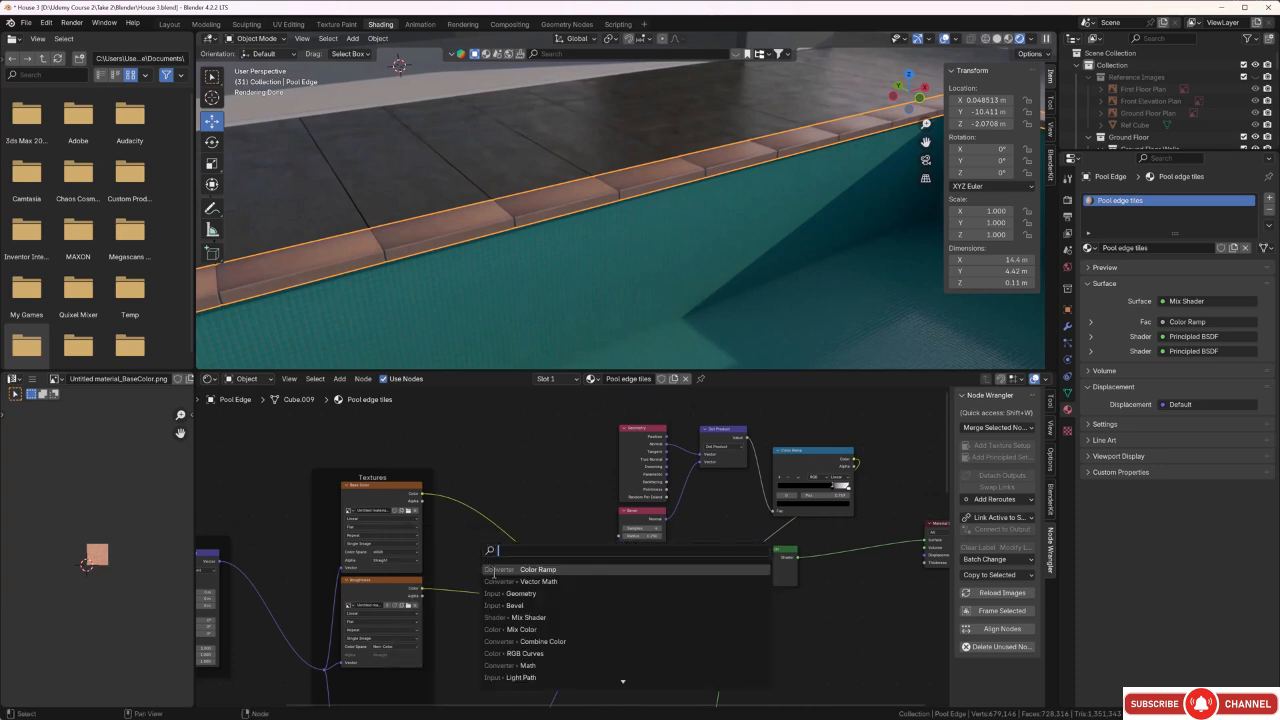
left_click(516, 630)
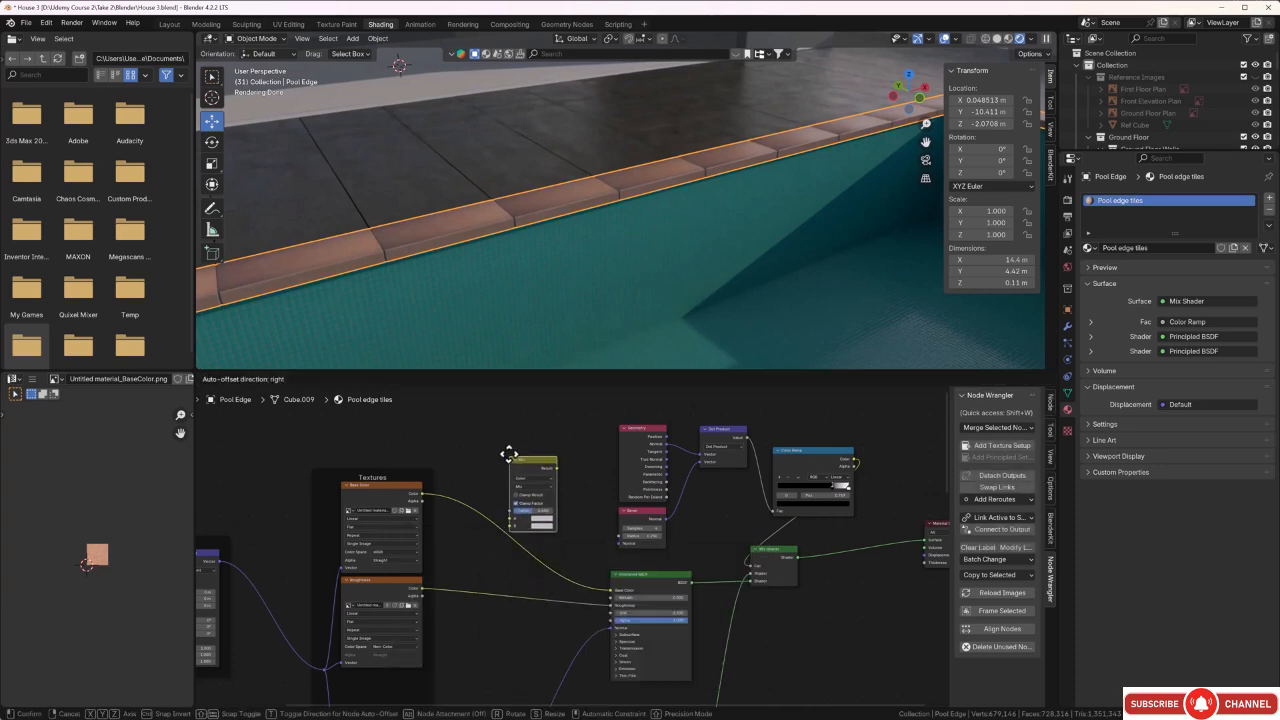
left_click(507, 447)
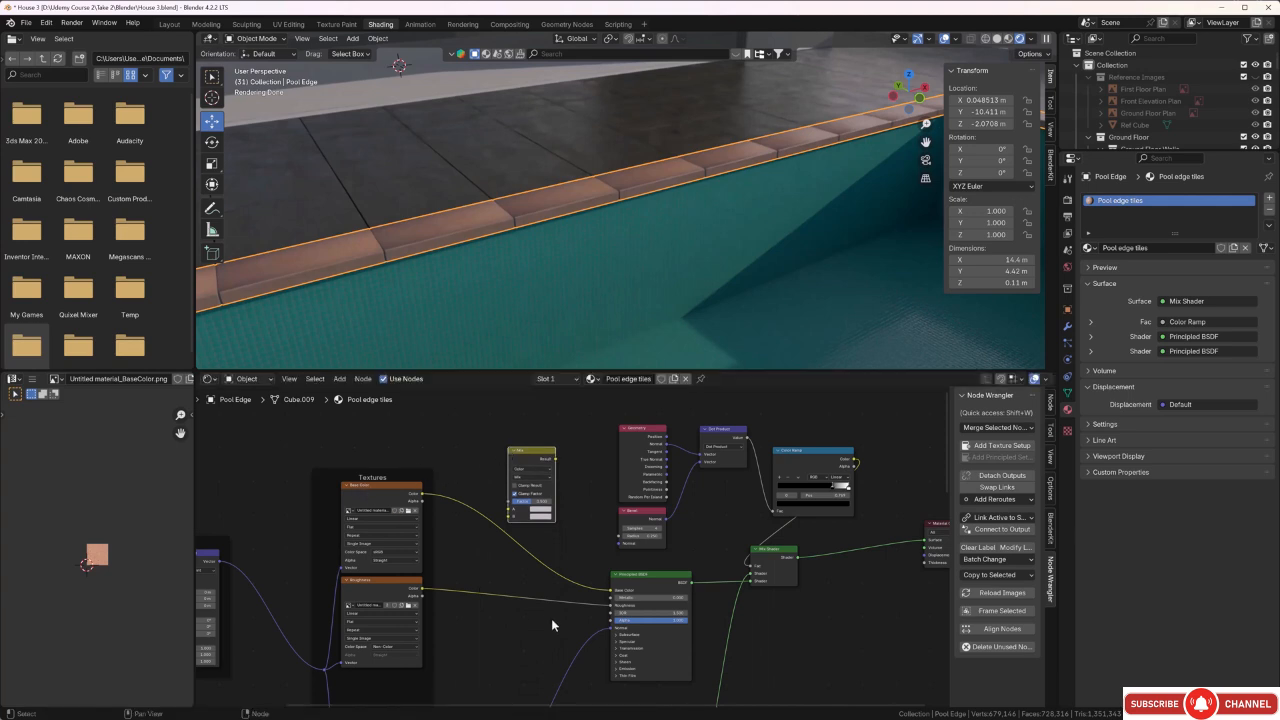
Route the Base Color texture into the Mix node's B input and link its Result to the first Principled BSDF's Base Color.
left_click_drag(612, 591, 502, 517)
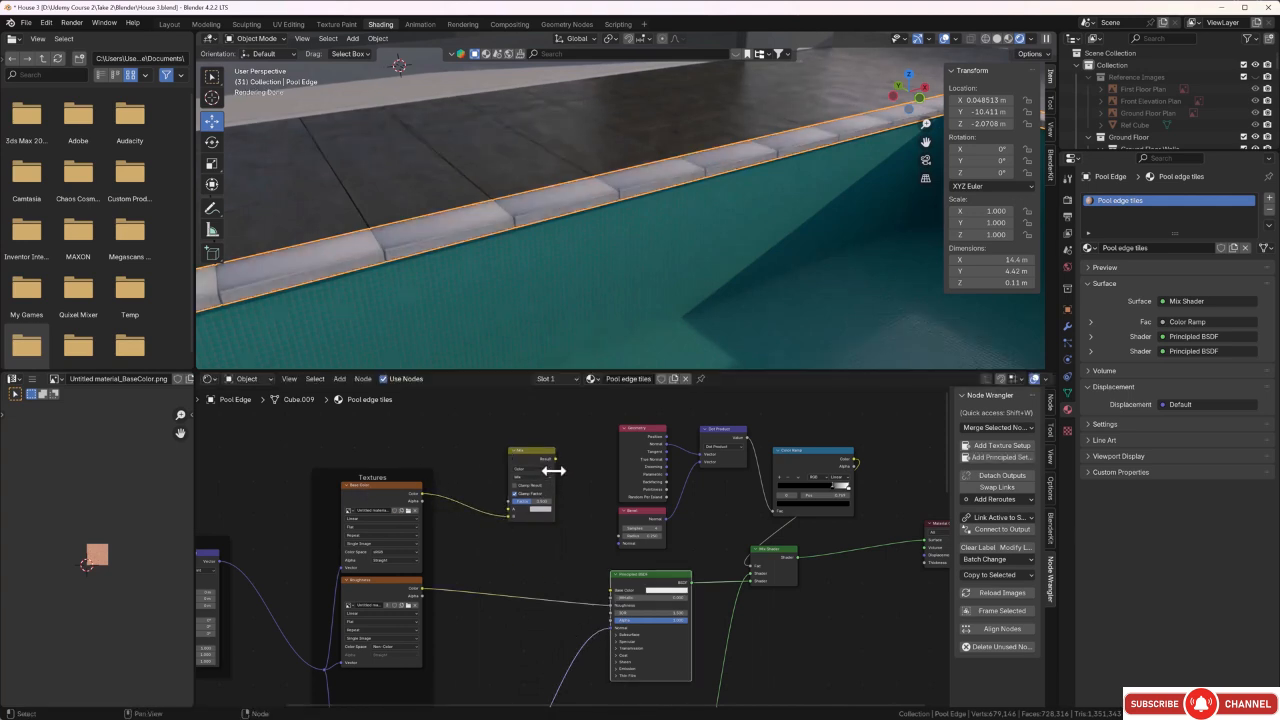
left_click_drag(556, 461, 610, 594)
scroll(504, 528, "up", 3)
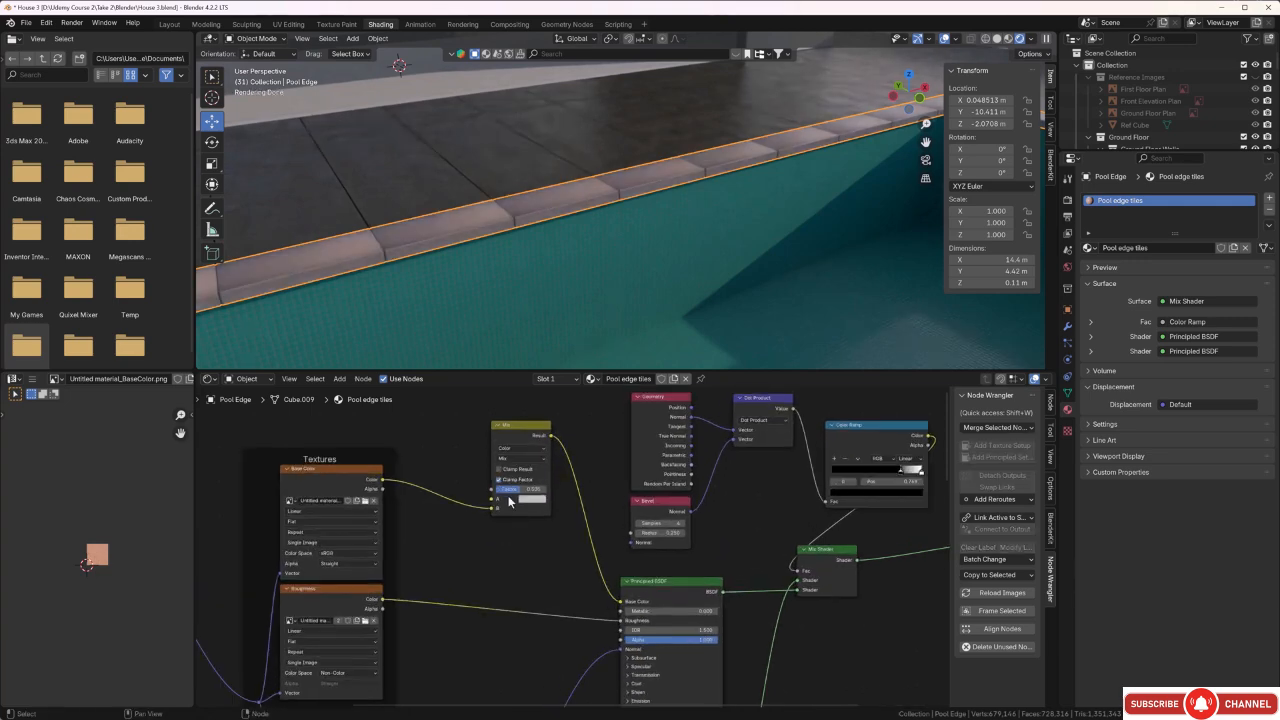
Tint the Mix node's A color to a slightly warm light grey.
middle_click_drag(504, 528, 574, 586)
scroll(596, 548, "up", 1)
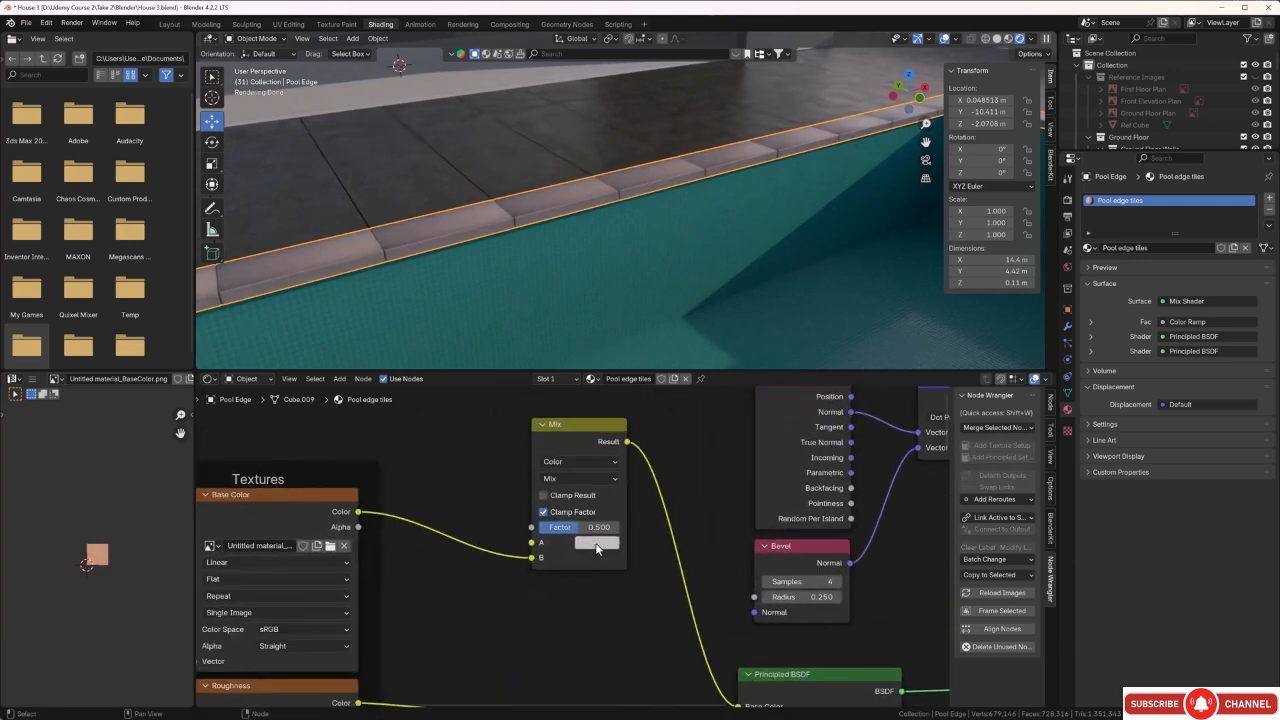
left_click(597, 543)
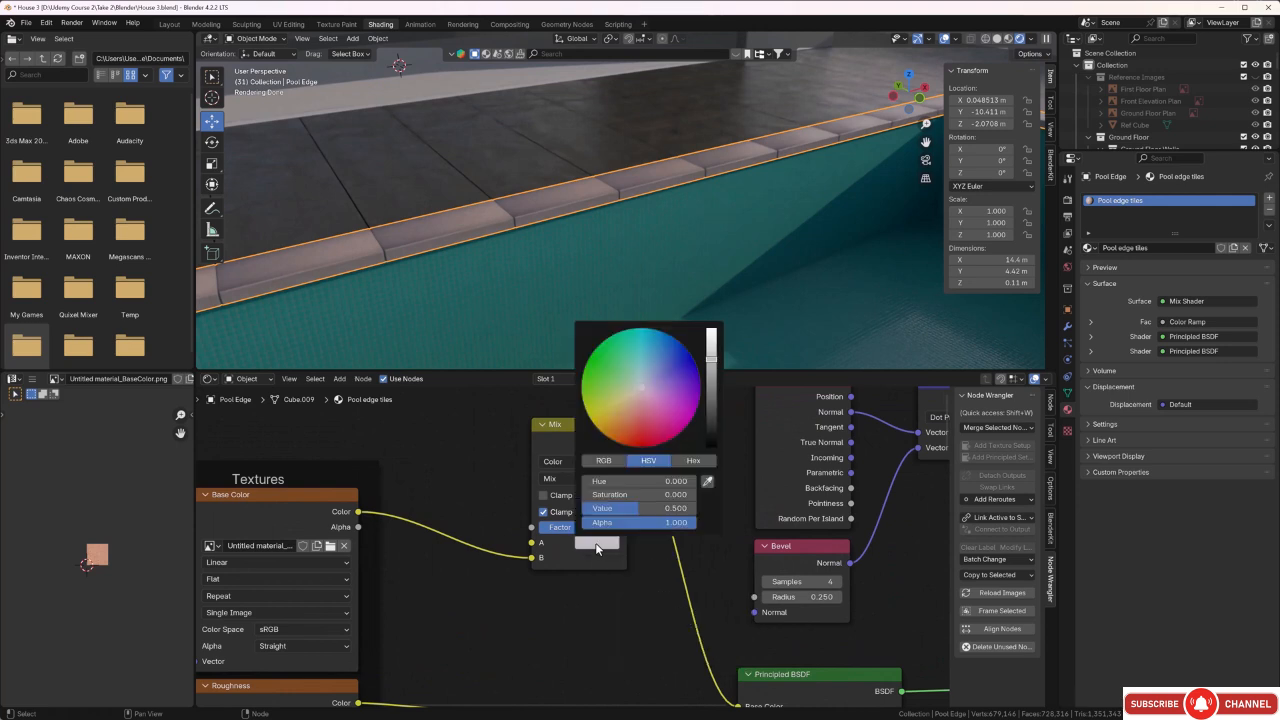
left_click(641, 384)
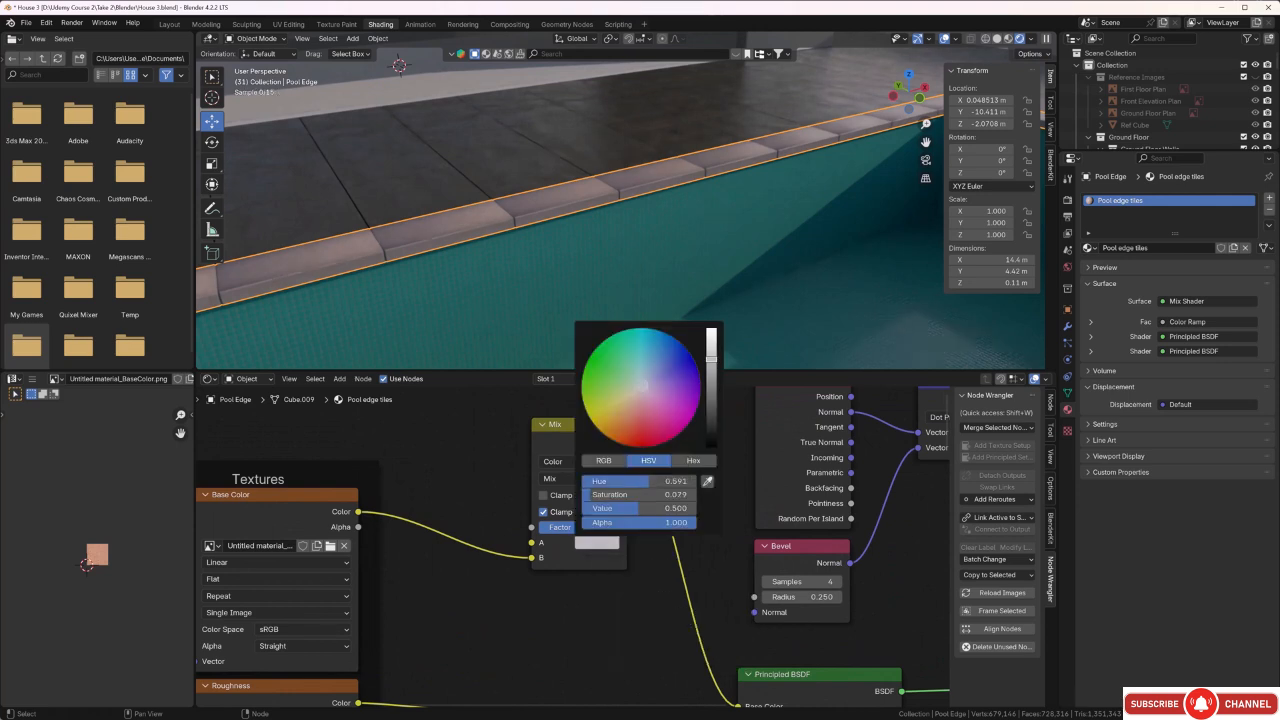
left_click_drag(641, 386, 635, 389)
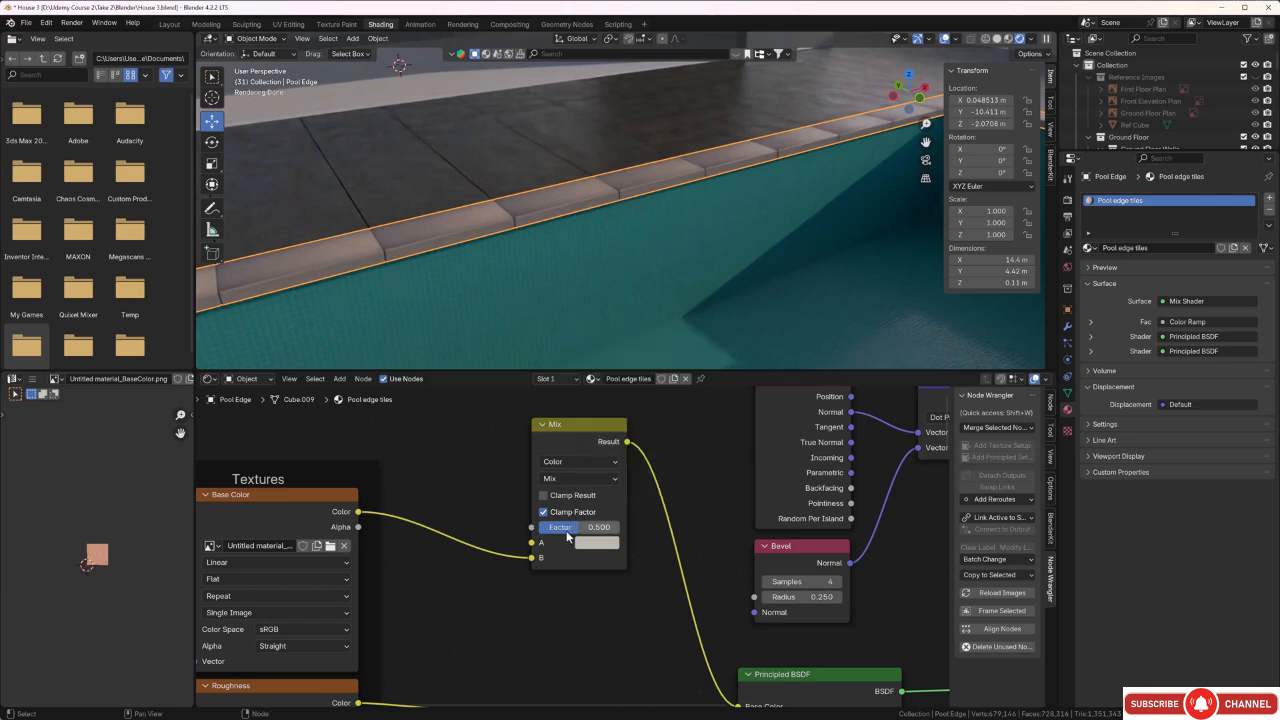
Set the color Mix node's Factor to 0.495 and check the tint on the pool edge tiles.
mouse_move(571, 527)
left_mouse_down()
mouse_move(619, 527)
mouse_move(578, 527)
left_mouse_up()
middle_click_drag(526, 310, 634, 252)
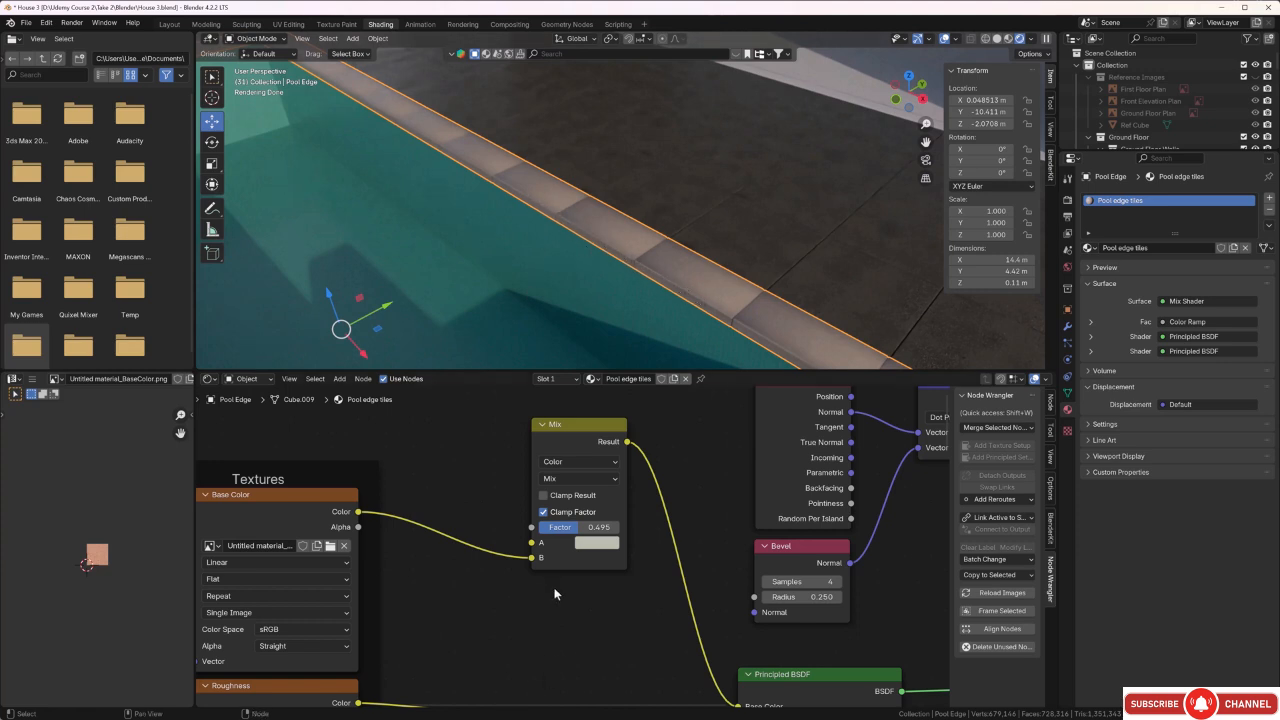
Move the Color Ramp's black stop to position 0.596 and check the edge wear around the pool rim.
scroll(554, 587, "down", 5)
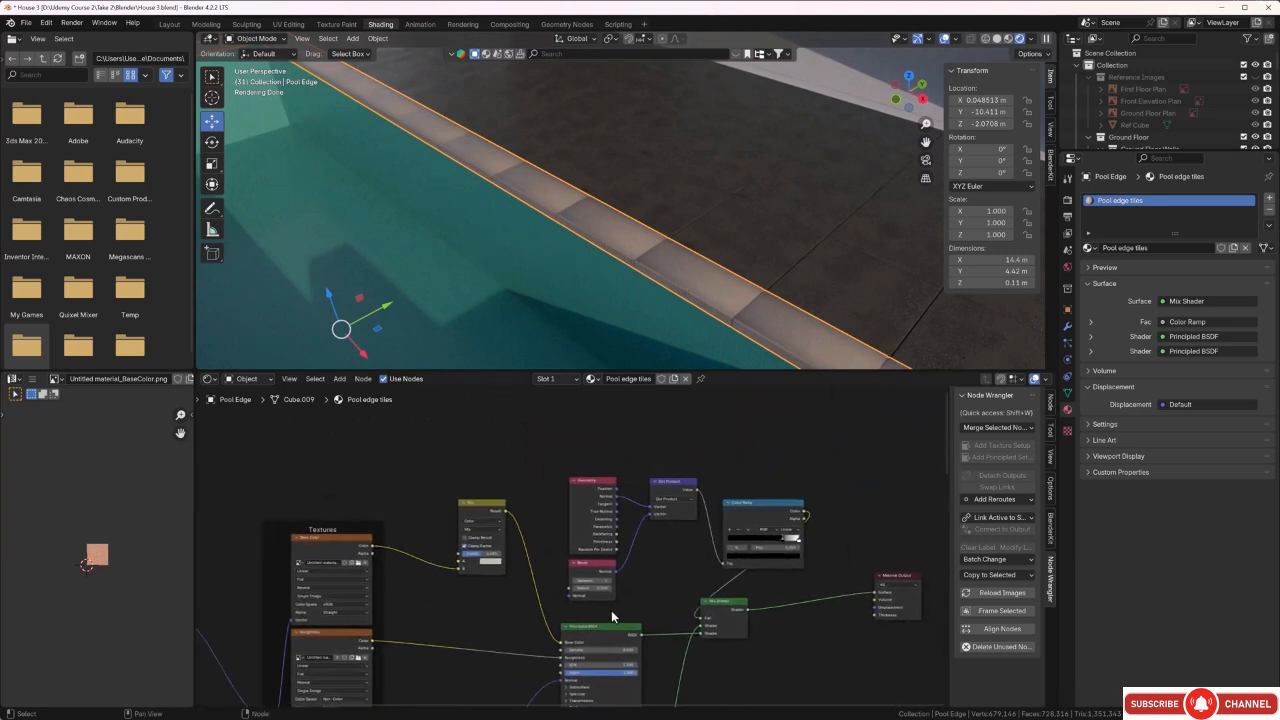
scroll(690, 540, "up", 5)
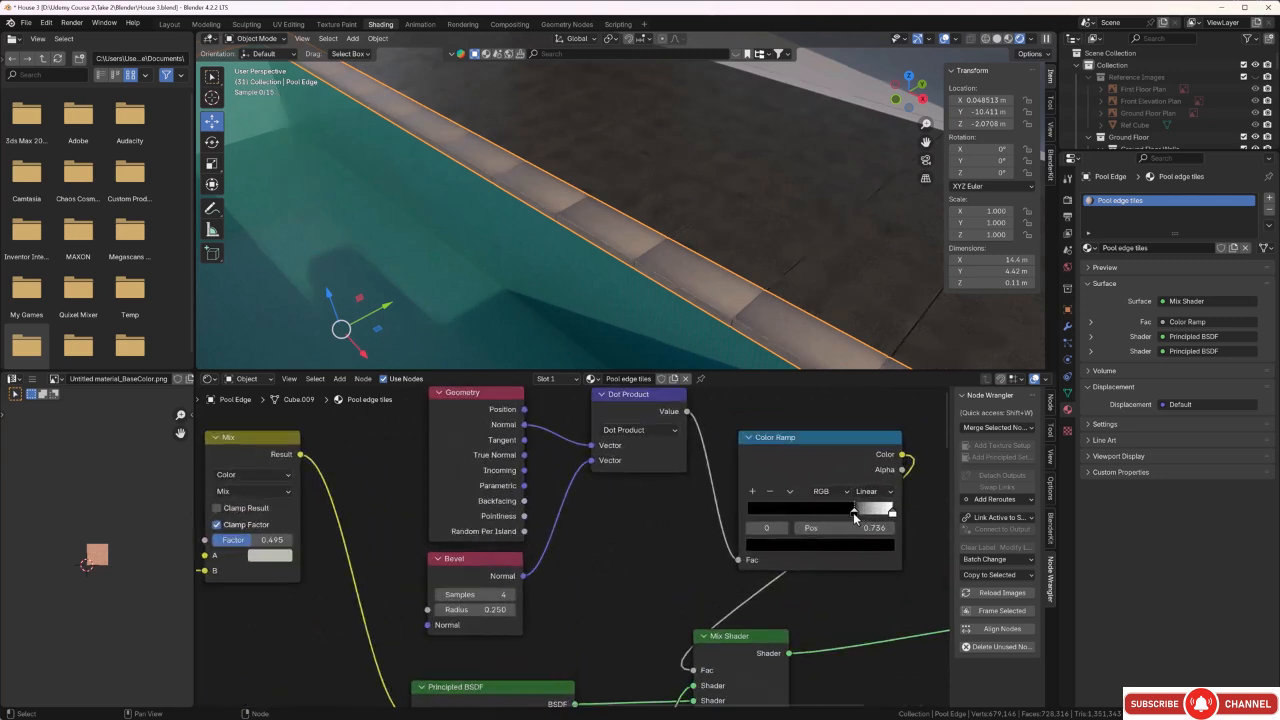
left_click_drag(850, 513, 832, 512)
scroll(720, 300, "up", 5)
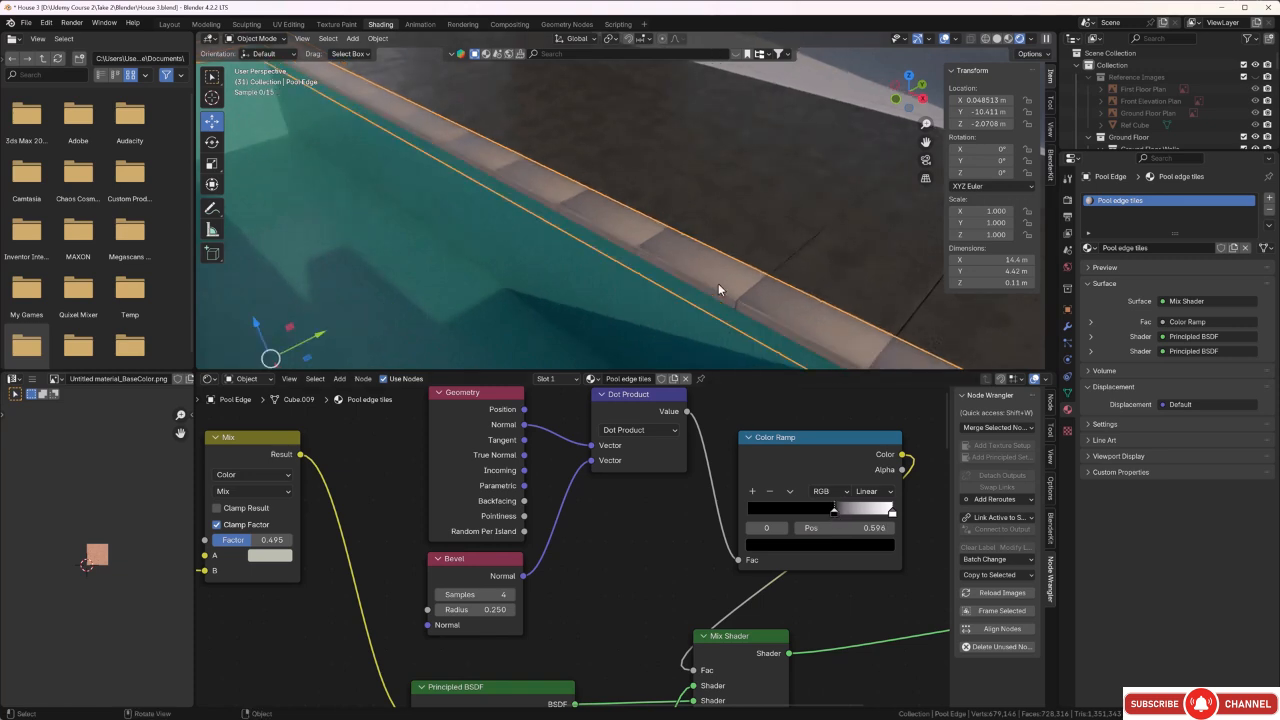
scroll(716, 287, "down", 4)
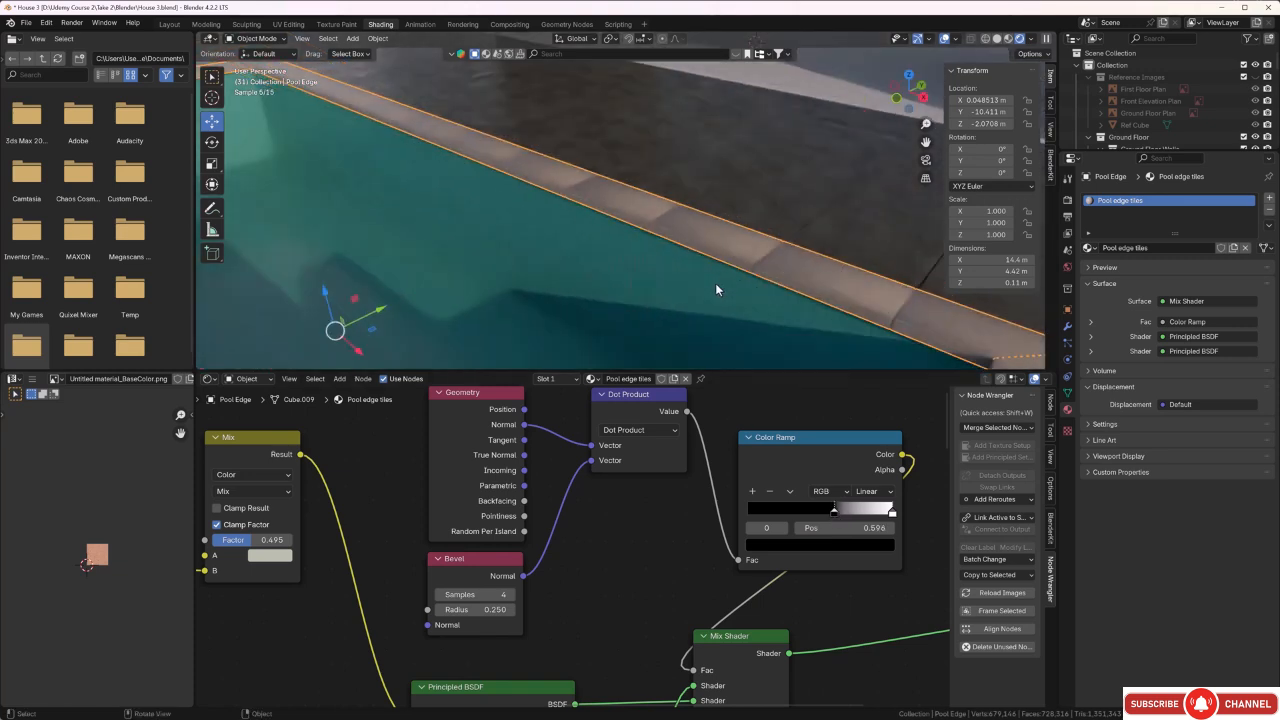
scroll(713, 280, "down", 8)
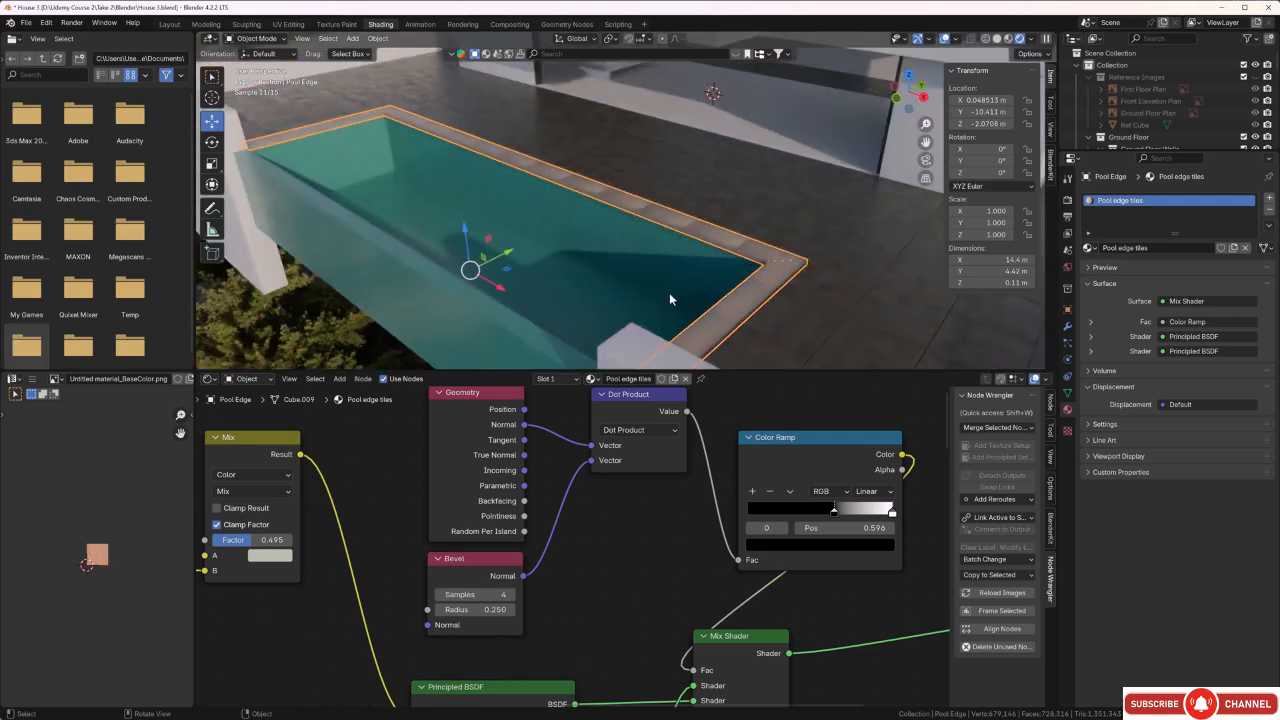
middle_click_drag(621, 282, 640, 280)
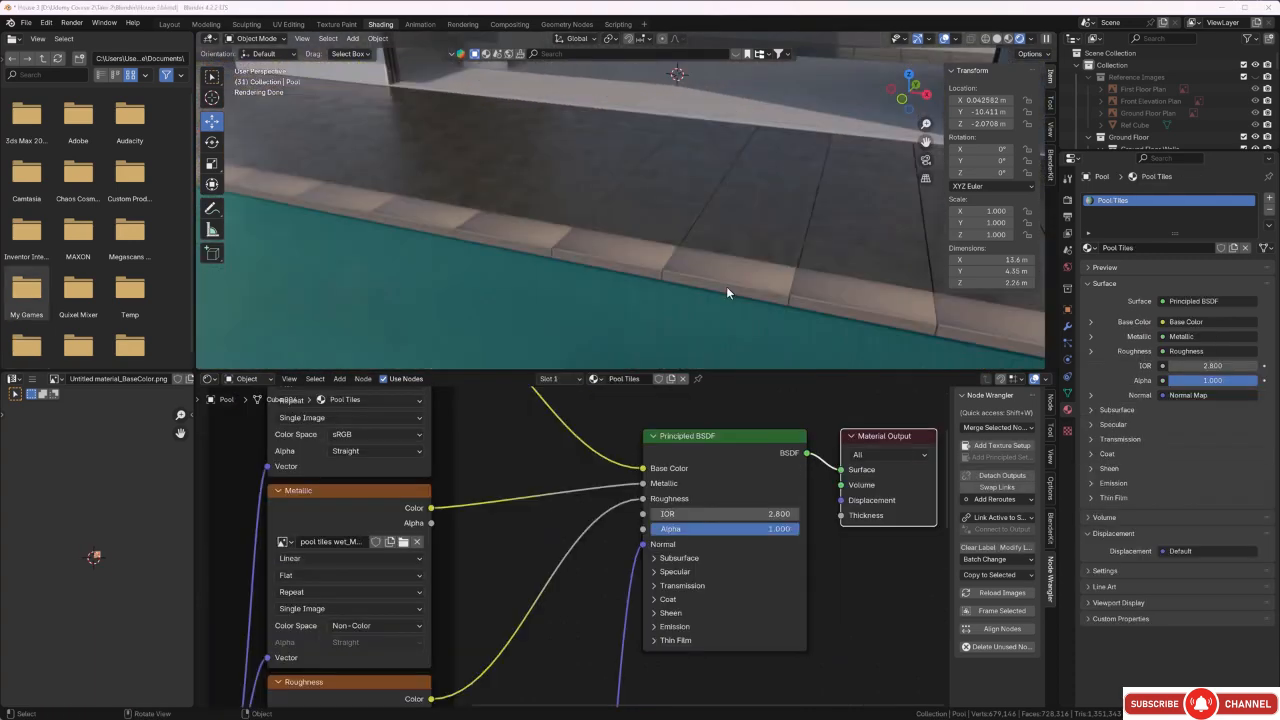
Examine the pool, its edge tiles, the terrace floor and the white boundary walls from several angles.
middle_click_drag(726, 286, 628, 265)
scroll(668, 265, "down", 5)
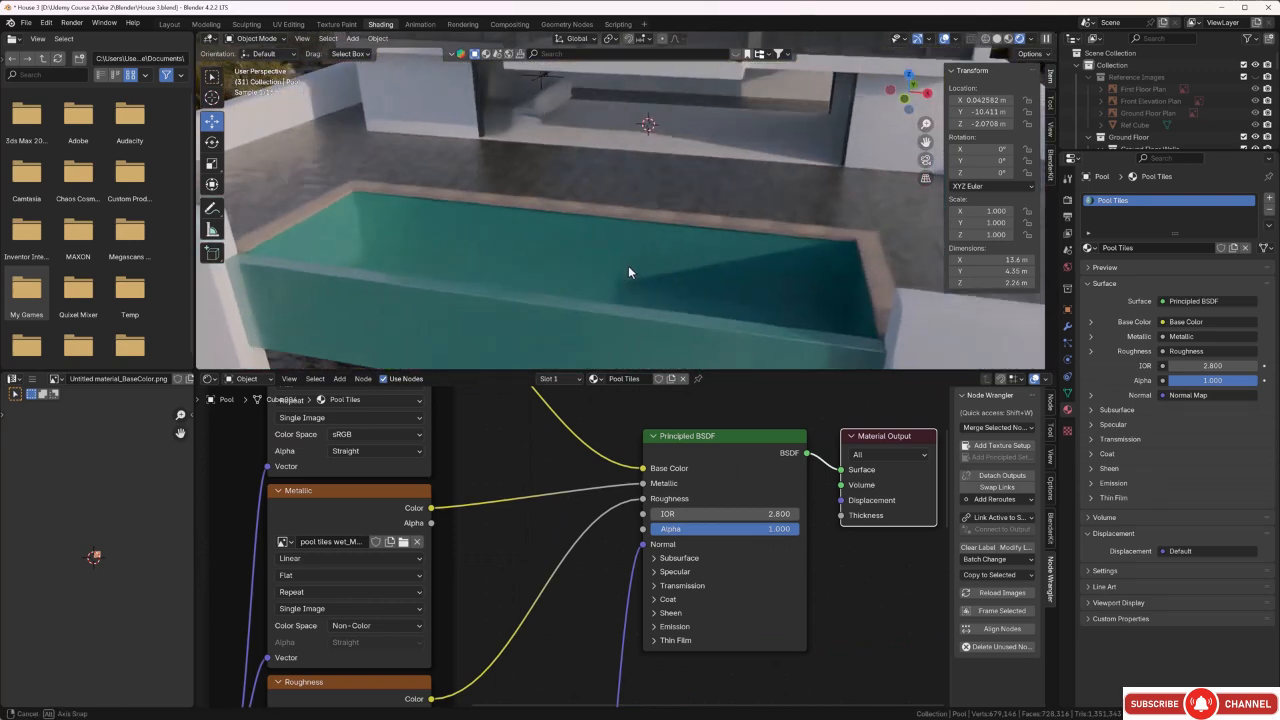
middle_click_drag(551, 257, 644, 258)
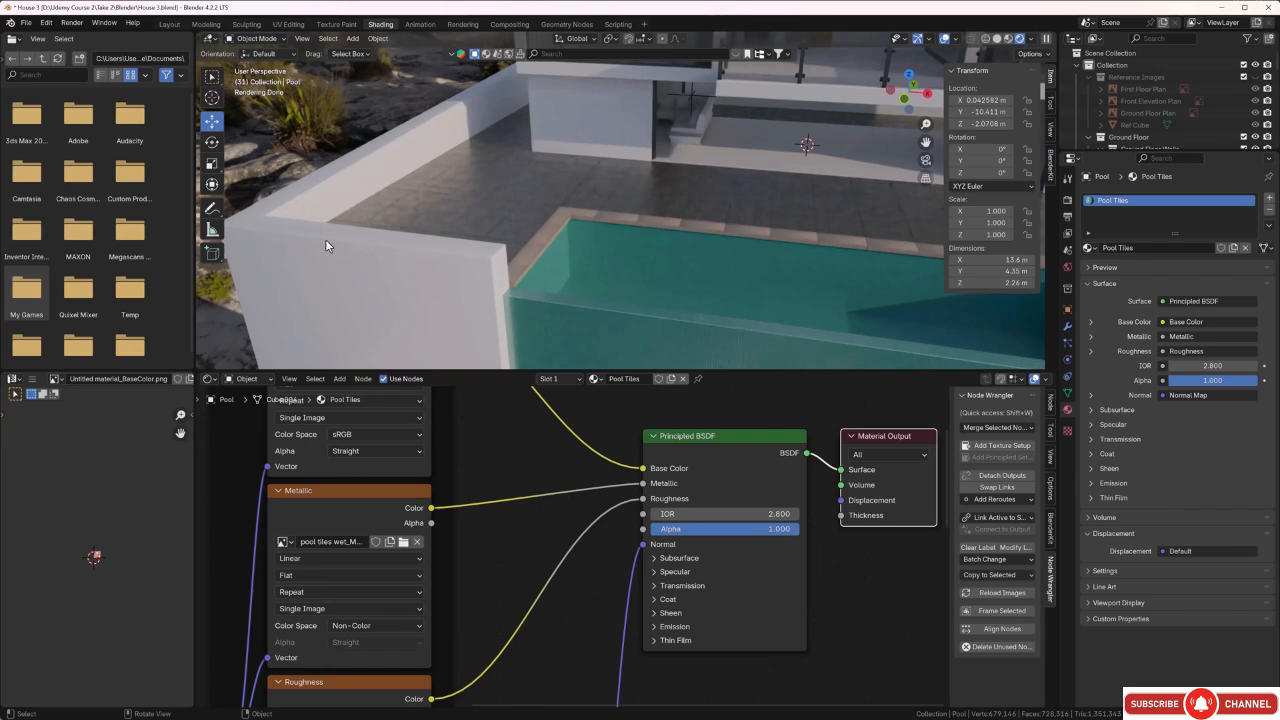
middle_click_drag(519, 187, 599, 171)
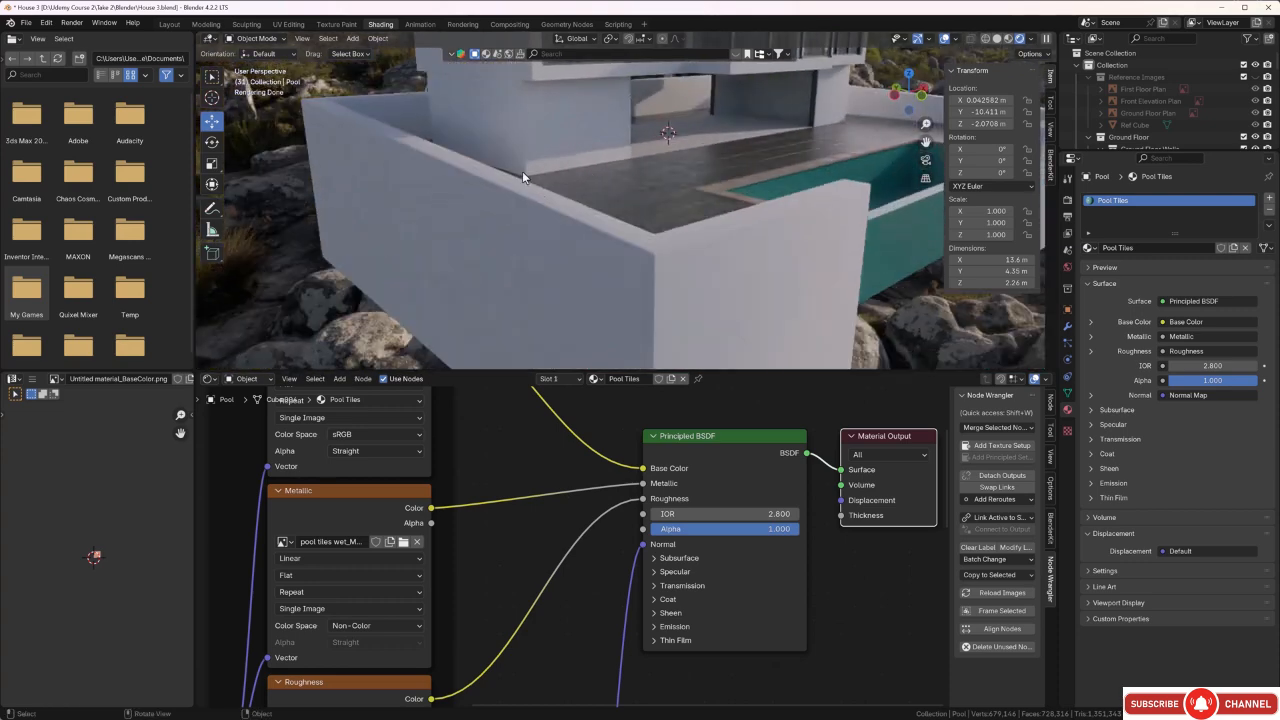
middle_click_drag(555, 106, 530, 109)
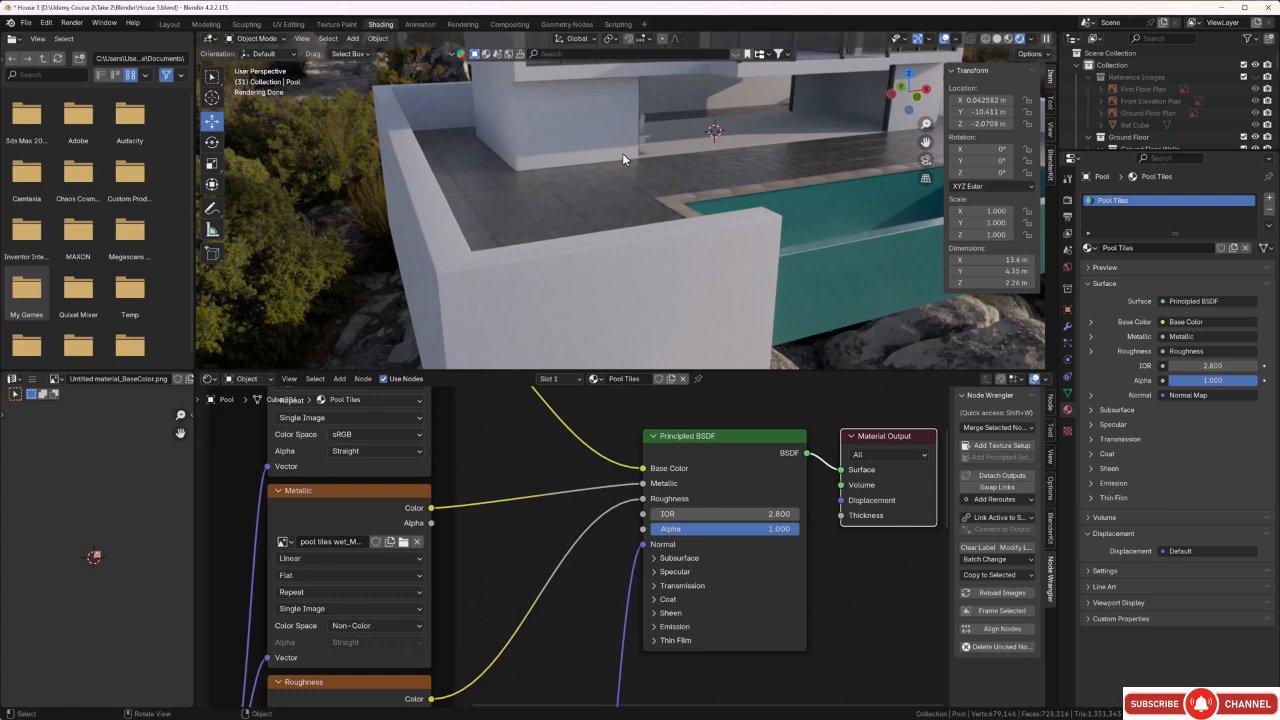
scroll(622, 153, "down", 3)
middle_click_drag(632, 190, 530, 185)
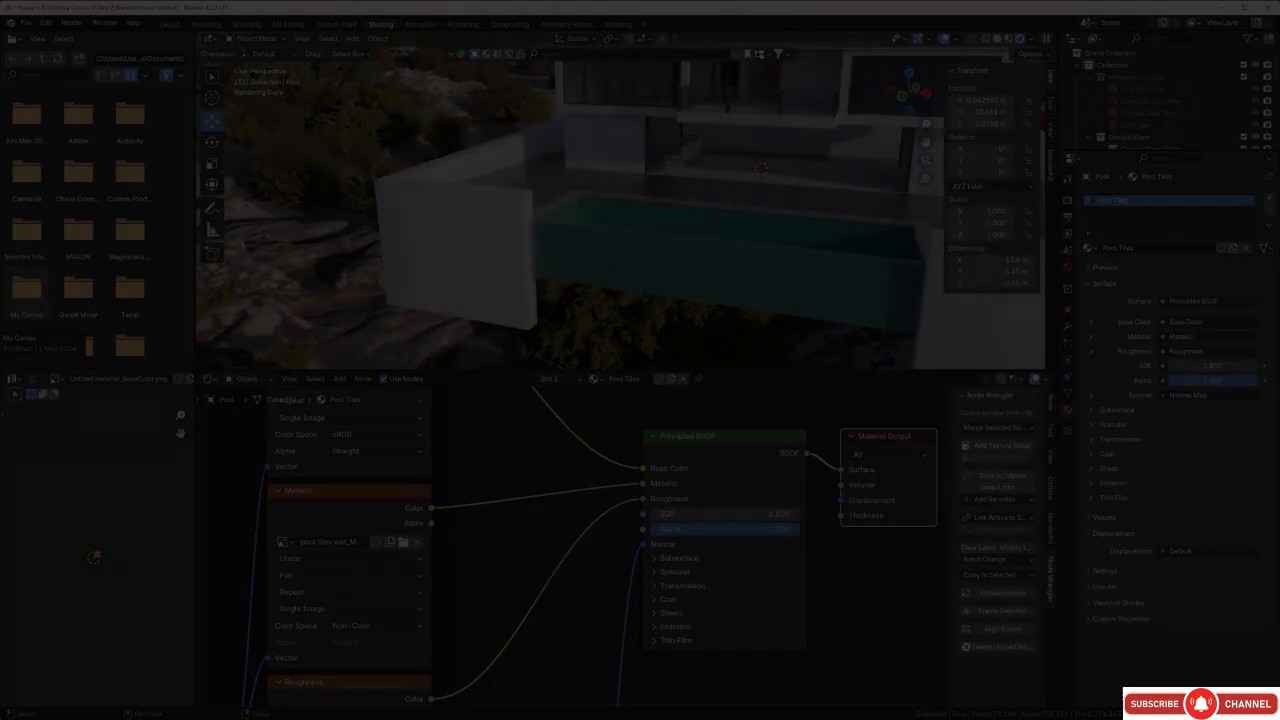
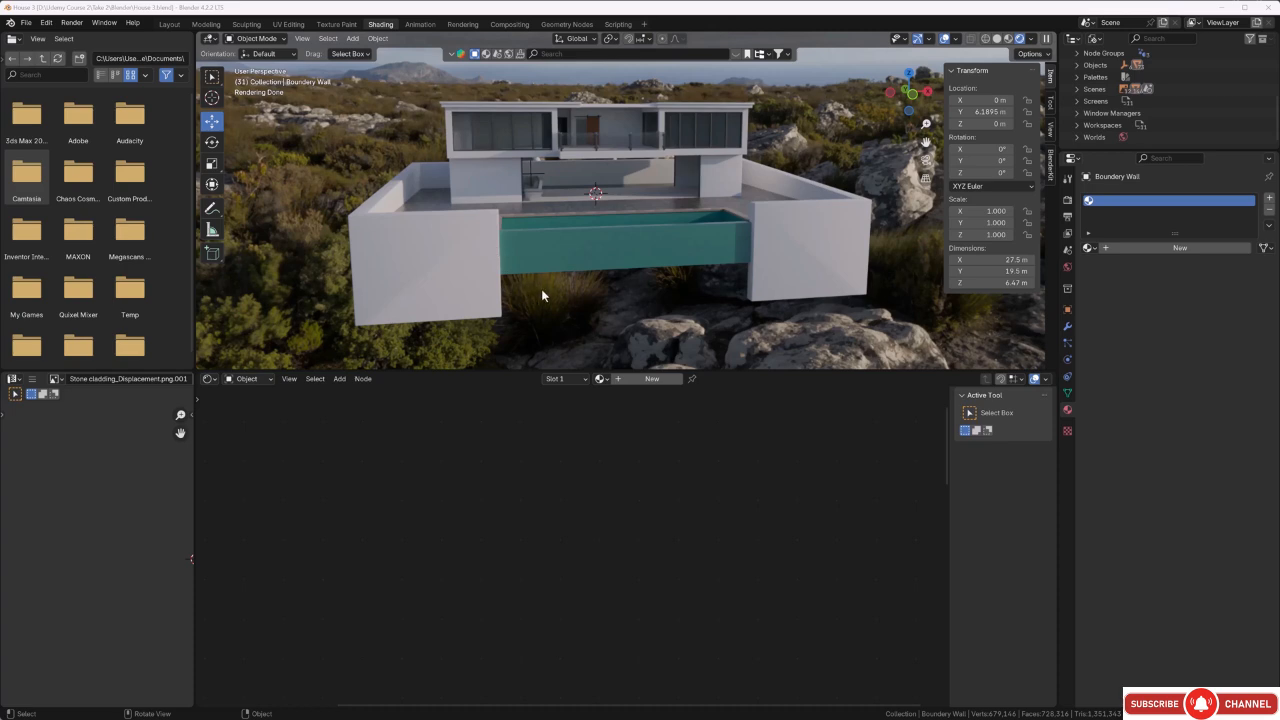
Unwrap all faces of the boundary wall with Smart UV Project, using an island margin of 0.01.
middle_click_drag(541, 295, 697, 353)
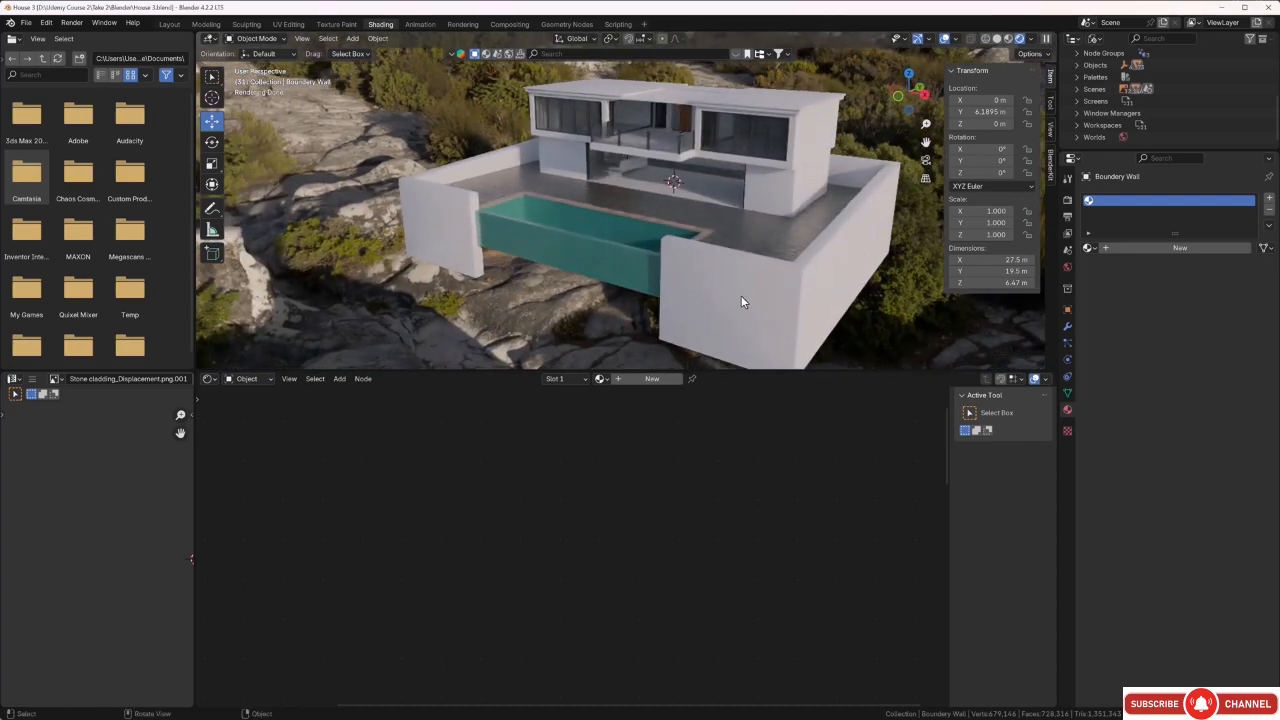
mouse_move(741, 295)
middle_mouse_down()
mouse_move(796, 279)
mouse_move(746, 294)
middle_mouse_up()
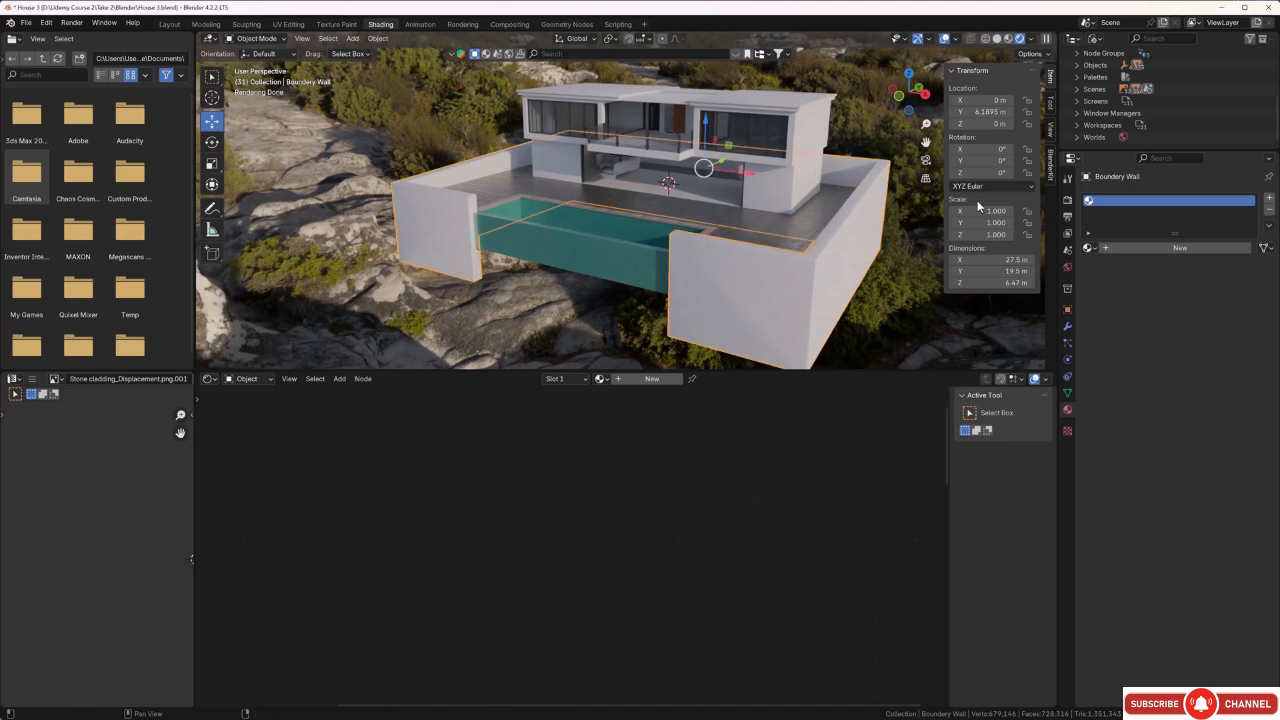
middle_click_drag(717, 314, 765, 285)
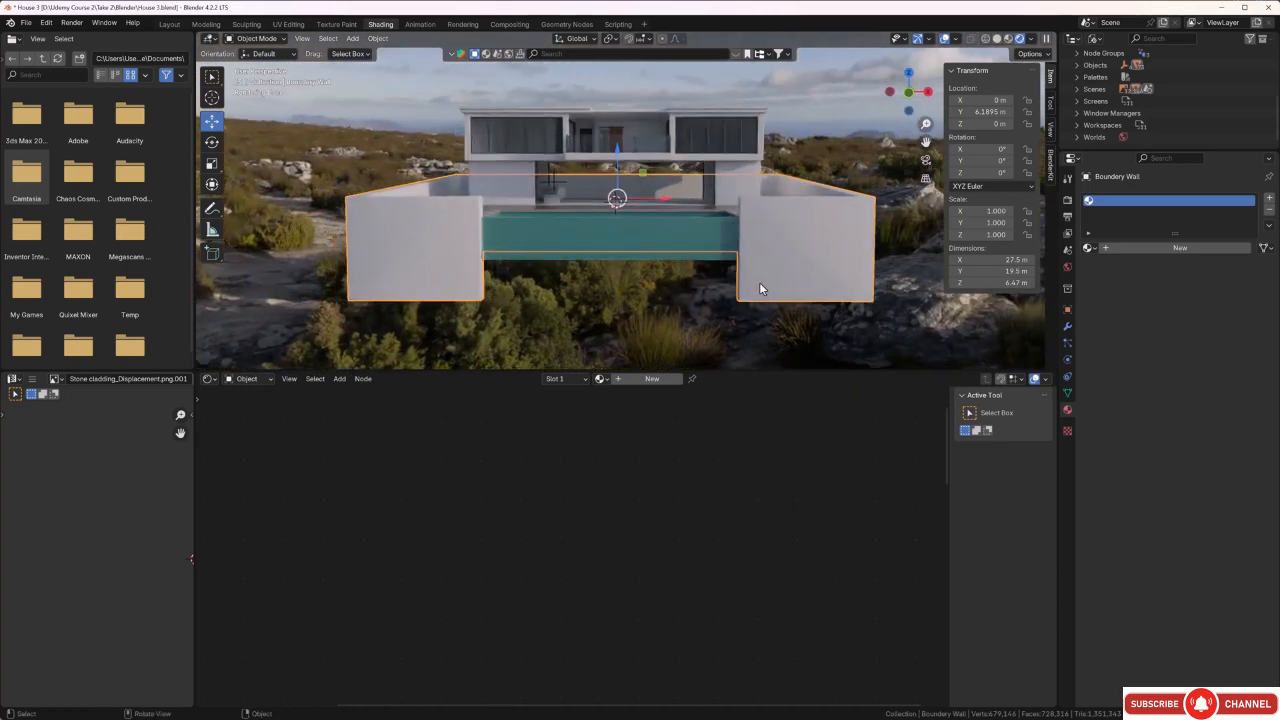
key("Tab")
middle_click_drag(674, 291, 691, 297)
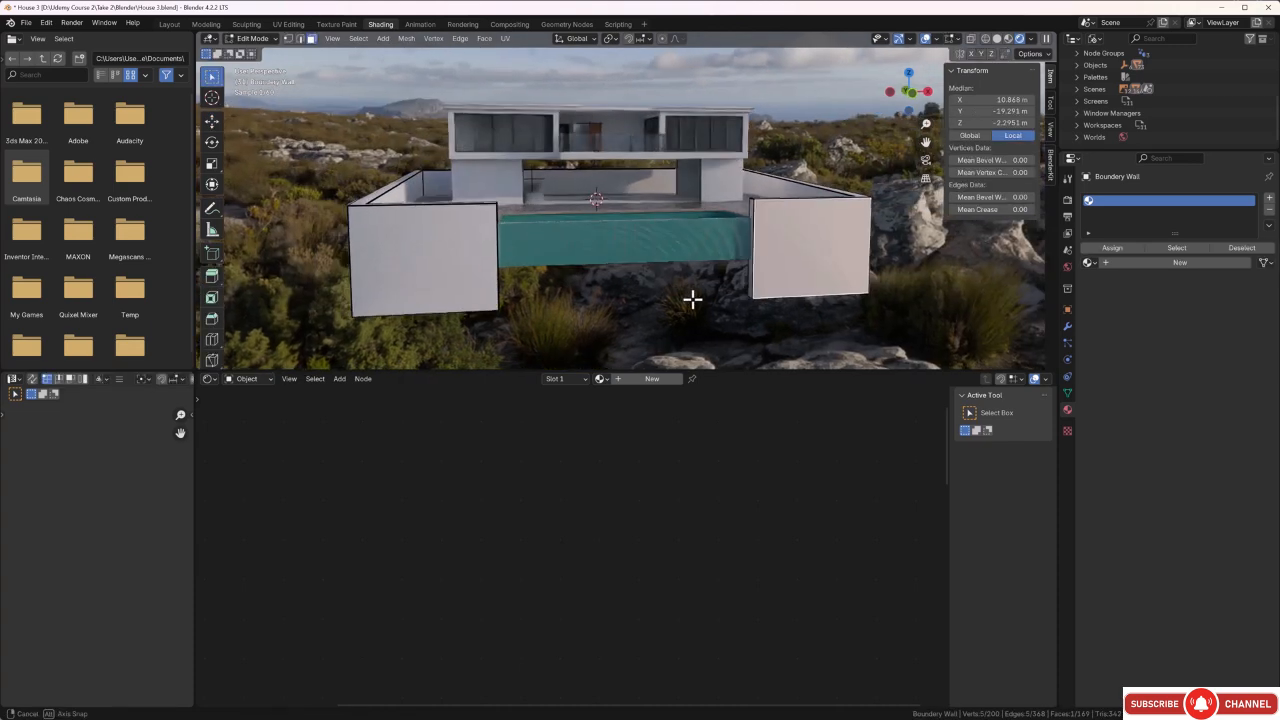
key("a")
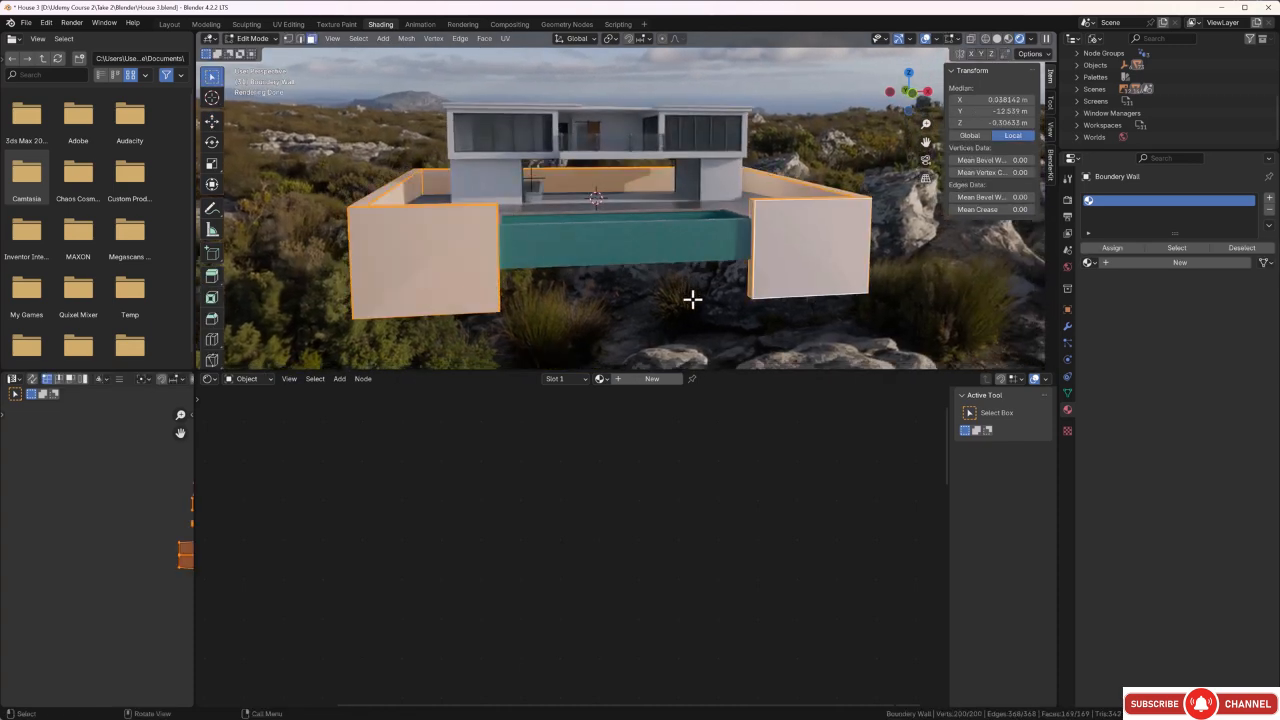
key("u")
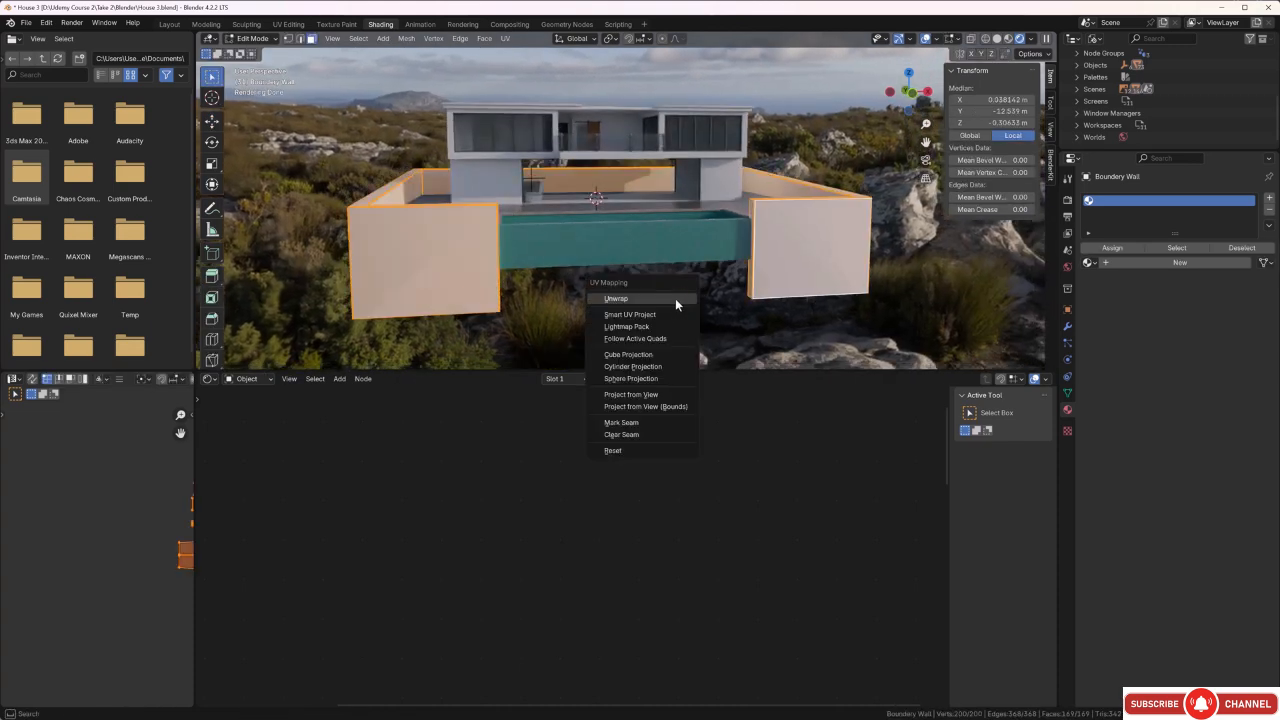
left_click(669, 314)
left_click(724, 363)
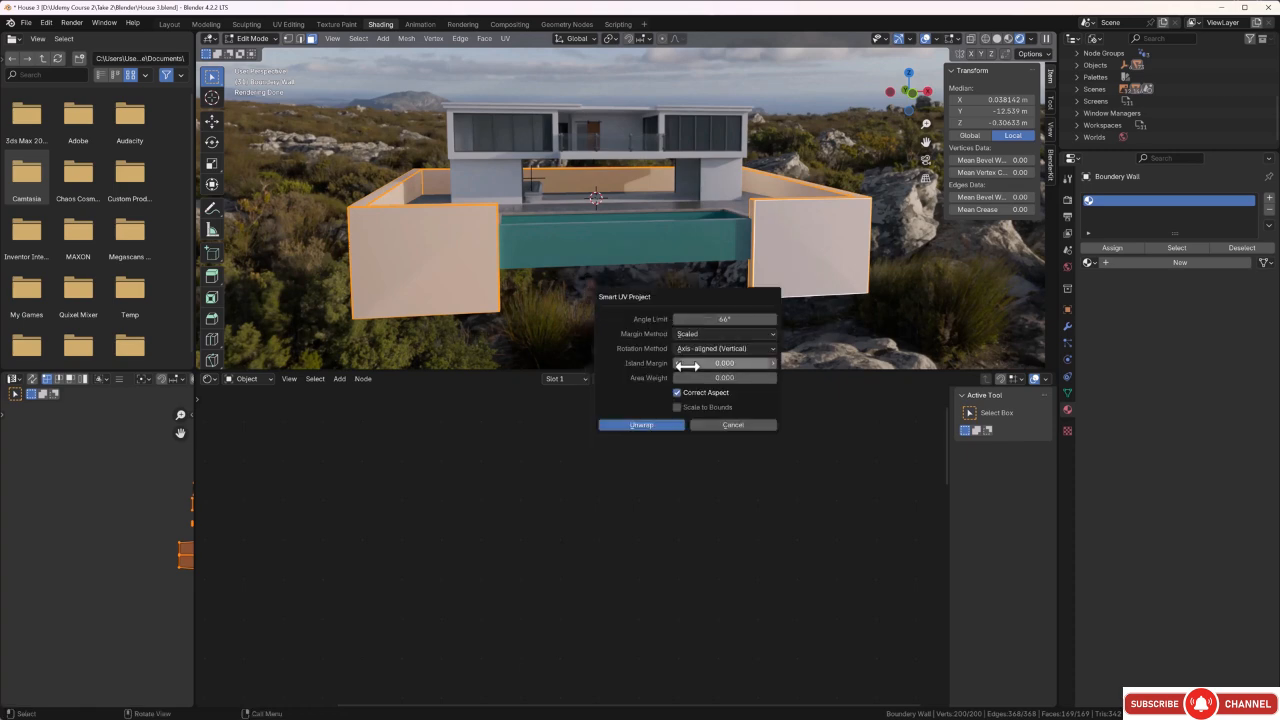
type("0.01")
key("Return")
left_click_drag(724, 363, 734, 363)
left_click(641, 426)
middle_click_drag(631, 311, 587, 319)
left_click(583, 311)
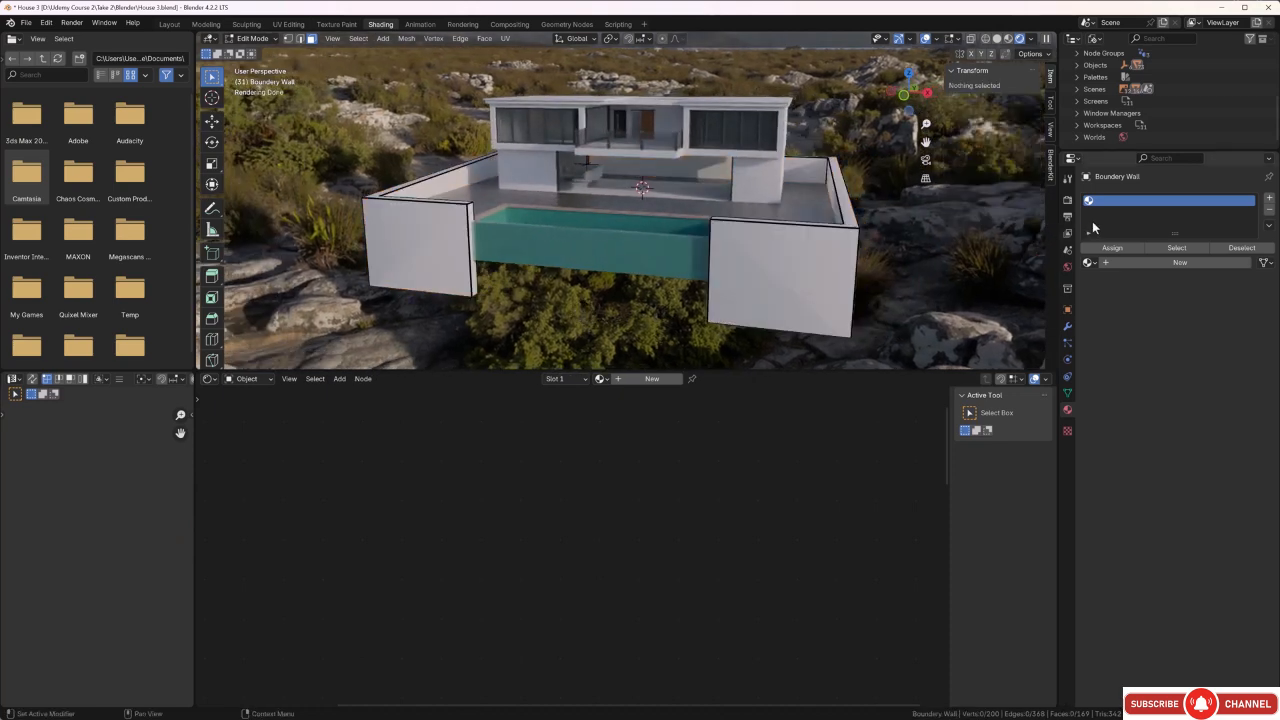
Create a new material on the boundary wall and name it "Wall Clading".
left_click(1170, 264)
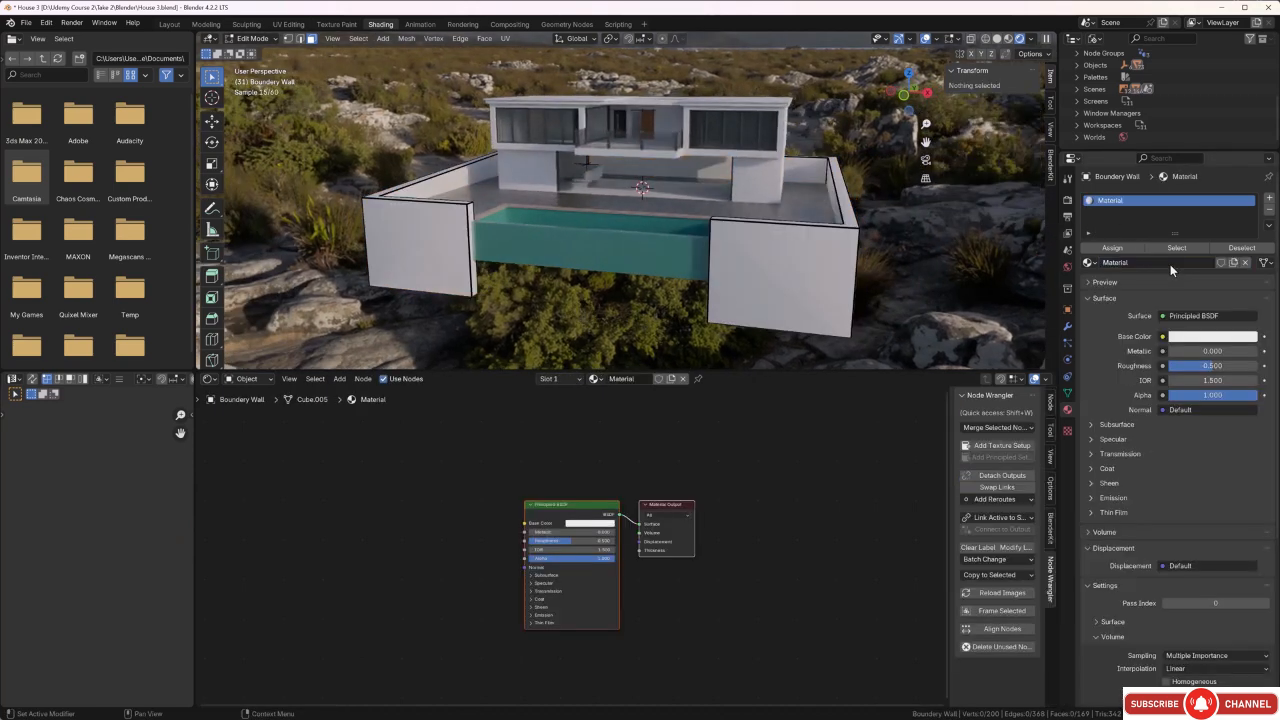
double_click(1151, 261)
key("BackSpace")
type("Wall Clading")
key("Return")
left_click(809, 492)
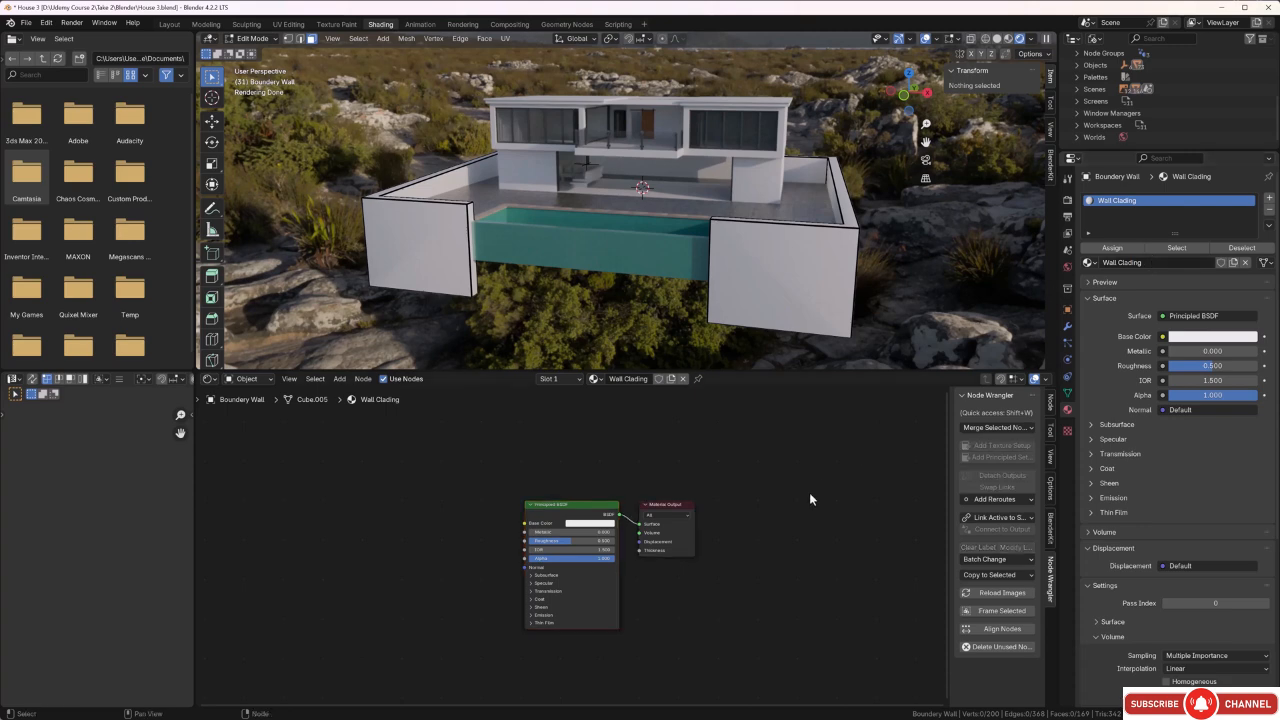
Add a Node Wrangler Principled texture setup to the Principled BSDF using all Stone cladding maps from Textures\Outside\Stone cladding.
left_click(587, 507)
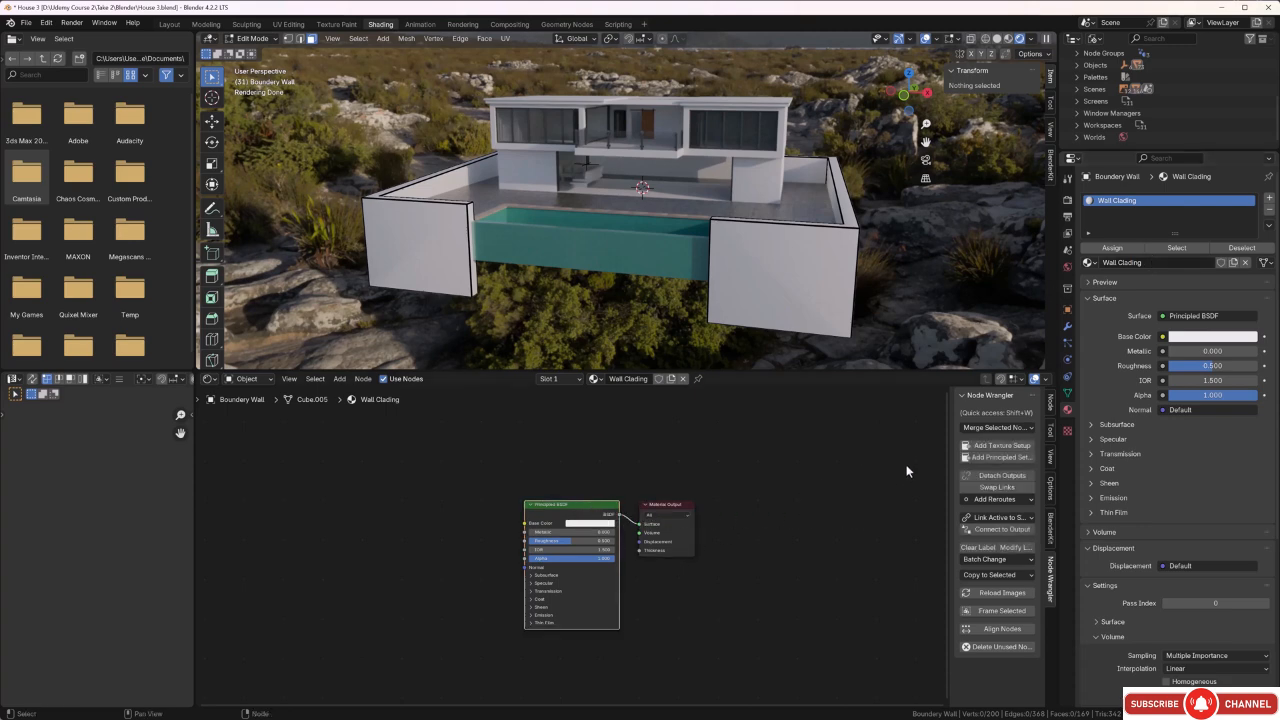
left_click(986, 457)
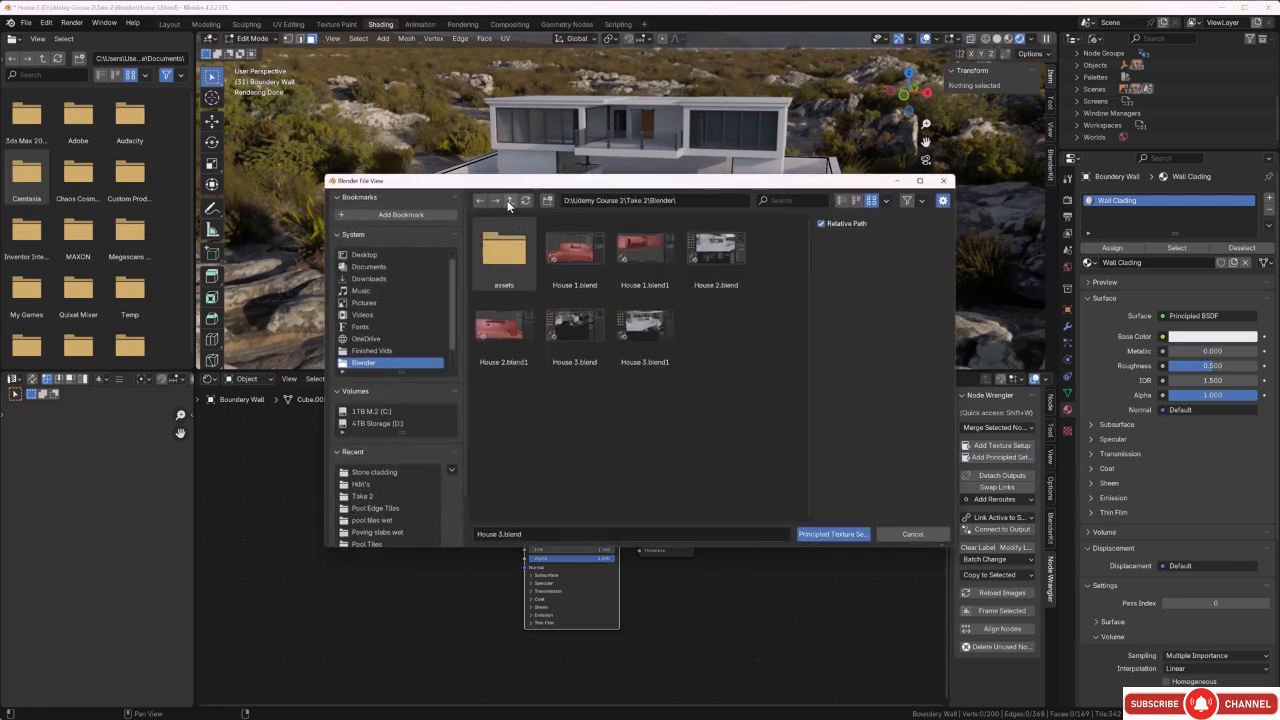
left_click(509, 201)
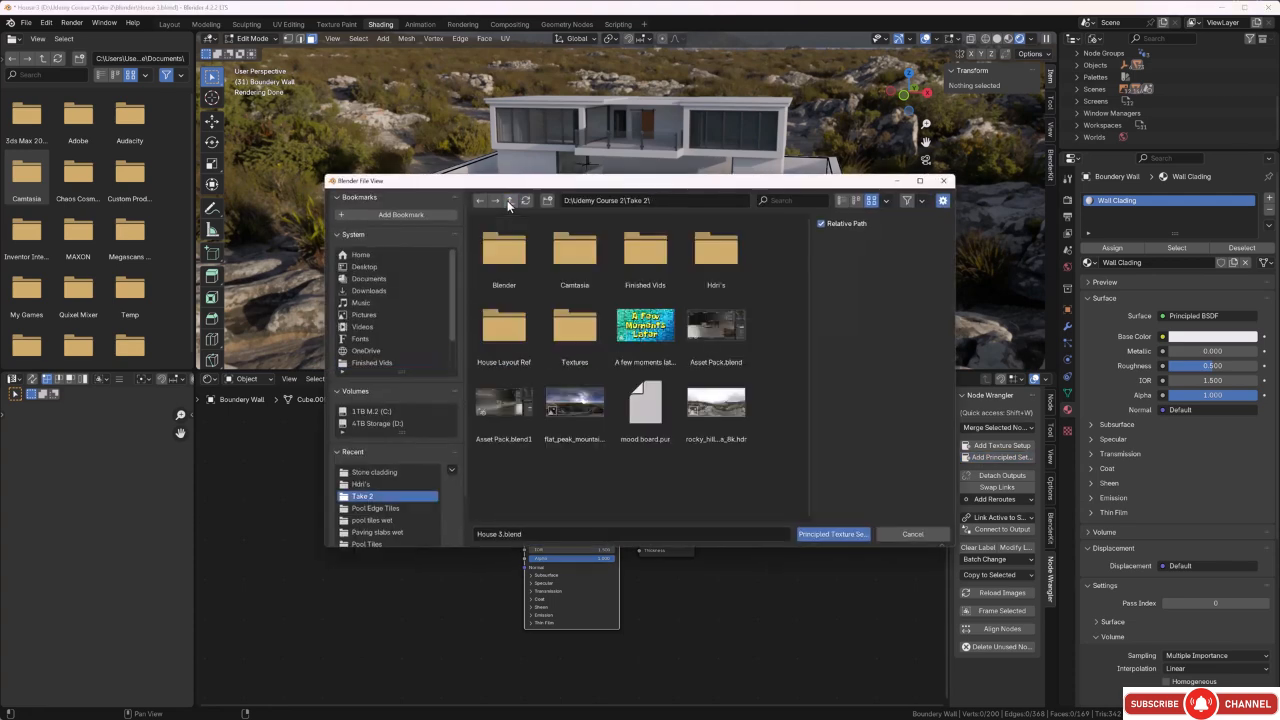
double_click(548, 331)
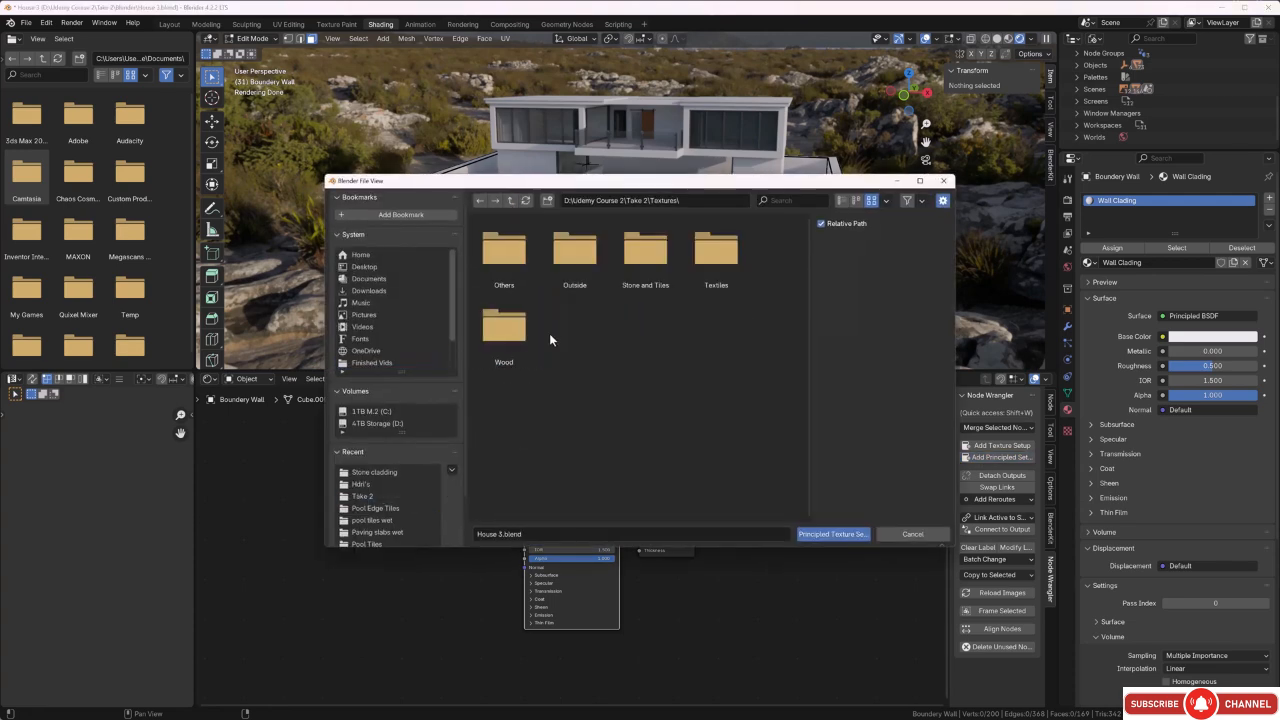
left_click(505, 278)
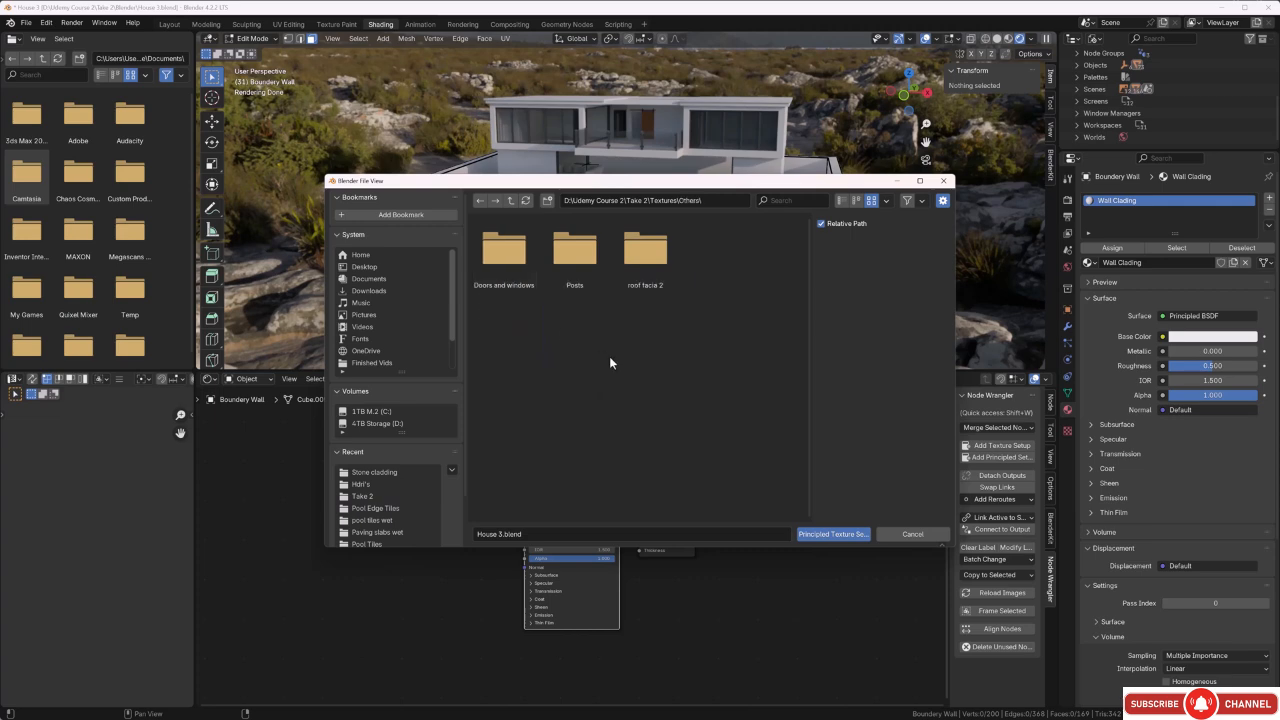
left_click(510, 200)
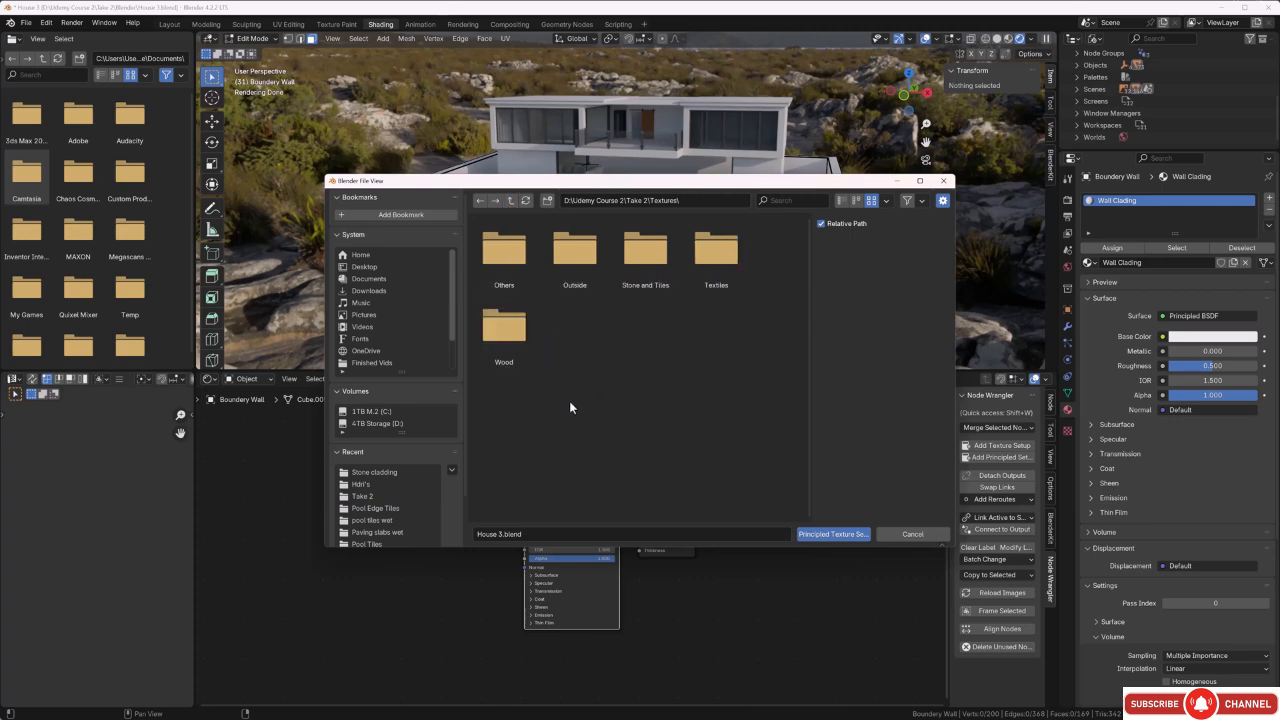
double_click(579, 292)
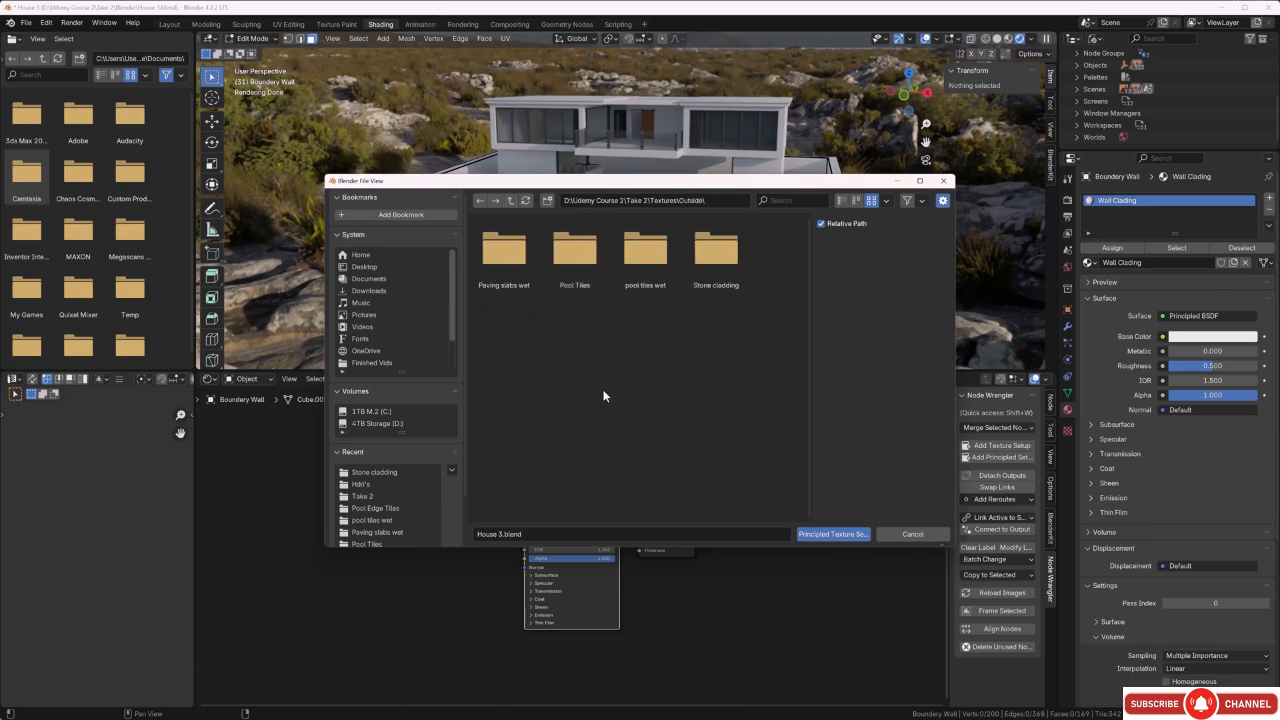
double_click(711, 259)
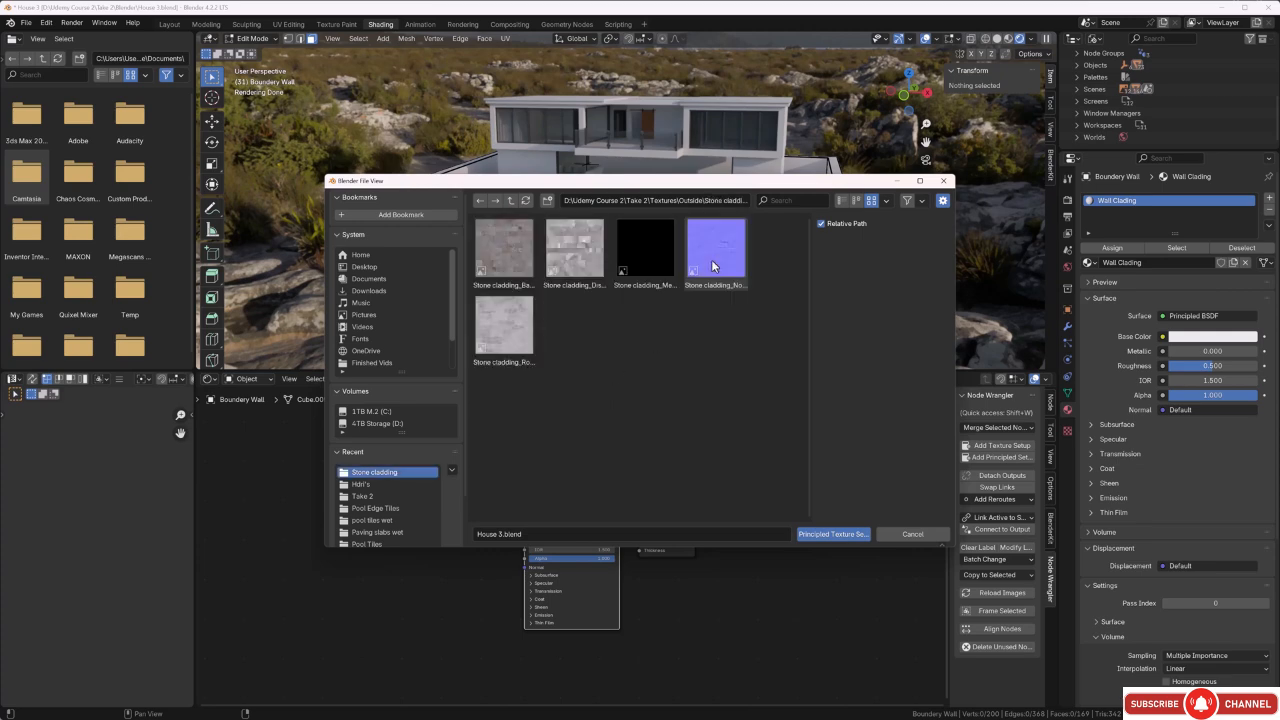
key("a")
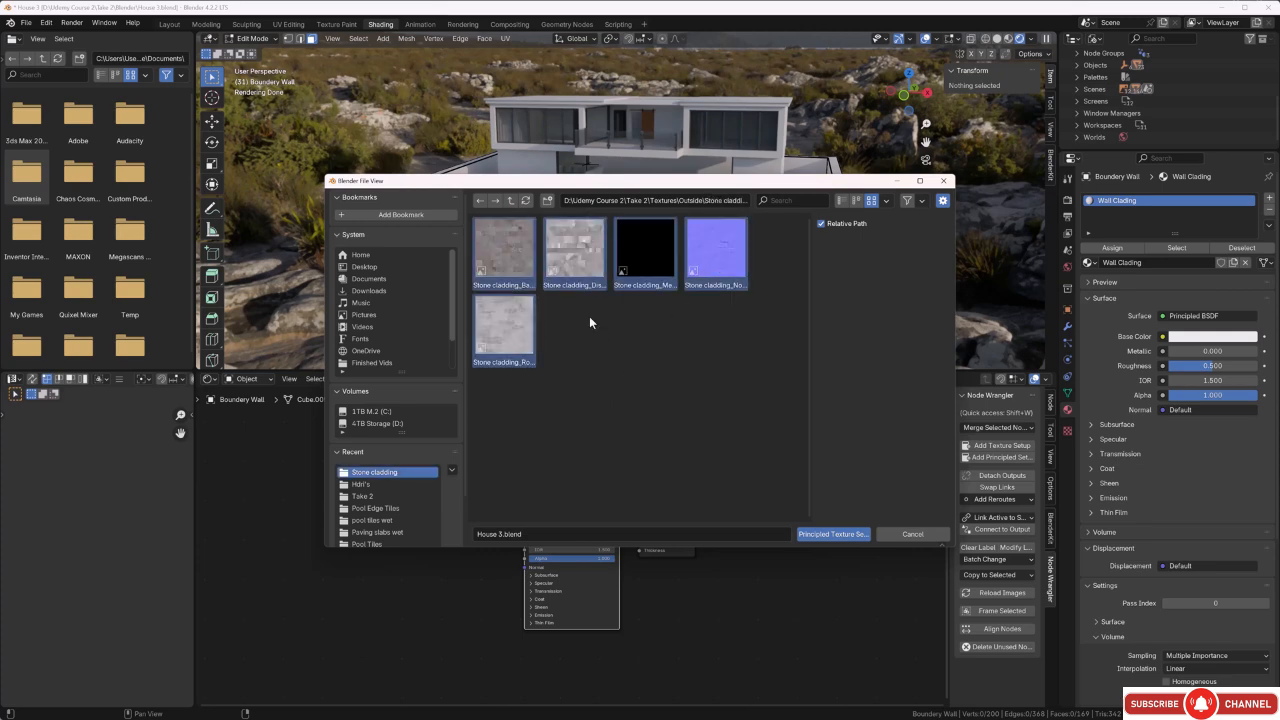
left_click(833, 534)
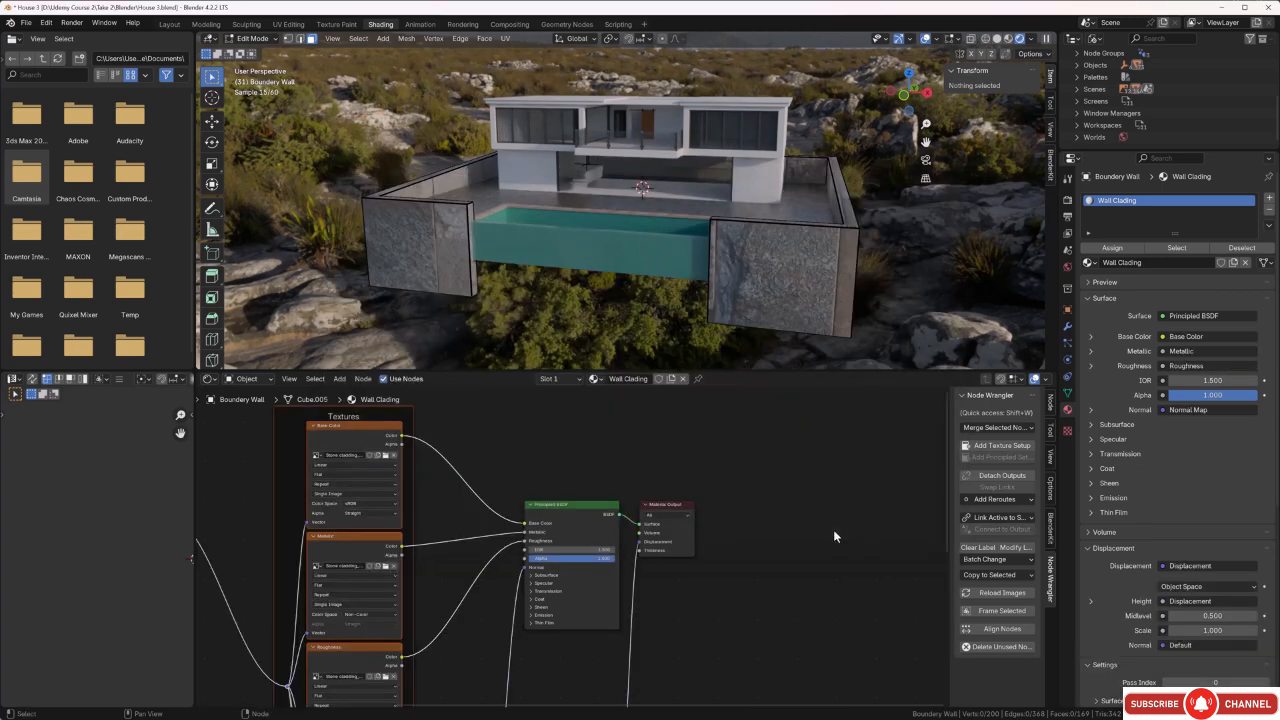
Scale up all the boundary wall's UV islands several times so the stone texture repeats at a smaller size.
middle_click_drag(494, 311, 525, 246)
scroll(525, 246, "up", 2)
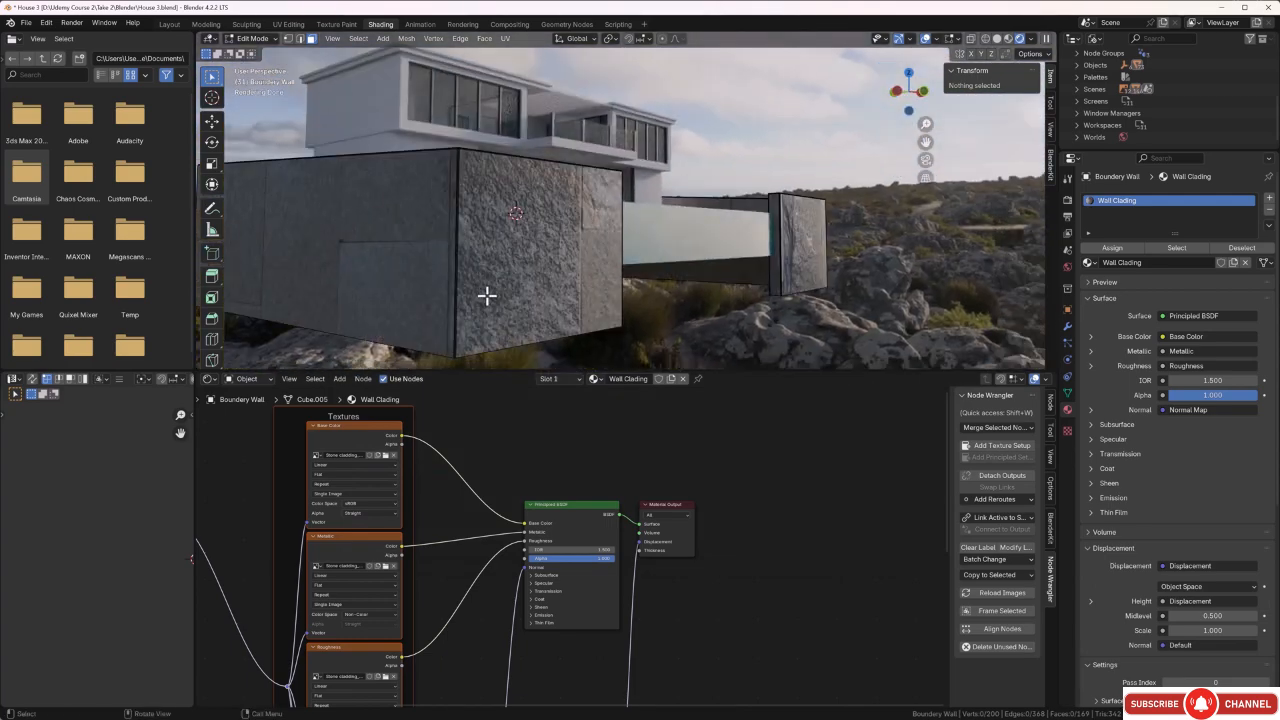
key("a")
key("g")
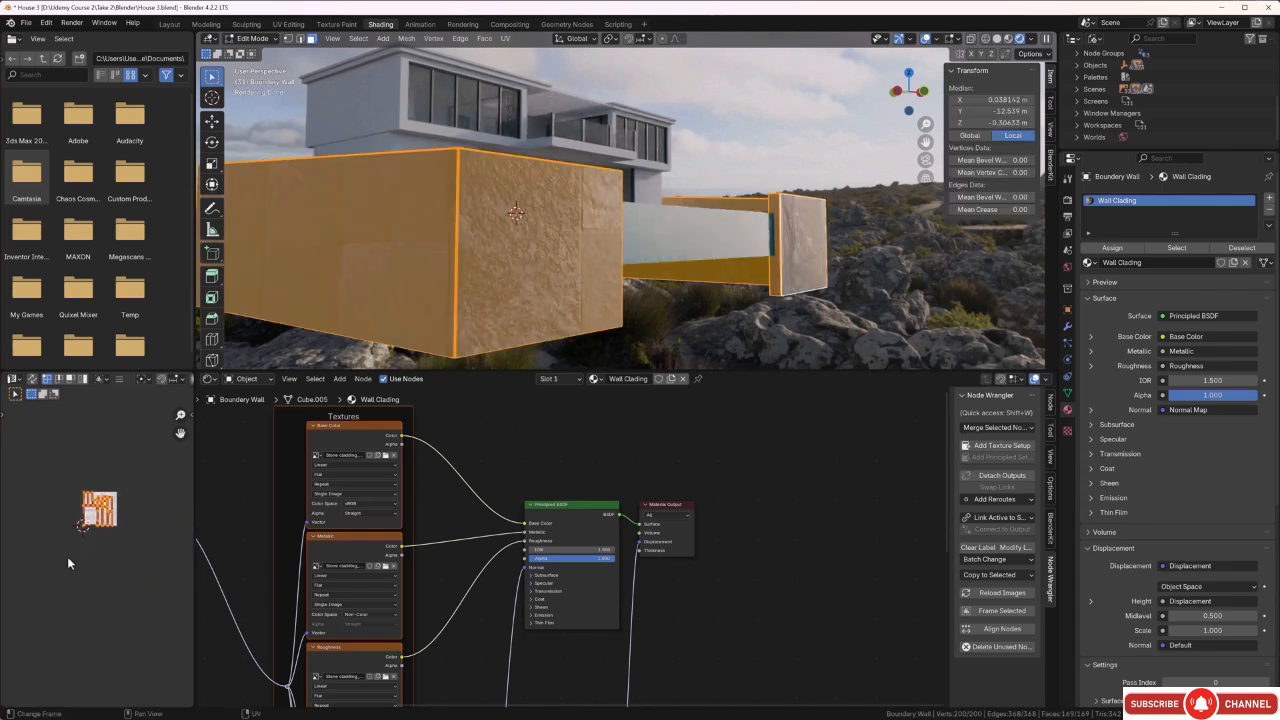
key("s")
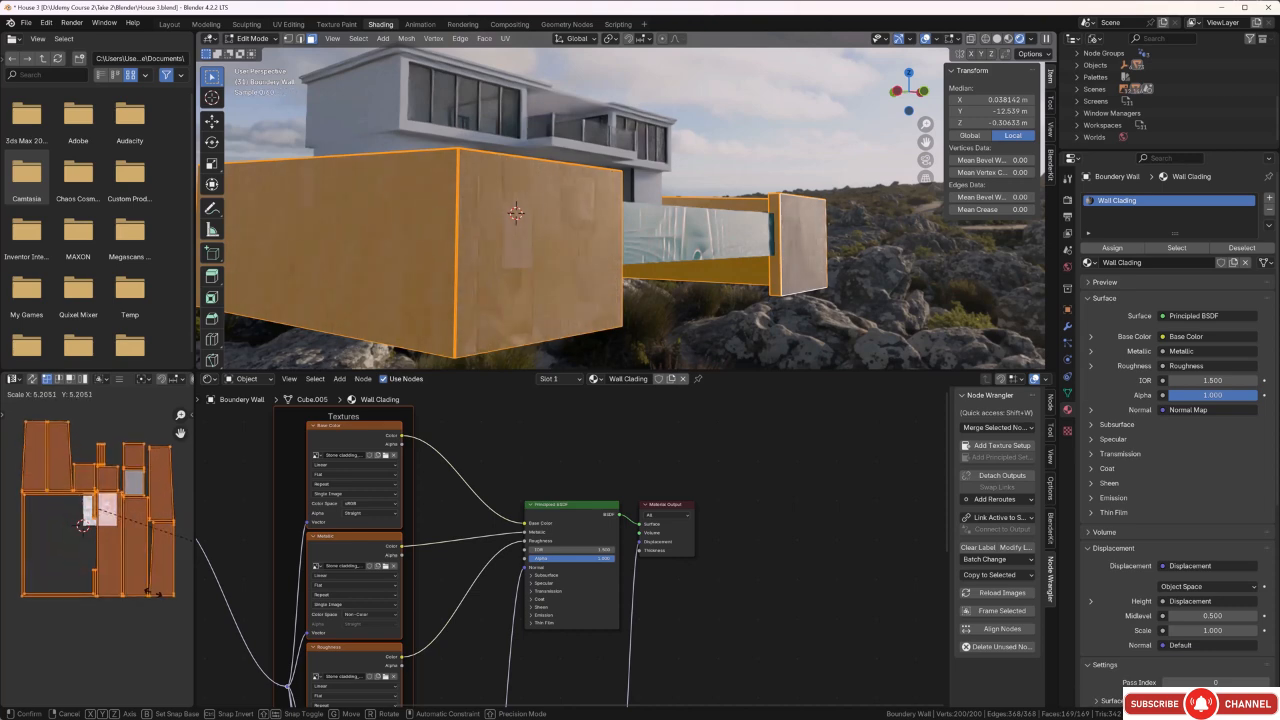
left_click(80, 610)
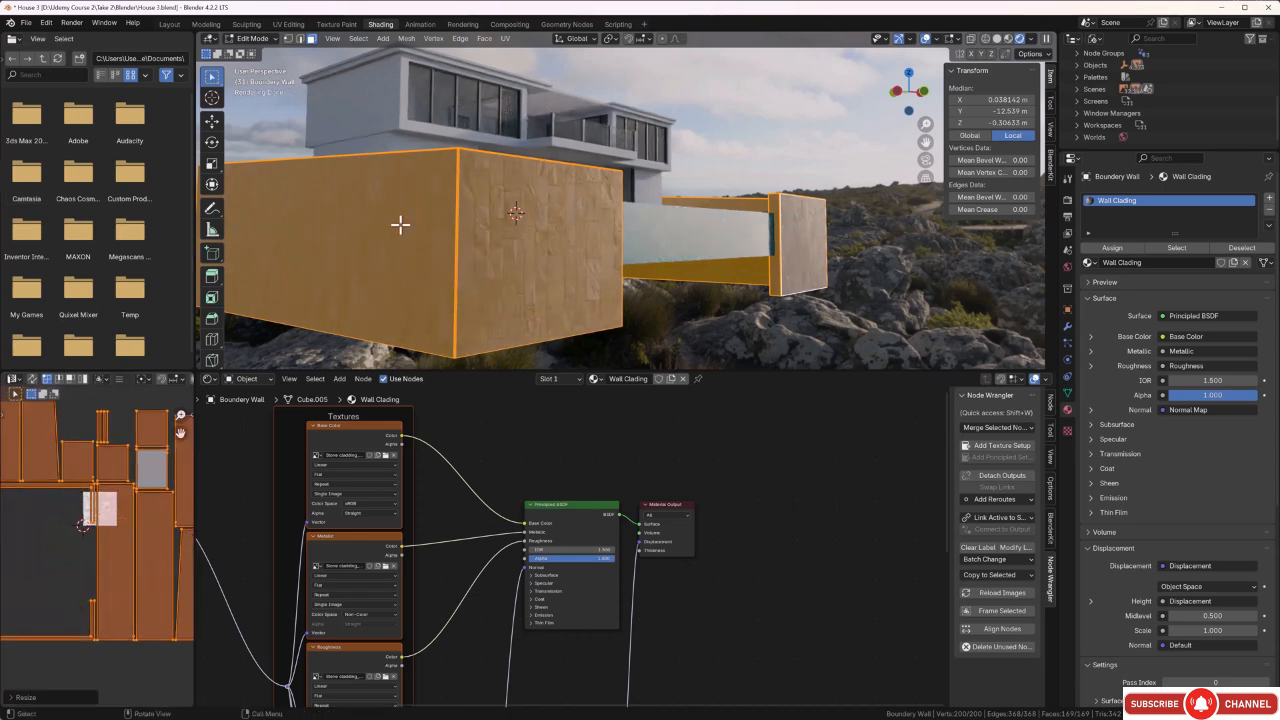
Check the cladding on the front walls and enlarge all UV islands again by about 1.56.
middle_click_drag(520, 245, 542, 281)
scroll(420, 277, "up", 3)
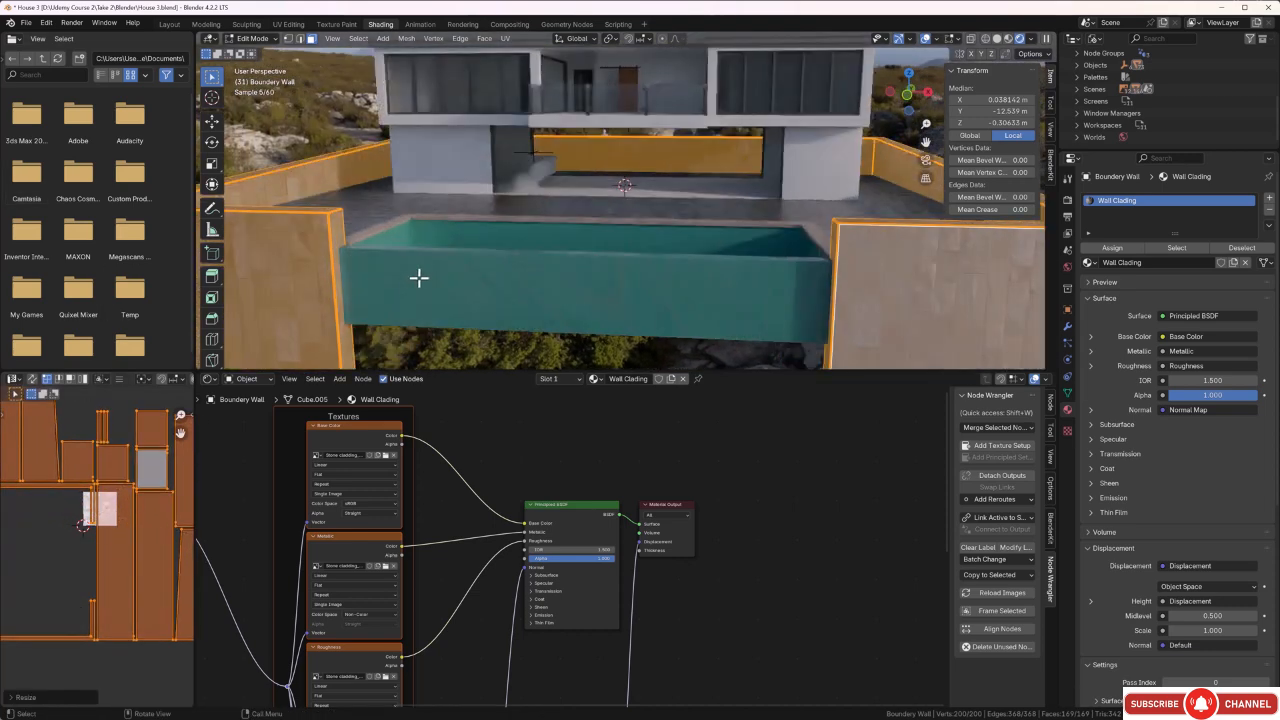
middle_click_drag(441, 283, 536, 257, "shift")
scroll(399, 276, "up", 3)
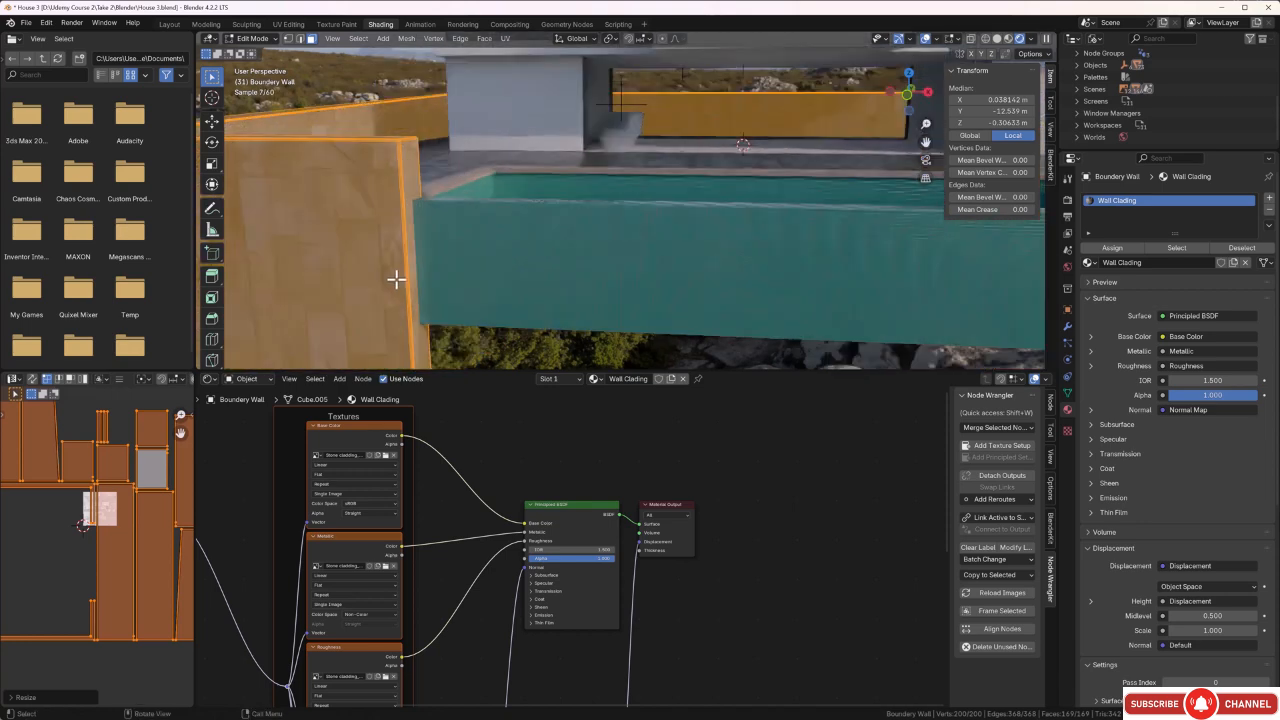
middle_click_drag(397, 277, 549, 246, "shift")
scroll(549, 246, "down", 2)
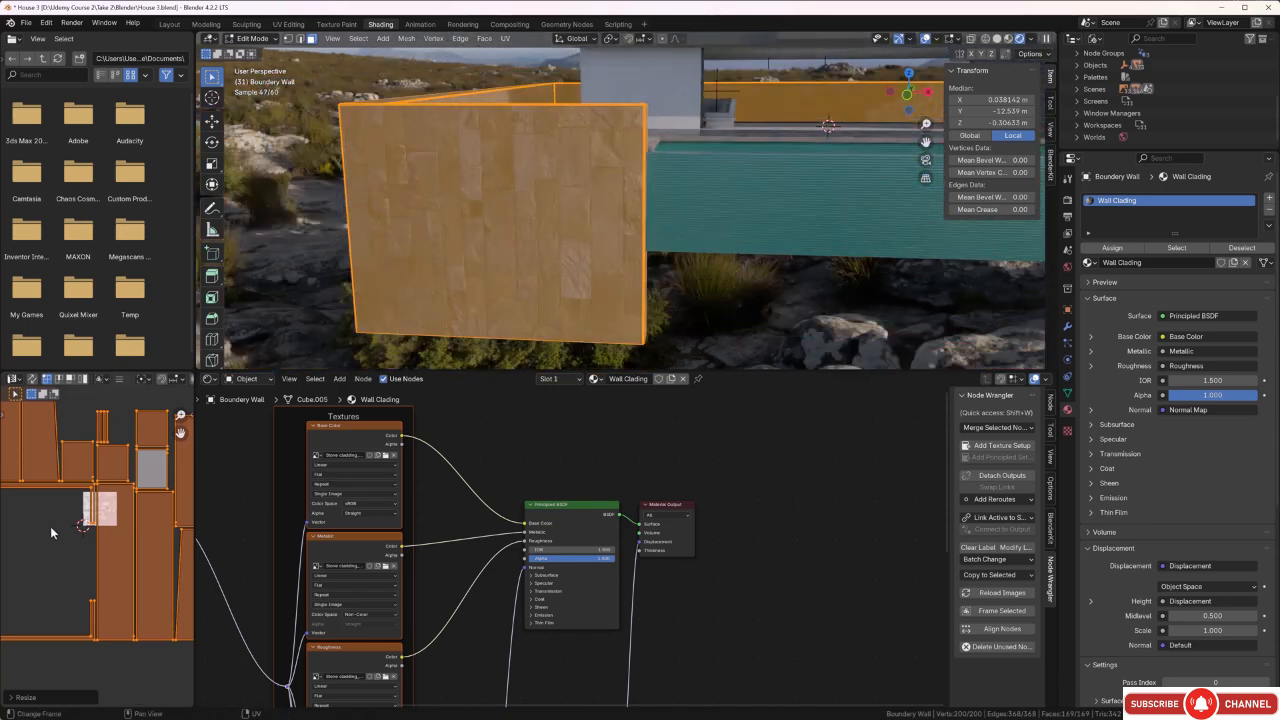
scroll(97, 550, "down", 2)
key("s")
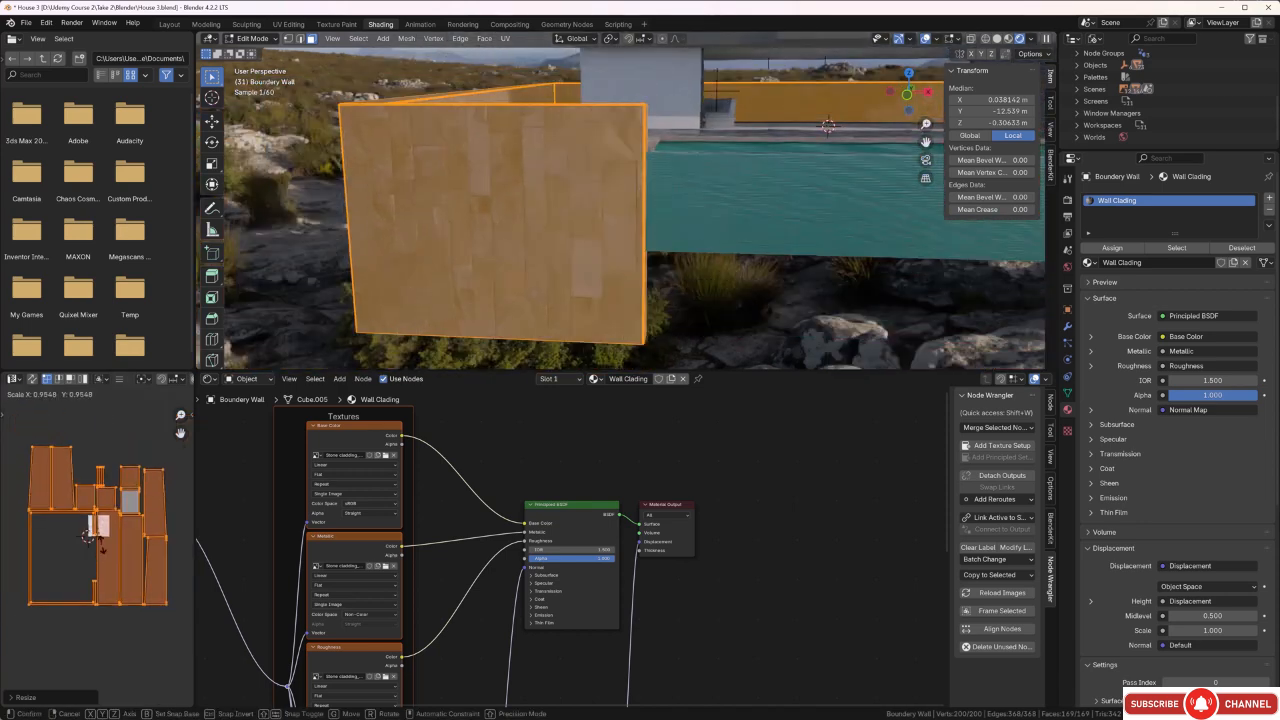
left_click(97, 562)
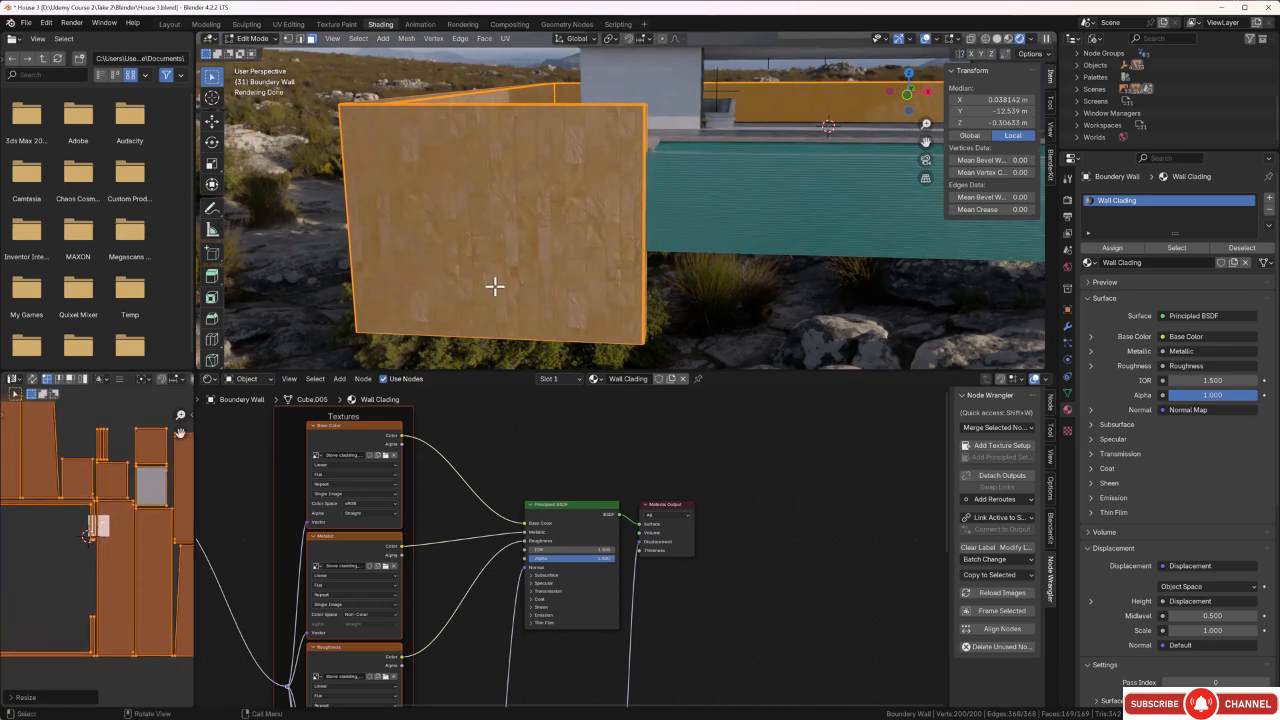
Rotate all the boundary wall's UV islands by 90 degrees so the stone courses run horizontally.
middle_click_drag(495, 287, 437, 291)
scroll(480, 197, "up", 2)
middle_click_drag(480, 197, 523, 241)
scroll(474, 244, "down", 3)
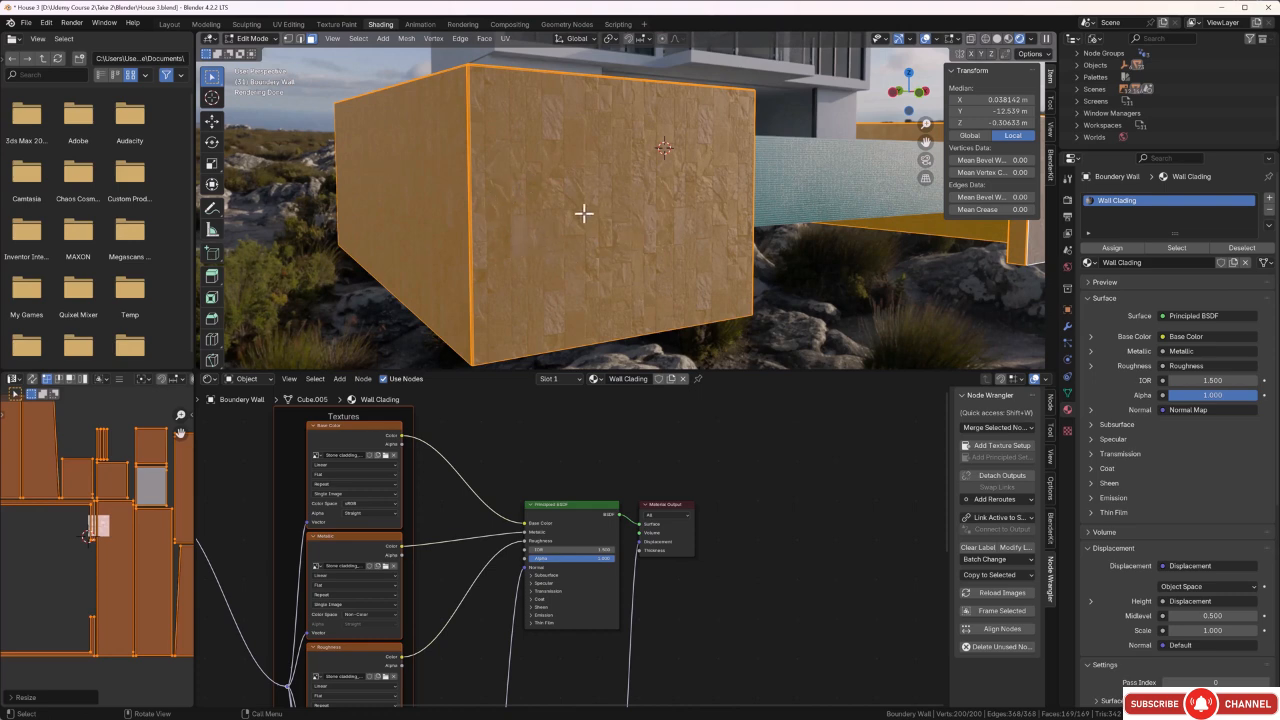
scroll(125, 541, "down", 5)
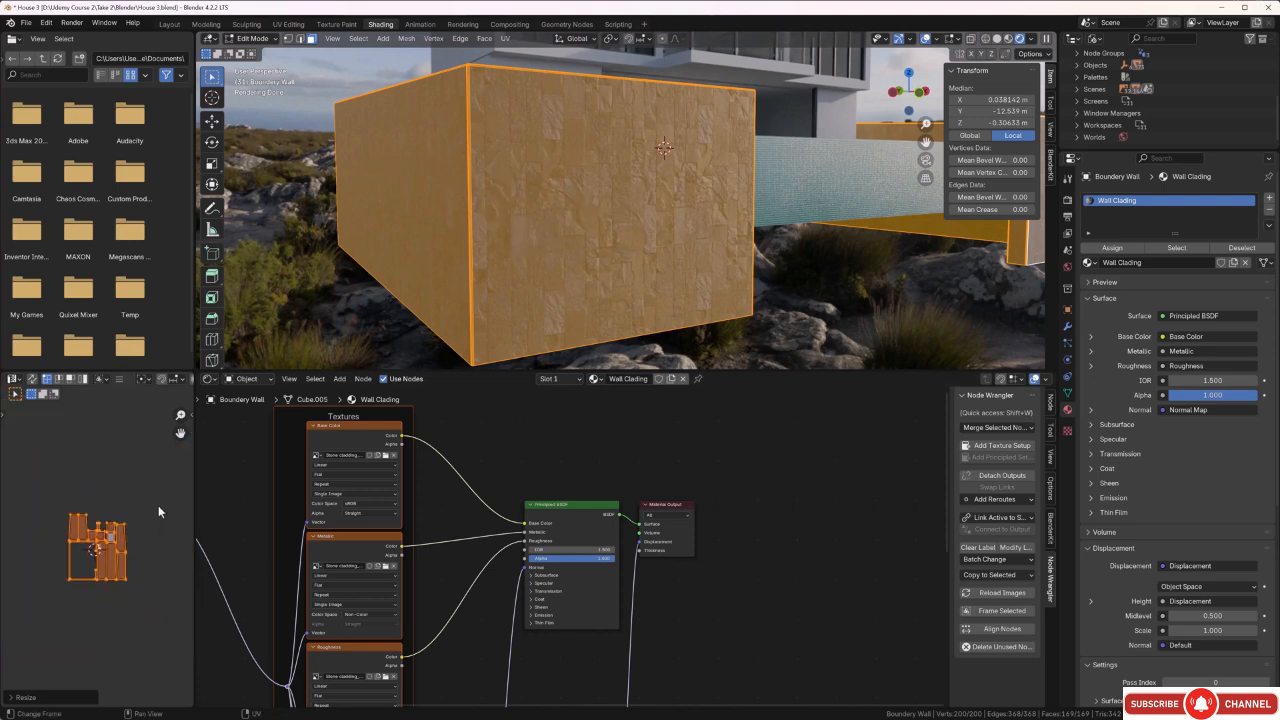
key("alt+a")
key("b")
left_click_drag(134, 515, 60, 612)
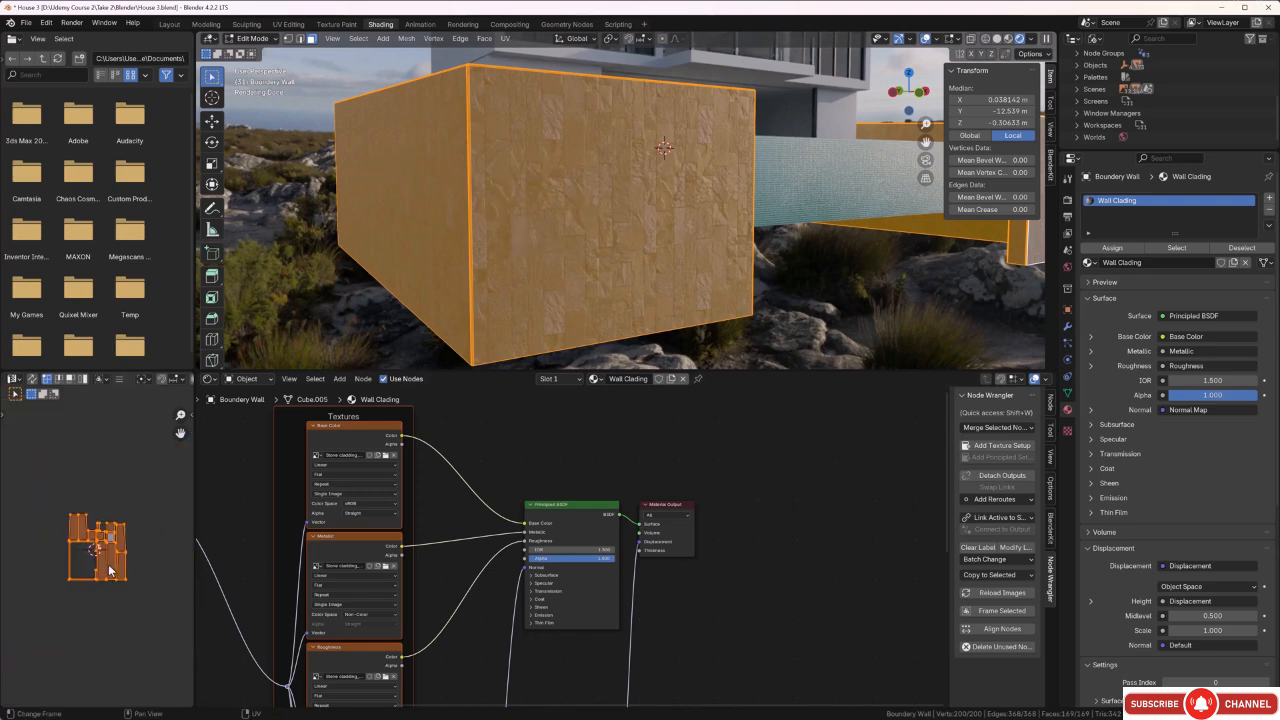
type("r")
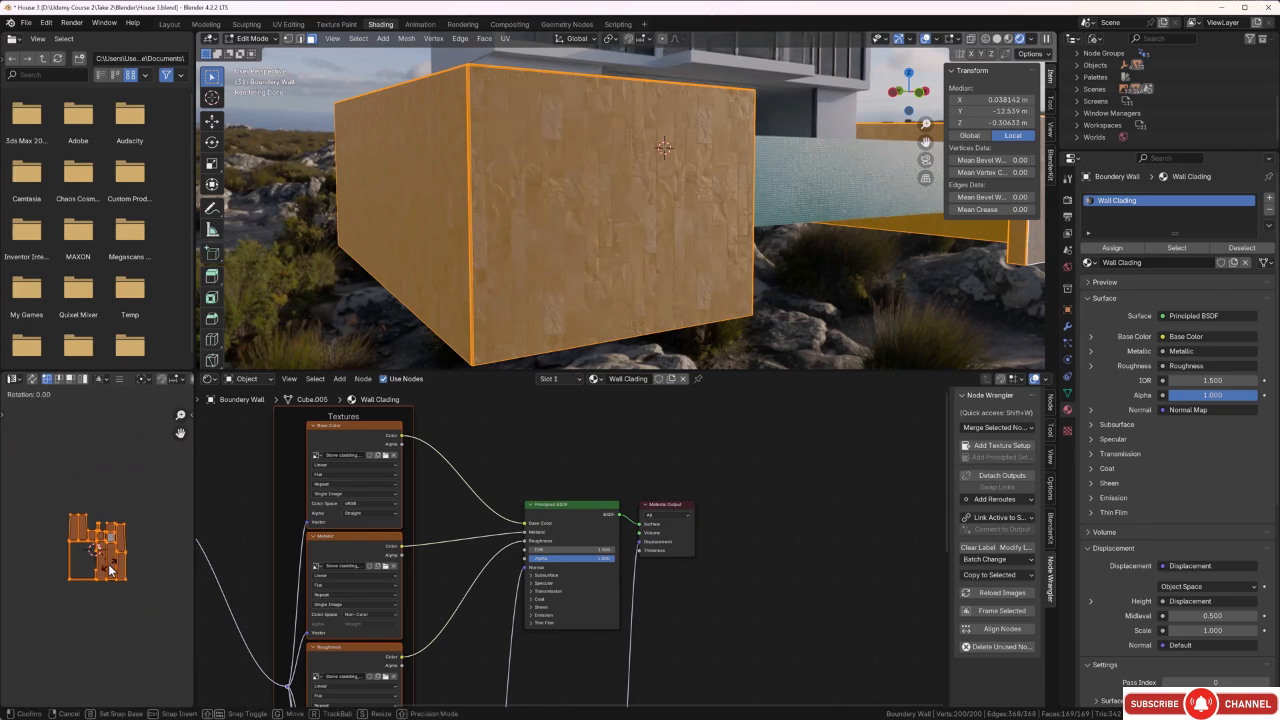
type("90")
key("Return")
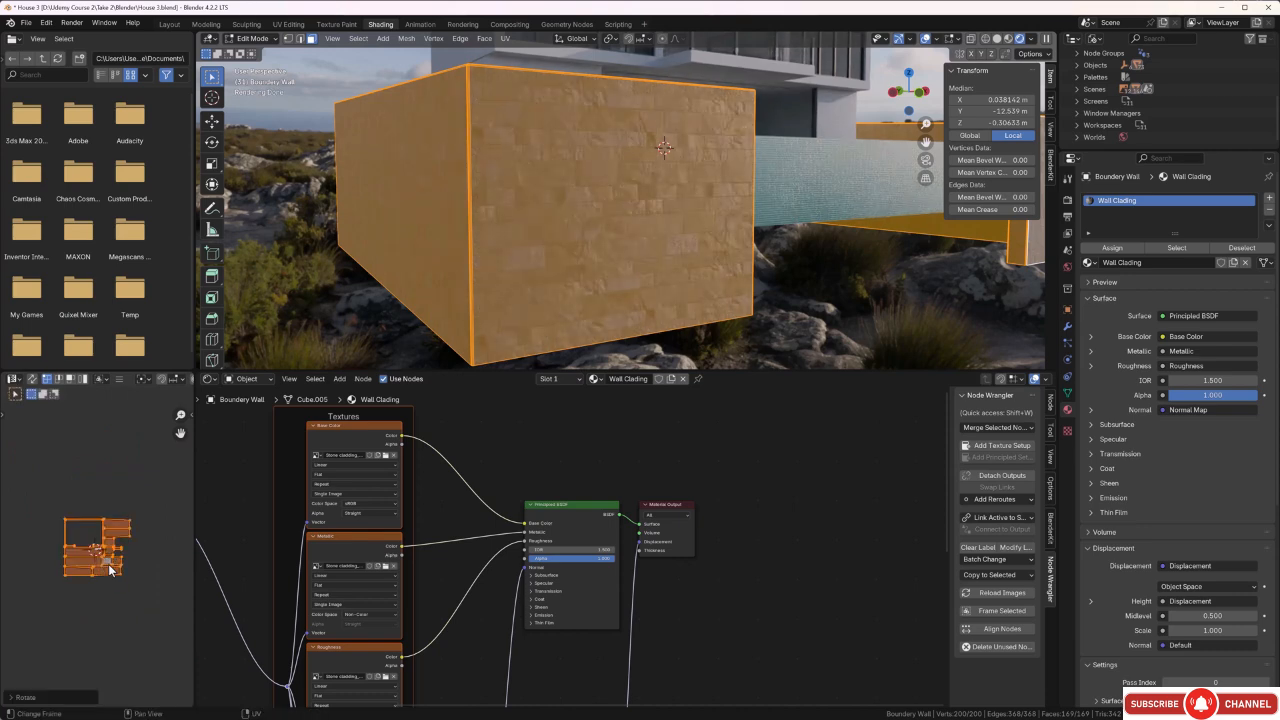
middle_click_drag(594, 206, 479, 315)
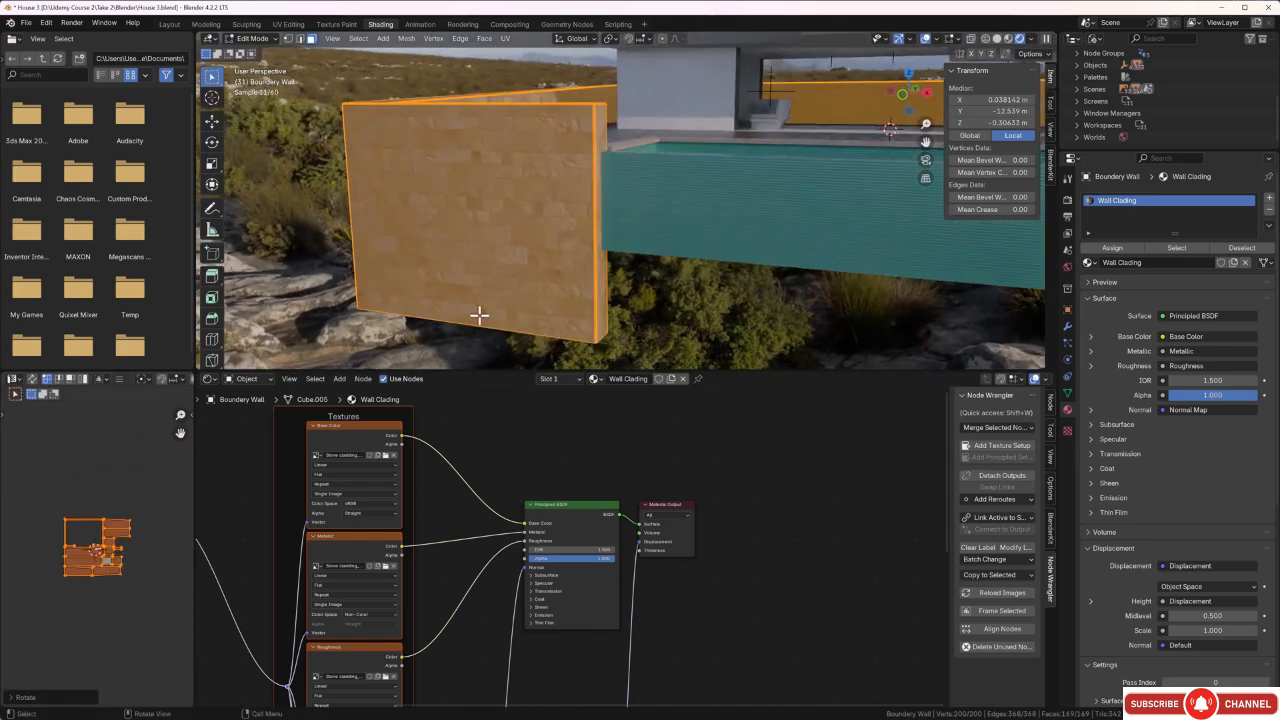
Rotate the UV island of the first boundary wall's pool-side end face by 90 degrees so its stone courses run horizontally.
key("alt+a")
middle_click_drag(485, 360, 491, 160)
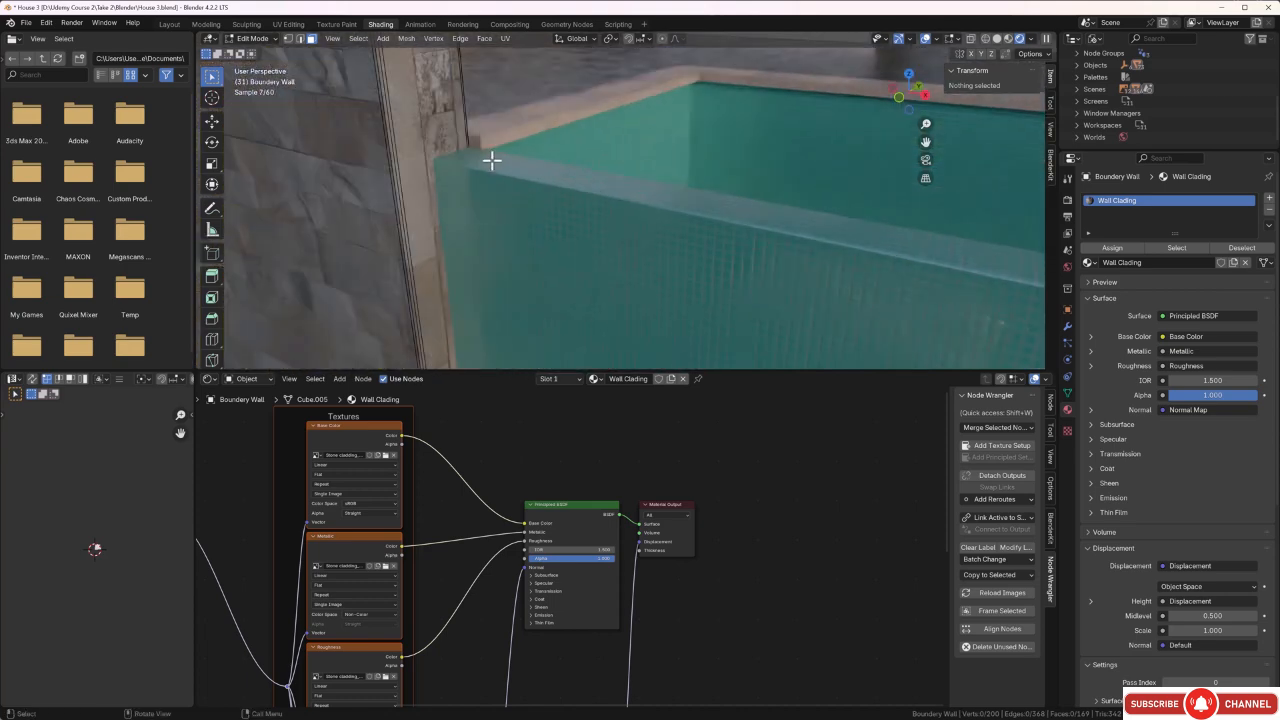
middle_click_drag(436, 96, 432, 115)
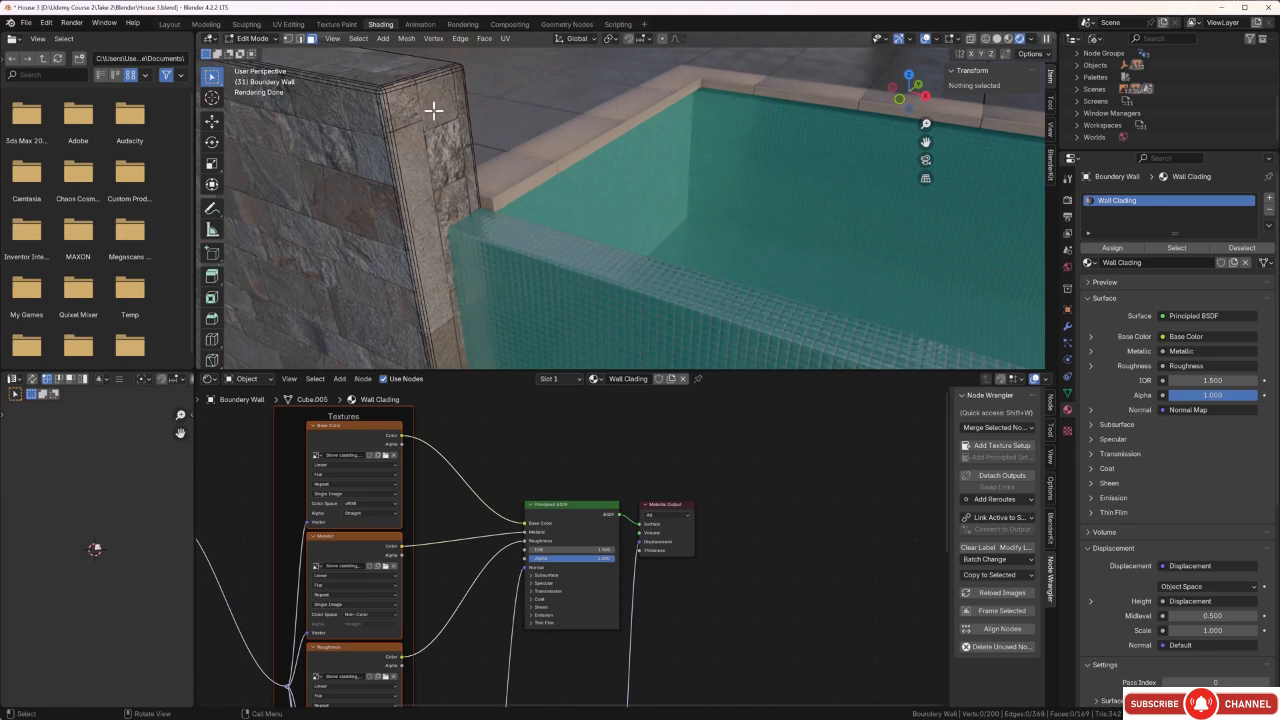
left_click(434, 121)
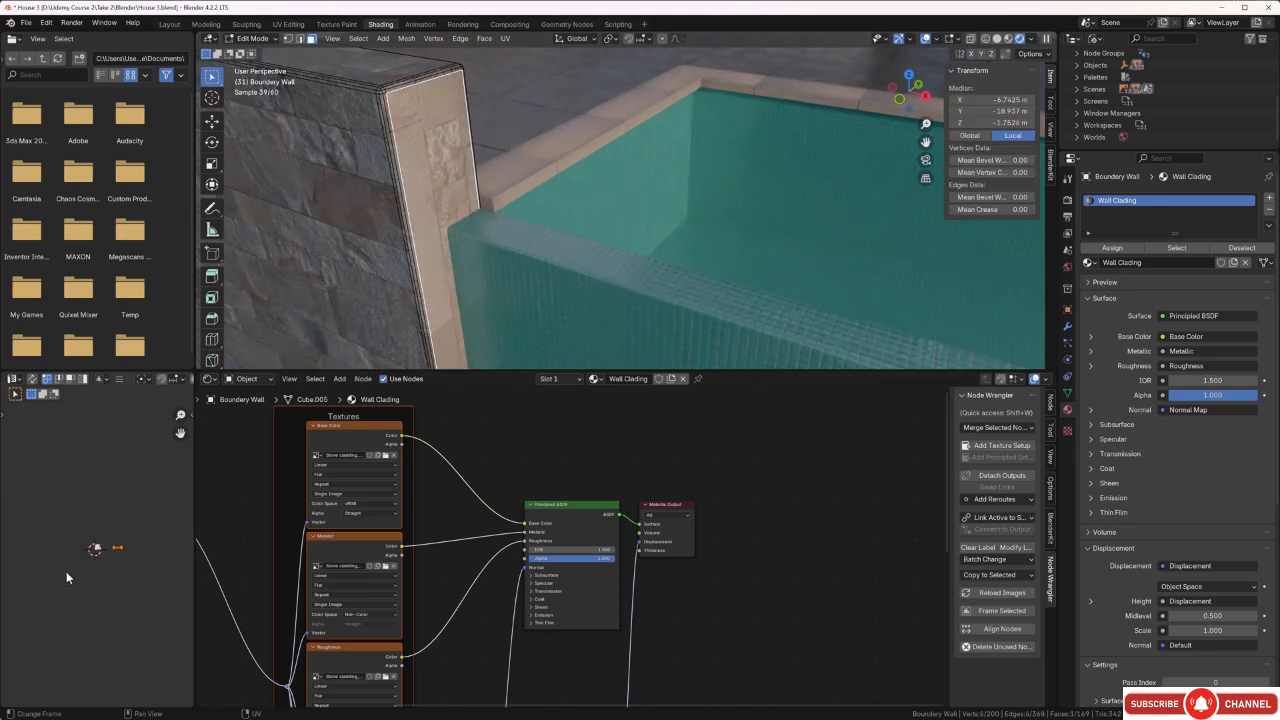
scroll(87, 560, "up", 5)
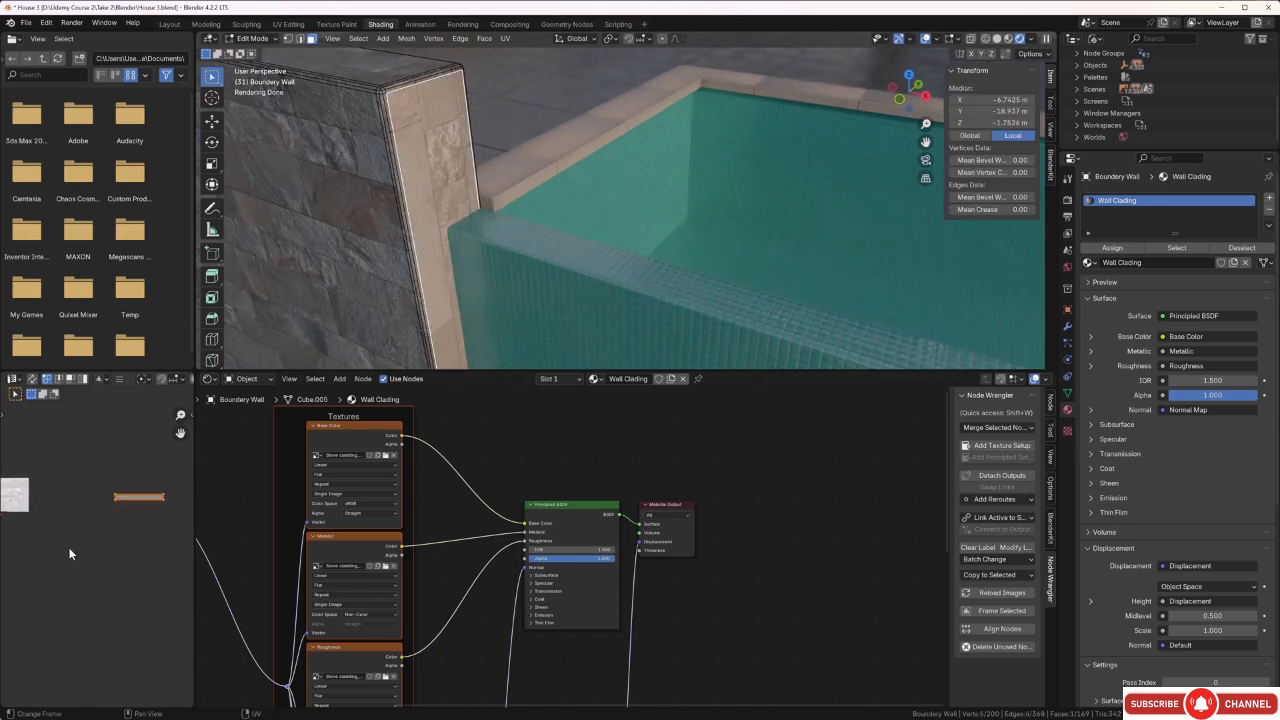
middle_click_drag(164, 515, 114, 539)
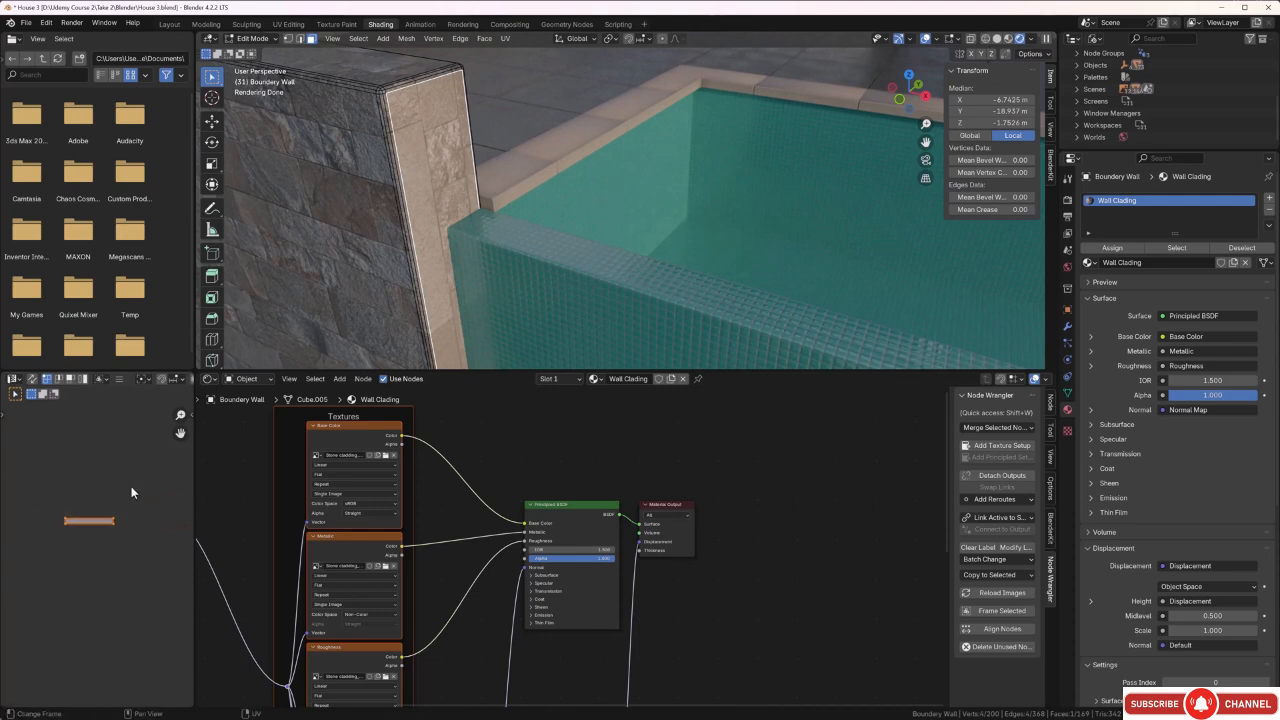
type("r90")
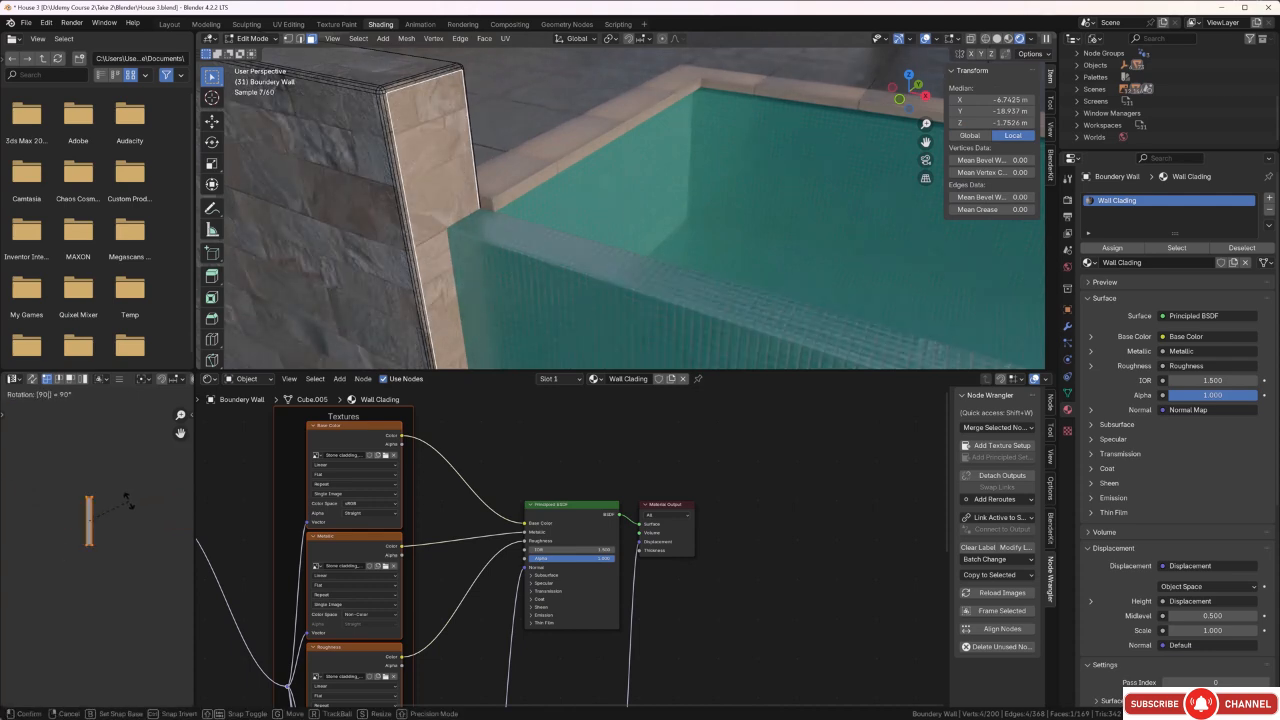
key("Return")
scroll(350, 222, "down", 7)
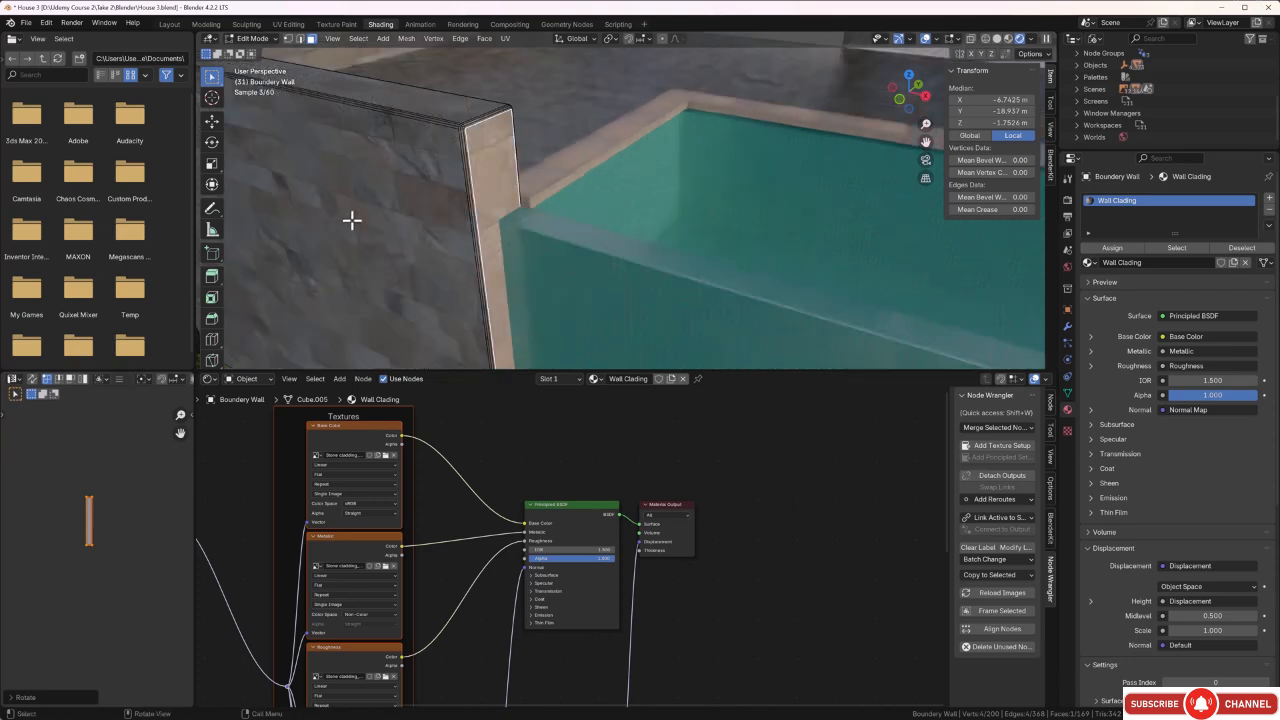
left_click(318, 277)
middle_click_drag(394, 270, 355, 264)
scroll(480, 180, "up", 4)
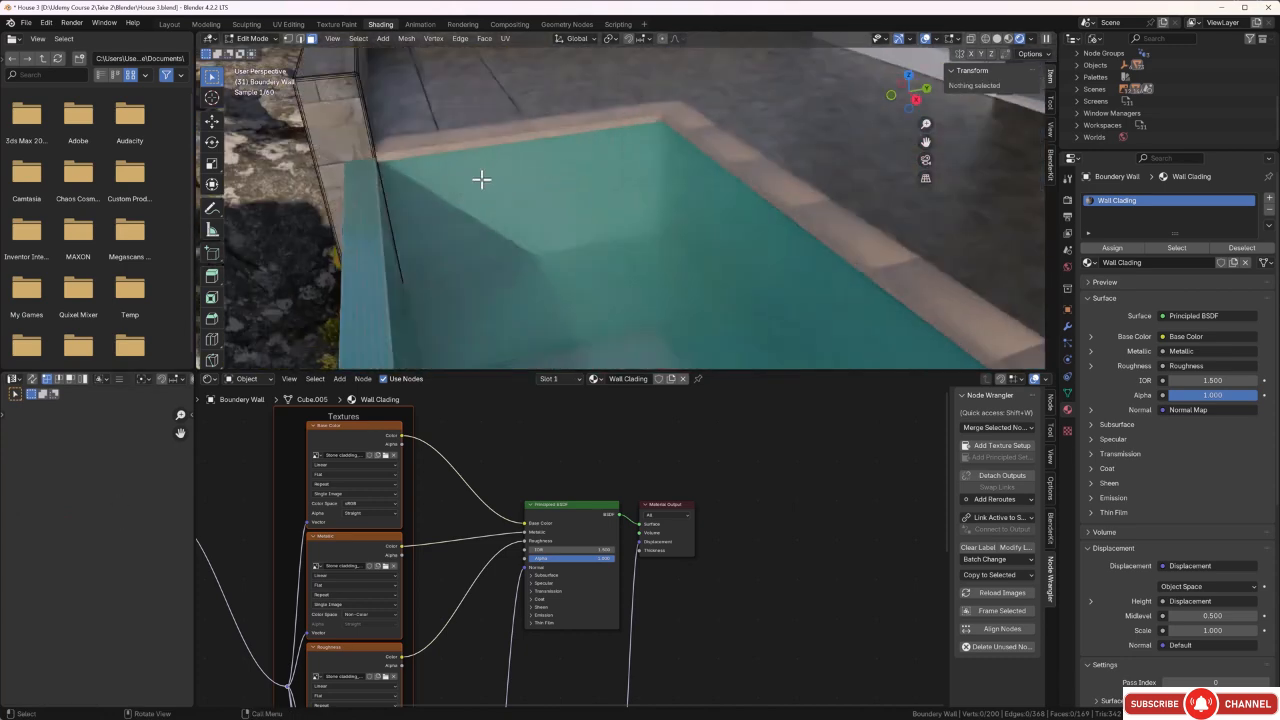
middle_click_drag(440, 189, 492, 175)
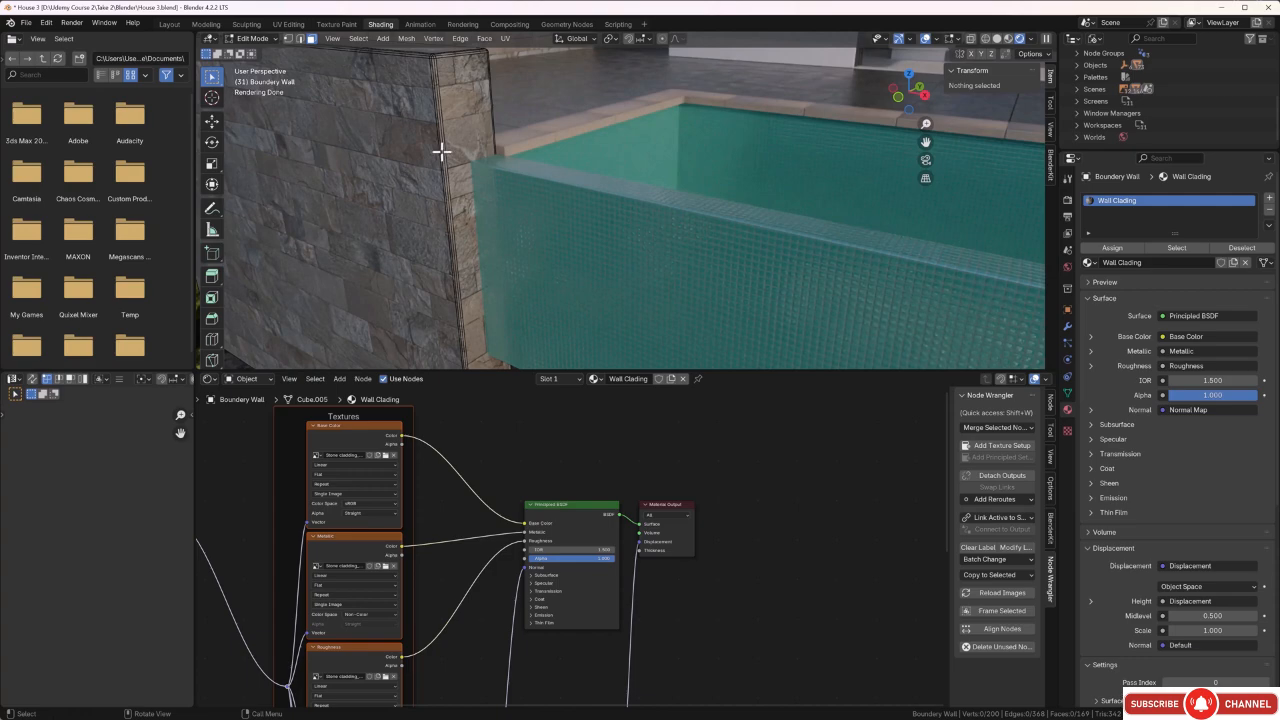
Rotate the UV island of the end face on the wall at the pool's opposite side by 90 degrees.
scroll(430, 192, "down", 5)
middle_click_drag(443, 236, 573, 258)
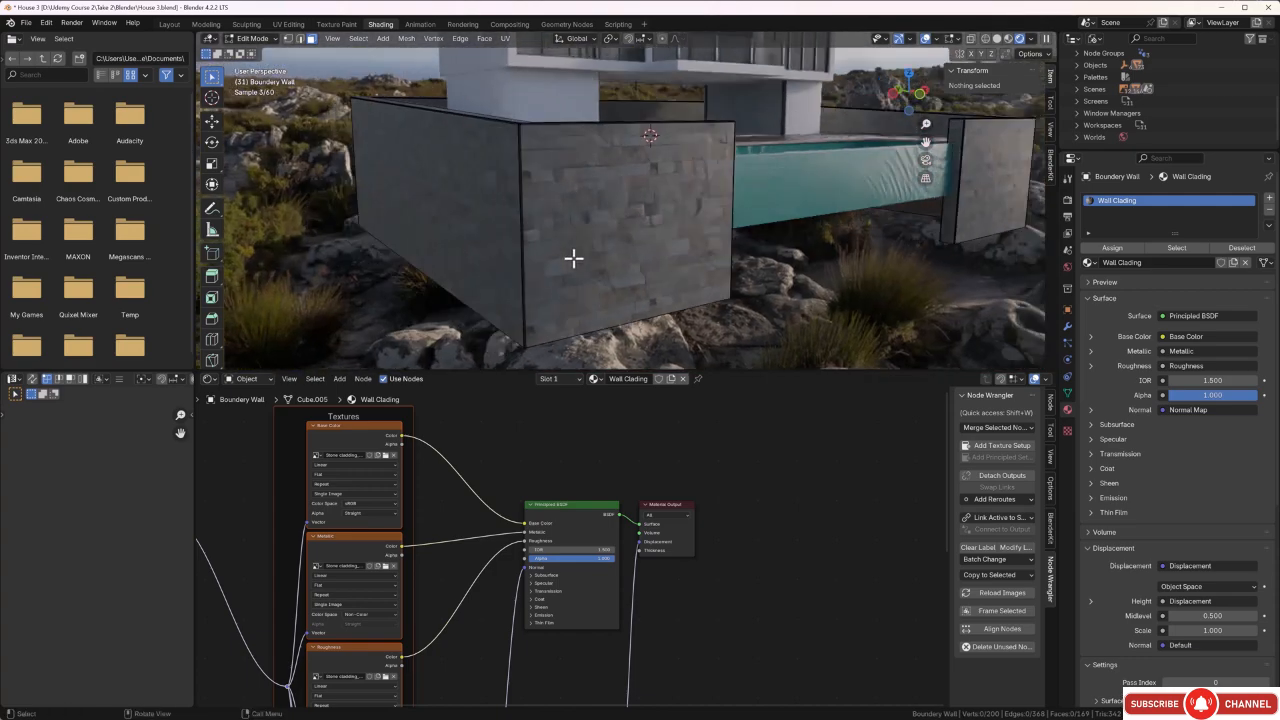
middle_click_drag(611, 214, 343, 269)
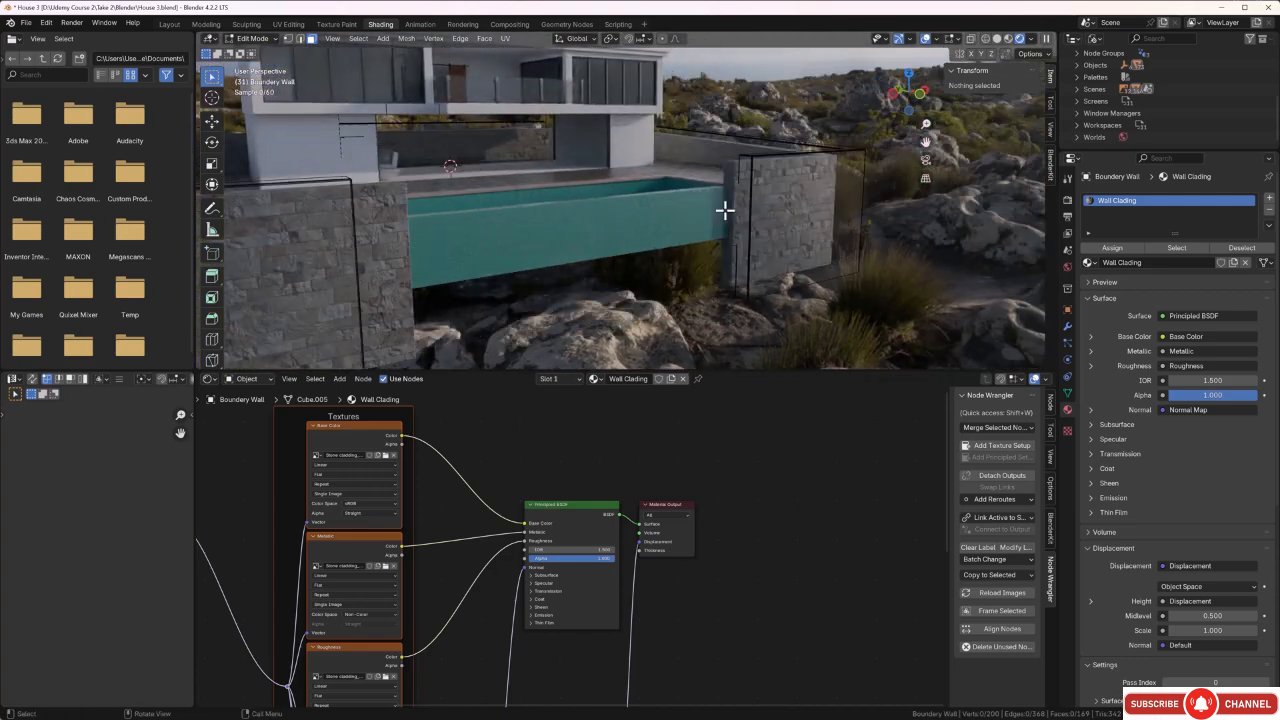
scroll(743, 218, "up", 4)
middle_click_drag(740, 220, 594, 260, "shift")
scroll(740, 207, "up", 3)
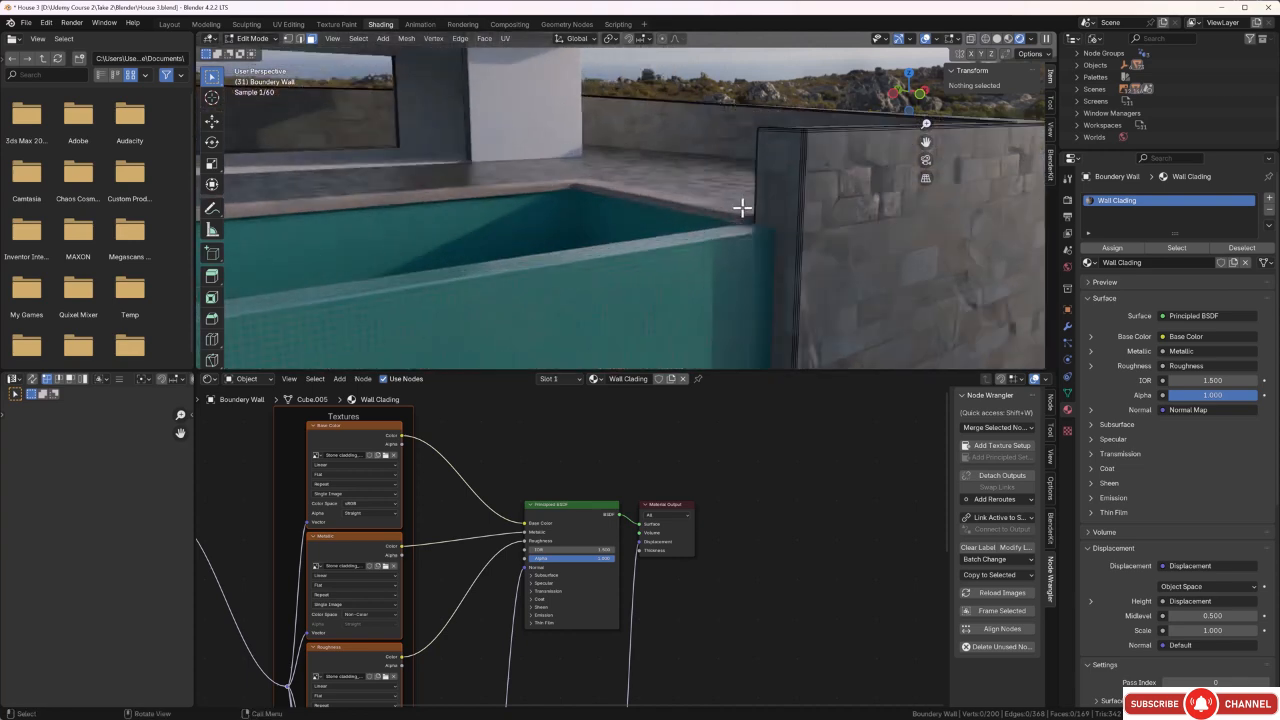
left_click(791, 186)
middle_click_drag(791, 186, 331, 231)
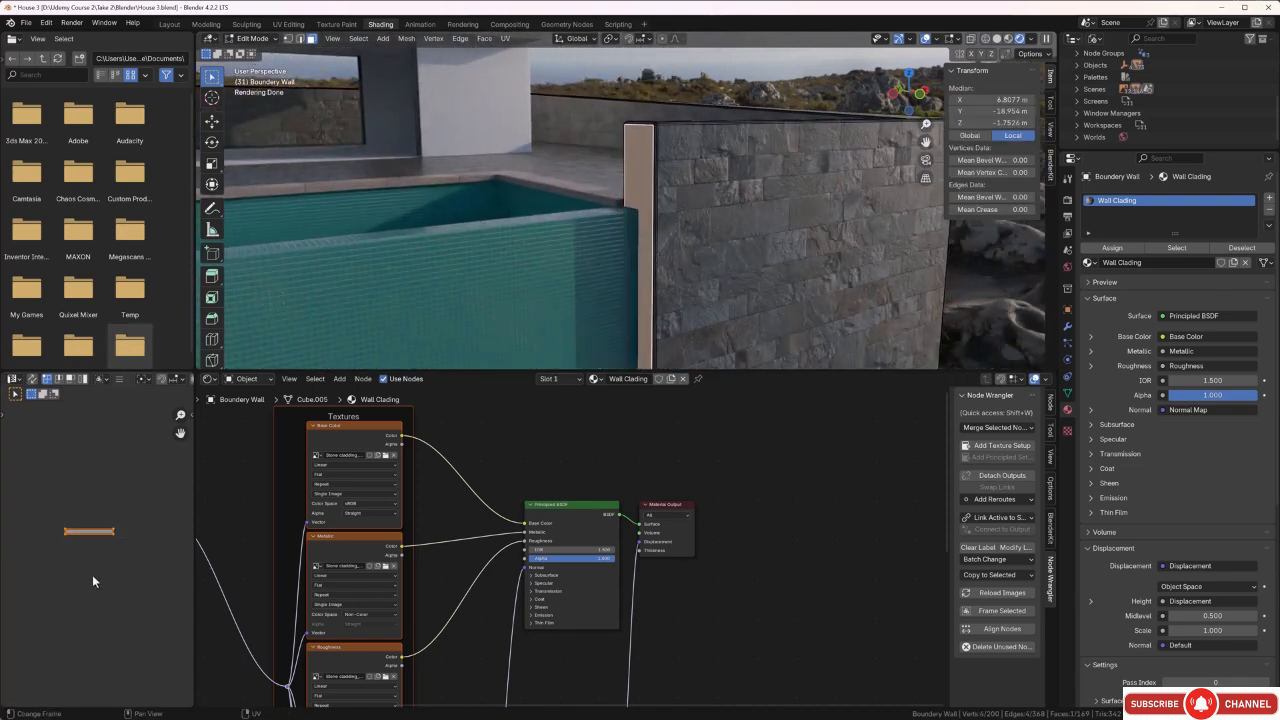
type("r90")
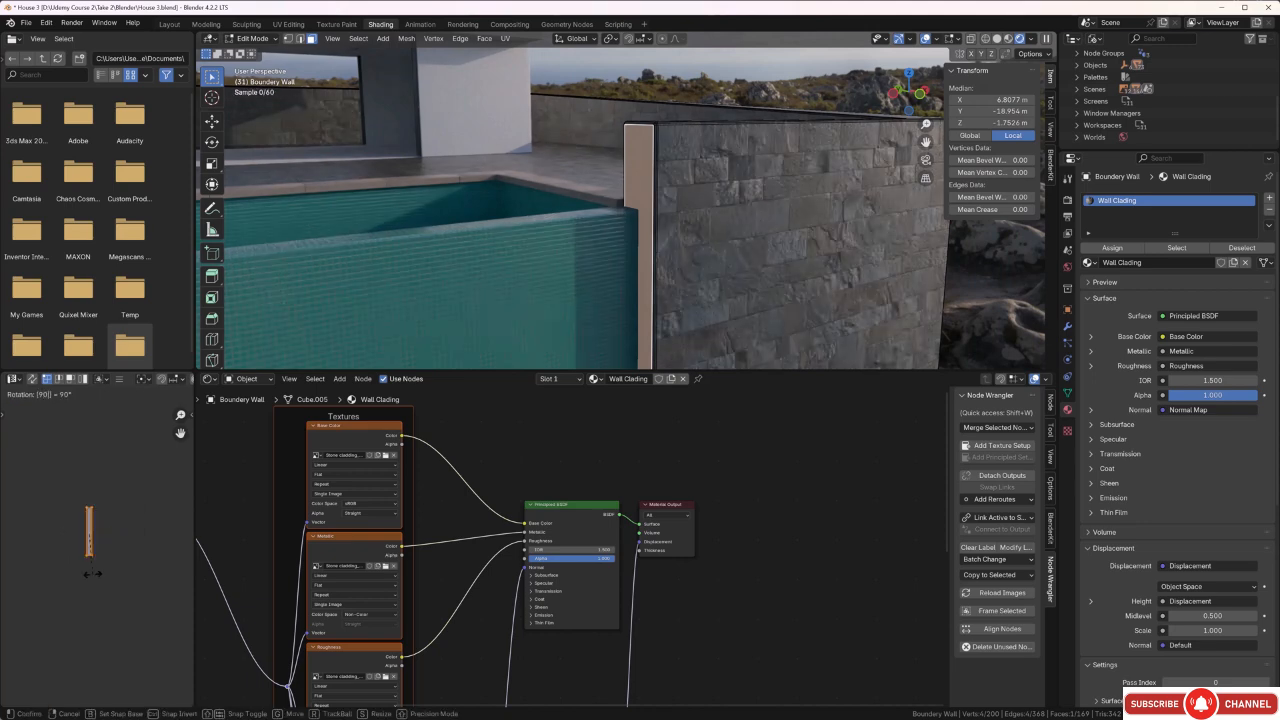
key("Return")
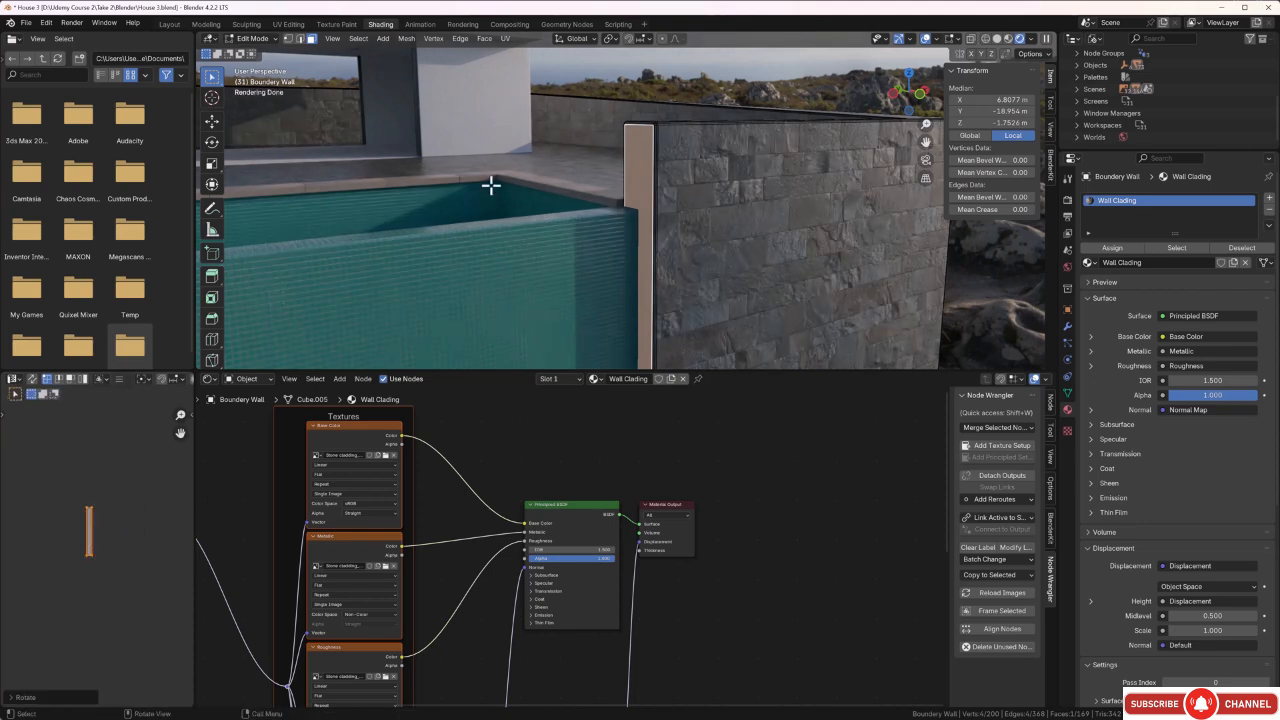
Select that same pool-side end face and nudge its UV island vertically with the Move tool.
left_click(706, 94)
middle_click_drag(706, 94, 531, 197)
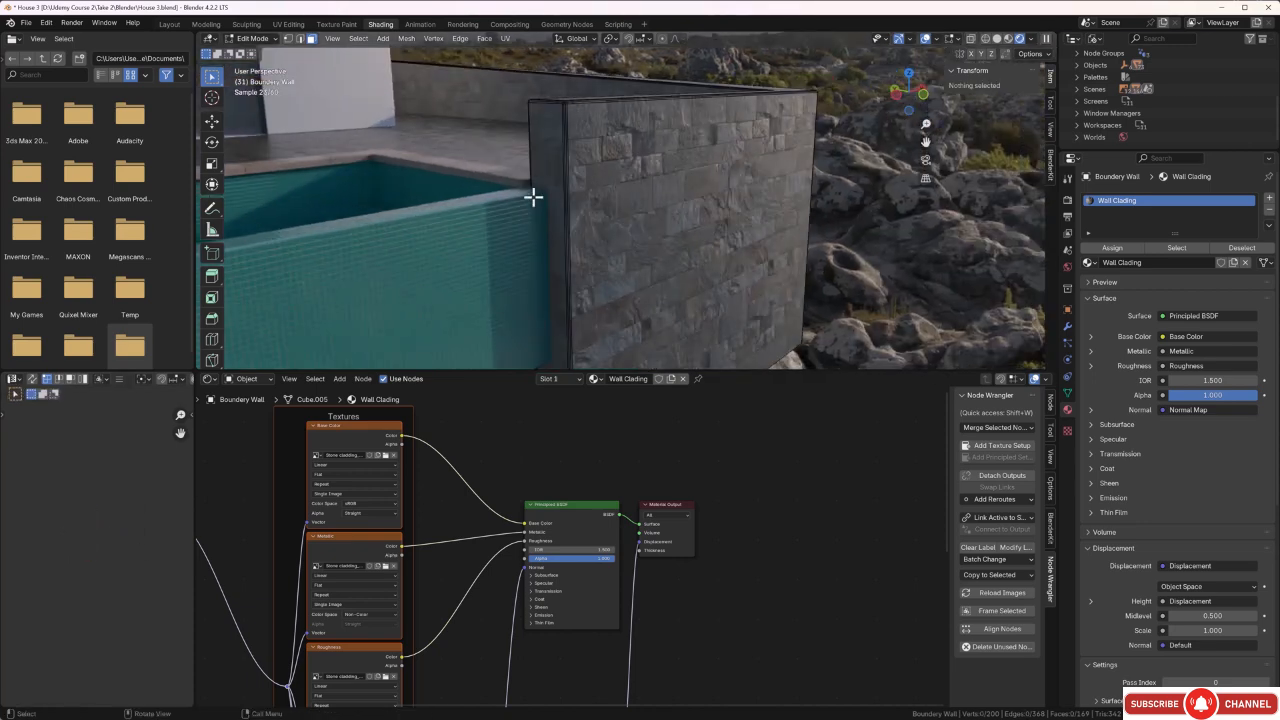
scroll(532, 180, "up", 1)
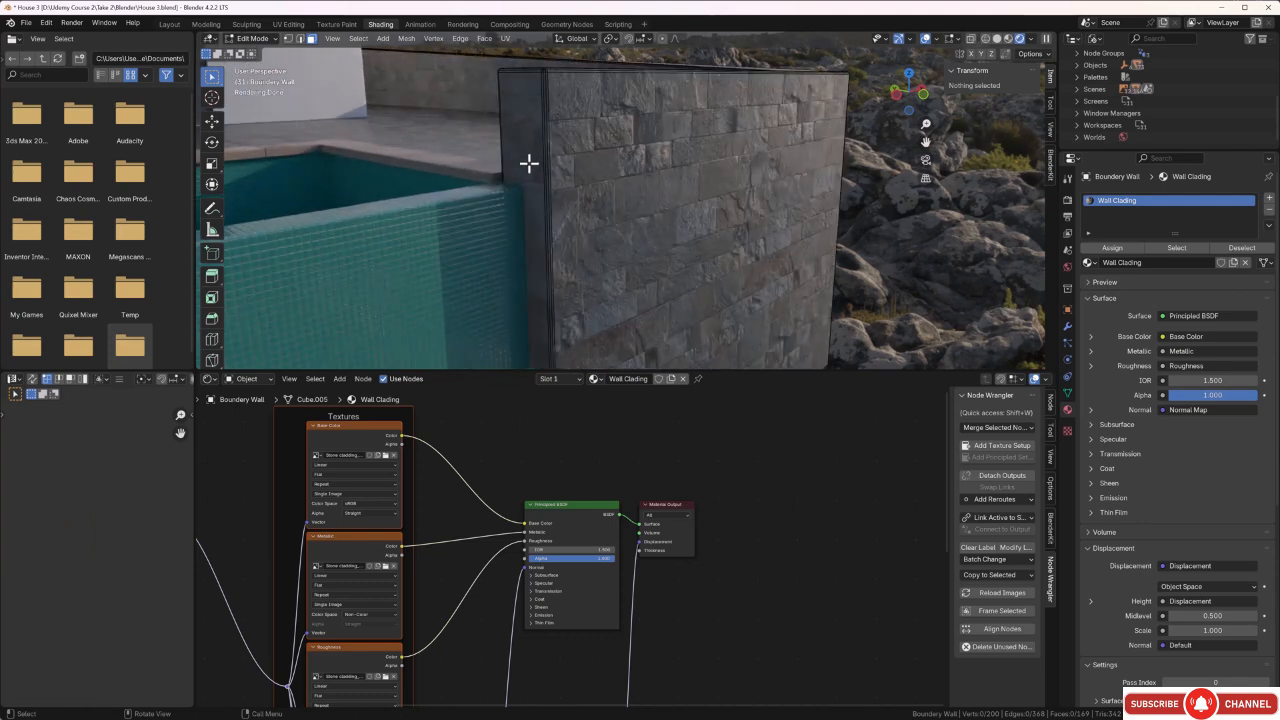
left_click(529, 163)
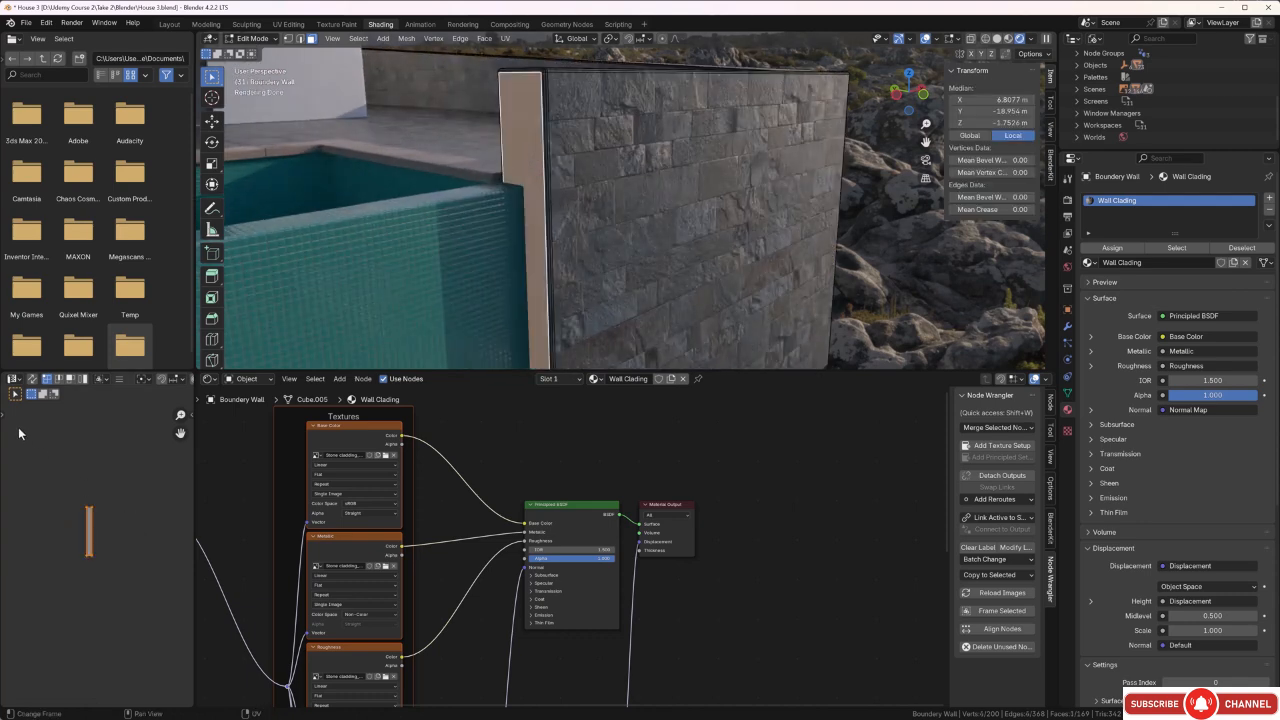
key("t")
left_click(17, 462)
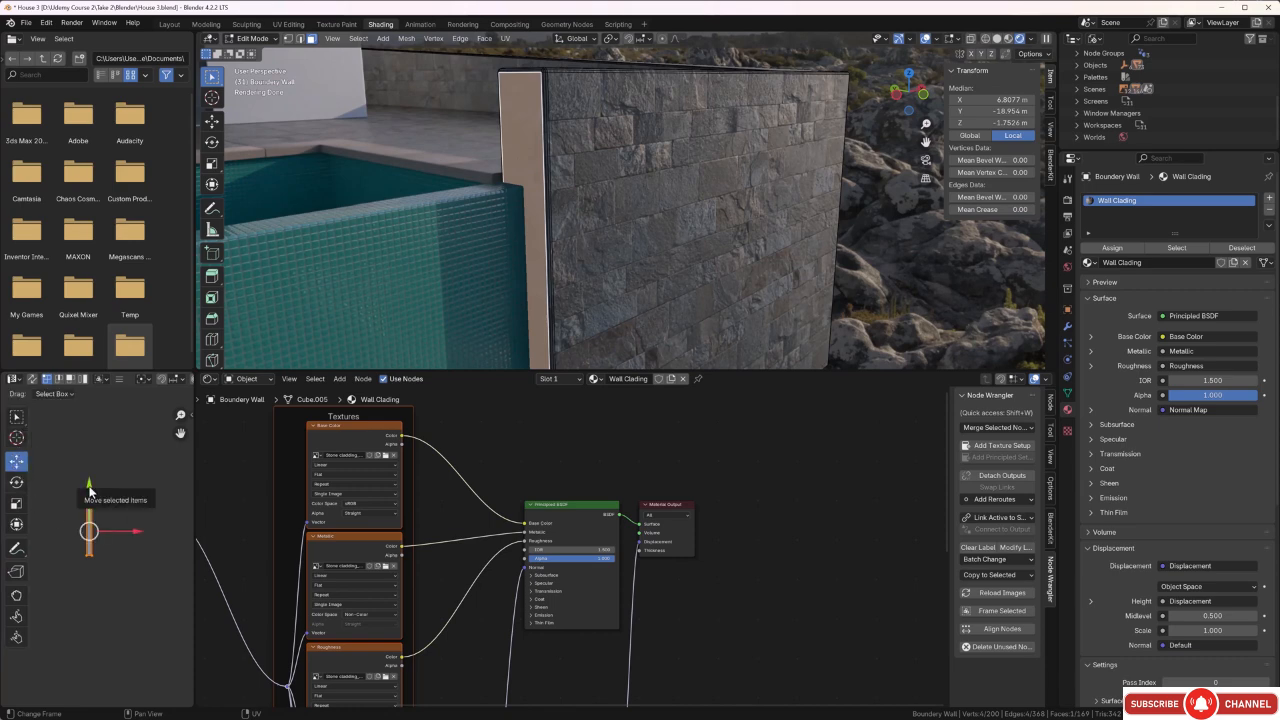
left_click_drag(89, 489, 88, 488)
scroll(566, 114, "up", 5)
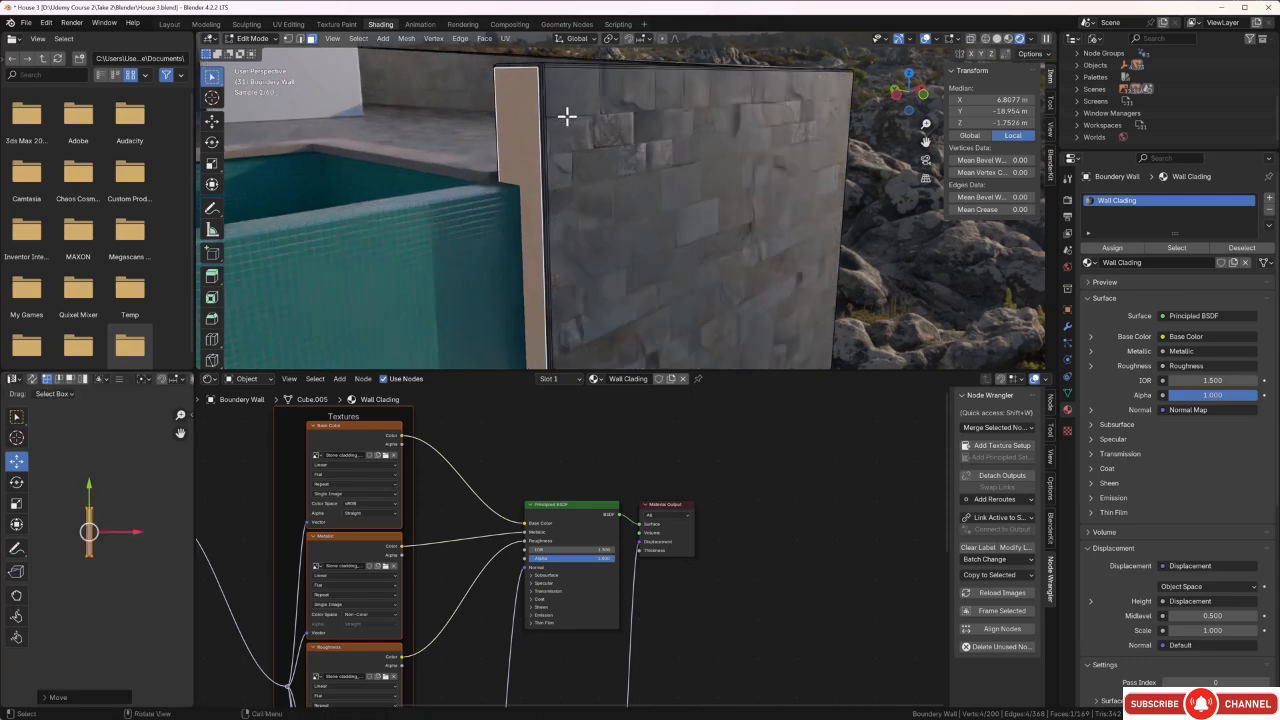
Fine-tune the end face's vertical UV position to line its stone courses up with the adjacent wall face.
scroll(524, 110, "up", 1)
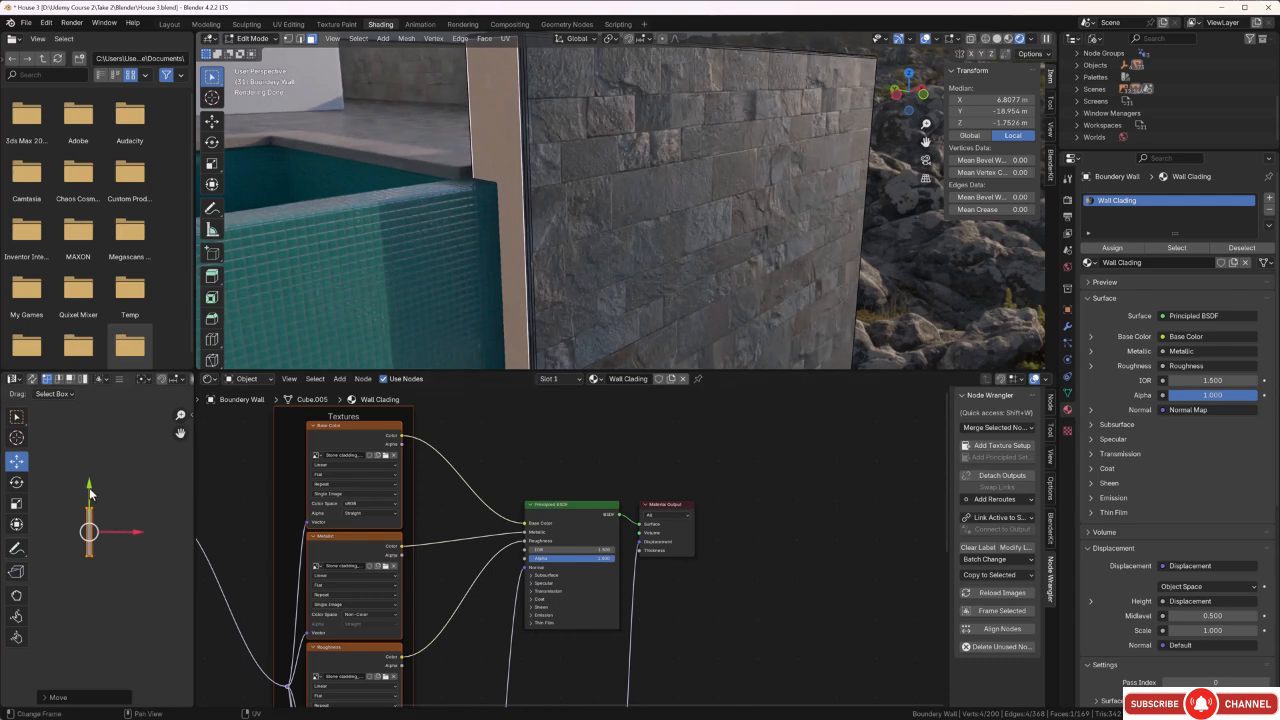
left_click_drag(89, 490, 89, 486)
scroll(119, 527, "up", 6)
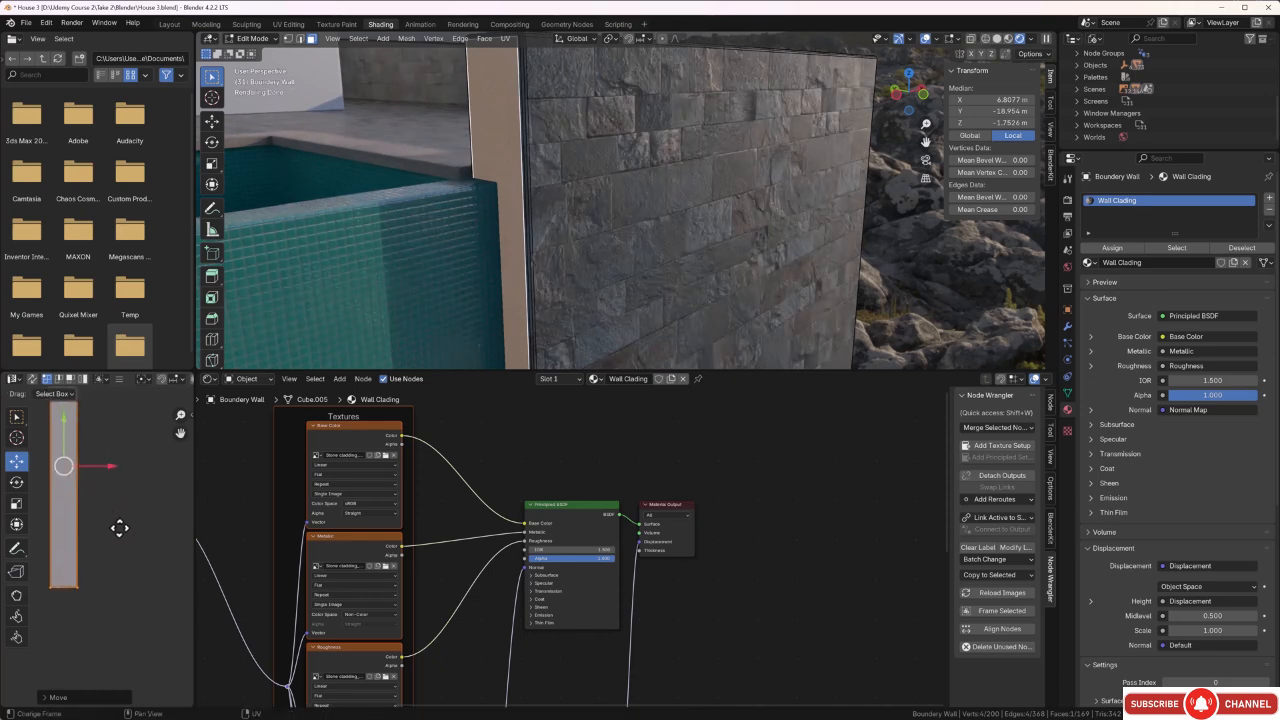
middle_click_drag(119, 528, 142, 570)
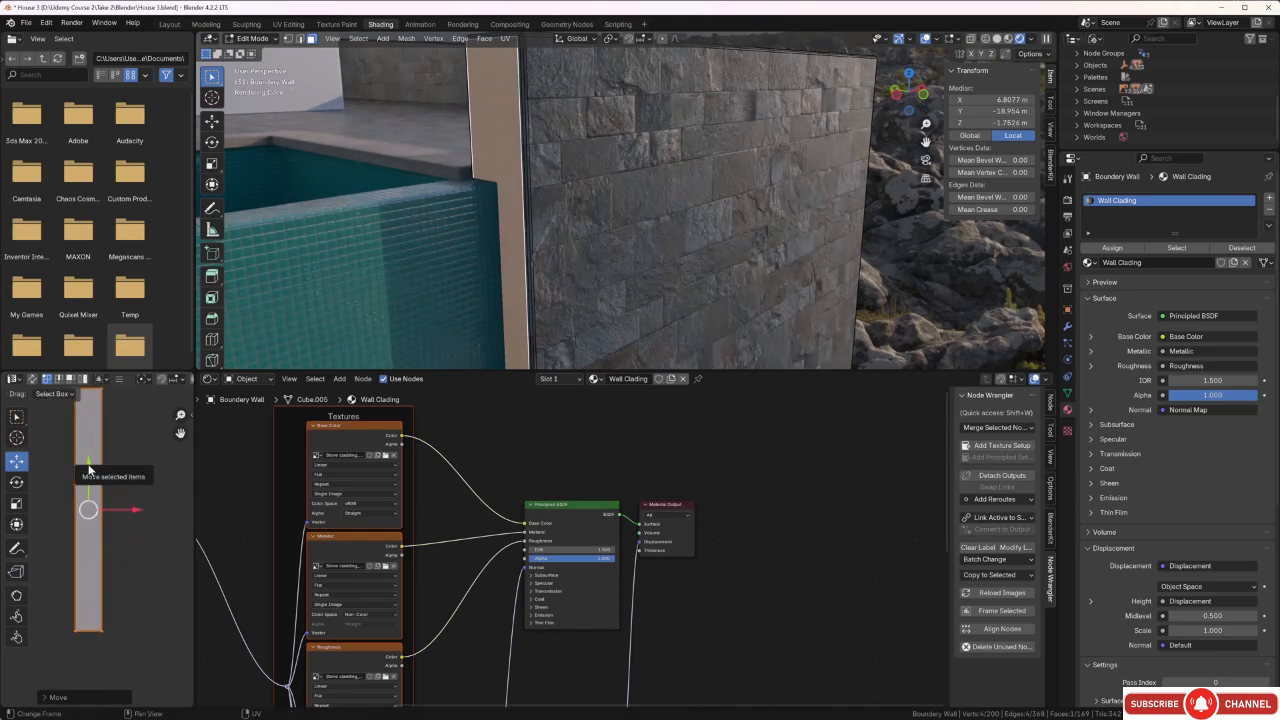
left_click_drag(87, 464, 91, 477)
left_click(438, 134)
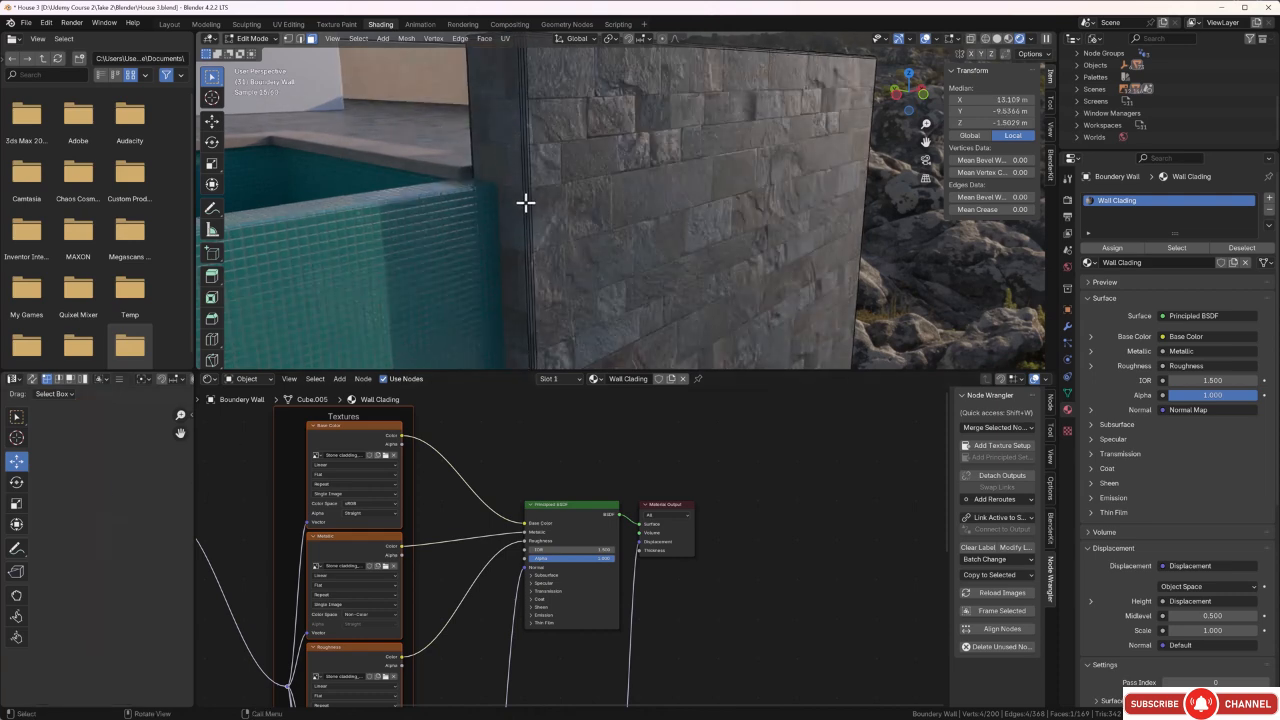
Leave Edit Mode and examine the stone cladding up close on the wall corners beside the pool.
scroll(528, 203, "down", 3)
middle_click_drag(540, 197, 510, 215)
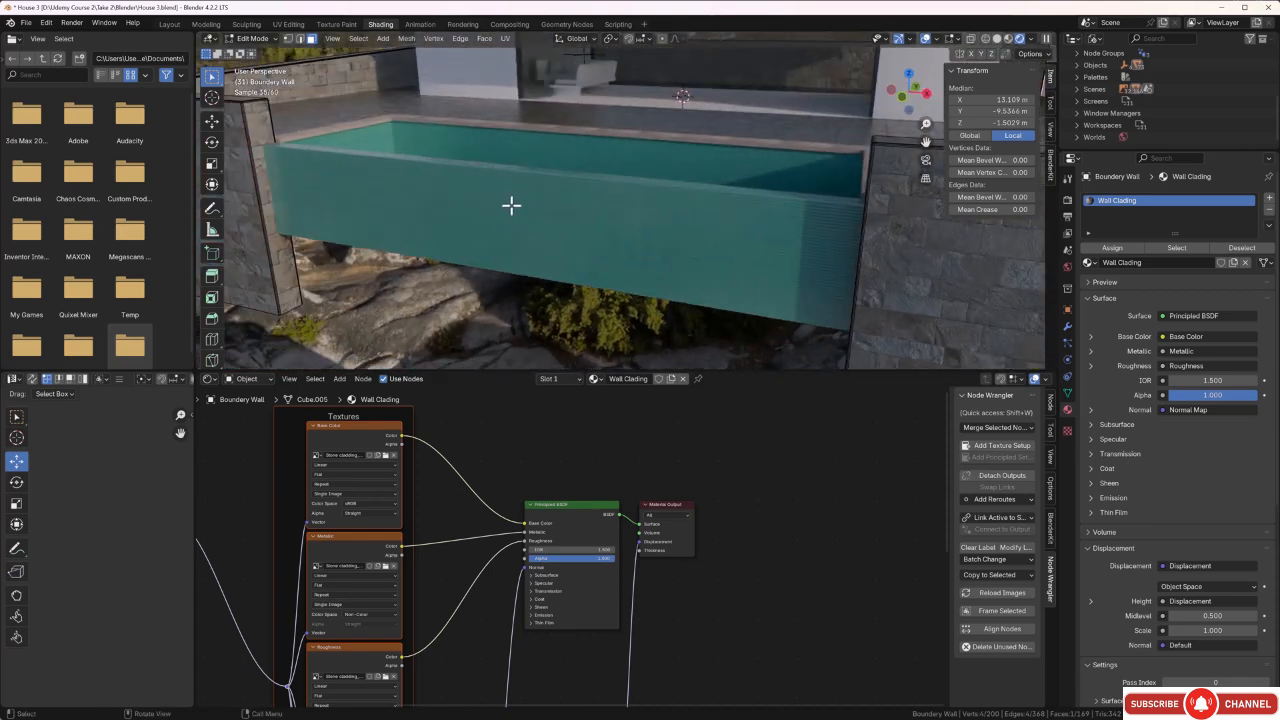
key("Tab")
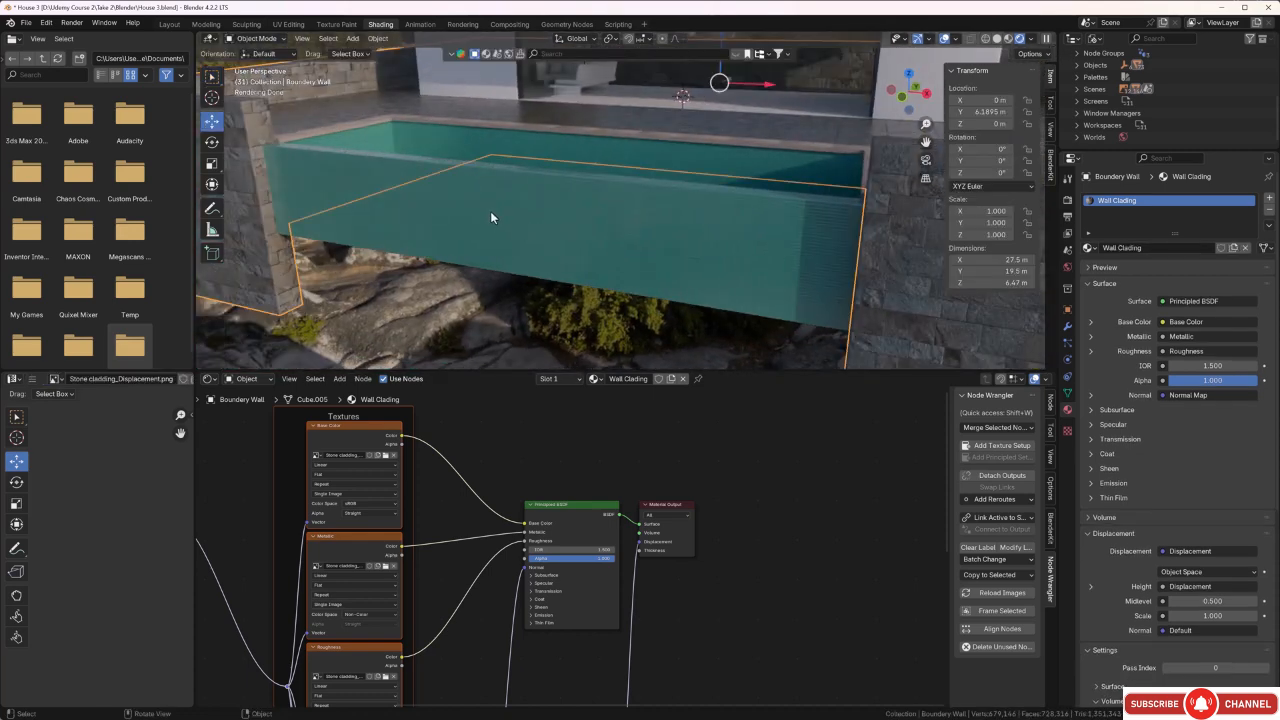
middle_click_drag(490, 211, 451, 235)
scroll(394, 210, "up", 3)
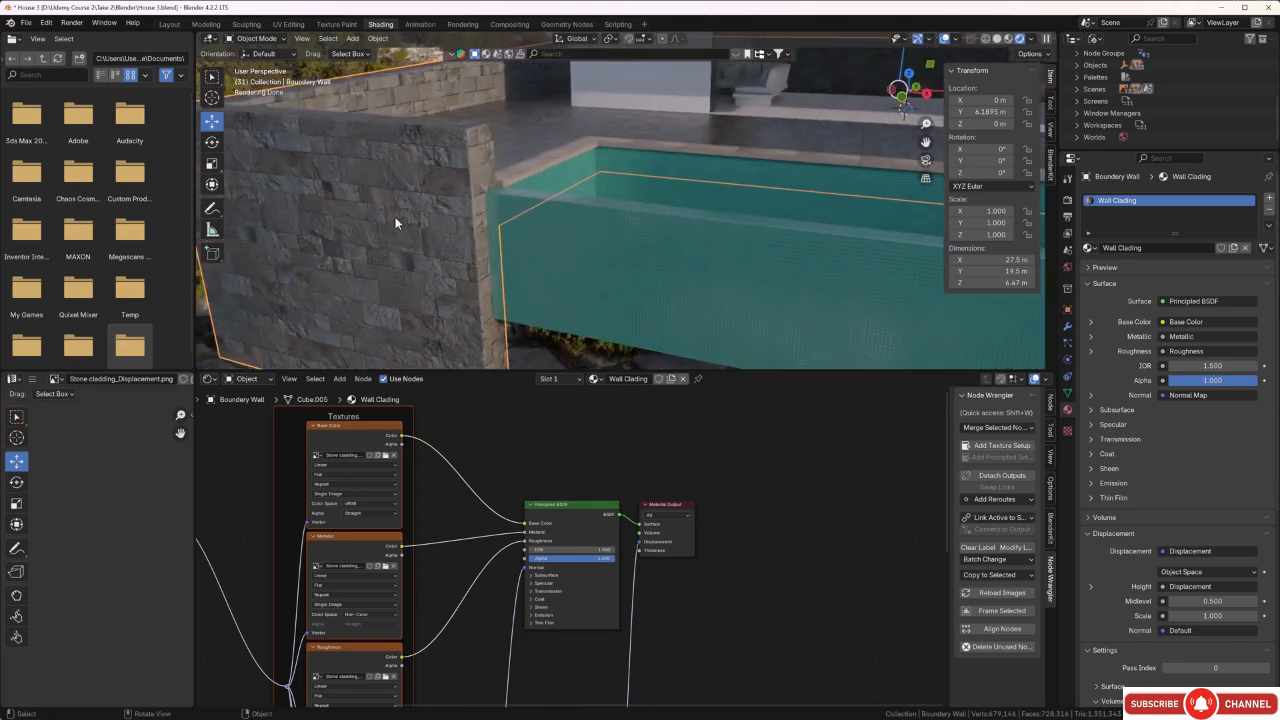
key("b")
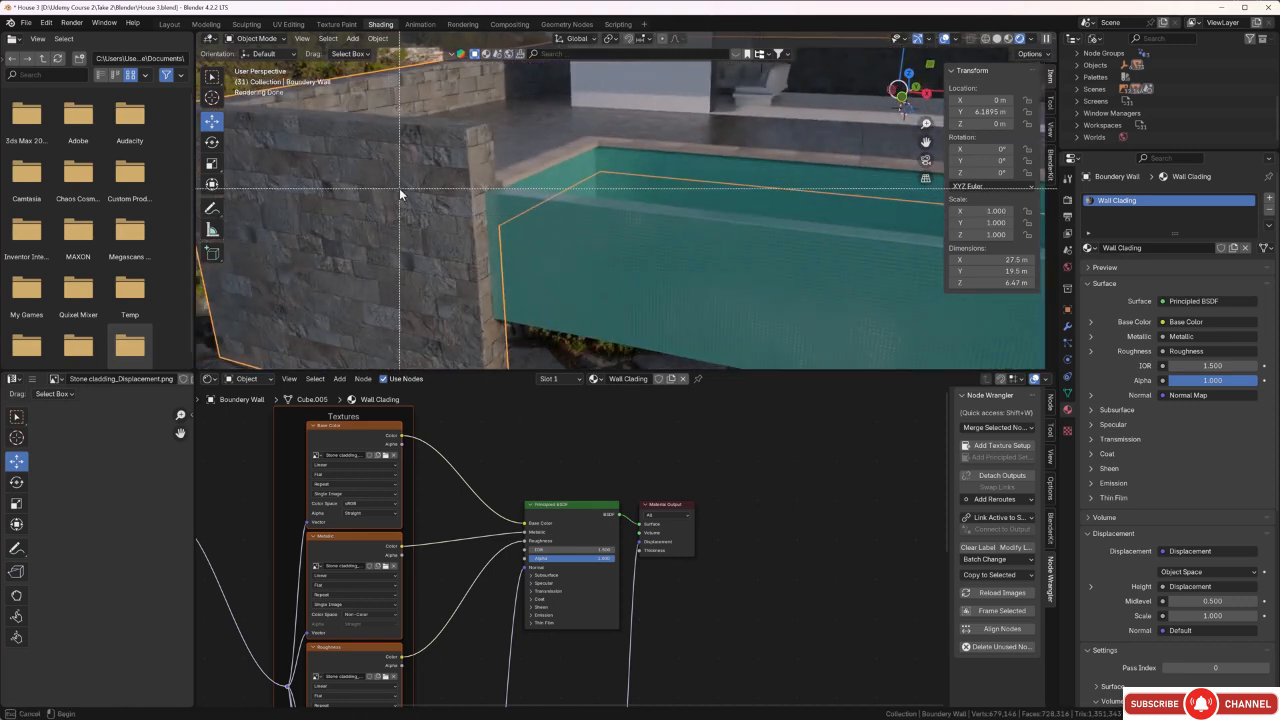
left_click_drag(390, 162, 515, 282)
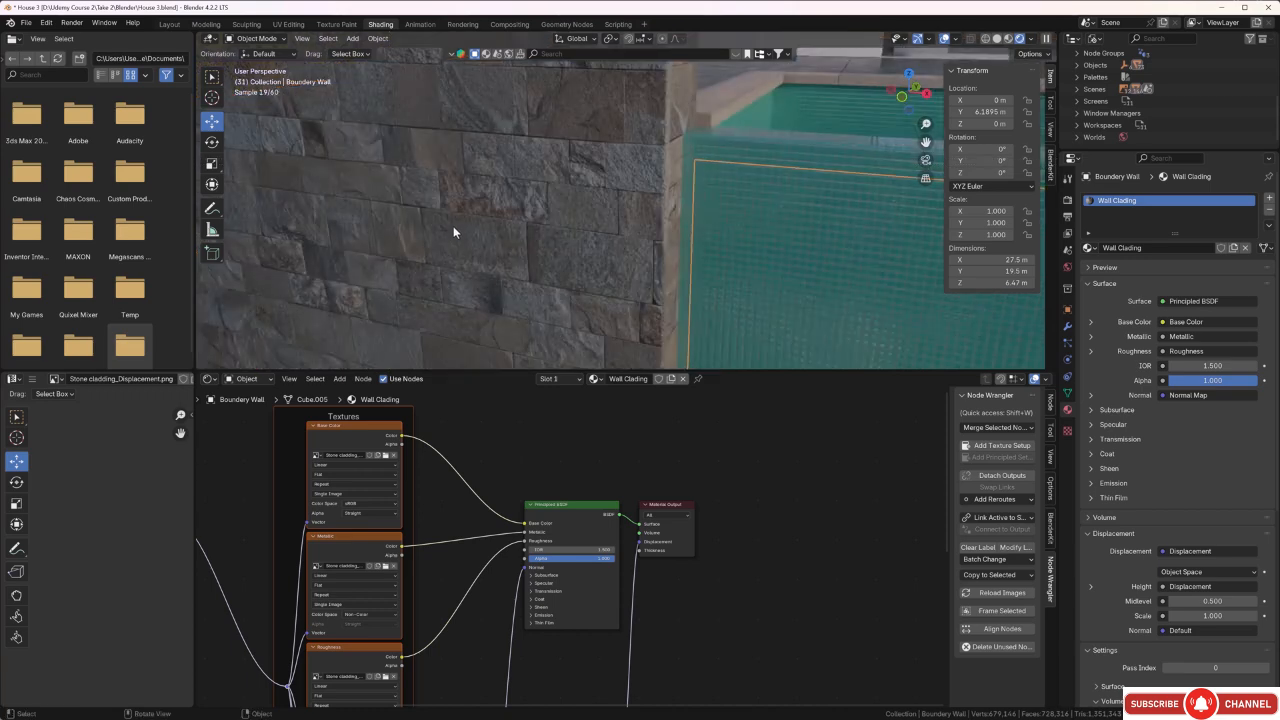
middle_click_drag(453, 226, 404, 225)
right_click(350, 214)
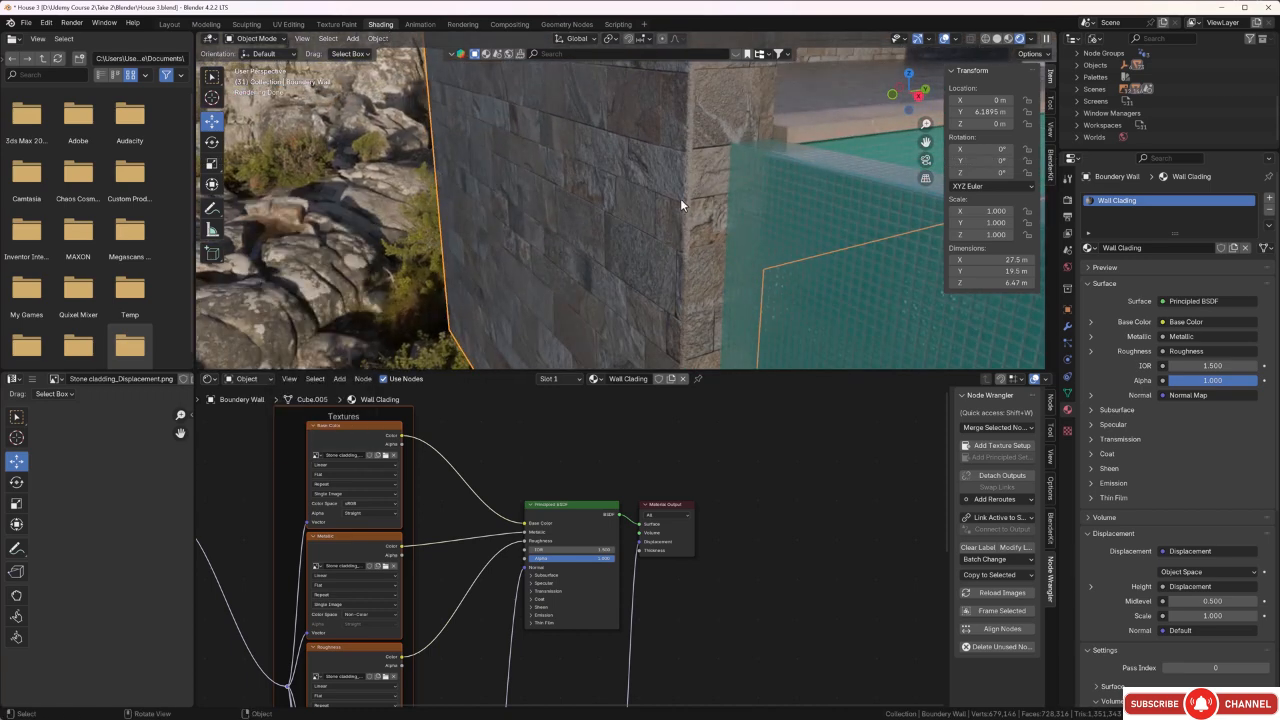
middle_click_drag(796, 187, 593, 223)
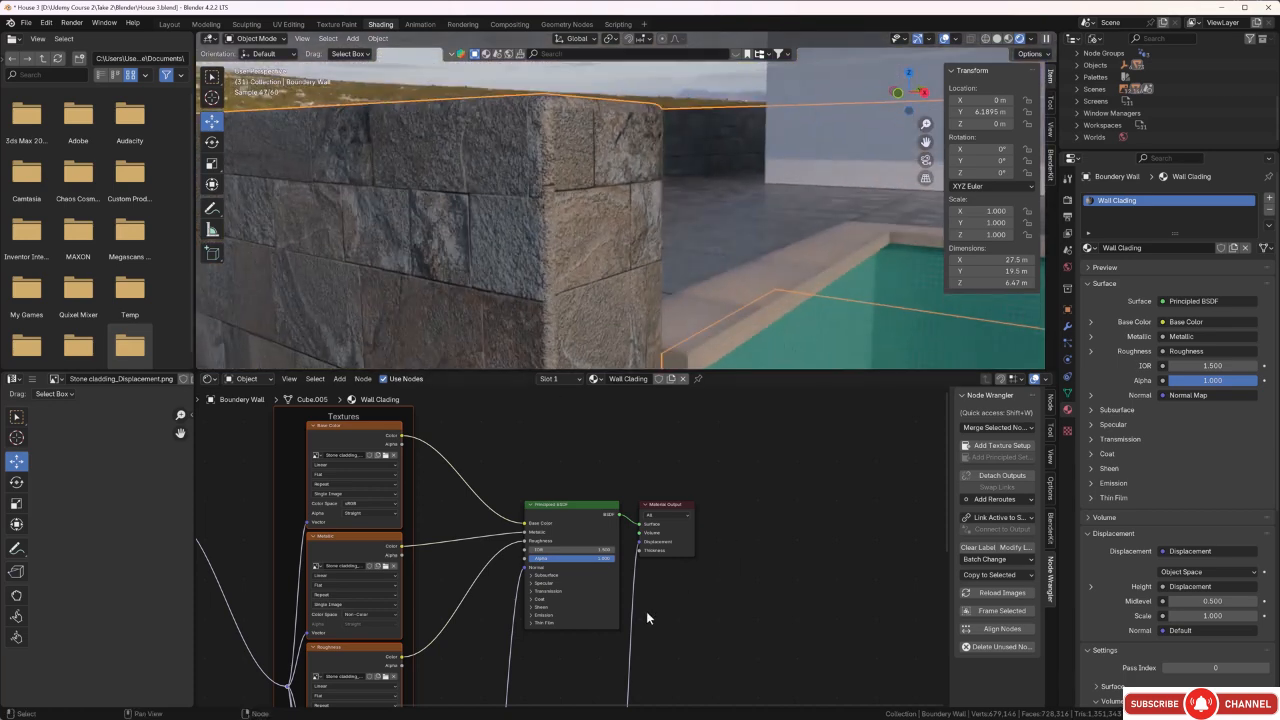
Disconnect the displacement from the Material Output of Wall Clading and check the stone surface at the wall corner.
middle_click_drag(635, 590, 674, 537)
scroll(674, 520, "up", 2)
left_click_drag(683, 483, 677, 488)
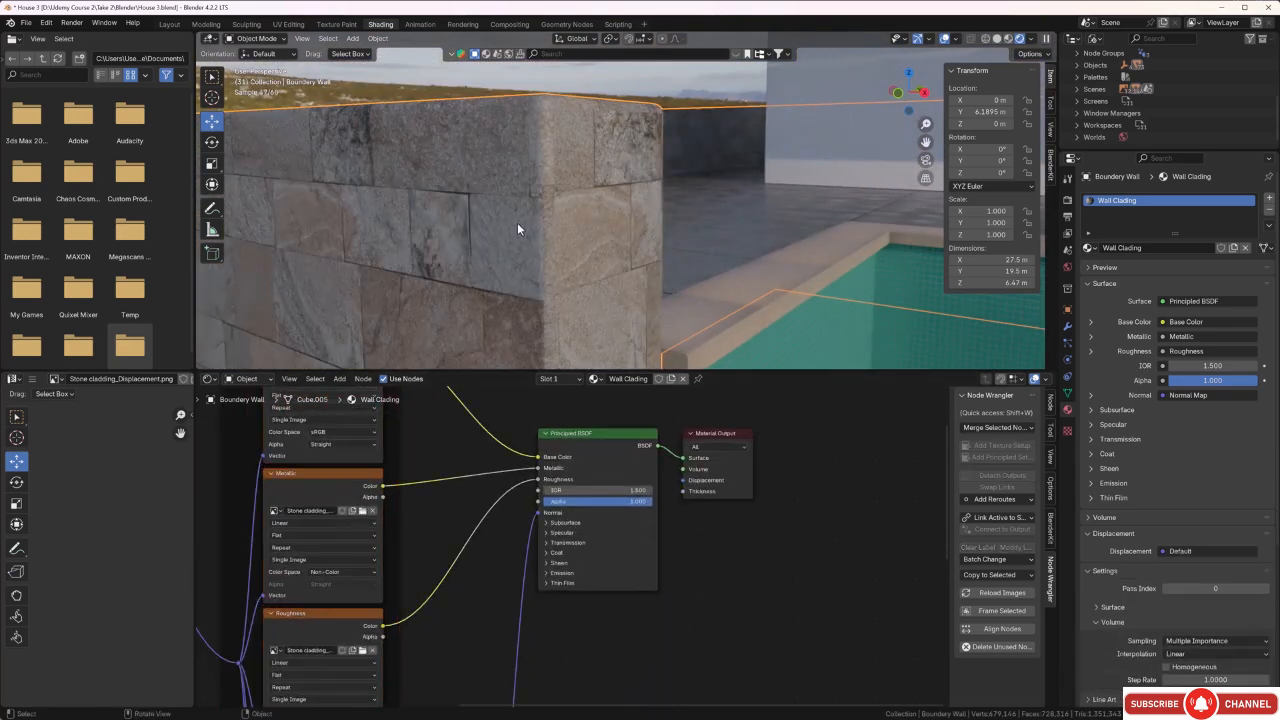
mouse_move(517, 222)
middle_mouse_down()
mouse_move(531, 248)
mouse_move(449, 223)
mouse_move(508, 221)
mouse_move(524, 239)
middle_mouse_up()
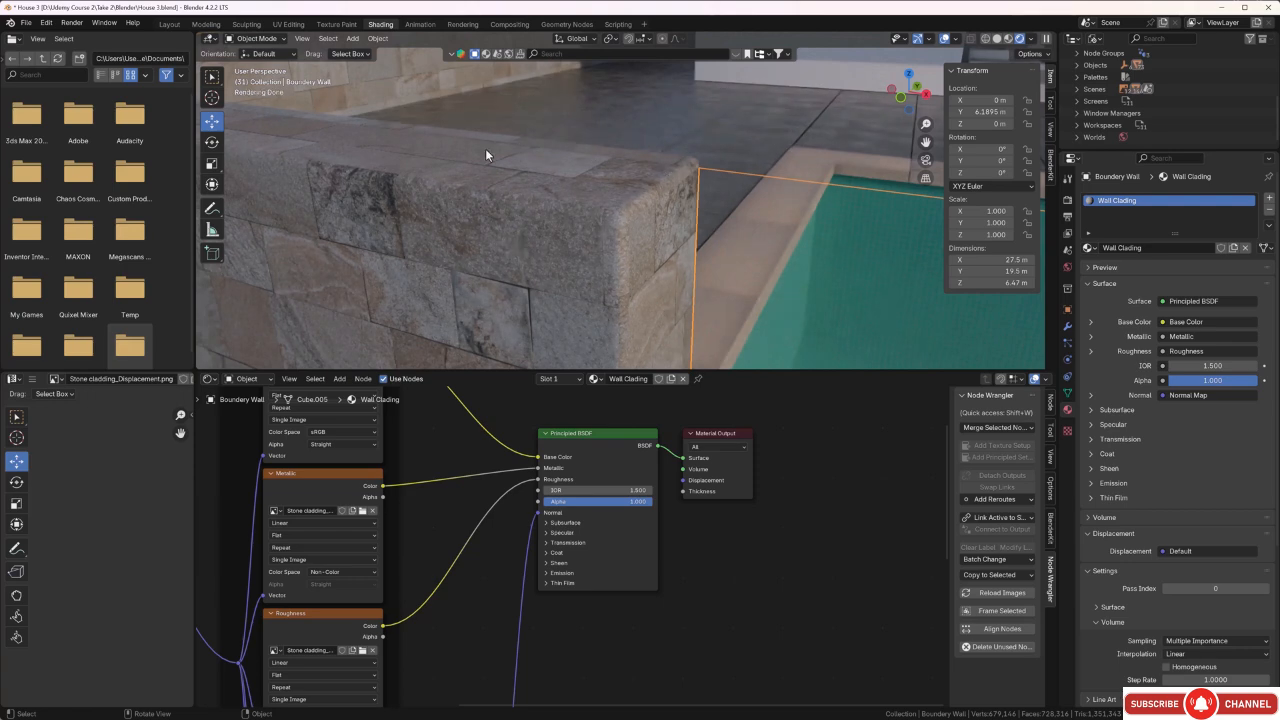
middle_click_drag(486, 150, 544, 178)
middle_click_drag(553, 225, 521, 227)
Duplicate all nodes of the Wall Clading material and place the copy just below the original node tree.
middle_click_drag(427, 460, 649, 497, "ctrl")
left_click_drag(706, 424, 357, 681)
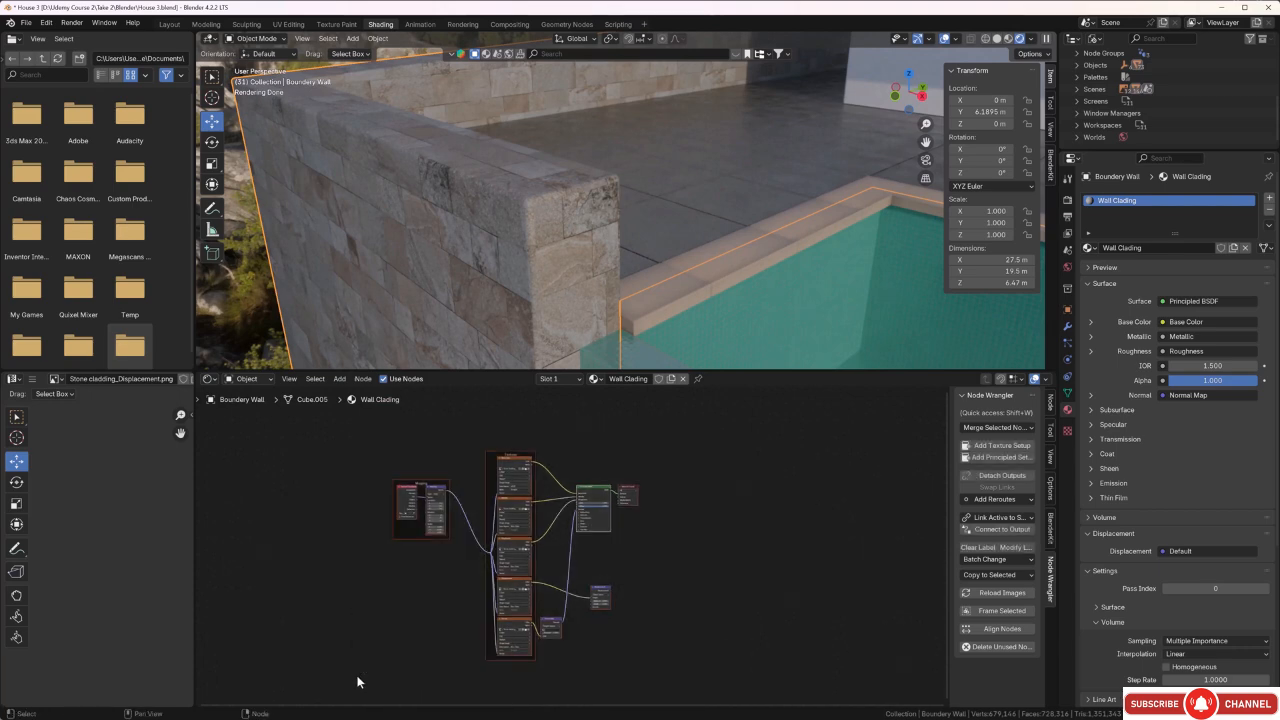
key("g")
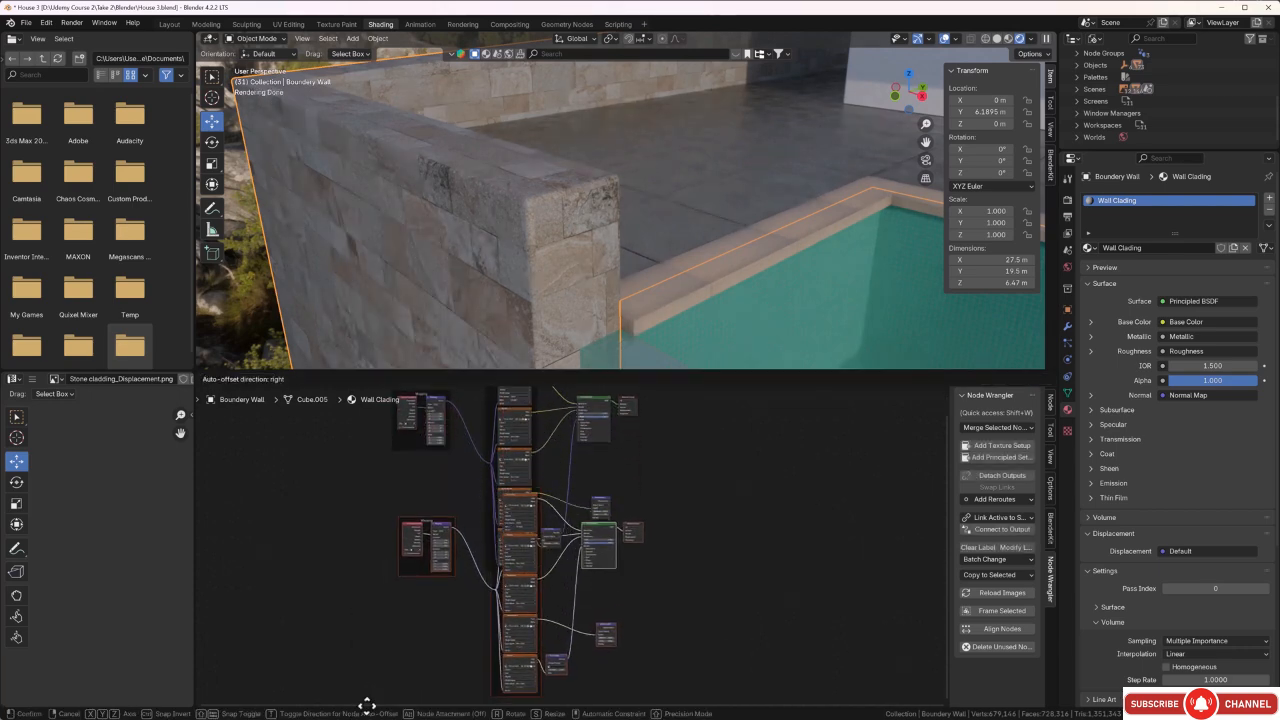
left_click(364, 642)
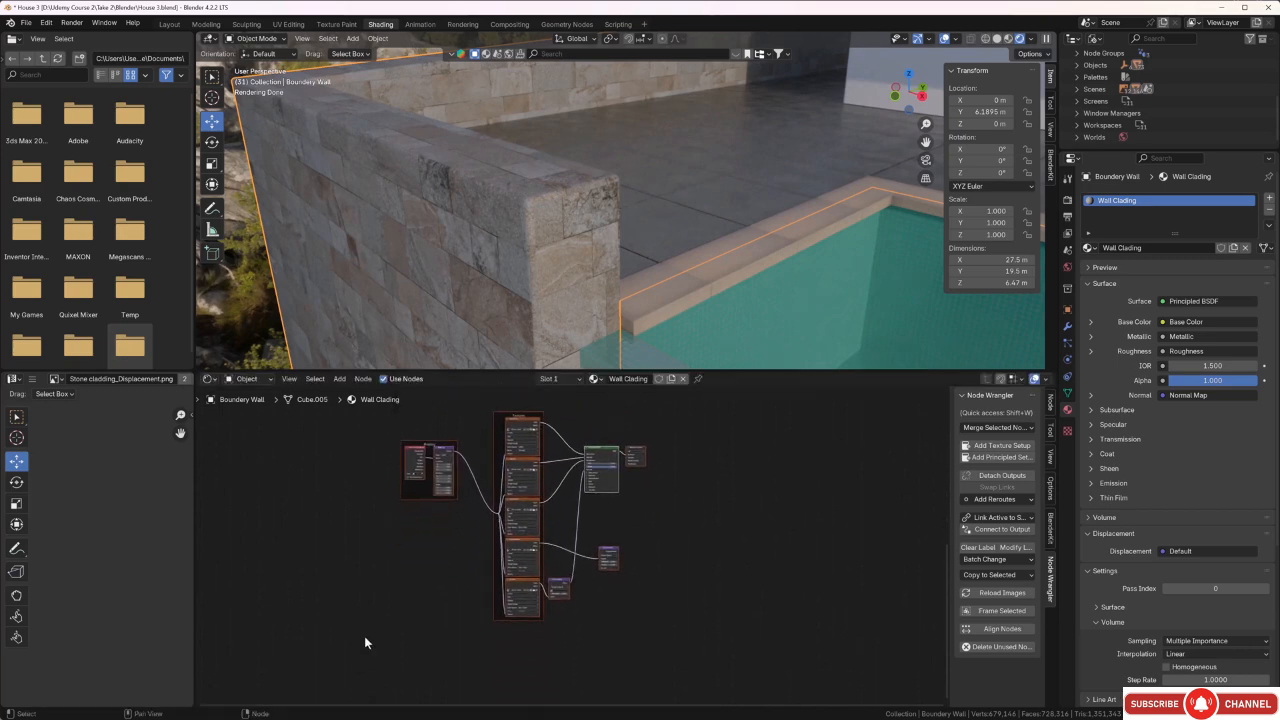
scroll(558, 569, "down", 1)
middle_click_drag(645, 528, 616, 619)
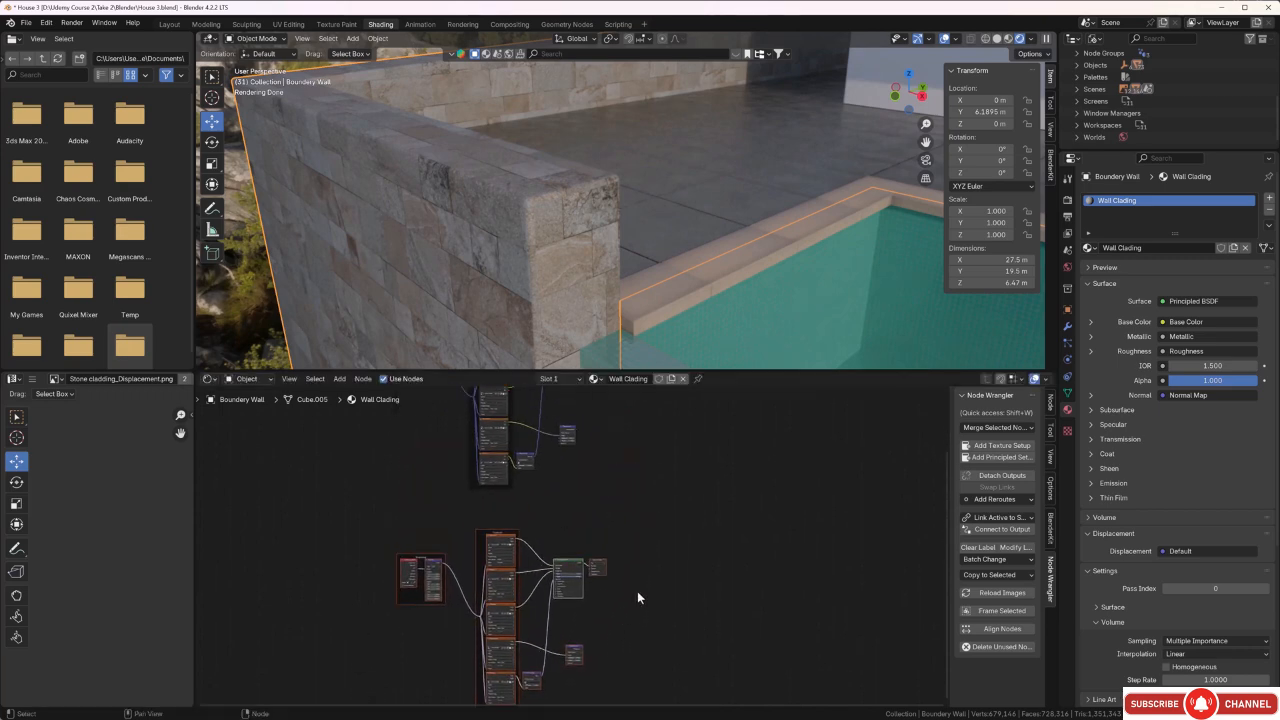
key("g")
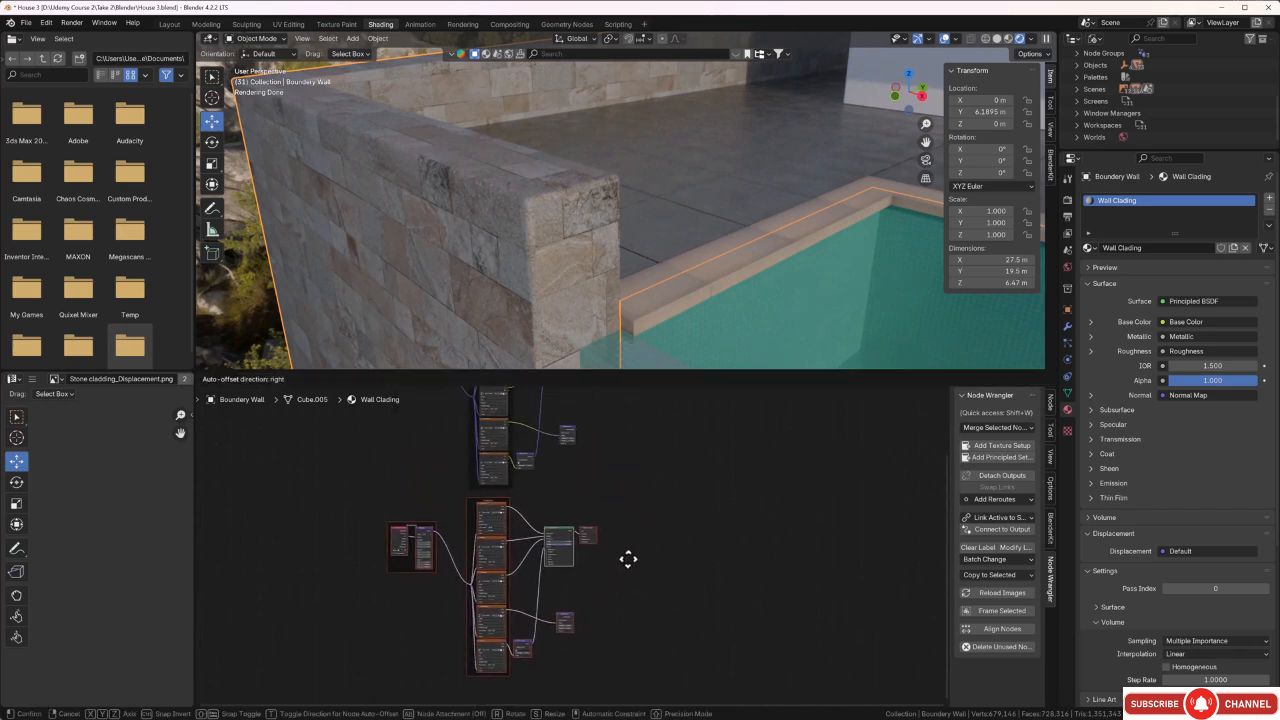
left_click(629, 556)
left_click(669, 479)
Delete the Base Color image texture node from the duplicated Textures frame.
middle_click_drag(614, 495, 641, 455)
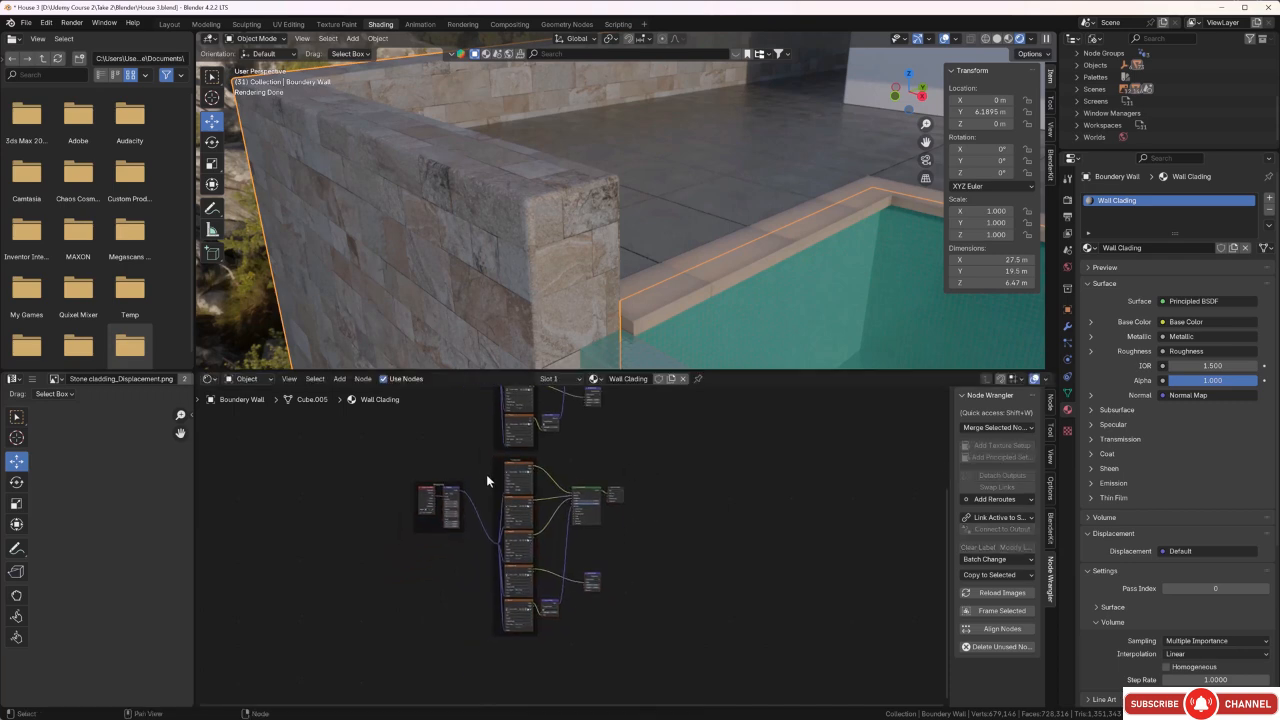
scroll(500, 472, "up", 8)
middle_click_drag(521, 468, 543, 620)
scroll(500, 544, "up", 7)
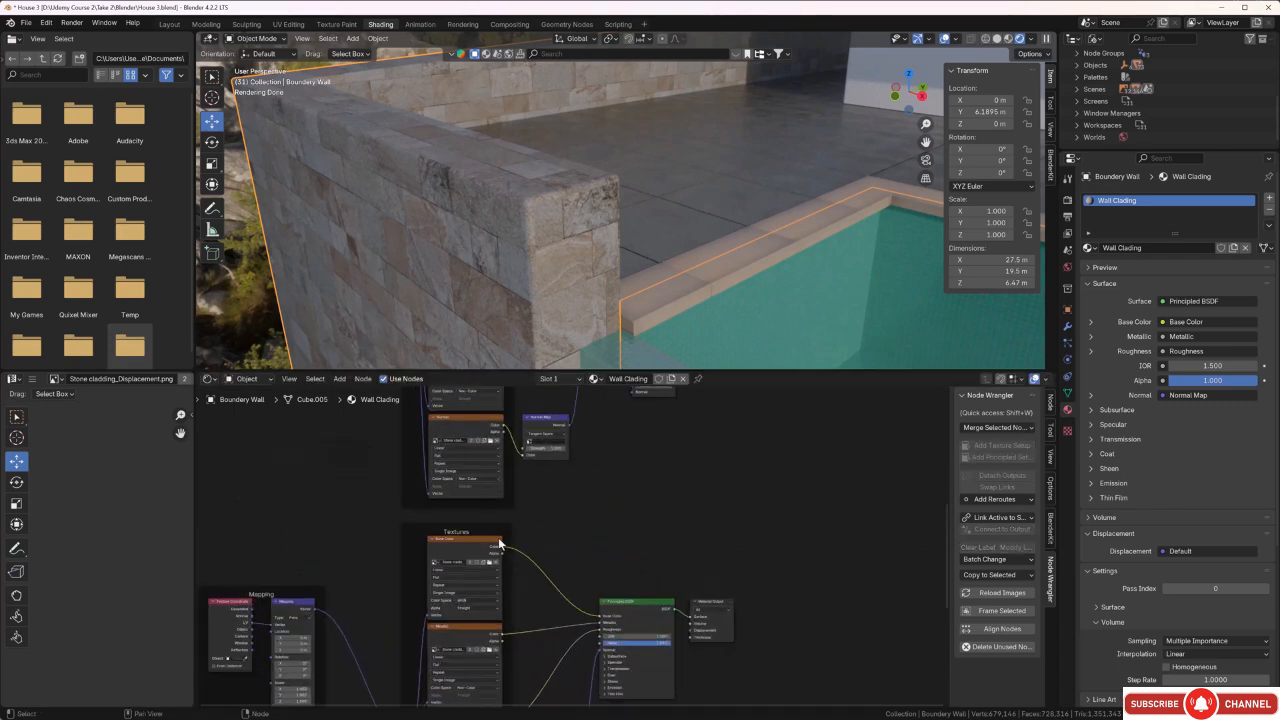
left_click(446, 538)
key("x")
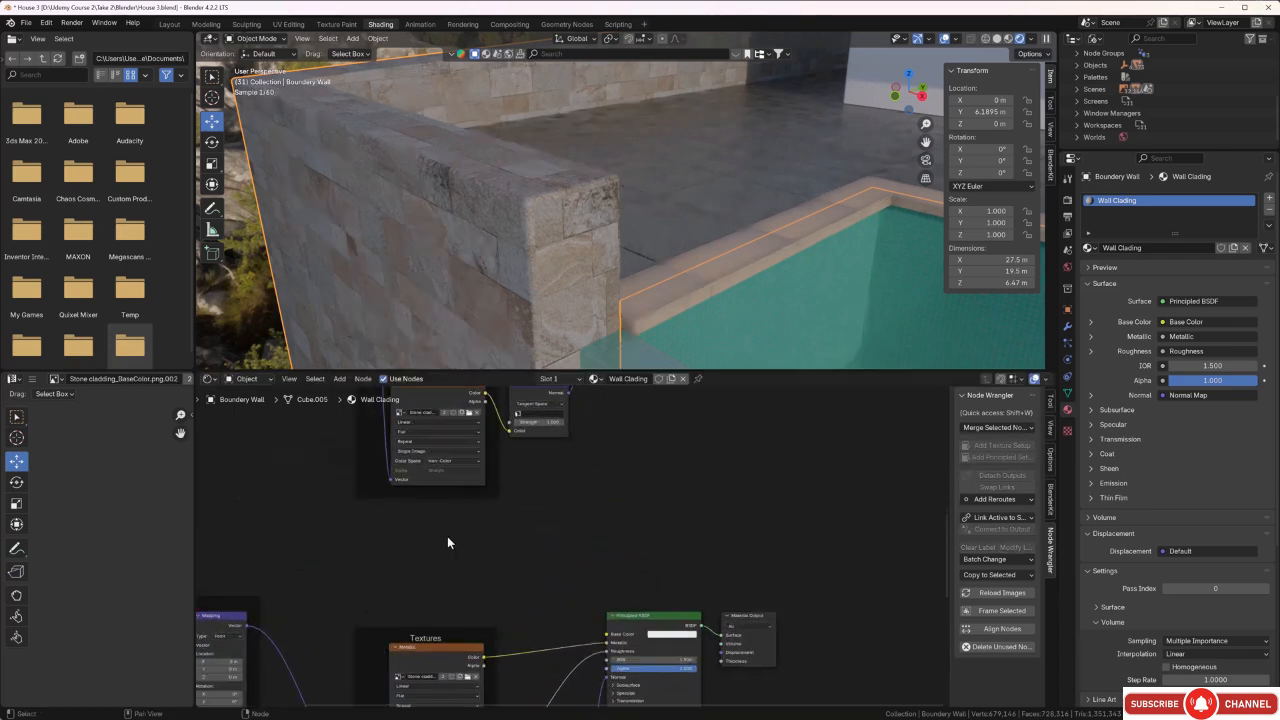
Delete the Displacement image texture and its Displacement node from the duplicated node tree.
scroll(497, 543, "down", 7)
middle_click_drag(544, 559, 550, 471)
middle_click_drag(539, 618, 563, 493)
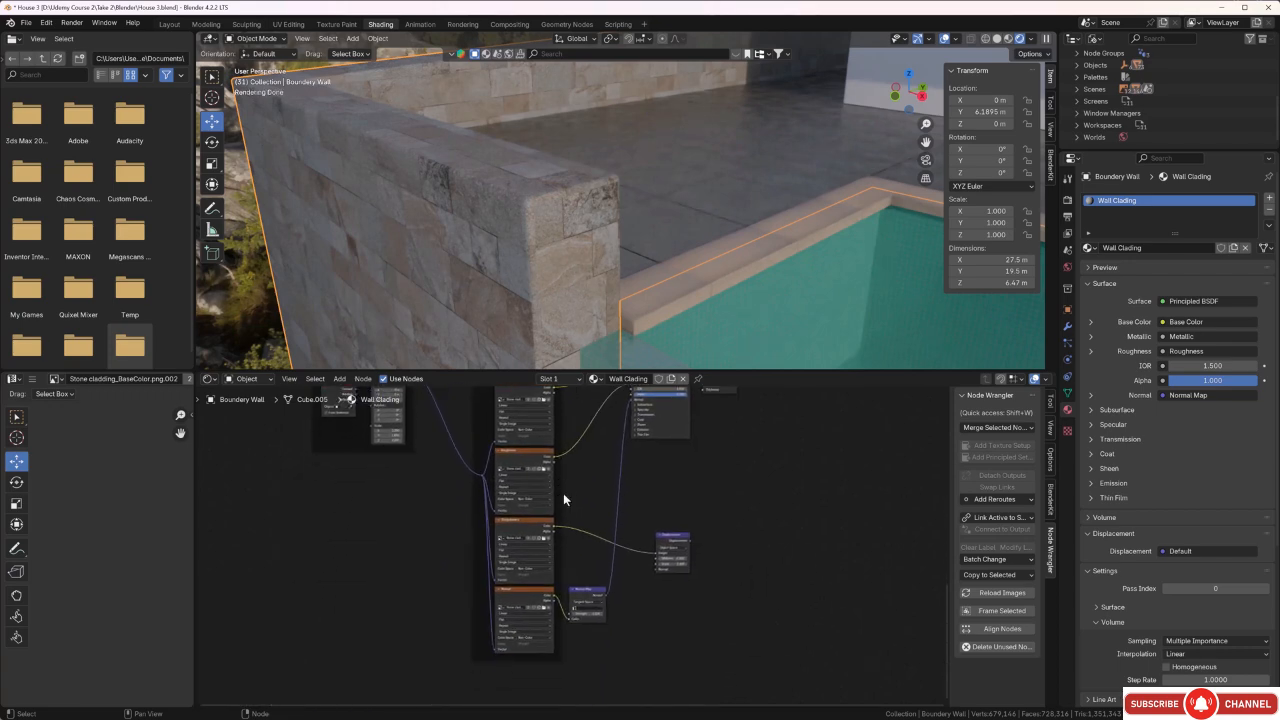
scroll(520, 500, "up", 4)
left_click(475, 492)
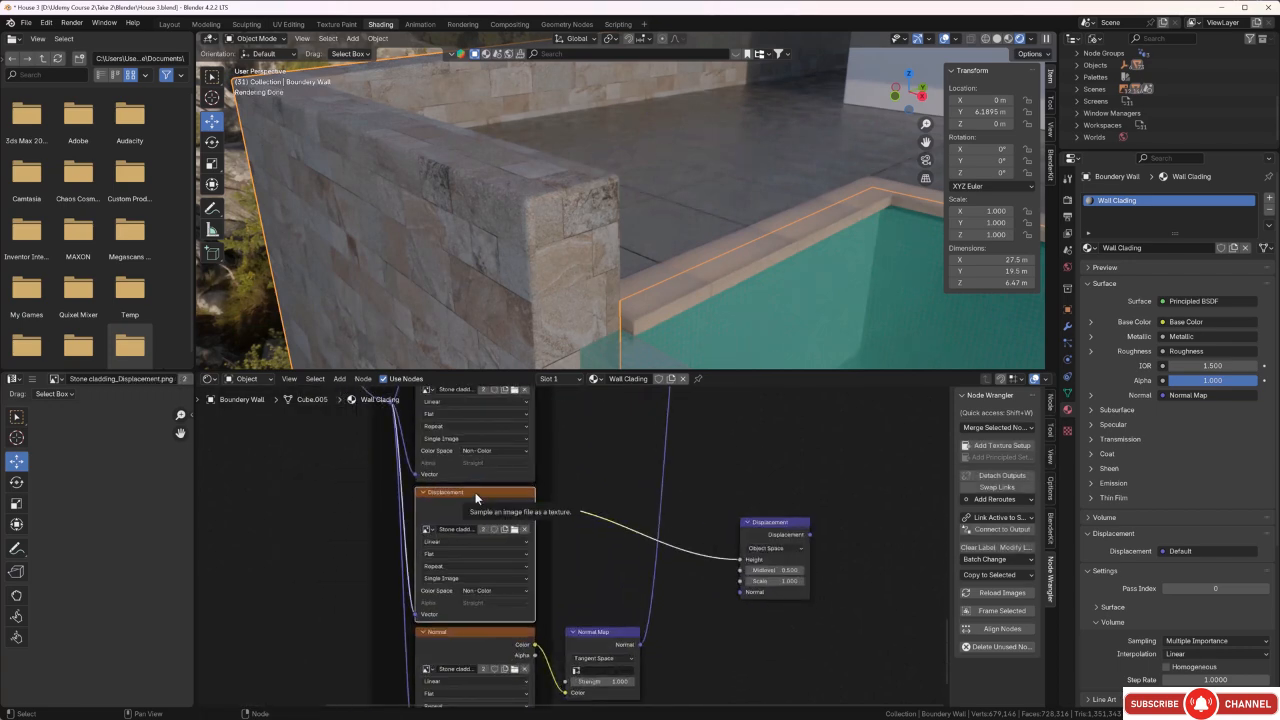
key("x")
left_click(799, 520)
key("x")
Delete the duplicated Material Output node beside the copied Principled BSDF.
scroll(745, 570, "down", 3)
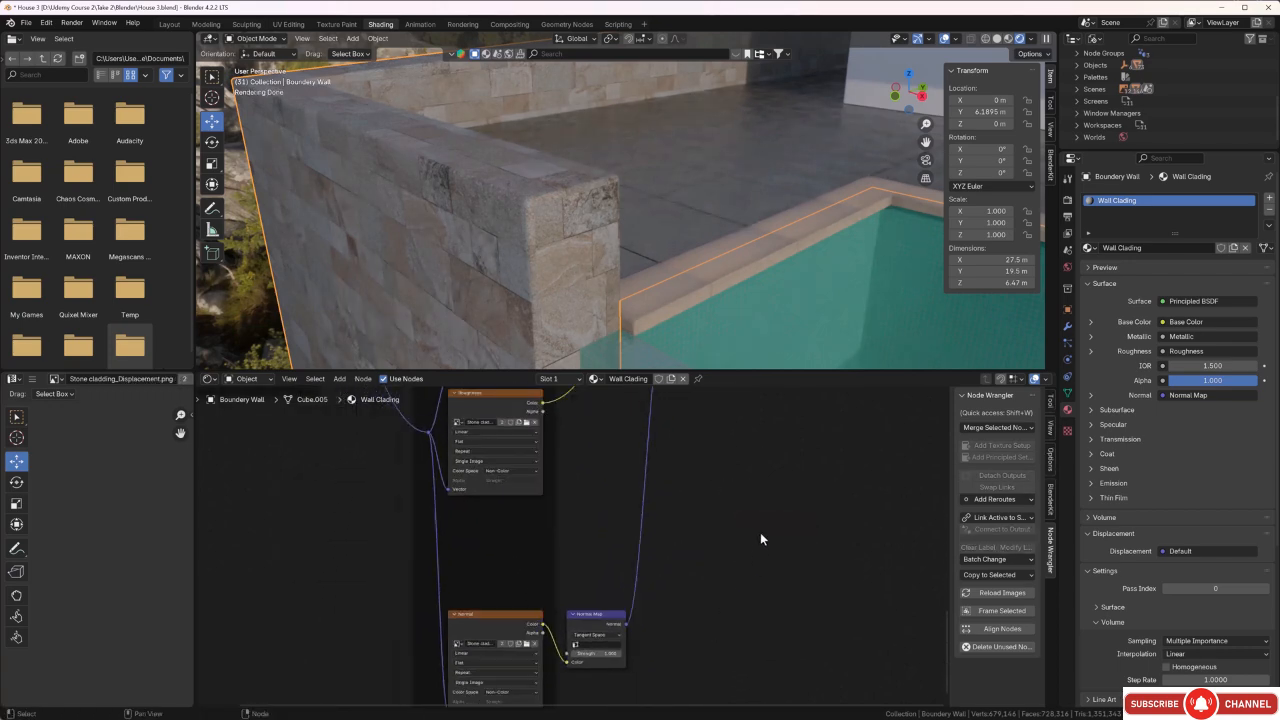
middle_click_drag(763, 451, 678, 636)
scroll(708, 500, "down", 1)
scroll(713, 474, "up", 3)
scroll(716, 472, "up", 1)
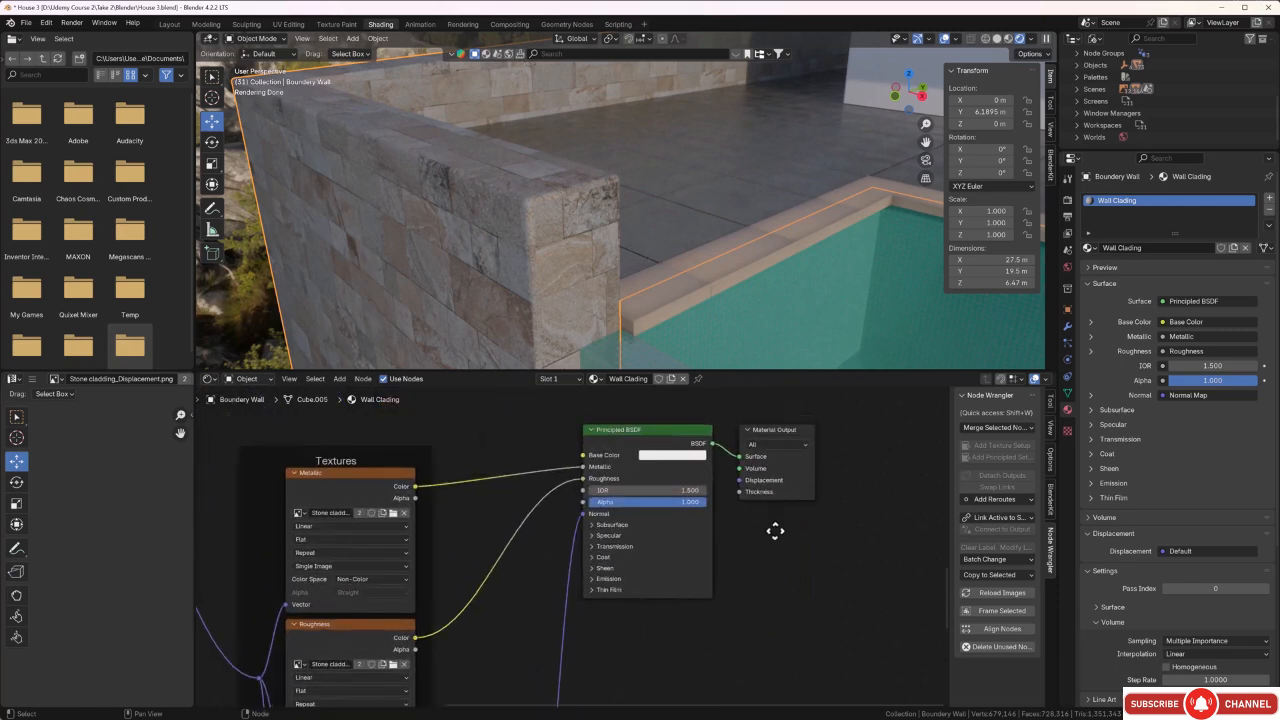
middle_click_drag(771, 529, 714, 549)
left_click(714, 549)
key("x")
Move the copied Principled BSDF up out of its node tree and place it below the original Principled BSDF.
scroll(708, 548, "down", 4)
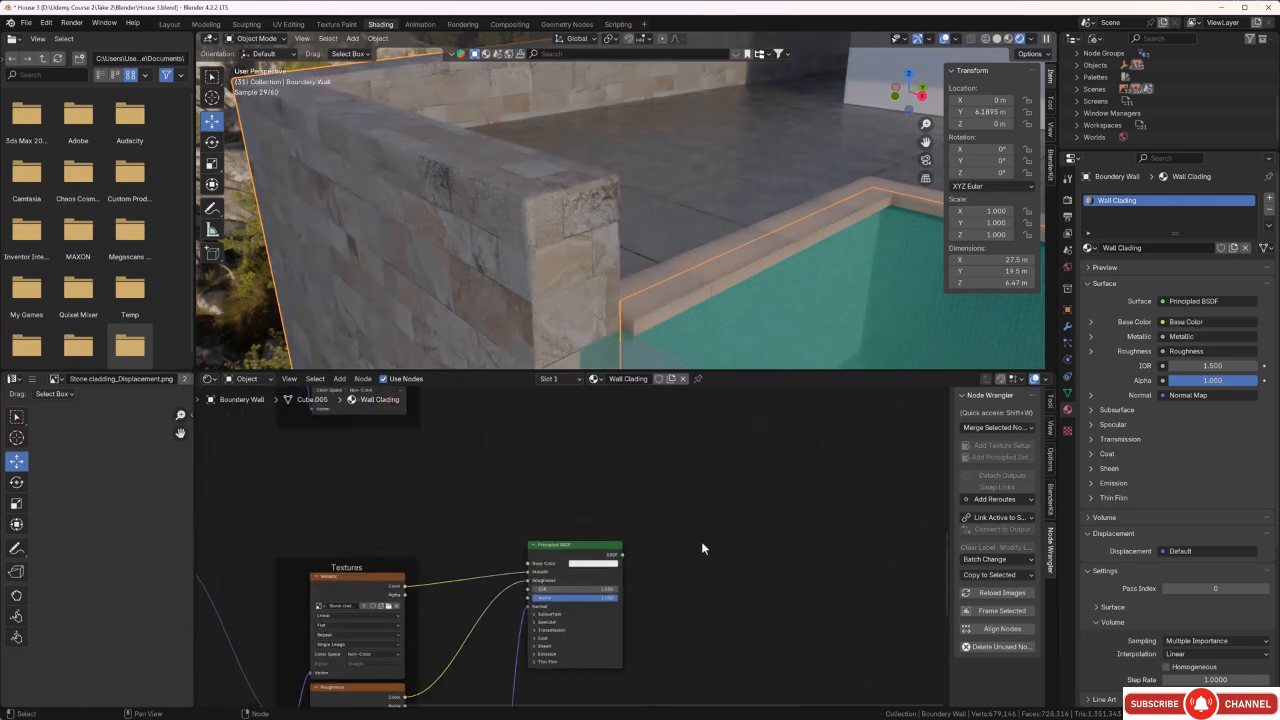
middle_click_drag(674, 589, 634, 614)
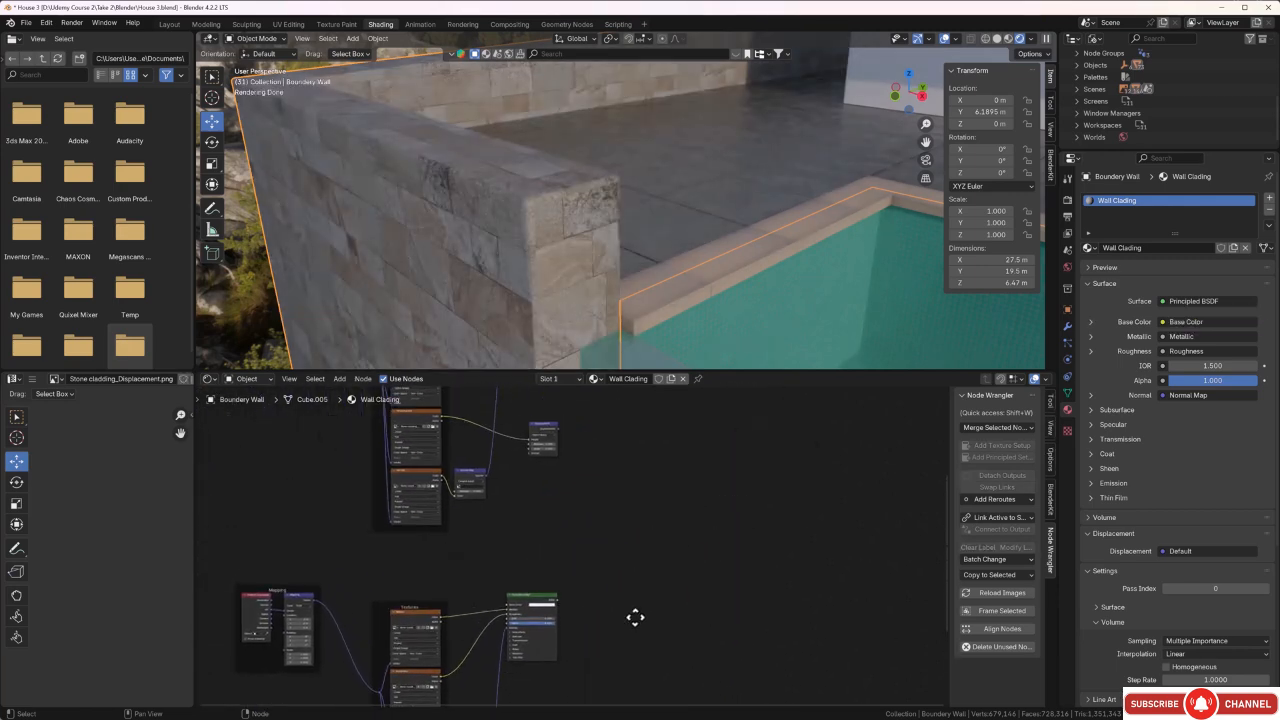
scroll(520, 625, "up", 3)
left_click_drag(508, 638, 598, 445)
middle_click_drag(680, 469, 649, 645)
scroll(603, 648, "up", 1)
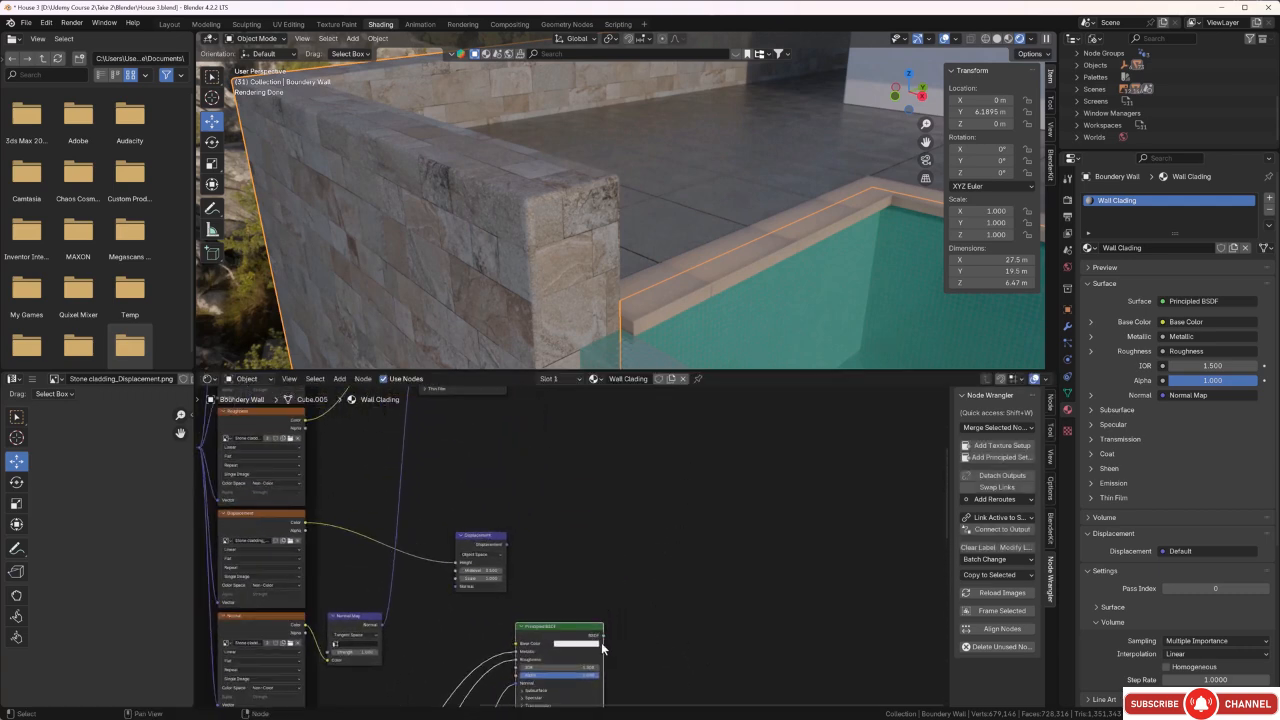
left_click_drag(576, 632, 611, 460)
middle_click_drag(661, 461, 638, 601)
left_click_drag(589, 601, 561, 582)
left_click(577, 523)
Move the Material Output and the original Principled BSDF away from the textures, spaced apart and lined up above the copied shader.
scroll(597, 503, "down", 1)
middle_click_drag(598, 501, 588, 547)
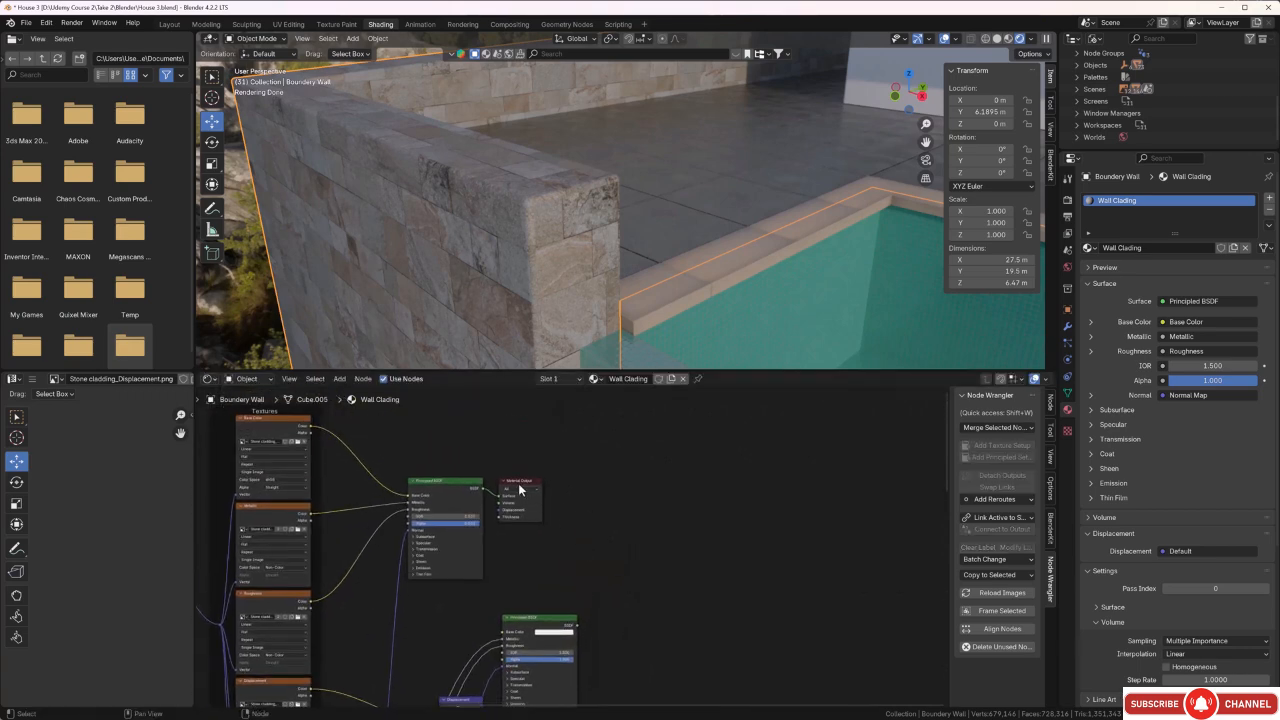
left_click_drag(516, 488, 701, 452)
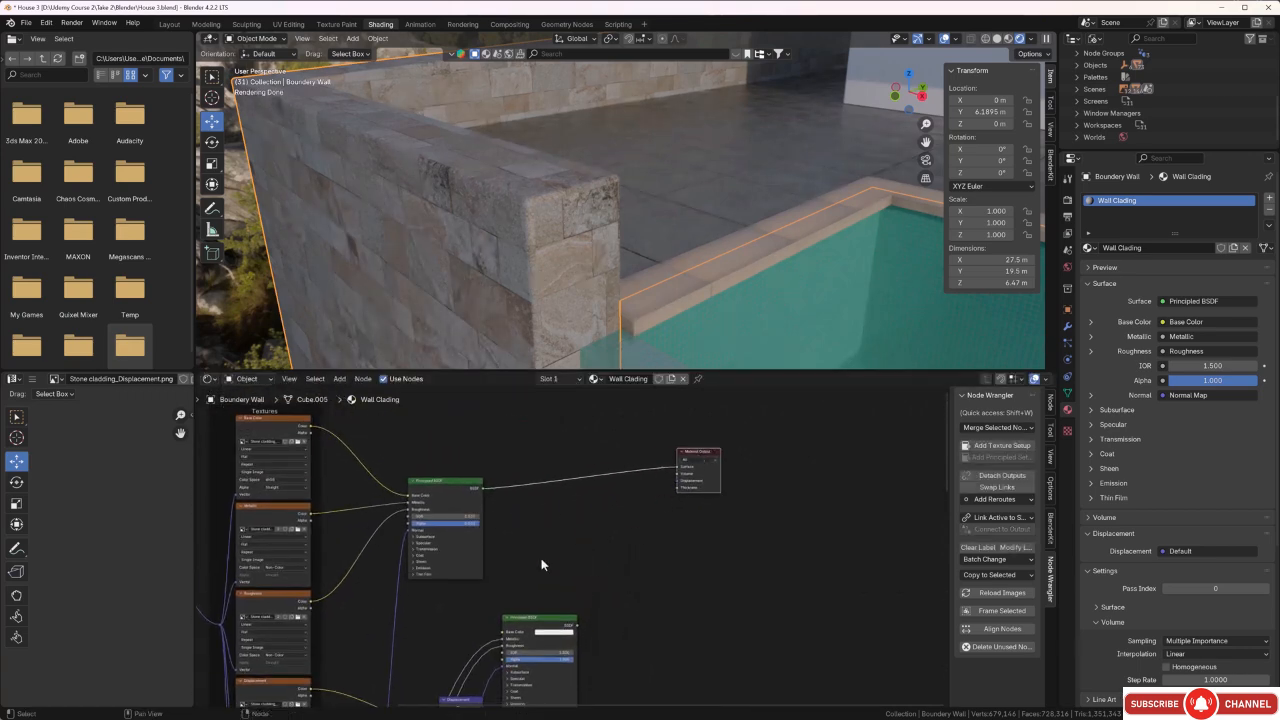
left_click_drag(461, 488, 558, 501)
Add a Bevel node and place it above the original Principled BSDF.
scroll(632, 610, "down", 1)
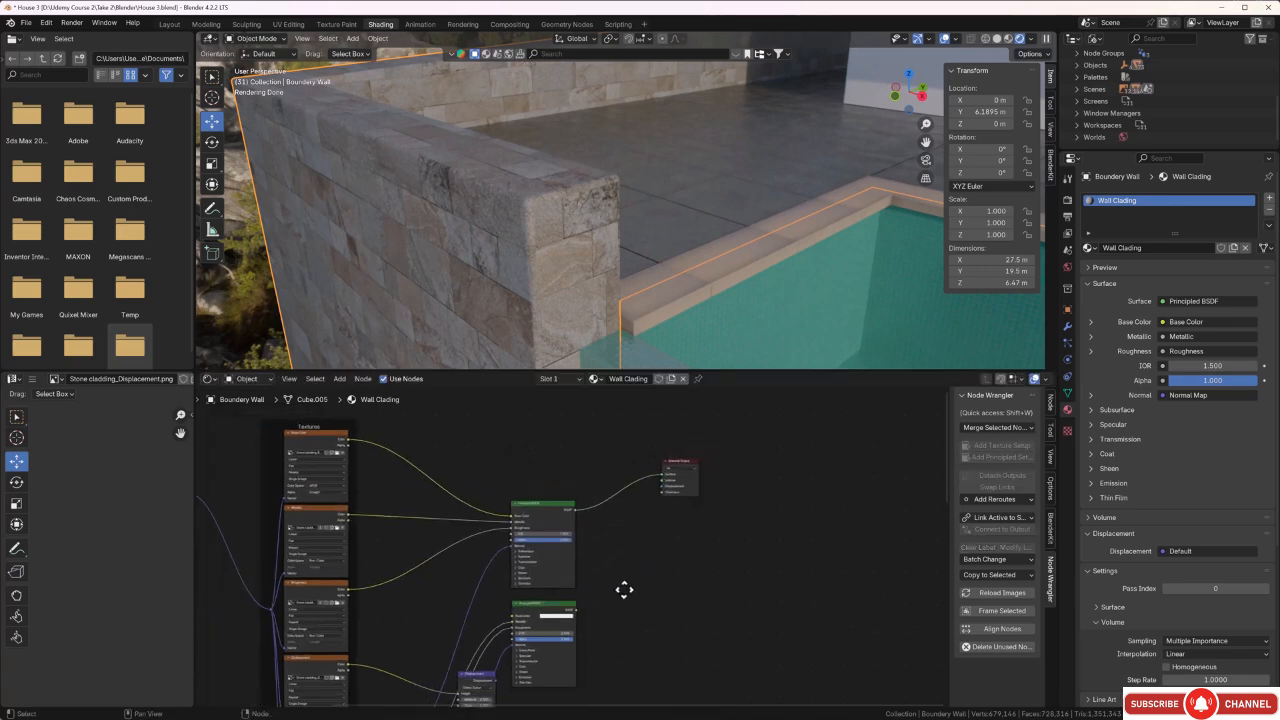
middle_click_drag(623, 589, 662, 624)
scroll(611, 591, "up", 3)
scroll(645, 597, "up", 1)
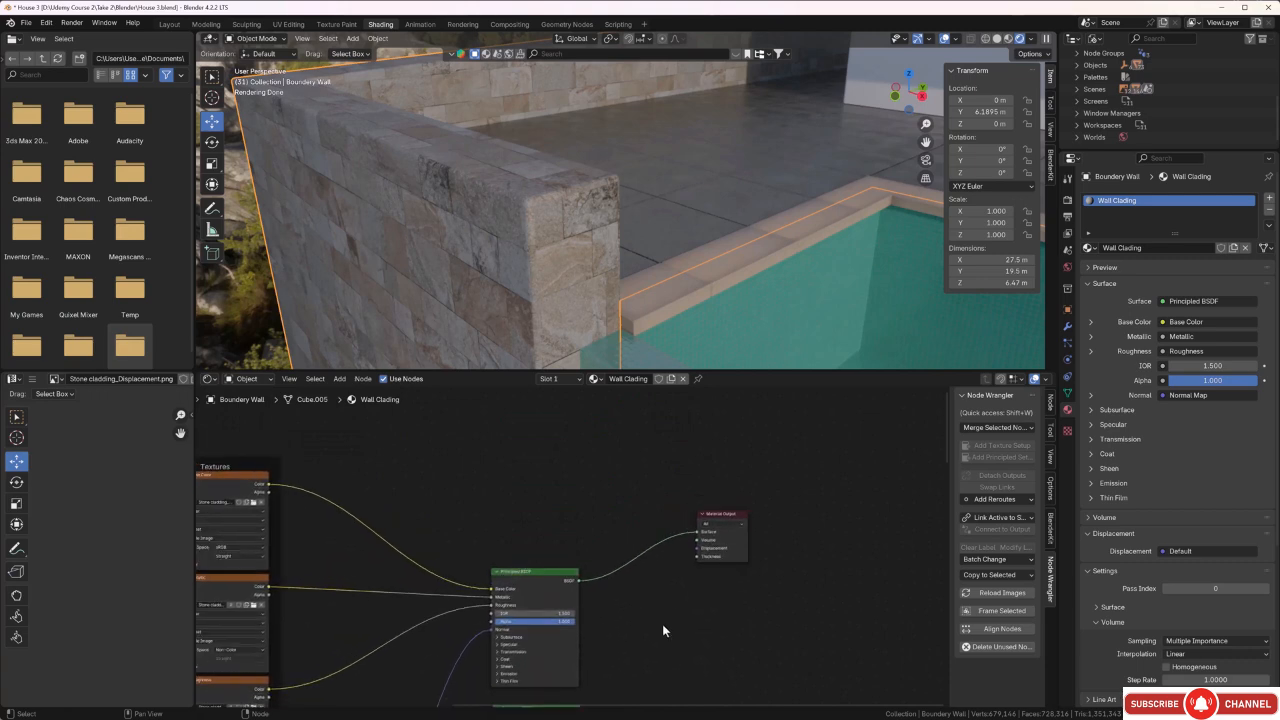
key("shift+a")
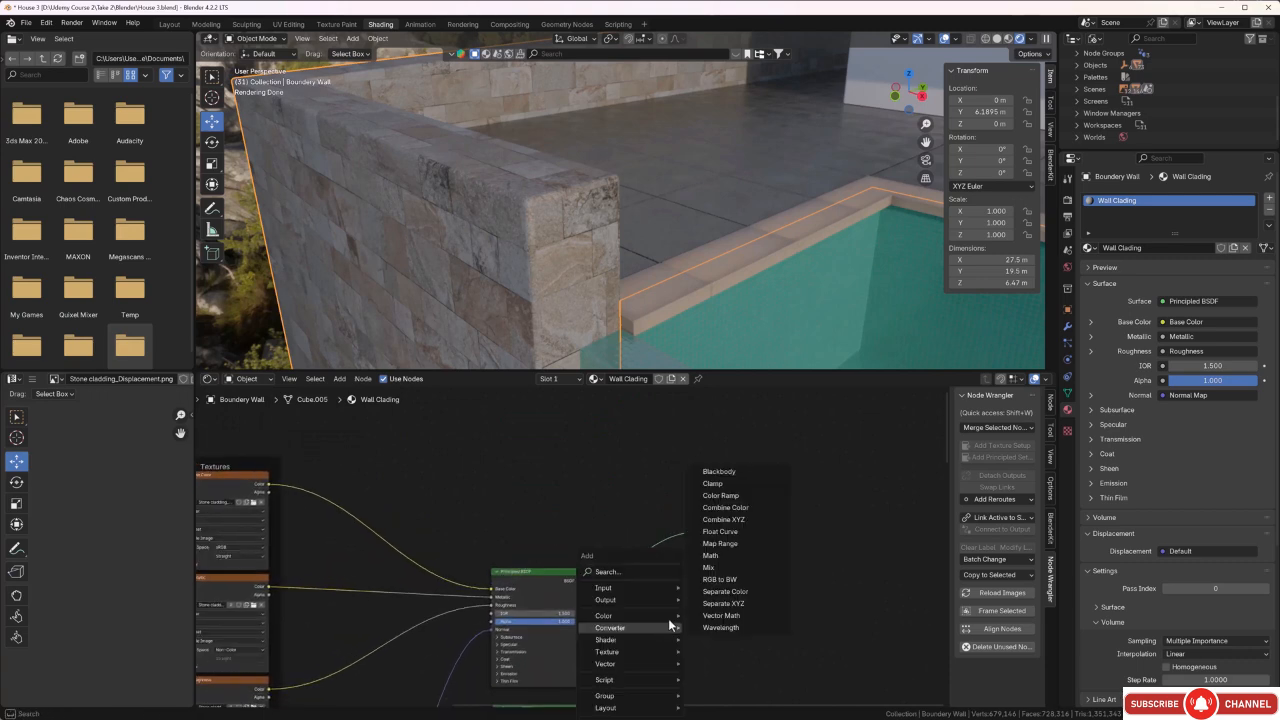
left_click(642, 570)
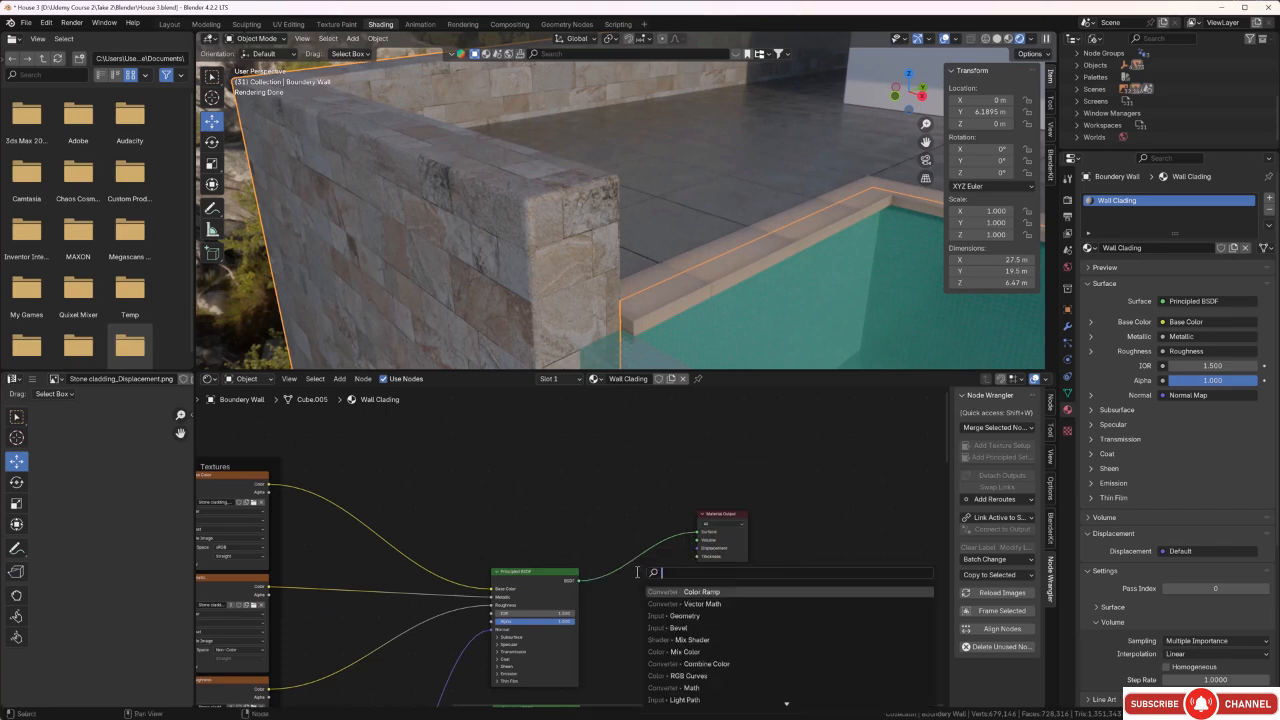
left_click(676, 628)
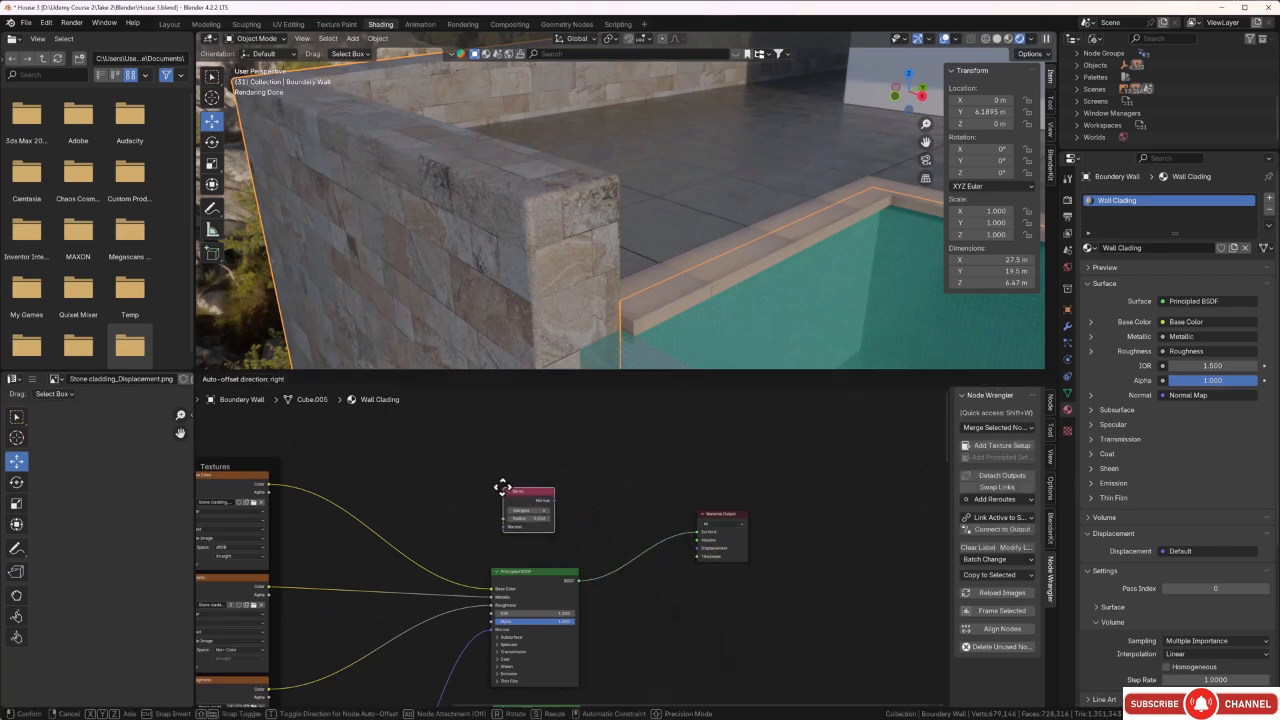
left_click(503, 487)
Add a Geometry node and place it directly above the Bevel node.
middle_click_drag(588, 489, 585, 500)
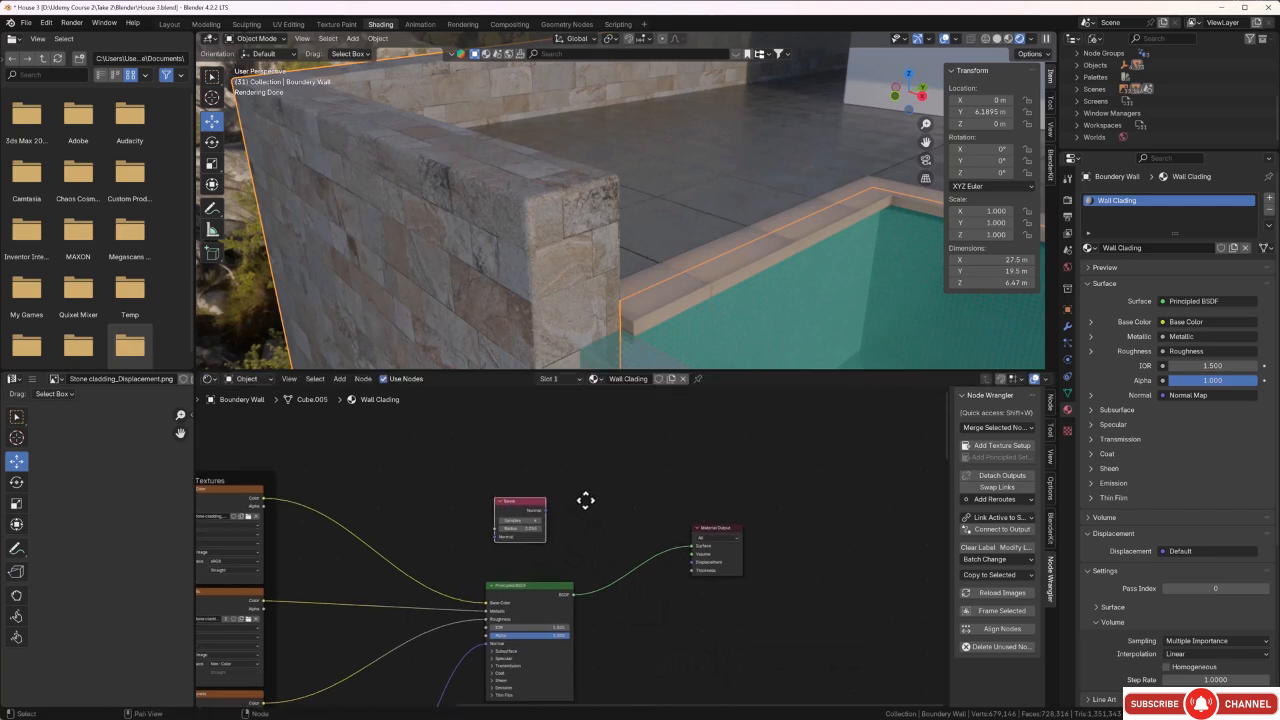
key("shift+a")
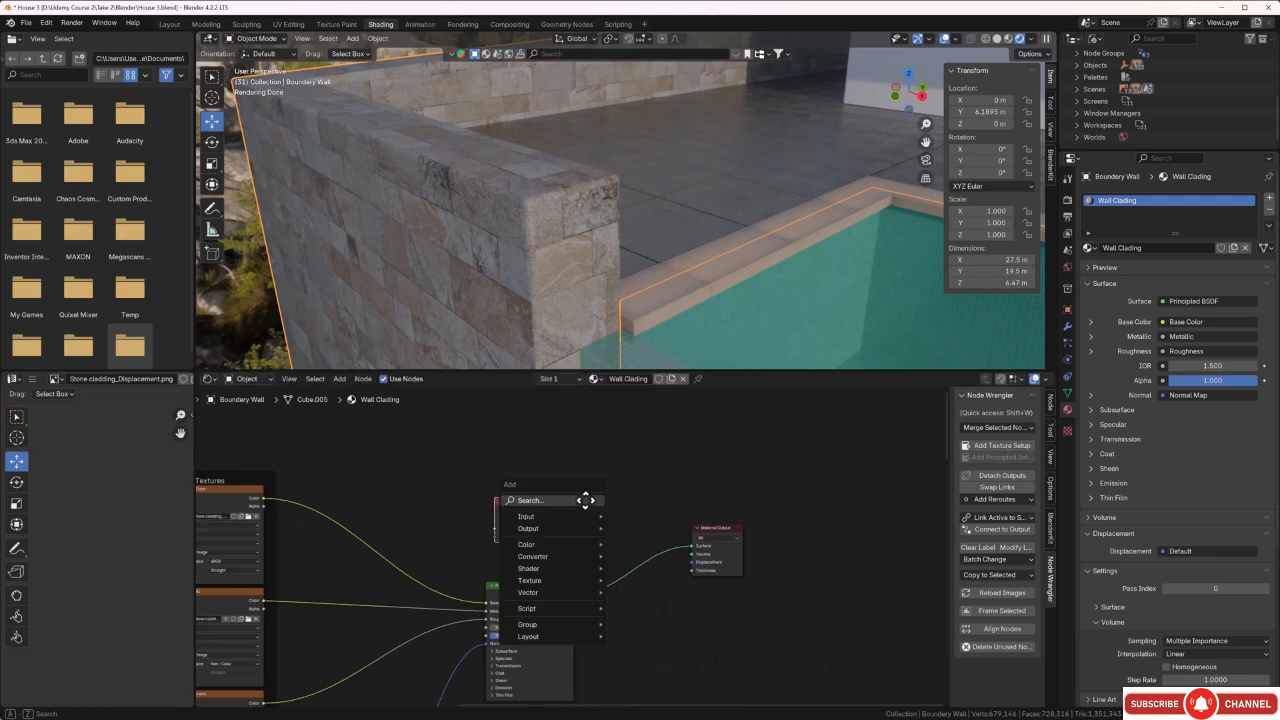
left_click(585, 500)
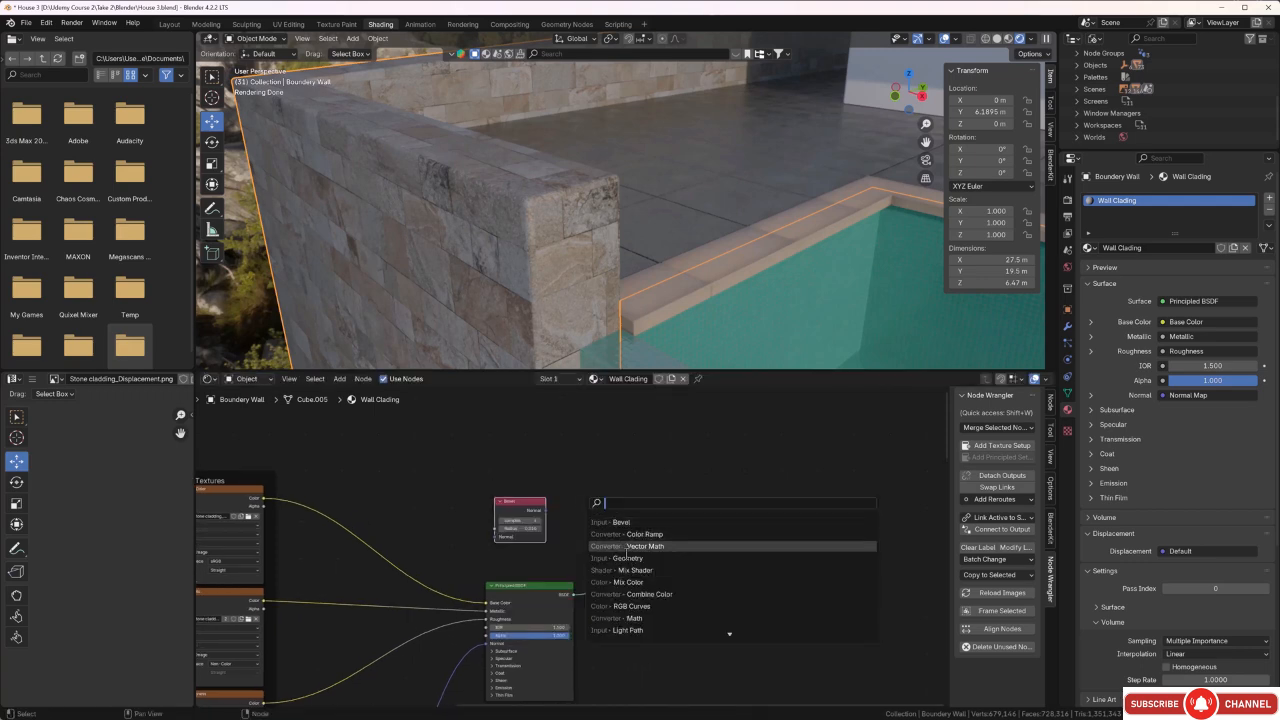
left_click(615, 558)
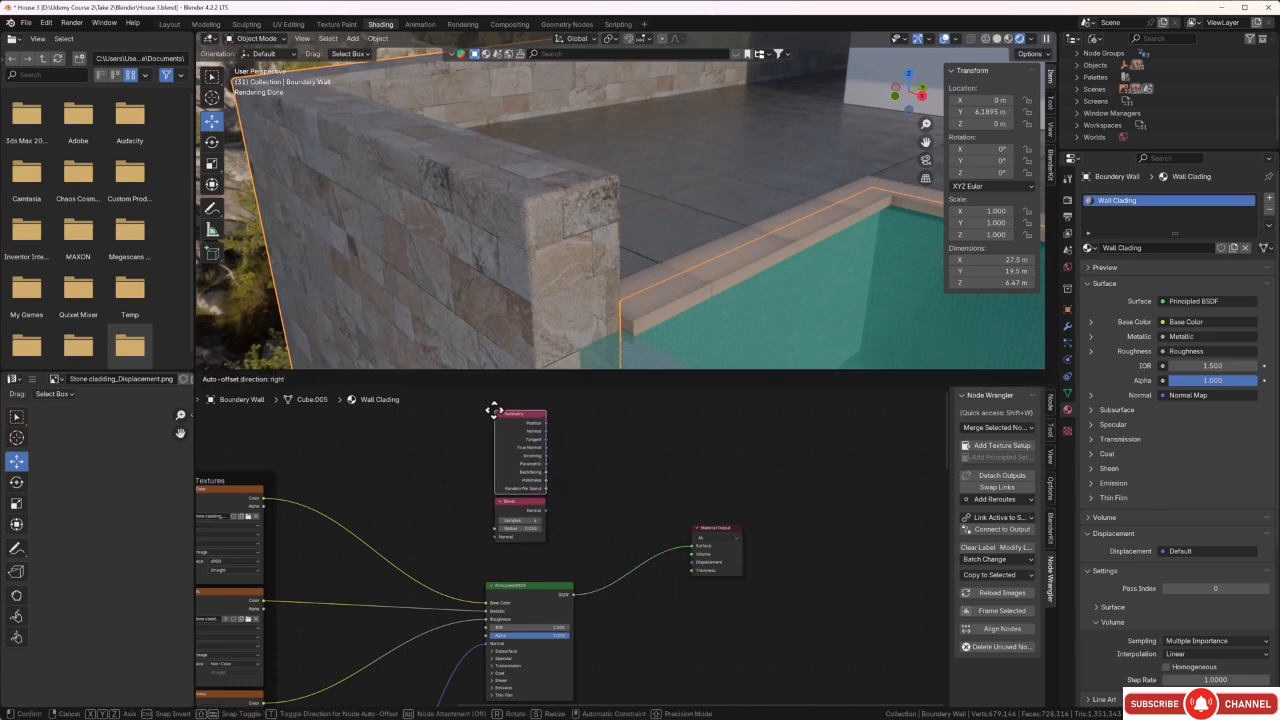
left_click(496, 414)
Add a Vector Math node and place it after the Geometry and Bevel nodes.
middle_click_drag(644, 541, 626, 570)
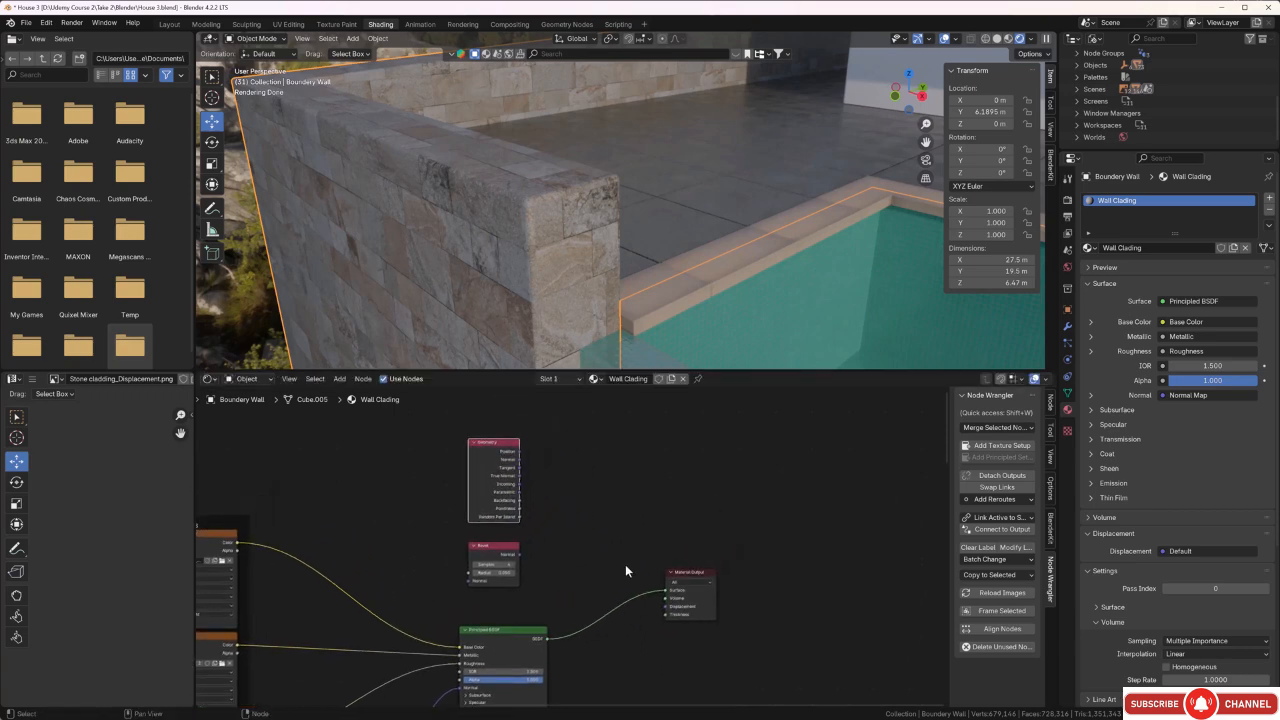
key("shift+a")
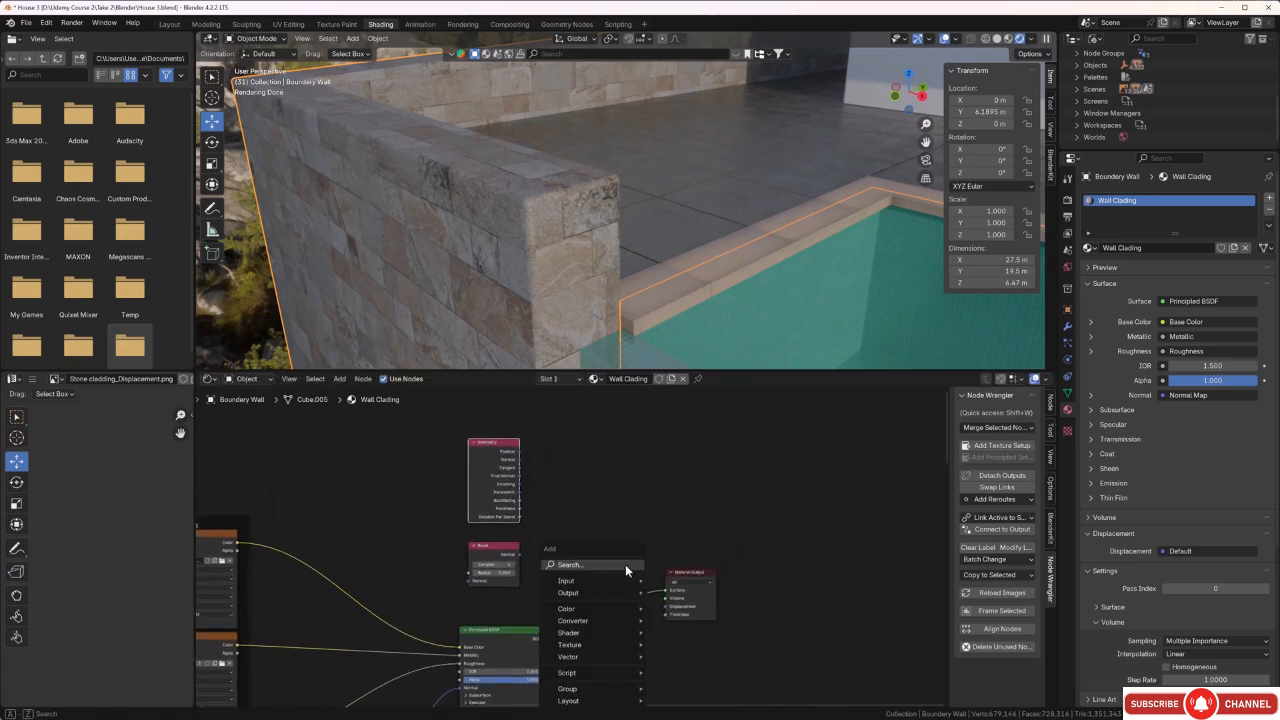
left_click(625, 564)
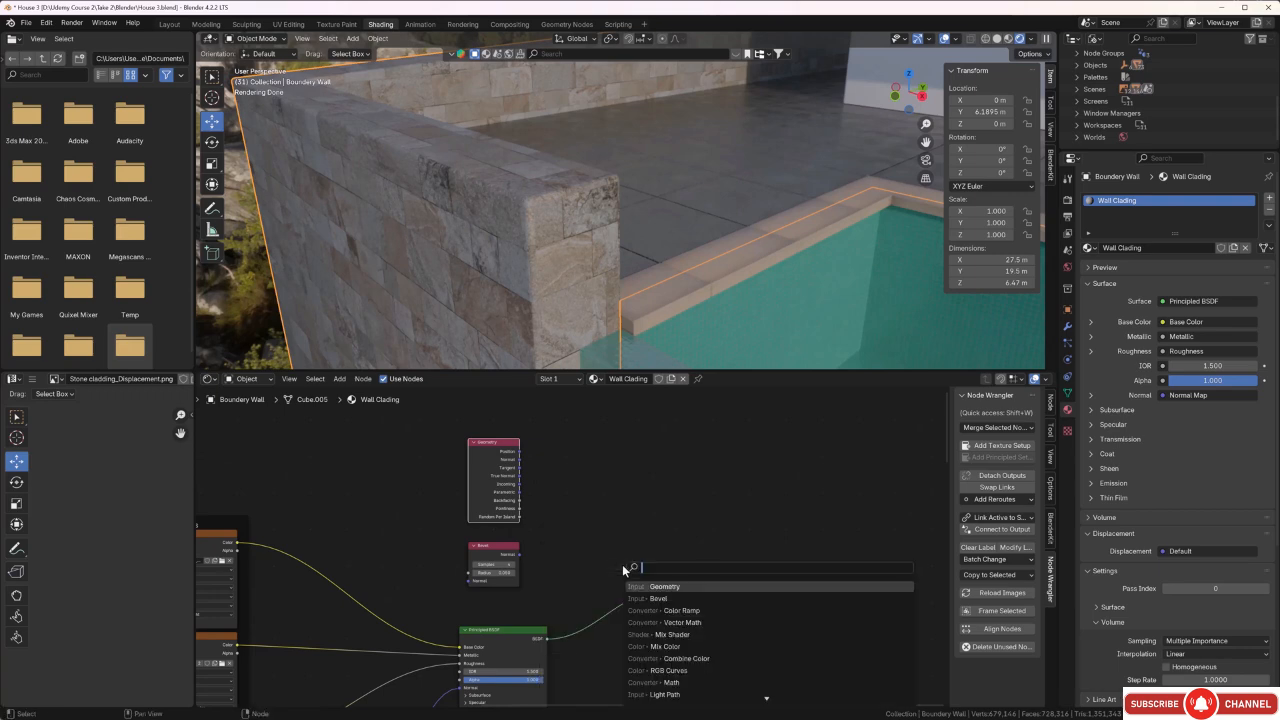
left_click(675, 622)
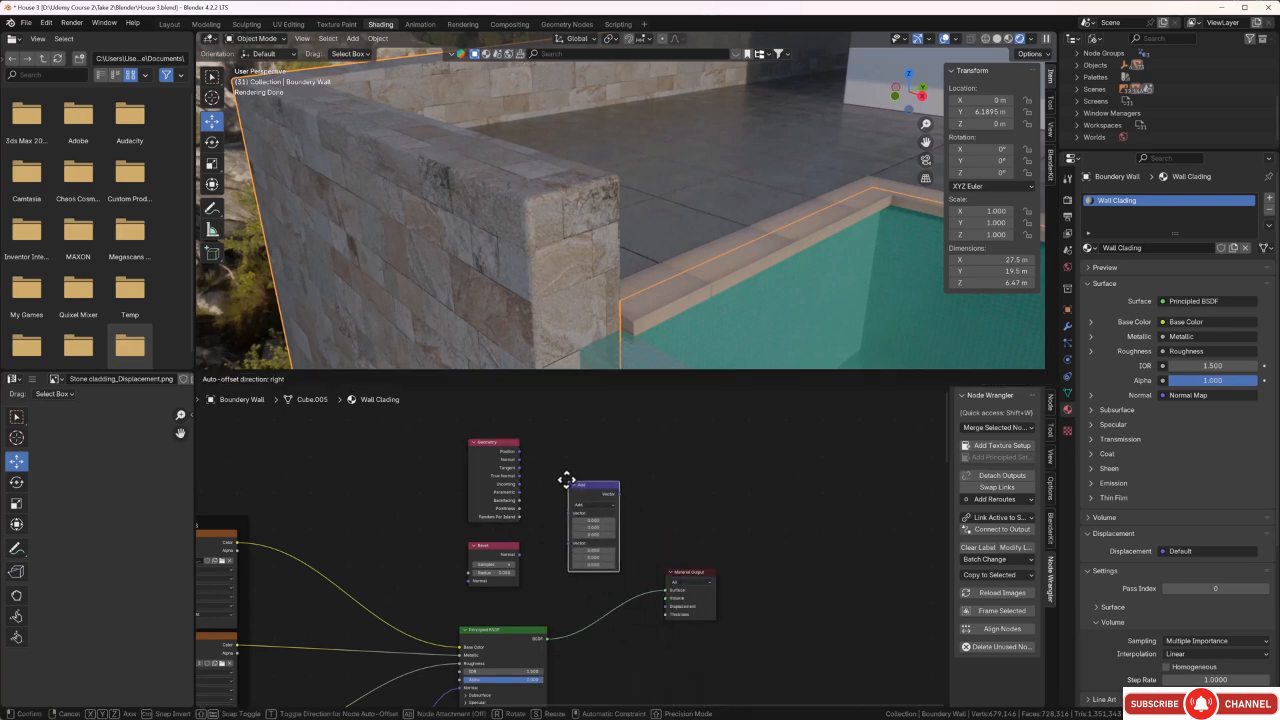
left_click(558, 468)
Add a Color Ramp node and place it after the Vector Math node, above the Material Output.
middle_click_drag(675, 490, 648, 466)
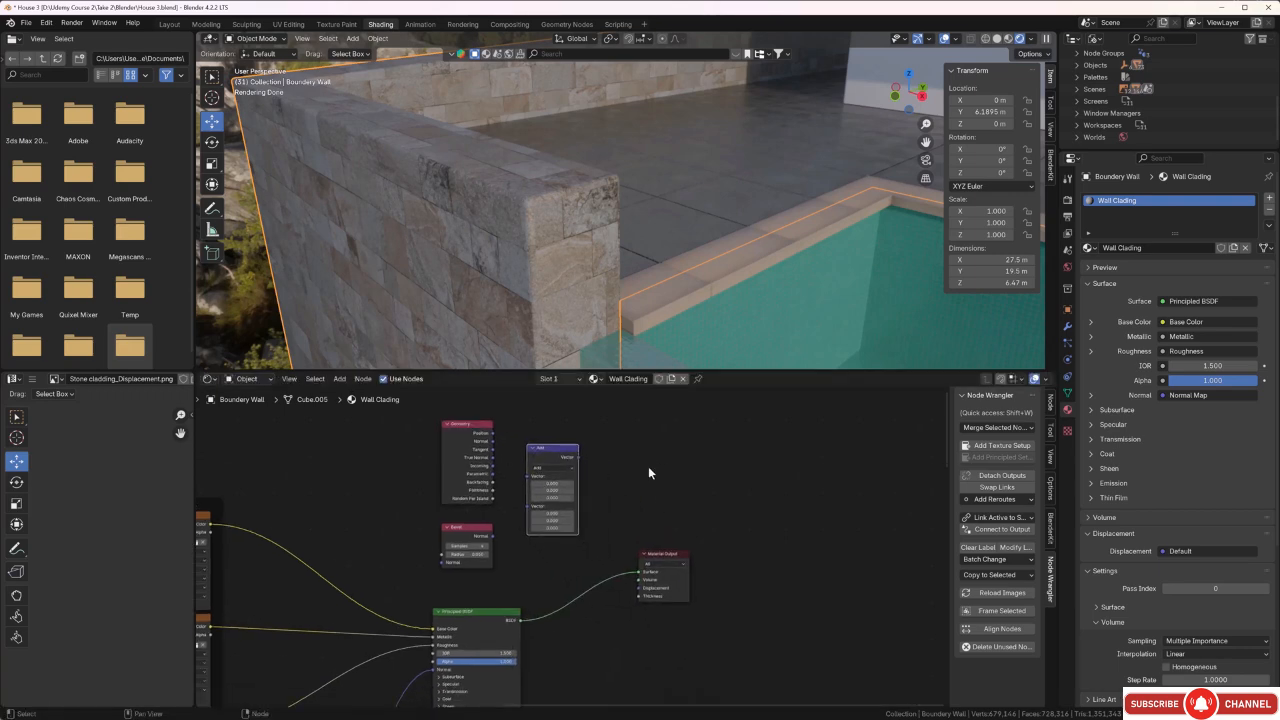
key("shift+a")
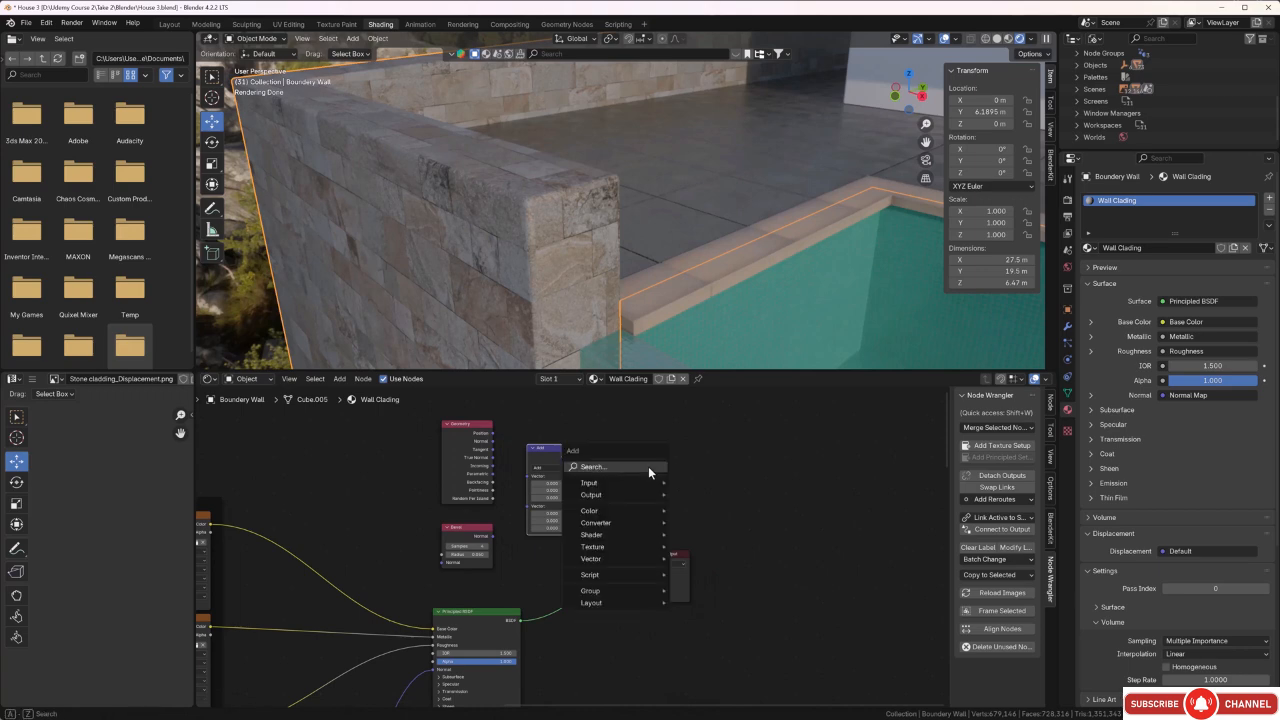
left_click(648, 466)
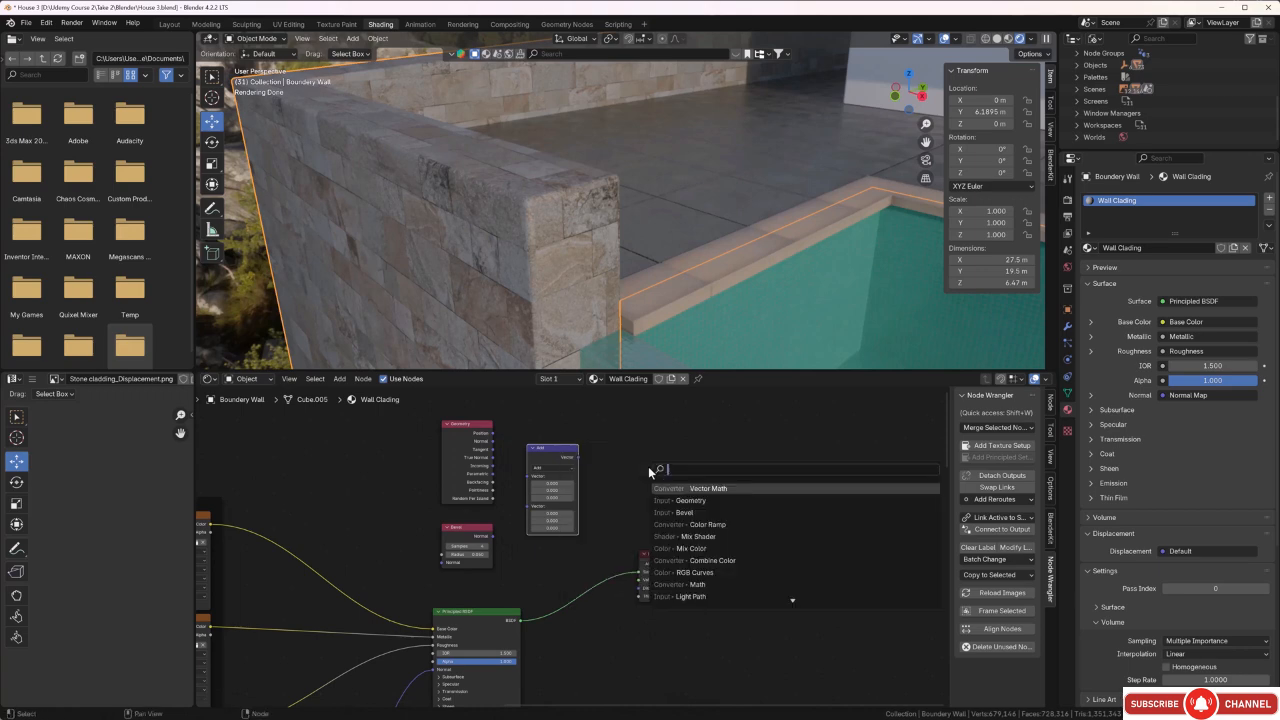
left_click(705, 524)
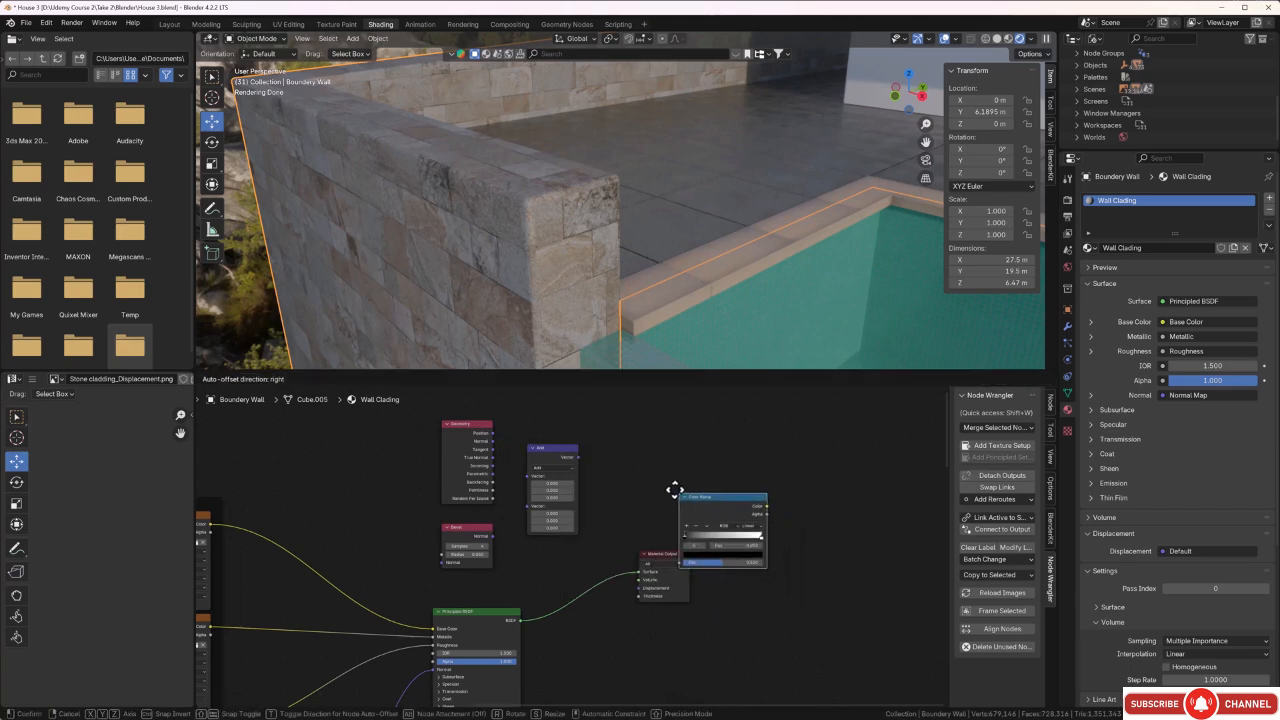
left_click(623, 455)
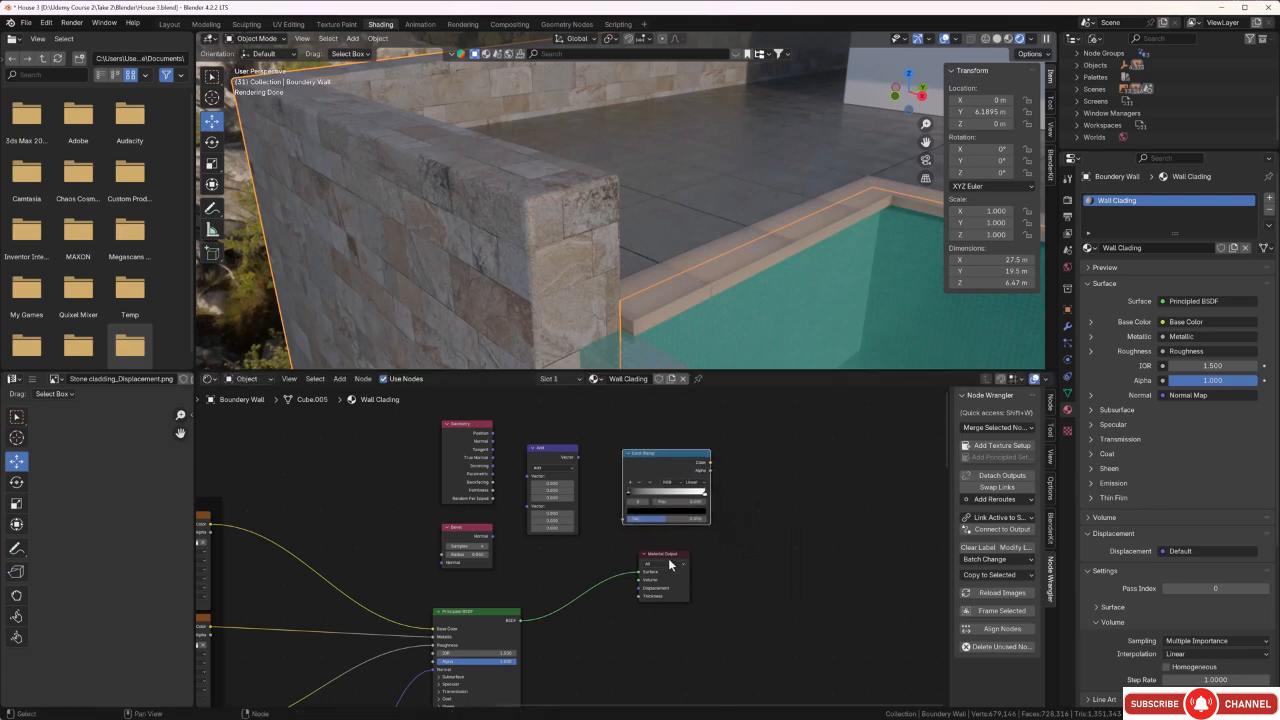
Move the Material Output node farther away from the shader nodes to make room for another node.
left_click_drag(670, 565, 811, 600)
scroll(650, 600, "down", 3)
middle_click_drag(649, 627, 642, 559)
scroll(645, 575, "down", 2)
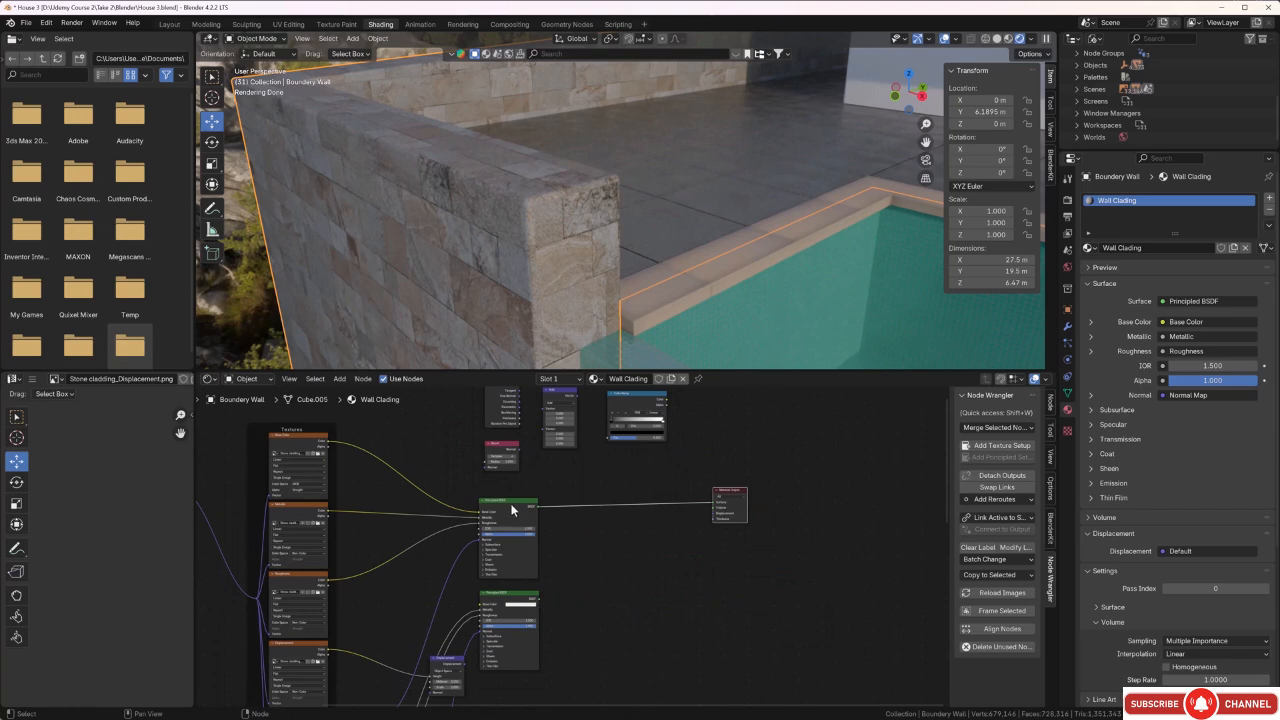
Add a Mix Shader node and place it between the Principled BSDF nodes and the Material Output.
left_click(622, 548)
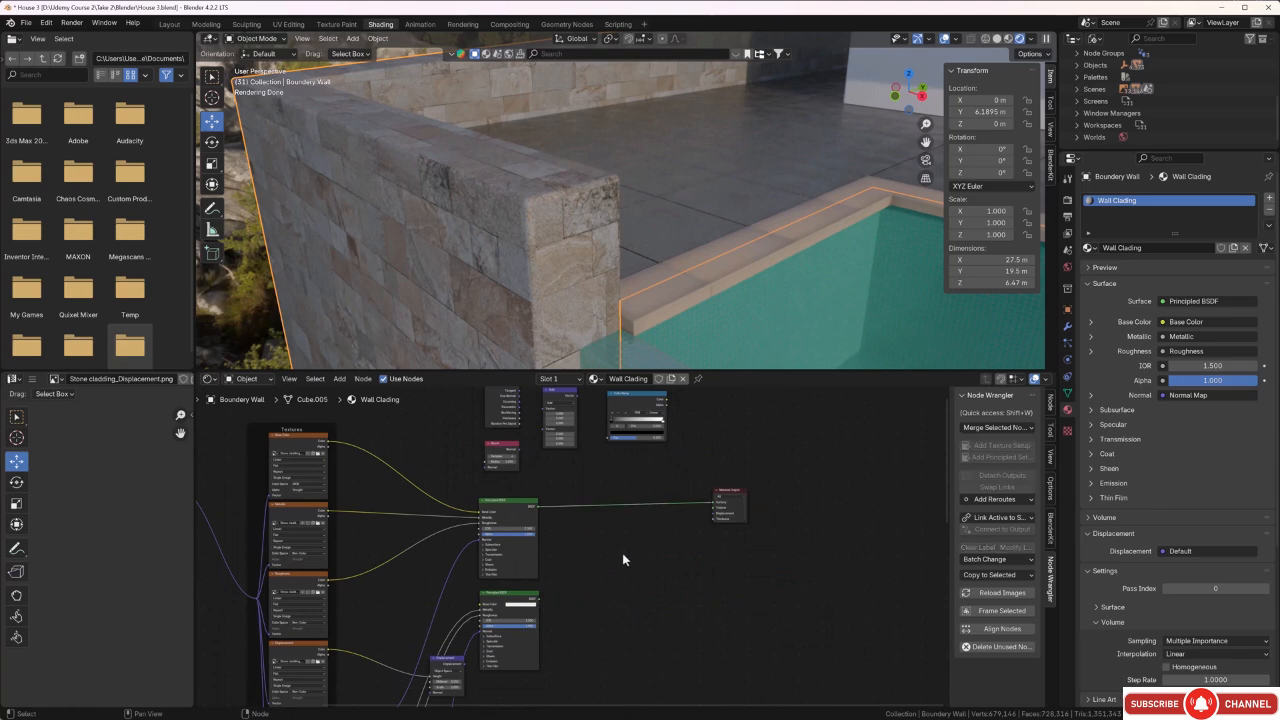
key("shift+a")
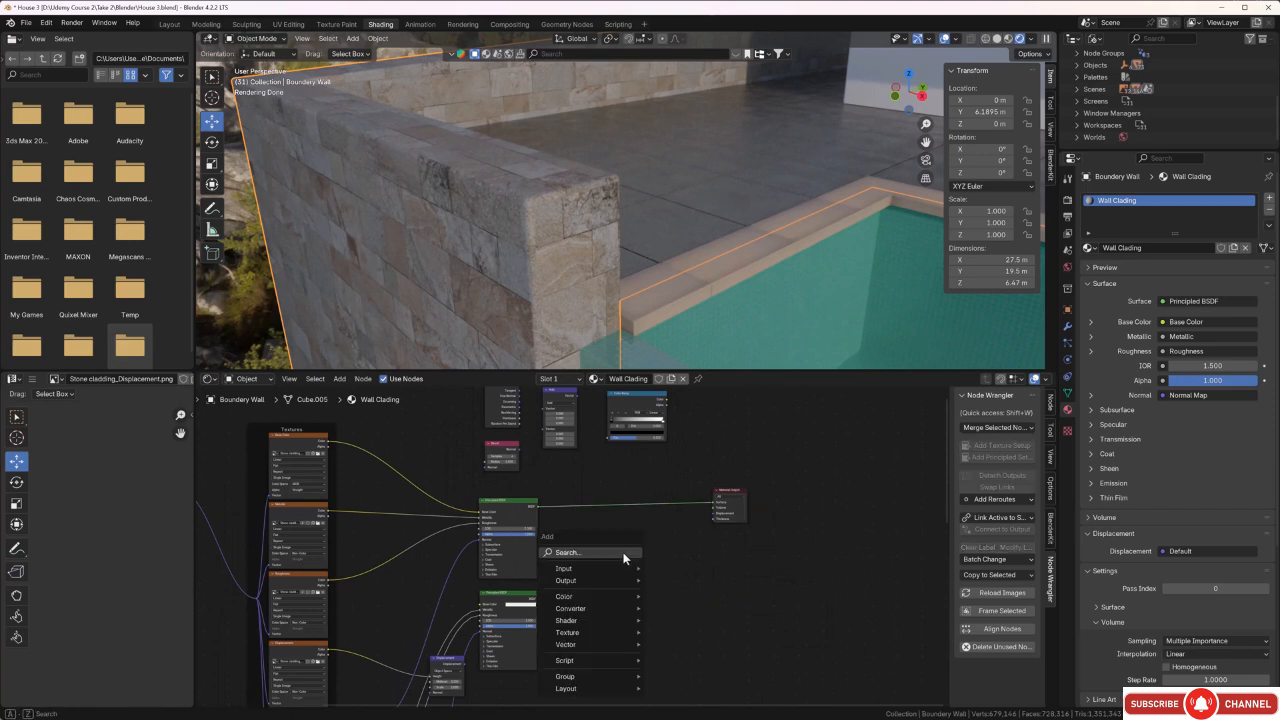
left_click(623, 553)
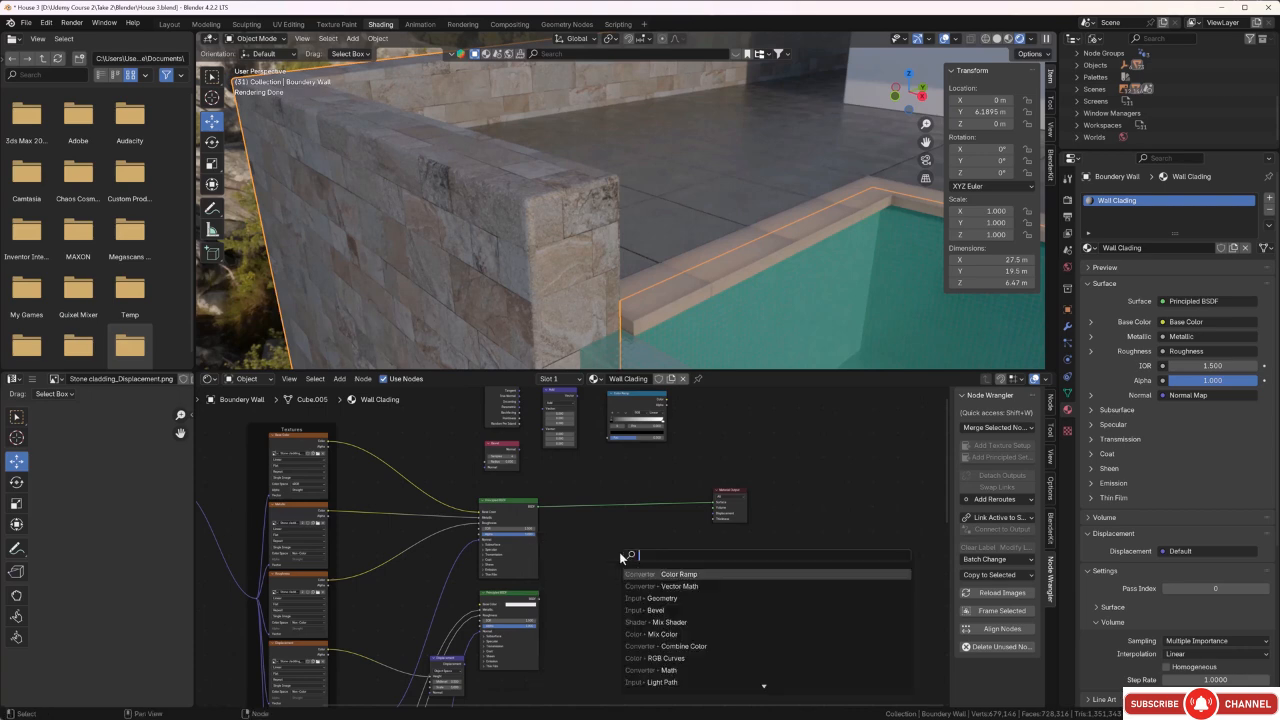
left_click(677, 622)
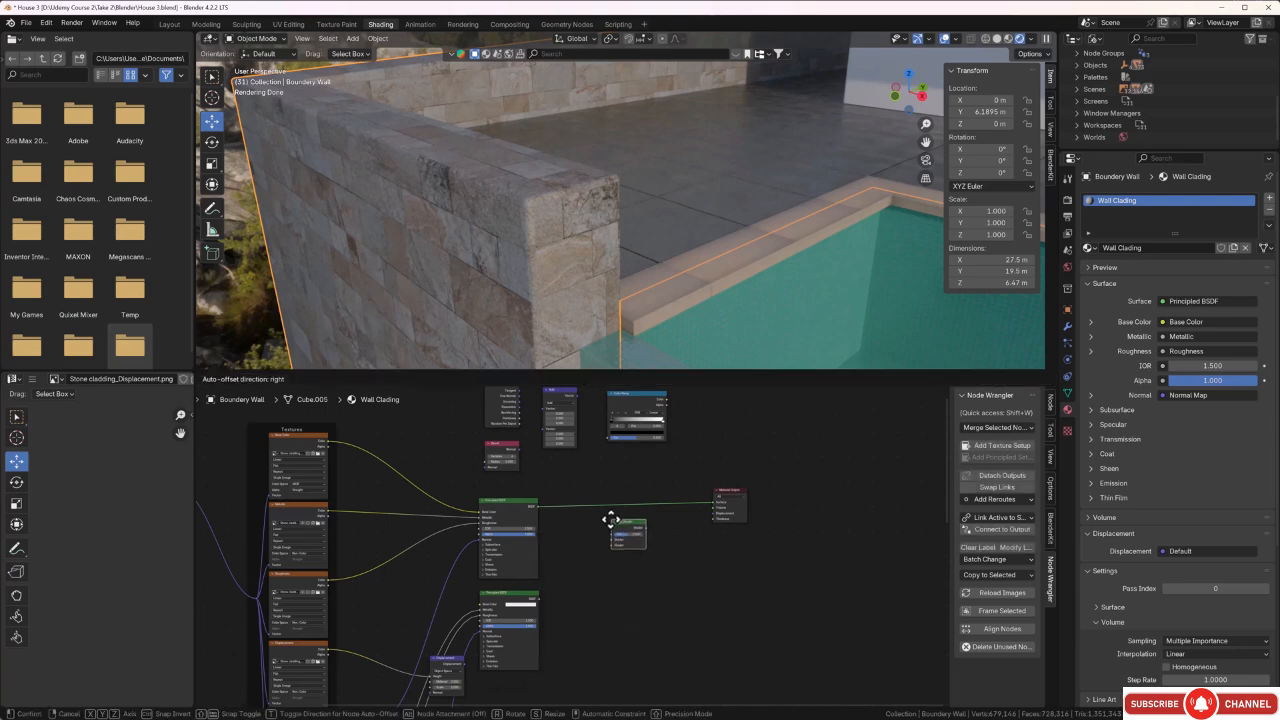
left_click(614, 519)
scroll(645, 550, "up", 4)
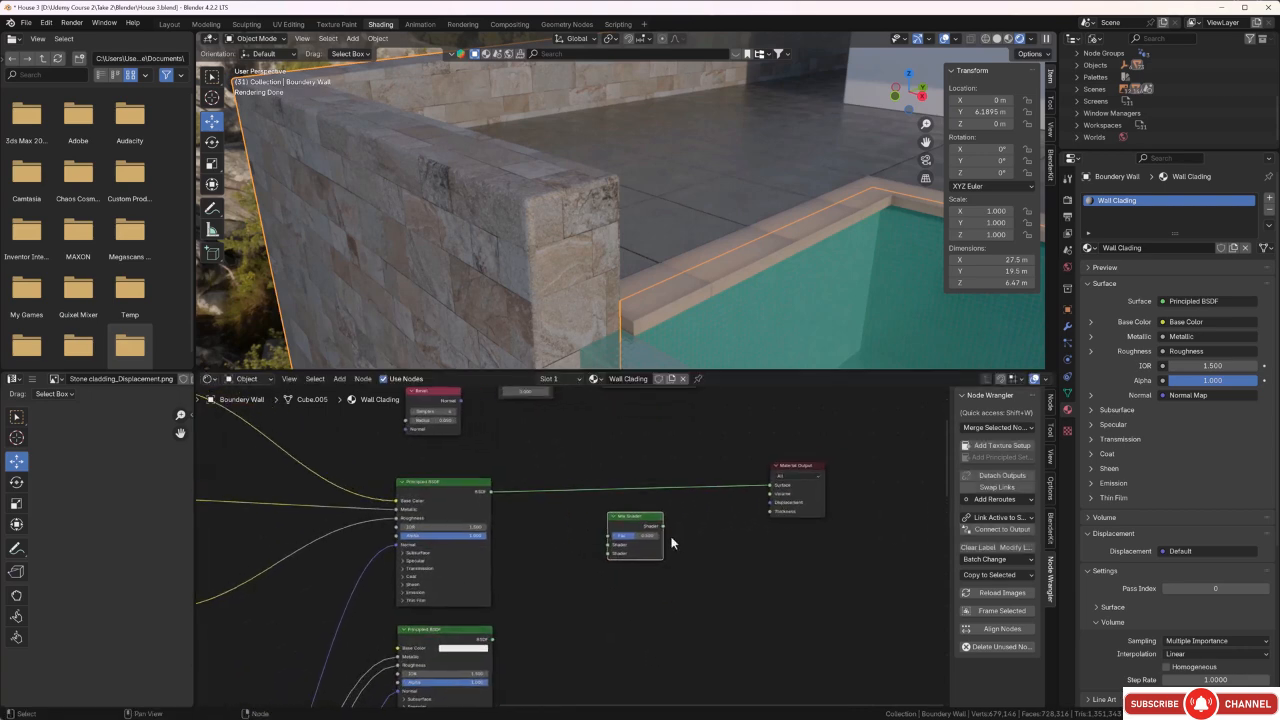
Connect the original Principled BSDF to the Mix Shader's second input, the new one to its first, and the Mix Shader to the Material Output's Surface.
left_click_drag(770, 488, 531, 507)
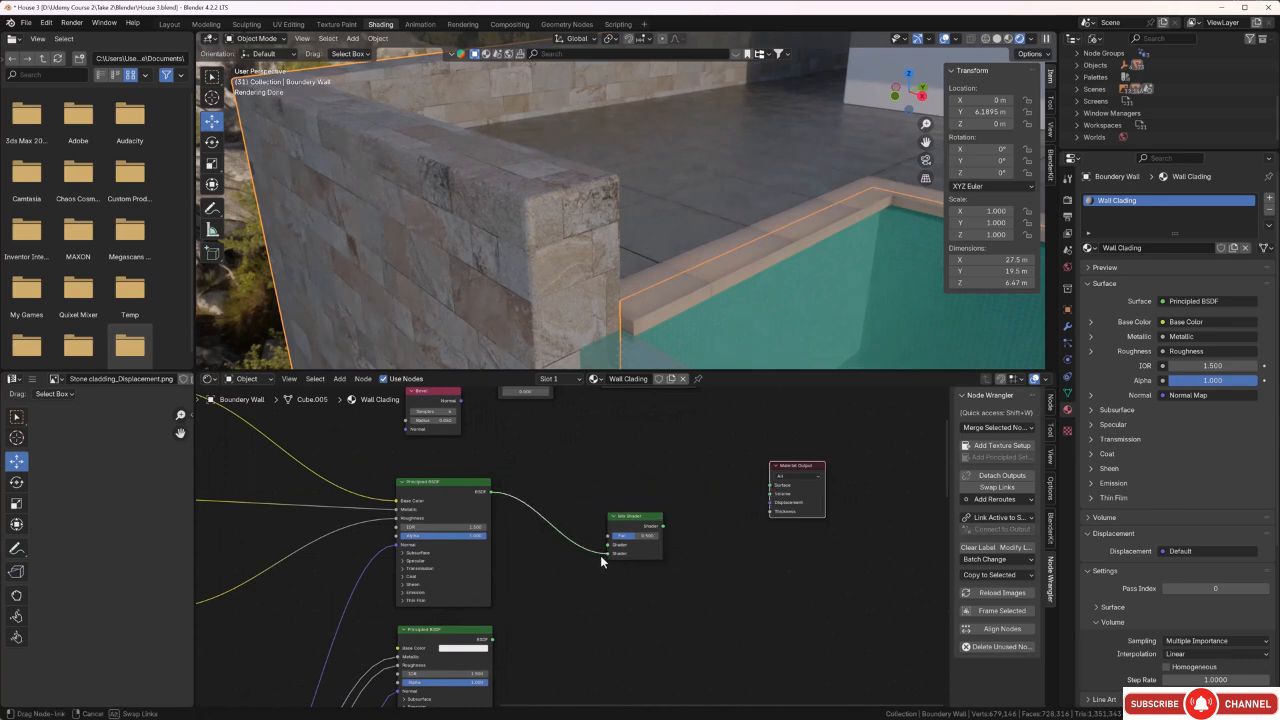
left_click_drag(600, 562, 607, 553)
middle_click_drag(607, 613, 614, 557)
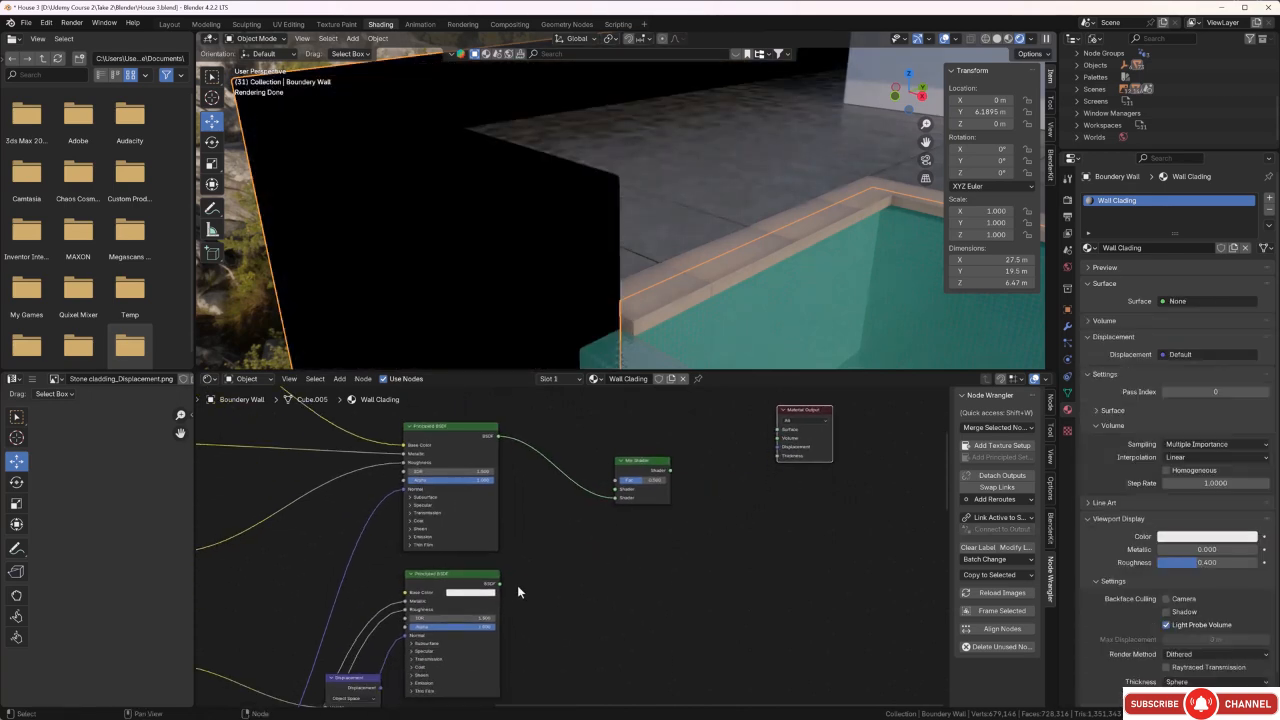
left_click_drag(499, 584, 612, 497)
middle_click_drag(698, 523, 614, 560)
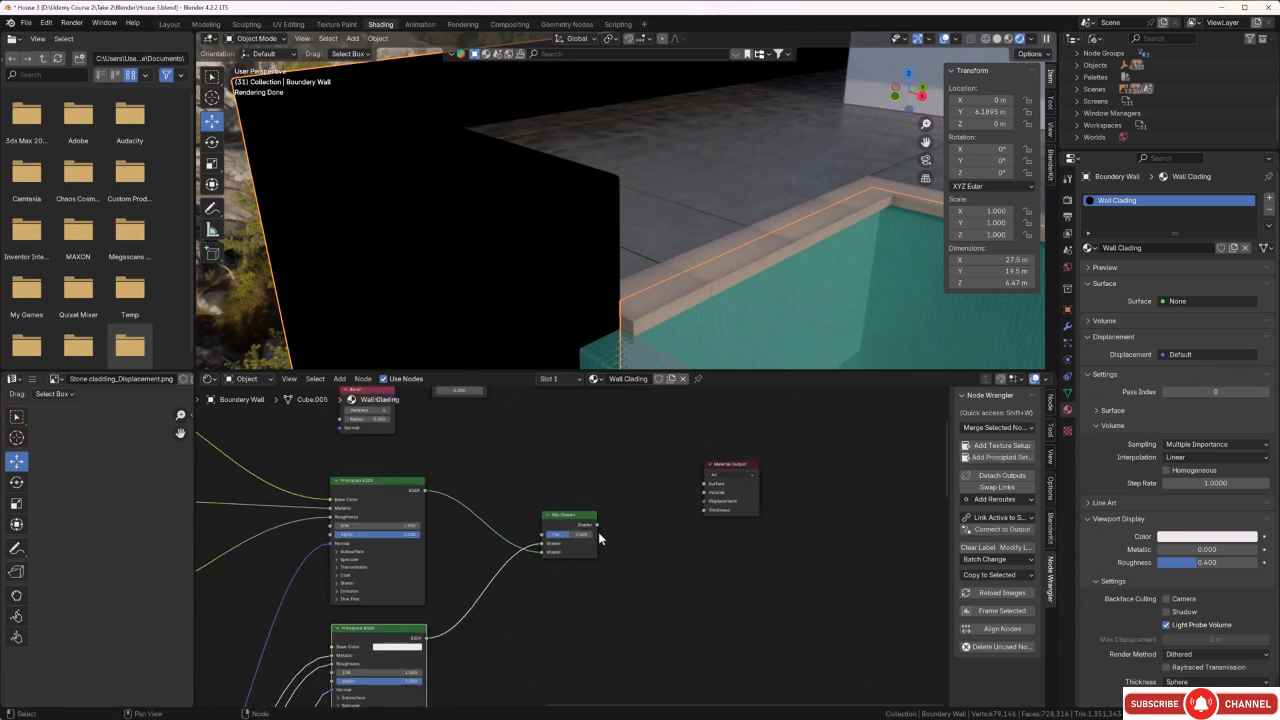
left_click_drag(597, 524, 703, 486)
Change the Vector Math node's operation to Dot Product.
middle_click_drag(641, 461, 719, 563)
scroll(625, 505, "down", 3)
scroll(541, 561, "up", 3)
middle_click_drag(541, 512, 543, 561)
scroll(555, 553, "up", 5)
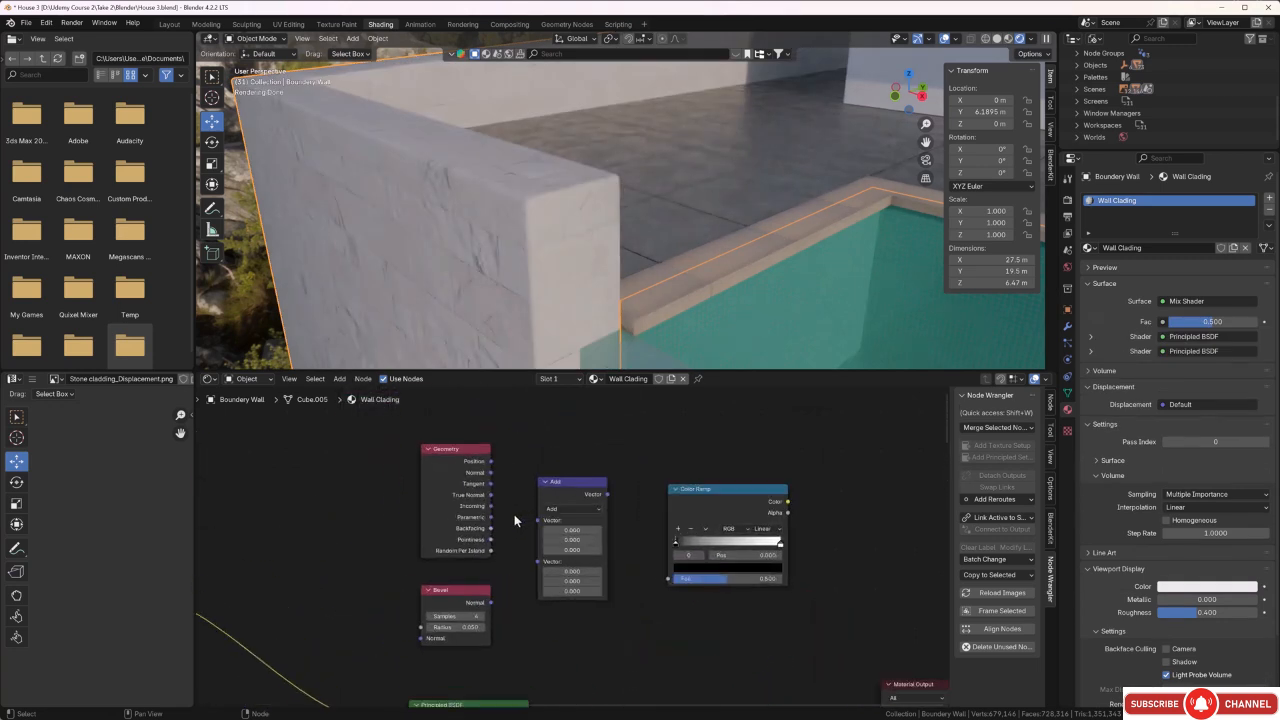
left_click(571, 503)
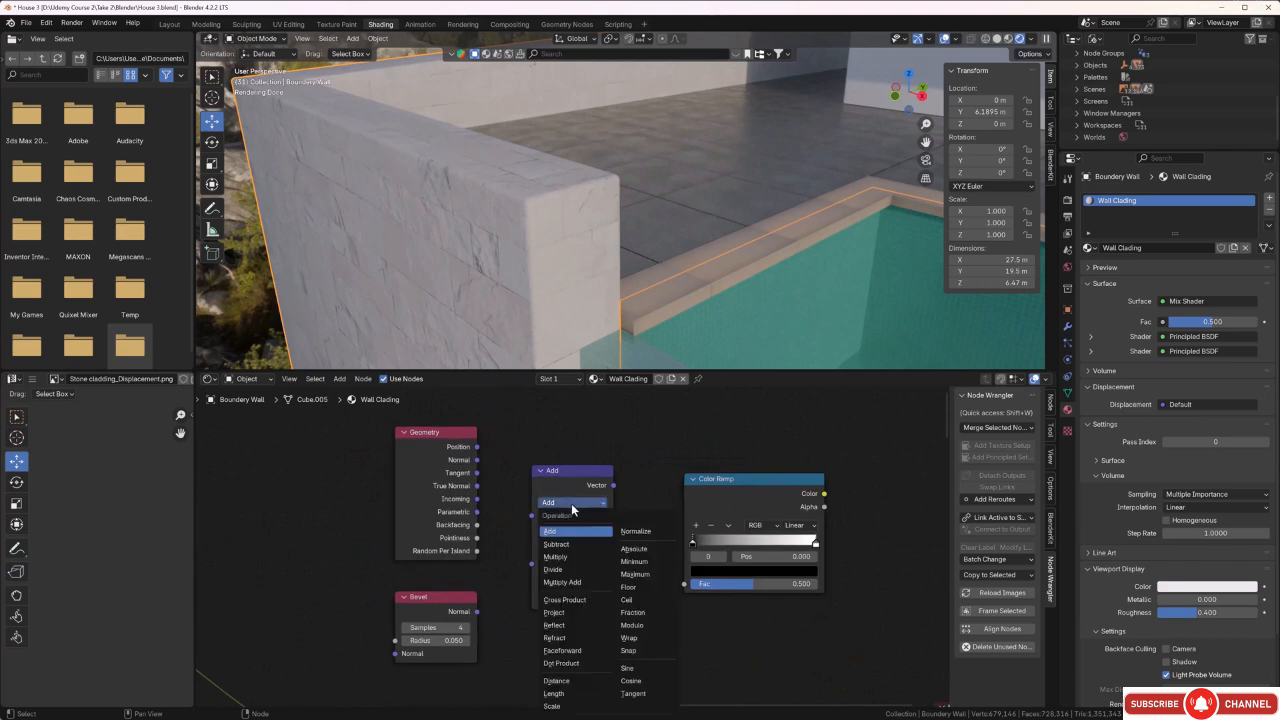
left_click(562, 663)
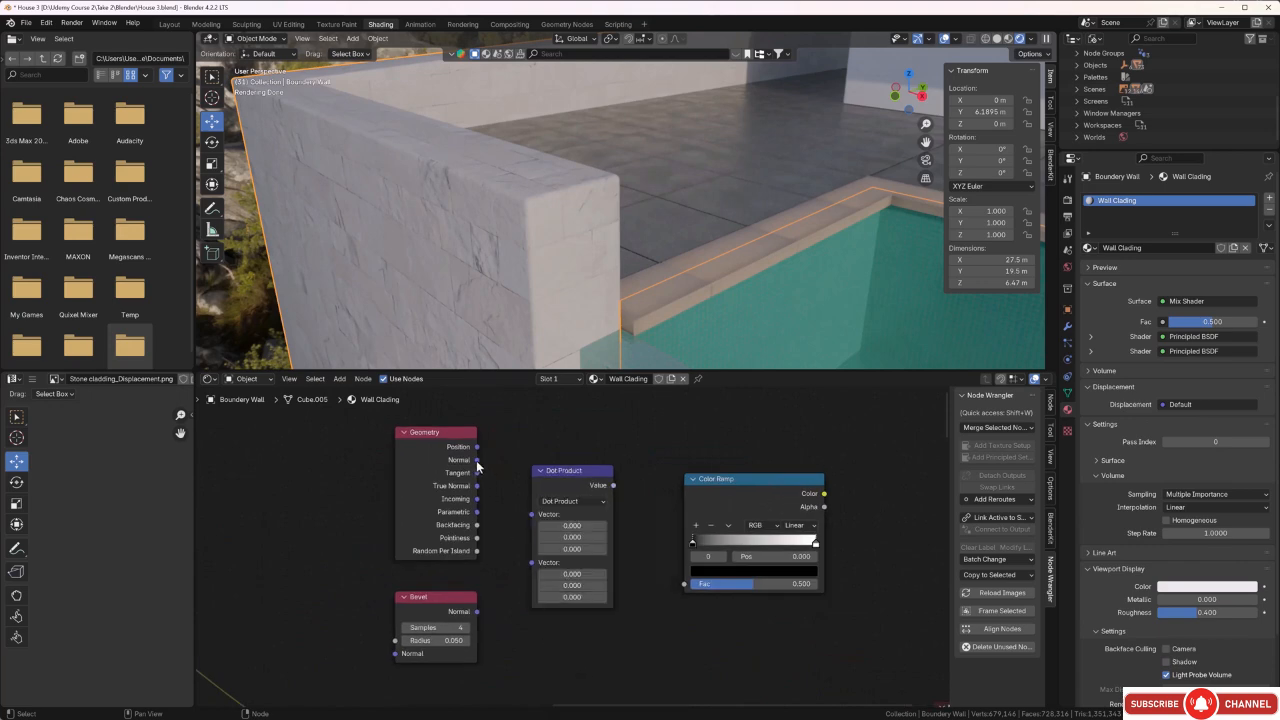
Link the Geometry and Bevel normals to the Dot Product's two vector inputs, and its Value to the Color Ramp's Fac.
left_click_drag(477, 460, 527, 517)
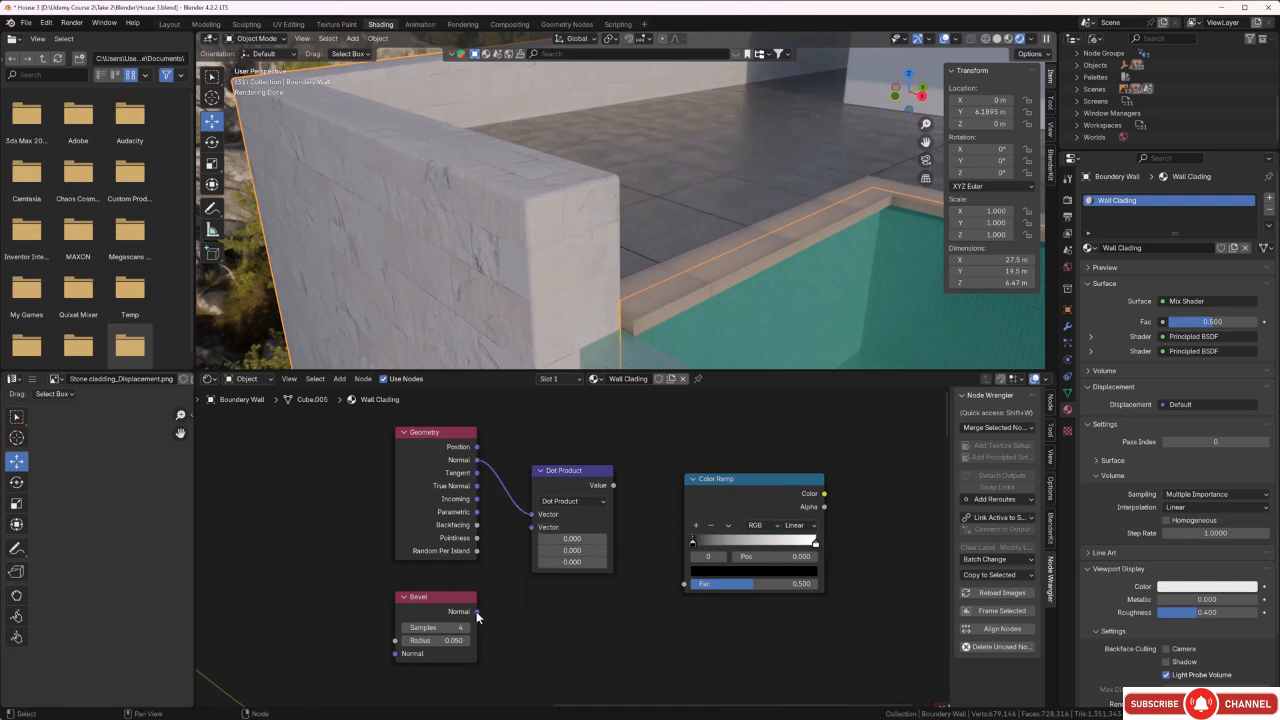
left_click_drag(477, 612, 529, 530)
left_click_drag(613, 486, 678, 585)
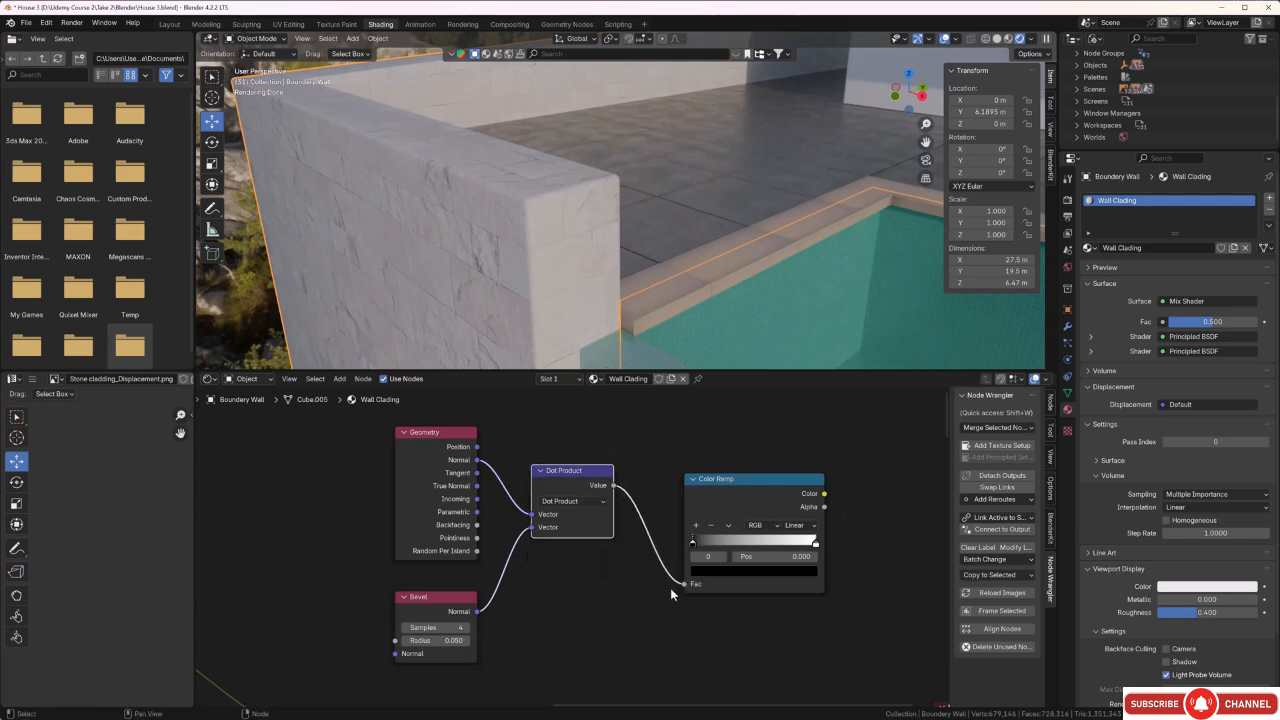
Connect the Color Ramp's Color output to the Material Output's Surface to preview the edge mask.
scroll(740, 643, "down", 1)
middle_click_drag(740, 643, 633, 547)
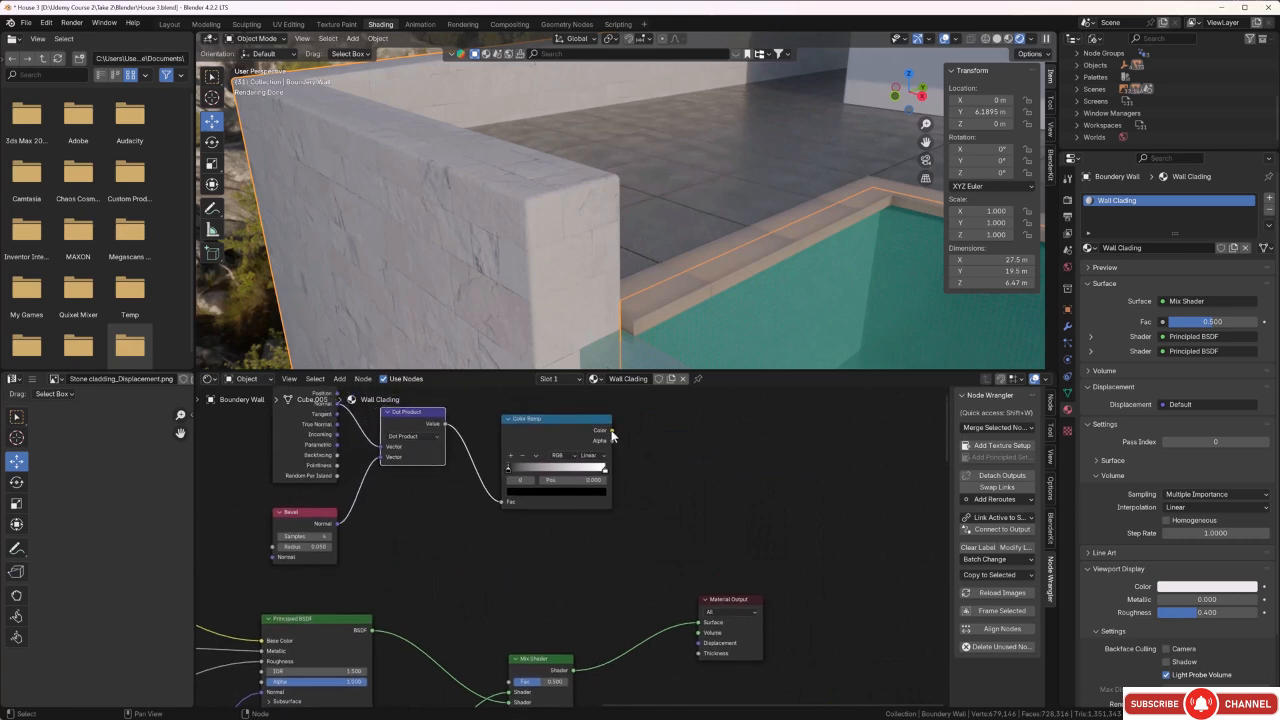
left_click_drag(612, 430, 654, 540)
left_click_drag(653, 584, 697, 626)
Move the Color Ramp's black stop to position 0.909 beside the white stop.
mouse_move(568, 291)
middle_mouse_down()
mouse_move(551, 280)
mouse_move(648, 348)
mouse_move(547, 267)
mouse_move(561, 279)
middle_mouse_up()
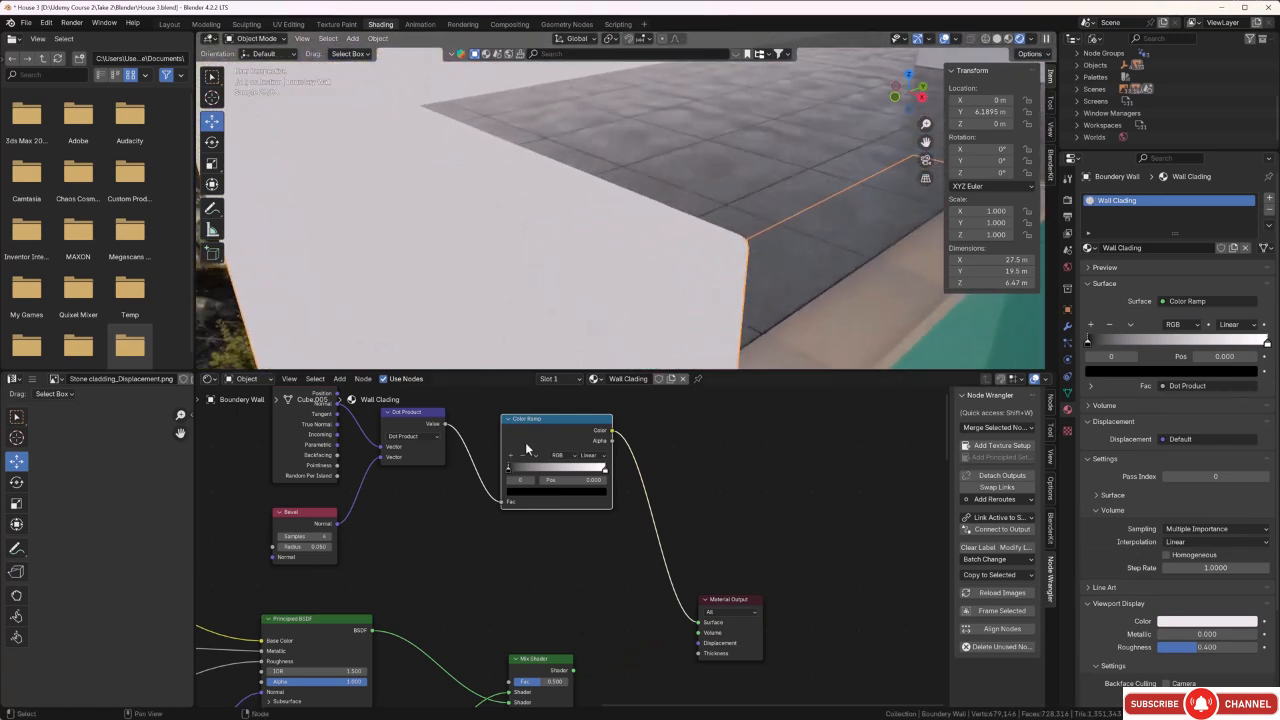
left_click_drag(509, 470, 589, 464)
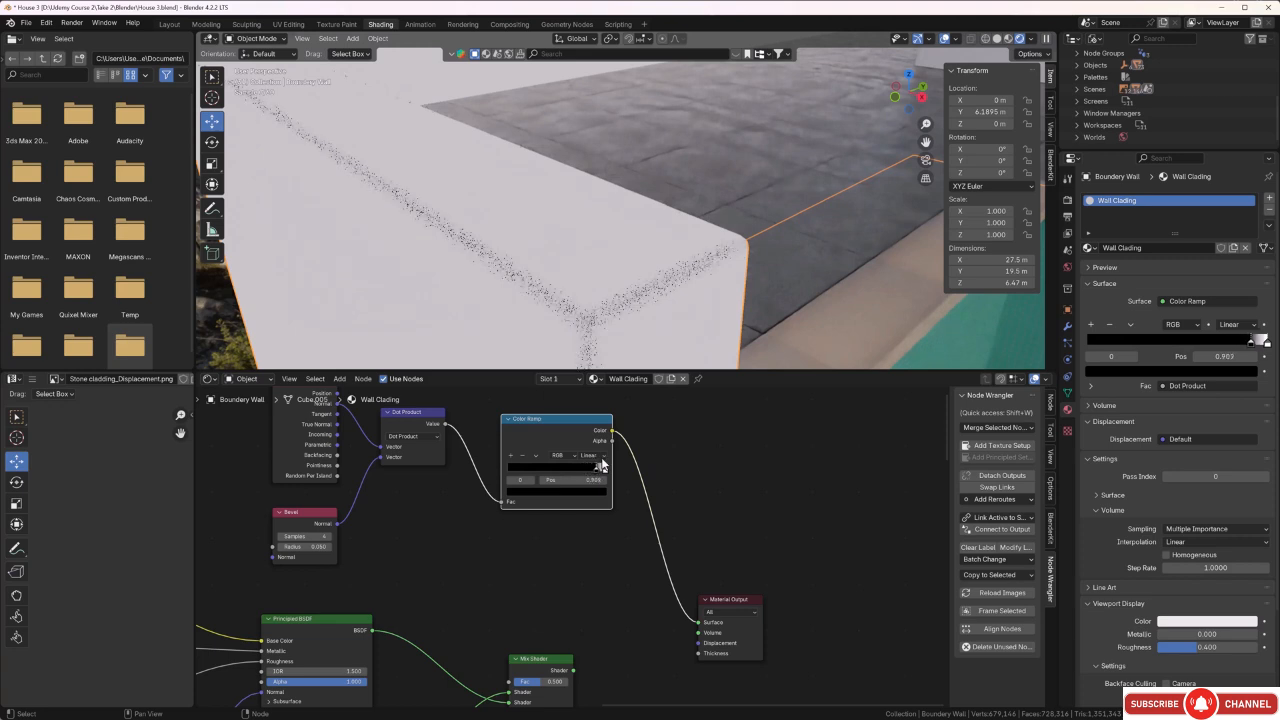
middle_click_drag(558, 340, 545, 324)
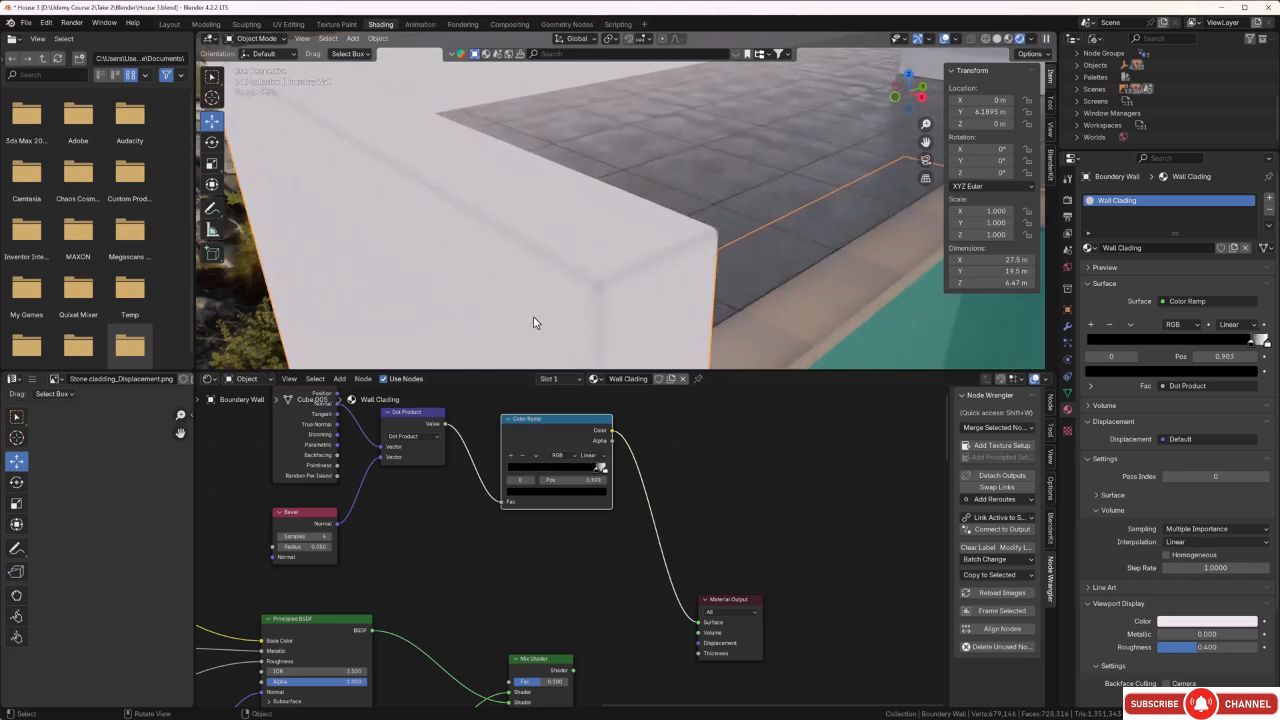
Increase the Bevel node's radius to 0.450.
scroll(323, 564, "up", 2)
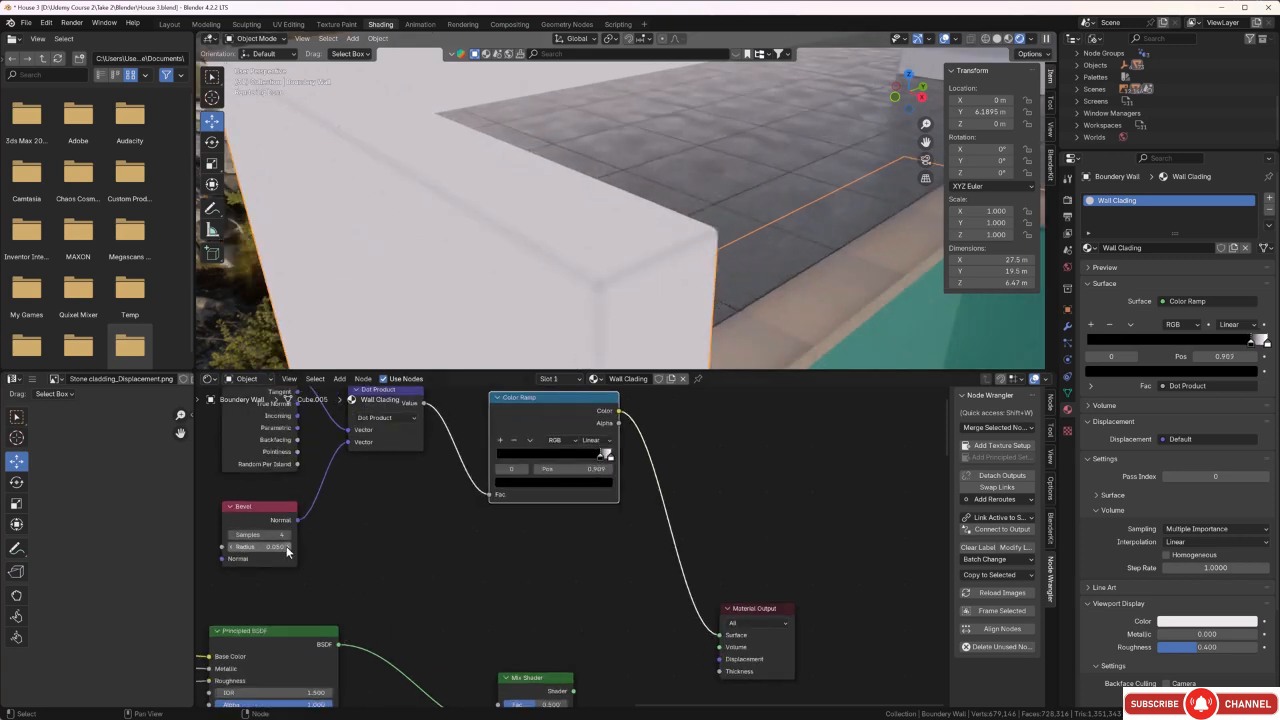
left_click_drag(286, 547, 300, 547)
left_click(288, 547)
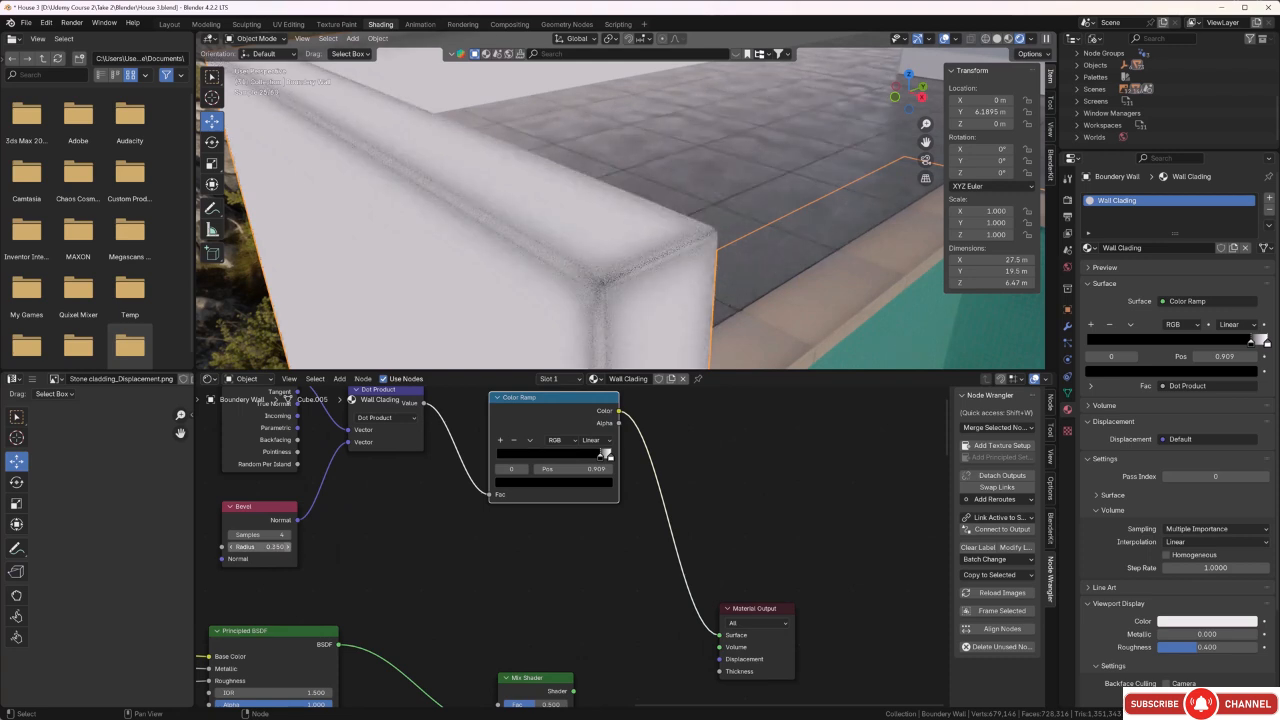
left_click(288, 547)
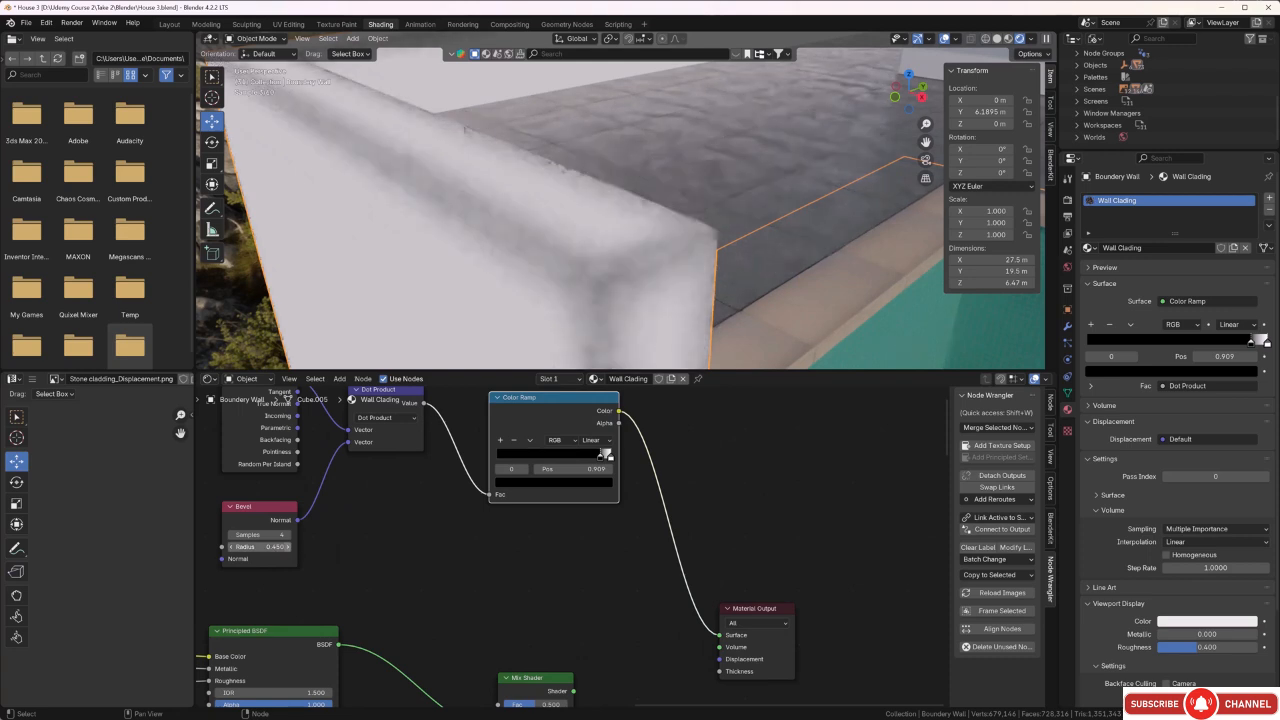
Raise the Bevel node's samples to 11.
left_click(288, 535)
left_click(288, 535)
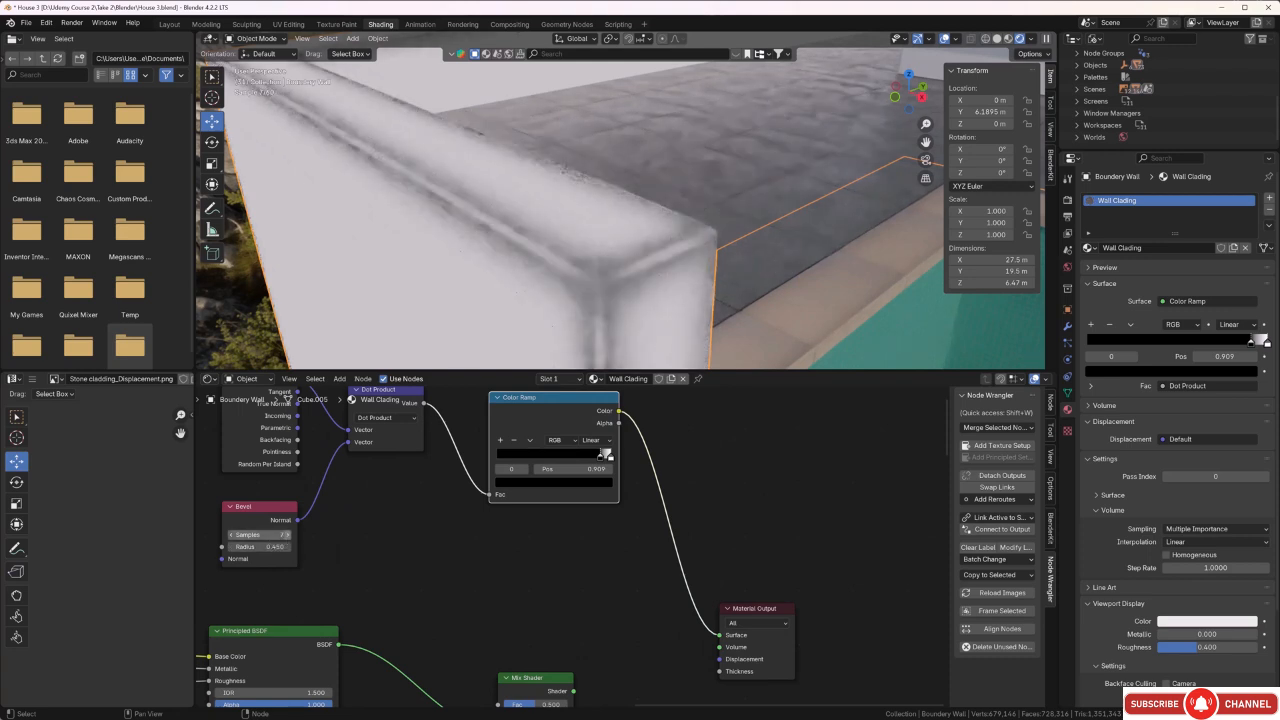
left_click(288, 535)
left_click(287, 535)
left_click(287, 535)
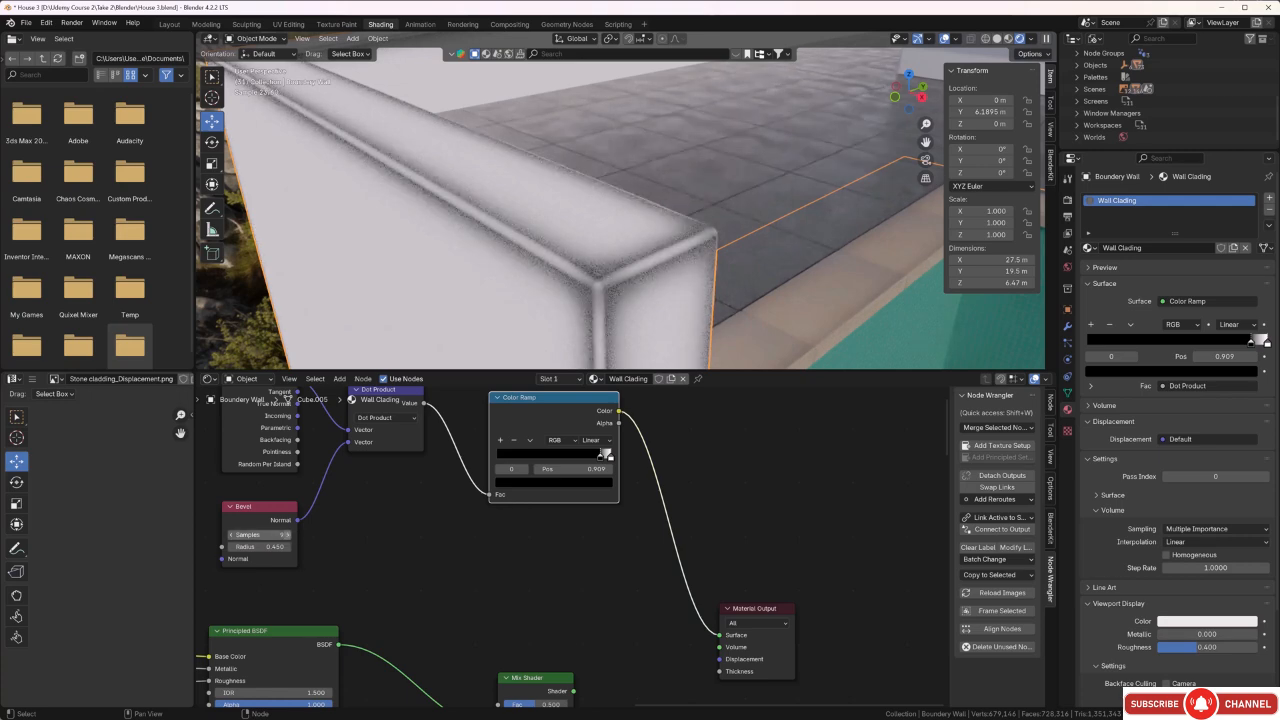
left_click(287, 535)
left_click(287, 535)
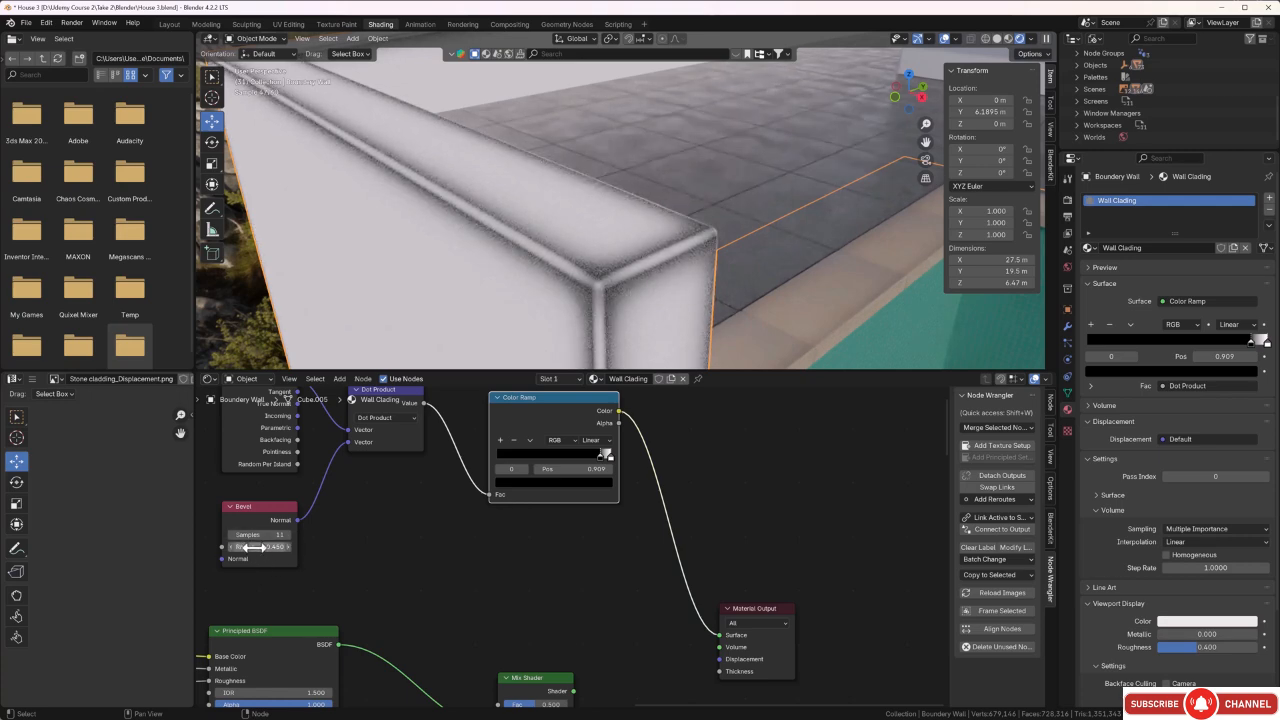
Lower the Bevel node's samples to 3.
left_click(239, 537)
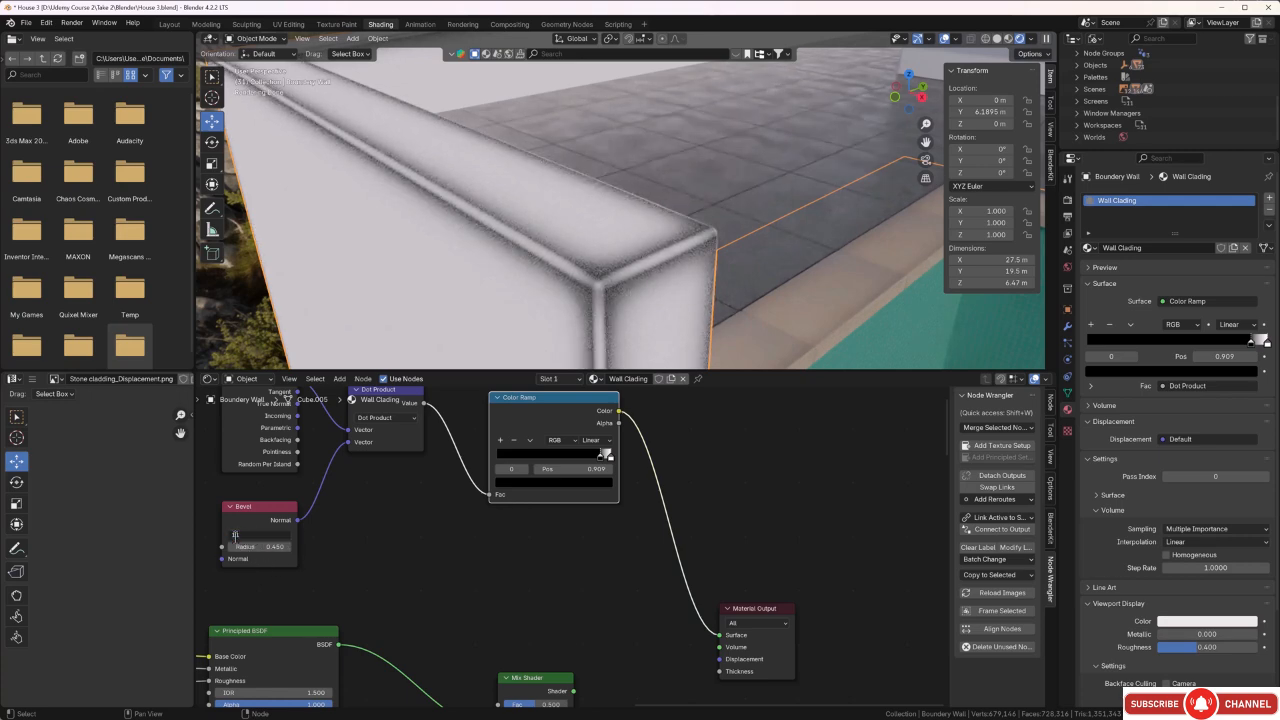
type("7")
key("Return")
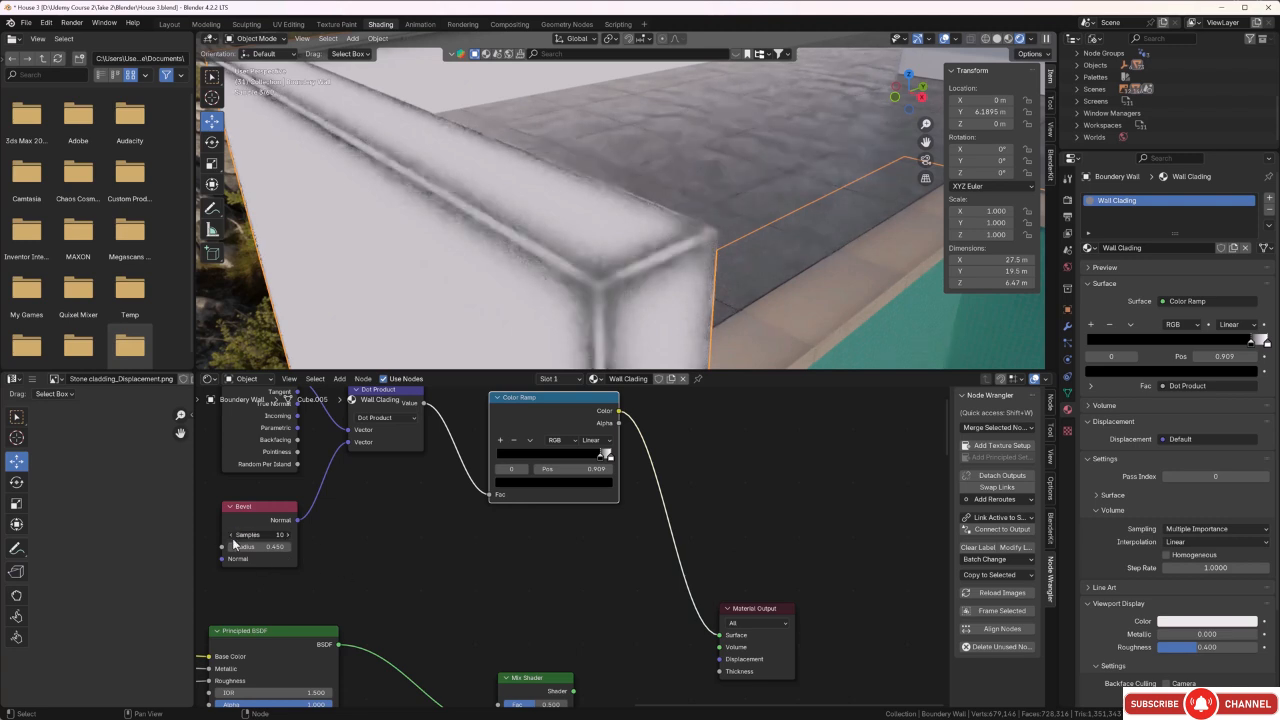
left_click_drag(235, 538, 222, 538)
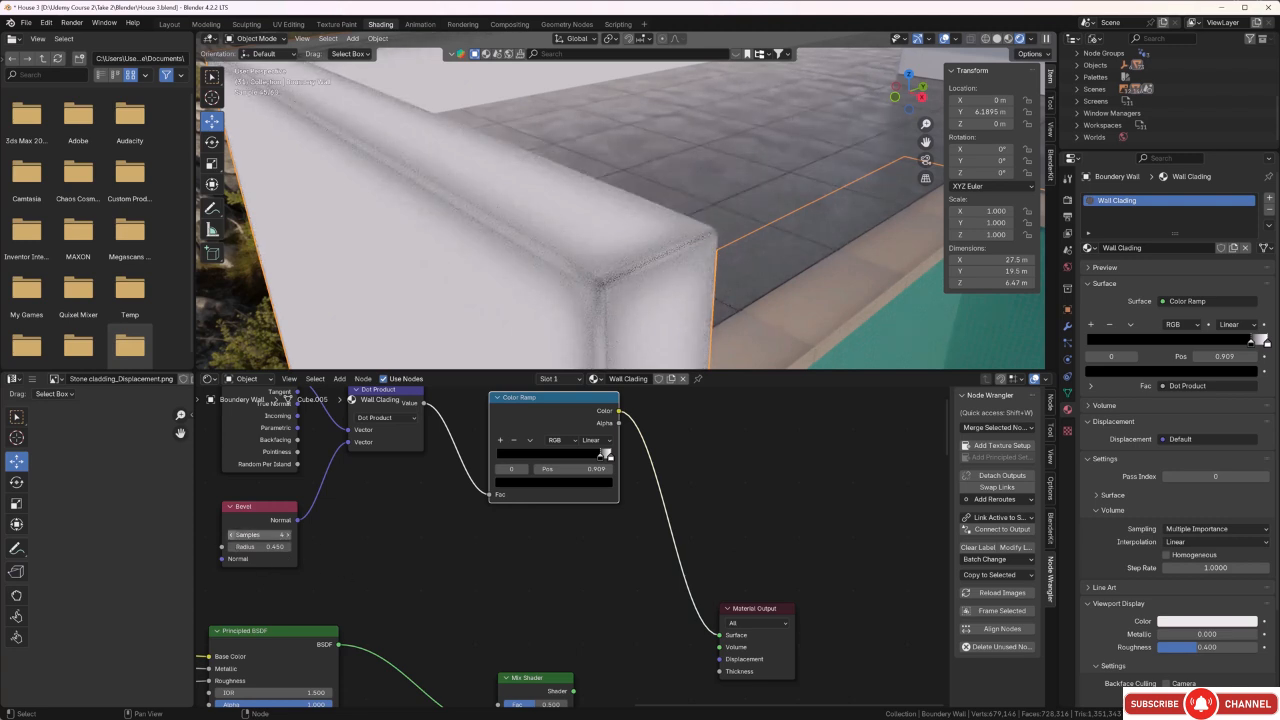
left_click(232, 538)
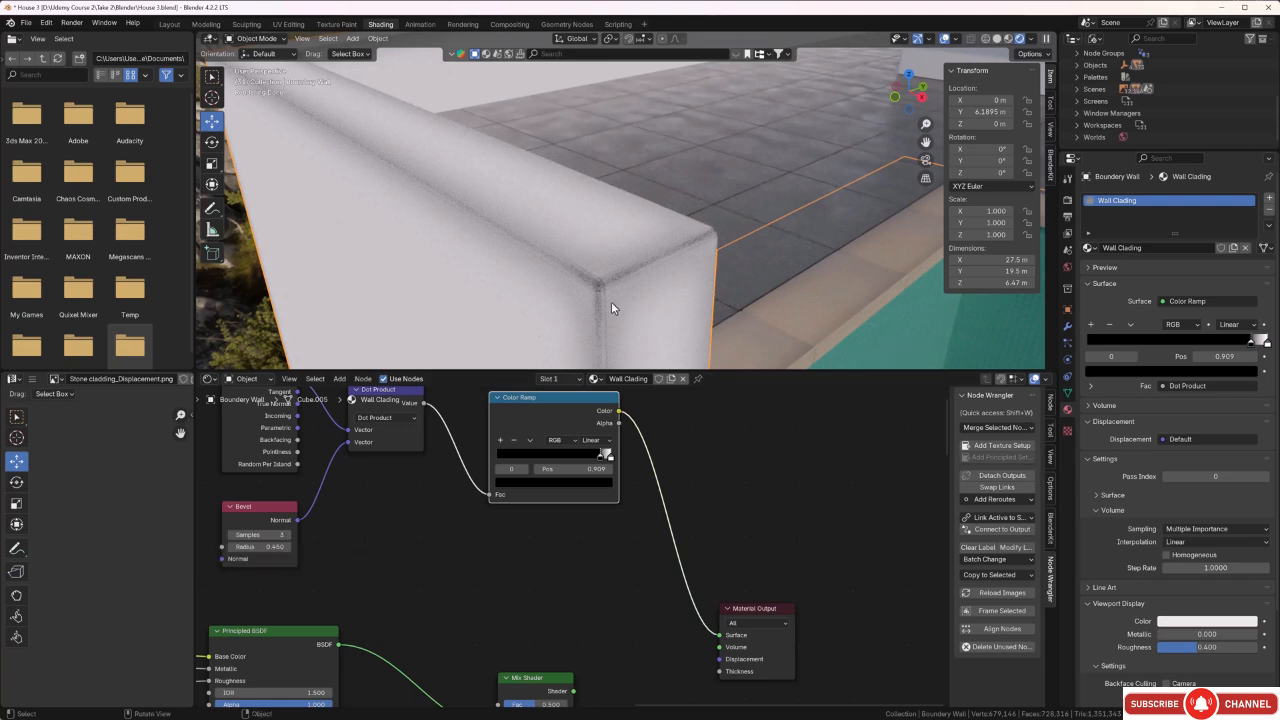
Increase the Bevel node's radius to 1.450.
left_click(287, 547)
left_click(287, 547)
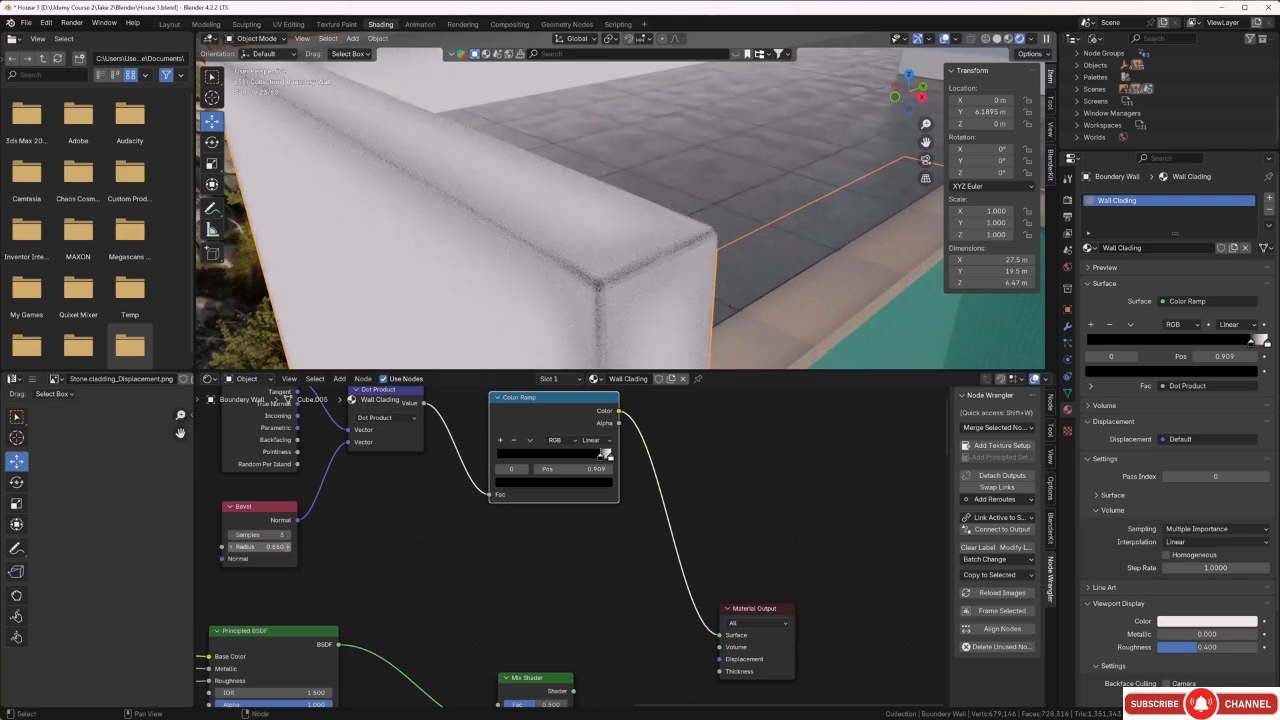
left_click(287, 547)
left_click(287, 547)
left_click(287, 547)
left_click(287, 547)
left_click(287, 547)
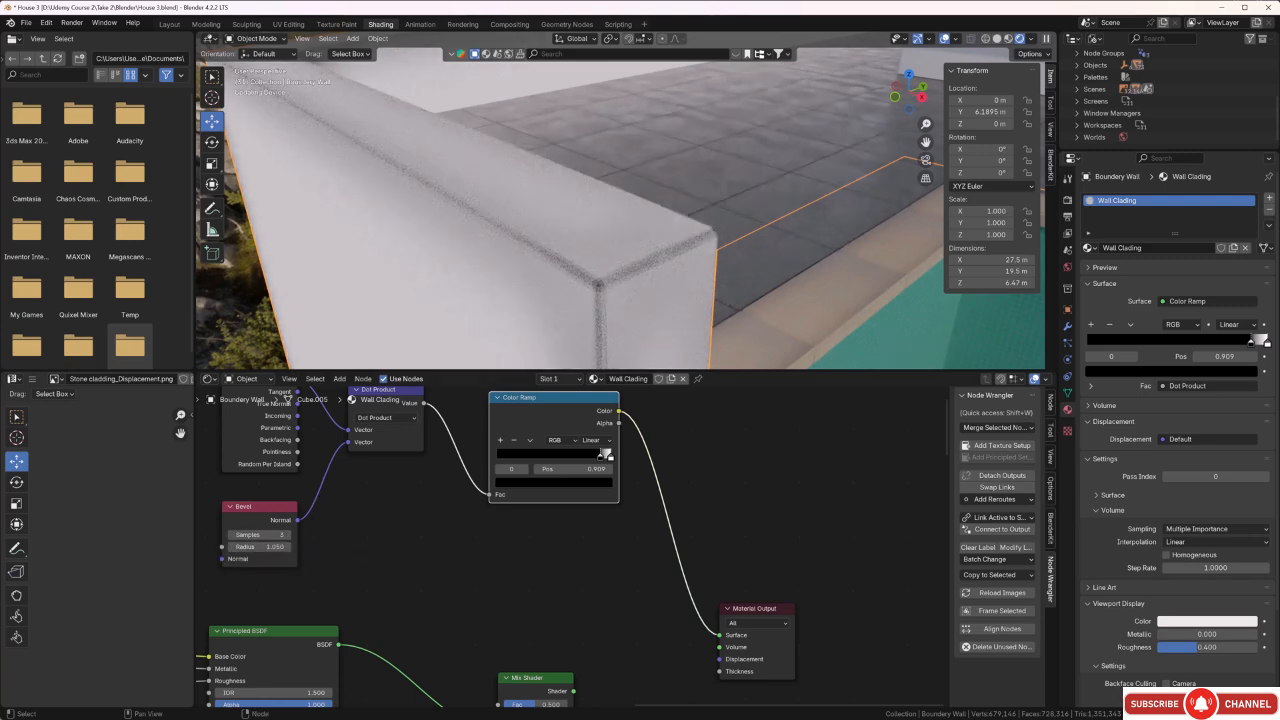
left_click(287, 547)
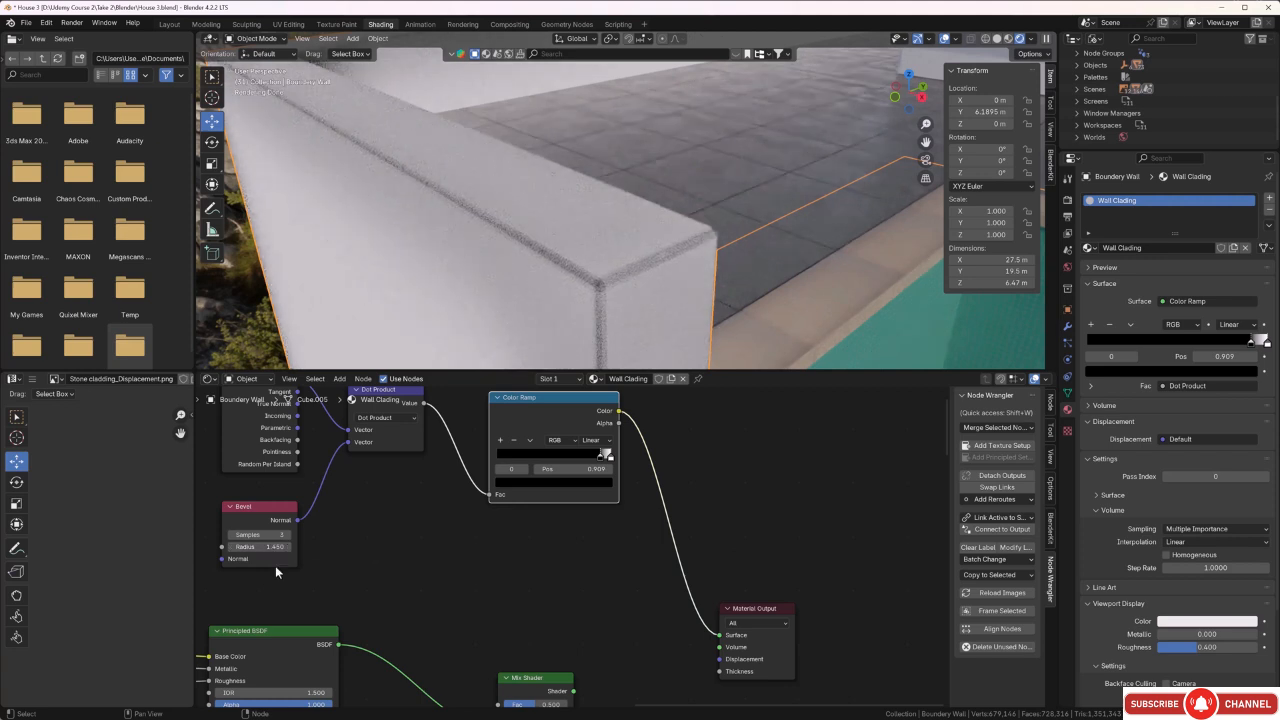
Reduce the Bevel node's radius to 0.250 and set its samples to 5.
left_click(232, 547)
left_click(232, 547)
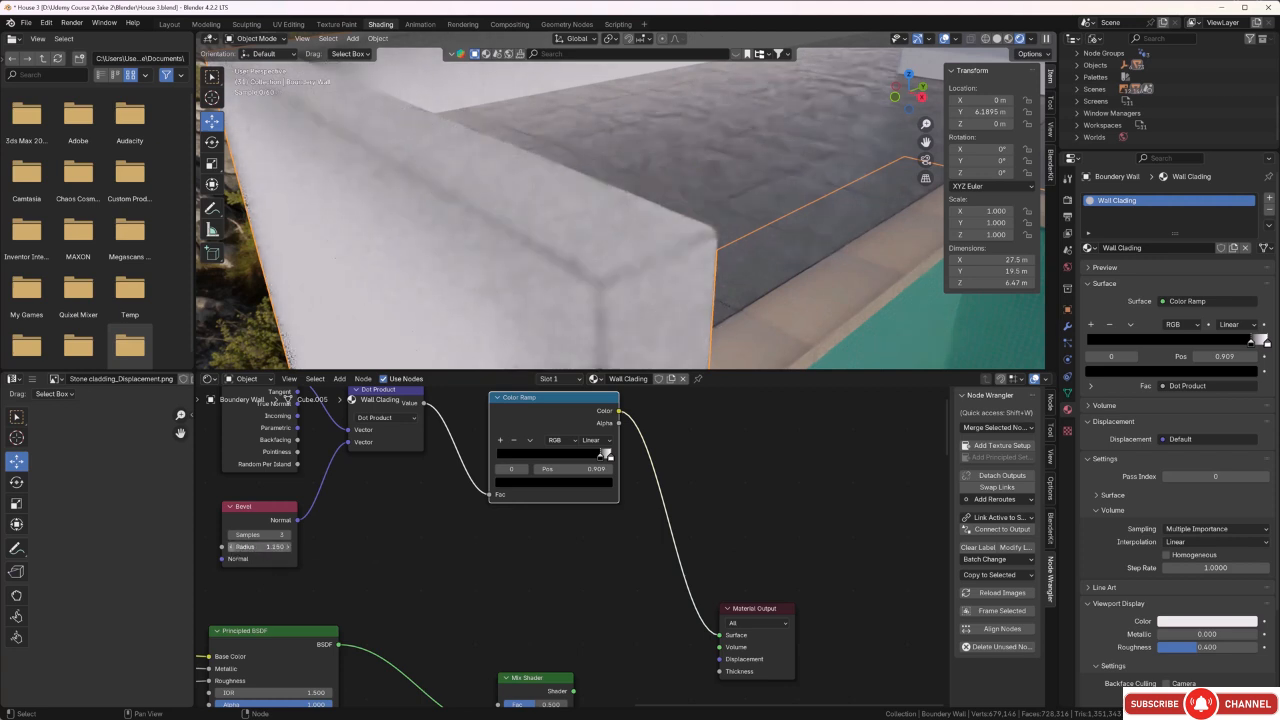
left_click(232, 547)
left_click(232, 547)
left_click(232, 547)
left_click(232, 547)
left_click(232, 547)
left_click(232, 547)
left_click(232, 547)
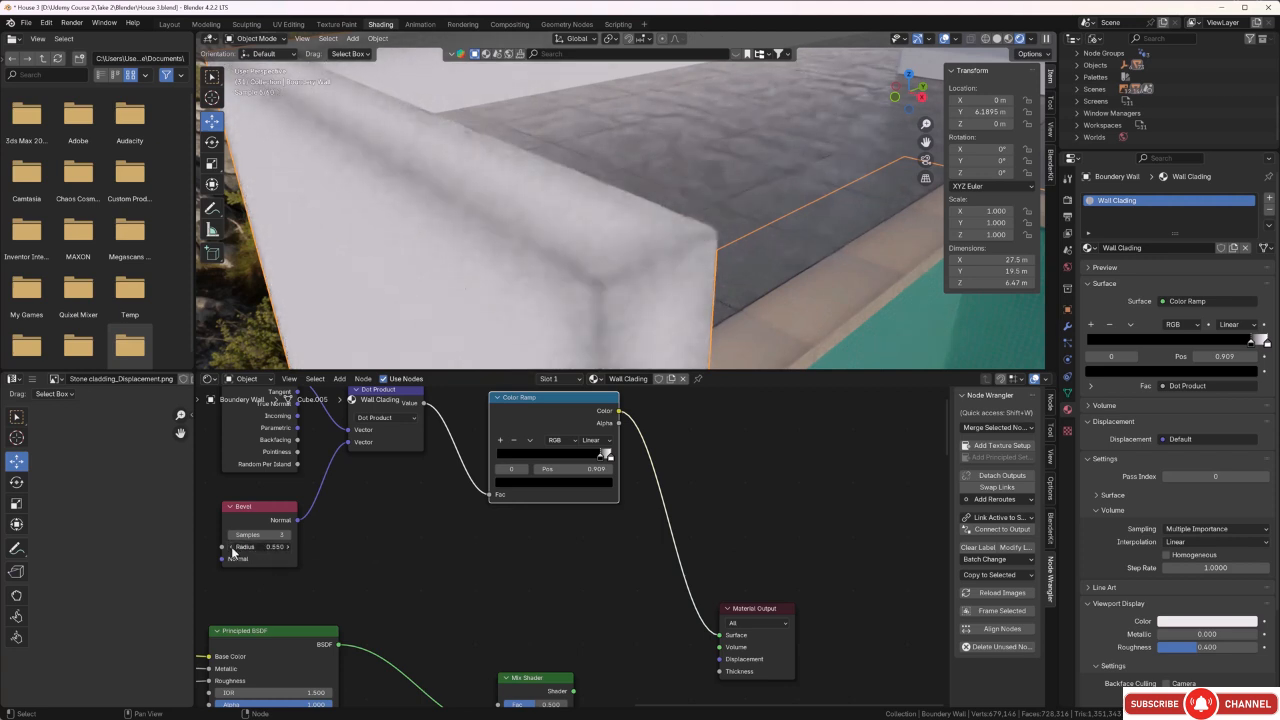
left_click(232, 547)
left_click(232, 547)
left_click(232, 547)
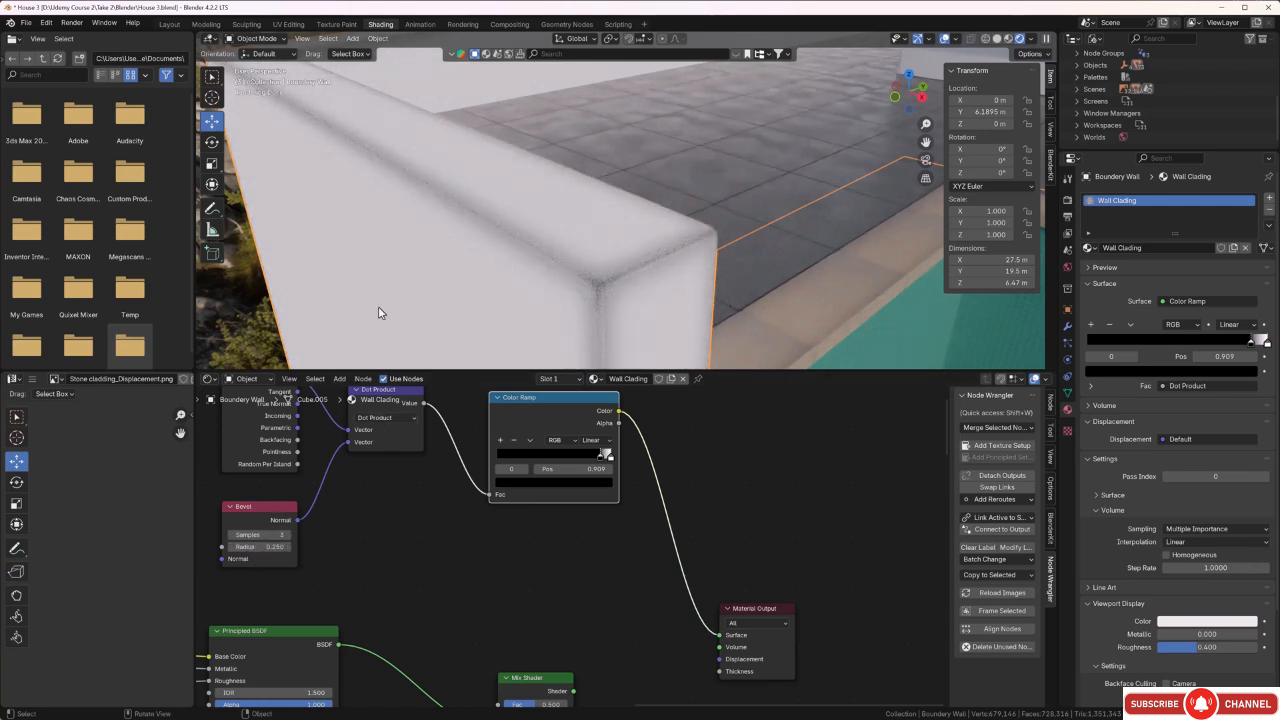
left_click(289, 537)
left_click(289, 537)
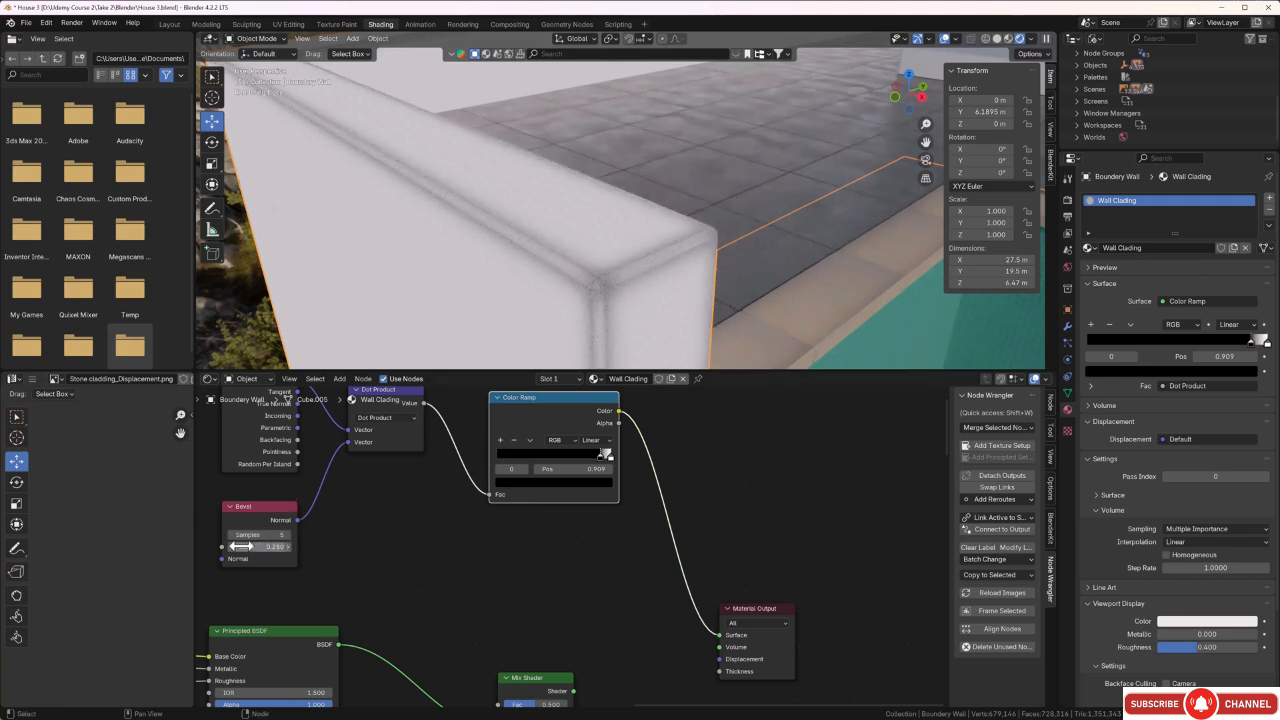
Link the Color Ramp's colour to the Mix Shader's factor and the Mix Shader's output to the Material Output's surface.
mouse_move(706, 259)
middle_mouse_down()
mouse_move(611, 228)
mouse_move(690, 250)
middle_mouse_up()
middle_click_drag(643, 582, 678, 513)
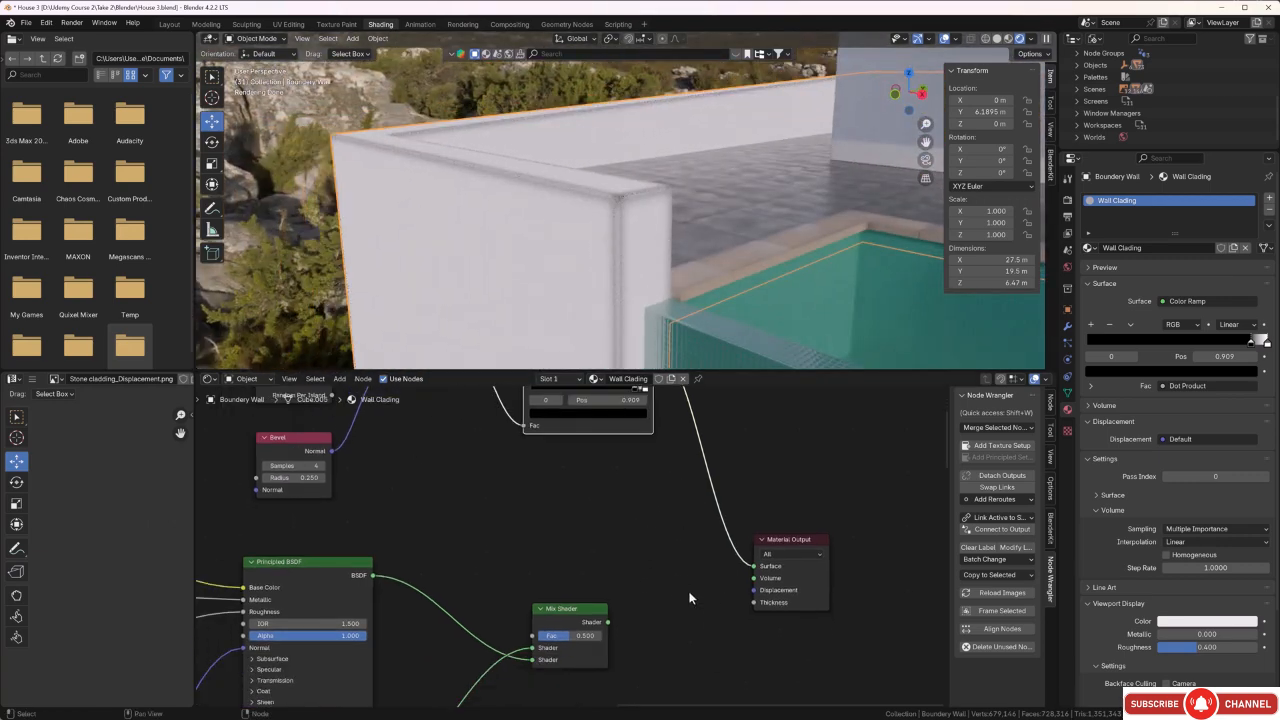
middle_click_drag(671, 590, 669, 622)
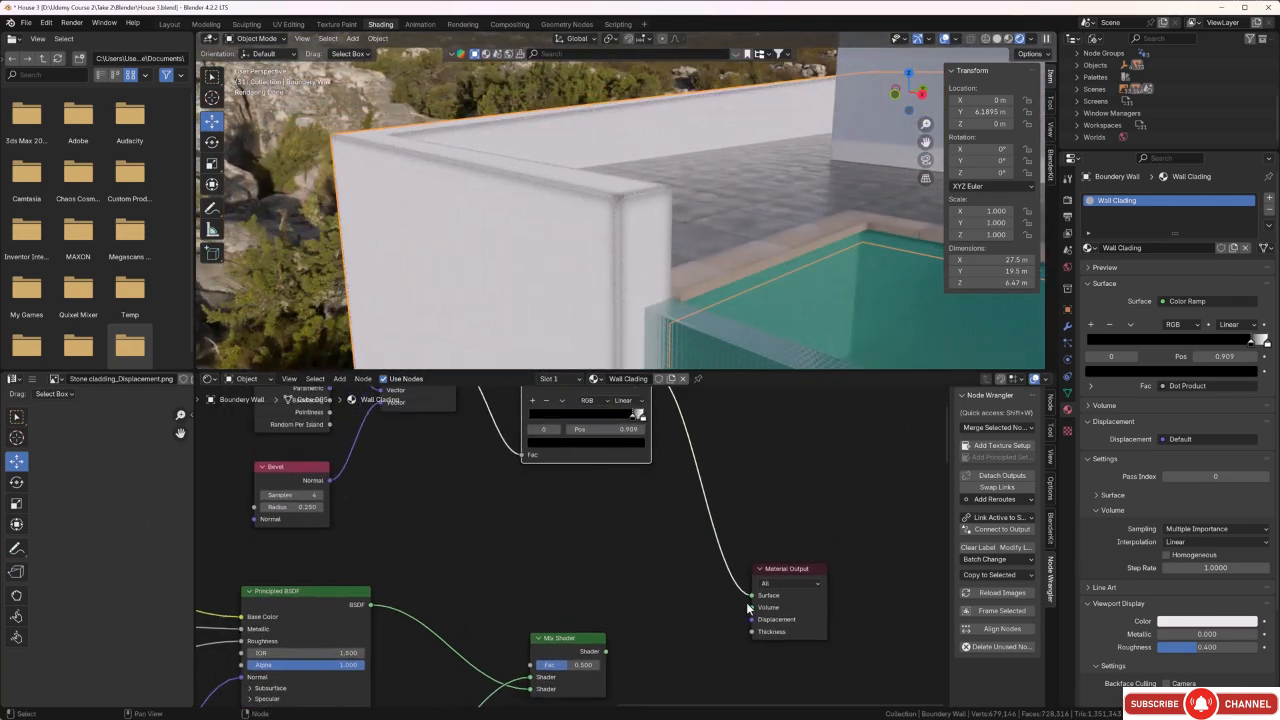
left_click_drag(752, 600, 530, 665)
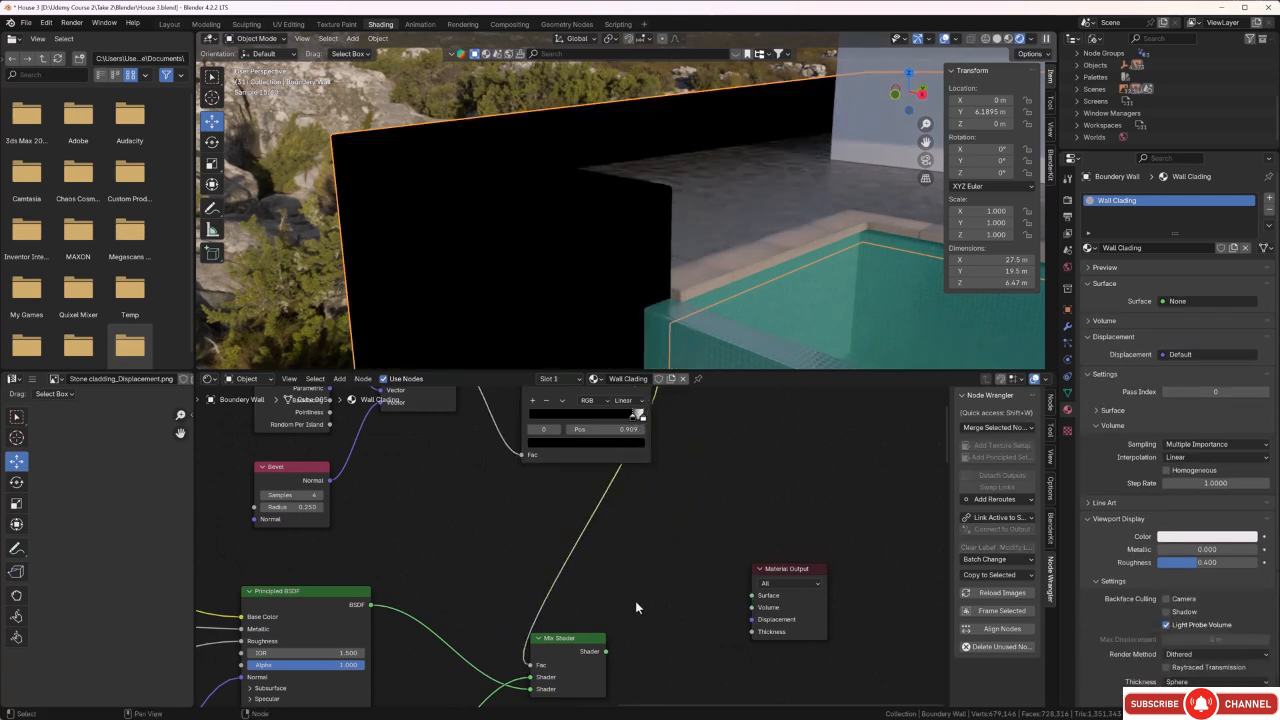
middle_click_drag(652, 603, 636, 548)
left_click_drag(592, 597, 725, 546)
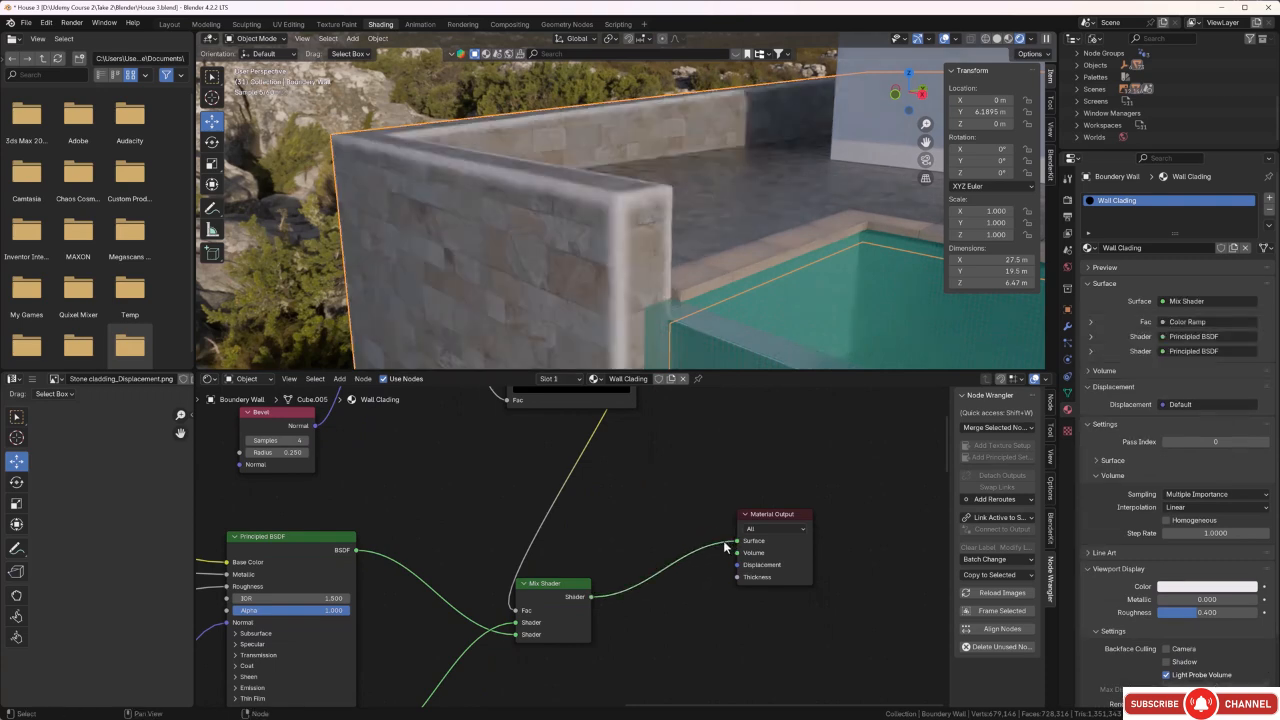
Darken the base color of the second Principled BSDF, the plain edge shader, to a dark grey.
middle_click_drag(649, 217, 562, 211)
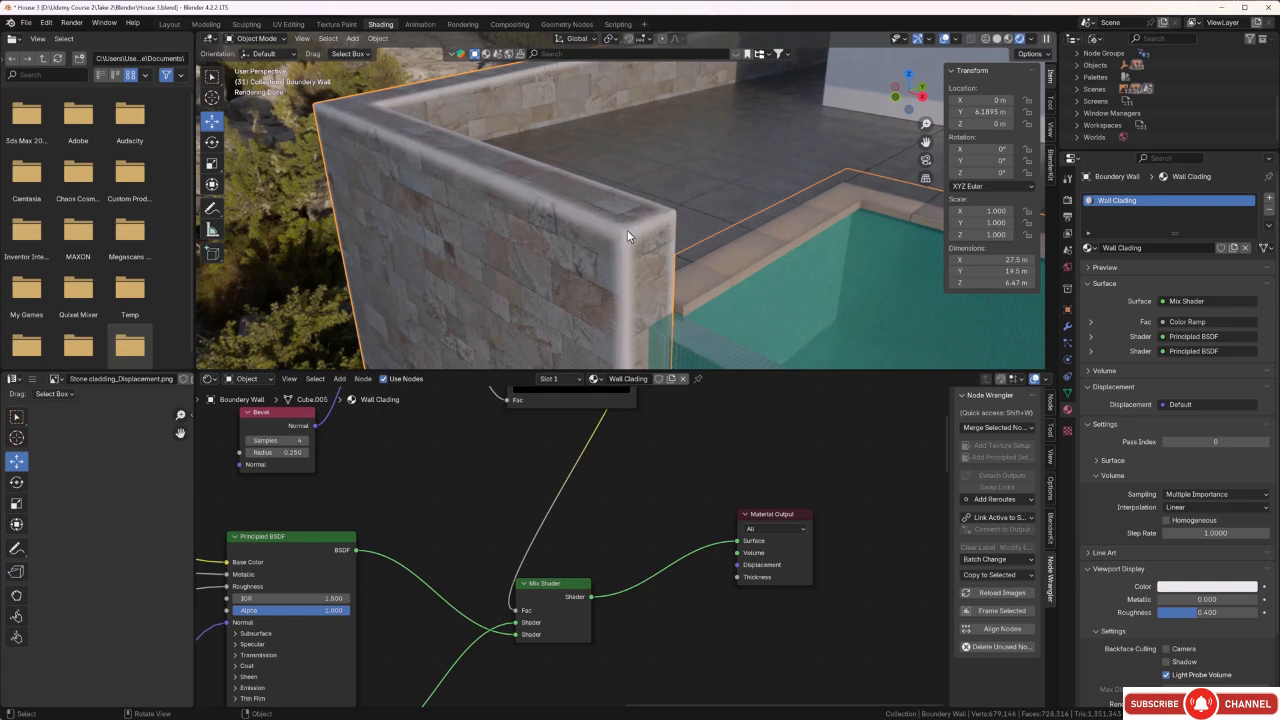
scroll(606, 337, "down", 3)
scroll(610, 479, "down", 2)
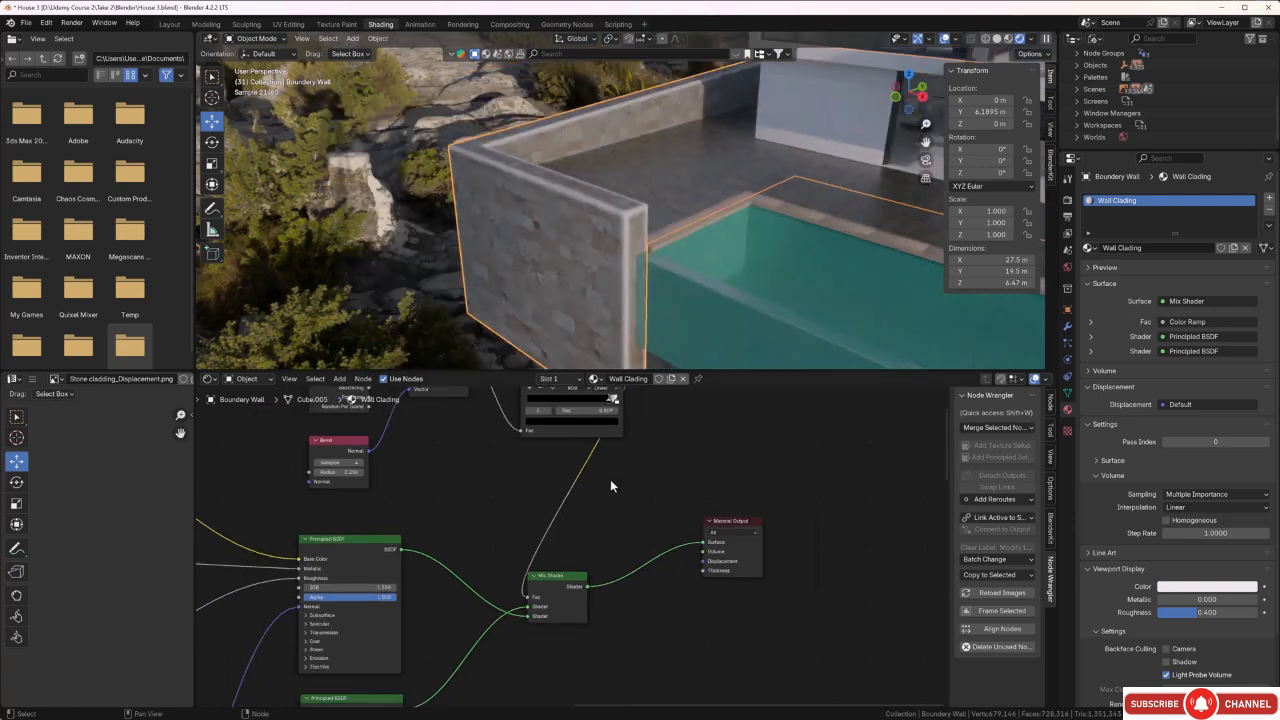
scroll(608, 510, "down", 4)
middle_click_drag(608, 596, 693, 448)
scroll(508, 525, "up", 5)
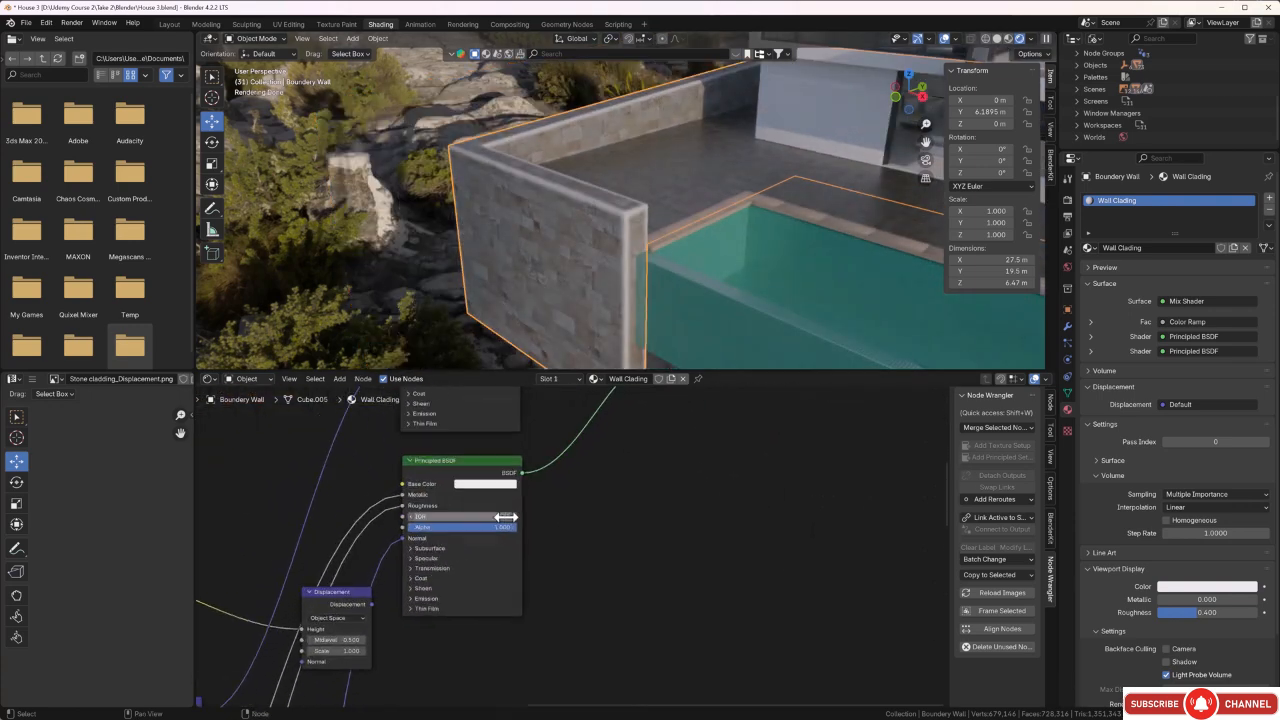
scroll(505, 516, "up", 1)
left_click(480, 483)
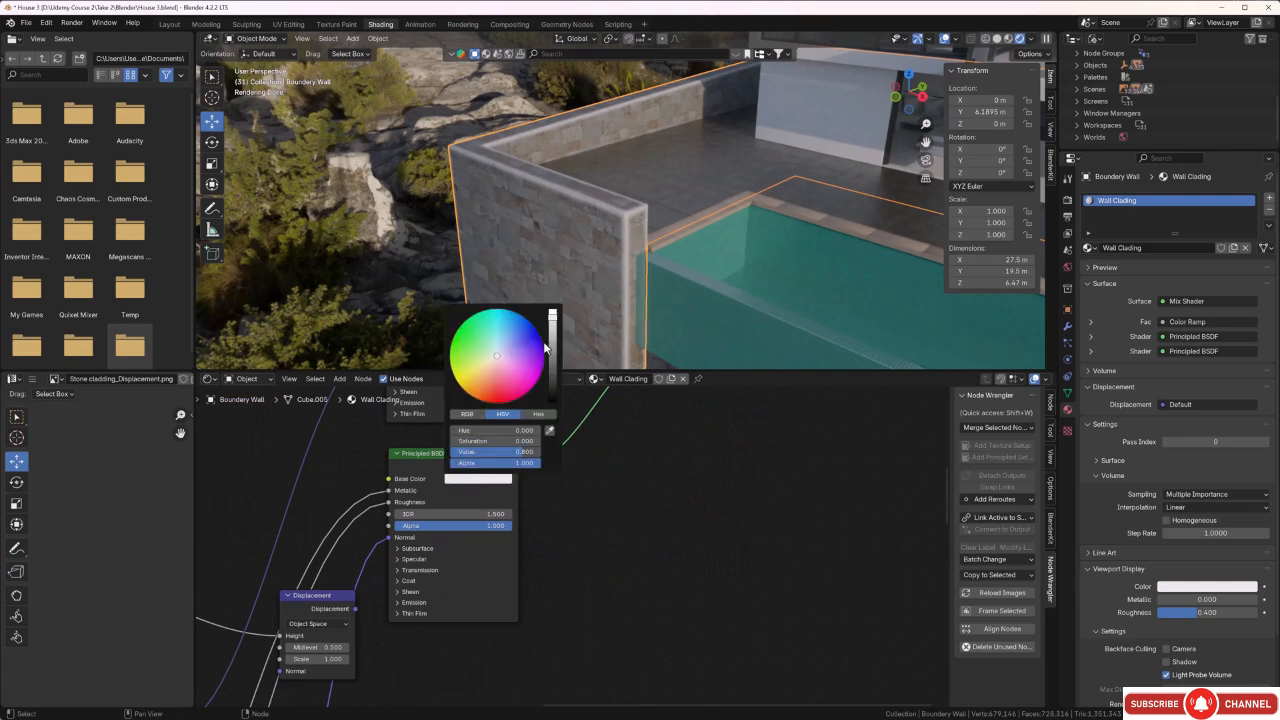
left_click_drag(553, 322, 552, 369)
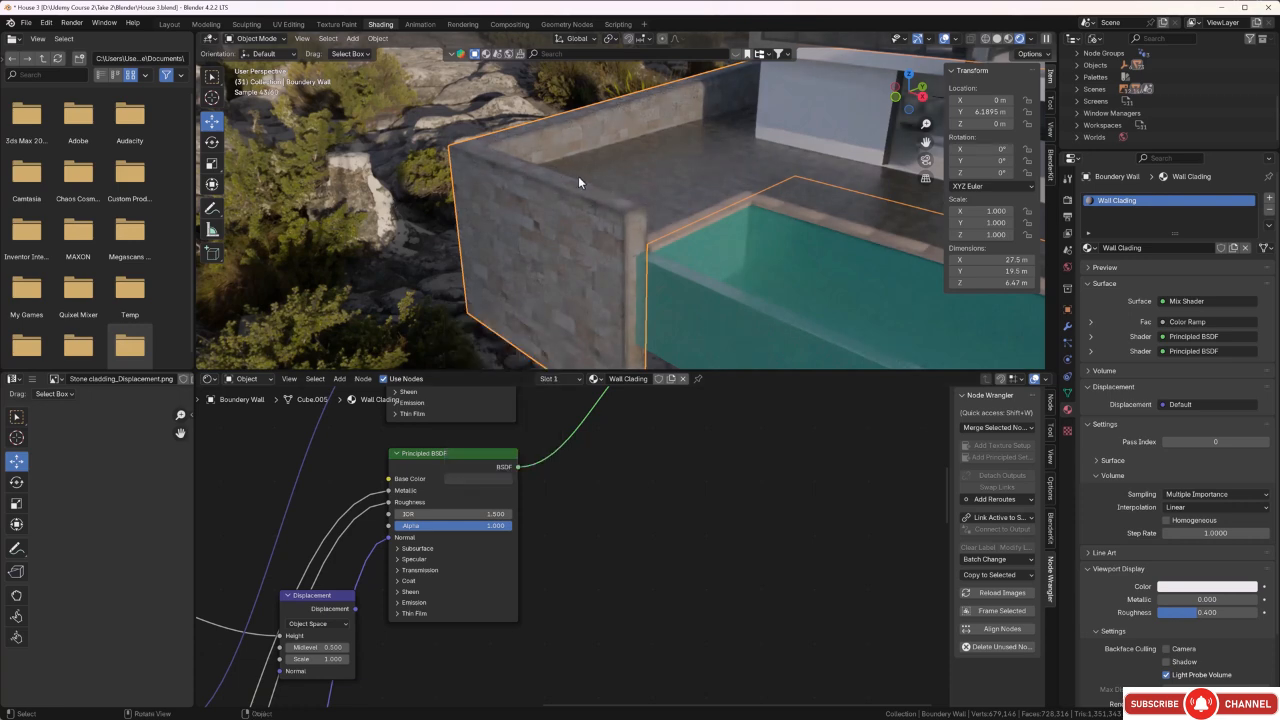
Move the Color Ramp's black stop to about 0.667 to soften the edge mask on the boundary wall.
middle_click_drag(578, 176, 499, 218)
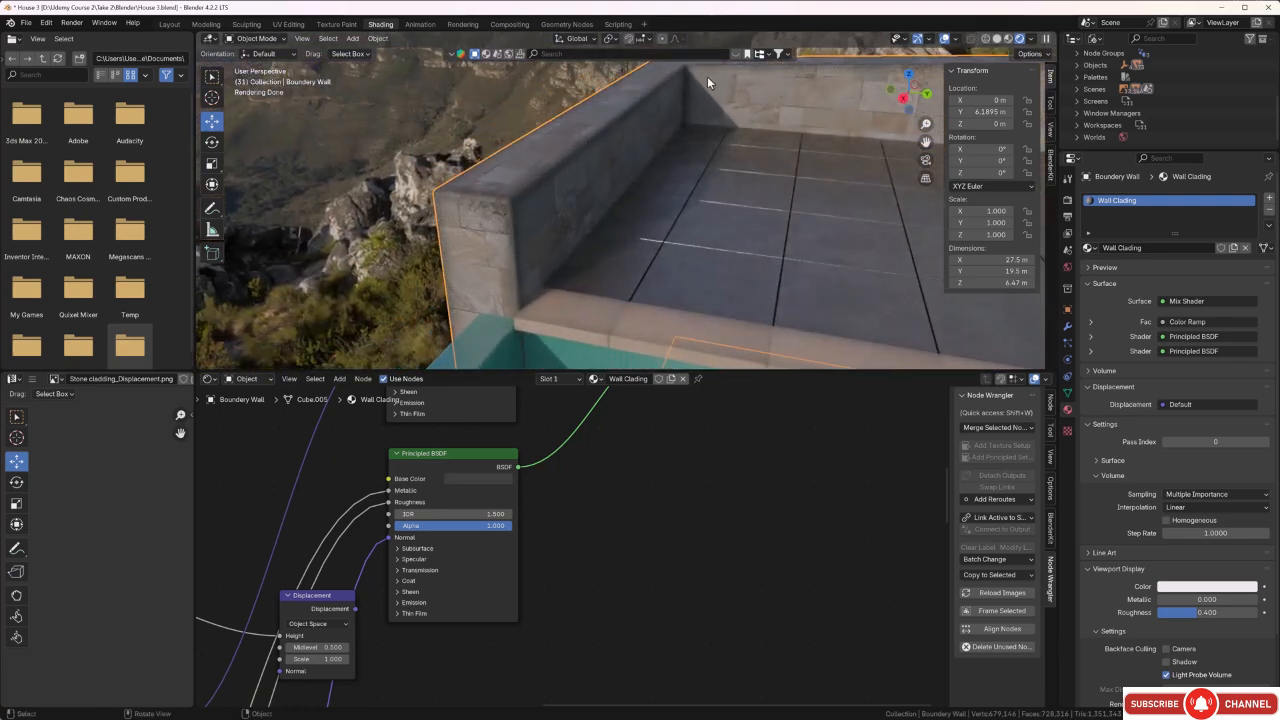
middle_click_drag(645, 122, 710, 196)
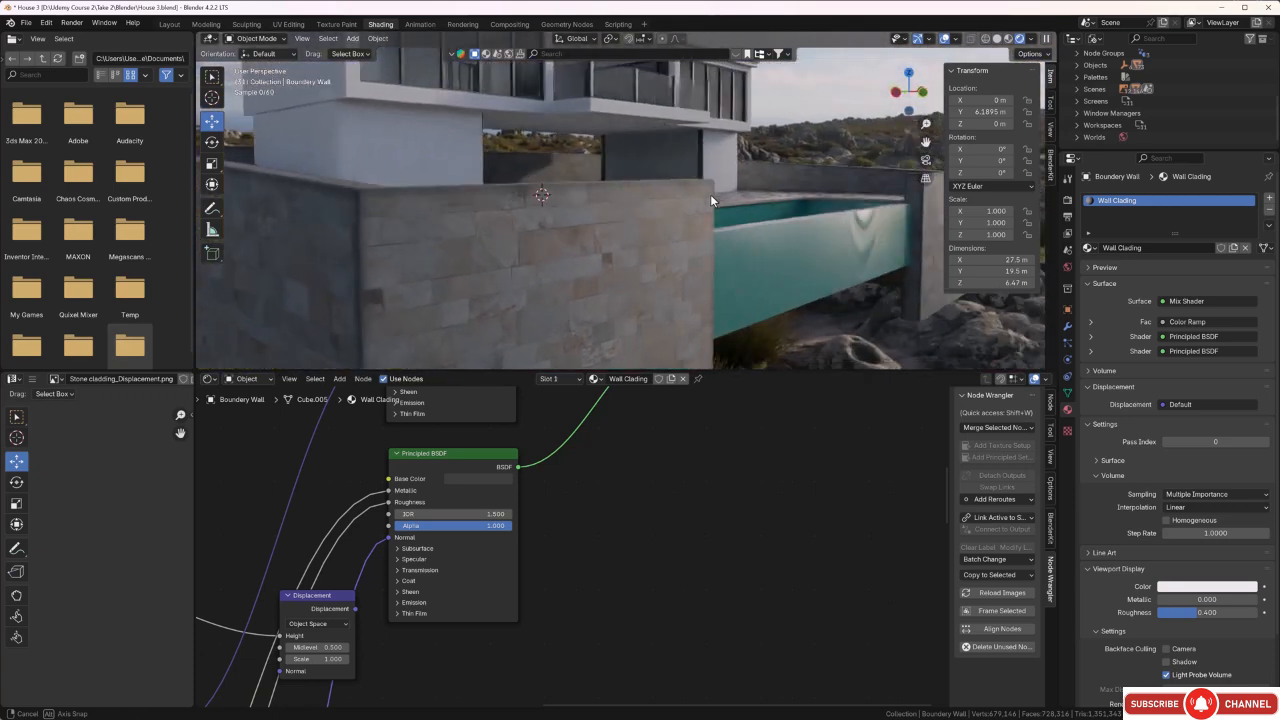
middle_click_drag(547, 282, 561, 284)
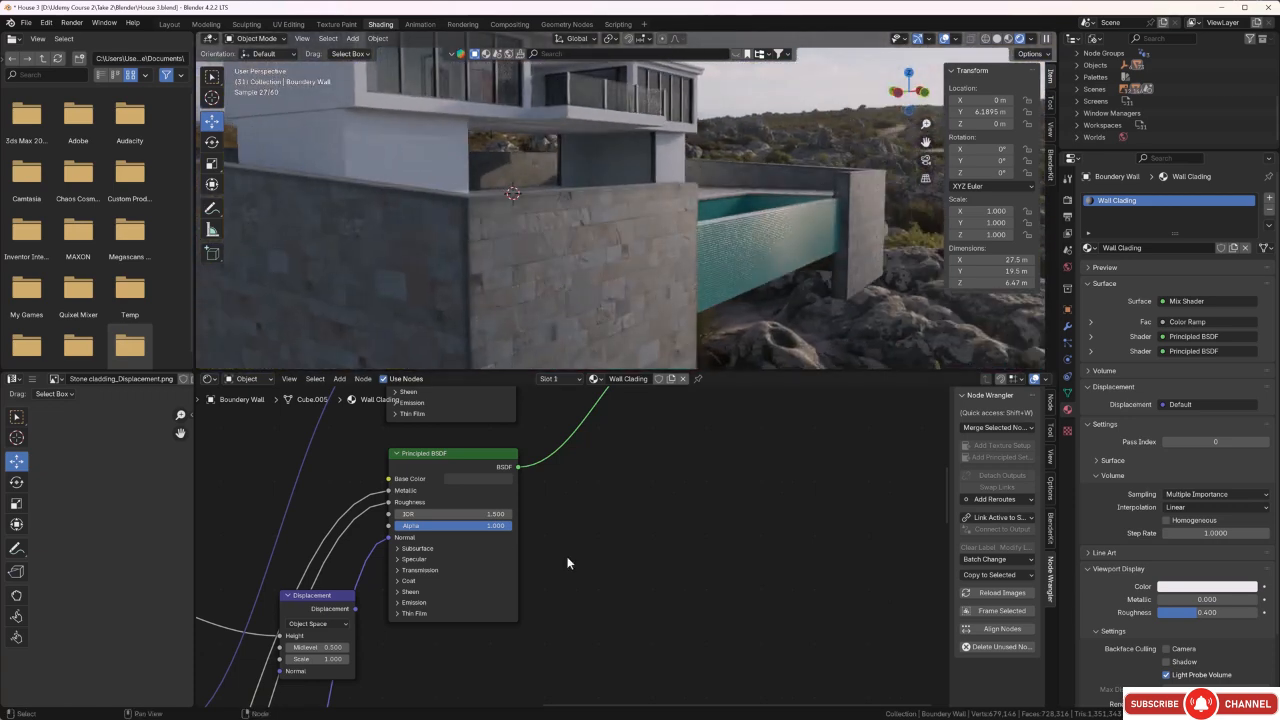
middle_click_drag(567, 563, 594, 552)
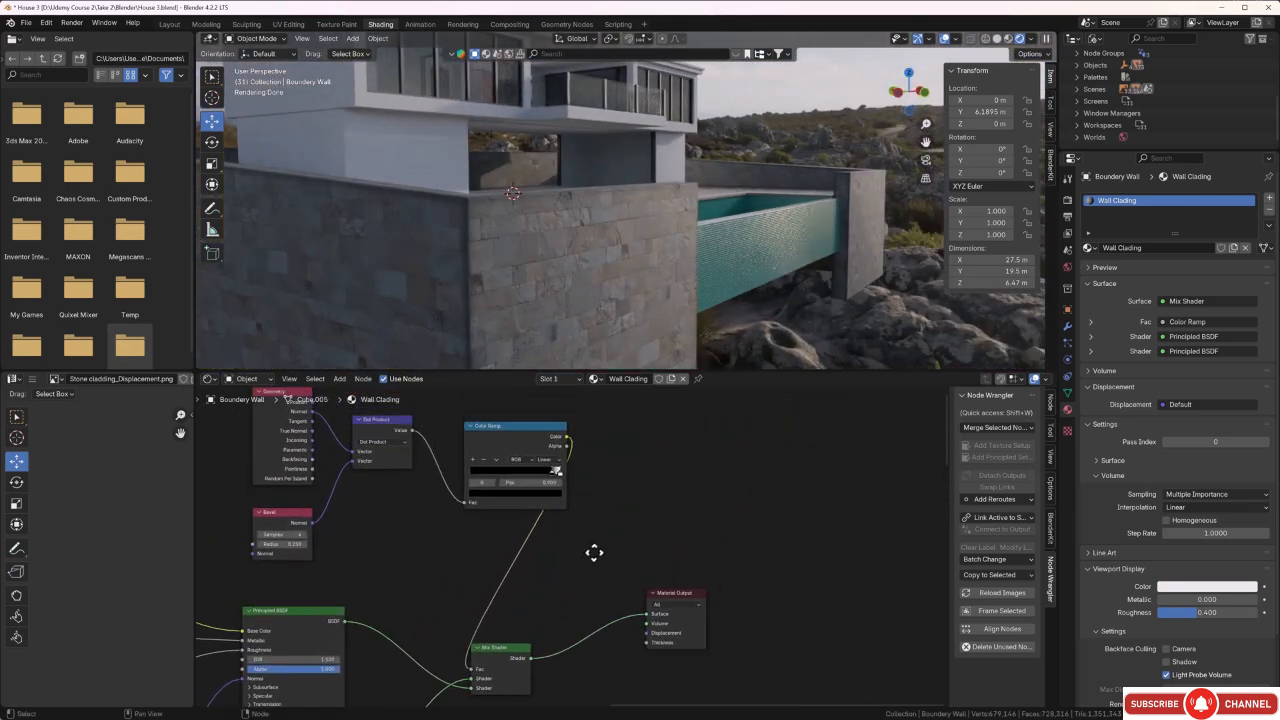
scroll(594, 552, "up", 3)
left_click_drag(553, 440, 520, 446)
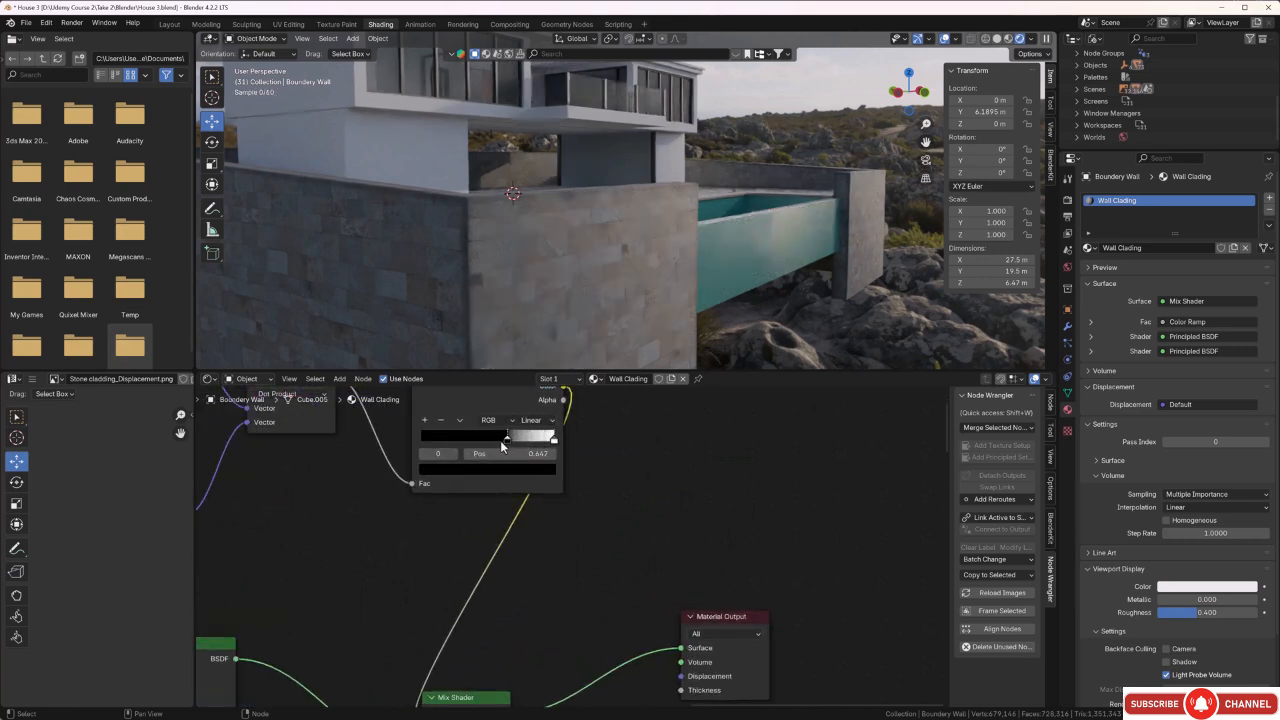
Select the right ground floor wall and unwrap all of its faces with Smart UV Project using a 66° angle limit.
middle_click_drag(582, 235, 585, 208)
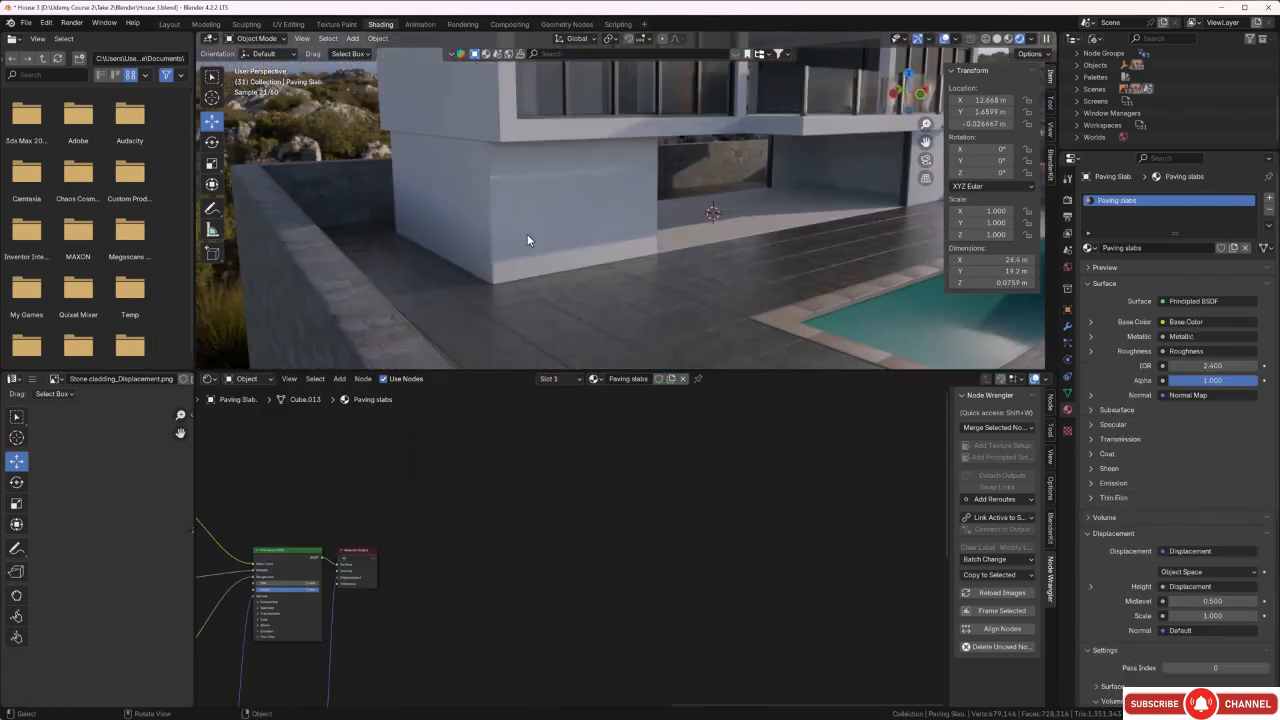
middle_click_drag(527, 233, 505, 220)
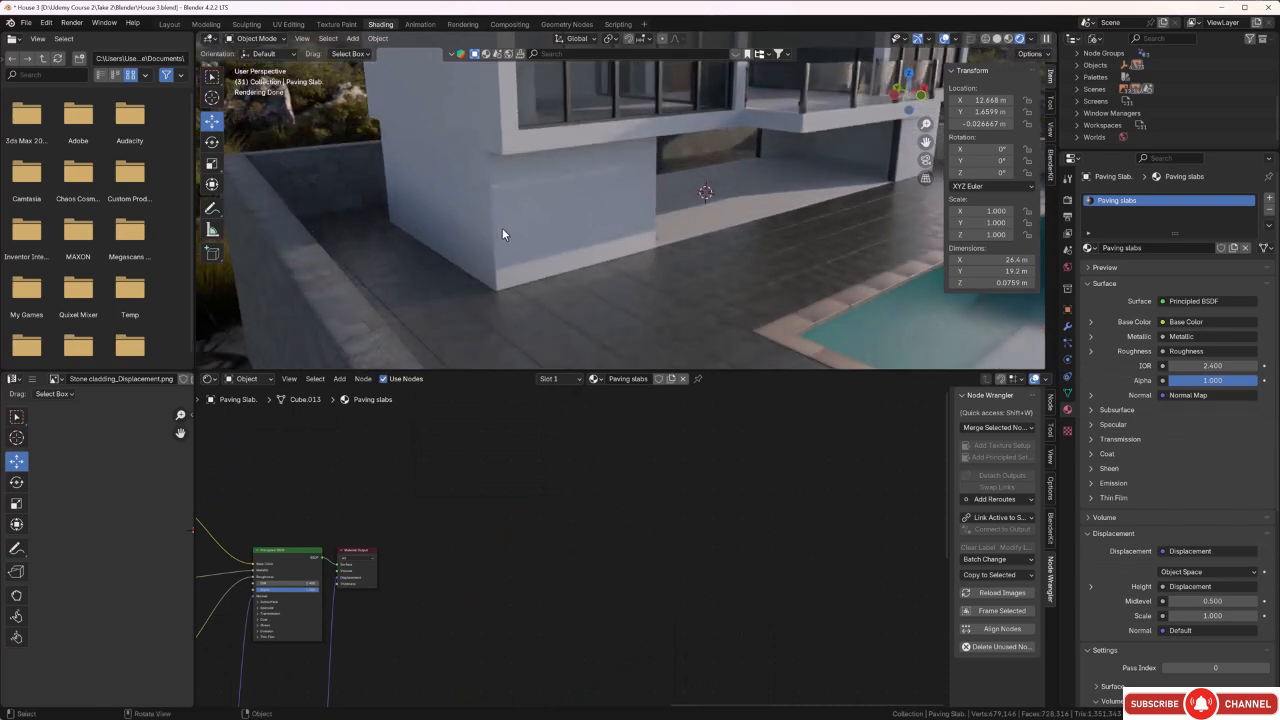
middle_click_drag(508, 236, 500, 225)
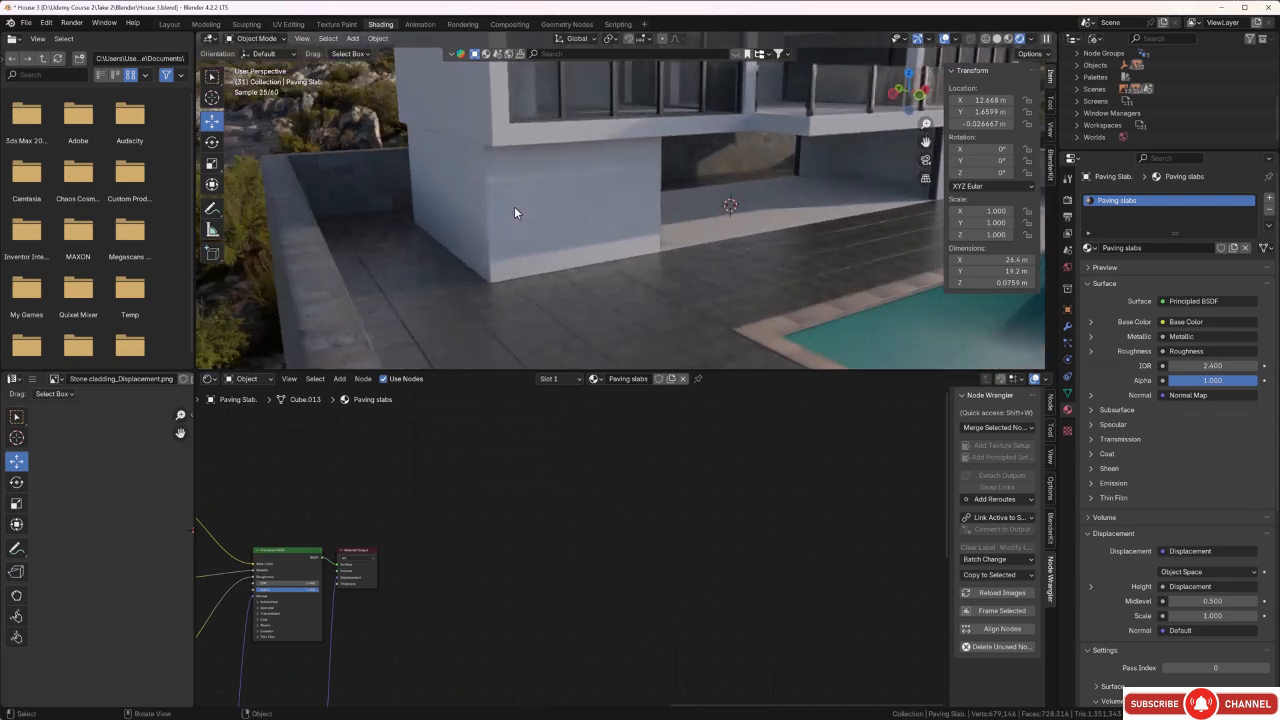
left_click(514, 206)
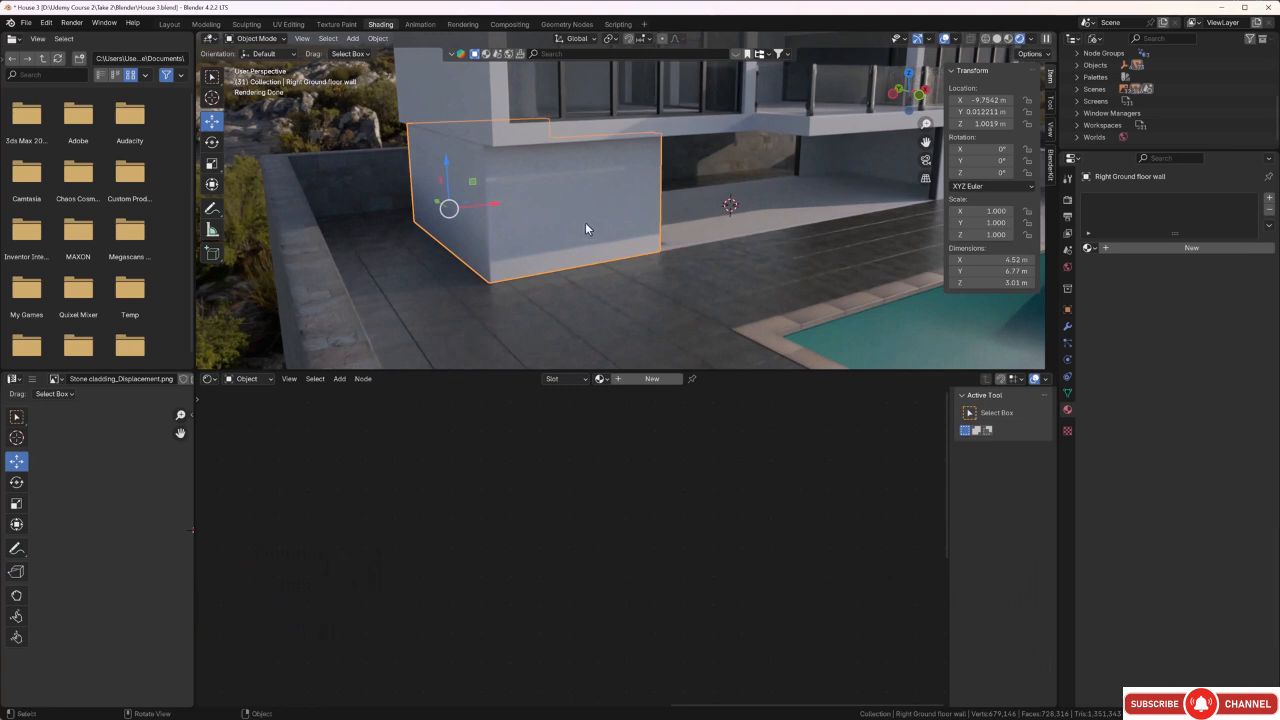
key("Tab")
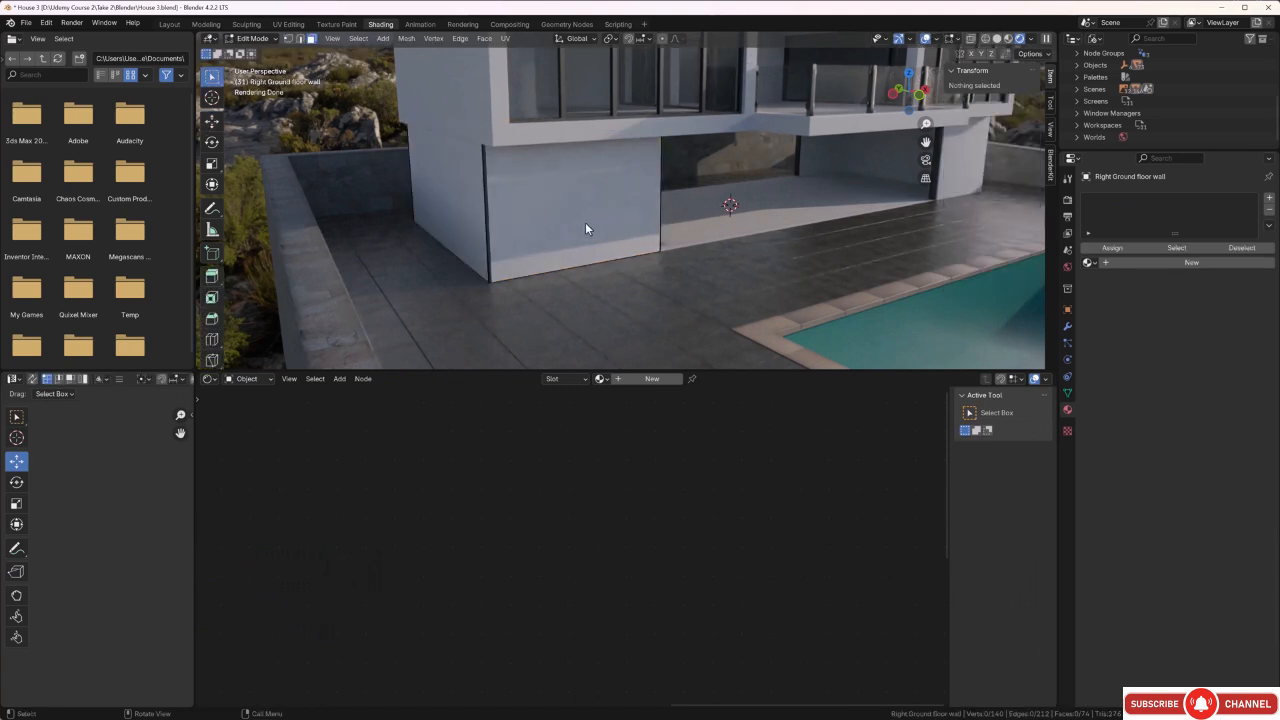
key("a")
key("u")
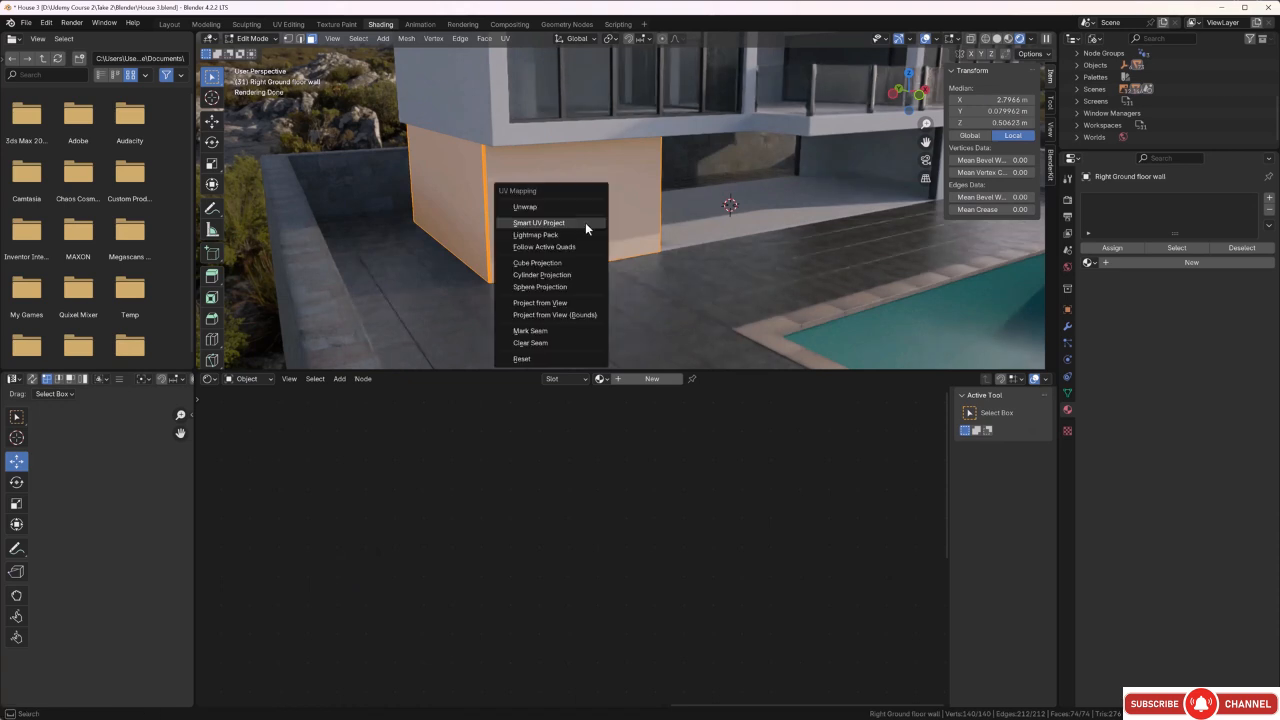
left_click(584, 222)
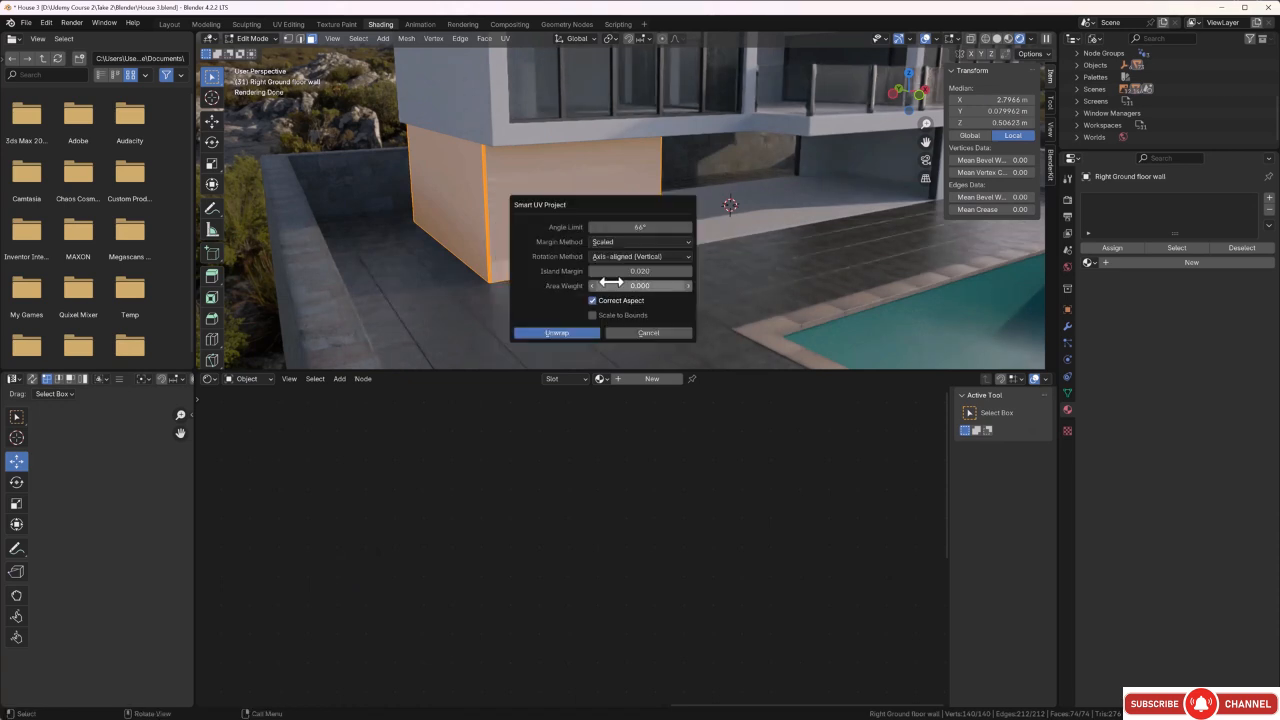
left_click(571, 333)
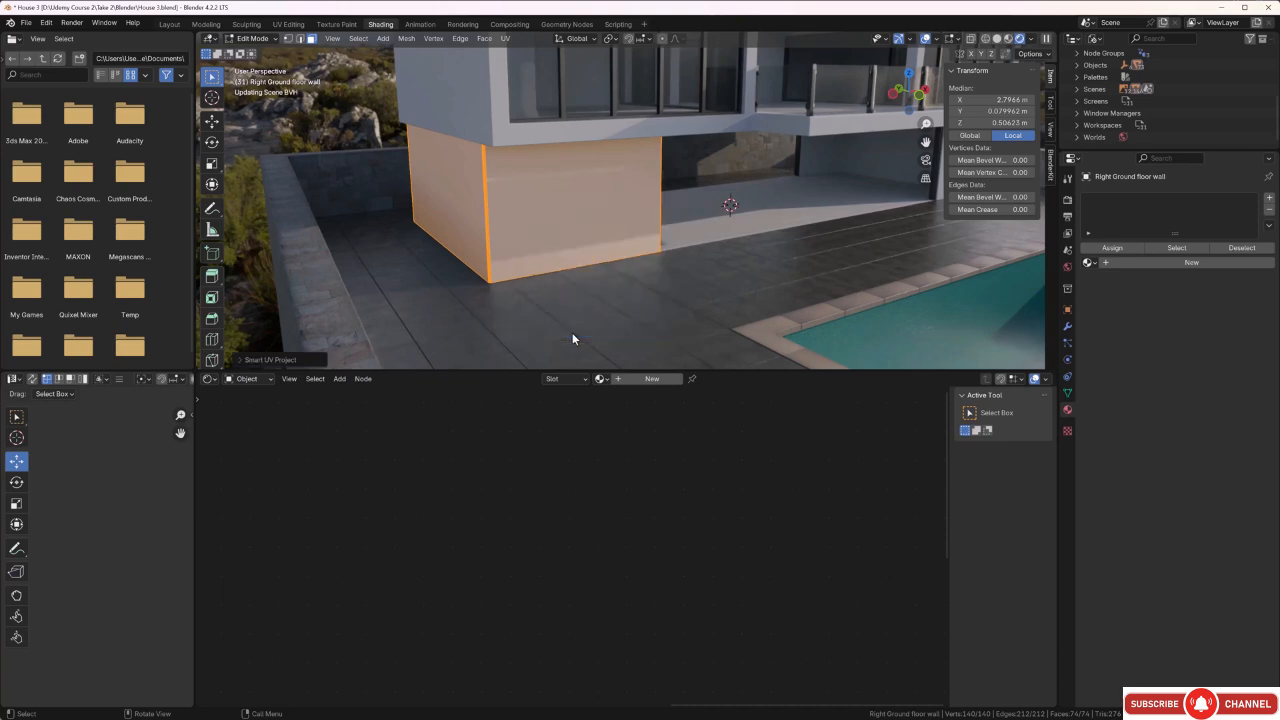
Add a material slot to the right ground floor wall and give it the existing Wall Clading material.
middle_click_drag(466, 239, 472, 237)
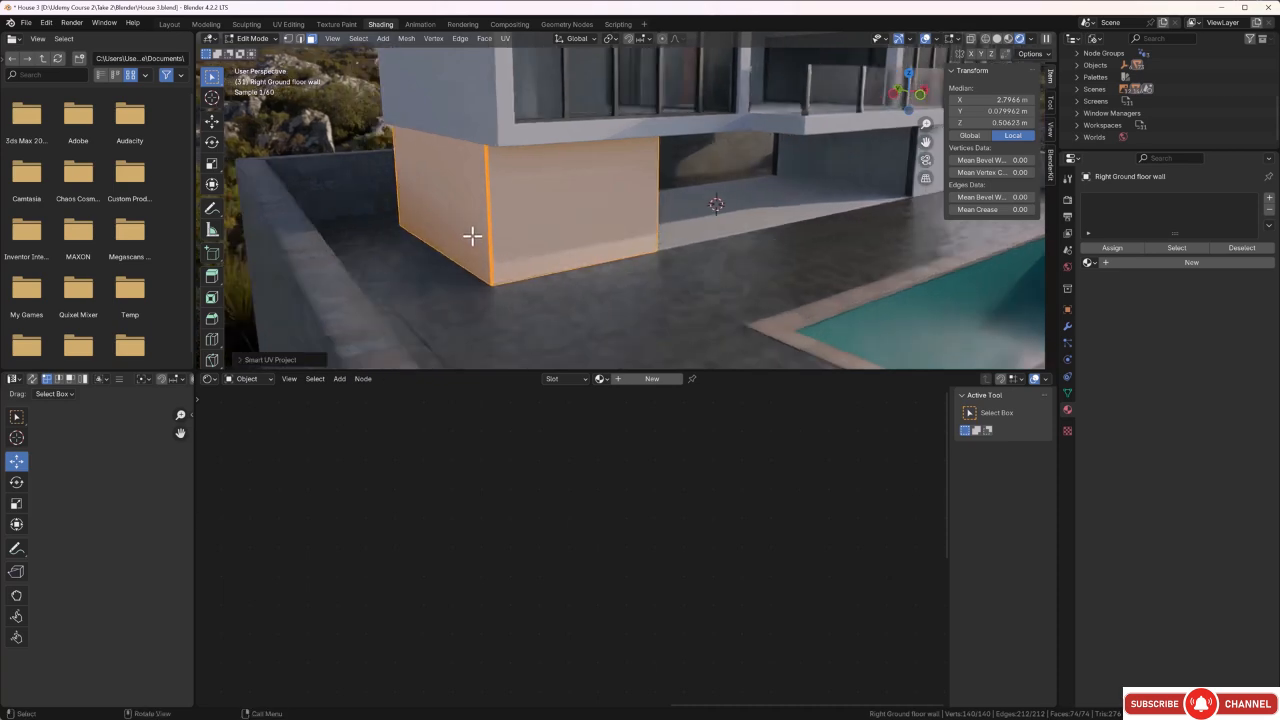
left_click(351, 122)
middle_click_drag(351, 122, 532, 194)
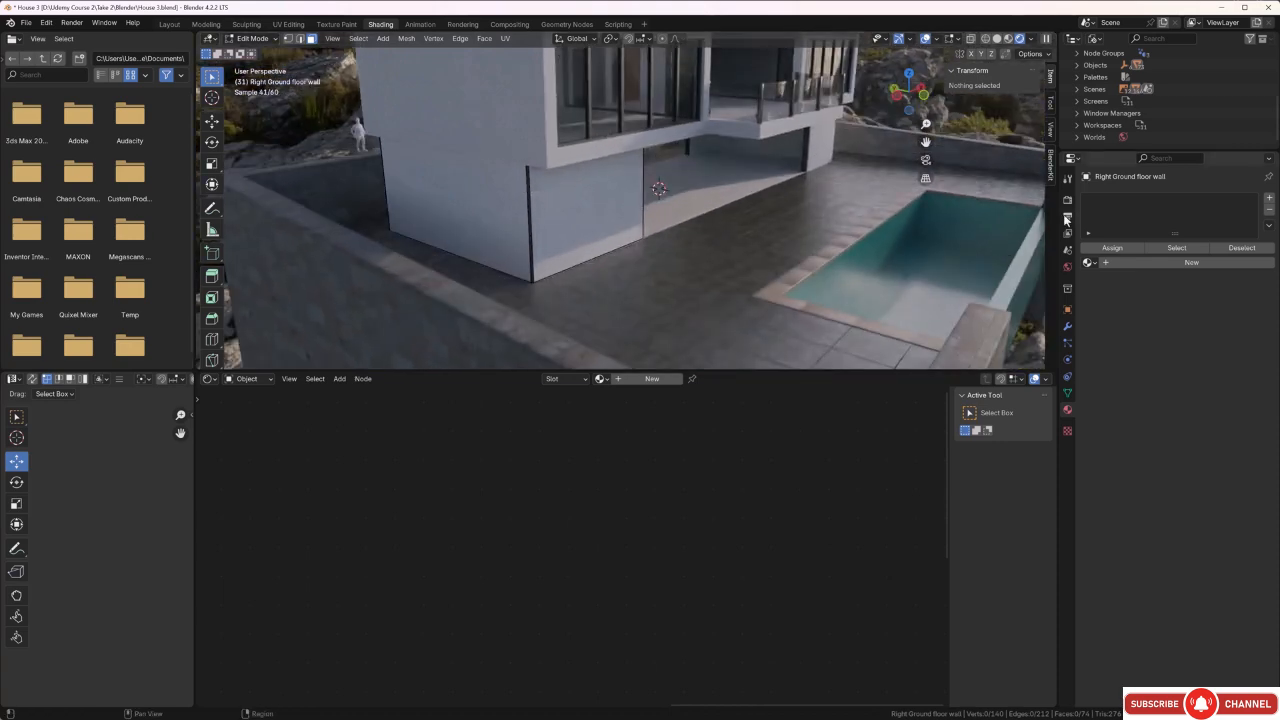
left_click(1270, 199)
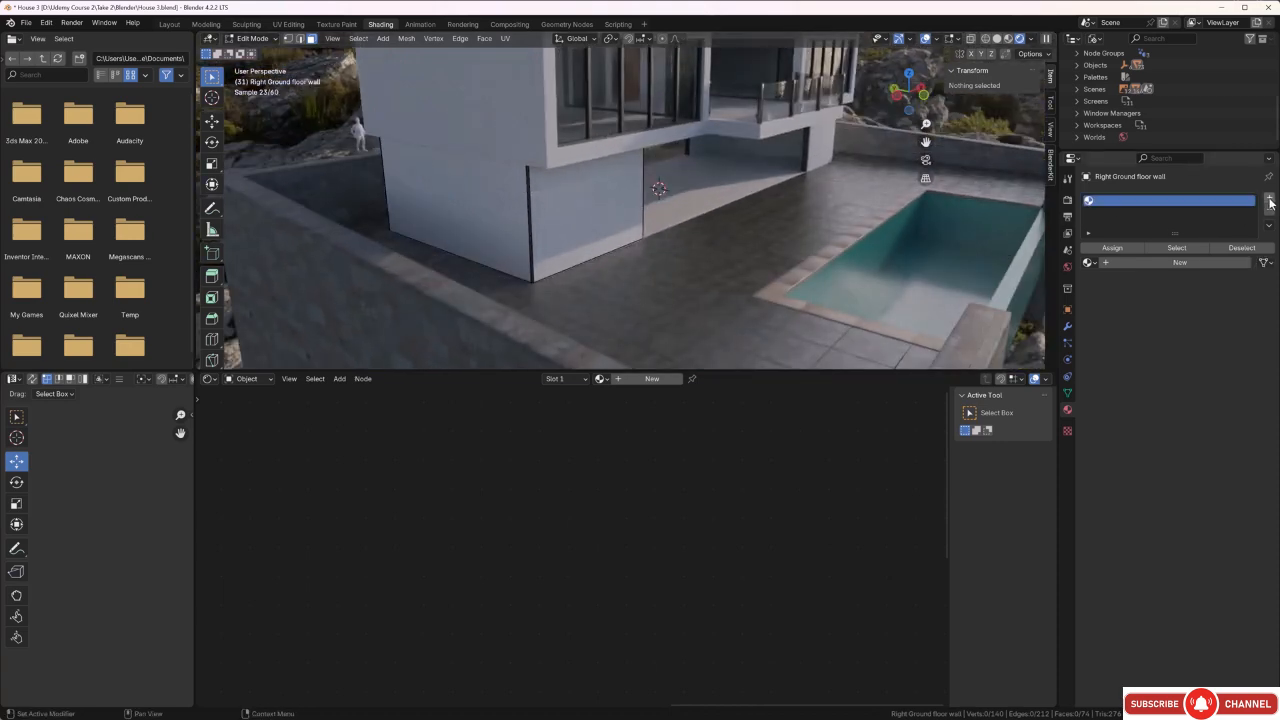
left_click(1091, 262)
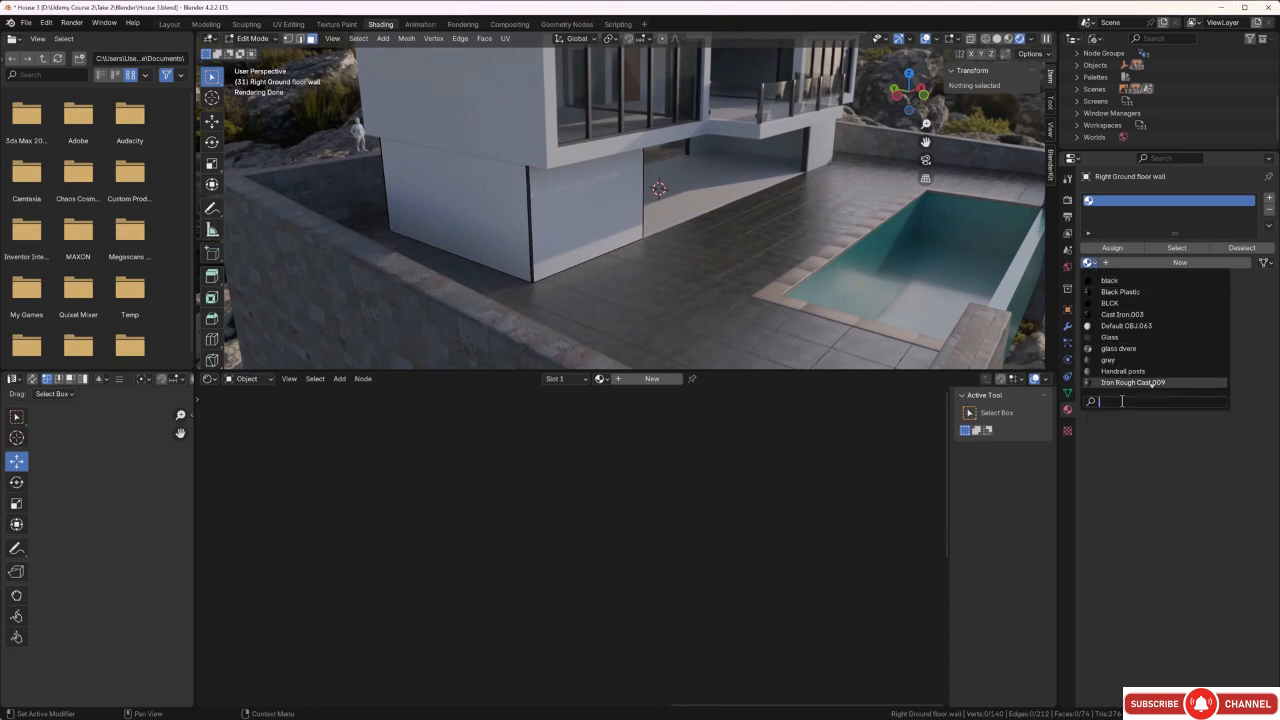
type("wall")
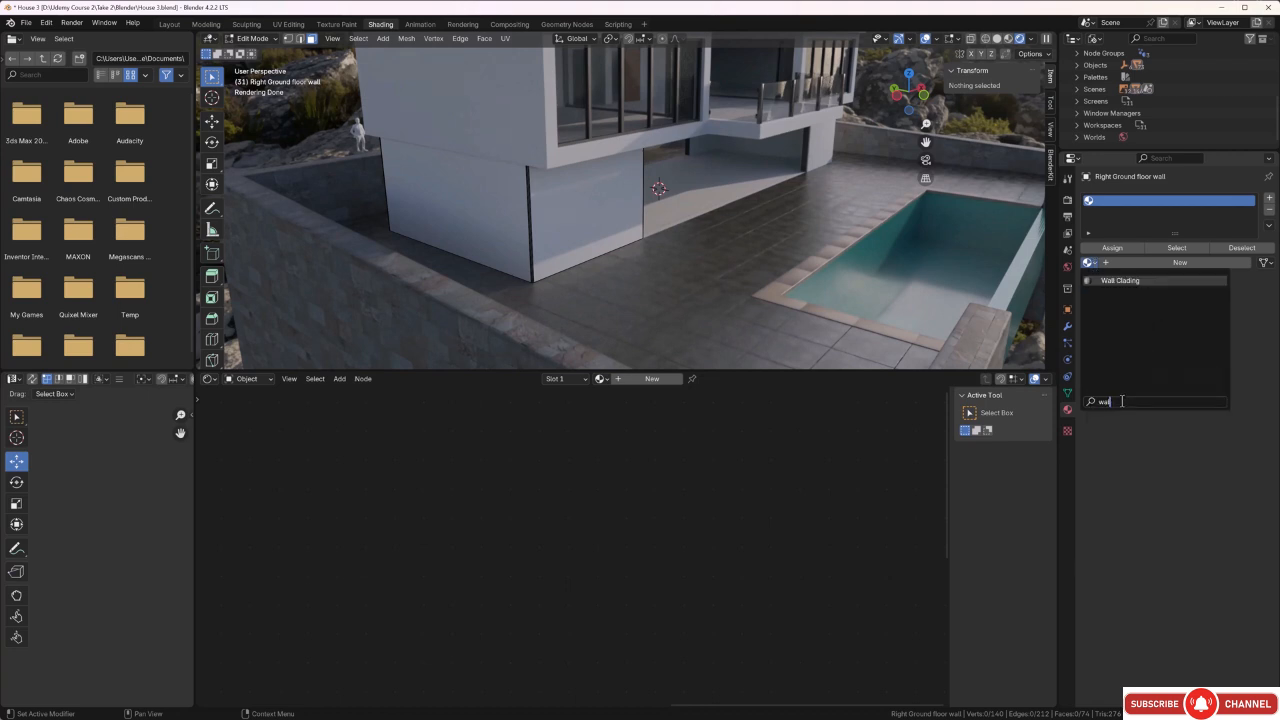
left_click(1148, 283)
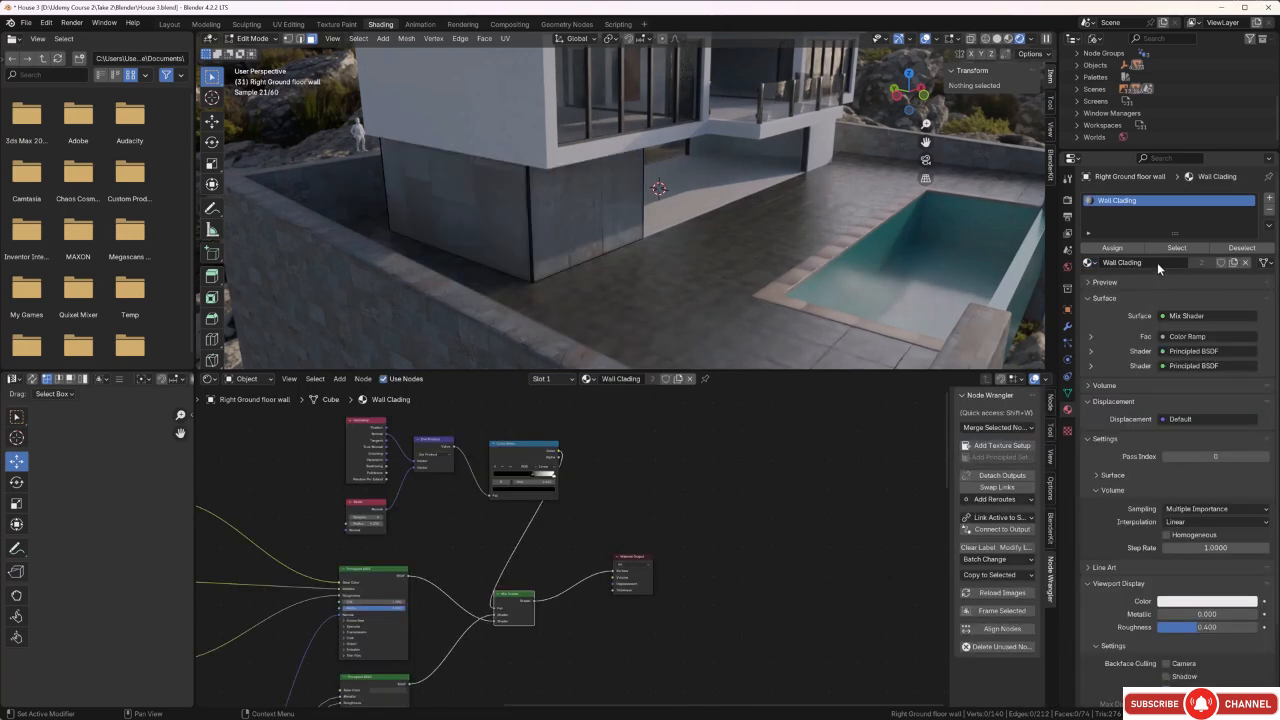
Scale all UVs of the right ground floor wall up by about 4.24 times.
middle_click_drag(671, 281, 694, 260)
scroll(576, 230, "up", 2)
middle_click_drag(576, 229, 511, 194)
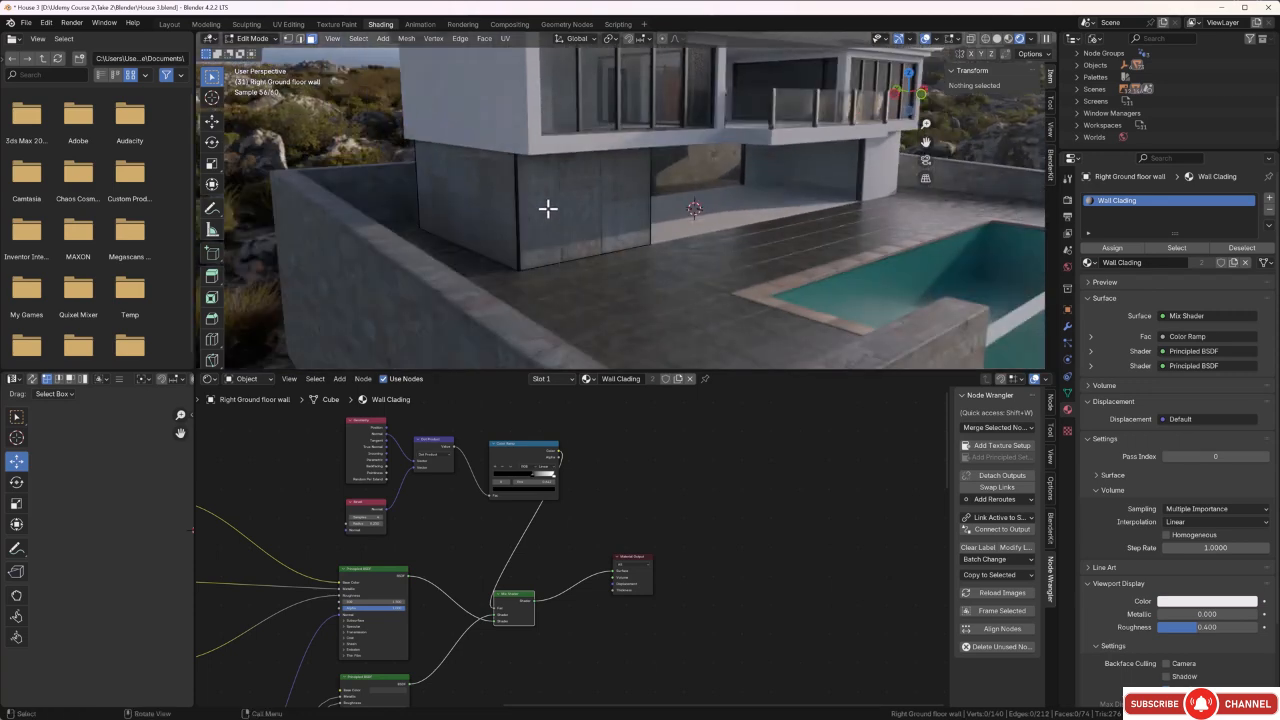
key("a")
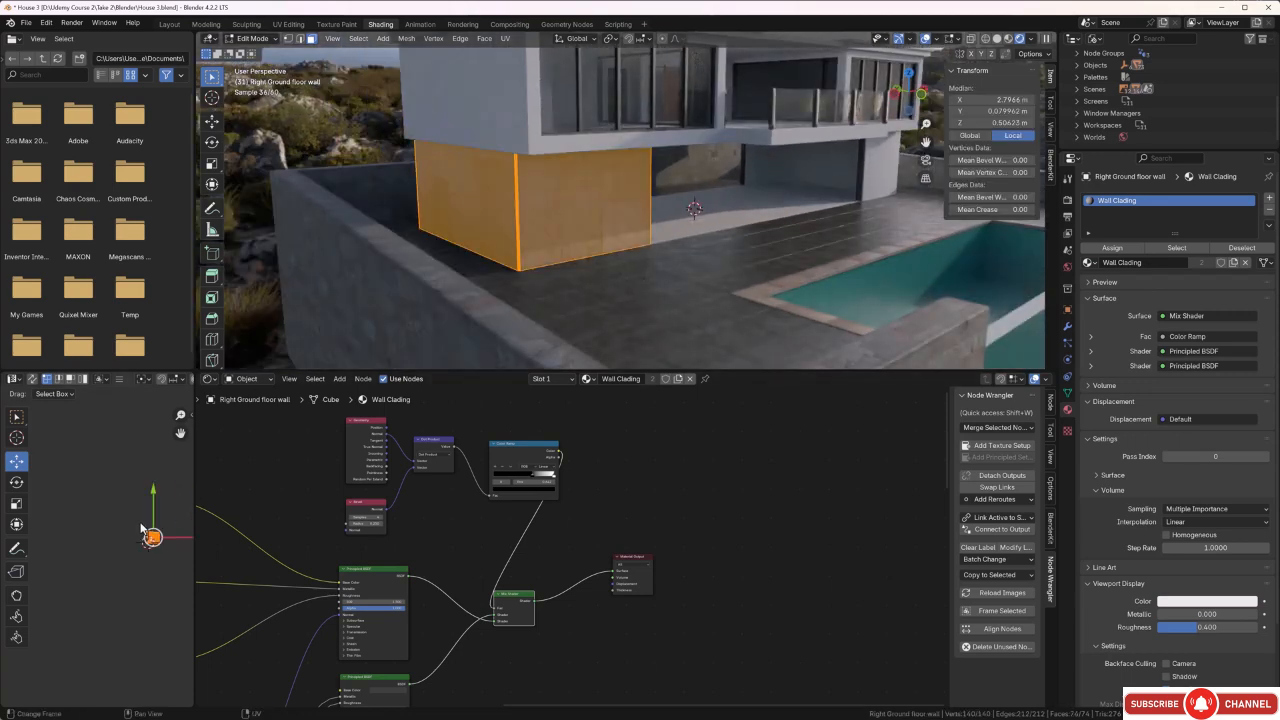
middle_click_drag(173, 592, 122, 555)
key("s")
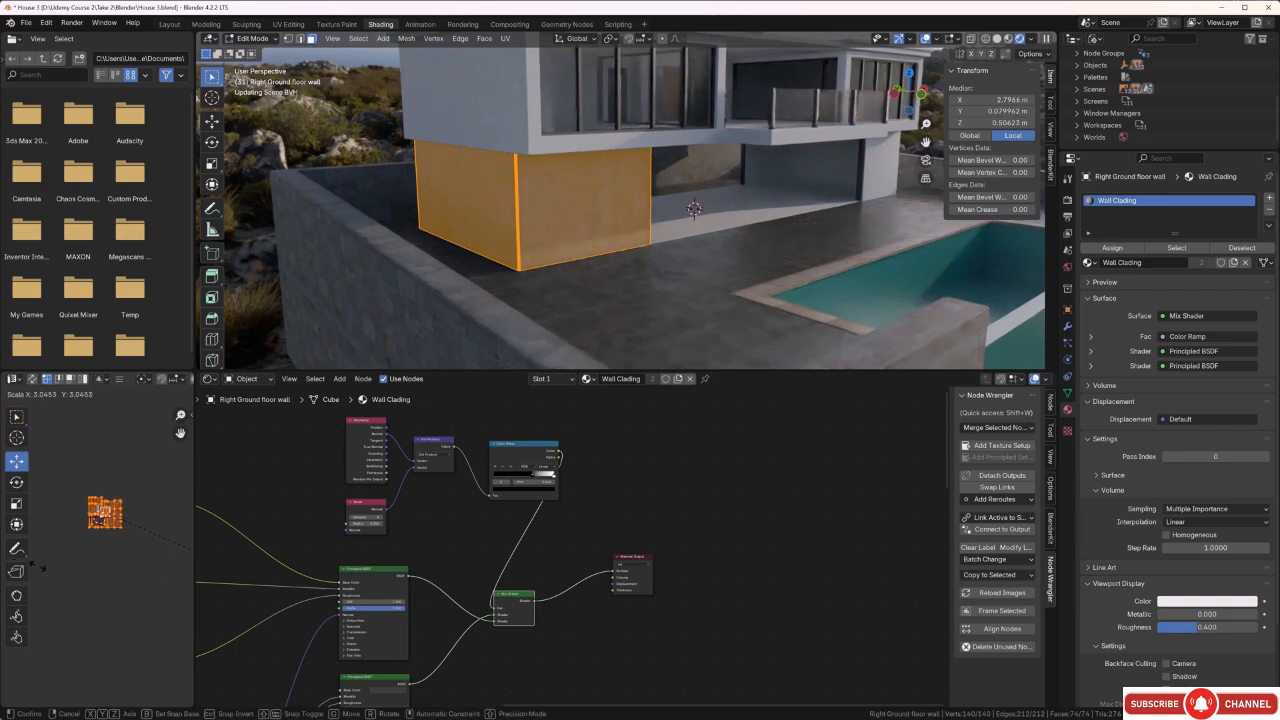
left_click(95, 578)
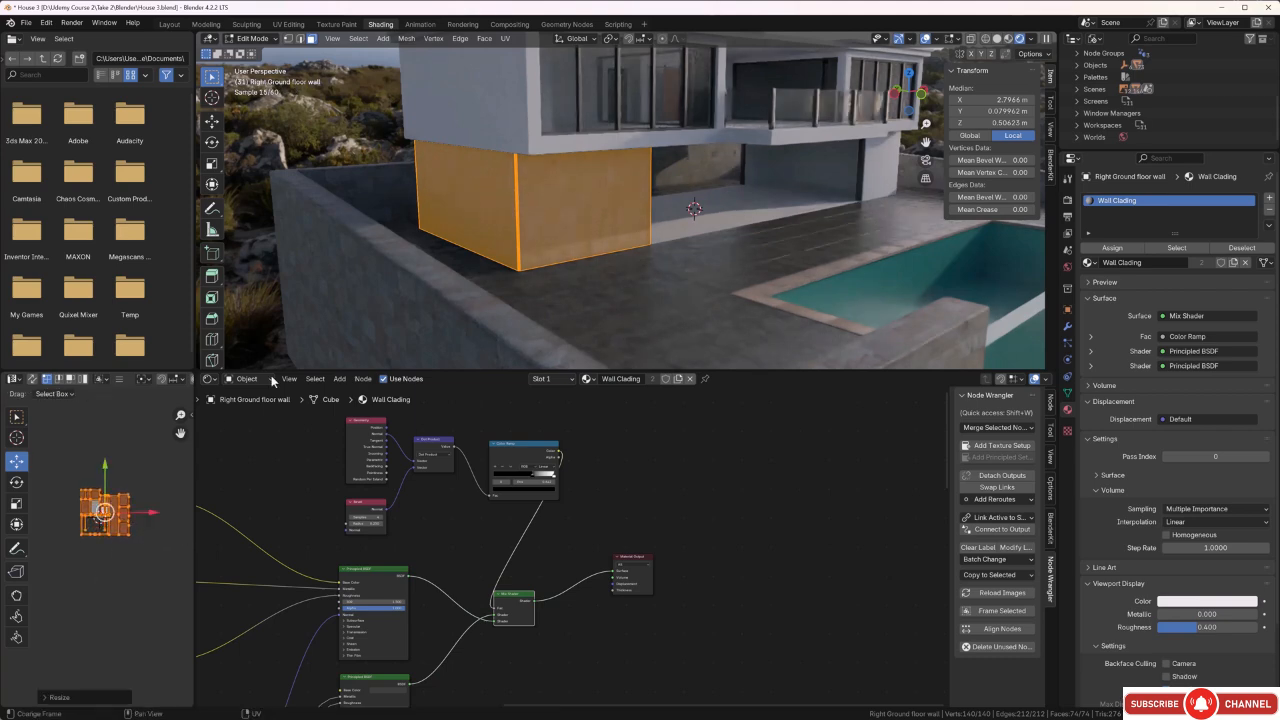
Rotate all UVs of the right ground floor wall by 90°.
left_click(376, 143)
scroll(545, 207, "up", 3)
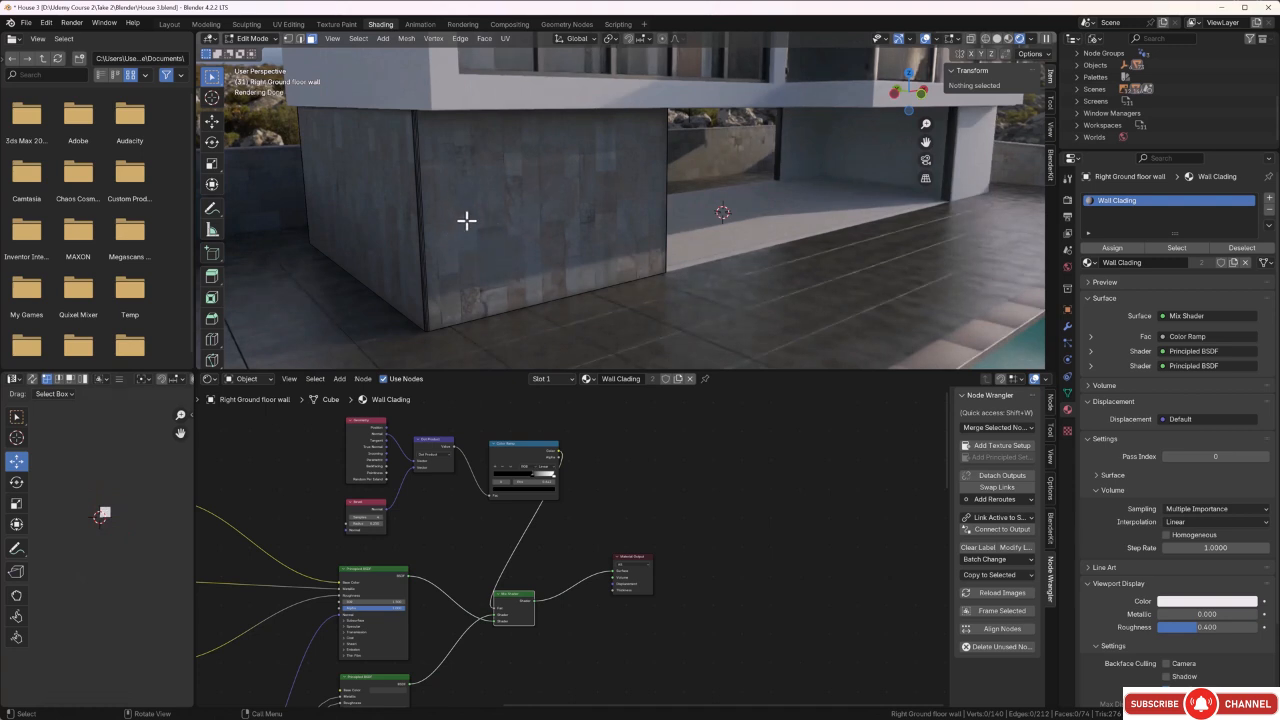
key("a")
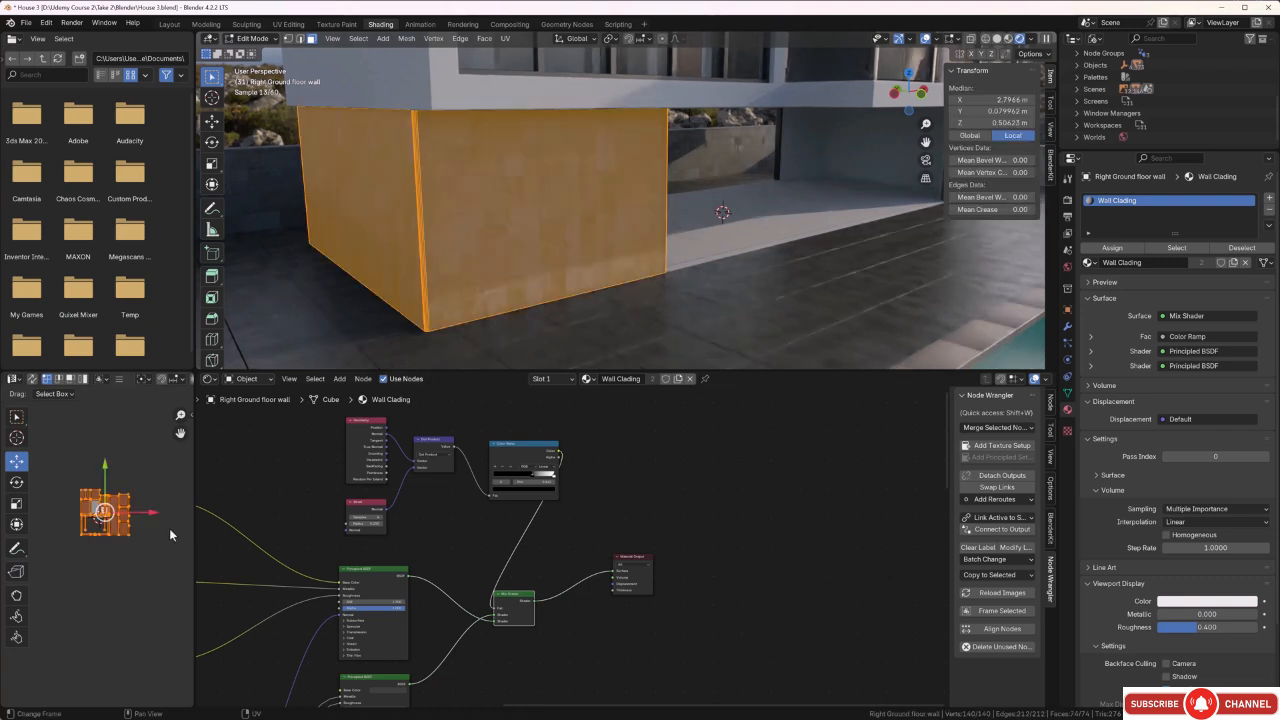
type("r")
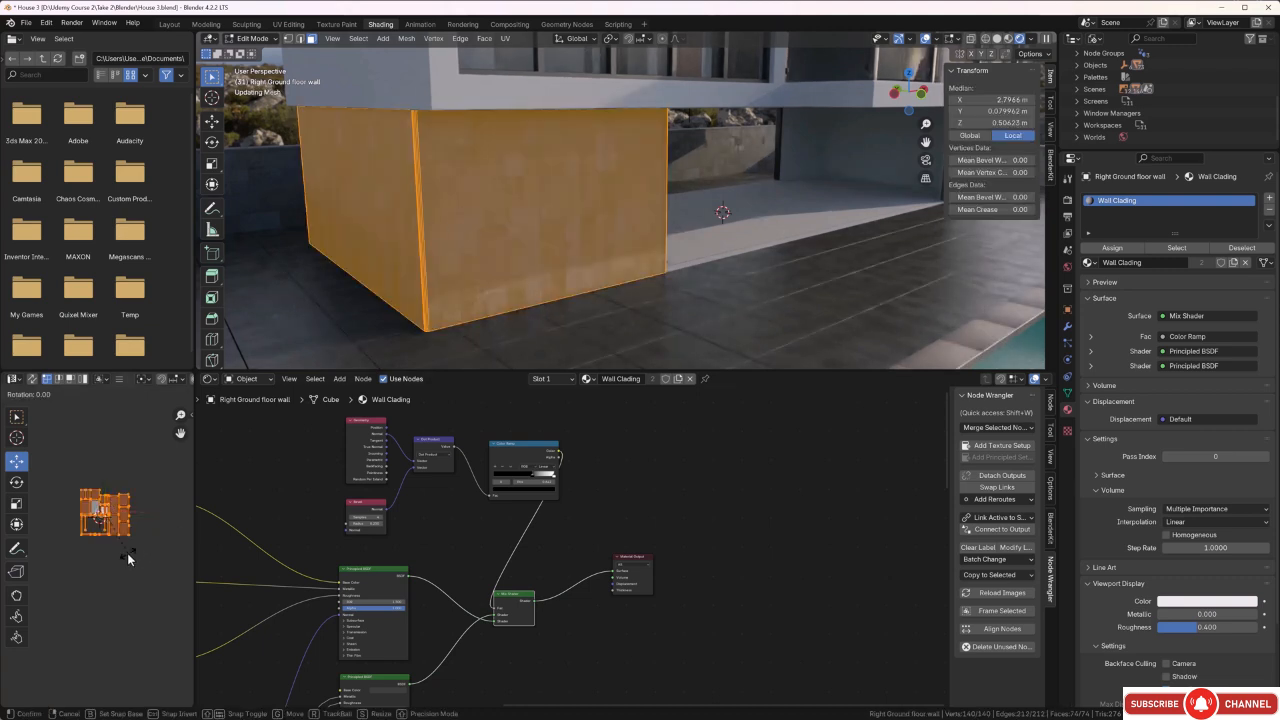
type("90")
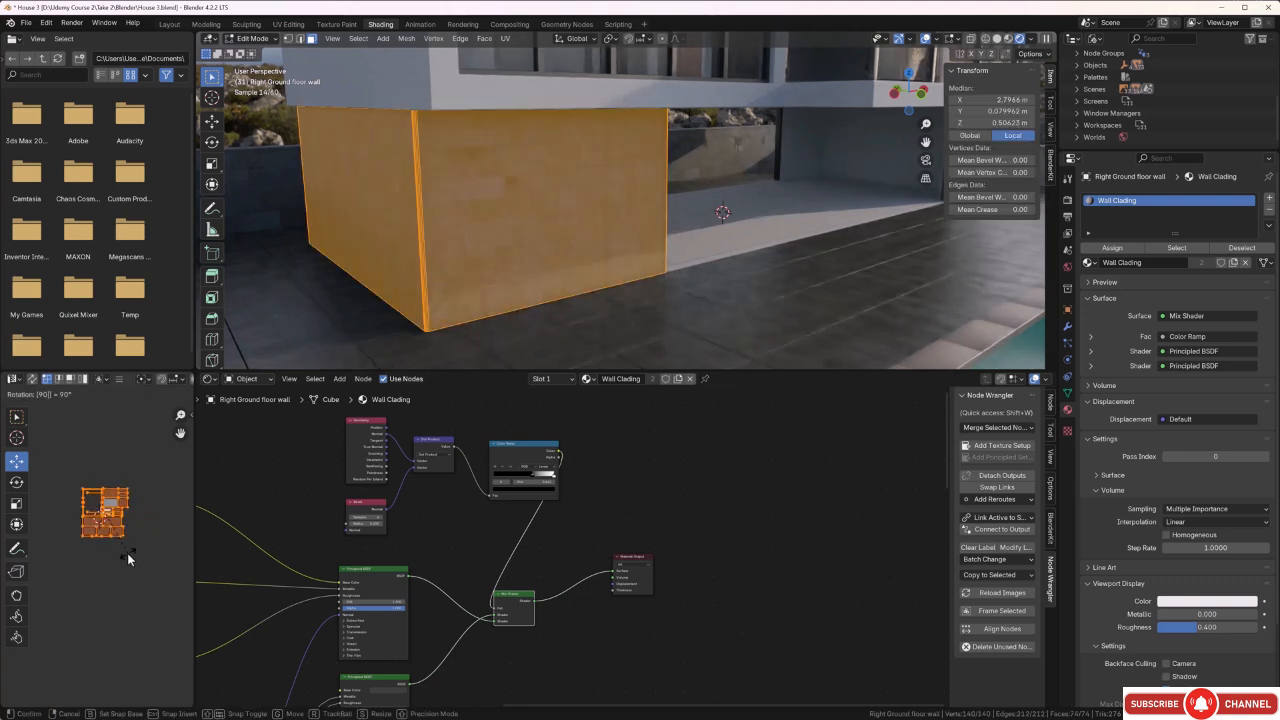
key("Return")
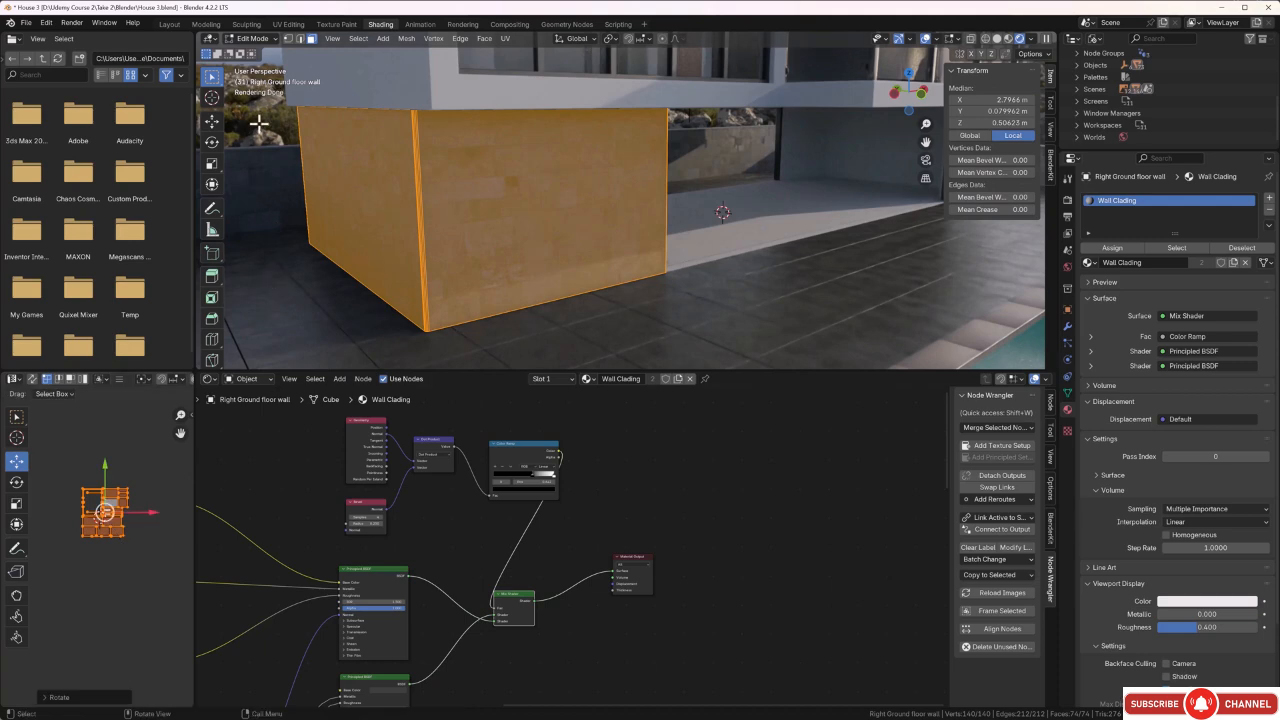
Return to Object Mode and examine the rotated stone cladding on the right ground floor wall from several angles.
key("alt+a")
middle_click_drag(497, 211, 424, 210)
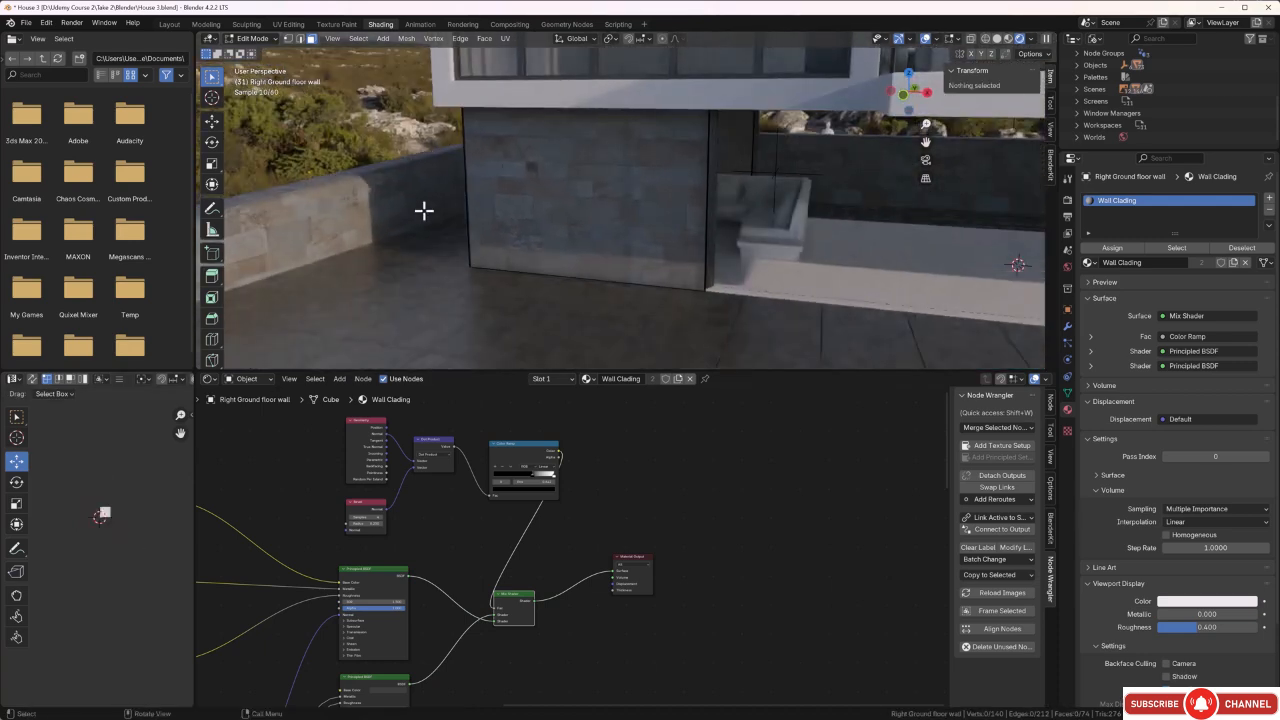
key("Tab")
middle_click_drag(663, 258, 445, 133)
key("alt+a")
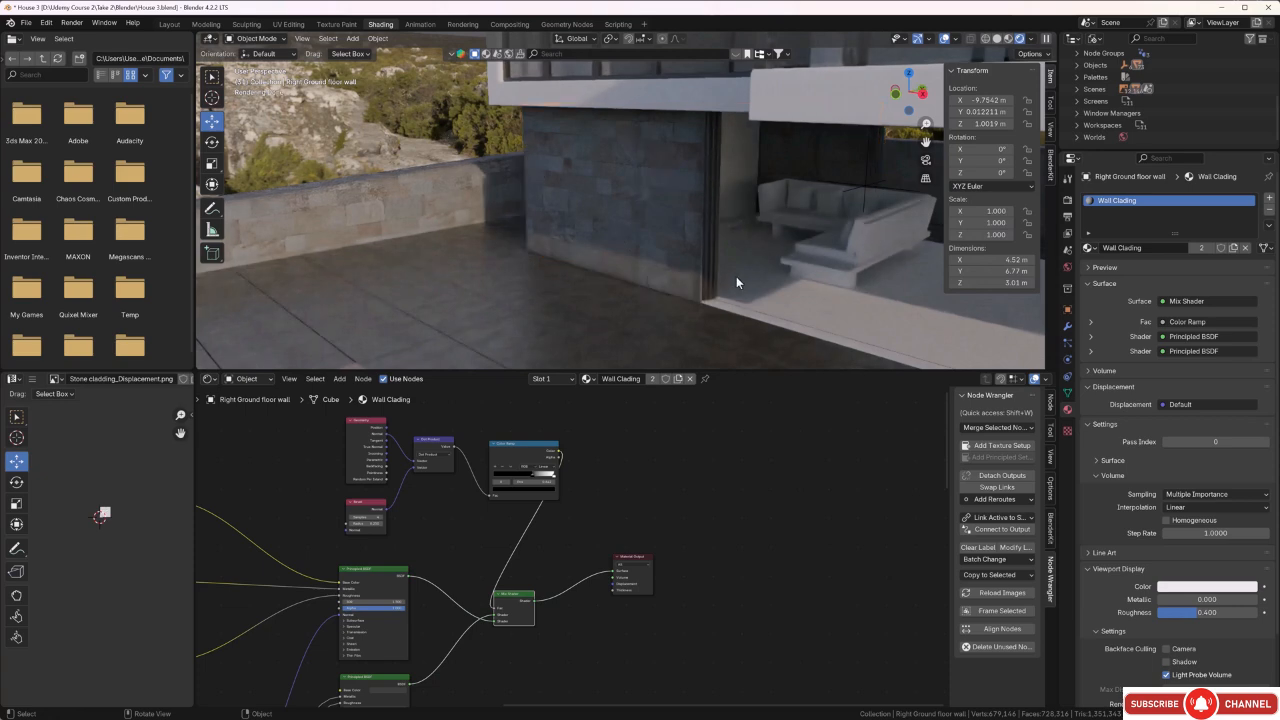
middle_click_drag(737, 272, 730, 220)
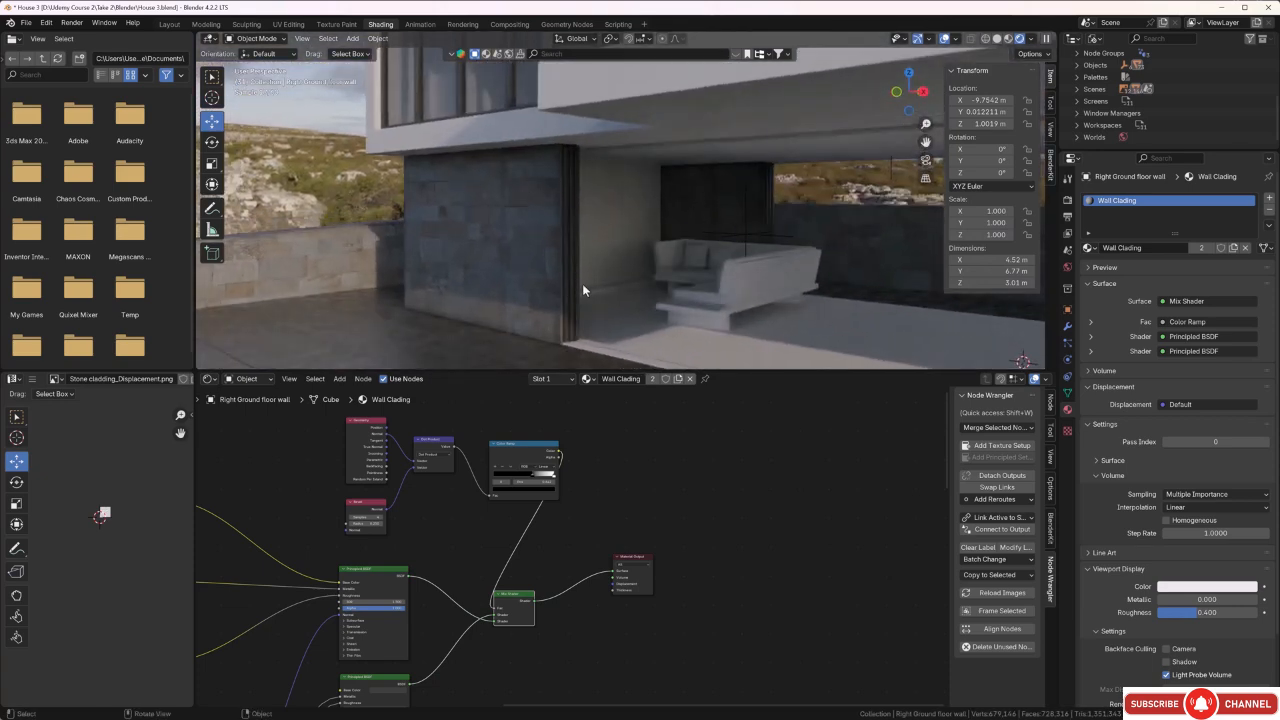
scroll(557, 289, "up", 3)
mouse_move(555, 292)
middle_mouse_down("shift")
mouse_move(581, 278)
mouse_move(574, 293)
middle_mouse_up("shift")
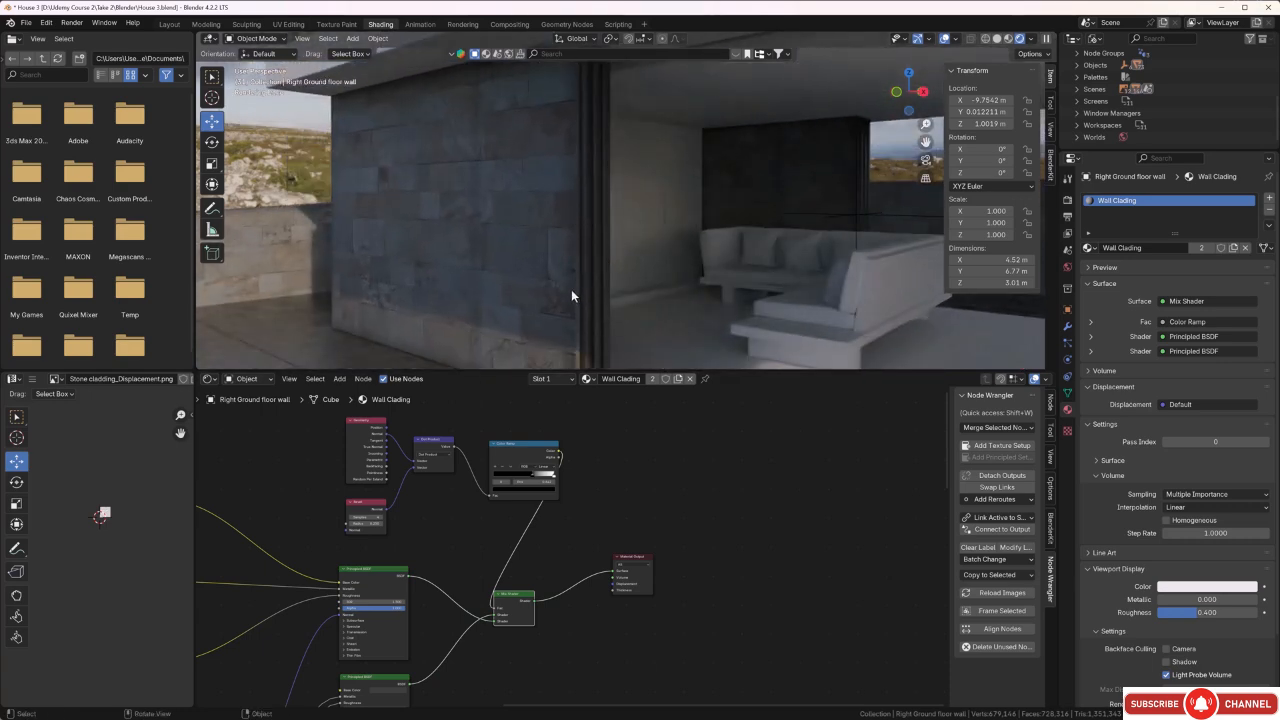
middle_click_drag(511, 309, 589, 274)
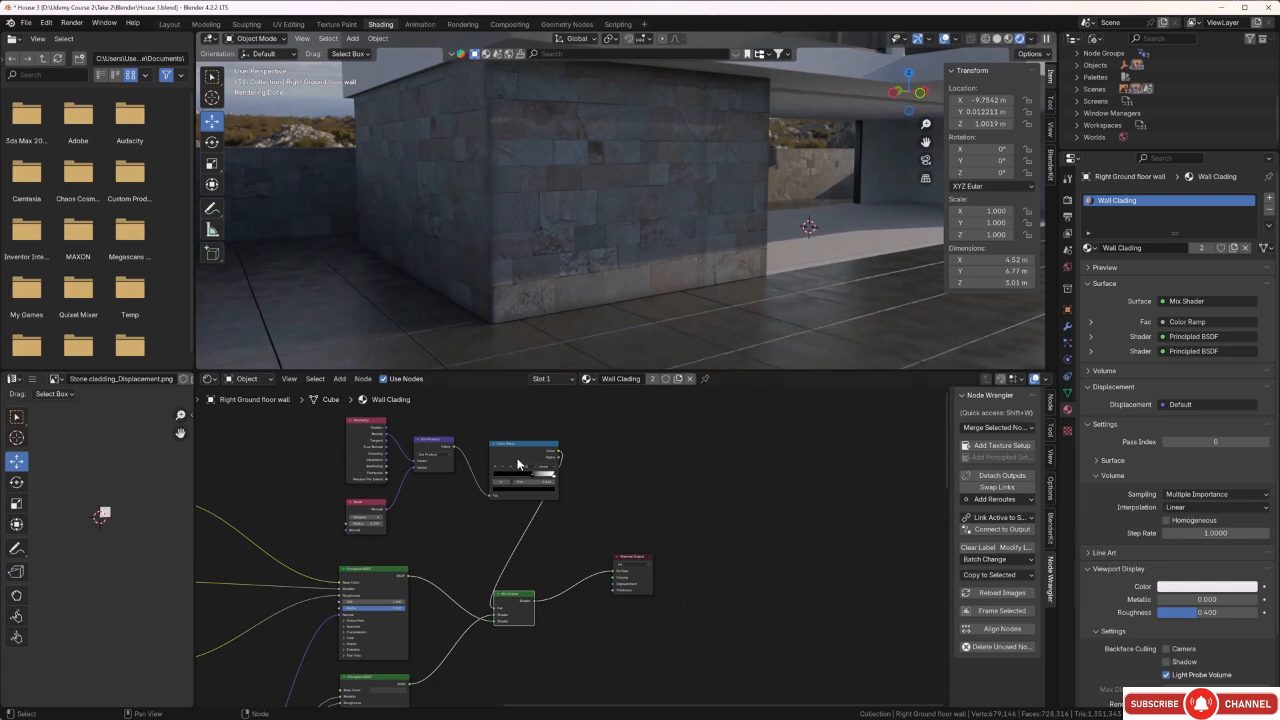
Select the right ground floor wall and make its Wall Clading material an independent single-user copy.
left_click(501, 215)
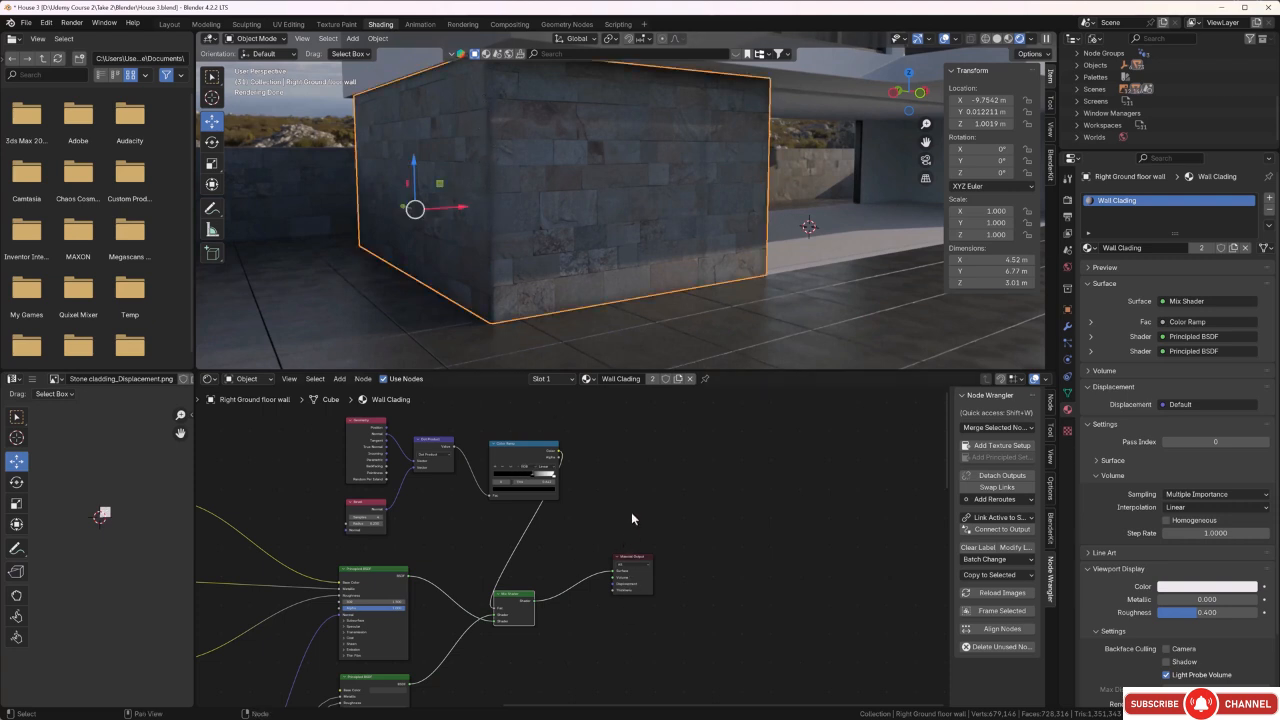
scroll(626, 508, "down", 1)
middle_click_drag(667, 496, 707, 478)
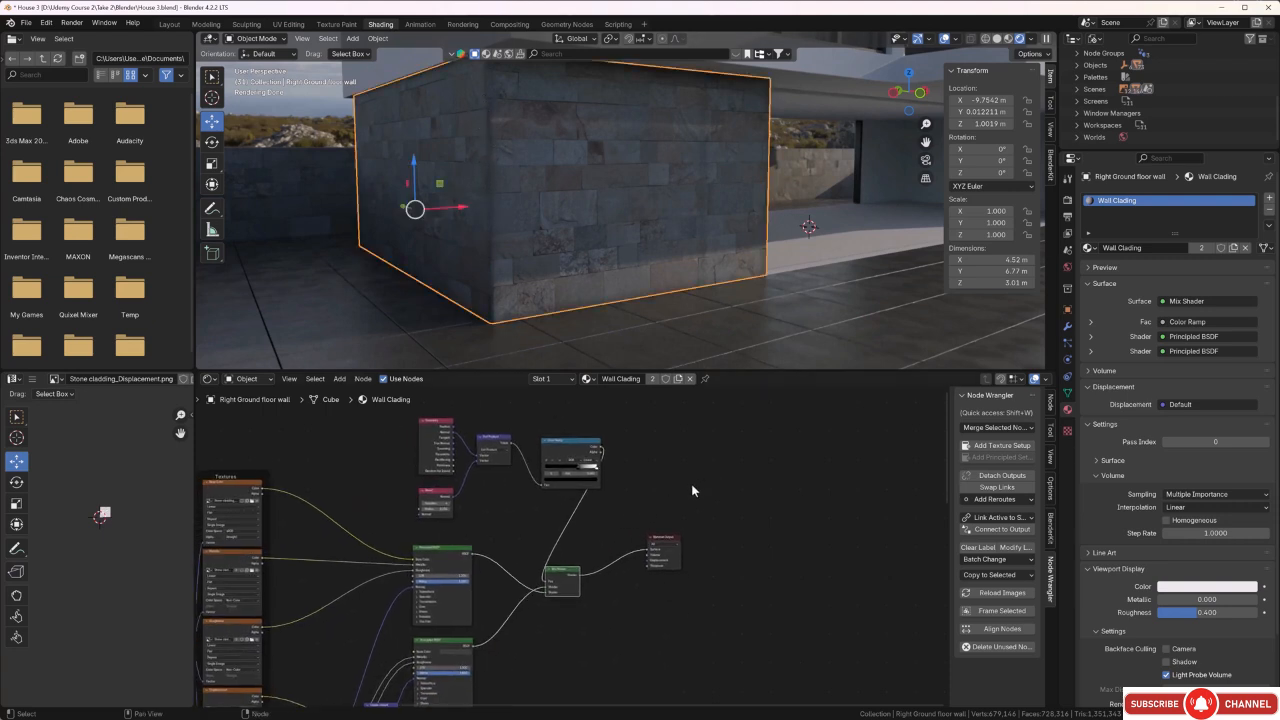
scroll(480, 270, "down", 3)
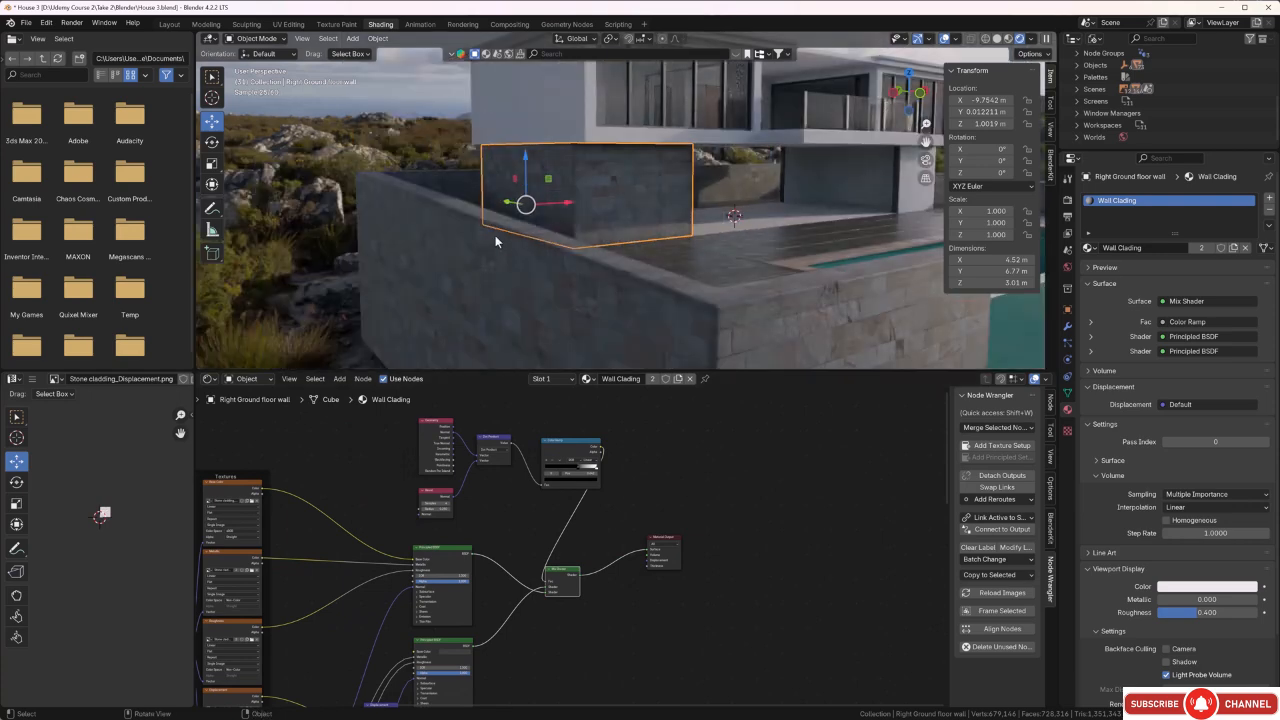
middle_click_drag(706, 311, 692, 340)
scroll(540, 234, "up", 2)
scroll(561, 215, "up", 2)
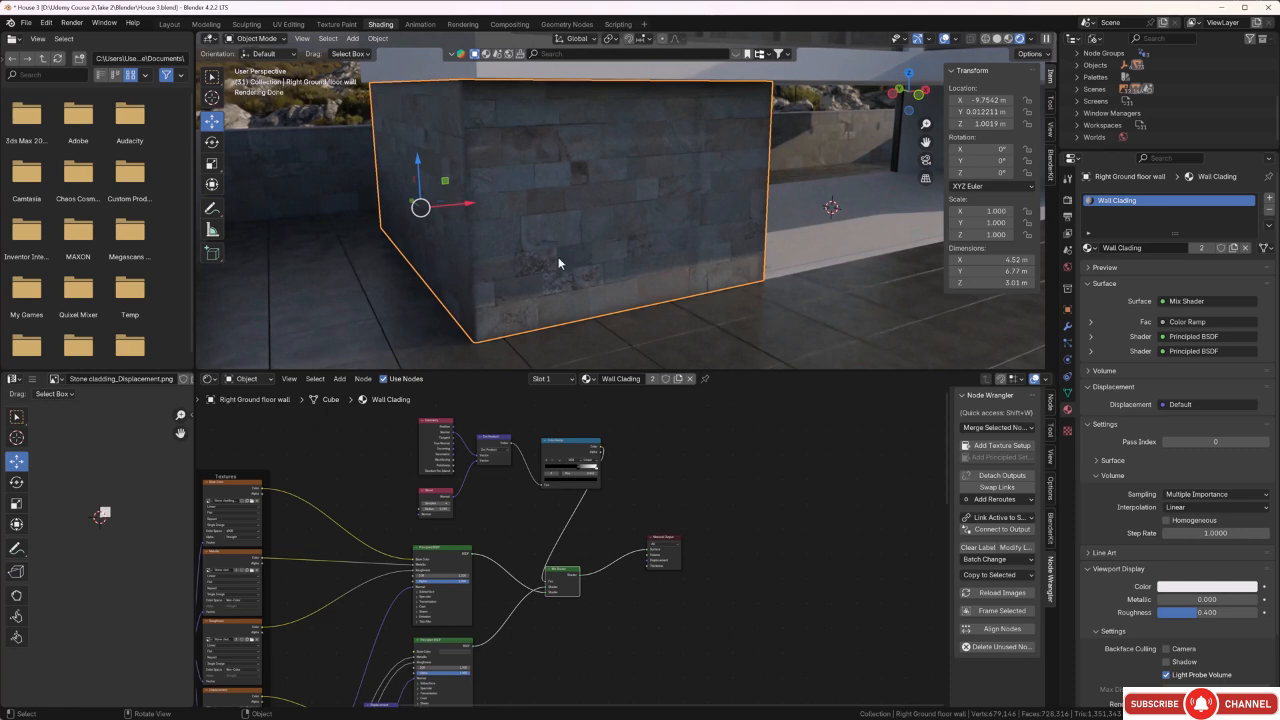
left_click(652, 380)
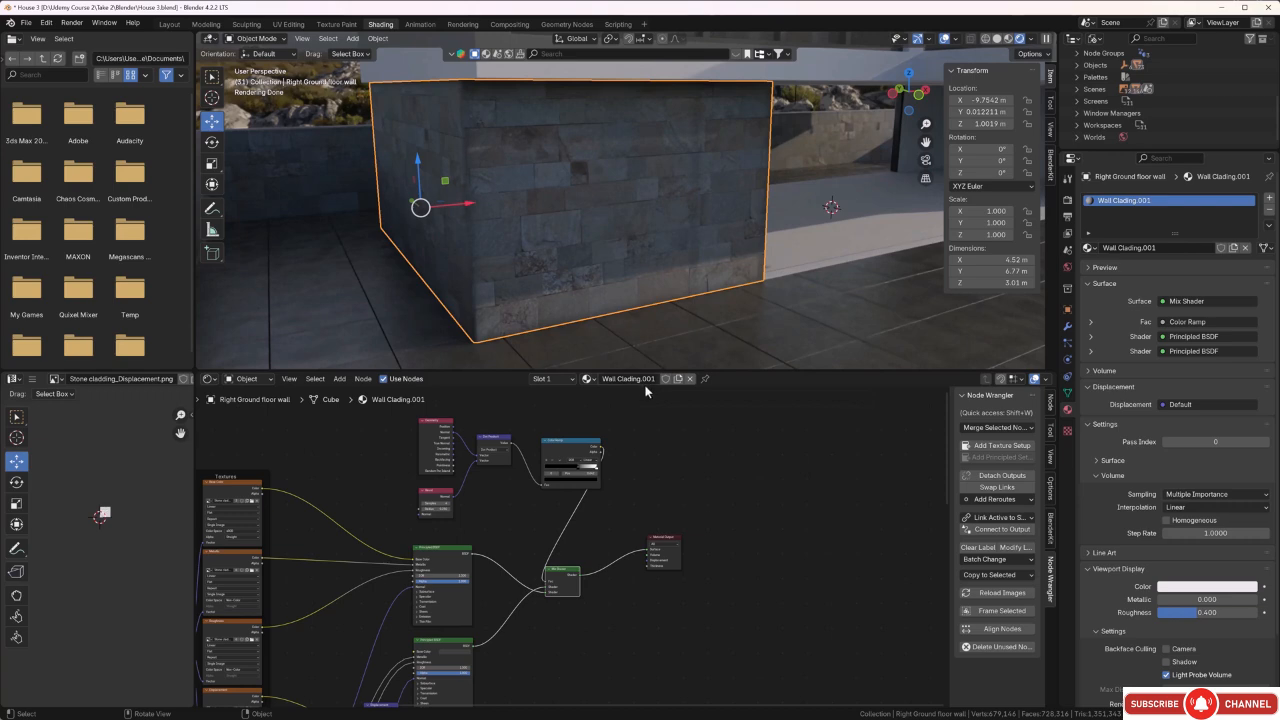
Disconnect the Color Ramp from the Mix Shader's Fac input in the copied wall material.
middle_click_drag(697, 456, 693, 455)
scroll(496, 233, "down", 3)
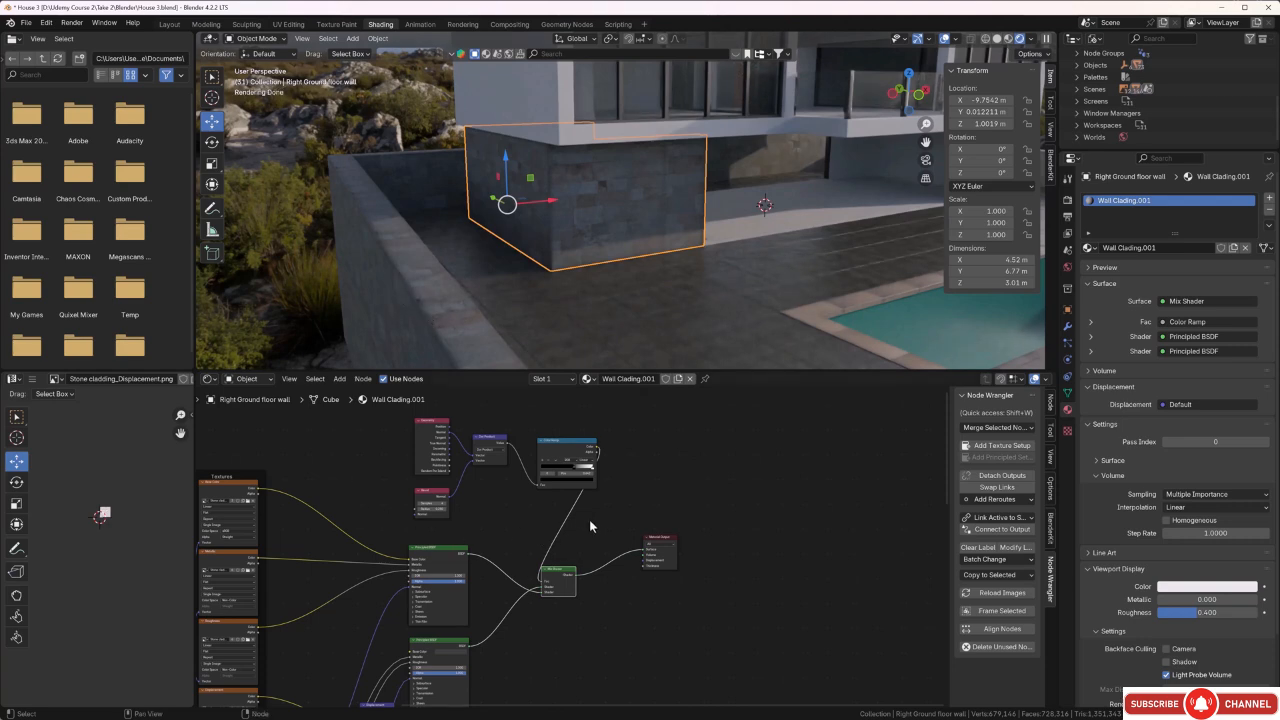
scroll(598, 514, "up", 2)
middle_click_drag(609, 525, 600, 531)
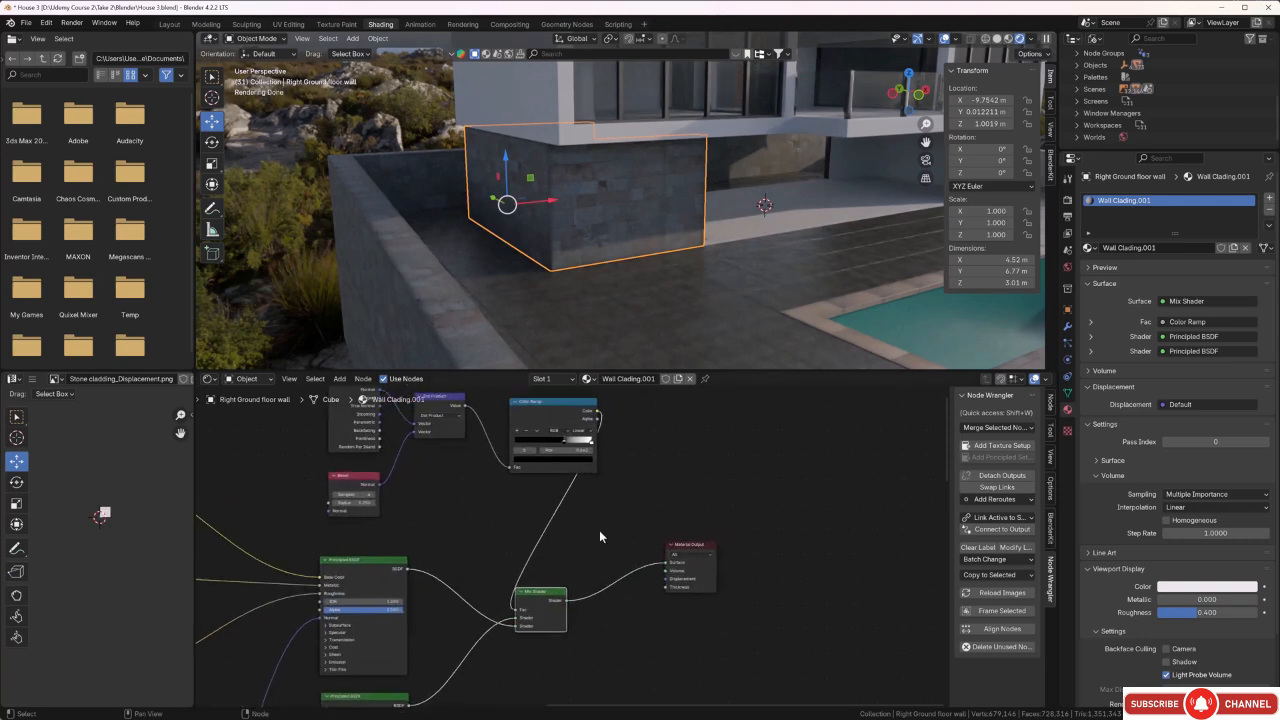
left_click_drag(516, 610, 490, 547)
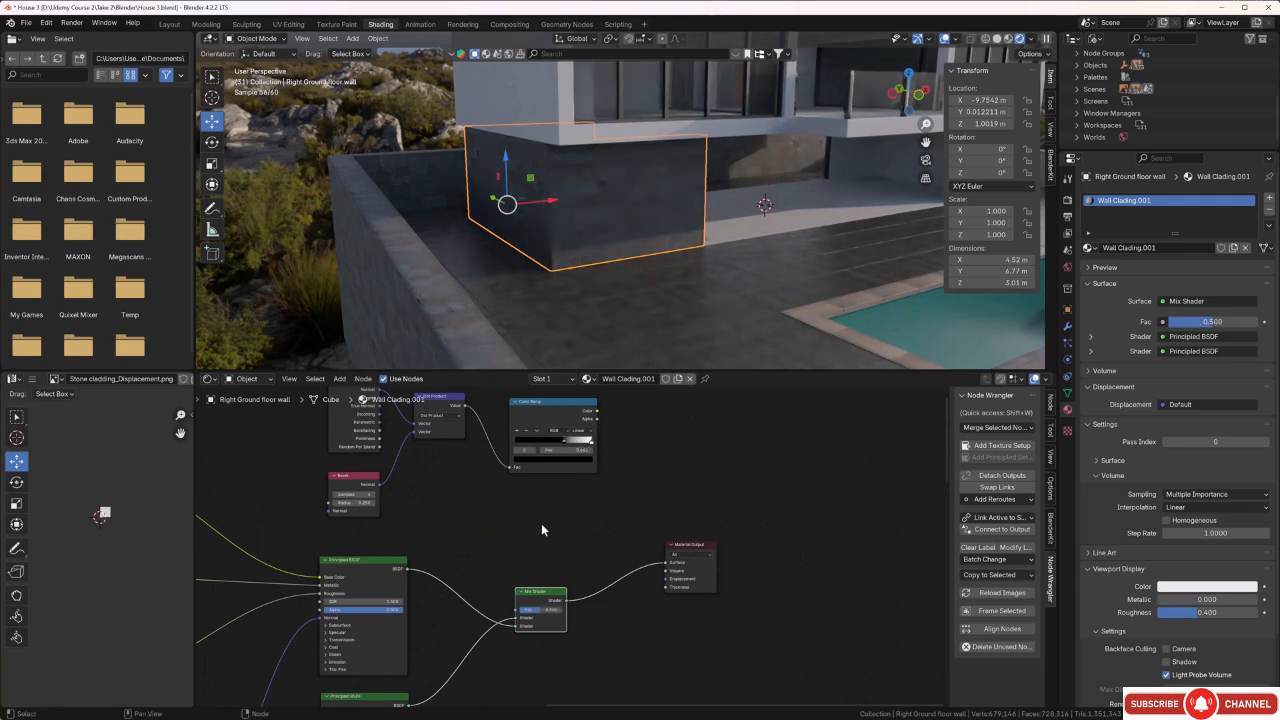
Connect the stone texture's Principled BSDF directly to the Surface input of the Material Output, bypassing the Mix Shader.
scroll(564, 527, "down", 6)
middle_click_drag(561, 680, 561, 588)
scroll(550, 501, "up", 2)
scroll(556, 488, "up", 3)
middle_click_drag(585, 506, 563, 563)
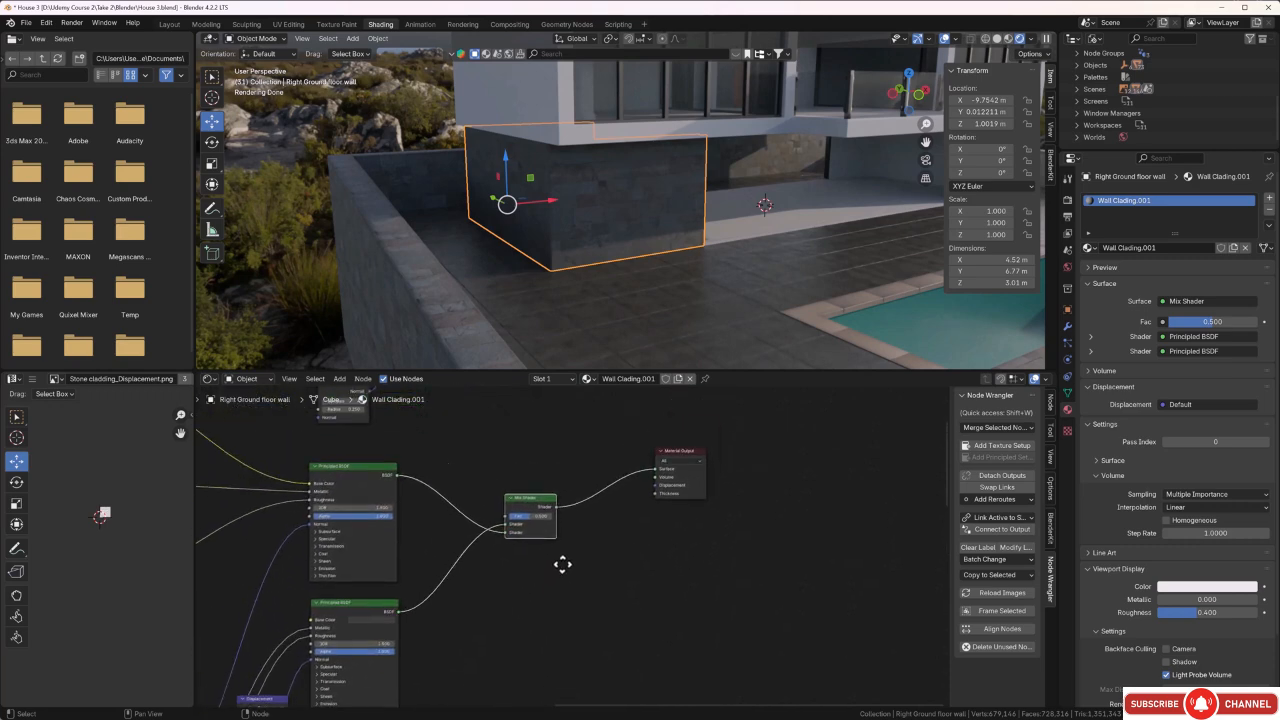
left_click_drag(506, 525, 655, 472)
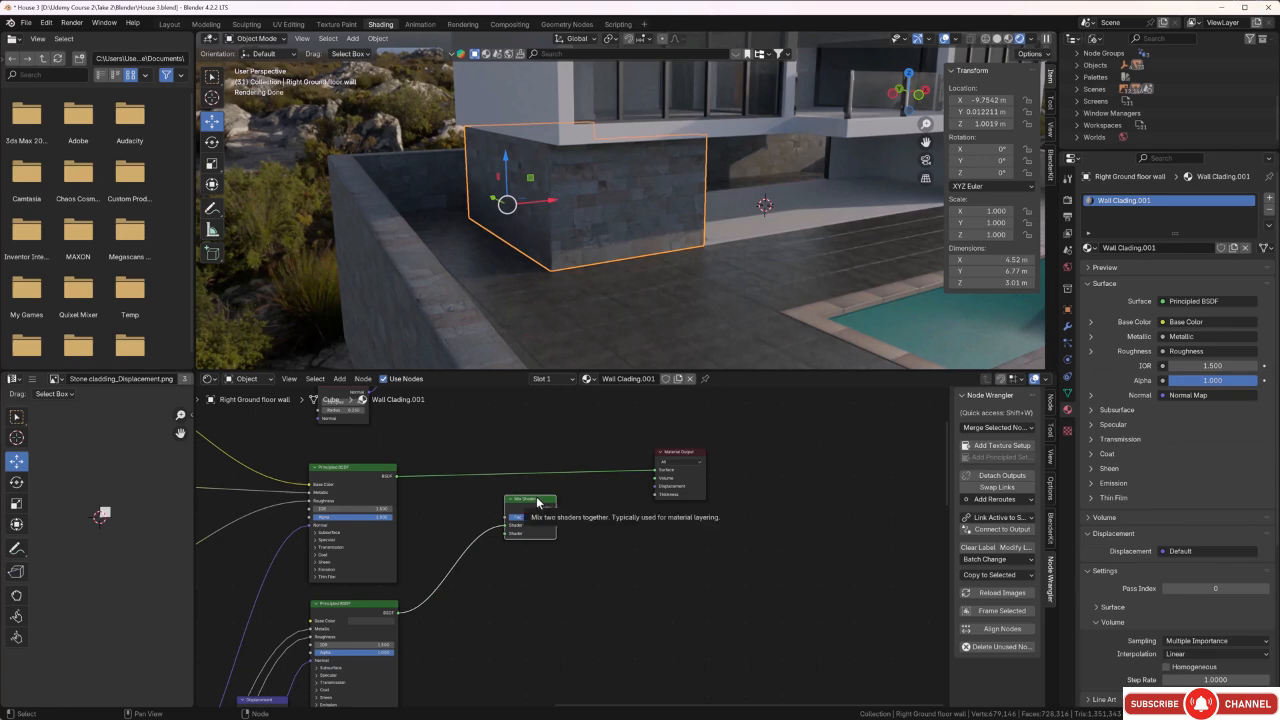
Delete the Mix Shader and the second Principled BSDF from the copied wall material.
key("Delete")
scroll(530, 514, "down", 3)
middle_click_drag(536, 534, 692, 405)
left_click_drag(621, 458, 559, 492)
key("Delete")
Delete the leftover second set of Mapping and Textures nodes from the copied wall material.
scroll(555, 530, "down", 1)
middle_click_drag(524, 604, 646, 419)
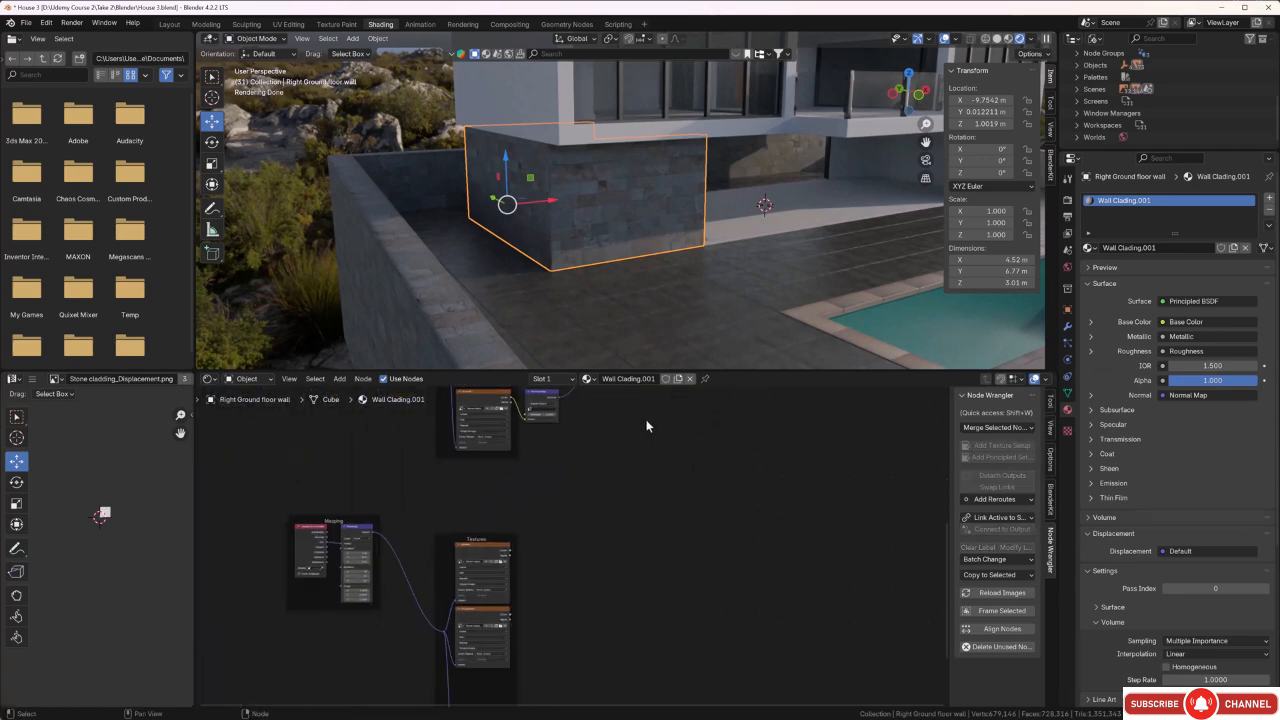
scroll(636, 450, "down", 7)
middle_click_drag(603, 547, 618, 462)
left_click_drag(628, 440, 412, 640)
key("Delete")
Examine the simplified cladding on the right ground floor wall against the paving slabs and the rest of the ground floor.
scroll(628, 213, "up", 6)
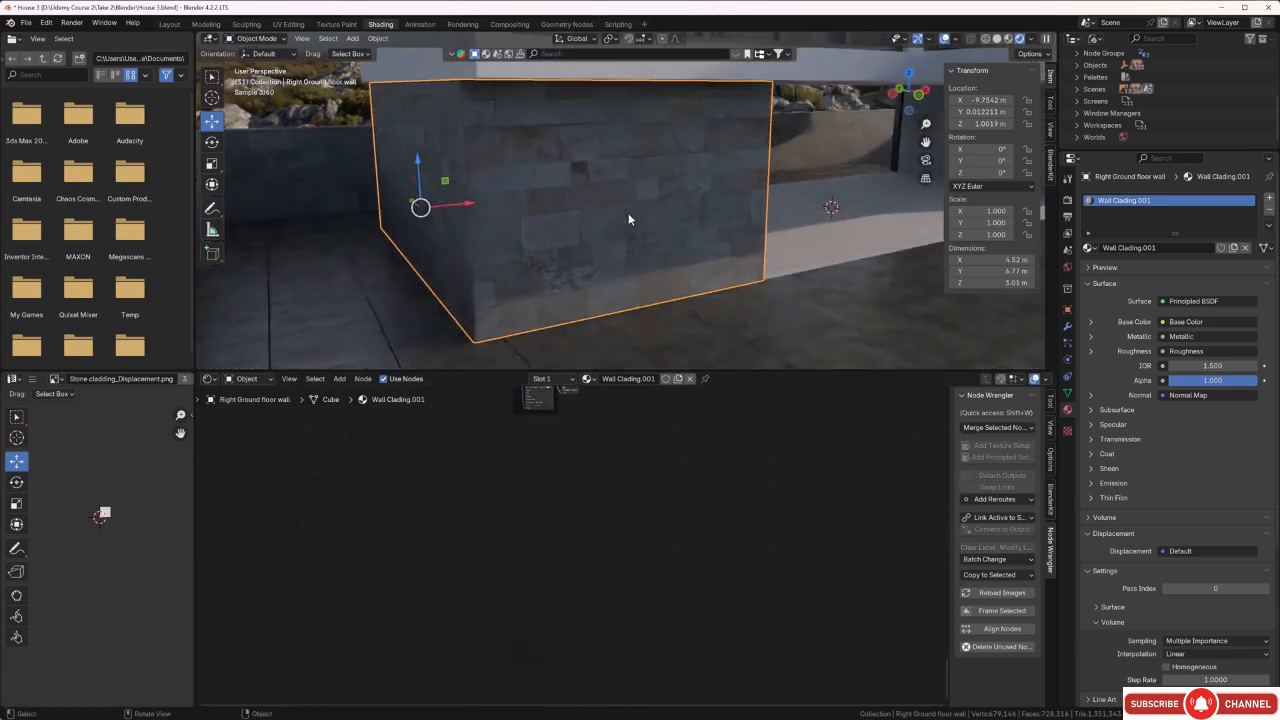
middle_click_drag(607, 234, 520, 240)
scroll(608, 261, "down", 2)
mouse_move(605, 259)
middle_mouse_down()
mouse_move(668, 244)
mouse_move(622, 246)
middle_mouse_up()
scroll(618, 247, "down", 2)
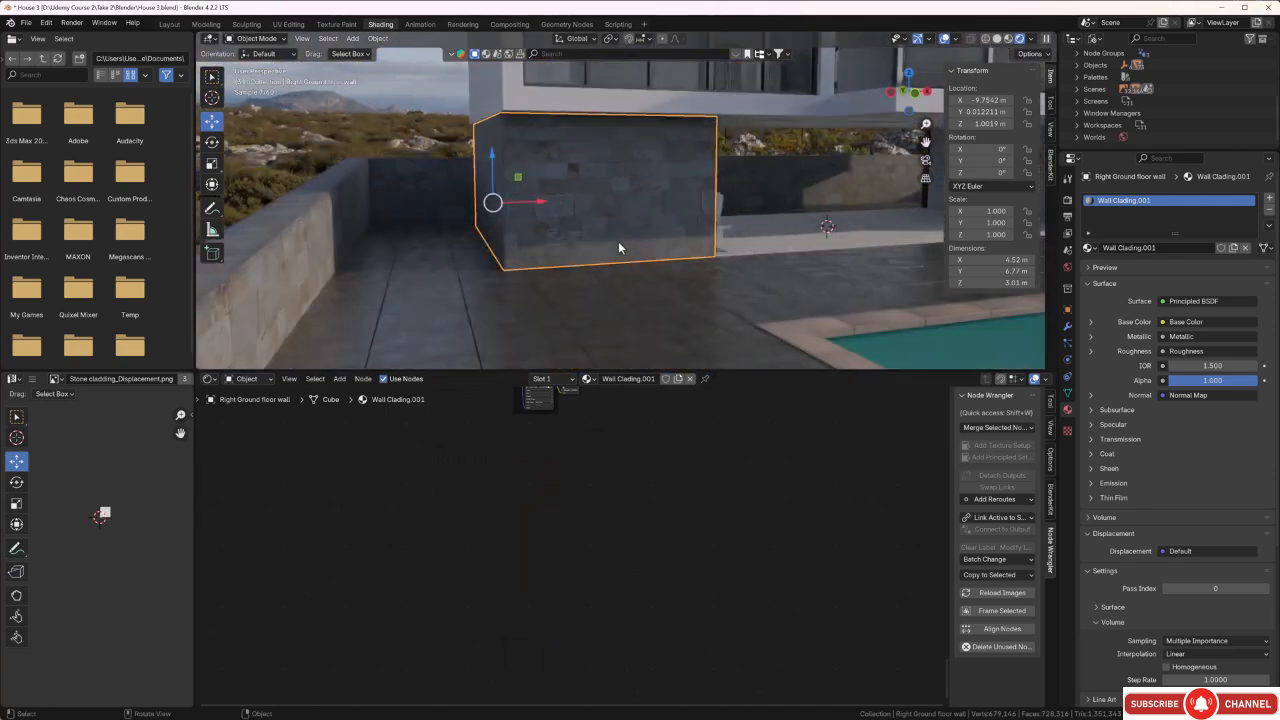
left_click(628, 299)
middle_click_drag(635, 397, 620, 516)
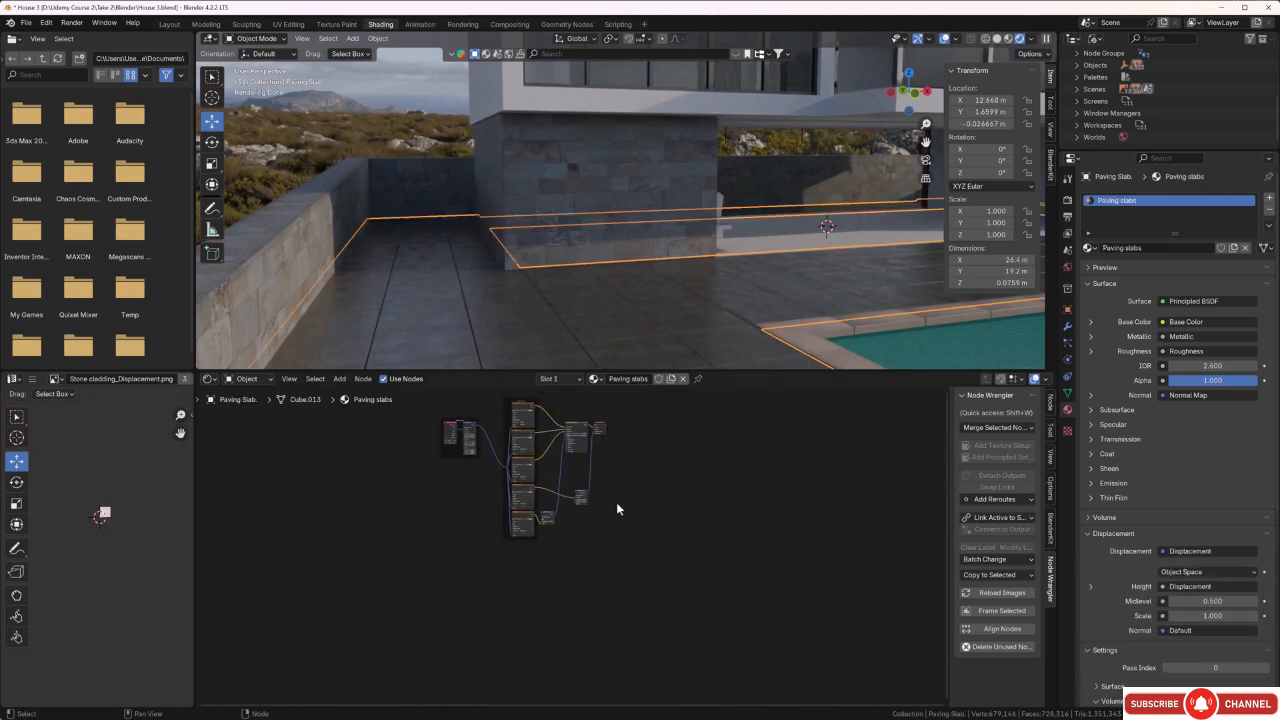
scroll(617, 500, "down", 1)
middle_click_drag(702, 292, 600, 300)
scroll(700, 285, "up", 2)
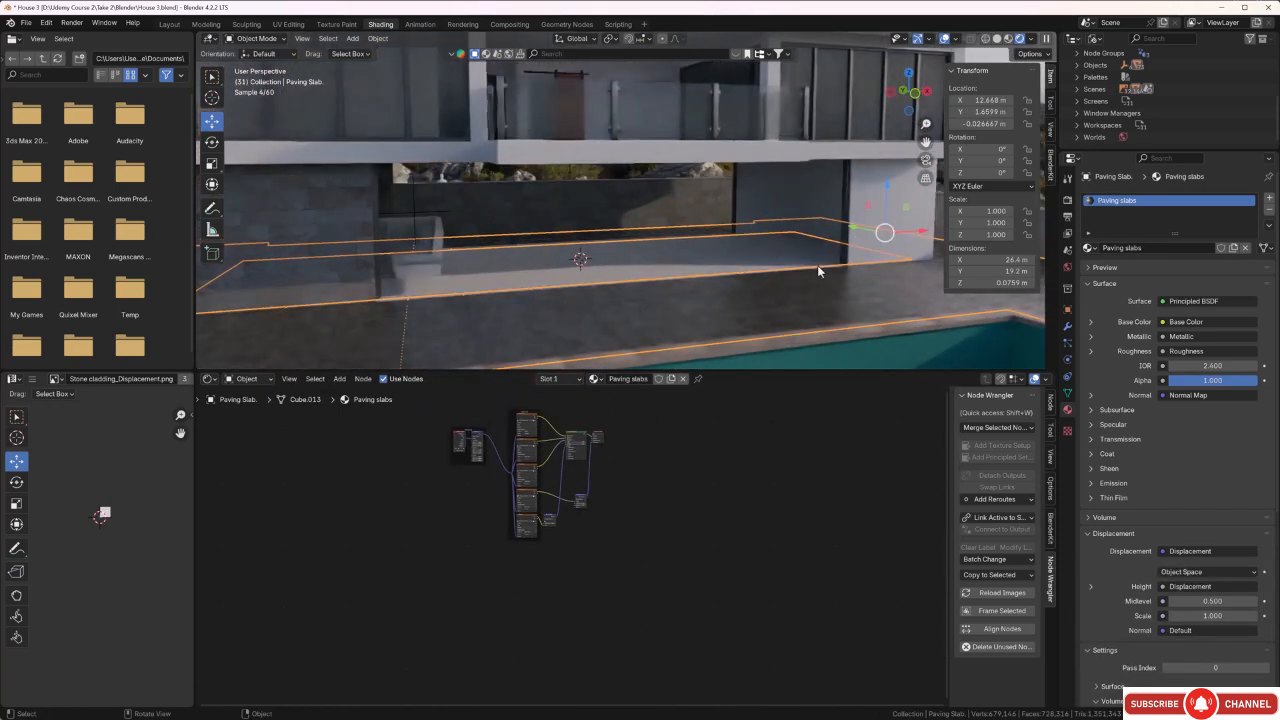
left_click(887, 218)
left_click(326, 246)
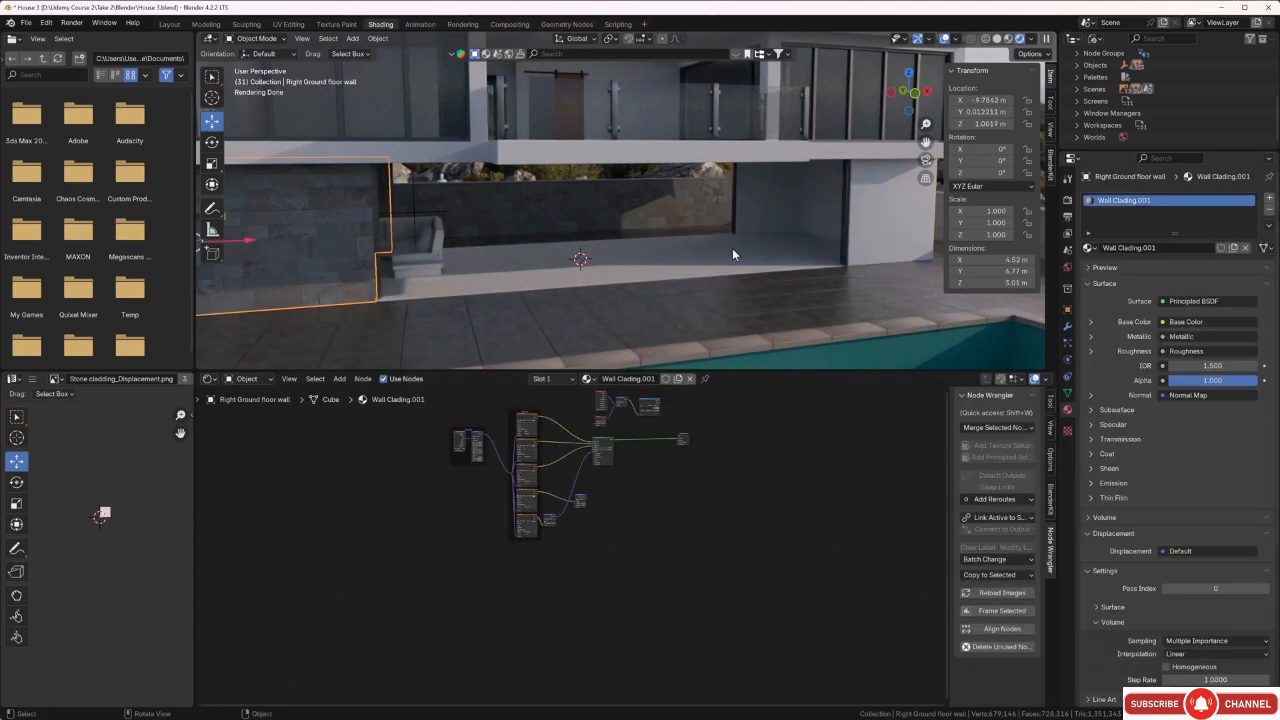
Select the left ground floor wall and unwrap all of its faces with Smart UV Project using a 66° angle limit.
left_click(870, 216)
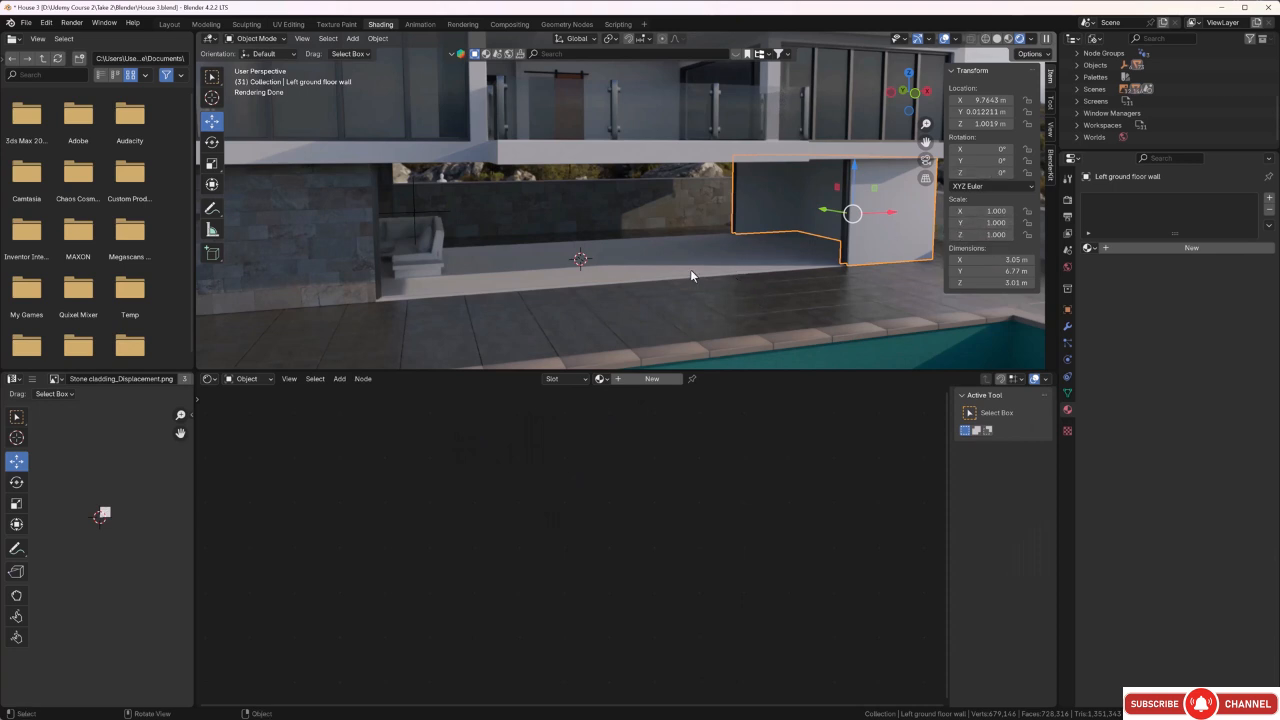
key("Tab")
key("a")
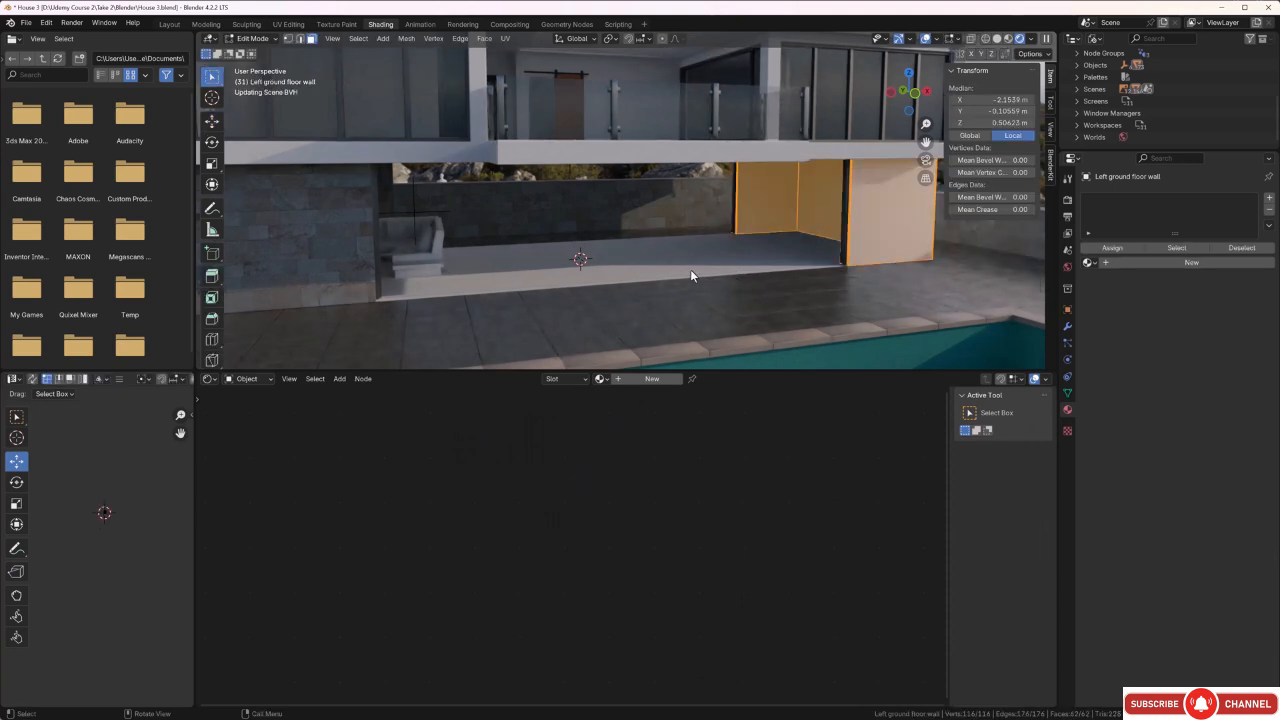
key("u")
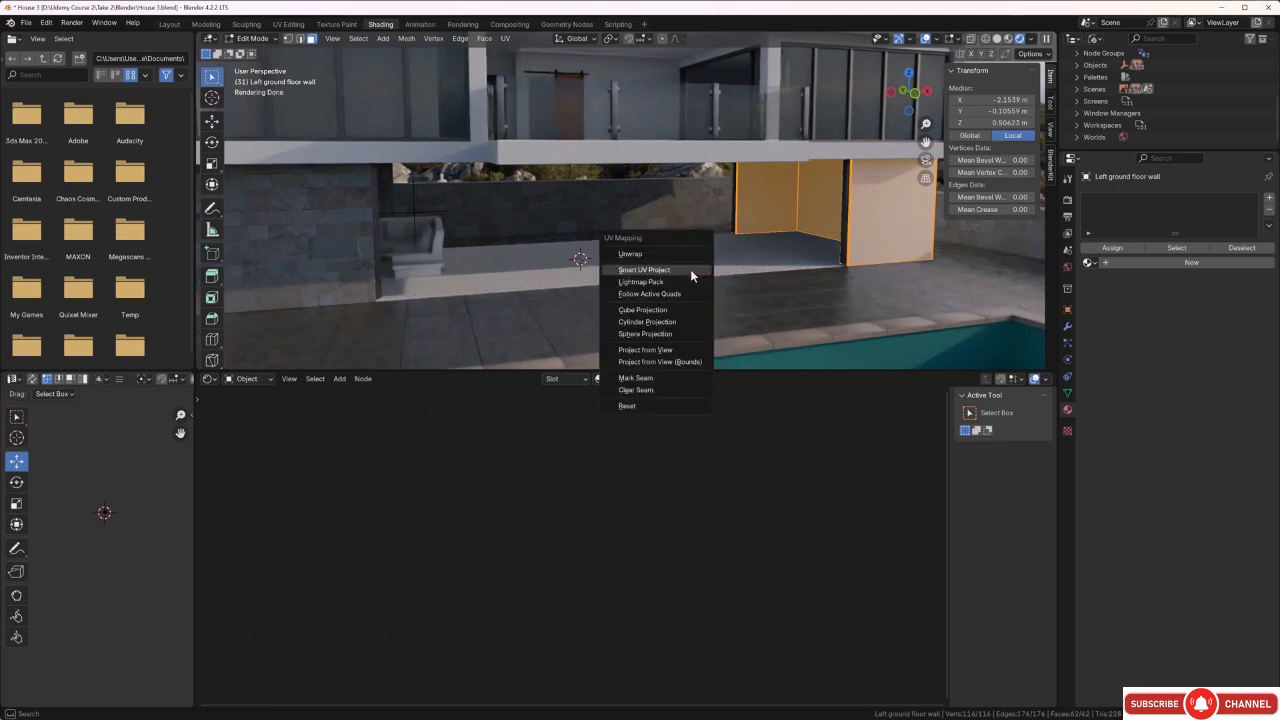
left_click(690, 269)
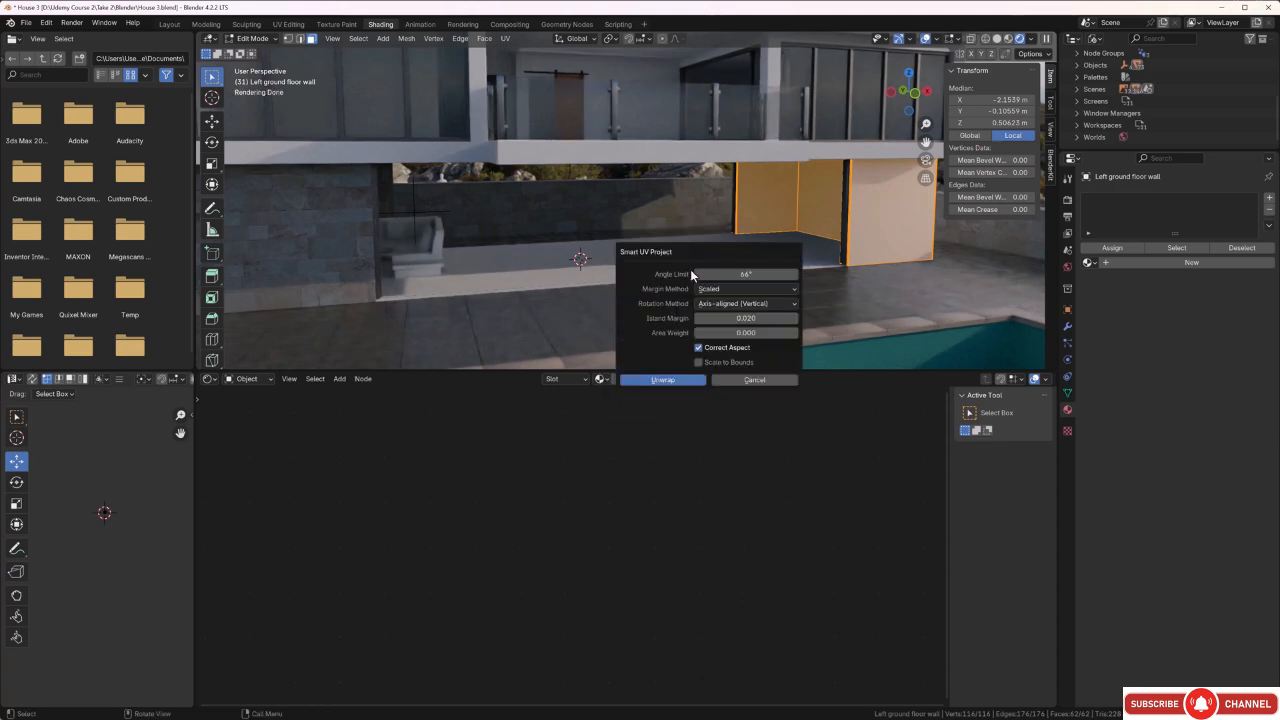
left_click(691, 382)
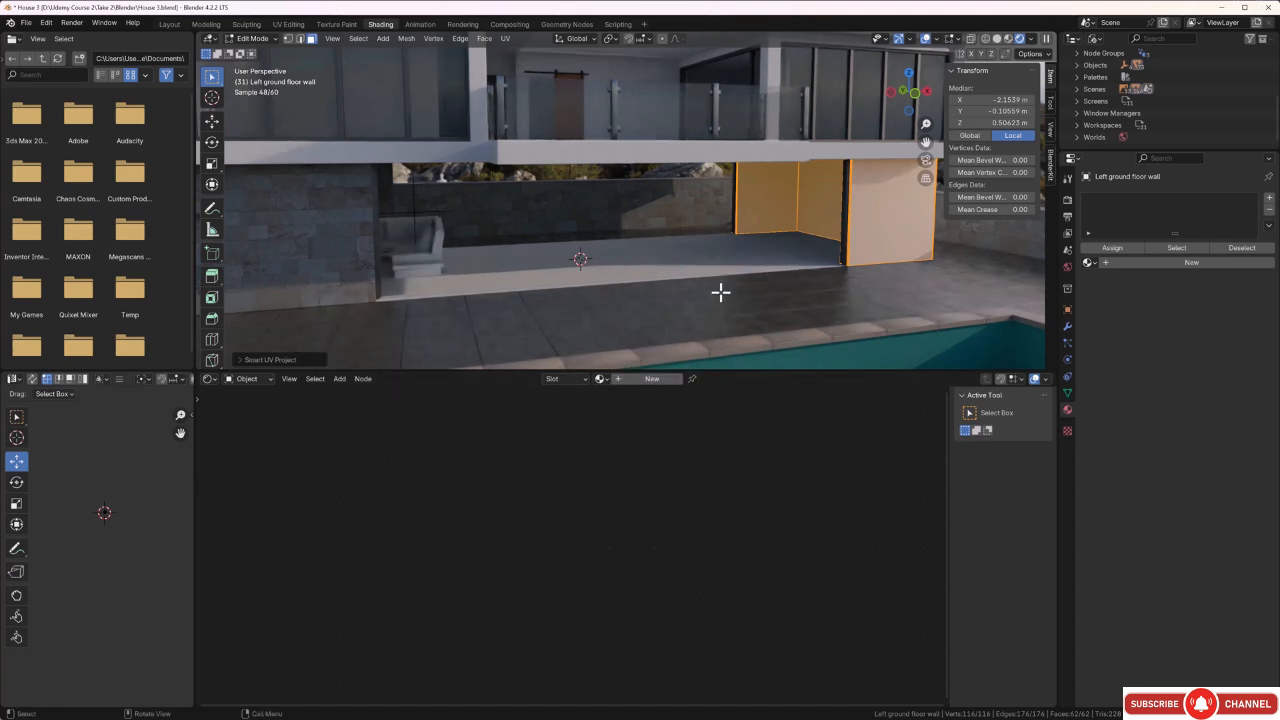
Add a material slot to the left ground floor wall and give it the existing Wall Clading.001 material.
left_click(1268, 199)
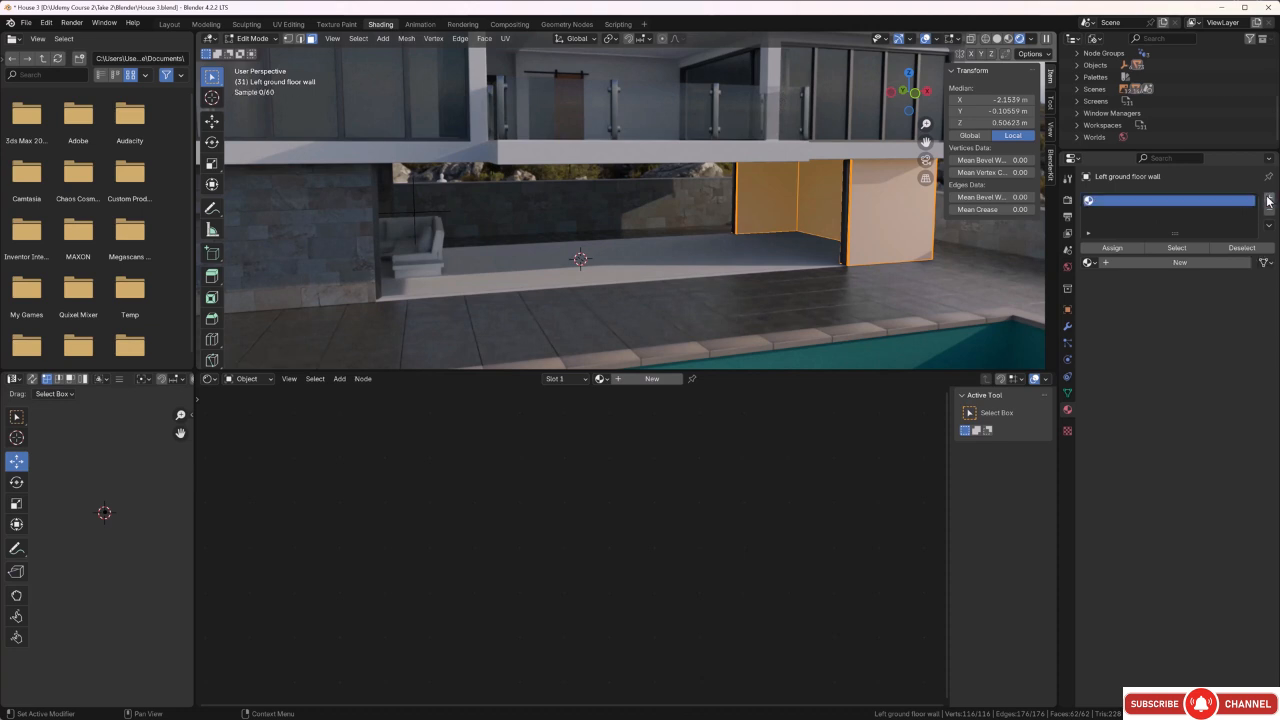
left_click(1092, 263)
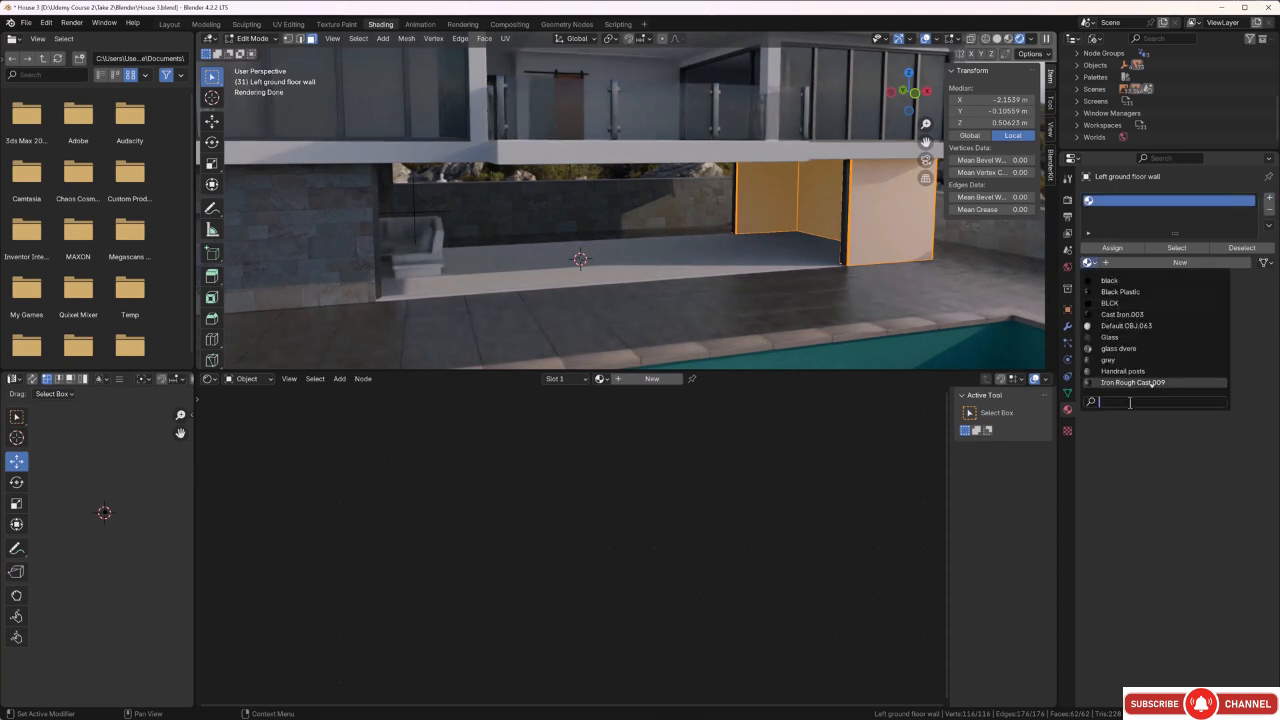
type("wa")
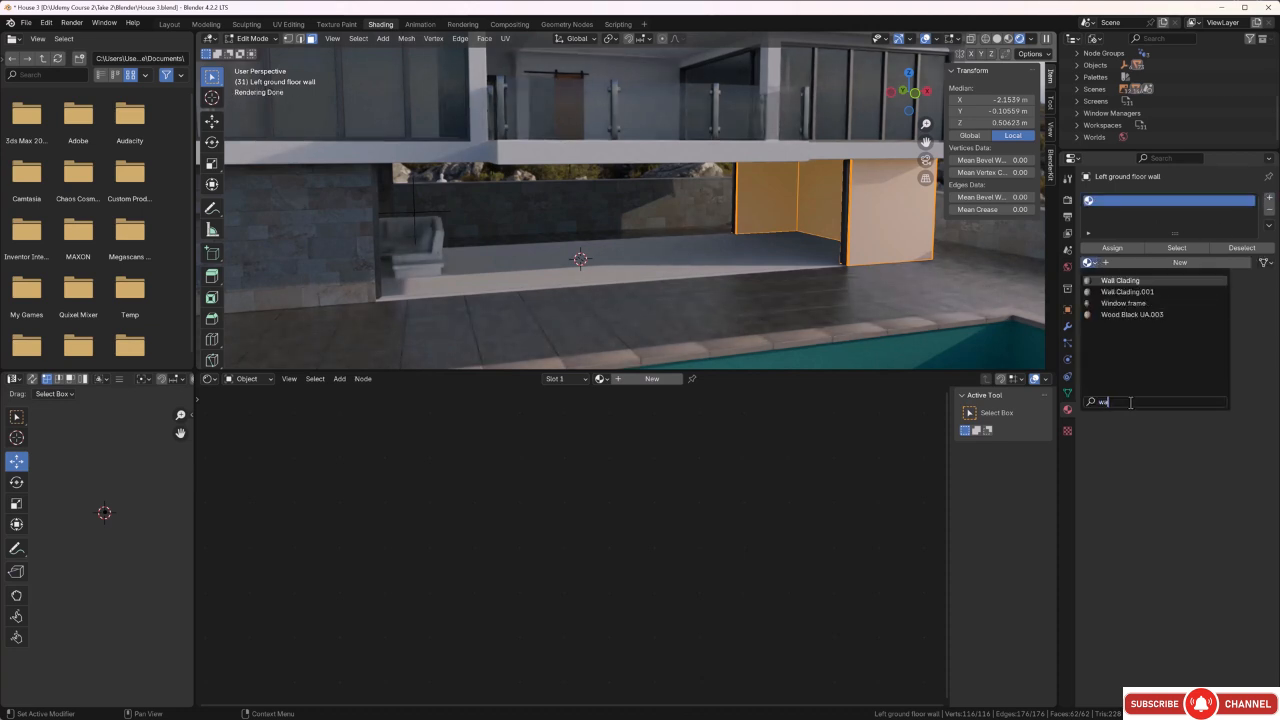
left_click(1128, 292)
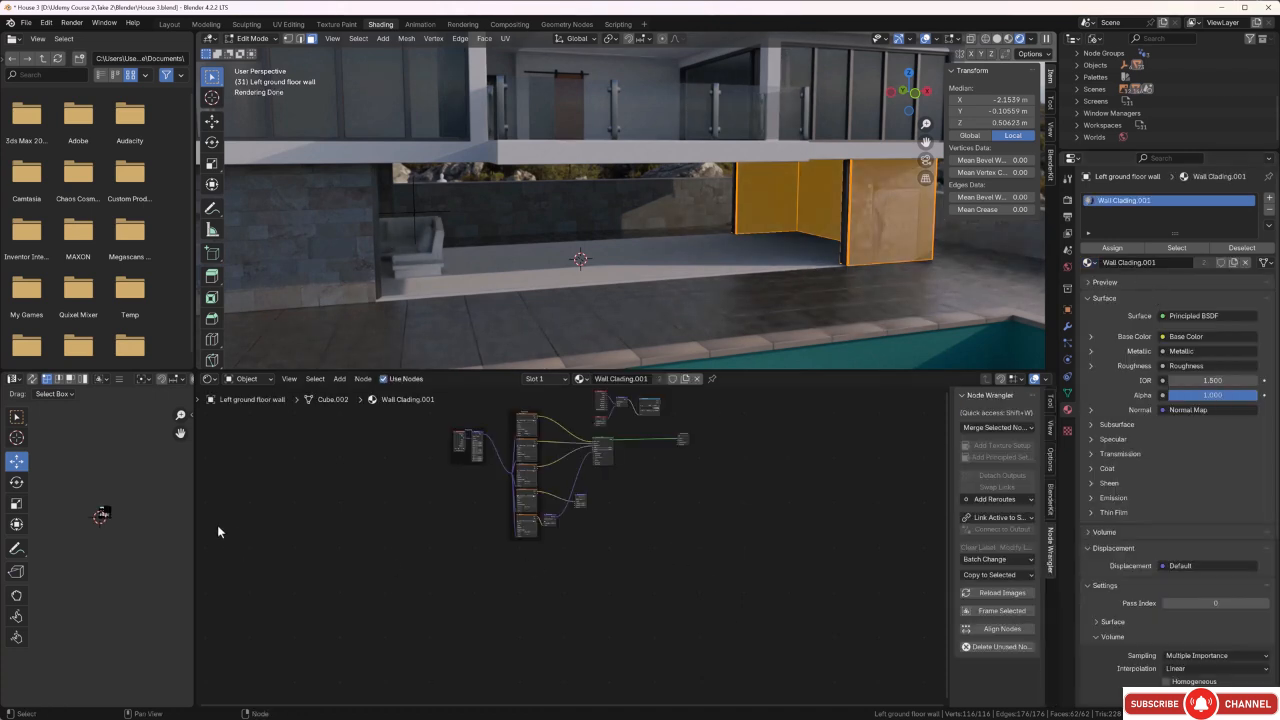
Rotate all of the left ground floor wall's UVs by 90° and scale them up to about three times their size.
scroll(105, 538, "up", 5)
middle_click_drag(105, 538, 81, 577)
left_click_drag(126, 491, 65, 553)
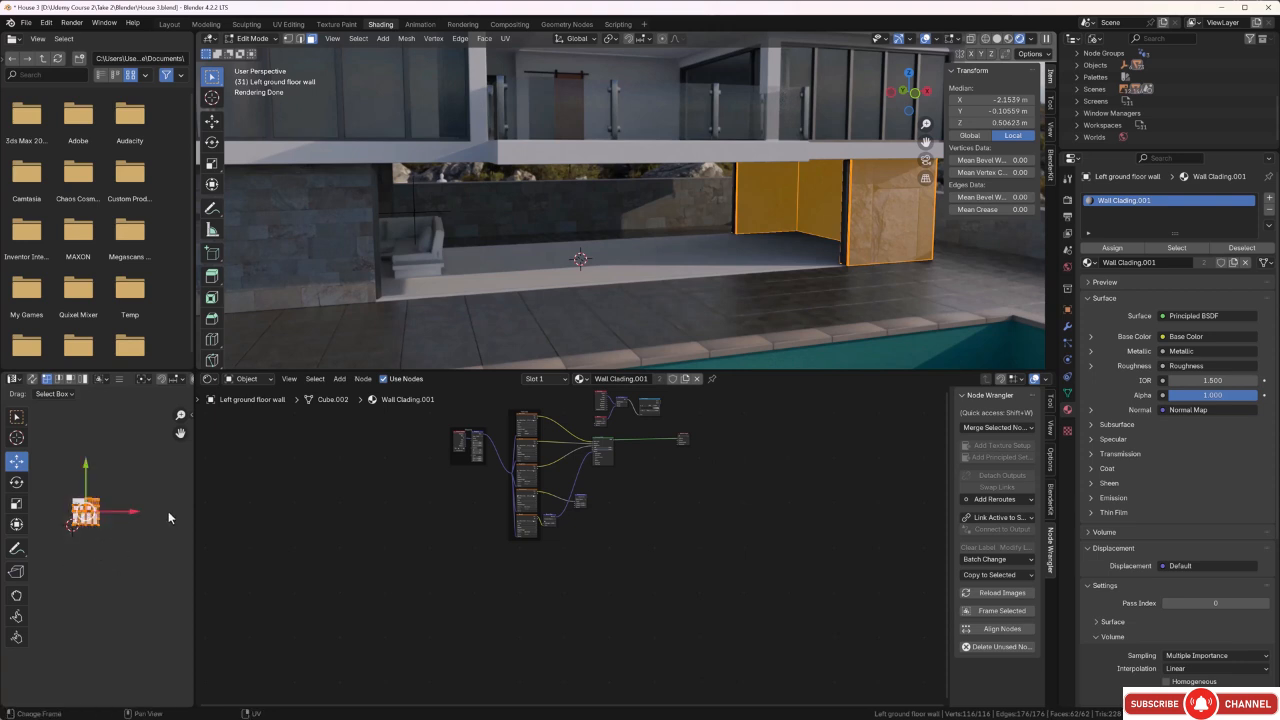
type("r")
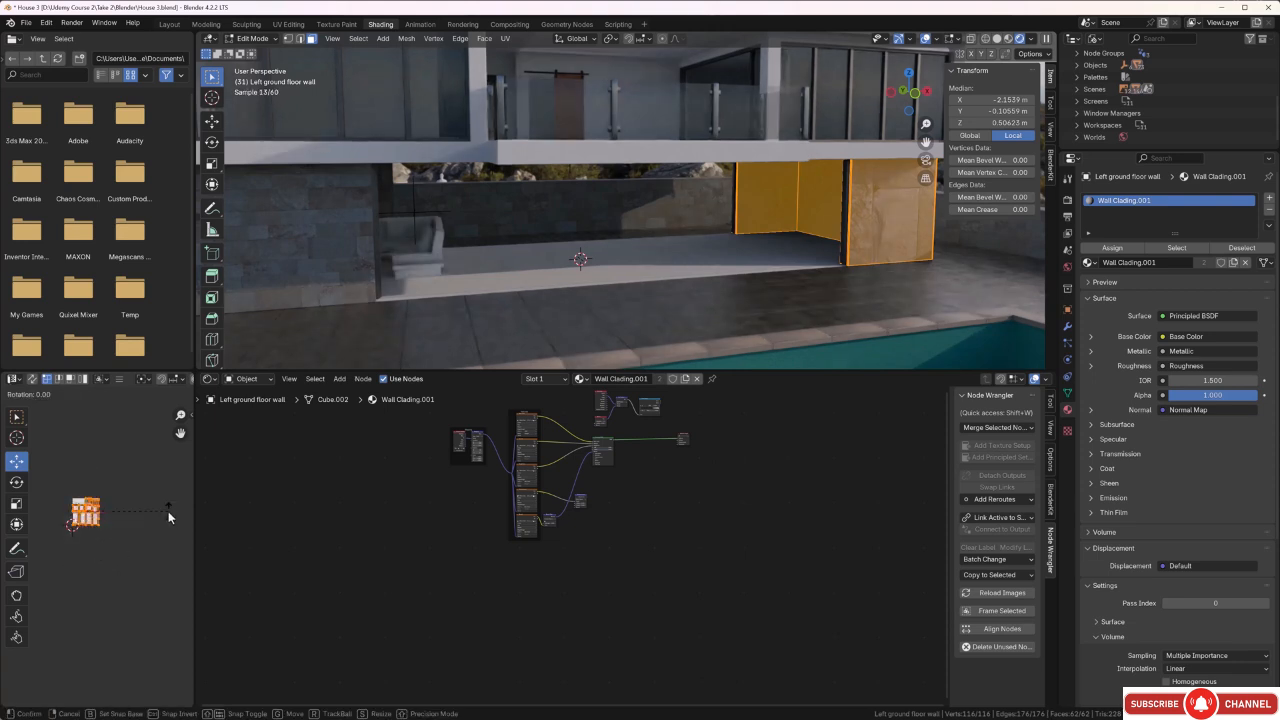
type("90")
key("Return")
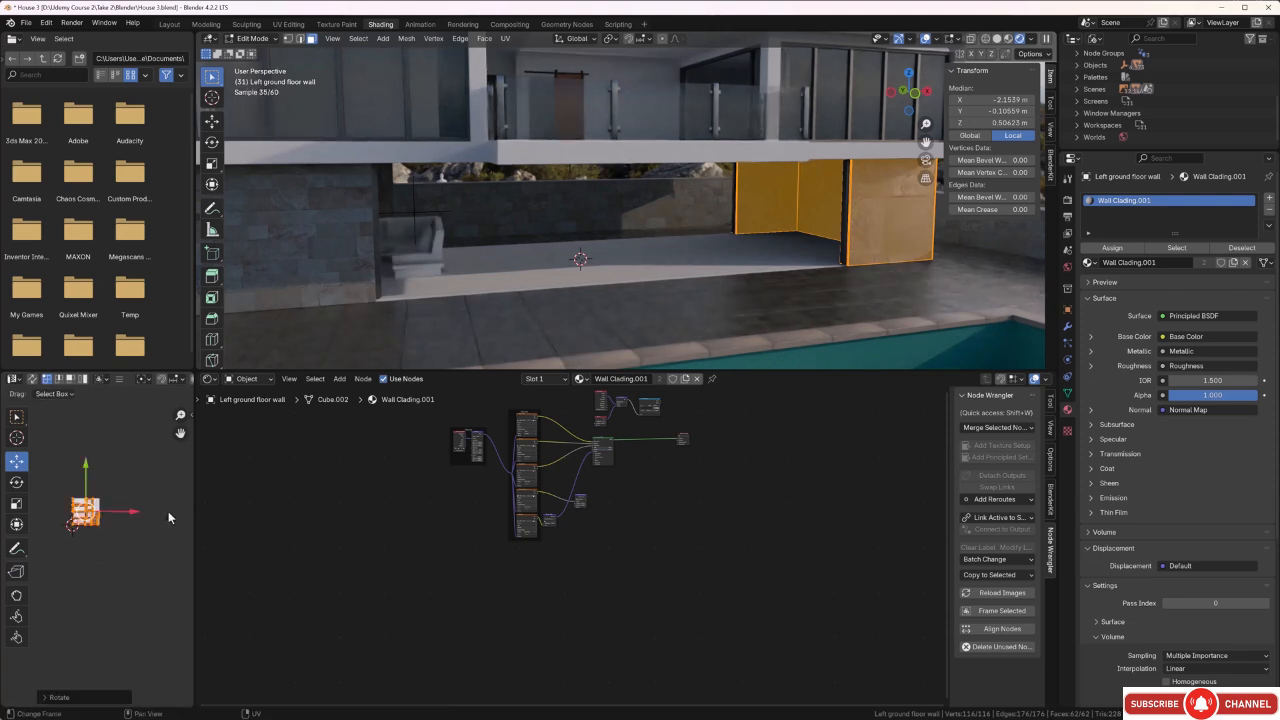
key("s")
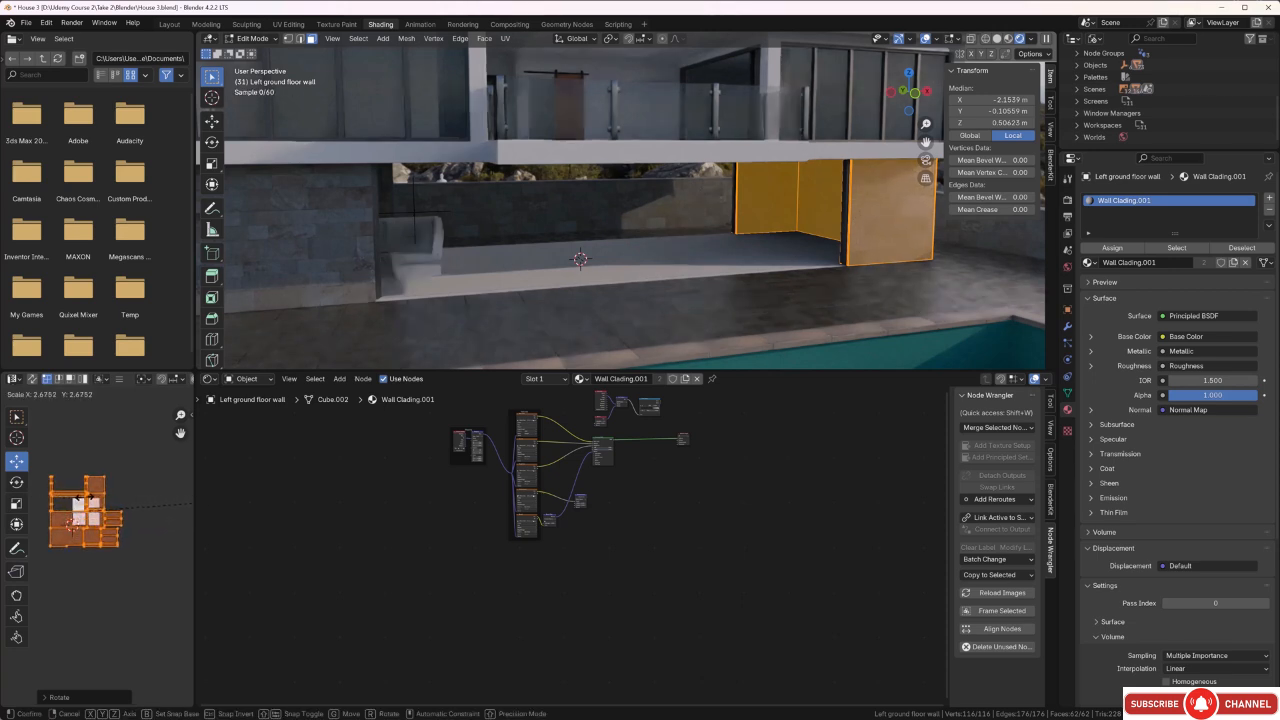
key("Return")
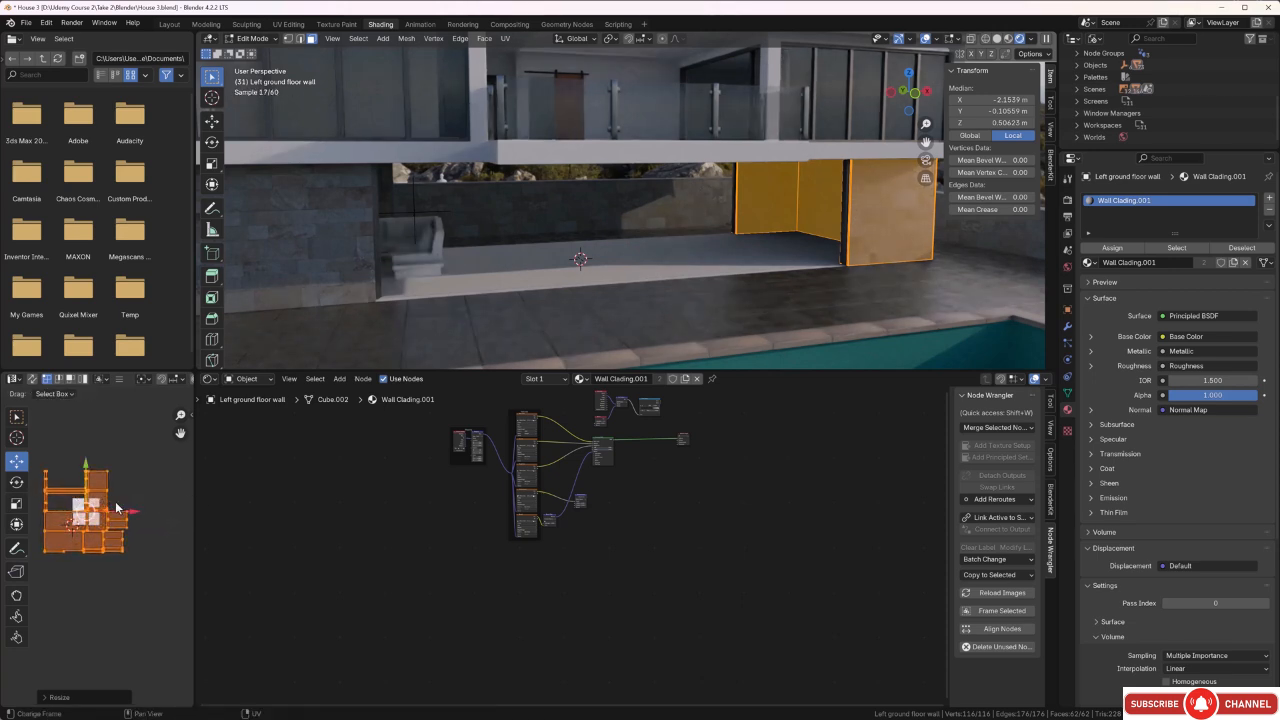
key("alt+a")
middle_click_drag(657, 214, 628, 218)
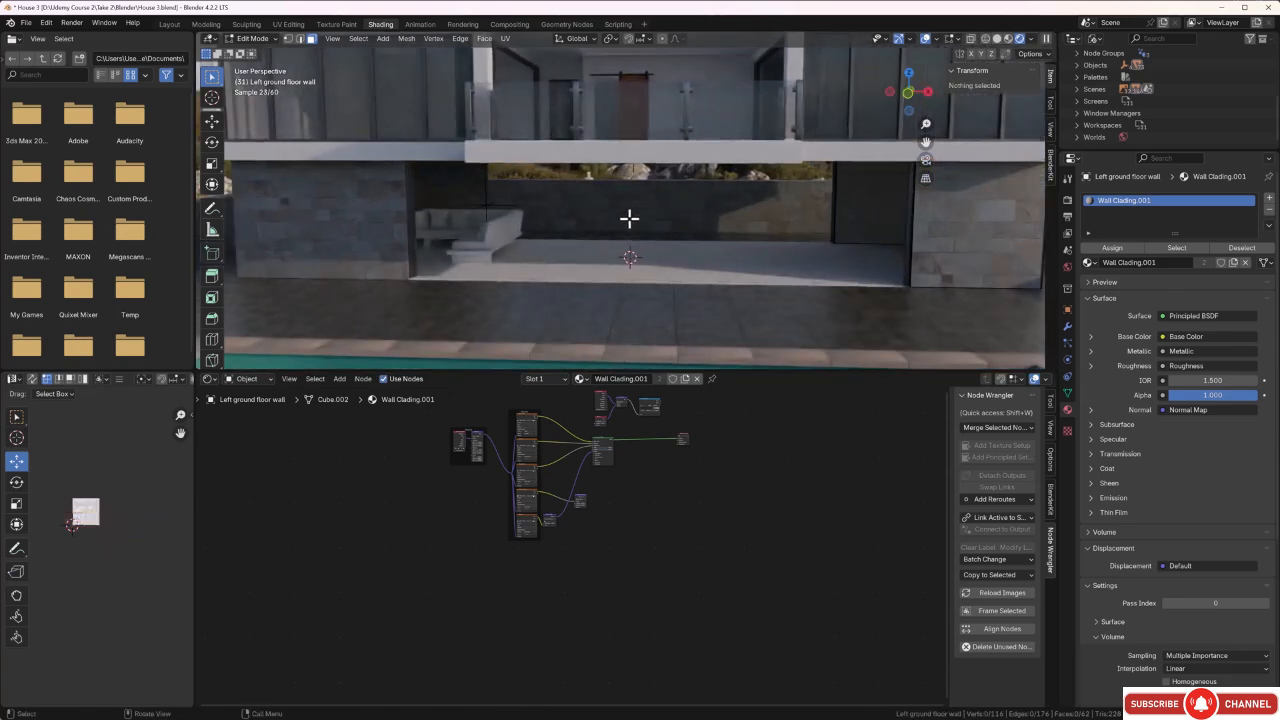
middle_click_drag(771, 234, 586, 211)
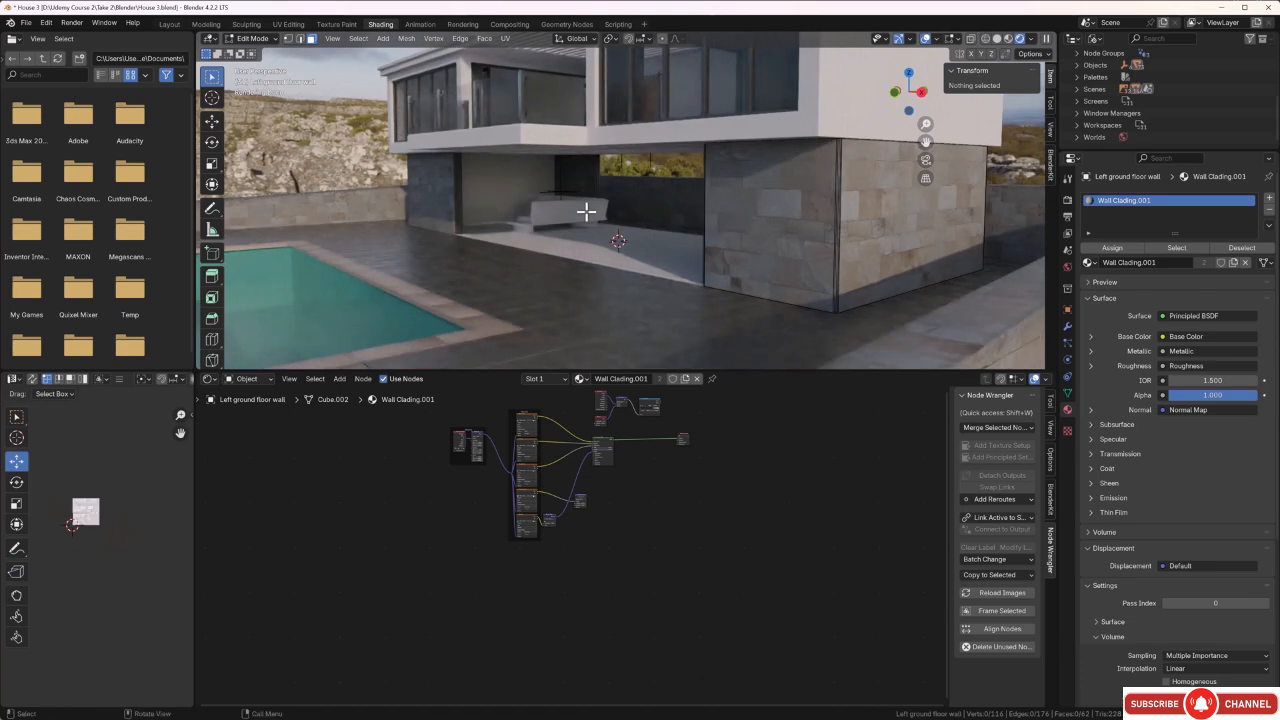
key("Tab")
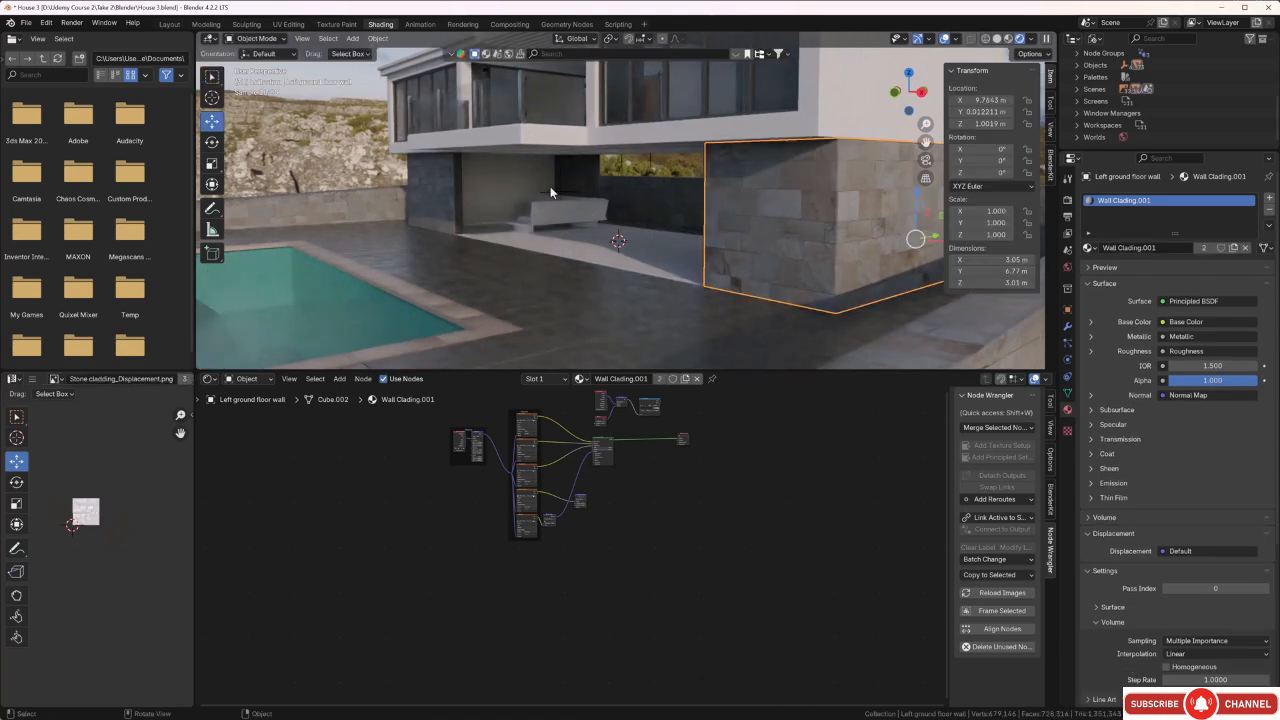
Examine the stone cladding on the left ground floor wall up close and against the terrace, pool and right wall.
middle_click_drag(584, 231, 660, 306)
scroll(725, 204, "up", 4)
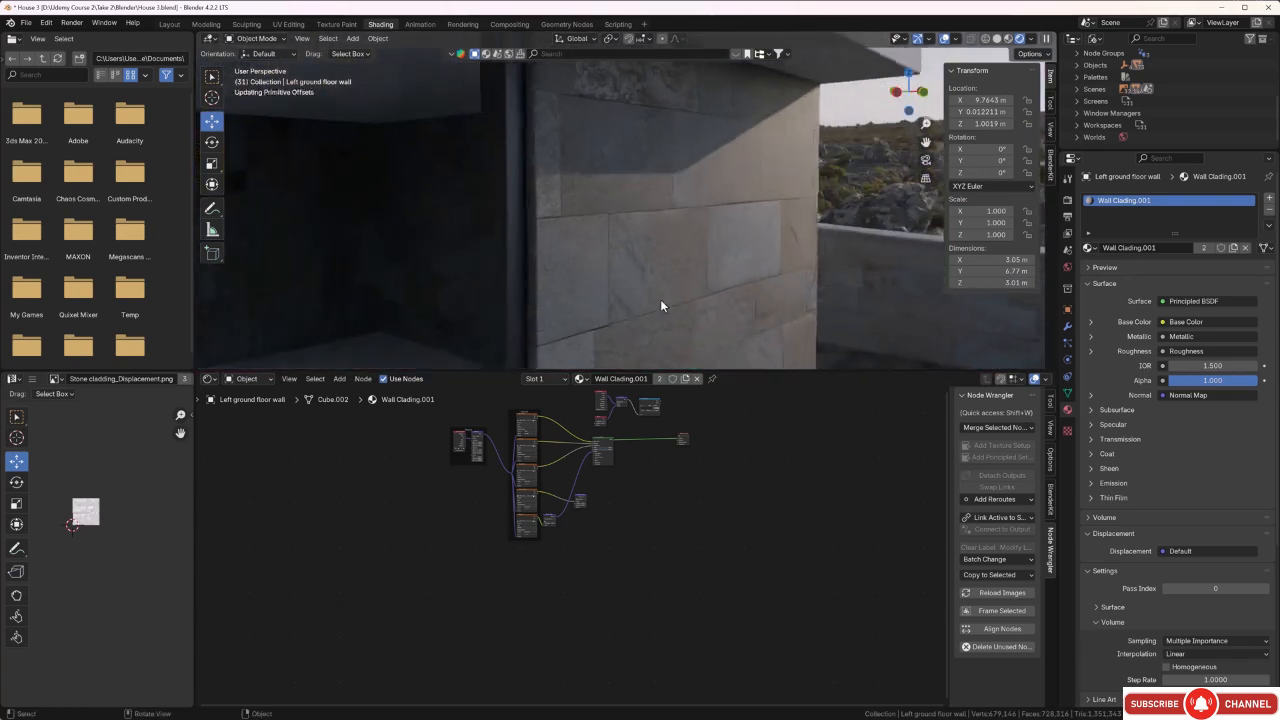
scroll(660, 299, "up", 1)
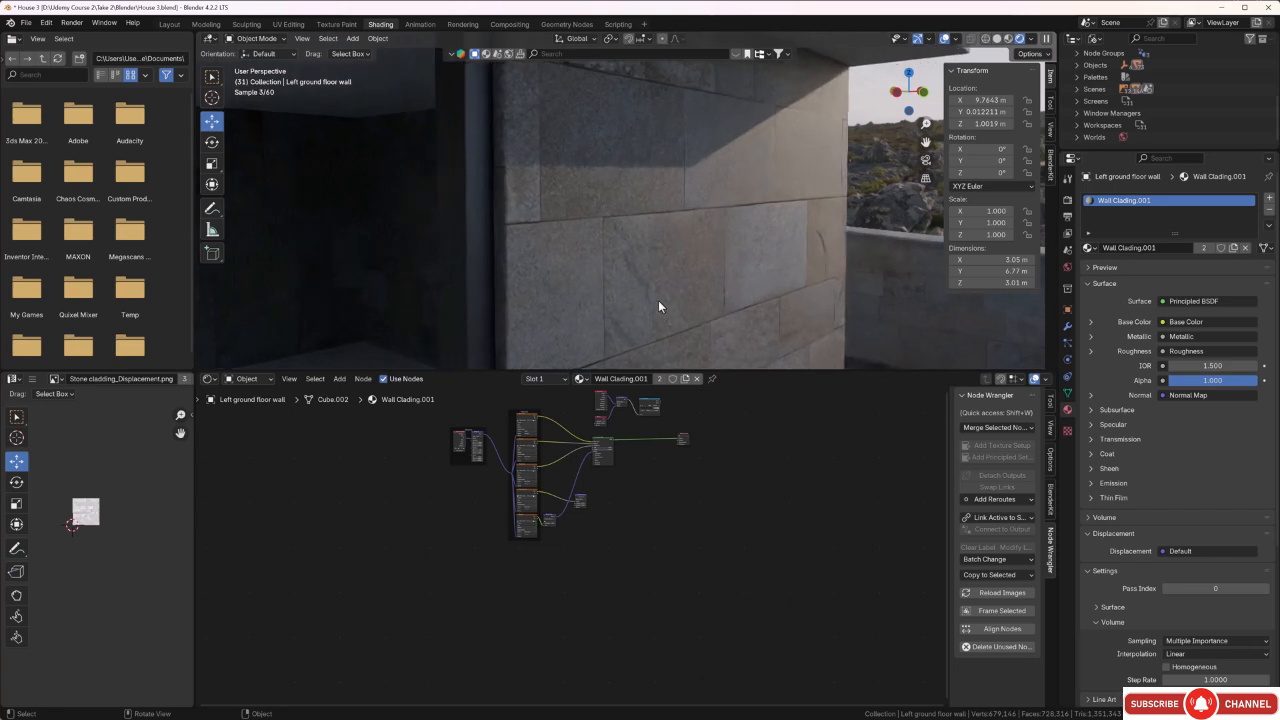
key("ctrl+b")
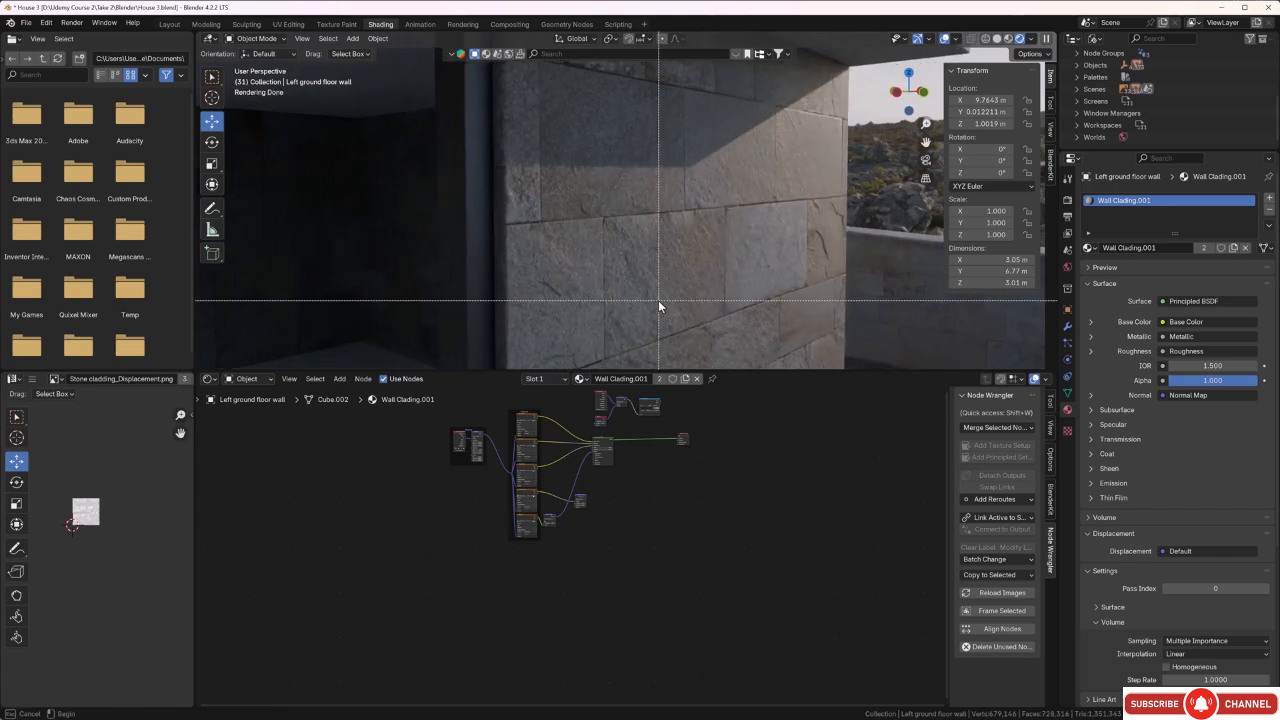
left_click_drag(700, 173, 572, 310)
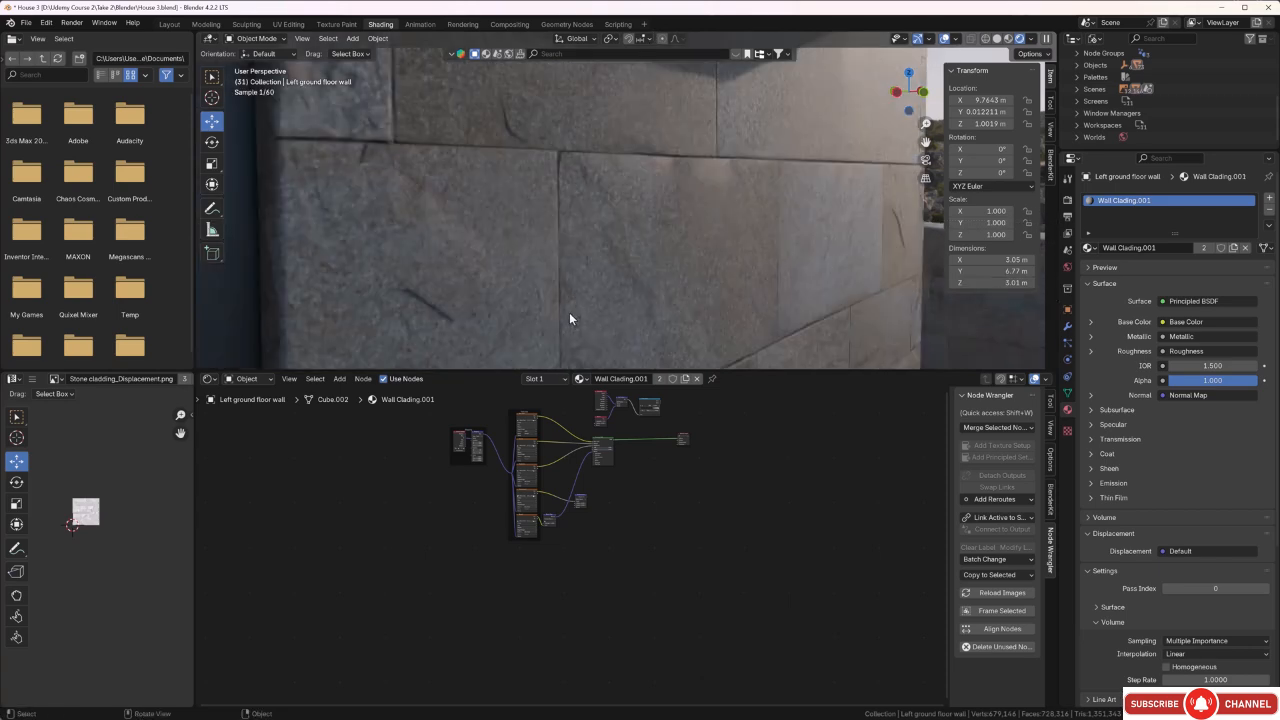
middle_click_drag(574, 309, 474, 259)
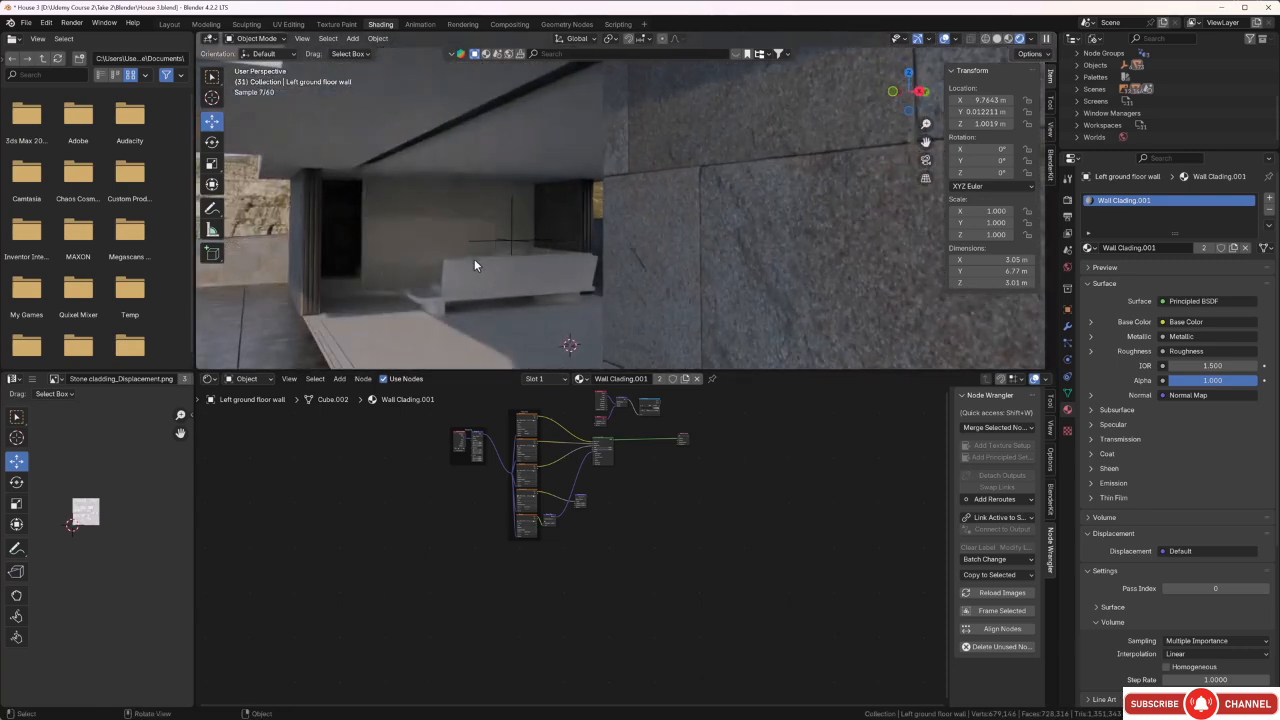
scroll(474, 259, "down", 8)
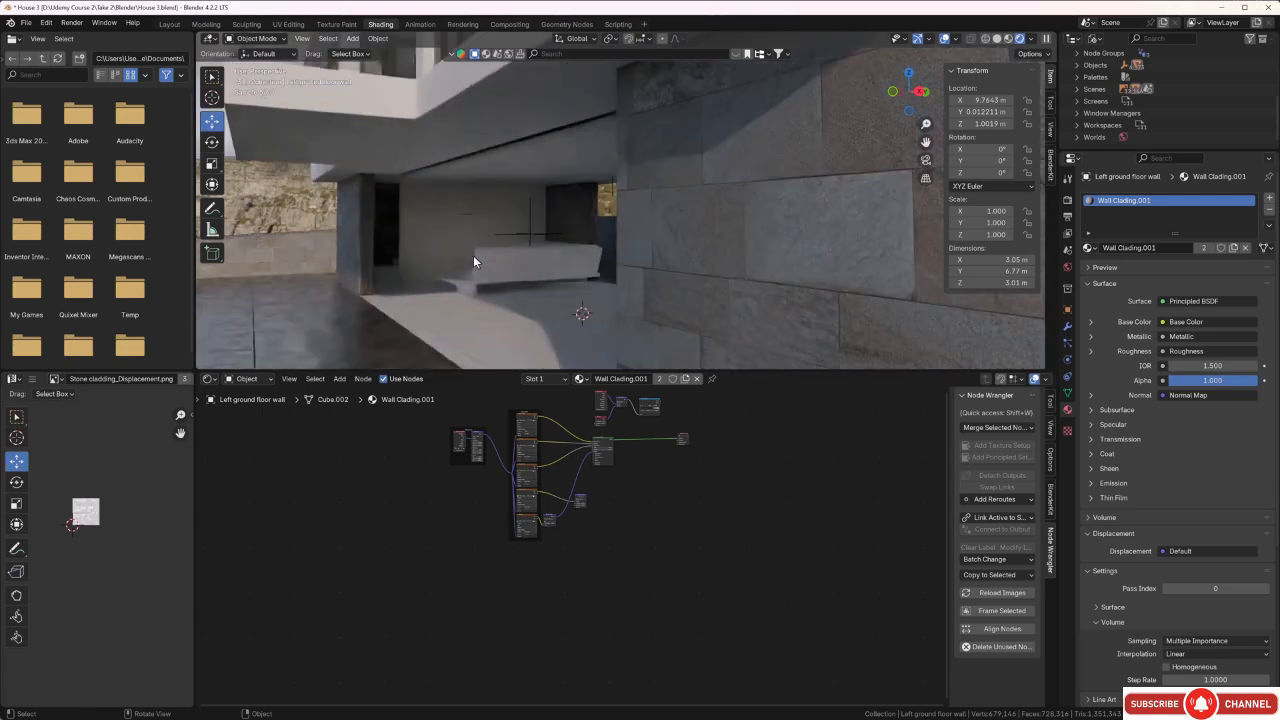
middle_click_drag(482, 256, 639, 245)
scroll(622, 250, "down", 4)
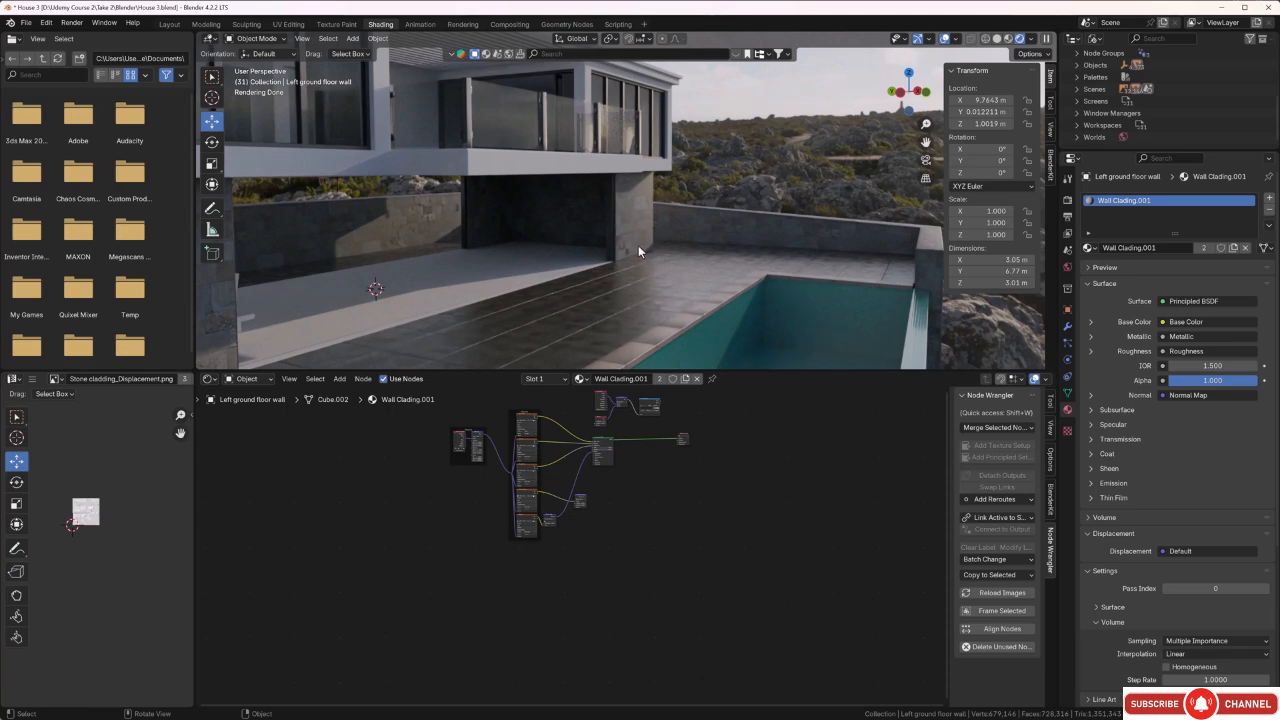
middle_click_drag(638, 245, 693, 242)
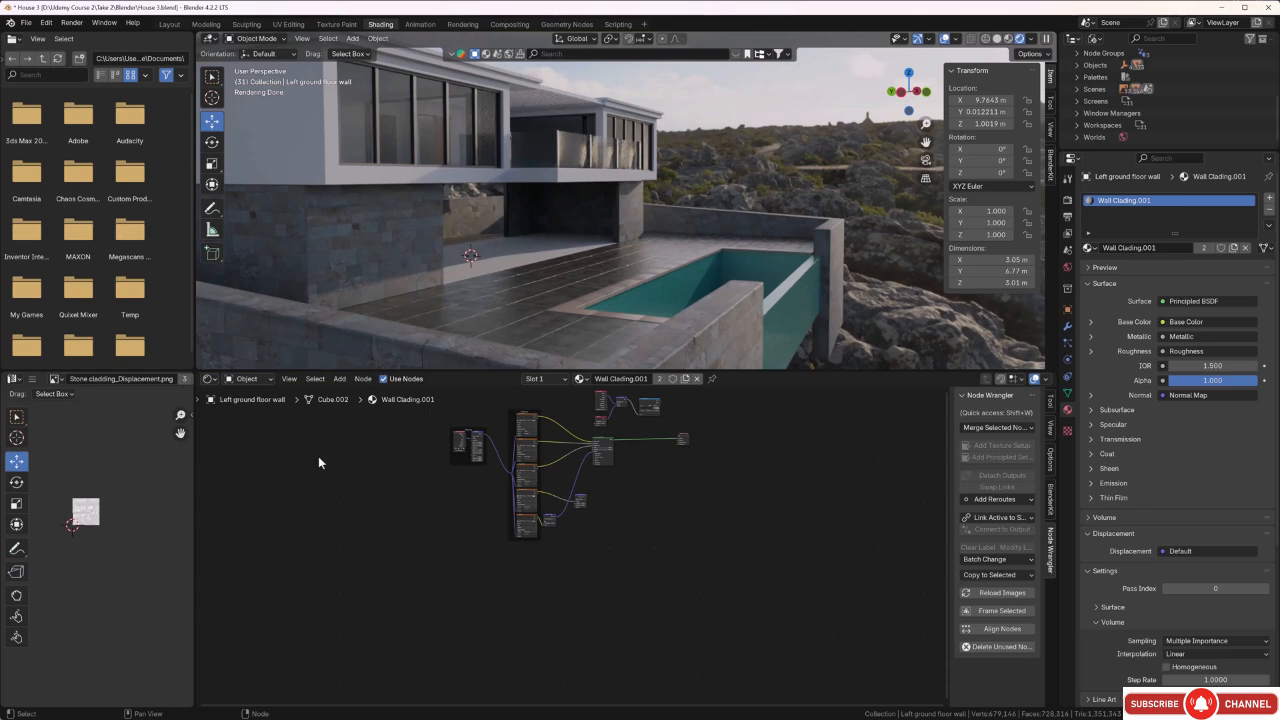
Replace the world environment texture with cape_hill_8k (1).hdr from the Hdri's folder.
left_click(268, 379)
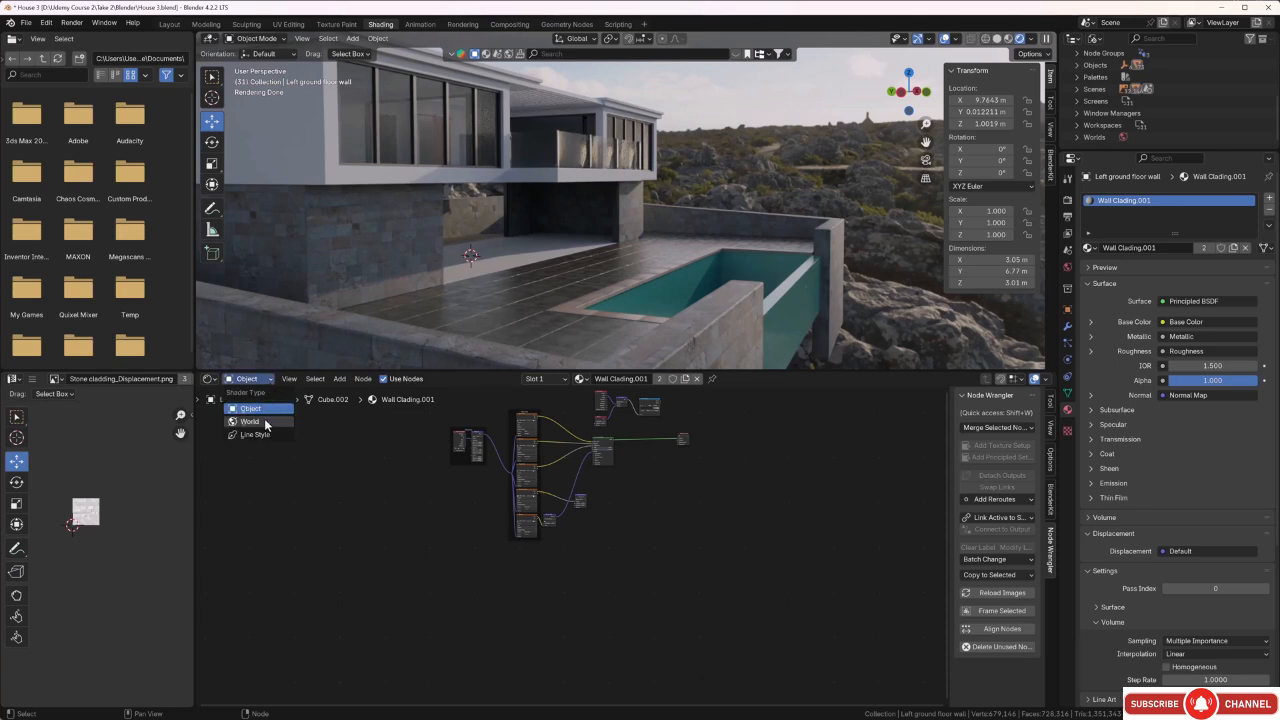
left_click(262, 422)
key("Home")
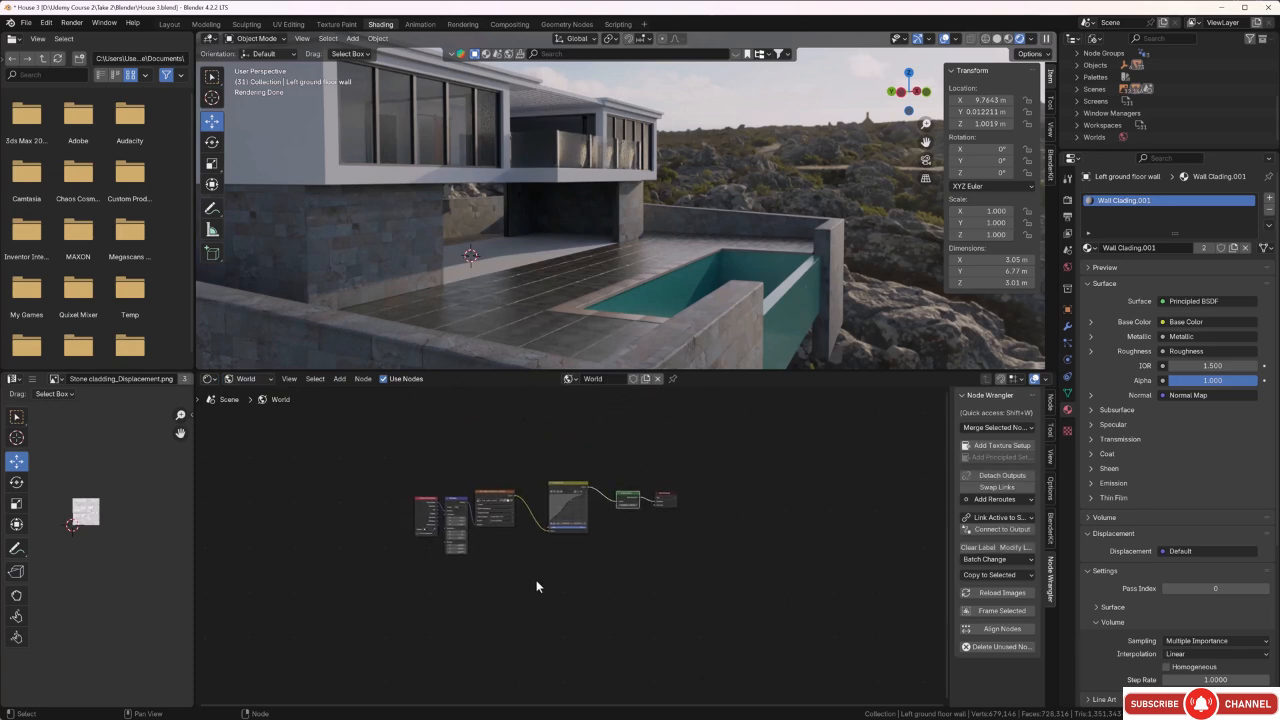
middle_click_drag(524, 529, 595, 471)
scroll(505, 574, "up", 16)
left_click(468, 498)
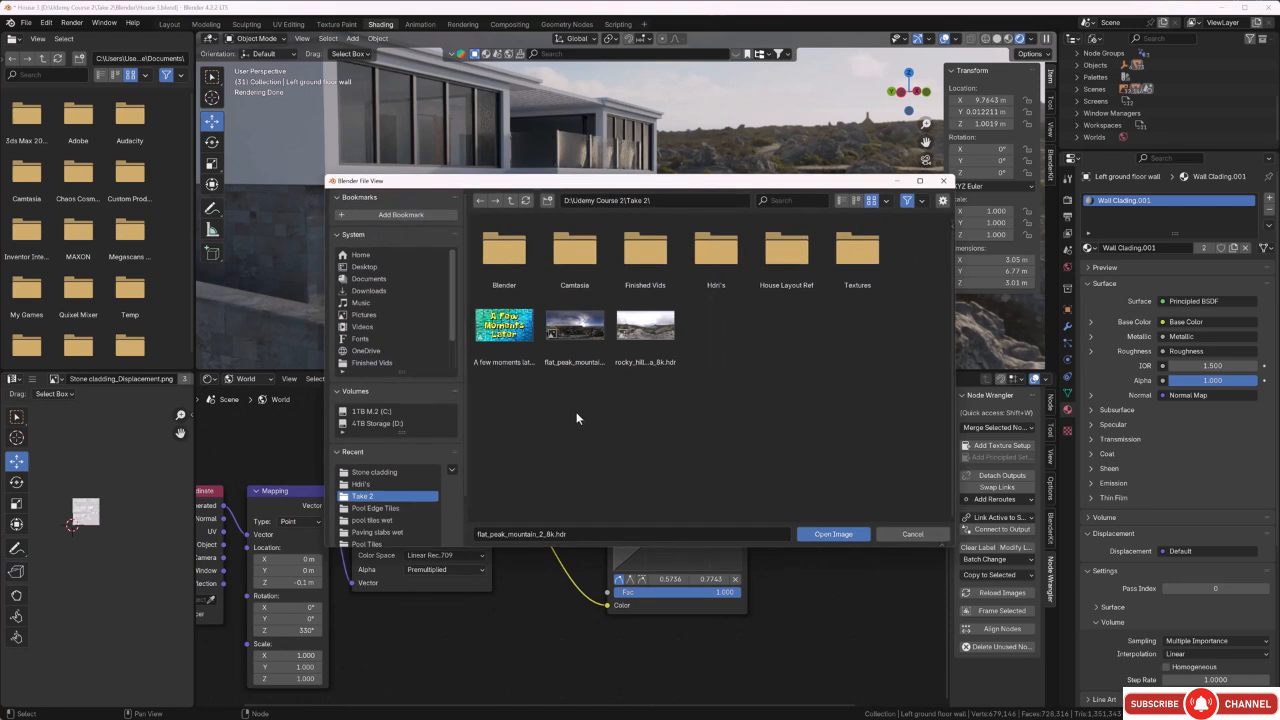
double_click(708, 262)
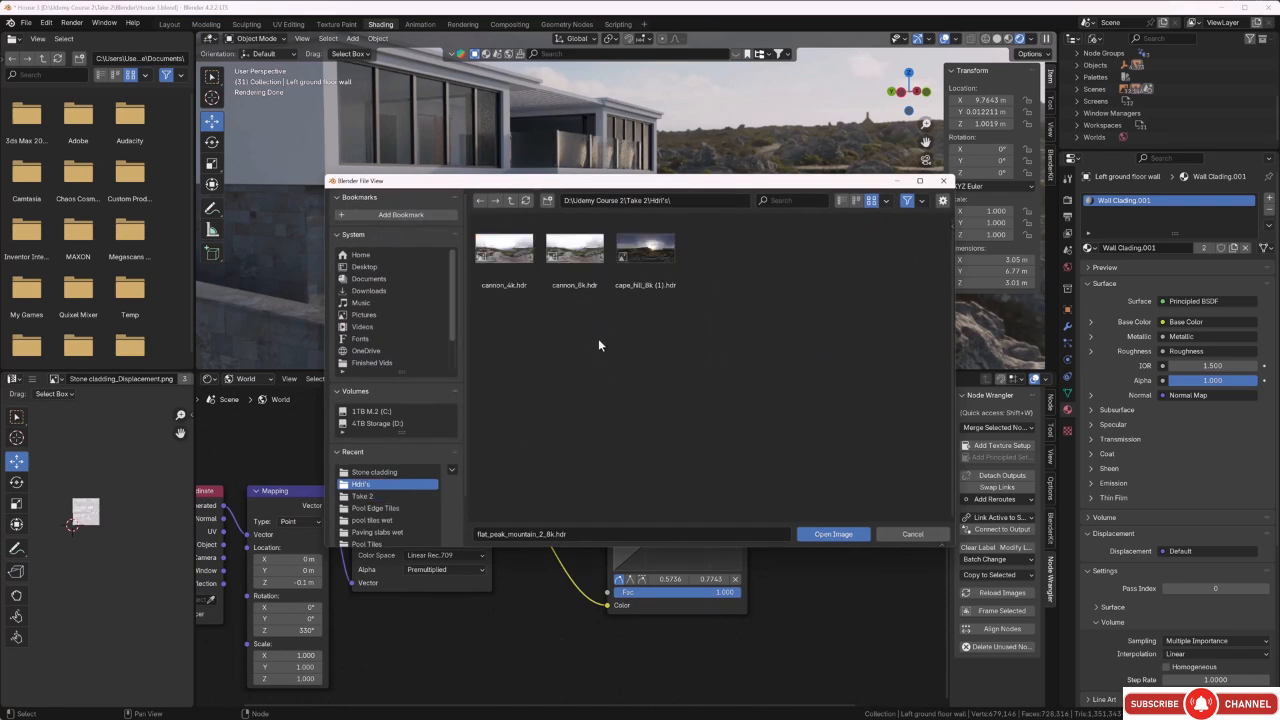
left_click(651, 267)
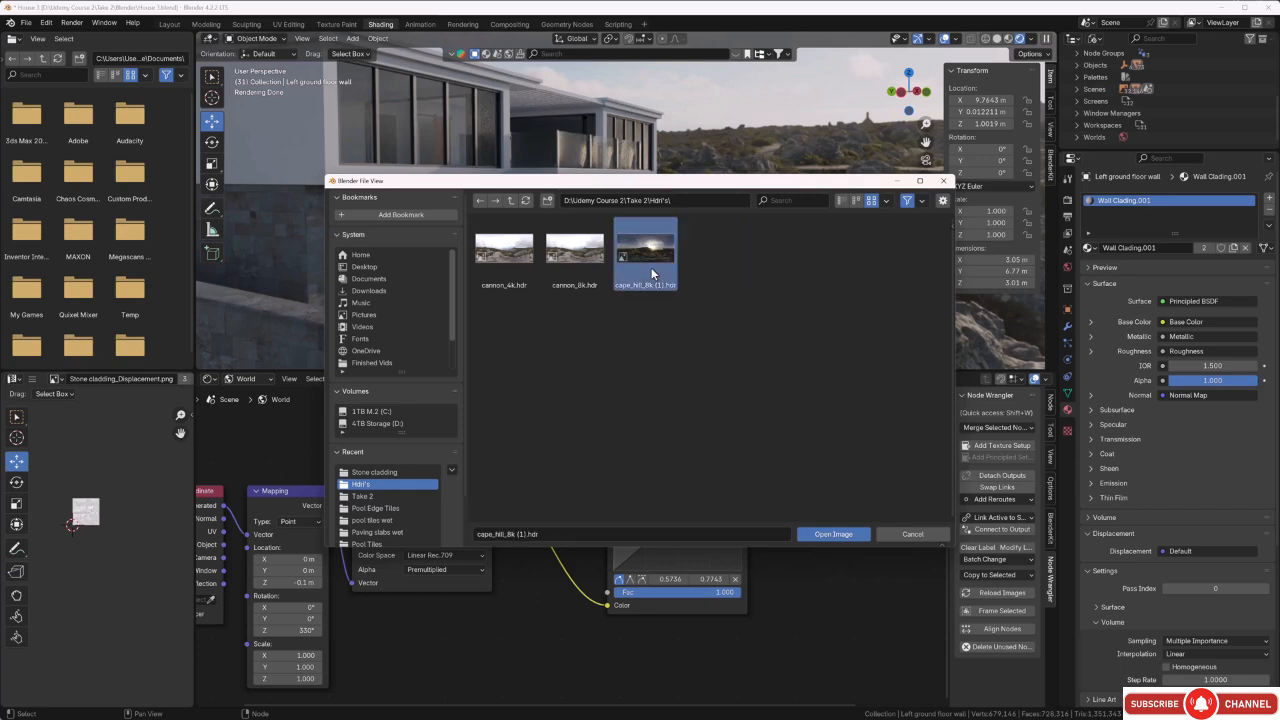
left_click(849, 539)
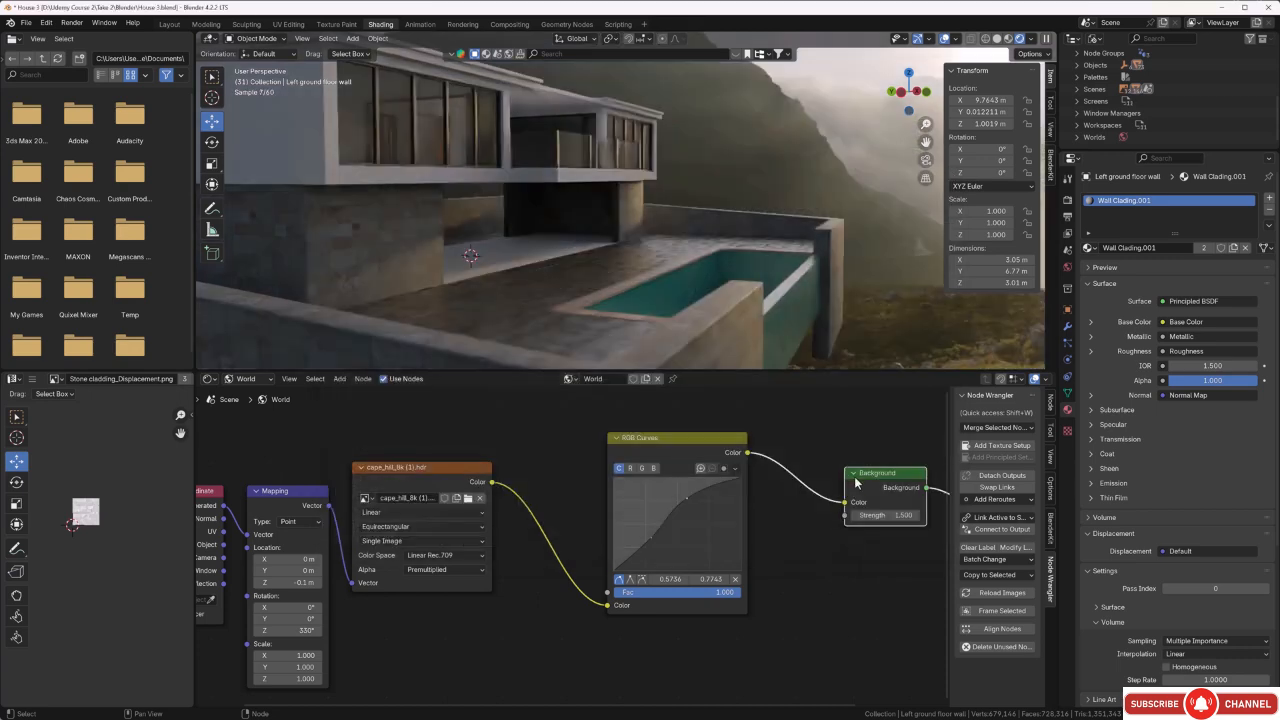
Raise the strength of the world's Background node to 1.7.
middle_click_drag(760, 279, 729, 275)
middle_click_drag(716, 185, 668, 194)
scroll(590, 238, "up", 1)
scroll(589, 238, "up", 1)
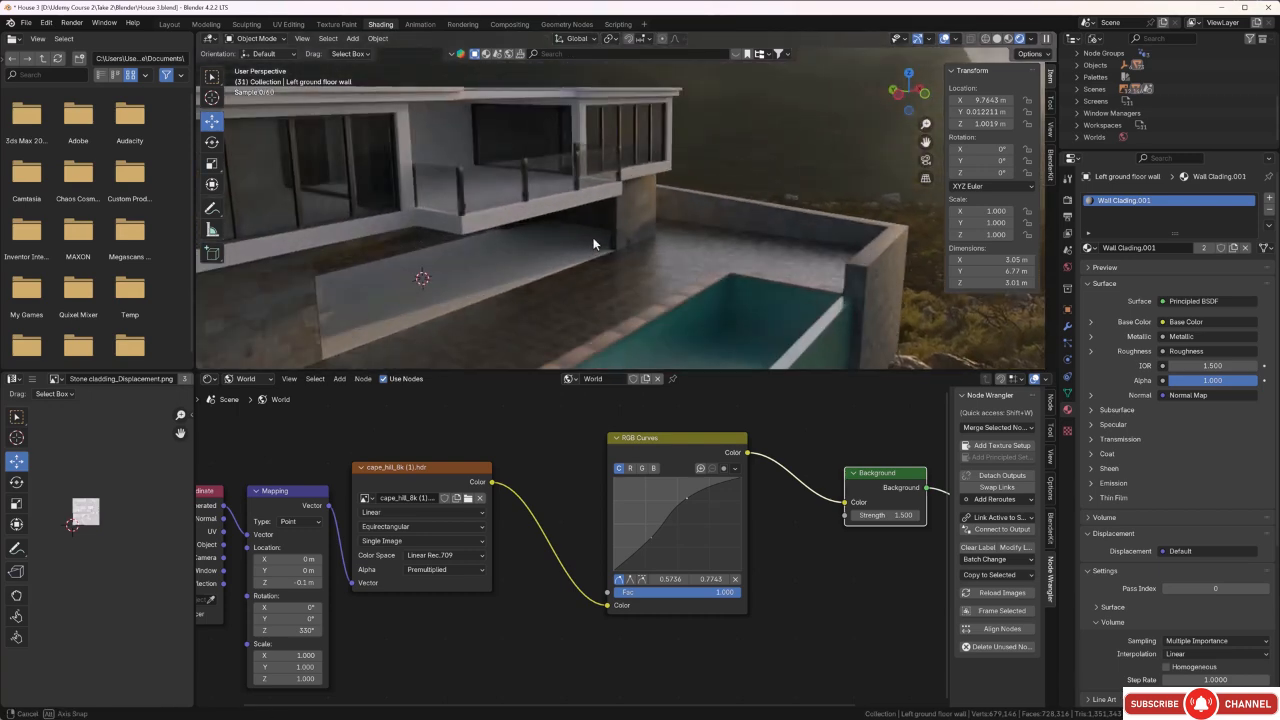
scroll(587, 241, "up", 1)
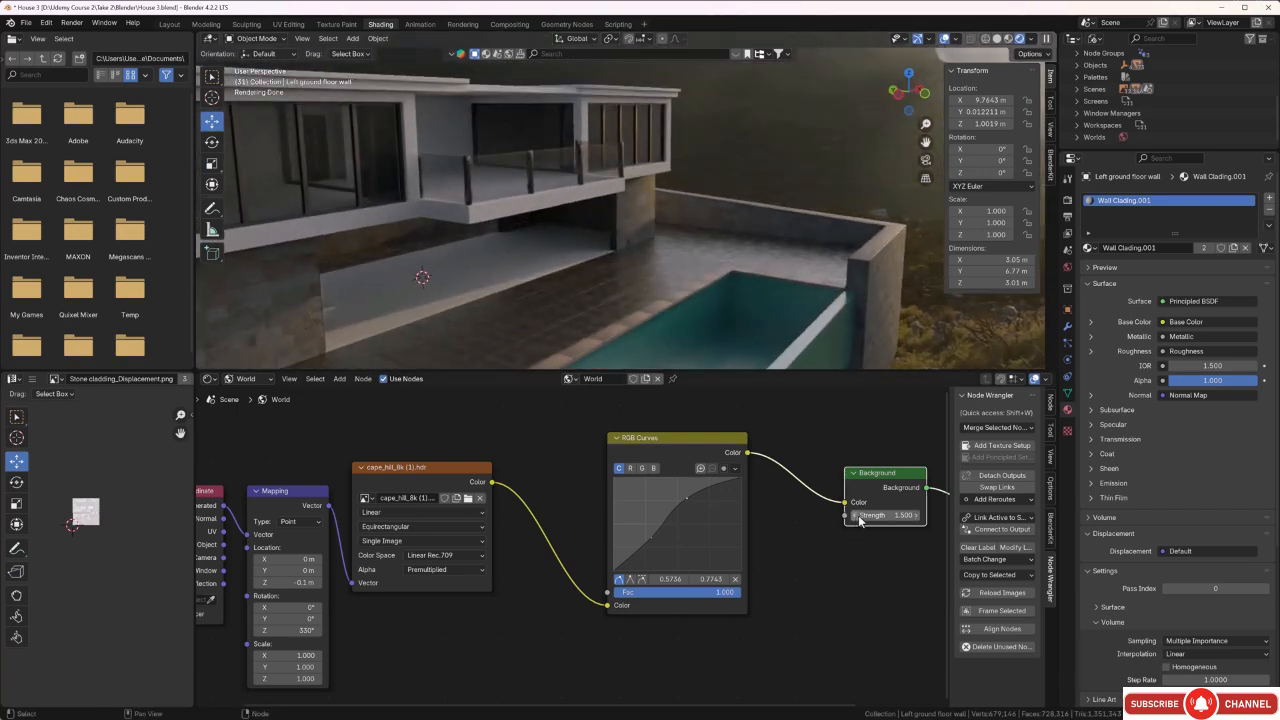
left_click(915, 516)
left_click(915, 516)
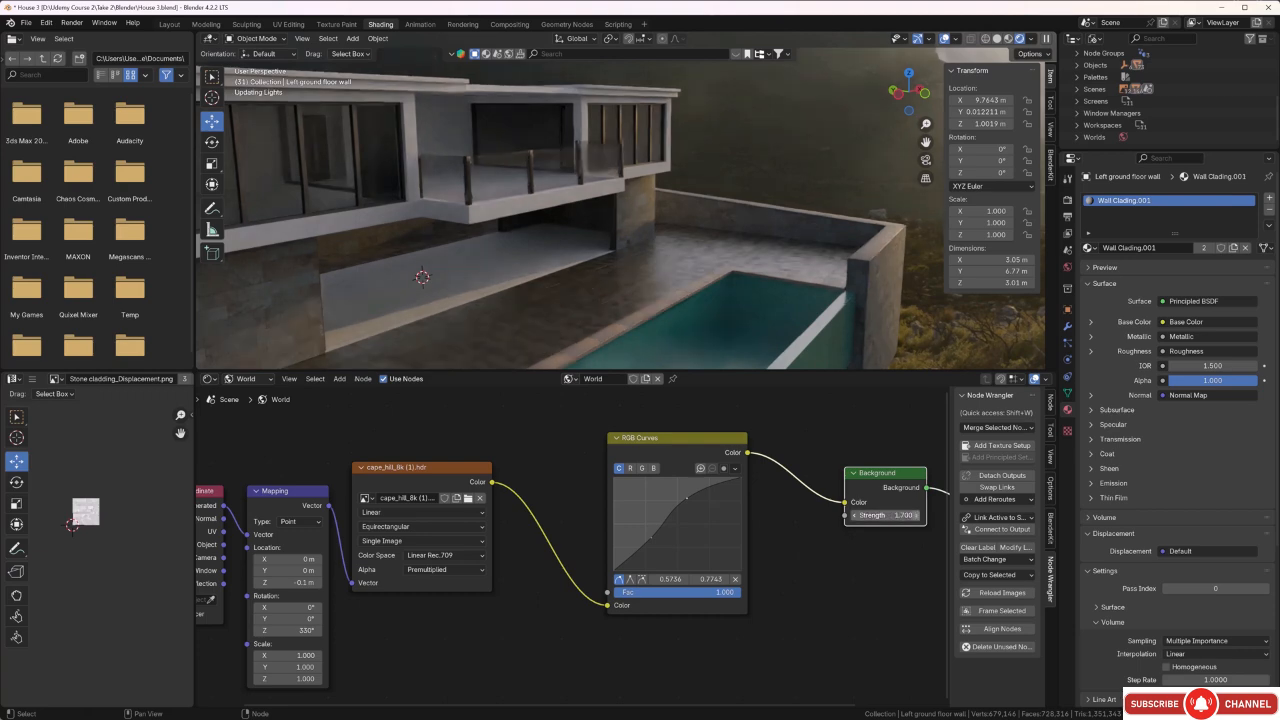
Examine the clad ground floor walls, terrace and dark interior area from several angles under the new environment lighting.
middle_click_drag(620, 366, 609, 307)
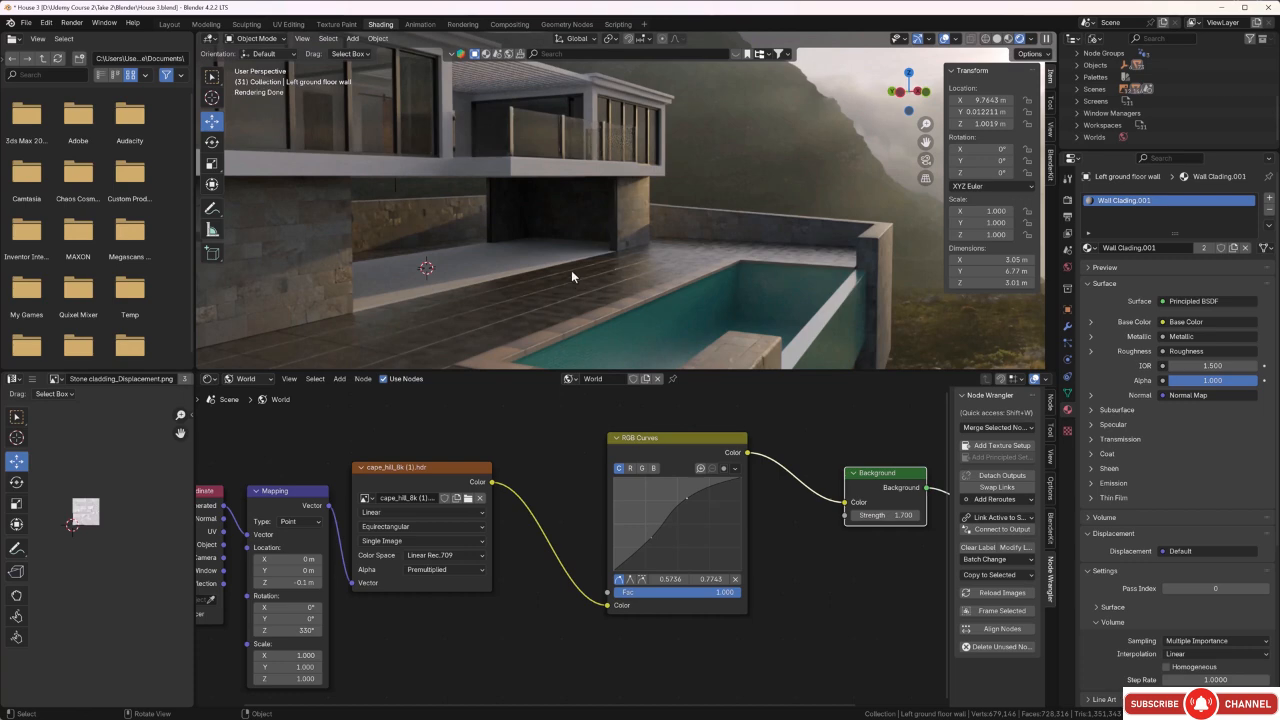
mouse_move(571, 277)
middle_mouse_down()
mouse_move(551, 276)
mouse_move(554, 264)
mouse_move(577, 263)
mouse_move(563, 292)
middle_mouse_up()
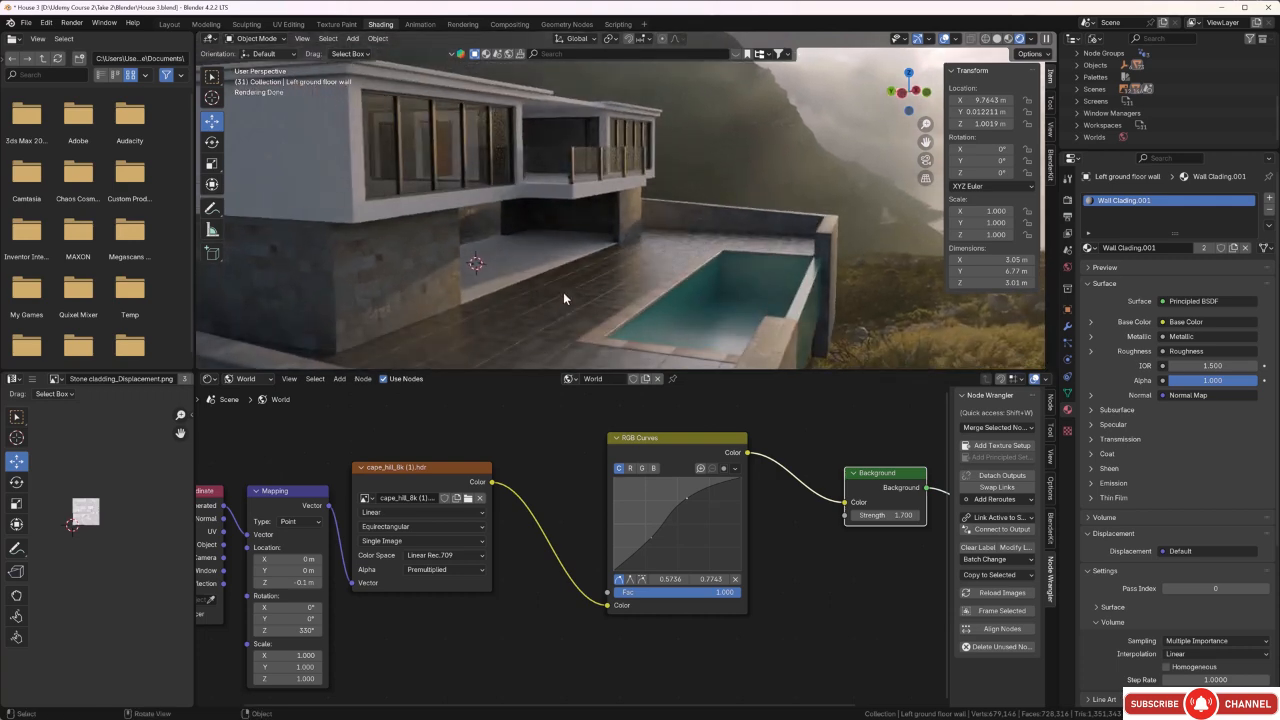
mouse_move(563, 292)
middle_mouse_down()
mouse_move(549, 294)
mouse_move(554, 284)
middle_mouse_up()
scroll(538, 206, "up", 2)
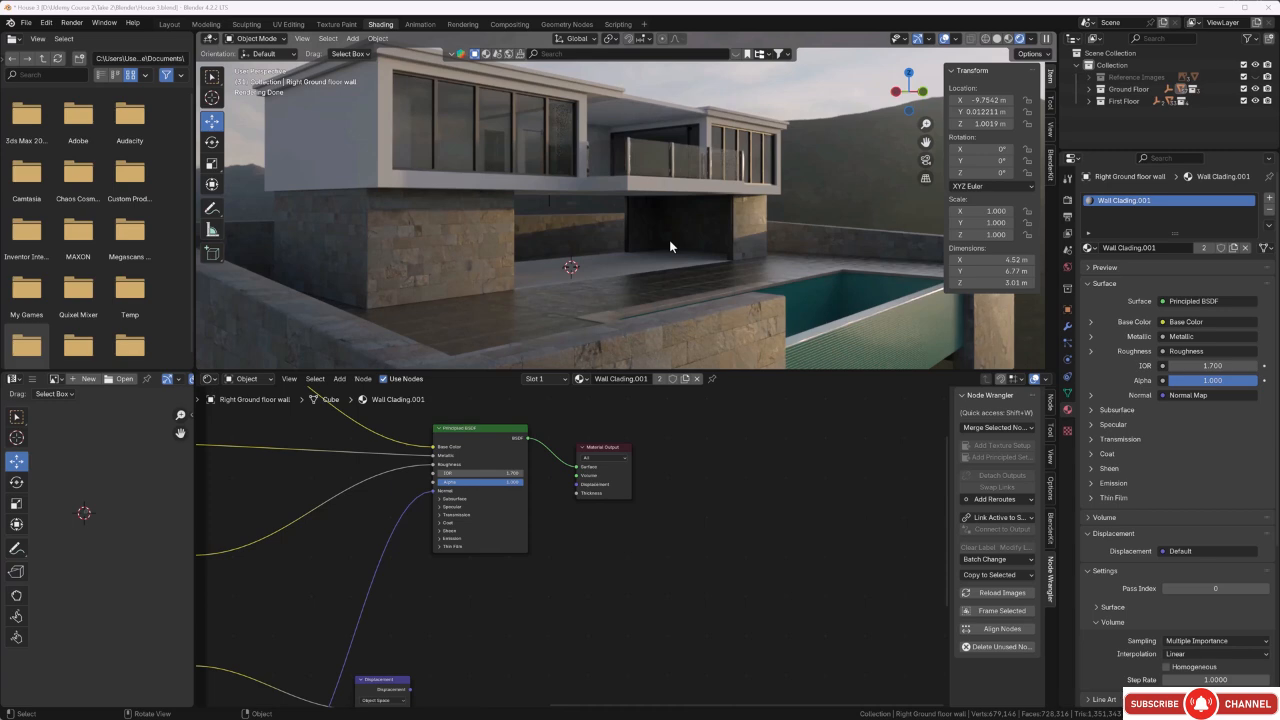
middle_click_drag(705, 227, 698, 230)
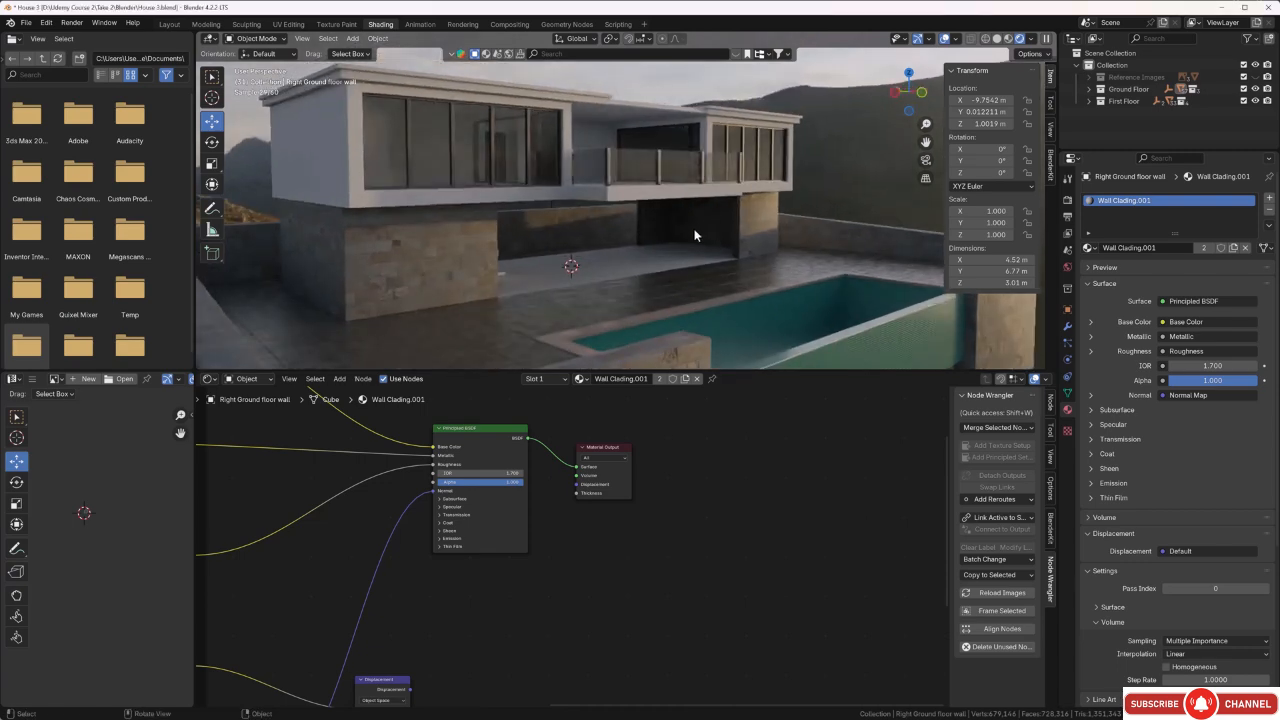
scroll(692, 230, "up", 10)
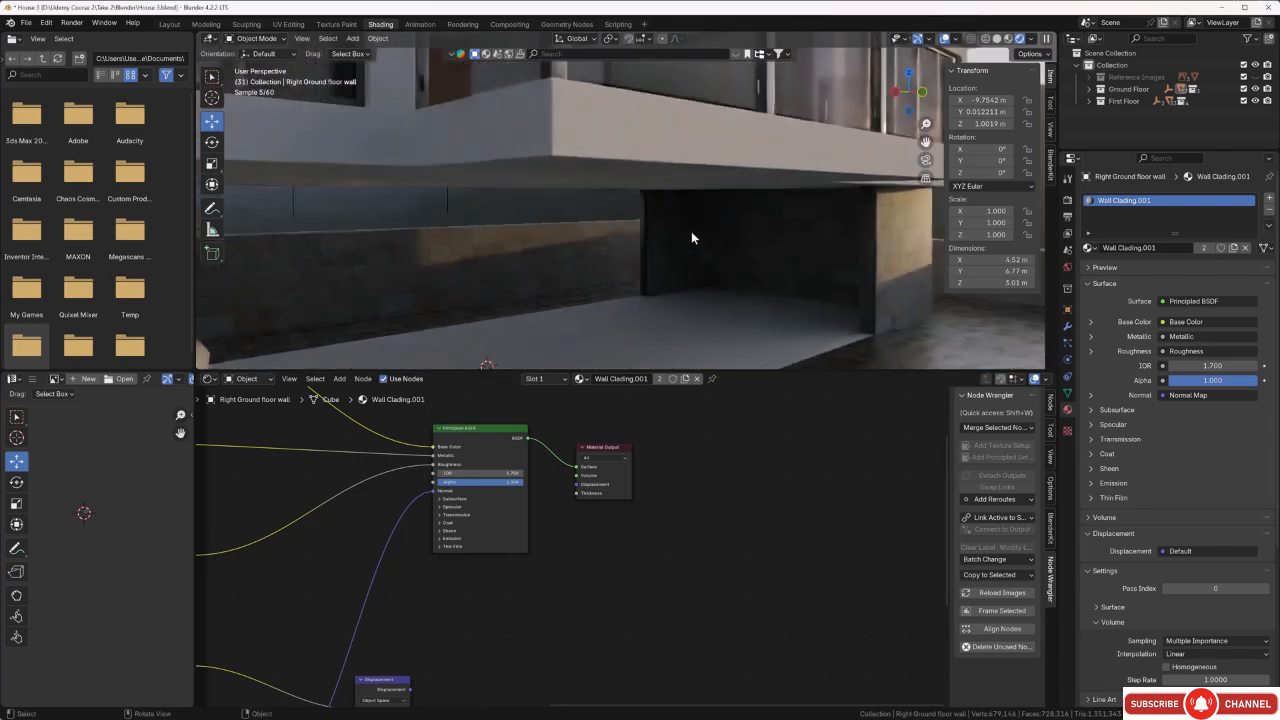
middle_click_drag(691, 231, 692, 260)
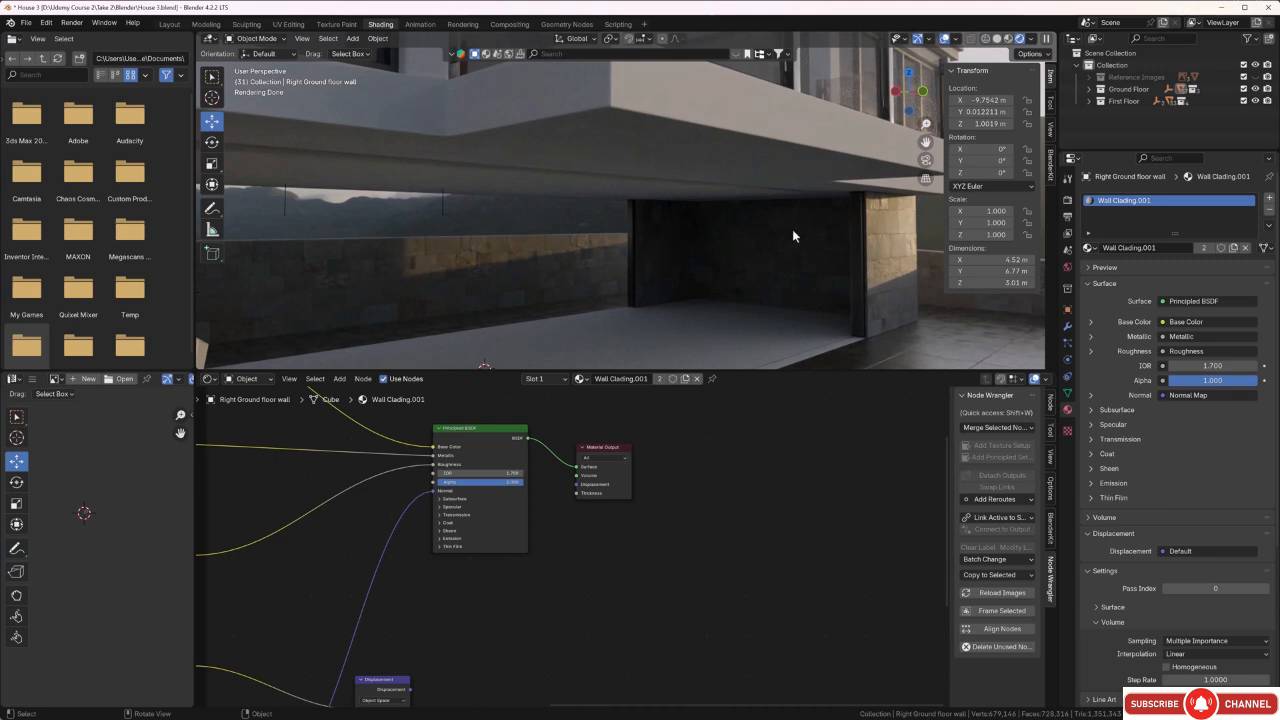
middle_click_drag(760, 245, 746, 279)
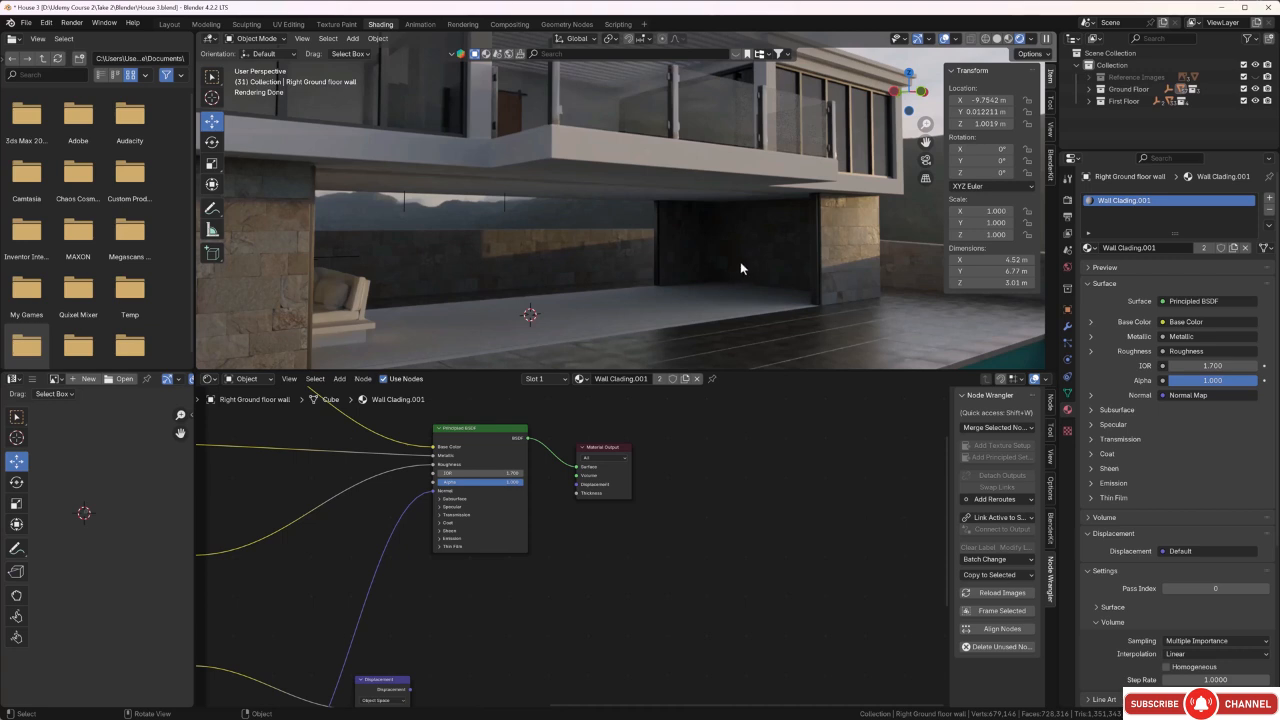
middle_click_drag(740, 261, 755, 259)
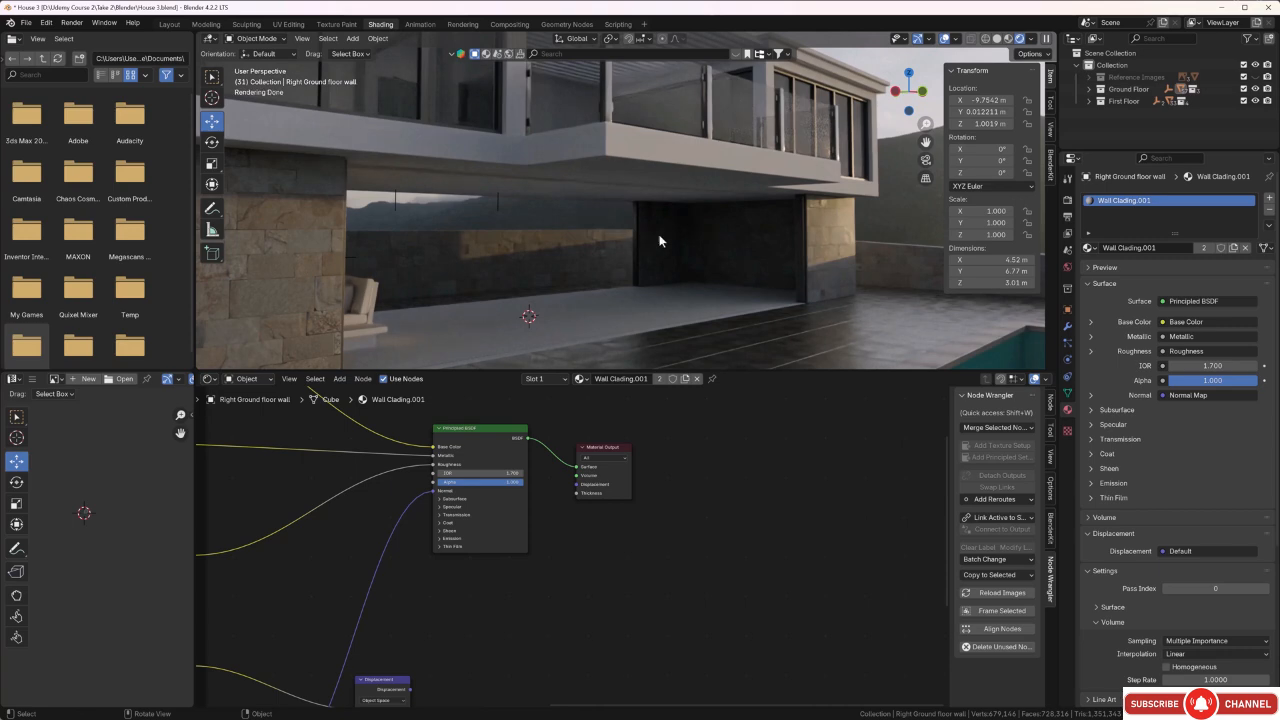
middle_click_drag(683, 257, 674, 251)
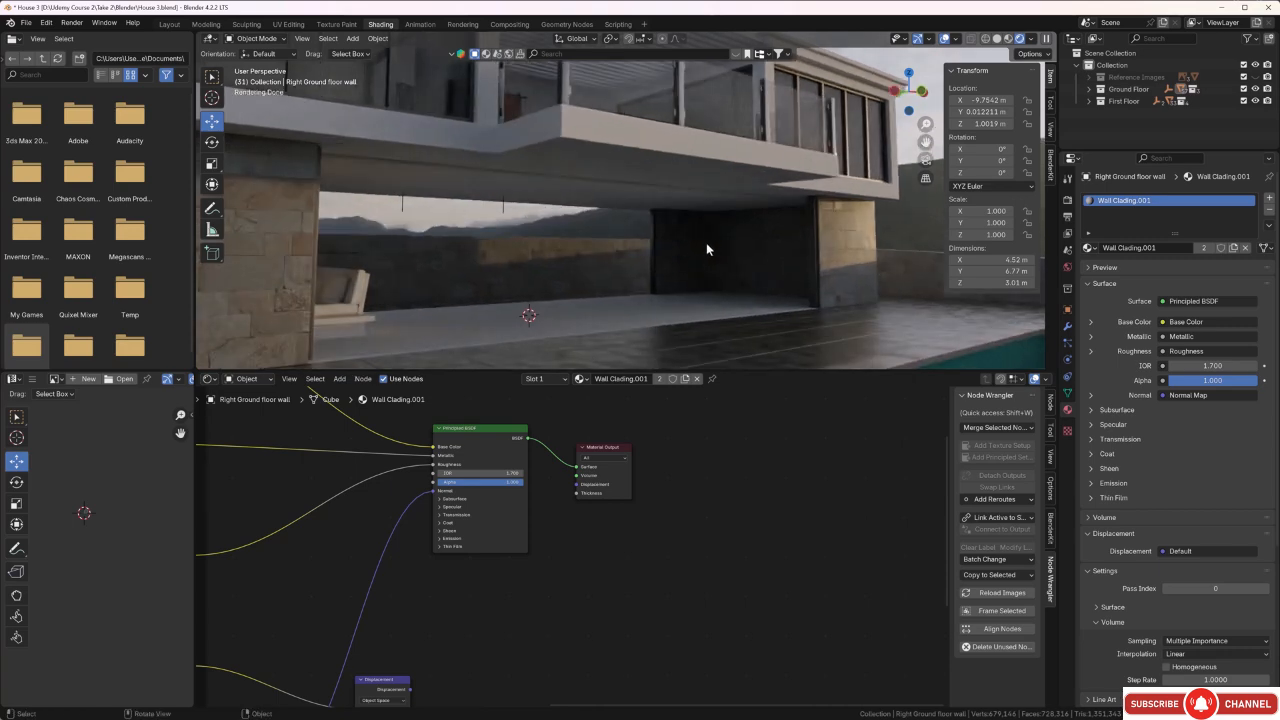
middle_click_drag(699, 250, 712, 252)
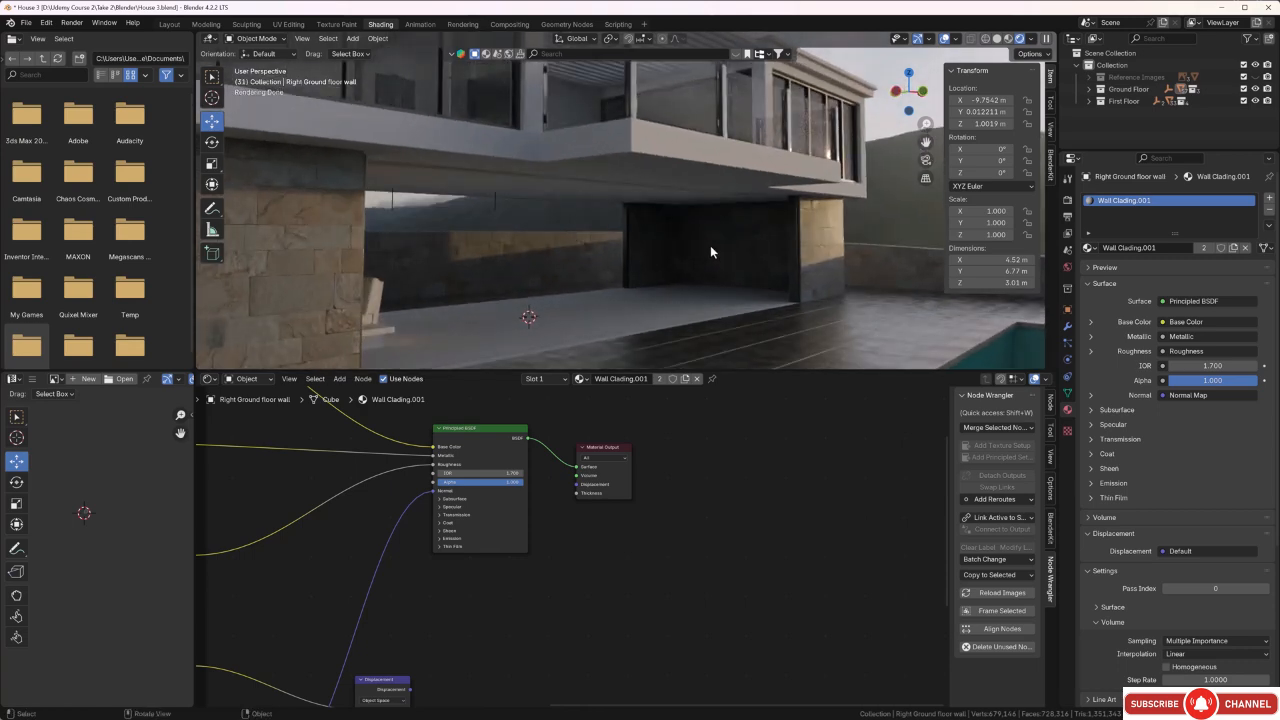
Isolate the left and right ground floor walls together in local view.
middle_click_drag(710, 252, 706, 245)
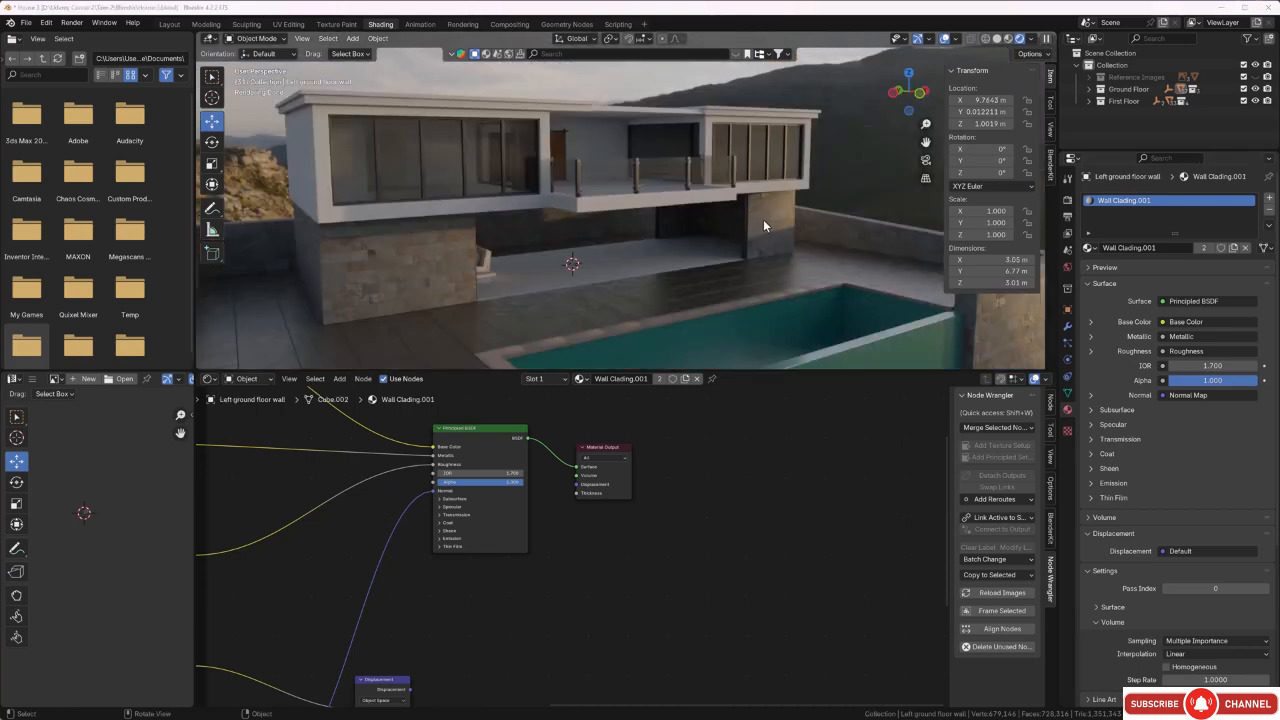
left_click(763, 222)
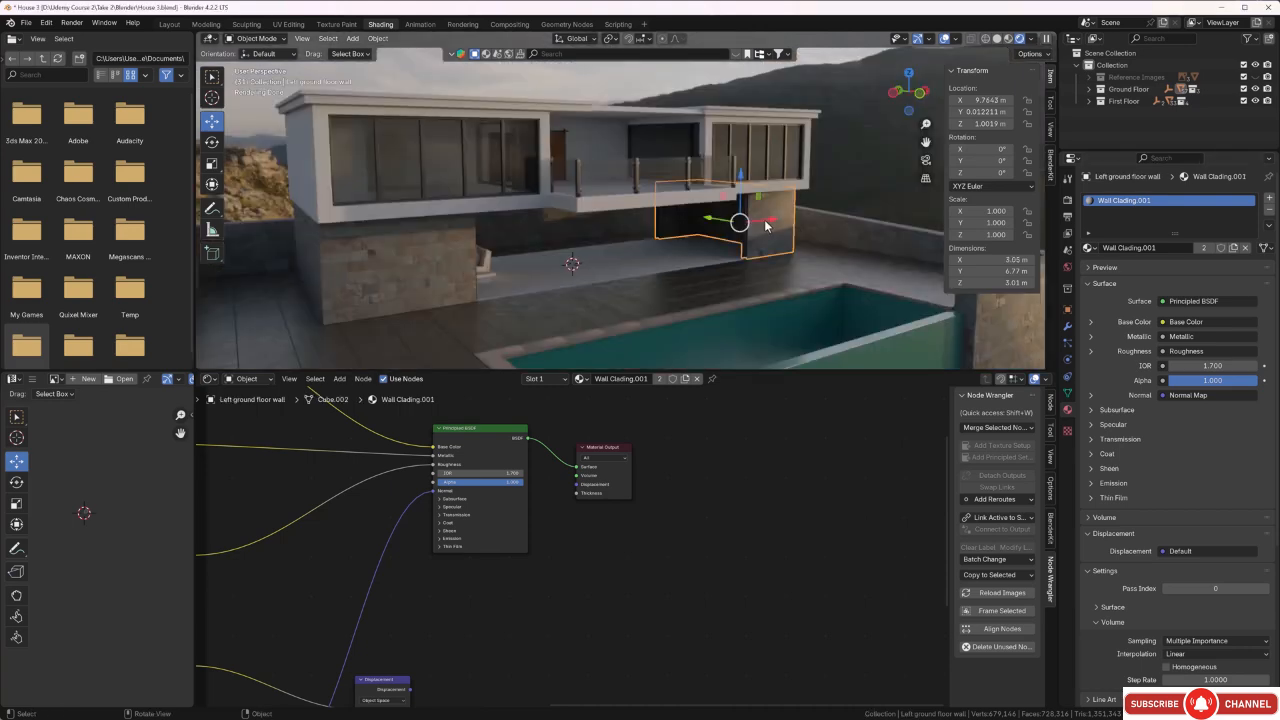
left_click(369, 271, "shift")
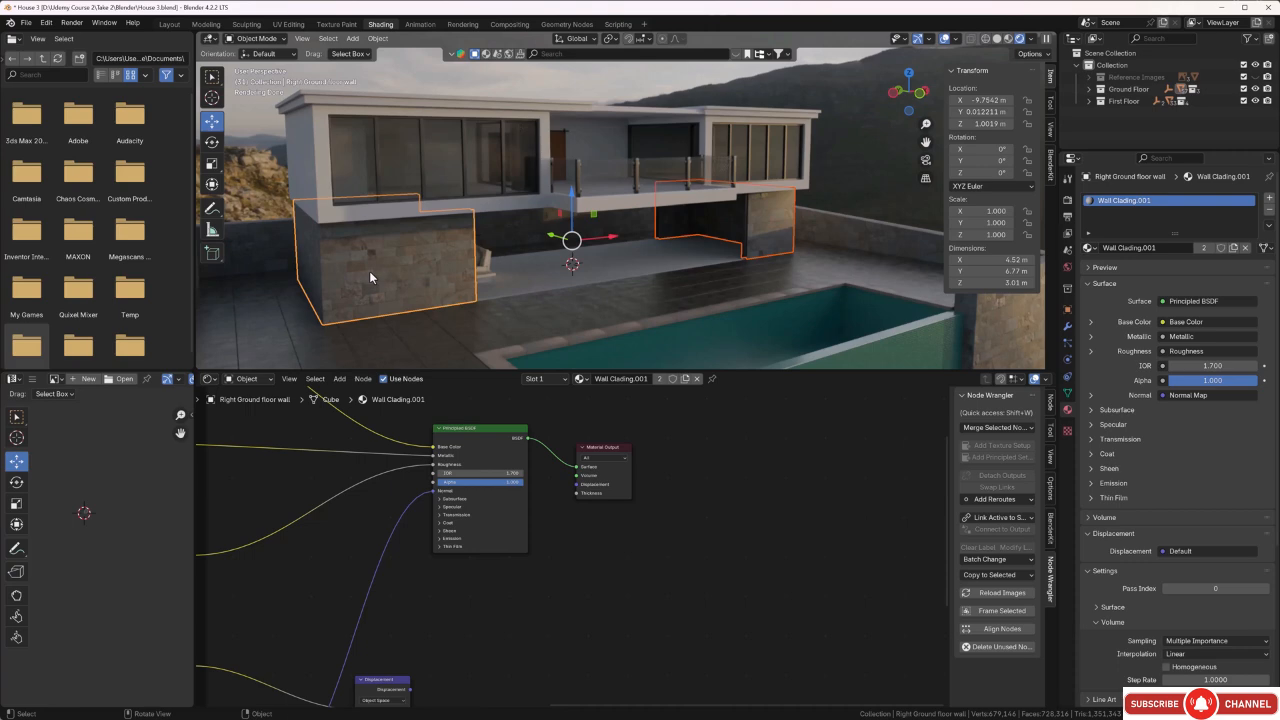
key("KP_Divide")
left_click(640, 266)
Select the right ground floor wall, frame its inner side and enter Edit Mode on it.
middle_click_drag(640, 266, 746, 222)
scroll(560, 195, "up", 3)
scroll(560, 194, "up", 2)
scroll(624, 322, "up", 2)
scroll(514, 187, "up", 2)
scroll(512, 188, "down", 5)
scroll(667, 240, "down", 3)
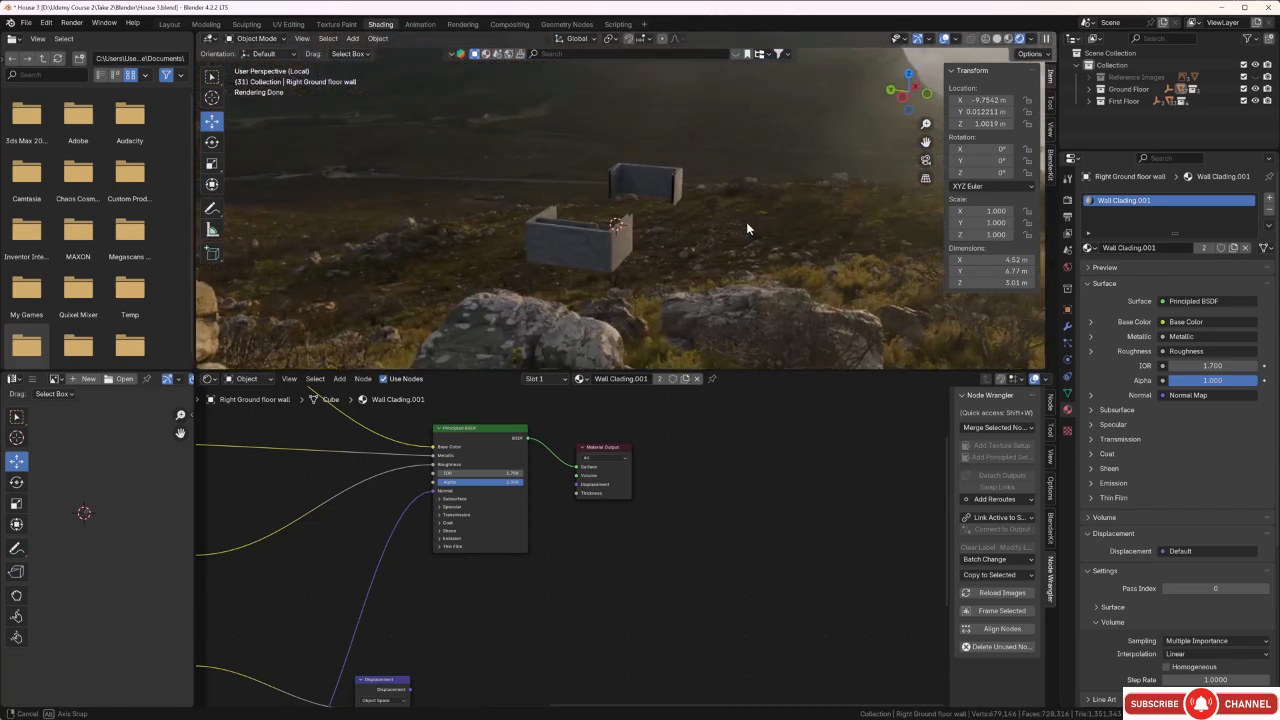
middle_click_drag(662, 225, 525, 234)
scroll(585, 191, "up", 7)
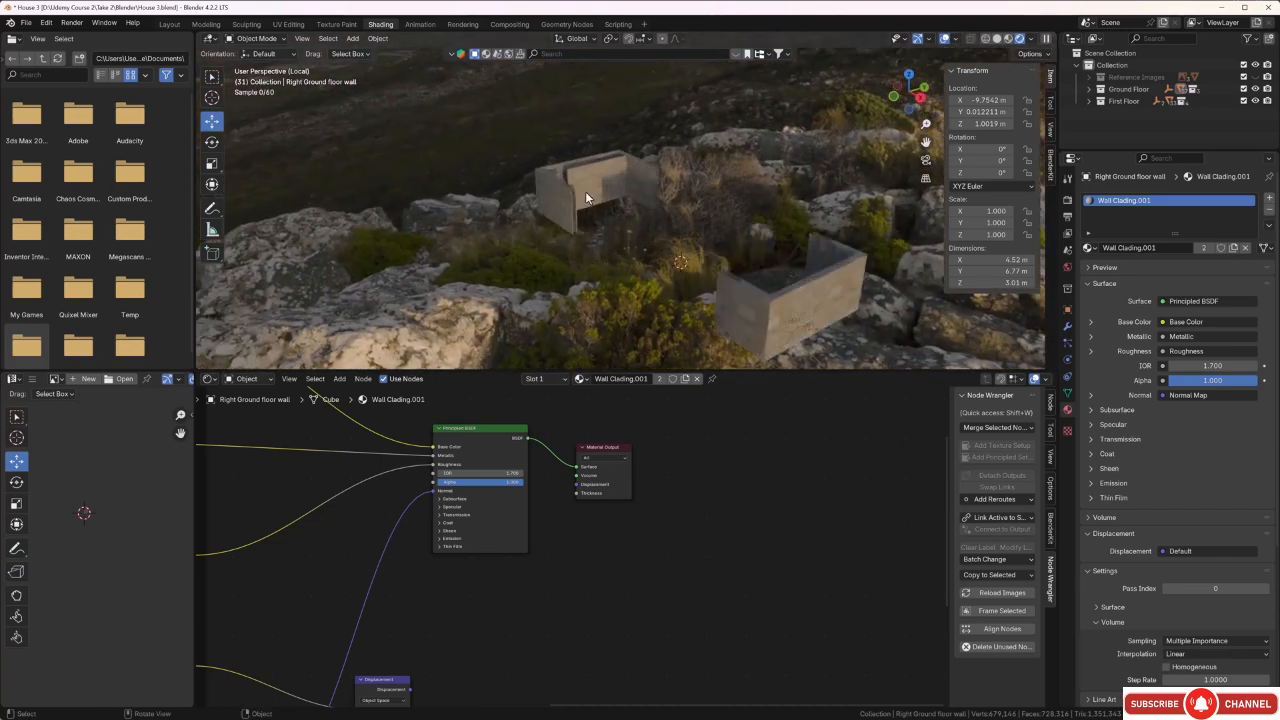
middle_click_drag(504, 175, 554, 227)
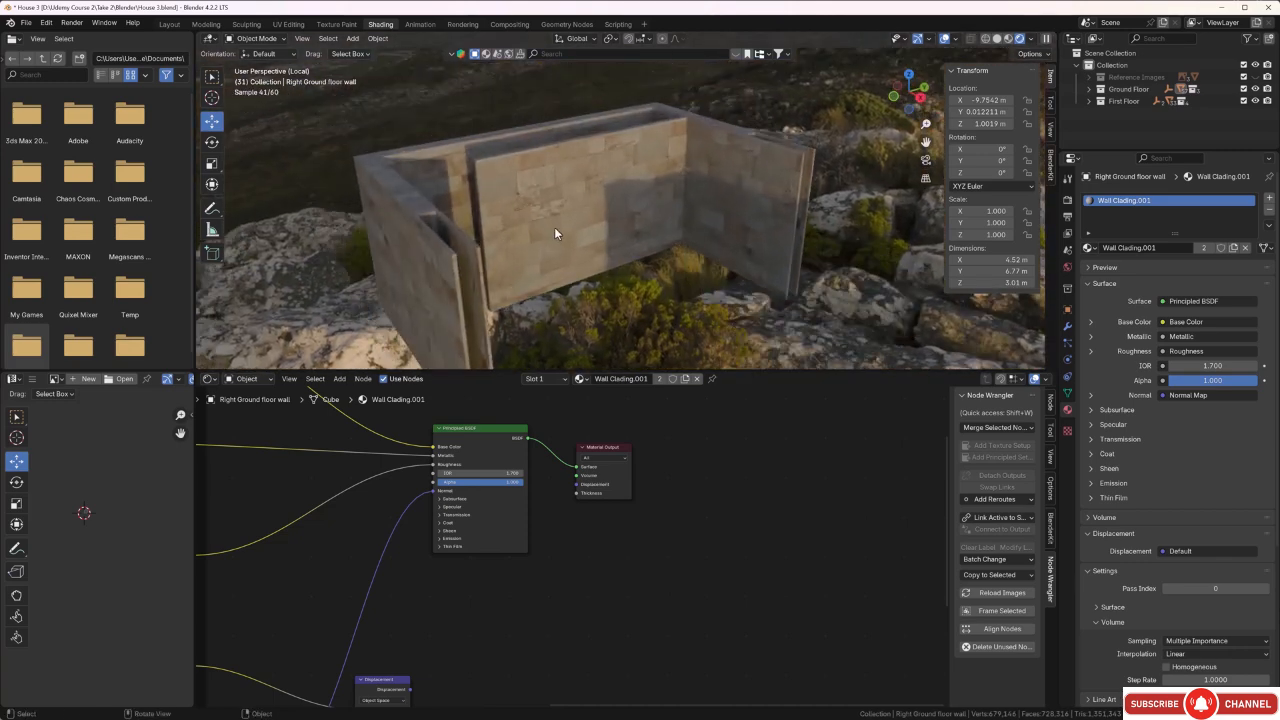
left_click(552, 215)
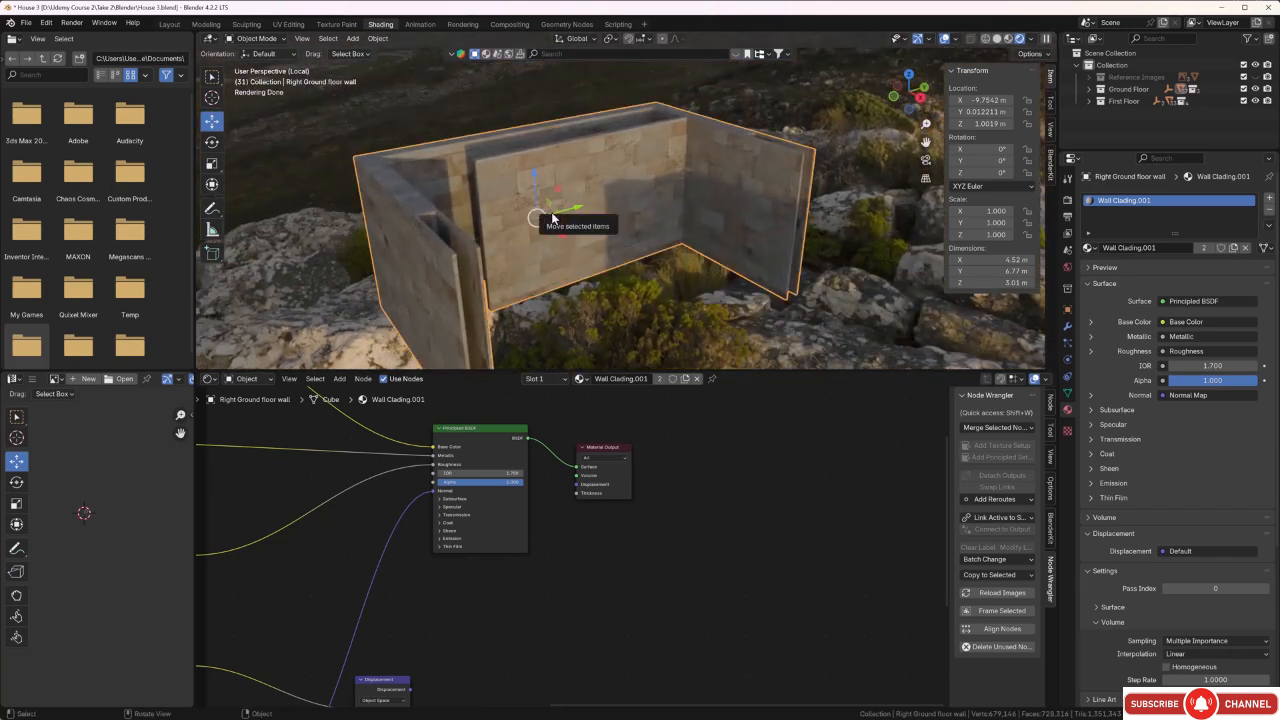
key("b")
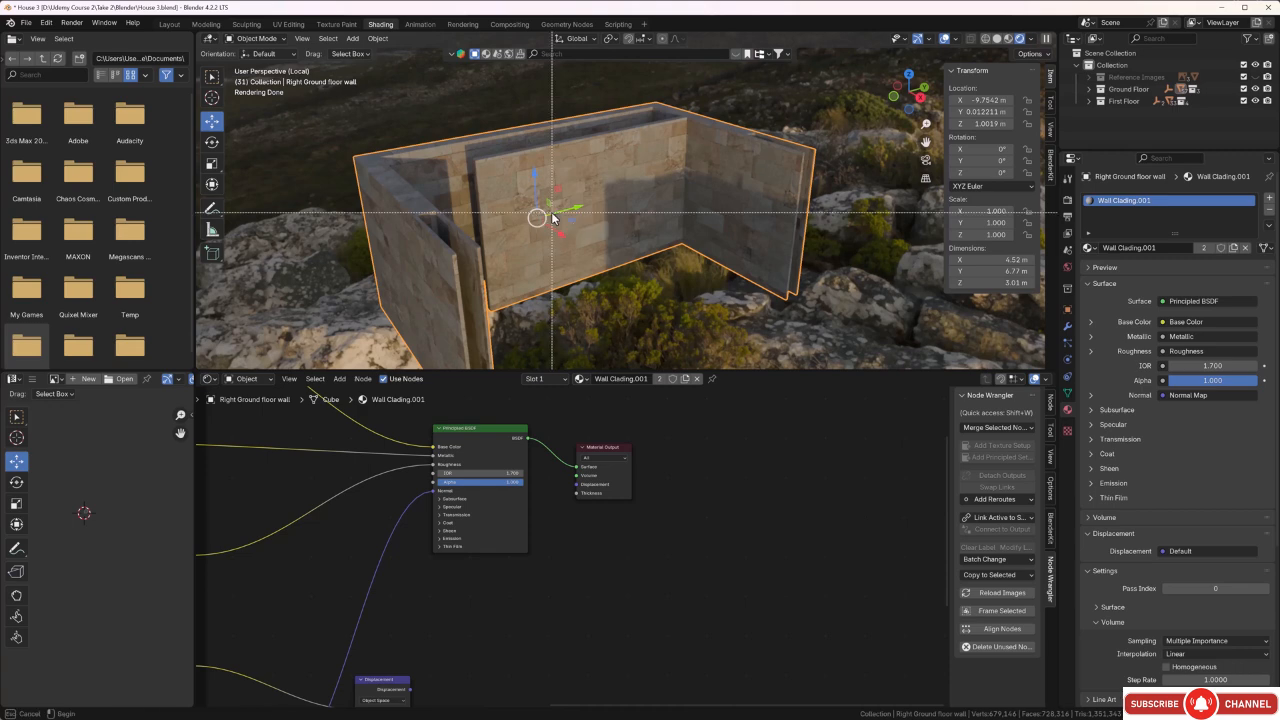
left_click_drag(400, 120, 819, 310)
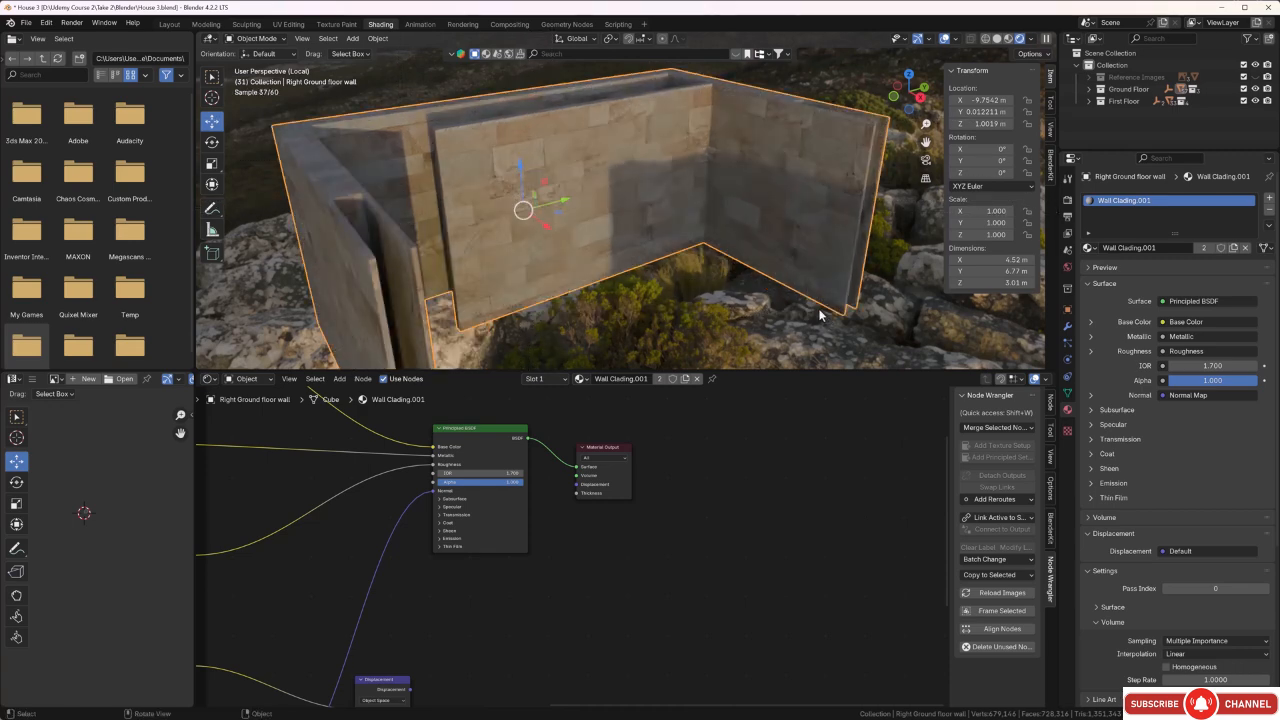
middle_click_drag(819, 314, 747, 287)
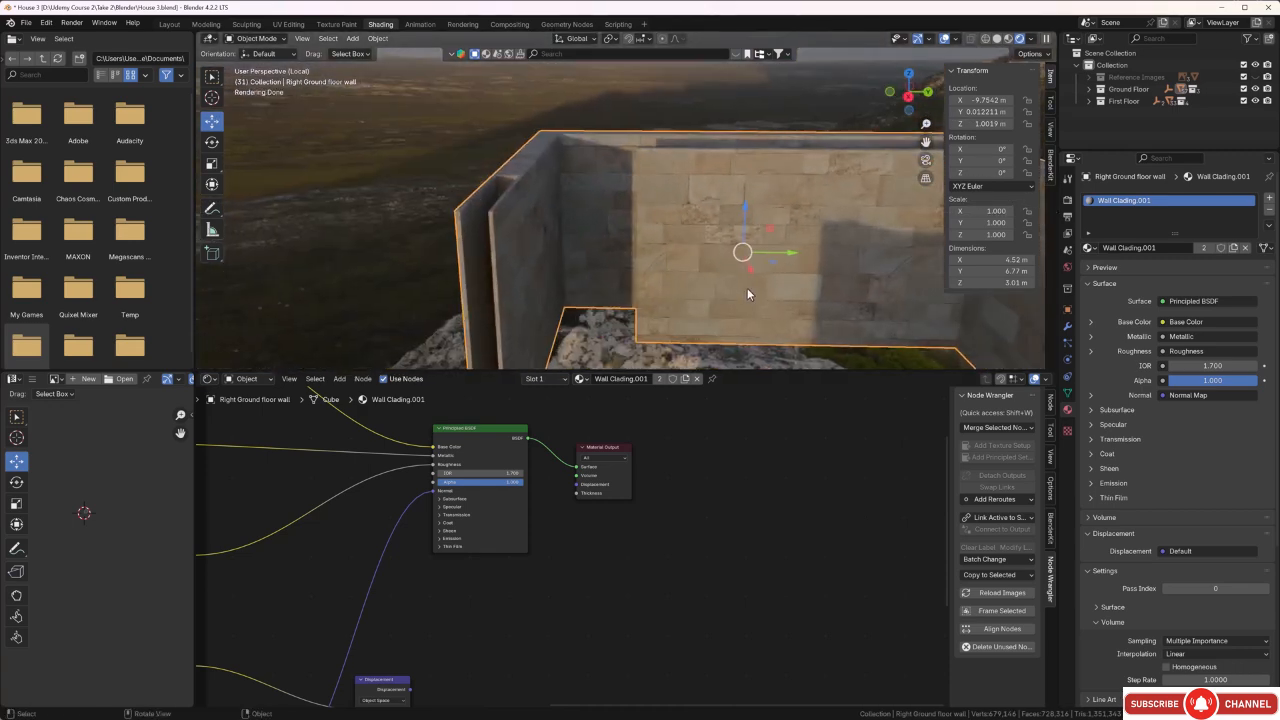
key("Tab")
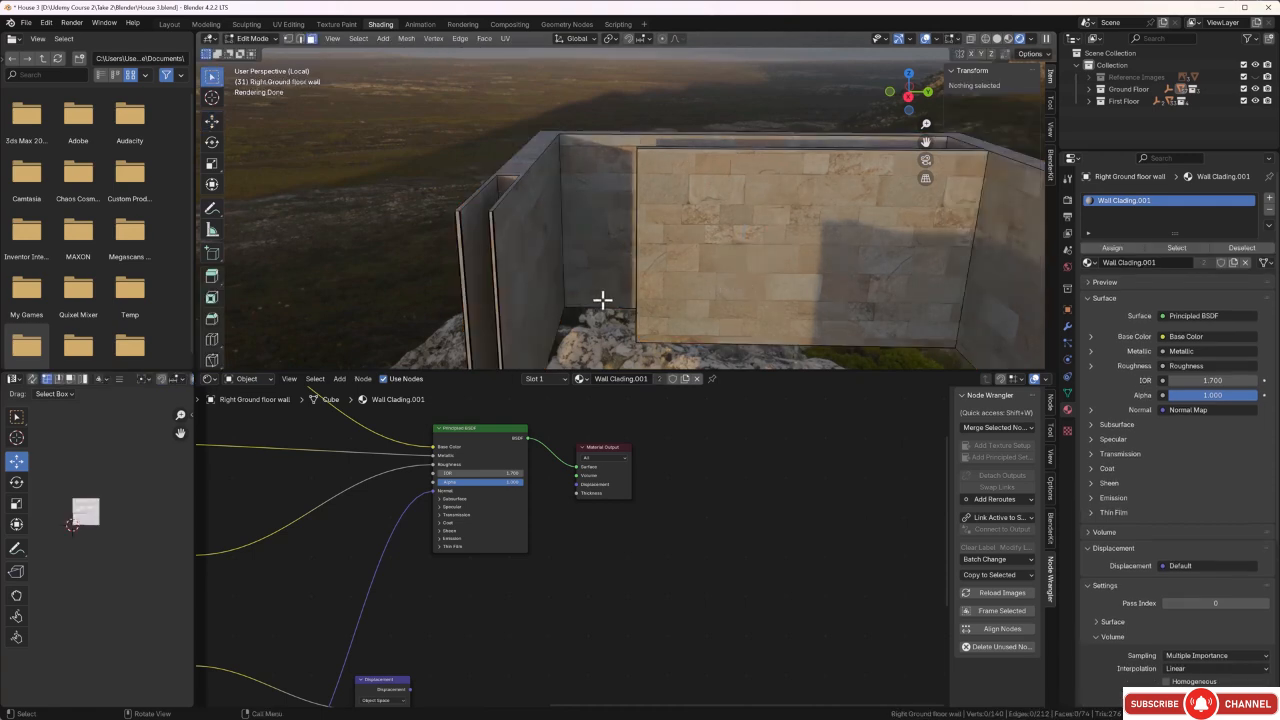
Select all the inner faces of the right ground floor wall, from one end of the wall around to the other.
middle_click_drag(603, 300, 646, 298)
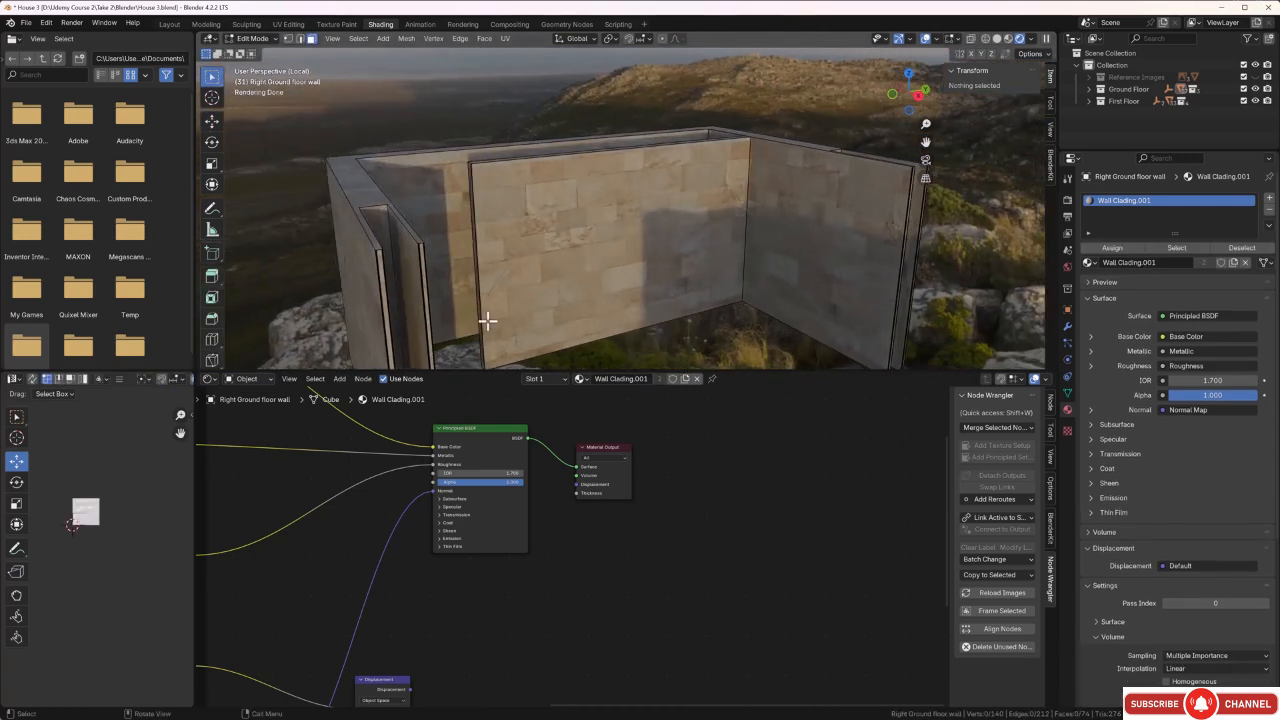
left_click(407, 259)
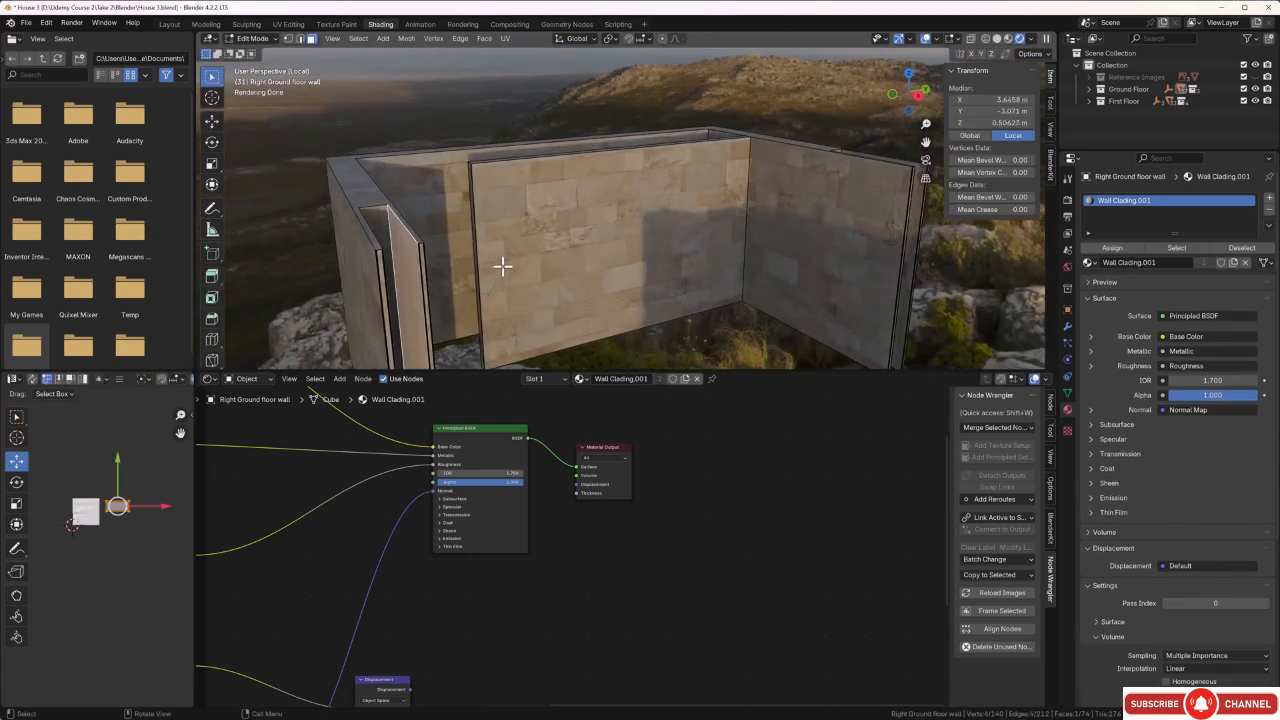
middle_click_drag(503, 266, 463, 269)
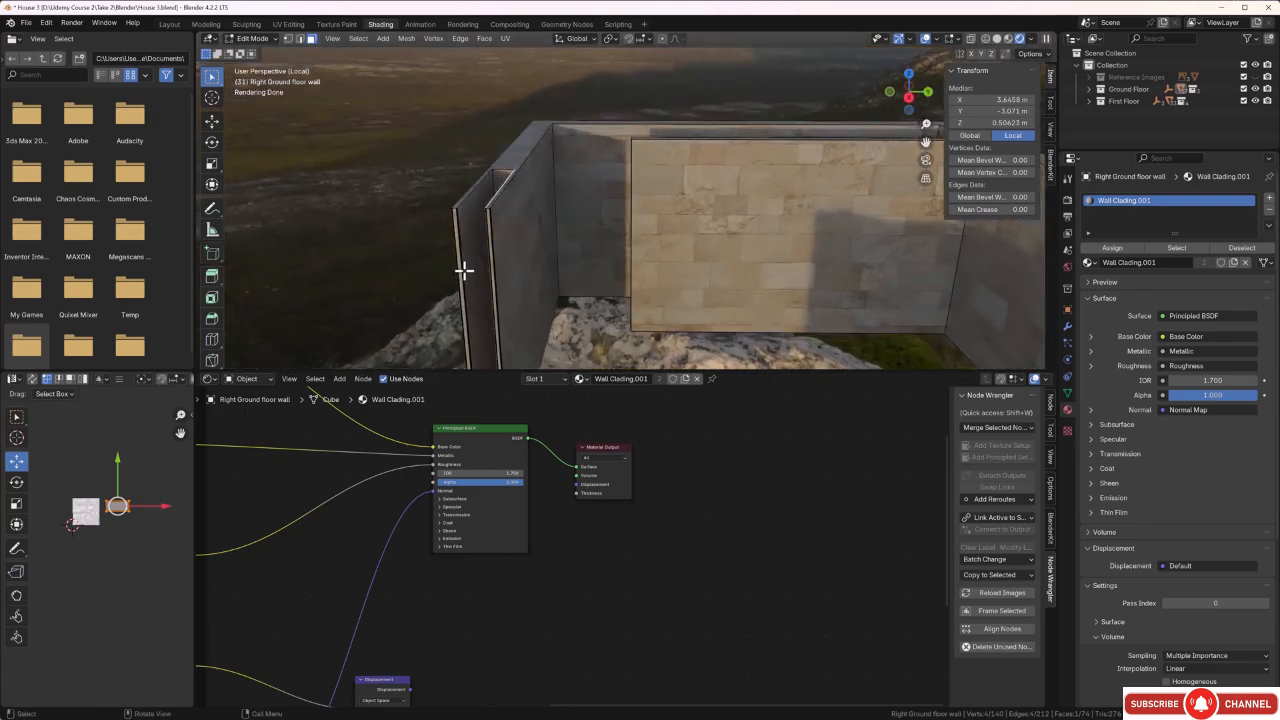
left_click(574, 188, "ctrl")
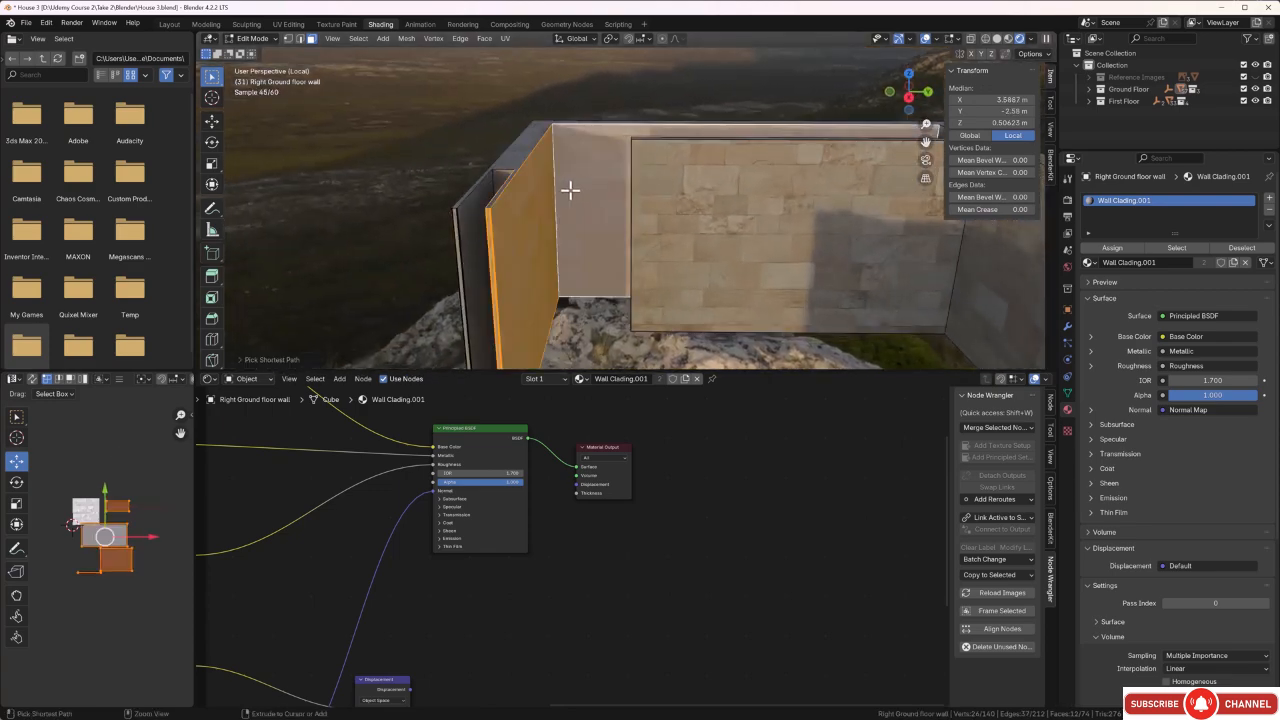
middle_click_drag(571, 189, 466, 240)
middle_click_drag(397, 283, 571, 231)
left_click(566, 209, "ctrl")
left_click(571, 231, "ctrl")
middle_click_drag(651, 286, 674, 306)
left_click(692, 283, "ctrl")
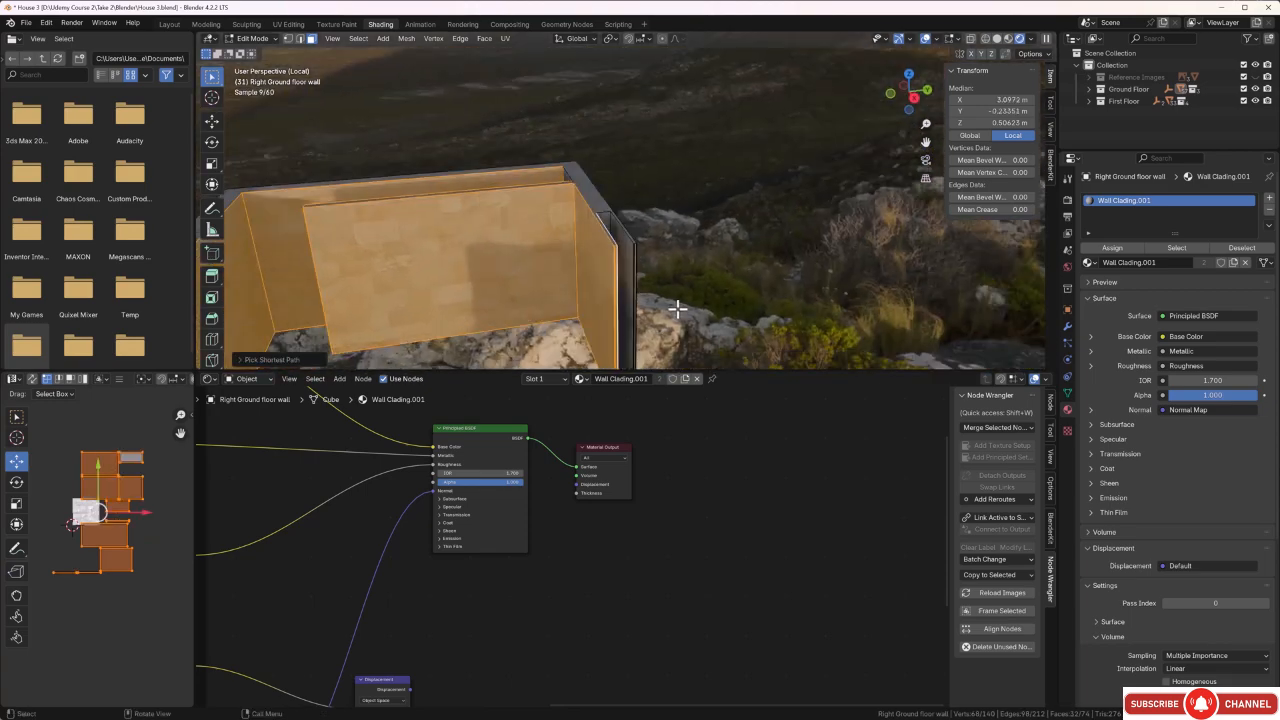
middle_click_drag(480, 286, 600, 232)
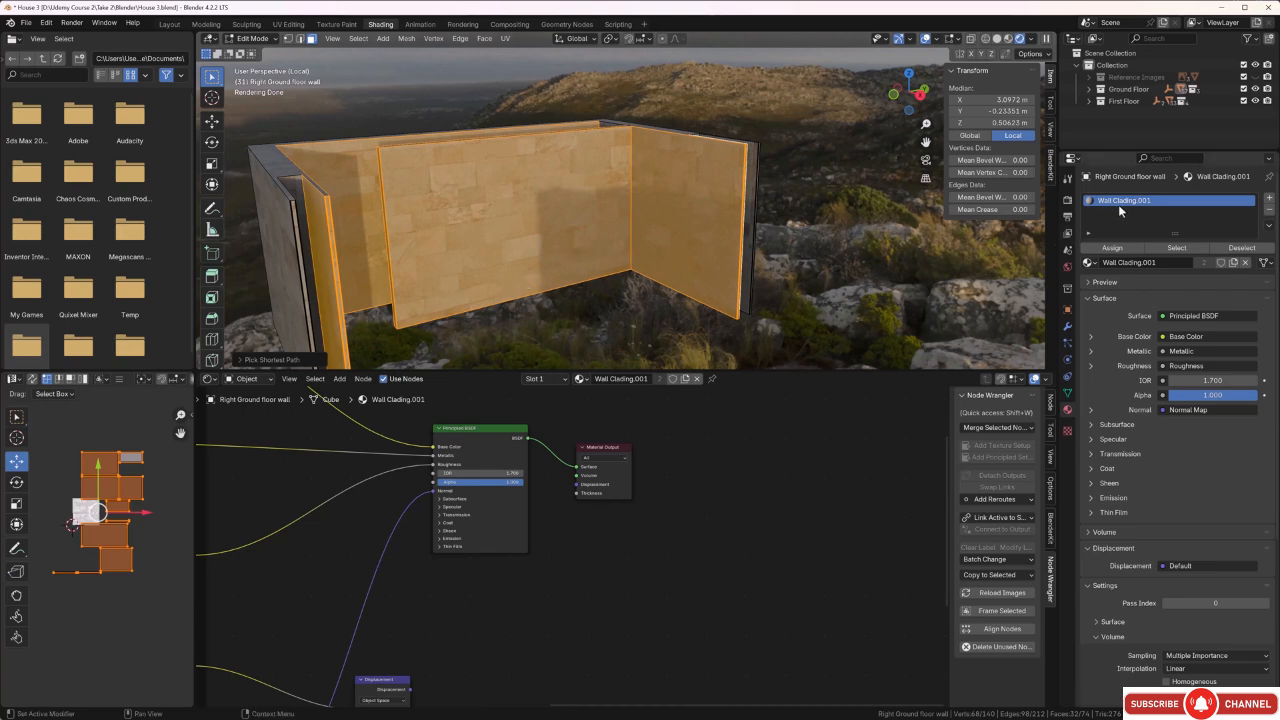
Add a second material slot to the right ground floor wall with a new material named Internal Walls.
left_click(1269, 198)
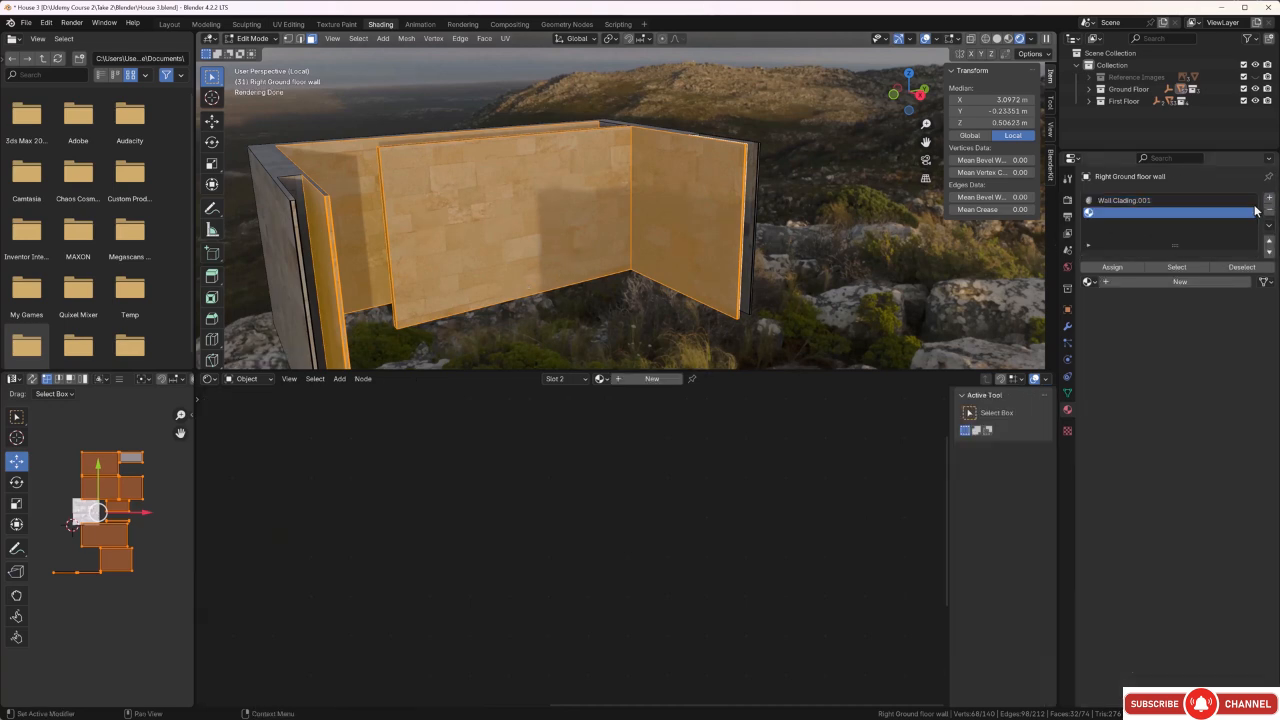
left_click(1164, 282)
double_click(1139, 282)
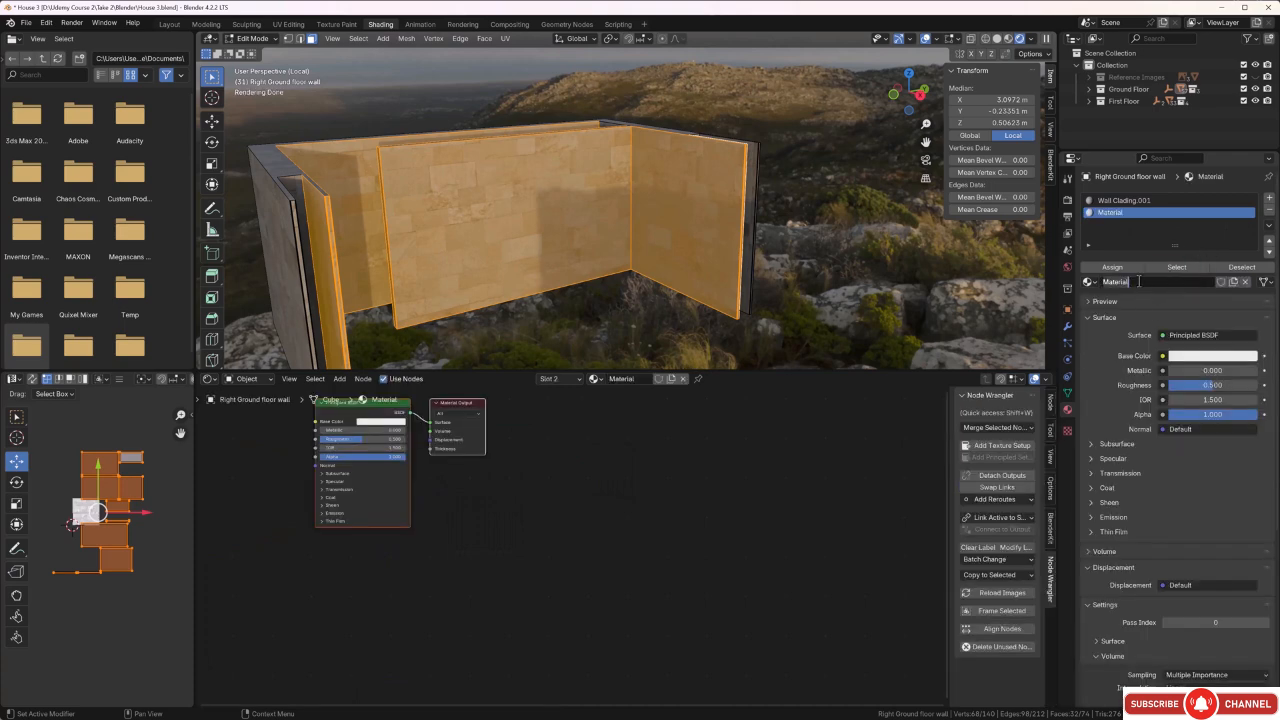
key("BackSpace")
type("Internal W")
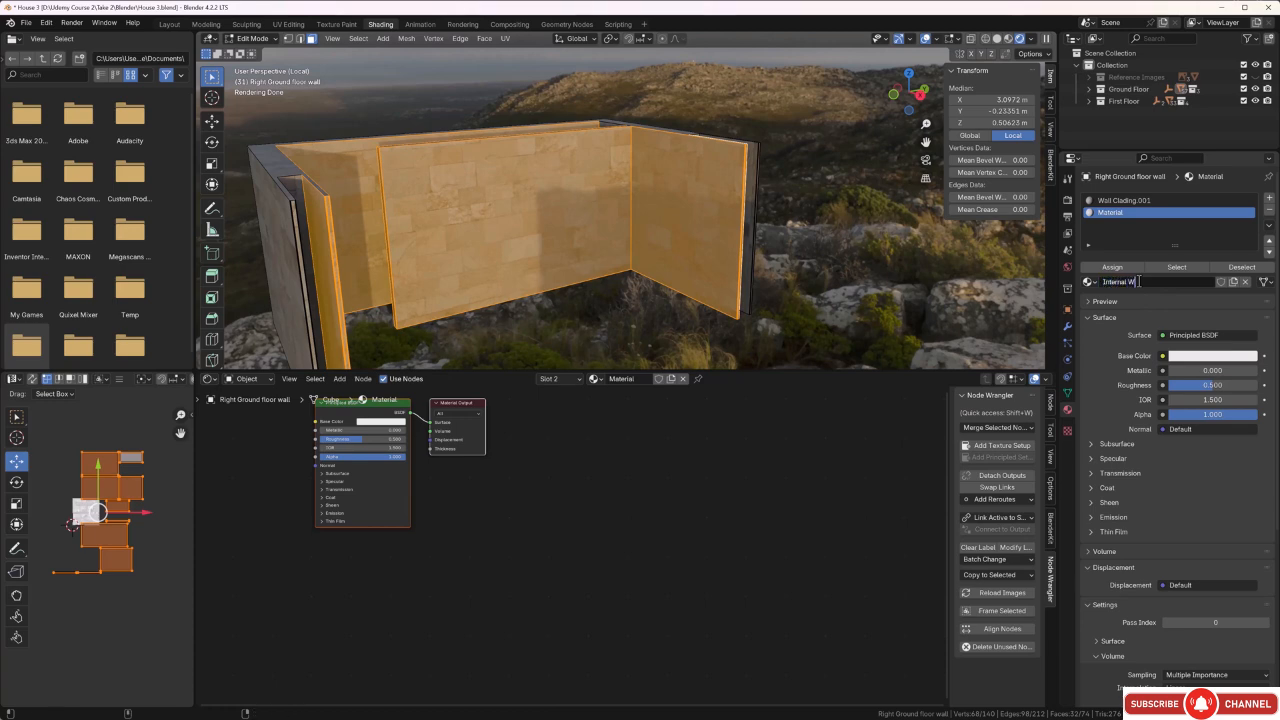
type("alls")
key("Return")
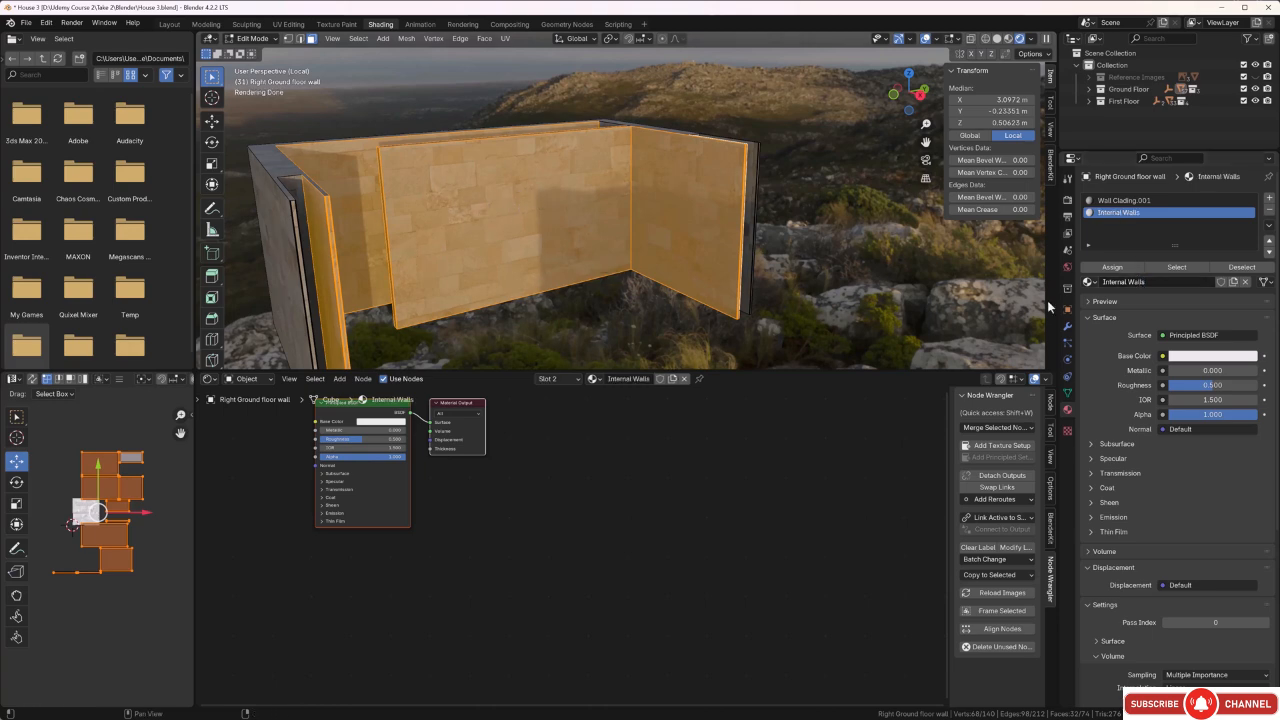
Assign the Internal Walls material to the selected inner faces and return to Object Mode.
left_click(1112, 267)
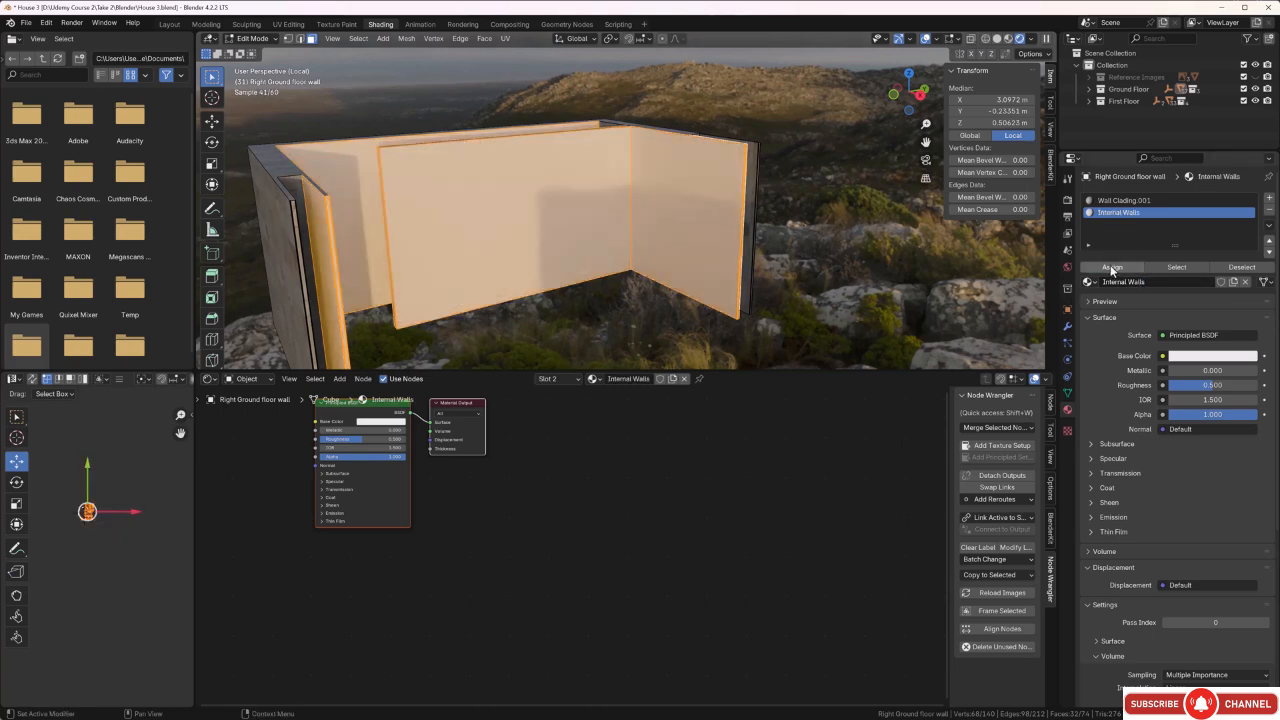
left_click(791, 259)
middle_click_drag(803, 260, 790, 258)
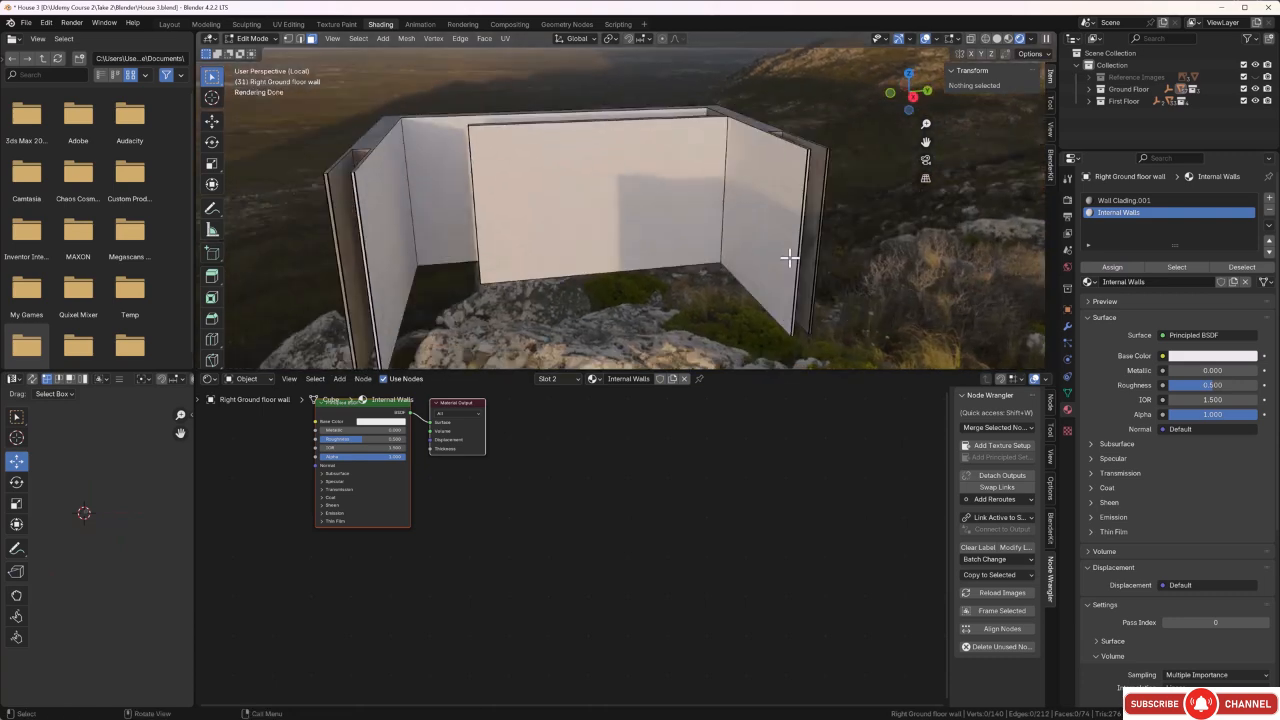
key("Tab")
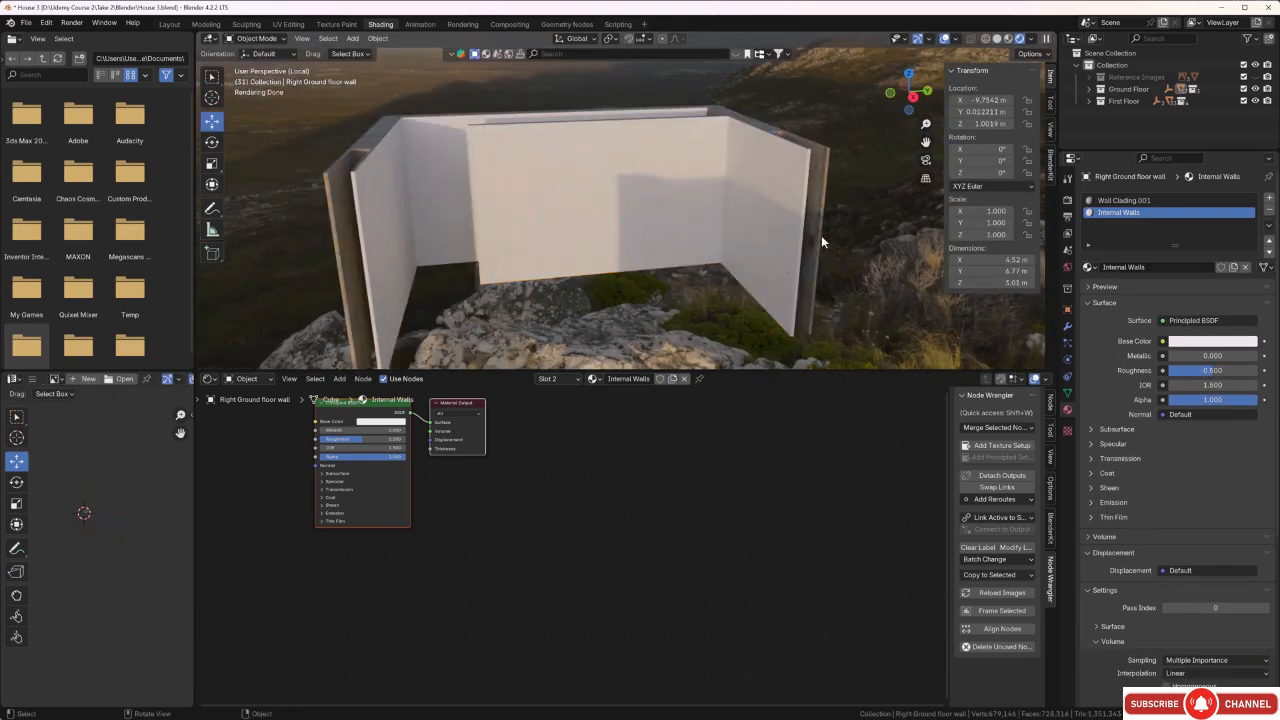
middle_click_drag(821, 235, 738, 242)
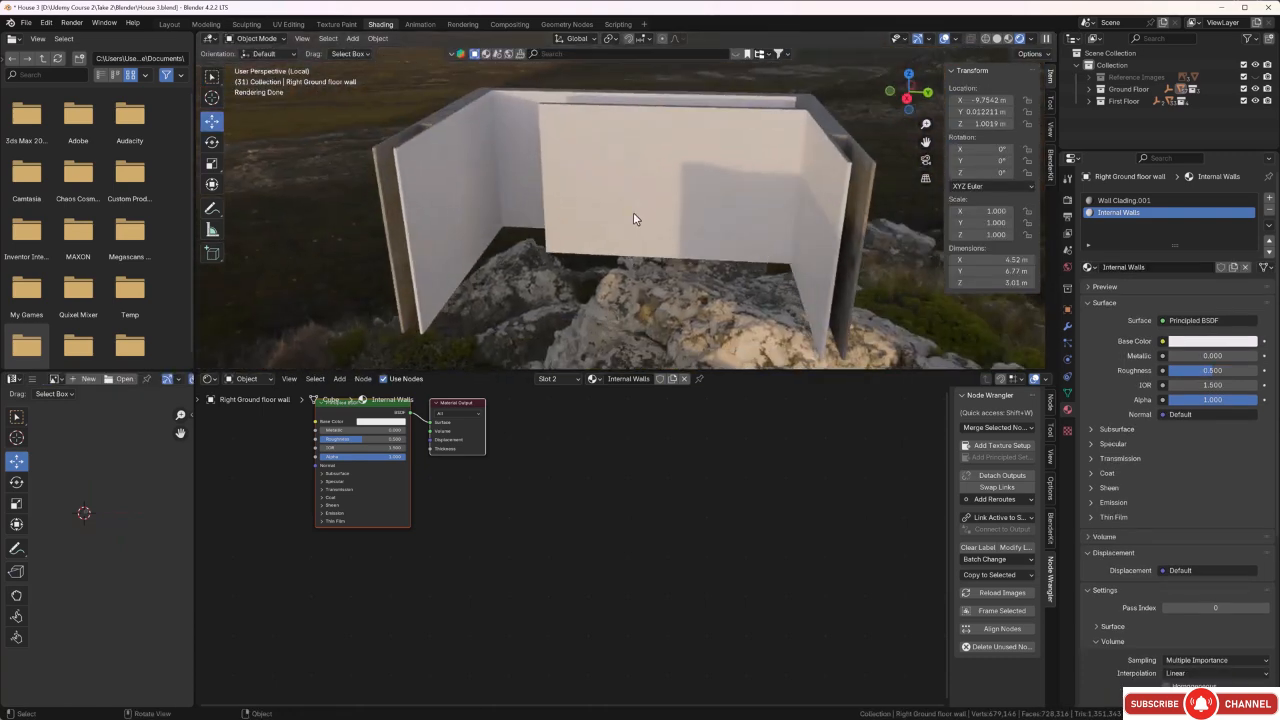
middle_click_drag(633, 212, 692, 199)
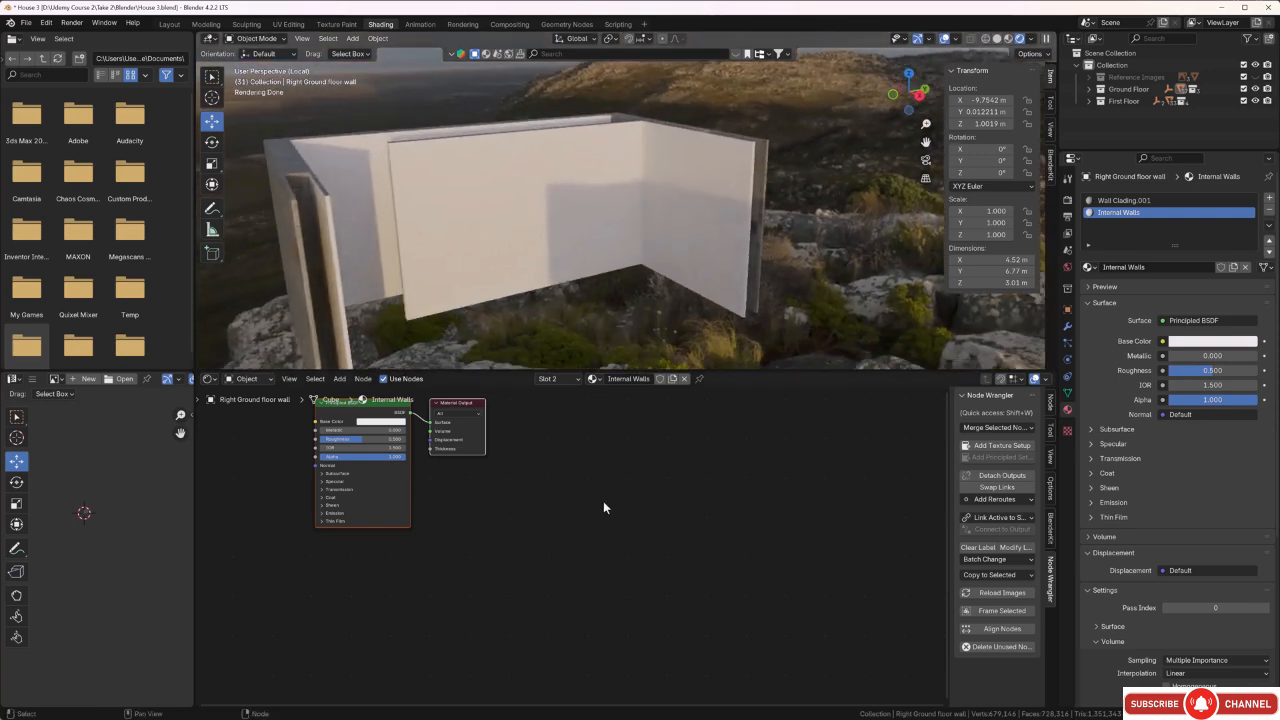
Add Node Wrangler's texture setup to the Principled BSDF of the Internal Walls material.
middle_click_drag(603, 503, 737, 567)
middle_click_drag(674, 508, 757, 514)
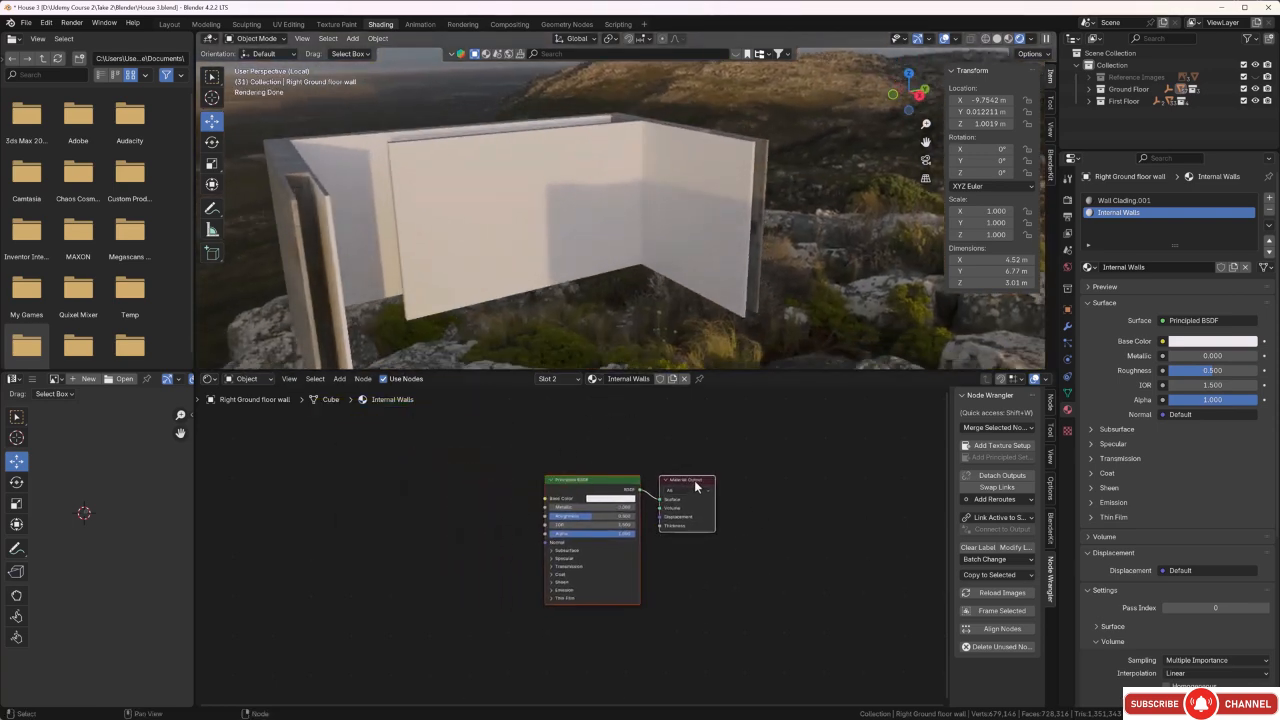
middle_click_drag(614, 445, 691, 443)
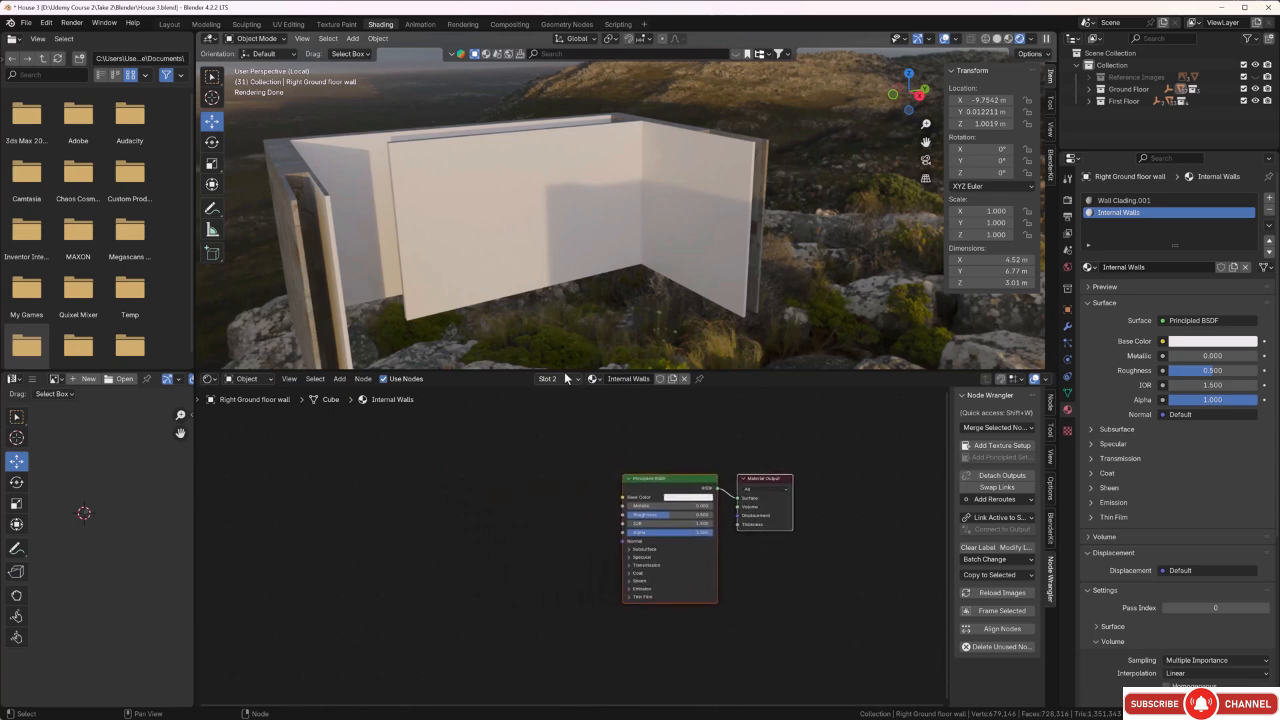
left_click(671, 459)
left_click(672, 477)
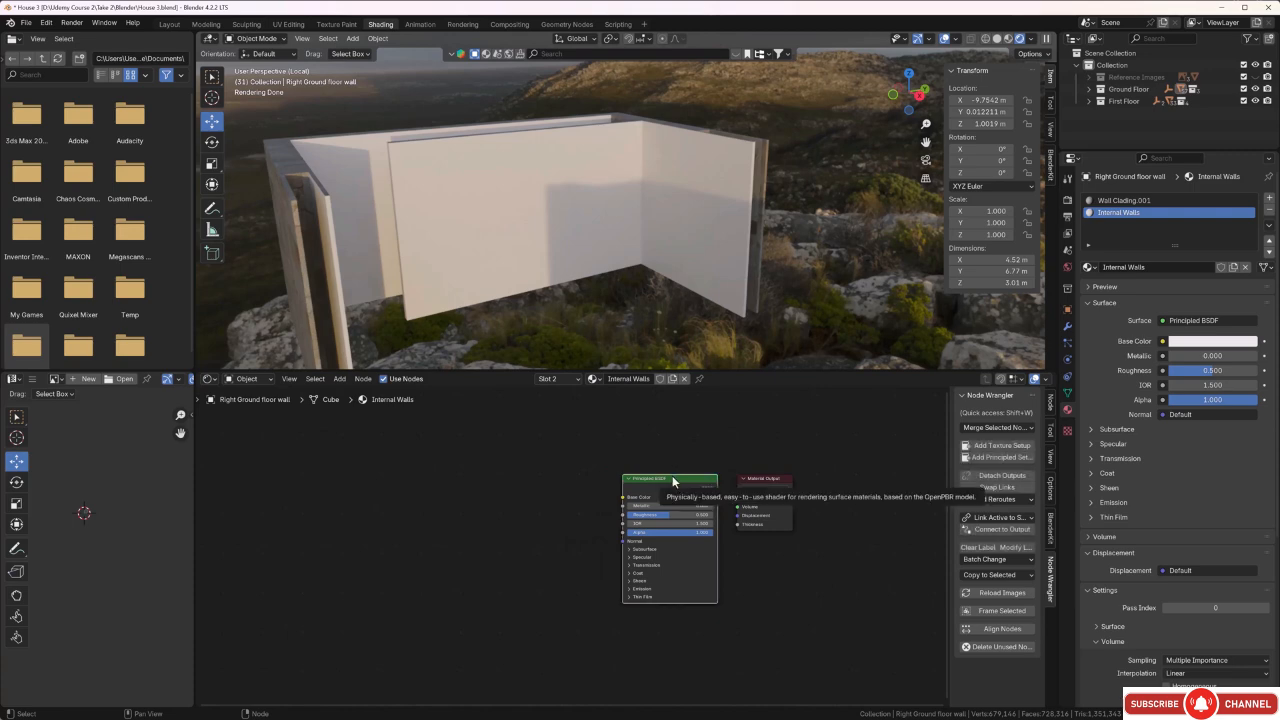
left_click(672, 477, "ctrl+shift")
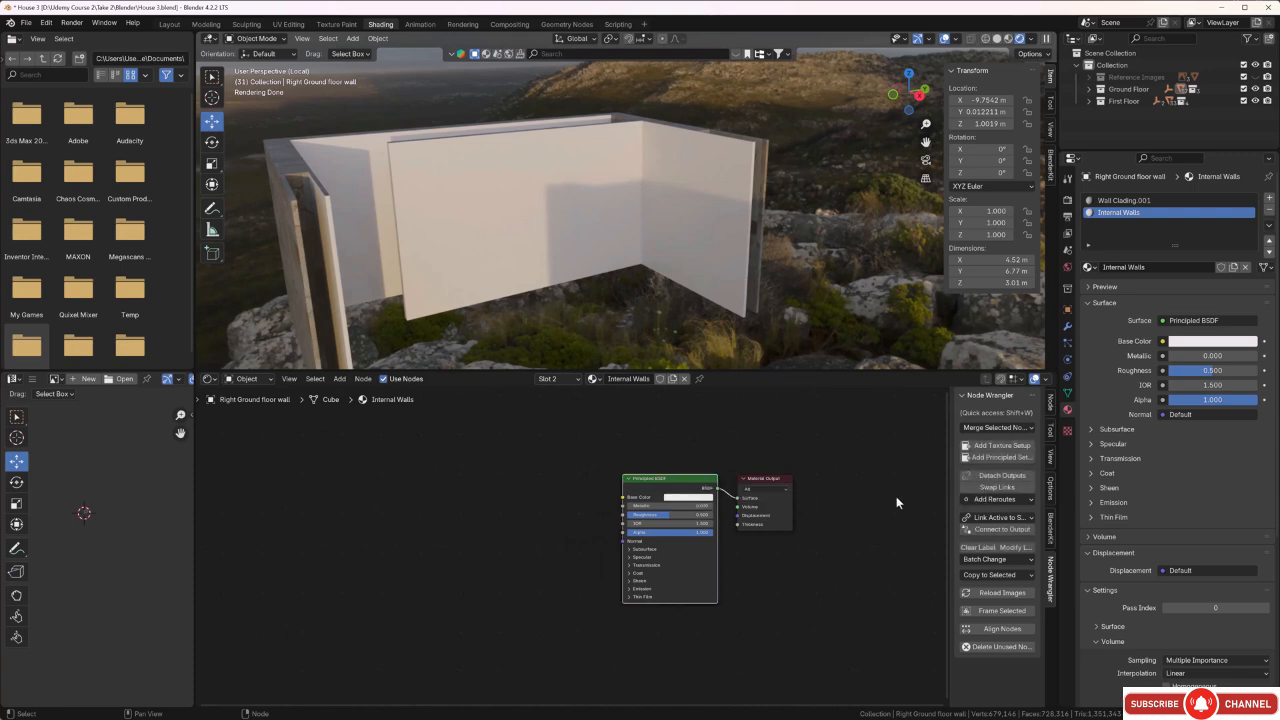
left_click(985, 452)
middle_click_drag(780, 594, 776, 573)
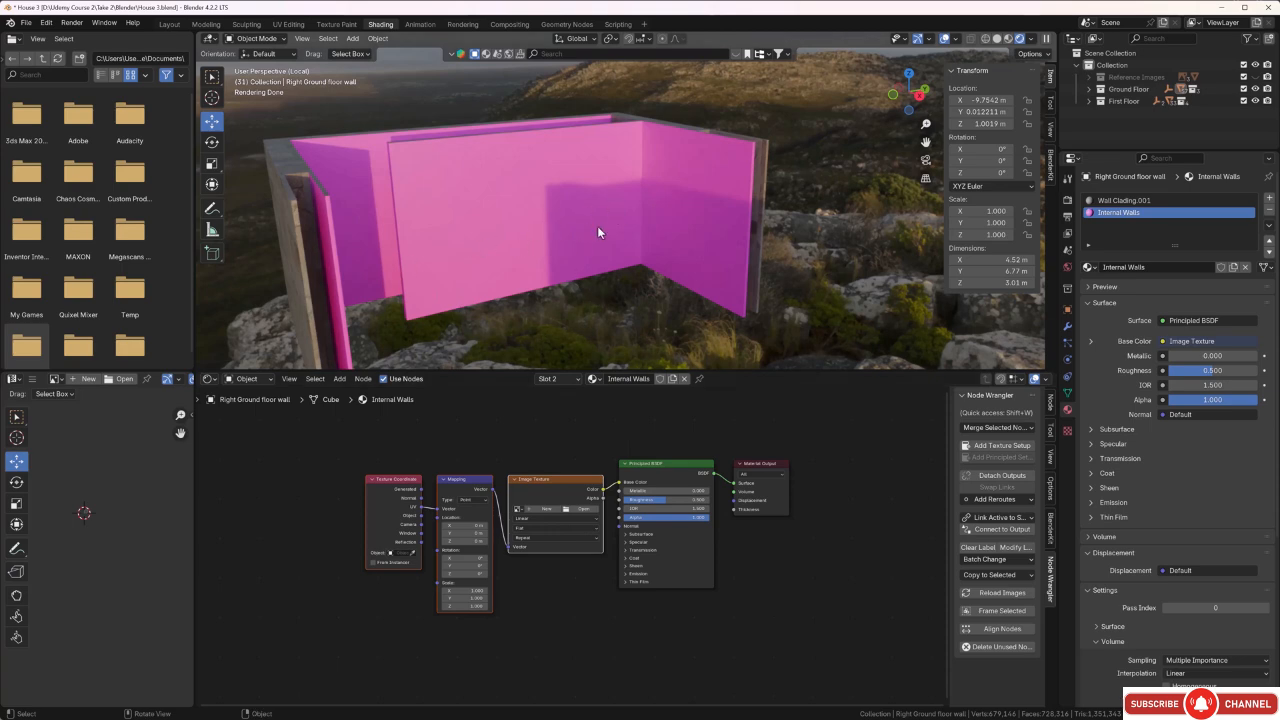
Delete the Image Texture node from the Internal Walls material.
left_click(563, 450)
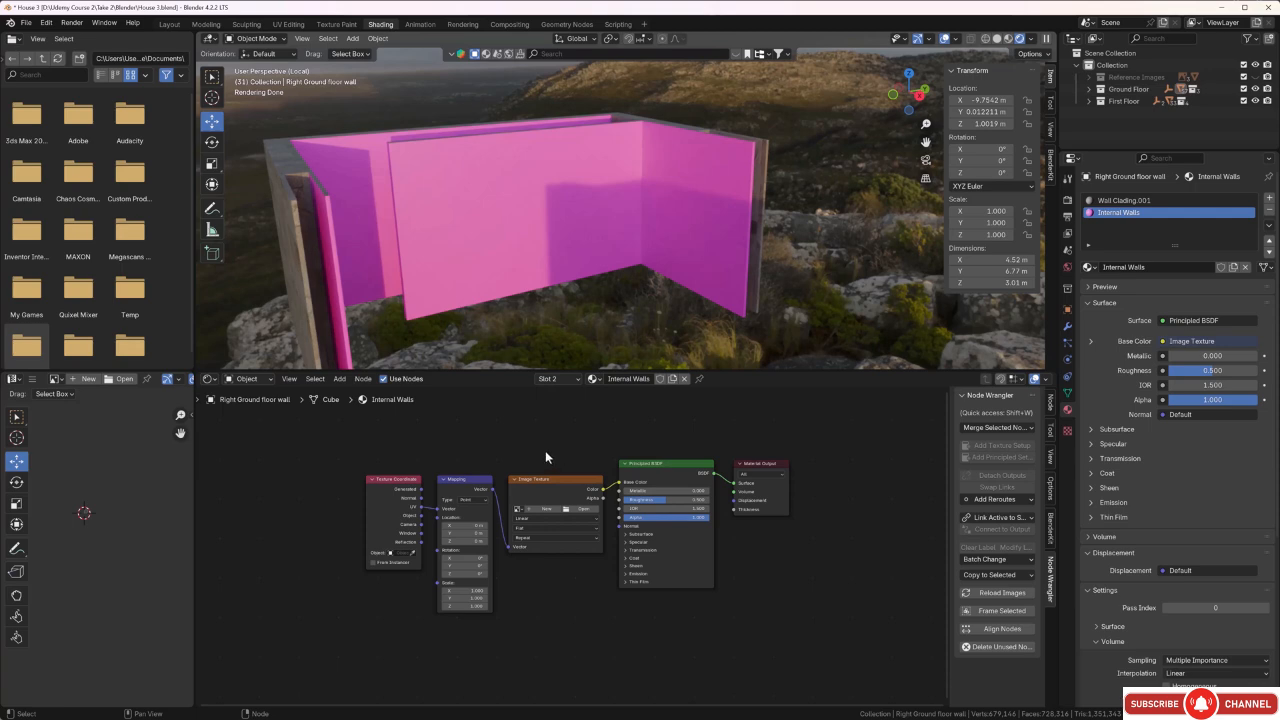
scroll(515, 438, "down", 1)
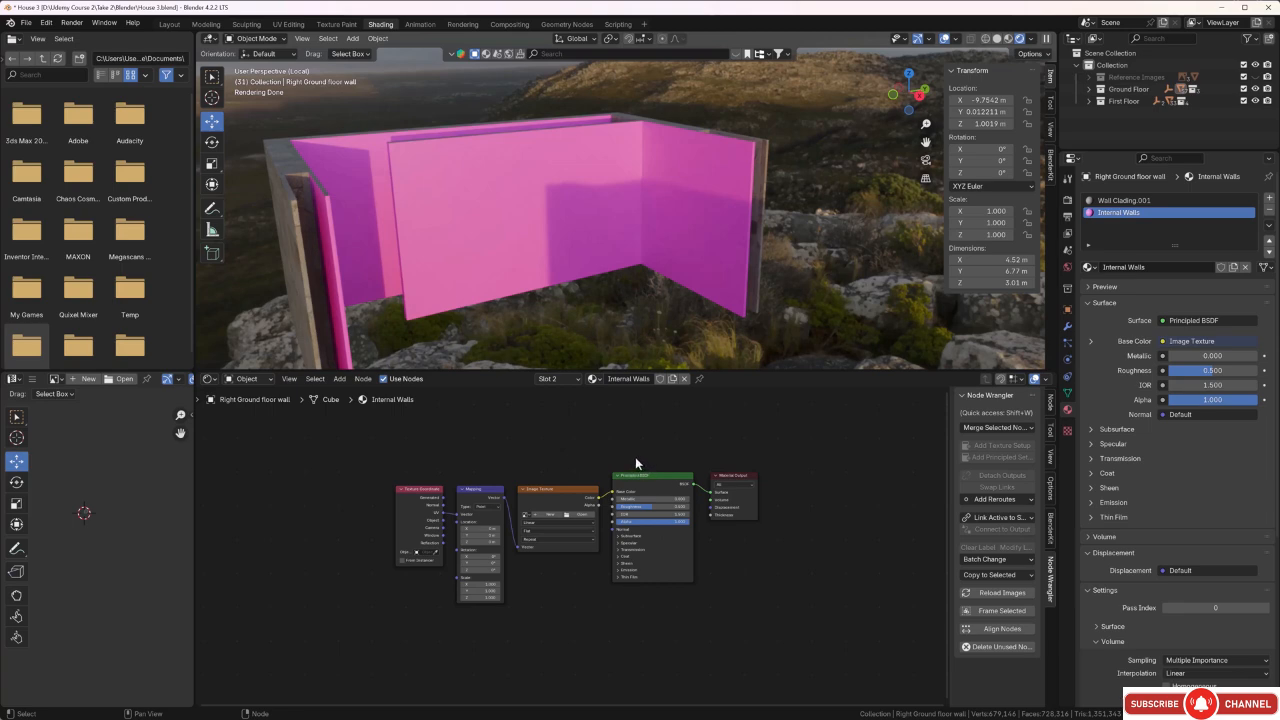
left_click(560, 489)
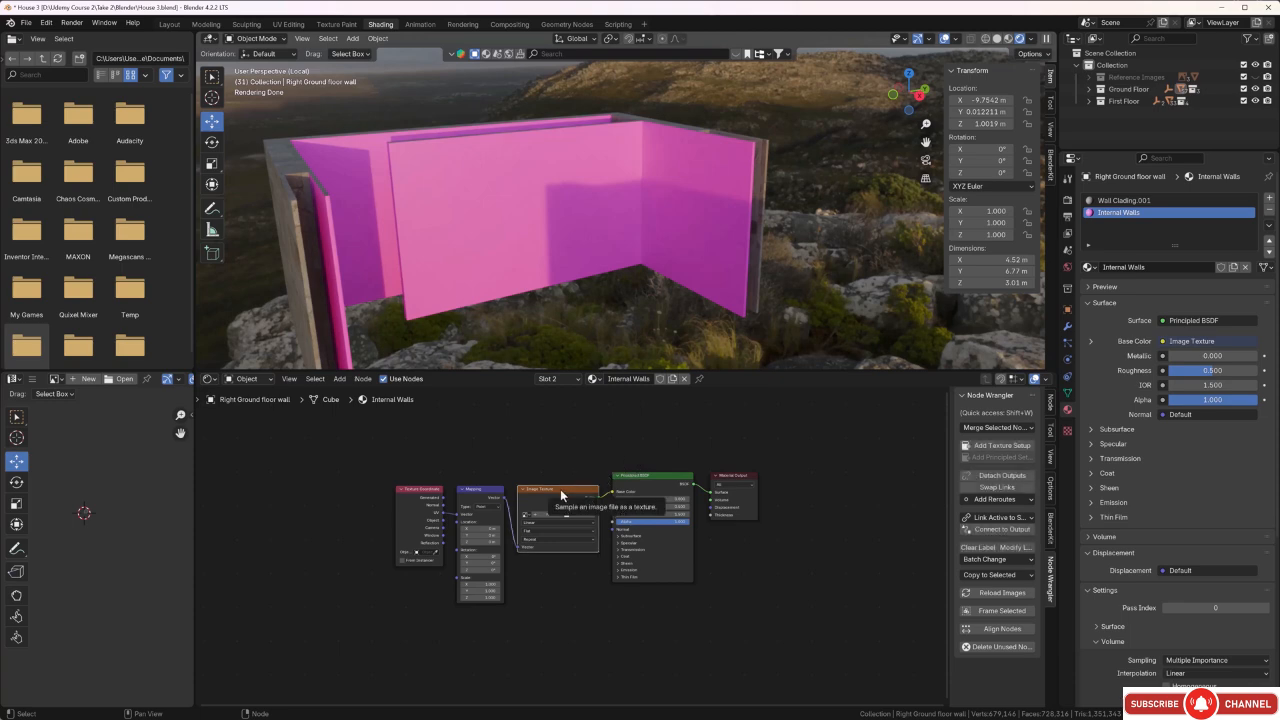
key("Delete")
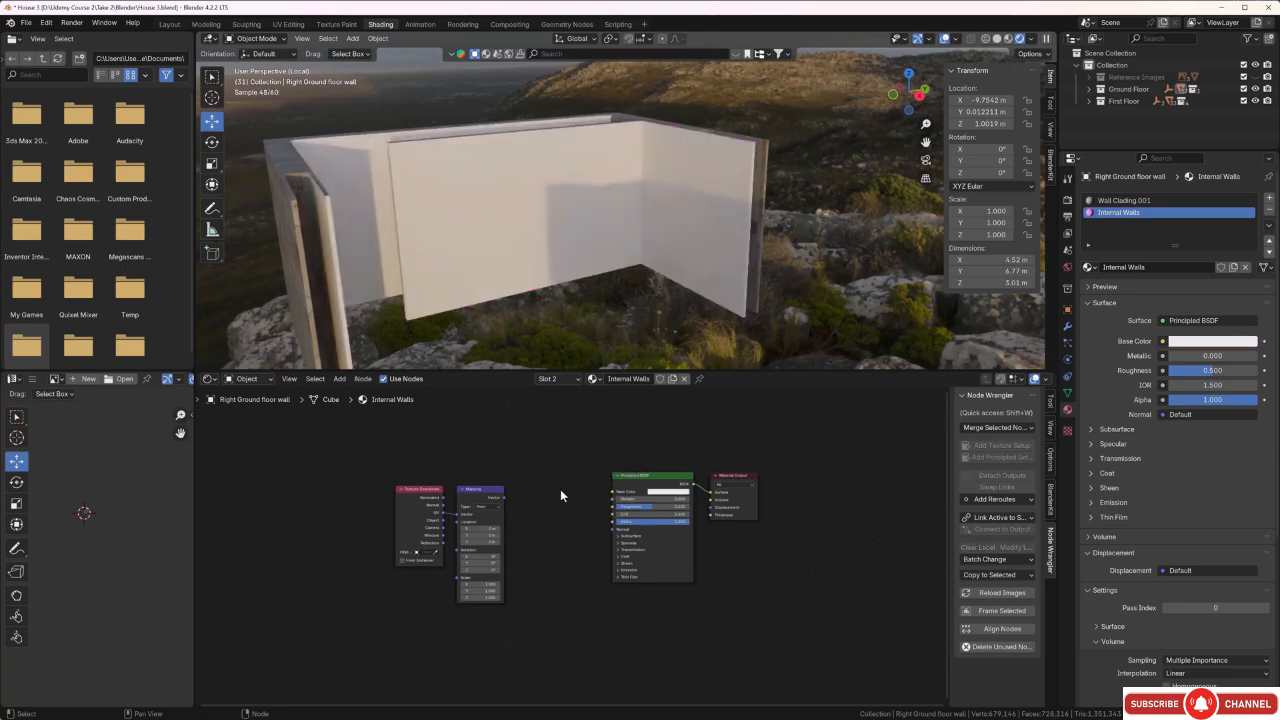
Feed the Mapping node's Vector input from the Texture Coordinate node's Object output instead of UV.
middle_click_drag(553, 500, 650, 523)
scroll(542, 482, "up", 2)
scroll(548, 546, "up", 2)
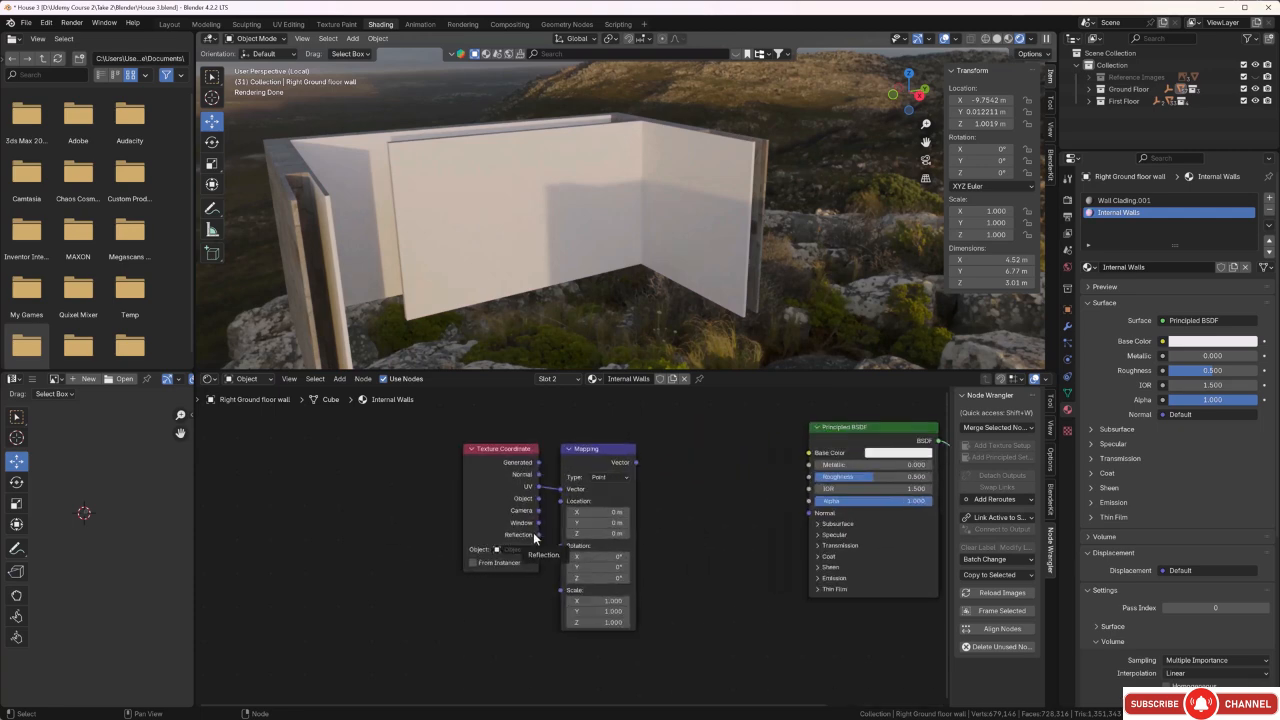
scroll(533, 532, "up", 2)
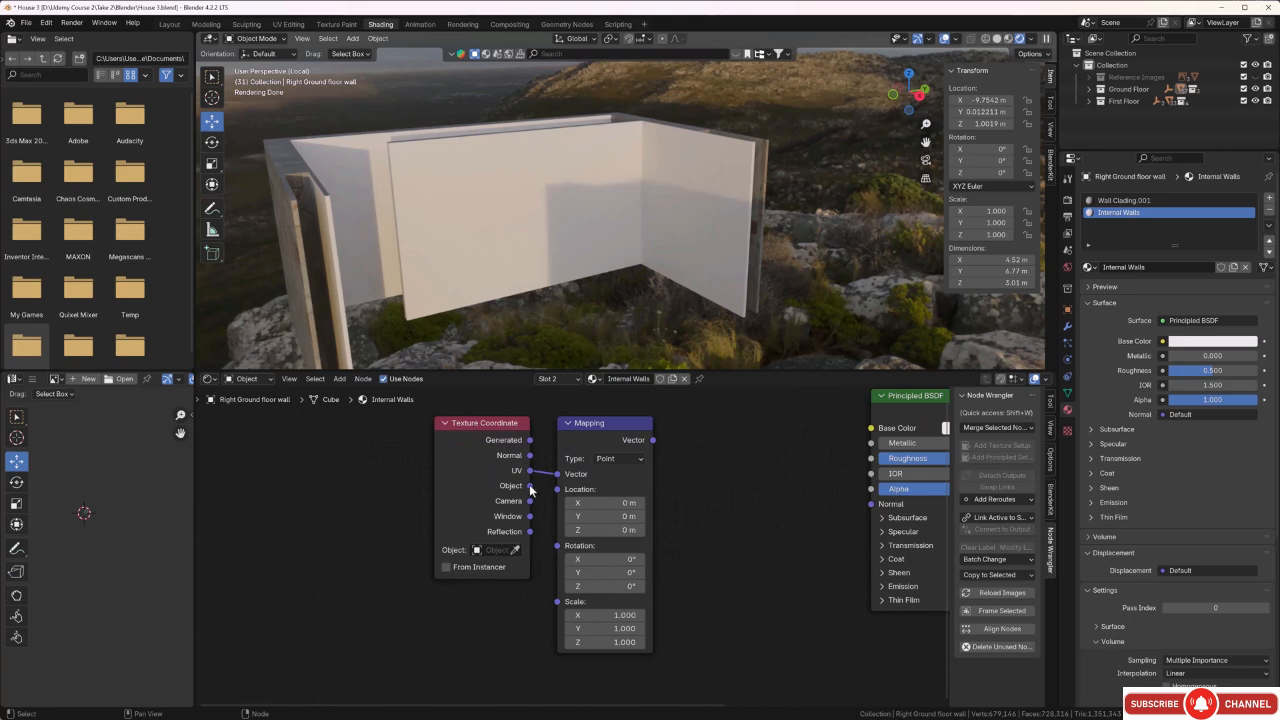
left_click_drag(530, 486, 556, 475)
Move the Principled BSDF and Material Output nodes together farther away from the Mapping node to make room between them.
scroll(655, 500, "down", 4)
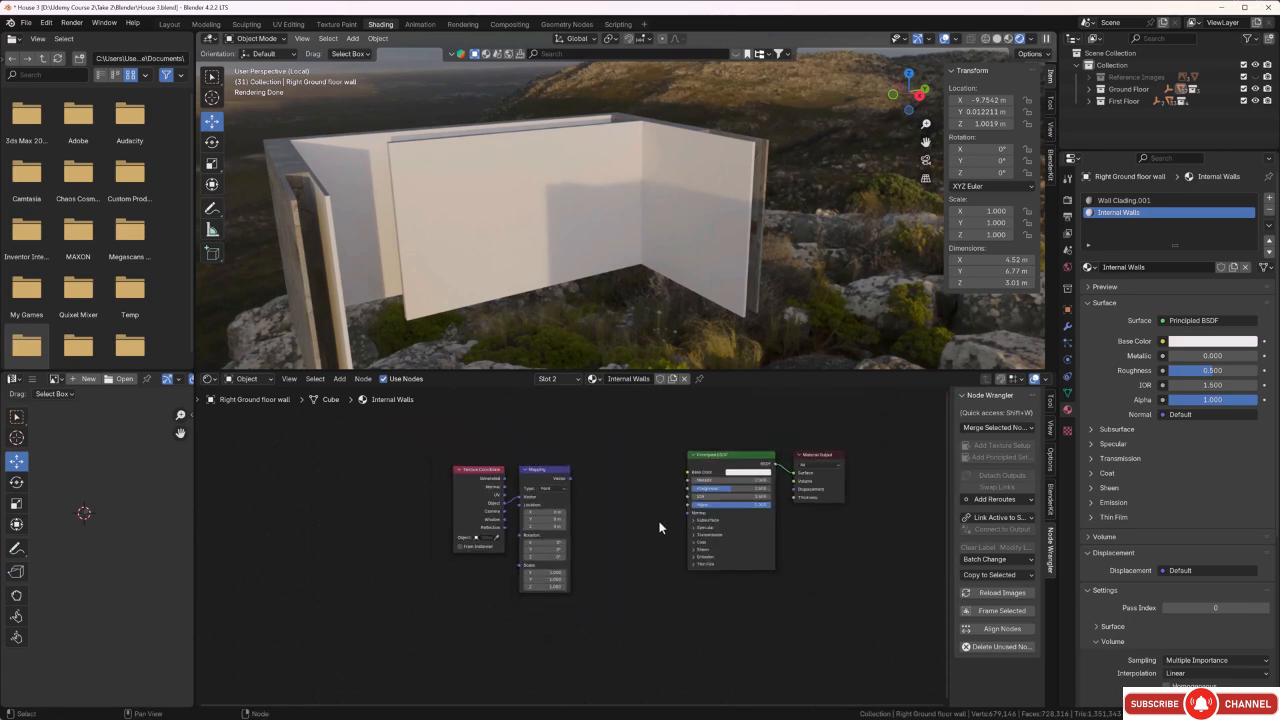
scroll(659, 524, "down", 1)
middle_click_drag(796, 580, 640, 600)
scroll(650, 592, "down", 1)
left_click_drag(717, 460, 514, 641)
key("g")
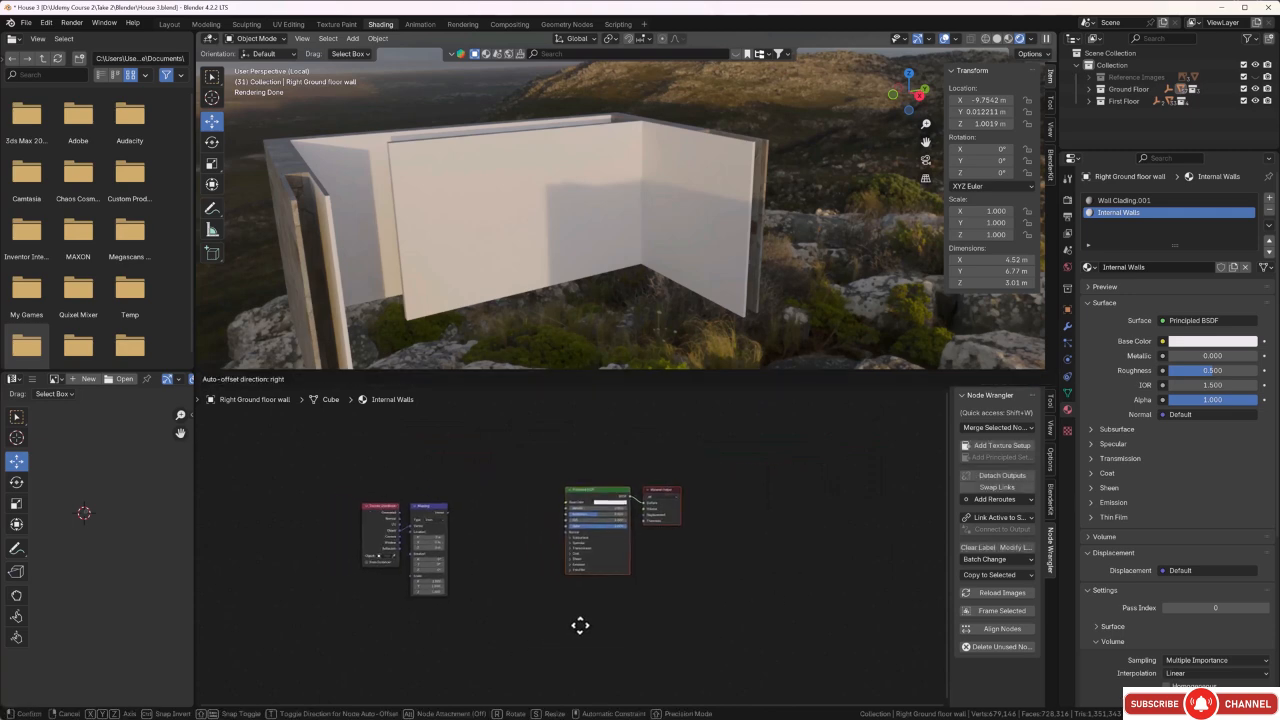
left_click(753, 639)
left_click(638, 588)
middle_click_drag(572, 586, 607, 566)
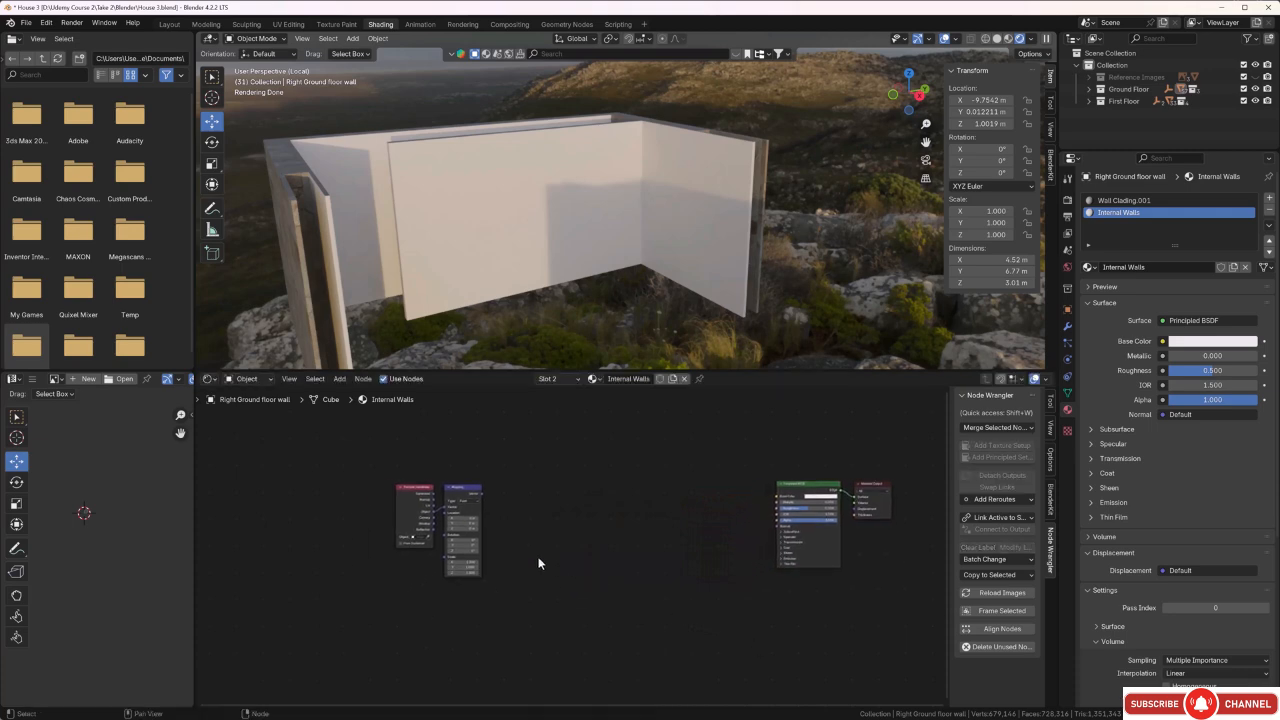
Add a Noise Texture node between Mapping and Principled BSDF, slightly lower, and link Mapping's Vector output to its Vector input.
scroll(534, 552, "up", 1)
scroll(514, 546, "up", 1)
middle_click_drag(514, 546, 565, 541)
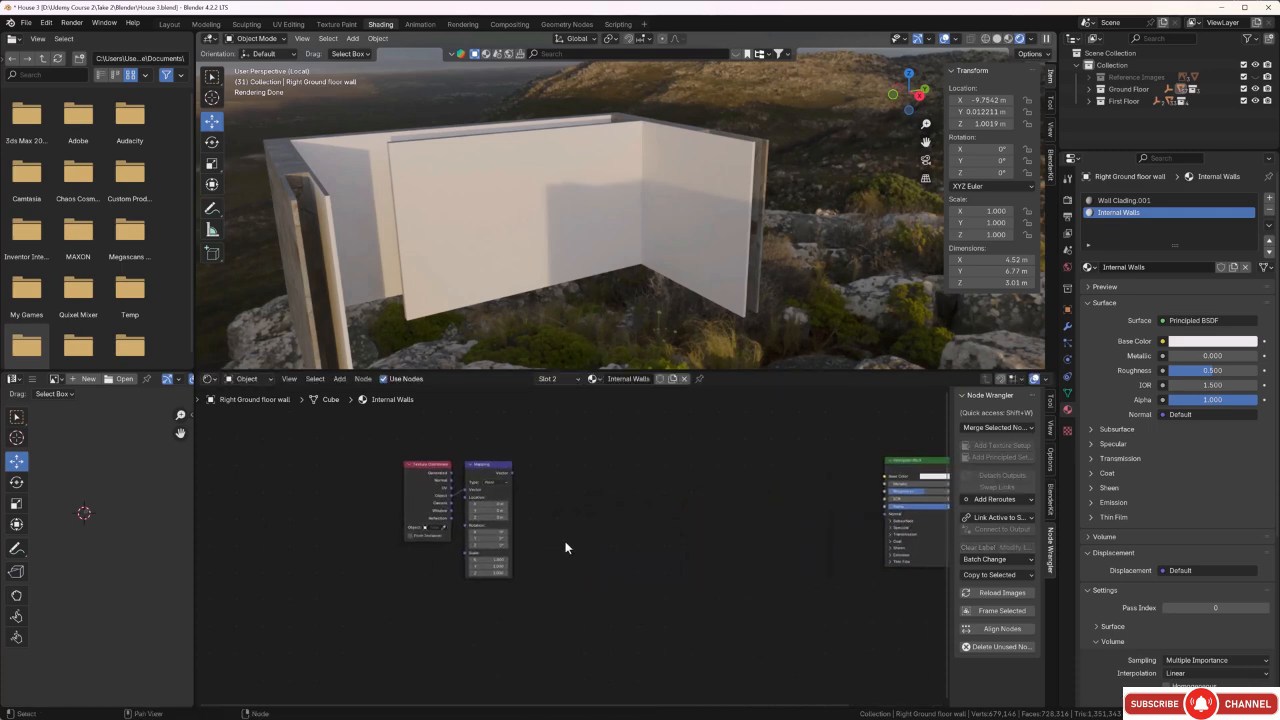
key("shift+a")
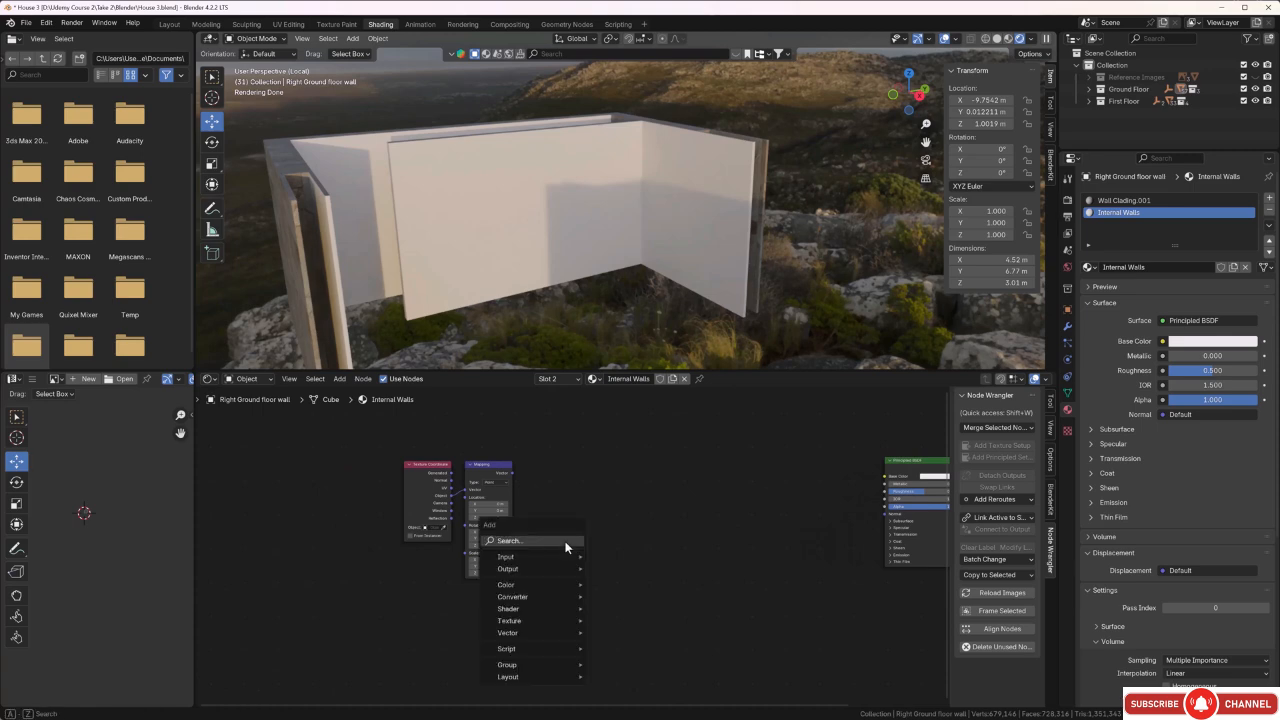
left_click(565, 541)
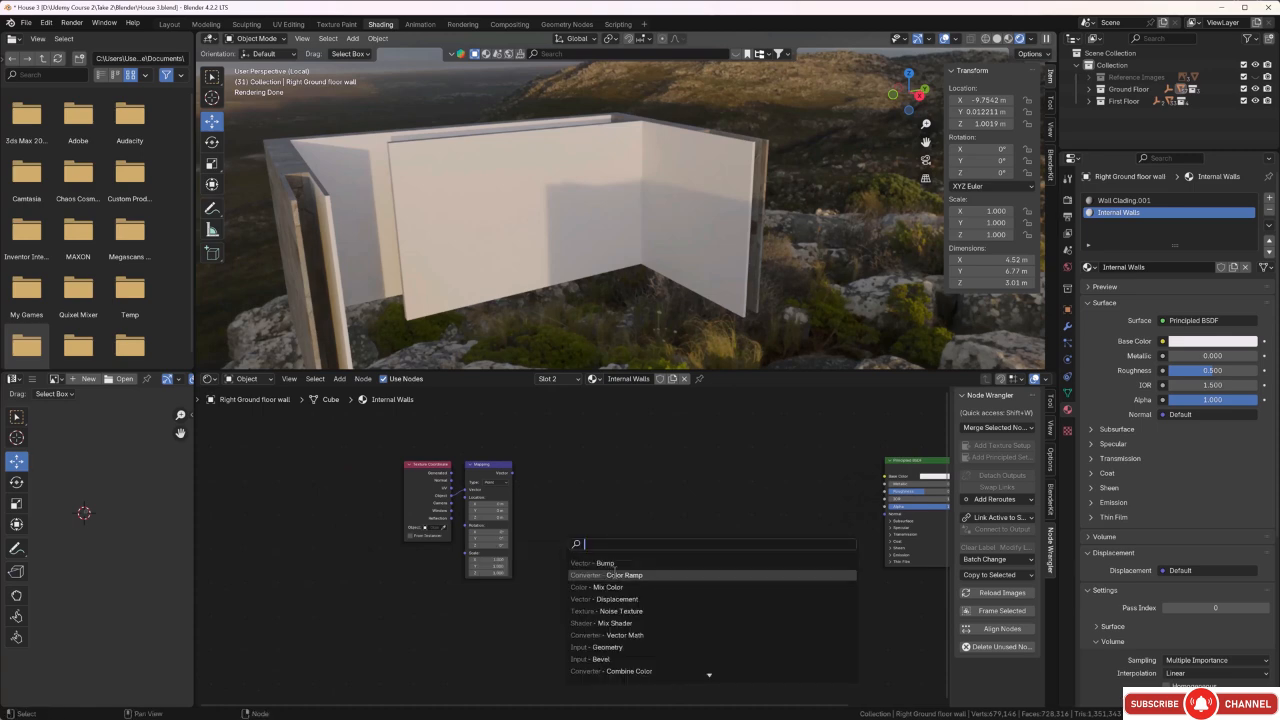
left_click(622, 611)
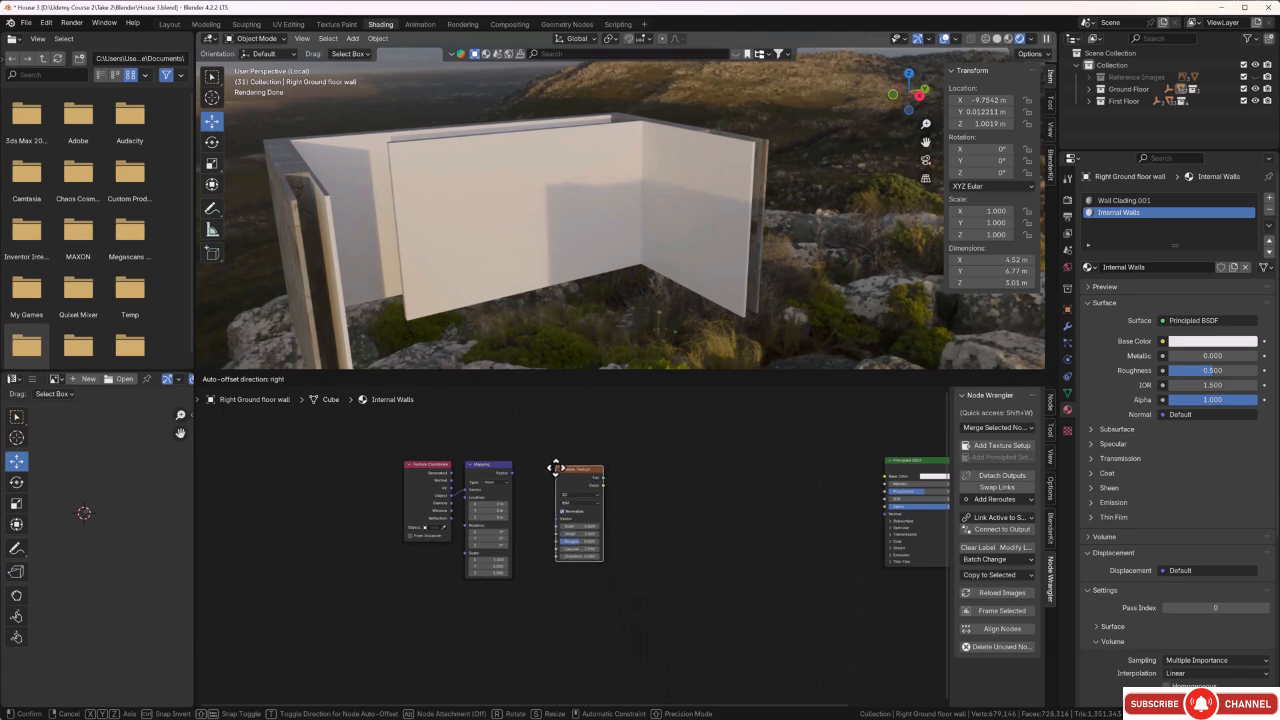
left_click(563, 489)
middle_click_drag(641, 574, 696, 580)
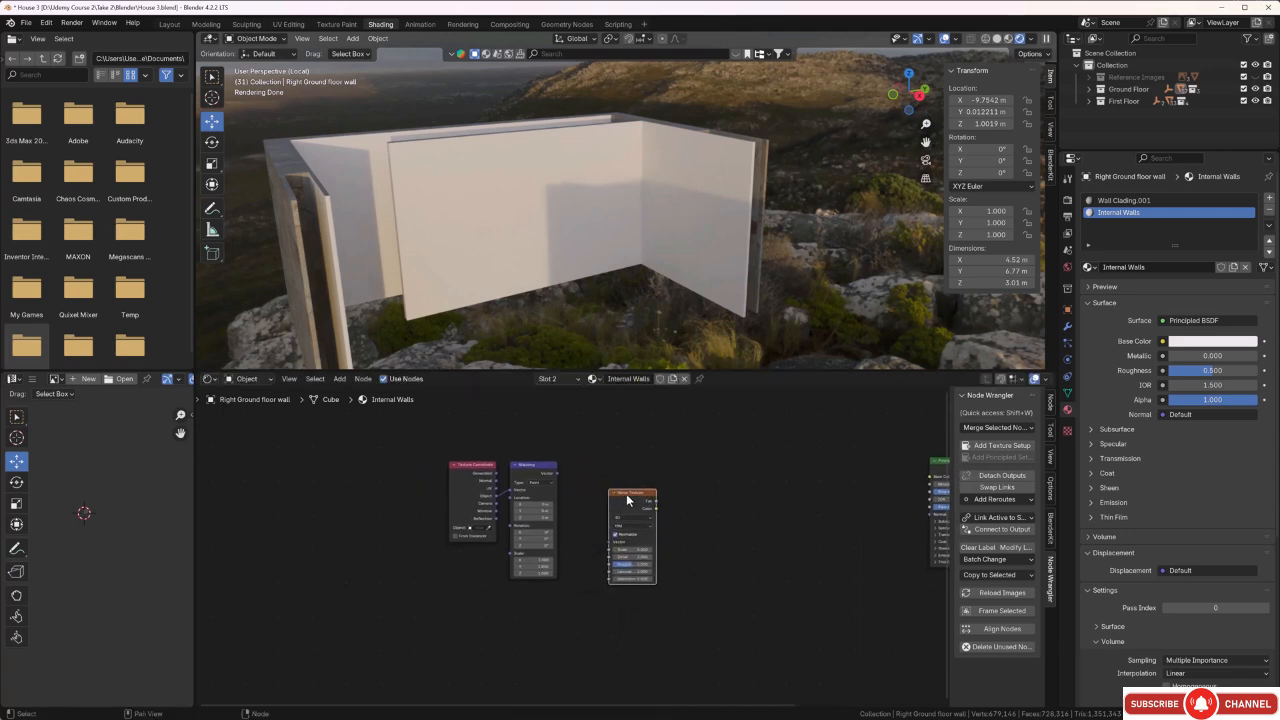
left_click_drag(628, 499, 631, 544)
middle_click_drag(680, 560, 611, 541)
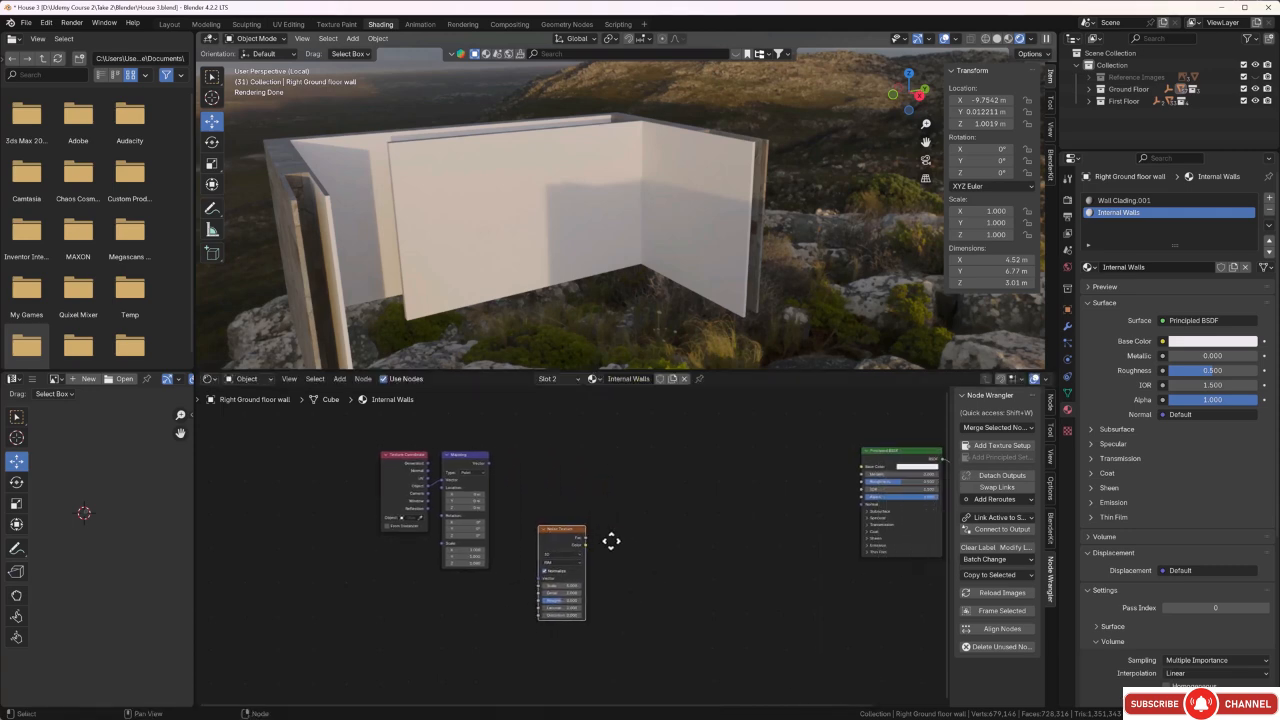
left_click_drag(489, 464, 532, 578)
Link the Noise Texture's Fac output directly to the Material Output's Surface to preview the noise on the inner walls.
scroll(582, 563, "down", 1)
middle_click_drag(636, 547, 477, 549)
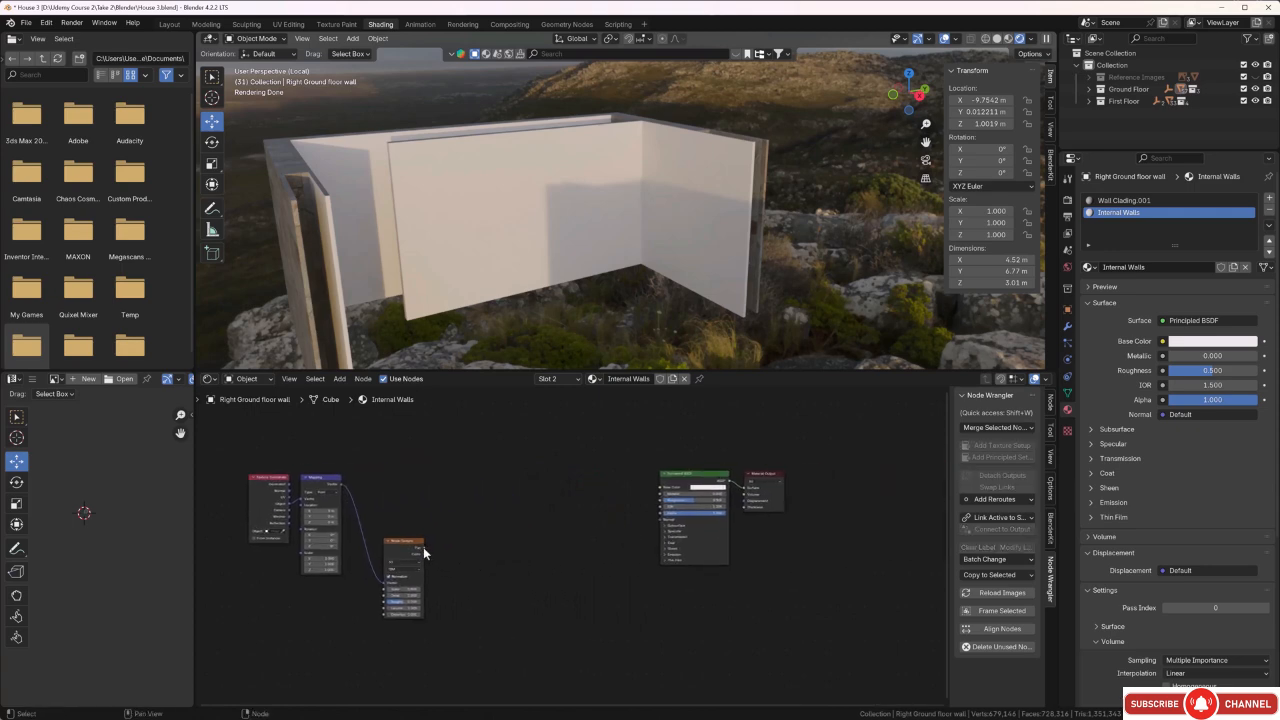
left_click_drag(423, 553, 740, 492)
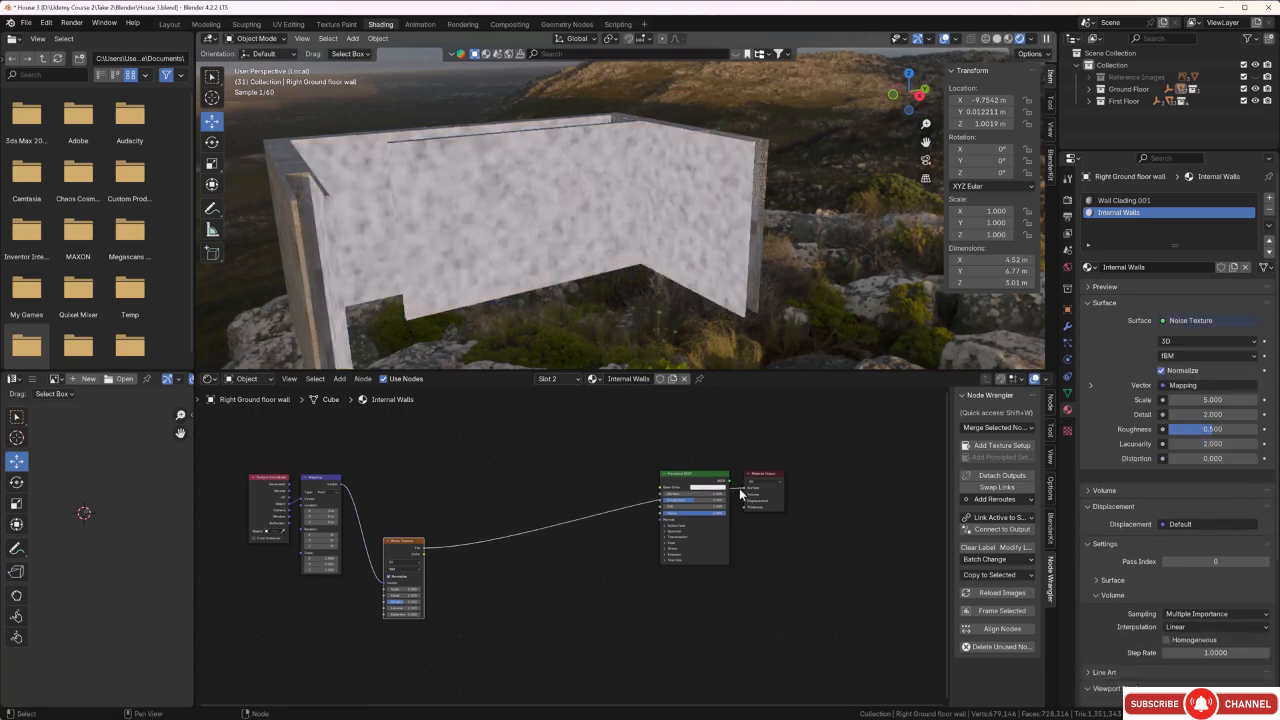
middle_click_drag(521, 252, 594, 250)
scroll(616, 213, "up", 2)
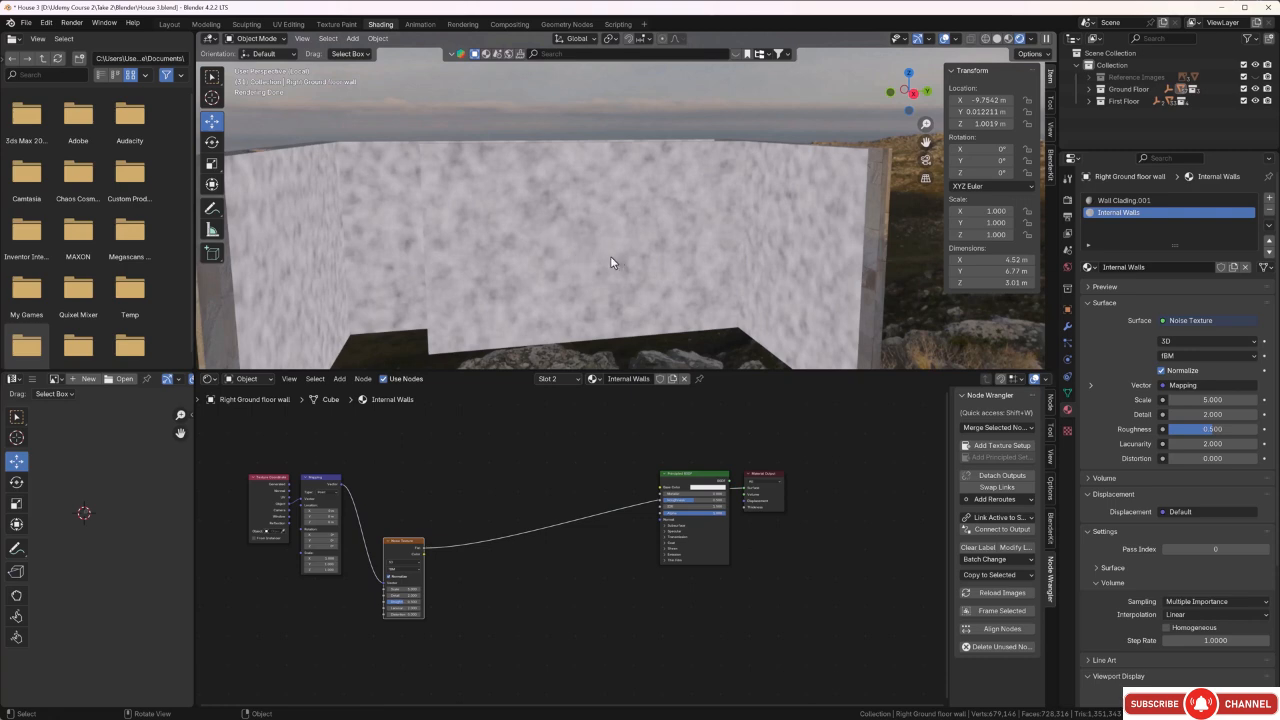
middle_click_drag(611, 258, 491, 284)
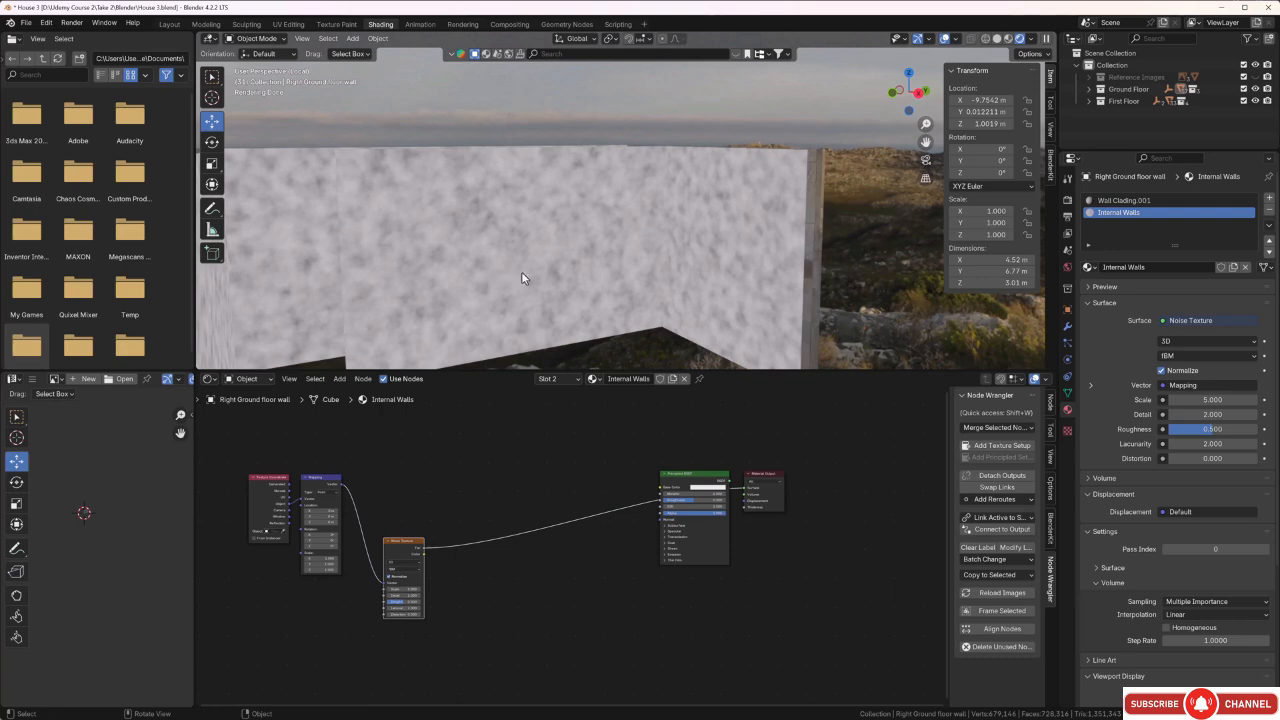
Set the Mapping node's scale to X 102.3, Y 109.2 and Z 105.5.
middle_click_drag(395, 507, 518, 491)
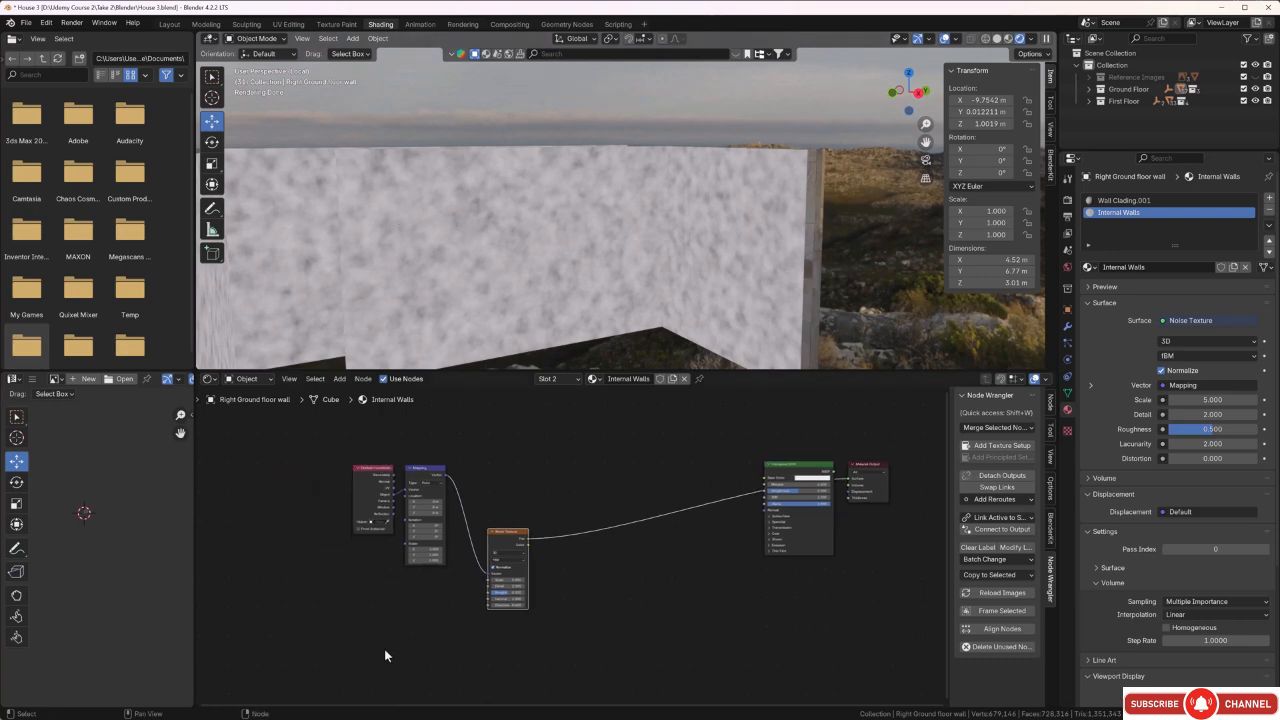
scroll(387, 640, "up", 7)
middle_click_drag(389, 622, 575, 632)
scroll(494, 611, "up", 5)
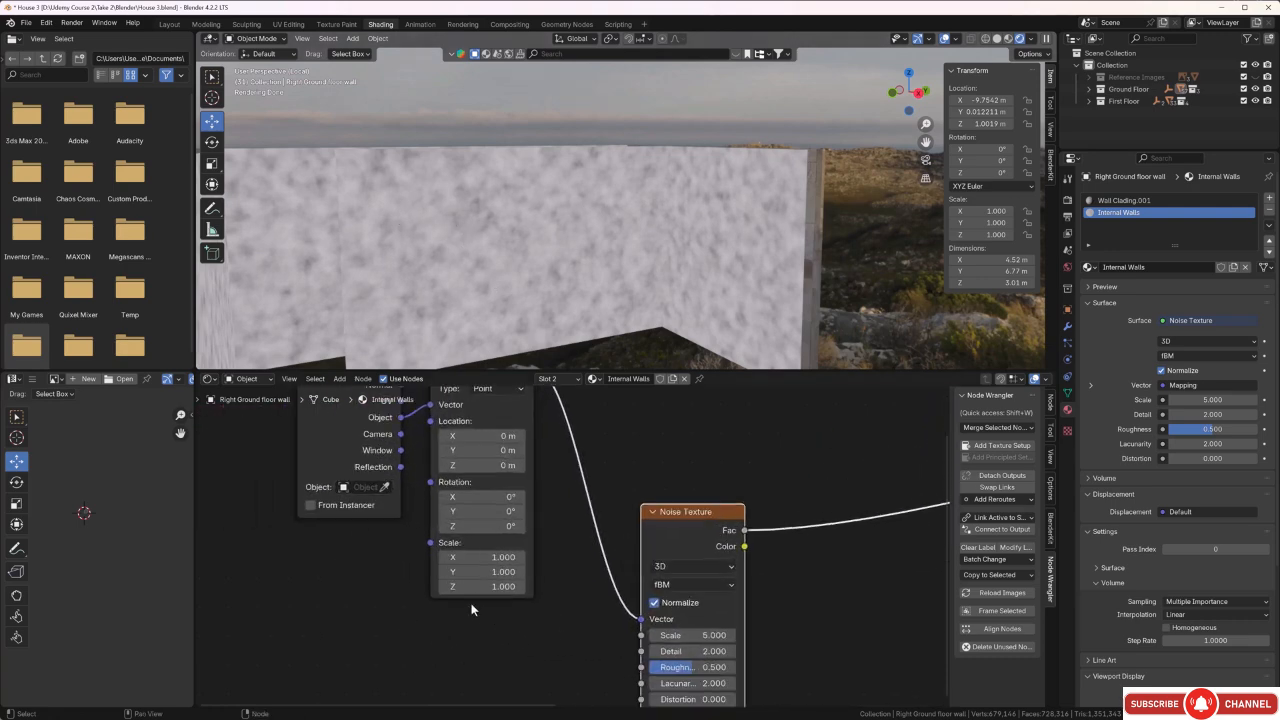
mouse_move(462, 561)
left_mouse_down()
mouse_move(1016, 561)
mouse_move(516, 571)
mouse_move(900, 571)
left_mouse_up()
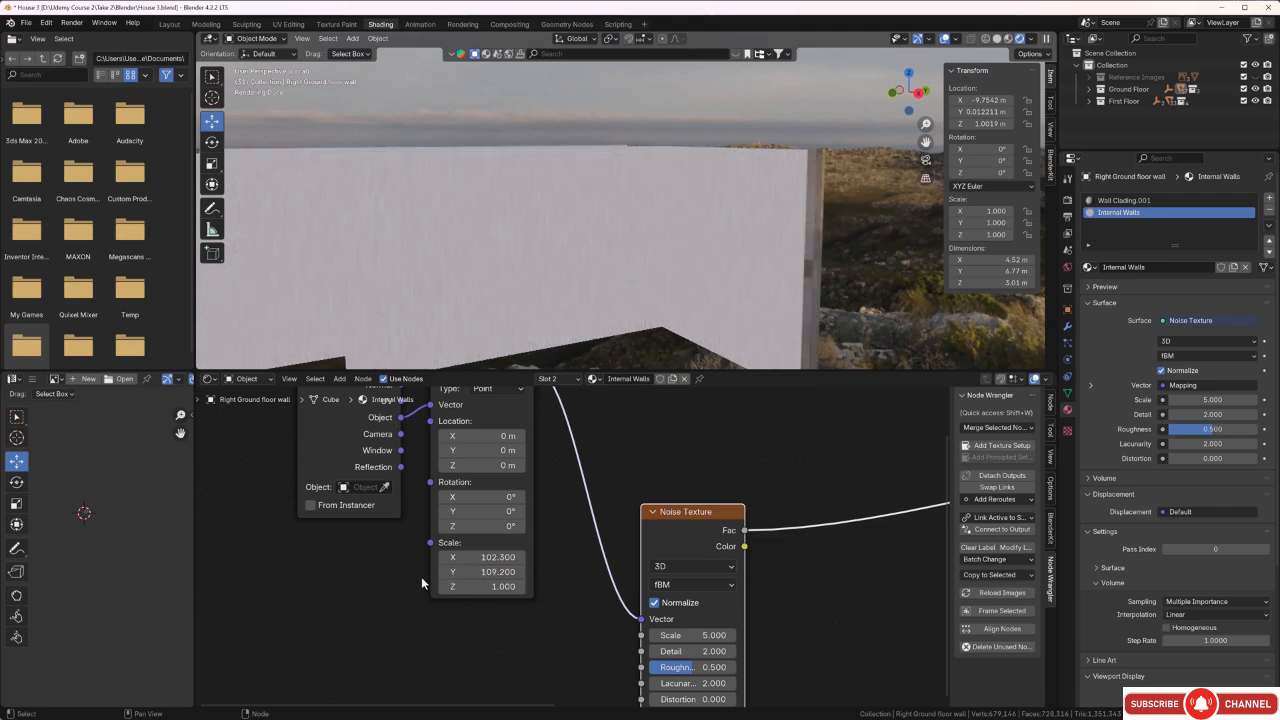
left_click_drag(454, 586, 706, 586)
Check the noise grain close up on the inner wall and raise the Mapping scale to about 150 to 160 on all axes.
middle_click_drag(518, 196, 834, 282)
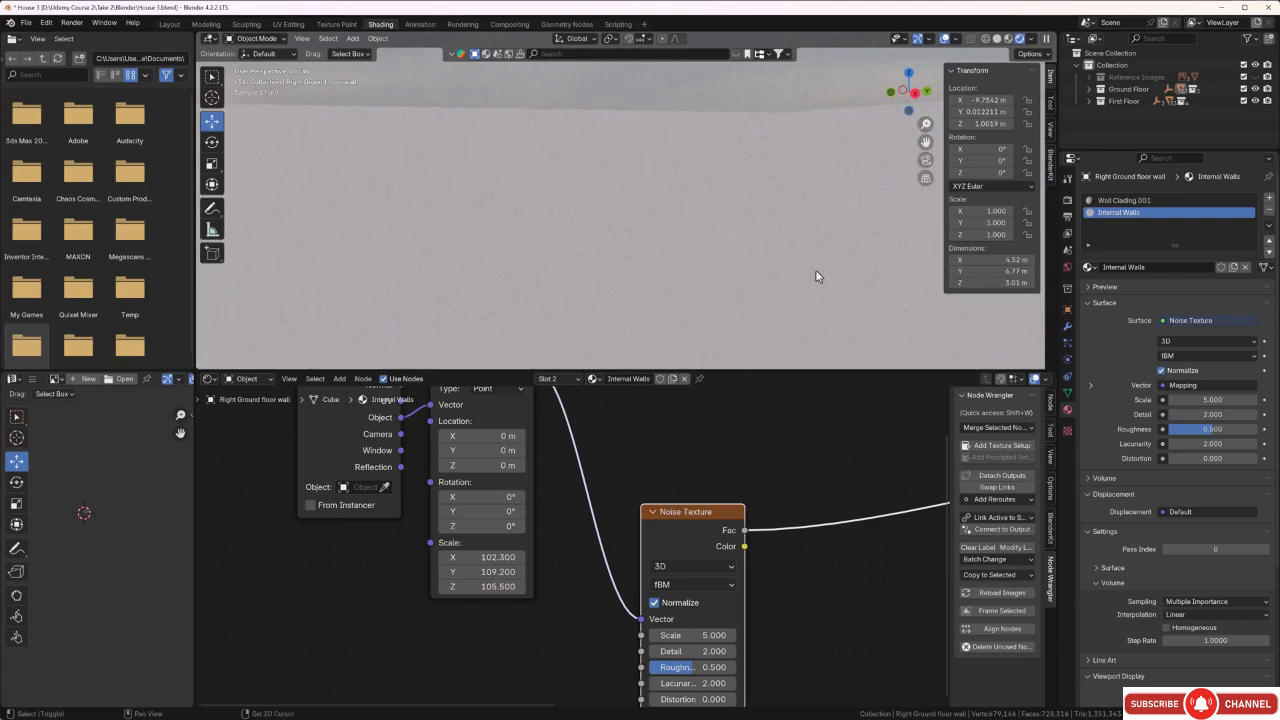
scroll(816, 275, "down", 5)
middle_click_drag(785, 272, 851, 260)
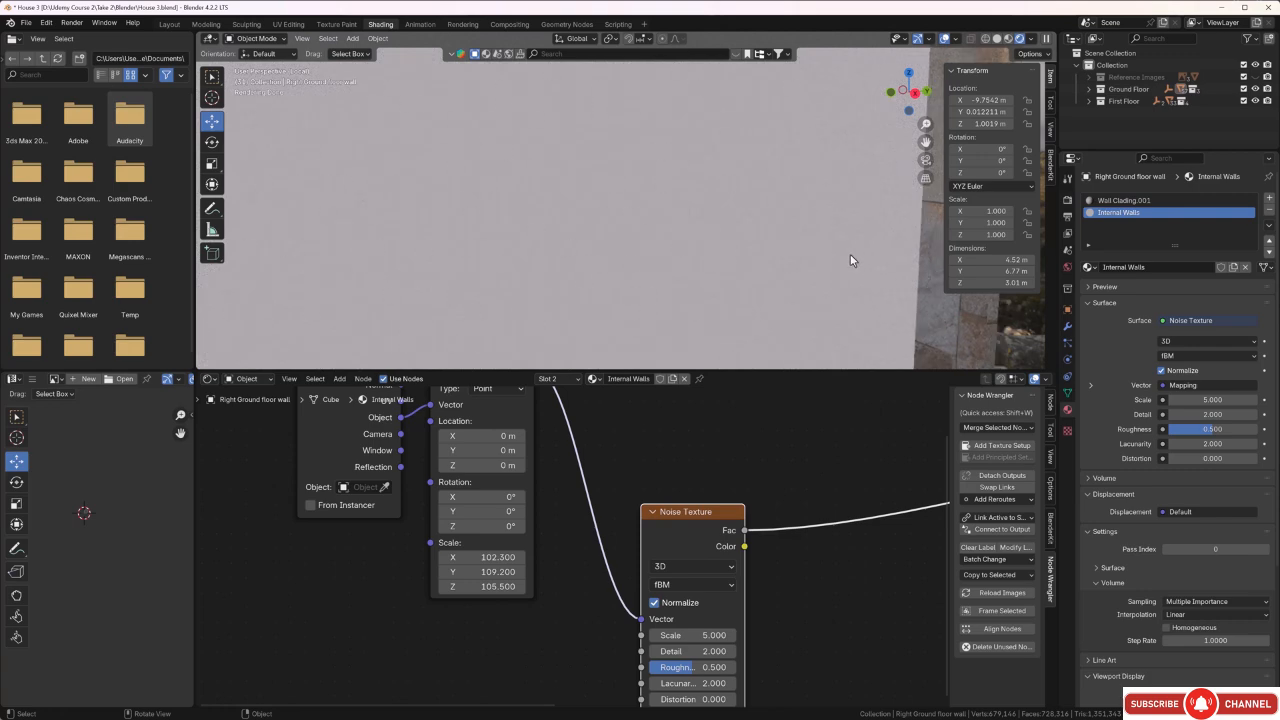
key("b")
left_click_drag(856, 261, 914, 322)
mouse_move(713, 256)
middle_mouse_down()
mouse_move(744, 251)
mouse_move(720, 255)
middle_mouse_up()
scroll(525, 636, "down", 3)
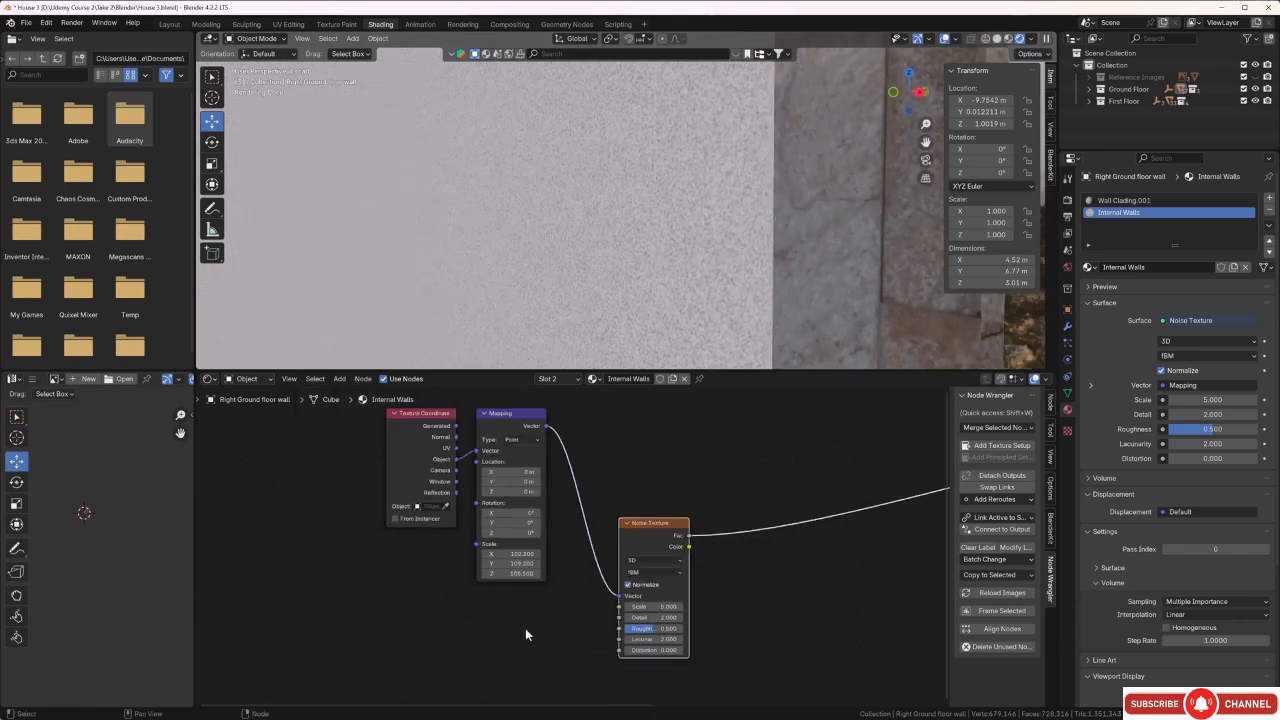
left_click_drag(505, 558, 515, 554)
mouse_move(515, 554)
left_mouse_down()
mouse_move(526, 565)
mouse_move(514, 573)
left_mouse_up()
middle_click_drag(579, 200, 582, 261)
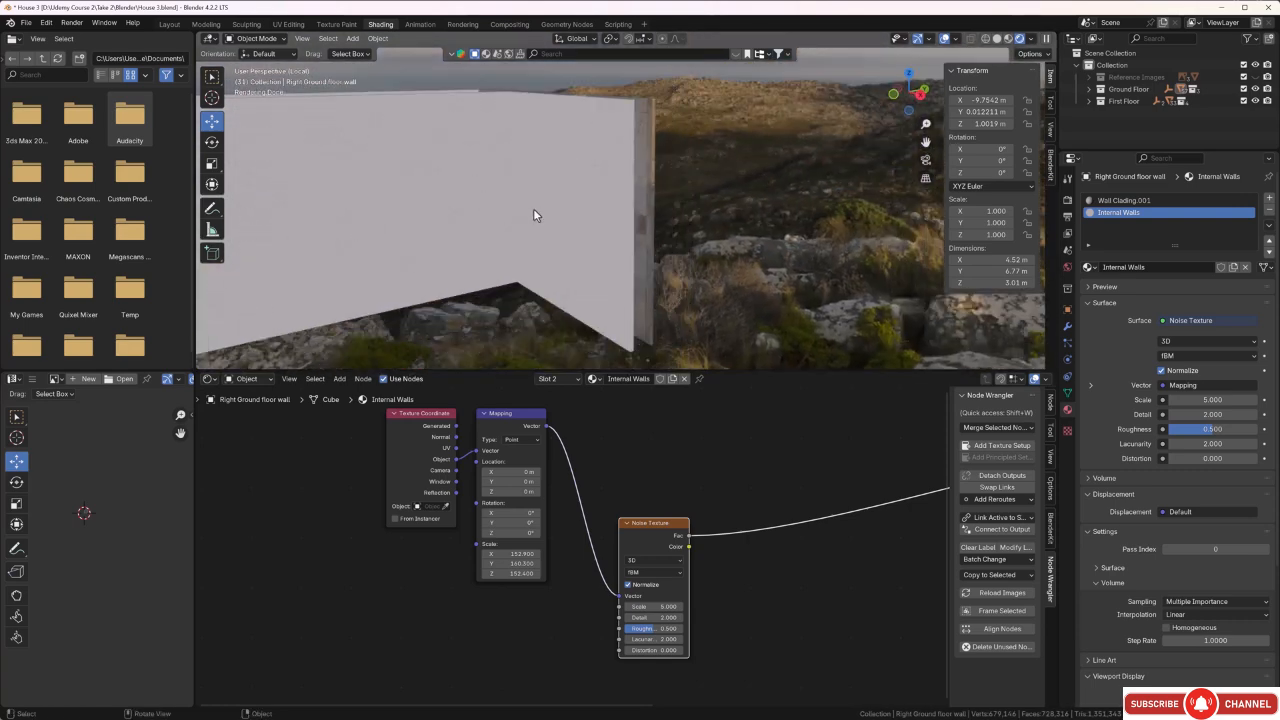
Disconnect the Noise Texture from the Material Output and link the Principled BSDF's output back to Surface.
scroll(700, 580, "down", 2)
middle_click_drag(729, 577, 620, 531)
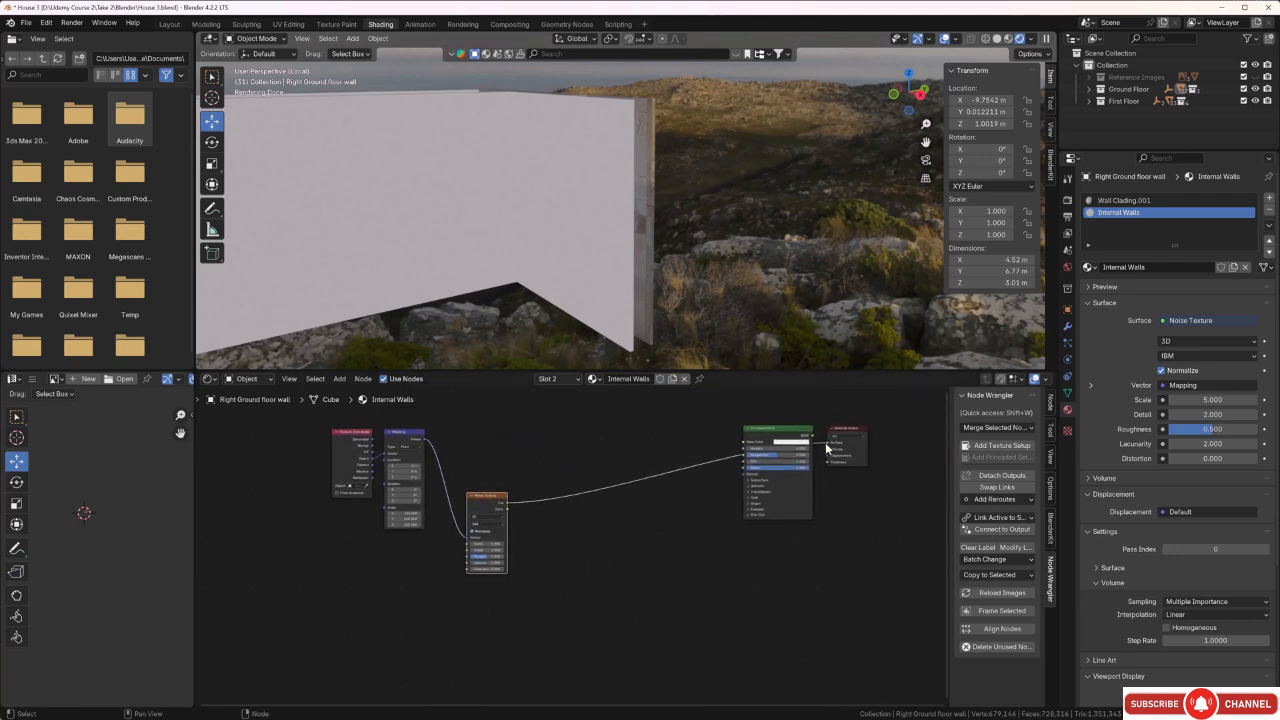
left_click_drag(828, 444, 702, 436)
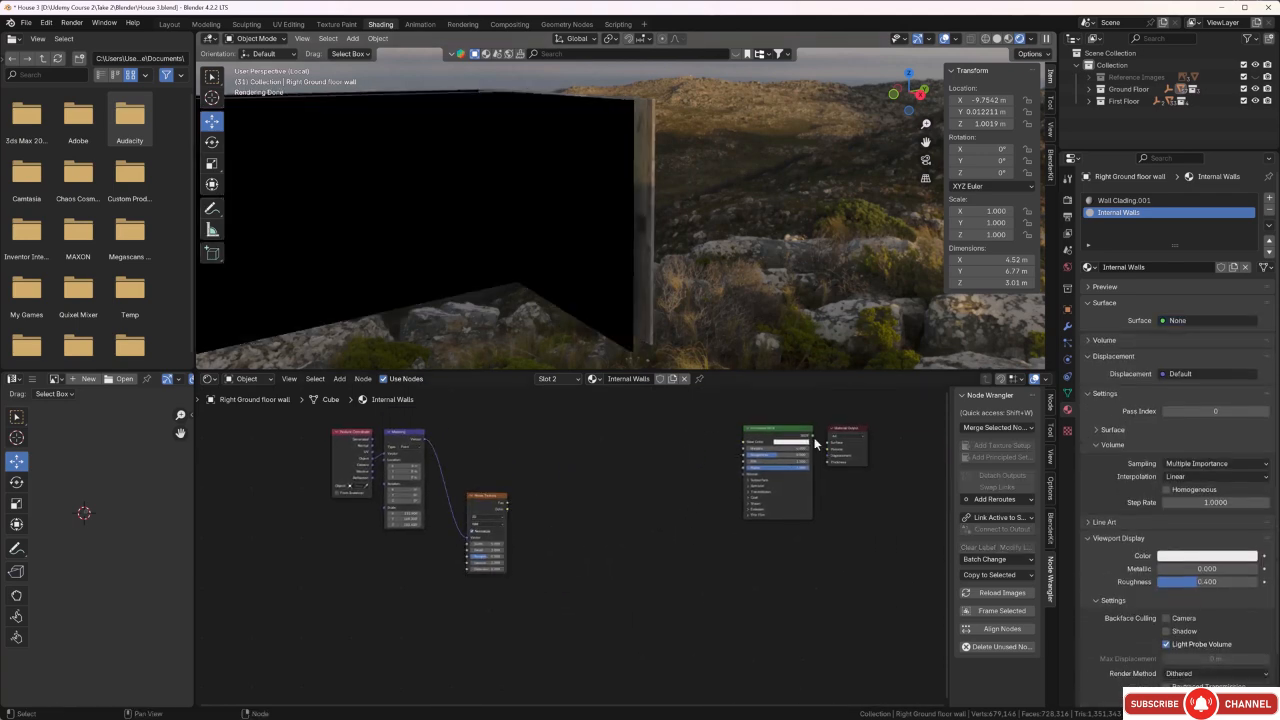
scroll(816, 436, "up", 4)
middle_click_drag(757, 452, 547, 528)
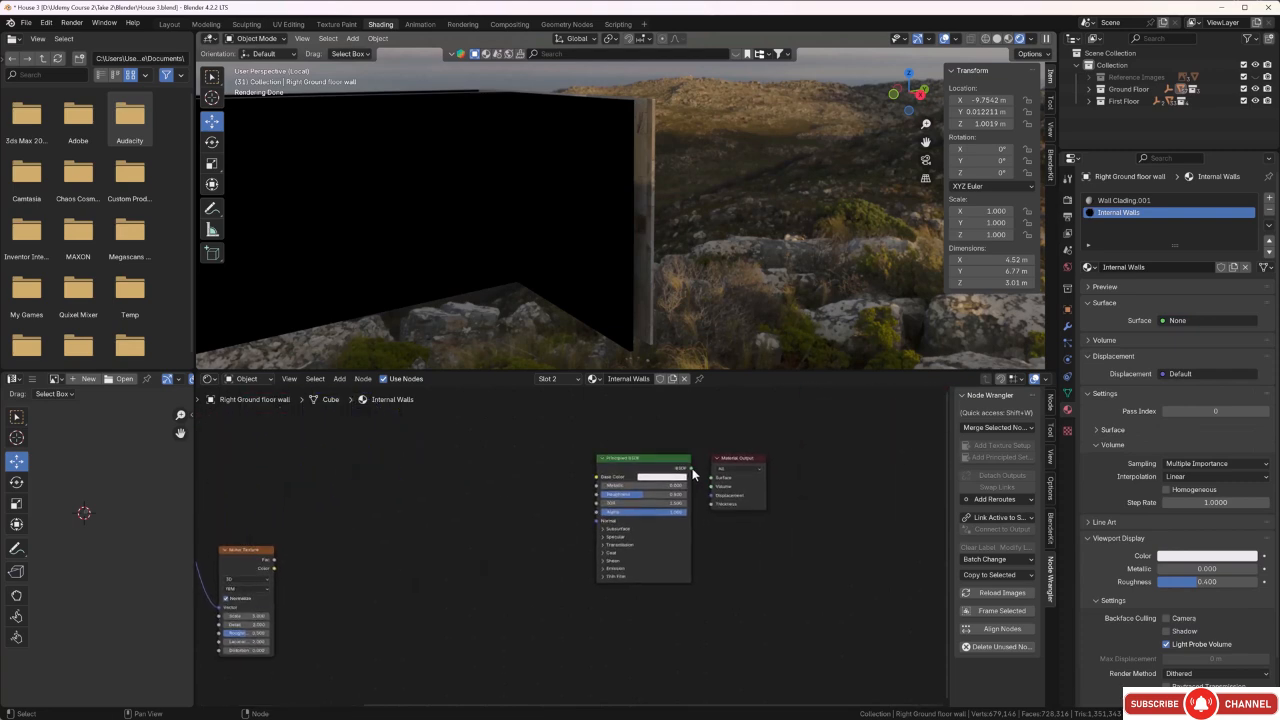
left_click_drag(692, 468, 710, 480)
scroll(495, 480, "down", 5)
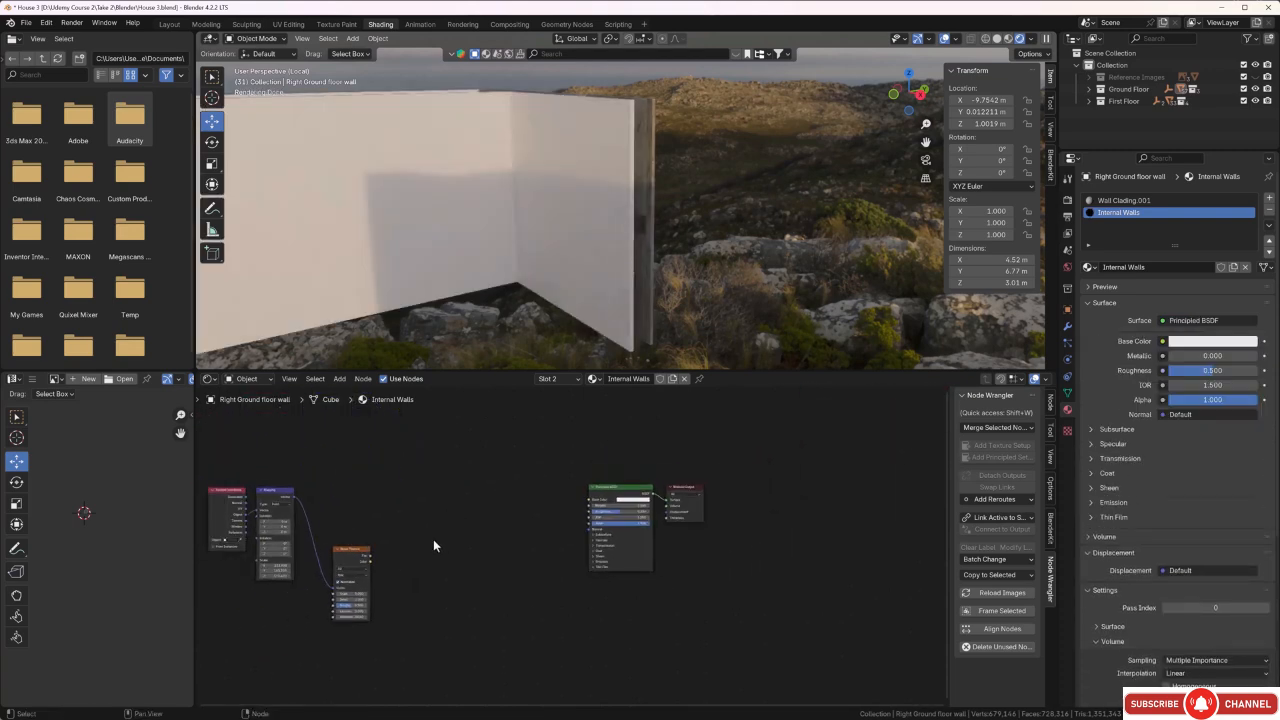
Move the Noise Texture node up so it sits nearly level with the Mapping node.
middle_click_drag(356, 570, 498, 511)
left_click_drag(496, 490, 500, 460)
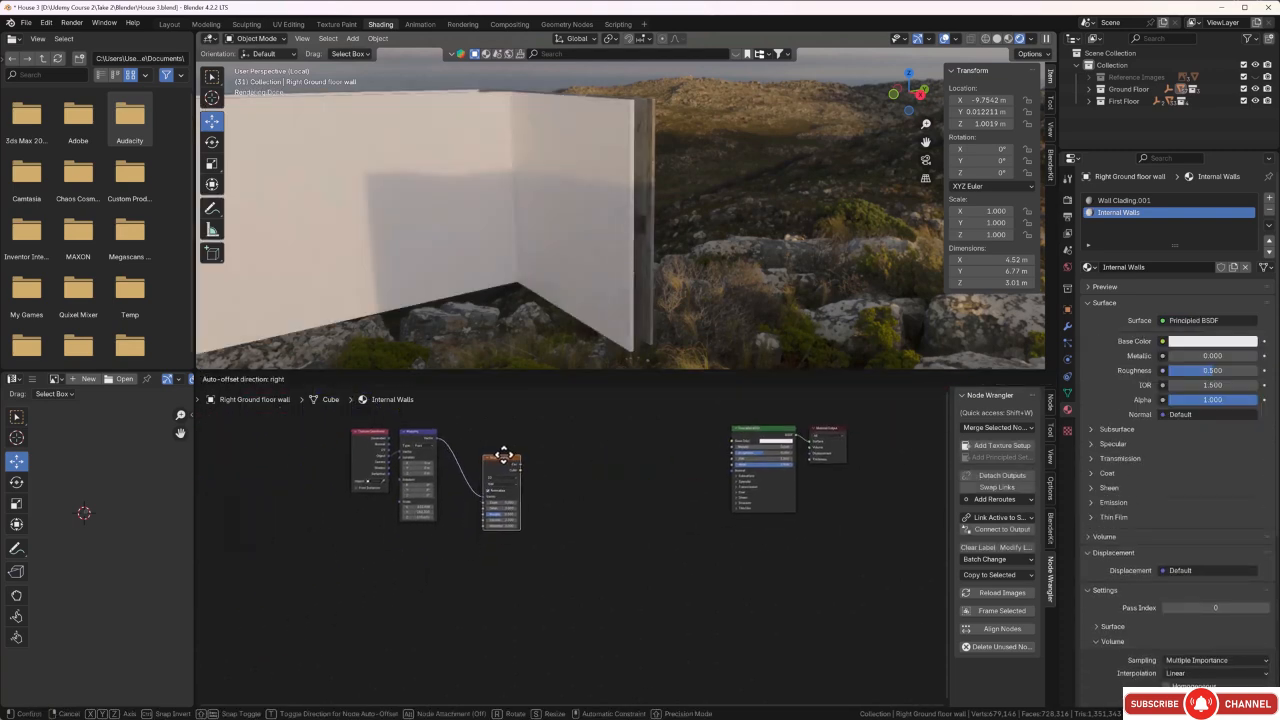
scroll(520, 561, "down", 1)
middle_click_drag(520, 561, 546, 573)
scroll(545, 528, "up", 1)
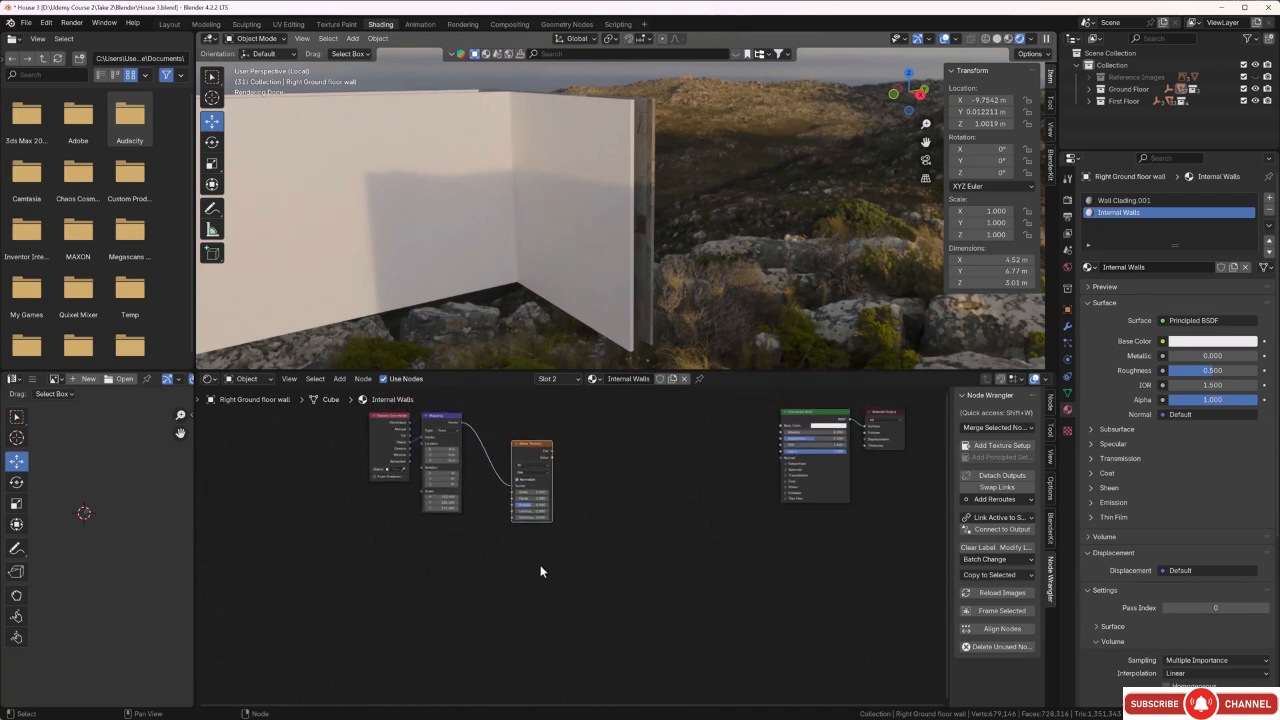
Add a Displacement node and place it directly below the Noise Texture node.
key("shift+a")
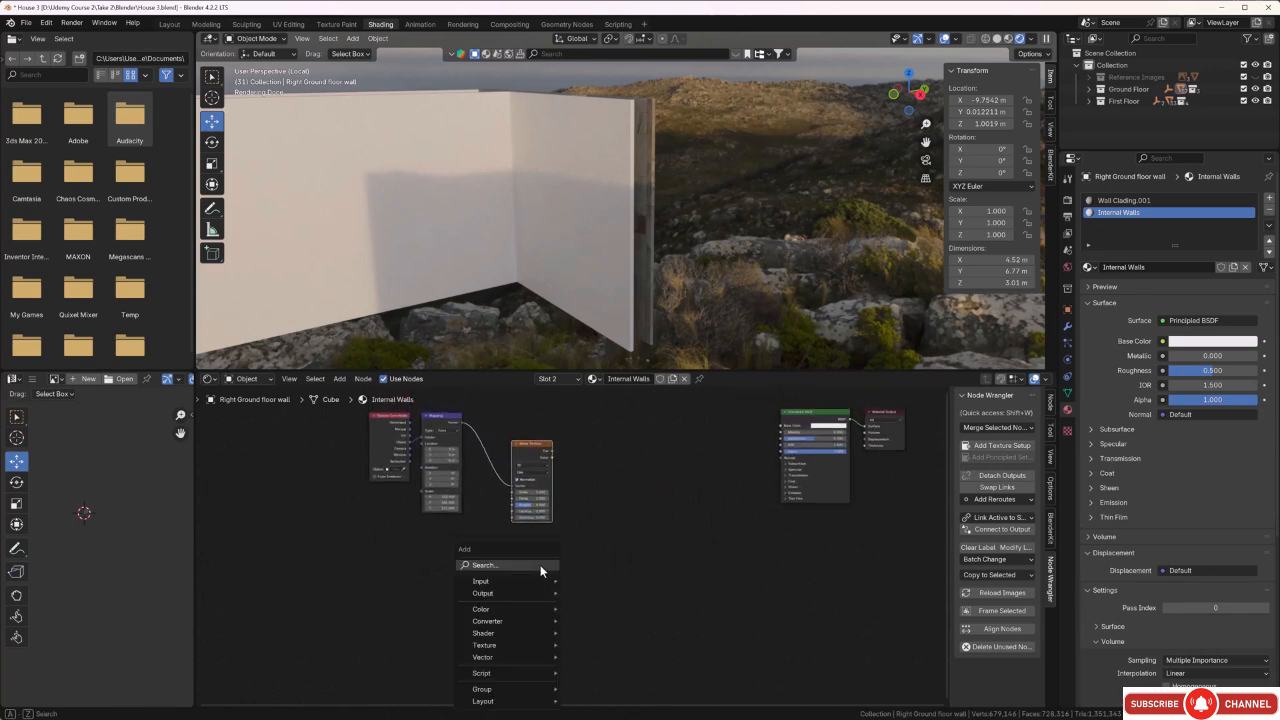
left_click(540, 568)
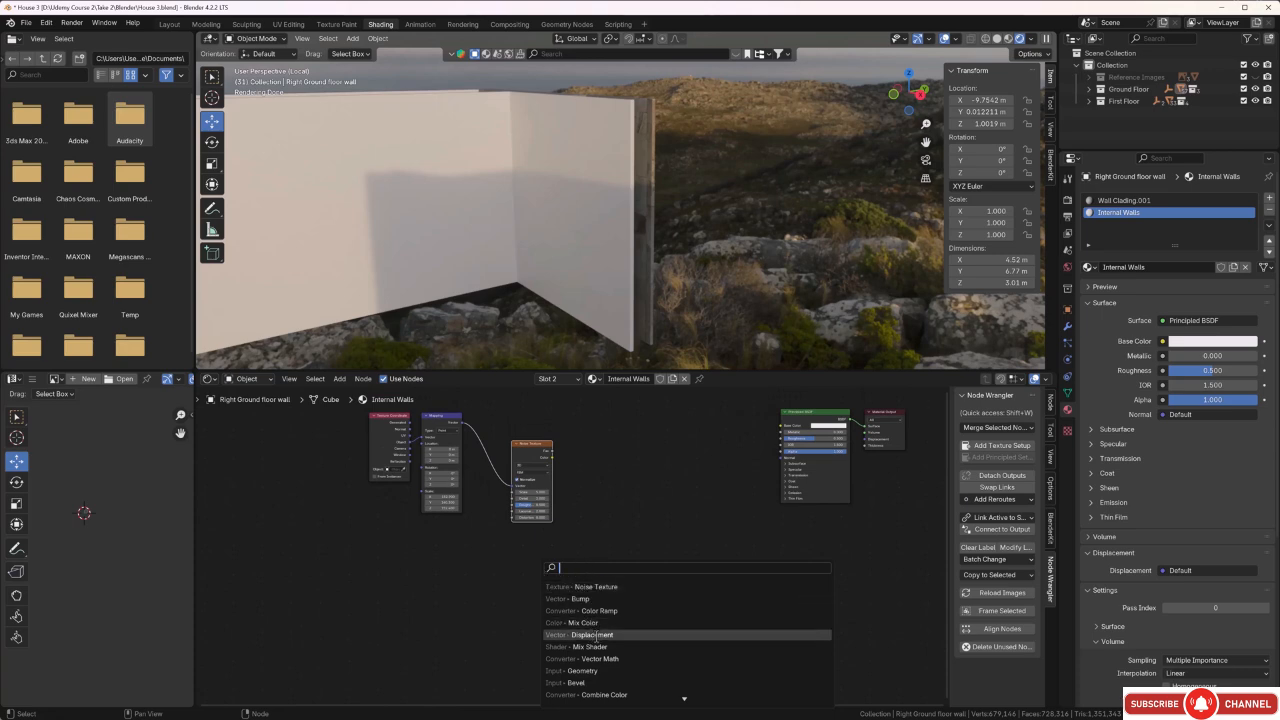
left_click(596, 636)
left_click(521, 549)
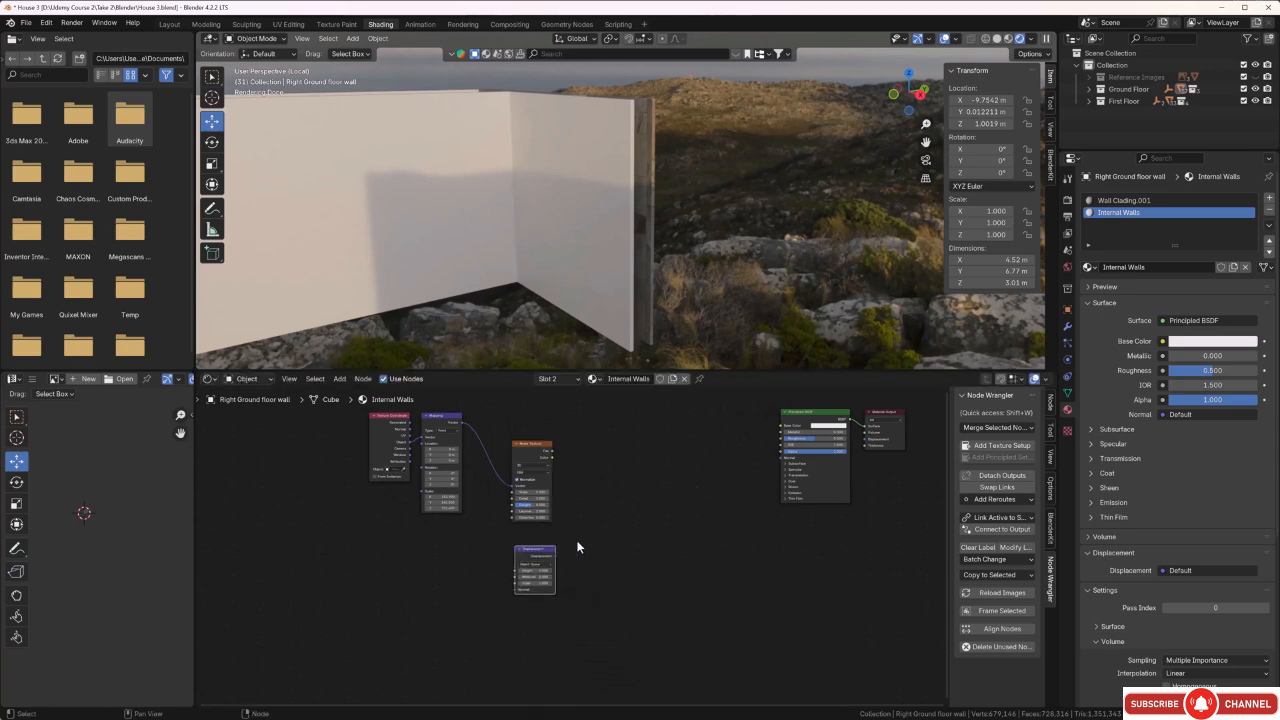
Link the Mapping node's Vector output to the Displacement node's Normal input.
scroll(573, 575, "up", 2)
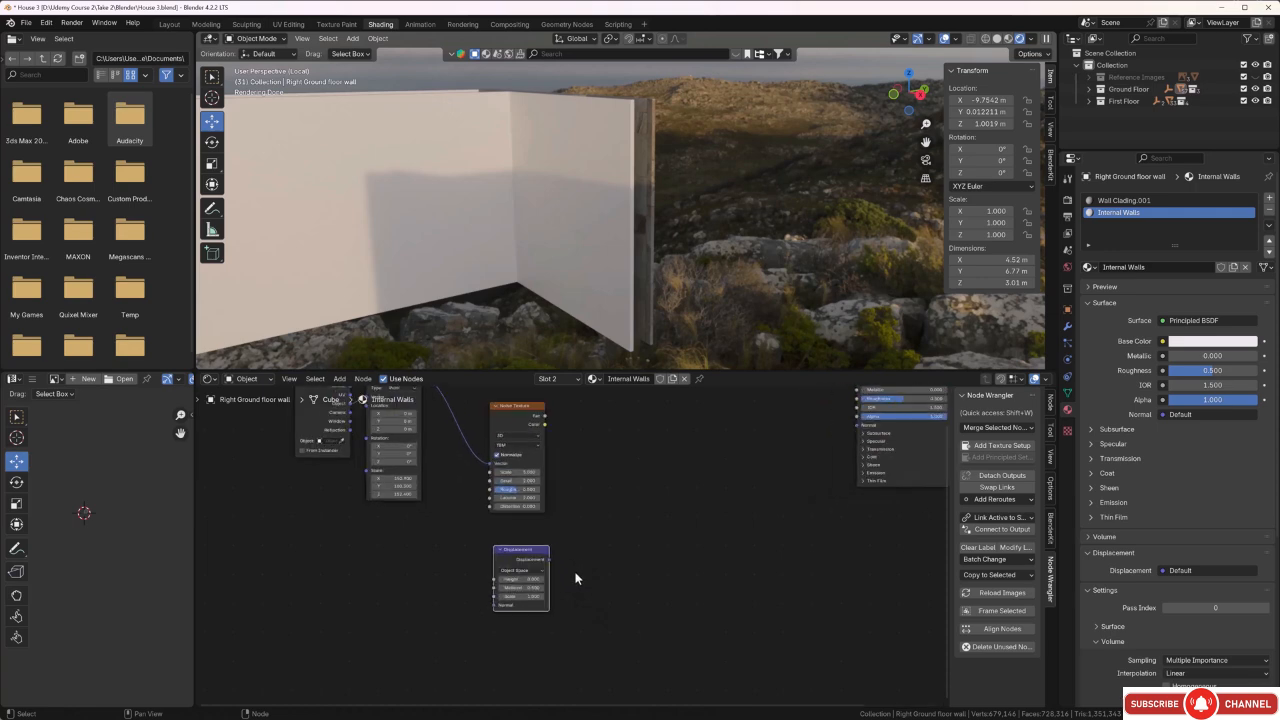
middle_click_drag(574, 580, 622, 574)
scroll(466, 570, "up", 2)
middle_click_drag(499, 557, 508, 625)
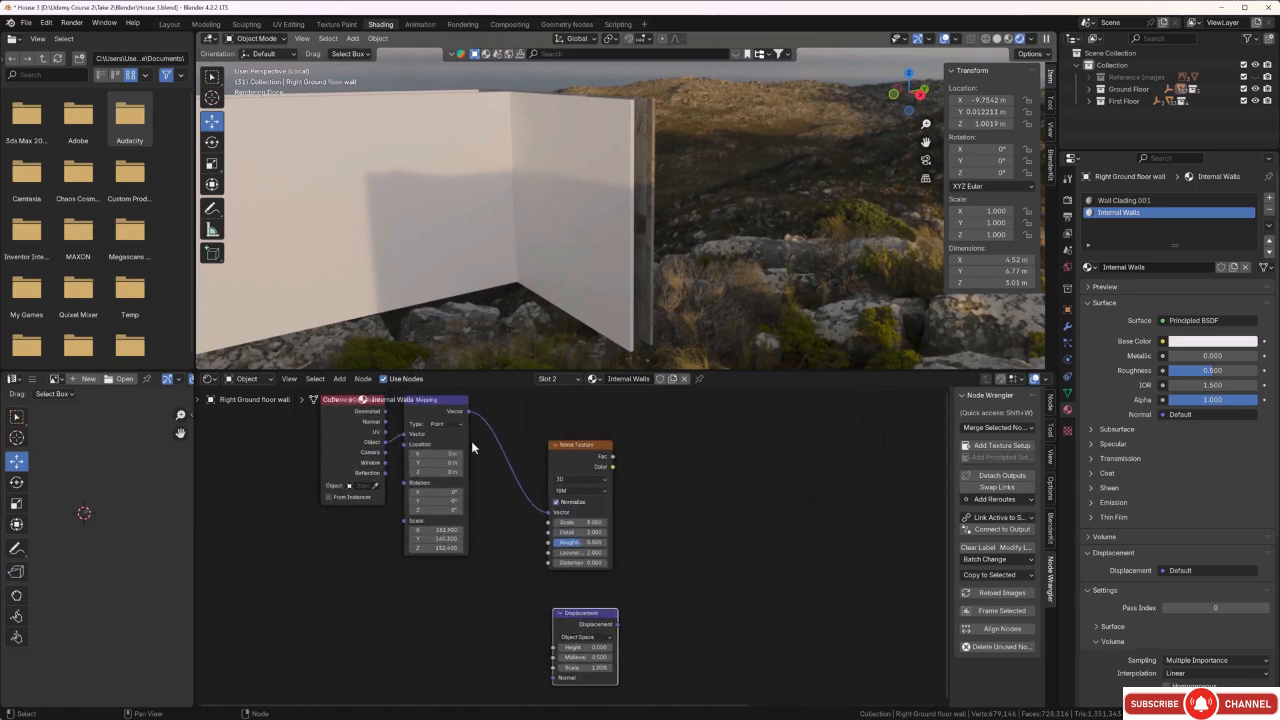
left_click_drag(469, 416, 550, 678)
scroll(512, 610, "down", 1)
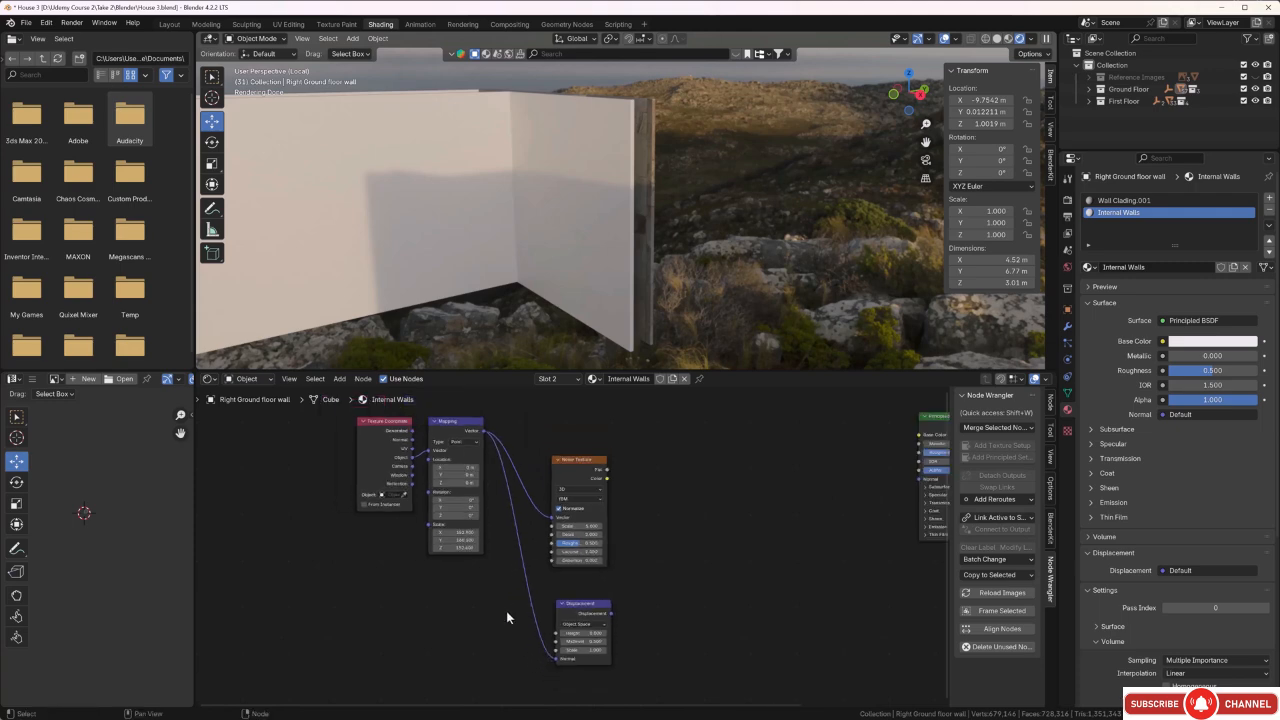
Link the Noise Texture's Fac to the Displacement node's Height, and its Displacement output to the Material Output's Displacement.
middle_click_drag(508, 614, 458, 564)
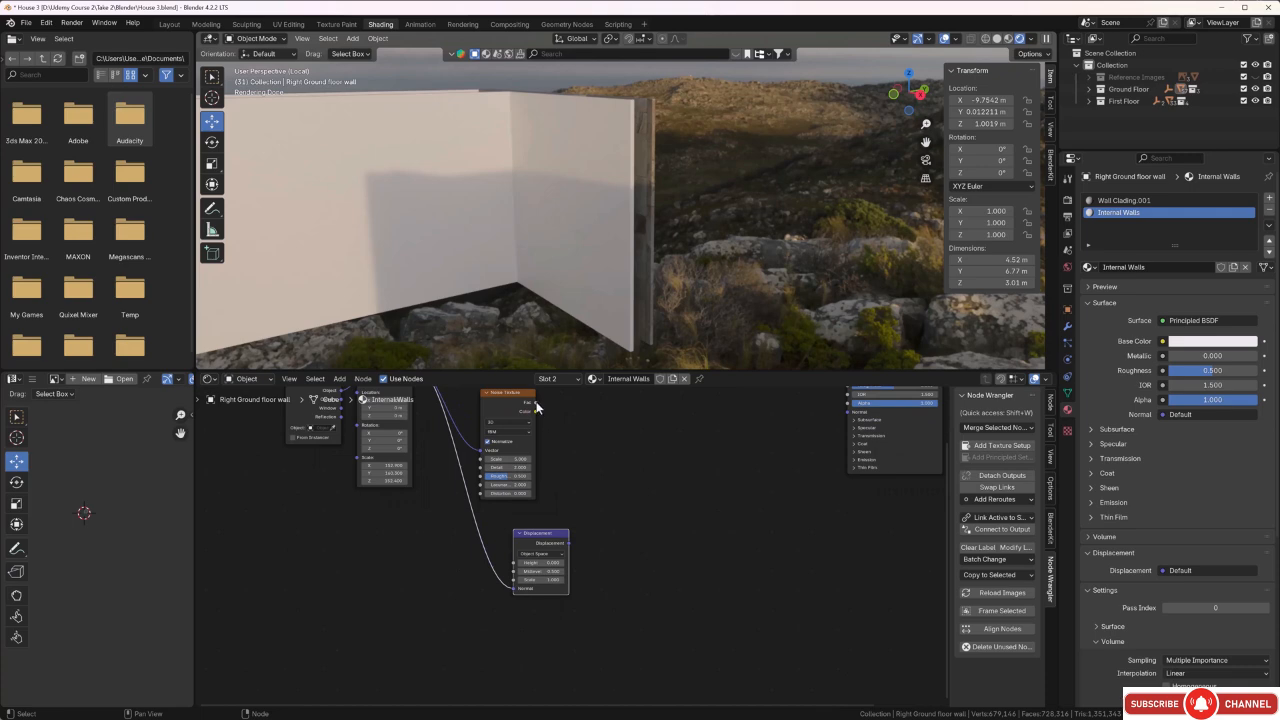
left_click_drag(536, 403, 511, 566)
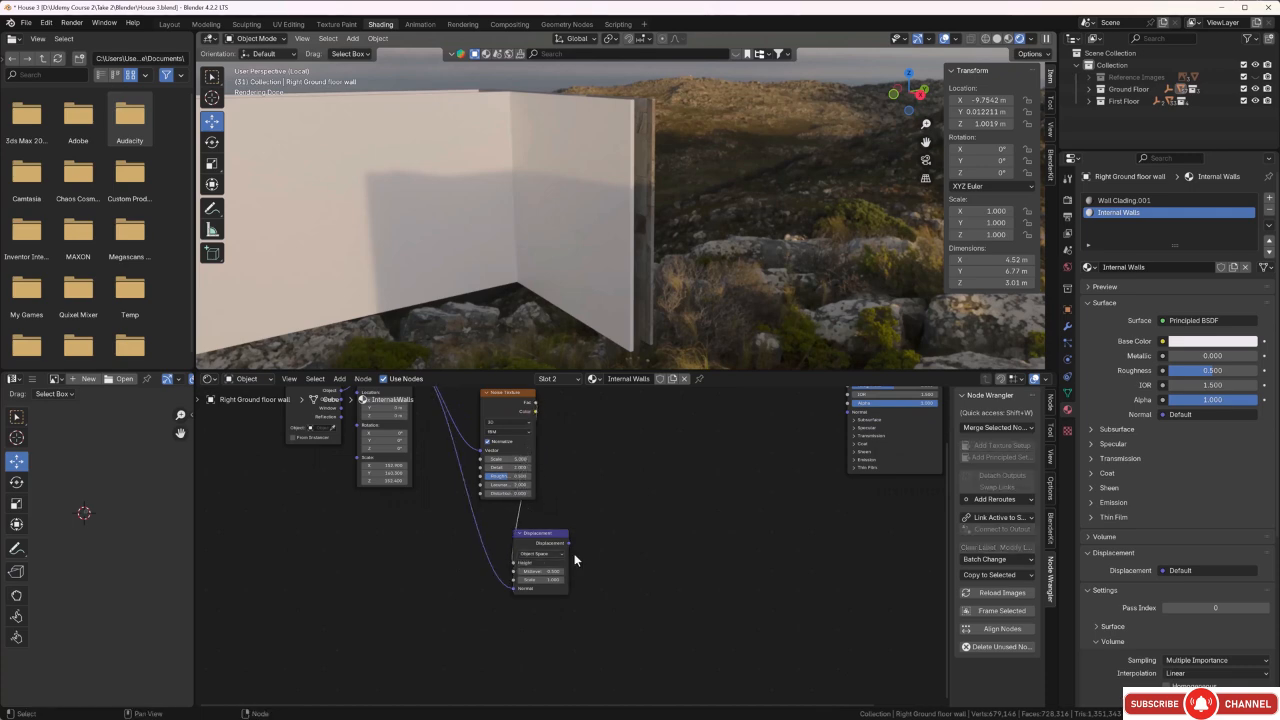
key("Home")
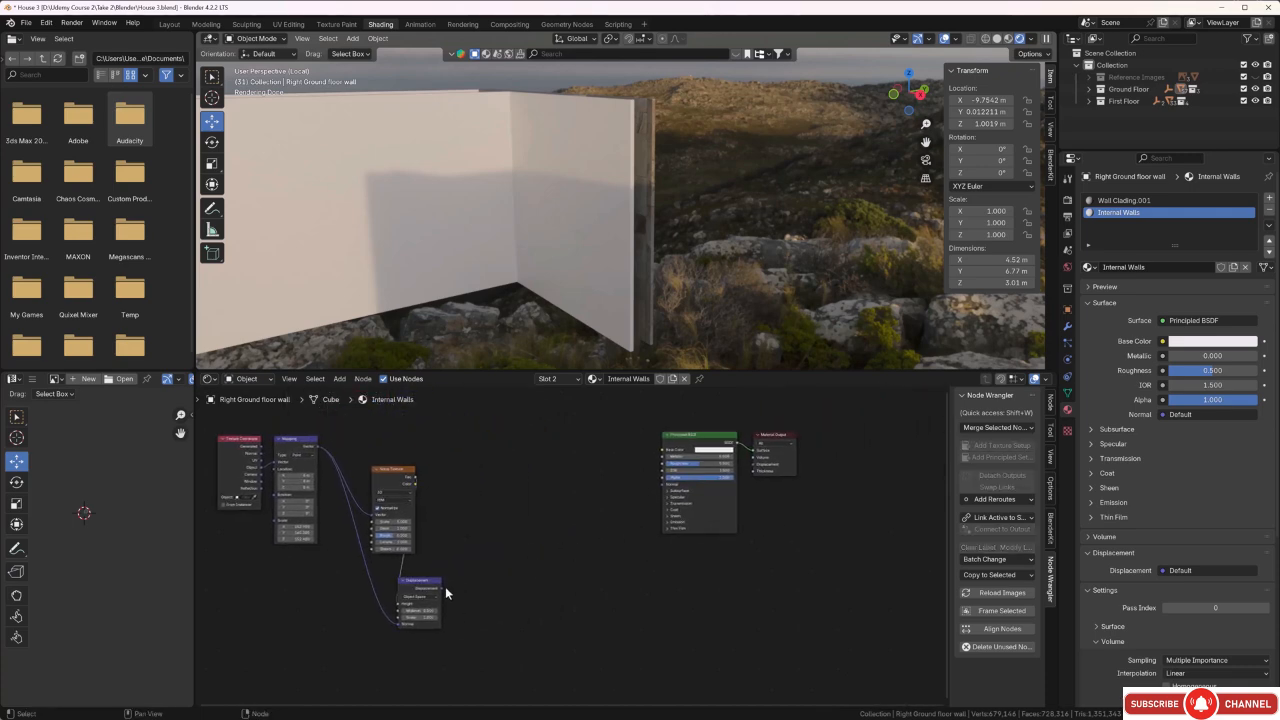
left_click_drag(441, 588, 748, 465)
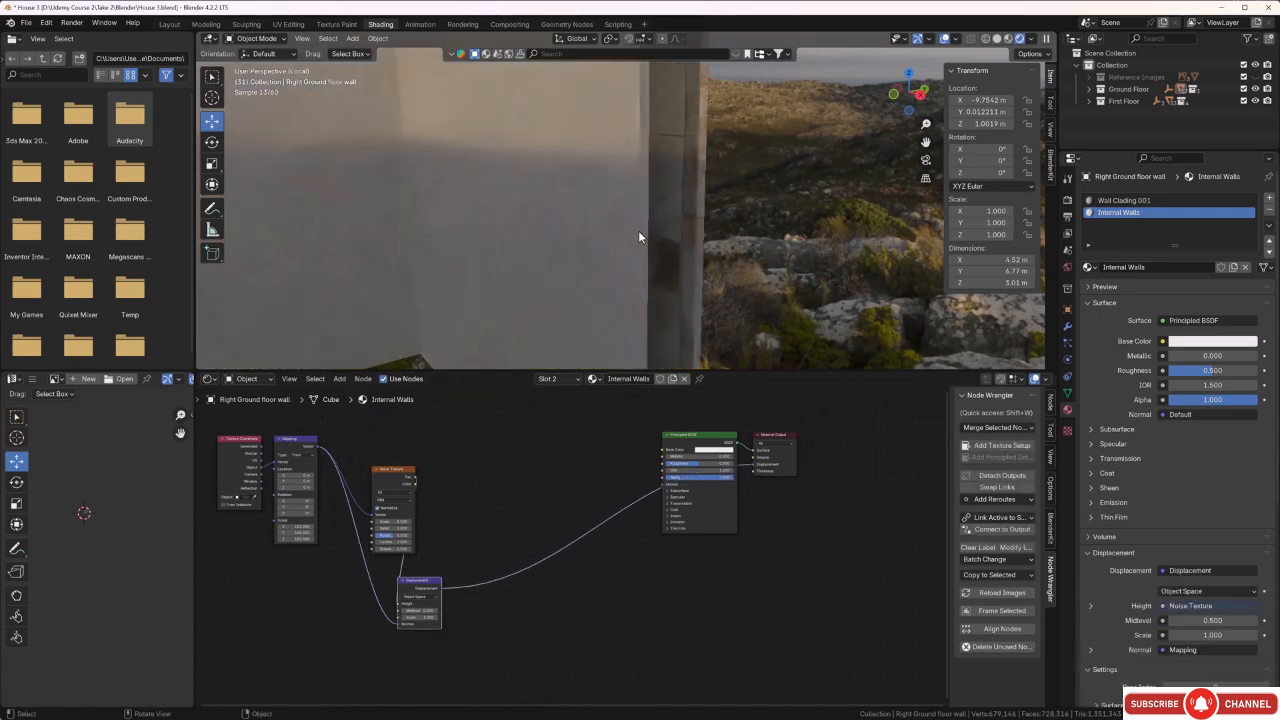
Examine the displacement relief on the inner wall face and its edge from close up and farther away.
middle_click_drag(638, 230, 801, 283)
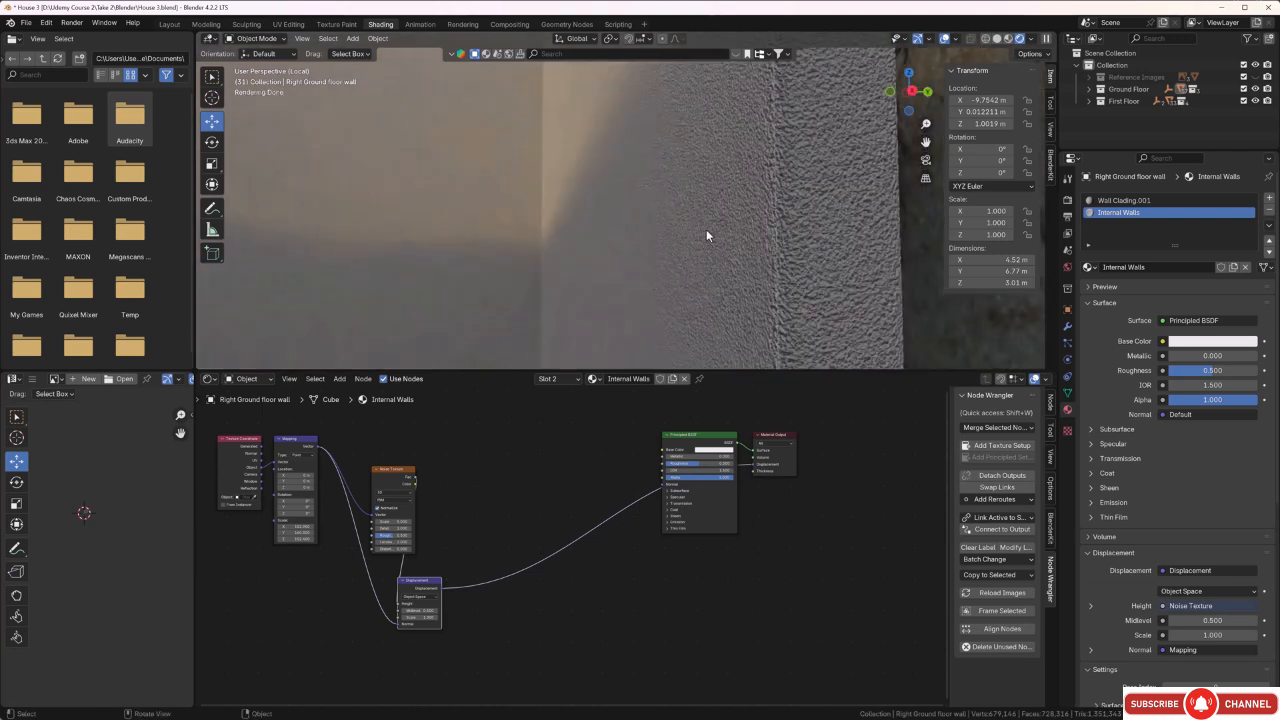
scroll(695, 225, "down", 1)
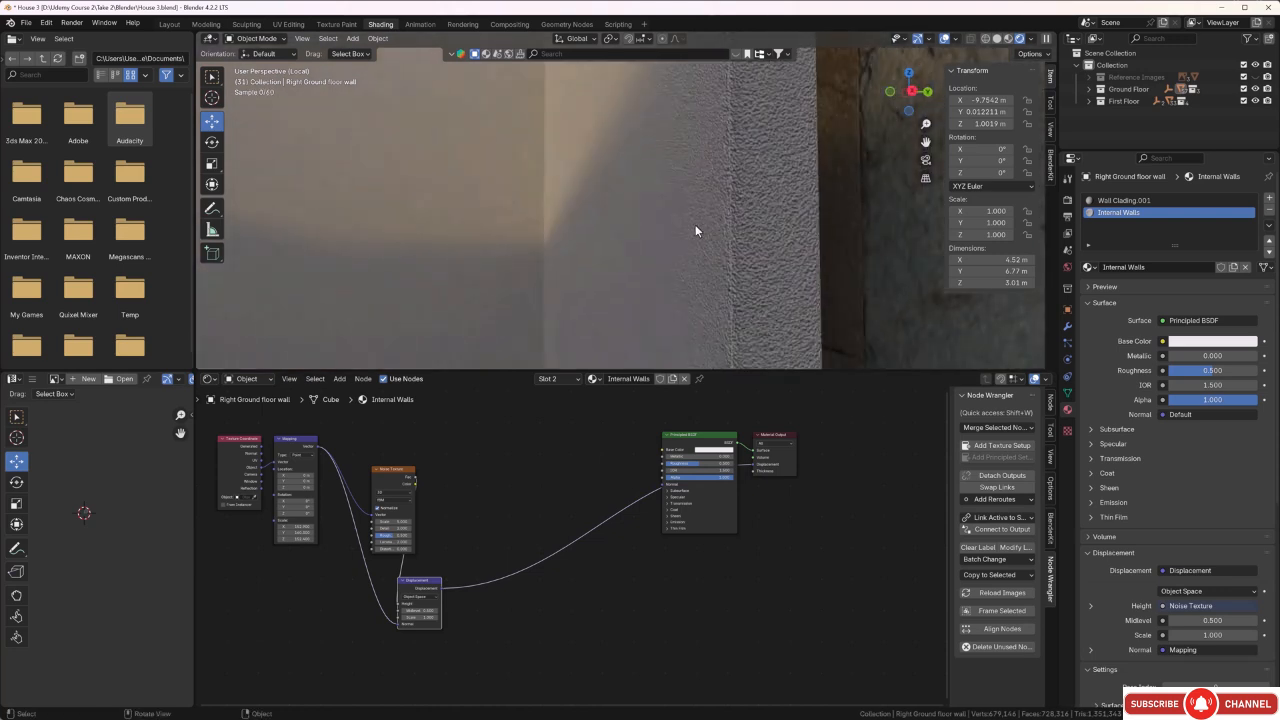
scroll(695, 224, "down", 4)
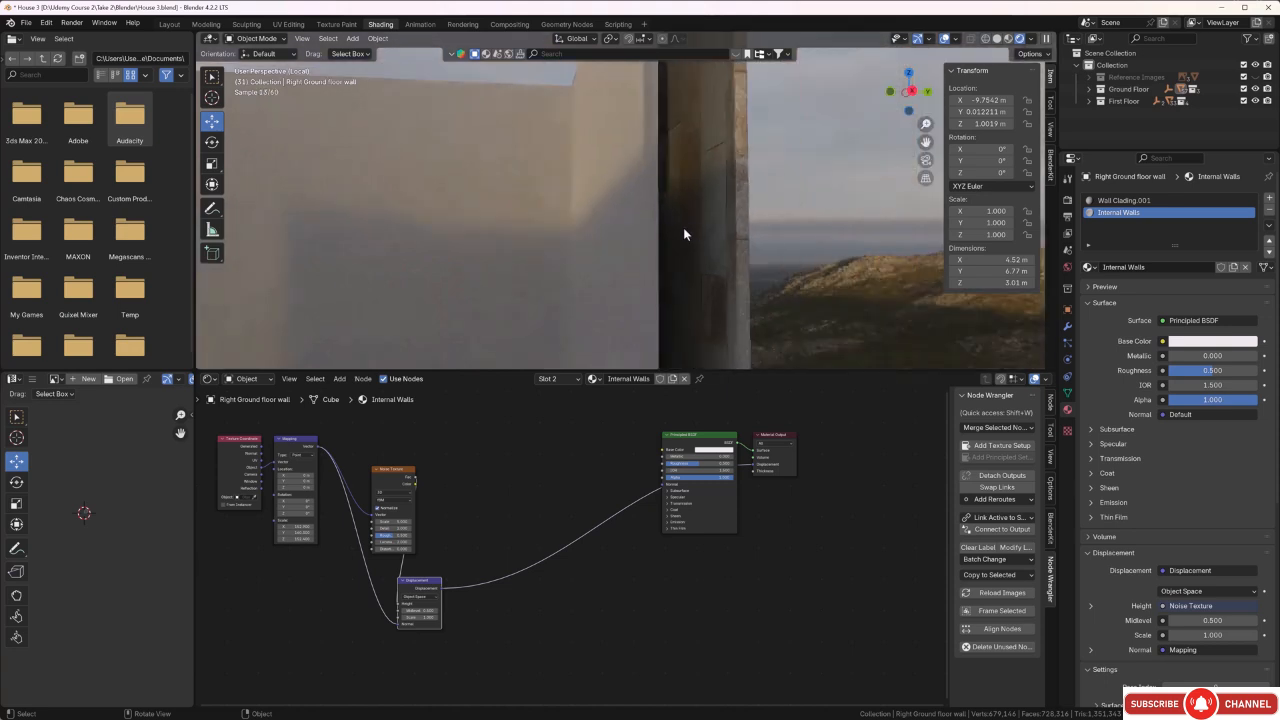
middle_click_drag(683, 227, 694, 194)
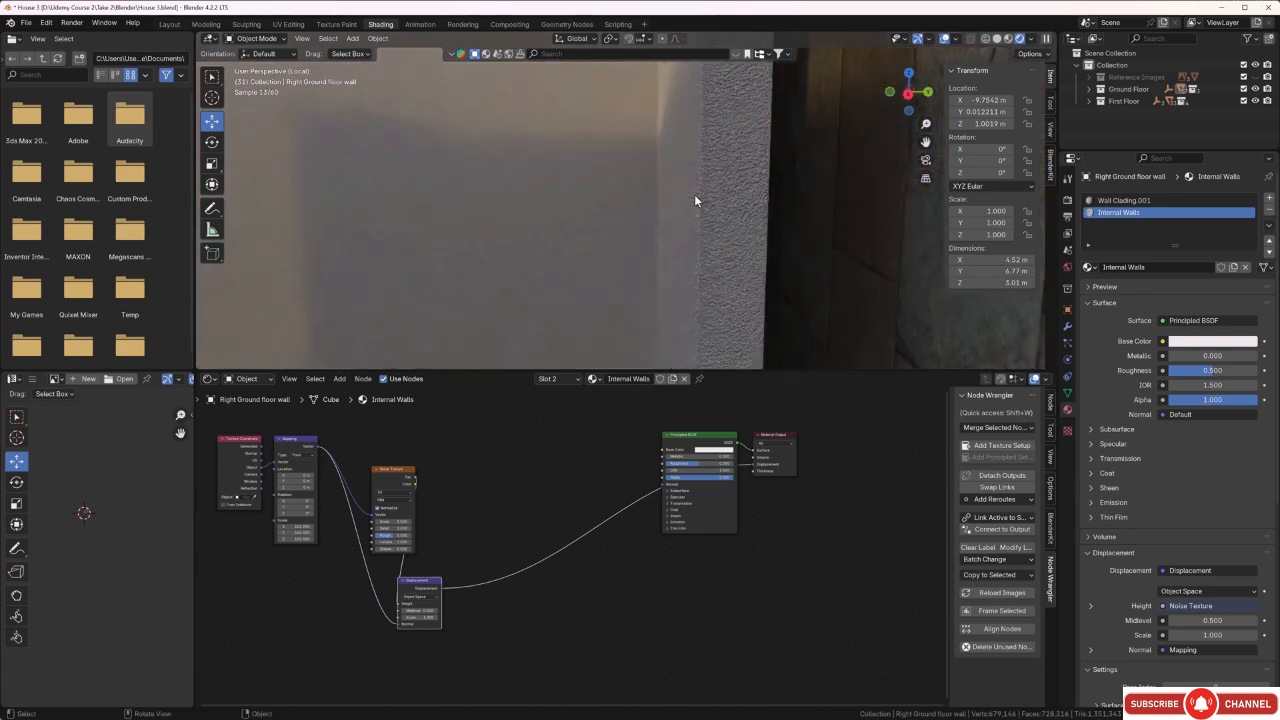
scroll(713, 230, "up", 2)
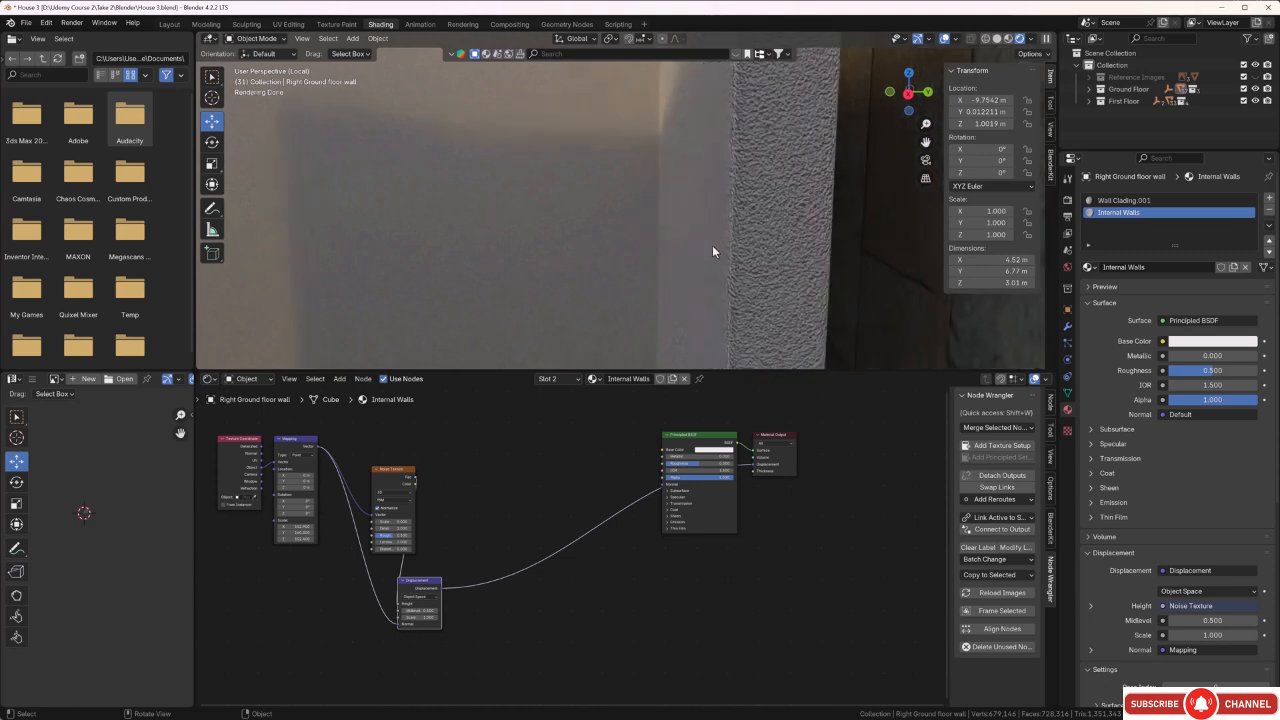
middle_click_drag(713, 247, 738, 236)
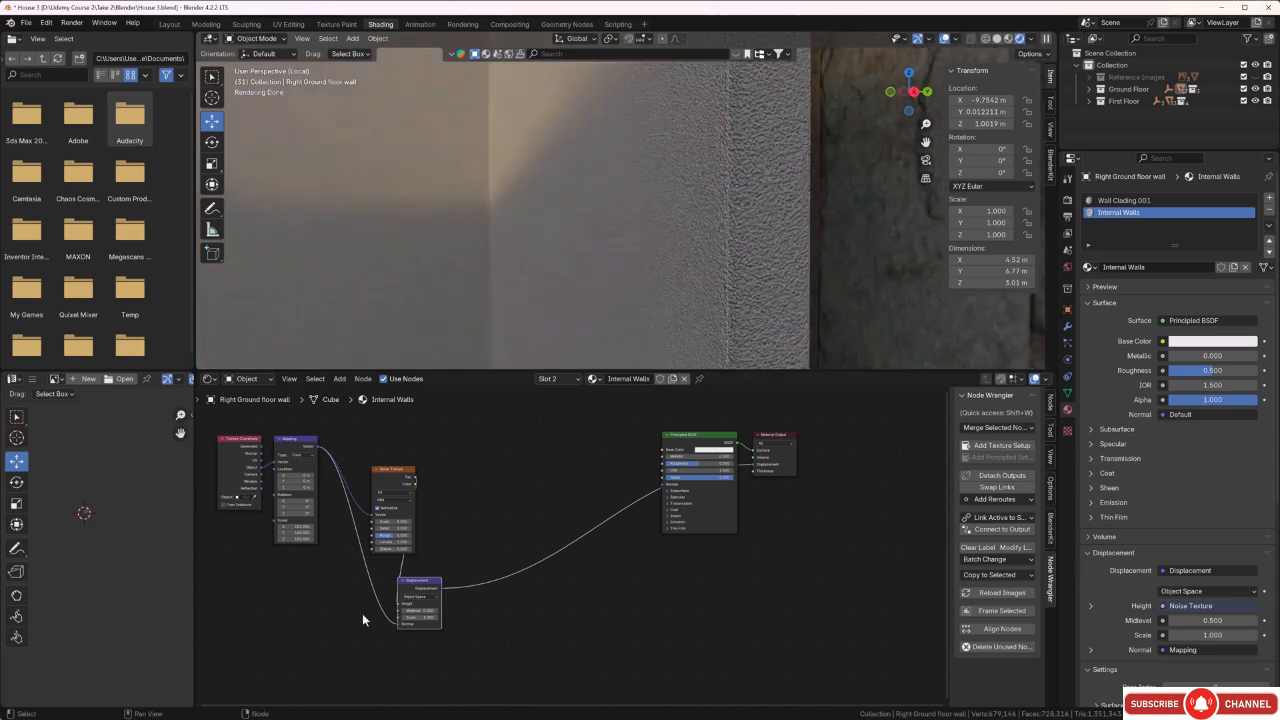
Add a Mix Color node between the Noise Texture and the Principled BSDF.
scroll(508, 534, "down", 2)
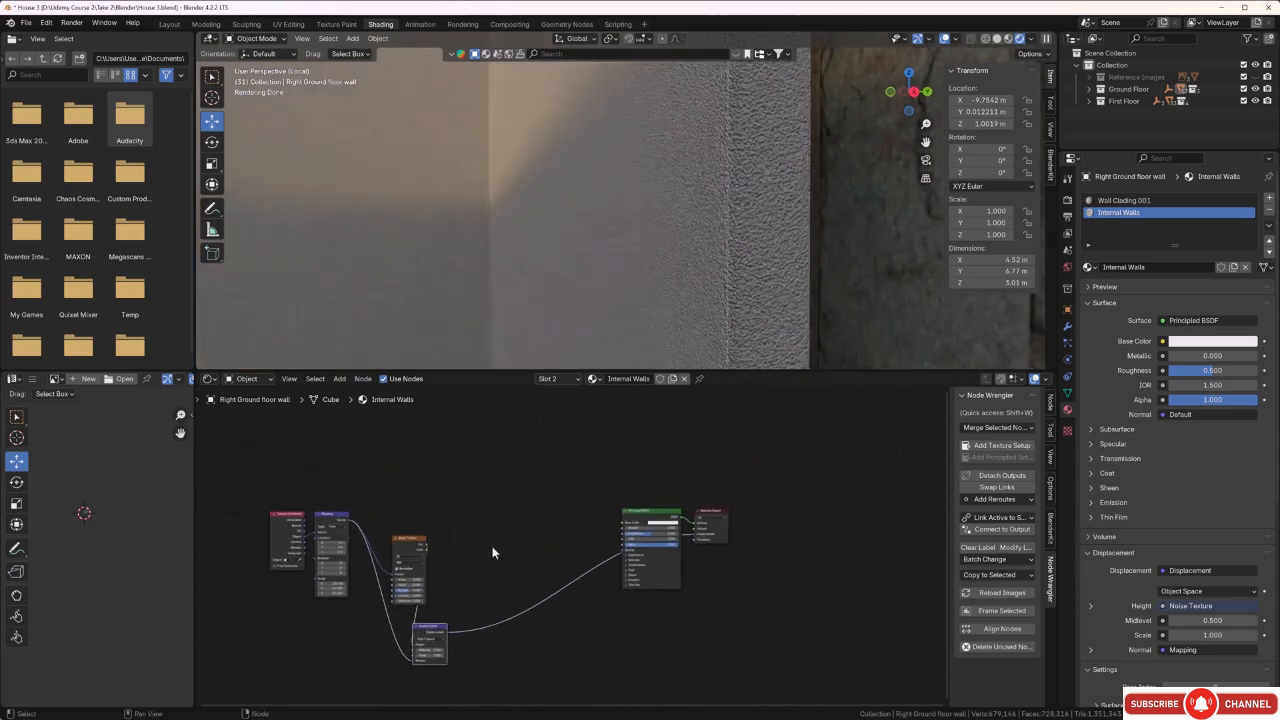
left_click(491, 545)
middle_click_drag(487, 555, 502, 526)
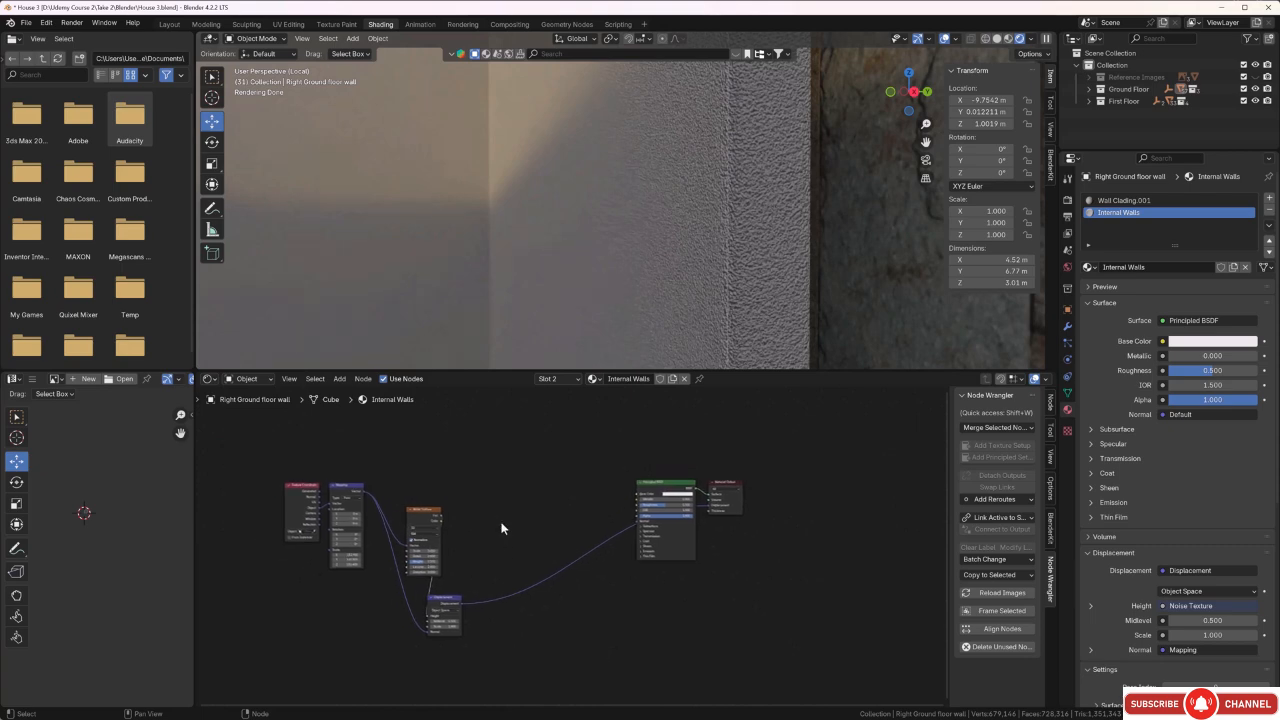
key("shift+a")
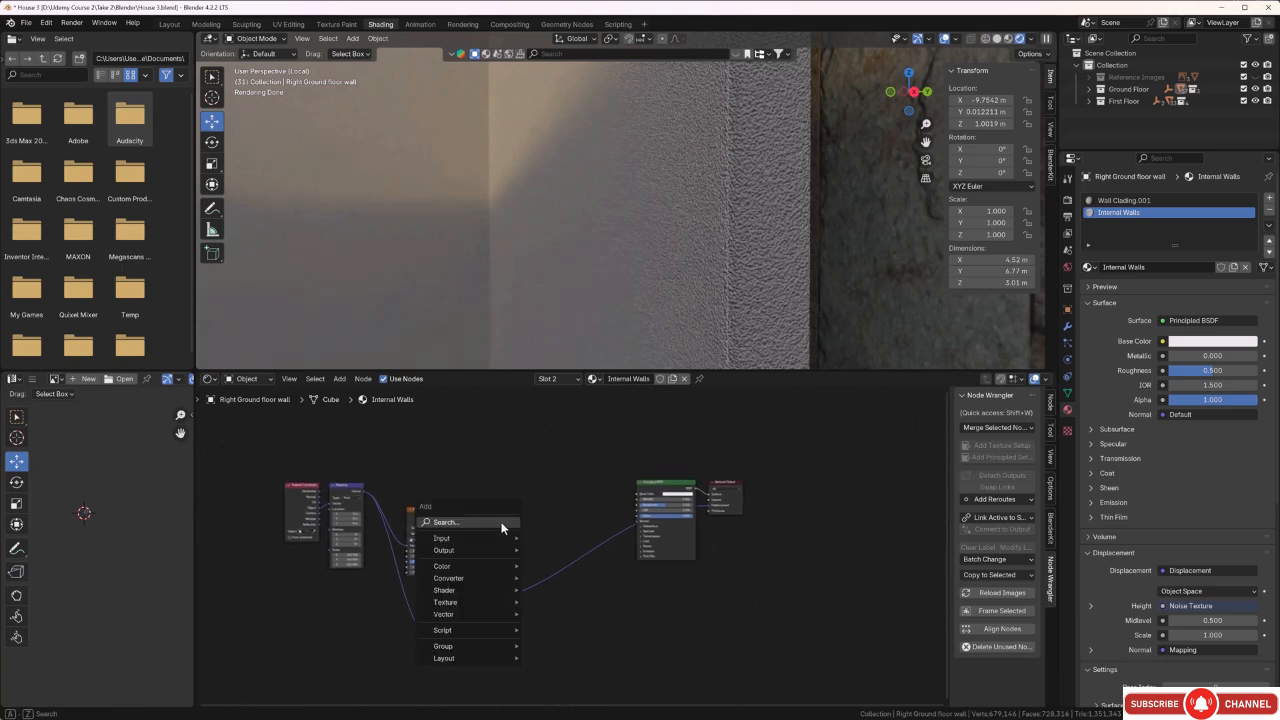
left_click(501, 522)
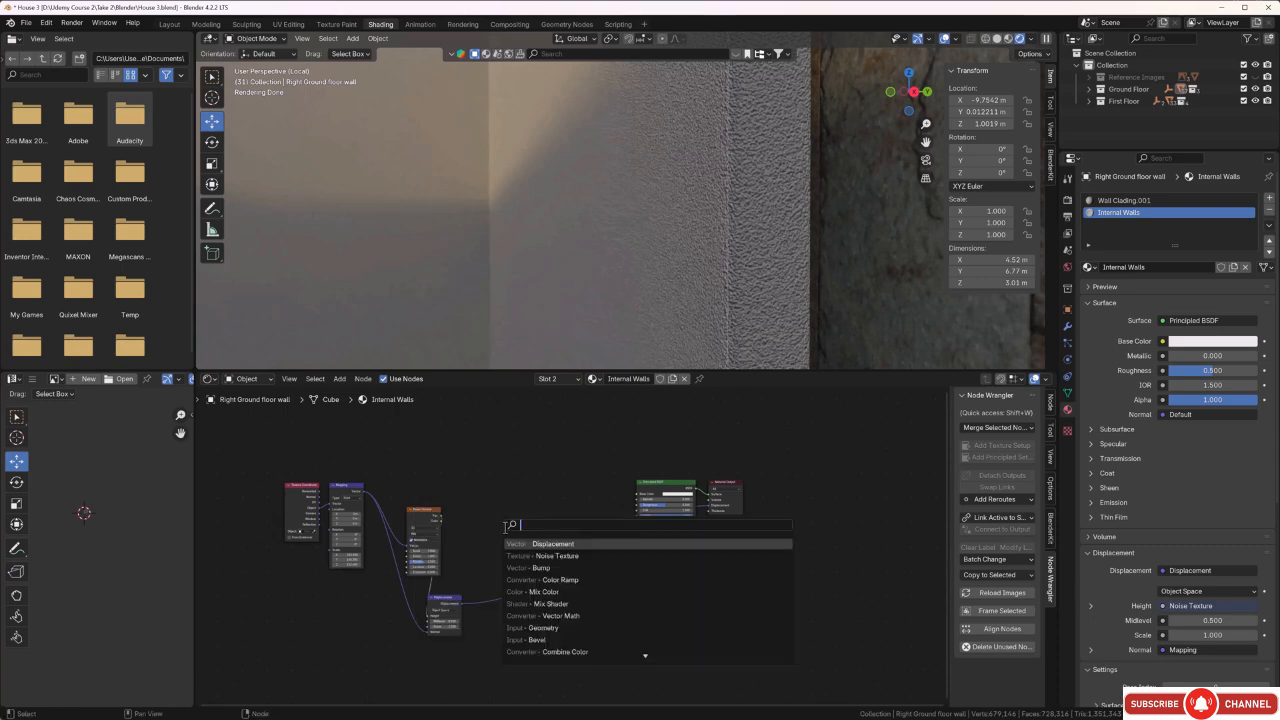
key("Down")
key("Down")
key("Down")
key("Down")
key("Return")
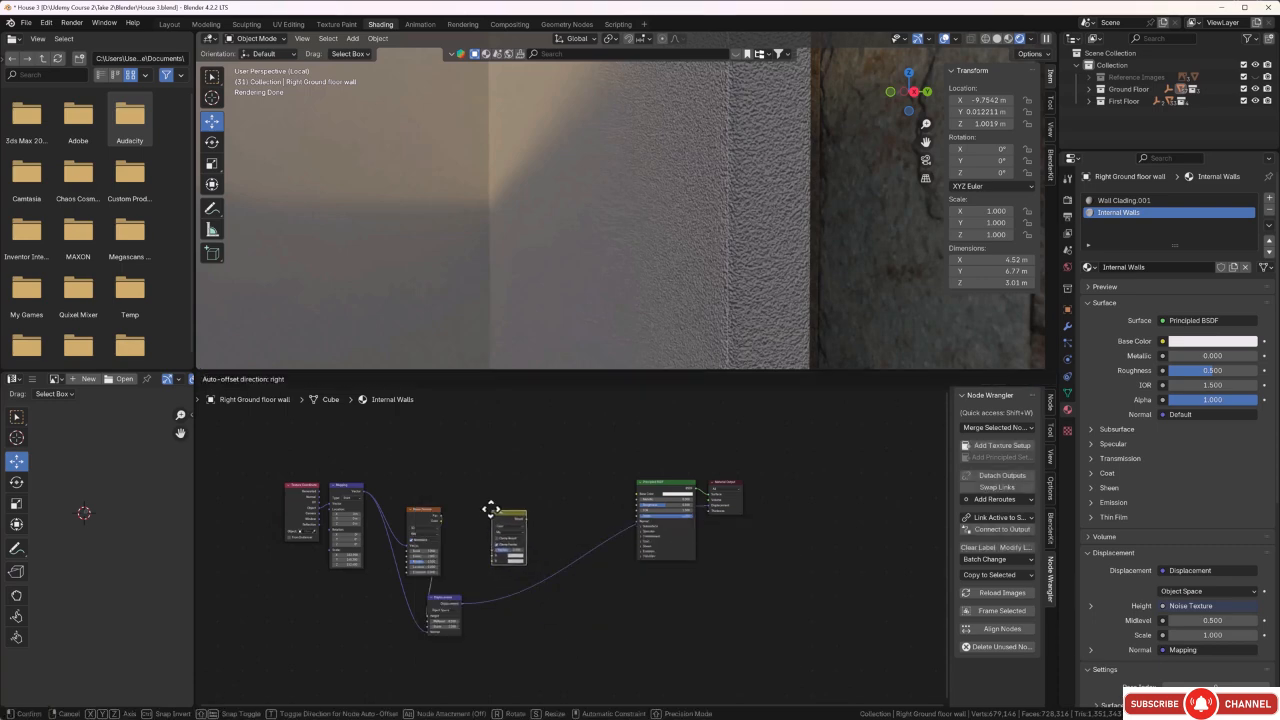
left_click(490, 510)
Link the Noise Texture's Fac to the Mix node's Factor and the Mix Result to the Principled BSDF's Base Color.
scroll(450, 512, "up", 3)
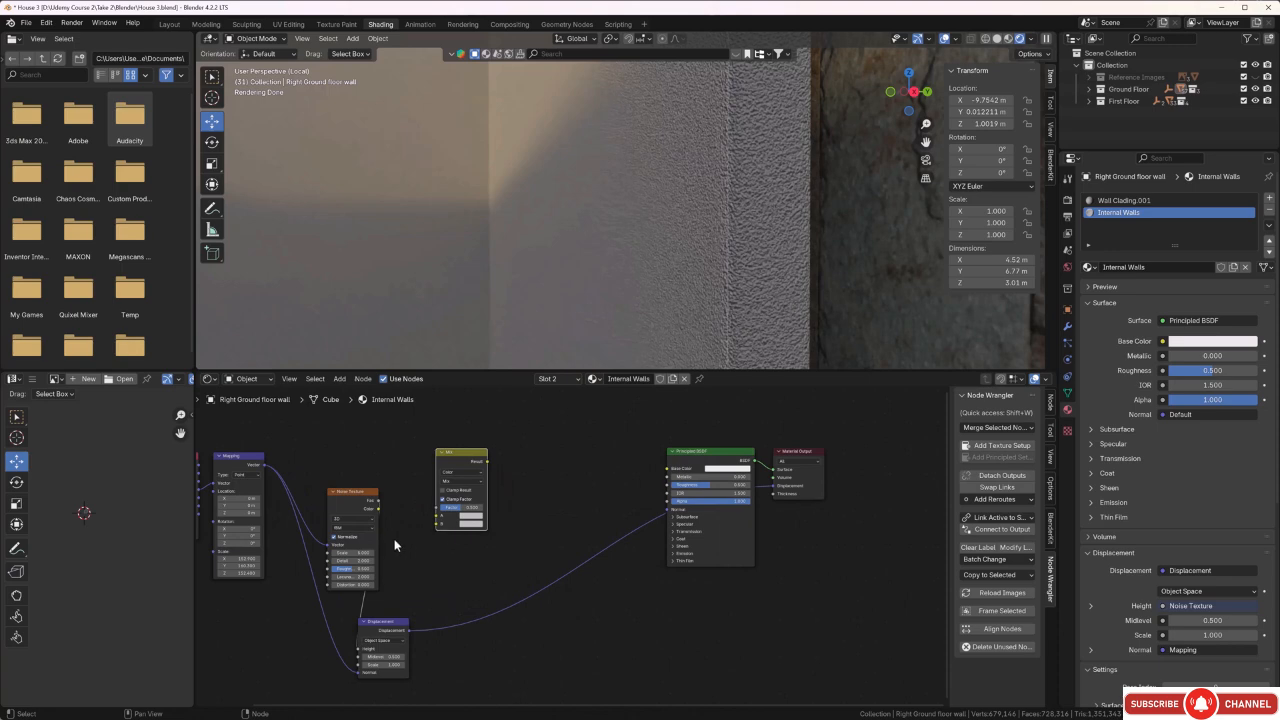
left_click_drag(377, 502, 440, 507)
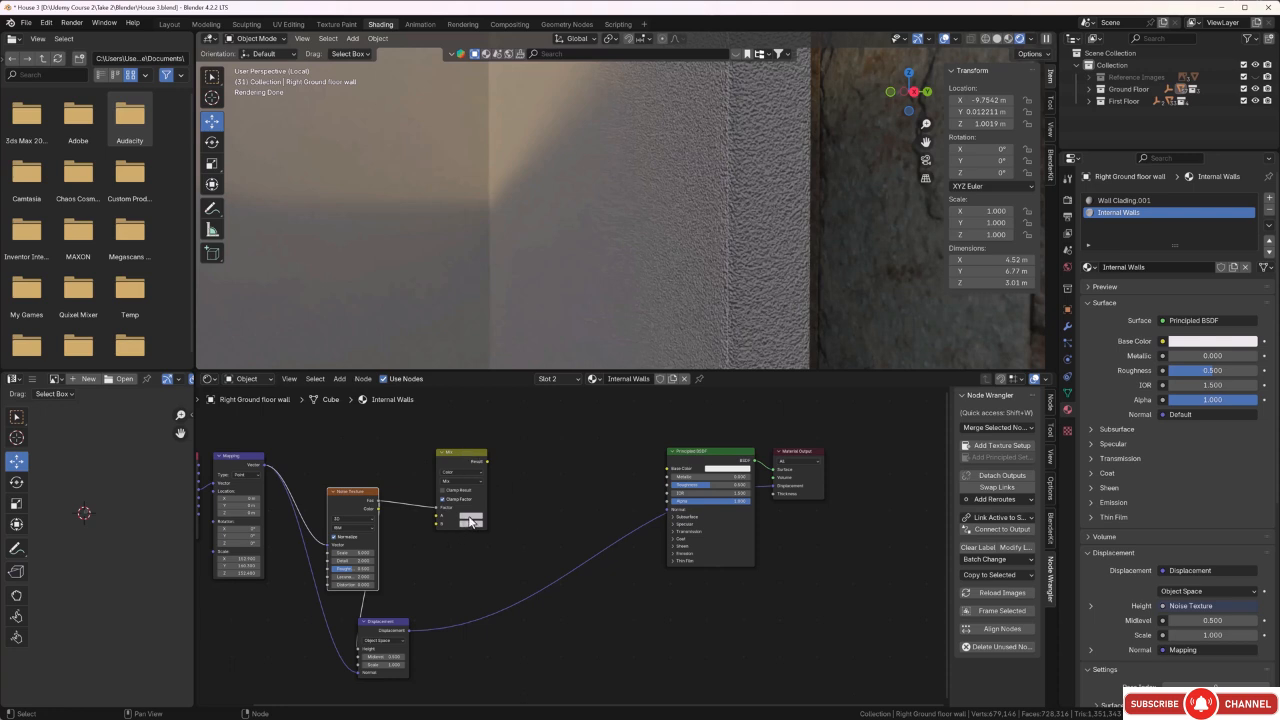
left_click_drag(487, 461, 665, 469)
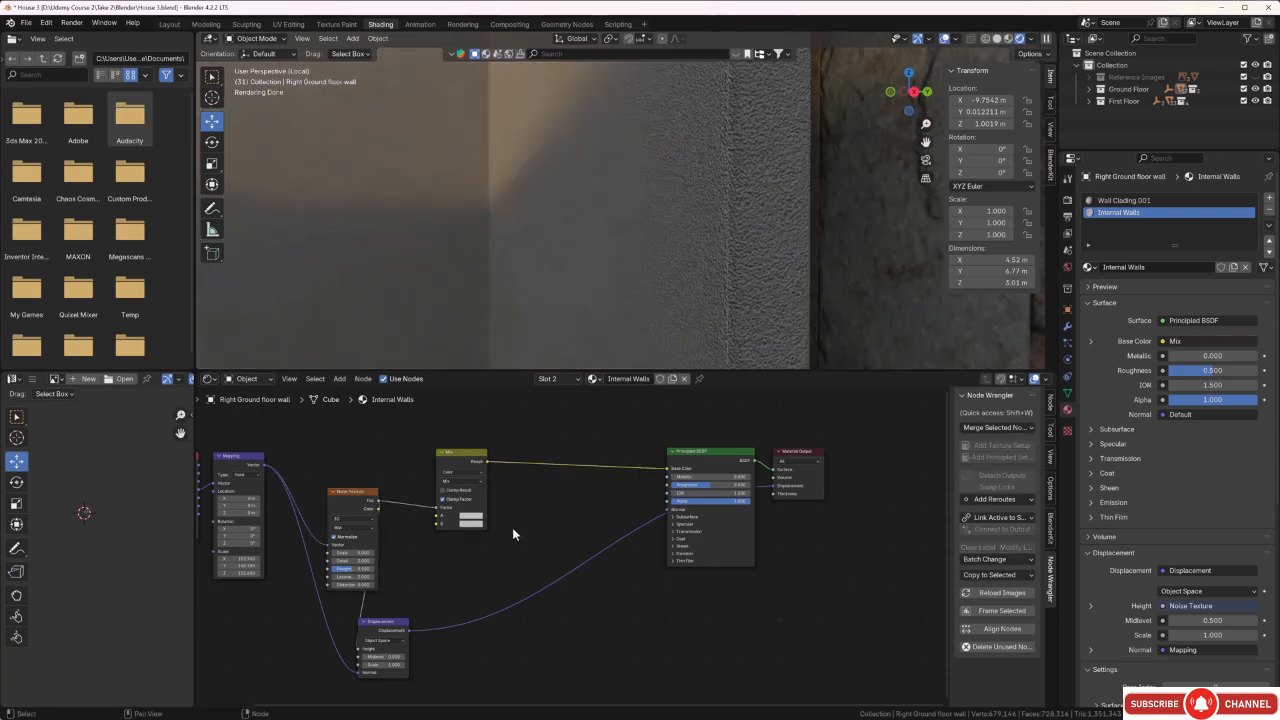
Tint the Mix node's color A a pale warm gray and color B a pale yellow-green gray, and check the wall.
scroll(481, 536, "up", 2)
left_click(437, 509)
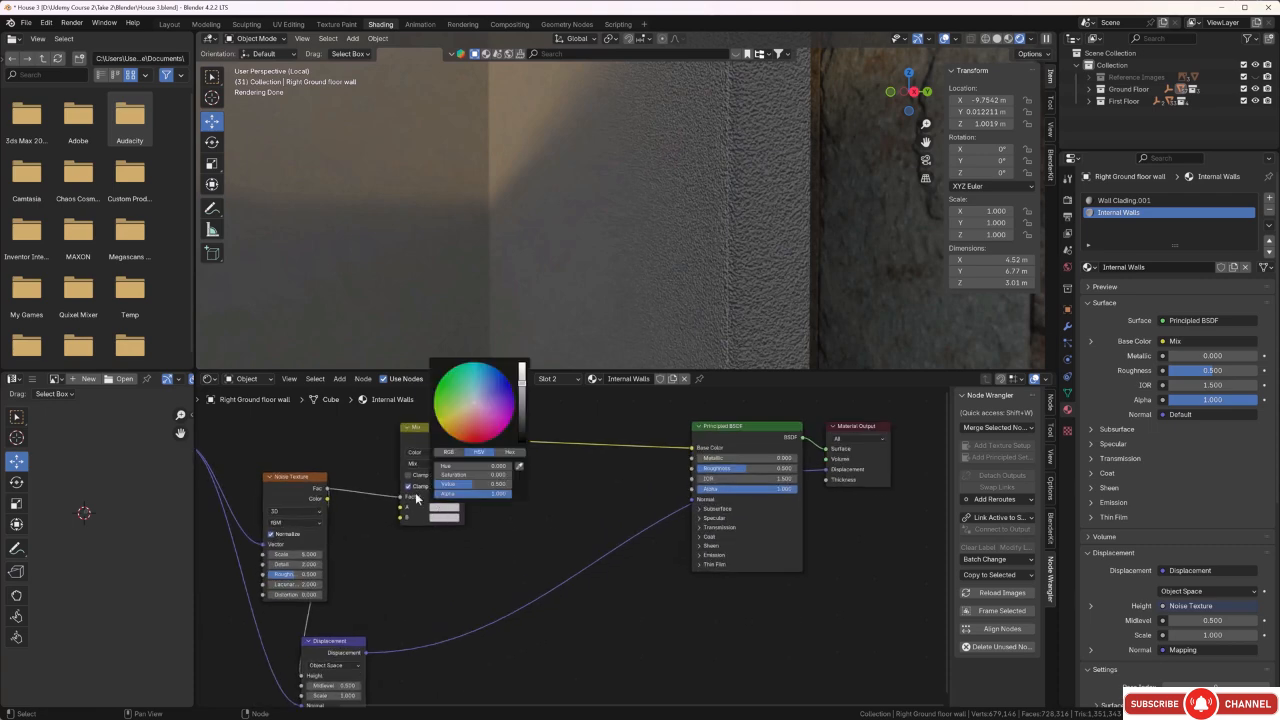
left_click(474, 408)
left_click(443, 507)
left_click(471, 413)
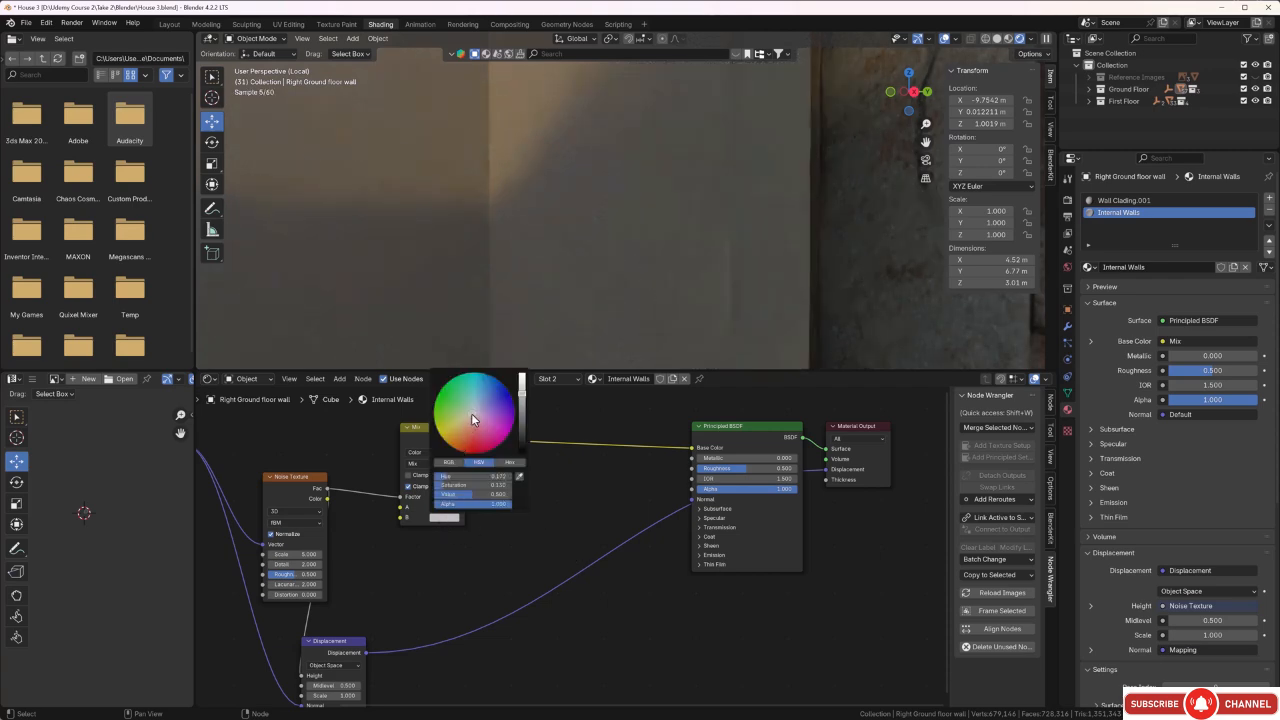
left_click_drag(465, 416, 462, 415)
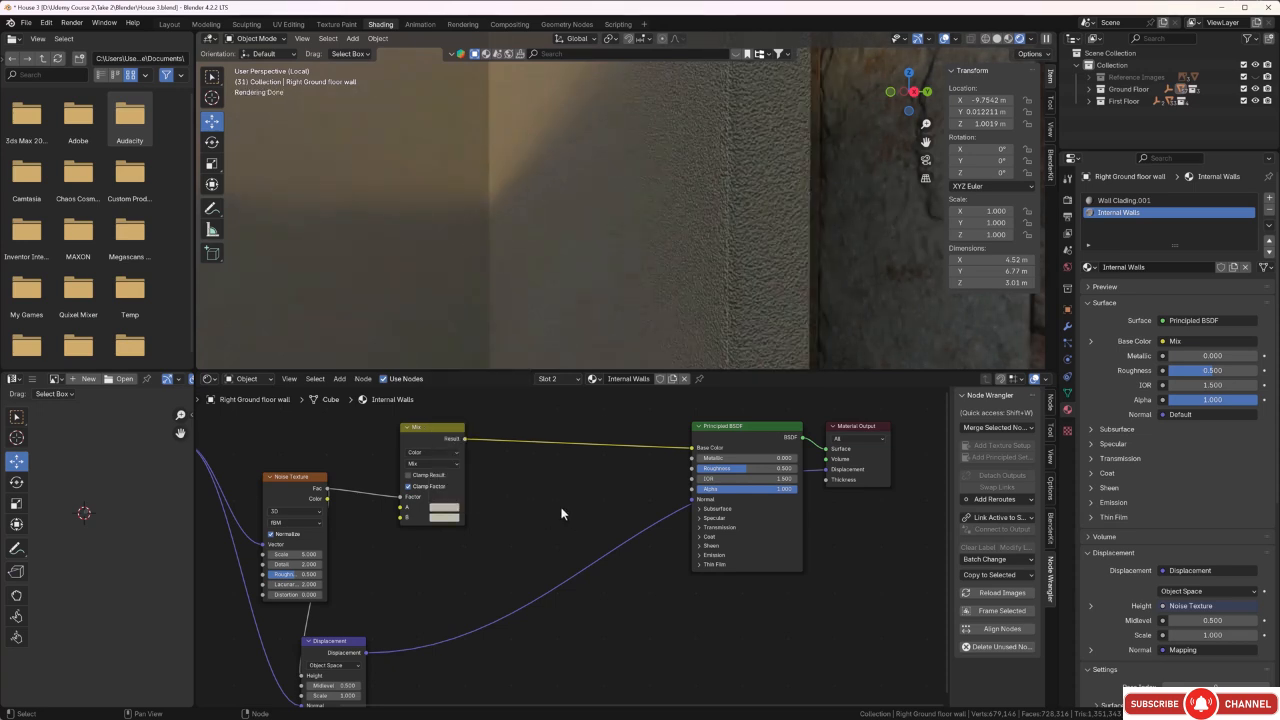
mouse_move(636, 223)
middle_mouse_down()
mouse_move(630, 238)
mouse_move(645, 231)
middle_mouse_up()
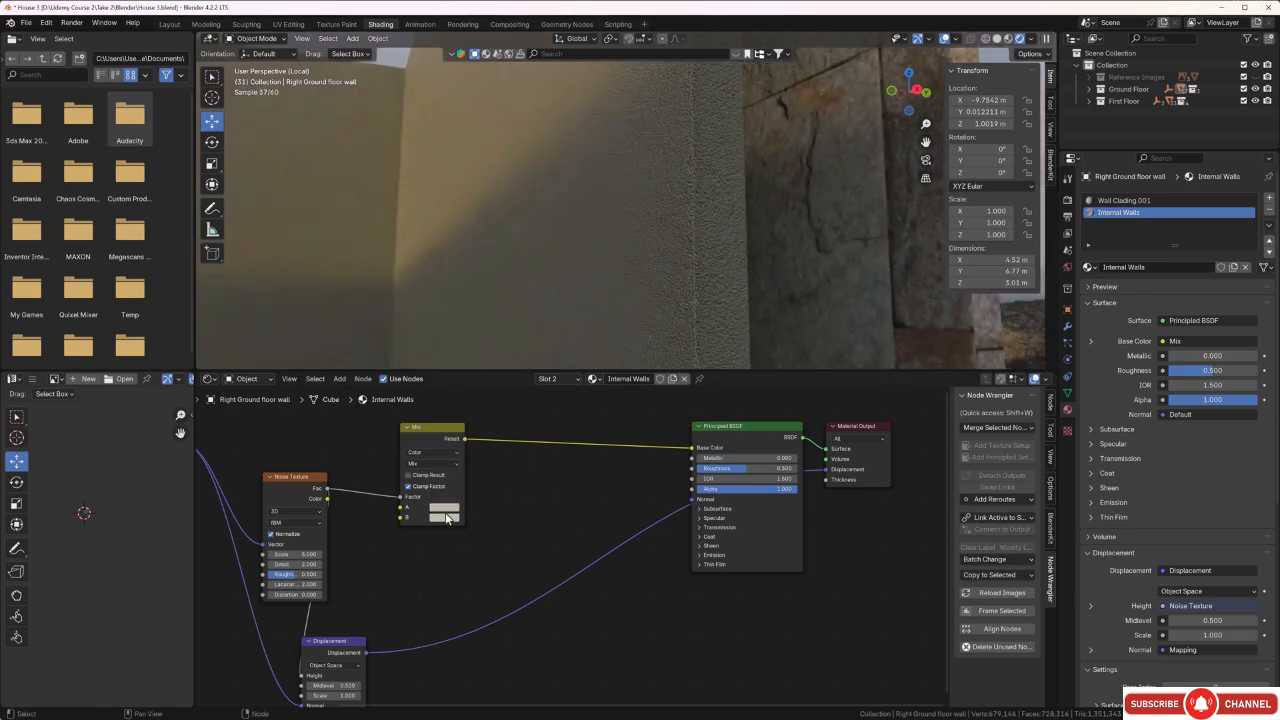
Duplicate the Mix node and place the copy directly above the original.
scroll(524, 504, "down", 2)
middle_click_drag(526, 494, 512, 558)
scroll(519, 537, "down", 1)
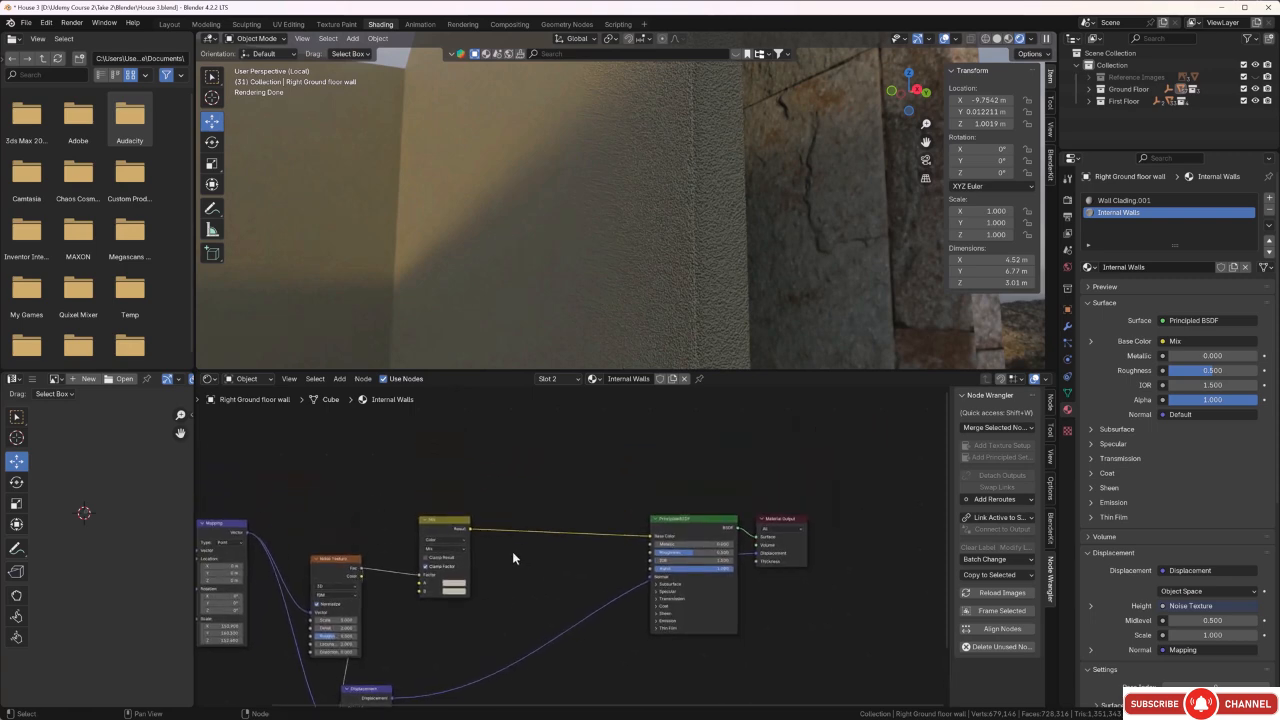
middle_click_drag(509, 503, 511, 513)
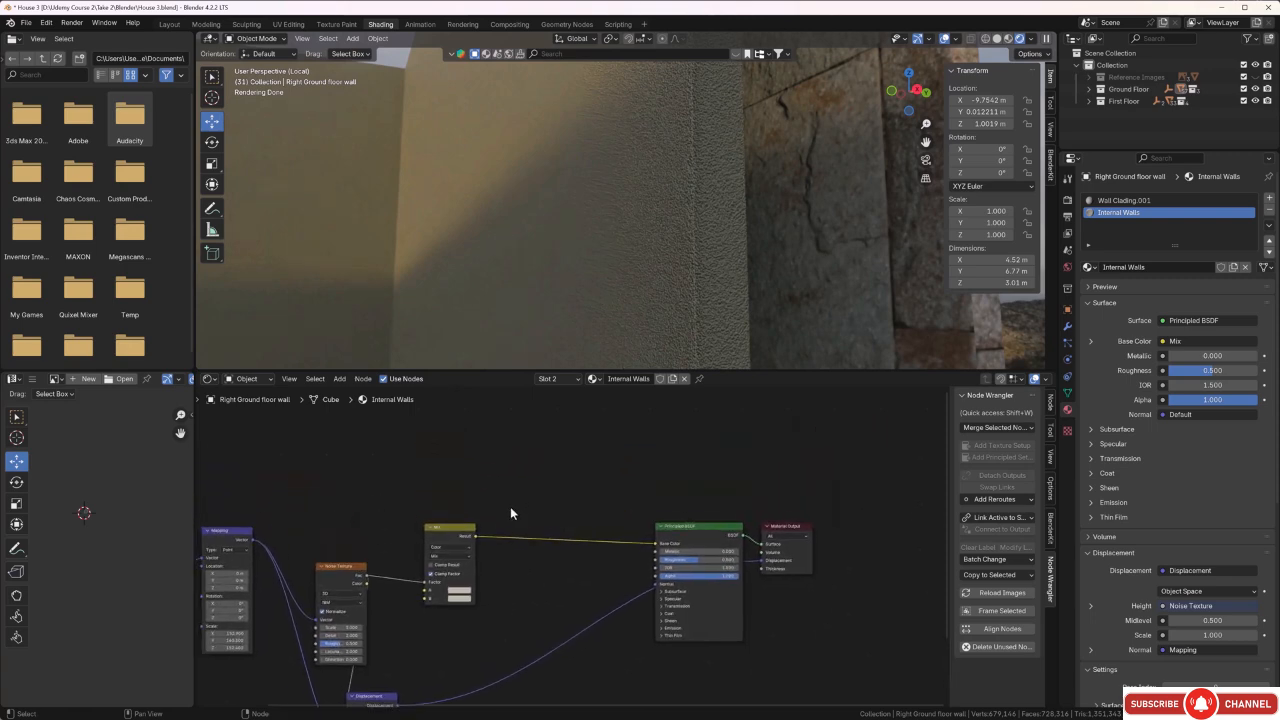
left_click(445, 533)
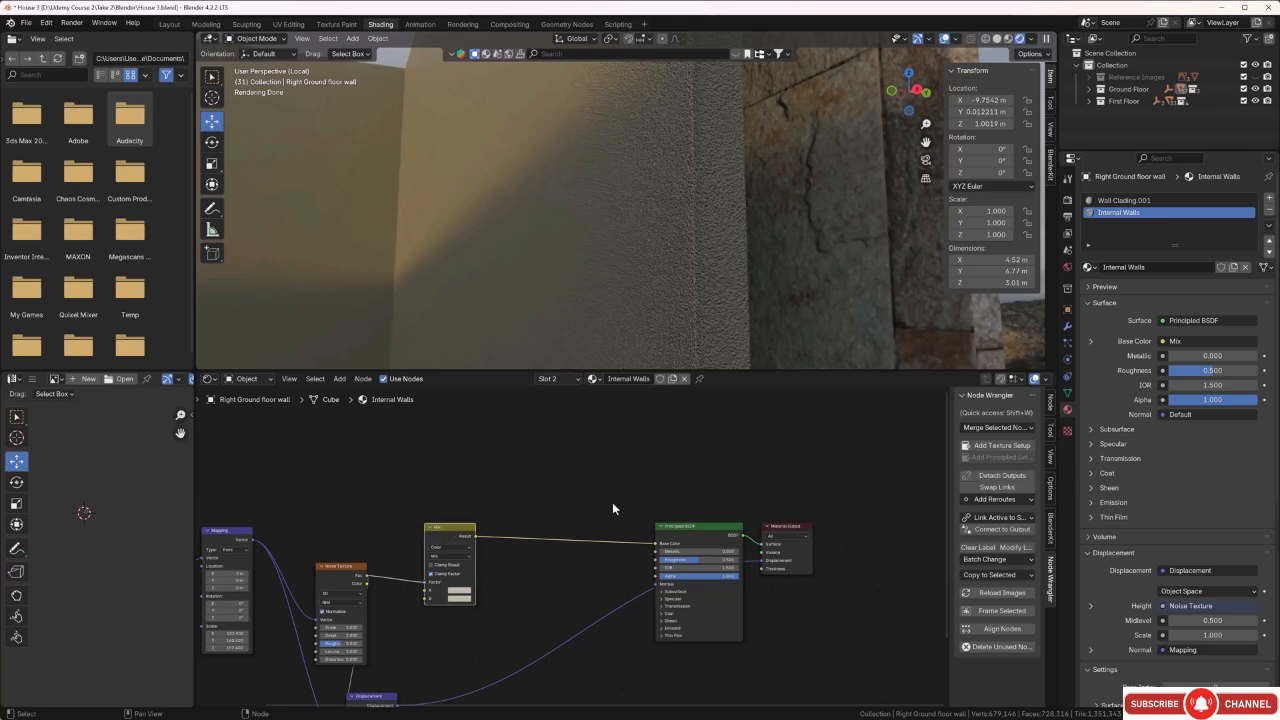
key("shift+d")
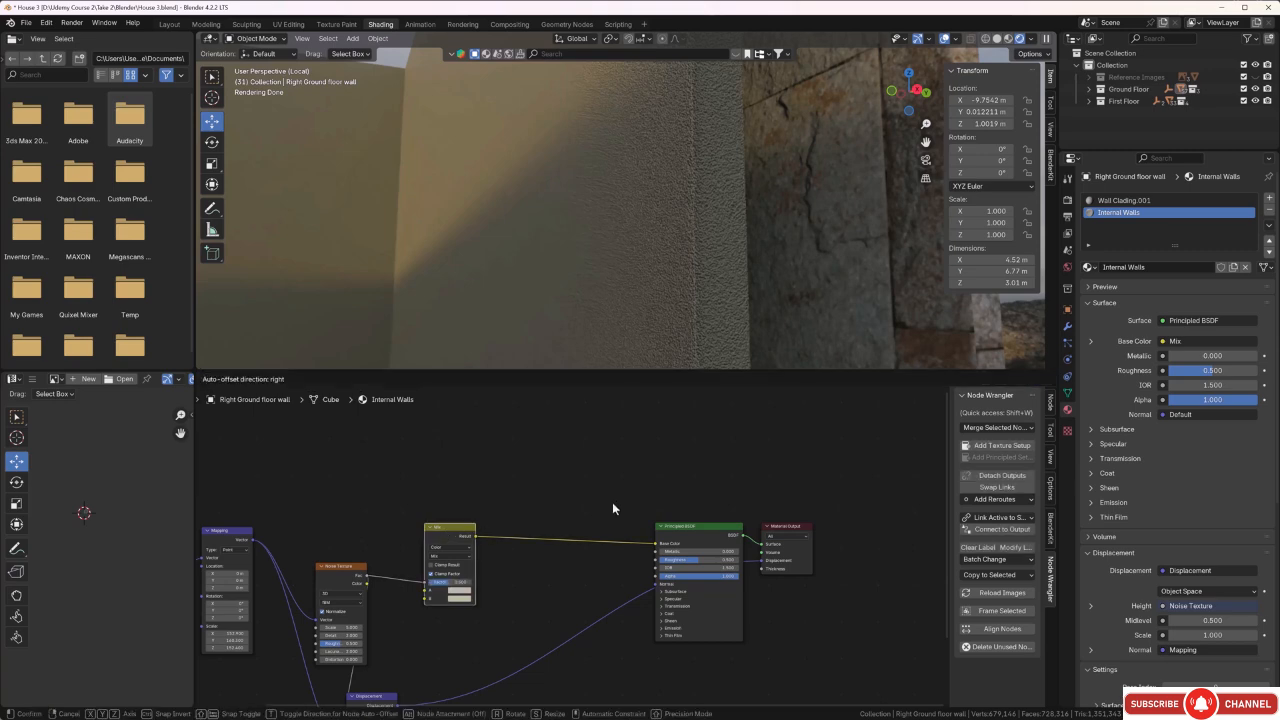
left_click(613, 418)
Link the Noise Texture's Fac output to the upper Mix node's Factor input.
scroll(550, 514, "up", 1)
scroll(420, 646, "up", 2)
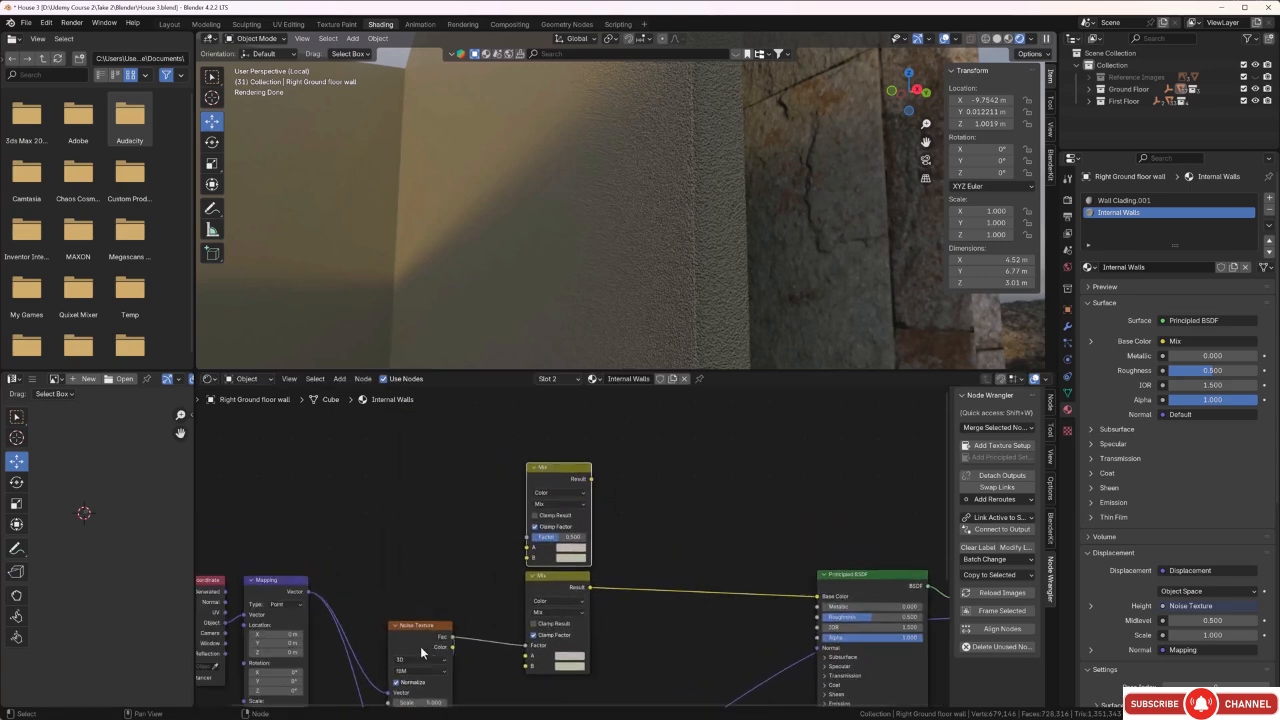
left_click_drag(421, 662, 514, 534)
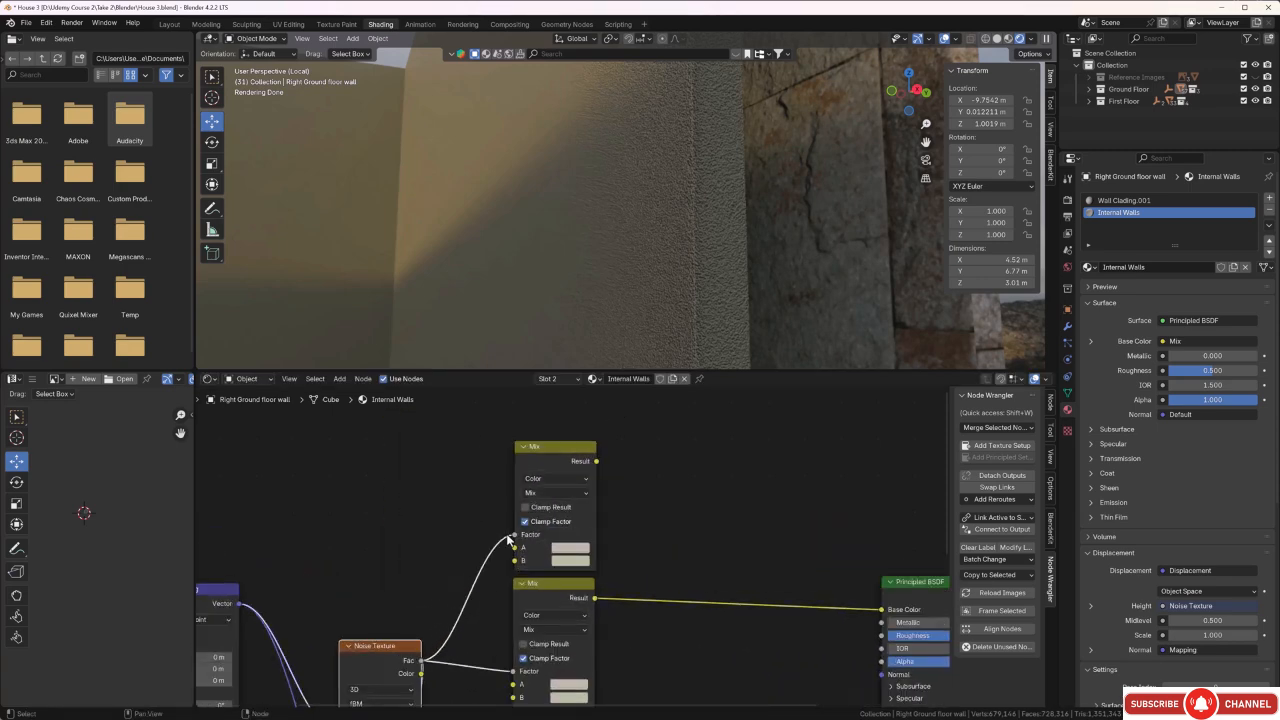
Duplicate the upper Mix node and insert the copy into the link between the lower Mix node and the Principled BSDF.
scroll(586, 614, "down", 2)
middle_click_drag(586, 614, 537, 591)
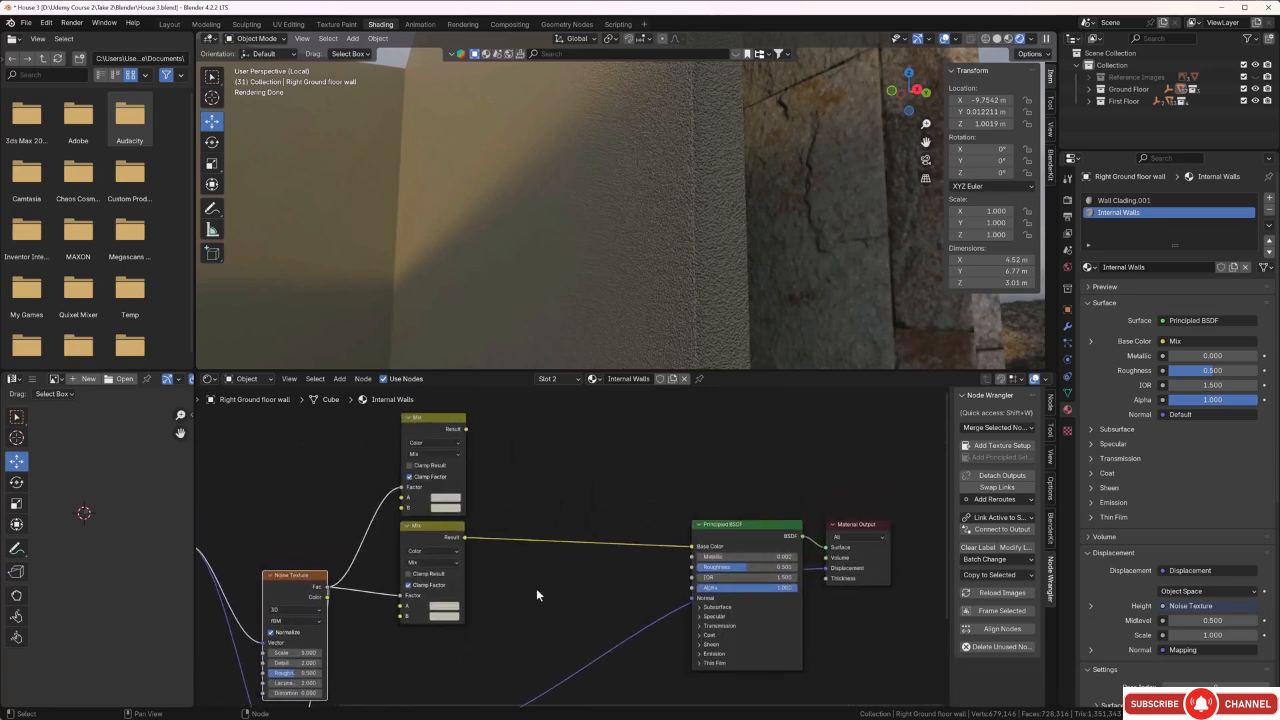
left_click(439, 417)
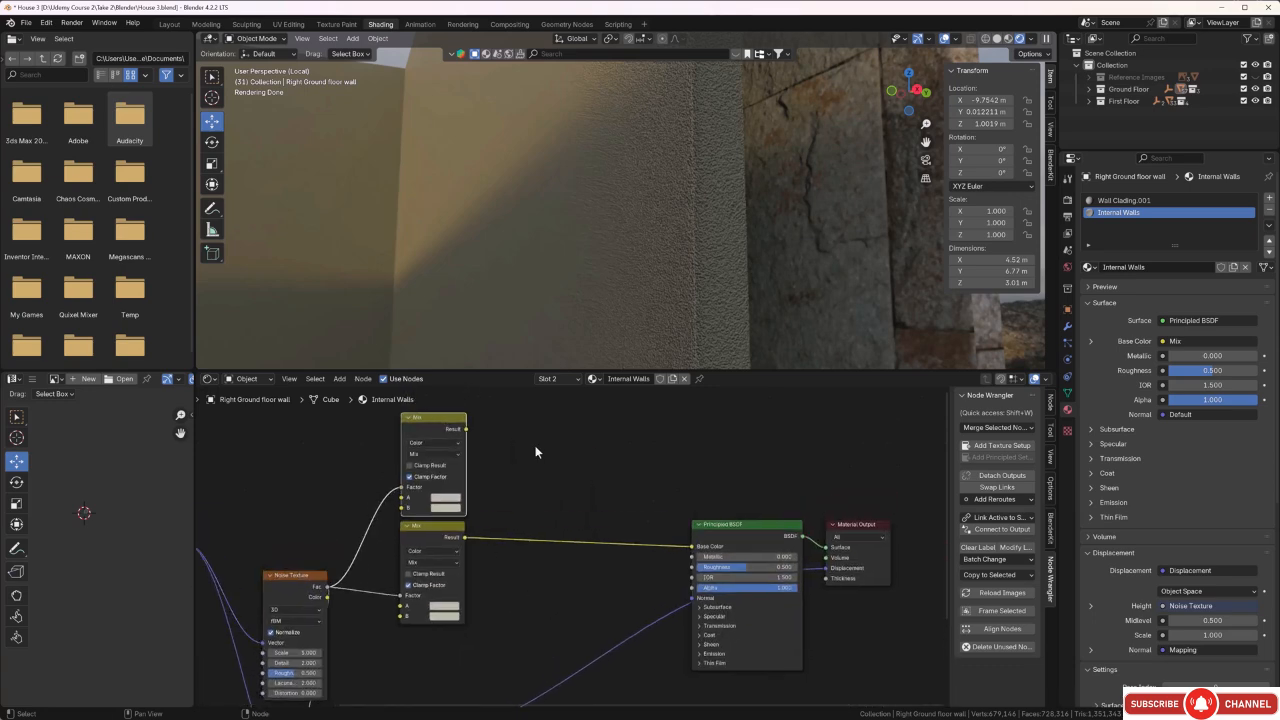
key("g")
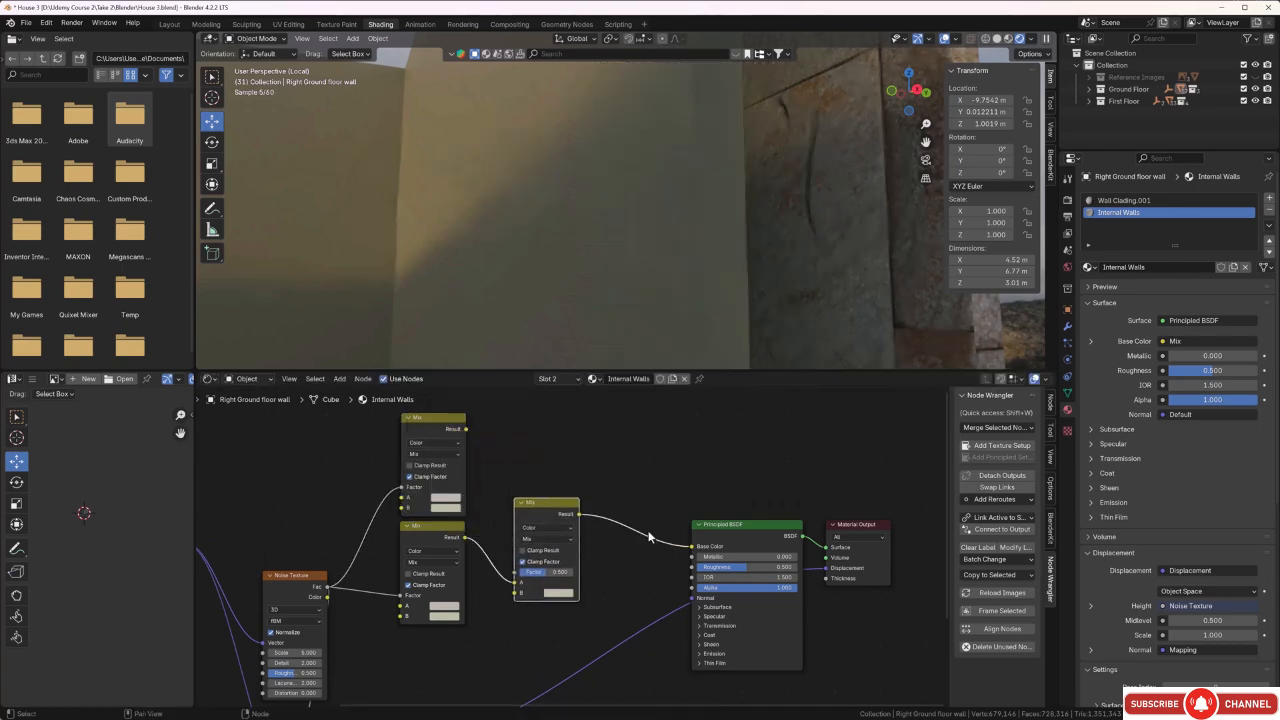
Link the upper Mix node's Result to input A of the third Mix node, alongside the lower Mix on input B.
left_click(648, 530)
scroll(544, 571, "up", 2)
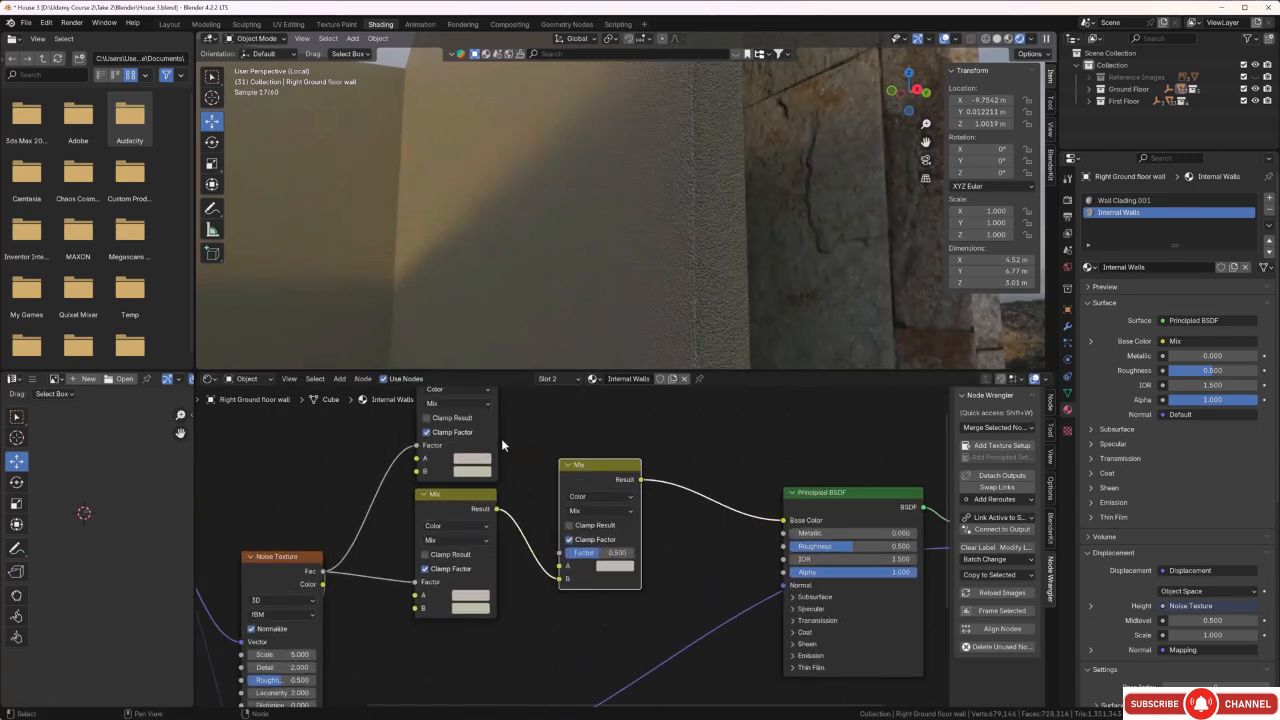
middle_click_drag(501, 438, 509, 514)
left_click_drag(493, 443, 556, 636)
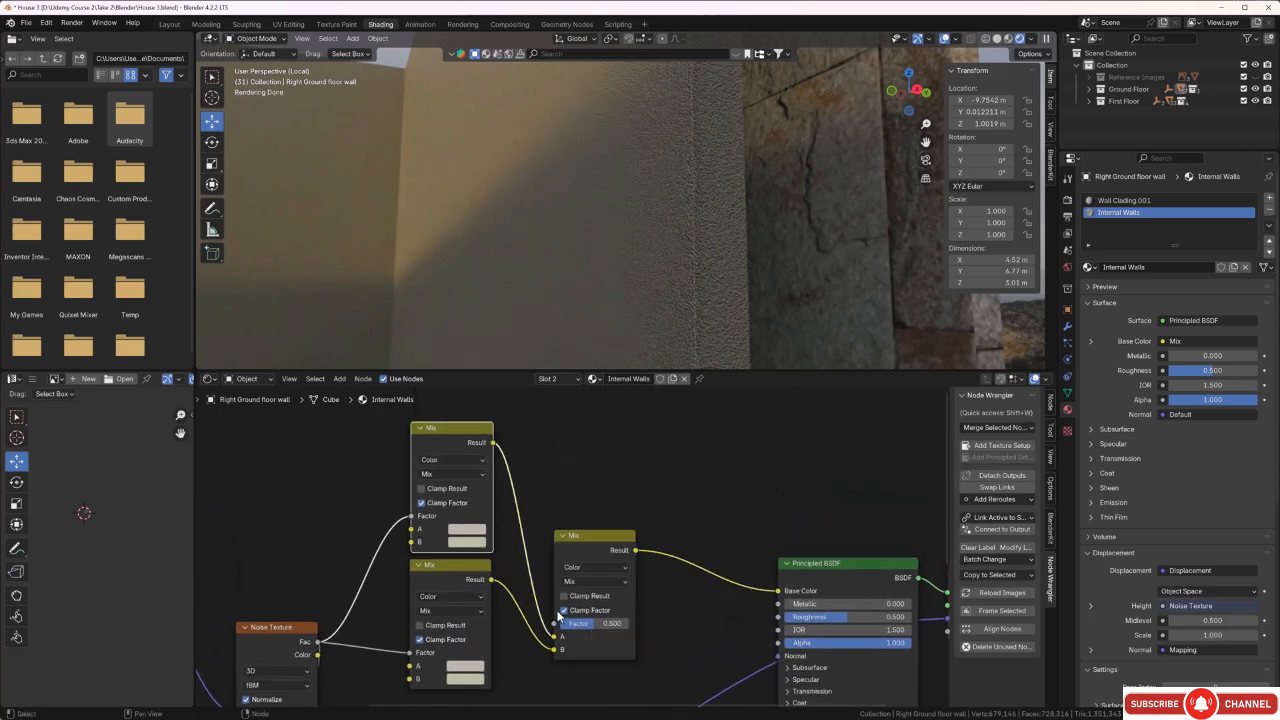
scroll(555, 530, "down", 1)
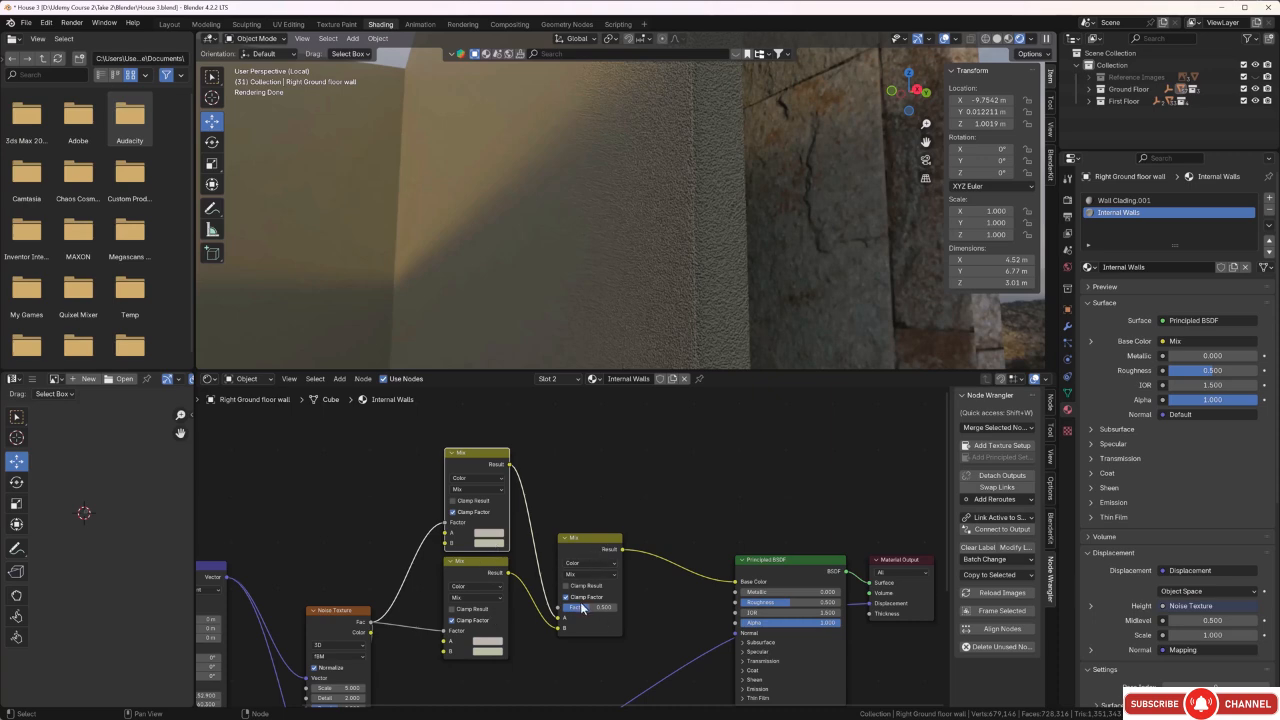
scroll(560, 555, "up", 1)
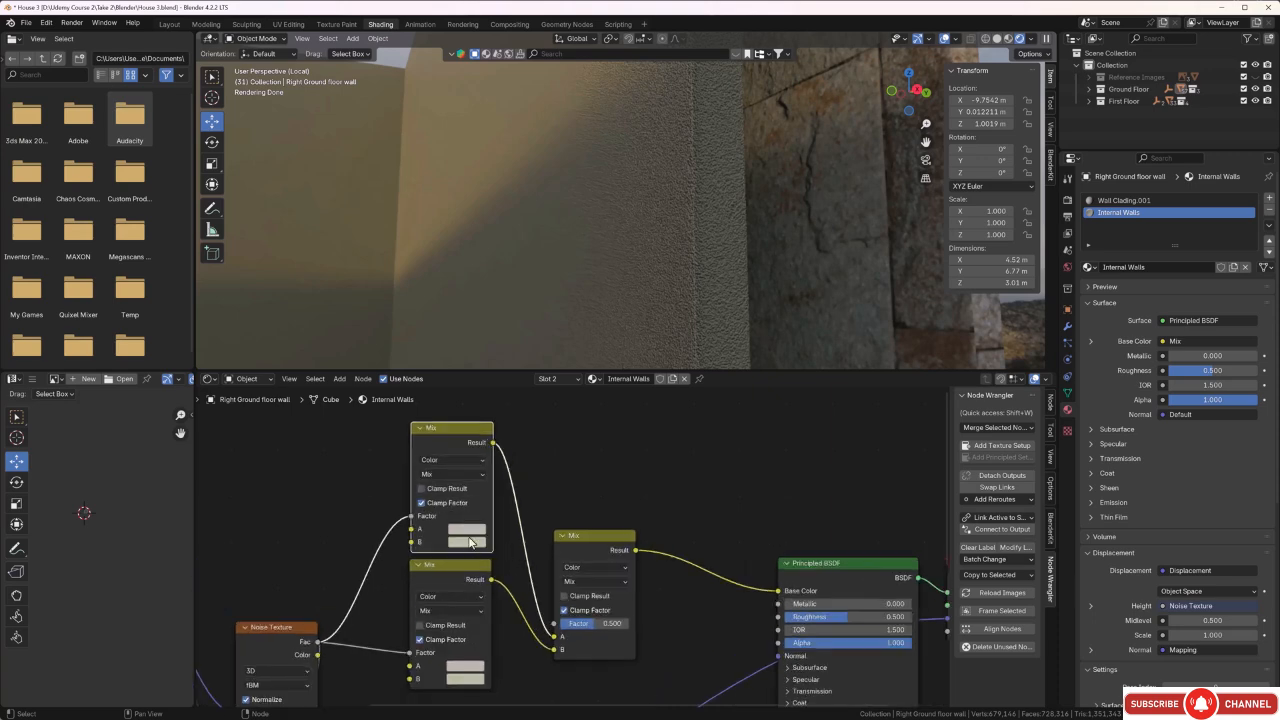
Darken the upper Mix node's color A to near black and set the third Mix node's Factor to 0.
left_click(467, 530)
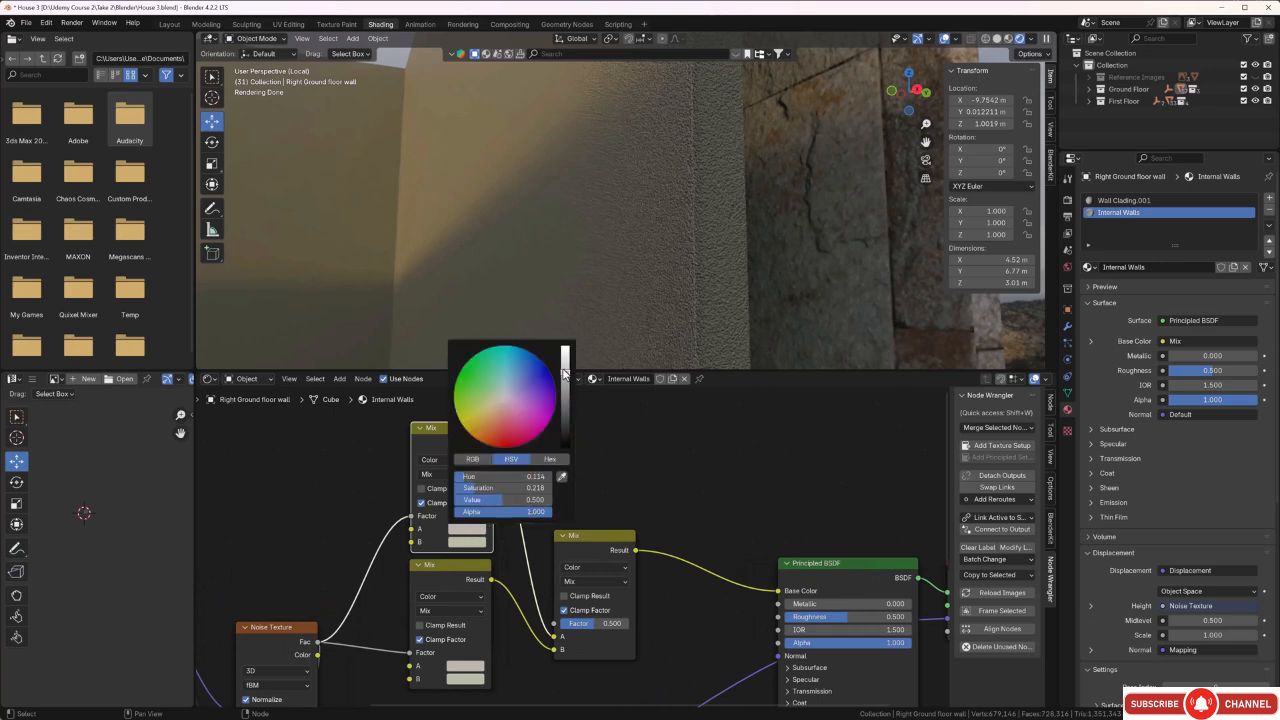
left_click_drag(565, 373, 565, 429)
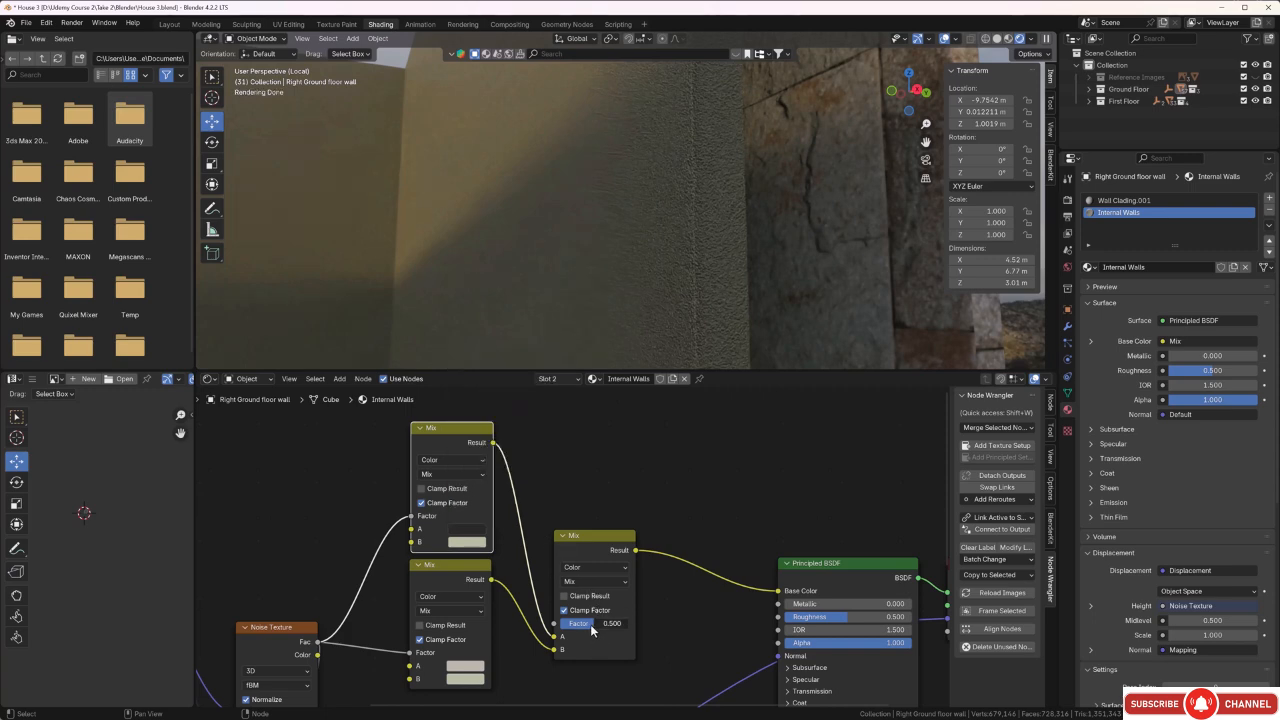
left_click_drag(592, 628, 627, 628)
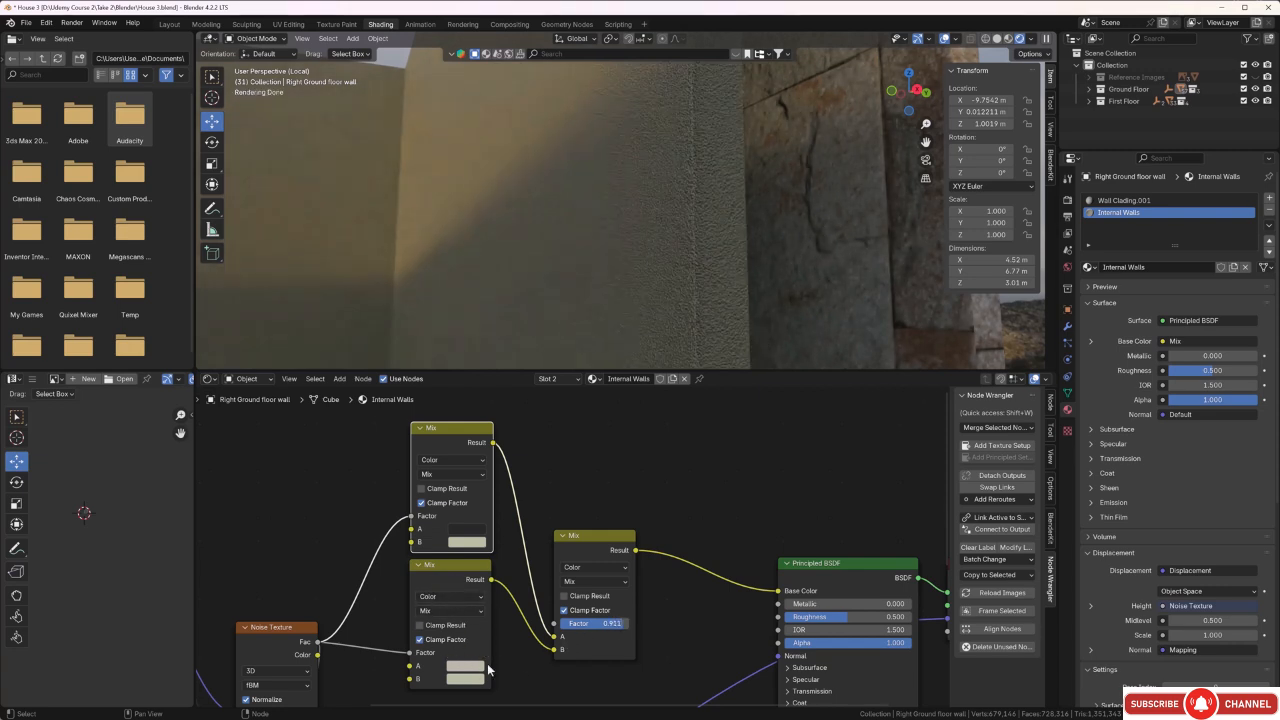
left_click_drag(618, 624, 569, 624)
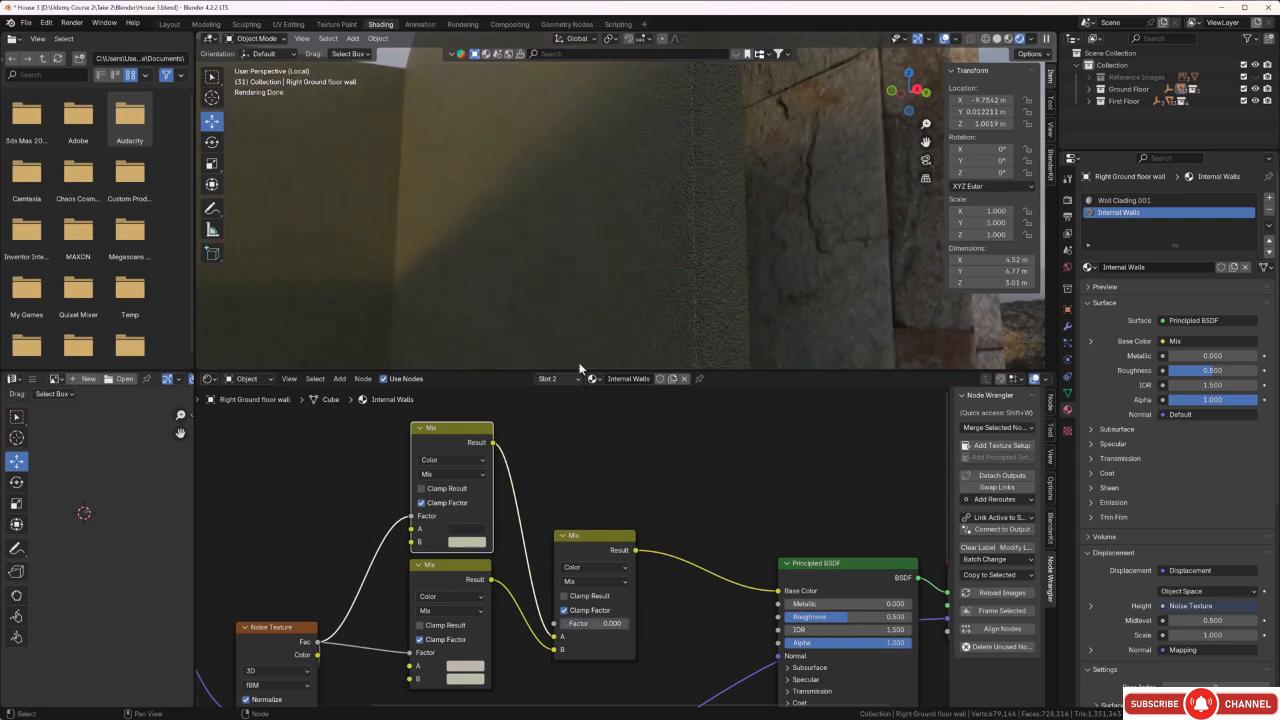
Change the upper Mix node's color B to a light cream with a Value of 0.760.
left_click(464, 543)
left_click_drag(565, 388, 565, 419)
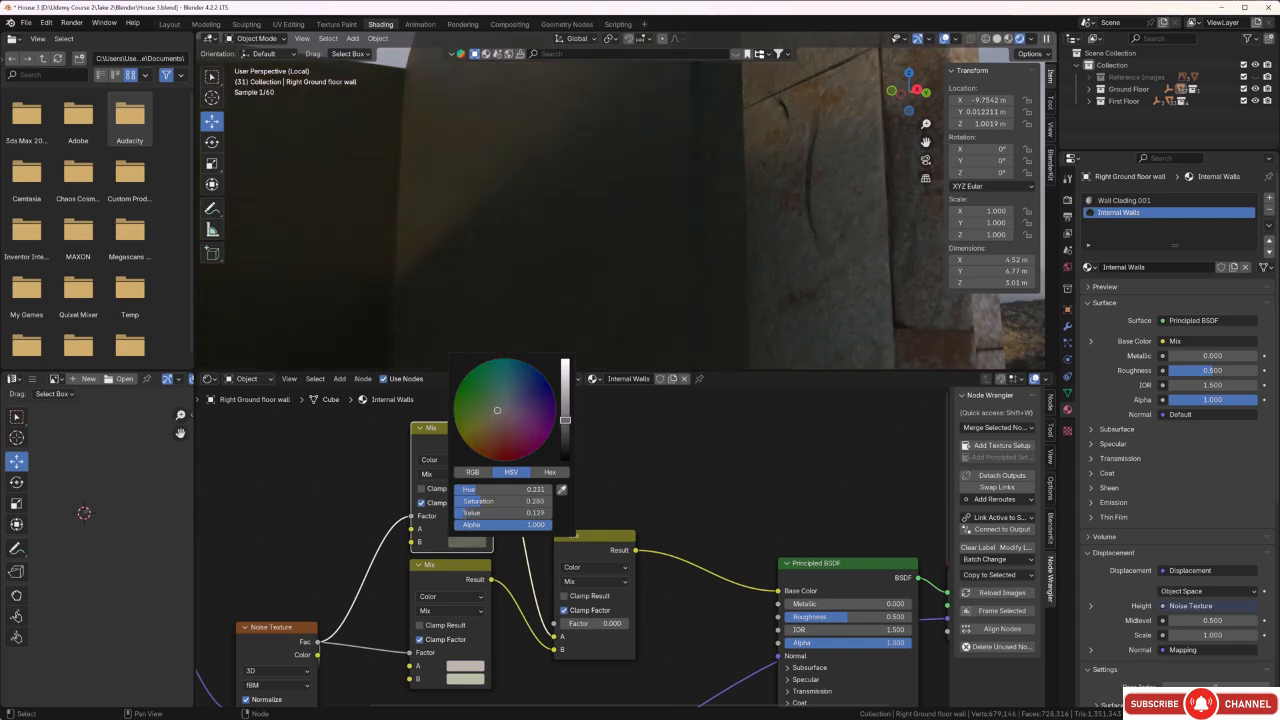
left_click(459, 545)
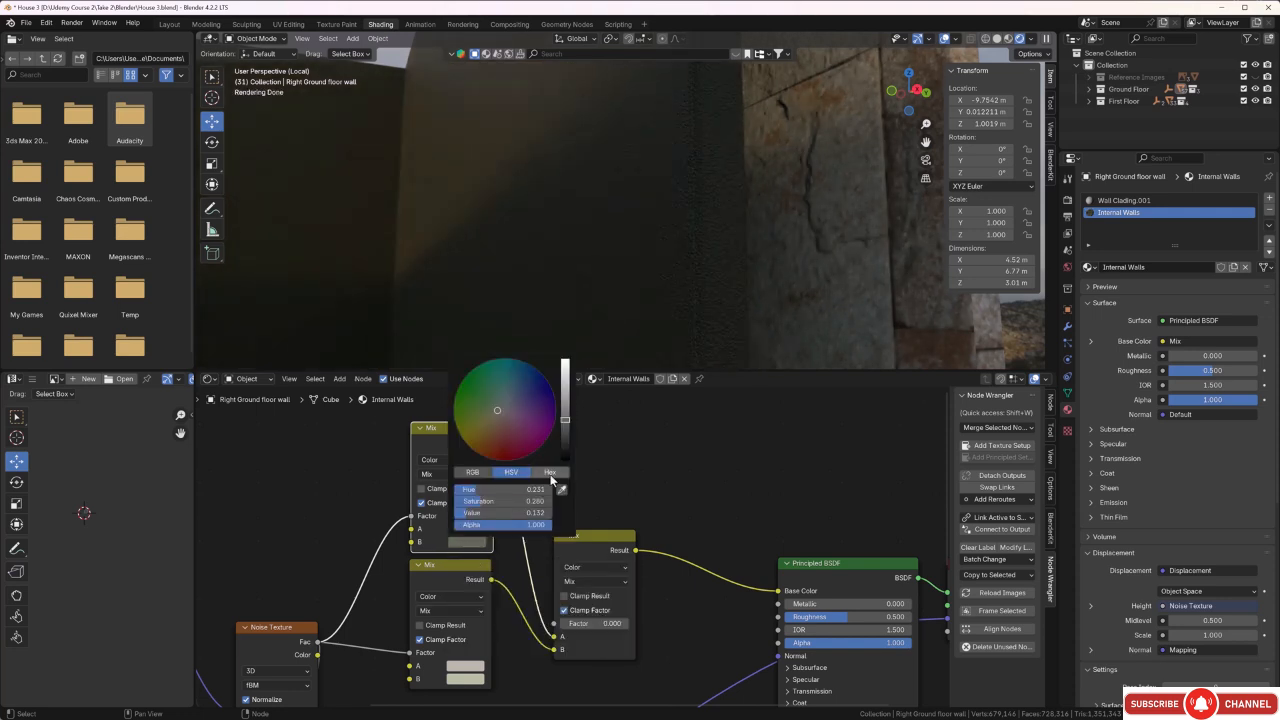
left_click_drag(565, 424, 565, 378)
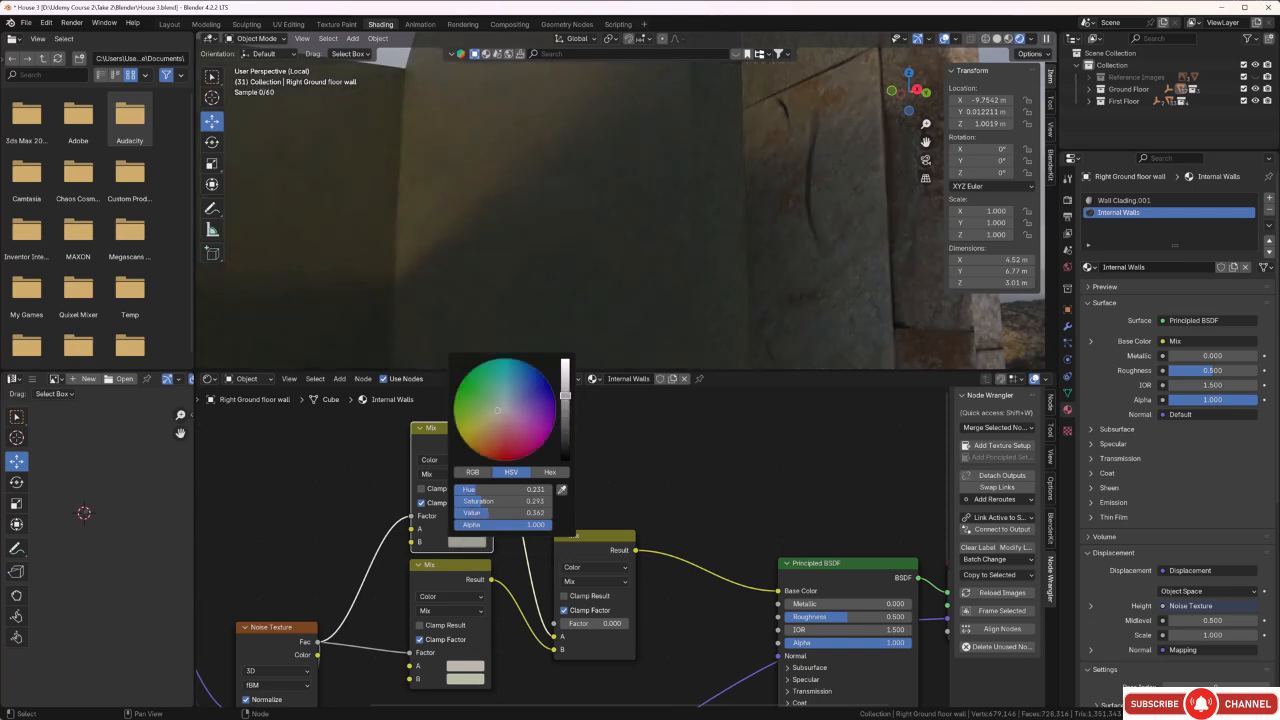
scroll(493, 410, "up", 5)
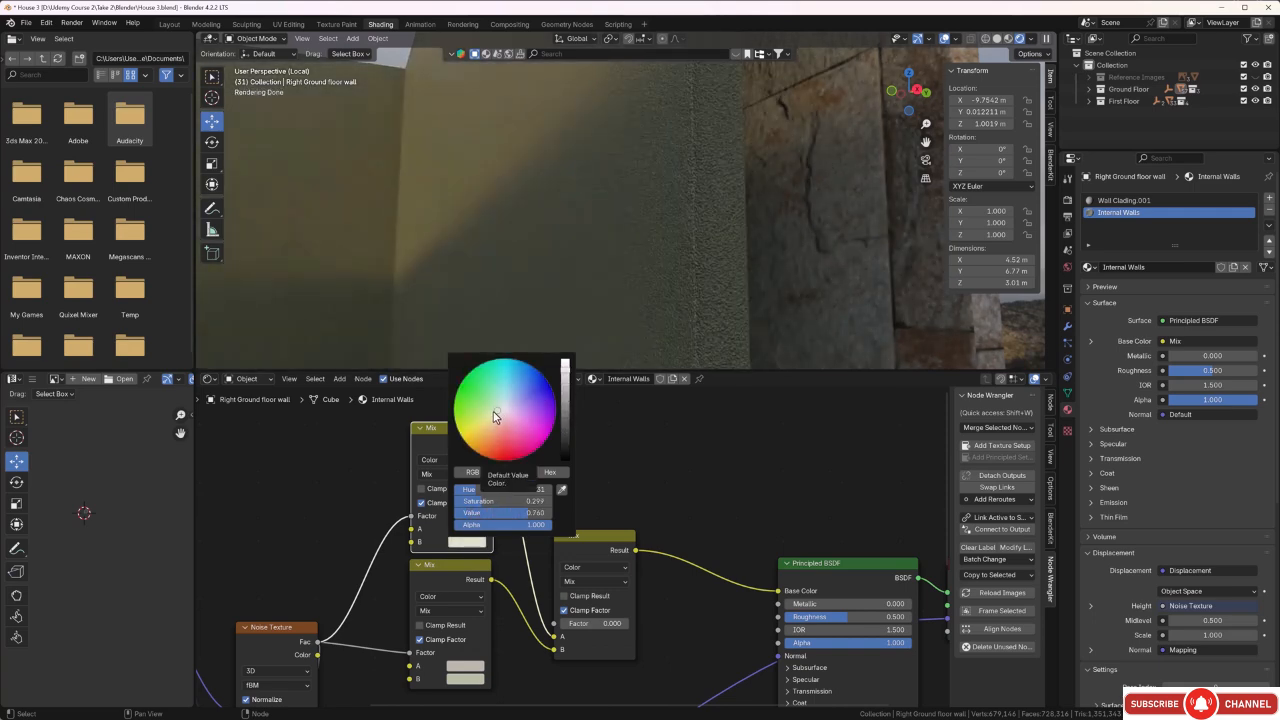
left_click(496, 416)
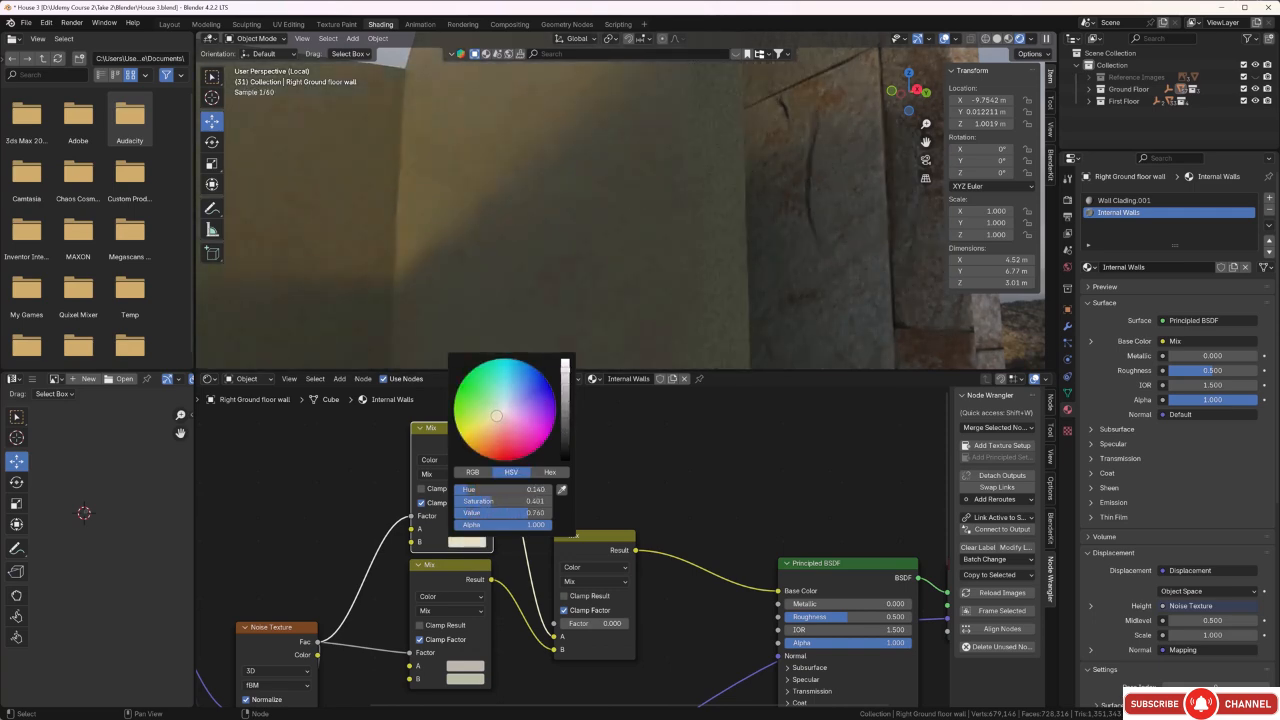
left_click_drag(496, 417, 497, 416)
left_click(651, 482)
Slightly lighten the upper Mix node's dark color A and set the third Mix node's Factor to 0.528.
left_click(470, 537)
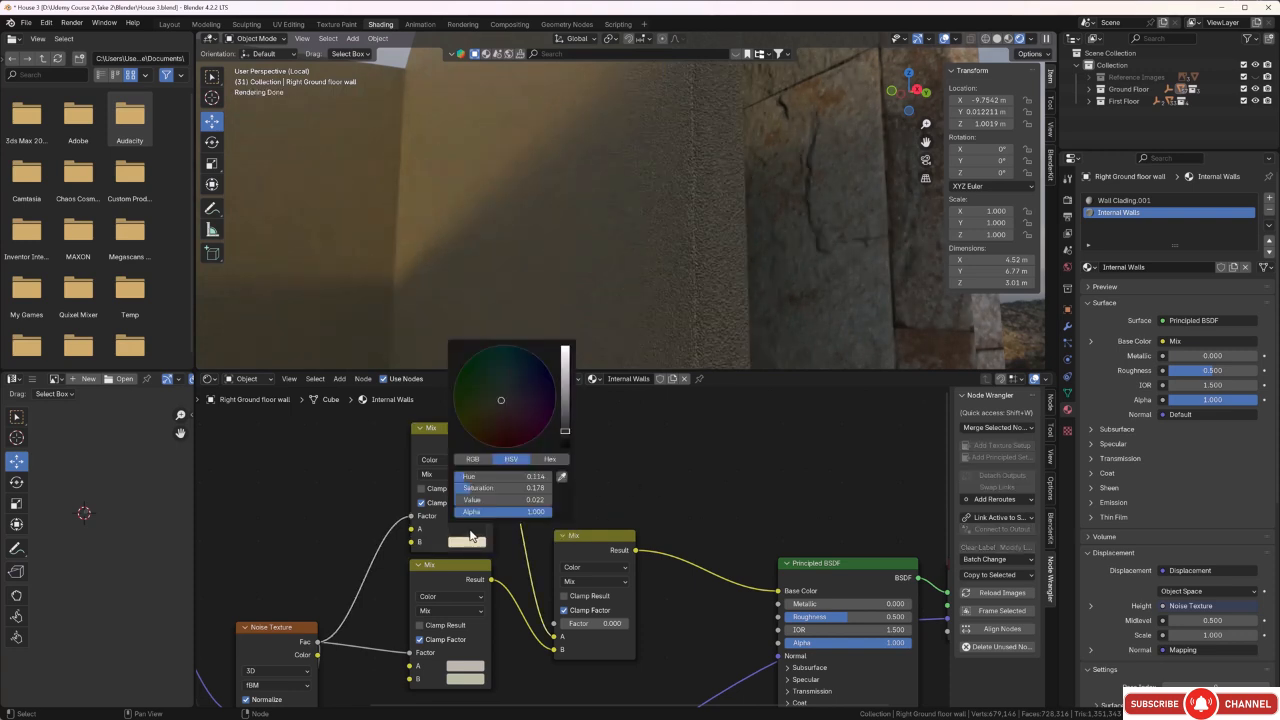
left_click_drag(561, 440, 565, 423)
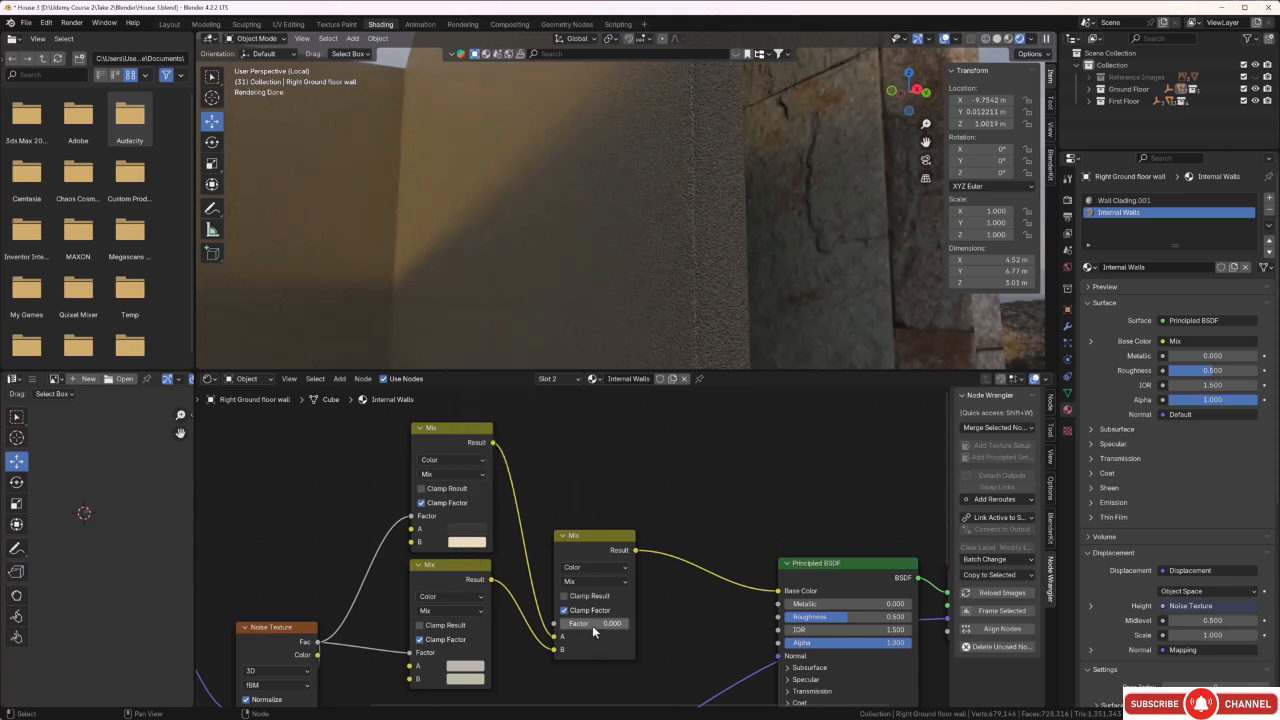
middle_click_drag(684, 633, 700, 597)
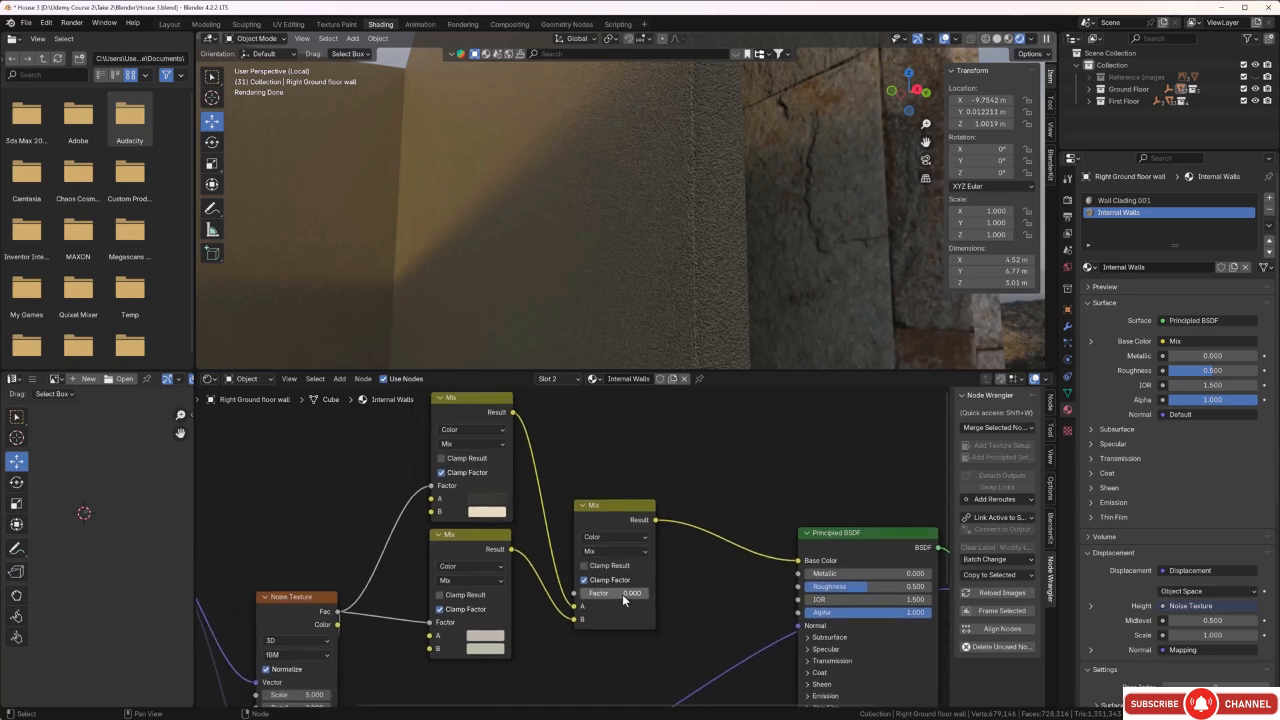
left_click_drag(622, 594, 660, 594)
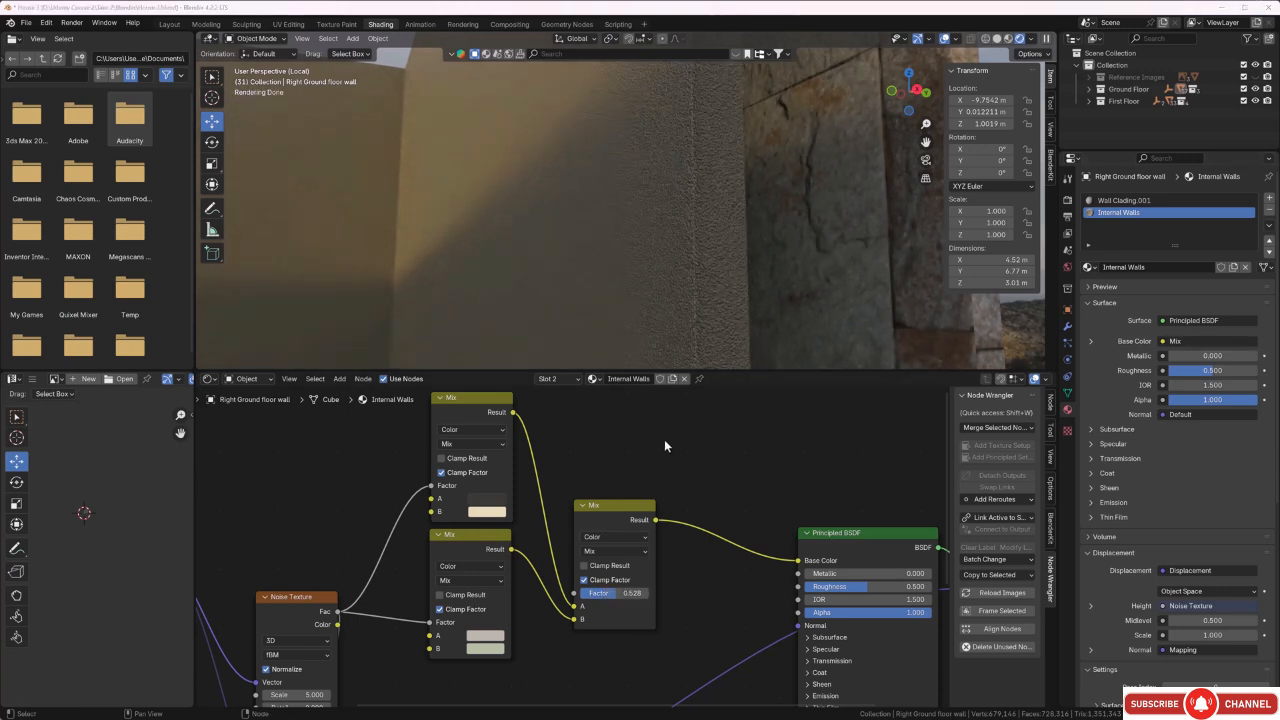
middle_click_drag(659, 416, 656, 419)
middle_click_drag(656, 236, 651, 238)
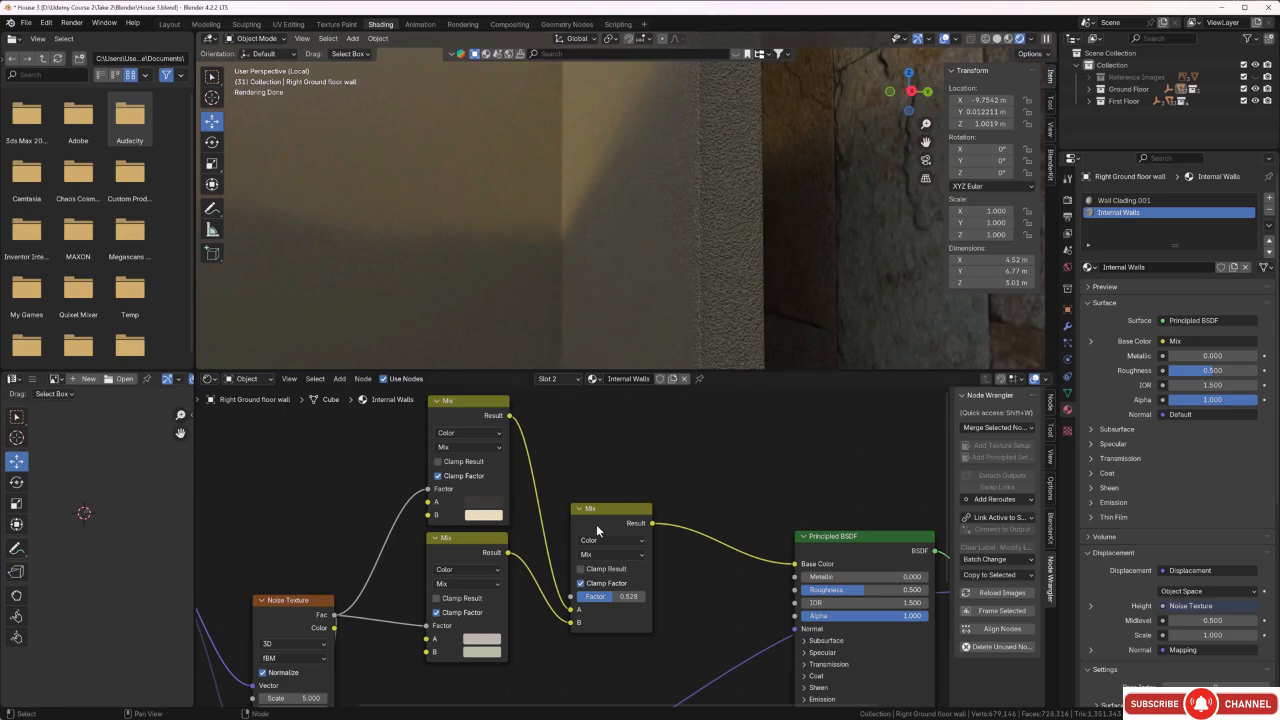
Move the Principled BSDF and Material Output nodes farther away from the third Mix node to make room between them.
scroll(596, 524, "down", 3)
scroll(614, 537, "down", 1)
middle_click_drag(628, 557, 544, 530)
left_click_drag(681, 518, 780, 516)
left_click_drag(634, 516, 713, 515)
left_click(640, 478)
middle_click_drag(613, 481, 622, 495)
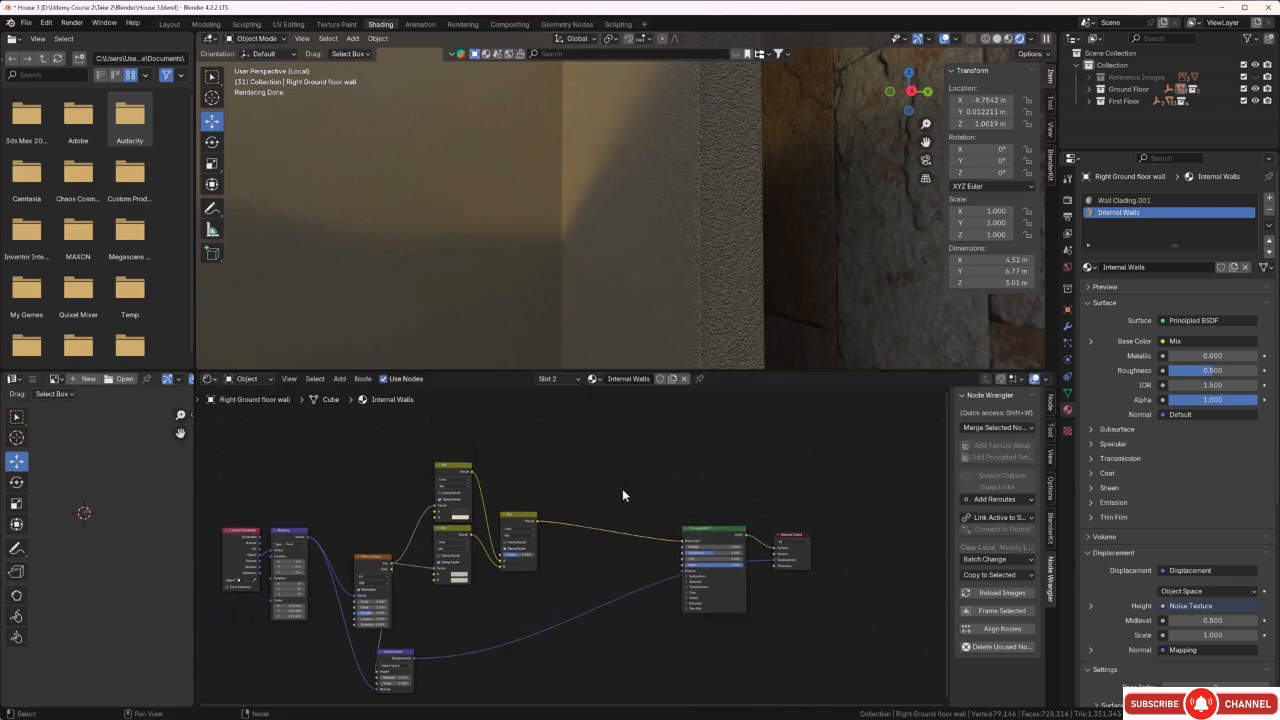
Add a Color Ramp node on the link between the third Mix node and the Principled BSDF.
key("shift+a")
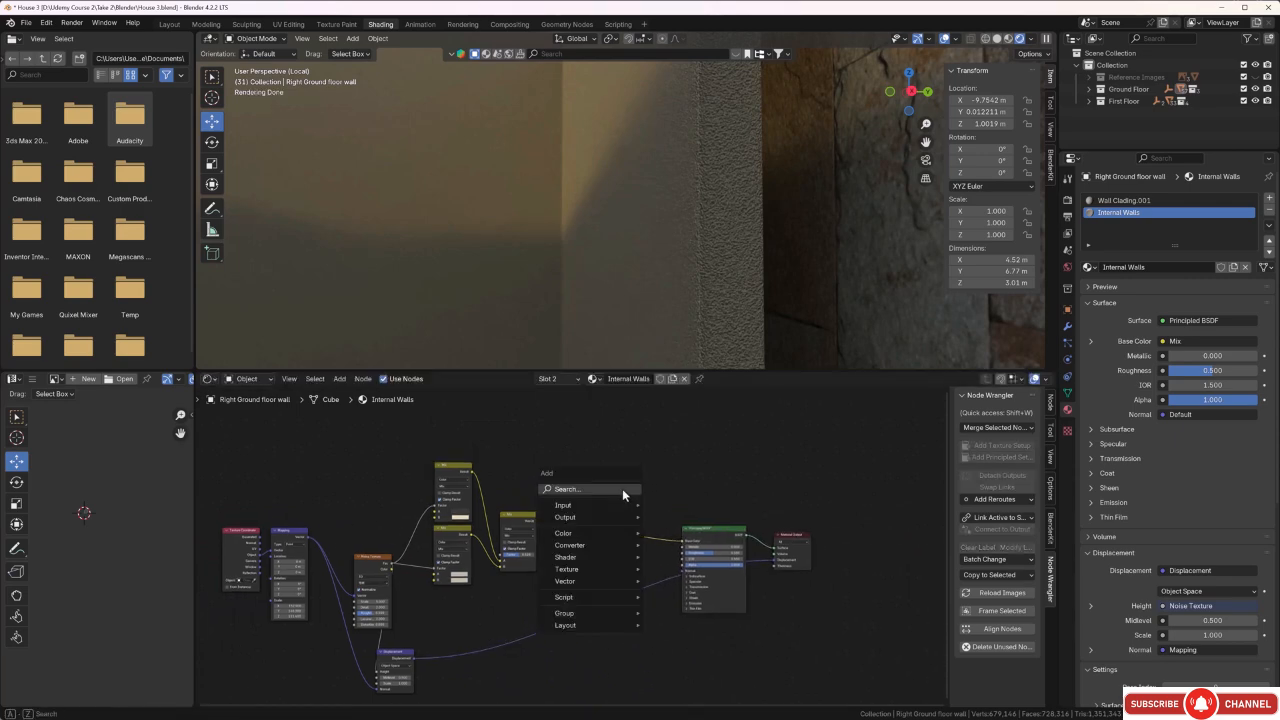
left_click(622, 488)
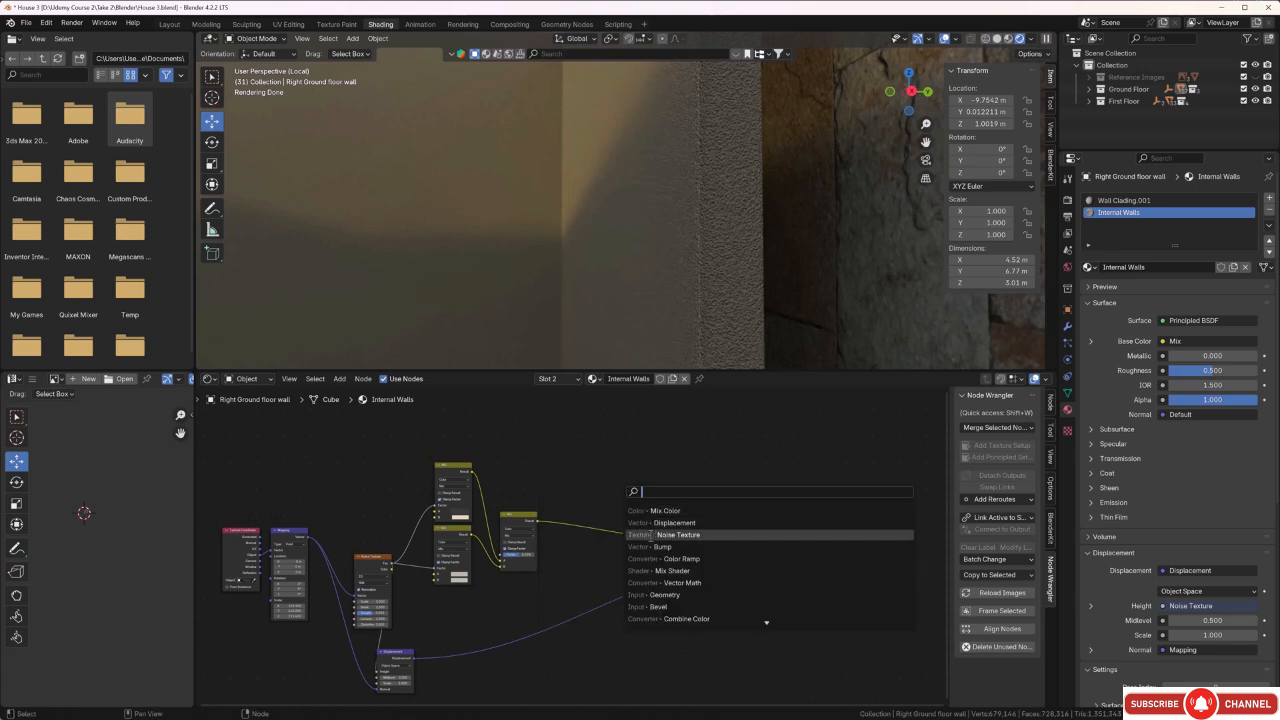
left_click(683, 560)
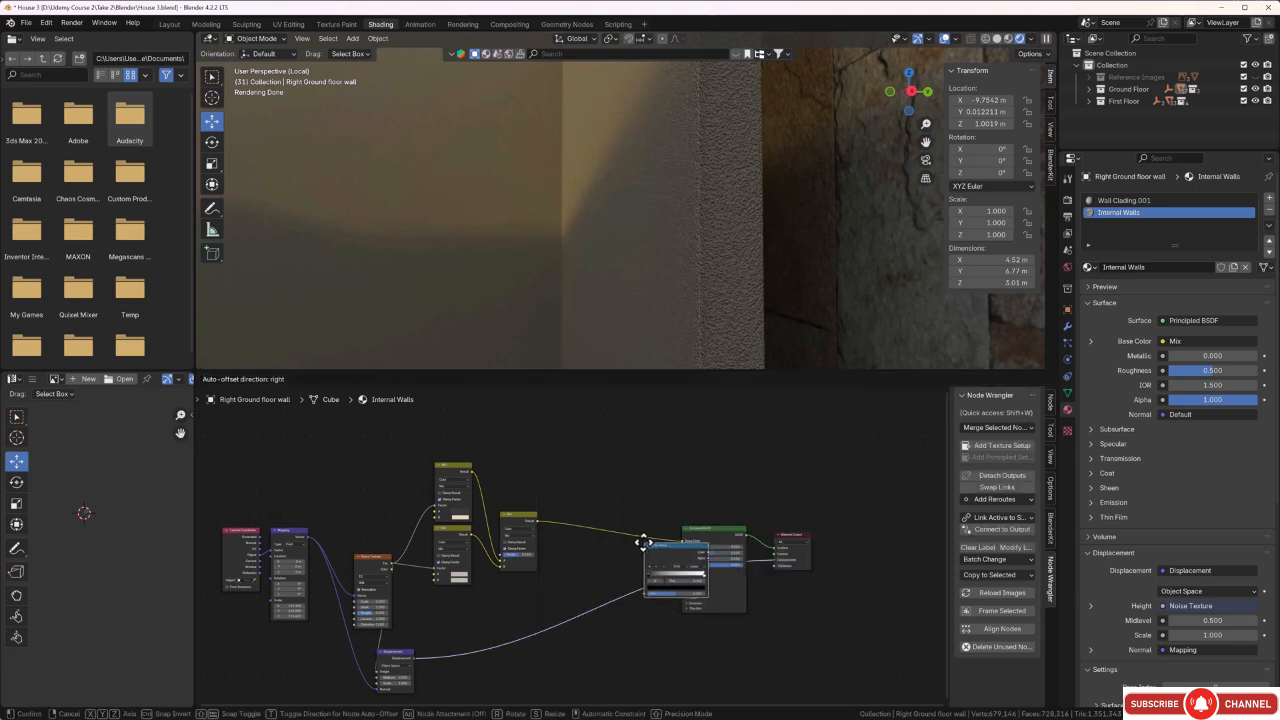
left_click(578, 510)
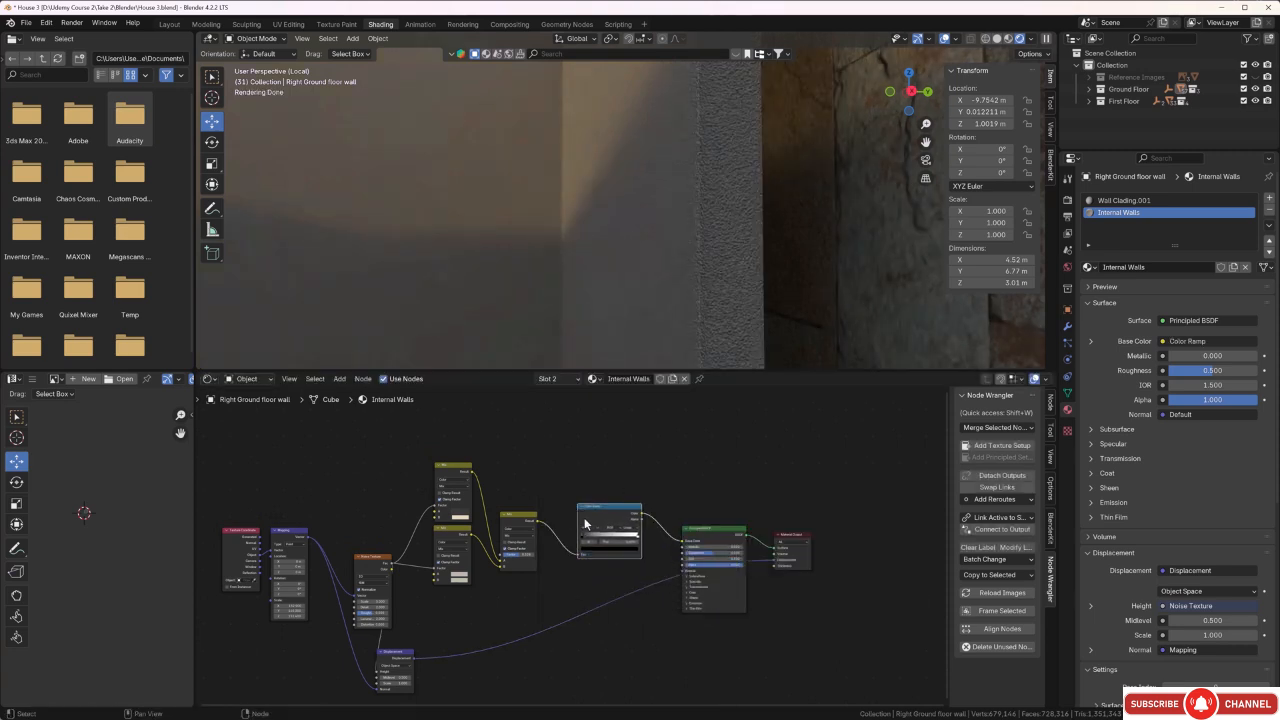
Tighten the Color Ramp by moving its black stop inward and its white stop to position 0.443.
middle_click_drag(525, 295, 556, 275)
scroll(587, 558, "up", 1)
scroll(587, 558, "up", 4)
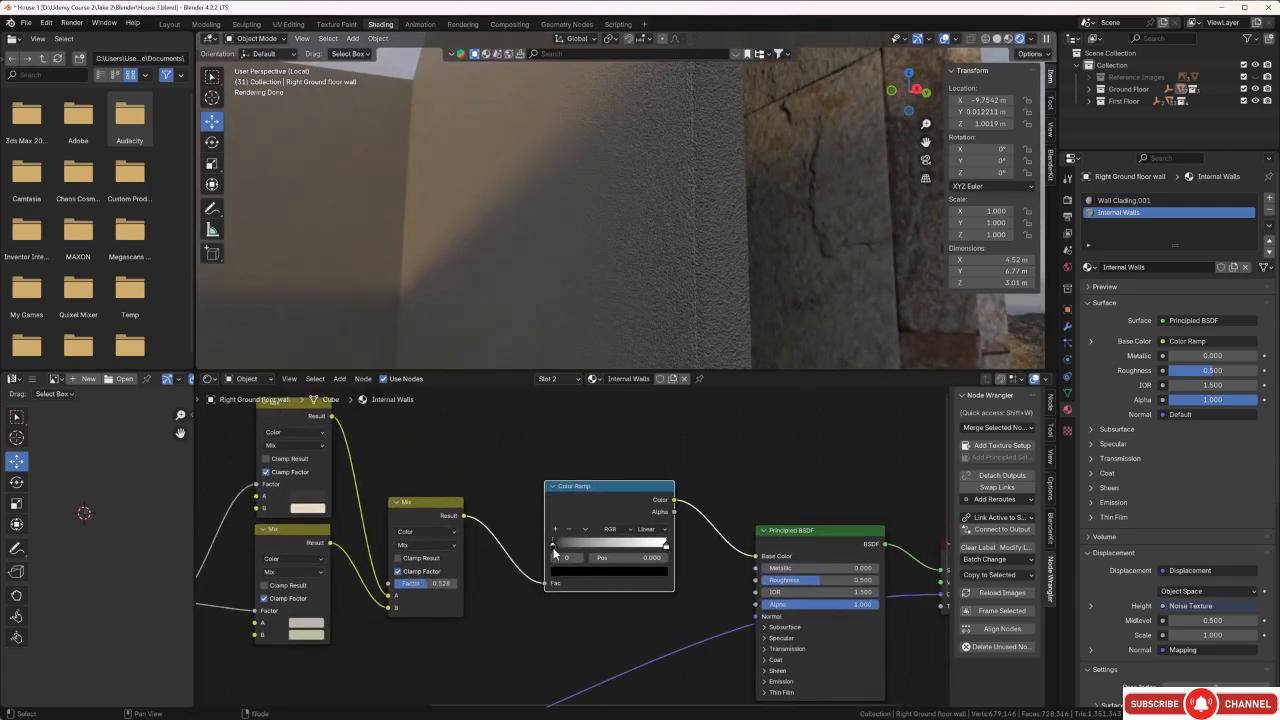
left_click_drag(553, 548, 584, 543)
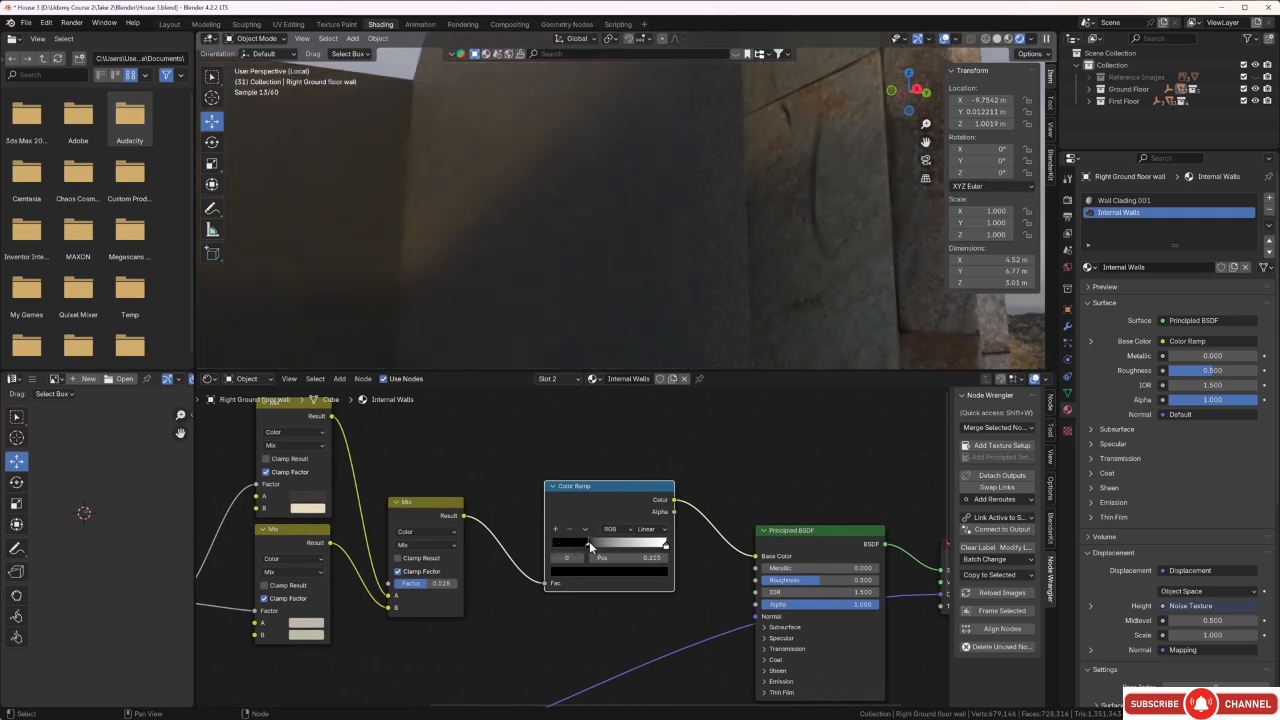
scroll(631, 220, "down", 2)
middle_click_drag(633, 221, 626, 235)
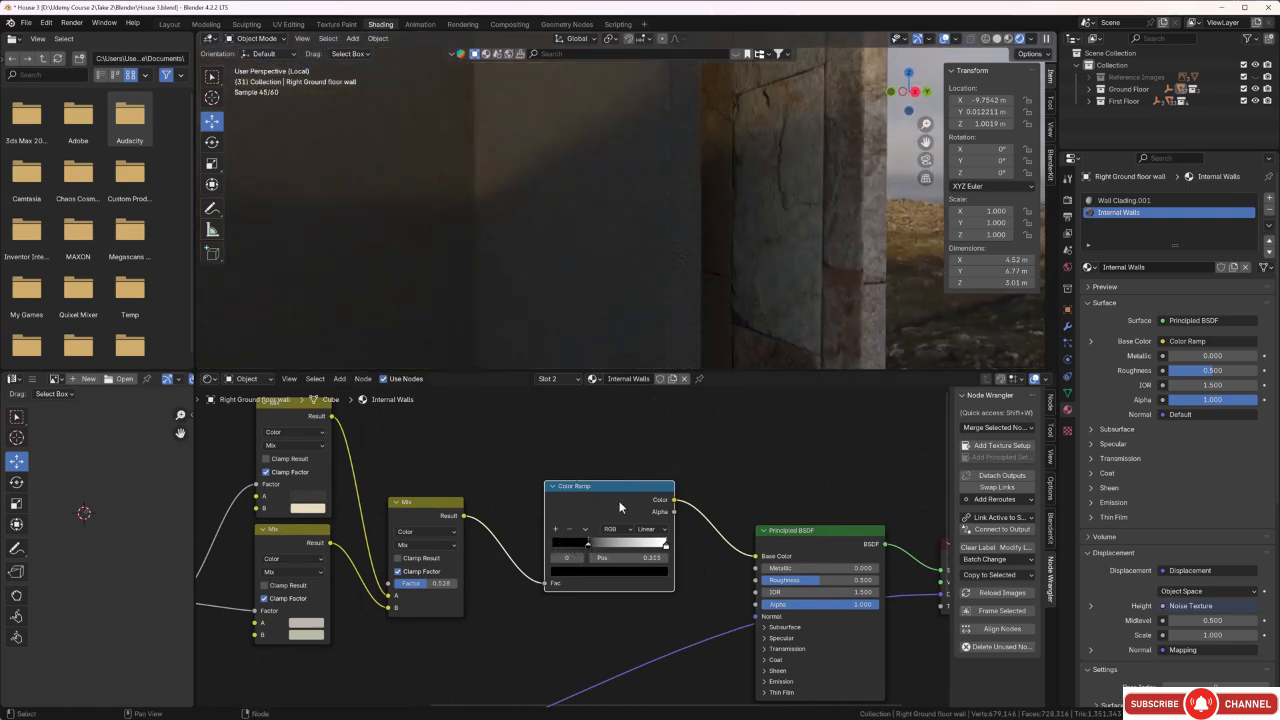
left_click_drag(666, 546, 602, 546)
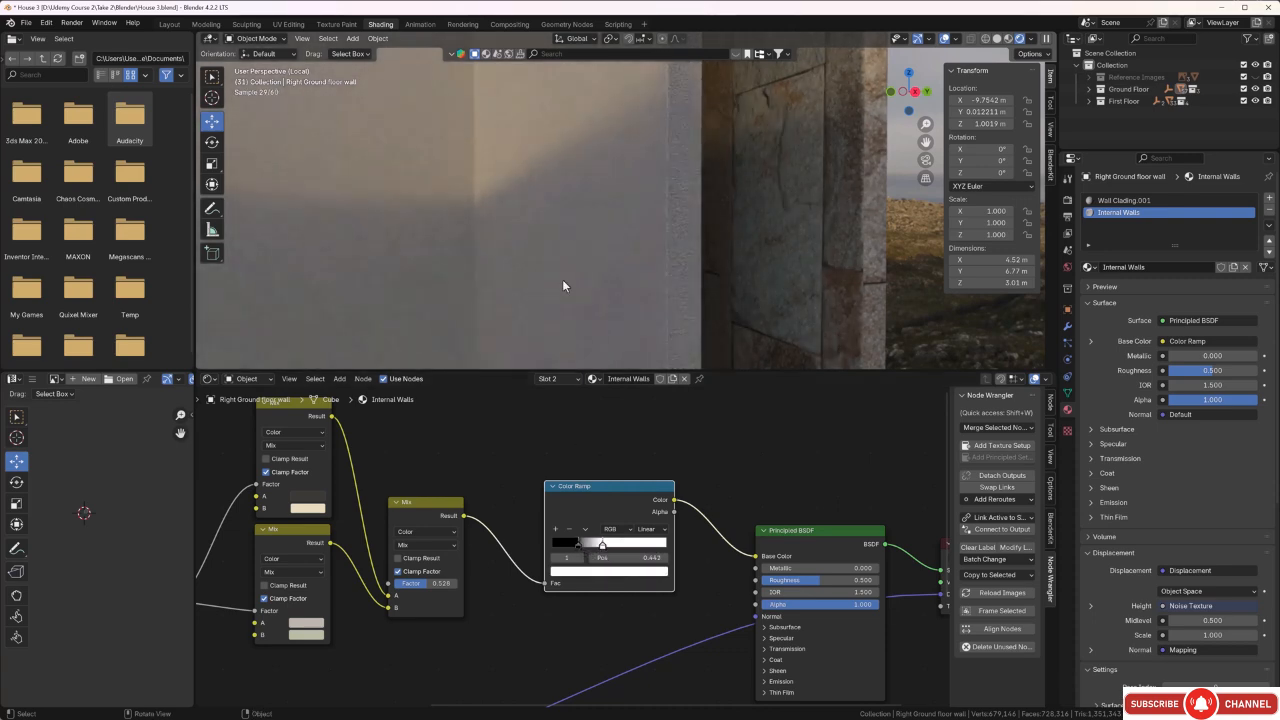
Examine the inner wall's color and surface texture from several angles and distances, and review the node setup.
middle_click_drag(562, 285, 597, 209)
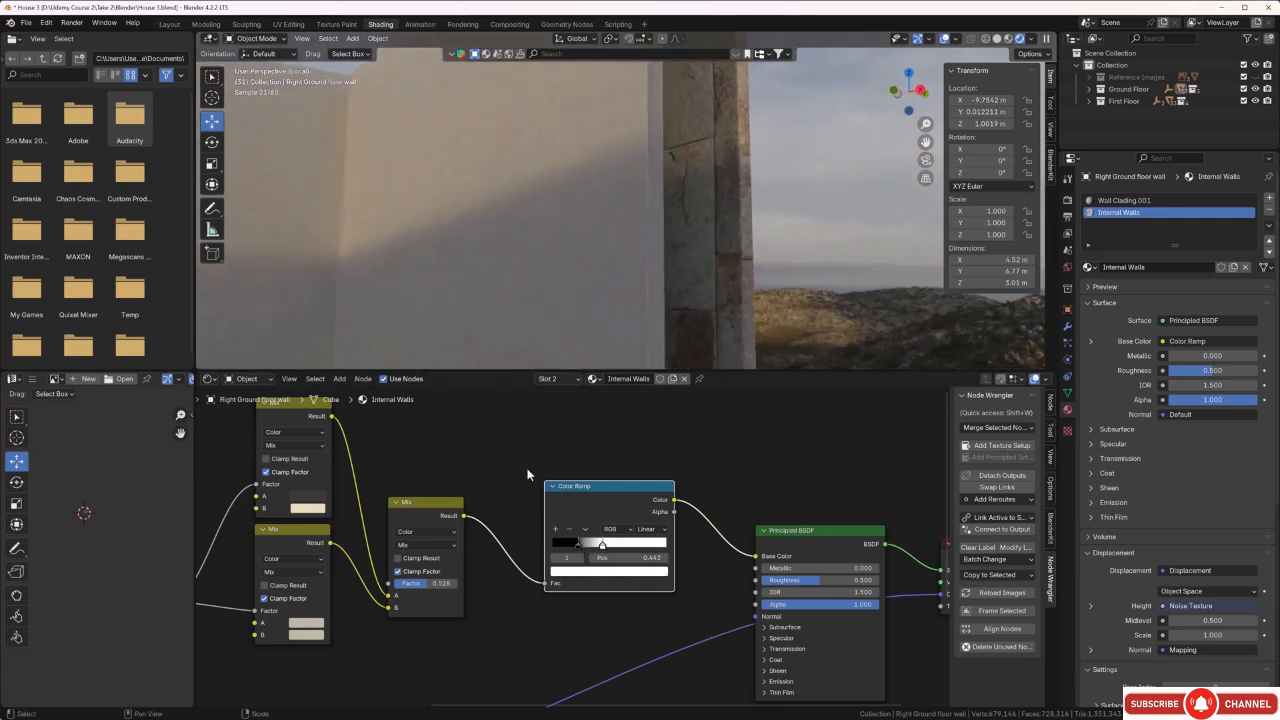
scroll(528, 474, "down", 5)
middle_click_drag(523, 577, 555, 557)
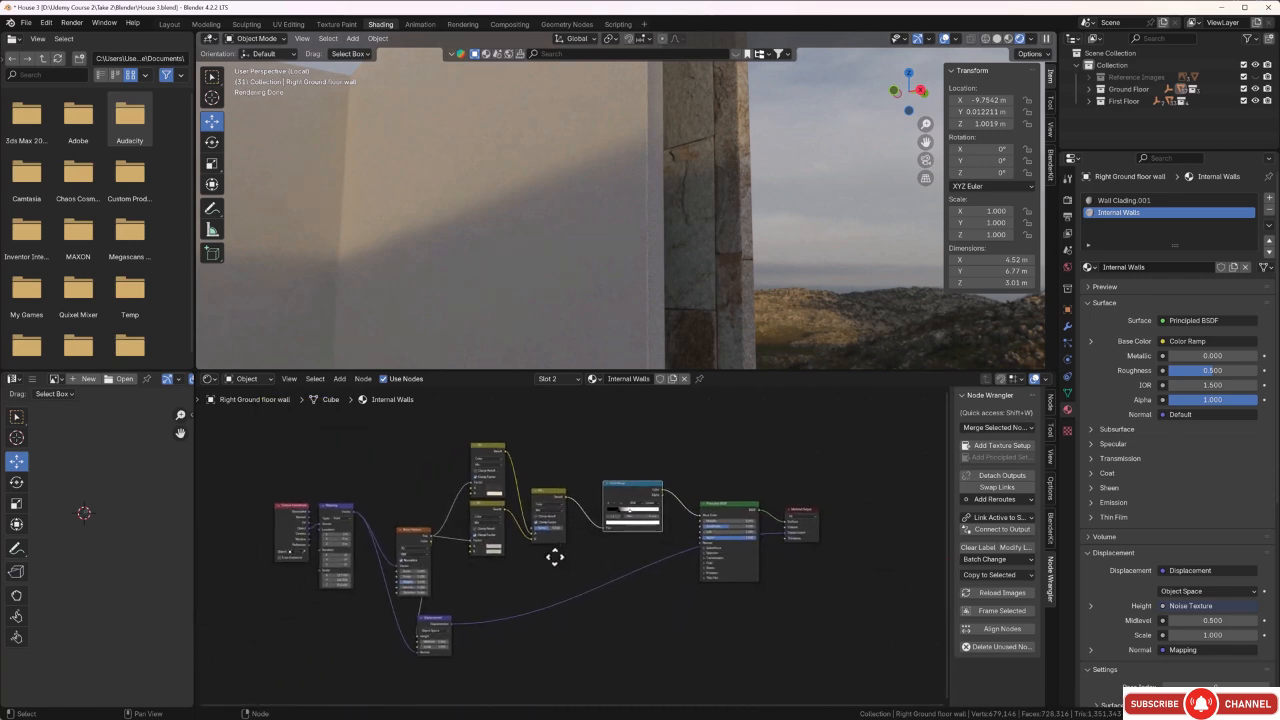
middle_click_drag(529, 315, 541, 259)
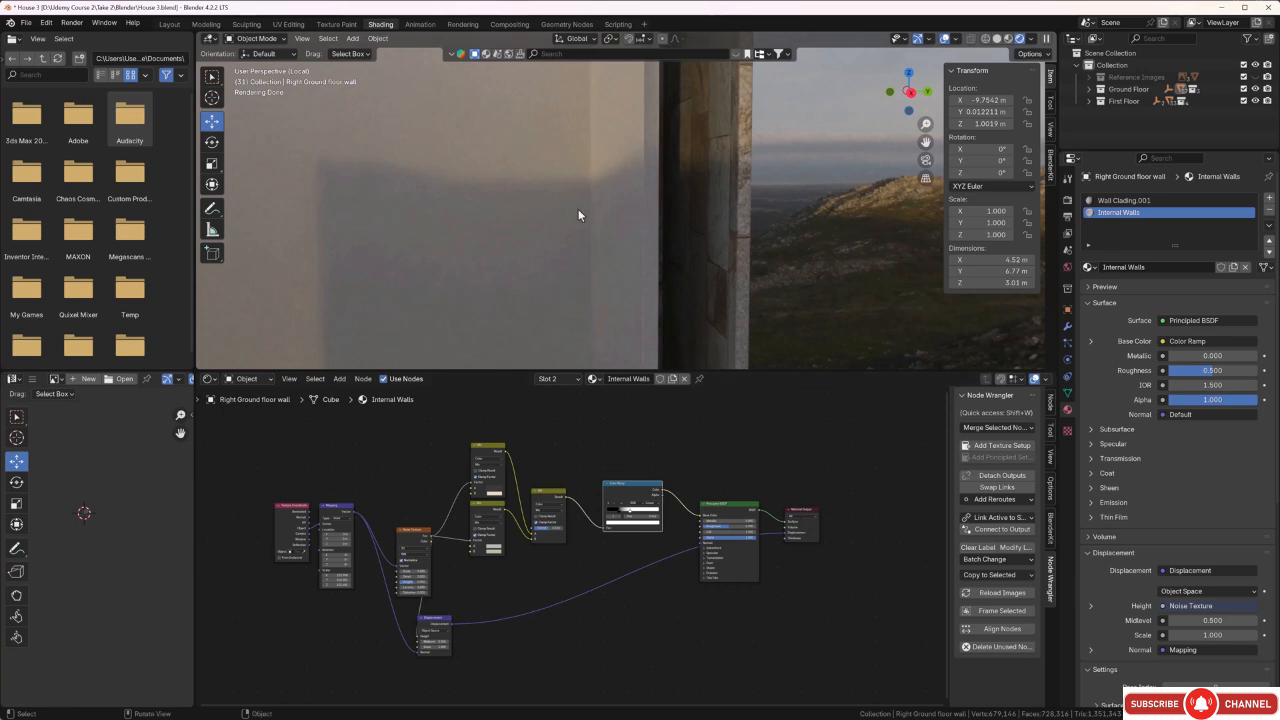
mouse_move(578, 209)
middle_mouse_down()
mouse_move(554, 226)
mouse_move(593, 228)
middle_mouse_up()
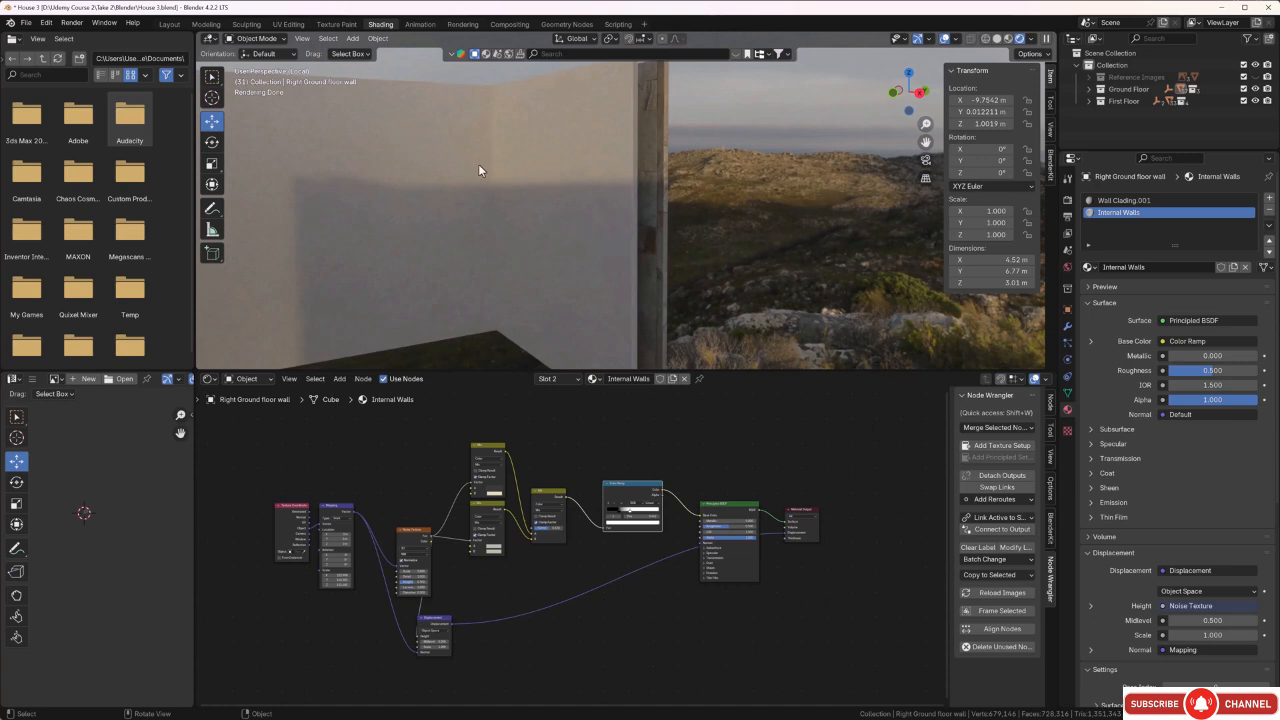
scroll(478, 166, "down", 3)
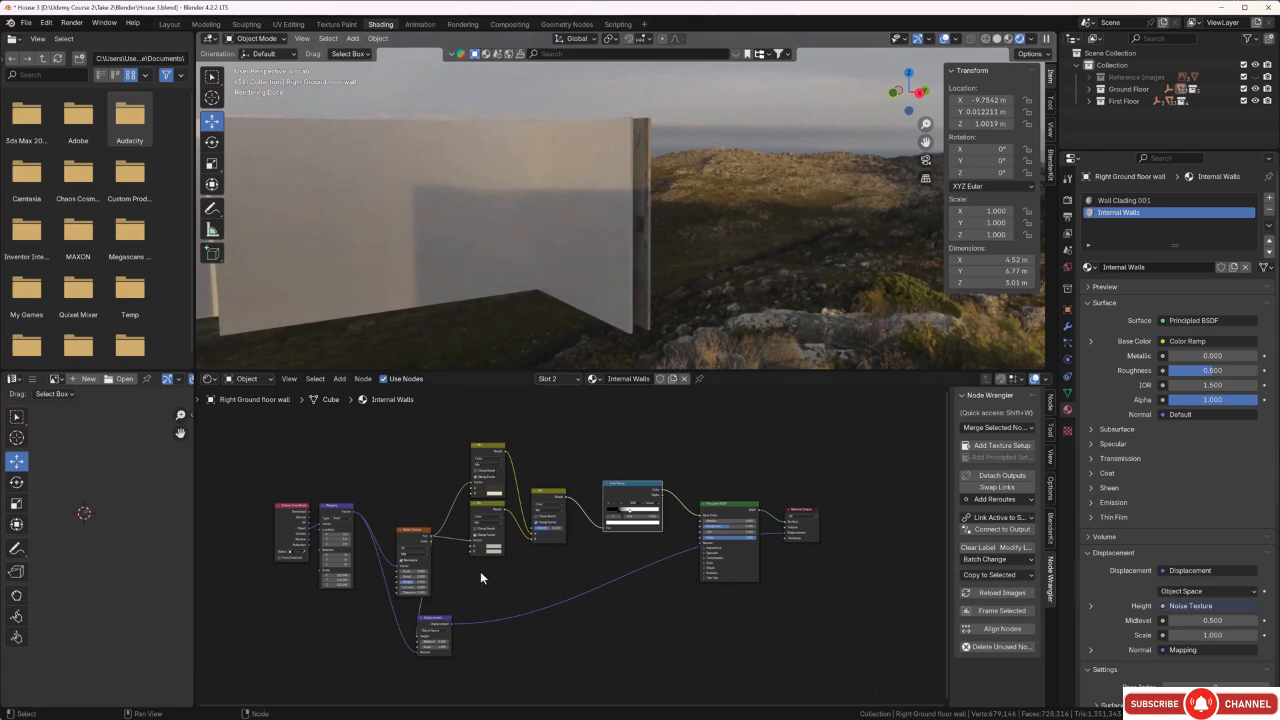
scroll(490, 556, "up", 3)
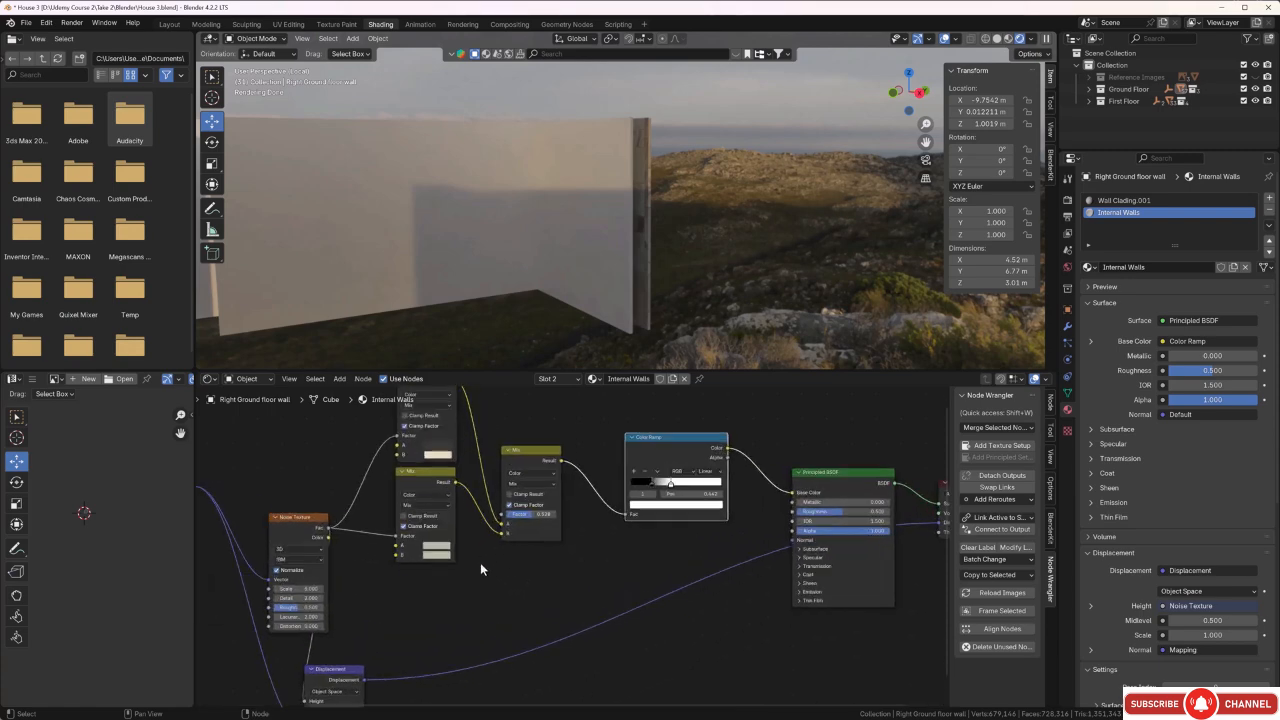
middle_click_drag(480, 563, 548, 577)
middle_click_drag(286, 588, 337, 579)
scroll(620, 260, "up", 3)
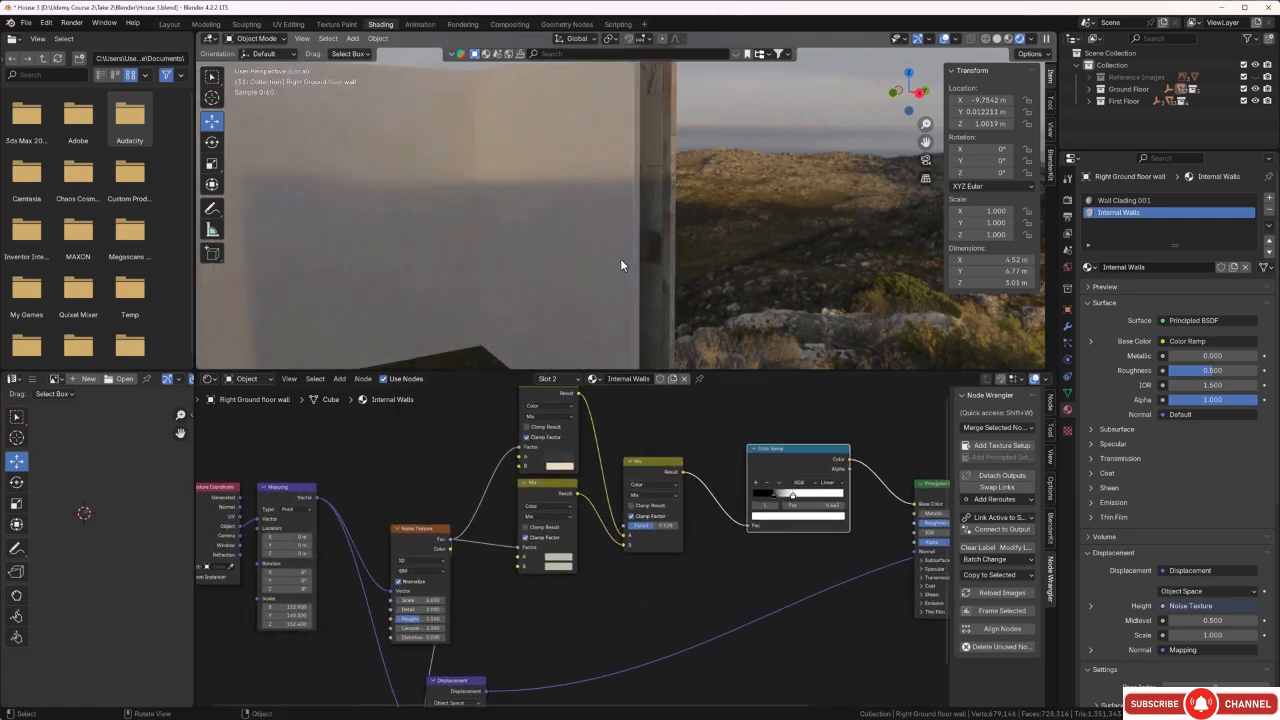
scroll(620, 258, "up", 2)
scroll(620, 250, "up", 3)
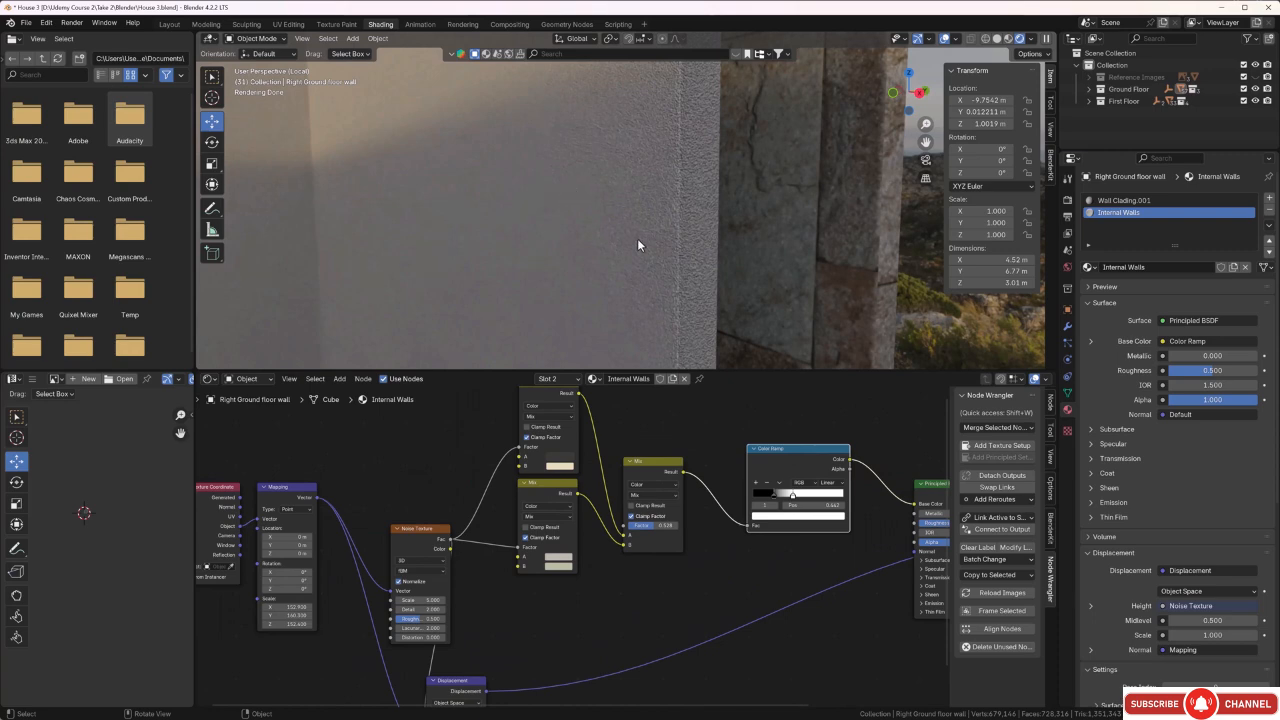
Review the Internal Walls node network, then view the right ground floor wall's inner surfaces from farther away.
middle_click_drag(572, 618, 545, 652)
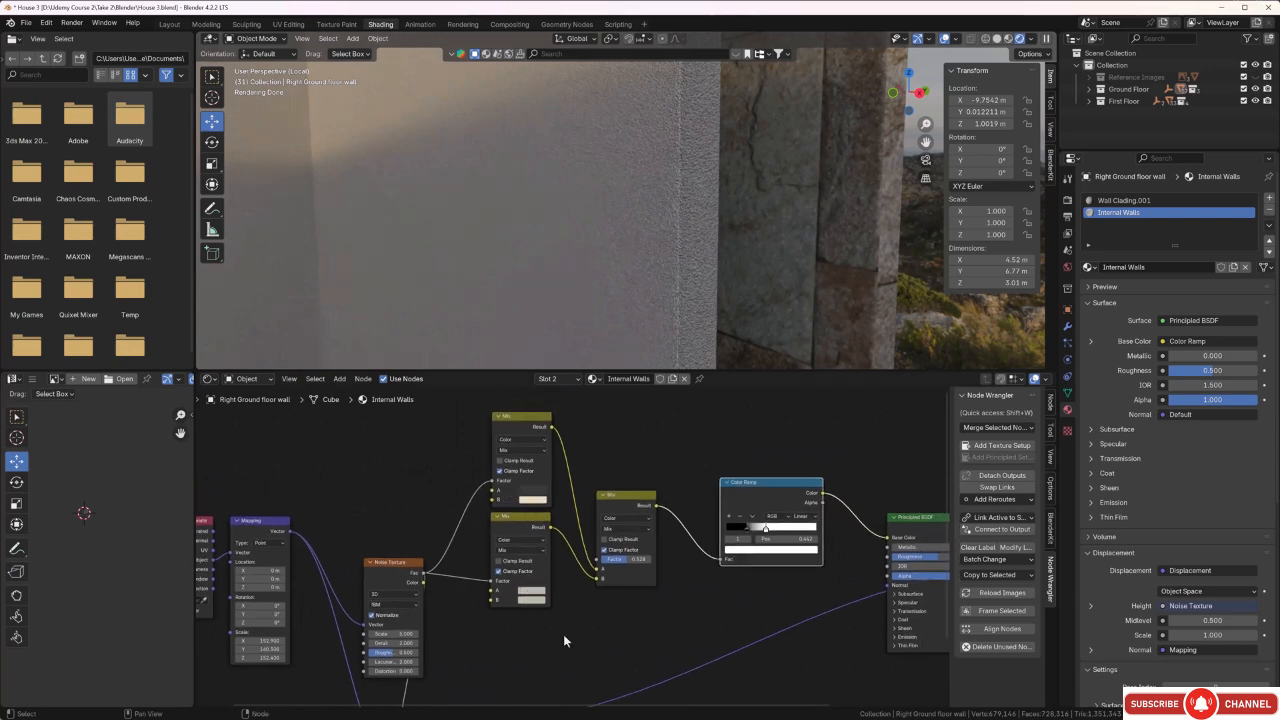
middle_click_drag(627, 649, 548, 652)
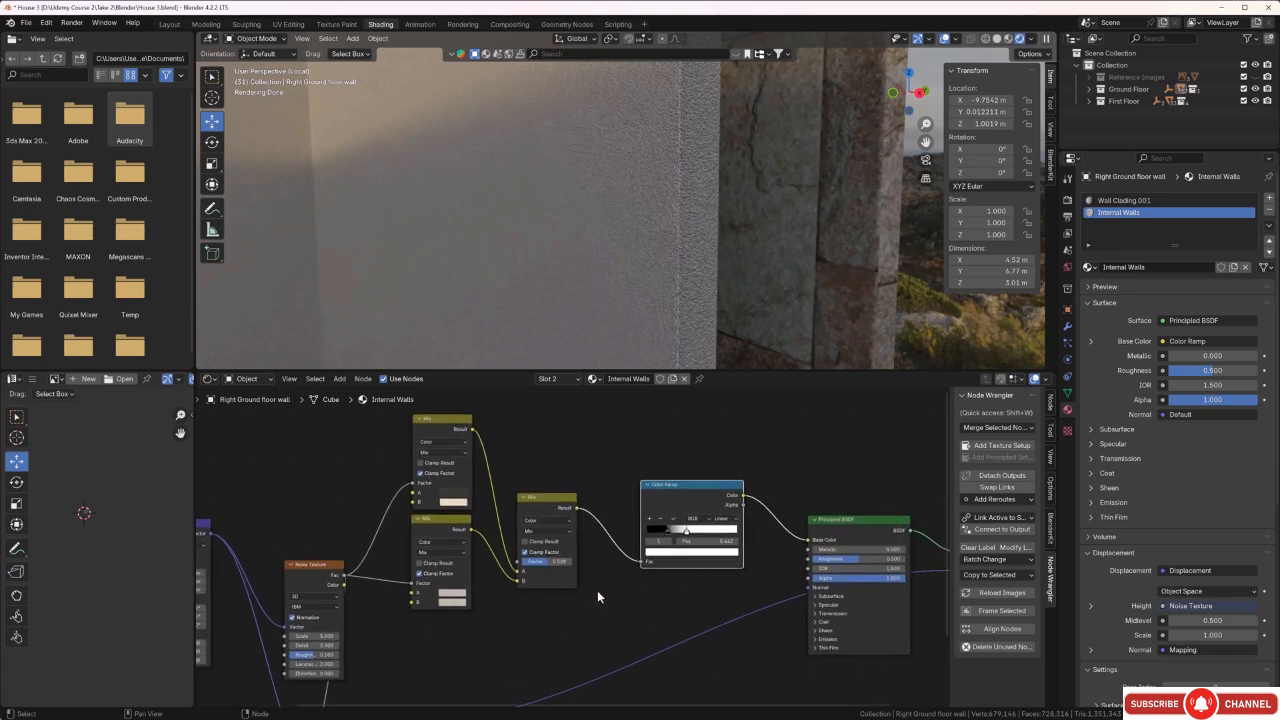
middle_click_drag(662, 587, 585, 614)
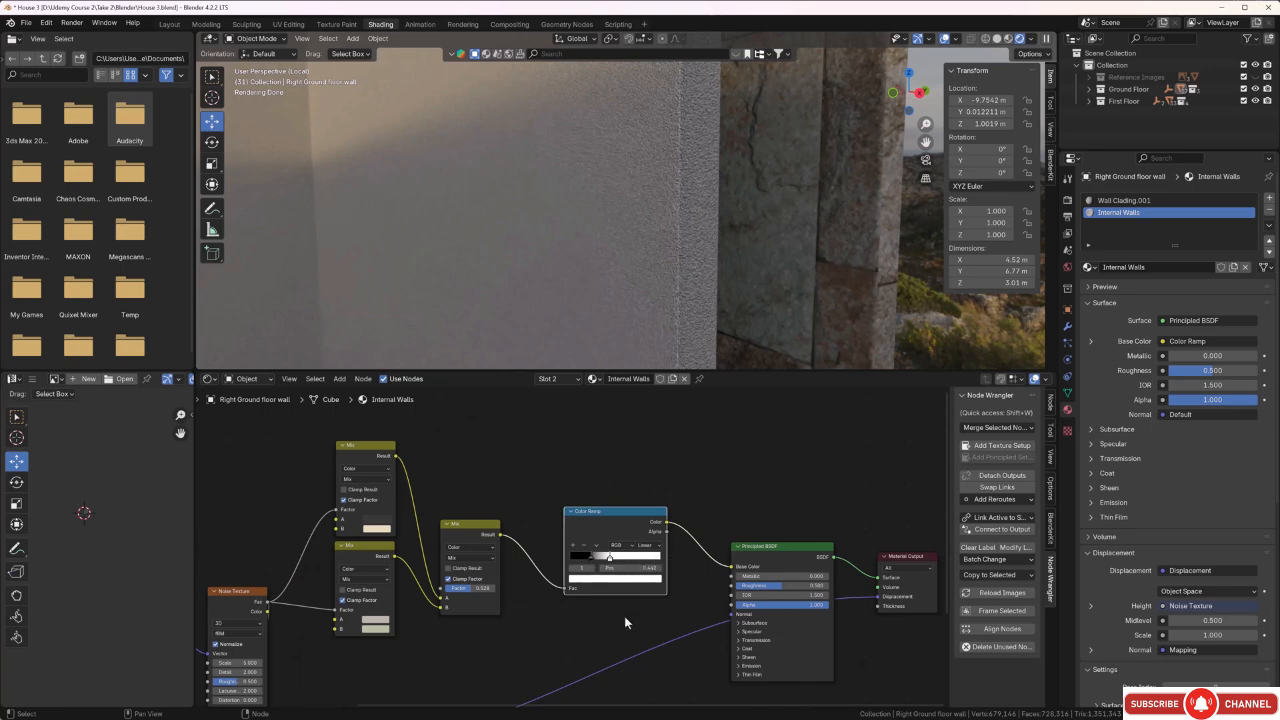
middle_click_drag(625, 622, 572, 603)
scroll(554, 518, "down", 3)
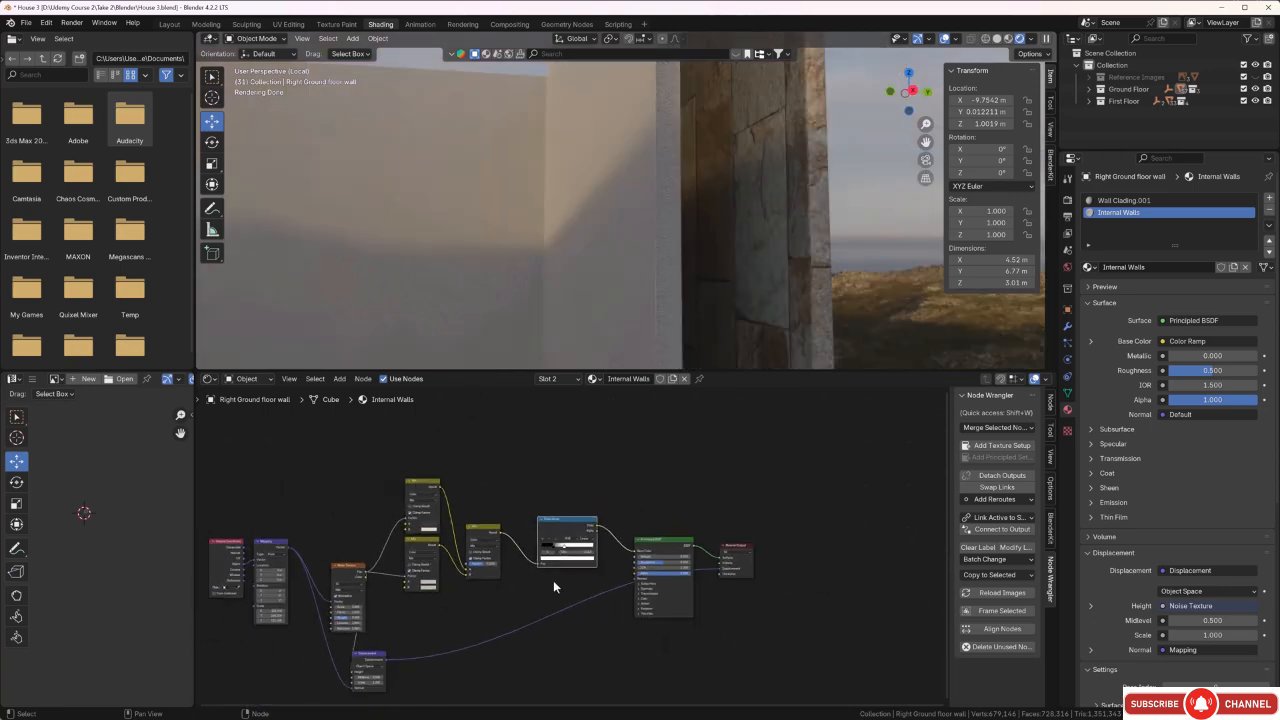
middle_click_drag(551, 218, 535, 241)
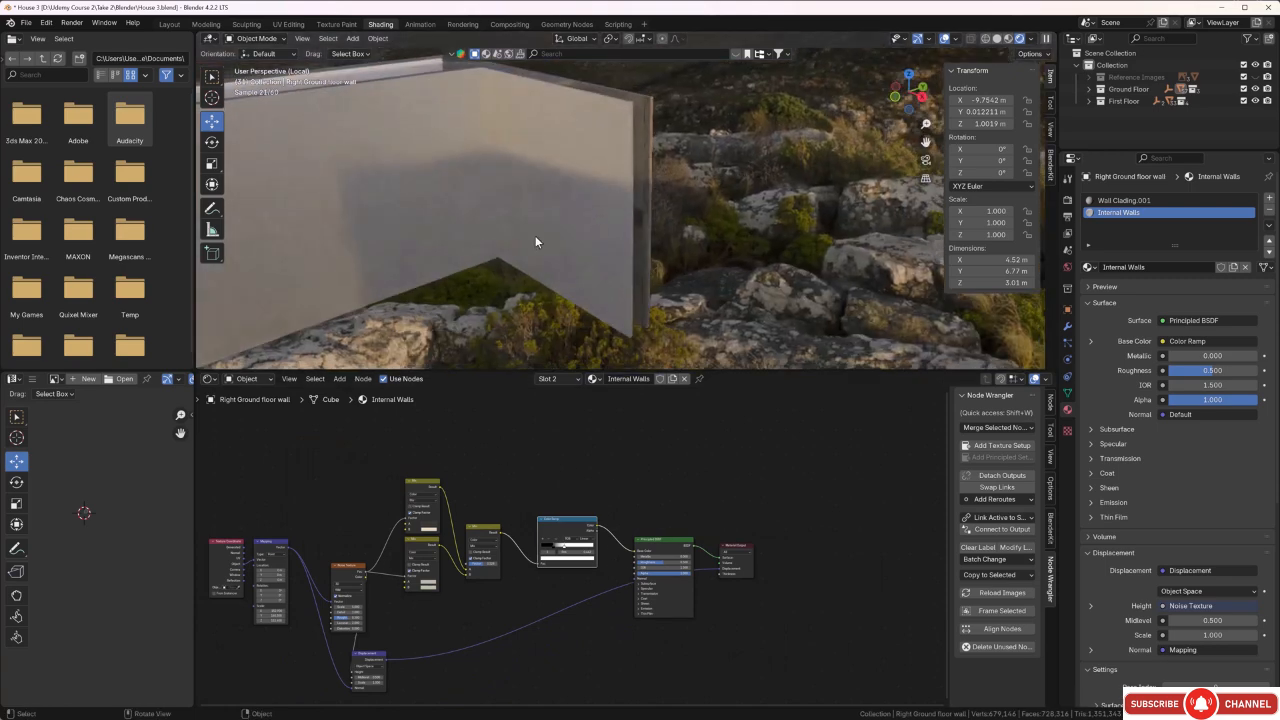
scroll(556, 250, "down", 5)
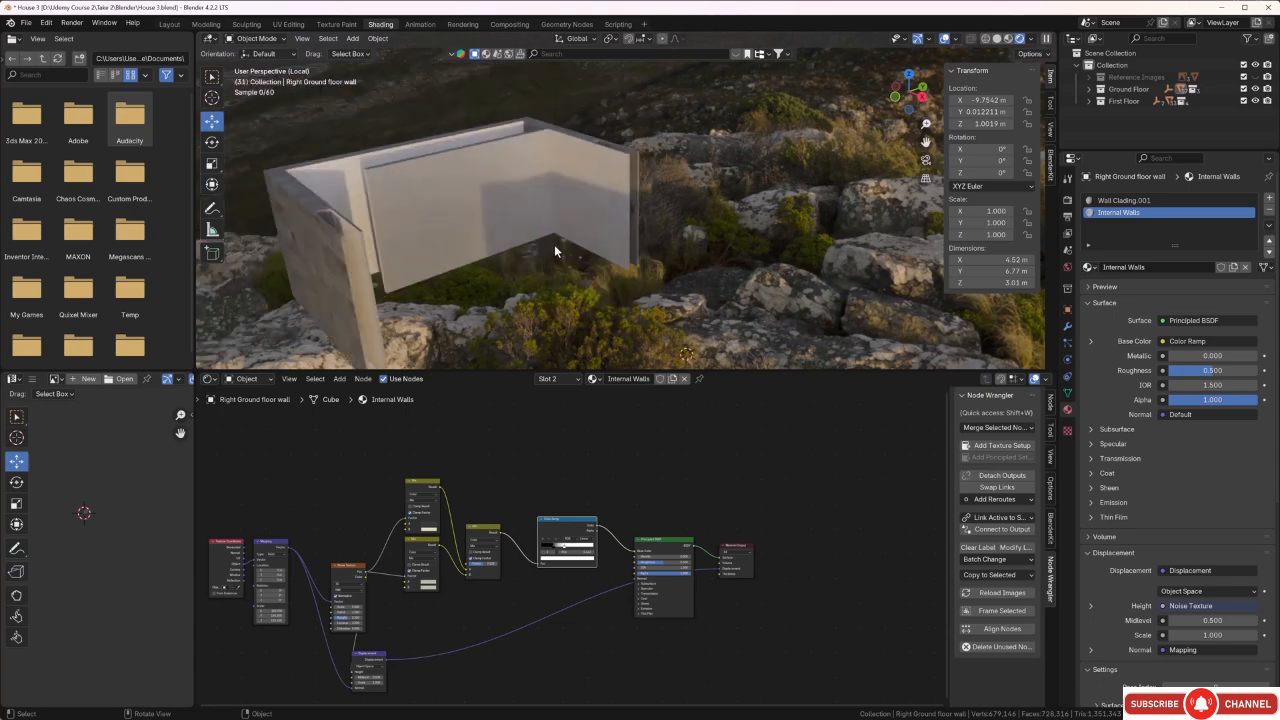
Select all the inner faces of the left ground floor wall in Edit Mode.
middle_click_drag(547, 249, 600, 248)
left_click(615, 206)
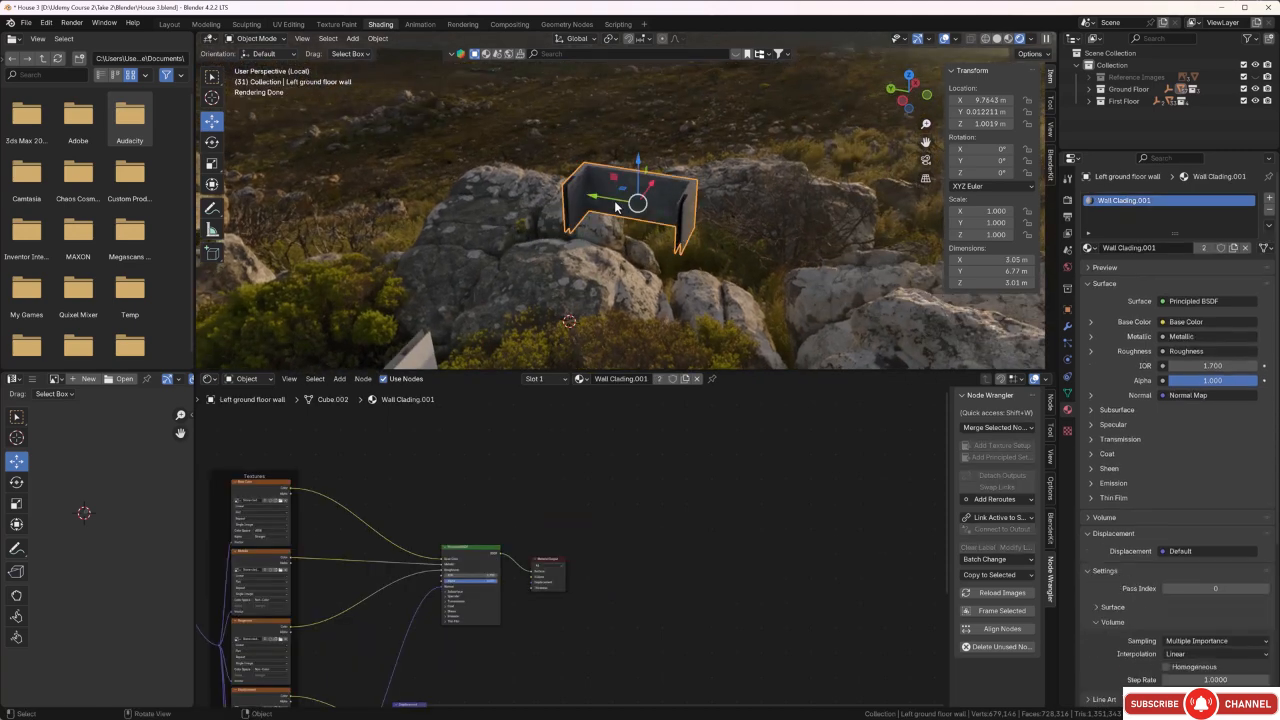
key("Tab")
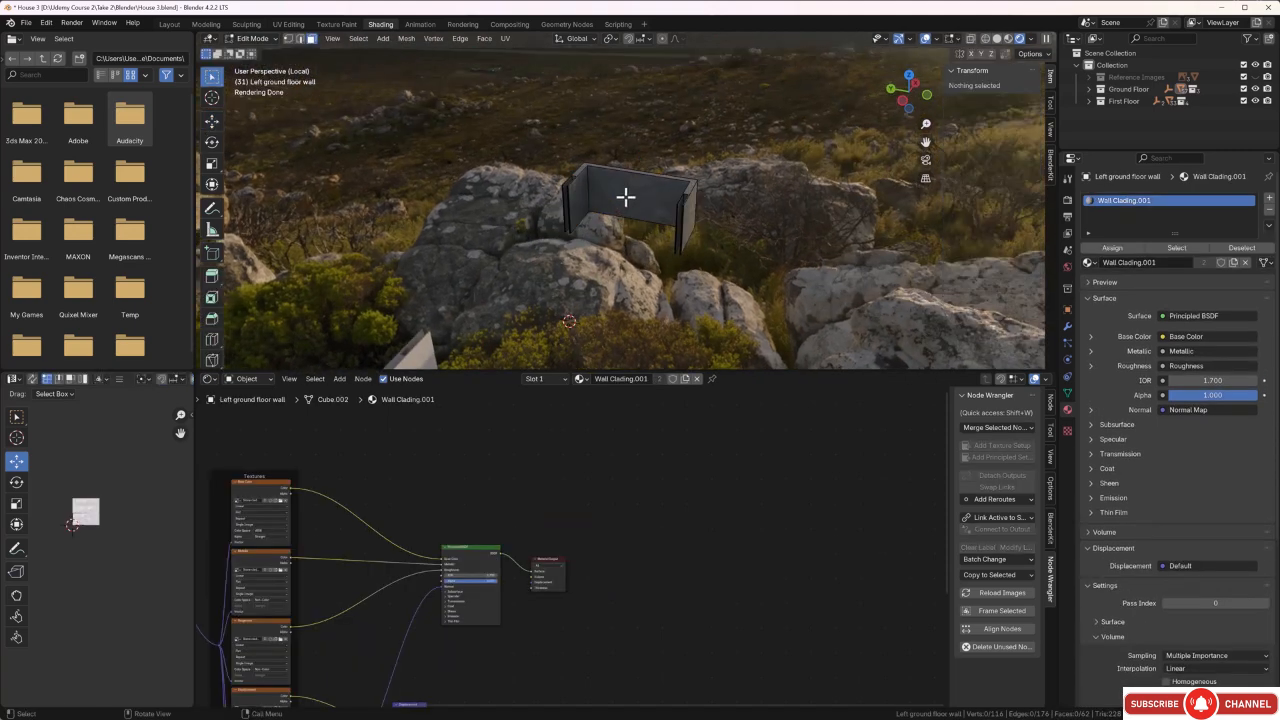
key("b")
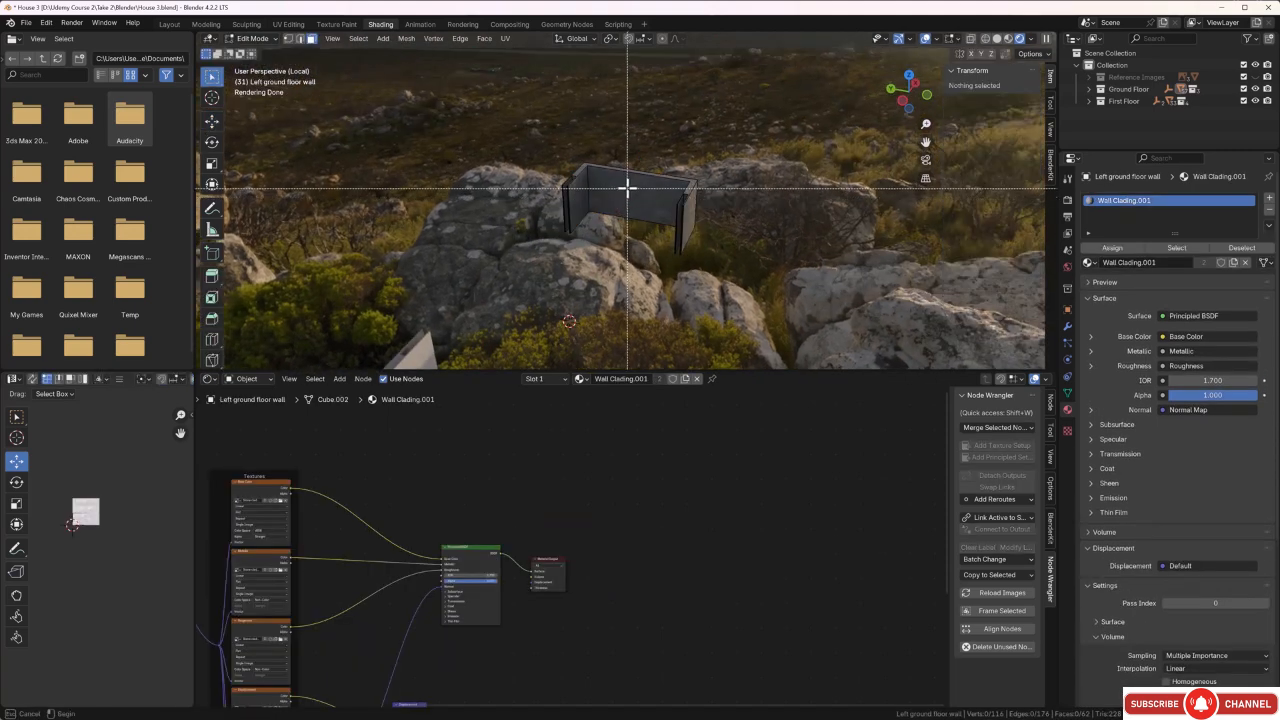
left_click_drag(642, 163, 601, 240)
mouse_move(584, 241)
middle_mouse_down()
mouse_move(620, 206)
mouse_move(680, 210)
mouse_move(571, 223)
middle_mouse_up()
left_click(547, 210)
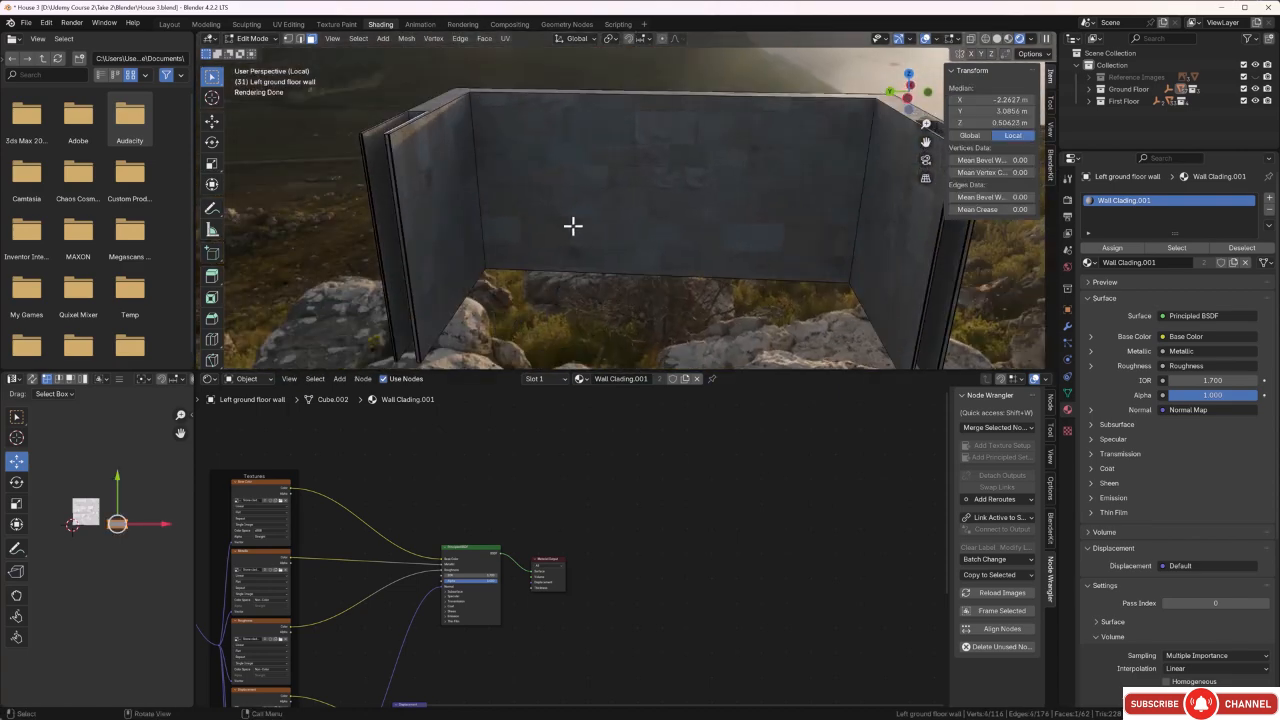
left_click(466, 182, "shift")
left_click(555, 174, "shift")
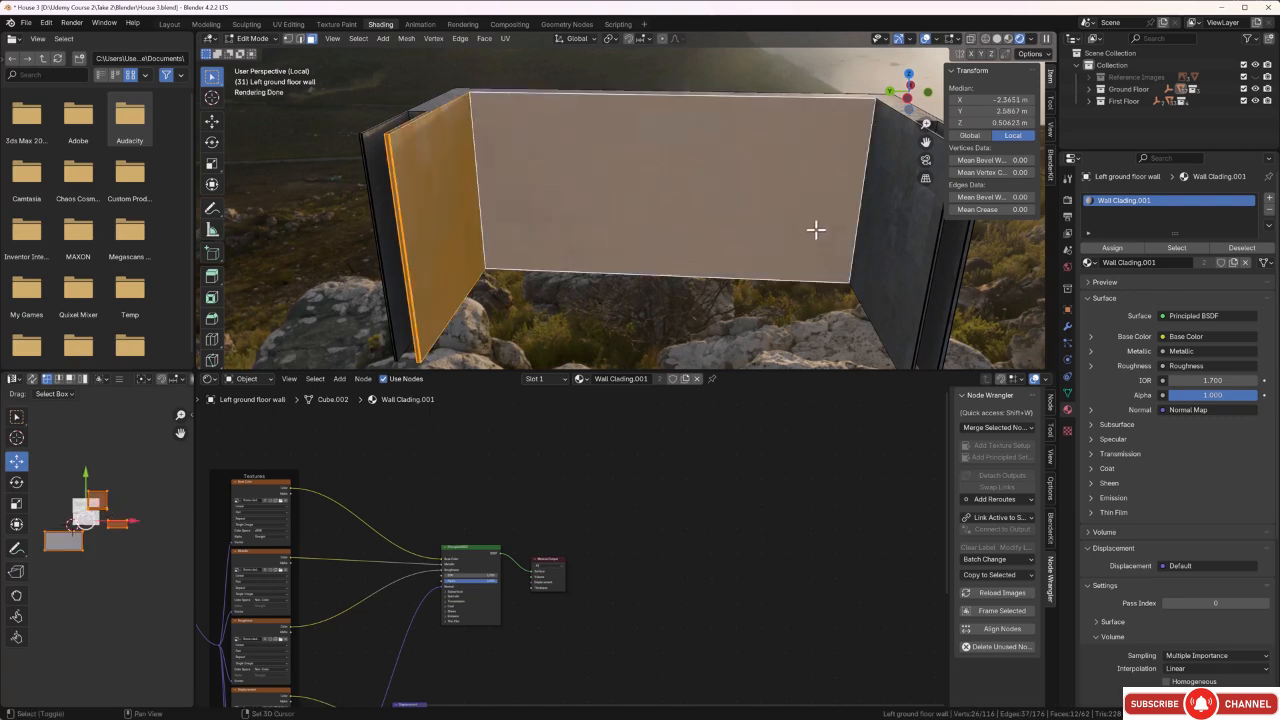
left_click(891, 206, "shift")
middle_click_drag(891, 206, 603, 246)
left_click(617, 200, "ctrl")
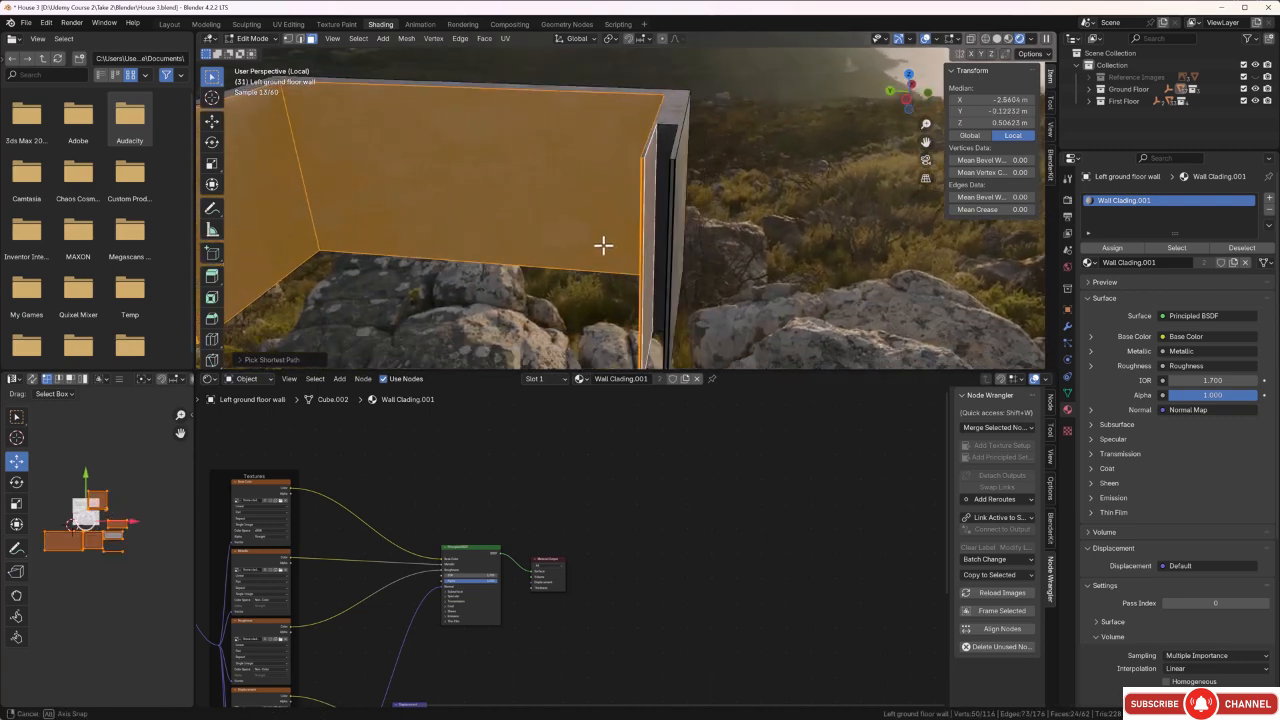
Add a second material slot with the Internal Walls material, assign it to the selected inner faces, and clear the selection.
left_click(1269, 197)
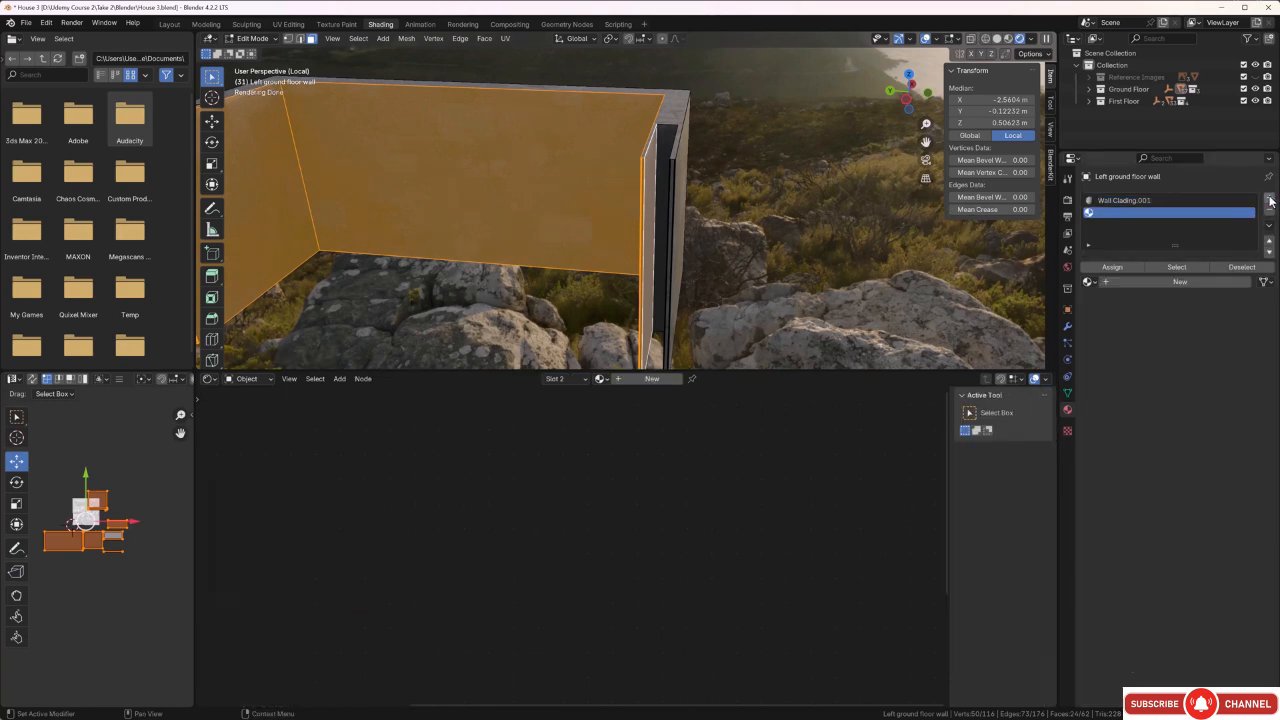
left_click(1089, 282)
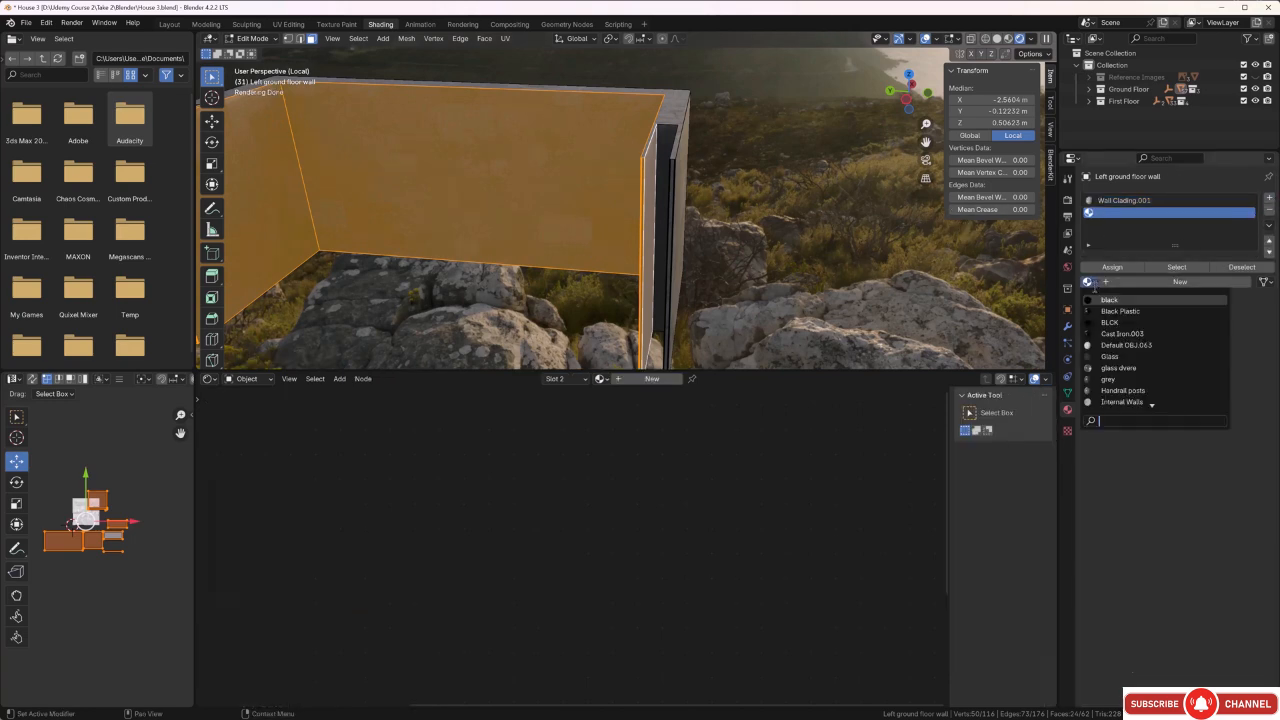
left_click(1121, 402)
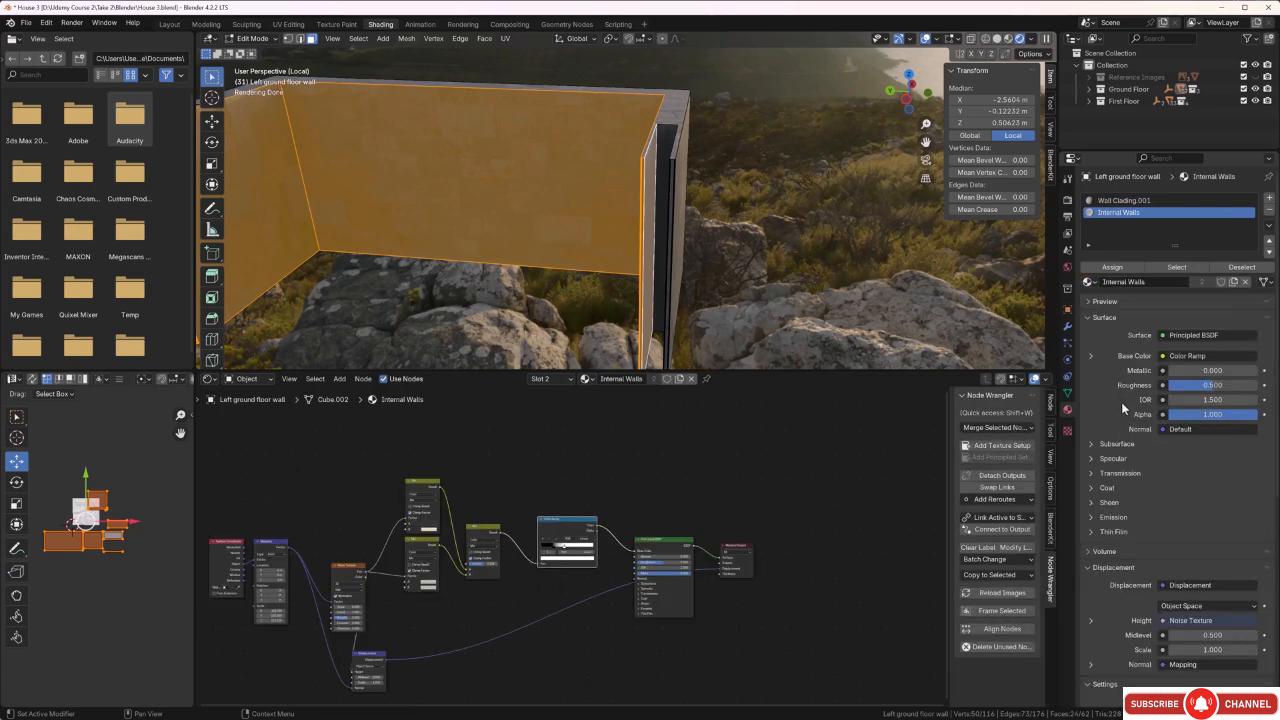
left_click(1108, 268)
key("alt+a")
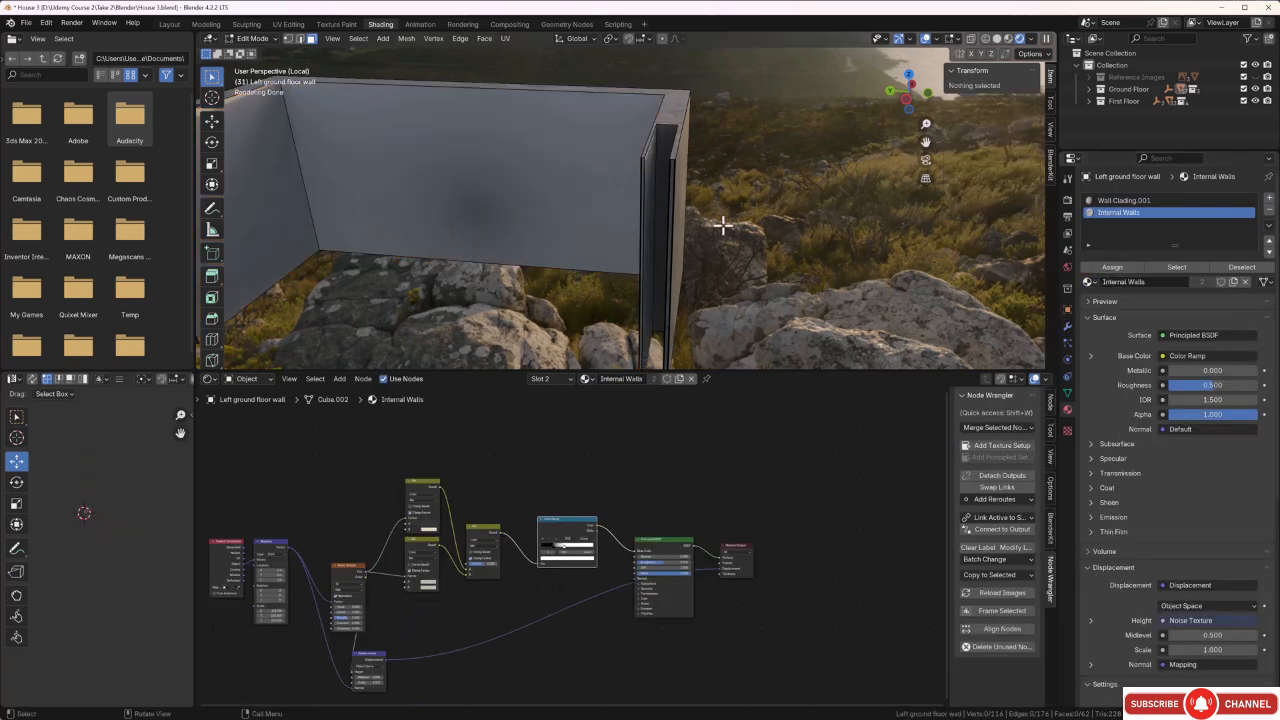
Check the left wall's inner faces, then leave Edit Mode and local view to show the whole house with nothing selected.
mouse_move(728, 223)
middle_mouse_down()
mouse_move(790, 200)
mouse_move(723, 217)
middle_mouse_up()
scroll(723, 217, "up", 5)
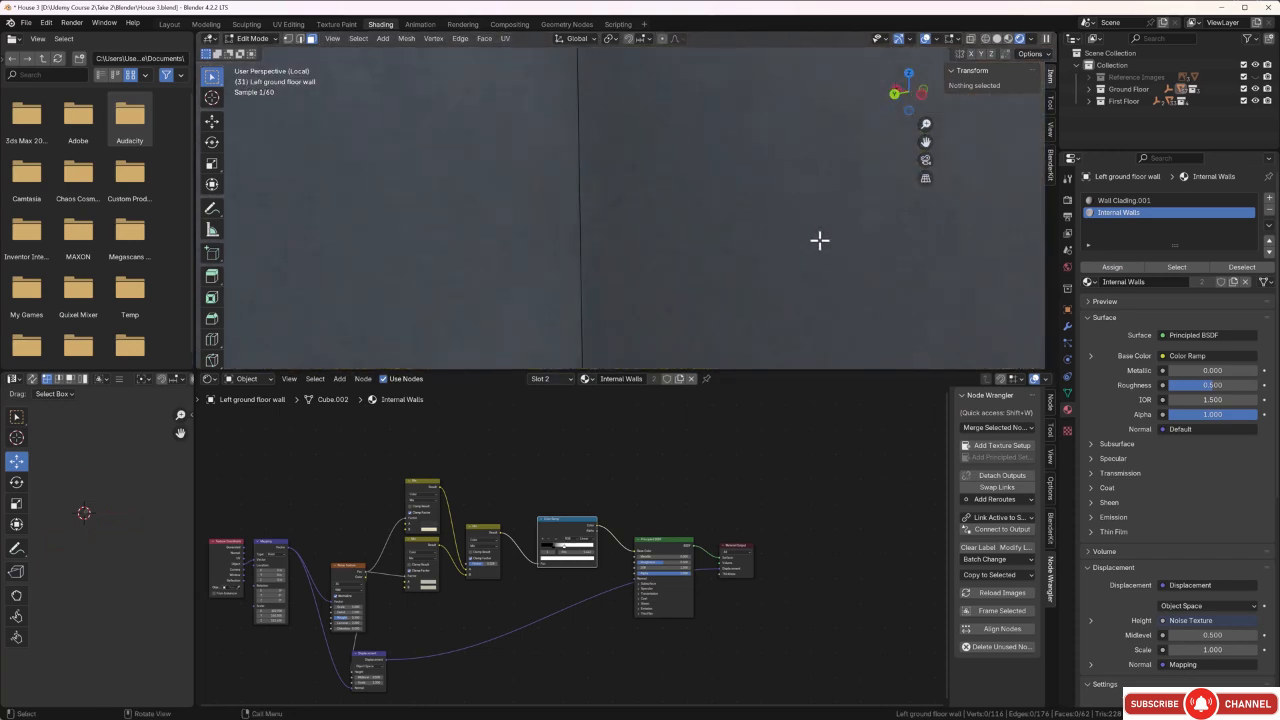
middle_click_drag(820, 240, 691, 253)
key("Tab")
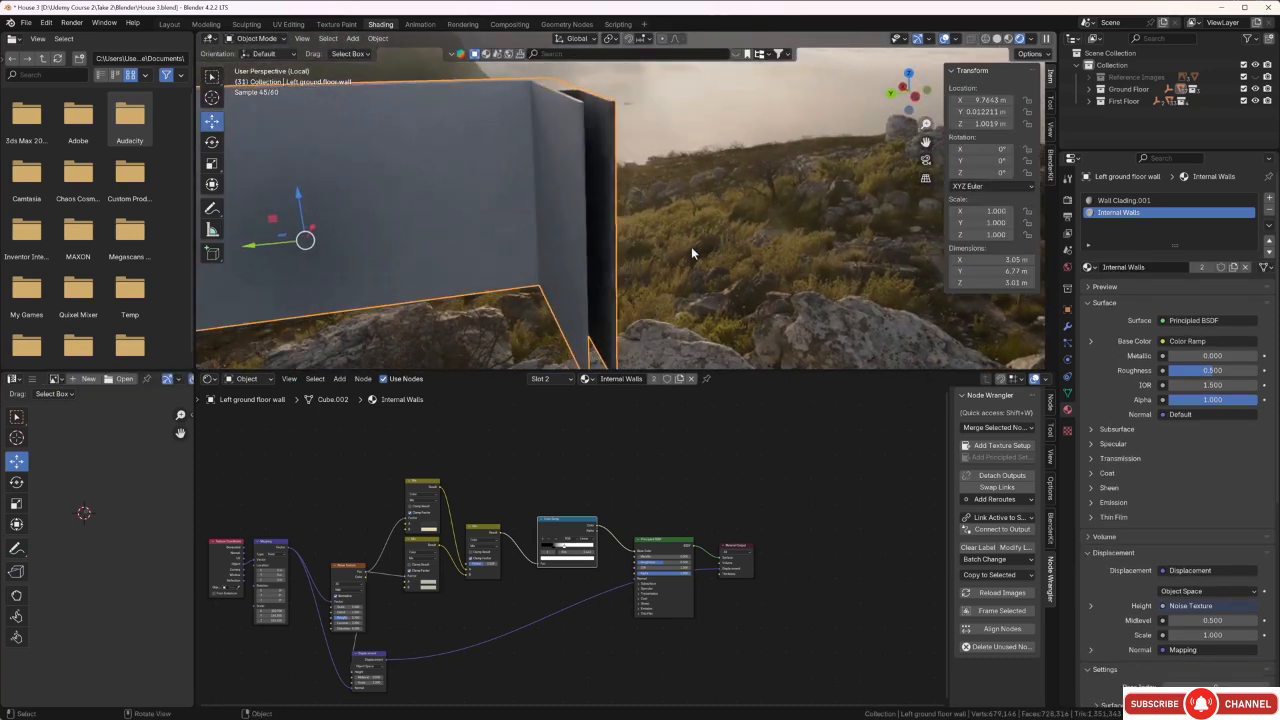
key("KP_Divide")
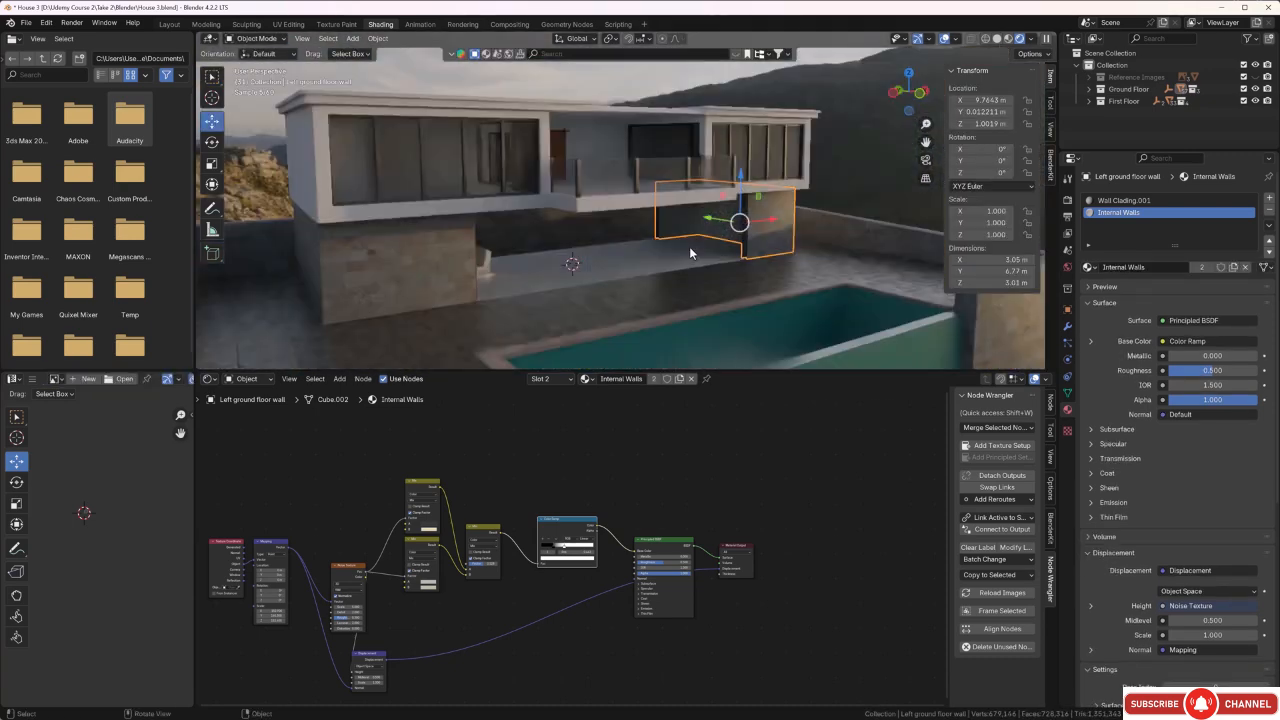
left_click(838, 181)
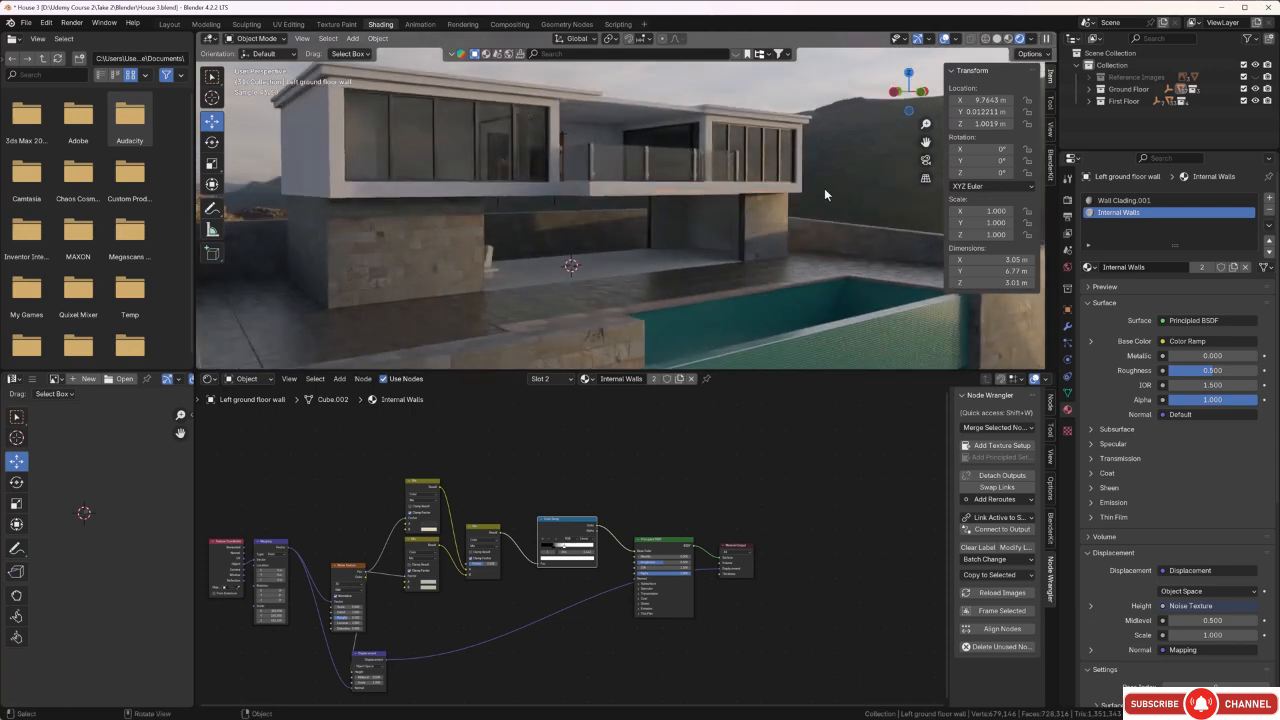
Connect the Displacement node to the Material Output's Displacement socket in the boundary wall's Wall Clading material.
mouse_move(824, 188)
middle_mouse_down()
mouse_move(840, 180)
mouse_move(771, 199)
mouse_move(691, 189)
mouse_move(824, 202)
middle_mouse_up()
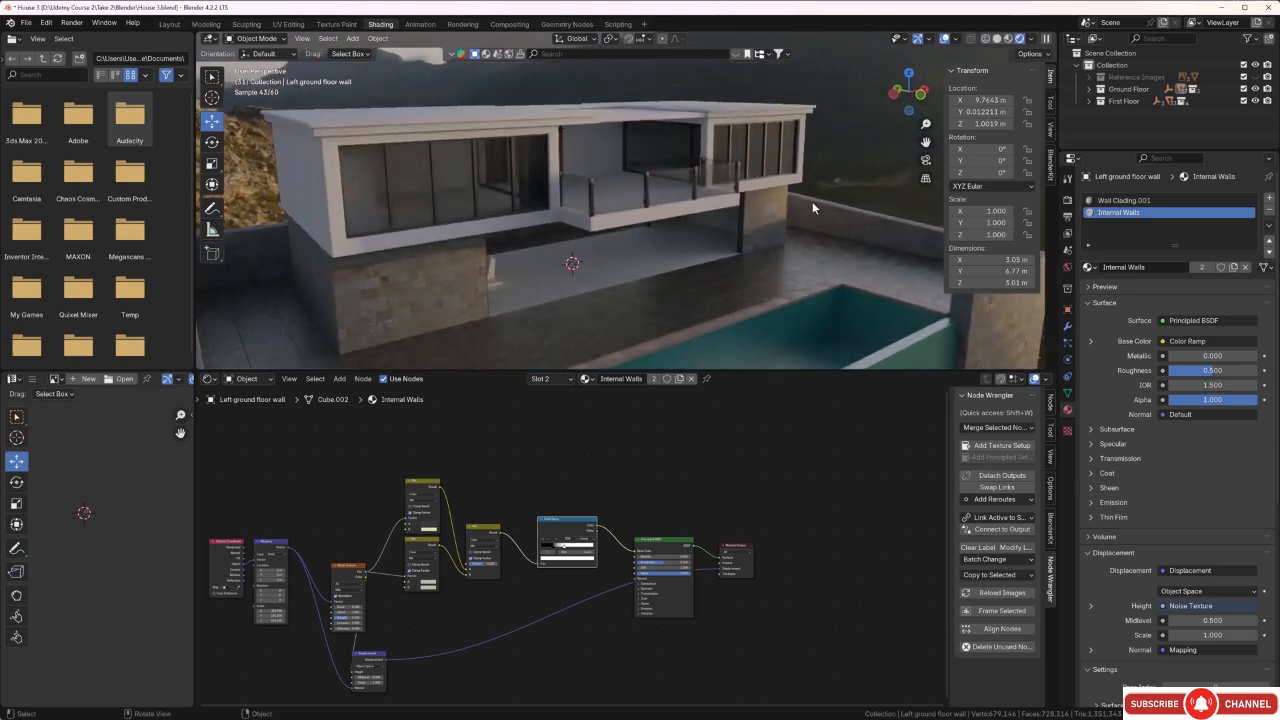
middle_click_drag(557, 336, 582, 290, "shift")
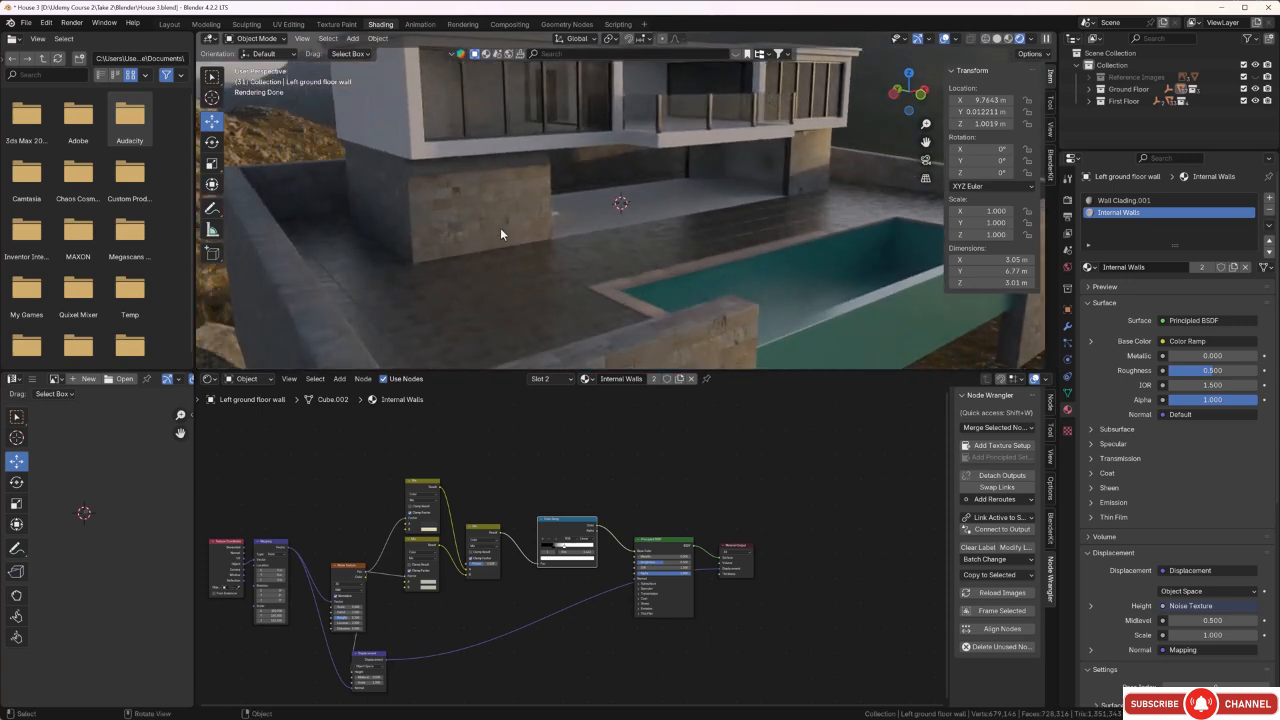
scroll(499, 225, "down", 4)
middle_click_drag(497, 228, 561, 230)
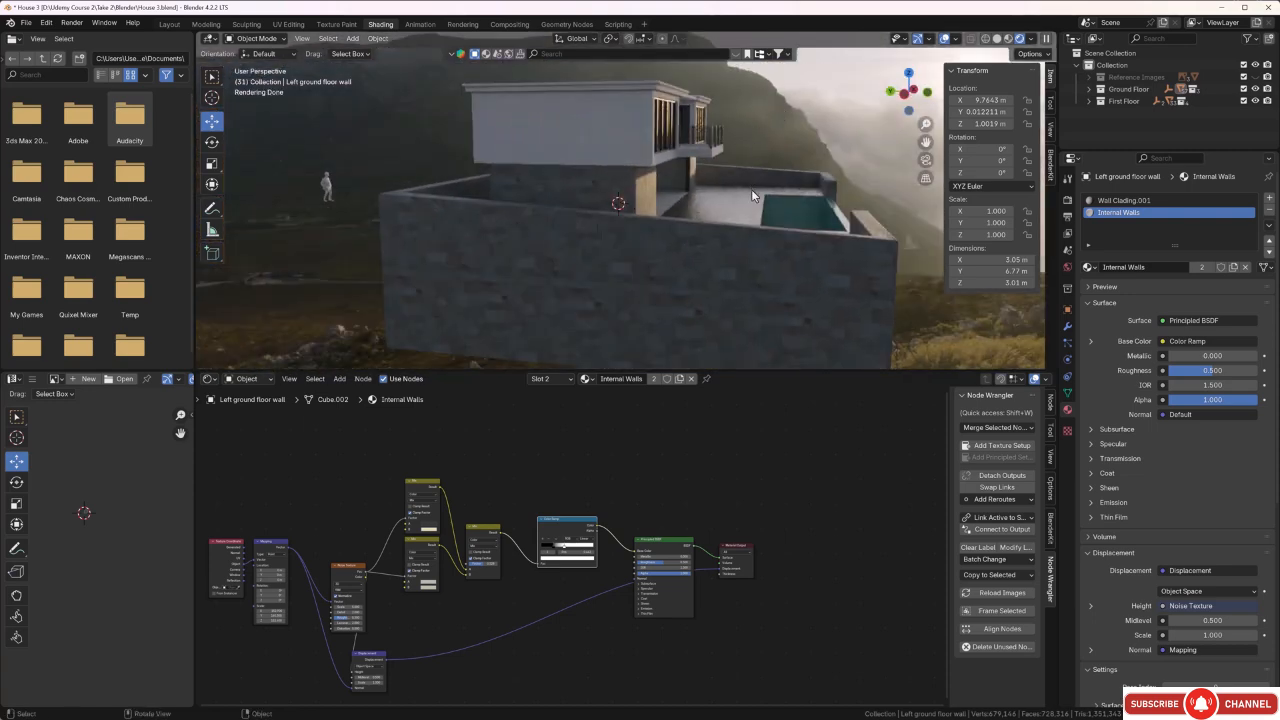
middle_click_drag(751, 189, 715, 188)
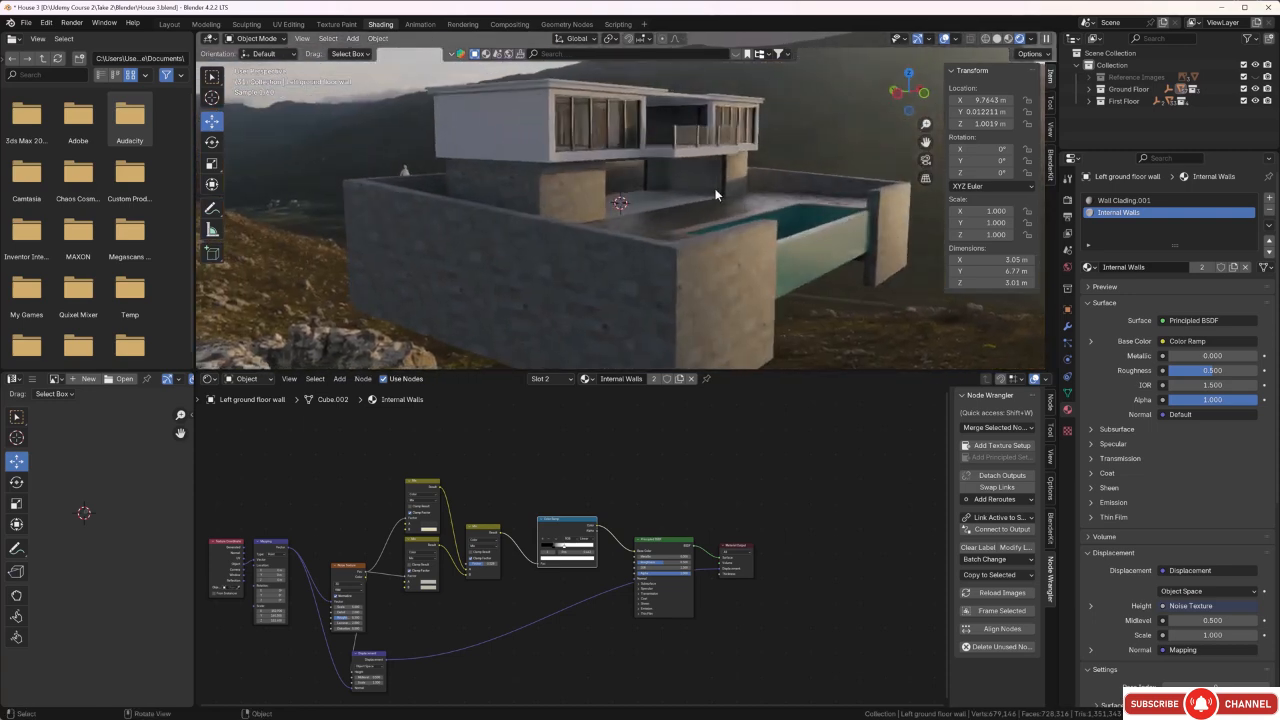
left_click(747, 305)
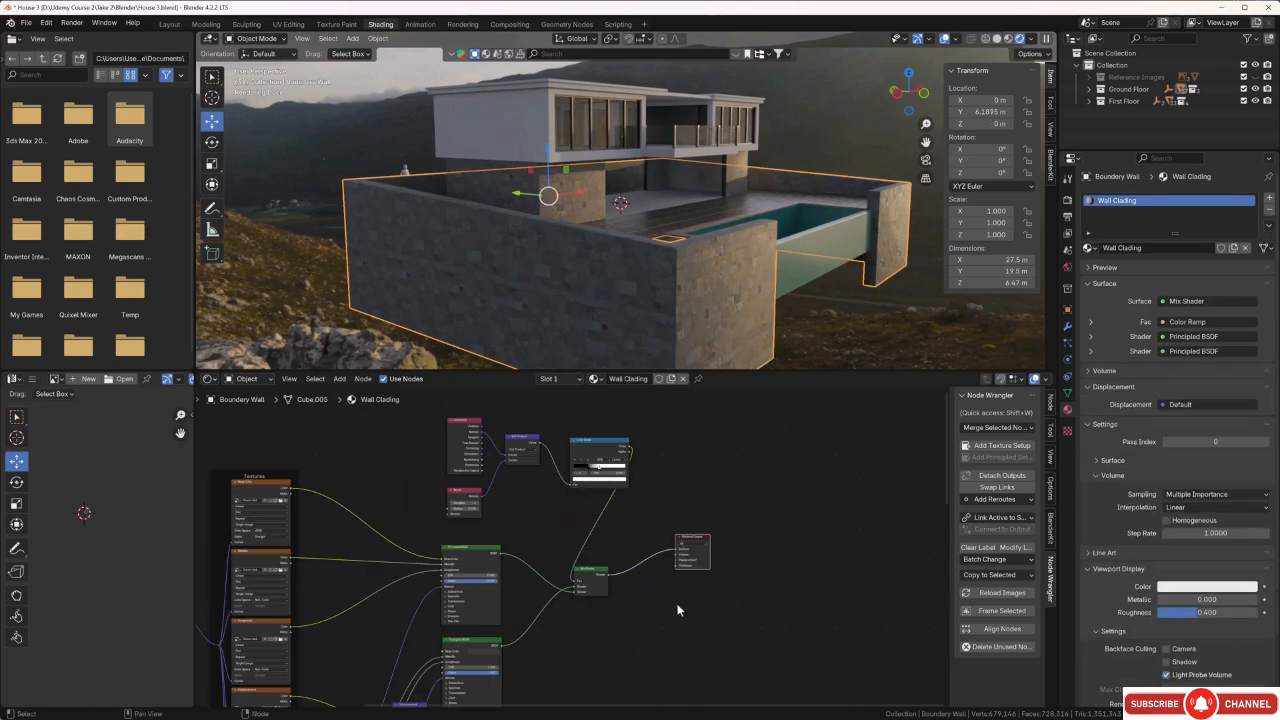
middle_click_drag(677, 606, 738, 530)
scroll(686, 583, "down", 1)
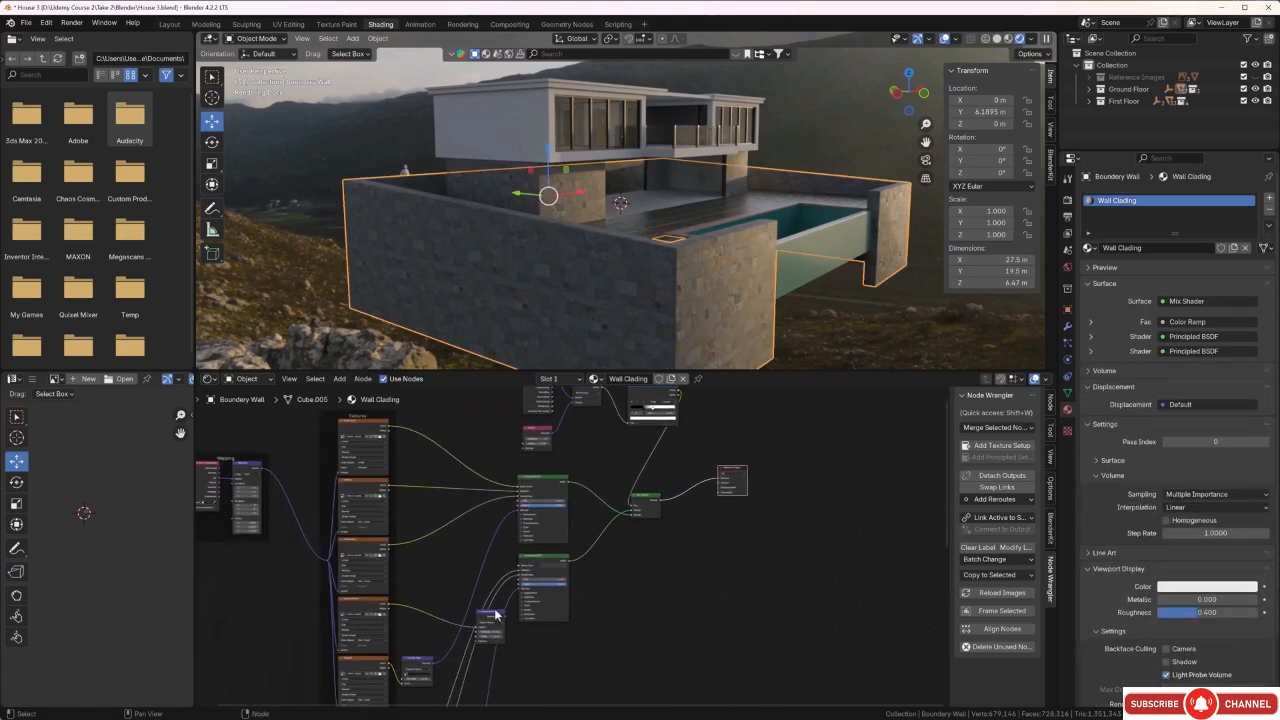
scroll(490, 632, "up", 2)
middle_click_drag(490, 668, 483, 669)
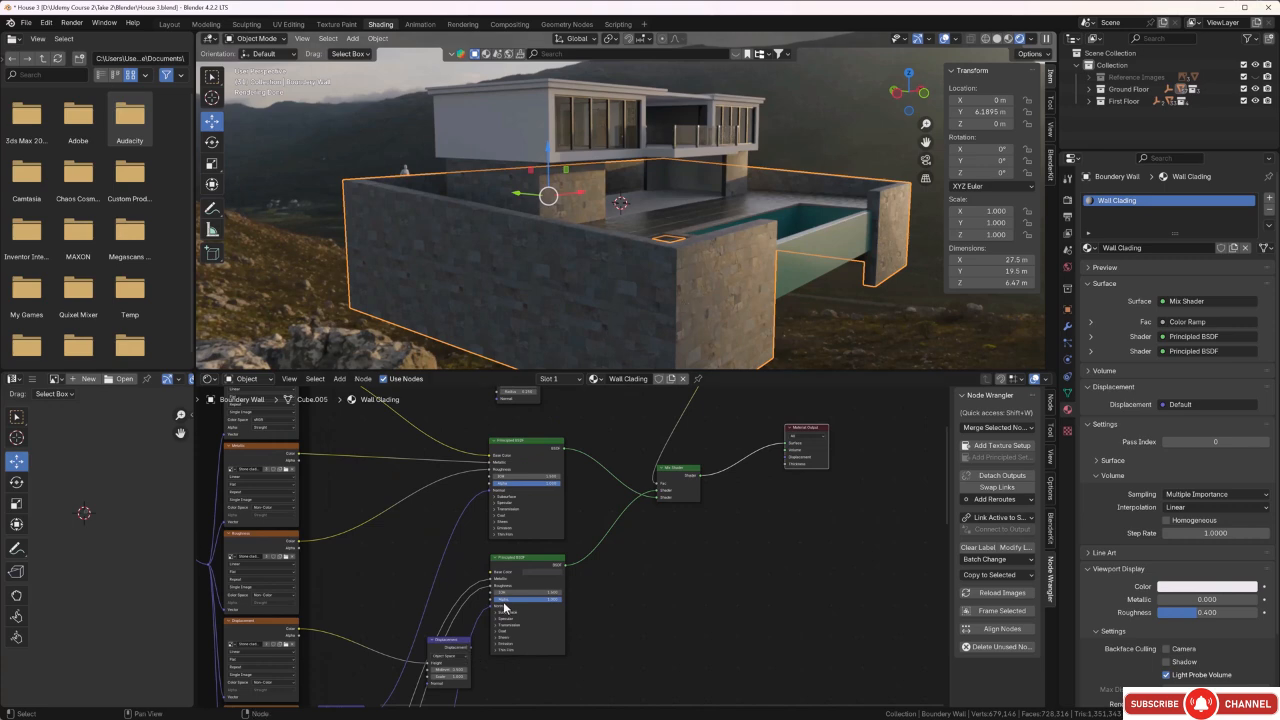
left_click_drag(471, 646, 780, 457)
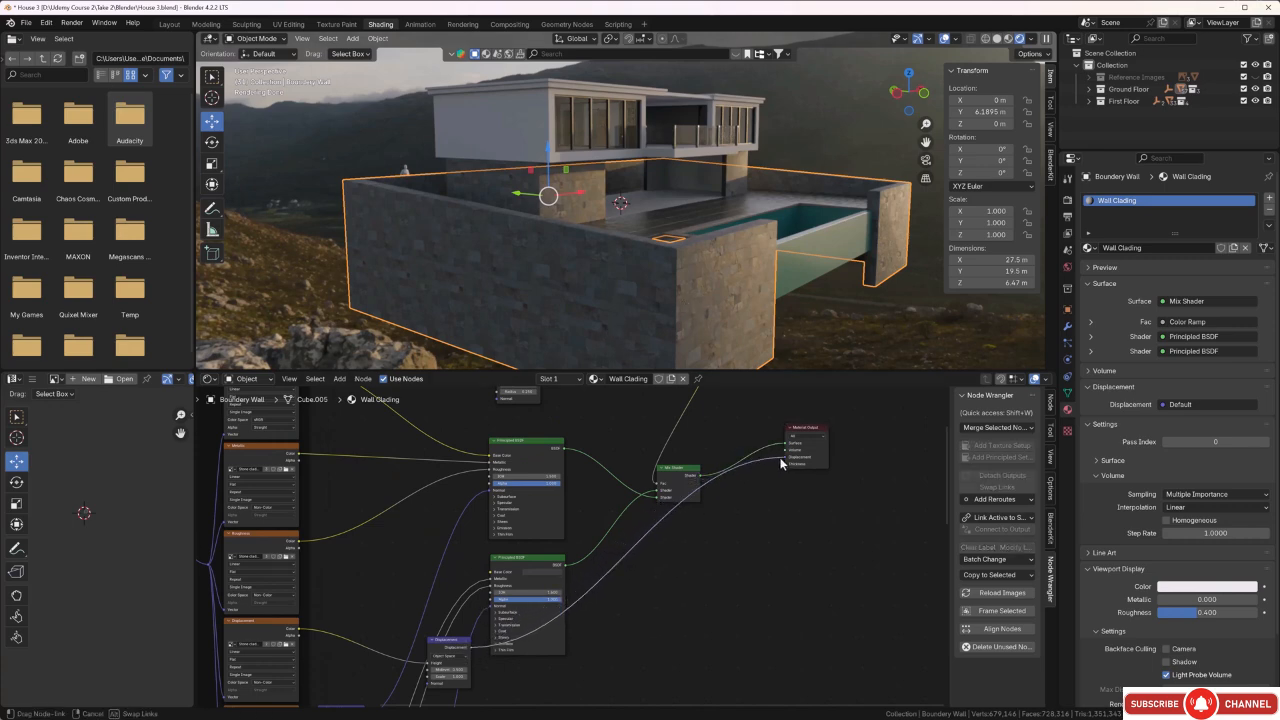
Shift both stops of the boundary wall's Color Ramp toward the black end, placing the white stop at 0.459.
scroll(747, 282, "up", 5)
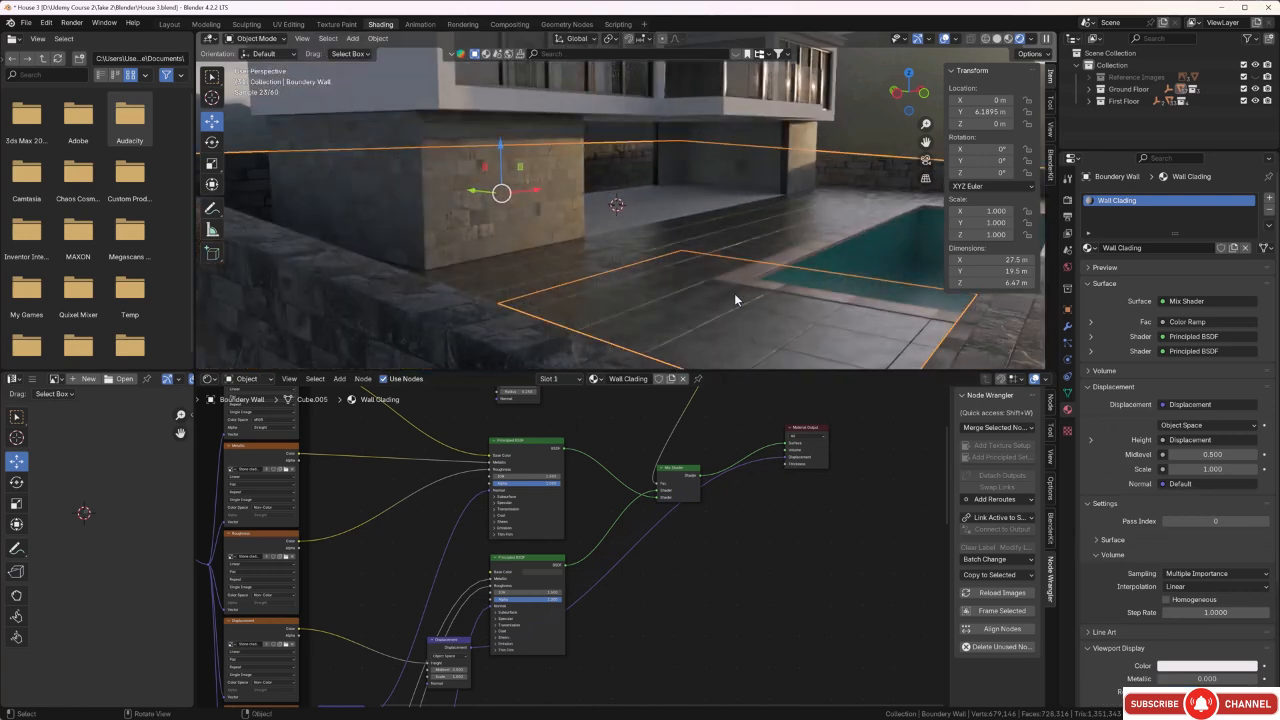
middle_click_drag(734, 293, 725, 290)
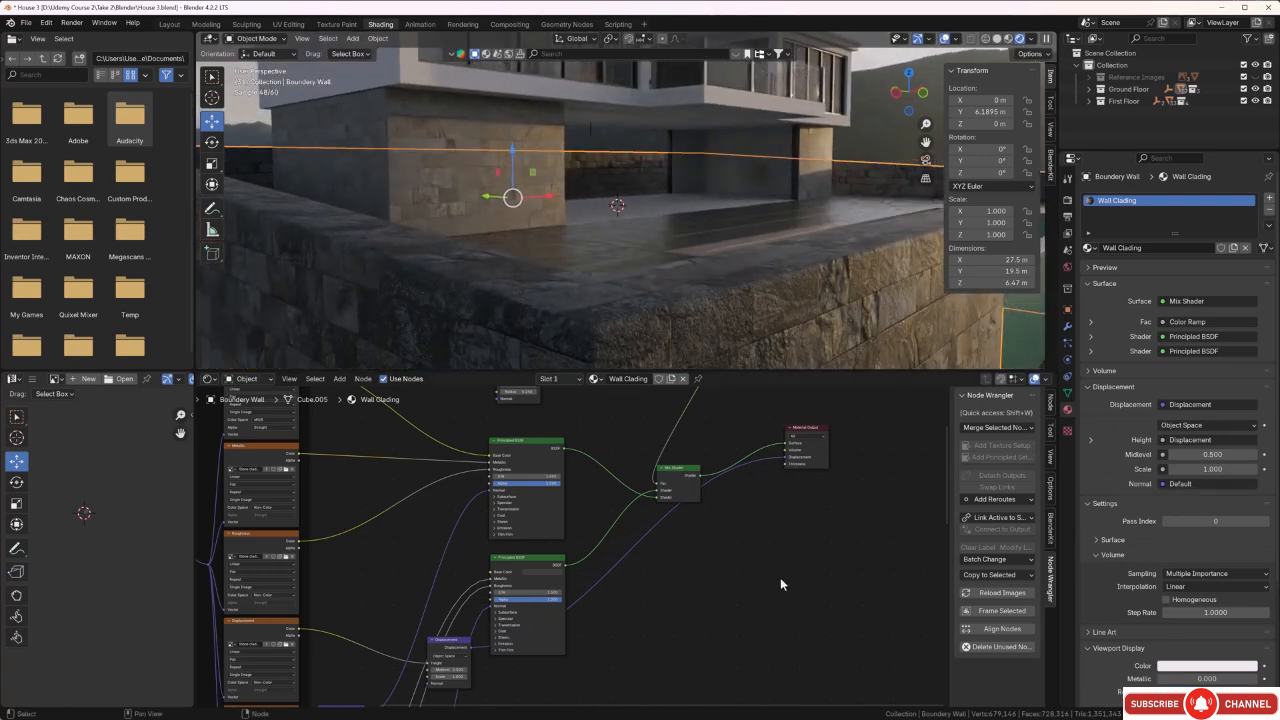
middle_click_drag(782, 536, 710, 631)
scroll(704, 271, "down", 6)
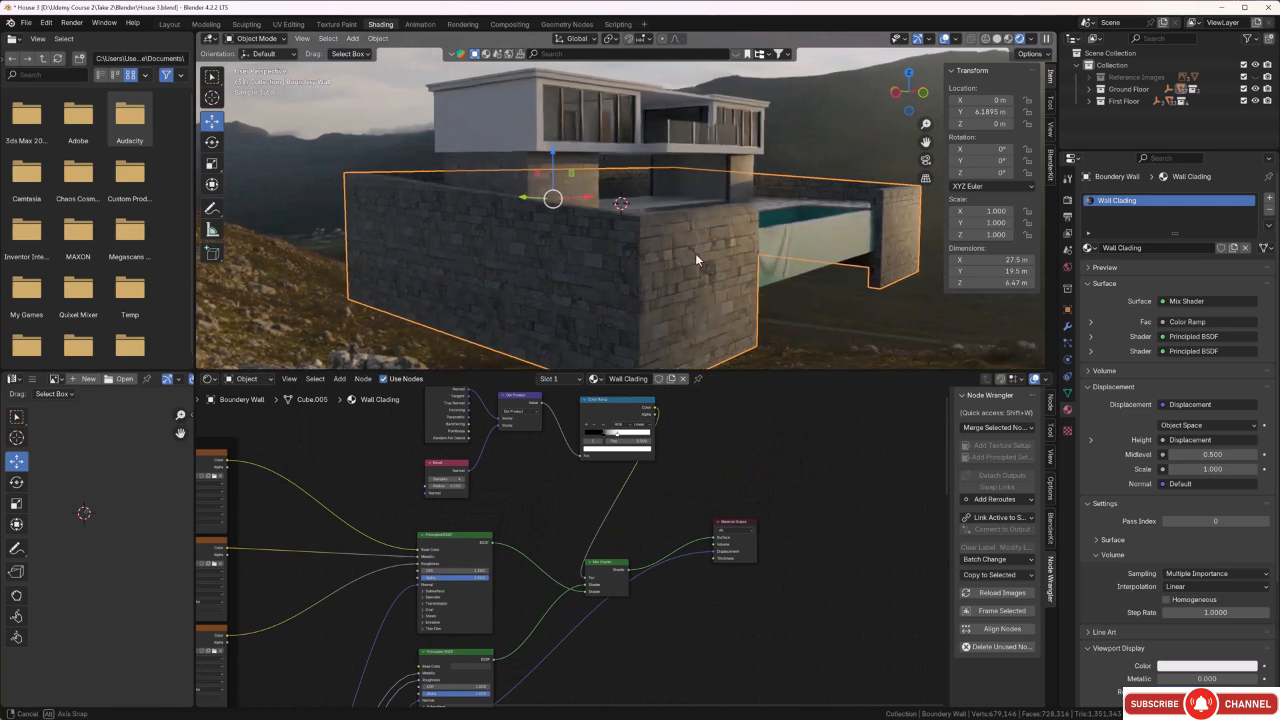
middle_click_drag(661, 226, 666, 229)
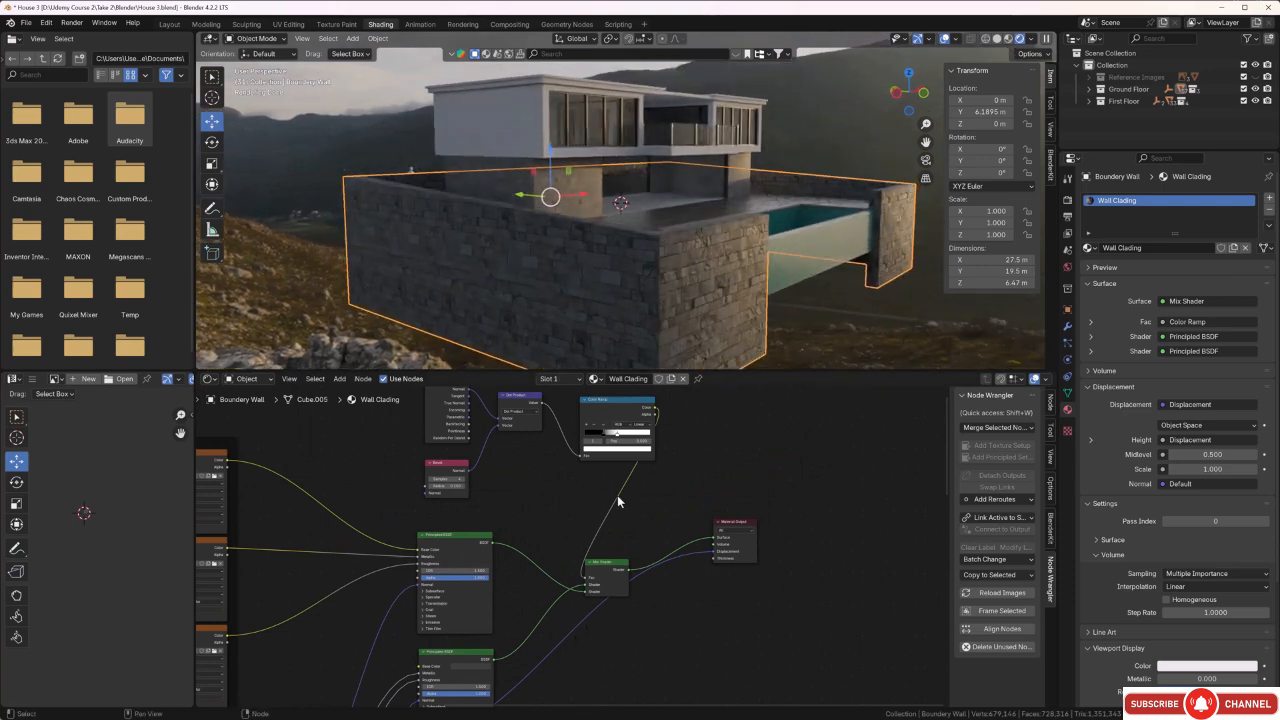
scroll(563, 534, "up", 4)
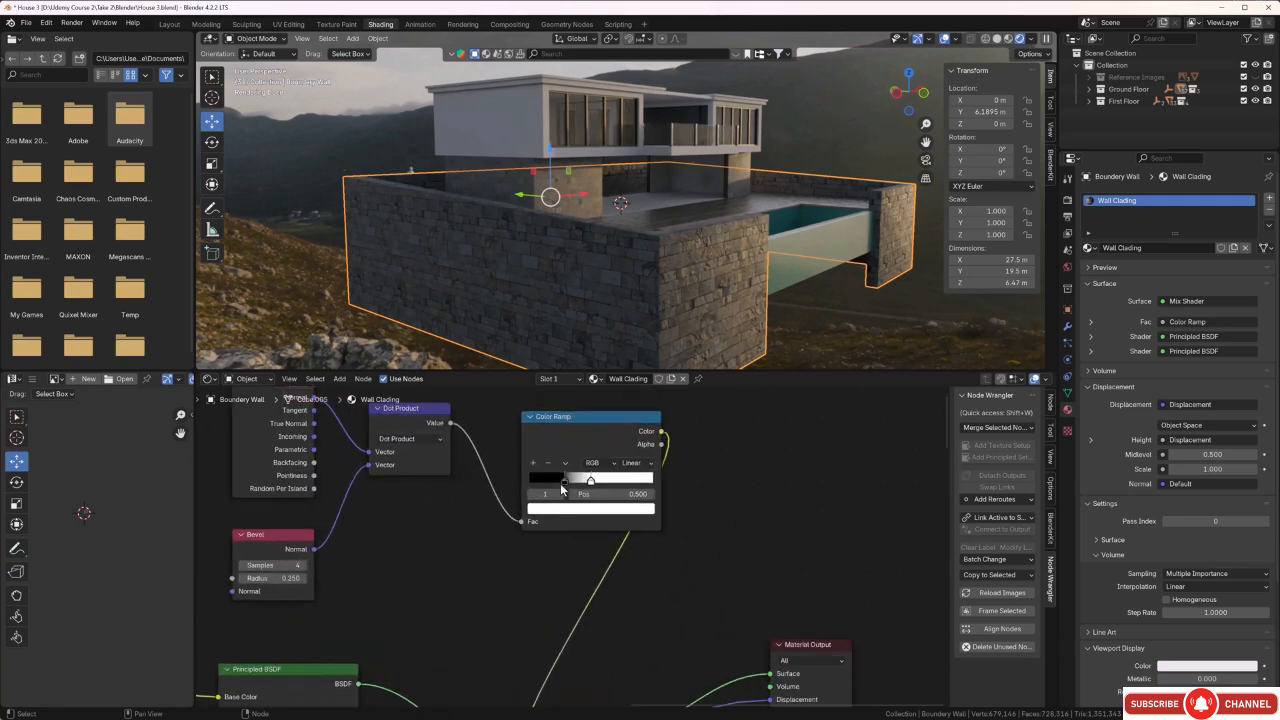
left_click_drag(566, 486, 586, 485)
Connect the Displacement node to the Material Output's Displacement socket in the right ground floor wall's Wall Clading.001 material.
middle_click_drag(682, 294, 540, 230)
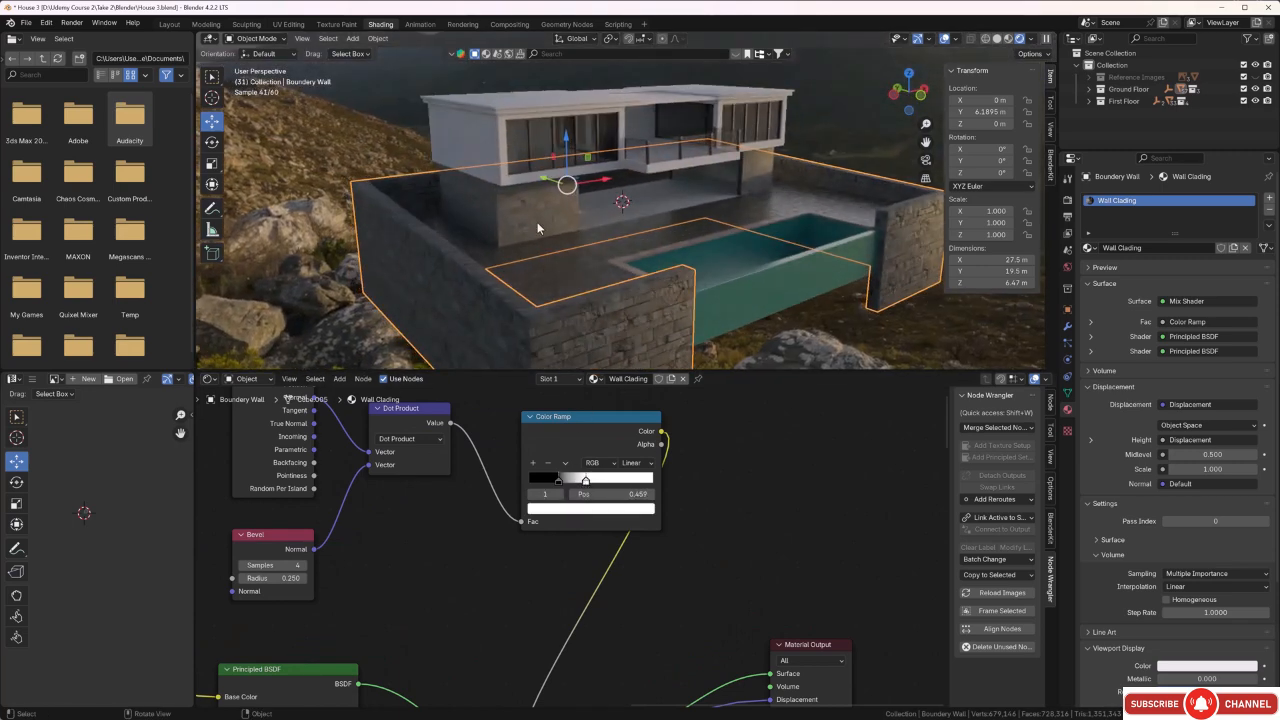
left_click(534, 228)
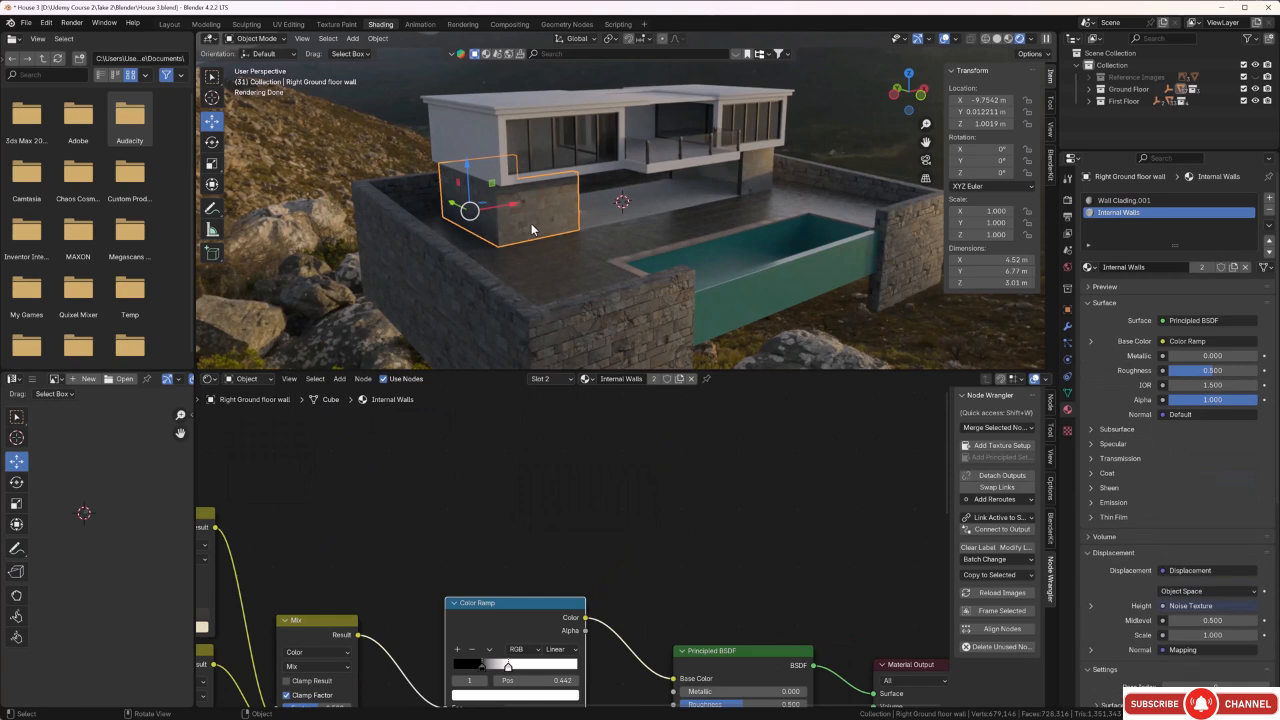
left_click(1113, 201)
scroll(606, 572, "down", 5)
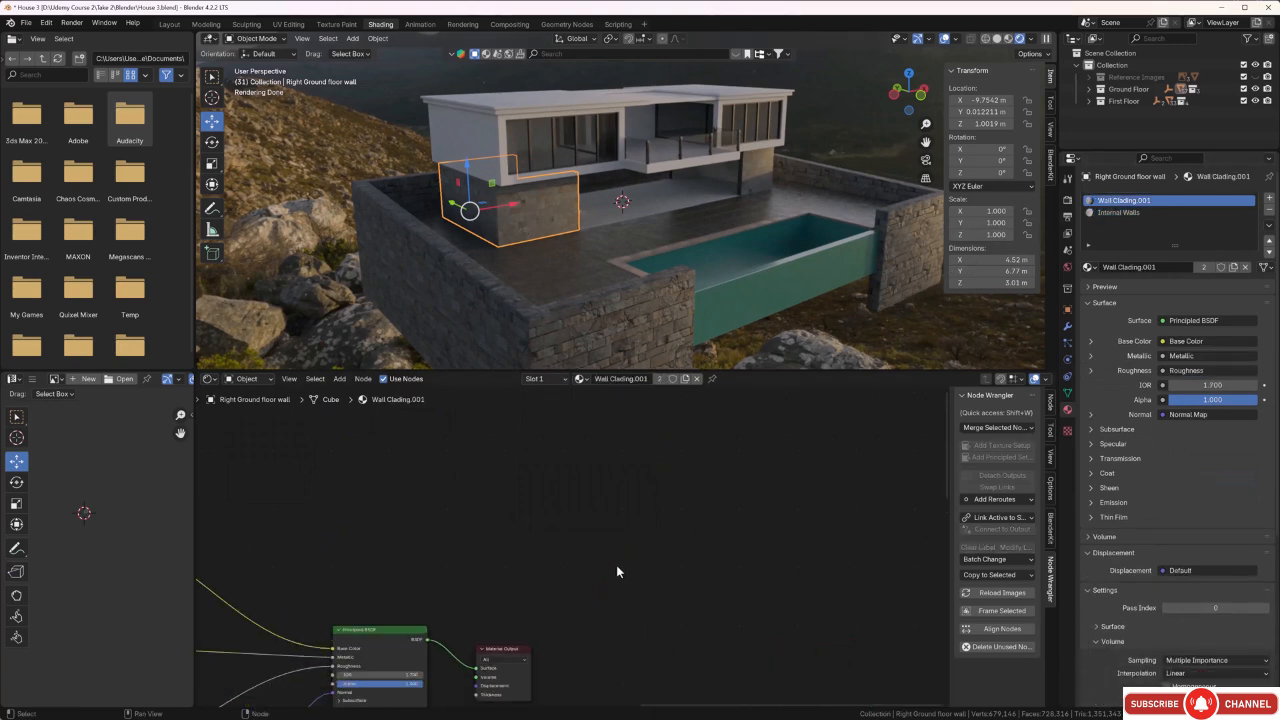
scroll(596, 626, "up", 5)
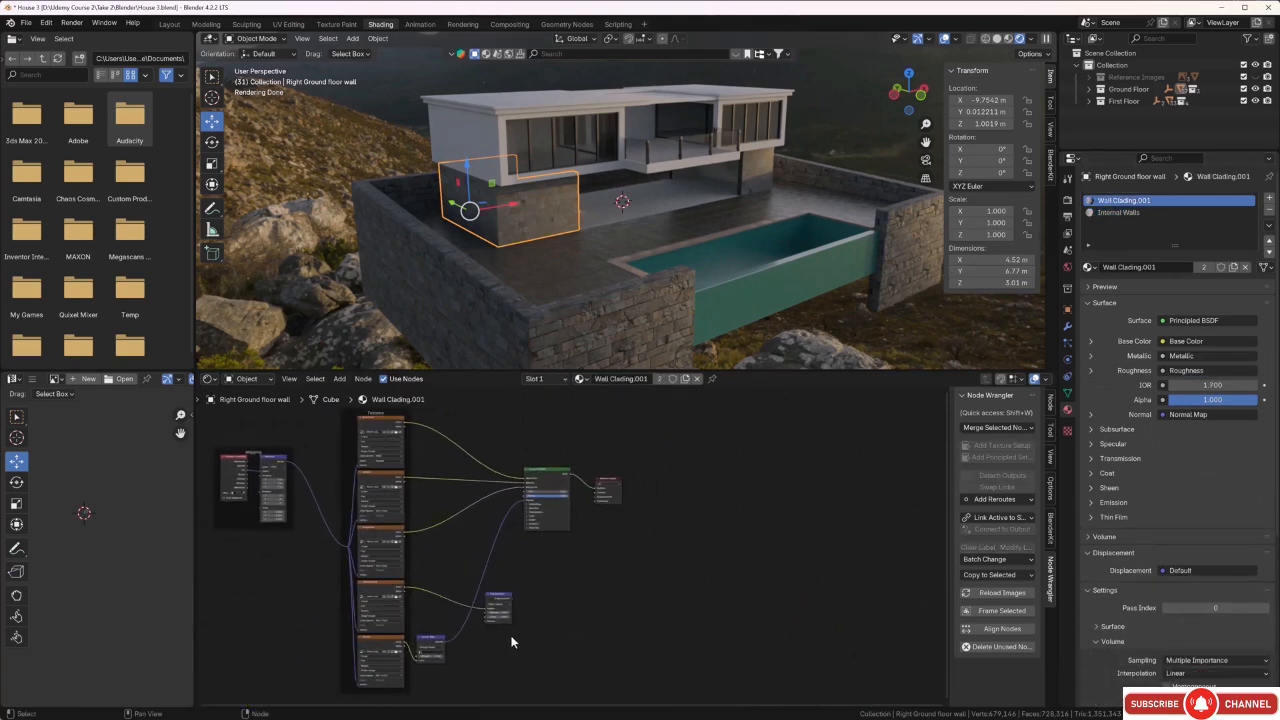
left_click_drag(468, 637, 607, 466)
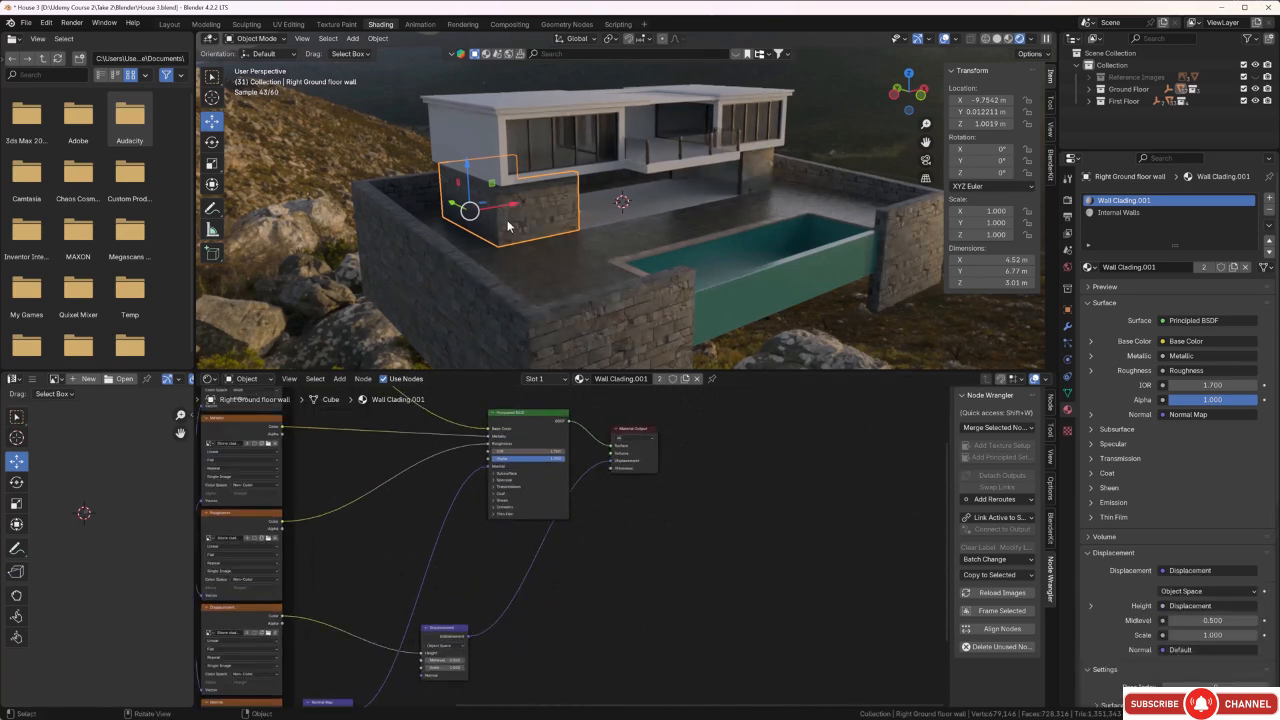
Examine the cladding and inner faces of both ground floor walls and the first floor from several angles around the house.
scroll(507, 222, "up", 6)
middle_click_drag(480, 224, 599, 241)
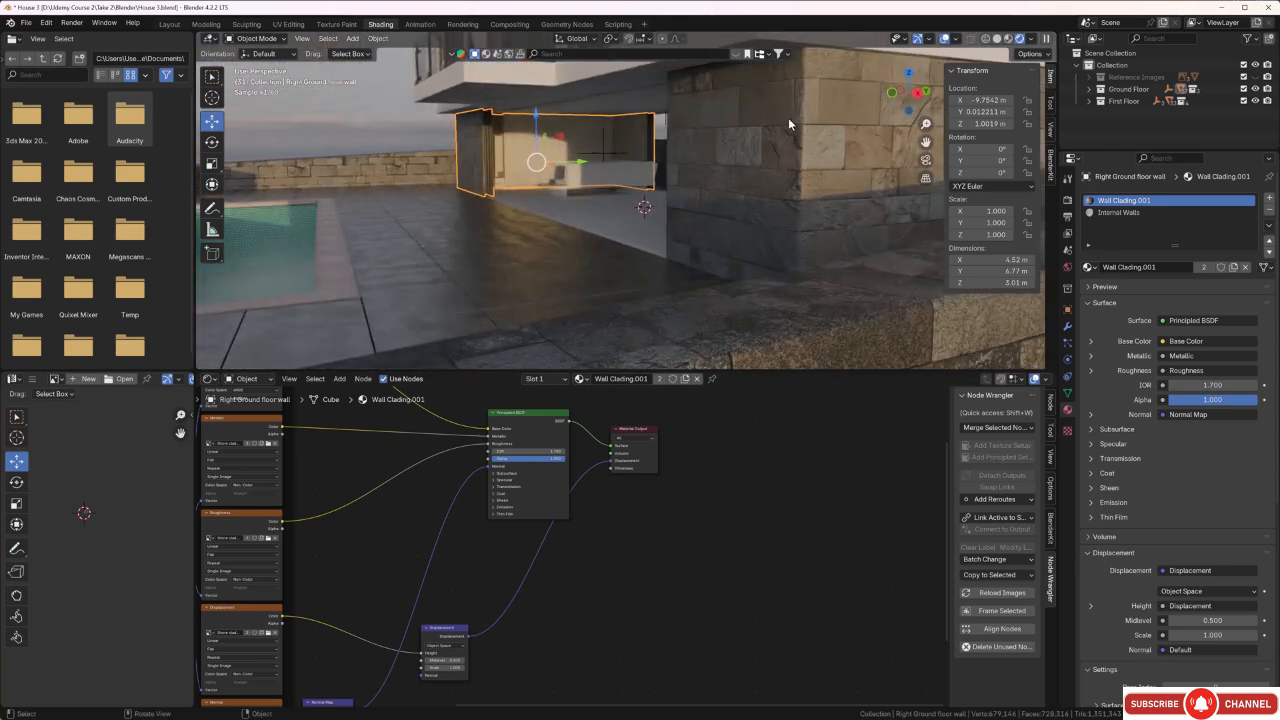
left_click(772, 143)
middle_click_drag(653, 534, 641, 556)
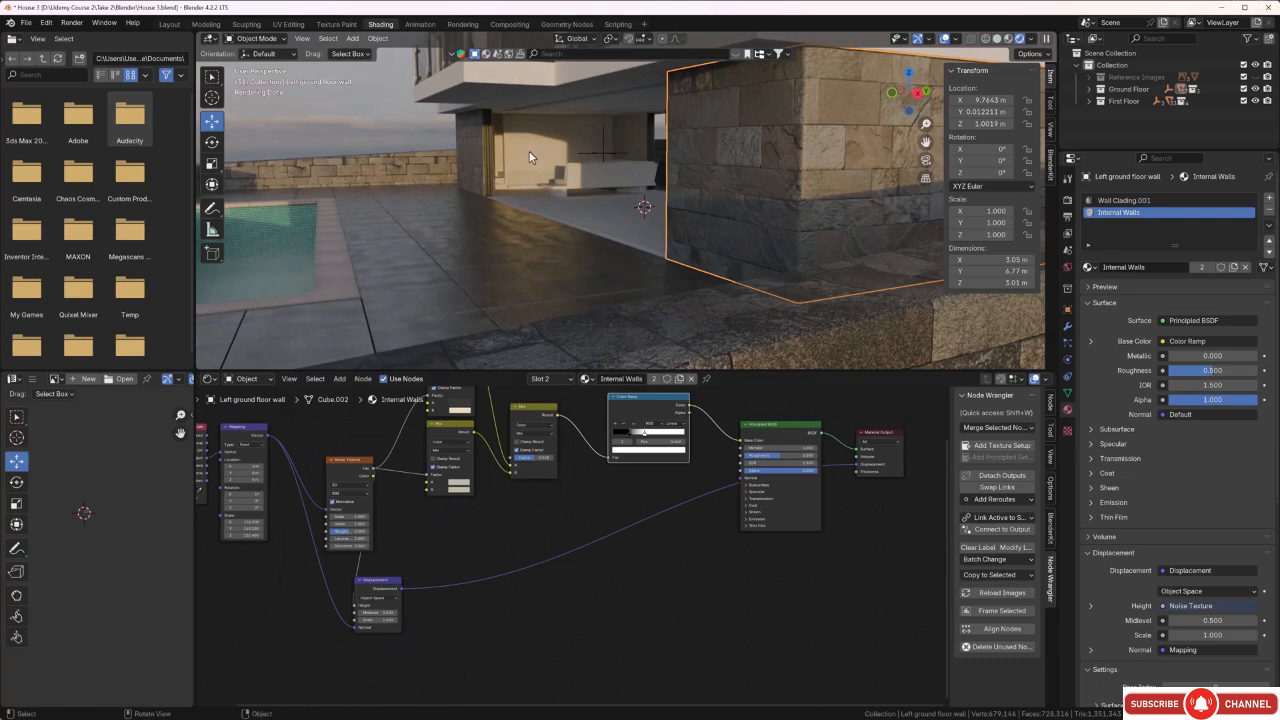
middle_click_drag(614, 250, 758, 297)
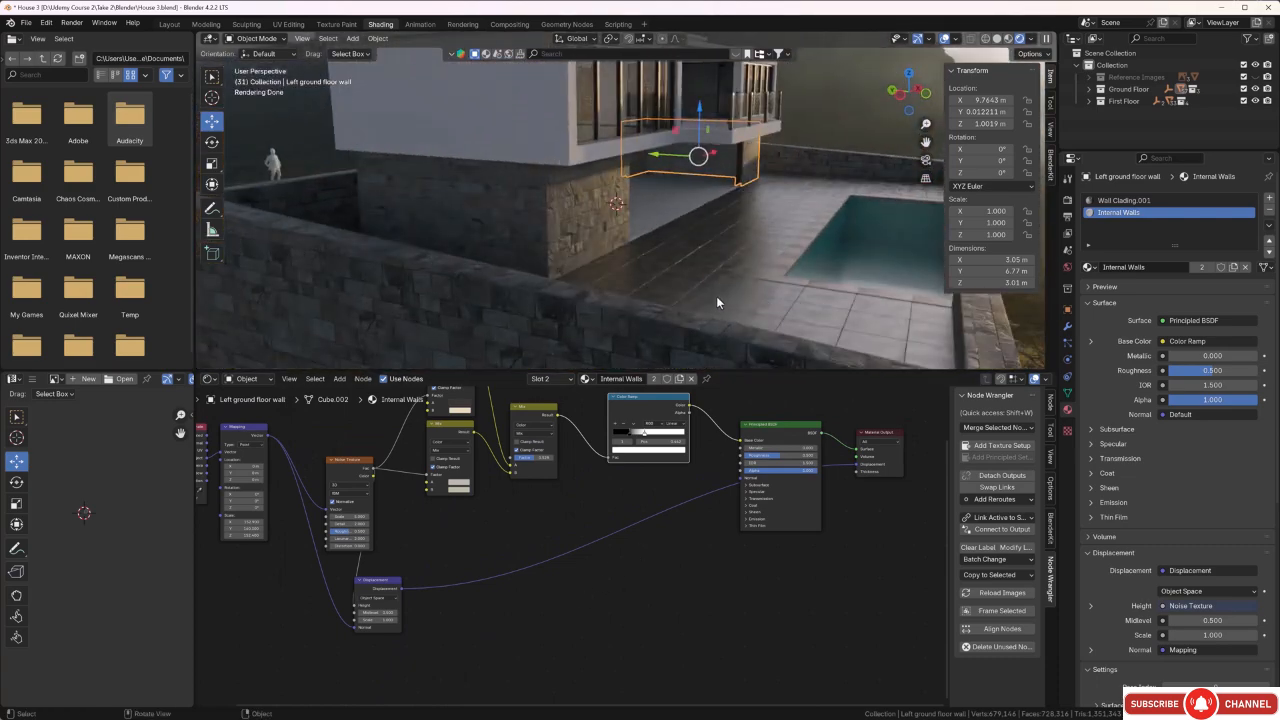
middle_click_drag(678, 250, 547, 237)
scroll(482, 265, "up", 3)
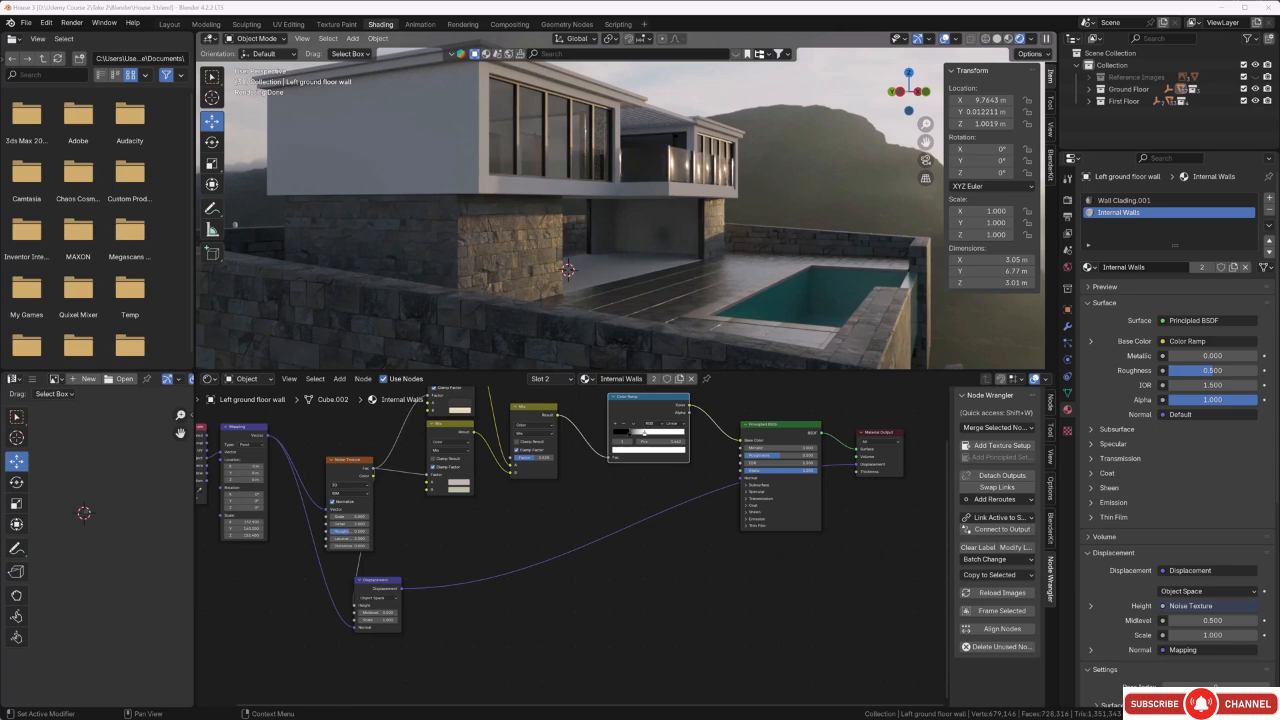
middle_click_drag(340, 199, 491, 217)
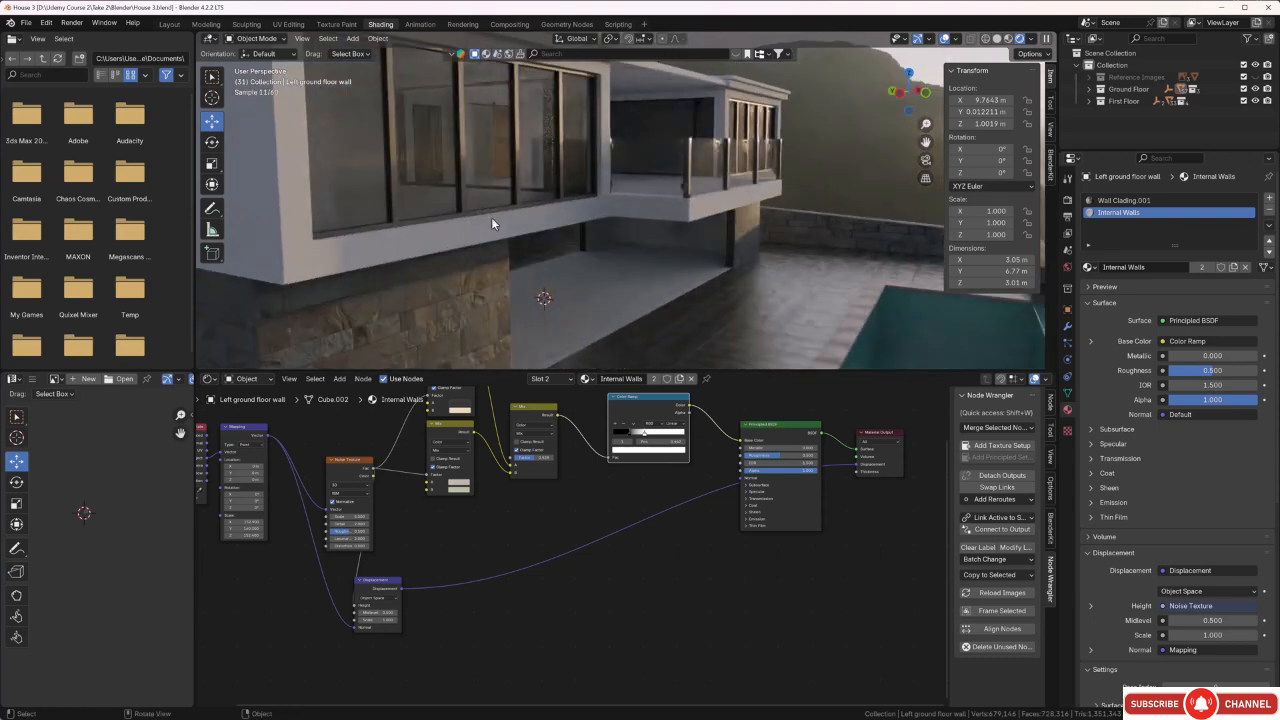
middle_click_drag(591, 198, 497, 161)
scroll(499, 119, "up", 3)
mouse_move(500, 153)
middle_mouse_down()
mouse_move(459, 270)
mouse_move(492, 124)
mouse_move(511, 149)
middle_mouse_up()
scroll(490, 122, "down", 3)
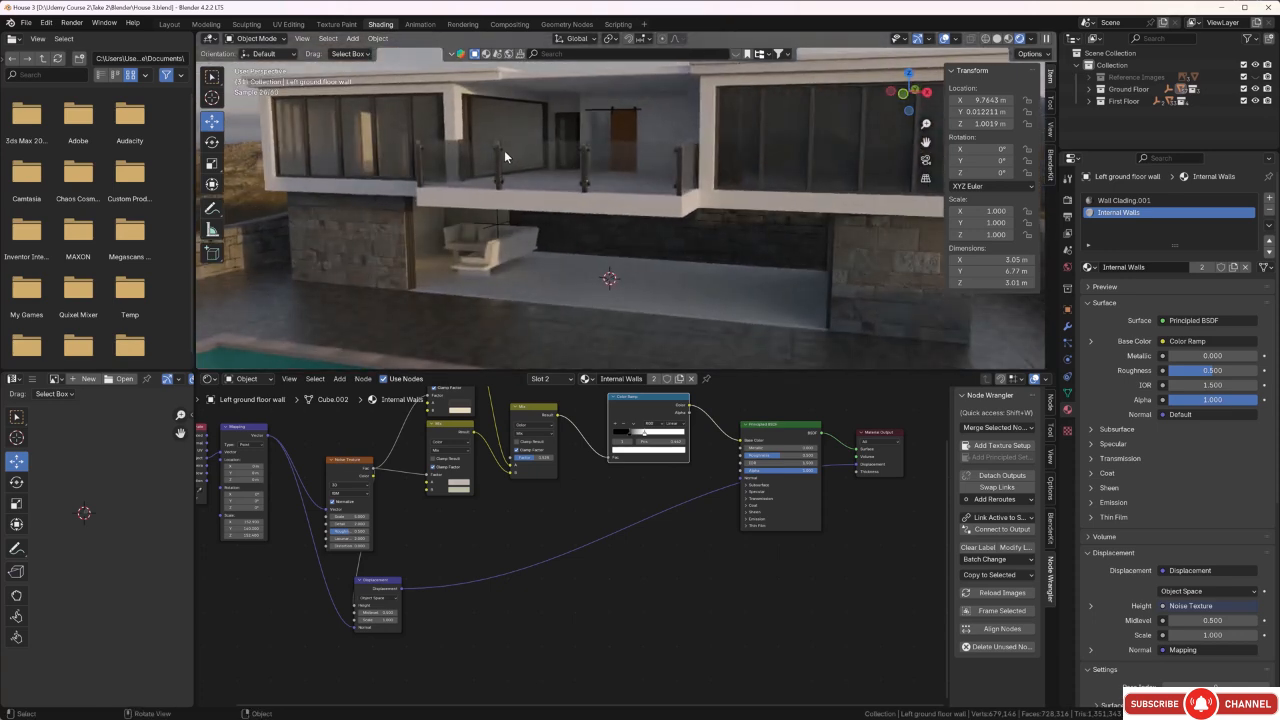
Isolate the First Floor walls in local view, enlarge the 3D viewport's height, and keep the walls selected.
left_click(464, 98)
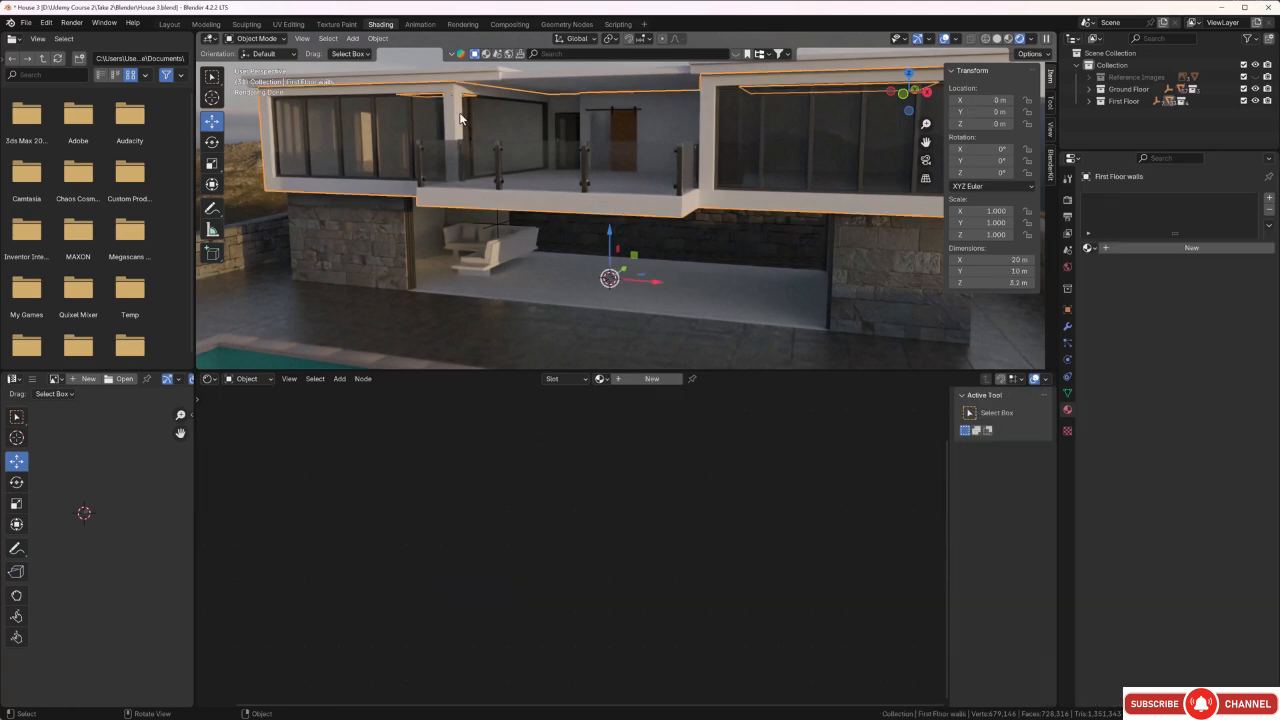
key("KP_Divide")
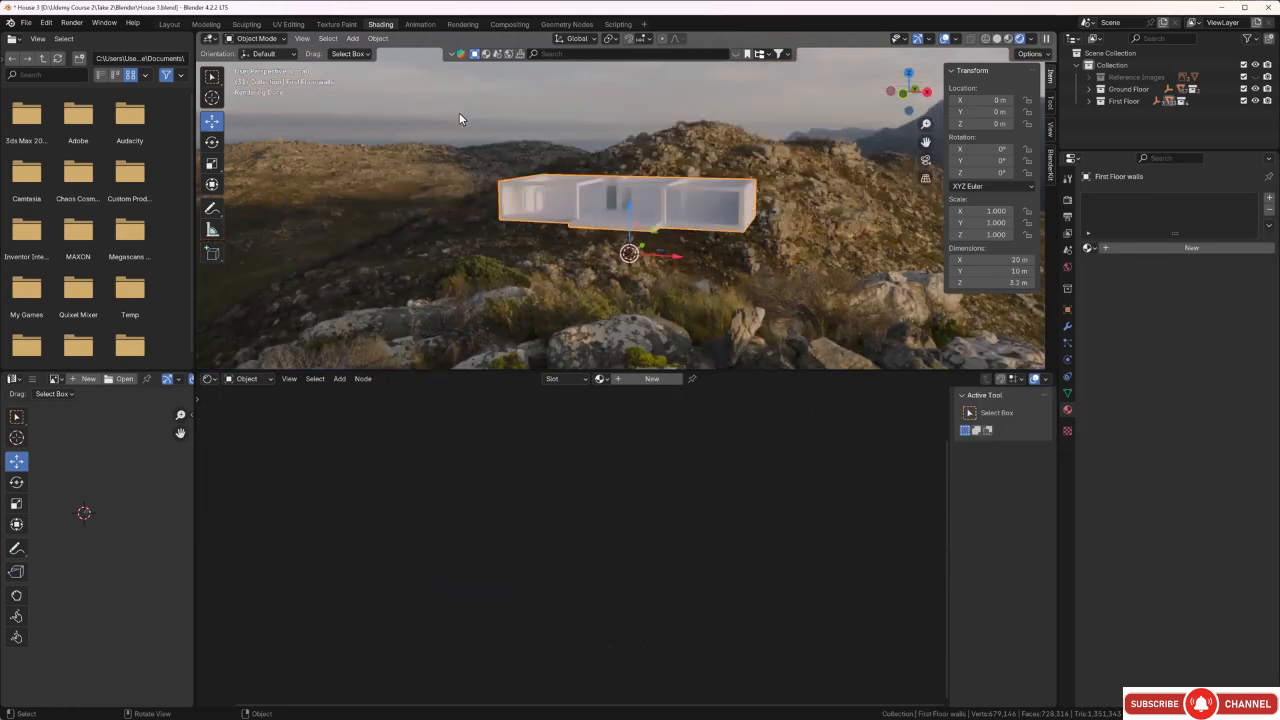
scroll(640, 255, "up", 4)
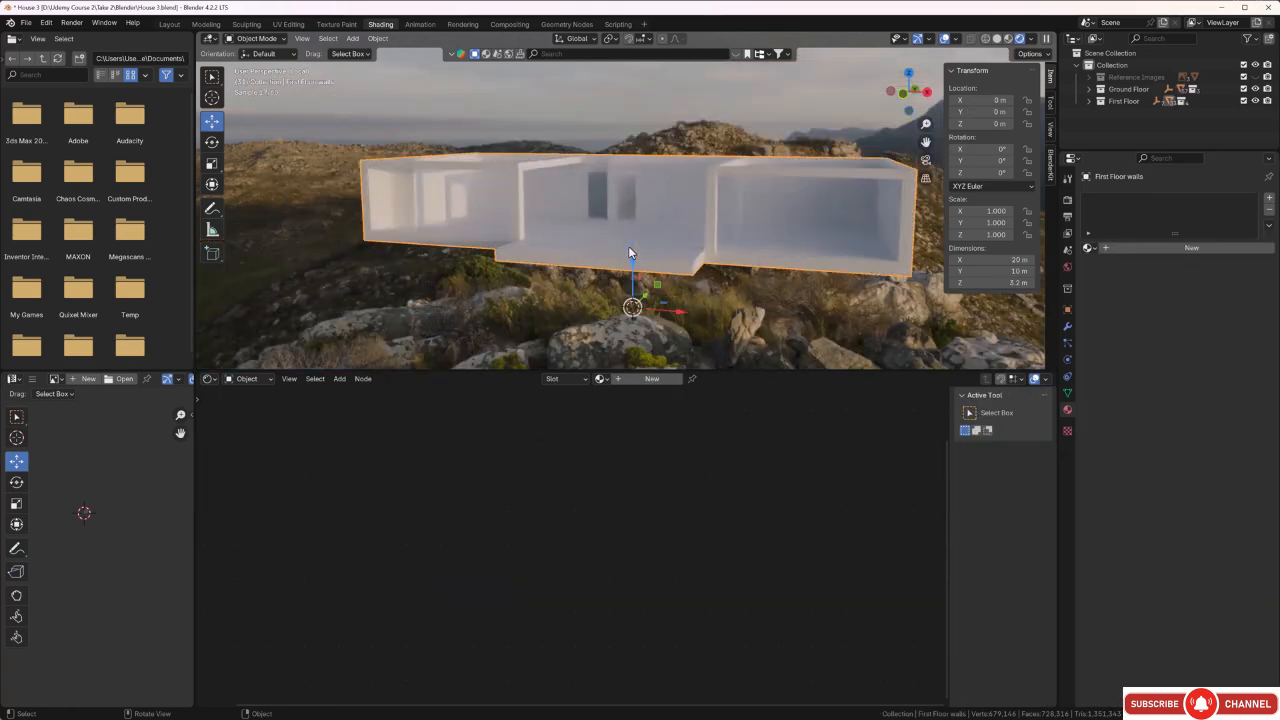
left_click_drag(752, 370, 752, 405)
left_click(747, 371)
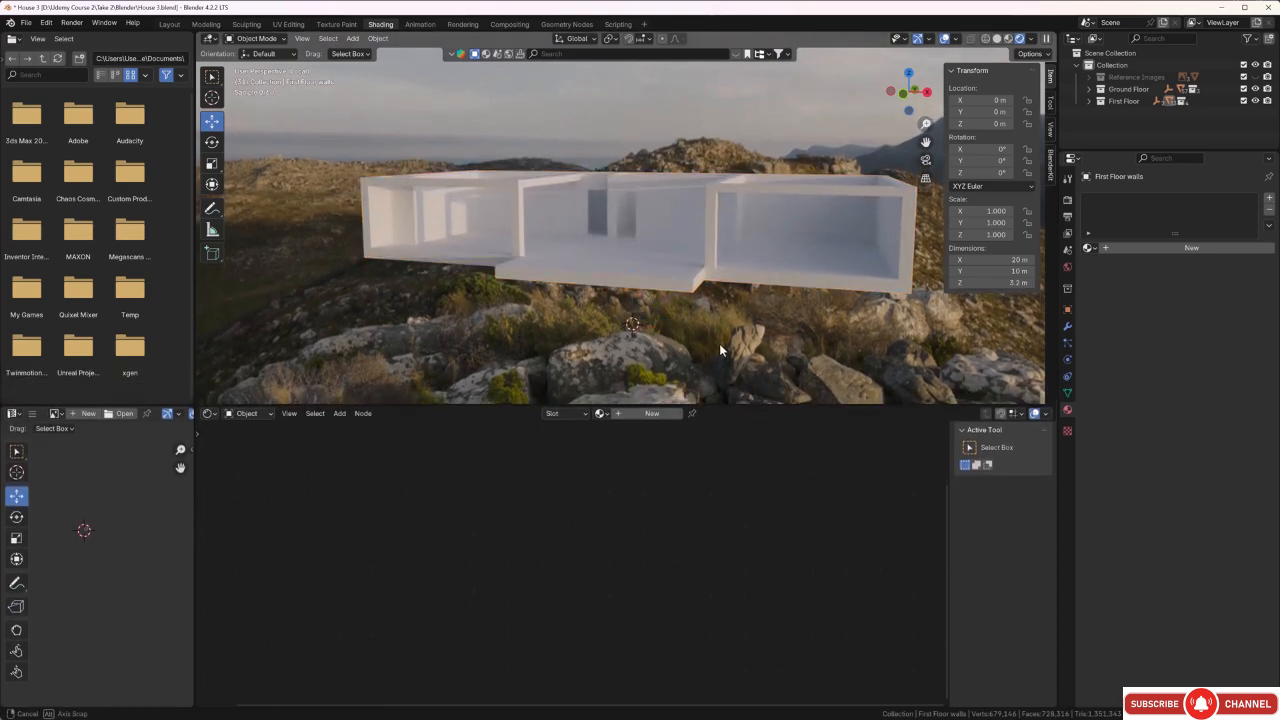
middle_click_drag(719, 343, 755, 354)
left_click(673, 283)
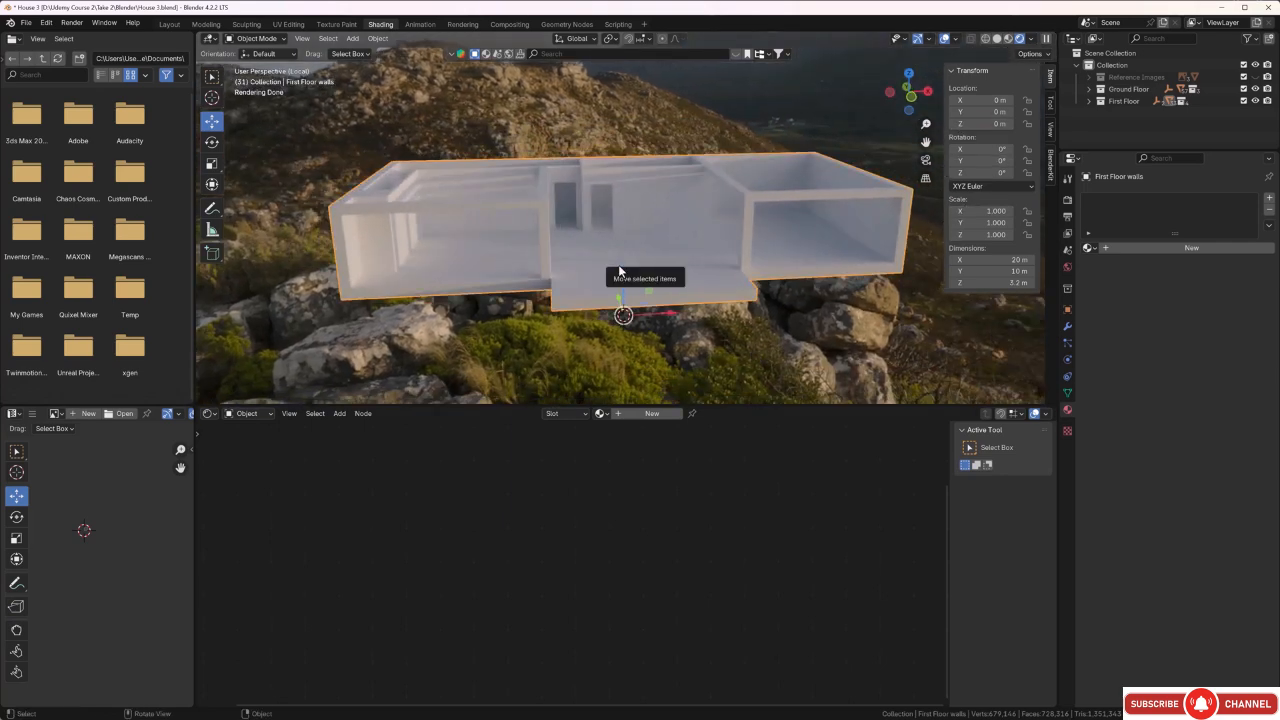
Unwrap all faces of the first floor walls with Smart UV Project, using an island margin of 0.020.
key("Tab")
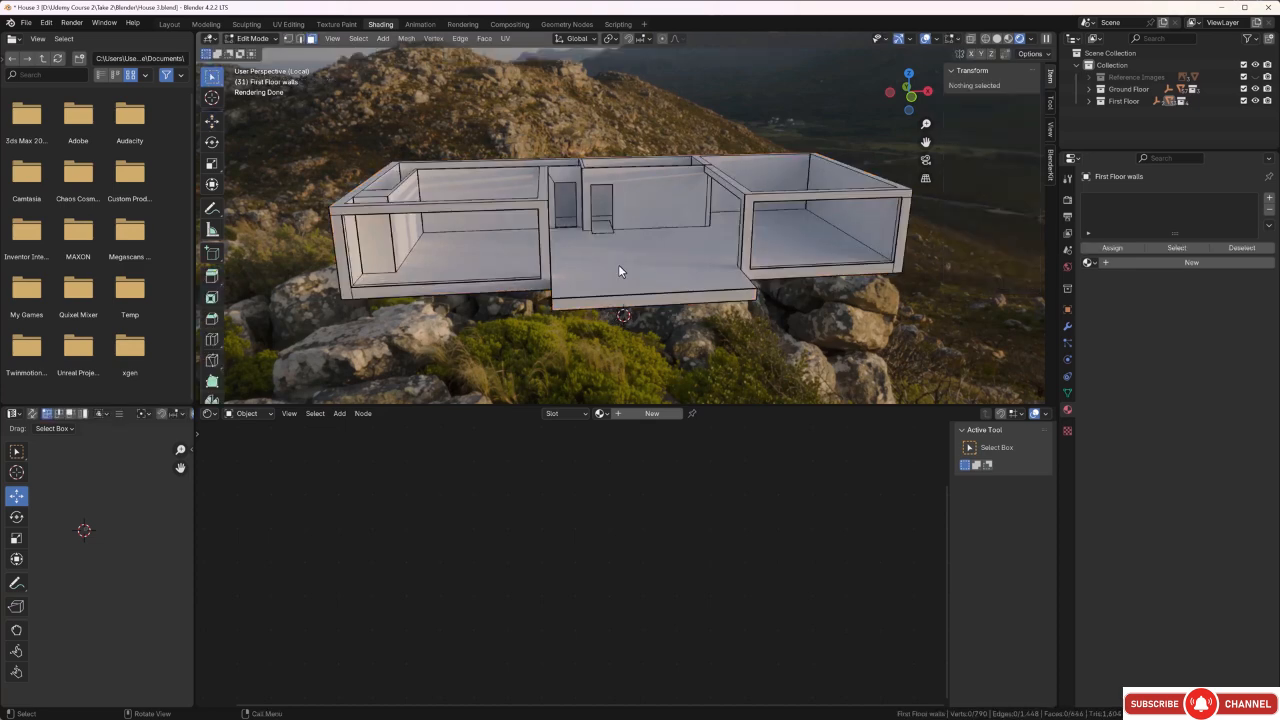
key("a")
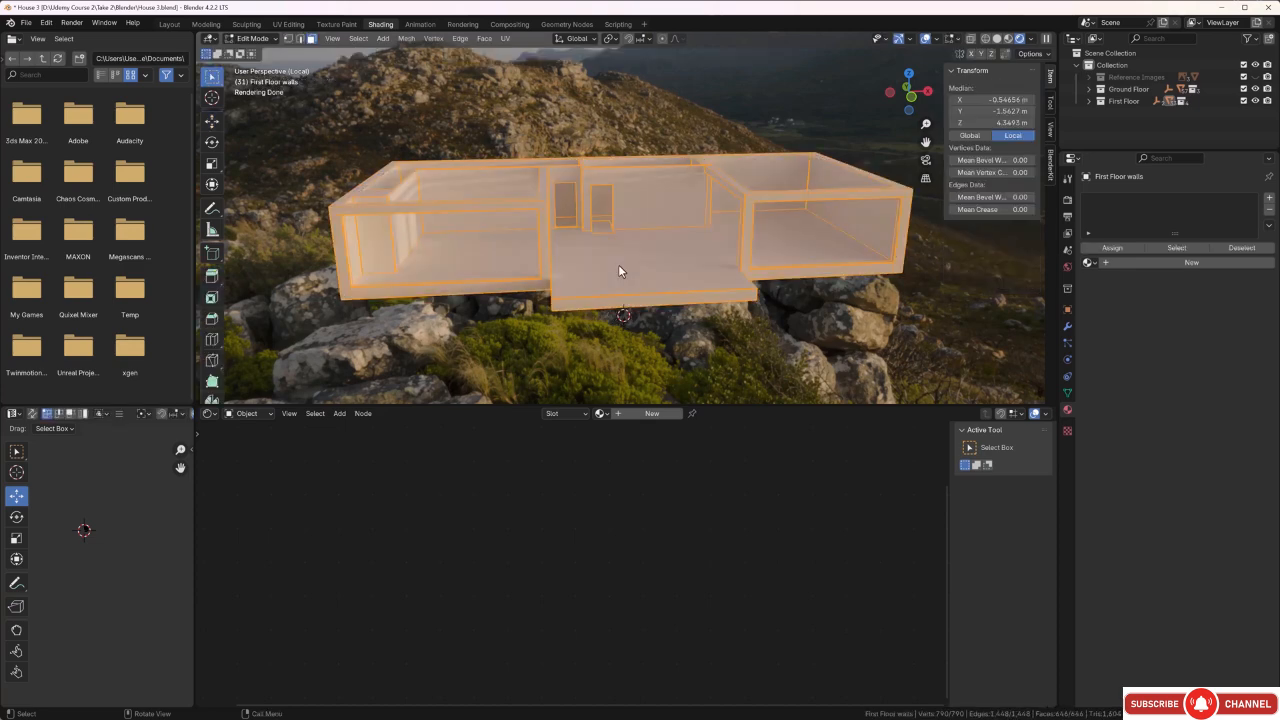
key("u")
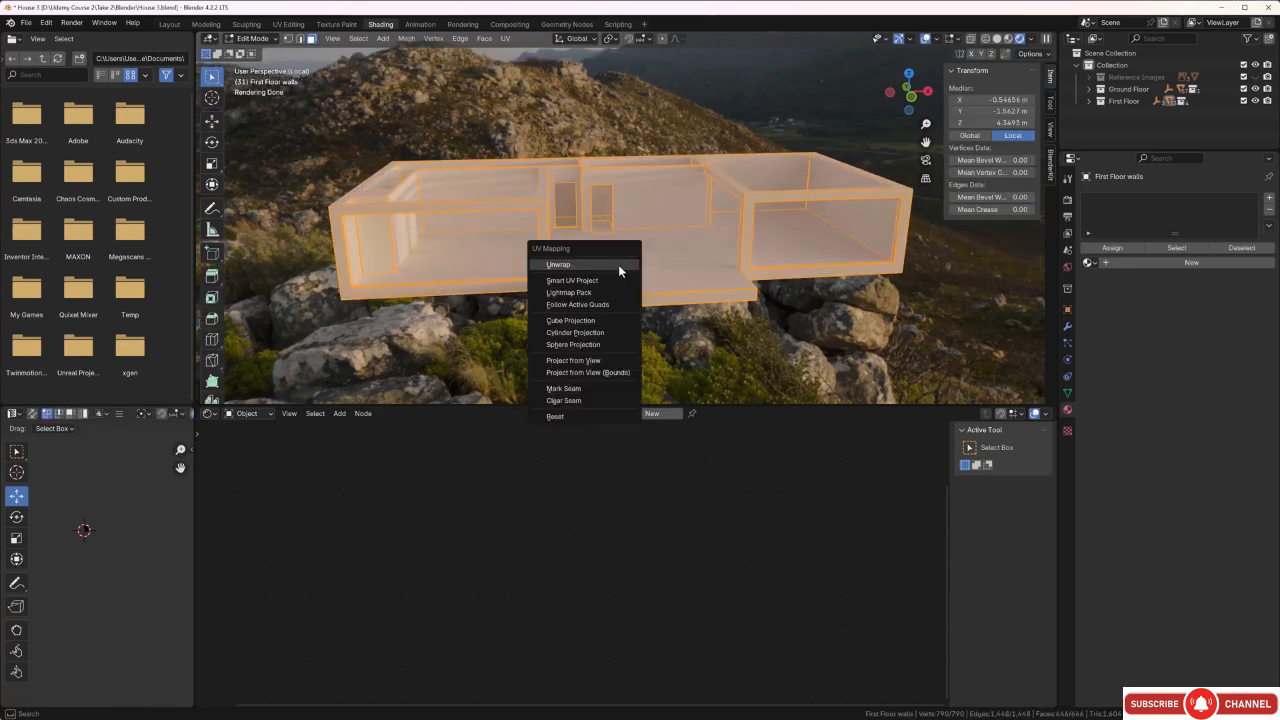
left_click(599, 283)
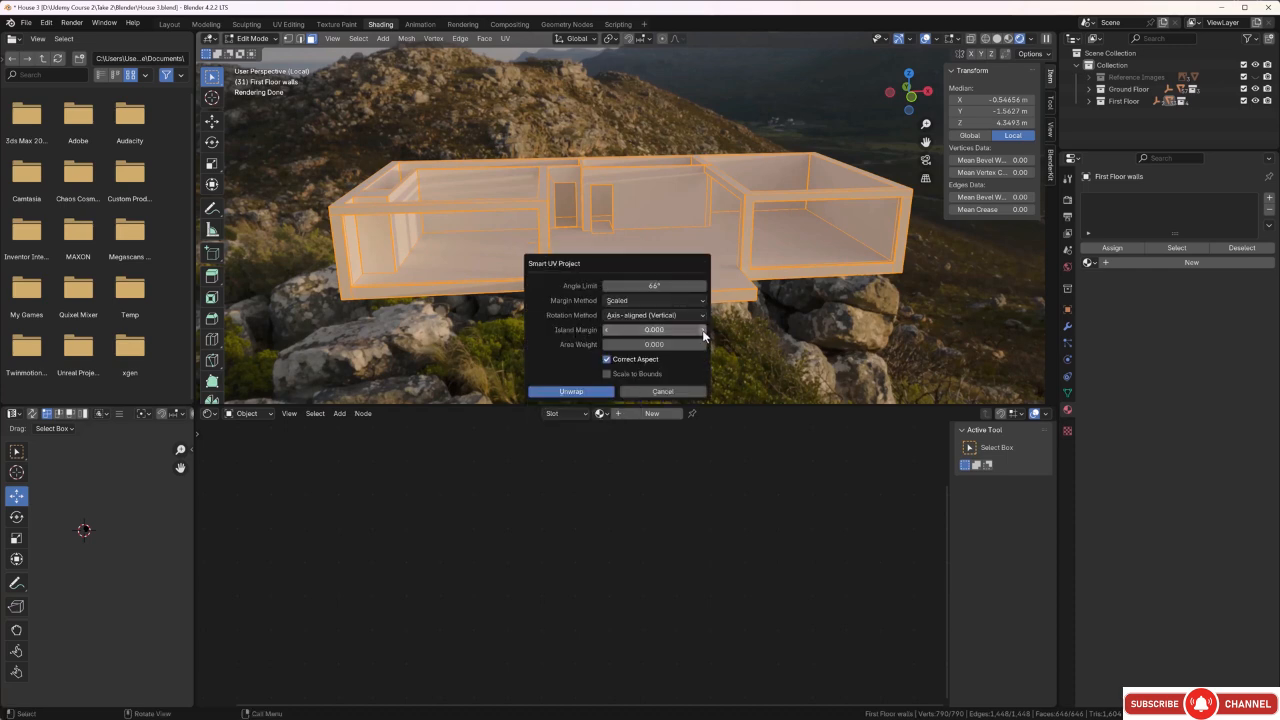
left_click_drag(705, 330, 712, 330)
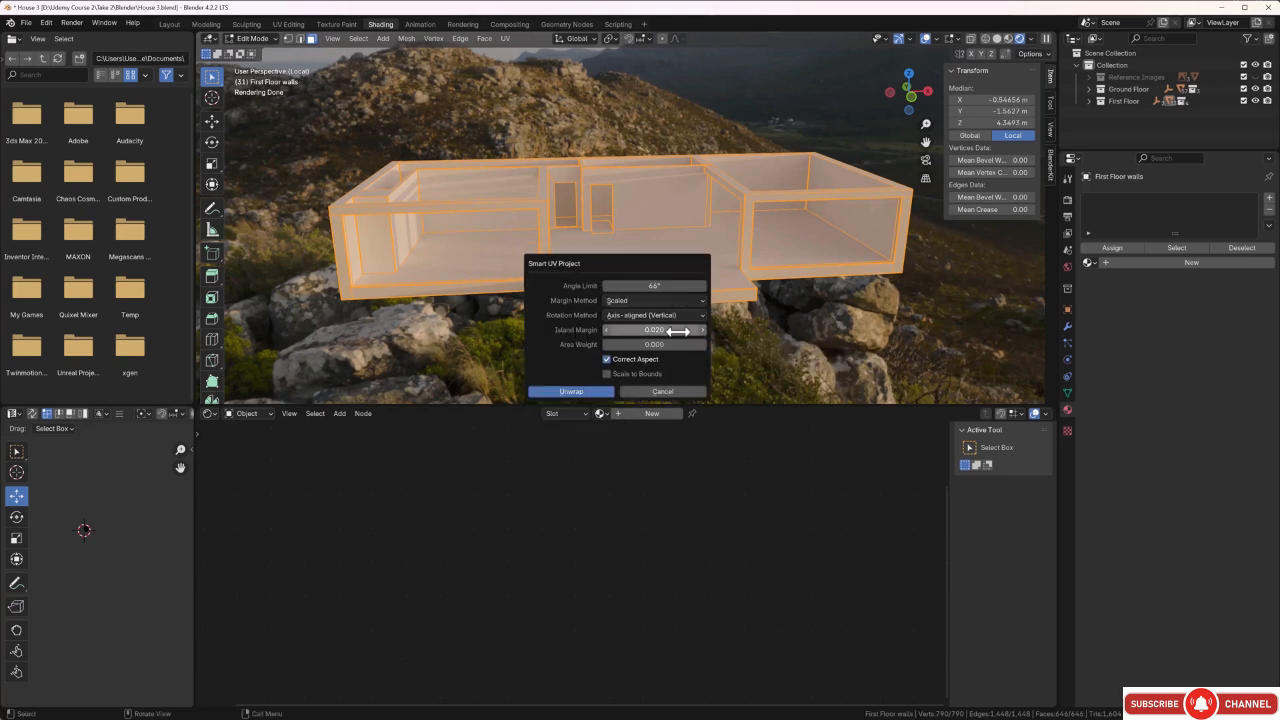
left_click(596, 391)
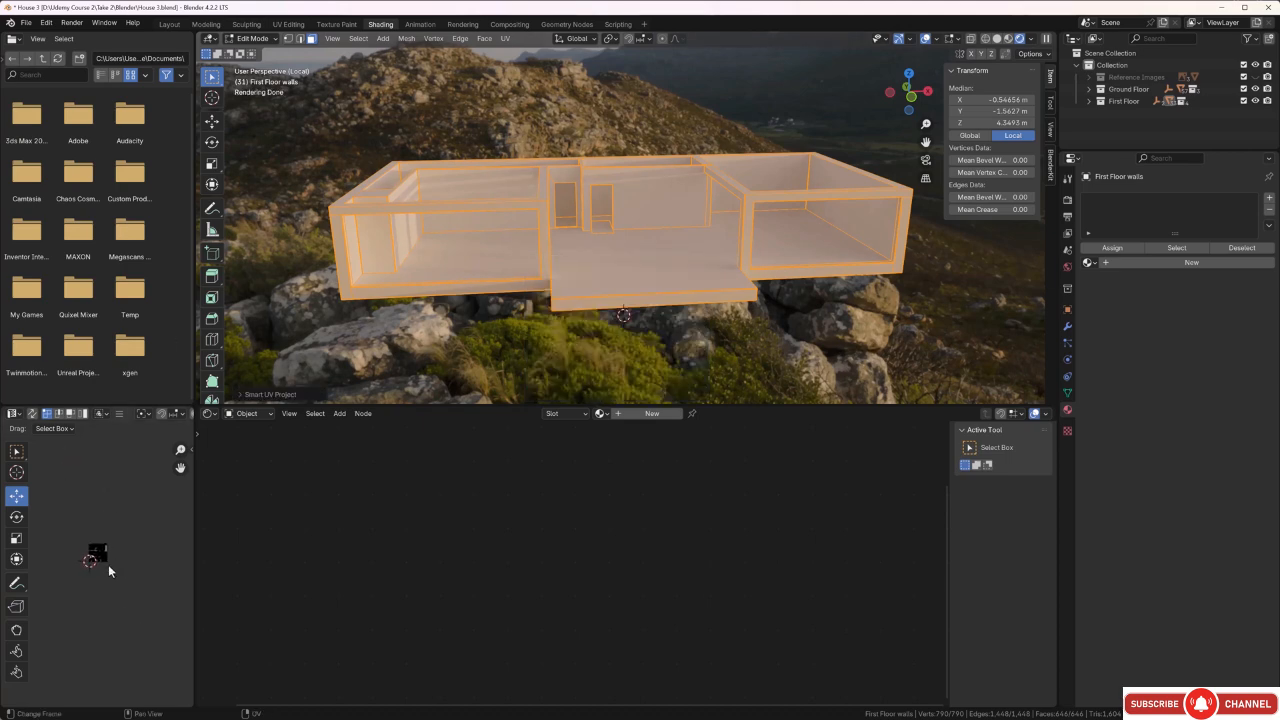
Check the first floor walls' UV islands, then clear the face selection and return to Object Mode.
scroll(104, 556, "up", 8)
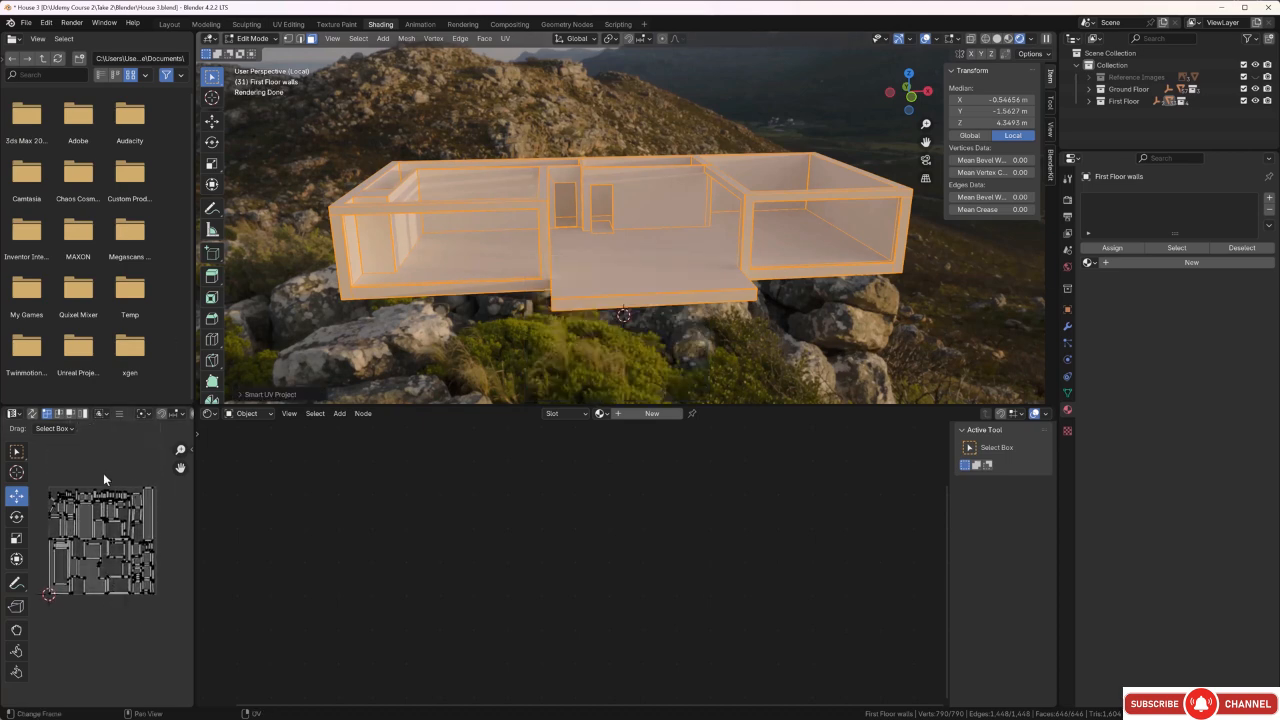
scroll(104, 516, "up", 4)
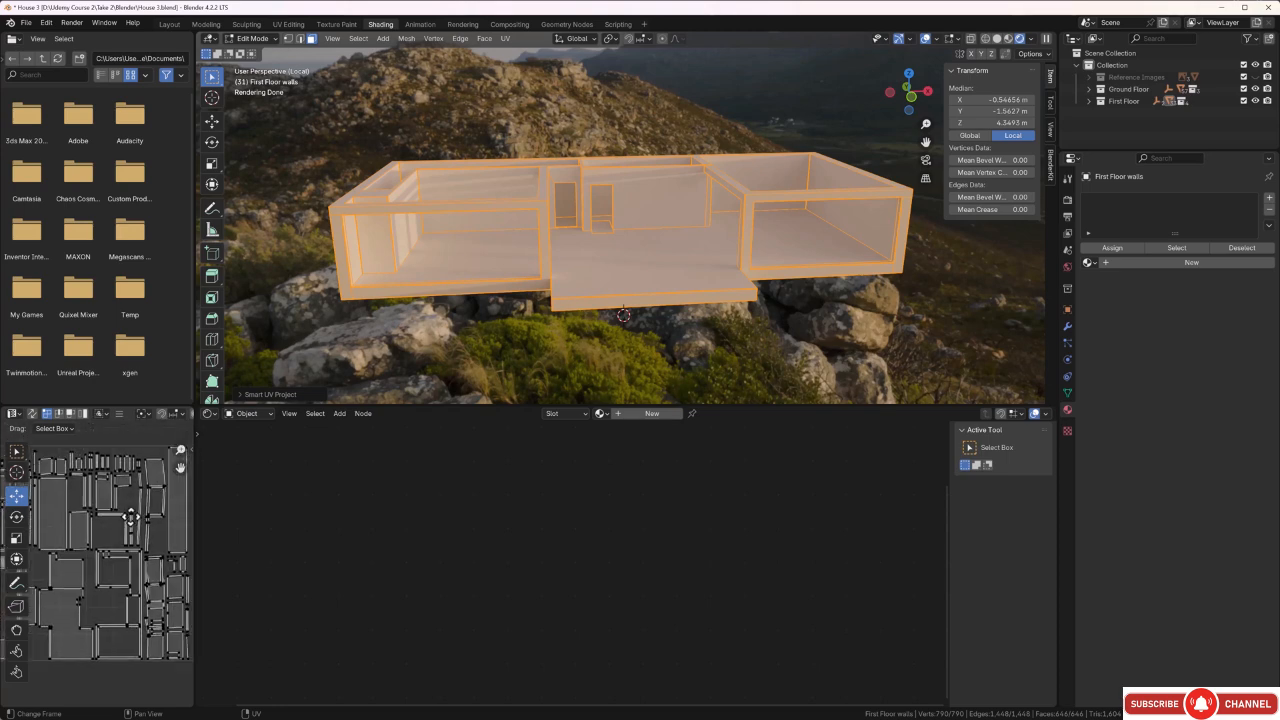
scroll(102, 524, "up", 3)
scroll(102, 516, "down", 10)
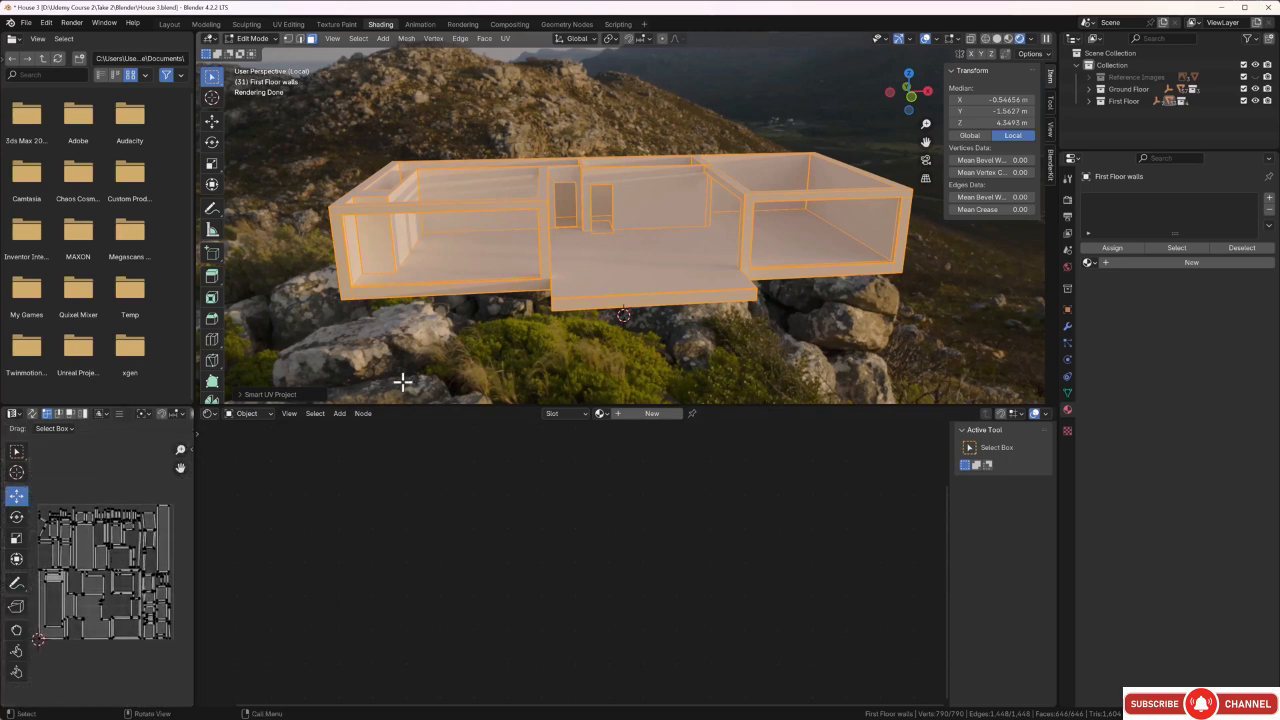
left_click(451, 351)
middle_click_drag(500, 340, 467, 327)
scroll(540, 184, "up", 2)
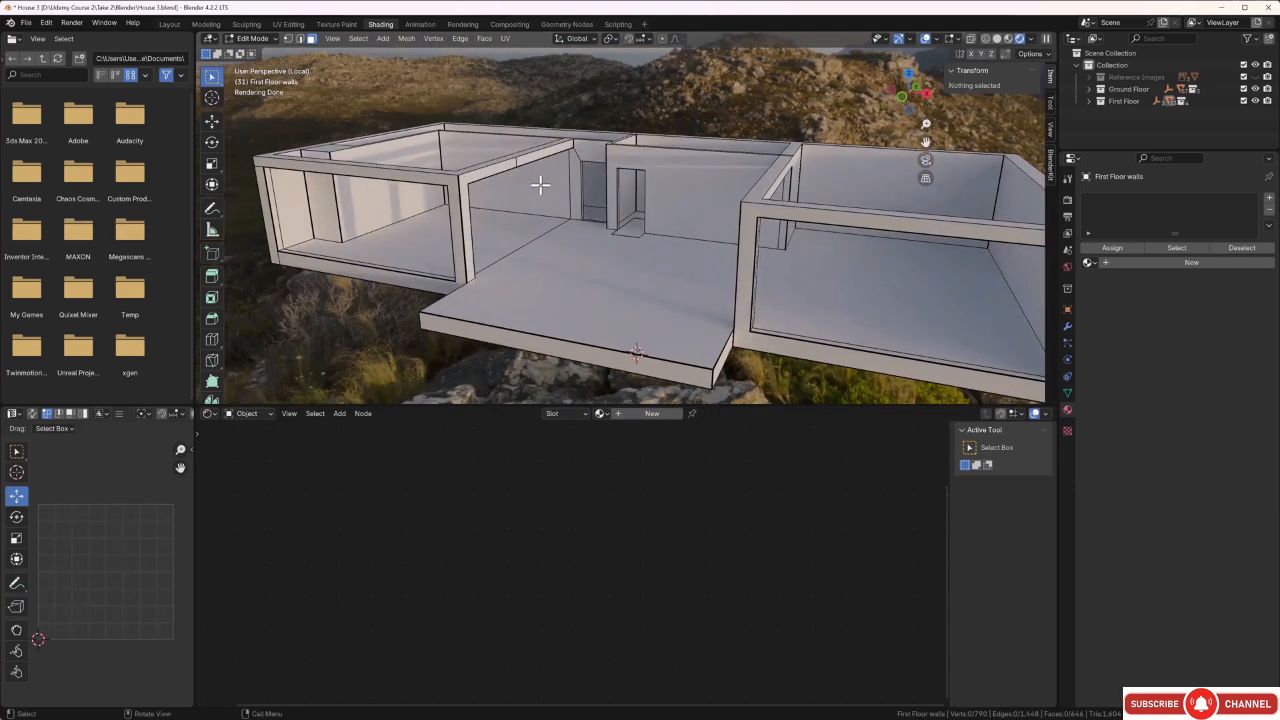
key("Tab")
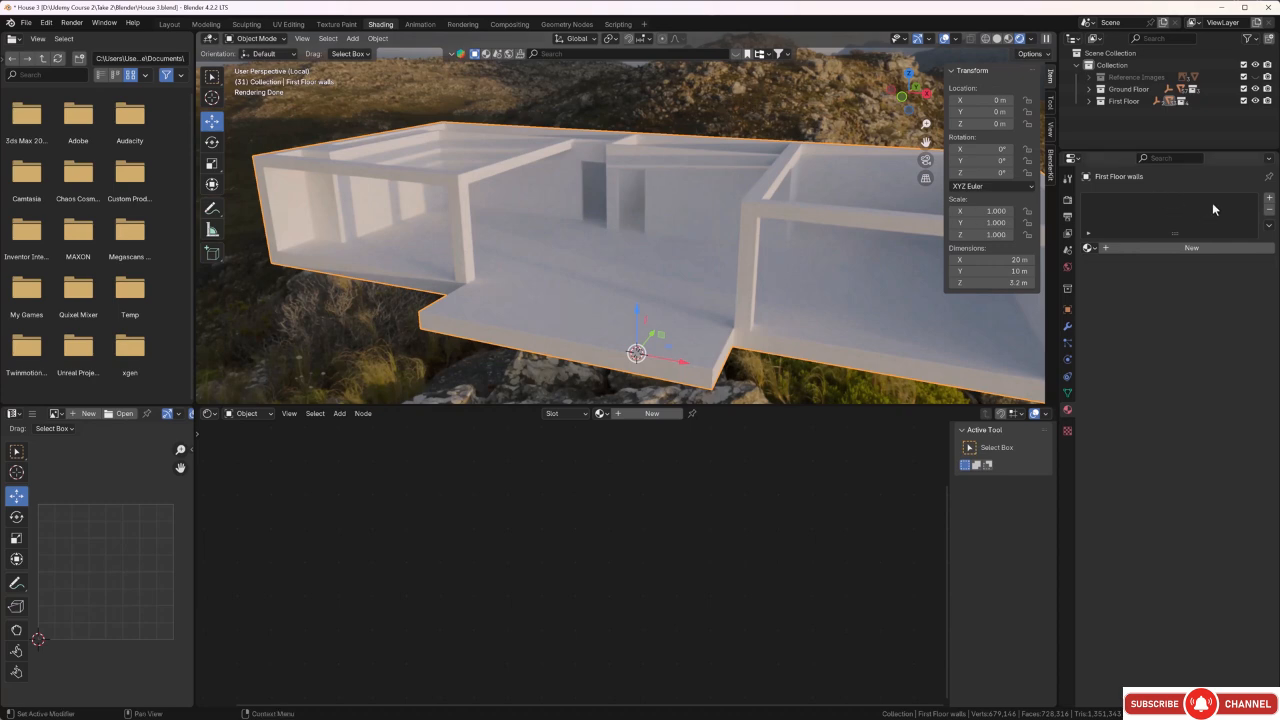
Add a material slot to the first floor walls with a new material named External render.
left_click(1269, 198)
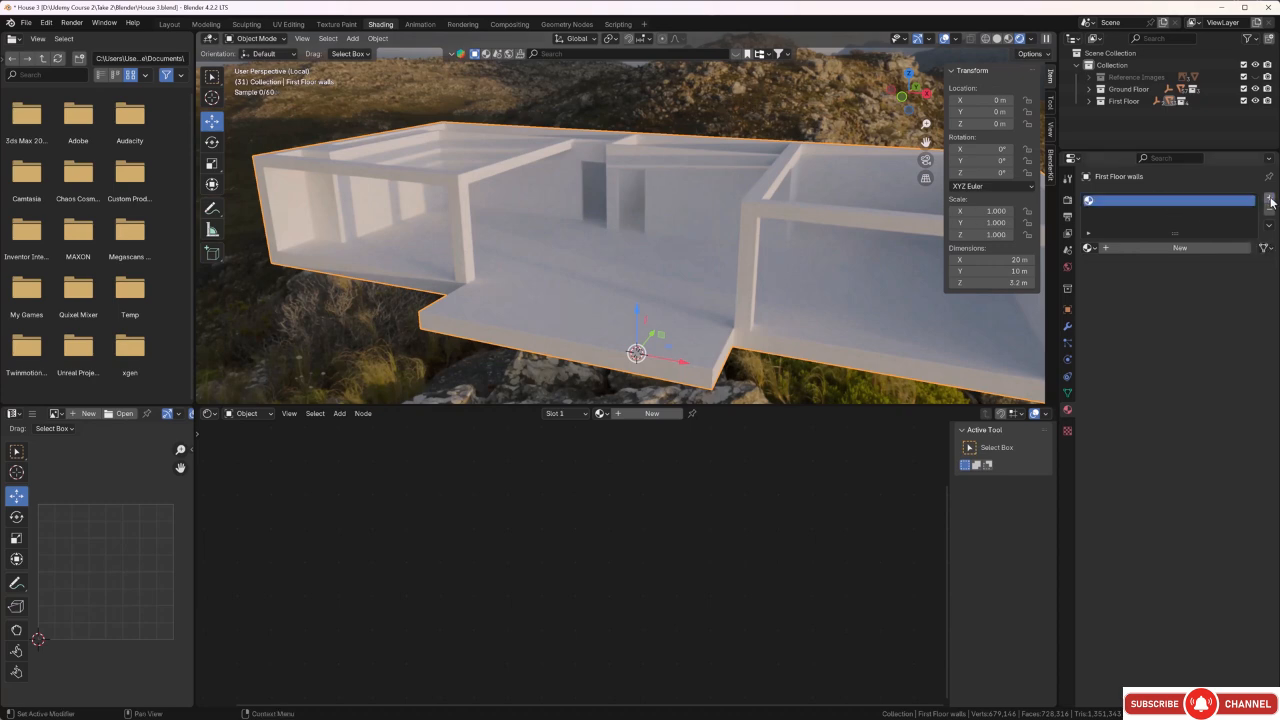
left_click(1171, 247)
double_click(1133, 248)
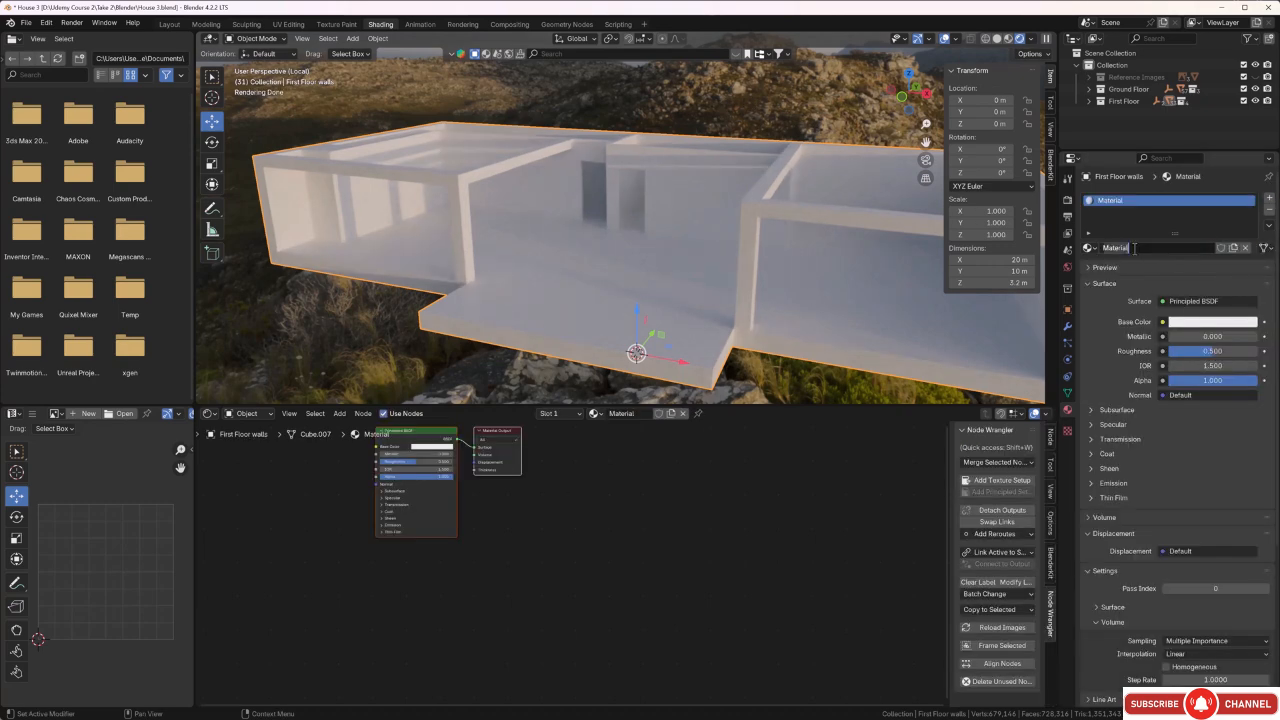
key("BackSpace")
type("External render")
key("Return")
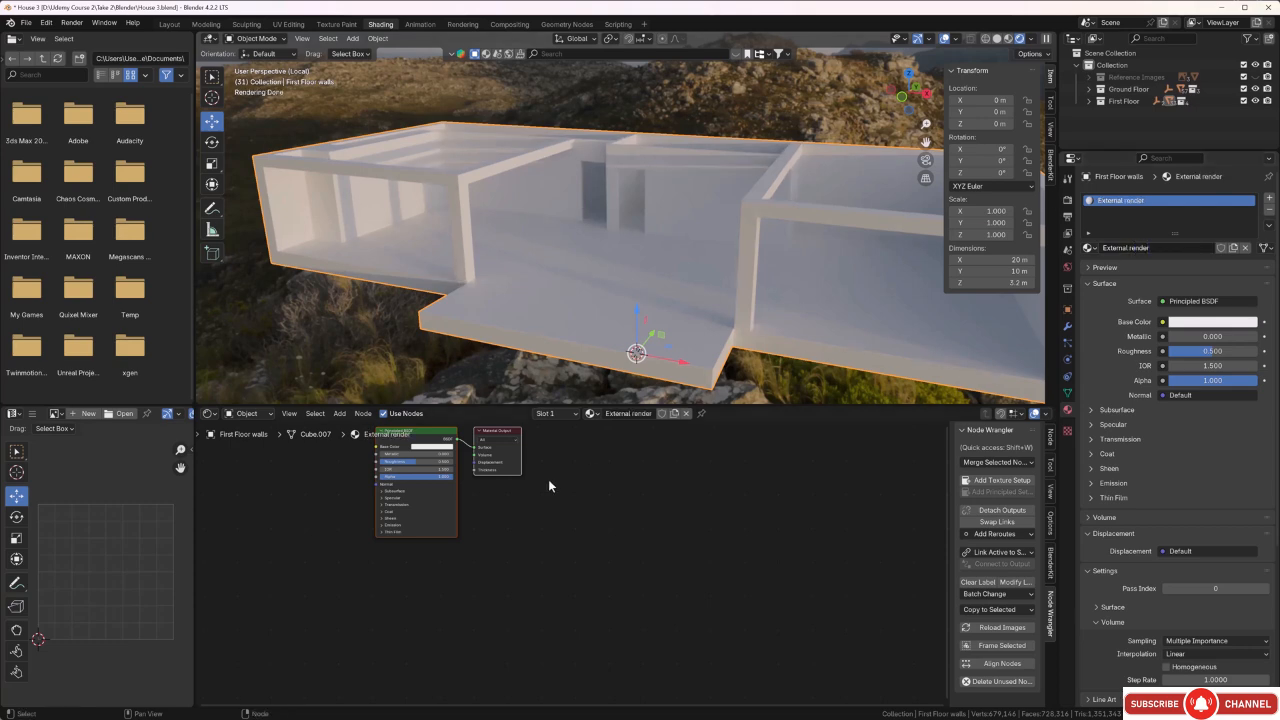
Move the Principled BSDF node slightly farther from the Material Output in the External render material, leaving no node selected.
left_click(566, 547)
middle_click_drag(614, 521, 637, 569)
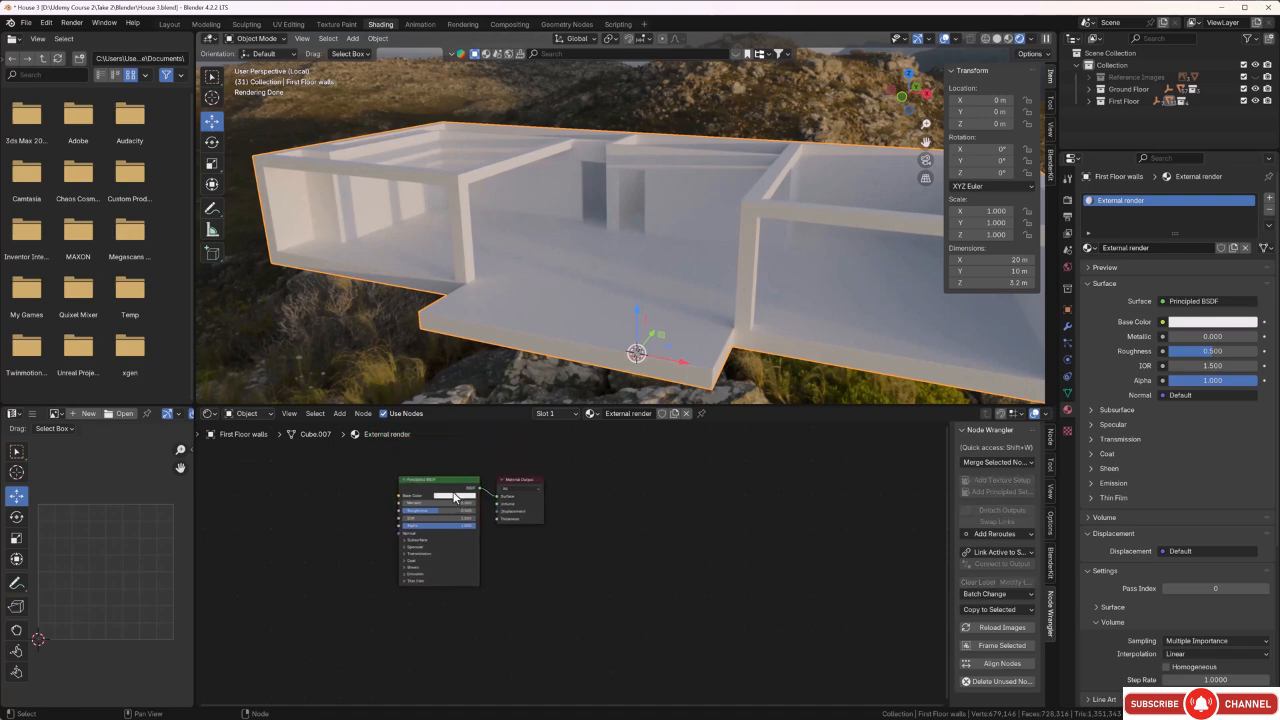
mouse_move(456, 497)
left_mouse_down()
mouse_move(501, 508)
mouse_move(446, 504)
left_mouse_up()
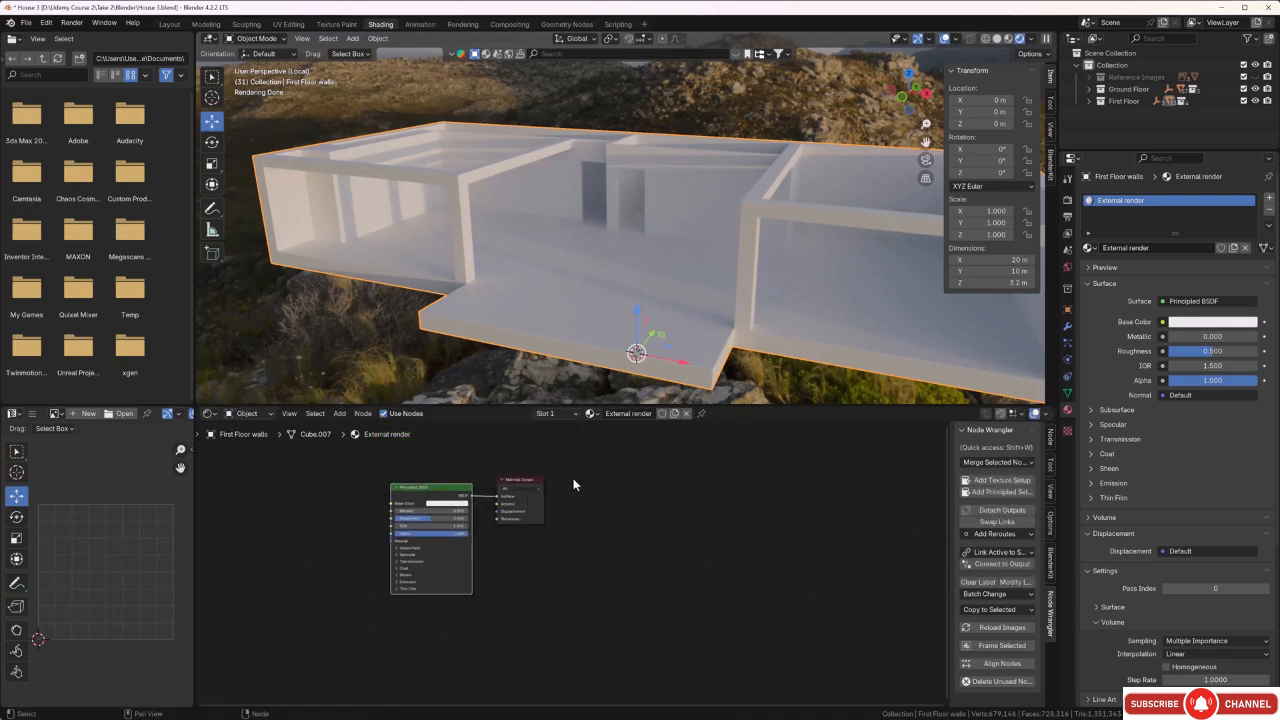
middle_click_drag(531, 538, 803, 581)
scroll(772, 602, "up", 2)
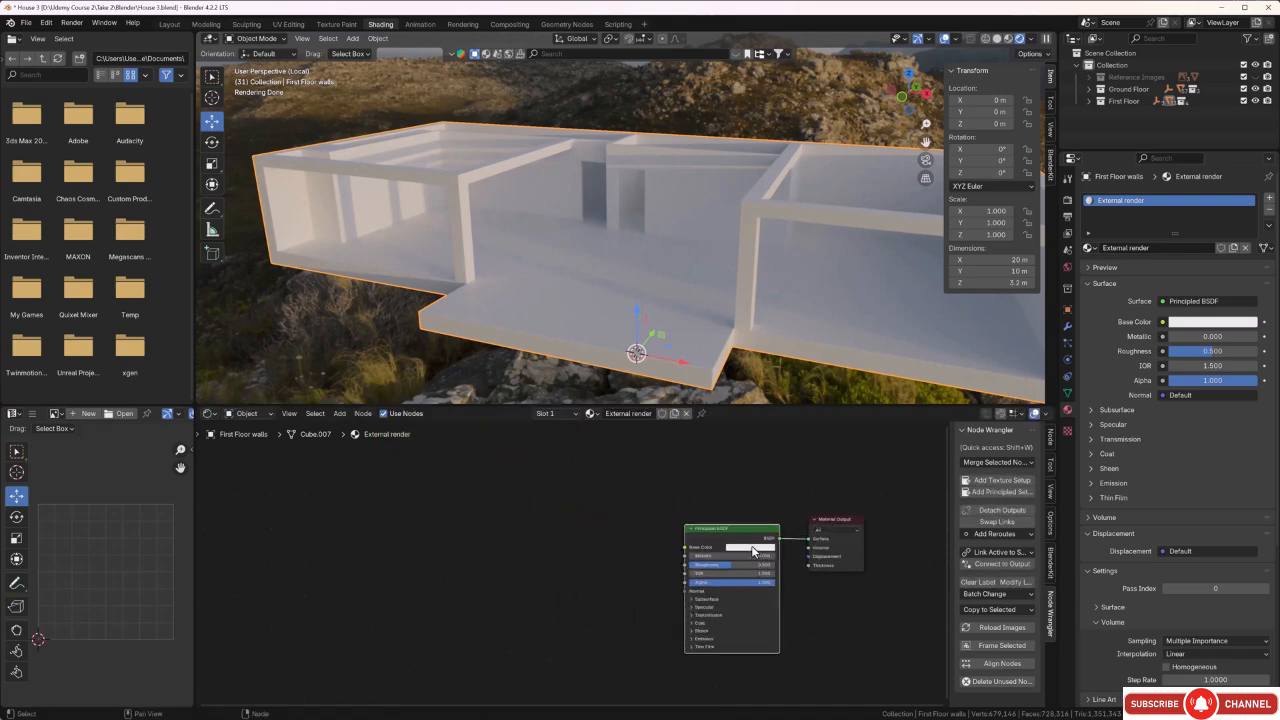
left_click_drag(752, 530, 744, 523)
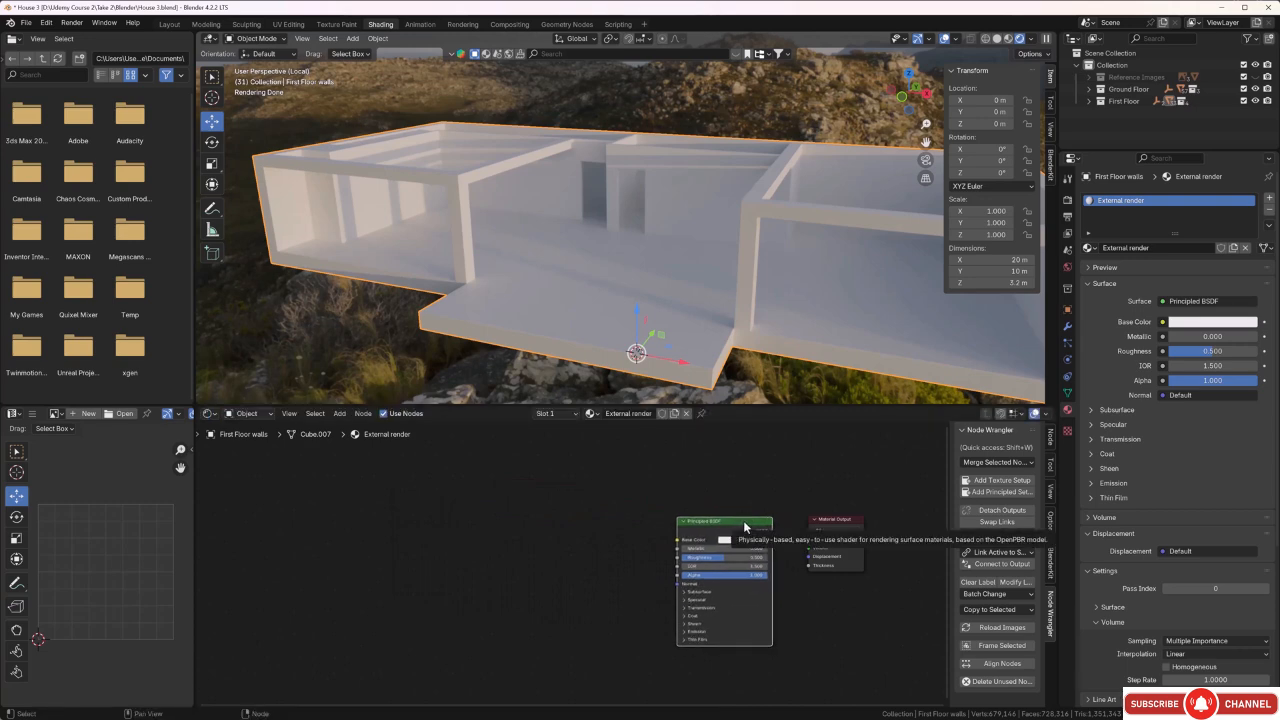
scroll(797, 591, "down", 2)
left_click(836, 609)
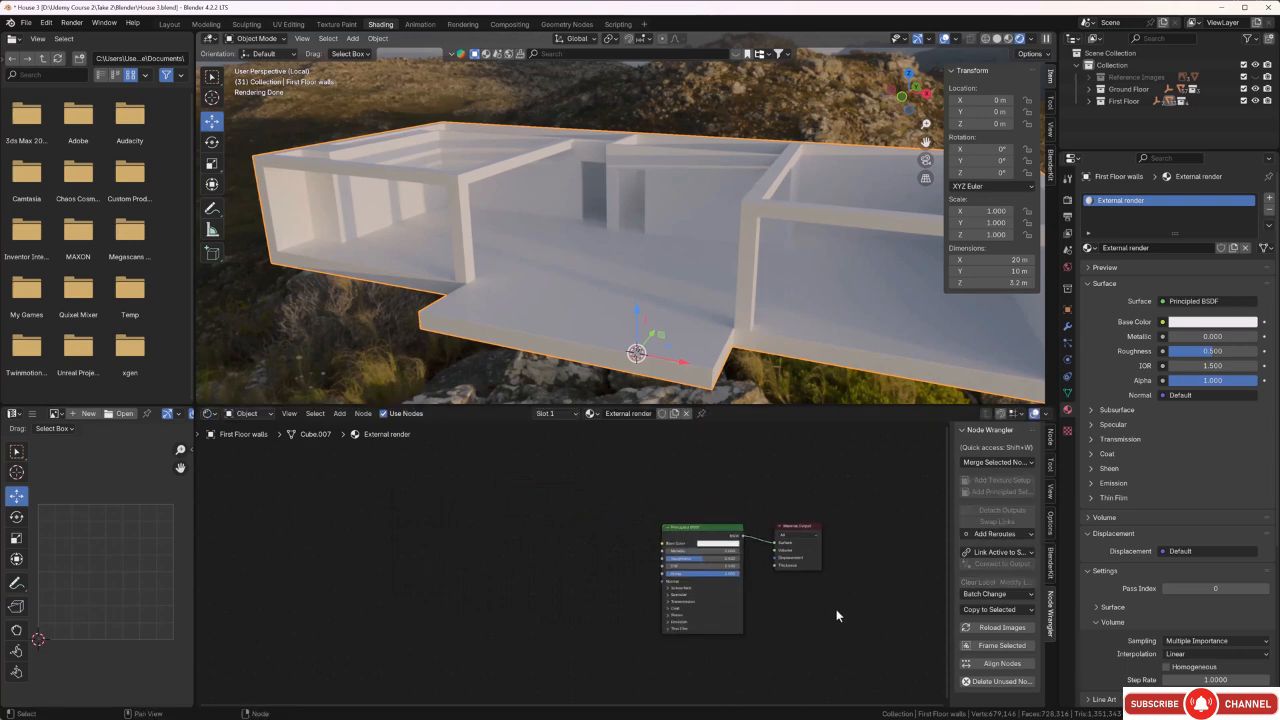
Add a texture setup to the Principled BSDF, delete its Image Texture and Mapping nodes, and move the Texture Coordinate node farther from the shader.
left_click(699, 536)
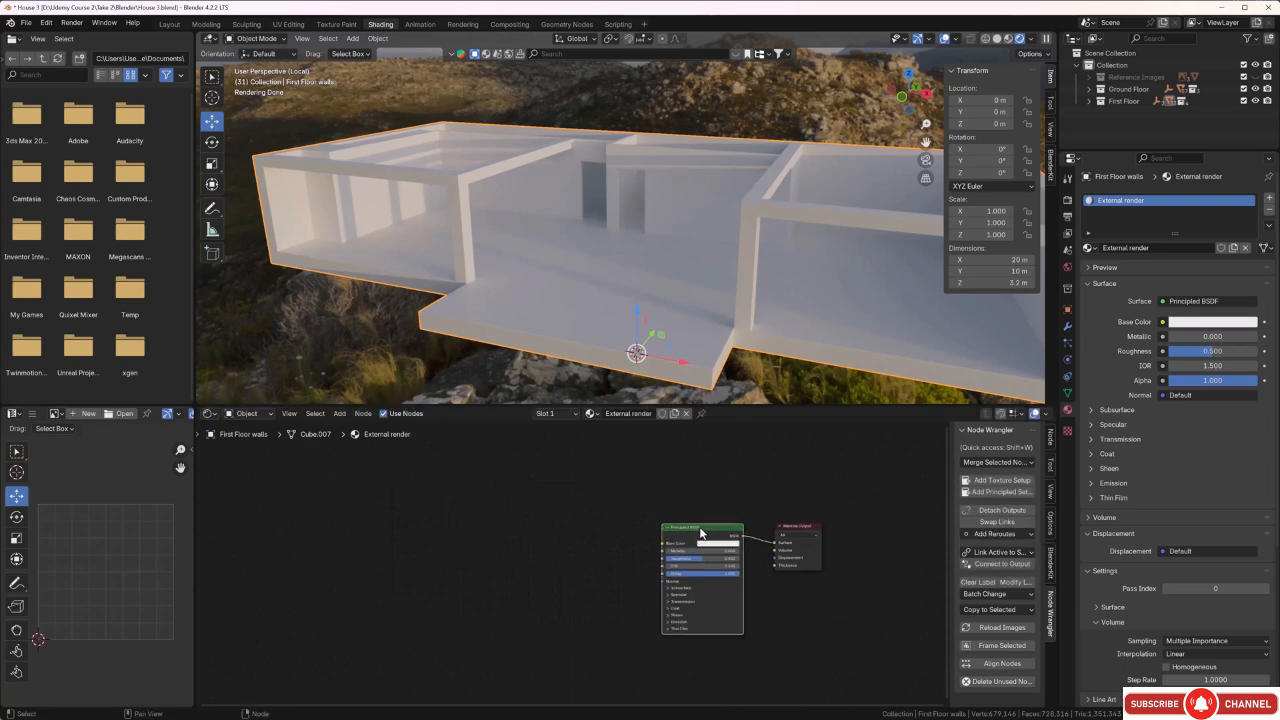
left_click(987, 484)
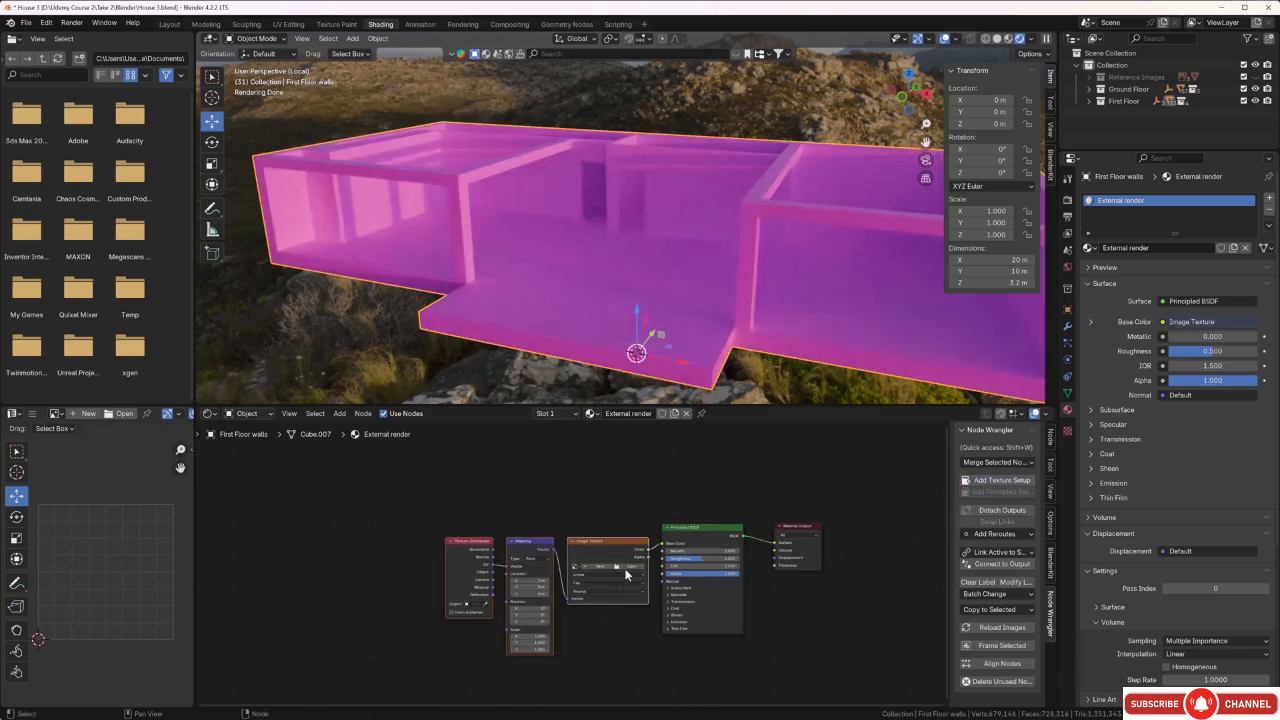
left_click(599, 543)
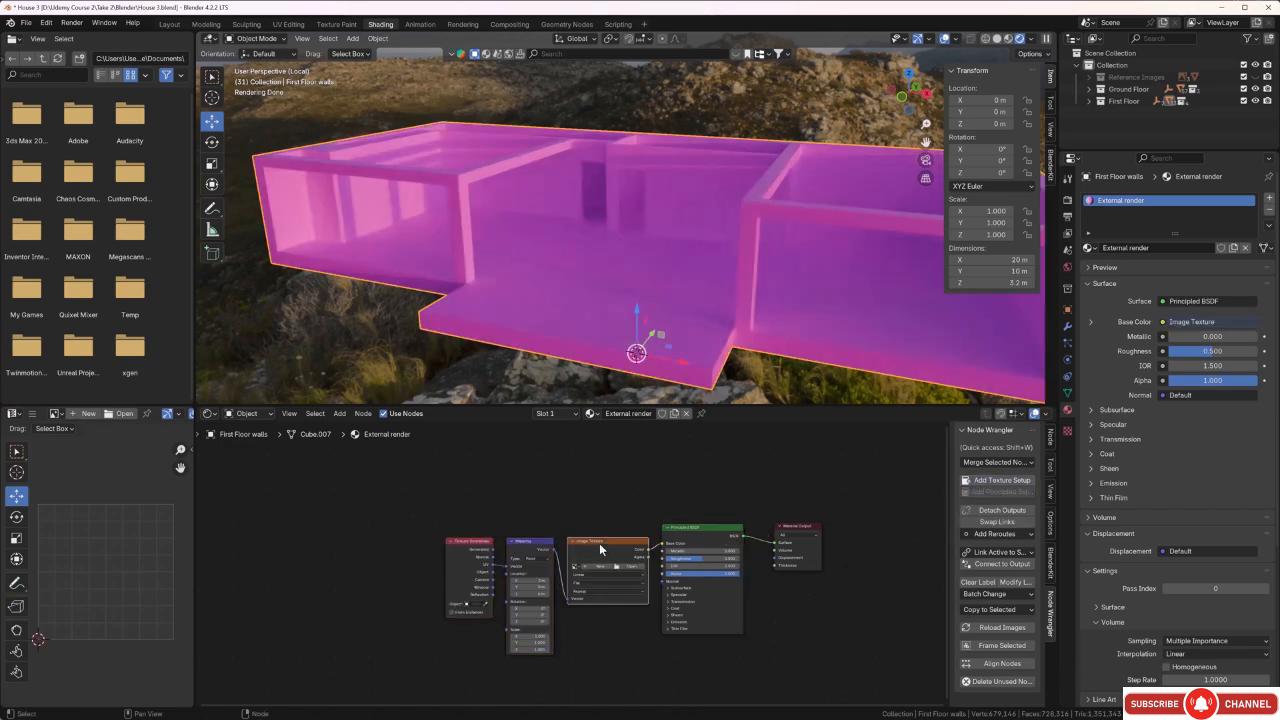
key("x")
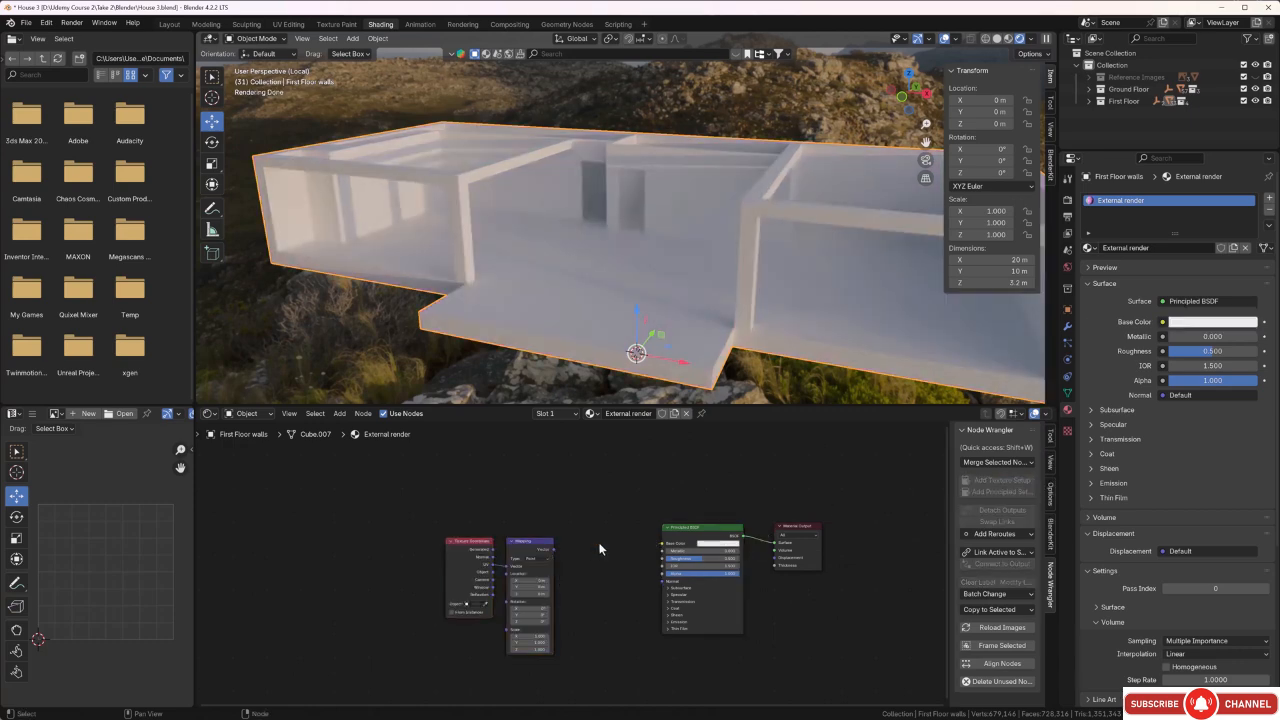
left_click(539, 546)
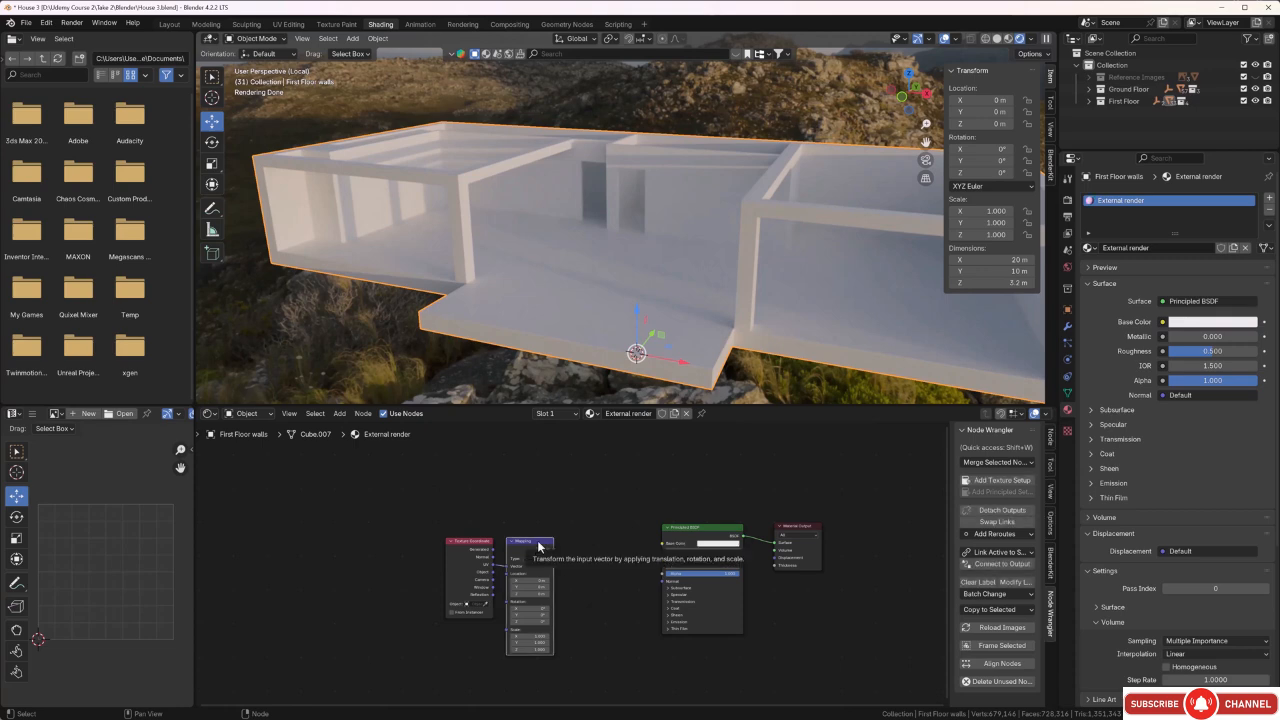
key("x")
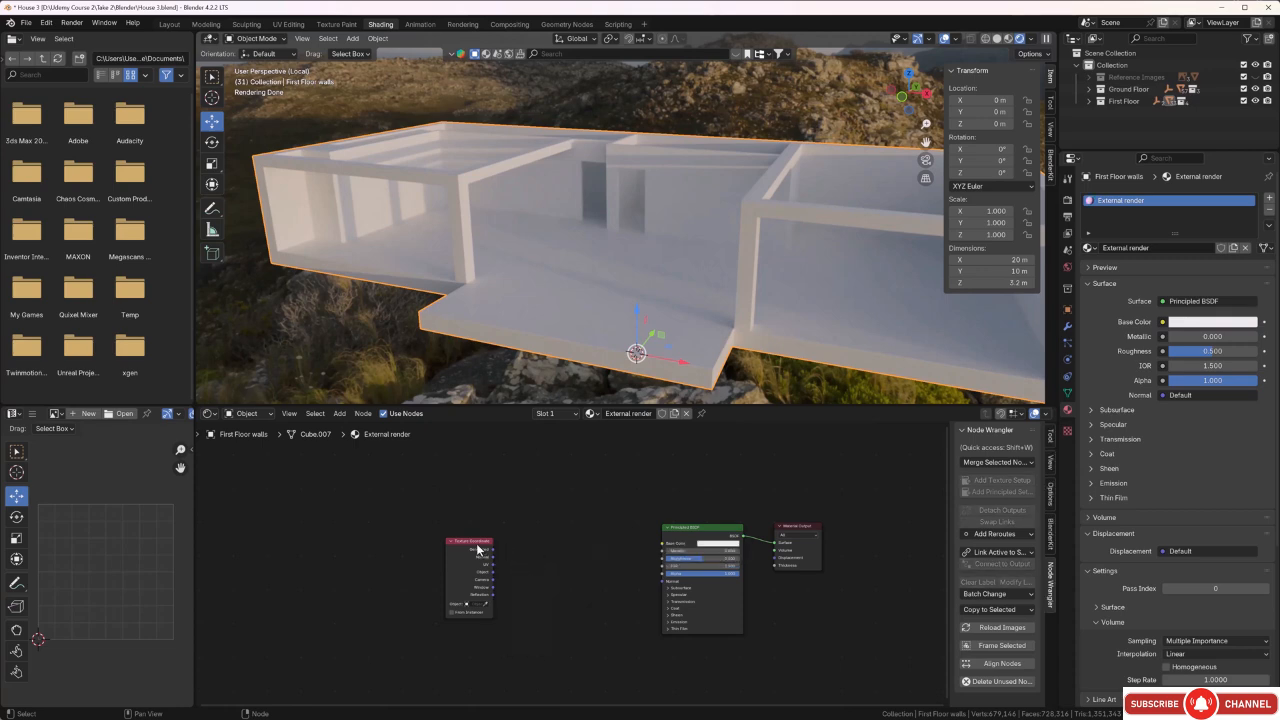
left_click_drag(477, 548, 366, 535)
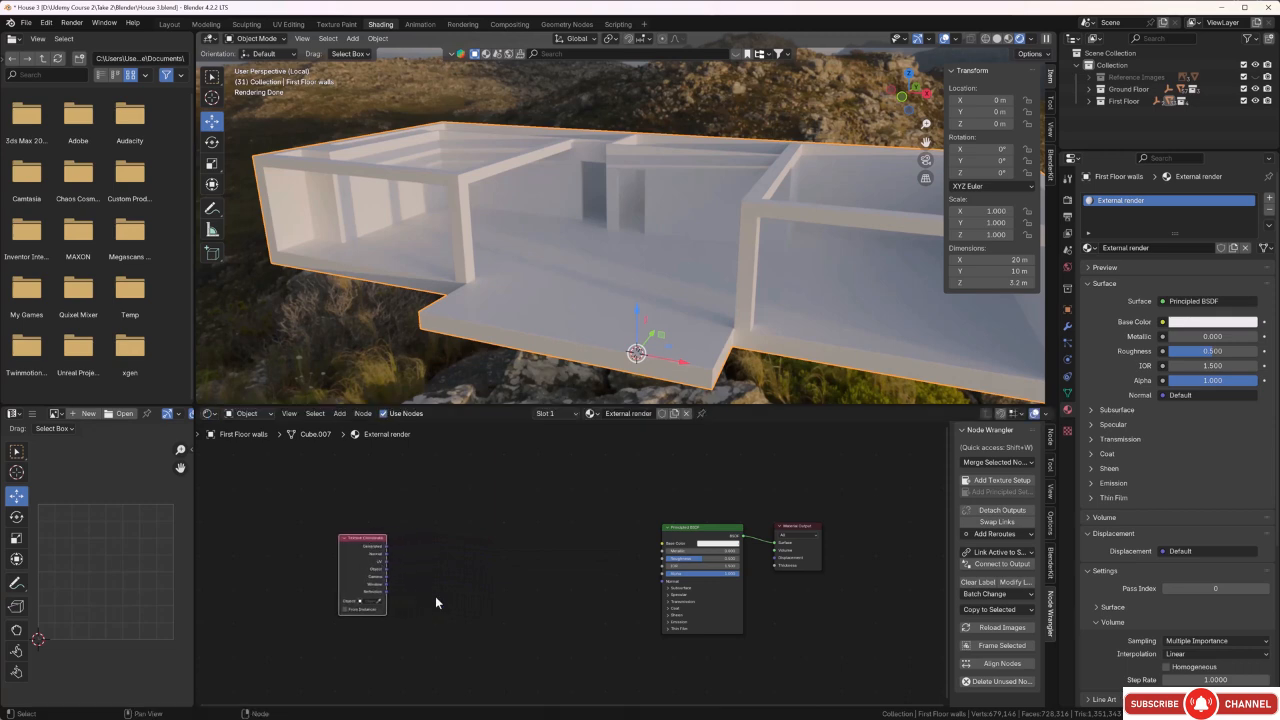
left_click(436, 598)
Add a Voronoi Texture node and feed its Vector input from the Texture Coordinate node's Object output.
scroll(466, 563, "up", 3)
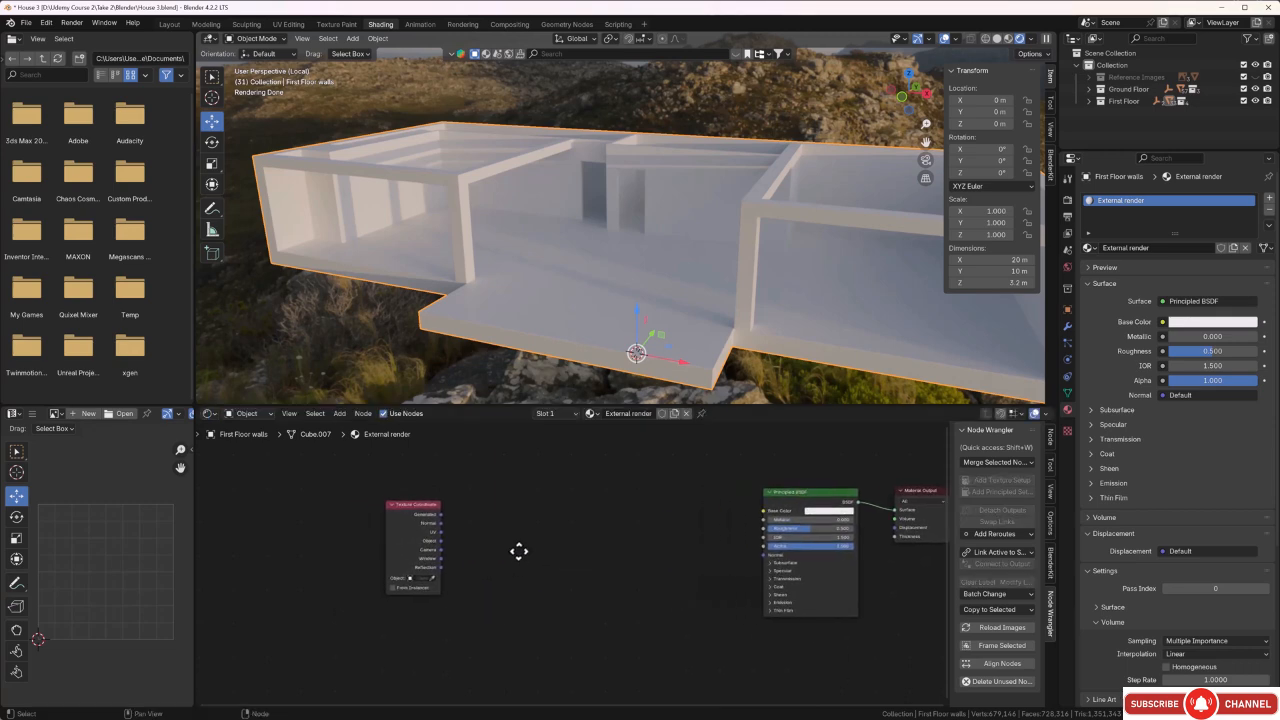
middle_click_drag(480, 552, 484, 549)
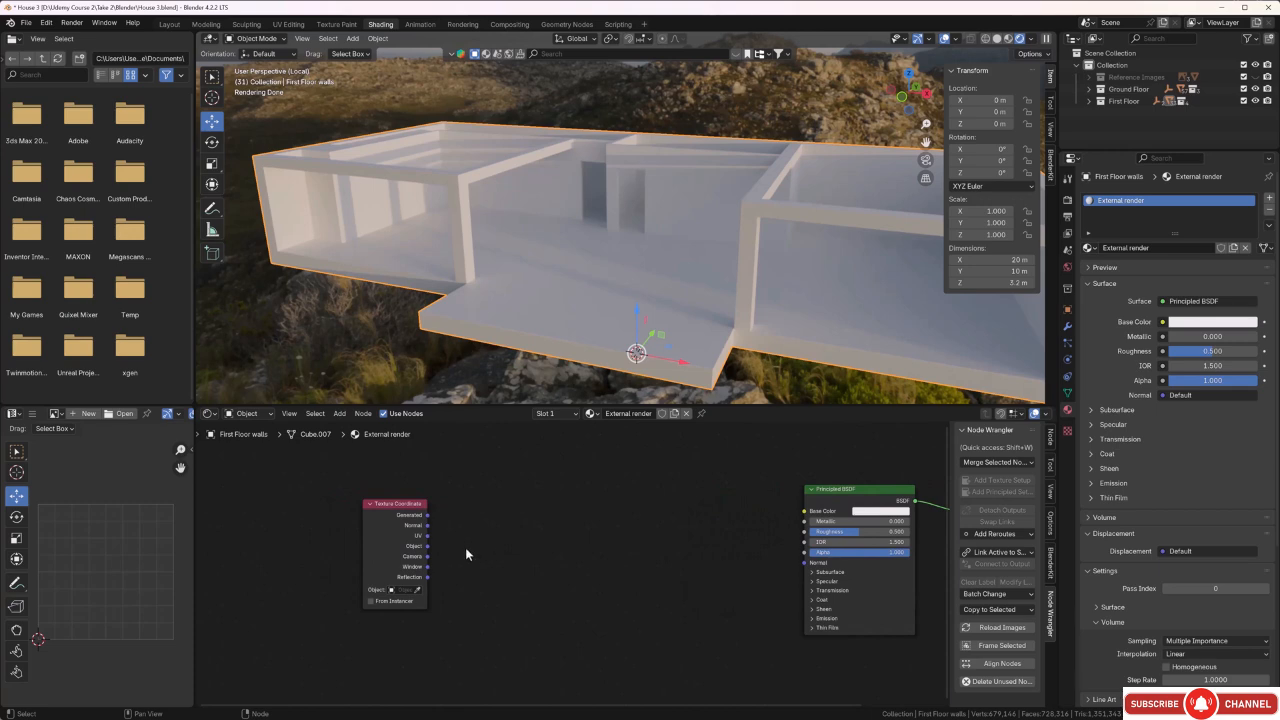
key("shift+a")
left_click(465, 547)
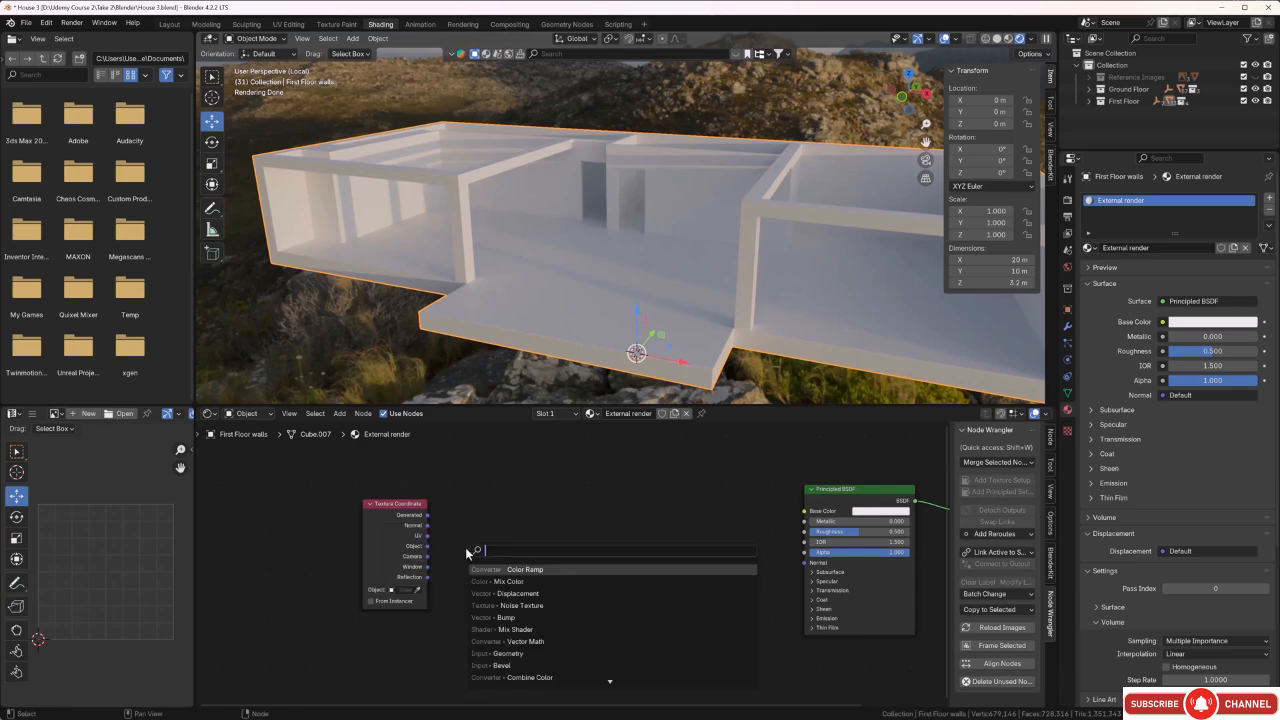
type("vor")
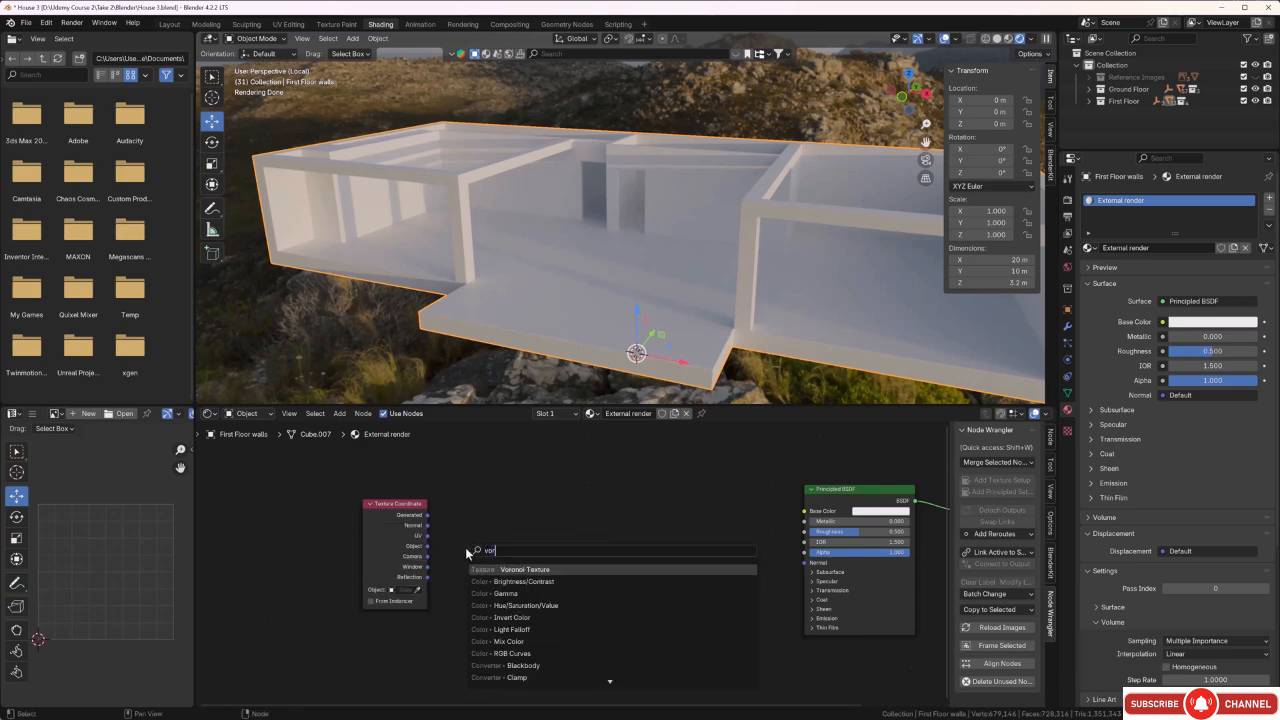
left_click(519, 570)
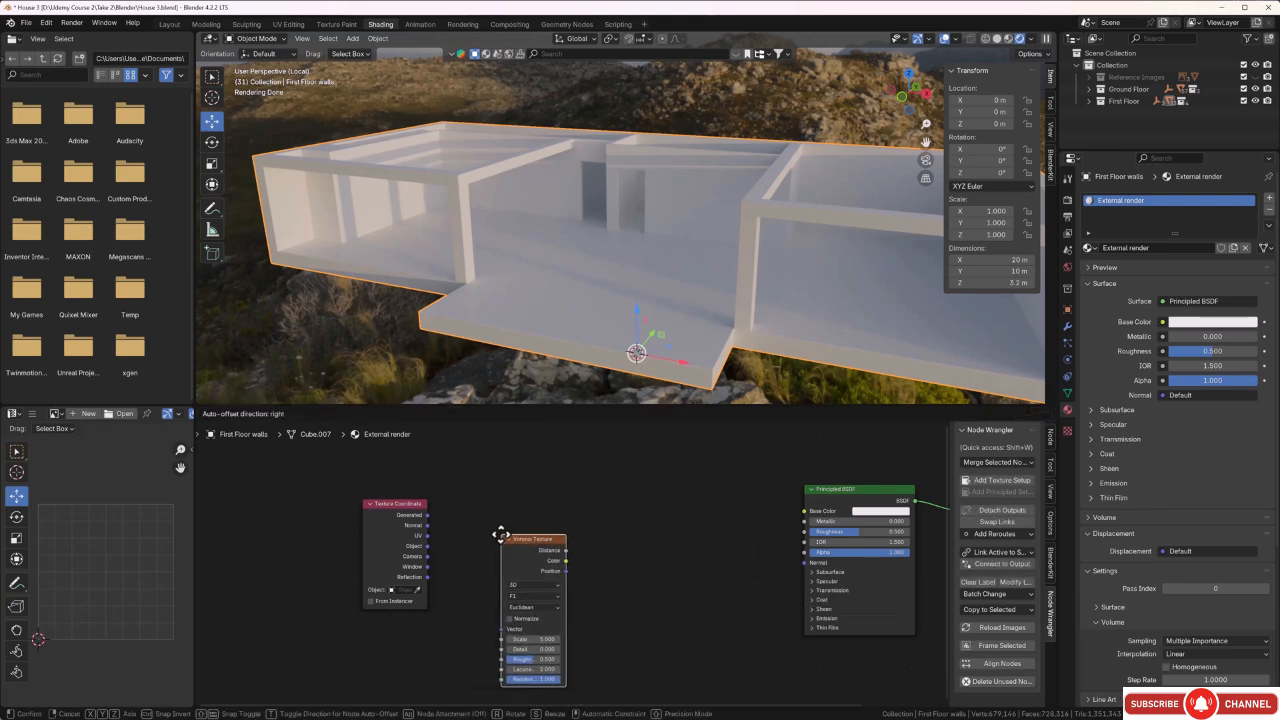
left_click(500, 519)
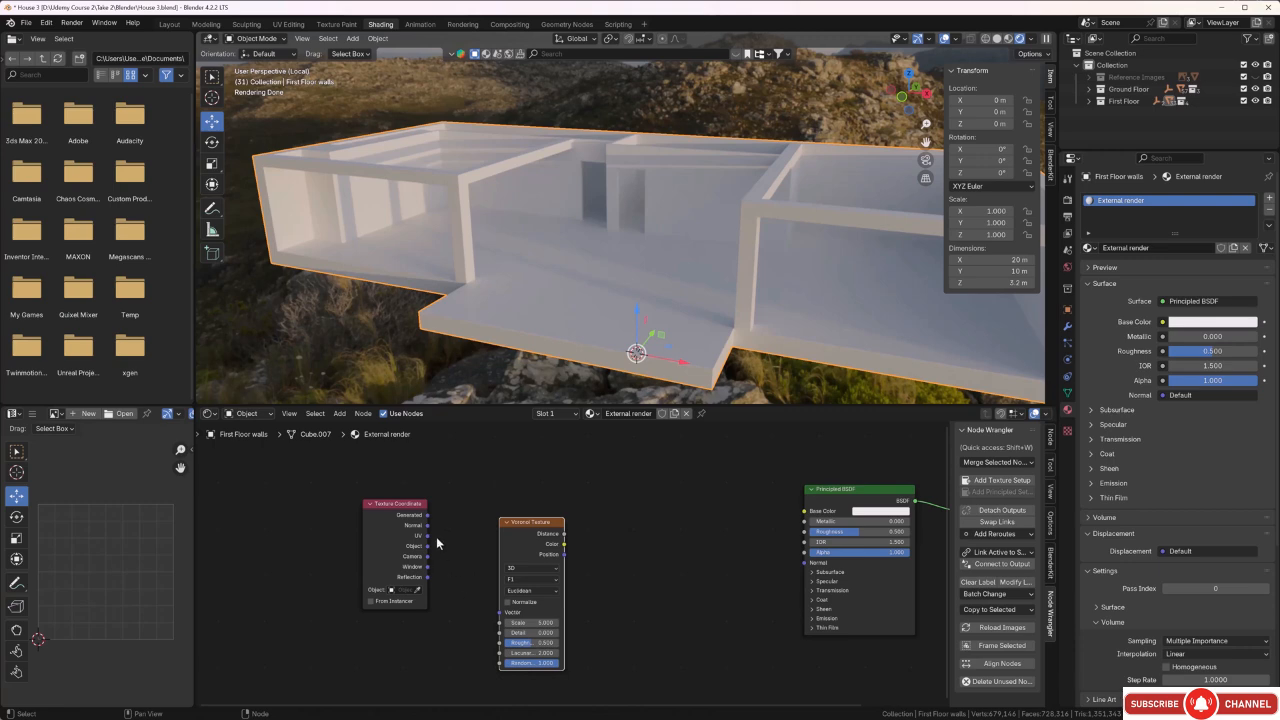
left_click_drag(429, 546, 493, 617)
Connect the Voronoi Texture's Distance output directly to the Material Output's Surface input to preview the pattern.
scroll(585, 590, "down", 1)
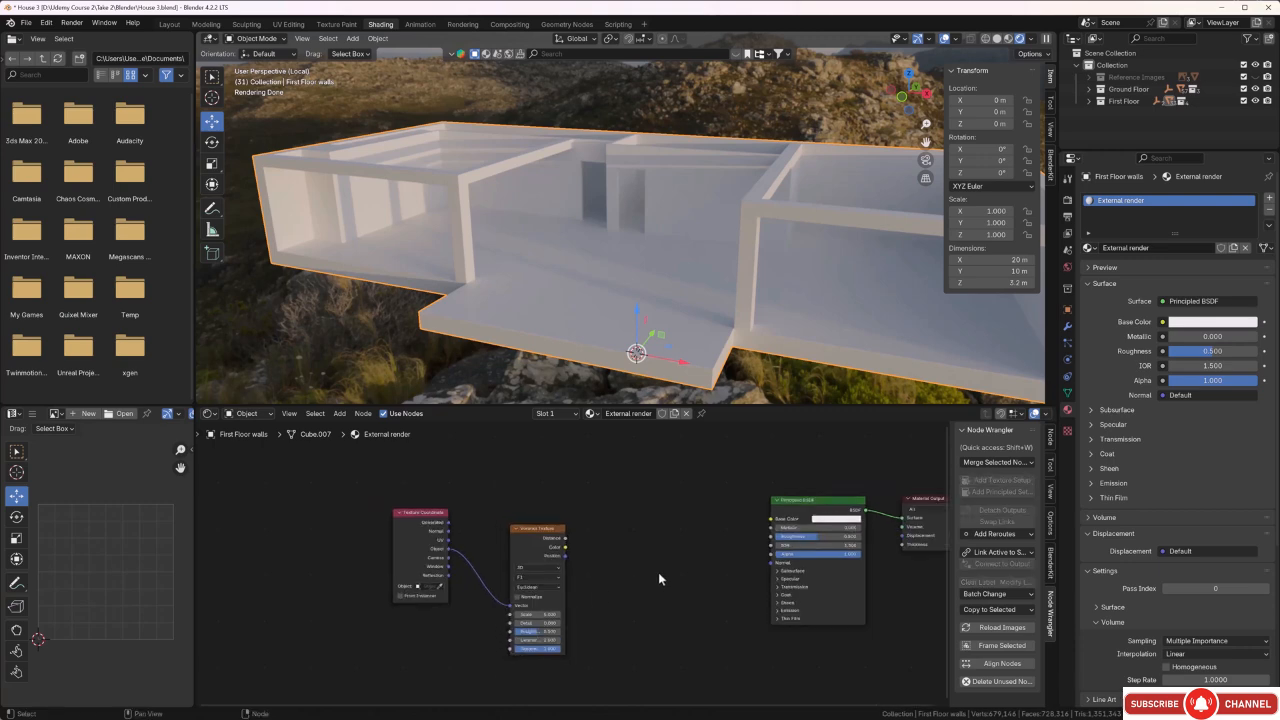
middle_click_drag(658, 572, 528, 559)
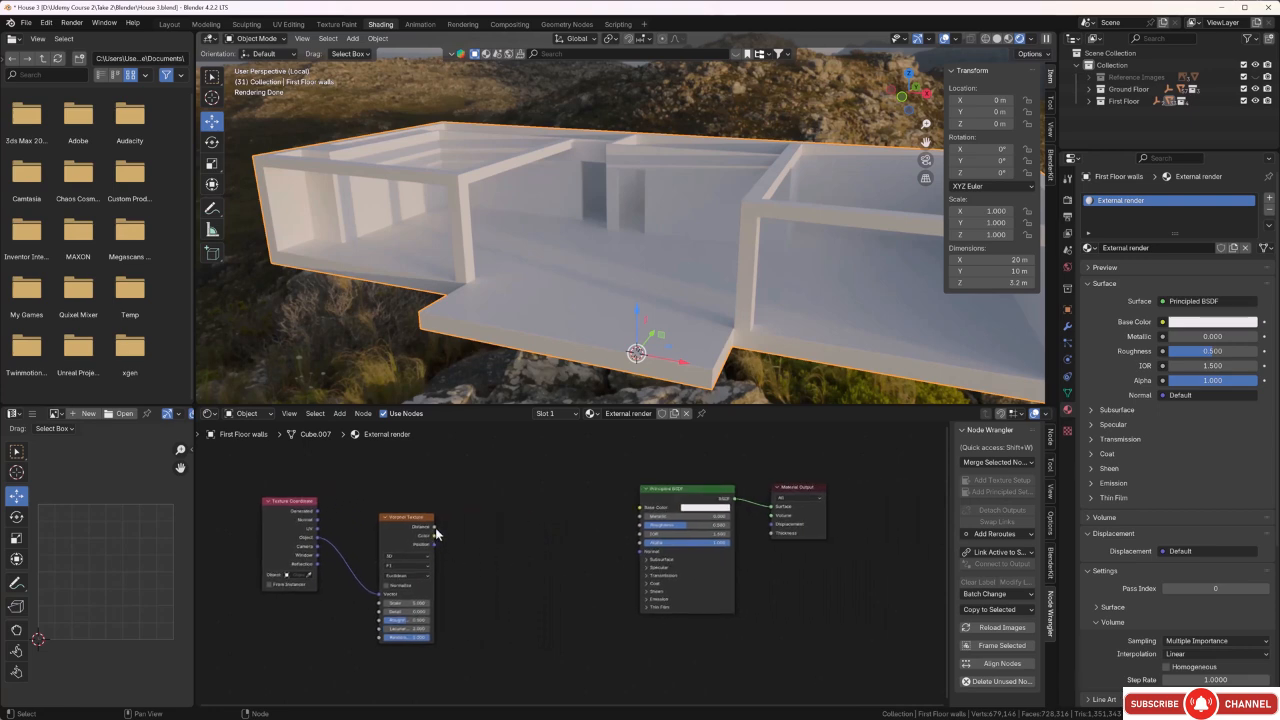
left_click_drag(435, 528, 771, 506)
Examine the Voronoi pattern across the first floor walls and slab from closer and different angles.
scroll(641, 252, "up", 6)
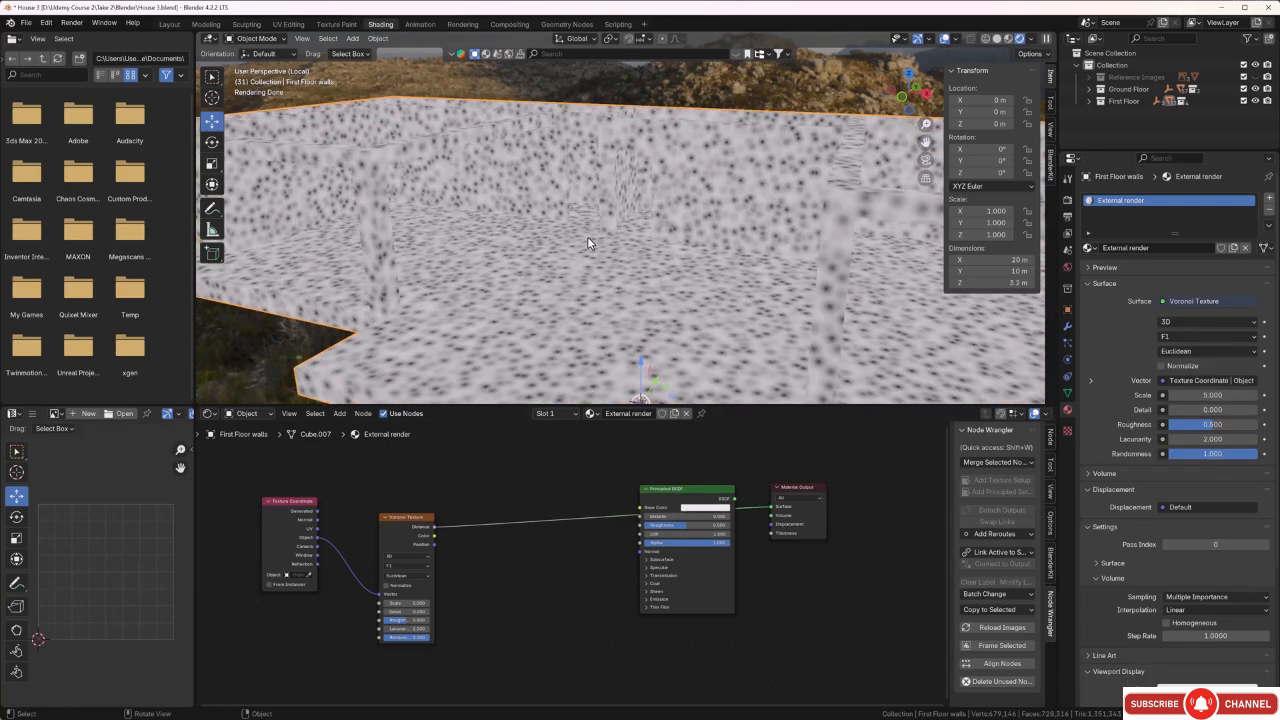
scroll(642, 252, "down", 8)
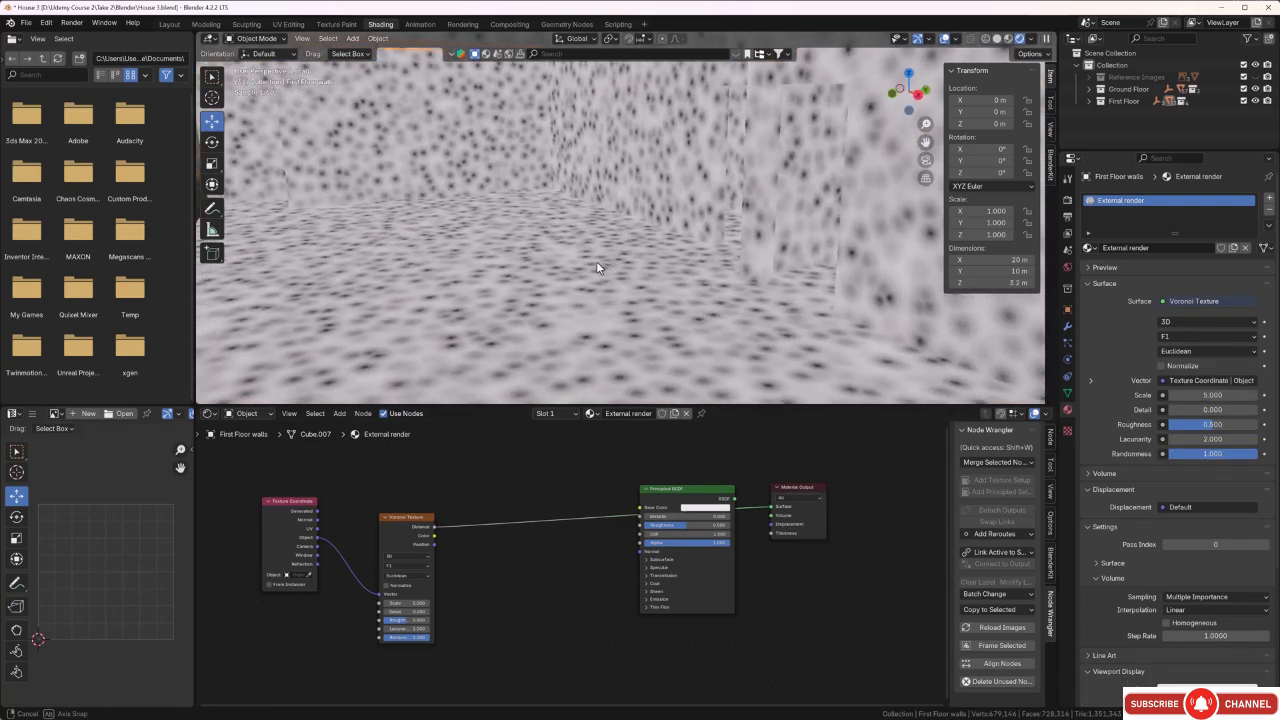
scroll(595, 283, "down", 2)
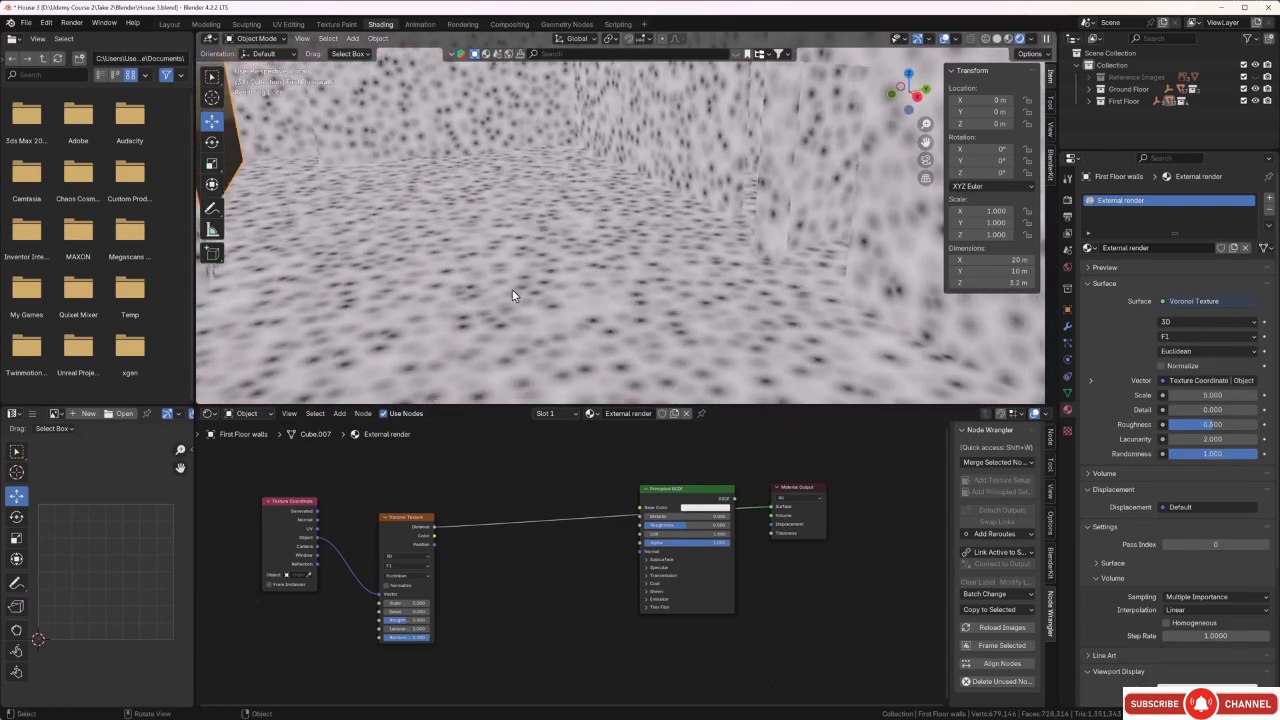
scroll(500, 289, "down", 2)
scroll(573, 304, "down", 1)
scroll(573, 303, "down", 2)
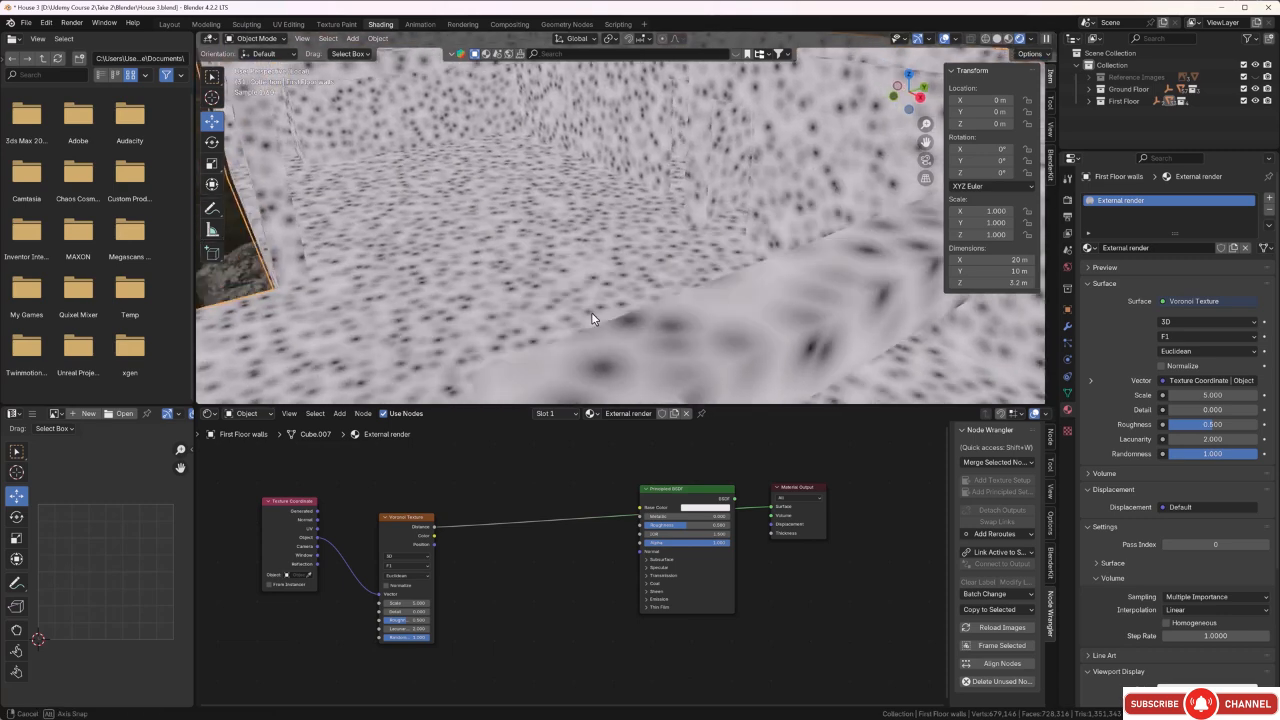
middle_click_drag(516, 272, 683, 287, "shift")
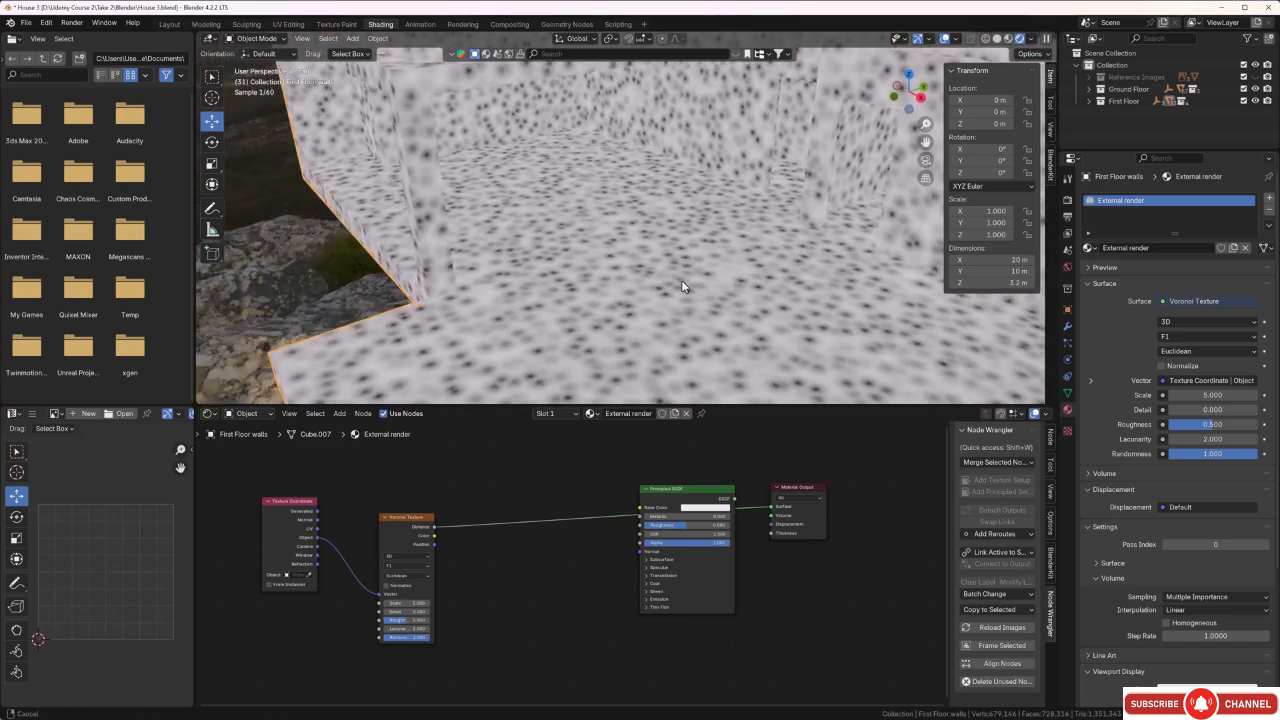
scroll(460, 291, "up", 1)
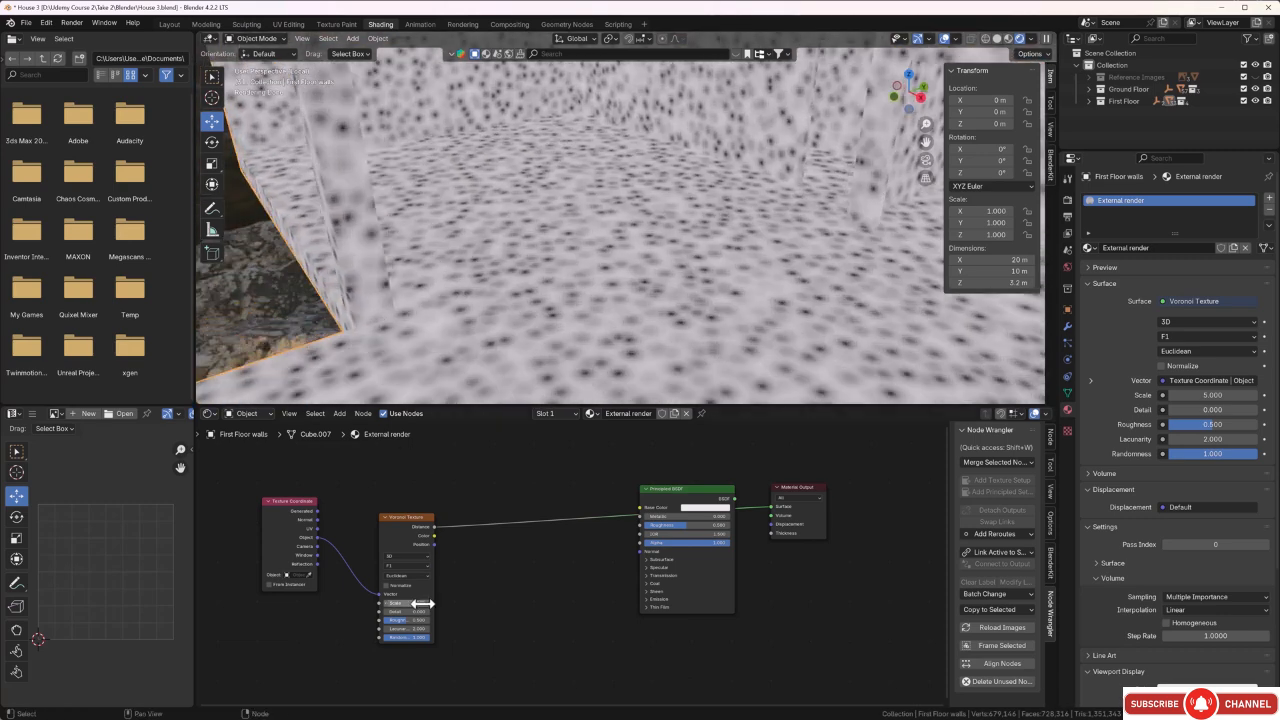
Try the Manhattan, Chebychev and Minkowski distance metrics on the Voronoi Texture and return it to Euclidean.
scroll(396, 606, "up", 2)
left_click(375, 580)
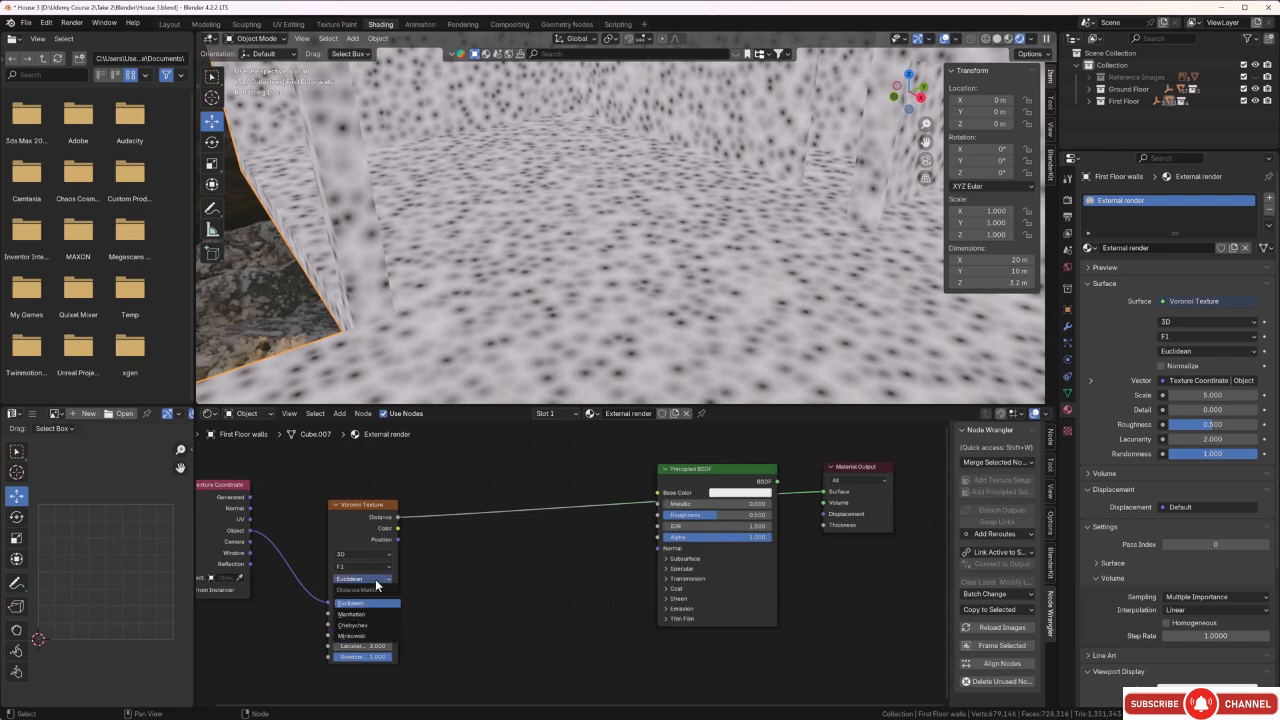
left_click(357, 614)
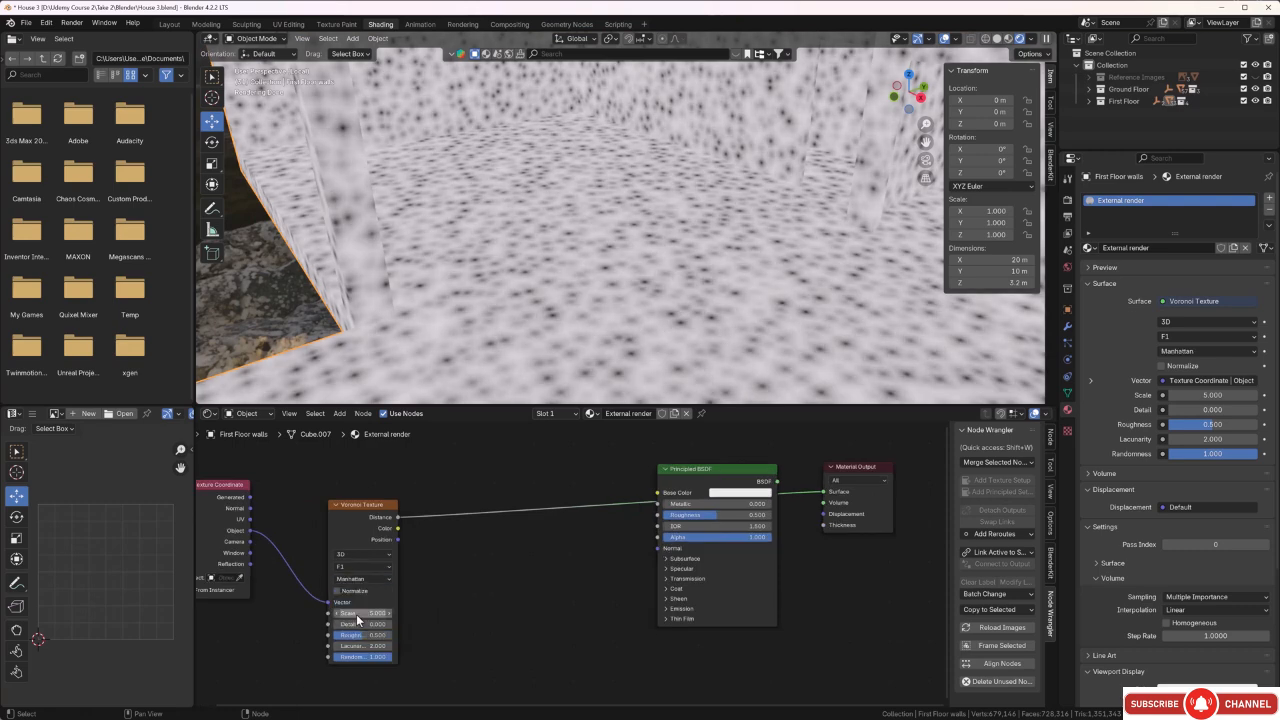
left_click(386, 579)
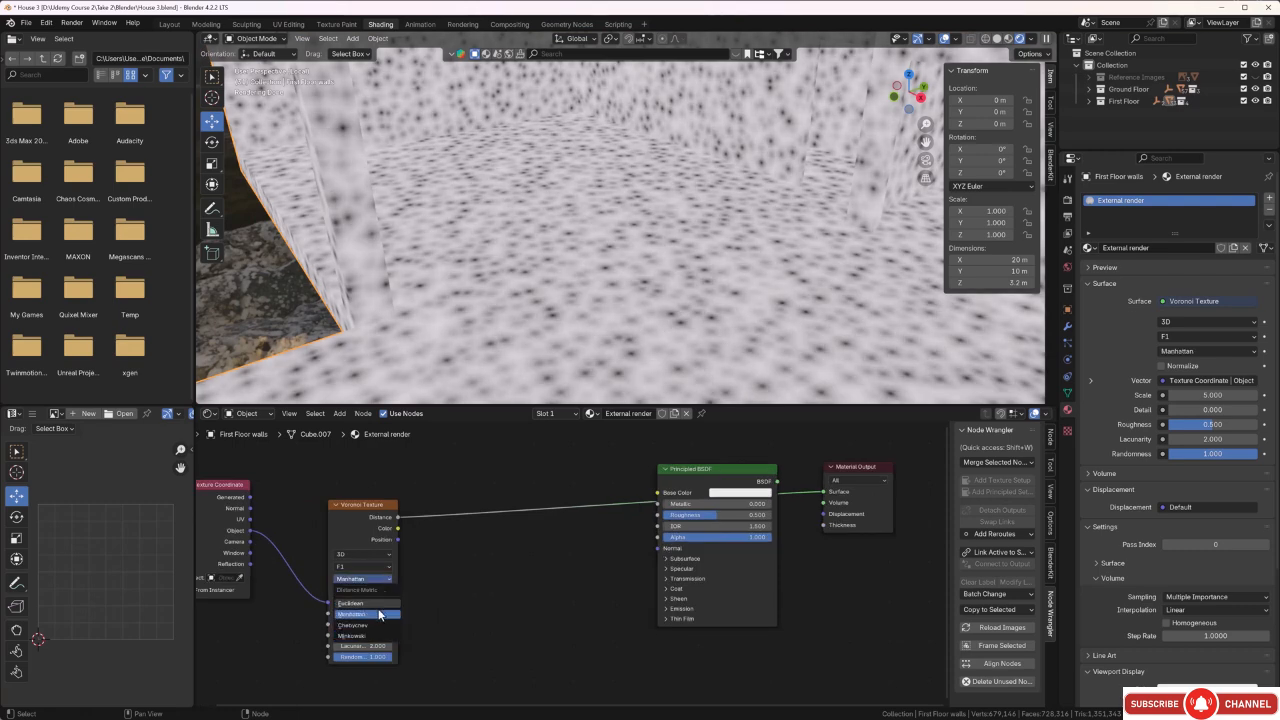
left_click(380, 625)
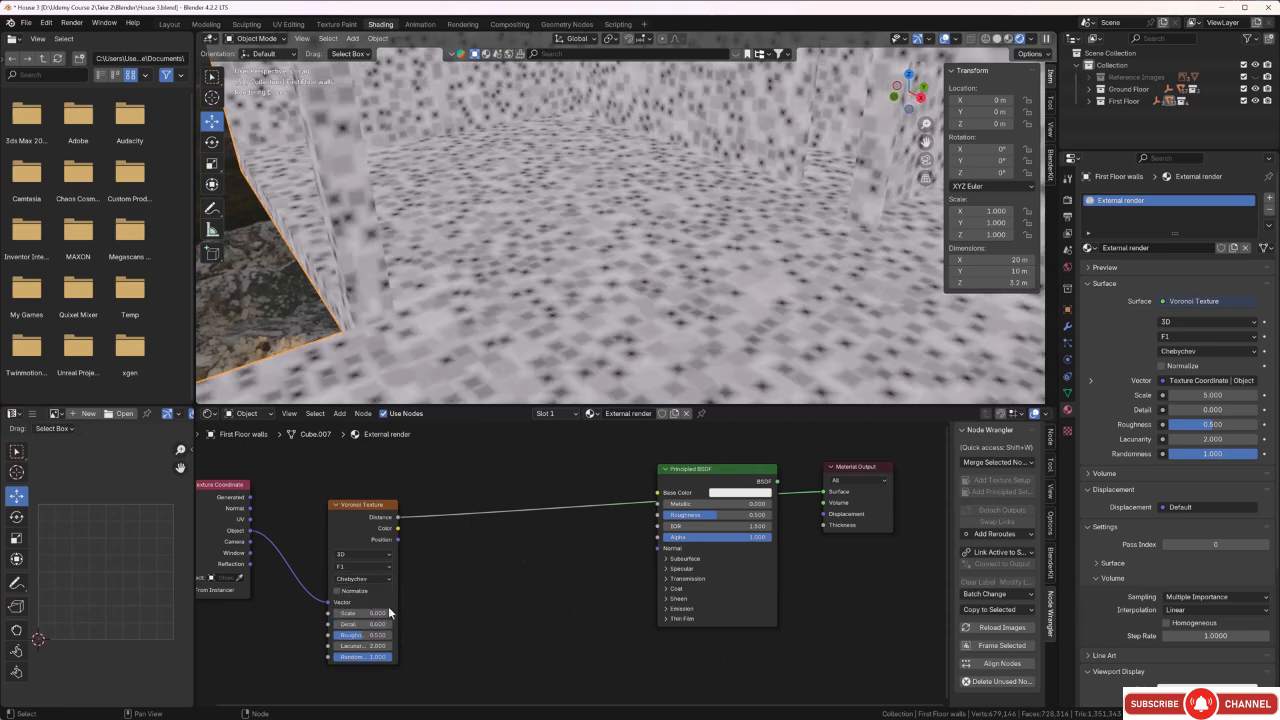
left_click(386, 578)
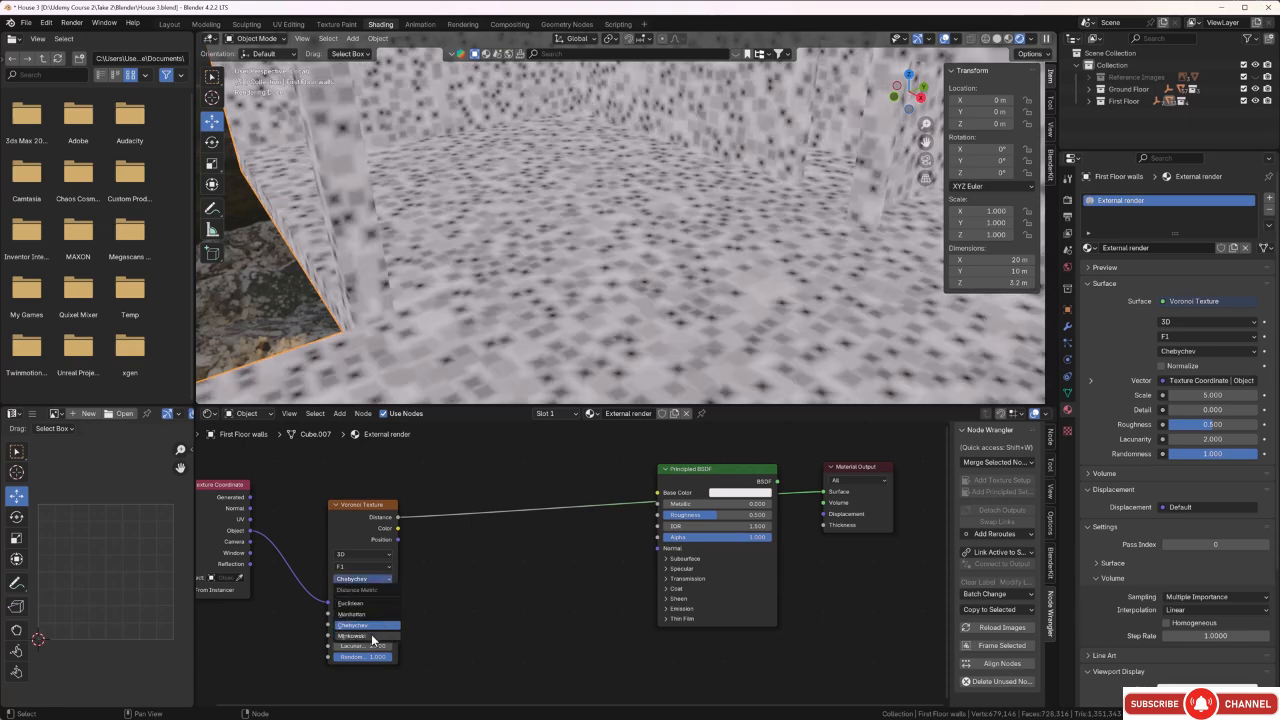
left_click(374, 640)
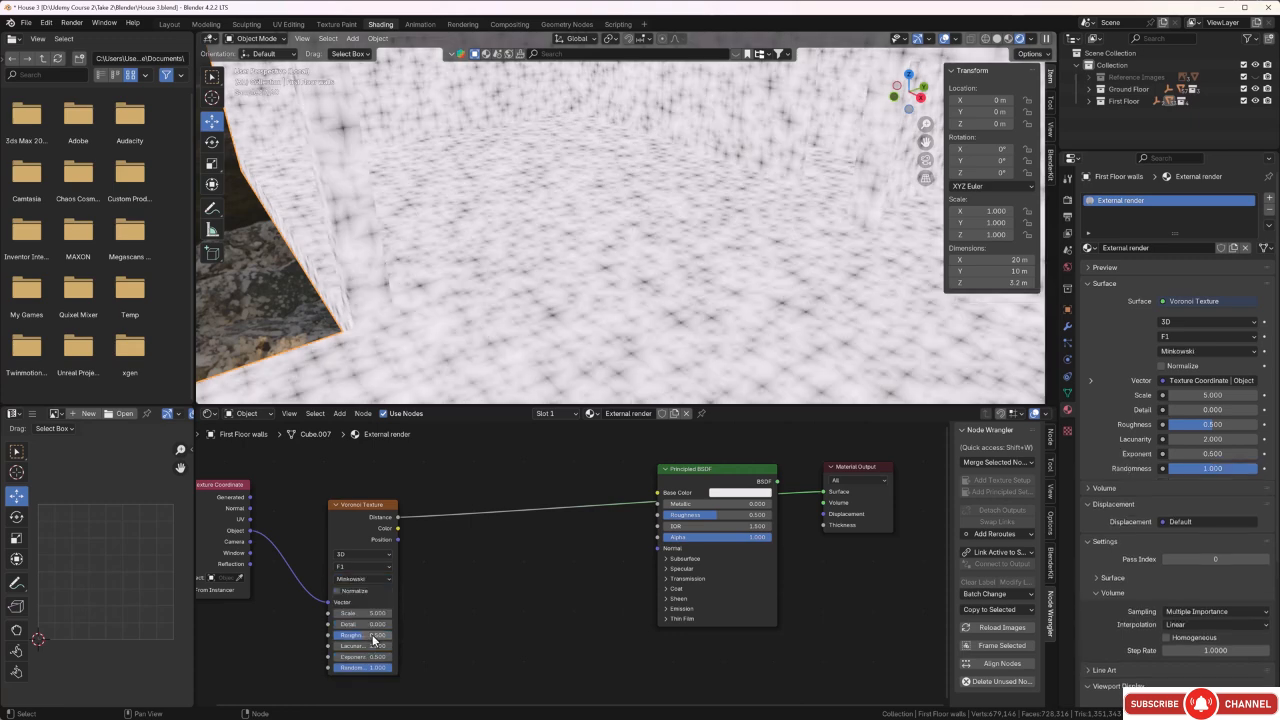
left_click(385, 582)
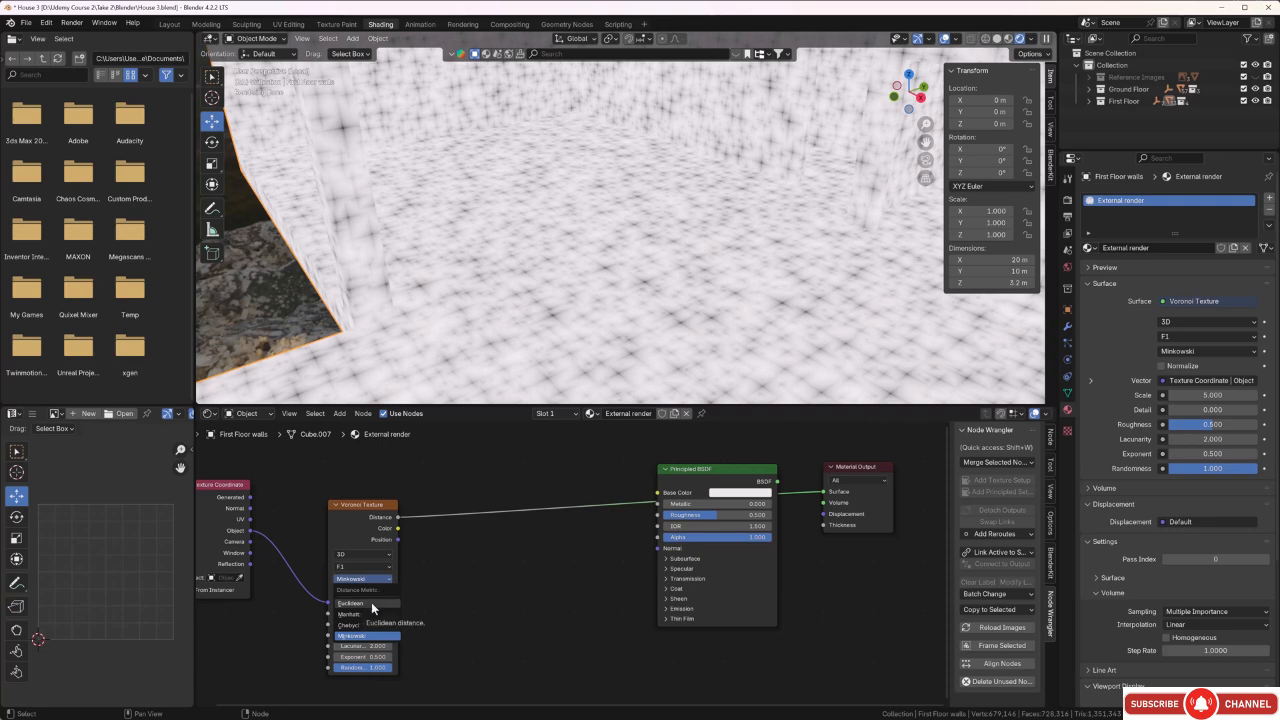
left_click(371, 602)
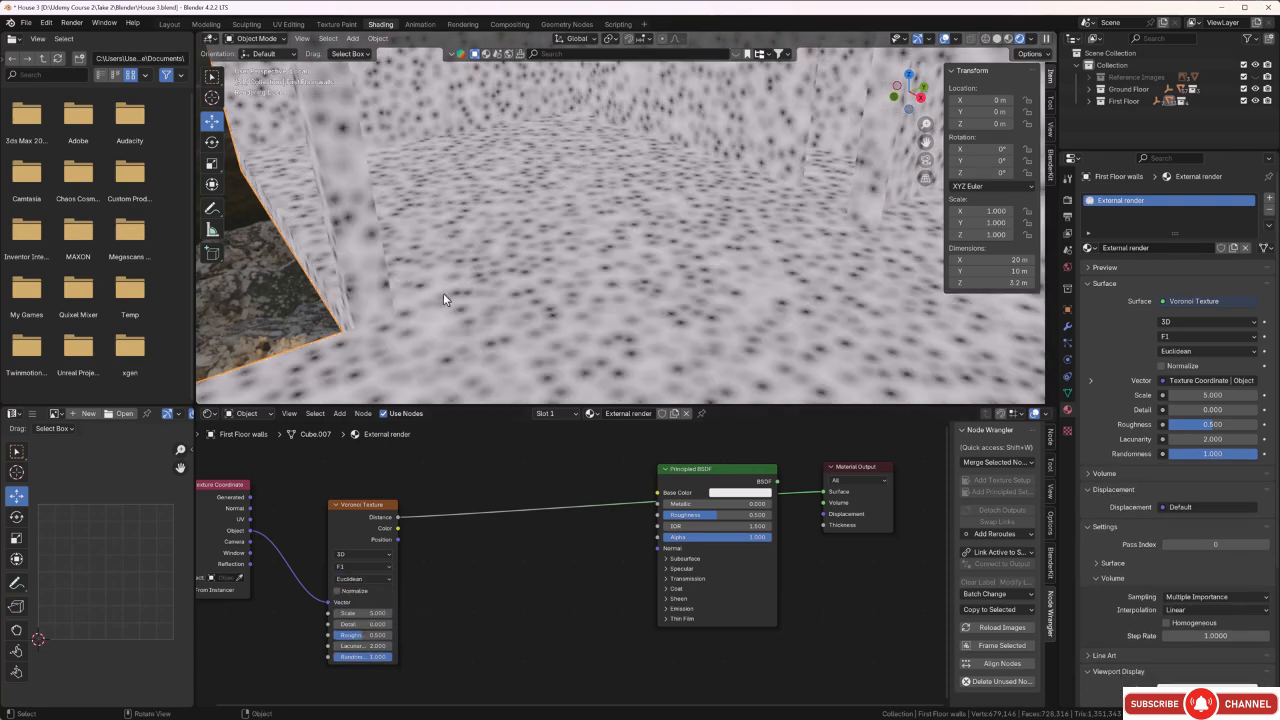
Set the Voronoi Texture's Scale to 78.7 and check the finer pattern on the wall corner.
middle_click_drag(423, 265, 700, 175)
middle_click_drag(536, 150, 540, 226)
scroll(507, 220, "up", 3)
scroll(506, 222, "up", 1)
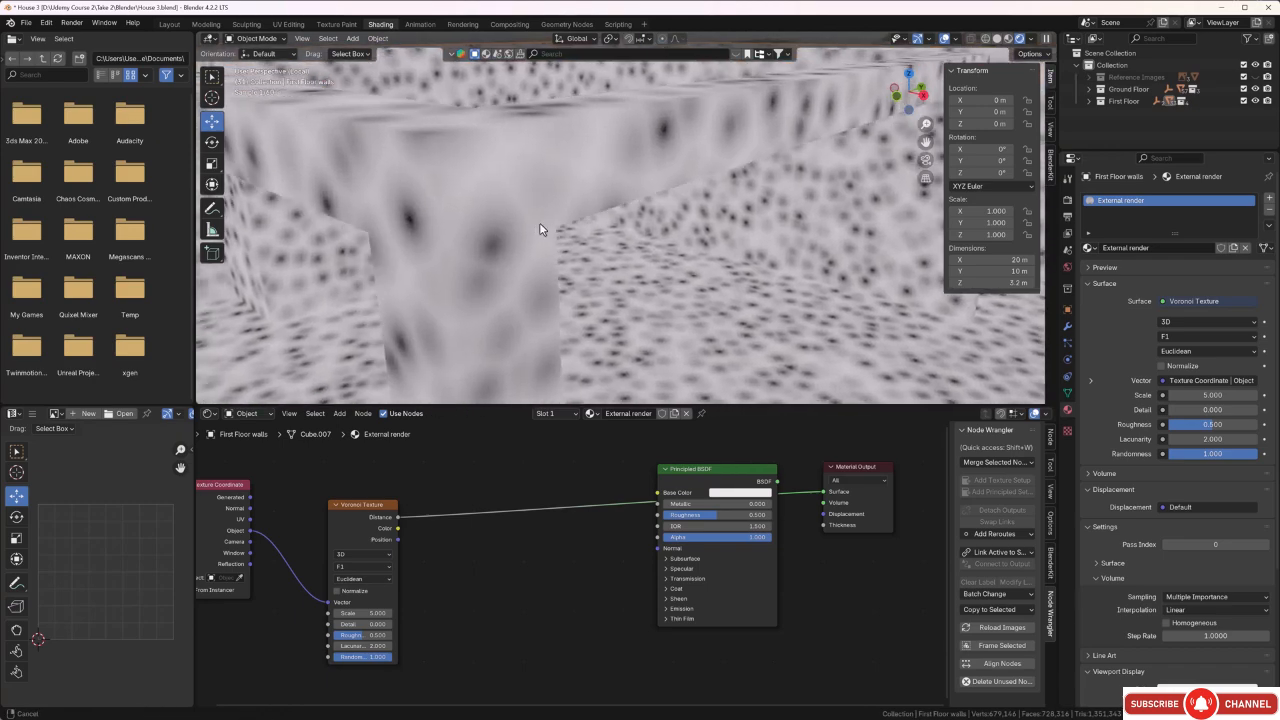
left_click(360, 613)
type("5.7")
key("Return")
left_click_drag(362, 613, 788, 613)
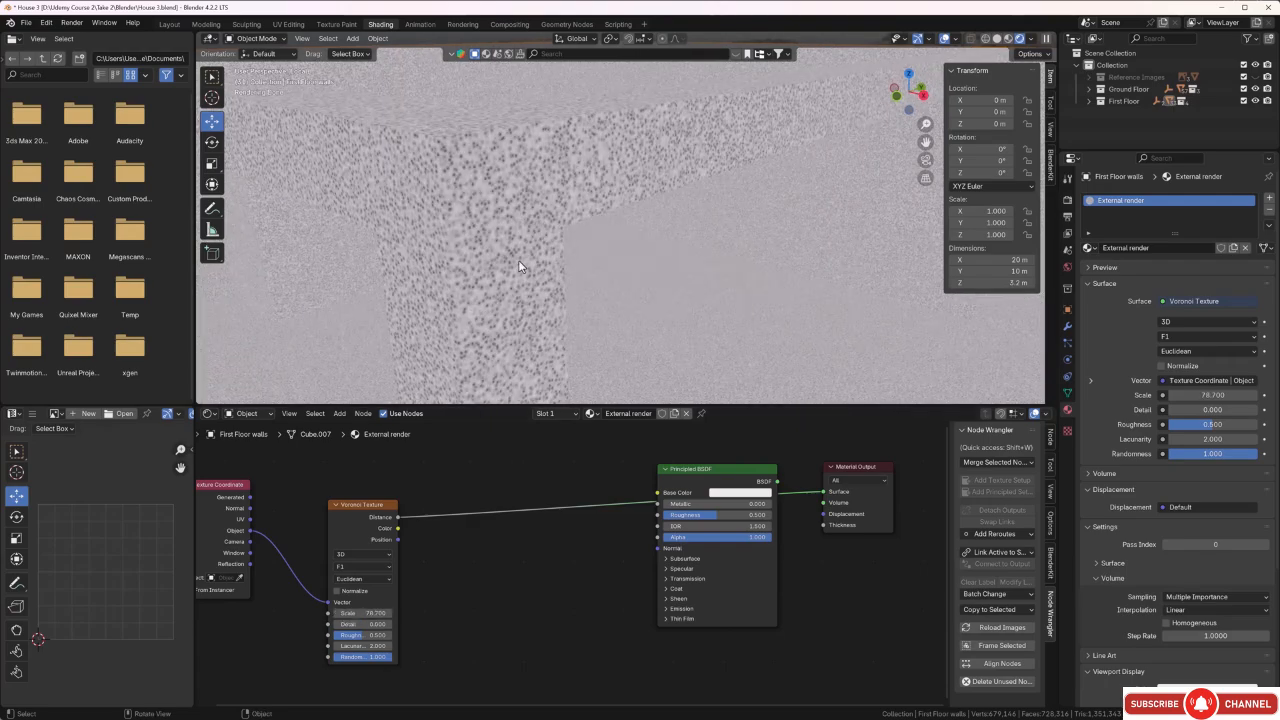
mouse_move(509, 254)
middle_mouse_down()
mouse_move(491, 266)
mouse_move(473, 250)
mouse_move(490, 263)
middle_mouse_up()
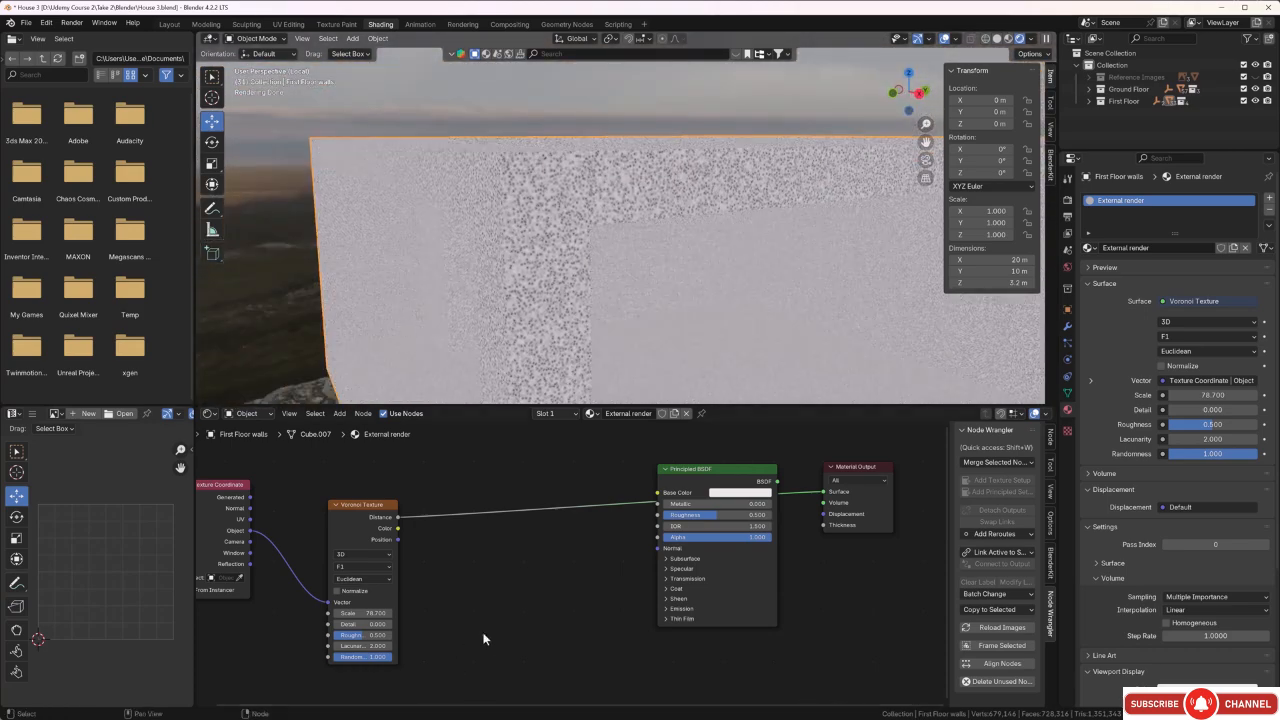
Add a Displacement node below and beside the Voronoi Texture node in the External render material.
scroll(483, 638, "down", 1)
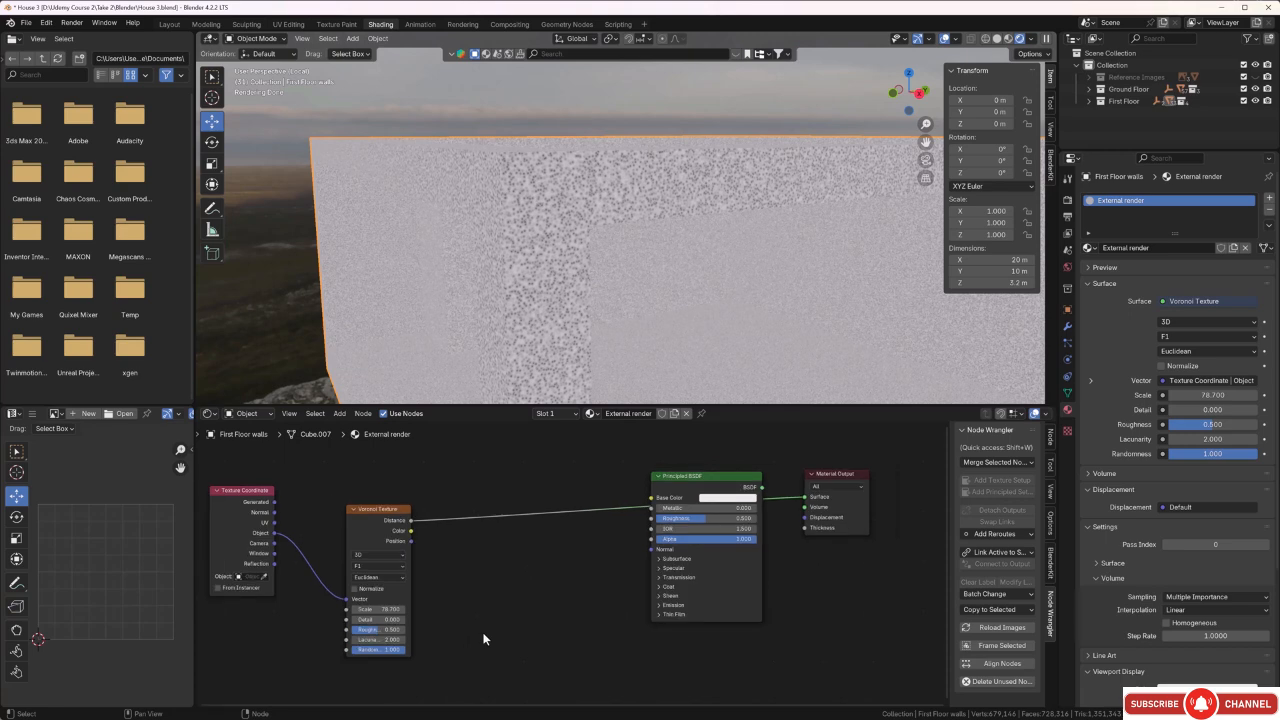
key("shift+a")
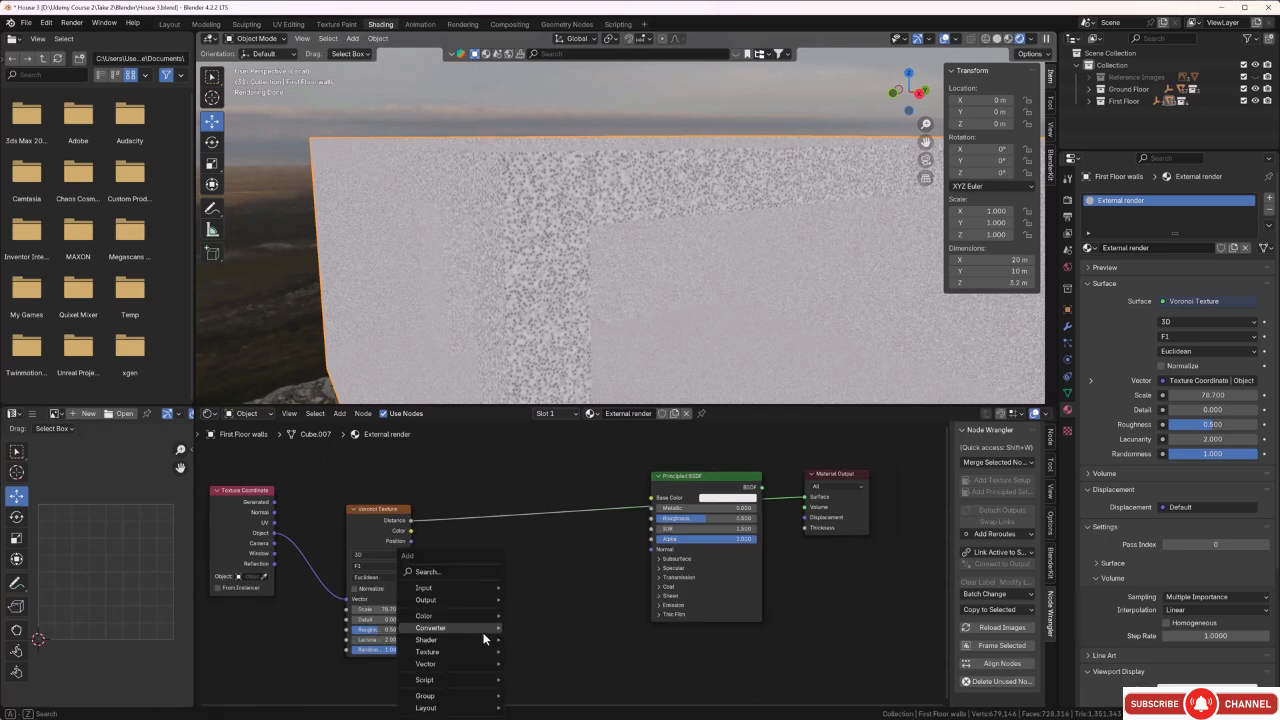
mouse_move(486, 638)
left_click(454, 569)
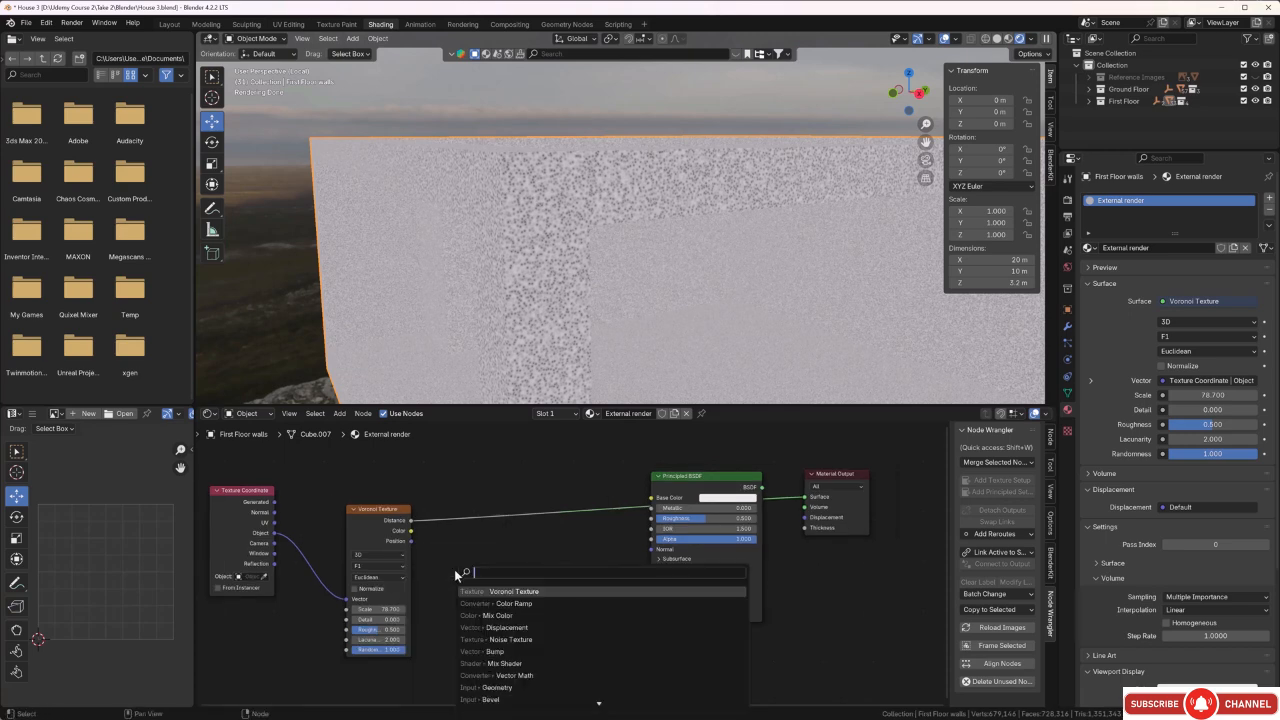
left_click(490, 625)
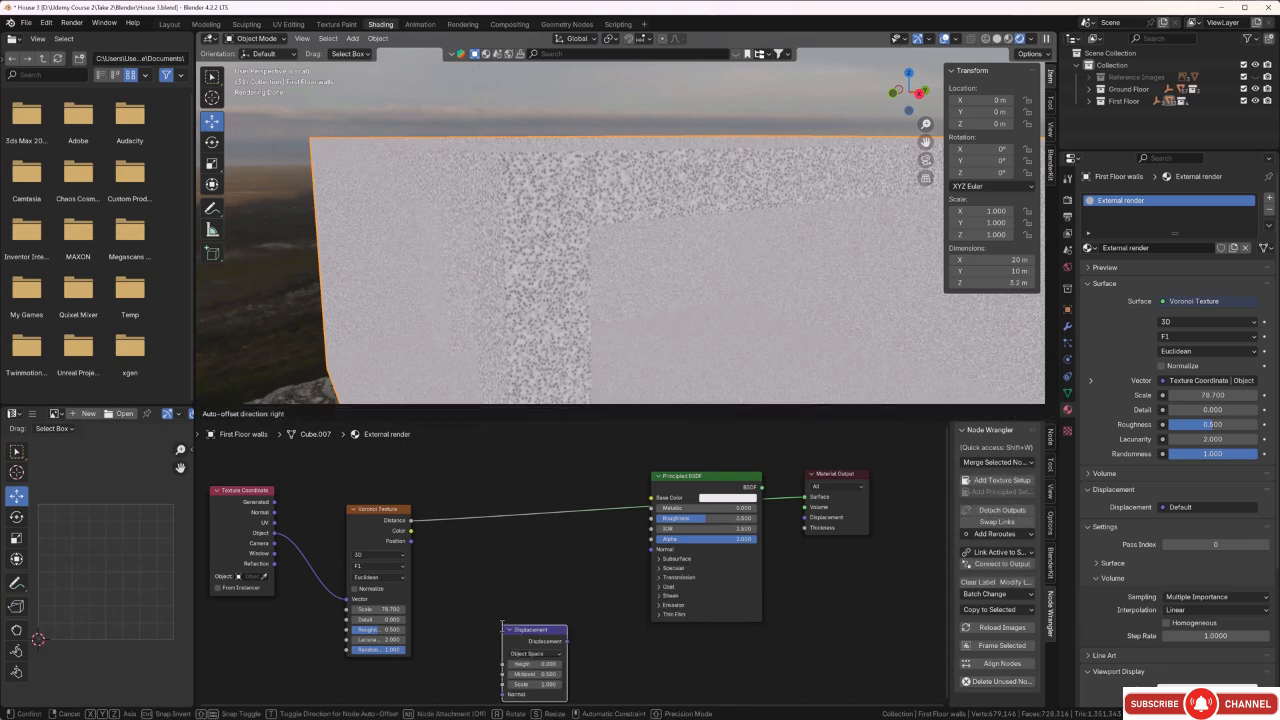
scroll(449, 606, "down", 2)
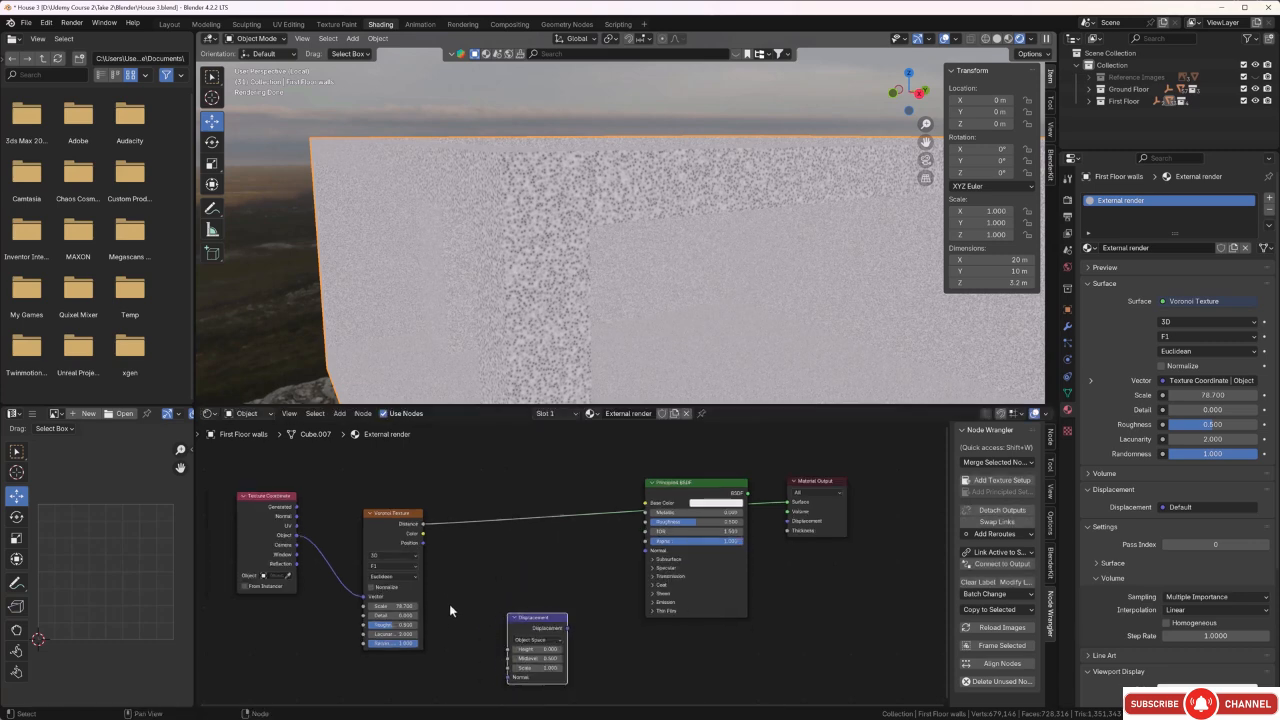
middle_click_drag(452, 609, 534, 507)
left_click_drag(601, 517, 527, 548)
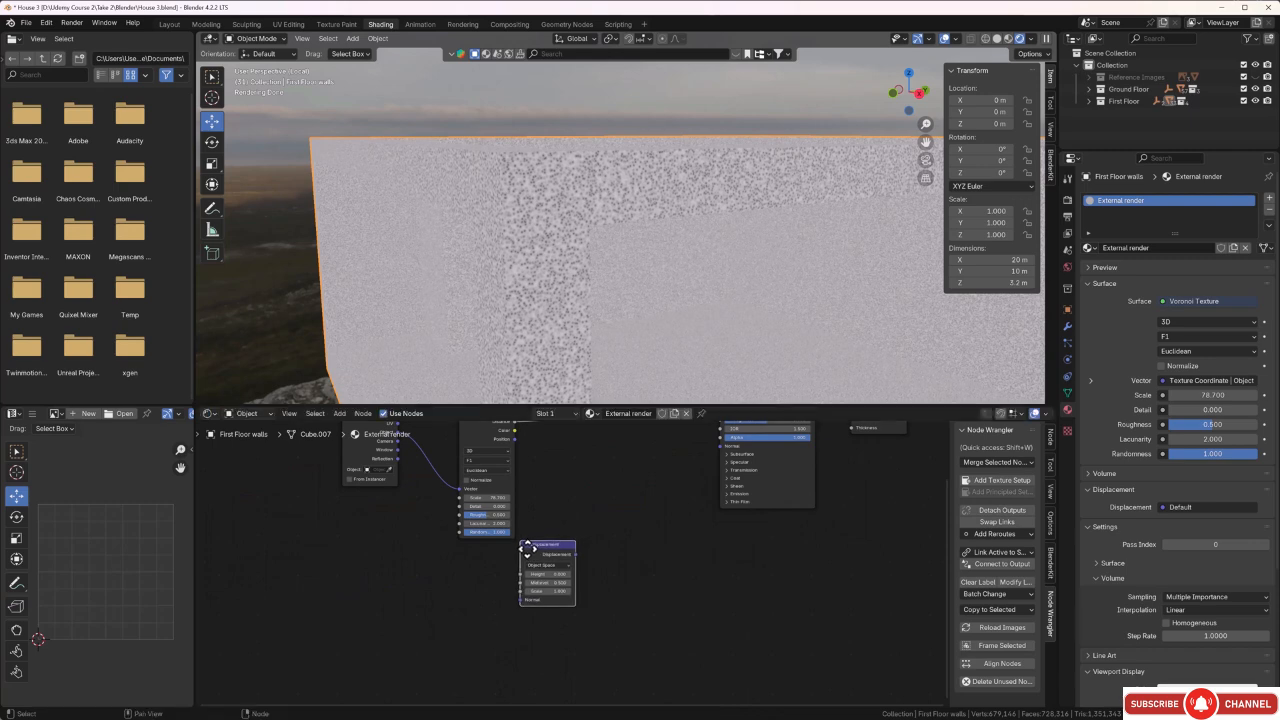
Connect Texture Coordinate's Object output to the Displacement node's Normal and link its Displacement output to the Material Output's Displacement.
middle_click_drag(410, 478, 409, 515)
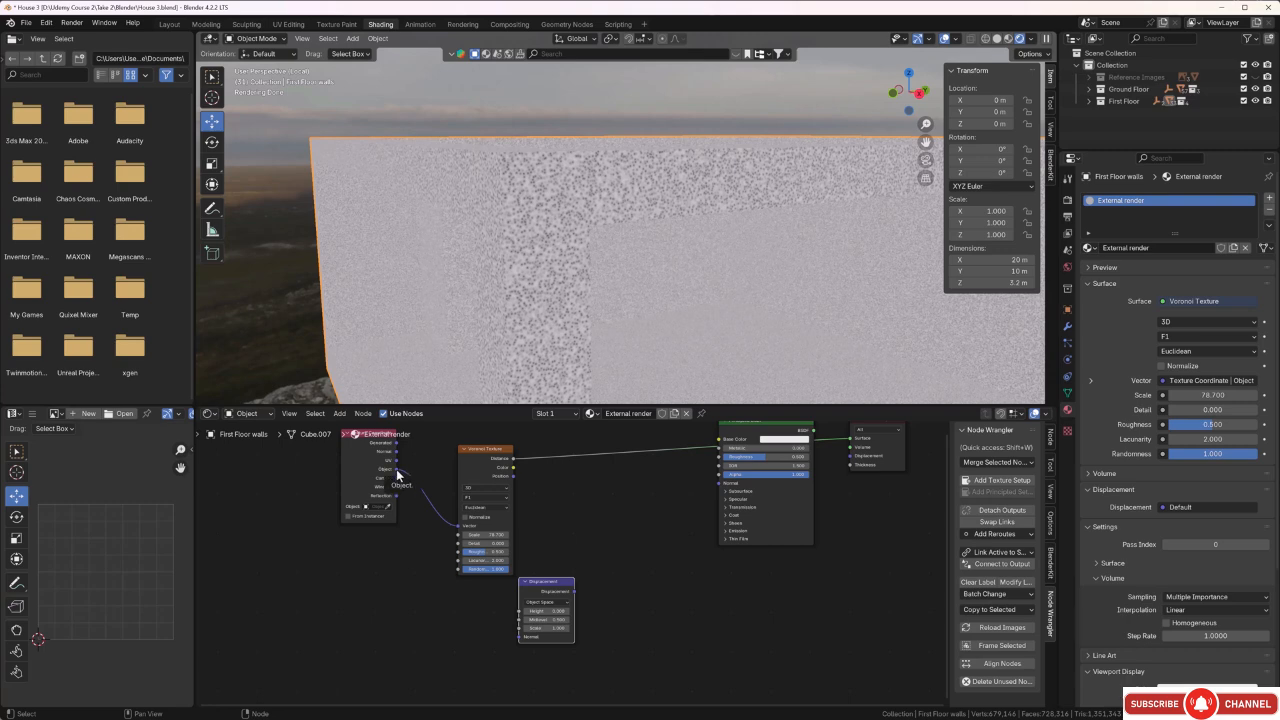
left_click_drag(397, 470, 517, 637)
middle_click_drag(629, 560, 565, 596)
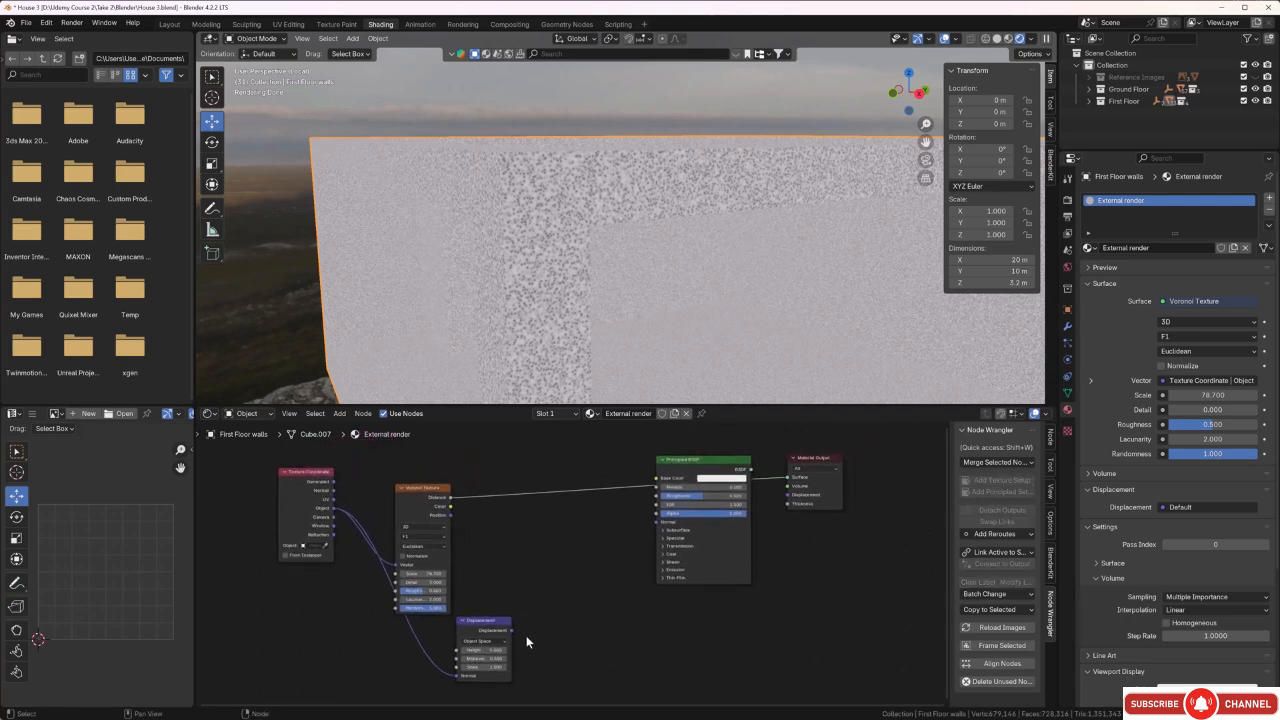
left_click_drag(511, 632, 785, 495)
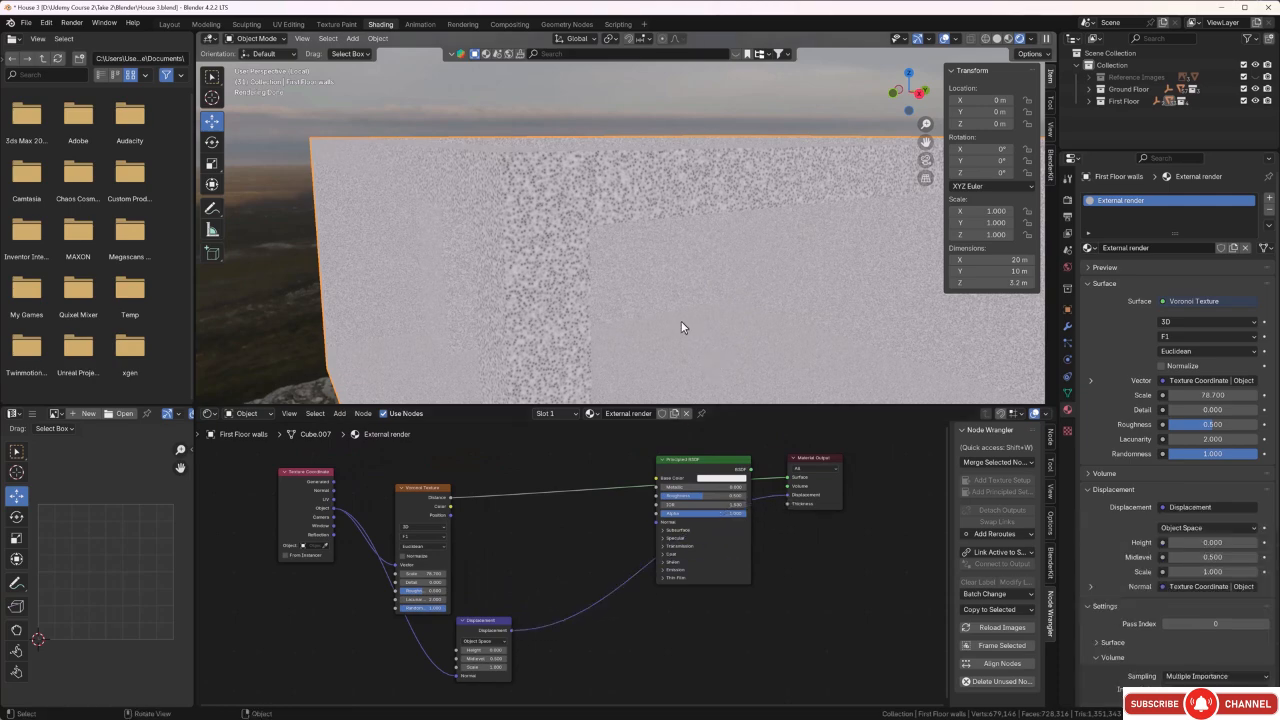
Save the House 3 project file.
middle_click_drag(680, 323, 608, 289)
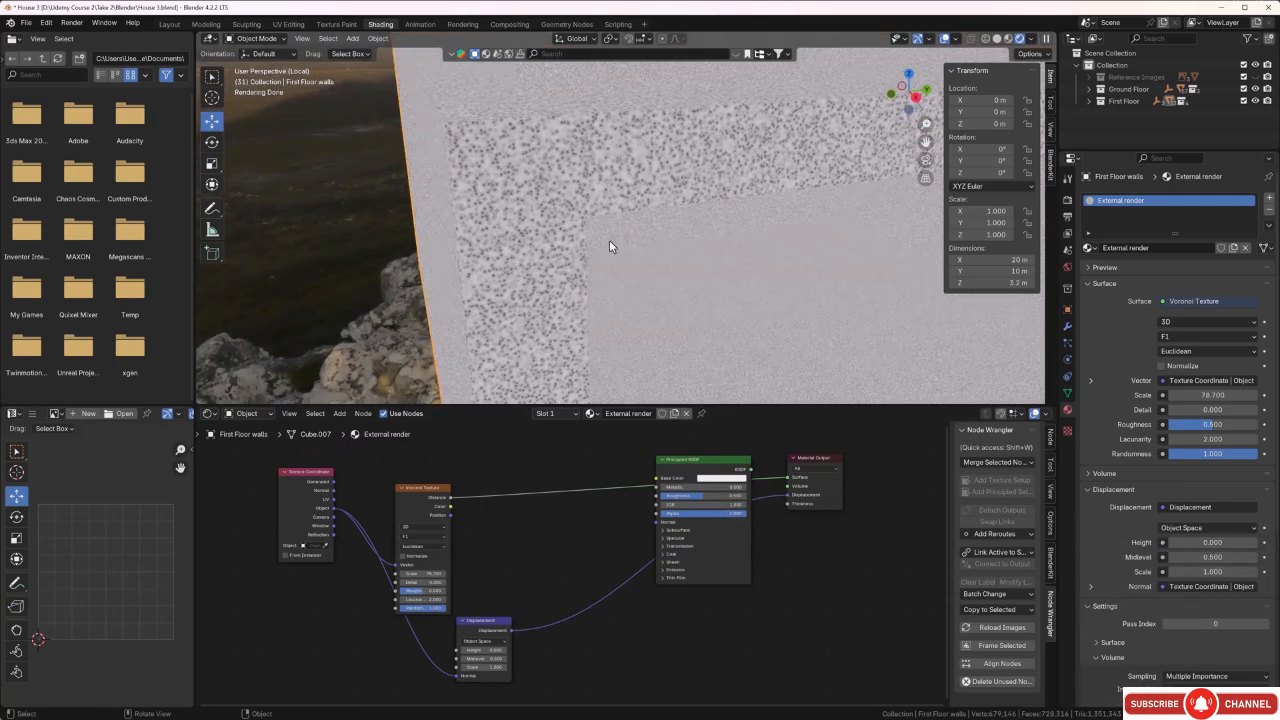
scroll(553, 579, "down", 1)
middle_click_drag(559, 564, 550, 572)
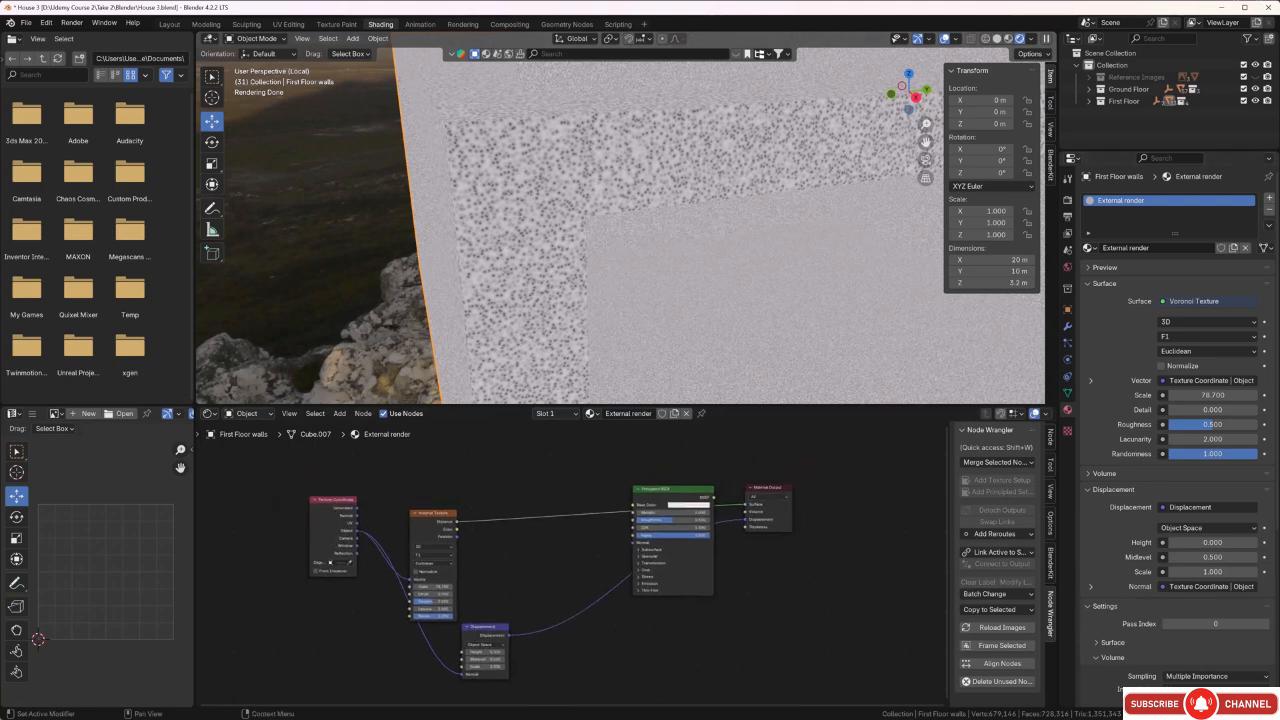
key("ctrl+s")
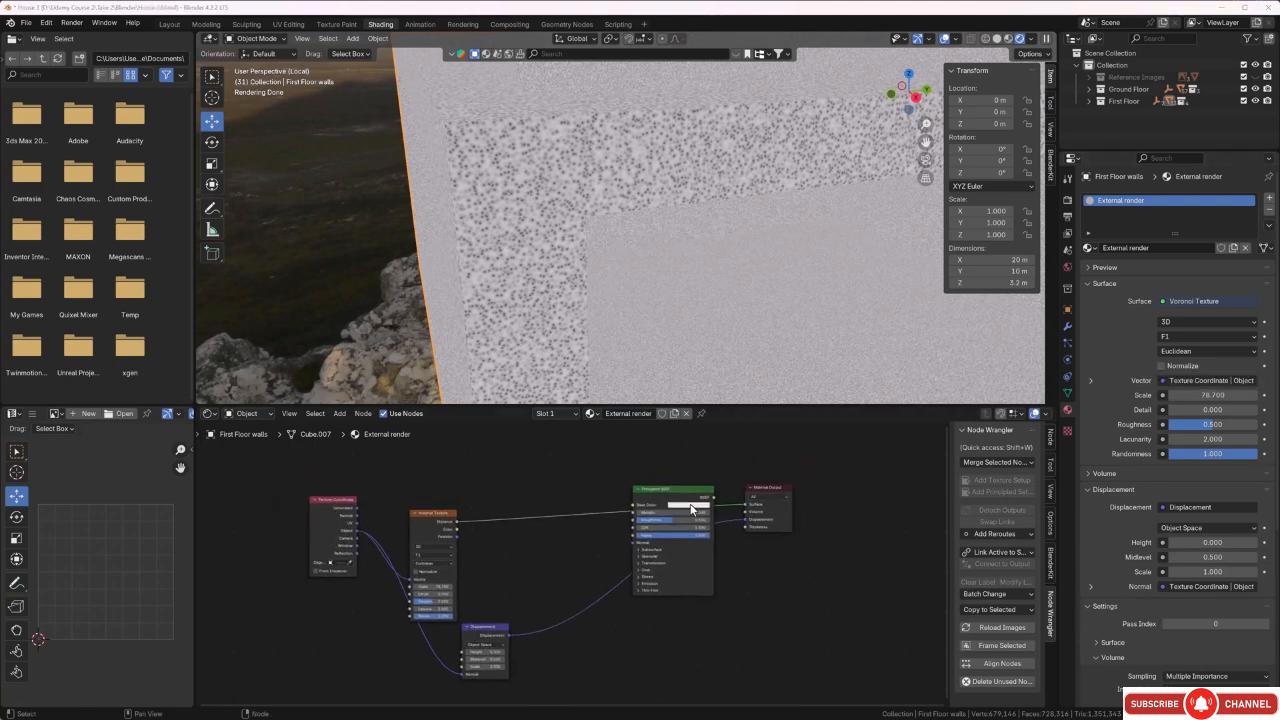
Replace the Voronoi link on the Material Output's Surface with the Principled BSDF output and check the first floor walls.
scroll(749, 533, "up", 1)
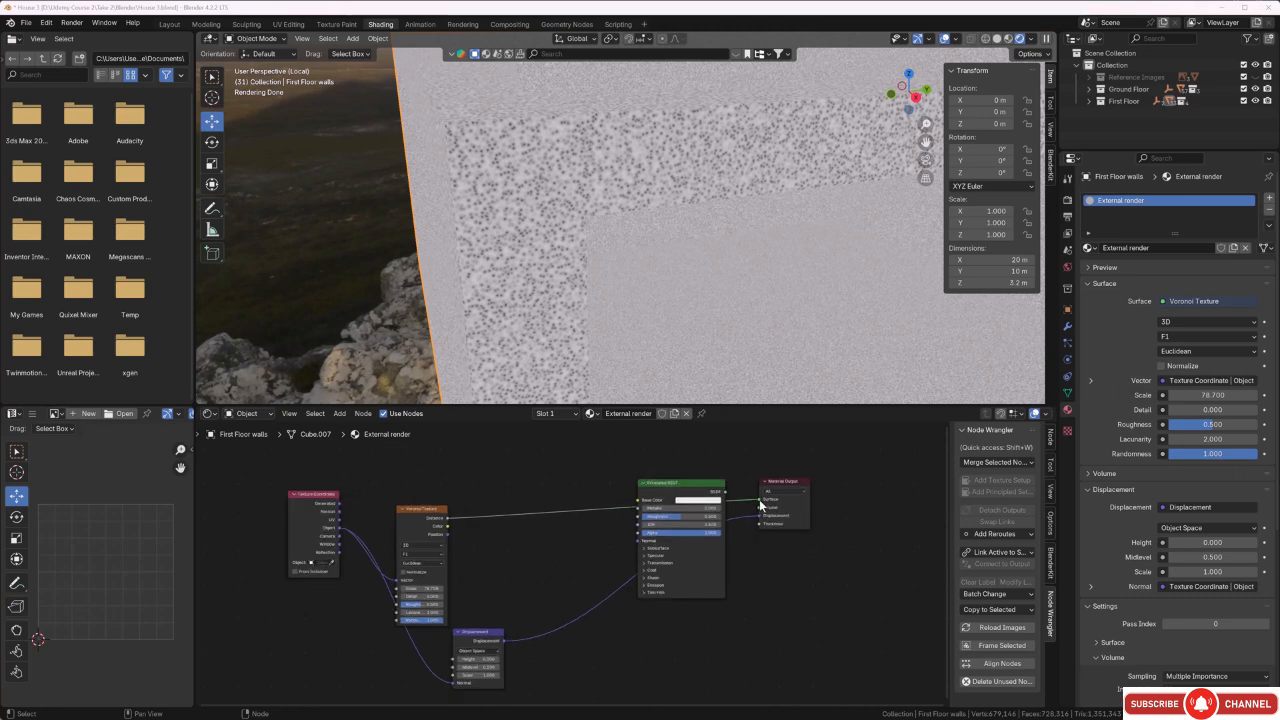
left_click_drag(762, 503, 595, 540)
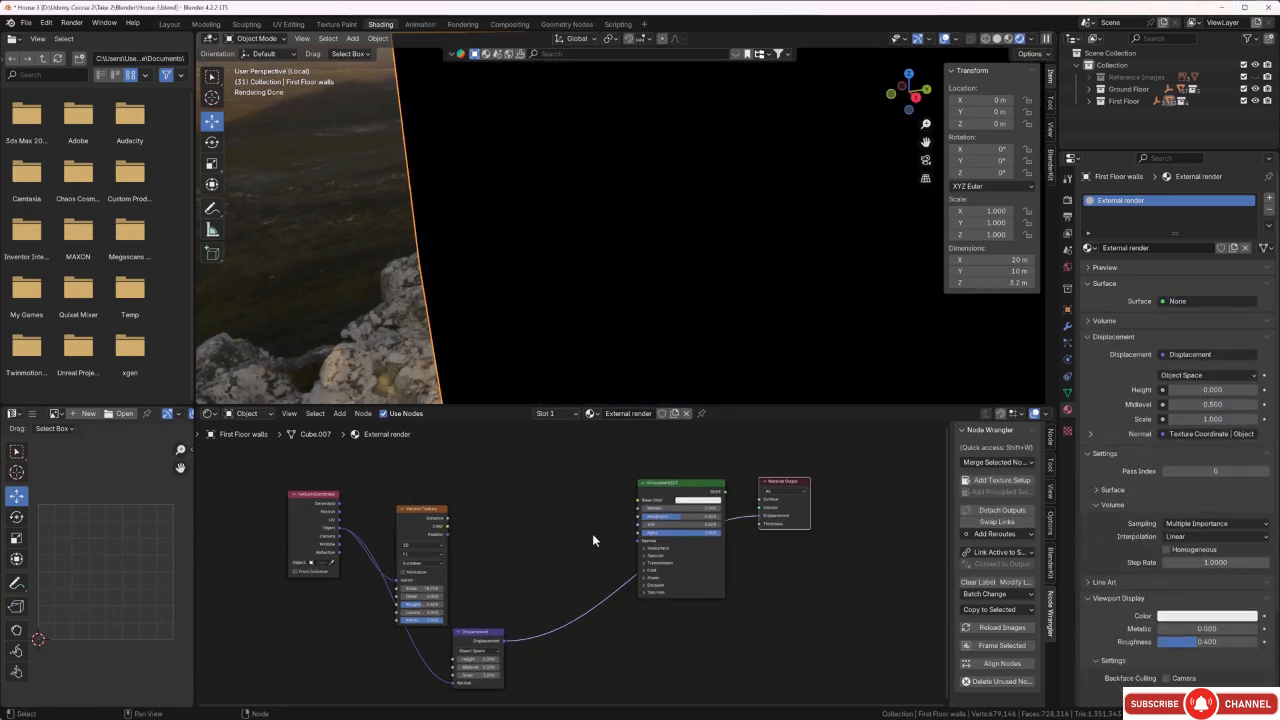
scroll(562, 537, "down", 1)
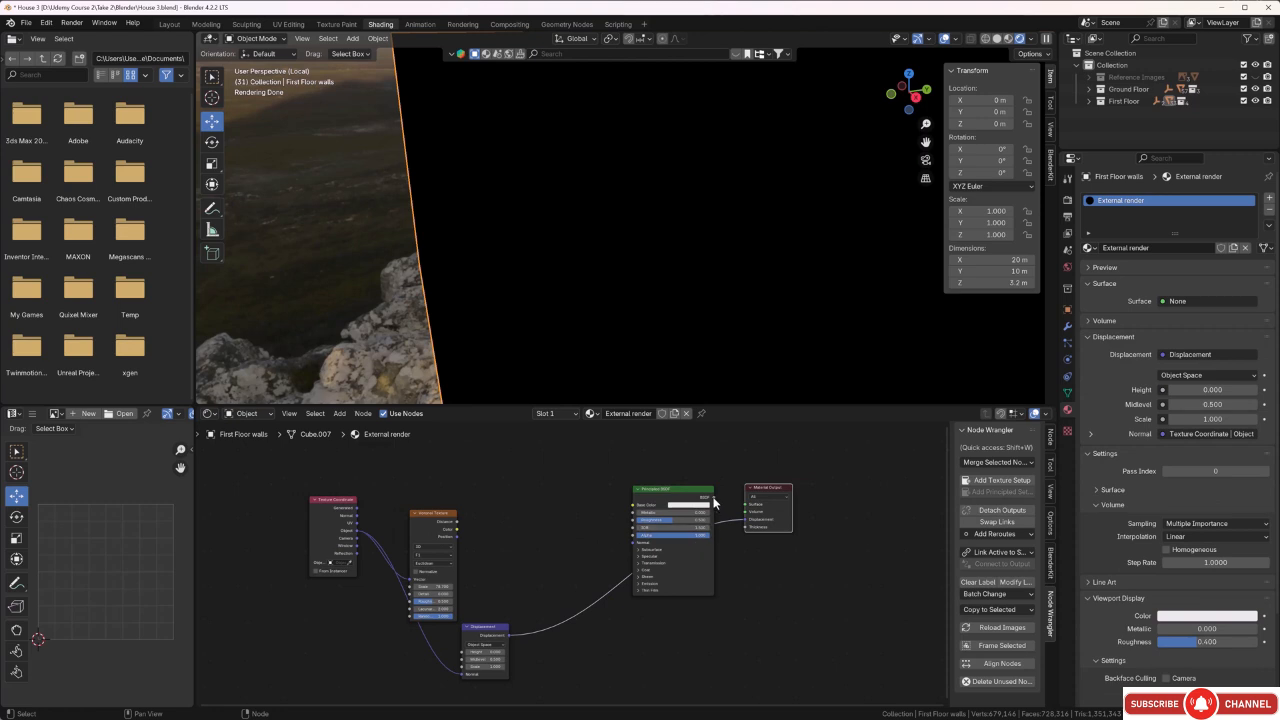
left_click_drag(714, 499, 746, 504)
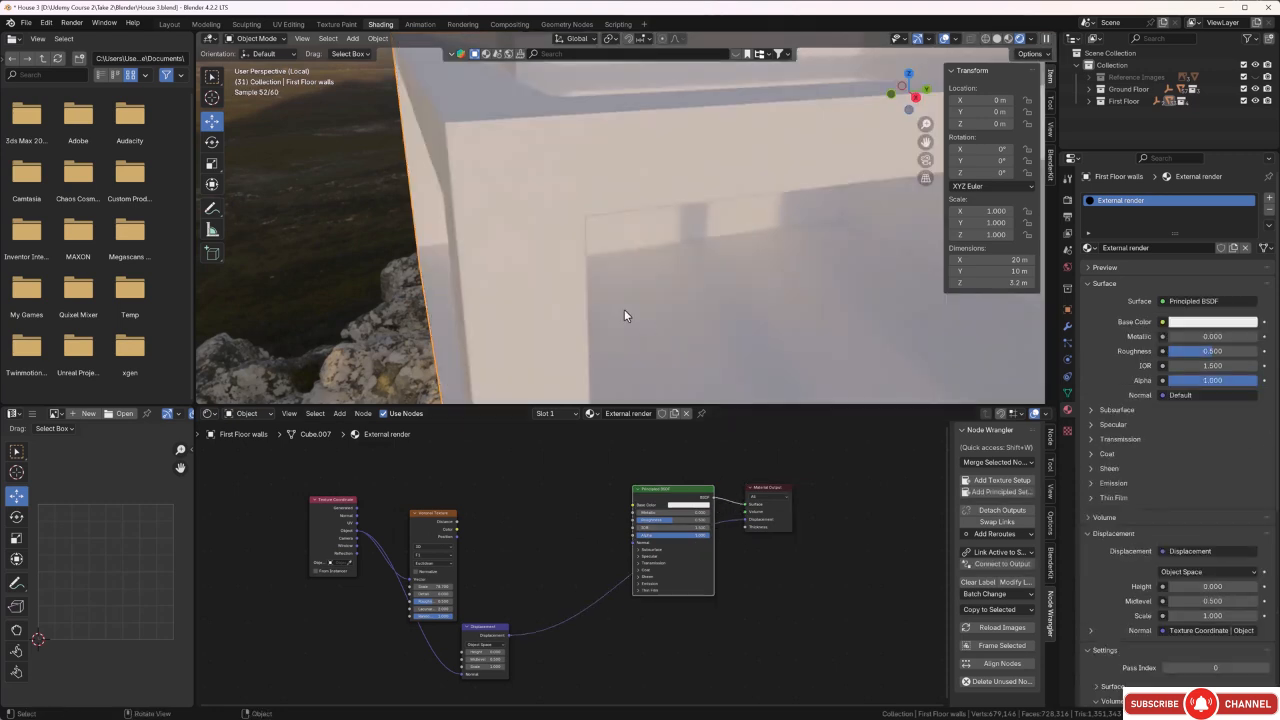
middle_click_drag(624, 310, 662, 280)
scroll(457, 162, "up", 1)
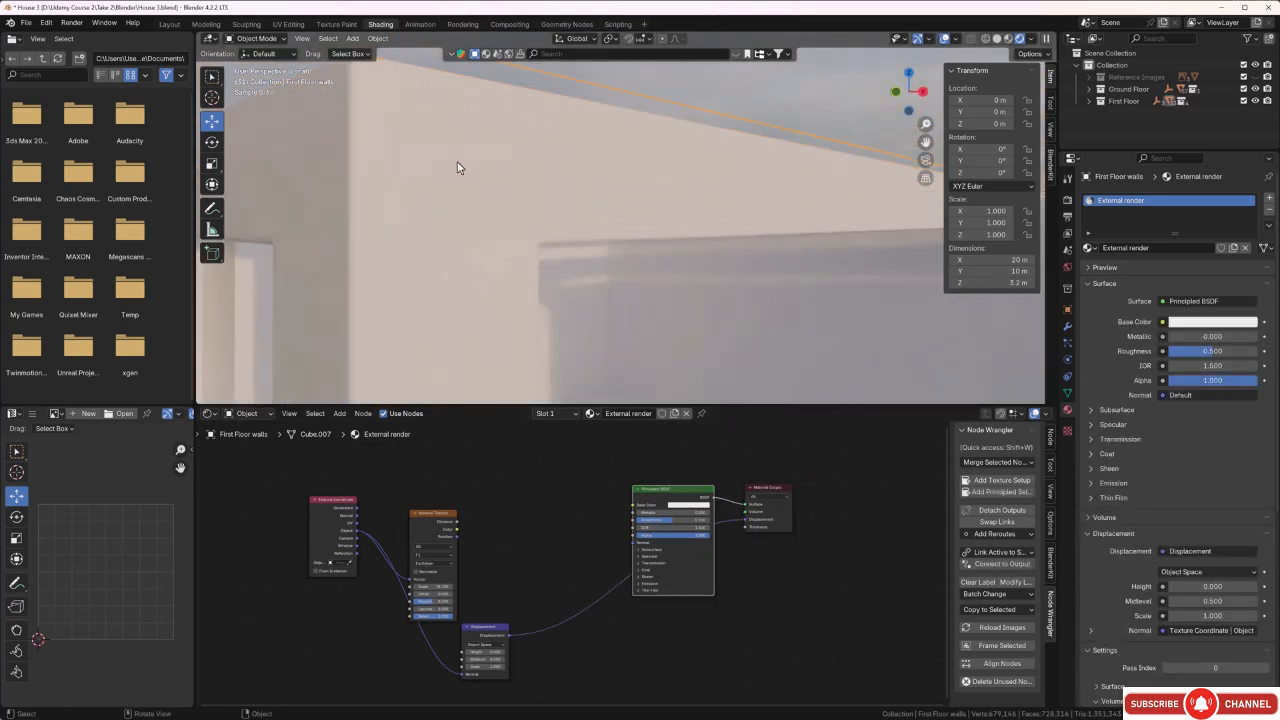
middle_click_drag(457, 174, 397, 331)
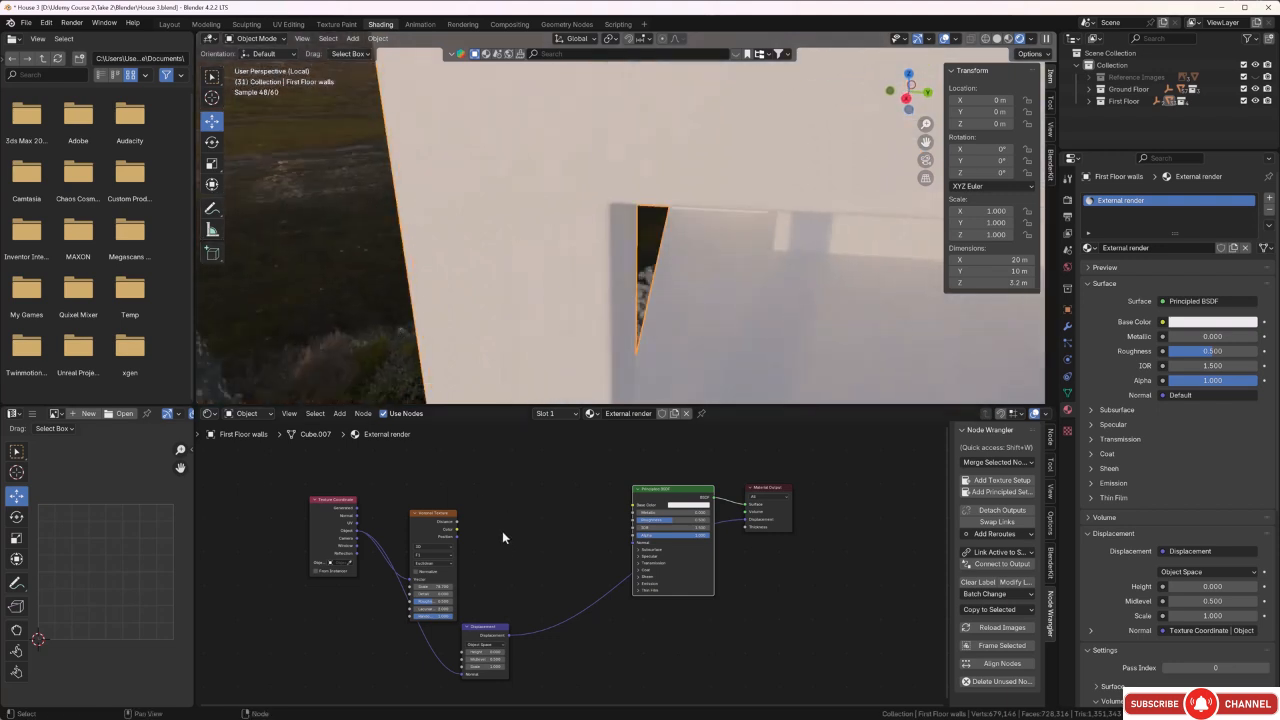
Move the Voronoi Texture node up and place a Mix Color node between it and the Principled BSDF.
scroll(502, 531, "down", 1)
left_click_drag(457, 528, 454, 499)
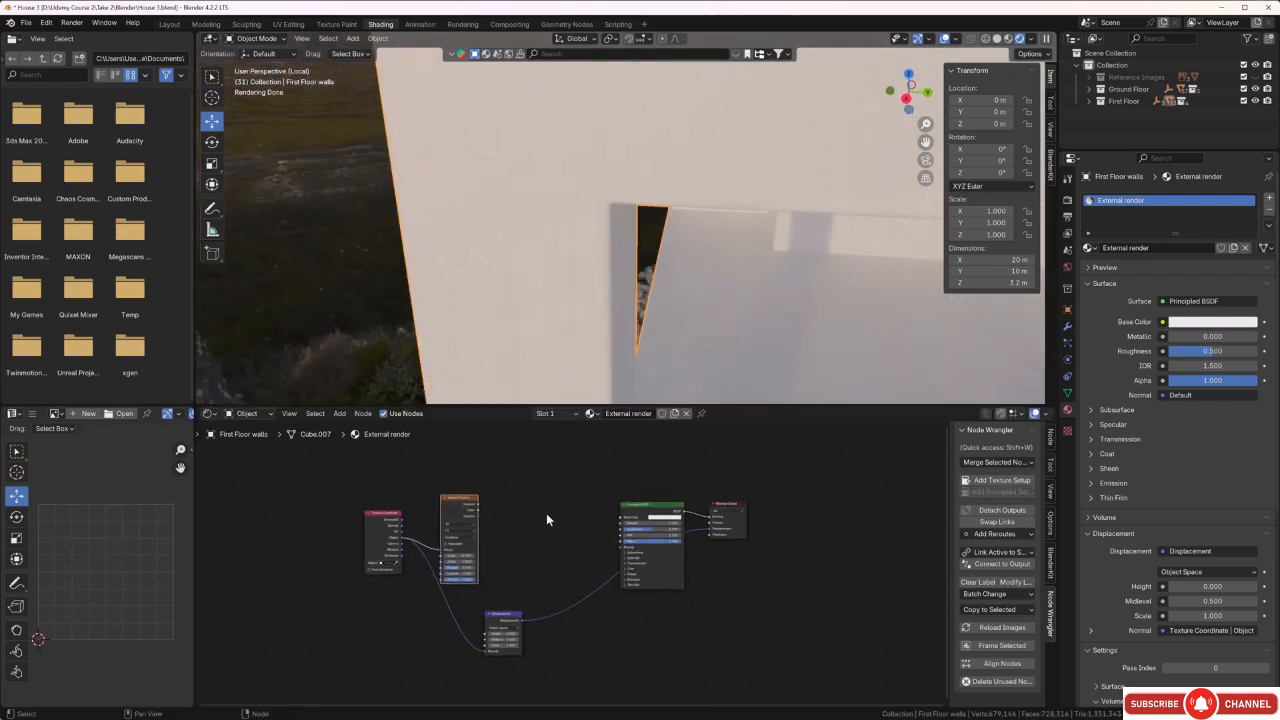
left_click(540, 519)
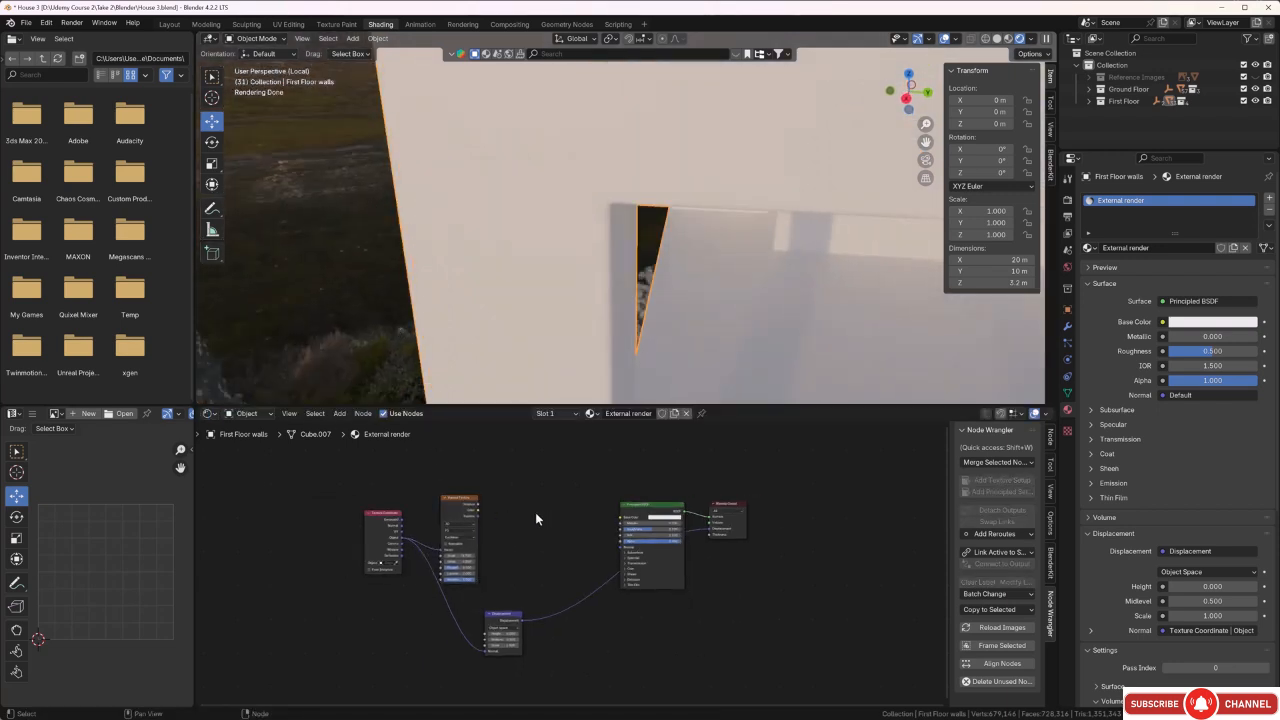
key("shift+a")
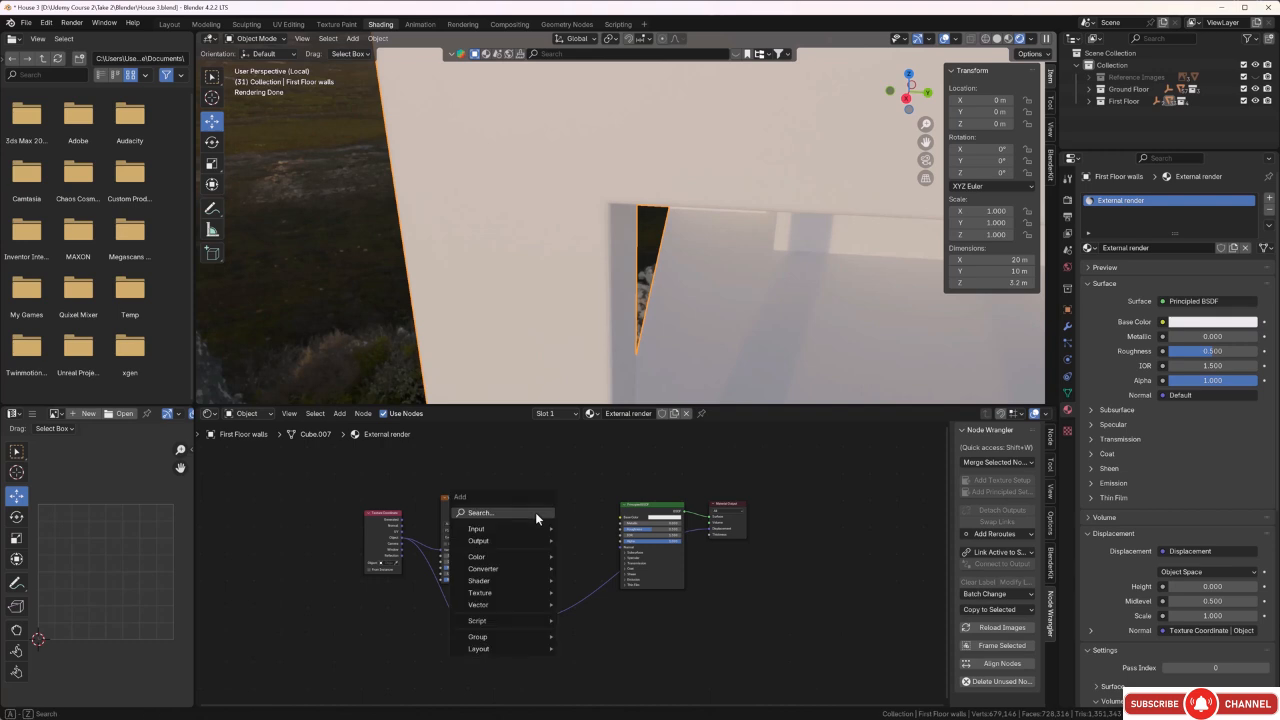
left_click(535, 512)
left_click(576, 571)
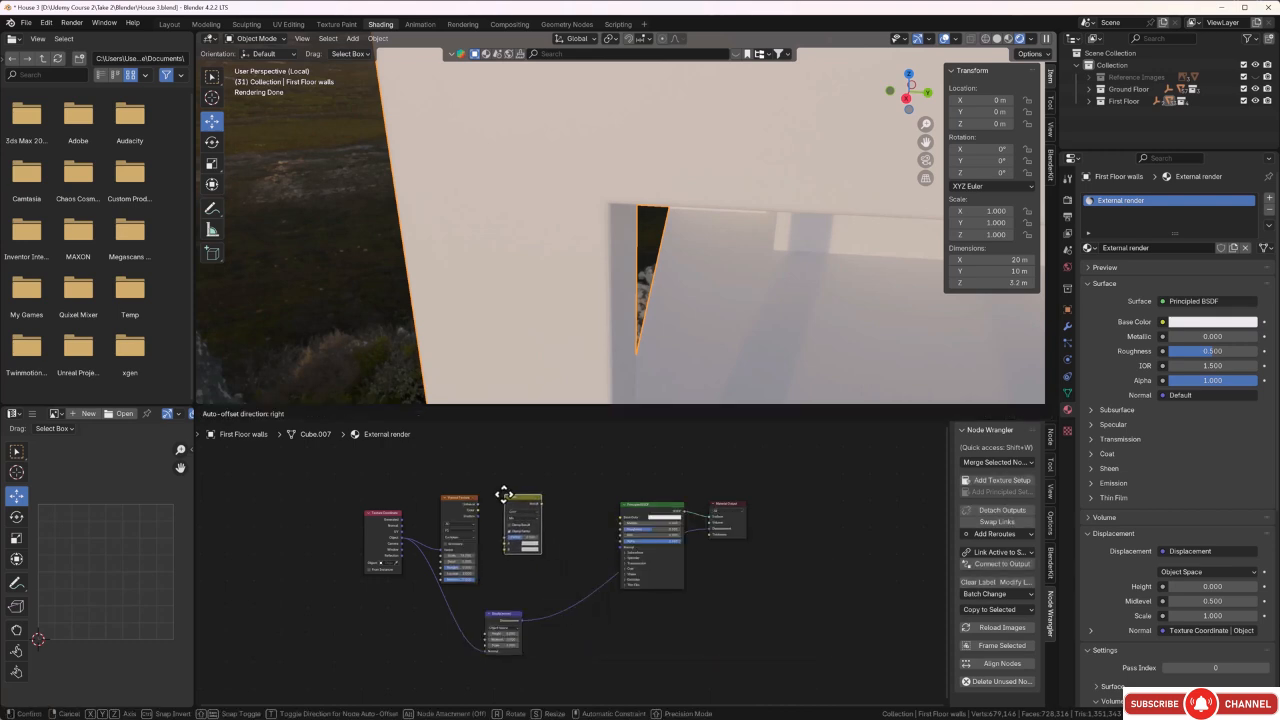
left_click(504, 494)
Connect the Voronoi Texture's Distance output to the Mix node's Factor.
scroll(476, 520, "up", 4)
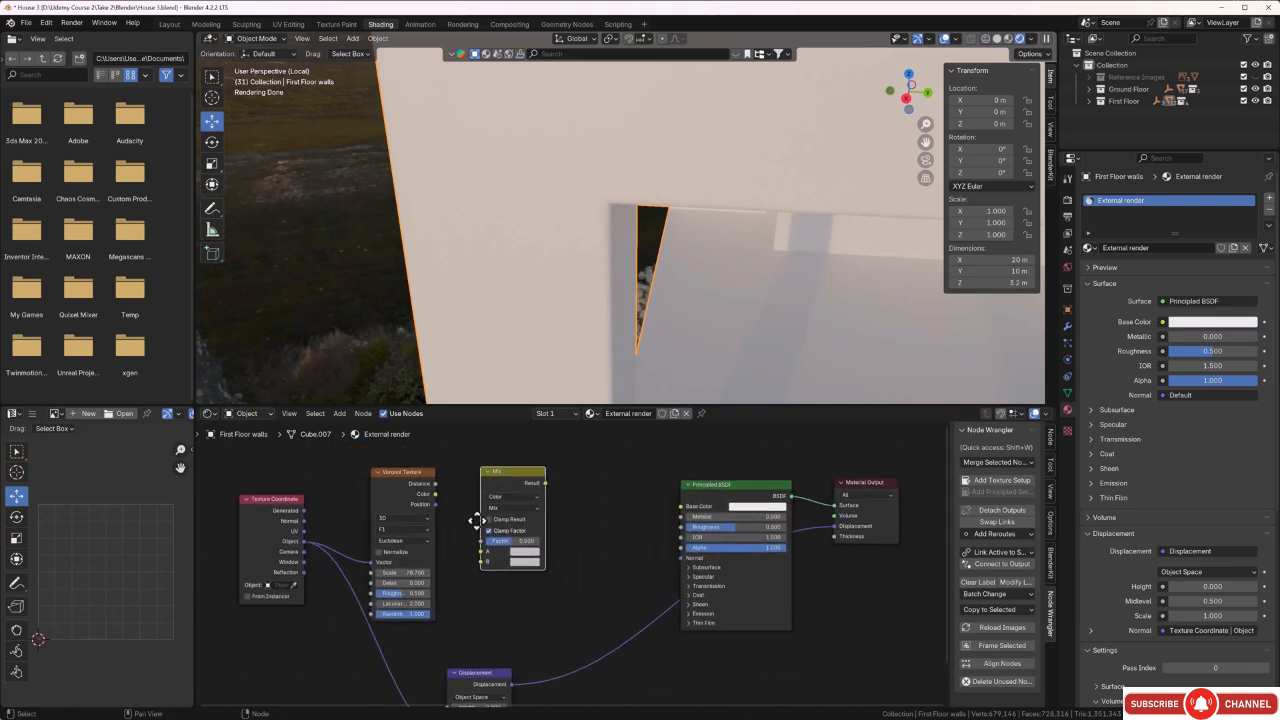
scroll(483, 554, "up", 2)
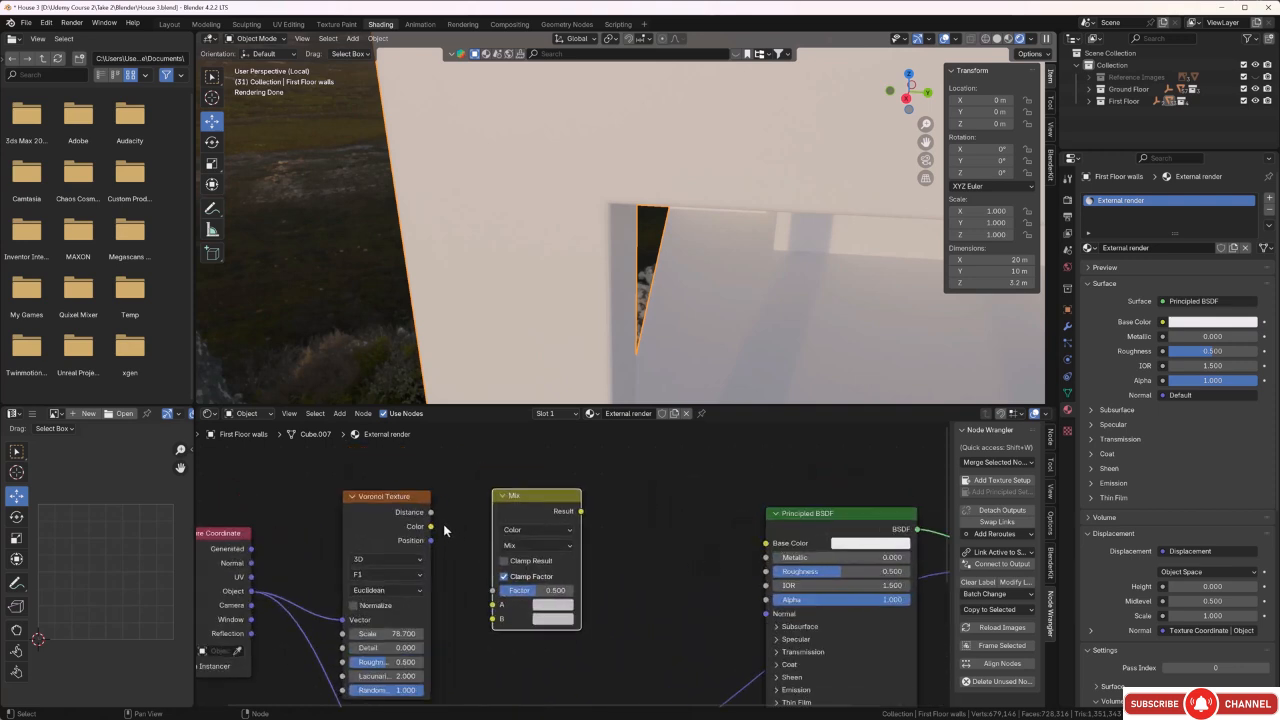
left_click_drag(431, 512, 492, 591)
scroll(600, 576, "down", 2)
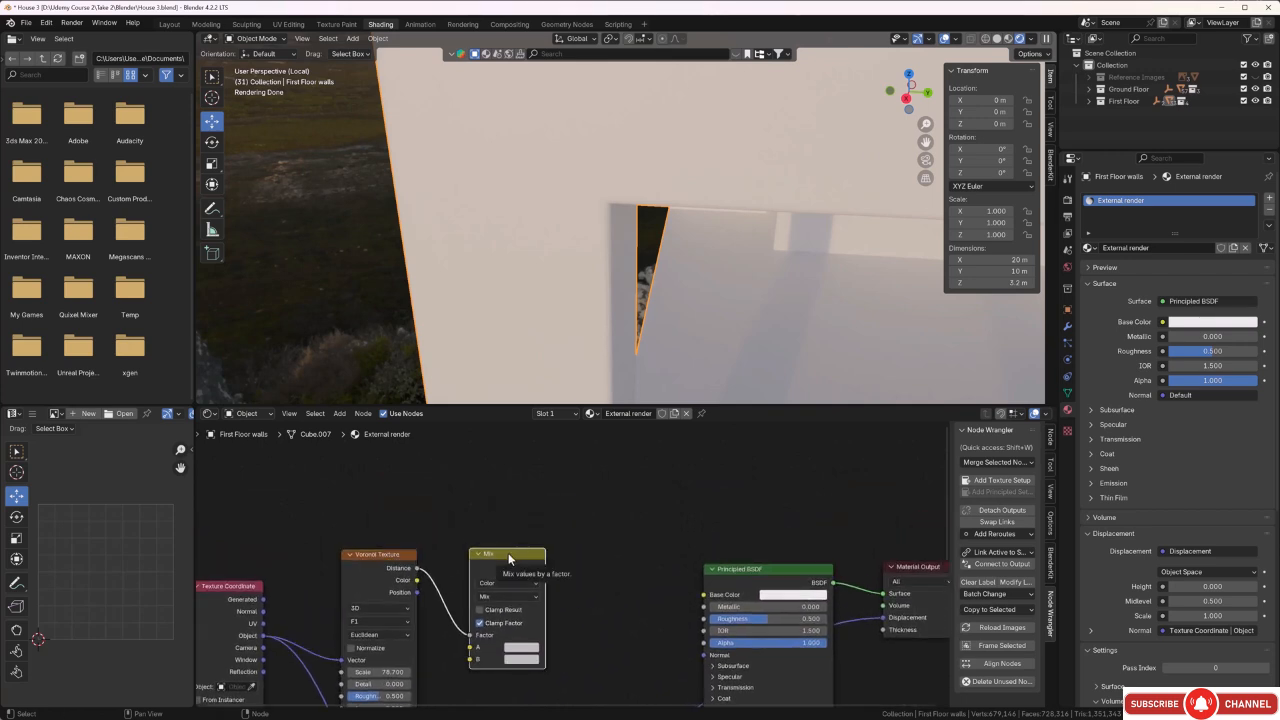
Duplicate the Mix node twice, placing one copy above the original and the other between them and the Principled BSDF.
key("shift+a")
key("Escape")
left_click(616, 527)
left_click(525, 560)
key("shift+d")
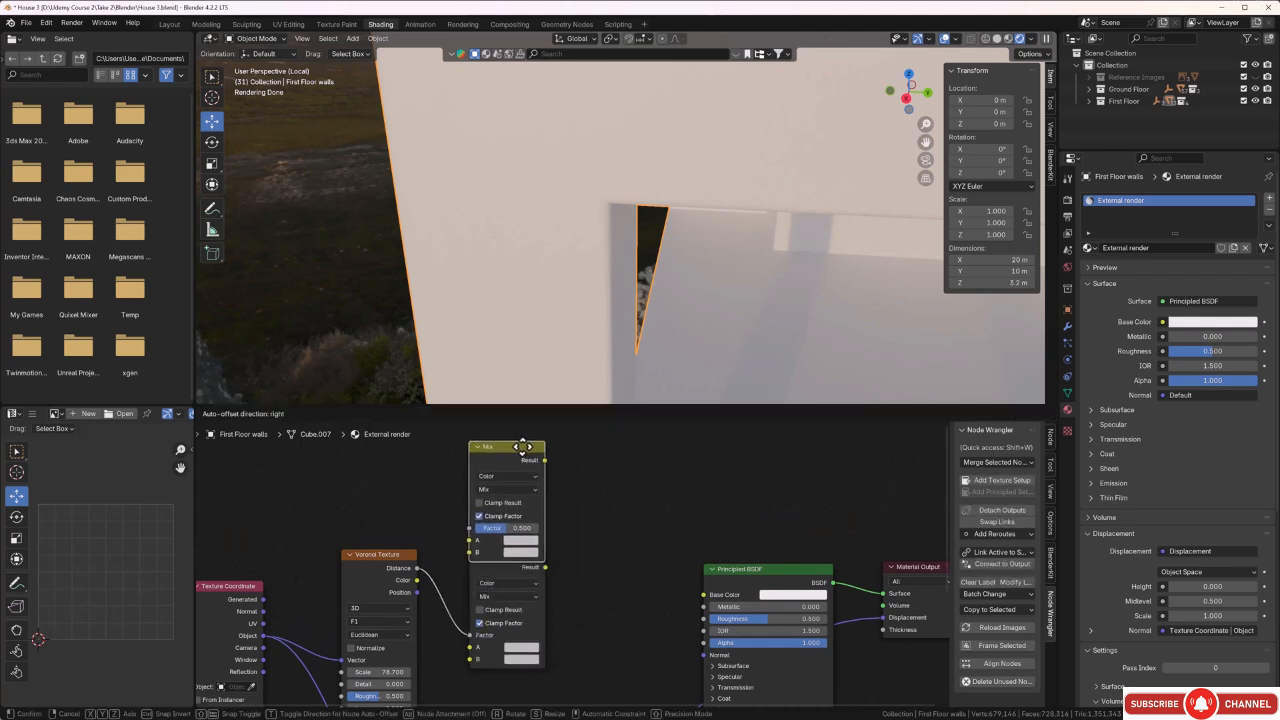
left_click(523, 483)
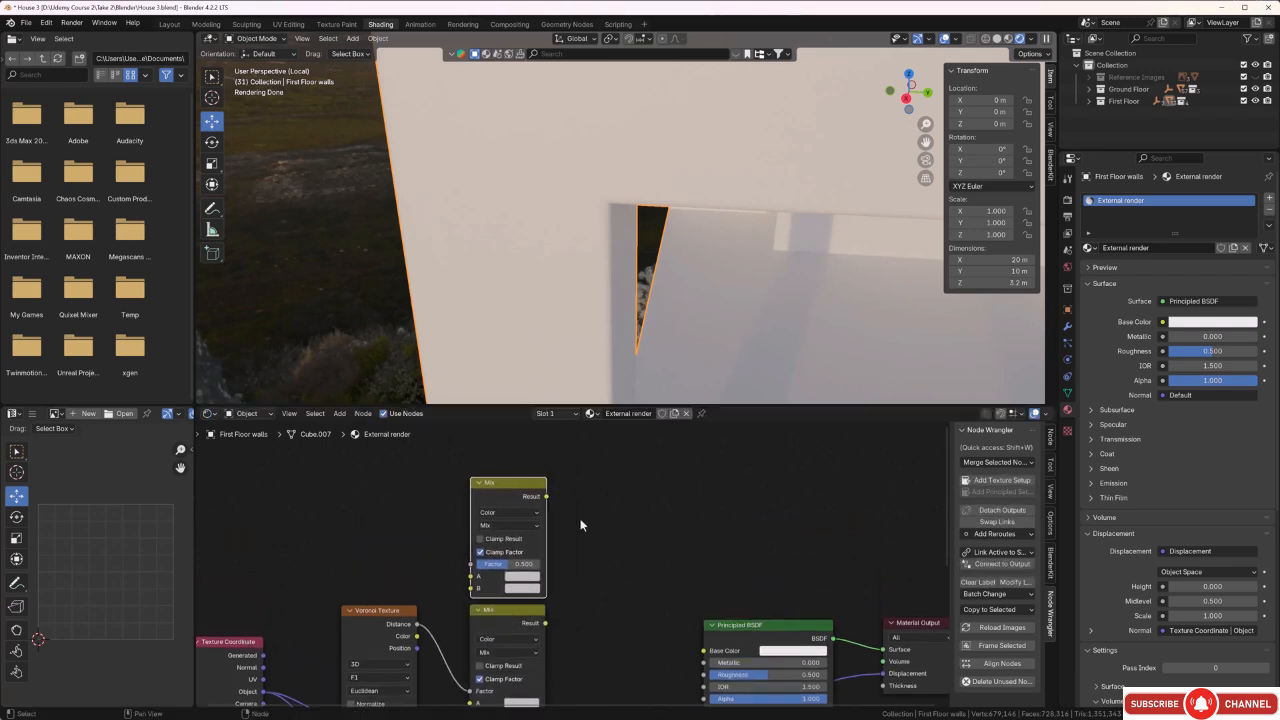
key("g")
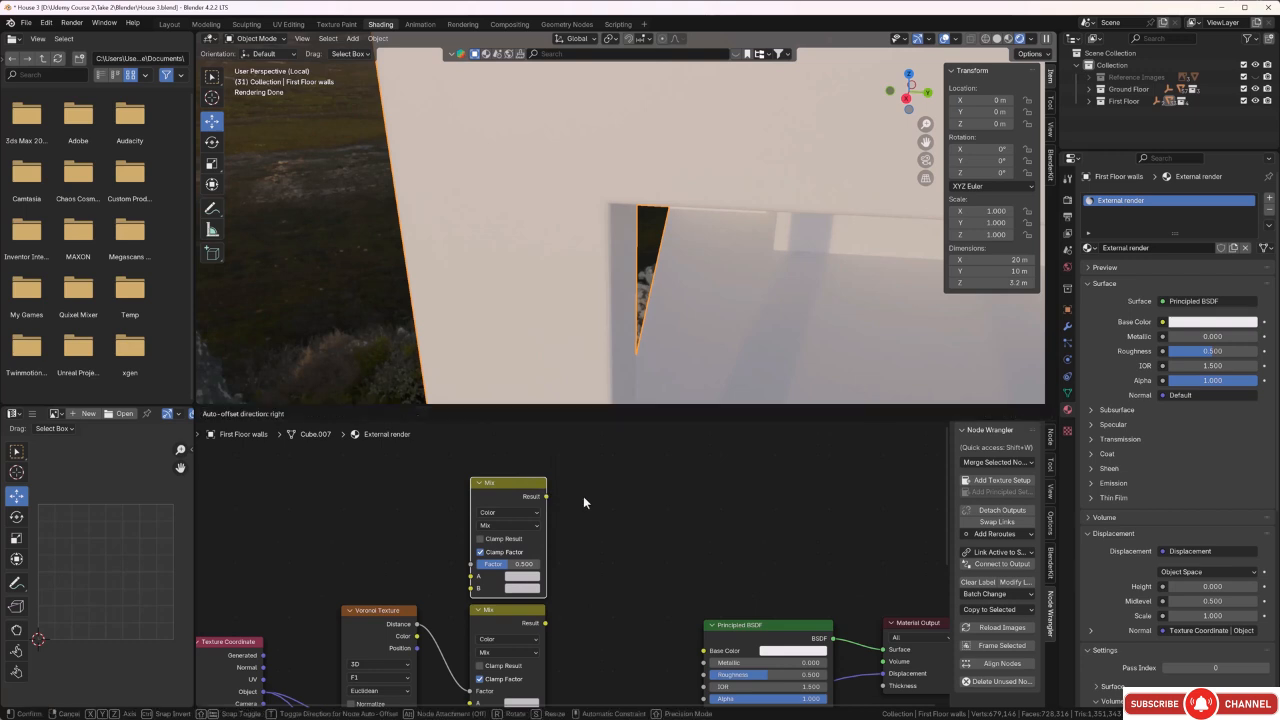
left_click(684, 581)
left_click(707, 533)
Move the Principled BSDF and Material Output nodes further away from the Mix nodes to make room.
scroll(707, 533, "down", 3)
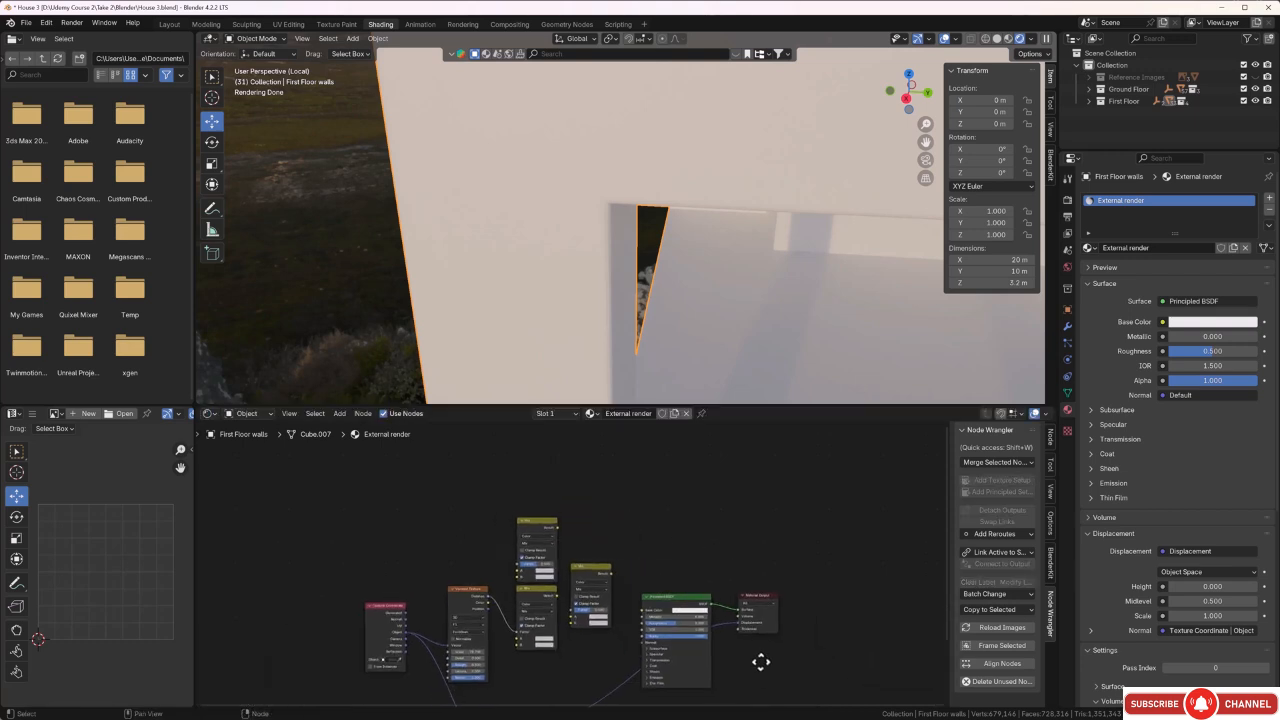
left_click_drag(614, 483, 792, 648)
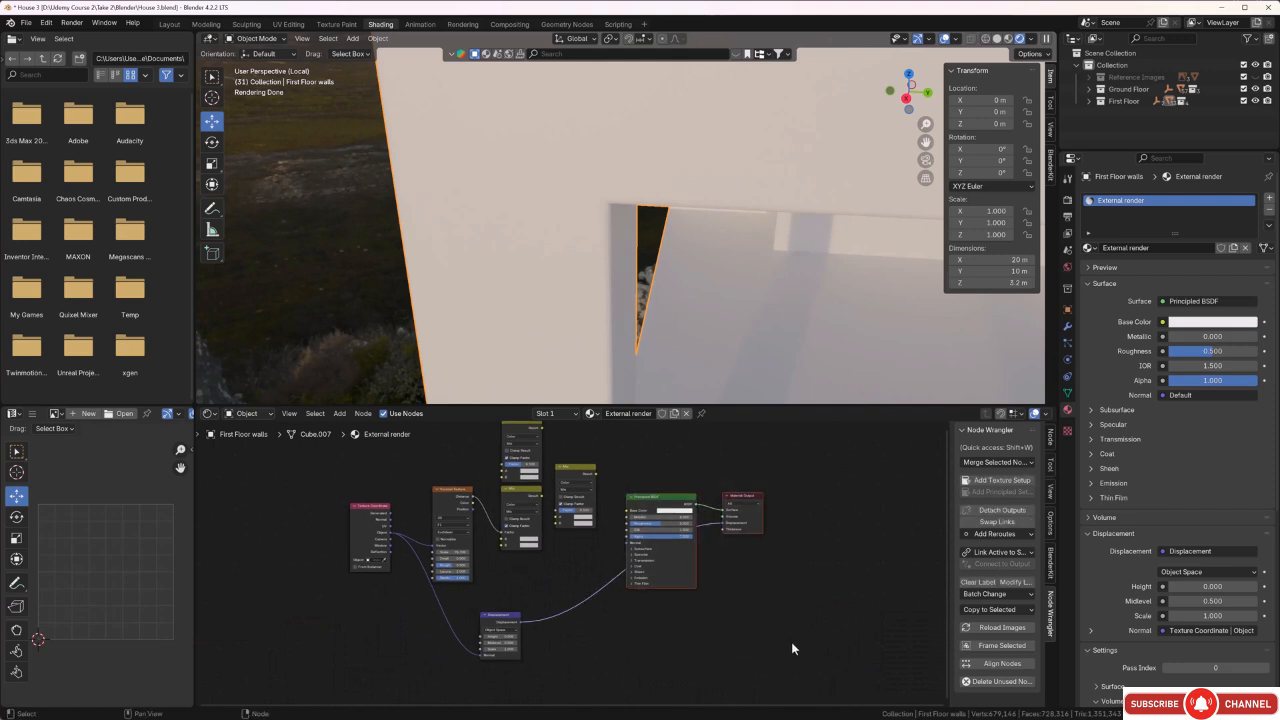
key("g")
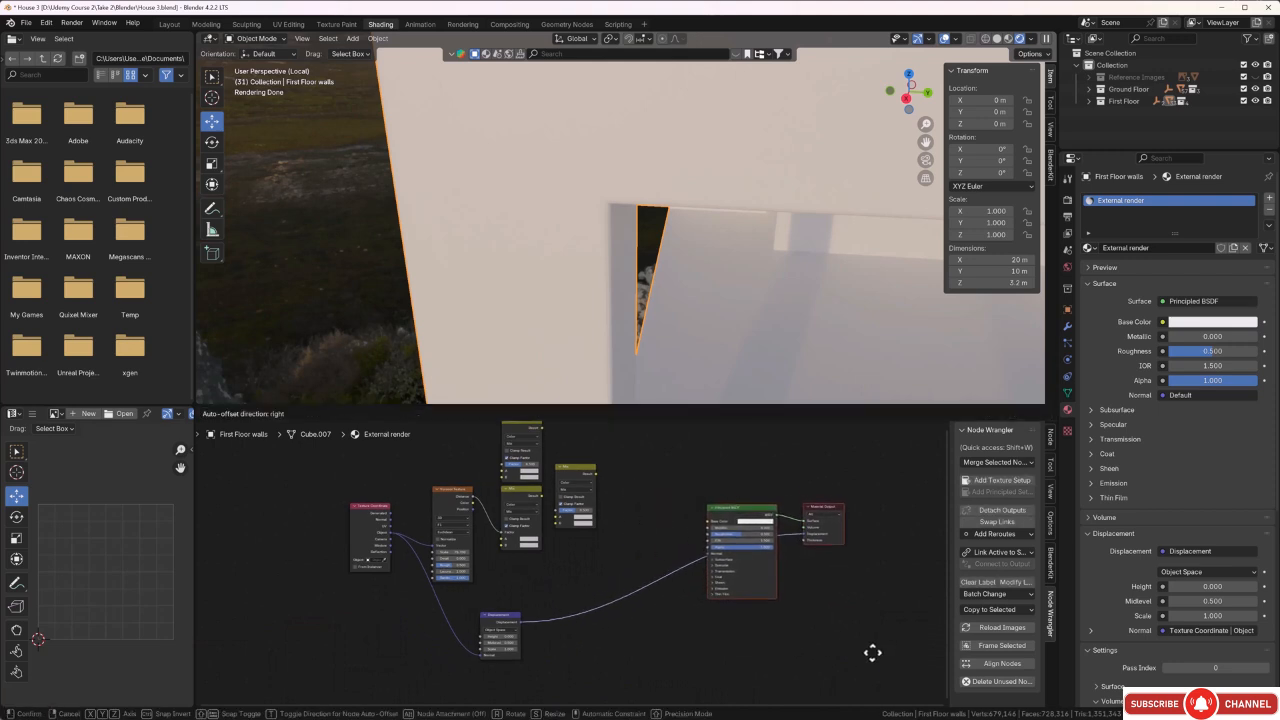
left_click(871, 651)
Connect the Voronoi Distance output to the upper Mix's Factor and the lower Mix's Result to the third Mix's B input.
middle_click_drag(642, 529, 656, 584)
scroll(600, 565, "up", 5)
scroll(418, 589, "up", 2)
middle_click_drag(418, 589, 465, 632)
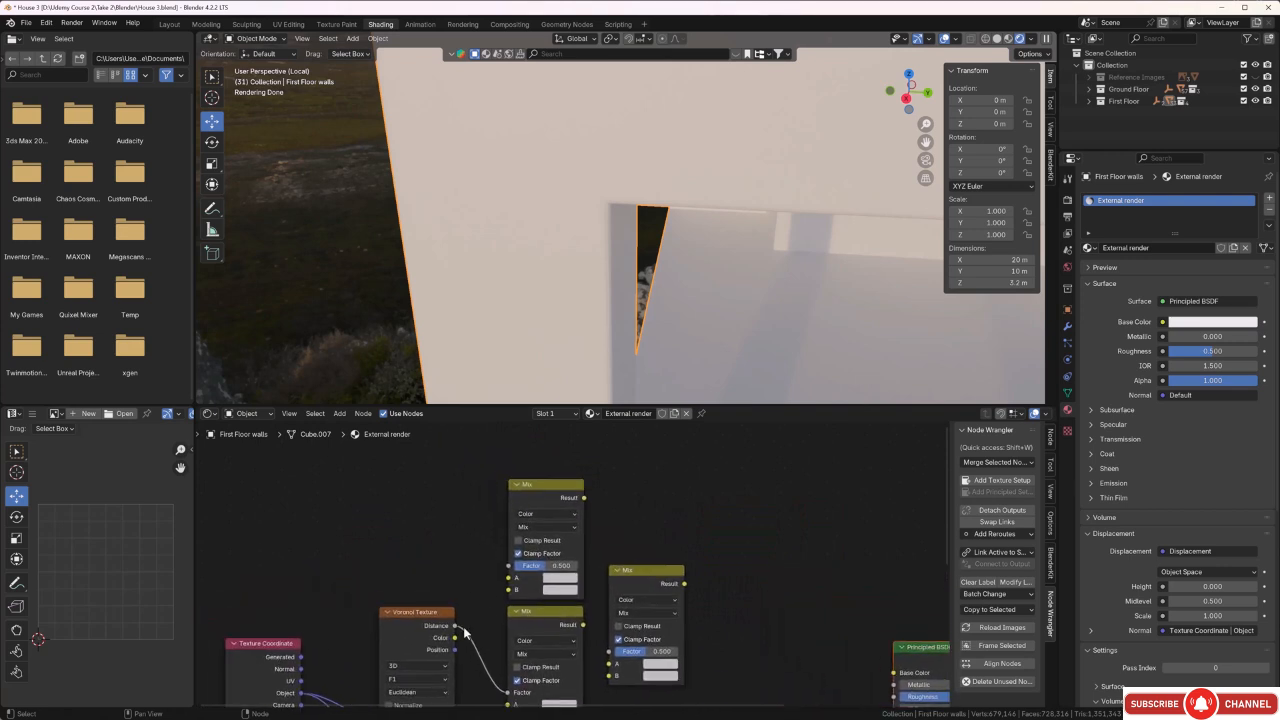
left_click_drag(455, 626, 498, 572)
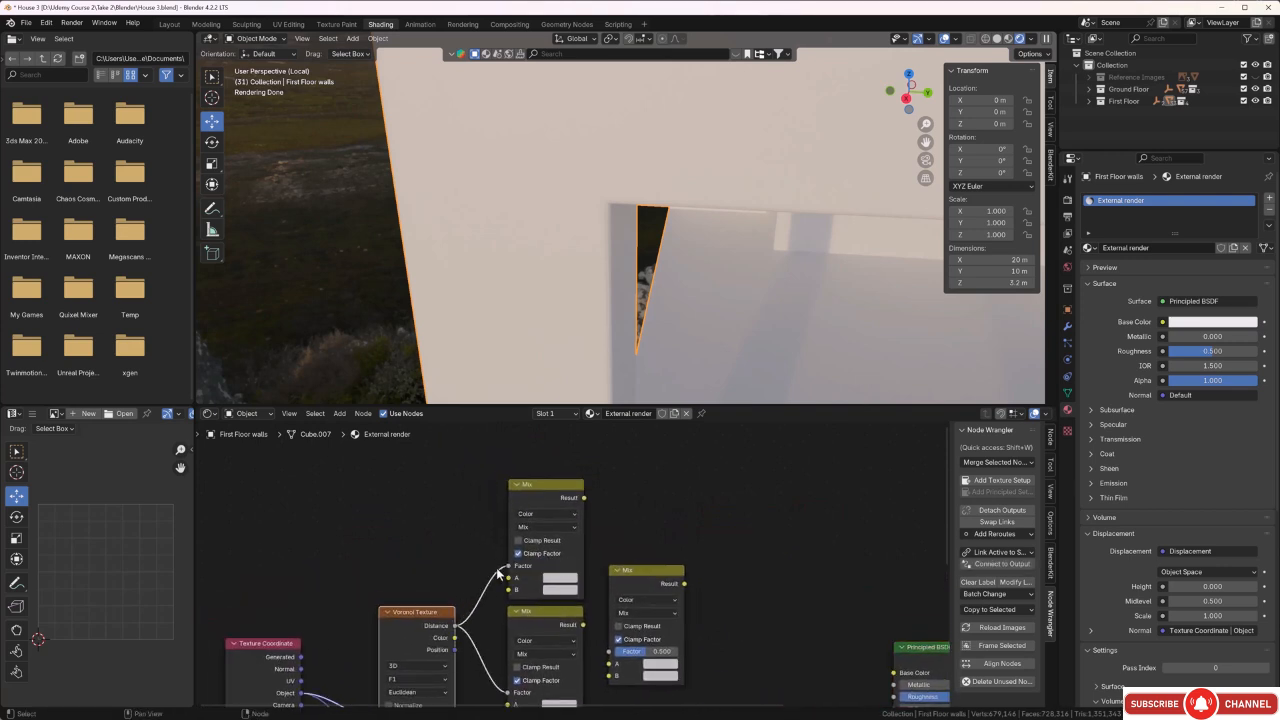
middle_click_drag(609, 676, 607, 661)
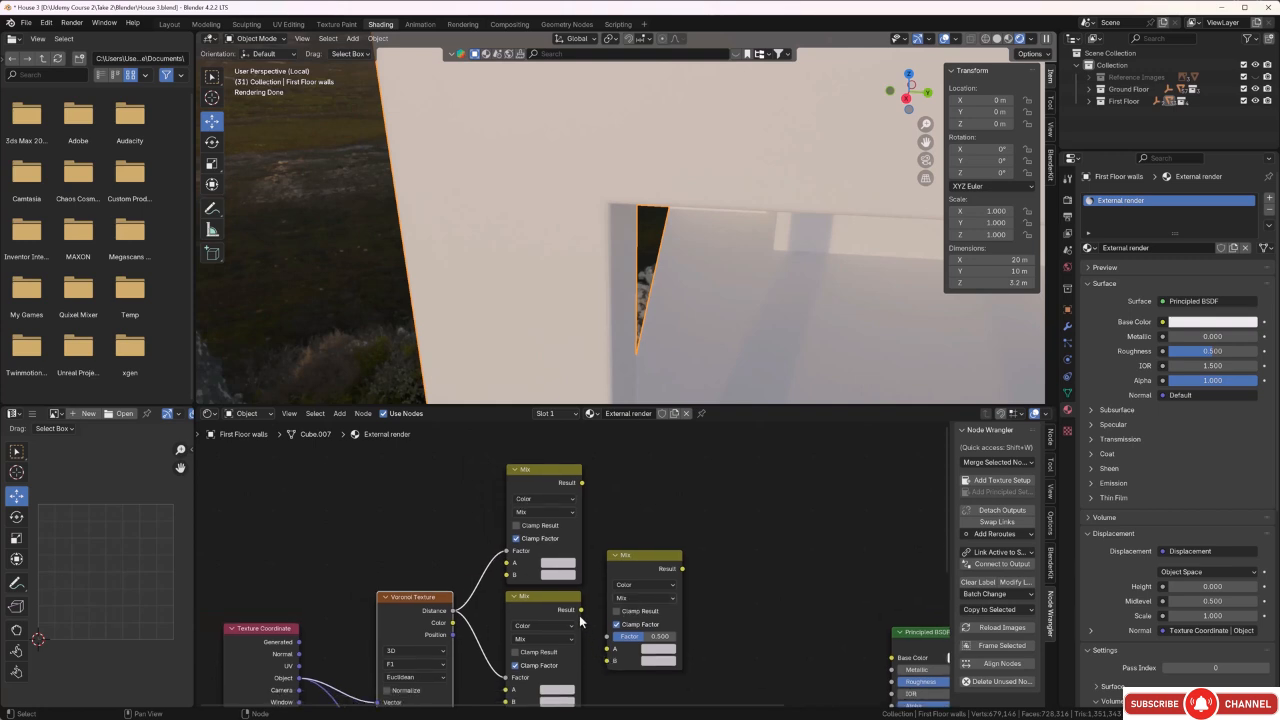
left_click_drag(581, 610, 607, 648)
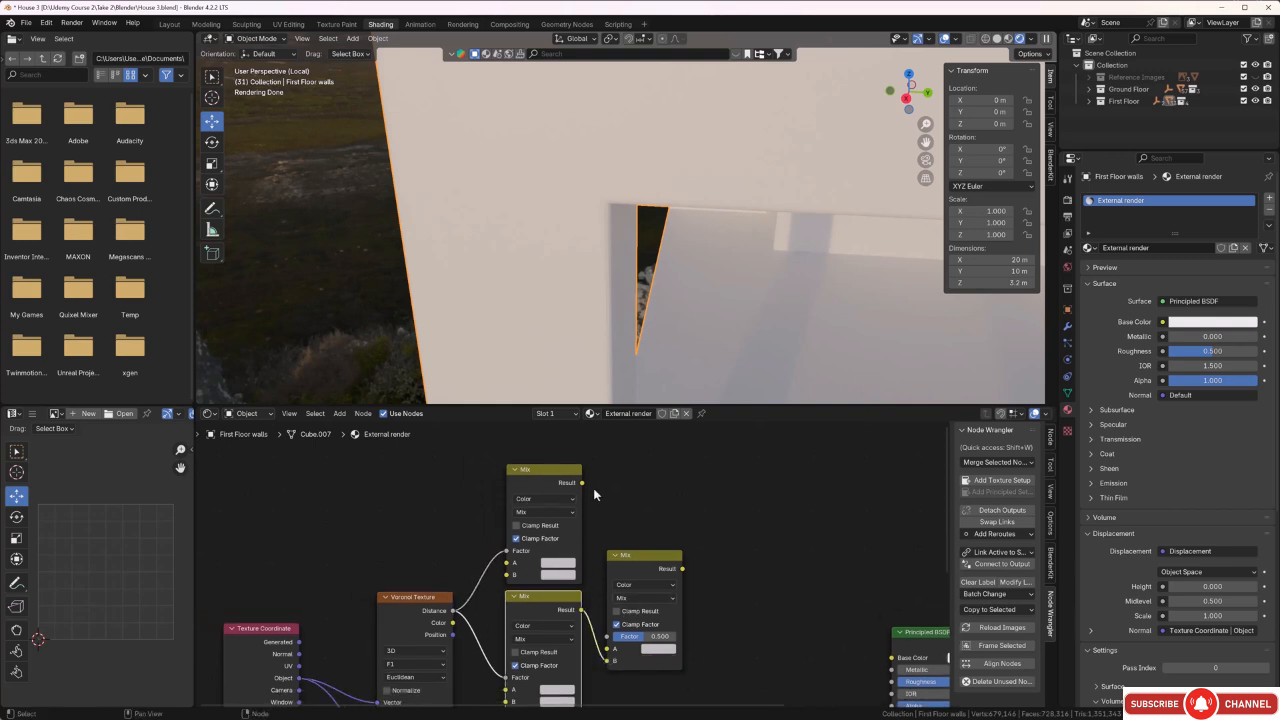
Connect the upper Mix node's Result to the third Mix node's A input.
left_click_drag(582, 484, 606, 659)
scroll(711, 610, "down", 2)
middle_click_drag(711, 610, 648, 586)
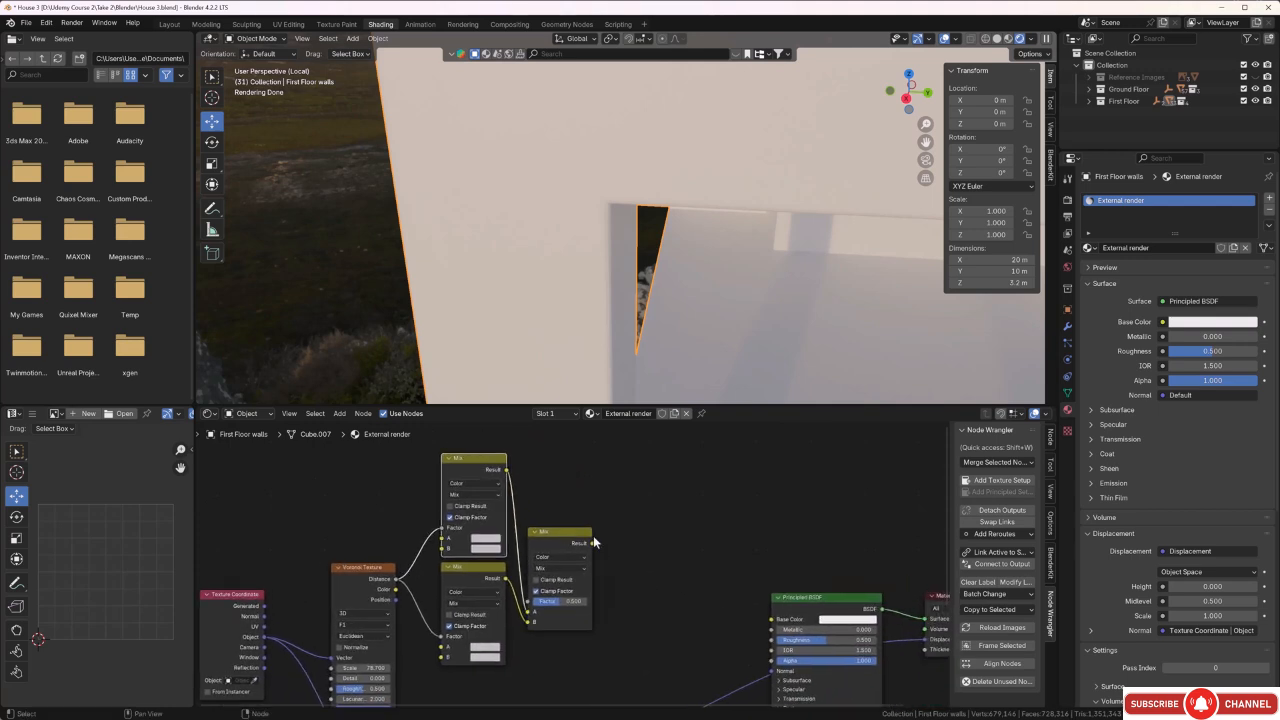
Add a Color Ramp node between the third Mix node and the Principled BSDF.
left_click(664, 551)
key("shift+a")
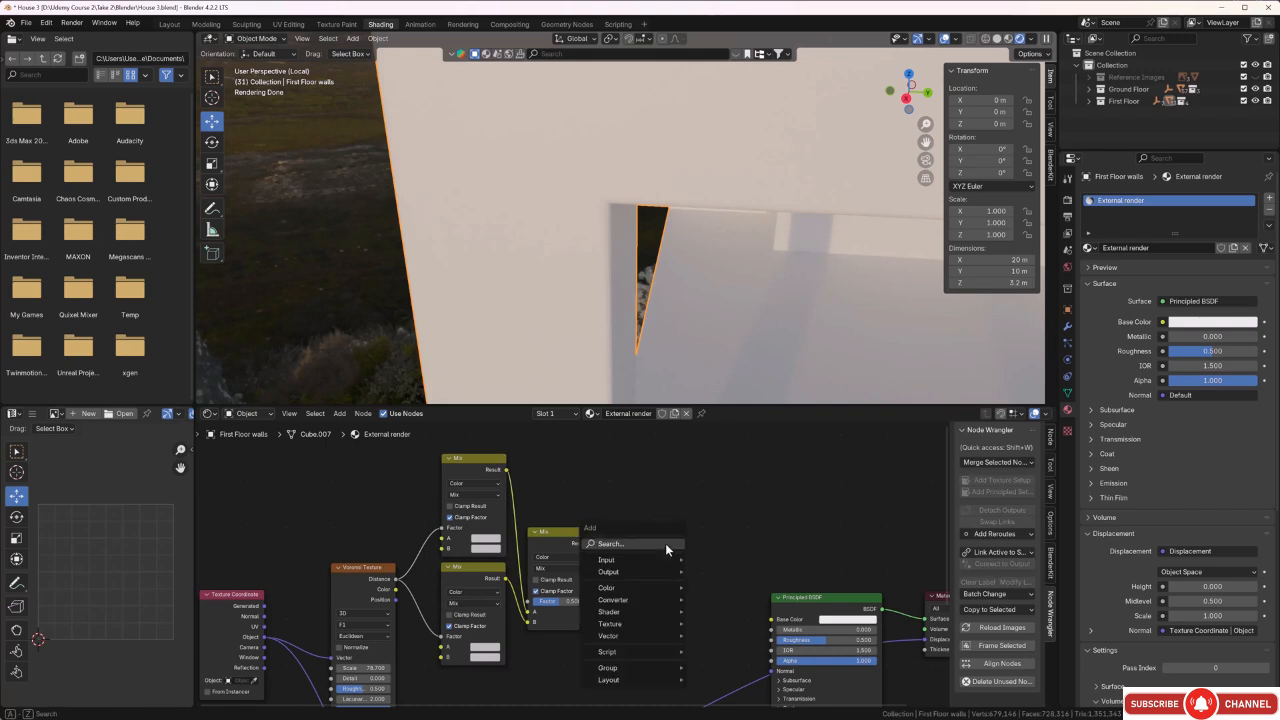
left_click(665, 543)
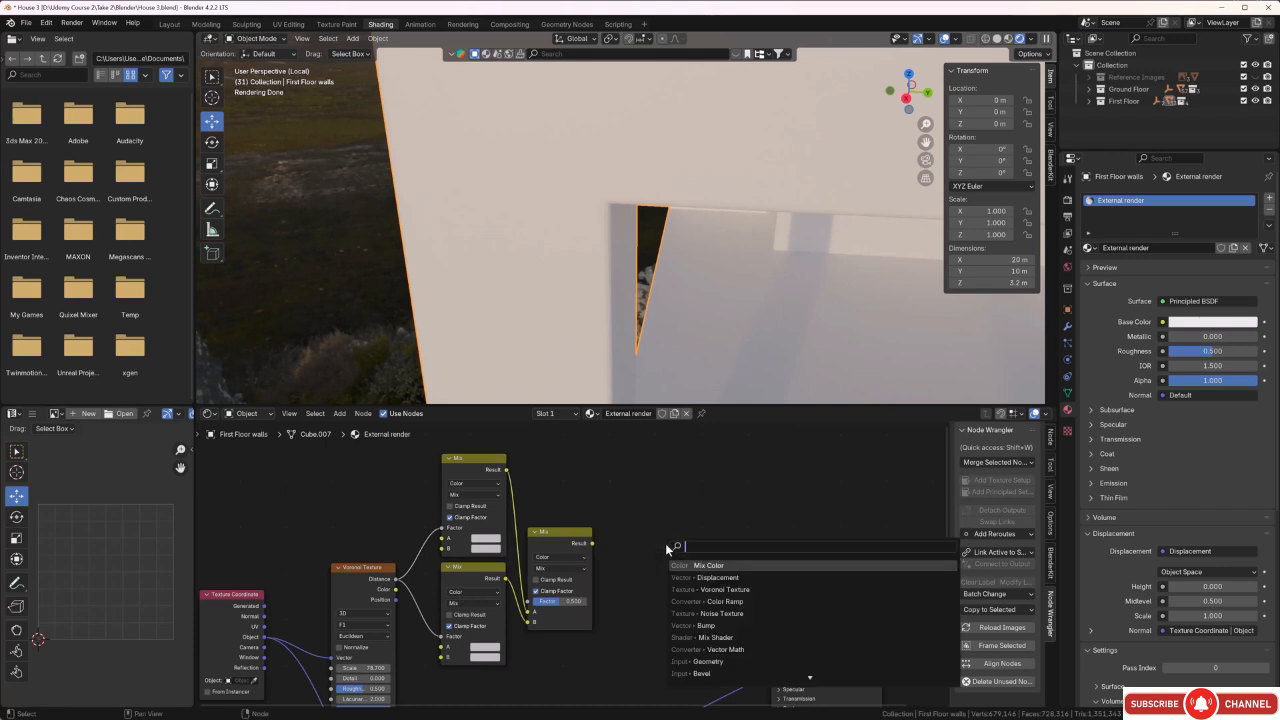
left_click(708, 601)
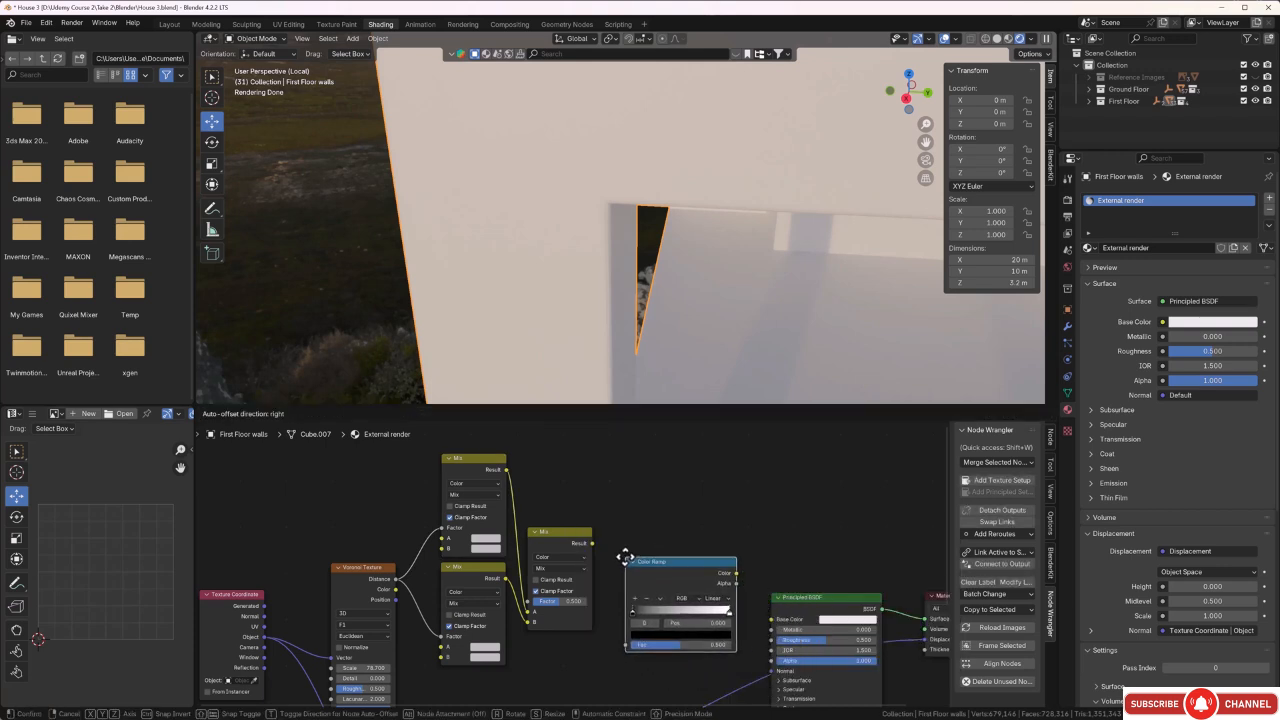
left_click(617, 562)
Connect the third Mix's Result to the Color Ramp's Fac and the ramp's Color to the Principled BSDF's Base Color, and check the walls.
left_click_drag(594, 543, 647, 645)
left_click_drag(736, 573, 773, 619)
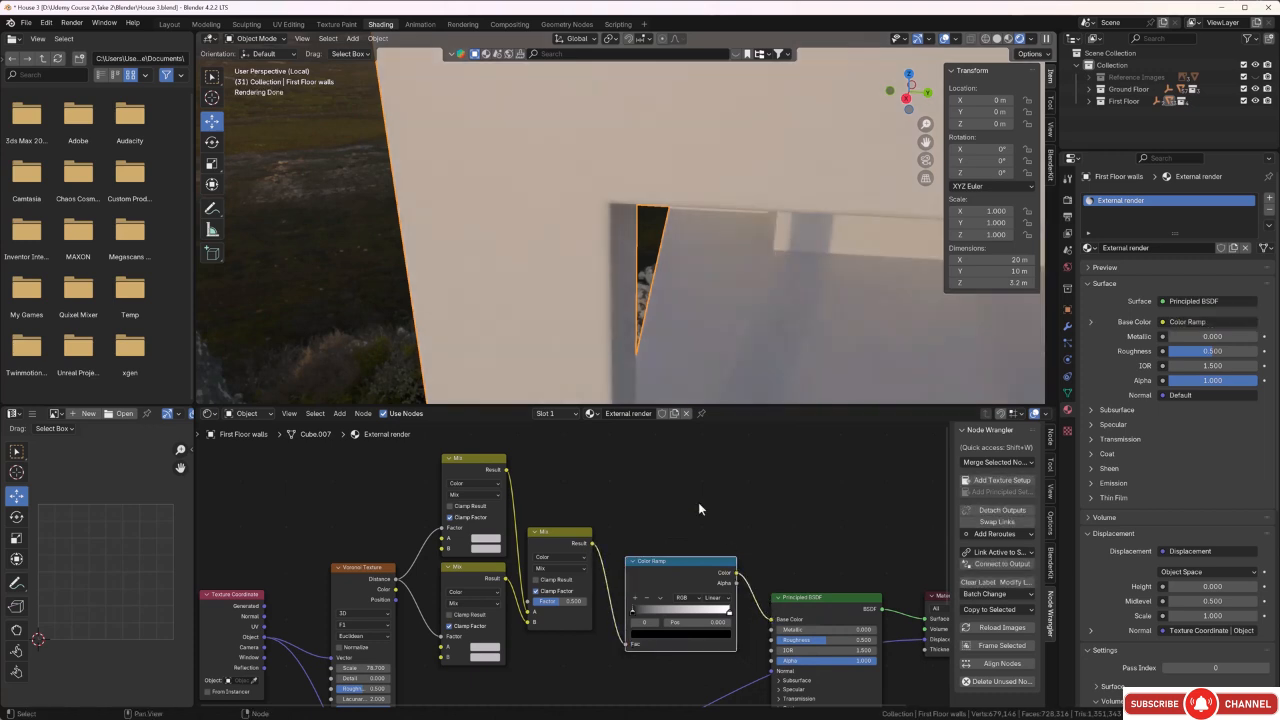
scroll(703, 284, "down", 4)
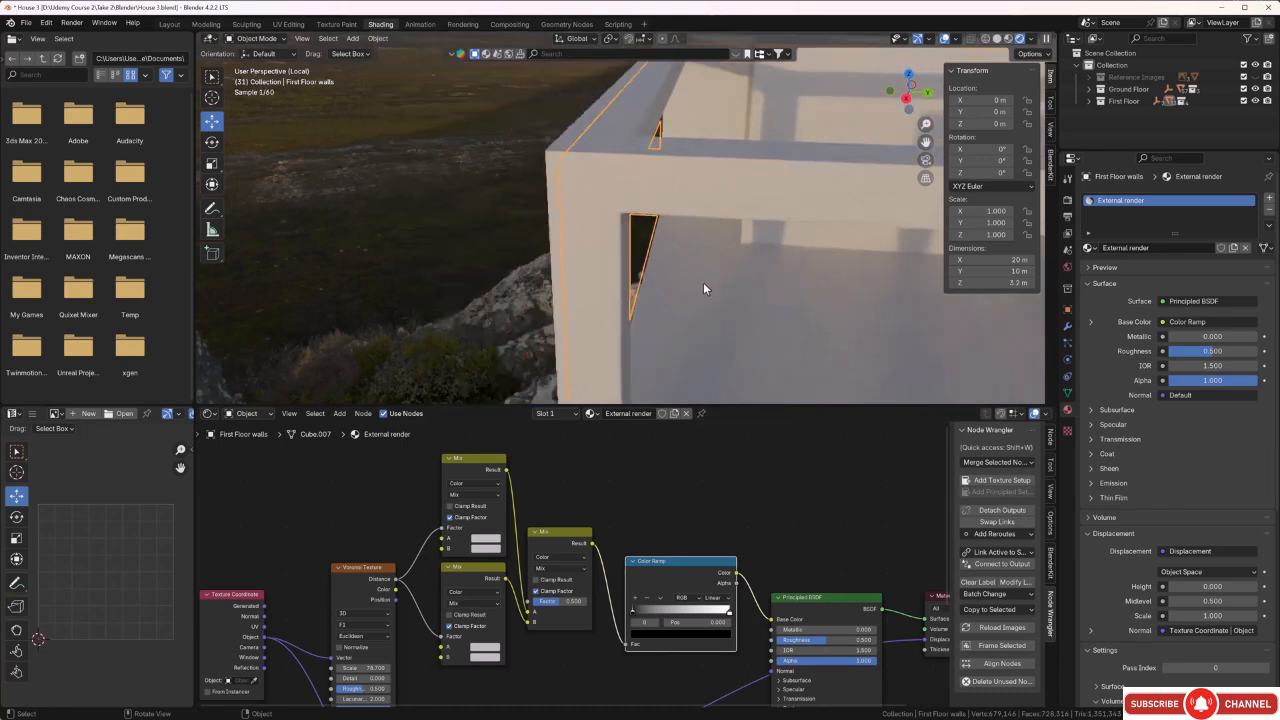
middle_click_drag(831, 343, 635, 266)
scroll(642, 271, "up", 3)
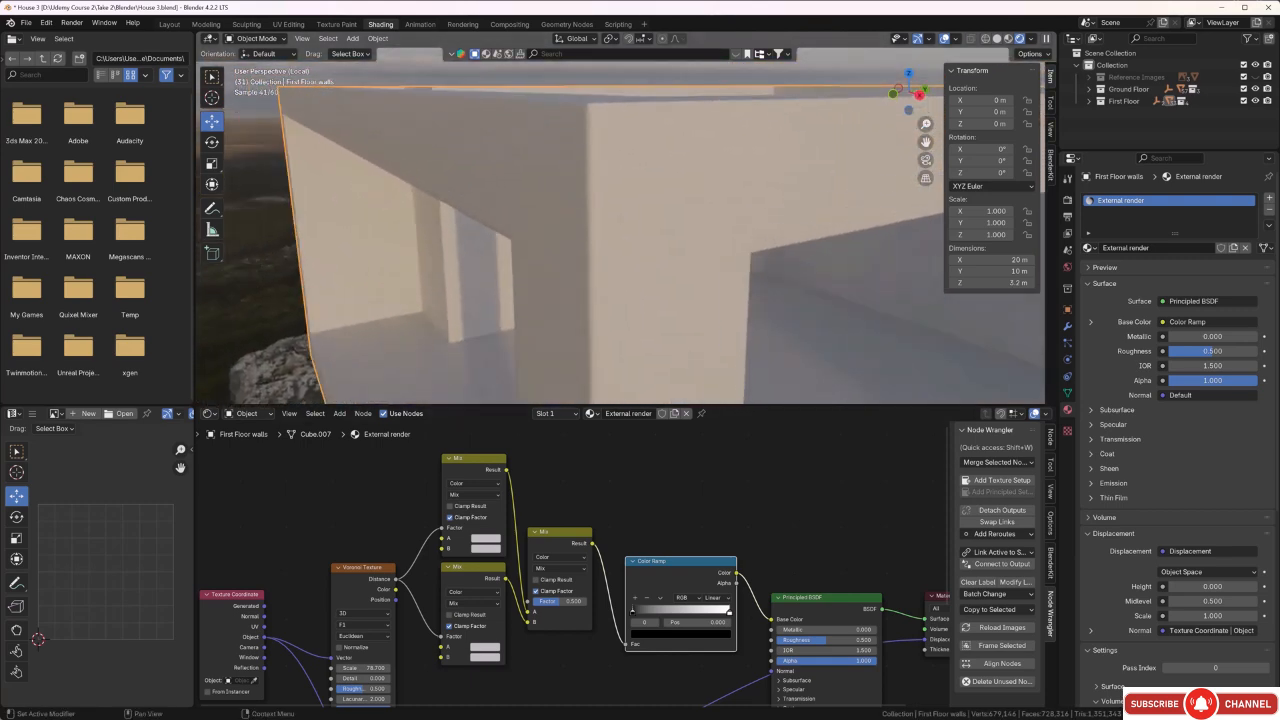
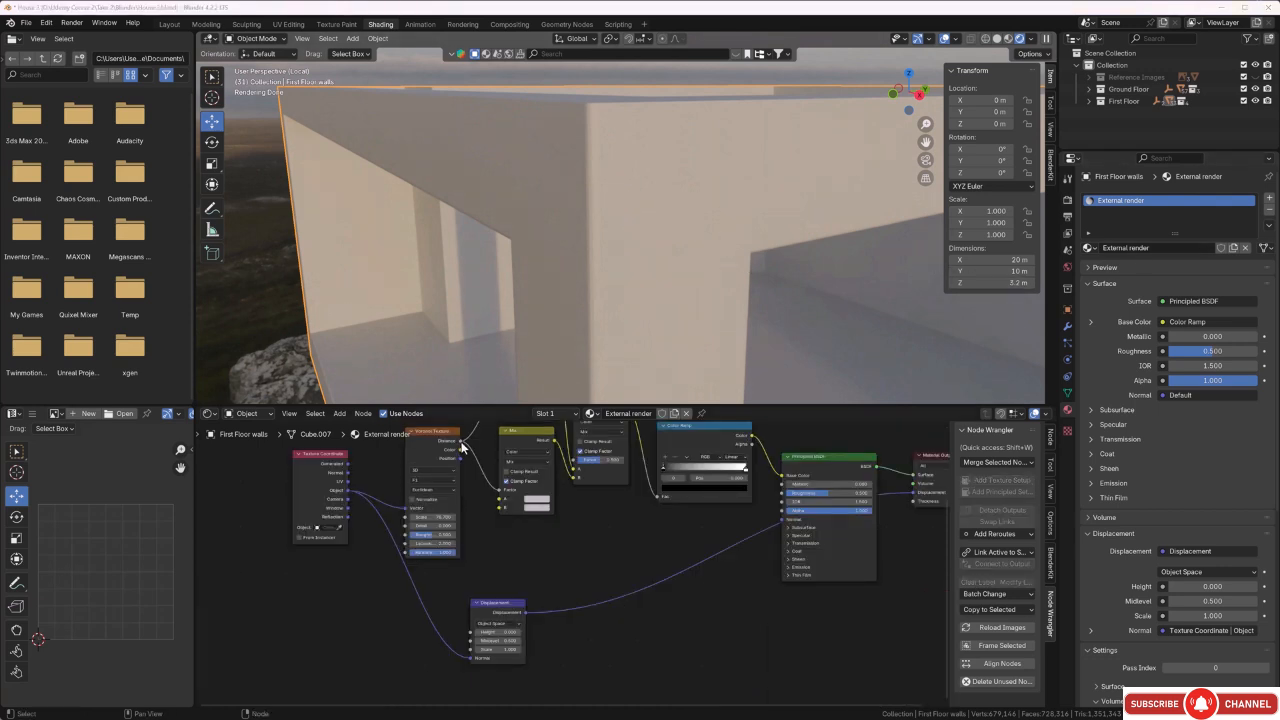
Connect the Voronoi Texture's Distance output to the Displacement node's Height and check the relief on the walls.
left_click_drag(461, 444, 459, 581)
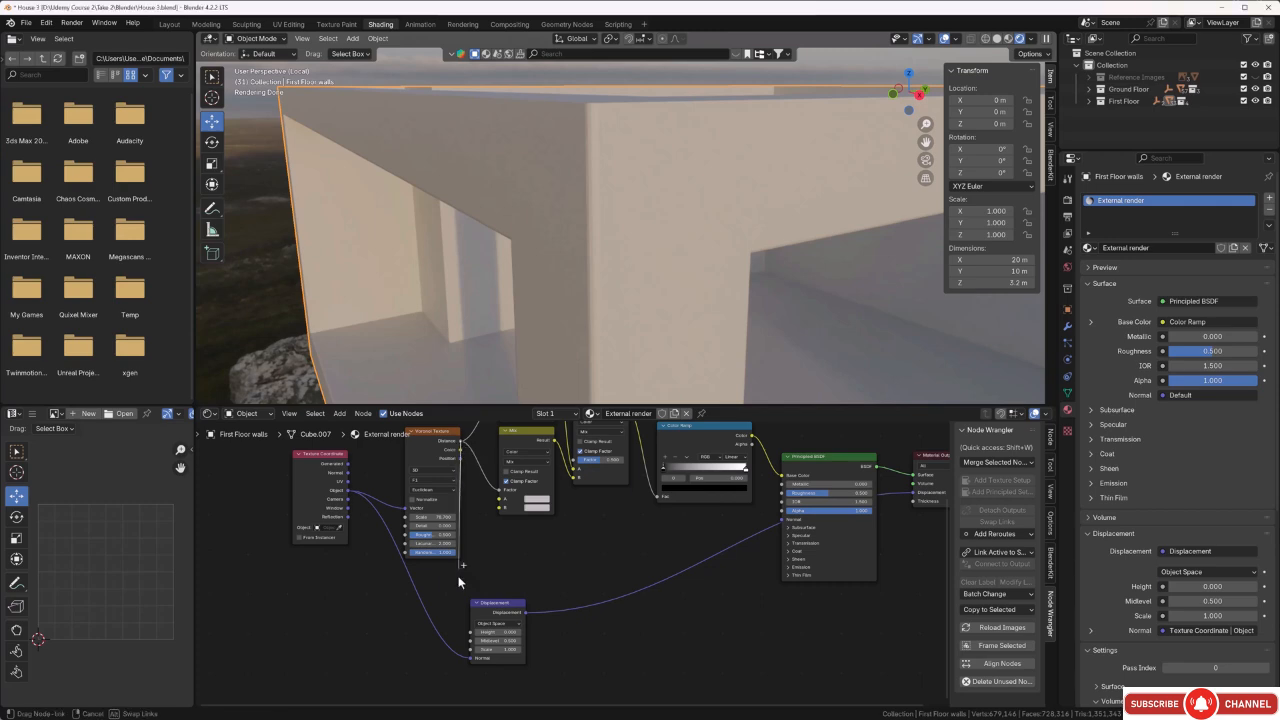
left_click_drag(455, 627, 470, 632)
middle_click_drag(614, 289, 739, 193)
scroll(707, 191, "up", 3)
Set the Voronoi Texture's Scale to 167.5, Roughness to 0.752 and Detail to 2.8, and check the wall surface.
middle_click_drag(610, 569, 612, 588)
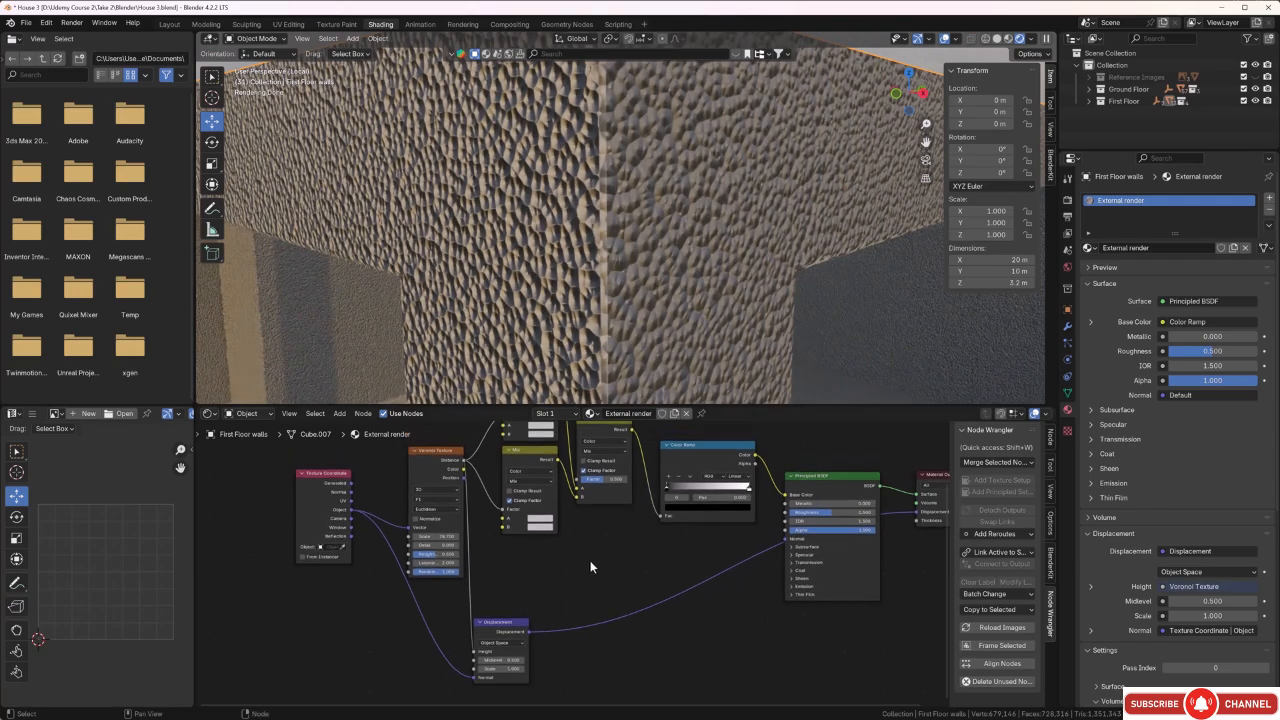
scroll(430, 560, "up", 4)
scroll(413, 548, "up", 1)
left_click_drag(361, 525, 950, 525)
middle_click_drag(560, 370, 518, 307)
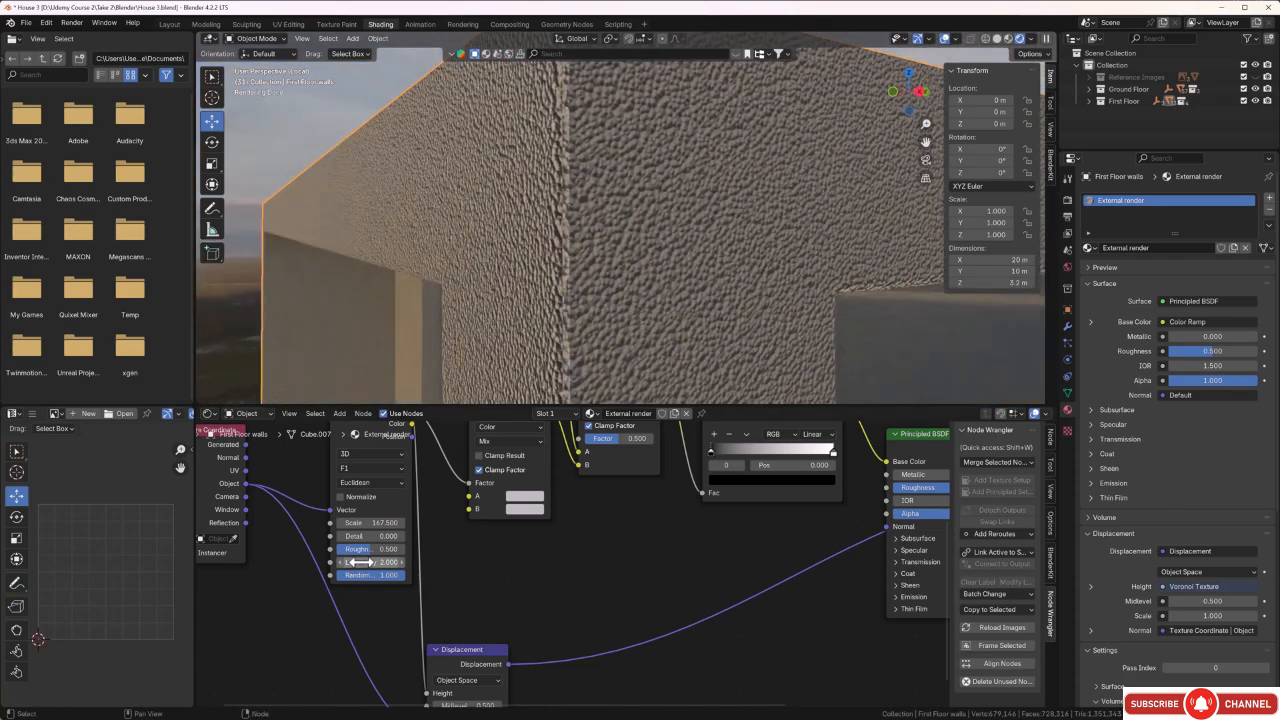
left_click_drag(367, 550, 360, 550)
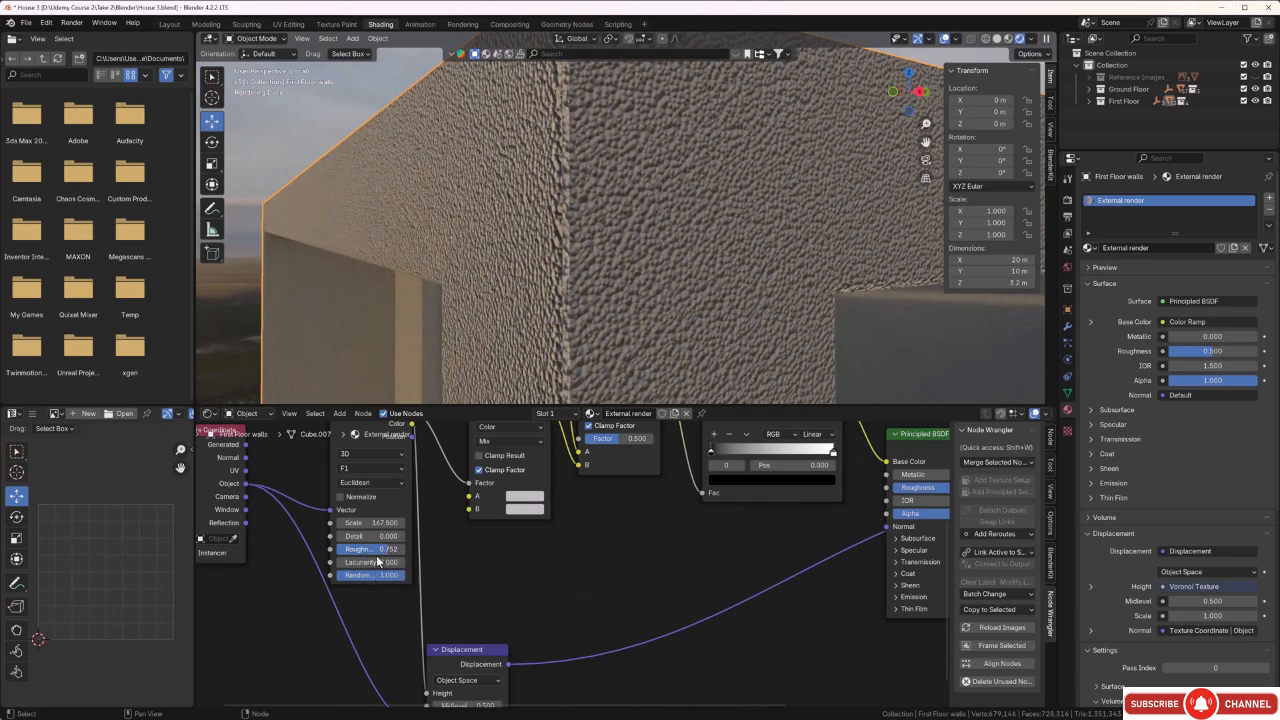
left_click_drag(371, 537, 410, 537)
middle_click_drag(623, 314, 587, 301)
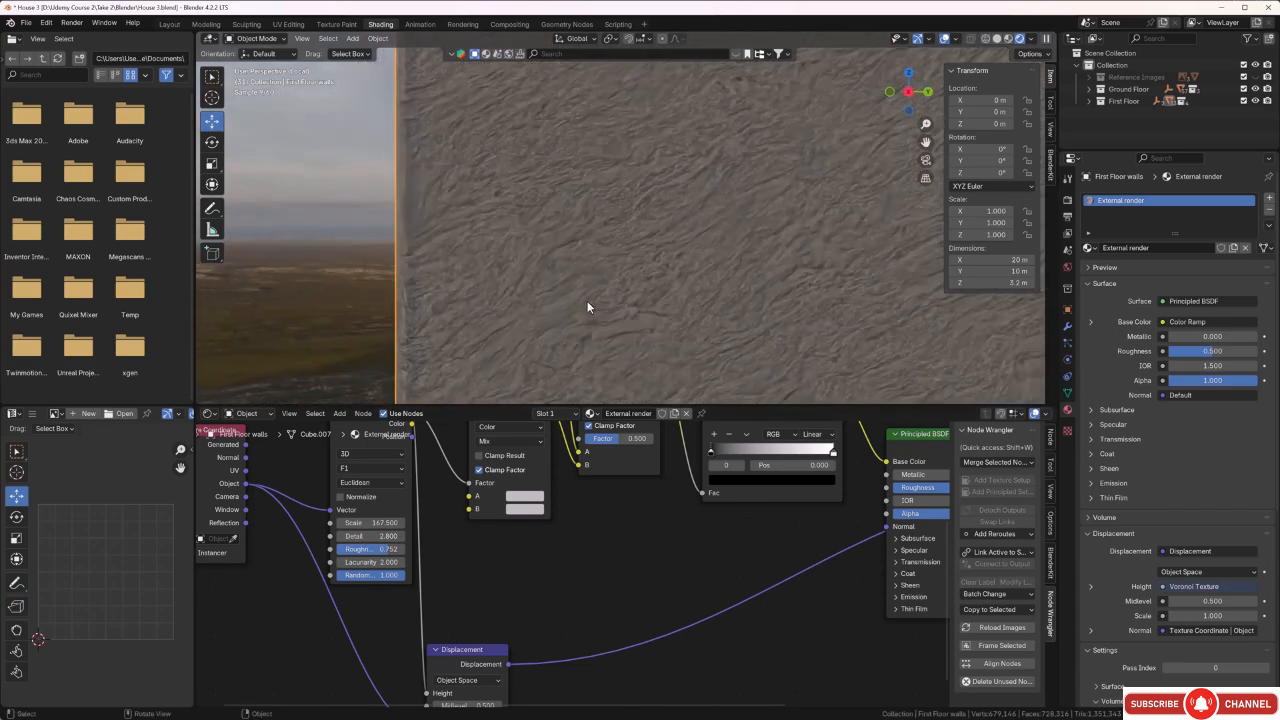
Set the Voronoi Texture's Scale to 128.2 and Detail to 2.0, and check the walls from several sides.
mouse_move(396, 522)
left_mouse_down()
mouse_move(401, 536)
mouse_move(379, 536)
mouse_move(391, 536)
left_mouse_up()
scroll(522, 374, "down", 2)
scroll(545, 371, "down", 5)
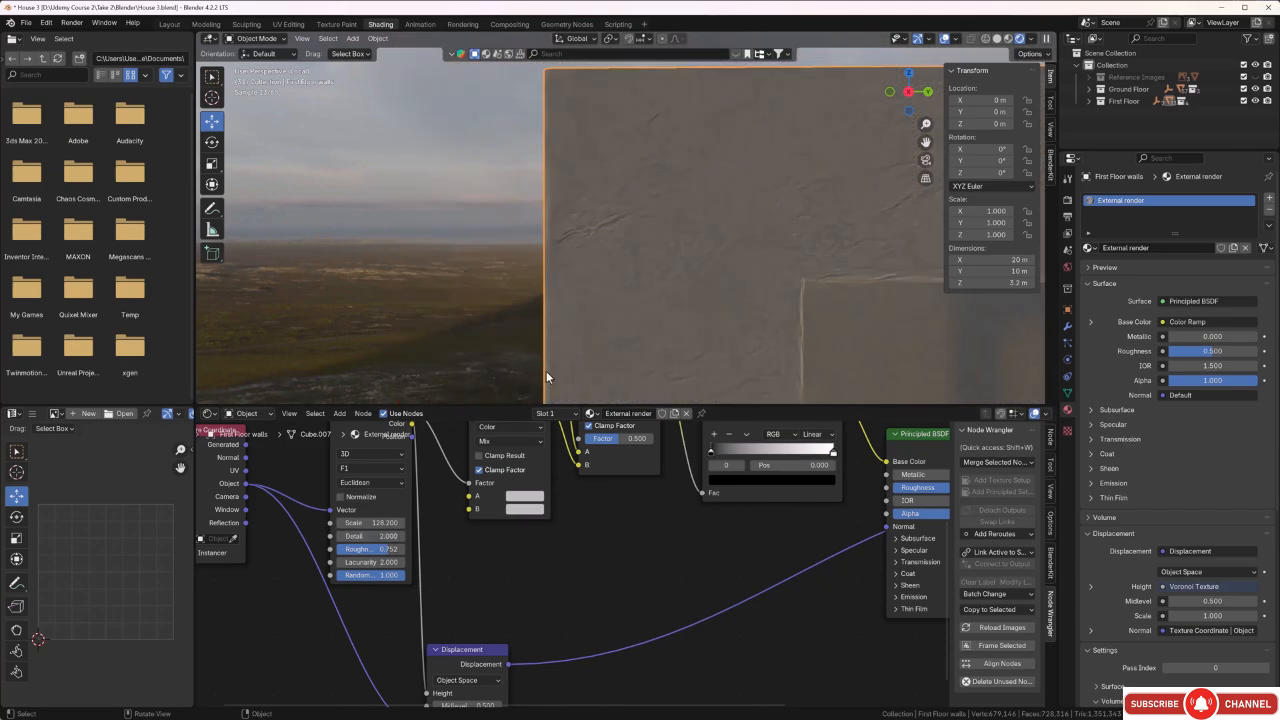
middle_click_drag(569, 362, 648, 337)
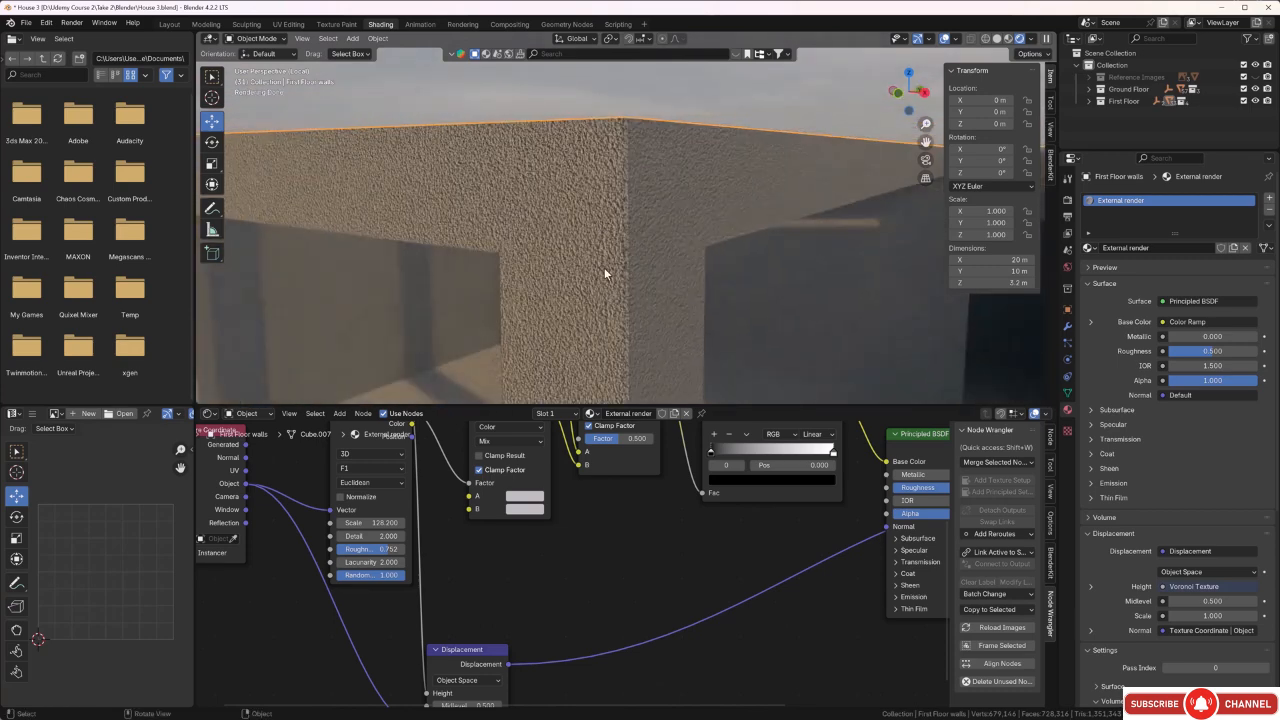
middle_click_drag(604, 267, 537, 285)
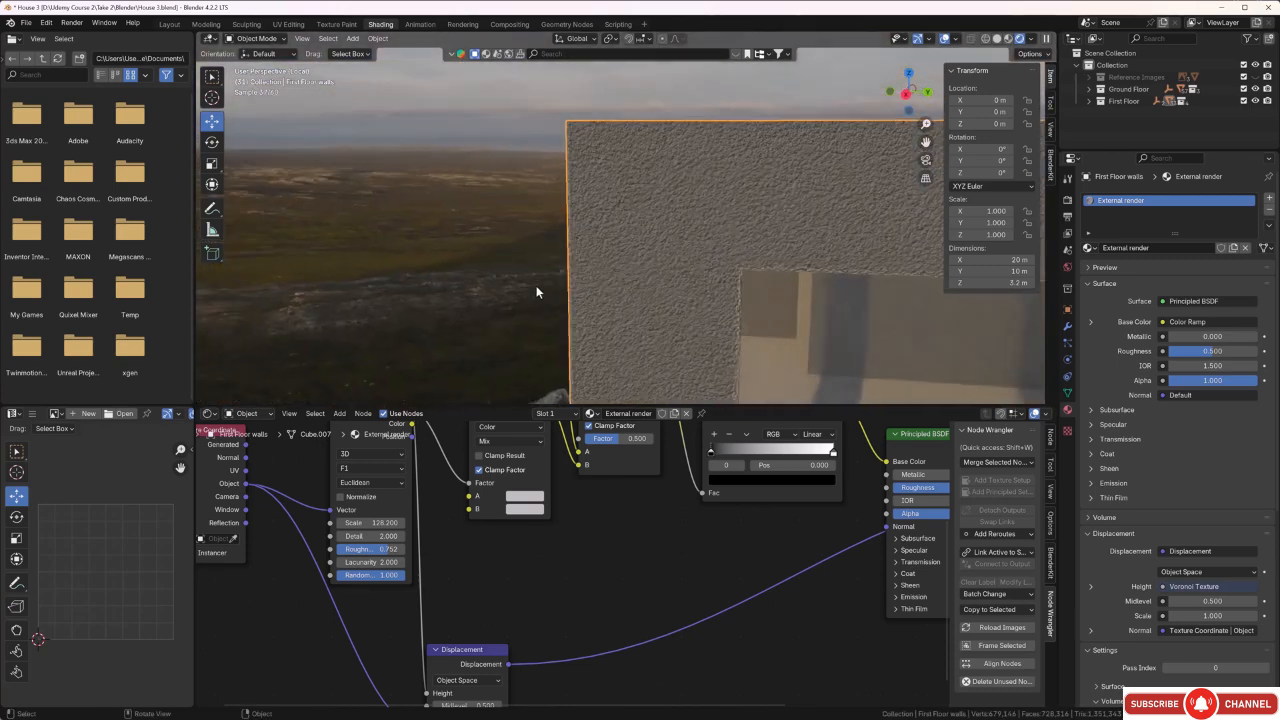
Fine-tune the Voronoi Texture's Scale to 106.1 while comparing the render grain on different walls.
middle_click_drag(566, 603, 563, 630)
scroll(433, 604, "up", 3)
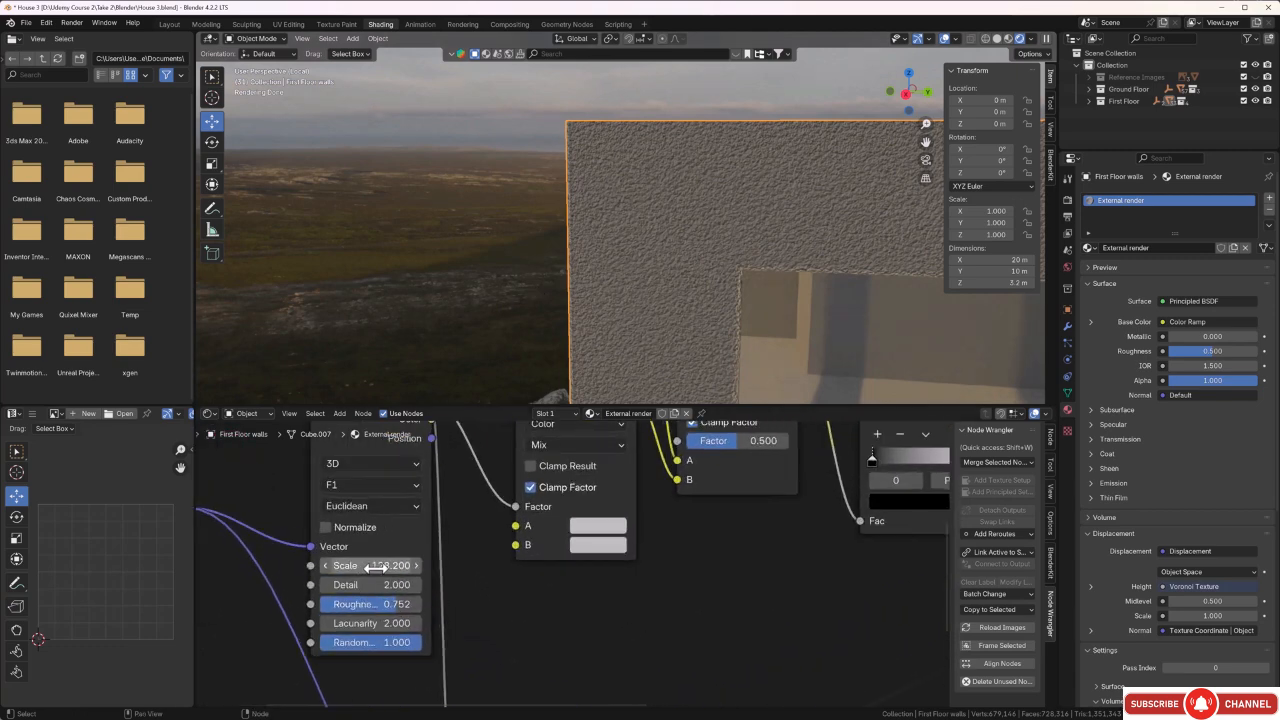
left_click_drag(373, 568, 356, 568)
middle_click_drag(583, 318, 664, 313)
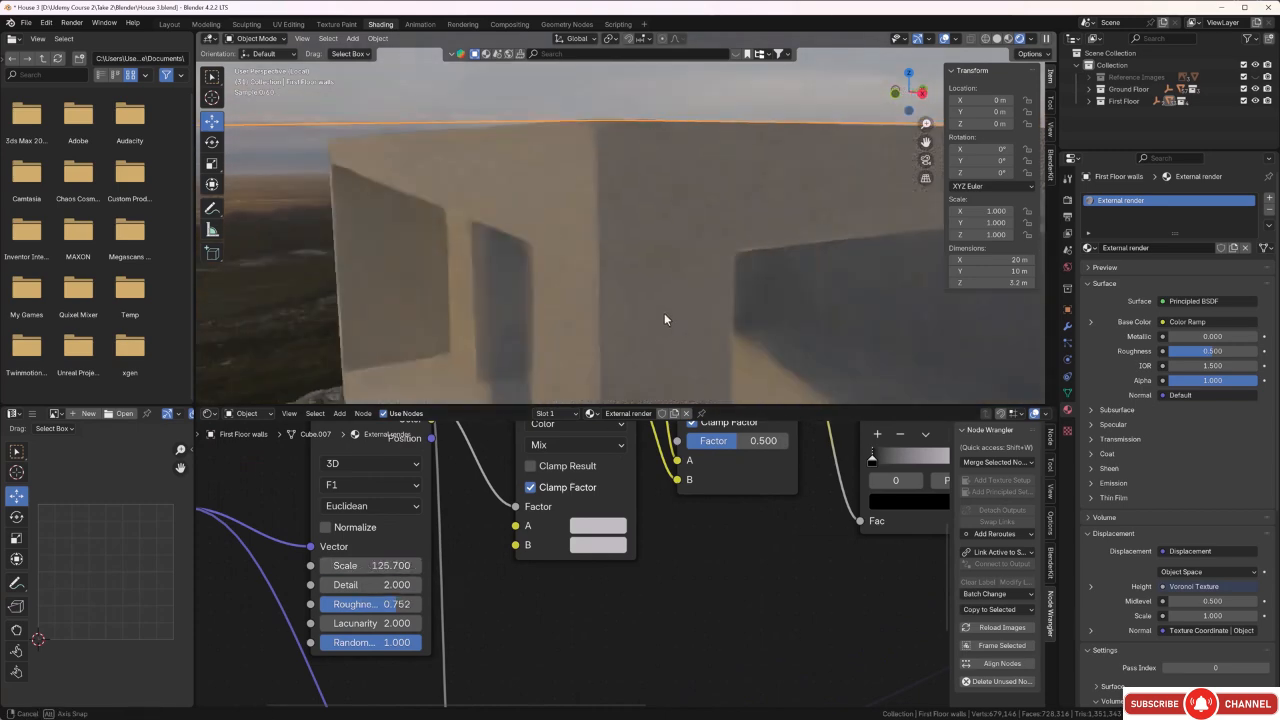
scroll(664, 313, "up", 2)
left_click_drag(375, 568, 361, 566)
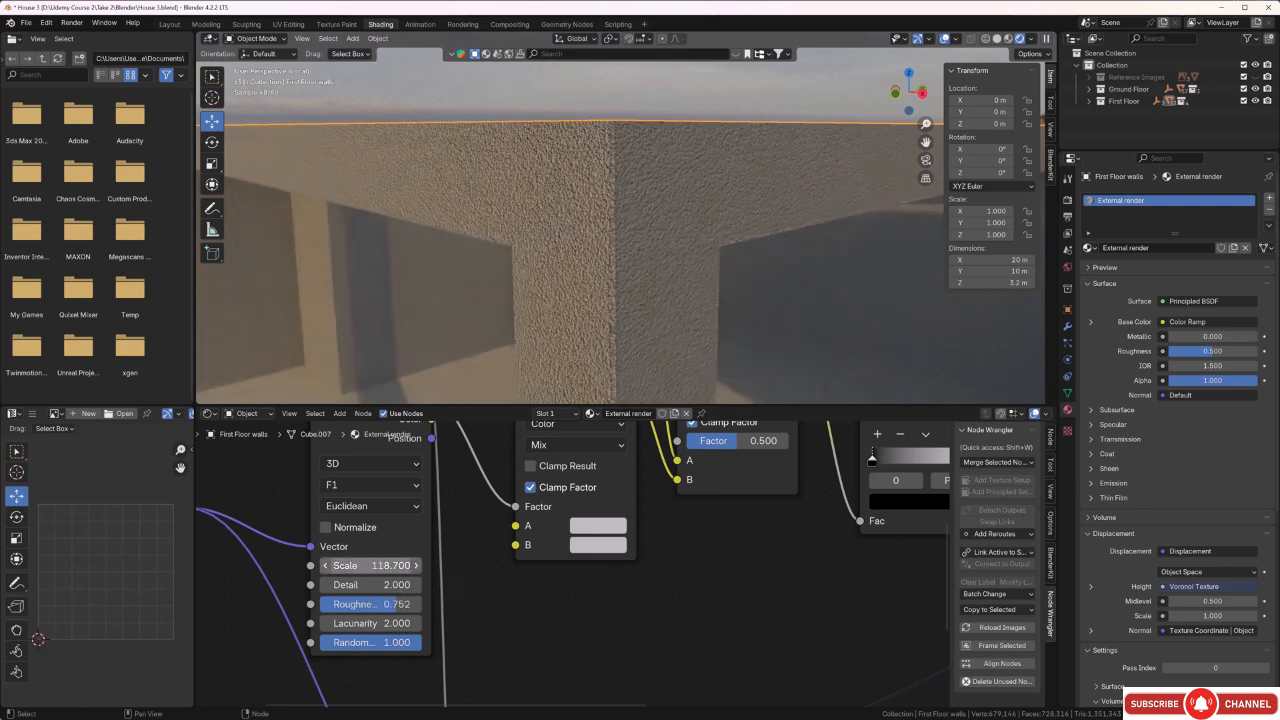
middle_click_drag(693, 352, 647, 319)
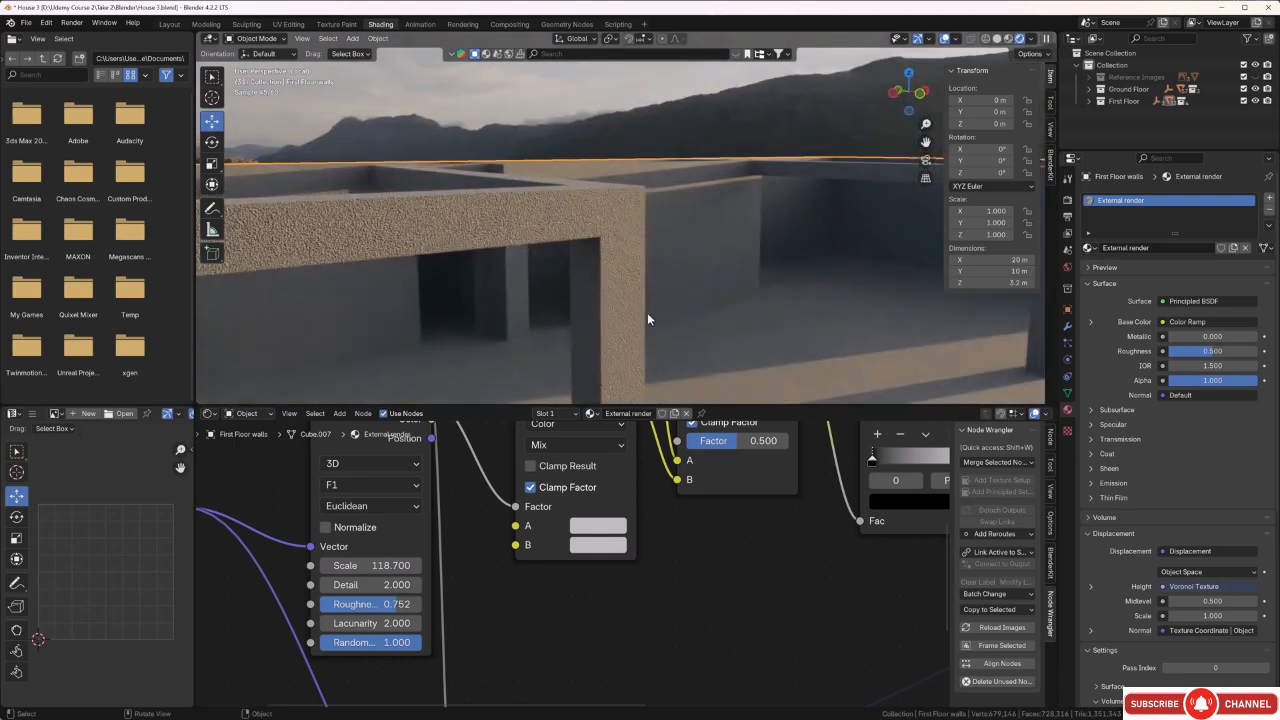
scroll(614, 257, "up", 5)
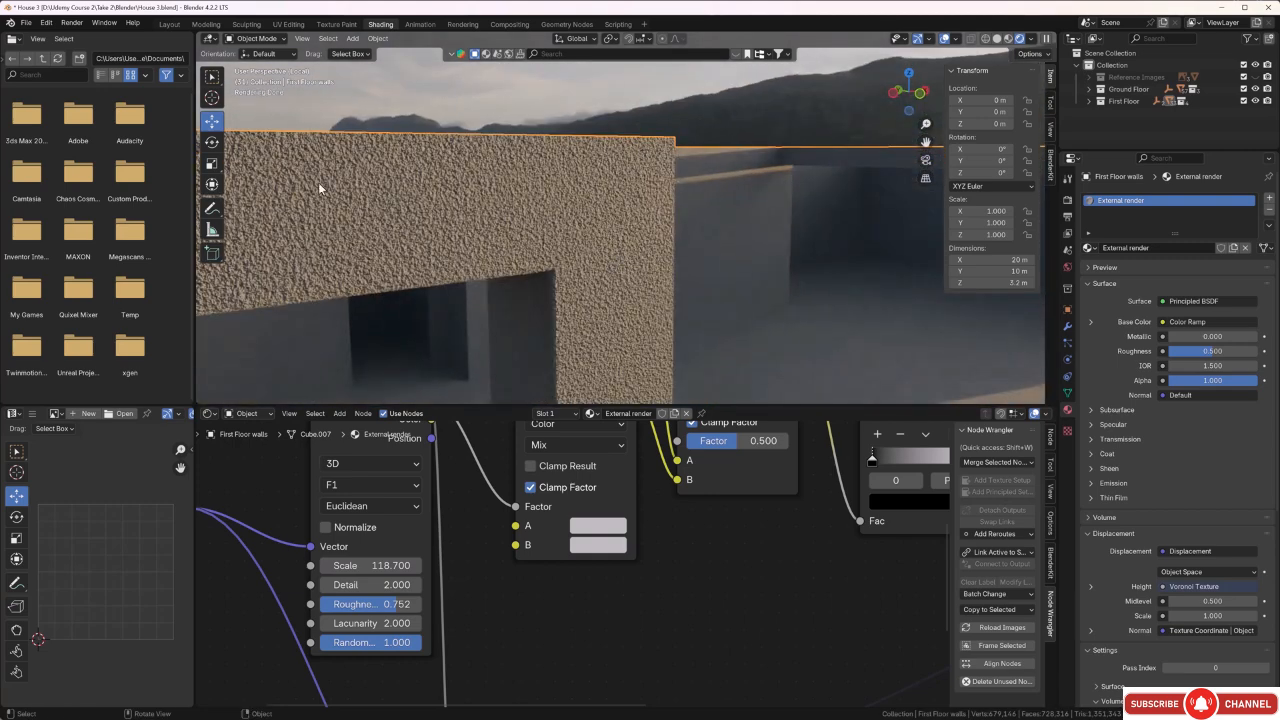
left_click_drag(372, 565, 308, 565)
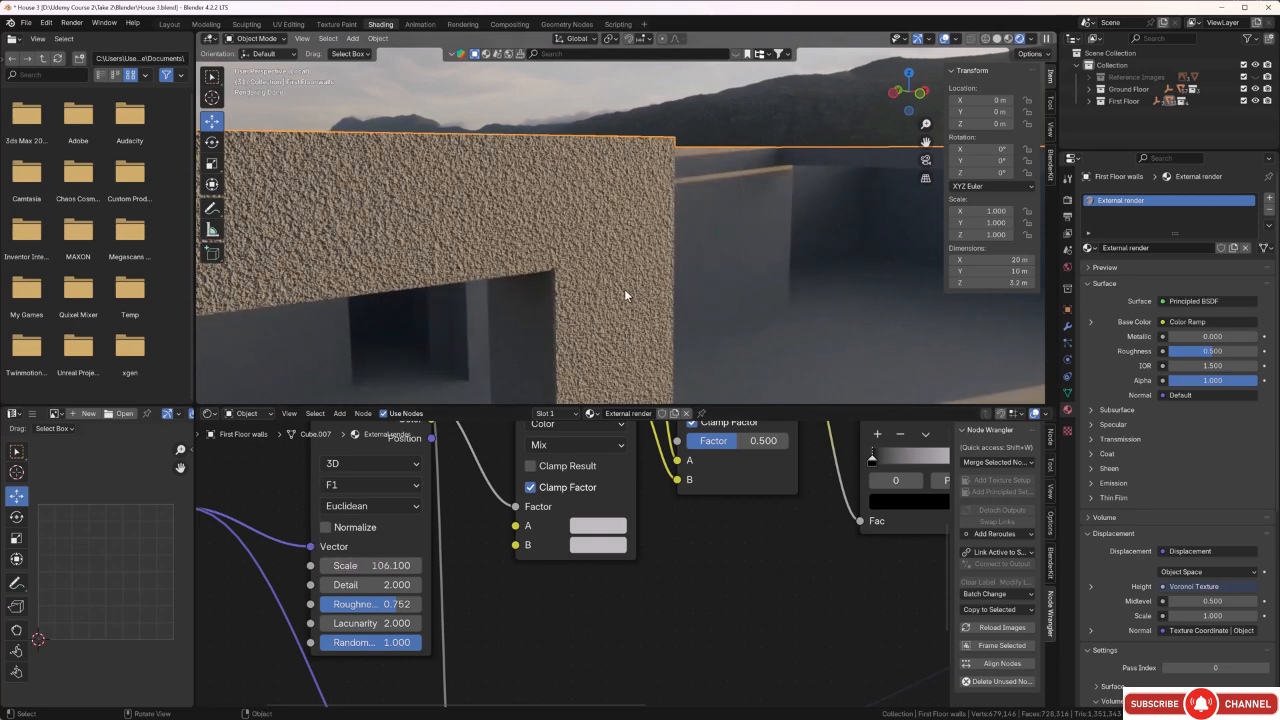
scroll(570, 288, "down", 3)
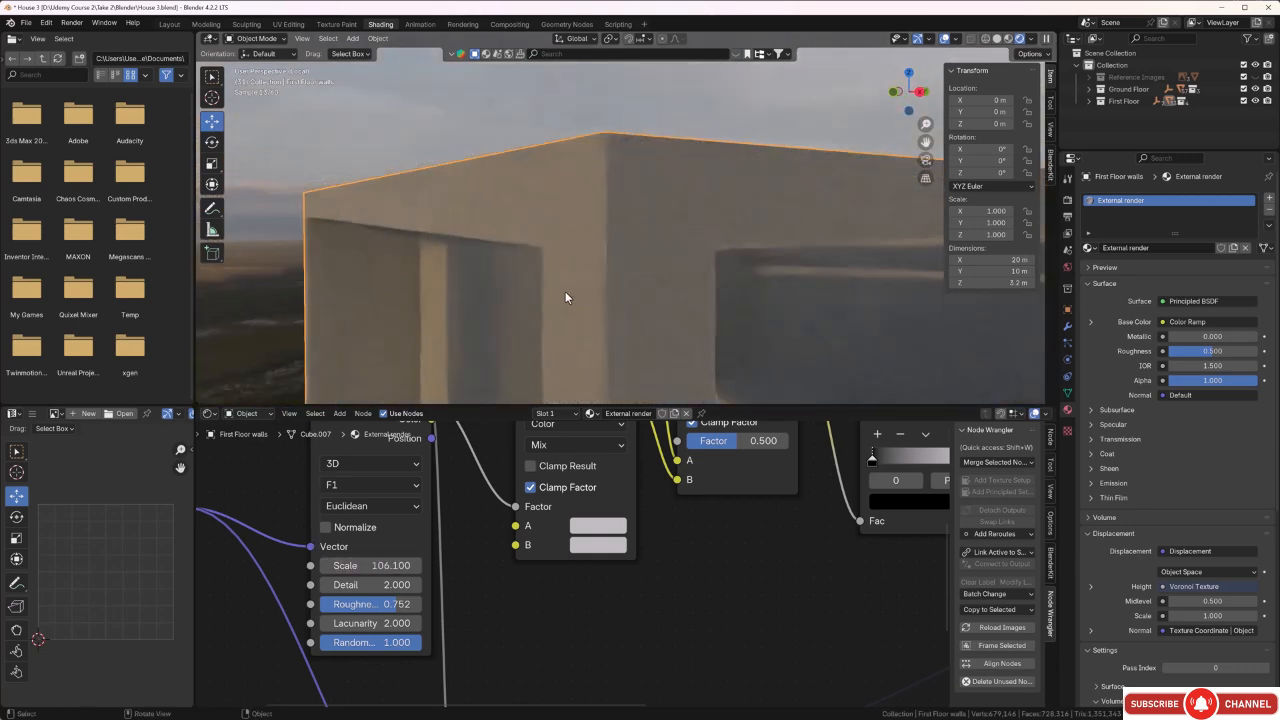
Darken the lower Mix node's A colour to Value 0.003 and set the third Mix node's Factor to 1.000.
scroll(682, 646, "down", 1)
middle_click_drag(682, 646, 689, 697)
left_click(588, 636)
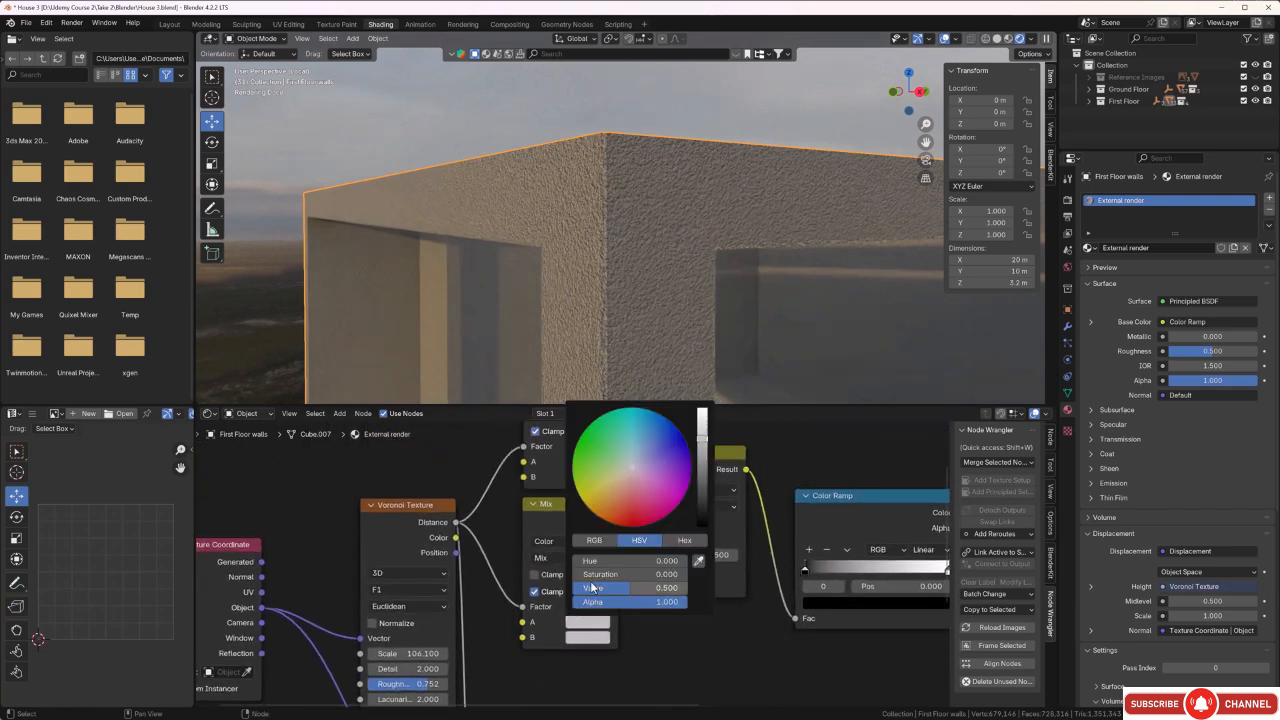
left_click_drag(701, 444, 707, 520)
scroll(619, 242, "up", 4)
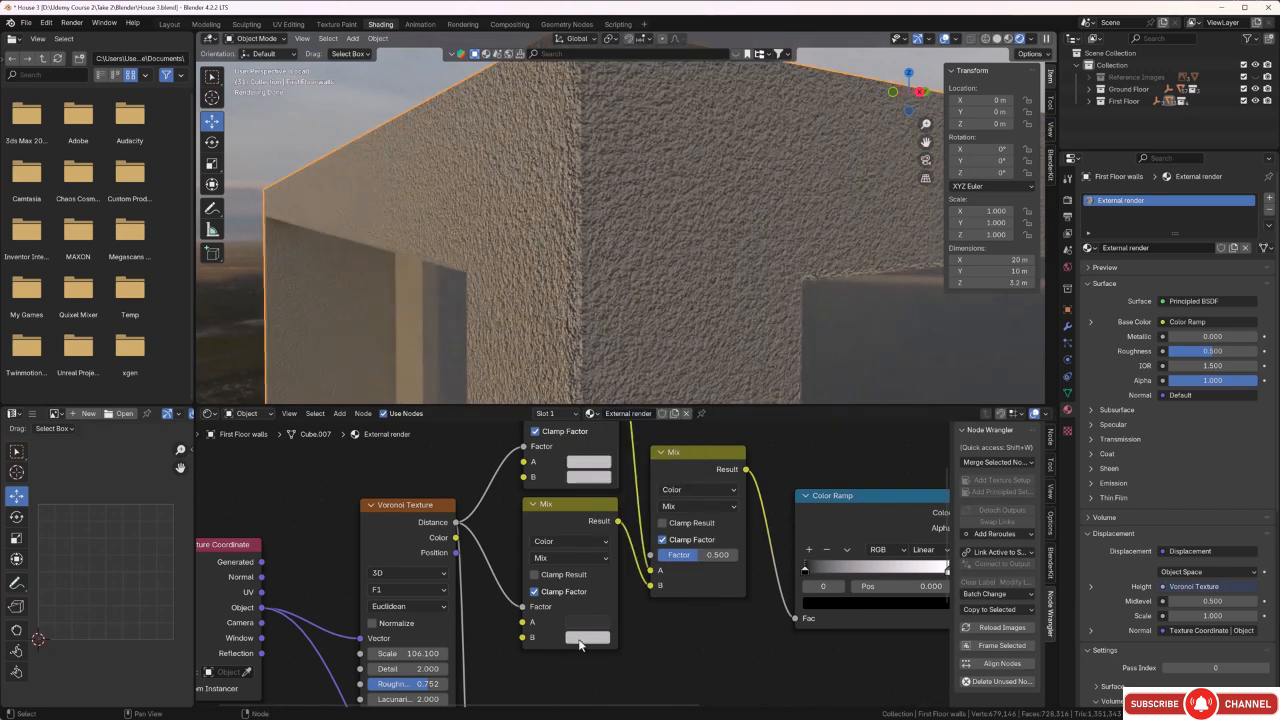
left_click_drag(694, 556, 740, 555)
left_click(586, 623)
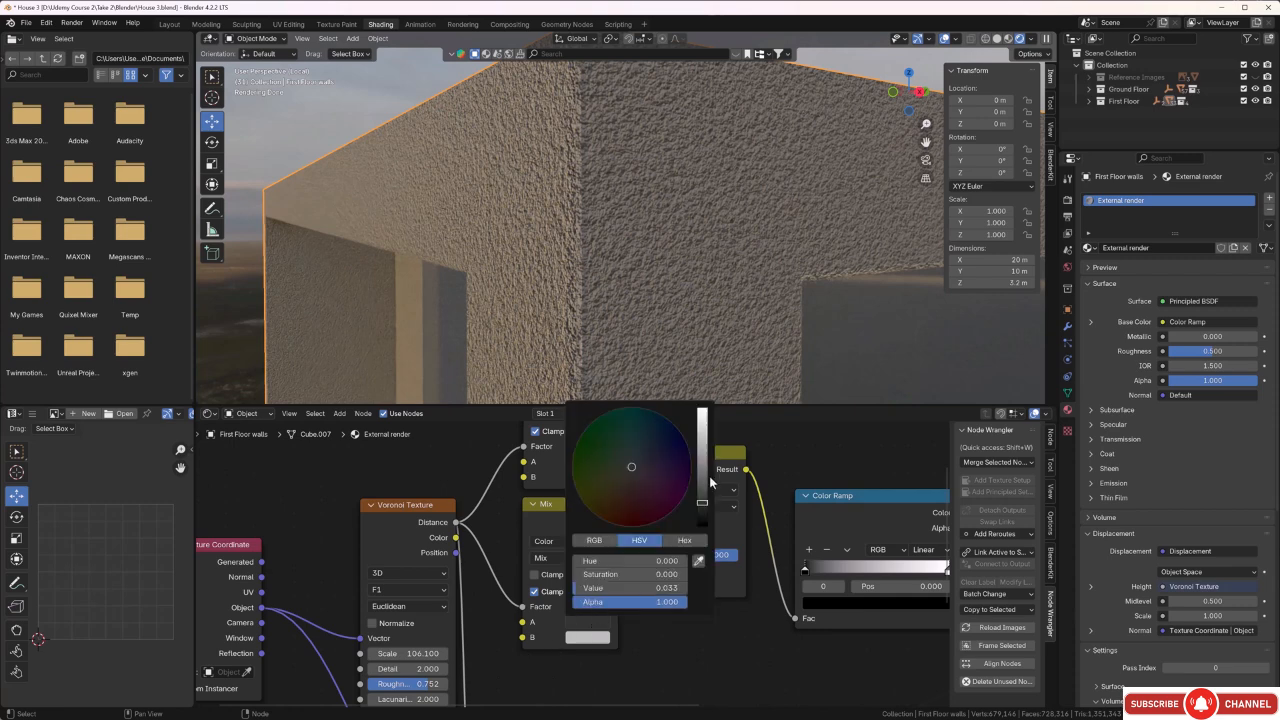
left_click_drag(701, 507, 700, 521)
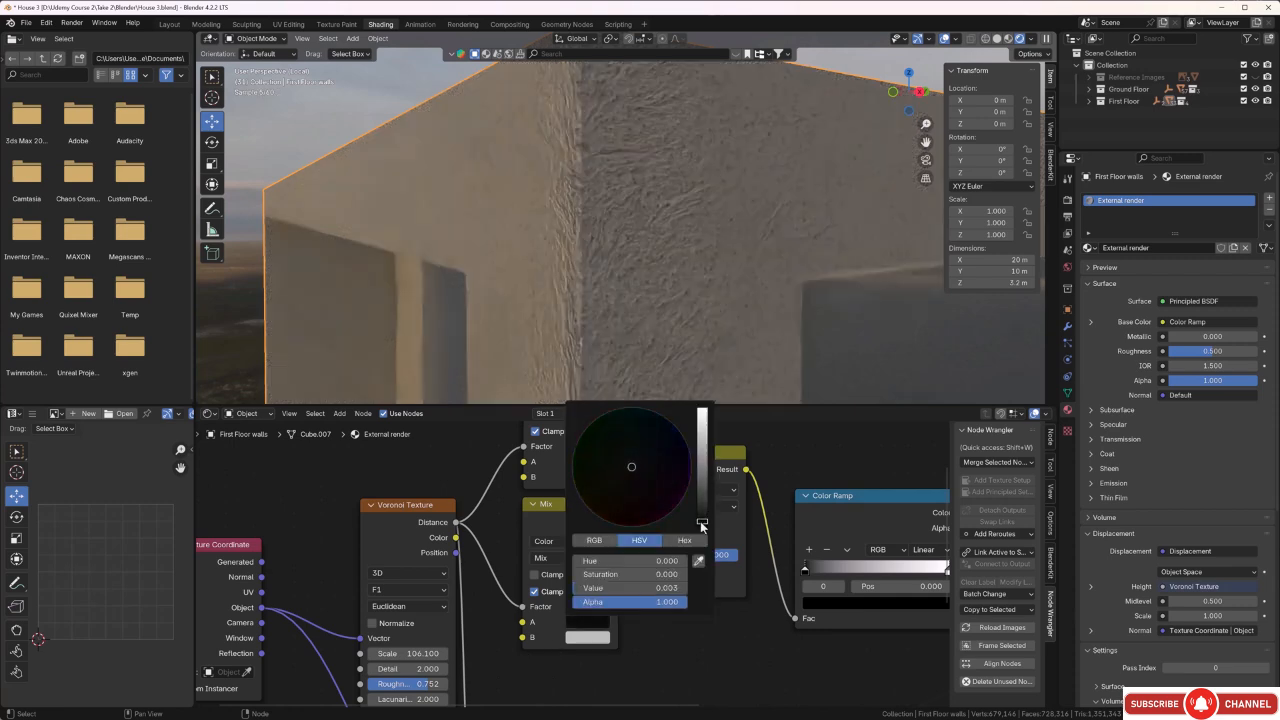
Tint the lower Mix node's B colour a pale pinkish grey and check the walls.
left_click(567, 637)
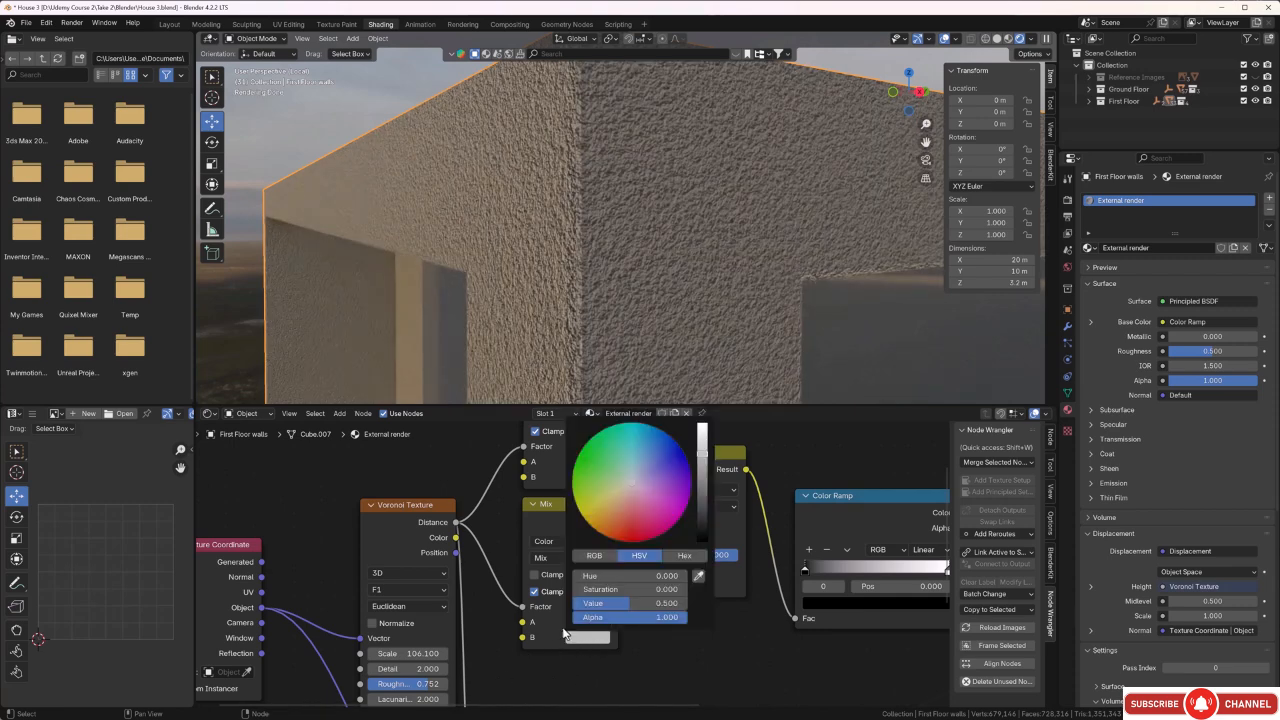
left_click(631, 486)
left_click(631, 487)
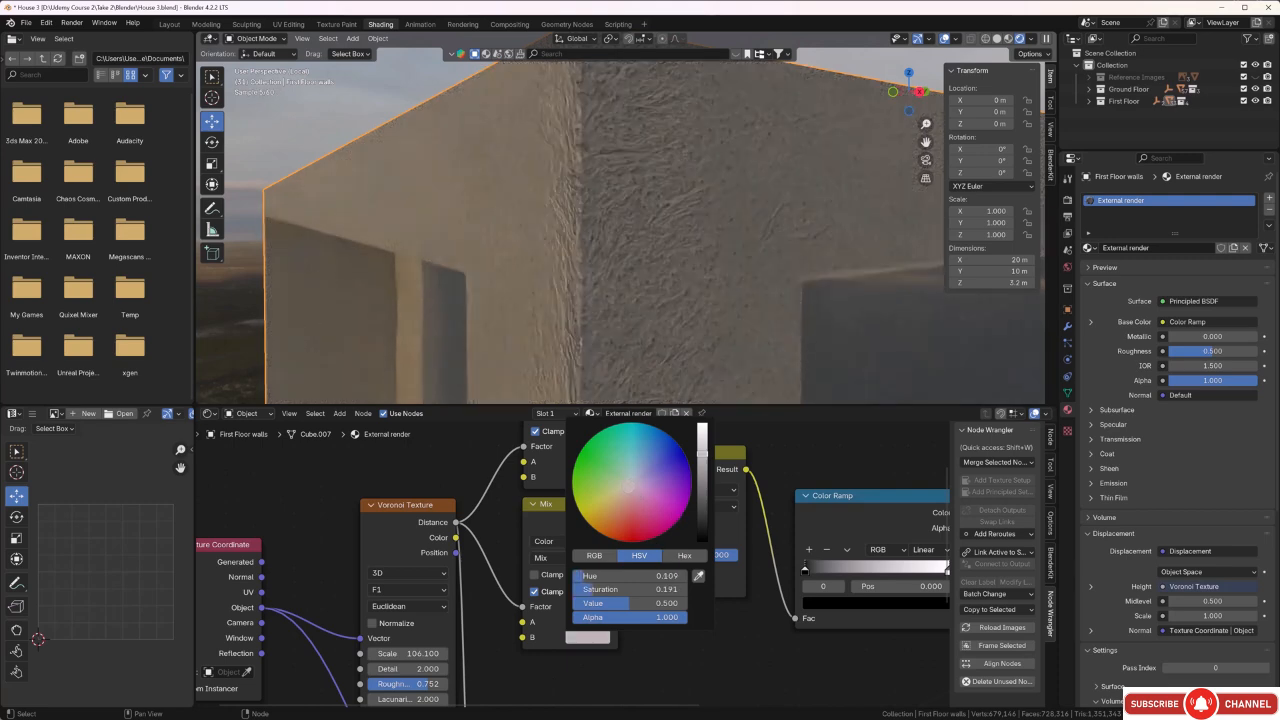
scroll(569, 314, "down", 2)
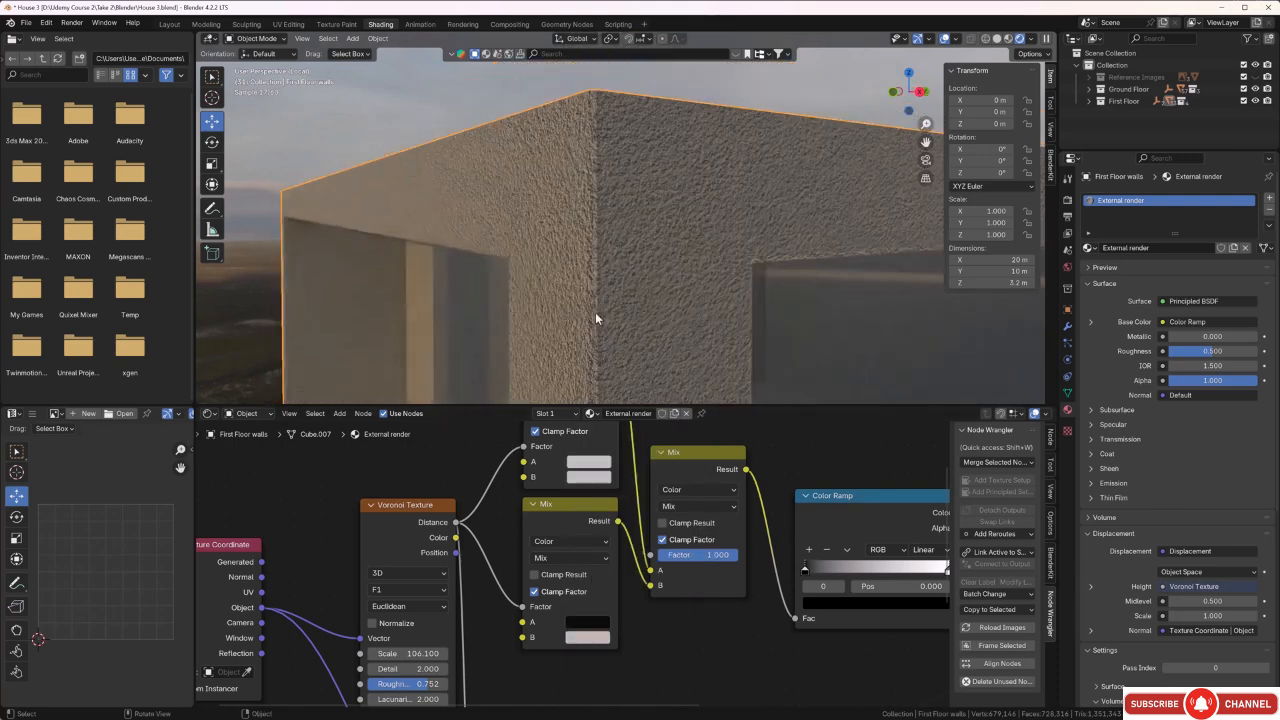
middle_click_drag(595, 313, 525, 313)
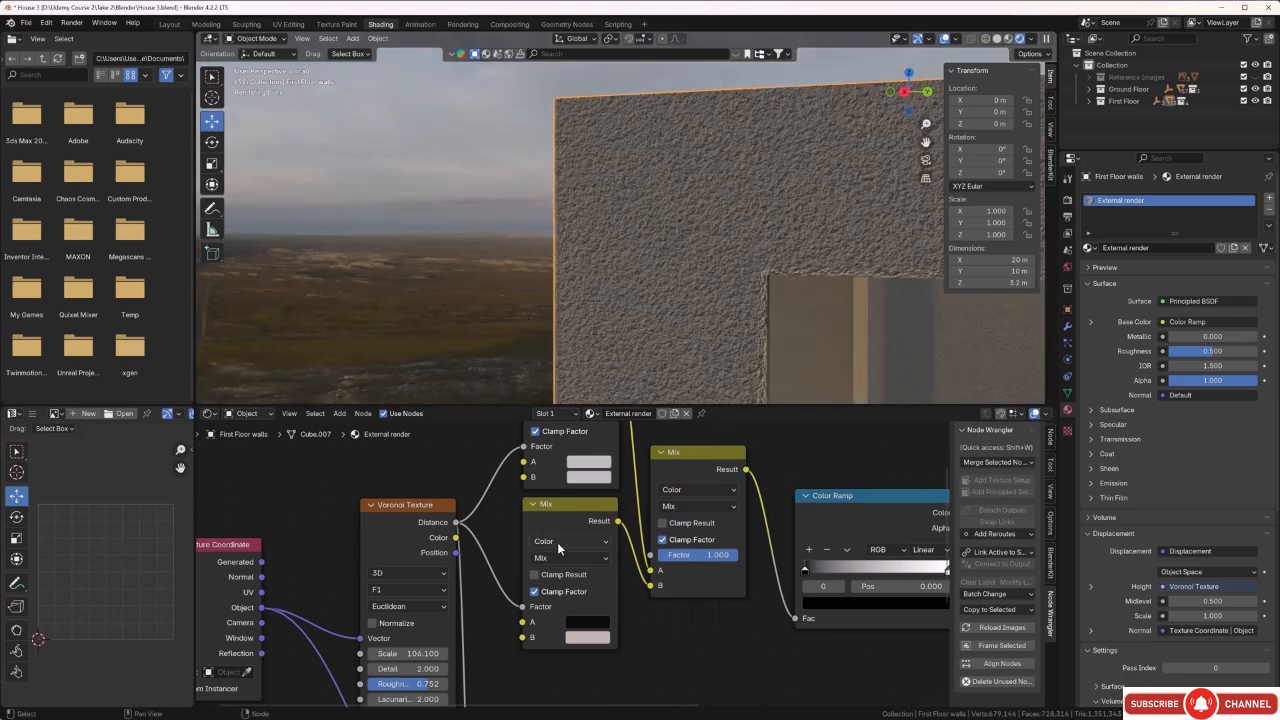
Set the third Mix node's Factor to 0.500 and darken the upper Mix node's A colour to Value 0.135.
middle_click_drag(658, 642, 668, 698)
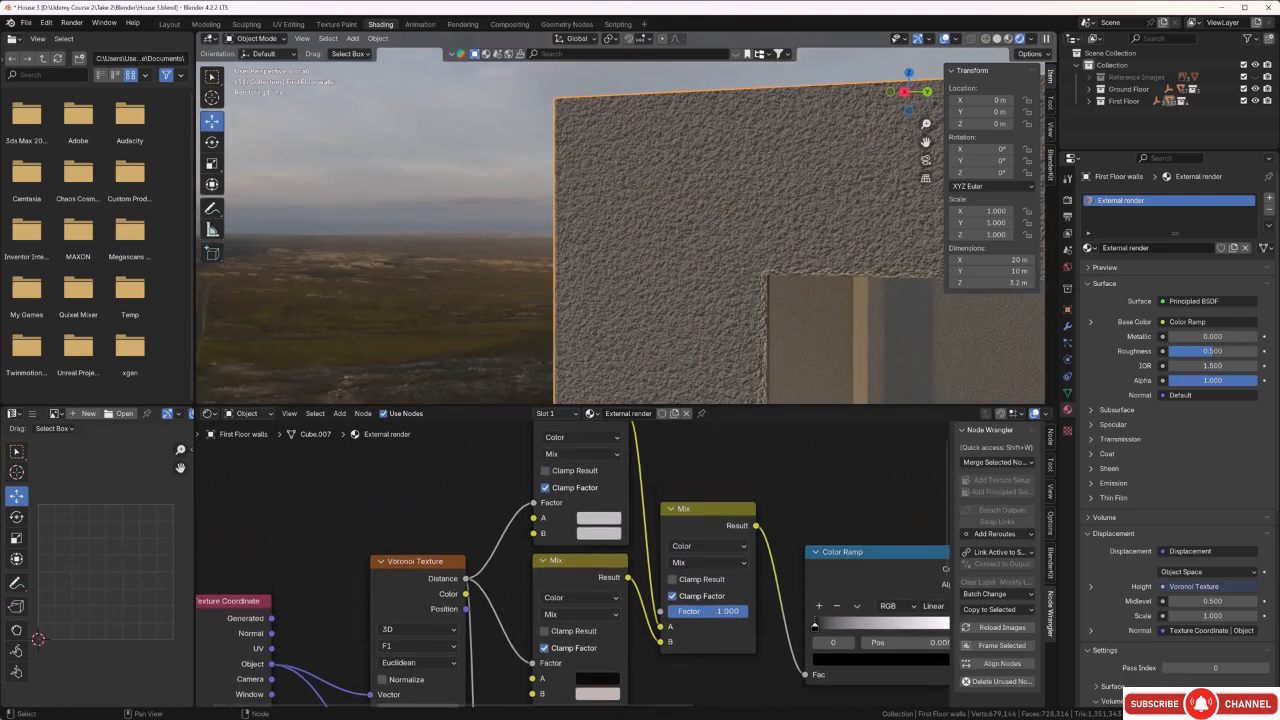
left_click_drag(746, 611, 708, 611)
left_click(610, 527)
left_click(600, 526)
left_click_drag(714, 345, 713, 370)
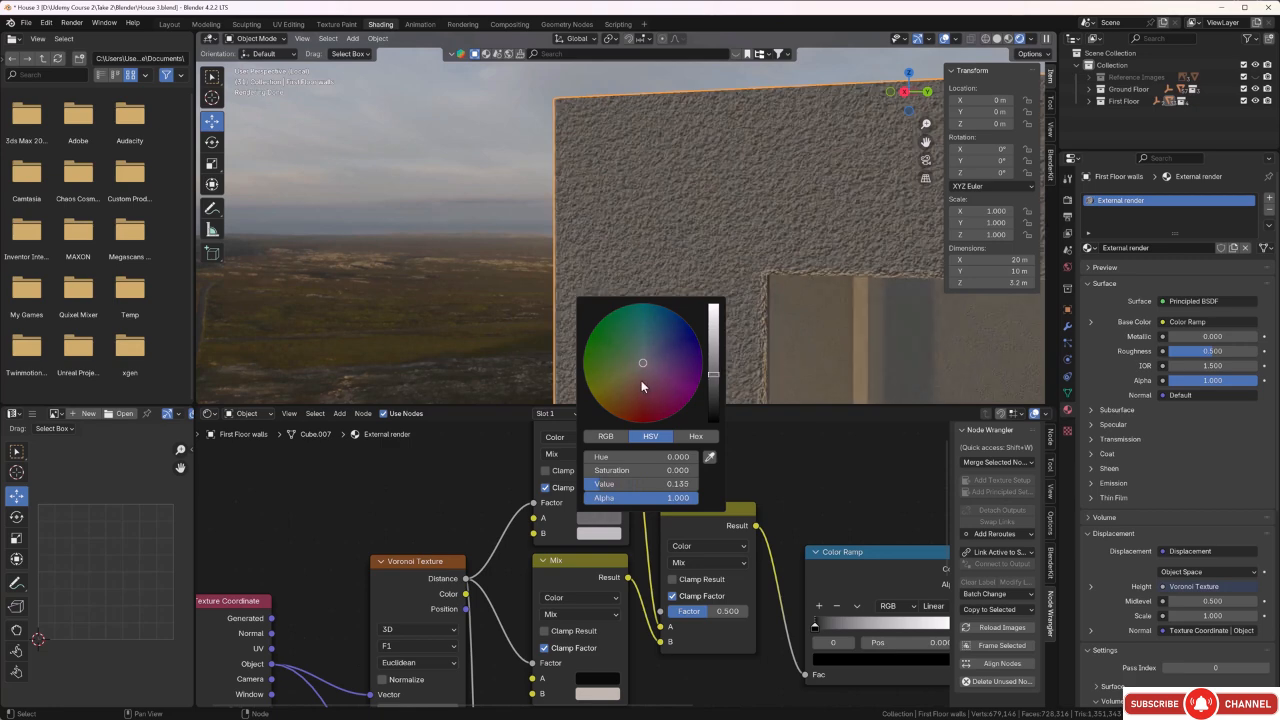
Tint the upper Mix node's B colour a pale greenish grey and set the third Mix node's Factor to 0.481.
left_click(598, 533)
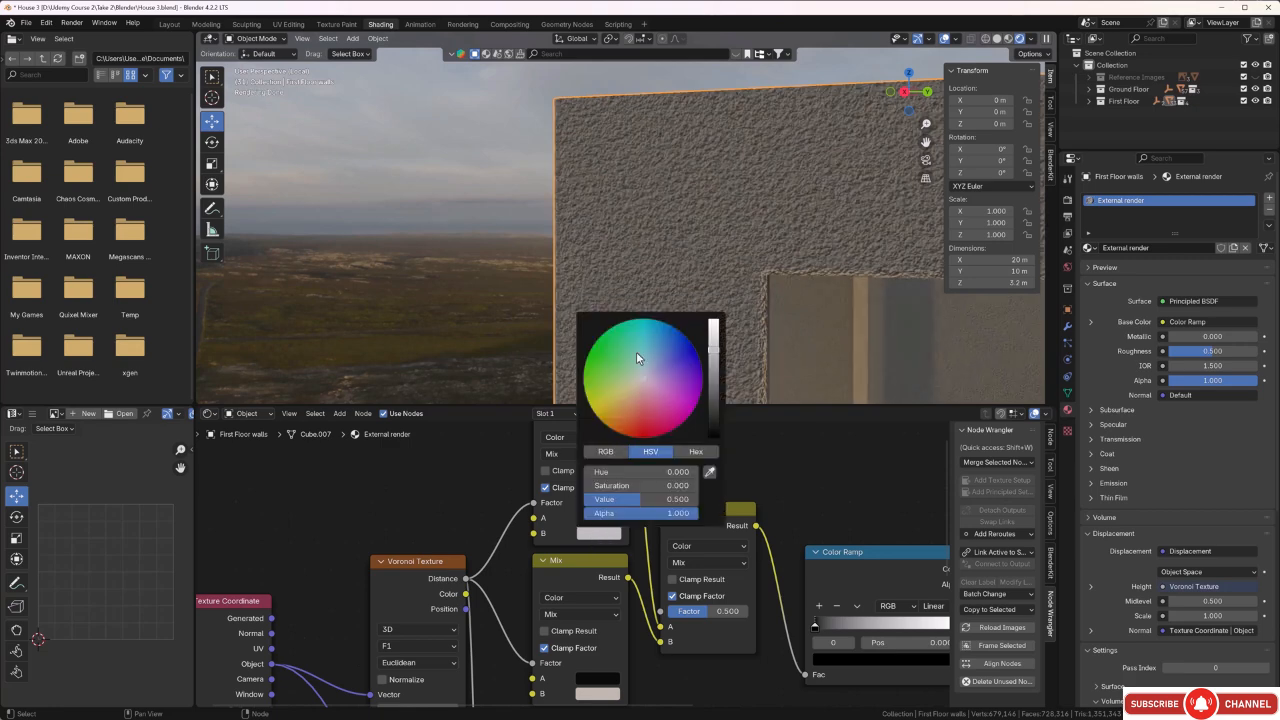
left_click(643, 376)
left_click(638, 375)
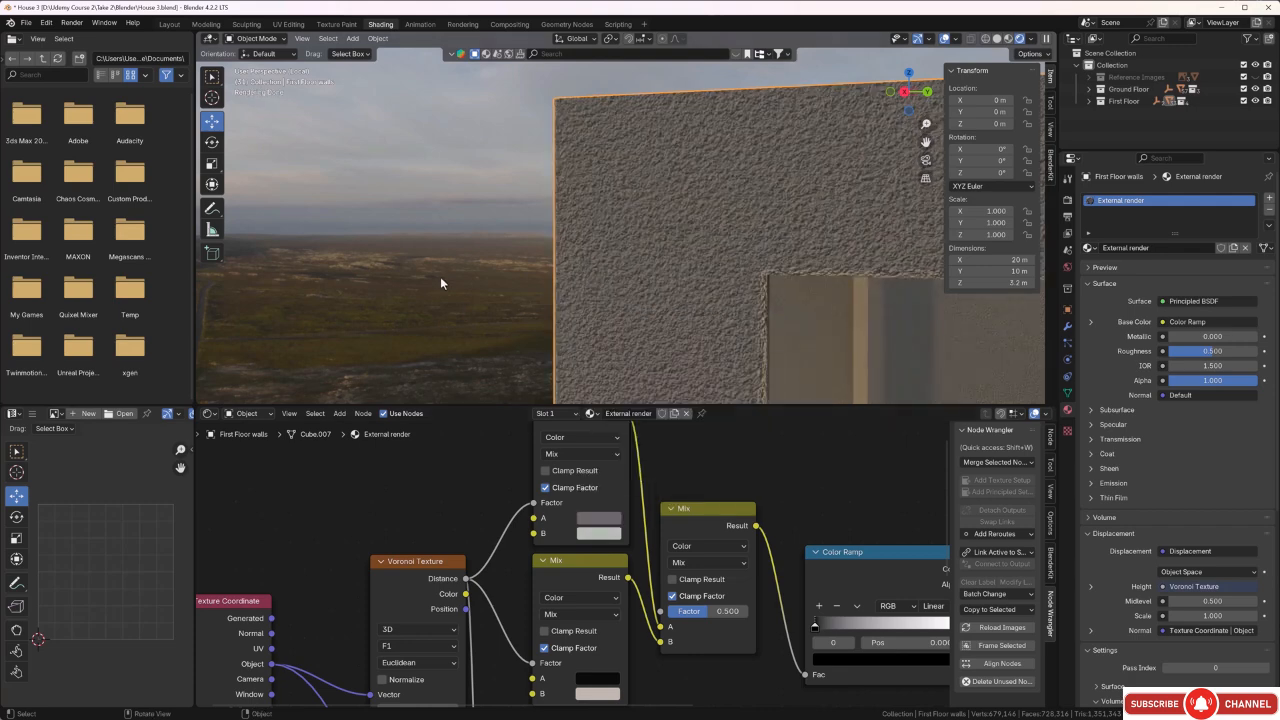
scroll(629, 340, "down", 1)
middle_click_drag(633, 343, 712, 354)
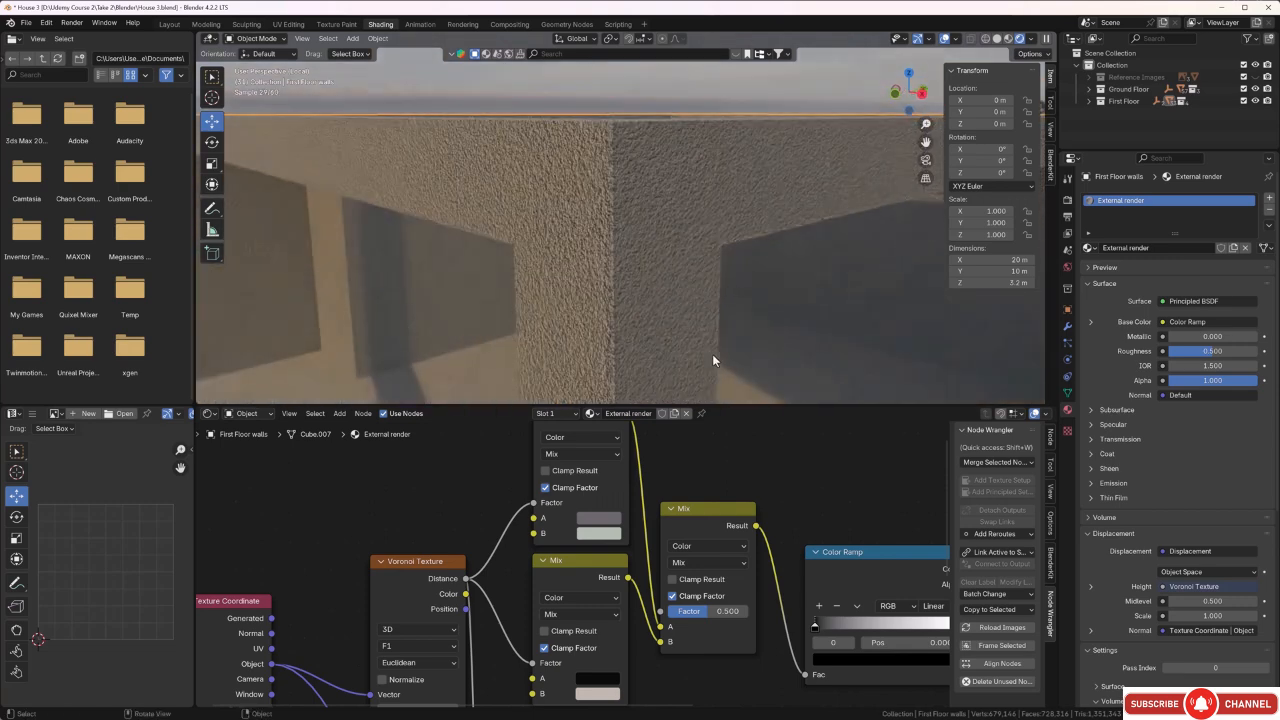
left_click_drag(720, 611, 715, 611)
Move the Color Ramp's black stop slightly inward and its white stop to position 0.736, and check the walls.
scroll(736, 638, "down", 2)
scroll(733, 643, "down", 1)
middle_click_drag(733, 646, 611, 616)
scroll(611, 598, "up", 5)
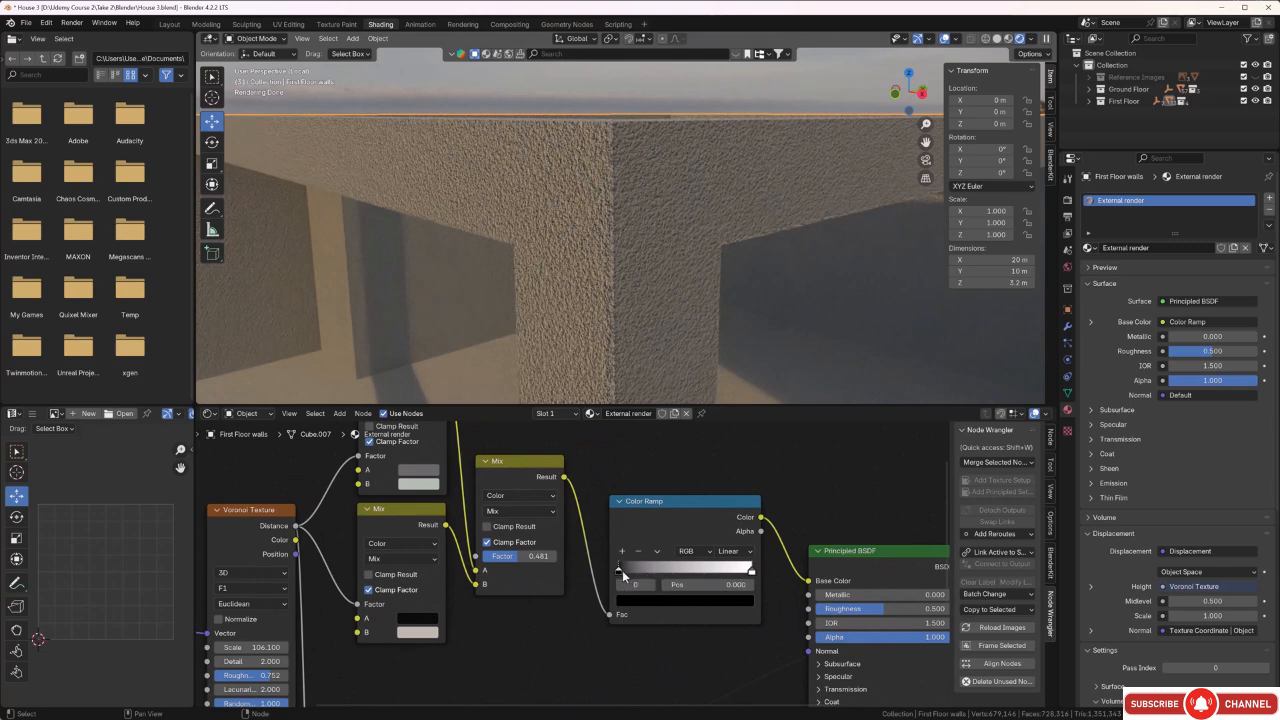
left_click_drag(617, 569, 645, 573)
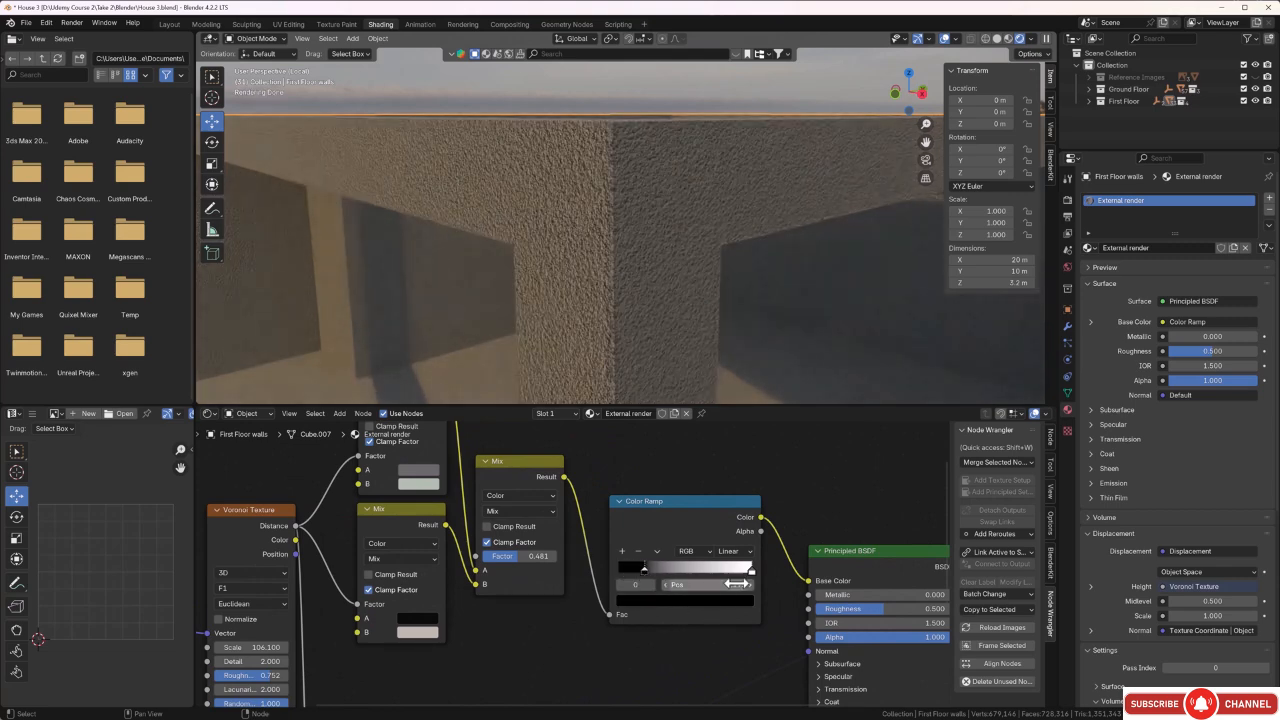
left_click_drag(751, 569, 711, 573)
middle_click_drag(668, 385, 662, 349)
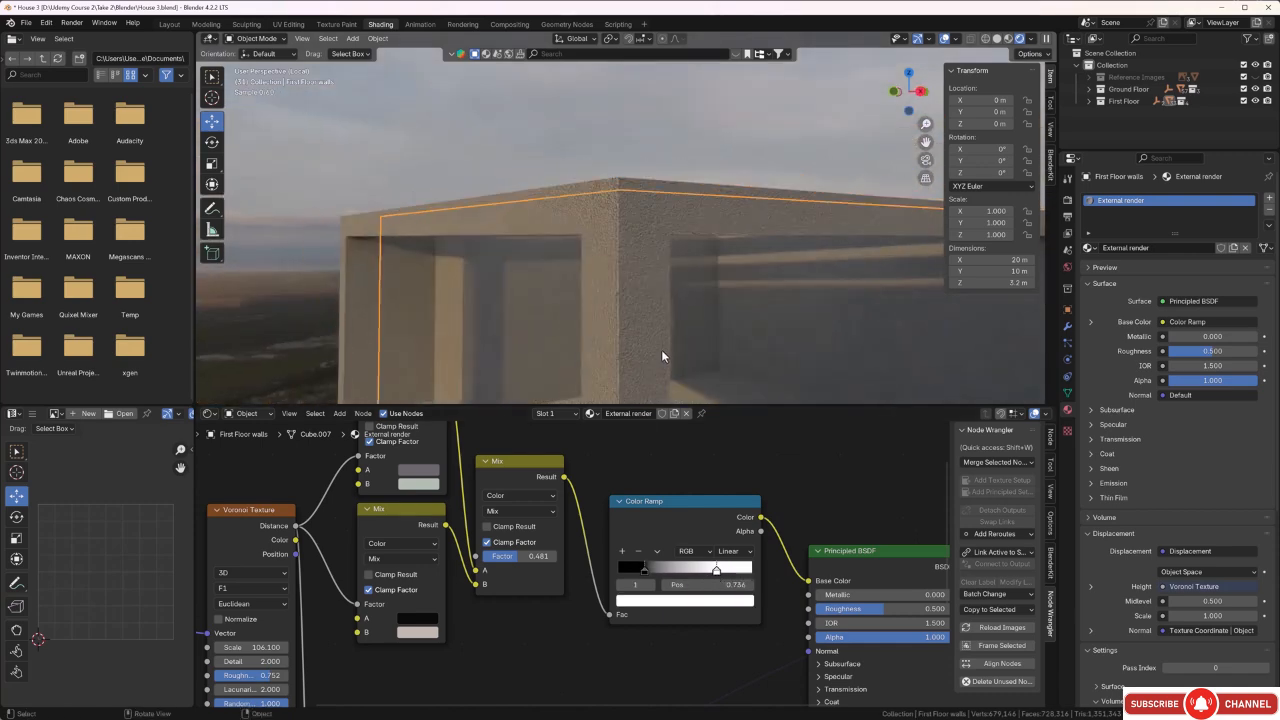
middle_click_drag(656, 356, 695, 360)
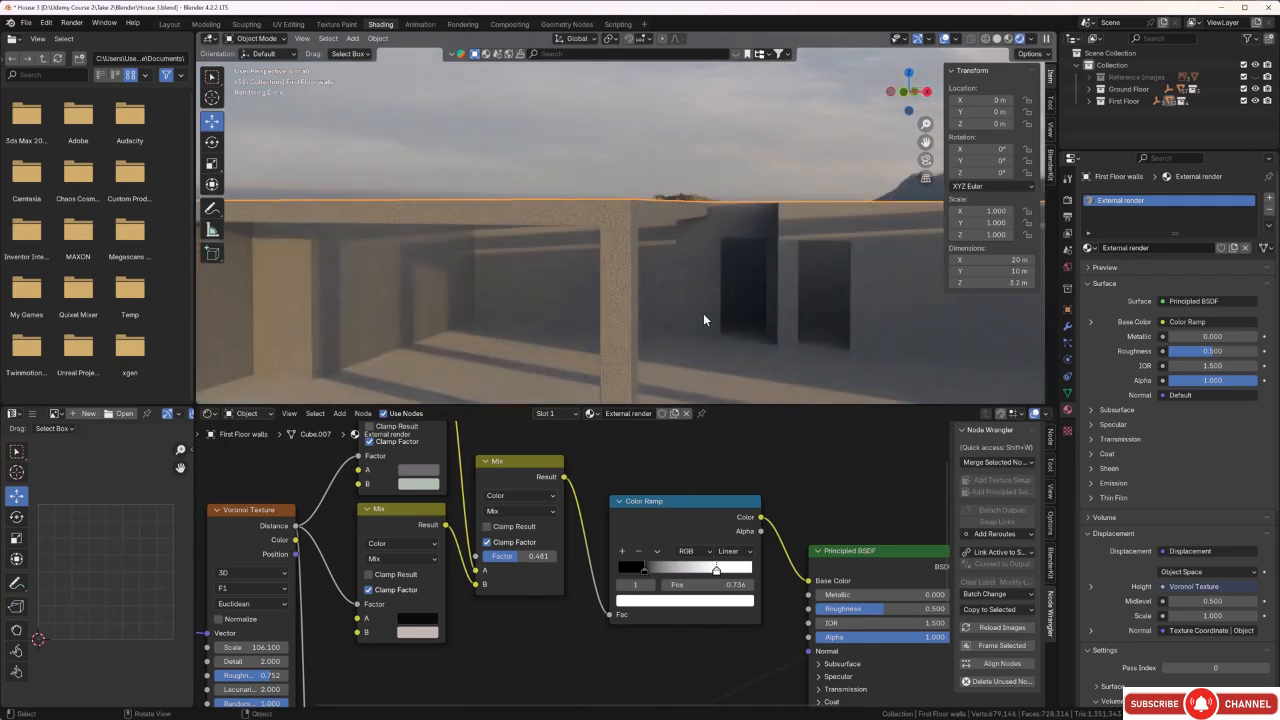
middle_click_drag(704, 320, 671, 343)
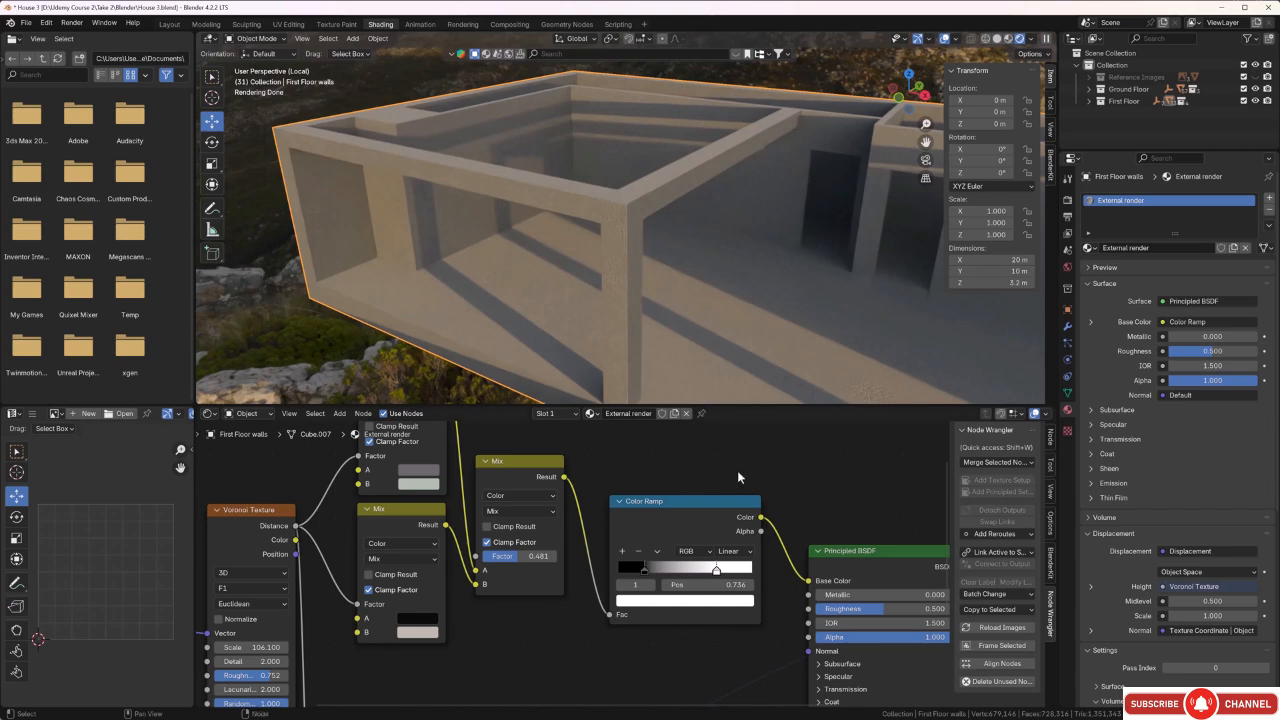
Move the Material Output node farther from the Principled BSDF to make room between them.
scroll(737, 471, "down", 7)
middle_click_drag(760, 471, 719, 520)
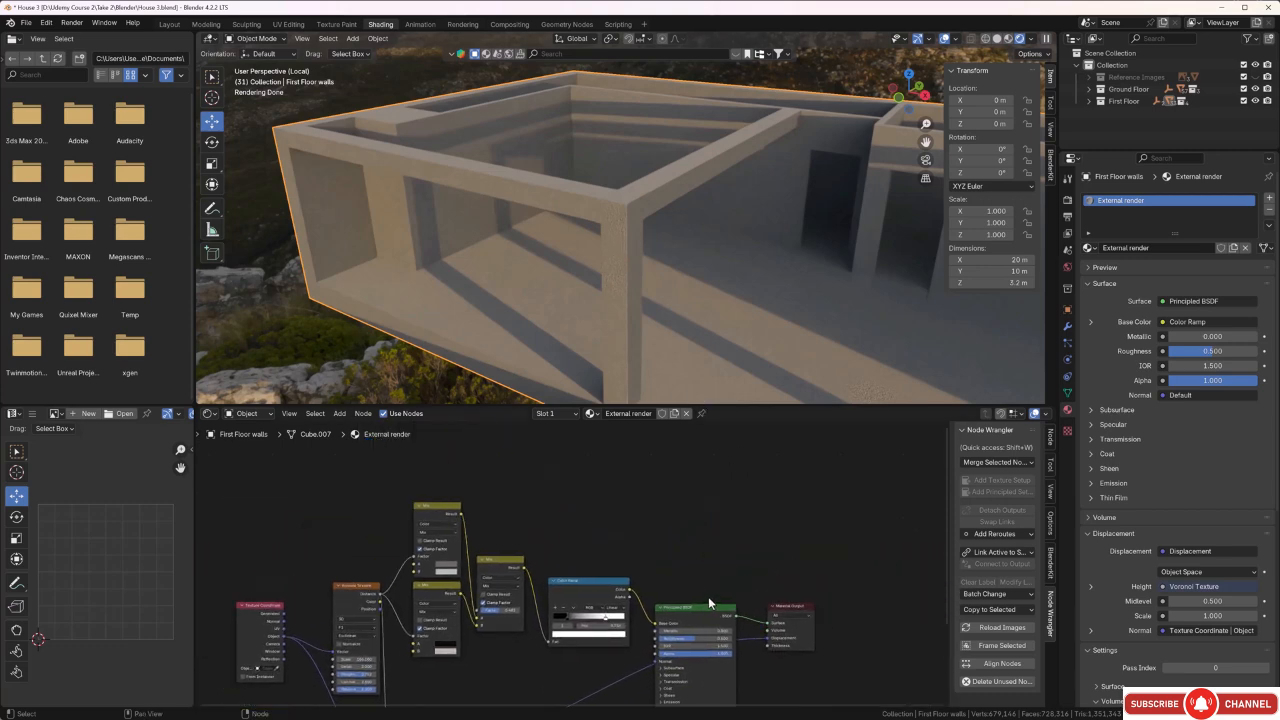
left_click_drag(779, 612, 856, 587)
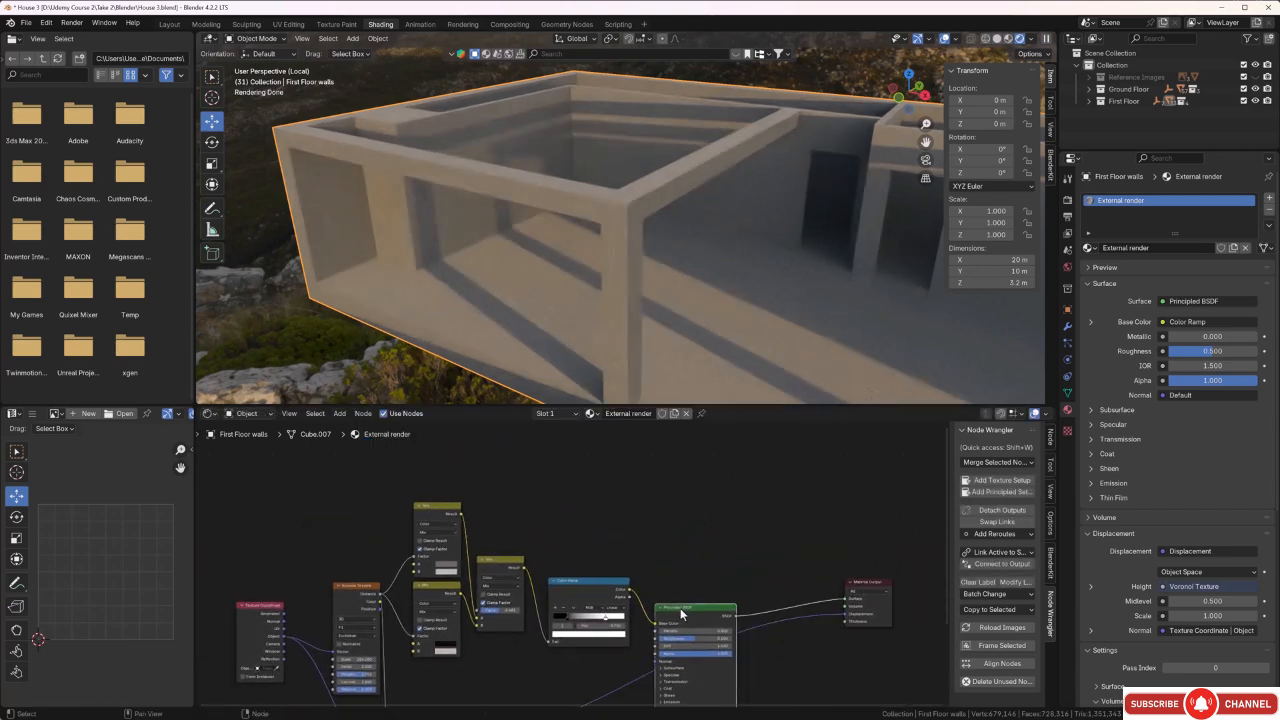
Move the Principled BSDF and Material Output nodes higher, spacing them away from the Color Ramp.
left_click_drag(680, 608, 713, 561)
left_click_drag(861, 590, 864, 553)
left_click_drag(739, 561, 737, 537)
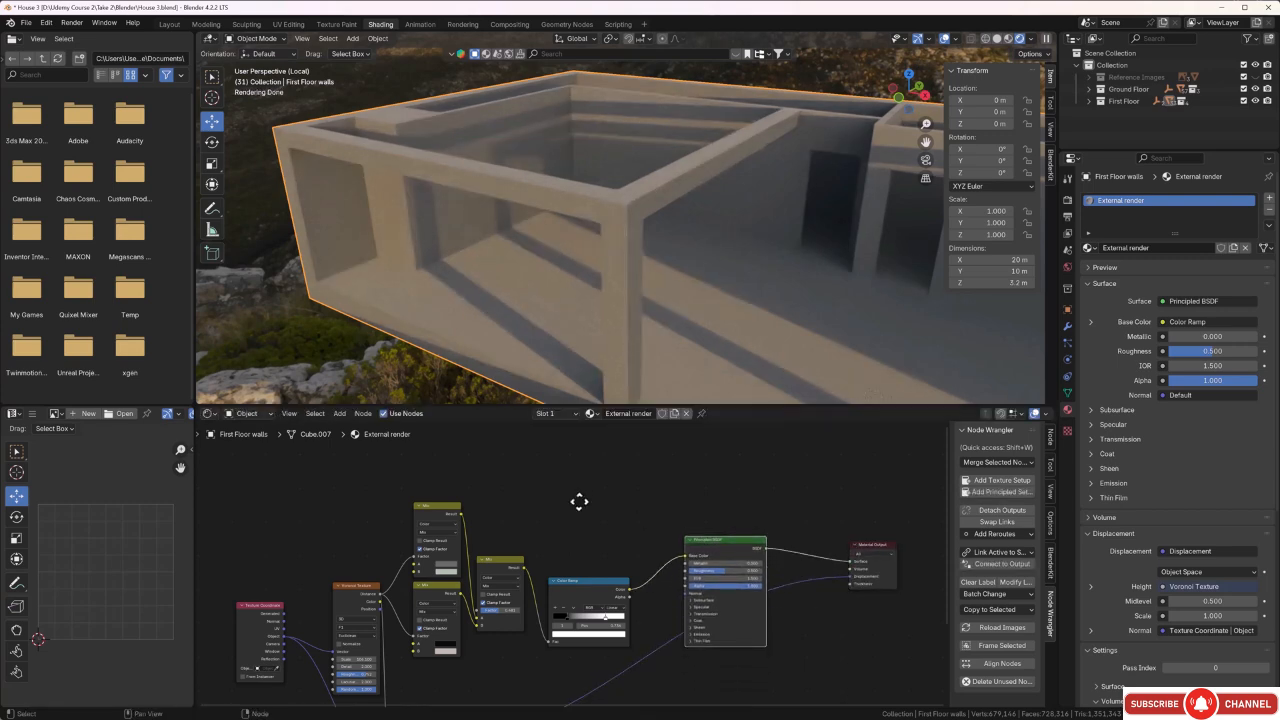
Add two Geometry nodes, one above the other, in the empty area above the existing Color Ramp.
middle_click_drag(580, 500, 600, 555)
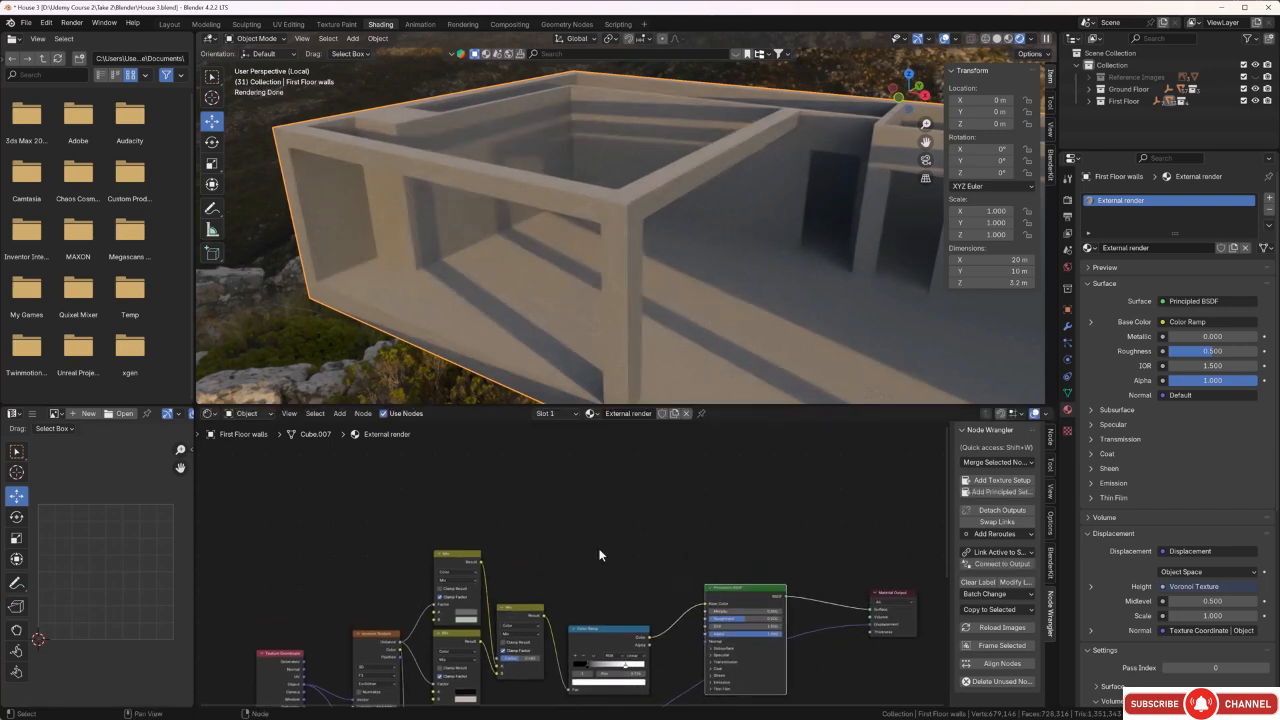
key("shift+a")
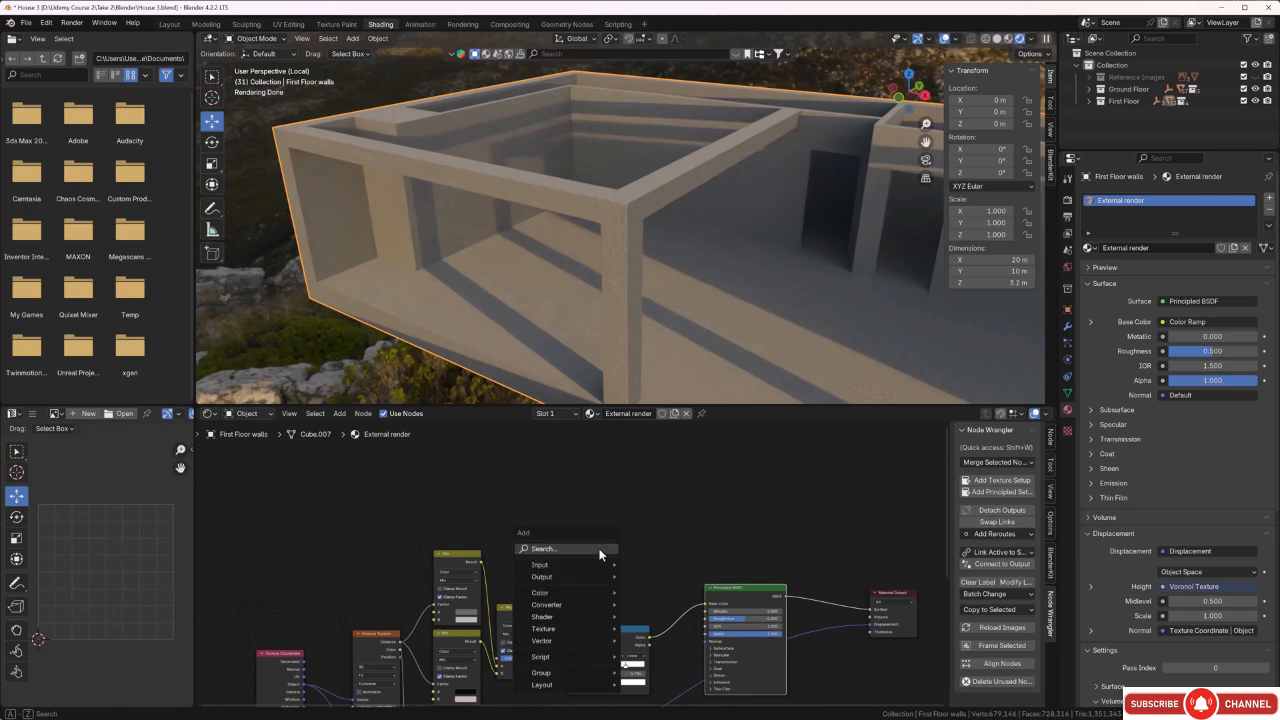
left_click(600, 549)
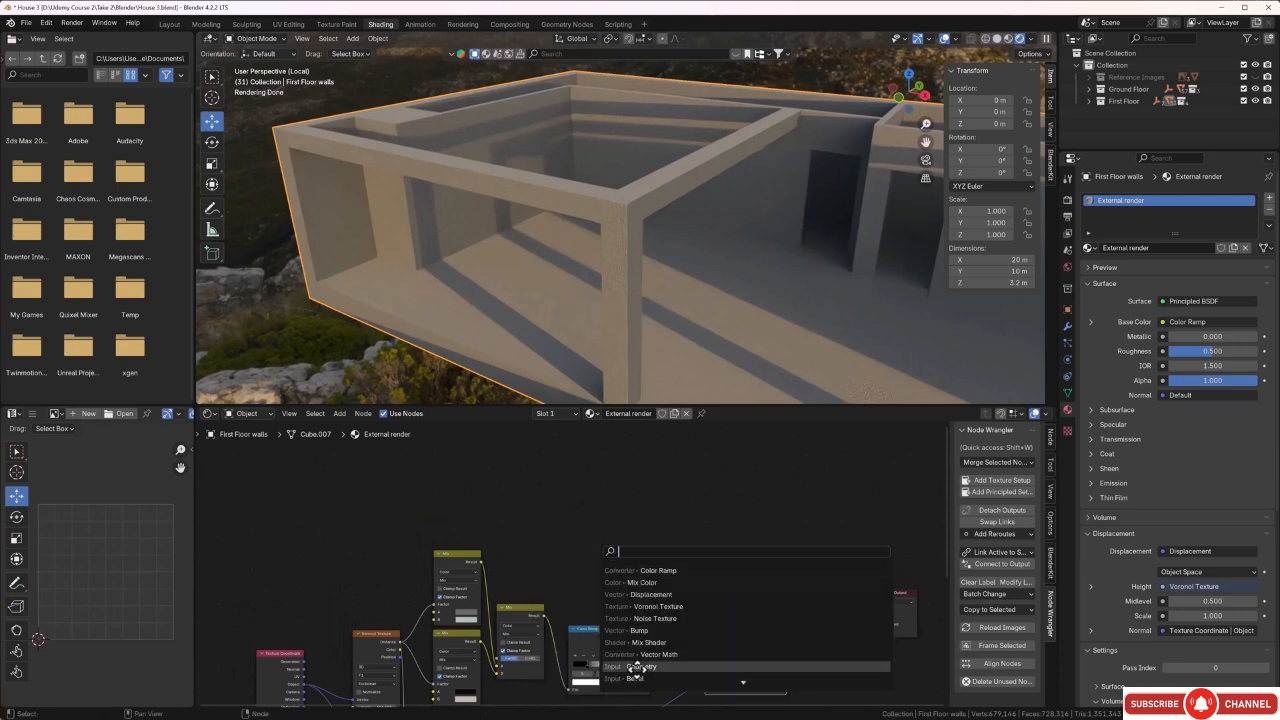
left_click(633, 667)
left_click(587, 520)
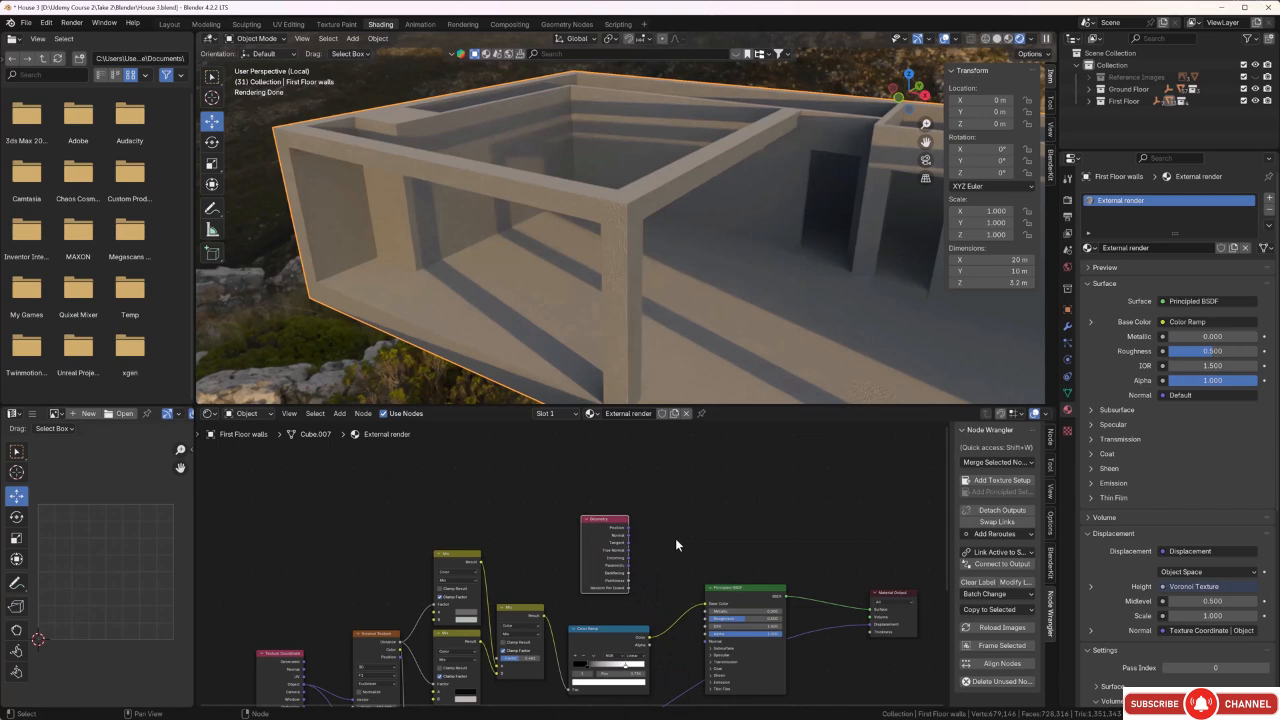
key("shift+a")
left_click(675, 538)
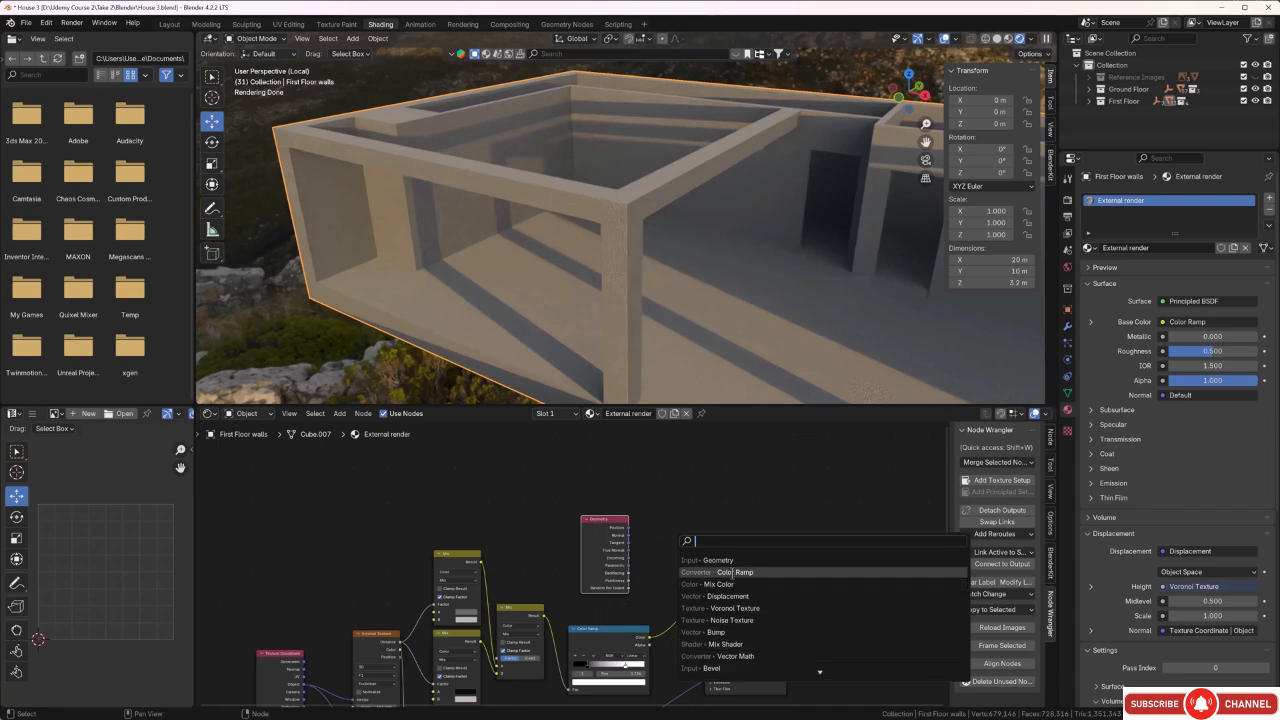
left_click(731, 561)
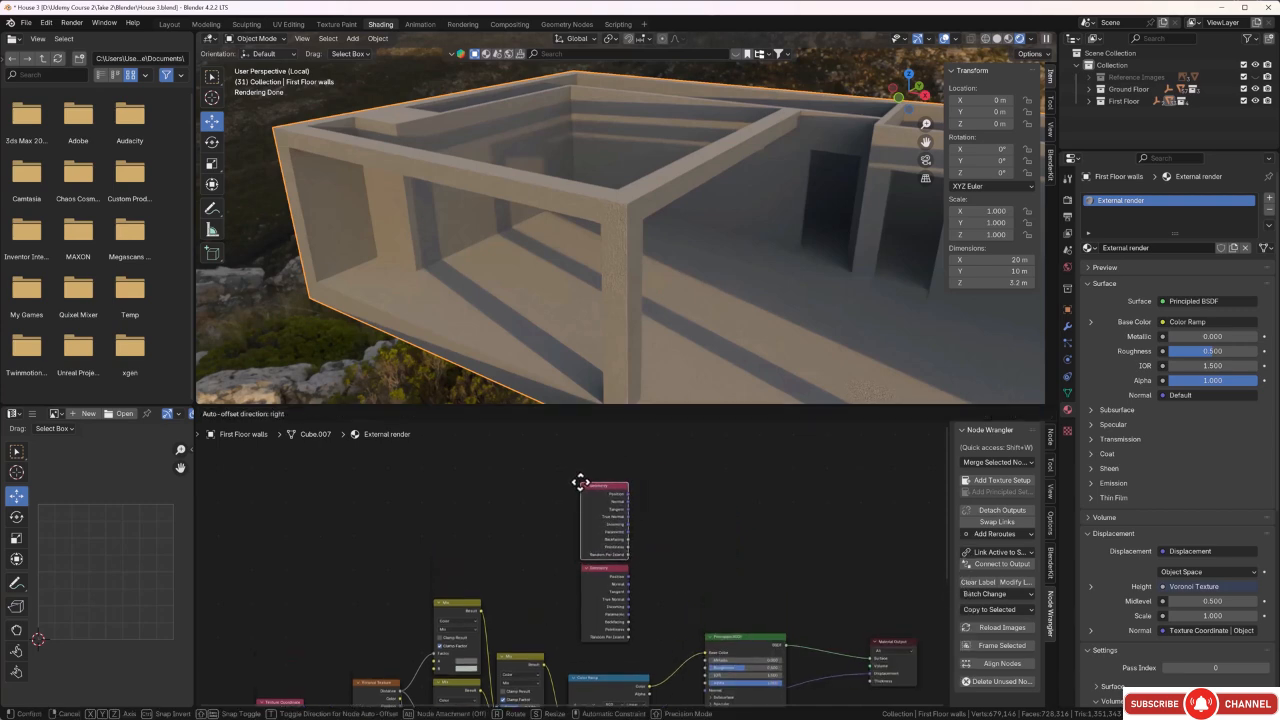
left_click(602, 527)
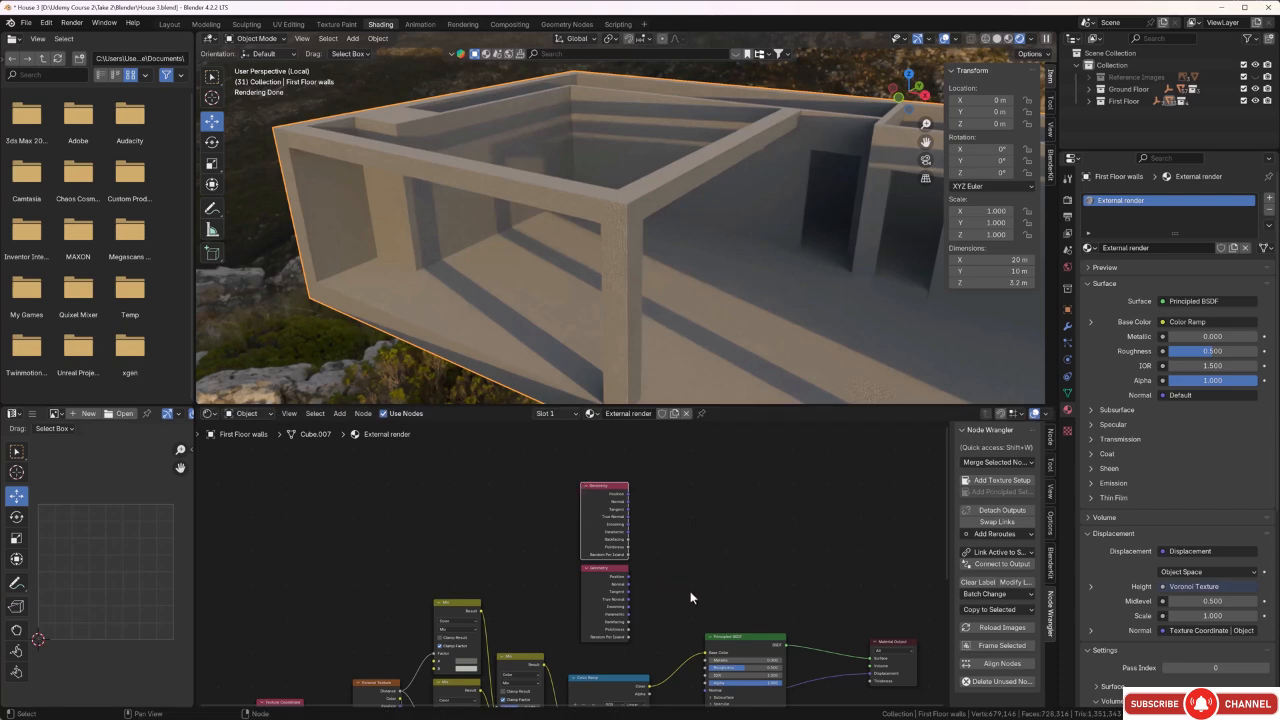
Add a Vector Math node beside the two Geometry nodes and a new Color Ramp node after it.
key("shift+a")
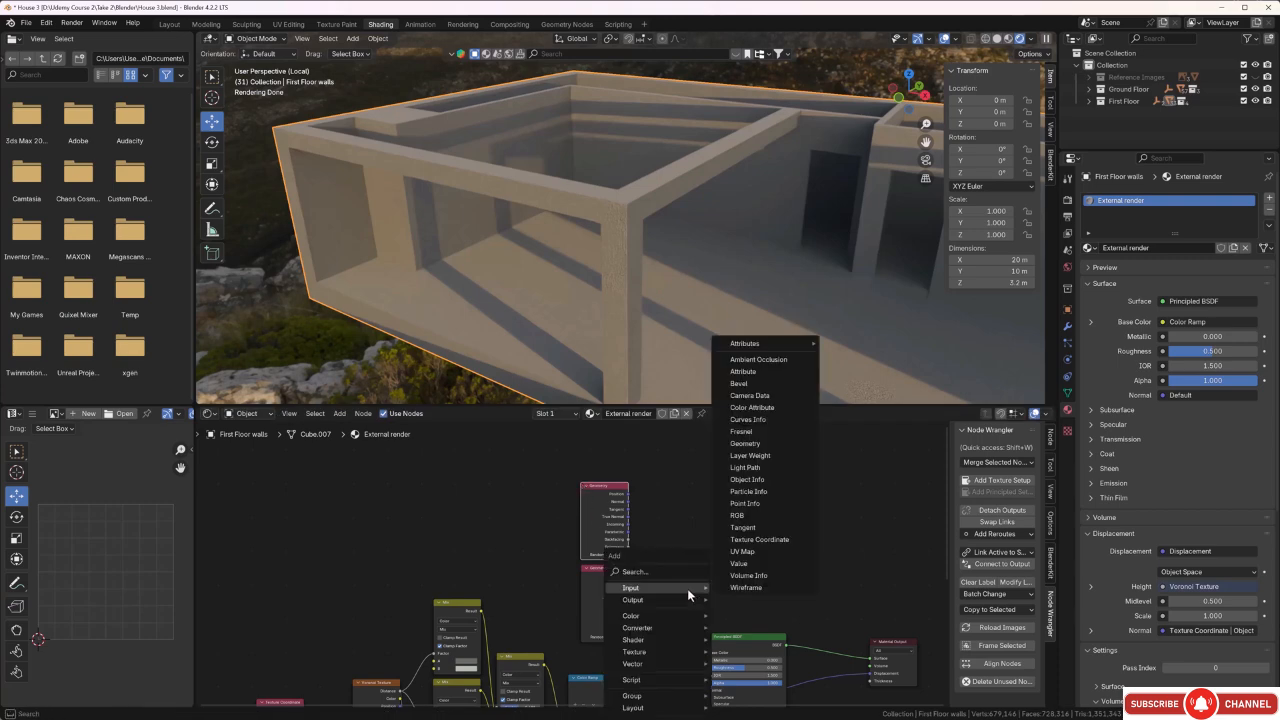
left_click(681, 576)
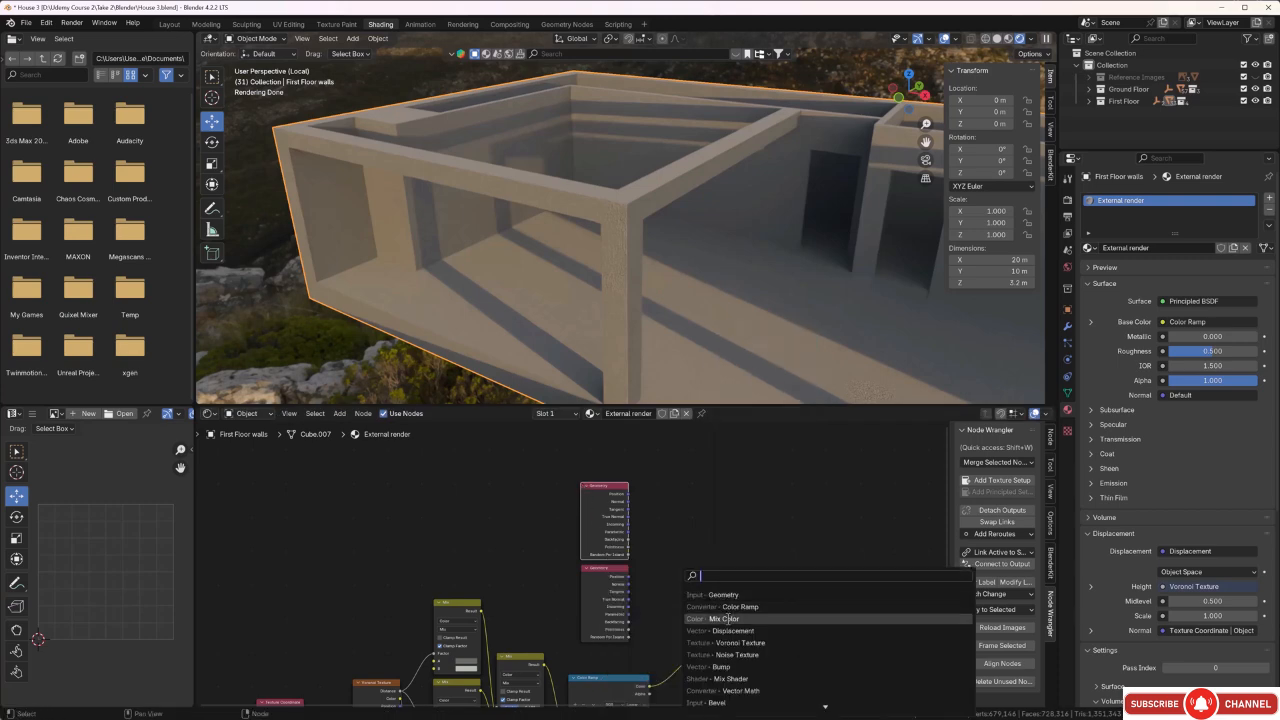
left_click(738, 690)
left_click(645, 505)
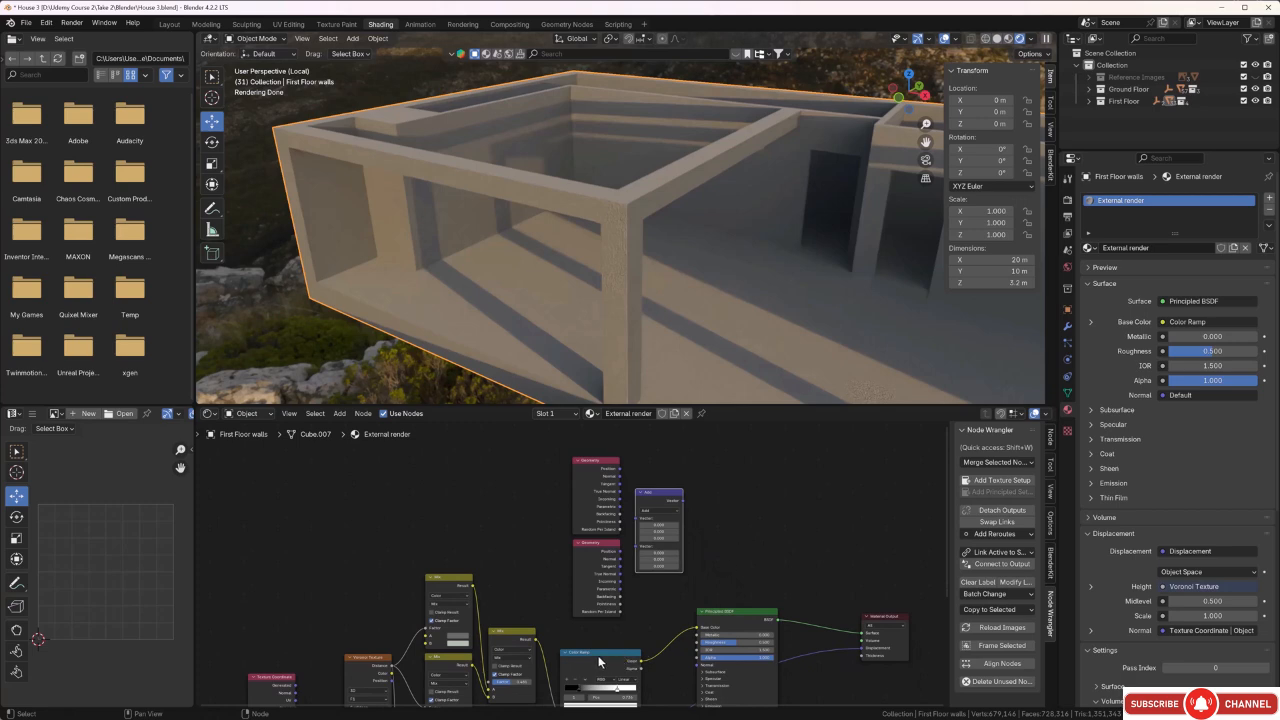
key("shift+a")
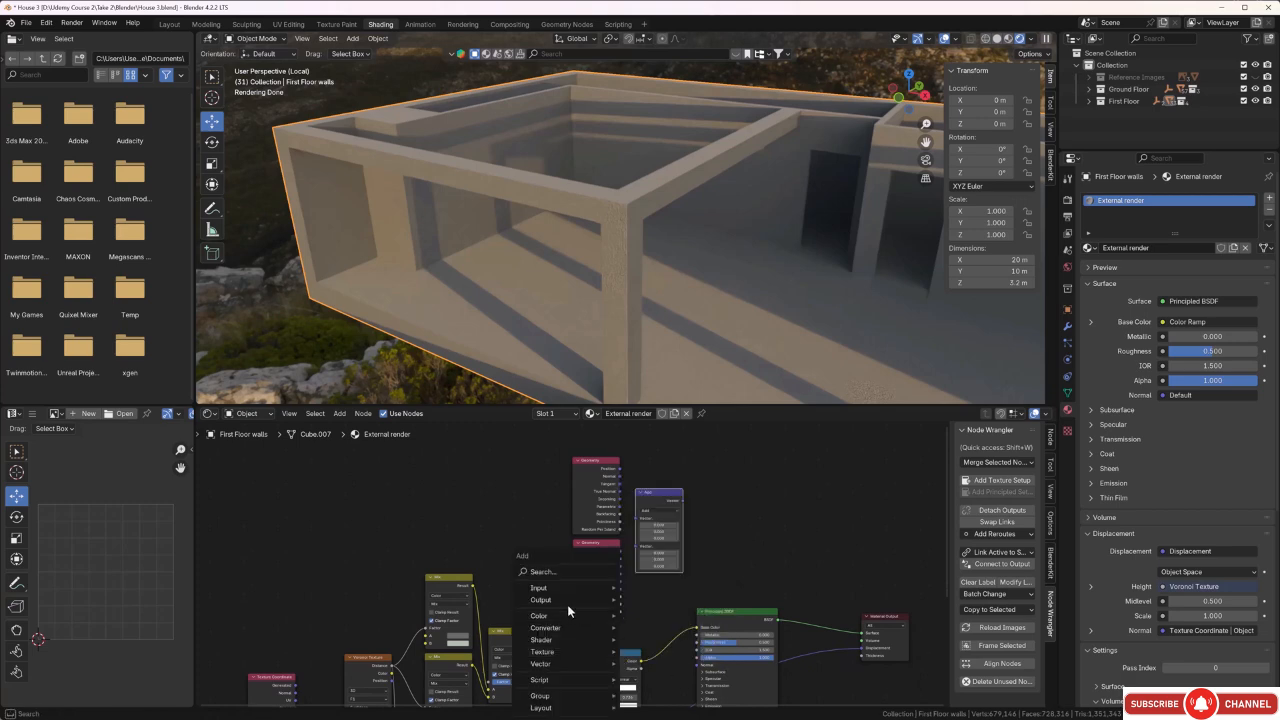
left_click(567, 575)
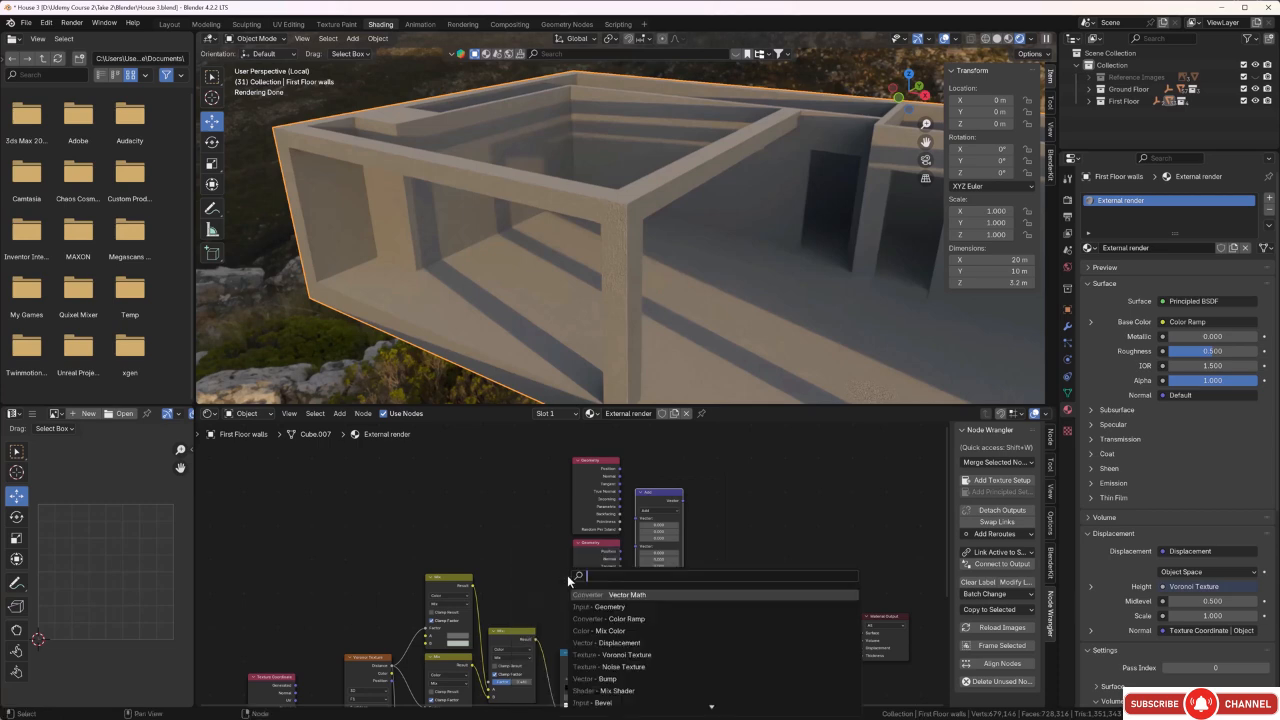
left_click(626, 618)
left_click(711, 493)
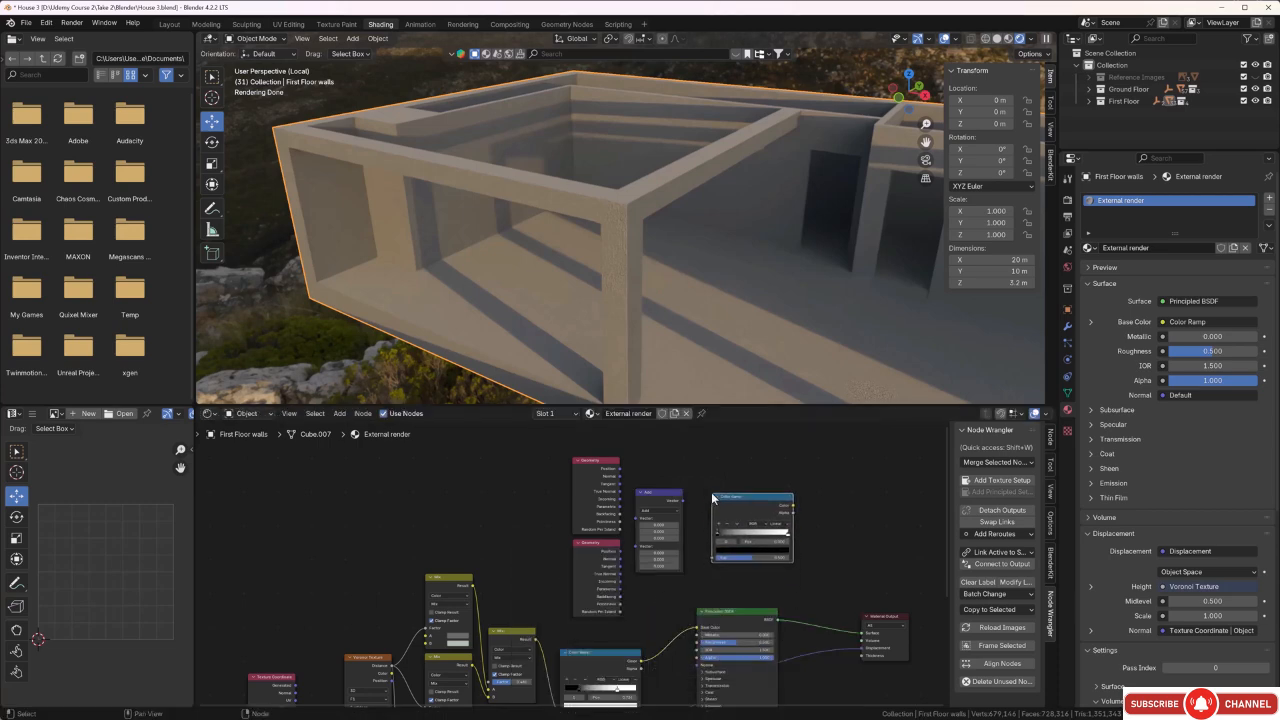
Move the Material Output node farther out and insert a Mix Shader on the link between the Principled BSDF and it.
middle_click_drag(829, 586, 735, 574)
left_click_drag(786, 603, 855, 570)
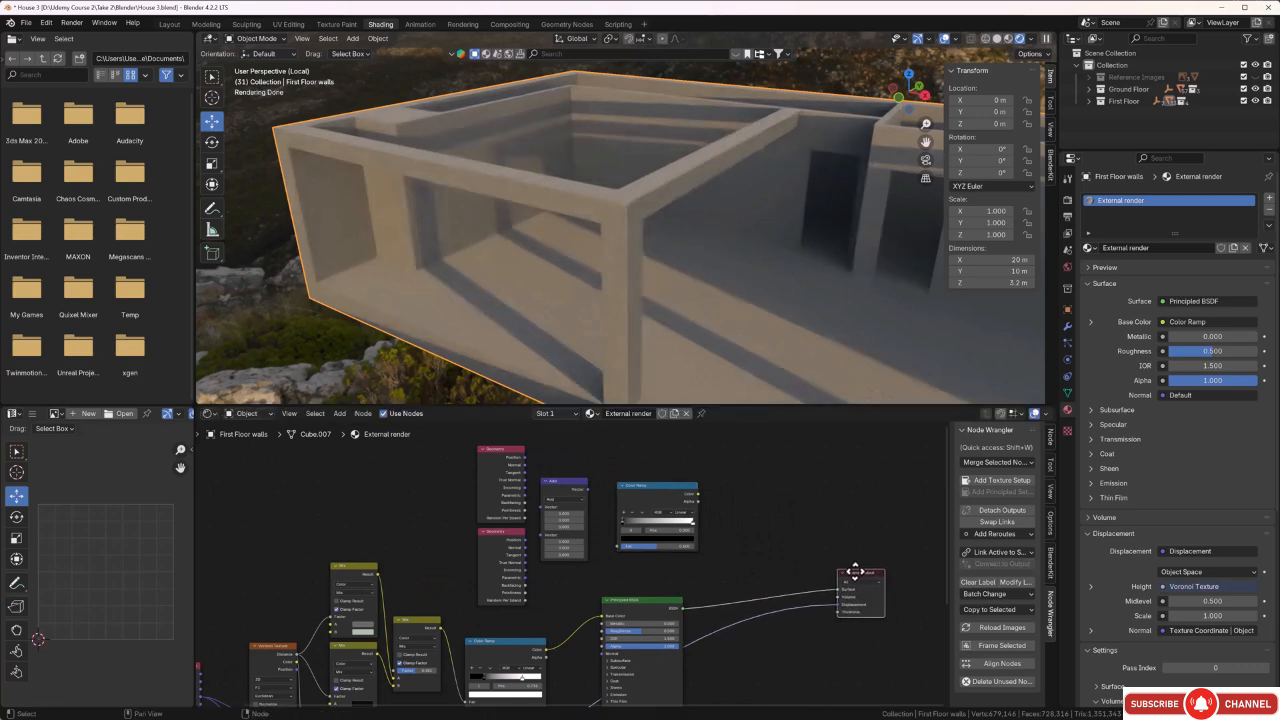
key("shift+a")
left_click(765, 570)
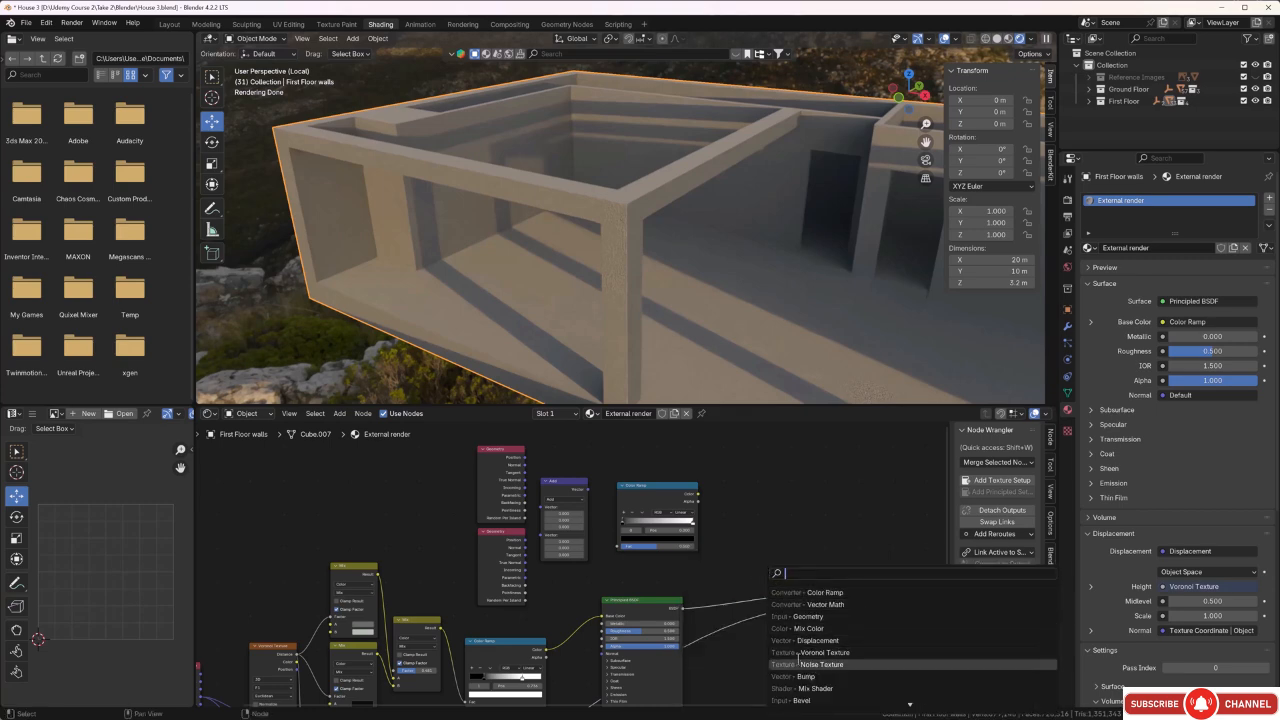
left_click(810, 688)
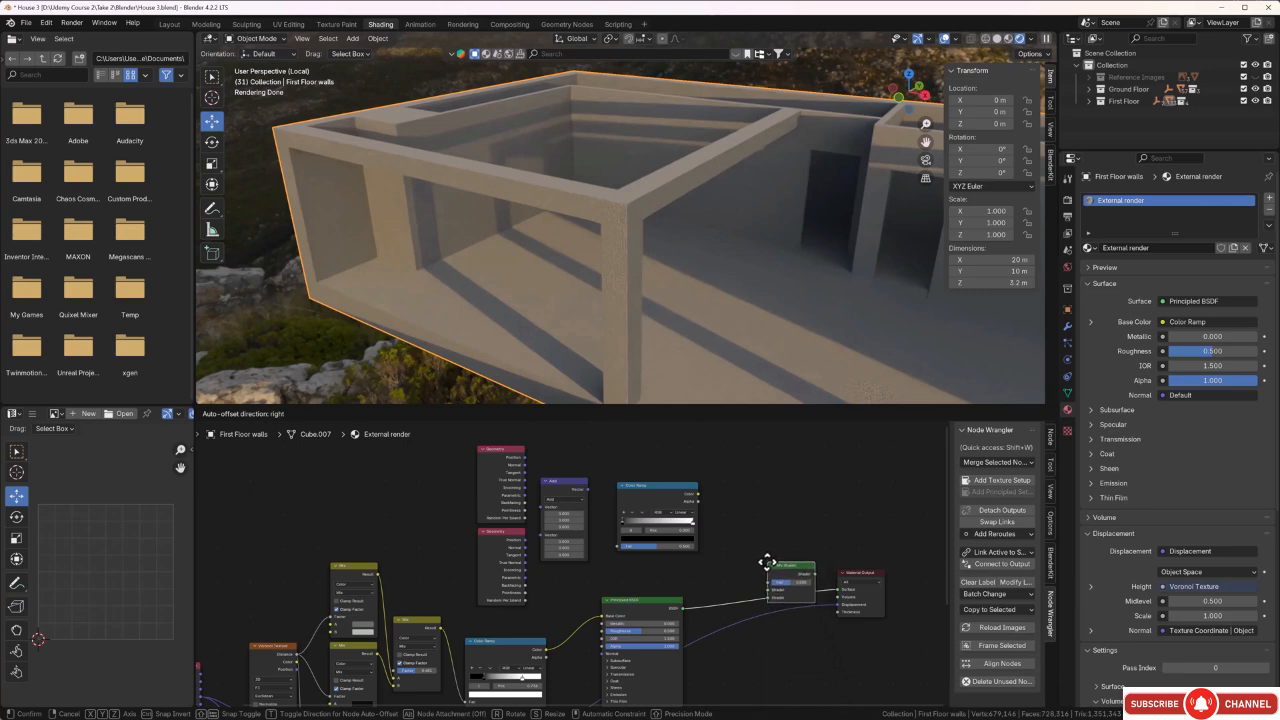
left_click(767, 566)
scroll(770, 590, "up", 1)
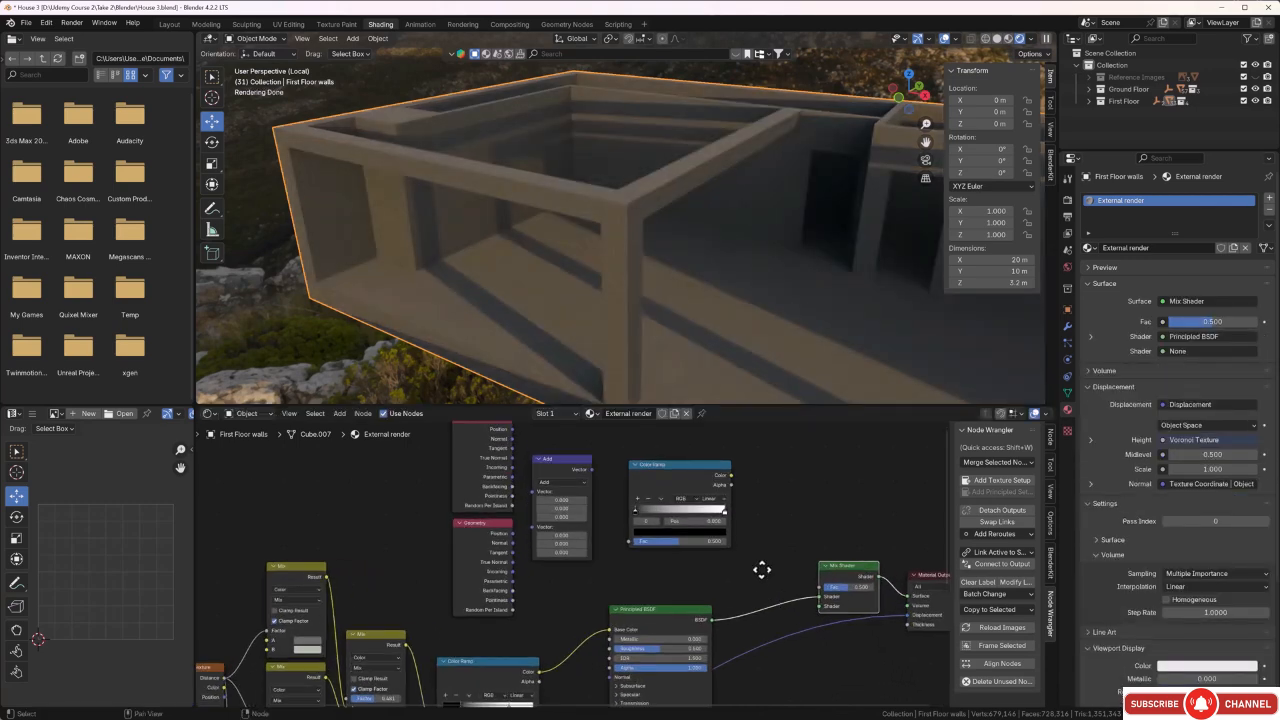
Link the lower Geometry node's Normal output to the Vector Math node's second Vector input.
middle_click_drag(761, 570, 688, 571)
middle_click_drag(543, 562, 684, 637)
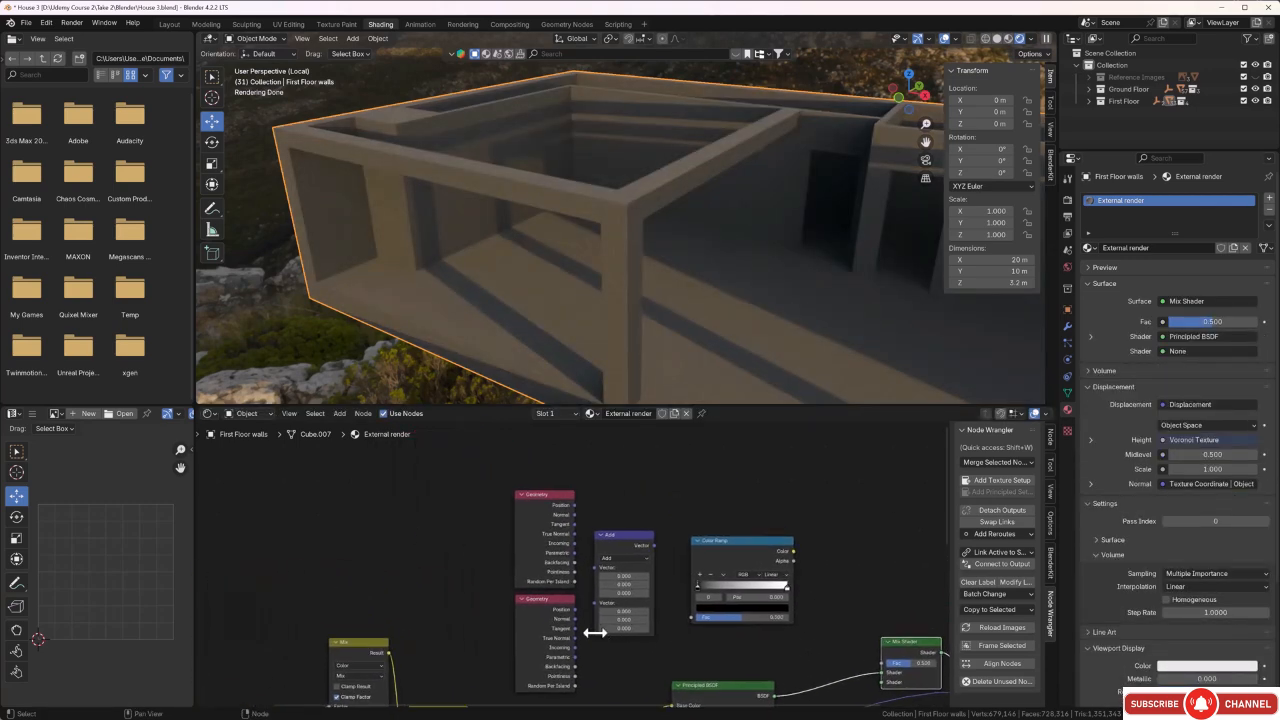
scroll(585, 634, "up", 1)
scroll(573, 638, "up", 1)
middle_click_drag(581, 642, 572, 586)
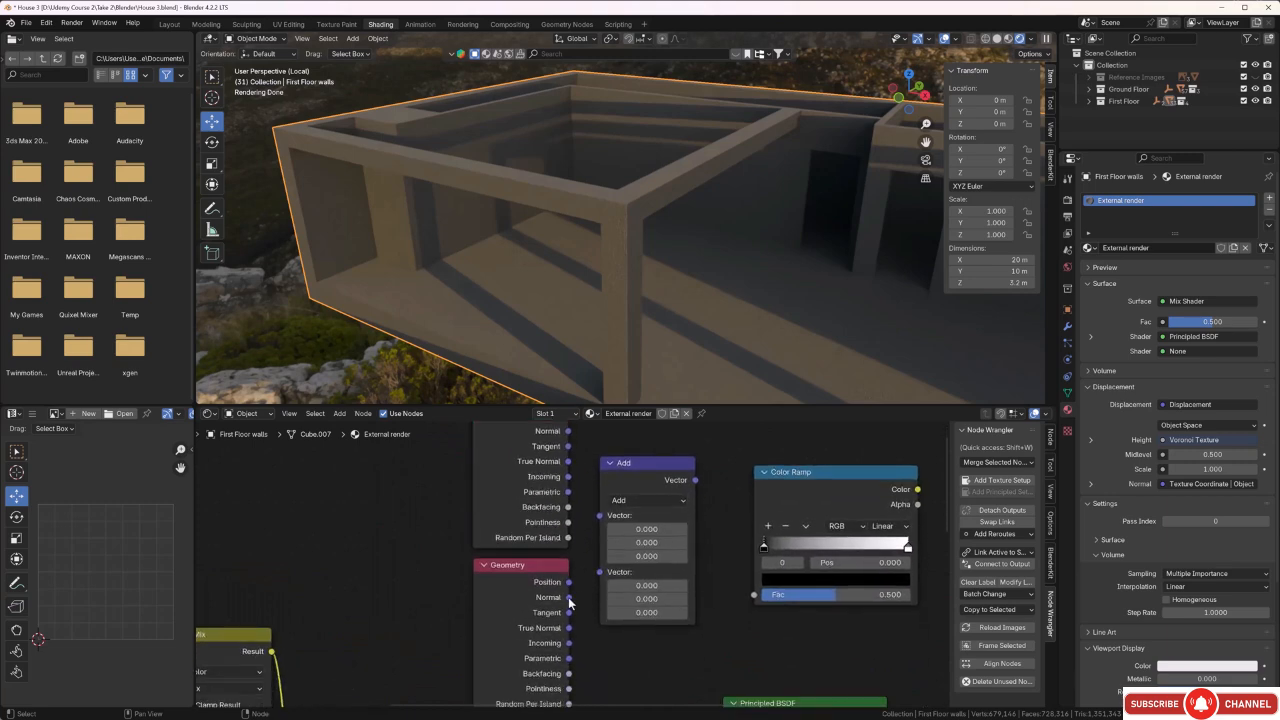
left_click_drag(568, 597, 599, 573)
scroll(585, 600, "down", 1)
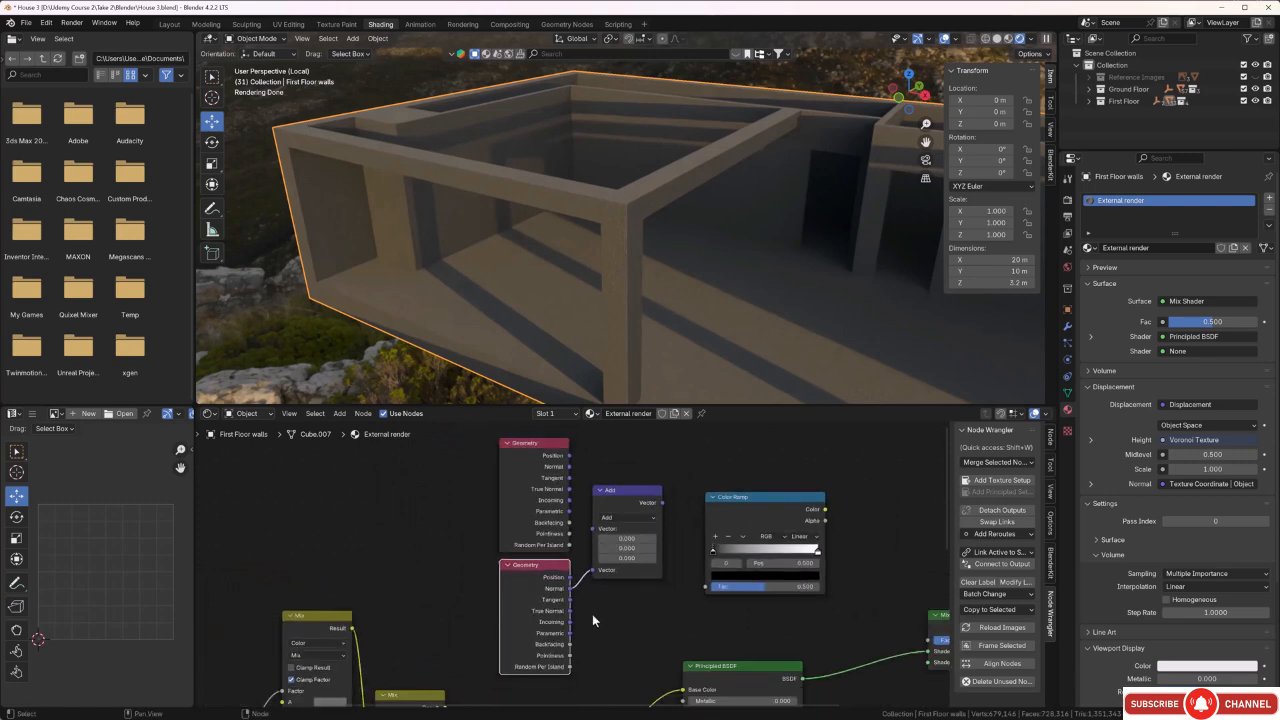
Disconnect and delete the lower Geometry node, and add a Bevel node in its place.
left_click_drag(591, 571, 585, 591)
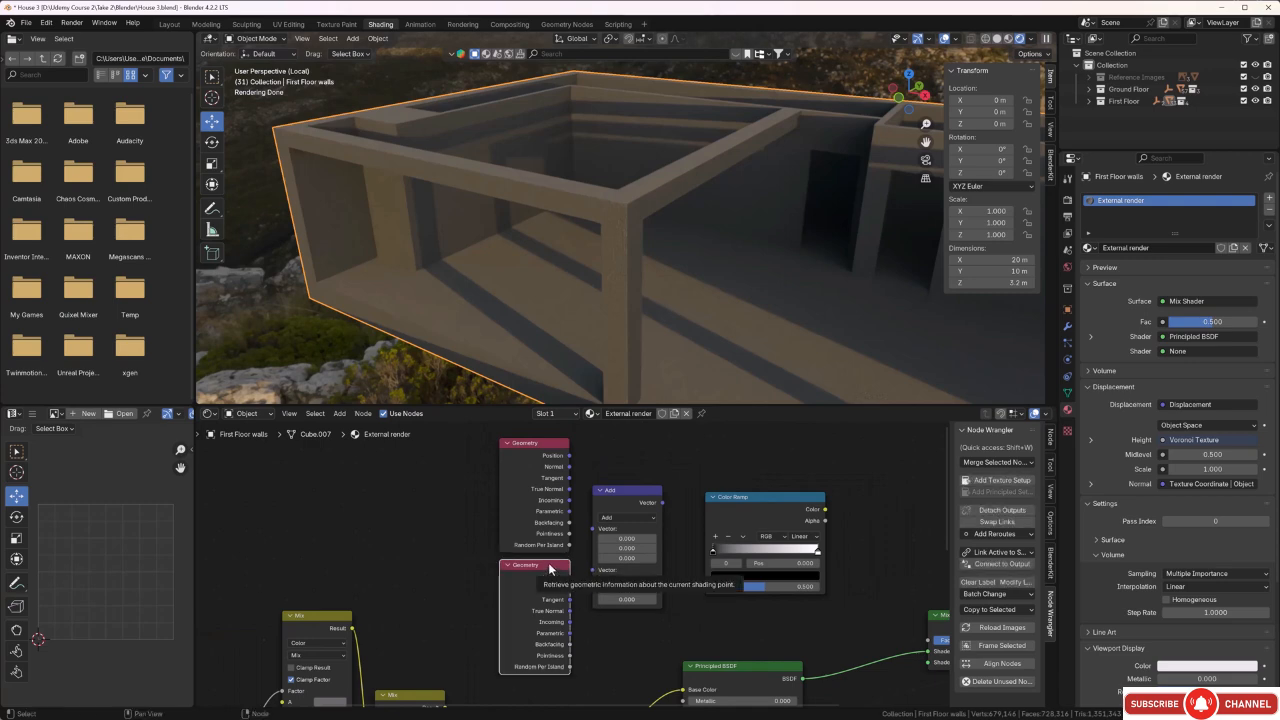
key("x")
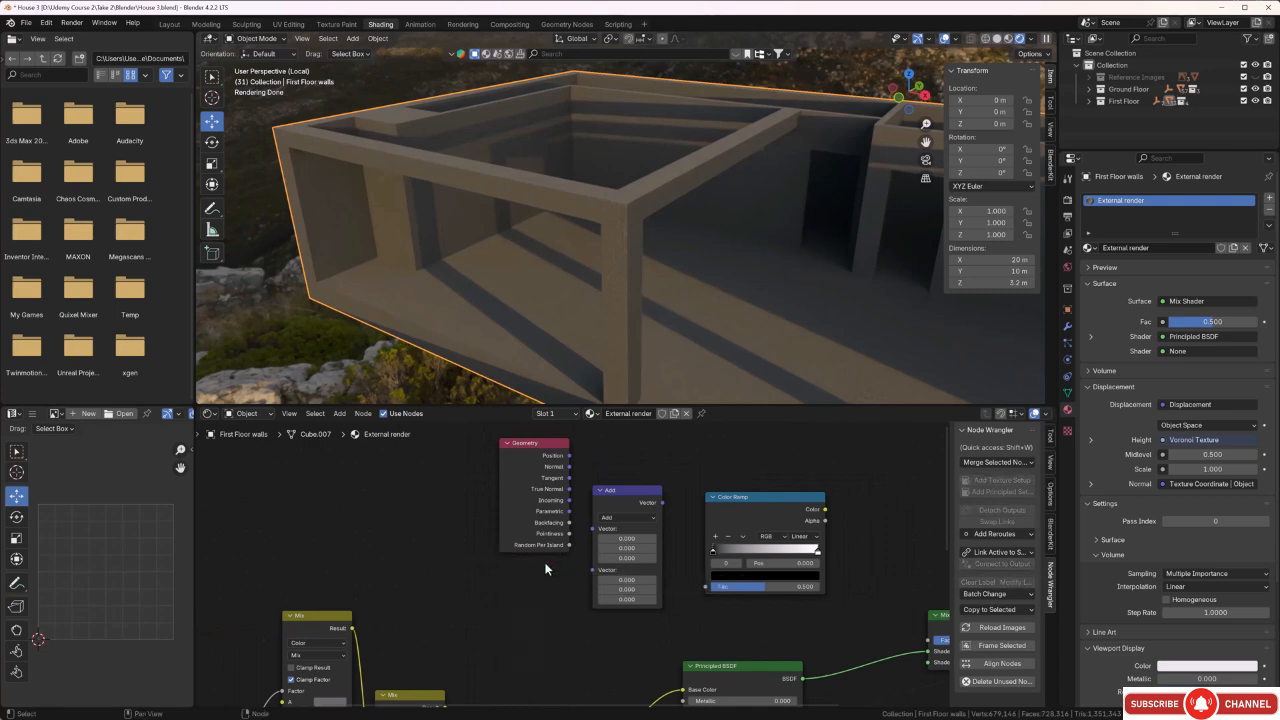
key("shift+a")
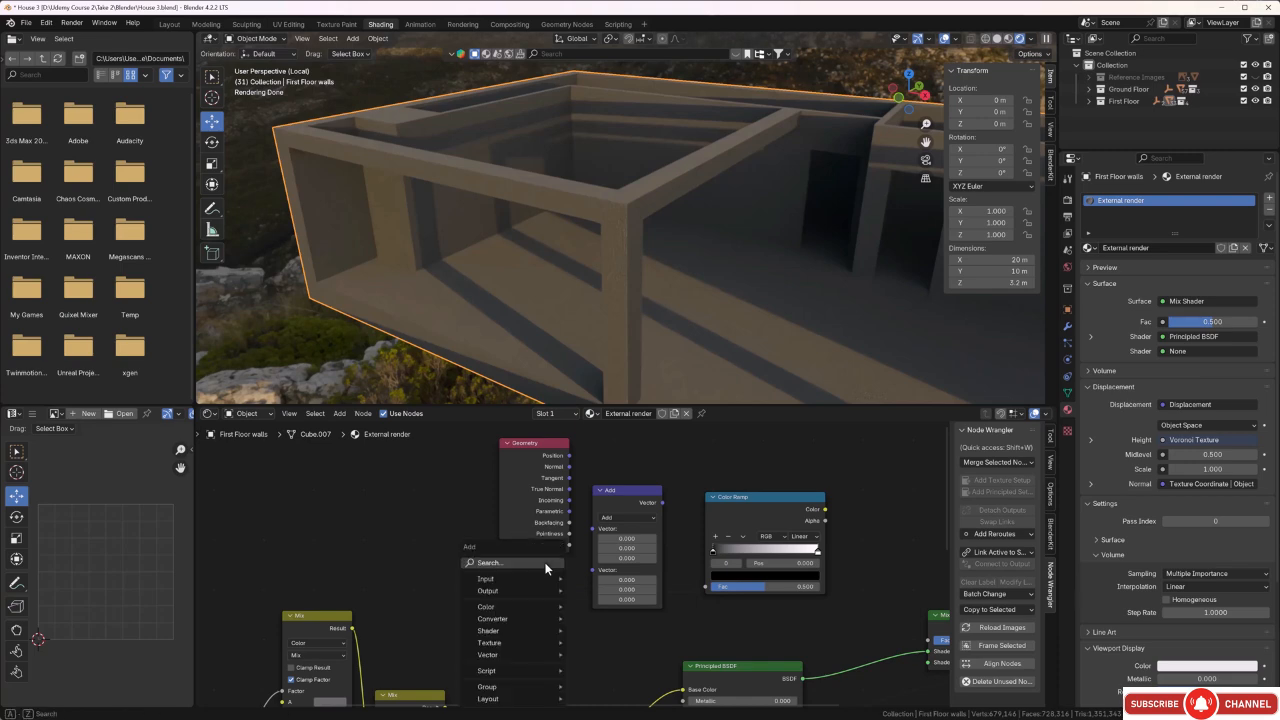
left_click(546, 563)
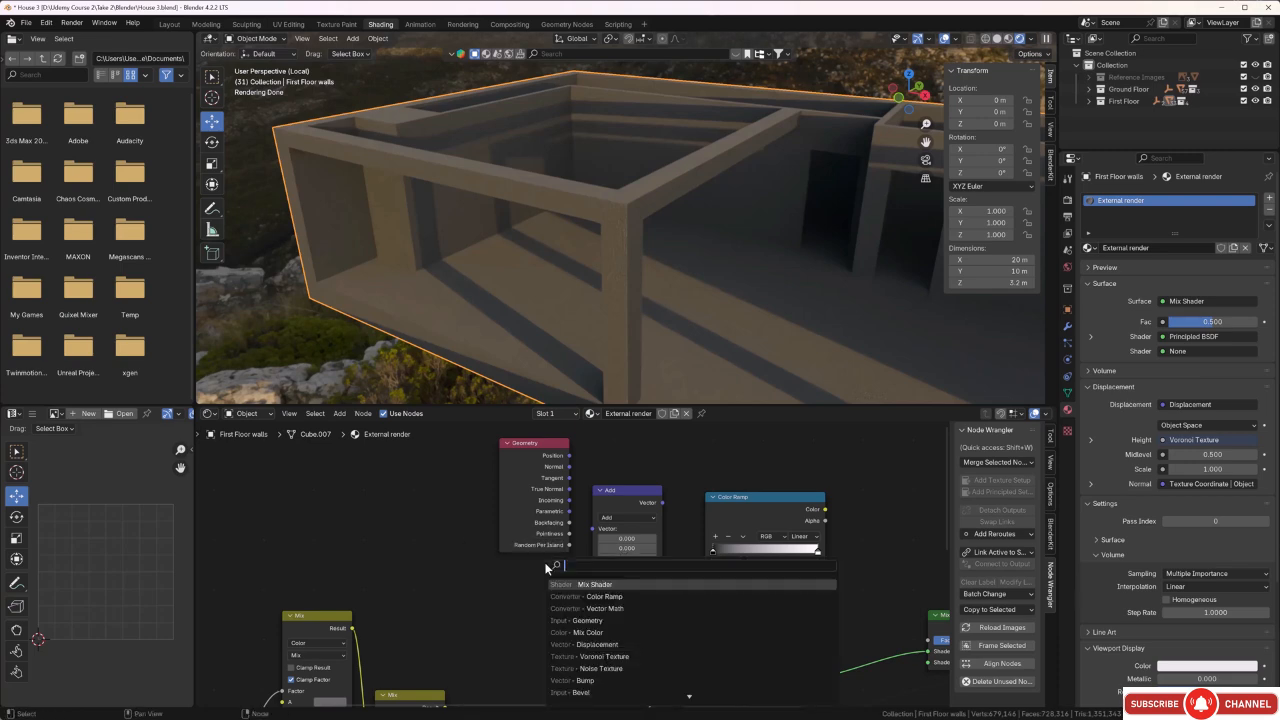
left_click(586, 692)
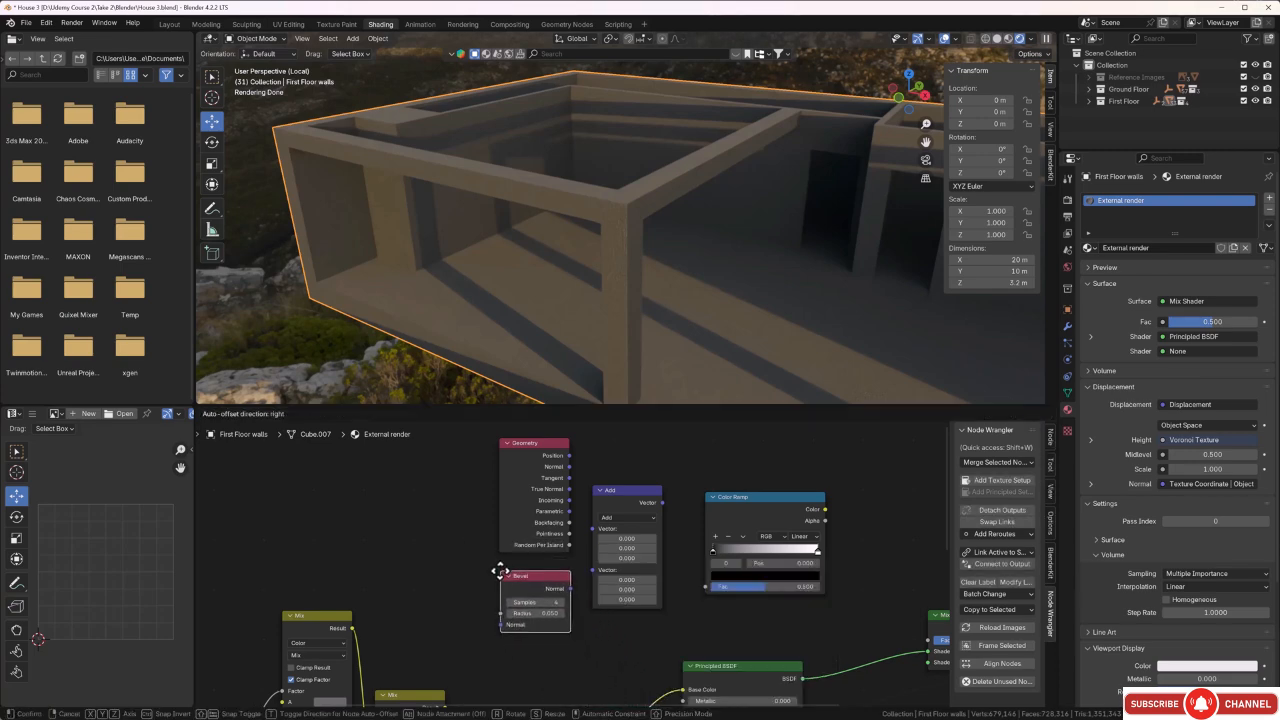
left_click(504, 585)
scroll(504, 585, "down", 3)
scroll(552, 603, "up", 5)
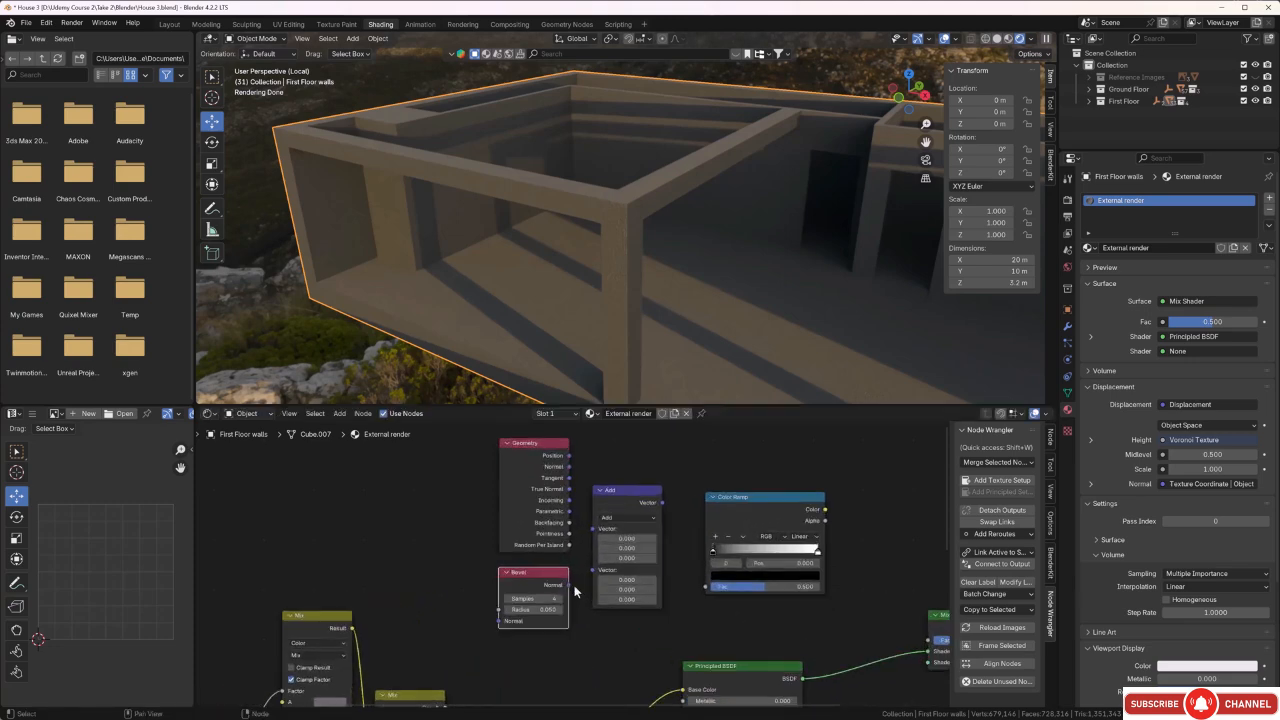
Link the Bevel node's Normal to the Vector Math node's second Vector input and the Geometry node's Normal to the first.
left_click_drag(567, 597, 603, 575)
scroll(584, 591, "up", 3, "shift")
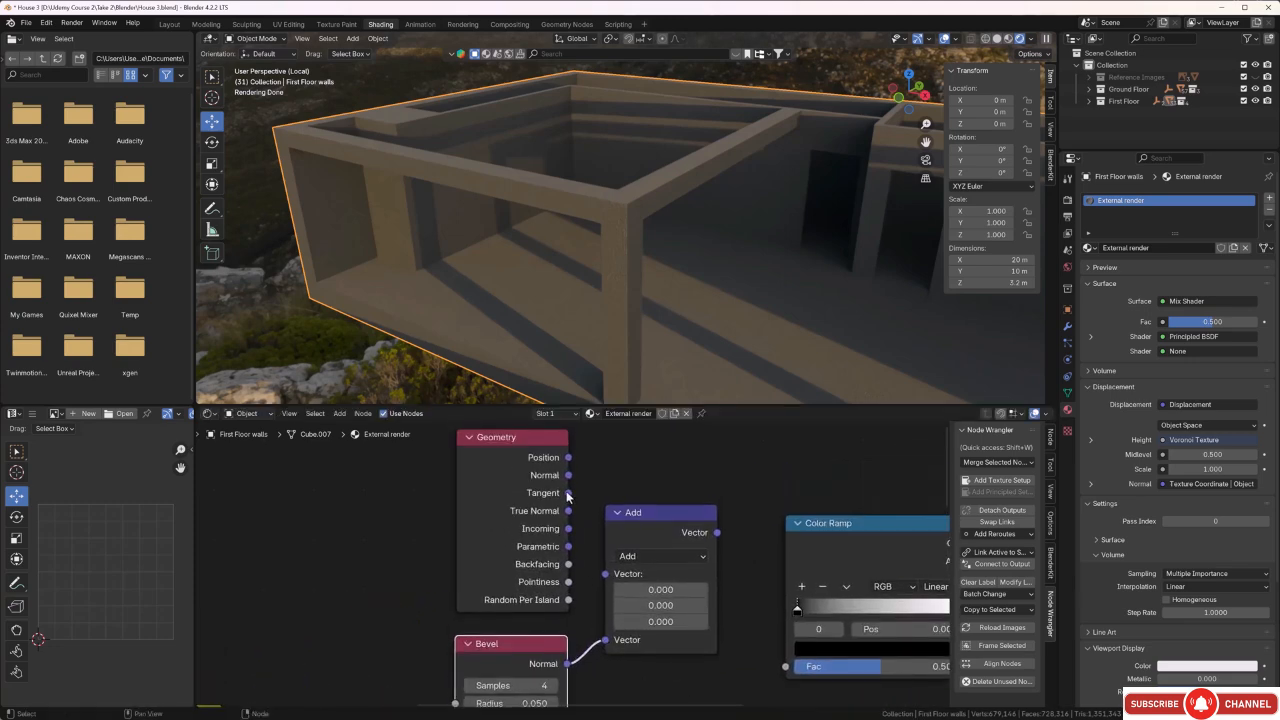
left_click_drag(569, 477, 581, 511)
left_click_drag(590, 567, 601, 575)
scroll(722, 617, "down", 1)
Set the Vector Math operation to Dot Product and link its Value output to the new Color Ramp's Fac input.
left_click(683, 558)
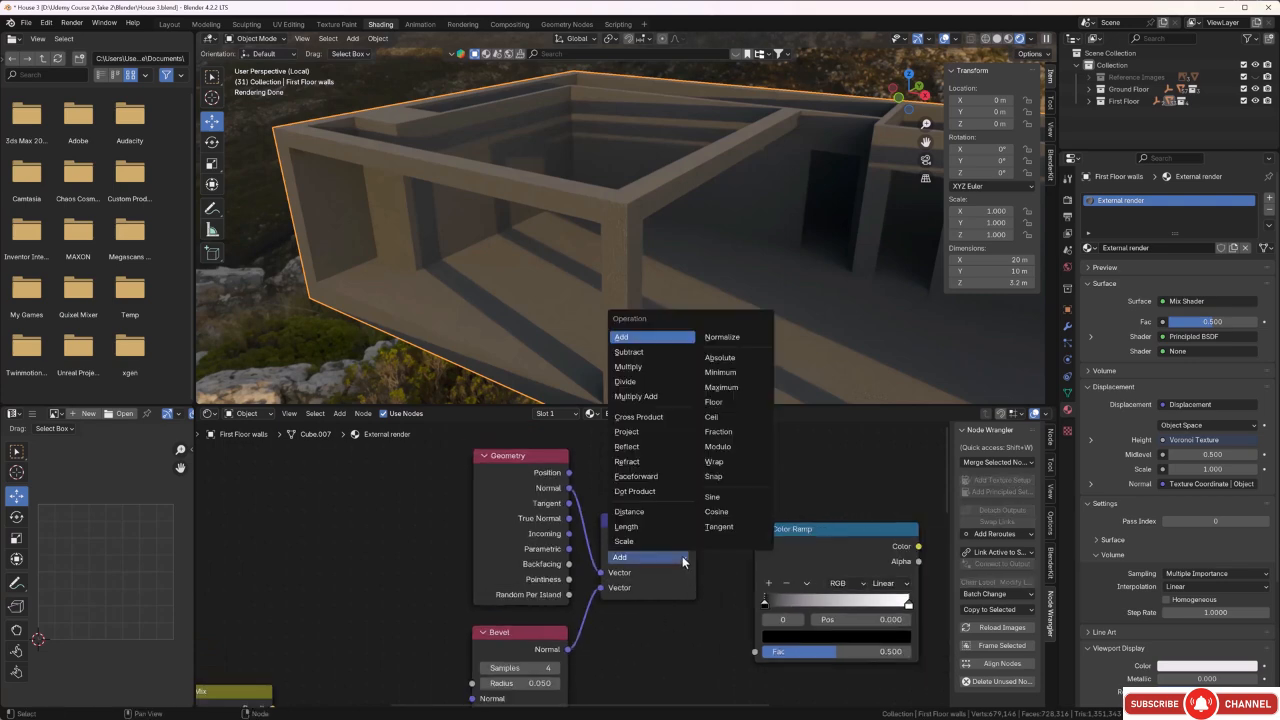
left_click(684, 558)
left_click(643, 492)
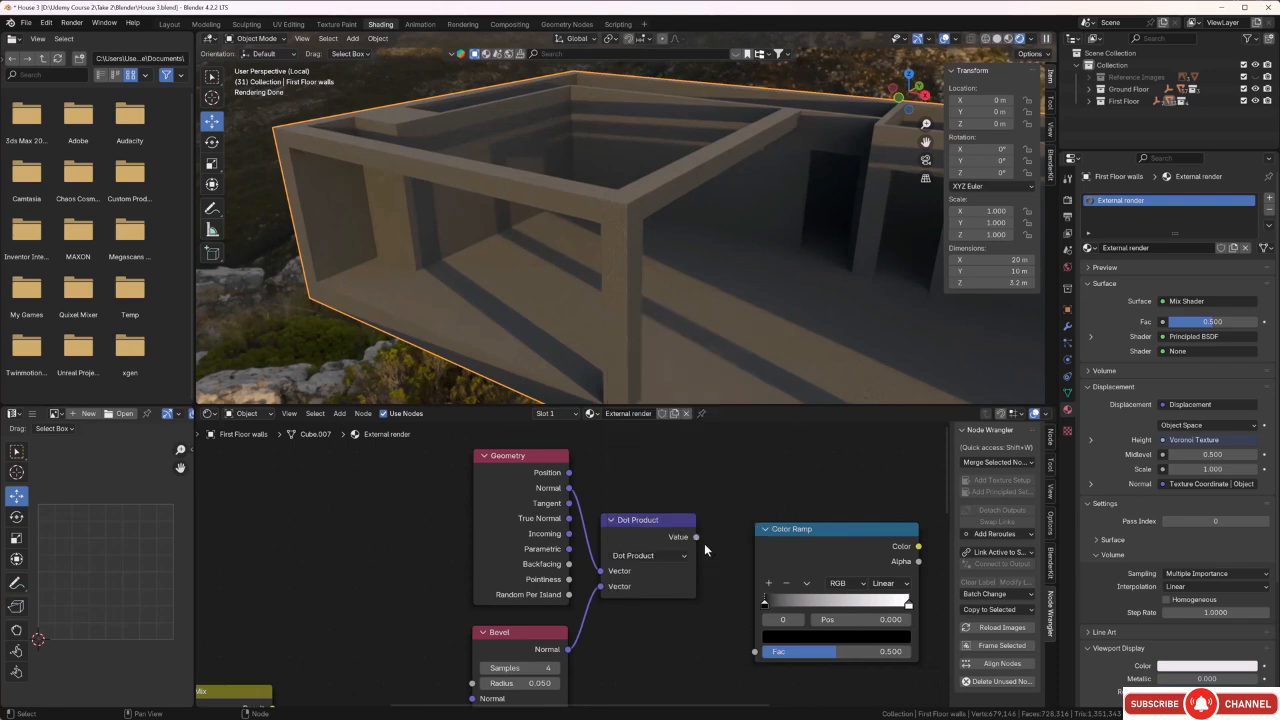
left_click_drag(697, 538, 754, 651)
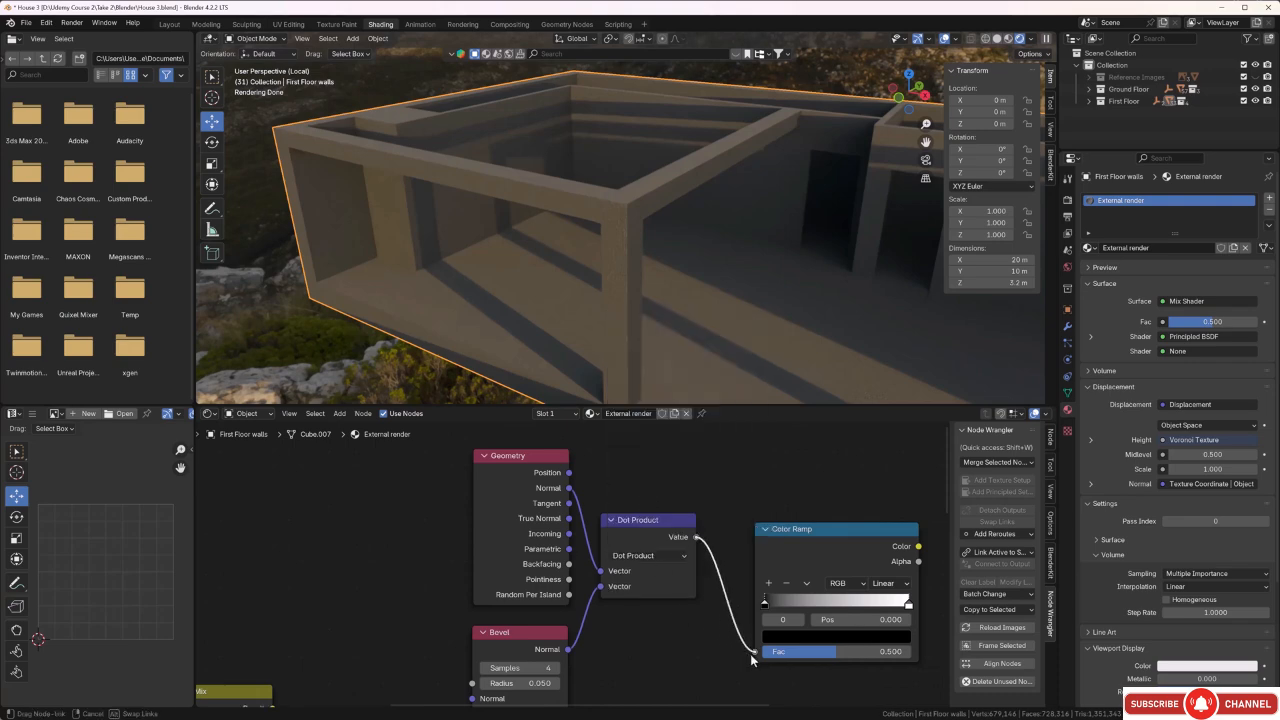
scroll(727, 660, "down", 1)
Link the new Color Ramp's Color directly to the Material Output's Surface and inspect the edge mask on the wall corner up close.
middle_click_drag(727, 660, 549, 670)
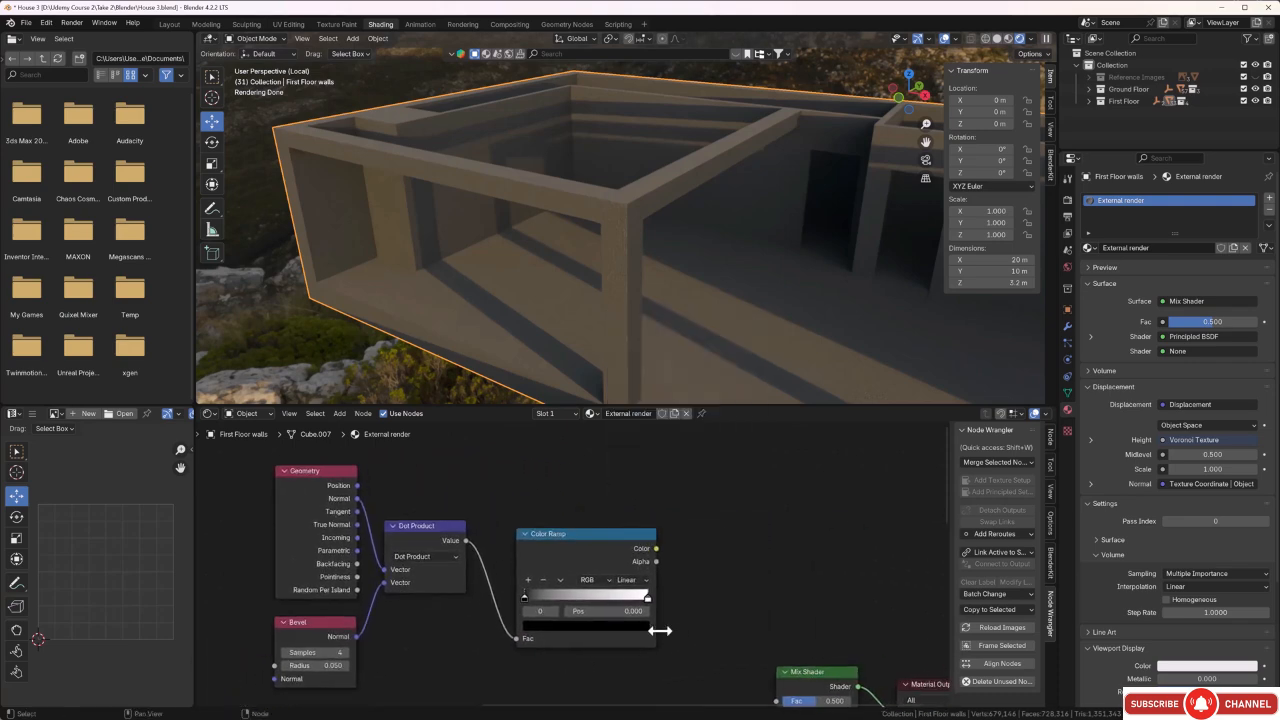
scroll(690, 629, "down", 3)
middle_click_drag(684, 600, 670, 549)
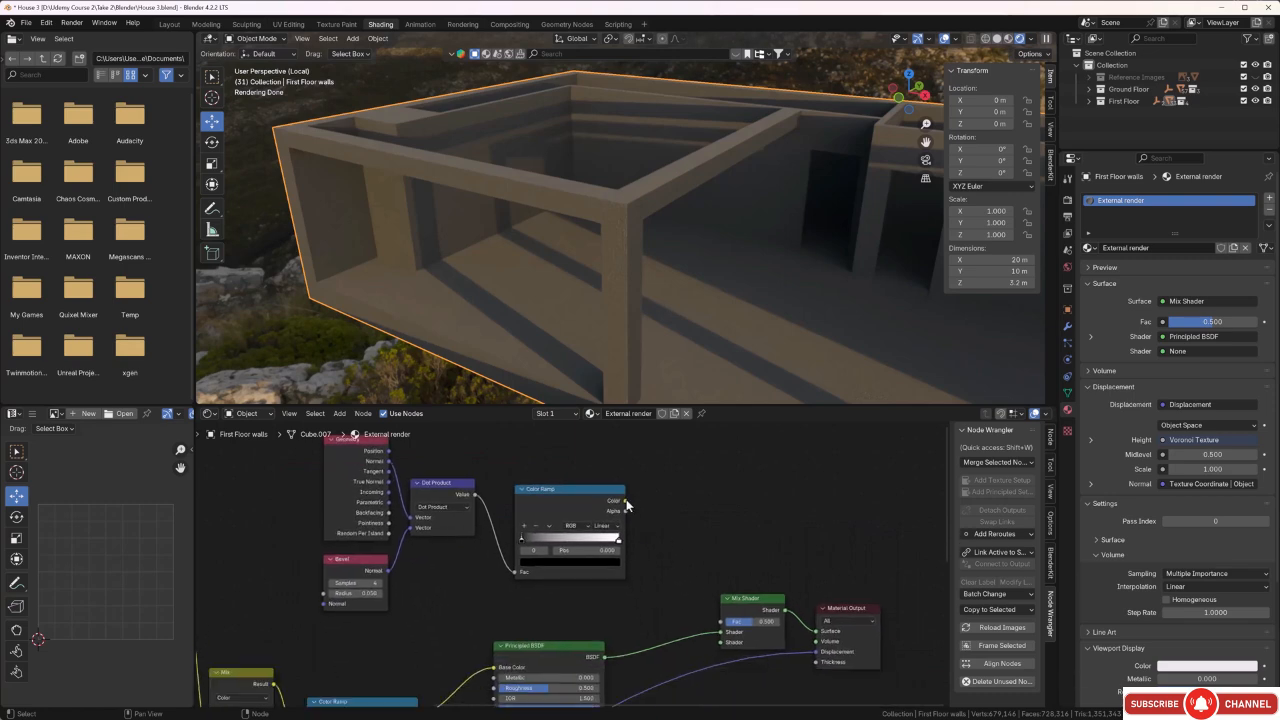
left_click_drag(626, 501, 675, 524)
left_click_drag(791, 620, 817, 631)
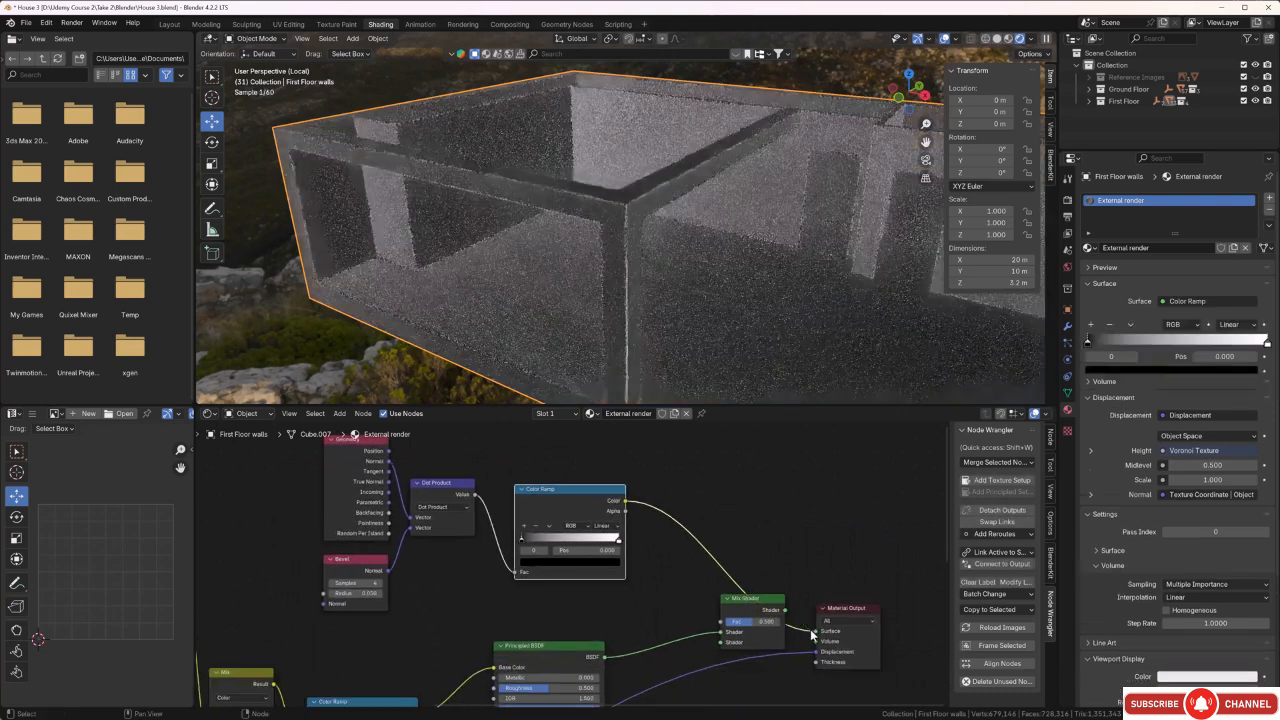
middle_click_drag(610, 333, 607, 145)
scroll(625, 190, "up", 5)
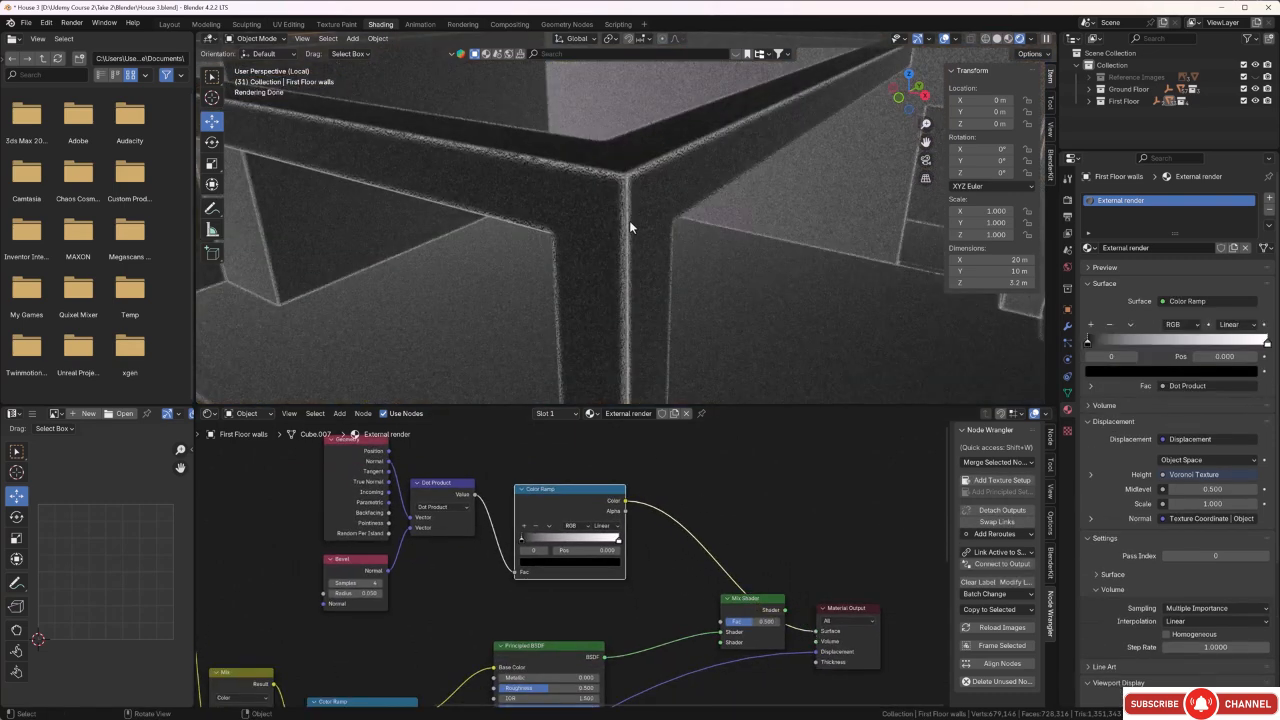
Set the Bevel node's Radius to 0.150 to widen the edge mask on the wall corner.
middle_click_drag(629, 220, 621, 216)
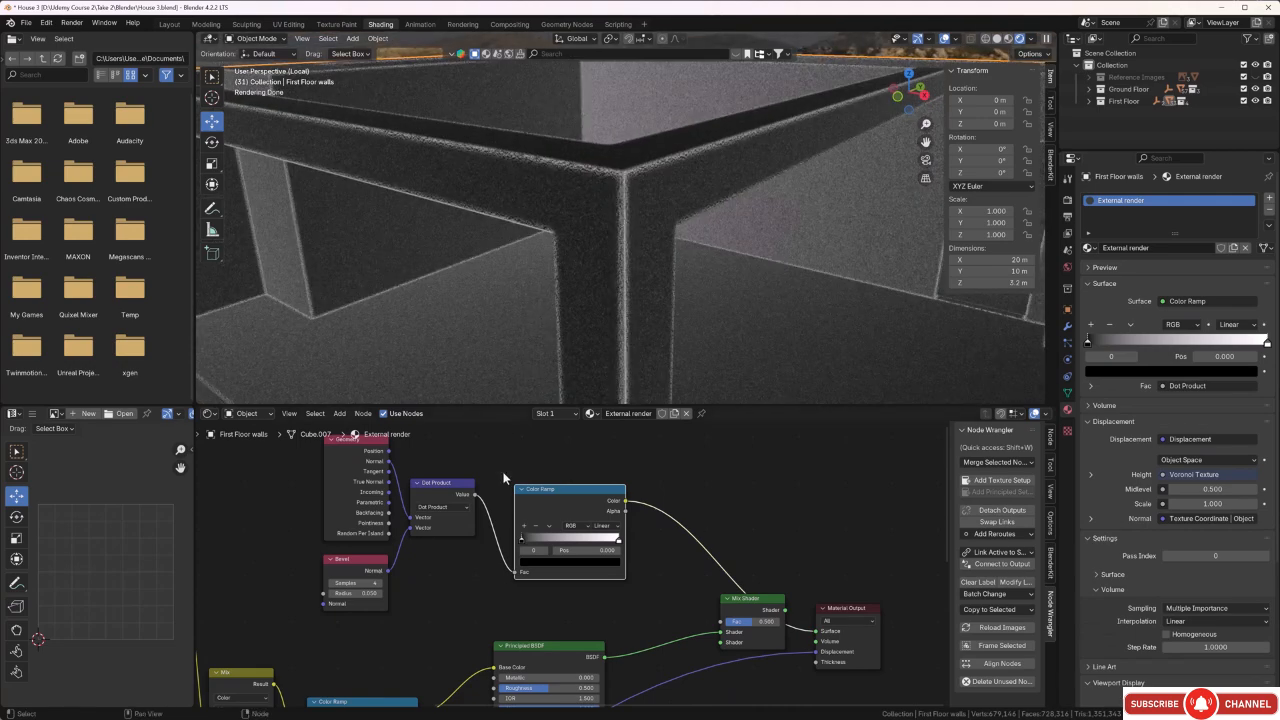
scroll(364, 627, "up", 1)
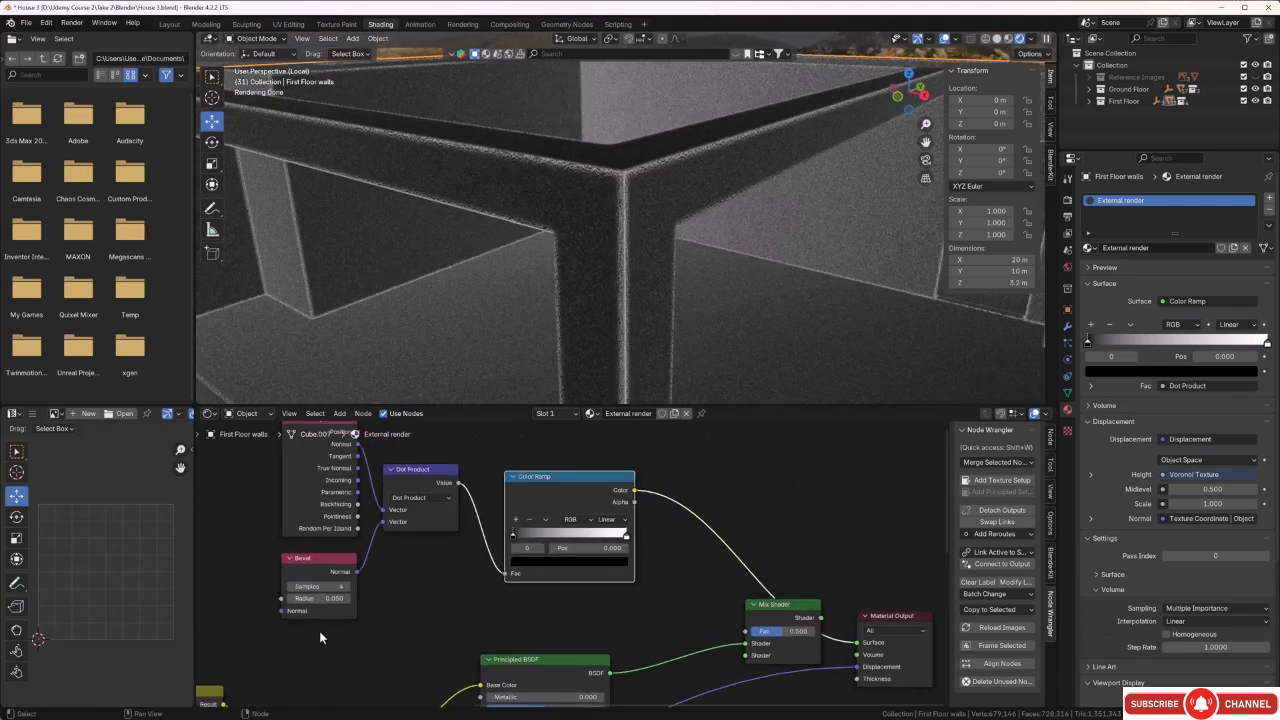
scroll(318, 630, "up", 1)
left_click(310, 604)
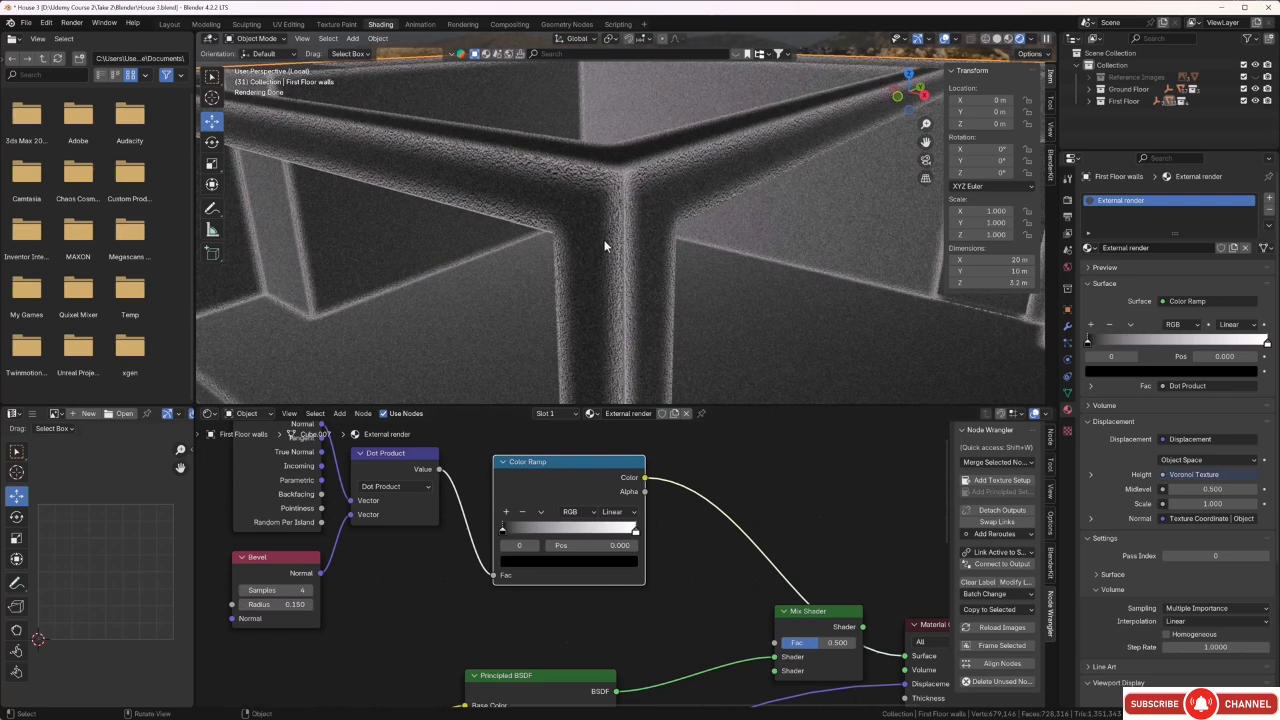
Link the new Color Ramp's Color to the Mix Shader's Fac and the Mix Shader's output to the Material Output's Surface.
scroll(712, 585, "down", 1)
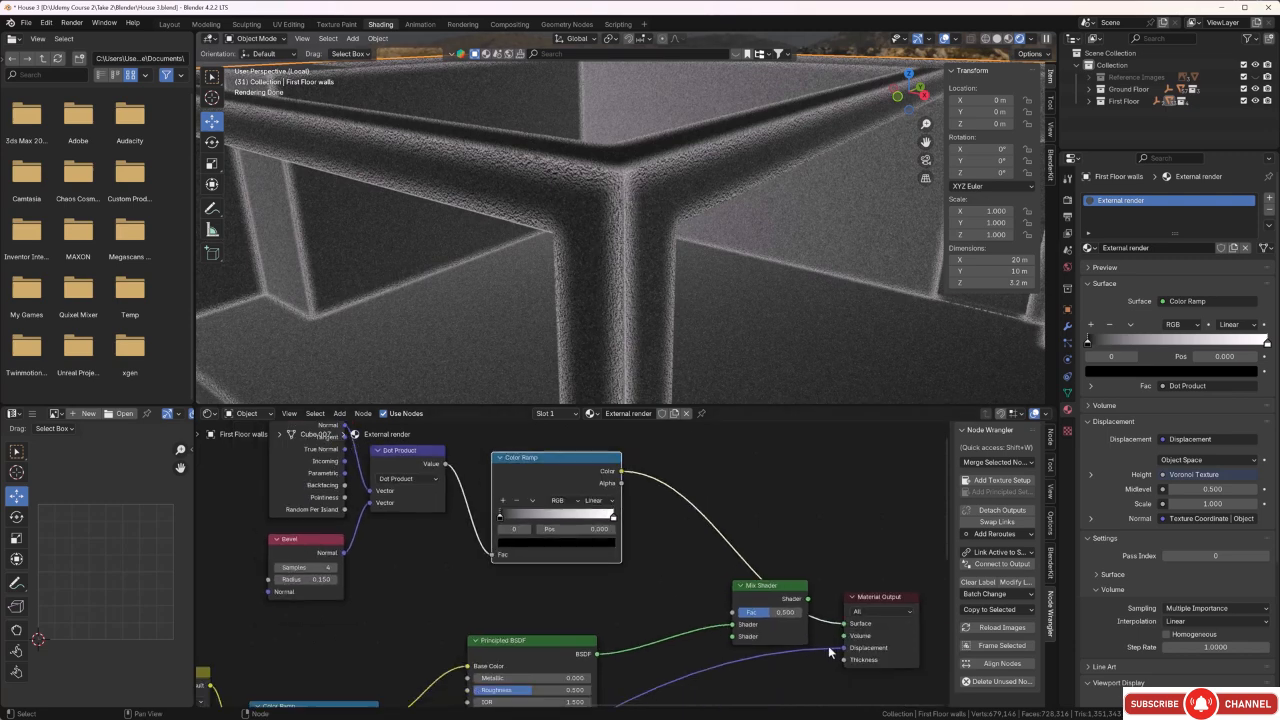
left_click_drag(843, 624, 697, 521)
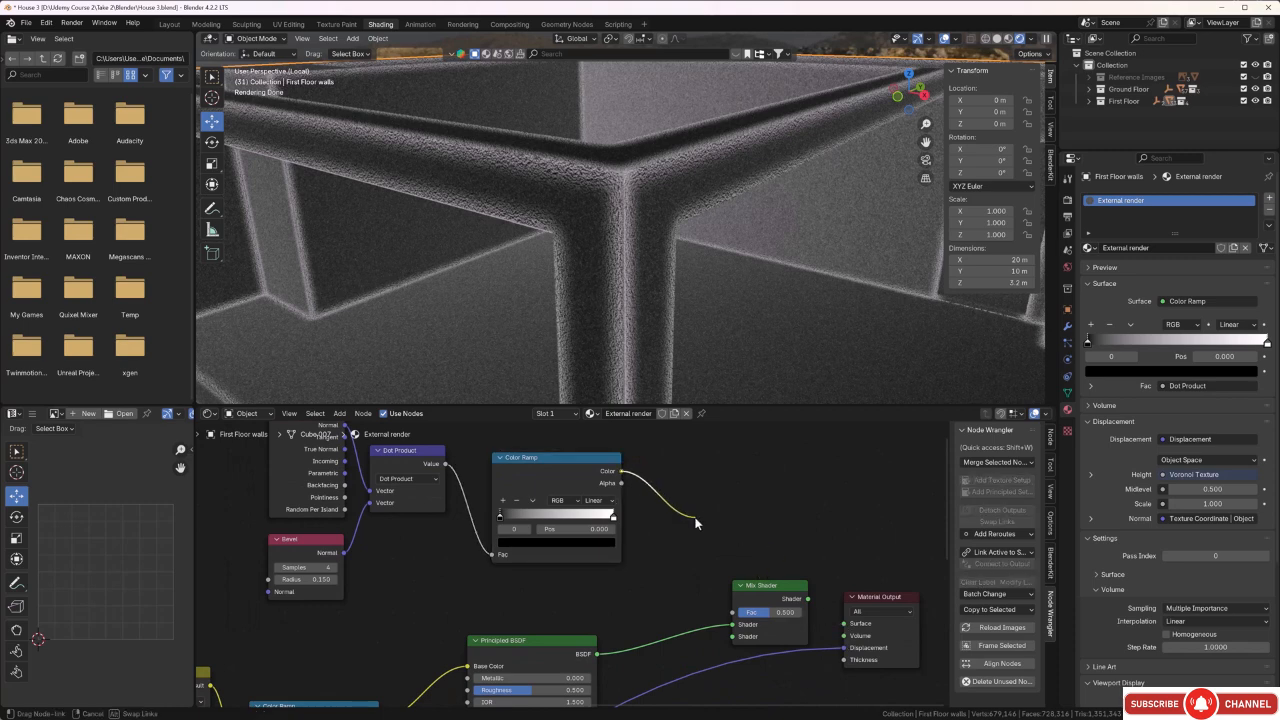
left_click_drag(724, 610, 733, 612)
left_click_drag(808, 600, 844, 623)
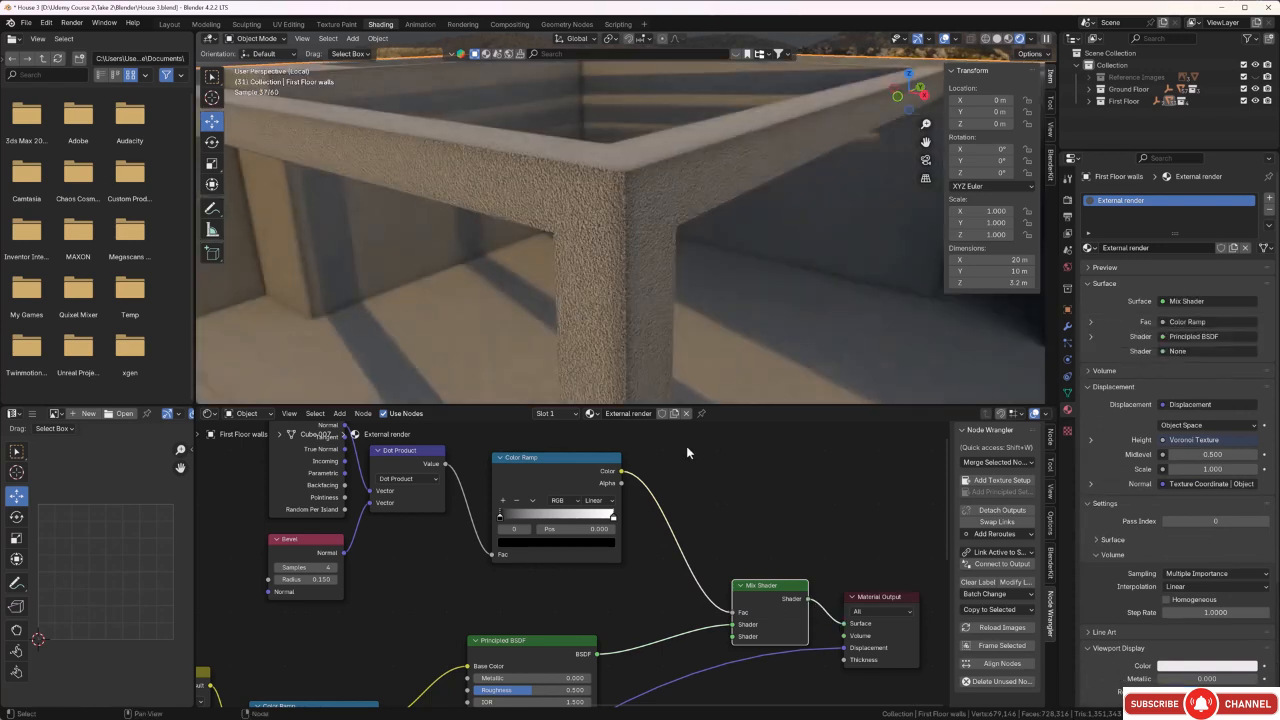
Tighten the edge mask's Color Ramp by moving the black stop inward and the white stop to 0.756.
middle_click_drag(604, 209, 628, 207)
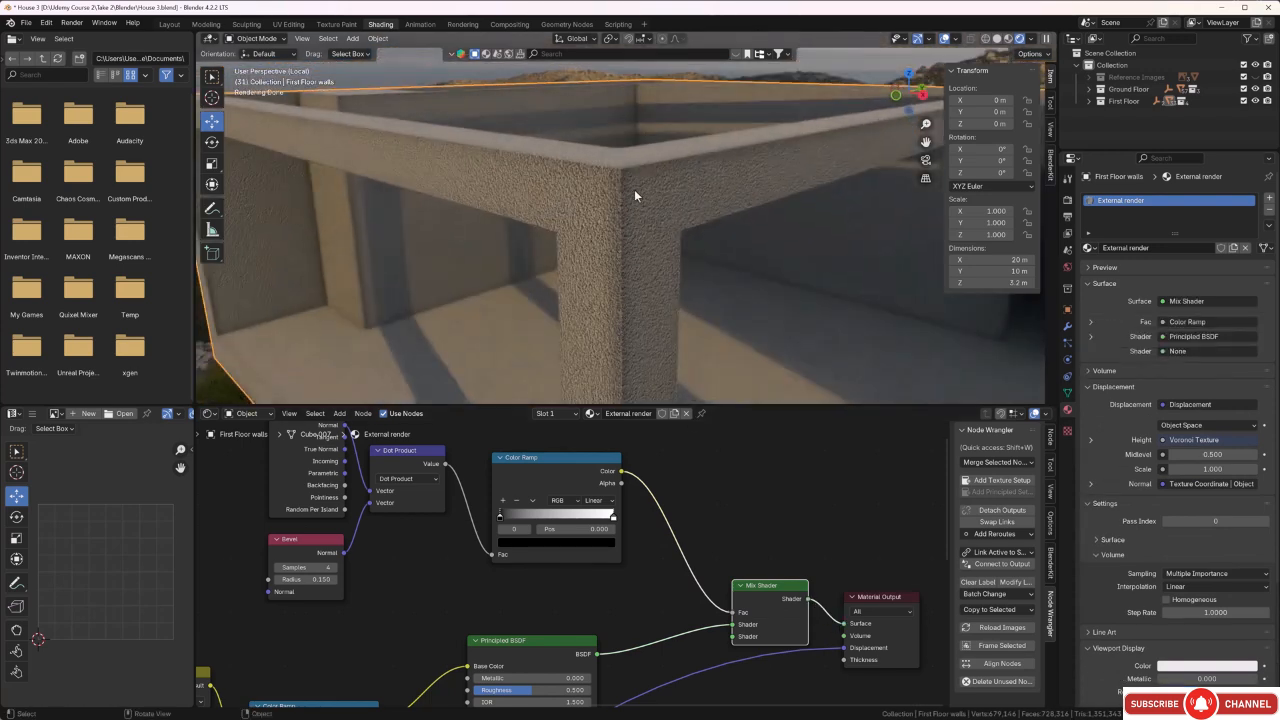
left_click_drag(502, 521, 506, 521)
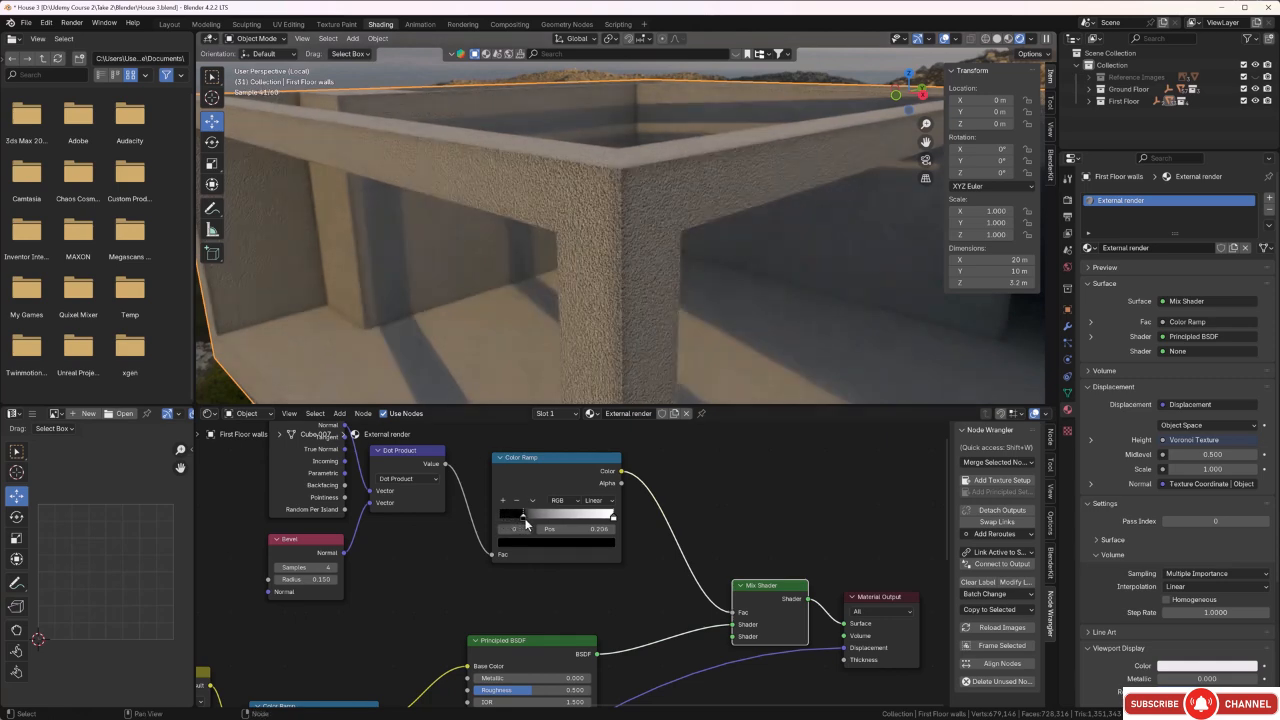
left_click_drag(526, 521, 531, 520)
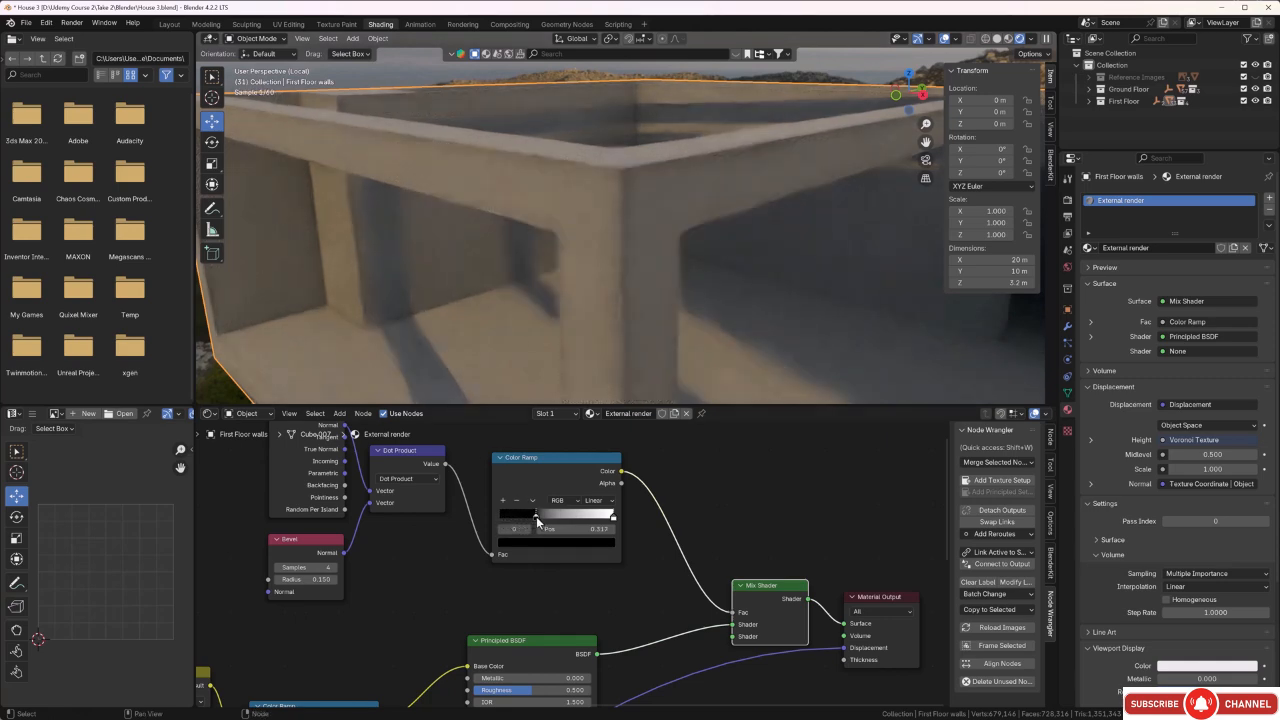
left_click_drag(614, 516, 596, 520)
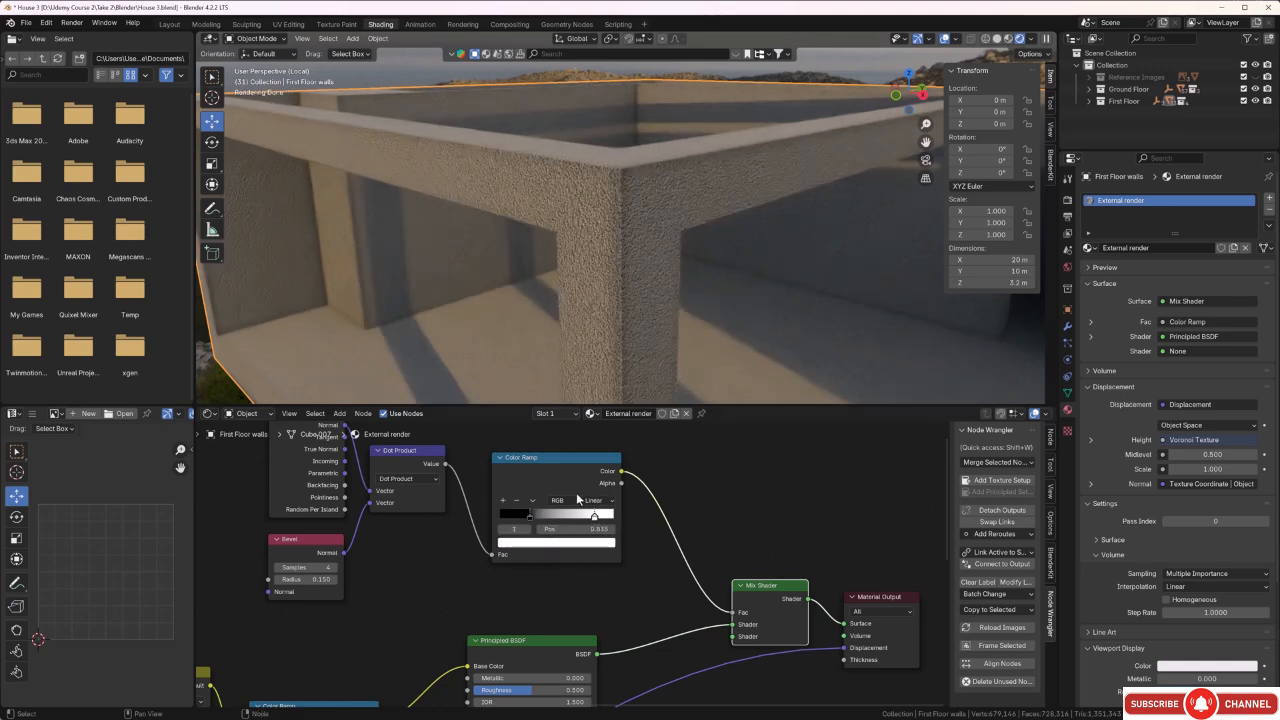
left_click_drag(594, 517, 585, 518)
Set the Bevel node's Radius to 0.450.
scroll(618, 280, "down", 5)
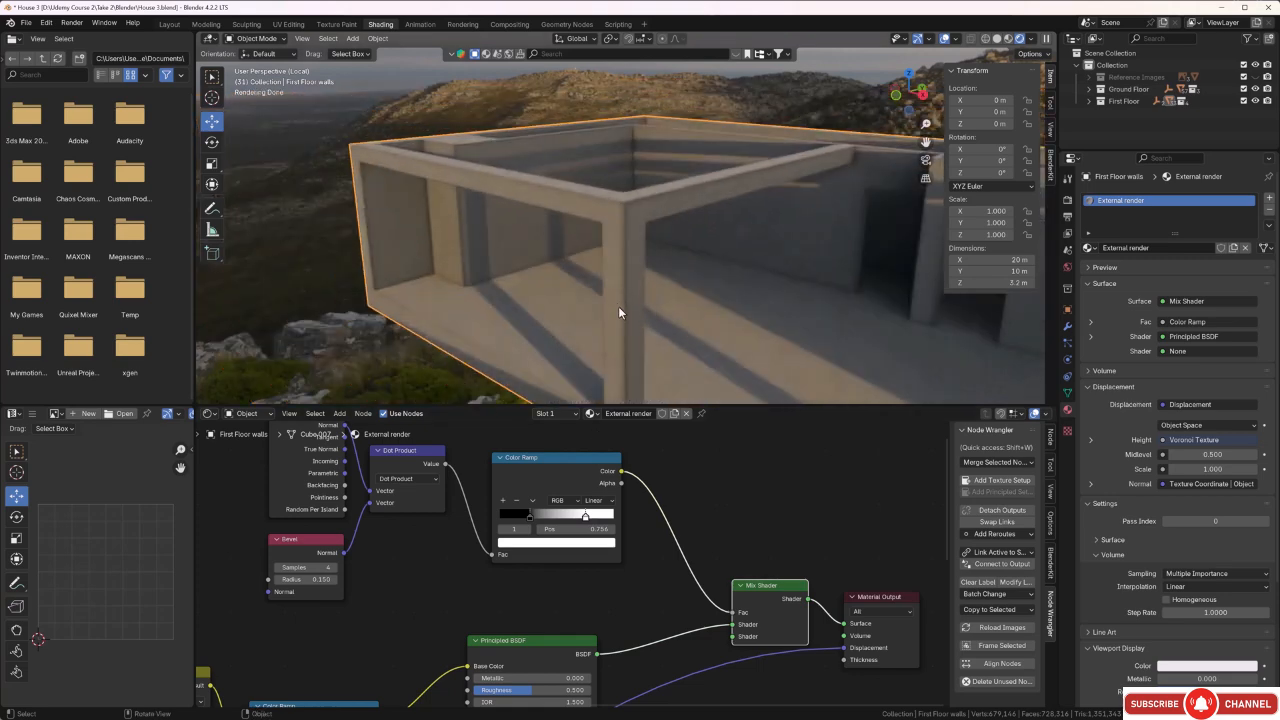
scroll(307, 592, "up", 1)
left_click(315, 583)
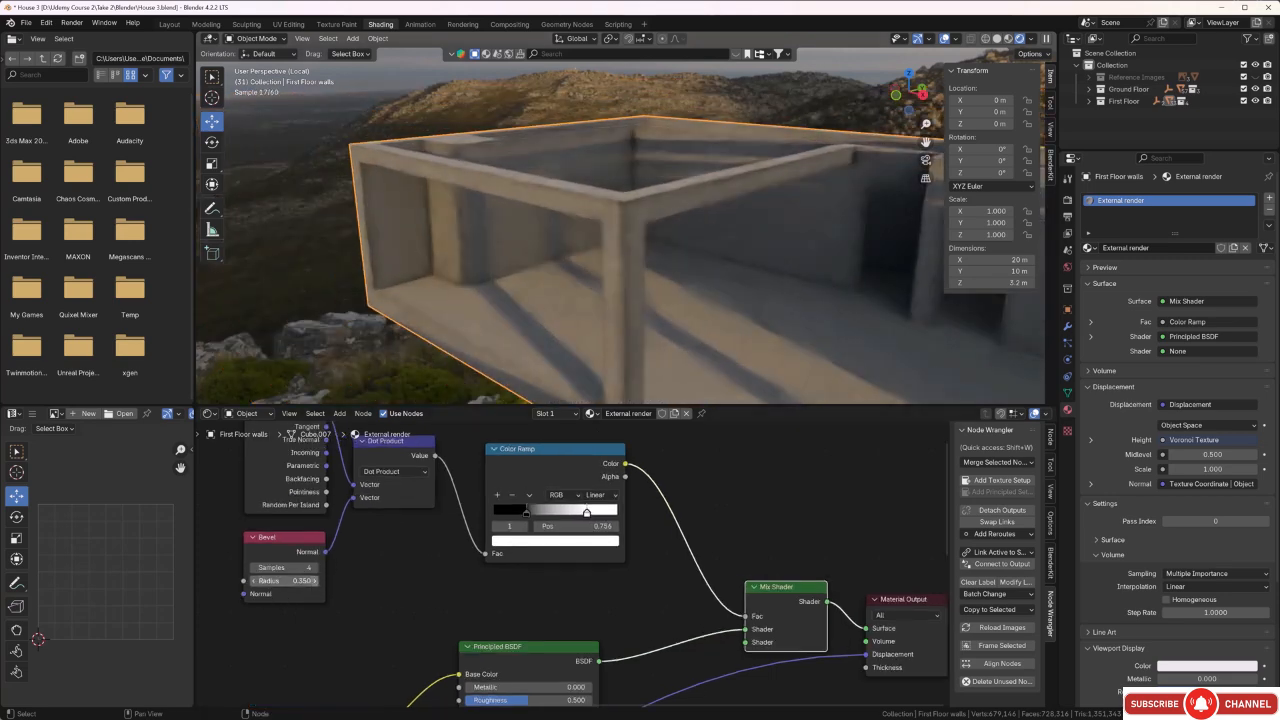
left_click(315, 583)
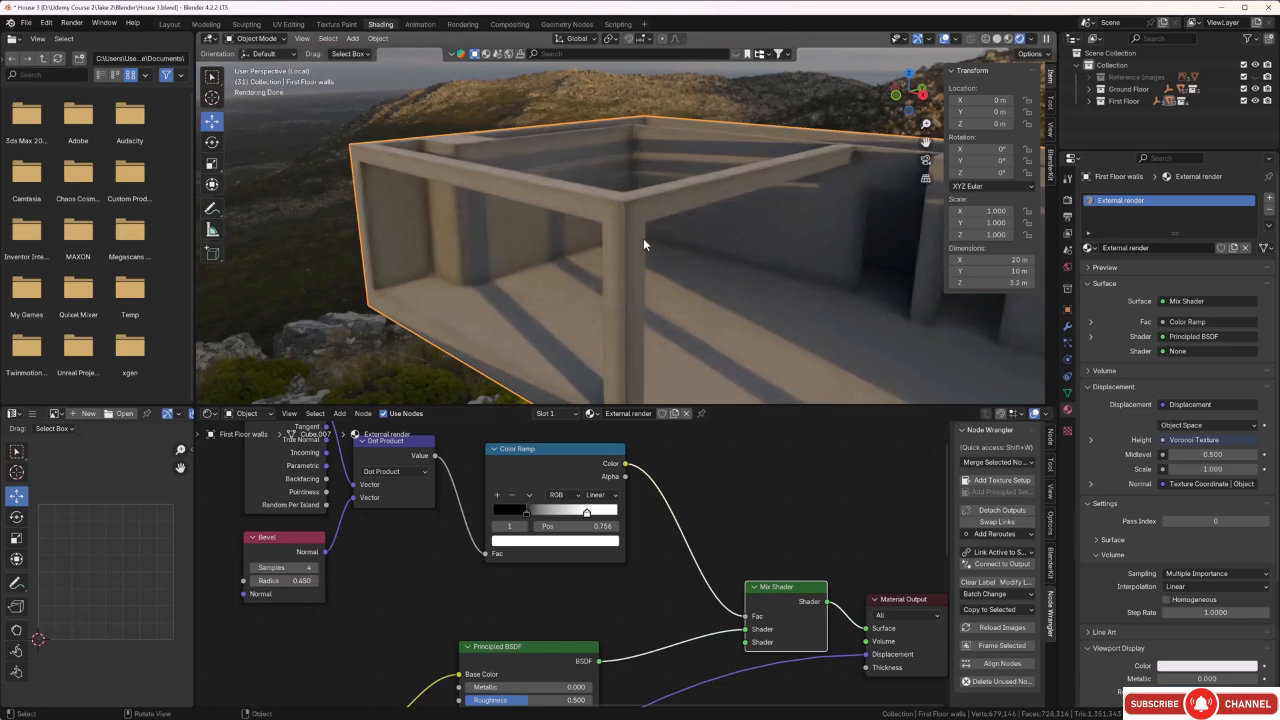
Move the edge mask Color Ramp's black stop slightly back towards the start and its white stop to 0.860, and check the walls from several angles.
scroll(643, 238, "up", 2)
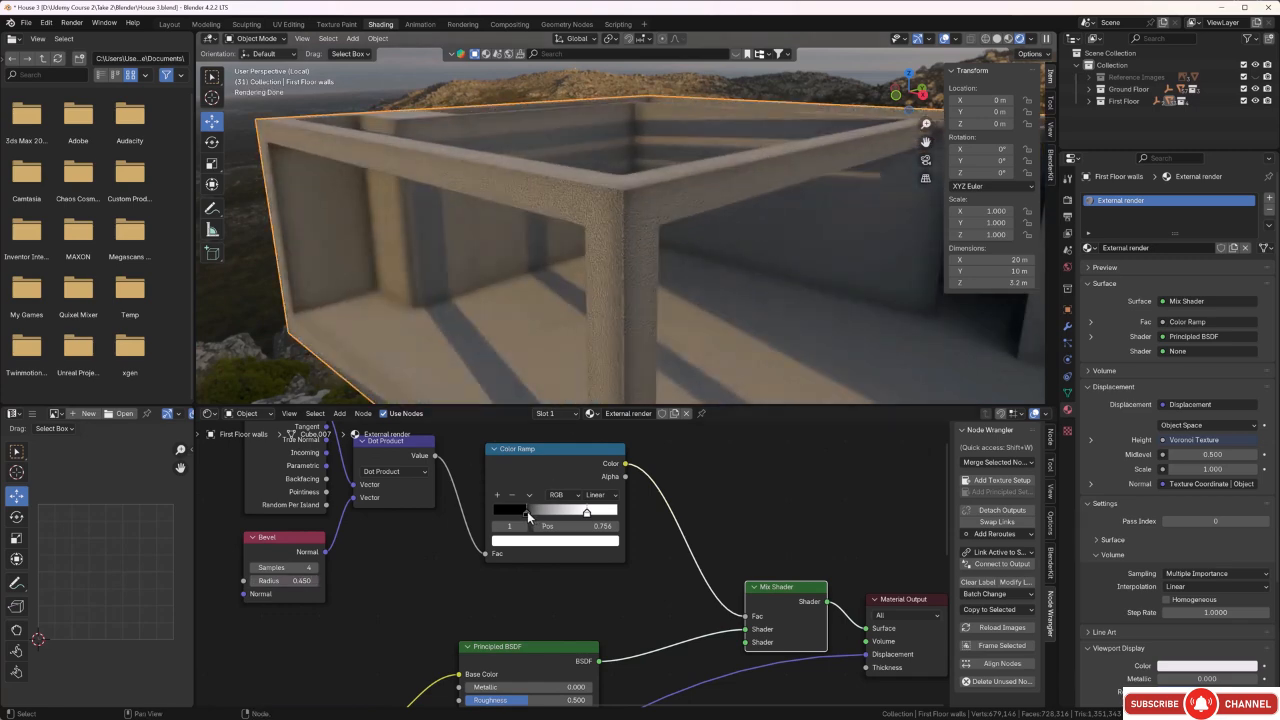
left_click_drag(527, 511, 570, 516)
left_click_drag(580, 515, 586, 515)
middle_click_drag(629, 277, 593, 302)
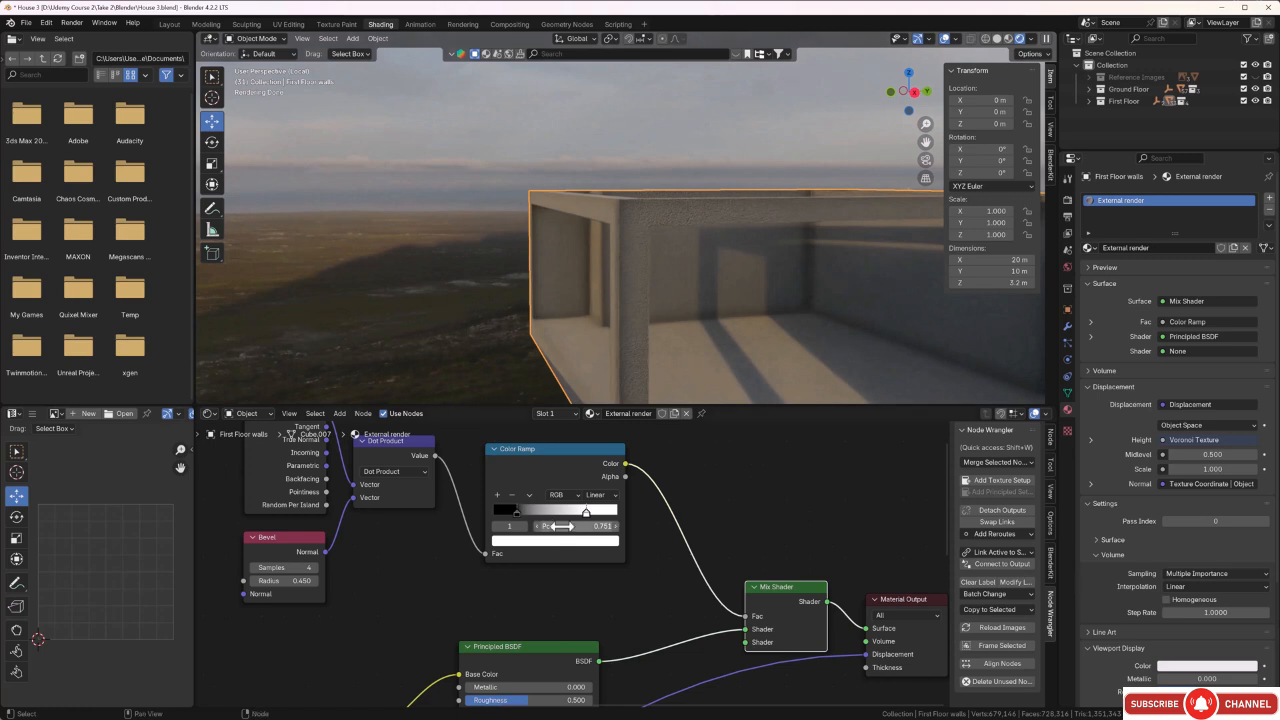
left_click_drag(587, 515, 601, 515)
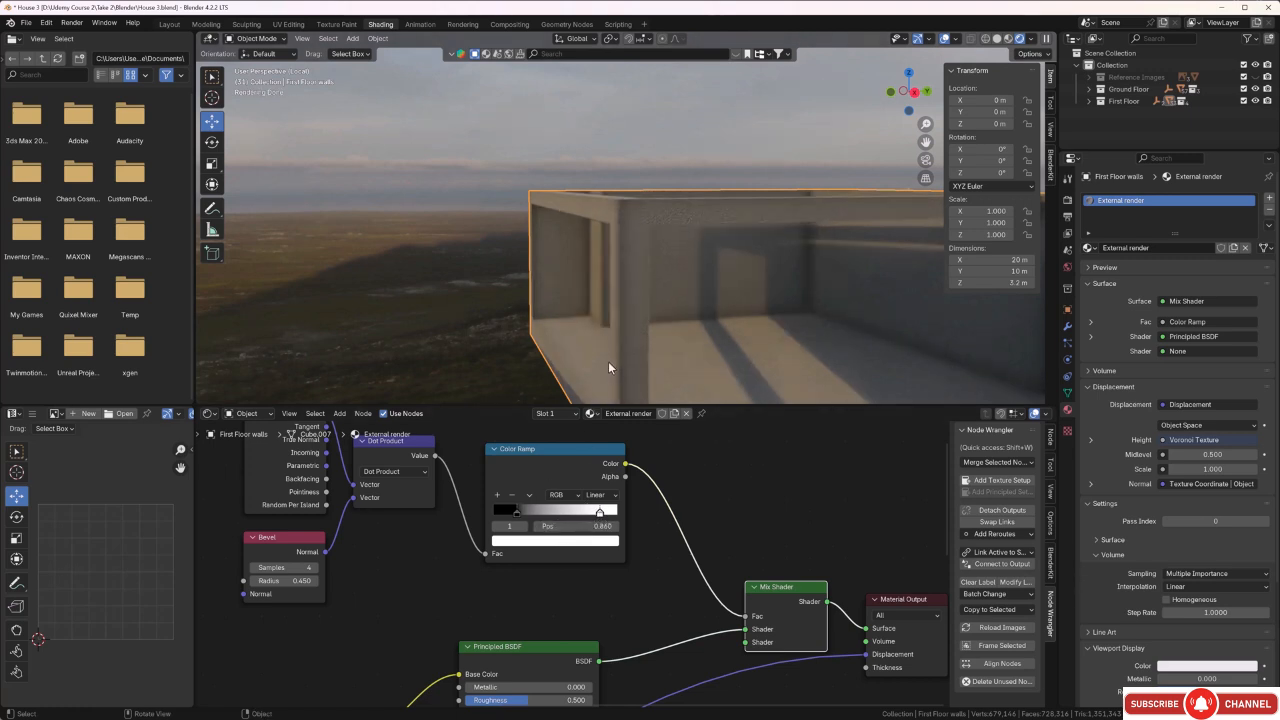
middle_click_drag(608, 367, 532, 323)
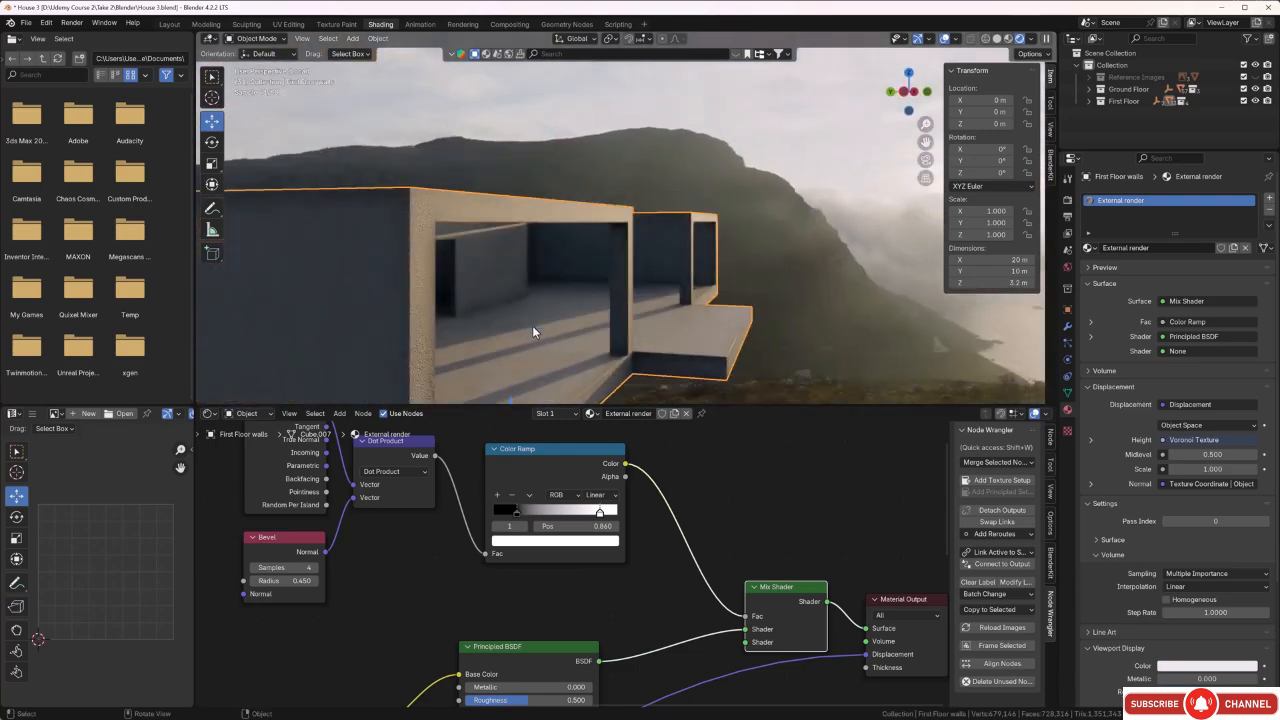
scroll(421, 249, "down", 3)
middle_click_drag(420, 271, 620, 253)
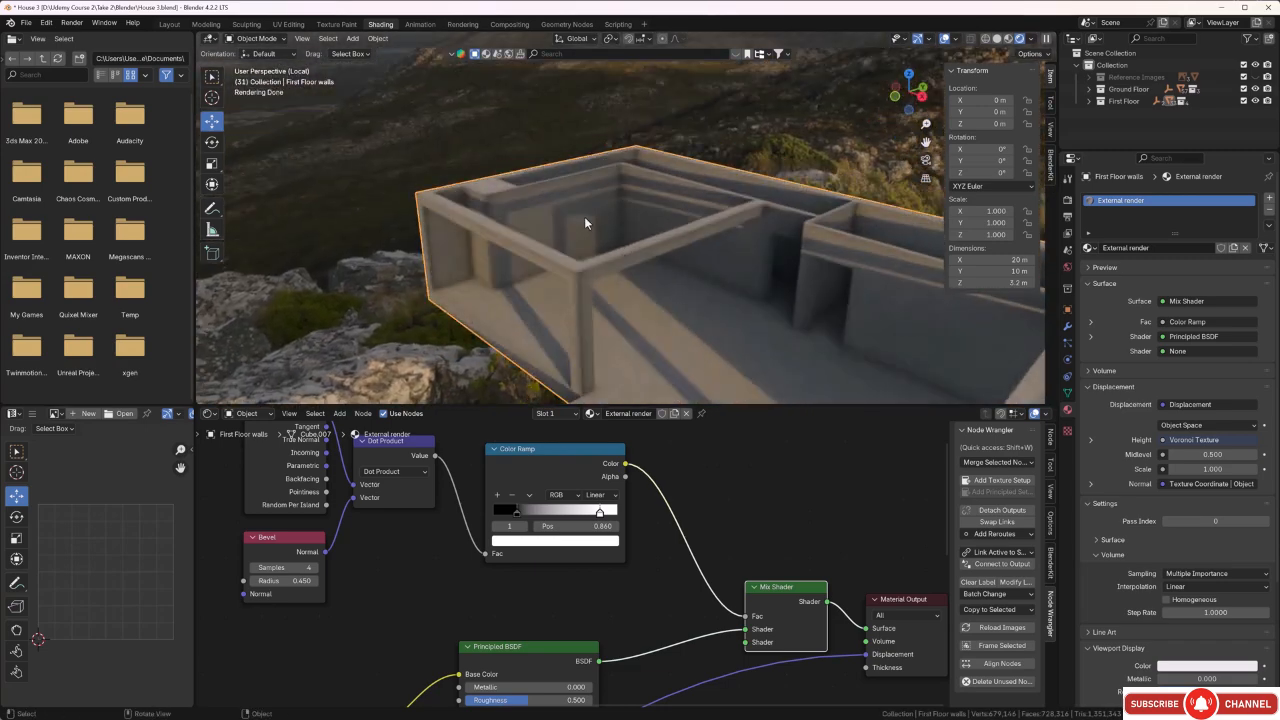
scroll(584, 214, "up", 2)
middle_click_drag(559, 235, 583, 224)
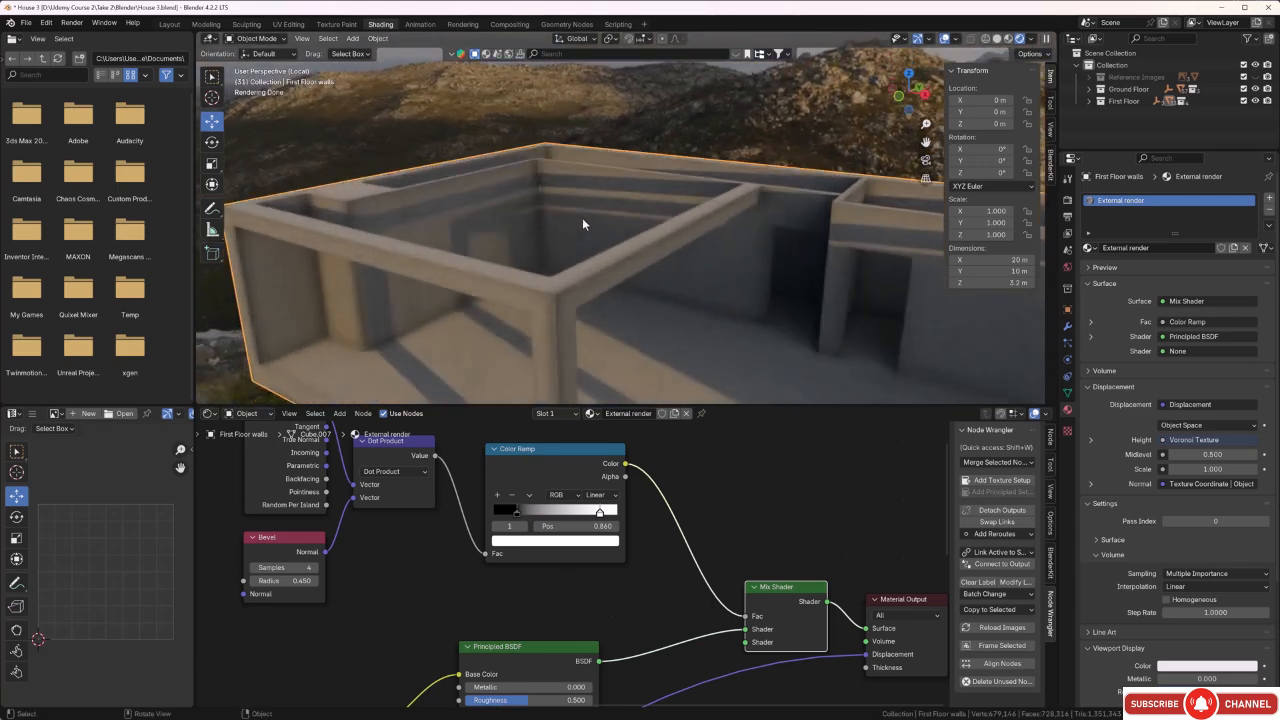
Enter Edit Mode on the First Floor walls and add a second material slot using the existing Internal Walls material.
key("Tab")
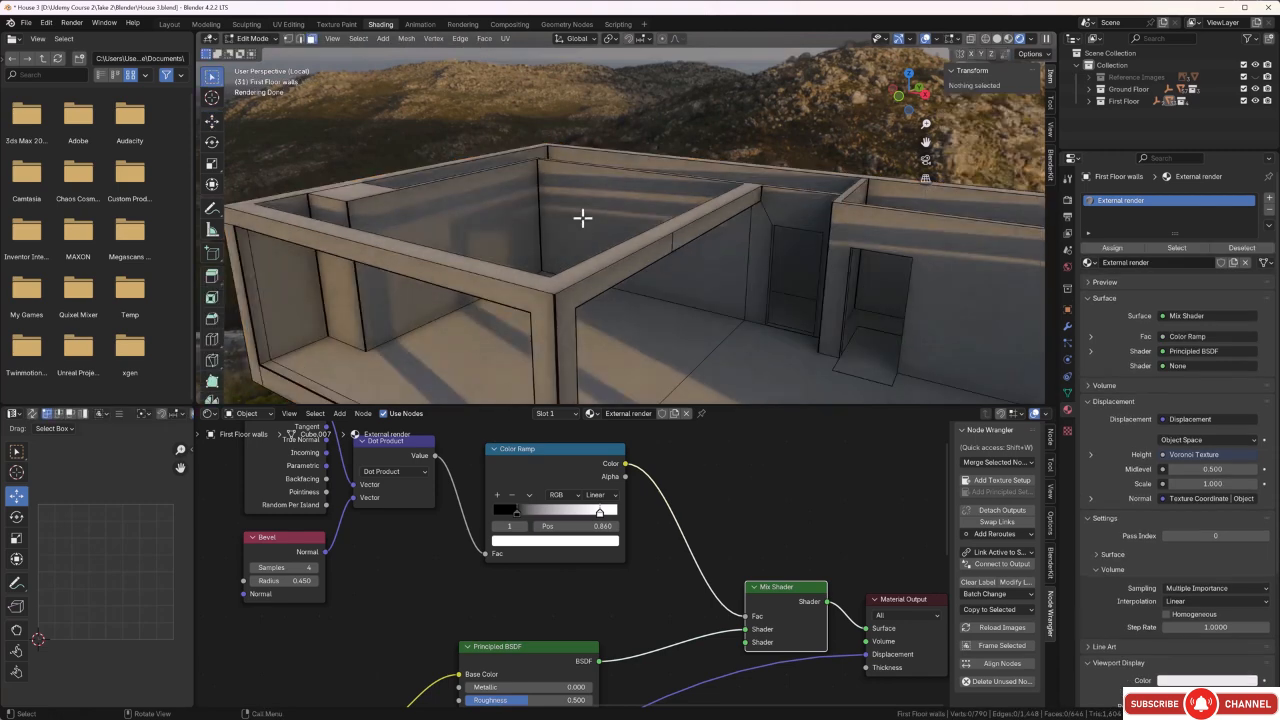
left_click(1269, 201)
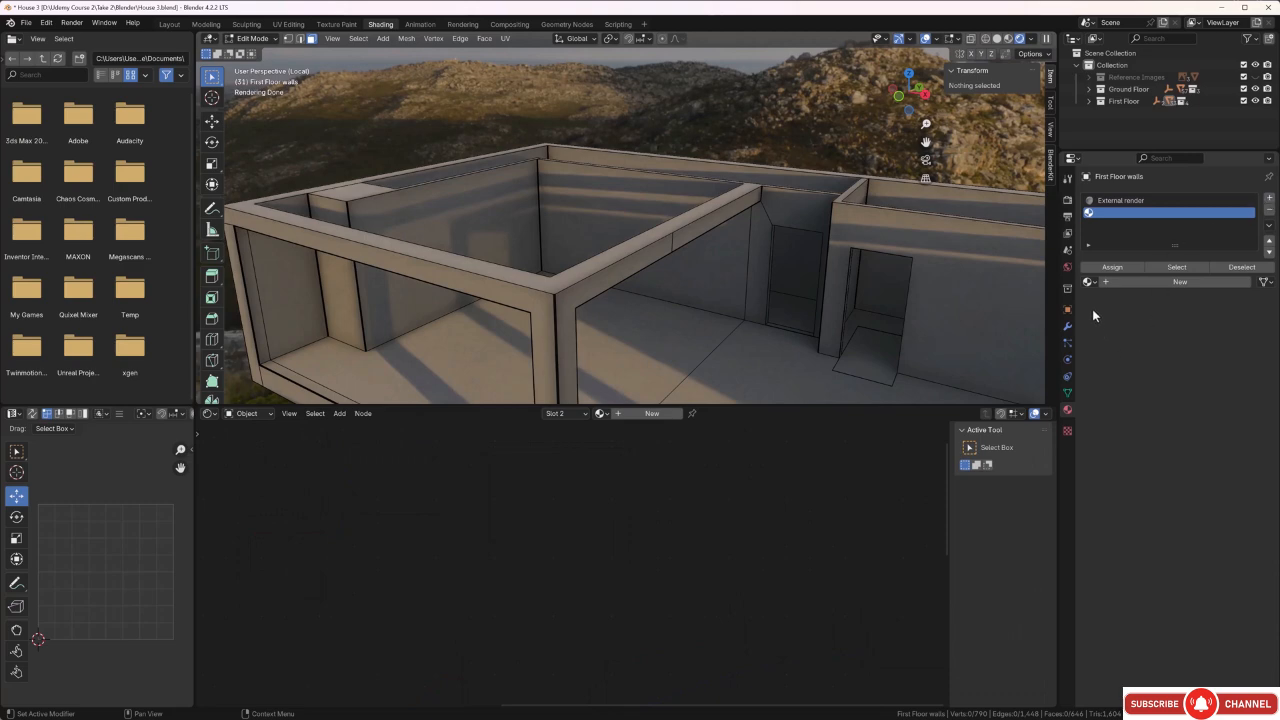
left_click(1090, 282)
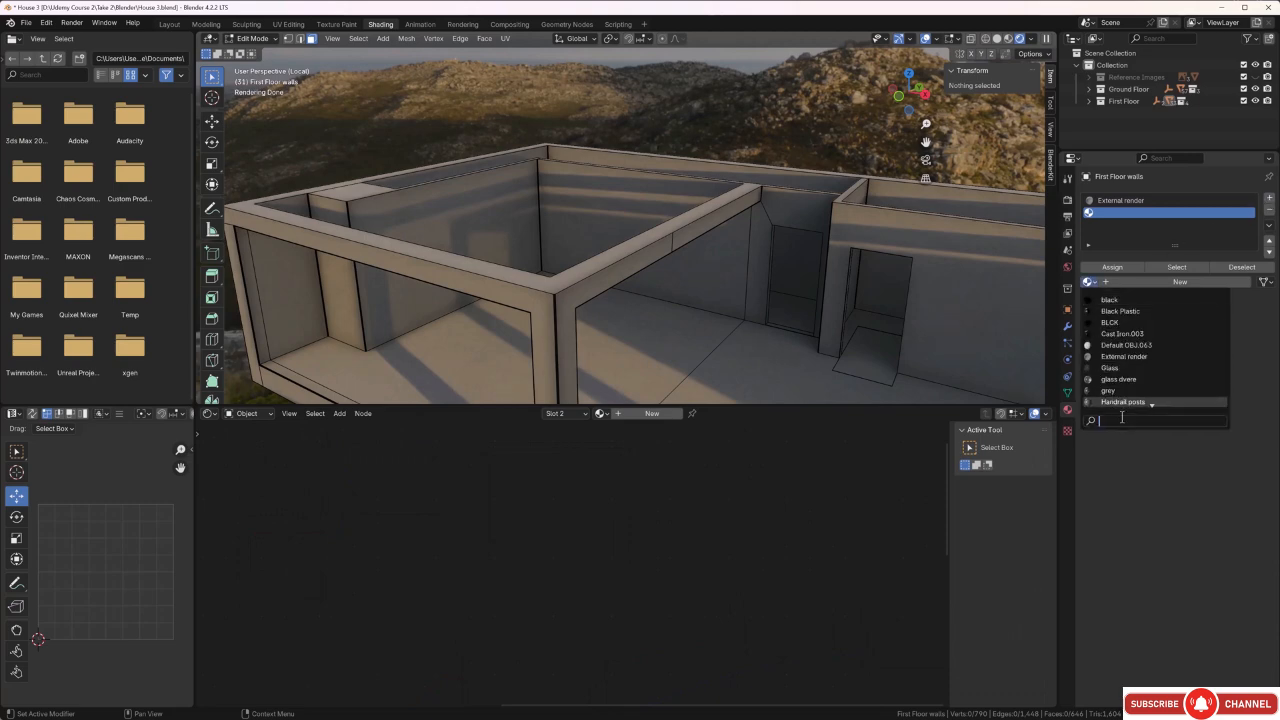
type("in")
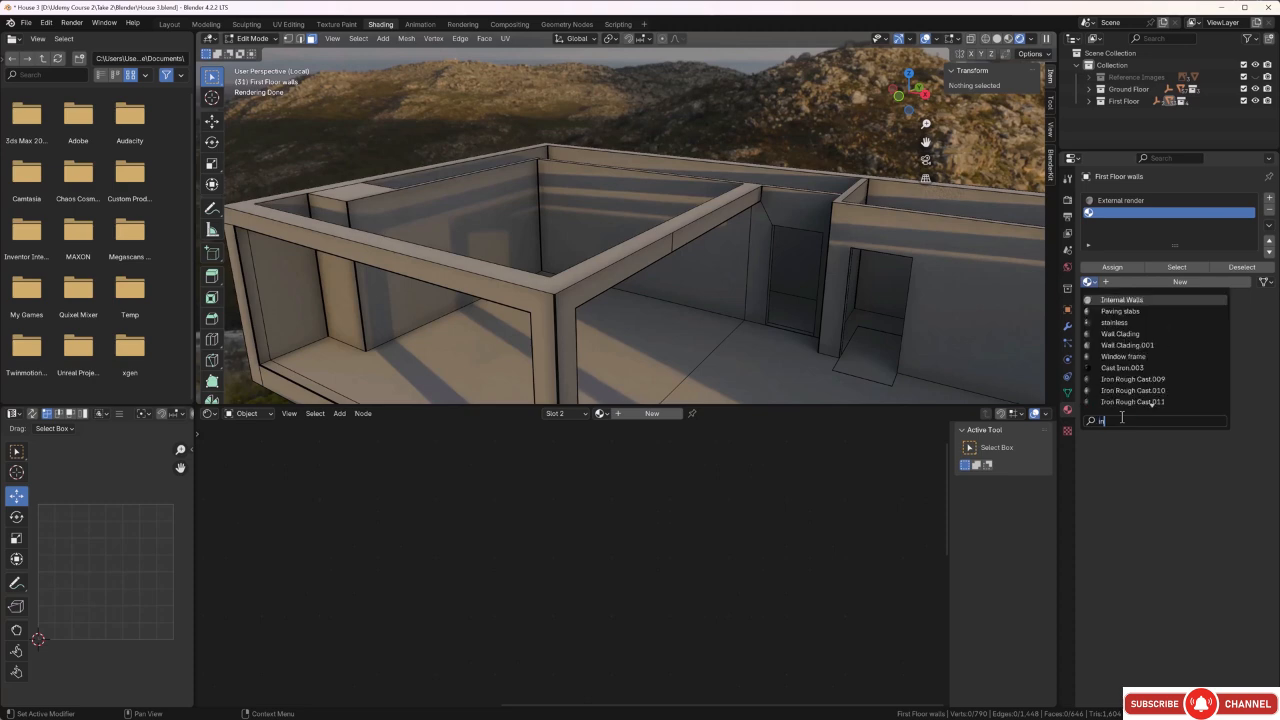
left_click(1108, 301)
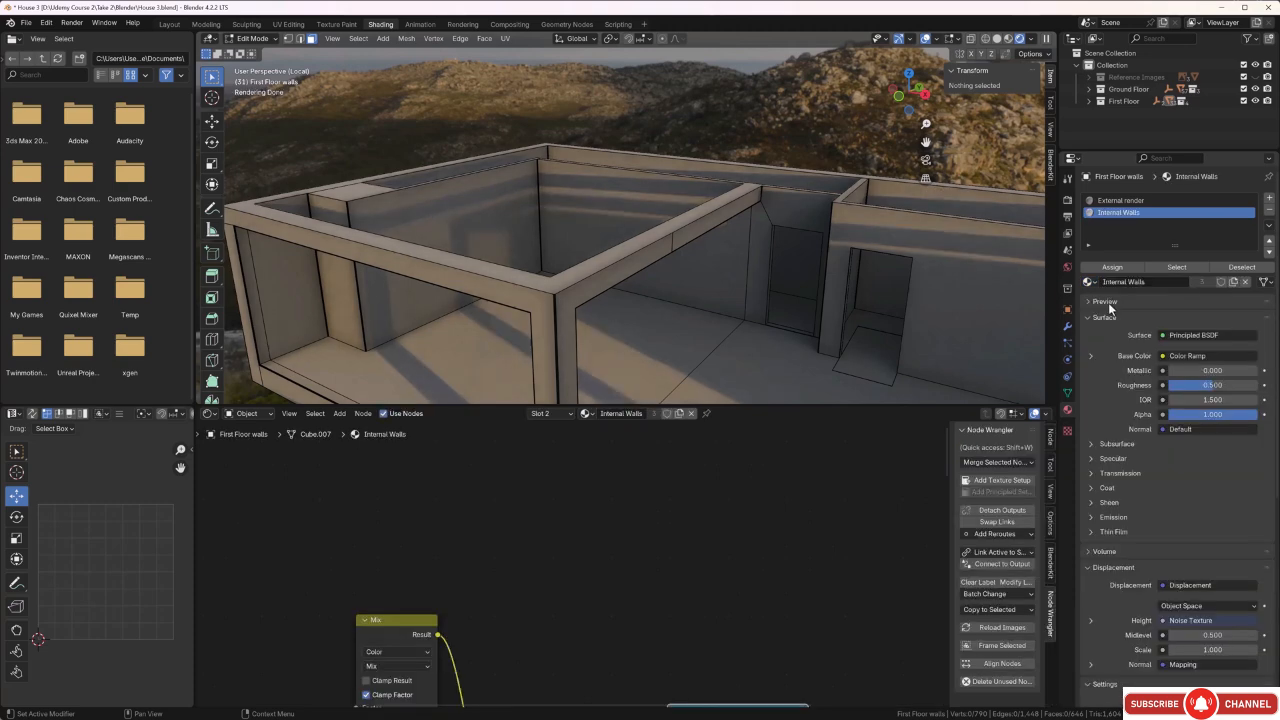
Select the inner faces of the long corridor walls and the adjoining partition faces around the door end.
middle_click_drag(726, 302, 643, 300)
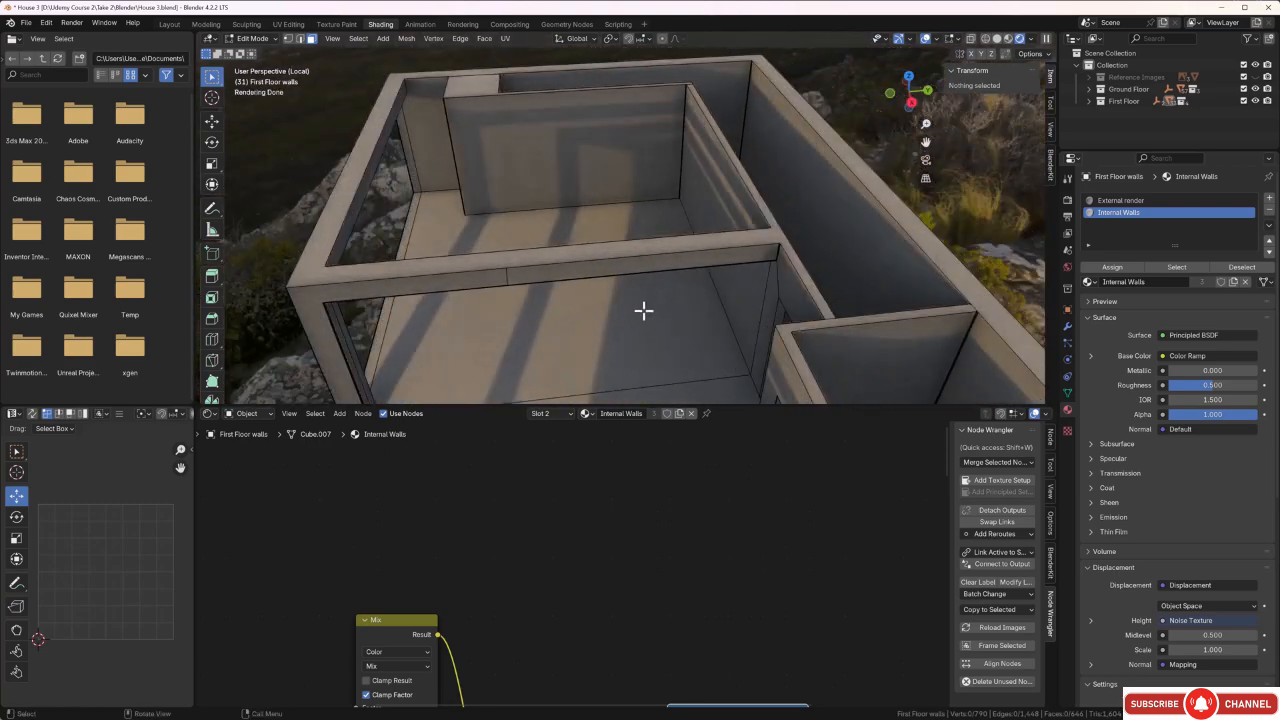
left_click(843, 235)
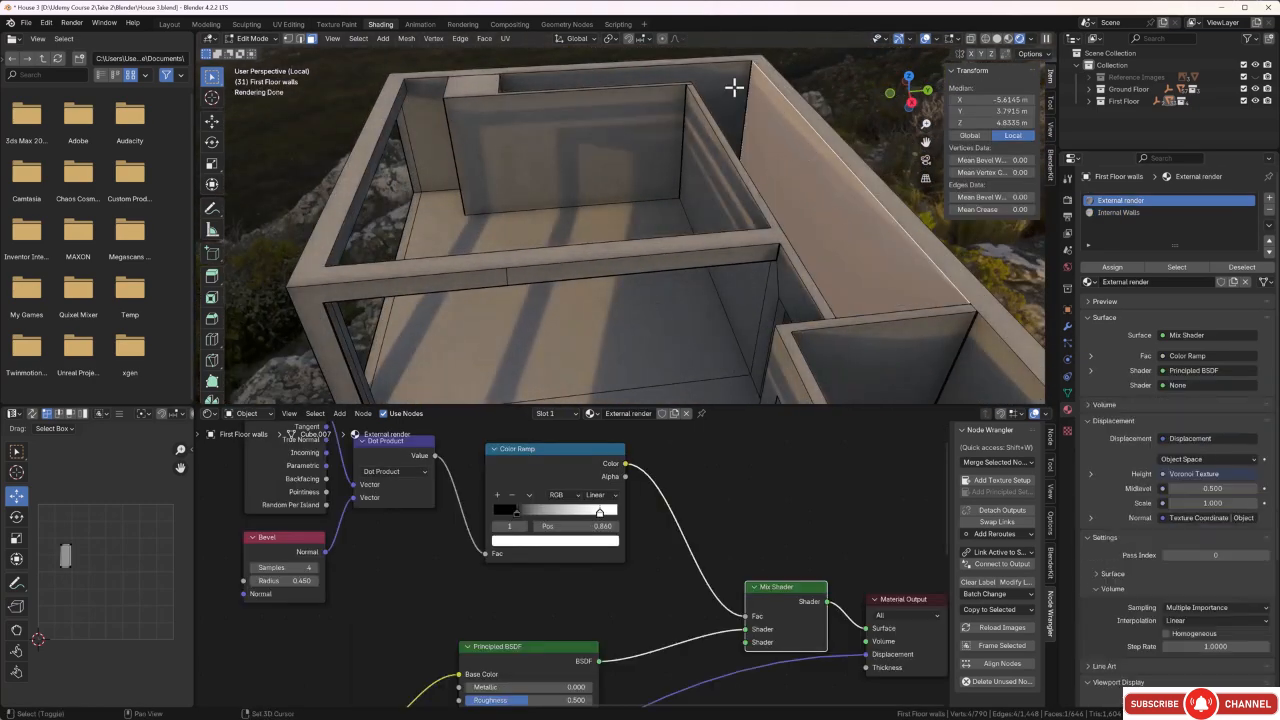
scroll(760, 76, "up", 3)
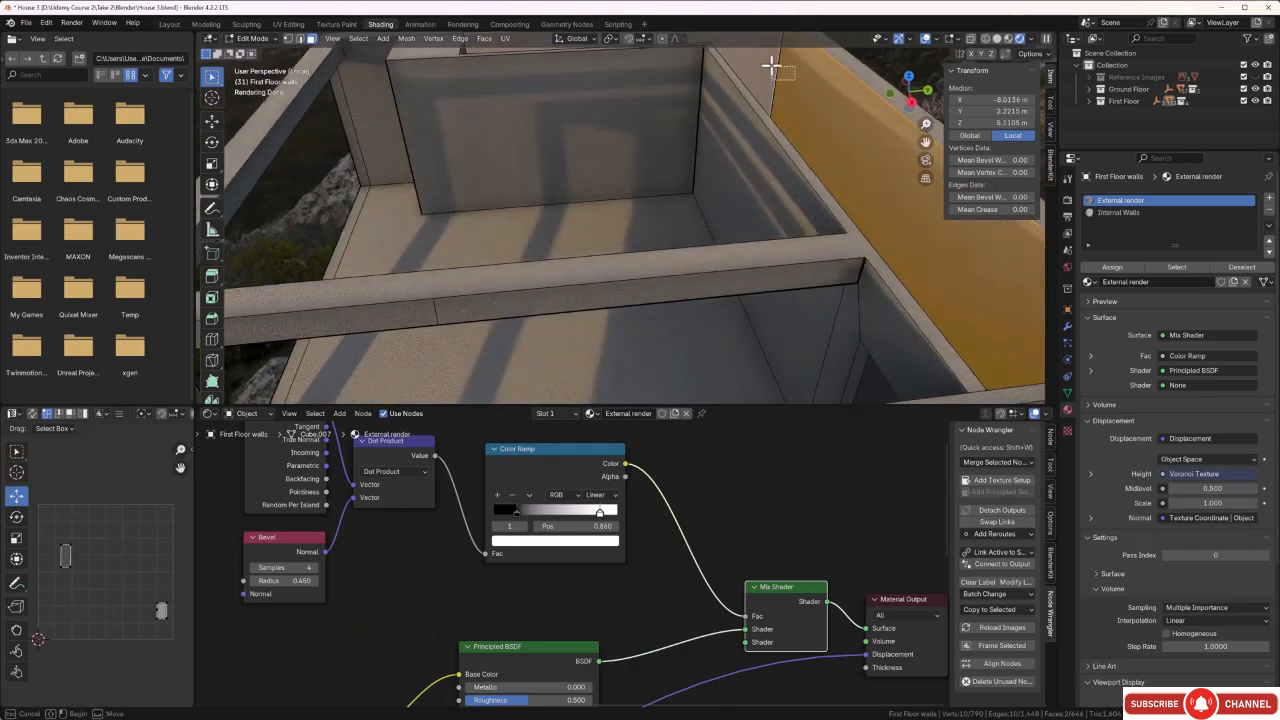
middle_click_drag(772, 103, 776, 335)
left_click(845, 348, "shift")
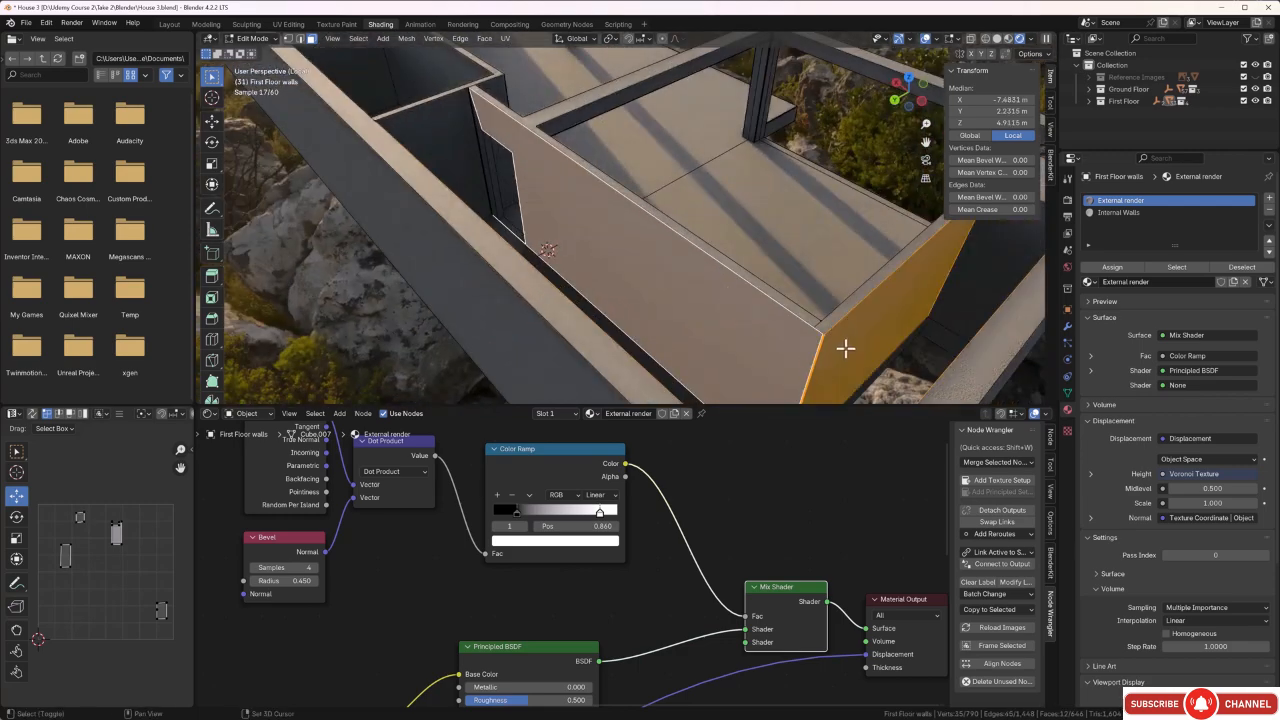
left_click(966, 281, "shift")
left_click(943, 339, "shift")
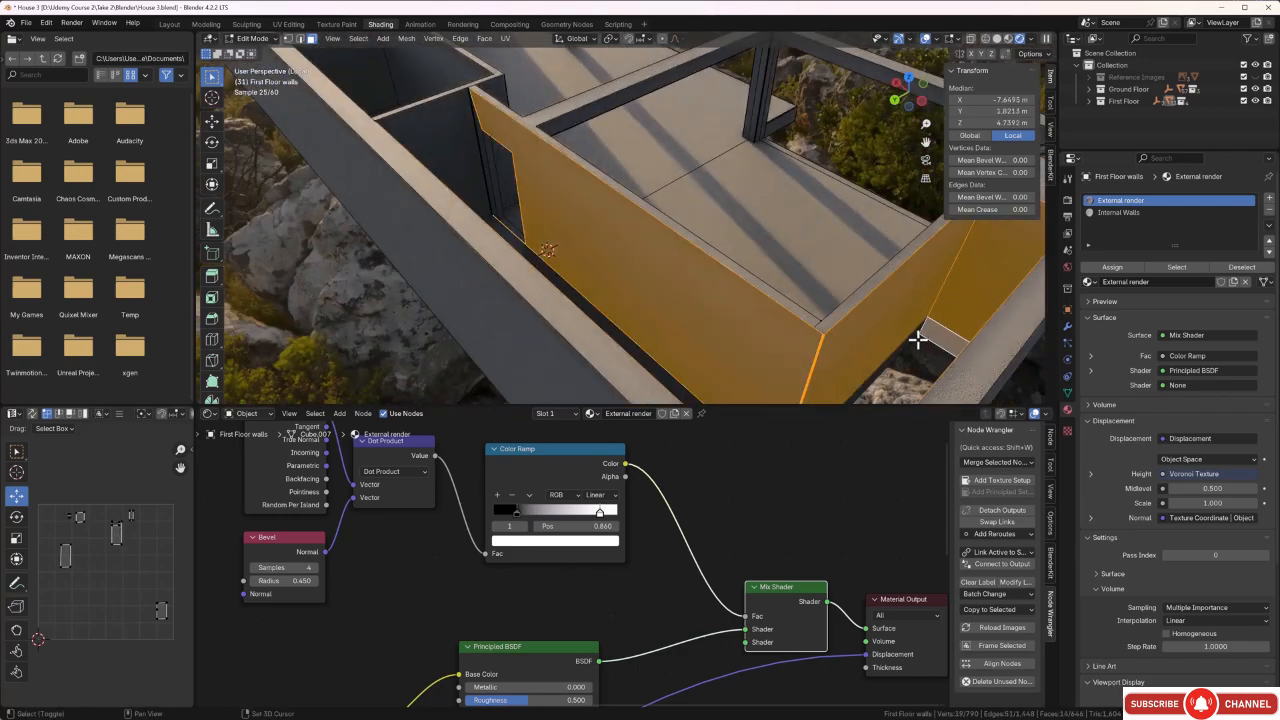
left_click(913, 338, "shift")
Add the corner room's inner wall faces and the end faces of its short partition to the selection.
middle_click_drag(706, 286, 576, 282)
middle_click_drag(677, 300, 571, 220)
left_click(465, 256, "shift")
left_click(459, 256, "shift")
scroll(437, 271, "down", 2)
left_click(471, 229, "shift")
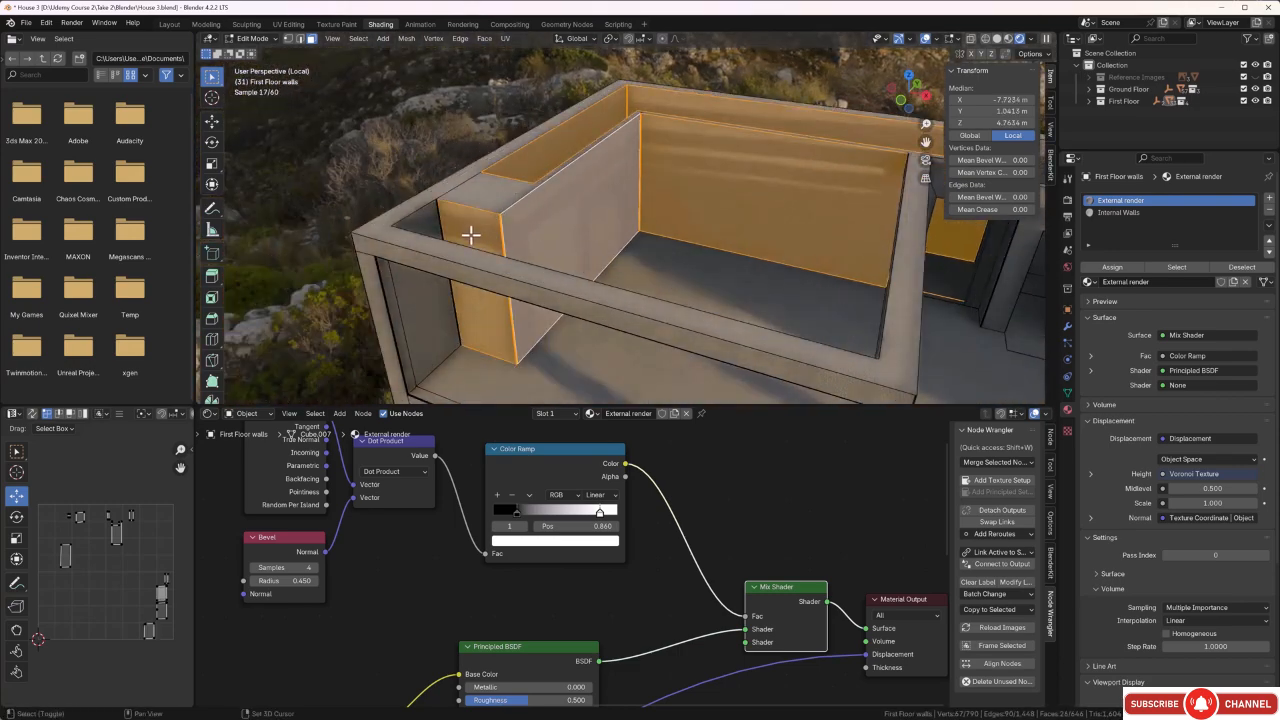
left_click(437, 226, "shift")
Extend the selection with the corner room's short partition faces and the inner faces of the adjoining window beam.
middle_click_drag(531, 237, 476, 193)
scroll(383, 116, "down", 2)
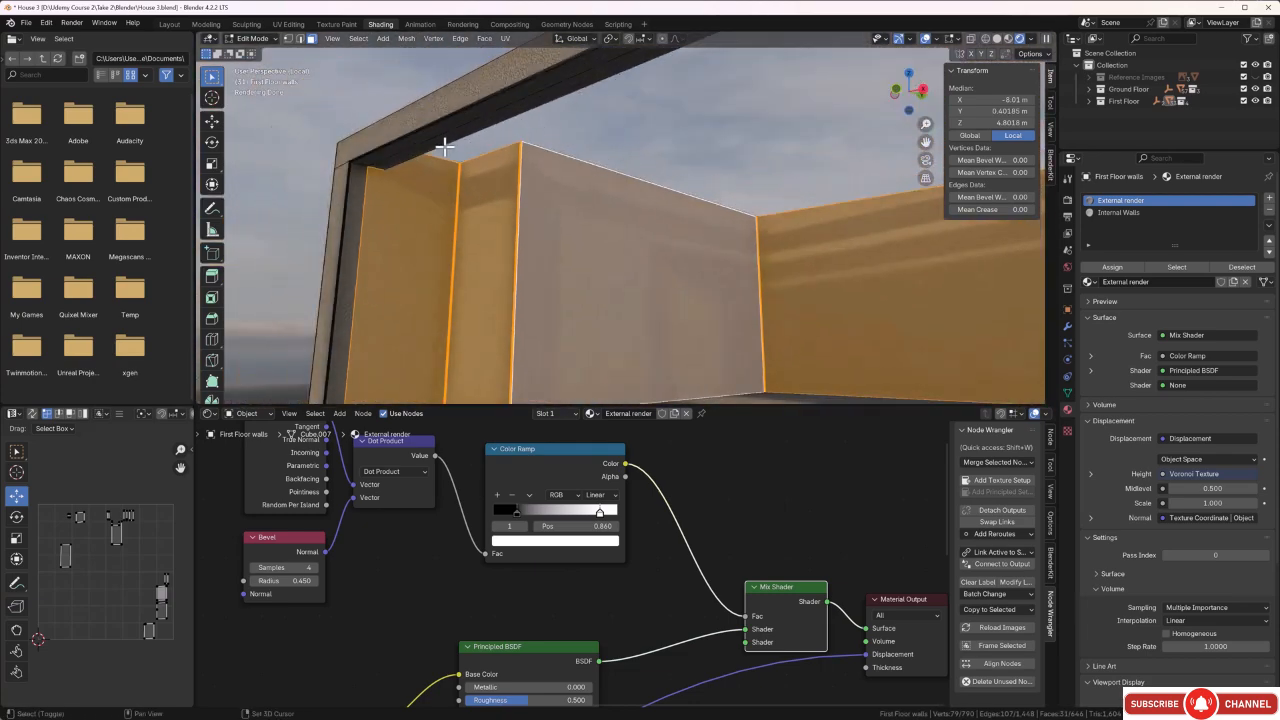
key("b")
left_click_drag(490, 124, 489, 126)
middle_click_drag(489, 126, 416, 139)
scroll(383, 203, "up", 4)
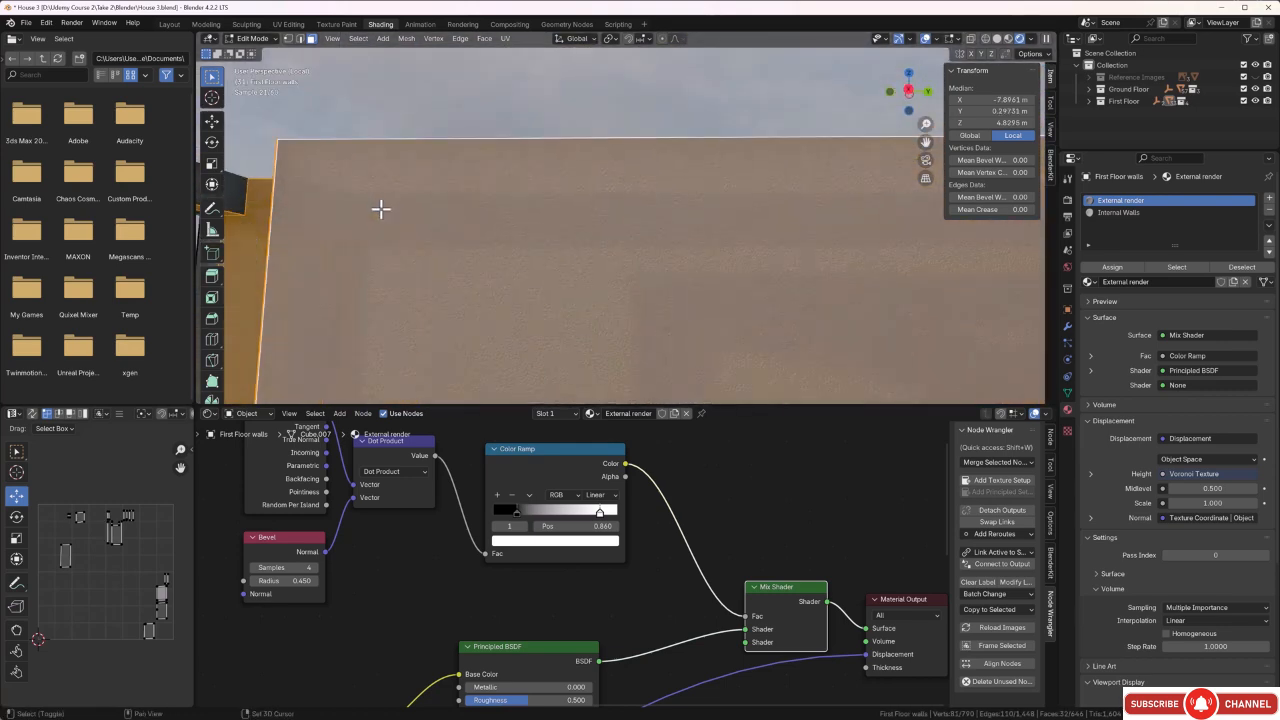
middle_click_drag(380, 209, 651, 209, "shift")
left_click(443, 181, "shift")
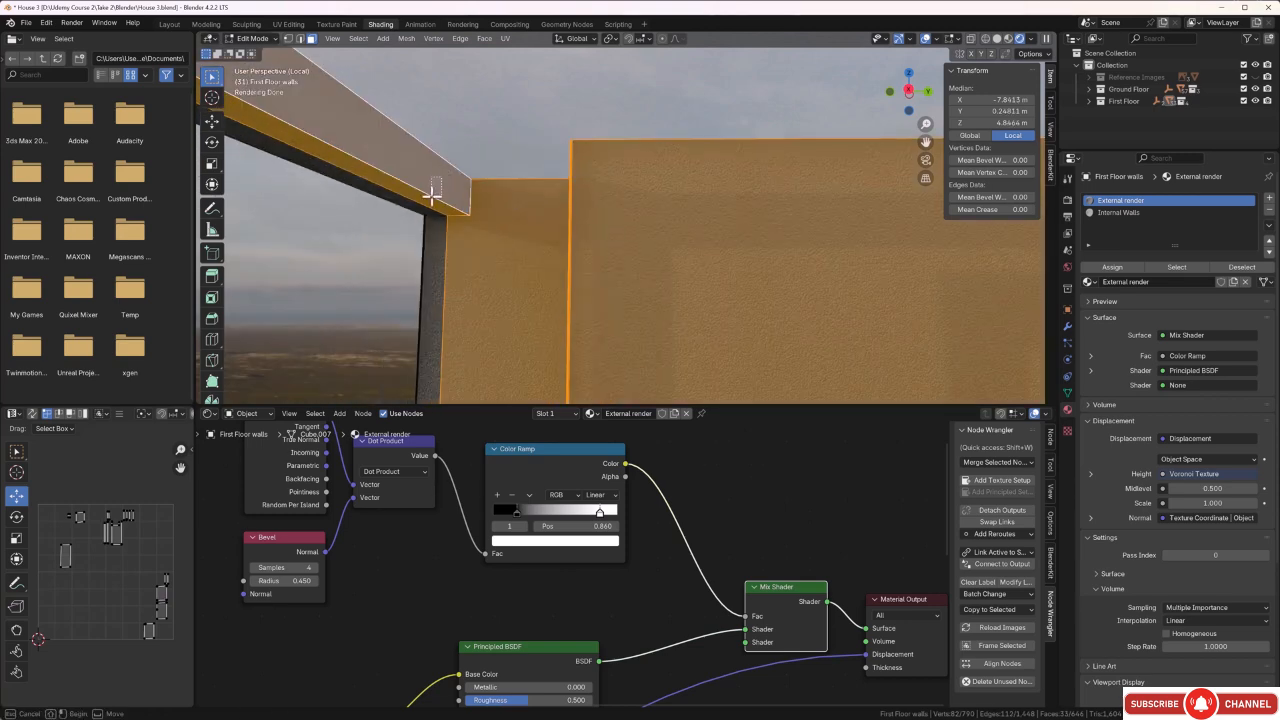
Add the inner beam faces and the corner post faces of the corner room's window frame to the selection.
middle_click_drag(429, 194, 617, 123)
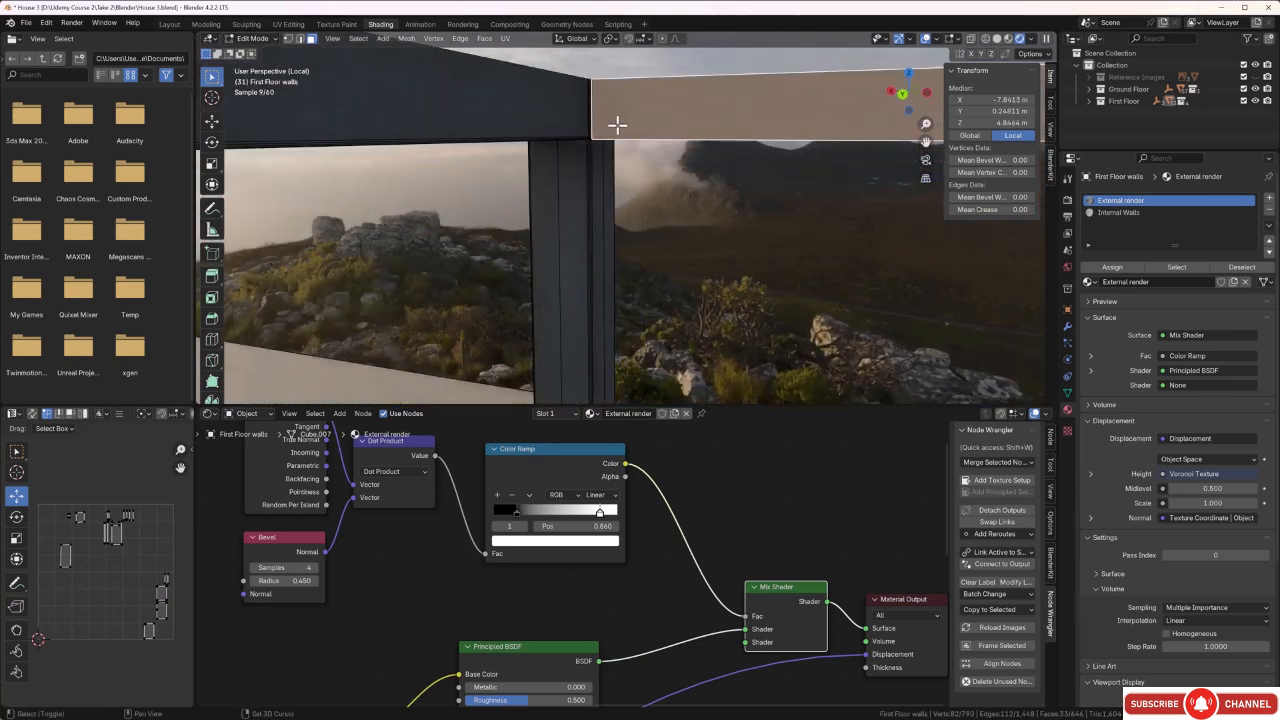
left_click(577, 117, "shift")
middle_click_drag(579, 182, 608, 268)
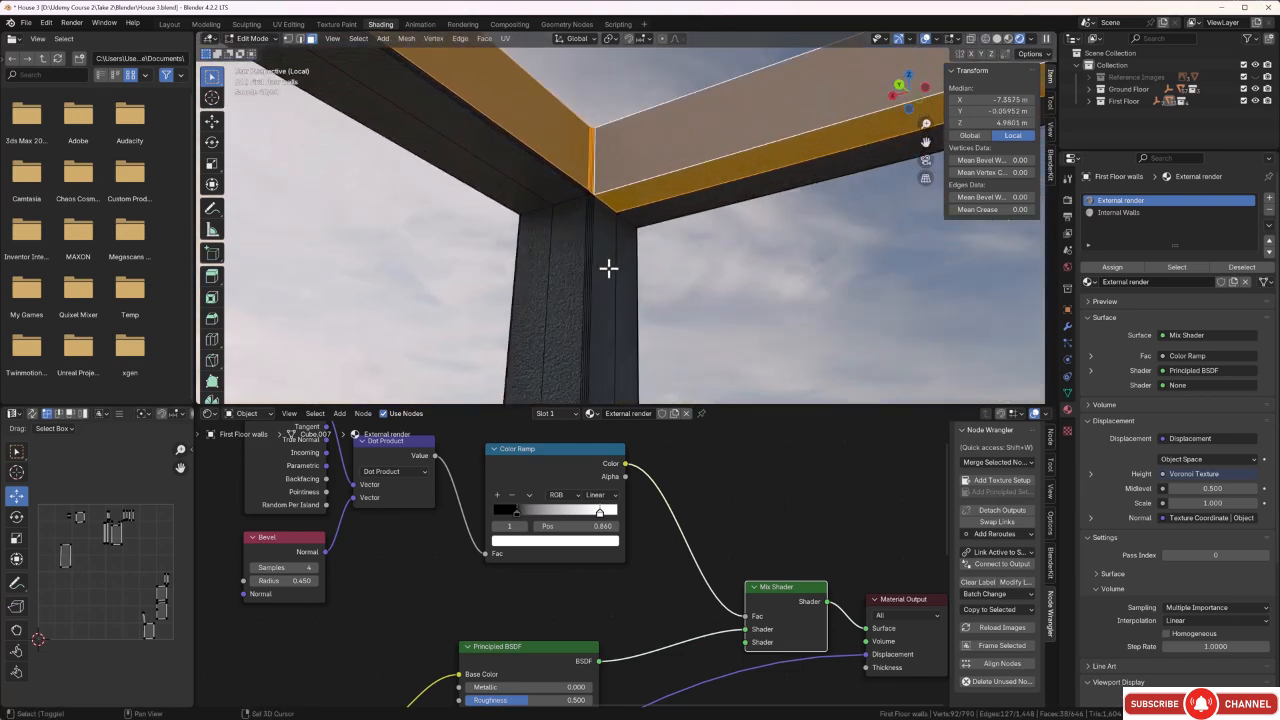
left_click(575, 289, "alt+shift")
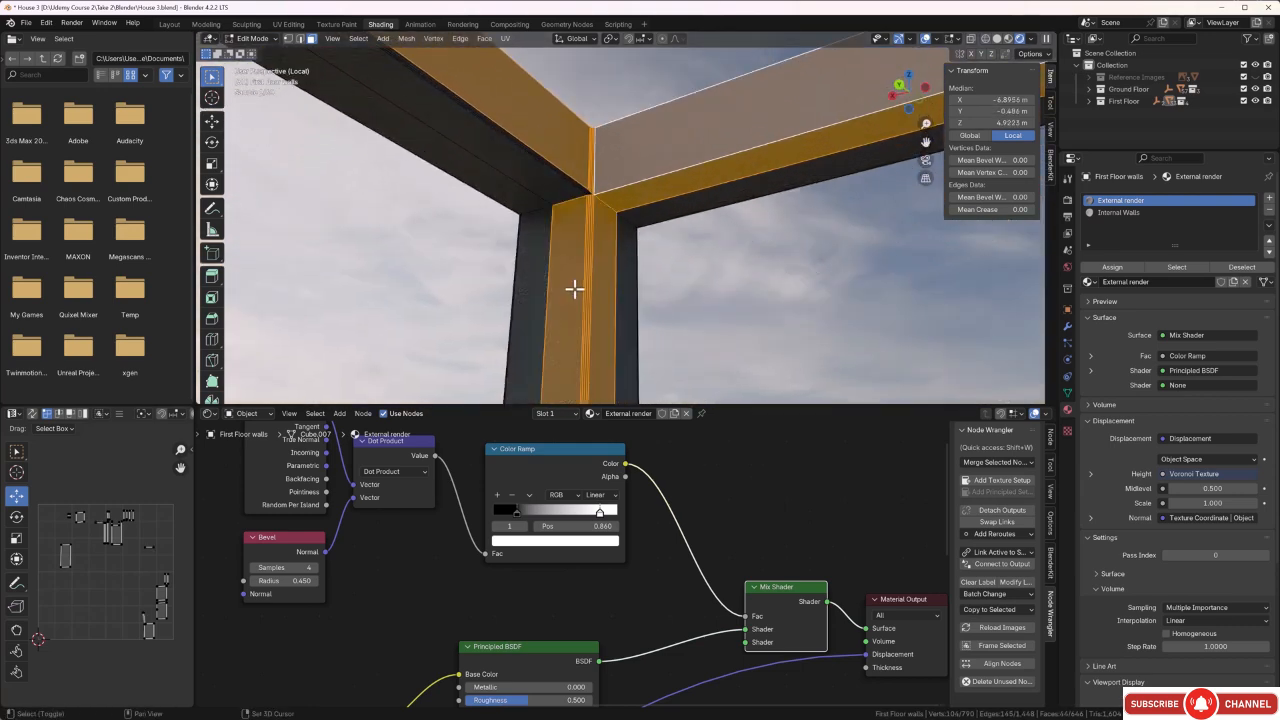
left_click(577, 197, "alt+shift")
middle_click_drag(580, 194, 687, 221)
Add the floor faces and the small inner faces where the long window beam meets the wall to the selection.
middle_click_drag(763, 330, 636, 274)
scroll(638, 272, "up", 4)
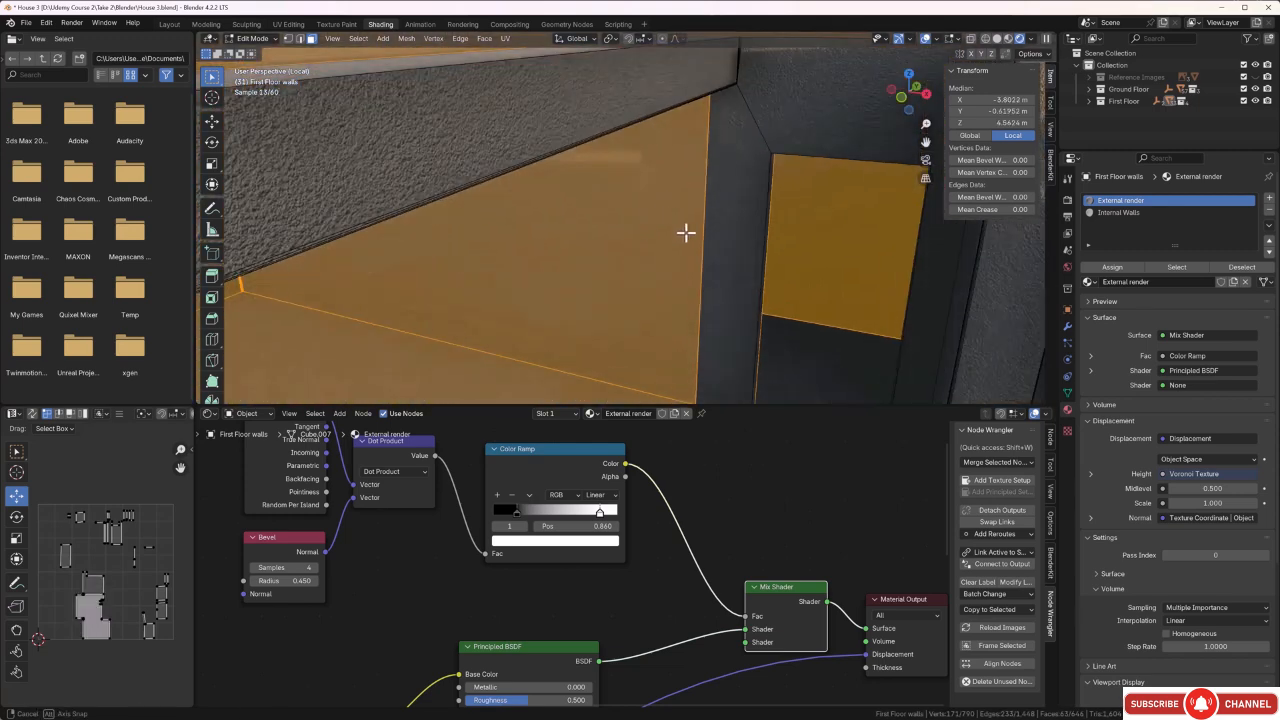
middle_click_drag(686, 234, 714, 197)
middle_click_drag(666, 253, 634, 315)
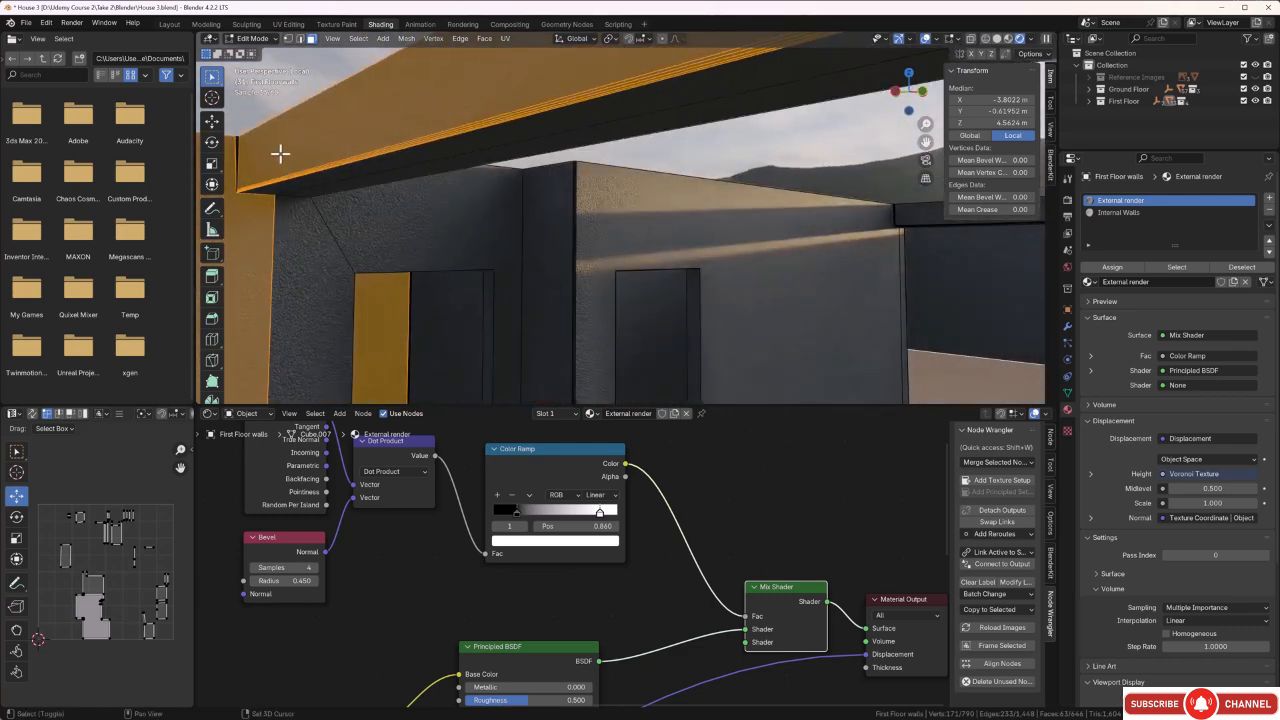
key("b")
left_click_drag(231, 155, 231, 157)
middle_click_drag(235, 157, 762, 300)
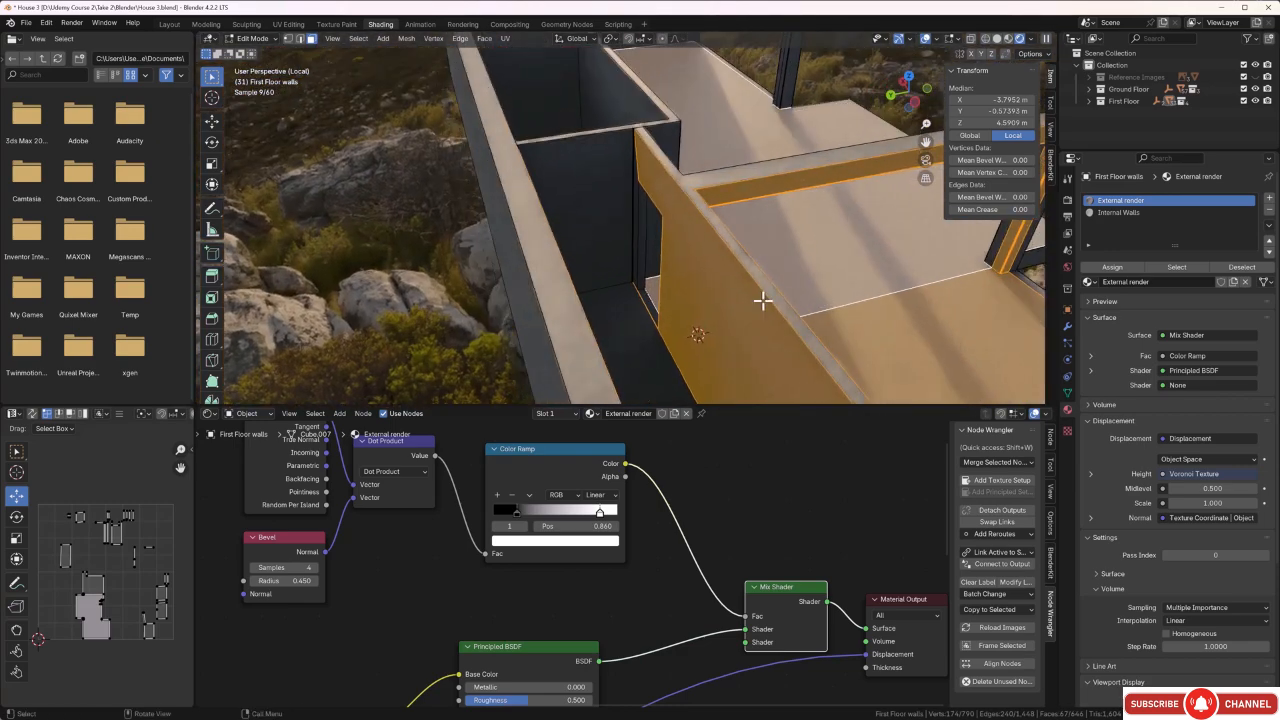
Add the narrow corridor's wall faces and the reveal and threshold faces of its doorway to the selection.
left_click(617, 204, "shift")
scroll(622, 207, "up", 5)
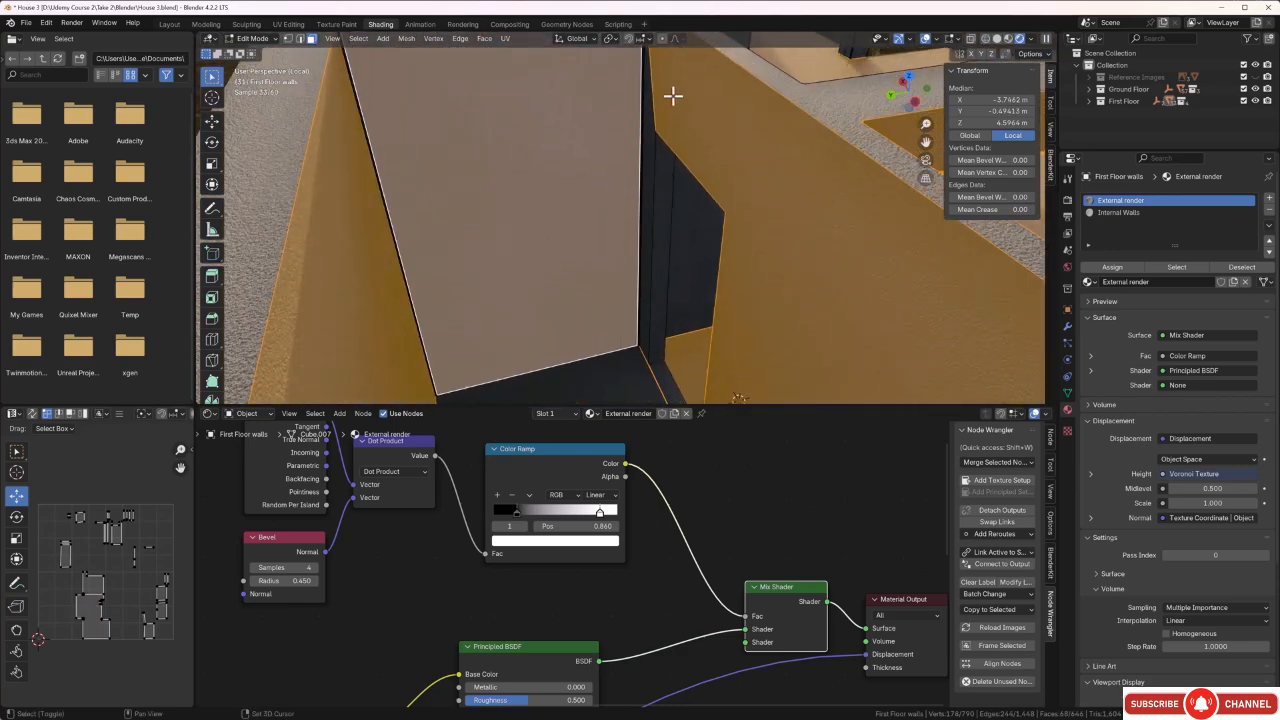
left_click_drag(673, 96, 630, 104, "shift")
middle_click_drag(664, 189, 728, 90)
middle_click_drag(482, 318, 797, 177, "shift")
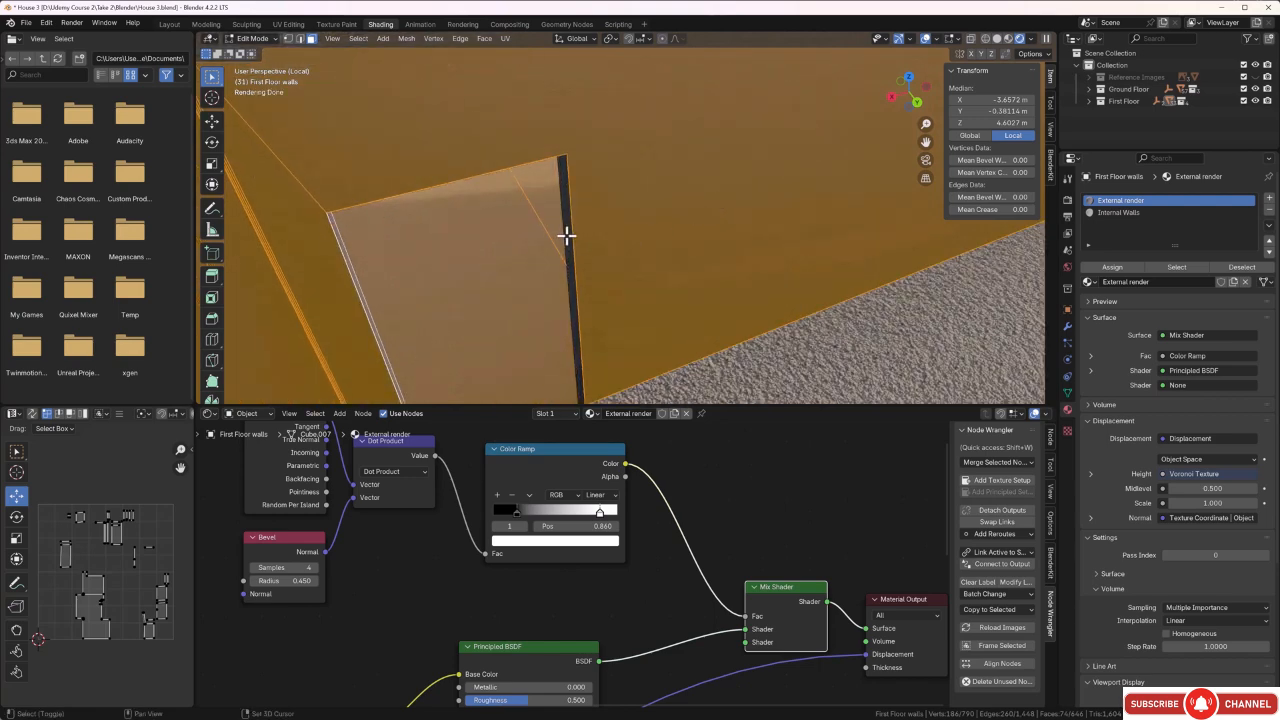
middle_click_drag(566, 235, 596, 235)
left_click(483, 310, "shift")
scroll(485, 313, "down", 4)
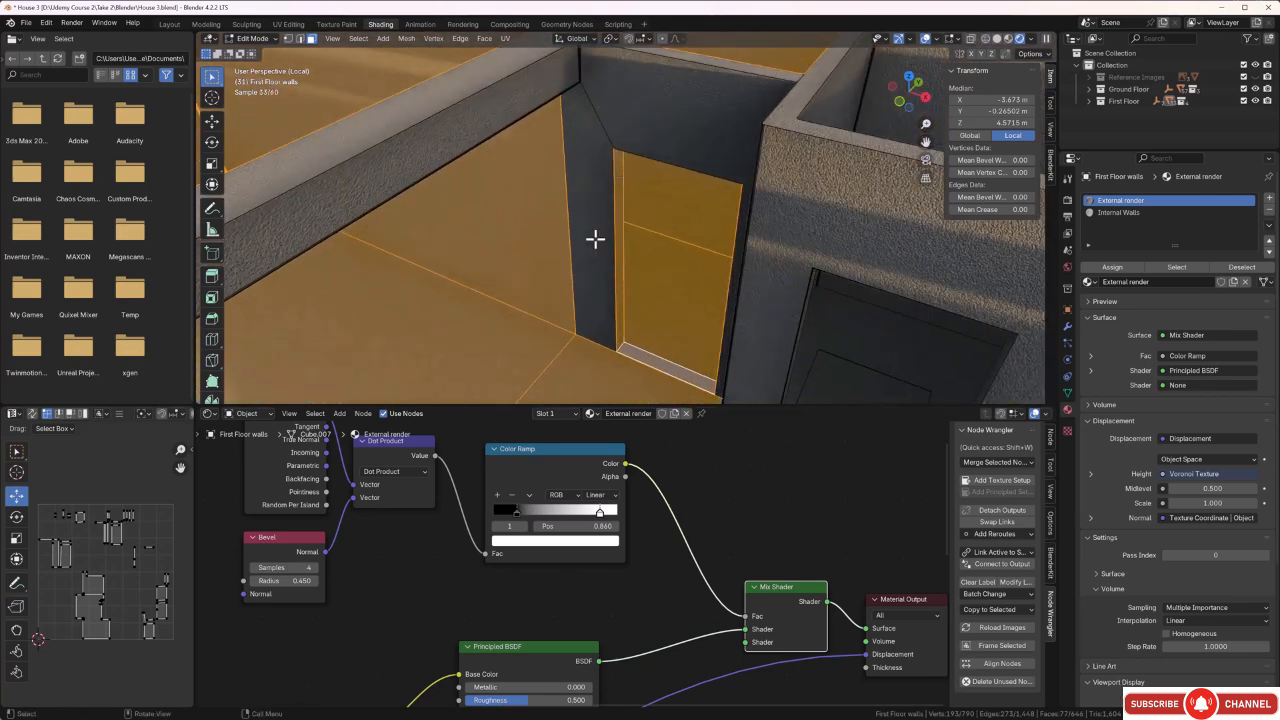
Assign the Internal Walls material to the selected faces, return to Object Mode, and check the rooms from outside.
left_click(1115, 213)
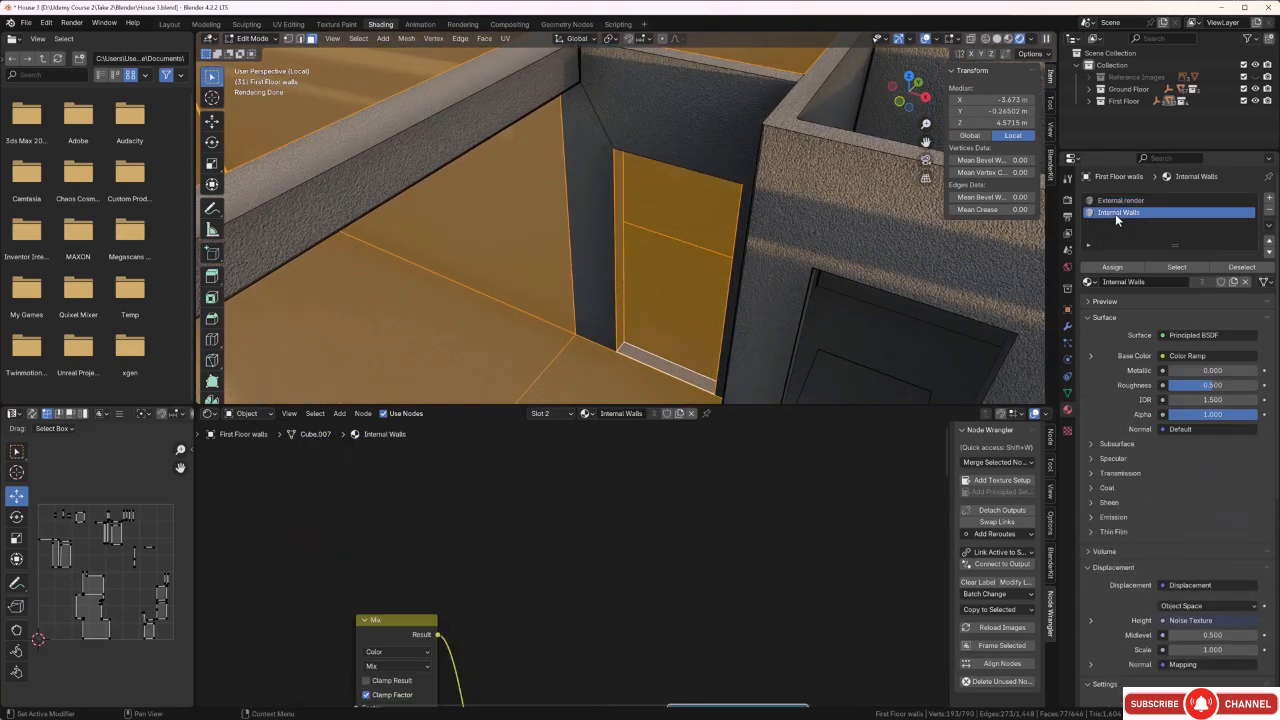
left_click(1113, 267)
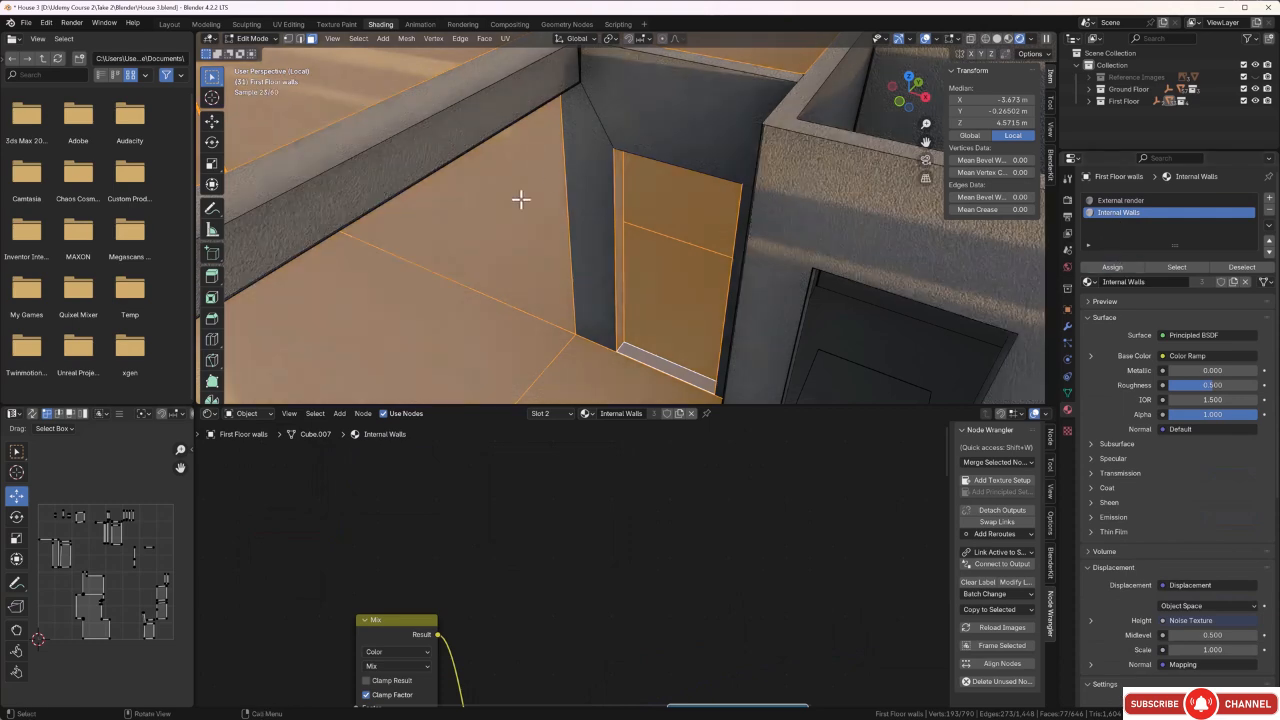
scroll(519, 200, "down", 4)
middle_click_drag(512, 203, 534, 181)
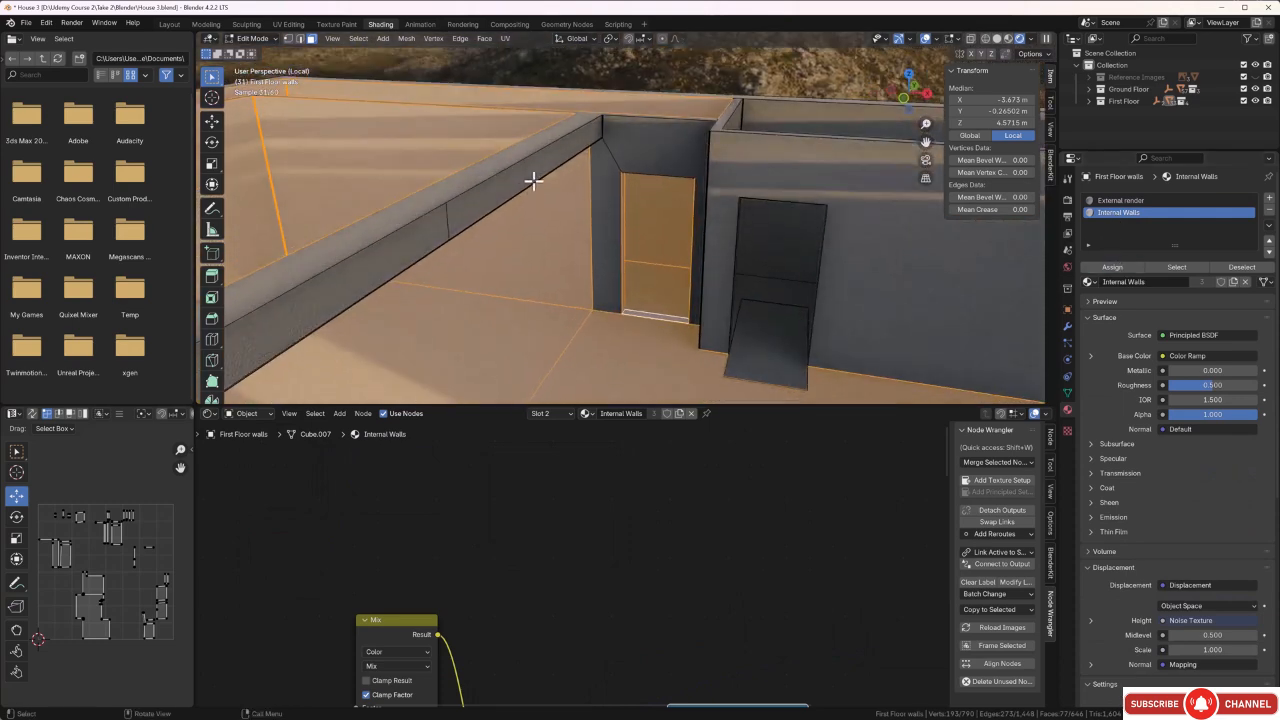
key("Tab")
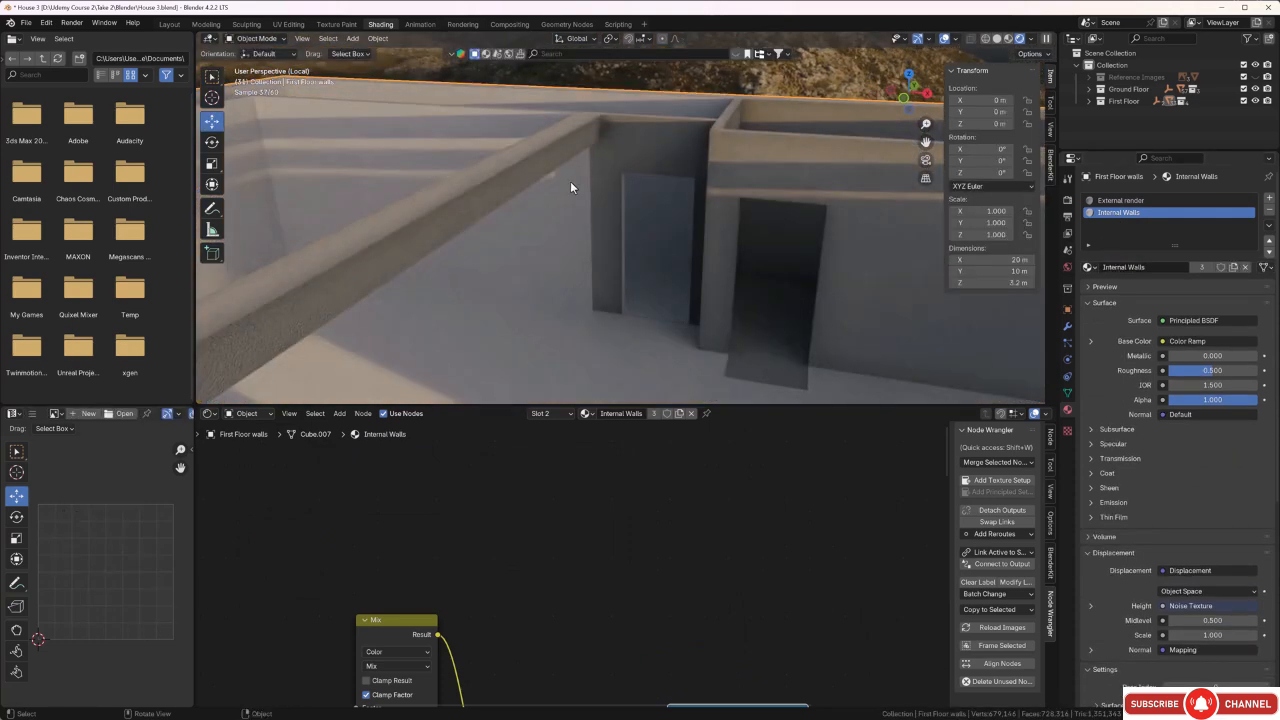
scroll(571, 186, "down", 3)
middle_click_drag(526, 289, 604, 213)
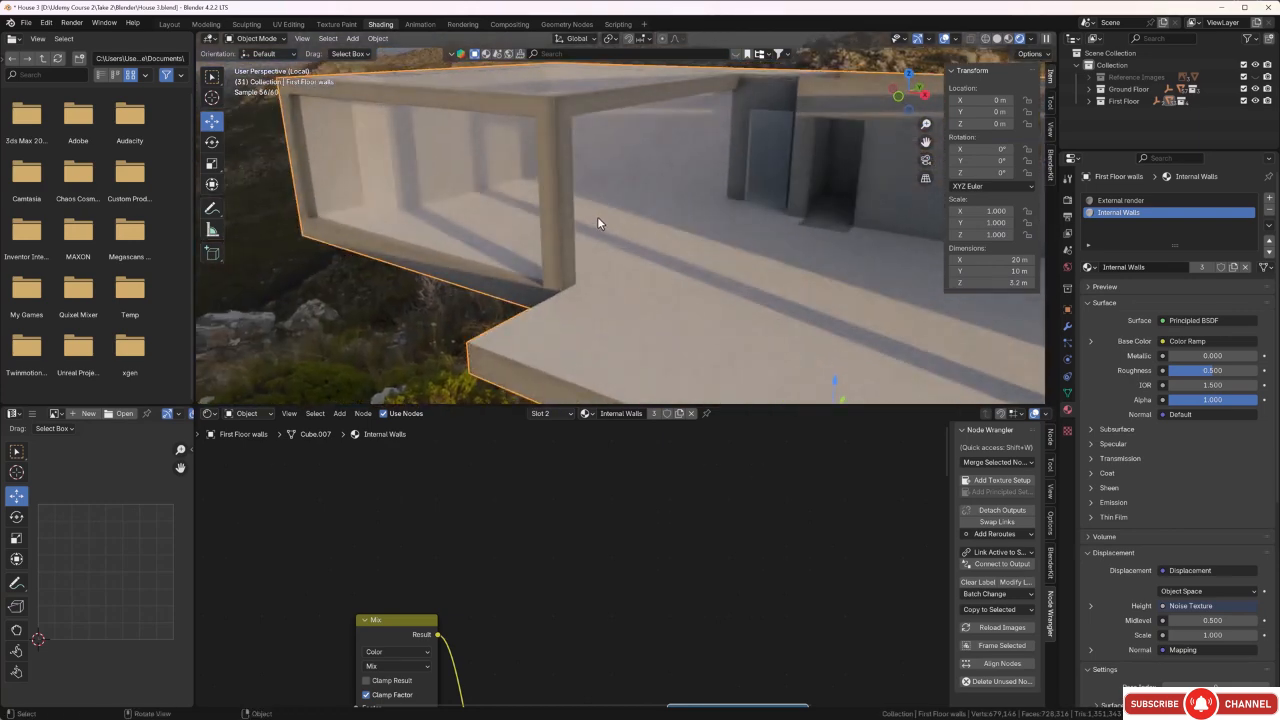
middle_click_drag(458, 150, 443, 174)
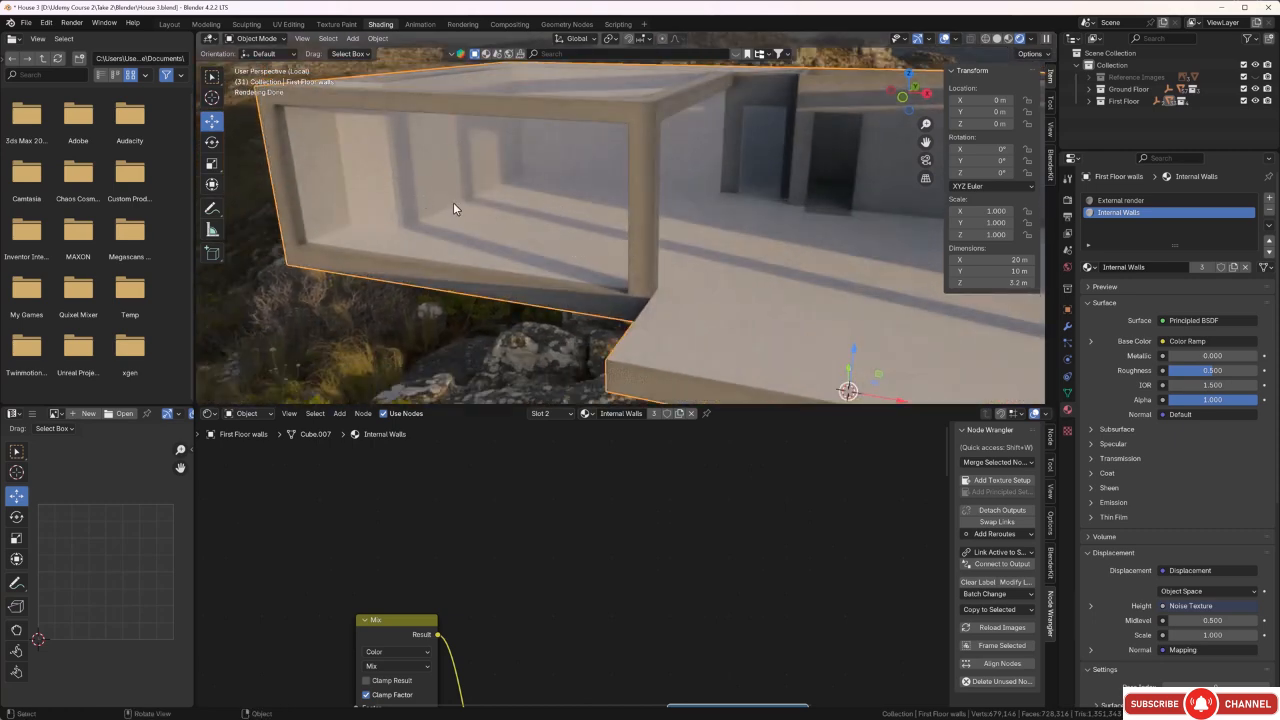
middle_click_drag(452, 214, 627, 217)
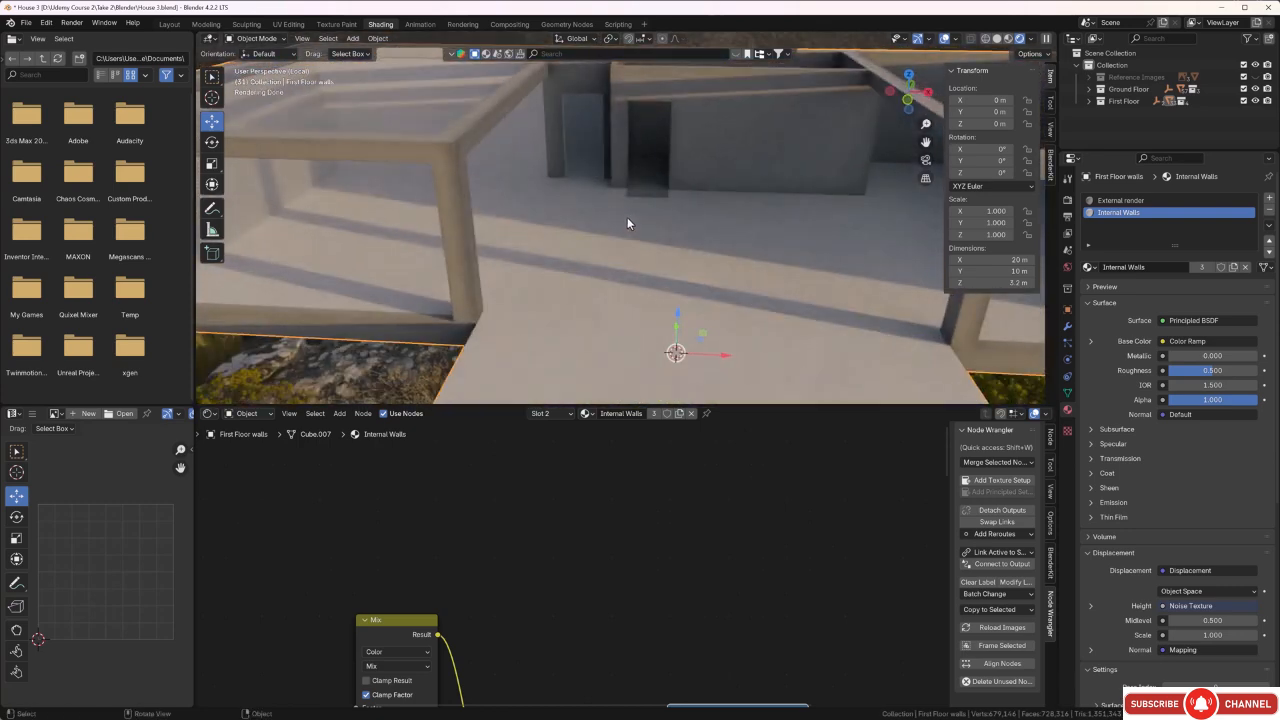
Re-enter Edit Mode on the First Floor walls and add the small enclosed room's long inner wall face to the selection.
key("Tab")
middle_click_drag(680, 215, 383, 191)
left_click(517, 209, "shift")
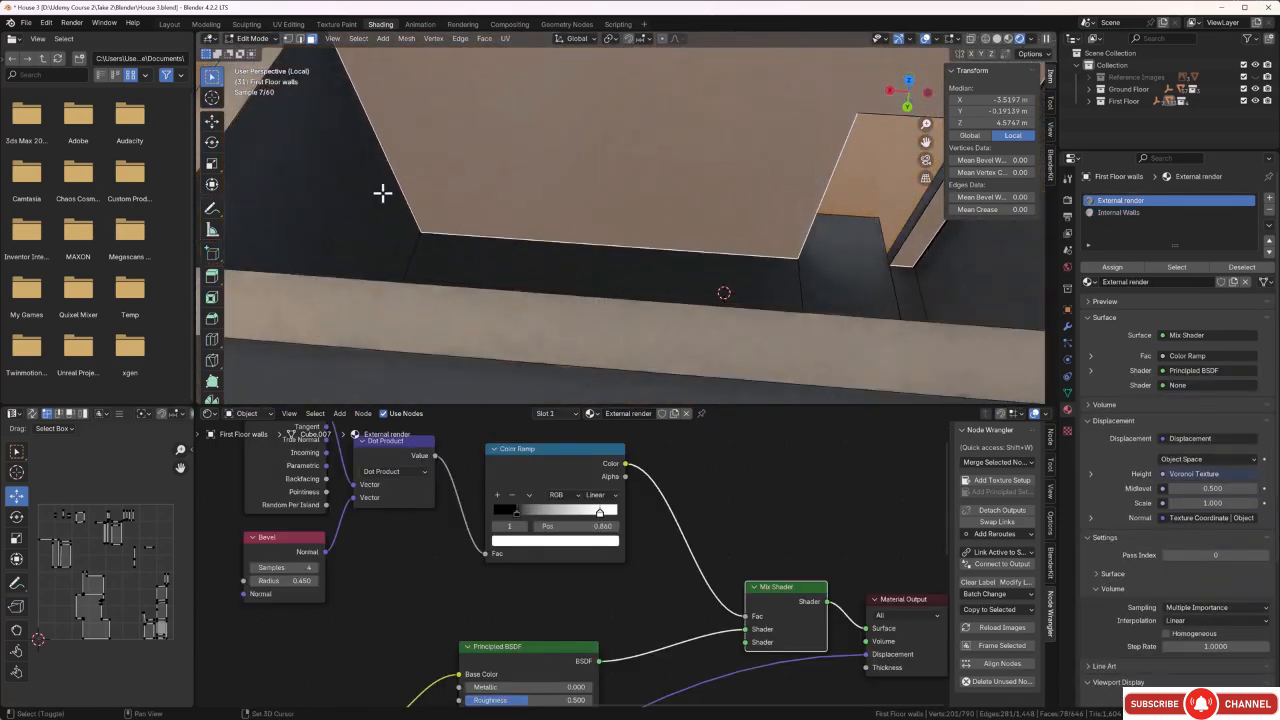
left_click(383, 190, "shift")
middle_click_drag(617, 231, 815, 275)
left_click(733, 260, "shift")
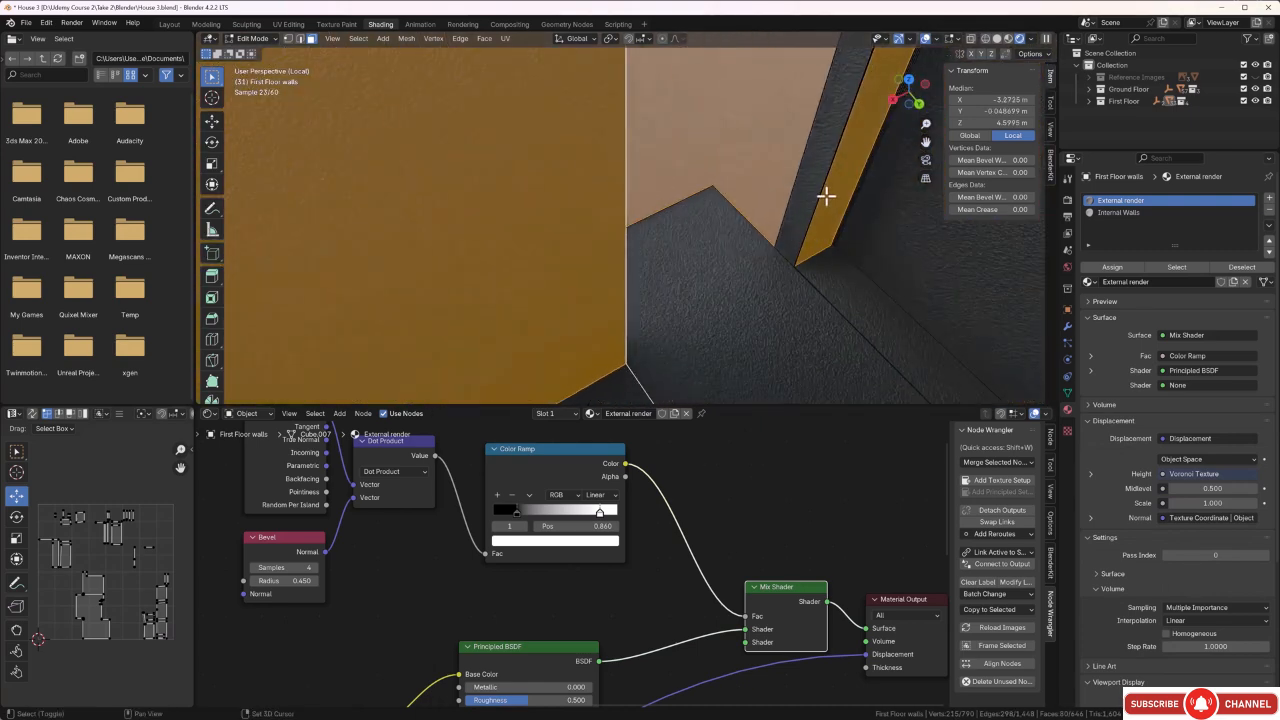
Add the small room's doorway reveals, floor patches and adjoining end wall faces to the selection.
left_click(809, 206, "shift")
left_click(757, 304, "shift")
left_click(843, 280, "shift")
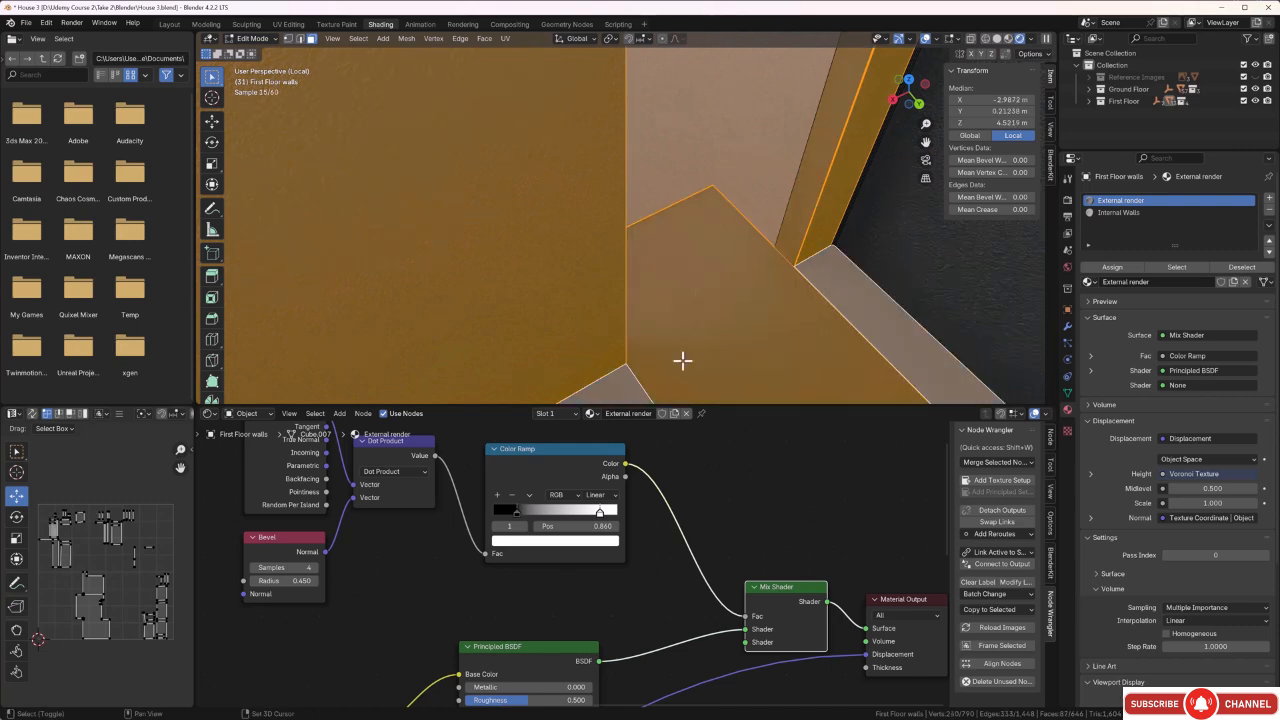
middle_click_drag(783, 299, 779, 306)
left_click(809, 239, "shift")
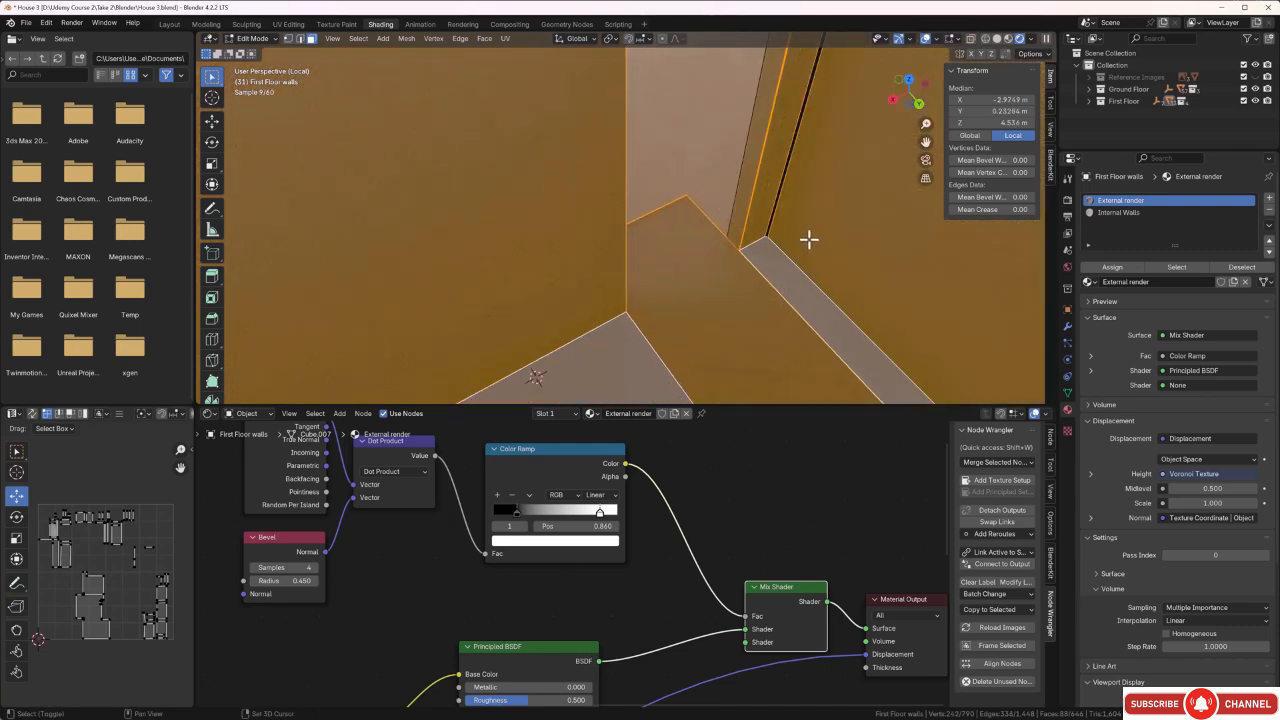
scroll(778, 201, "down", 3)
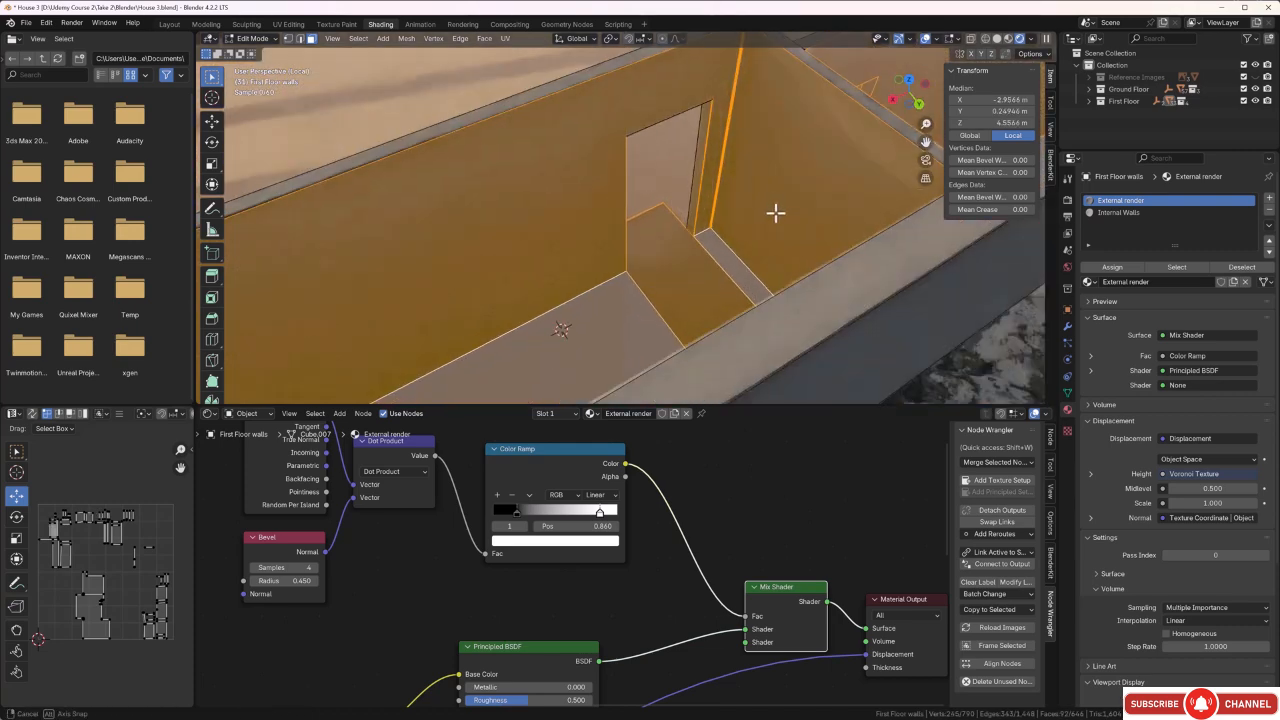
Examine the small room, both doorways and the partition walls for interior faces missing from the selection.
middle_click_drag(774, 211, 854, 202)
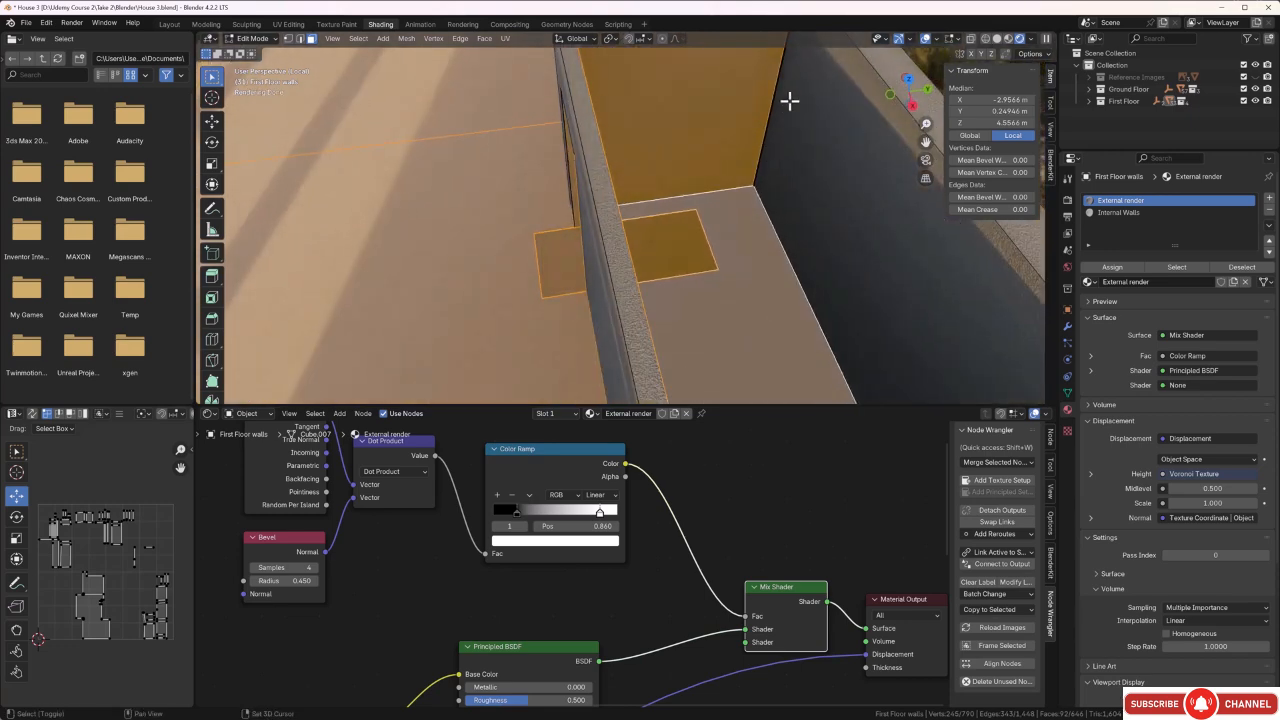
middle_click_drag(769, 98, 691, 117)
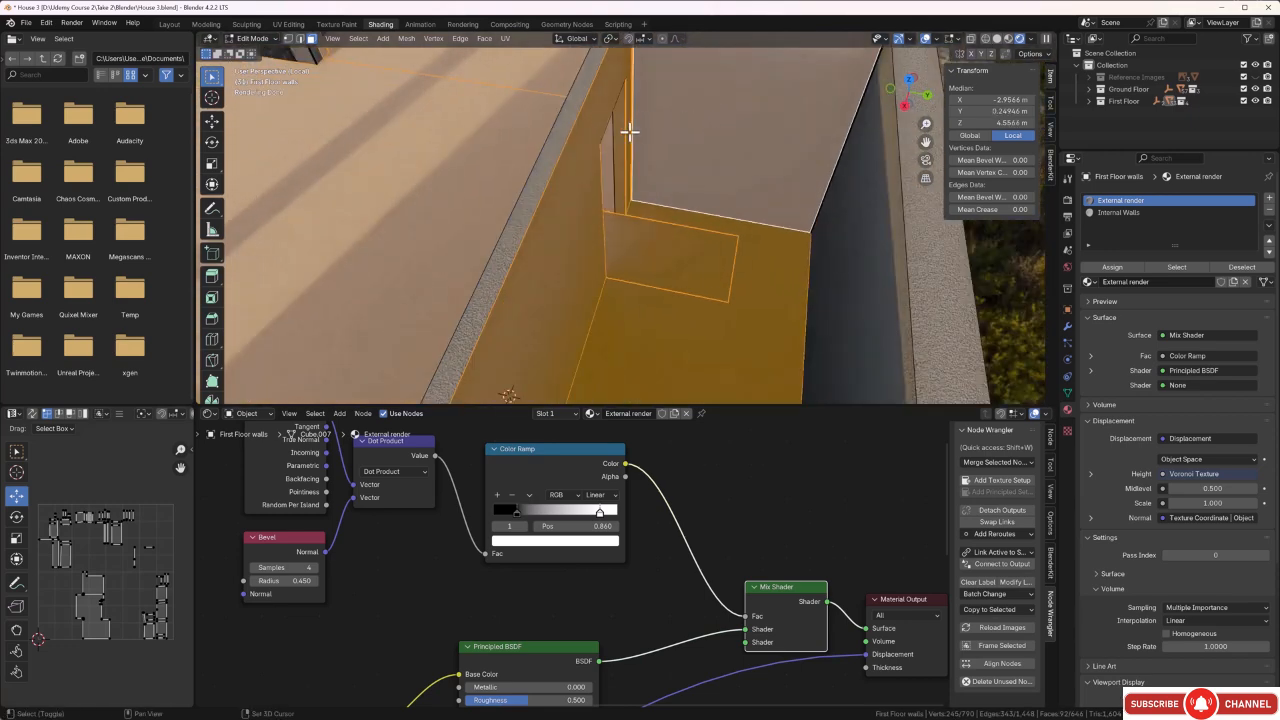
scroll(651, 146, "down", 3)
middle_click_drag(662, 160, 851, 163)
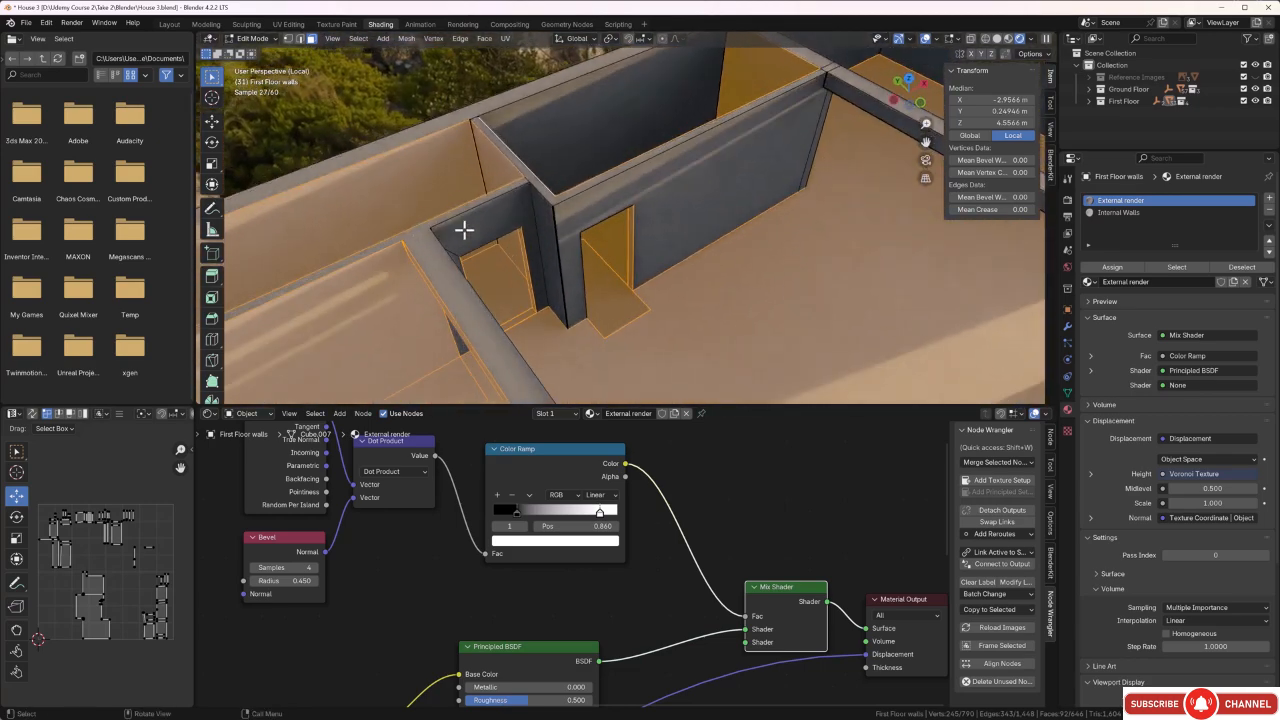
scroll(464, 230, "up", 4)
middle_click_drag(469, 226, 461, 226)
middle_click_drag(325, 191, 511, 200, "shift")
mouse_move(408, 231)
middle_mouse_down()
mouse_move(409, 267)
mouse_move(389, 232)
middle_mouse_up()
scroll(524, 156, "down", 3)
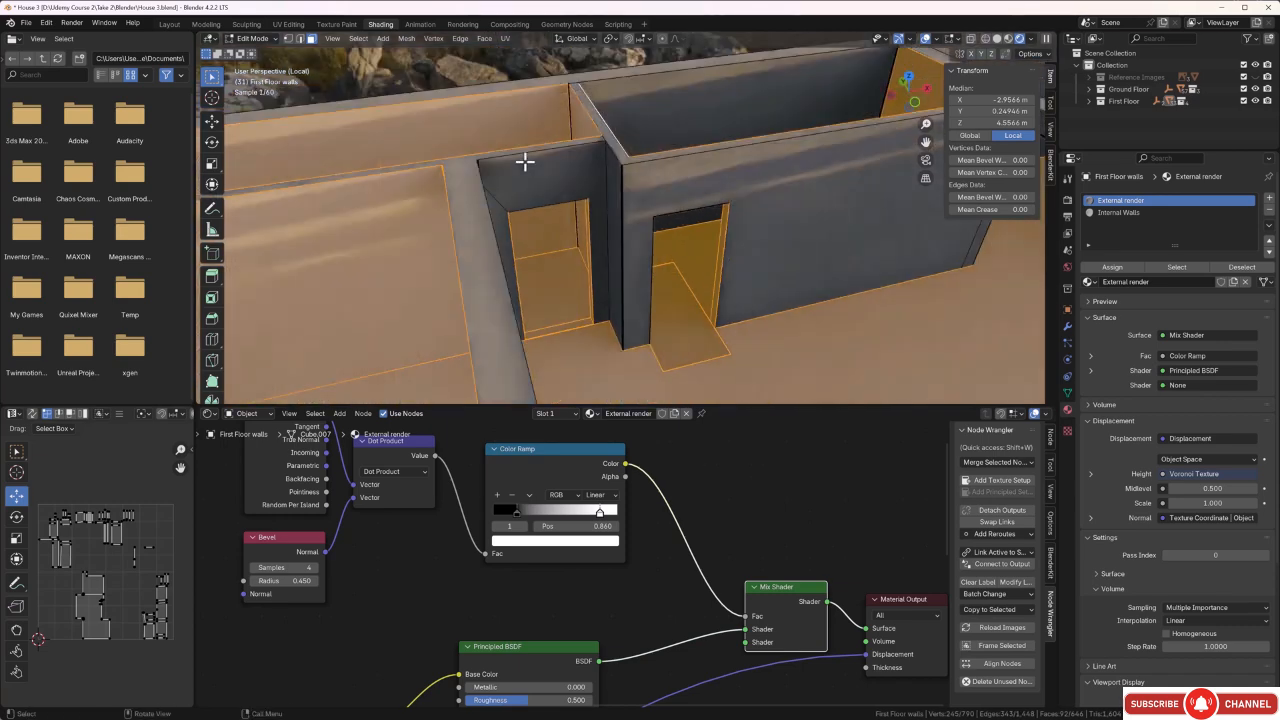
middle_click_drag(774, 234, 628, 244)
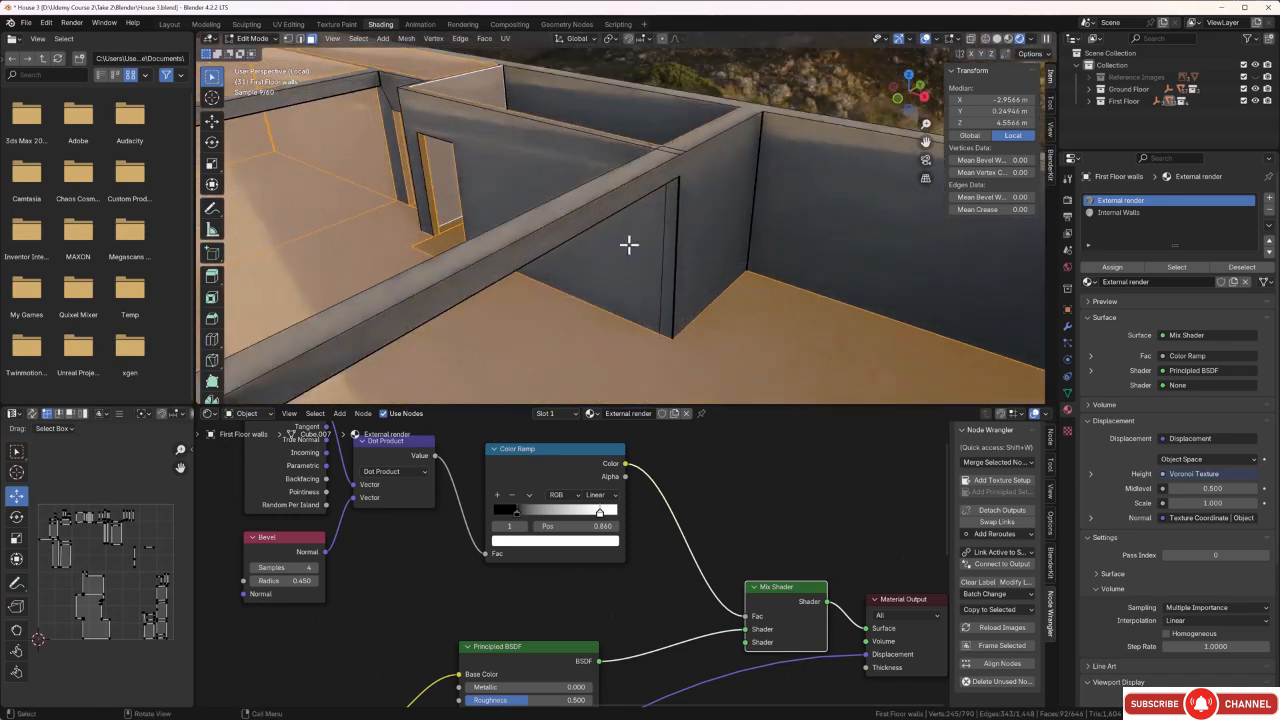
Add the partition's narrow end faces beneath the beam and the side wall of the adjoining room to the selection.
left_click(695, 189, "shift")
middle_click_drag(700, 203, 734, 164)
scroll(695, 180, "up", 4)
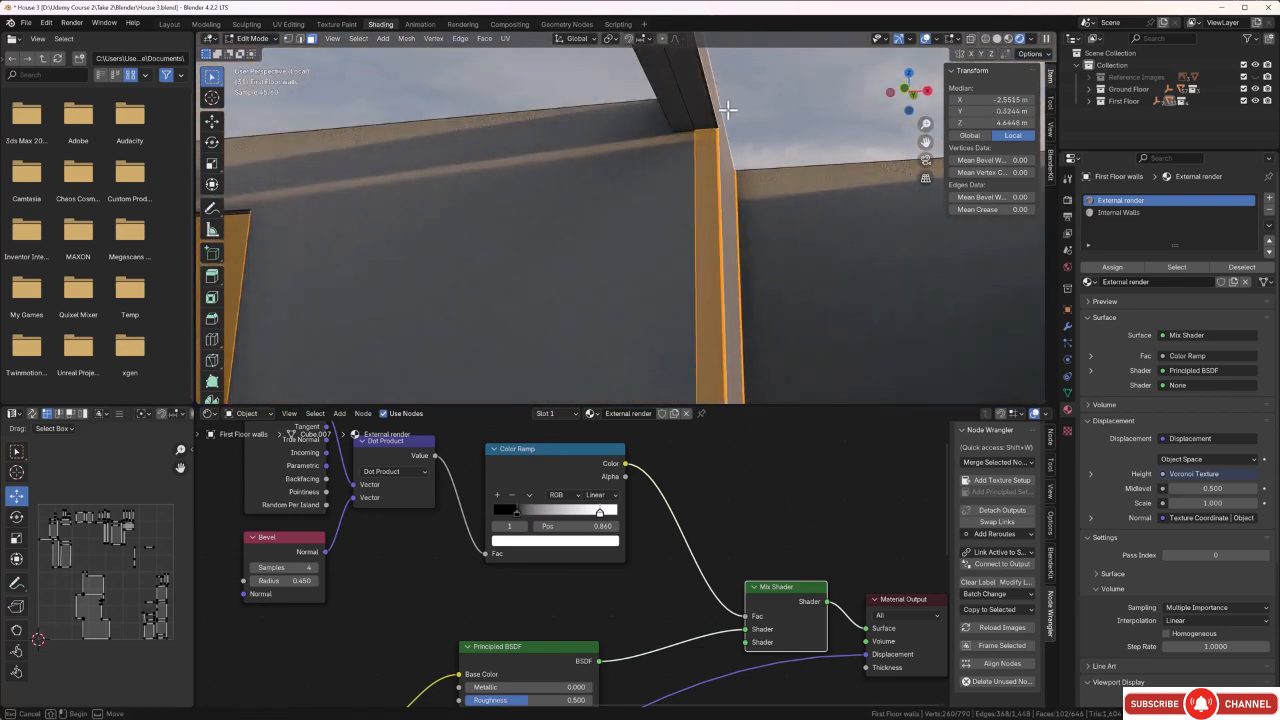
left_click_drag(781, 178, 779, 180, "shift")
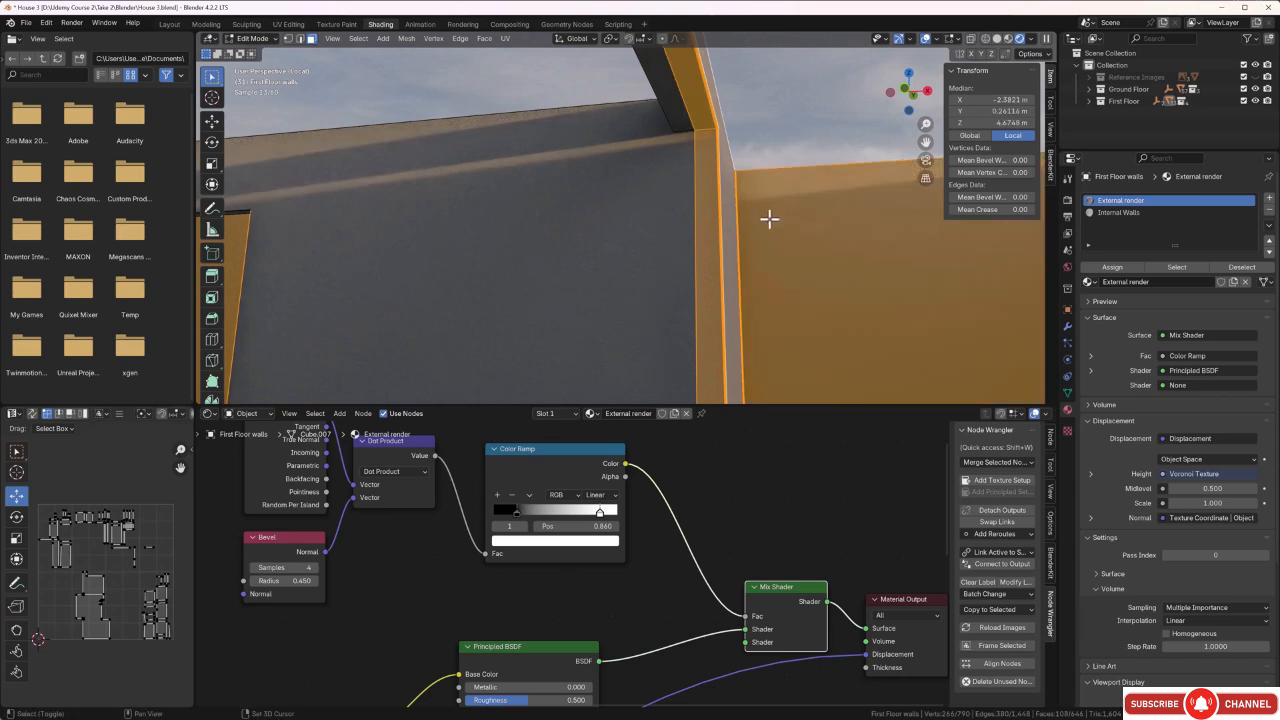
Add the inner beam faces and corner post faces of the adjoining room's window frame to the selection.
middle_click_drag(799, 273, 710, 173)
left_click(731, 204, "alt")
left_click_drag(733, 130, 718, 145, "shift")
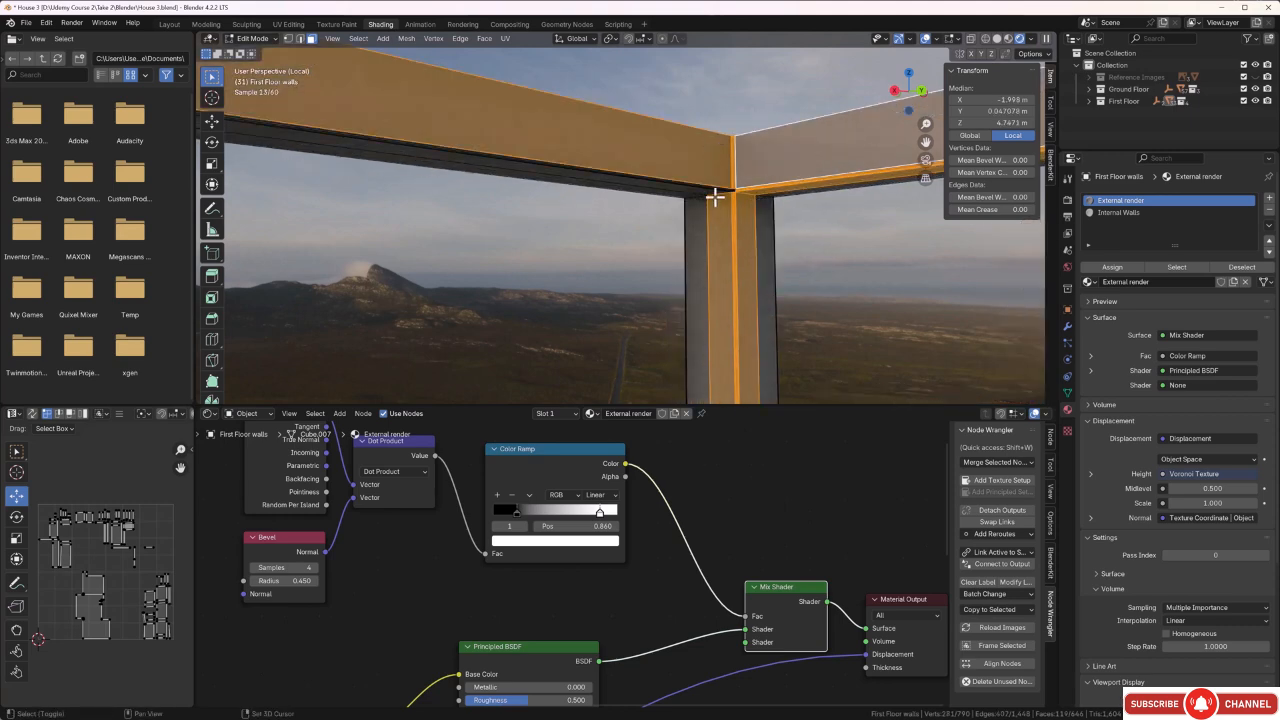
middle_click_drag(714, 194, 739, 140, "shift")
scroll(739, 140, "up", 4)
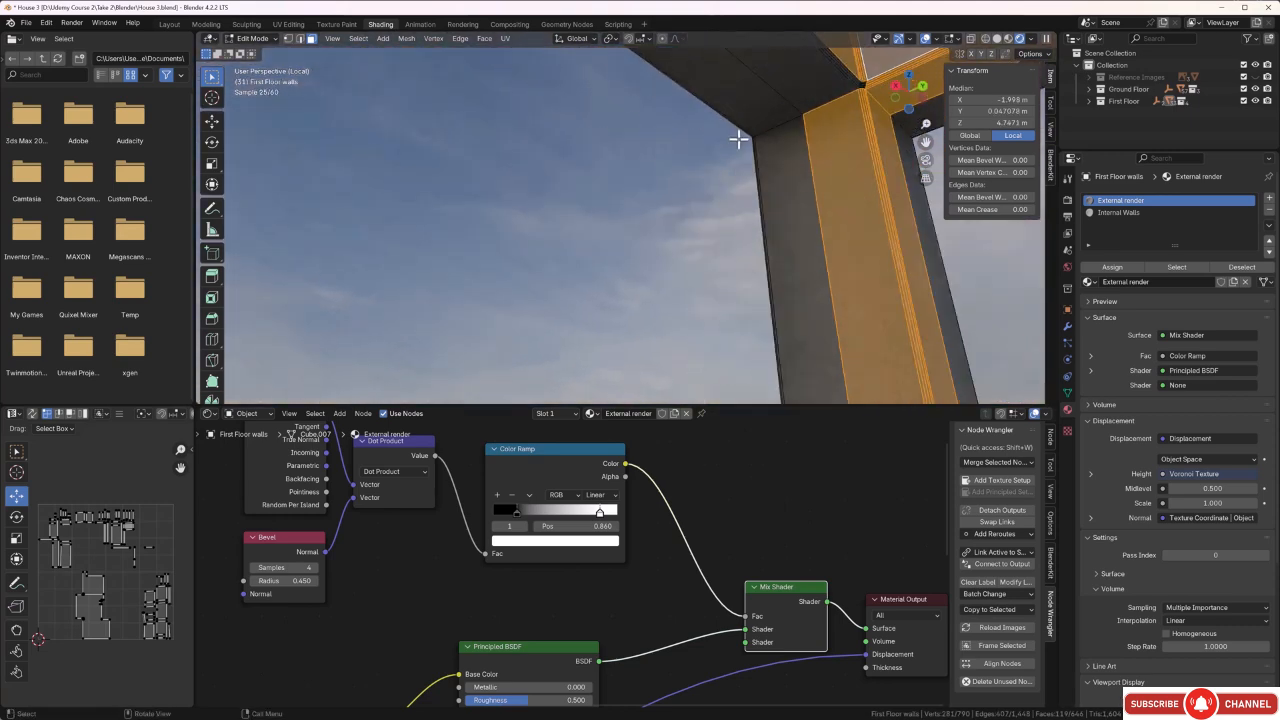
left_click_drag(838, 90, 824, 104, "shift")
scroll(820, 109, "down", 3)
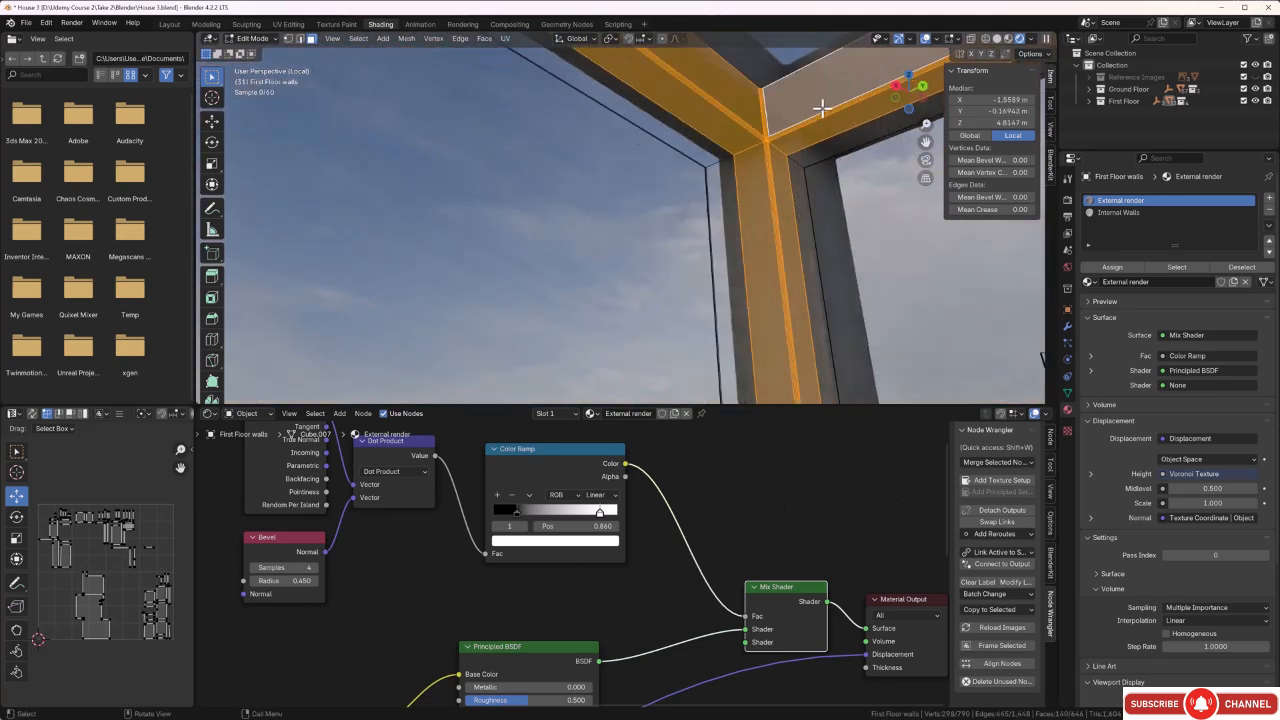
middle_click_drag(818, 112, 1040, 232)
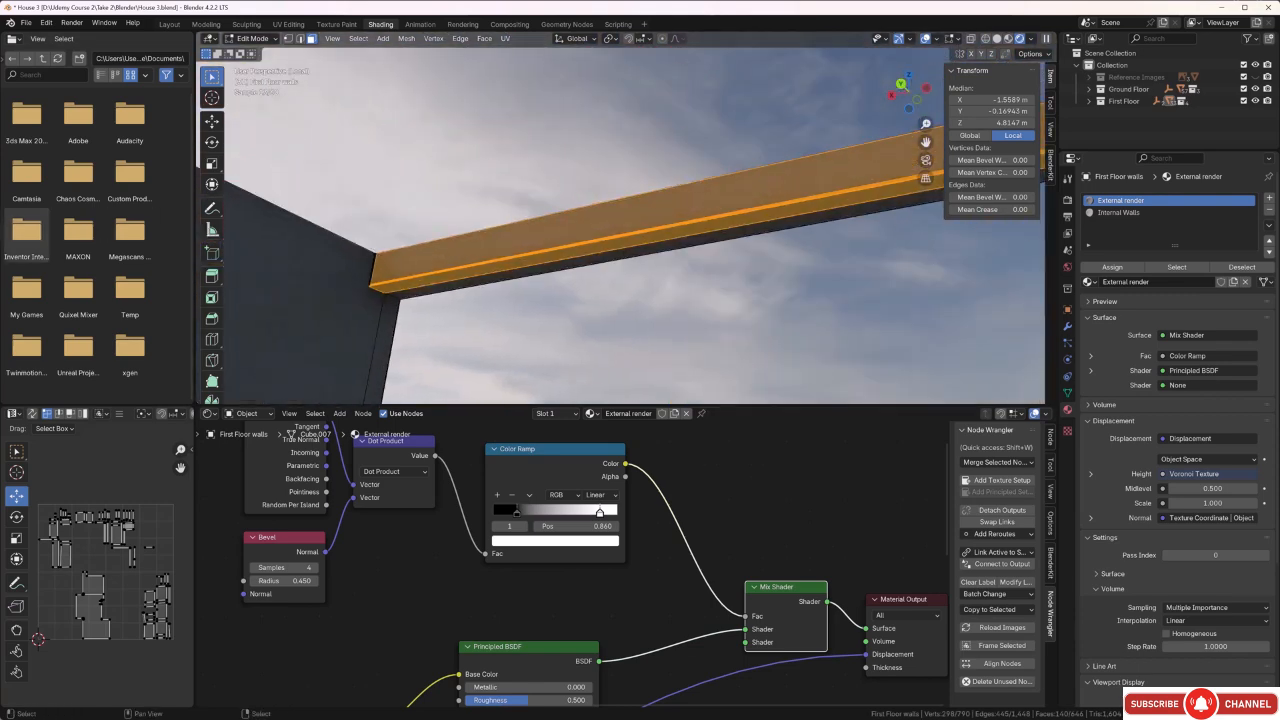
Add the window beam's remaining end faces to the selection and assign the Internal Walls material to all selected faces.
middle_click_drag(428, 268, 654, 251, "shift")
scroll(534, 302, "up", 5)
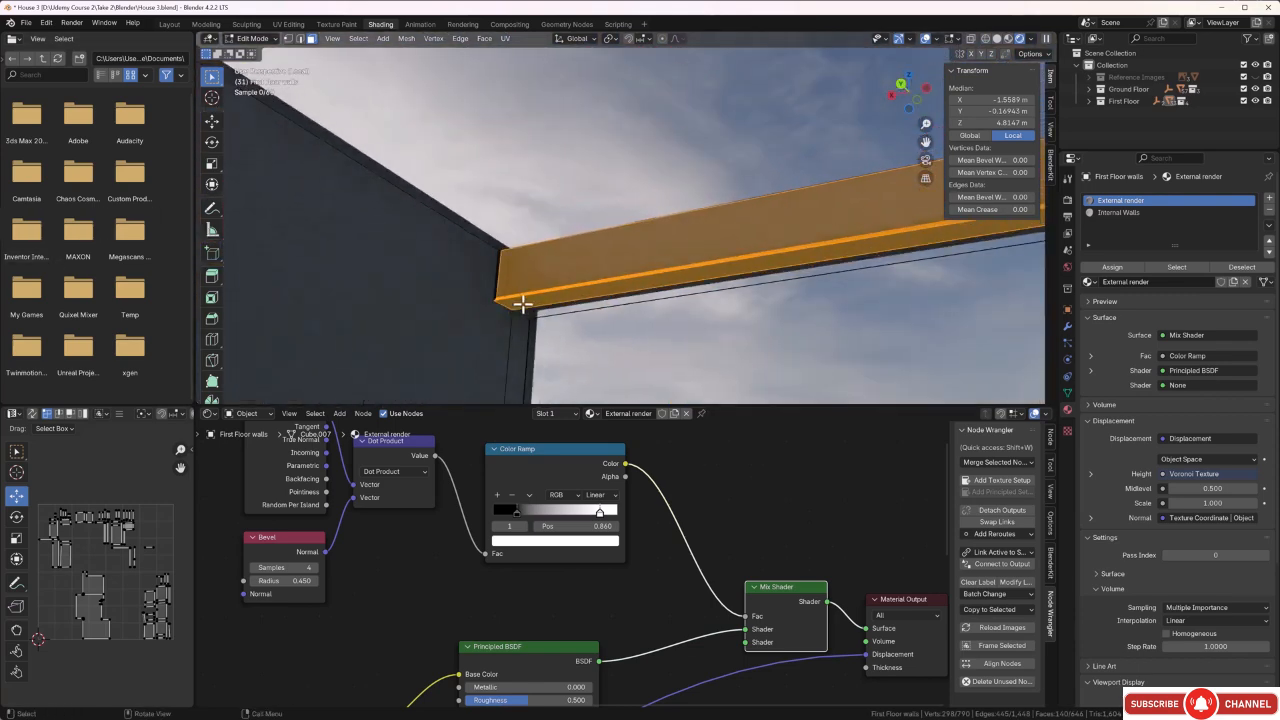
scroll(457, 320, "up", 1)
left_click(366, 331, "shift")
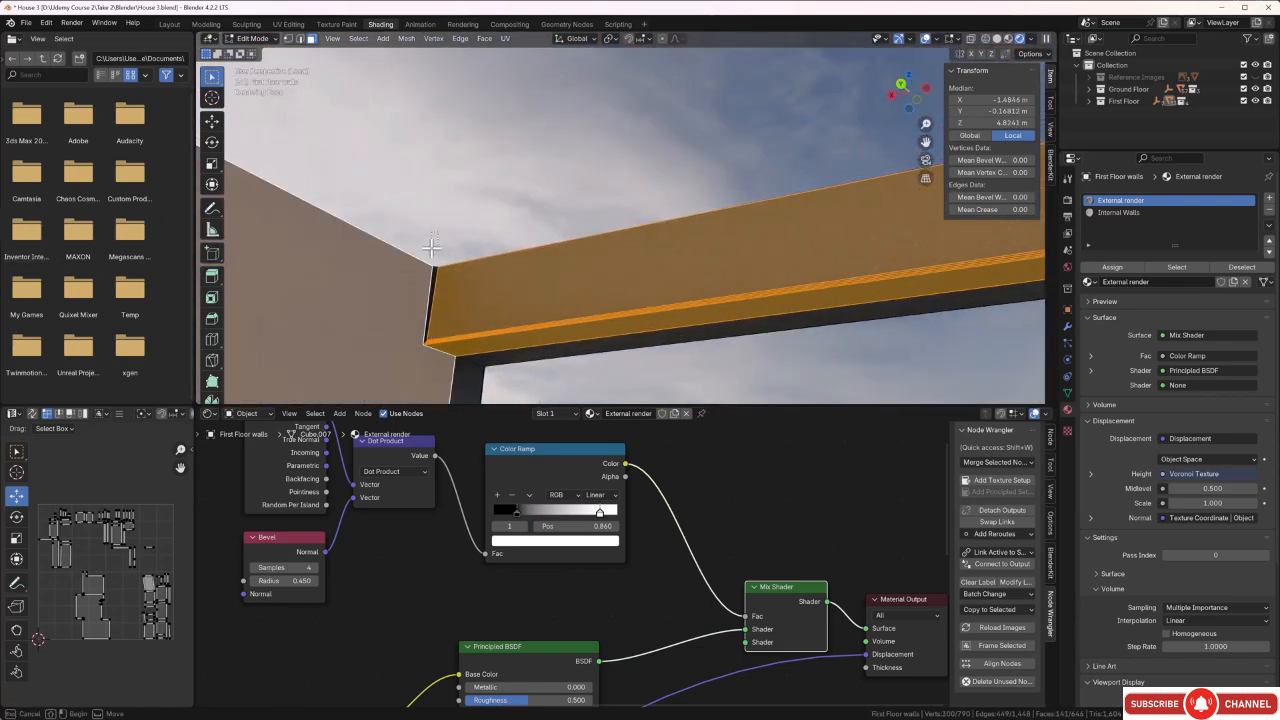
scroll(412, 302, "down", 1)
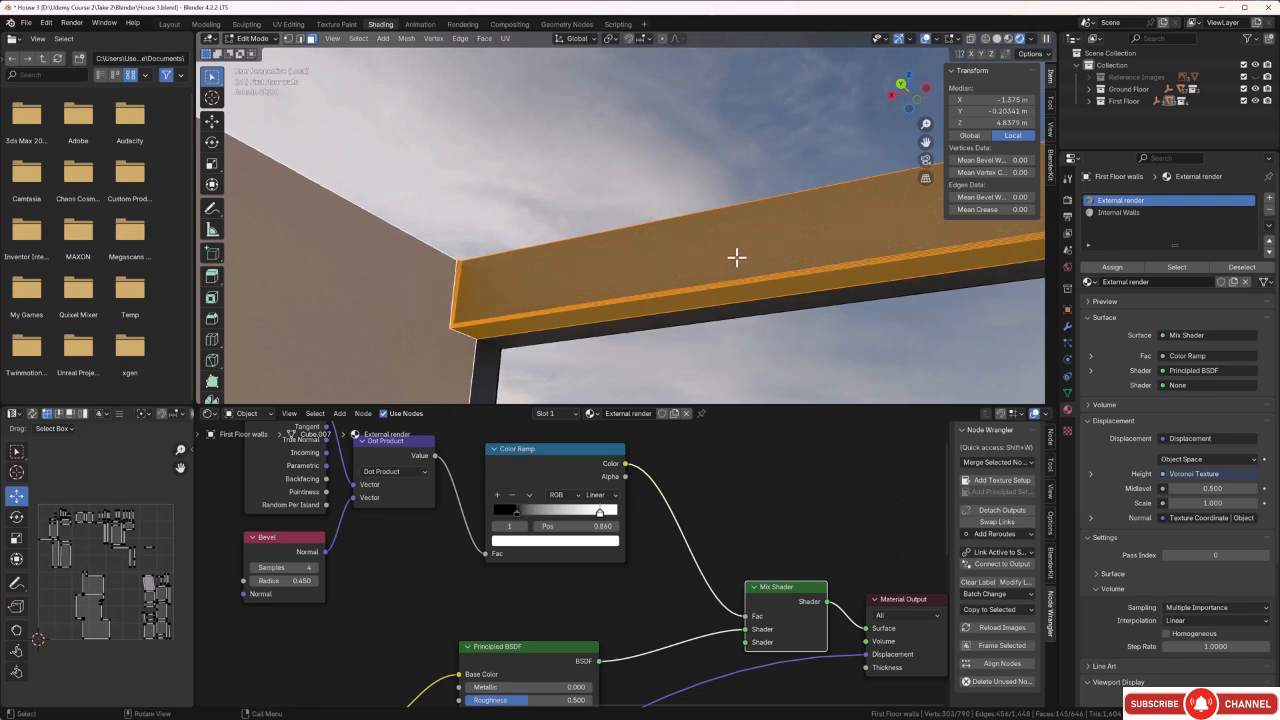
left_click(1132, 213)
left_click(1111, 268)
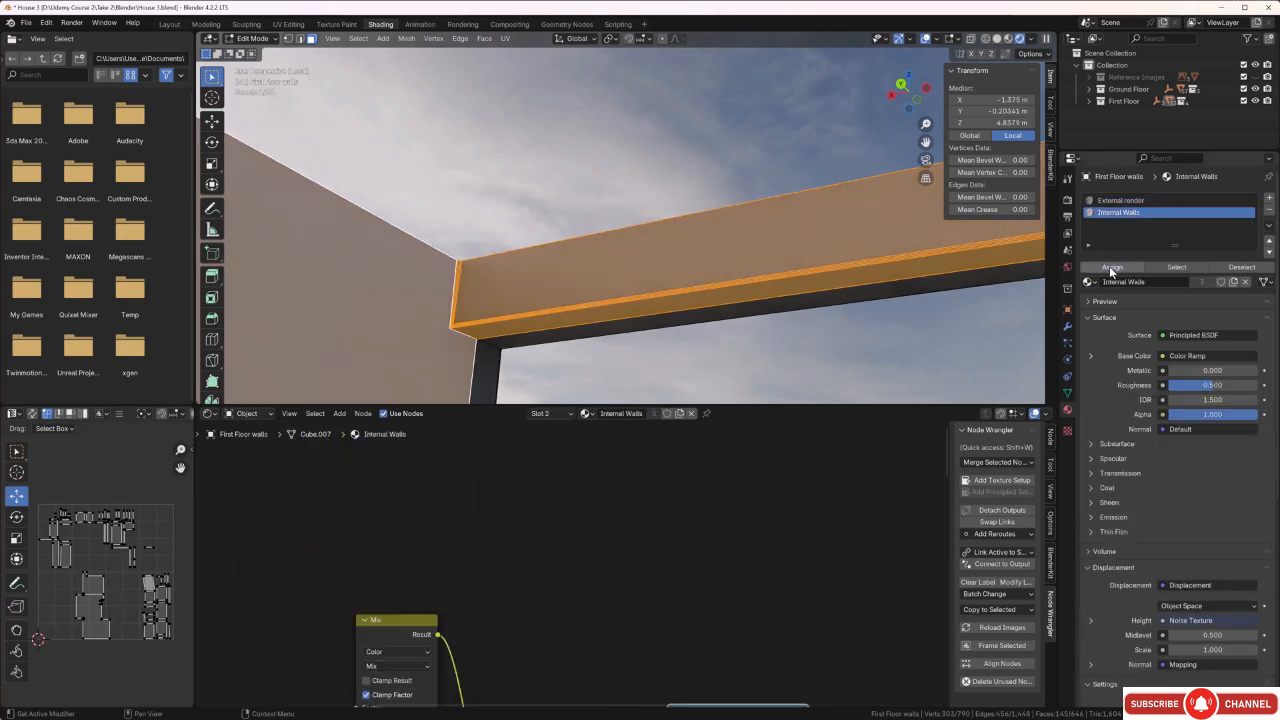
left_click(543, 160)
Select the far room's side wall with its narrow corner strip and assign the Internal Walls material to them.
scroll(543, 160, "down", 2)
middle_click_drag(568, 190, 625, 251)
scroll(575, 228, "down", 2)
scroll(575, 228, "down", 2)
left_click_drag(539, 233, 537, 228)
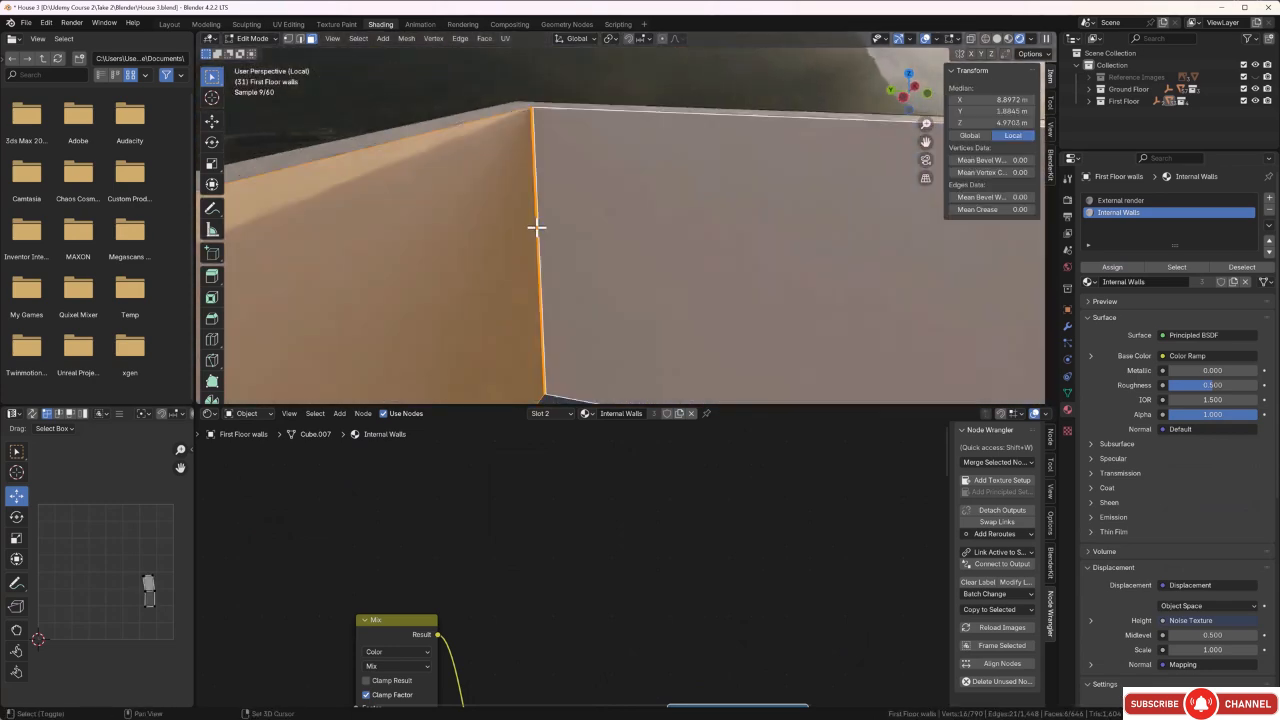
left_click(579, 89)
scroll(524, 121, "up", 3)
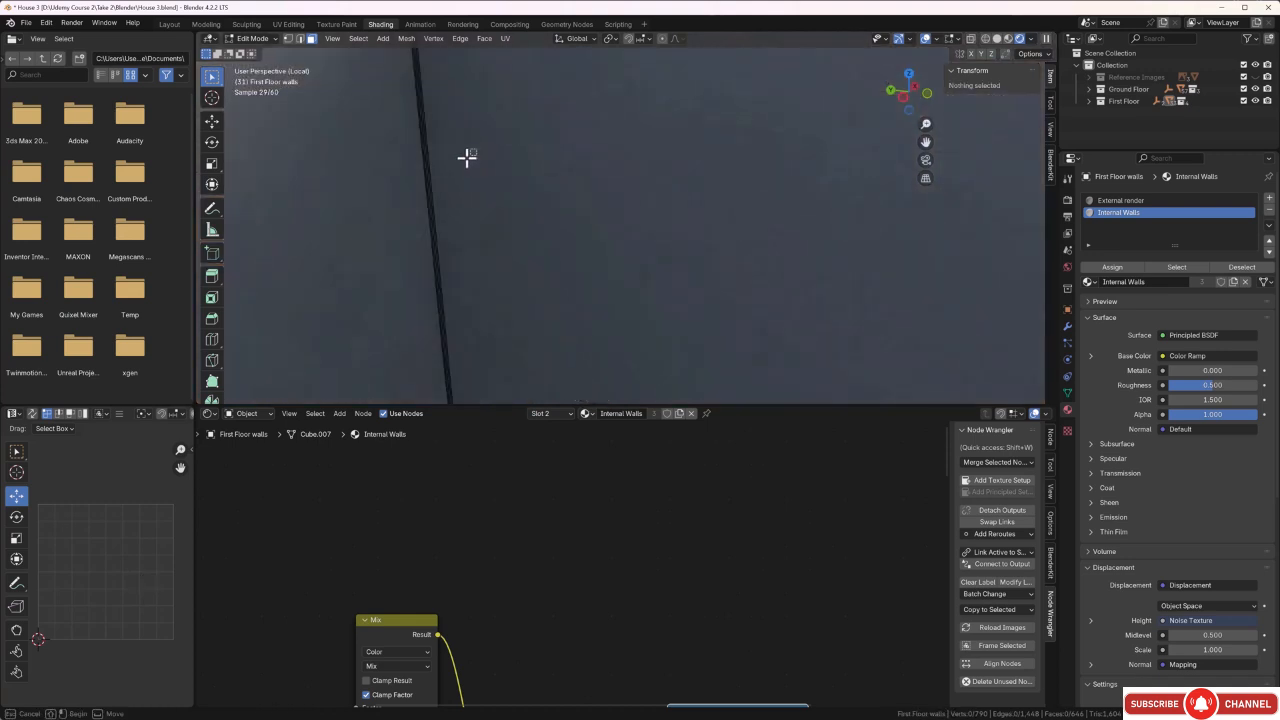
left_click(412, 183, "shift")
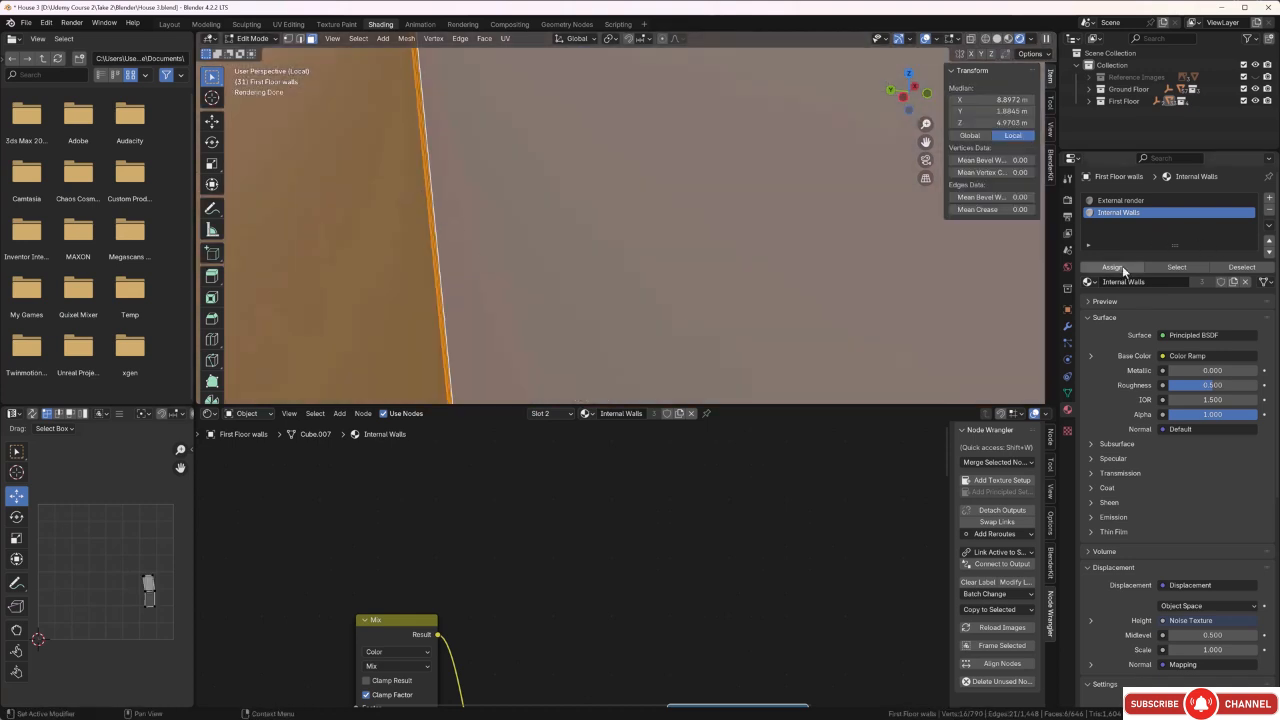
scroll(686, 223, "down", 5)
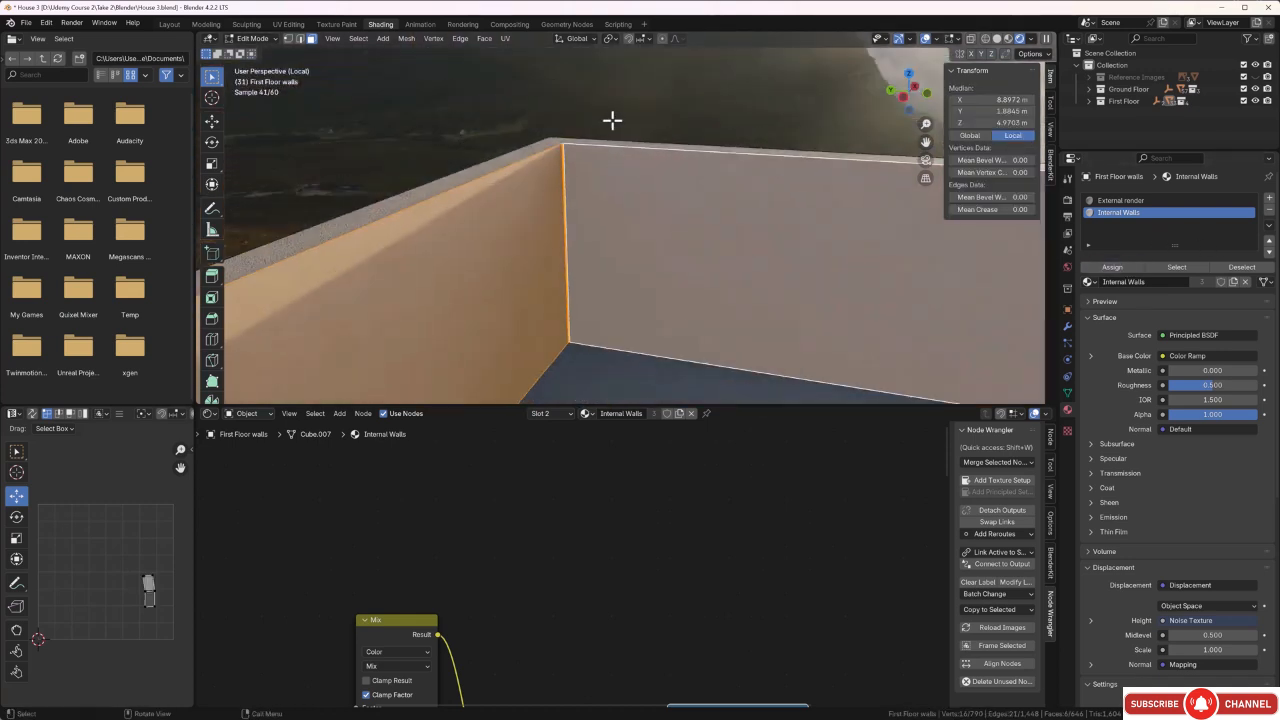
left_click(612, 120)
Select the underside faces of the First Floor walls surrounding the recessed panel.
scroll(614, 148, "down", 5)
middle_click_drag(614, 149, 531, 237)
scroll(327, 196, "up", 3)
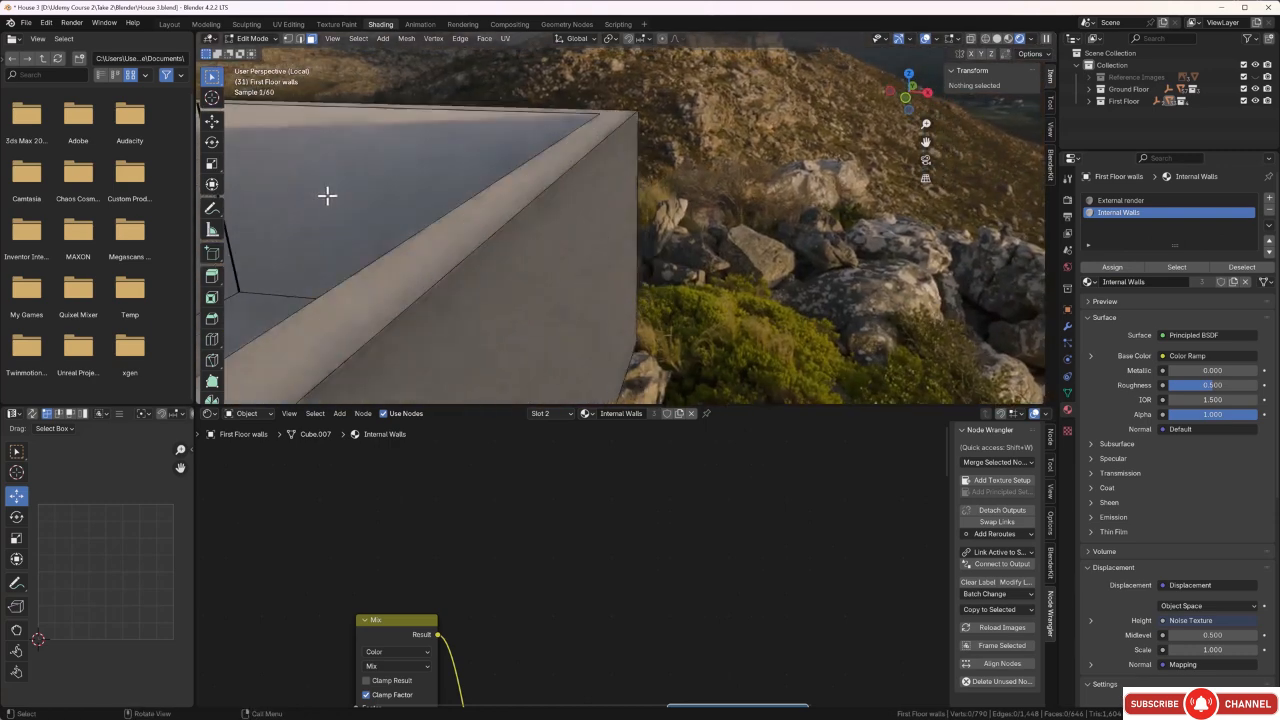
middle_click_drag(327, 196, 28, 235)
middle_click_drag(556, 225, 523, 162)
scroll(555, 231, "down", 1)
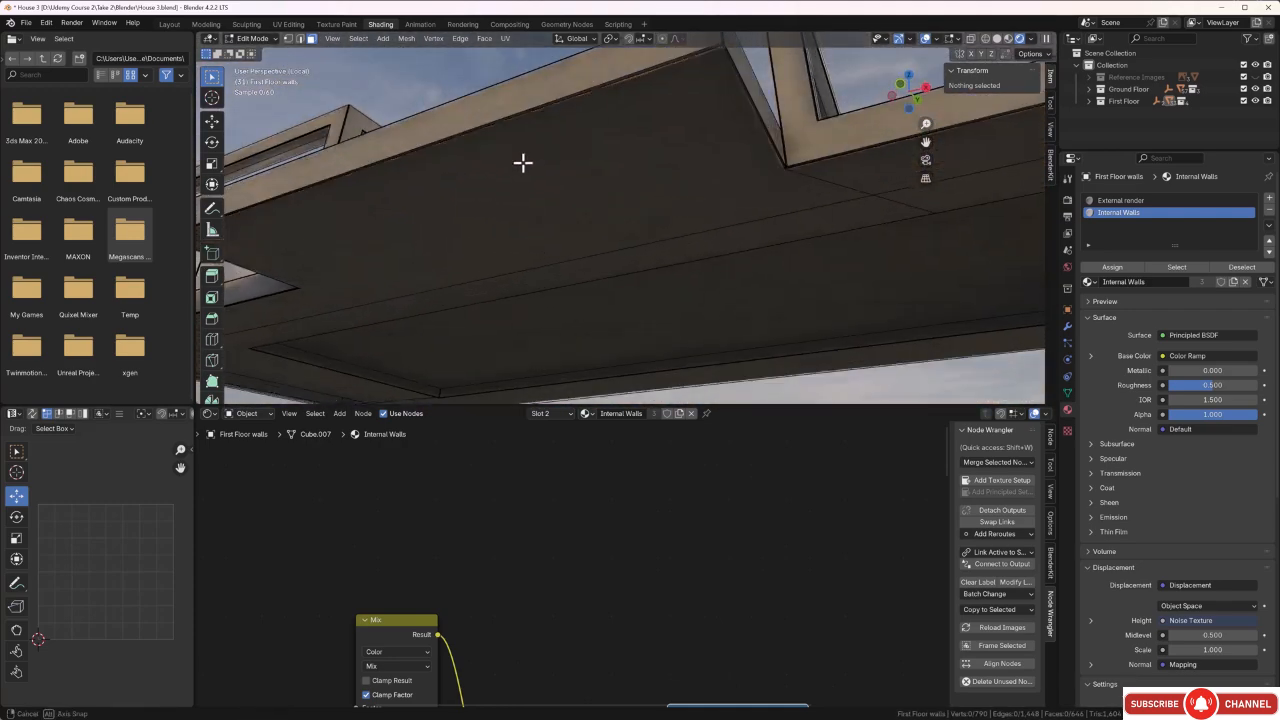
middle_click_drag(542, 204, 324, 173)
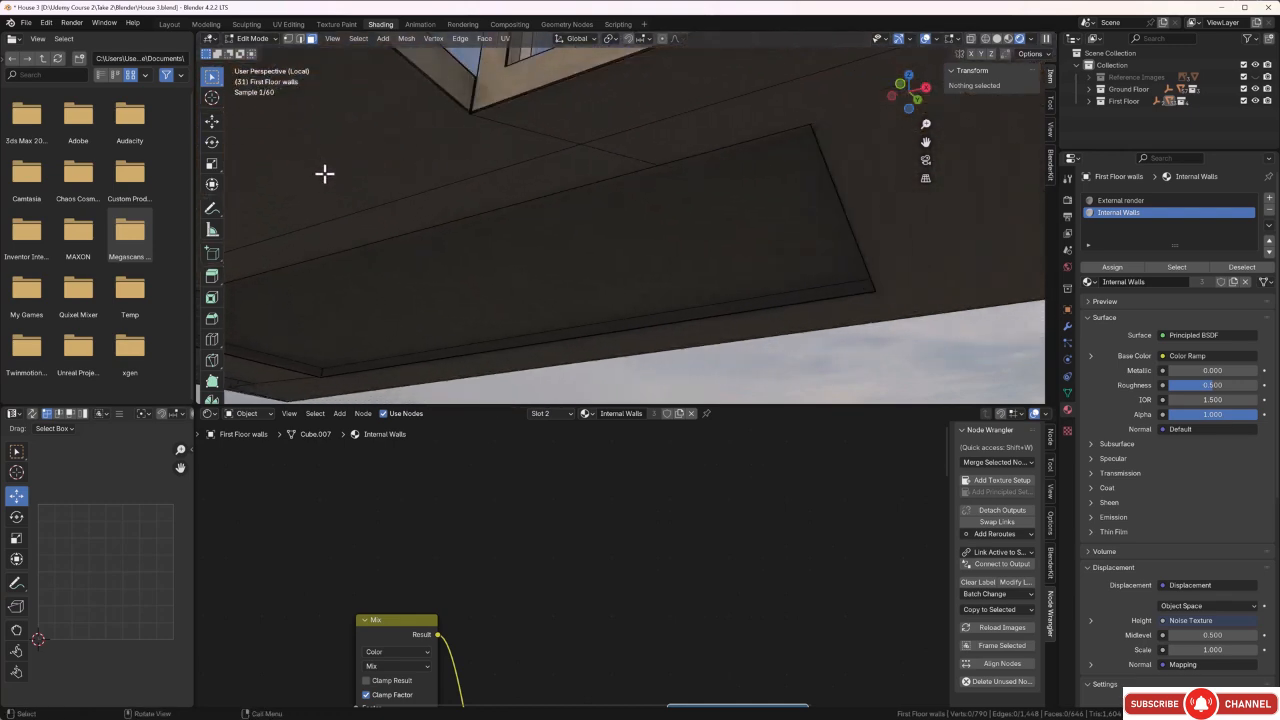
left_click(563, 180)
left_click(634, 144, "shift")
scroll(660, 166, "down", 2)
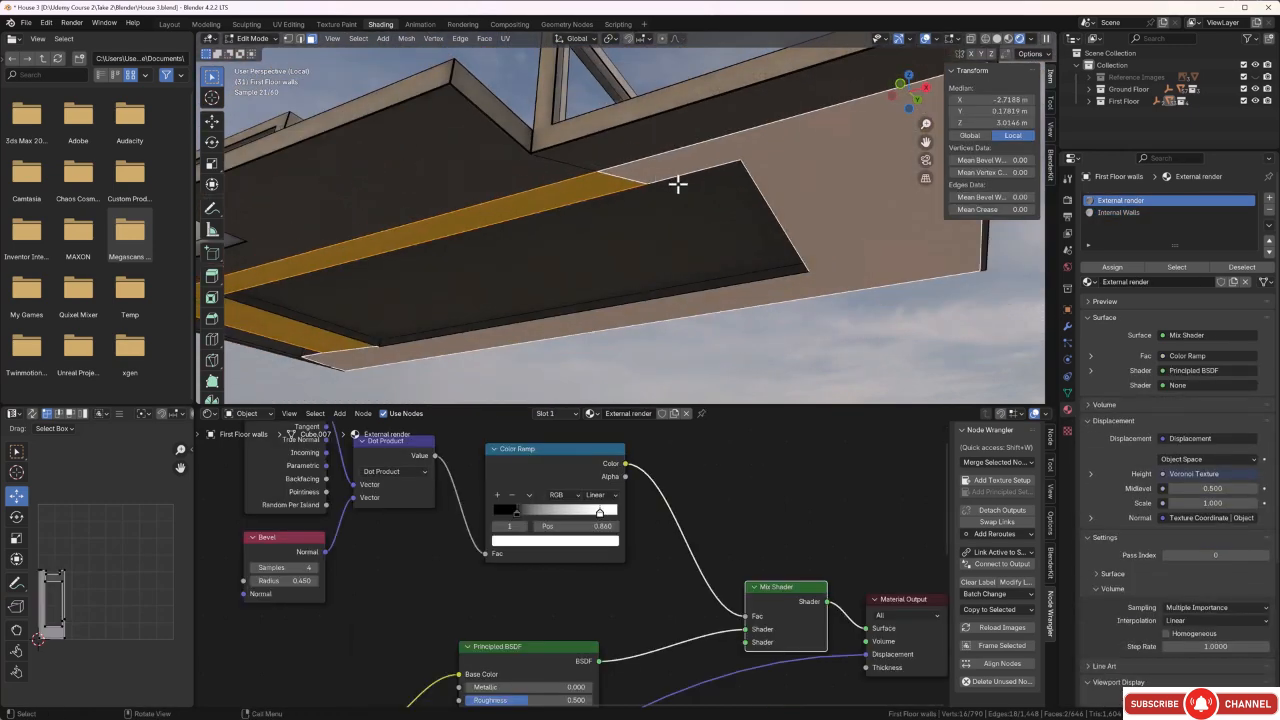
middle_click_drag(594, 235, 489, 273)
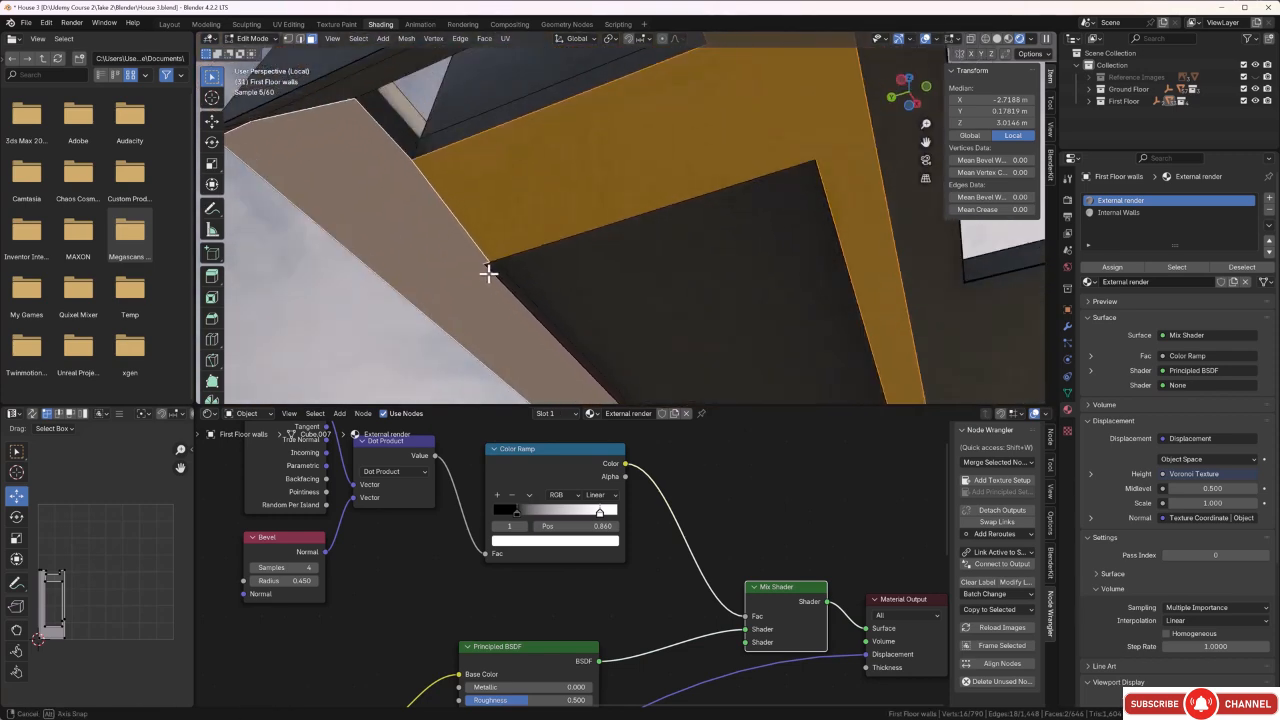
left_click(377, 86, "shift")
Add the recessed underside panel and its thin edge faces to the selection and assign the Internal Walls material.
middle_click_drag(581, 286, 493, 301)
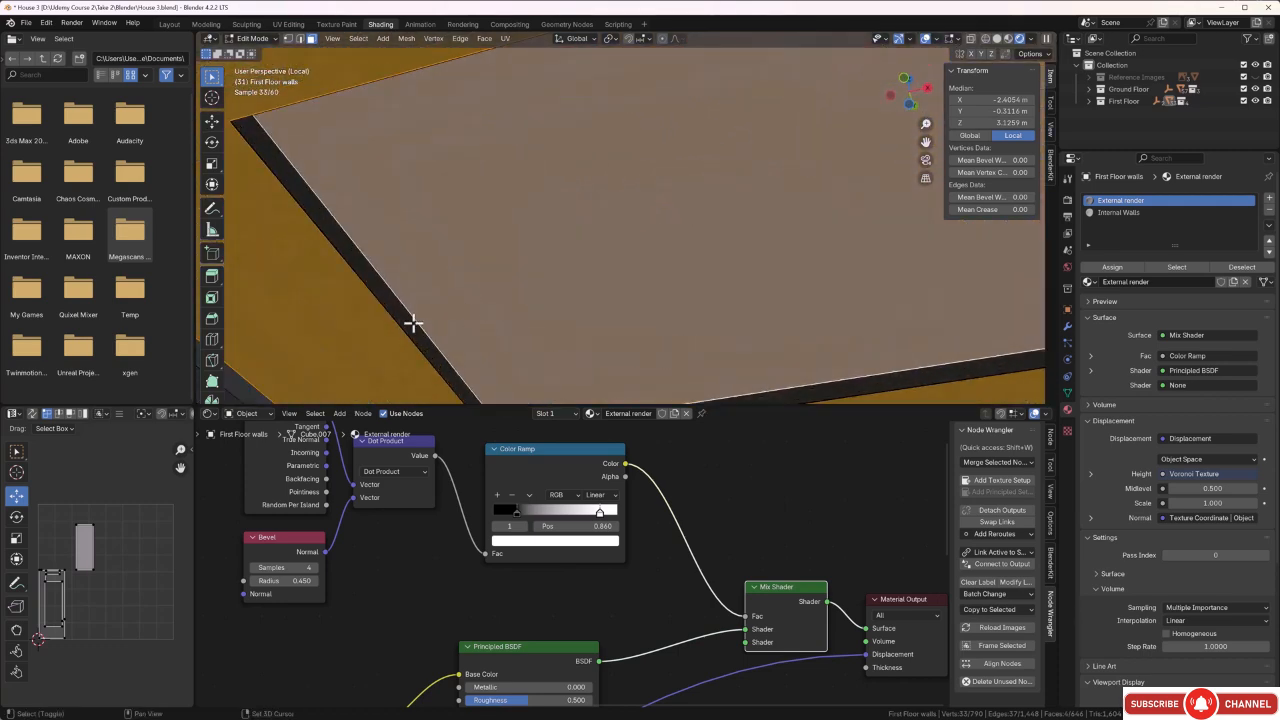
left_click(412, 323, "shift")
middle_click_drag(410, 323, 781, 266)
left_click(493, 318, "shift")
left_click(722, 376, "shift")
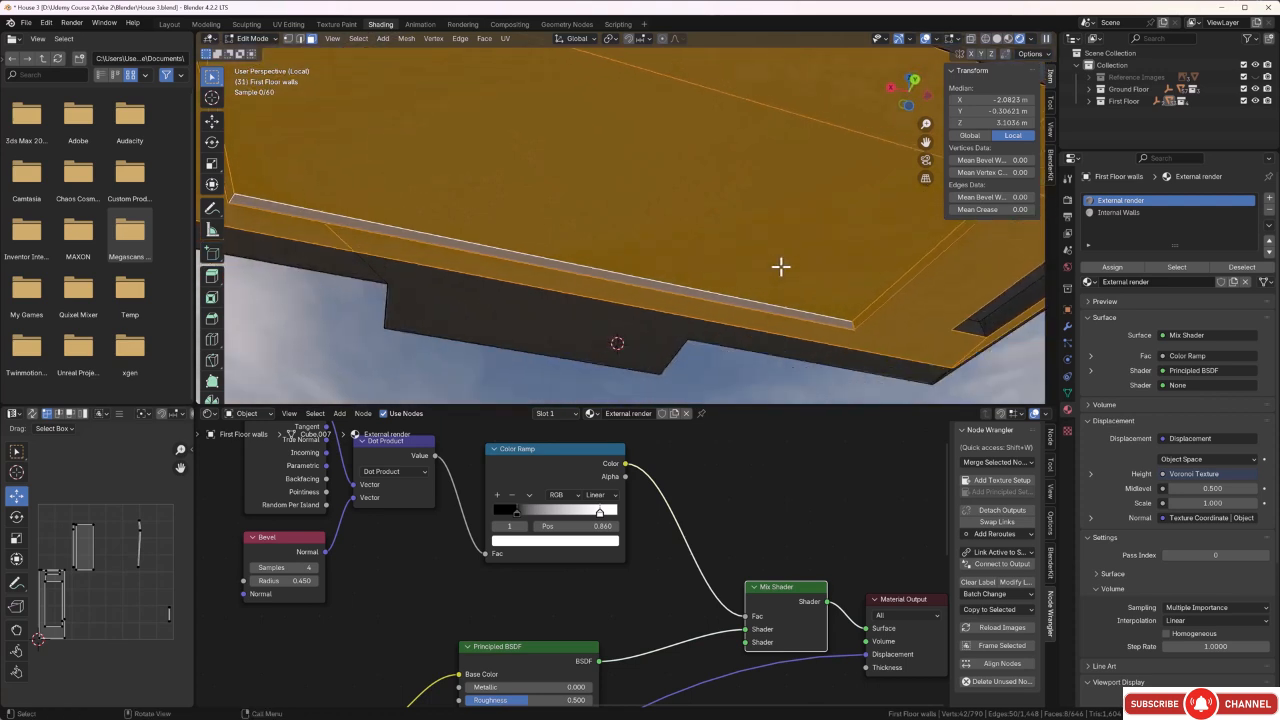
left_click(1130, 213)
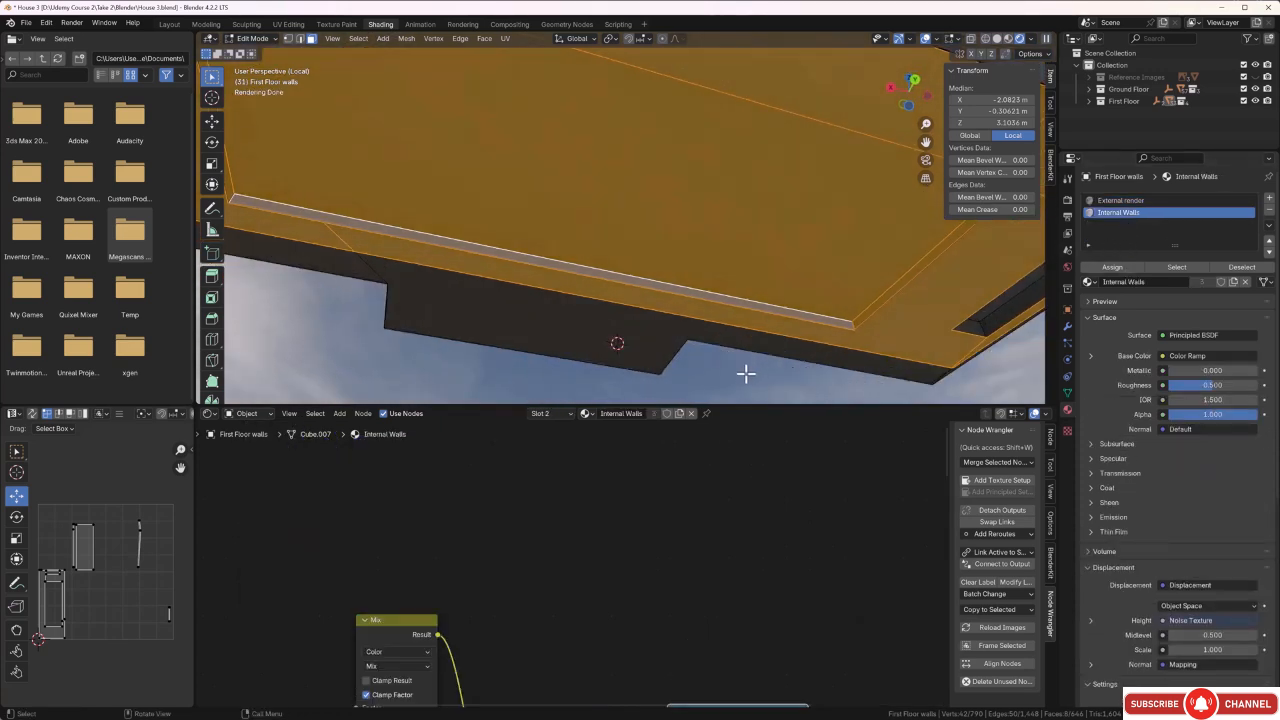
key("alt+a")
middle_click_drag(743, 374, 780, 377)
Leave mesh editing and examine the first-floor wall ledges, interior surfaces and balcony edge with their materials.
key("Tab")
middle_click_drag(740, 331, 731, 217)
scroll(731, 217, "up", 8)
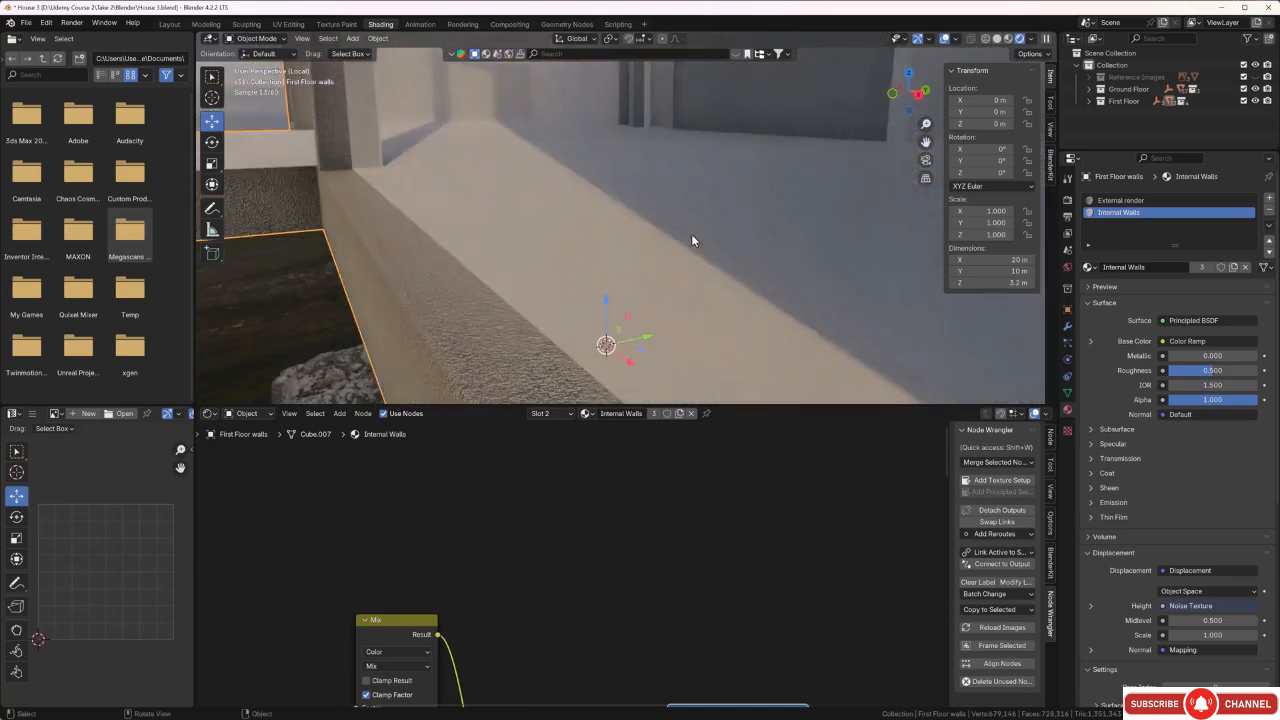
scroll(362, 195, "down", 10)
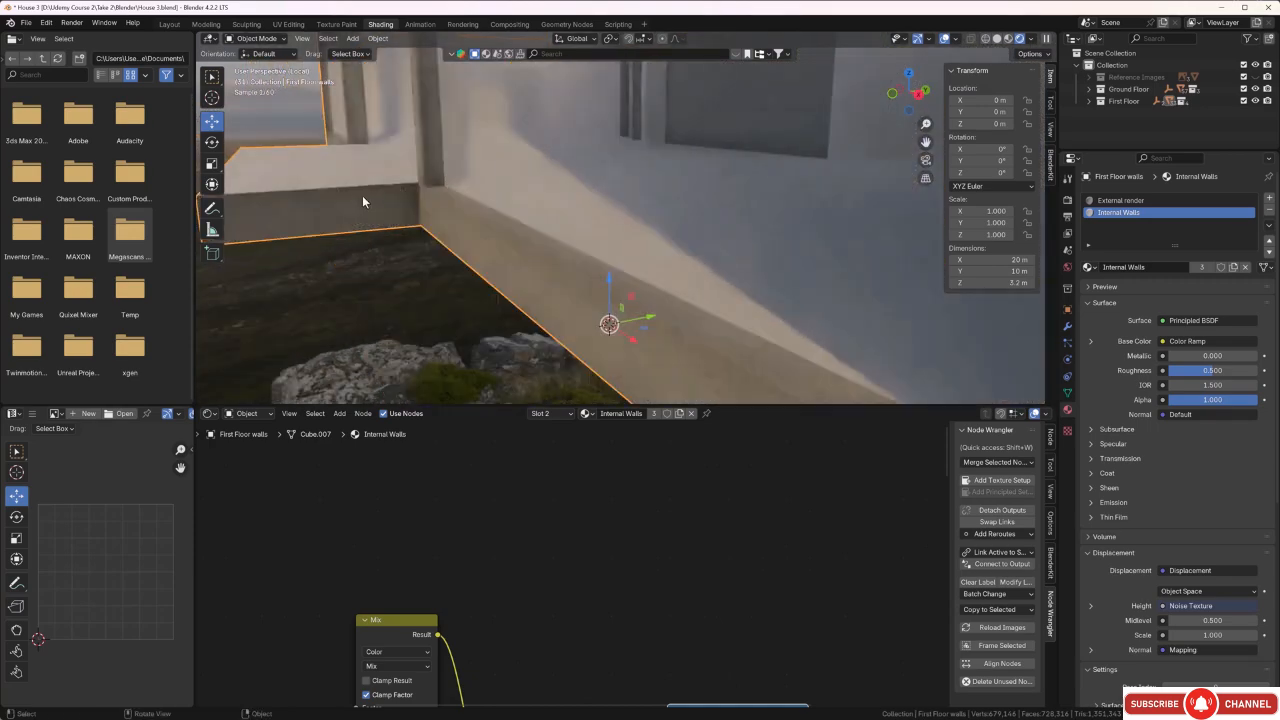
middle_click_drag(376, 211, 623, 198)
scroll(626, 180, "up", 3)
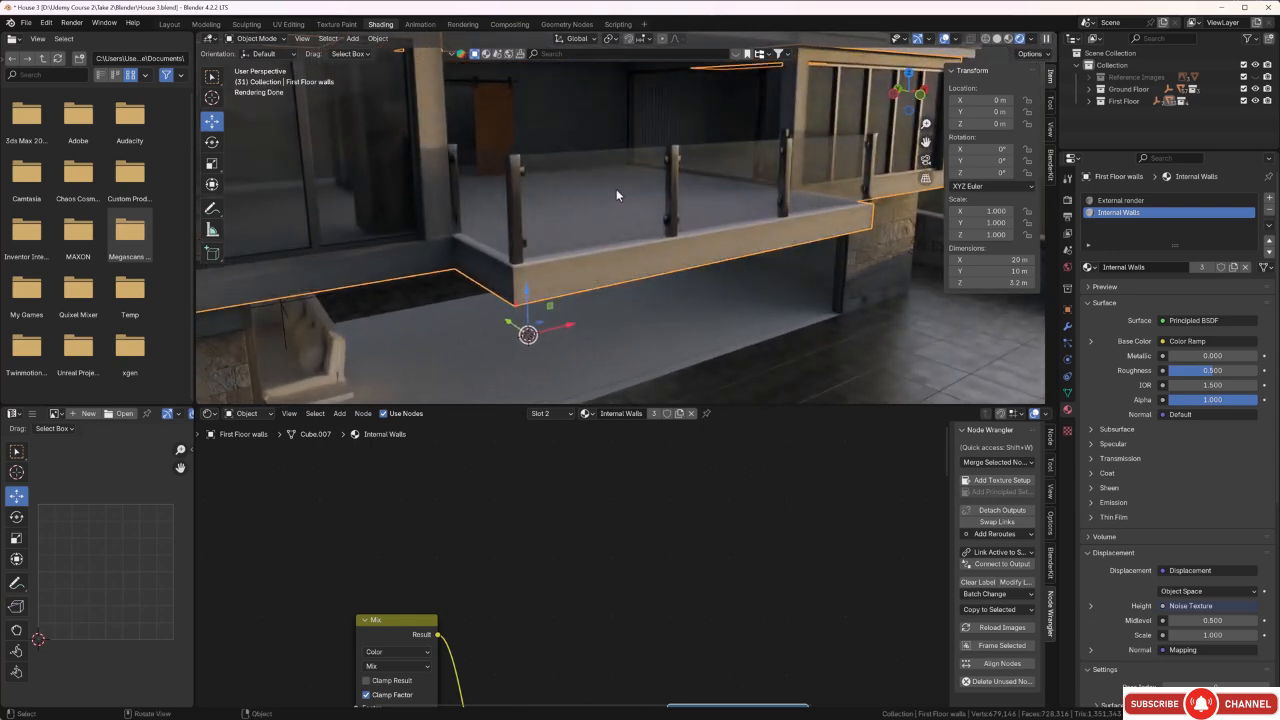
Isolate the First Floor walls and add a material slot with the existing Wall Clading.001 material.
key("KP_Divide")
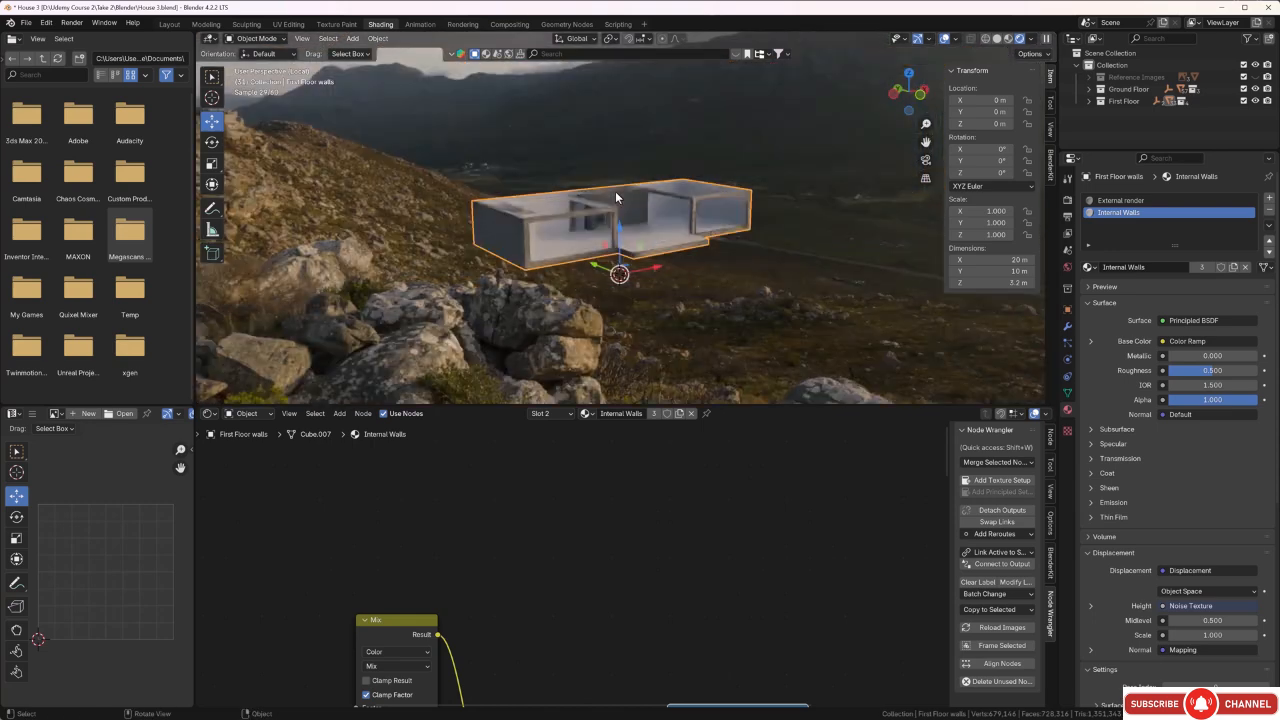
middle_click_drag(612, 188, 608, 203)
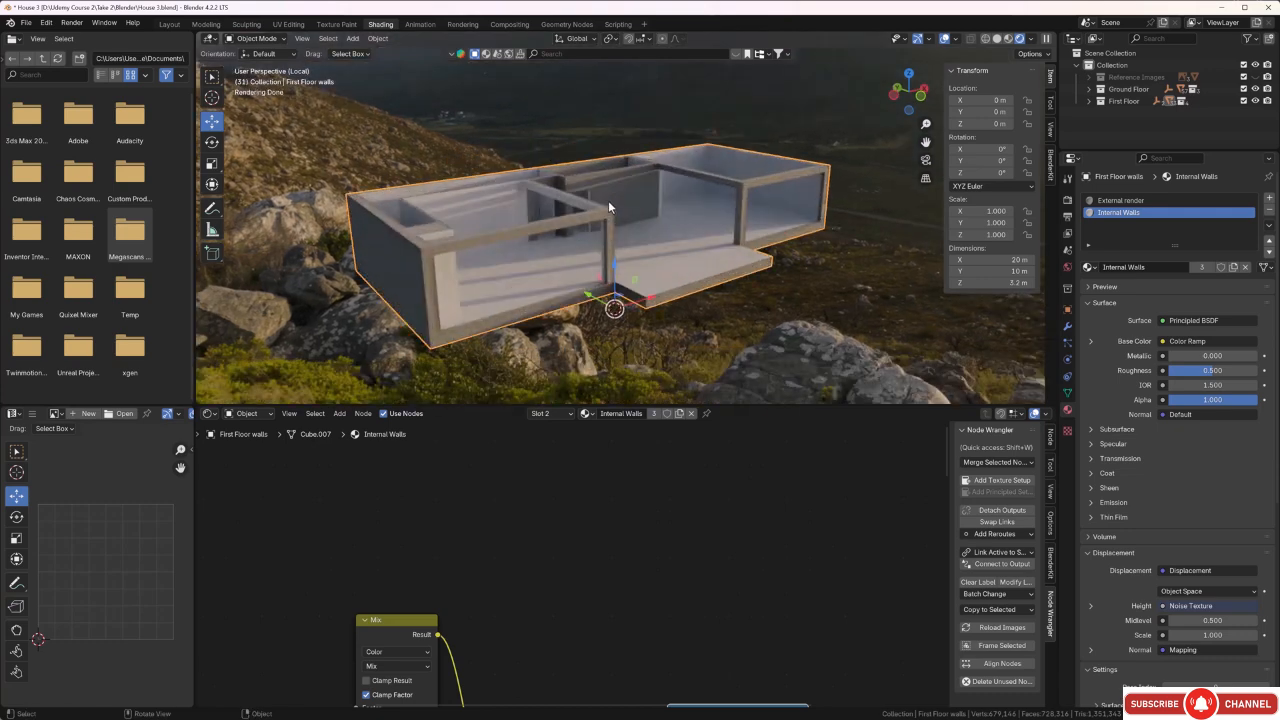
key("Tab")
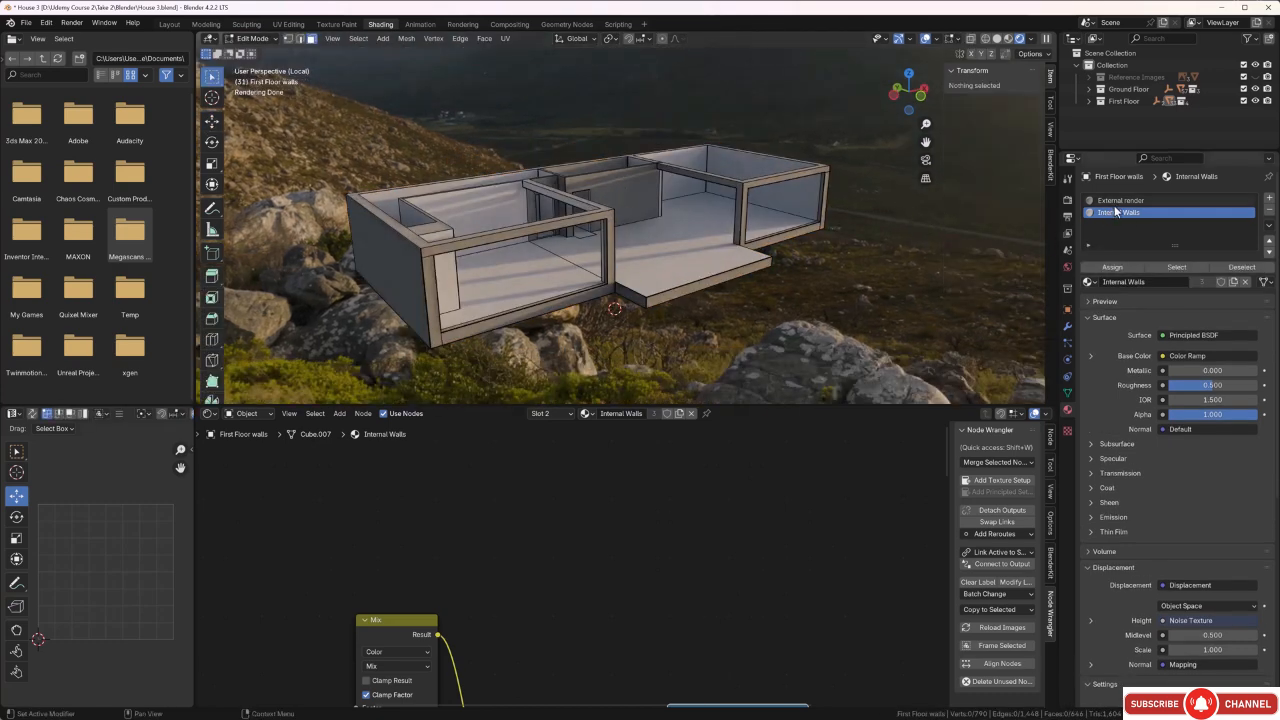
left_click(1270, 200)
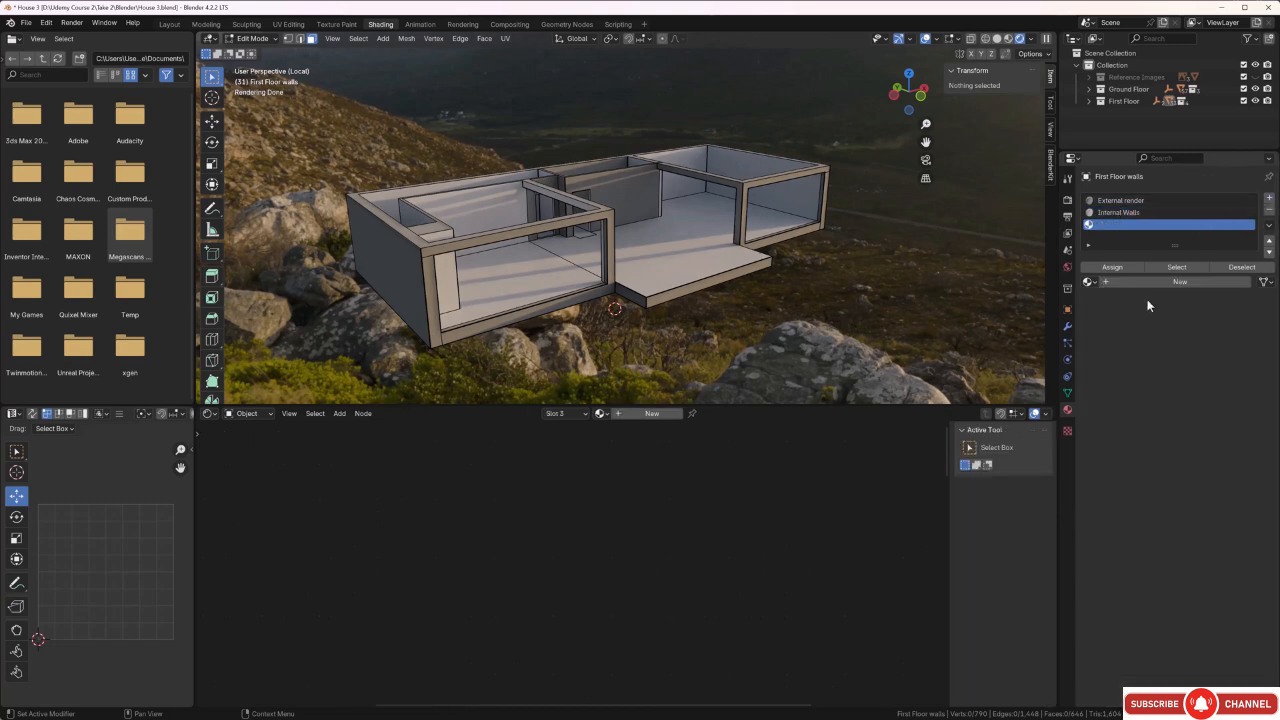
left_click(1094, 284)
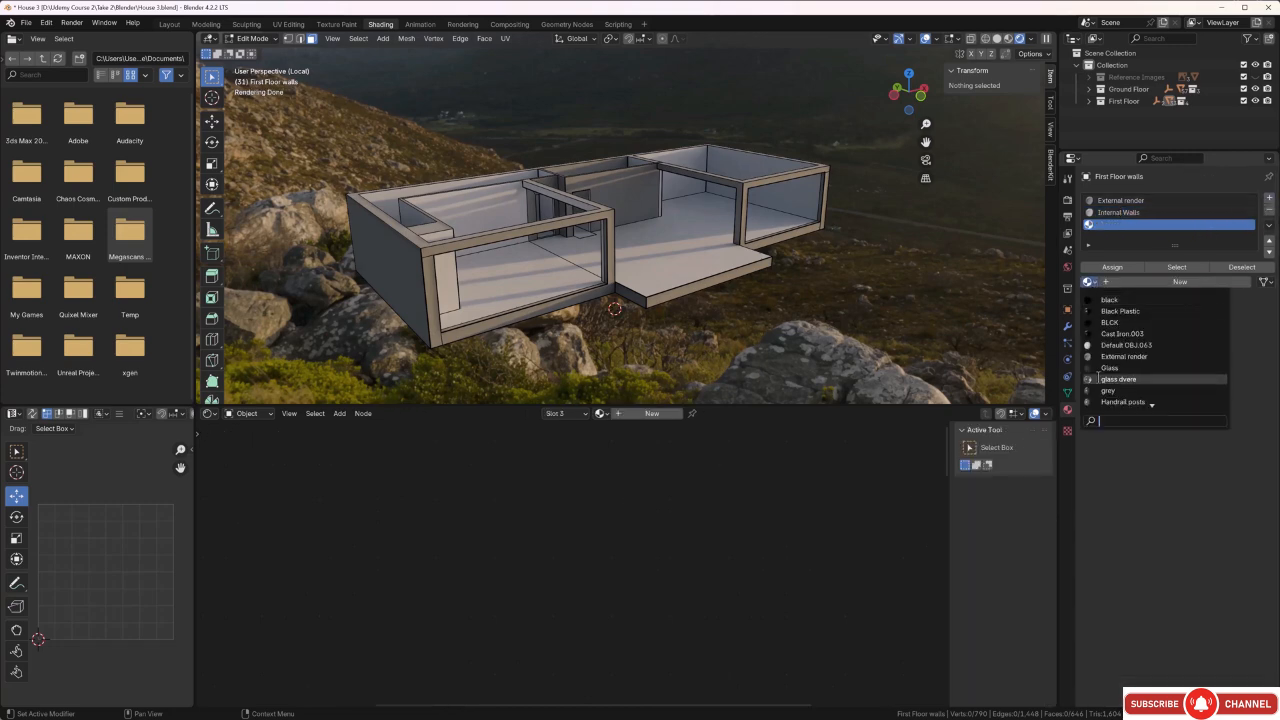
type("wall")
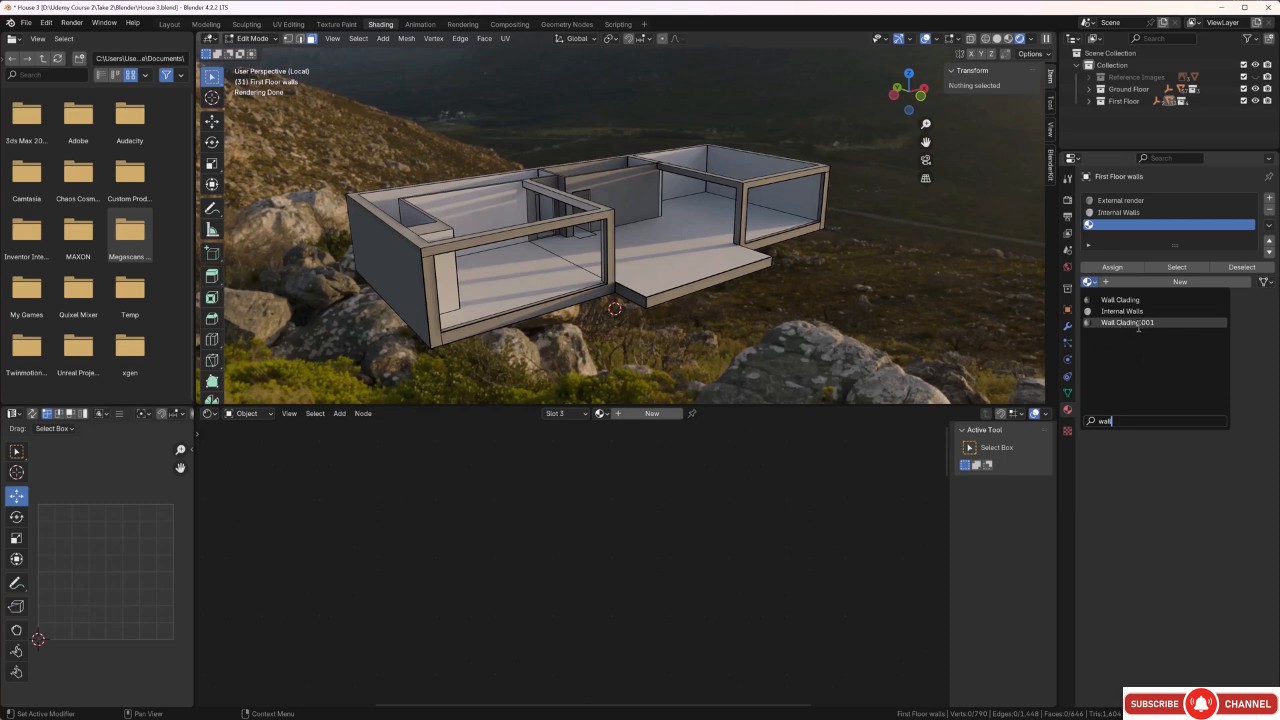
left_click(1140, 323)
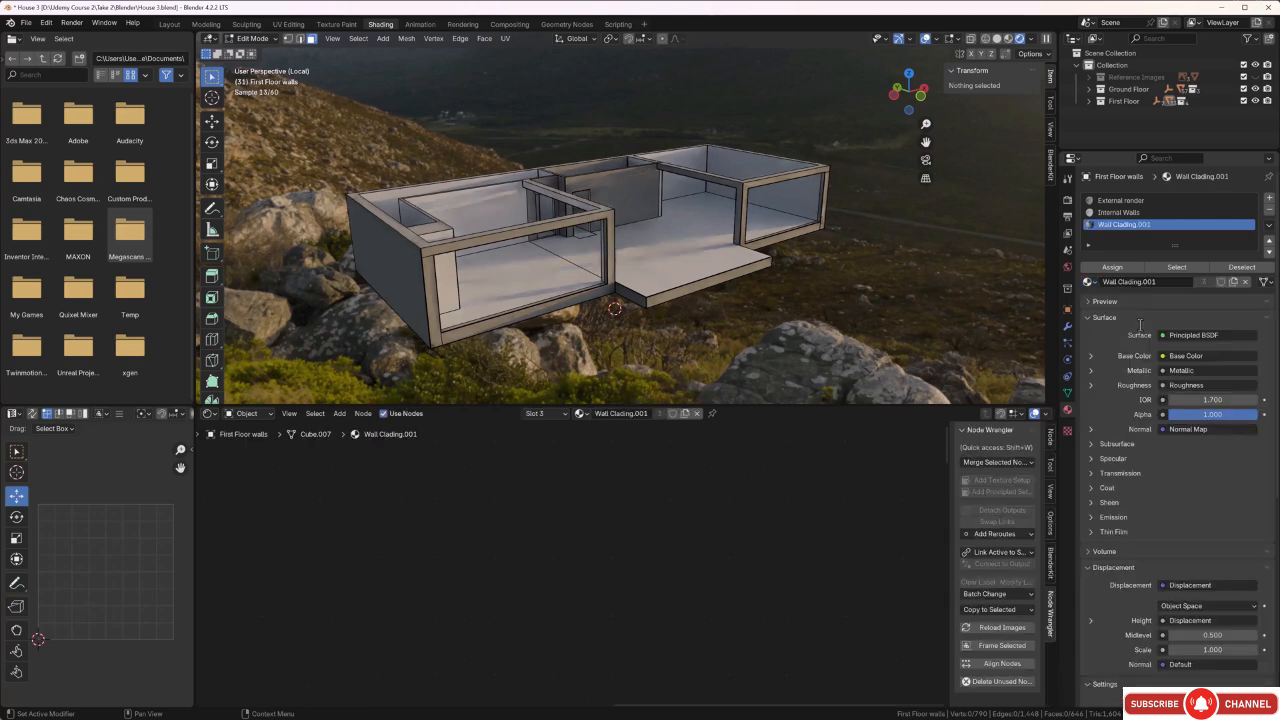
Select the doorway partition's outer face, its adjoining end faces and the large wall face behind it.
scroll(576, 145, "up", 5)
scroll(576, 145, "up", 5)
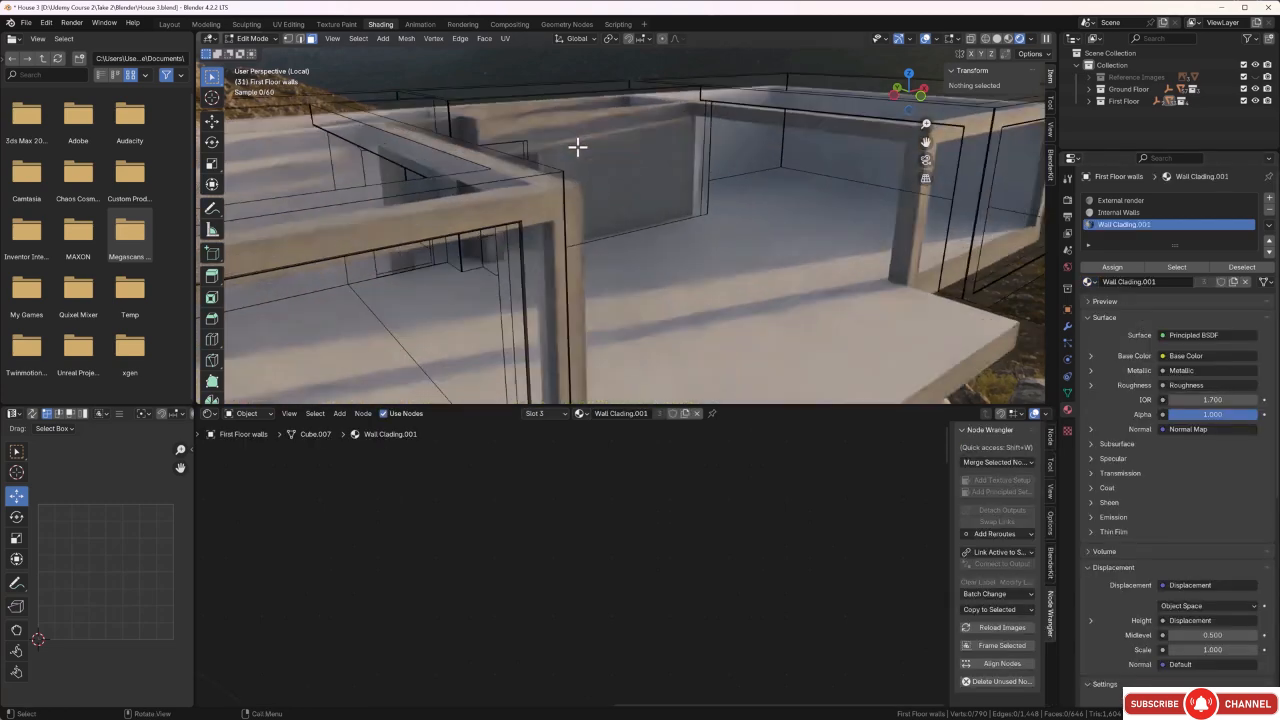
left_click(586, 157)
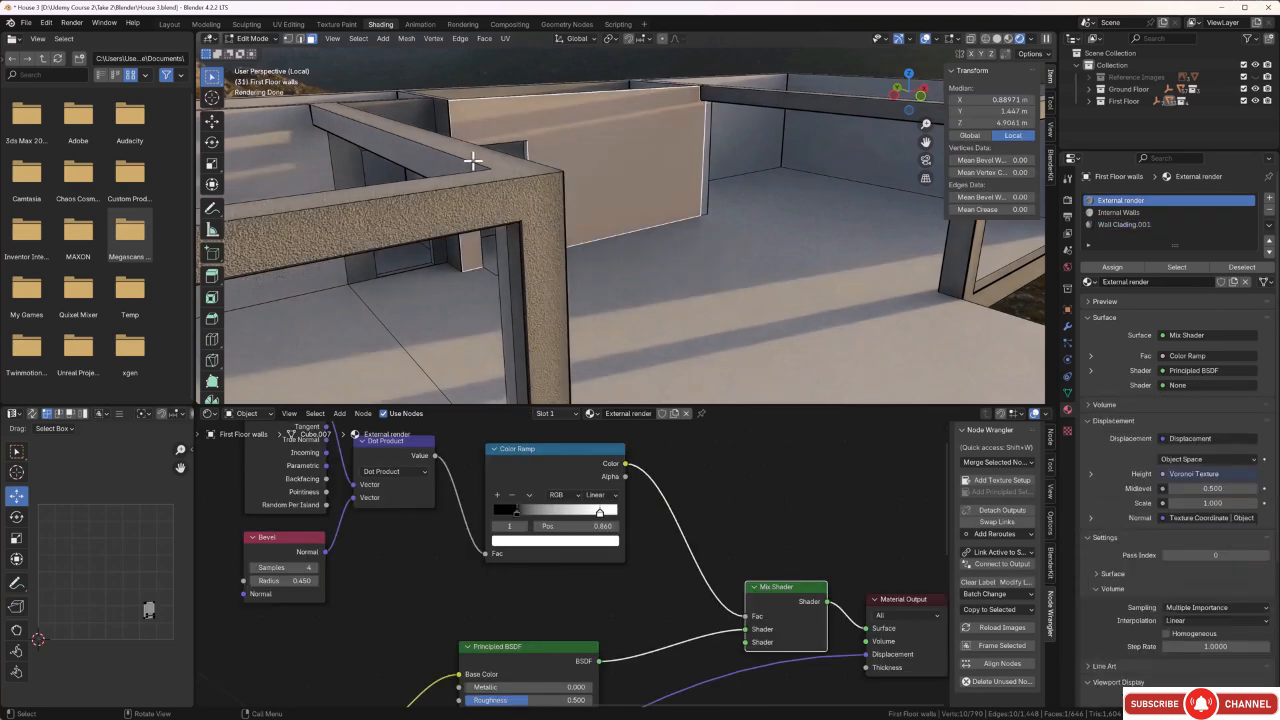
middle_click_drag(474, 160, 643, 175)
scroll(620, 189, "up", 5)
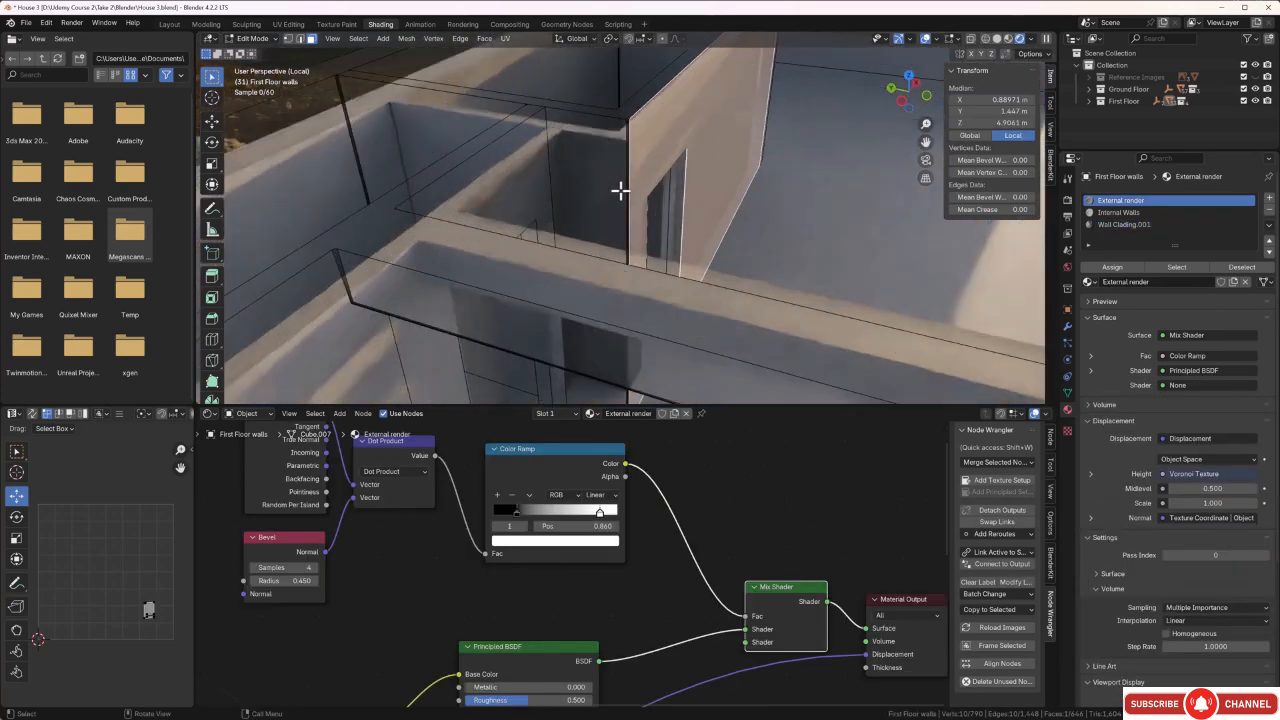
left_click(580, 131)
middle_click_drag(580, 131, 704, 320, "shift")
middle_click_drag(686, 271, 627, 215)
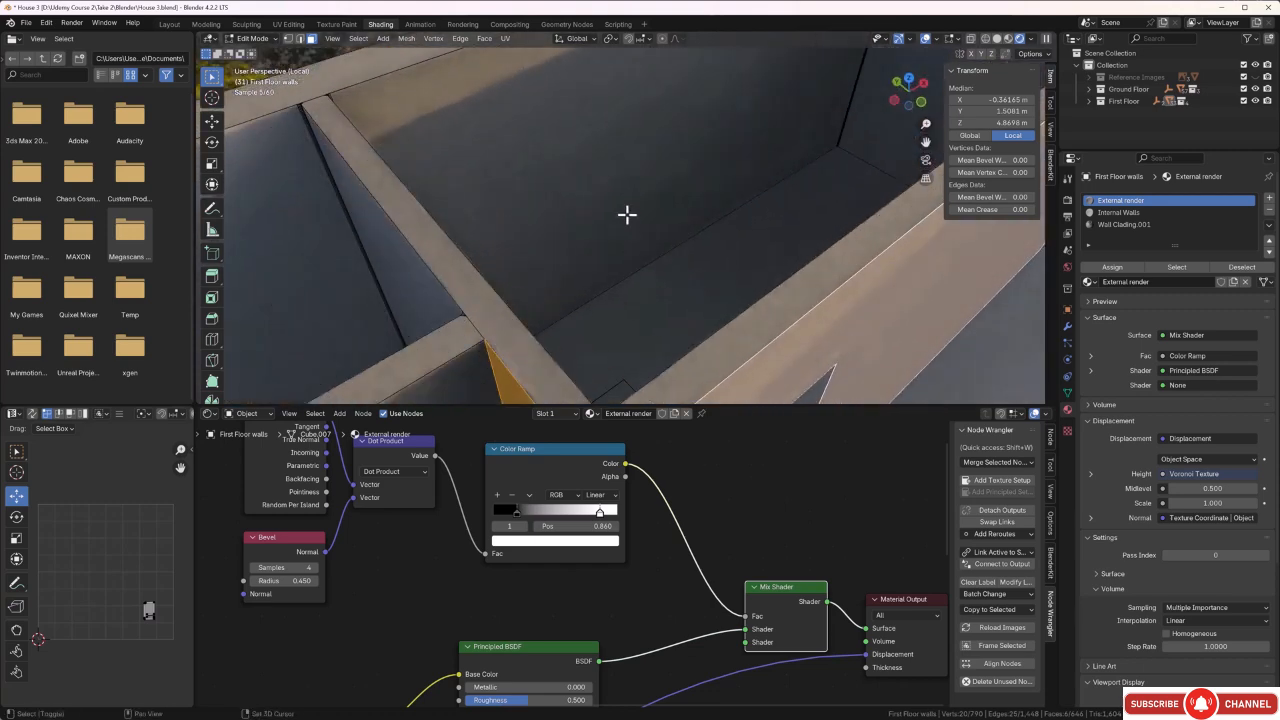
left_click(622, 163, "shift")
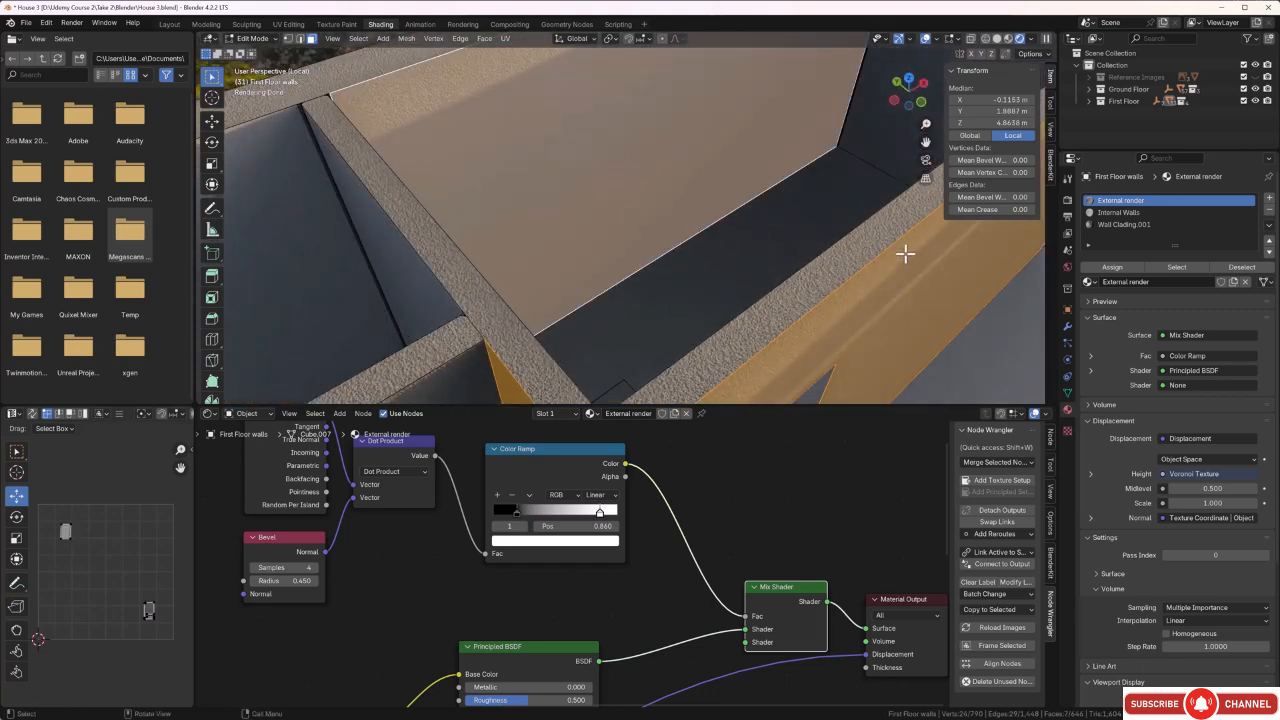
Assign the Wall Clading.001 material to the selected partition and back wall faces.
left_click(1116, 226)
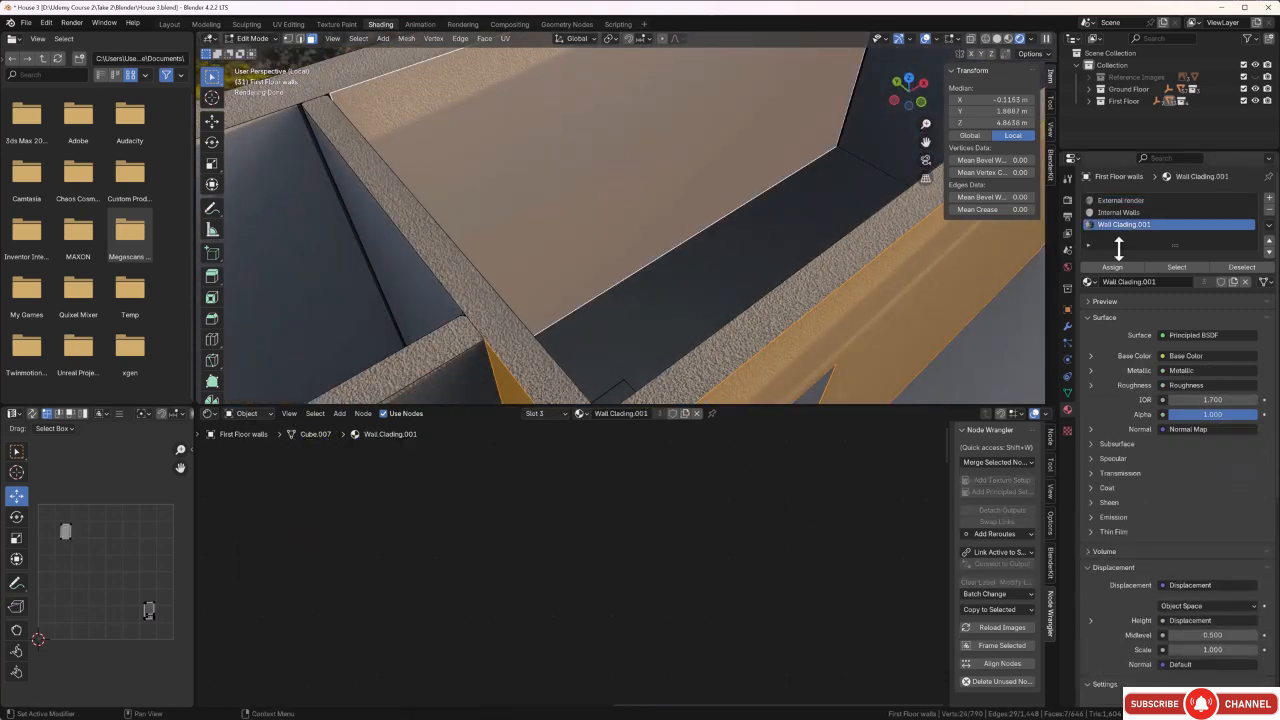
left_click(1112, 267)
scroll(734, 247, "down", 2)
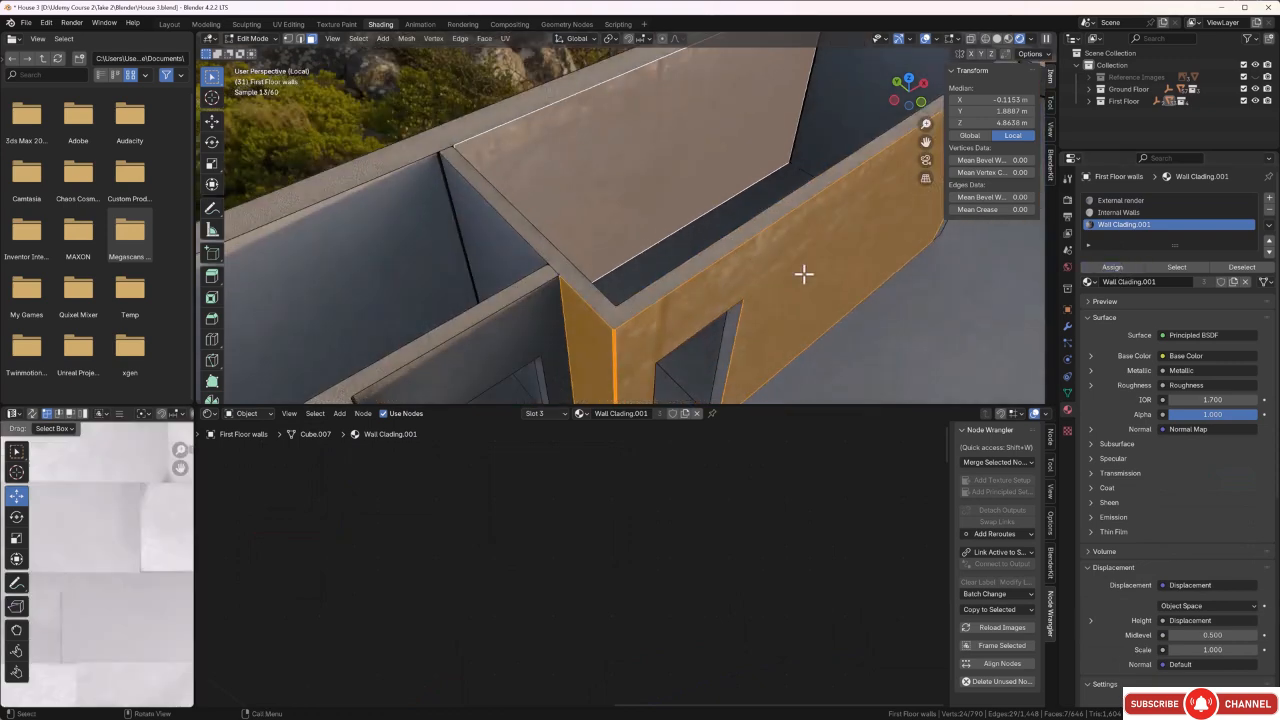
middle_click_drag(803, 274, 798, 246)
middle_click_drag(724, 306, 708, 263)
scroll(710, 263, "down", 3)
scroll(134, 560, "down", 6)
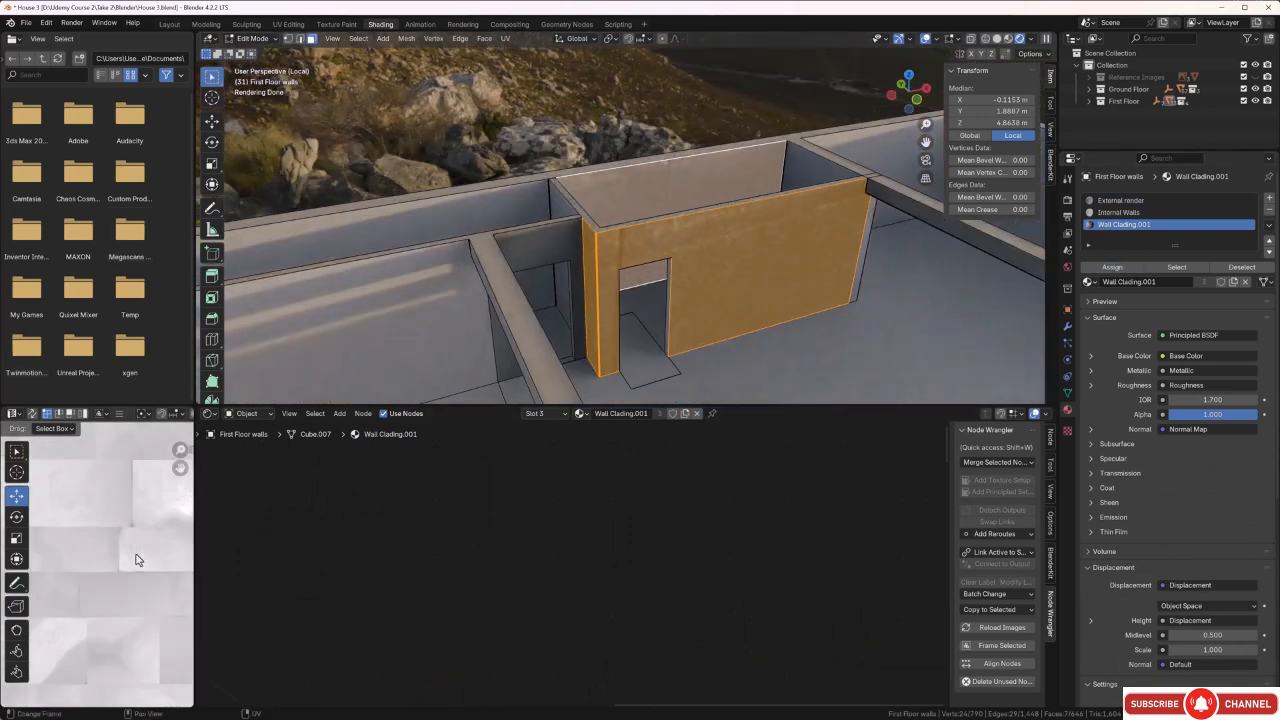
middle_click_drag(136, 551, 139, 541)
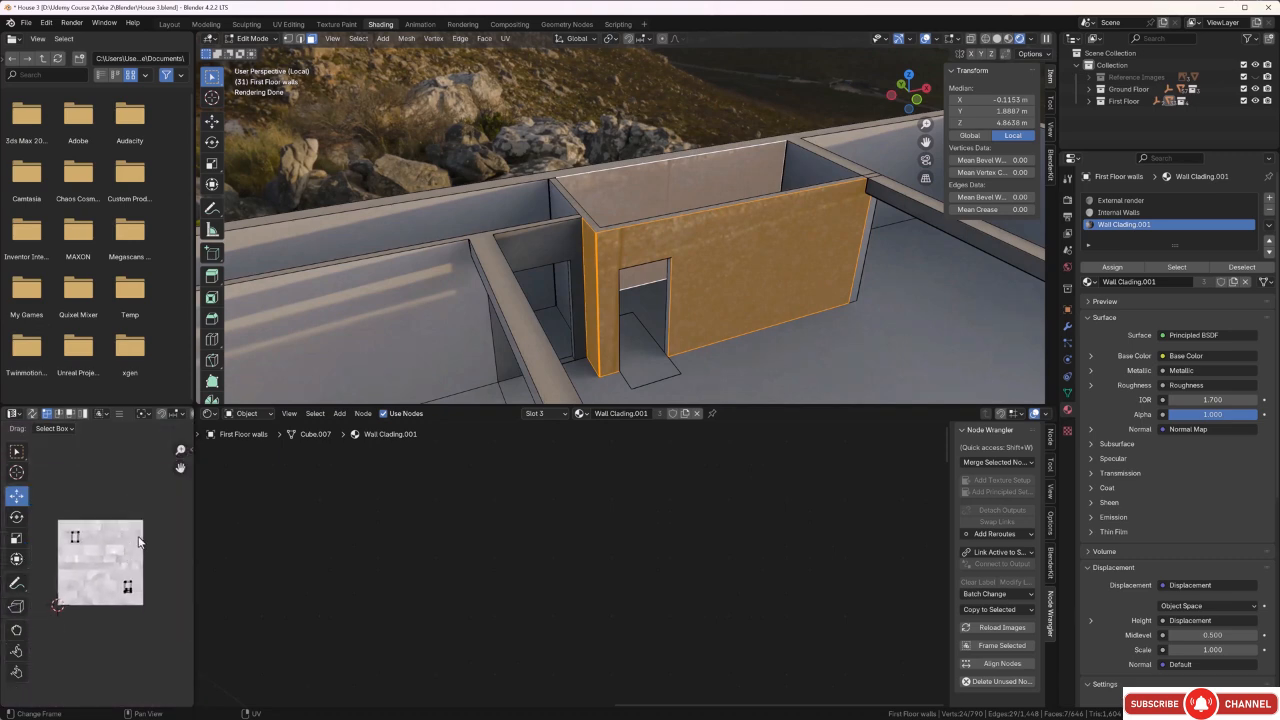
Scale up the selected cladding faces' UVs to about 10.5 times their size.
left_click_drag(156, 501, 57, 638)
scroll(70, 580, "down", 5)
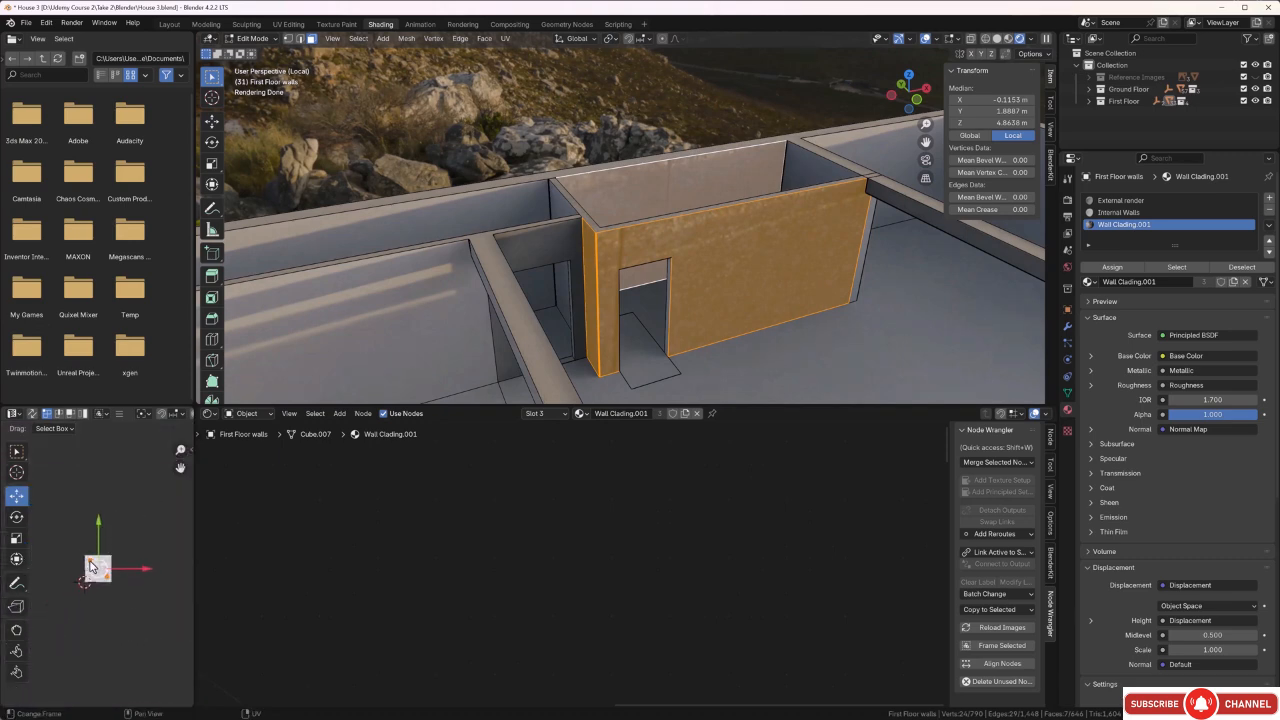
key("s")
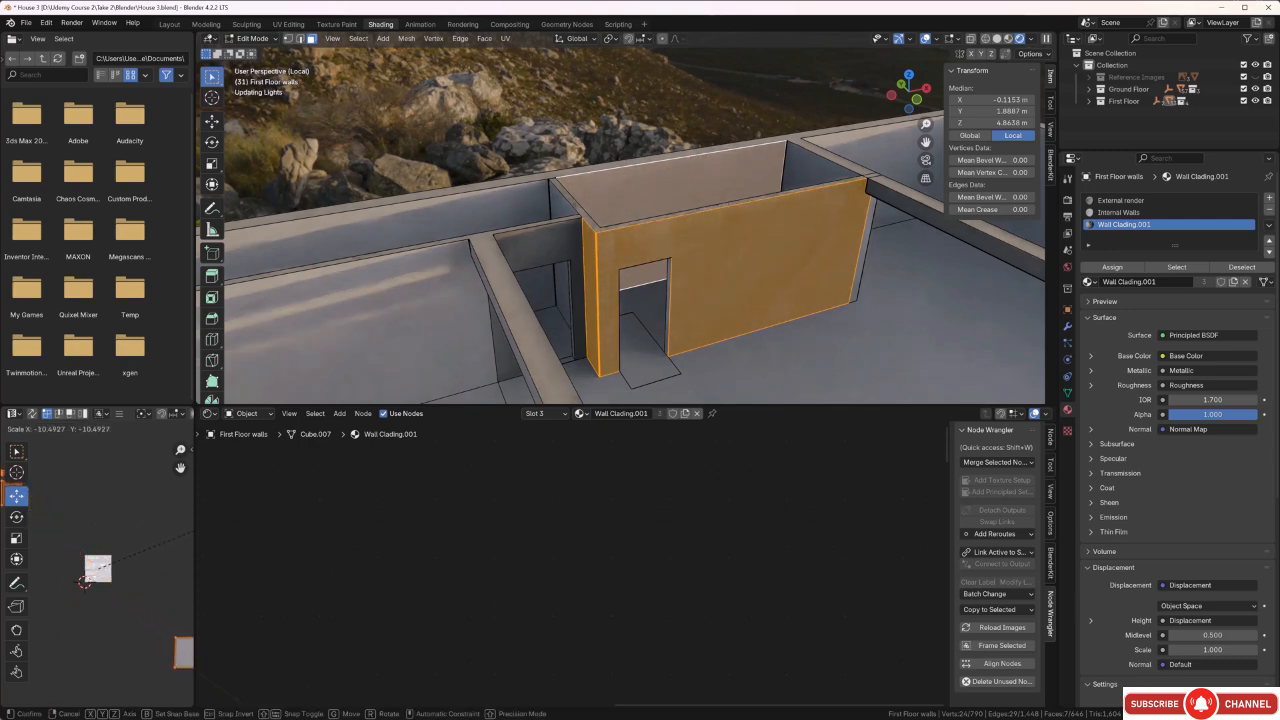
left_click(9, 528)
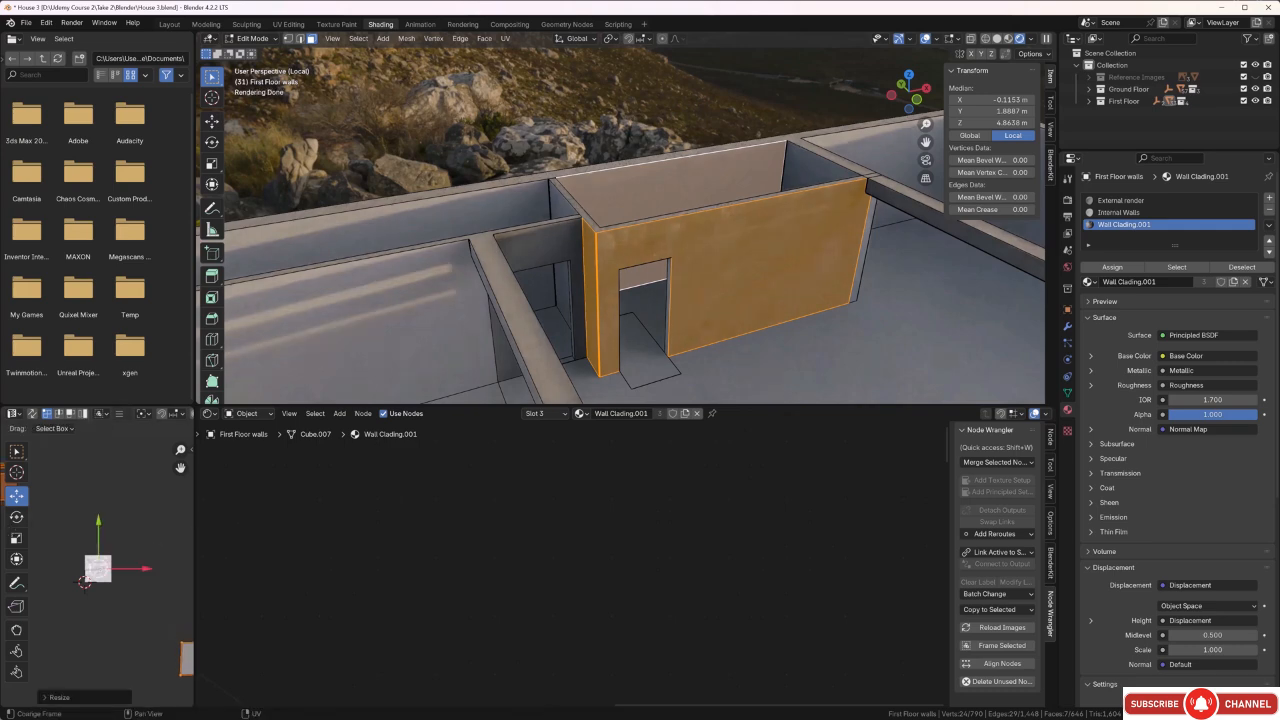
Rotate the cladding faces' UVs by 90 degrees and clear the face selection.
scroll(116, 414, "down", 3)
scroll(116, 414, "up", 3)
scroll(108, 540, "down", 4)
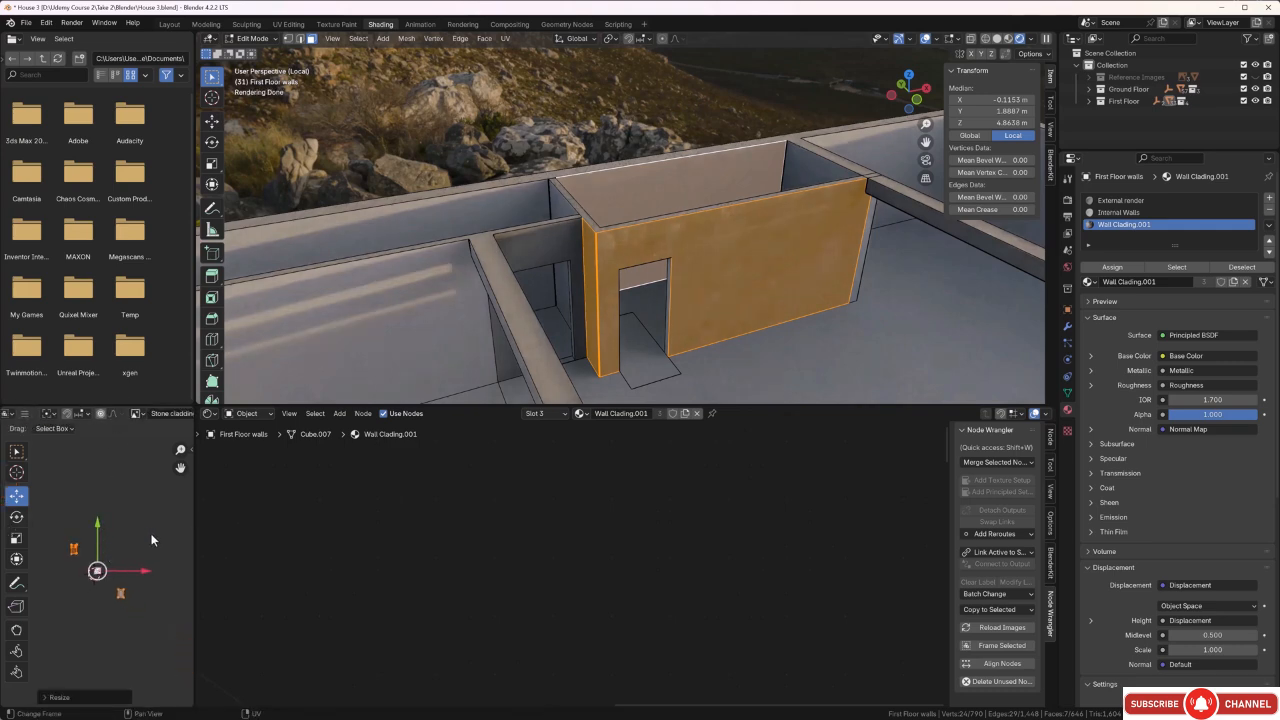
key("r")
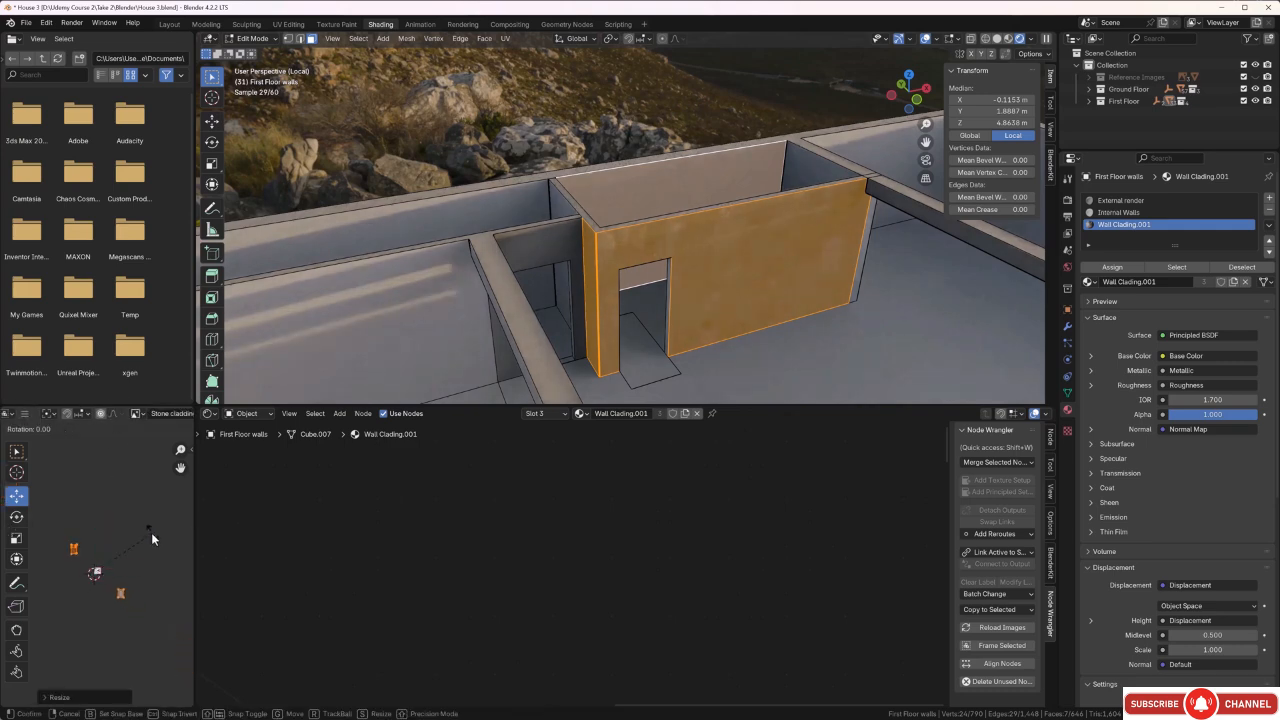
key("9")
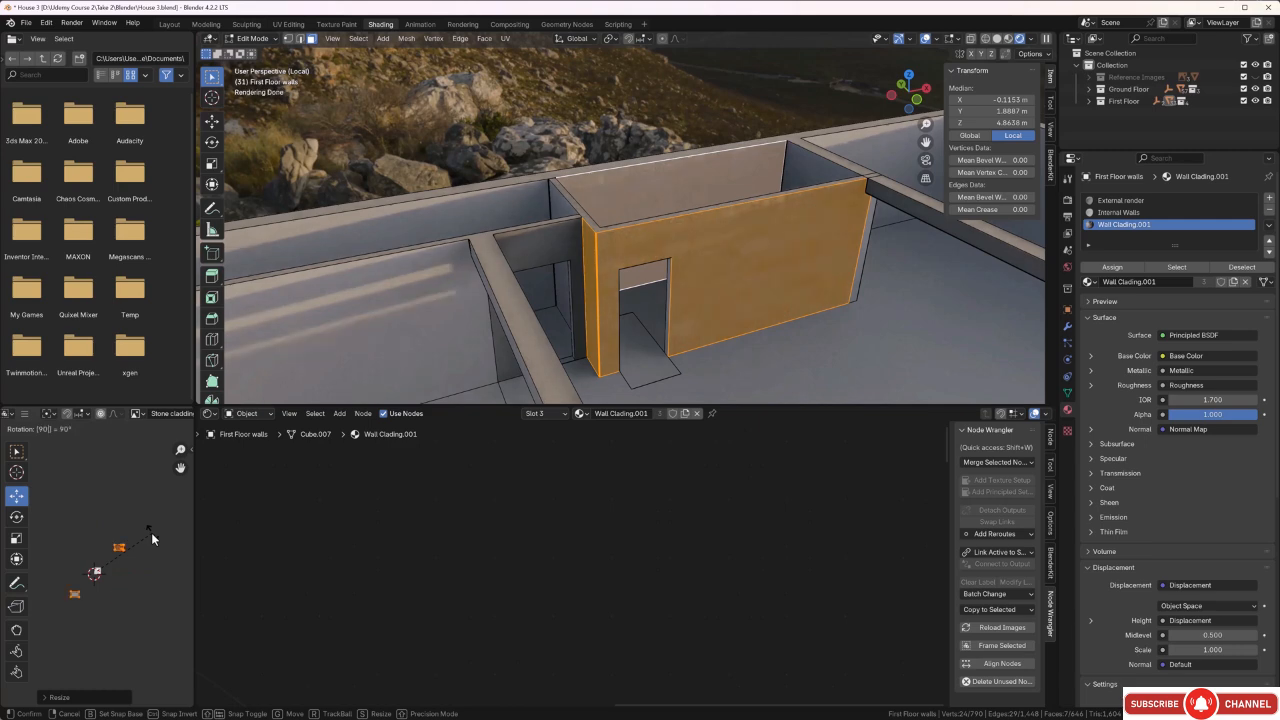
key("Return")
key("alt+a")
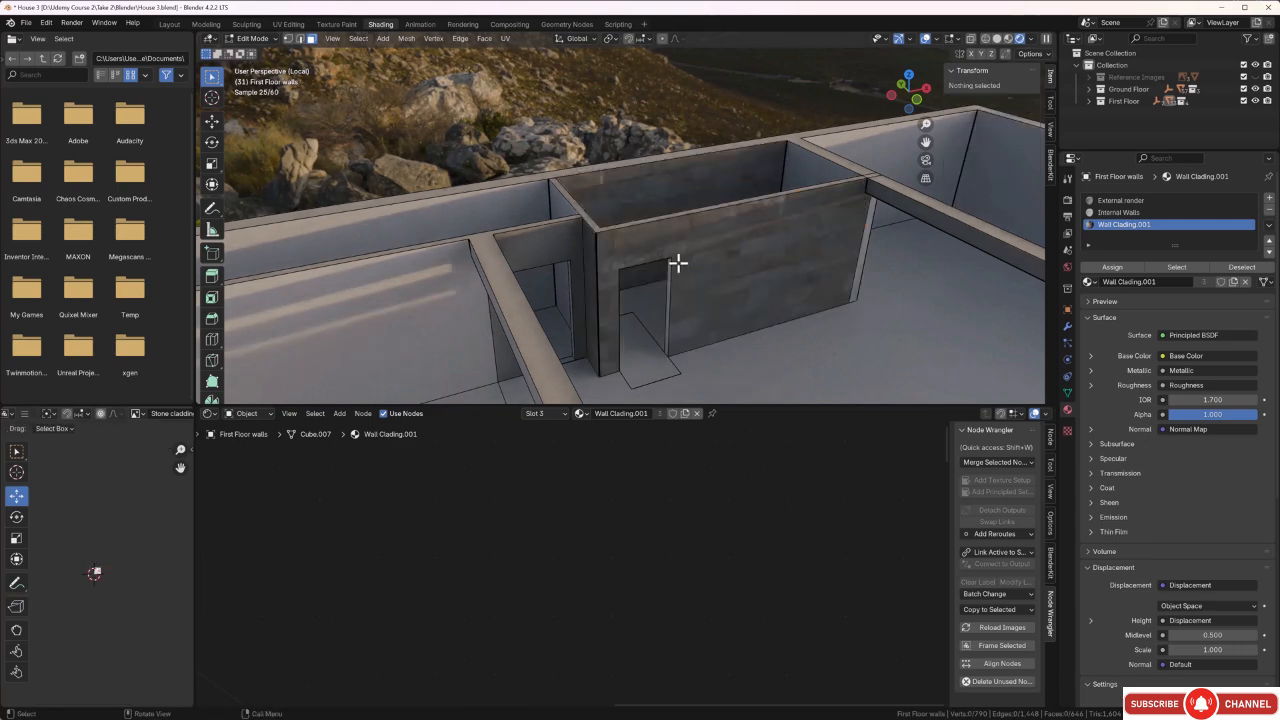
Examine the stone cladding on the partition and back wall from several sides, leaving mesh editing.
middle_click_drag(674, 263, 654, 171)
scroll(737, 301, "up", 4)
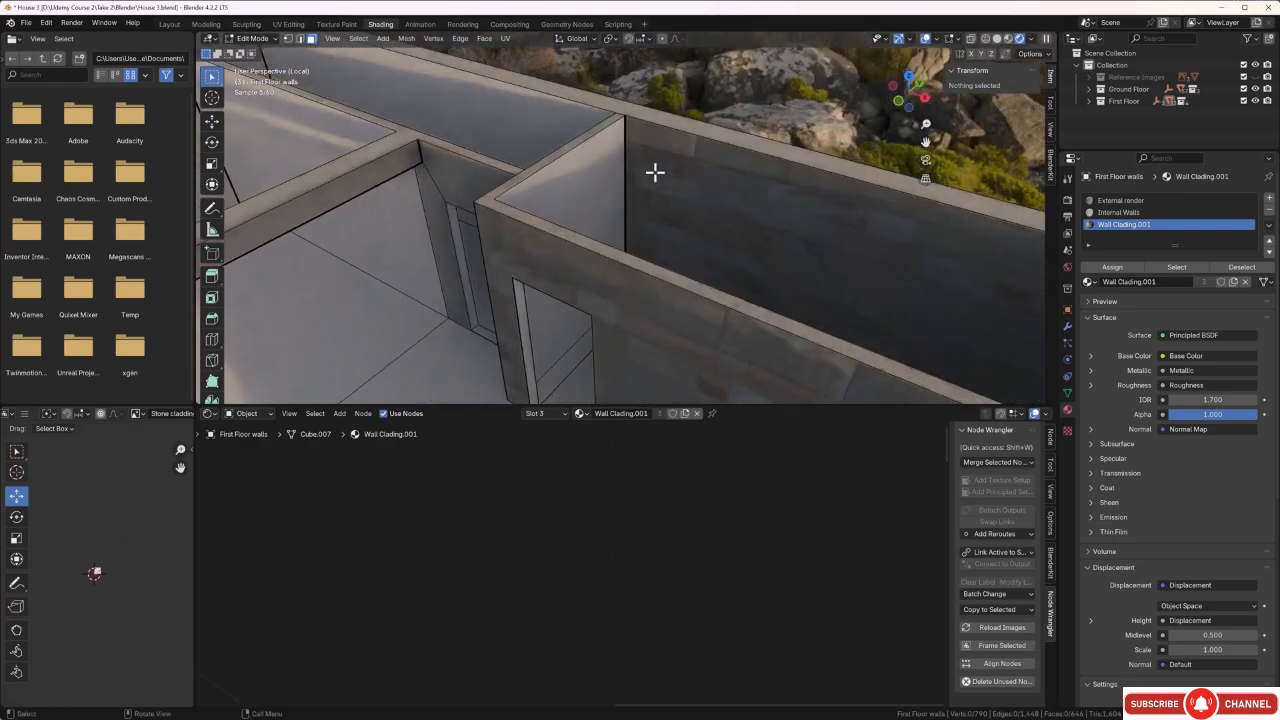
middle_click_drag(642, 245, 652, 203)
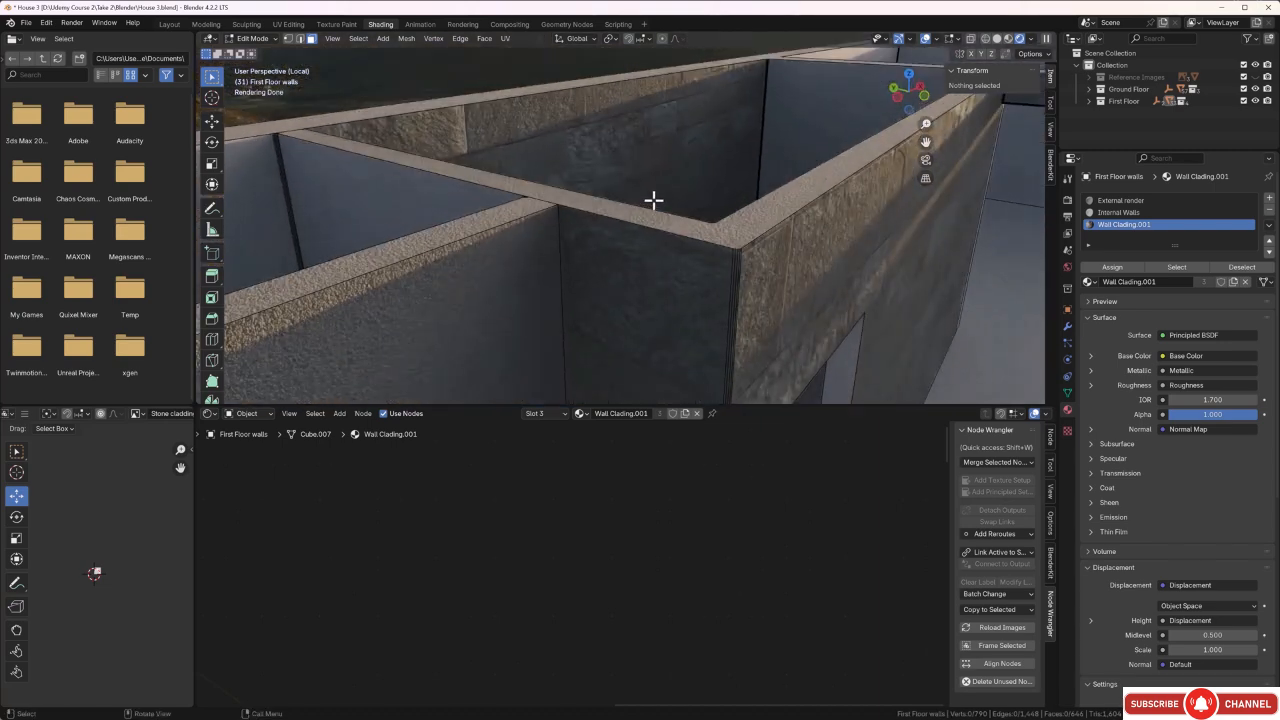
key("Tab")
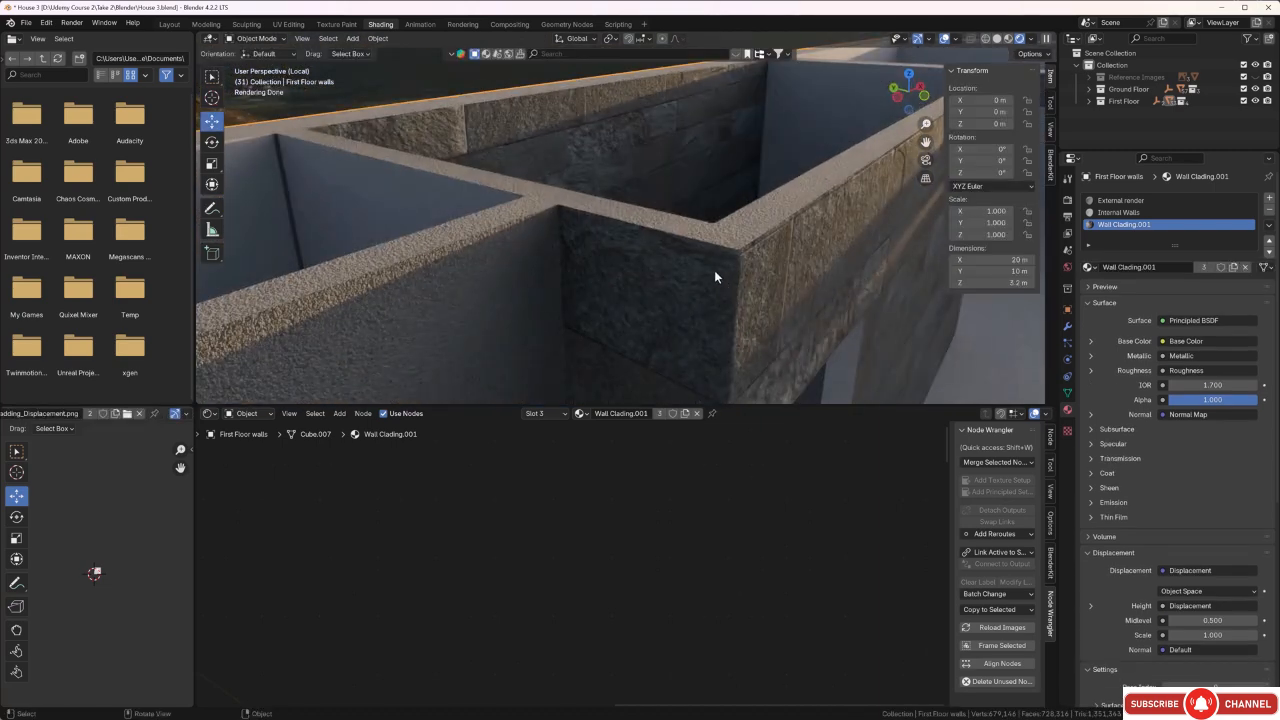
middle_click_drag(714, 270, 680, 311)
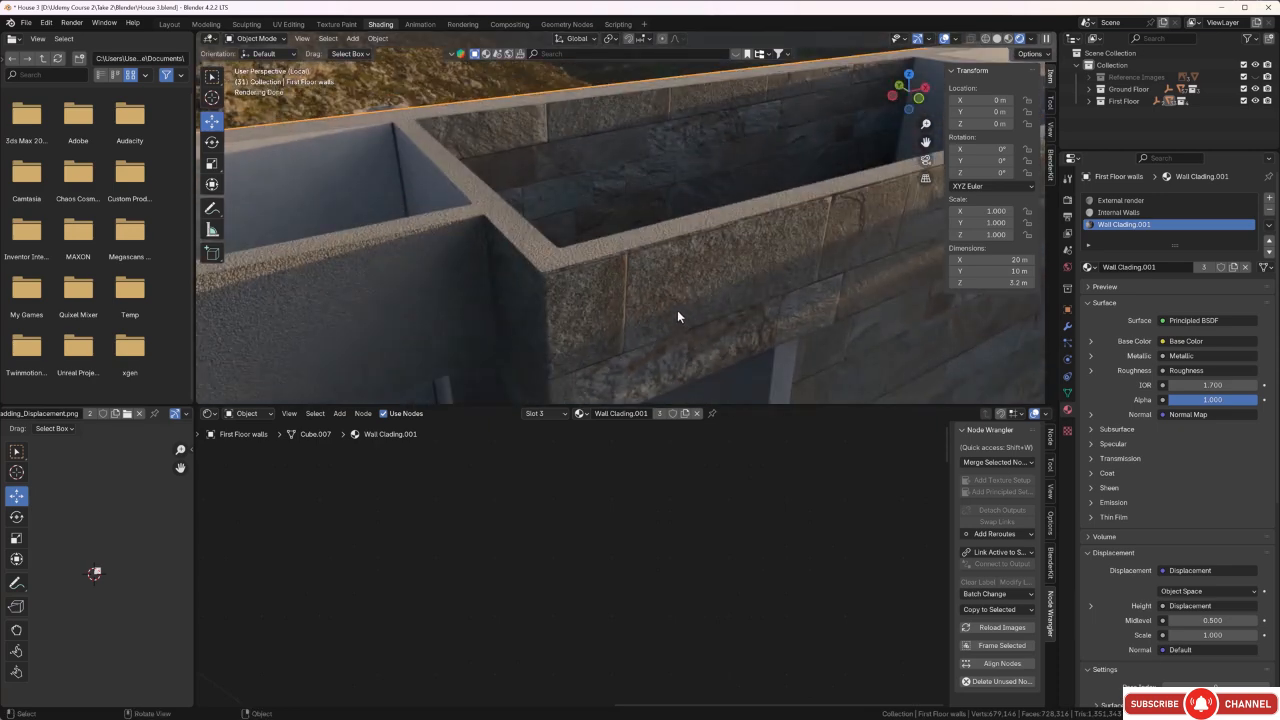
Bring back the whole house, clear the selection and examine its facade, balcony and roof from several angles.
key("KP_Divide")
mouse_move(674, 296)
middle_mouse_down()
mouse_move(662, 274)
mouse_move(665, 291)
middle_mouse_up()
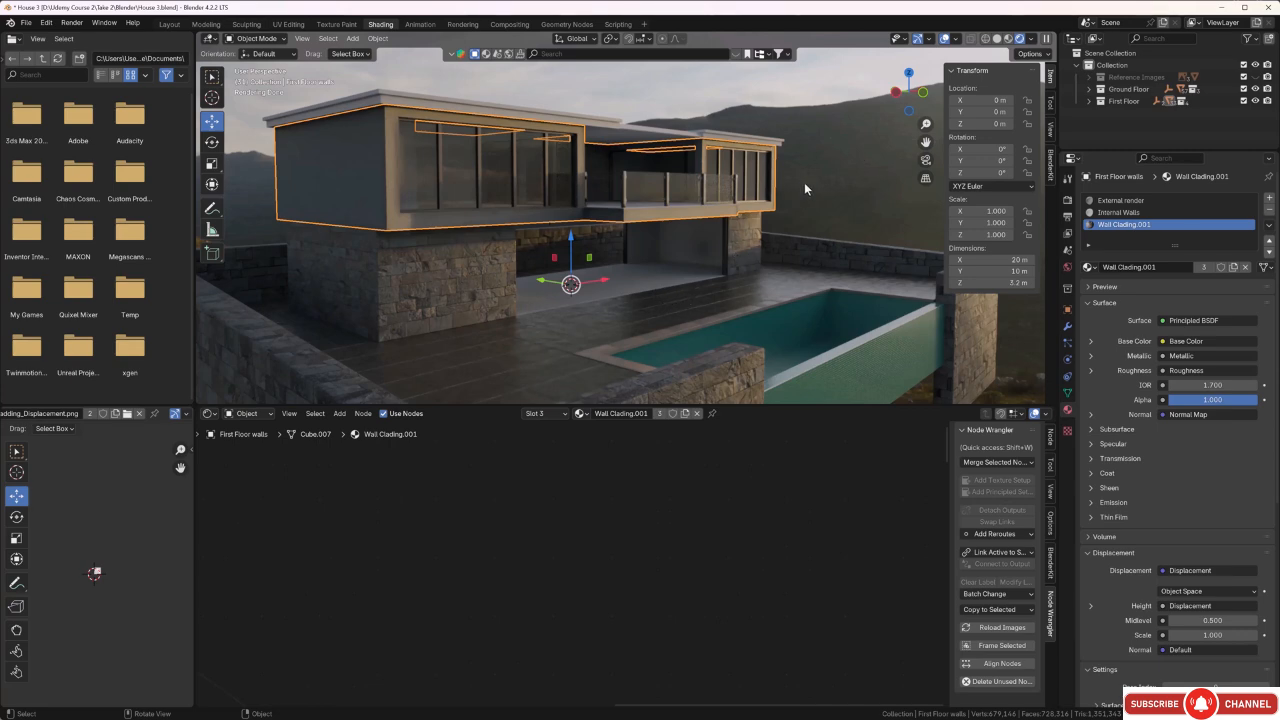
scroll(422, 249, "up", 4)
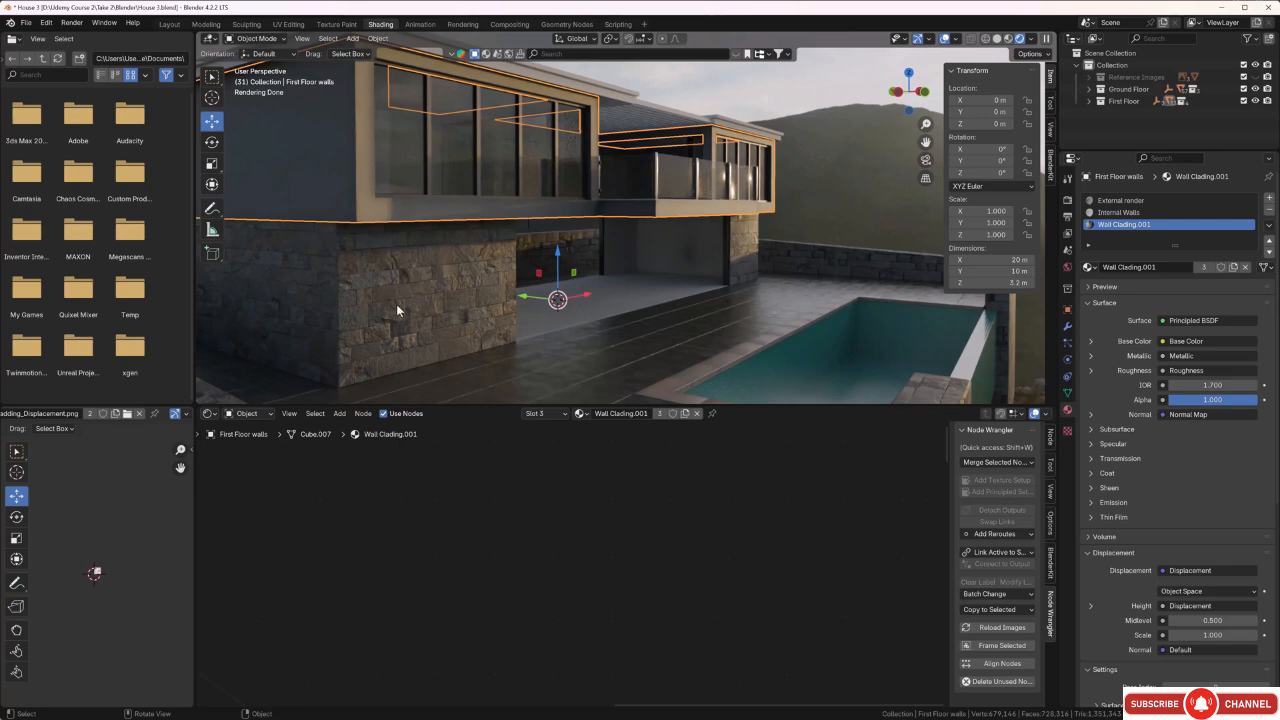
left_click(848, 184)
middle_click_drag(477, 303, 485, 309)
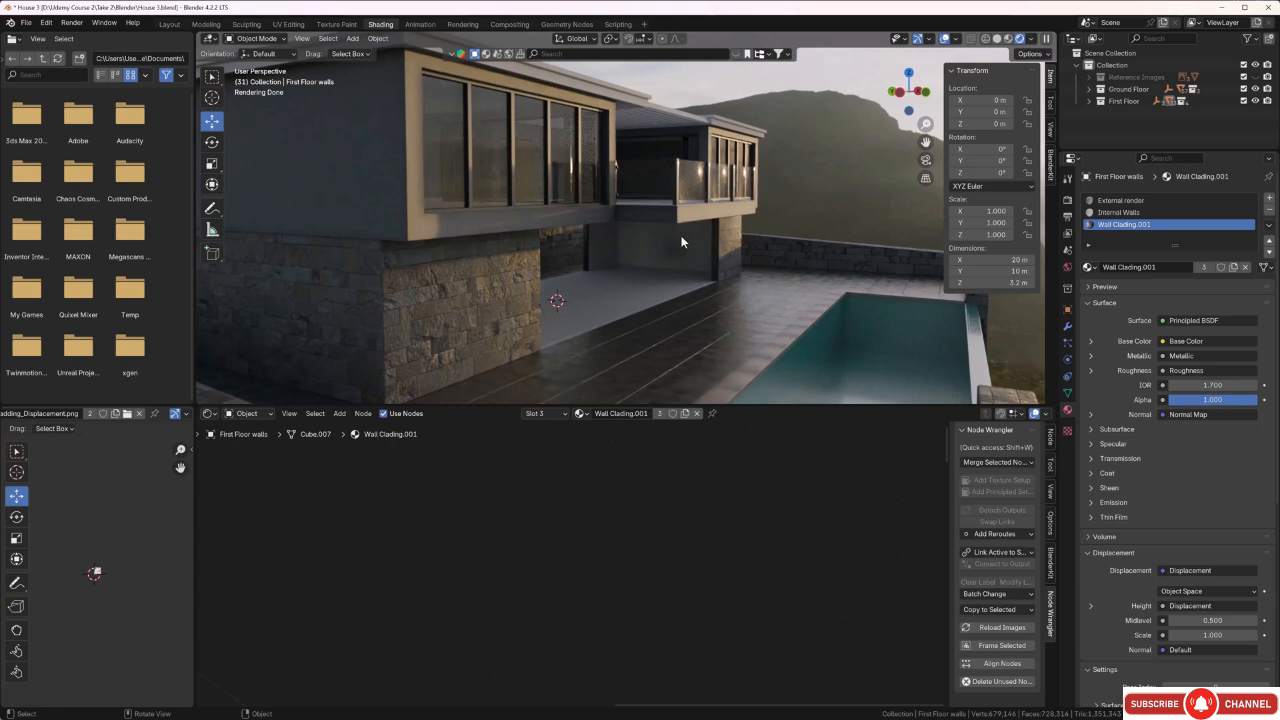
middle_click_drag(662, 236, 631, 258)
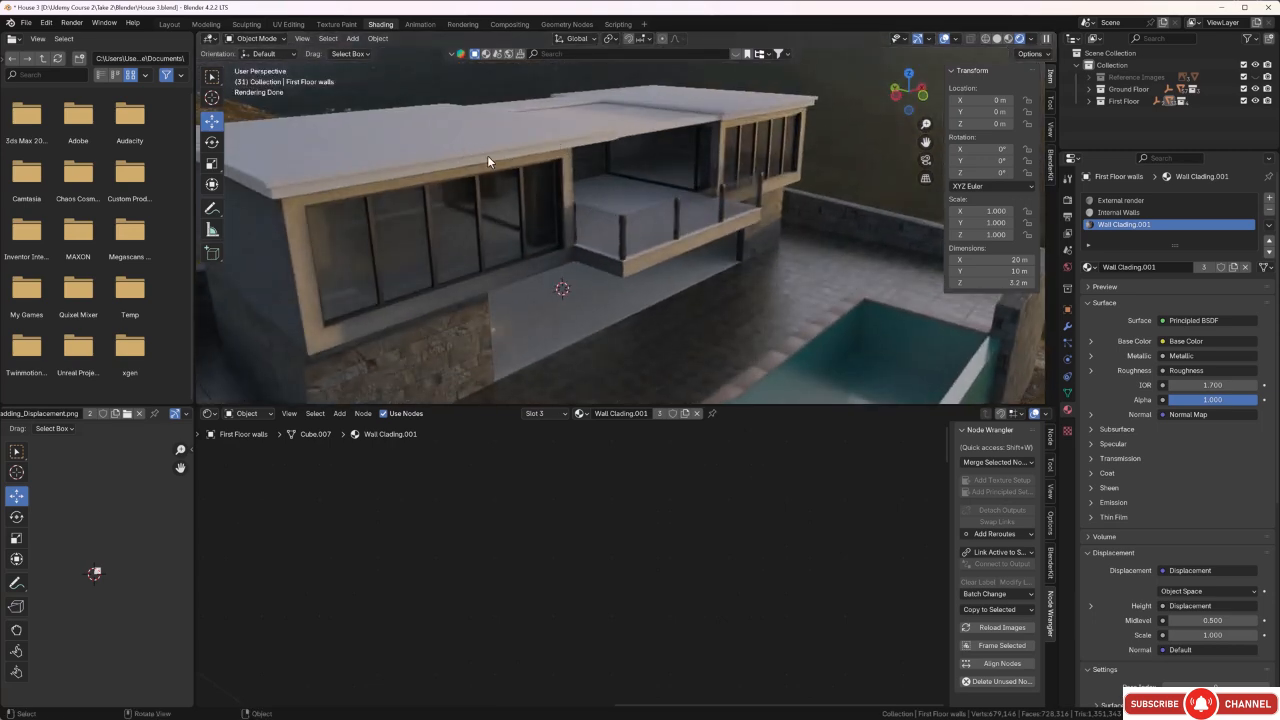
middle_click_drag(477, 147, 505, 138)
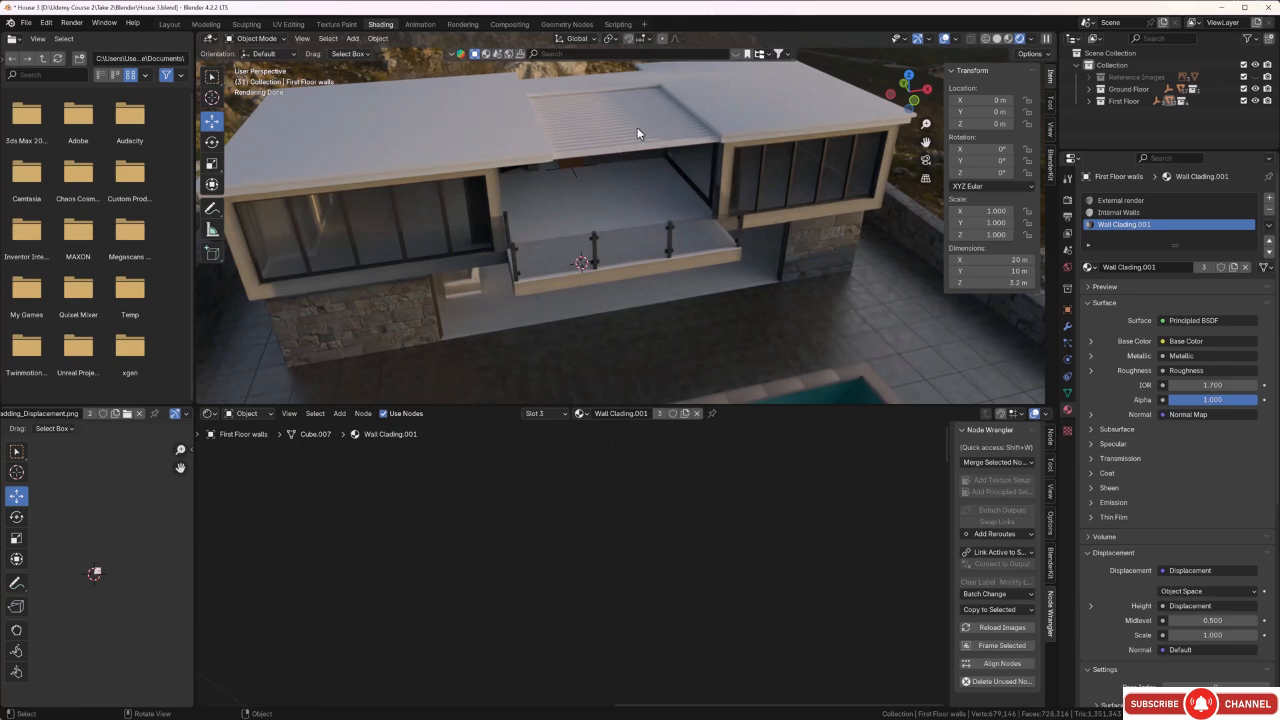
middle_click_drag(605, 181, 610, 122)
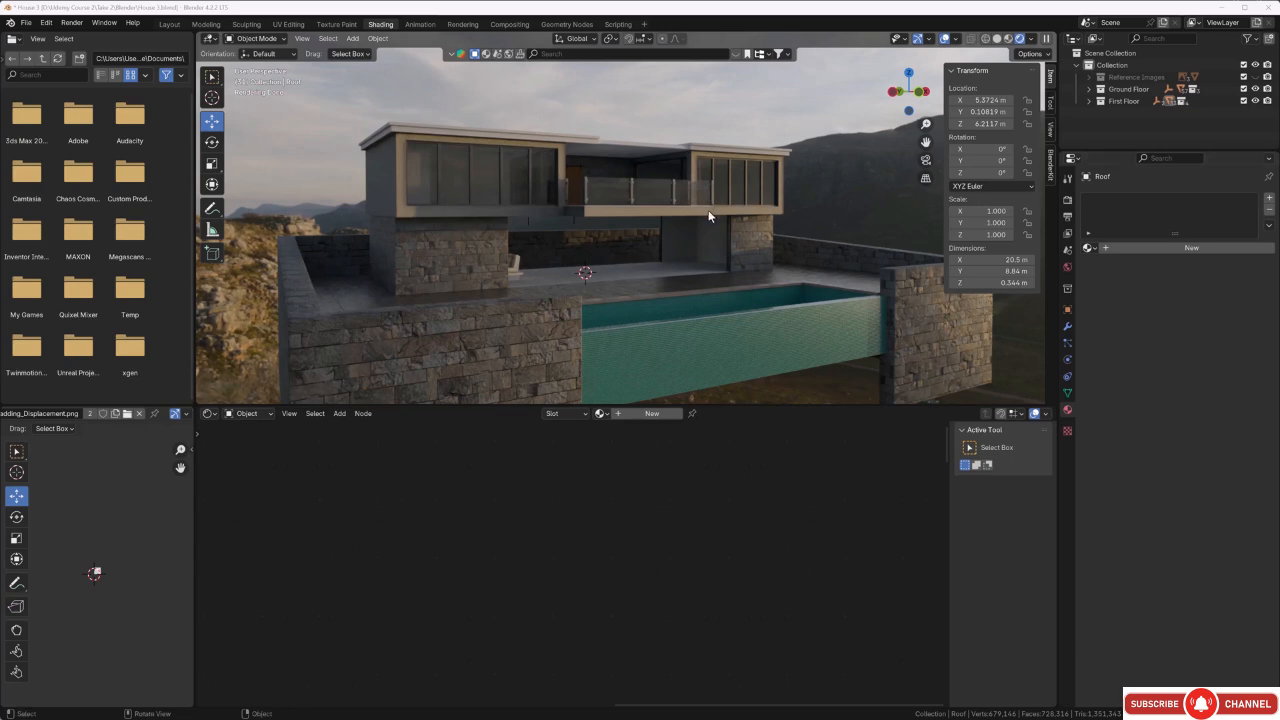
middle_click_drag(708, 210, 677, 243)
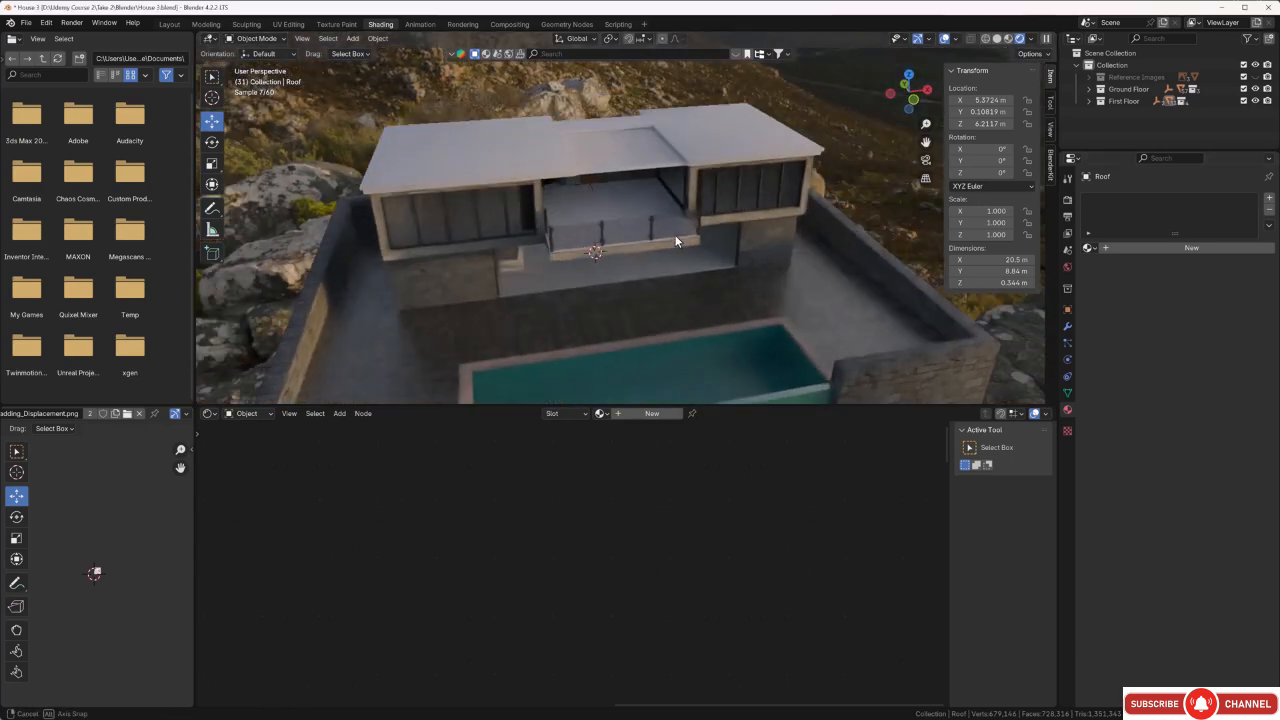
Isolate the Roof object from the rest of the house.
left_click(724, 137)
key("KP_Divide")
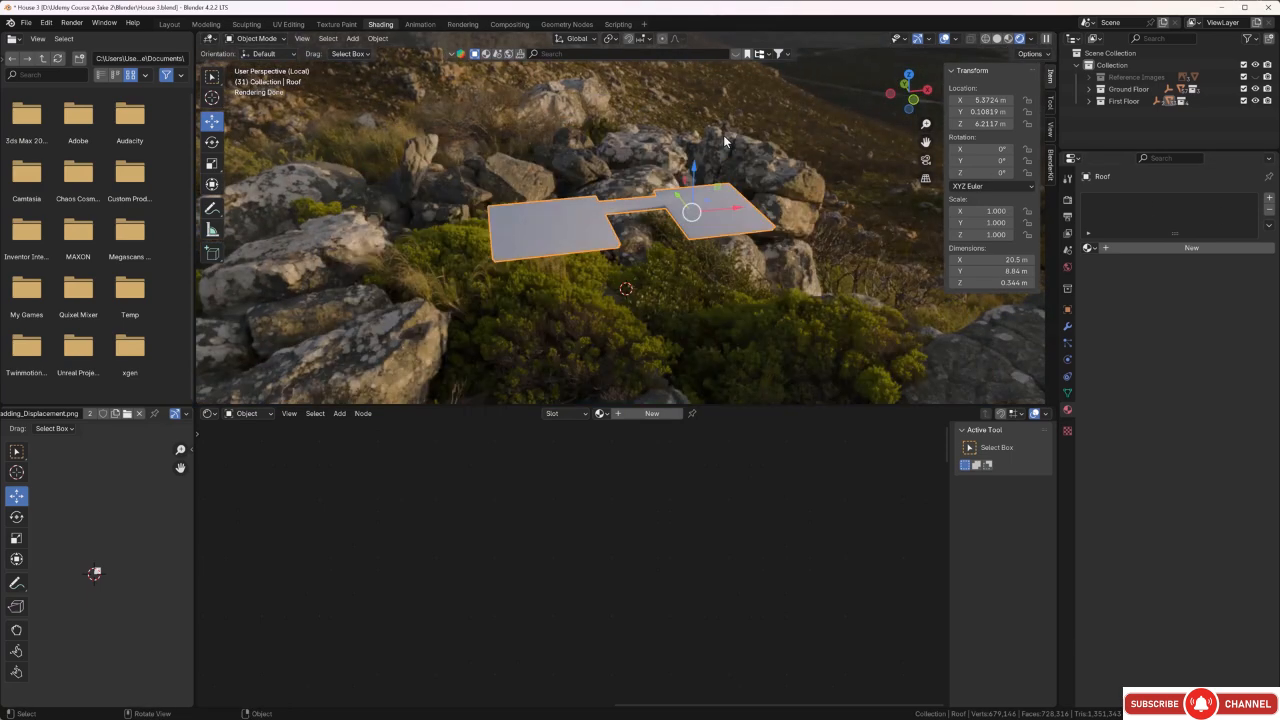
scroll(702, 237, "up", 4)
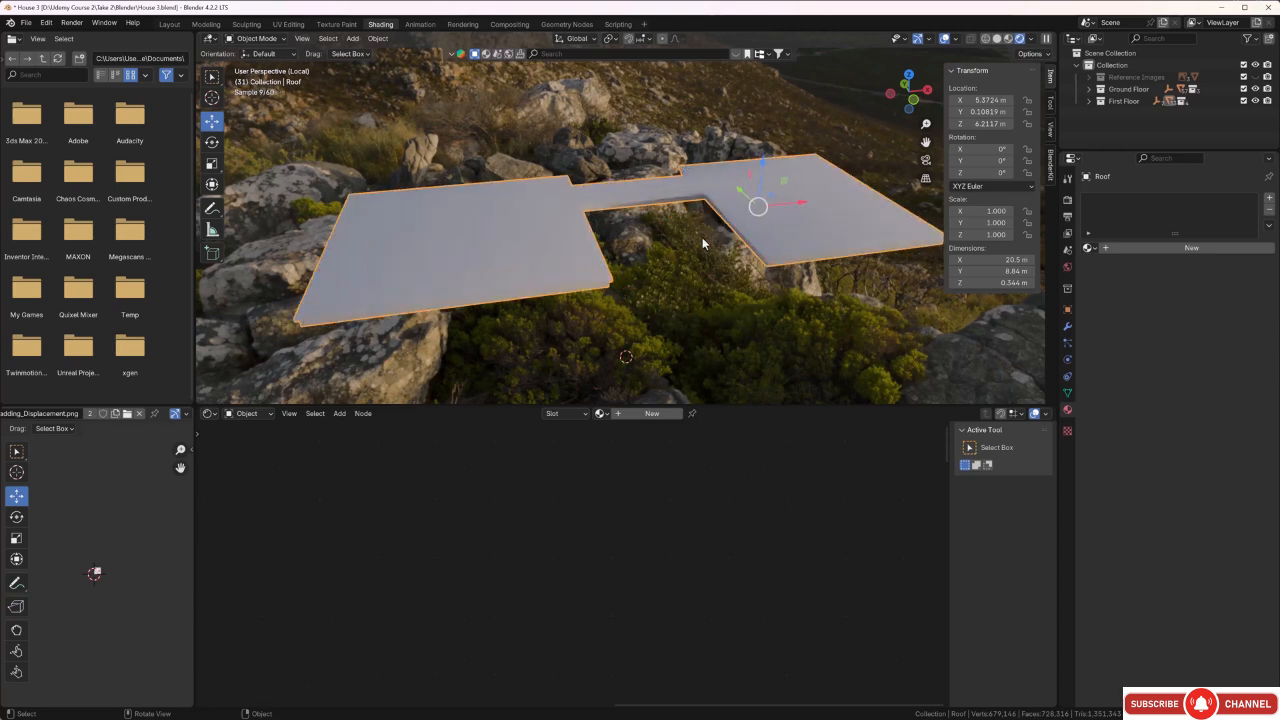
middle_click_drag(700, 237, 658, 213)
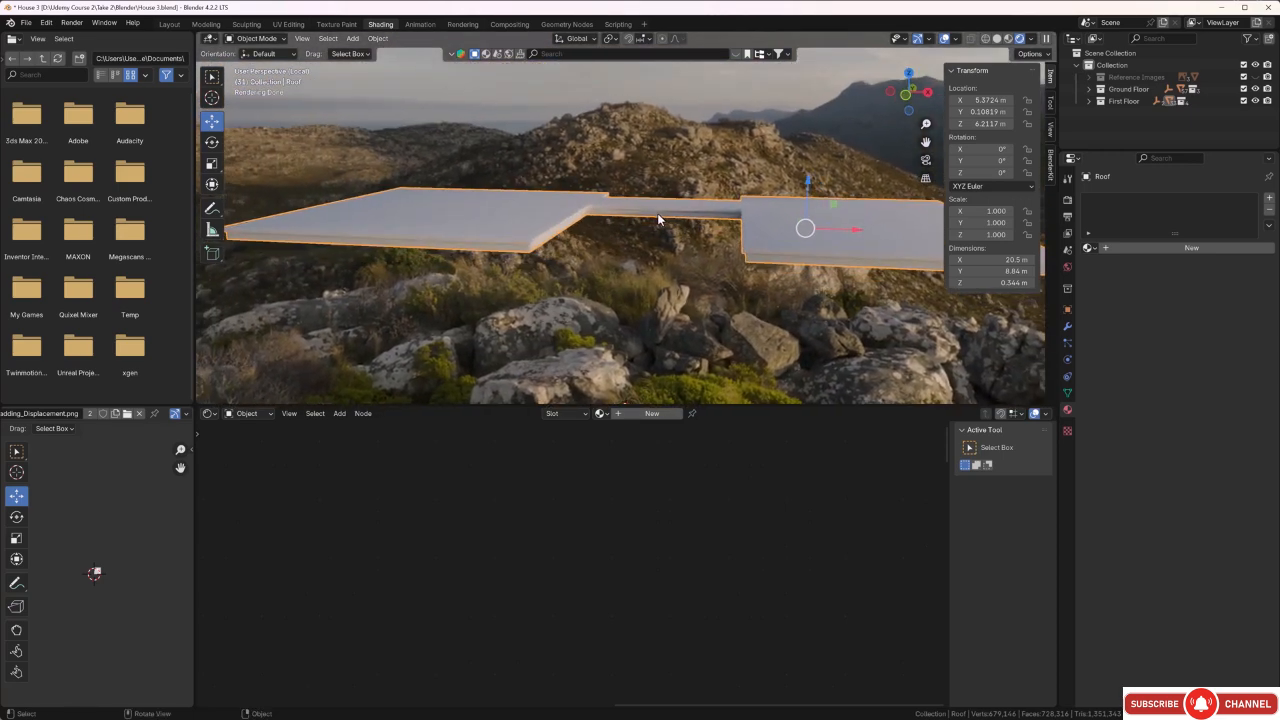
Unwrap all roof faces with Smart UV Project using a 0.020 island margin, and clear the face selection.
key("Tab")
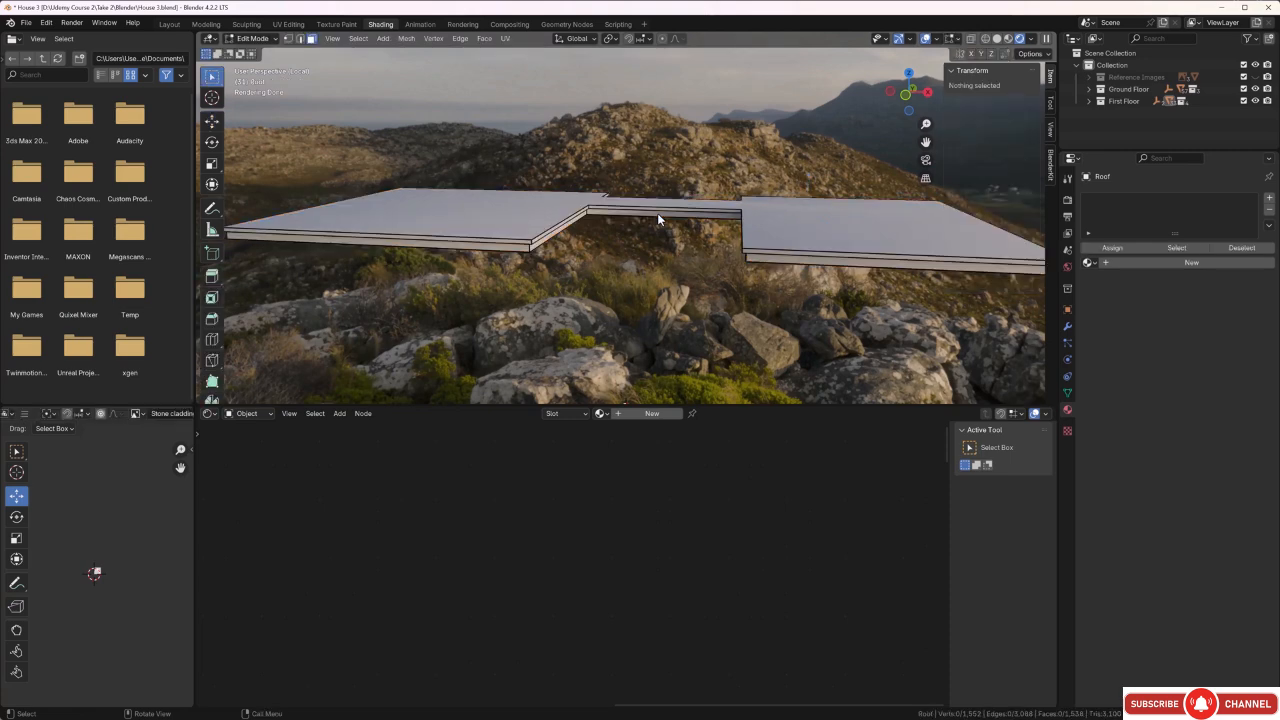
key("a")
key("u")
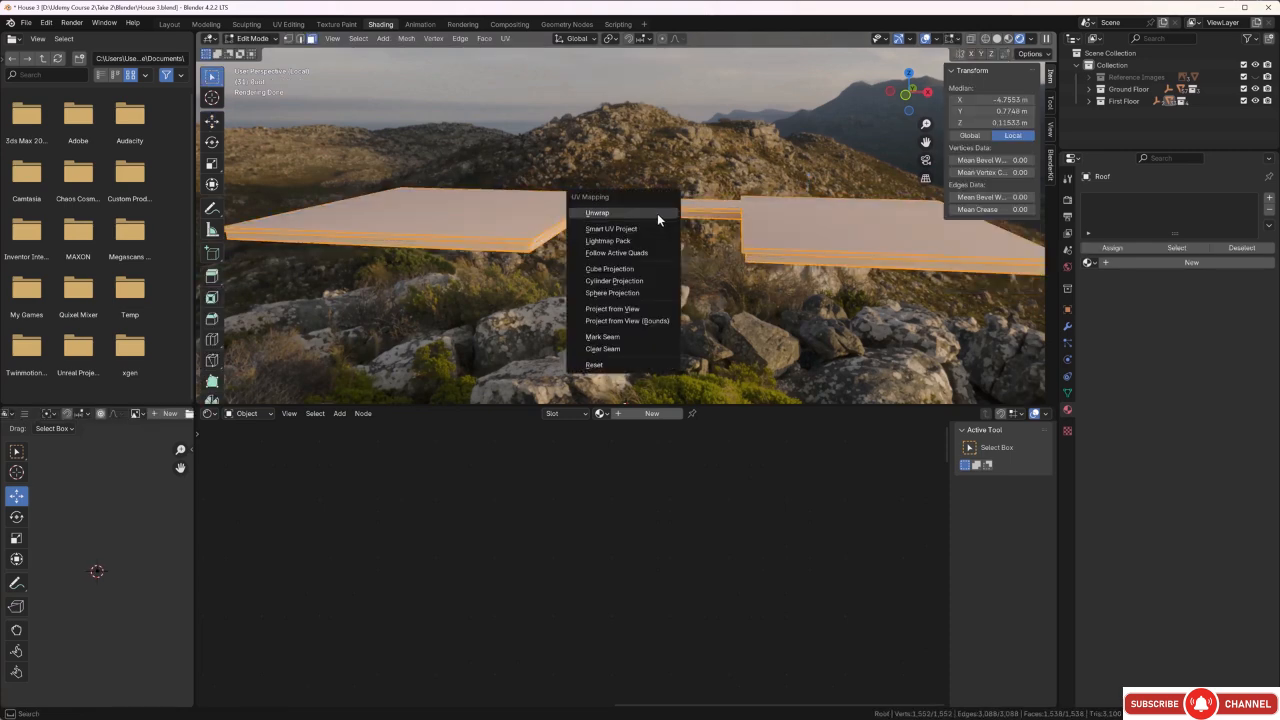
left_click(649, 231)
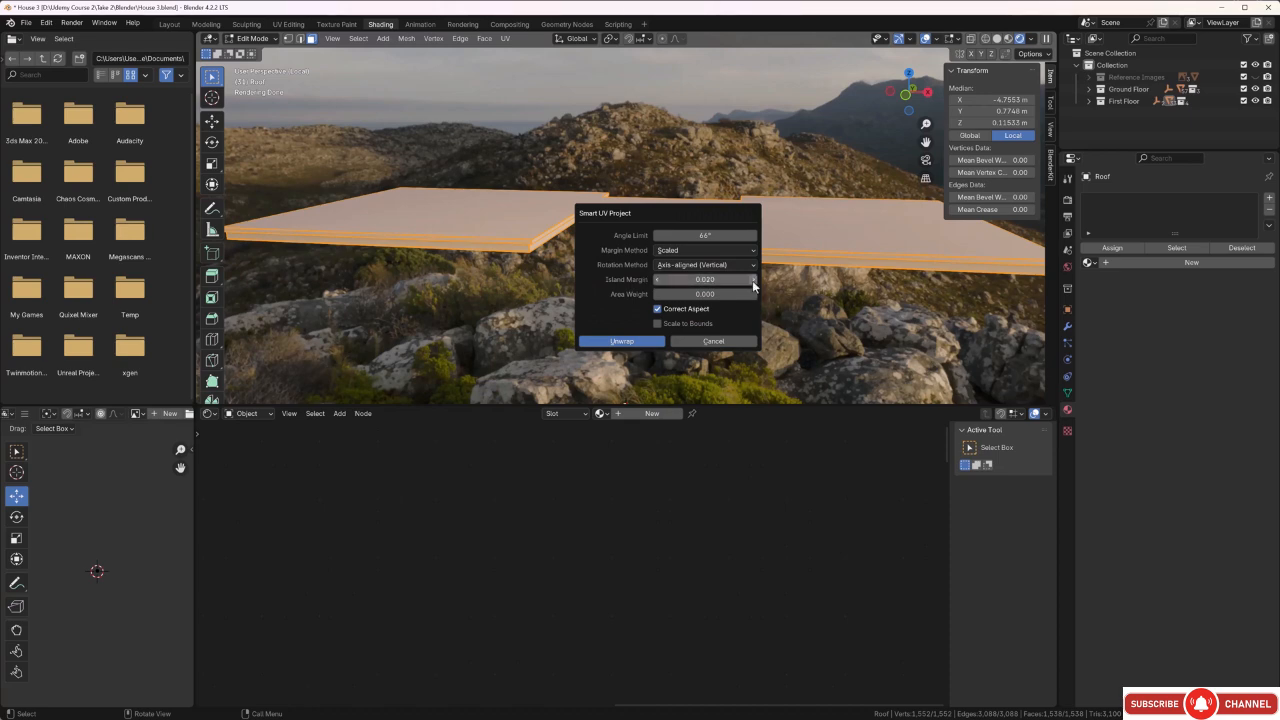
left_click(621, 341)
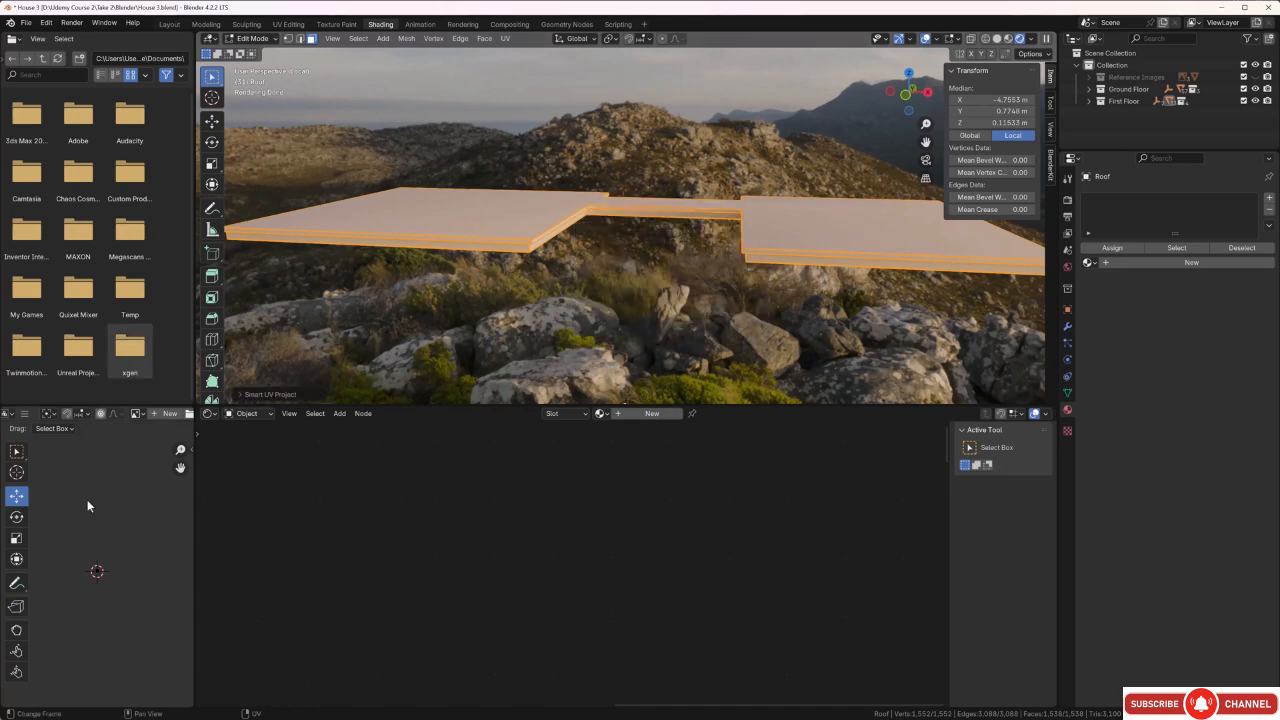
scroll(91, 569, "up", 7)
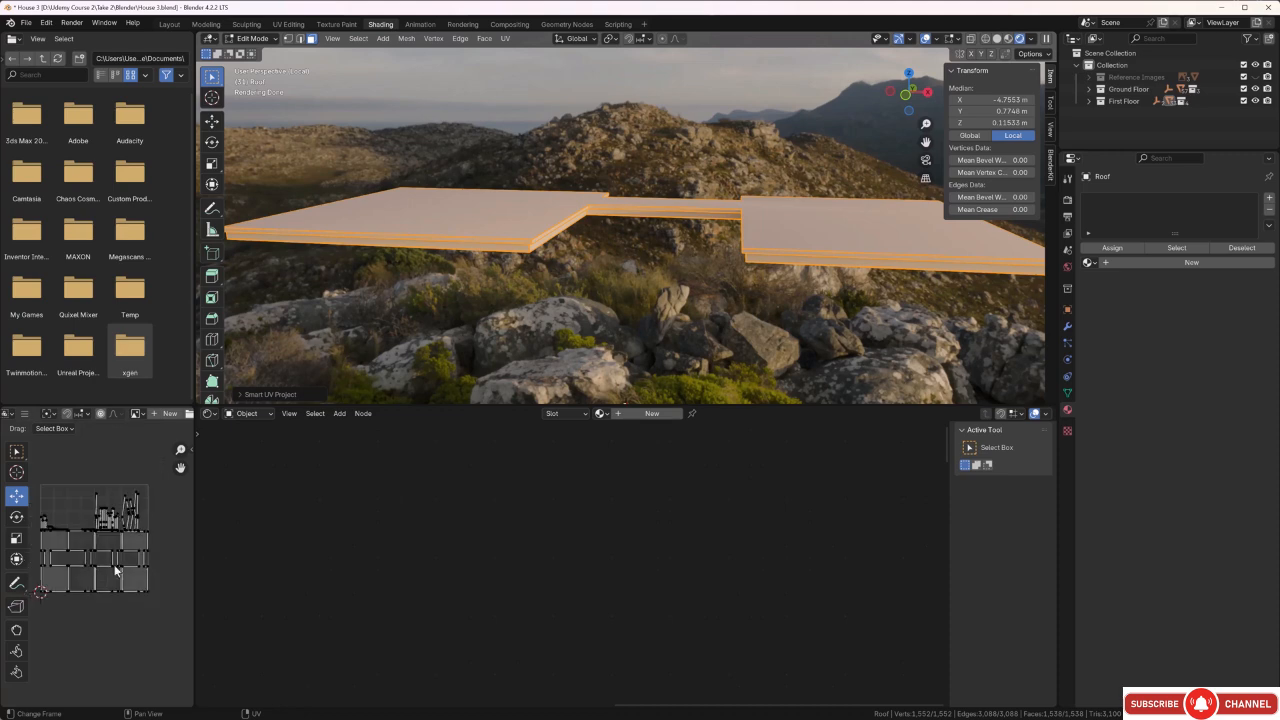
left_click(604, 338)
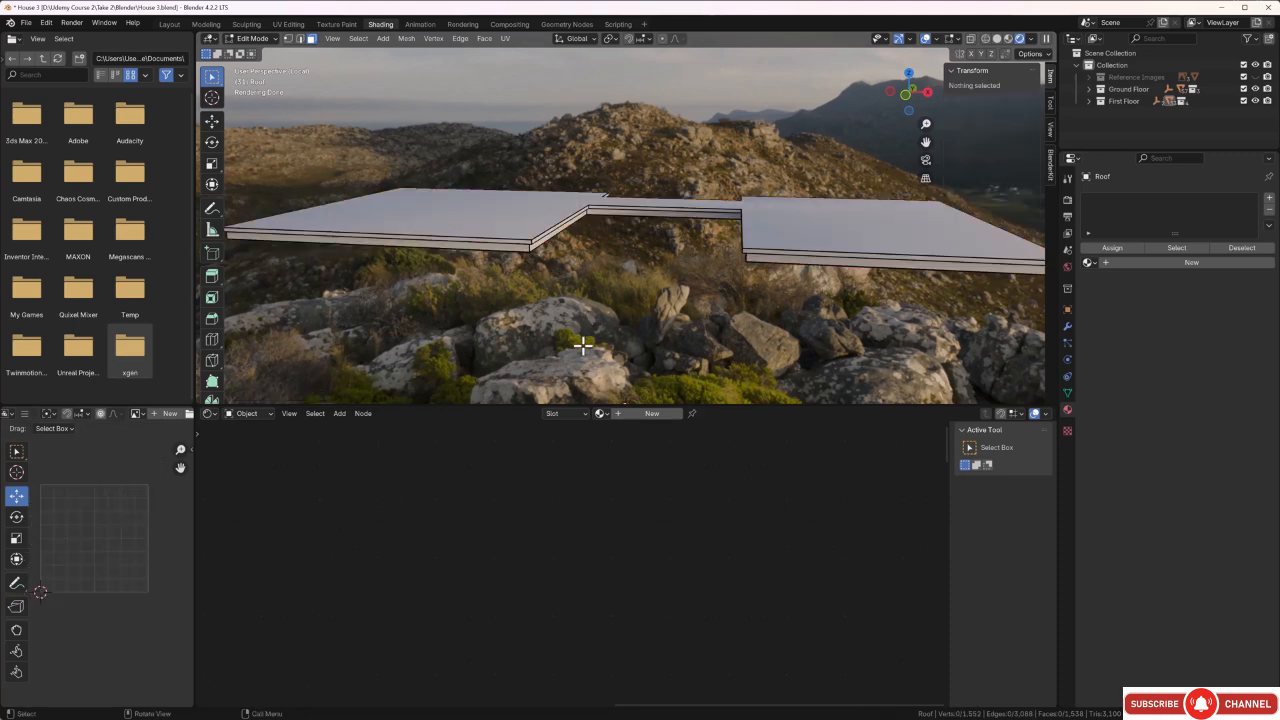
Leave mesh editing and give the roof a new material named Roof.
middle_click_drag(583, 346, 633, 312)
key("Tab")
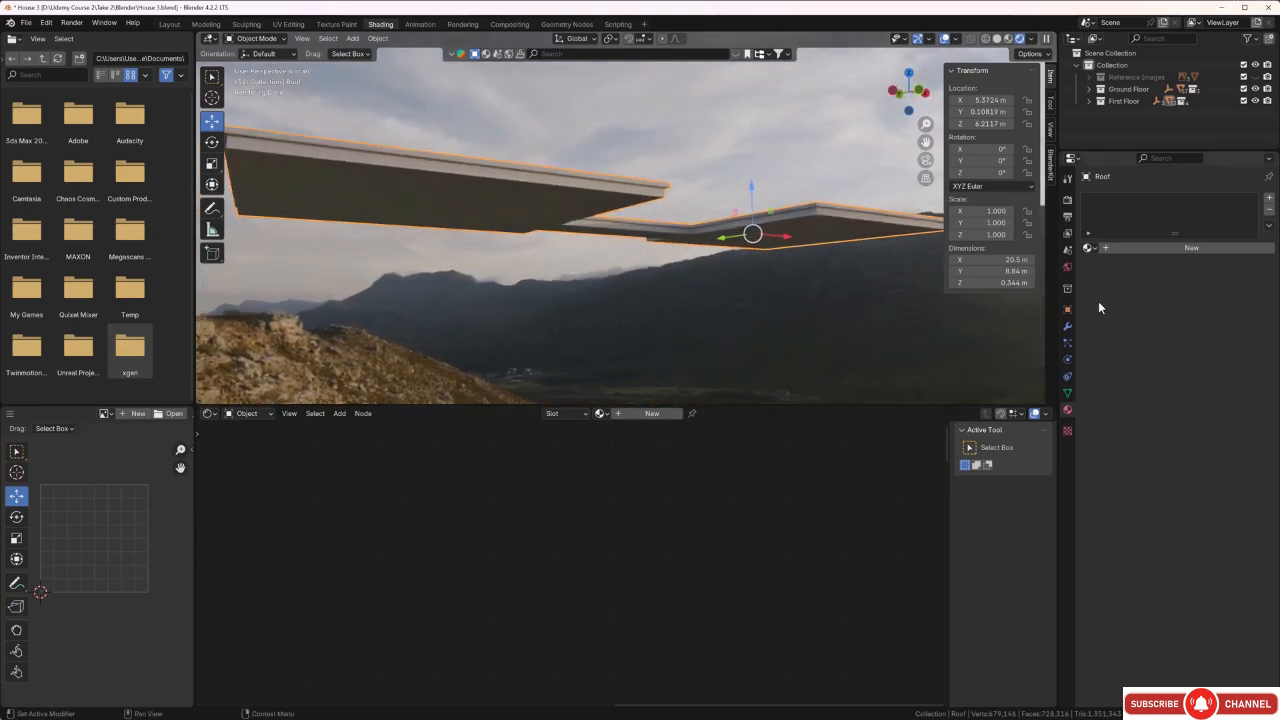
left_click(1270, 198)
left_click(1186, 250)
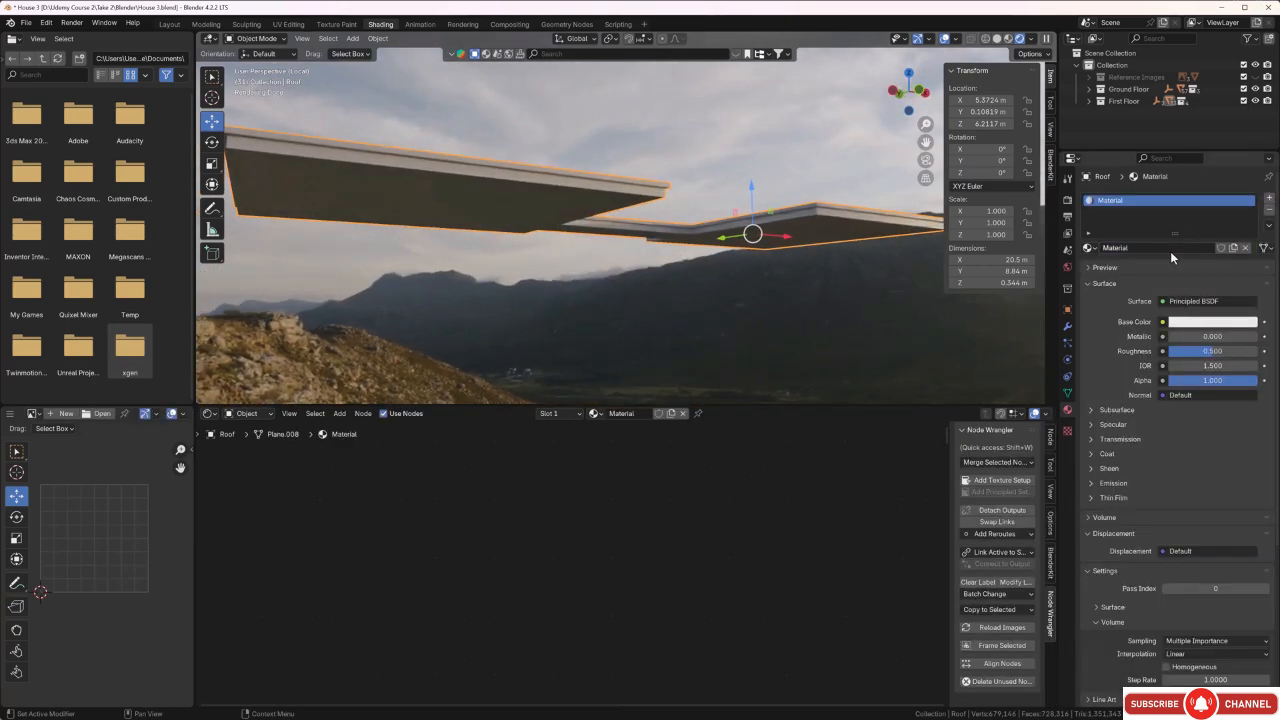
double_click(1144, 248)
key("BackSpace")
type("Roof")
key("Return")
Add a Principled Texture Setup to the Roof material using all four maps from the Textures\Others\Roof Material folder.
scroll(647, 487, "down", 7)
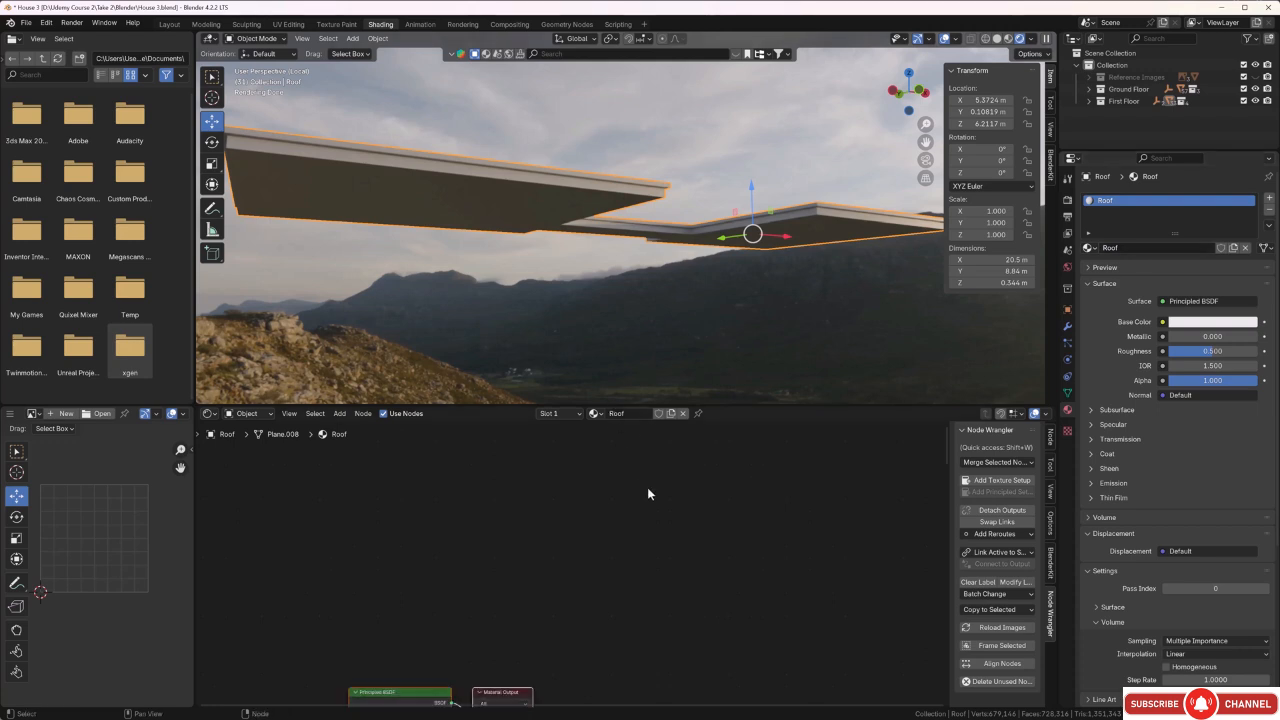
middle_click_drag(614, 607, 790, 473)
scroll(609, 564, "up", 1)
left_click(559, 558)
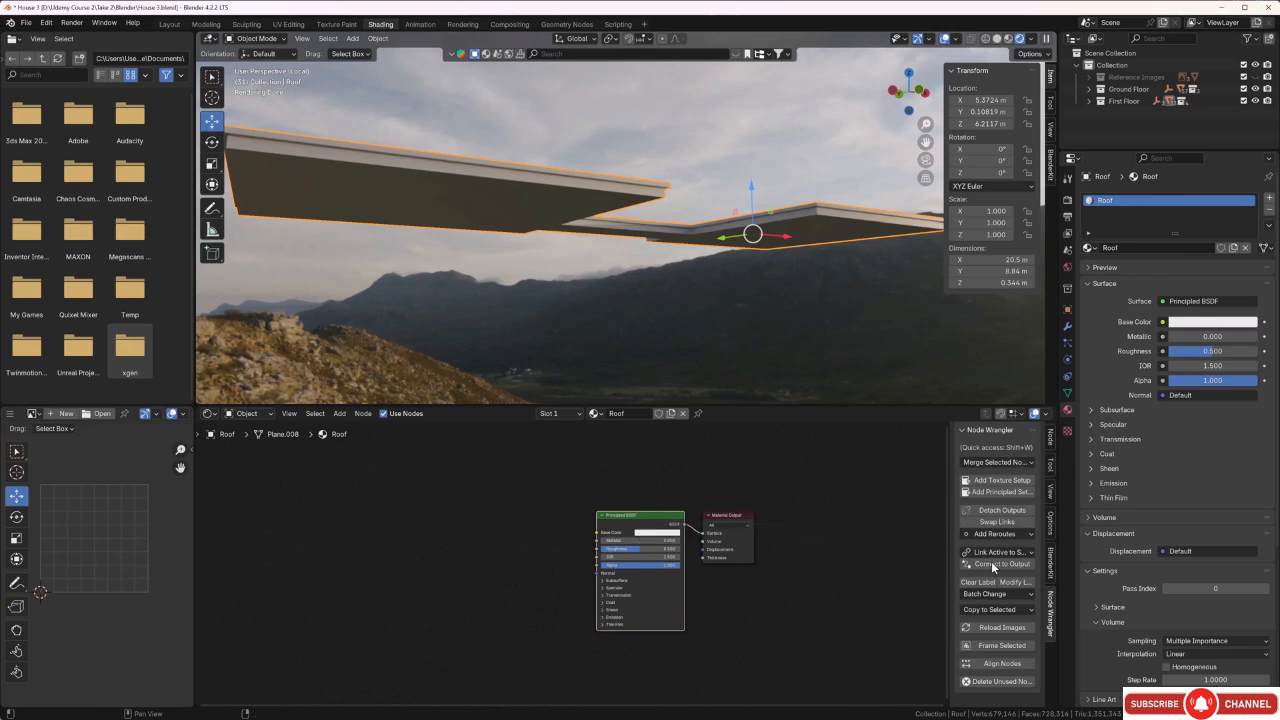
left_click(993, 491)
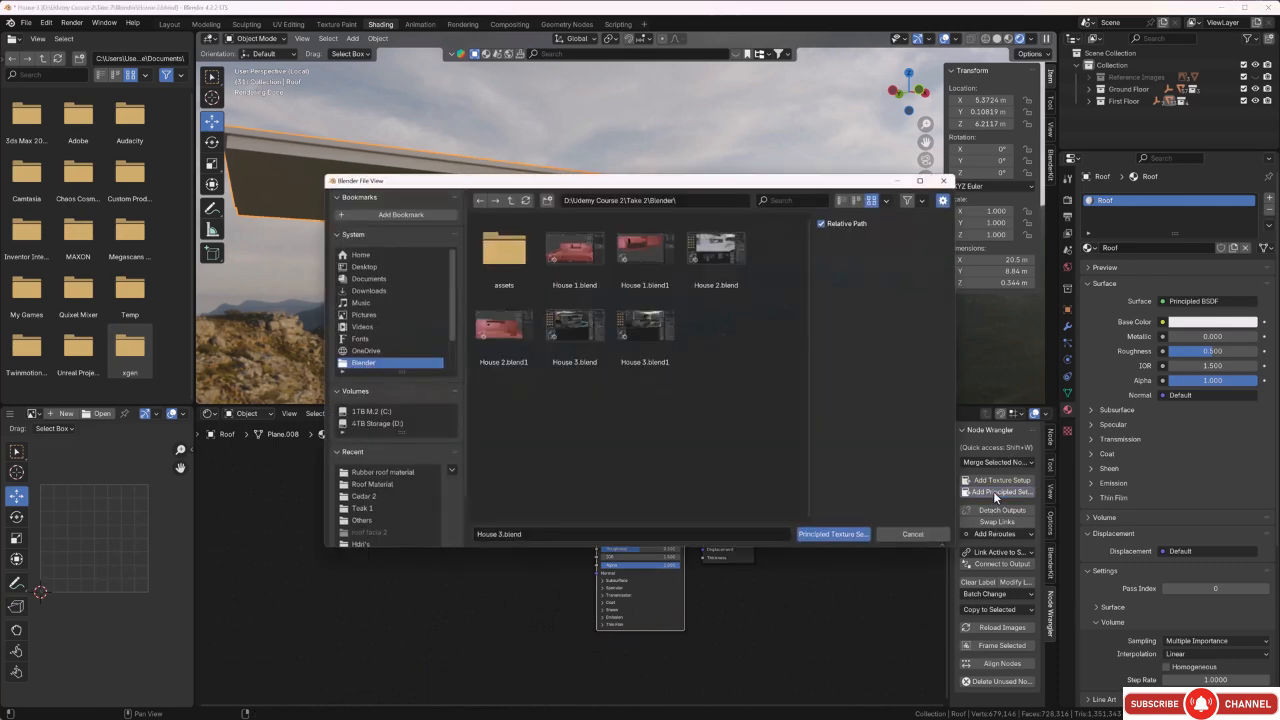
left_click(508, 201)
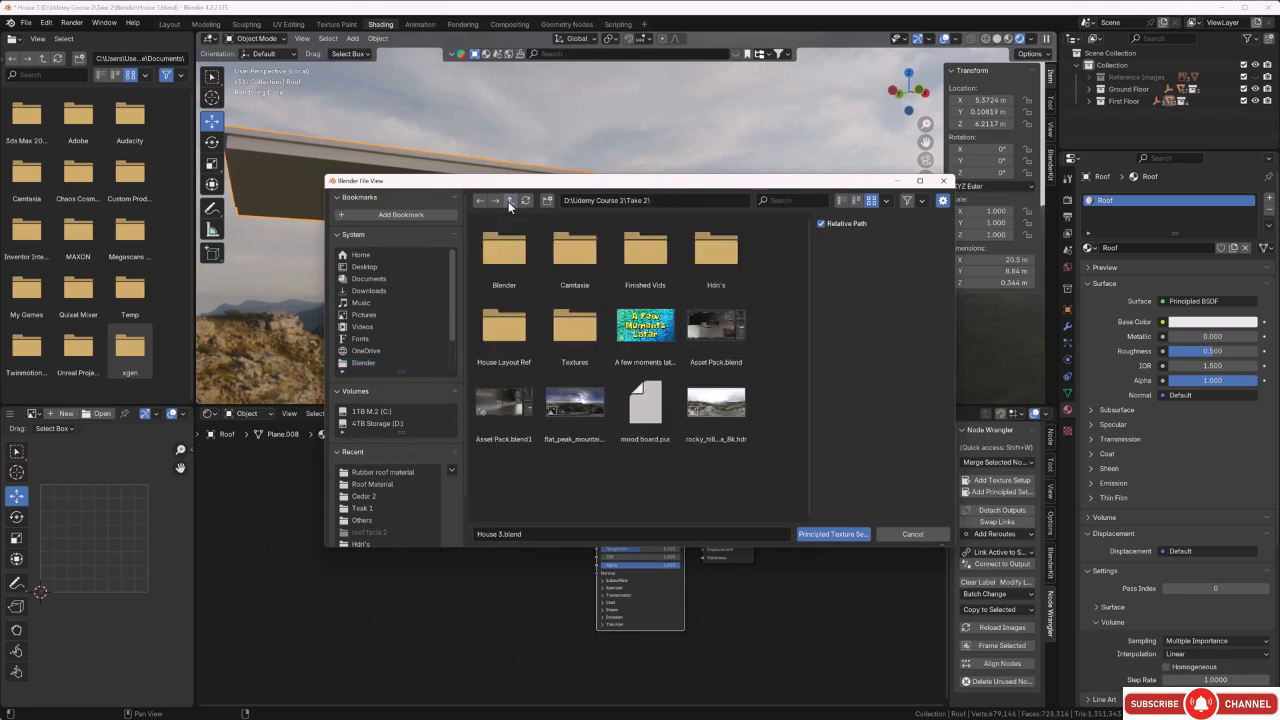
double_click(573, 321)
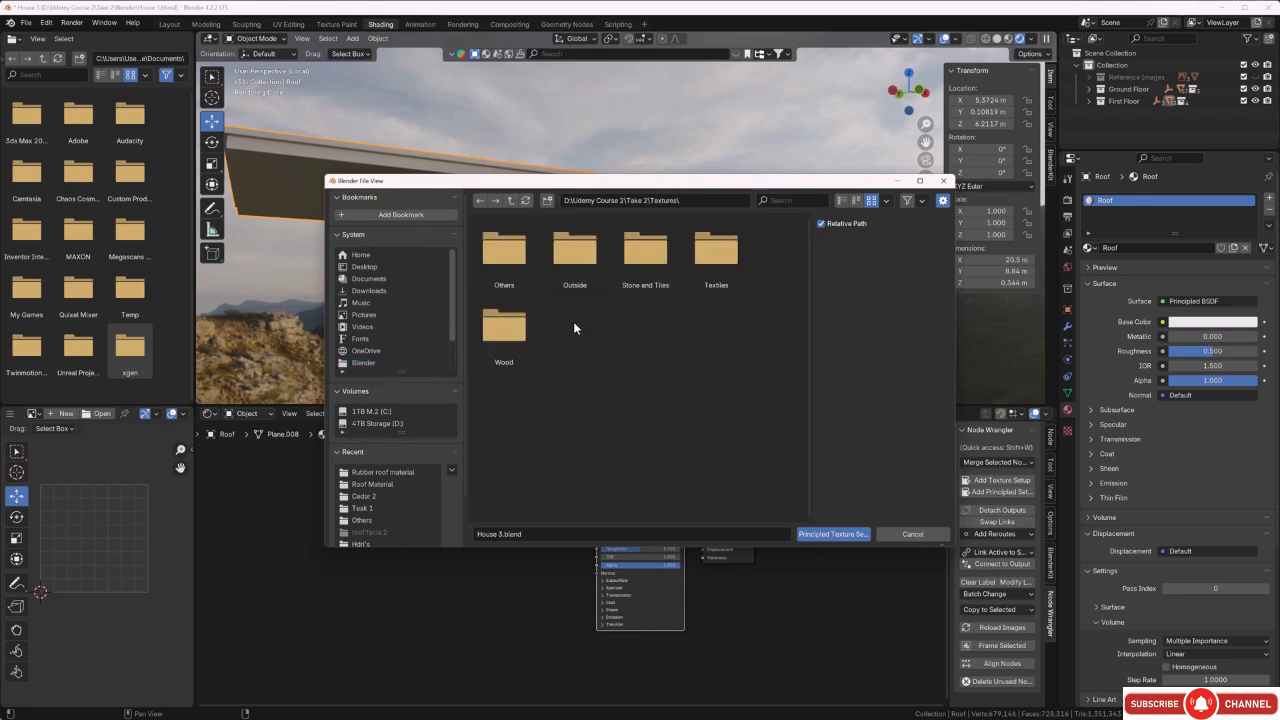
double_click(512, 263)
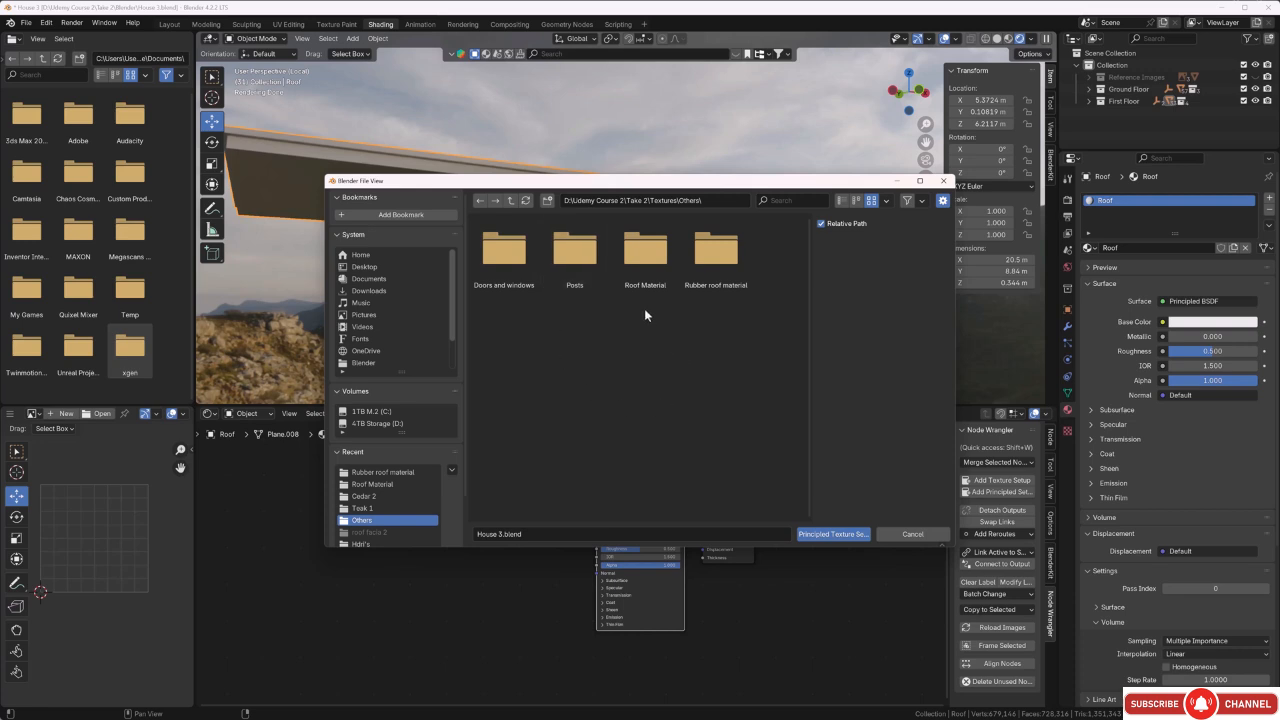
double_click(637, 262)
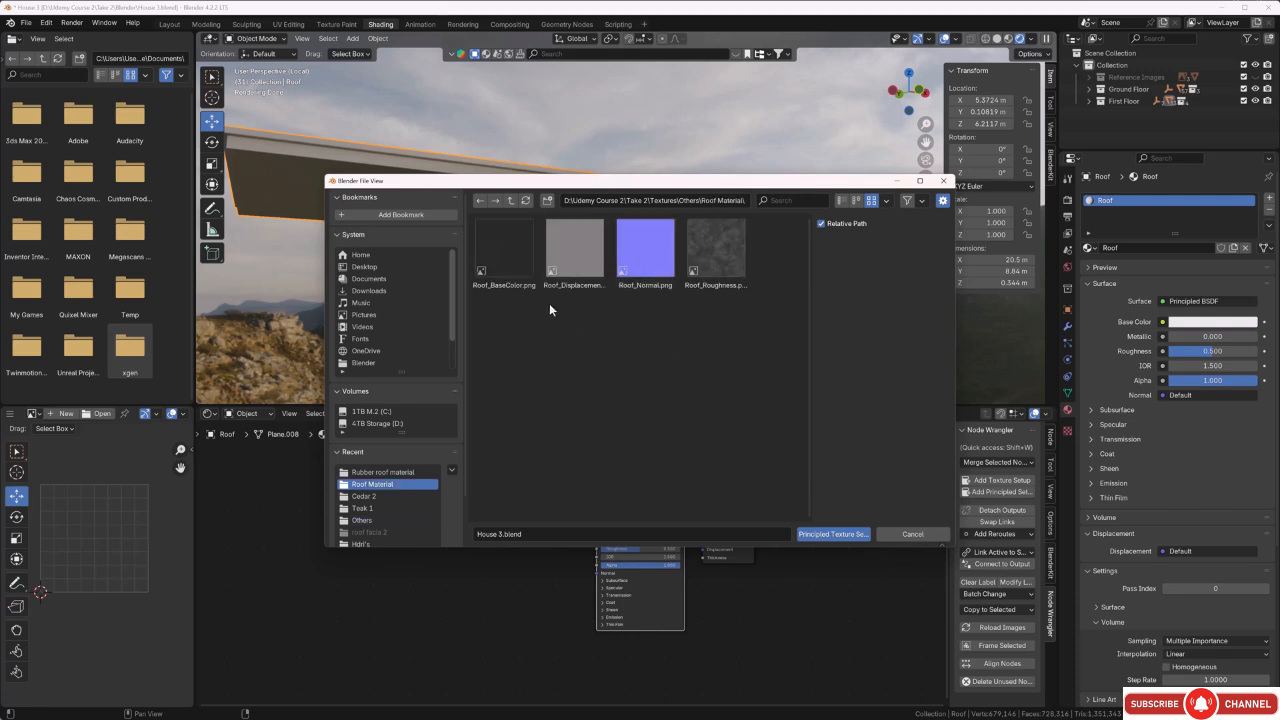
key("a")
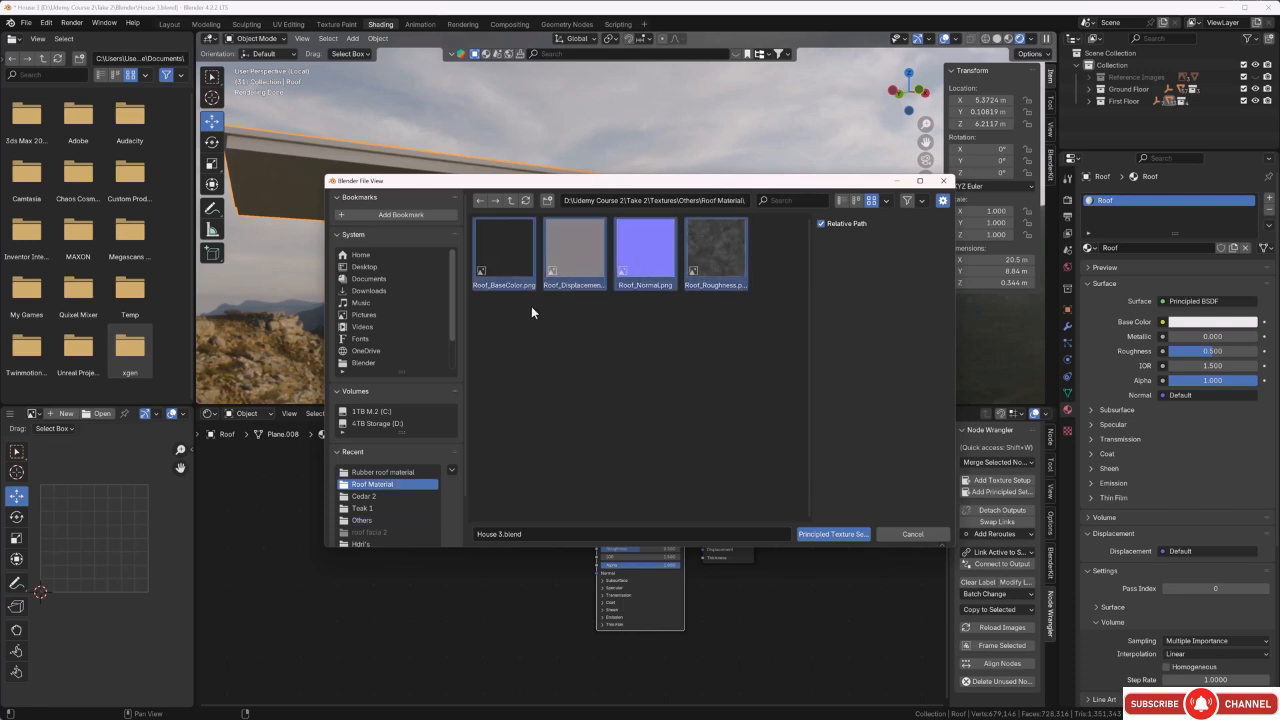
left_click(853, 535)
Try a Roof texture mapping scale of X 11.1, Y 11.4 and Z 12.1, checking the roof edge up close.
middle_click_drag(643, 332, 572, 334)
middle_click_drag(495, 246, 582, 243)
scroll(264, 637, "down", 3)
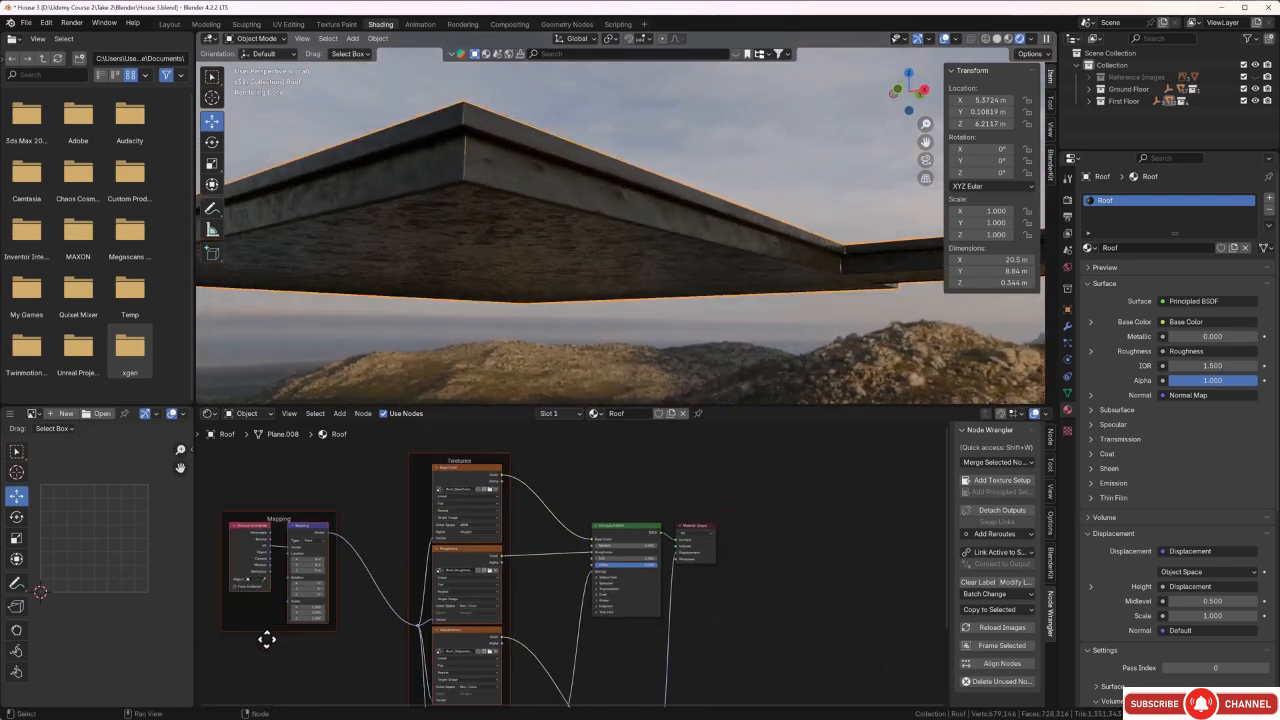
middle_click_drag(270, 660, 450, 594)
scroll(374, 612, "up", 6)
scroll(350, 607, "up", 2)
left_click_drag(348, 592, 420, 602)
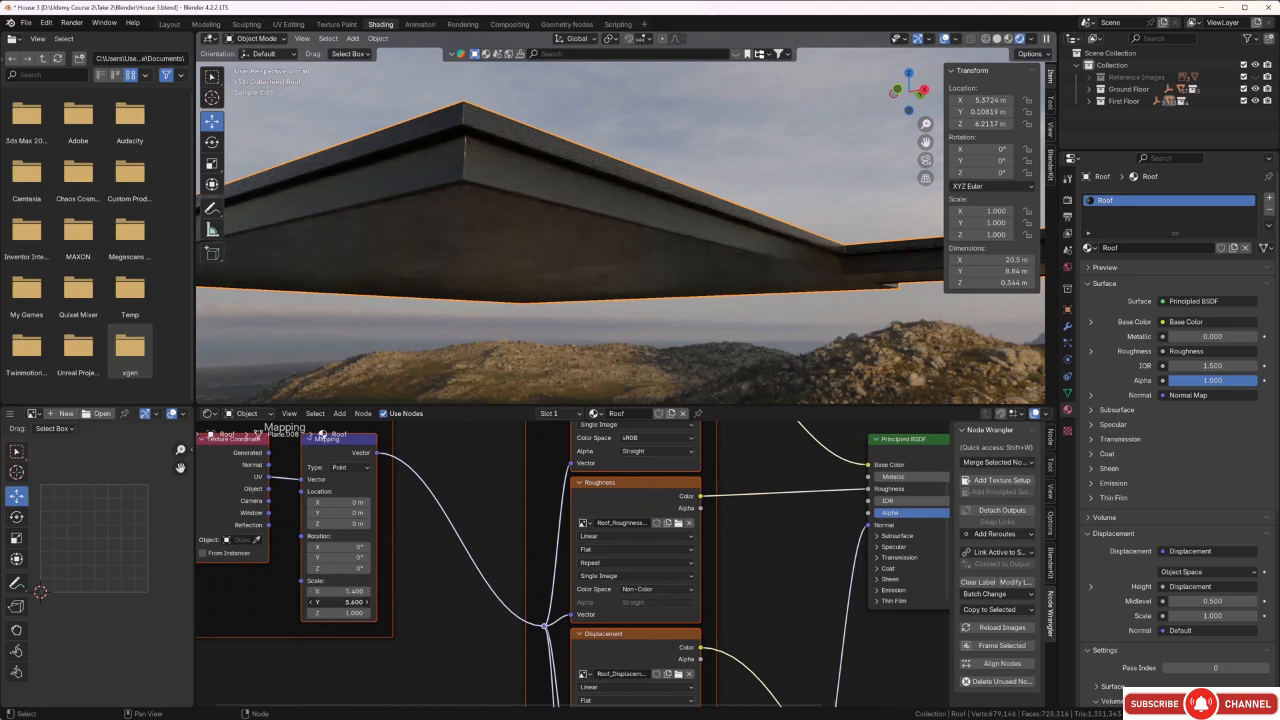
left_click_drag(340, 613, 388, 613)
scroll(449, 158, "up", 4)
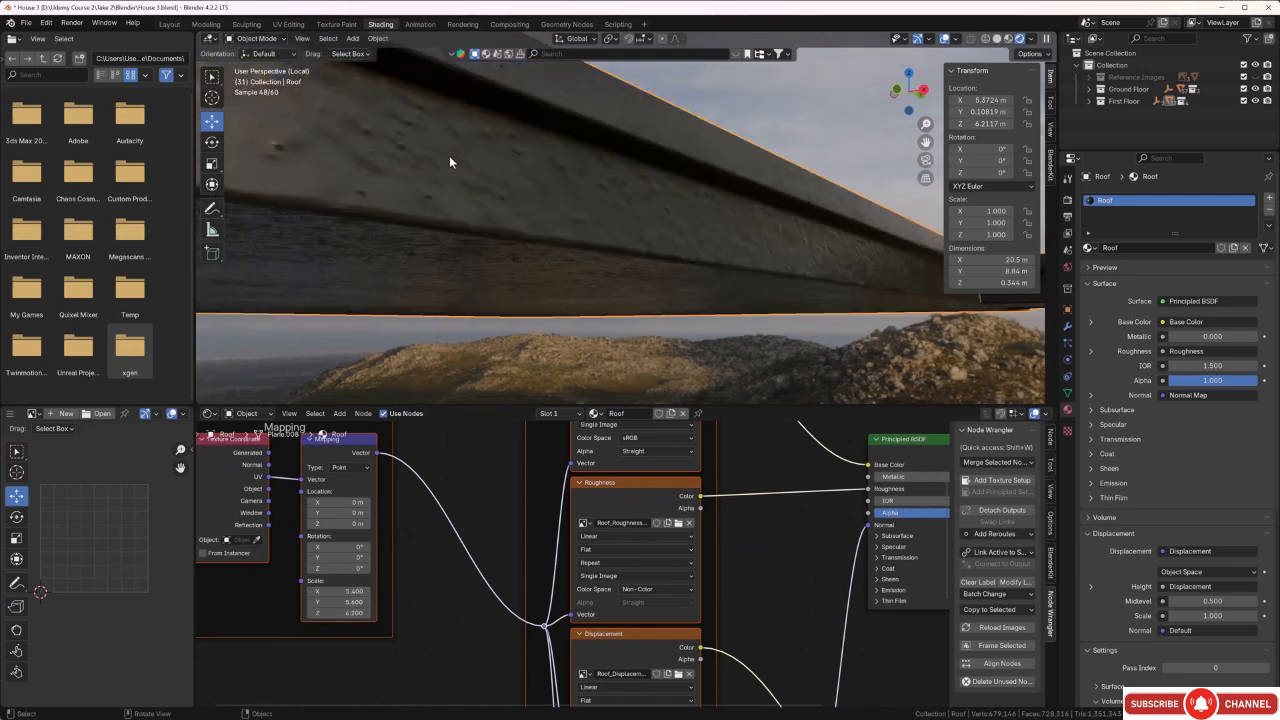
middle_click_drag(449, 160, 449, 172)
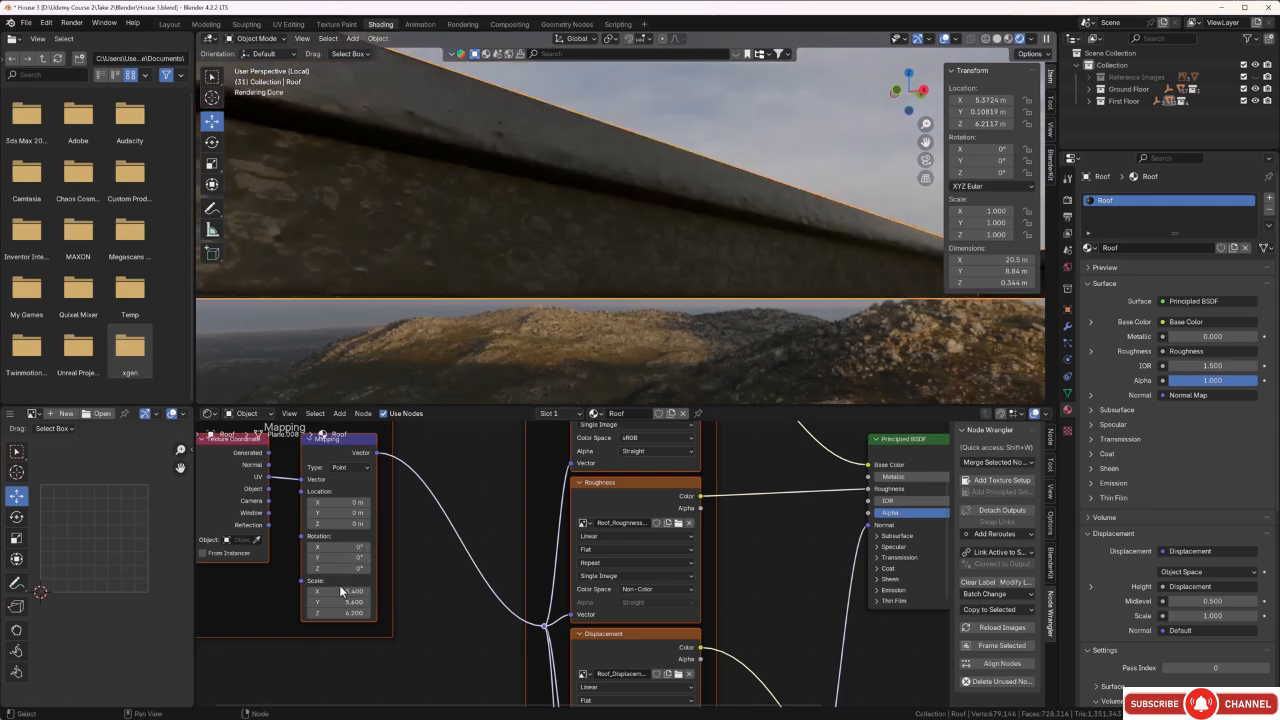
left_click_drag(340, 591, 401, 612)
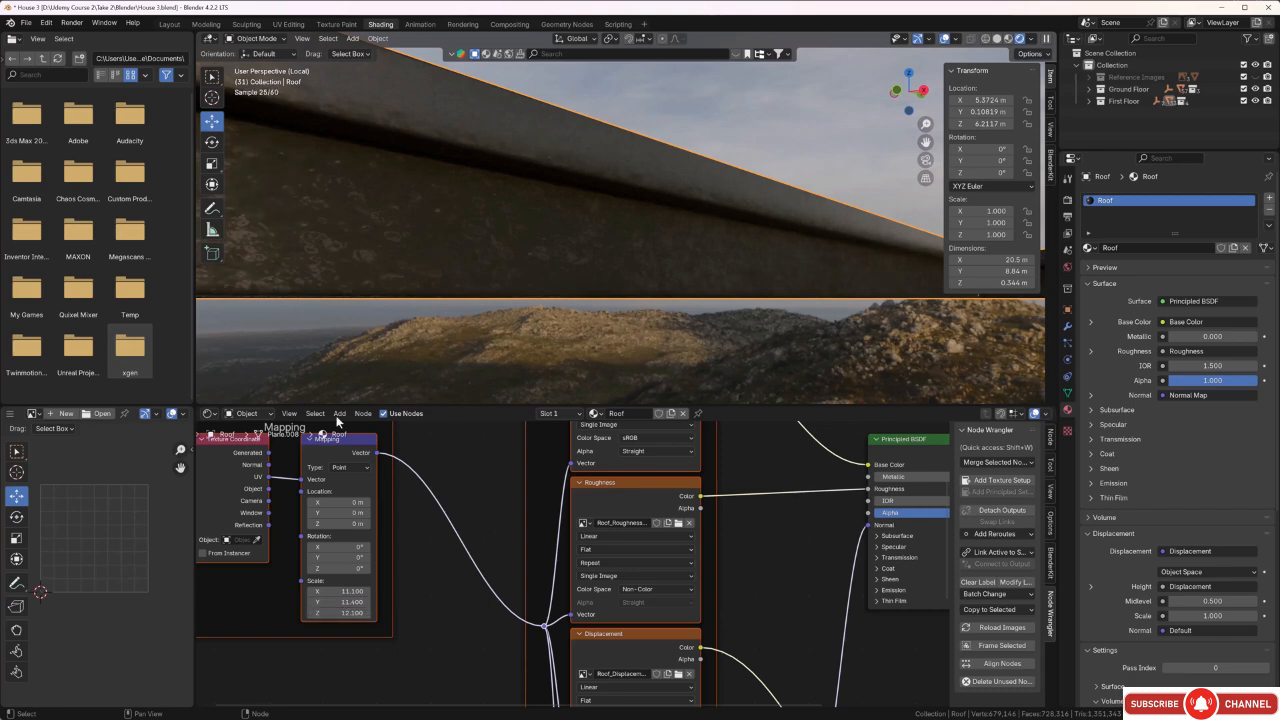
Try a denser Roof texture mapping scale of X 19.4, Y 20.0 and Z 21.1.
scroll(364, 225, "down", 2)
middle_click_drag(364, 225, 408, 221)
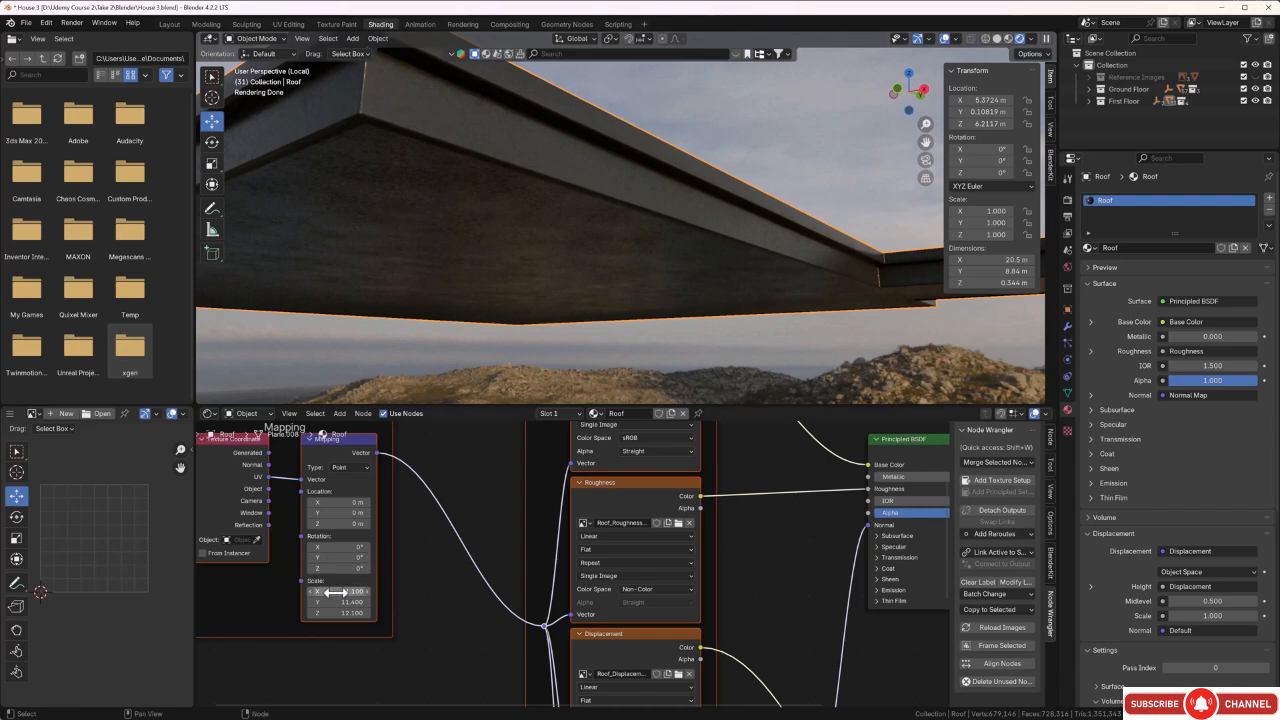
left_click_drag(340, 591, 463, 591)
left_click_drag(340, 601, 490, 613)
left_click_drag(350, 613, 340, 613)
Set the Roof texture mapping scale to X 29.3, Y 29.2 and Z 29.0.
middle_click_drag(370, 268, 385, 290)
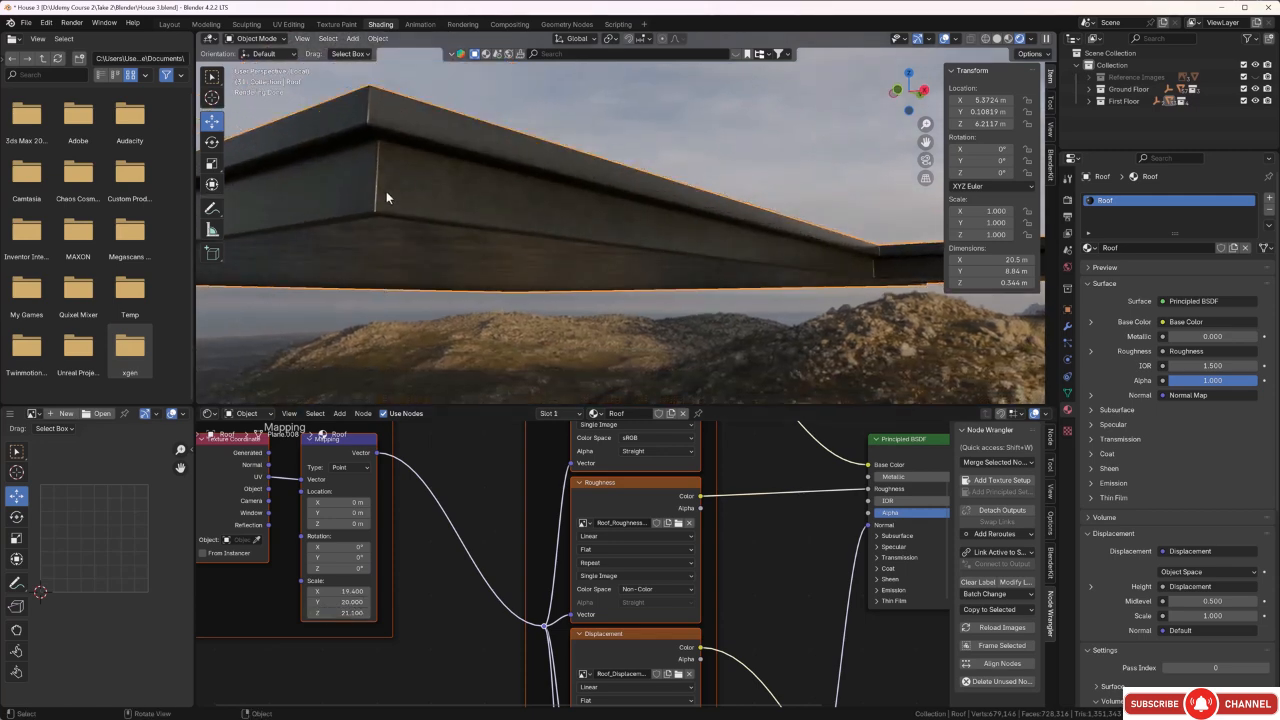
scroll(386, 191, "up", 4)
middle_click_drag(386, 191, 399, 199)
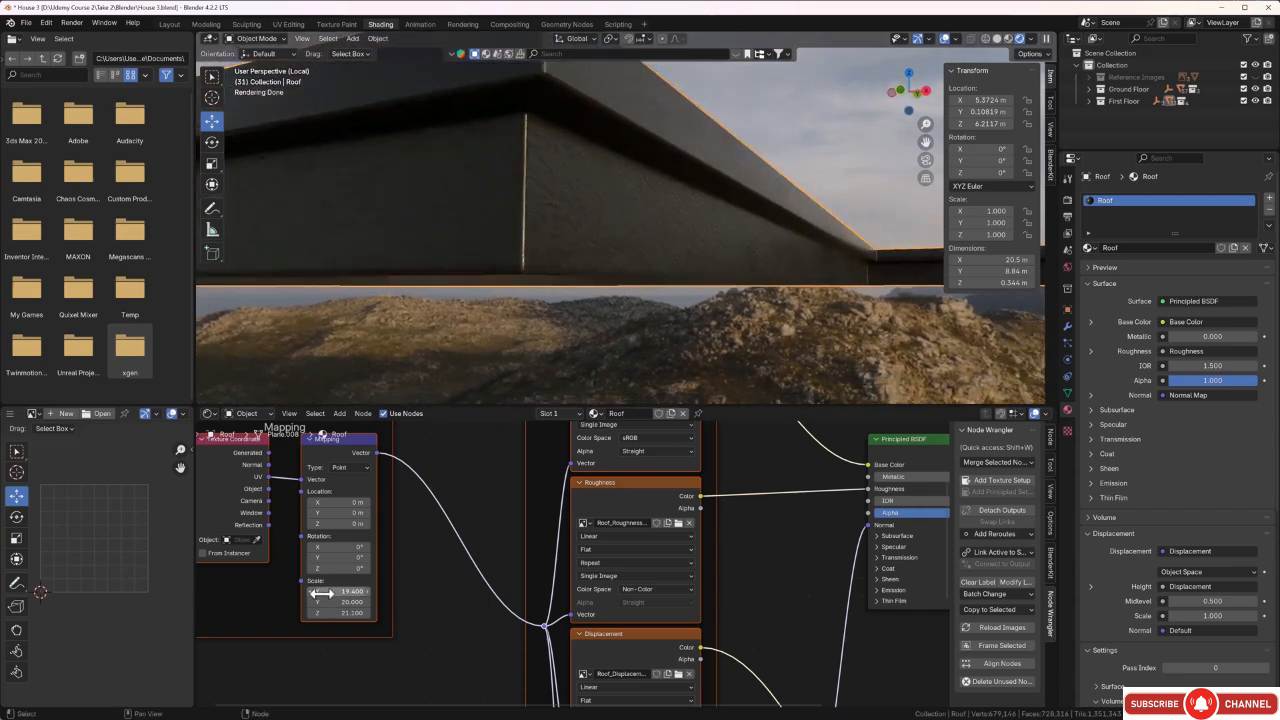
left_click_drag(320, 592, 432, 601)
left_click_drag(343, 613, 422, 613)
In mesh editing, select the roof's top face and grow the selection five times to cover the upper rim and the lip's underside.
middle_click_drag(422, 390, 538, 300)
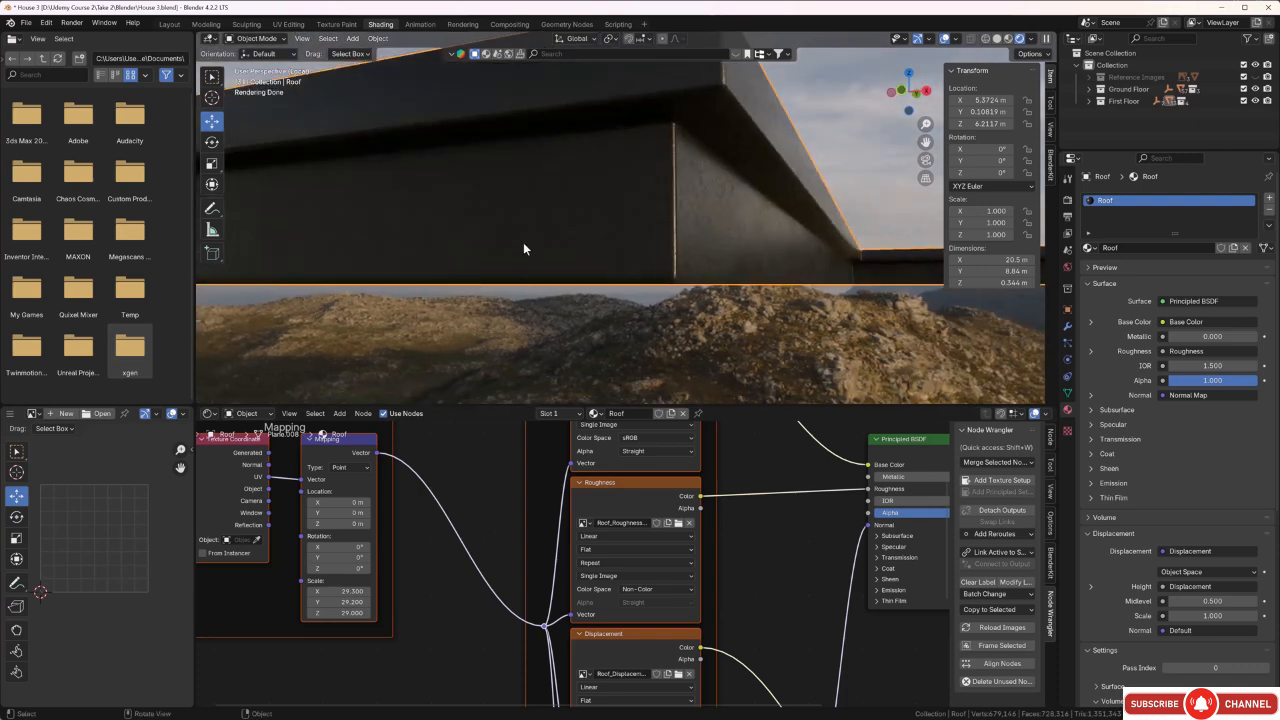
middle_click_drag(547, 345, 573, 281)
left_click(573, 280)
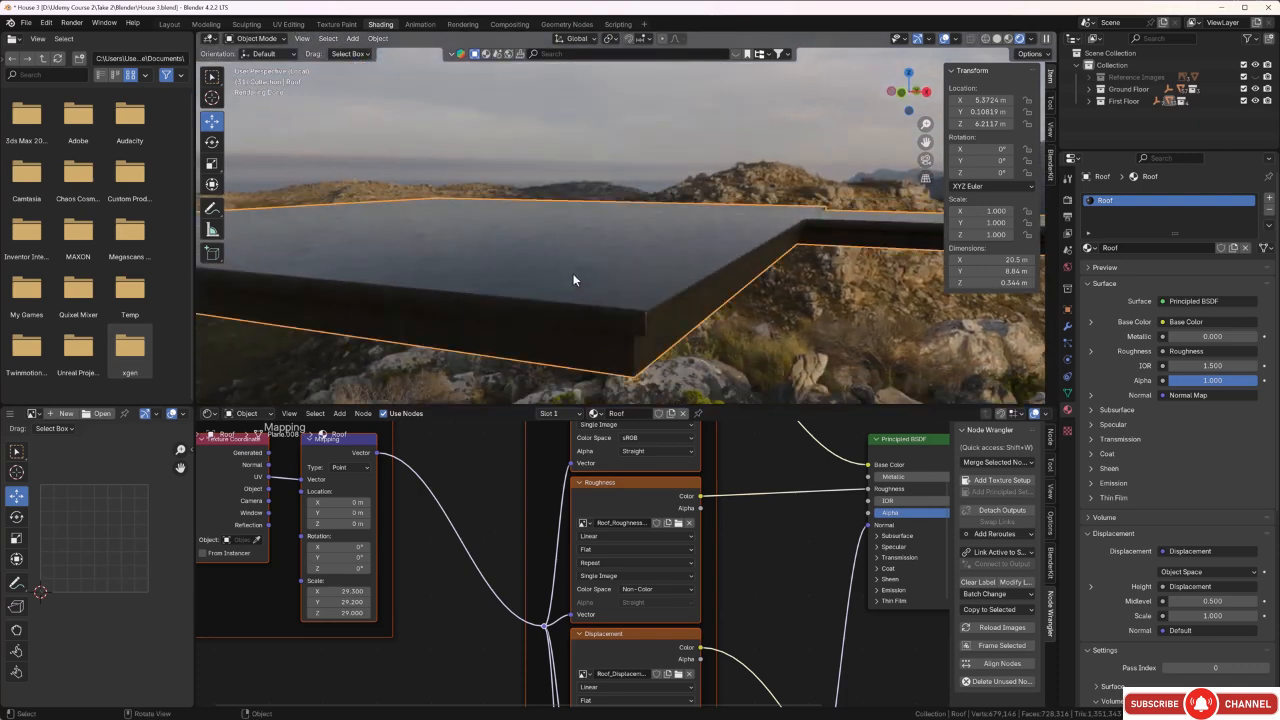
key("Tab")
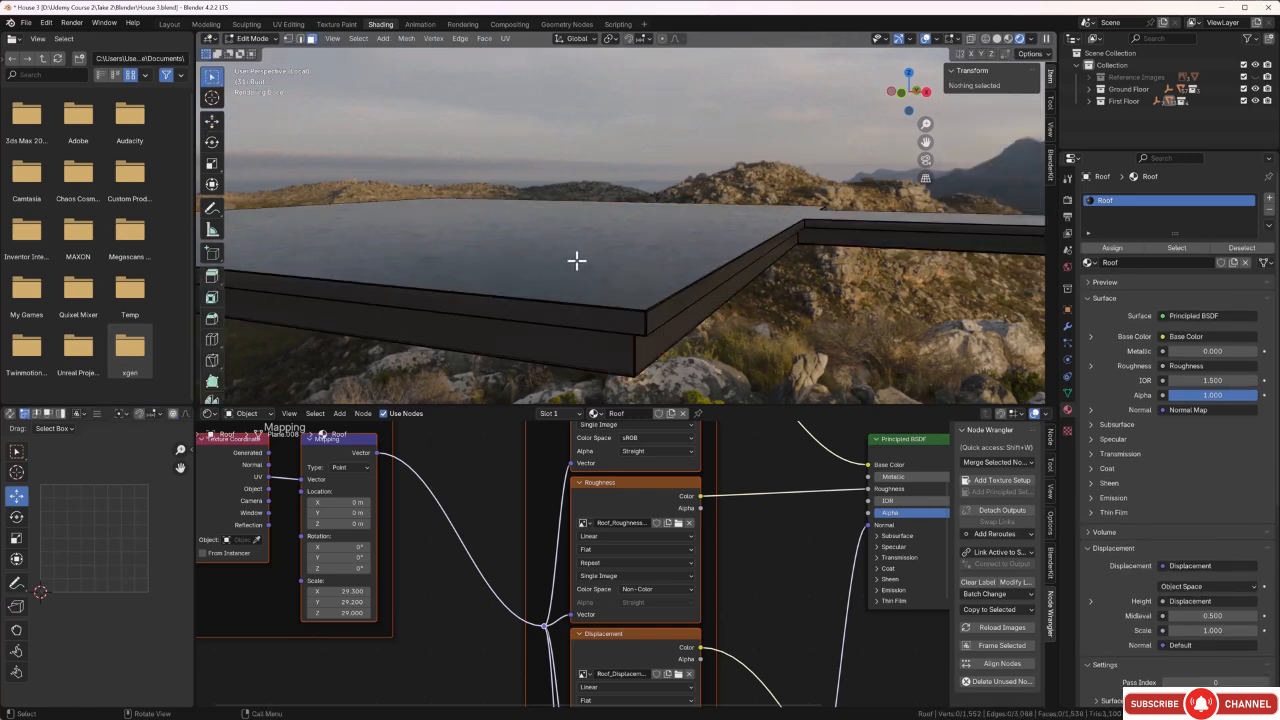
left_click(577, 261)
middle_click_drag(563, 297, 538, 277)
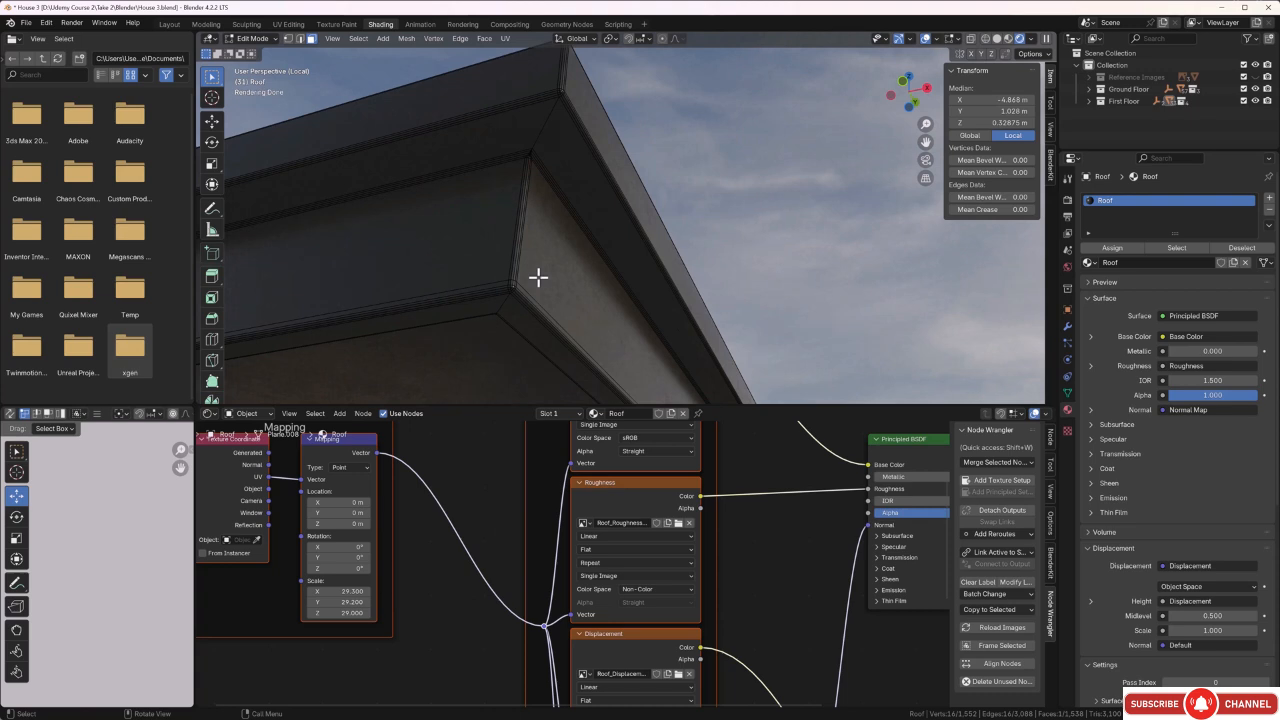
key("ctrl+KP_Add")
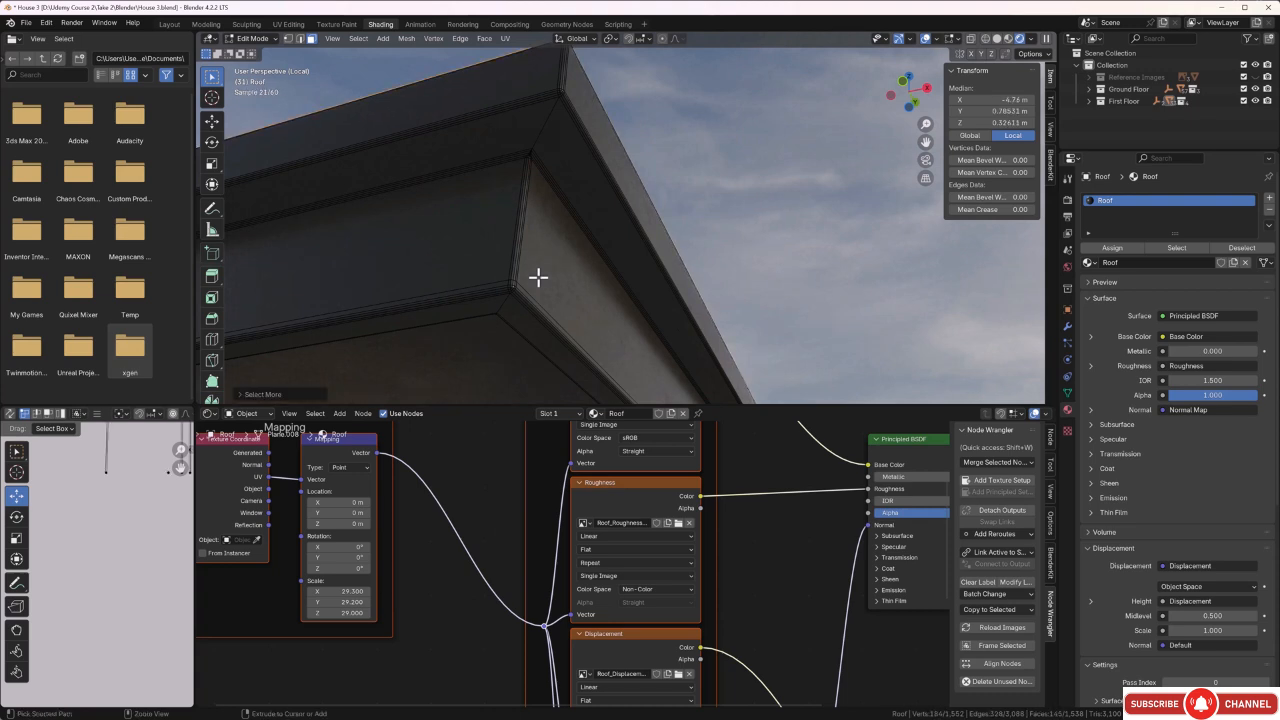
key("ctrl+KP_Add")
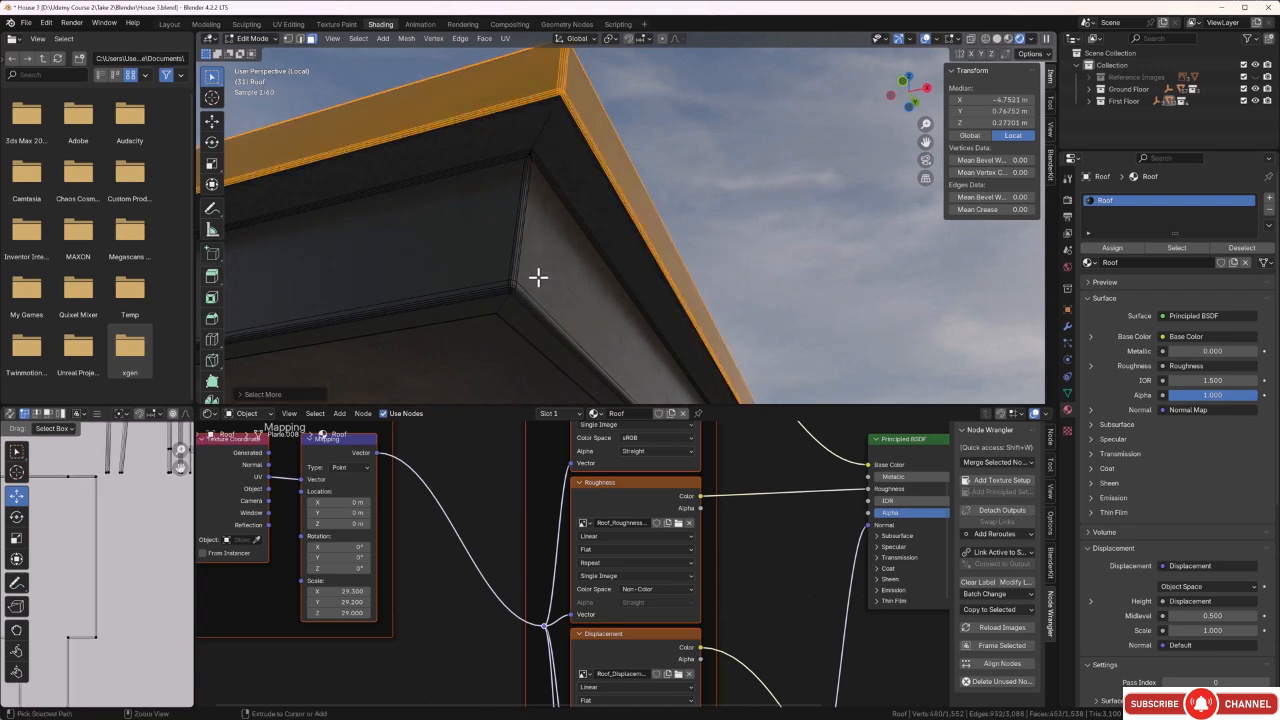
key("ctrl+KP_Add")
key("ctrl+KP_Add")
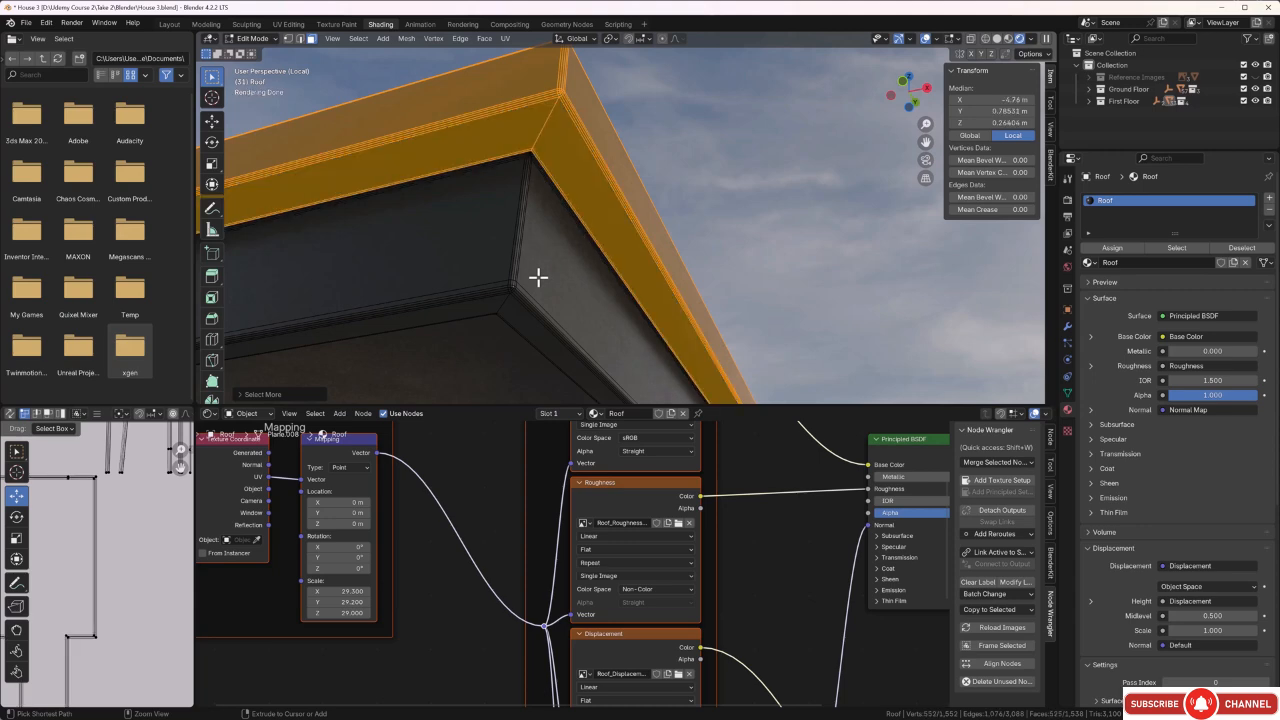
key("ctrl+KP_Add")
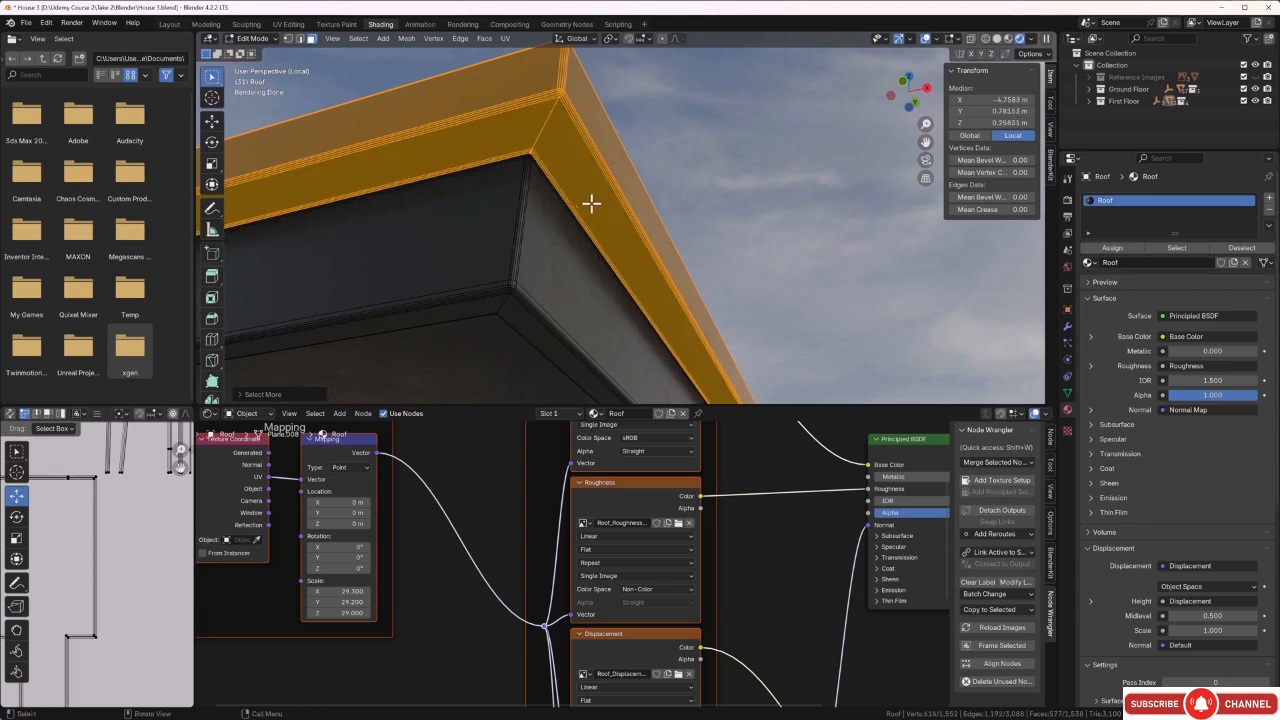
Add a second material named Roof Rubber to the roof, assign it to the selected faces and clear the selection.
middle_click_drag(529, 163, 563, 123)
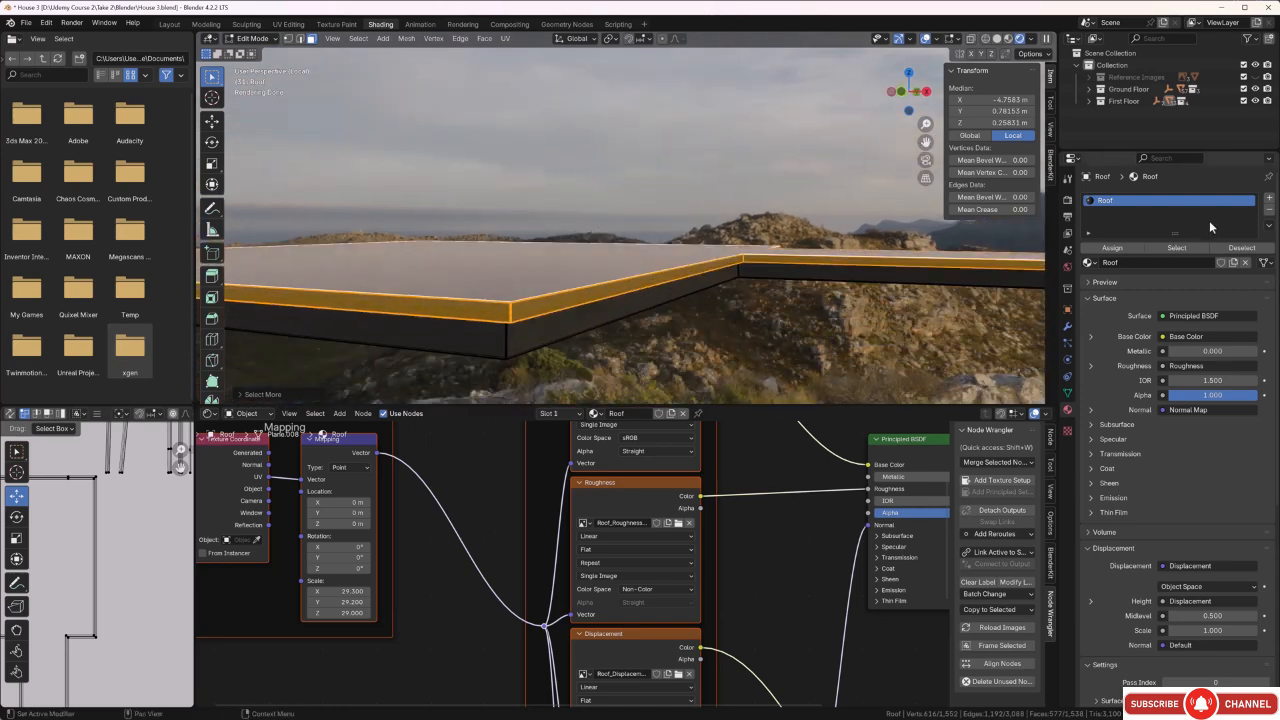
left_click(1269, 199)
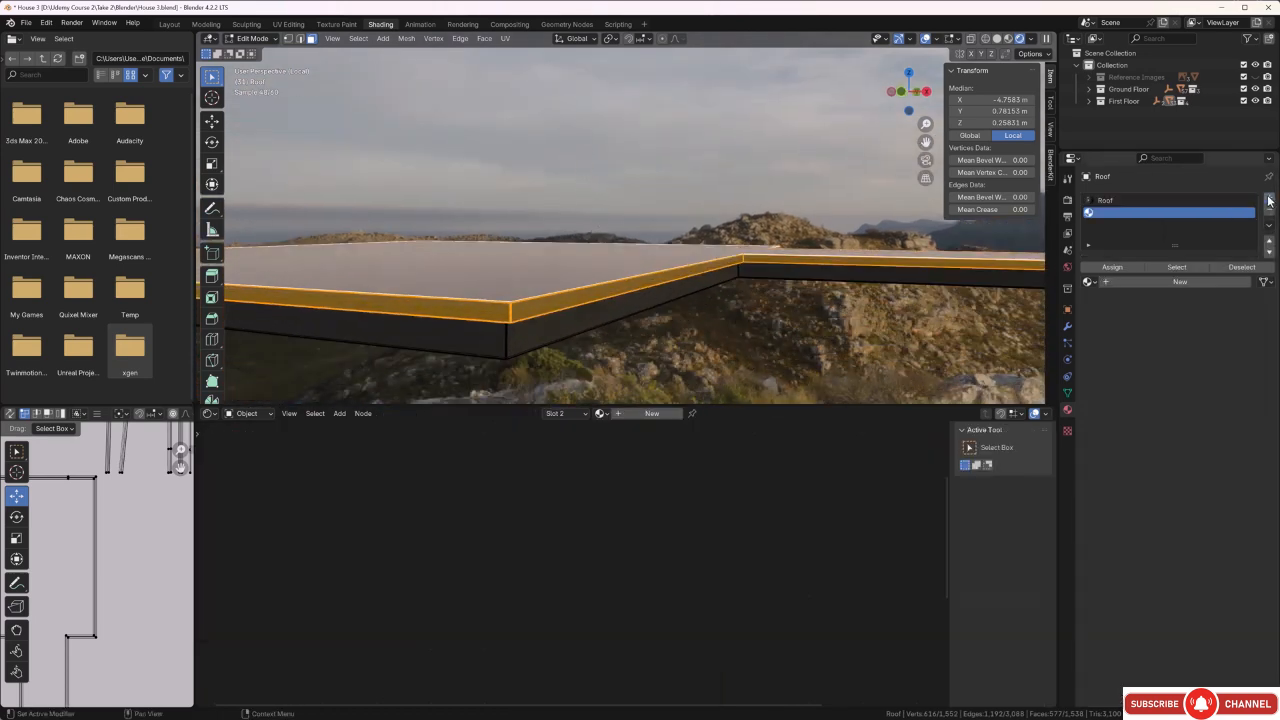
left_click(1161, 283)
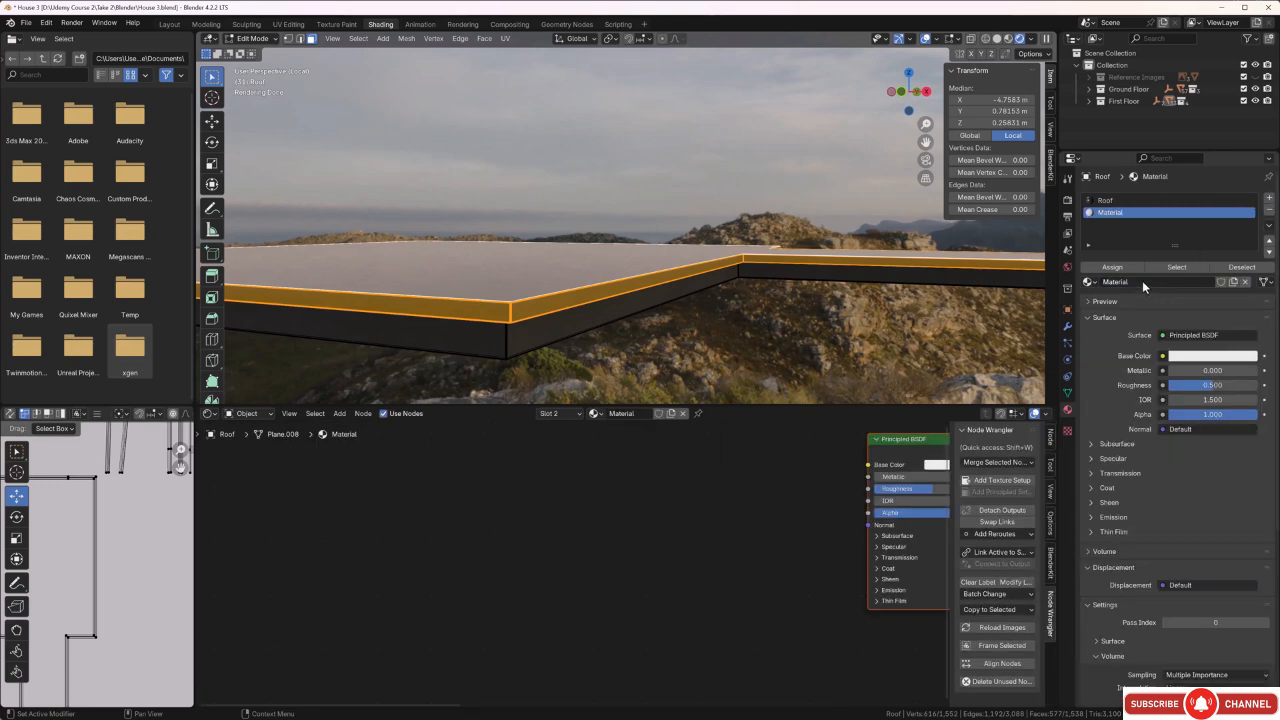
left_click(1145, 283)
key("BackSpace")
type("Roof Rubber")
key("Return")
left_click(1129, 270)
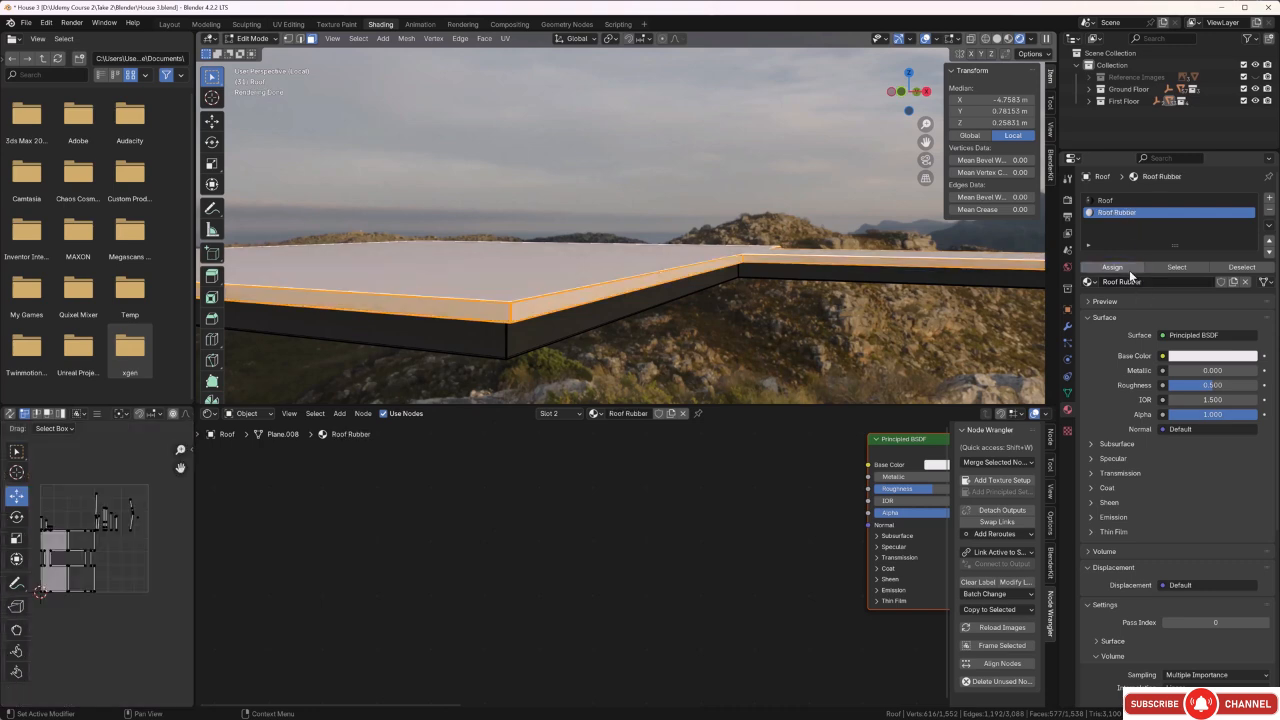
left_click(865, 344)
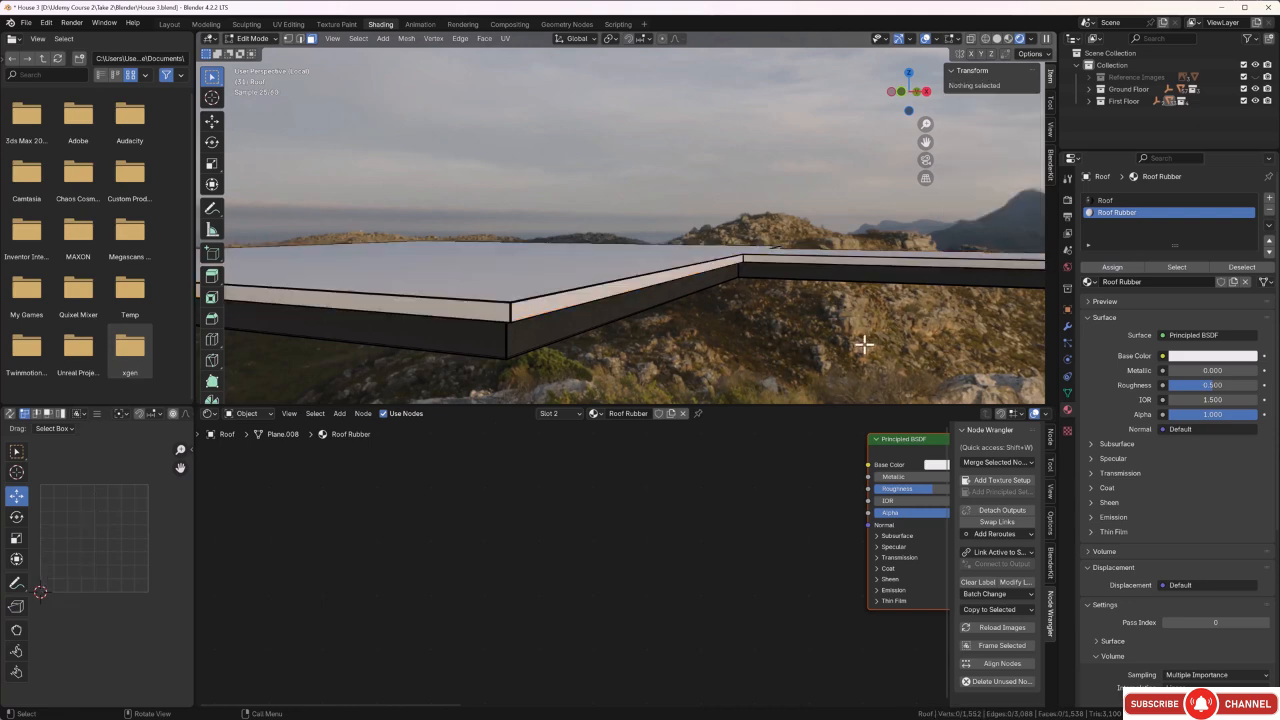
Add a Principled Texture Setup to the Roof Rubber material using all four maps from the Rubber roof material folder.
left_click(895, 441)
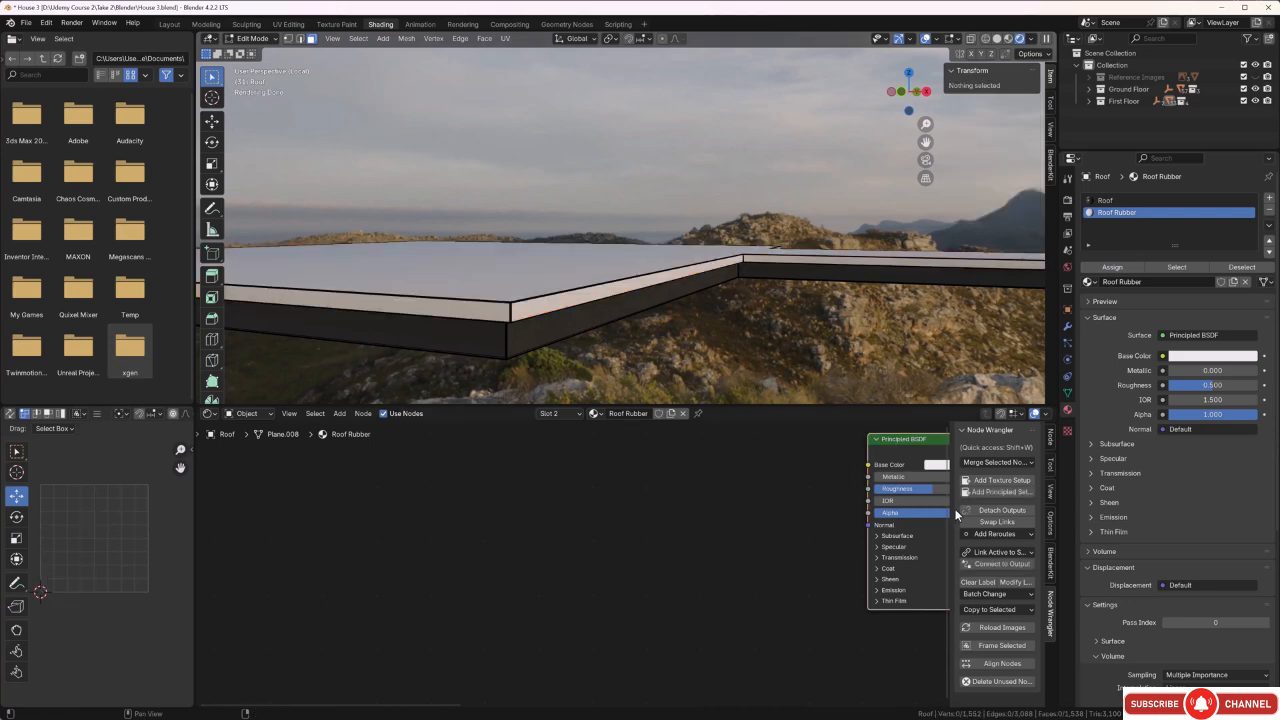
left_click(986, 492)
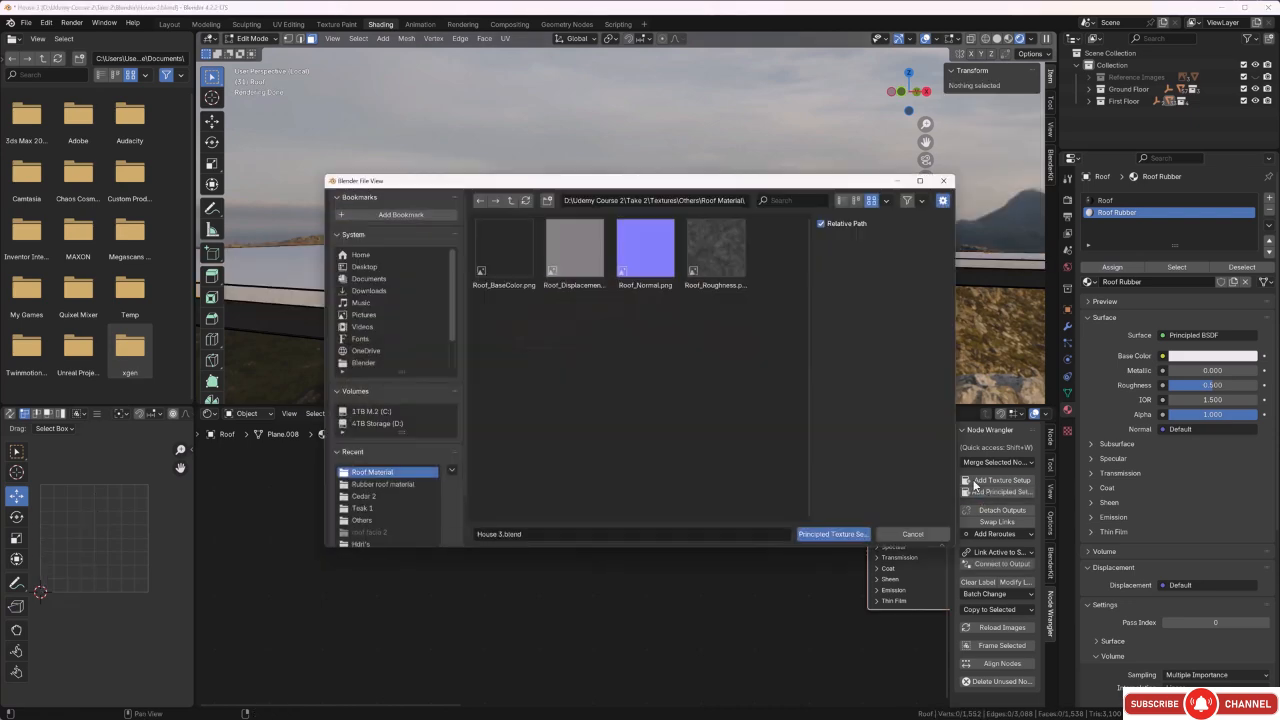
left_click(509, 201)
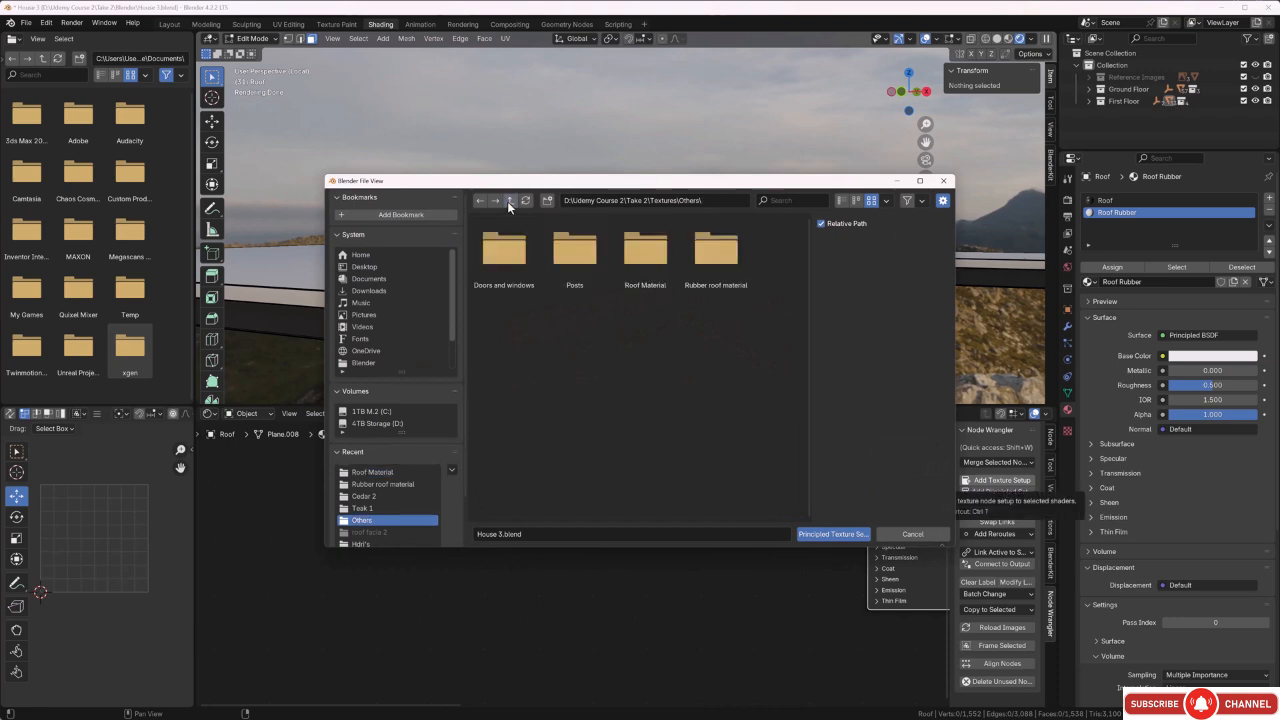
double_click(716, 252)
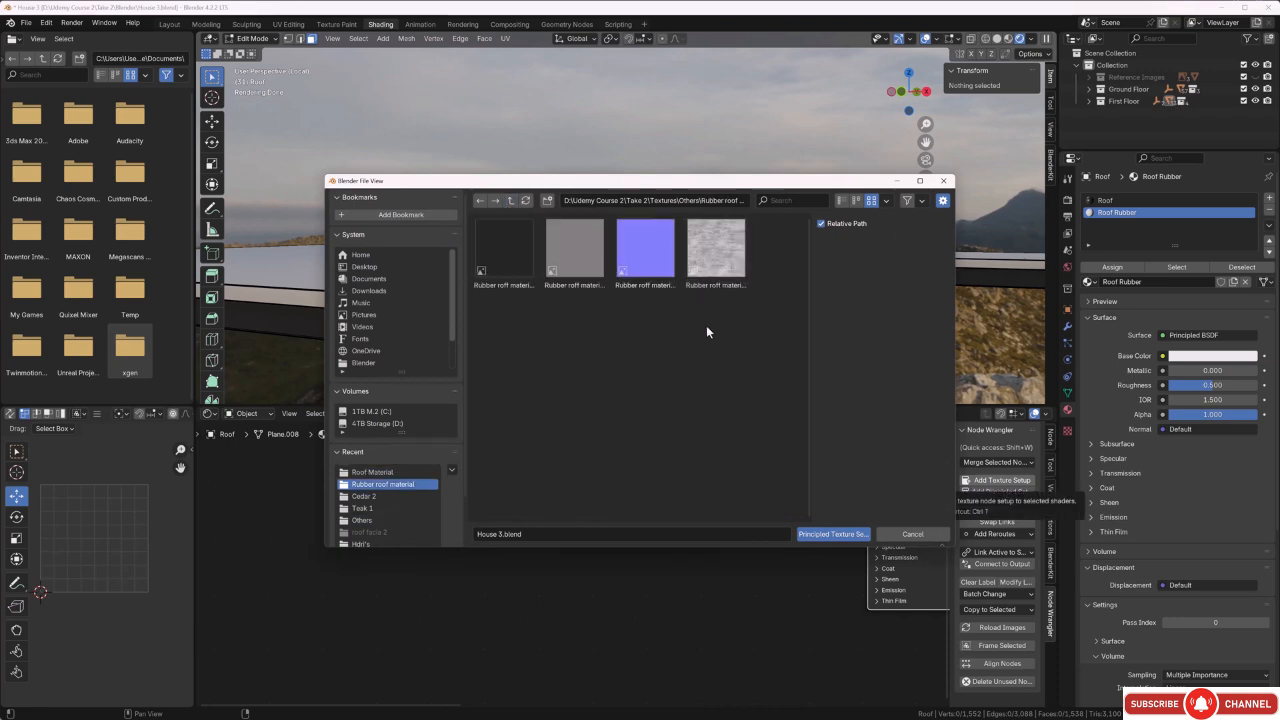
key("a")
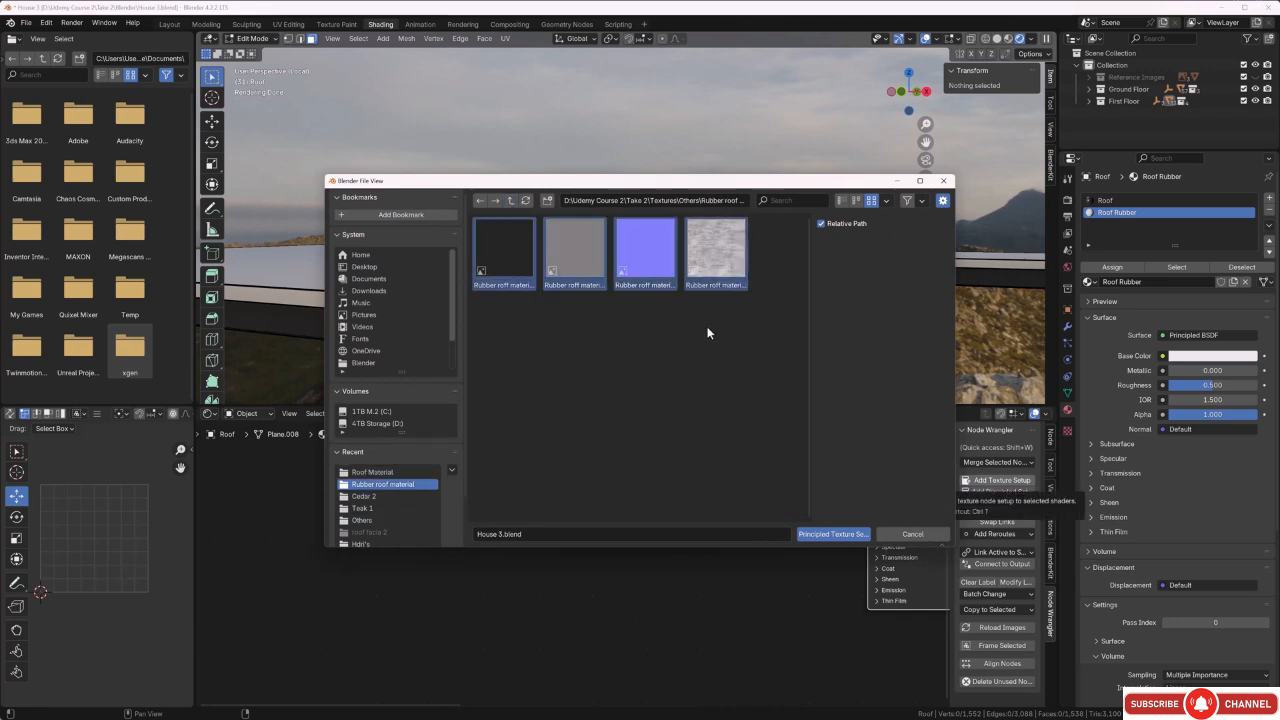
left_click(834, 534)
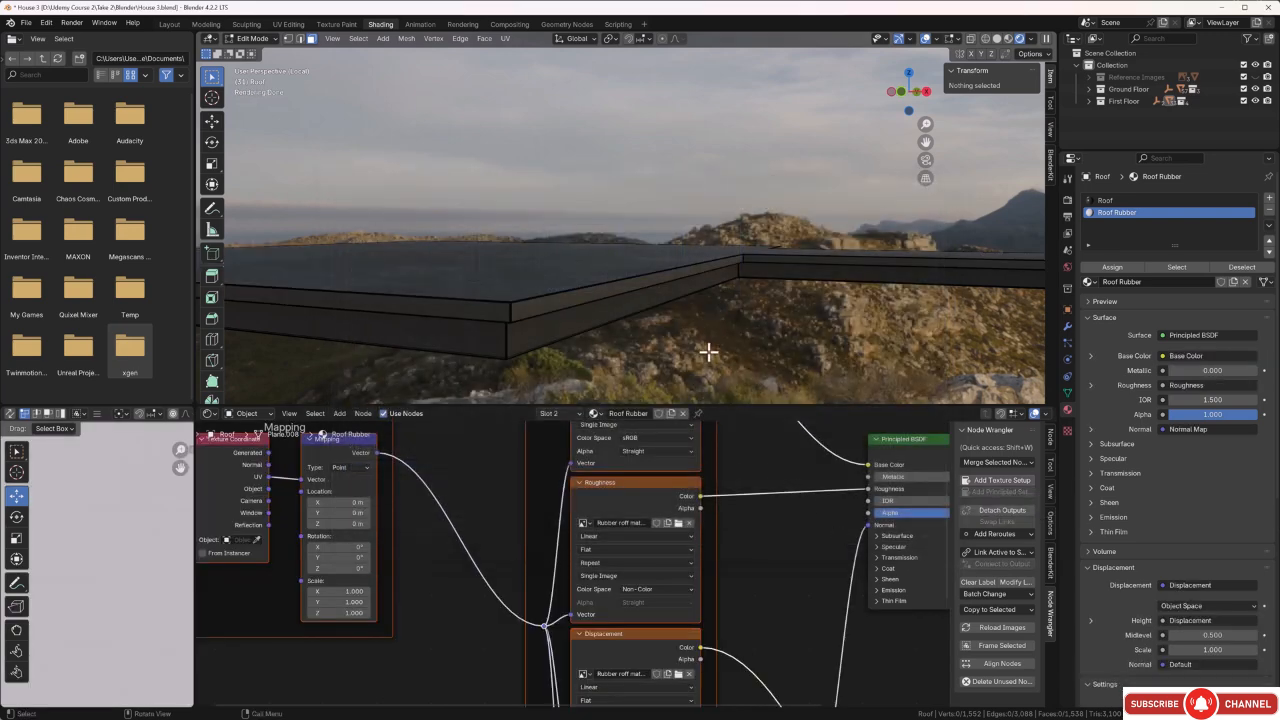
Leave mesh editing and set the Roof Rubber texture mapping scale to X 32.4, Y 31.0 and Z 33.0.
middle_click_drag(700, 349, 710, 285)
key("Tab")
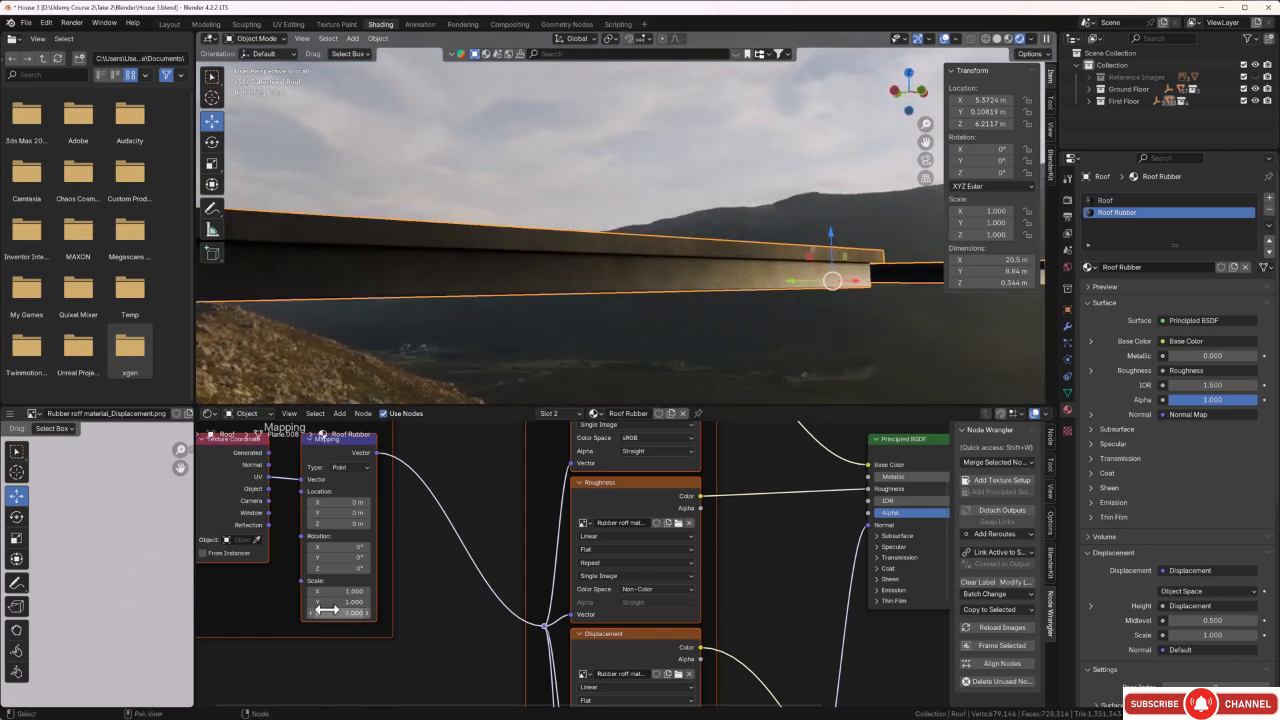
left_click_drag(340, 591, 400, 601)
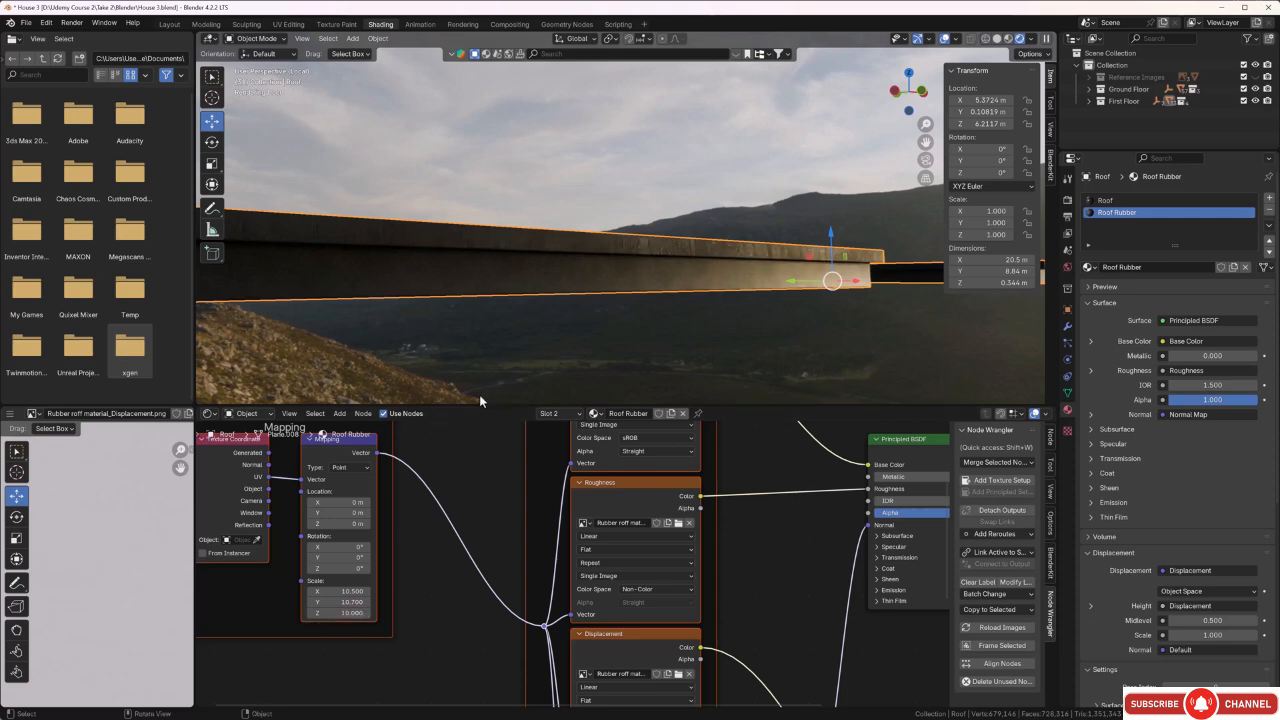
middle_click_drag(479, 394, 520, 240)
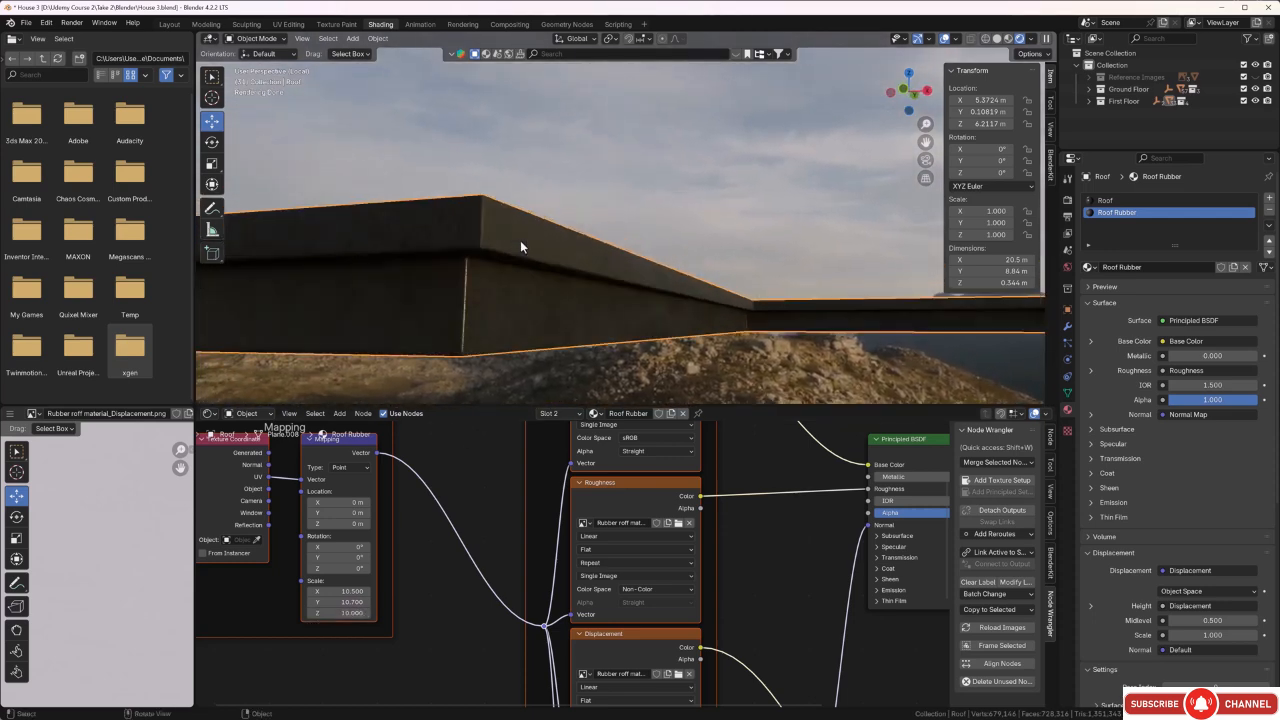
left_click_drag(340, 591, 420, 591)
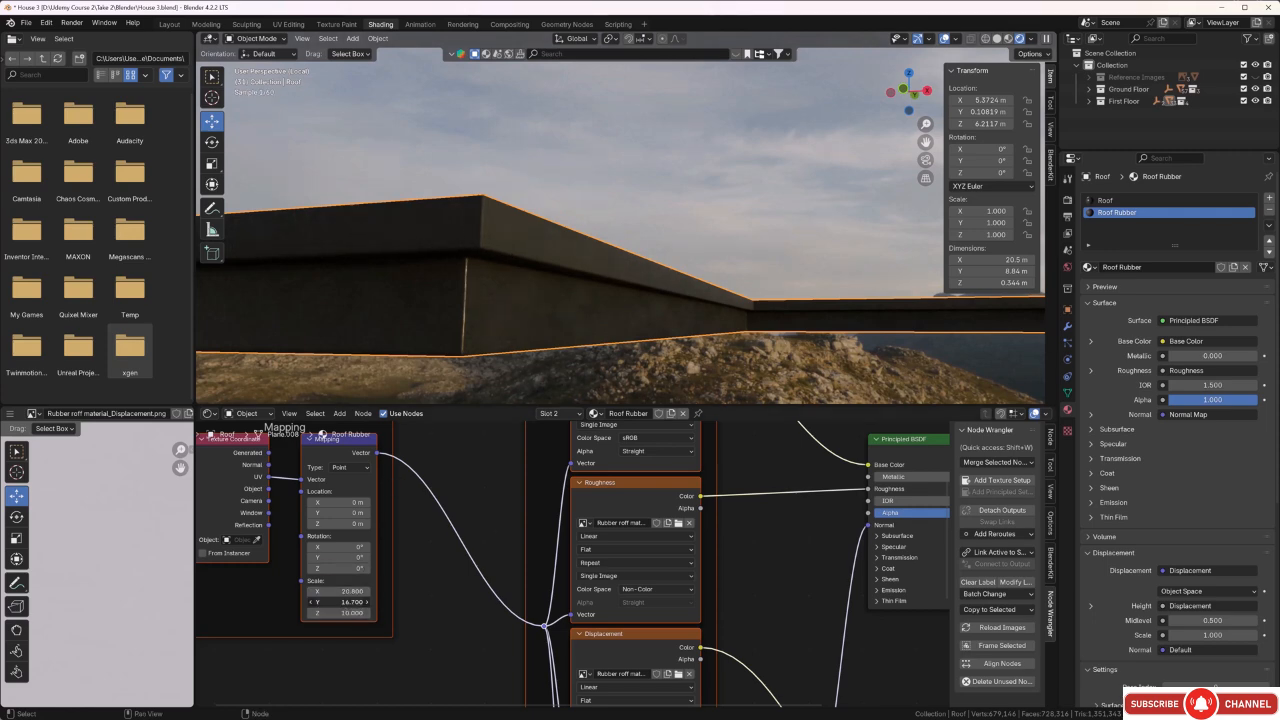
mouse_move(340, 602)
left_mouse_down()
mouse_move(360, 602)
mouse_move(350, 613)
left_mouse_up()
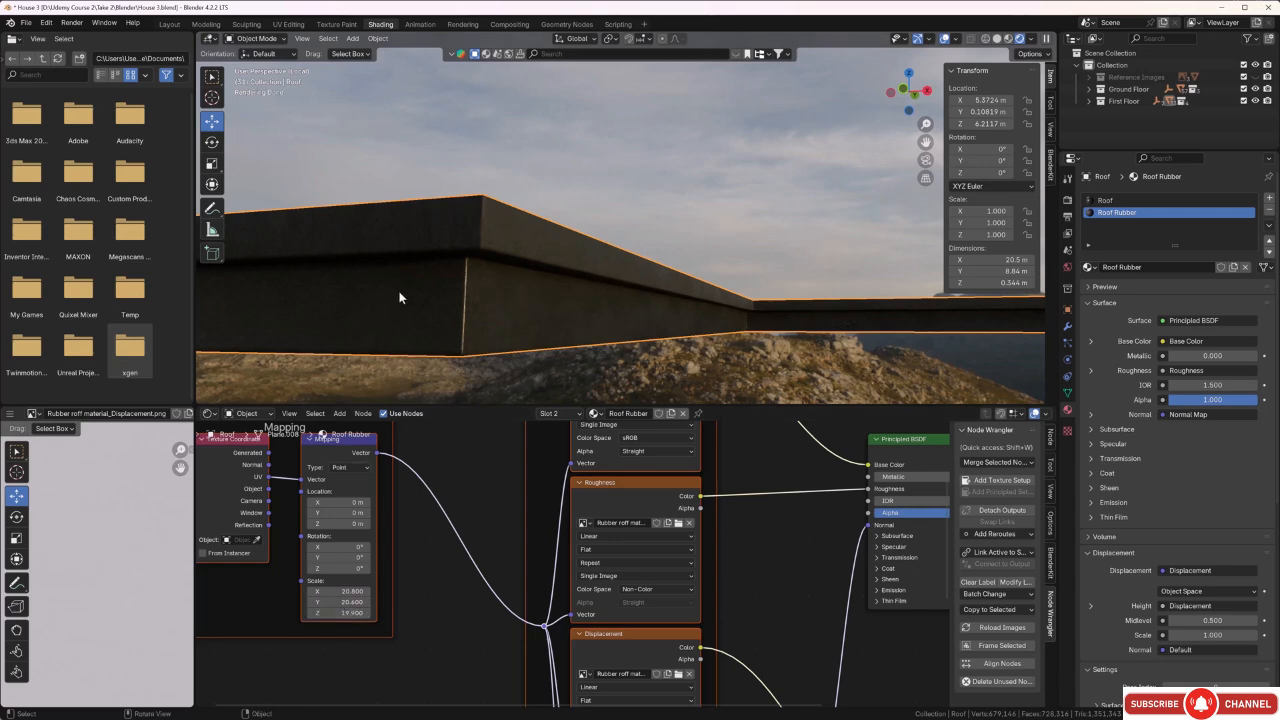
middle_click_drag(400, 294, 448, 304)
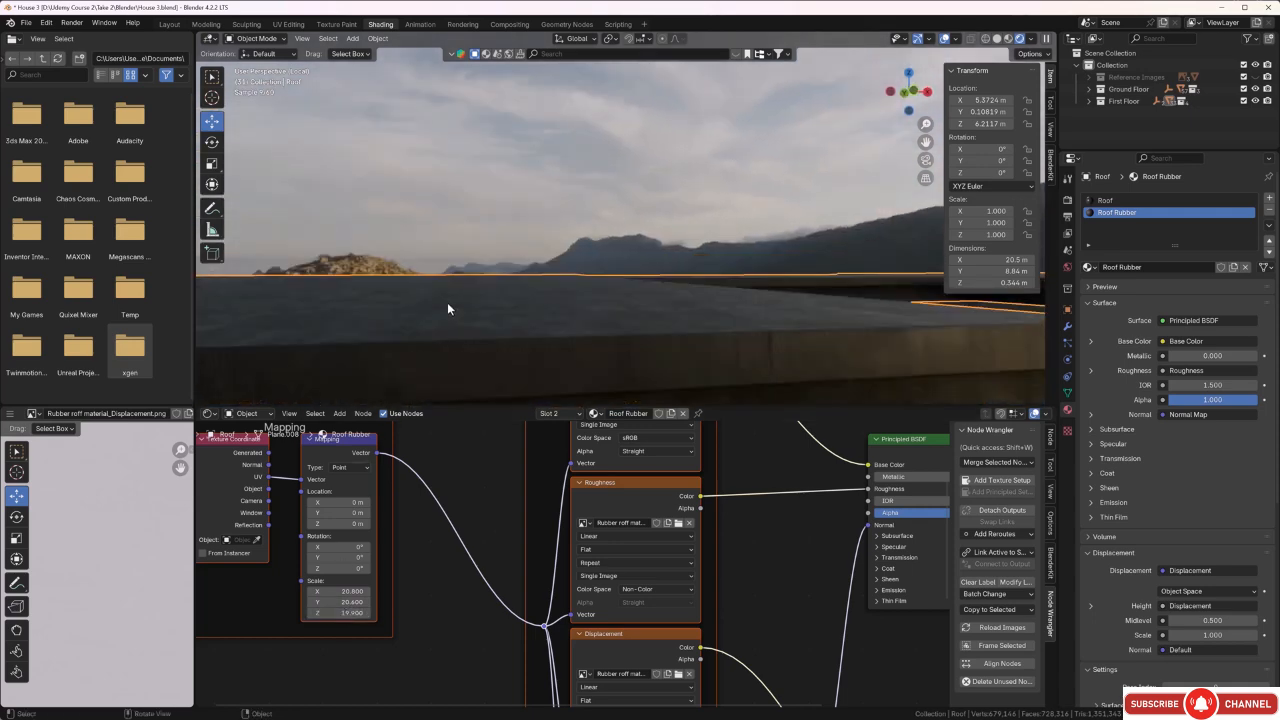
left_click_drag(340, 591, 418, 602)
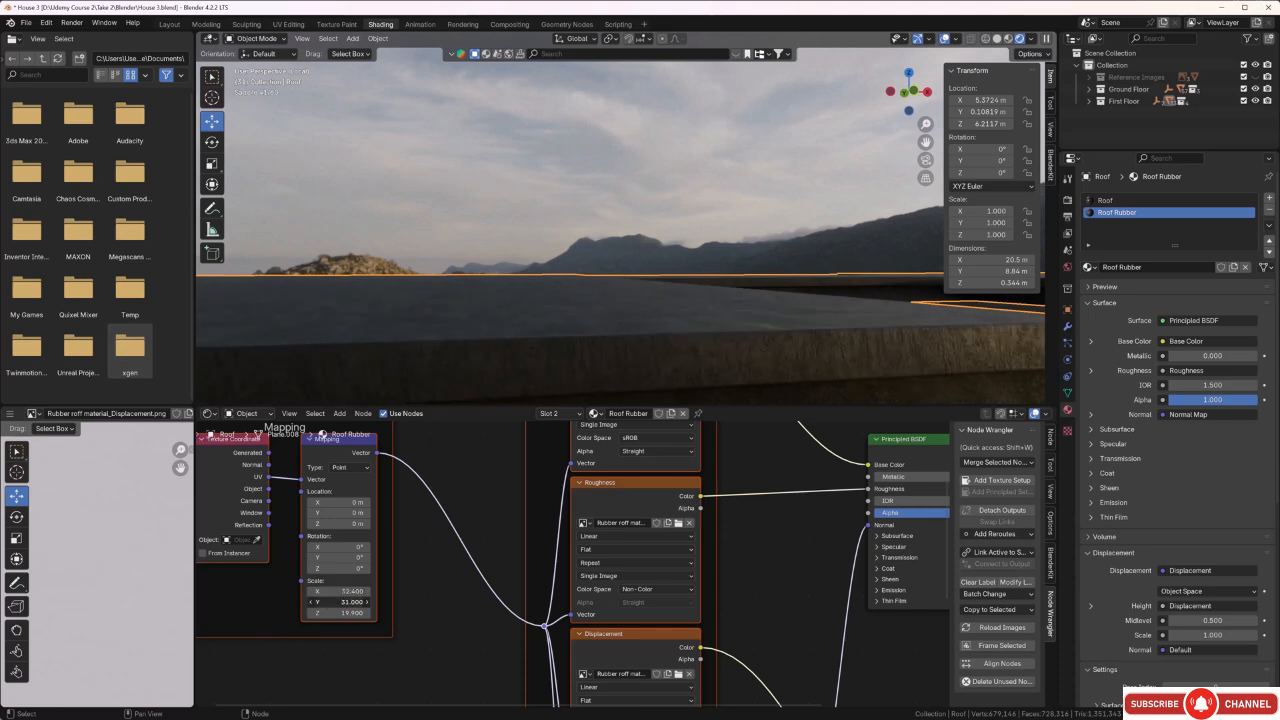
left_click_drag(340, 613, 444, 613)
Set the Roof Rubber texture mapping's Z rotation to 53.6° and deselect the roof to inspect its edges and underside.
middle_click_drag(524, 320, 480, 319)
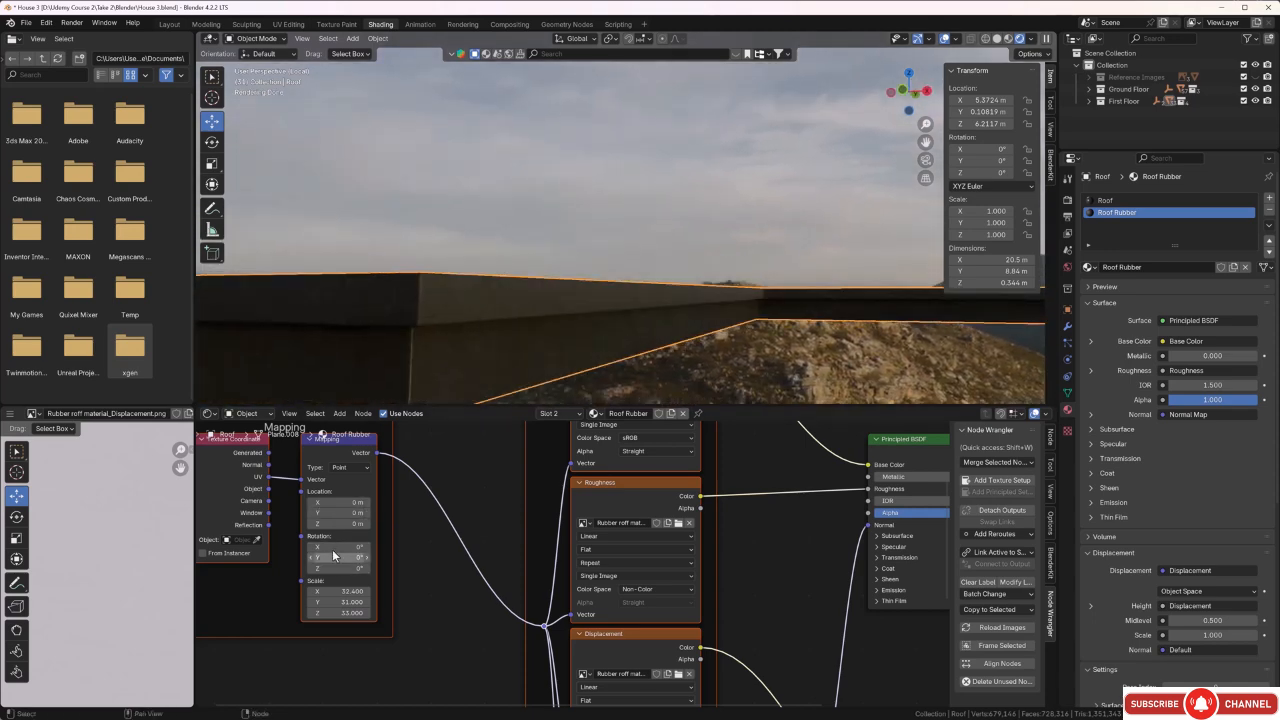
left_click_drag(335, 568, 344, 568)
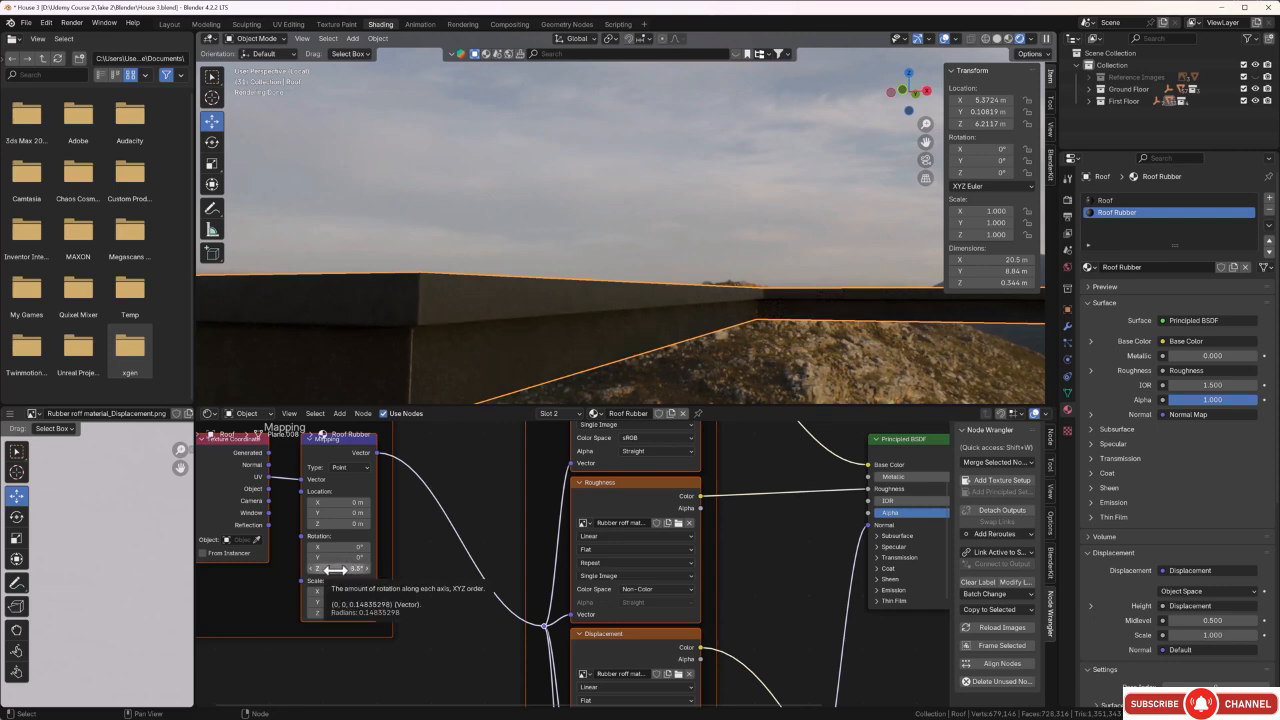
left_click_drag(342, 568, 367, 568)
middle_click_drag(404, 343, 460, 344)
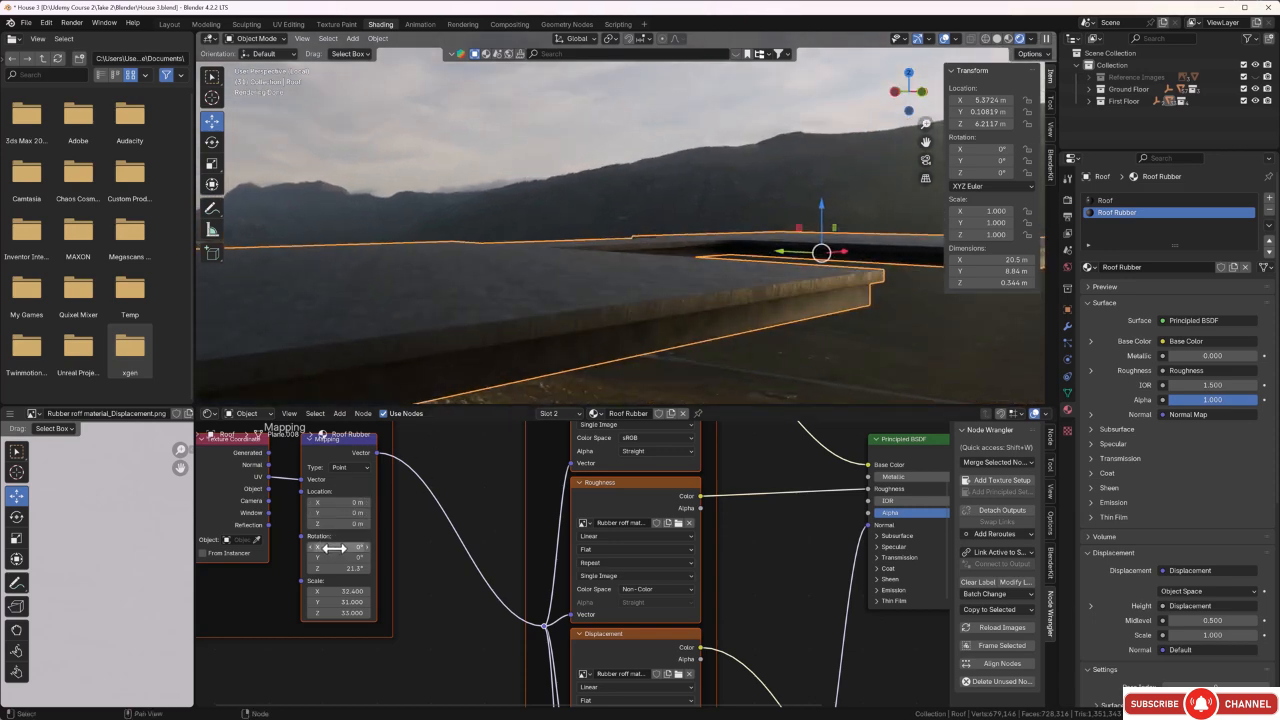
left_click_drag(340, 568, 392, 568)
middle_click_drag(475, 306, 511, 318)
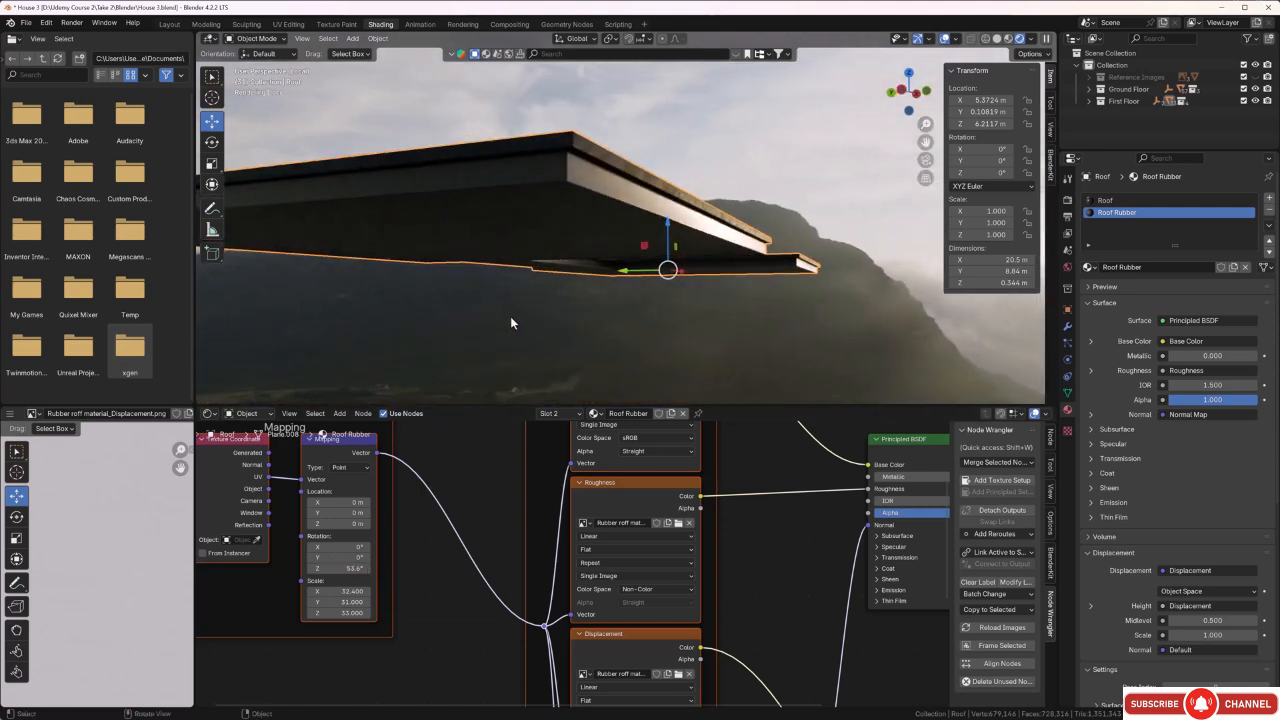
left_click(645, 324)
middle_click_drag(649, 327, 612, 282)
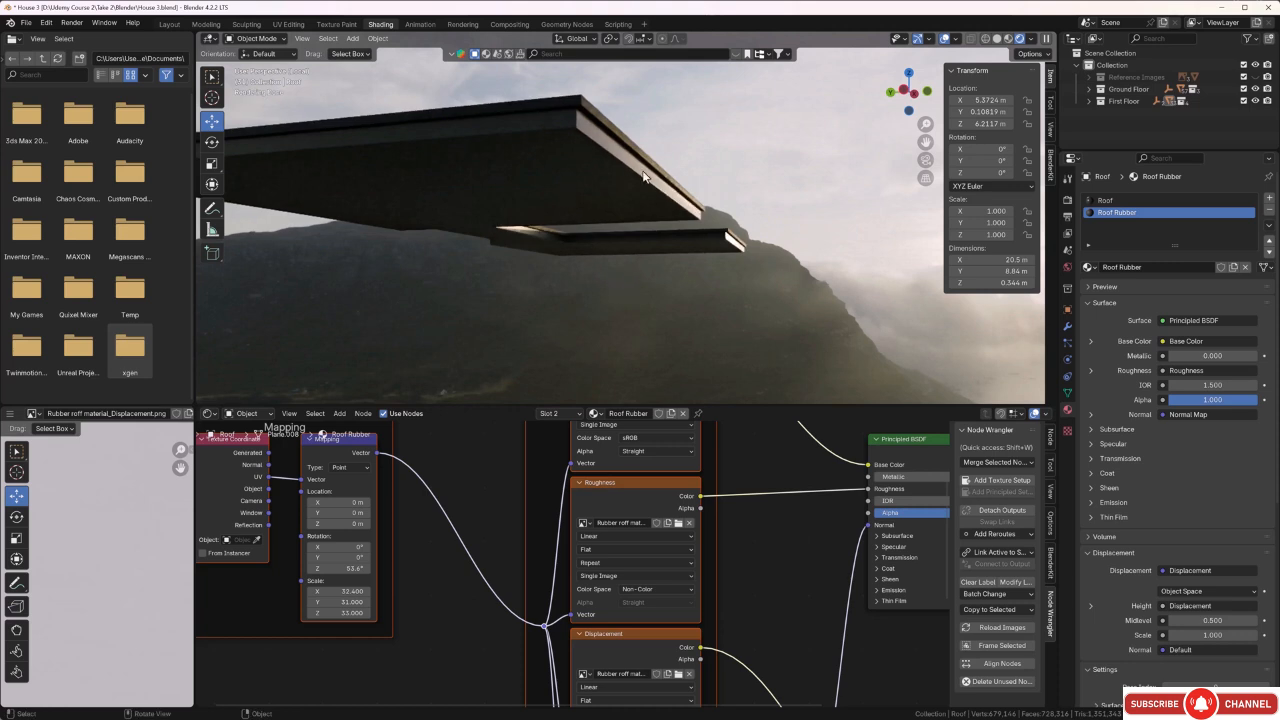
middle_click_drag(661, 228, 658, 230)
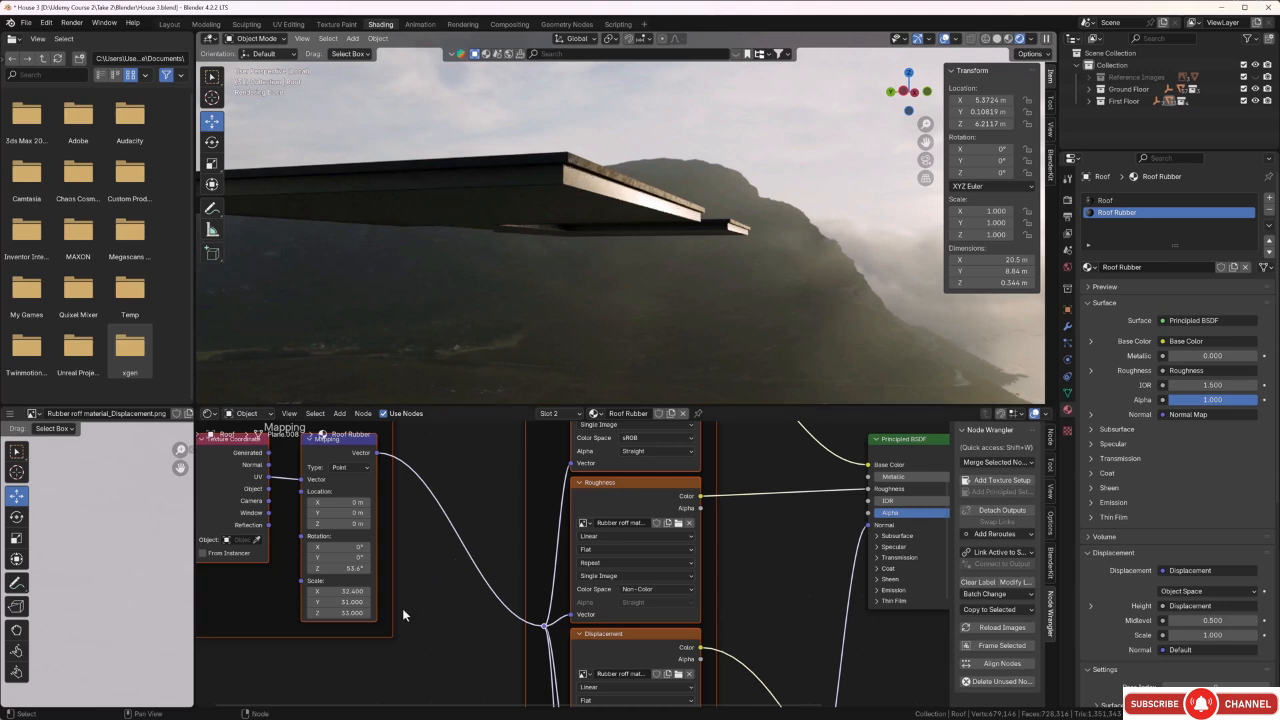
Set the Roof Rubber texture mapping scale to X 49.7, Y 51.0 and Z 48.4.
left_click_drag(340, 591, 398, 612)
middle_click_drag(687, 236, 678, 241)
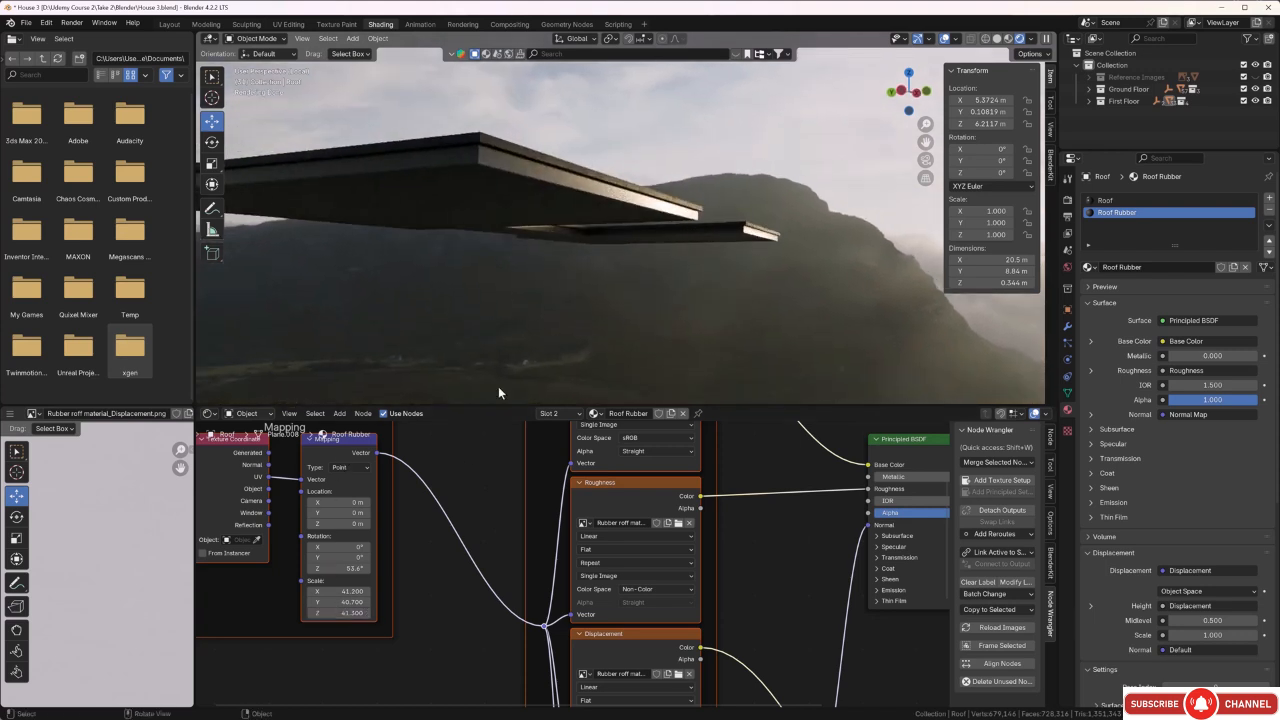
left_click_drag(340, 591, 415, 603)
left_click_drag(340, 613, 370, 613)
Select the roof's underside face, add a third material slot holding the existing Internal Walls material and assign it to that face.
middle_click_drag(545, 187, 503, 228)
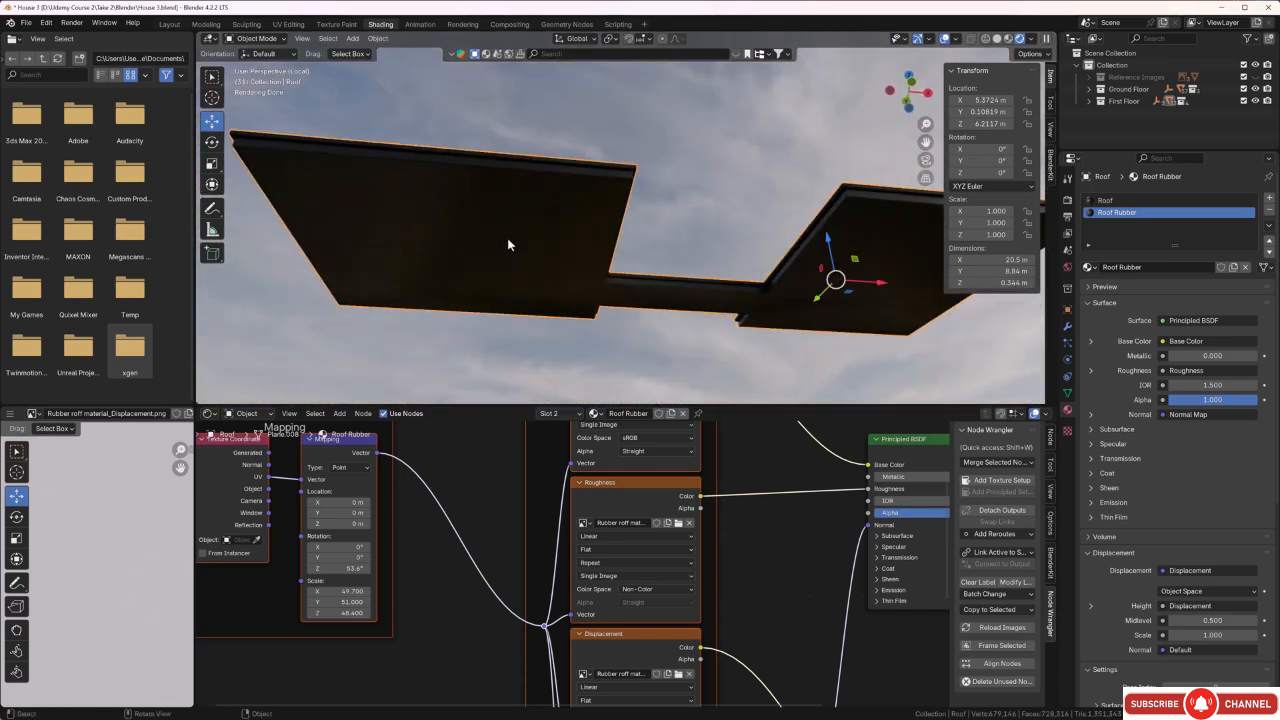
key("Tab")
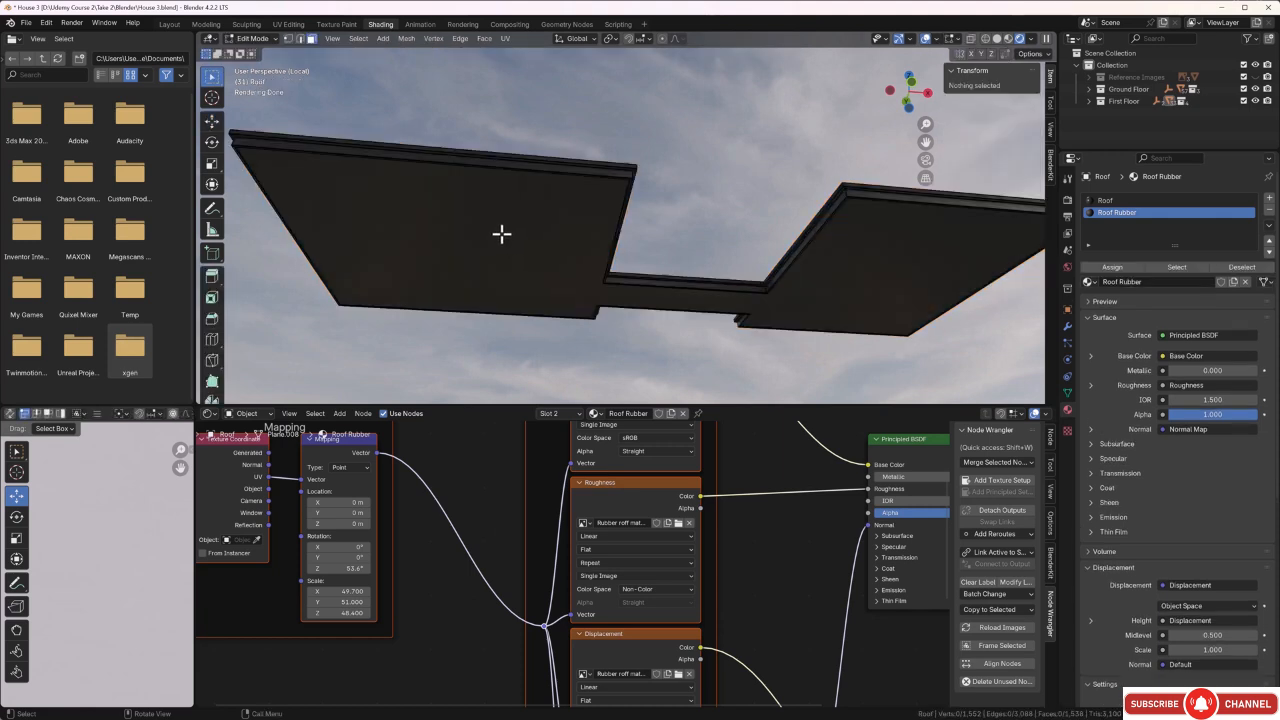
left_click(502, 235)
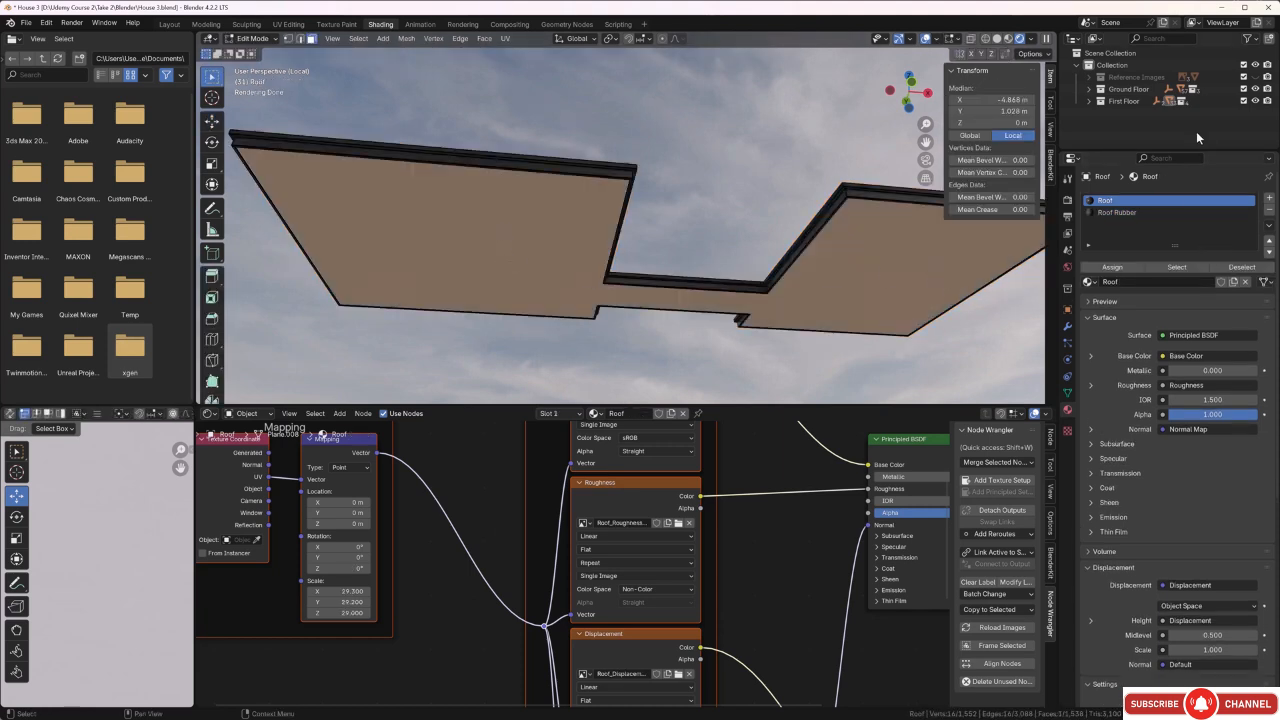
left_click(1269, 198)
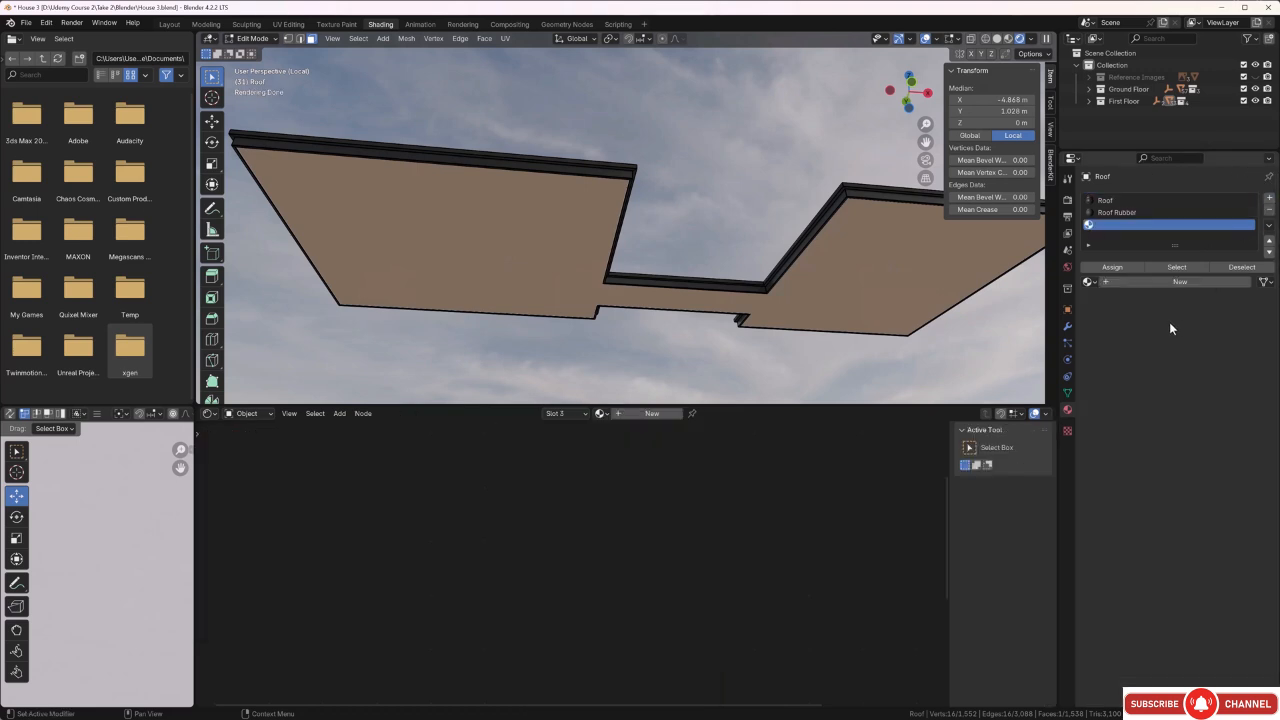
left_click(1092, 283)
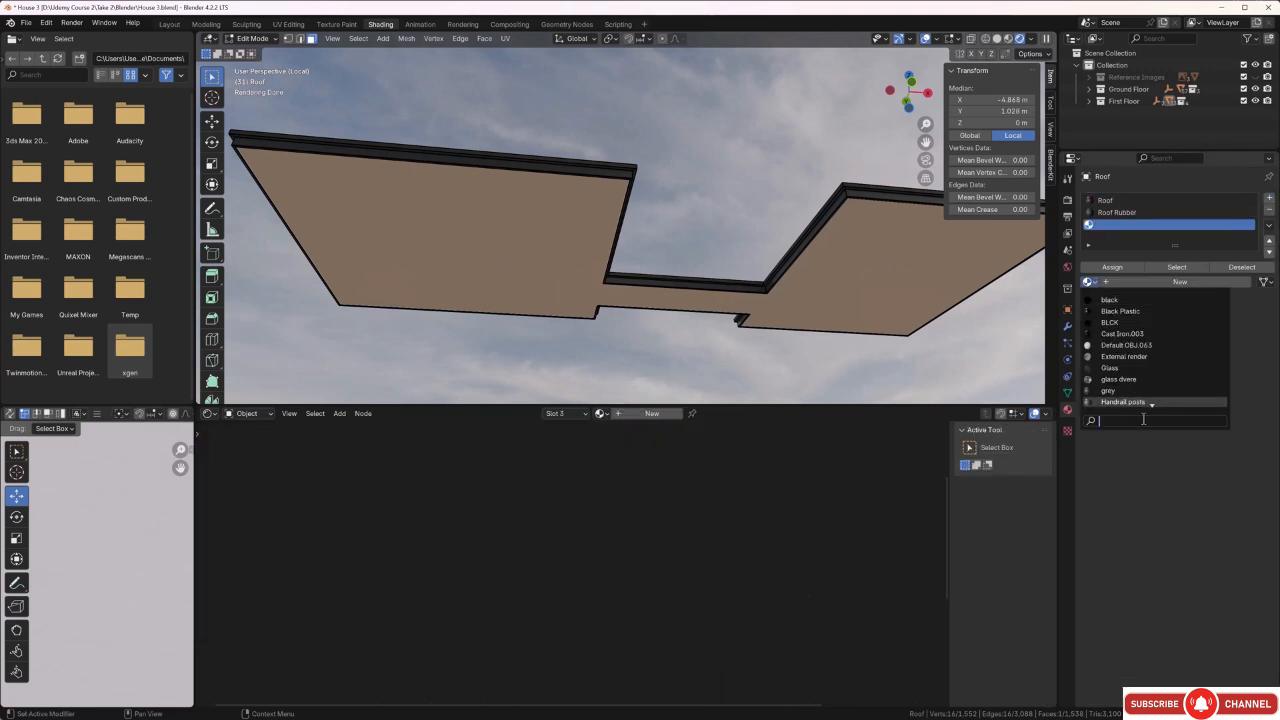
type("ir")
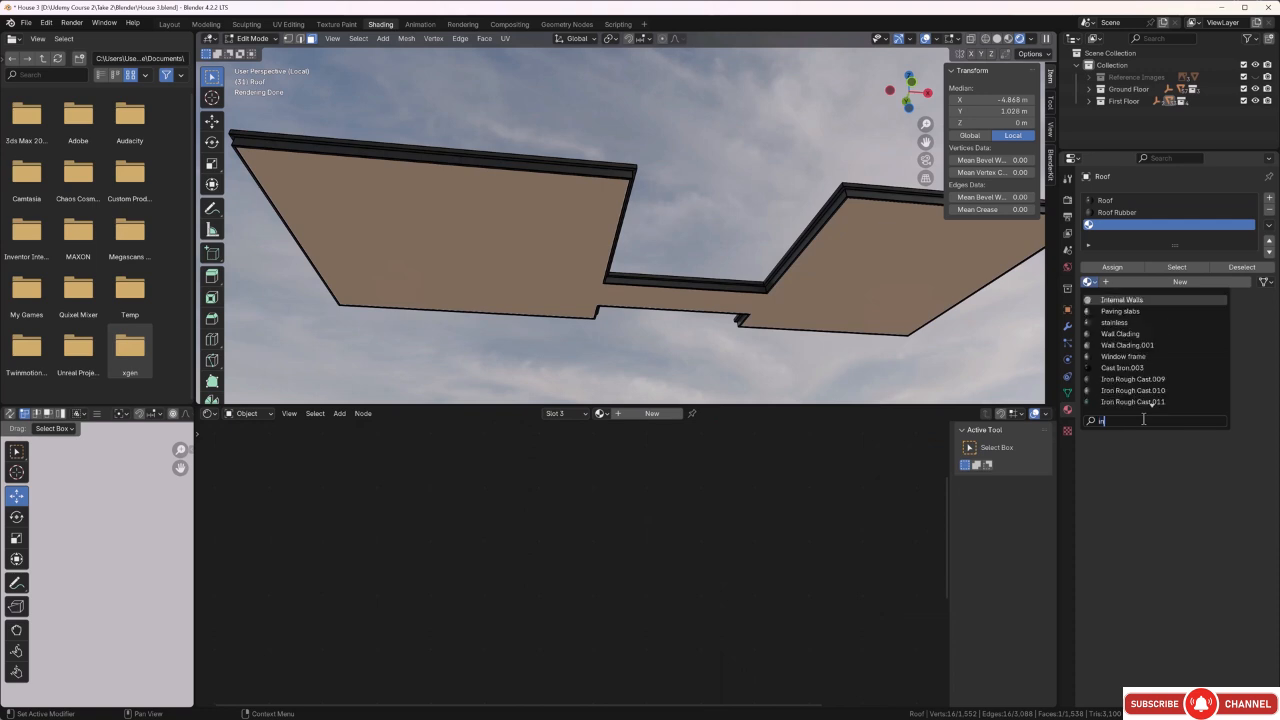
left_click(1119, 300)
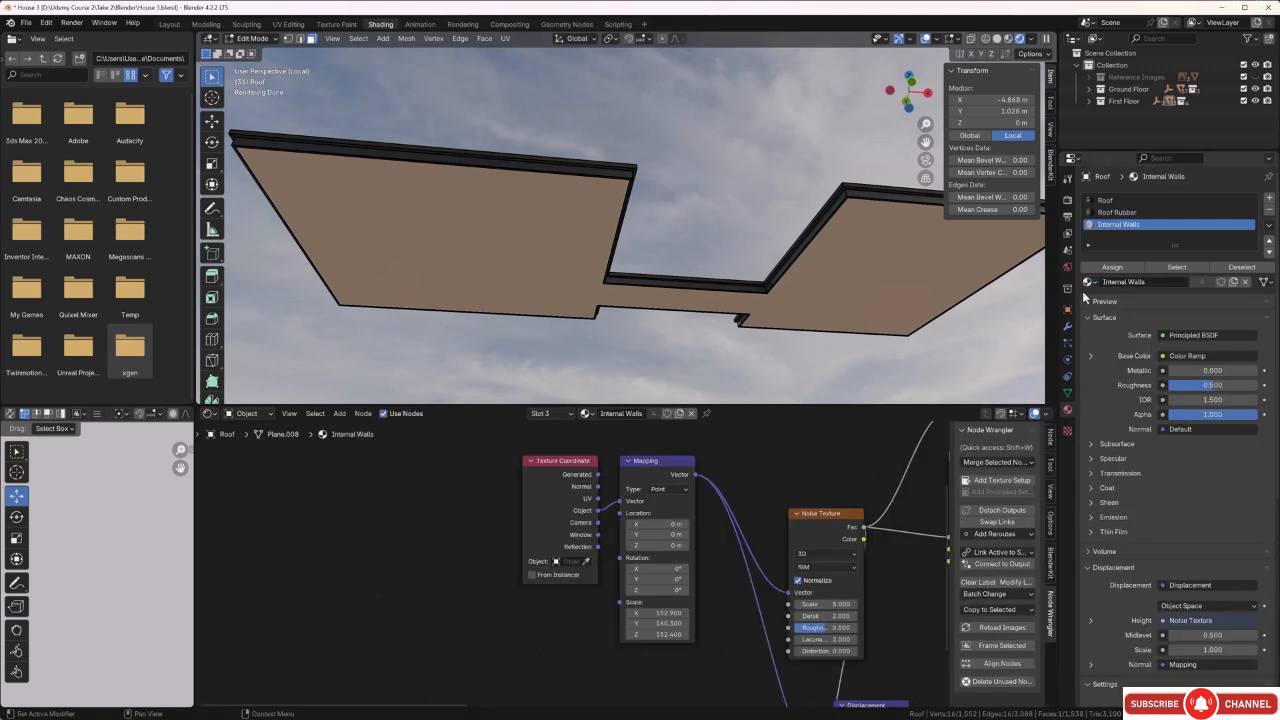
left_click(1112, 267)
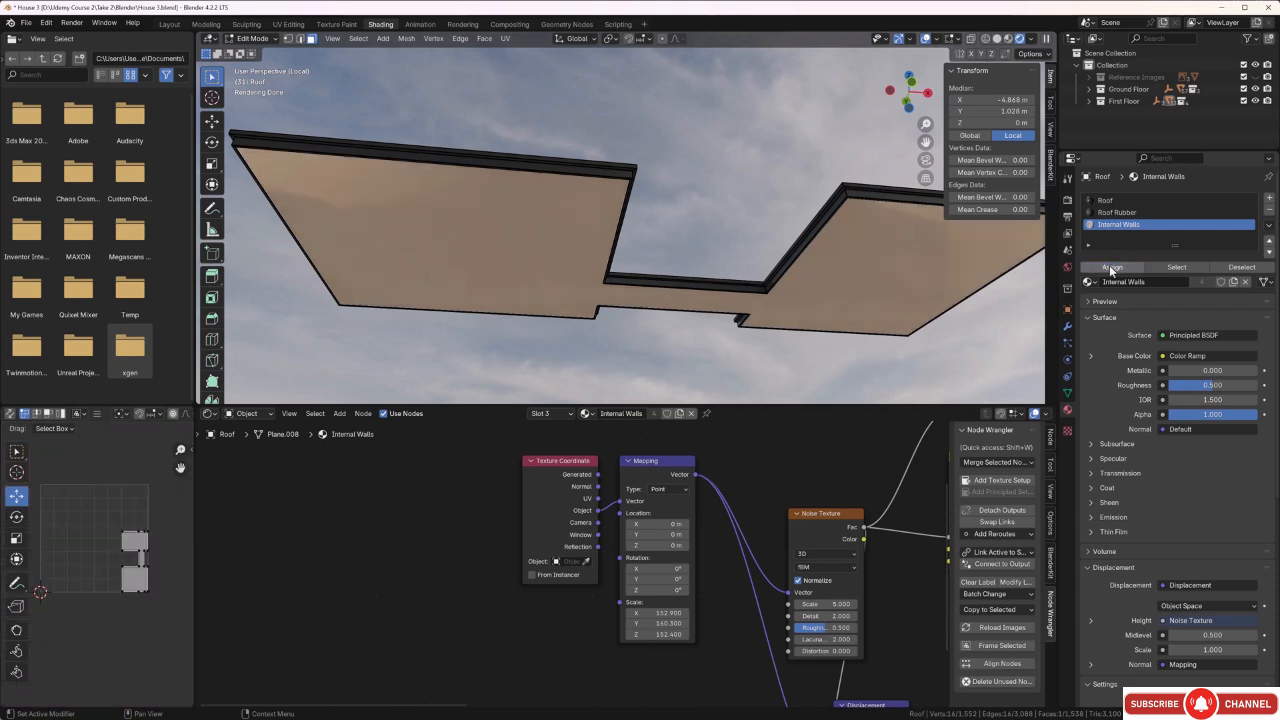
Leave mesh editing and the roof's isolated view, and inspect the roof edges and soffit in the context of the whole house.
left_click(715, 149)
middle_click_drag(664, 149, 717, 175)
key("Tab")
key("slash")
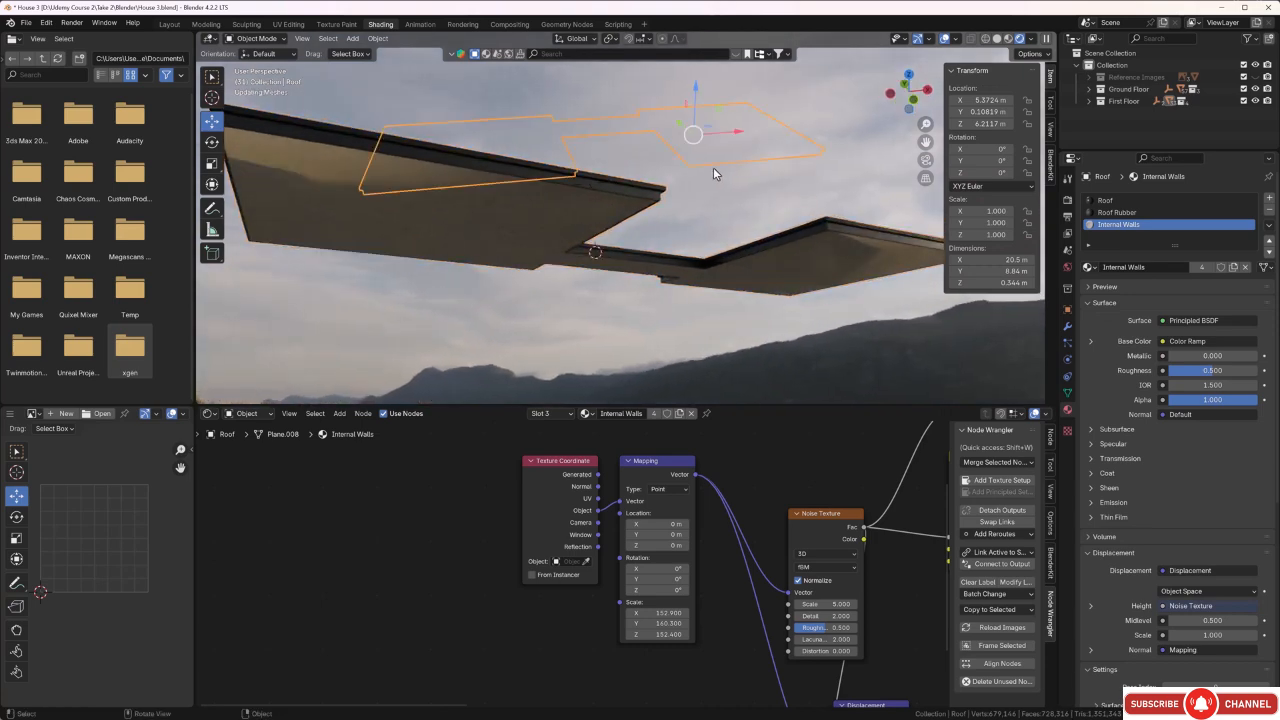
middle_click_drag(595, 255, 693, 230)
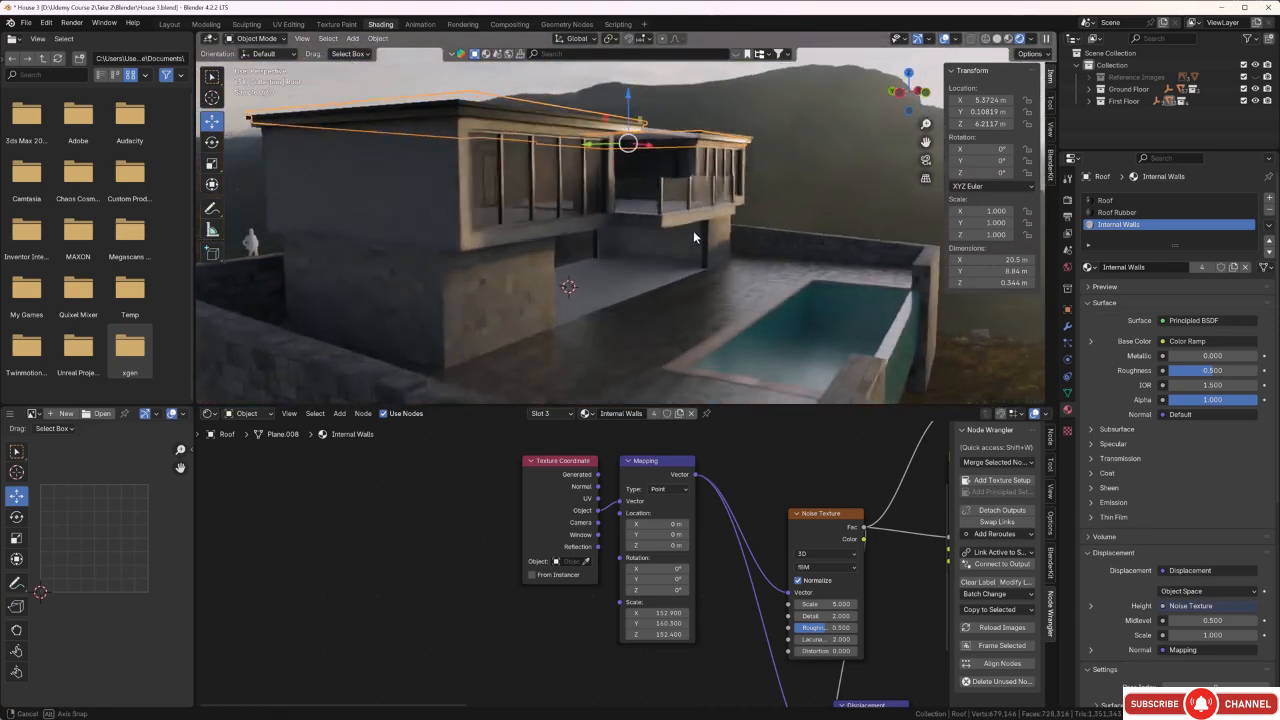
middle_click_drag(807, 145, 650, 148)
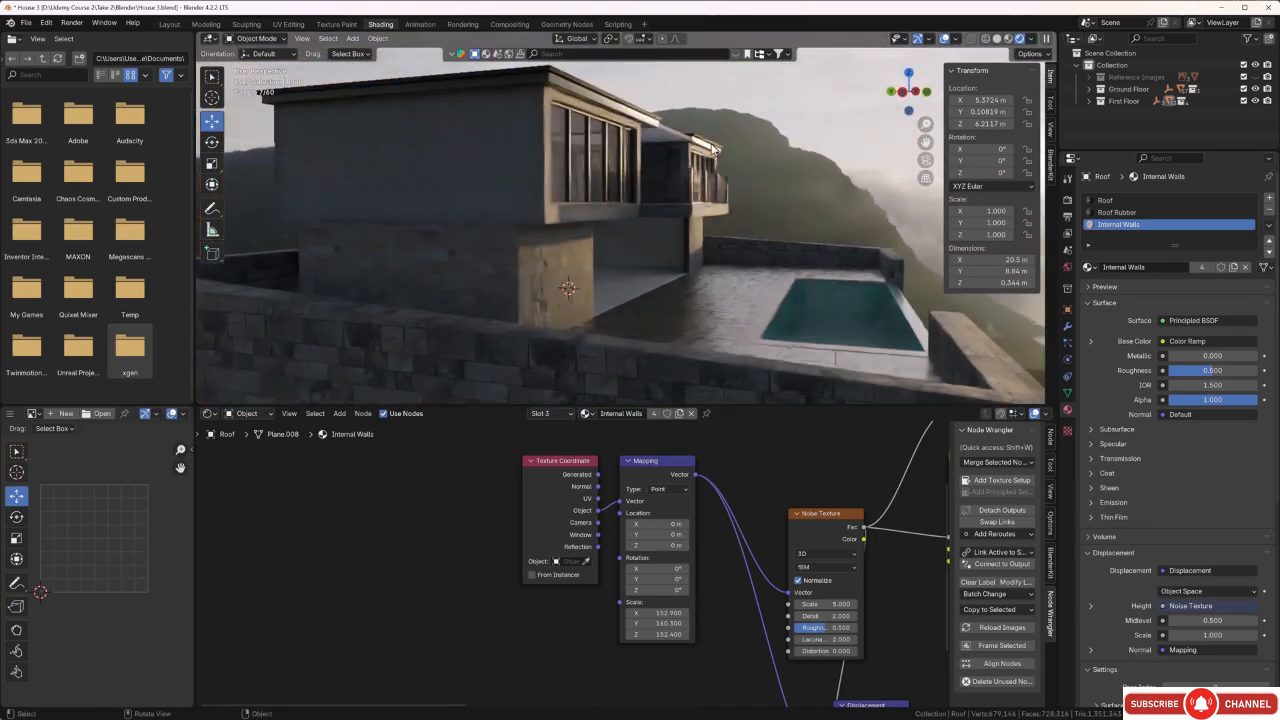
scroll(580, 115, "up", 3)
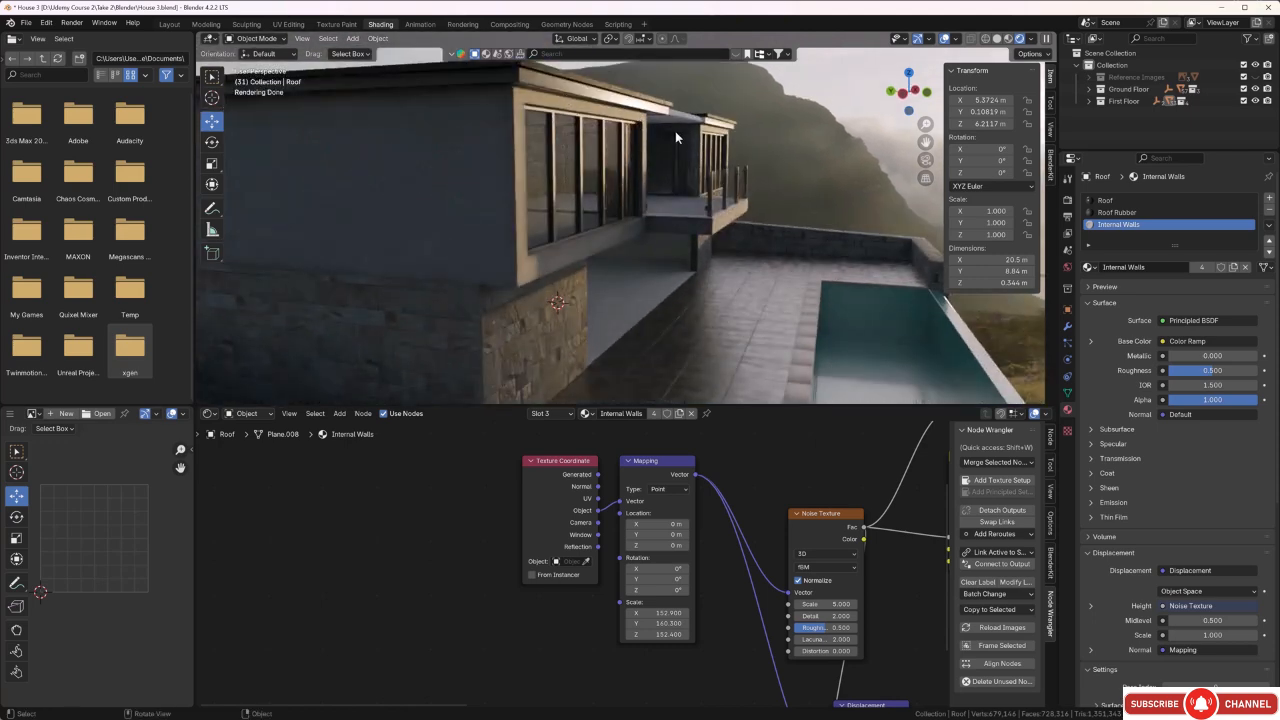
middle_click_drag(675, 131, 613, 117)
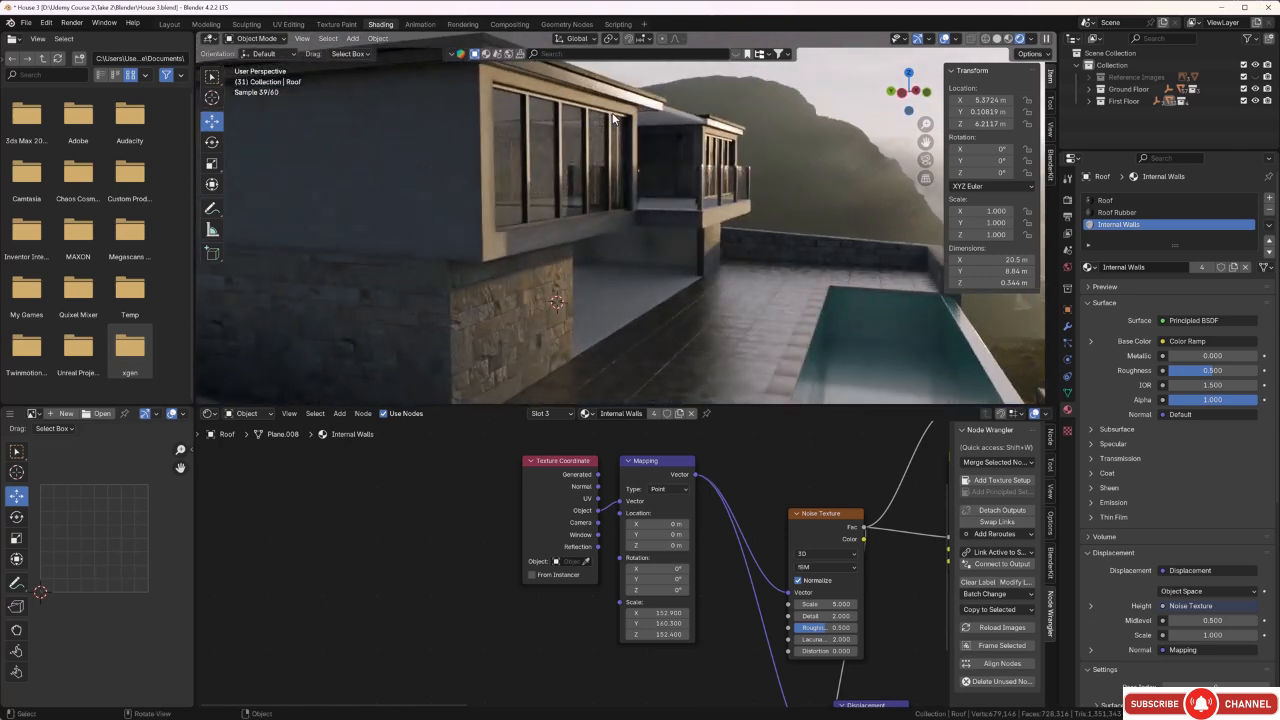
middle_click_drag(629, 174, 645, 87)
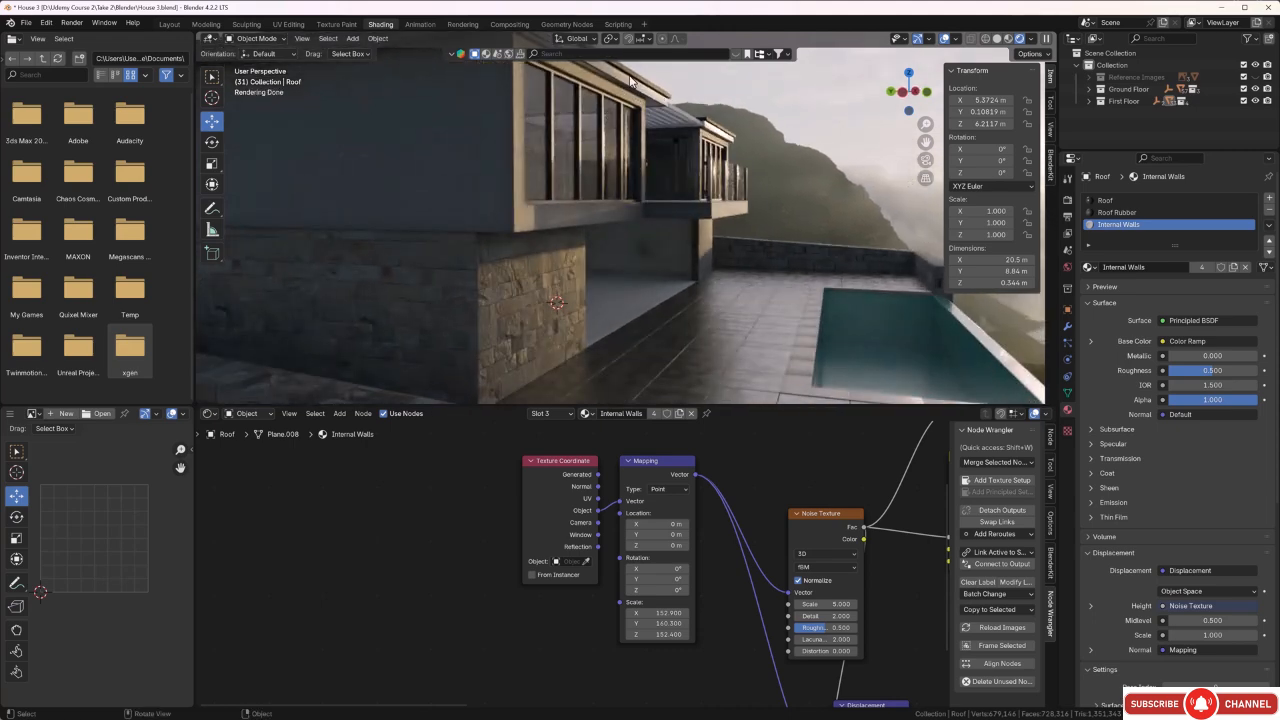
Select the slatted middle roof above the balcony and isolate it in local view.
middle_click_drag(636, 256, 629, 213)
left_click(619, 153)
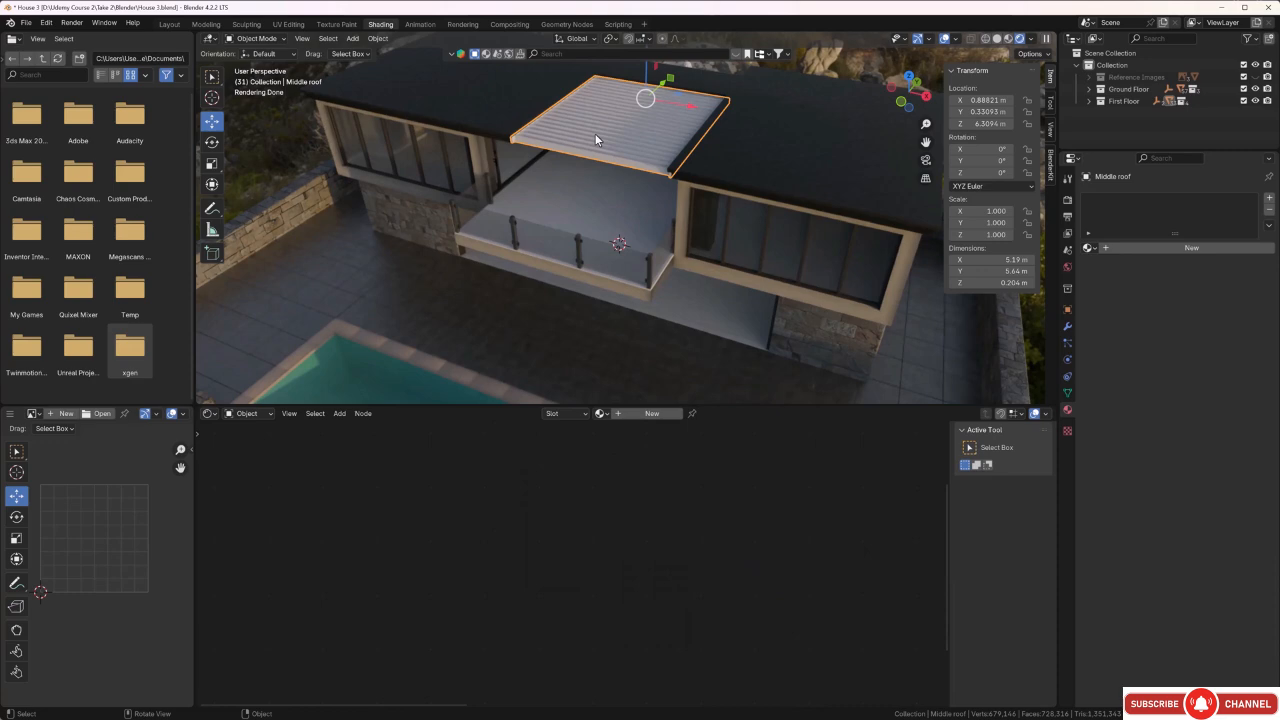
key("KP_Divide")
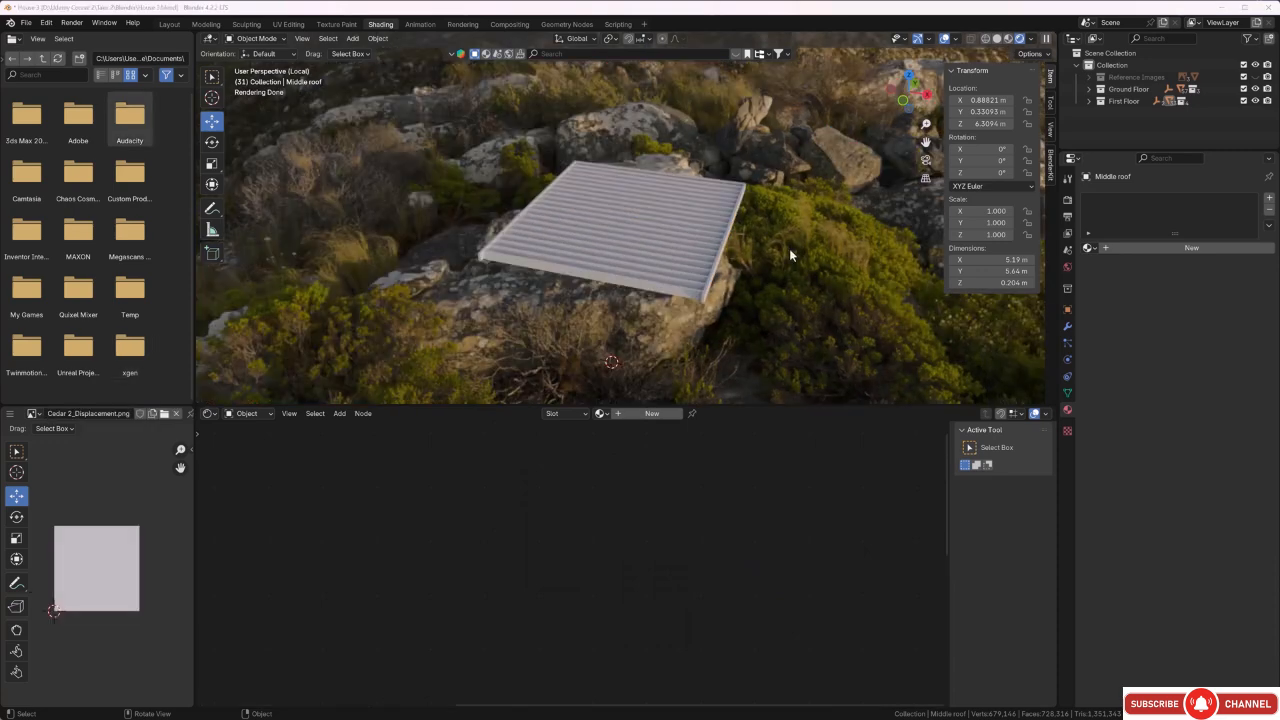
middle_click_drag(764, 262, 874, 290)
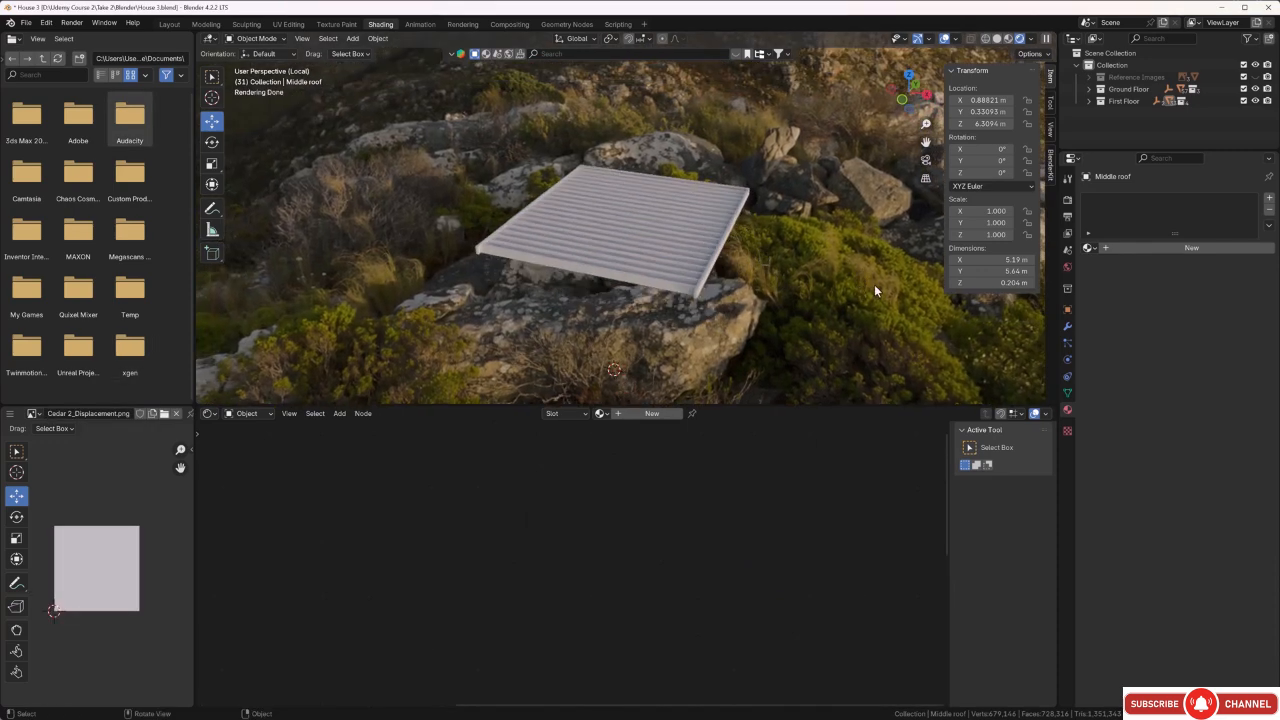
middle_click_drag(766, 279, 787, 278)
left_click(726, 243)
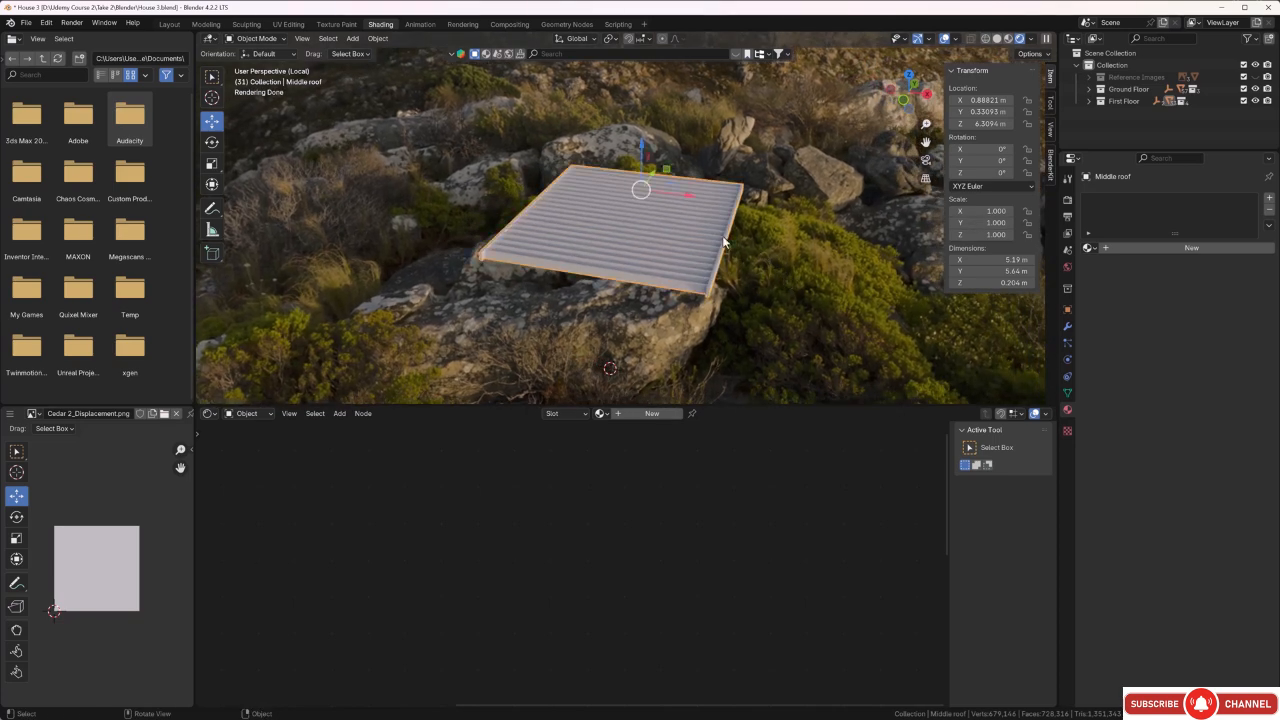
Enter mesh editing on the middle roof and unwrap all its faces with Smart UV Project.
key("Tab")
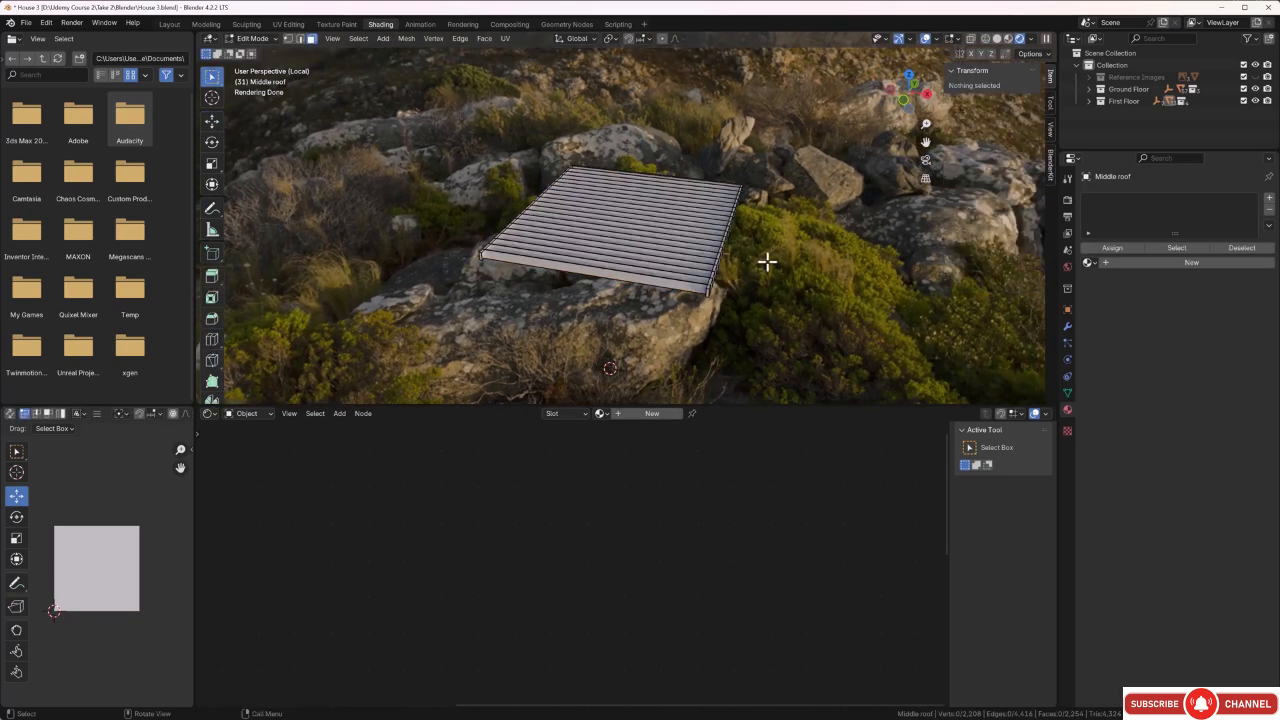
key("a")
key("u")
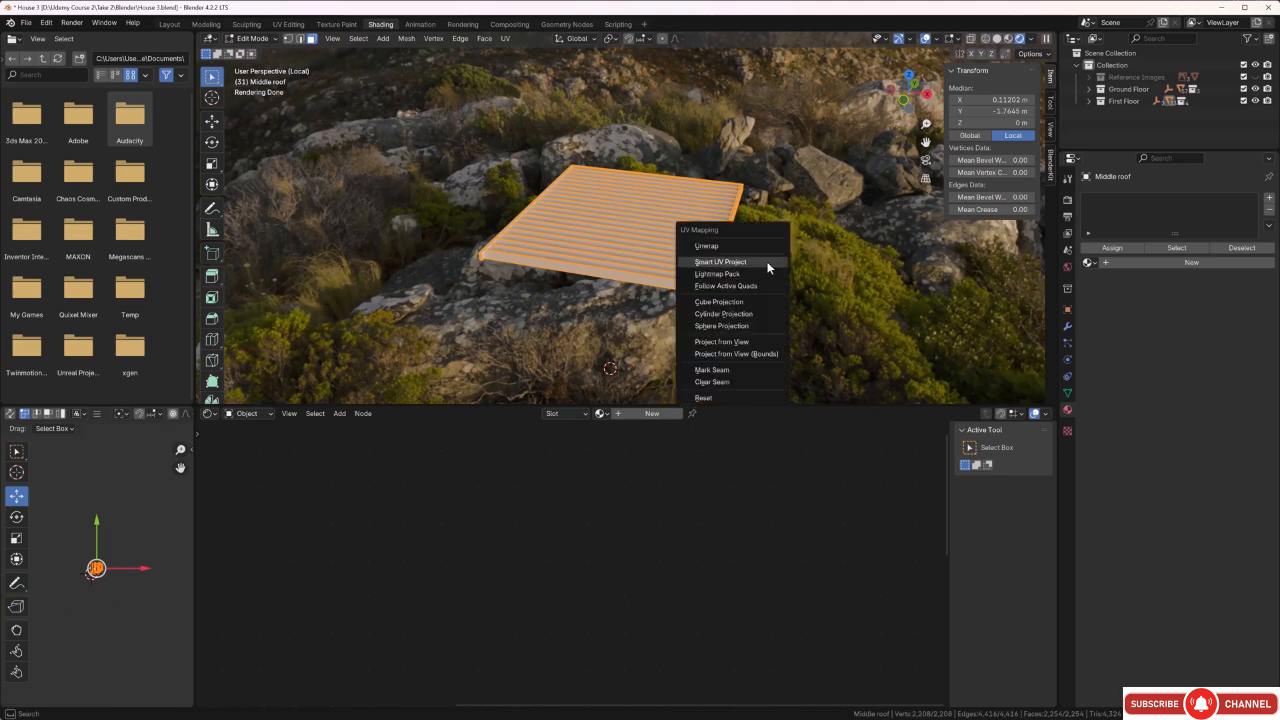
left_click(766, 261)
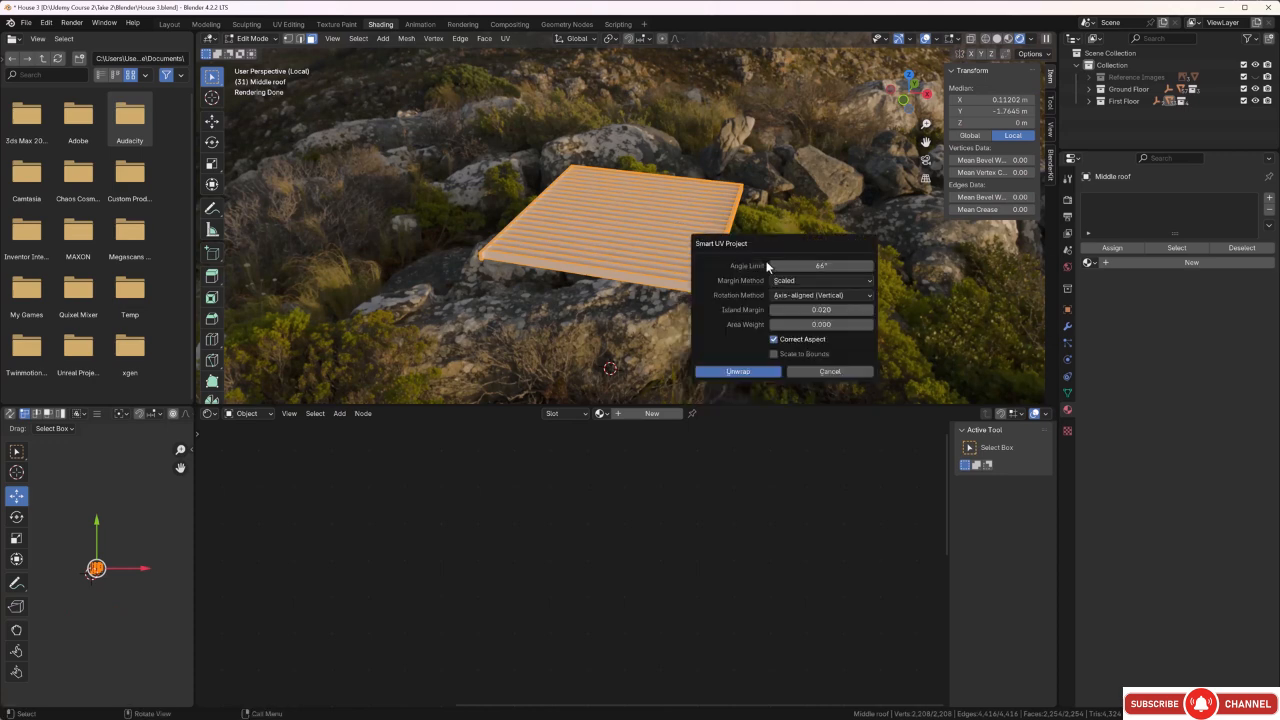
left_click(757, 370)
scroll(96, 572, "up", 8)
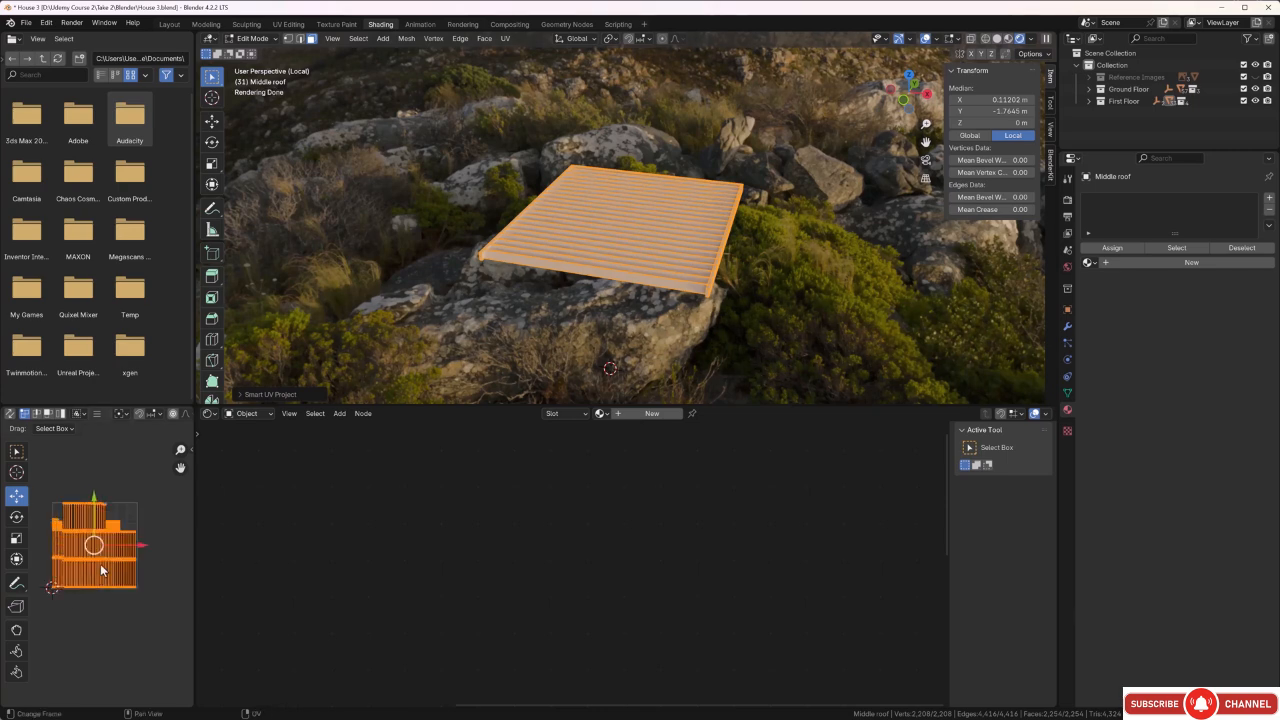
scroll(138, 565, "down", 2)
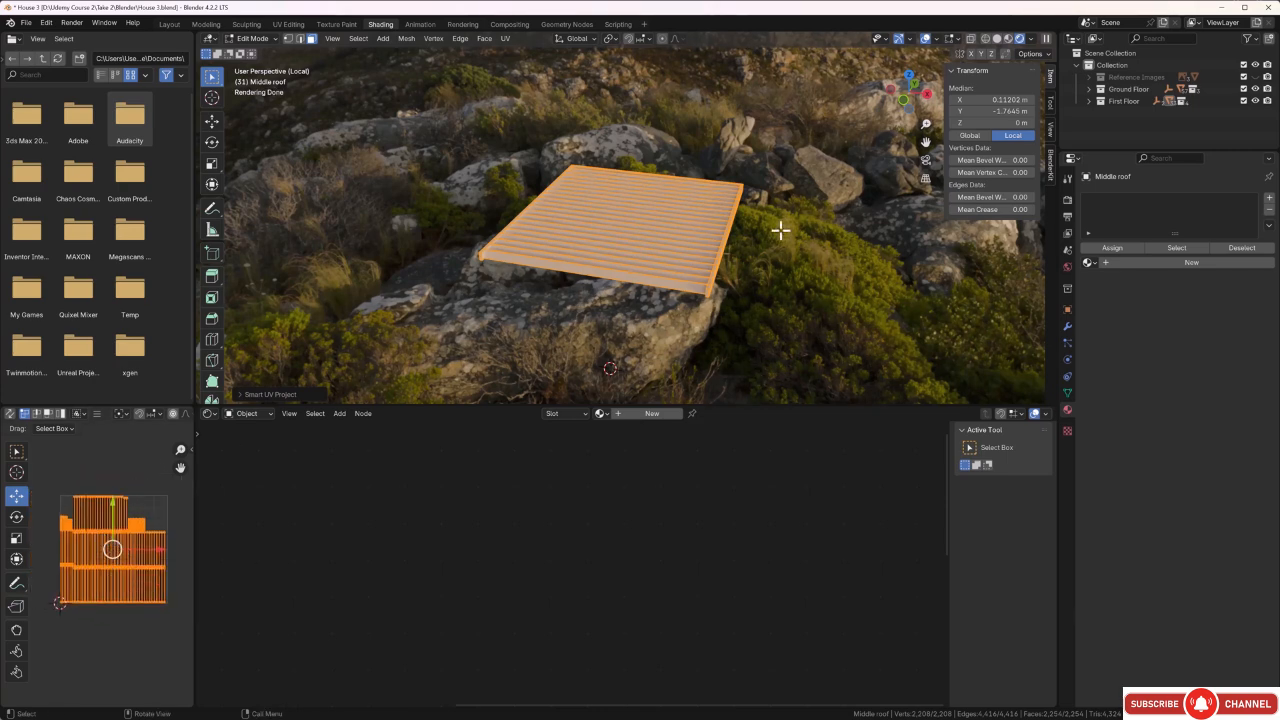
Add a new material to the middle roof and name it Cedar.
left_click(1269, 197)
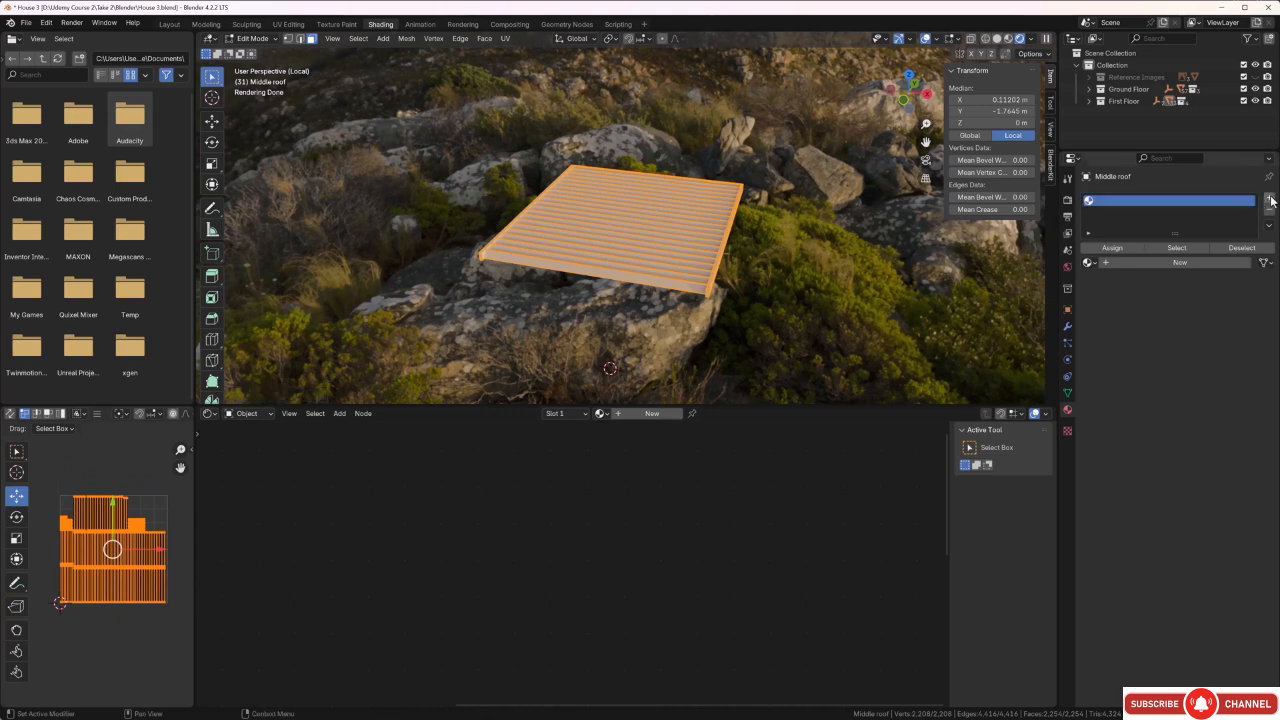
left_click(1153, 264)
double_click(1141, 263)
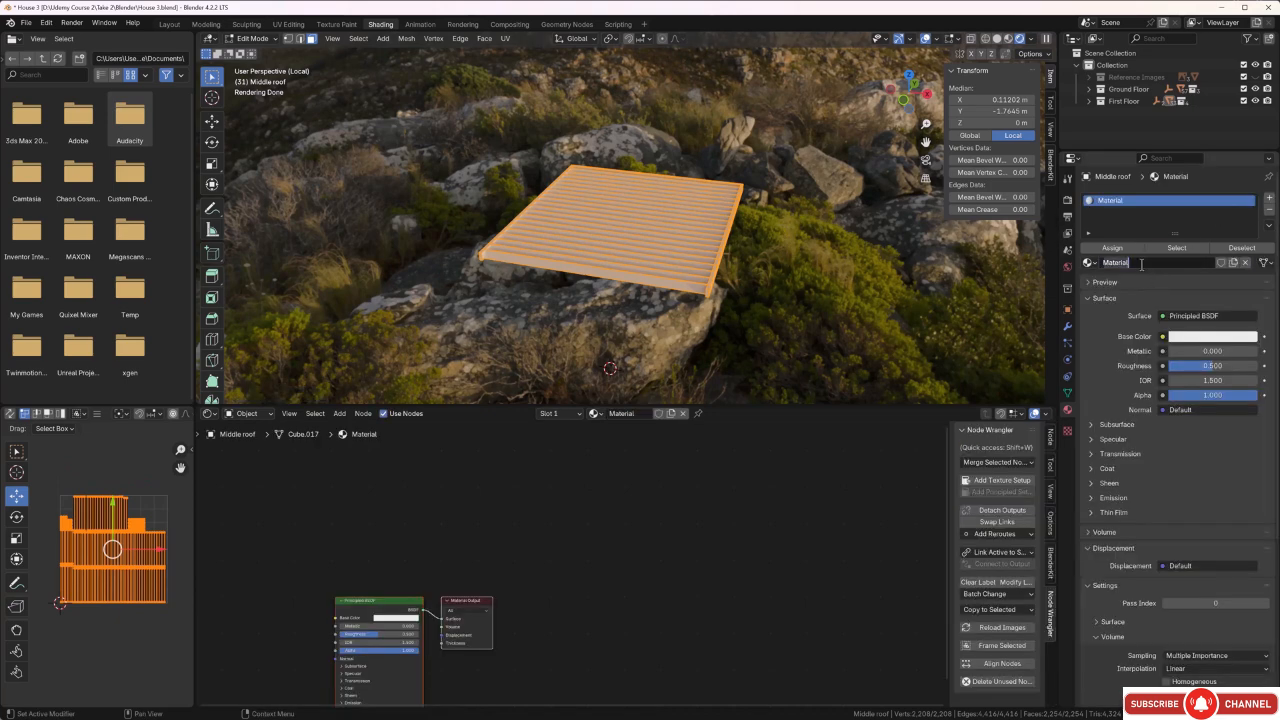
key("BackSpace")
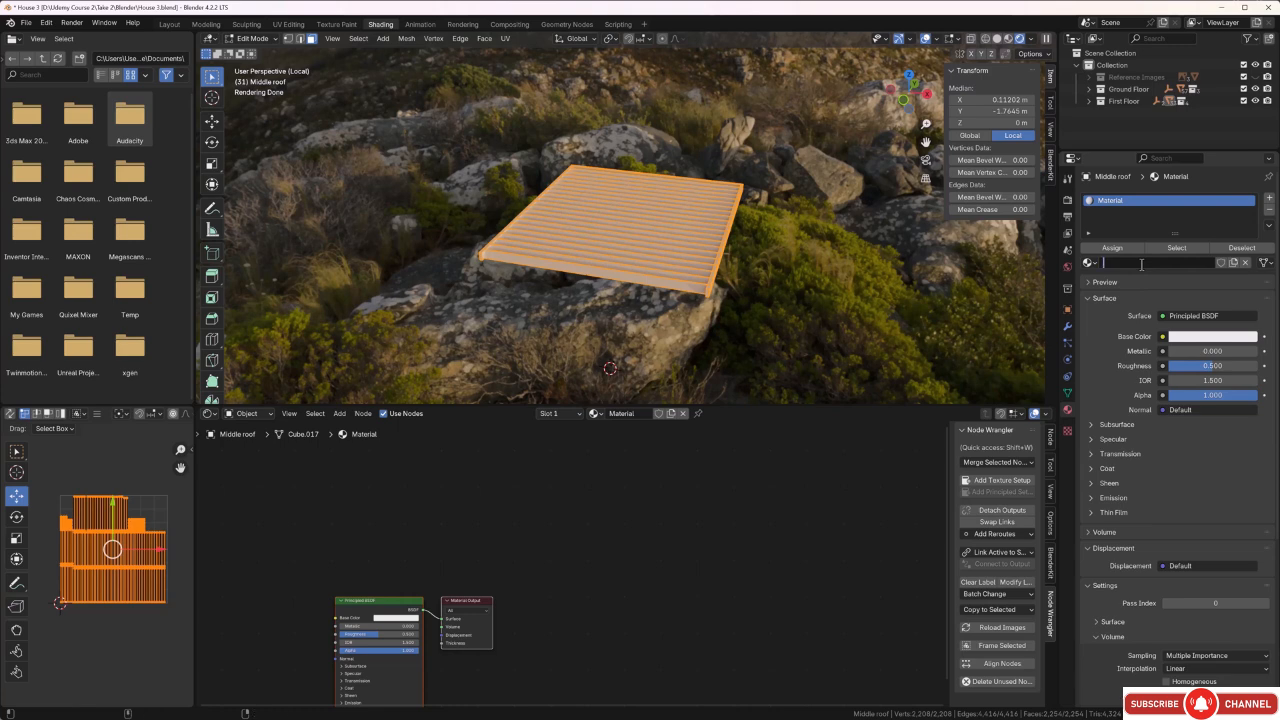
type("Cedar")
key("Return")
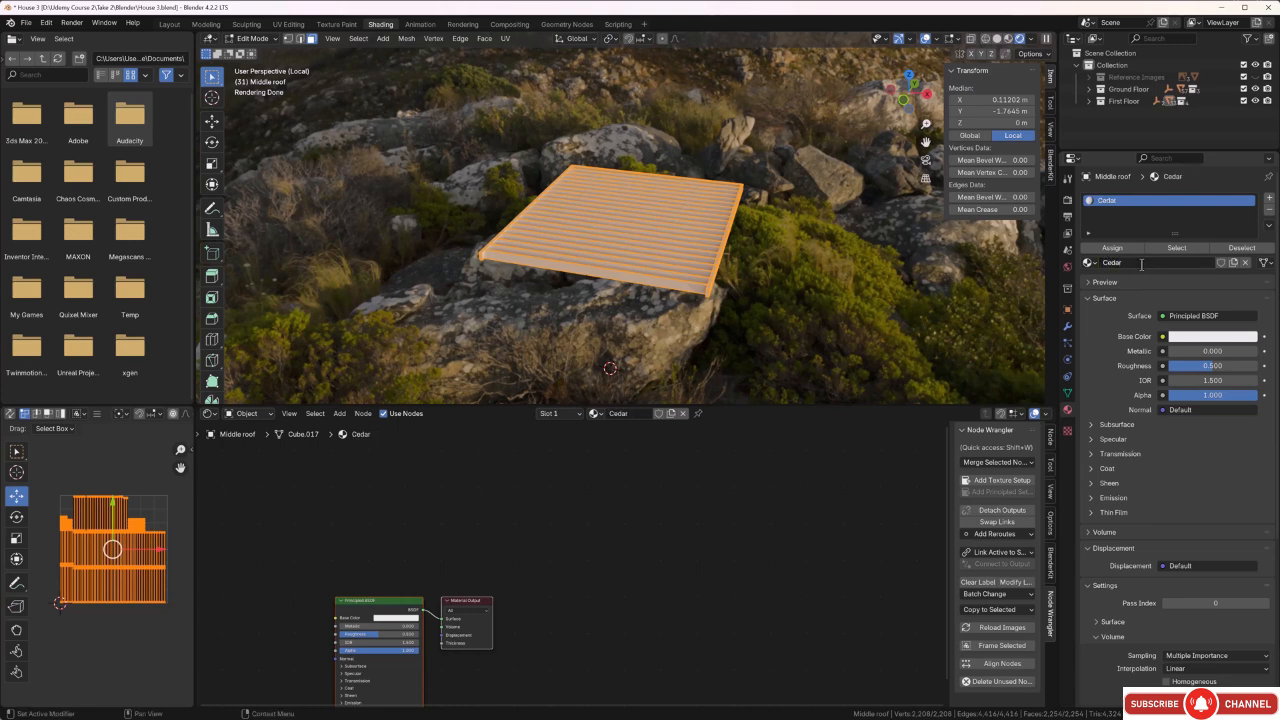
Add a Principled Texture Setup to the Cedar material using all five maps from the Wood textures' Cedar 2 folder.
middle_click_drag(472, 557, 714, 554)
left_click(678, 544)
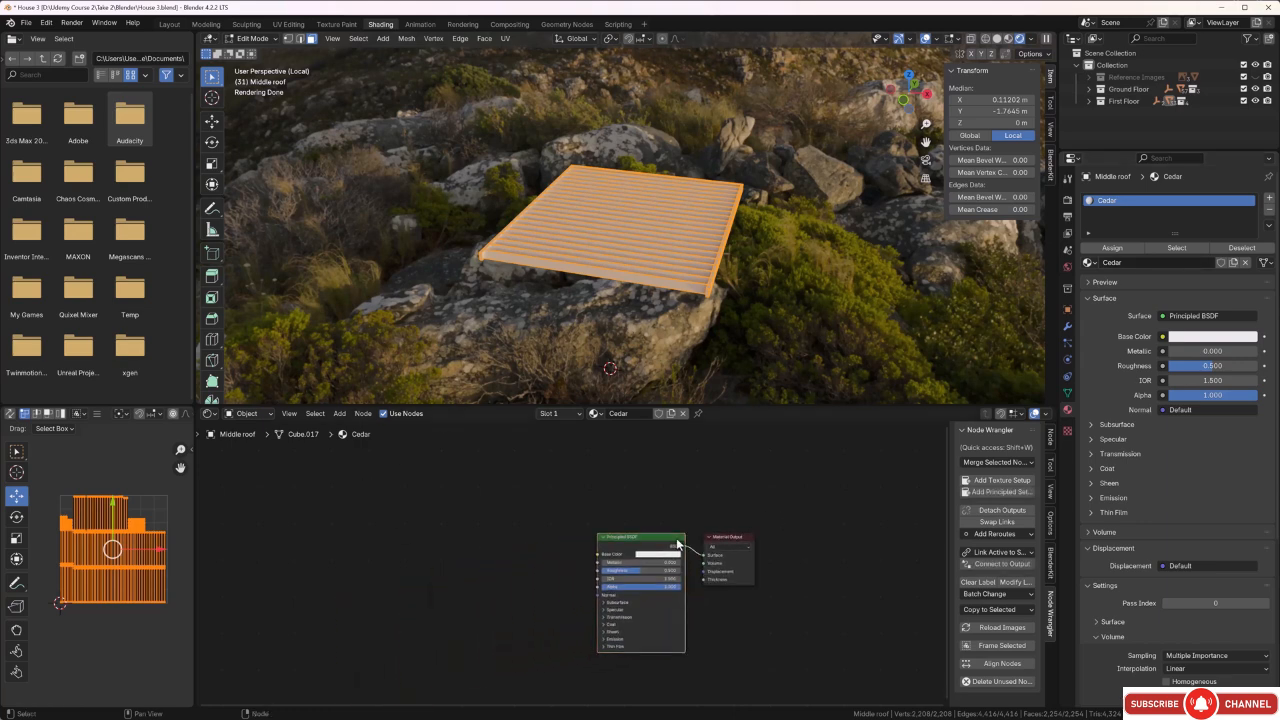
left_click(998, 492)
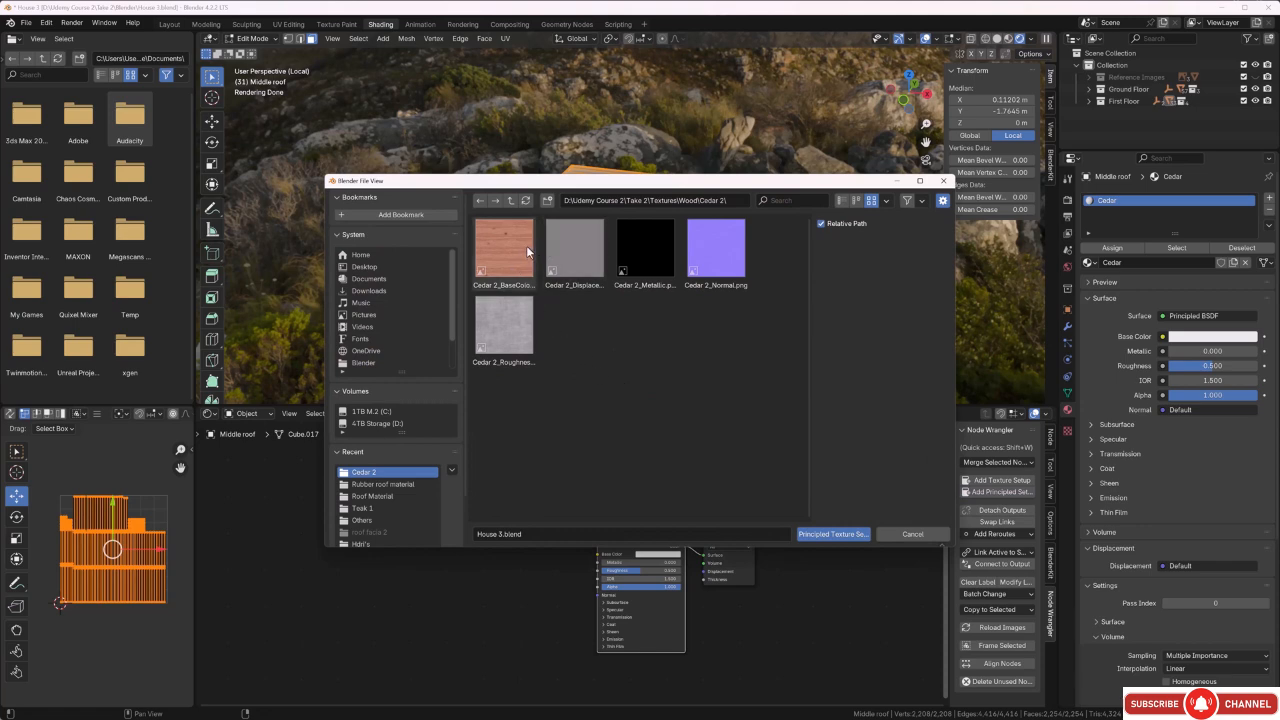
left_click(511, 200)
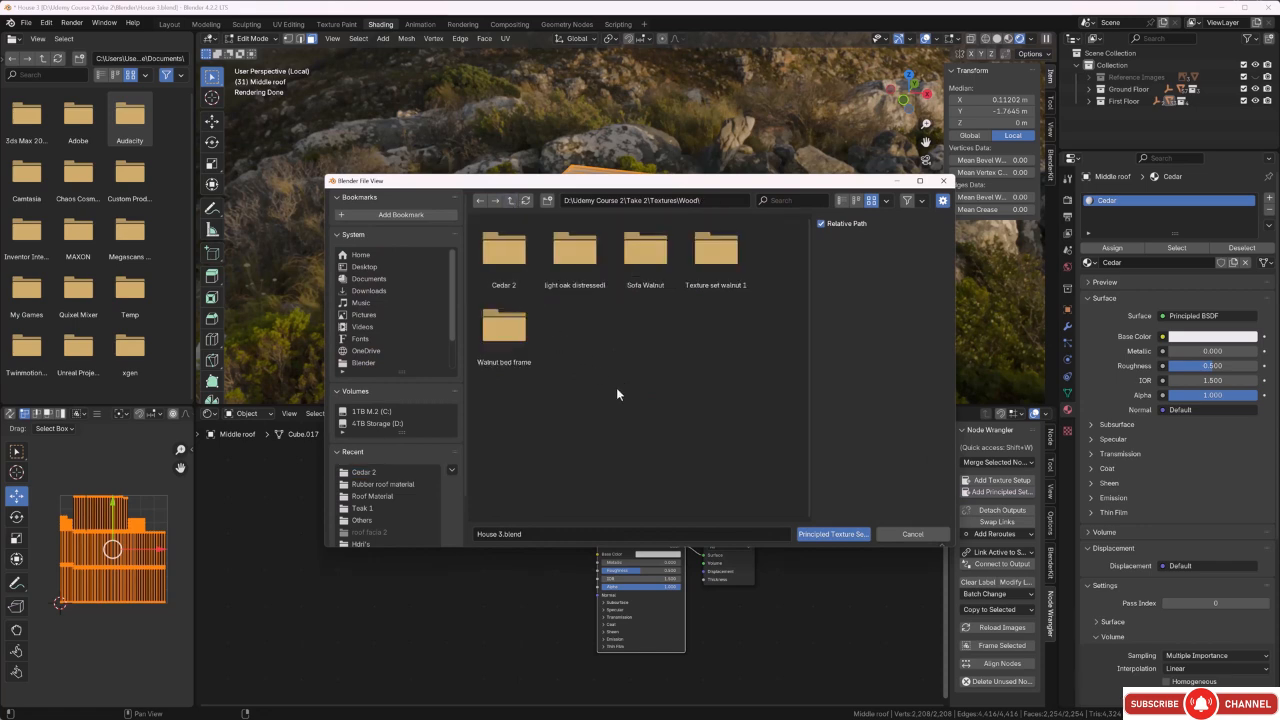
double_click(505, 262)
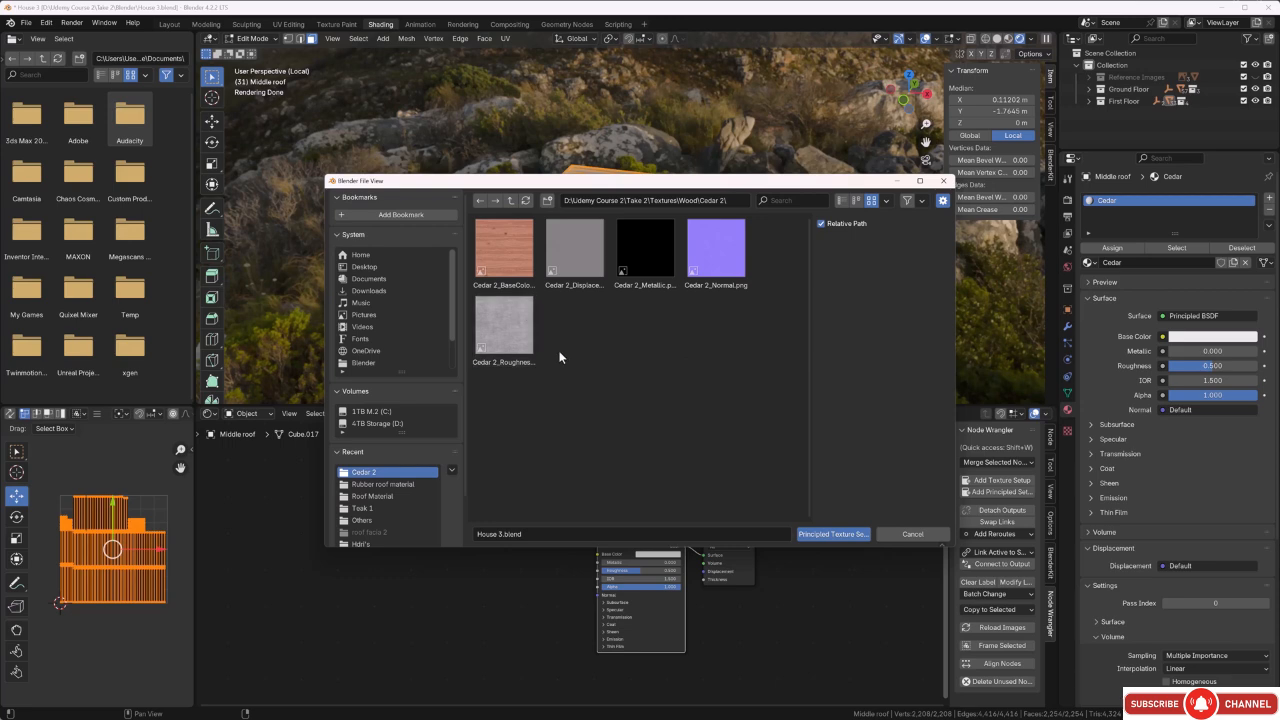
key("a")
left_click(823, 535)
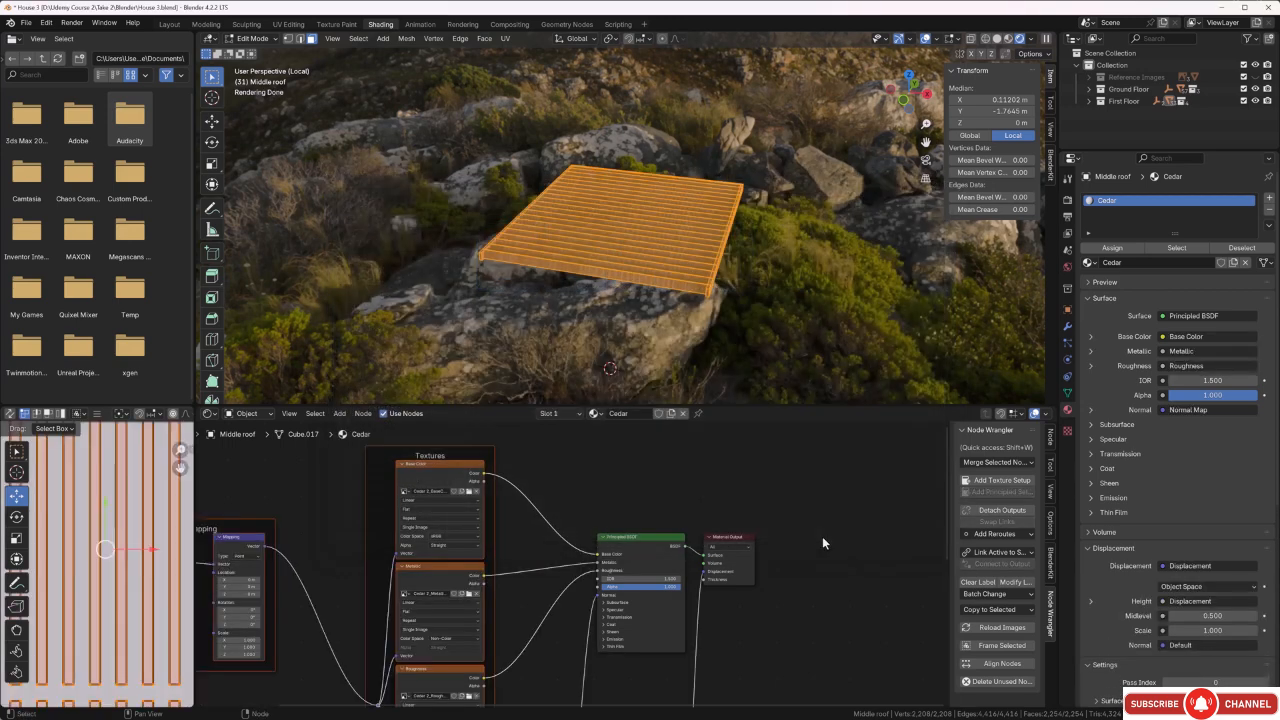
scroll(568, 283, "up", 2)
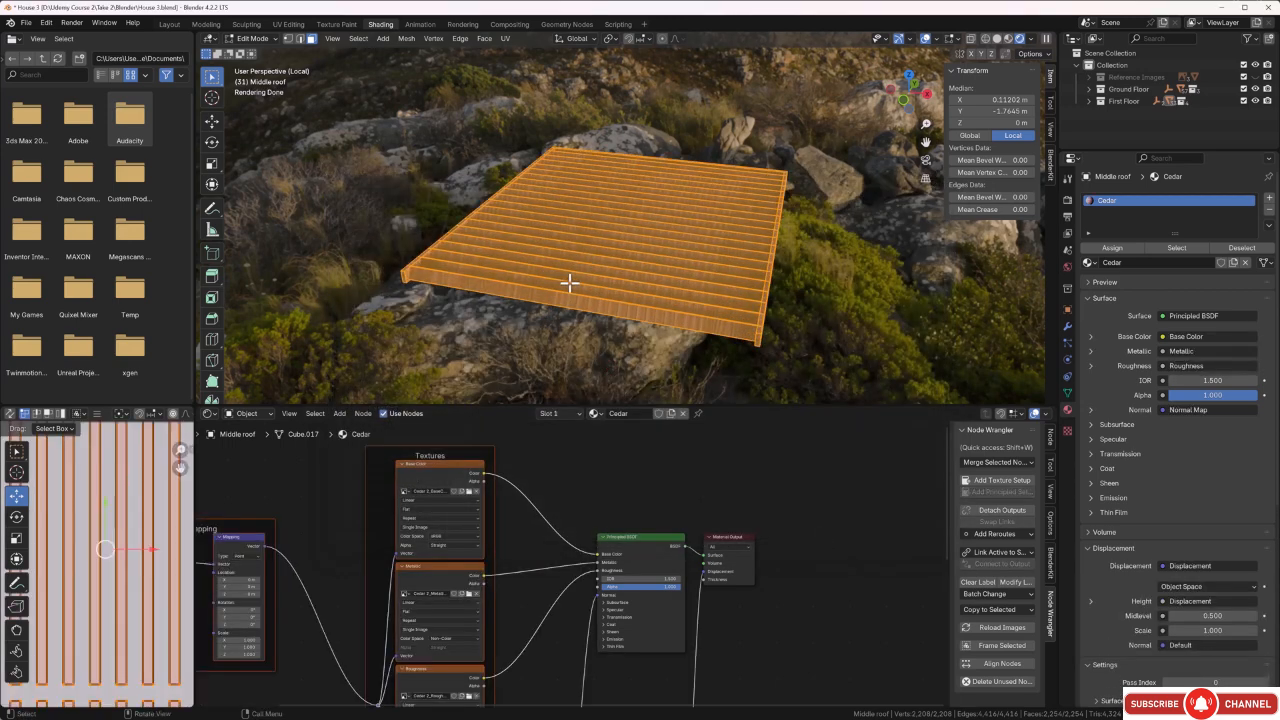
scroll(135, 560, "down", 3)
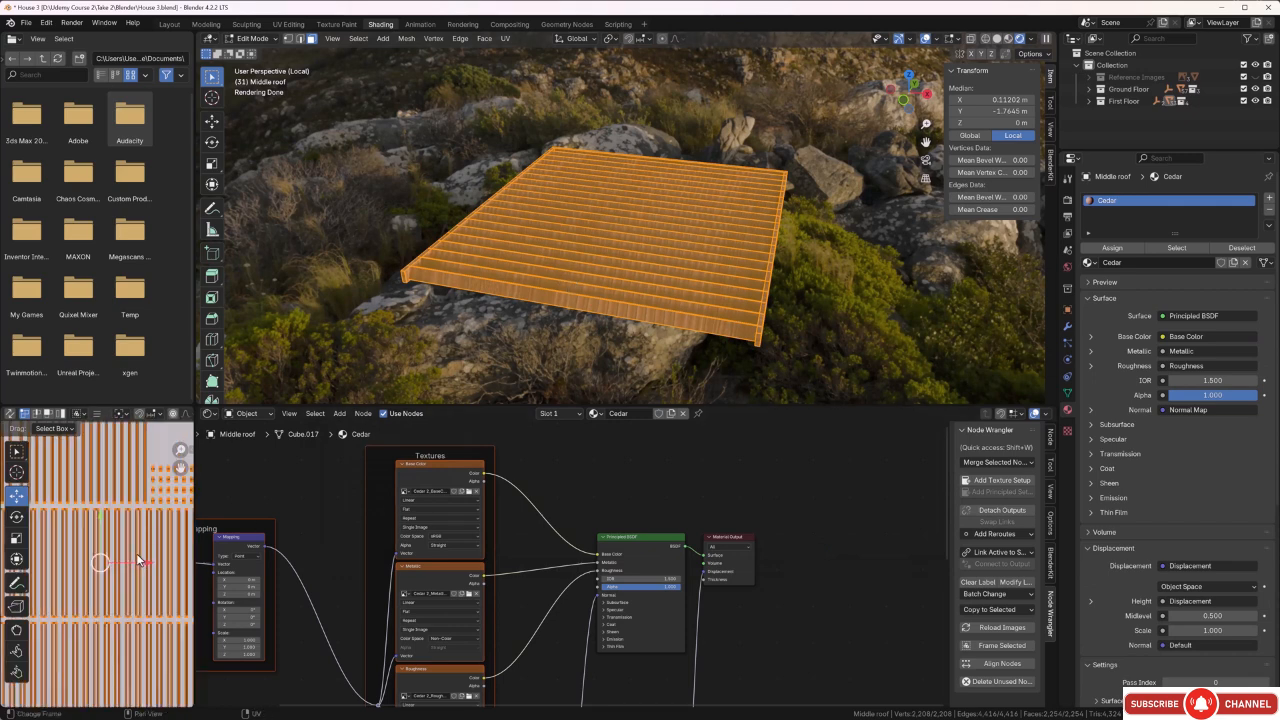
Rotate all the middle roof's UV islands by 90 degrees, then clear the face selection.
scroll(143, 524, "down", 4)
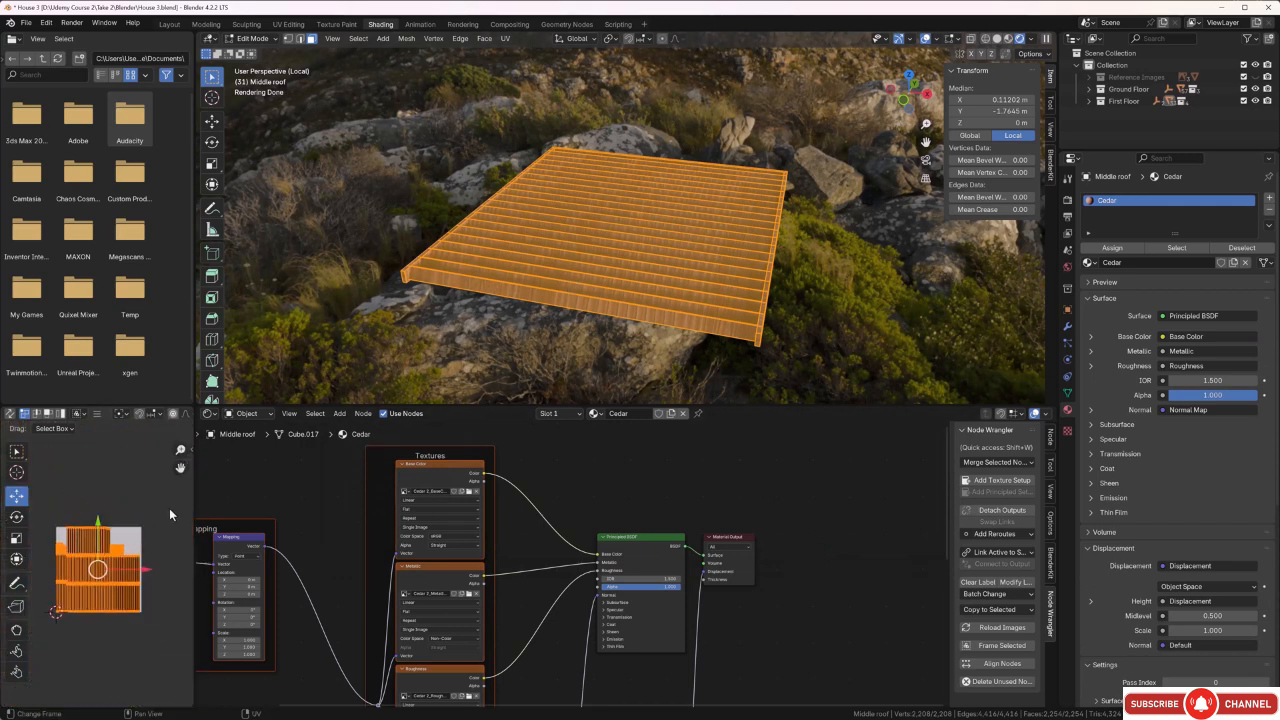
left_click_drag(169, 508, 50, 641)
type("r")
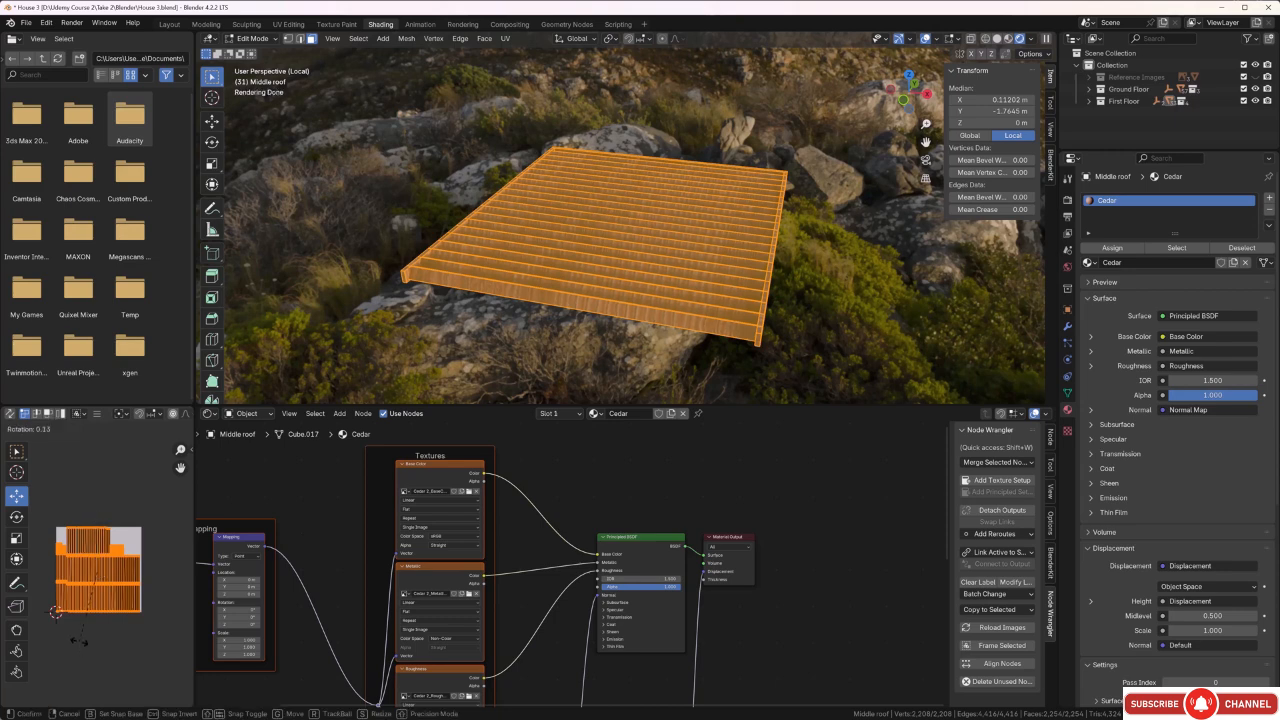
type("90")
key("Return")
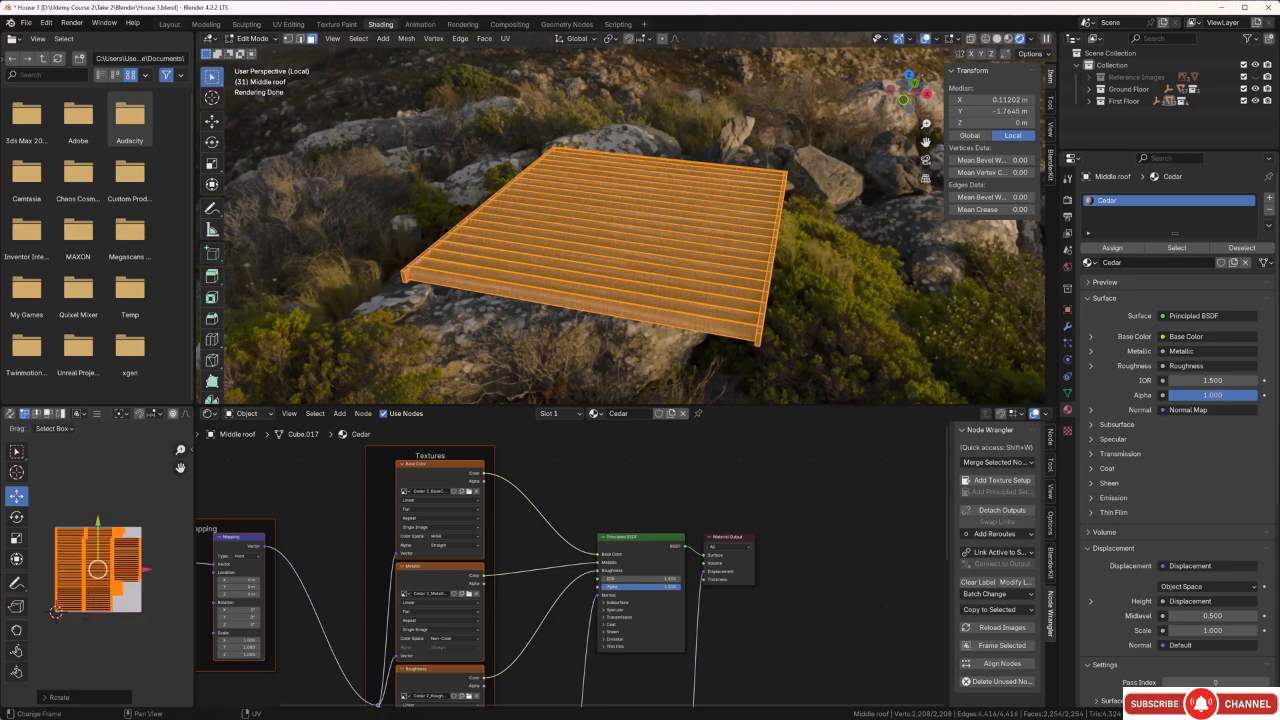
left_click(505, 360)
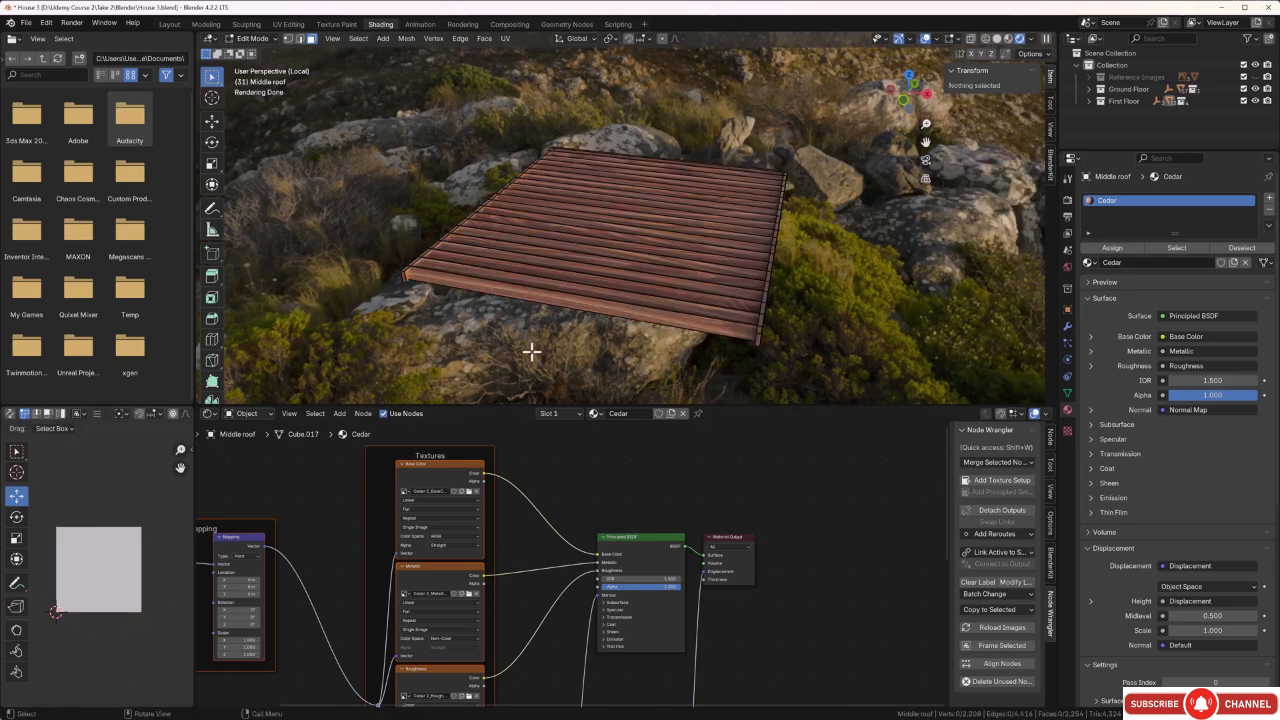
Set the Cedar material's Mapping scale to 7.8 in X and 7.9 in Y.
scroll(588, 330, "up", 3)
mouse_move(588, 332)
middle_mouse_down()
mouse_move(583, 323)
mouse_move(594, 334)
middle_mouse_up()
scroll(603, 331, "up", 3)
scroll(592, 333, "down", 2)
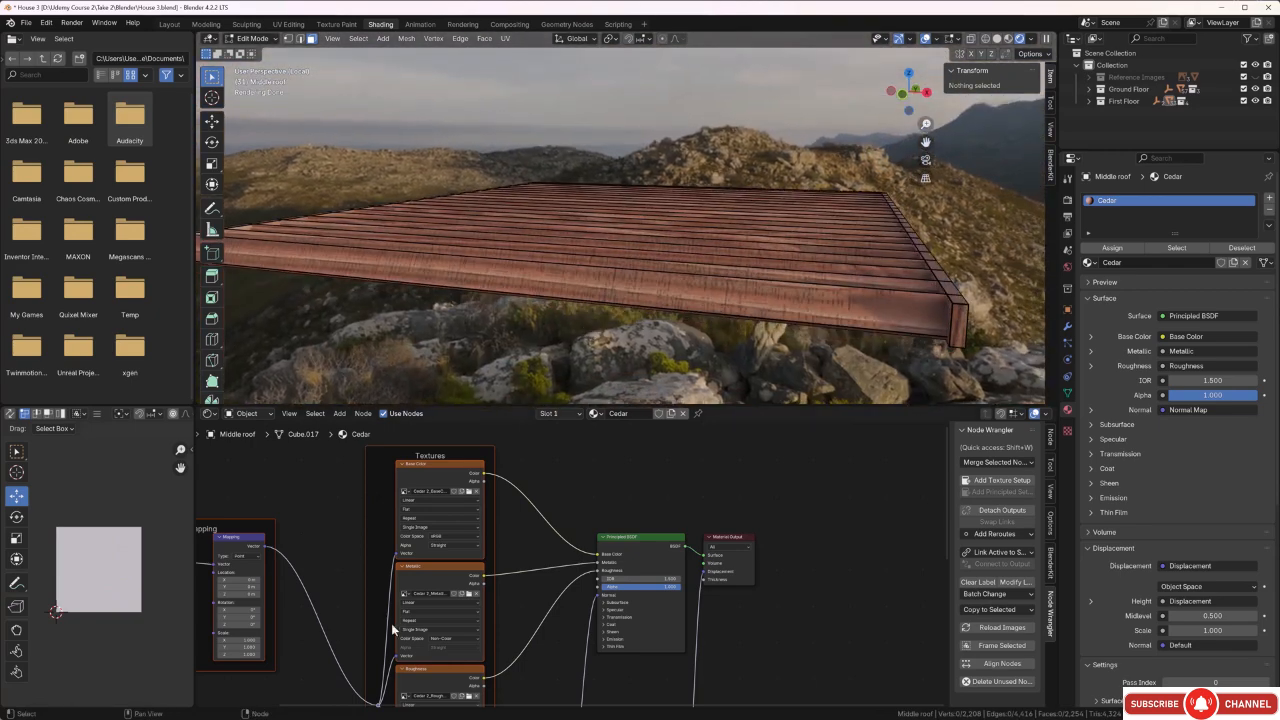
middle_click_drag(315, 641, 554, 621)
scroll(553, 626, "up", 3)
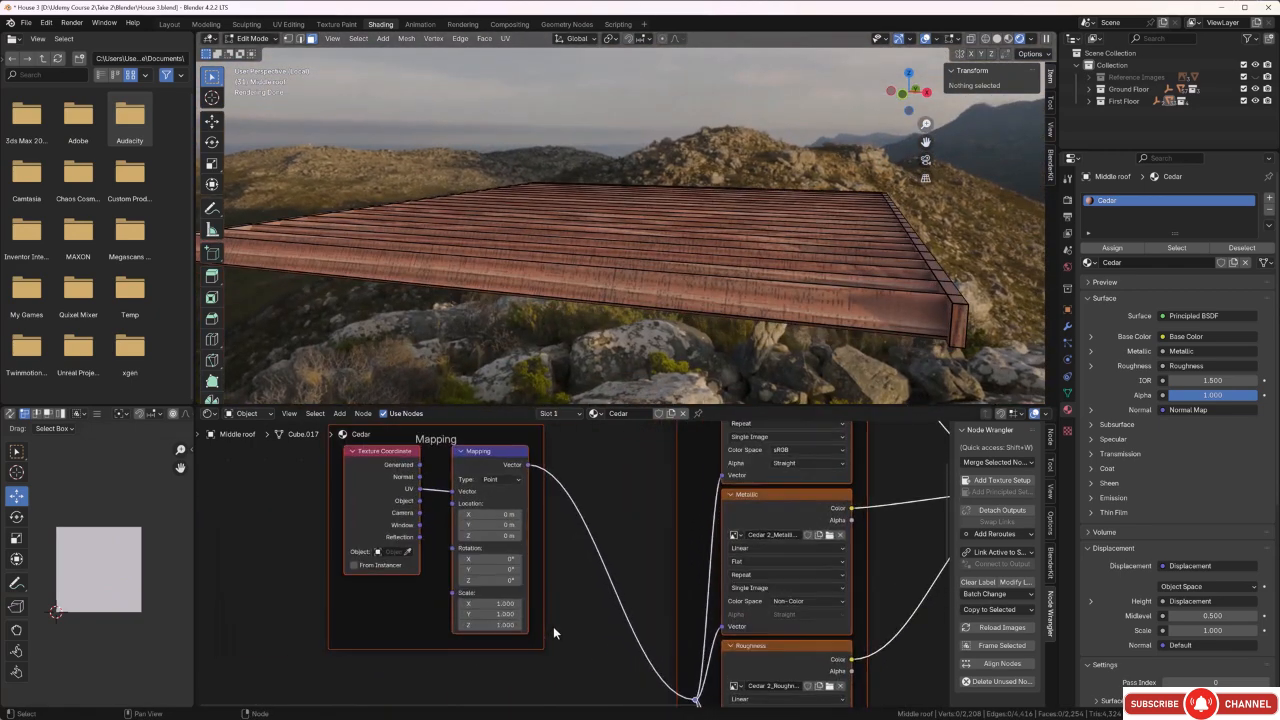
left_click_drag(472, 607, 633, 607)
left_click_drag(490, 618, 527, 618)
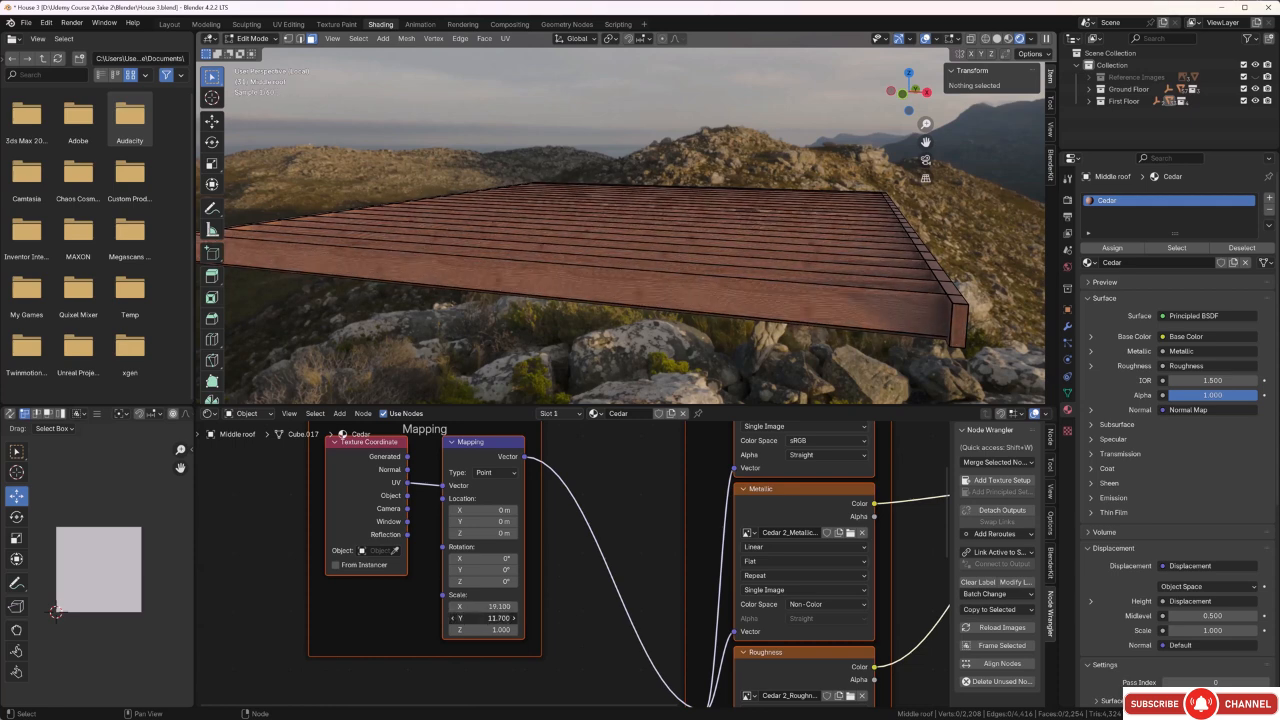
left_click_drag(490, 606, 443, 606)
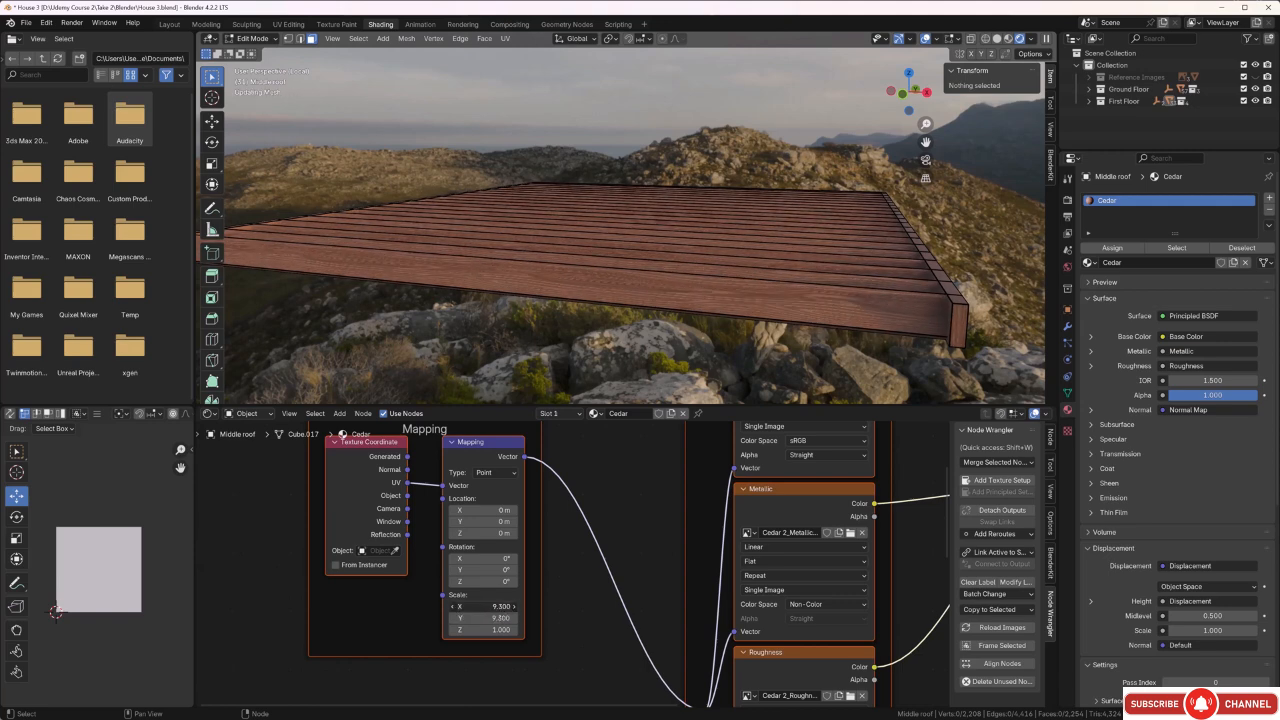
scroll(586, 337, "up", 5)
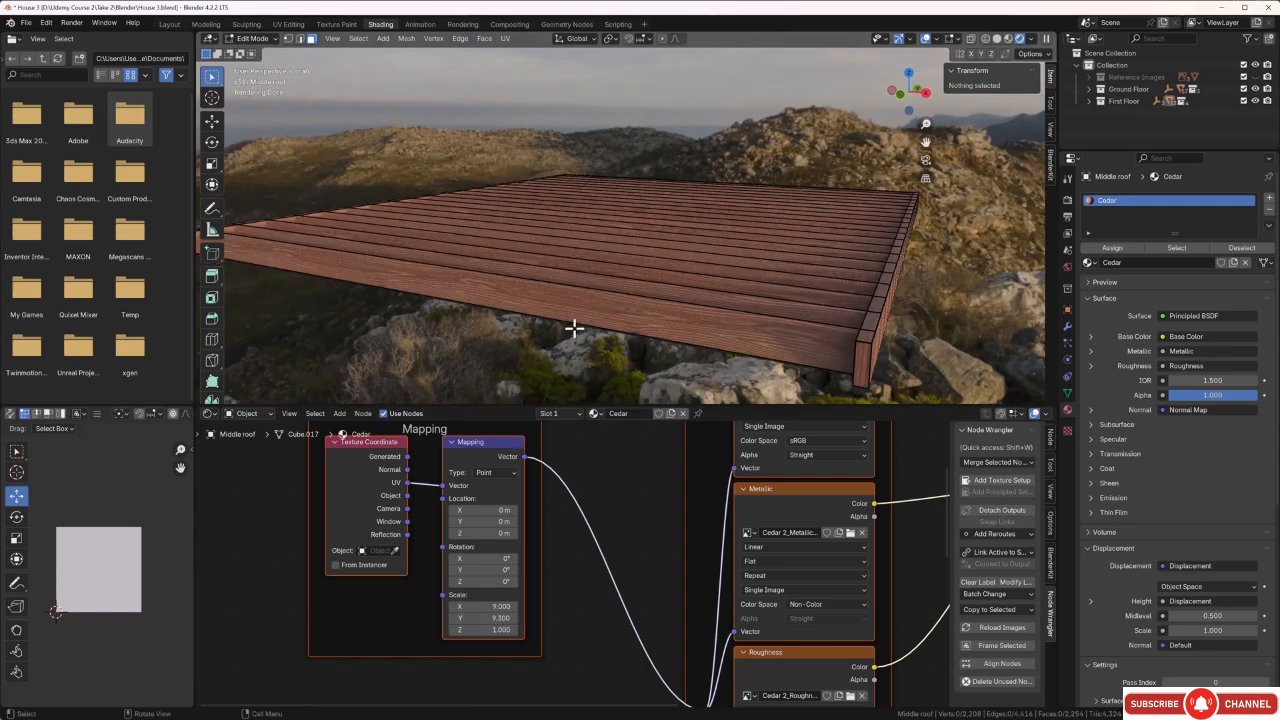
scroll(561, 353, "down", 3)
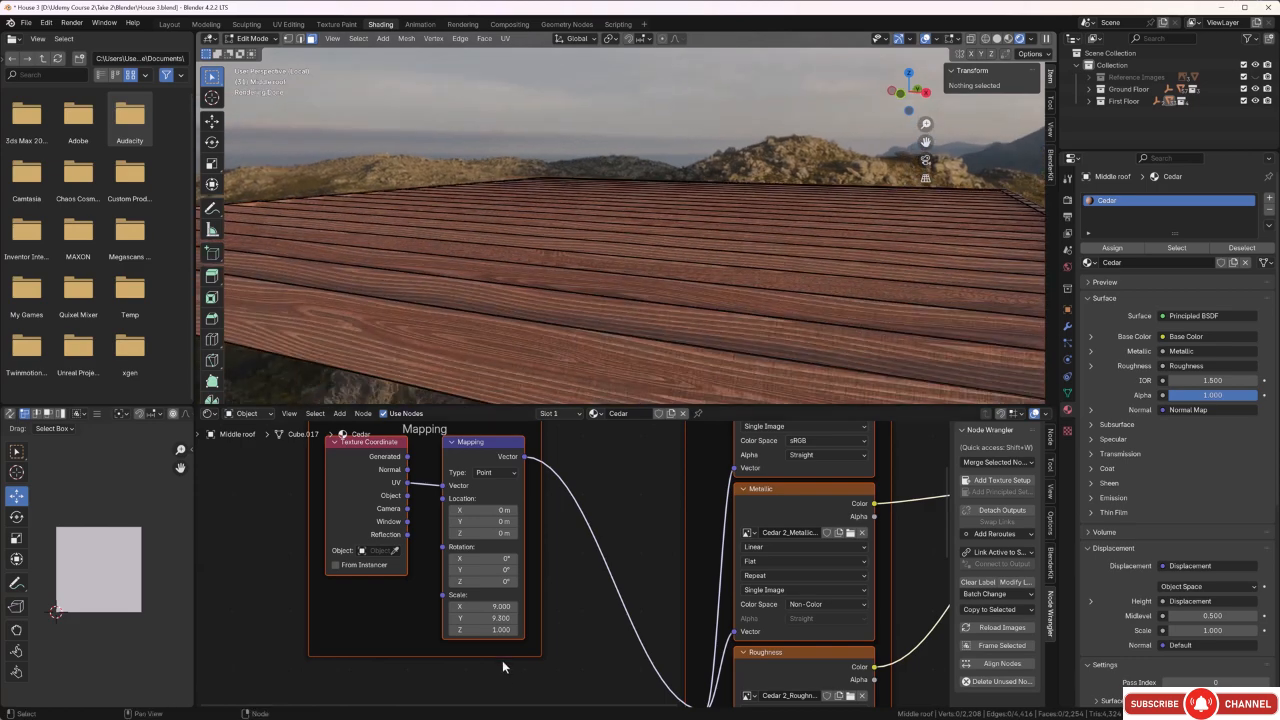
mouse_move(503, 620)
left_mouse_down()
mouse_move(458, 620)
mouse_move(491, 608)
left_mouse_up()
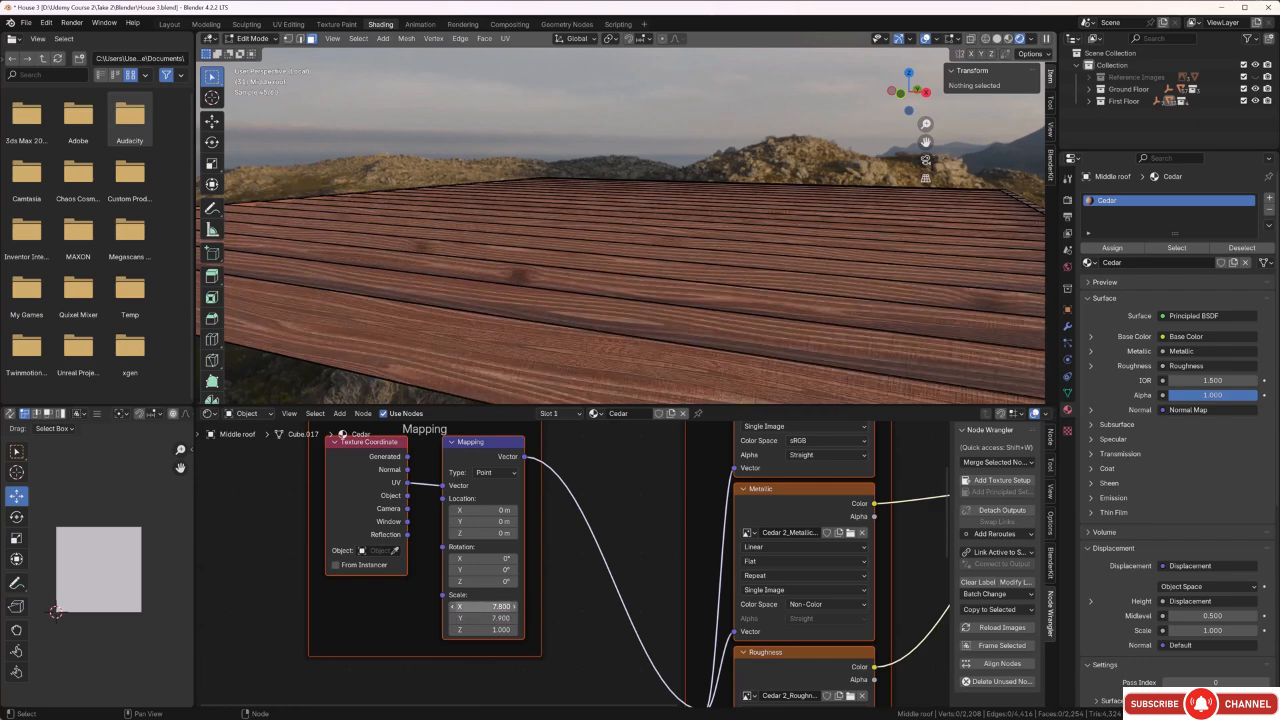
Examine the cedar grain direction and scale on the underside, slats and end faces of the middle roof.
scroll(472, 343, "up", 2)
middle_click_drag(471, 340, 393, 219)
scroll(475, 336, "down", 2)
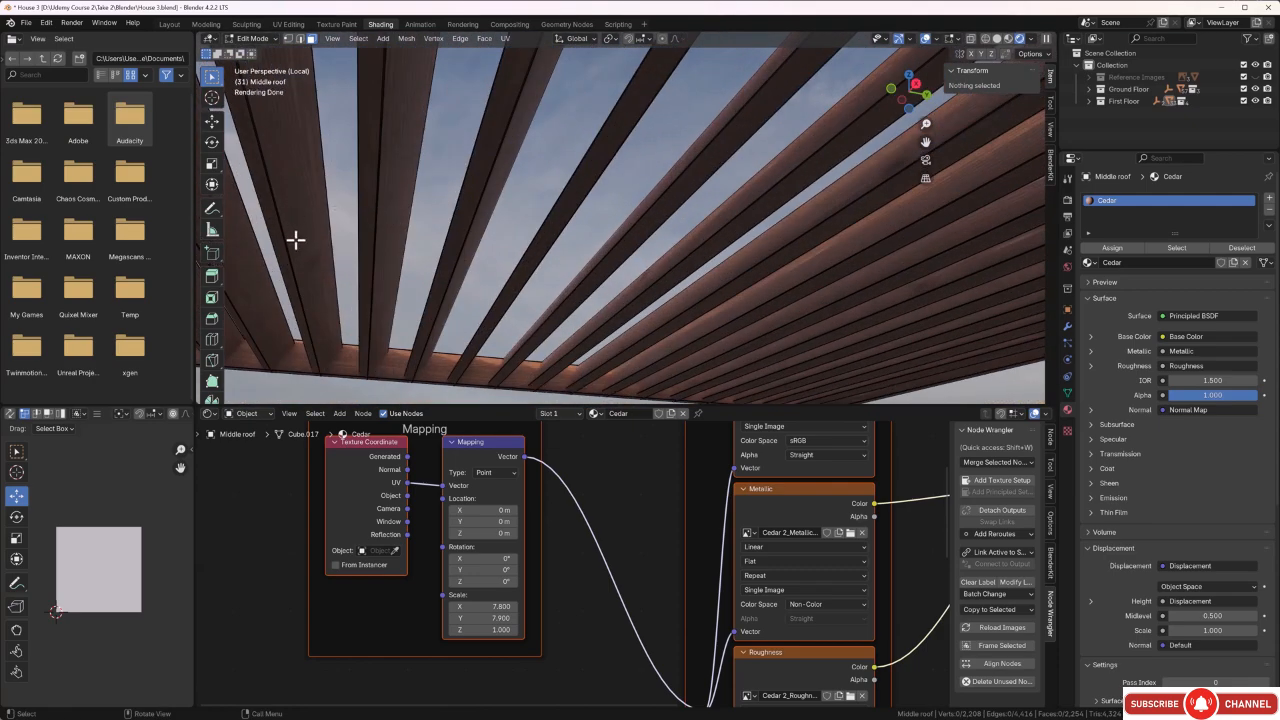
middle_click_drag(325, 261, 335, 315)
middle_click_drag(334, 366, 401, 317)
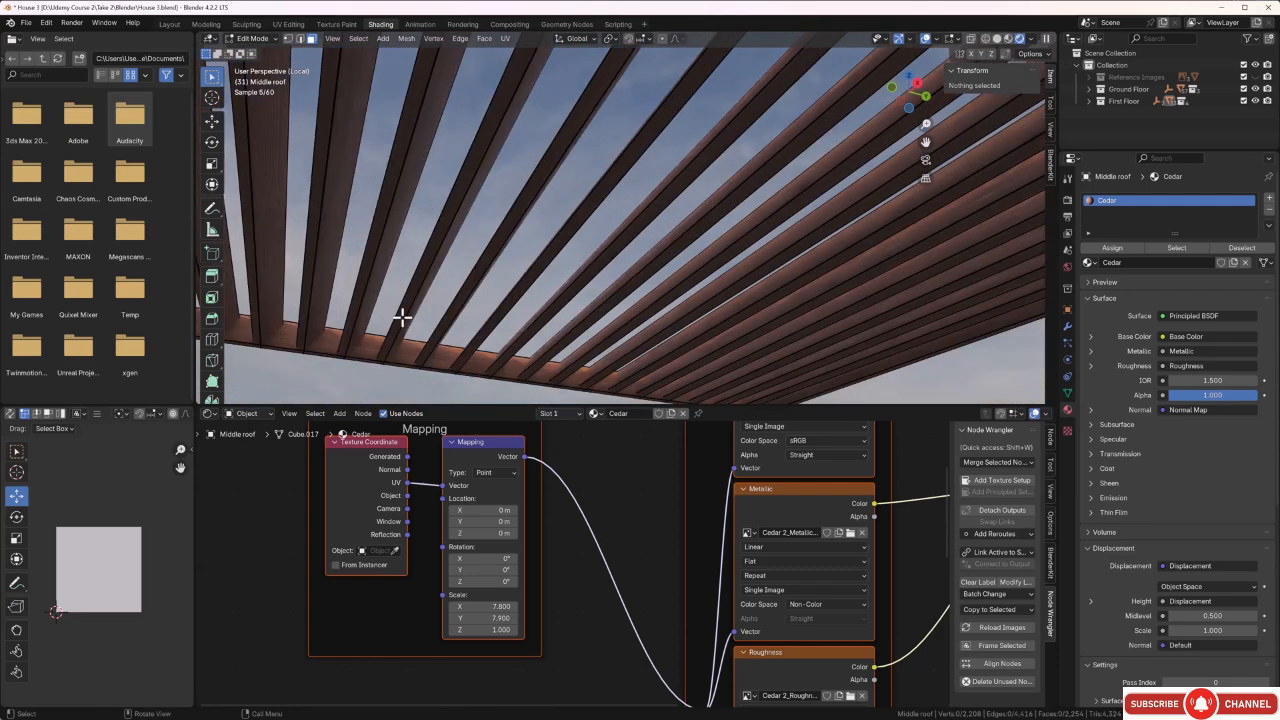
middle_click_drag(538, 287, 637, 297)
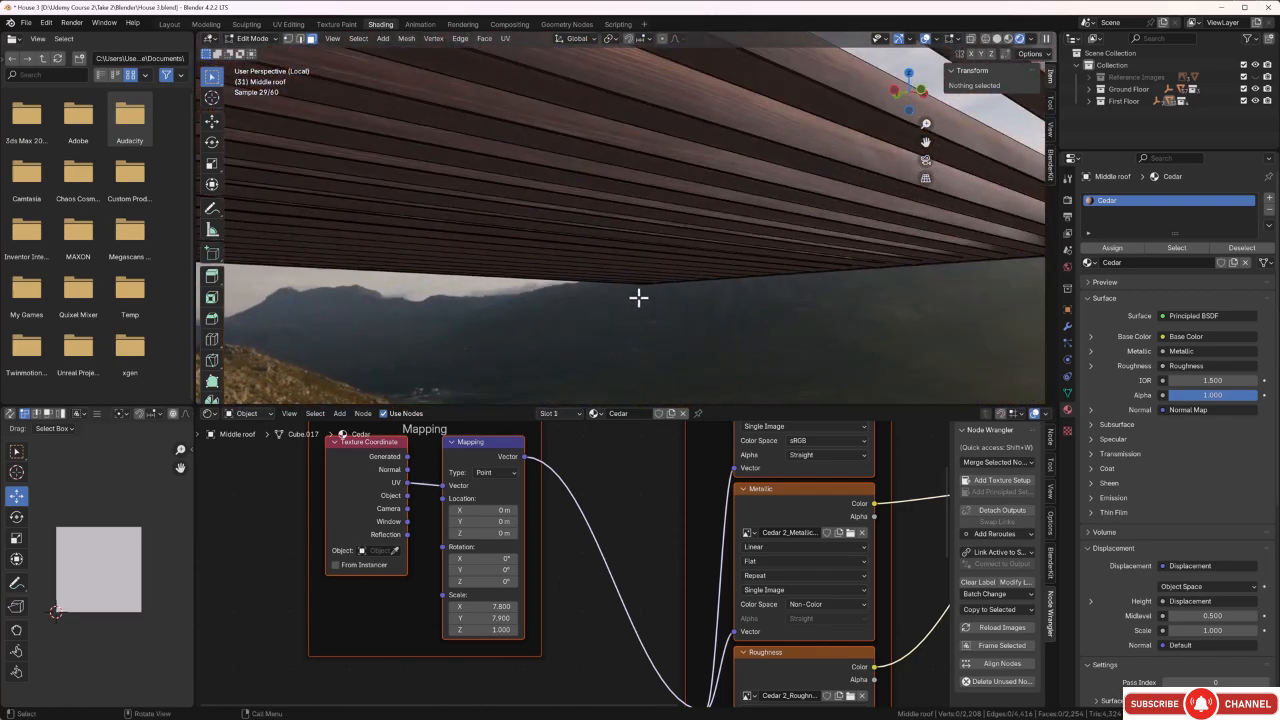
middle_click_drag(628, 242, 626, 277)
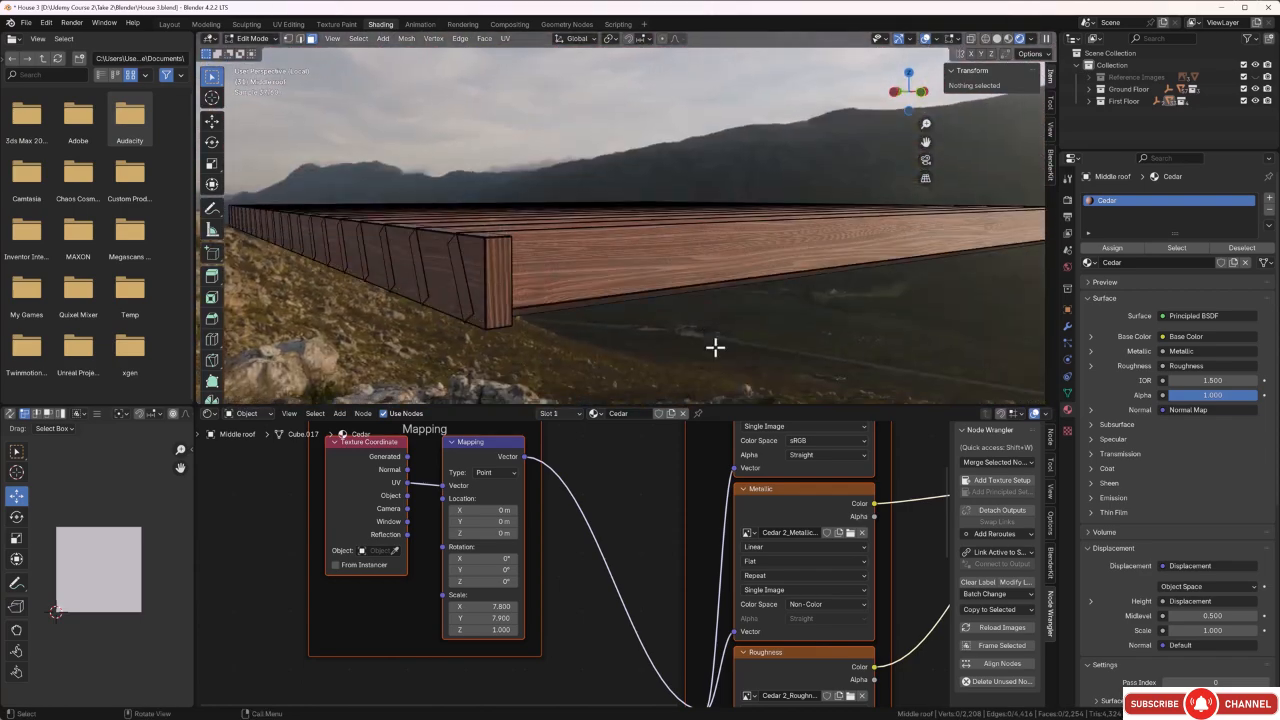
middle_click_drag(714, 346, 583, 306)
Return the middle roof to Object Mode and inspect the cedar finish along its slats and edges.
key("Tab")
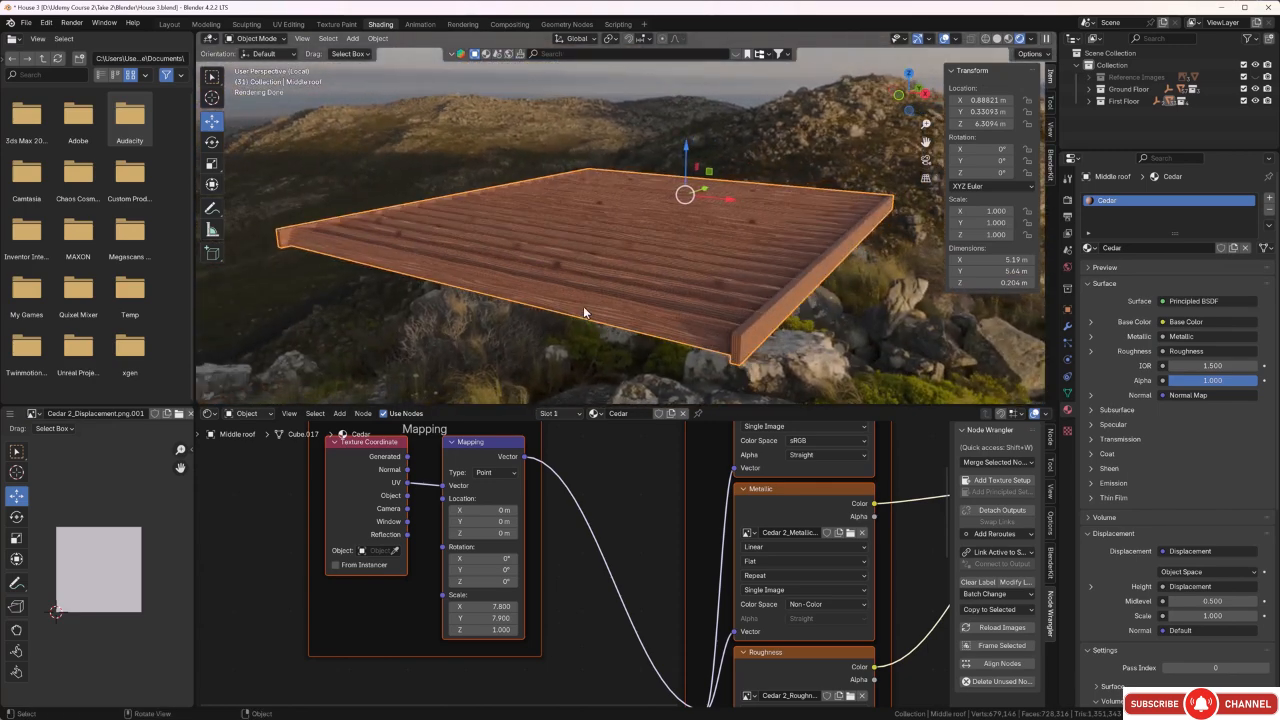
scroll(583, 306, "up", 2)
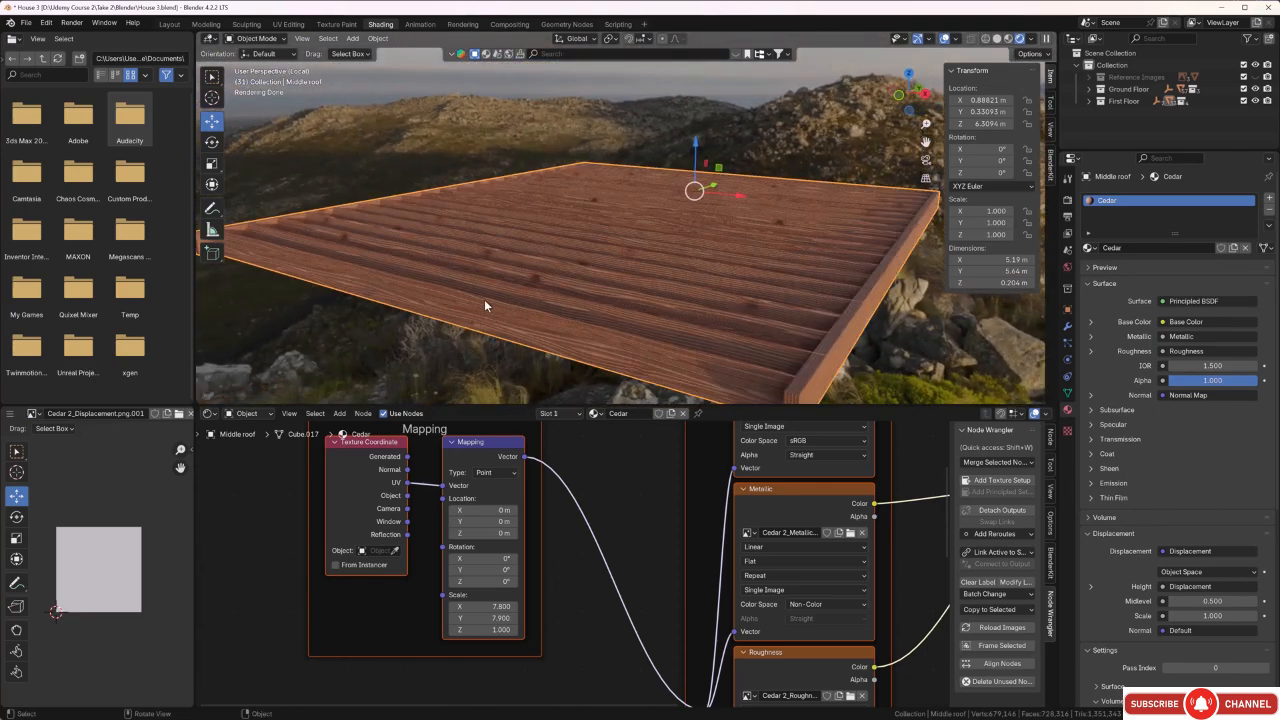
middle_click_drag(485, 310, 494, 304)
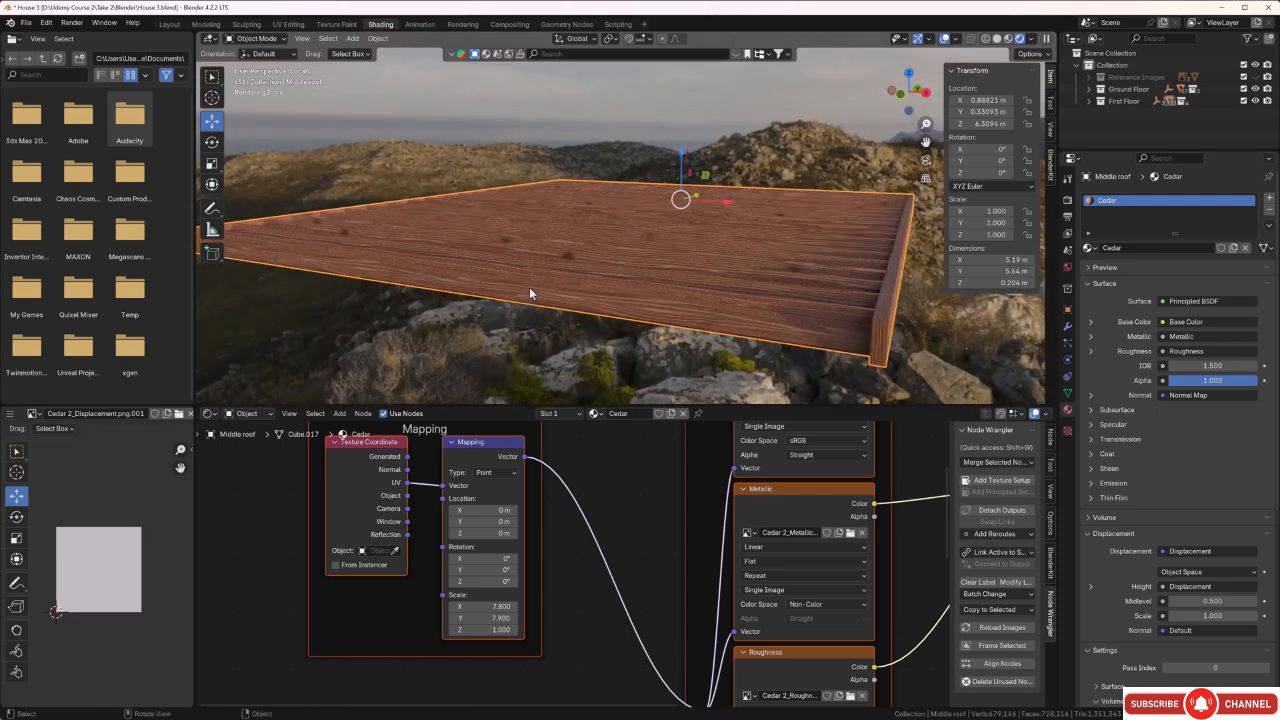
Spread out the Cedar node graph by moving the Principled BSDF and Material Output farther from the texture nodes.
scroll(667, 580, "down", 4)
middle_click_drag(642, 538, 637, 543)
scroll(637, 543, "down", 1)
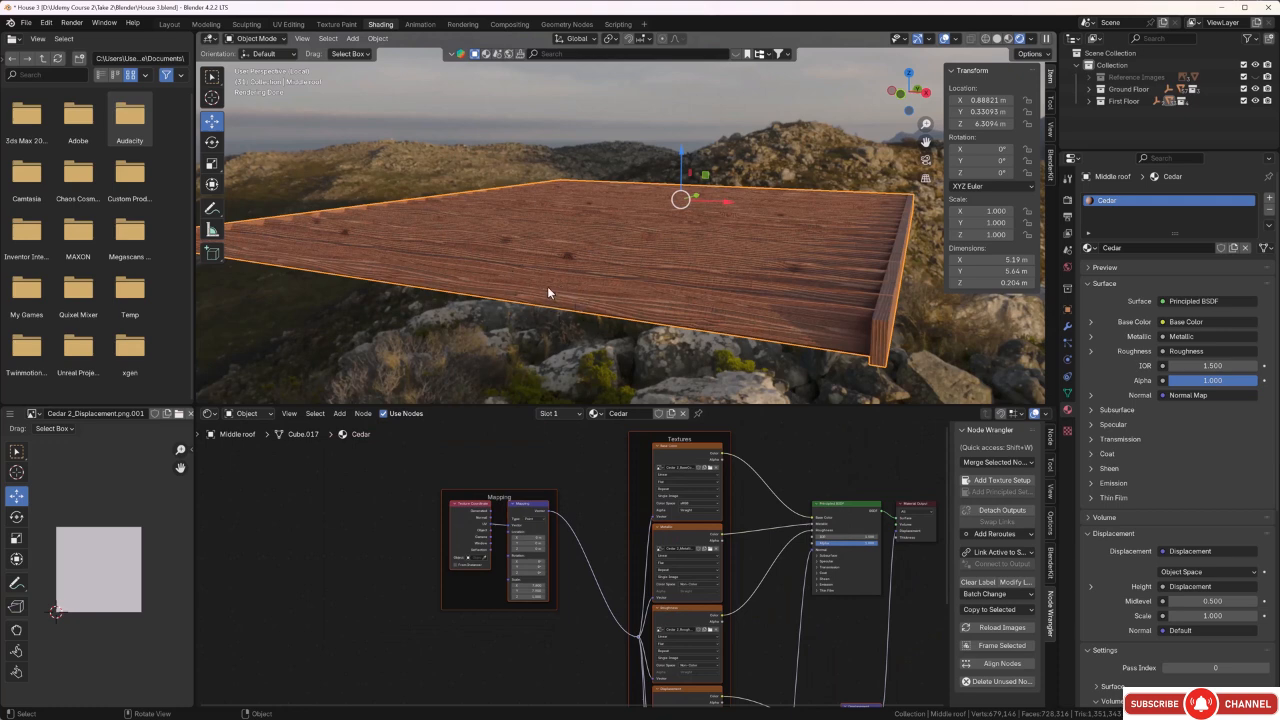
scroll(718, 520, "down", 2)
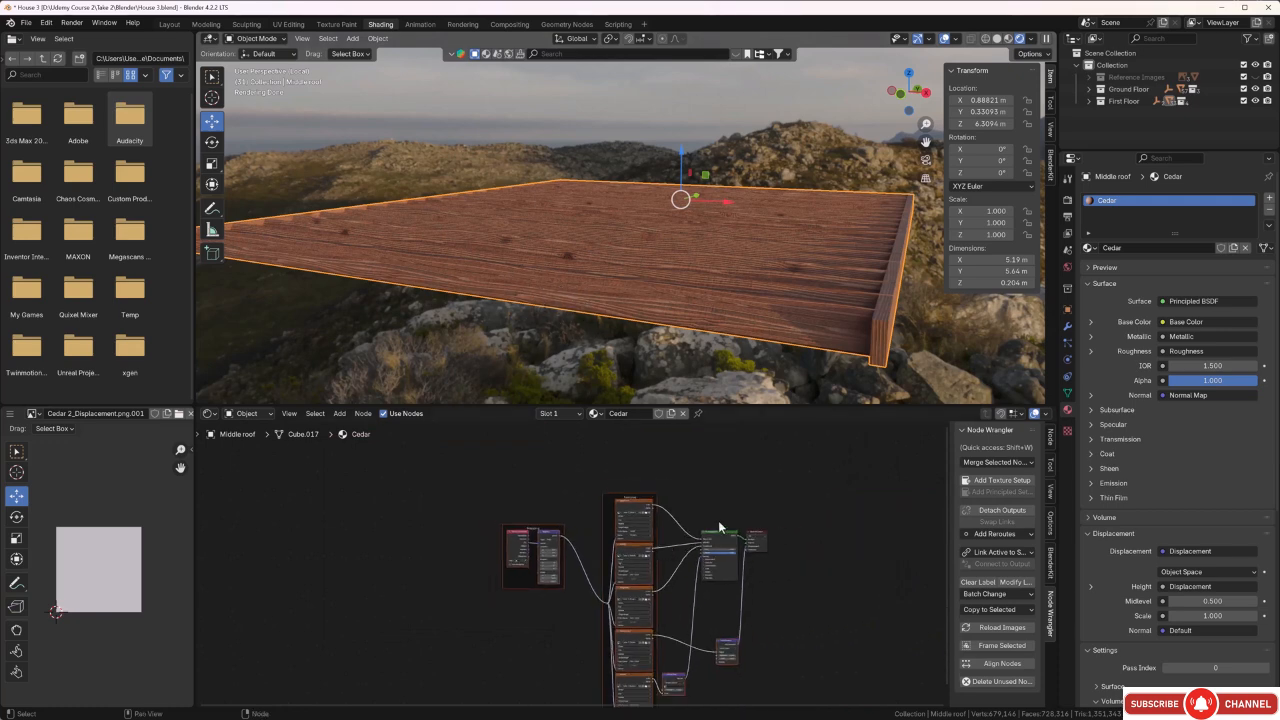
middle_click_drag(718, 520, 620, 536)
left_click_drag(659, 549, 735, 534)
left_click_drag(628, 550, 766, 510)
middle_click_drag(729, 491, 668, 535)
scroll(686, 545, "up", 4)
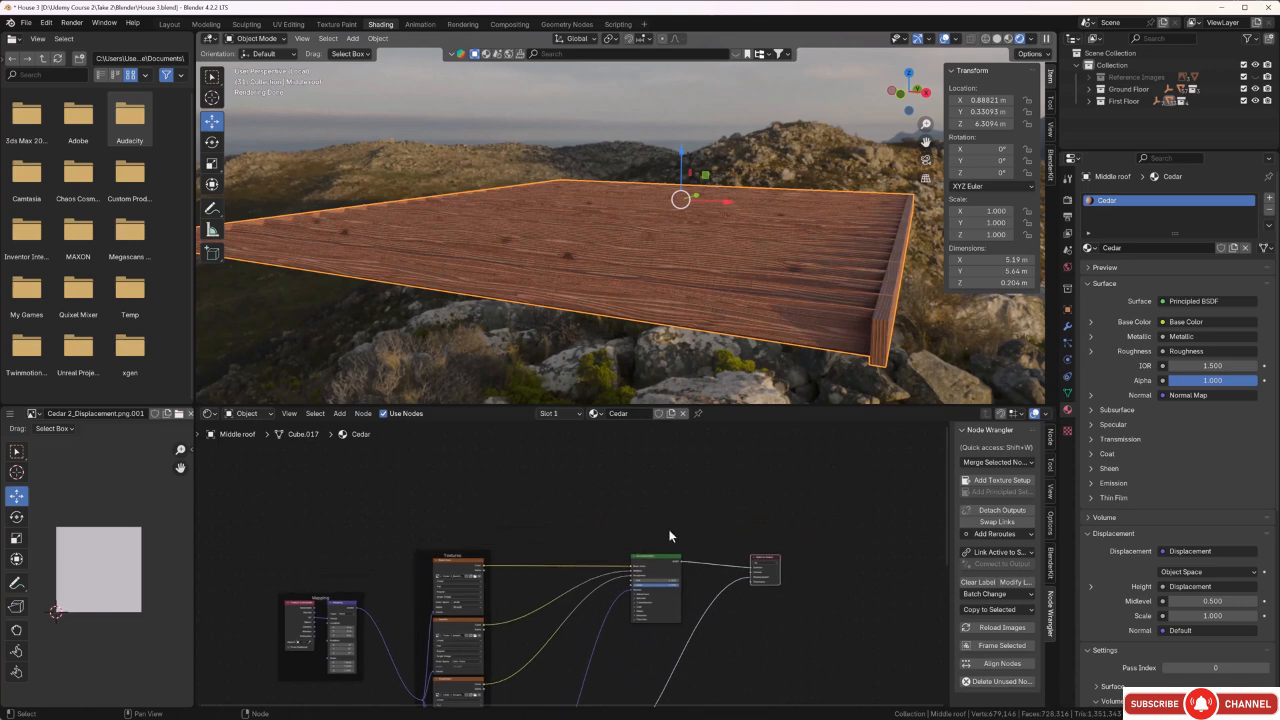
Add a Bevel node above the Principled BSDF and a Geometry node directly above the Bevel node.
key("shift+a")
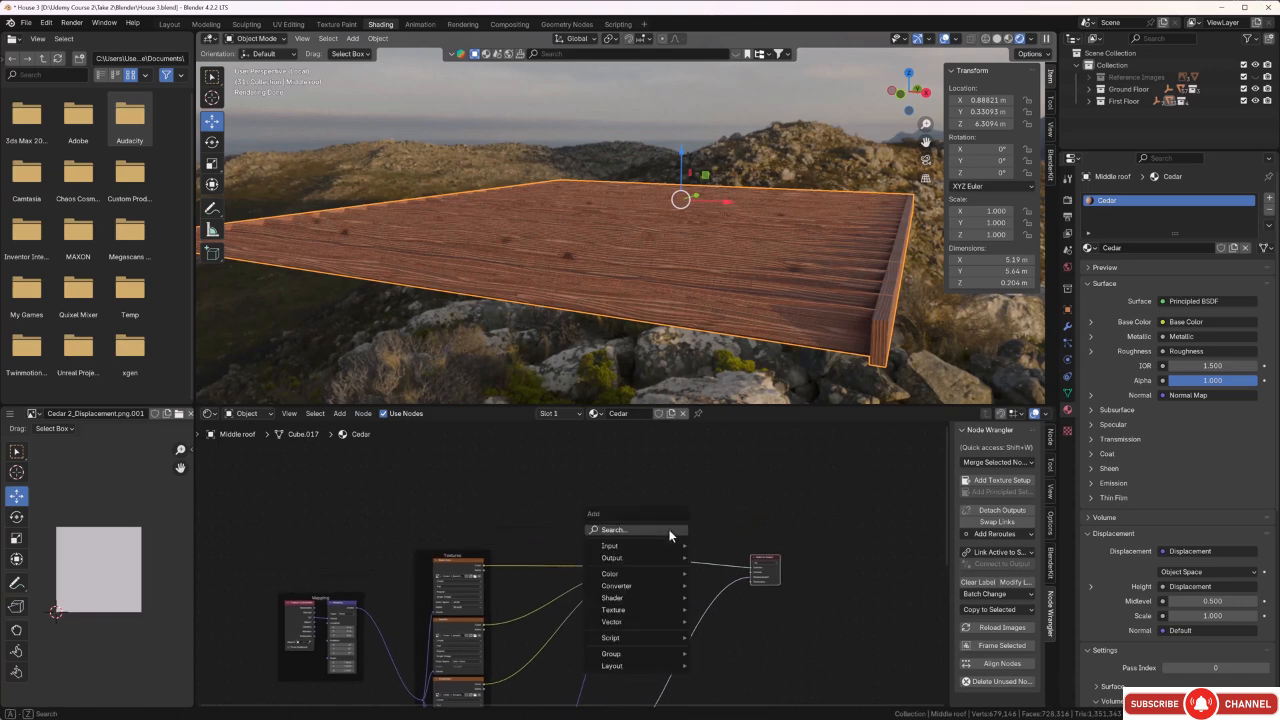
left_click(670, 533)
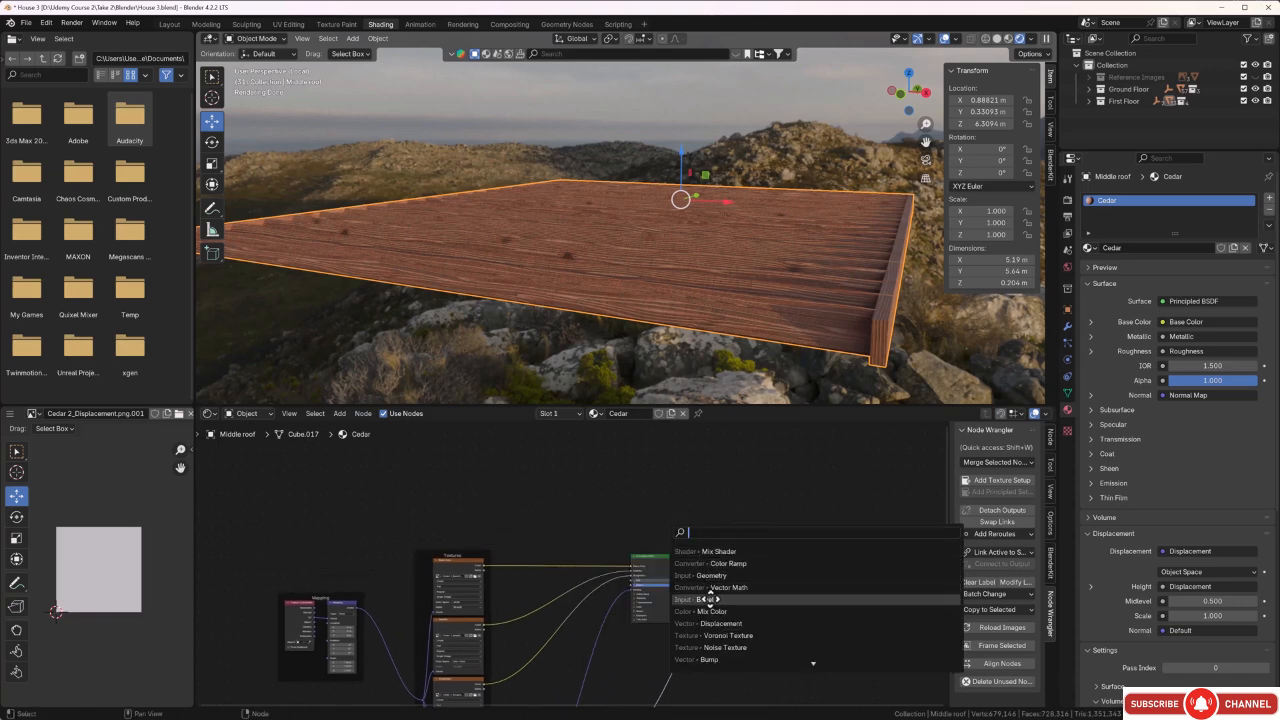
left_click(702, 600)
left_click(632, 511)
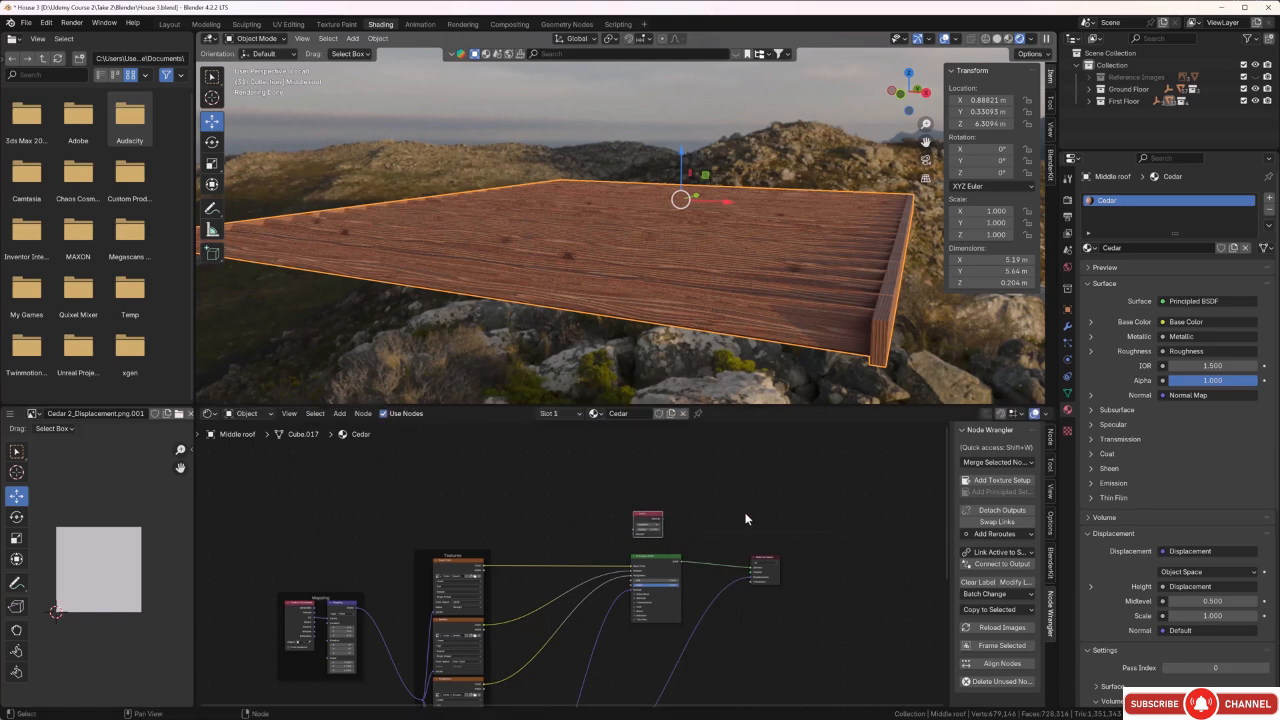
key("shift+a")
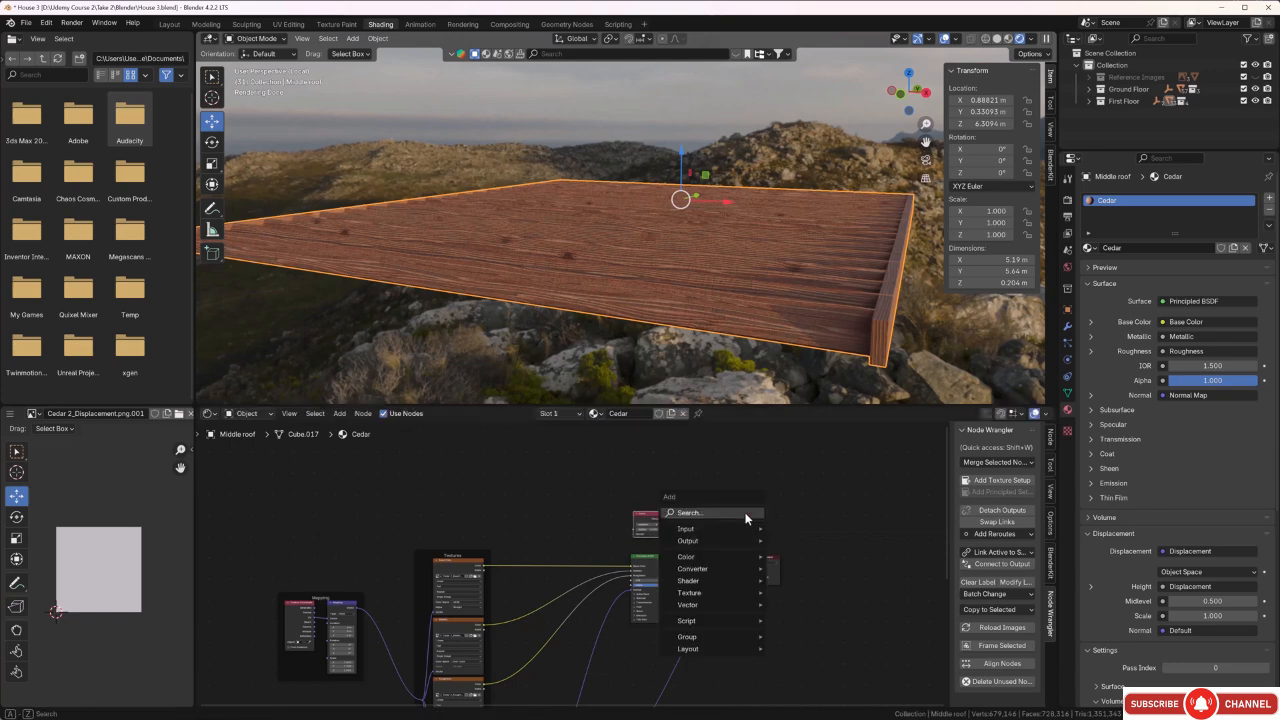
left_click(745, 515)
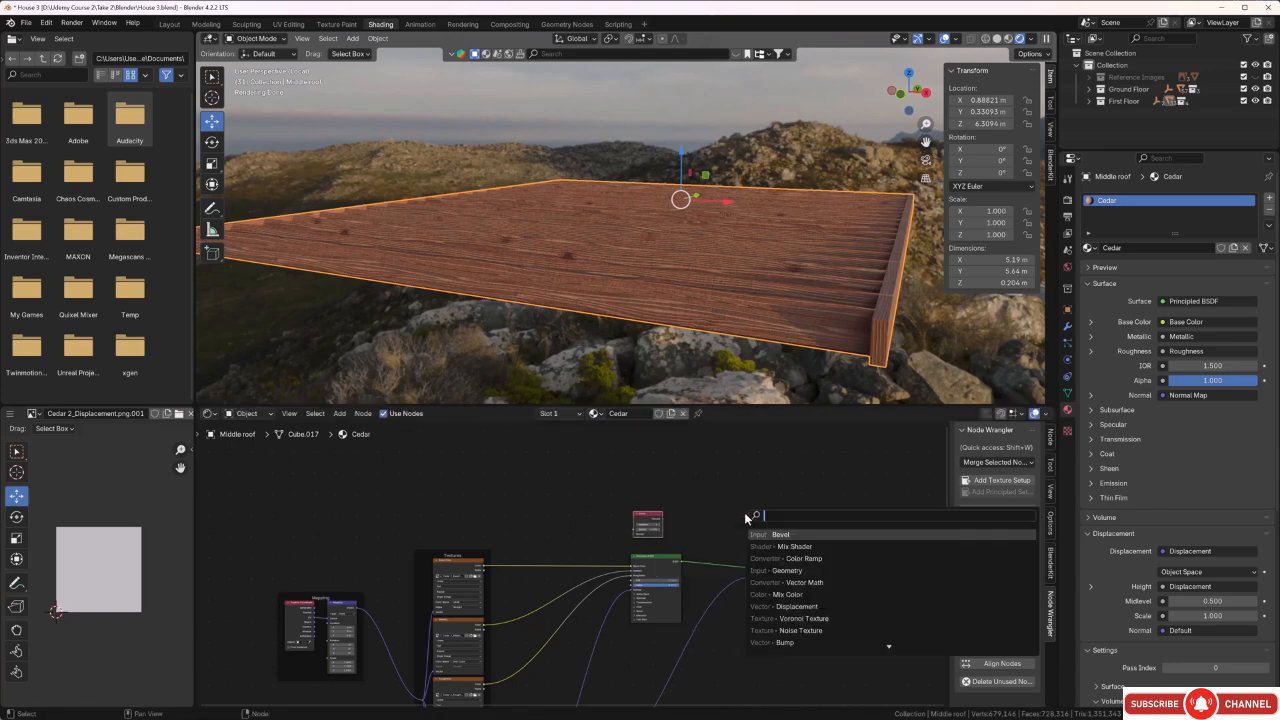
left_click(780, 571)
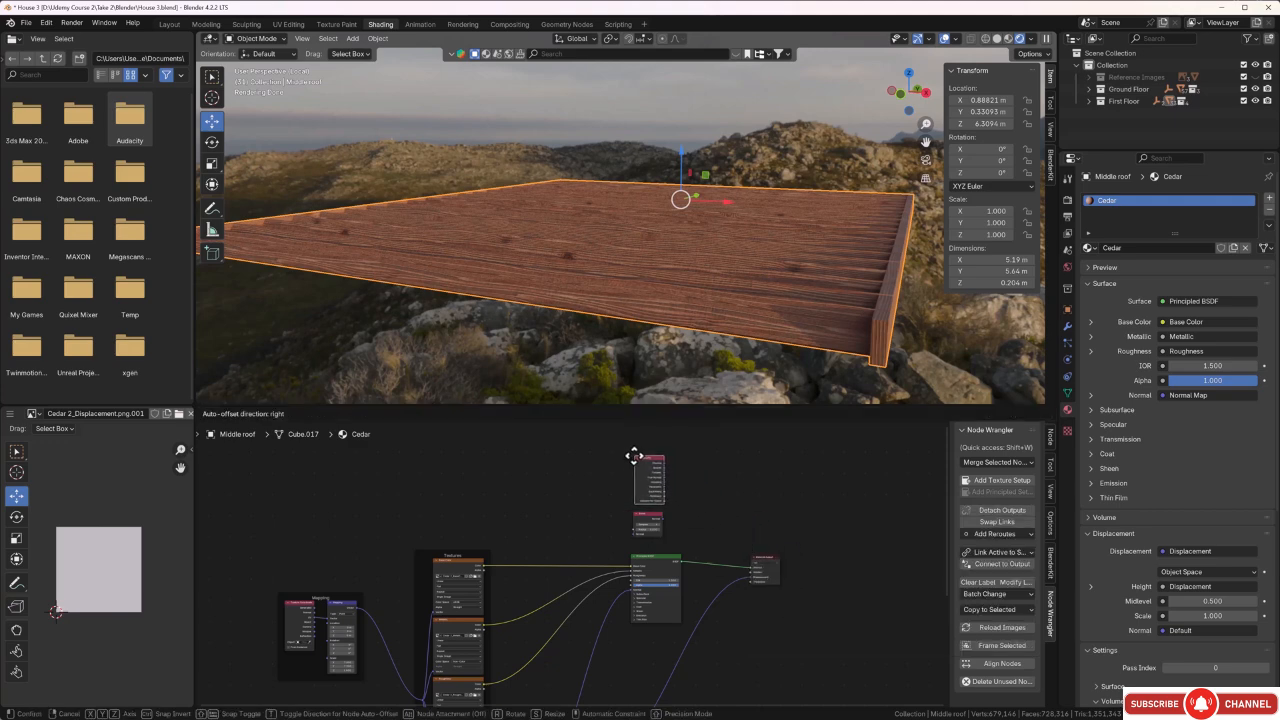
left_click(633, 456)
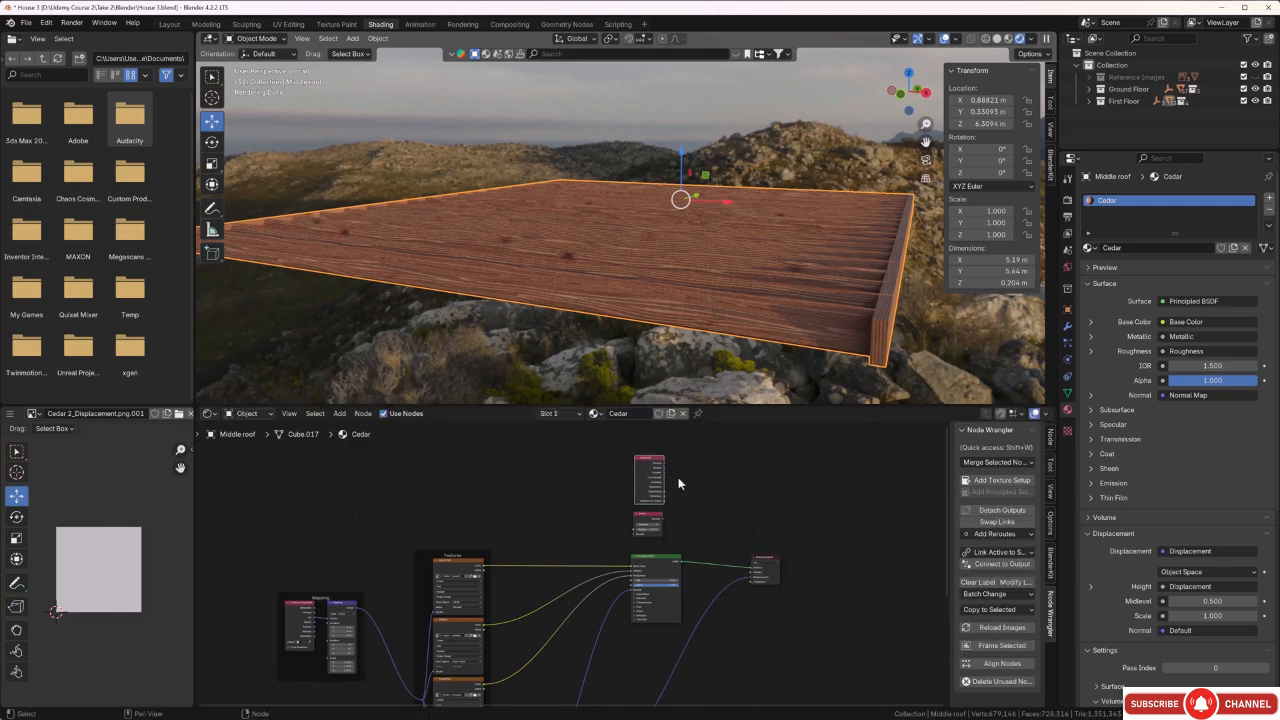
Add a Vector Math node beside the Geometry and Bevel nodes, followed by a Color Ramp node after it.
key("shift+a")
left_click(678, 477)
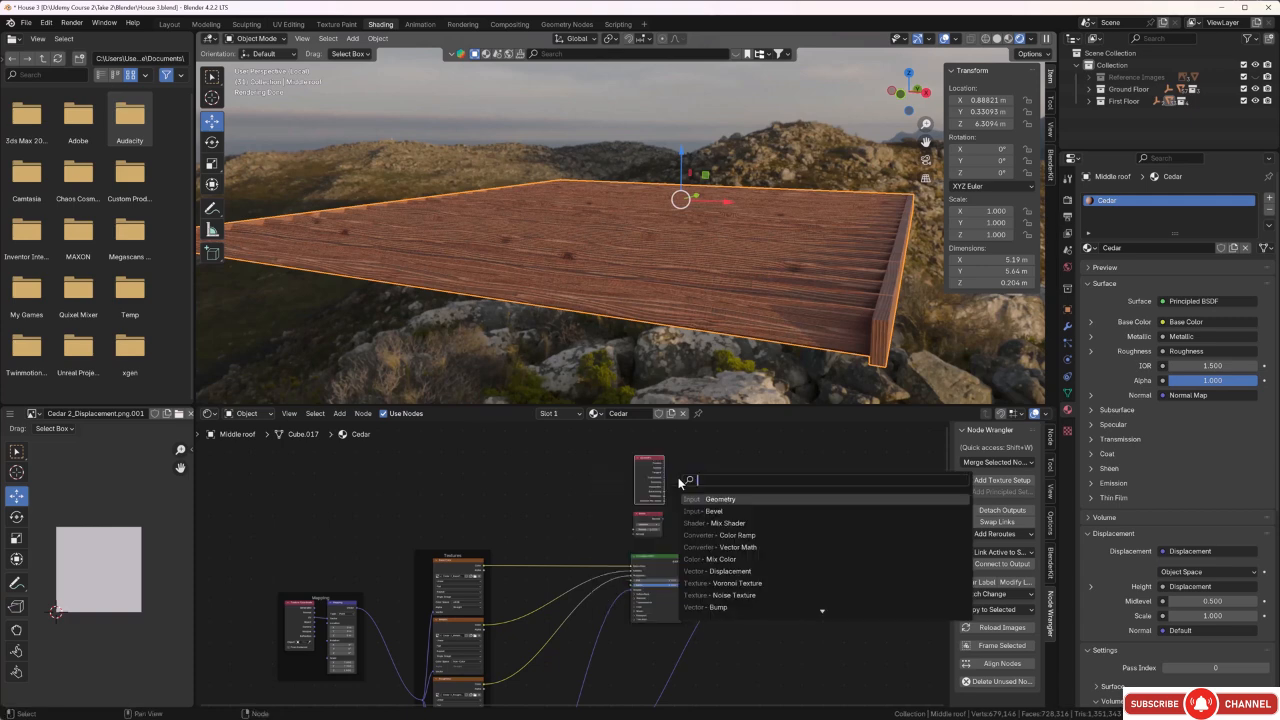
left_click(736, 548)
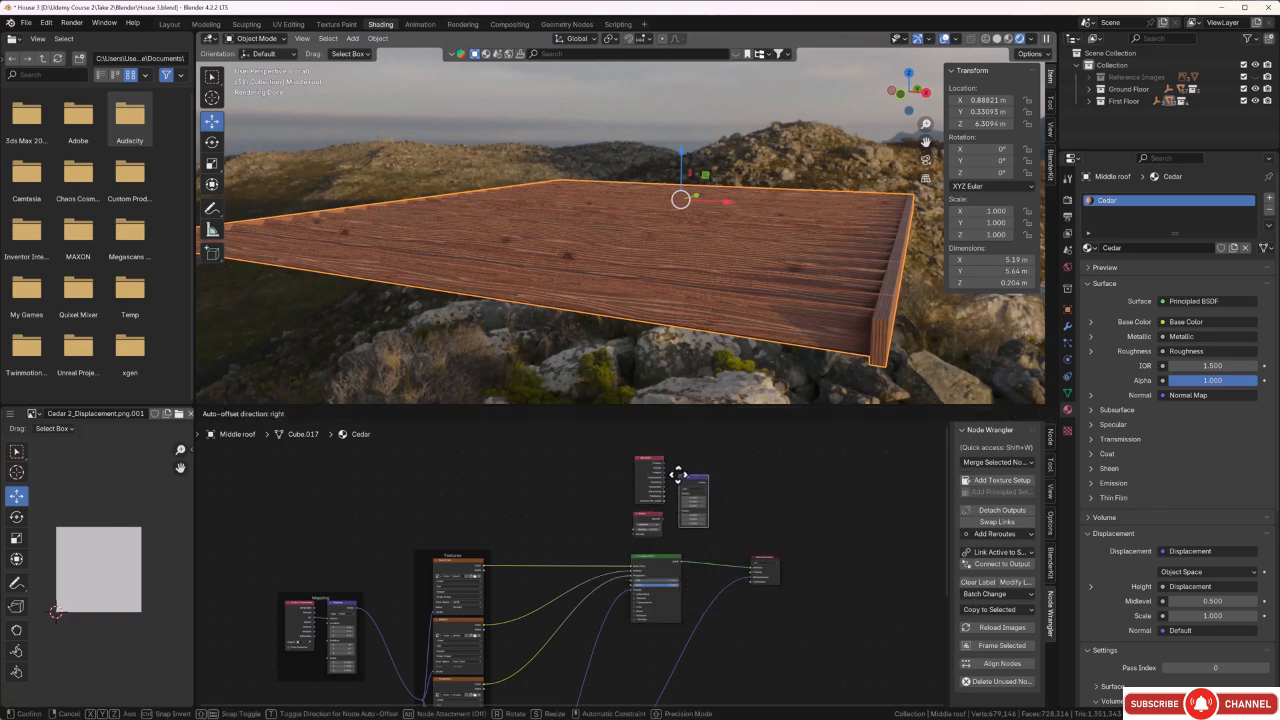
left_click(674, 470)
scroll(717, 510, "up", 3)
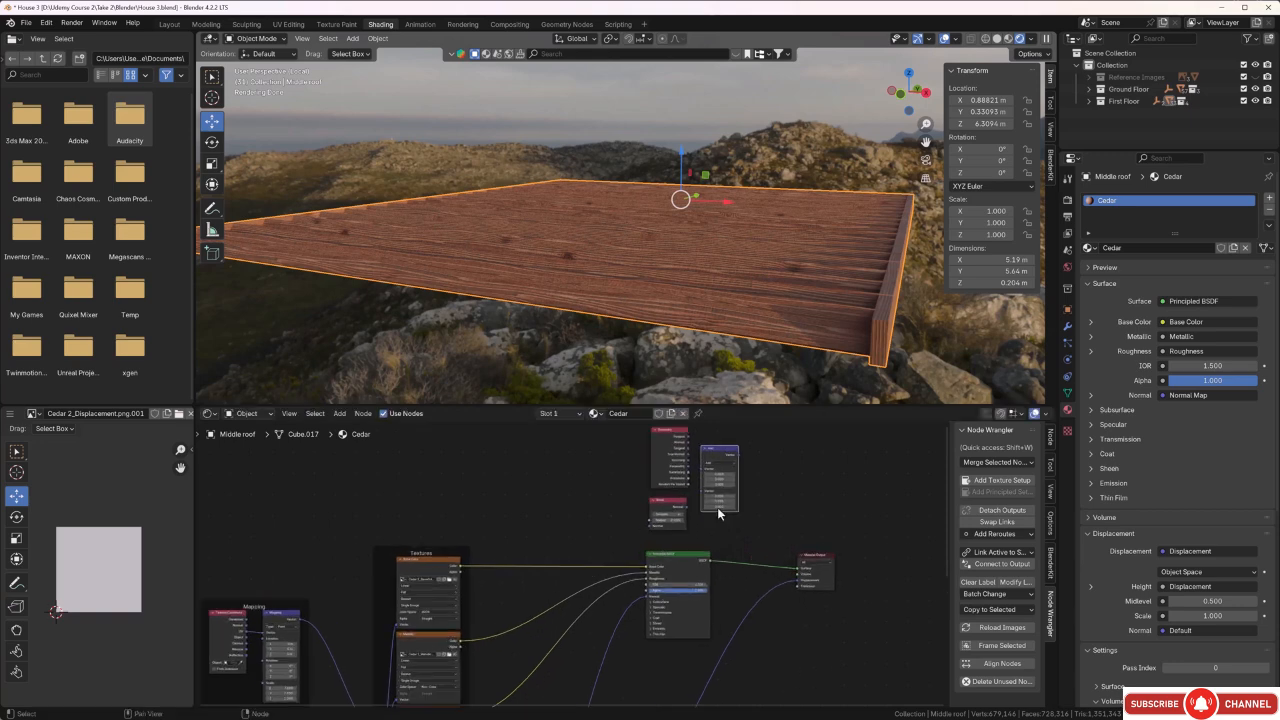
middle_click_drag(761, 508, 652, 531)
scroll(647, 519, "up", 1)
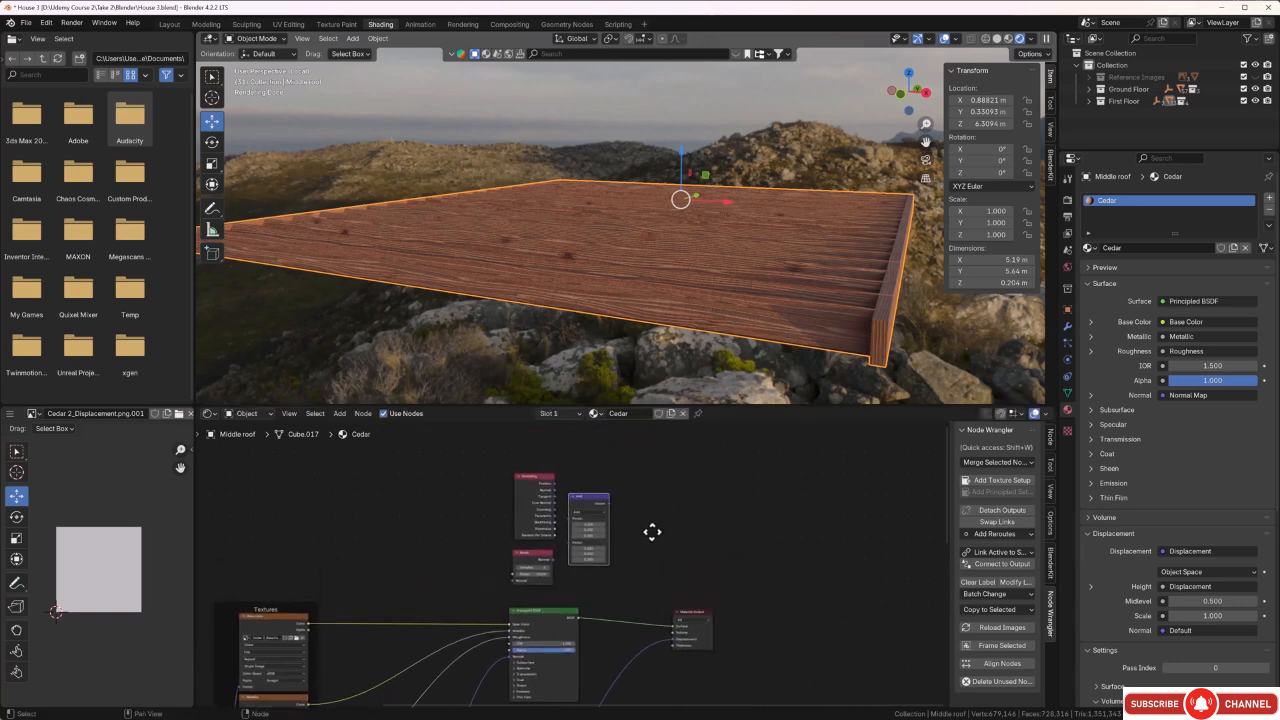
key("shift+a")
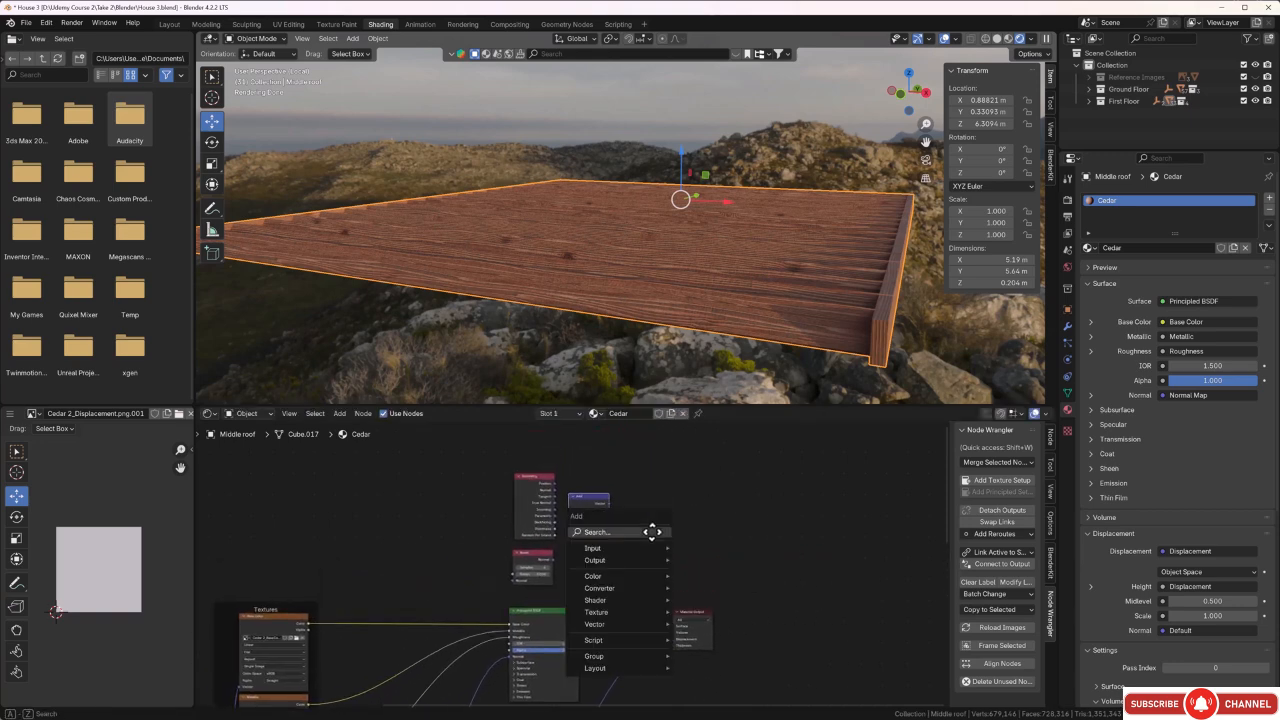
left_click(650, 535)
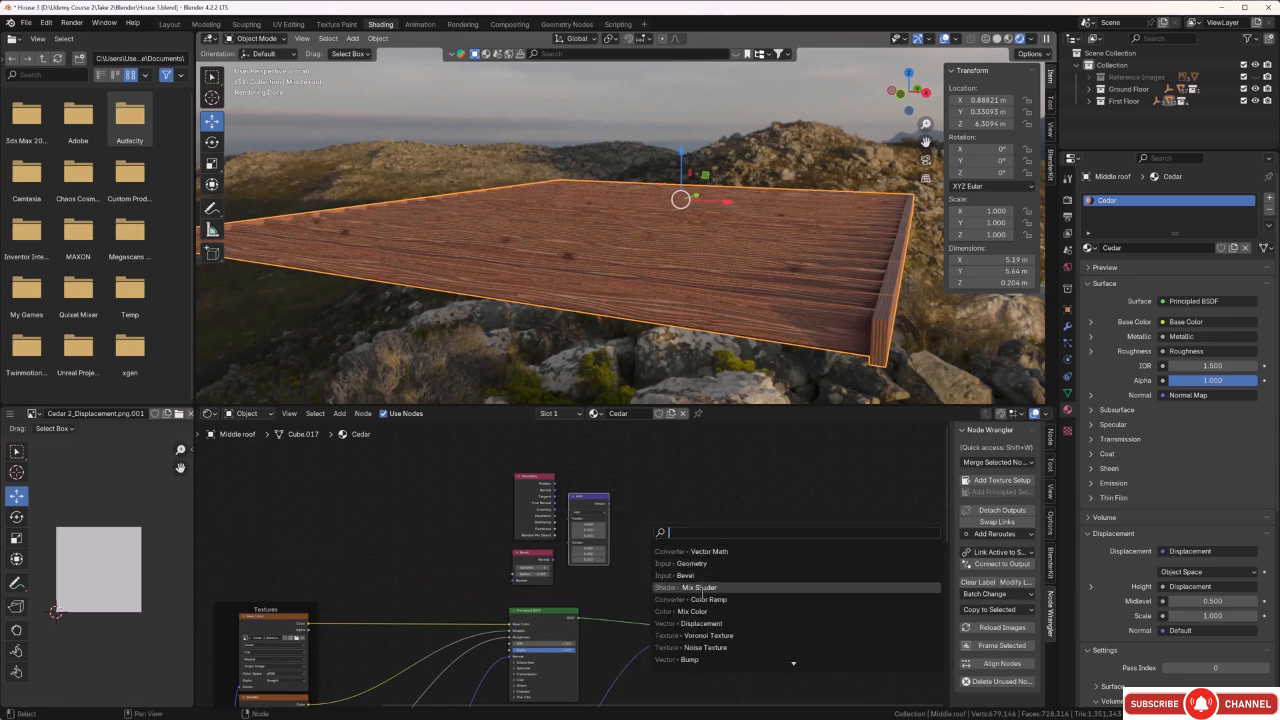
left_click(702, 600)
left_click(636, 499)
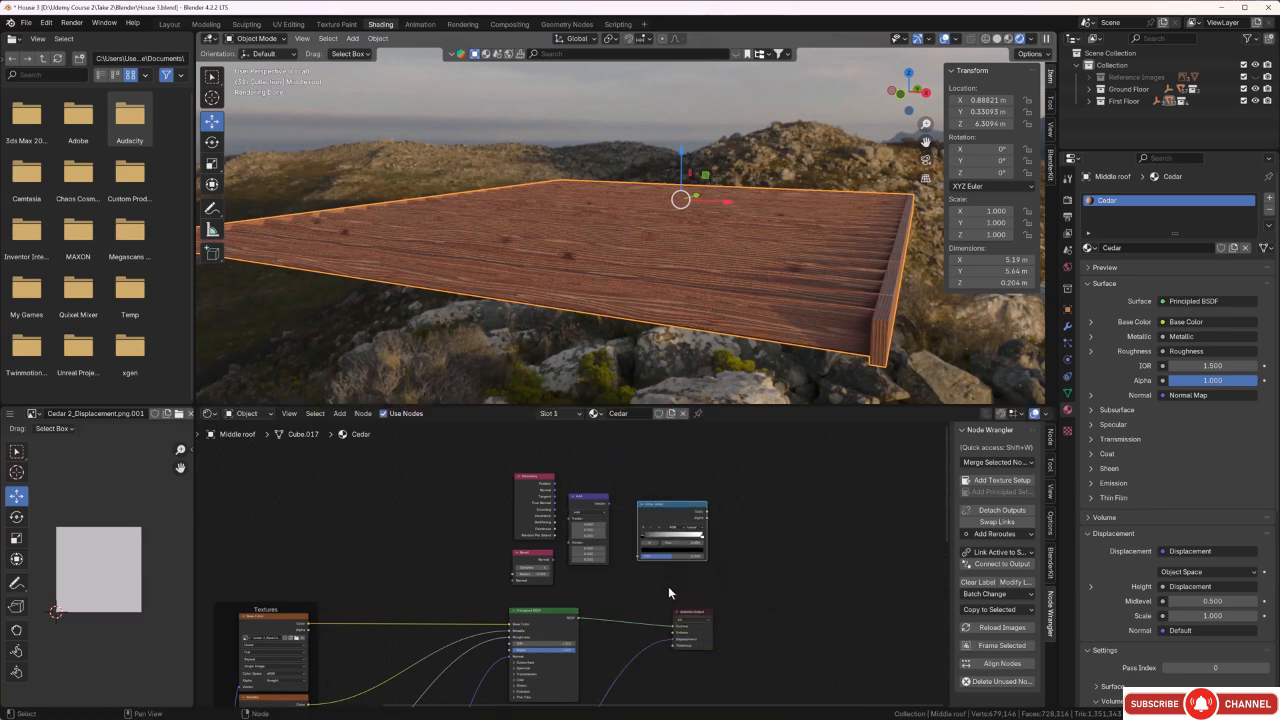
Add a Mix Shader node between the Color Ramp and the Material Output, moving the Material Output farther away to make room.
left_click_drag(684, 618, 768, 609)
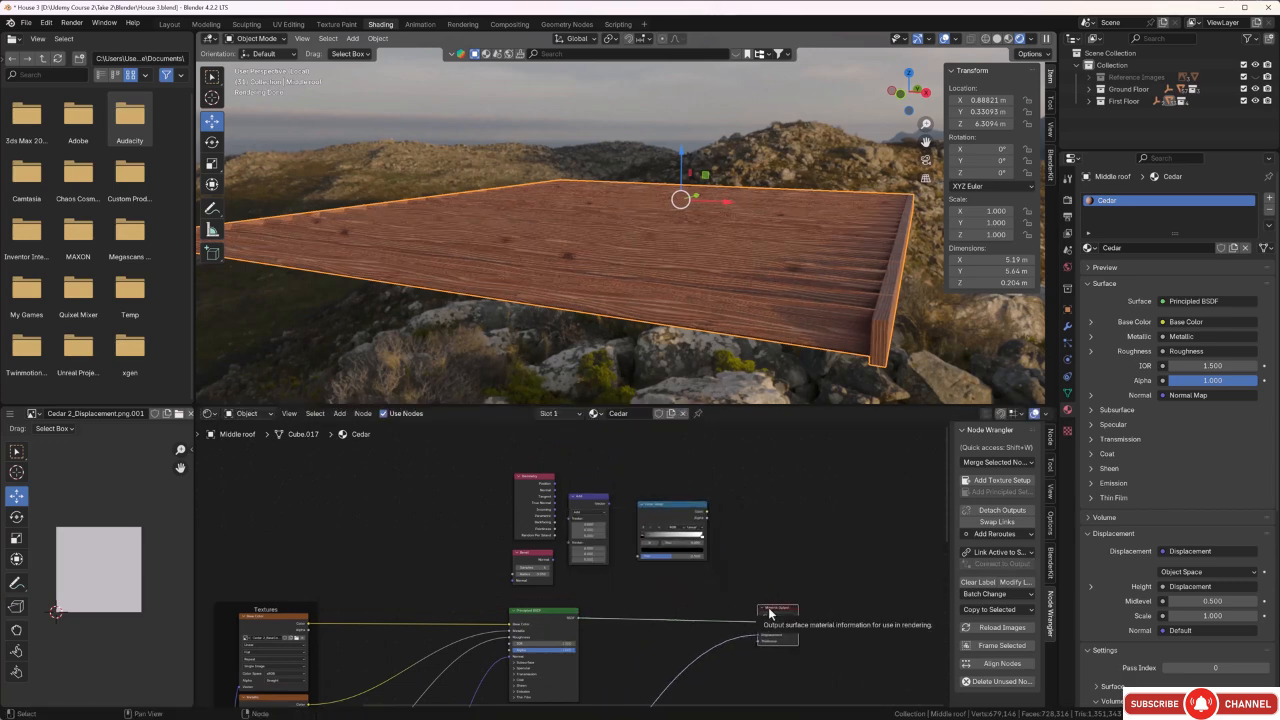
key("shift+a")
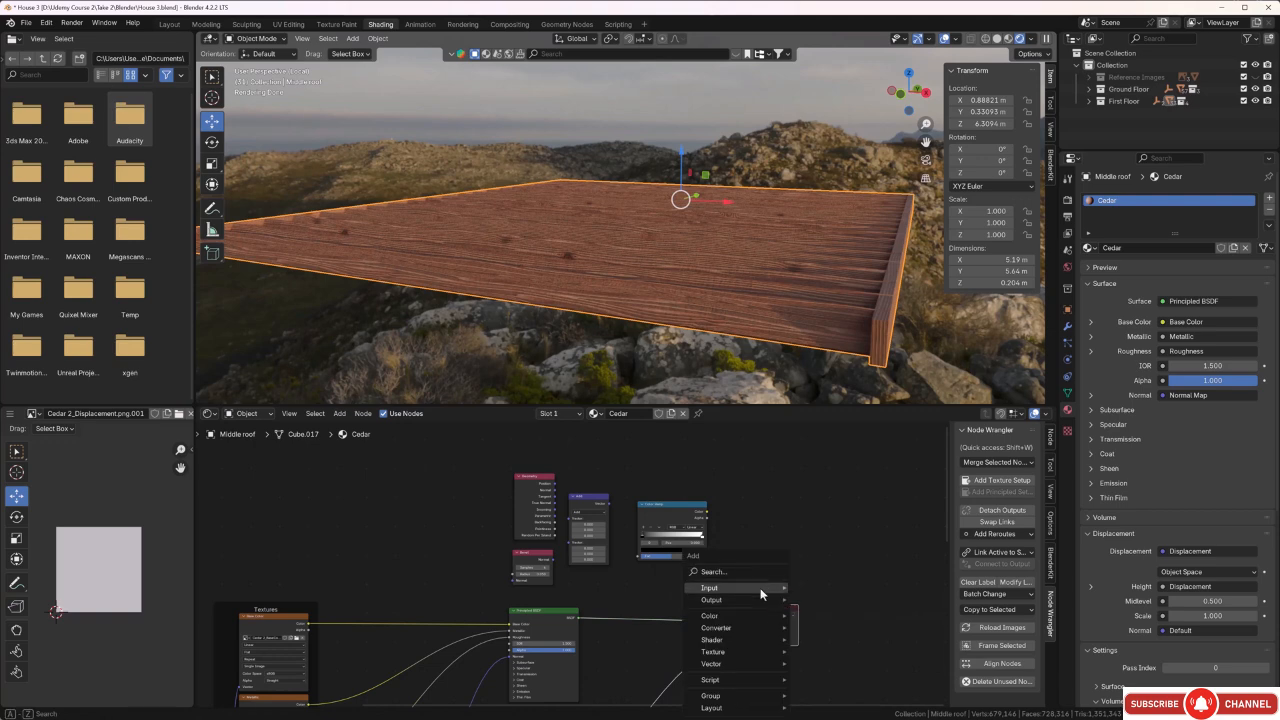
left_click(755, 572)
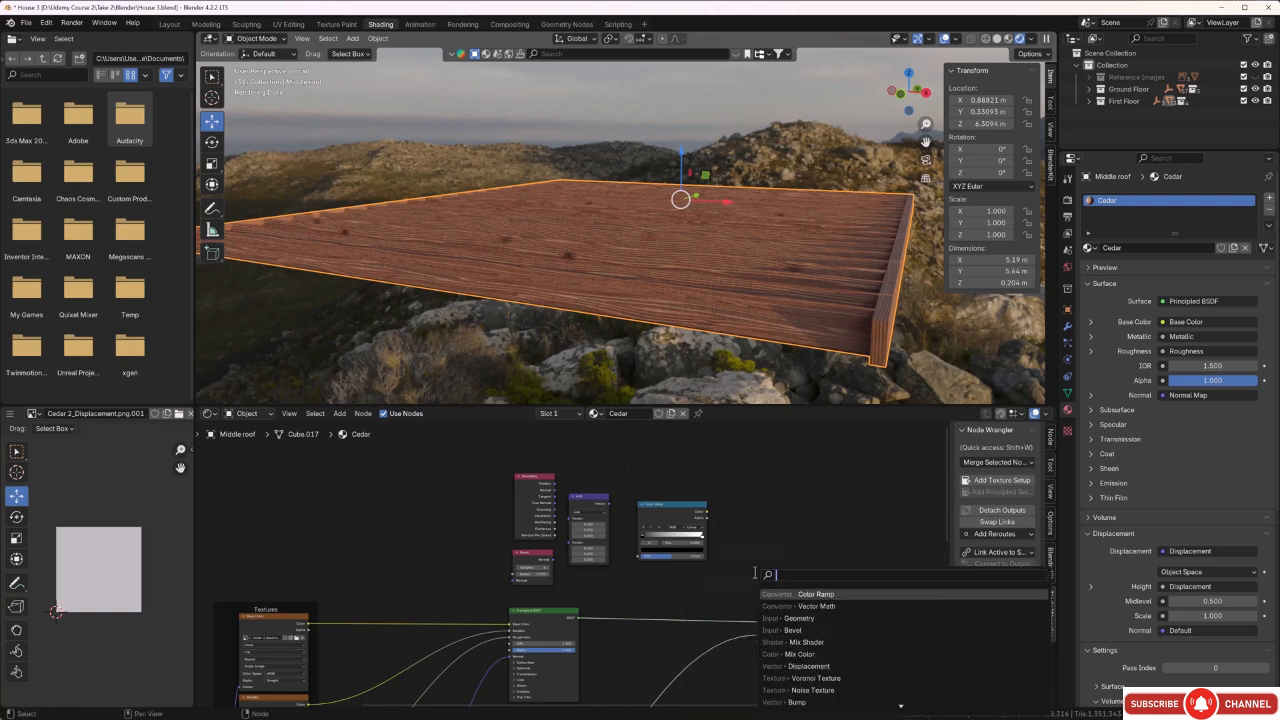
left_click(795, 644)
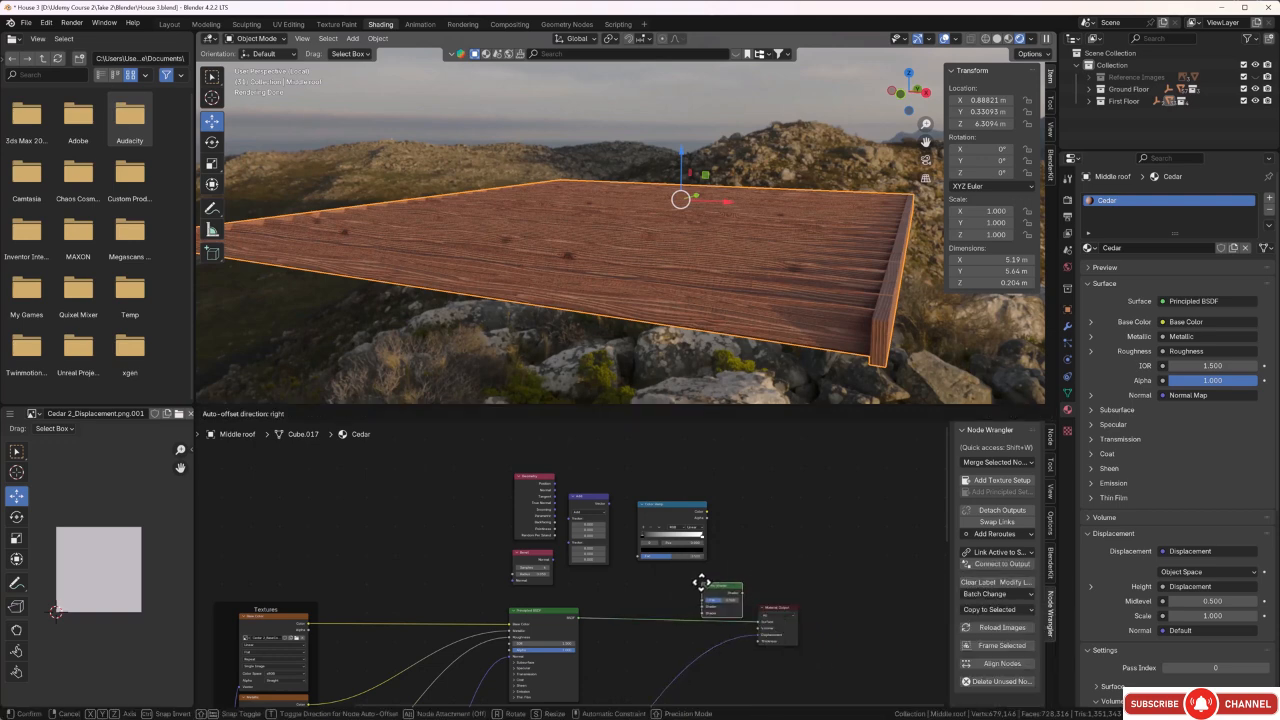
left_click(705, 584)
left_click_drag(764, 607, 816, 606)
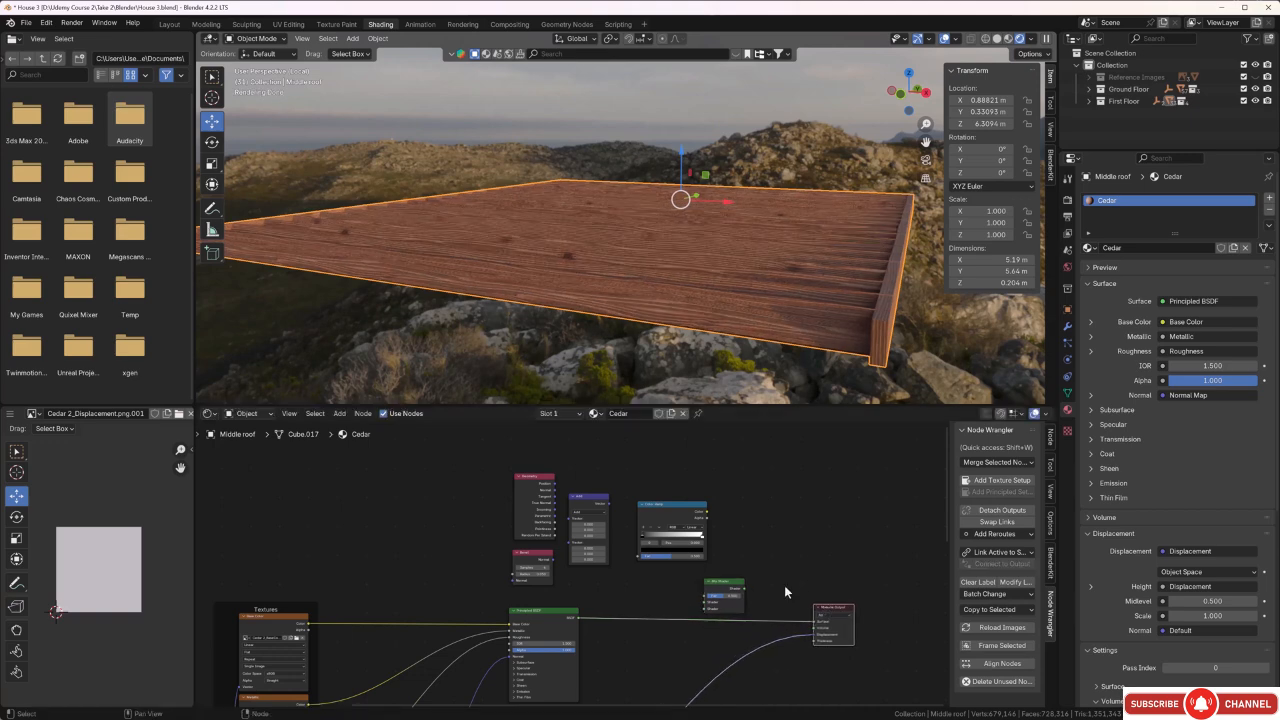
left_click_drag(724, 589, 762, 573)
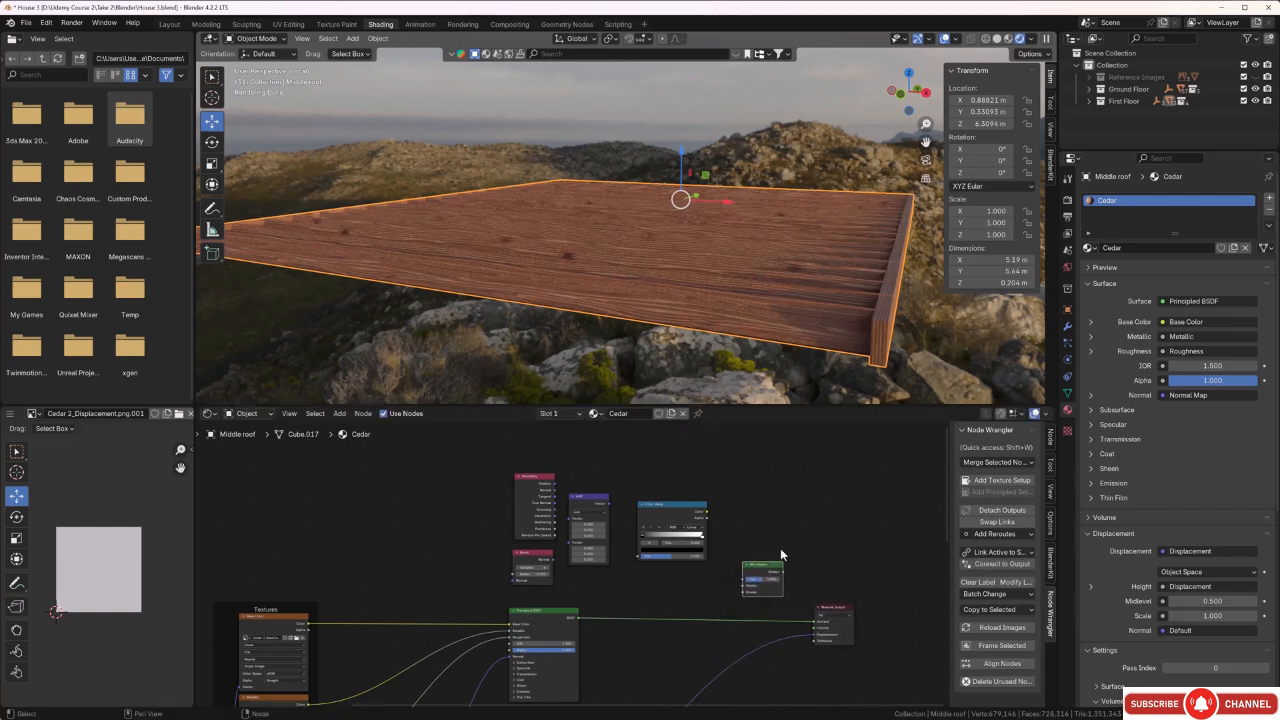
Set the Vector Math node to Dot Product, feed it the Geometry and Bevel normals, and link its Value to the Color Ramp's Fac.
middle_click_drag(806, 536, 782, 540)
scroll(506, 580, "up", 5)
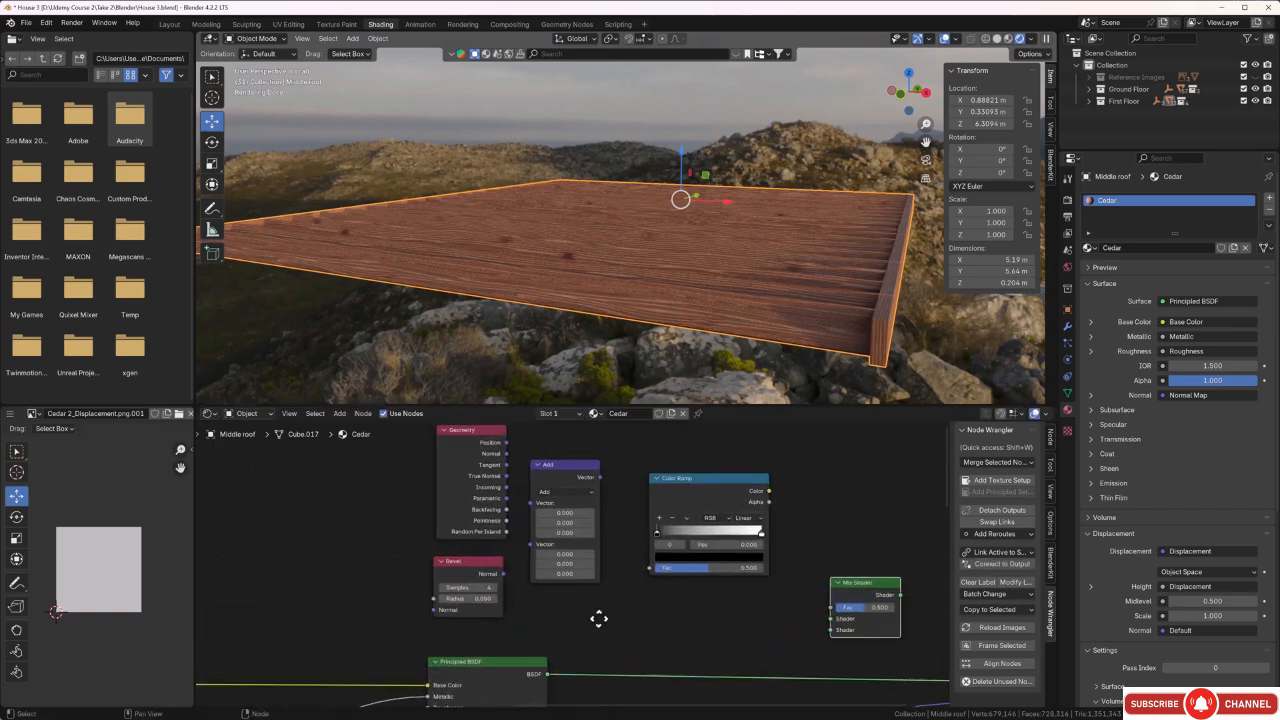
left_click(594, 507)
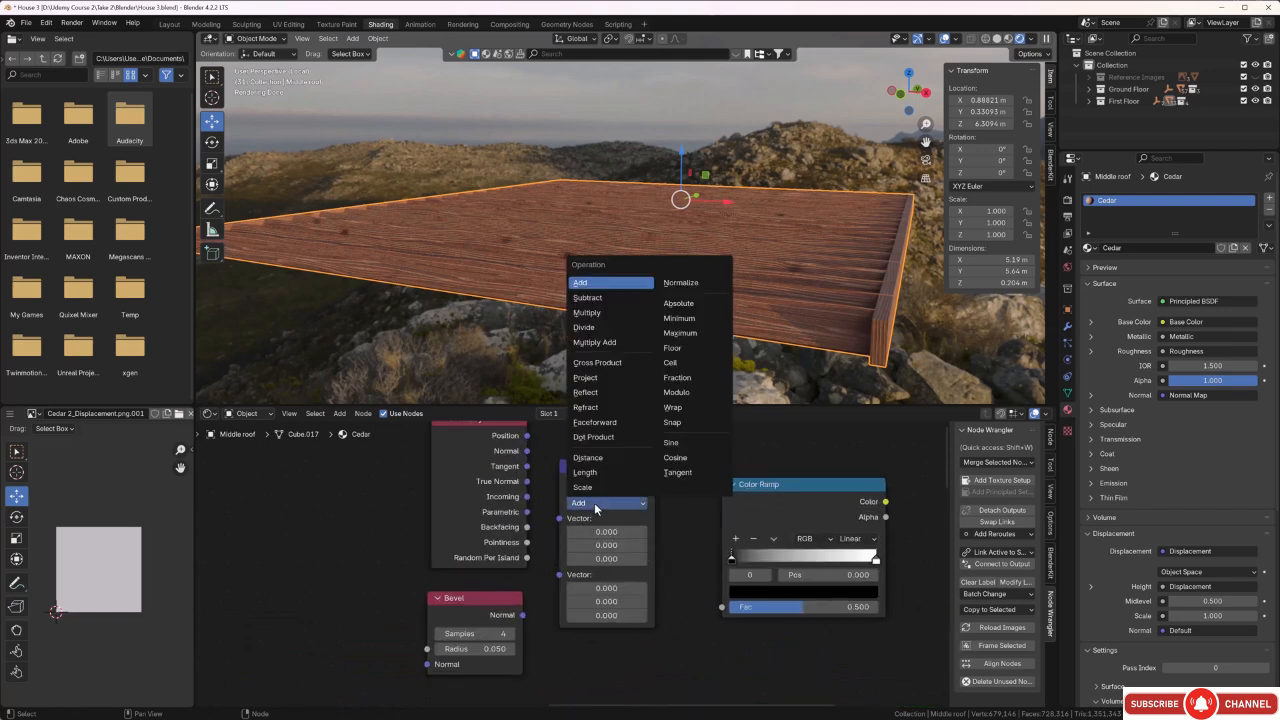
left_click(598, 442)
left_click_drag(527, 451, 559, 517)
left_click_drag(522, 615, 559, 532)
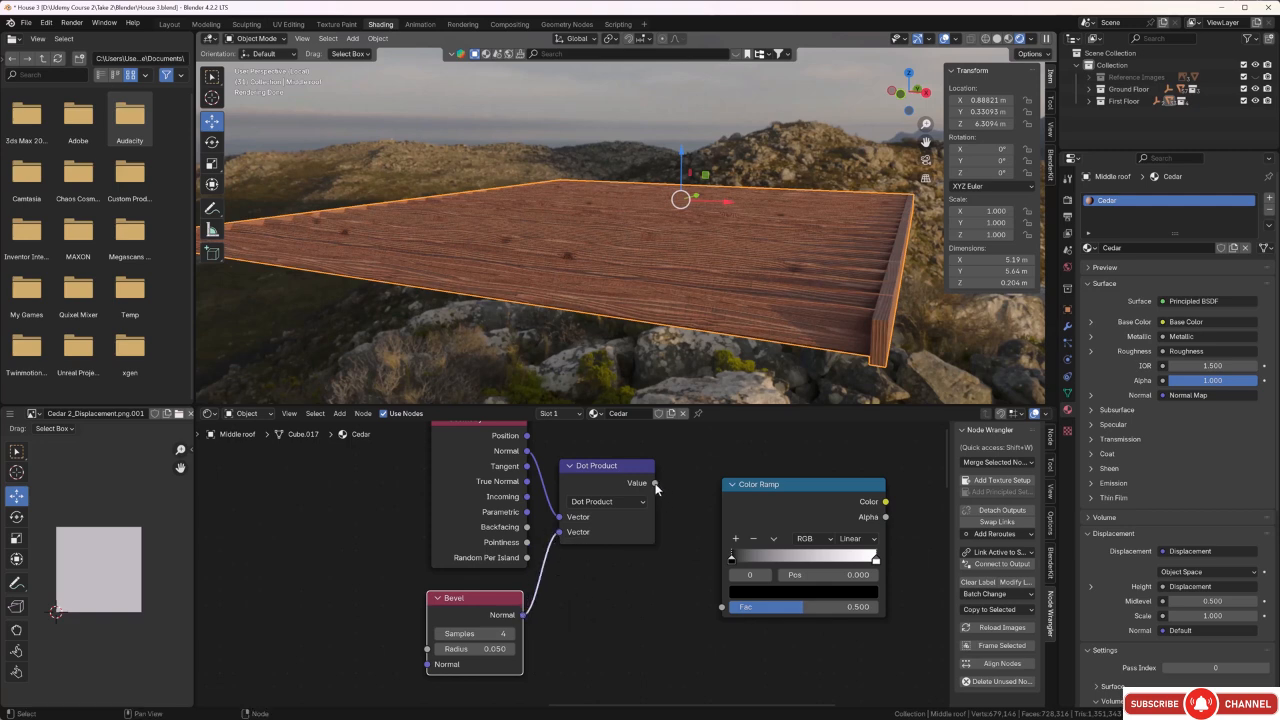
left_click_drag(655, 483, 722, 607)
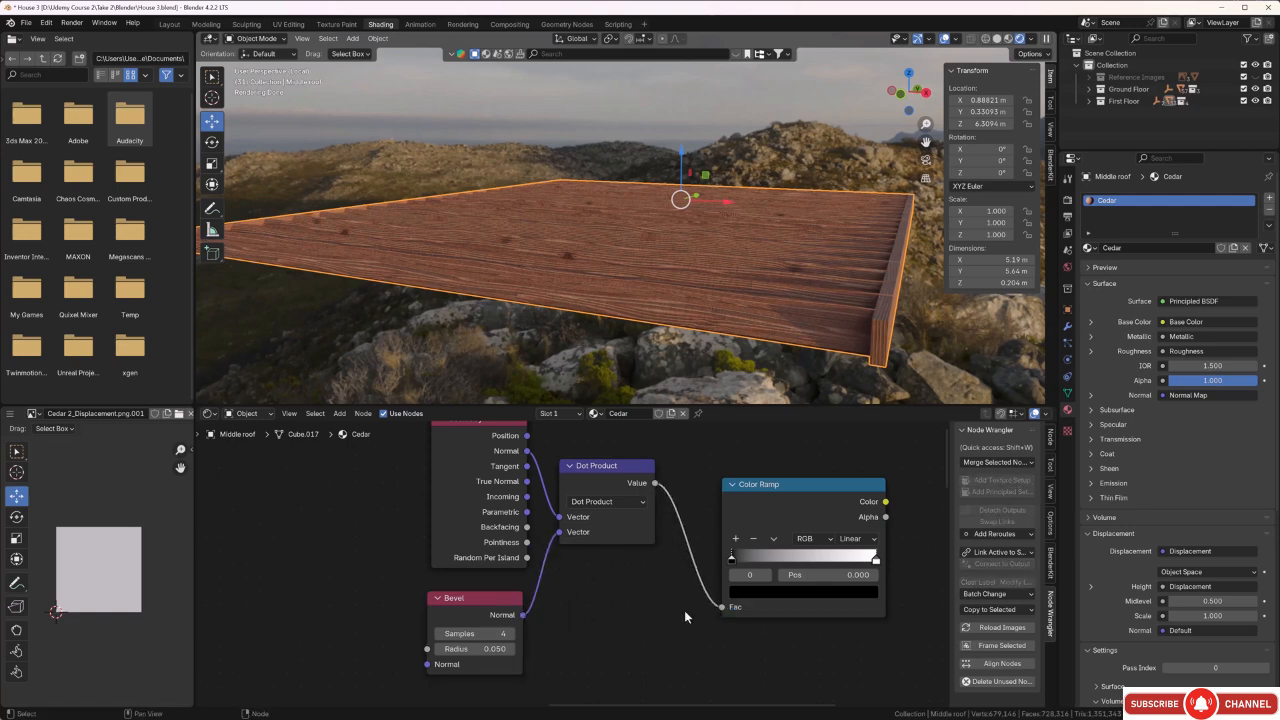
Connect the Color Ramp's Color to the Material Output's Surface and preview the edge mask on the middle roof.
scroll(700, 621, "down", 3)
middle_click_drag(734, 620, 625, 560)
scroll(590, 577, "down", 3)
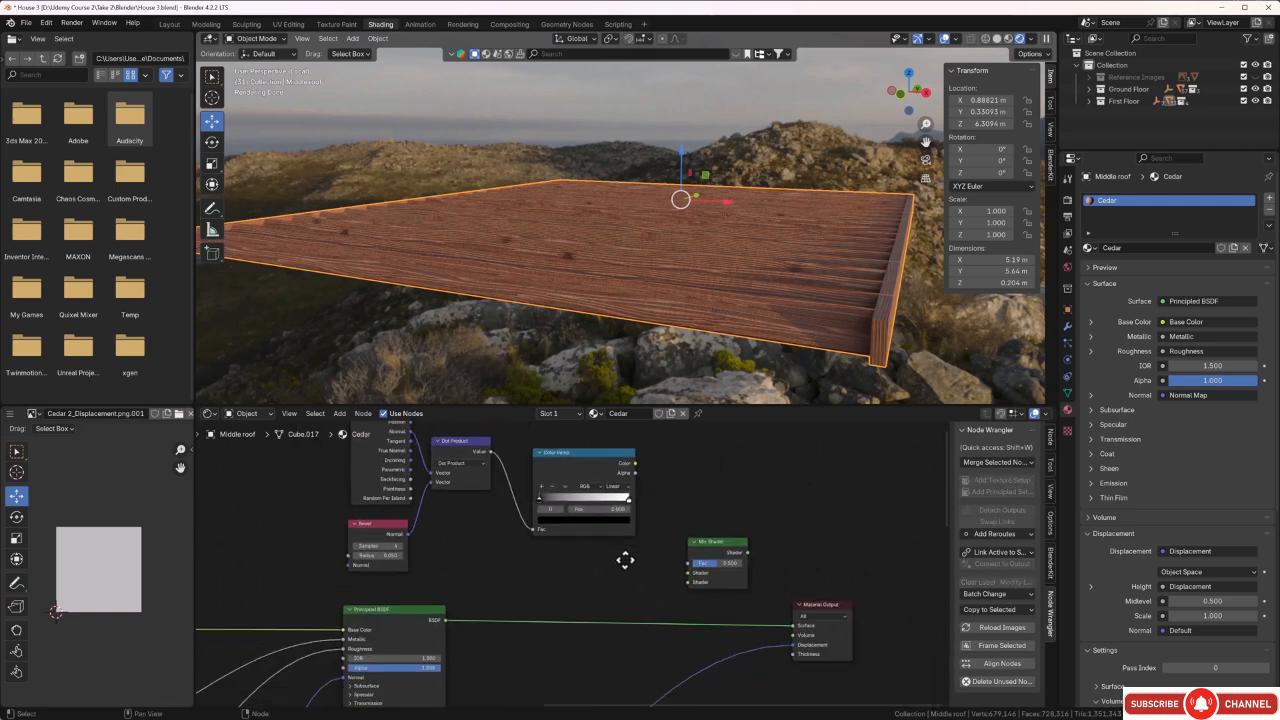
left_click_drag(639, 465, 793, 625)
middle_click_drag(718, 345, 683, 338)
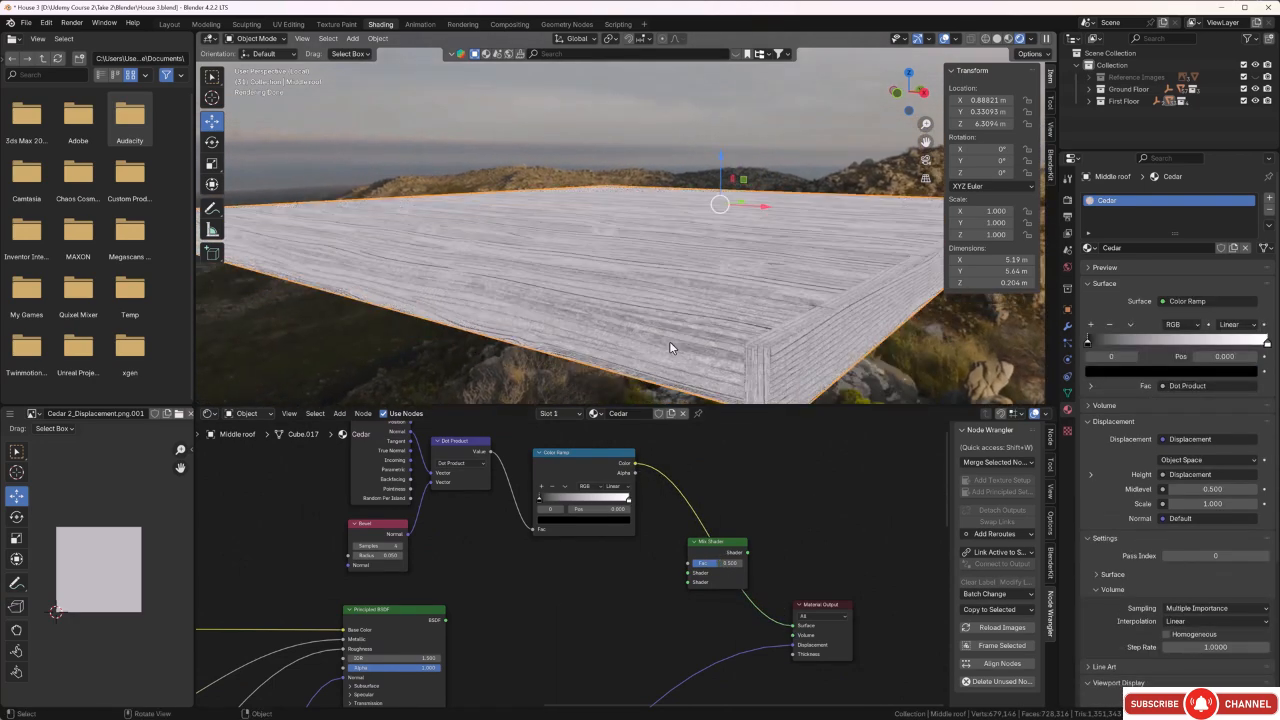
scroll(652, 345, "up", 2)
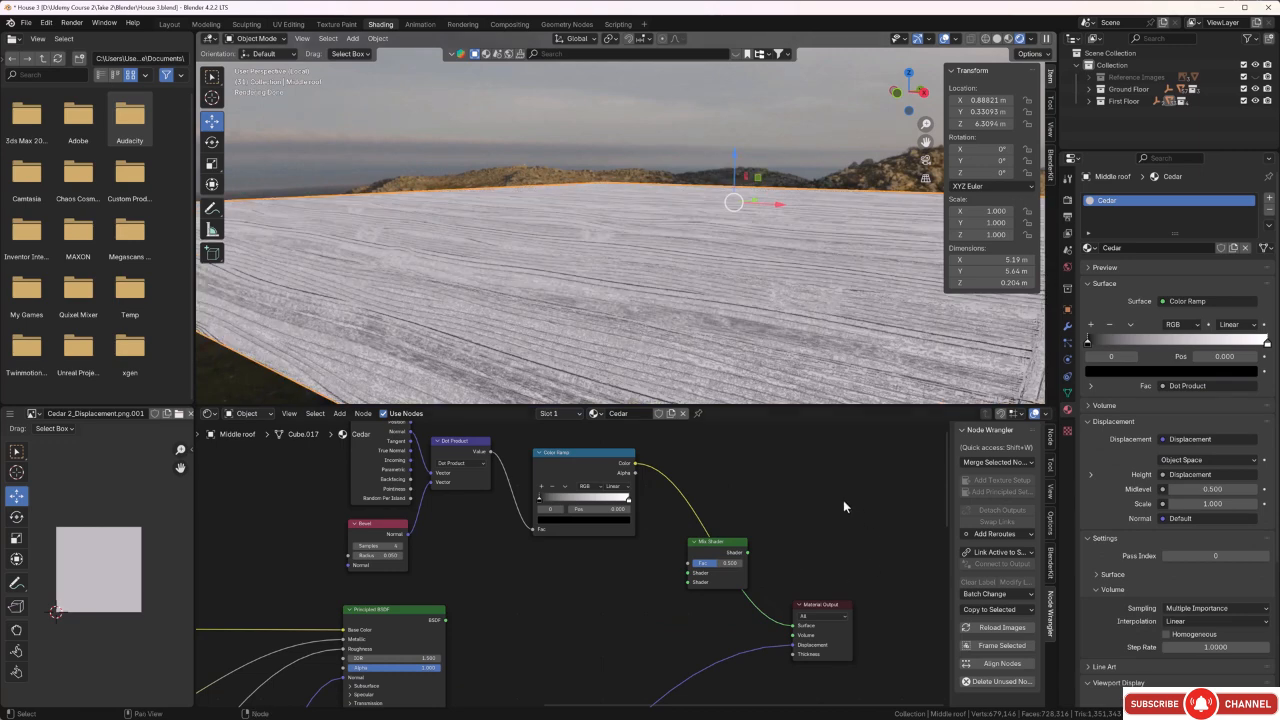
Compare the edge mask with the Displacement node disconnected from the Material Output and with it connected again.
left_click_drag(791, 646, 758, 646)
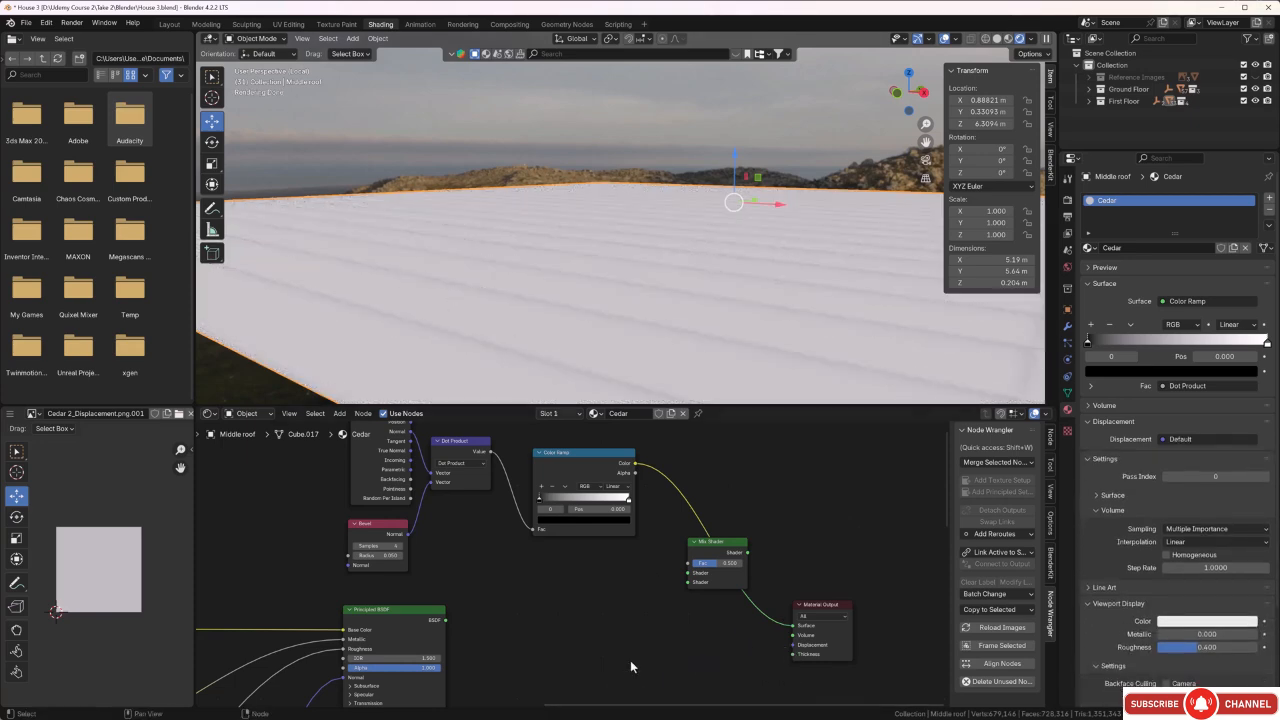
scroll(627, 636, "down", 6)
middle_click_drag(593, 646, 641, 547)
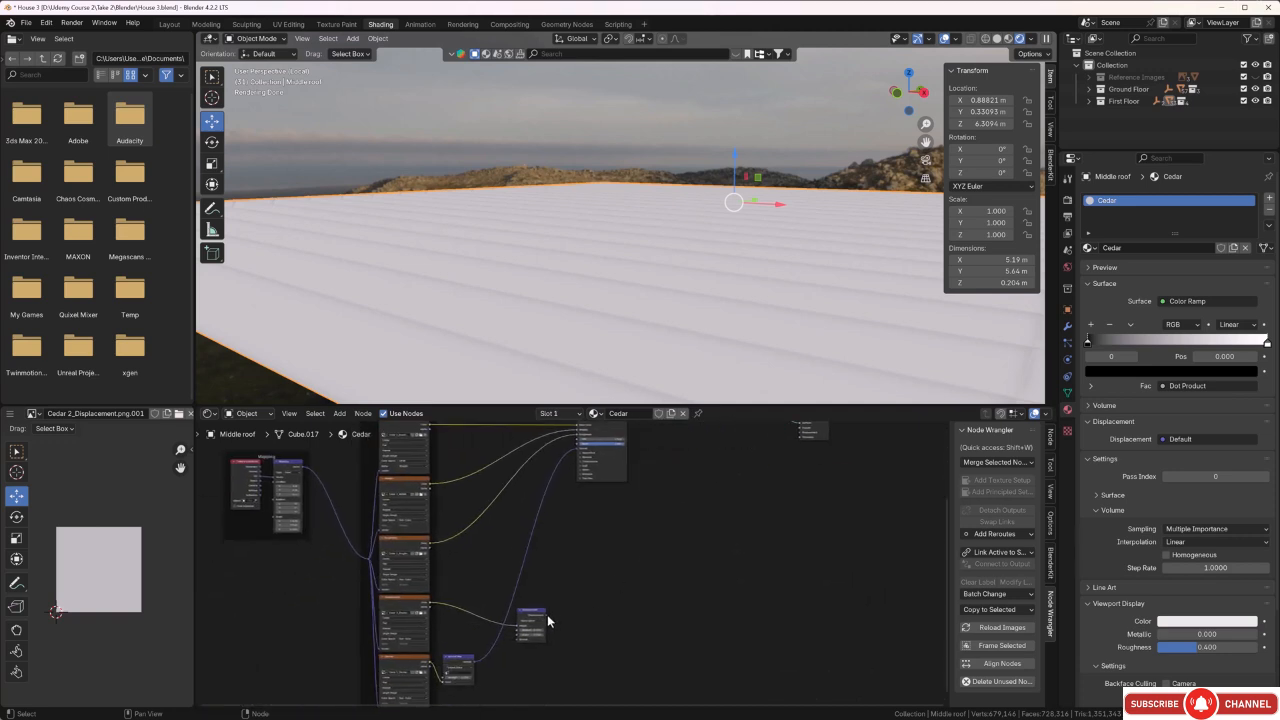
left_click_drag(547, 621, 795, 487)
scroll(700, 497, "up", 3)
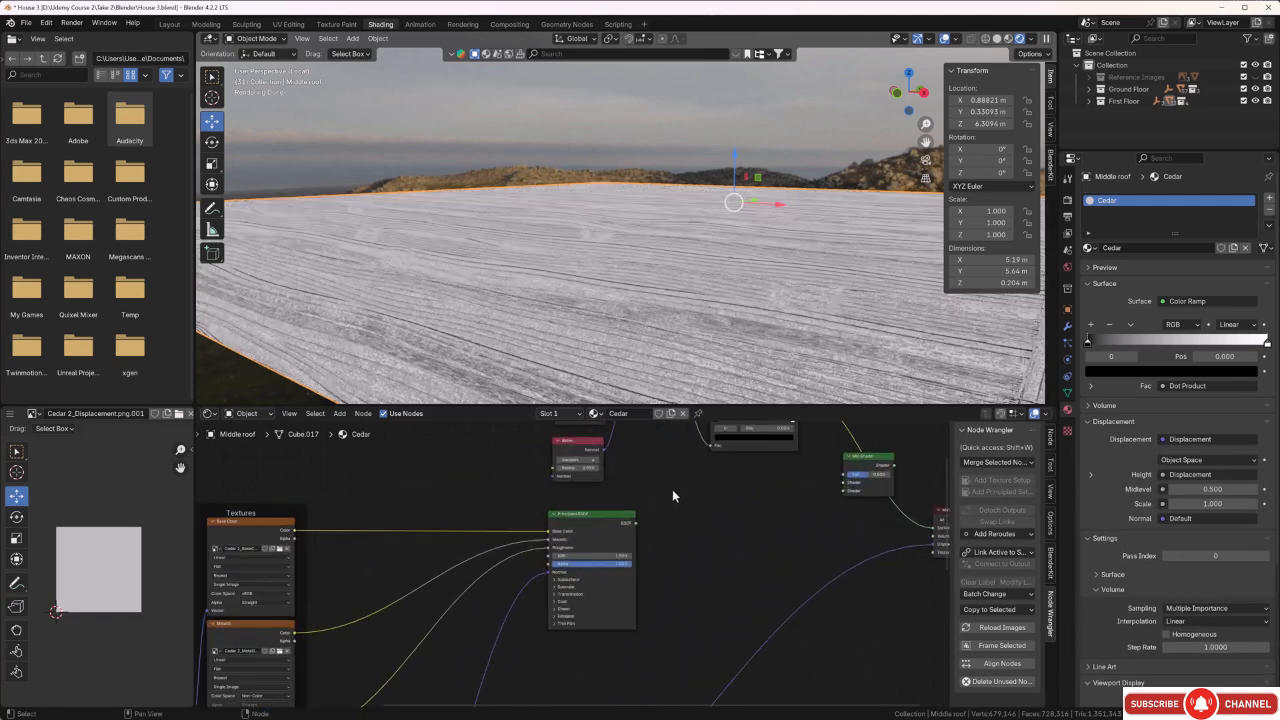
Move the Color Ramp's black stop to 0.180 and its white stop to about 0.9.
middle_click_drag(714, 530, 617, 649)
scroll(634, 555, "up", 3)
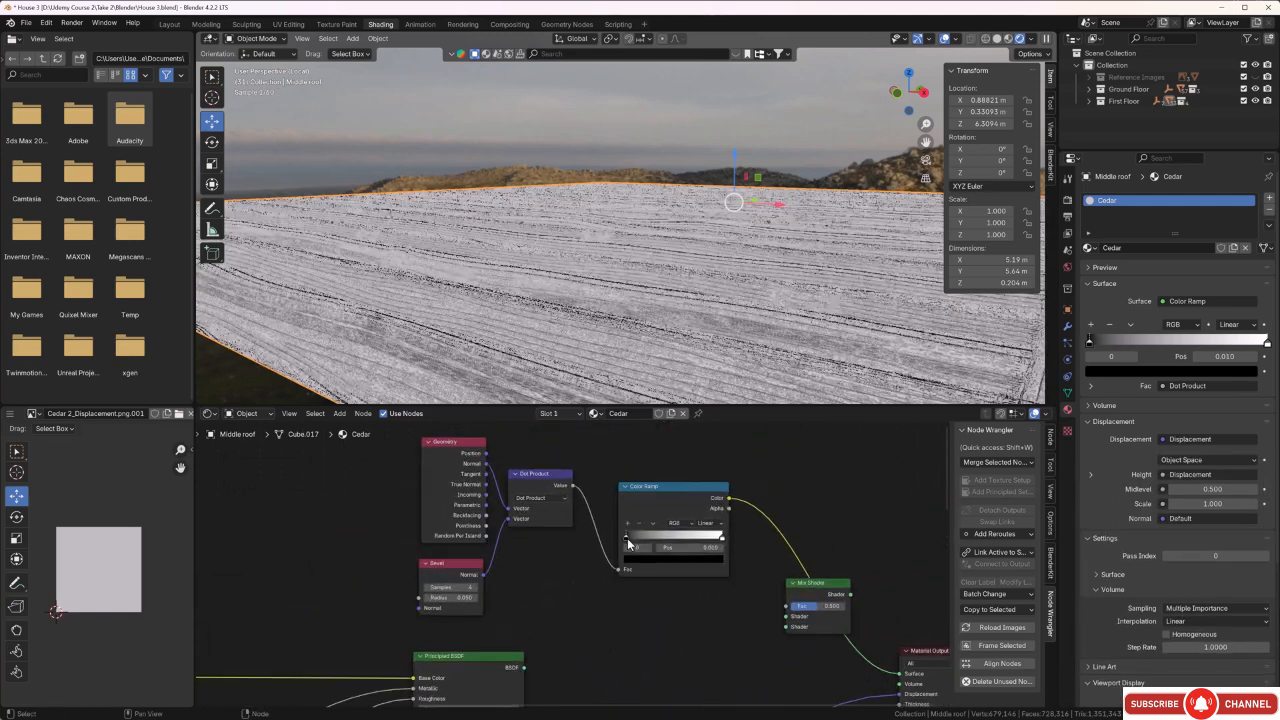
left_click_drag(627, 538, 644, 537)
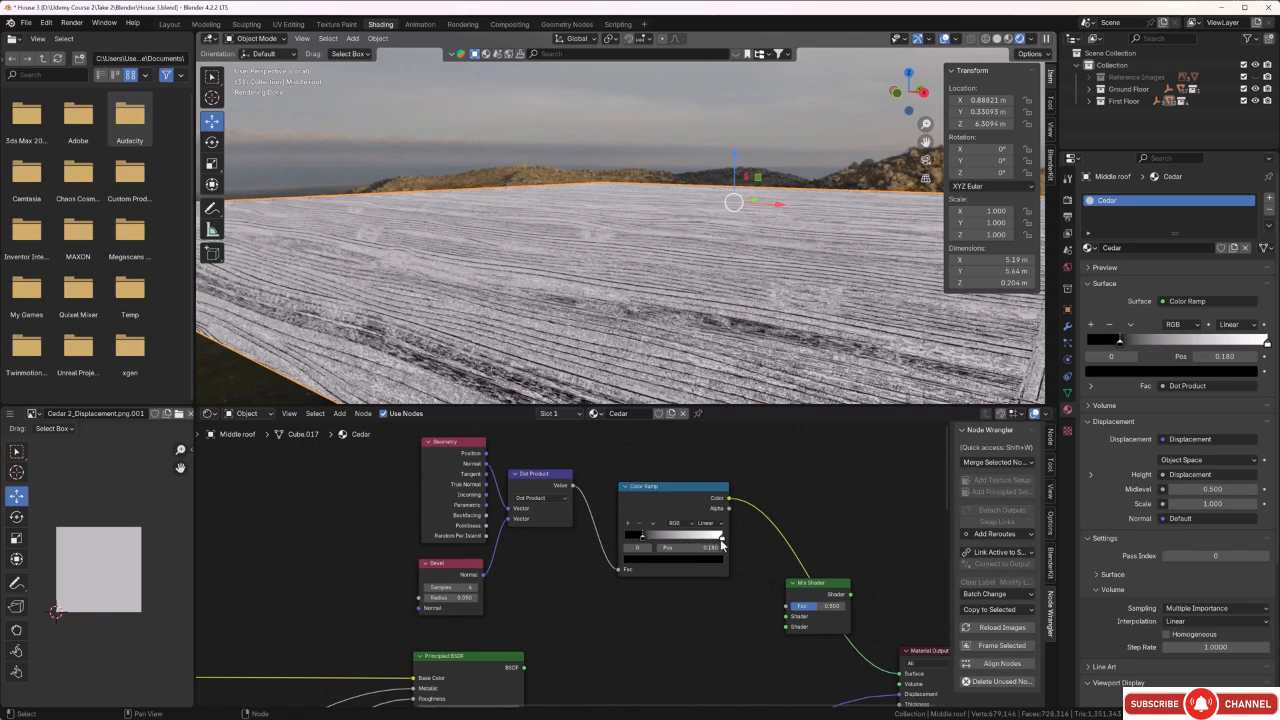
left_click_drag(722, 537, 713, 538)
scroll(698, 594, "down", 1)
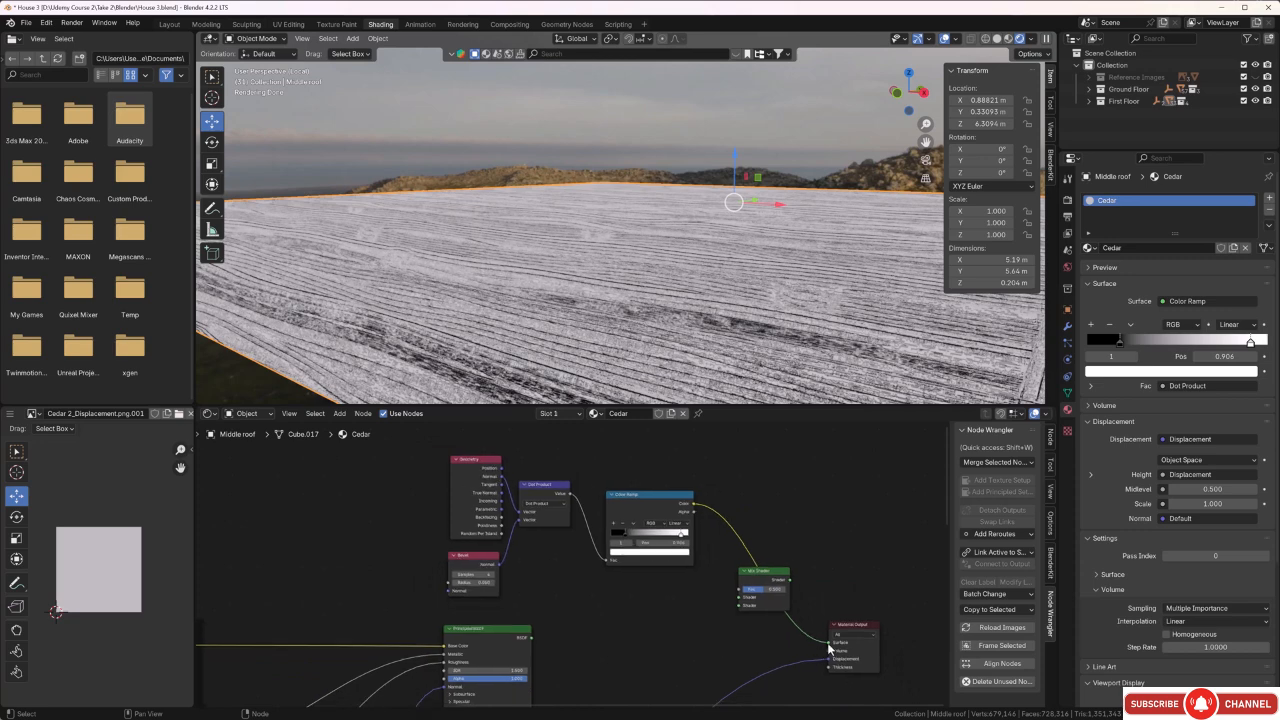
Route the Color Ramp into the Mix Shader's Fac and the Principled BSDF into its second Shader input, with the Mix Shader feeding the output's Surface.
left_click_drag(828, 648, 741, 574)
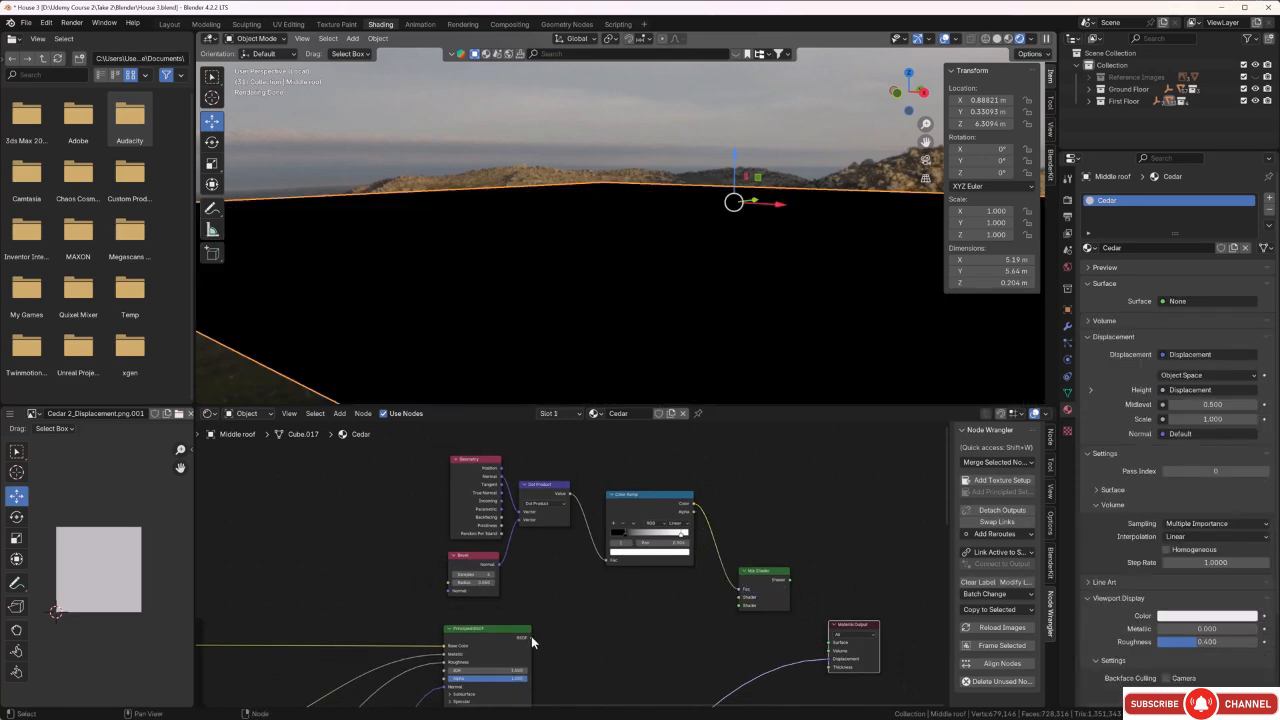
left_click_drag(531, 636, 832, 642)
scroll(613, 310, "down", 5)
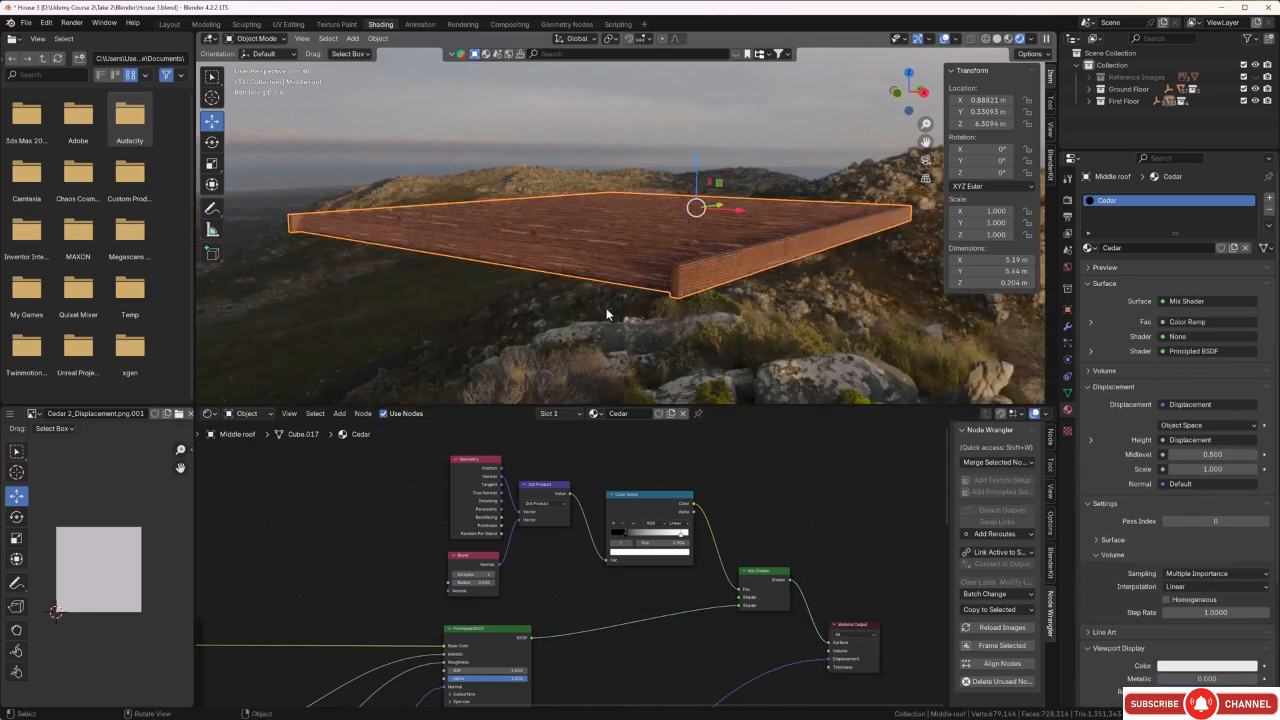
Move the Color Ramp's black stop close to 0 and its white stop to about 0.6.
mouse_move(606, 311)
middle_mouse_down()
mouse_move(632, 318)
mouse_move(609, 289)
middle_mouse_up()
scroll(624, 288, "up", 4)
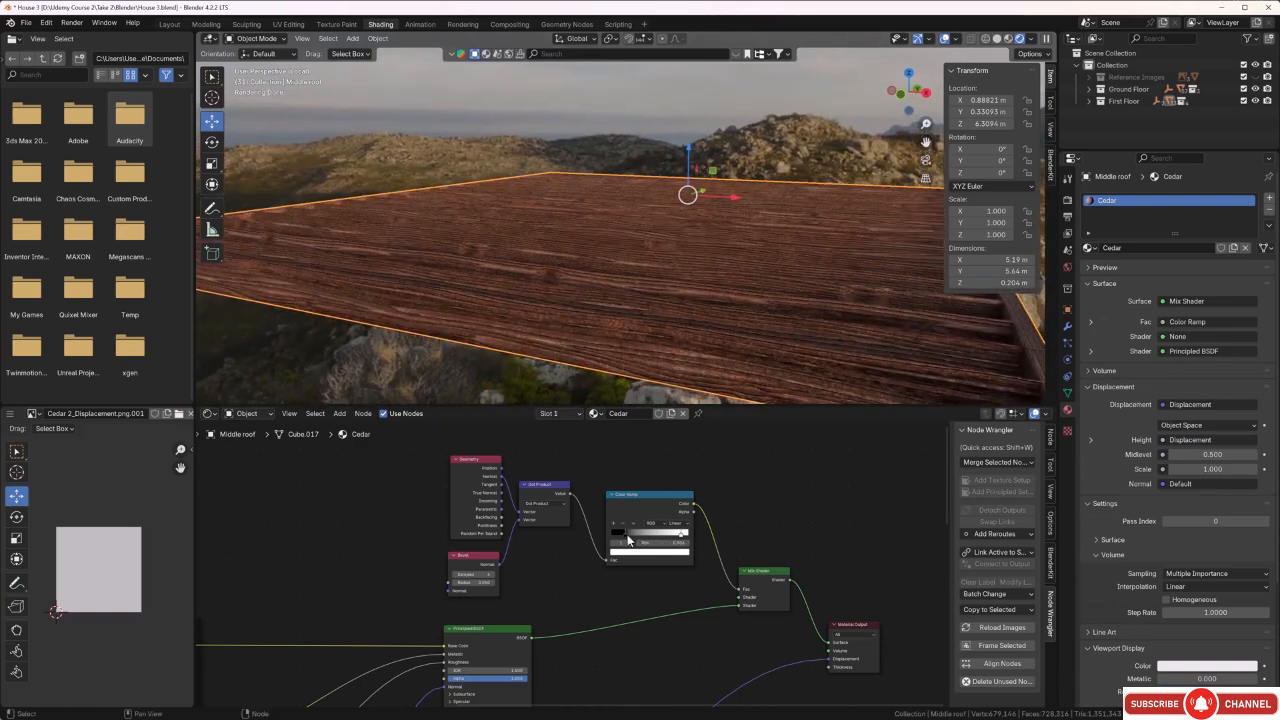
left_click_drag(626, 536, 674, 539)
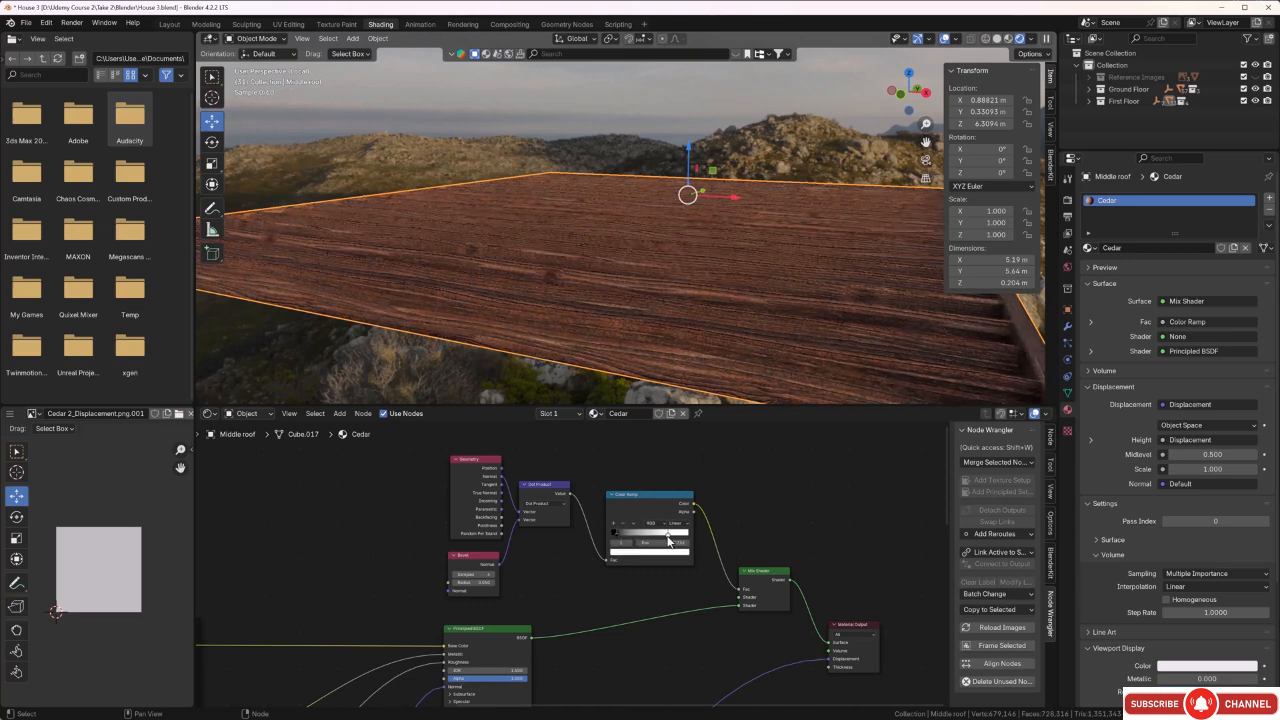
Exit local view to see the middle roof within the whole house.
middle_click_drag(495, 388, 550, 345)
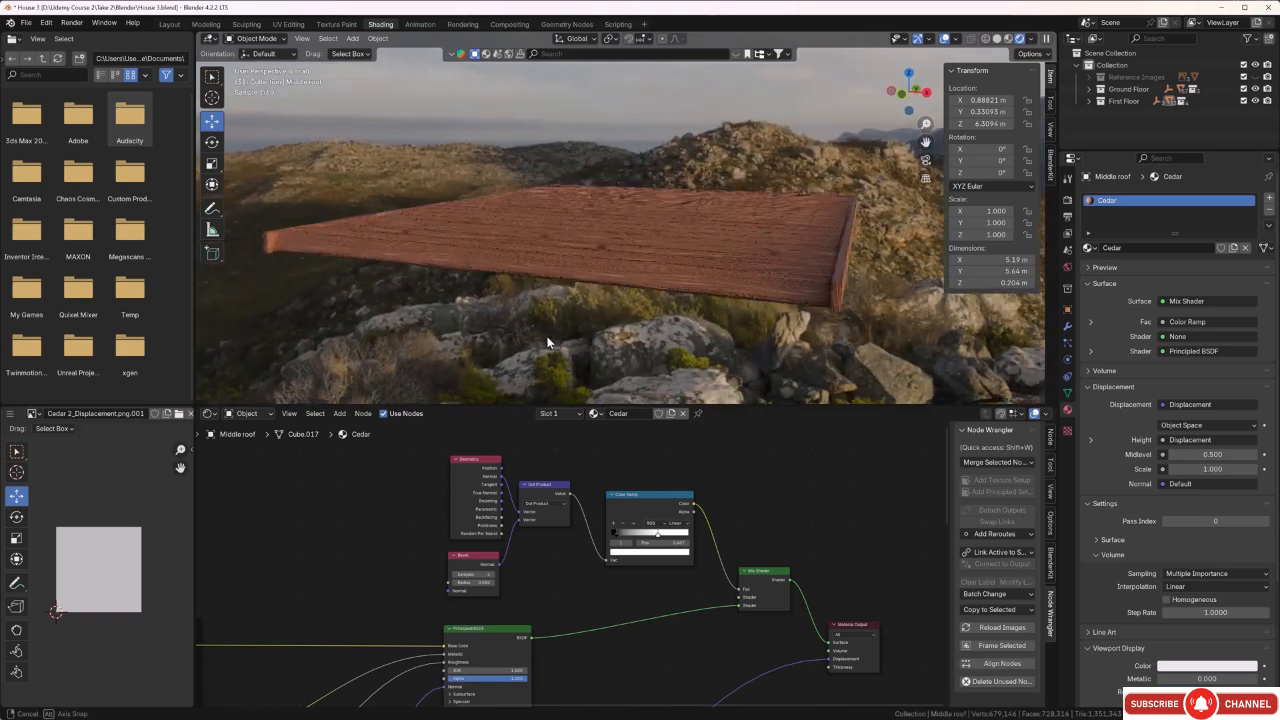
key("KP_Divide")
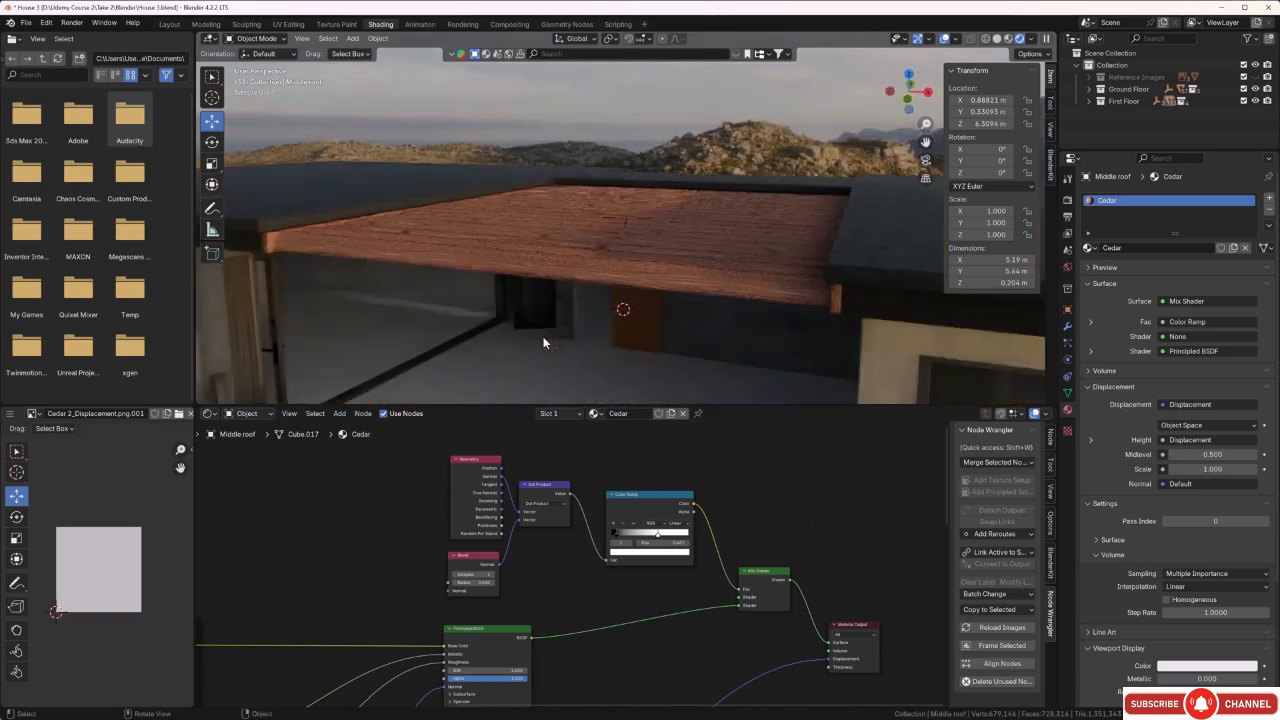
middle_click_drag(505, 332, 512, 281)
scroll(633, 168, "up", 8)
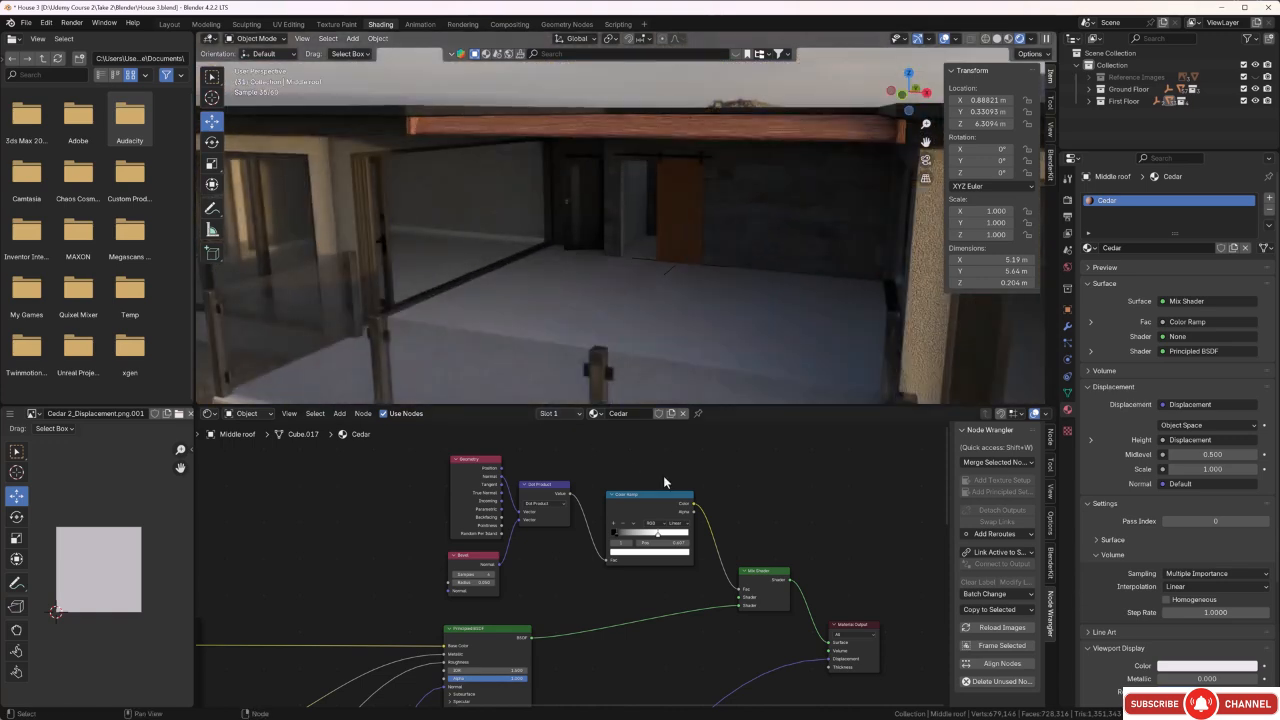
Disconnect the Displacement node from the Material Output and check the roof's front edge beam up close.
scroll(673, 642, "down", 1)
middle_click_drag(687, 667, 680, 611)
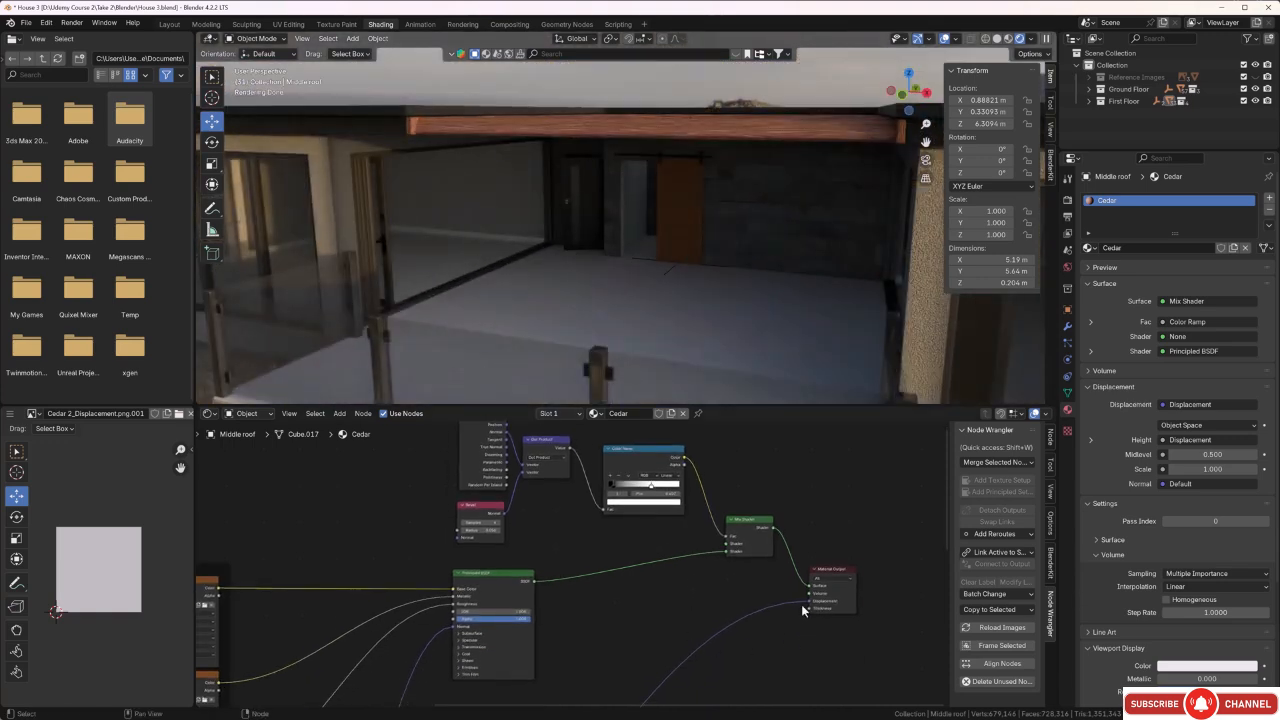
left_click_drag(804, 603, 774, 610)
middle_click_drag(680, 284, 600, 257)
scroll(609, 274, "up", 3)
scroll(606, 275, "up", 4)
Set the Bevel radius to 0.100 and move the Color Ramp's black stop to about 0.6 and its white stop to about 0.9.
middle_click_drag(709, 638, 708, 684)
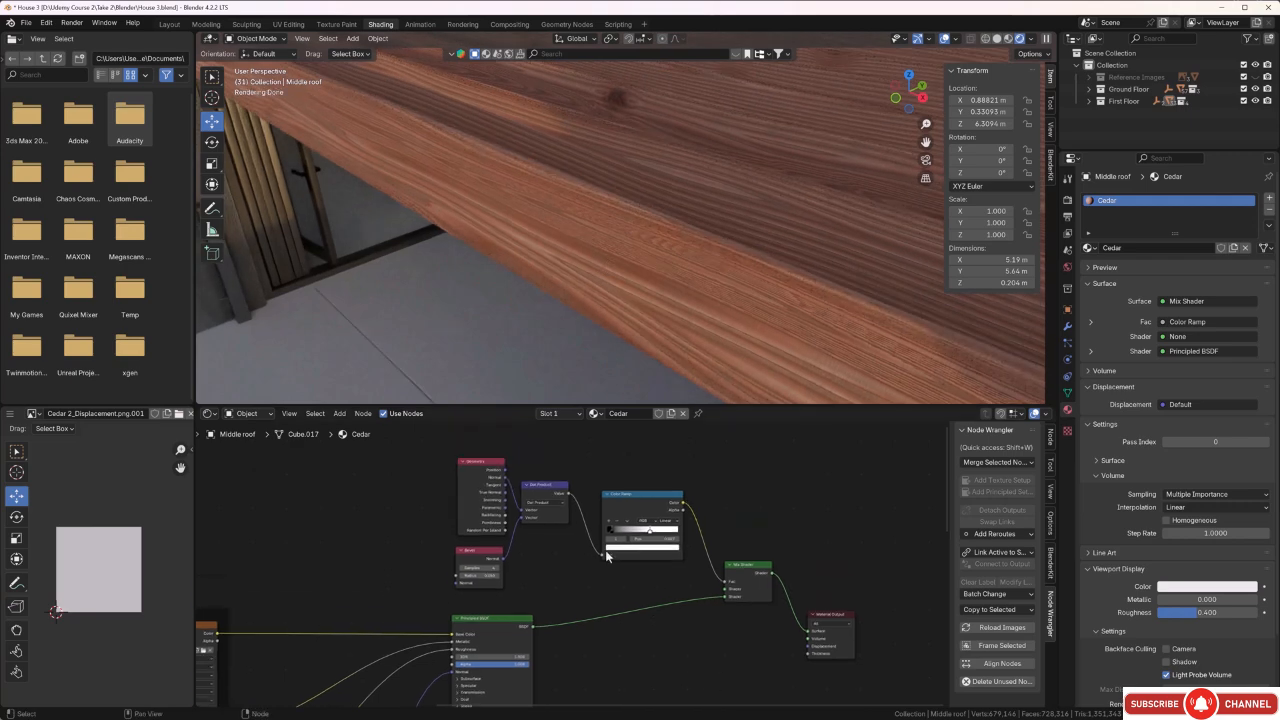
scroll(606, 553, "up", 3)
left_click(620, 522)
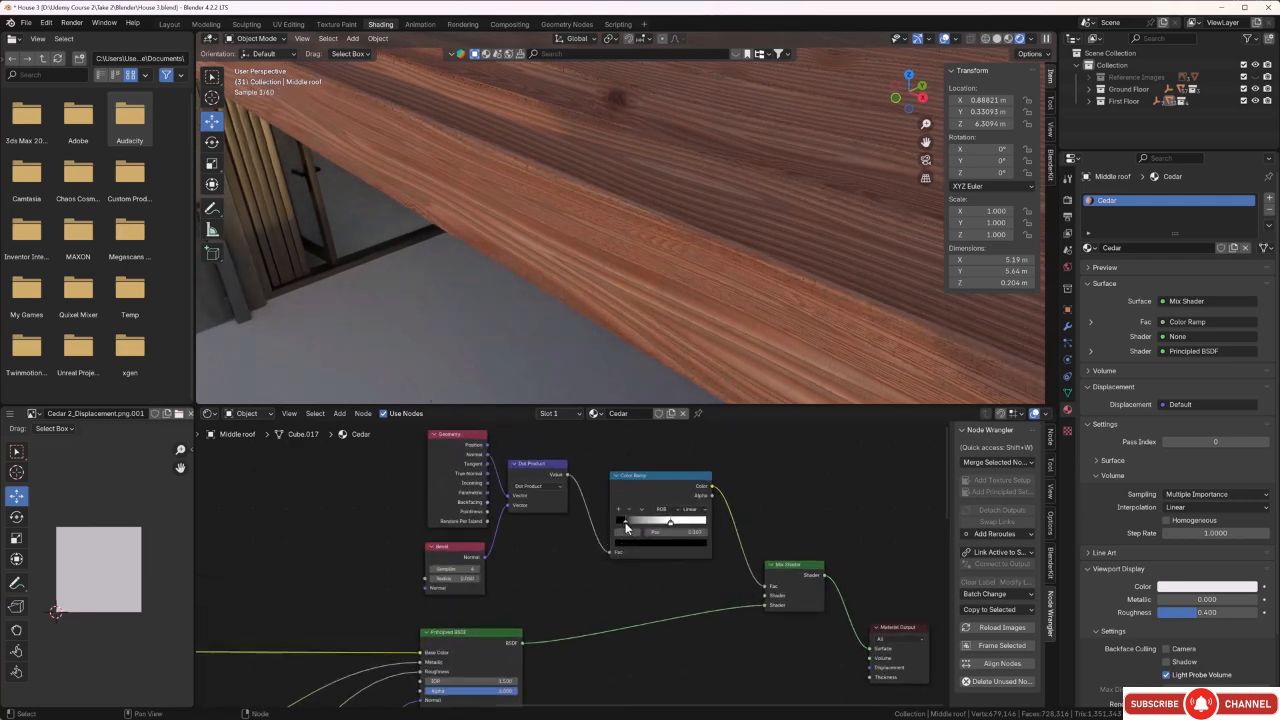
left_click_drag(625, 522, 672, 528)
left_click(672, 527)
left_click_drag(475, 580, 488, 580)
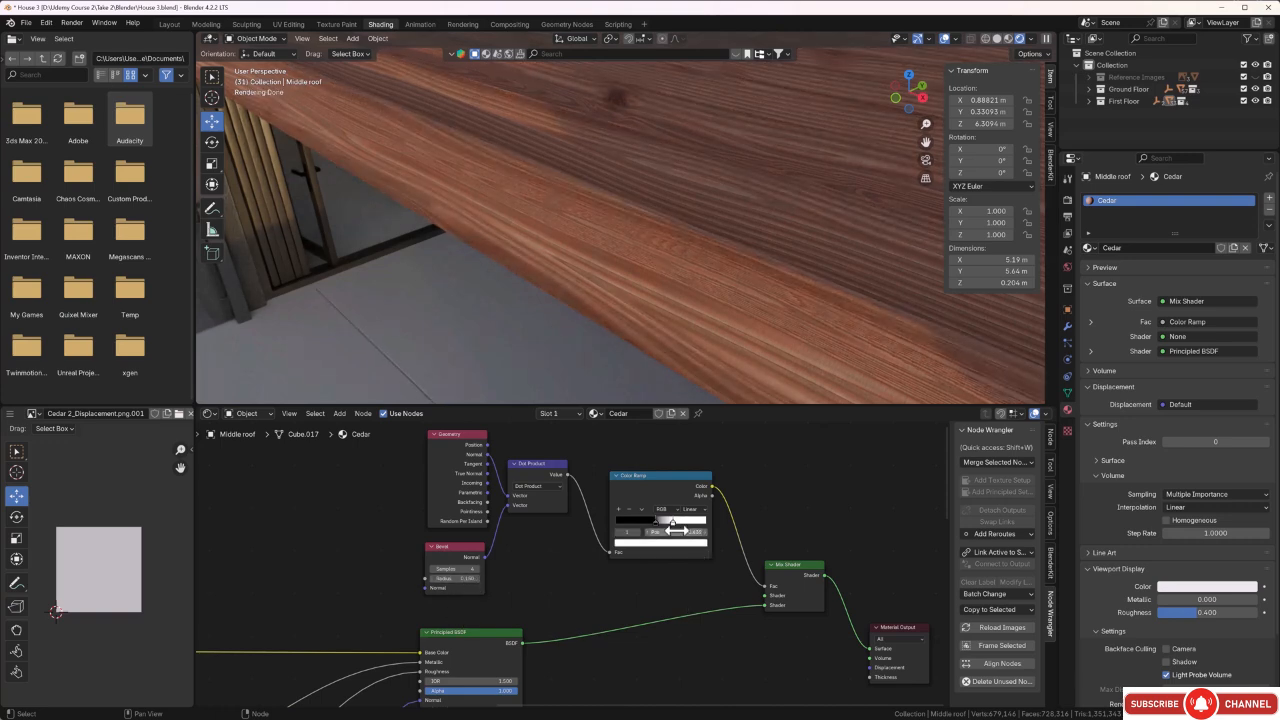
left_click_drag(657, 523, 642, 528)
mouse_move(672, 528)
left_mouse_down()
mouse_move(700, 527)
mouse_move(646, 526)
mouse_move(682, 522)
left_mouse_up()
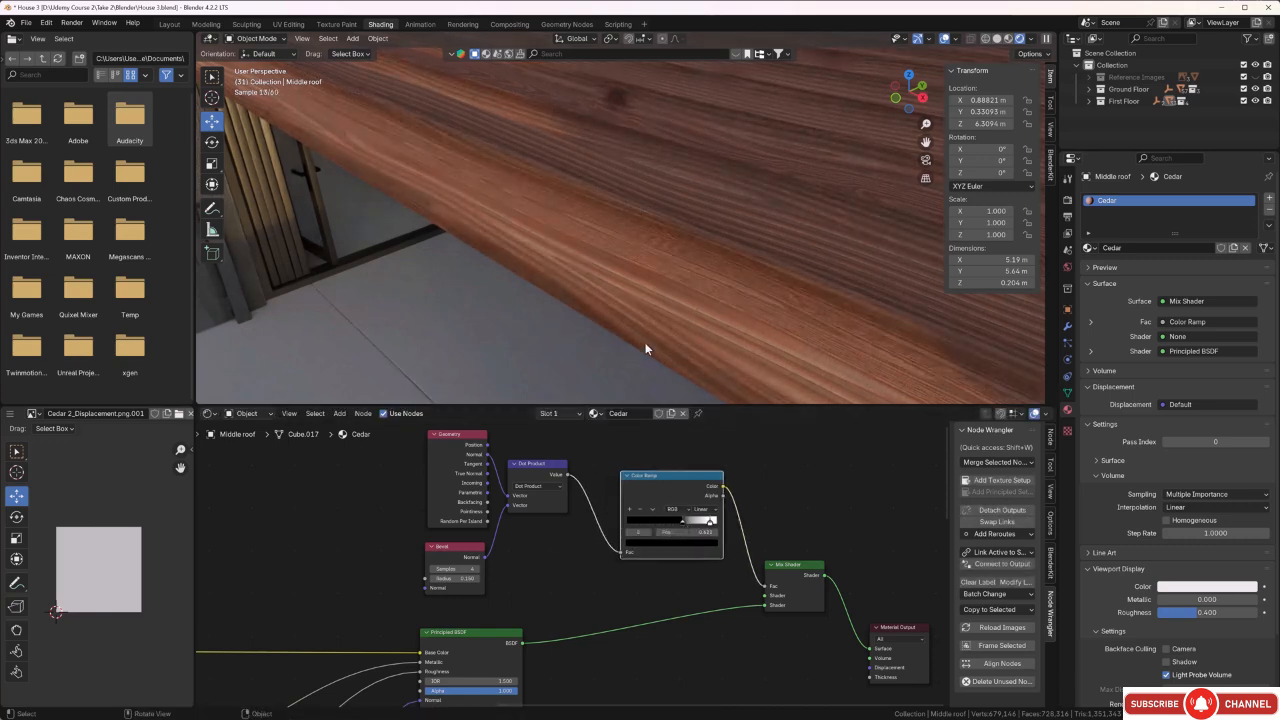
Examine the middle roof's cedar slats and edge shading up close and from several angles around the house front.
scroll(645, 343, "down", 3)
middle_click_drag(625, 343, 621, 325)
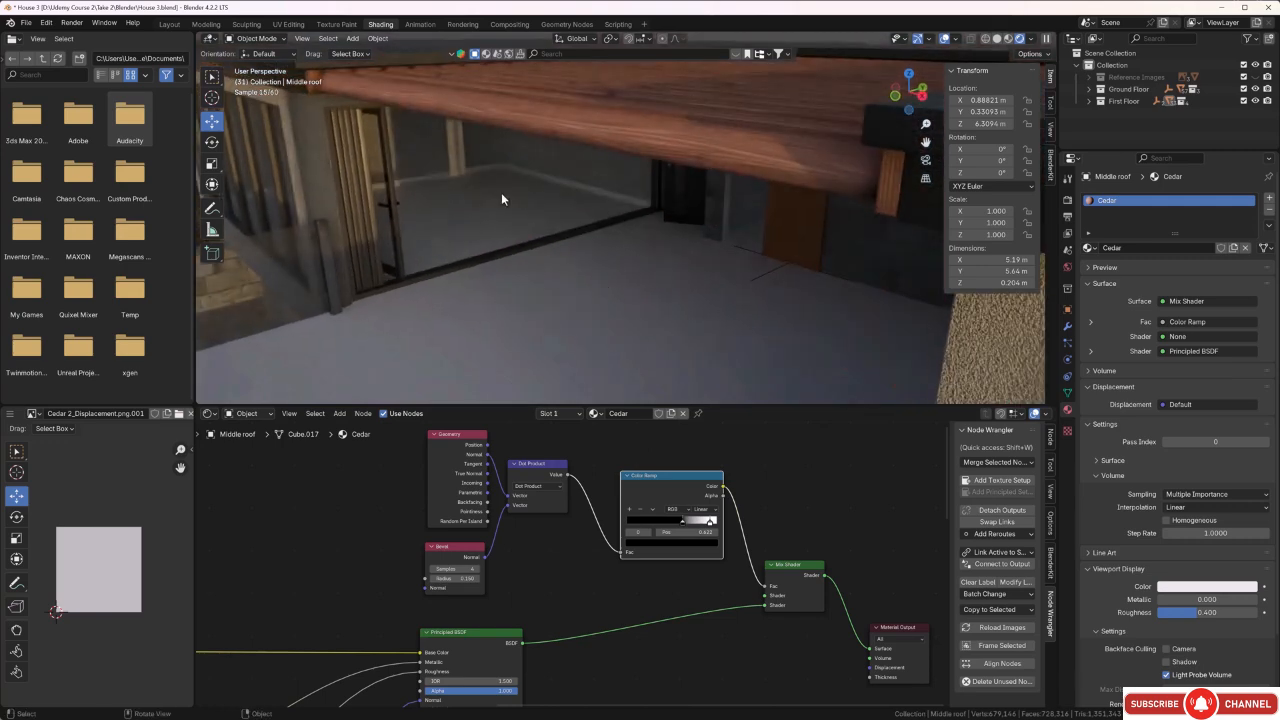
middle_click_drag(501, 194, 537, 225)
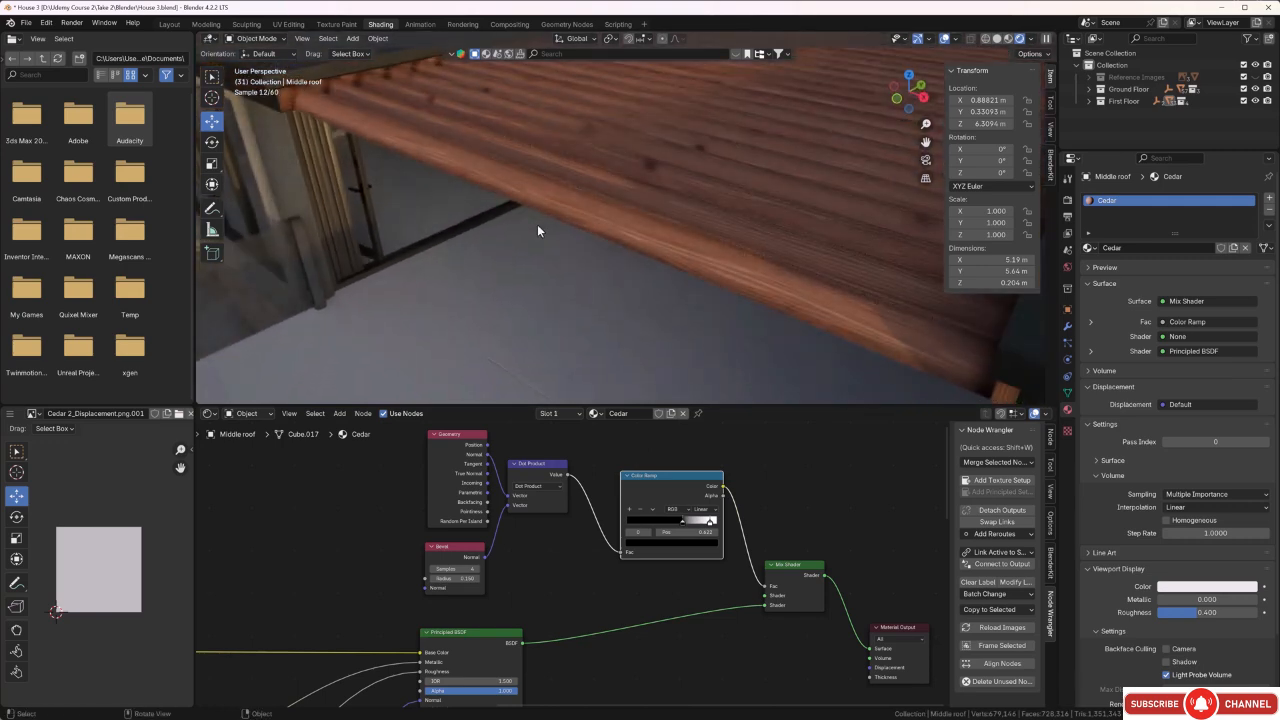
scroll(537, 224, "down", 6)
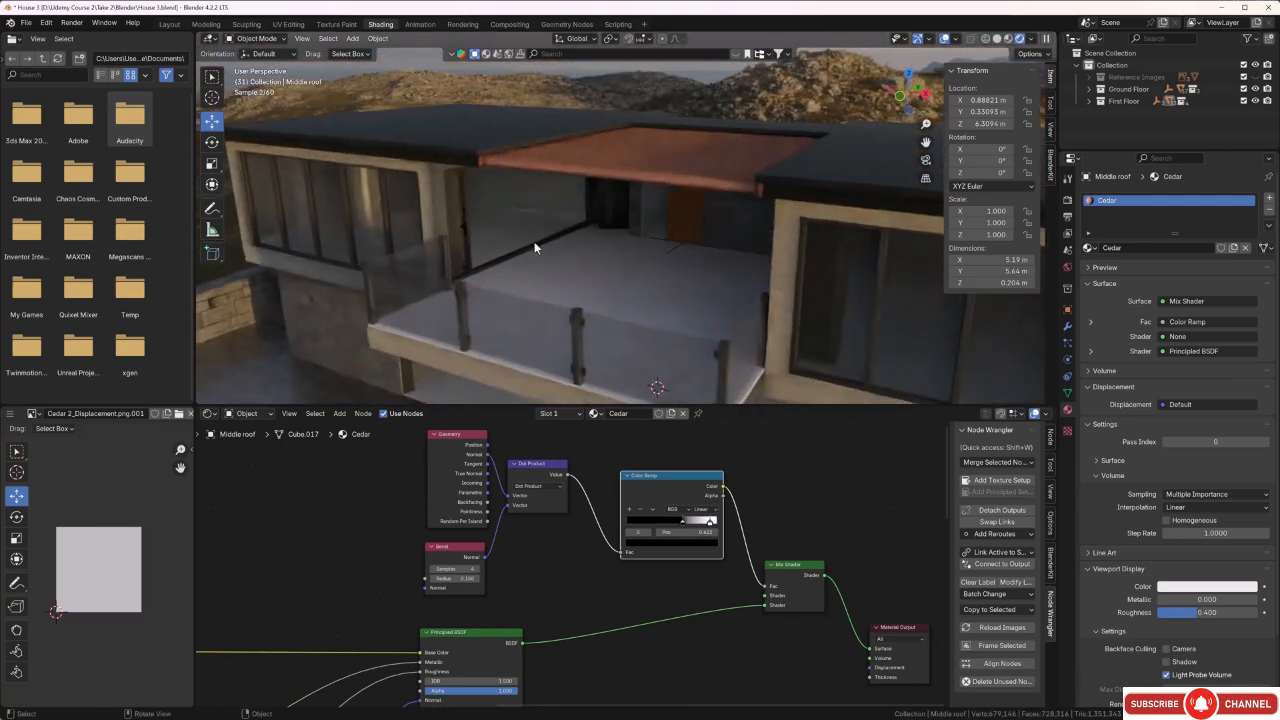
middle_click_drag(604, 204, 606, 200)
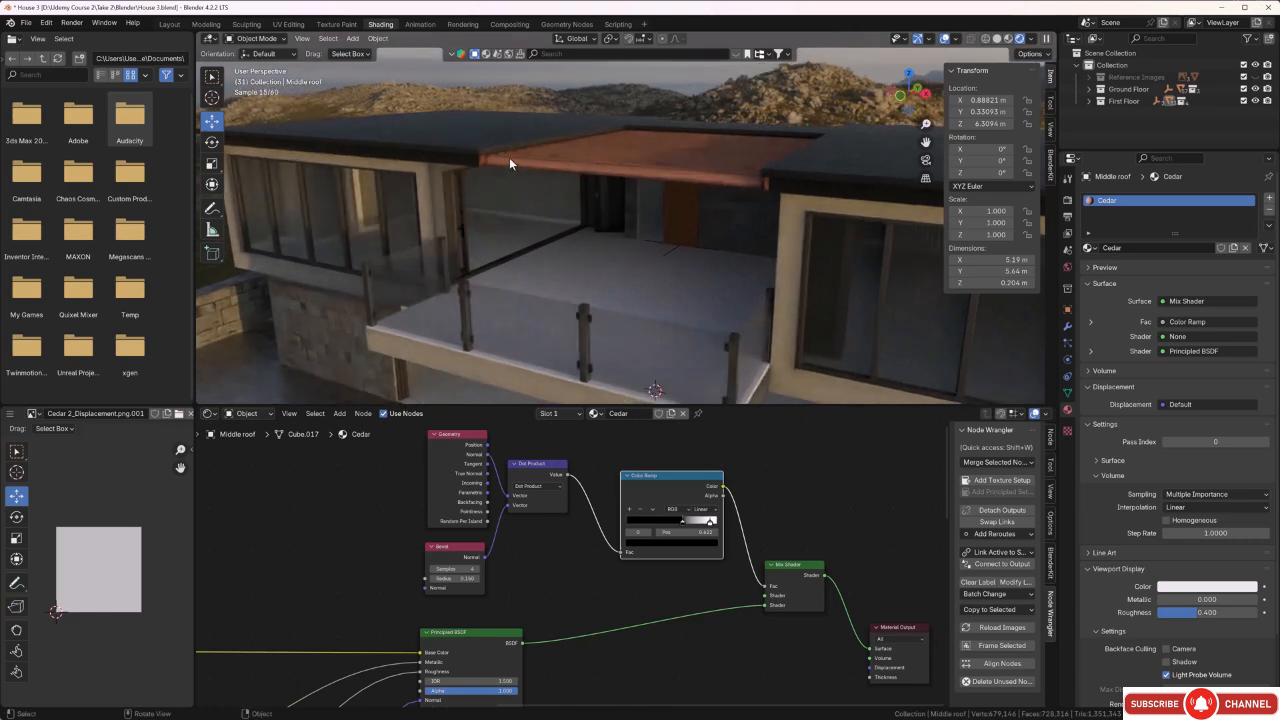
scroll(509, 157, "up", 2)
middle_click_drag(509, 163, 500, 165)
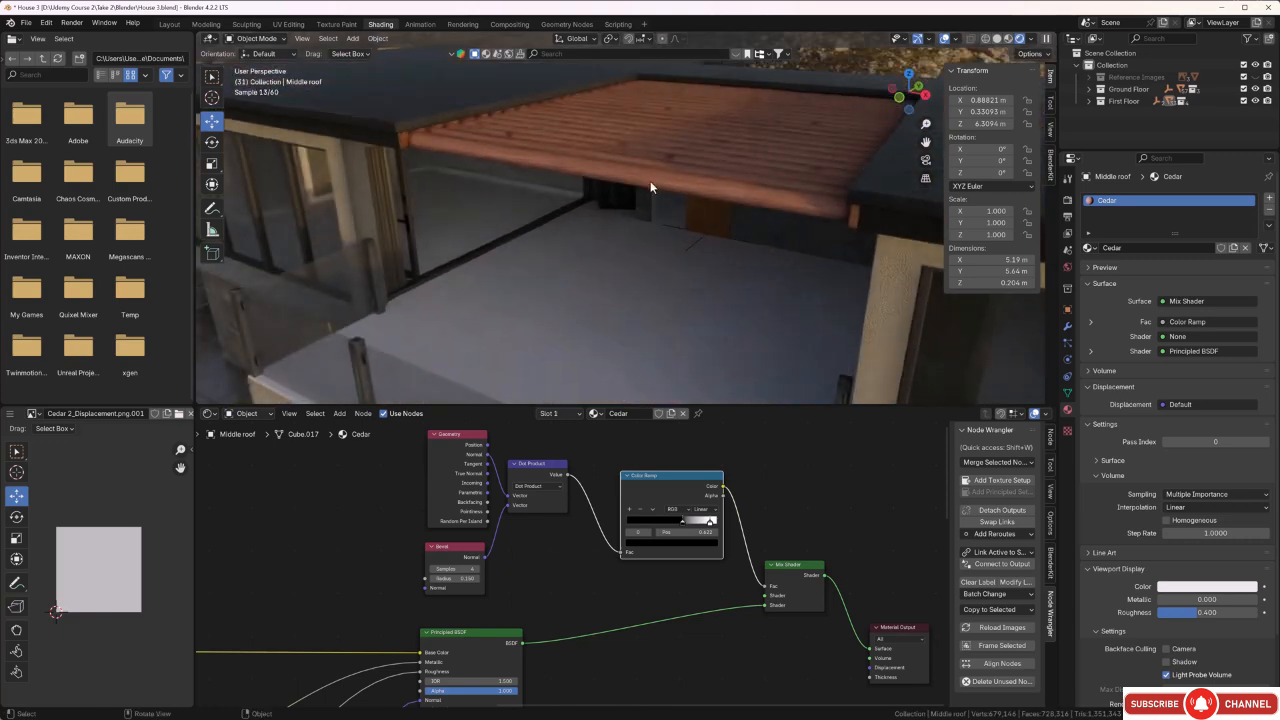
middle_click_drag(656, 266, 632, 276)
scroll(650, 256, "down", 3)
scroll(680, 250, "down", 2)
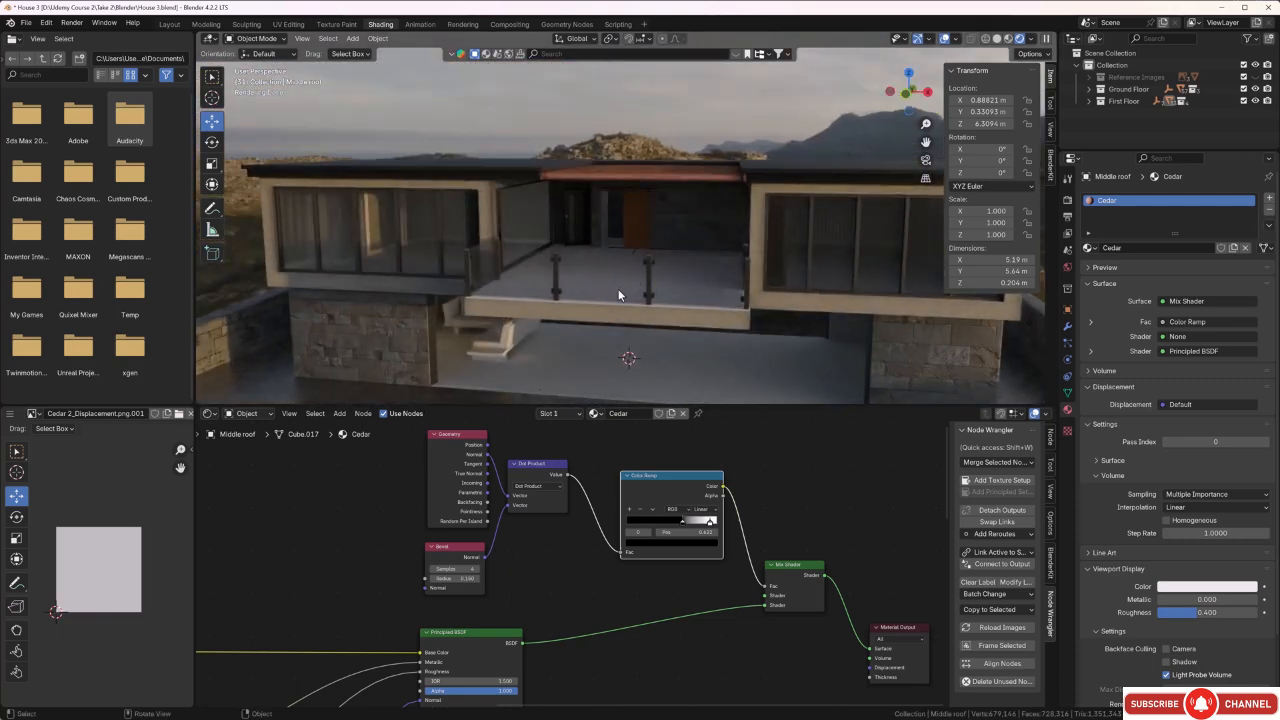
middle_click_drag(619, 293, 688, 239)
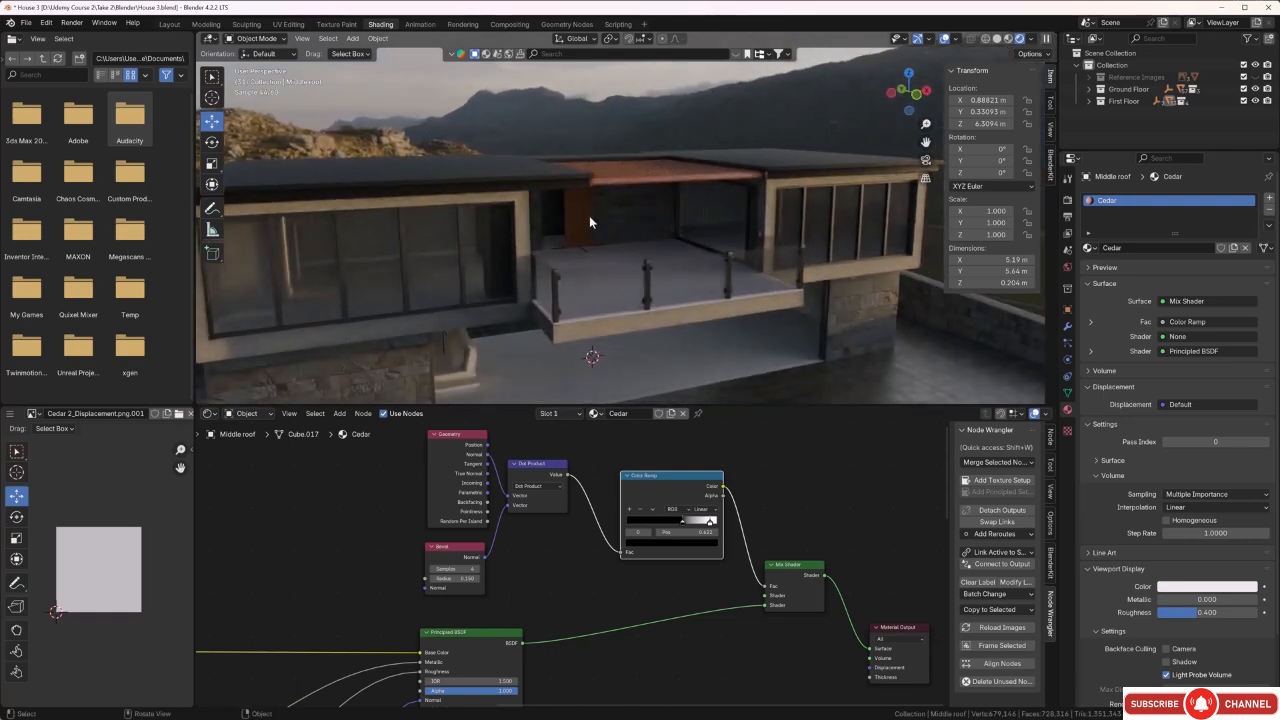
middle_click_drag(604, 257, 541, 258)
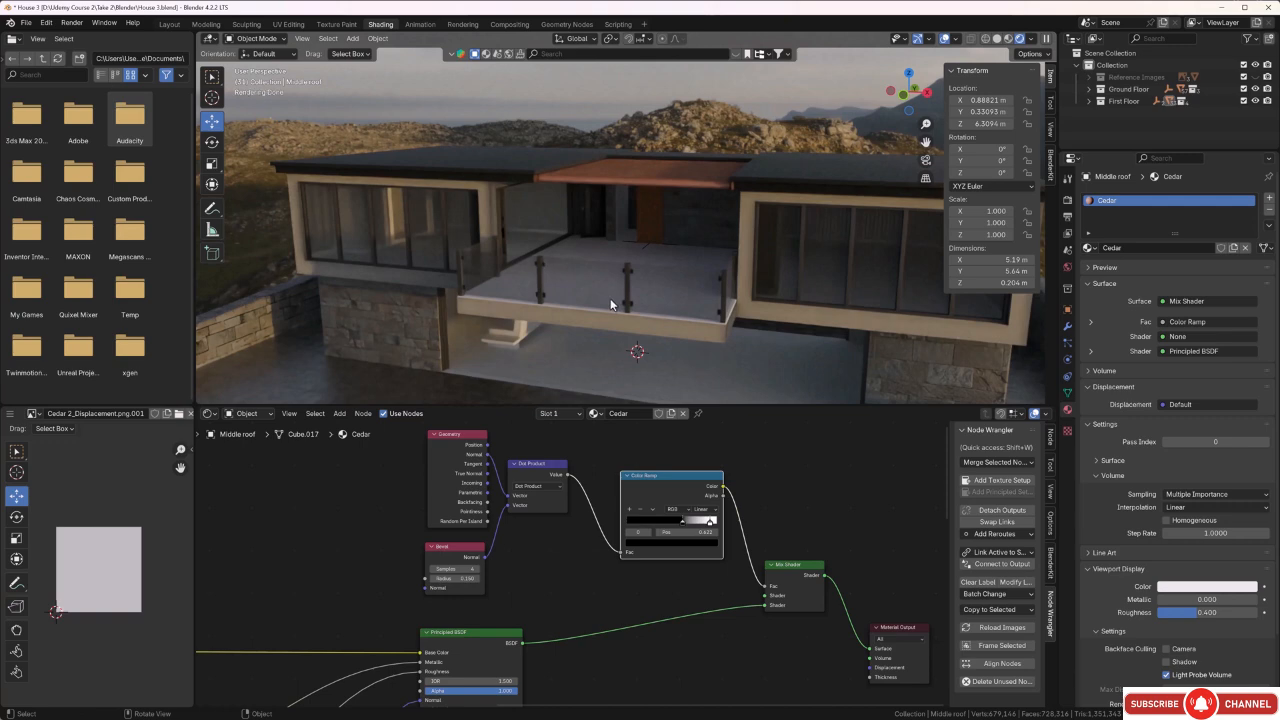
middle_click_drag(610, 298, 661, 282)
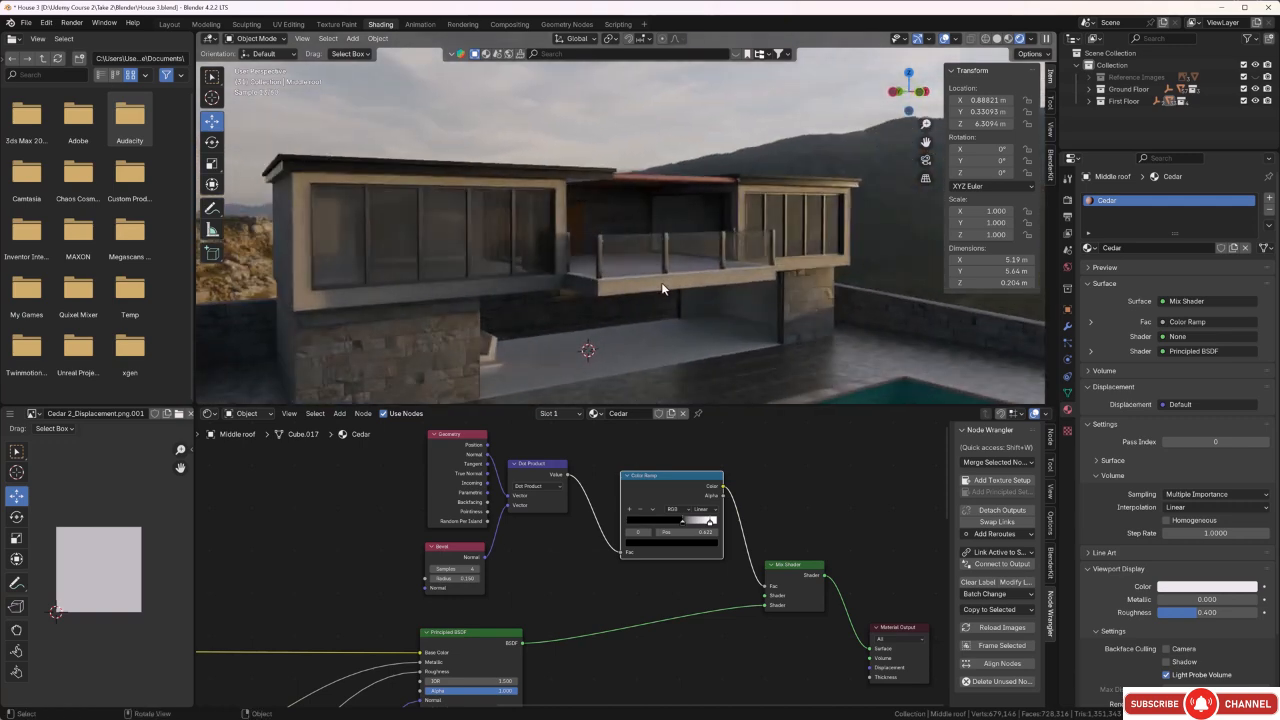